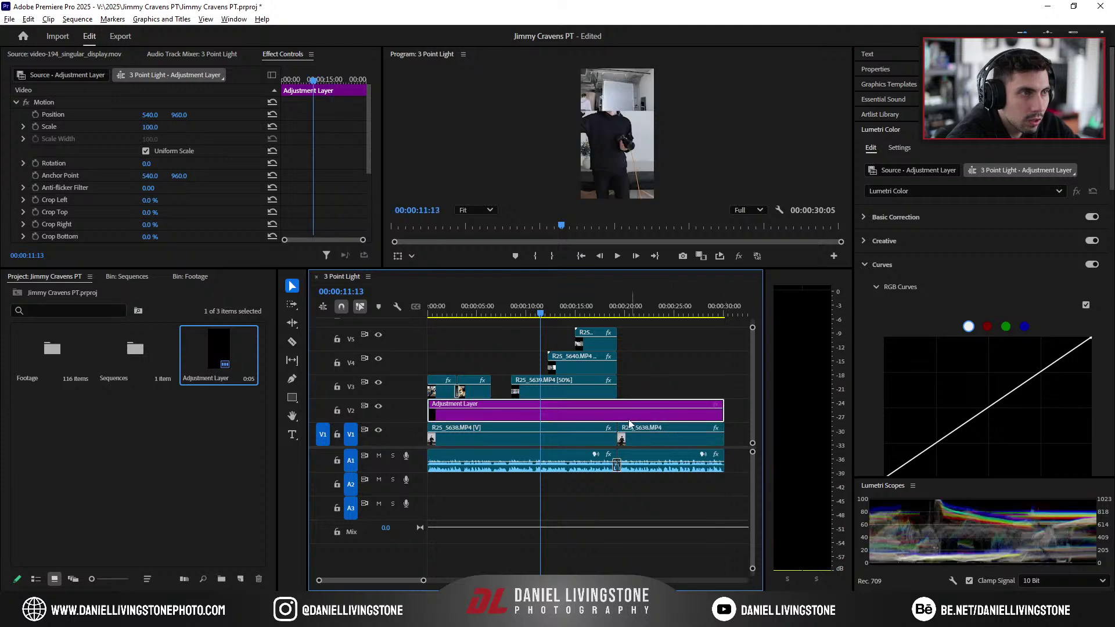
Step: Apply the Brainstorm.cube LUT from _Assets > LUTs > Artlist LUTs on drive V: as the adjustment layer's creative look
{"action": "left_click", "coordinate": [933, 216]}
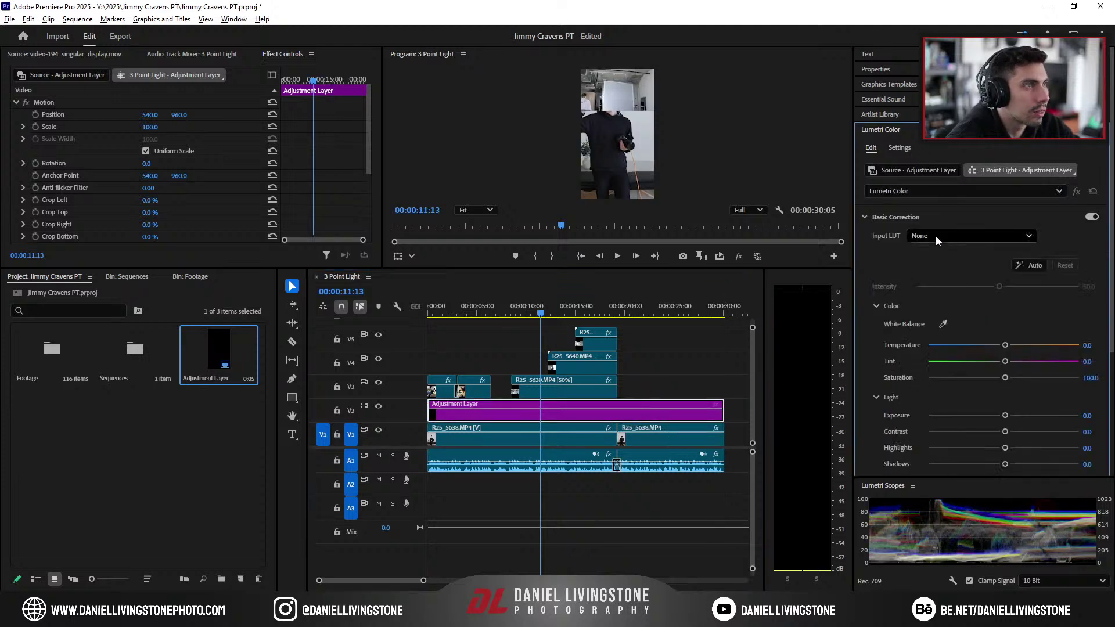
{"action": "left_click", "coordinate": [921, 217]}
{"action": "left_click", "coordinate": [928, 240]}
{"action": "left_click", "coordinate": [946, 261]}
{"action": "left_click", "coordinate": [768, 301]}
{"action": "left_click", "coordinate": [196, 243]}
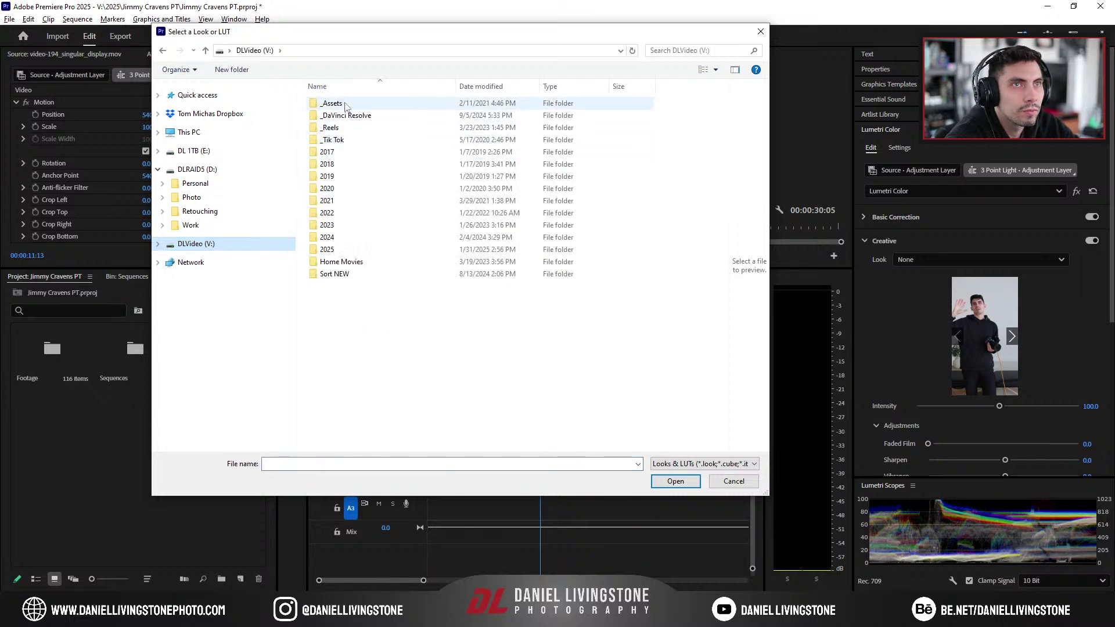
{"action": "double_click", "coordinate": [348, 104]}
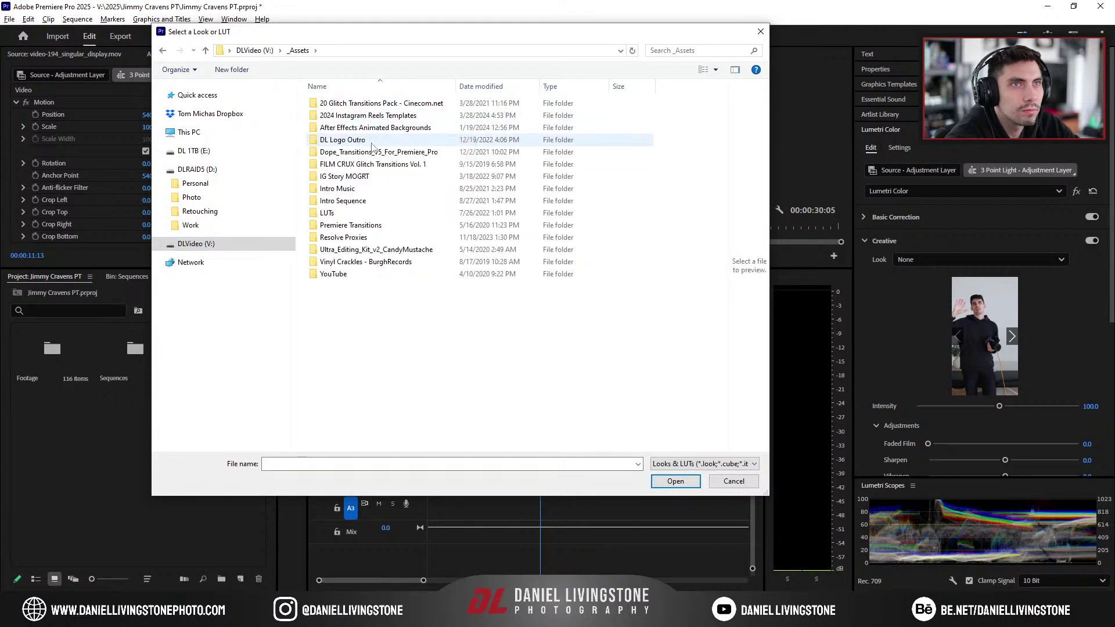
{"action": "double_click", "coordinate": [328, 212]}
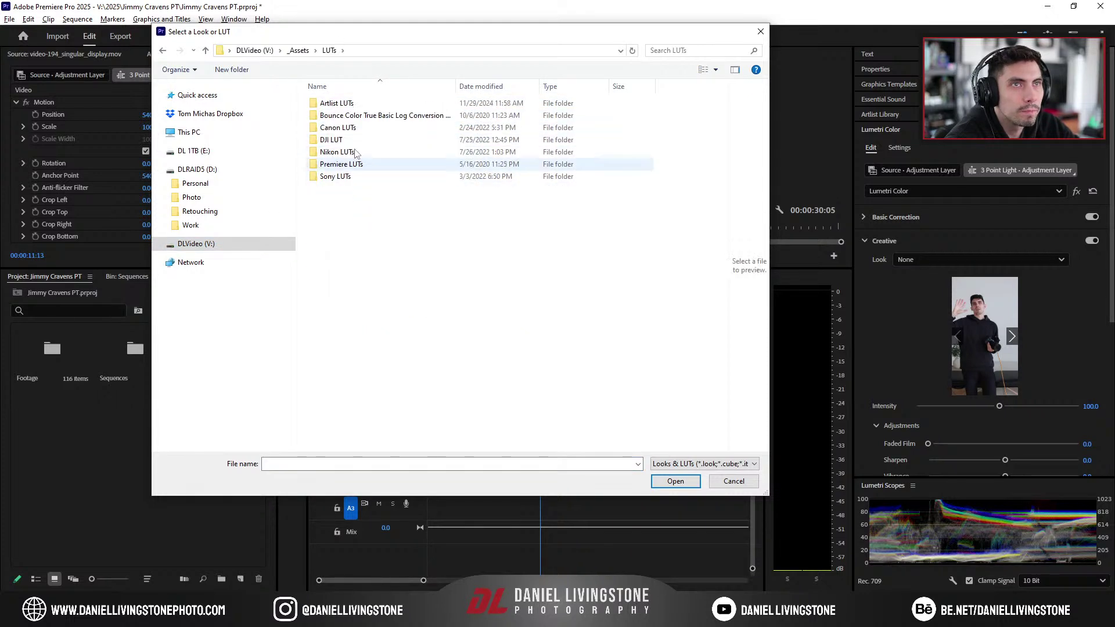
{"action": "double_click", "coordinate": [336, 103]}
{"action": "left_click", "coordinate": [345, 102]}
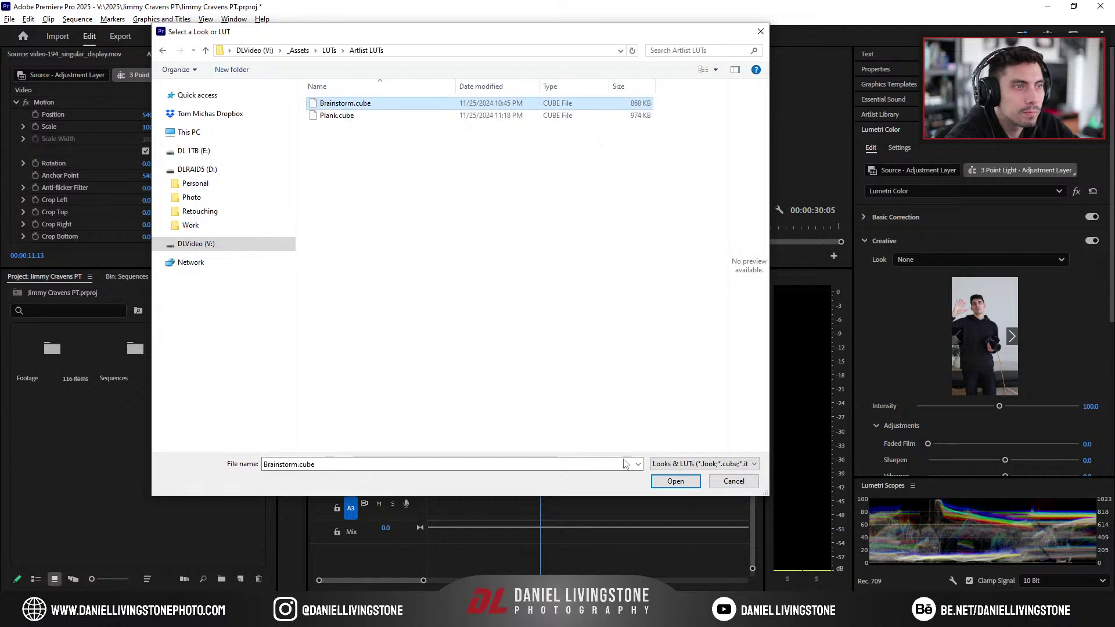
{"action": "left_click", "coordinate": [660, 484]}
Step: Preview the talking-head footage at 00:00:07:20 and set the Brainstorm look's intensity to 50
{"action": "left_click", "coordinate": [505, 314]}
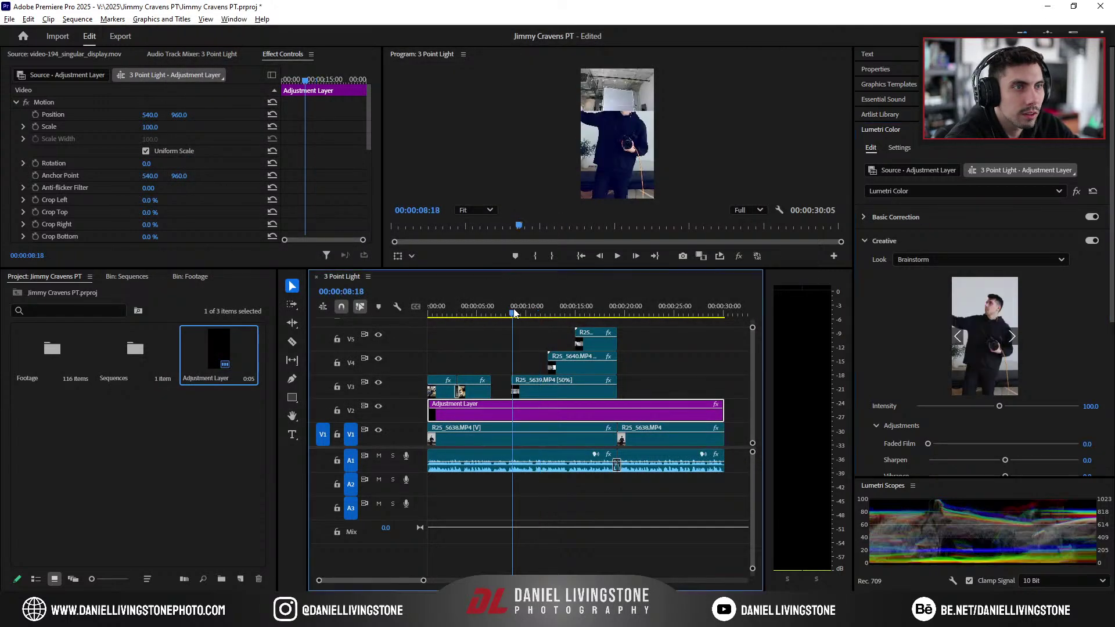
{"action": "left_click_drag", "start_coordinate": [505, 314], "coordinate": [504, 313]}
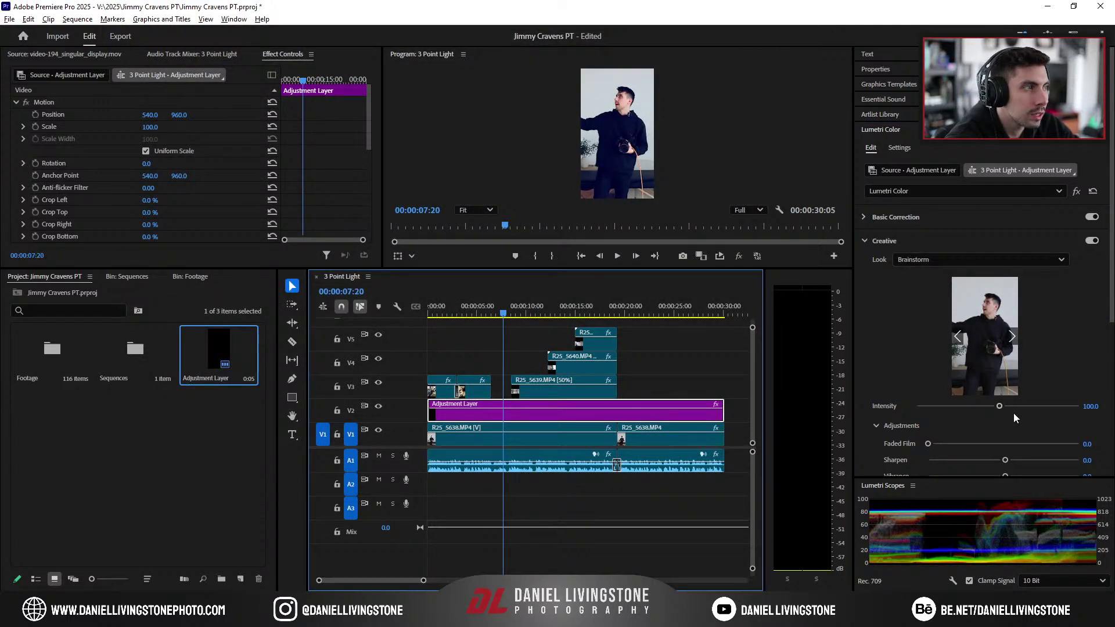
{"action": "left_click_drag", "start_coordinate": [1001, 406], "coordinate": [952, 405]}
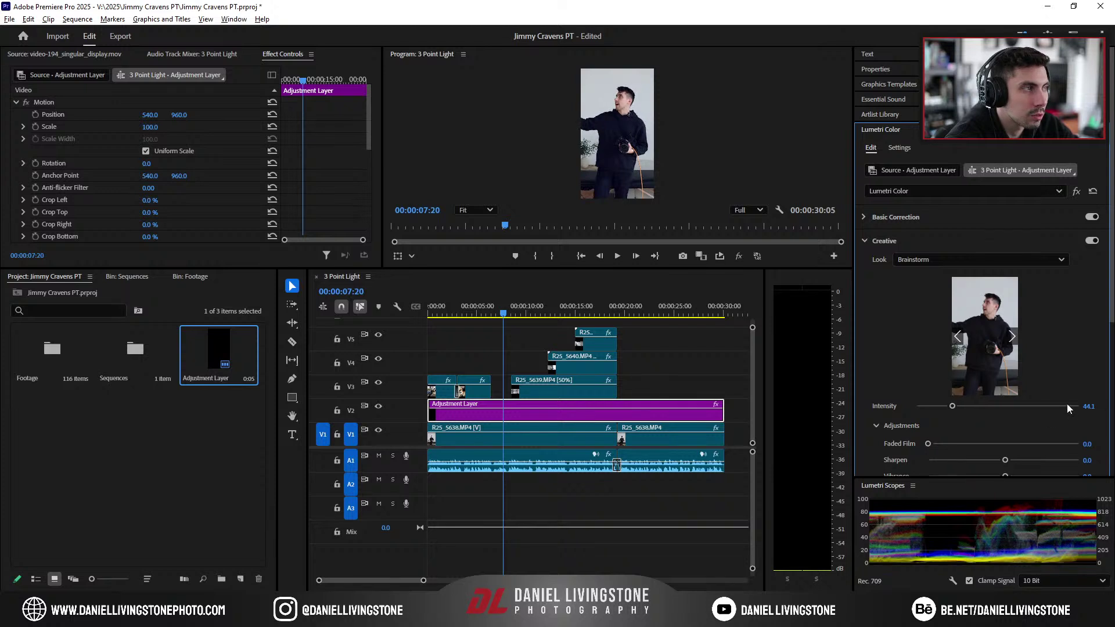
{"action": "left_click", "coordinate": [1086, 406]}
{"action": "type", "text": "50"}
{"action": "key", "text": "Return"}
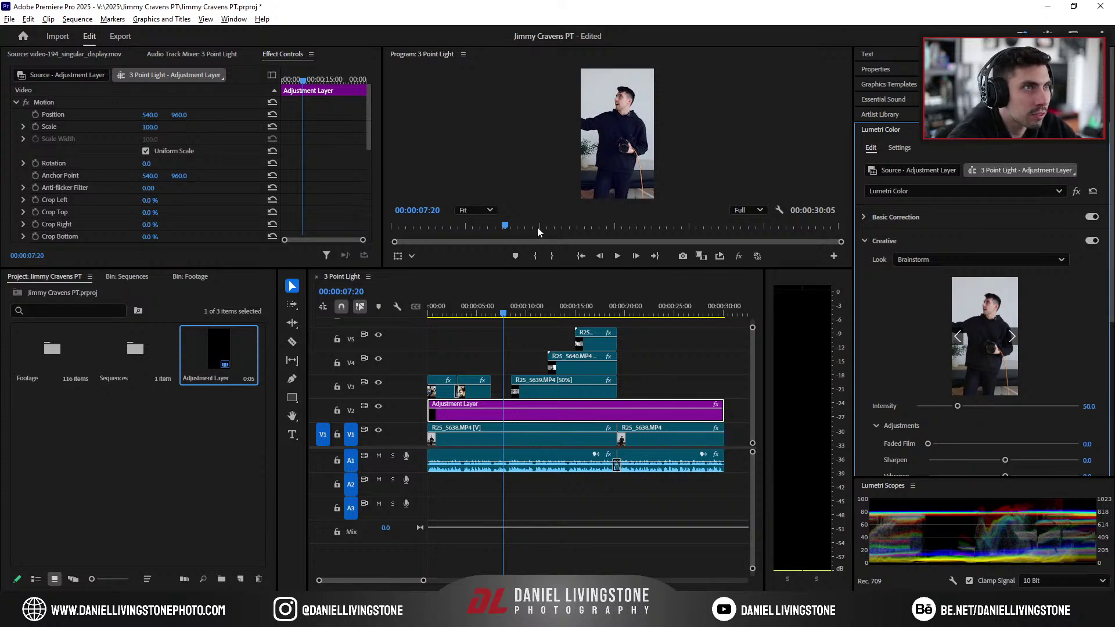
Step: Enlarge the Program monitor and zoom its preview to 34% on the subject's upper body
{"action": "left_click_drag", "start_coordinate": [548, 273], "coordinate": [547, 347]}
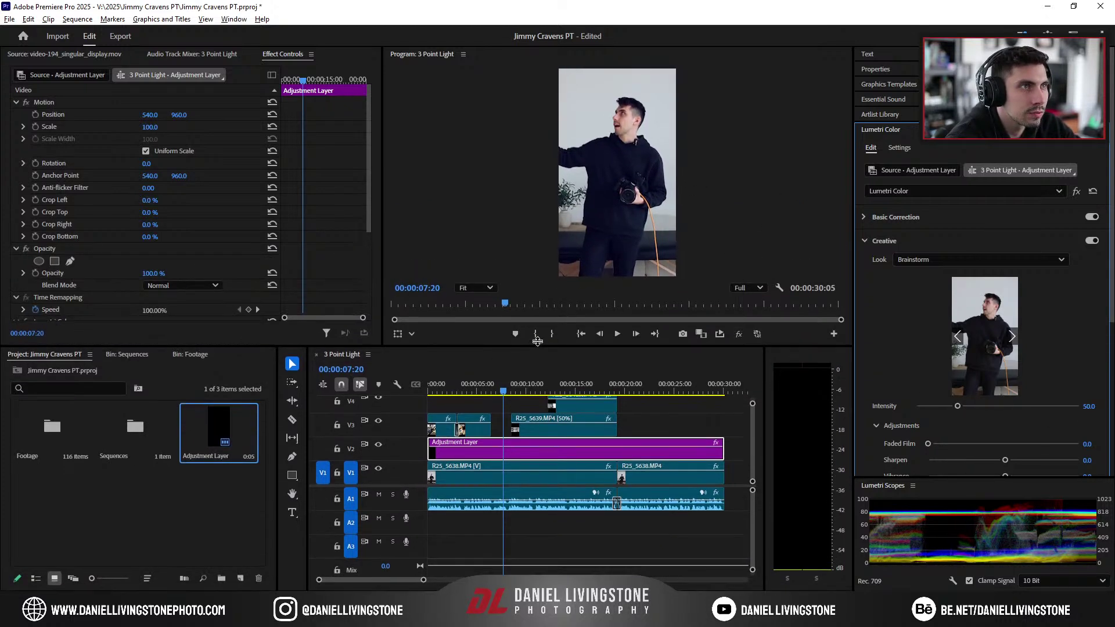
{"action": "scroll", "coordinate": [615, 151], "scroll_direction": "up", "scroll_amount": 3}
{"action": "mouse_move", "coordinate": [619, 214]}
{"action": "left_mouse_down"}
{"action": "mouse_move", "coordinate": [621, 243]}
{"action": "mouse_move", "coordinate": [625, 216]}
{"action": "left_mouse_up"}
{"action": "scroll", "coordinate": [626, 214], "scroll_direction": "down", "scroll_amount": 2}
Step: Try brightening the image with two raised points on the master RGB curve, and reset the curve
{"action": "left_click", "coordinate": [966, 218]}
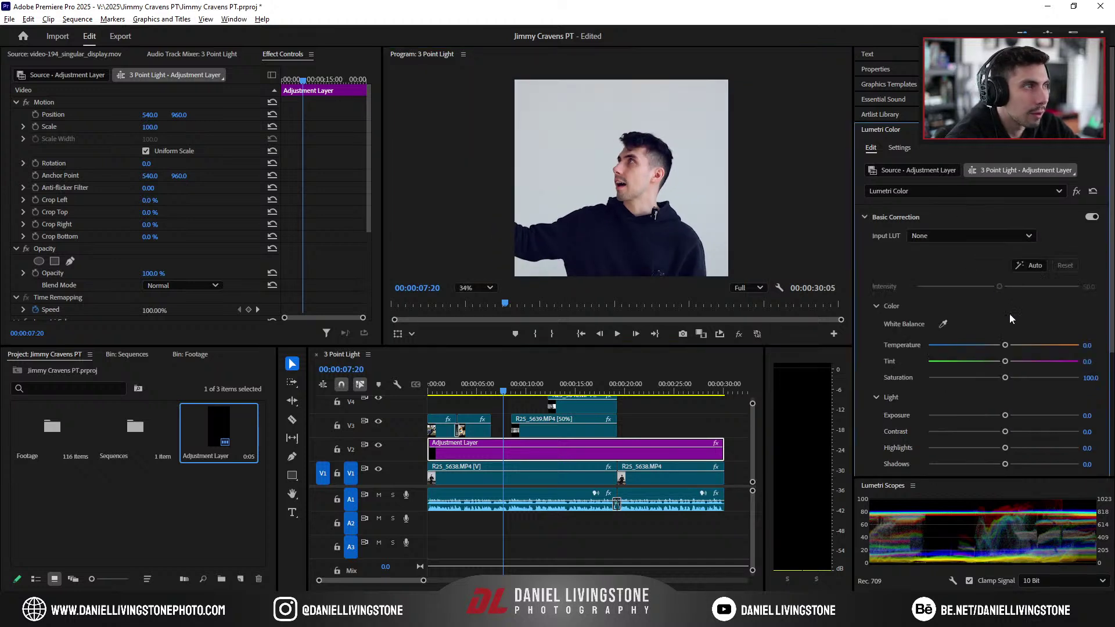
{"action": "scroll", "coordinate": [1045, 348], "scroll_direction": "down", "scroll_amount": 5}
{"action": "left_click", "coordinate": [1022, 365]}
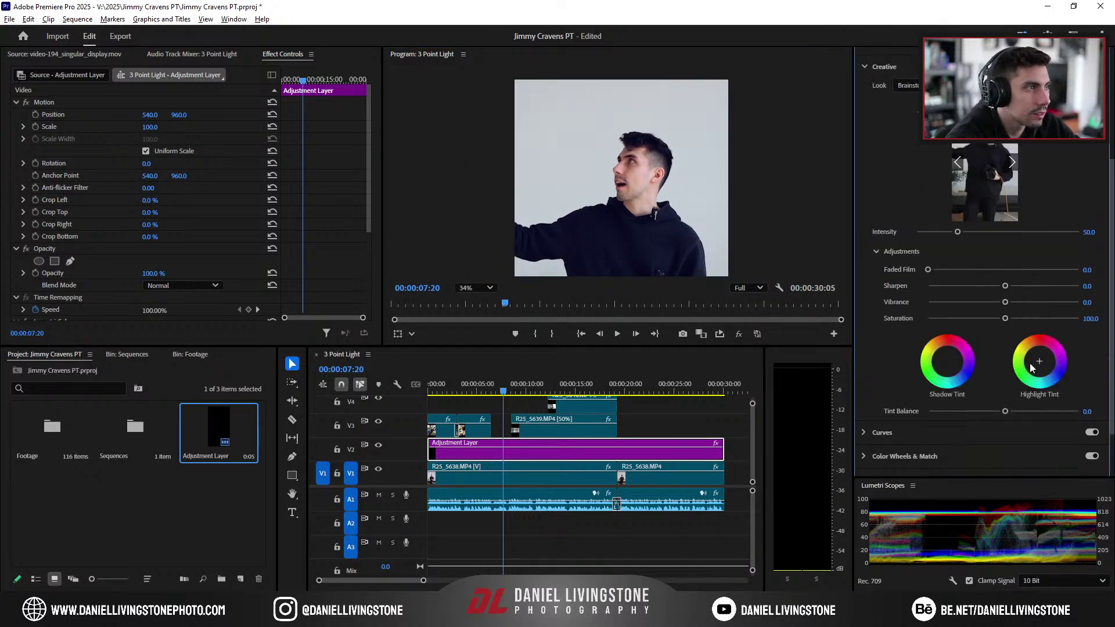
{"action": "left_click", "coordinate": [980, 432]}
{"action": "left_click_drag", "start_coordinate": [1033, 202], "coordinate": [1033, 199]}
{"action": "left_click_drag", "start_coordinate": [948, 260], "coordinate": [946, 256]}
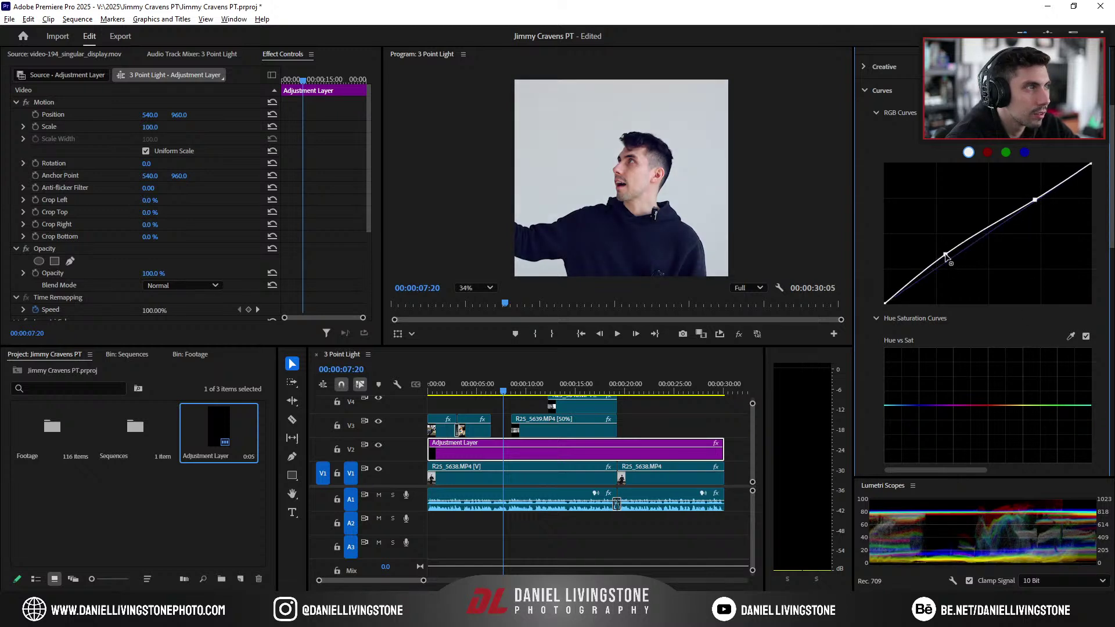
{"action": "double_click", "coordinate": [982, 235]}
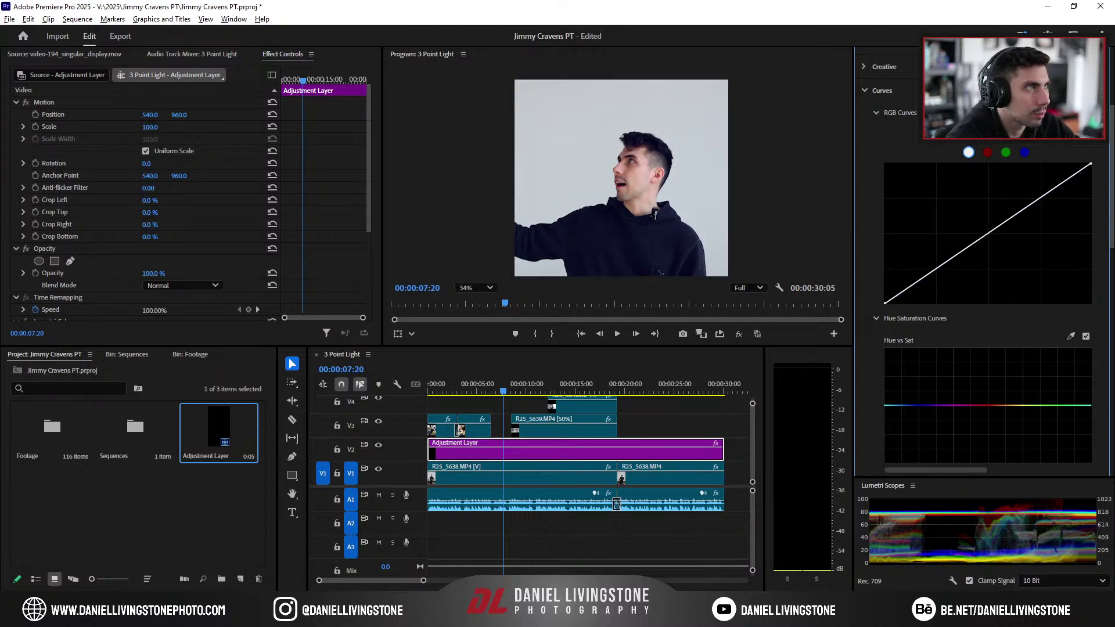
Step: In the adjustment layer's Basic Correction, set Exposure to 0.6, Contrast to -67, Shadows to 9.6 and Whites to 31
{"action": "left_click", "coordinate": [884, 66]}
{"action": "scroll", "coordinate": [997, 235], "scroll_direction": "up", "scroll_amount": 2}
{"action": "left_click", "coordinate": [896, 85]}
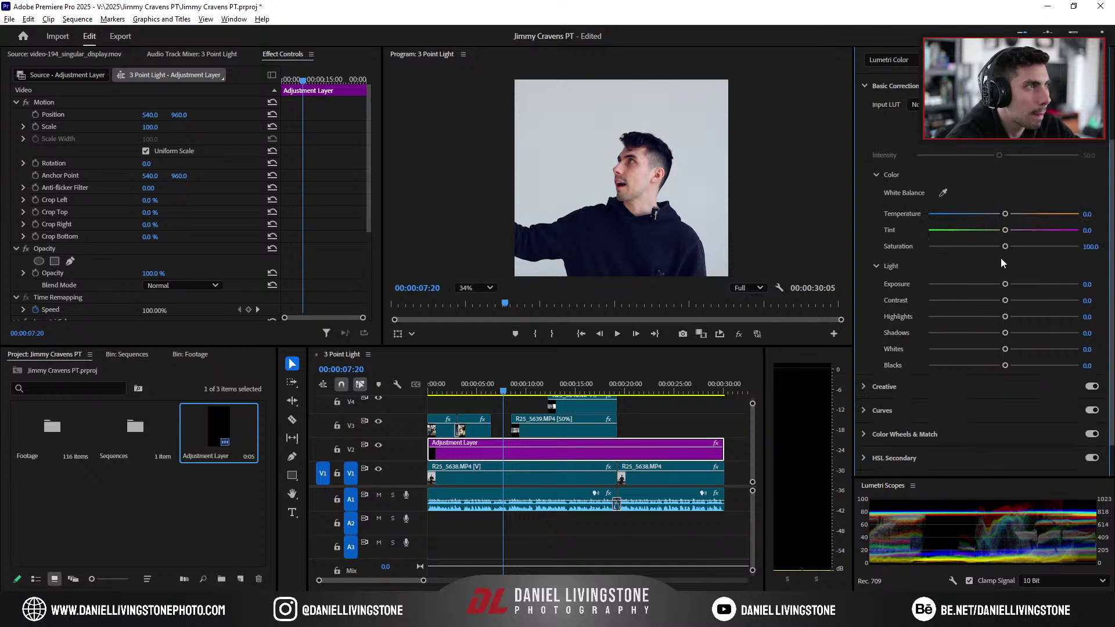
{"action": "left_click_drag", "start_coordinate": [1006, 285], "coordinate": [952, 301]}
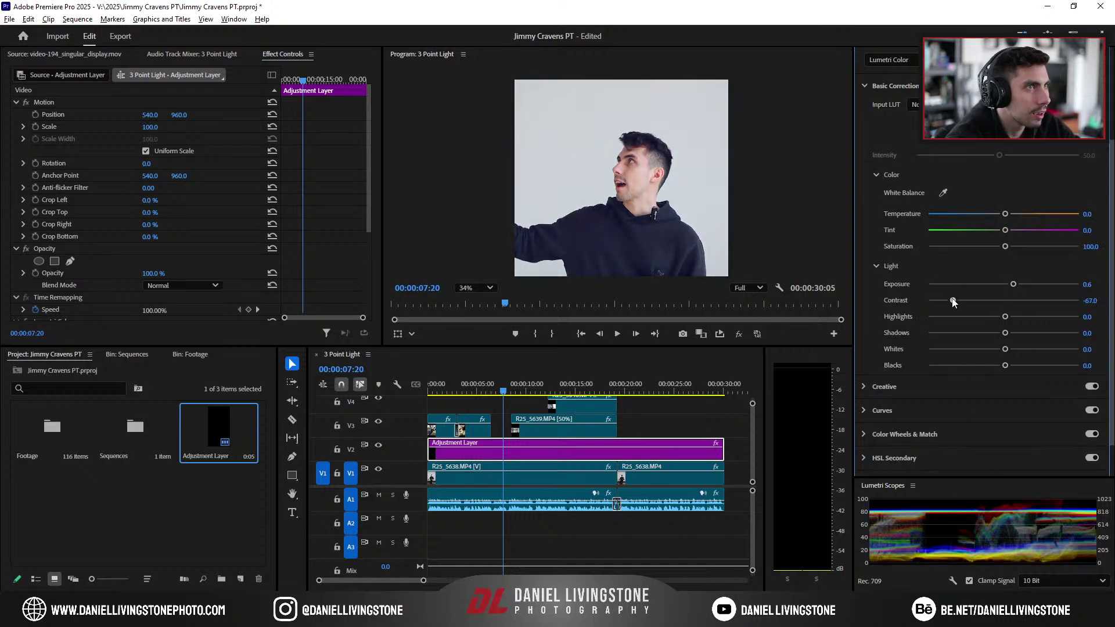
{"action": "mouse_move", "coordinate": [1028, 340]}
{"action": "left_mouse_down"}
{"action": "mouse_move", "coordinate": [1015, 338]}
{"action": "mouse_move", "coordinate": [1027, 352]}
{"action": "left_mouse_up"}
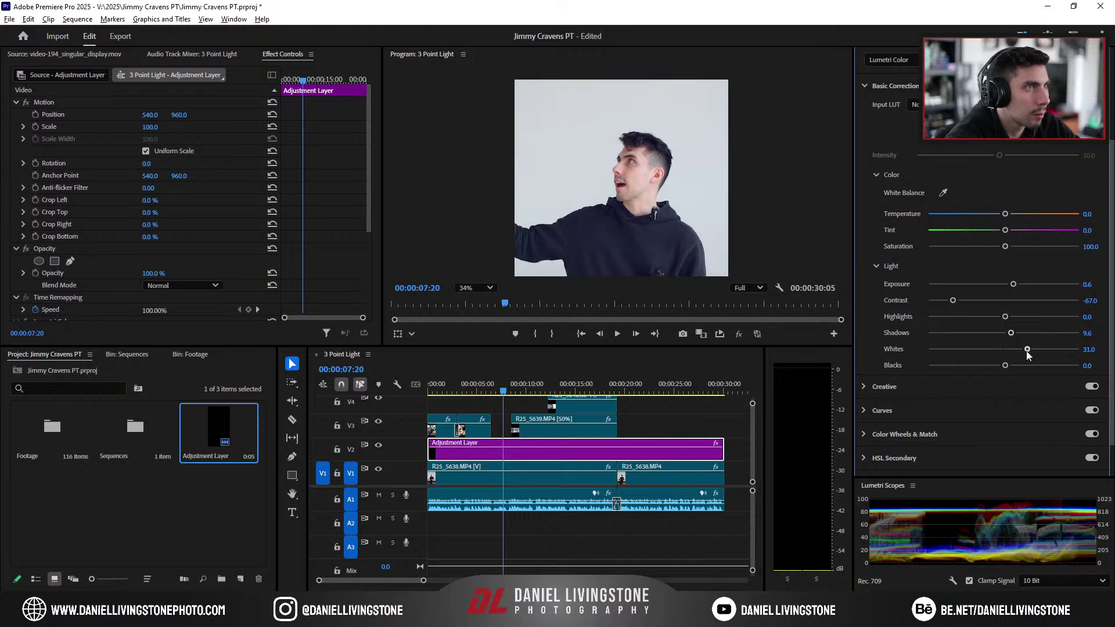
Step: Fit the whole frame in the preview, hide video track V3 and park the playhead at 00:00:01:21
{"action": "left_click", "coordinate": [459, 289]}
{"action": "left_click", "coordinate": [473, 301]}
{"action": "left_click", "coordinate": [466, 388]}
{"action": "key", "text": "space"}
{"action": "left_click", "coordinate": [378, 421]}
{"action": "left_click", "coordinate": [444, 388]}
Step: Set Blacks to -3.4, Shadows to -2.7 and Temperature to 5, and compare the image without the adjustment layer
{"action": "left_click_drag", "start_coordinate": [1004, 365], "coordinate": [1000, 336]}
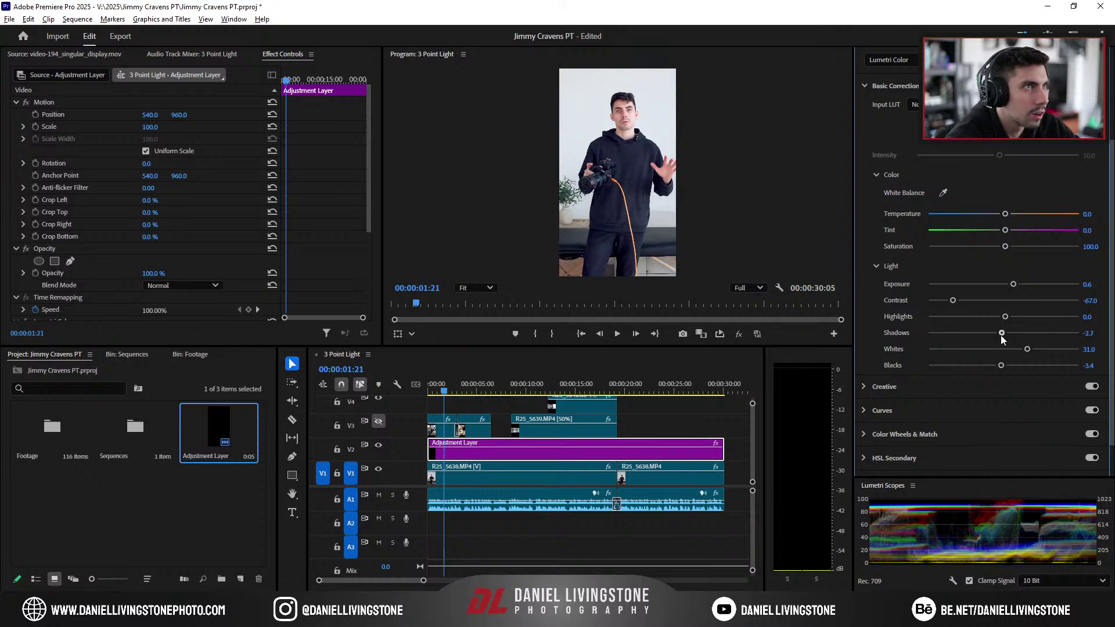
{"action": "left_click_drag", "start_coordinate": [1004, 213], "coordinate": [1008, 216]}
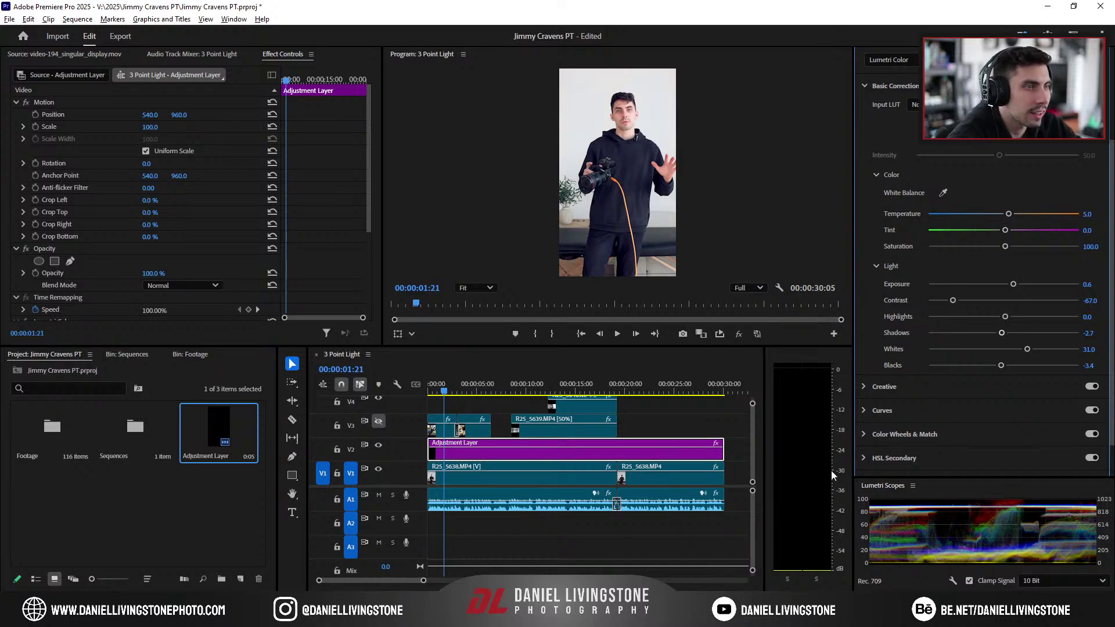
{"action": "left_click", "coordinate": [378, 445]}
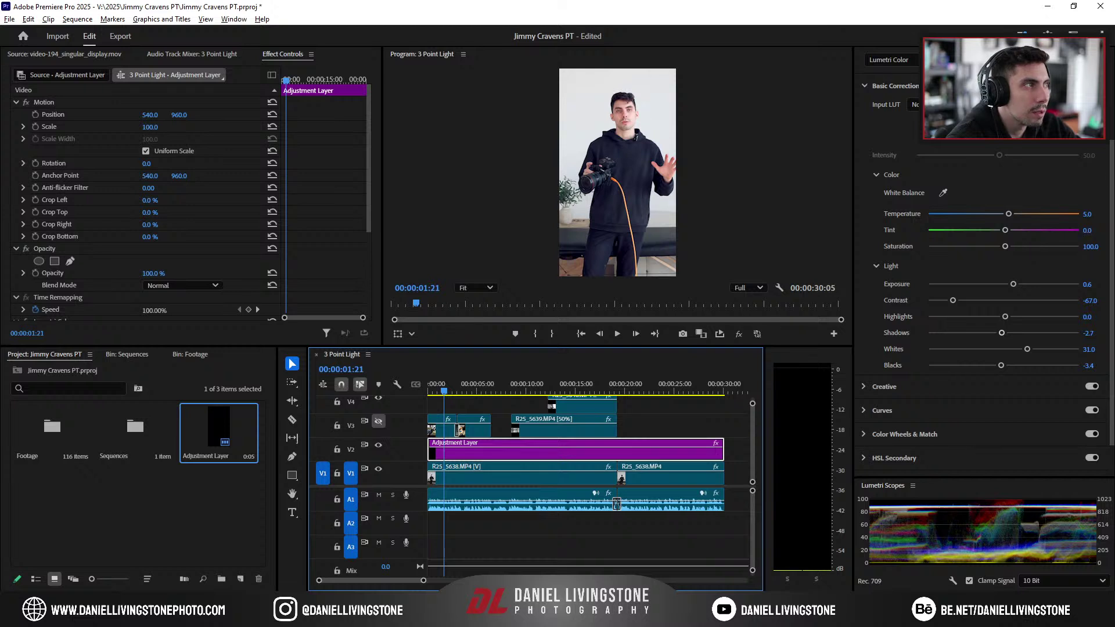
Step: Shift the Highlights and Midtones color wheels slightly toward warm in Color Wheels & Match
{"action": "scroll", "coordinate": [987, 246], "scroll_direction": "down", "scroll_amount": 2}
{"action": "left_click", "coordinate": [933, 347]}
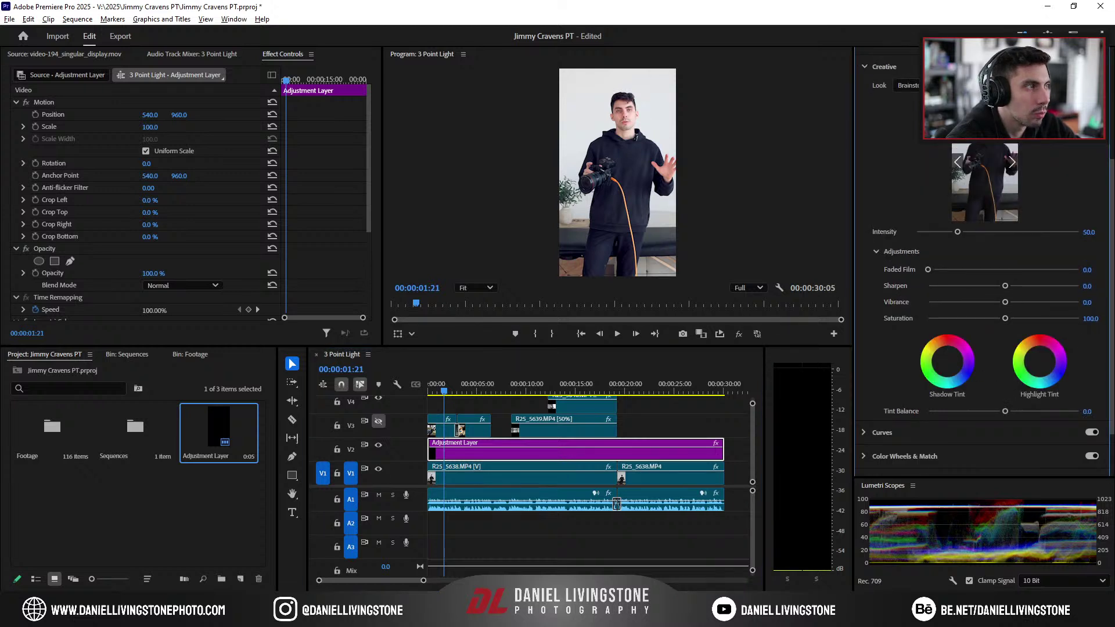
{"action": "left_click", "coordinate": [998, 459]}
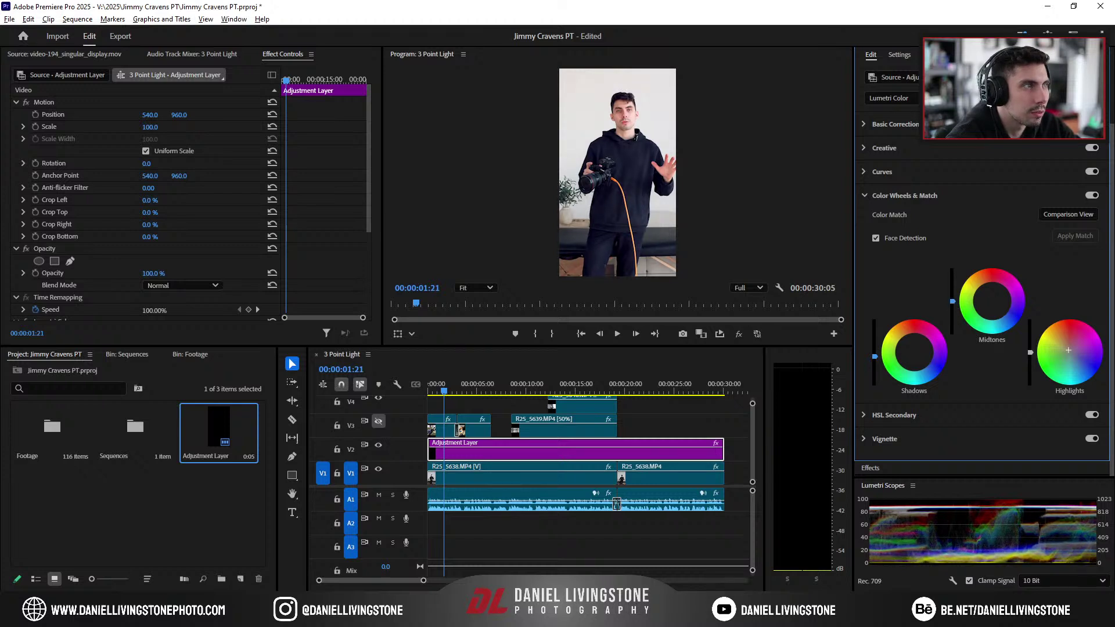
{"action": "left_click", "coordinate": [992, 307]}
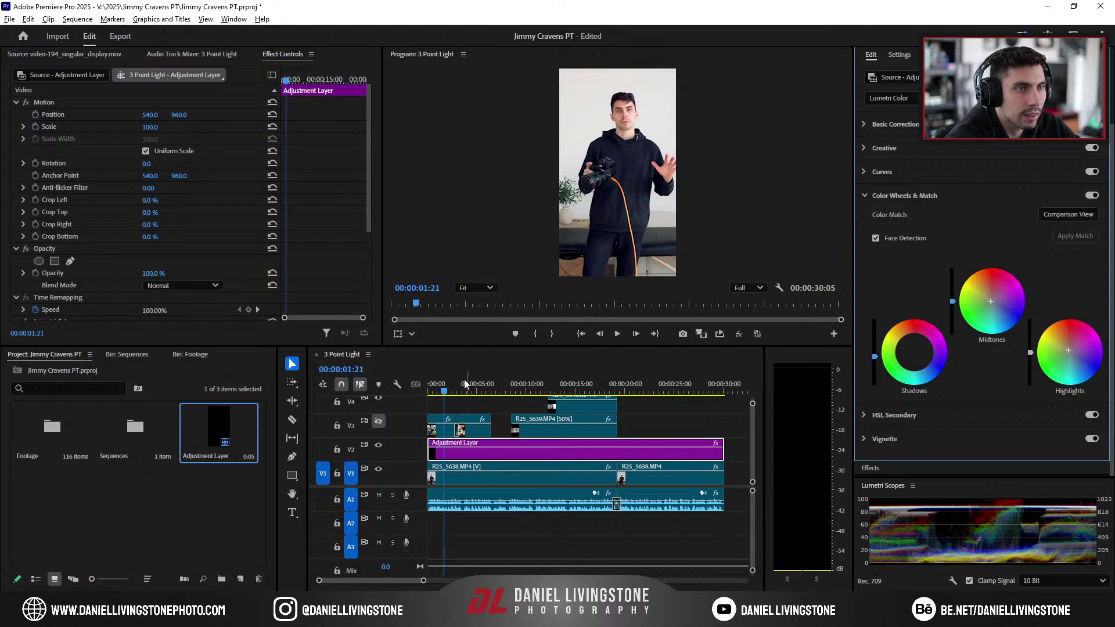
Step: Play the graded main footage from the start of the sequence to check the color
{"action": "left_click", "coordinate": [427, 390]}
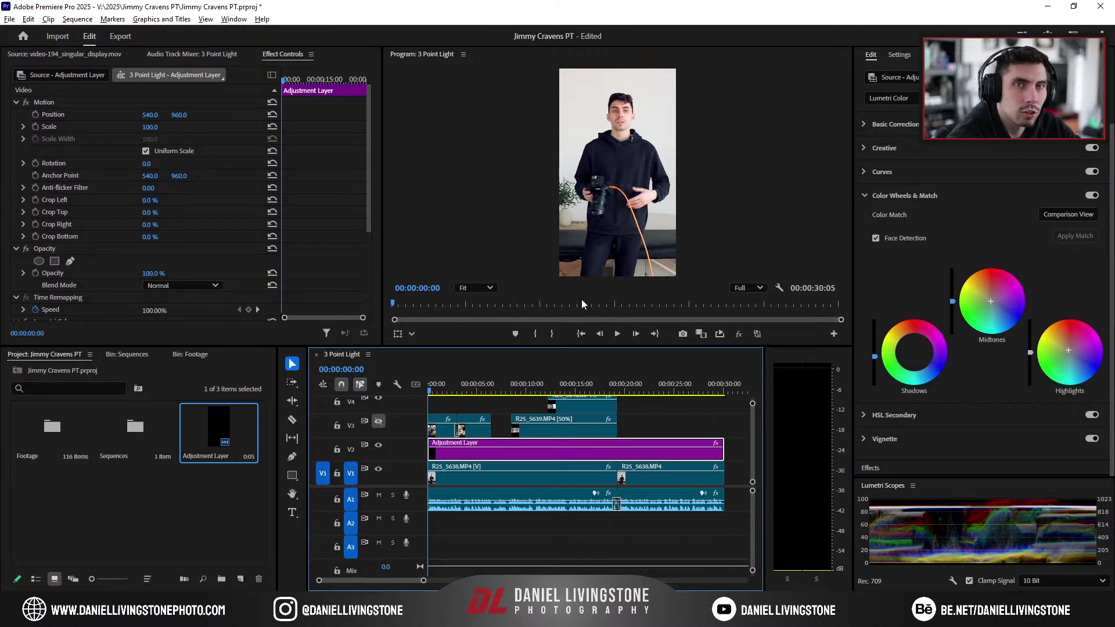
{"action": "key", "text": "space"}
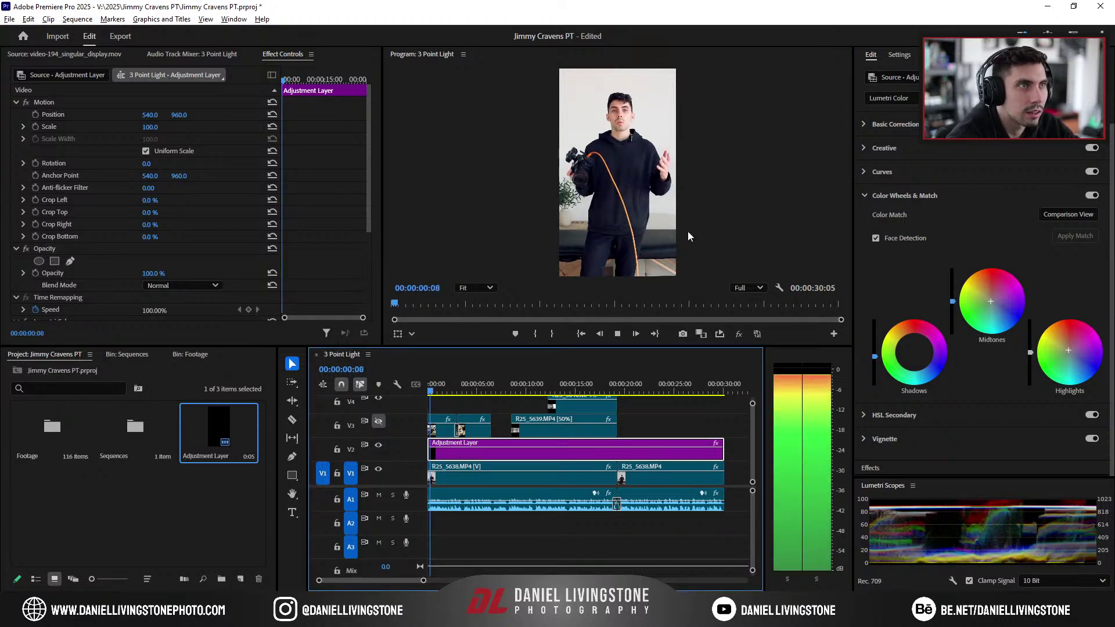
{"action": "key", "text": "space"}
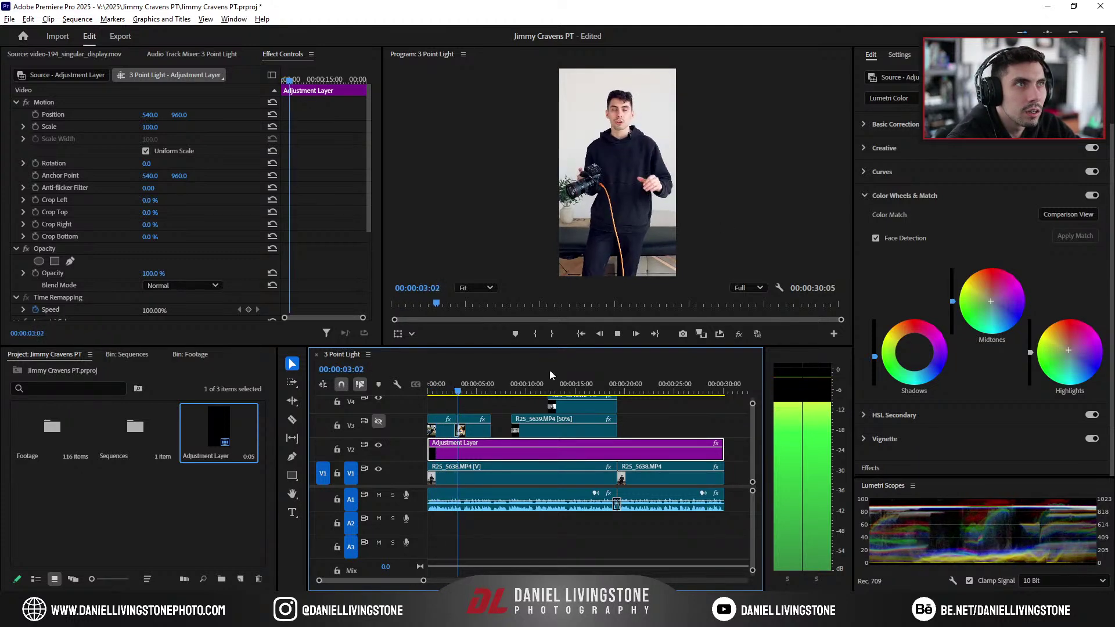
{"action": "key", "text": "space"}
Step: Show video track V3 again and play the sequence from the start to past the cut near 19 seconds
{"action": "key", "text": "Home"}
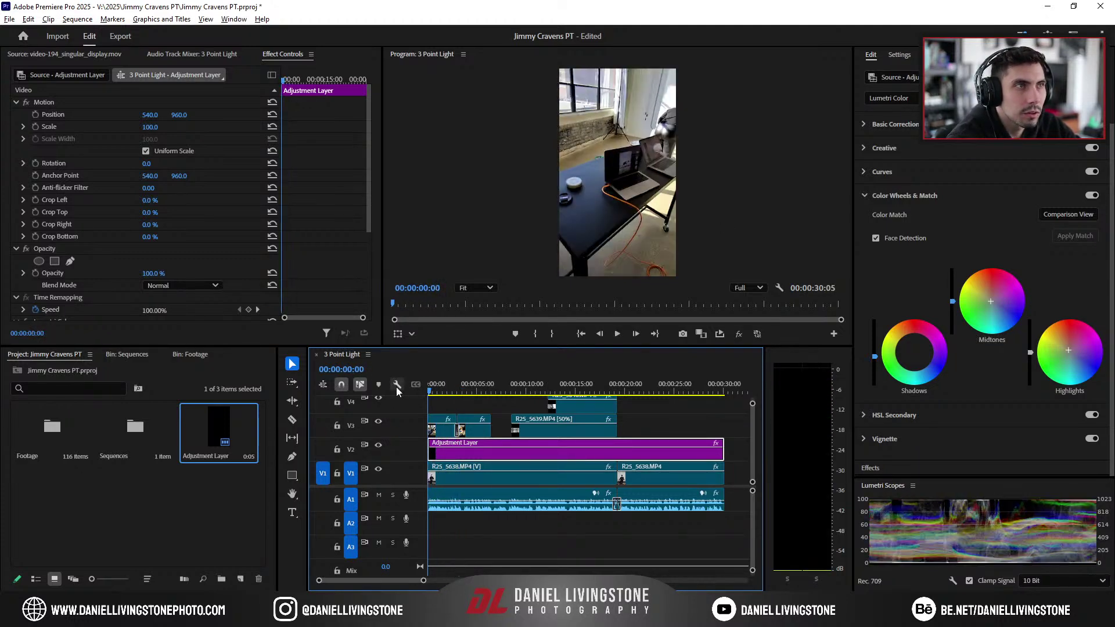
{"action": "key", "text": "space"}
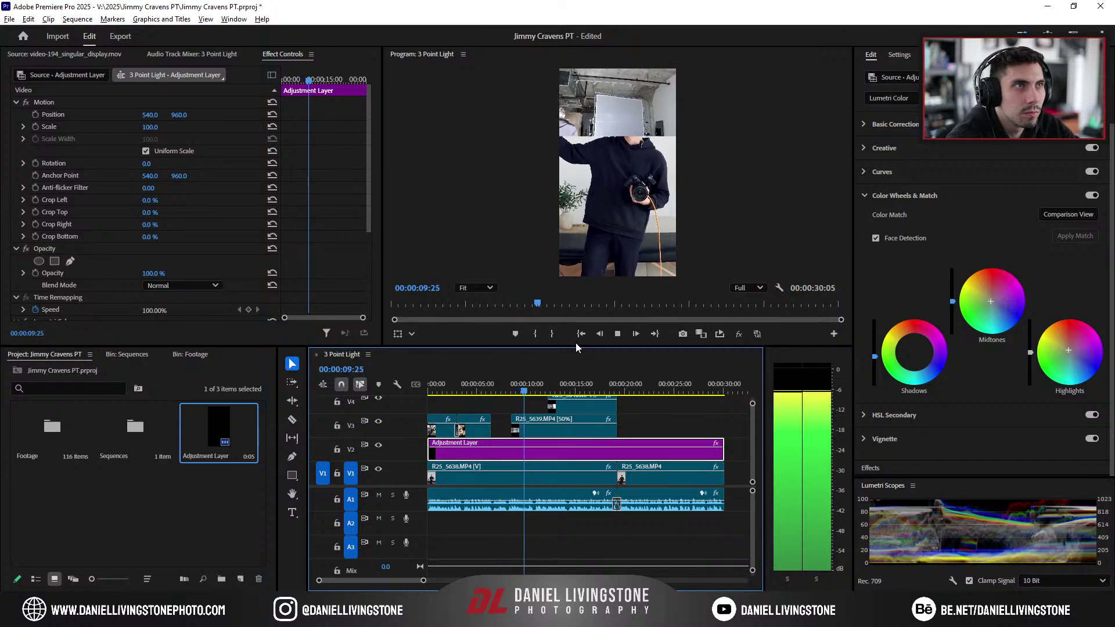
{"action": "left_click_drag", "start_coordinate": [423, 580], "coordinate": [443, 580]}
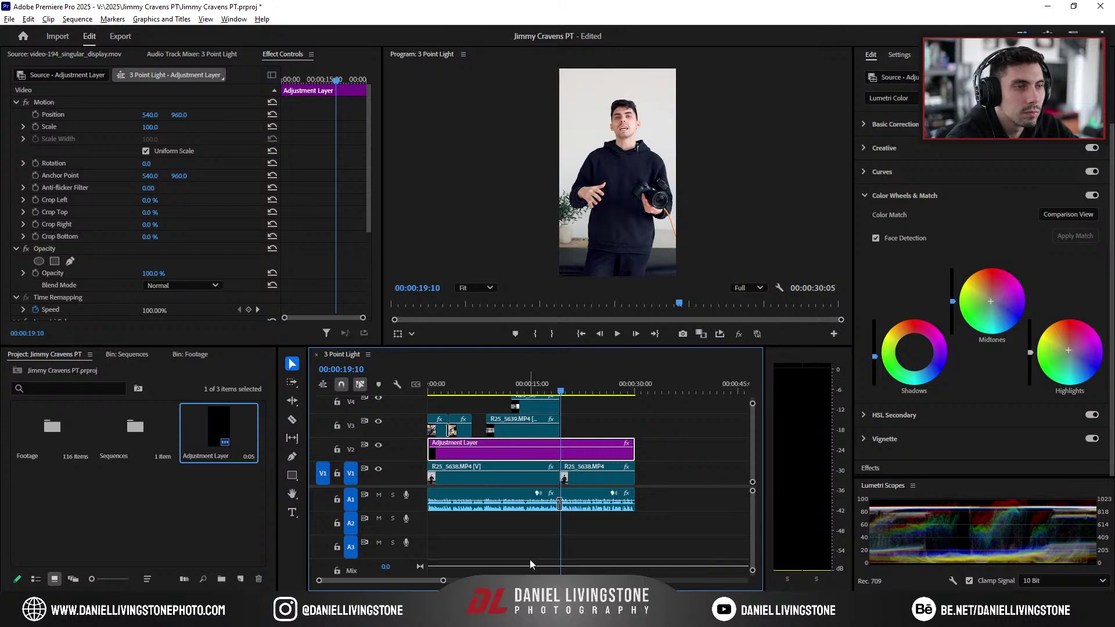
{"action": "key", "text": "space"}
{"action": "left_click_drag", "start_coordinate": [535, 386], "coordinate": [566, 389]}
{"action": "key", "text": "space"}
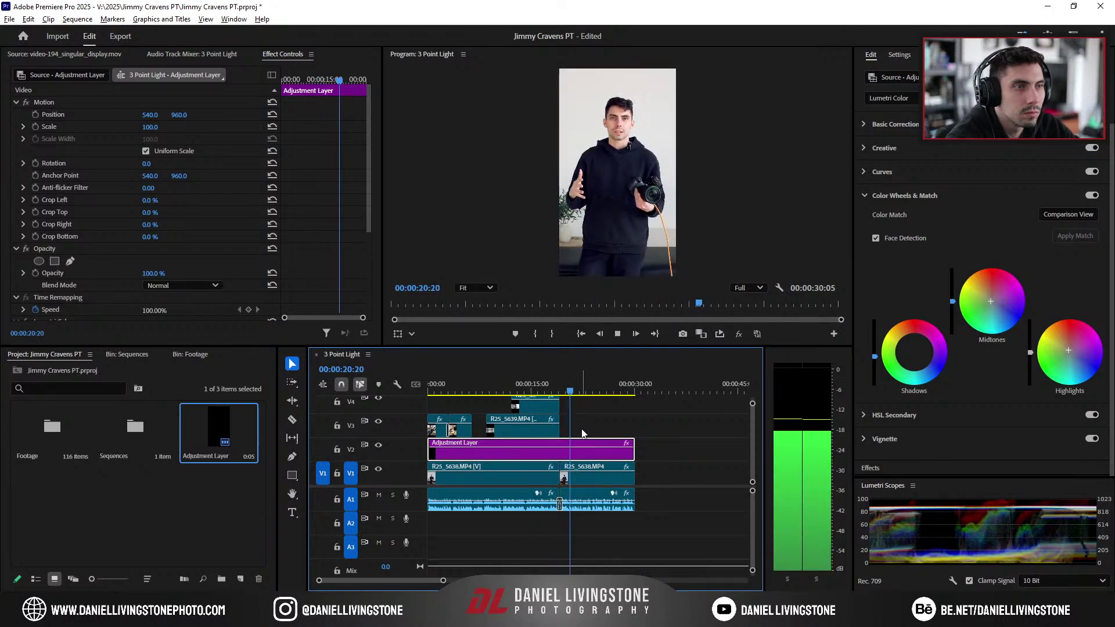
{"action": "key", "text": "space"}
{"action": "left_click_drag", "start_coordinate": [443, 580], "coordinate": [439, 583]}
Step: Switch to Capture One with the photo session open and dismiss the Resource Hub
{"action": "key", "text": "alt+Tab"}
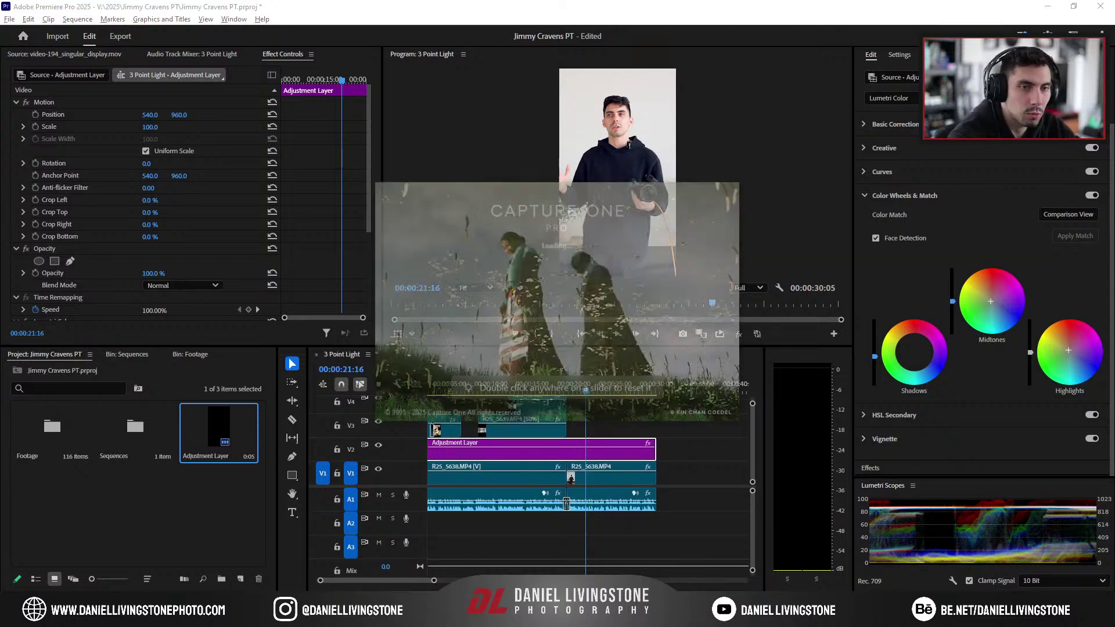
{"action": "mouse_move", "coordinate": [239, 615]}
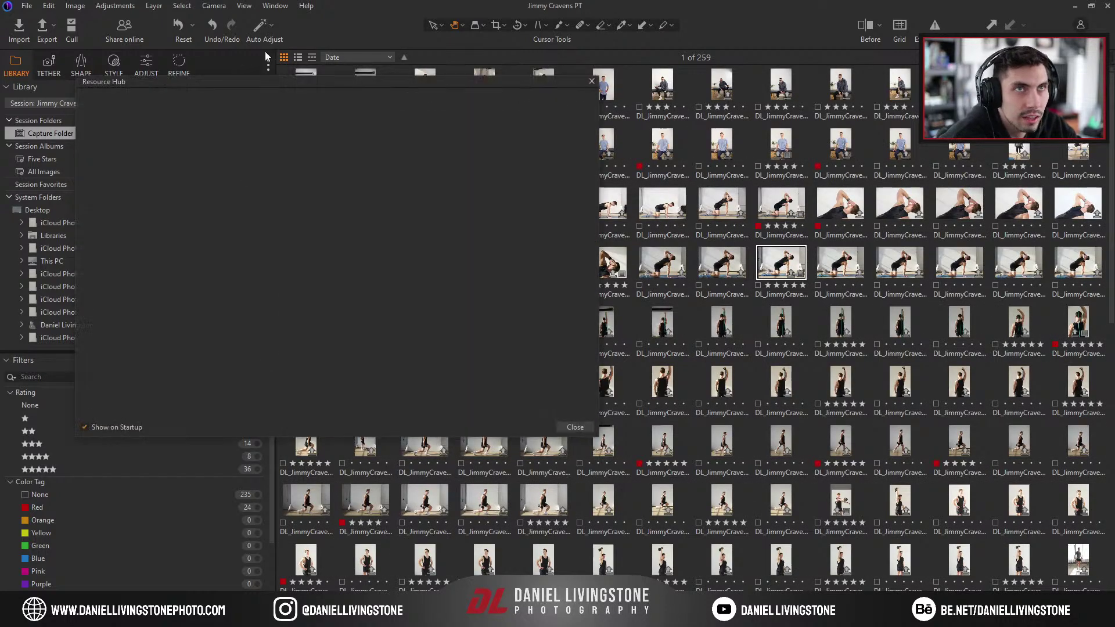
{"action": "left_click", "coordinate": [592, 82]}
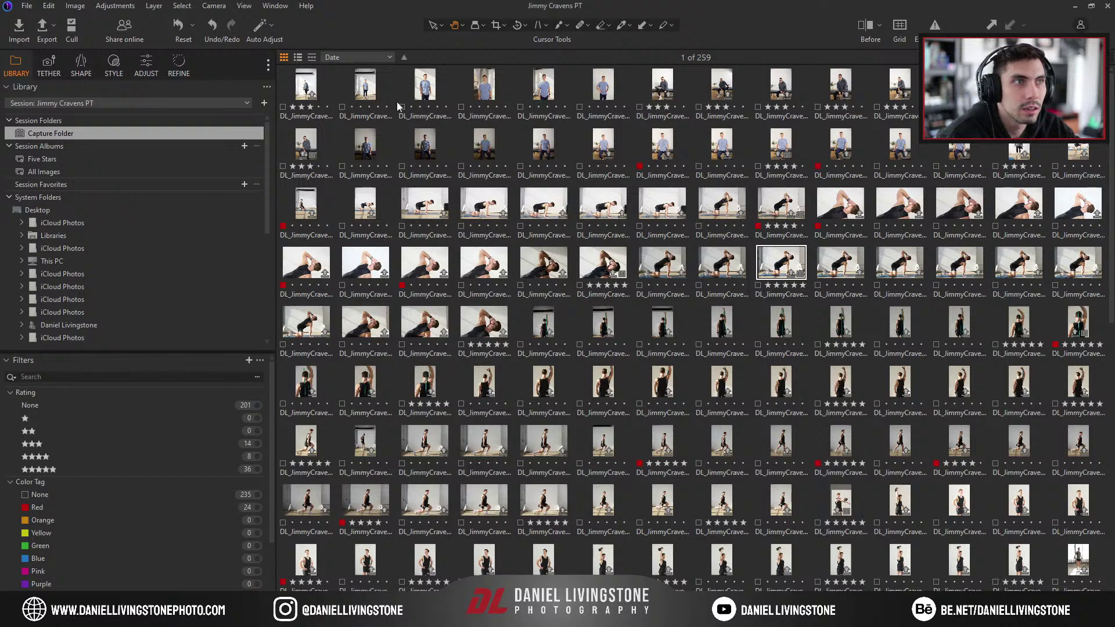
Step: Try the browser's list view, return to grid thumbnails and show the large image viewer
{"action": "left_click", "coordinate": [298, 58]}
{"action": "left_click", "coordinate": [283, 59]}
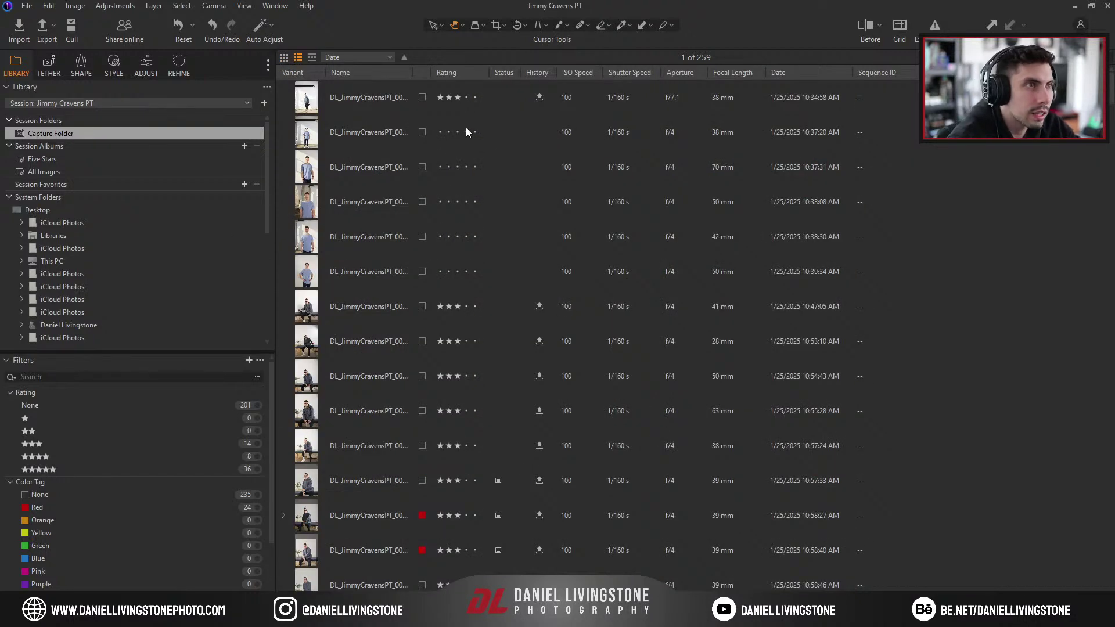
{"action": "key", "text": "g"}
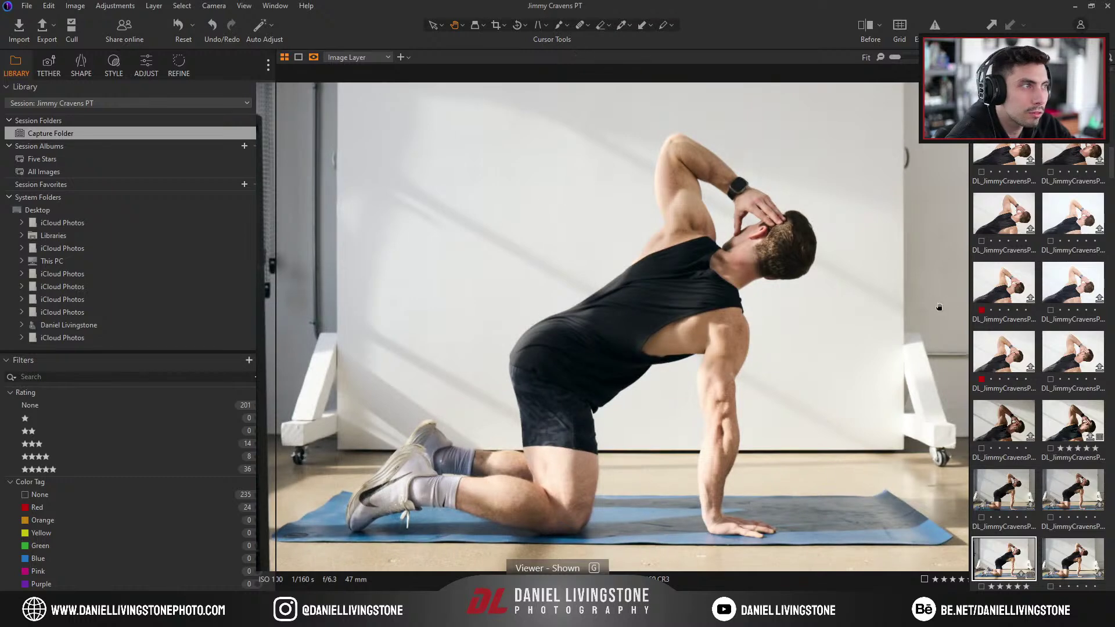
Step: View the unrated seated portraits of the man in the blue T-shirt one after another
{"action": "scroll", "coordinate": [990, 348], "scroll_direction": "up", "scroll_amount": 2}
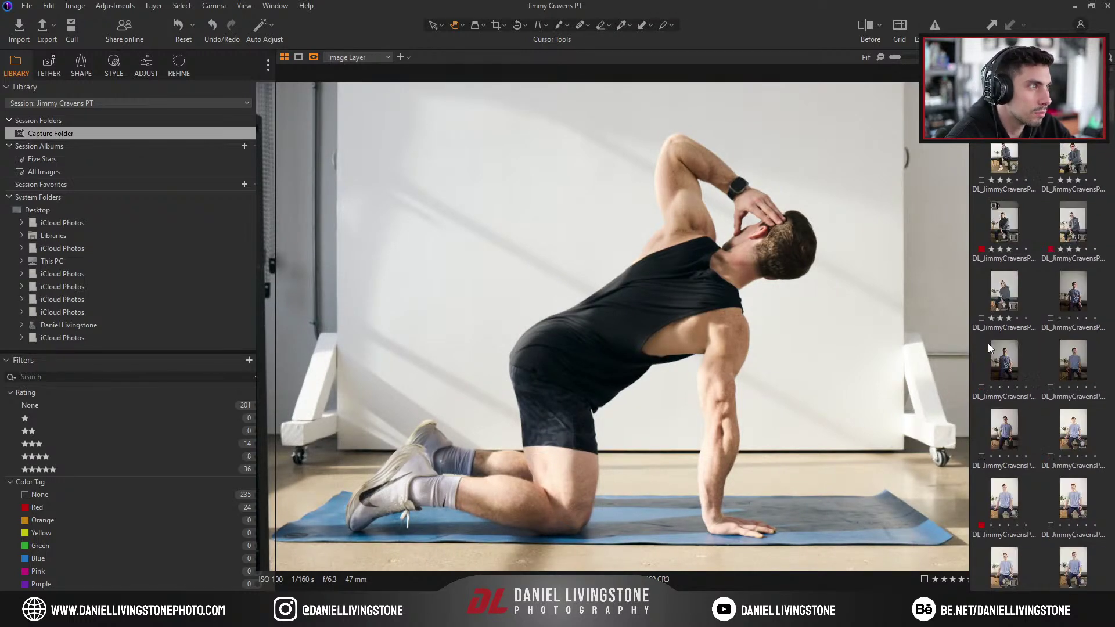
{"action": "left_click", "coordinate": [1063, 288]}
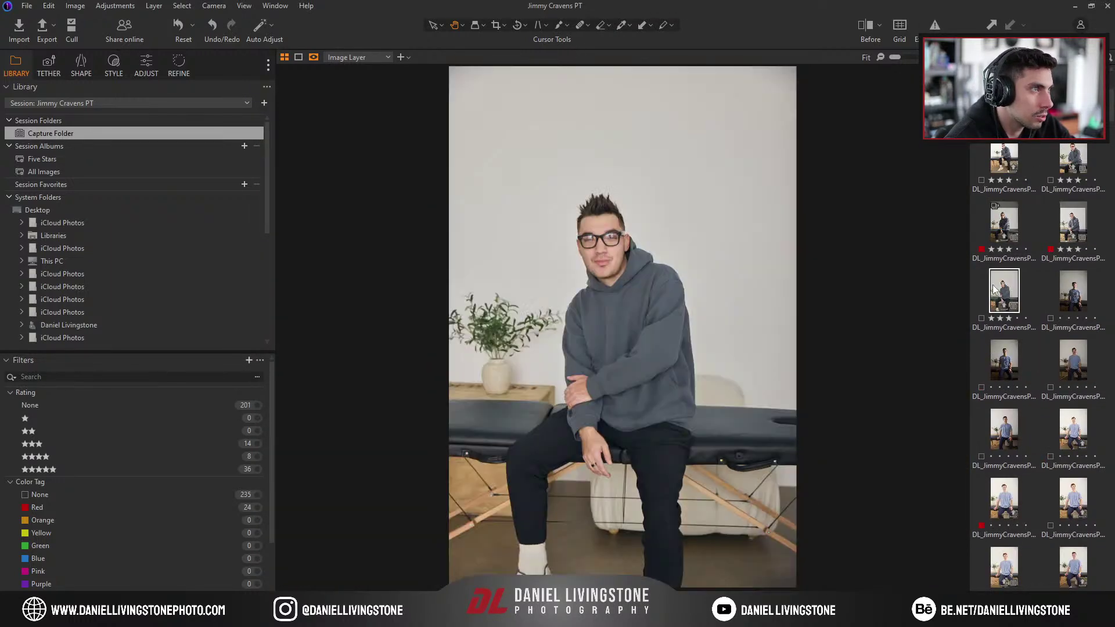
{"action": "left_click", "coordinate": [1048, 379]}
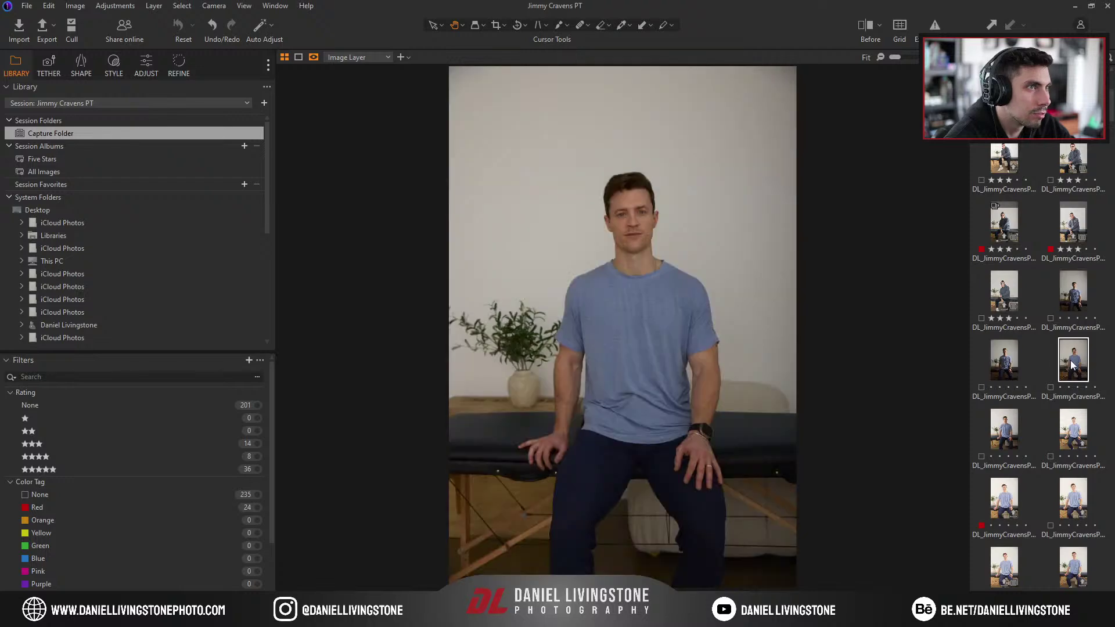
{"action": "left_click", "coordinate": [995, 429]}
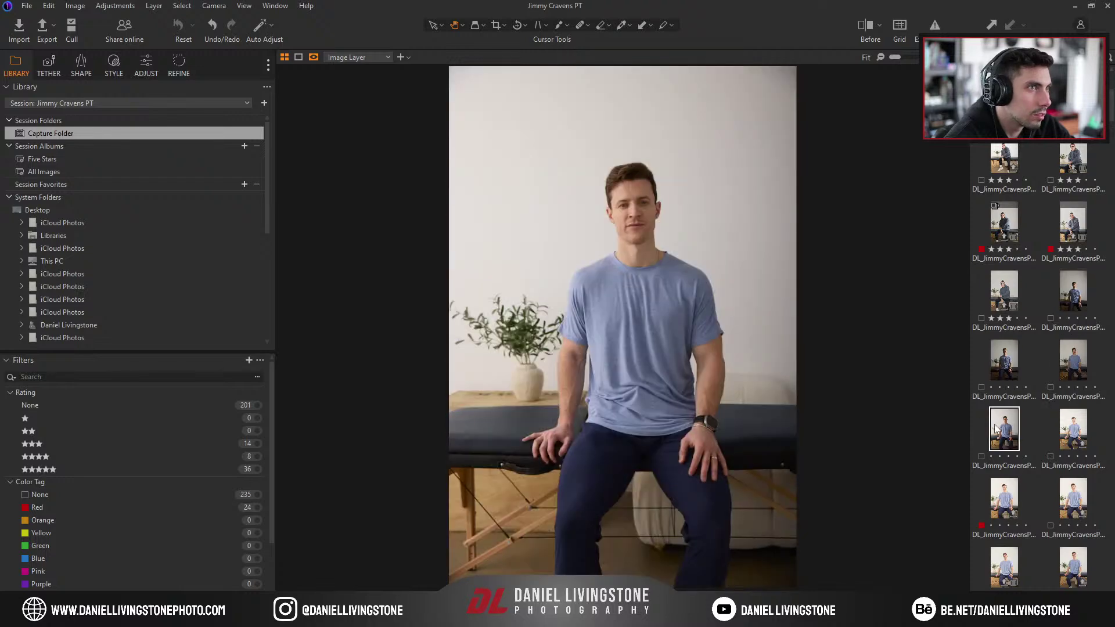
{"action": "left_click", "coordinate": [1073, 289]}
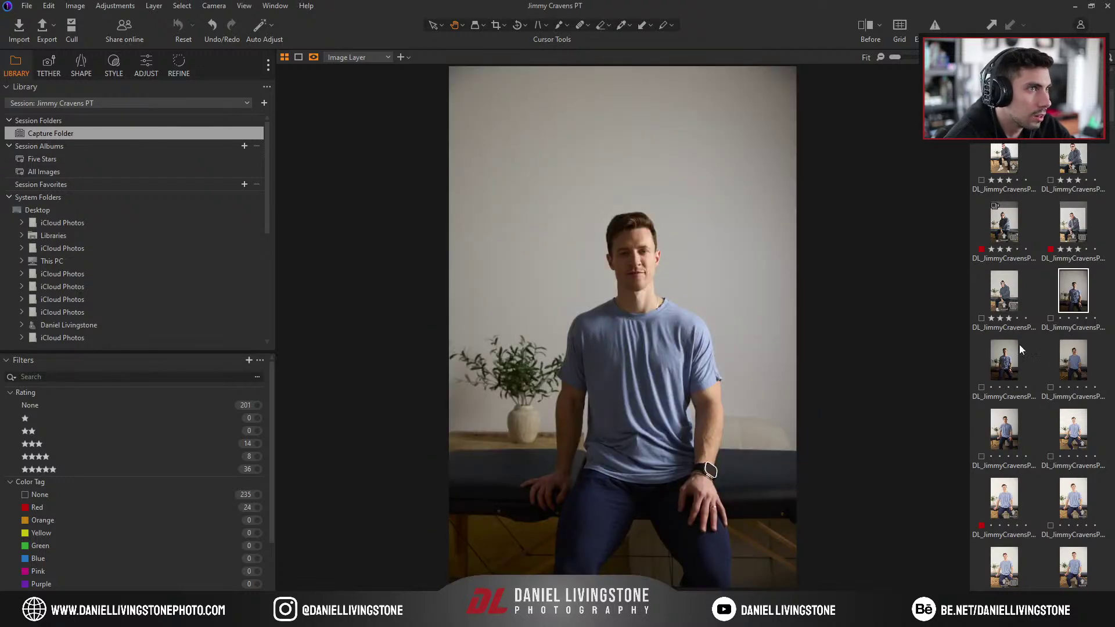
Step: Copy the adjustments from the edited five-star stretching close-up, image 0065
{"action": "scroll", "coordinate": [1030, 427], "scroll_direction": "down", "scroll_amount": 5}
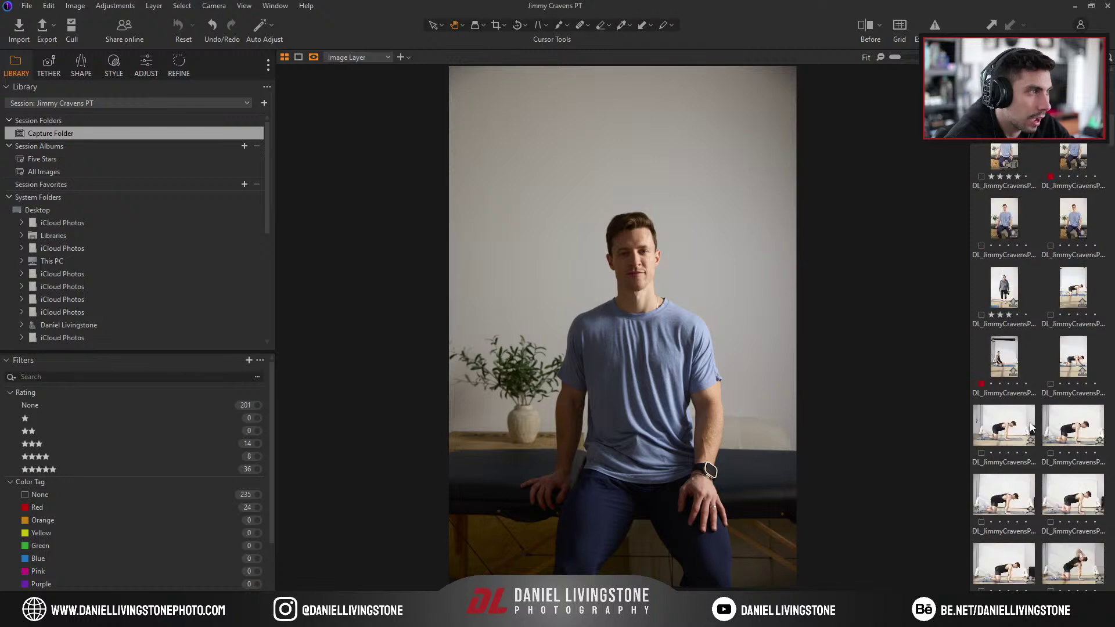
{"action": "scroll", "coordinate": [1000, 392], "scroll_direction": "down", "scroll_amount": 5}
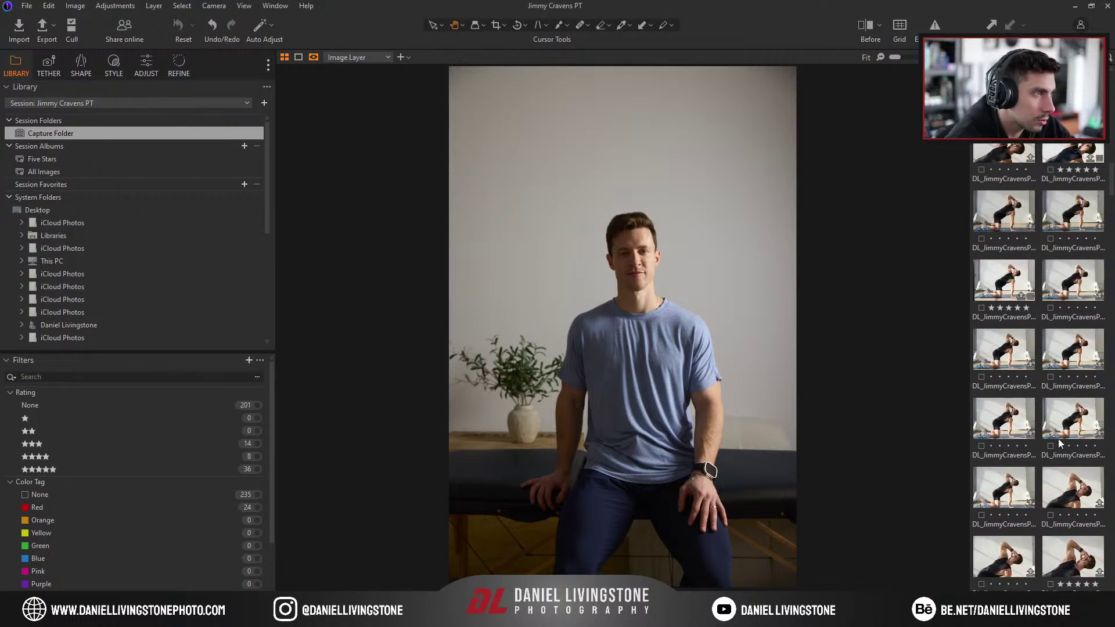
{"action": "scroll", "coordinate": [1061, 358], "scroll_direction": "down", "scroll_amount": 4}
{"action": "left_click", "coordinate": [1069, 289]}
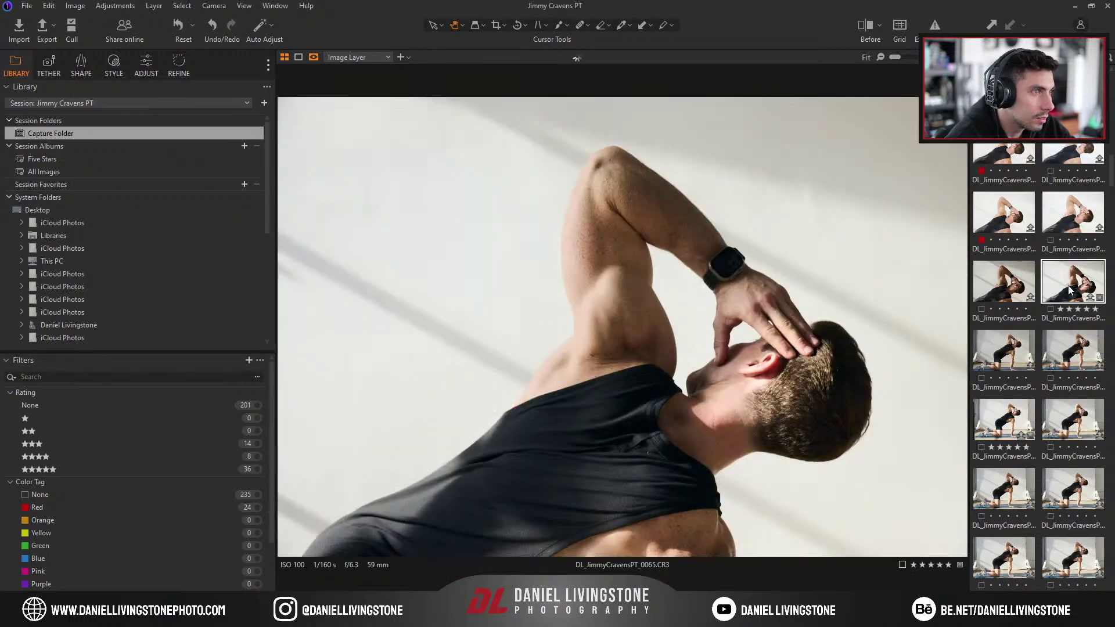
{"action": "key", "text": "ctrl+shift+c"}
Step: Rate the four dark, unrated seated blue-T-shirt portraits three stars, starting with image 0023's darker frame
{"action": "scroll", "coordinate": [1036, 283], "scroll_direction": "up", "scroll_amount": 5}
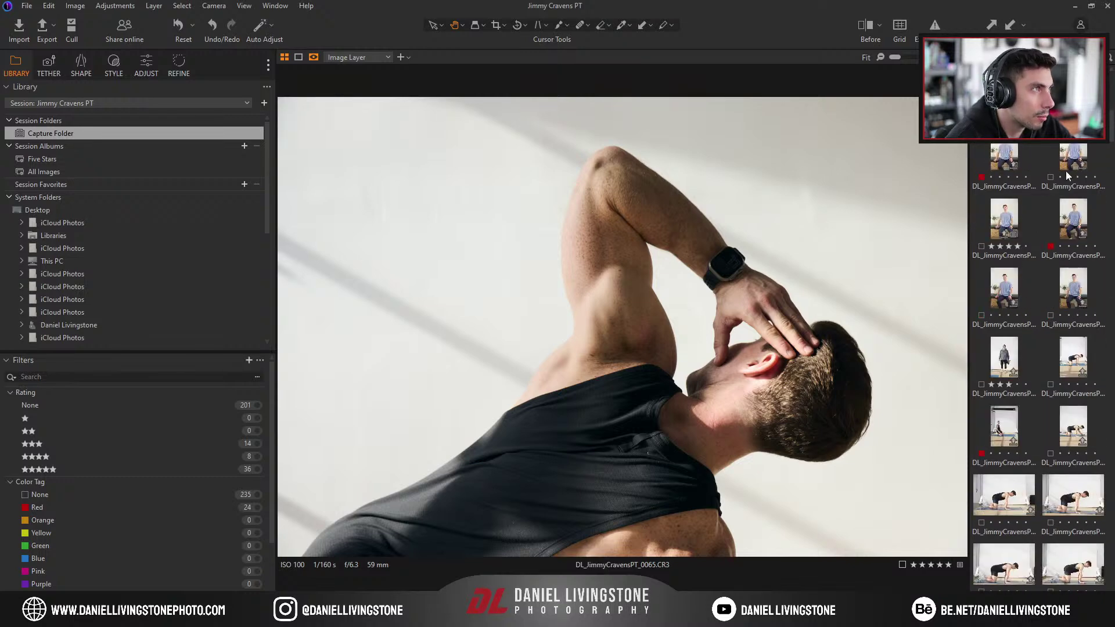
{"action": "scroll", "coordinate": [1062, 297], "scroll_direction": "up", "scroll_amount": 3}
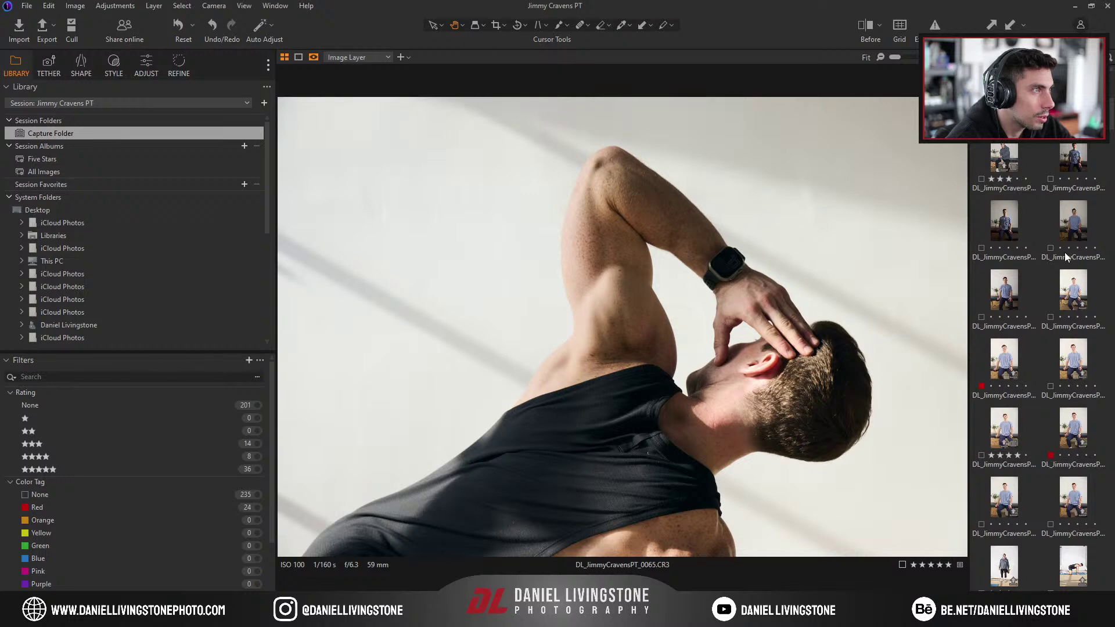
{"action": "left_click", "coordinate": [1073, 160]}
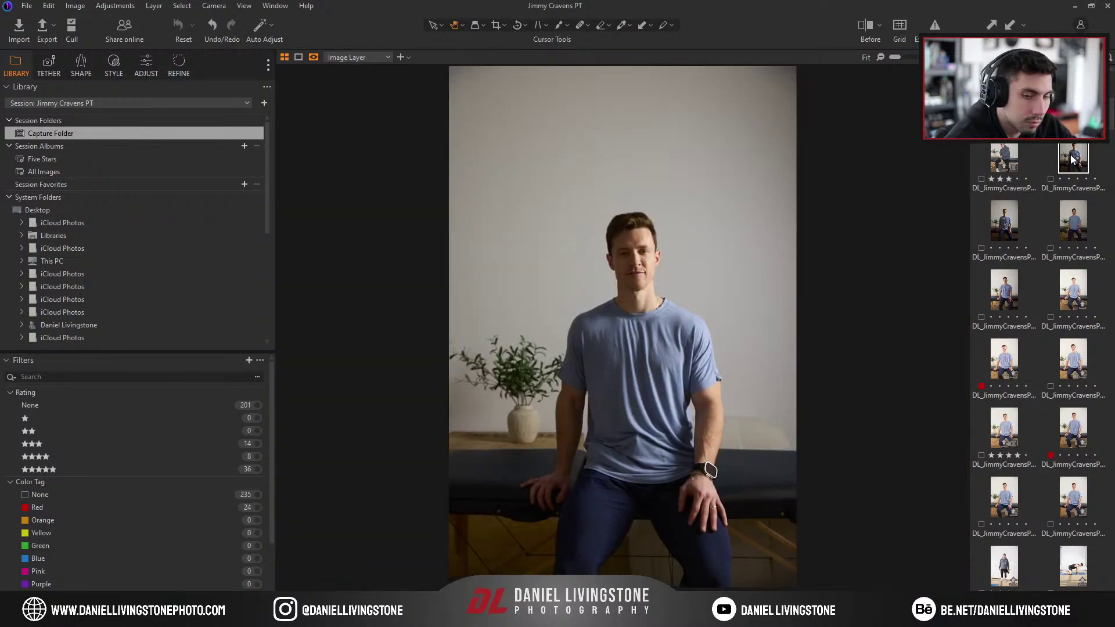
{"action": "key", "text": "3"}
{"action": "key", "text": "3"}
{"action": "key", "text": "3"}
{"action": "key", "text": "3"}
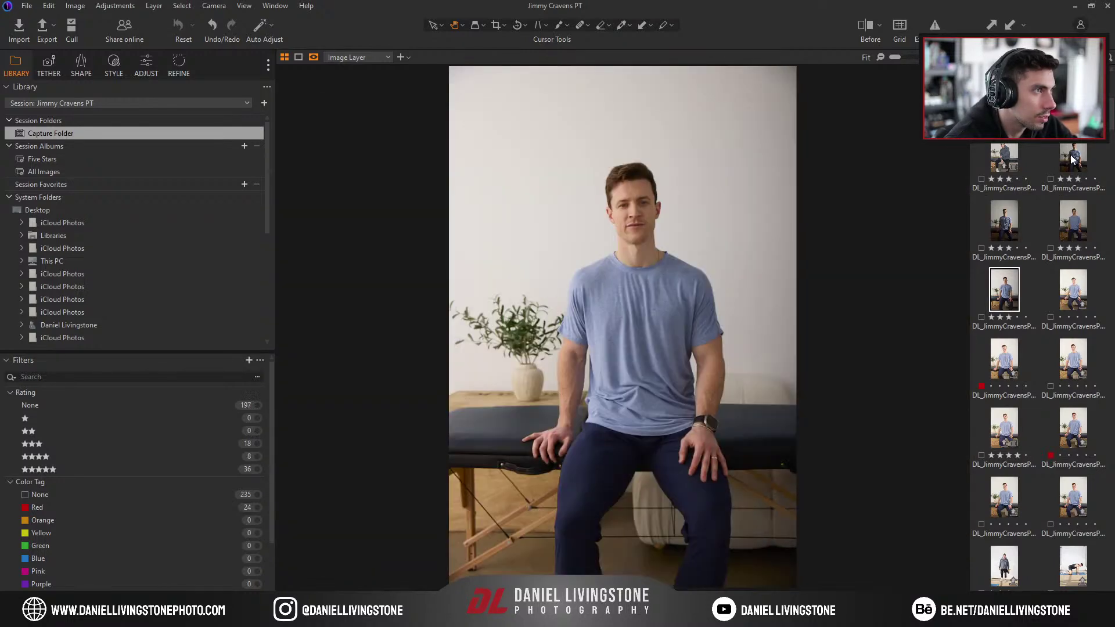
Step: Compare the smiling blue-T-shirt portraits and rate the red-tagged one five stars
{"action": "key", "text": "Down"}
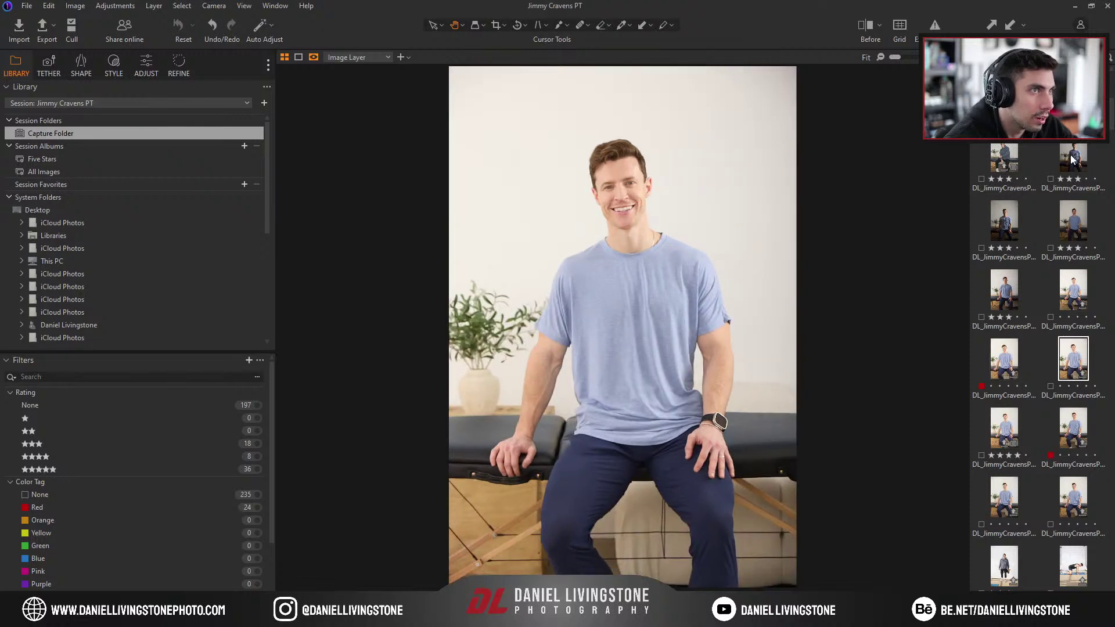
{"action": "key", "text": "Down"}
{"action": "key", "text": "Up"}
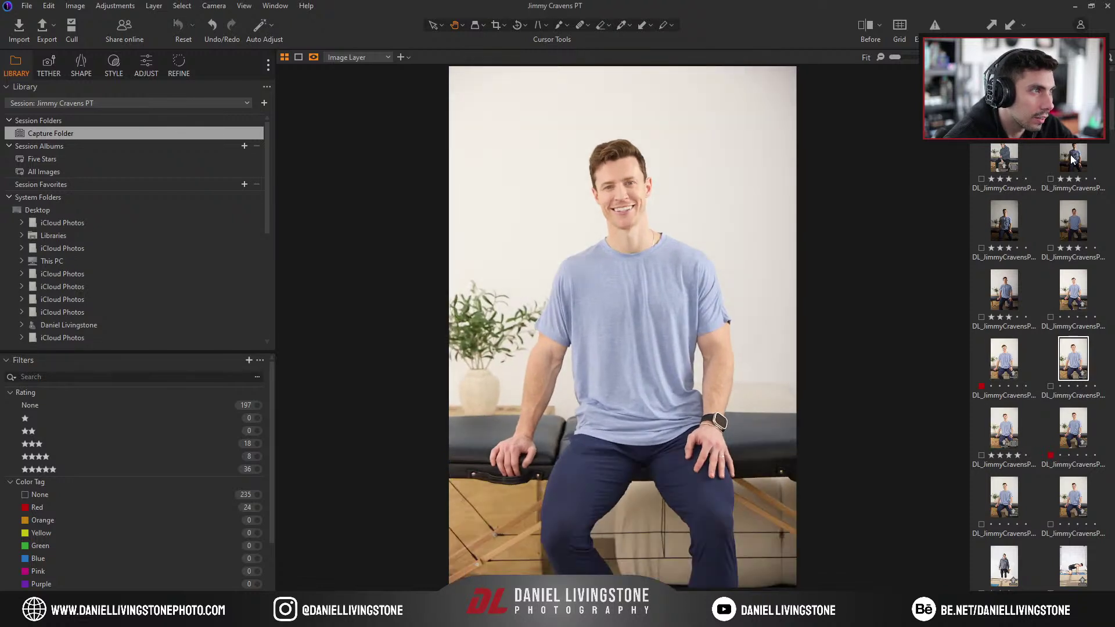
{"action": "key", "text": "5"}
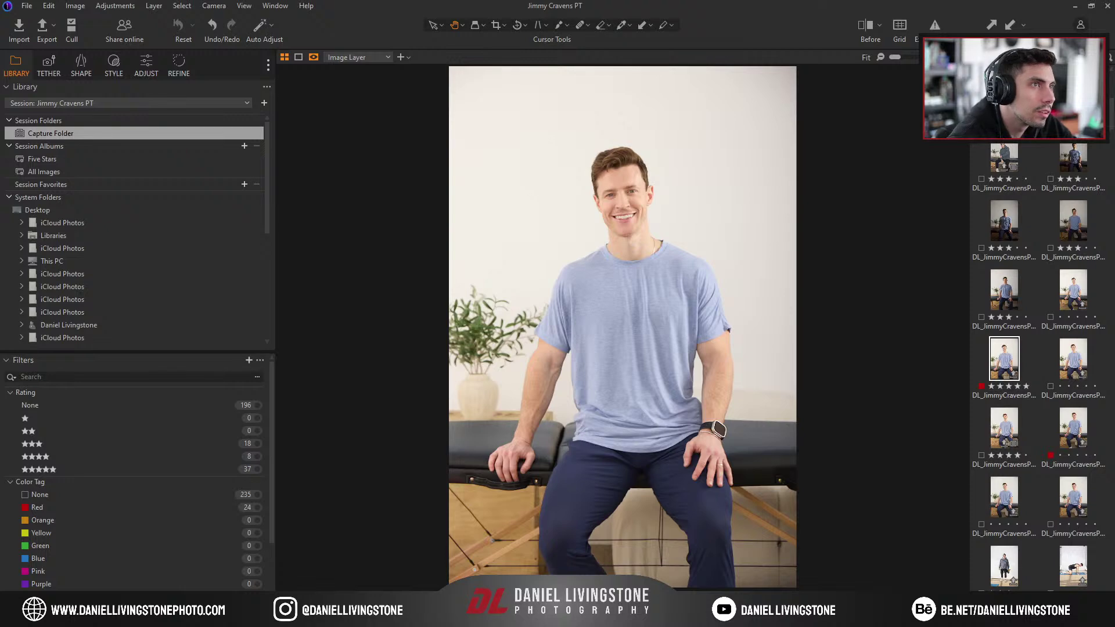
Step: Filter the browser to three-star images and select seated portraits 0023, 0024 and 0025 for side-by-side viewing
{"action": "left_click", "coordinate": [248, 446]}
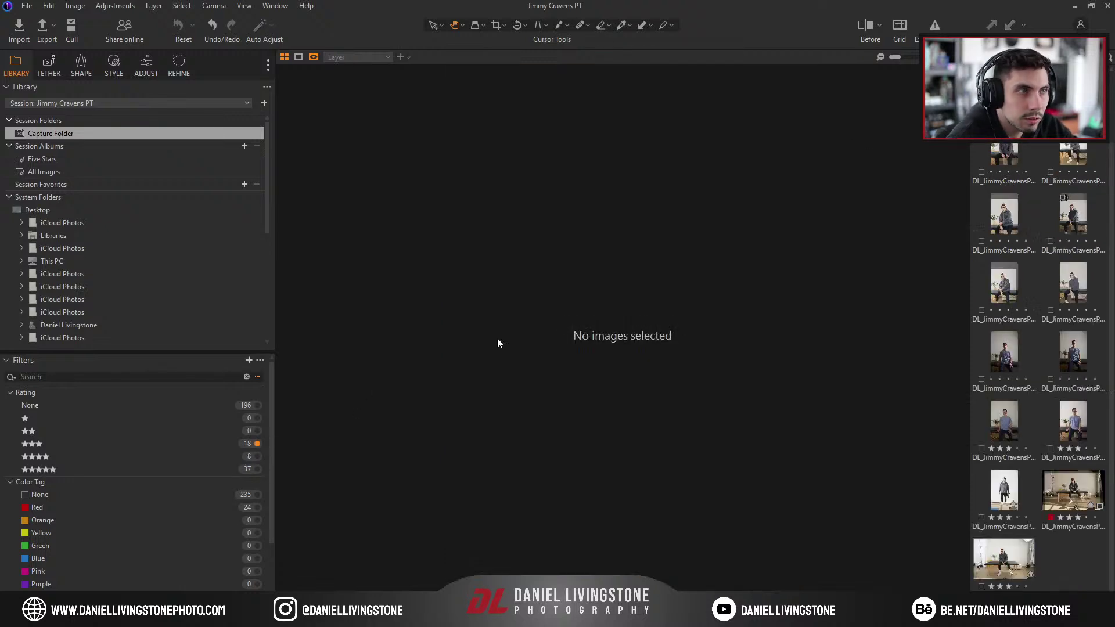
{"action": "left_click", "coordinate": [1015, 423]}
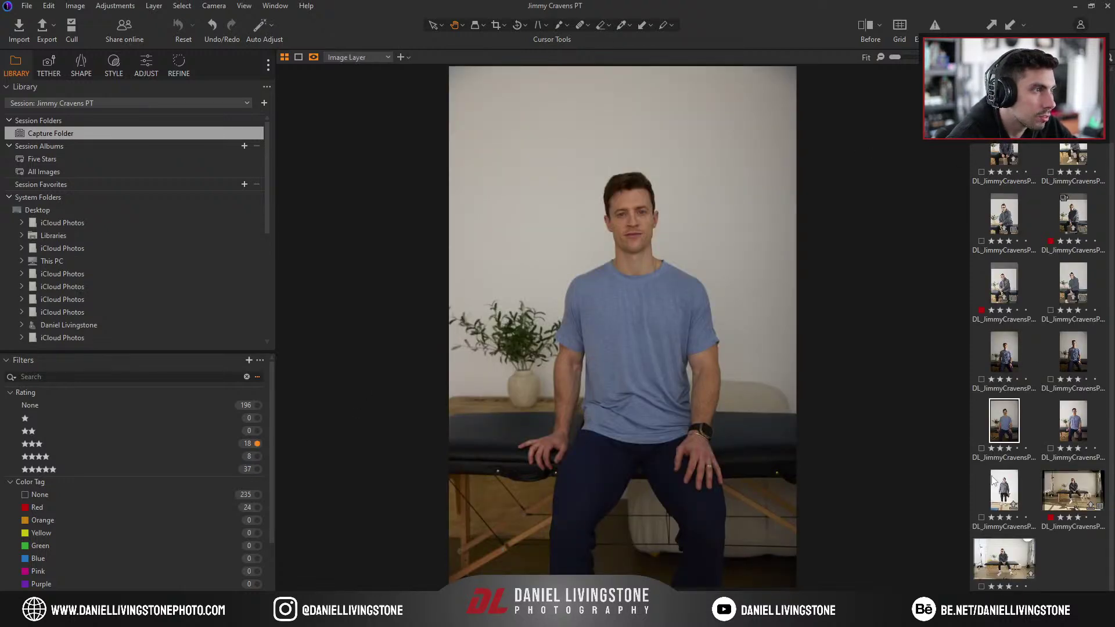
{"action": "key", "text": "Up"}
{"action": "left_click", "coordinate": [1074, 352]}
{"action": "left_click", "coordinate": [1073, 424], "text": "shift"}
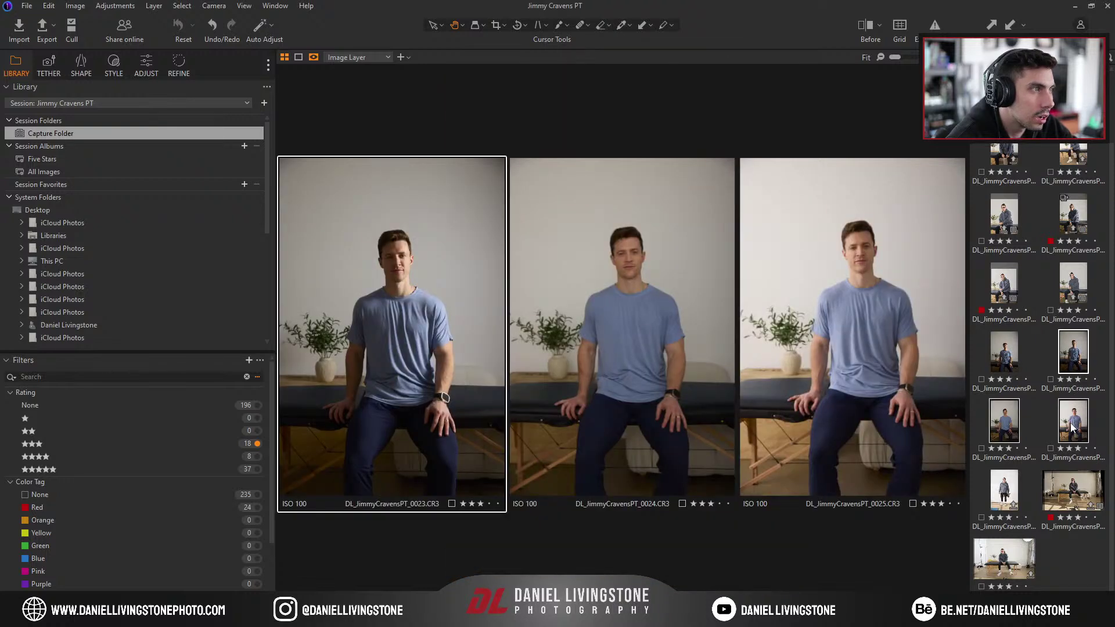
Step: Give seated portraits 0023, 0024 and 0025 a yellow color tag
{"action": "left_click", "coordinate": [1051, 380]}
{"action": "left_click", "coordinate": [1015, 427]}
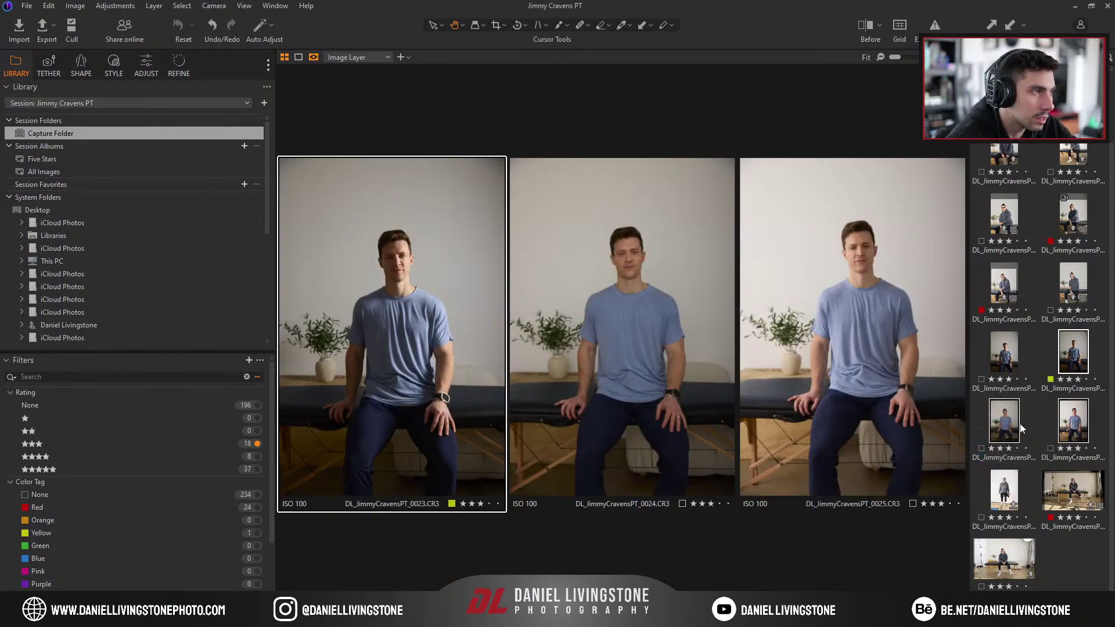
{"action": "left_click", "coordinate": [1037, 367]}
{"action": "left_click", "coordinate": [981, 449]}
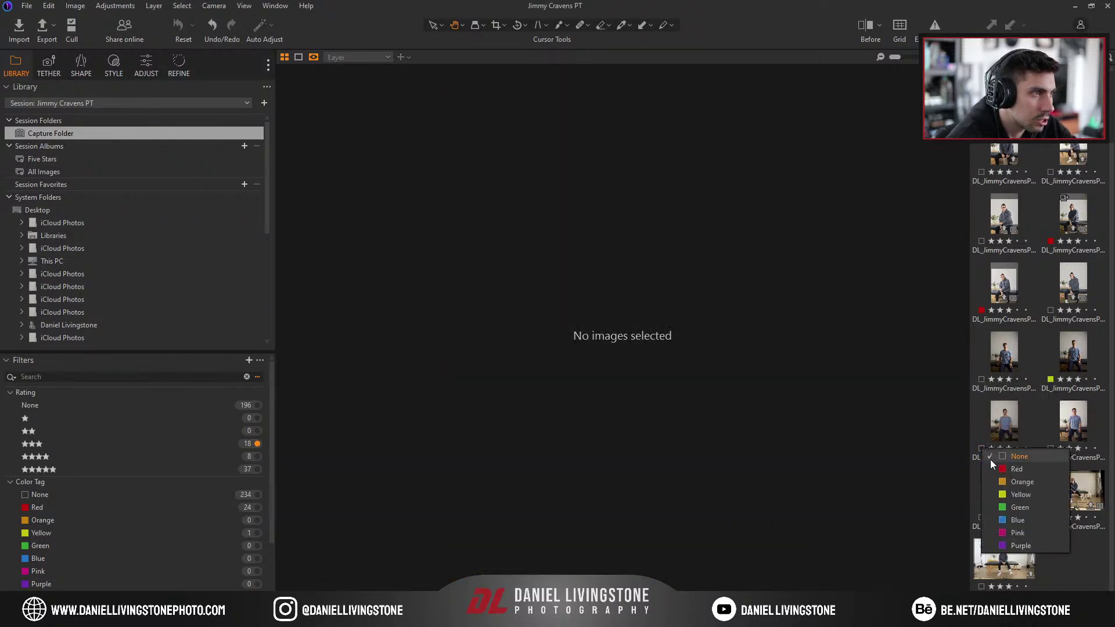
{"action": "left_click", "coordinate": [1032, 494]}
{"action": "left_click", "coordinate": [1050, 448]}
{"action": "left_click", "coordinate": [1028, 495]}
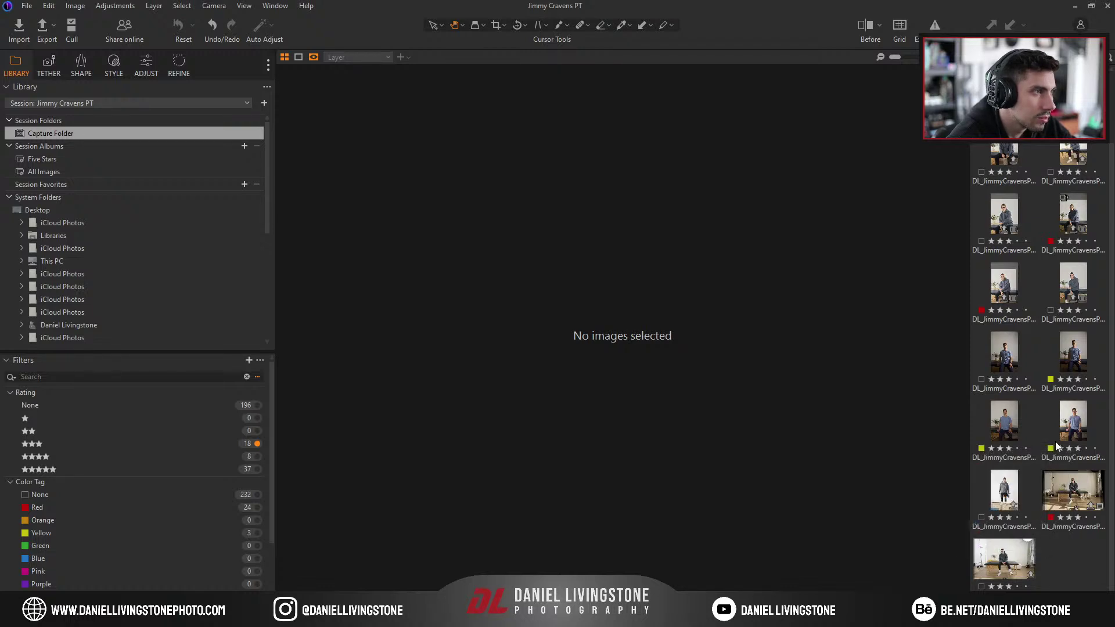
Step: Apply the copied adjustments to the three yellow-tagged portraits
{"action": "left_click", "coordinate": [1075, 423]}
{"action": "left_click", "coordinate": [1072, 351]}
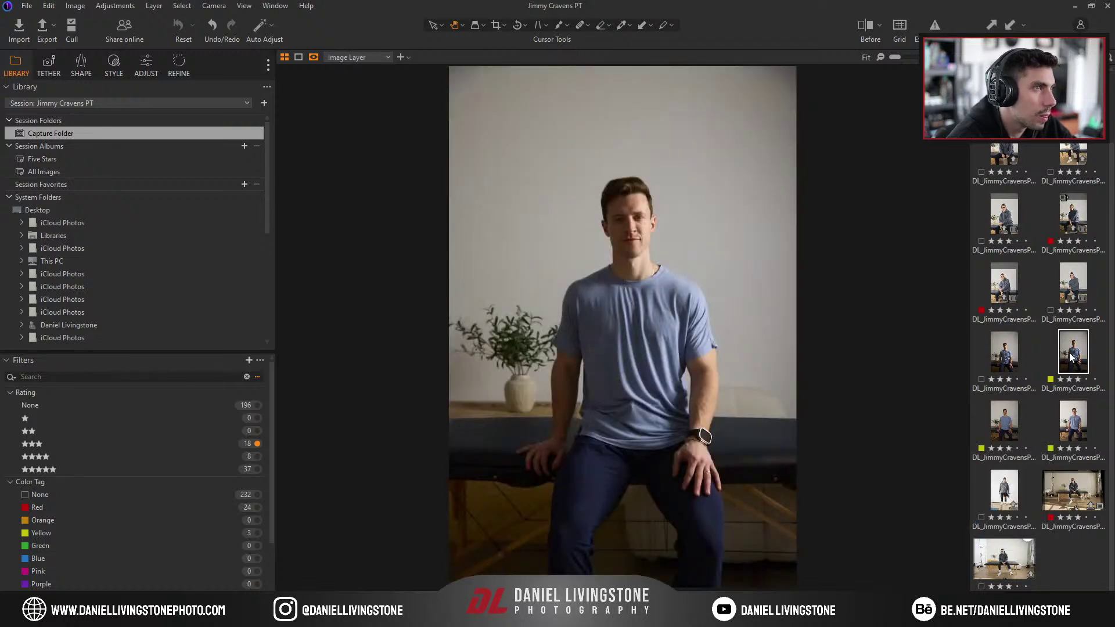
{"action": "left_click", "coordinate": [1008, 26]}
{"action": "left_click", "coordinate": [1072, 421]}
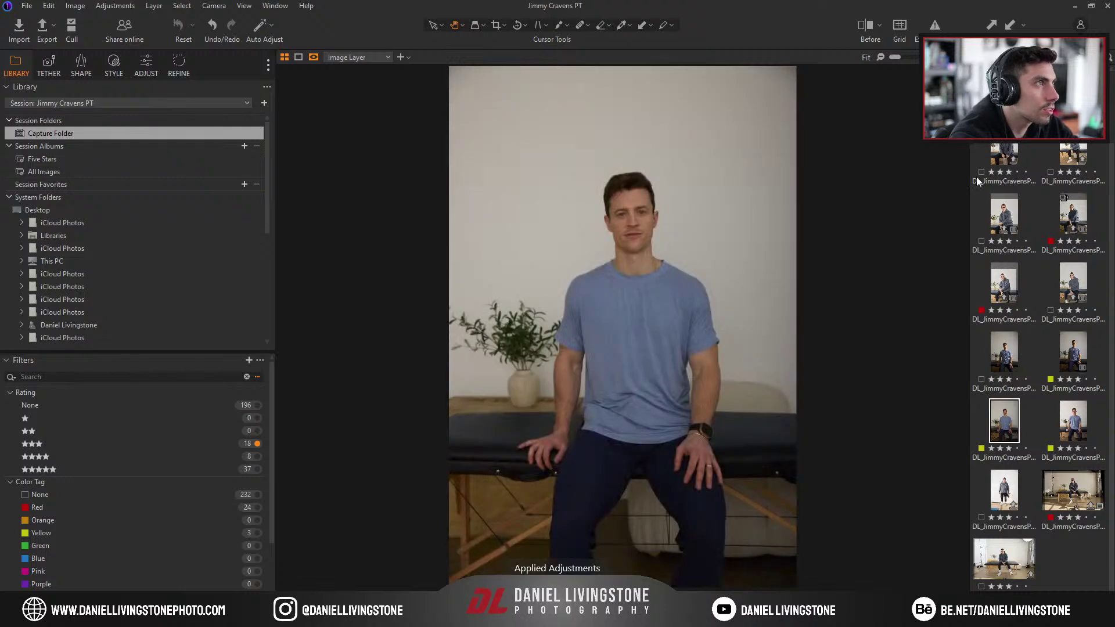
{"action": "left_click", "coordinate": [1010, 26]}
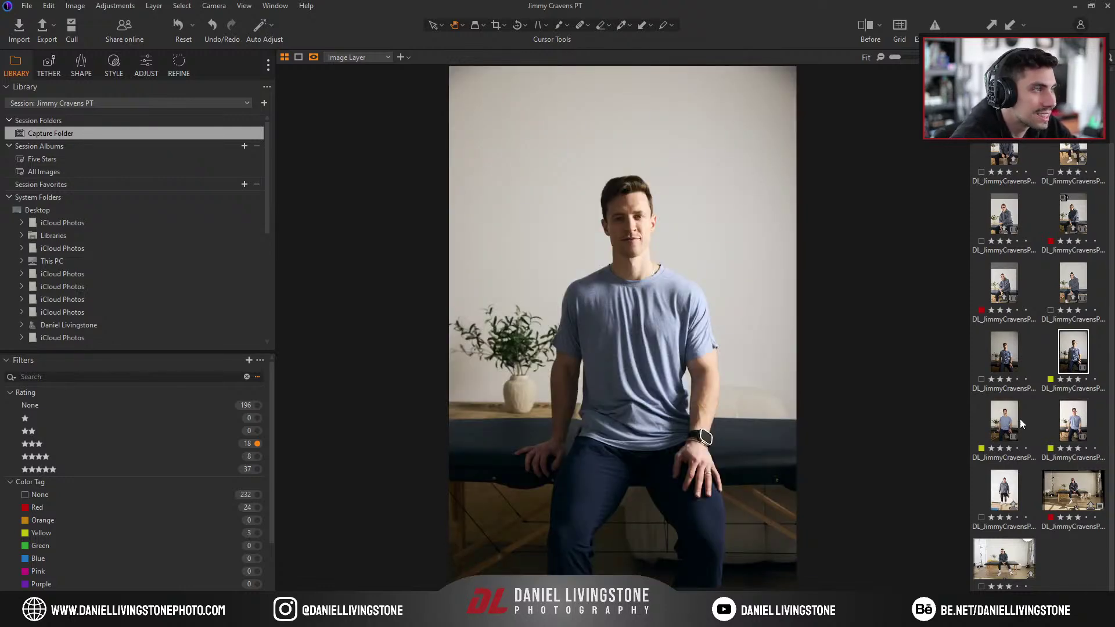
Step: Send the three yellow-tagged portraits to Photoshop as 8-bit PSDs in Adobe RGB (1998), 300 px/in and 100% fixed scale
{"action": "left_click", "coordinate": [1071, 358], "text": "shift"}
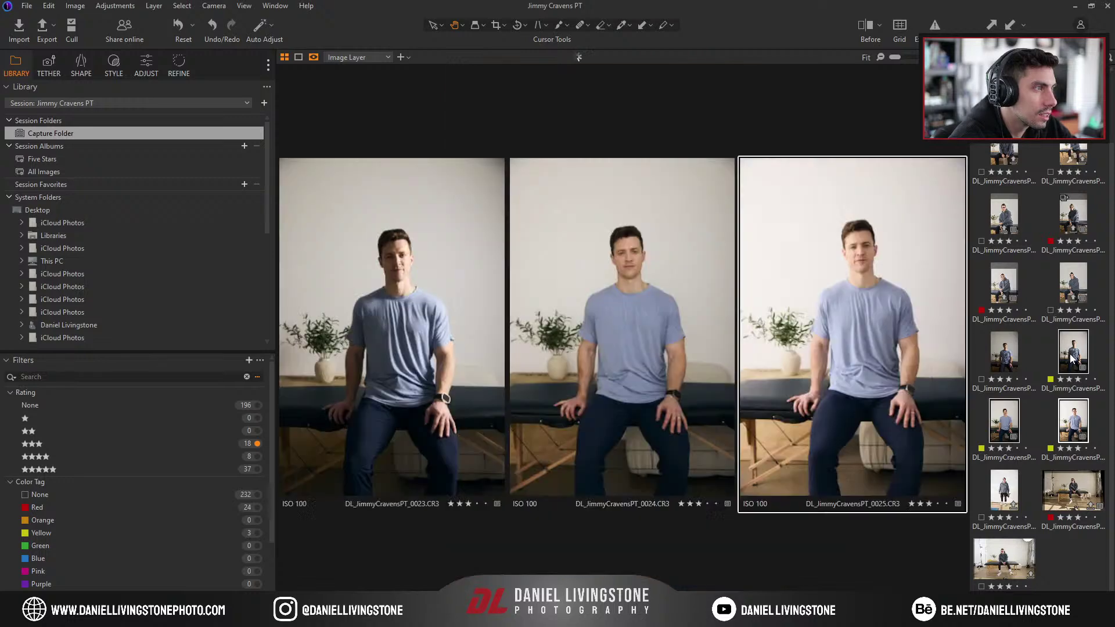
{"action": "right_click", "coordinate": [1071, 359]}
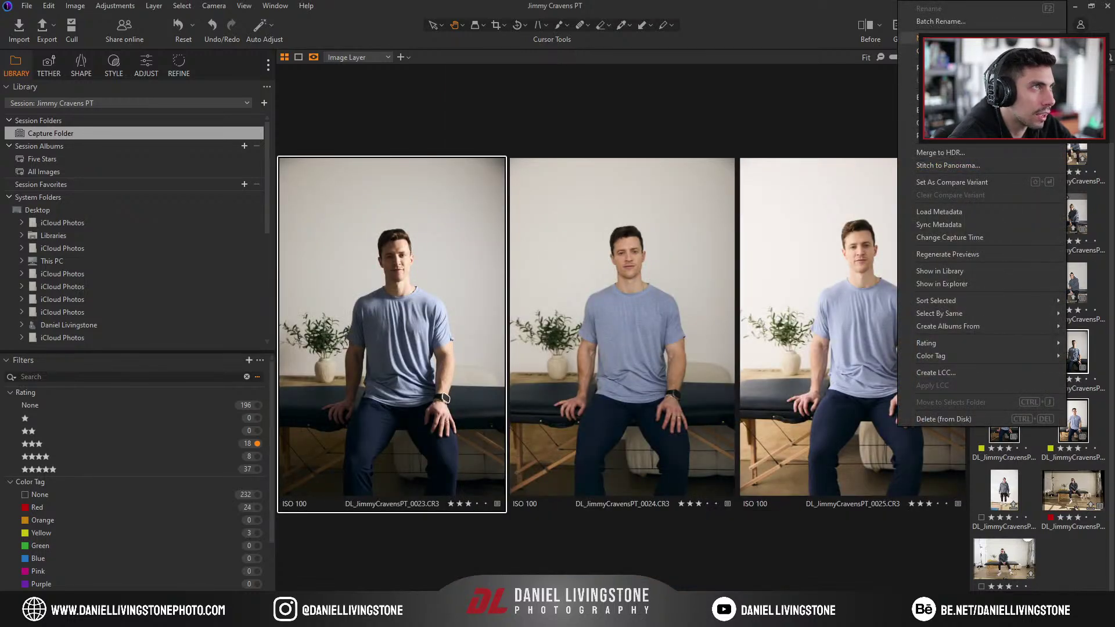
{"action": "mouse_move", "coordinate": [929, 97]}
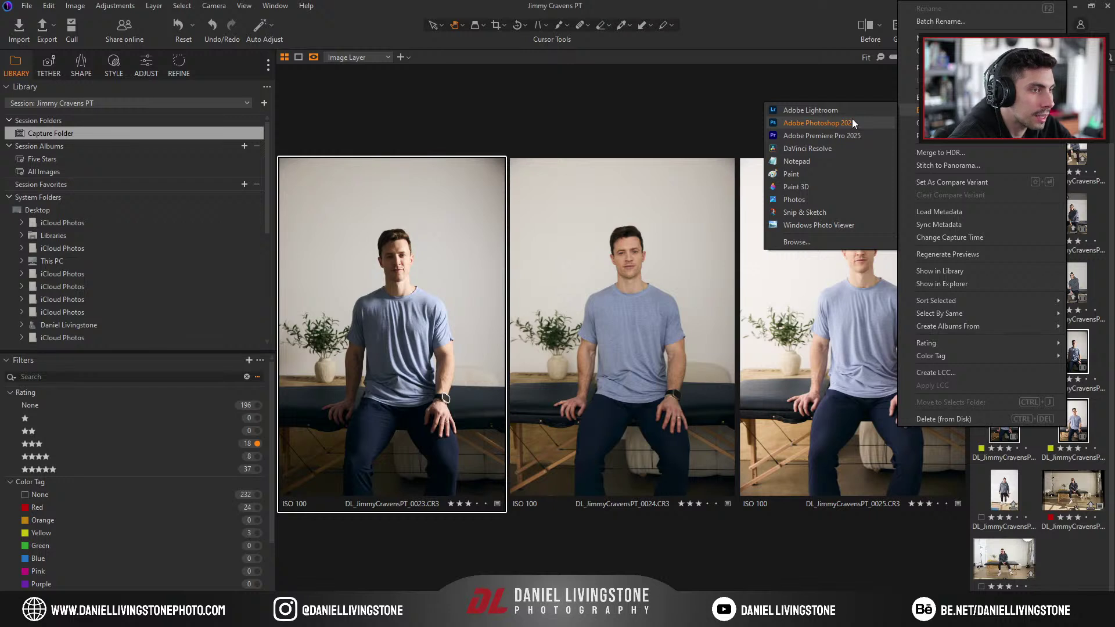
{"action": "left_click", "coordinate": [851, 121]}
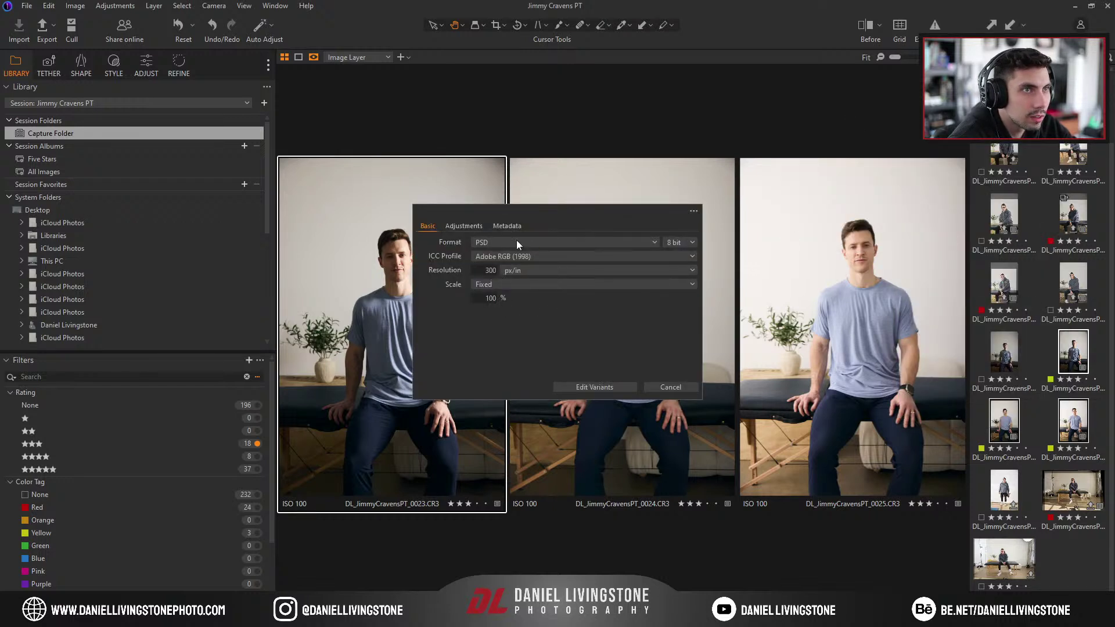
{"action": "left_click", "coordinate": [462, 226]}
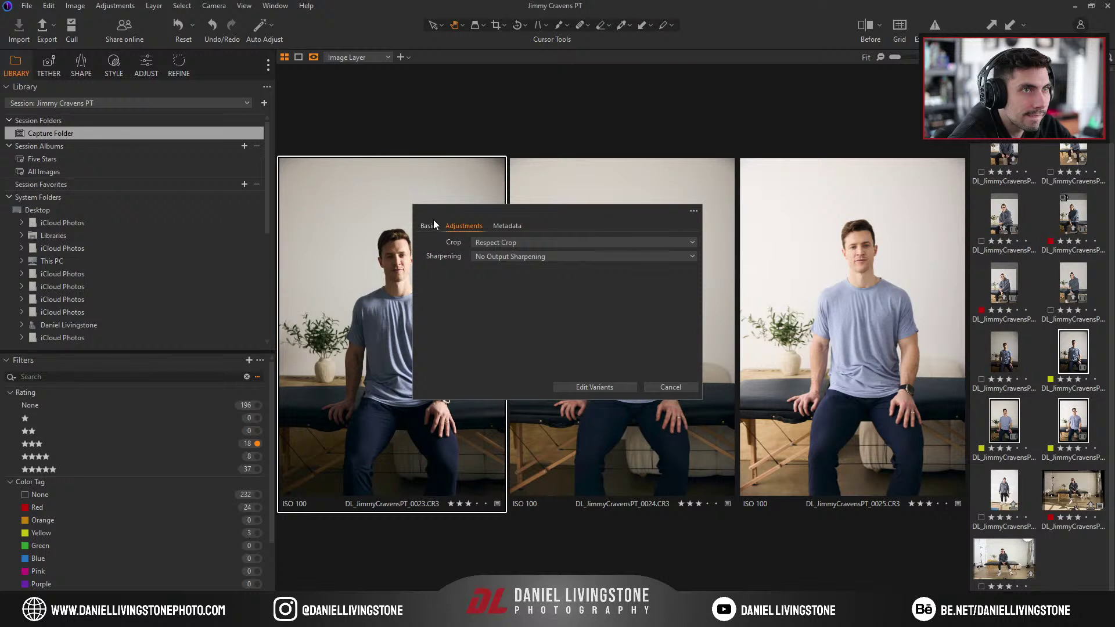
{"action": "left_click", "coordinate": [432, 224]}
{"action": "left_click", "coordinate": [595, 387]}
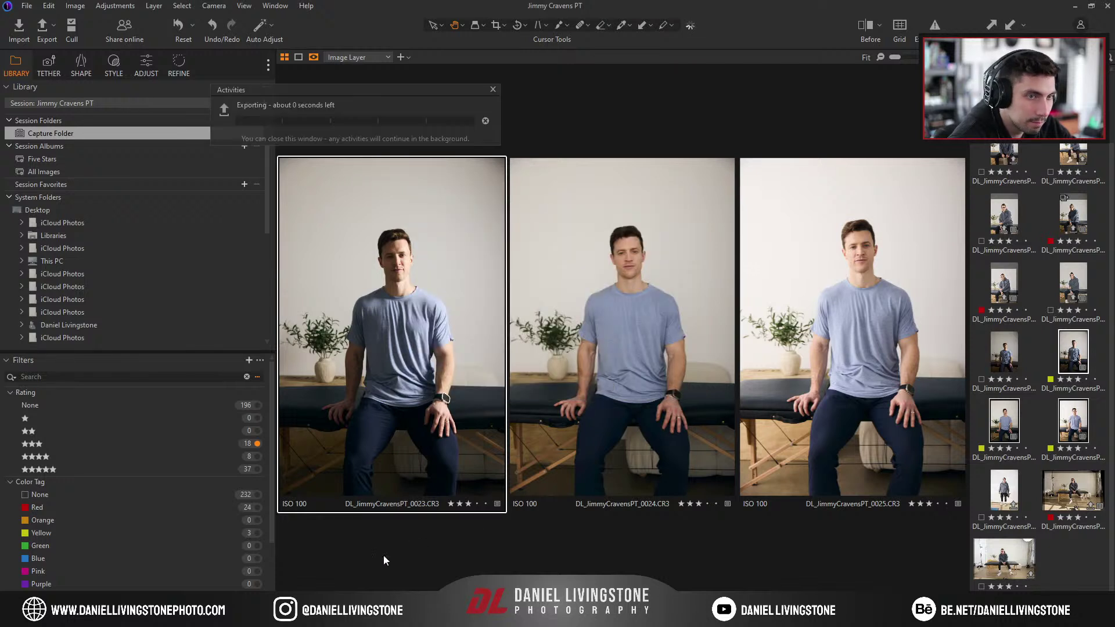
Step: In Photoshop, set the Selective Tool not to open automatically at launch, keeping Image Composite and filtered effects on a separate layer
{"action": "mouse_move", "coordinate": [352, 614]}
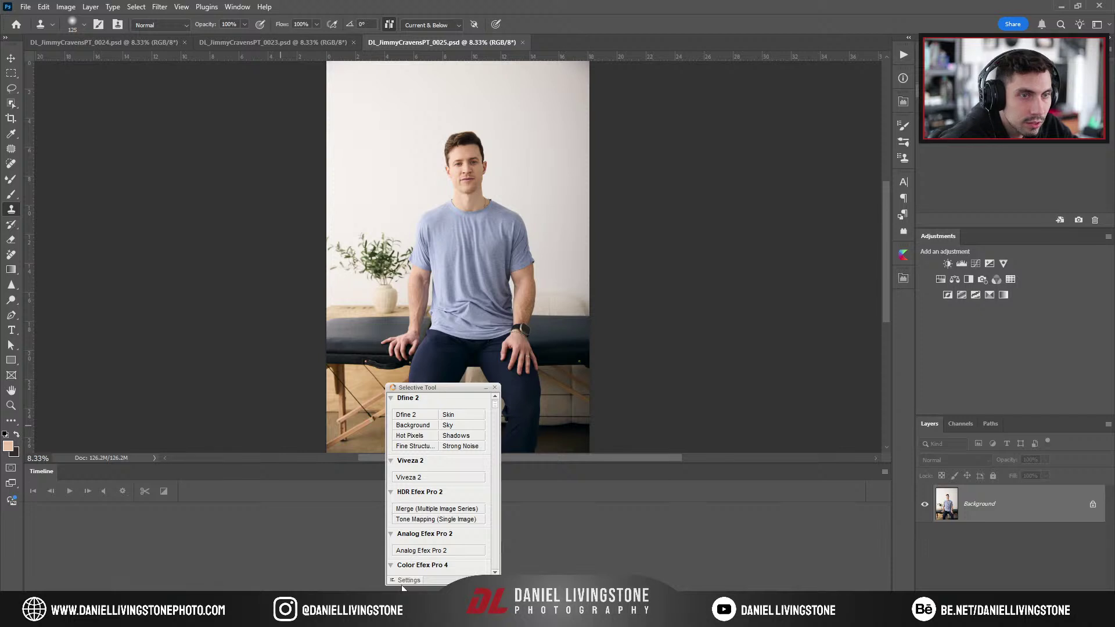
{"action": "left_click", "coordinate": [395, 581]}
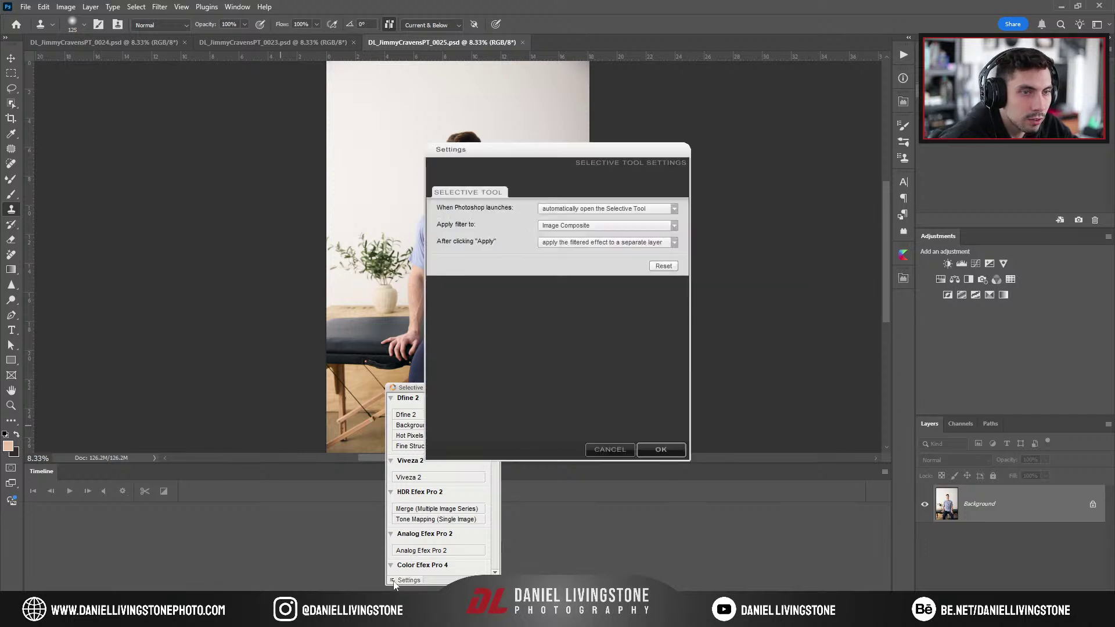
{"action": "left_click", "coordinate": [674, 208]}
{"action": "left_click", "coordinate": [586, 237]}
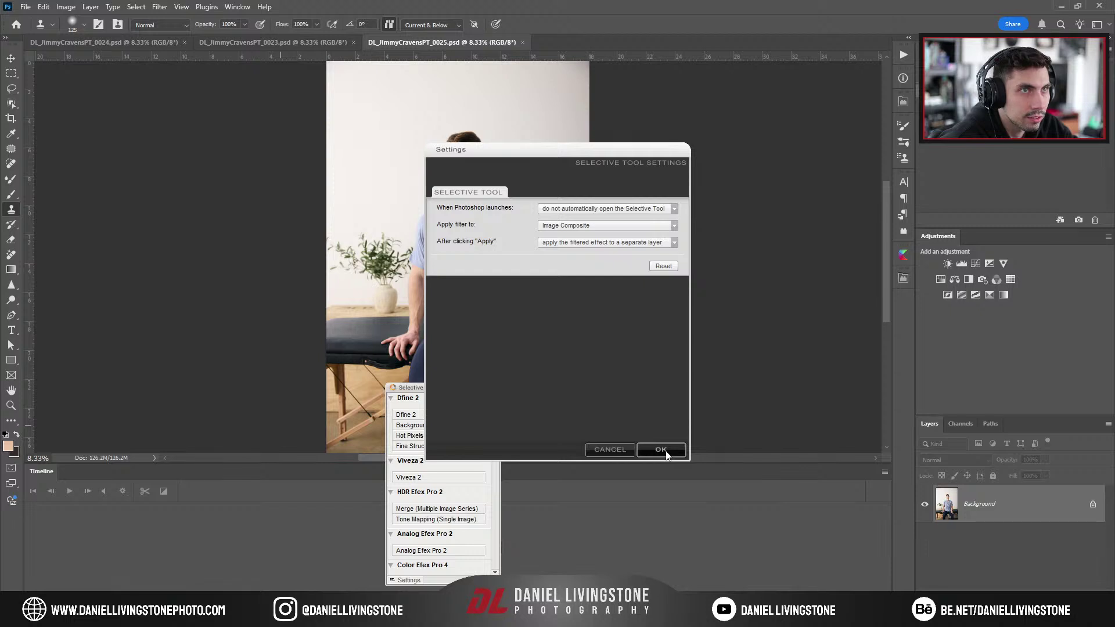
{"action": "left_click", "coordinate": [595, 226]}
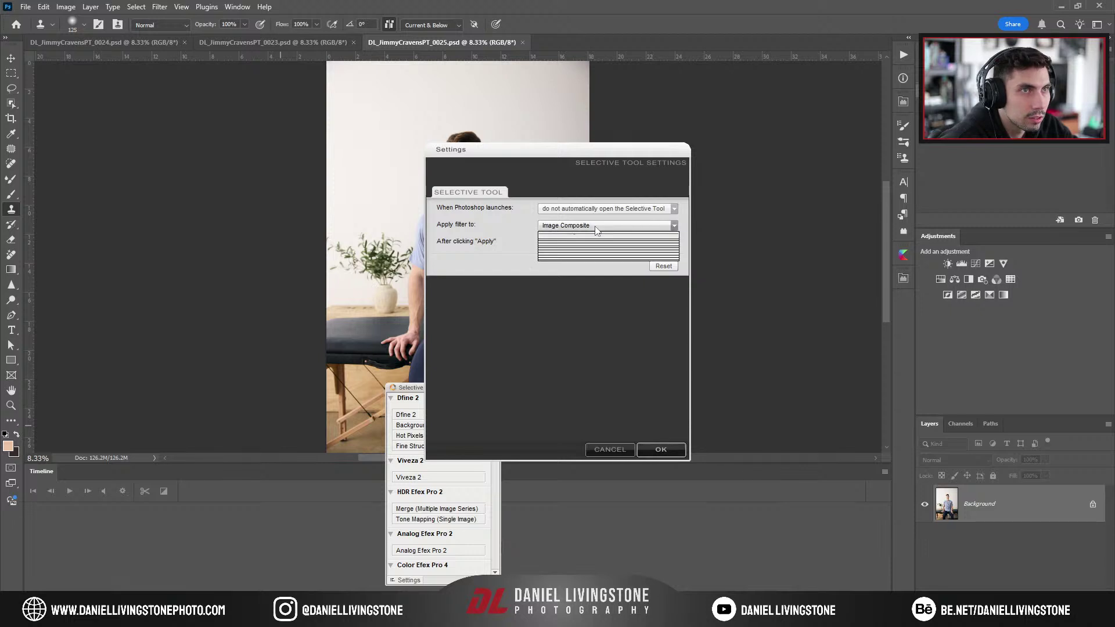
{"action": "left_click", "coordinate": [587, 232]}
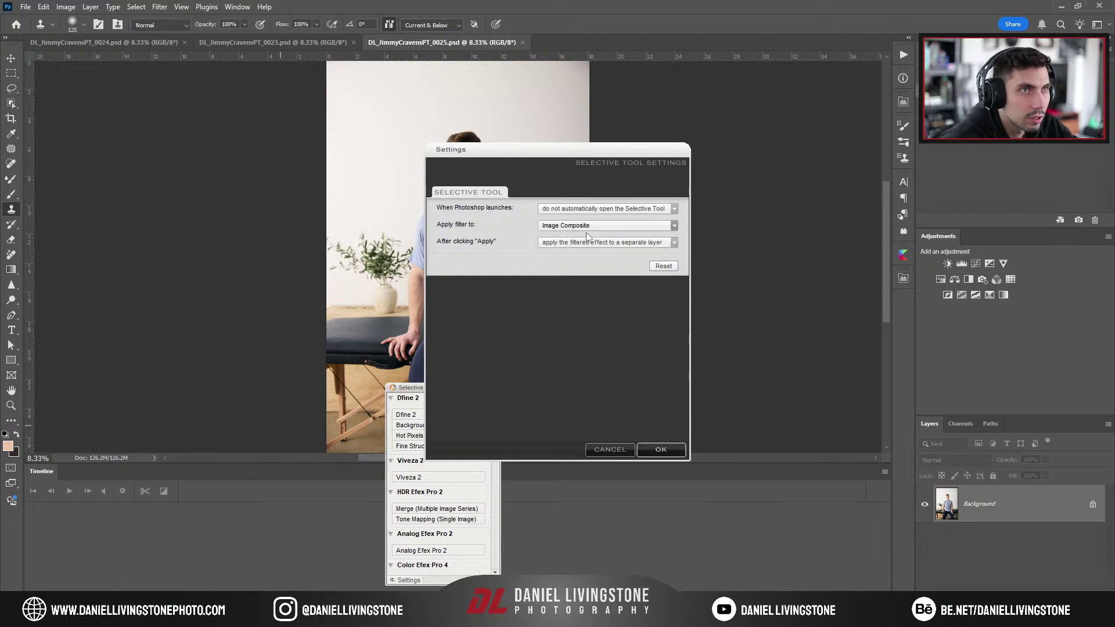
{"action": "left_click", "coordinate": [589, 242]}
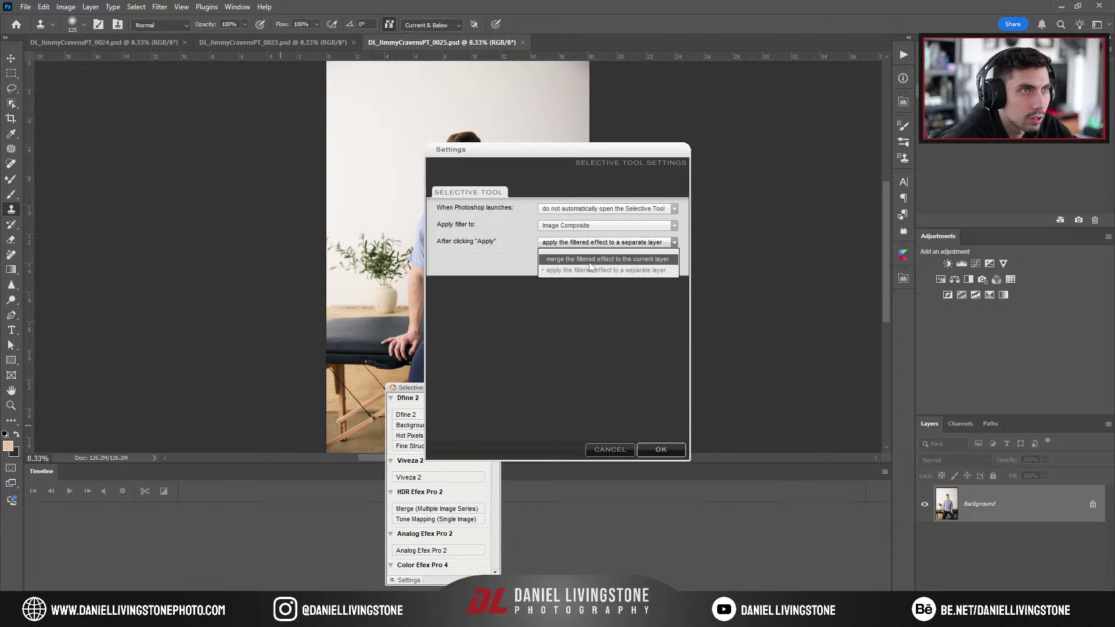
{"action": "left_click", "coordinate": [592, 271]}
{"action": "left_click", "coordinate": [665, 451]}
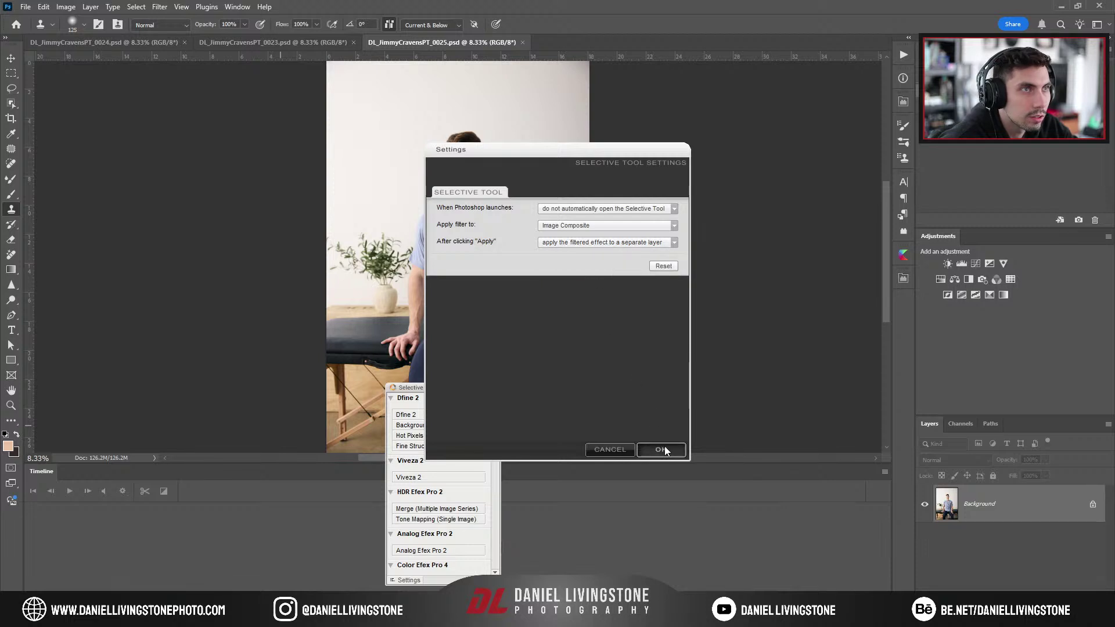
{"action": "left_click", "coordinate": [665, 451]}
Step: Close the Selective Tool window and the Timeline tab group
{"action": "left_click", "coordinate": [494, 387]}
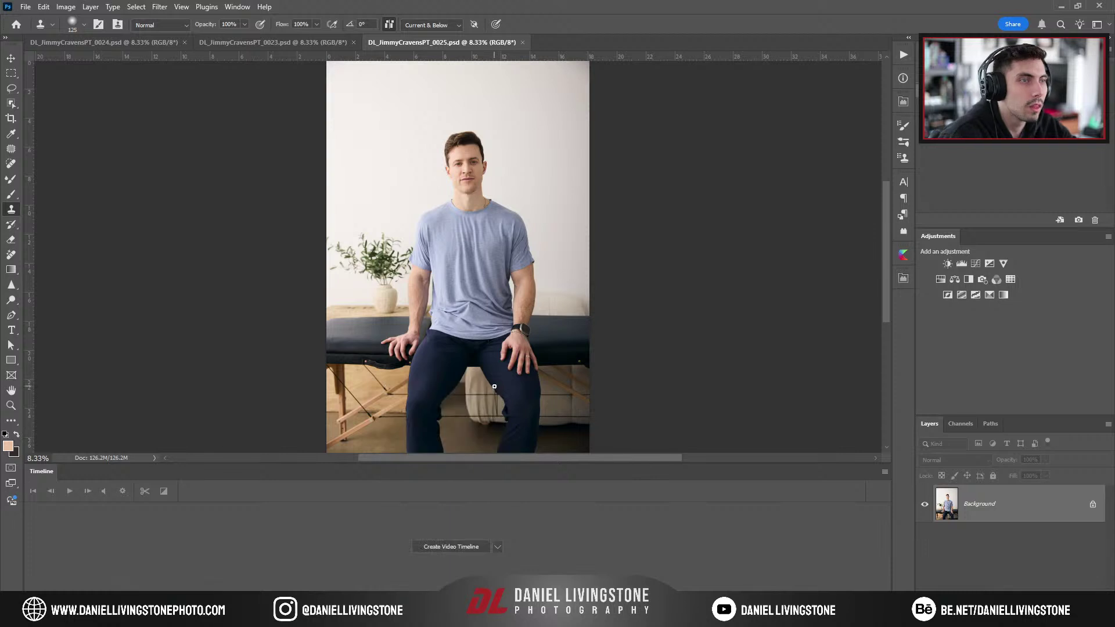
{"action": "left_click", "coordinate": [884, 472]}
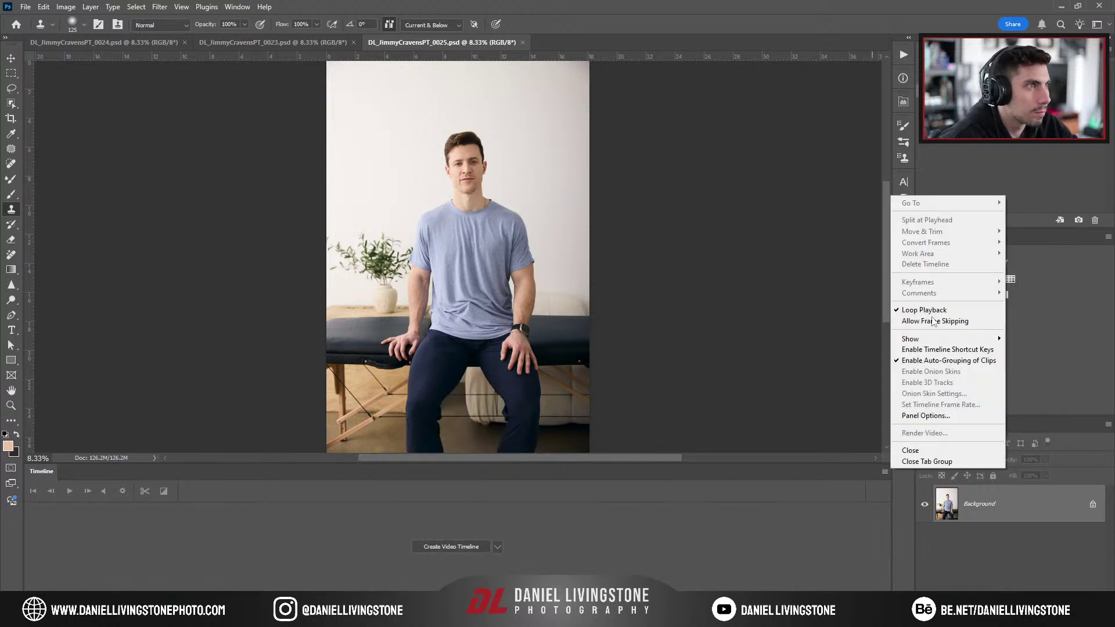
{"action": "left_click", "coordinate": [928, 461]}
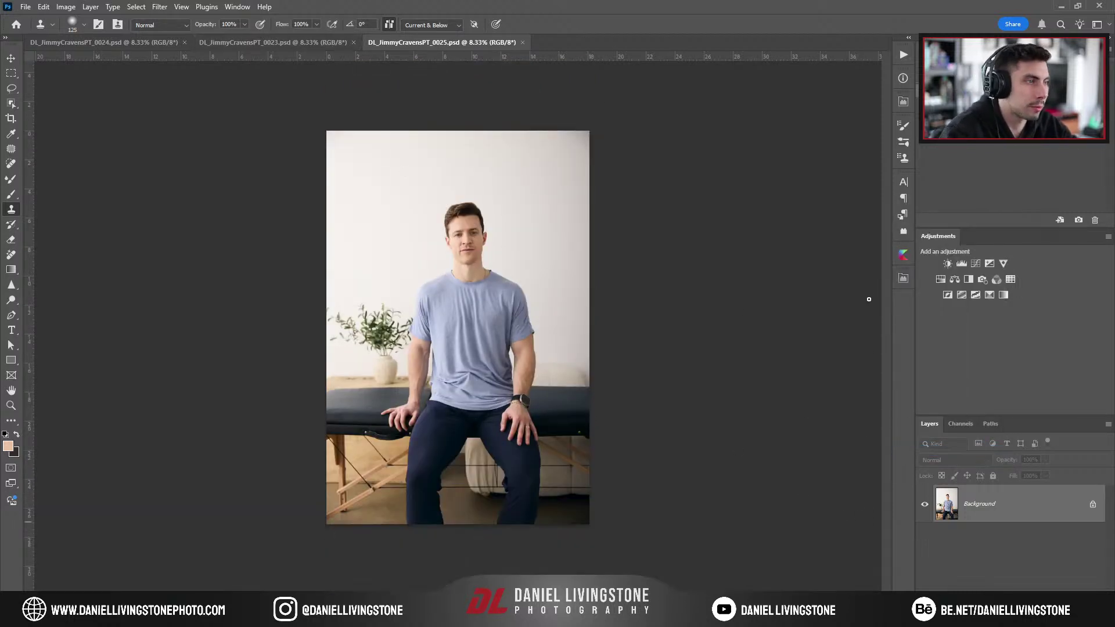
Step: Copy portraits 0025 and 0023 into the 0024 document as separate layers
{"action": "left_click", "coordinate": [89, 43]}
{"action": "left_click", "coordinate": [302, 43]}
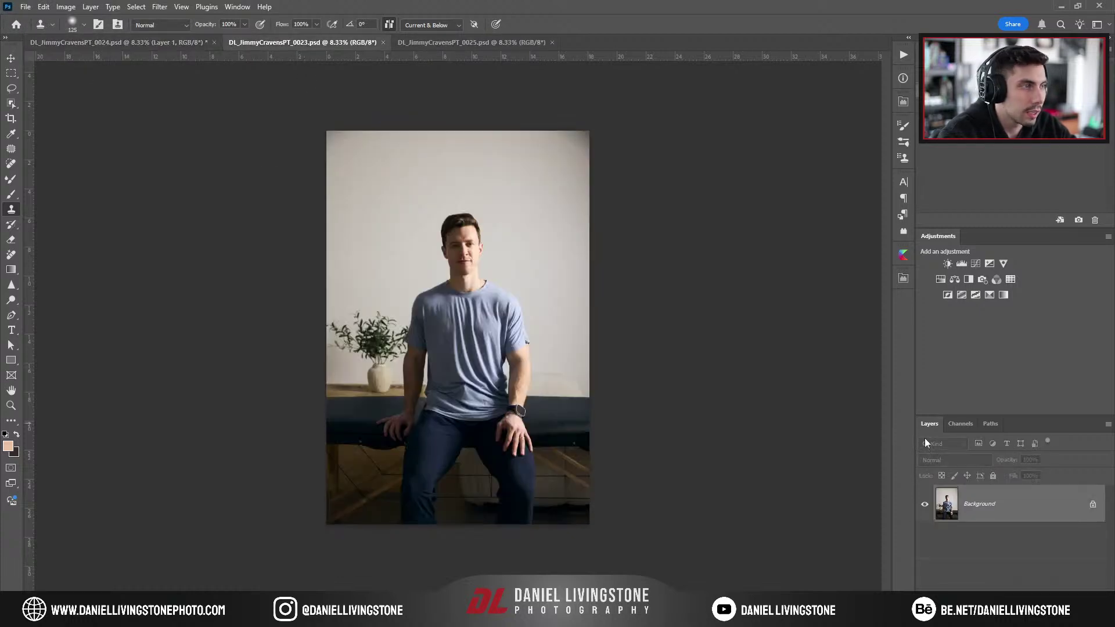
{"action": "left_click_drag", "start_coordinate": [981, 480], "coordinate": [417, 316]}
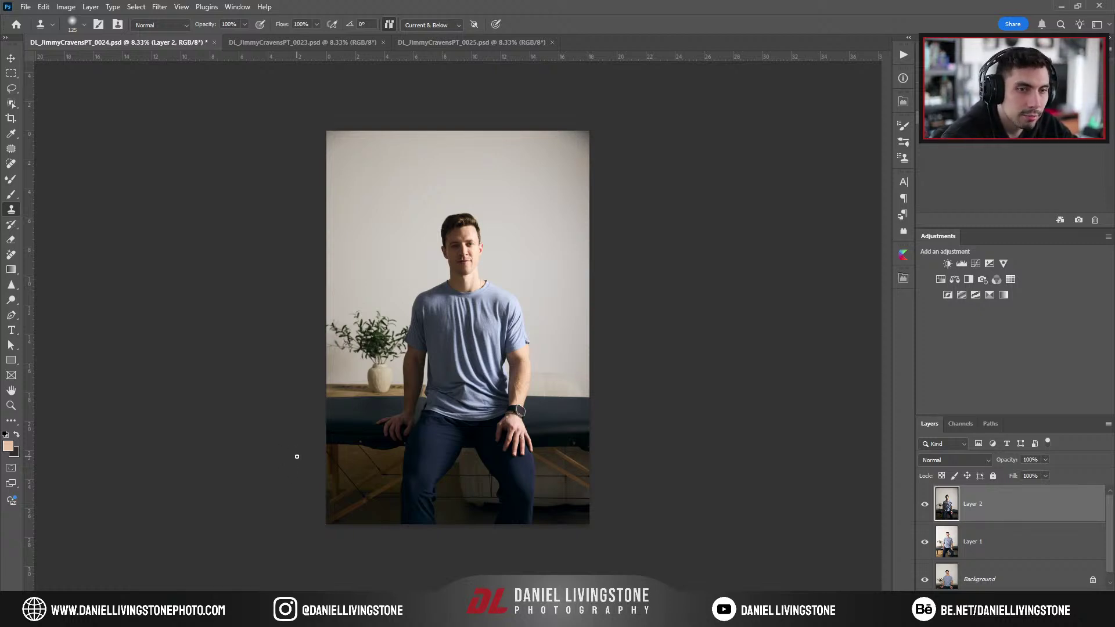
Step: Switch to Capture One and filter the browser to five-star images
{"action": "mouse_move", "coordinate": [267, 615]}
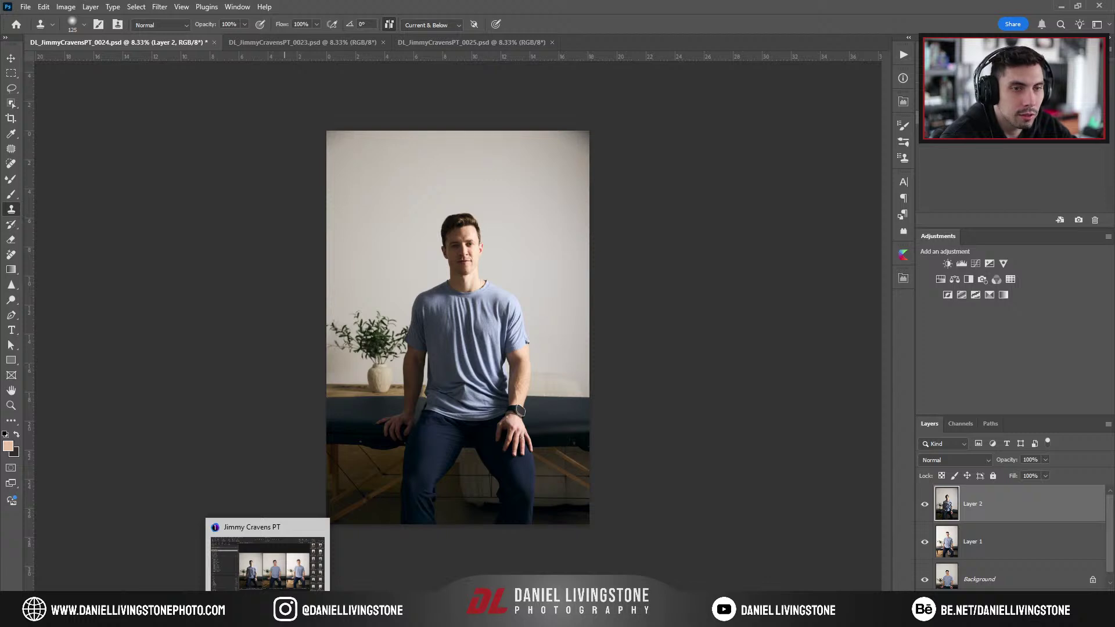
{"action": "left_click", "coordinate": [267, 560]}
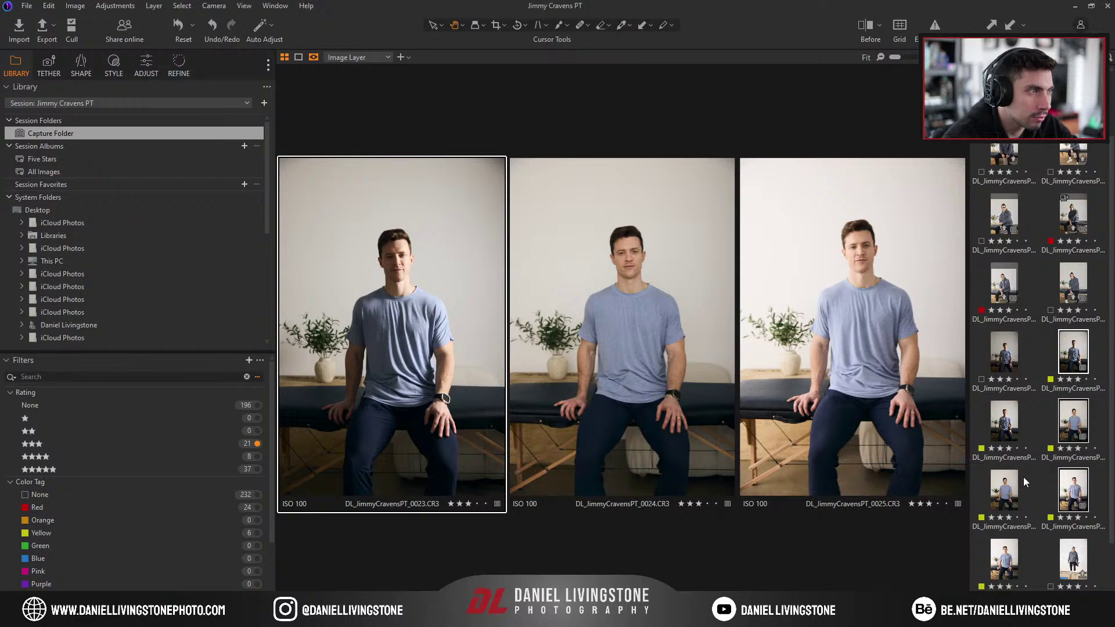
{"action": "left_click", "coordinate": [249, 469]}
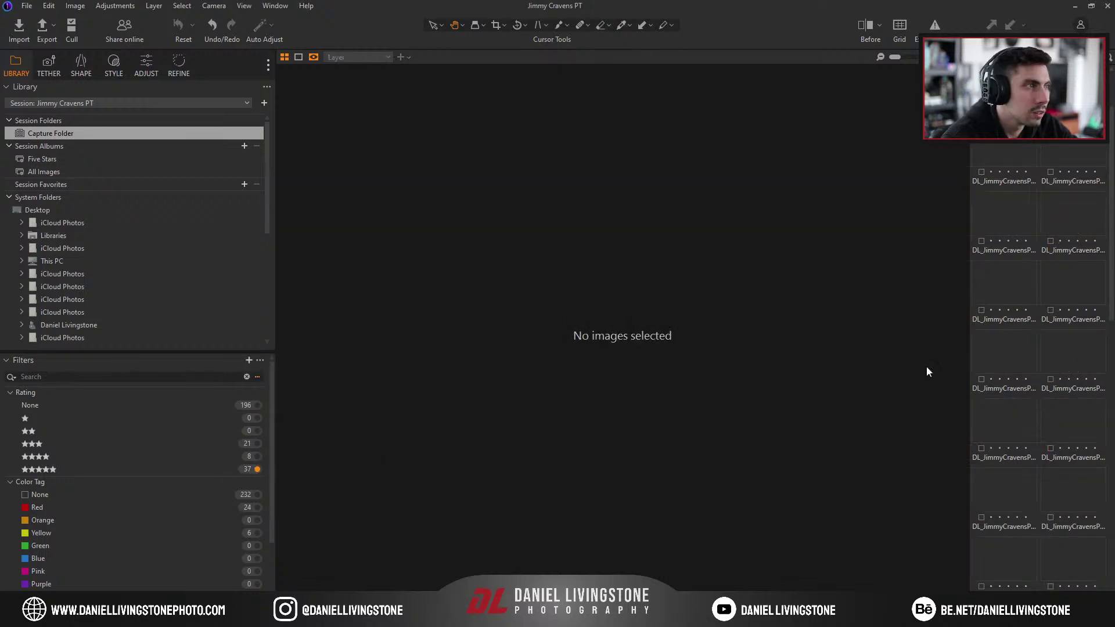
Step: Find the smiling seated portrait 0031 and send it to Photoshop as an 8-bit PSD in Adobe RGB (1998), 300 px/in, 100% fixed scale
{"action": "left_click", "coordinate": [1081, 360]}
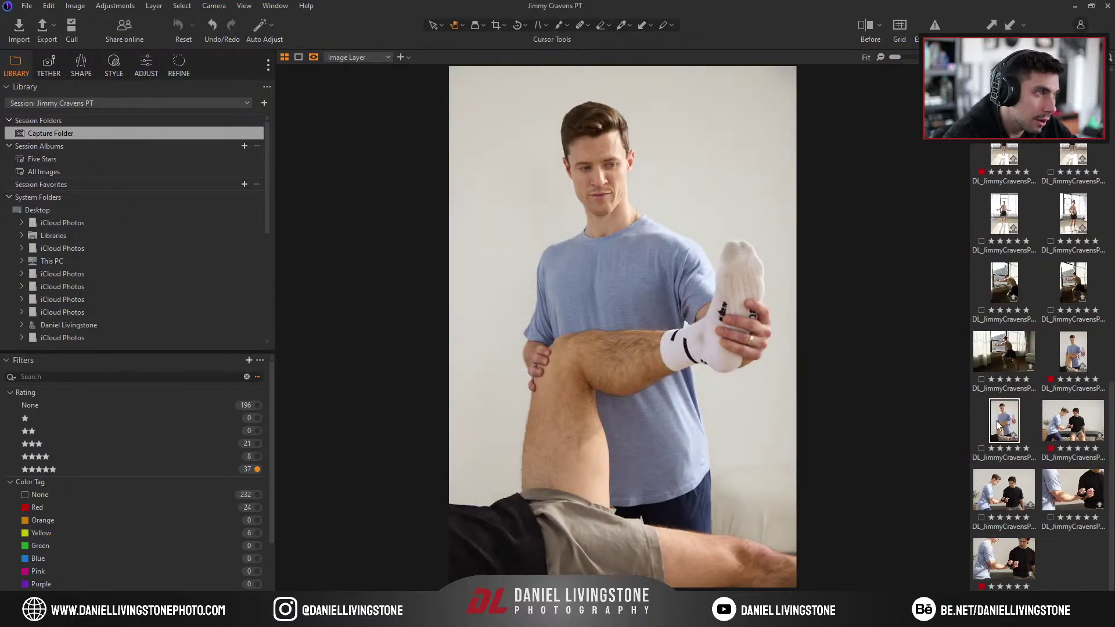
{"action": "scroll", "coordinate": [997, 425], "scroll_direction": "down", "scroll_amount": 5}
{"action": "scroll", "coordinate": [997, 425], "scroll_direction": "up", "scroll_amount": 5}
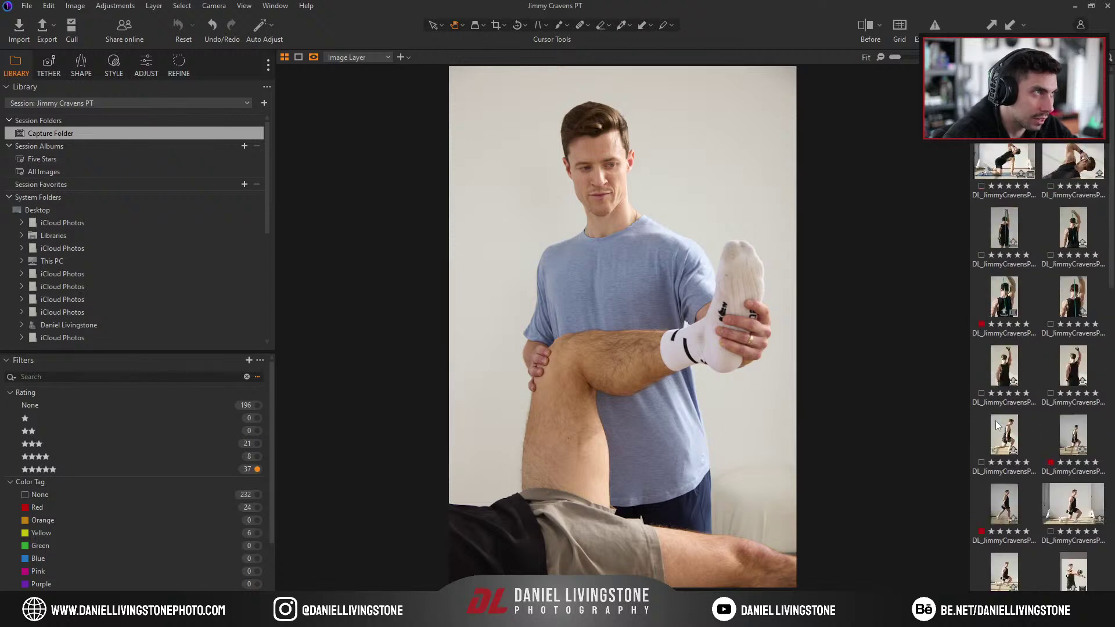
{"action": "right_click", "coordinate": [997, 93]}
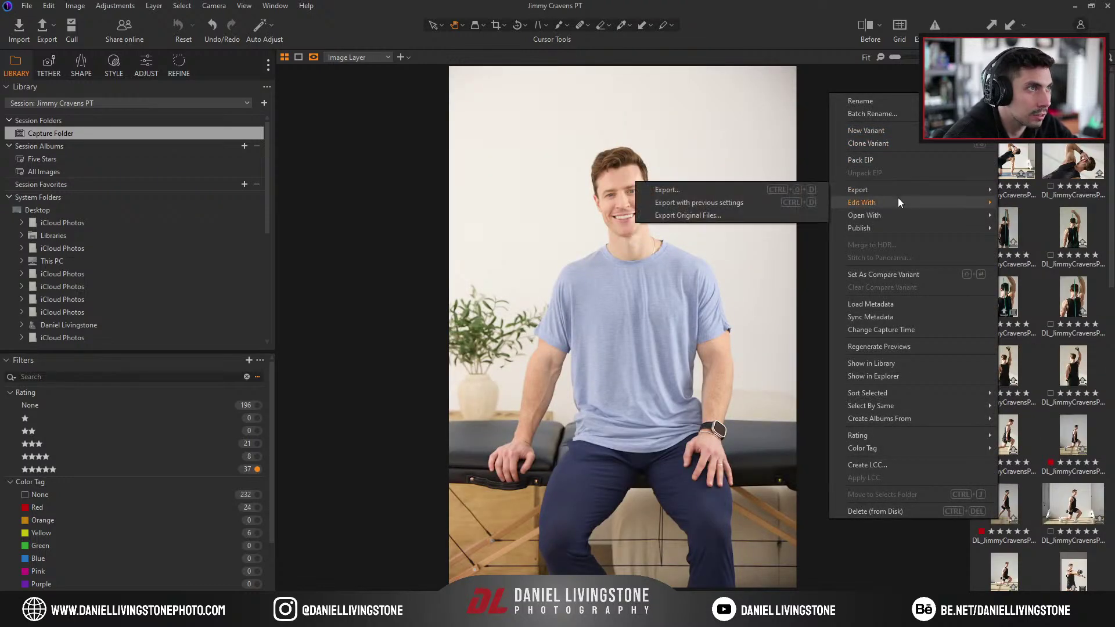
{"action": "mouse_move", "coordinate": [897, 203]}
{"action": "left_click", "coordinate": [774, 215]}
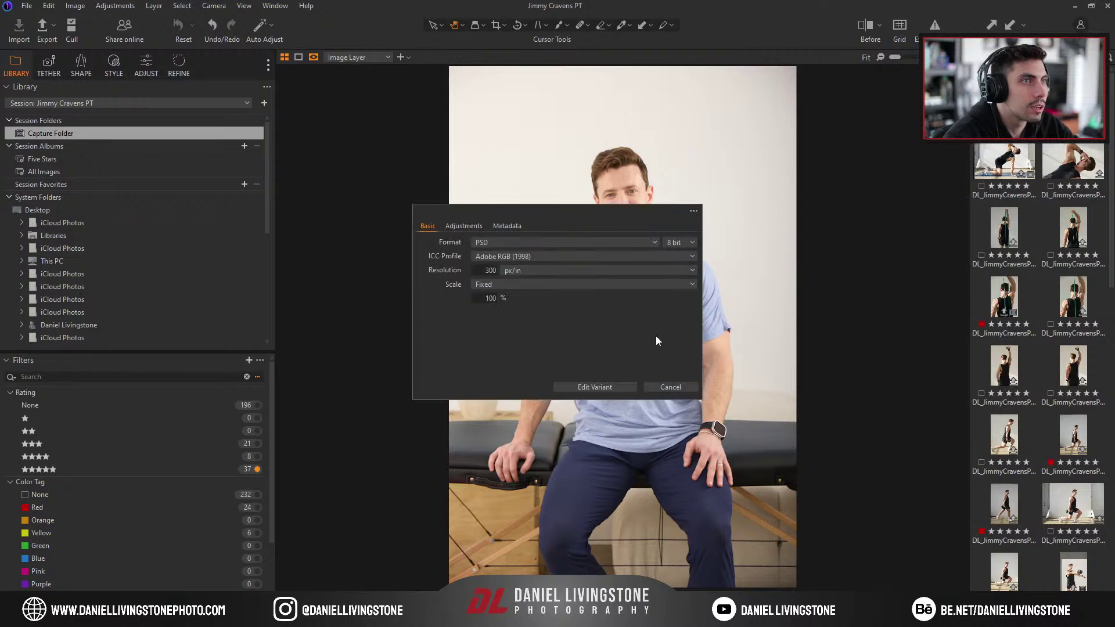
{"action": "left_click", "coordinate": [615, 385]}
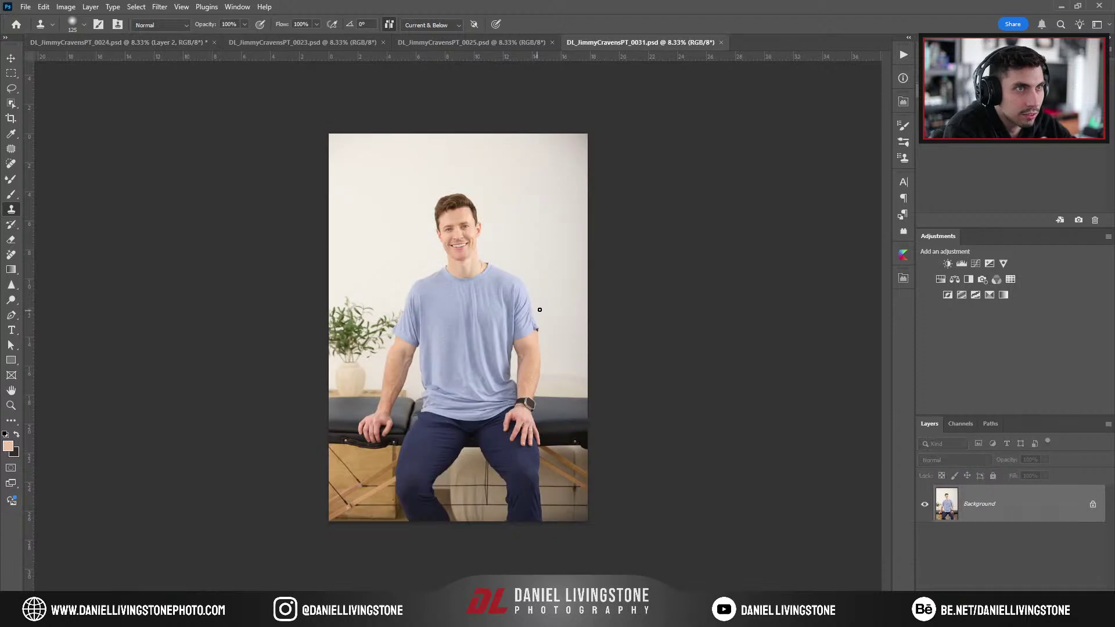
Step: Add smiling portrait 0031 as a layer in the 0024 document and auto-align all four layers
{"action": "left_click_drag", "start_coordinate": [1015, 498], "coordinate": [425, 290]}
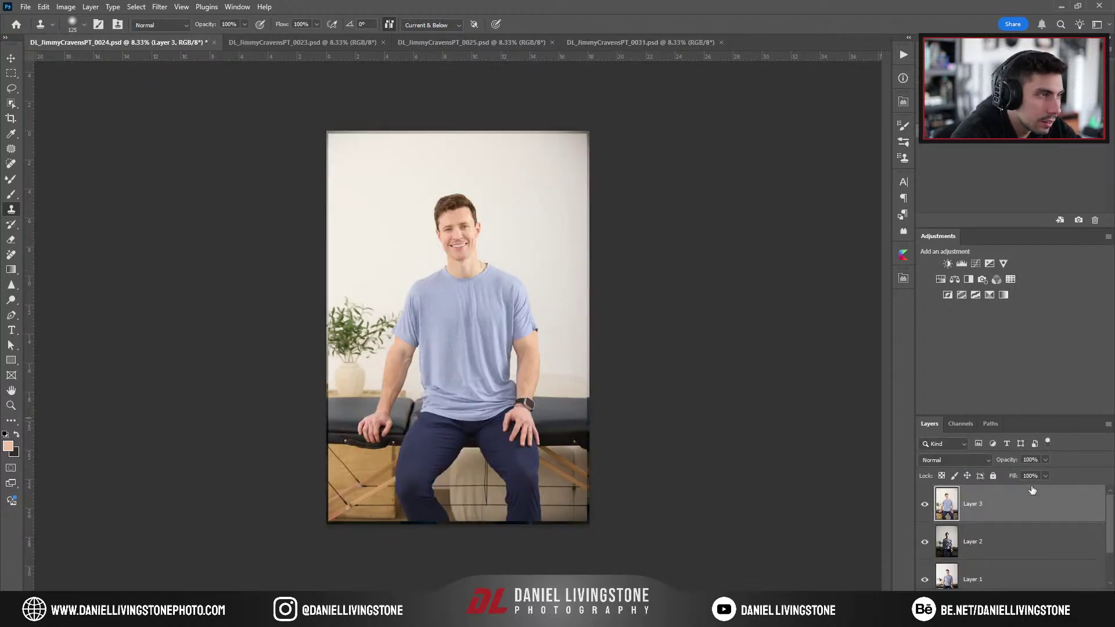
{"action": "scroll", "coordinate": [1032, 492], "scroll_direction": "down", "scroll_amount": 1}
{"action": "left_click", "coordinate": [1018, 559], "text": "shift"}
{"action": "scroll", "coordinate": [1007, 554], "scroll_direction": "up", "scroll_amount": 1}
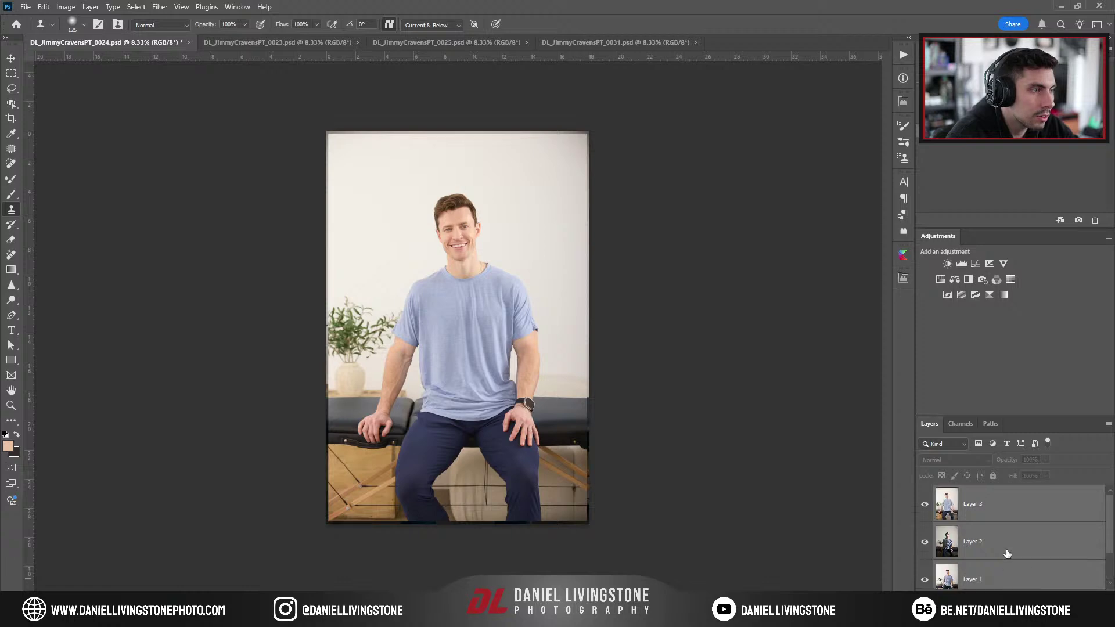
{"action": "left_click", "coordinate": [51, 7]}
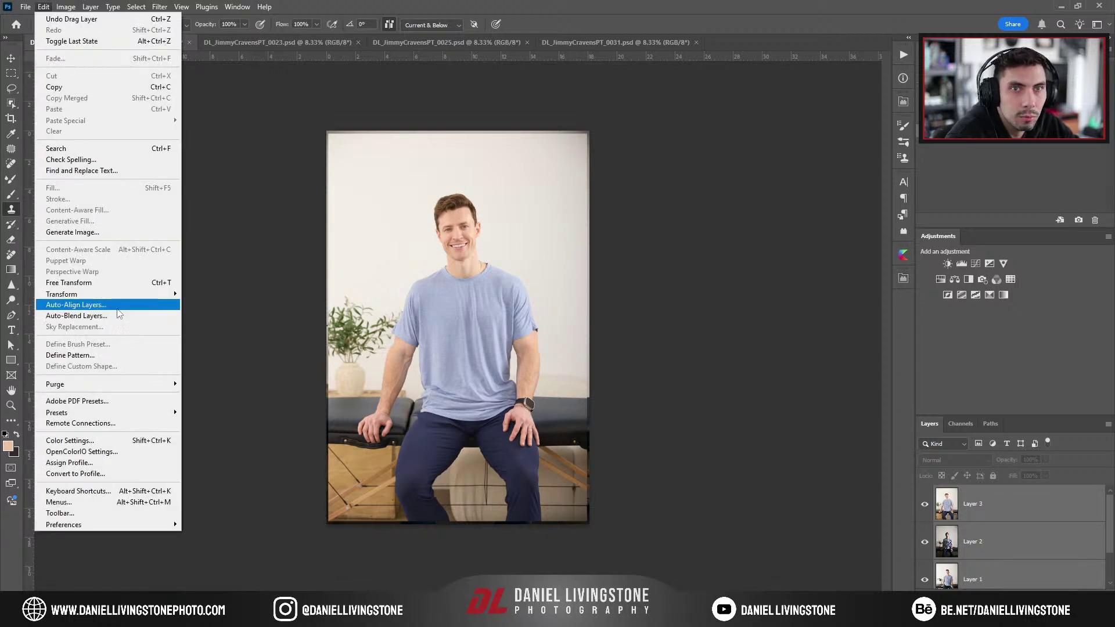
{"action": "left_click", "coordinate": [119, 304]}
{"action": "left_click", "coordinate": [598, 126]}
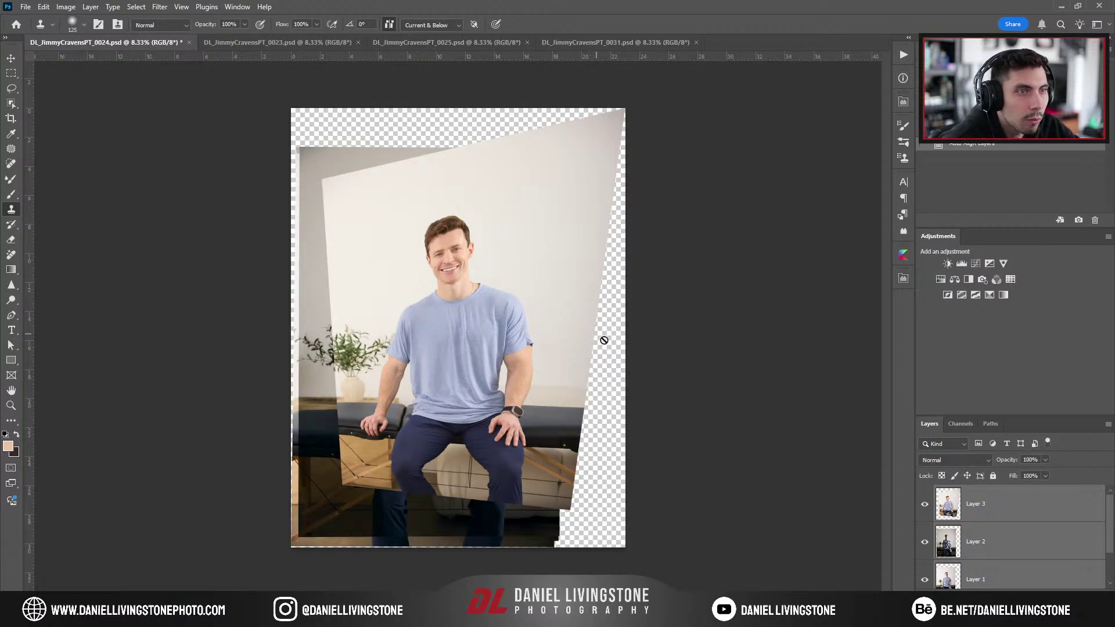
Step: Compare the aligned layers by toggling their visibility, and delete the smiling portrait's layer
{"action": "left_click", "coordinate": [925, 505]}
{"action": "scroll", "coordinate": [929, 516], "scroll_direction": "down", "scroll_amount": 1}
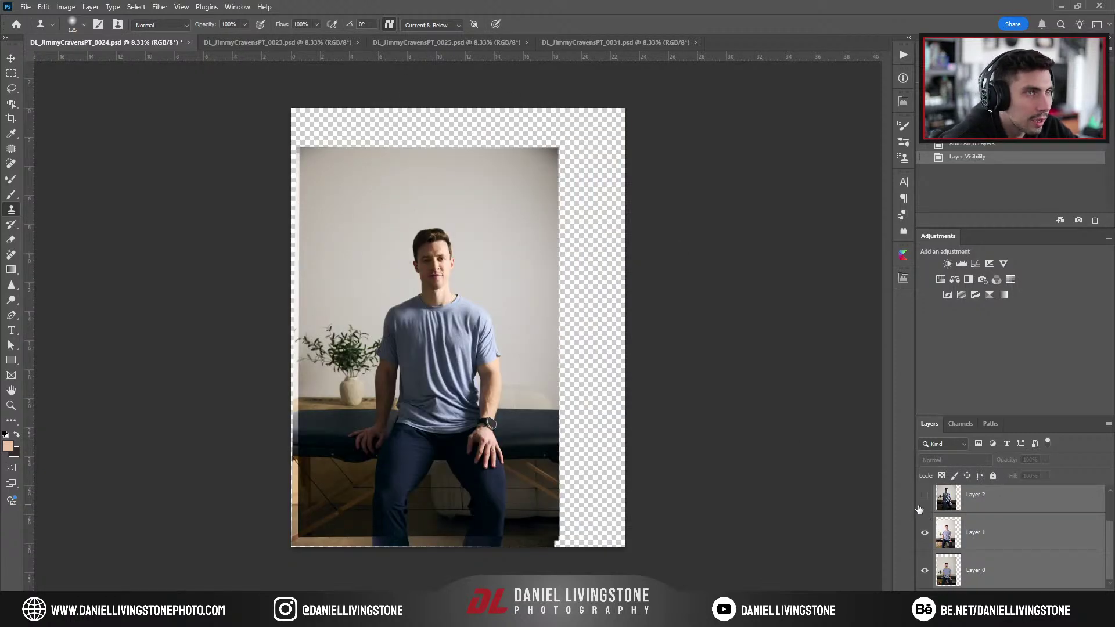
{"action": "left_click", "coordinate": [919, 508]}
{"action": "left_click", "coordinate": [919, 540]}
{"action": "left_click", "coordinate": [925, 574]}
{"action": "scroll", "coordinate": [929, 564], "scroll_direction": "up", "scroll_amount": 1}
{"action": "left_click", "coordinate": [924, 542]}
{"action": "left_click", "coordinate": [925, 580]}
{"action": "left_click", "coordinate": [1000, 512]}
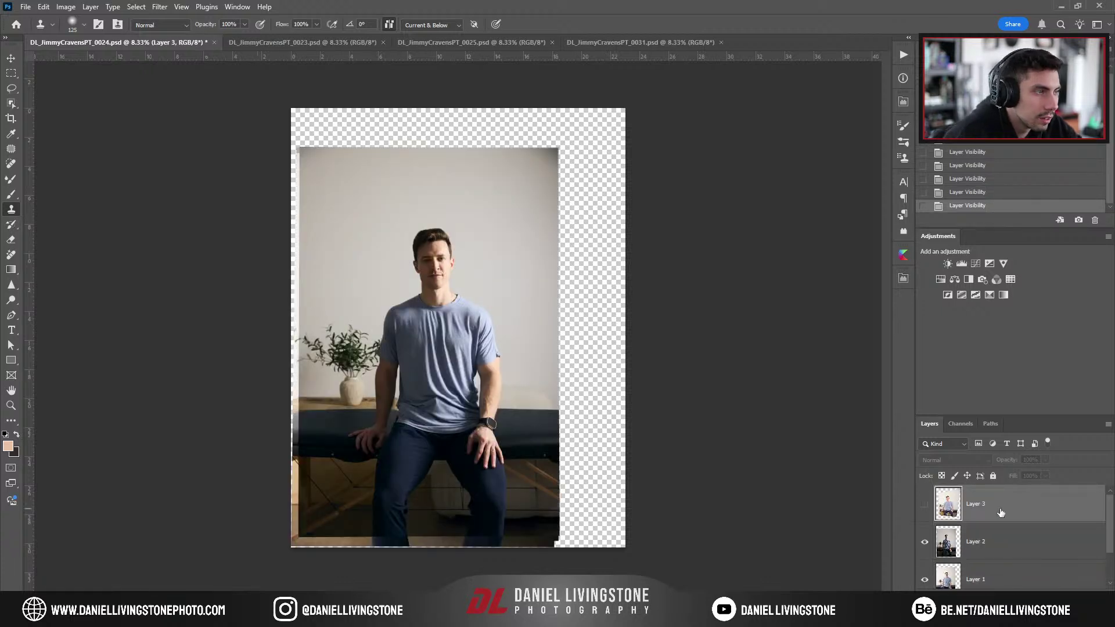
{"action": "key", "text": "Delete"}
Step: Toggle the visibility of the upper two remaining layers to check how they line up
{"action": "left_click", "coordinate": [924, 504]}
{"action": "left_click", "coordinate": [924, 542]}
{"action": "left_click", "coordinate": [924, 542]}
{"action": "left_click", "coordinate": [924, 504]}
Step: Copy portrait 0031 into the 0024 document again and move it over the seated figure in the other layers
{"action": "left_click", "coordinate": [642, 42]}
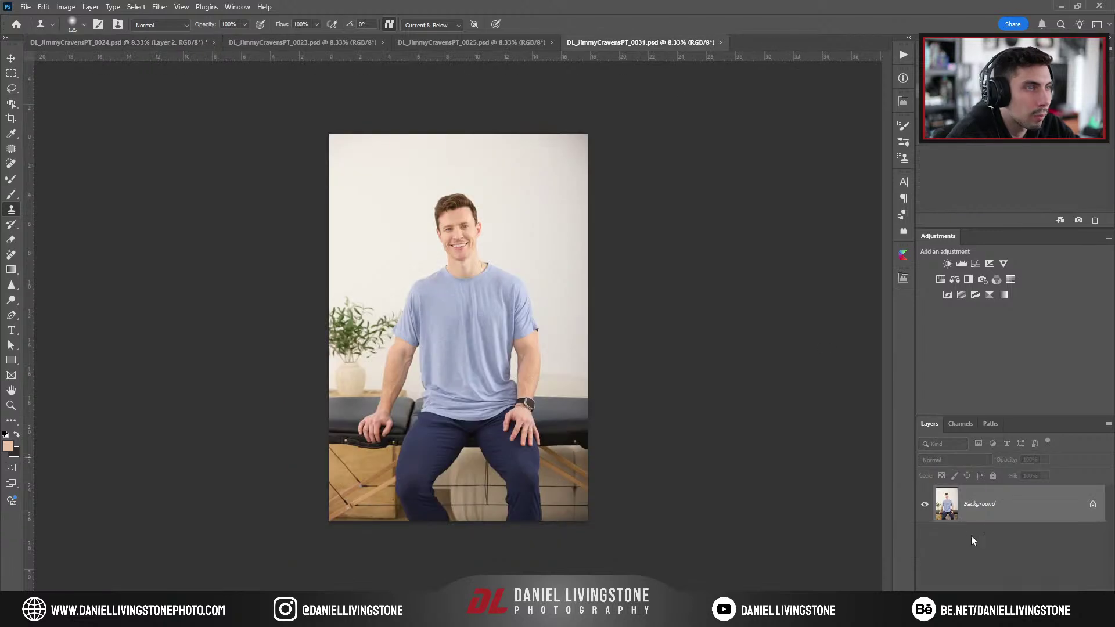
{"action": "left_click_drag", "start_coordinate": [1018, 512], "coordinate": [404, 307]}
{"action": "key", "text": "v"}
{"action": "left_click_drag", "start_coordinate": [481, 368], "coordinate": [459, 383]}
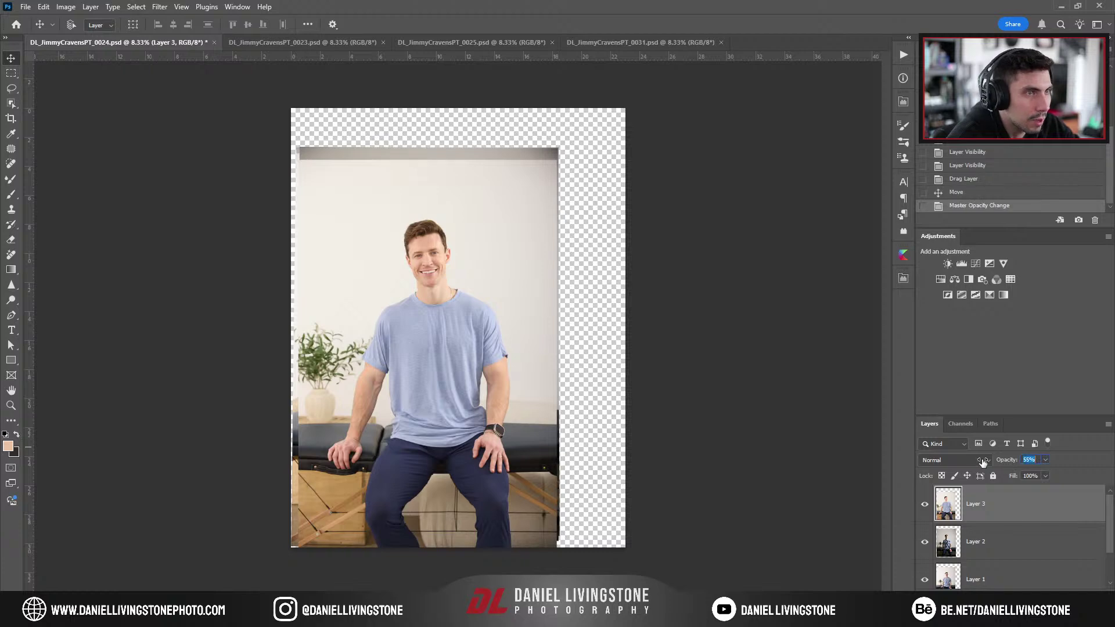
Step: Lower the smiling portrait layer's opacity to 55% and move it up to line up its table with the layer below
{"action": "left_click_drag", "start_coordinate": [1007, 460], "coordinate": [982, 462]}
{"action": "key", "text": "ctrl+plus"}
{"action": "key", "text": "ctrl+plus"}
{"action": "left_click_drag", "start_coordinate": [587, 432], "coordinate": [677, 108]}
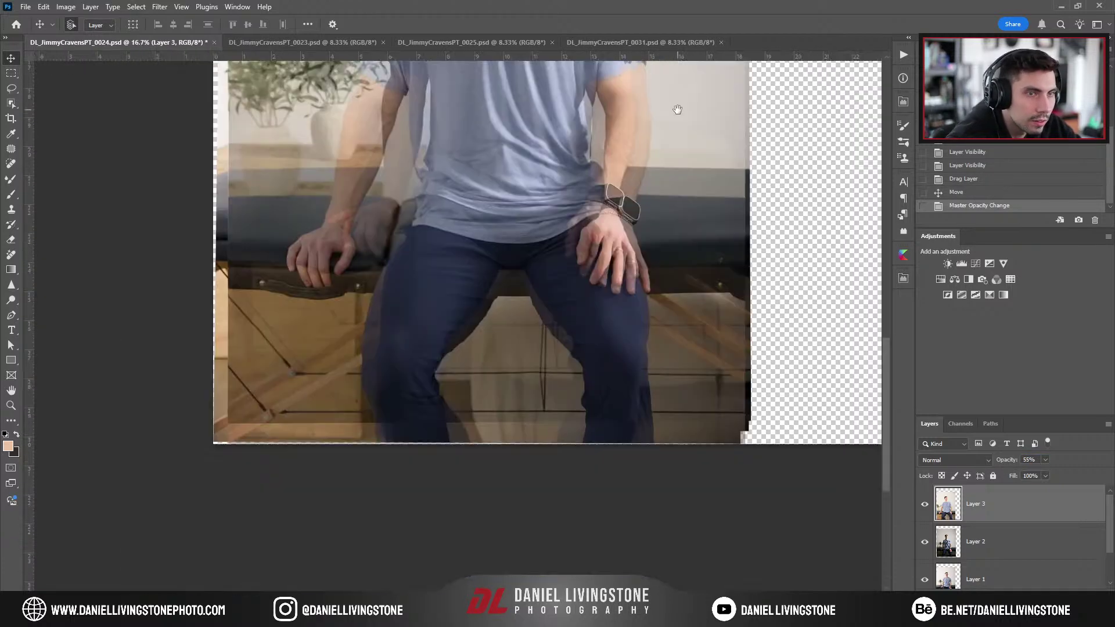
{"action": "left_click_drag", "start_coordinate": [604, 222], "coordinate": [602, 181]}
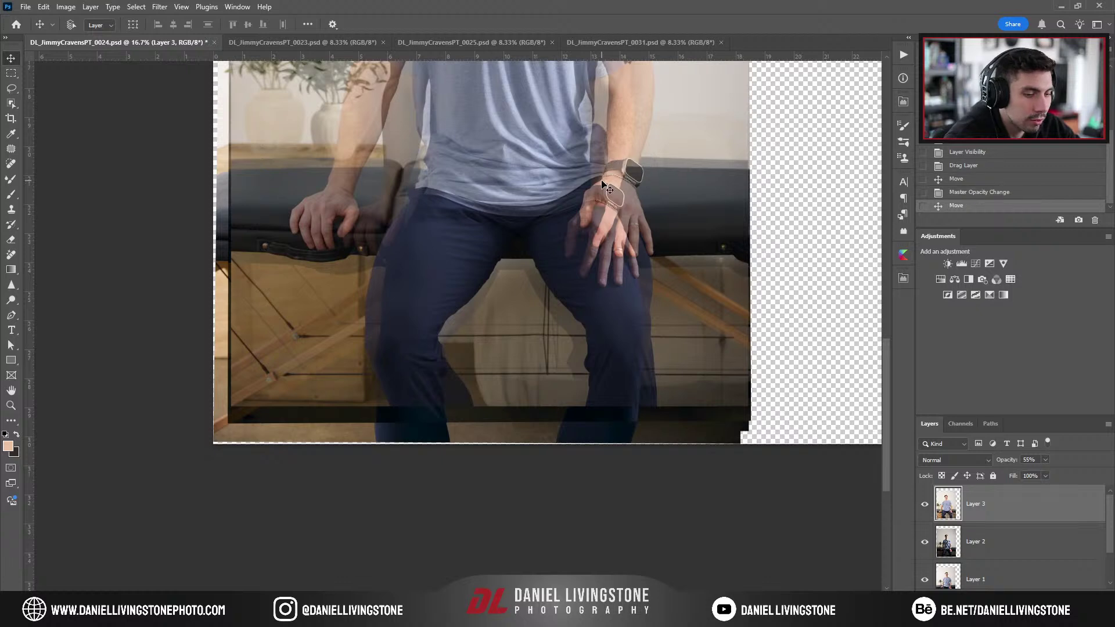
Step: Select all four layers, from the smiling portrait down to Layer 0, and auto-align them again
{"action": "key", "text": "ctrl+minus"}
{"action": "key", "text": "ctrl+minus"}
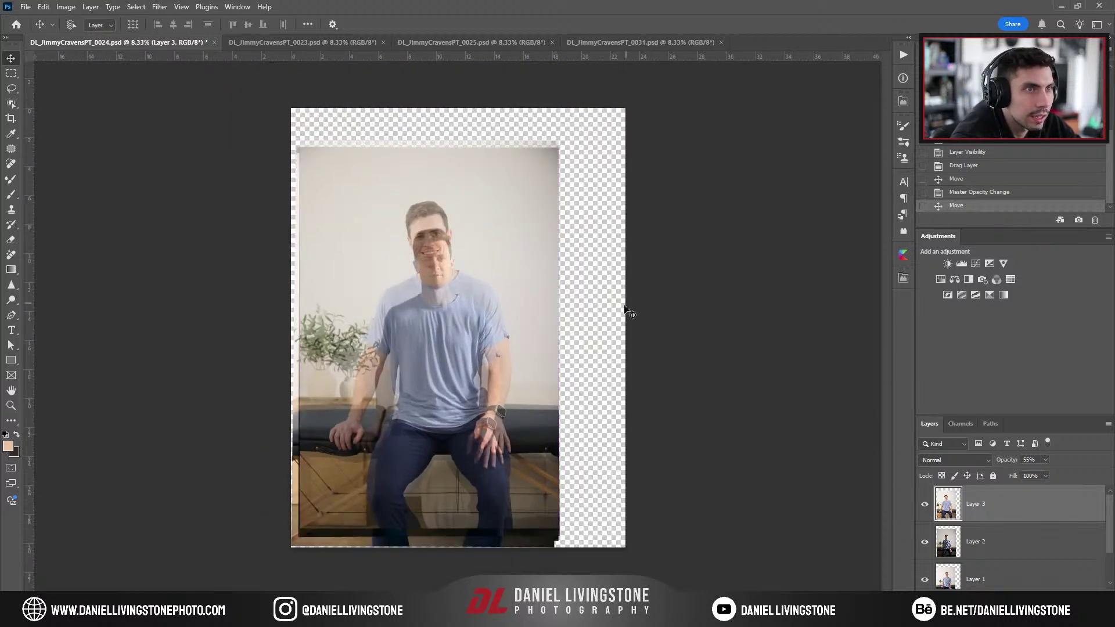
{"action": "scroll", "coordinate": [996, 525], "scroll_direction": "down", "scroll_amount": 1}
{"action": "left_click", "coordinate": [1025, 565], "text": "shift"}
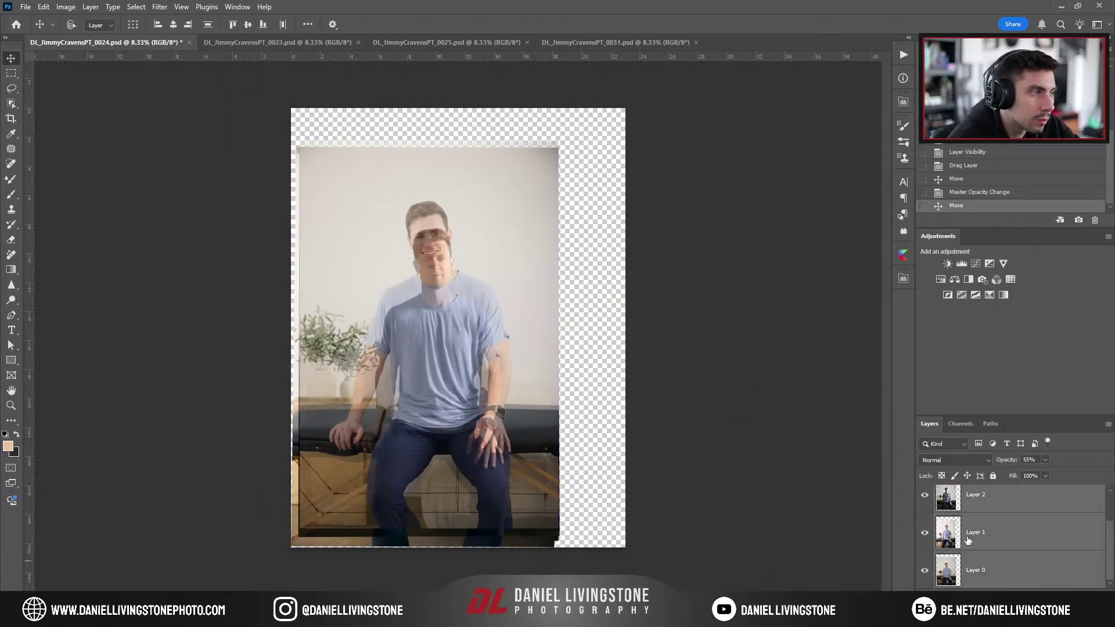
{"action": "left_click", "coordinate": [55, 6]}
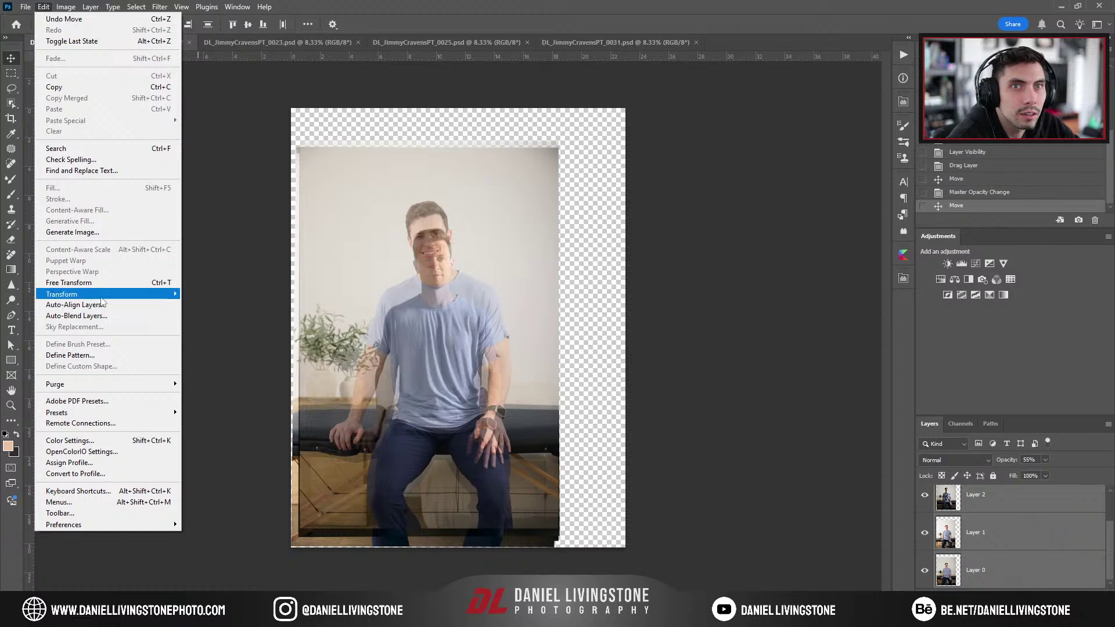
{"action": "left_click", "coordinate": [105, 304]}
{"action": "left_click", "coordinate": [599, 126]}
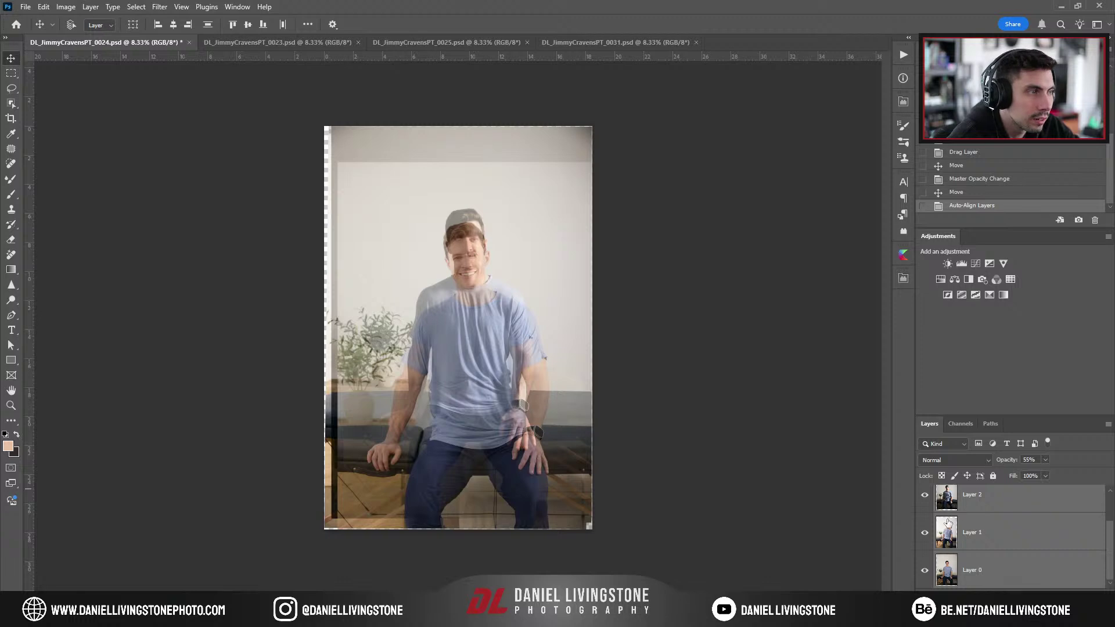
{"action": "scroll", "coordinate": [945, 519], "scroll_direction": "up", "scroll_amount": 1}
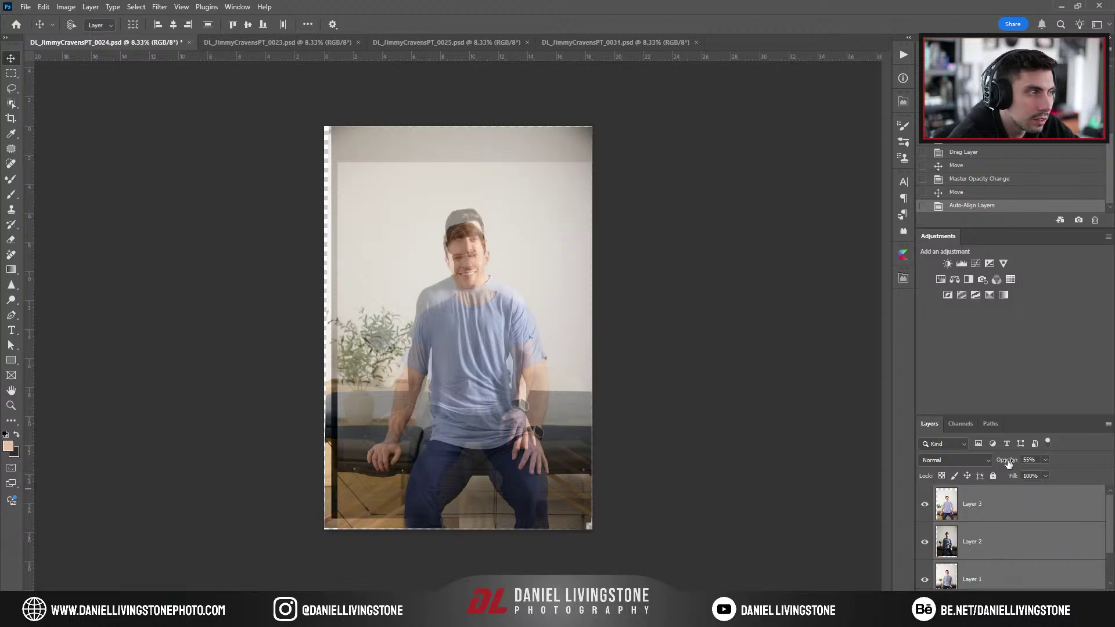
Step: Restore the selected layers to 100% opacity and toggle the upper layers' visibility to compare their alignment with Layer 0
{"action": "key", "text": "0"}
{"action": "left_click", "coordinate": [923, 504]}
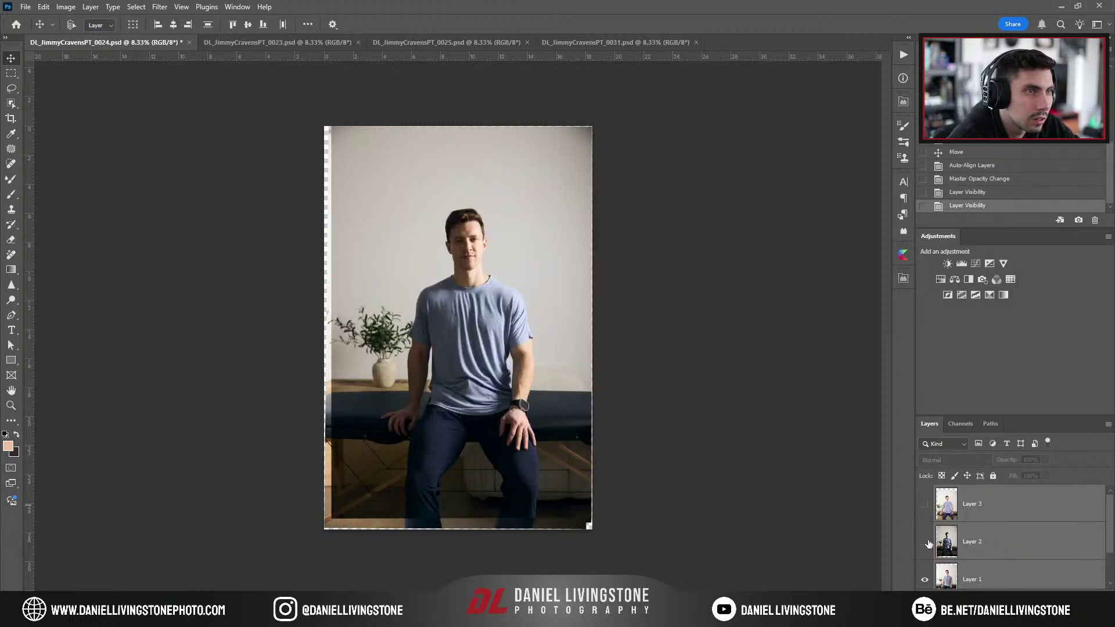
{"action": "left_click", "coordinate": [924, 542]}
{"action": "left_click", "coordinate": [943, 576]}
{"action": "scroll", "coordinate": [941, 560], "scroll_direction": "down", "scroll_amount": 1}
{"action": "left_click", "coordinate": [938, 572]}
{"action": "left_click", "coordinate": [924, 495]}
{"action": "left_click", "coordinate": [925, 496]}
{"action": "left_click", "coordinate": [925, 495]}
{"action": "scroll", "coordinate": [926, 503], "scroll_direction": "up", "scroll_amount": 1}
{"action": "left_click", "coordinate": [925, 504]}
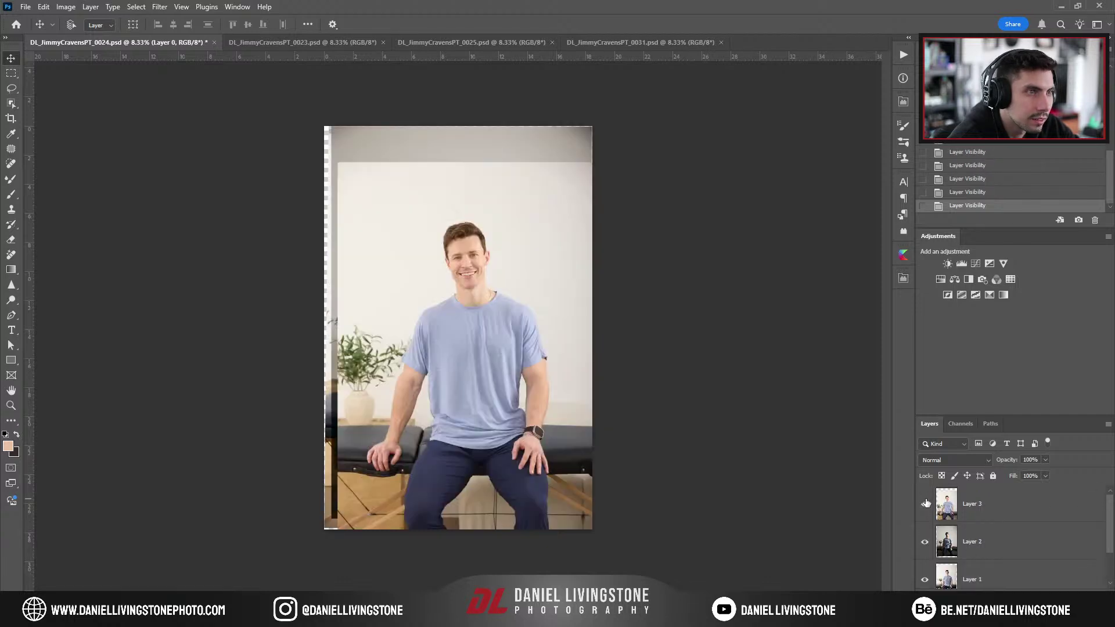
{"action": "left_click", "coordinate": [925, 503]}
{"action": "left_click", "coordinate": [925, 503]}
{"action": "left_click", "coordinate": [925, 504]}
{"action": "left_click", "coordinate": [925, 503]}
Step: Select Layer 3 and move it up to bring the smiling portrait in line with the layers below
{"action": "left_click_drag", "start_coordinate": [492, 511], "coordinate": [525, 395]}
{"action": "key", "text": "ctrl+z"}
{"action": "left_click", "coordinate": [1001, 521]}
{"action": "key", "text": "ctrl+z"}
{"action": "left_click", "coordinate": [924, 504]}
{"action": "left_click", "coordinate": [924, 503]}
{"action": "left_click_drag", "start_coordinate": [543, 312], "coordinate": [544, 338]}
Step: Lower Layer 3's opacity to 71%, then scale it to 93.48% and reposition it to match the figure and table below
{"action": "key", "text": "ctrl+t"}
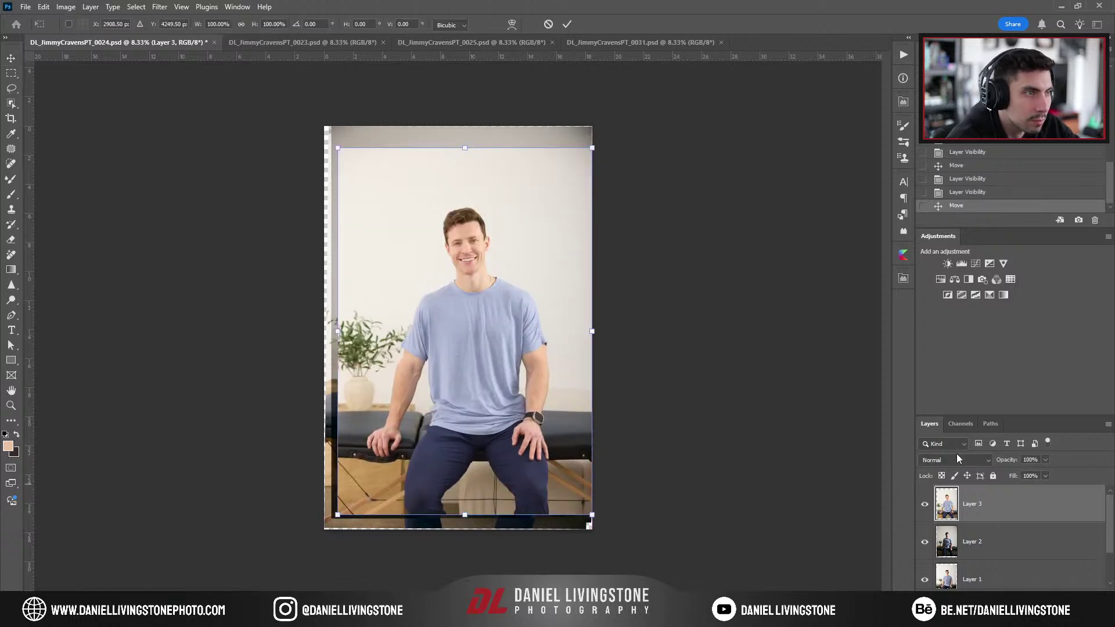
{"action": "left_click_drag", "start_coordinate": [1012, 459], "coordinate": [1000, 460]}
{"action": "key", "text": "ctrl+equal"}
{"action": "key", "text": "ctrl+equal"}
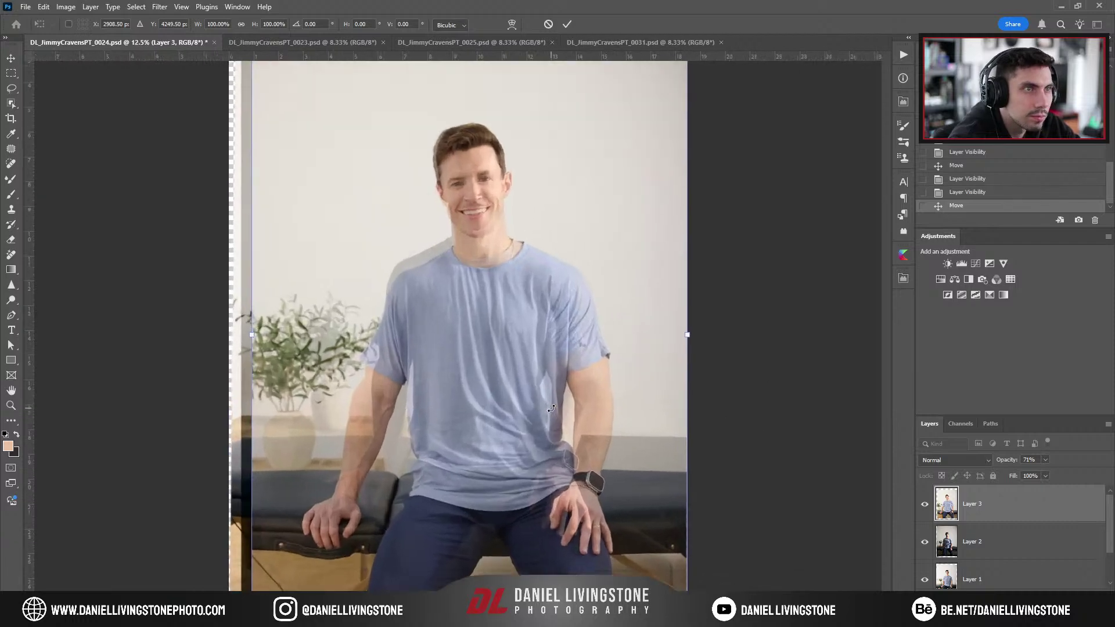
{"action": "left_click_drag", "start_coordinate": [746, 65], "coordinate": [729, 88]}
{"action": "mouse_move", "coordinate": [581, 341]}
{"action": "left_mouse_down"}
{"action": "mouse_move", "coordinate": [580, 316]}
{"action": "mouse_move", "coordinate": [580, 326]}
{"action": "left_mouse_up"}
{"action": "scroll", "coordinate": [579, 325], "scroll_direction": "down", "scroll_amount": 3}
{"action": "mouse_move", "coordinate": [578, 421]}
{"action": "left_mouse_down"}
{"action": "mouse_move", "coordinate": [567, 418]}
{"action": "mouse_move", "coordinate": [530, 462]}
{"action": "mouse_move", "coordinate": [601, 485]}
{"action": "mouse_move", "coordinate": [588, 413]}
{"action": "mouse_move", "coordinate": [583, 425]}
{"action": "left_mouse_up"}
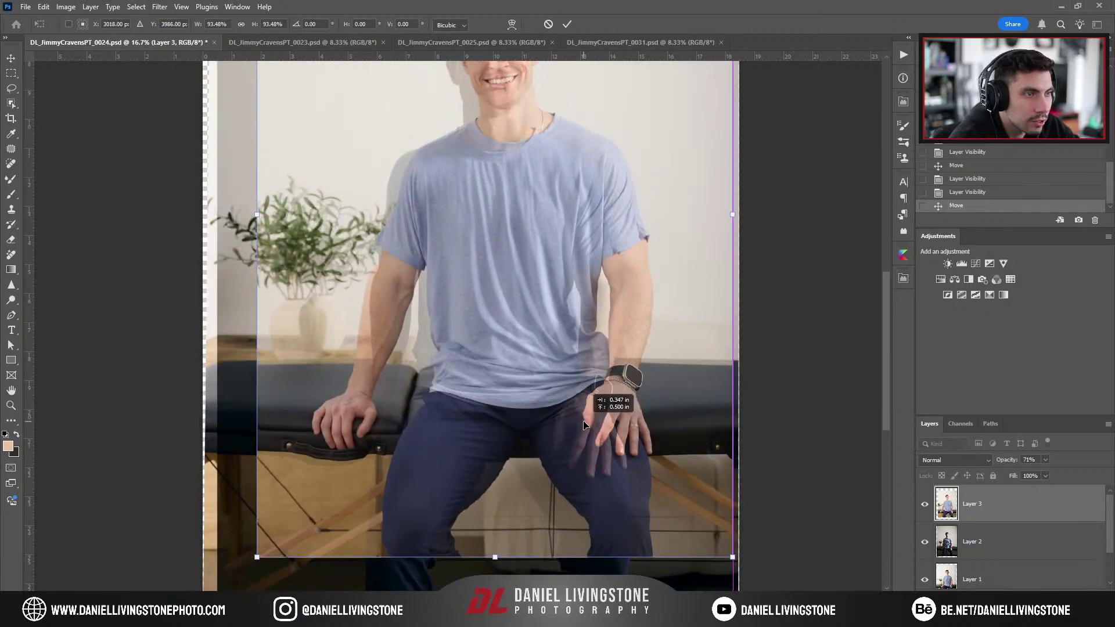
{"action": "left_click_drag", "start_coordinate": [545, 311], "coordinate": [519, 482]}
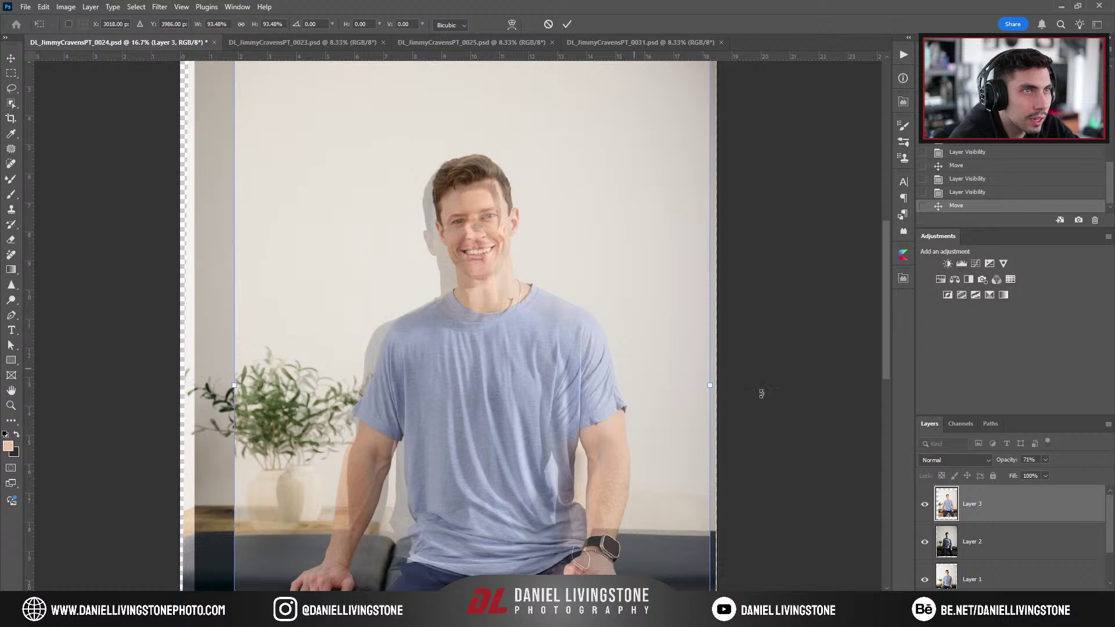
Step: Apply the transform, move Layer 3 slightly left and up over the figure below, and restore its opacity to 100%
{"action": "left_click", "coordinate": [924, 505]}
{"action": "left_click", "coordinate": [924, 504]}
{"action": "left_click", "coordinate": [923, 505]}
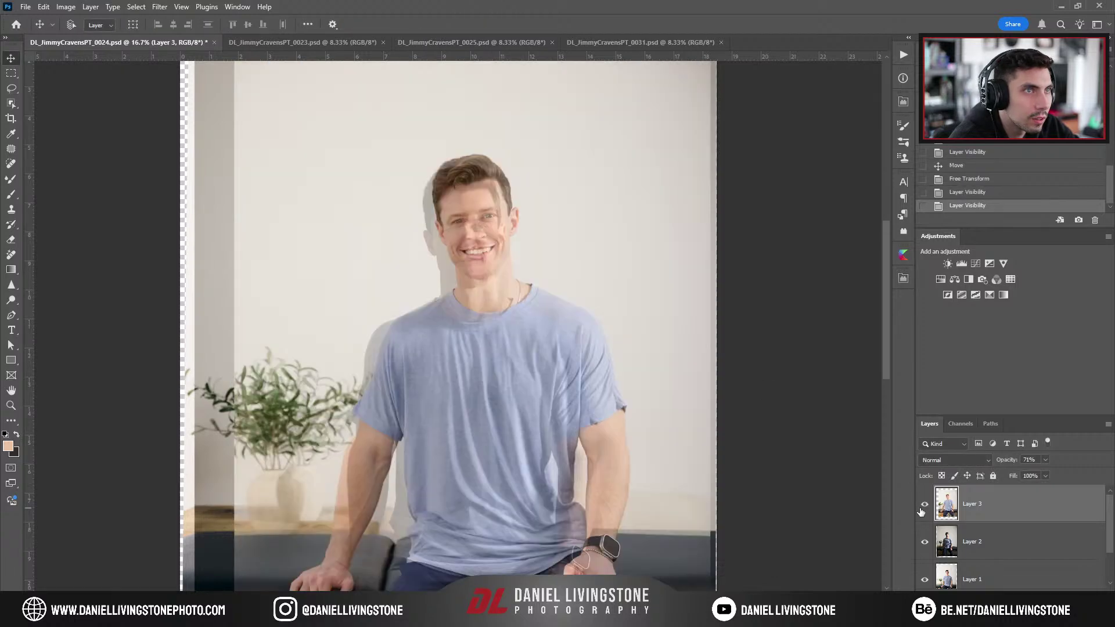
{"action": "left_click_drag", "start_coordinate": [713, 473], "coordinate": [654, 452]}
{"action": "left_click_drag", "start_coordinate": [1004, 461], "coordinate": [1024, 461]}
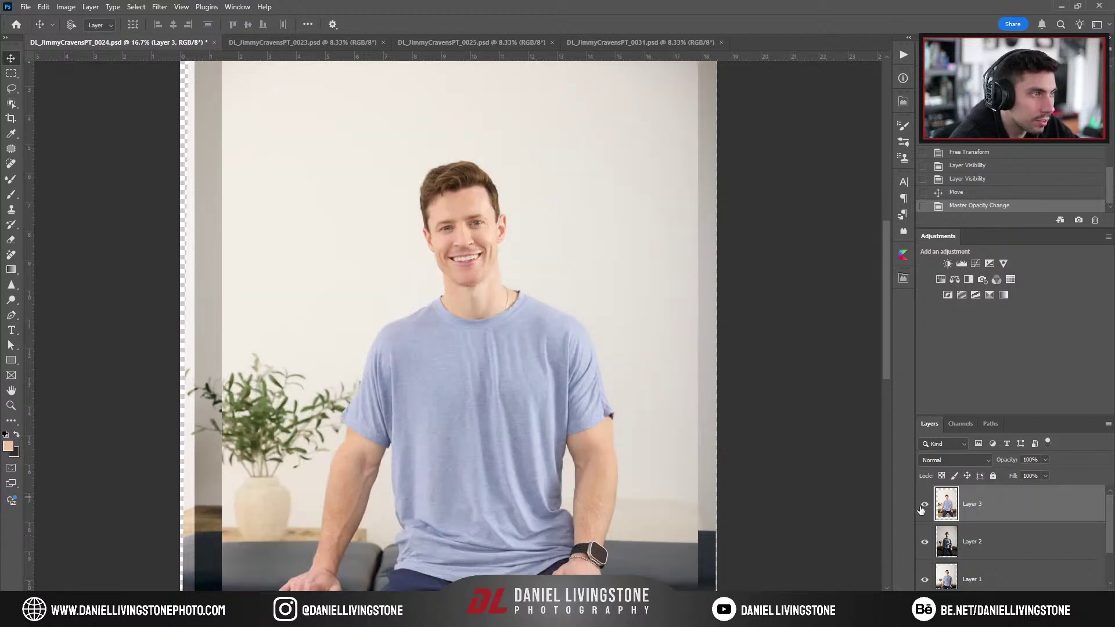
Step: Toggle the visibility of Layer 3 and the layers beneath it to check how the portraits line up
{"action": "left_click", "coordinate": [918, 508]}
{"action": "left_click", "coordinate": [920, 510]}
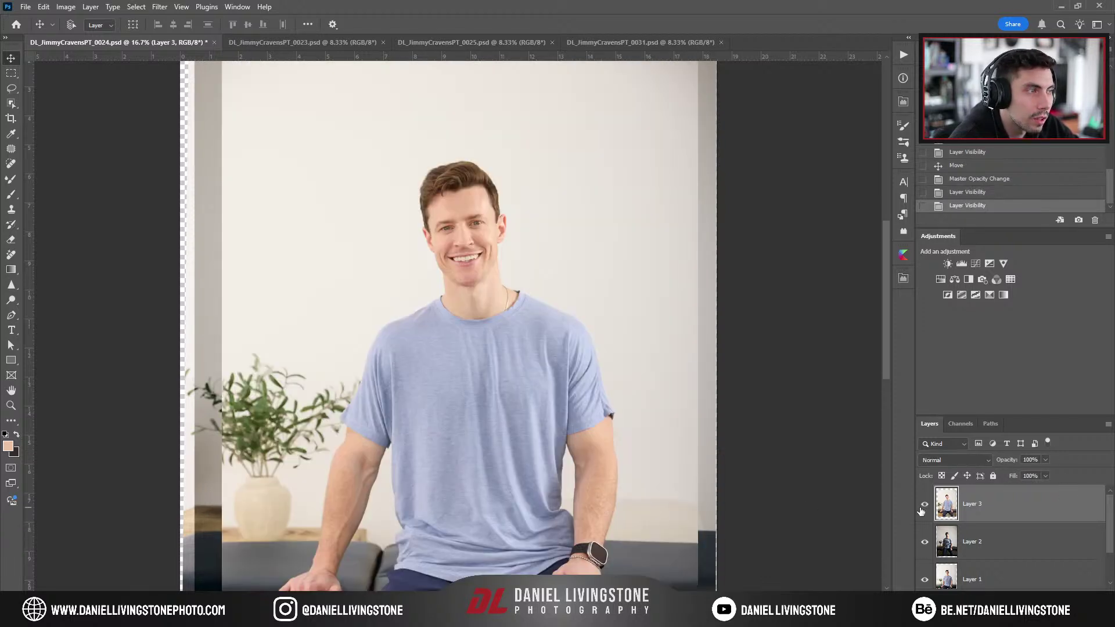
{"action": "left_click", "coordinate": [927, 541]}
{"action": "left_click", "coordinate": [925, 542]}
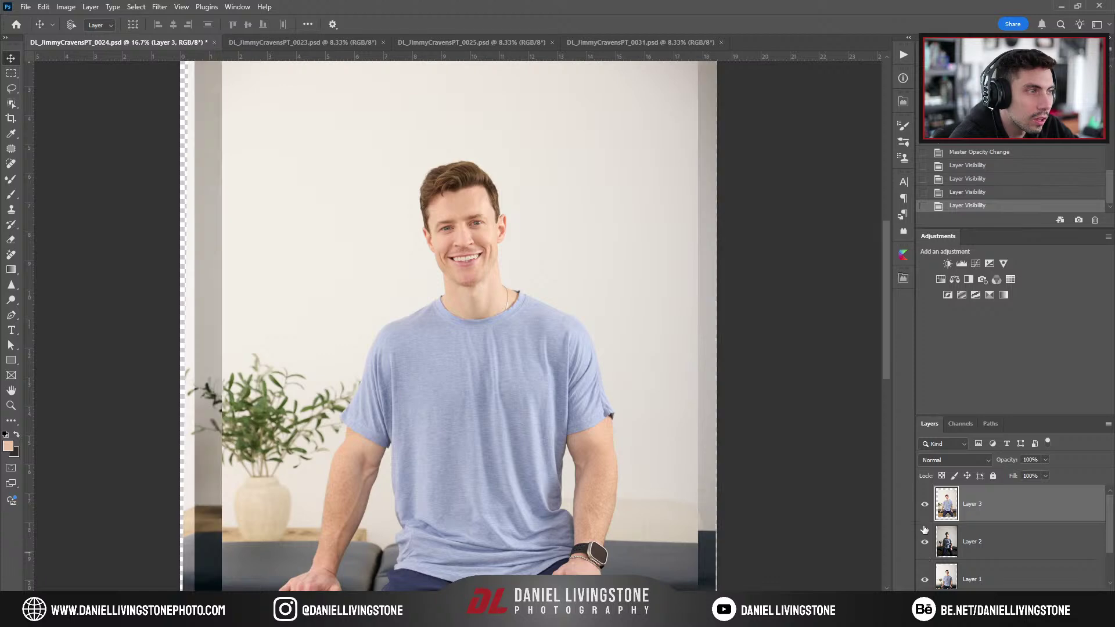
{"action": "left_click", "coordinate": [927, 539]}
{"action": "left_click", "coordinate": [925, 504]}
{"action": "left_click", "coordinate": [924, 504]}
{"action": "scroll", "coordinate": [923, 522], "scroll_direction": "down", "scroll_amount": 1}
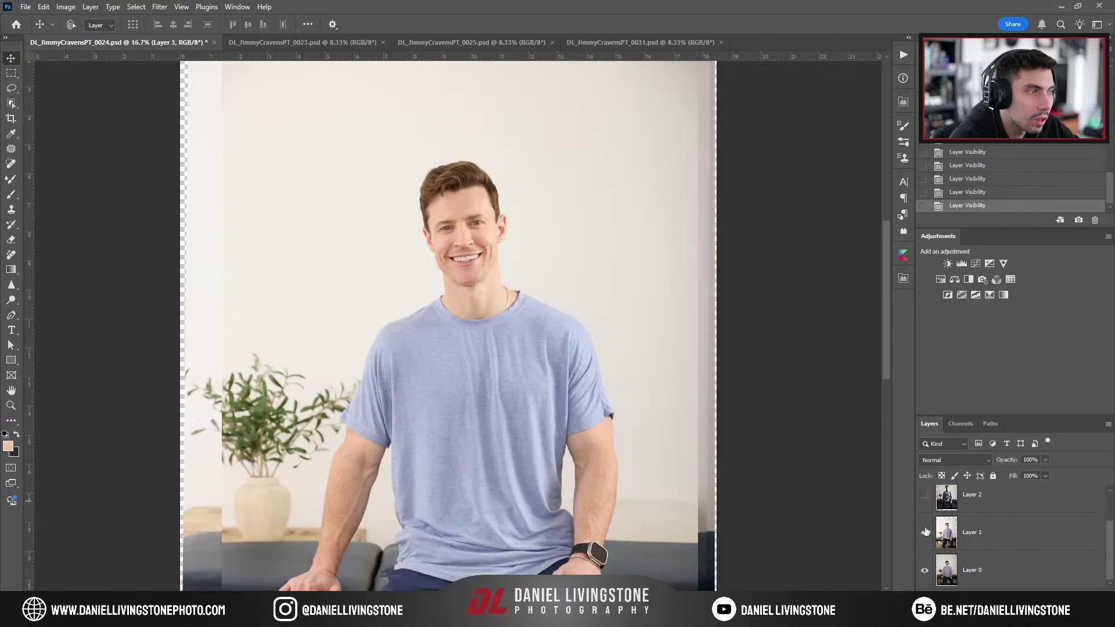
{"action": "scroll", "coordinate": [925, 524], "scroll_direction": "up", "scroll_amount": 1}
{"action": "left_click", "coordinate": [925, 541]}
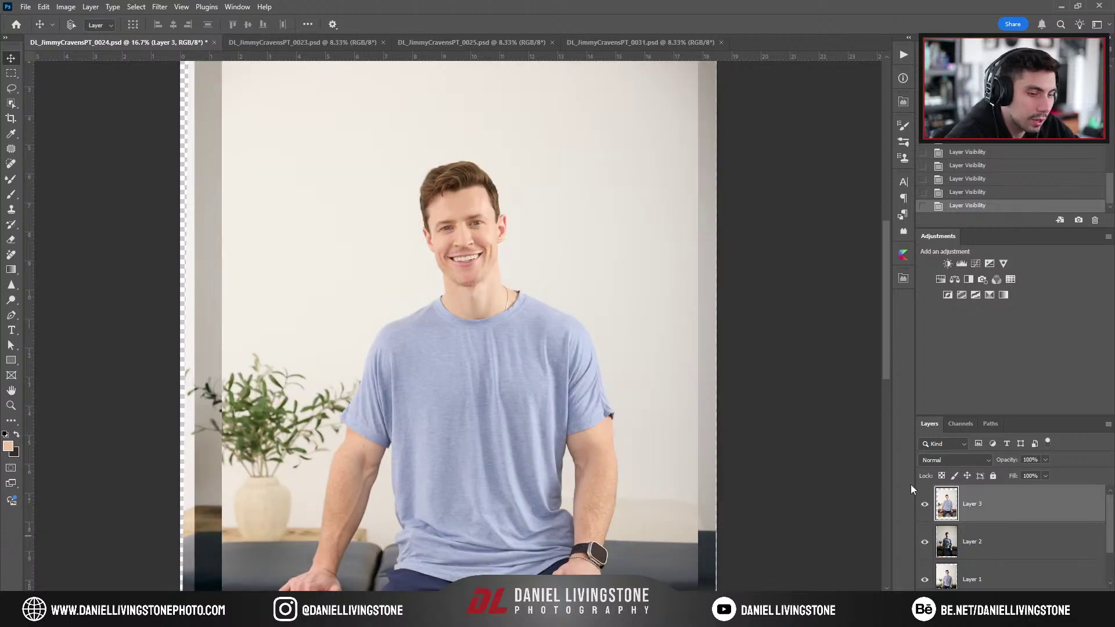
Step: Crop the document to a 9:16 vertical frame around the seated man, leaving out the uneven layer edges
{"action": "key", "text": "ctrl+0"}
{"action": "key", "text": "c"}
{"action": "left_click_drag", "start_coordinate": [457, 587], "coordinate": [463, 572]}
{"action": "left_click_drag", "start_coordinate": [458, 83], "coordinate": [458, 73]}
{"action": "left_click_drag", "start_coordinate": [525, 224], "coordinate": [520, 221]}
{"action": "left_click_drag", "start_coordinate": [458, 110], "coordinate": [458, 116]}
{"action": "left_click_drag", "start_coordinate": [476, 163], "coordinate": [481, 185]}
{"action": "left_click_drag", "start_coordinate": [458, 117], "coordinate": [465, 114]}
{"action": "left_click_drag", "start_coordinate": [503, 187], "coordinate": [499, 188]}
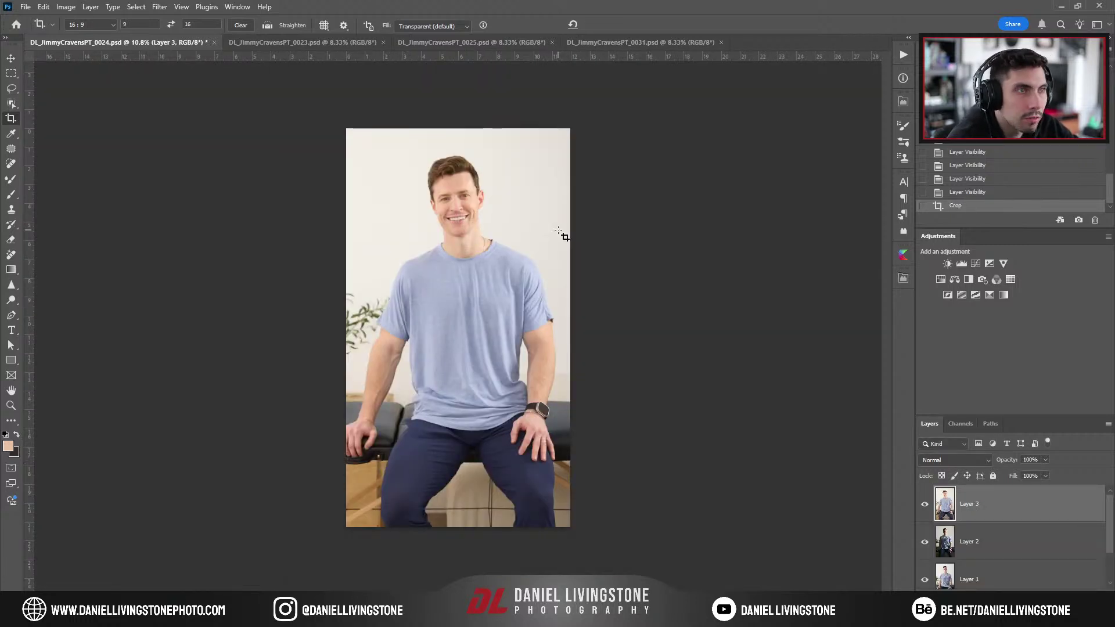
{"action": "left_click", "coordinate": [560, 234]}
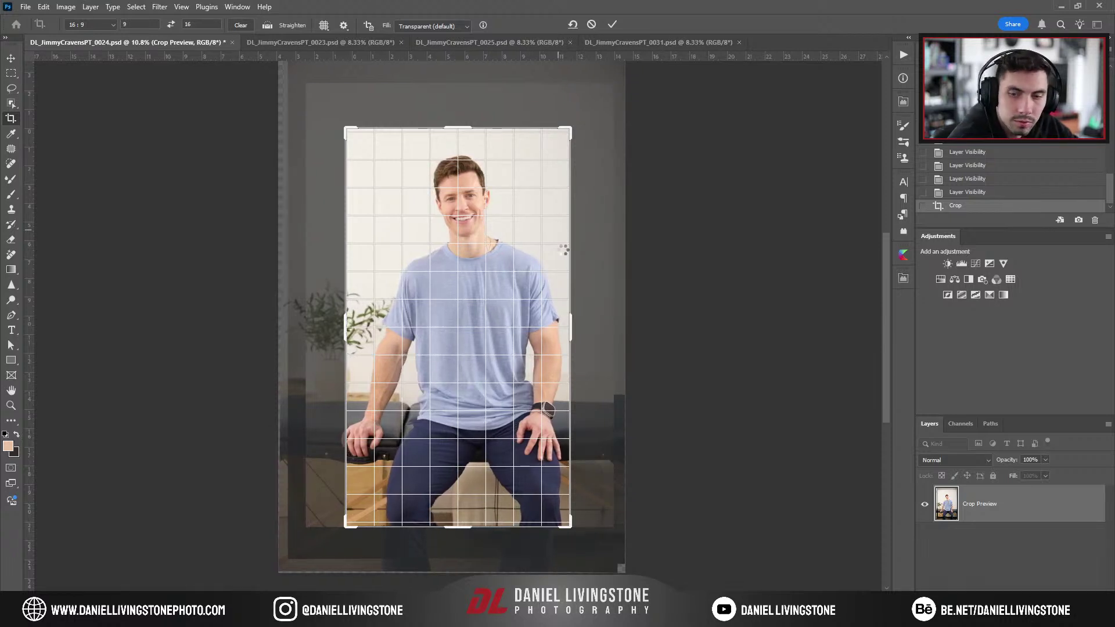
Step: Hide and show the layers one by one to compare all four portraits within the cropped frame
{"action": "left_click", "coordinate": [924, 504]}
{"action": "left_click", "coordinate": [926, 542]}
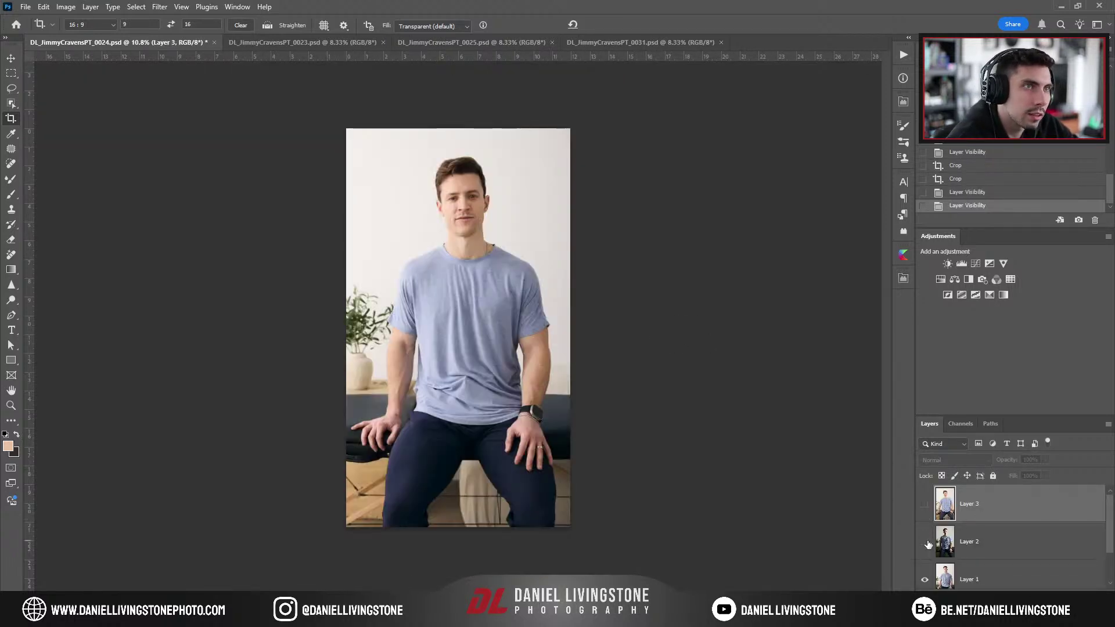
{"action": "left_click", "coordinate": [924, 578]}
{"action": "scroll", "coordinate": [931, 574], "scroll_direction": "down", "scroll_amount": 1}
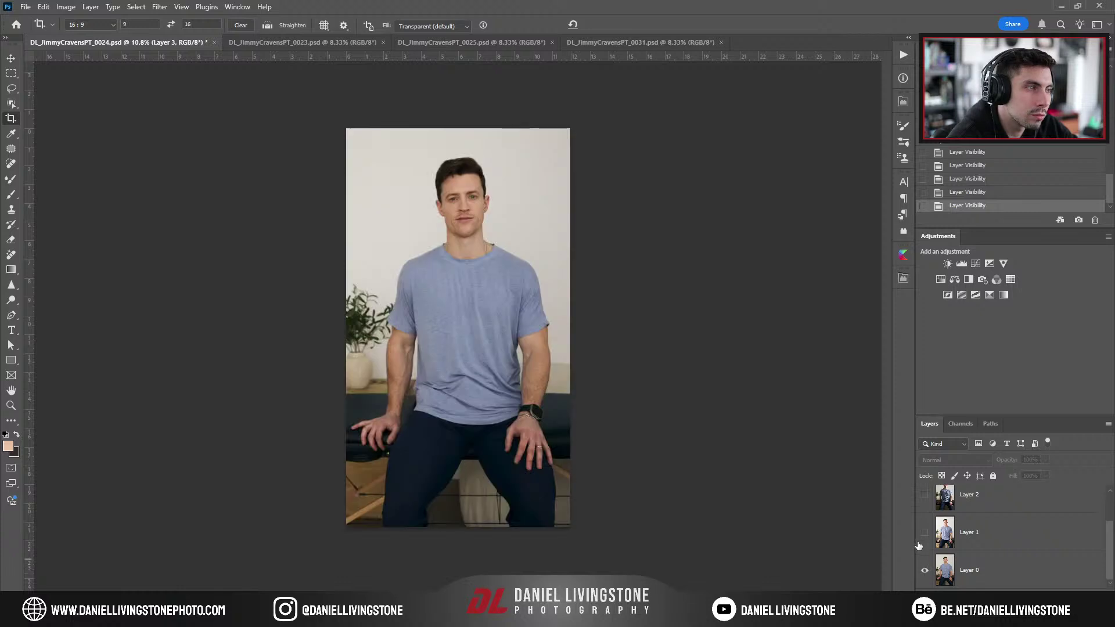
{"action": "left_click", "coordinate": [924, 532]}
{"action": "left_click", "coordinate": [924, 494]}
{"action": "scroll", "coordinate": [927, 505], "scroll_direction": "up", "scroll_amount": 1}
{"action": "left_click", "coordinate": [925, 504]}
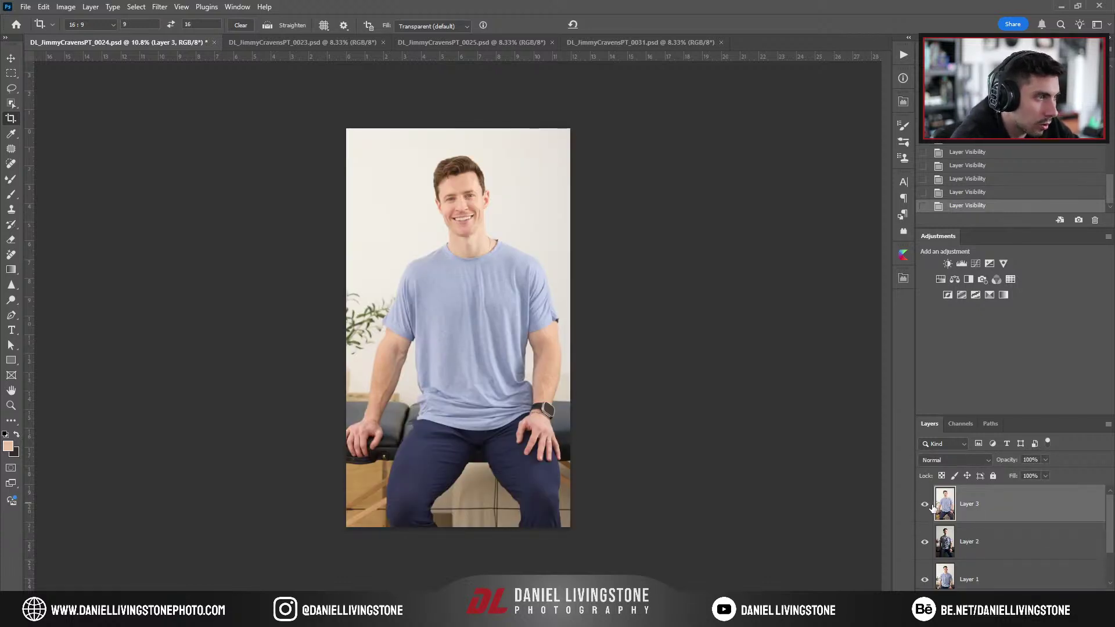
{"action": "left_click", "coordinate": [924, 504]}
Step: Start Export Layers to Files and browse to the client's project folder under 2025 on DLVideo (V:) as the destination
{"action": "left_click", "coordinate": [45, 7]}
{"action": "mouse_move", "coordinate": [26, 7]}
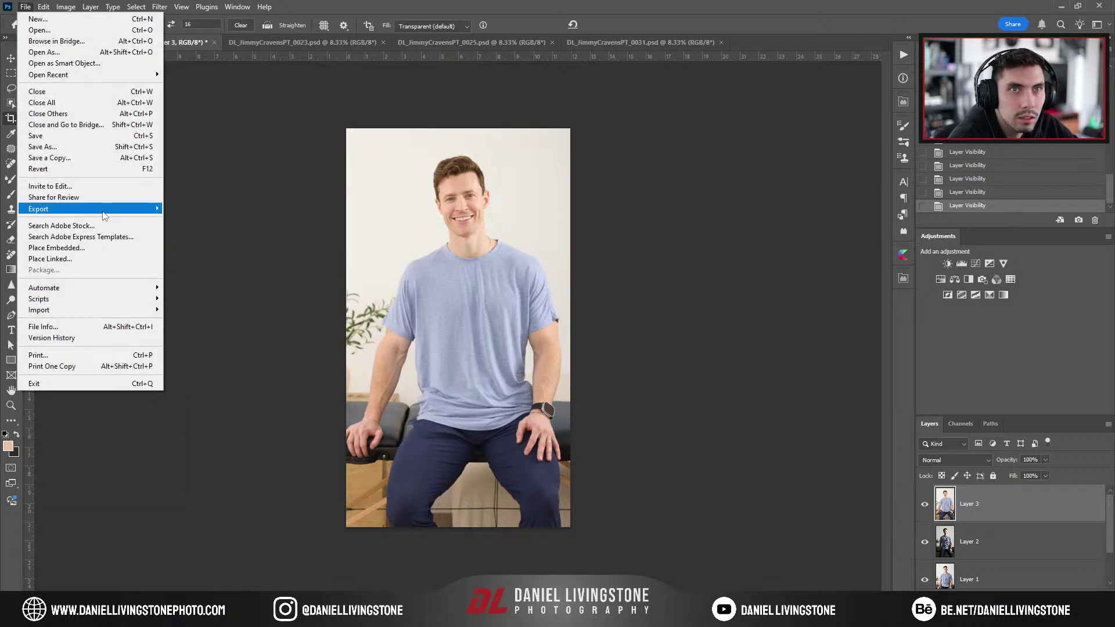
{"action": "mouse_move", "coordinate": [105, 215]}
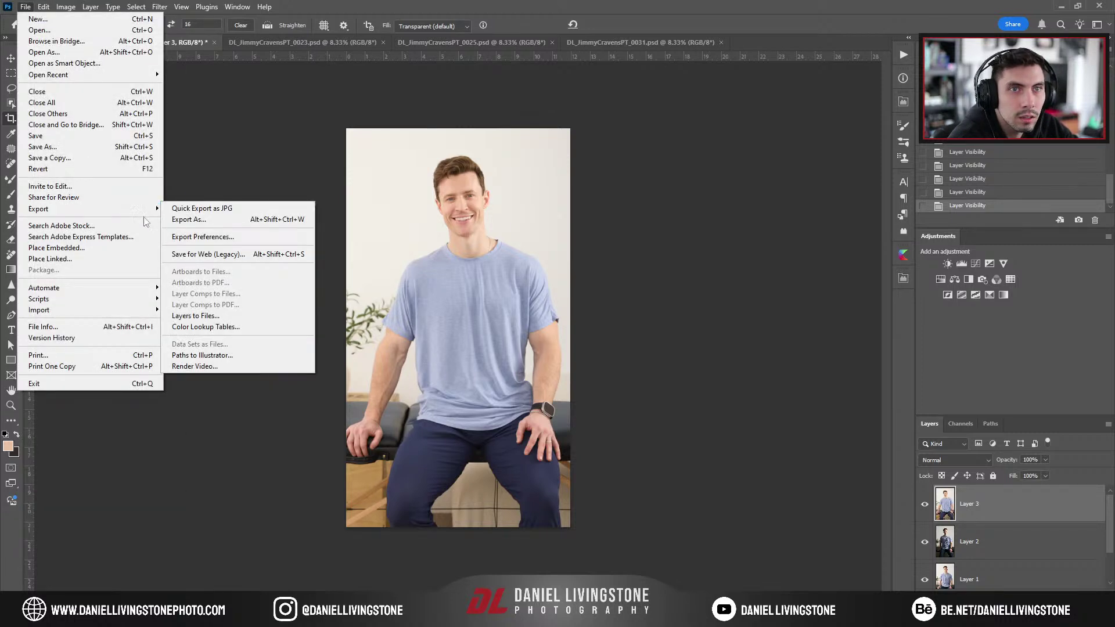
{"action": "left_click", "coordinate": [232, 317]}
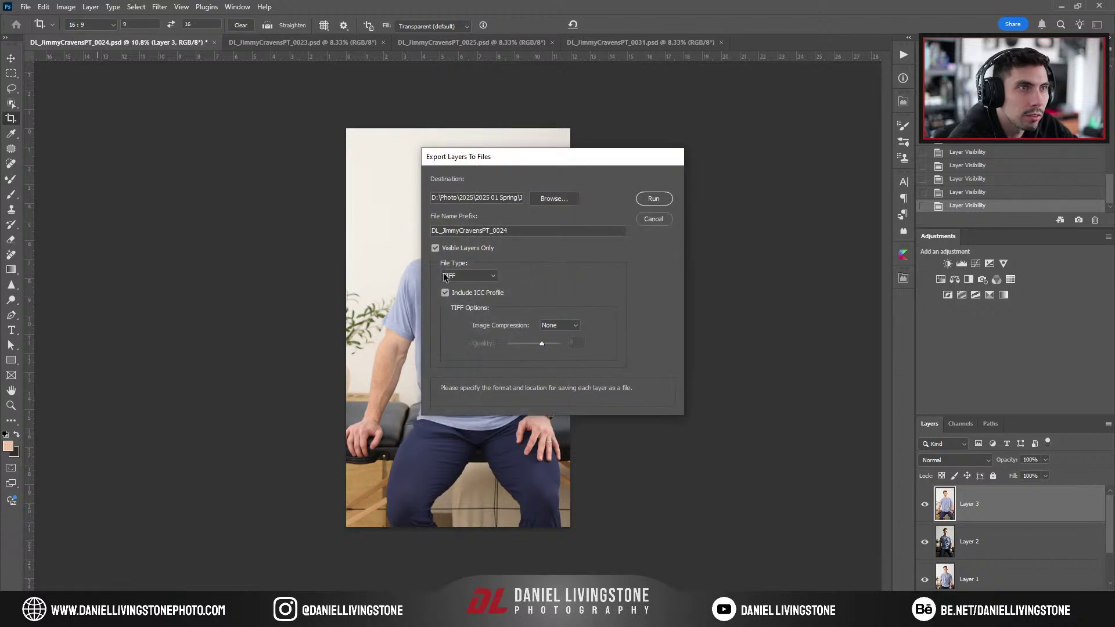
{"action": "left_click", "coordinate": [543, 202]}
{"action": "left_click", "coordinate": [470, 387]}
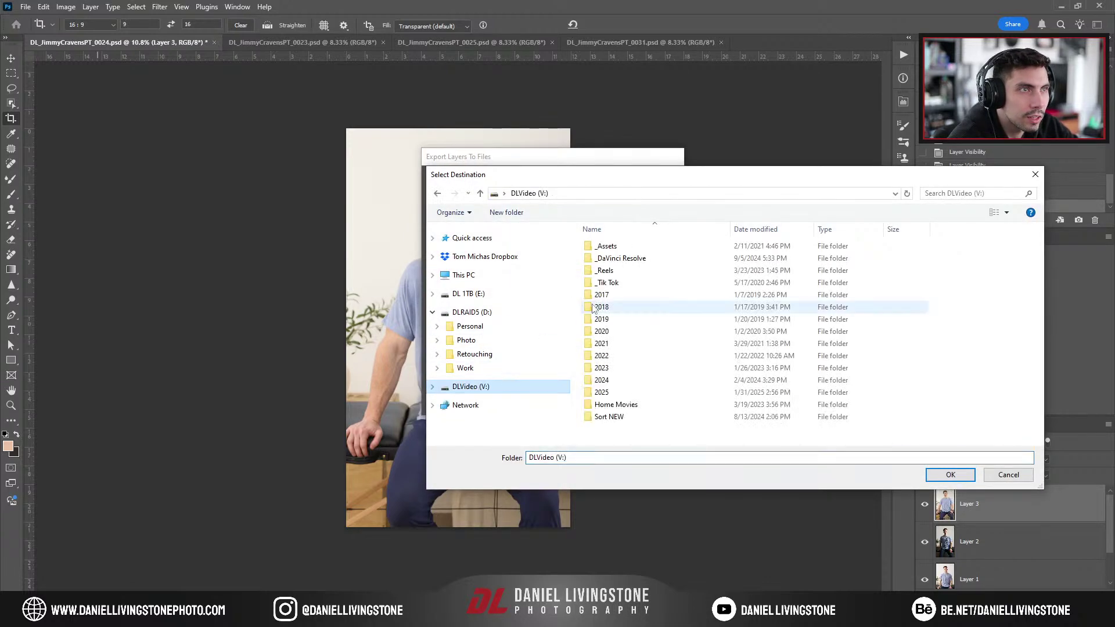
{"action": "double_click", "coordinate": [617, 393]}
{"action": "double_click", "coordinate": [621, 247]}
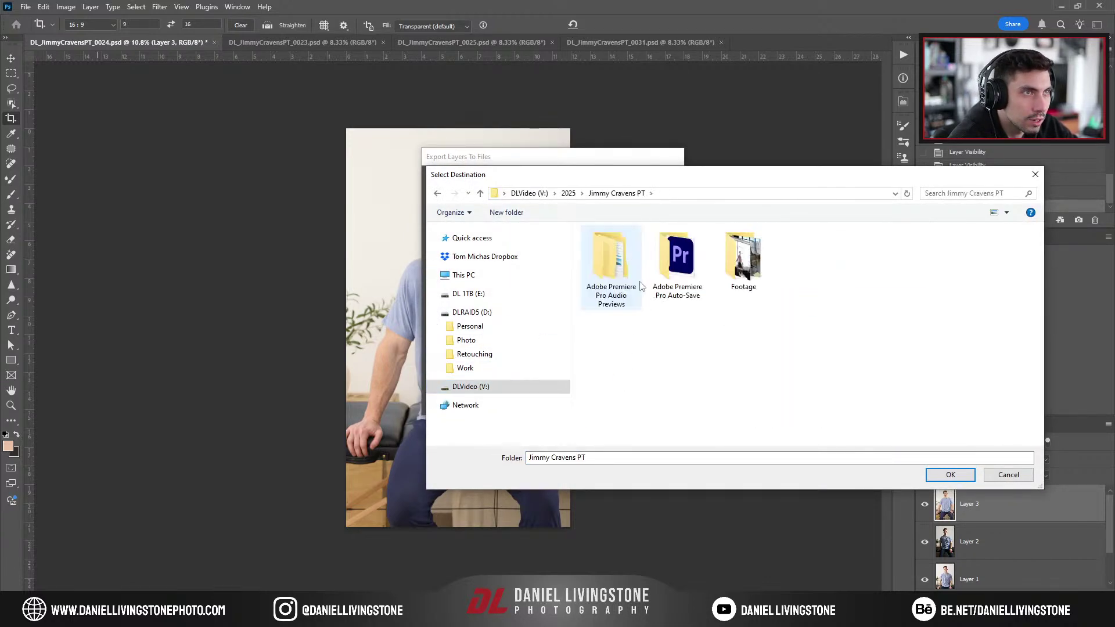
Step: Create a folder named Images in the project folder and choose it as the export destination
{"action": "left_click", "coordinate": [506, 213]}
{"action": "type", "text": "Images"}
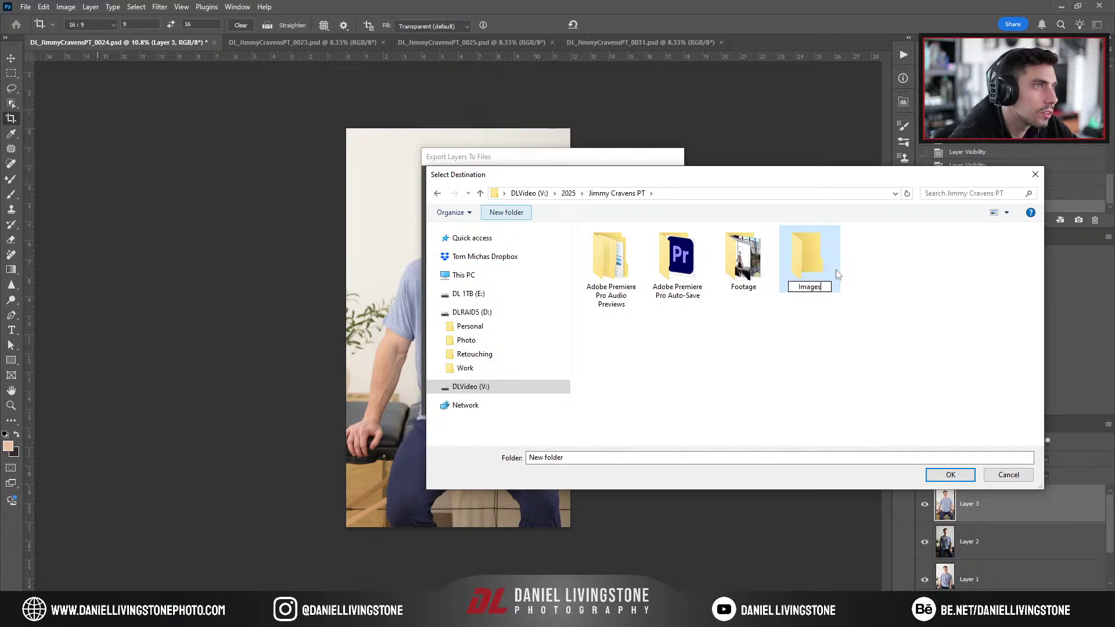
{"action": "key", "text": "Return"}
{"action": "double_click", "coordinate": [800, 262]}
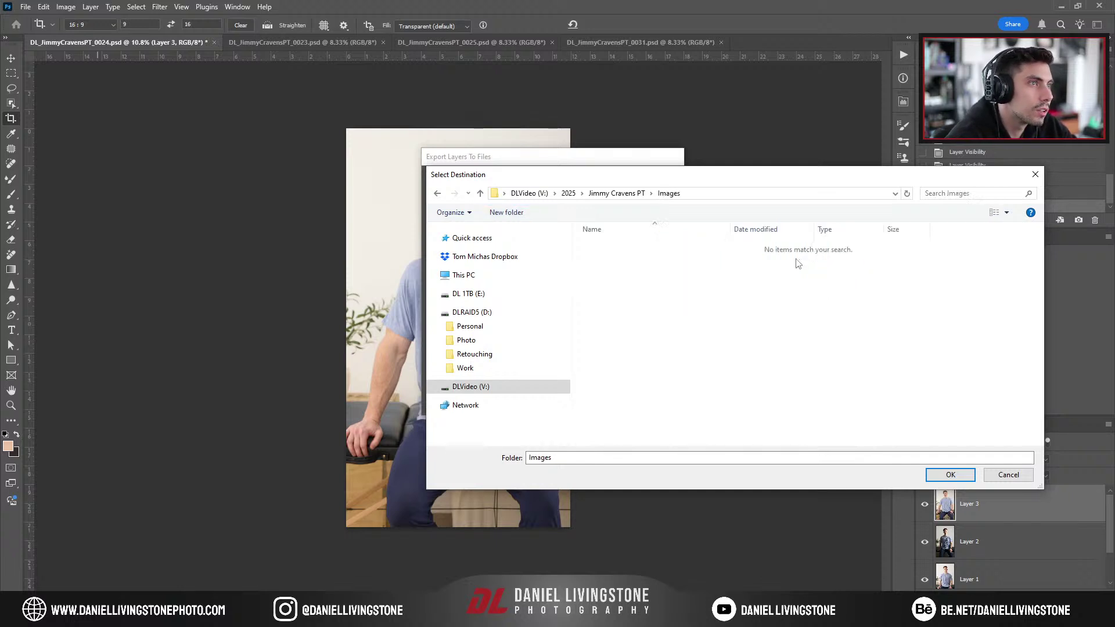
{"action": "left_click", "coordinate": [950, 474]}
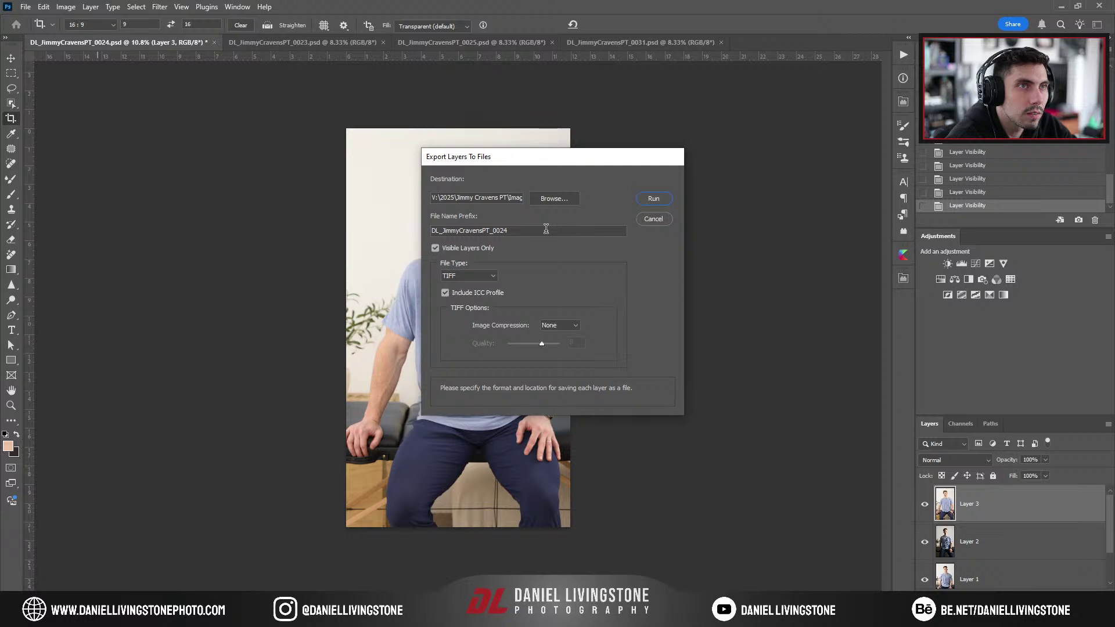
Step: Set the file type to JPEG and export all visible layers as separate files
{"action": "left_click", "coordinate": [492, 277]}
{"action": "left_click", "coordinate": [468, 292]}
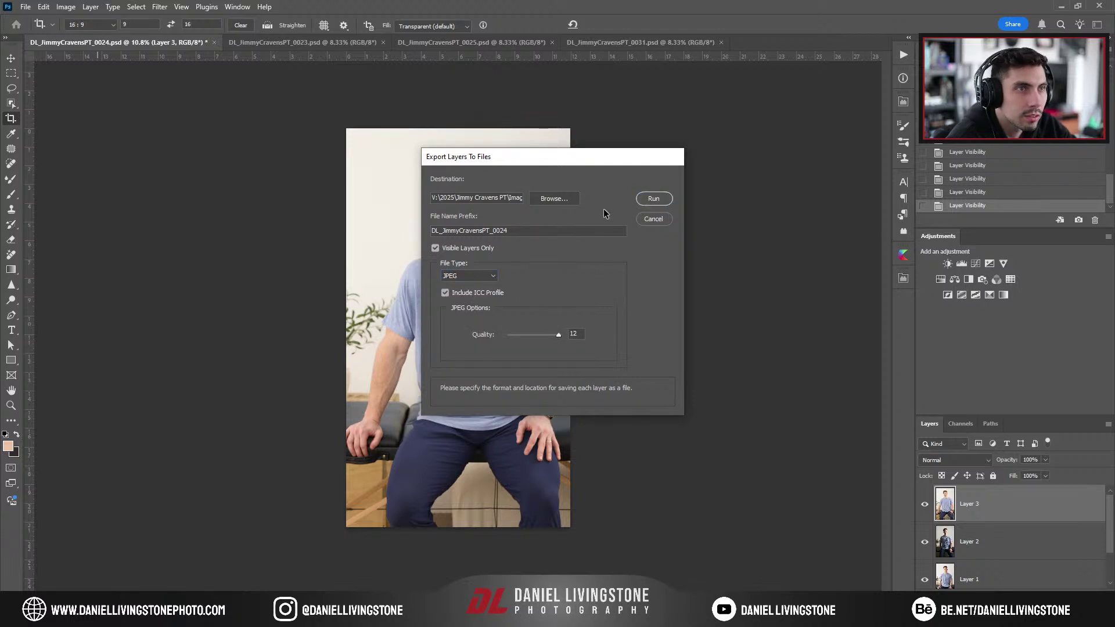
{"action": "left_click", "coordinate": [652, 199]}
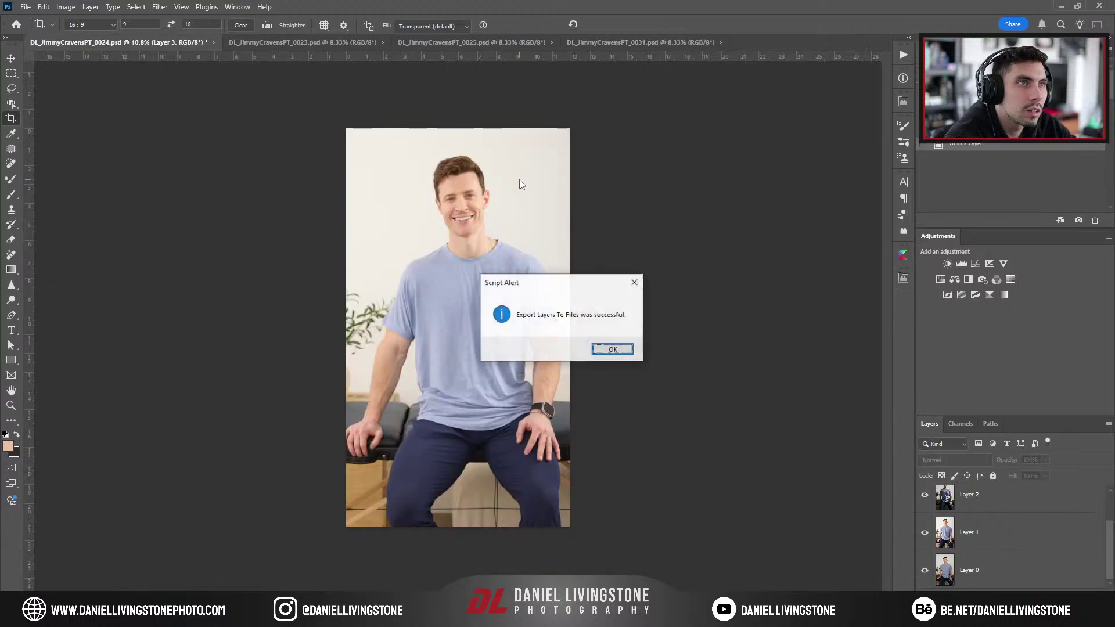
{"action": "left_click", "coordinate": [603, 344]}
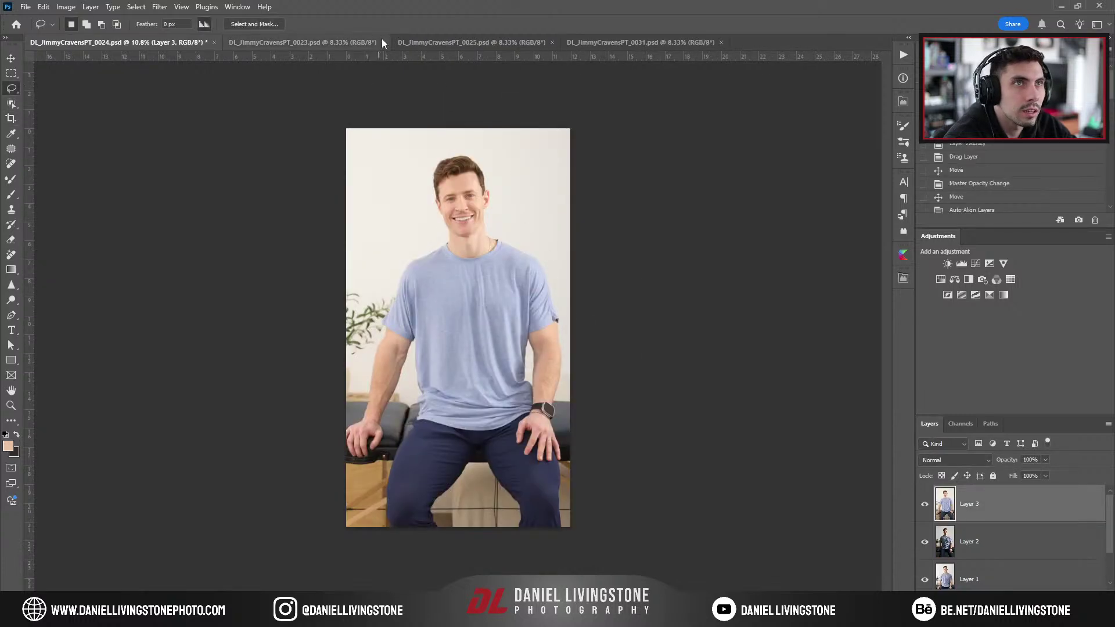
Step: Close the 0023, 0025 and 0031 documents, keeping only the layered 0024 document open
{"action": "left_click", "coordinate": [382, 38]}
{"action": "left_click", "coordinate": [383, 42]}
{"action": "left_click", "coordinate": [382, 42]}
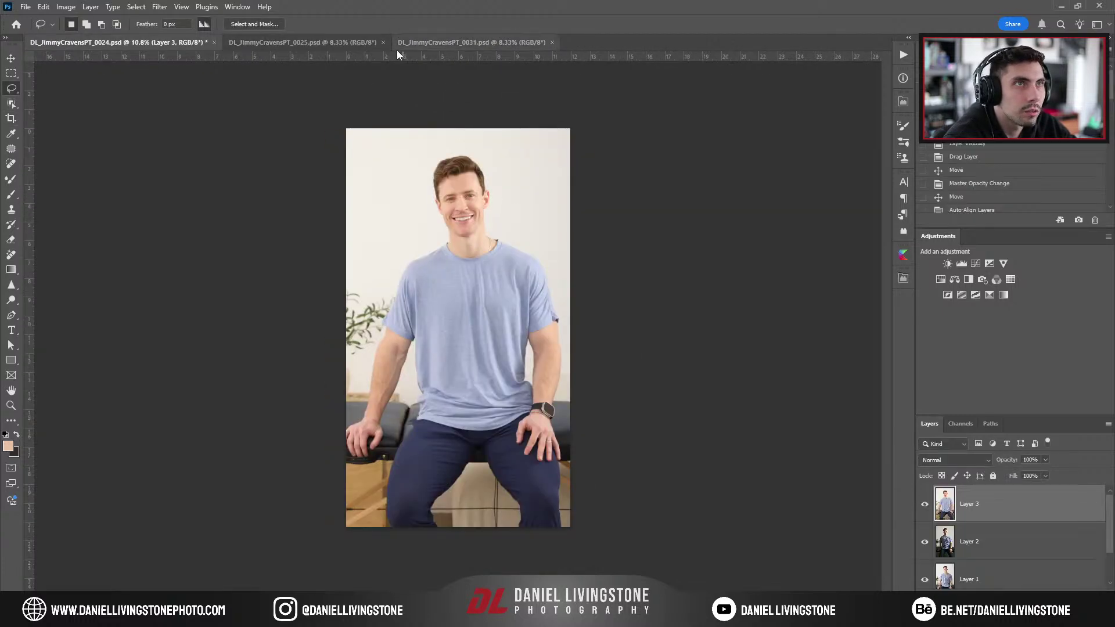
{"action": "left_click", "coordinate": [383, 42]}
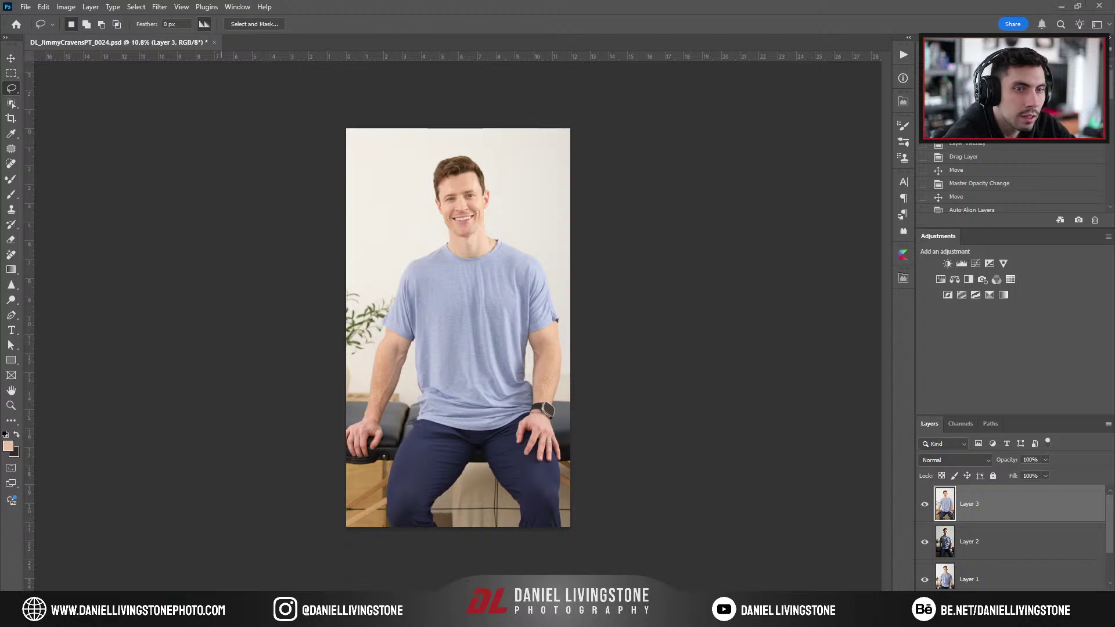
Step: Switch to File Explorer, open the Images folder and preview the exported Layer 3 JPEG
{"action": "left_click", "coordinate": [201, 615]}
{"action": "double_click", "coordinate": [760, 220]}
{"action": "left_click", "coordinate": [504, 224]}
{"action": "double_click", "coordinate": [639, 267]}
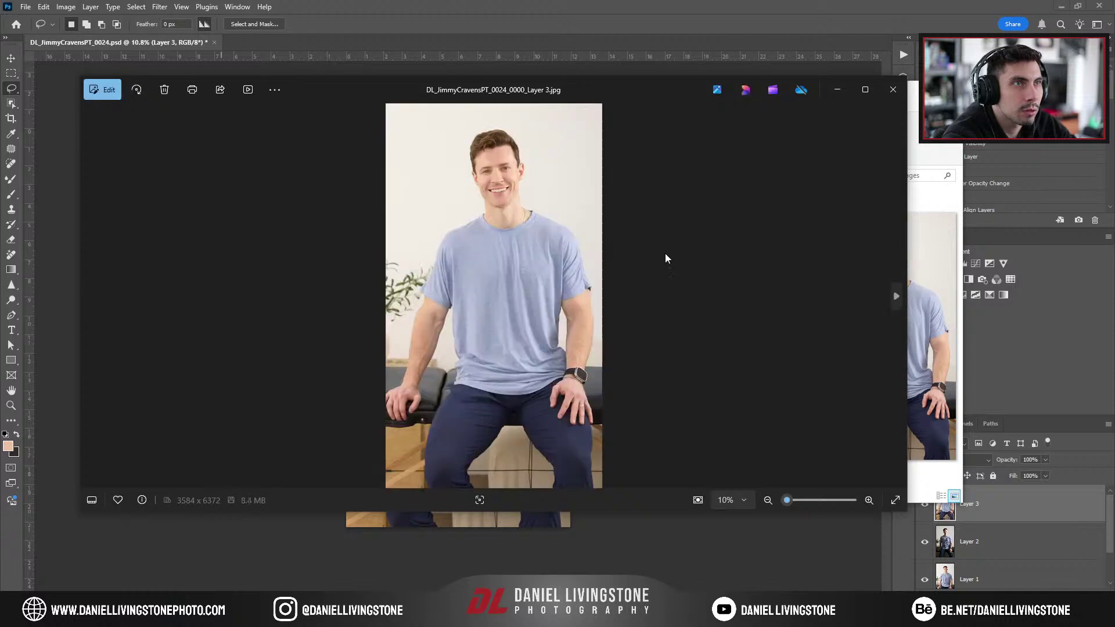
{"action": "left_click", "coordinate": [892, 89]}
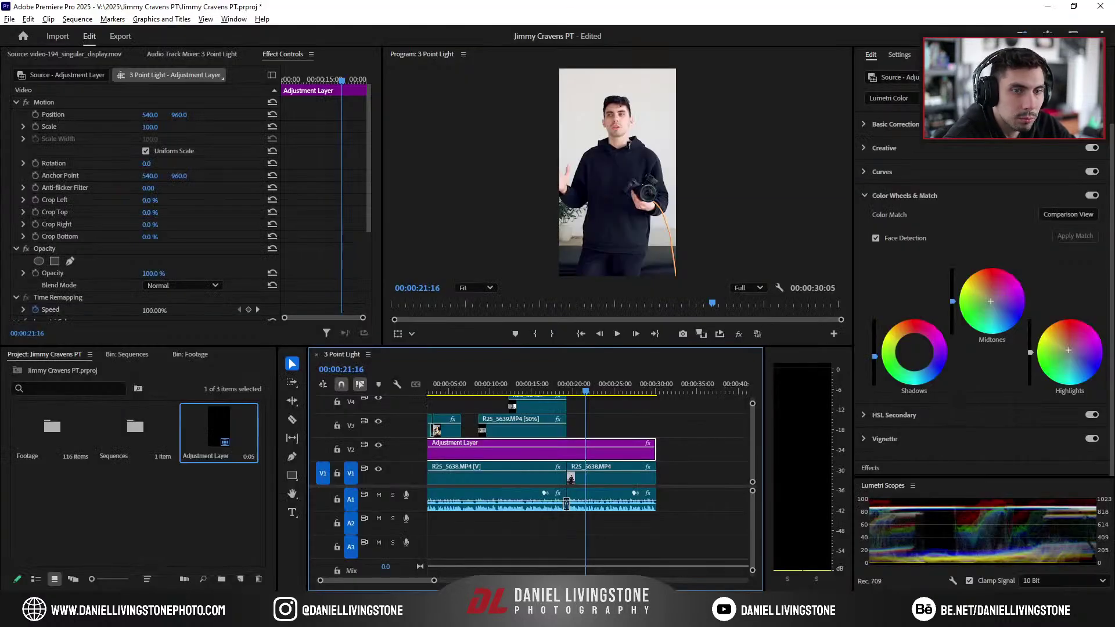
Step: Import the Images folder from File Explorer into the Premiere Pro project and open its bin
{"action": "key", "text": "alt+Tab"}
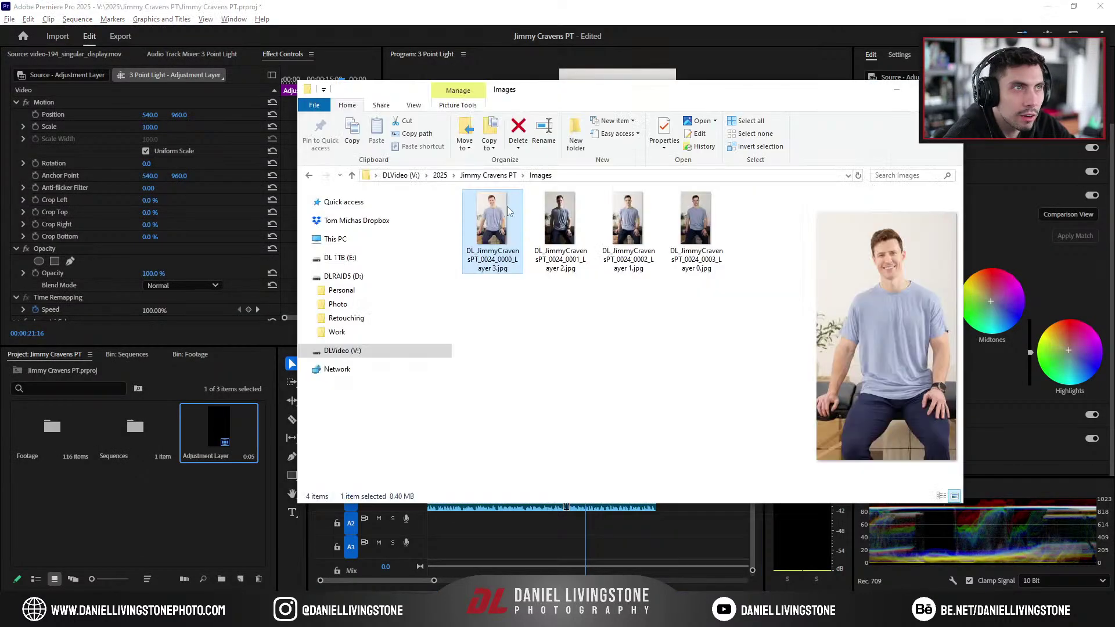
{"action": "left_click", "coordinate": [504, 176]}
{"action": "left_click_drag", "start_coordinate": [676, 227], "coordinate": [148, 516]}
{"action": "double_click", "coordinate": [59, 495]}
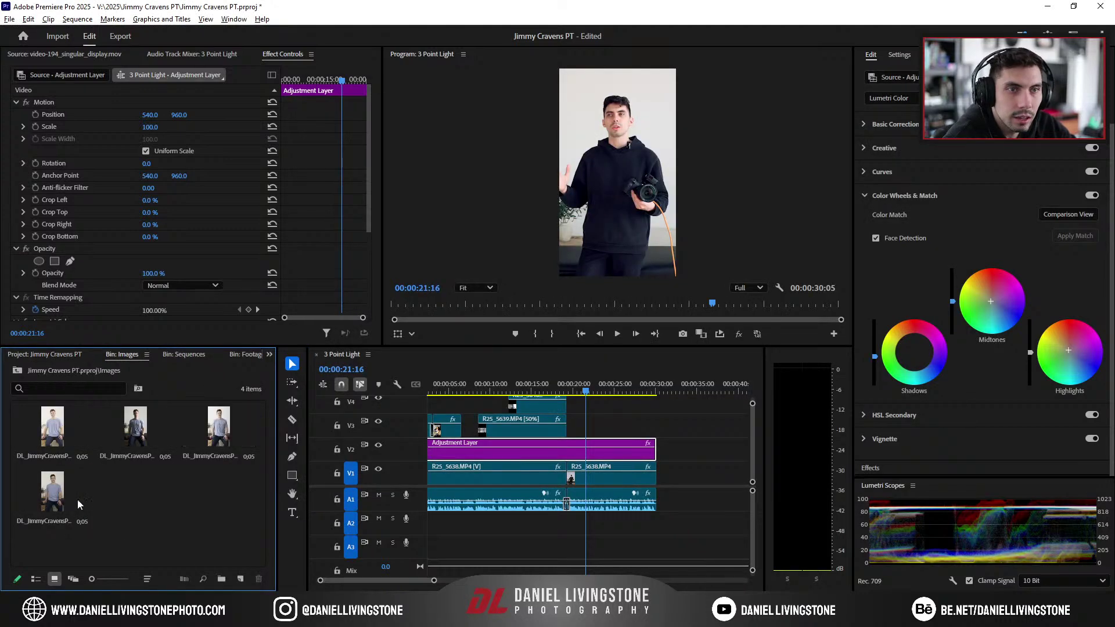
Step: Place the 0024_0002_Layer 1 JPEG on track V3, starting right where the R25_5639 clip ends
{"action": "left_click", "coordinate": [563, 388]}
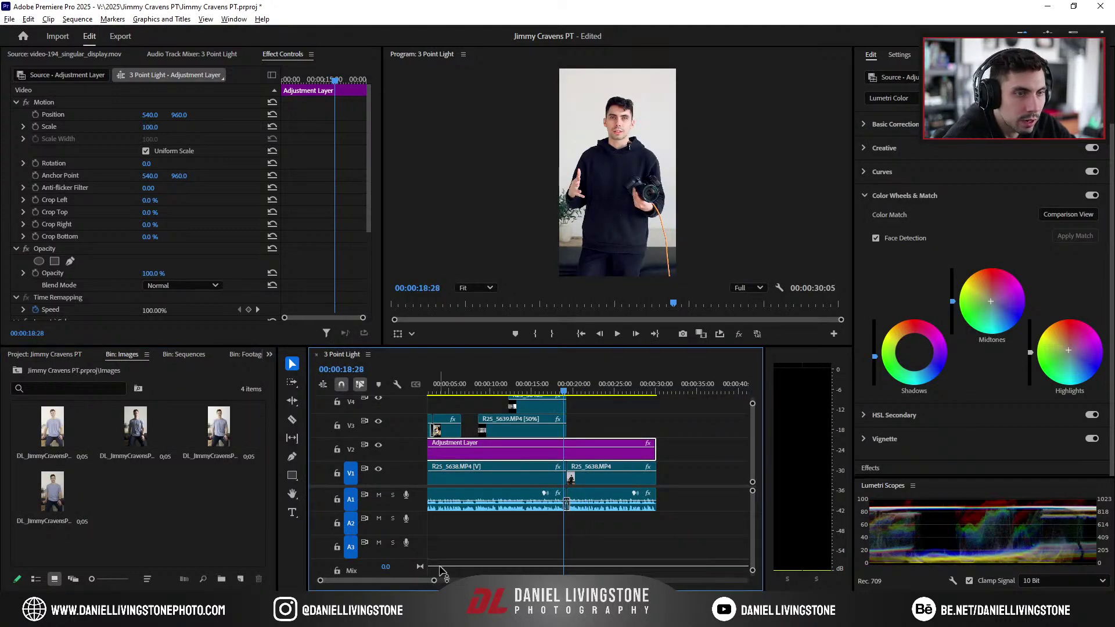
{"action": "left_click", "coordinate": [490, 392]}
{"action": "left_click", "coordinate": [56, 490]}
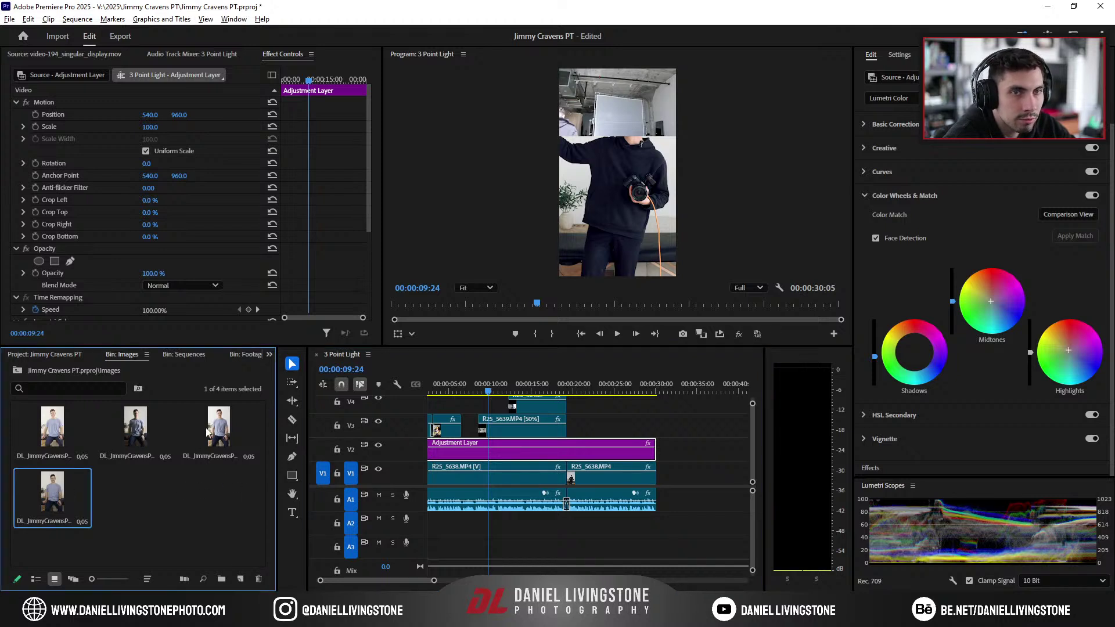
{"action": "double_click", "coordinate": [228, 433]}
{"action": "left_click_drag", "start_coordinate": [226, 433], "coordinate": [576, 427]}
{"action": "left_click", "coordinate": [573, 392]}
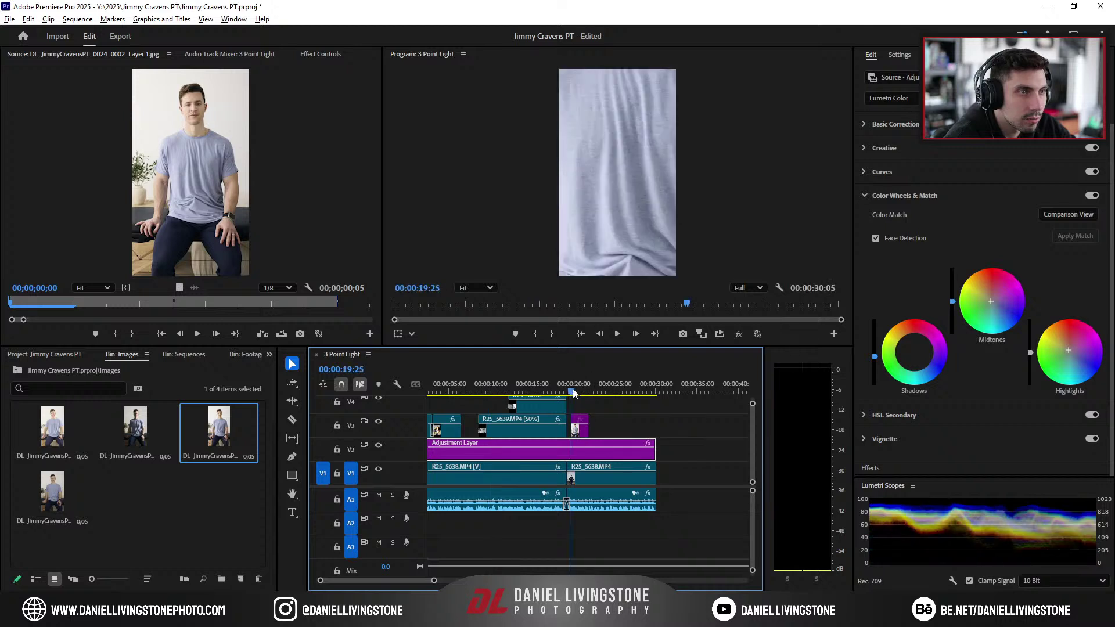
Step: Scale the Layer 1 portrait clip to 30.5 so it fills the vertical frame
{"action": "left_click_drag", "start_coordinate": [432, 584], "coordinate": [401, 580]}
{"action": "left_click", "coordinate": [591, 418]}
{"action": "left_click", "coordinate": [580, 388]}
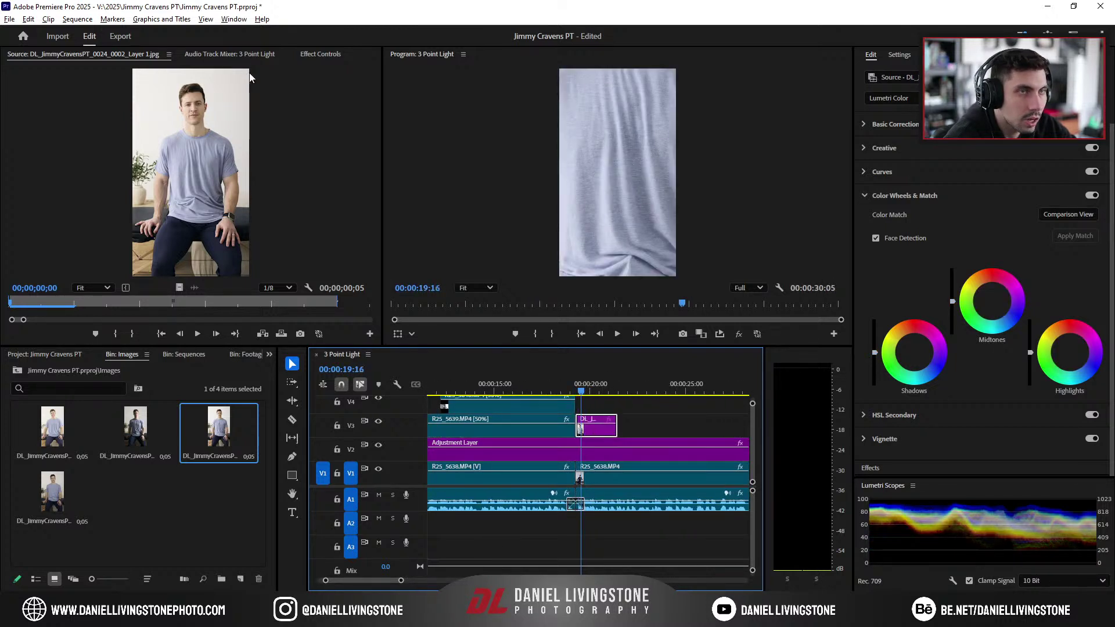
{"action": "left_click", "coordinate": [320, 54]}
{"action": "left_click_drag", "start_coordinate": [147, 128], "coordinate": [106, 128]}
{"action": "left_click", "coordinate": [158, 126]}
{"action": "key", "text": "Up"}
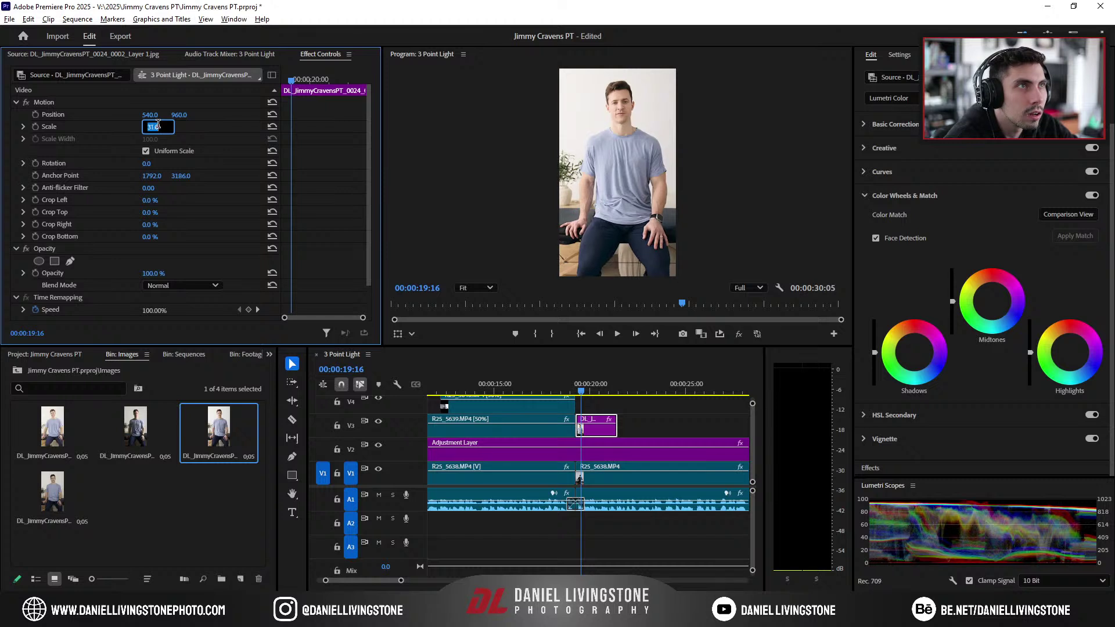
{"action": "key", "text": "Up"}
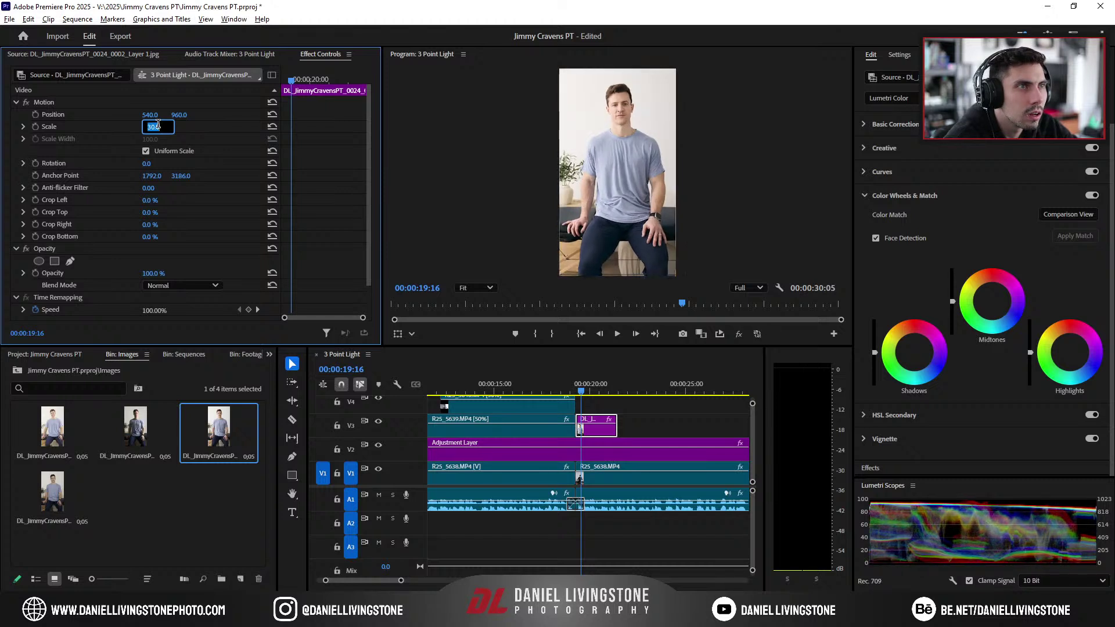
{"action": "key", "text": "Up"}
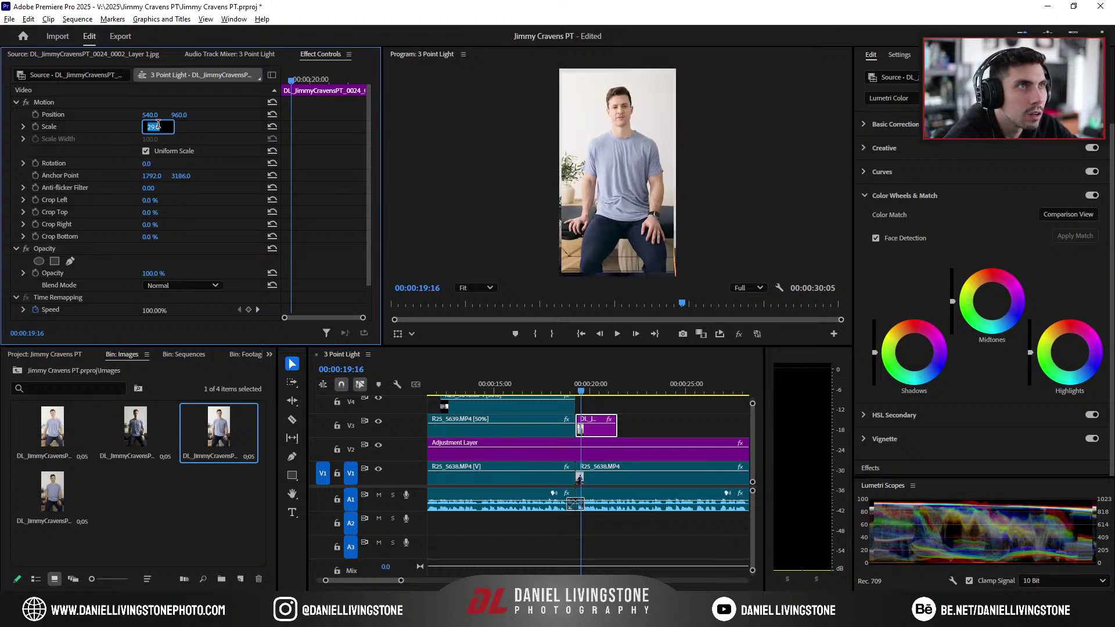
{"action": "key", "text": "Up"}
{"action": "key", "text": "Up"}
{"action": "key", "text": "Return"}
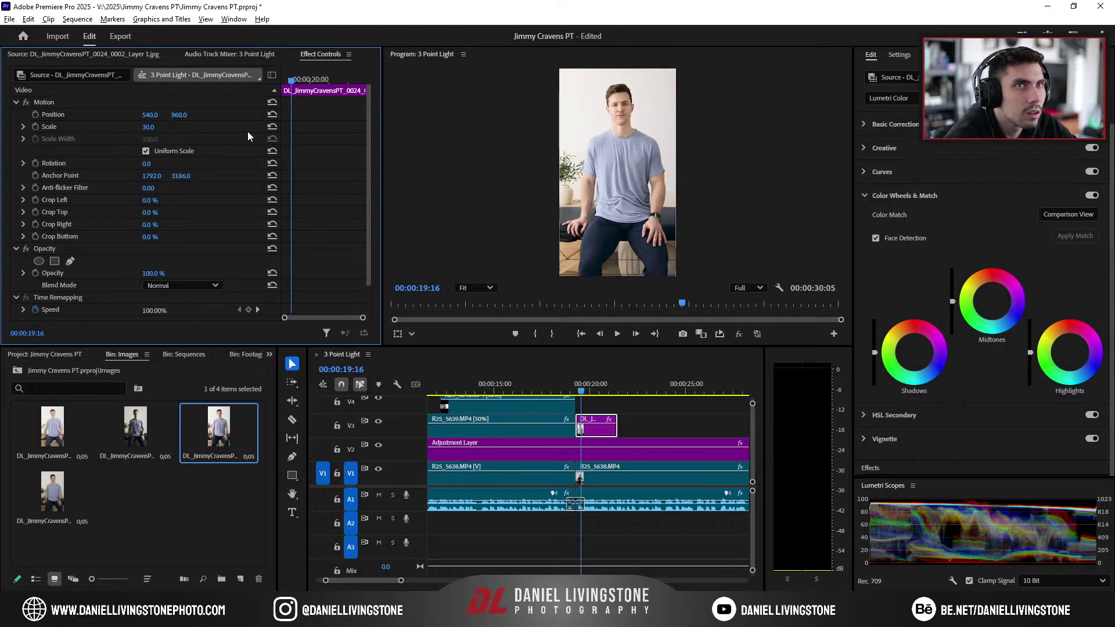
{"action": "left_click", "coordinate": [157, 126]}
{"action": "type", "text": "30.5"}
{"action": "key", "text": "Return"}
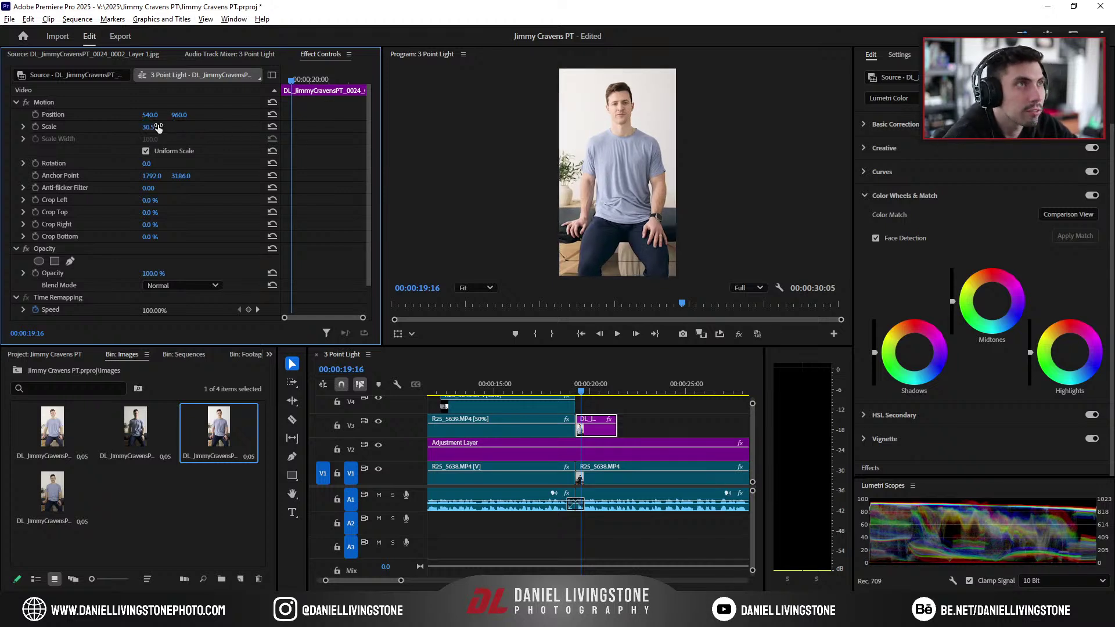
Step: Add the dark-toned portrait JPEG directly after the first portrait on V3 and play back the transition
{"action": "left_click", "coordinate": [133, 432]}
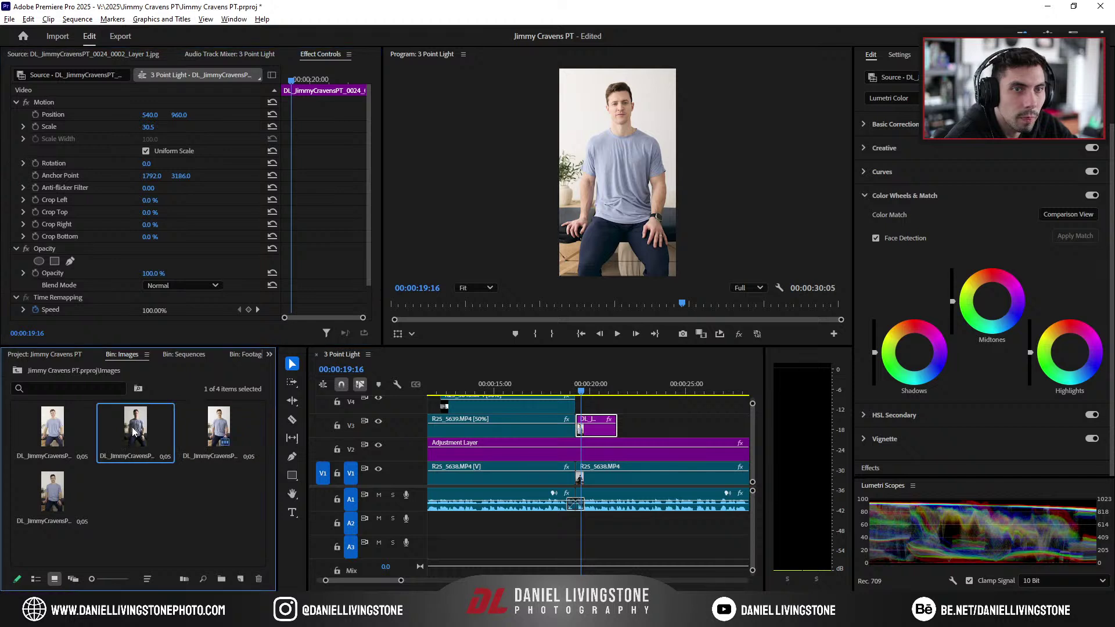
{"action": "left_click_drag", "start_coordinate": [160, 433], "coordinate": [658, 429]}
{"action": "left_click", "coordinate": [548, 386]}
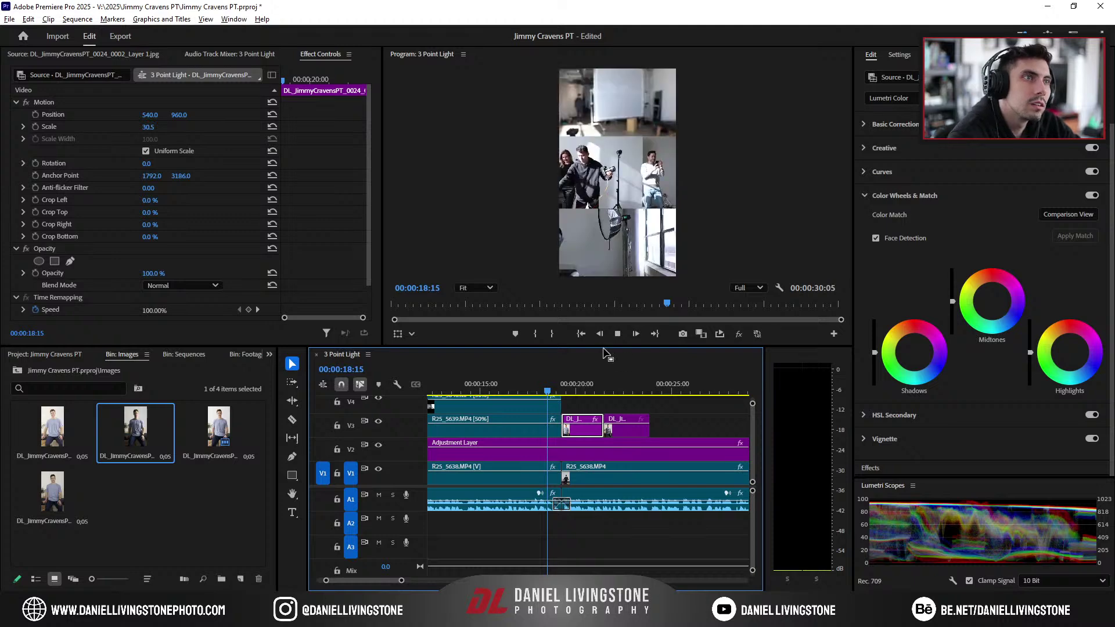
{"action": "key", "text": "space"}
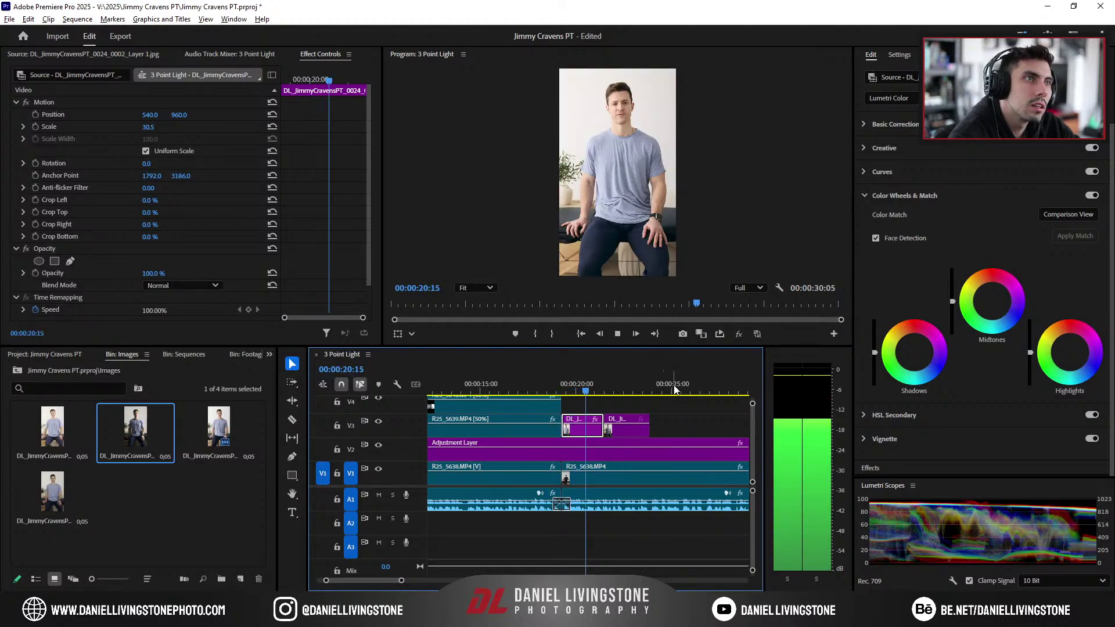
{"action": "left_click_drag", "start_coordinate": [614, 390], "coordinate": [562, 390]}
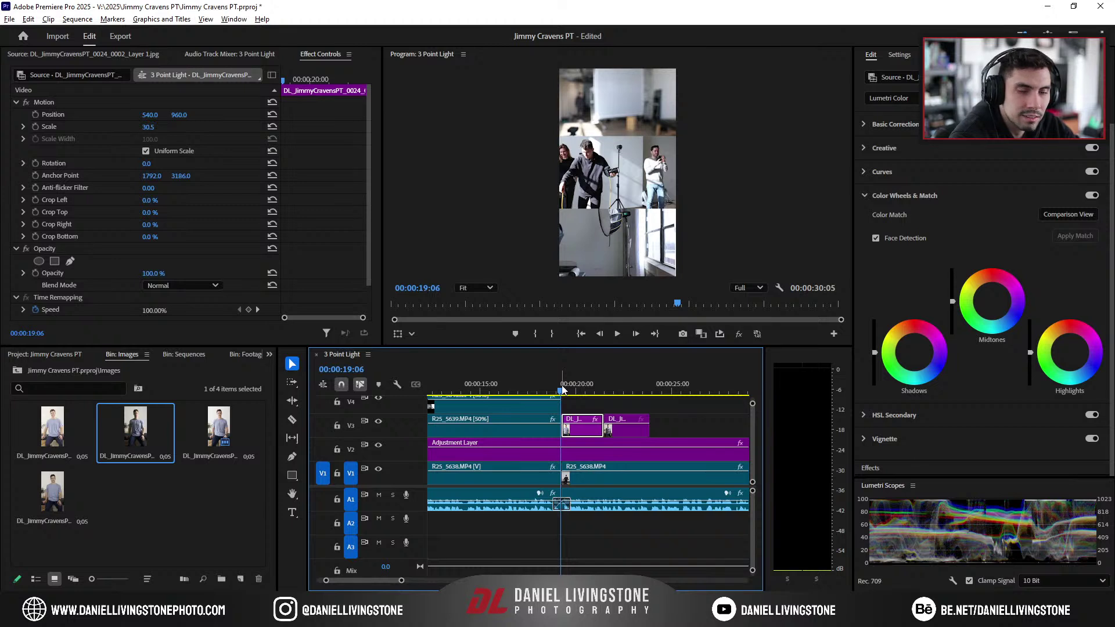
Step: Play the first portrait and trim its end to 00:00:20:23
{"action": "left_click_drag", "start_coordinate": [403, 582], "coordinate": [360, 580]}
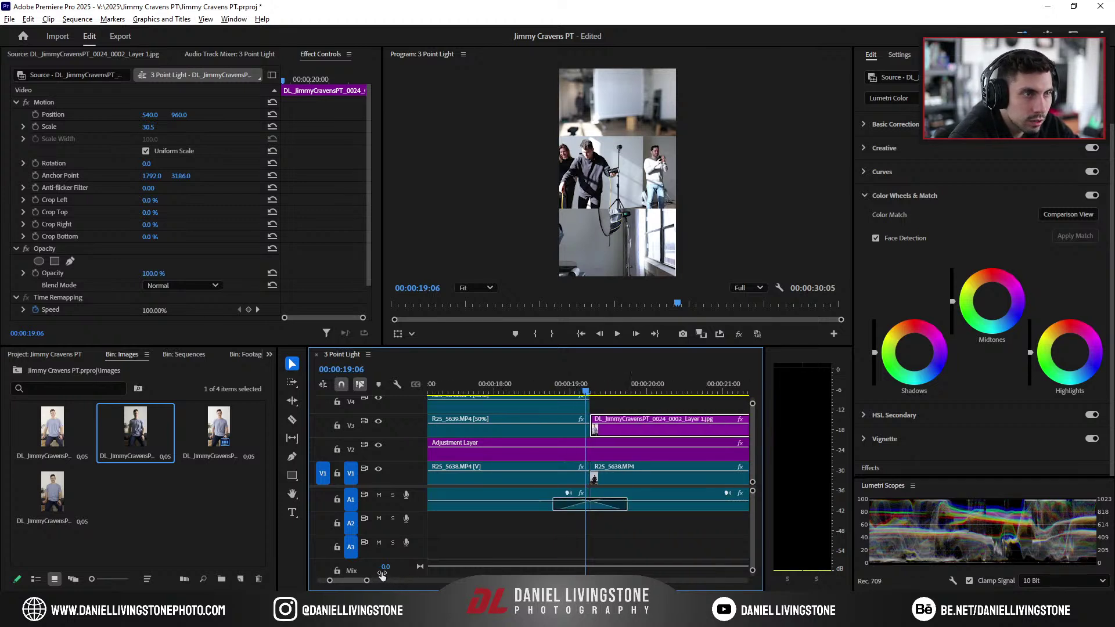
{"action": "left_click", "coordinate": [595, 381]}
{"action": "scroll", "coordinate": [630, 417], "scroll_direction": "down", "scroll_amount": 5}
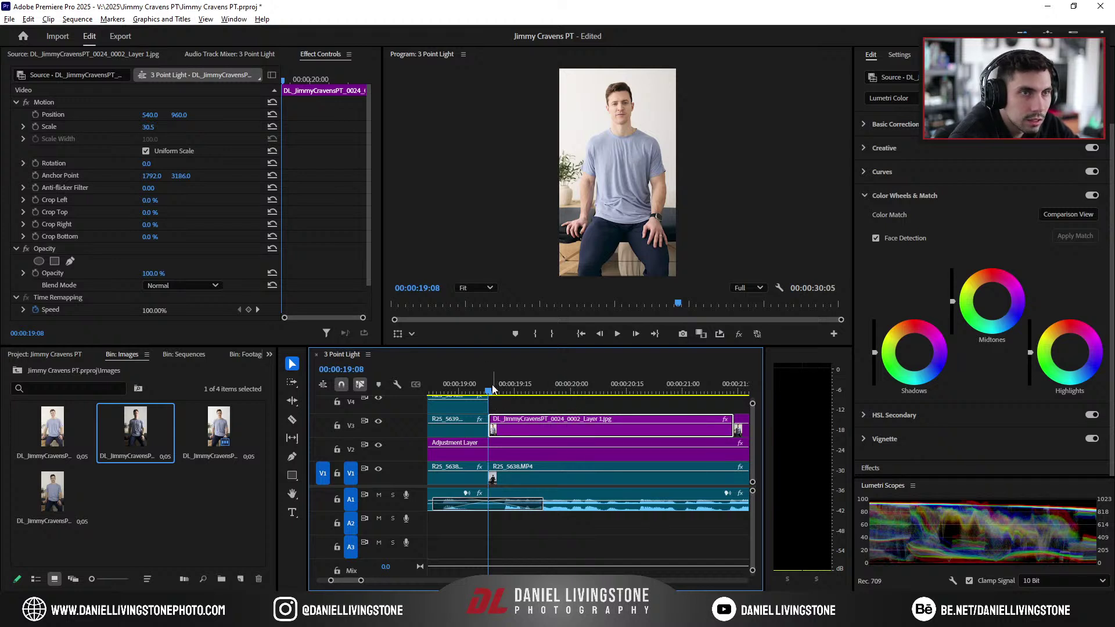
{"action": "key", "text": "space"}
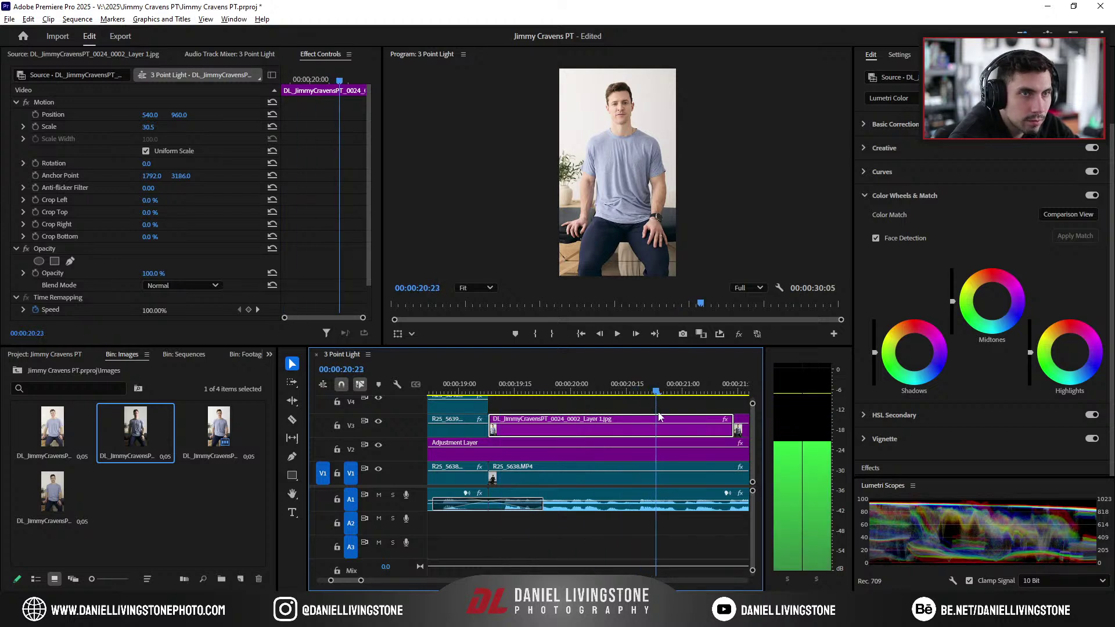
{"action": "key", "text": "space"}
{"action": "left_click_drag", "start_coordinate": [731, 427], "coordinate": [656, 428]}
Step: Shorten the second portrait clip to match the first and butt it against the first clip's end on V3
{"action": "scroll", "coordinate": [654, 429], "scroll_direction": "down", "scroll_amount": 3}
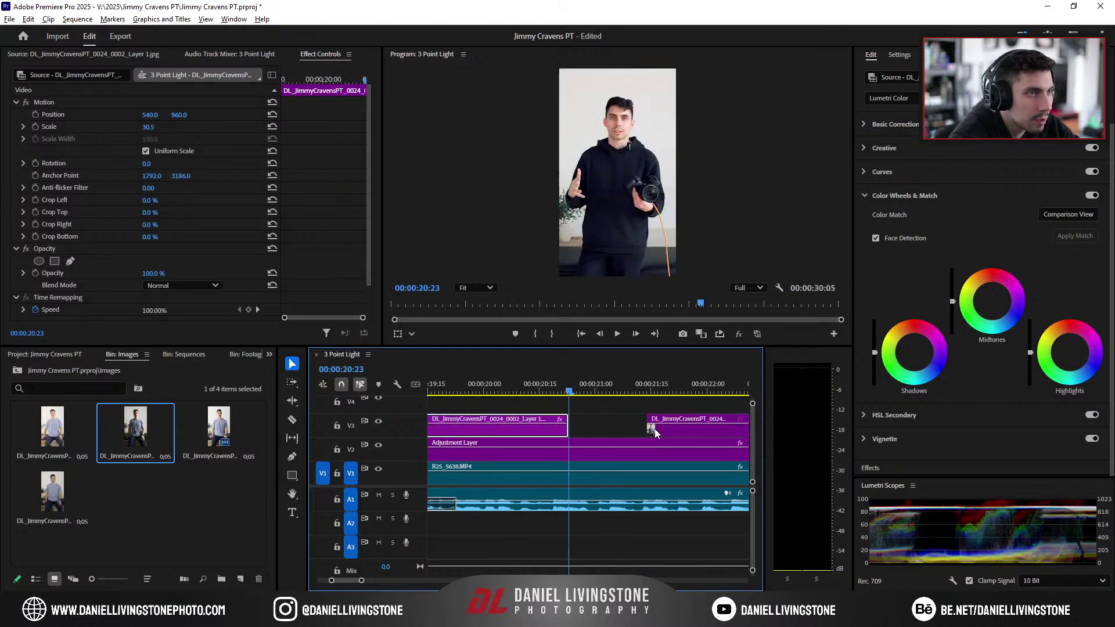
{"action": "left_click_drag", "start_coordinate": [695, 436], "coordinate": [518, 410]}
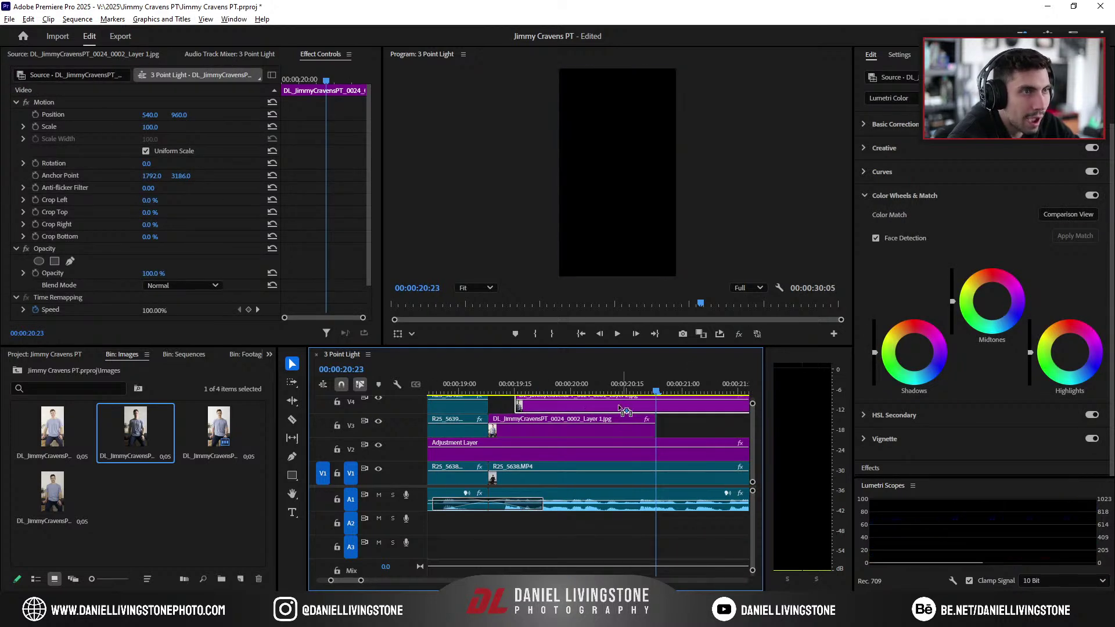
{"action": "scroll", "coordinate": [671, 420], "scroll_direction": "down", "scroll_amount": 2}
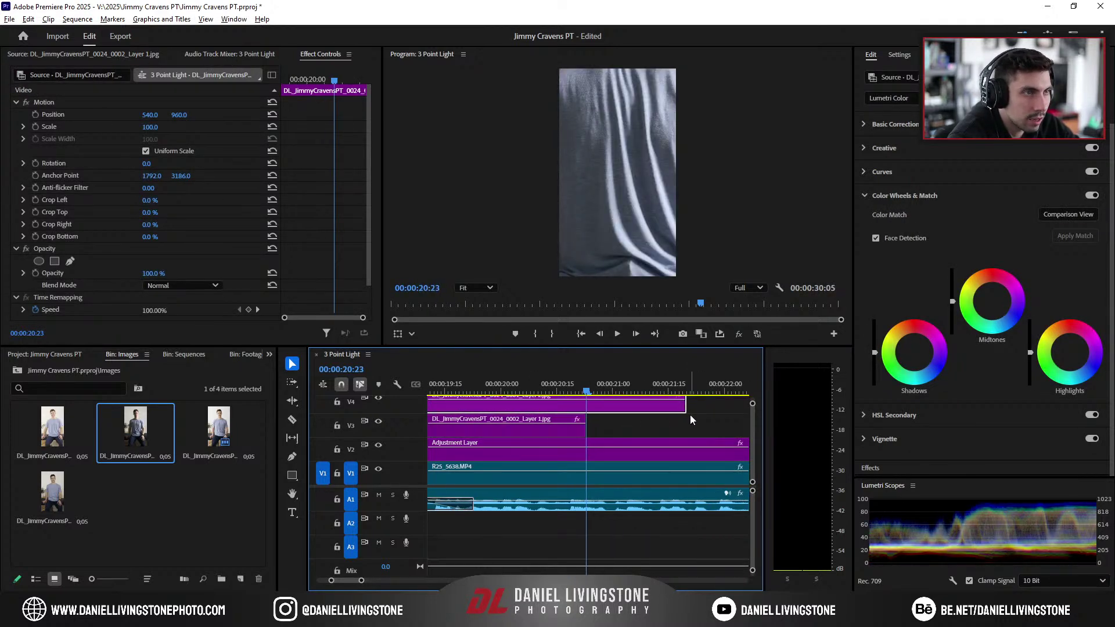
{"action": "left_click_drag", "start_coordinate": [609, 405], "coordinate": [669, 428]}
Step: Set the second portrait clip's scale to 30.5
{"action": "left_click_drag", "start_coordinate": [363, 582], "coordinate": [406, 582]}
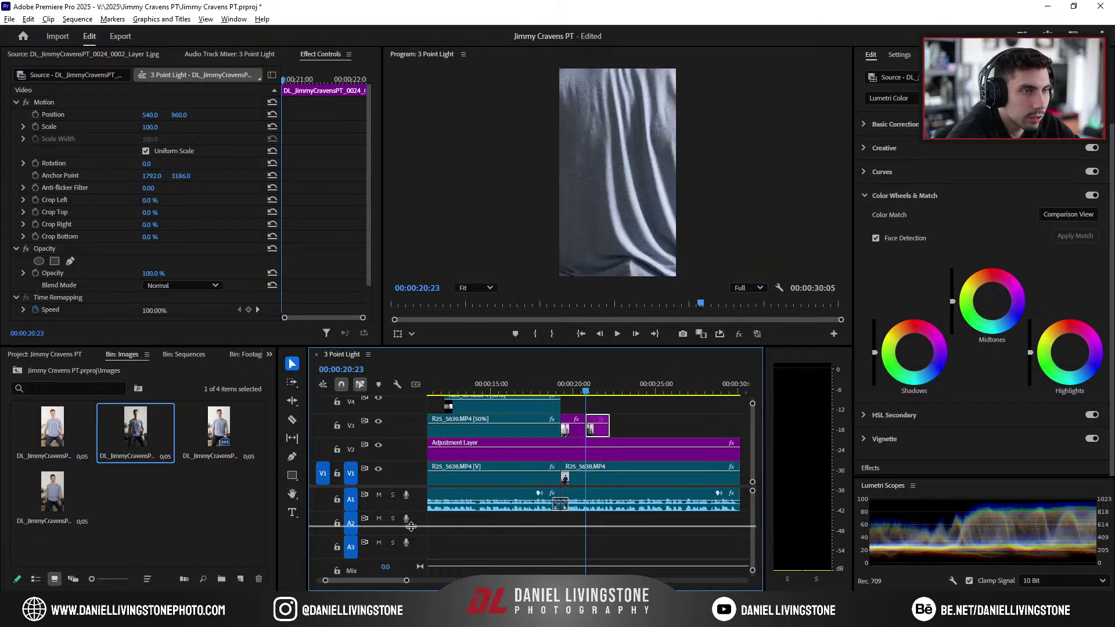
{"action": "left_click_drag", "start_coordinate": [411, 525], "coordinate": [412, 525]}
{"action": "scroll", "coordinate": [541, 433], "scroll_direction": "up", "scroll_amount": 3}
{"action": "scroll", "coordinate": [541, 433], "scroll_direction": "down", "scroll_amount": 5}
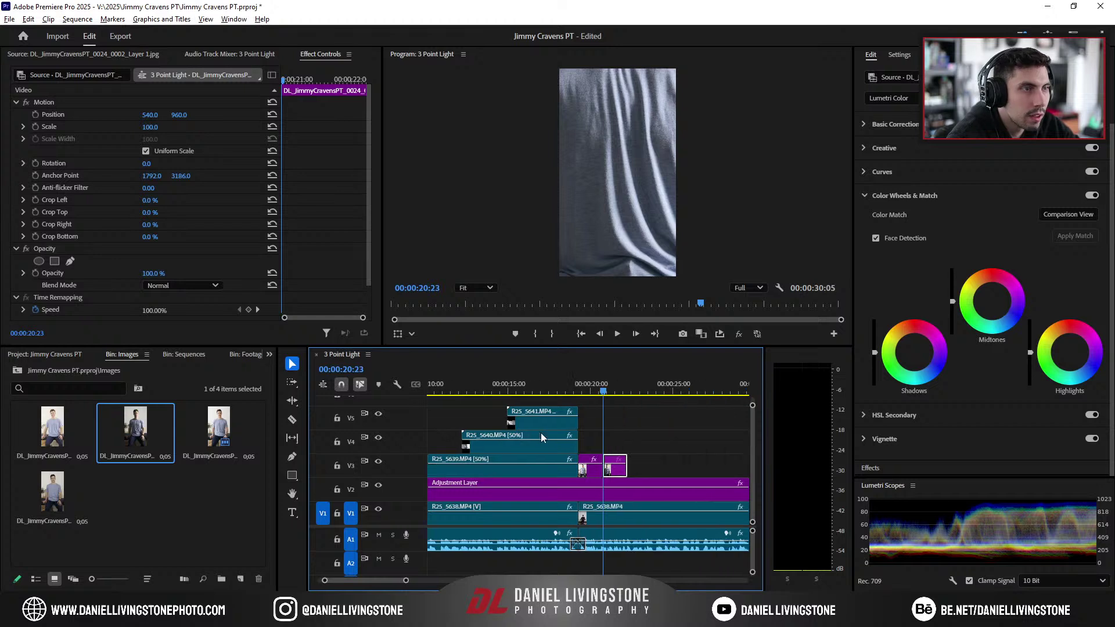
{"action": "left_click", "coordinate": [157, 126]}
{"action": "type", "text": "30.5"}
{"action": "key", "text": "Return"}
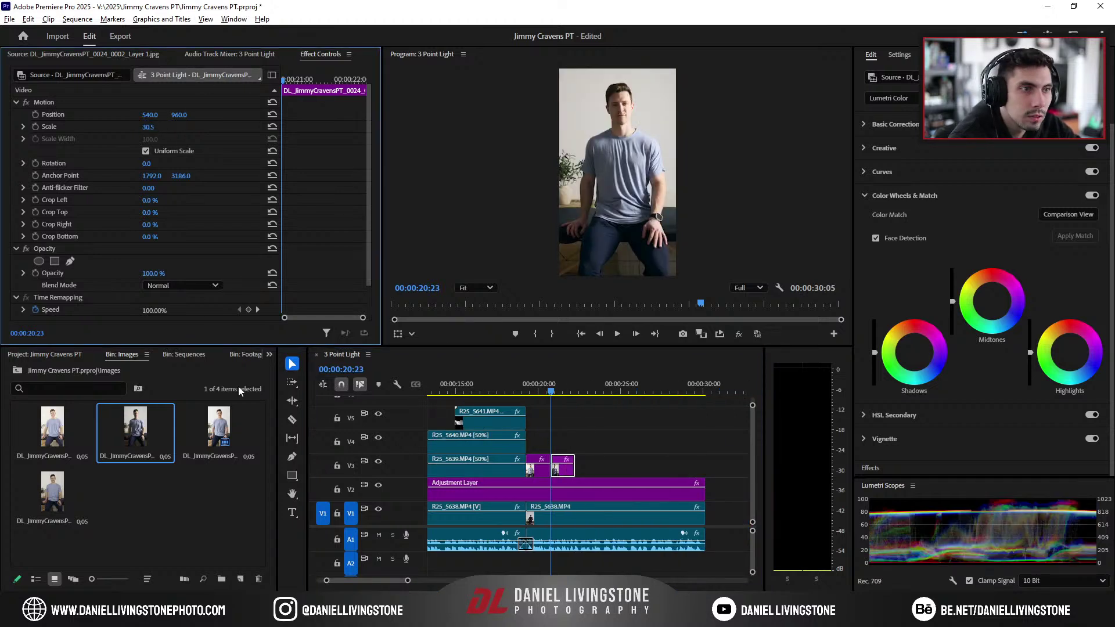
Step: Place the 0024_0003_Layer 0 JPEG directly after the second portrait on V3 and scale it to 30.5
{"action": "left_click", "coordinate": [205, 426]}
{"action": "double_click", "coordinate": [60, 490]}
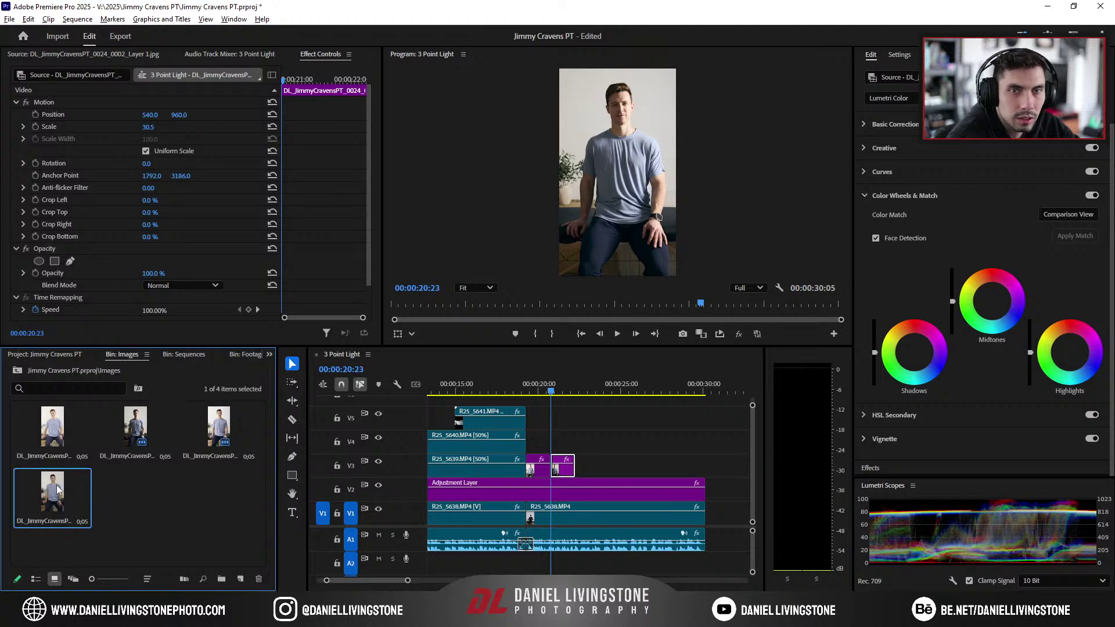
{"action": "left_click_drag", "start_coordinate": [60, 489], "coordinate": [587, 471]}
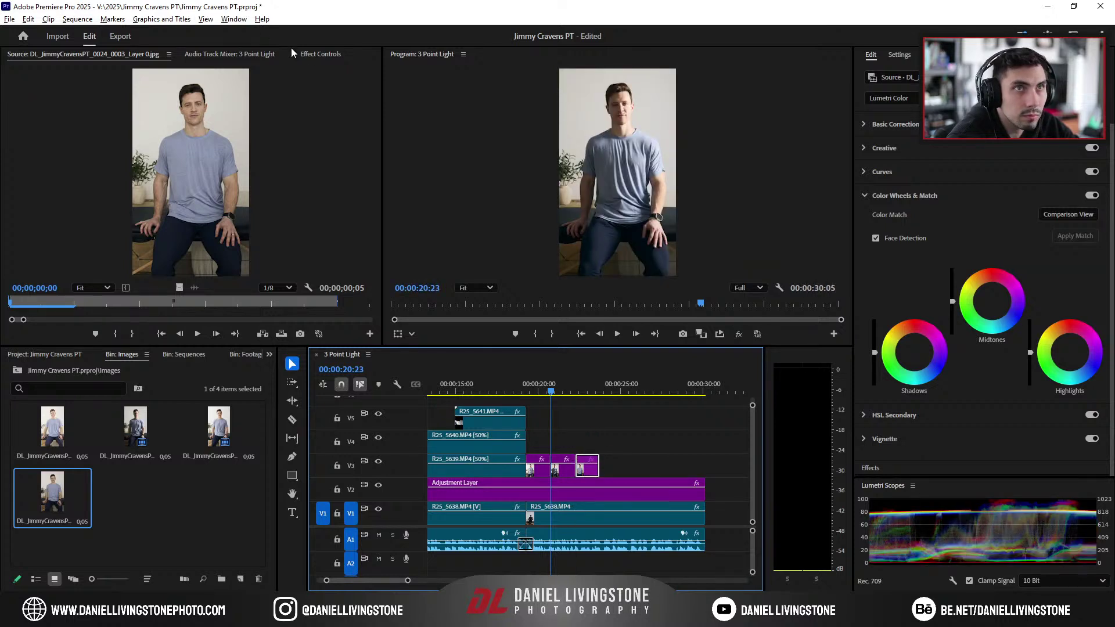
{"action": "key", "text": "shift+5"}
{"action": "left_click", "coordinate": [156, 127]}
{"action": "type", "text": "30.5"}
{"action": "key", "text": "Return"}
Step: Play back the first three portraits and add the remaining smiling portrait directly after the third on V3
{"action": "left_click", "coordinate": [520, 388]}
{"action": "key", "text": "space"}
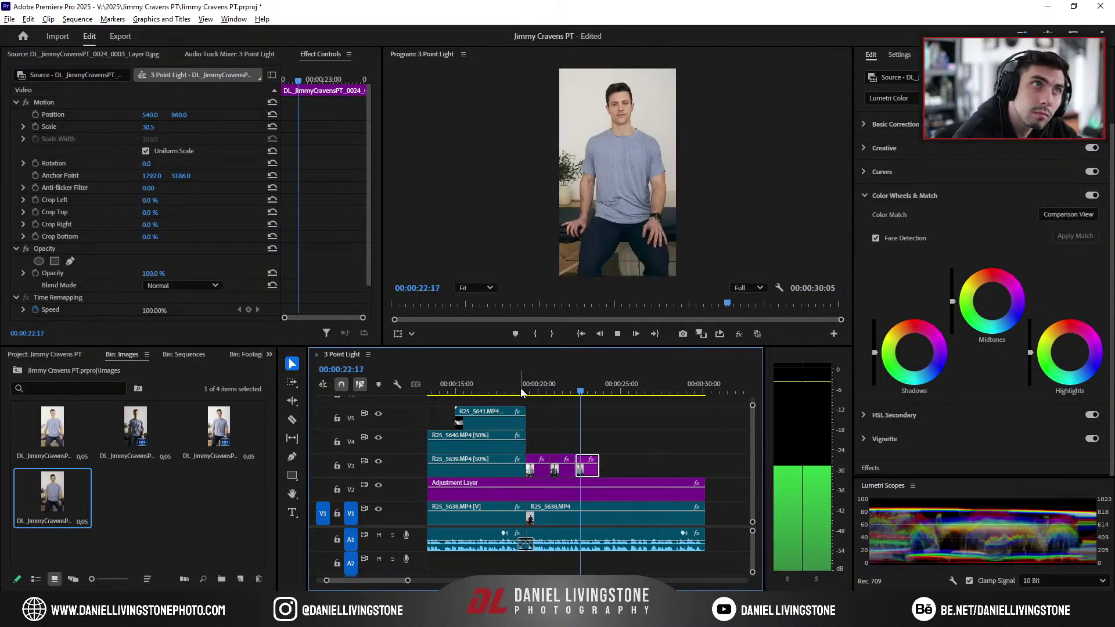
{"action": "left_click_drag", "start_coordinate": [52, 430], "coordinate": [608, 469]}
{"action": "left_click_drag", "start_coordinate": [408, 581], "coordinate": [383, 581]}
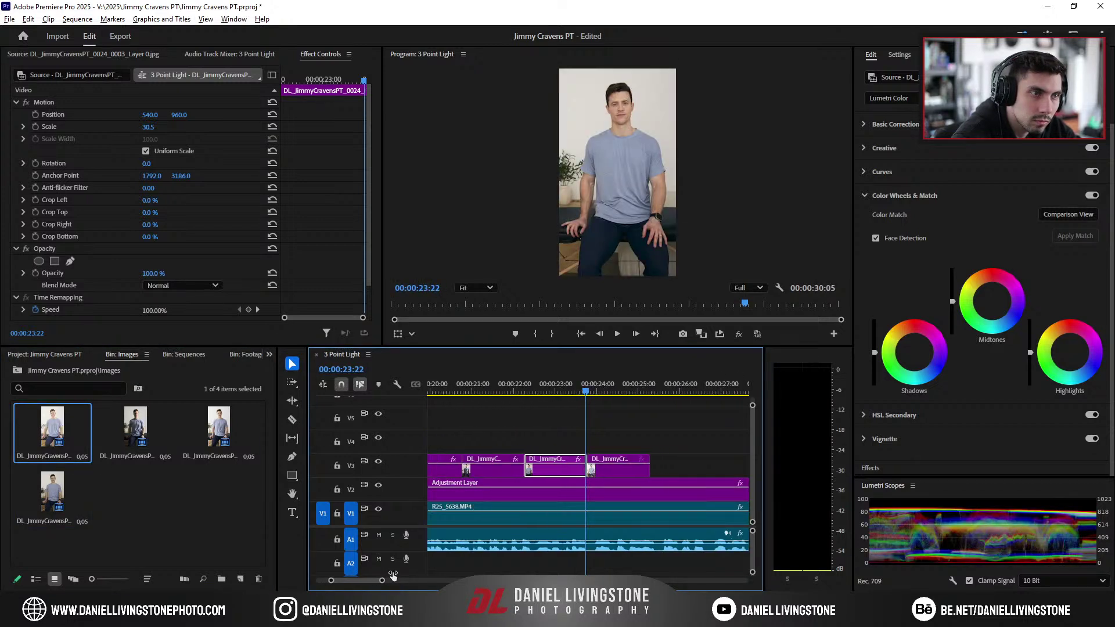
{"action": "mouse_move", "coordinate": [624, 469]}
{"action": "left_mouse_down"}
{"action": "mouse_move", "coordinate": [604, 449]}
{"action": "mouse_move", "coordinate": [614, 447]}
{"action": "mouse_move", "coordinate": [616, 471]}
{"action": "left_mouse_up"}
{"action": "left_click", "coordinate": [599, 394]}
{"action": "key", "text": "space"}
{"action": "key", "text": "space"}
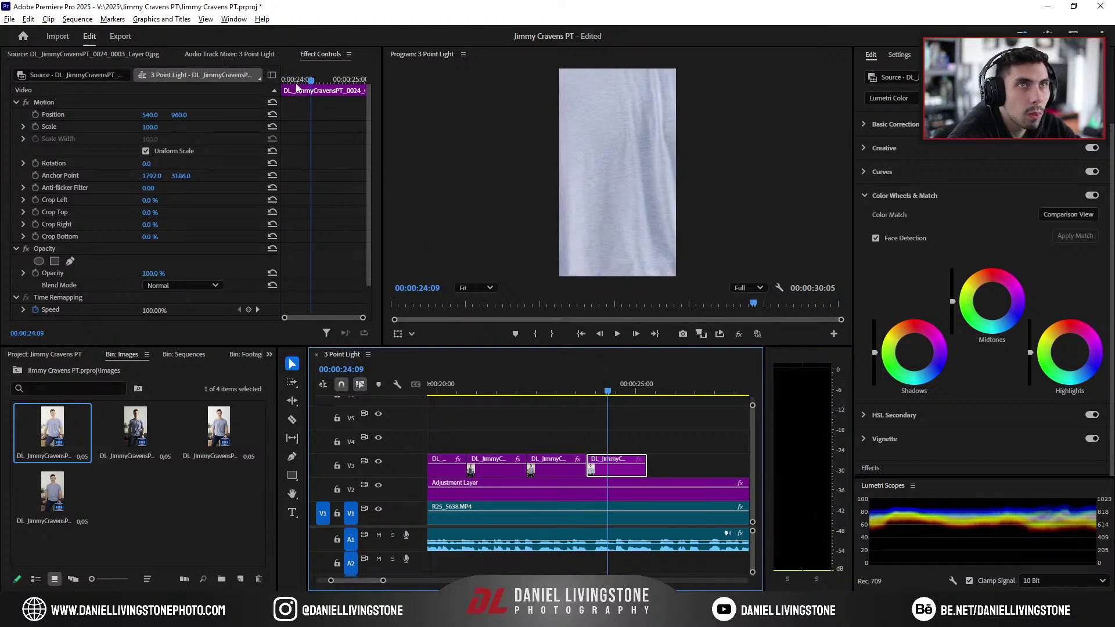
Step: Set the smiling portrait clip's scale to 30.5 and play back the change from the third portrait
{"action": "left_click", "coordinate": [150, 128]}
{"action": "type", "text": "30.5"}
{"action": "key", "text": "Return"}
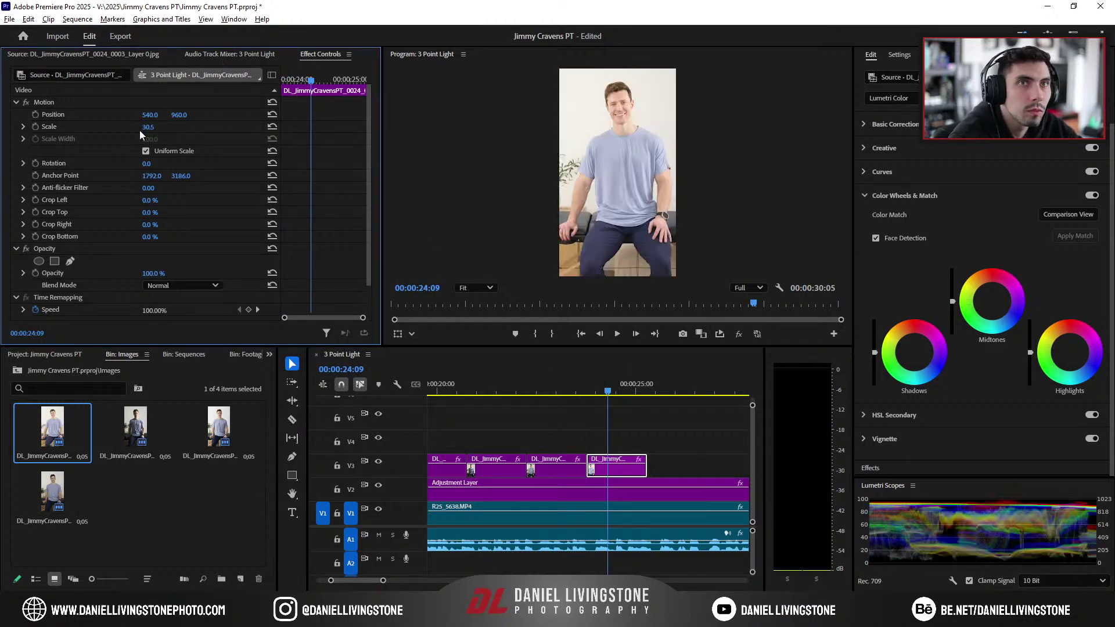
{"action": "left_click", "coordinate": [569, 390]}
{"action": "key", "text": "space"}
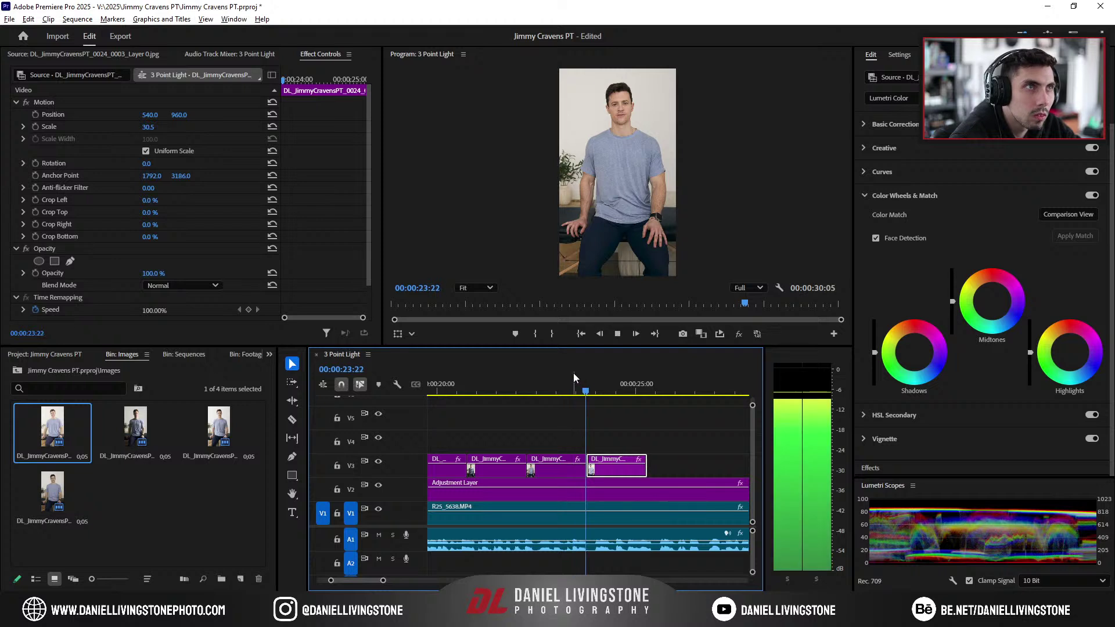
{"action": "key", "text": "space"}
{"action": "key", "text": "space"}
{"action": "key", "text": "space"}
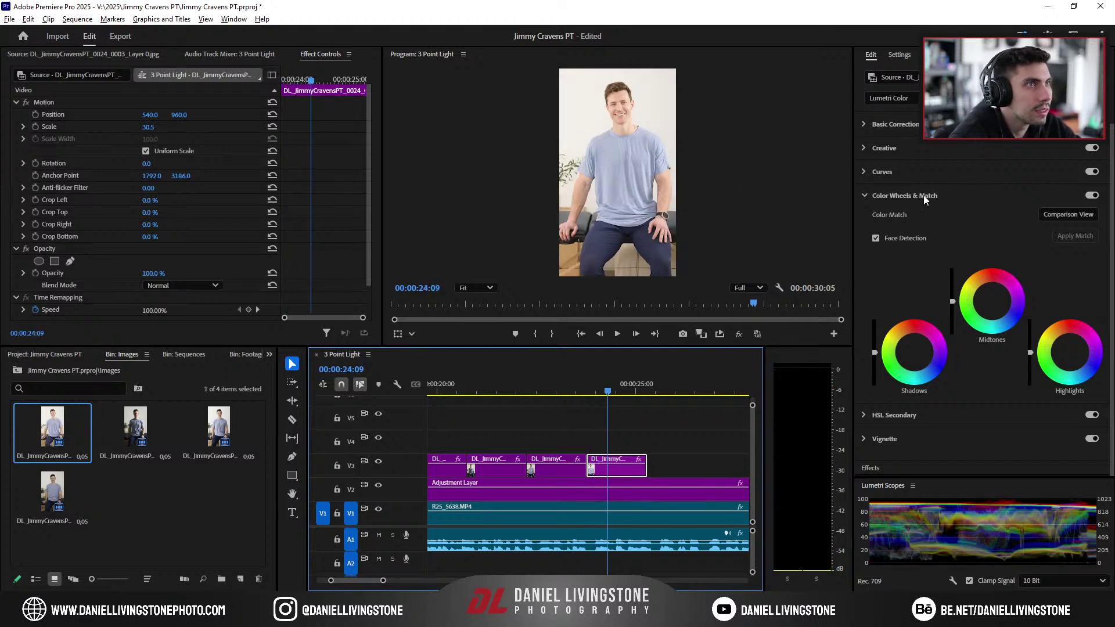
Step: Zoom the program preview in on the subject's face, then select the first portrait clip and put the playhead over it
{"action": "scroll", "coordinate": [620, 96], "scroll_direction": "up", "scroll_amount": 1}
{"action": "scroll", "coordinate": [621, 100], "scroll_direction": "up", "scroll_amount": 2}
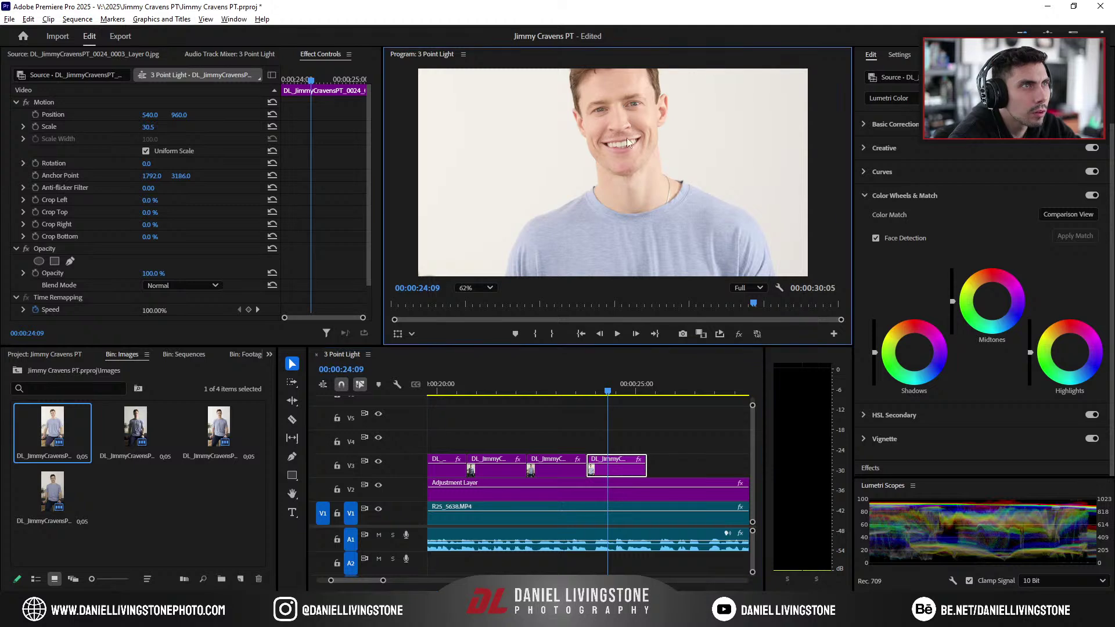
{"action": "key", "text": "alt+Tab"}
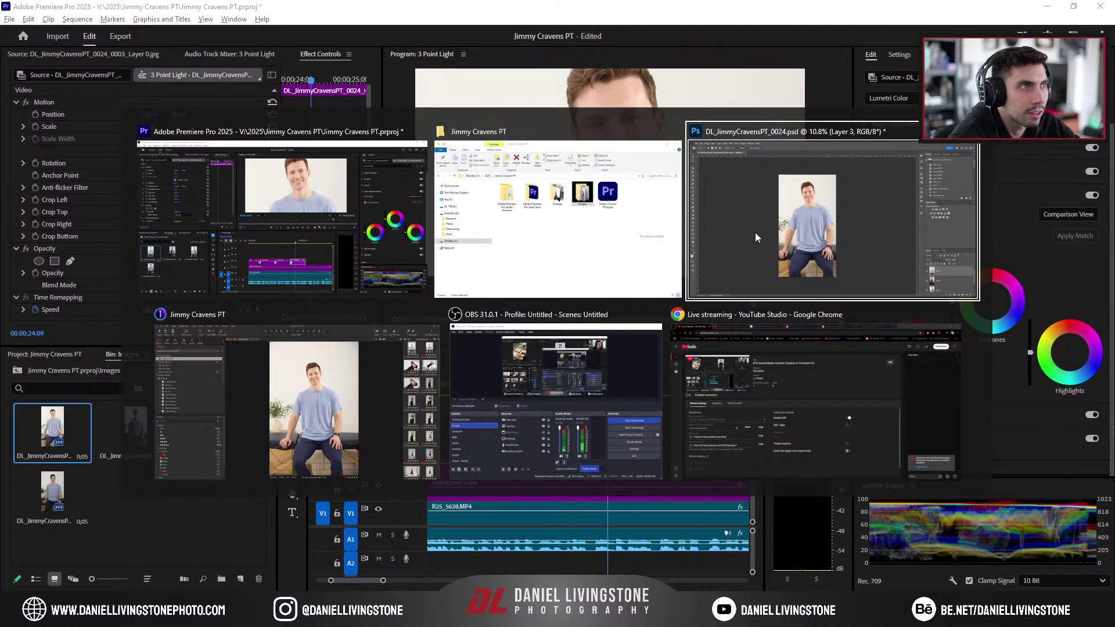
{"action": "key", "text": "alt+Tab"}
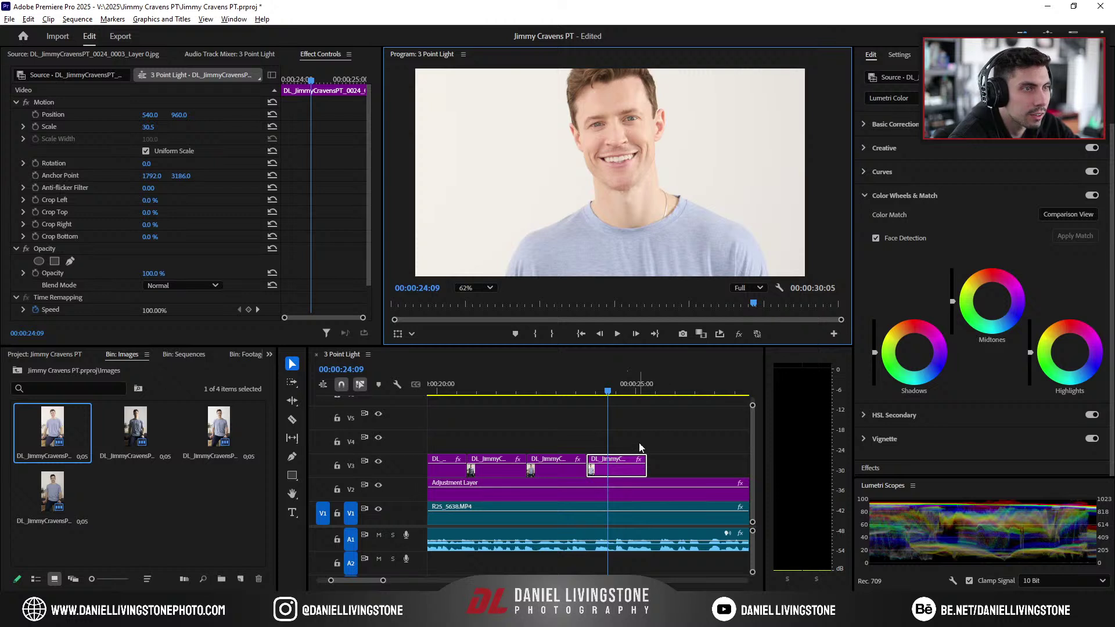
{"action": "scroll", "coordinate": [458, 467], "scroll_direction": "up", "scroll_amount": 3}
{"action": "left_click", "coordinate": [559, 472]}
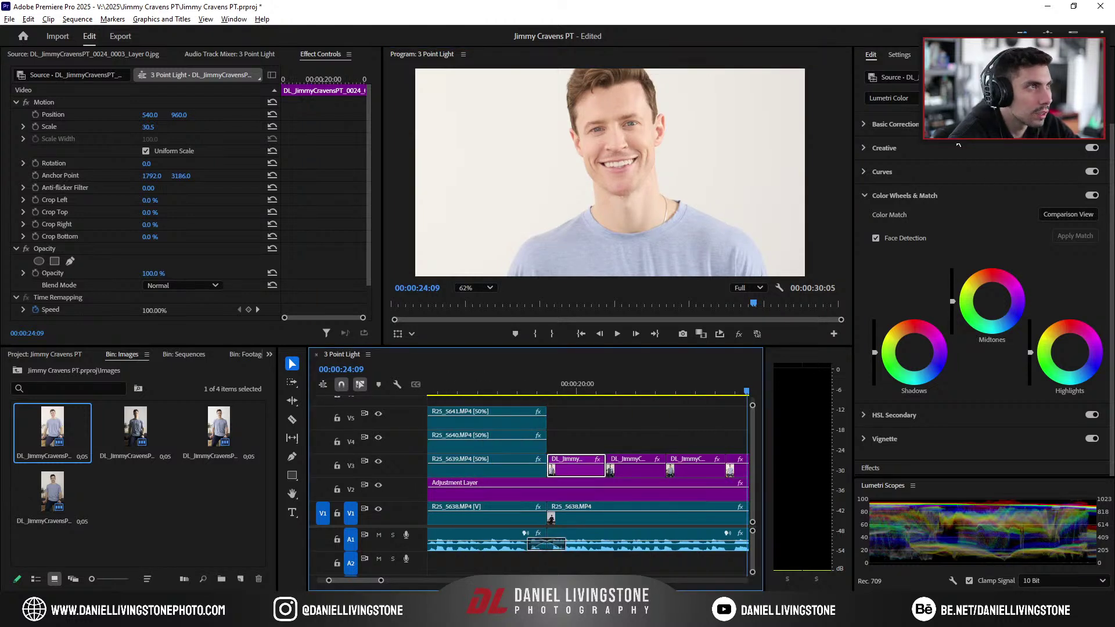
{"action": "left_click", "coordinate": [569, 390]}
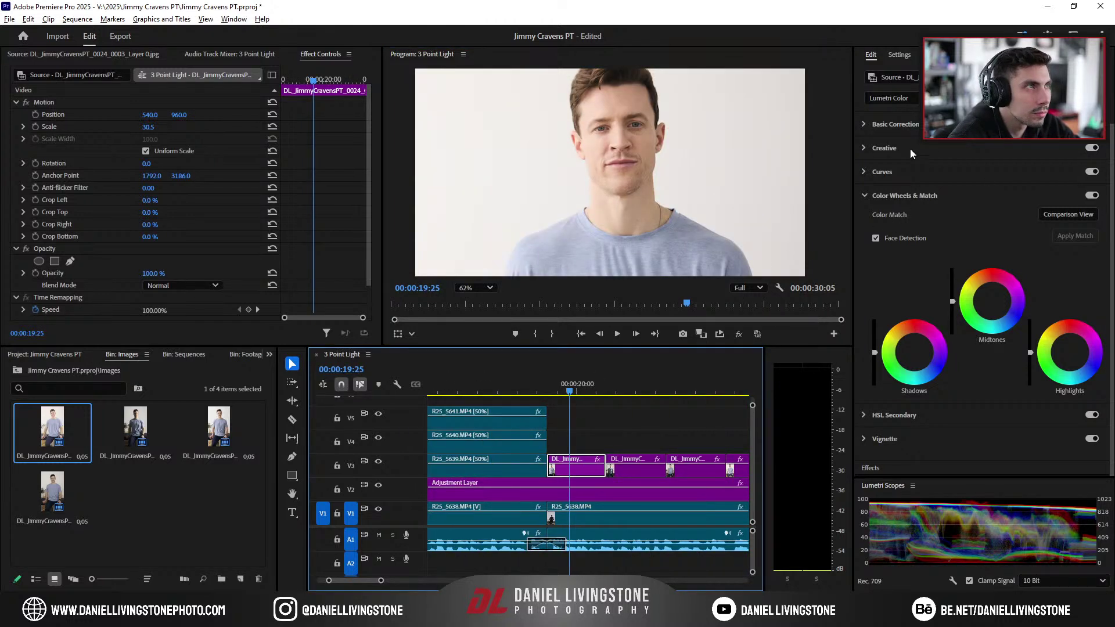
Step: Fit the whole frame in the program preview and set the first portrait's Lumetri saturation to 110 and contrast to 10
{"action": "left_click", "coordinate": [897, 125]}
{"action": "left_click", "coordinate": [480, 286]}
{"action": "left_click", "coordinate": [482, 305]}
{"action": "left_click", "coordinate": [1094, 285]}
{"action": "key", "text": "Return"}
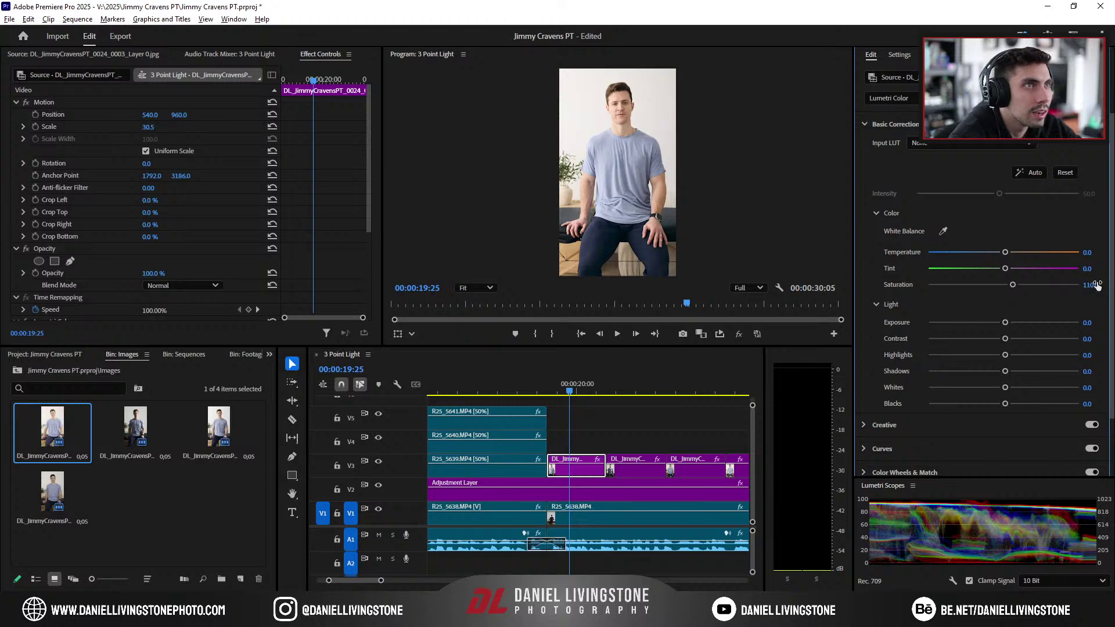
{"action": "type", "text": "10"}
{"action": "key", "text": "Return"}
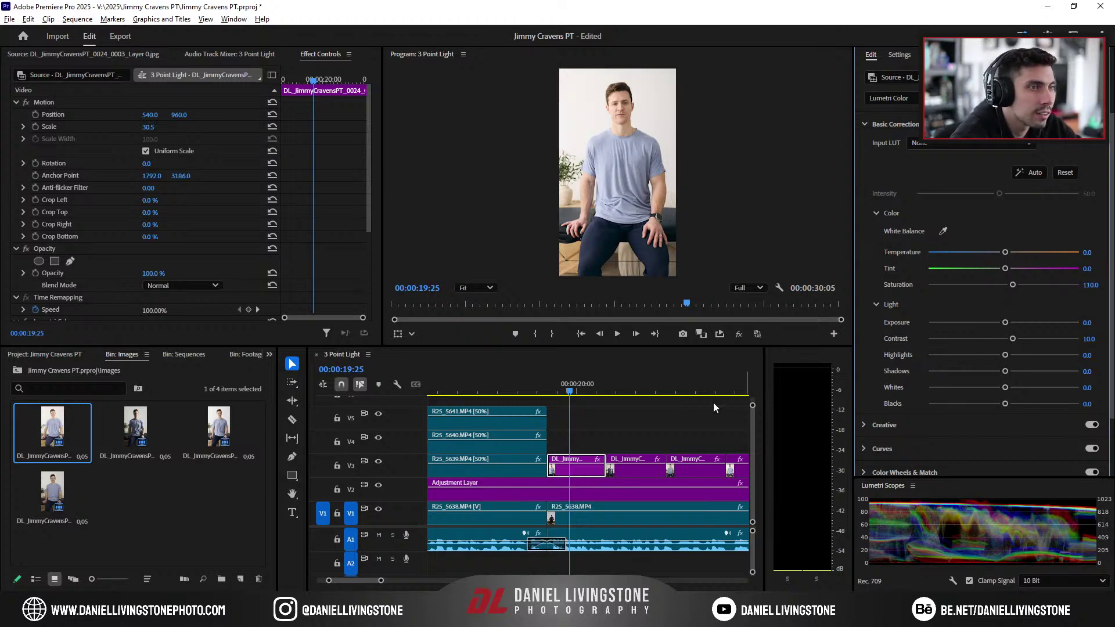
Step: Copy the first portrait's attributes and paste them, including Motion, Opacity, Time Remapping and Lumetri Color, onto the other three portraits
{"action": "right_click", "coordinate": [582, 478]}
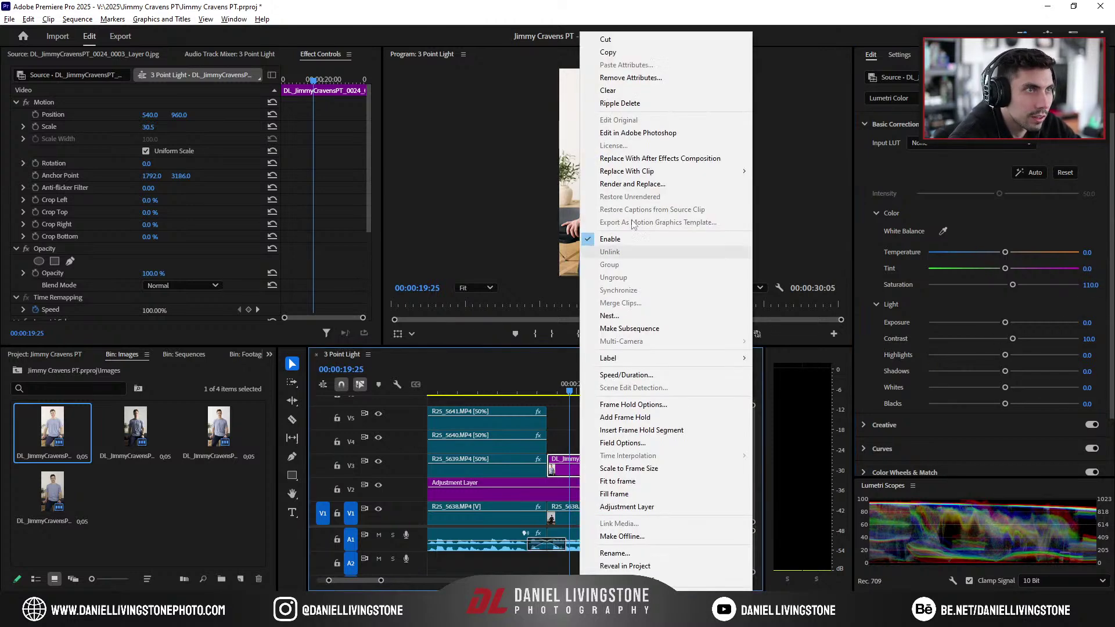
{"action": "left_click", "coordinate": [604, 52]}
{"action": "left_click_drag", "start_coordinate": [628, 435], "coordinate": [605, 465]}
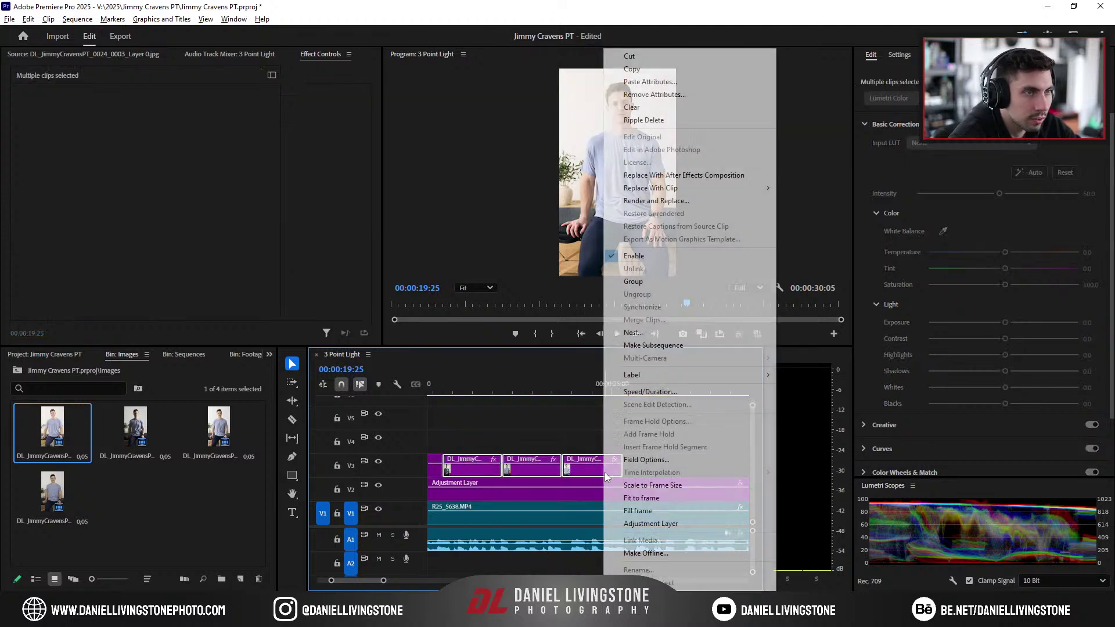
{"action": "right_click", "coordinate": [604, 464]}
{"action": "left_click", "coordinate": [637, 83]}
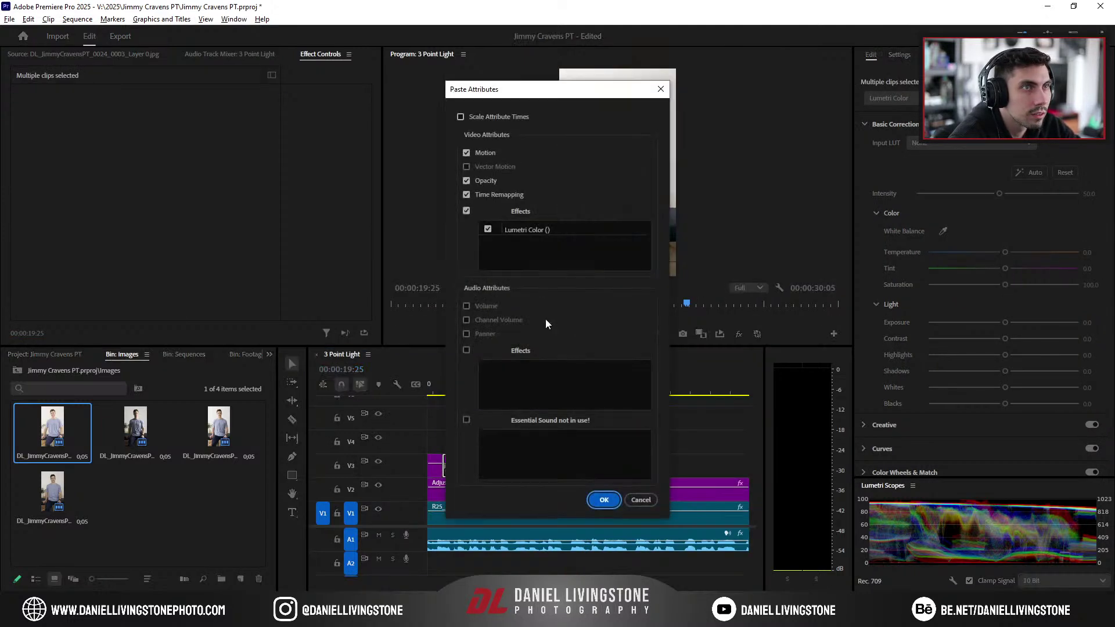
{"action": "left_click", "coordinate": [604, 500]}
Step: Fine-tune the smiling portrait's Lumetri correction with contrast about 11.9 and shadows 5, keeping highlights and whites at 0
{"action": "left_click_drag", "start_coordinate": [473, 384], "coordinate": [669, 481]}
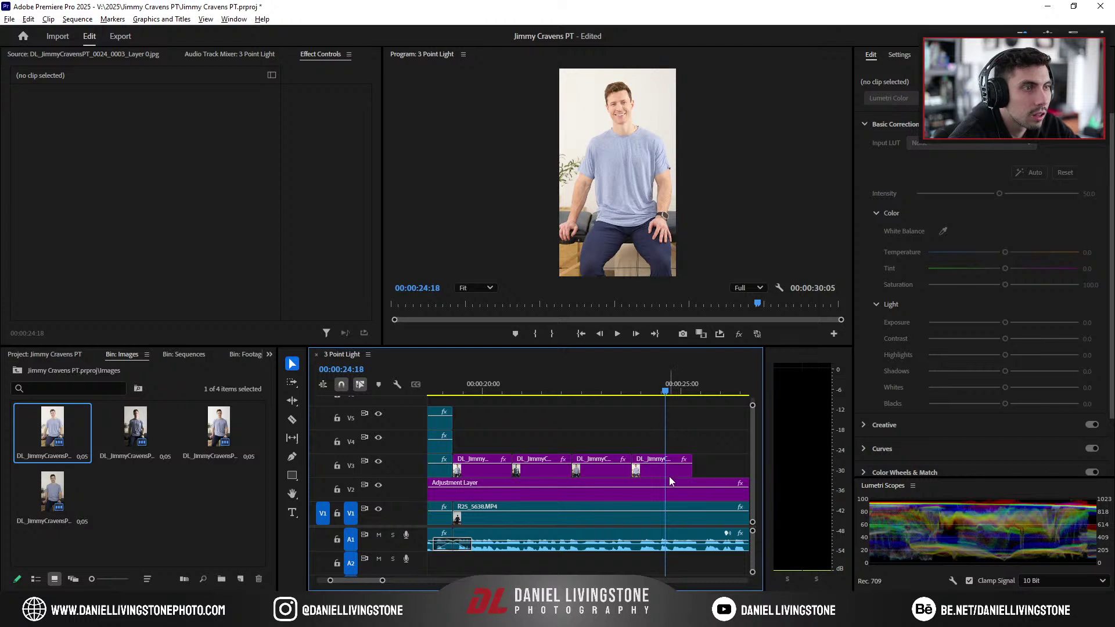
{"action": "left_click", "coordinate": [668, 468]}
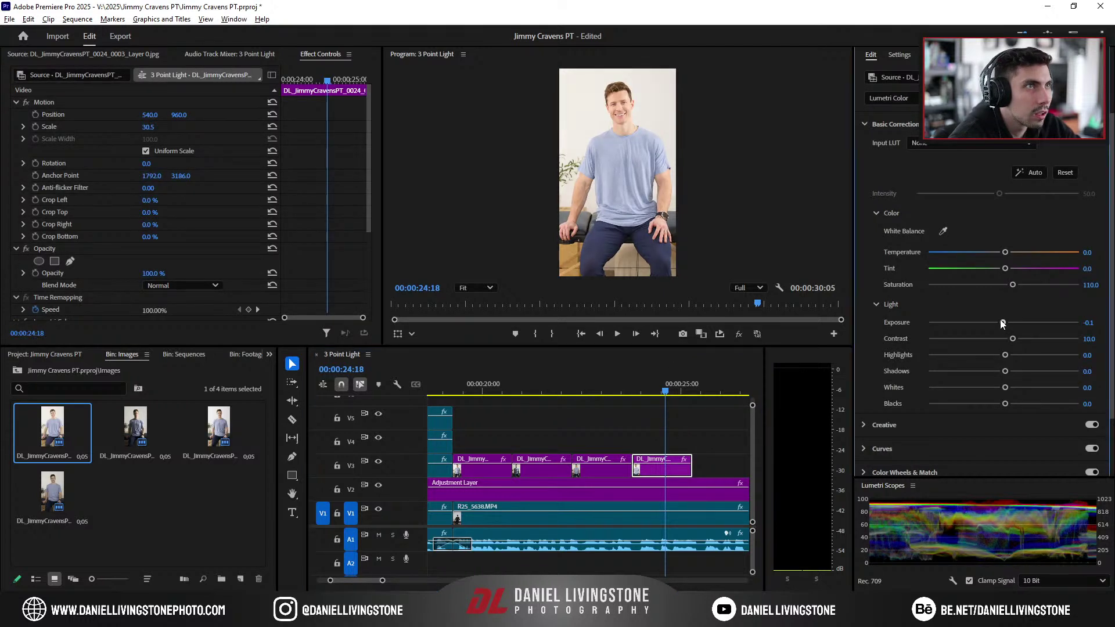
{"action": "left_click_drag", "start_coordinate": [1012, 340], "coordinate": [1012, 344]}
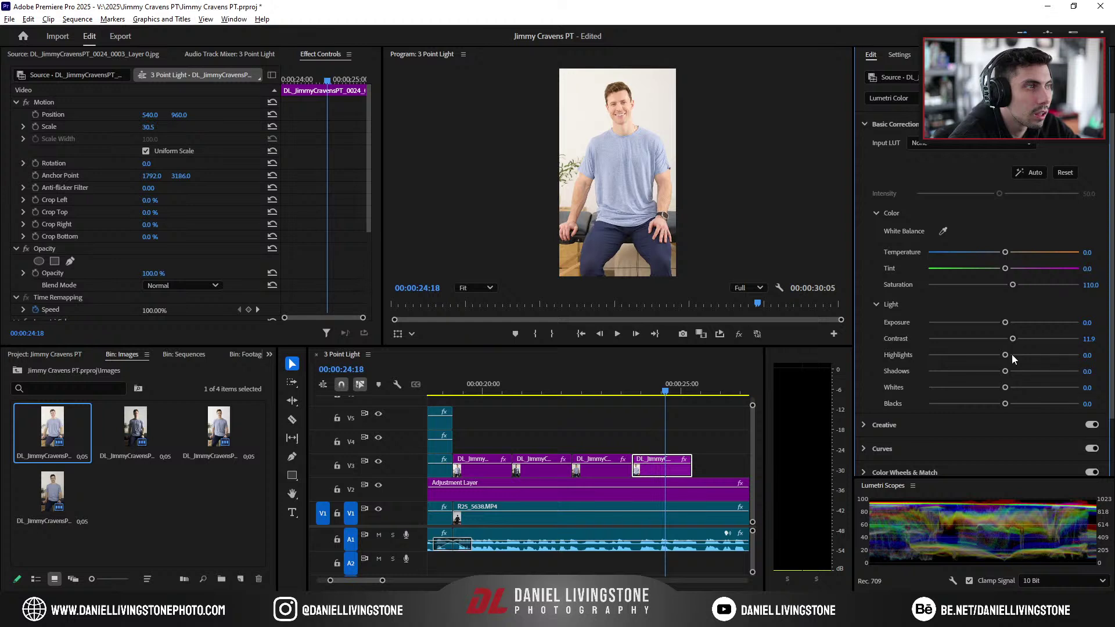
{"action": "left_click_drag", "start_coordinate": [1006, 357], "coordinate": [1001, 364]}
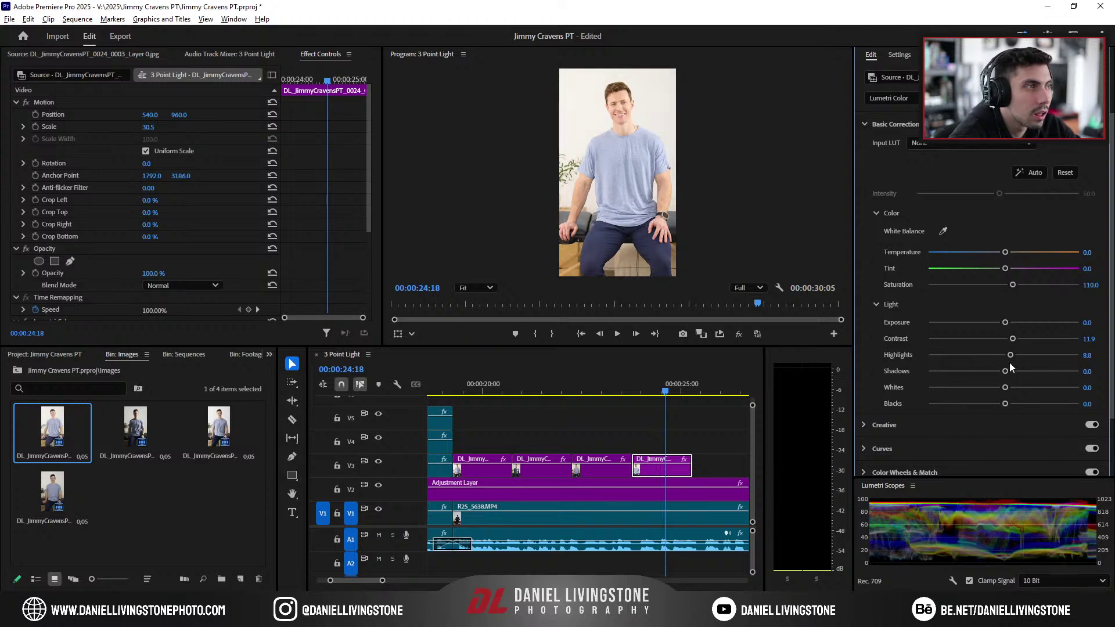
{"action": "double_click", "coordinate": [1007, 356]}
{"action": "left_click_drag", "start_coordinate": [1006, 370], "coordinate": [1010, 390]}
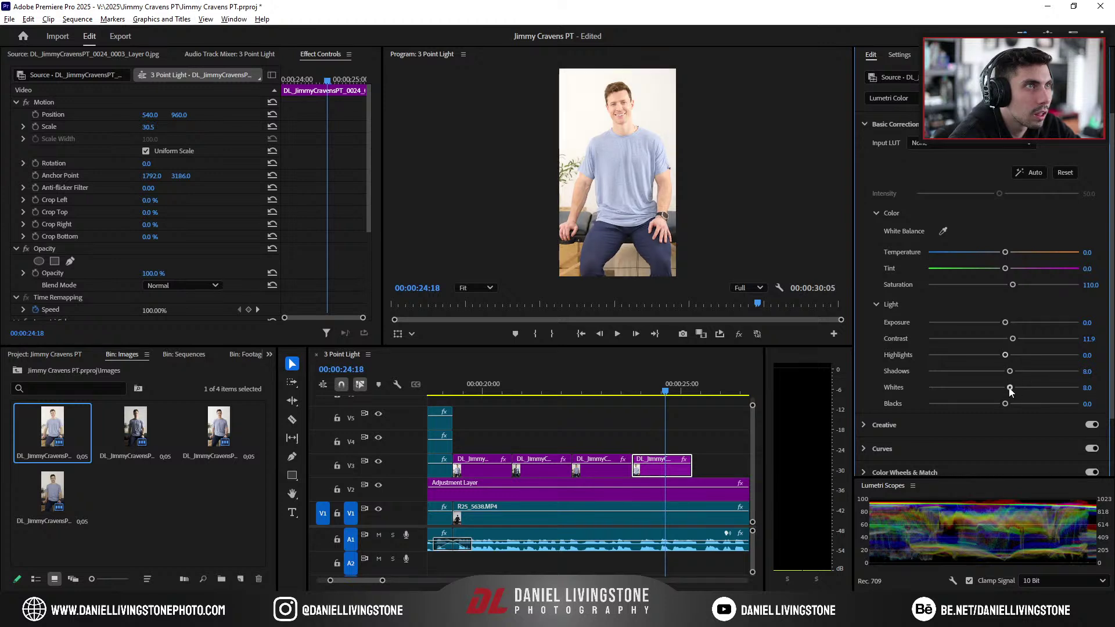
{"action": "double_click", "coordinate": [1093, 387]}
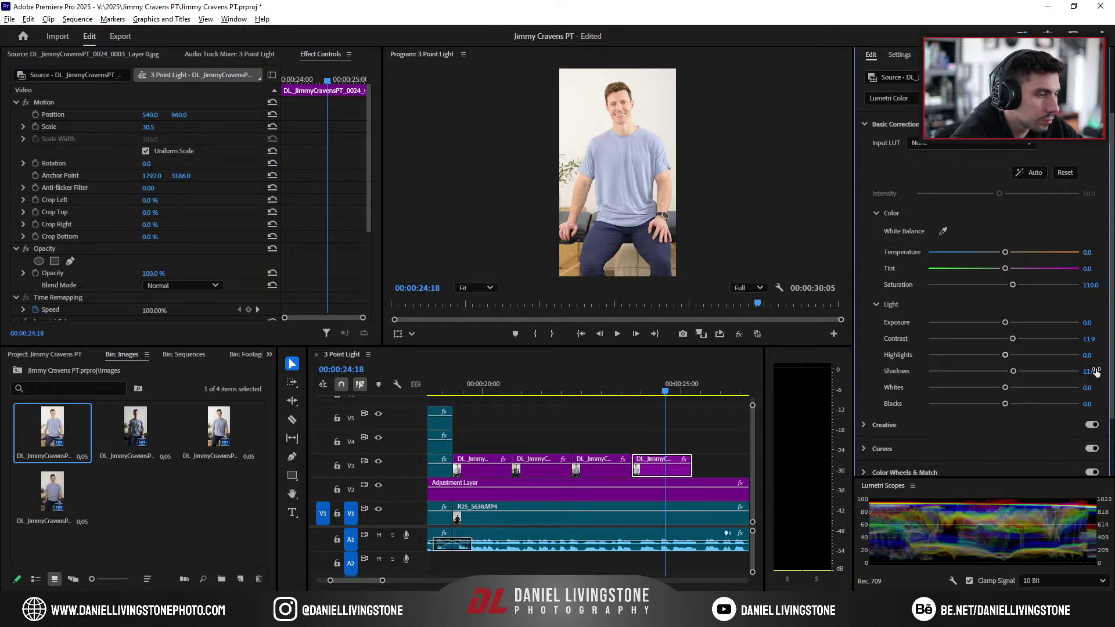
{"action": "type", "text": "5"}
{"action": "key", "text": "Return"}
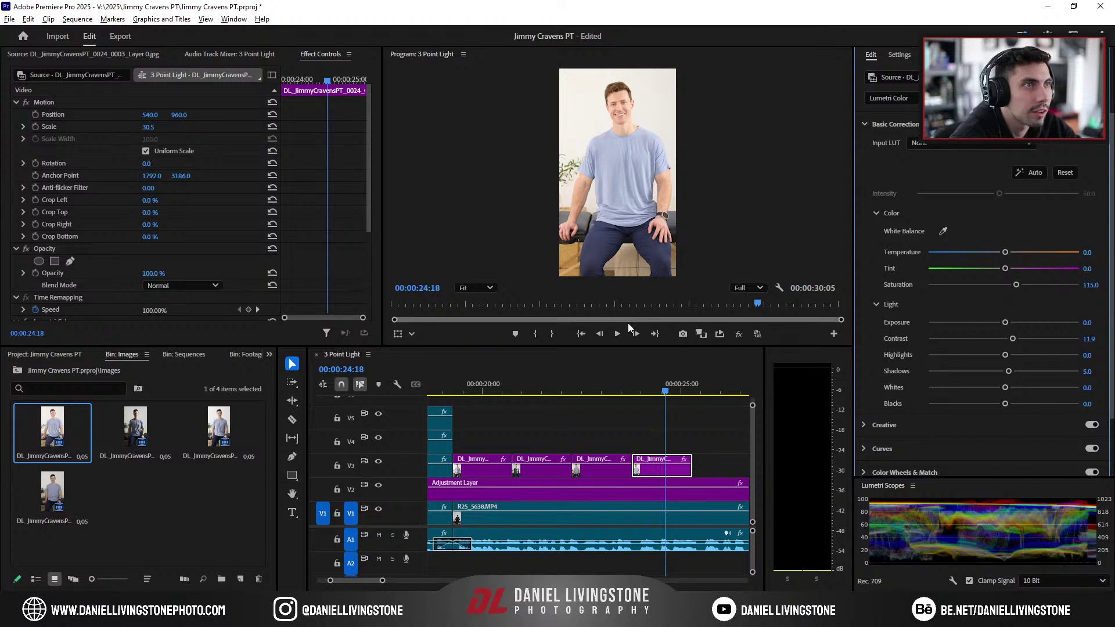
Step: Try a saturation of 115 on the smiling portrait and return it to 110
{"action": "type", "text": "1110"}
{"action": "key", "text": "Return"}
{"action": "left_click", "coordinate": [1096, 281]}
{"action": "type", "text": "110"}
{"action": "key", "text": "Return"}
Step: Mark the portrait section from about 18:22 to 25:22 with In and Out points and render the previews In to Out
{"action": "left_click_drag", "start_coordinate": [673, 389], "coordinate": [714, 396]}
{"action": "key", "text": "o"}
{"action": "left_click", "coordinate": [432, 383]}
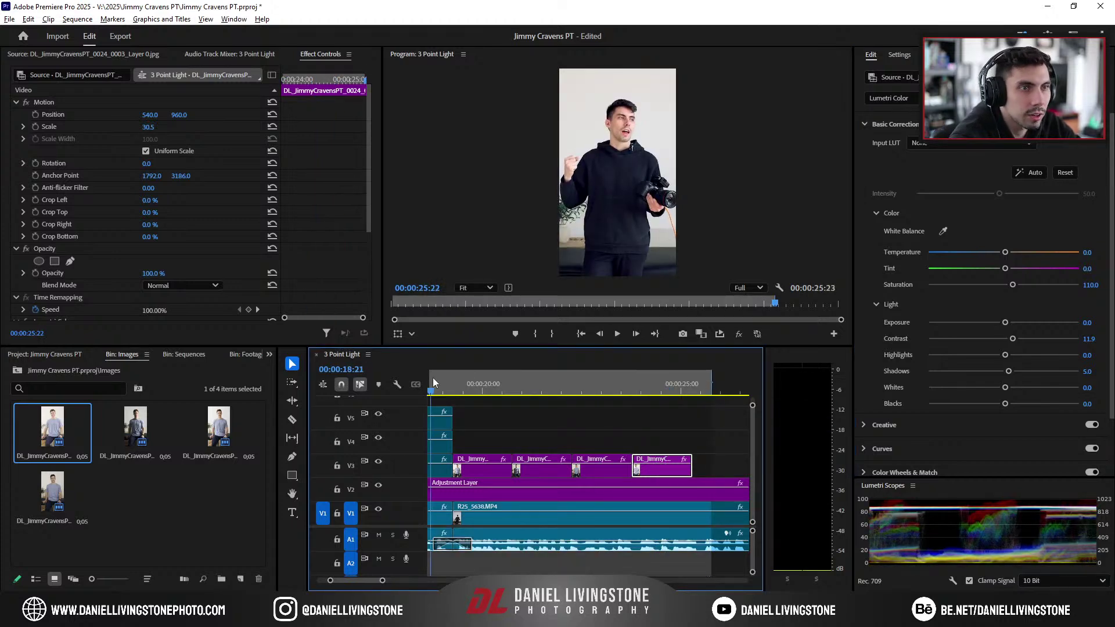
{"action": "key", "text": "i"}
{"action": "left_click", "coordinate": [78, 19]}
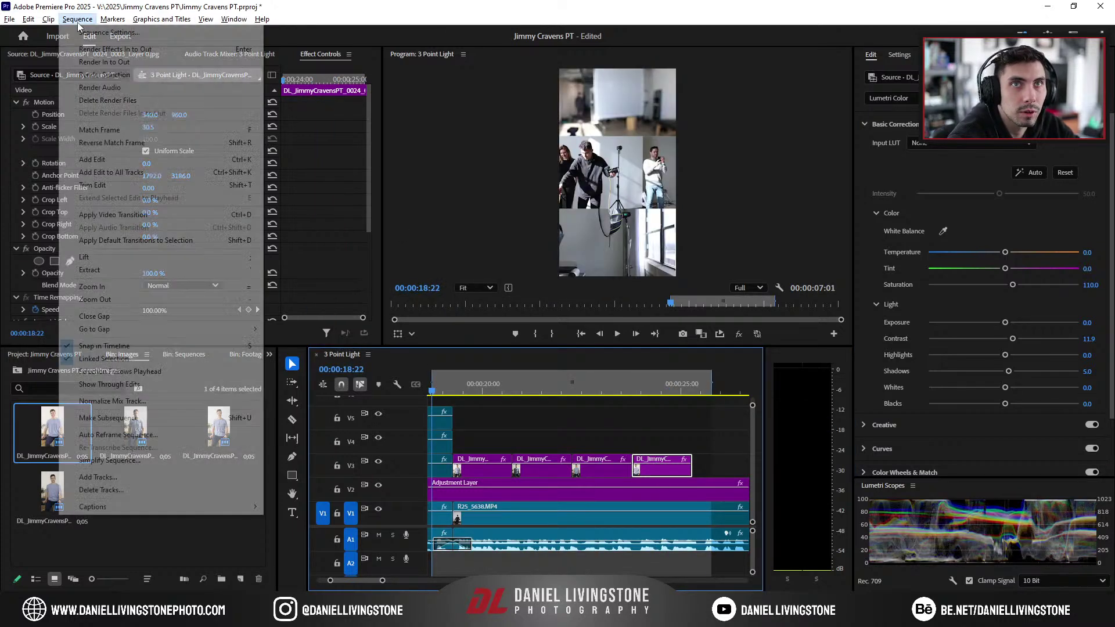
{"action": "left_click", "coordinate": [100, 63]}
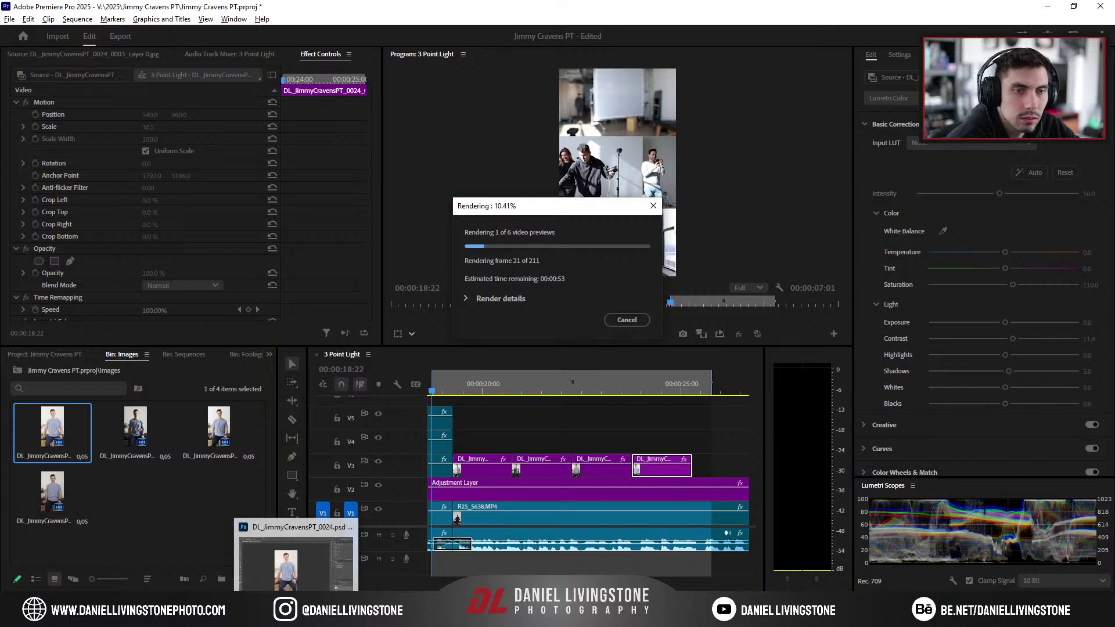
Step: Switch to Photoshop and compare the open portrait document with the exported 0024_0000_Layer 3 JPEG from the Images folder
{"action": "left_click", "coordinate": [296, 546]}
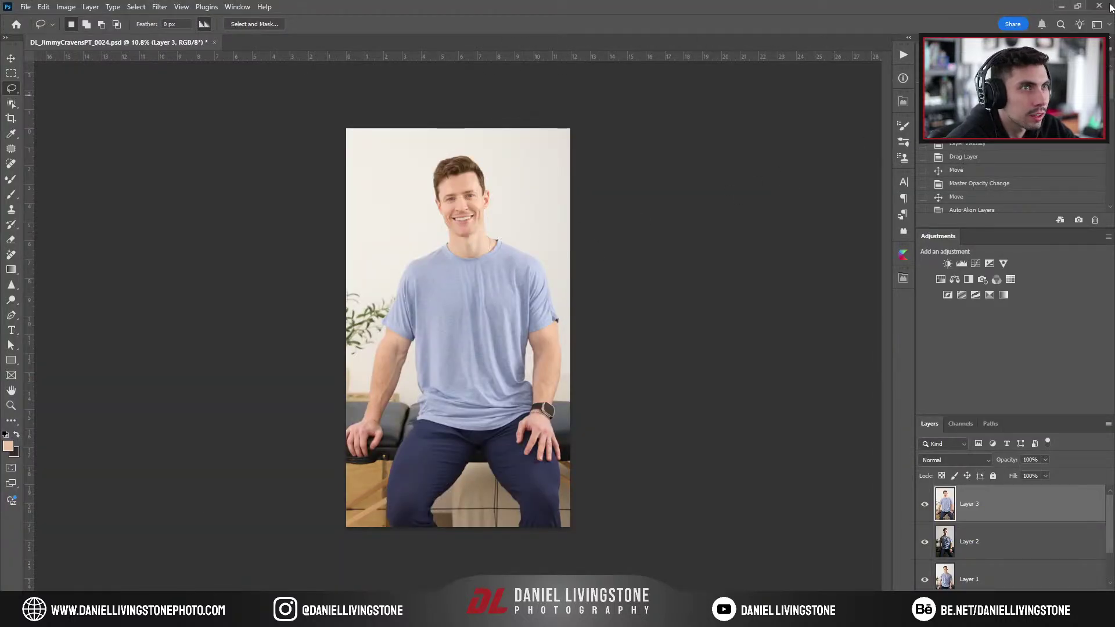
{"action": "key", "text": "alt+Tab"}
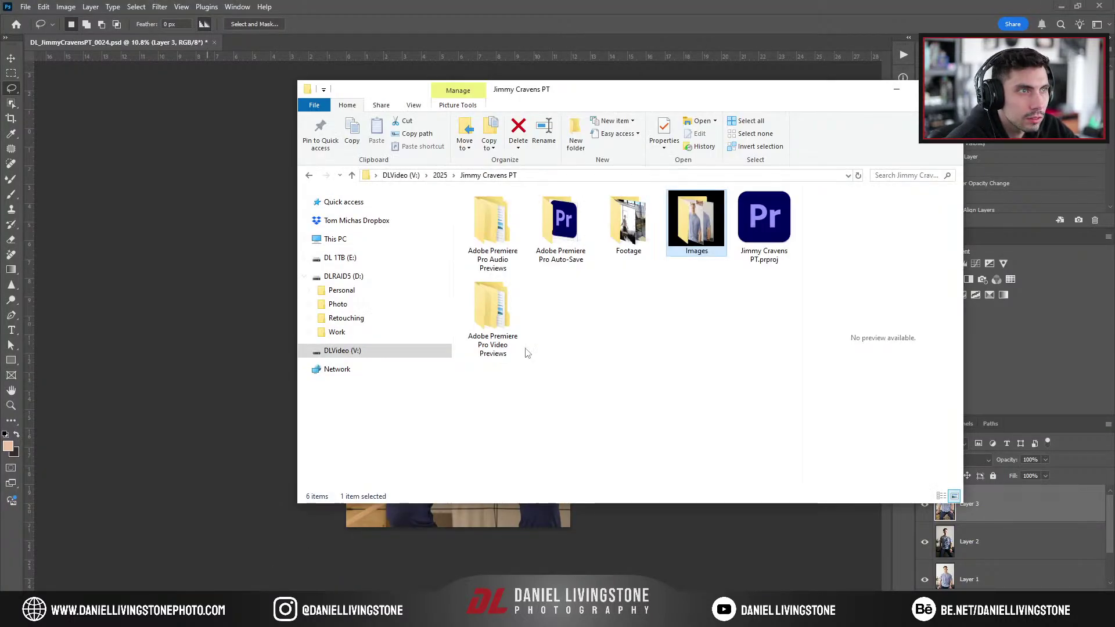
{"action": "double_click", "coordinate": [697, 217]}
{"action": "left_click", "coordinate": [483, 236]}
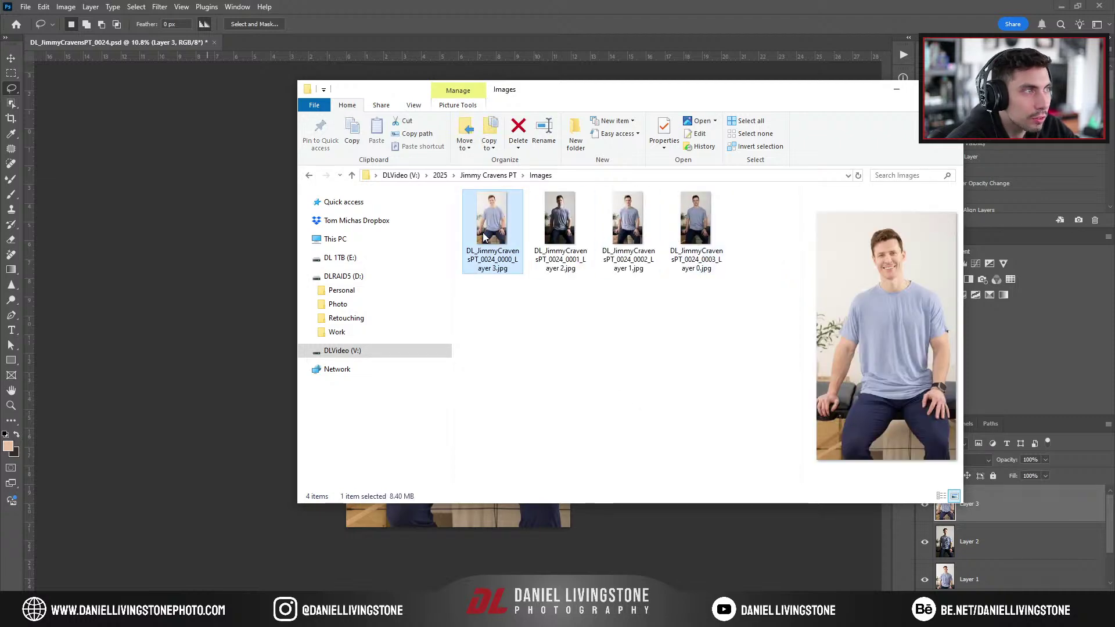
{"action": "double_click", "coordinate": [483, 235]}
{"action": "left_click_drag", "start_coordinate": [524, 106], "coordinate": [558, 134]}
{"action": "left_click_drag", "start_coordinate": [581, 88], "coordinate": [971, 362]}
{"action": "left_click_drag", "start_coordinate": [576, 137], "coordinate": [497, 236]}
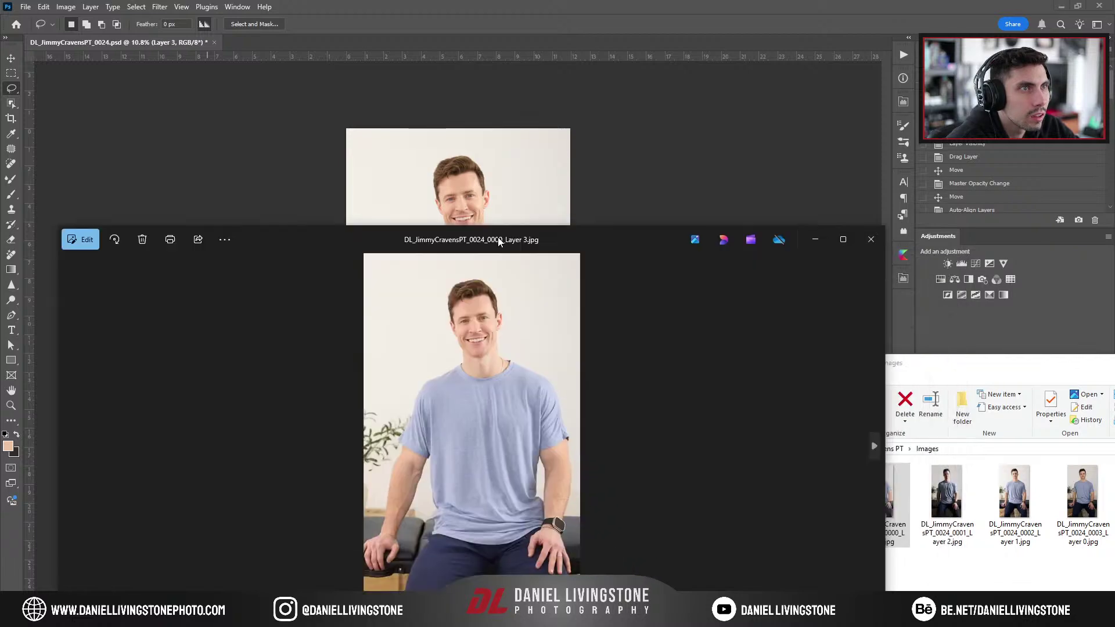
{"action": "left_click", "coordinate": [866, 238]}
{"action": "left_click_drag", "start_coordinate": [943, 366], "coordinate": [471, 198]}
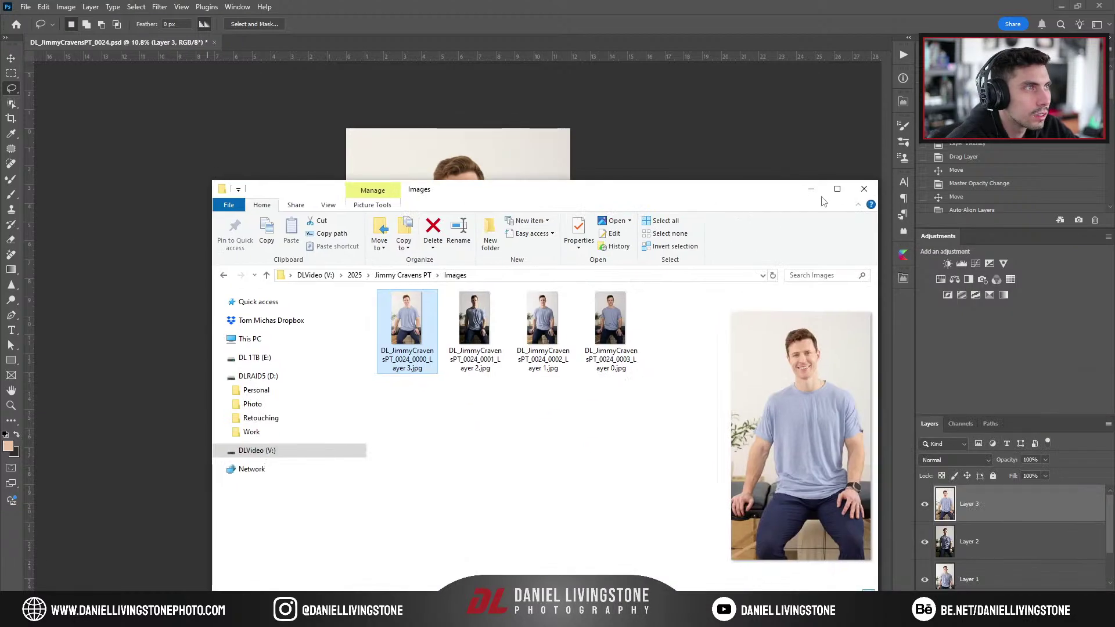
{"action": "left_click", "coordinate": [864, 189]}
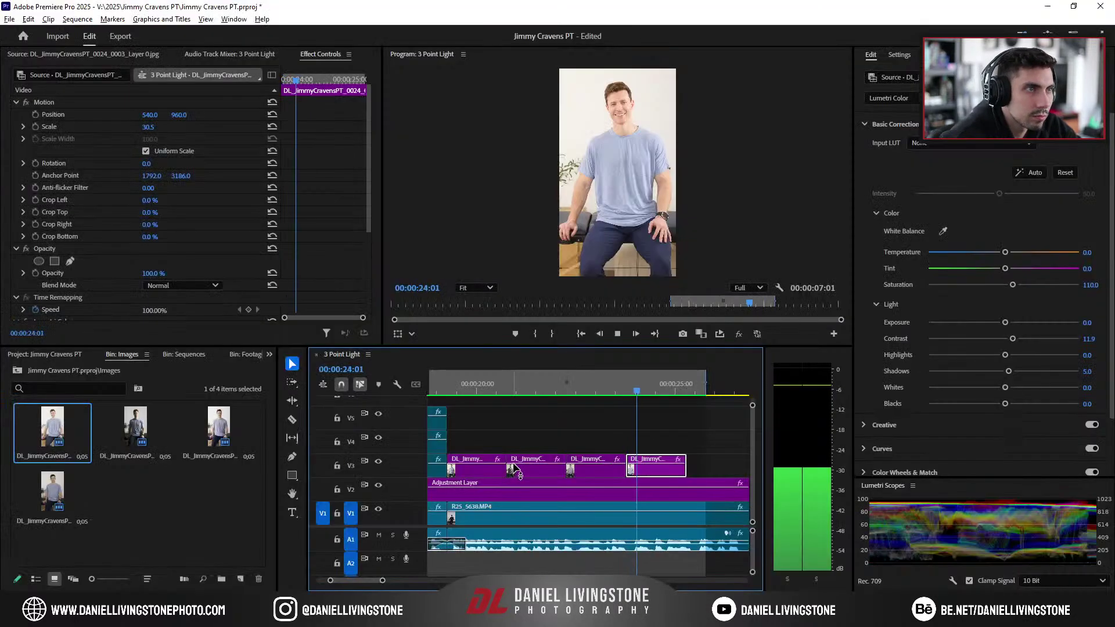
Step: Find the Cross Dissolve video transition and apply it at the cut between the third and smiling portraits, 10 frames long and centered
{"action": "left_click_drag", "start_coordinate": [545, 384], "coordinate": [479, 385]}
{"action": "left_click", "coordinate": [895, 124]}
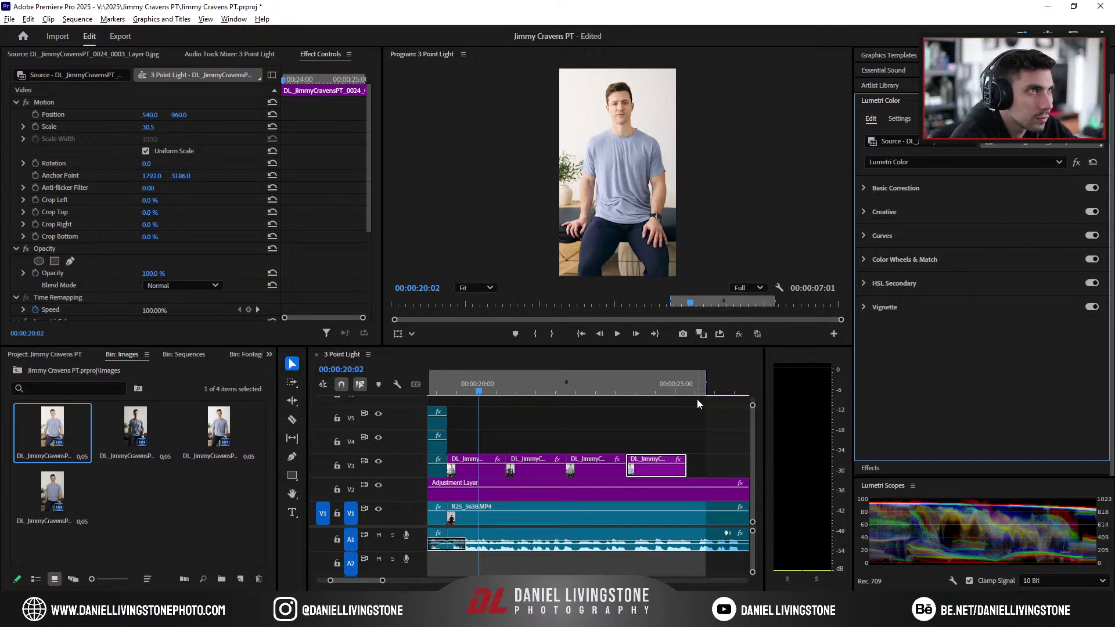
{"action": "left_click_drag", "start_coordinate": [466, 389], "coordinate": [637, 415]}
{"action": "key", "text": "shift+7"}
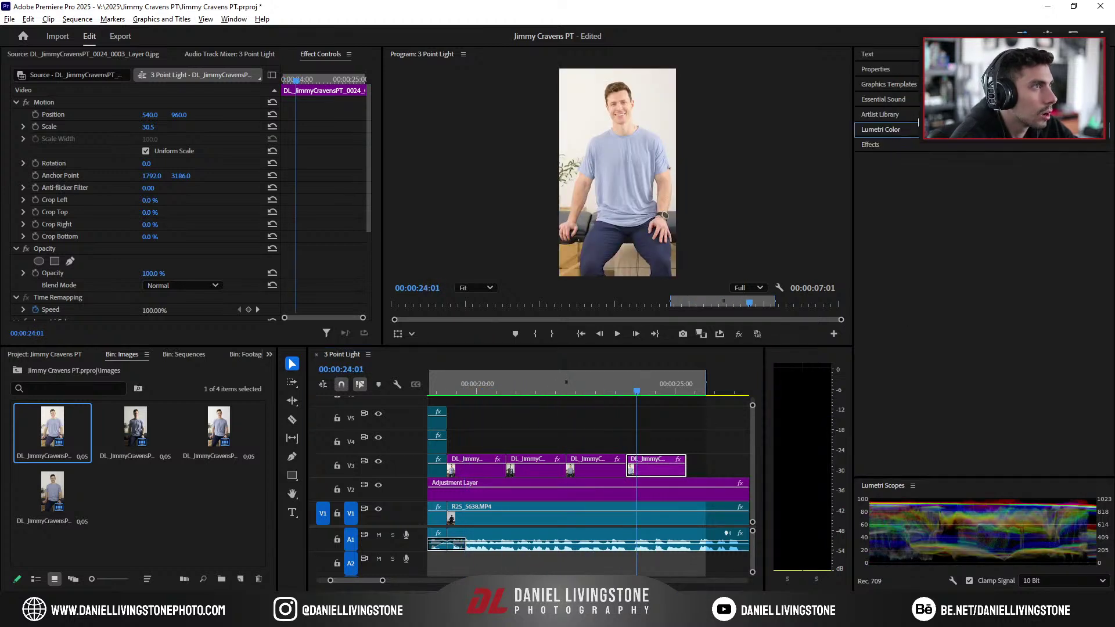
{"action": "type", "text": "Cross"}
{"action": "left_click_drag", "start_coordinate": [921, 338], "coordinate": [640, 469]}
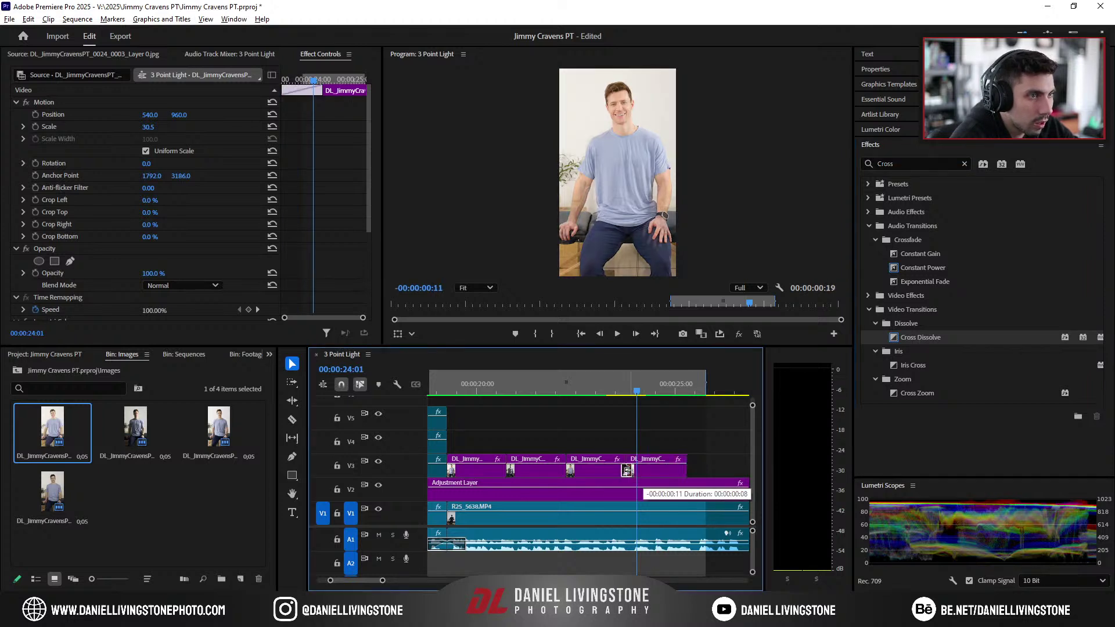
Step: Play back the dissolve into the smiling portrait and render the changed preview section again
{"action": "left_click", "coordinate": [606, 388]}
{"action": "key", "text": "space"}
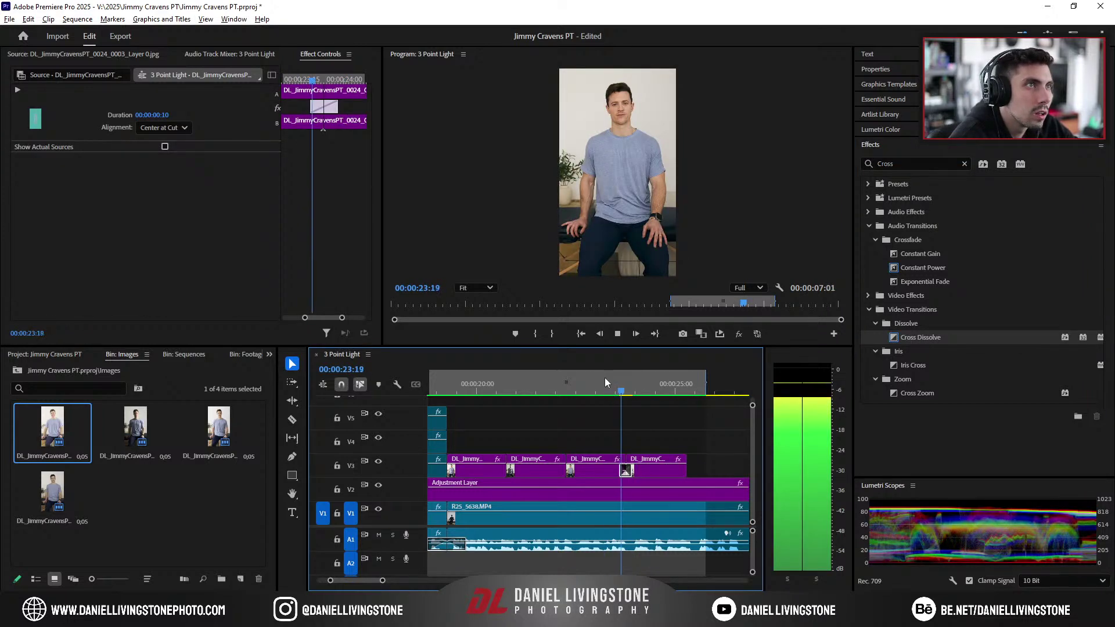
{"action": "key", "text": "space"}
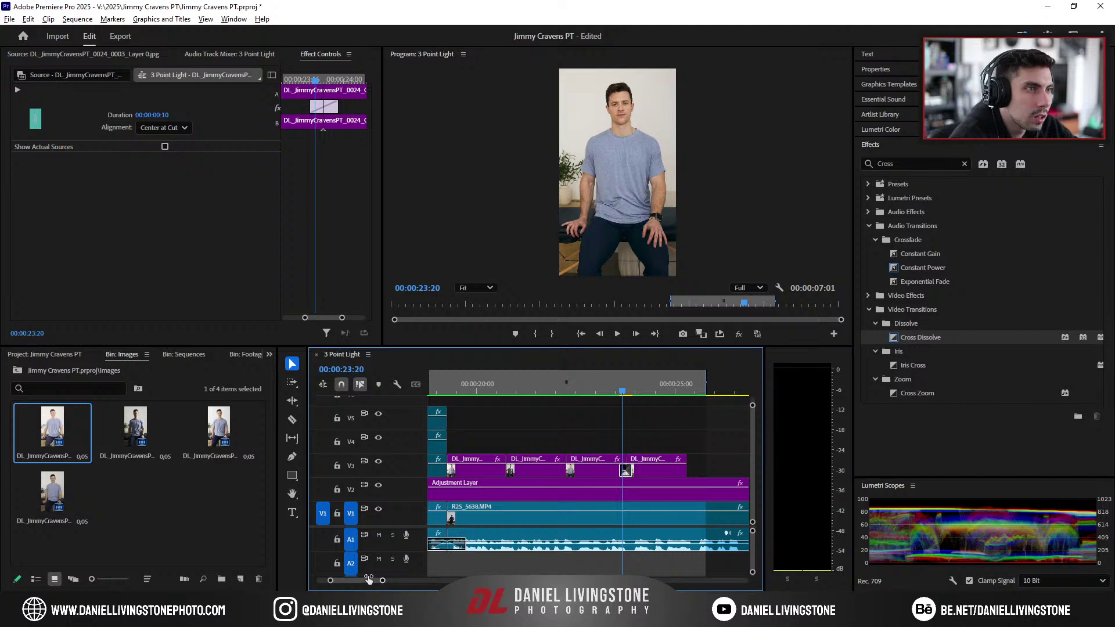
{"action": "left_click", "coordinate": [77, 19]}
{"action": "left_click", "coordinate": [87, 72]}
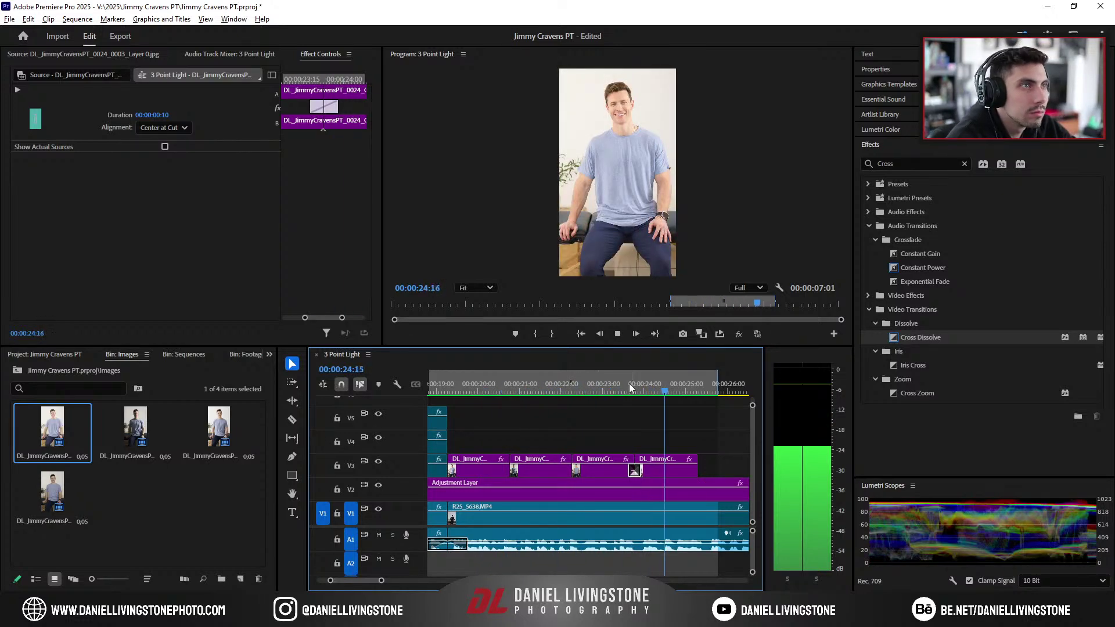
Step: Clear the sequence's In and Out points and play on past the end of the smiling portrait
{"action": "key", "text": "space"}
{"action": "right_click", "coordinate": [692, 380]}
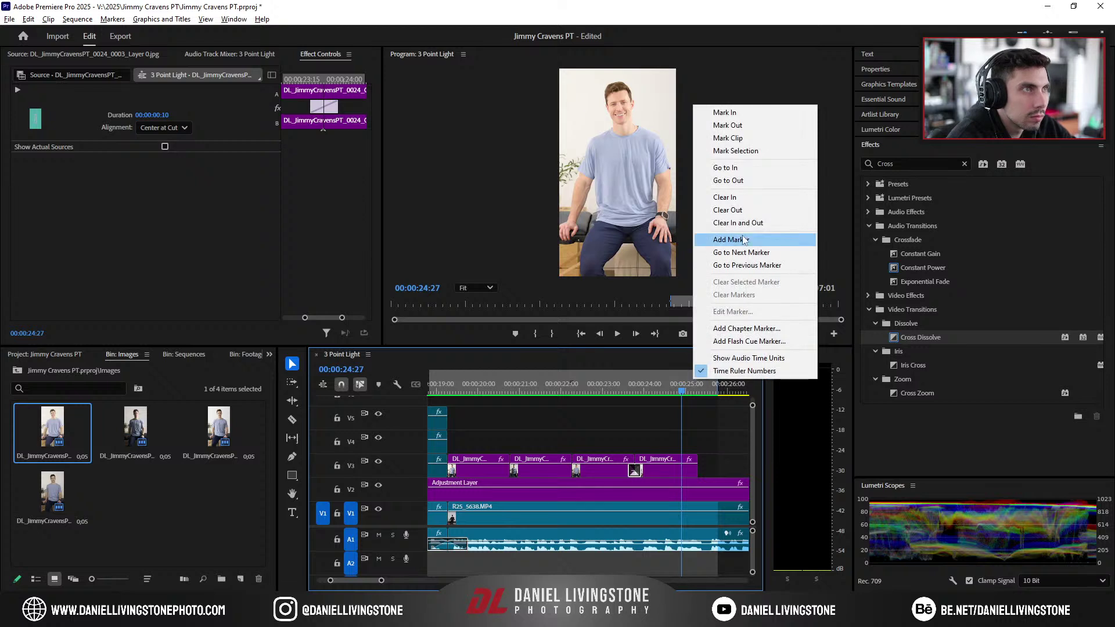
{"action": "left_click", "coordinate": [723, 226]}
{"action": "key", "text": "space"}
{"action": "scroll", "coordinate": [539, 534], "scroll_direction": "down", "scroll_amount": 1}
{"action": "scroll", "coordinate": [537, 533], "scroll_direction": "down", "scroll_amount": 1}
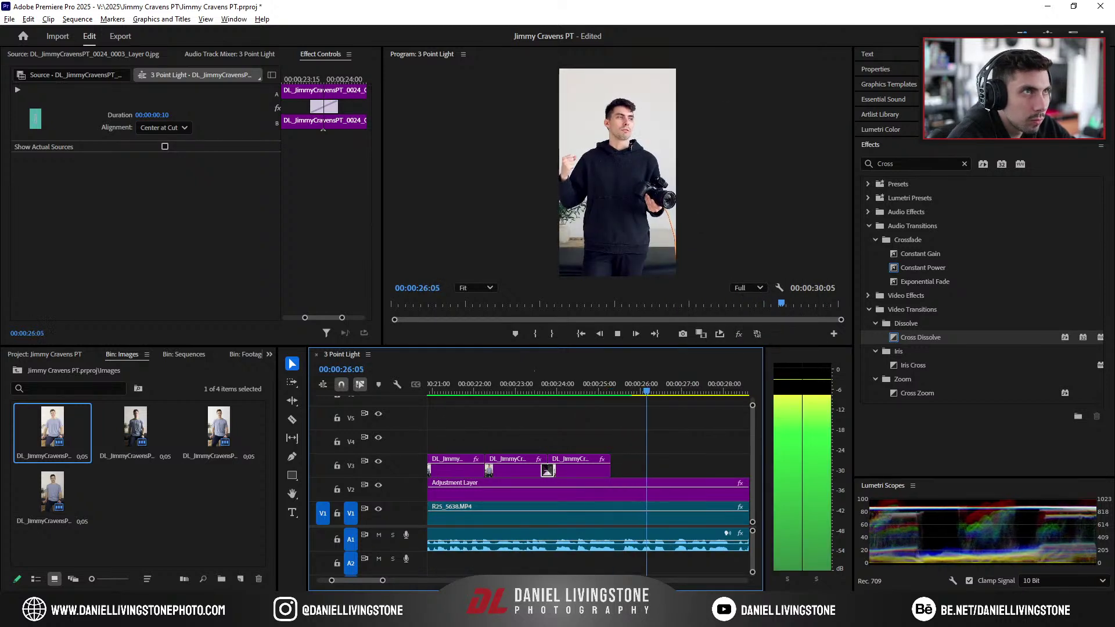
Step: Put the playhead at 25:17 and extend the end of the smiling portrait clip on V3 to it
{"action": "left_click_drag", "start_coordinate": [384, 580], "coordinate": [411, 580]}
{"action": "left_click_drag", "start_coordinate": [528, 390], "coordinate": [534, 400]}
{"action": "key", "text": "space"}
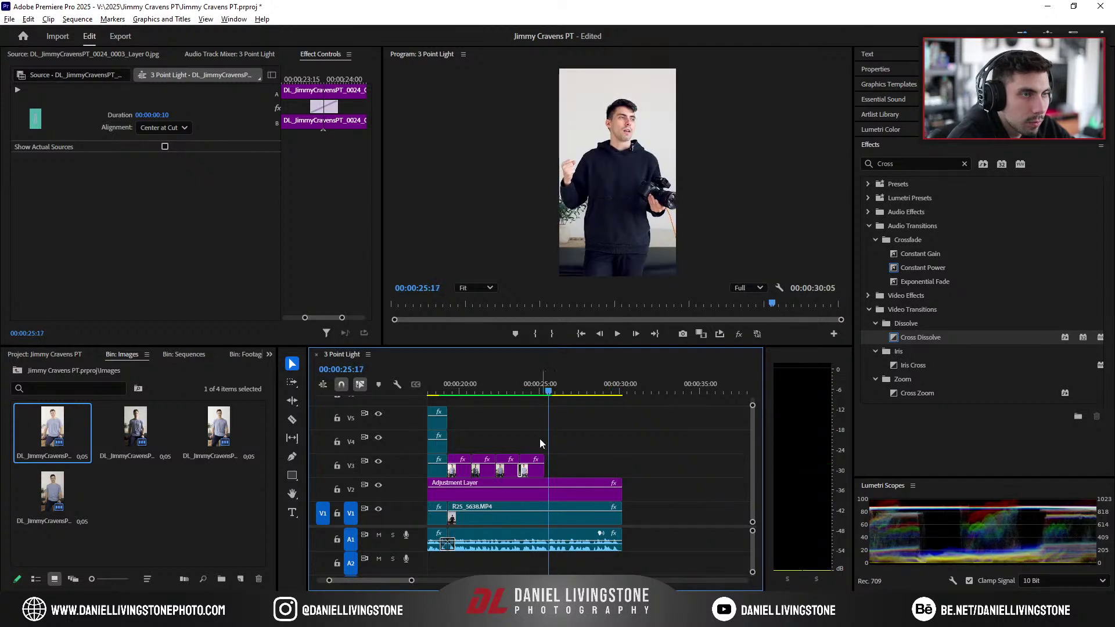
{"action": "key", "text": "="}
{"action": "left_click", "coordinate": [566, 469]}
{"action": "left_click_drag", "start_coordinate": [567, 469], "coordinate": [583, 469]}
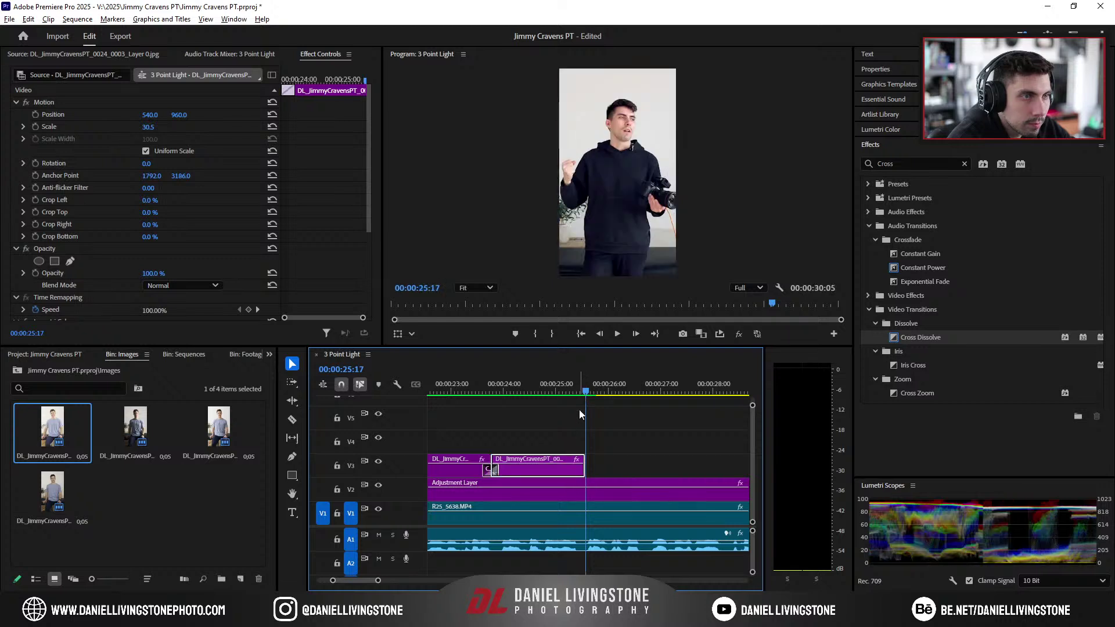
Step: Play back the closing talking footage and return the playhead to the start with the whole sequence in view
{"action": "key", "text": "space"}
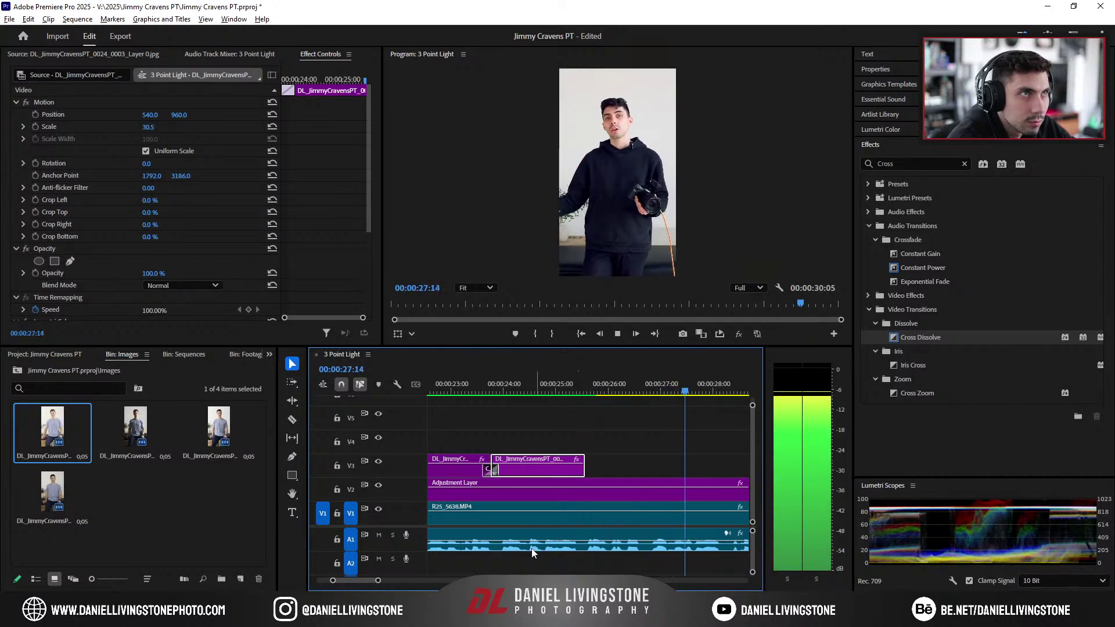
{"action": "left_click_drag", "start_coordinate": [381, 580], "coordinate": [391, 580]}
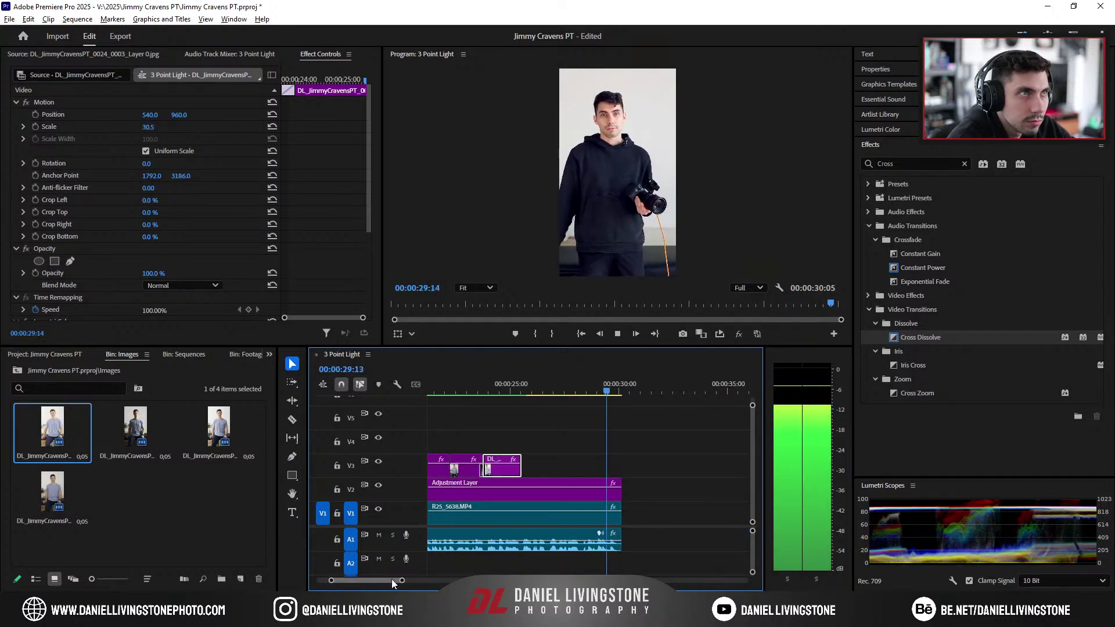
{"action": "left_click", "coordinate": [579, 392]}
{"action": "left_click_drag", "start_coordinate": [403, 583], "coordinate": [450, 581]}
{"action": "key", "text": "Home"}
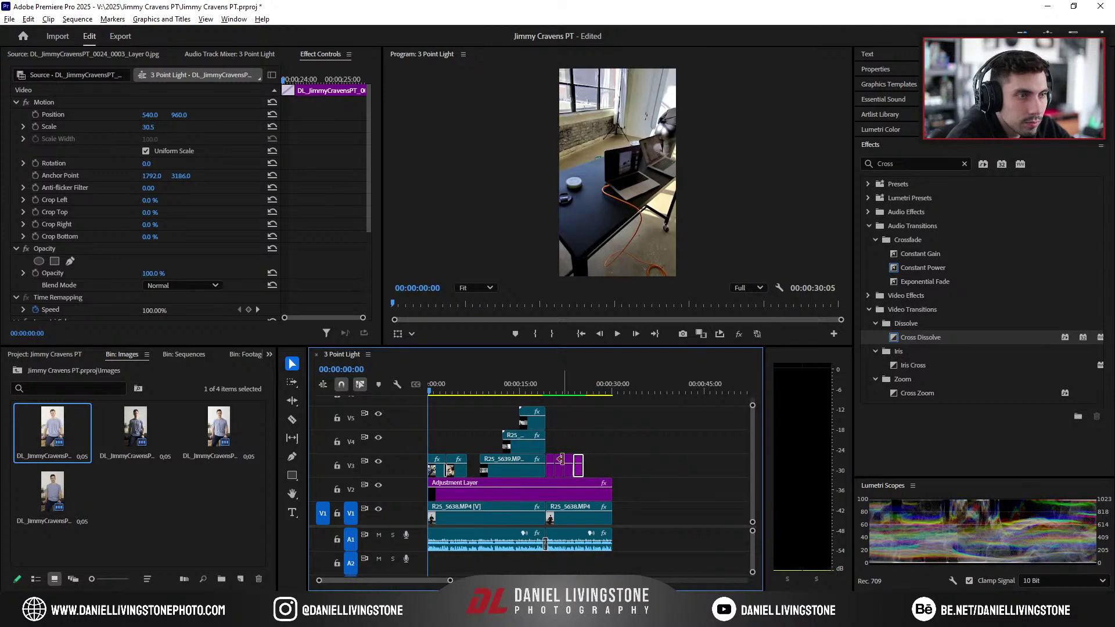
{"action": "left_click_drag", "start_coordinate": [449, 580], "coordinate": [434, 580]}
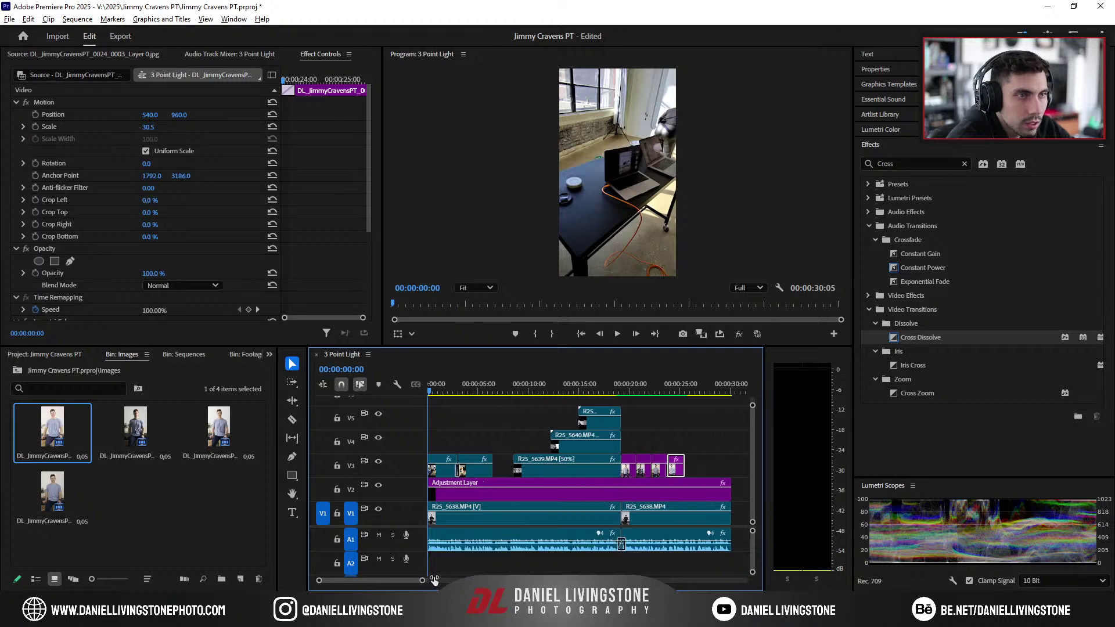
Step: Render the sequence's effects and play it back from the start, stopping at 19:01
{"action": "left_click", "coordinate": [510, 419]}
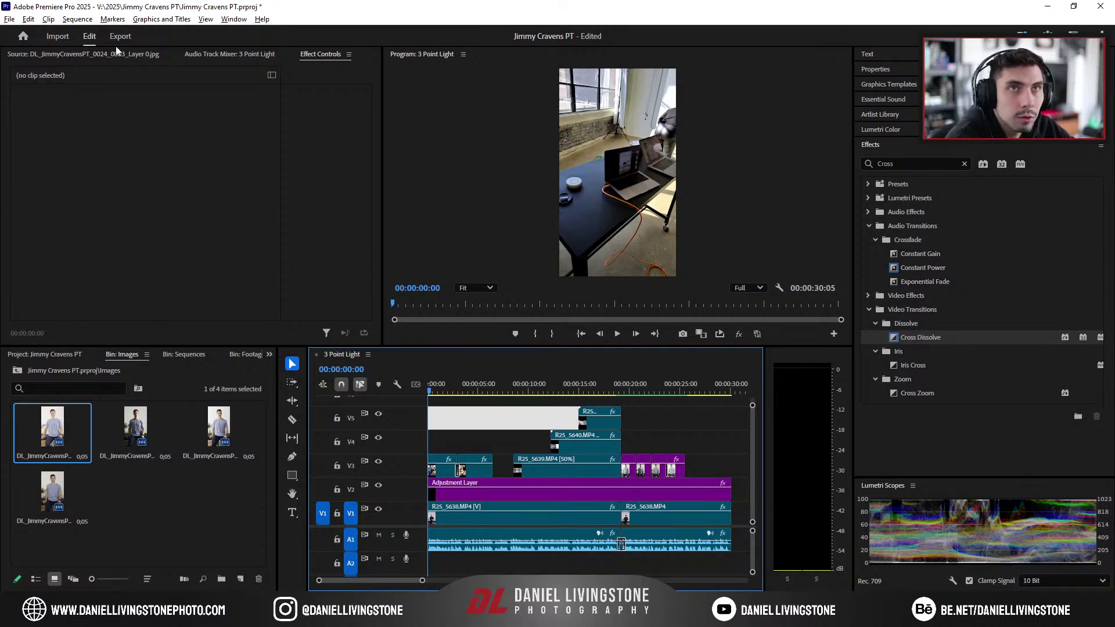
{"action": "left_click", "coordinate": [71, 20]}
{"action": "left_click", "coordinate": [93, 38]}
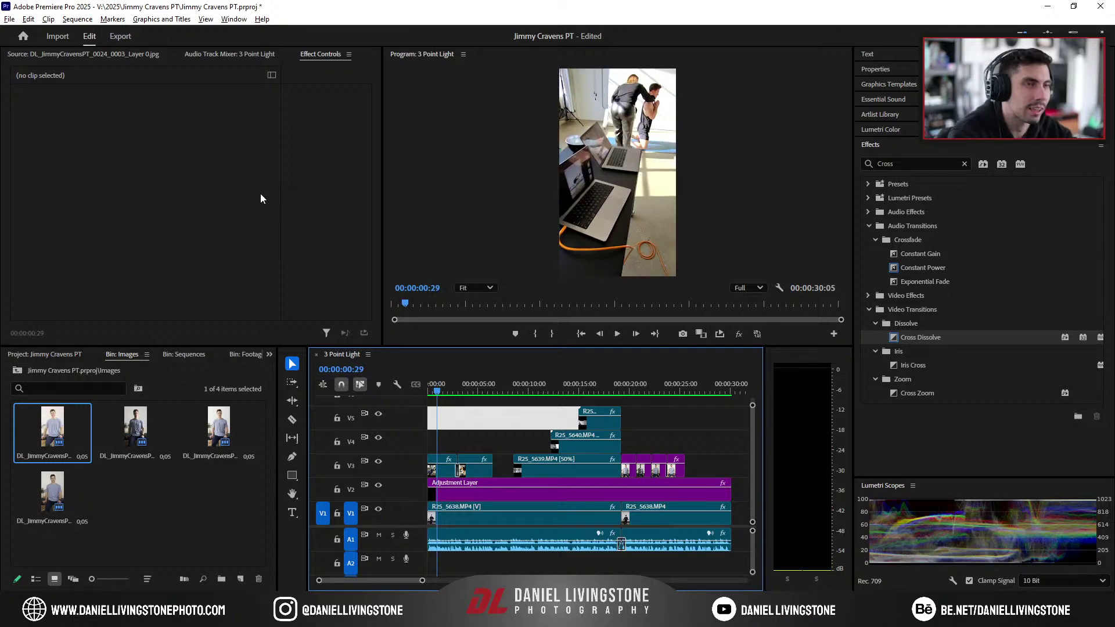
{"action": "key", "text": "space"}
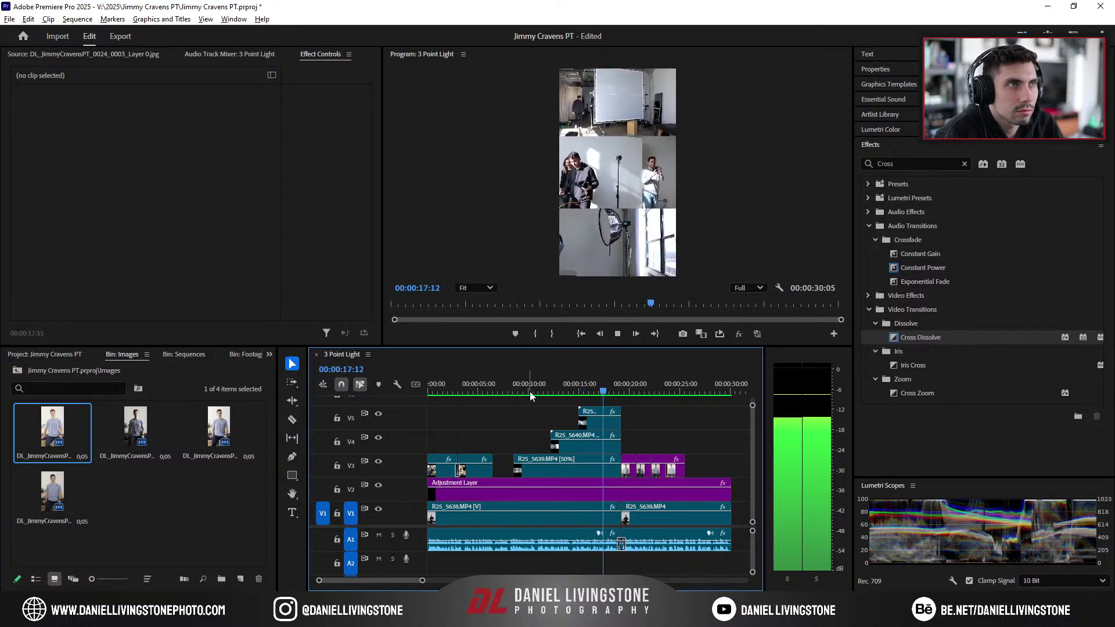
{"action": "key", "text": "space"}
Step: Nest the three stacked split-screen clips on V3, V4 and V5 into one sequence under the default name
{"action": "left_click_drag", "start_coordinate": [521, 407], "coordinate": [587, 469]}
{"action": "right_click", "coordinate": [586, 469]}
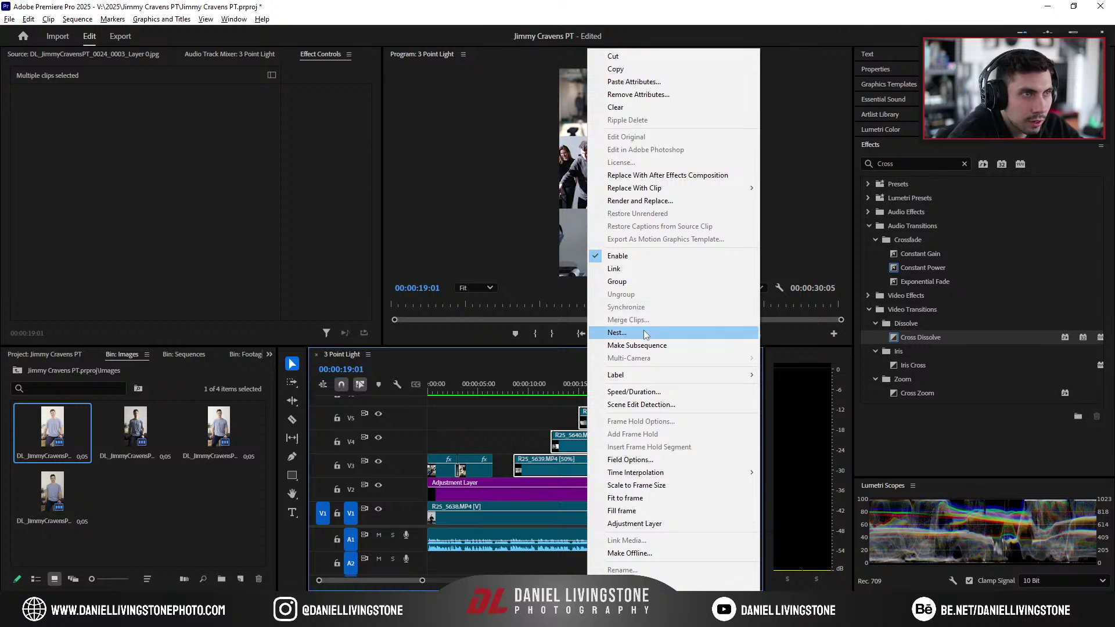
{"action": "left_click", "coordinate": [613, 333]}
{"action": "left_click", "coordinate": [579, 320]}
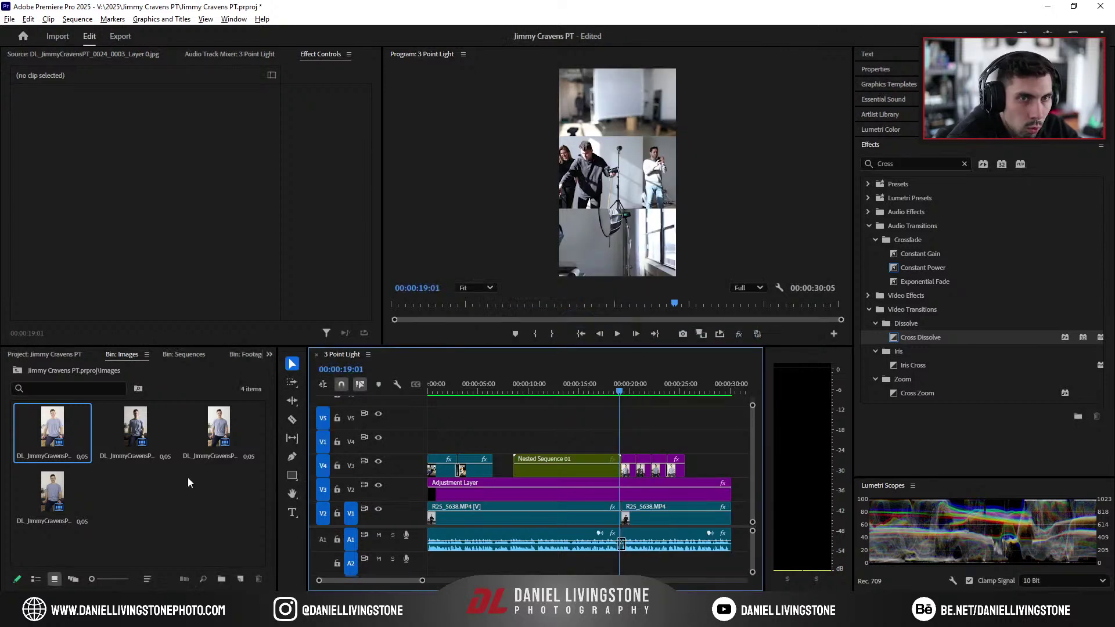
Step: Move the new nested sequence into the Sequences bin and rename it 3 Lights
{"action": "left_click", "coordinate": [61, 353]}
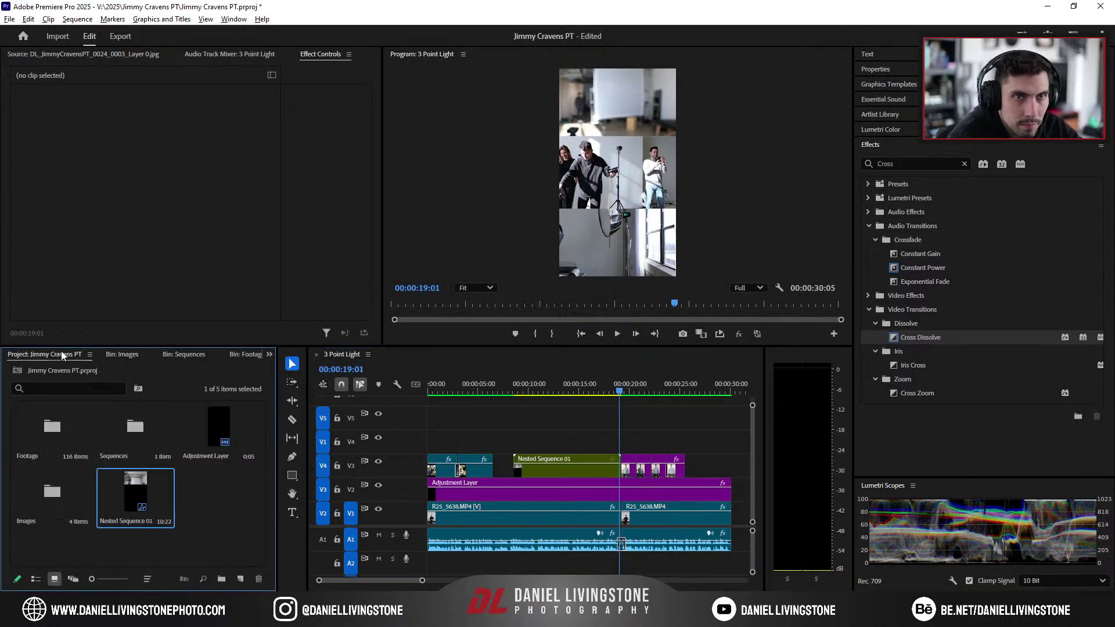
{"action": "left_click_drag", "start_coordinate": [132, 446], "coordinate": [134, 438]}
{"action": "double_click", "coordinate": [137, 434]}
{"action": "left_click", "coordinate": [164, 472]}
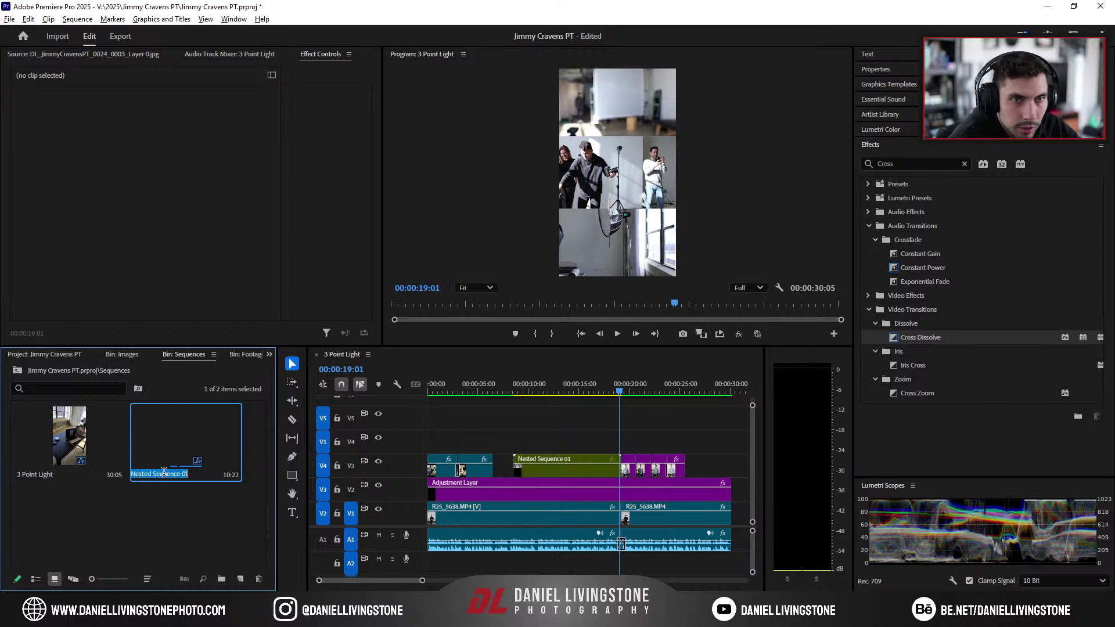
{"action": "type", "text": "3"}
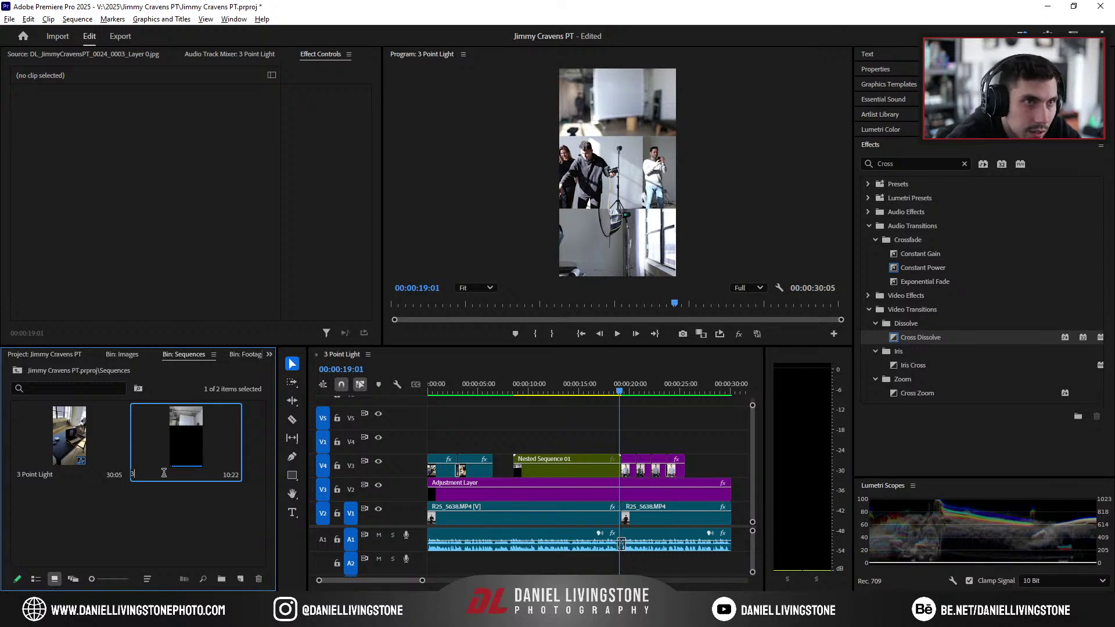
{"action": "type", "text": " Lights"}
{"action": "key", "text": "Tab"}
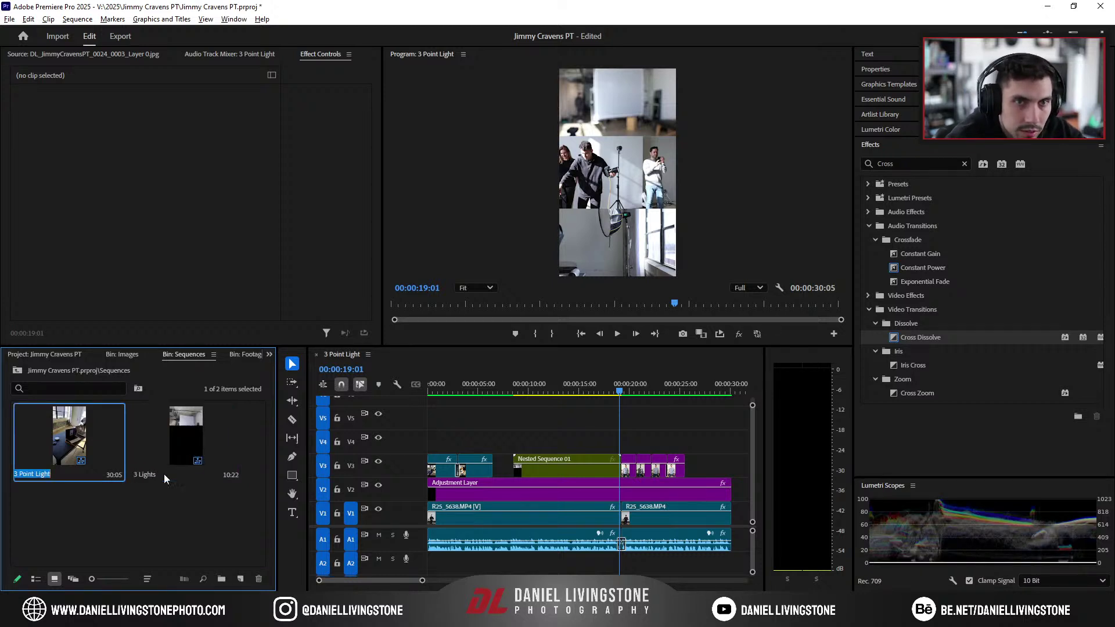
Step: Open the nested split-screen sequence and move its three clips down to tracks V1, V2 and V3
{"action": "double_click", "coordinate": [584, 469]}
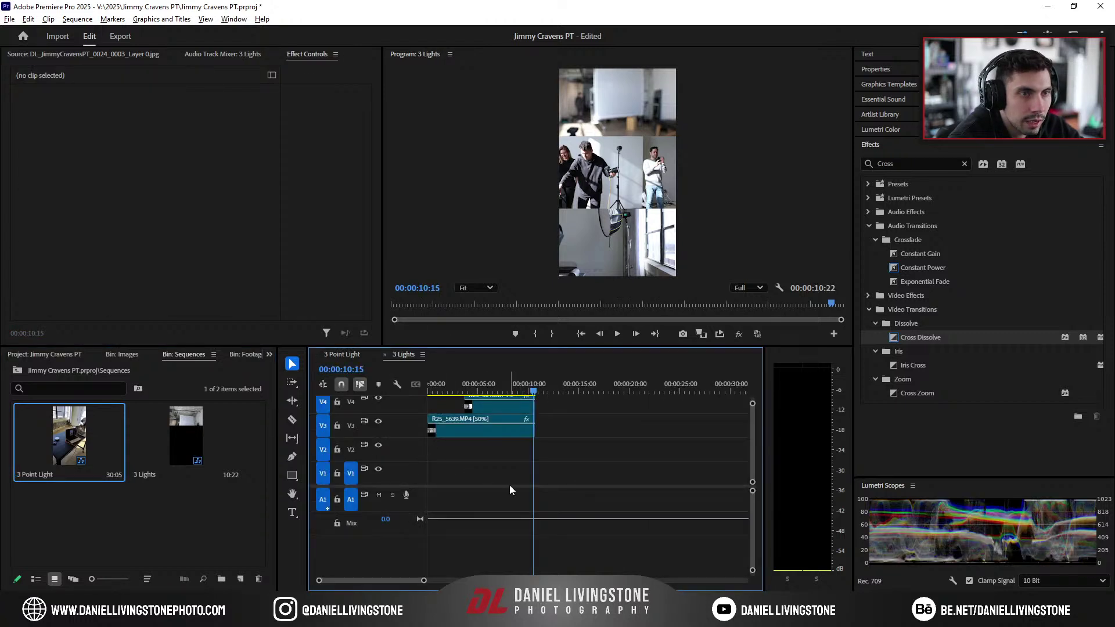
{"action": "left_click_drag", "start_coordinate": [560, 507], "coordinate": [383, 317]}
{"action": "left_click_drag", "start_coordinate": [515, 436], "coordinate": [551, 470]}
{"action": "left_click", "coordinate": [548, 409]}
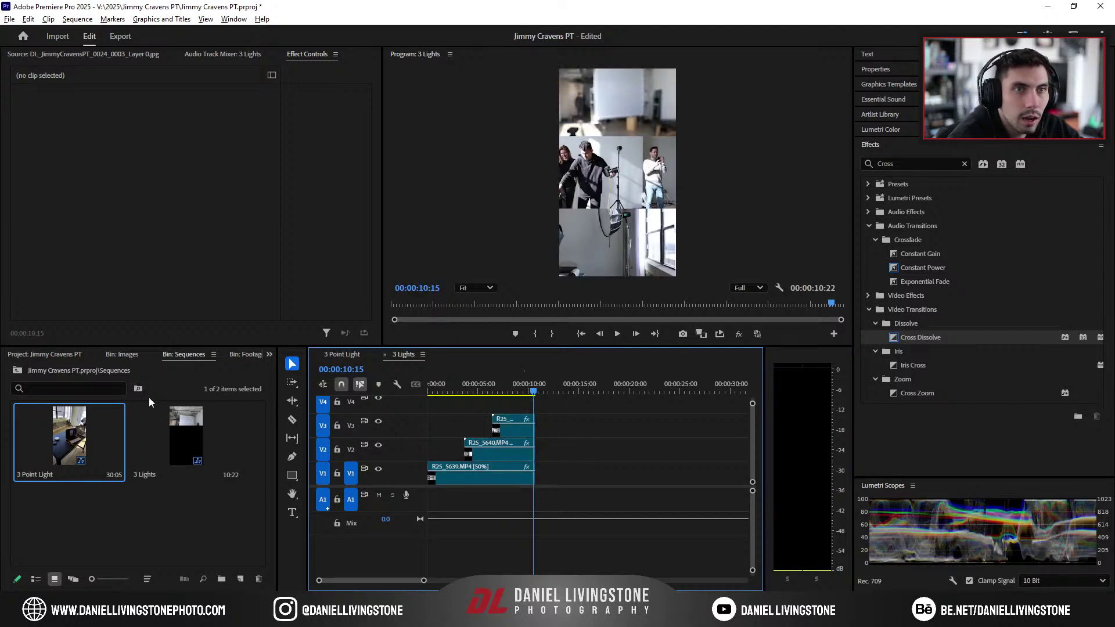
Step: Copy the adjustment layer from the 3 Point Light sequence onto V4 of 3 Lights and trim it to the clips' end
{"action": "left_click", "coordinate": [50, 355]}
{"action": "left_click", "coordinate": [343, 354]}
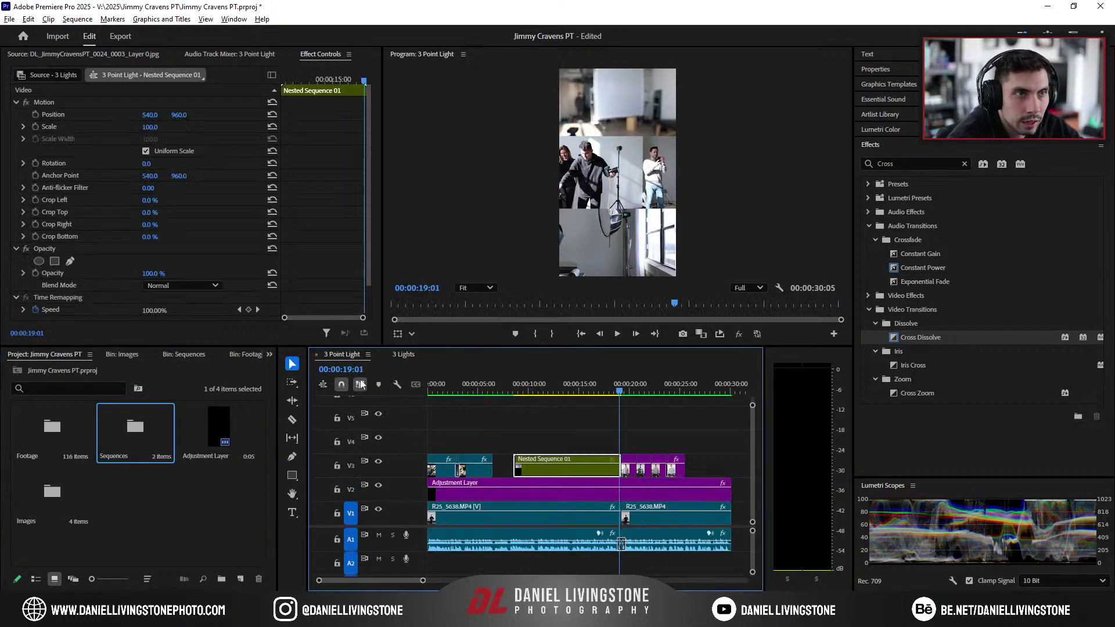
{"action": "left_click", "coordinate": [525, 490]}
{"action": "left_click_drag", "start_coordinate": [534, 493], "coordinate": [534, 404]}
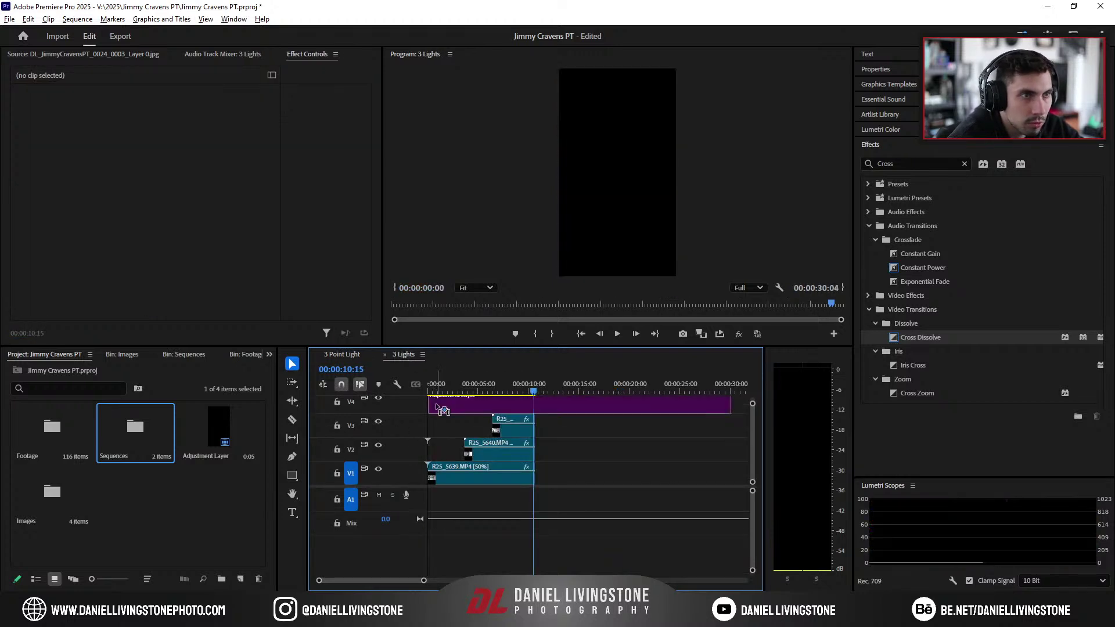
{"action": "left_click_drag", "start_coordinate": [730, 404], "coordinate": [534, 404]}
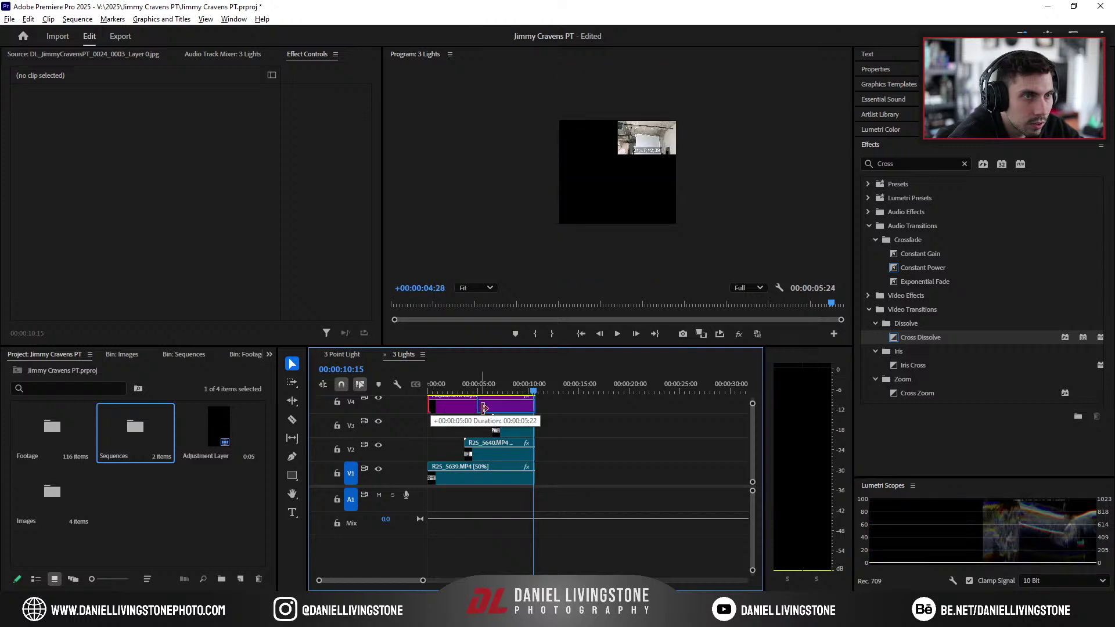
Step: Put the playhead at 8:19 and set the adjustment layer's Lumetri temperature to 16.5
{"action": "left_click_drag", "start_coordinate": [456, 392], "coordinate": [515, 392]}
{"action": "left_click", "coordinate": [511, 407]}
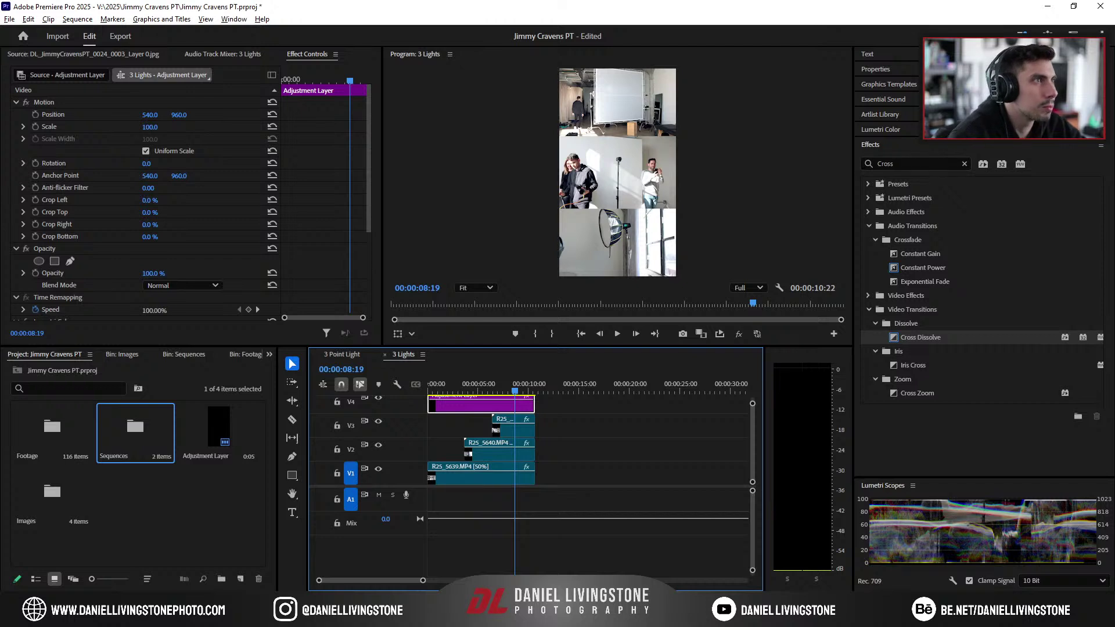
{"action": "left_click", "coordinate": [883, 99]}
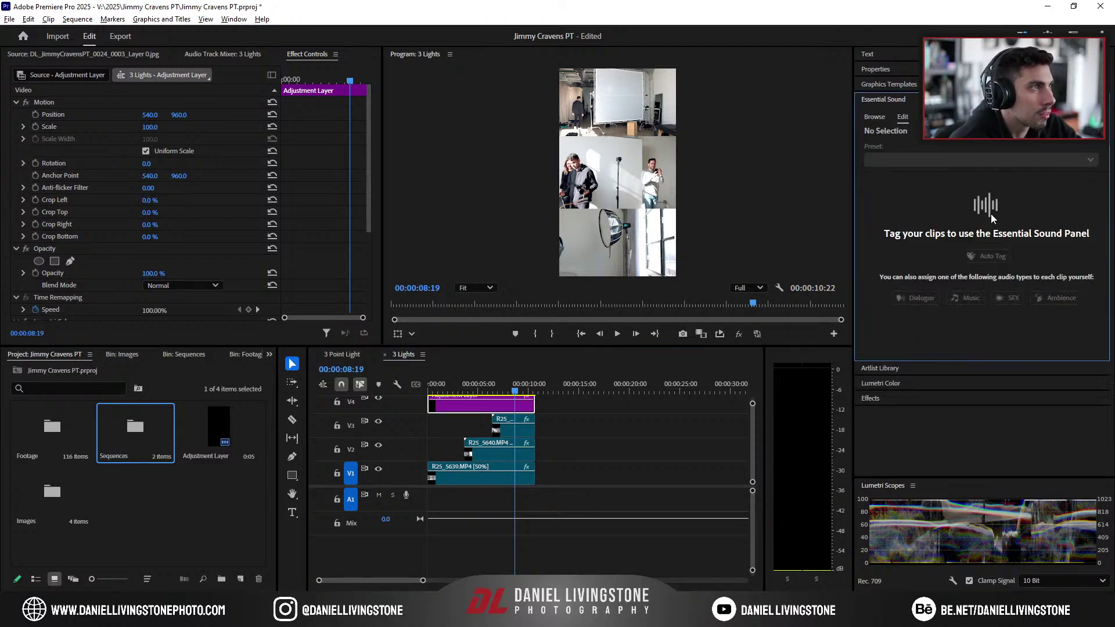
{"action": "left_click", "coordinate": [880, 383]}
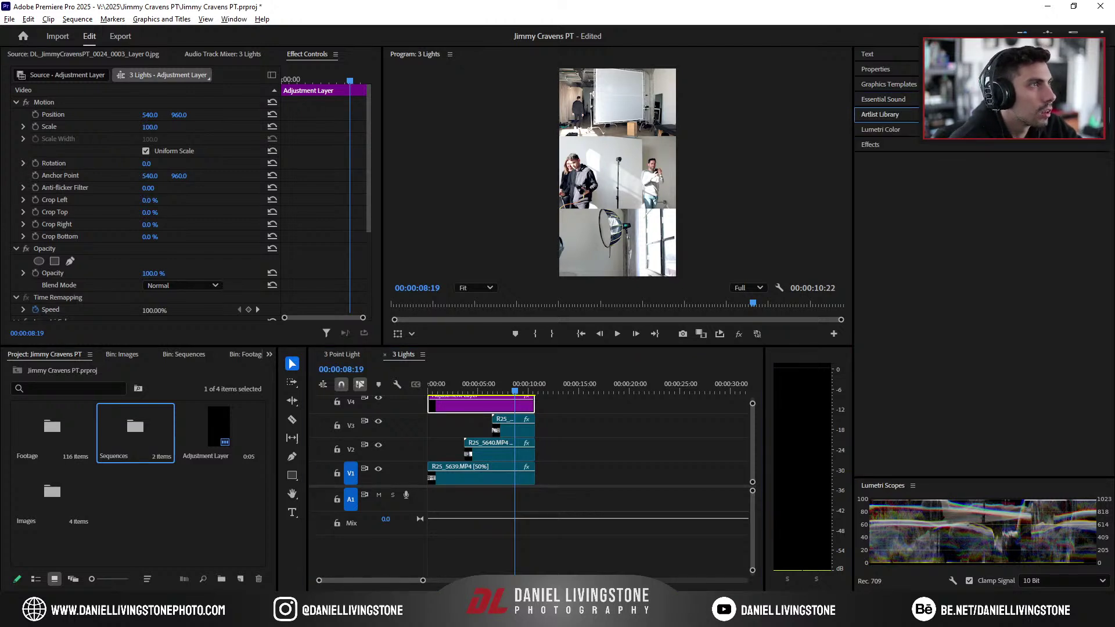
{"action": "left_click", "coordinate": [918, 217]}
{"action": "mouse_move", "coordinate": [1010, 346]}
{"action": "left_mouse_down"}
{"action": "mouse_move", "coordinate": [1040, 347]}
{"action": "mouse_move", "coordinate": [1017, 347]}
{"action": "left_mouse_up"}
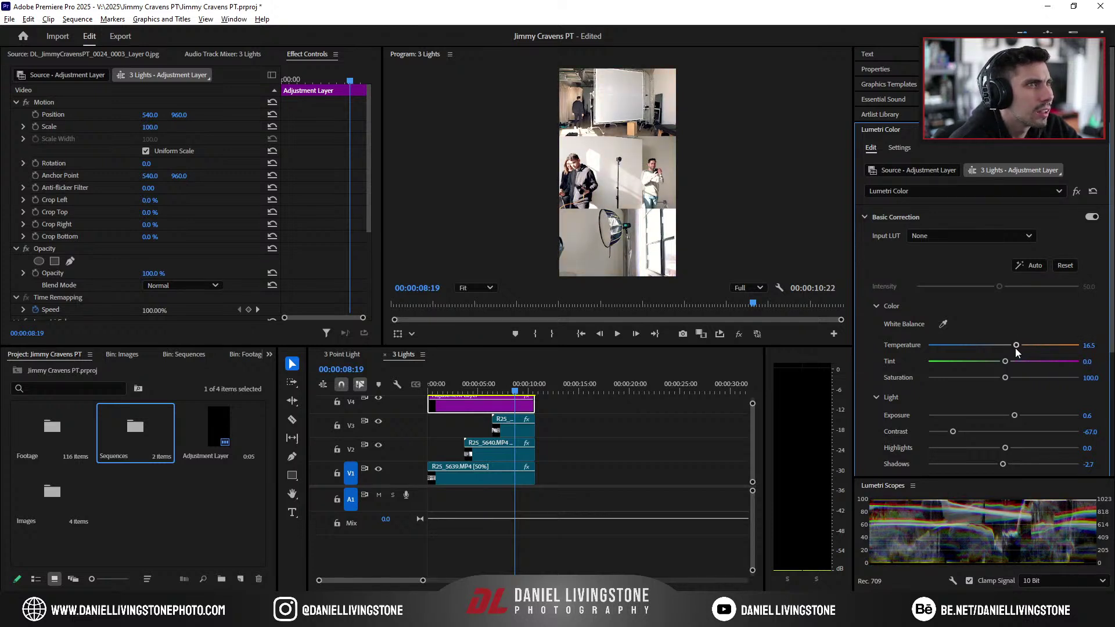
Step: Set the intensity of the adjustment layer's Brainstorm creative look to 87.8
{"action": "left_click", "coordinate": [962, 215]}
{"action": "left_click", "coordinate": [960, 213]}
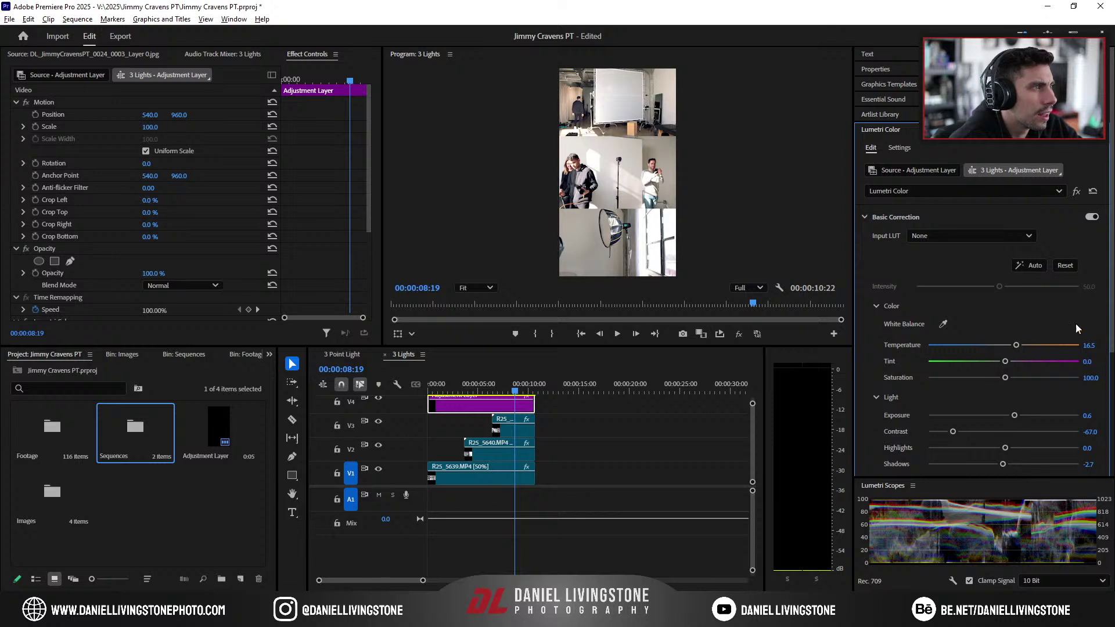
{"action": "left_click", "coordinate": [1005, 215]}
{"action": "left_click", "coordinate": [956, 240]}
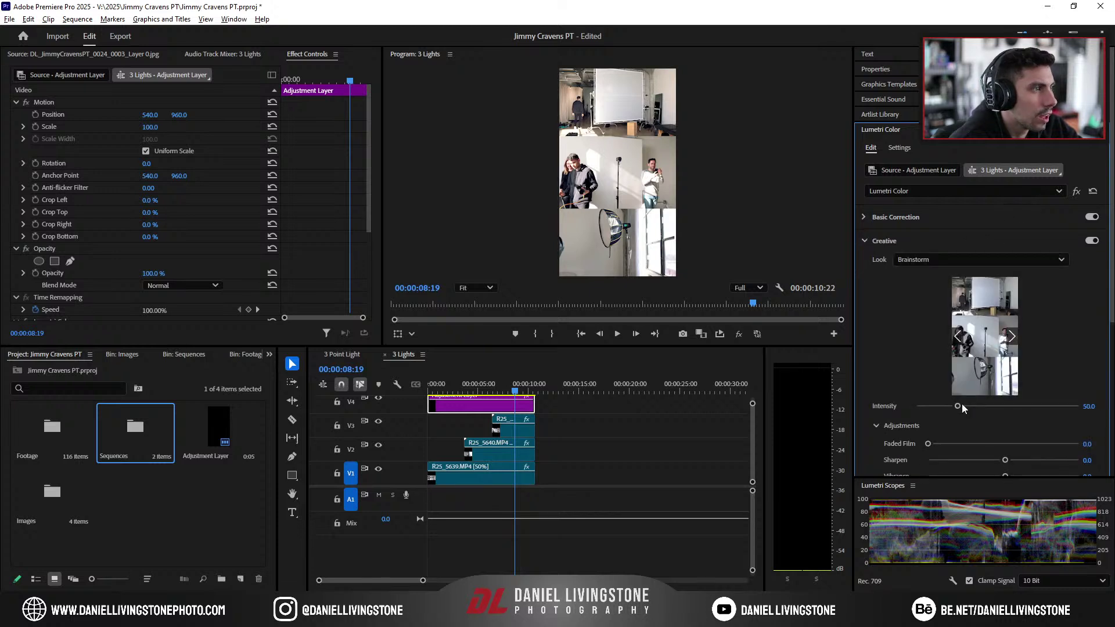
{"action": "left_click_drag", "start_coordinate": [960, 408], "coordinate": [987, 409]}
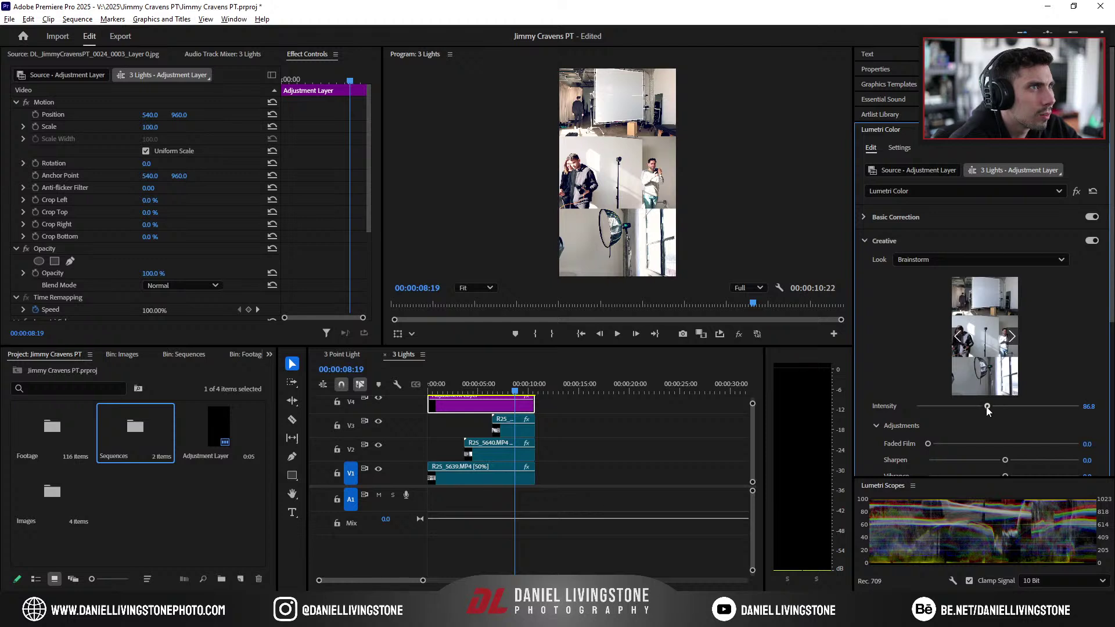
{"action": "left_click_drag", "start_coordinate": [1095, 406], "coordinate": [1088, 406]}
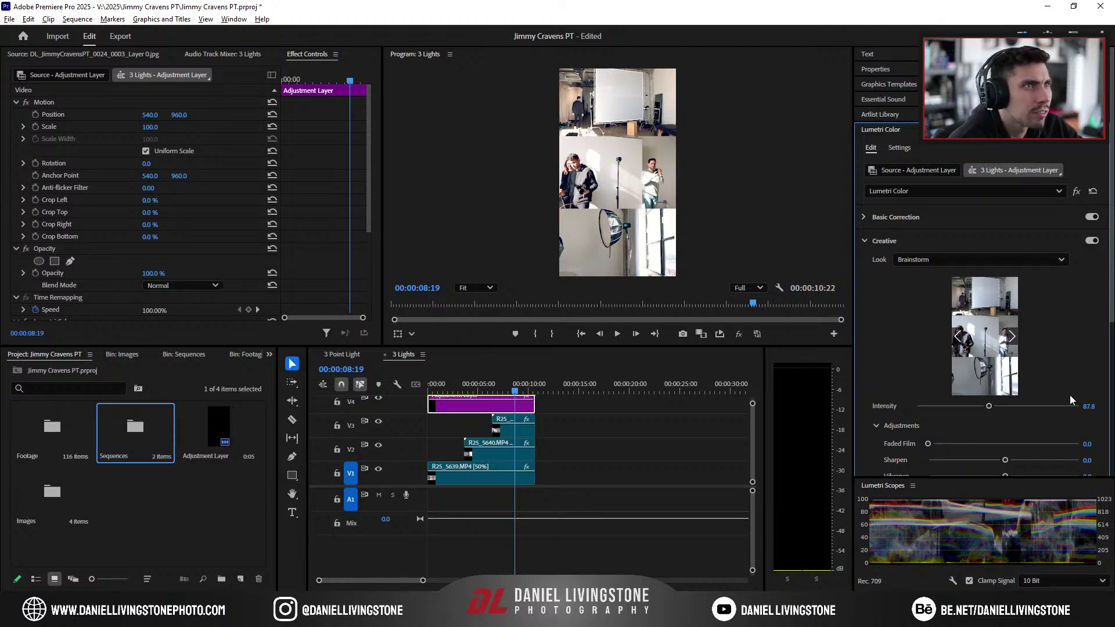
{"action": "left_click", "coordinate": [499, 451]}
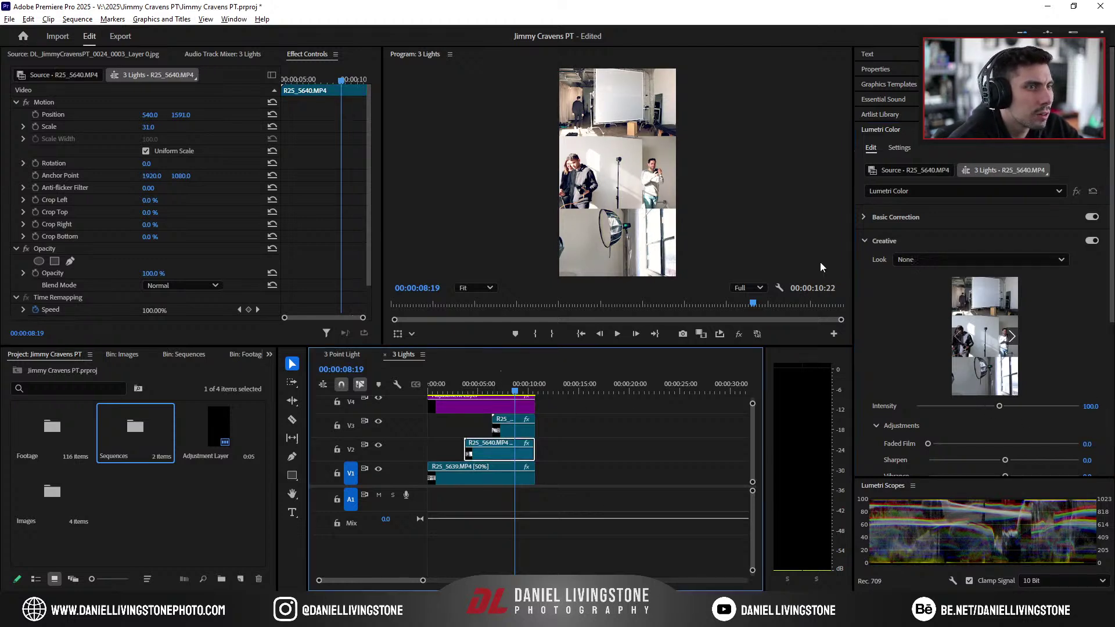
{"action": "left_click", "coordinate": [920, 217]}
{"action": "mouse_move", "coordinate": [1005, 431]}
{"action": "left_mouse_down"}
{"action": "mouse_move", "coordinate": [967, 432]}
{"action": "mouse_move", "coordinate": [985, 432]}
{"action": "left_mouse_up"}
{"action": "double_click", "coordinate": [985, 432]}
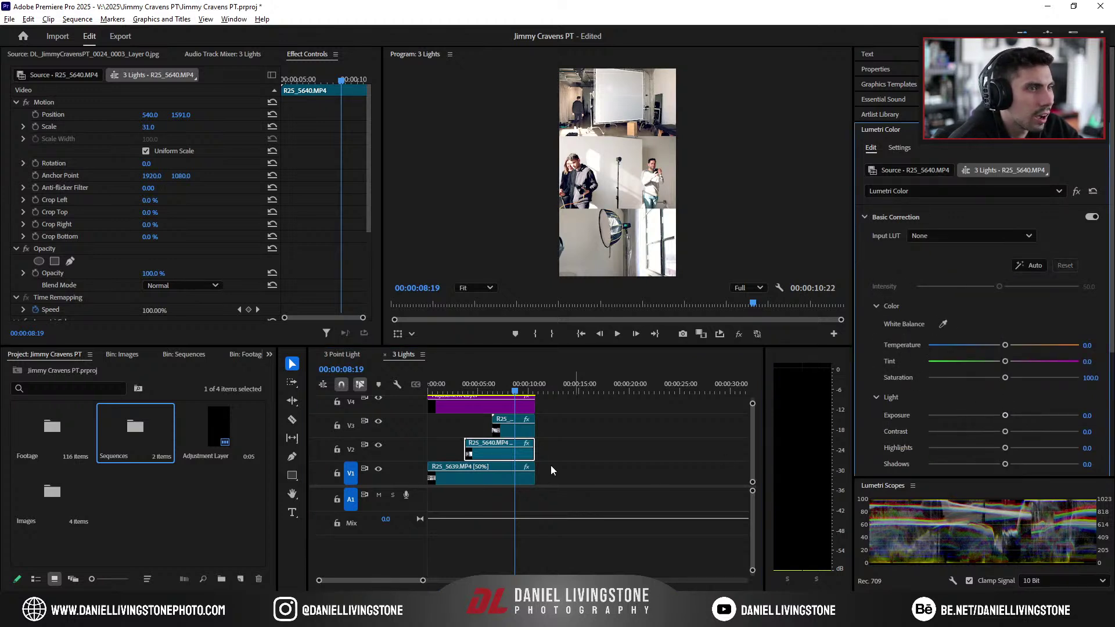
Step: Set the V3 clip's contrast to -31.8, highlights to -25.7 and exposure to 0, with one slight further tonal reduction
{"action": "left_click", "coordinate": [520, 431]}
{"action": "mouse_move", "coordinate": [1005, 431]}
{"action": "left_mouse_down"}
{"action": "mouse_move", "coordinate": [923, 433]}
{"action": "mouse_move", "coordinate": [997, 417]}
{"action": "left_mouse_up"}
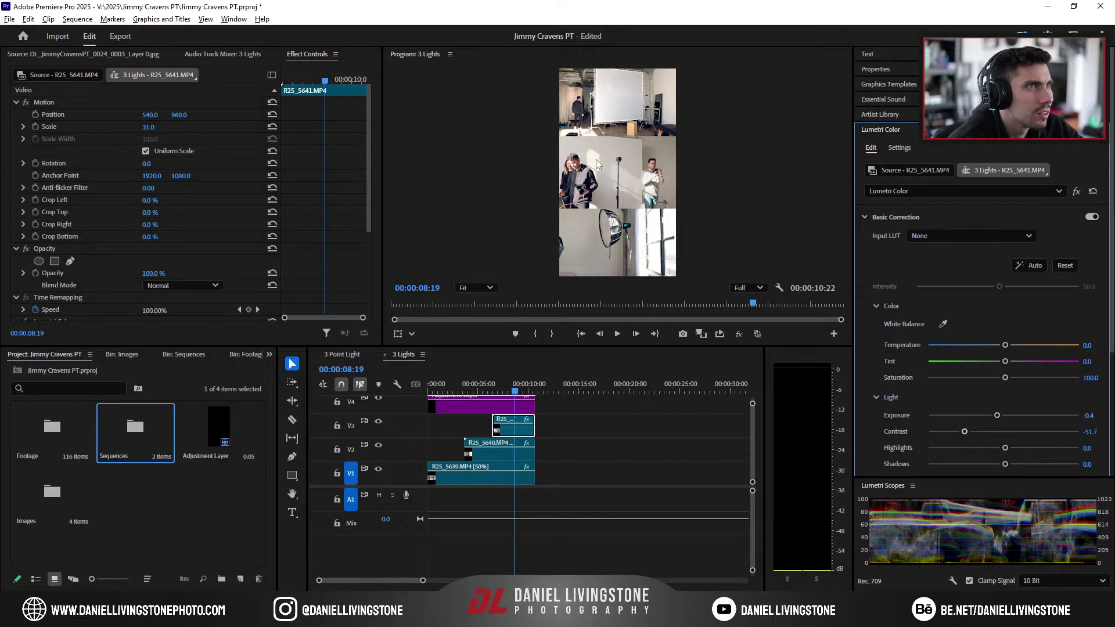
{"action": "scroll", "coordinate": [597, 160], "scroll_direction": "up", "scroll_amount": 2}
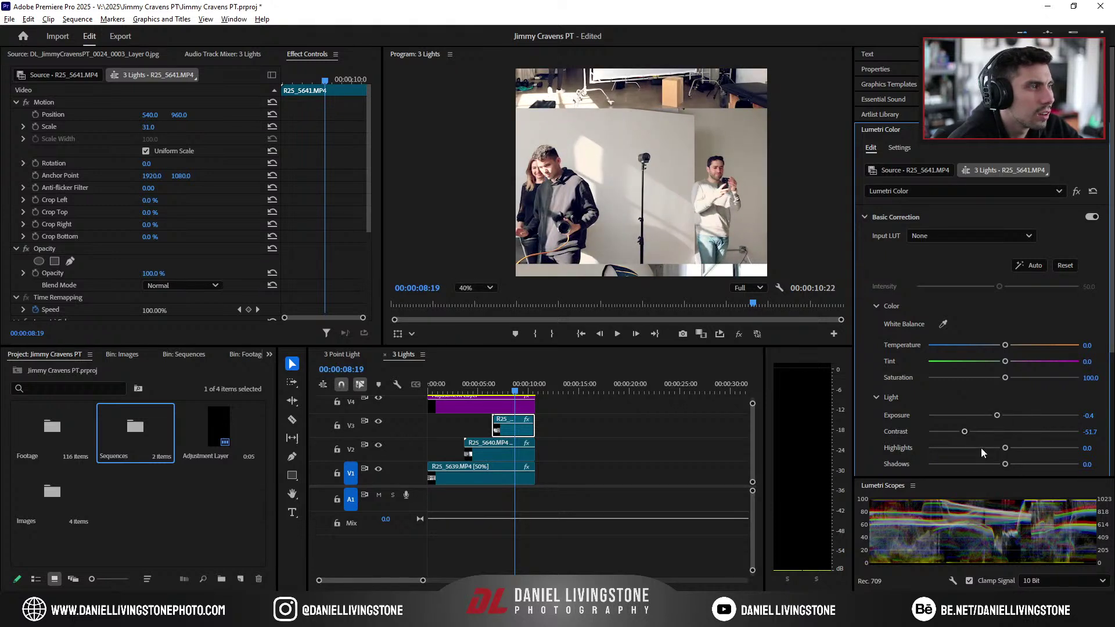
{"action": "left_click_drag", "start_coordinate": [1004, 448], "coordinate": [980, 432]}
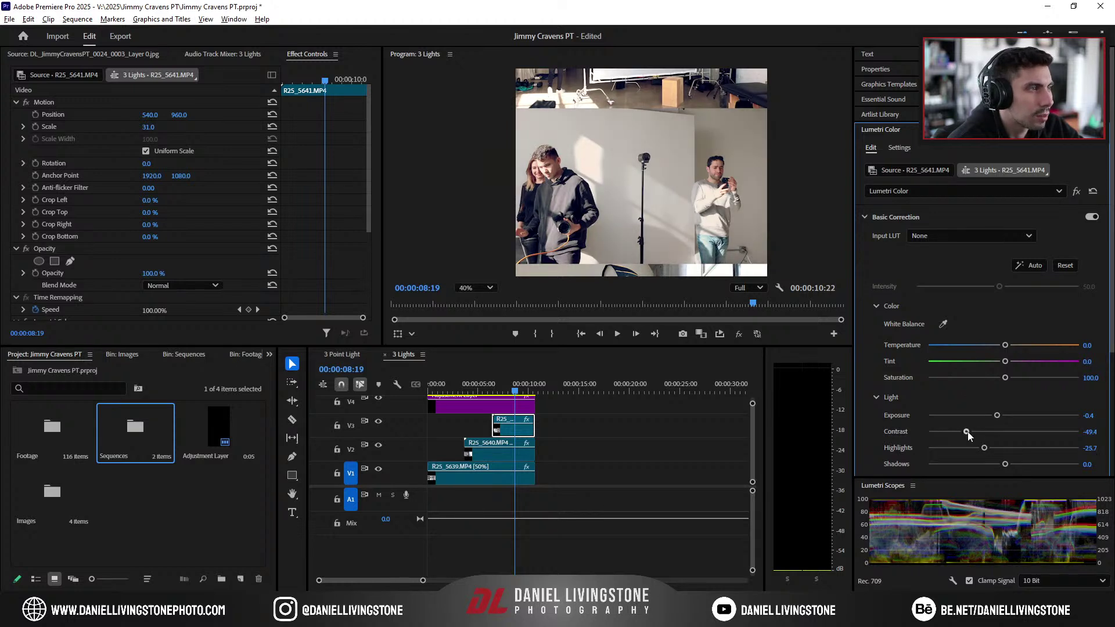
{"action": "double_click", "coordinate": [995, 415]}
{"action": "scroll", "coordinate": [653, 232], "scroll_direction": "down", "scroll_amount": 4}
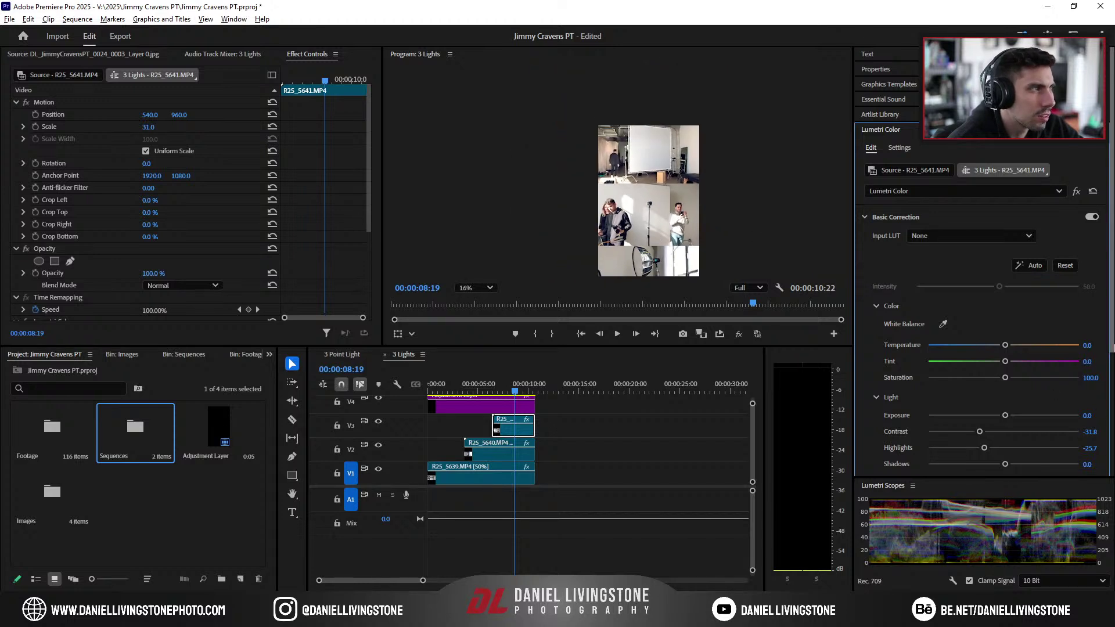
{"action": "scroll", "coordinate": [1103, 433], "scroll_direction": "down", "scroll_amount": 3}
{"action": "left_click_drag", "start_coordinate": [1006, 361], "coordinate": [998, 360]}
Step: Shape the adjustment layer's RGB curve by adding an upper point, lowering the white end slightly and pinning the midtones near the diagonal
{"action": "left_click", "coordinate": [469, 407]}
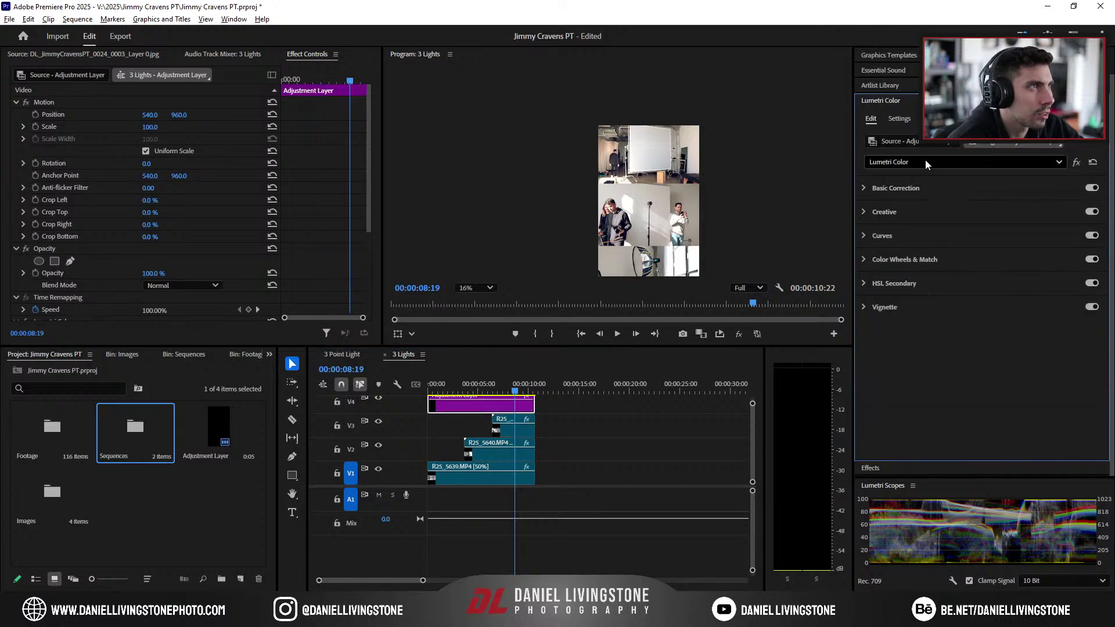
{"action": "left_click", "coordinate": [923, 208]}
{"action": "left_click", "coordinate": [987, 211]}
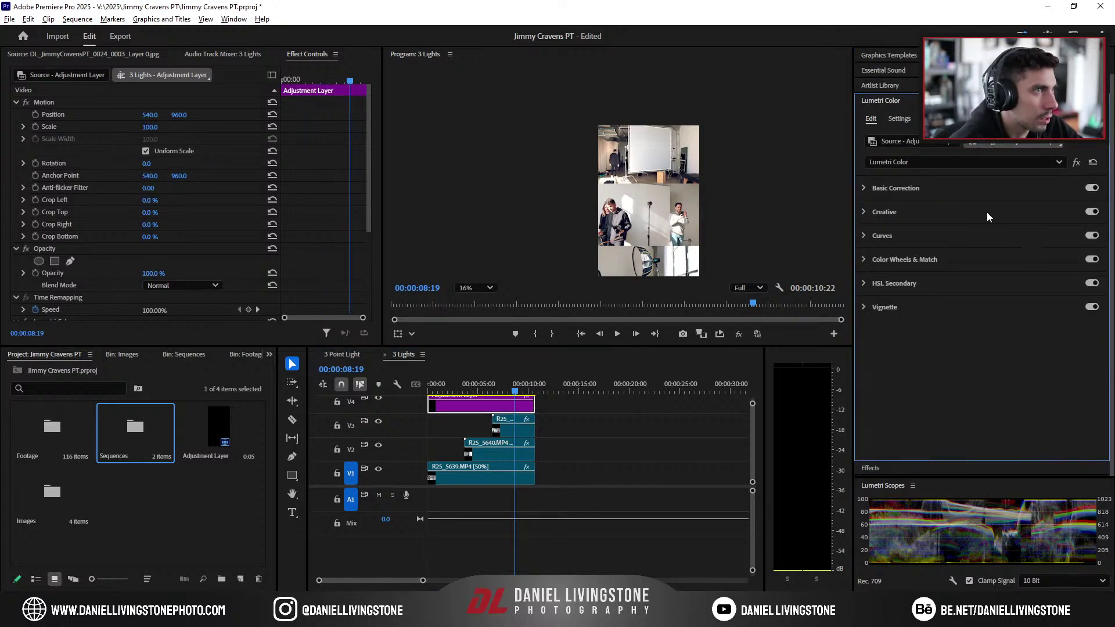
{"action": "left_click", "coordinate": [989, 212]}
{"action": "left_click", "coordinate": [978, 211]}
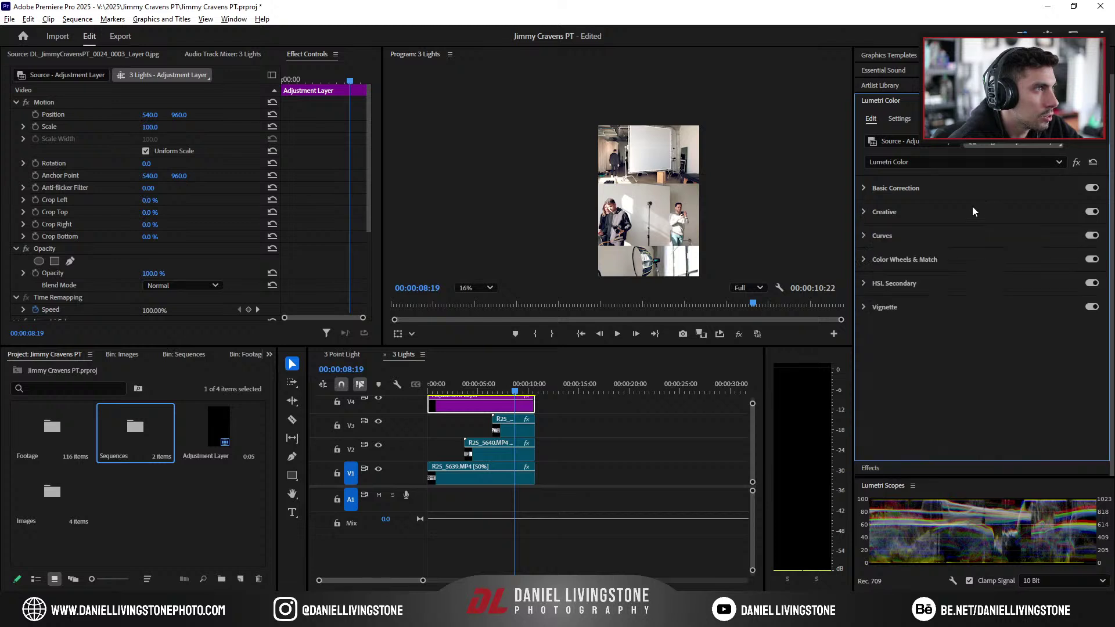
{"action": "left_click", "coordinate": [960, 233]}
{"action": "left_click", "coordinate": [1059, 330]}
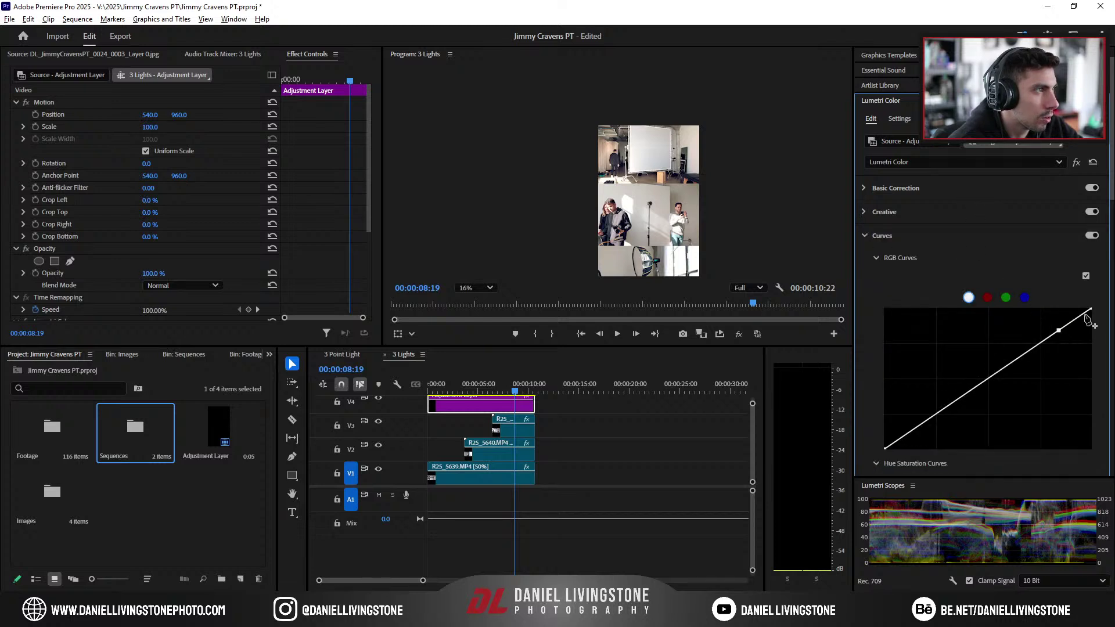
{"action": "left_click_drag", "start_coordinate": [1091, 310], "coordinate": [1091, 317]}
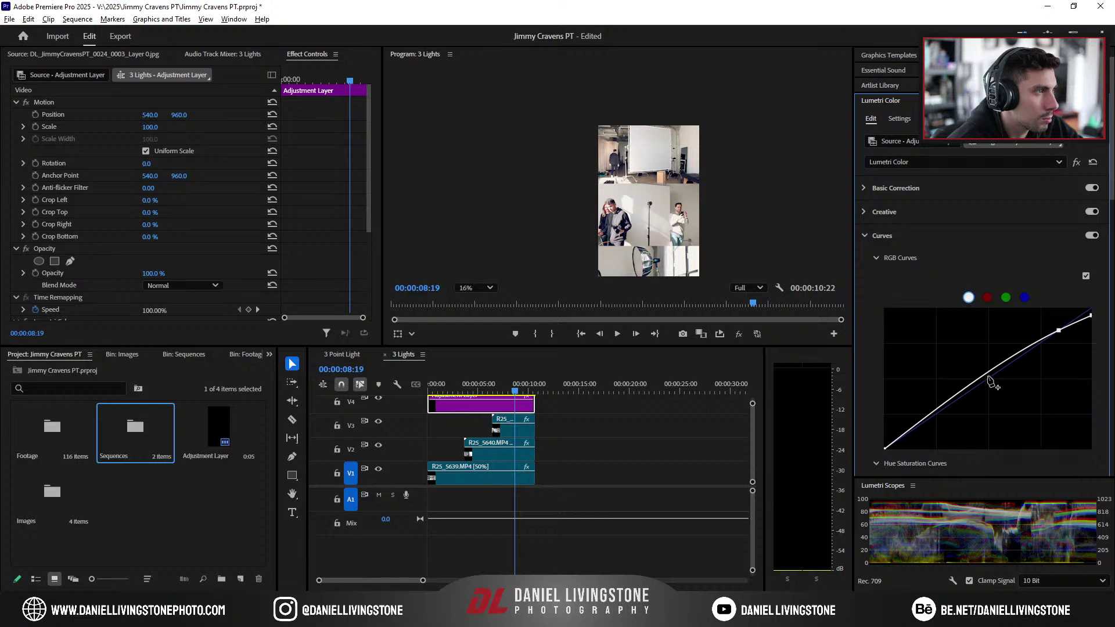
{"action": "left_click_drag", "start_coordinate": [989, 373], "coordinate": [987, 377]}
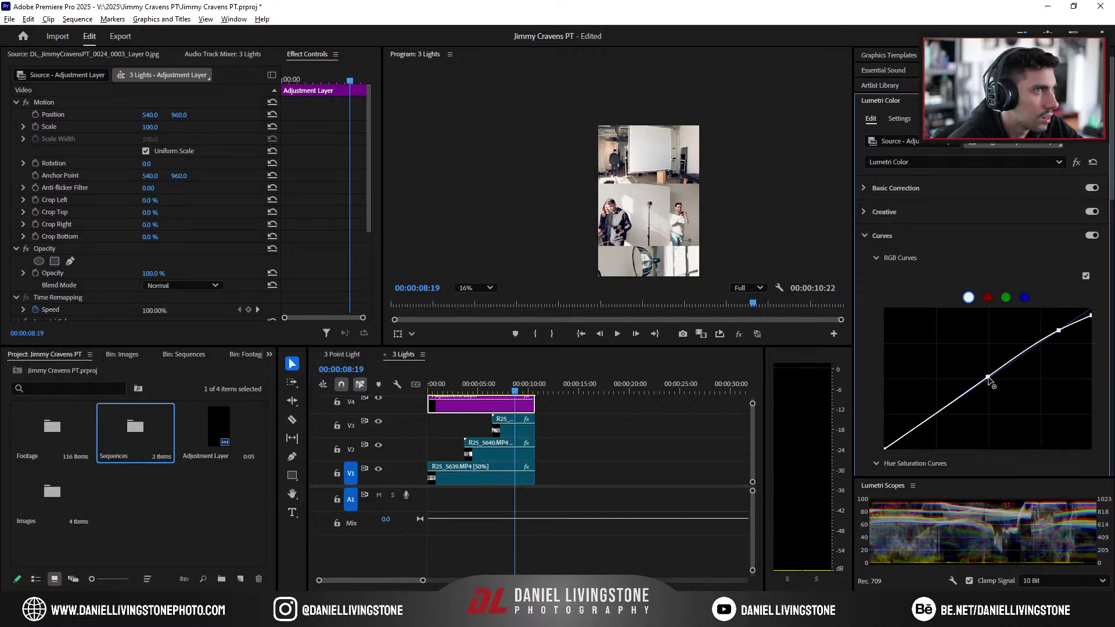
{"action": "scroll", "coordinate": [917, 372], "scroll_direction": "down", "scroll_amount": 2}
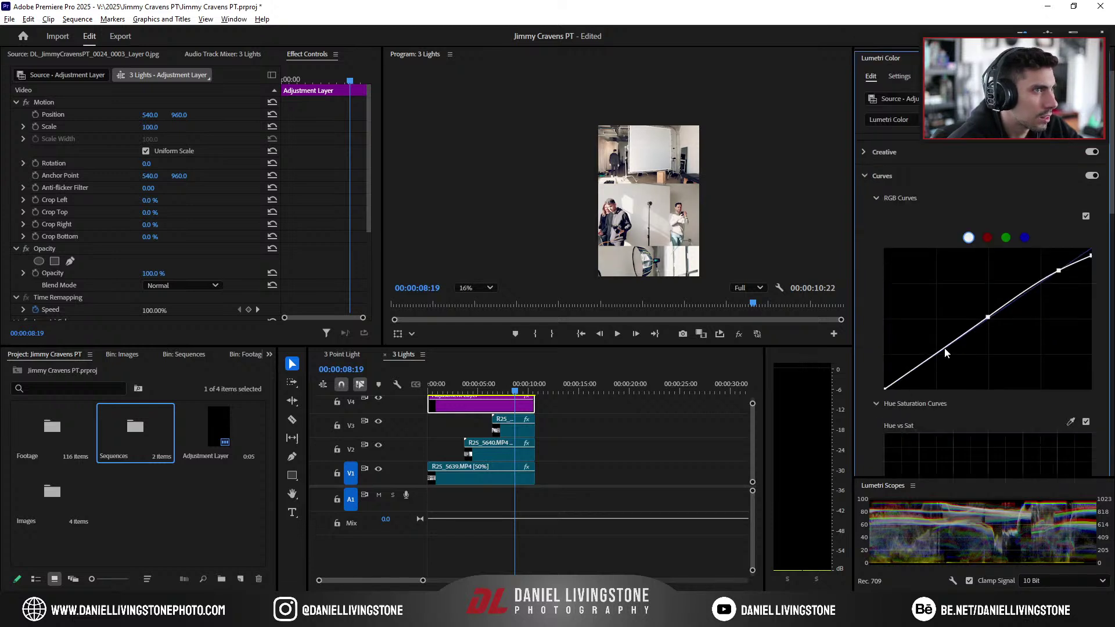
Step: Lower the highlight point of the adjustment layer's RGB curve, pin its shadows, and compare the middle split-screen clip with Curves off and on
{"action": "left_click_drag", "start_coordinate": [1089, 255], "coordinate": [1057, 276]}
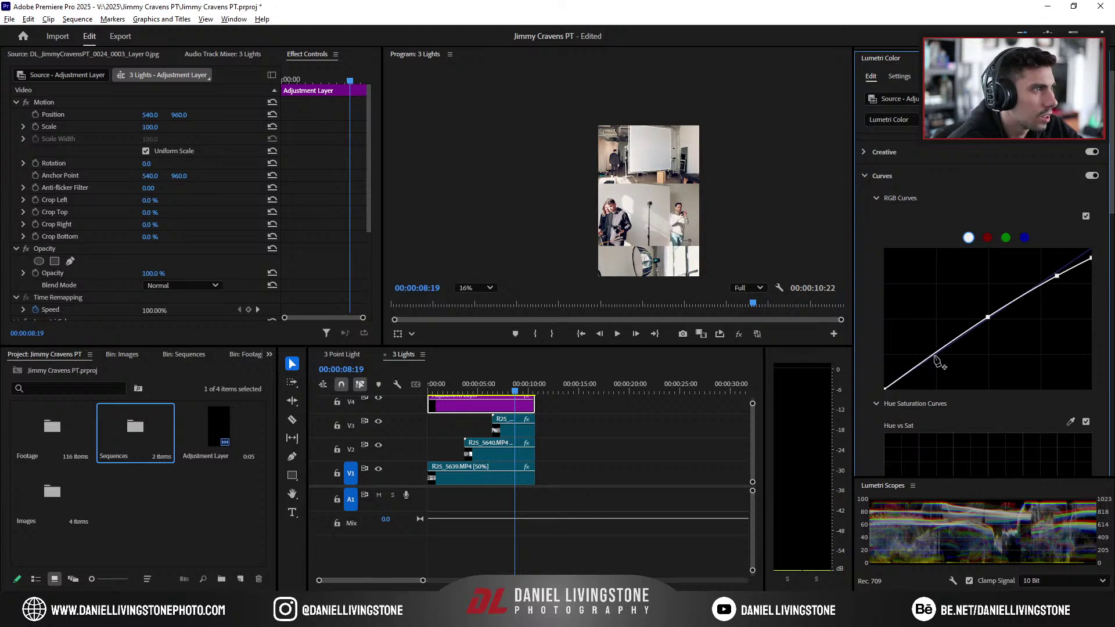
{"action": "left_click_drag", "start_coordinate": [935, 358], "coordinate": [935, 358]}
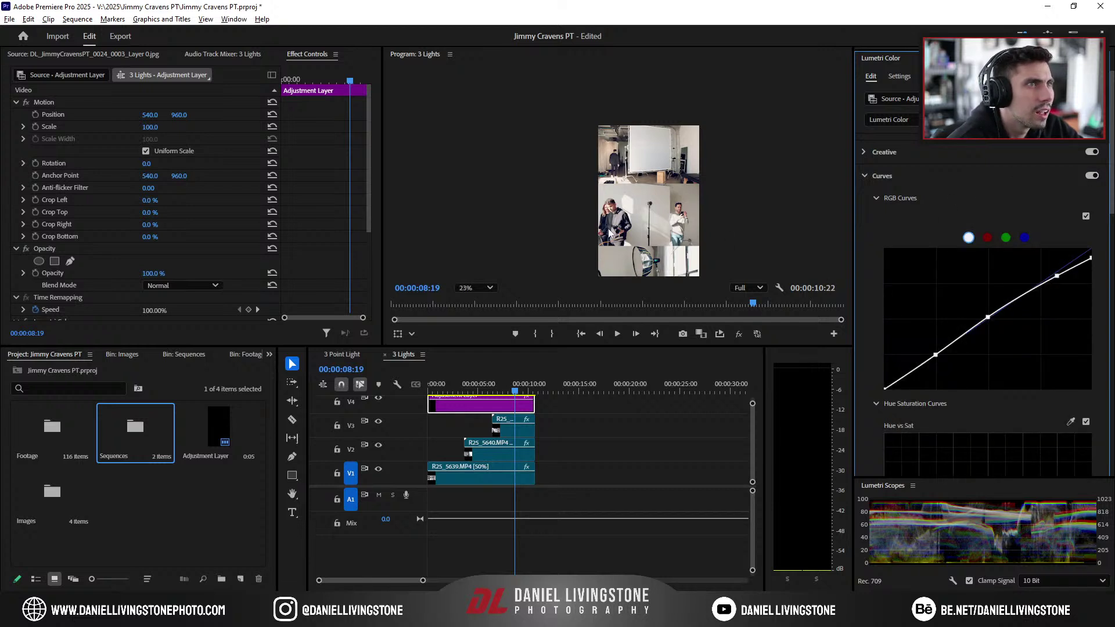
{"action": "scroll", "coordinate": [607, 234], "scroll_direction": "up", "scroll_amount": 4}
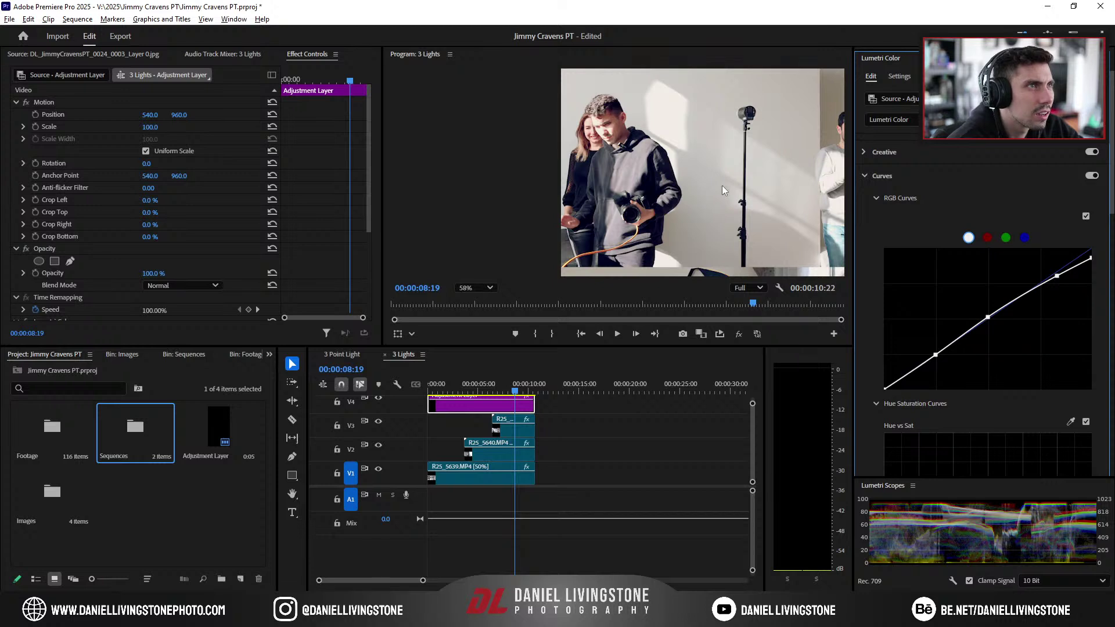
{"action": "left_click_drag", "start_coordinate": [722, 186], "coordinate": [651, 189]}
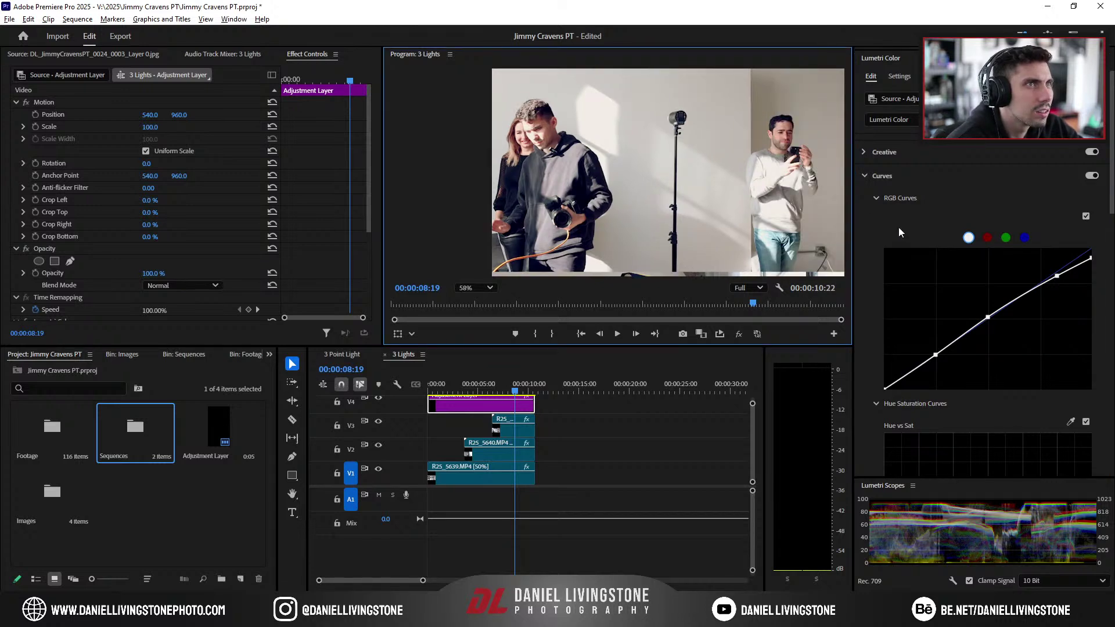
{"action": "left_click", "coordinate": [1089, 177]}
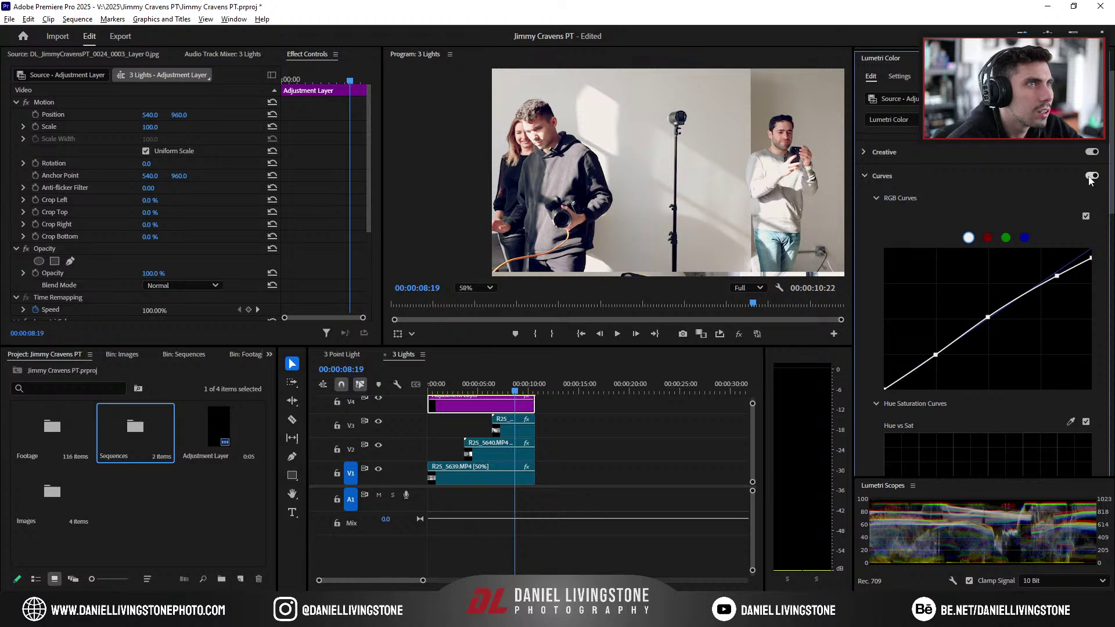
{"action": "left_click", "coordinate": [474, 287]}
{"action": "left_click", "coordinate": [473, 305]}
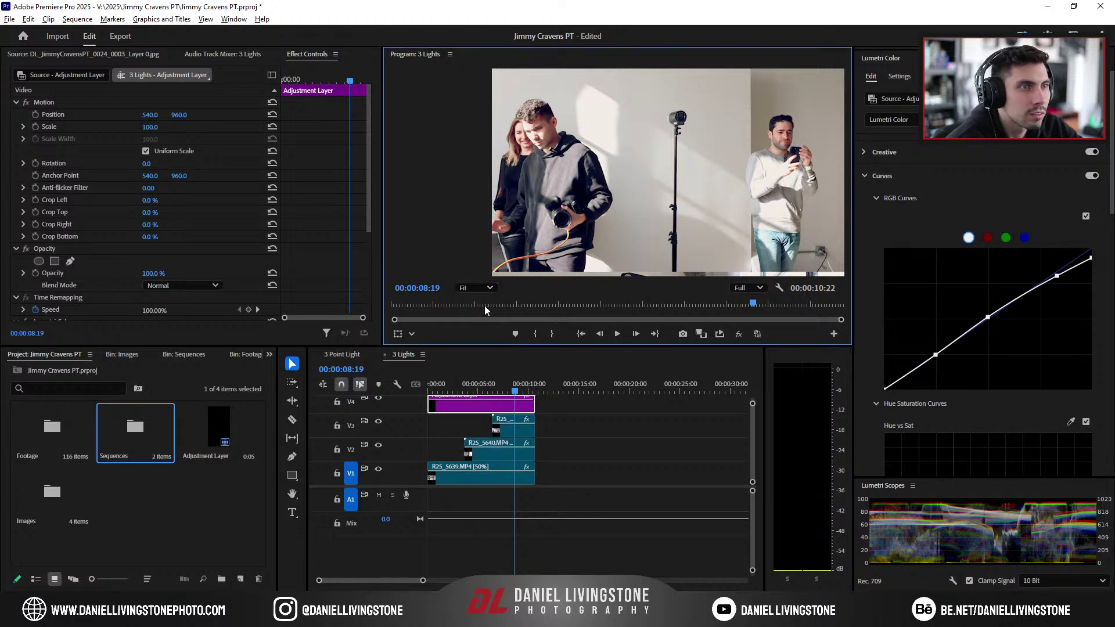
Step: Preview 3 Lights at its start and at 8:02, and render the video previews of the 3 Point Light sequence
{"action": "key", "text": "Home"}
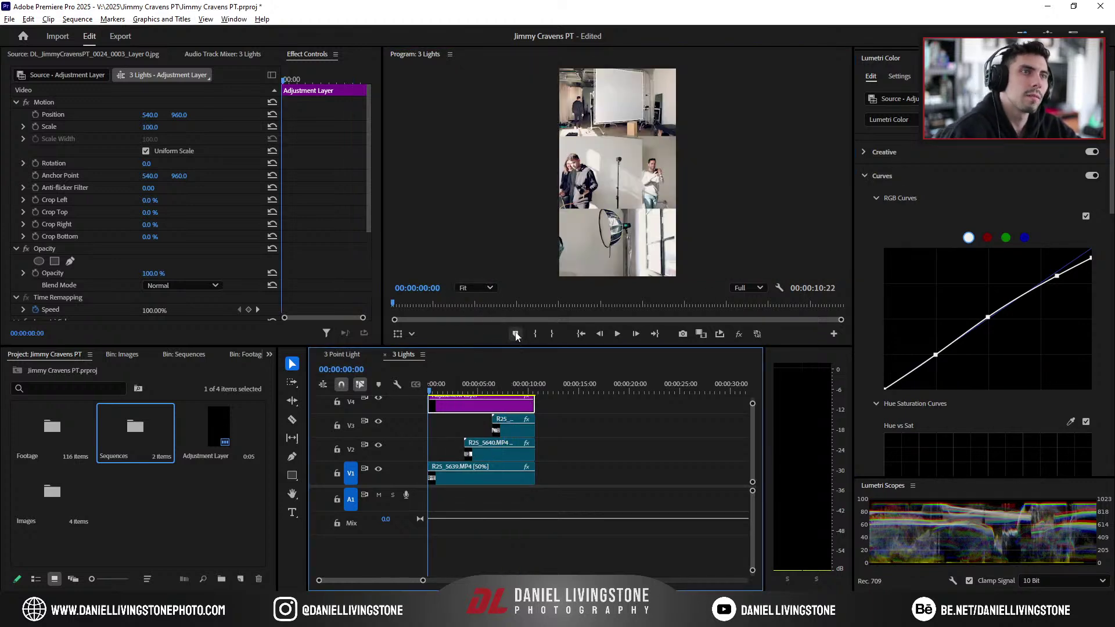
{"action": "left_click", "coordinate": [511, 387]}
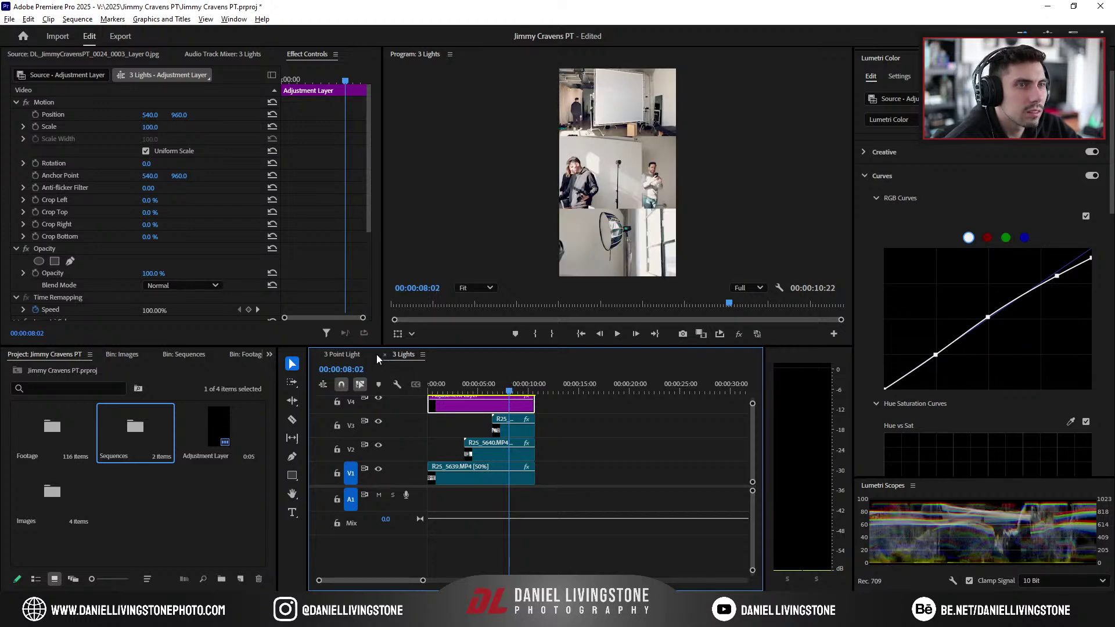
{"action": "left_click", "coordinate": [342, 354]}
{"action": "left_click", "coordinate": [533, 387]}
{"action": "left_click", "coordinate": [77, 19]}
{"action": "left_click", "coordinate": [87, 58]}
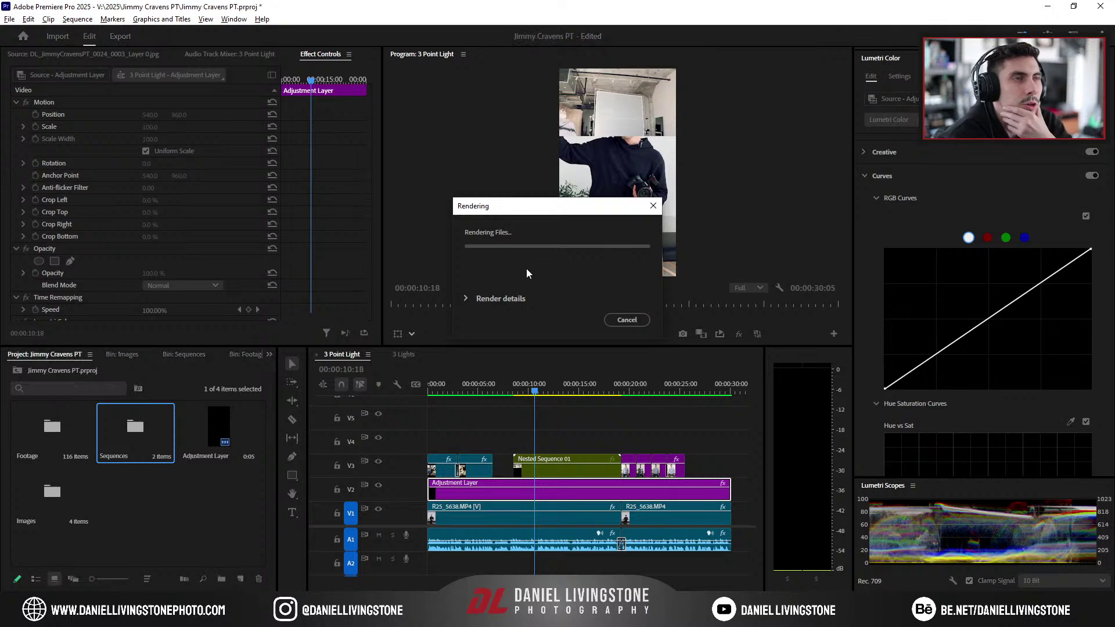
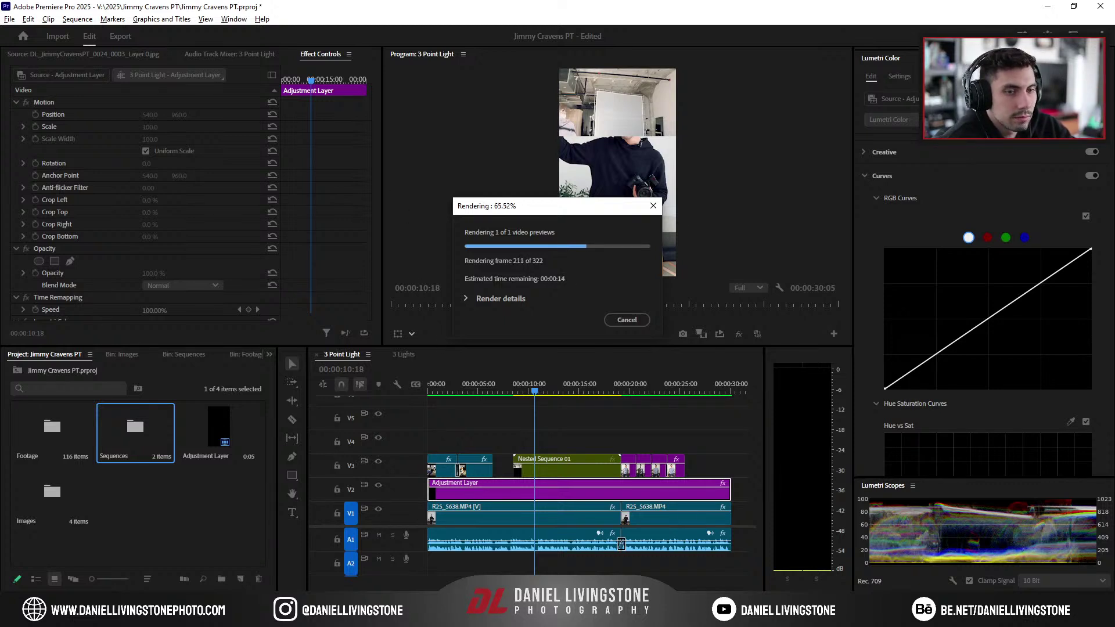
Step: Switch to Photoshop and save the open layered portrait as a PSD in the video project's Images folder on DLVideo (V:) under 2025
{"action": "mouse_move", "coordinate": [267, 616]}
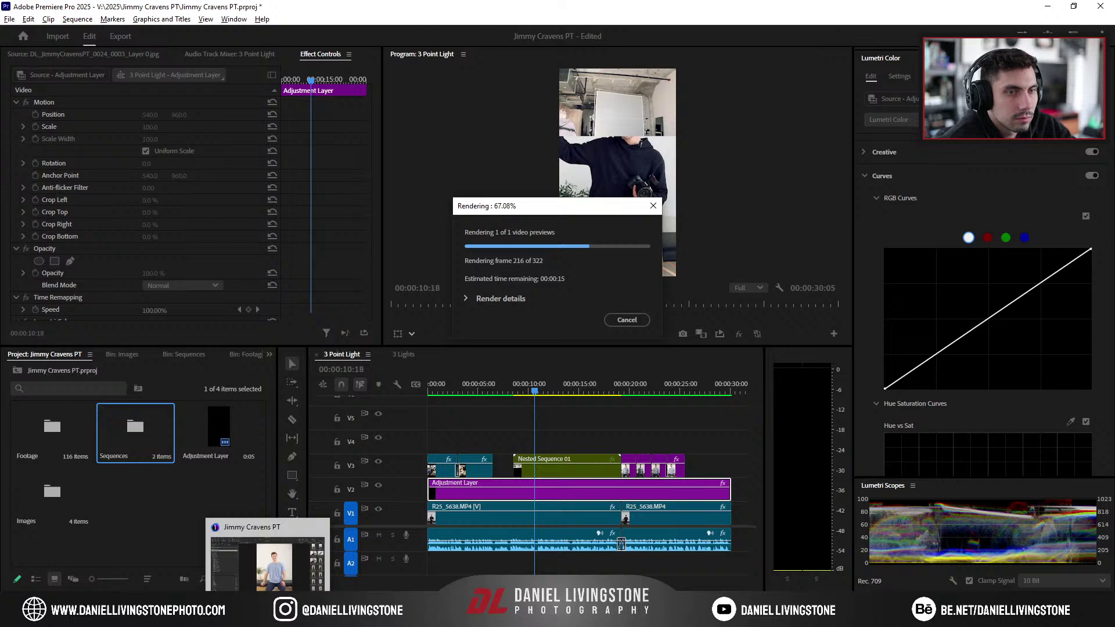
{"action": "left_click", "coordinate": [267, 558]}
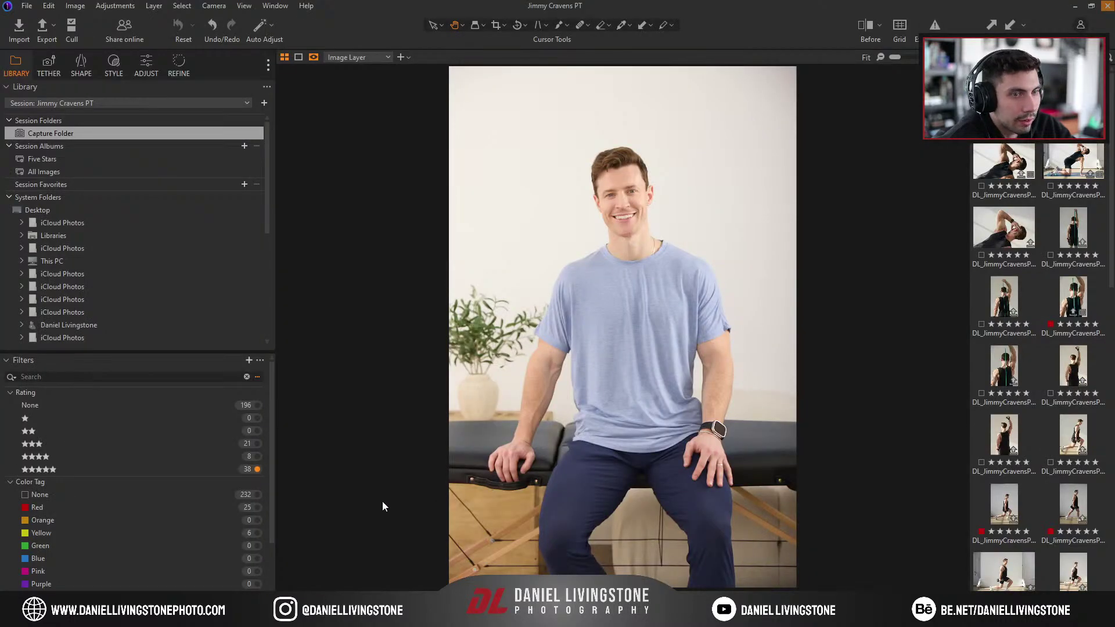
{"action": "left_click", "coordinate": [296, 616]}
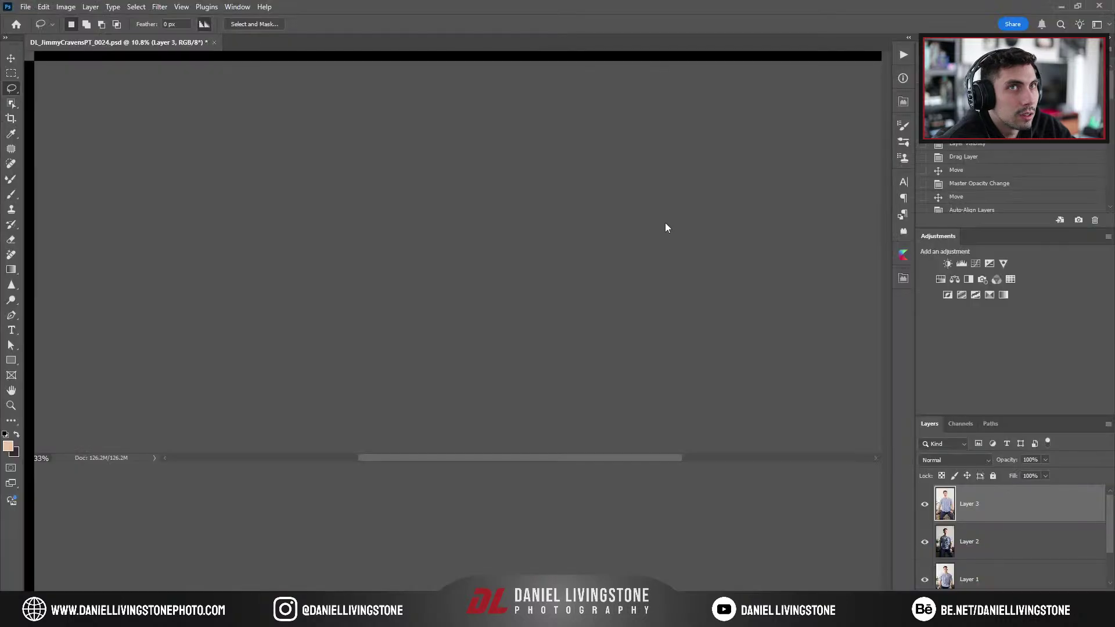
{"action": "key", "text": "ctrl+q"}
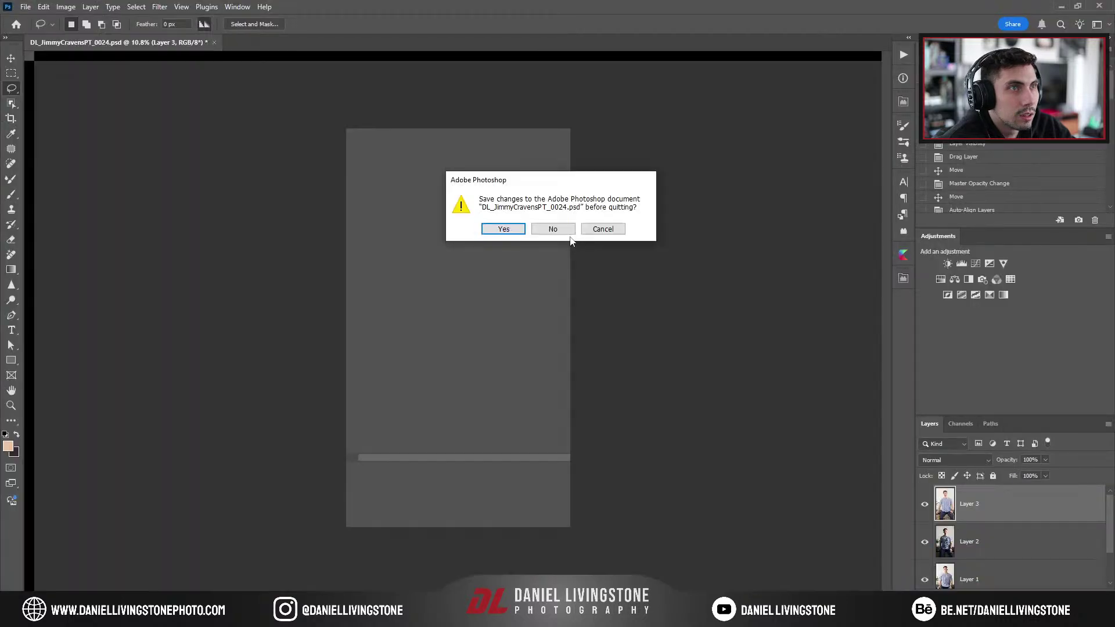
{"action": "left_click", "coordinate": [602, 228]}
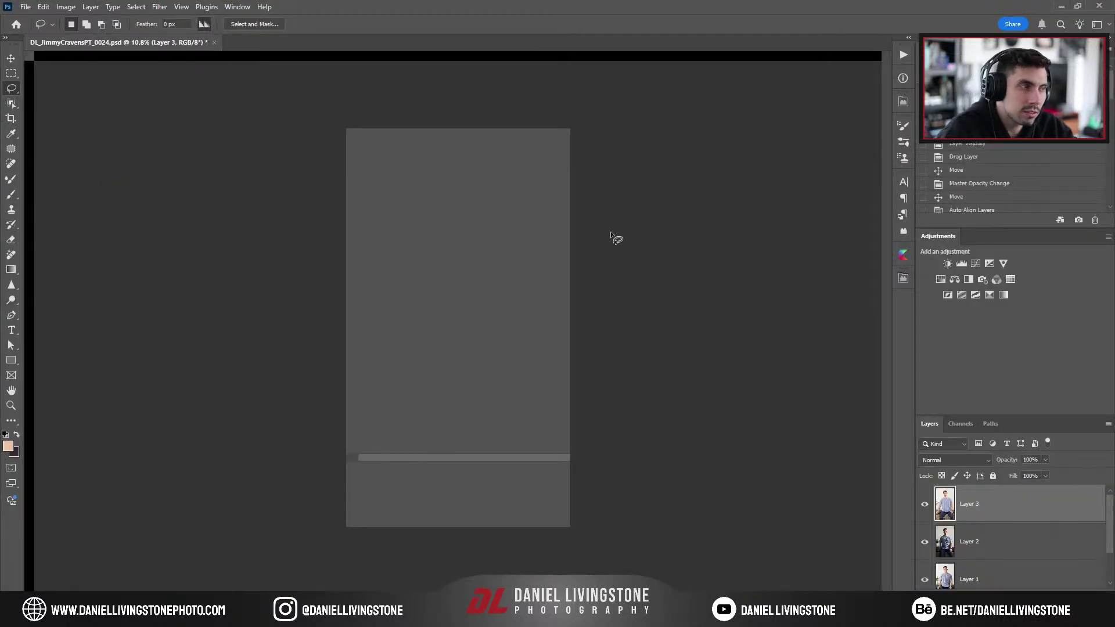
{"action": "key", "text": "ctrl+shift+s"}
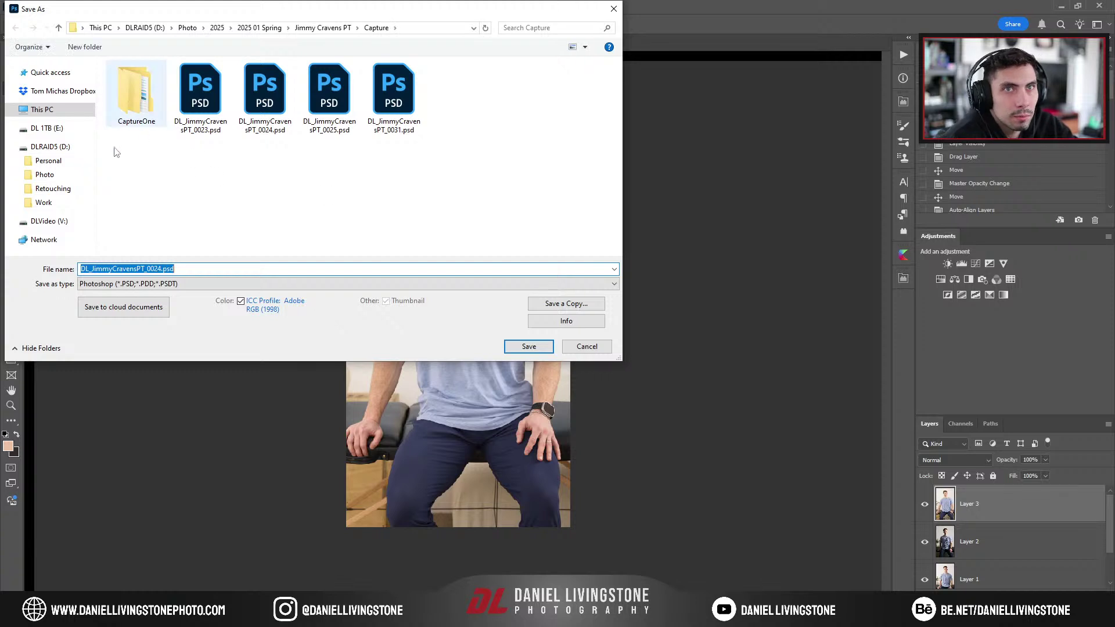
{"action": "left_click", "coordinate": [55, 221]}
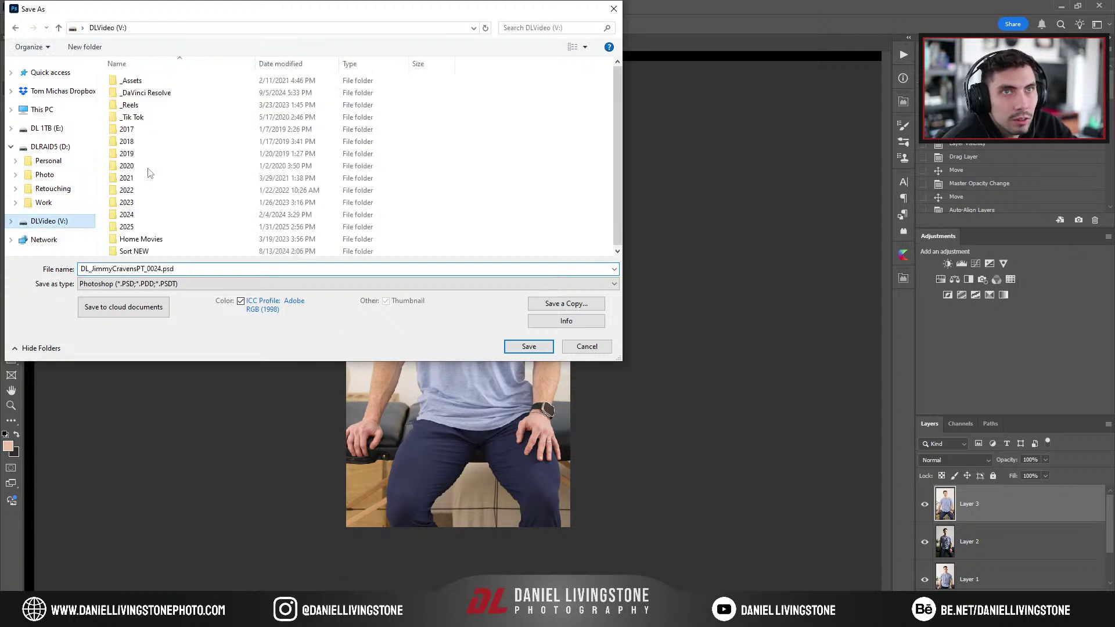
{"action": "double_click", "coordinate": [143, 226]}
{"action": "double_click", "coordinate": [156, 81]}
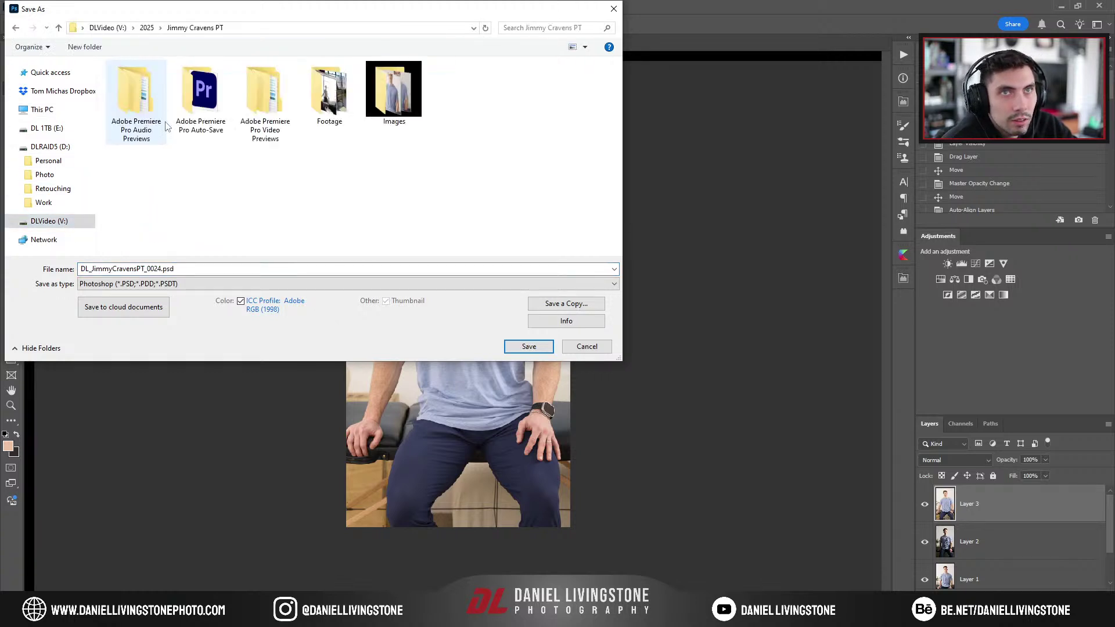
{"action": "double_click", "coordinate": [394, 93]}
{"action": "left_click", "coordinate": [522, 345]}
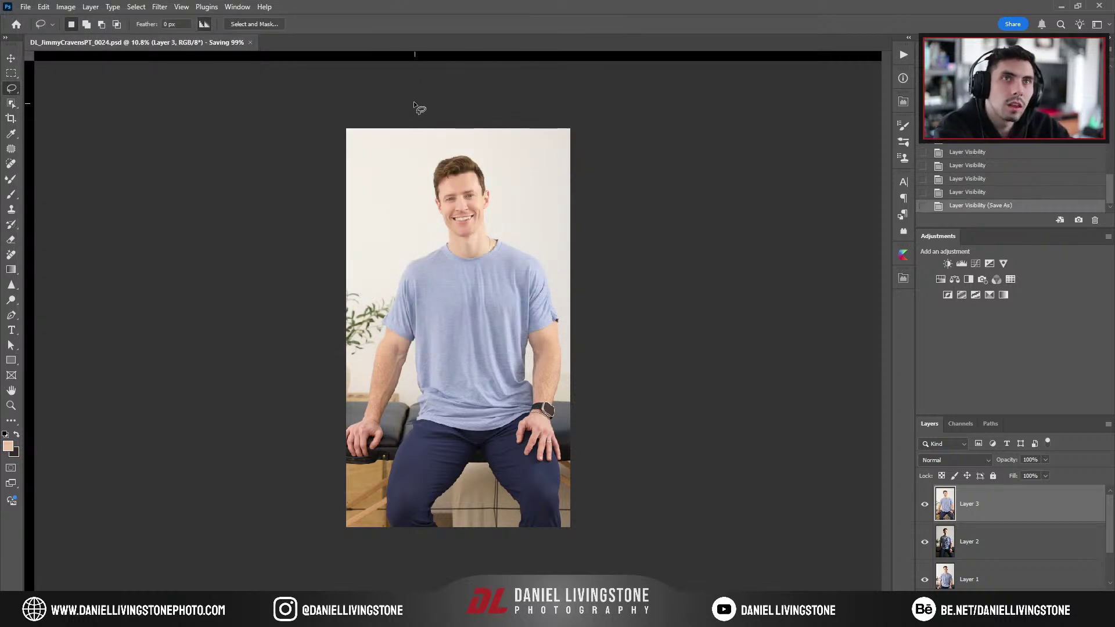
{"action": "key", "text": "ctrl+r"}
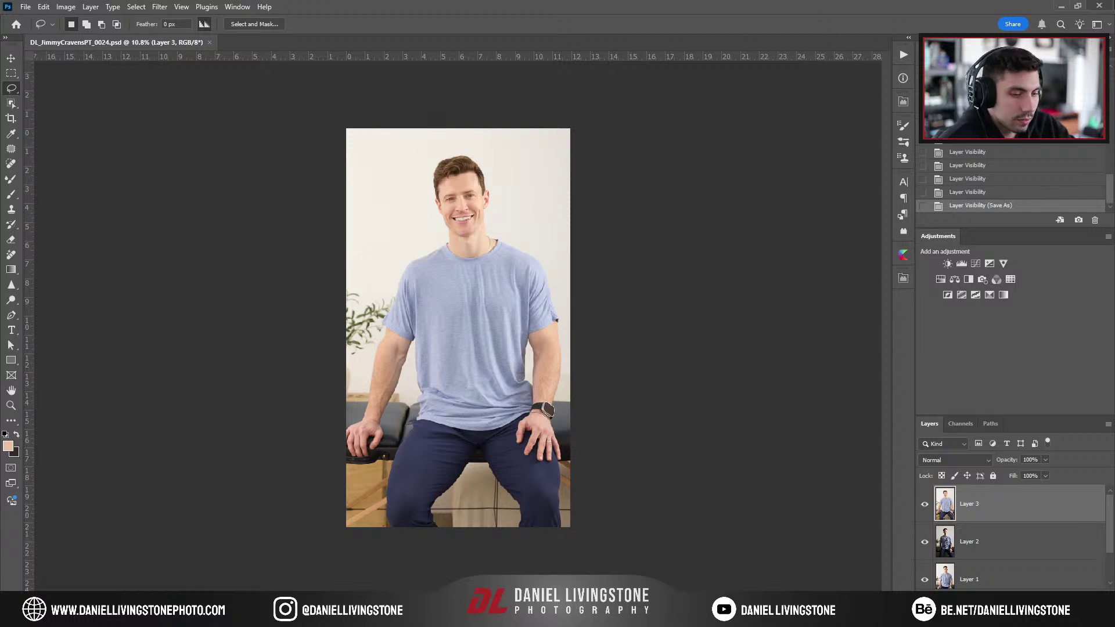
{"action": "key", "text": "ctrl+0"}
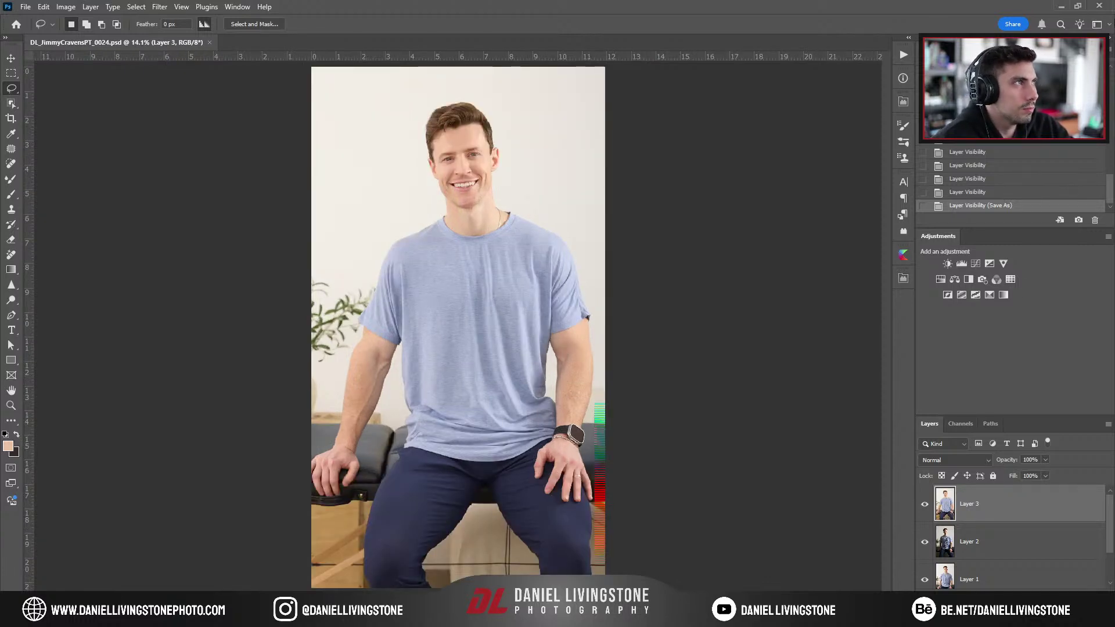
{"action": "left_click_drag", "start_coordinate": [1046, 416], "coordinate": [1049, 296]}
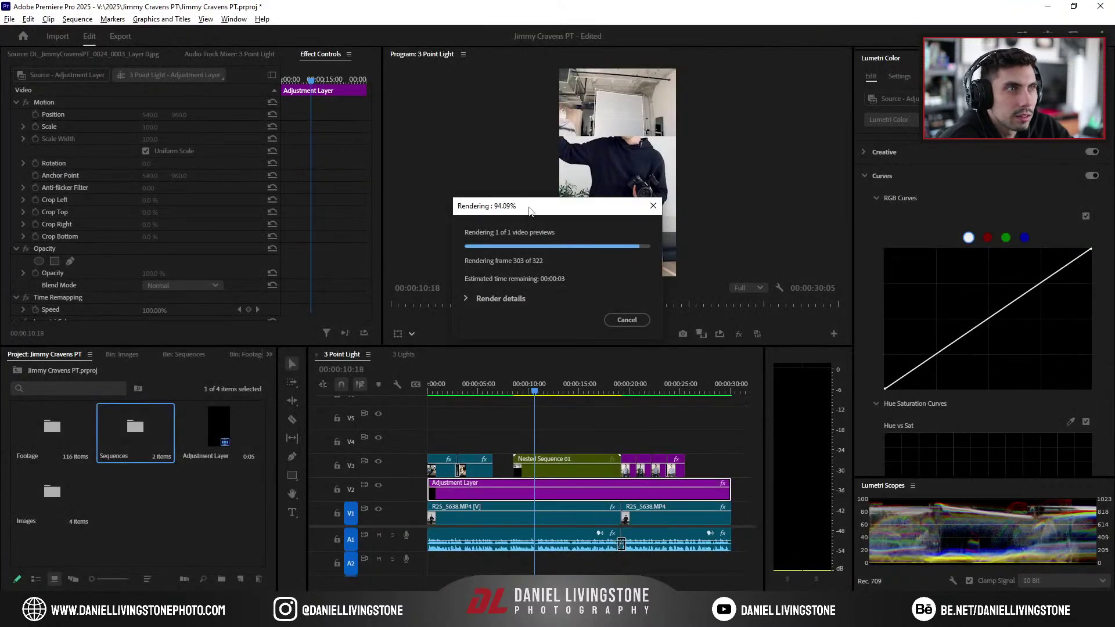
Step: Switch to Premiere Pro, play and scrub through the rendered 3 Point Light sequence, and return the playhead to its start
{"action": "left_click_drag", "start_coordinate": [529, 210], "coordinate": [285, 246]}
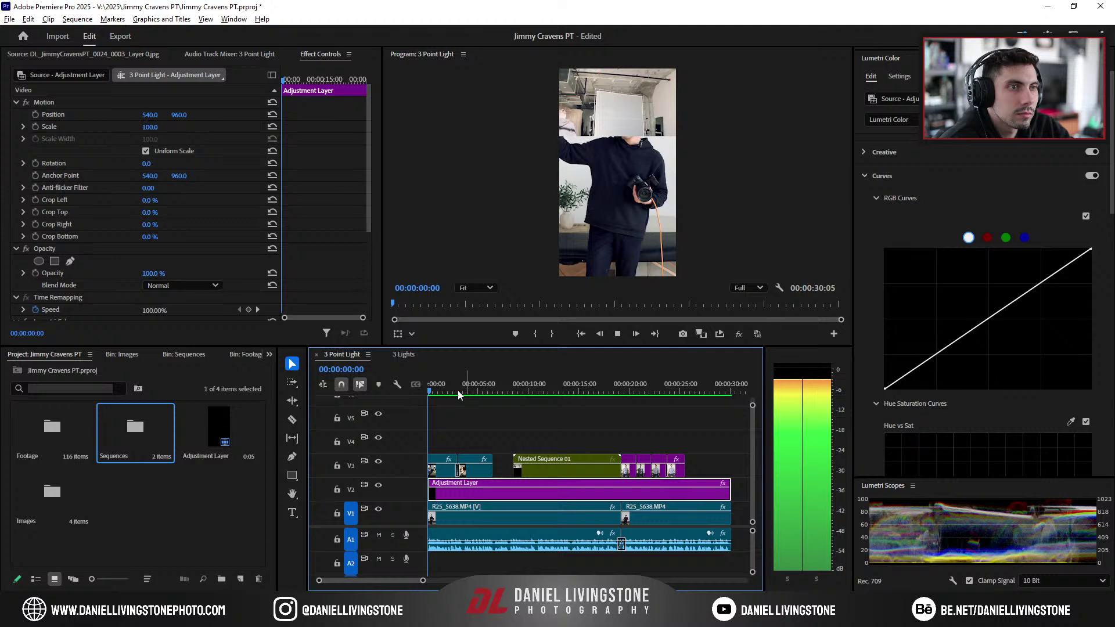
{"action": "key", "text": "alt+Tab"}
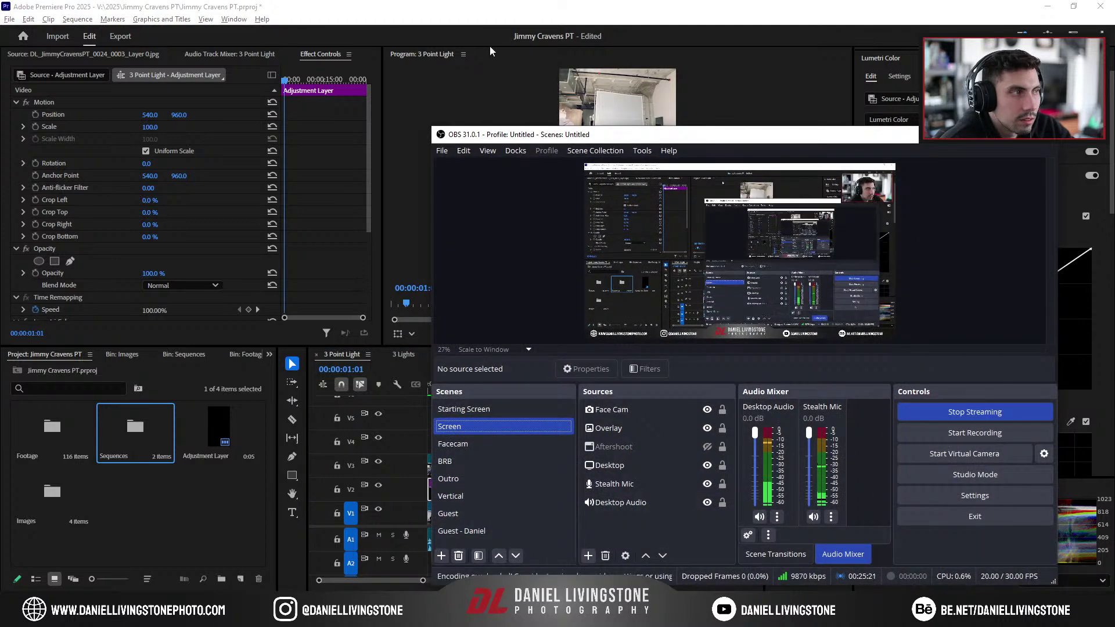
{"action": "left_click", "coordinate": [503, 5]}
{"action": "key", "text": "space"}
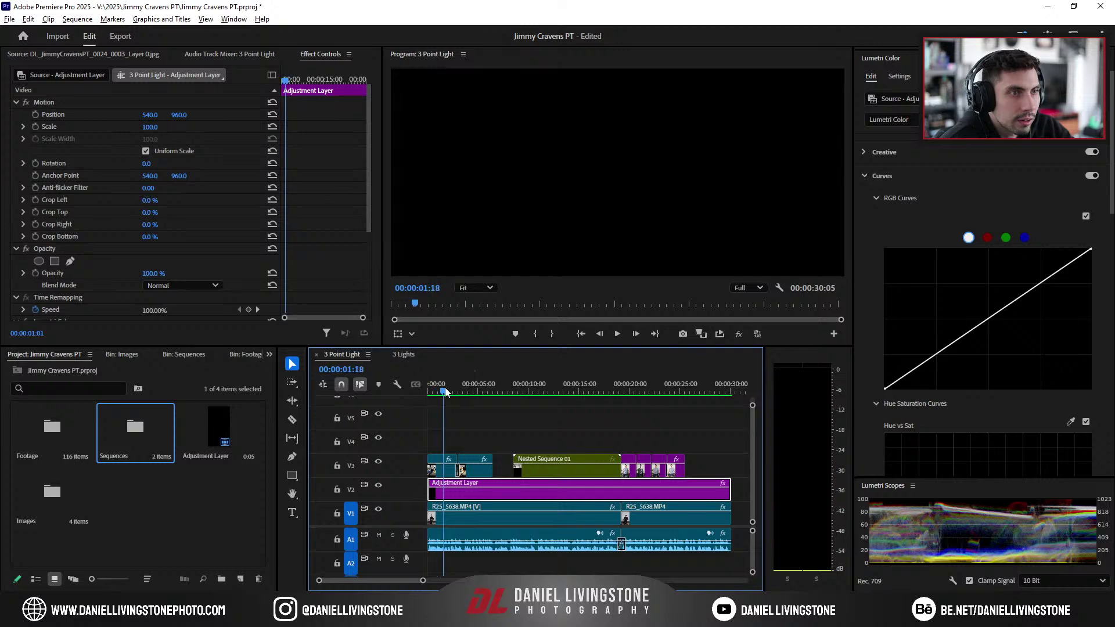
{"action": "left_click_drag", "start_coordinate": [428, 392], "coordinate": [621, 396]}
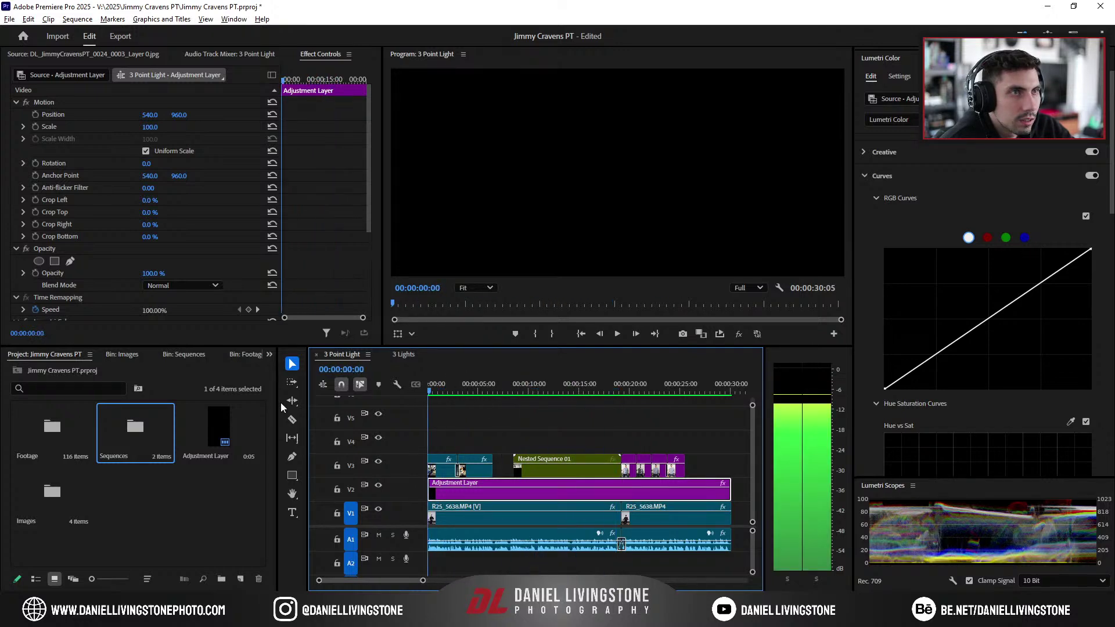
{"action": "key", "text": "Home"}
Step: Switch to OBS to check the stream's Screen scene and audio levels, and return to Premiere Pro
{"action": "key", "text": "alt+Tab"}
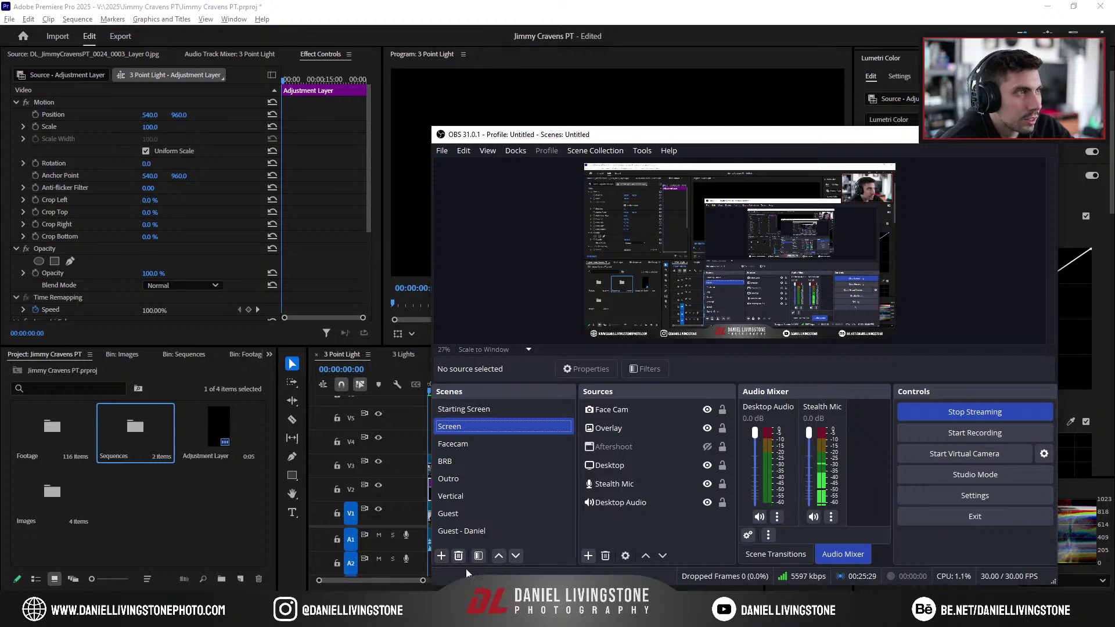
{"action": "left_click", "coordinate": [500, 429]}
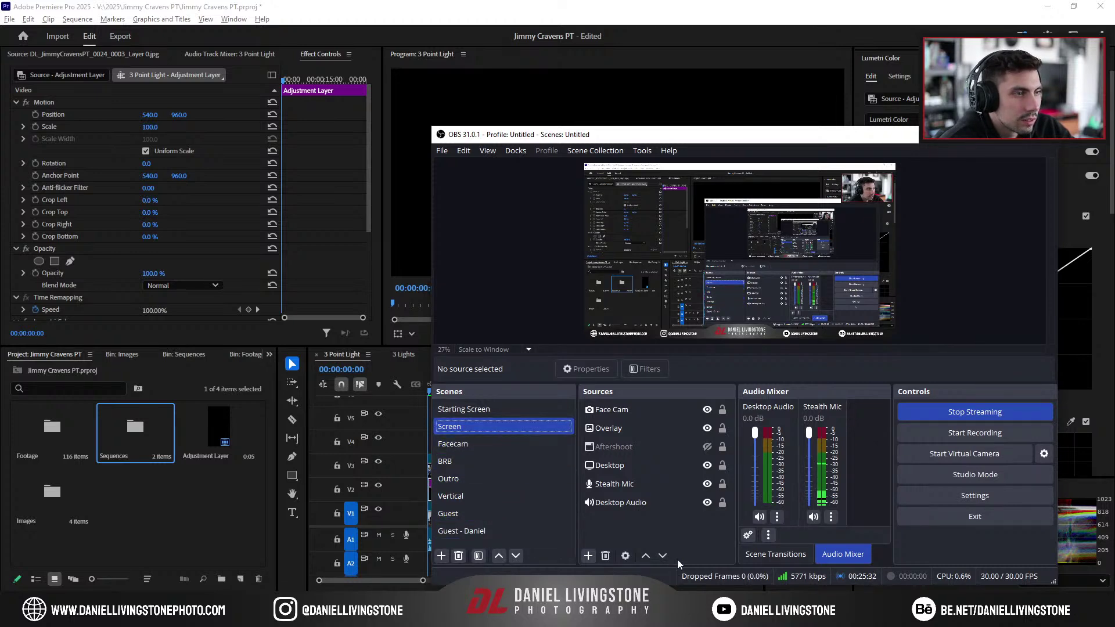
{"action": "left_click", "coordinate": [544, 12]}
Step: Save the project with the playhead at 0:19, and close and reopen it from the recent projects to recheck the sequence's start
{"action": "left_click", "coordinate": [434, 391]}
{"action": "key", "text": "ctrl+s"}
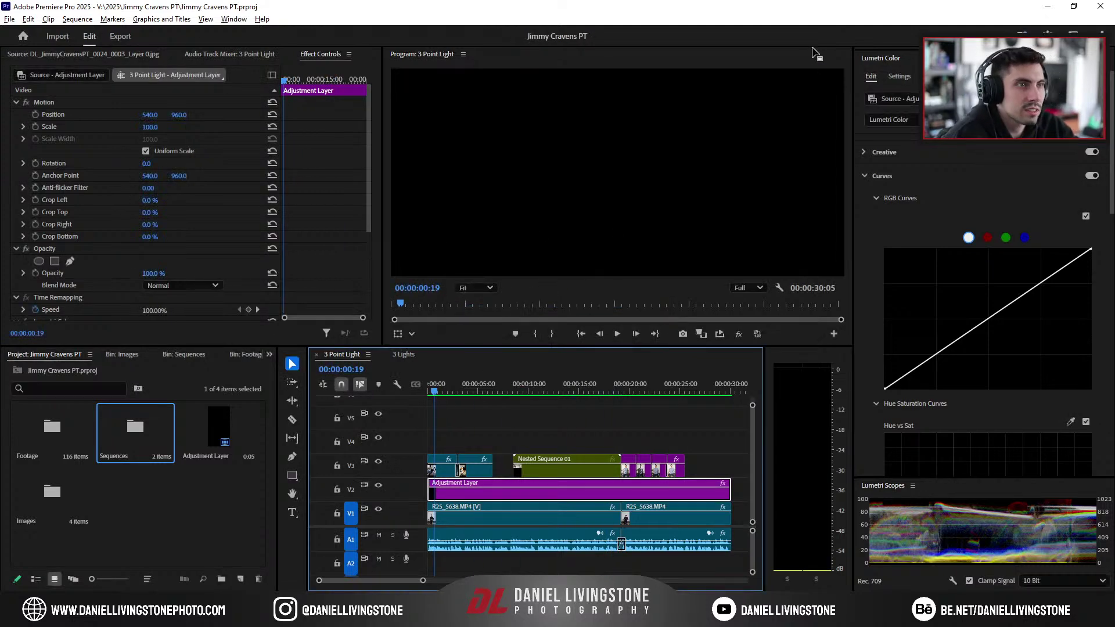
{"action": "right_click", "coordinate": [36, 351]}
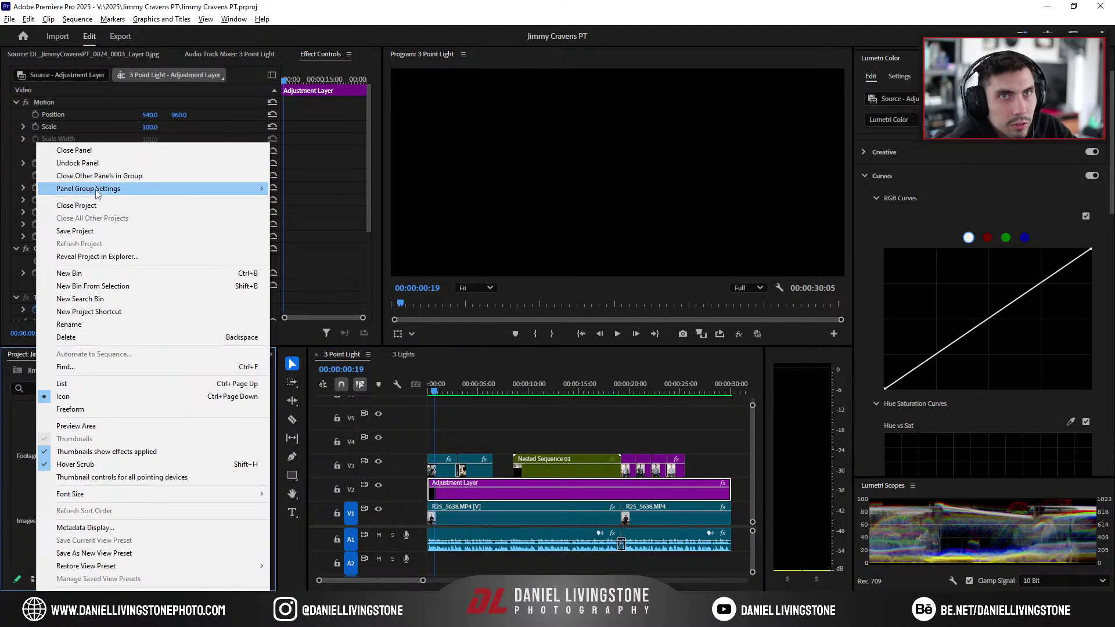
{"action": "left_click", "coordinate": [93, 208]}
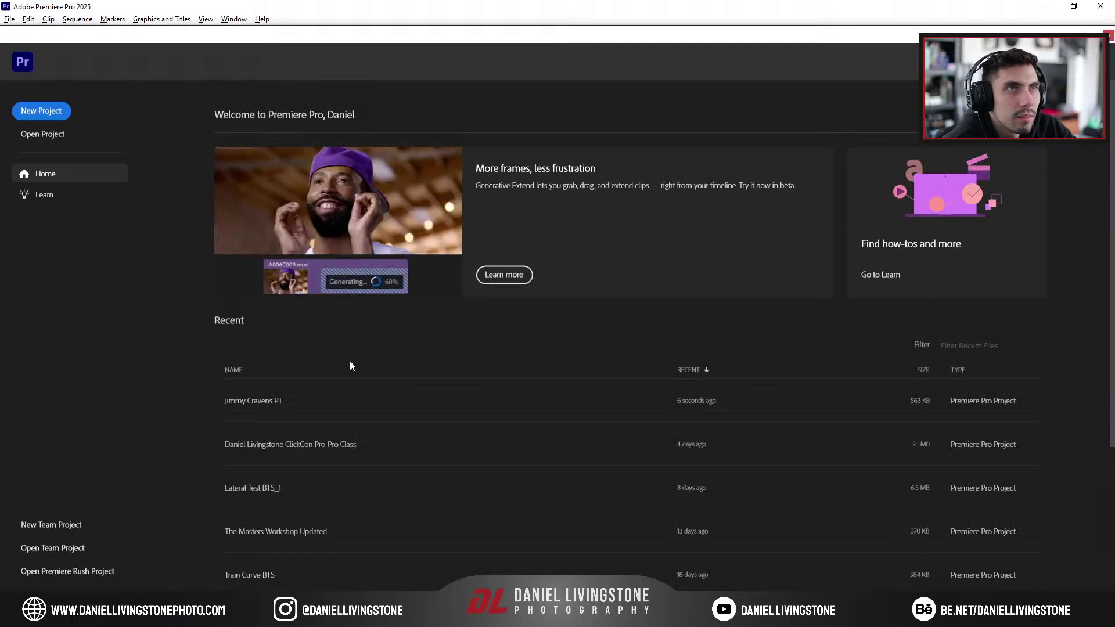
{"action": "left_click", "coordinate": [273, 401]}
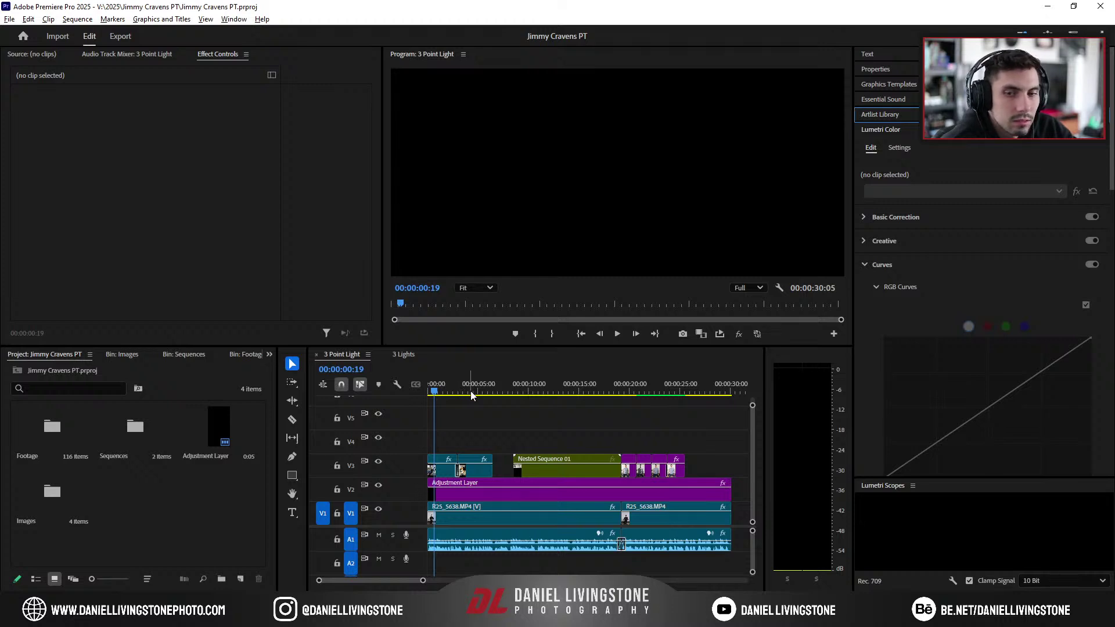
{"action": "left_click_drag", "start_coordinate": [476, 395], "coordinate": [441, 389]}
Step: Switch to YouTube Studio in the browser and examine the live stream's Stream health messages
{"action": "left_click", "coordinate": [950, 488]}
{"action": "left_click", "coordinate": [1010, 129]}
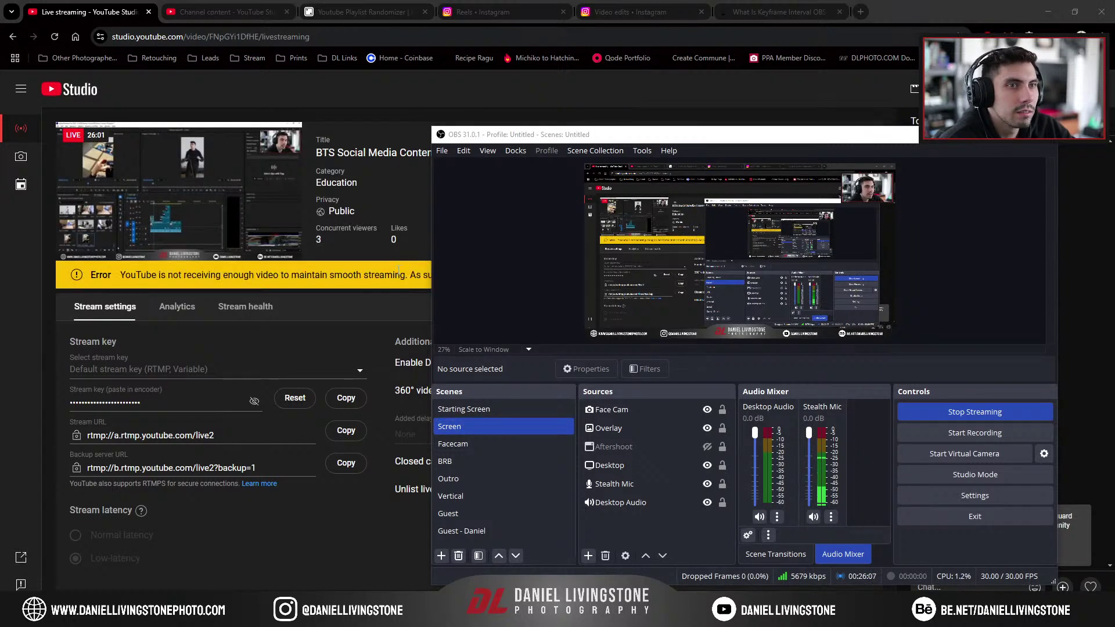
{"action": "left_click", "coordinate": [325, 340]}
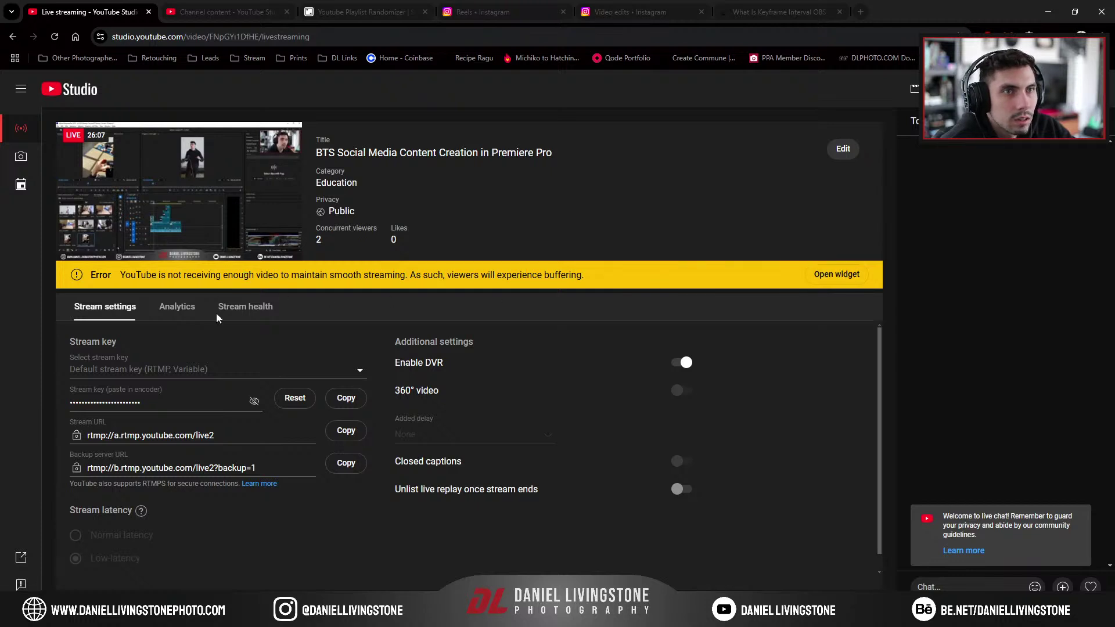
{"action": "left_click", "coordinate": [242, 306]}
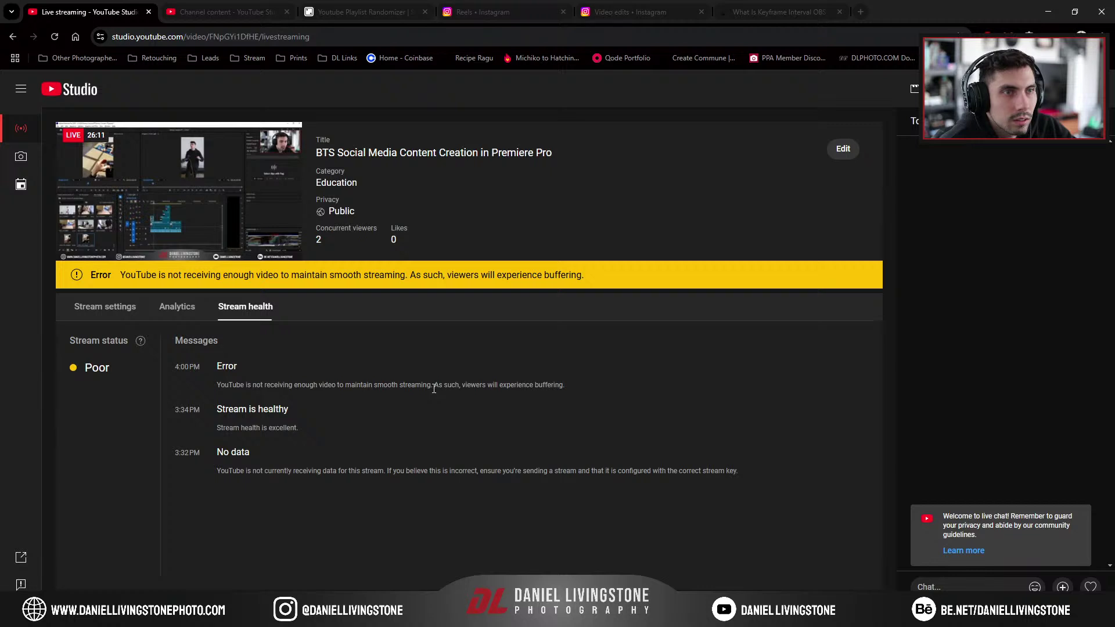
Step: Check the Stream settings in YouTube Studio, and switch to Premiere Pro to reopen the most recent project
{"action": "left_click", "coordinate": [98, 308]}
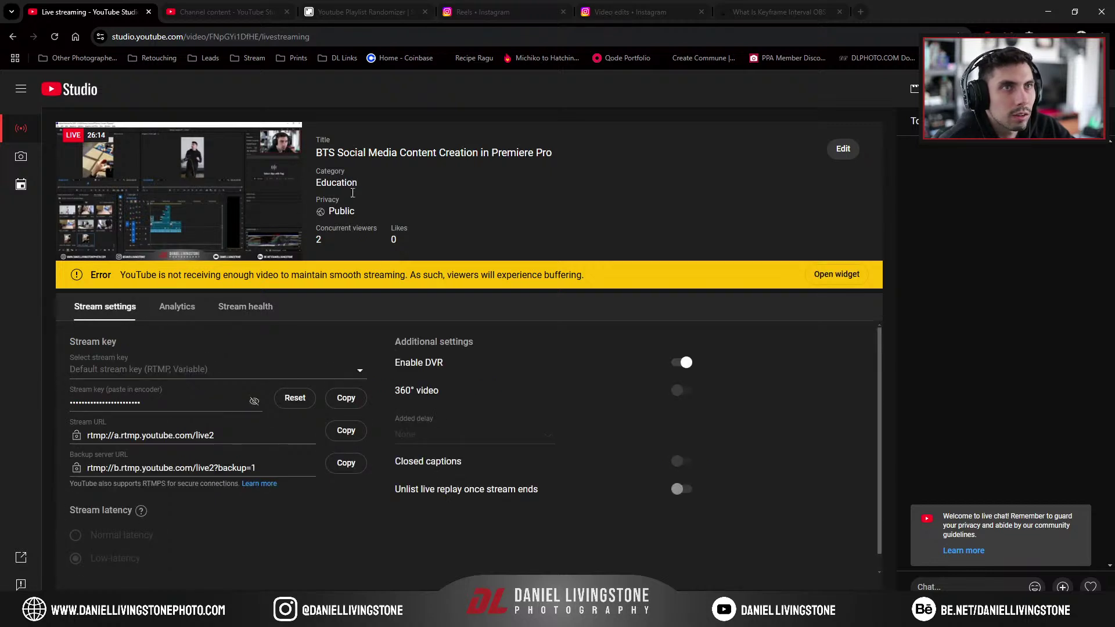
{"action": "key", "text": "alt+Tab"}
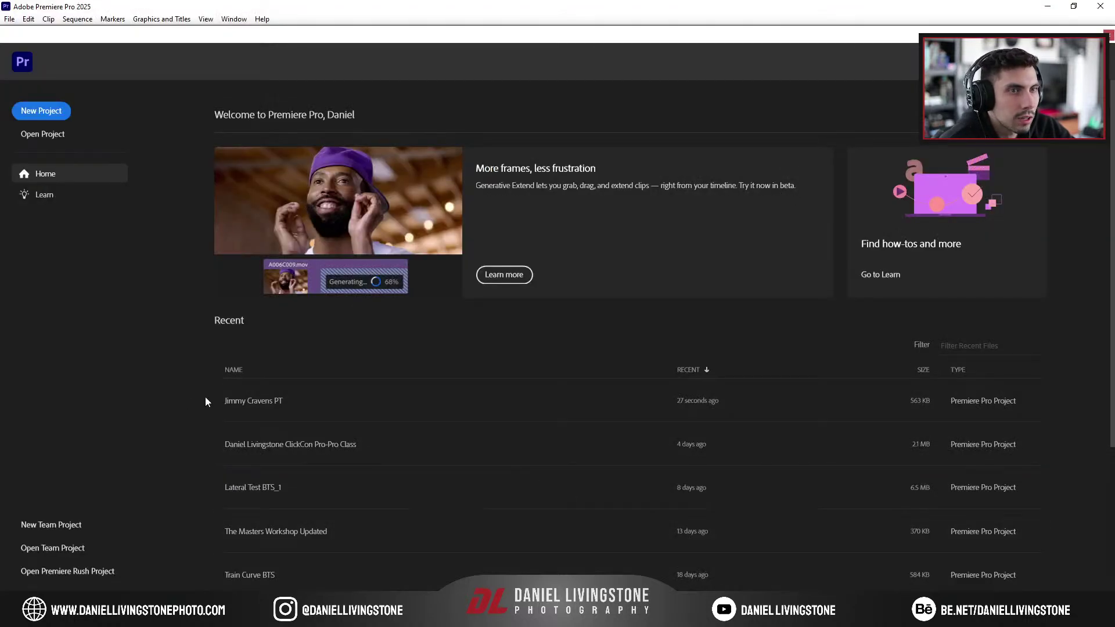
{"action": "left_click", "coordinate": [241, 399]}
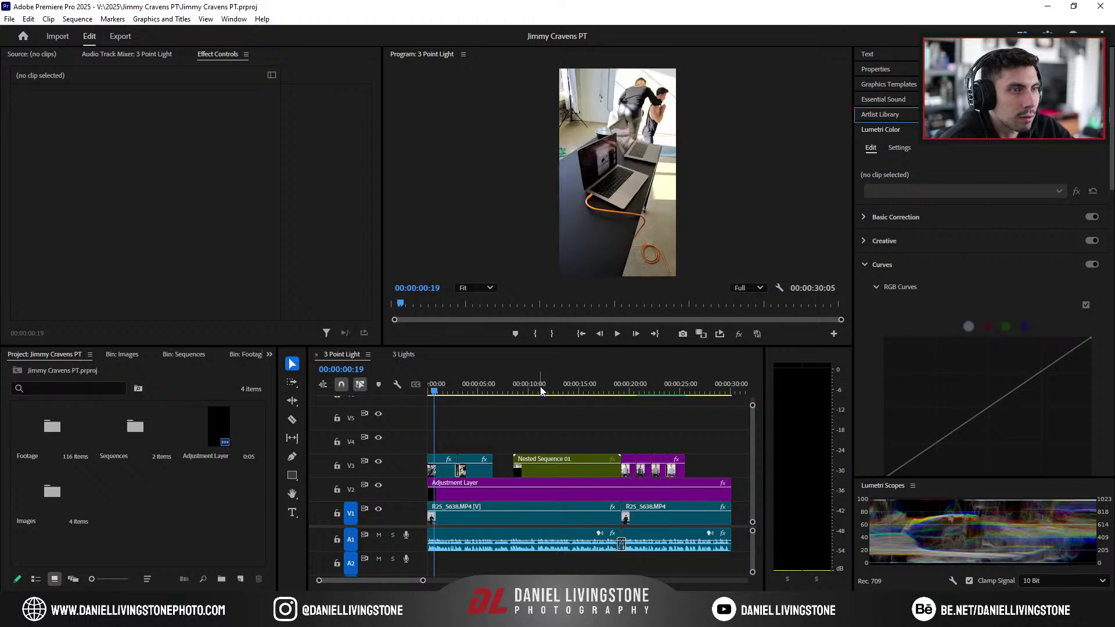
Step: Set the Program monitor's playback resolution to 1/4, and clear the In point marked at 8:14 in the 3 Point Light sequence
{"action": "left_click", "coordinate": [513, 395]}
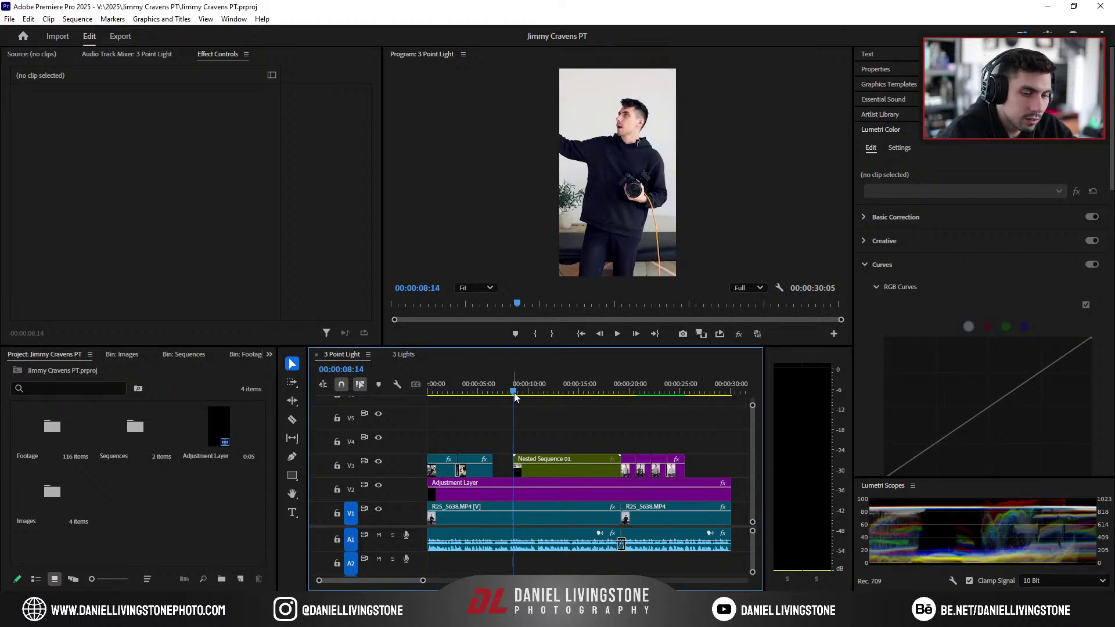
{"action": "key", "text": "i"}
{"action": "left_click", "coordinate": [738, 289]}
{"action": "left_click", "coordinate": [742, 325]}
{"action": "key", "text": "Home"}
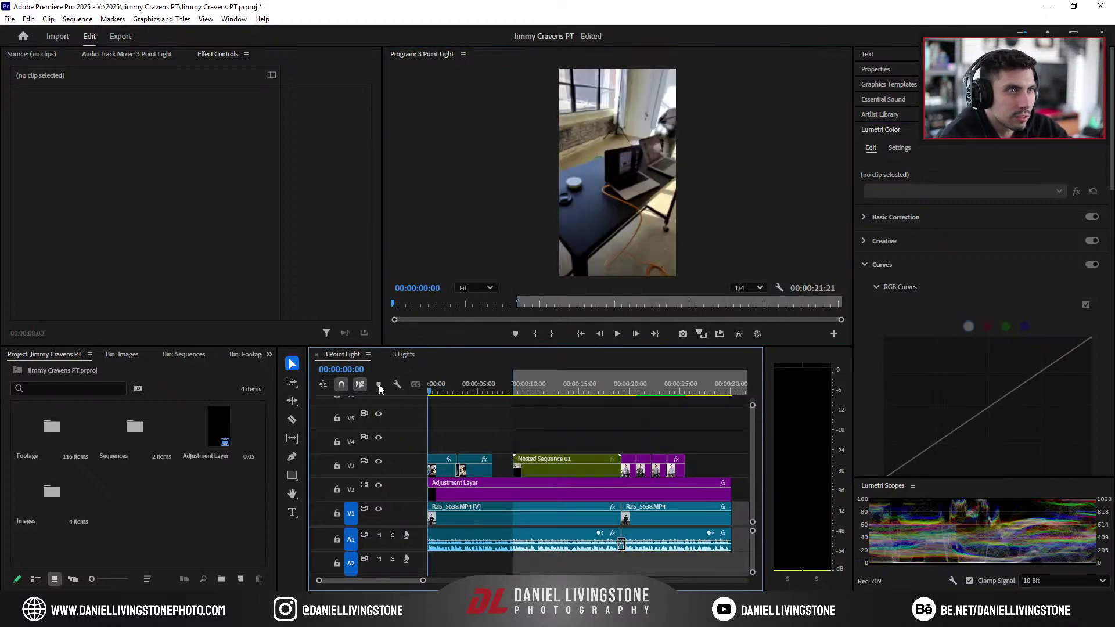
{"action": "right_click", "coordinate": [476, 392]}
{"action": "left_click", "coordinate": [510, 234]}
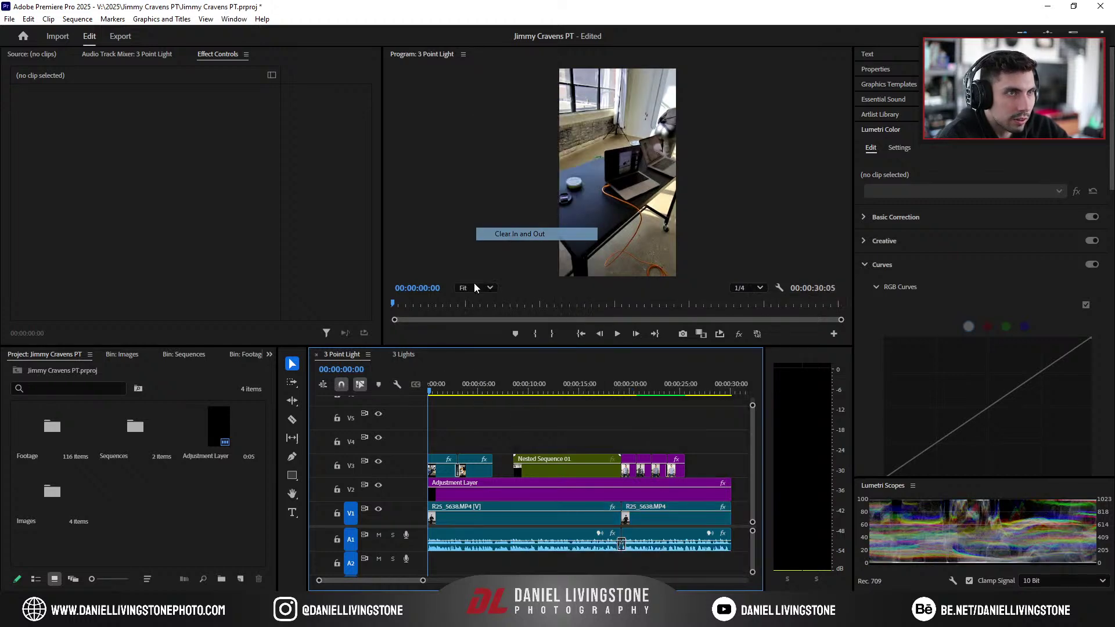
Step: Play the sequence from its start with the playback resolution set to 1/2, and stop at 25:17
{"action": "key", "text": "space"}
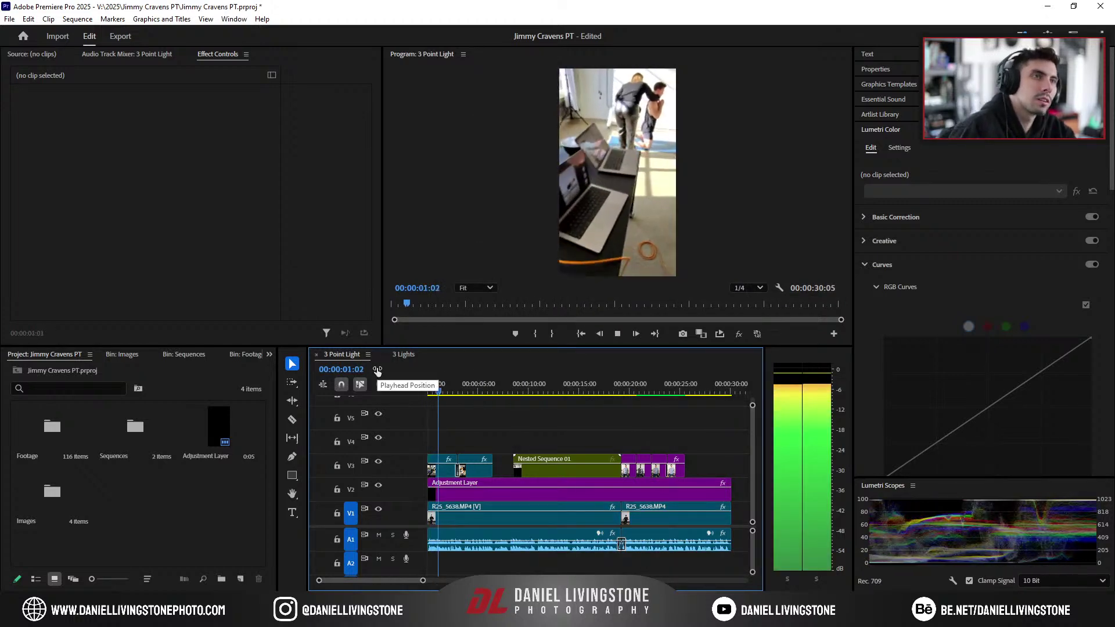
{"action": "left_click", "coordinate": [760, 288]}
{"action": "left_click", "coordinate": [747, 308]}
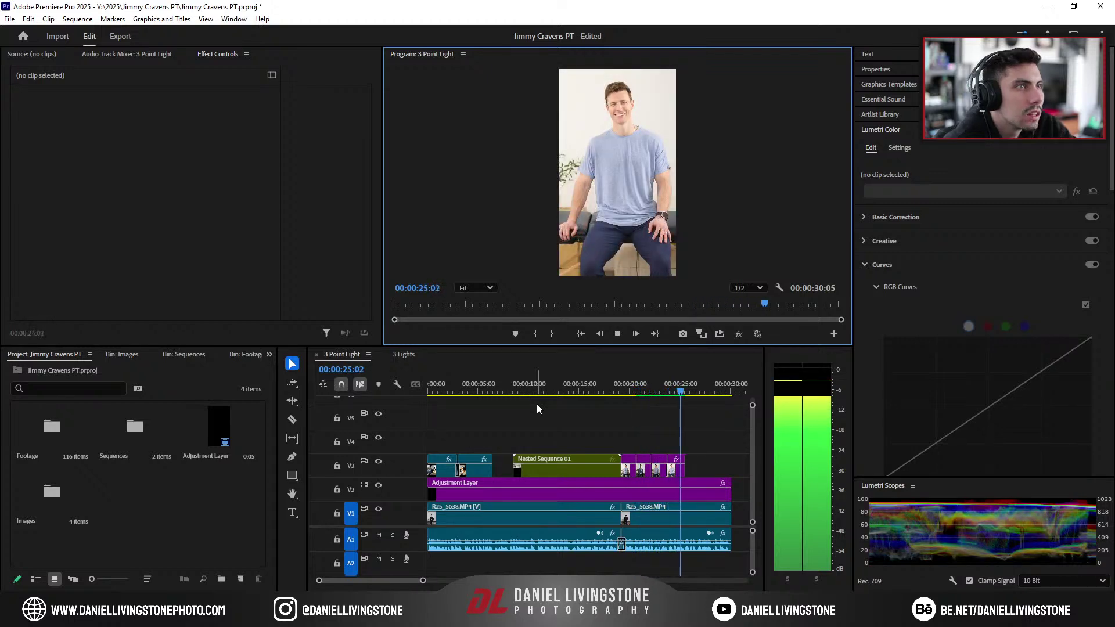
{"action": "key", "text": "space"}
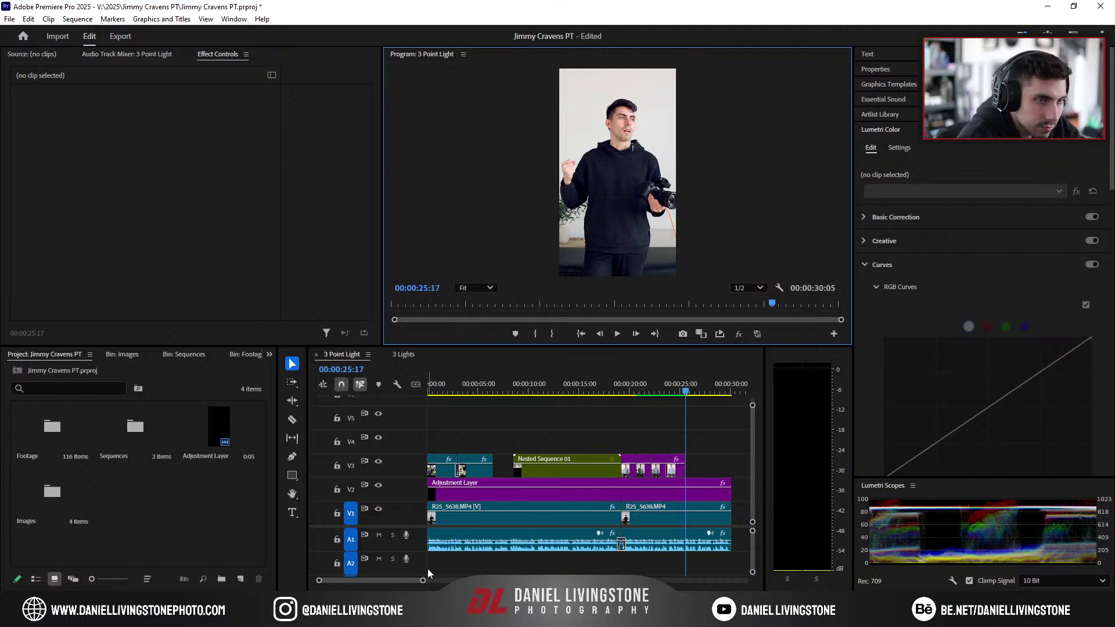
Step: Extend the last photo on V3 to end at 26:24, and play back the photo section from 19:03
{"action": "left_click_drag", "start_coordinate": [423, 580], "coordinate": [397, 578]}
{"action": "mouse_move", "coordinate": [591, 463]}
{"action": "left_mouse_down"}
{"action": "mouse_move", "coordinate": [617, 463]}
{"action": "mouse_move", "coordinate": [606, 462]}
{"action": "left_mouse_up"}
{"action": "key", "text": "space"}
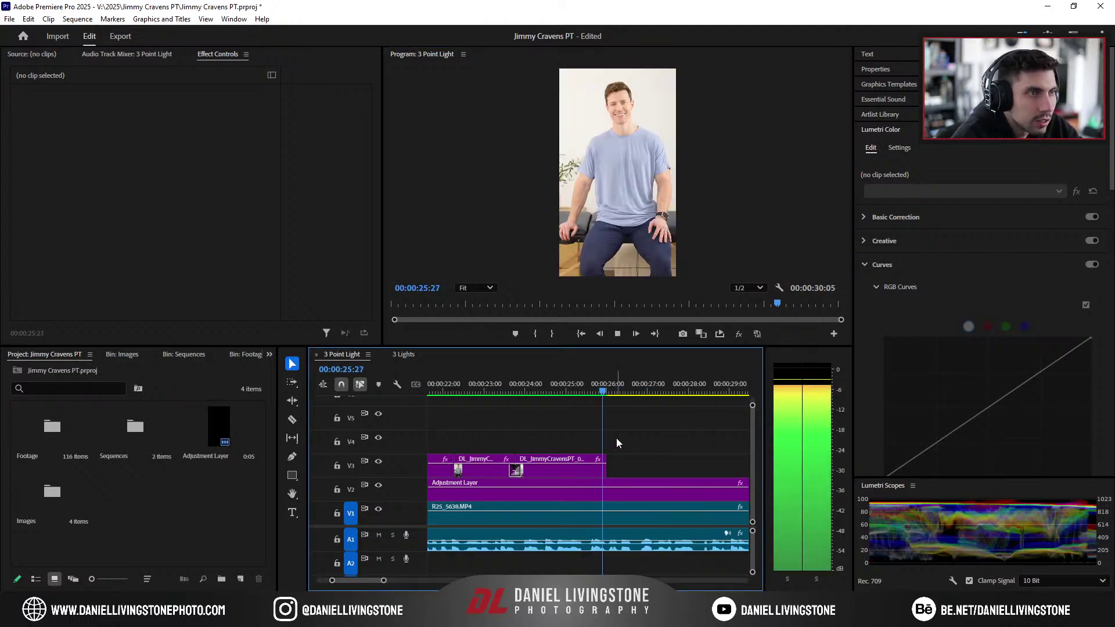
{"action": "key", "text": "space"}
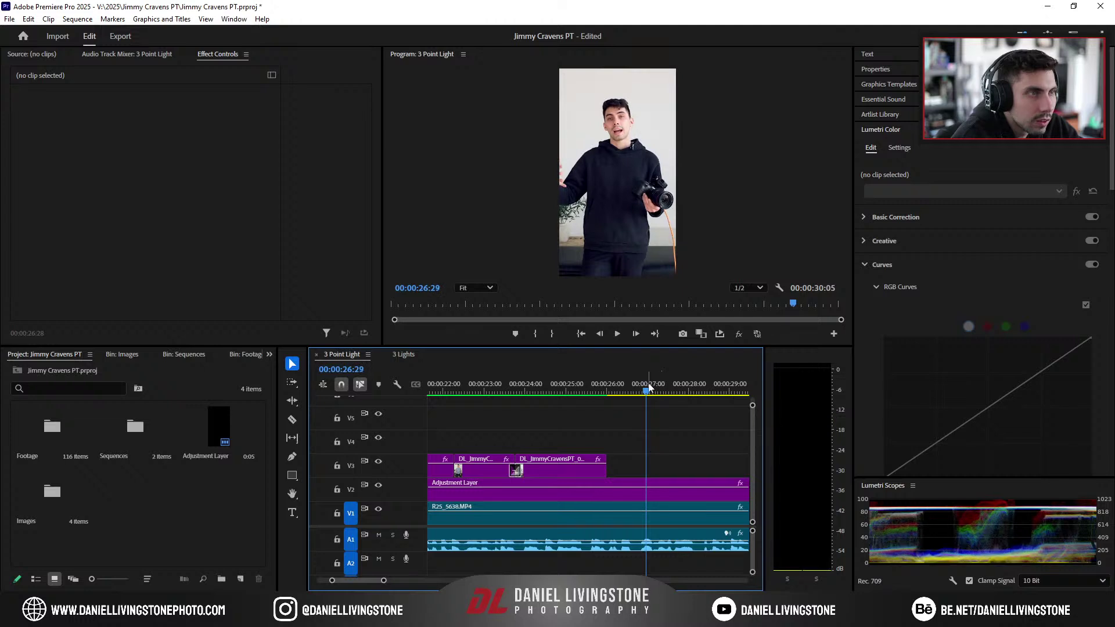
{"action": "left_click_drag", "start_coordinate": [606, 469], "coordinate": [639, 472]}
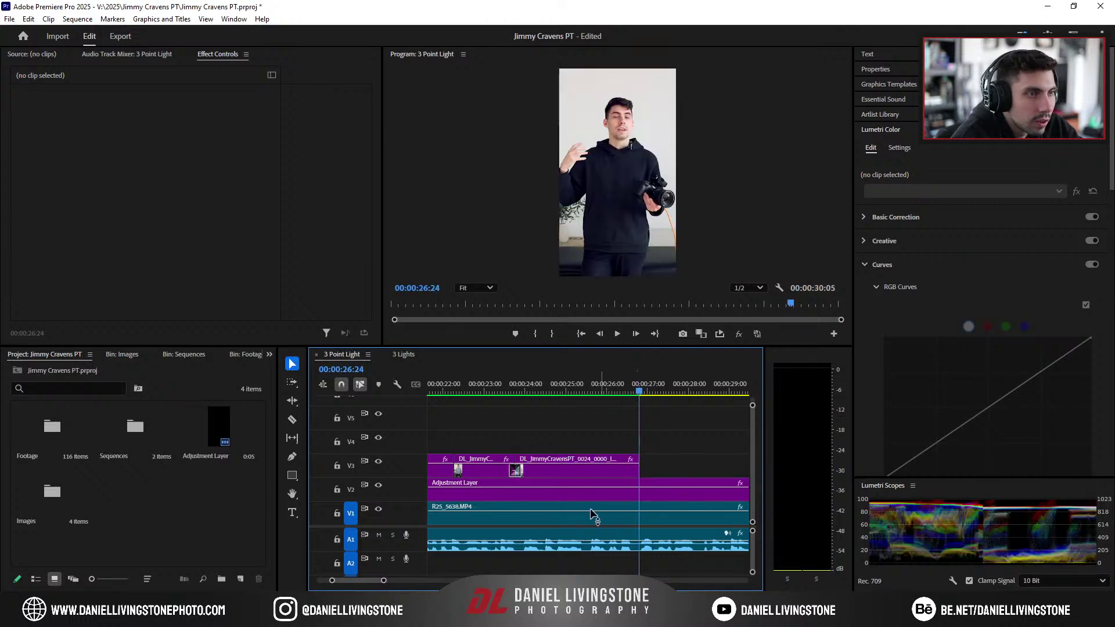
{"action": "left_click_drag", "start_coordinate": [385, 582], "coordinate": [429, 581]}
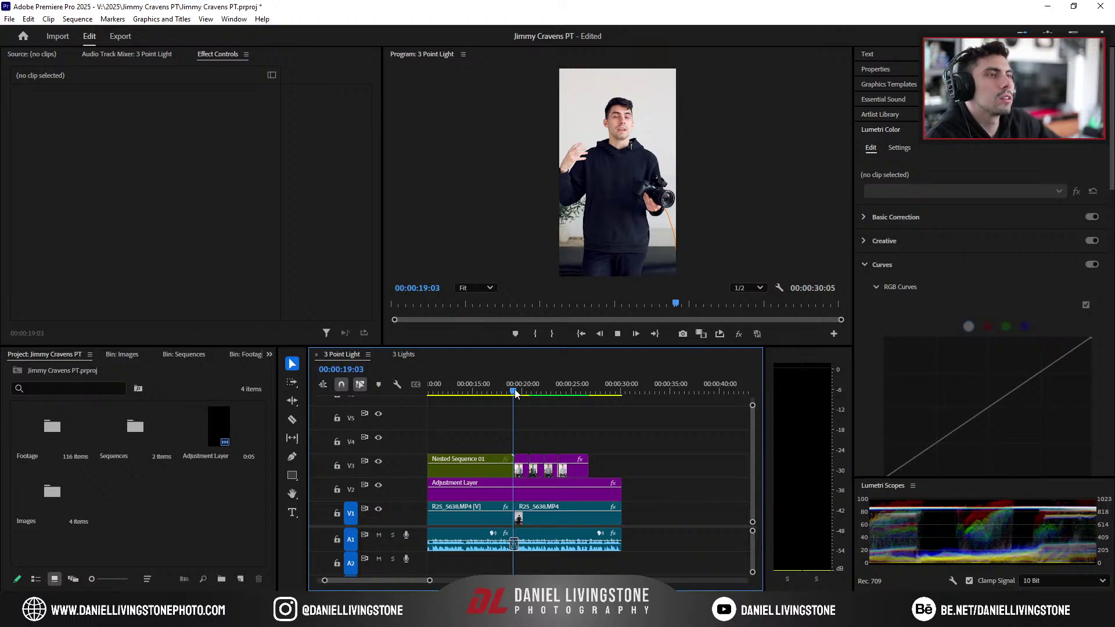
{"action": "key", "text": "space"}
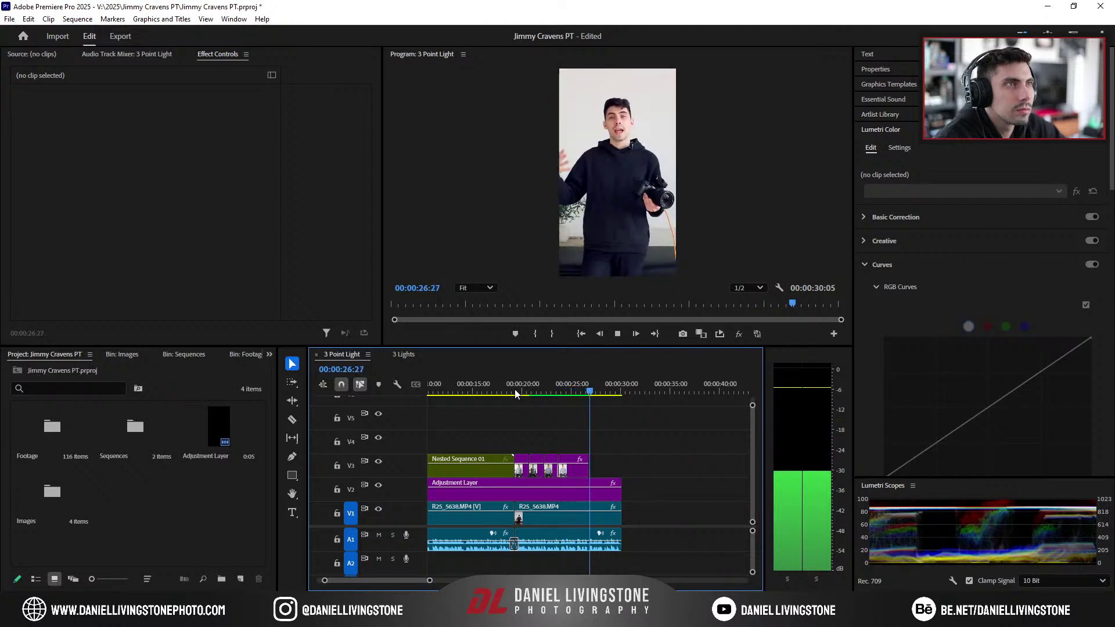
{"action": "key", "text": "space"}
Step: Shorten the first three photos after the nested sequence on V3 to about one second each and place them back to back
{"action": "left_click_drag", "start_coordinate": [417, 581], "coordinate": [390, 581]}
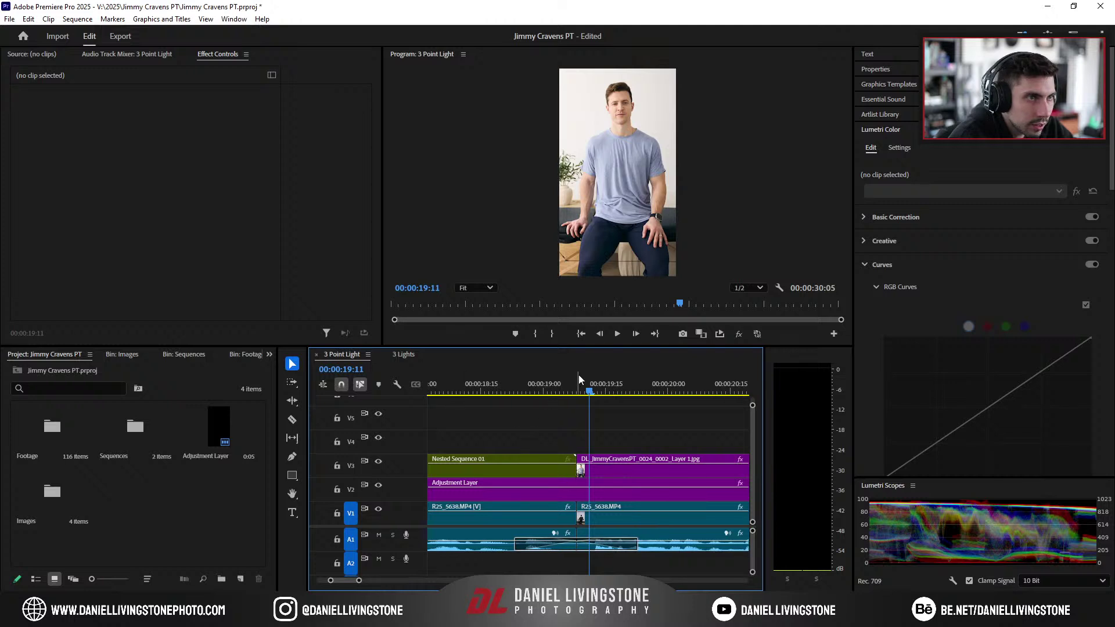
{"action": "left_click_drag", "start_coordinate": [586, 397], "coordinate": [614, 406]}
{"action": "scroll", "coordinate": [573, 397], "scroll_direction": "down", "scroll_amount": 2}
{"action": "left_click", "coordinate": [572, 397]}
{"action": "left_click_drag", "start_coordinate": [726, 469], "coordinate": [543, 447]}
{"action": "mouse_move", "coordinate": [672, 443]}
{"action": "left_mouse_down"}
{"action": "mouse_move", "coordinate": [740, 458]}
{"action": "mouse_move", "coordinate": [682, 450]}
{"action": "left_mouse_up"}
{"action": "left_click_drag", "start_coordinate": [682, 447], "coordinate": [481, 446]}
{"action": "scroll", "coordinate": [679, 465], "scroll_direction": "down", "scroll_amount": 5}
{"action": "left_click_drag", "start_coordinate": [604, 446], "coordinate": [624, 459]}
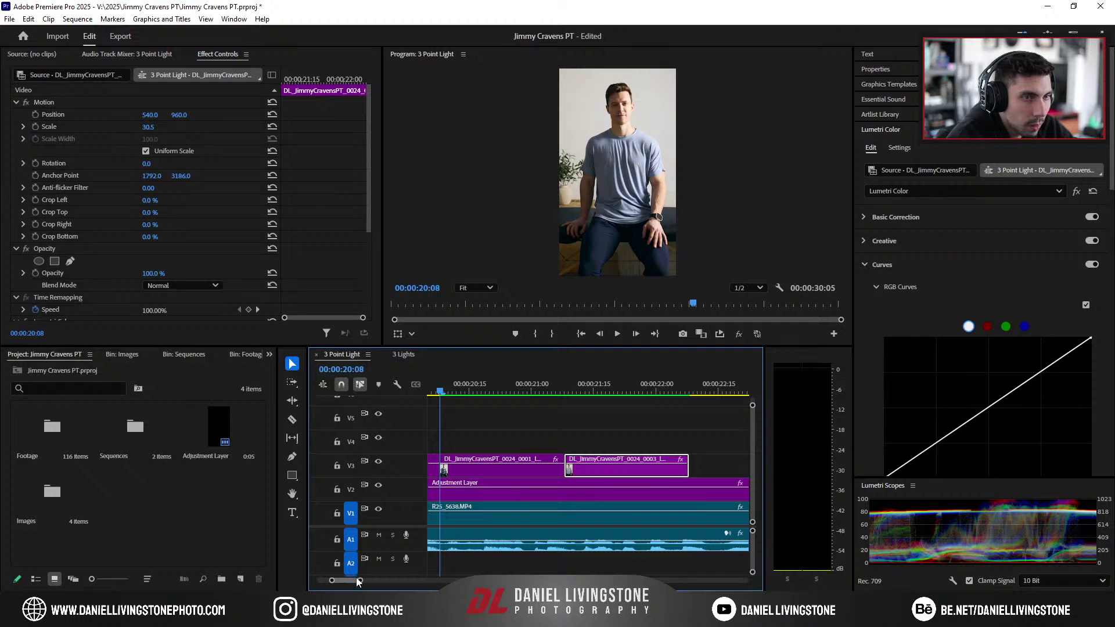
Step: Move the last photo on V3 against the end of the third photo to close the gap
{"action": "key", "text": "minus"}
{"action": "key", "text": "minus"}
{"action": "key", "text": "minus"}
{"action": "key", "text": "minus"}
{"action": "left_click_drag", "start_coordinate": [684, 476], "coordinate": [646, 460]}
Step: Play back the photo section and shorten the last photo on V3 to end at 23:28
{"action": "key", "text": "space"}
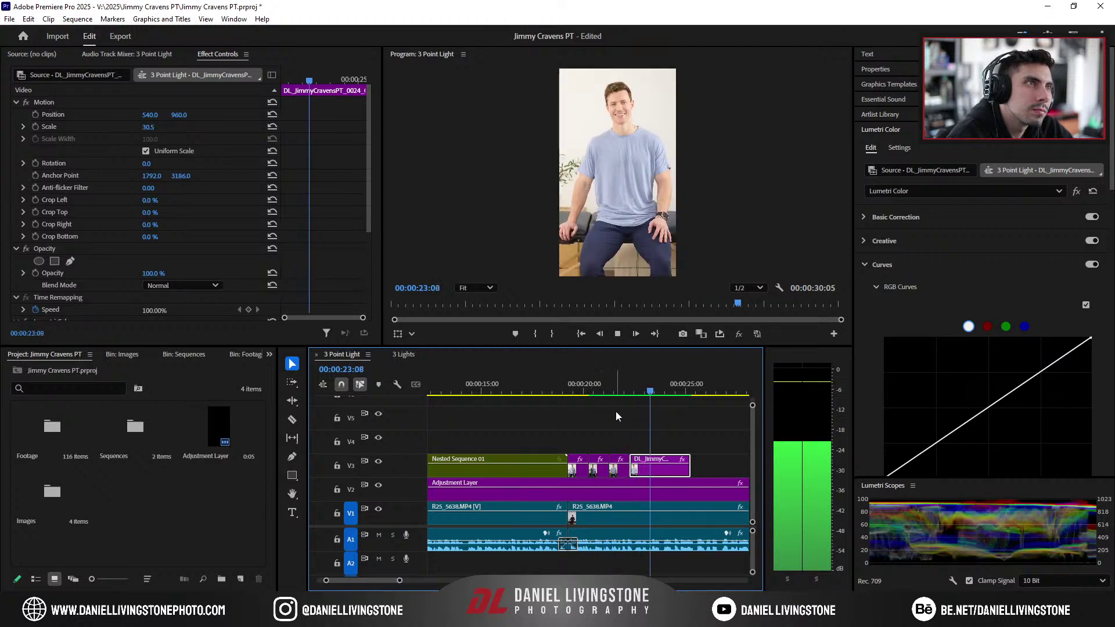
{"action": "key", "text": "space"}
{"action": "key", "text": "space"}
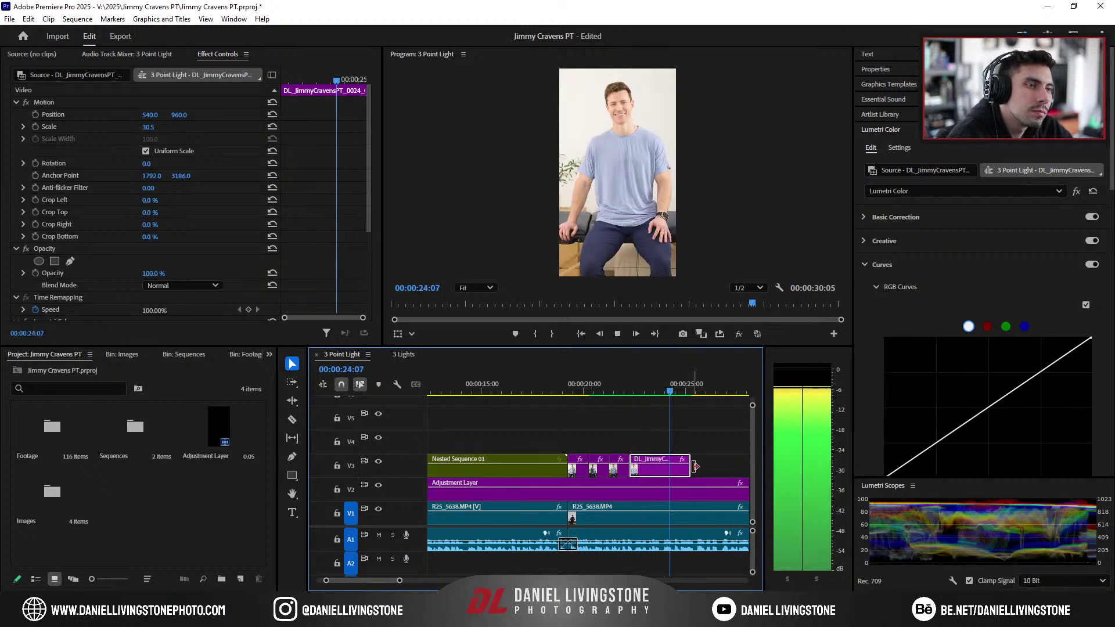
{"action": "scroll", "coordinate": [693, 470], "scroll_direction": "down", "scroll_amount": 1}
{"action": "left_click_drag", "start_coordinate": [616, 387], "coordinate": [574, 387]}
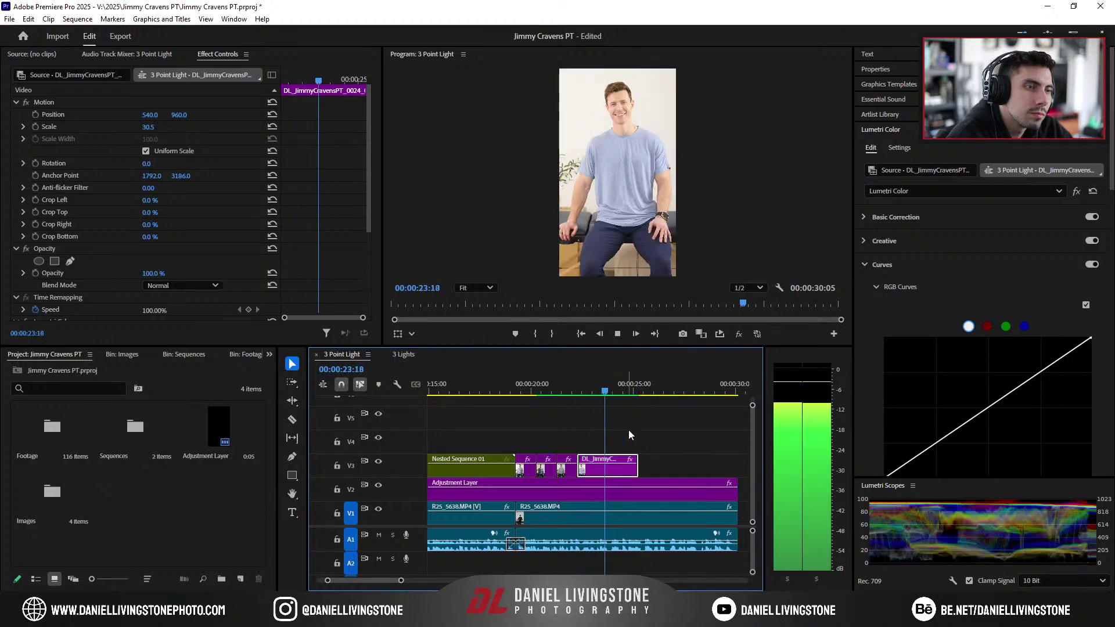
{"action": "key", "text": "space"}
{"action": "left_click_drag", "start_coordinate": [642, 468], "coordinate": [610, 467]}
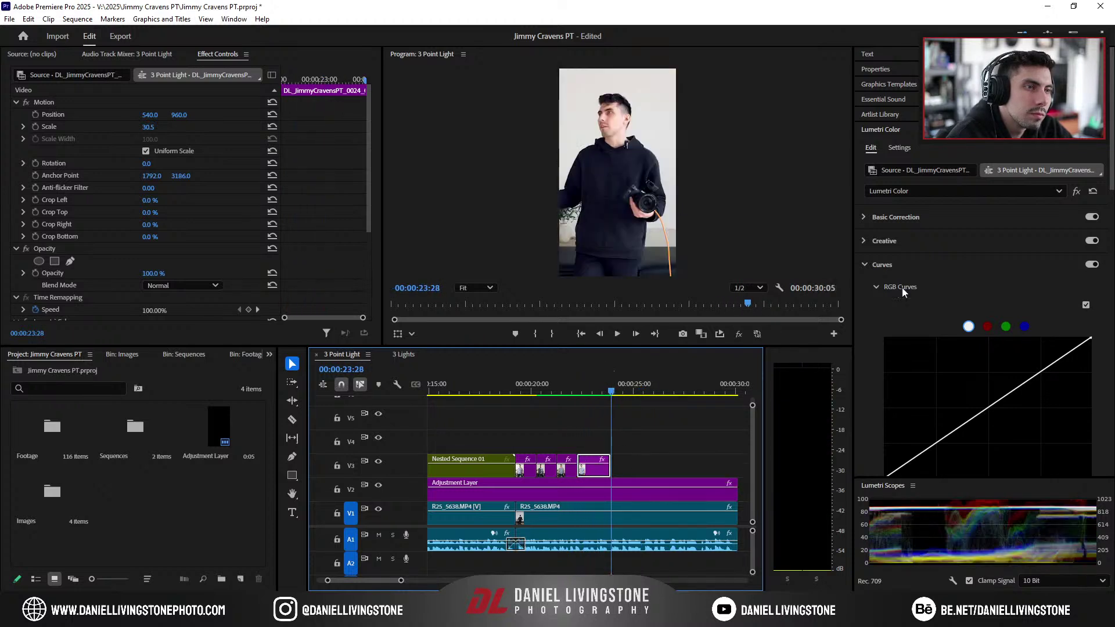
Step: Add a Cross Dissolve at the cut between the last two photos on V3 and shorten it to 18 frames
{"action": "left_click", "coordinate": [908, 143]}
{"action": "type", "text": "Cross"}
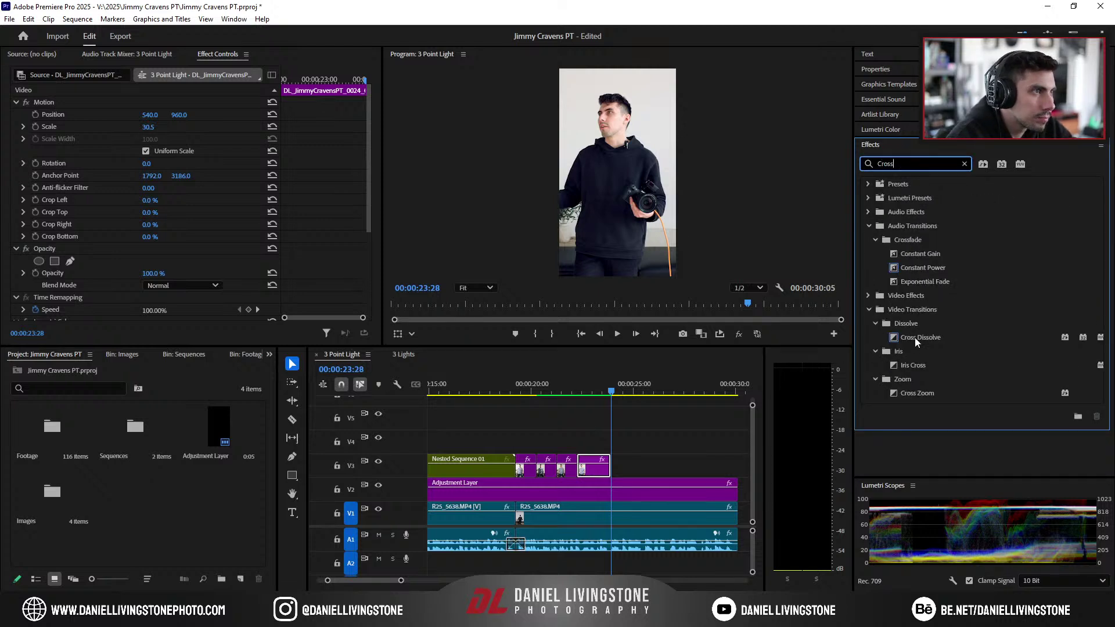
{"action": "left_click_drag", "start_coordinate": [915, 337], "coordinate": [580, 471]}
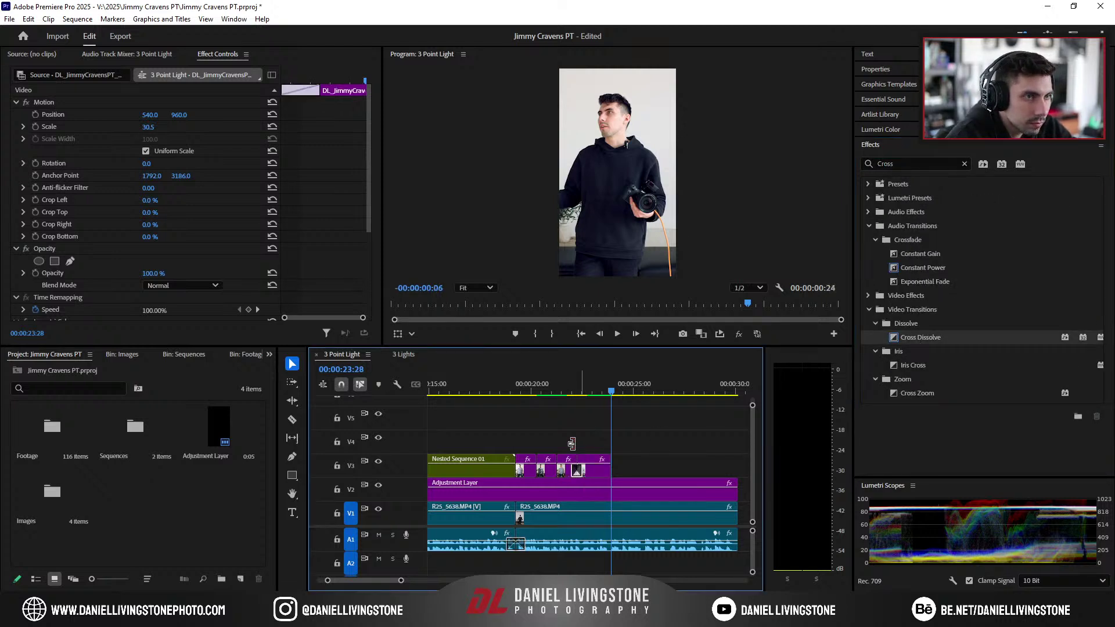
Step: Play back the new dissolve and the rest of the sequence, stopping at 29:26
{"action": "left_click", "coordinate": [567, 391]}
{"action": "key", "text": "space"}
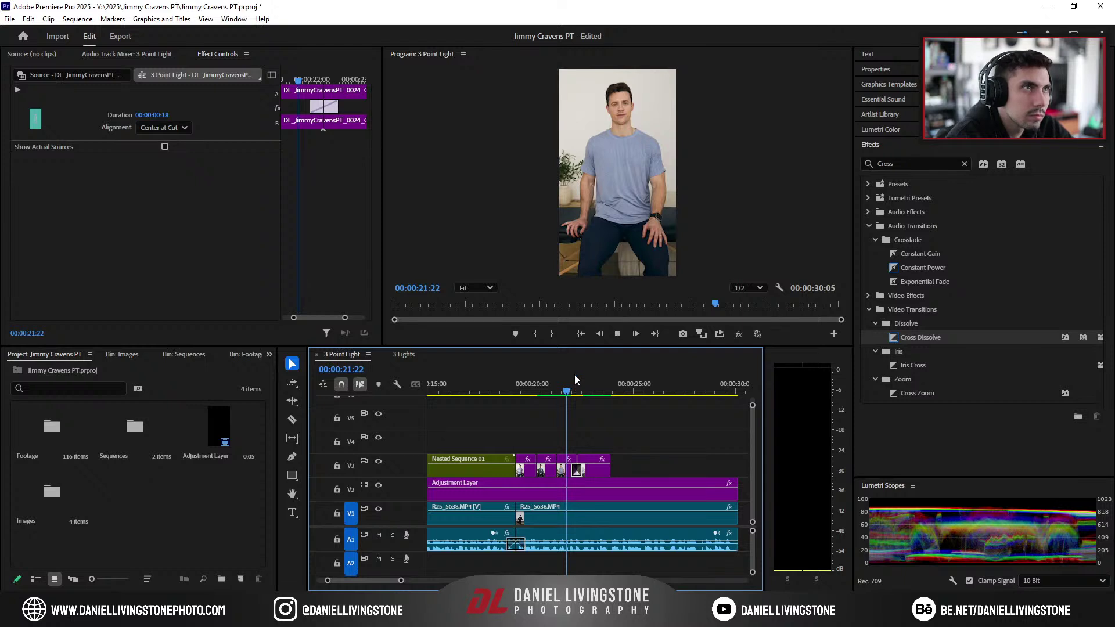
{"action": "left_click_drag", "start_coordinate": [401, 580], "coordinate": [371, 580]}
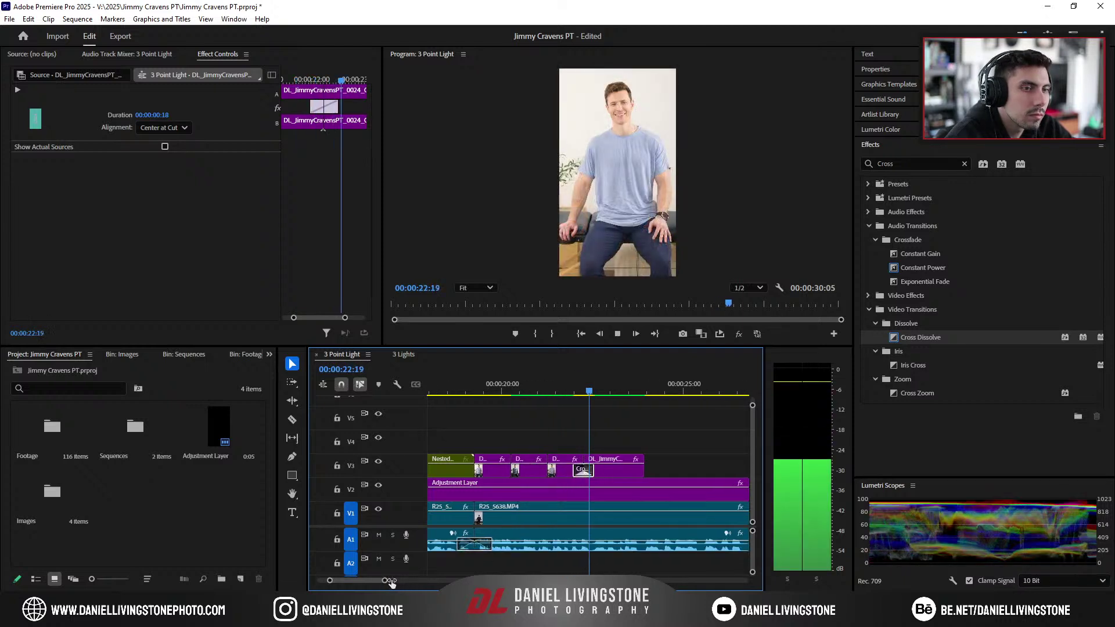
{"action": "scroll", "coordinate": [642, 458], "scroll_direction": "down", "scroll_amount": 2}
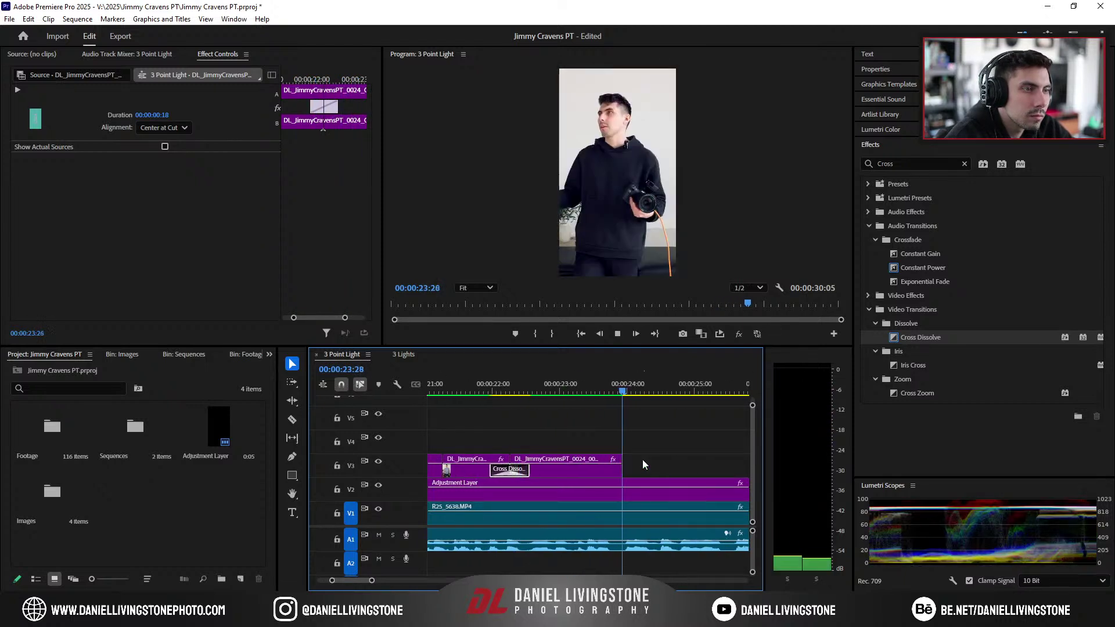
{"action": "mouse_move", "coordinate": [371, 579]}
{"action": "left_mouse_down"}
{"action": "mouse_move", "coordinate": [431, 583]}
{"action": "mouse_move", "coordinate": [376, 583]}
{"action": "left_mouse_up"}
{"action": "key", "text": "space"}
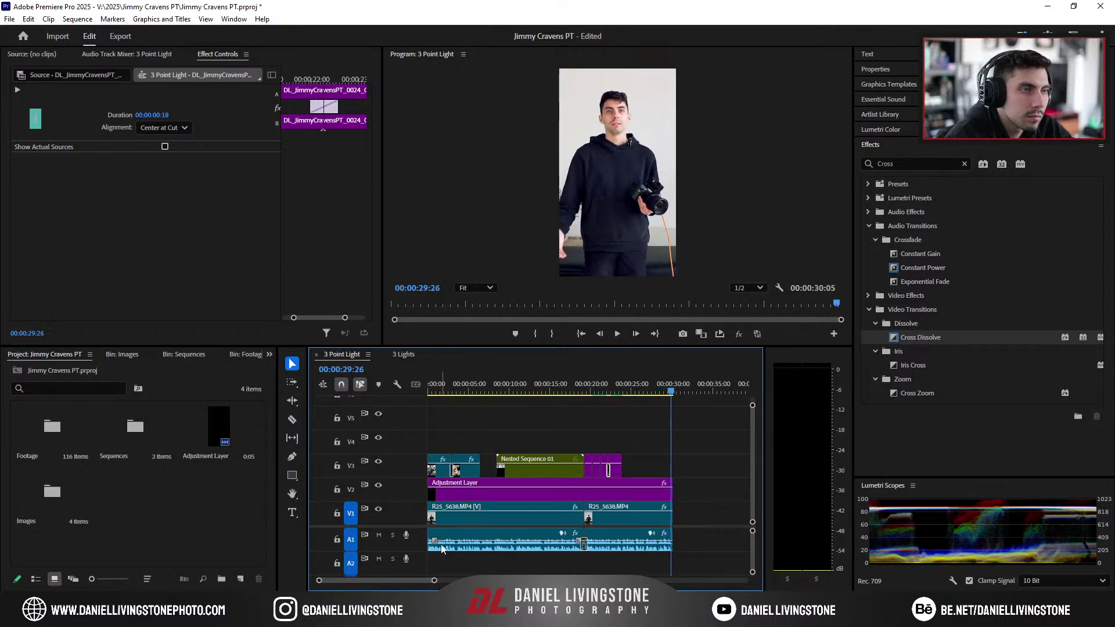
Step: Browse the Footage bin for a clip to cover the section after the photos, replaying the sequence from 23:13 to 28:03
{"action": "double_click", "coordinate": [61, 441]}
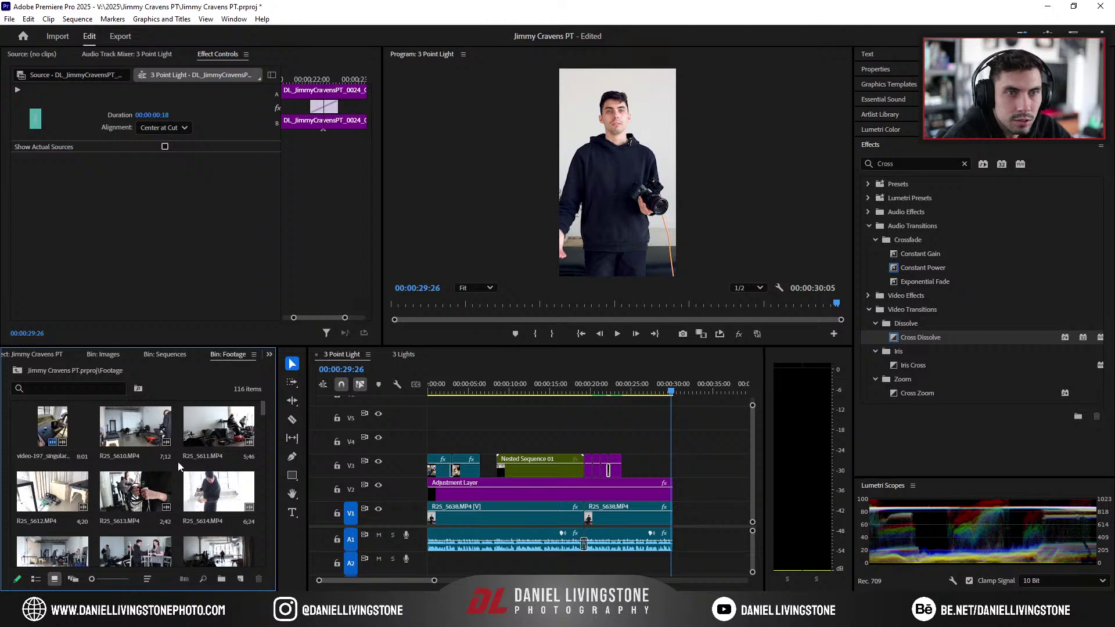
{"action": "left_click_drag", "start_coordinate": [264, 411], "coordinate": [262, 419]}
{"action": "left_click", "coordinate": [617, 393]}
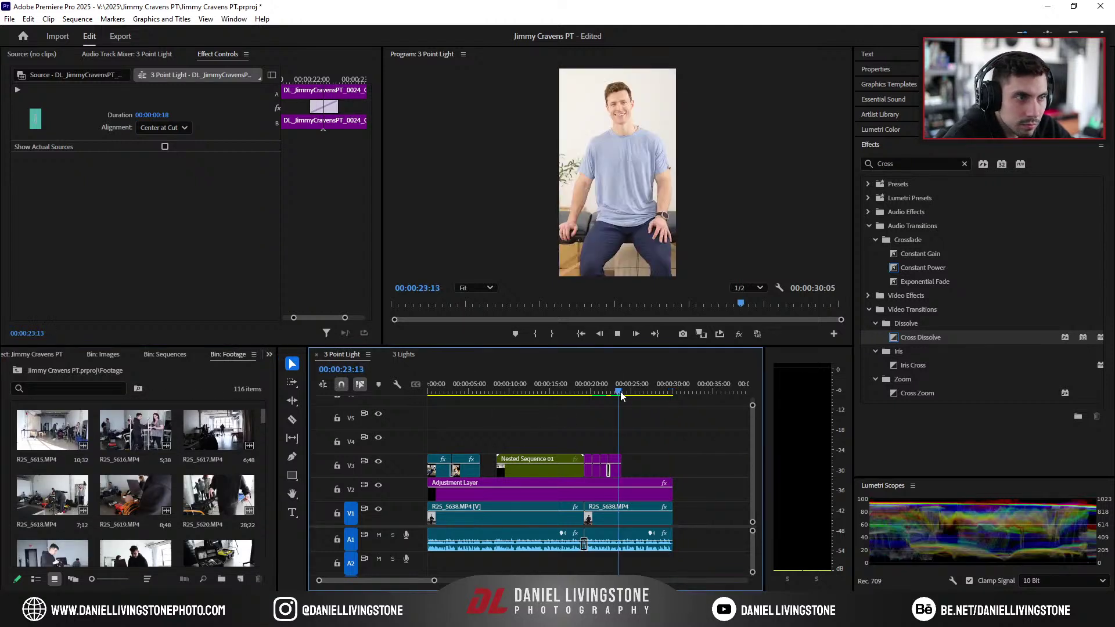
{"action": "key", "text": "space"}
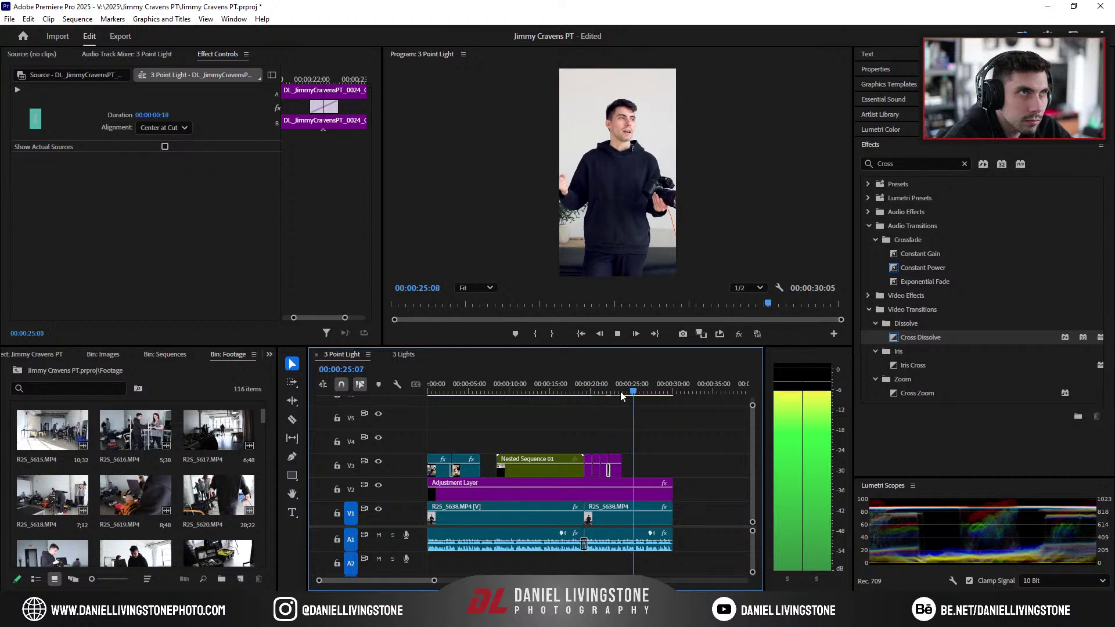
{"action": "key", "text": "space"}
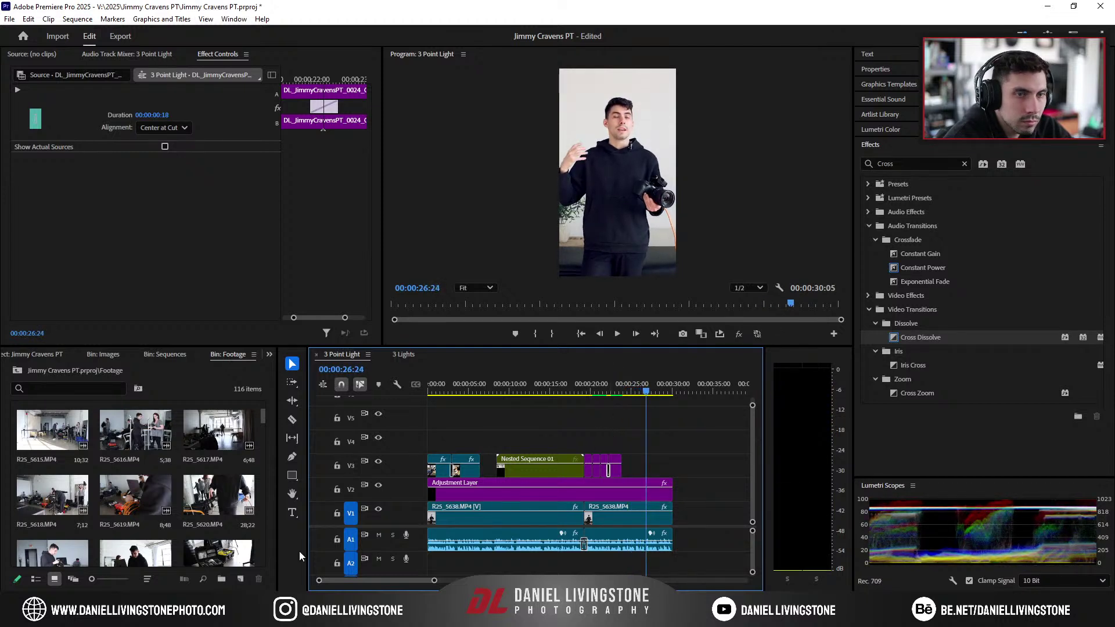
{"action": "left_click_drag", "start_coordinate": [262, 418], "coordinate": [262, 449]}
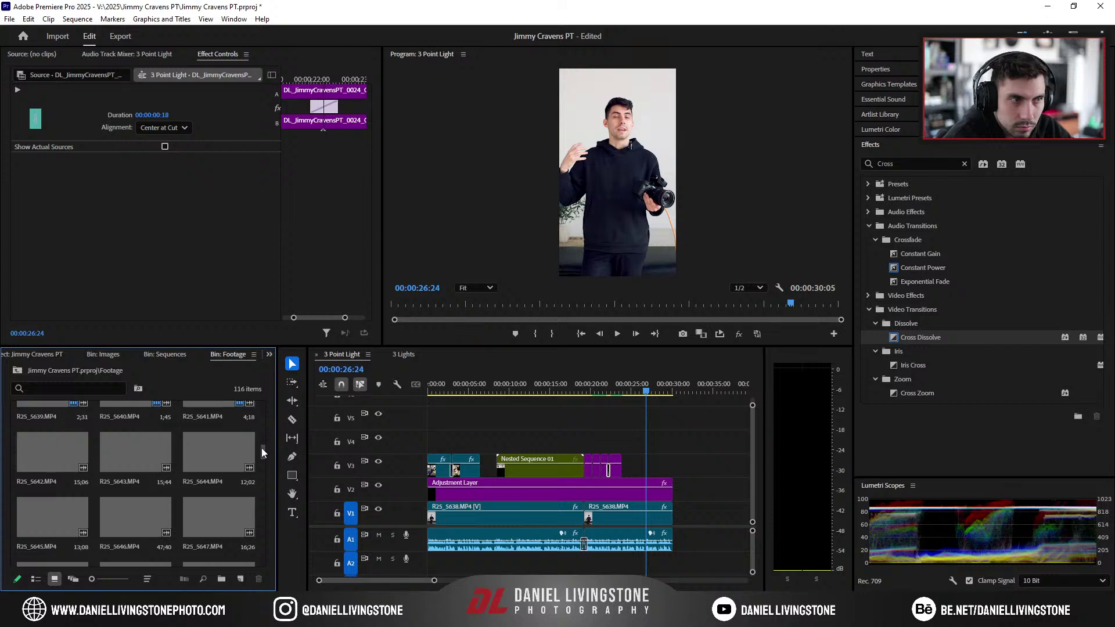
{"action": "key", "text": "space"}
{"action": "left_click_drag", "start_coordinate": [264, 450], "coordinate": [263, 456]}
{"action": "key", "text": "space"}
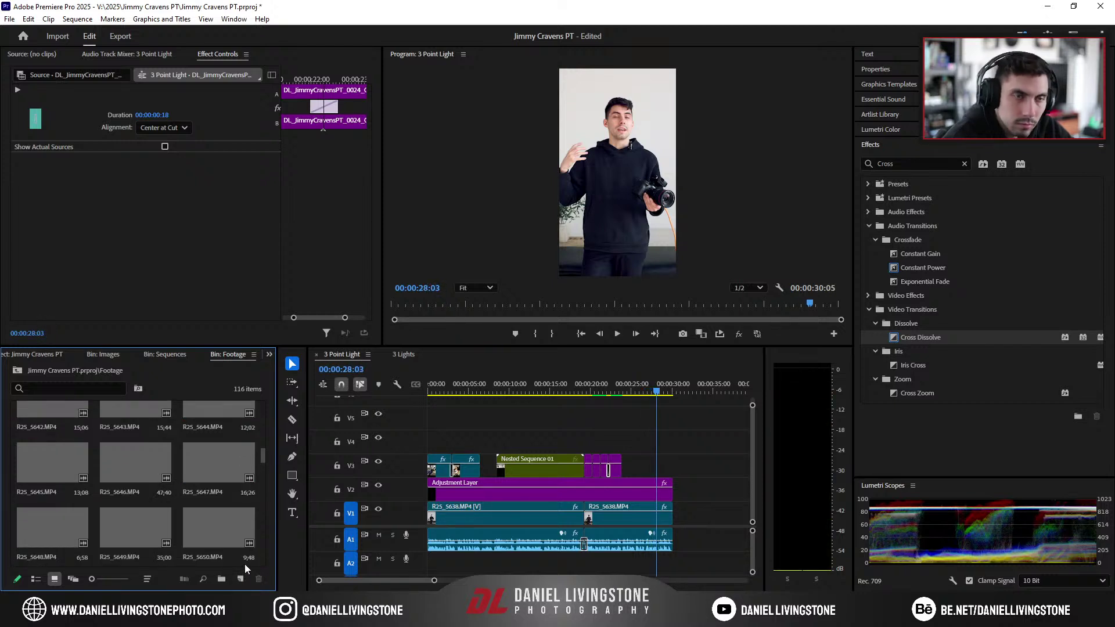
{"action": "scroll", "coordinate": [259, 492], "scroll_direction": "up", "scroll_amount": 10}
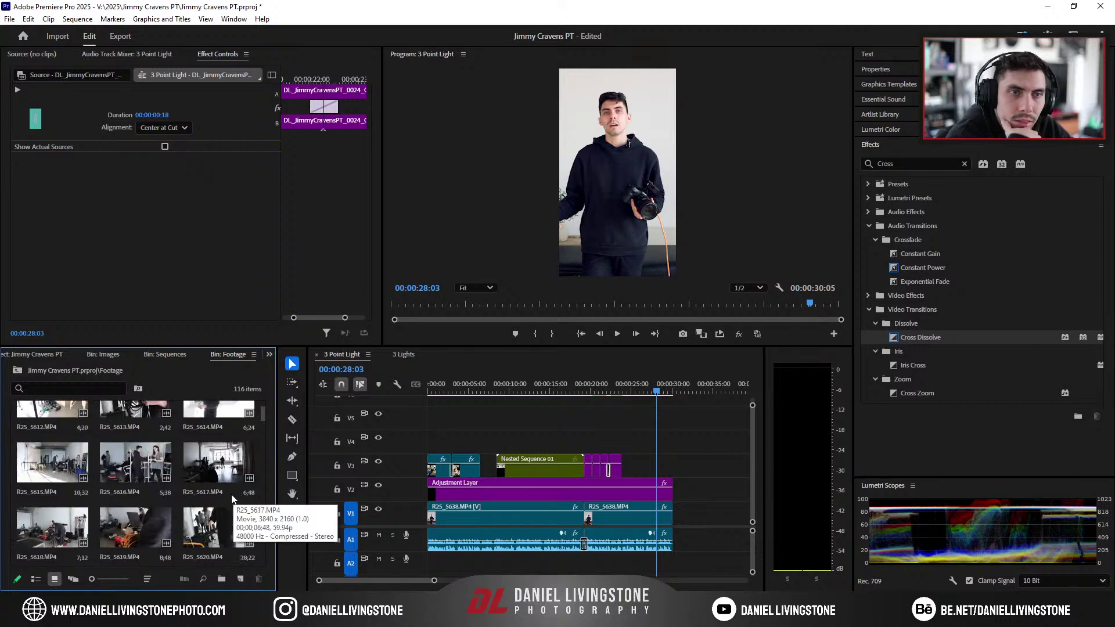
{"action": "scroll", "coordinate": [224, 493], "scroll_direction": "down", "scroll_amount": 9}
{"action": "scroll", "coordinate": [220, 493], "scroll_direction": "down", "scroll_amount": 2}
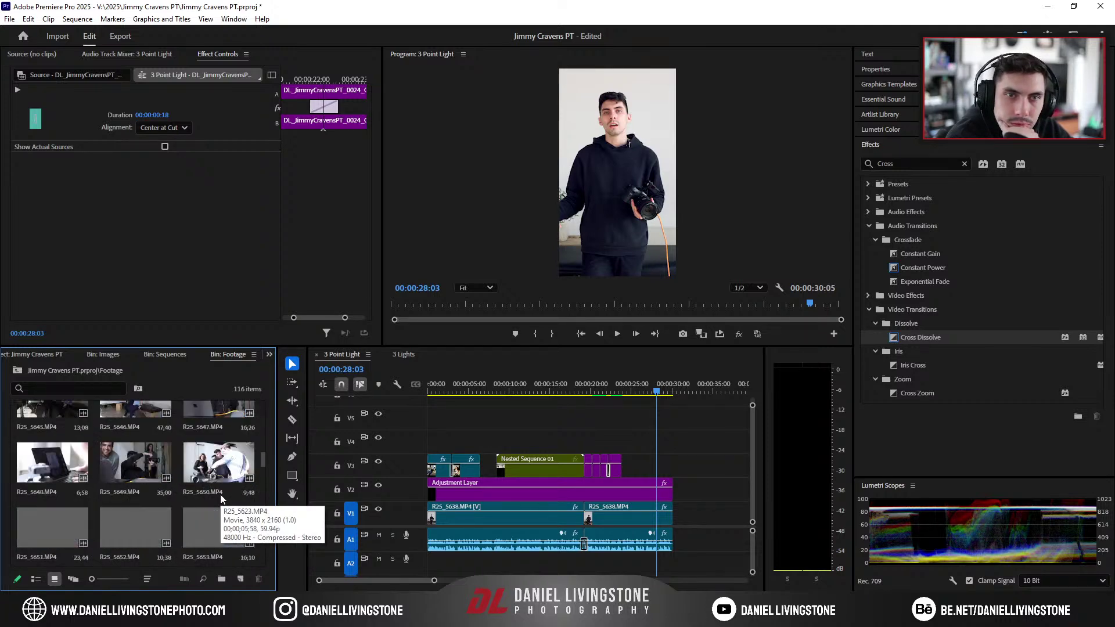
Step: Mark a 1:36 range of R2S_5648.MP4 in the Source monitor and place it on V3 at about 25:00
{"action": "double_click", "coordinate": [54, 448]}
{"action": "mouse_move", "coordinate": [29, 309]}
{"action": "left_mouse_down"}
{"action": "mouse_move", "coordinate": [330, 300]}
{"action": "mouse_move", "coordinate": [65, 314]}
{"action": "mouse_move", "coordinate": [162, 315]}
{"action": "mouse_move", "coordinate": [77, 303]}
{"action": "left_mouse_up"}
{"action": "key", "text": "o"}
{"action": "key", "text": "i"}
{"action": "left_click_drag", "start_coordinate": [88, 469], "coordinate": [636, 467]}
{"action": "left_click", "coordinate": [633, 394]}
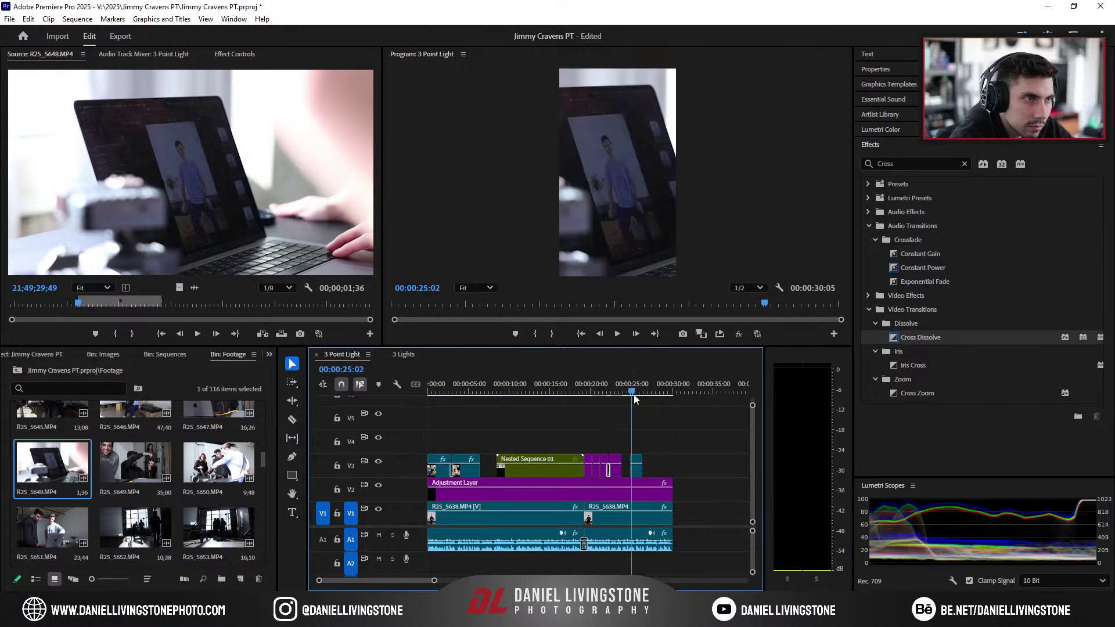
Step: Move the R2S_5648.MP4 clip on V3 earlier to about 24:00 and set its speed to 50%
{"action": "key", "text": "equal"}
{"action": "left_click_drag", "start_coordinate": [626, 477], "coordinate": [591, 478]}
{"action": "right_click", "coordinate": [587, 470]}
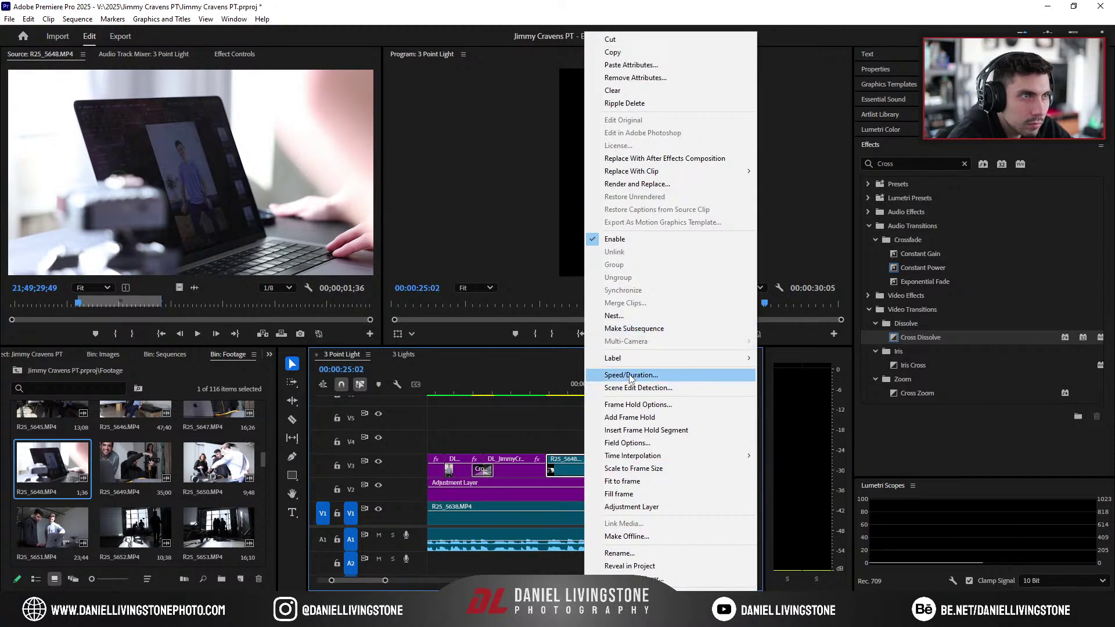
{"action": "left_click", "coordinate": [631, 375]}
{"action": "type", "text": "50"}
{"action": "left_click", "coordinate": [577, 364]}
{"action": "left_click", "coordinate": [542, 382]}
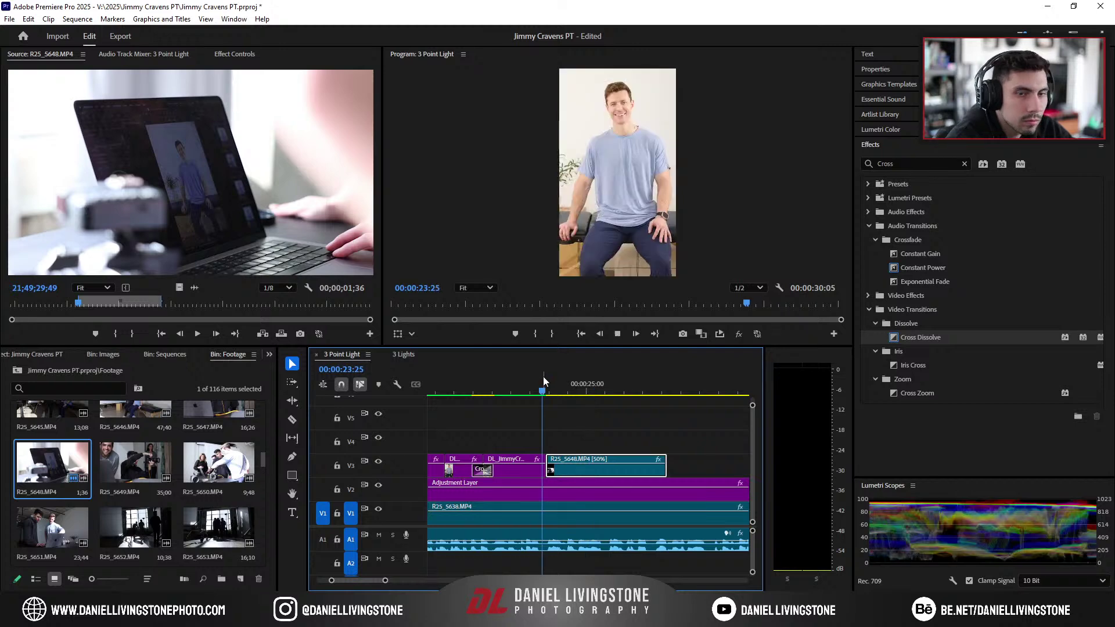
{"action": "key", "text": "space"}
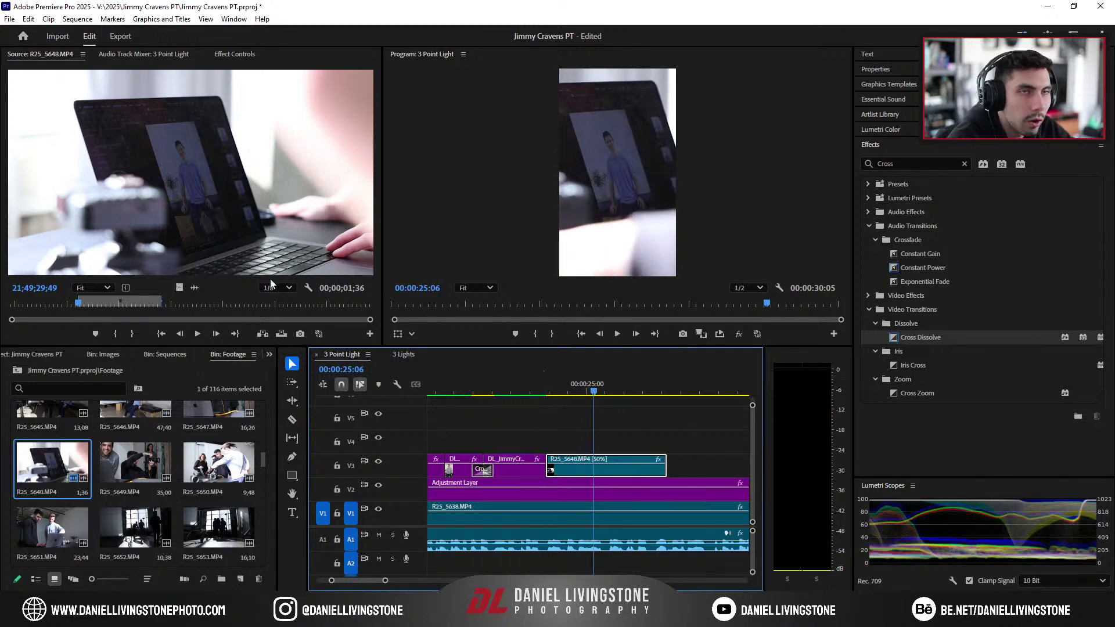
Step: Scale the slowed R2S_5648.MP4 clip to 89 so it fills the vertical frame, and play it back
{"action": "left_click", "coordinate": [235, 53]}
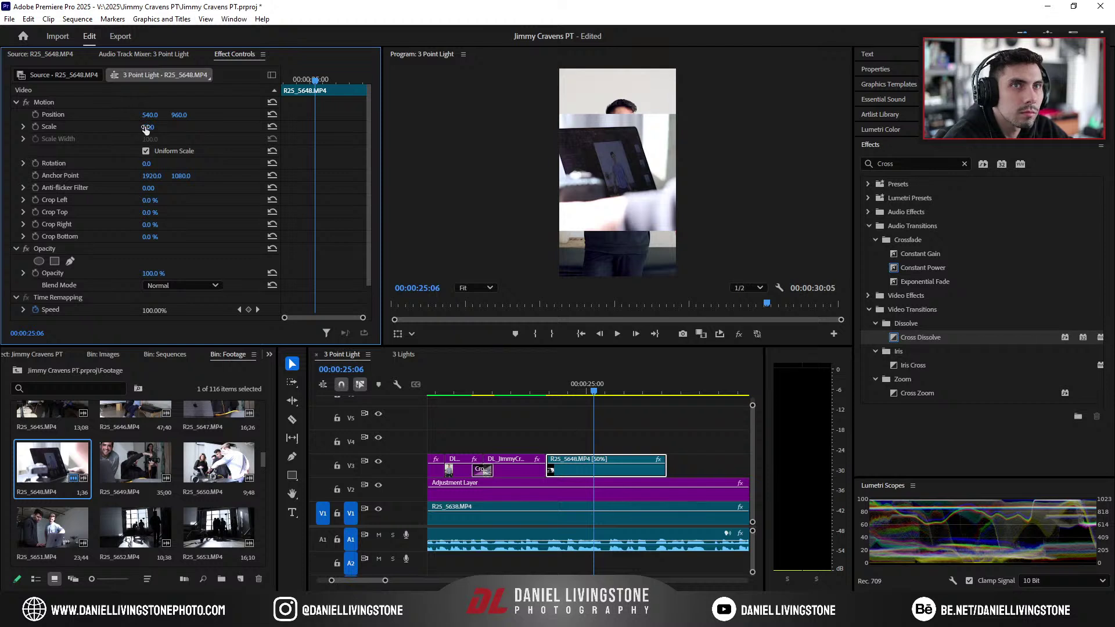
{"action": "left_click_drag", "start_coordinate": [145, 129], "coordinate": [138, 129]}
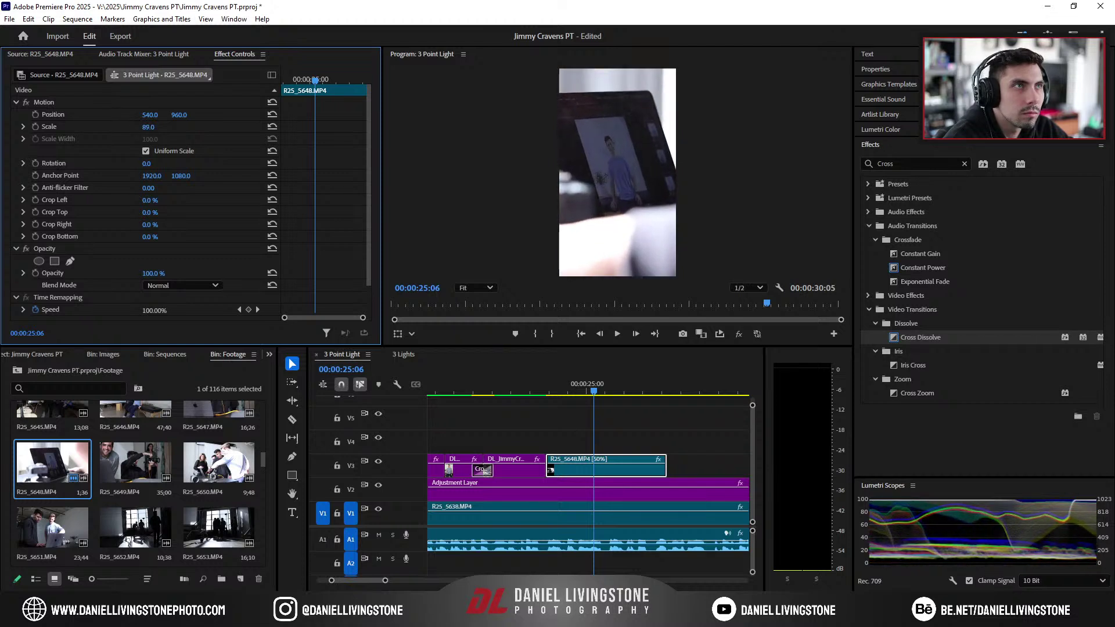
{"action": "left_click", "coordinate": [593, 383]}
{"action": "key", "text": "space"}
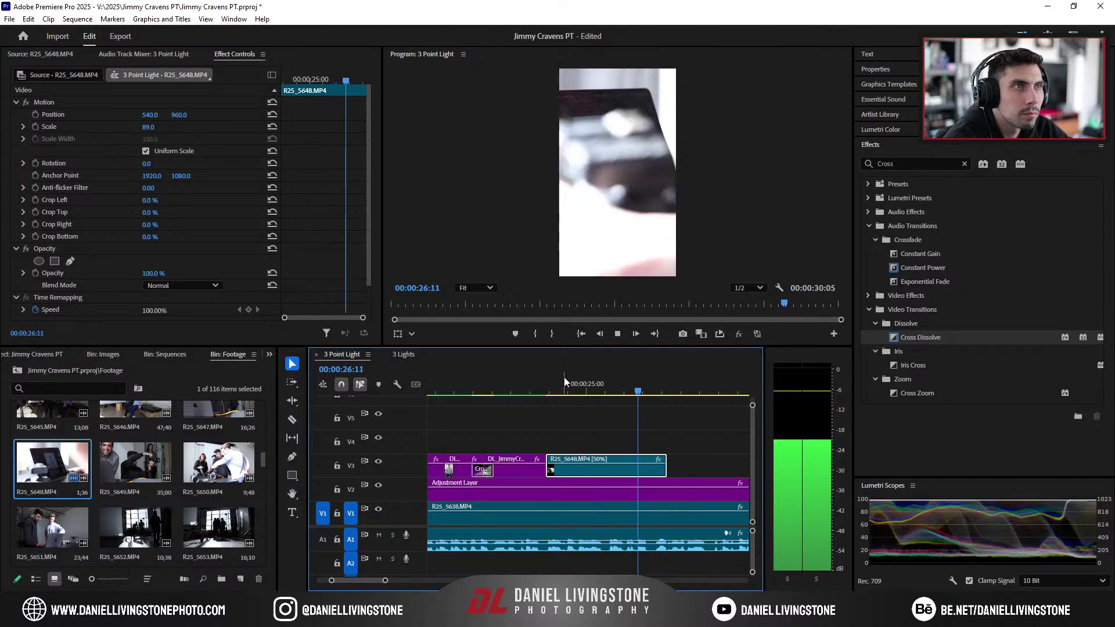
{"action": "key", "text": "space"}
{"action": "left_click", "coordinate": [586, 390]}
{"action": "key", "text": "space"}
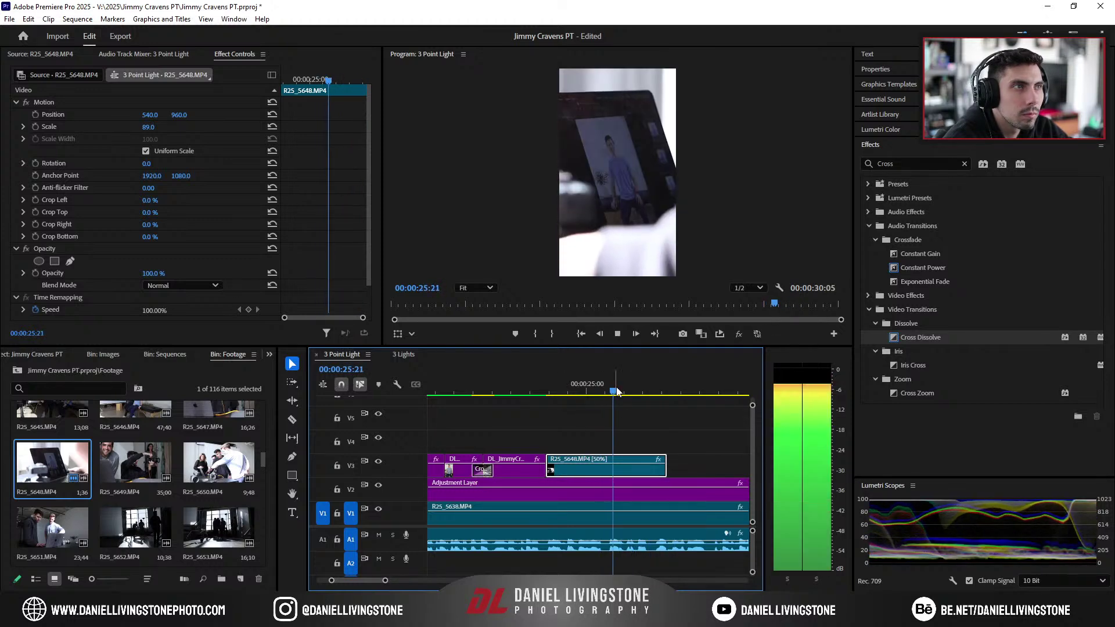
{"action": "key", "text": "space"}
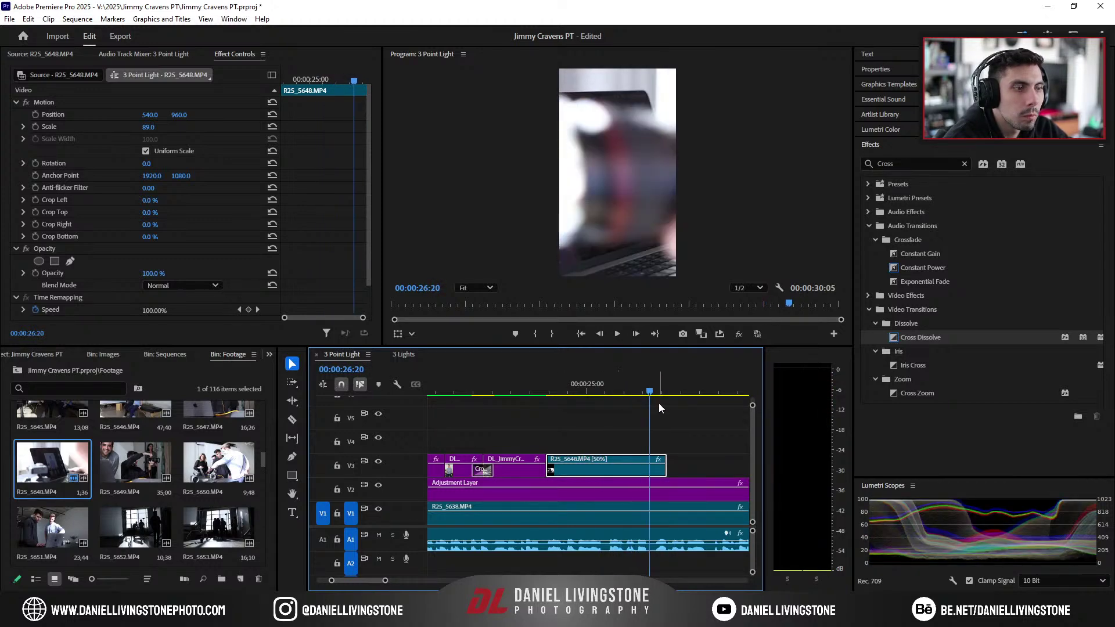
Step: Trim the end of the R2S_5648.MP4 clip on V3 to about 26:23 and replay the section
{"action": "key", "text": "Right"}
{"action": "key", "text": "Right"}
{"action": "key", "text": "Right"}
{"action": "left_click_drag", "start_coordinate": [665, 468], "coordinate": [654, 468]}
{"action": "left_click", "coordinate": [587, 383]}
{"action": "key", "text": "space"}
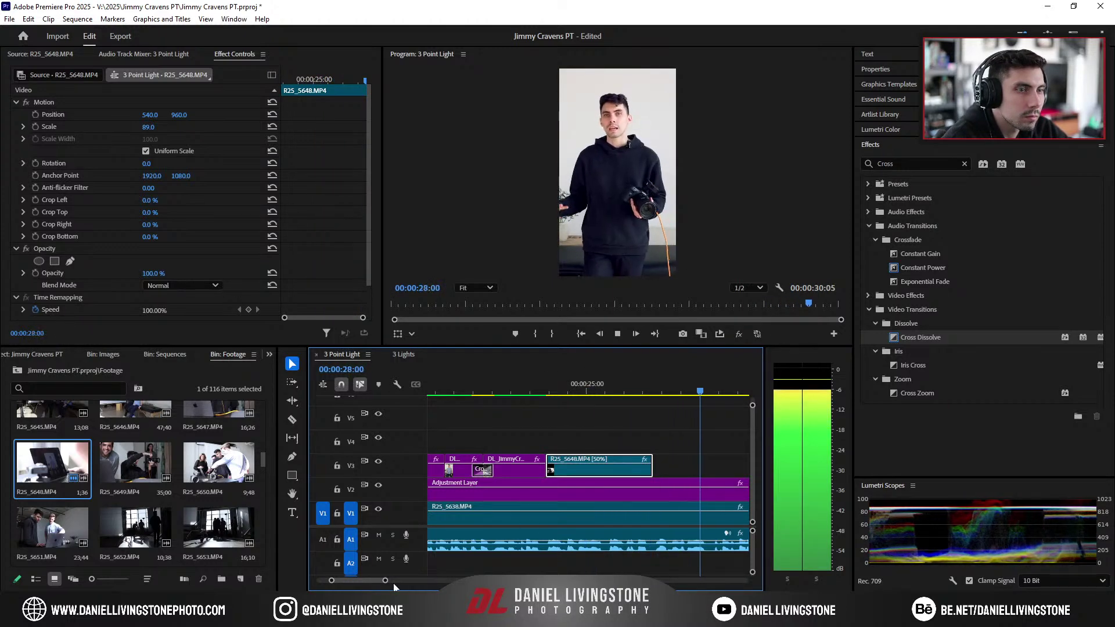
Step: Play back the photo sequence and its lead into the laptop B-roll from about 18:00, stopping at 25:01
{"action": "left_click_drag", "start_coordinate": [385, 580], "coordinate": [408, 580]}
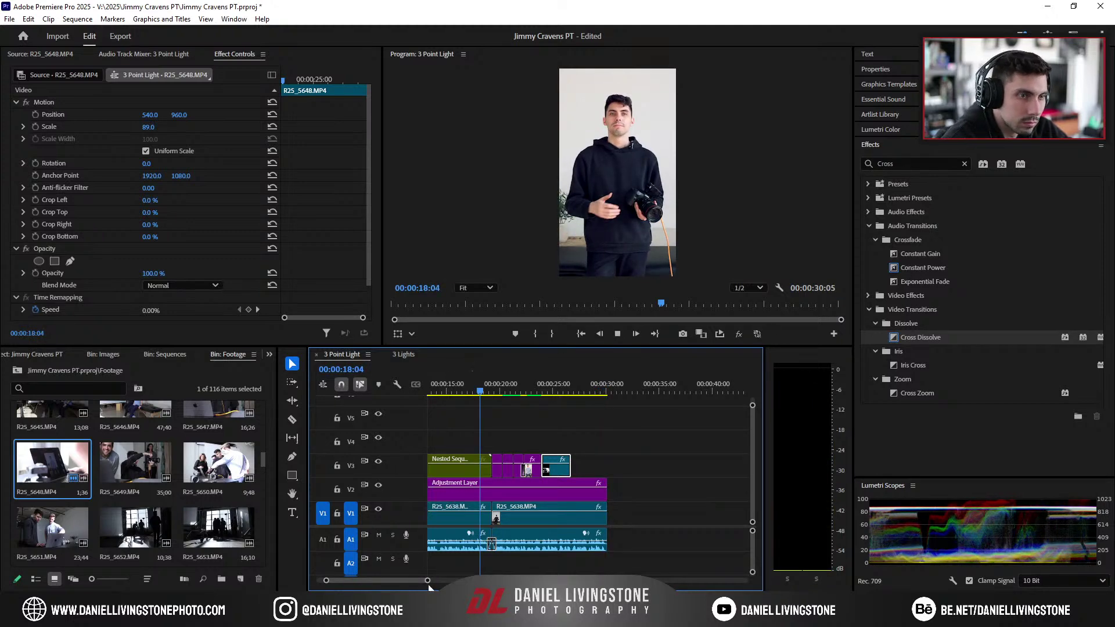
{"action": "left_click_drag", "start_coordinate": [427, 580], "coordinate": [407, 575]}
{"action": "key", "text": "space"}
{"action": "scroll", "coordinate": [423, 563], "scroll_direction": "down", "scroll_amount": 3}
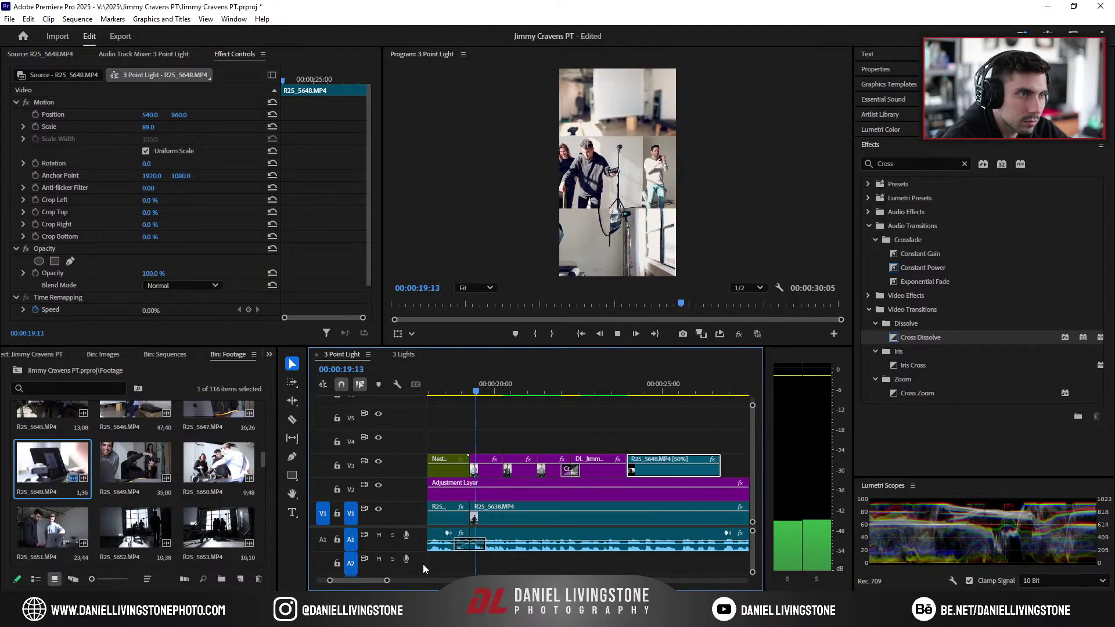
{"action": "scroll", "coordinate": [405, 580], "scroll_direction": "down", "scroll_amount": 3}
{"action": "key", "text": "space"}
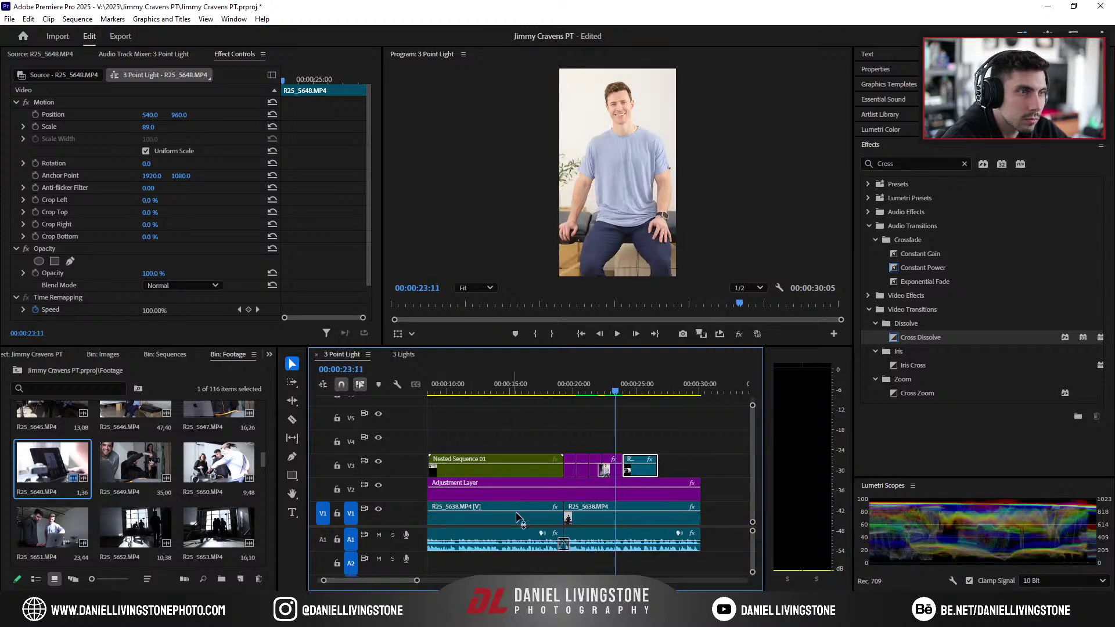
{"action": "key", "text": "space"}
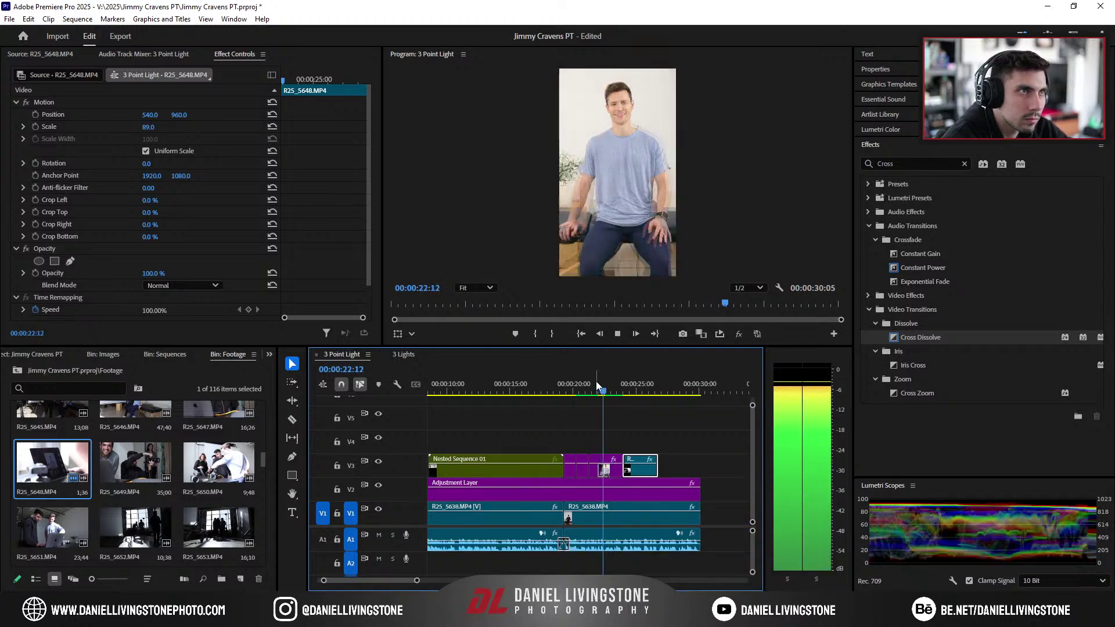
{"action": "key", "text": "space"}
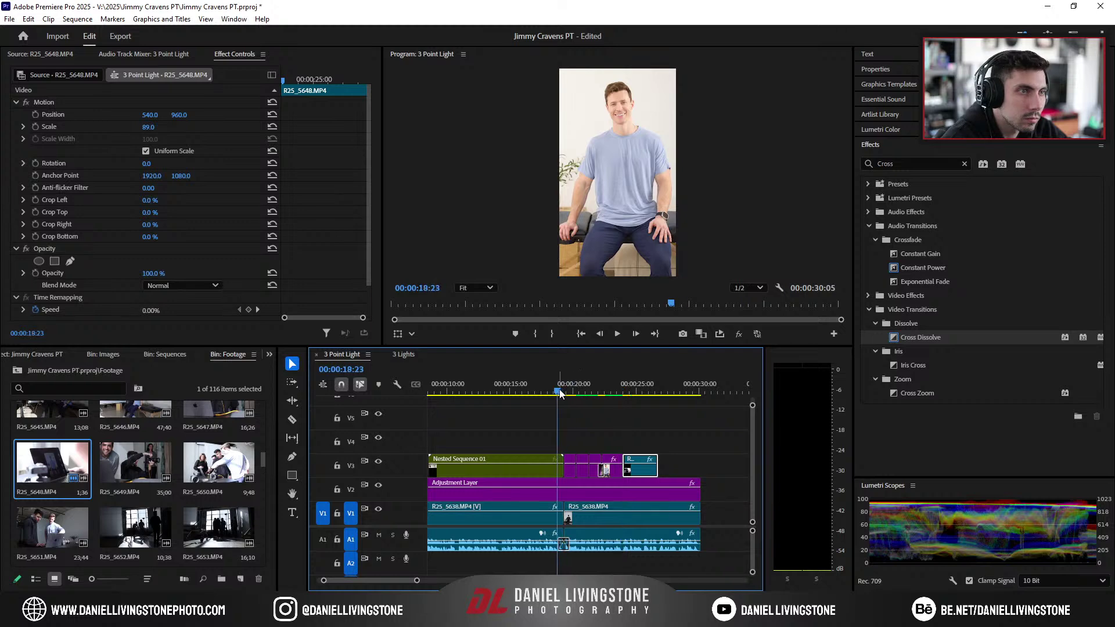
{"action": "key", "text": "space"}
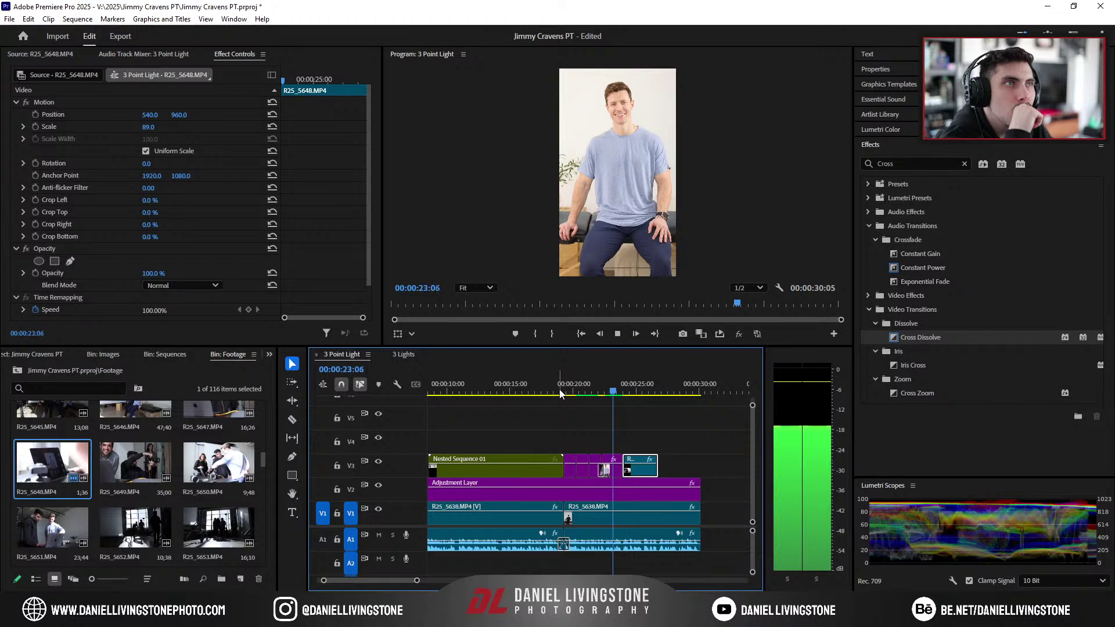
{"action": "key", "text": "space"}
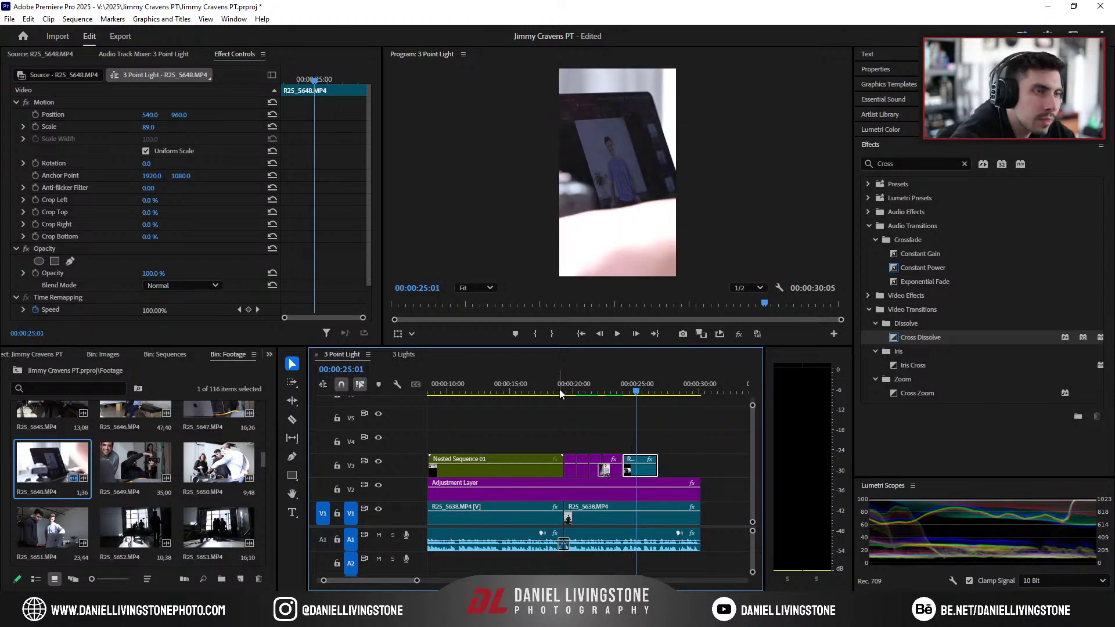
Step: Delete the slowed R2S_5648.MP4 clip from V3
{"action": "left_click_drag", "start_coordinate": [649, 473], "coordinate": [663, 473]}
{"action": "left_click_drag", "start_coordinate": [416, 576], "coordinate": [395, 570]}
{"action": "left_click", "coordinate": [509, 389]}
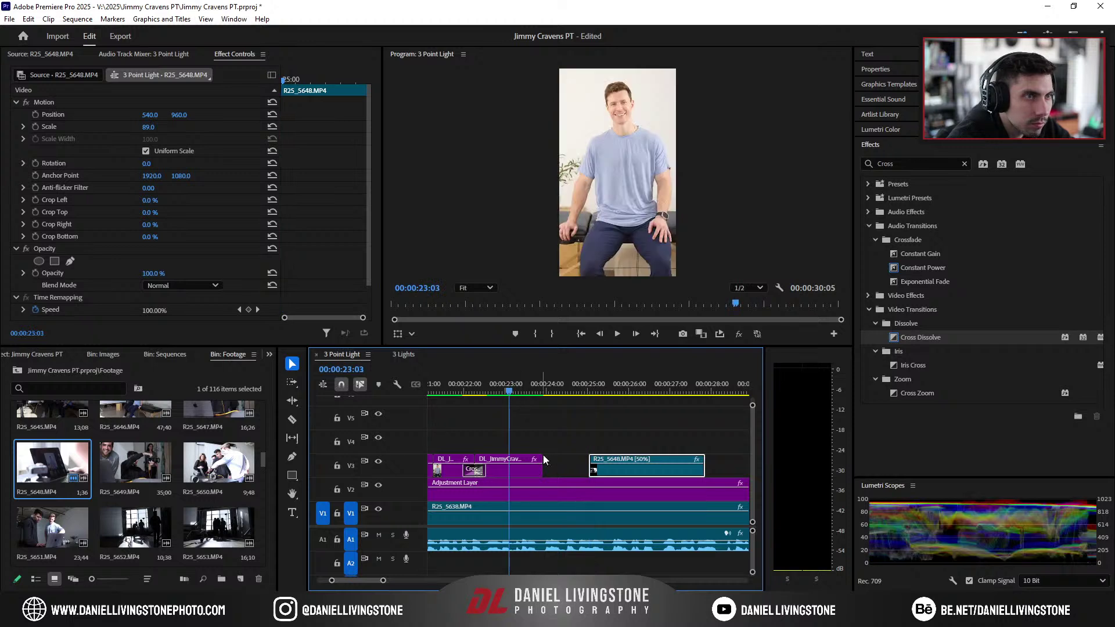
{"action": "key", "text": "Delete"}
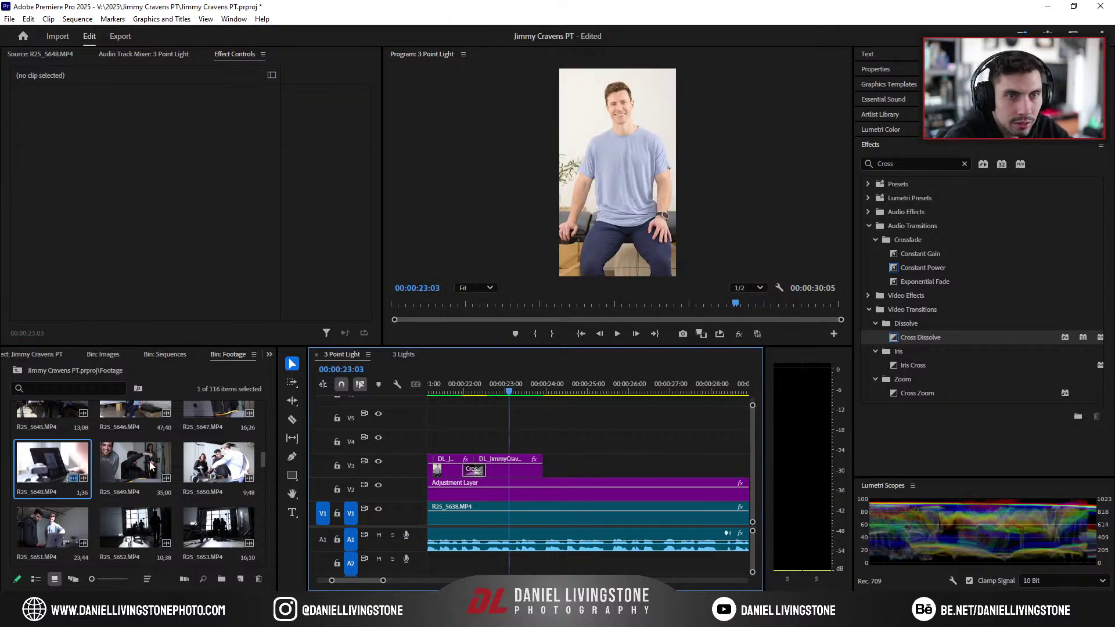
Step: Browse further through the Footage bin for replacement B-roll and scrub through R2S_5675.MP4
{"action": "left_click_drag", "start_coordinate": [263, 462], "coordinate": [263, 496]}
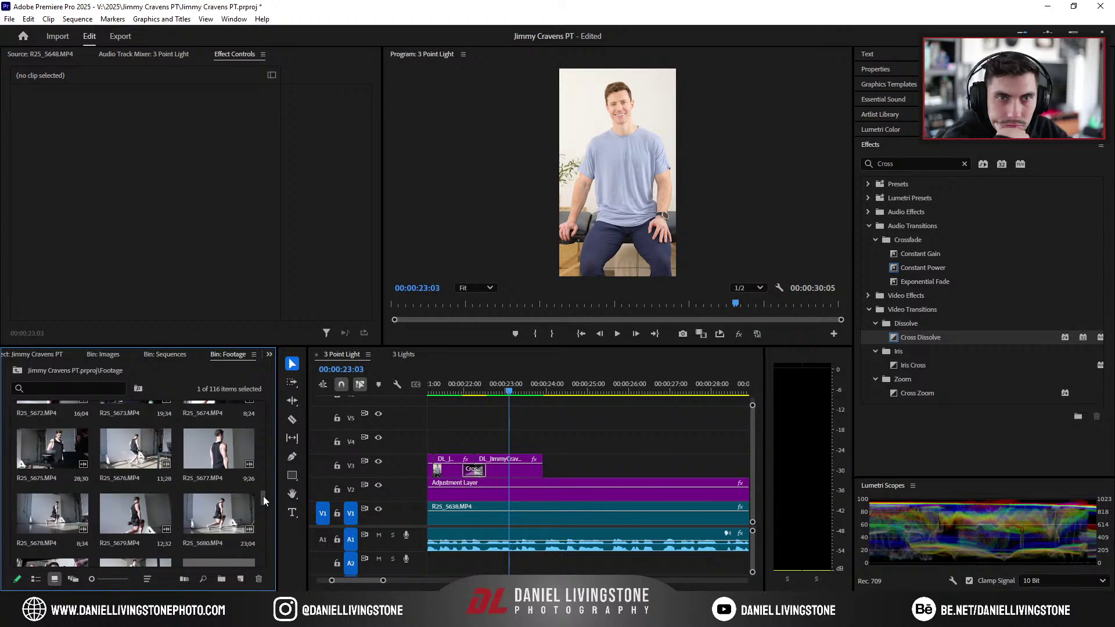
{"action": "double_click", "coordinate": [48, 448]}
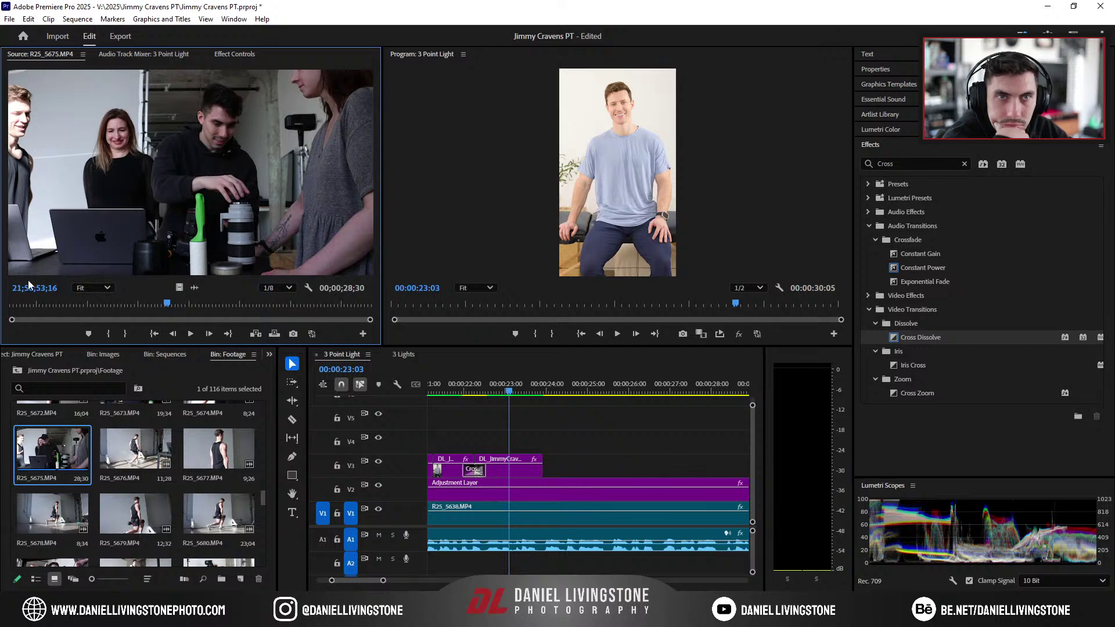
{"action": "left_click_drag", "start_coordinate": [23, 301], "coordinate": [315, 329]}
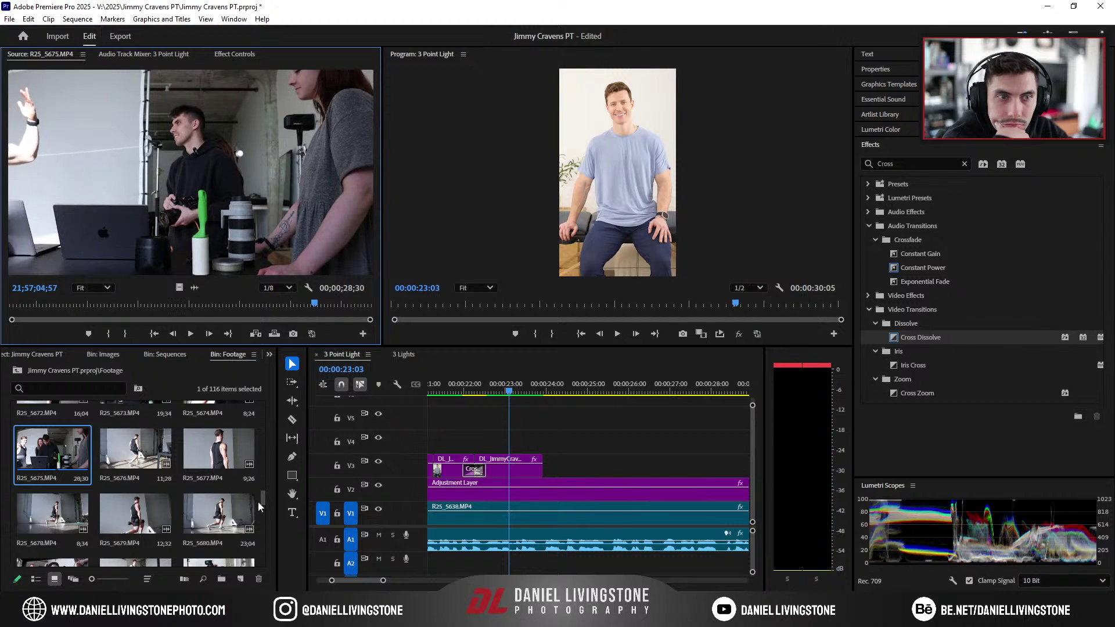
{"action": "left_click_drag", "start_coordinate": [266, 496], "coordinate": [261, 513]}
{"action": "scroll", "coordinate": [262, 514], "scroll_direction": "down", "scroll_amount": 1}
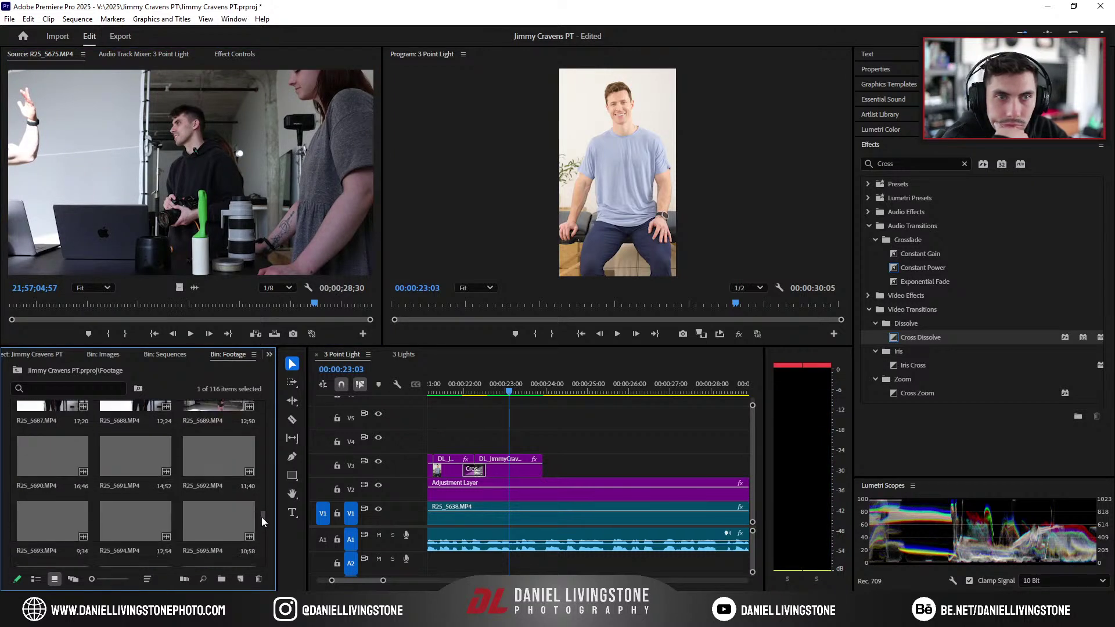
{"action": "scroll", "coordinate": [262, 511], "scroll_direction": "up", "scroll_amount": 1}
Step: Preview R2S_5686.MP4 in the Source monitor and mark a 2:02 range from its beginning
{"action": "left_click", "coordinate": [216, 425]}
{"action": "double_click", "coordinate": [216, 425]}
{"action": "left_click_drag", "start_coordinate": [15, 314], "coordinate": [45, 309]}
{"action": "key", "text": "space"}
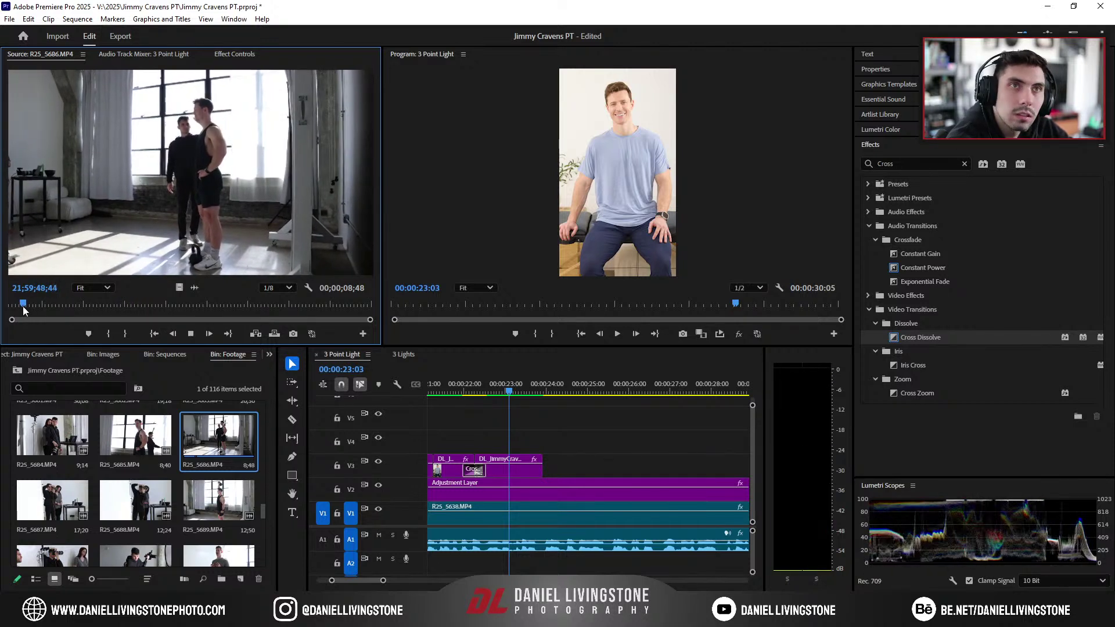
{"action": "key", "text": "space"}
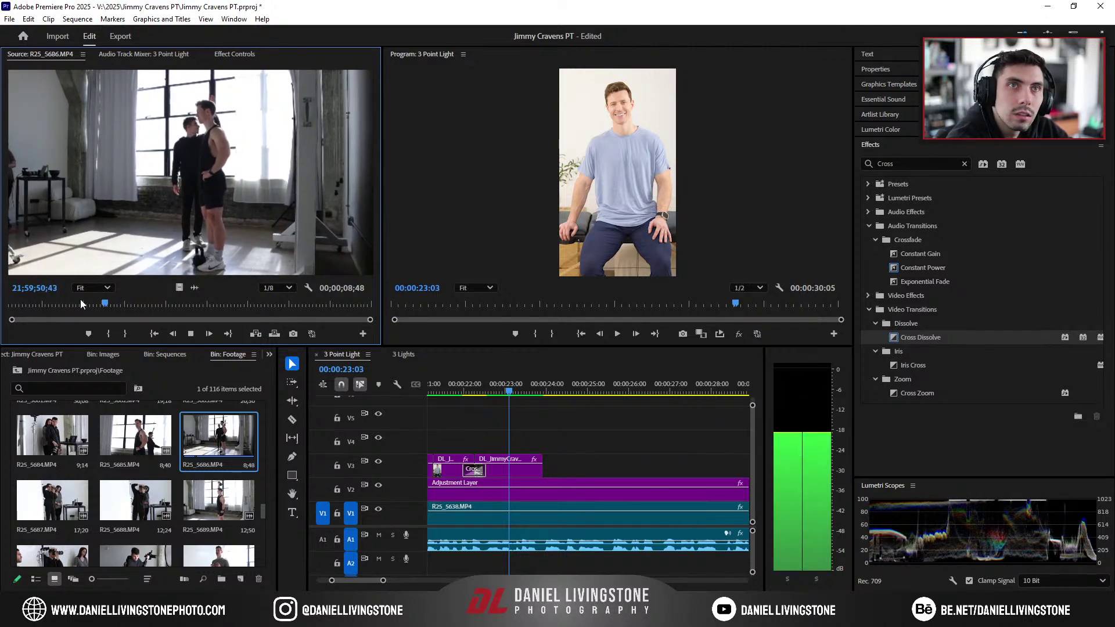
{"action": "left_click_drag", "start_coordinate": [106, 302], "coordinate": [13, 302]}
{"action": "key", "text": "o"}
{"action": "key", "text": "i"}
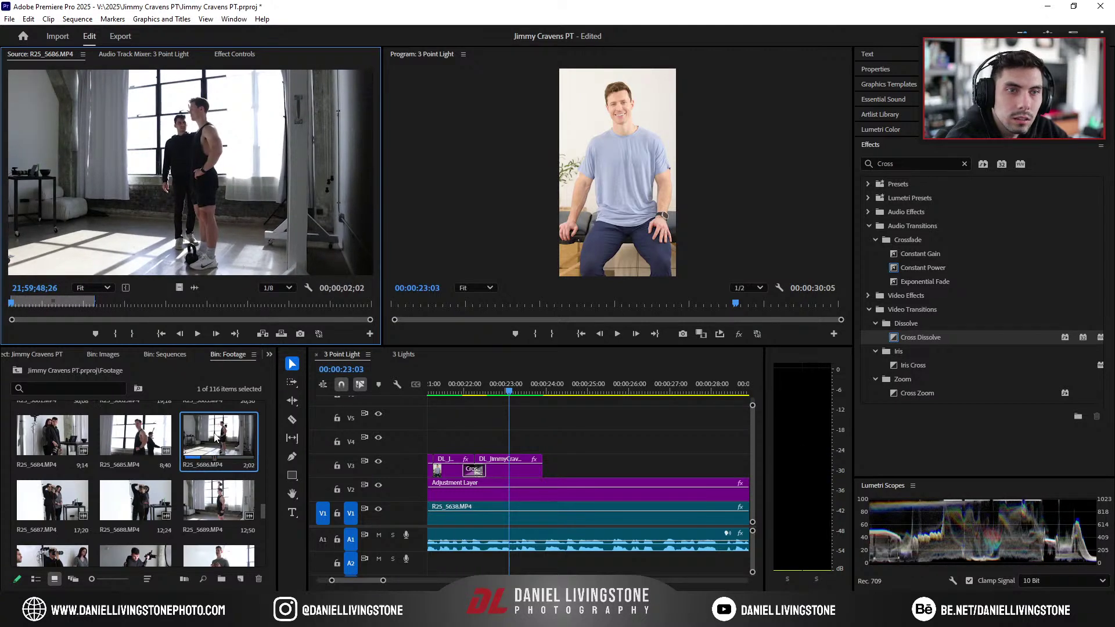
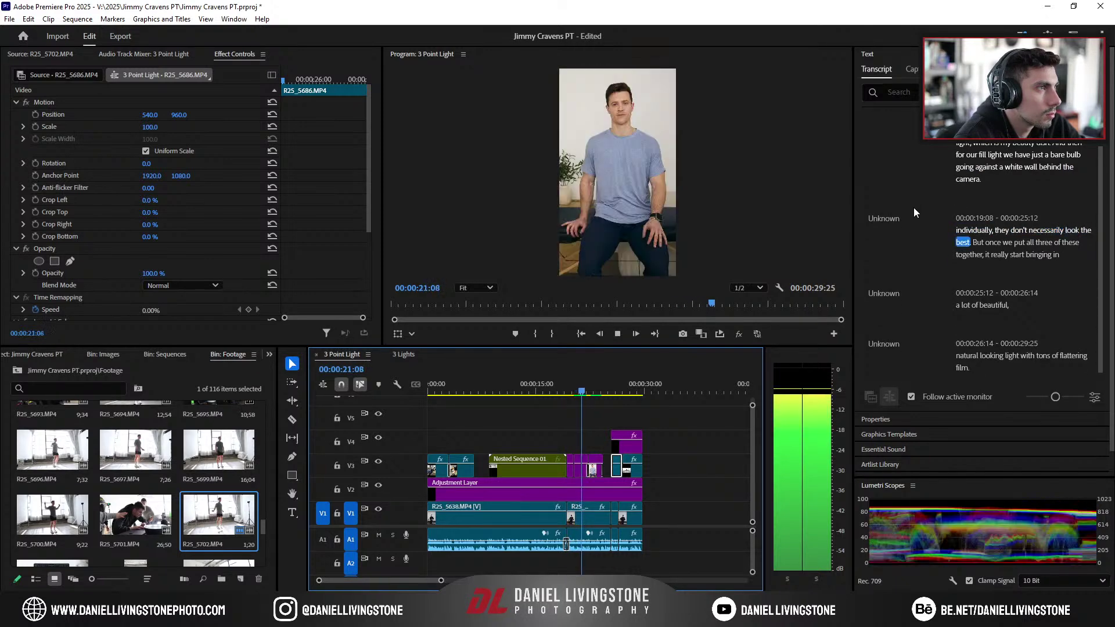
Step: Correct the transcript segment at 19:08 by capitalizing "Individually" and changing "best. But" to "best, but"
{"action": "left_click", "coordinate": [959, 229]}
{"action": "double_click", "coordinate": [958, 229]}
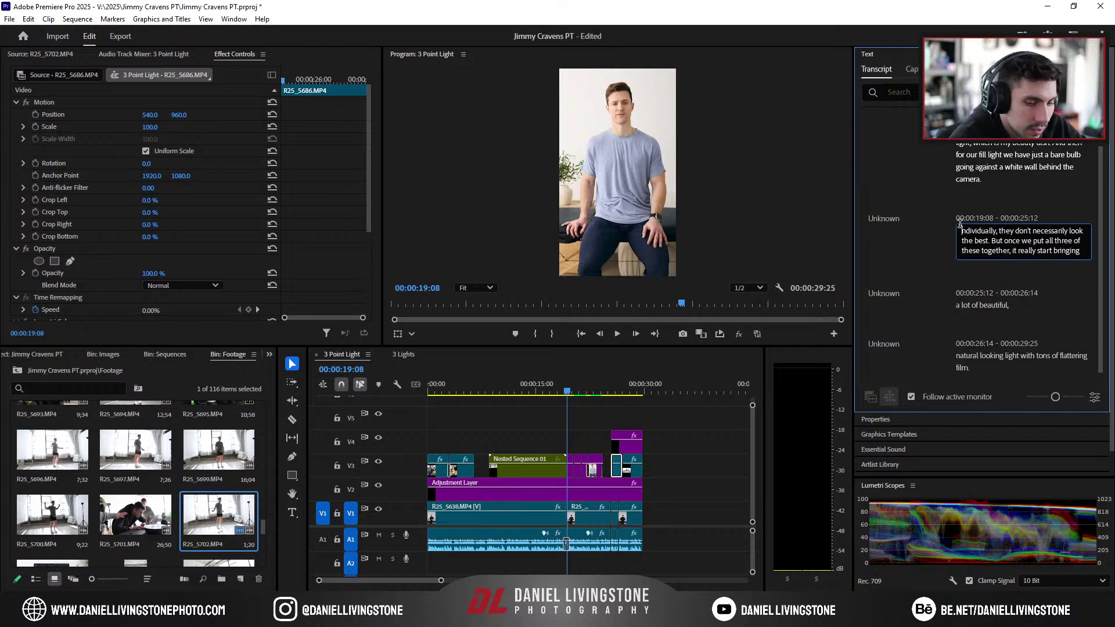
{"action": "type", "text": "I"}
{"action": "key", "text": "Delete"}
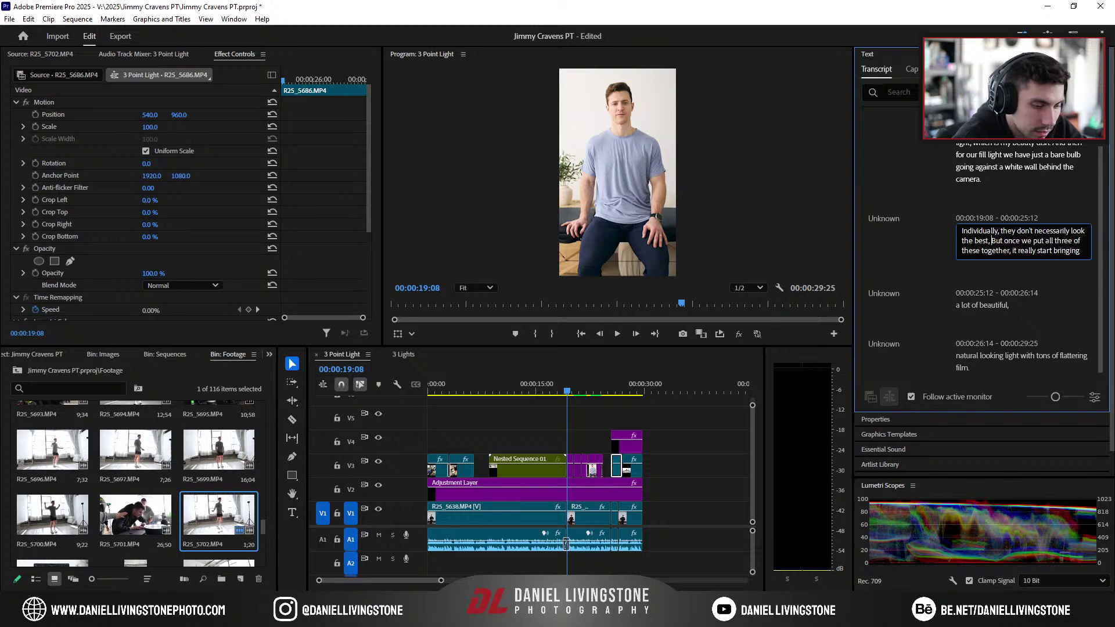
{"action": "left_click", "coordinate": [945, 260]}
Step: Play through the corrected segment and change "start" to "starts" before "bringing in" in the transcript
{"action": "key", "text": "space"}
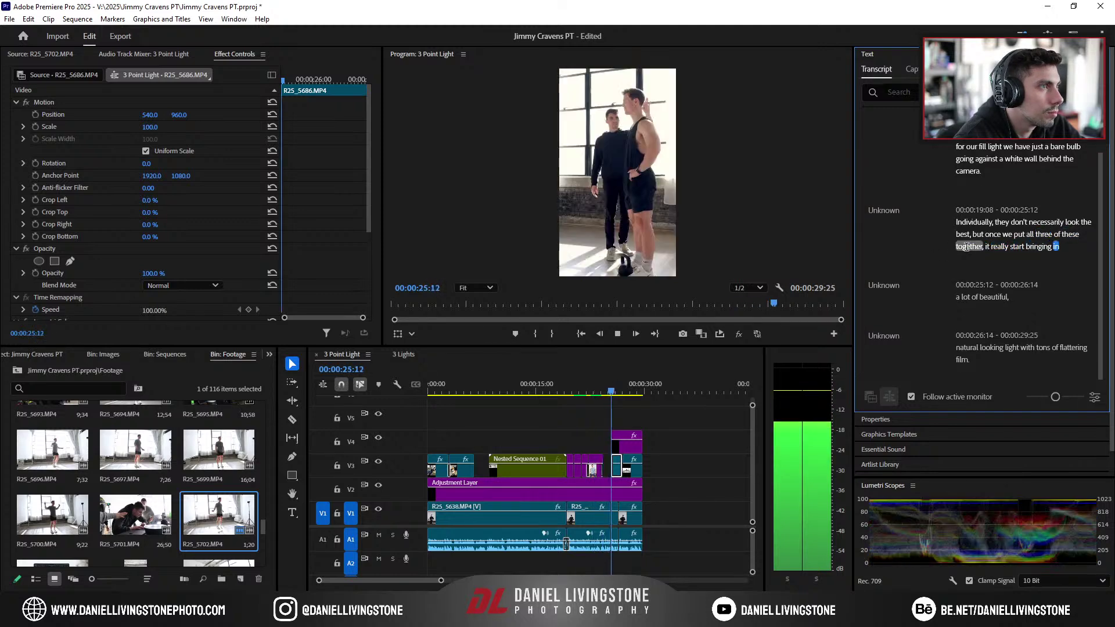
{"action": "key", "text": "space"}
{"action": "double_click", "coordinate": [1017, 241]}
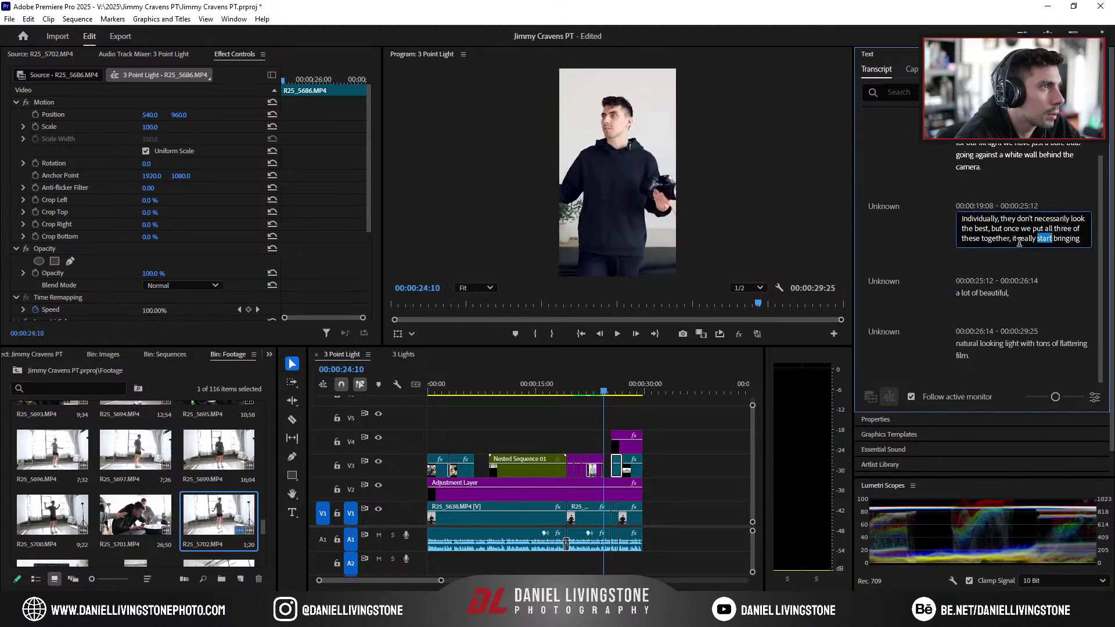
{"action": "left_click", "coordinate": [903, 236]}
Step: Play through the closing line and change "film" to "fill" at the end of the transcript
{"action": "key", "text": "space"}
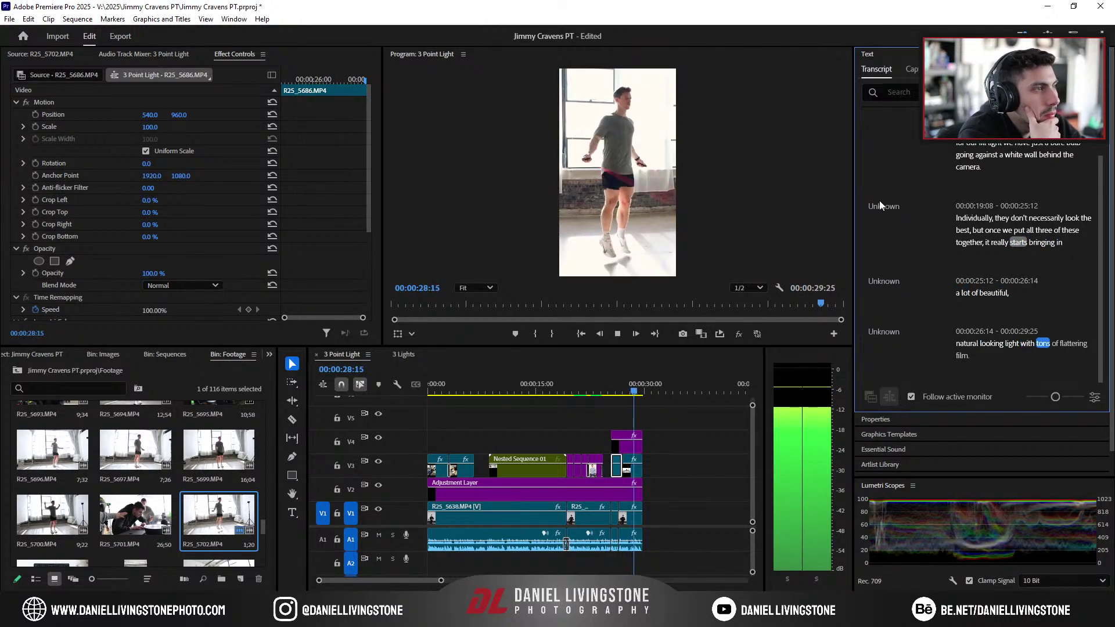
{"action": "key", "text": "space"}
{"action": "double_click", "coordinate": [963, 355]}
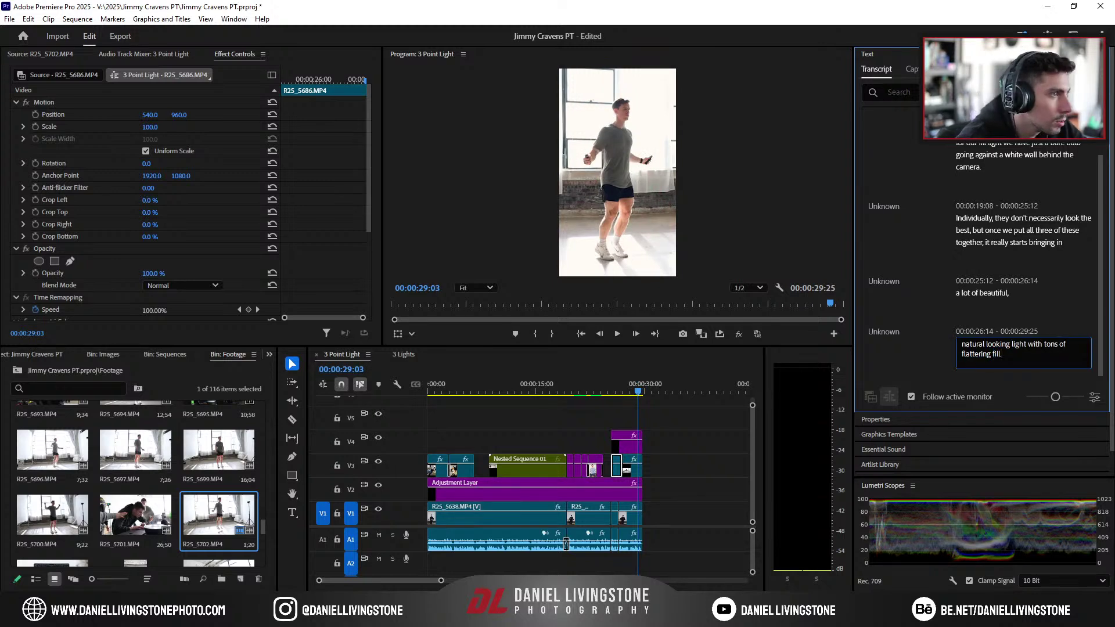
{"action": "type", "text": "fill"}
{"action": "left_click", "coordinate": [946, 367]}
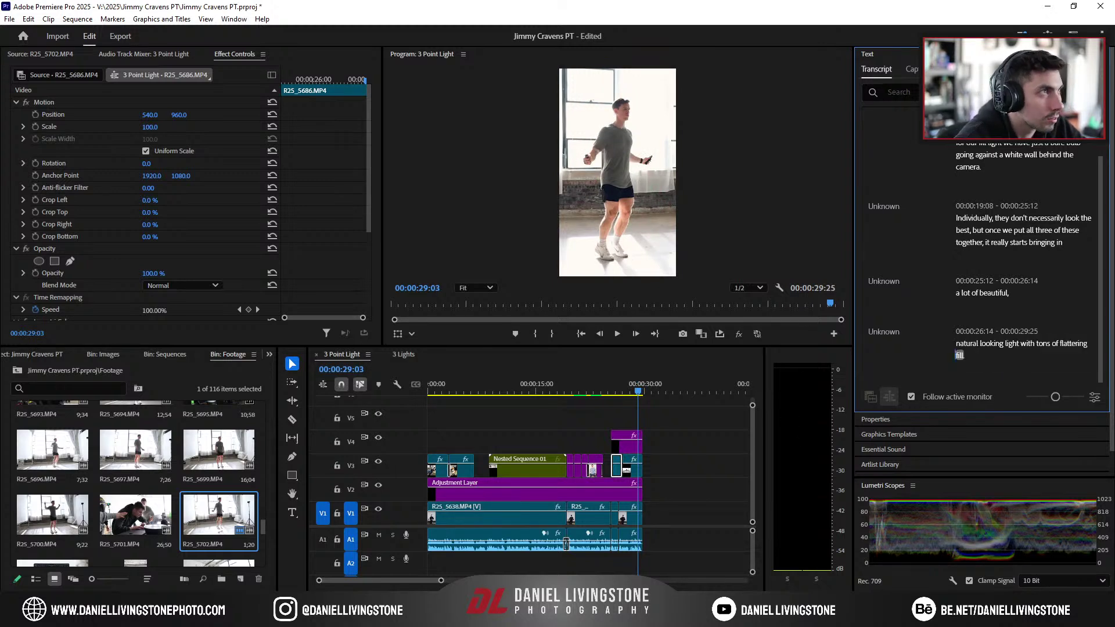
Step: Create captions from the transcript as double-line subtitles with no style, a maximum length of 20 characters and a 2.3-second minimum duration
{"action": "left_click", "coordinate": [911, 70]}
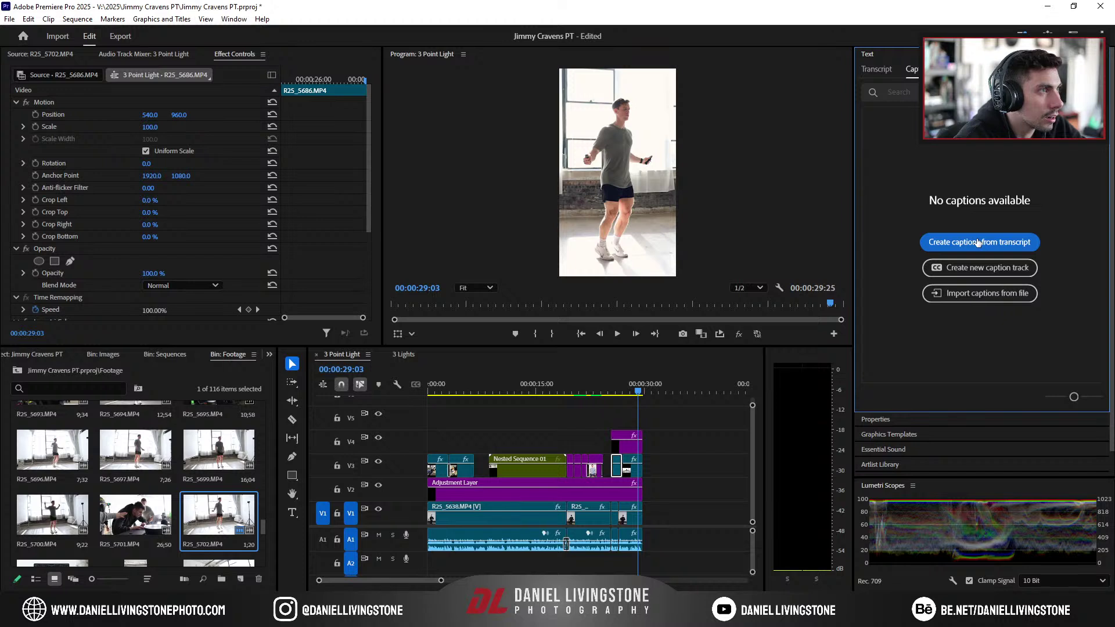
{"action": "left_click", "coordinate": [979, 243]}
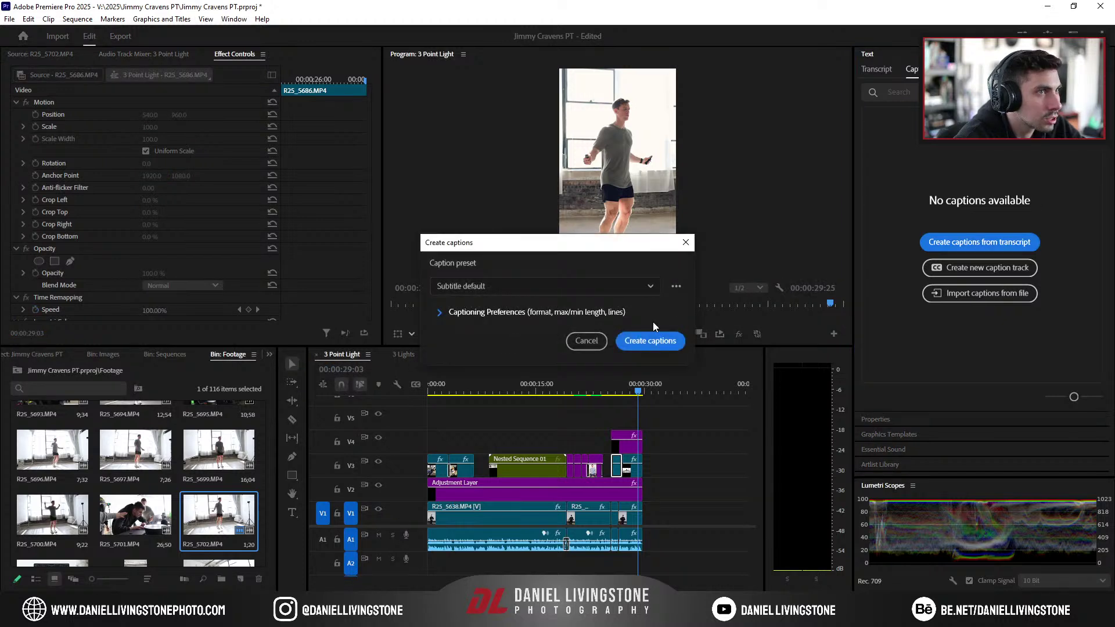
{"action": "left_click", "coordinate": [477, 313]}
{"action": "left_click", "coordinate": [489, 422]}
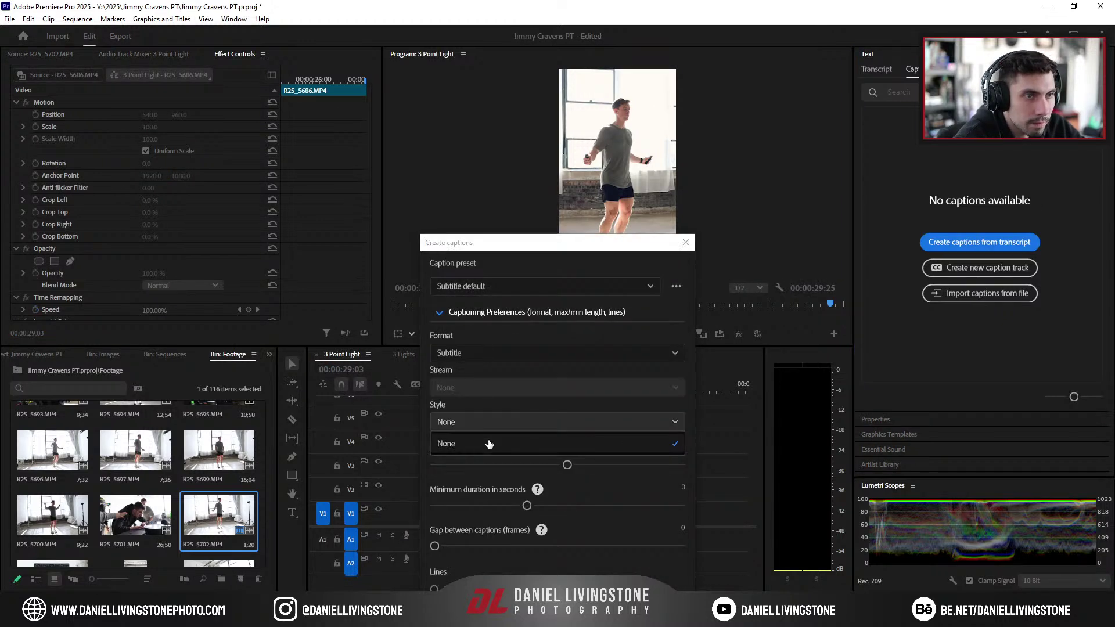
{"action": "left_click", "coordinate": [489, 444]}
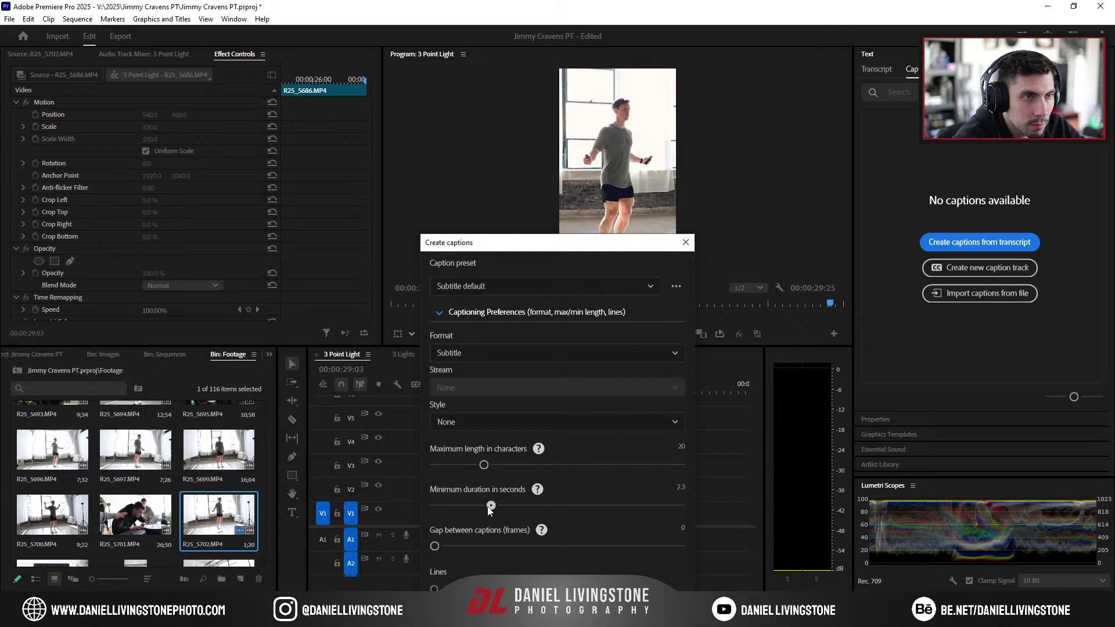
{"action": "left_click_drag", "start_coordinate": [507, 247], "coordinate": [527, 167]}
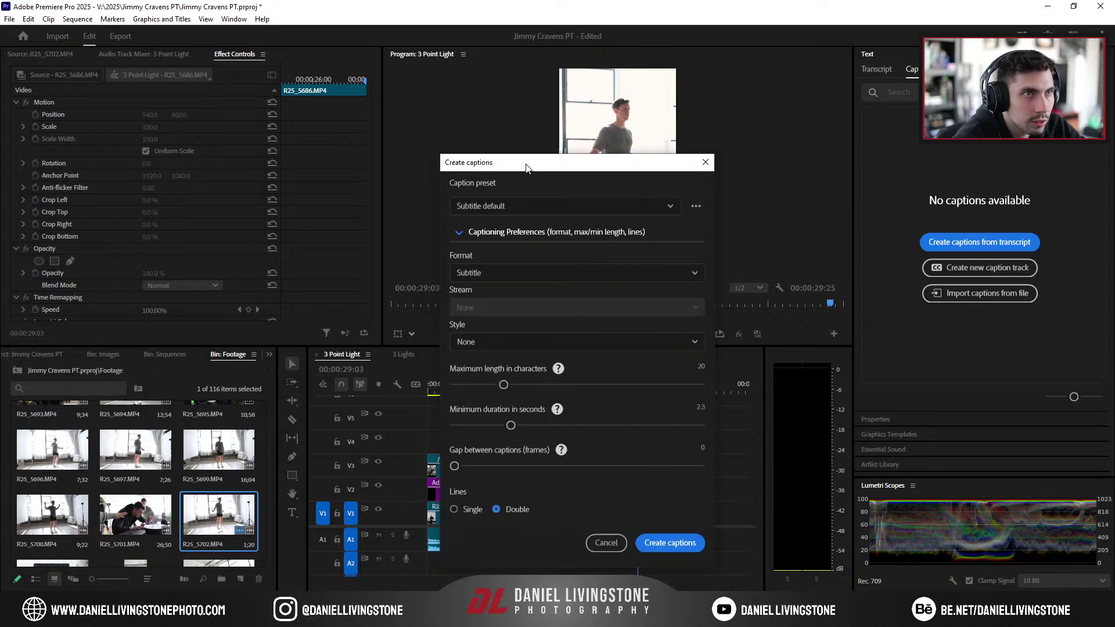
{"action": "left_click", "coordinate": [661, 541]}
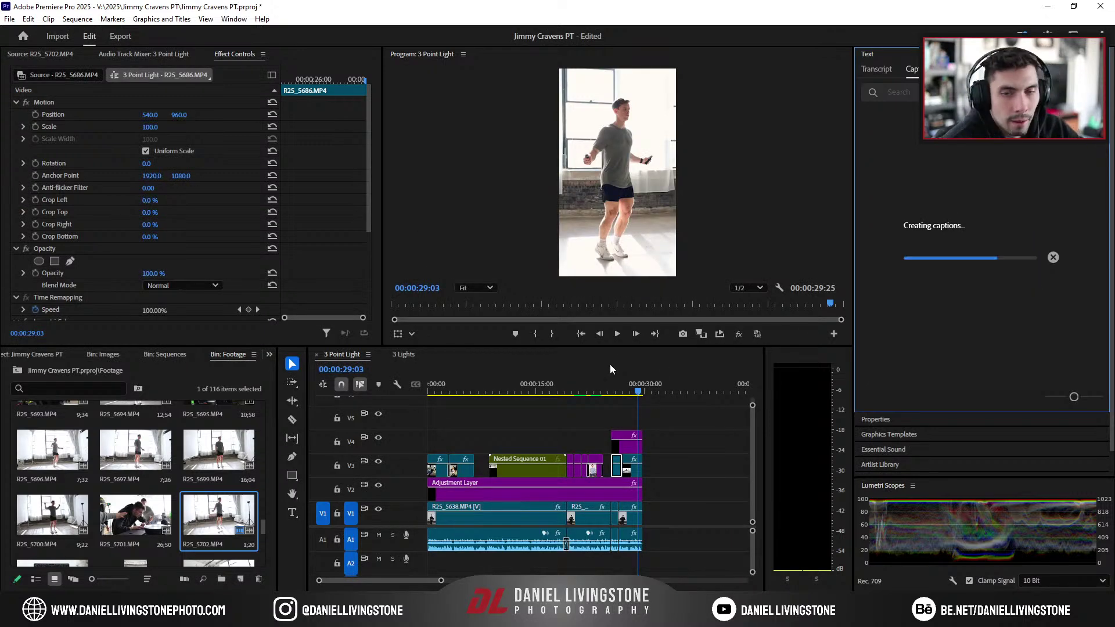
Step: Return to the start of the sequence, select all the captions and set their font to Helvetica Condensed Bold
{"action": "left_click", "coordinate": [445, 384]}
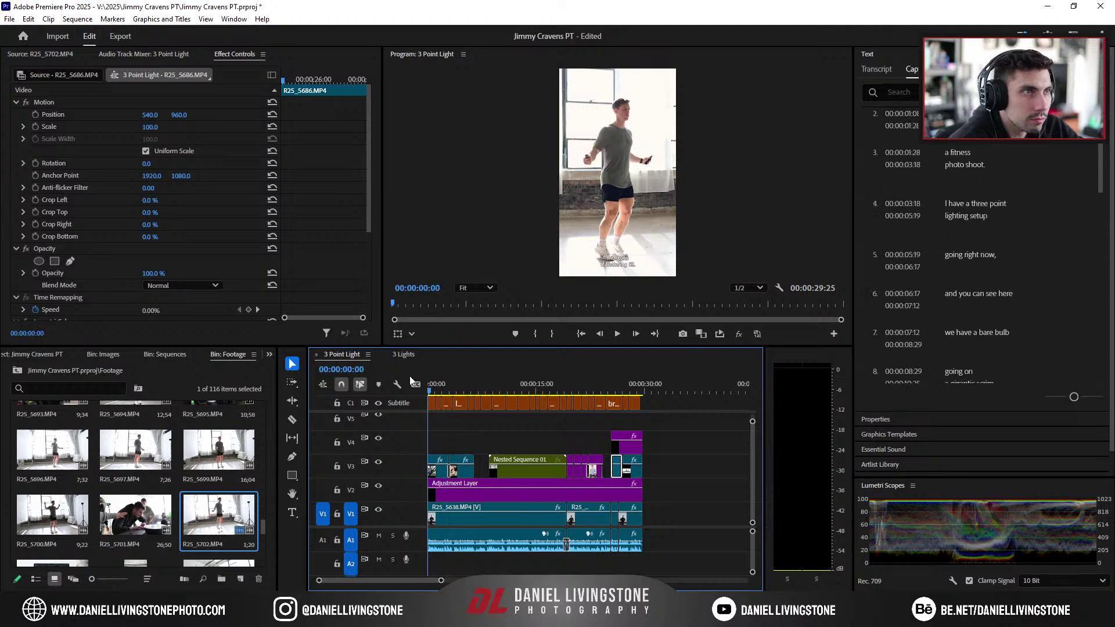
{"action": "key", "text": "Home"}
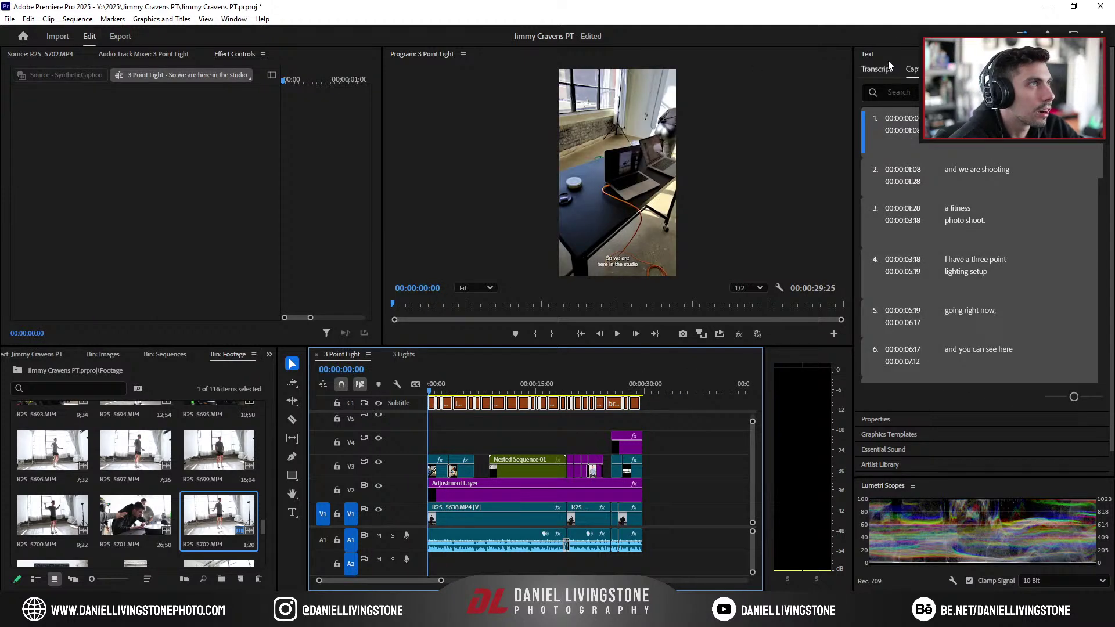
{"action": "left_click", "coordinate": [887, 58]}
{"action": "left_click", "coordinate": [894, 73]}
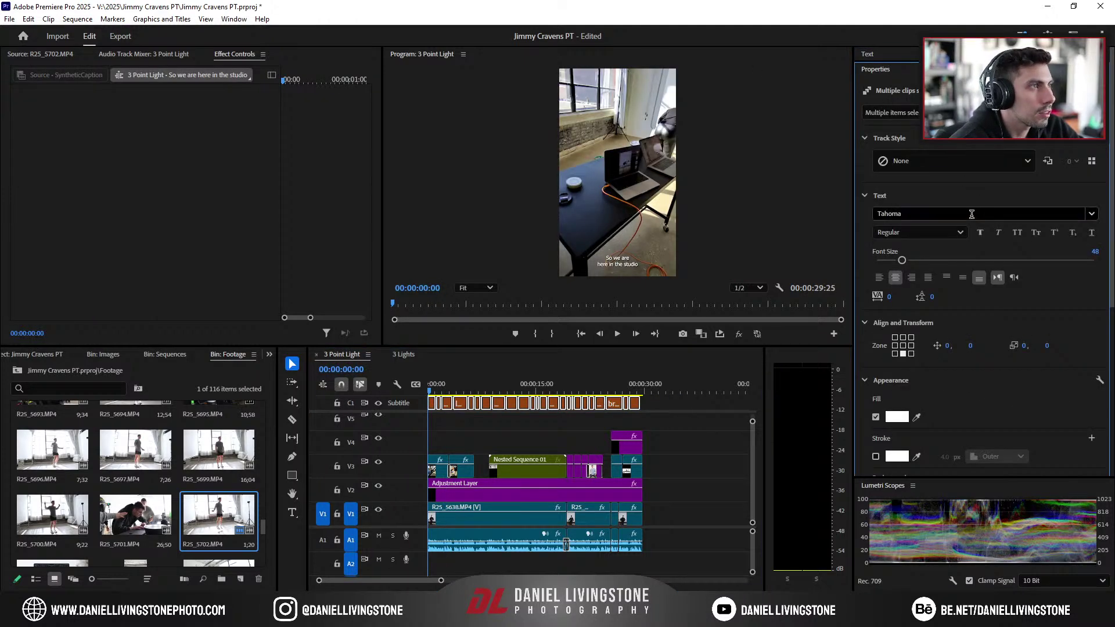
{"action": "left_click", "coordinate": [1021, 214]}
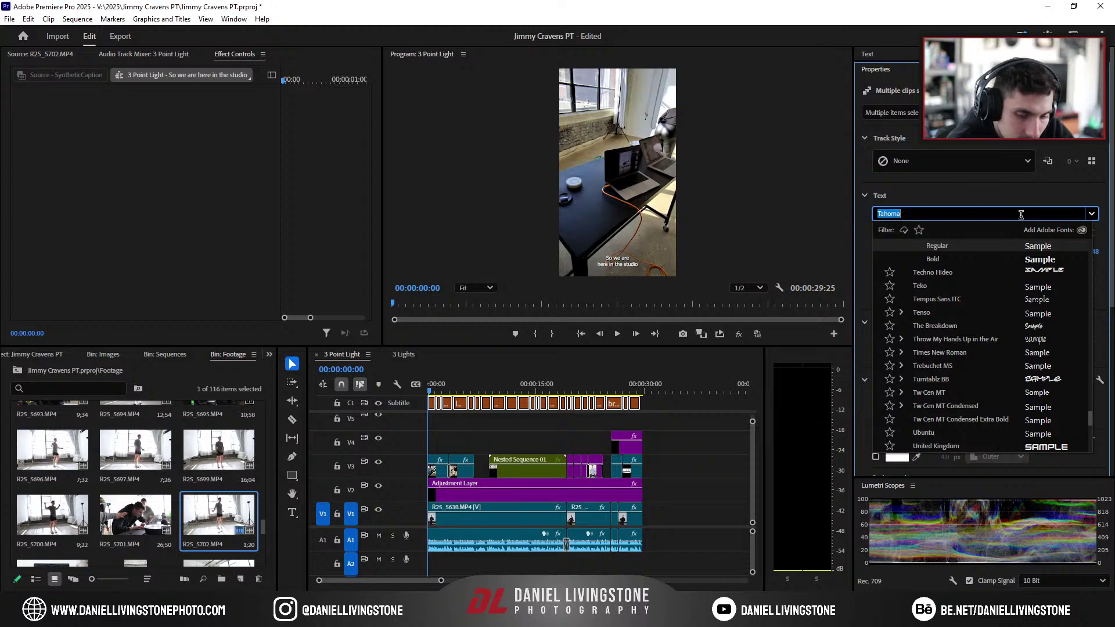
{"action": "type", "text": "Helvetic"}
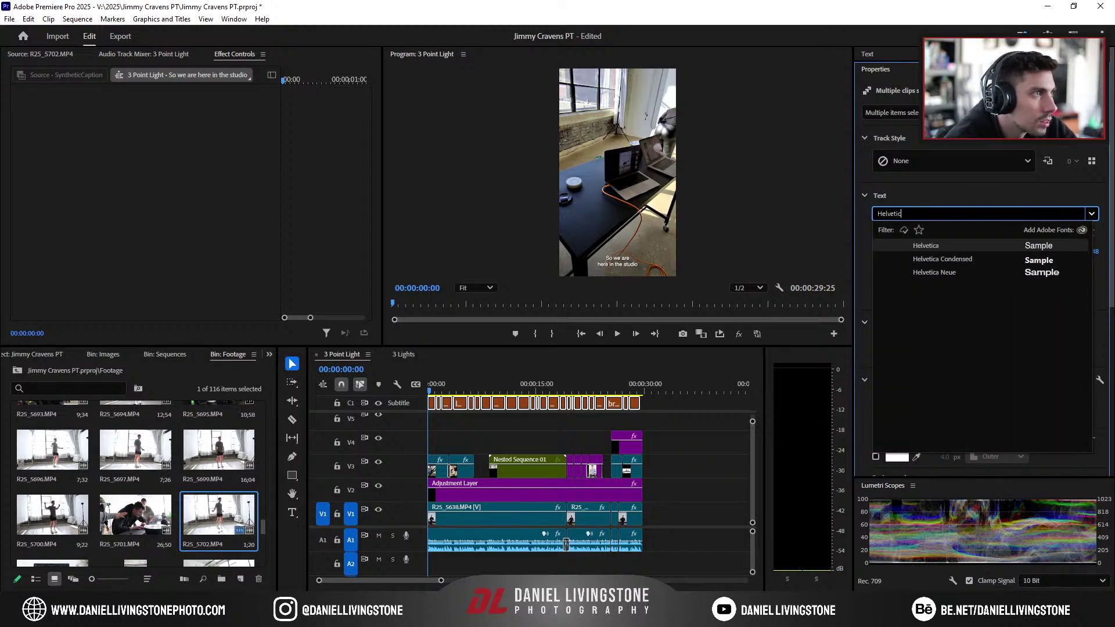
{"action": "left_click", "coordinate": [978, 259]}
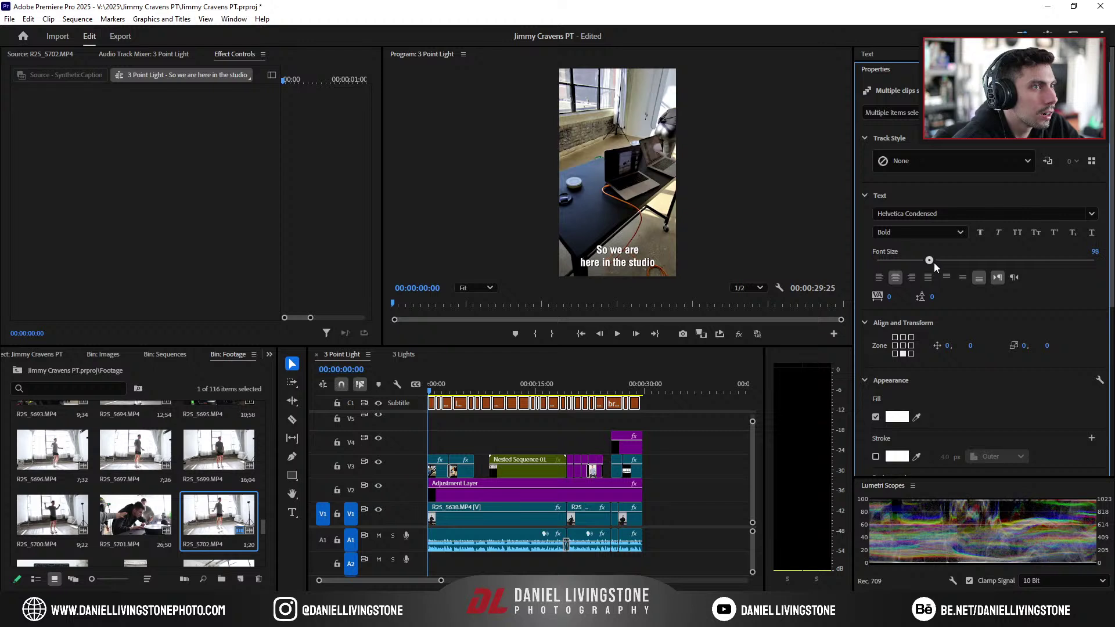
Step: Convert the selected captions to all caps and set their font size to 90
{"action": "left_click_drag", "start_coordinate": [933, 263], "coordinate": [938, 266]}
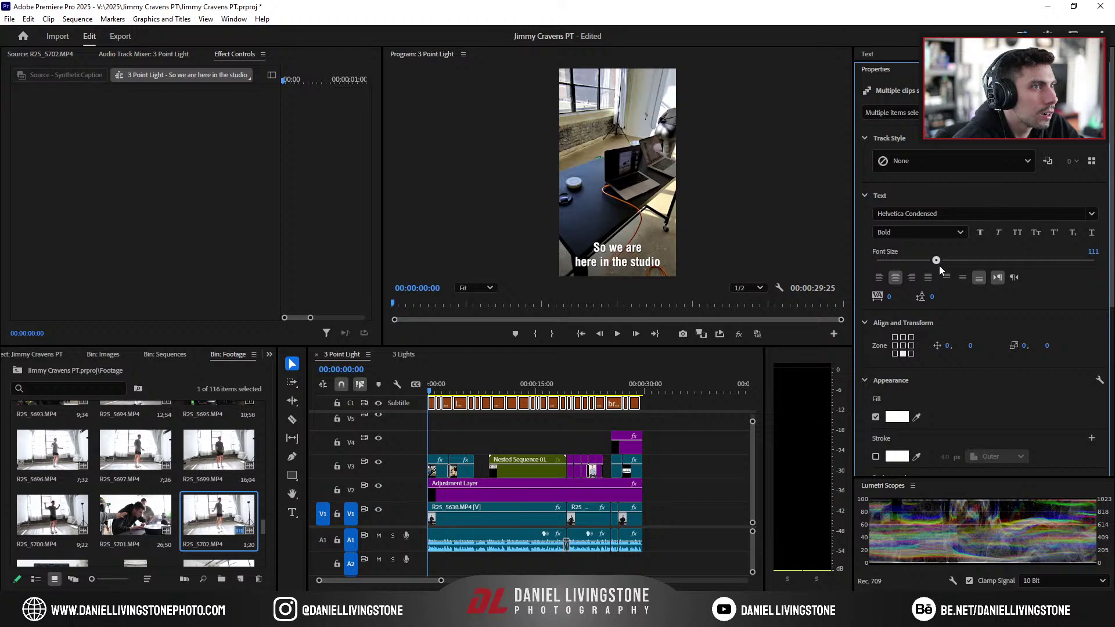
{"action": "left_click", "coordinate": [1021, 232]}
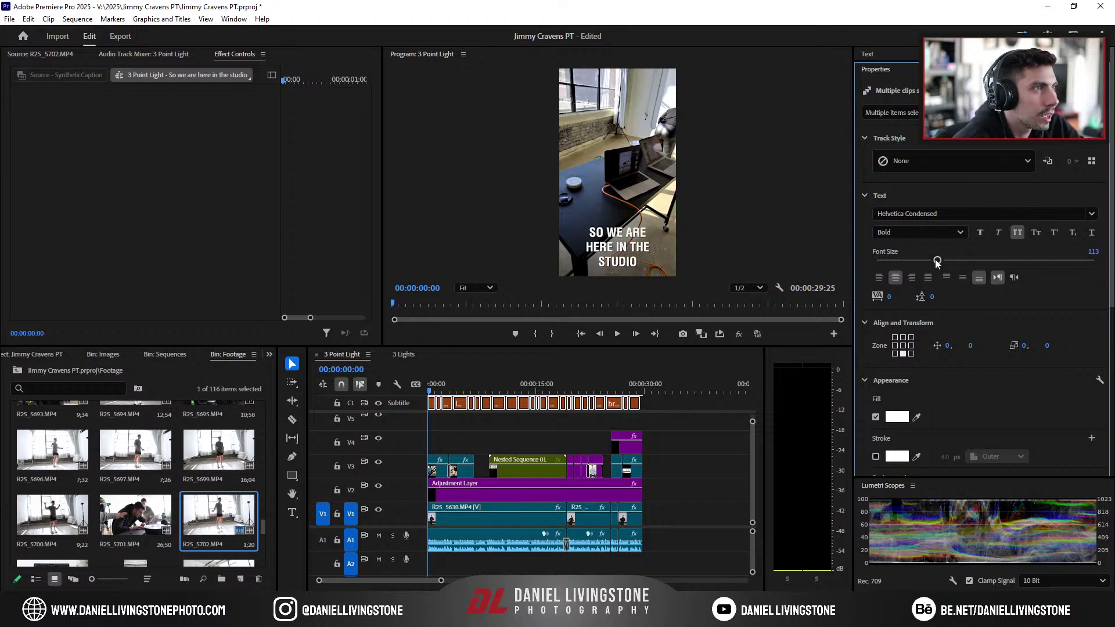
{"action": "left_click_drag", "start_coordinate": [937, 260], "coordinate": [924, 262]}
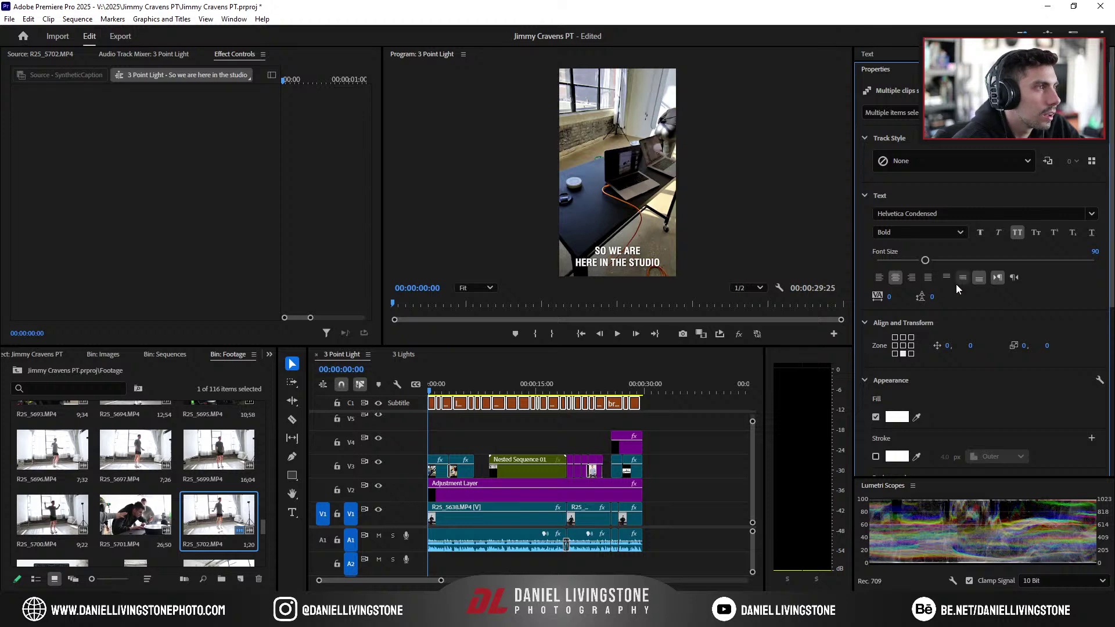
Step: Place the captions in the center zone with a vertical offset of 253, and show safe margins in the program monitor
{"action": "left_click", "coordinate": [902, 345]}
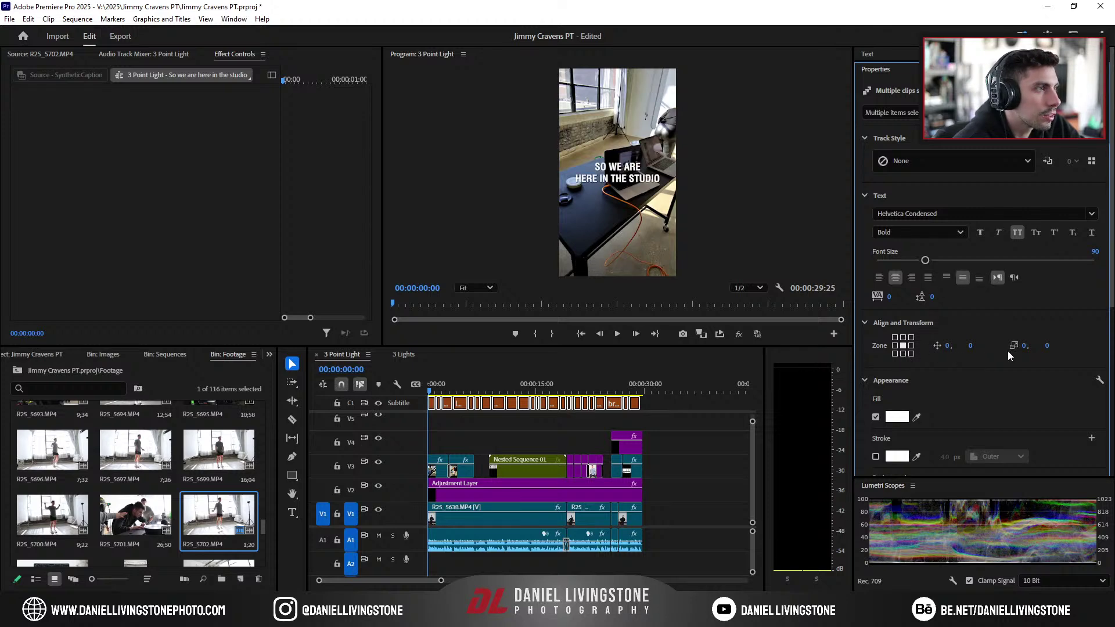
{"action": "left_click_drag", "start_coordinate": [970, 346], "coordinate": [1110, 340]}
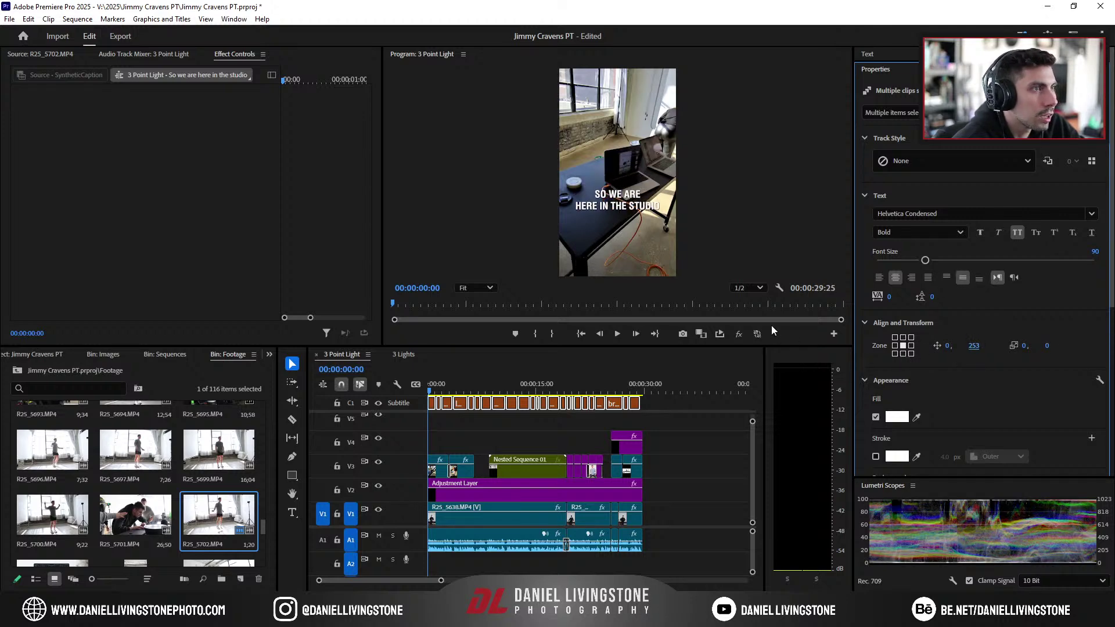
{"action": "left_click", "coordinate": [780, 288]}
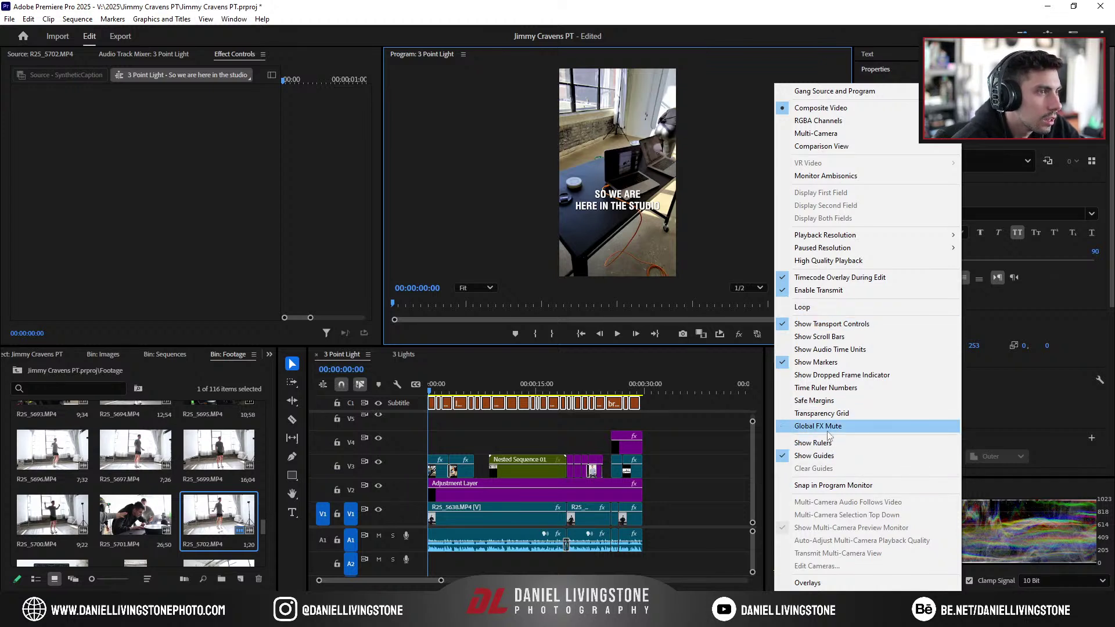
{"action": "left_click", "coordinate": [830, 401]}
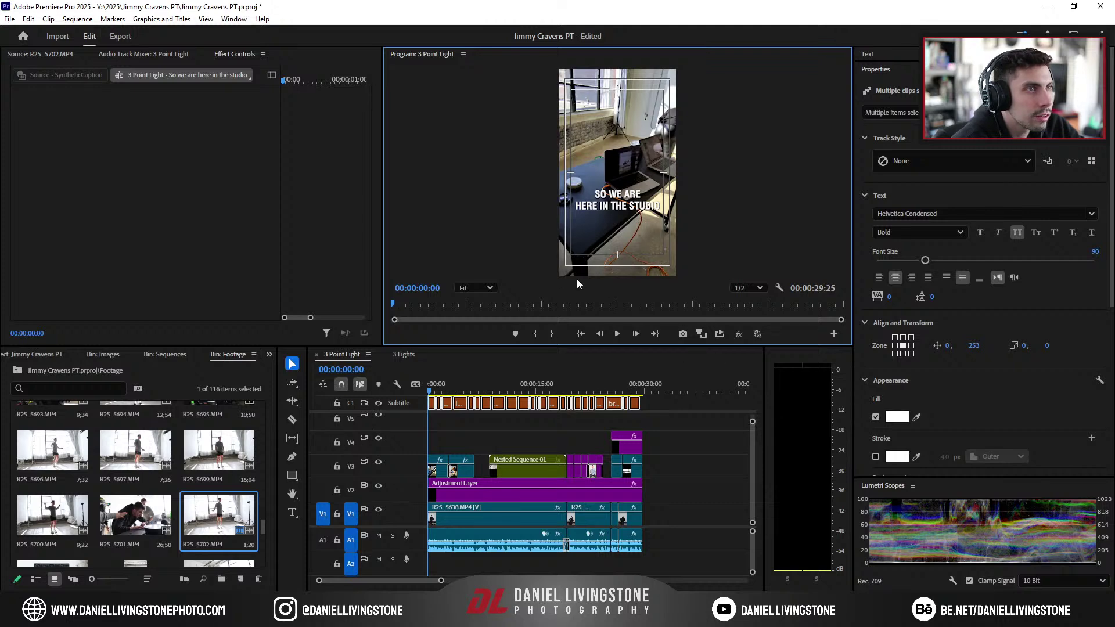
Step: Switch to File Explorer and open the folder C:\Program Files\Adobe\Adobe Premiere Pro 2025
{"action": "key", "text": "super+e"}
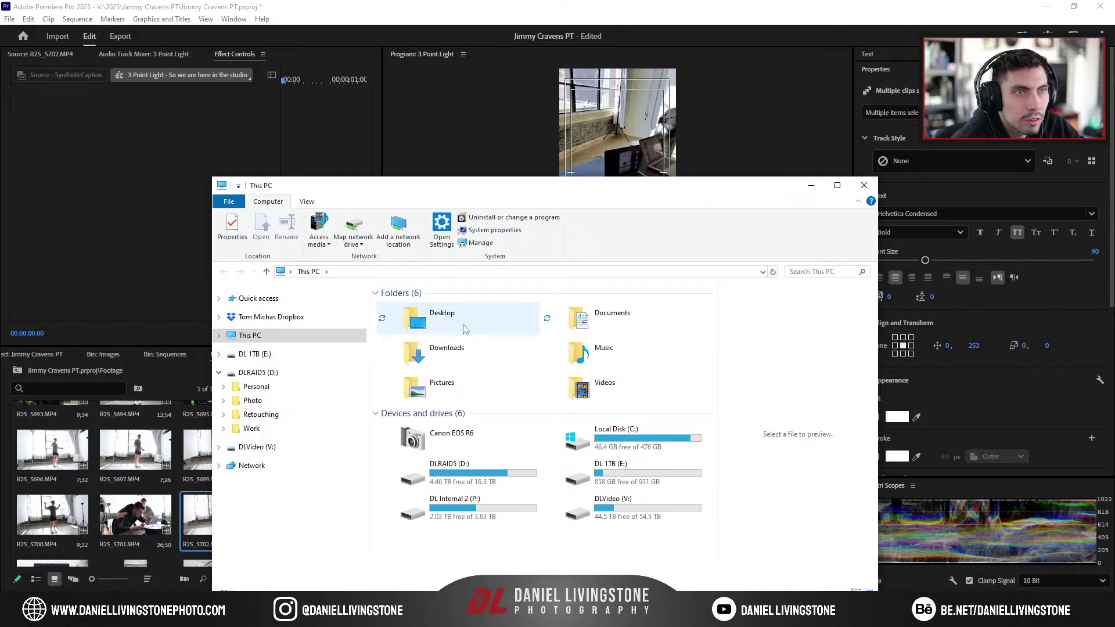
{"action": "left_click", "coordinate": [299, 336]}
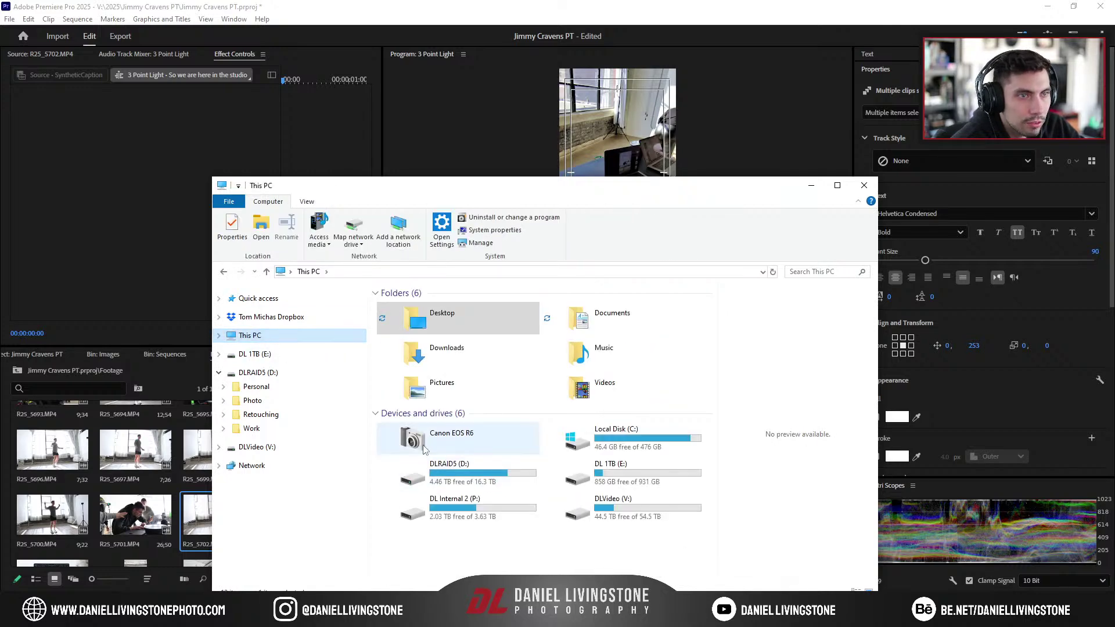
{"action": "double_click", "coordinate": [585, 444]}
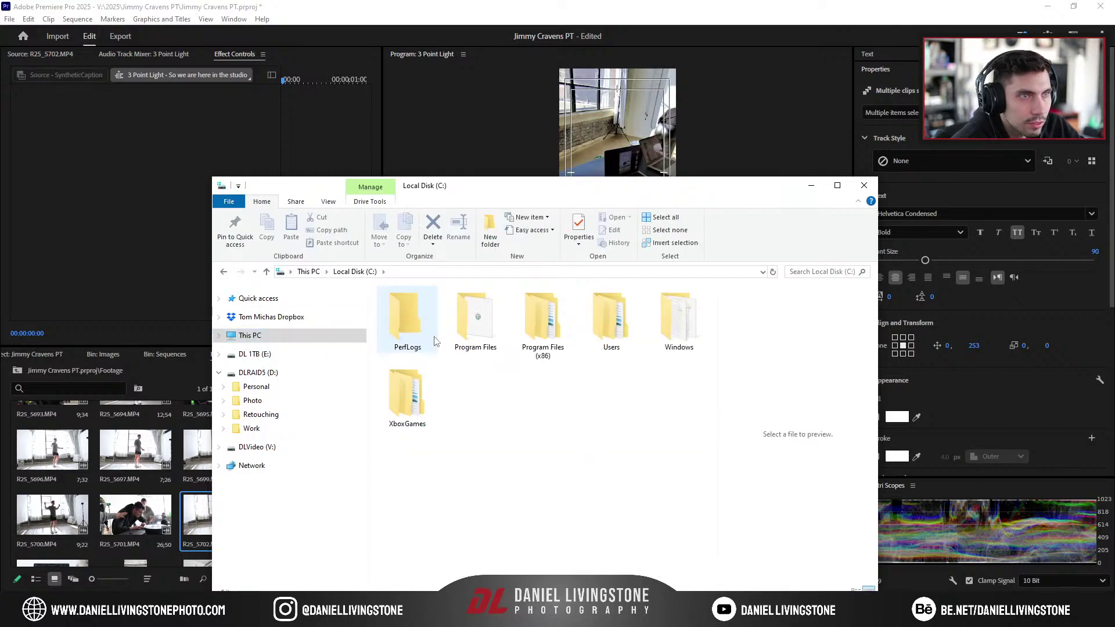
{"action": "double_click", "coordinate": [492, 324]}
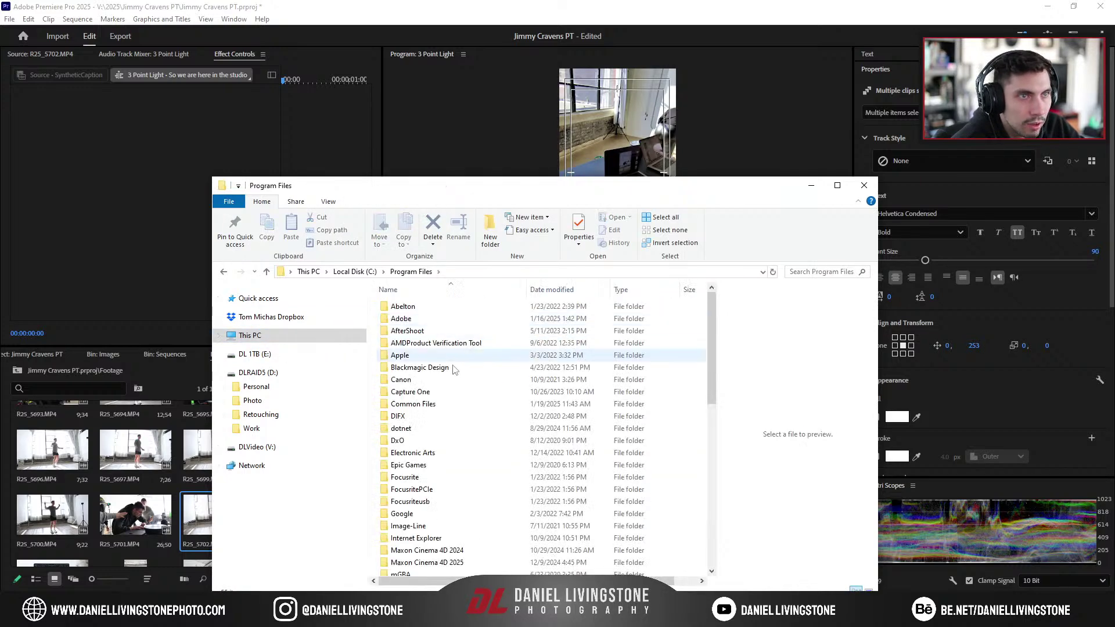
{"action": "double_click", "coordinate": [441, 314]}
{"action": "scroll", "coordinate": [503, 430], "scroll_direction": "down", "scroll_amount": 1}
{"action": "double_click", "coordinate": [604, 539]}
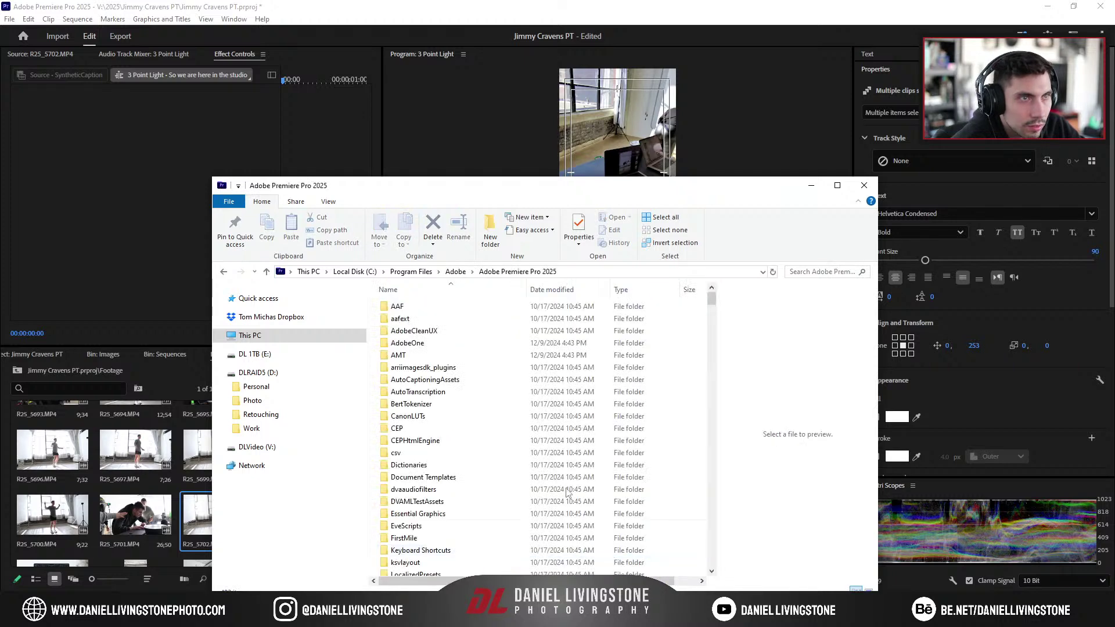
Step: Look through the Adobe Premiere Pro 2025 folder for template files, checking its Monitor Overlays subfolder before returning to the parent folder
{"action": "scroll", "coordinate": [477, 392], "scroll_direction": "down", "scroll_amount": 3}
{"action": "scroll", "coordinate": [477, 441], "scroll_direction": "down", "scroll_amount": 6}
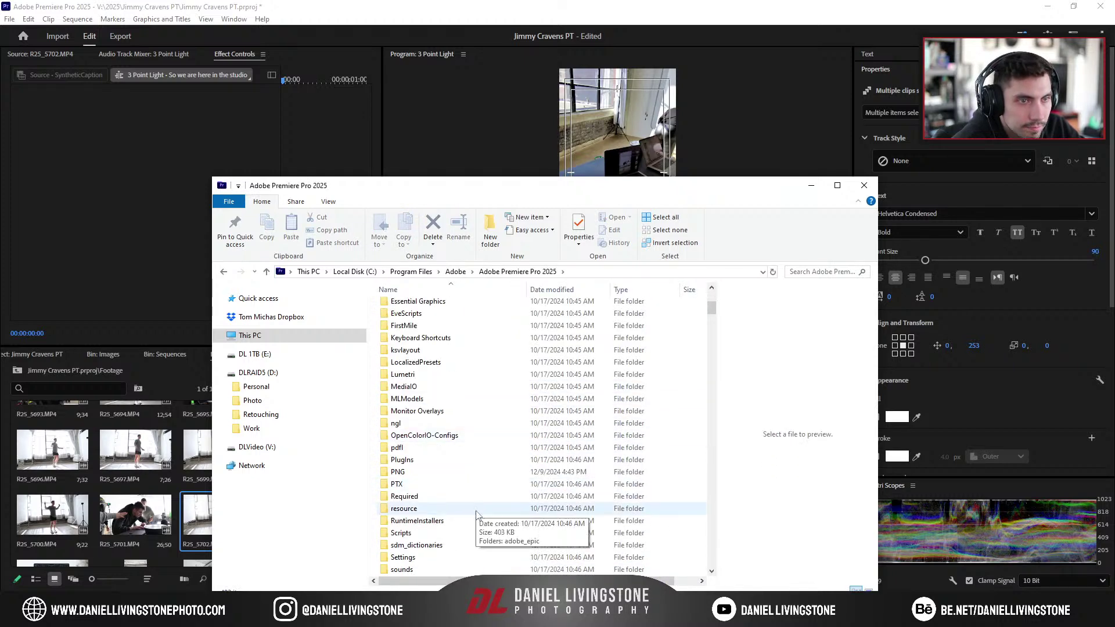
{"action": "scroll", "coordinate": [476, 513], "scroll_direction": "down", "scroll_amount": 15}
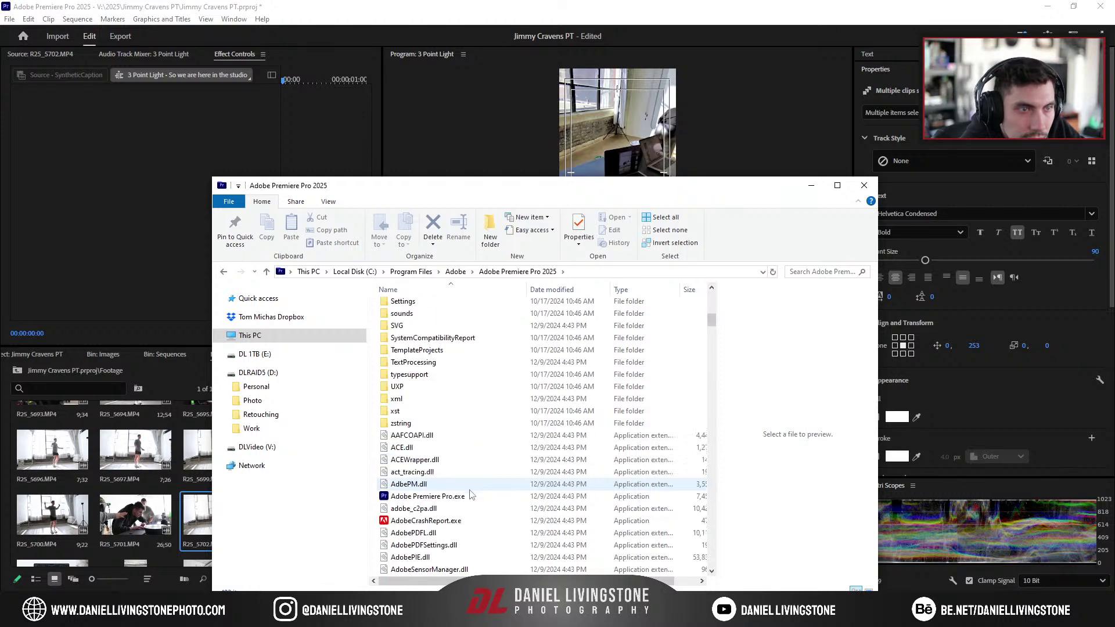
{"action": "scroll", "coordinate": [472, 509], "scroll_direction": "down", "scroll_amount": 20}
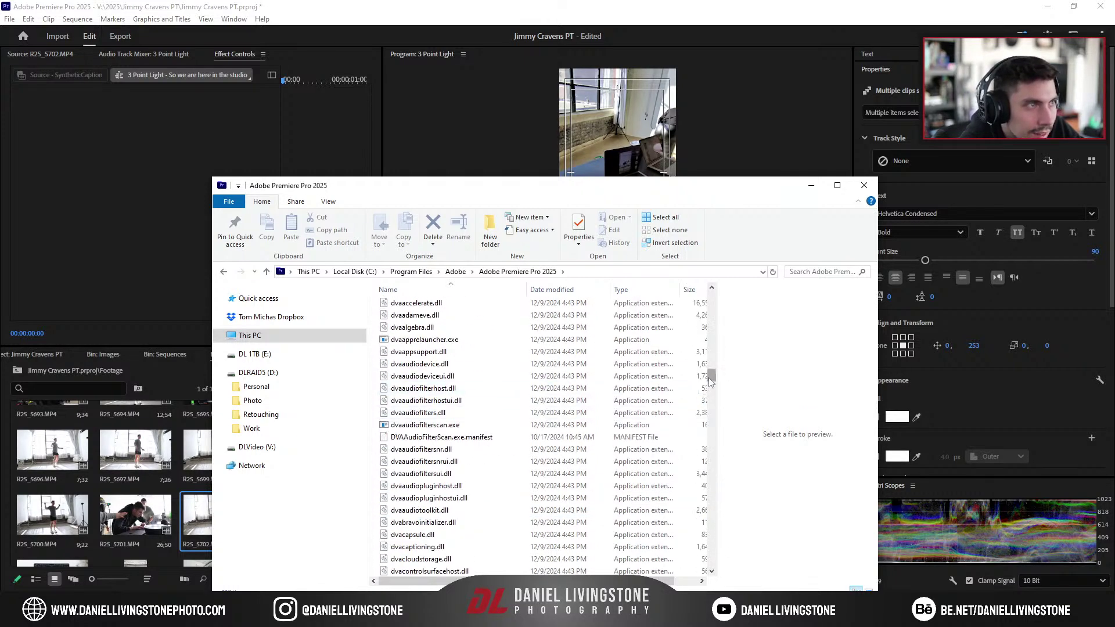
{"action": "left_click_drag", "start_coordinate": [712, 377], "coordinate": [715, 323]}
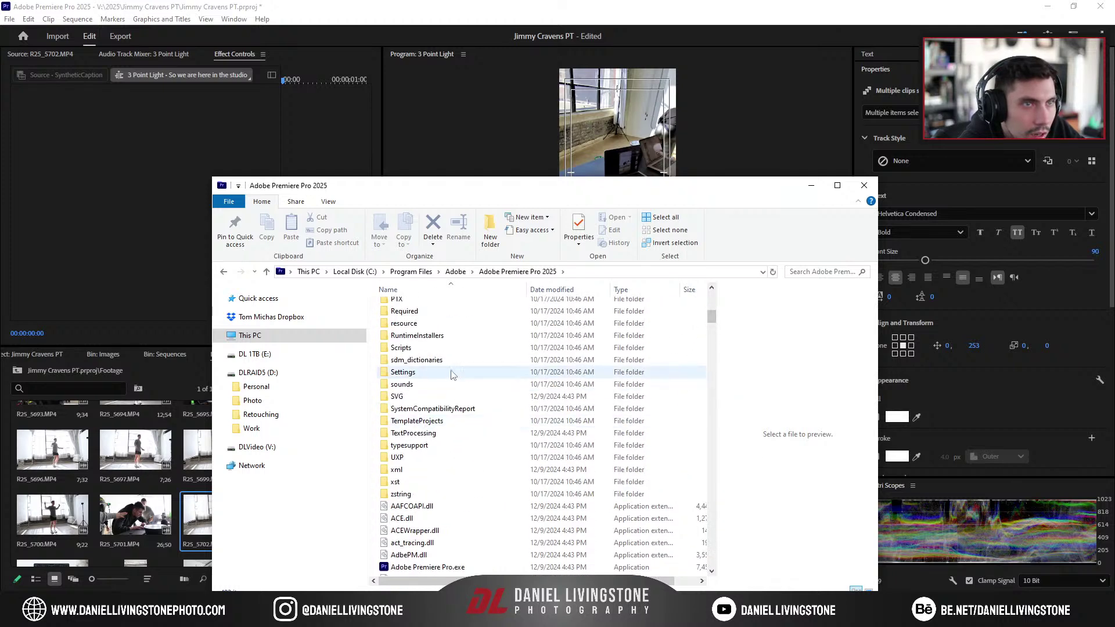
{"action": "scroll", "coordinate": [455, 371], "scroll_direction": "up", "scroll_amount": 2}
{"action": "scroll", "coordinate": [435, 401], "scroll_direction": "up", "scroll_amount": 1}
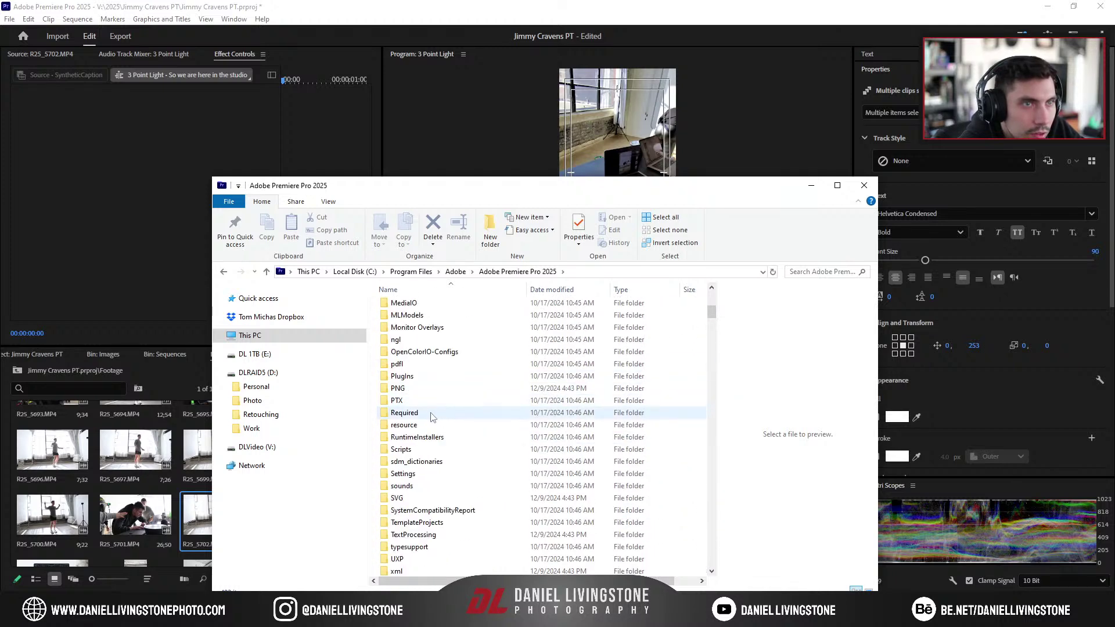
{"action": "scroll", "coordinate": [426, 383], "scroll_direction": "up", "scroll_amount": 3}
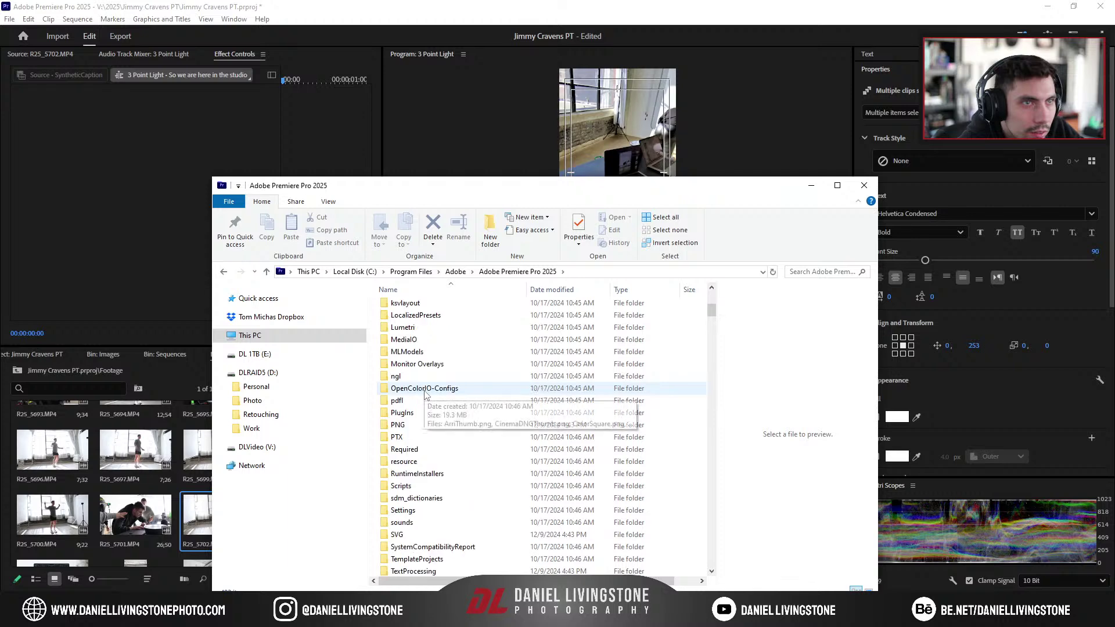
{"action": "left_click", "coordinate": [437, 439]}
{"action": "double_click", "coordinate": [436, 440]}
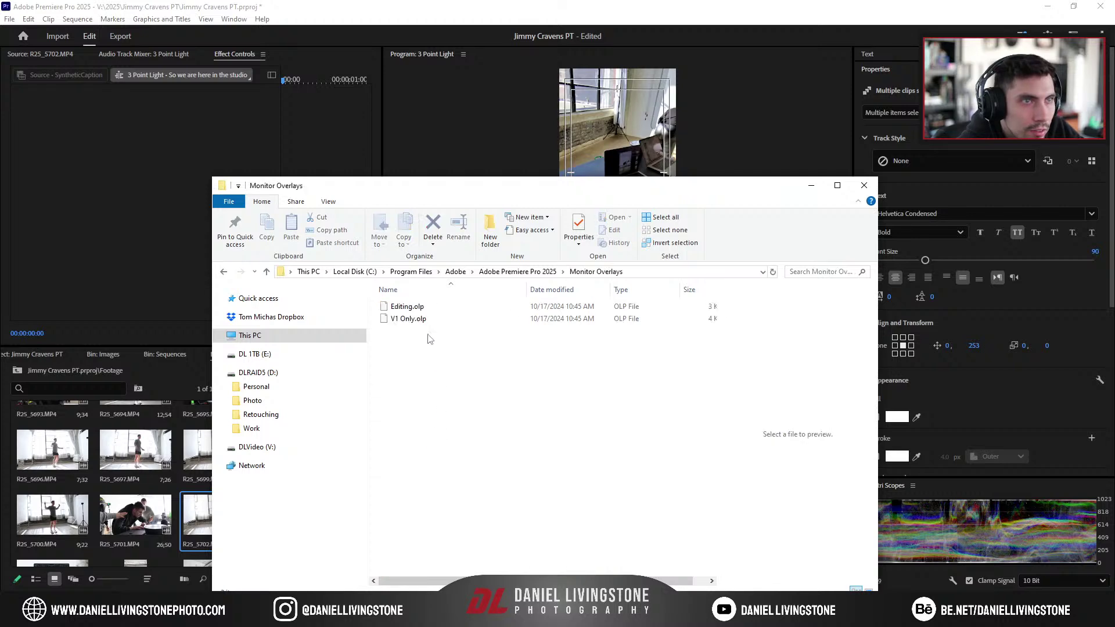
{"action": "left_click", "coordinate": [498, 273]}
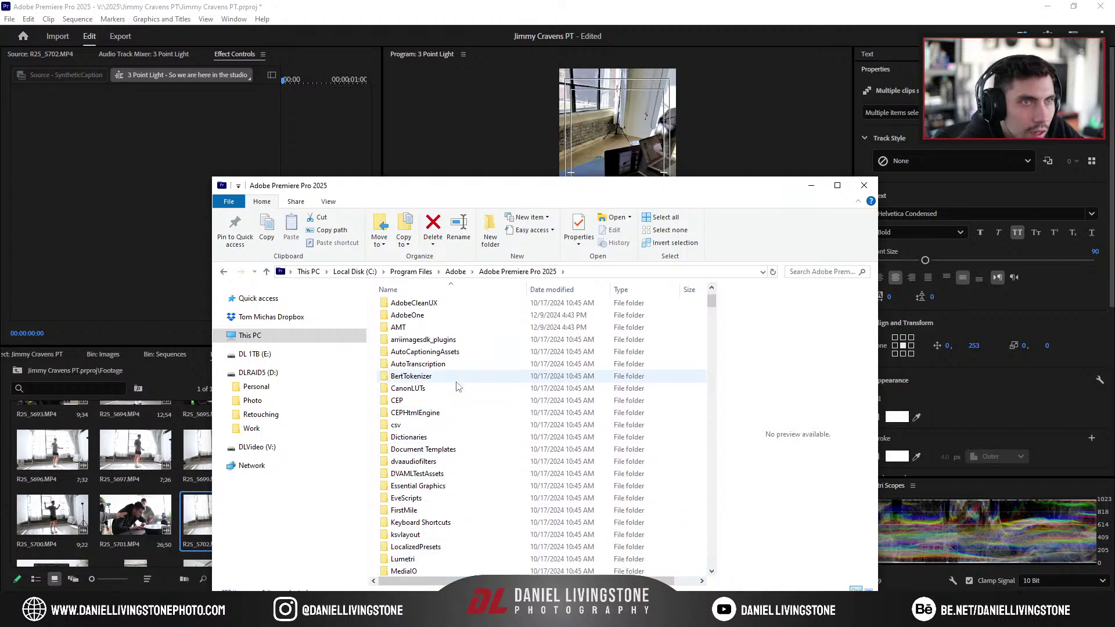
Step: Open Social Media Template Project.prproj from the en_US folder inside TemplateProjects
{"action": "scroll", "coordinate": [456, 413], "scroll_direction": "up", "scroll_amount": 2}
{"action": "scroll", "coordinate": [457, 400], "scroll_direction": "down", "scroll_amount": 9}
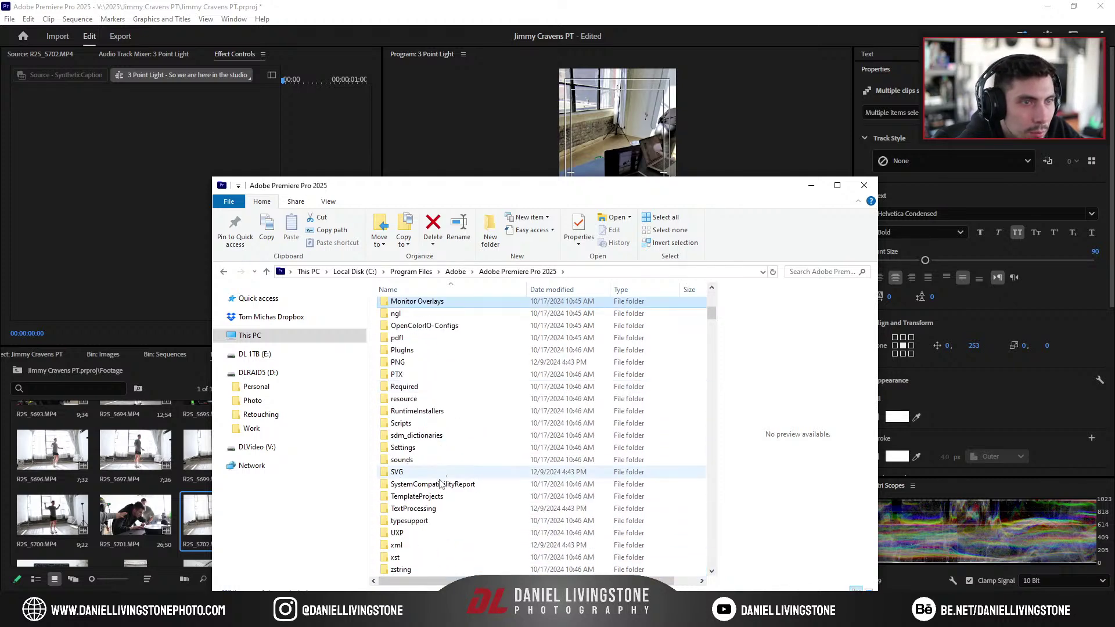
{"action": "double_click", "coordinate": [423, 497]}
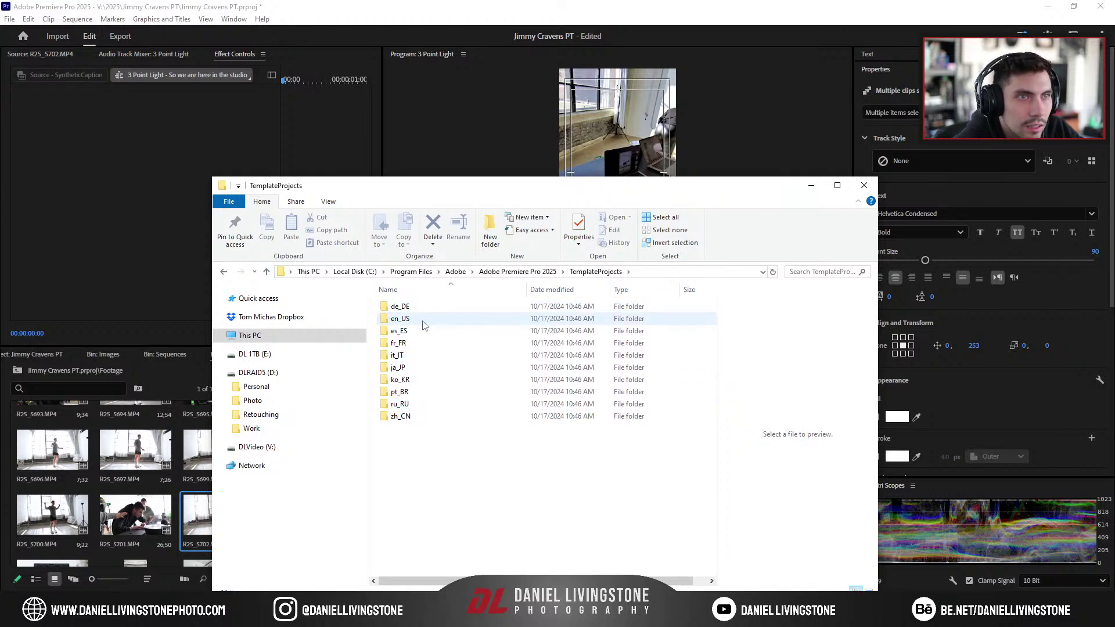
{"action": "double_click", "coordinate": [415, 323]}
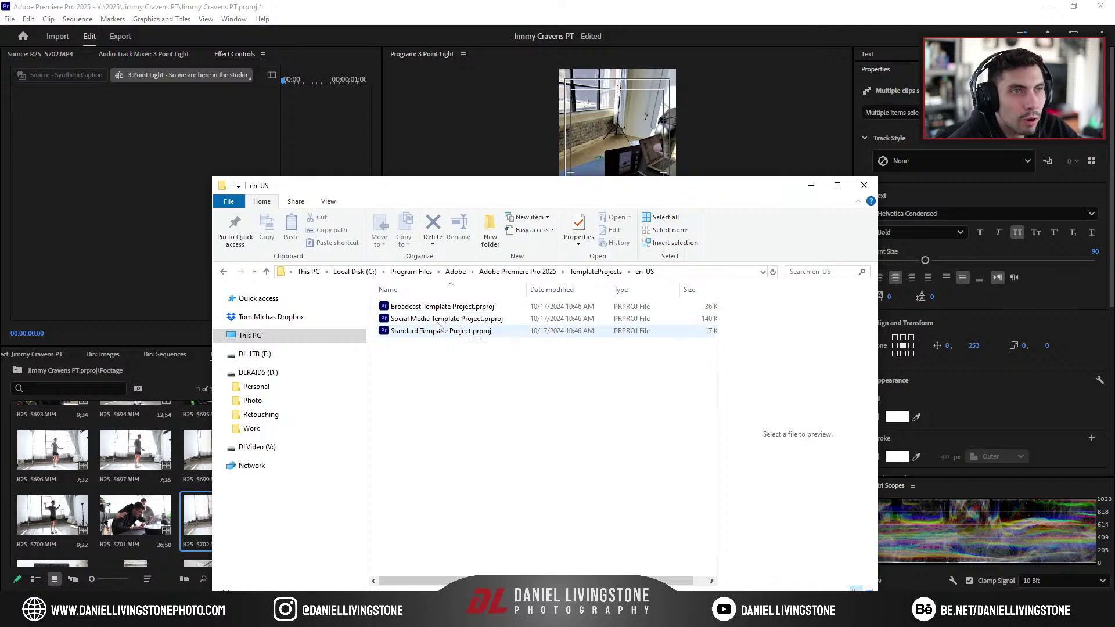
{"action": "double_click", "coordinate": [386, 319]}
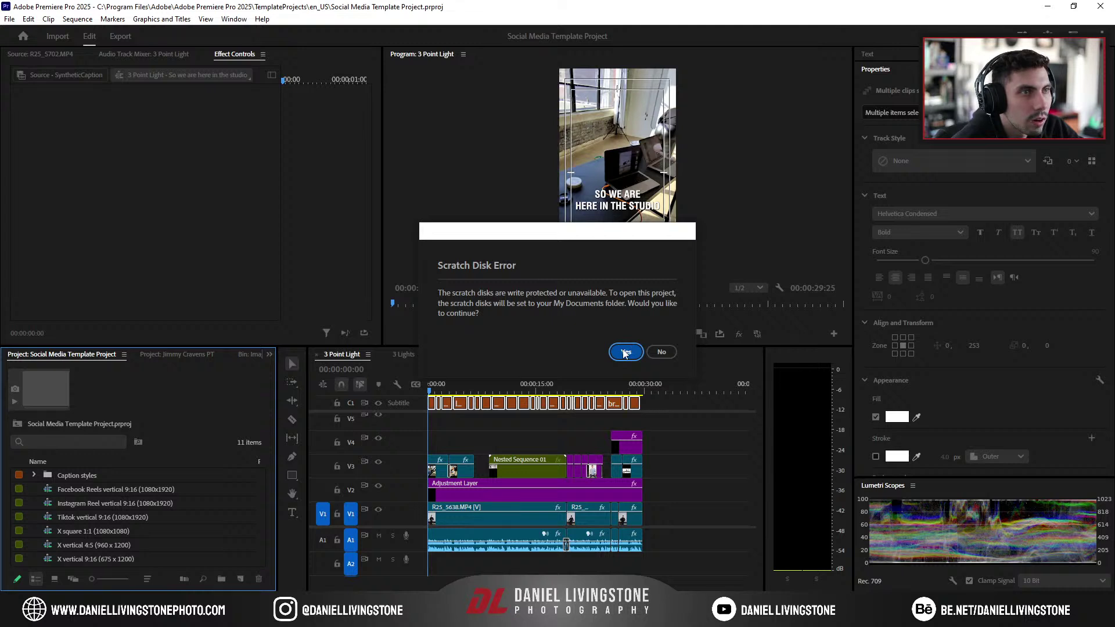
Step: Try to open the template project by accepting the scratch disk reset and converting it as Social Media Template Project_1
{"action": "left_click", "coordinate": [624, 352]}
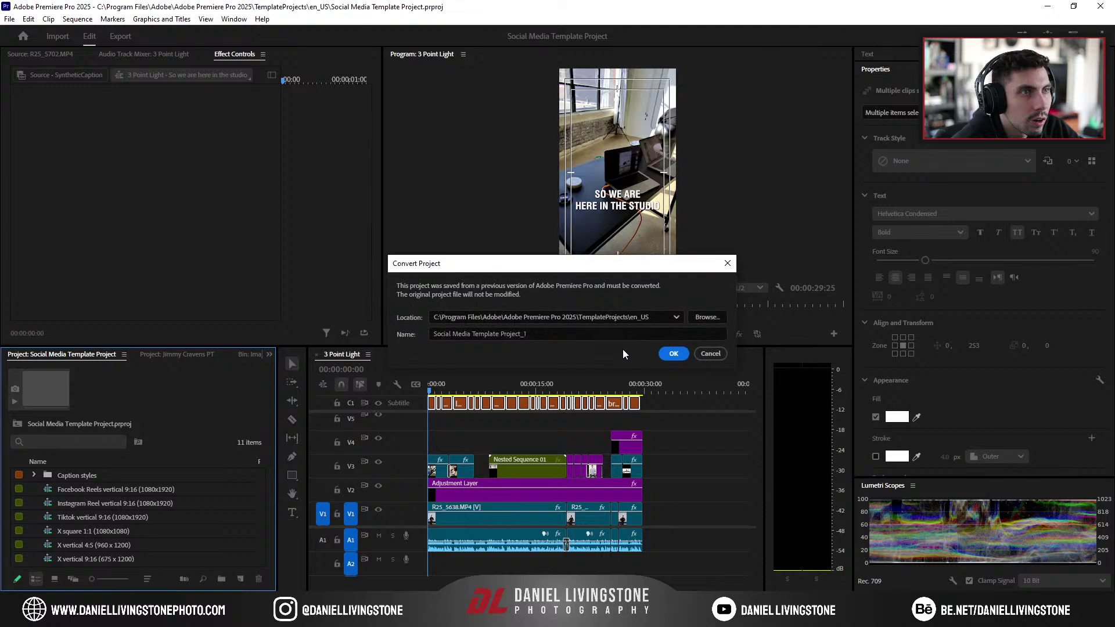
{"action": "left_click", "coordinate": [666, 352]}
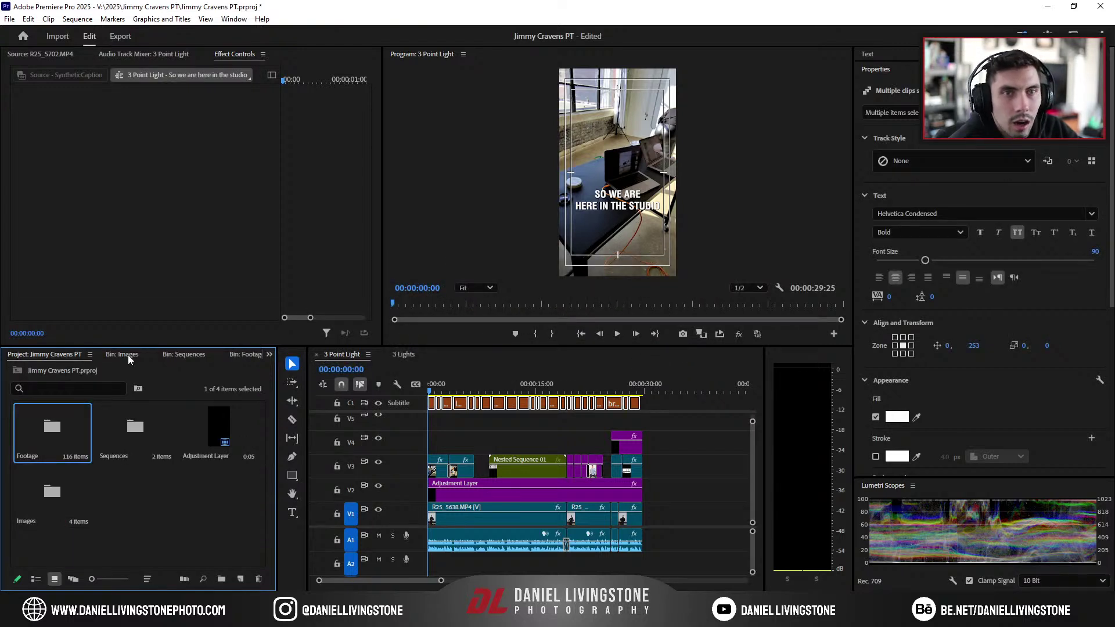
{"action": "left_click", "coordinate": [231, 354]}
{"action": "left_click", "coordinate": [269, 354]}
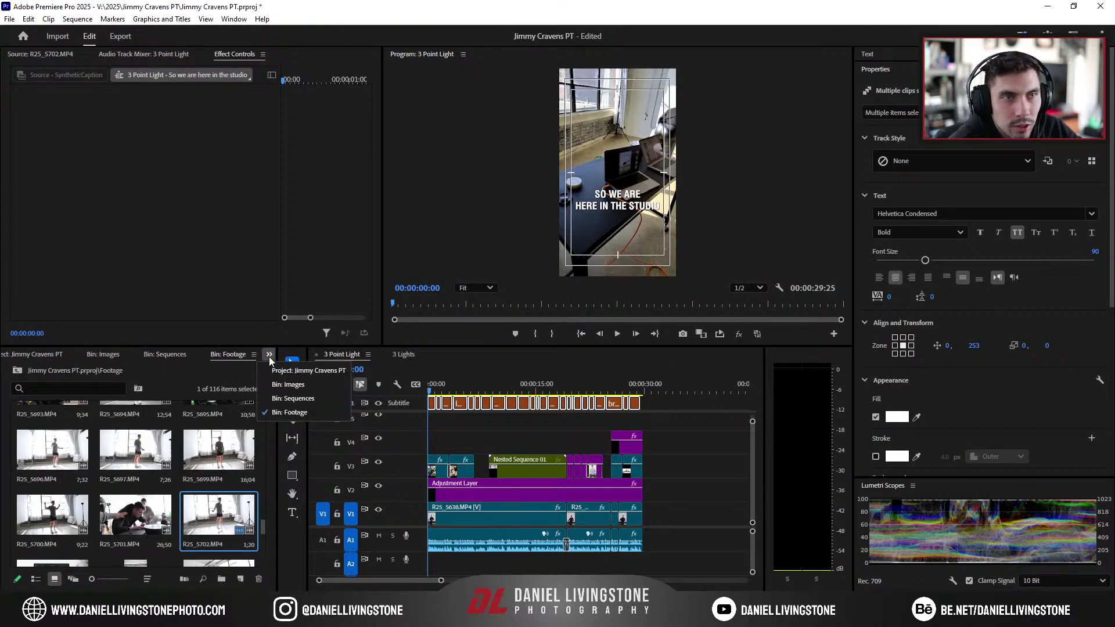
{"action": "left_click", "coordinate": [305, 371]}
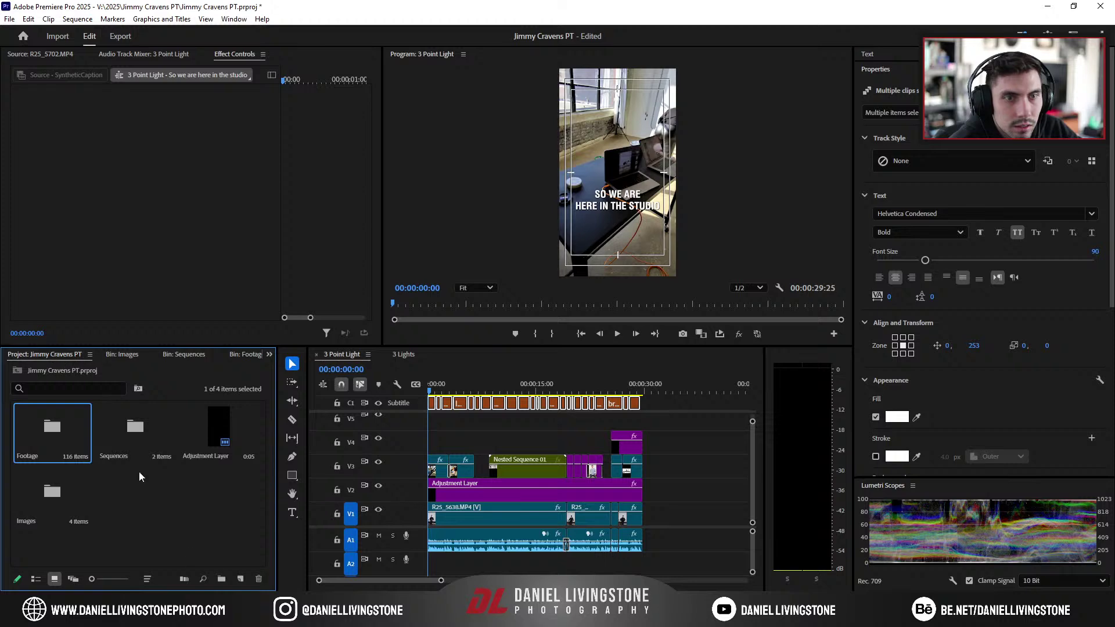
Step: Switch to File Explorer and look through the Documents folder for the converted project file
{"action": "key", "text": "alt+Tab"}
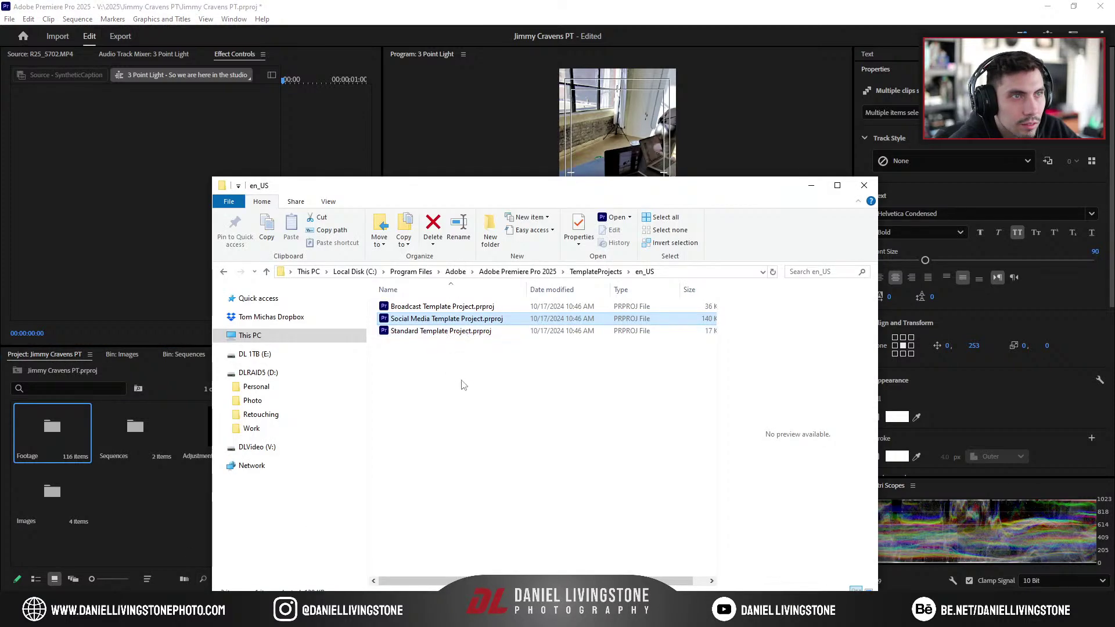
{"action": "left_click", "coordinate": [241, 335]}
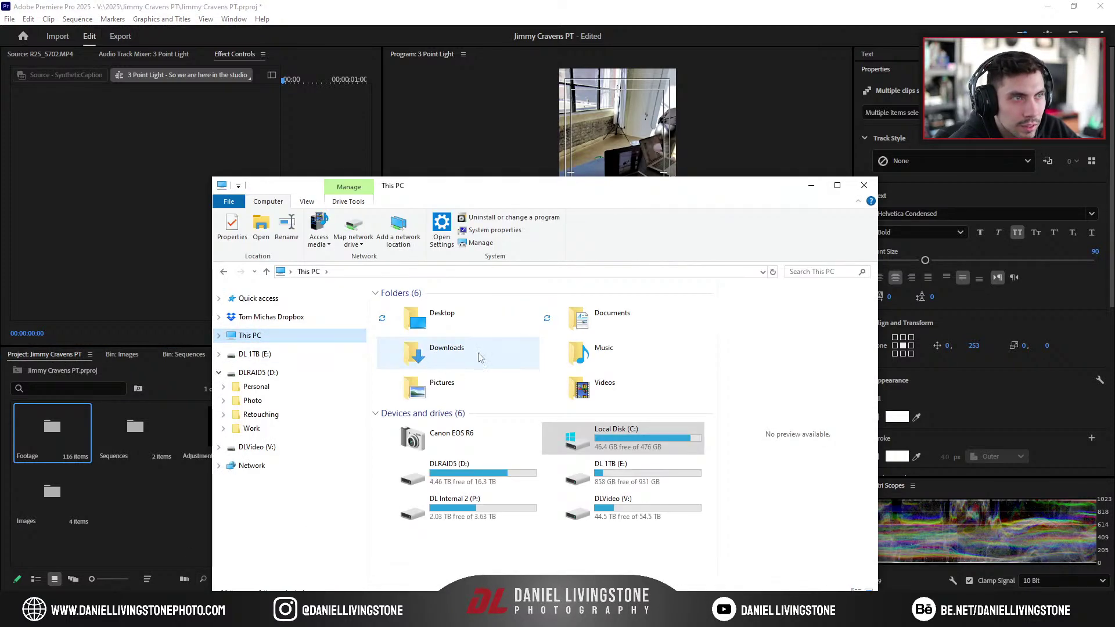
{"action": "left_click", "coordinate": [578, 329]}
{"action": "double_click", "coordinate": [578, 330]}
{"action": "scroll", "coordinate": [488, 372], "scroll_direction": "down", "scroll_amount": 1}
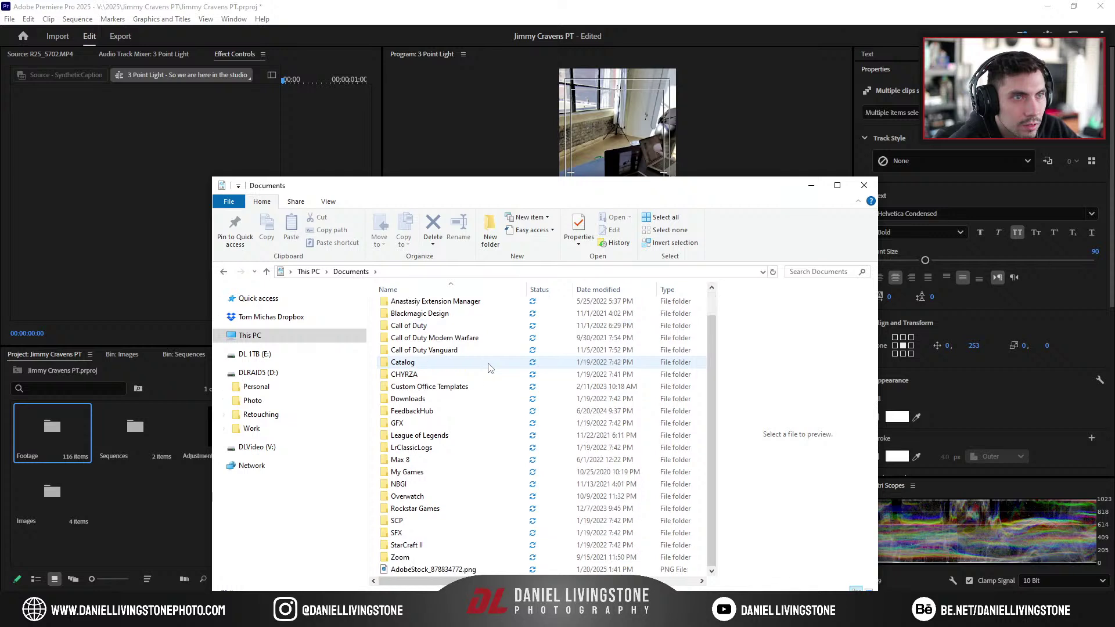
{"action": "left_click", "coordinate": [483, 569]}
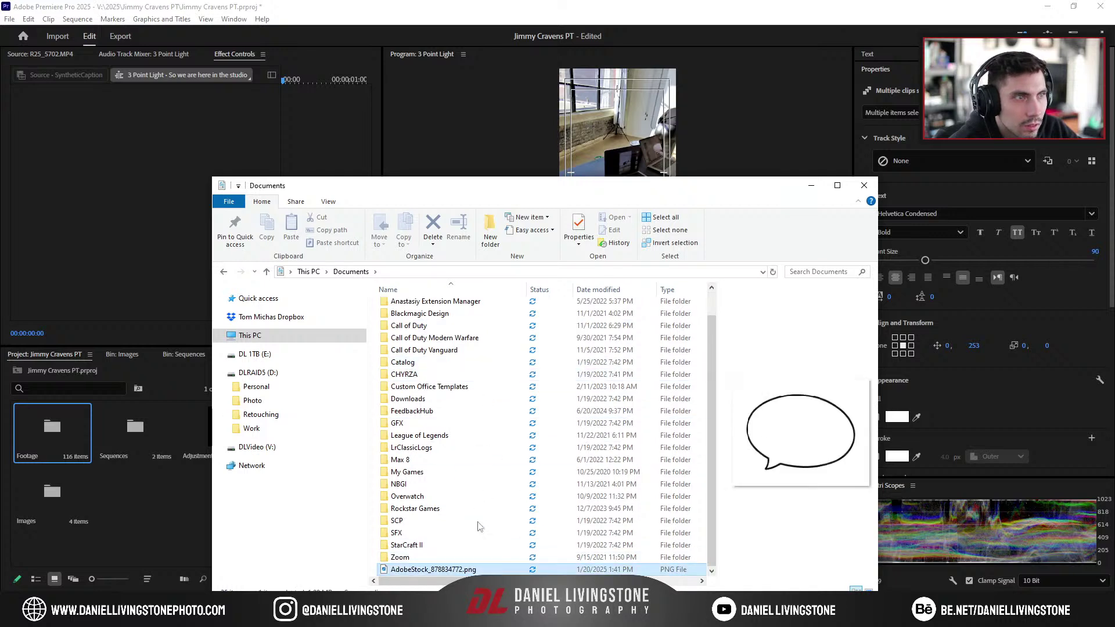
{"action": "scroll", "coordinate": [480, 525], "scroll_direction": "up", "scroll_amount": 1}
{"action": "scroll", "coordinate": [461, 395], "scroll_direction": "down", "scroll_amount": 1}
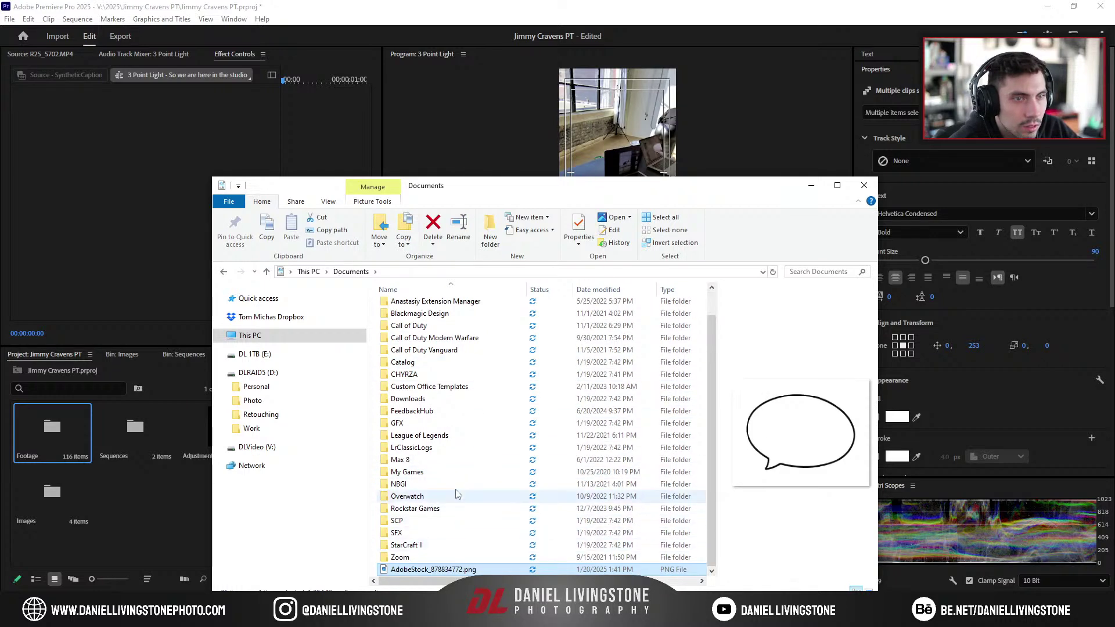
{"action": "scroll", "coordinate": [457, 448], "scroll_direction": "up", "scroll_amount": 1}
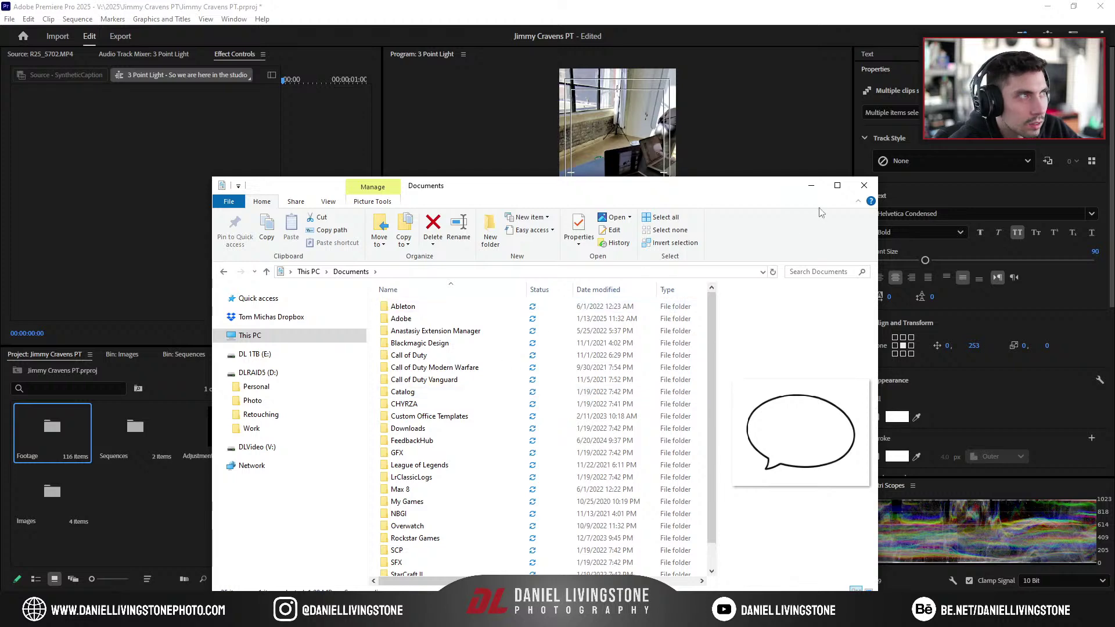
{"action": "left_click", "coordinate": [864, 184]}
{"action": "left_click", "coordinate": [246, 354]}
{"action": "left_click", "coordinate": [50, 355]}
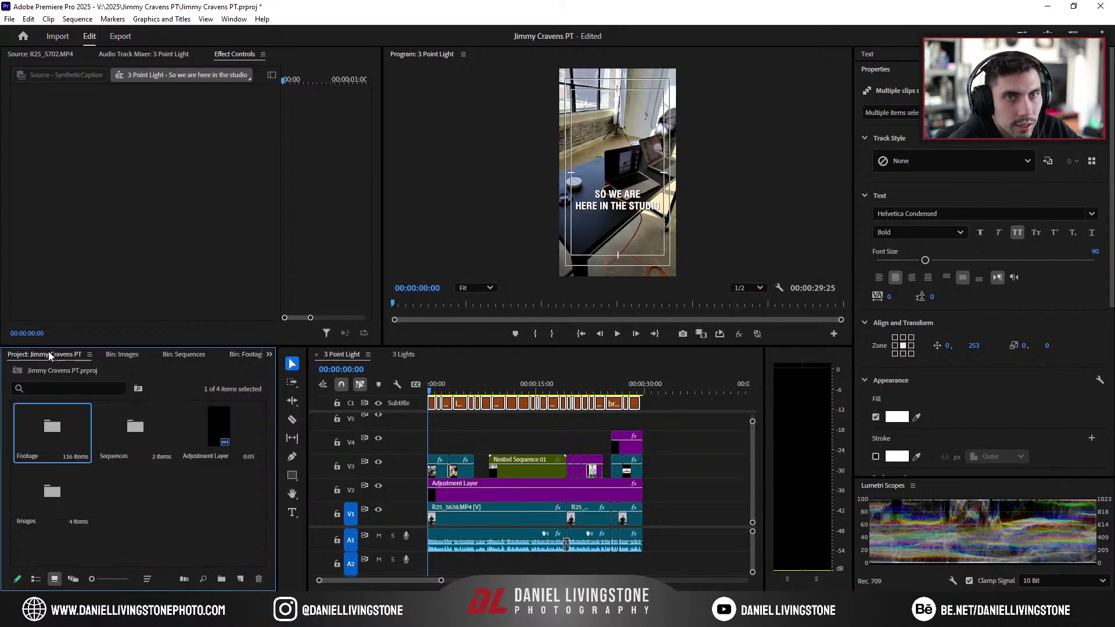
{"action": "left_click", "coordinate": [255, 616]}
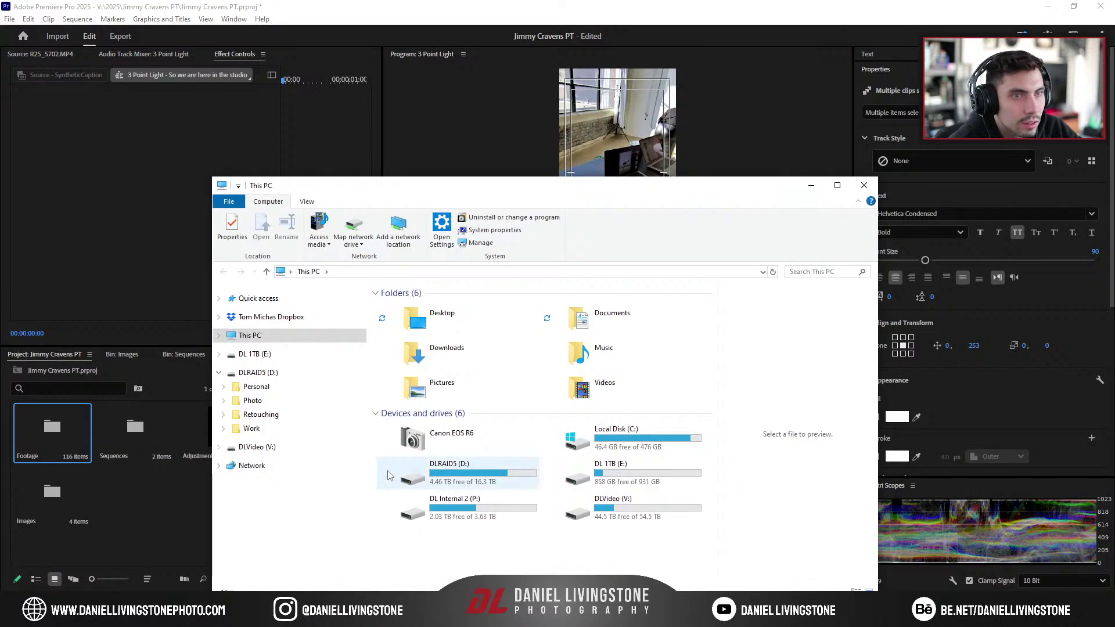
{"action": "left_click", "coordinate": [138, 538]}
{"action": "left_click", "coordinate": [138, 538]}
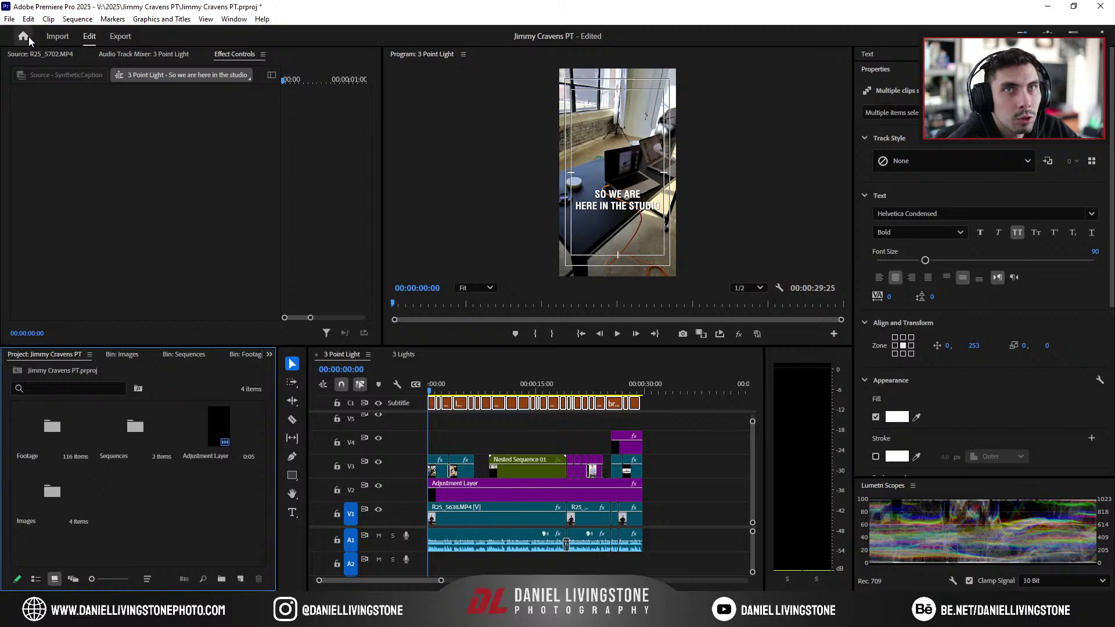
Step: Save the current project and start a new project
{"action": "key", "text": "ctrl+s"}
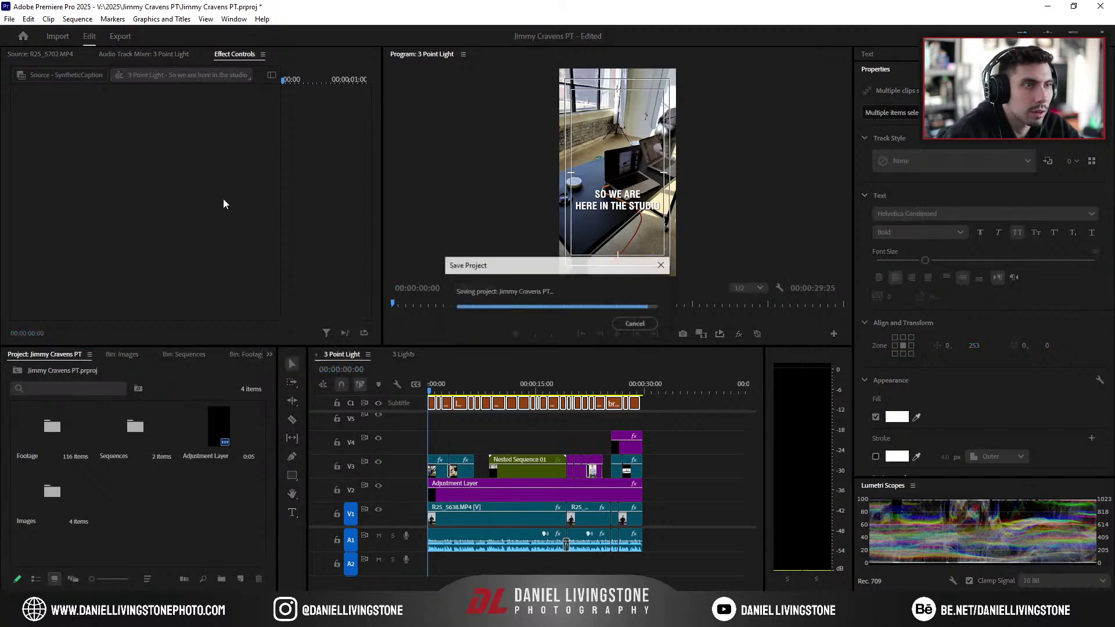
{"action": "left_click", "coordinate": [10, 19]}
{"action": "mouse_move", "coordinate": [82, 35]}
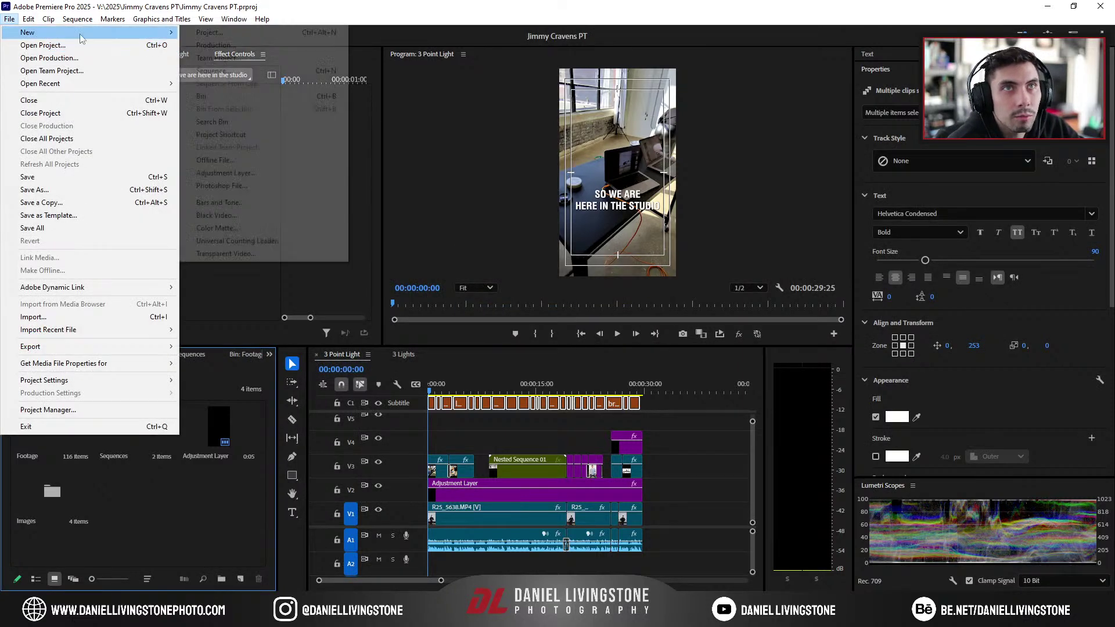
{"action": "left_click", "coordinate": [232, 33]}
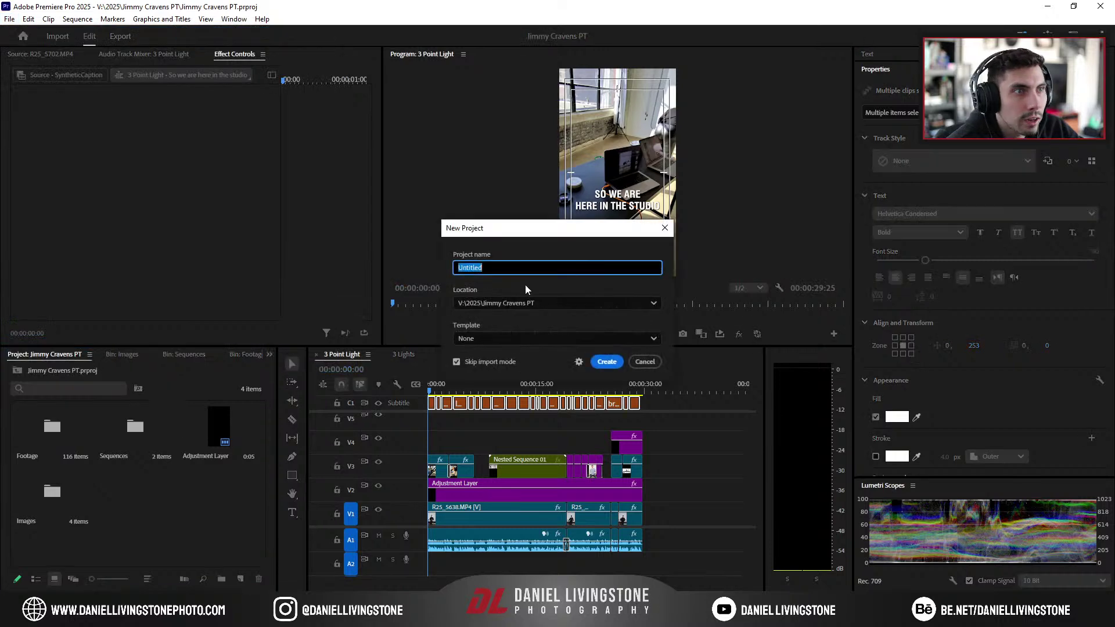
Step: Create a folder named test on the Desktop and set it as the new project's location
{"action": "left_click", "coordinate": [540, 338]}
{"action": "left_click", "coordinate": [533, 300]}
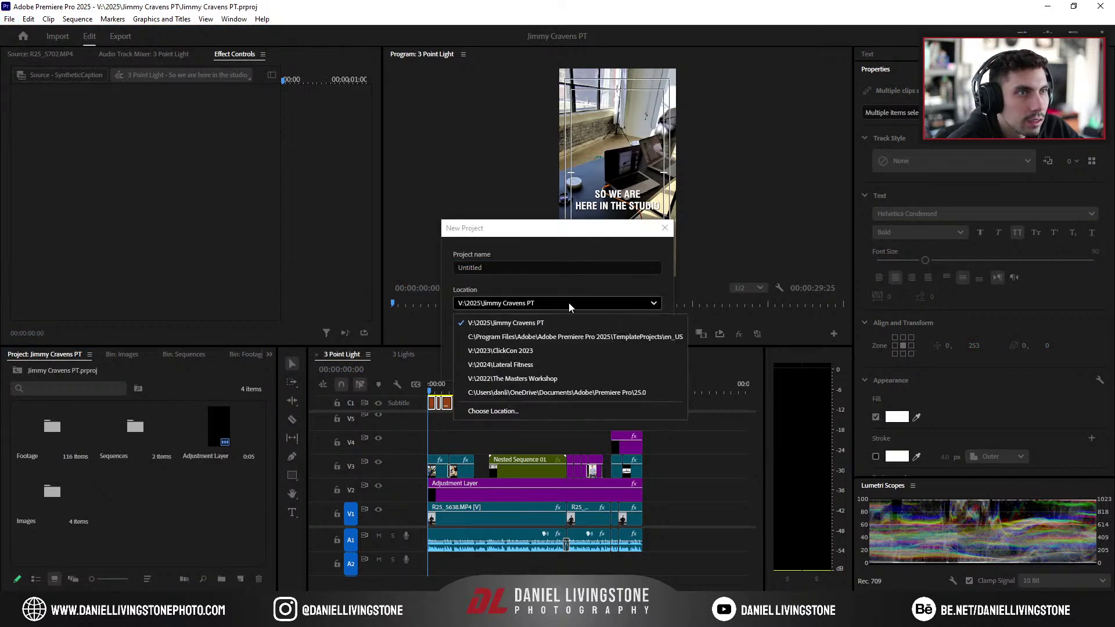
{"action": "left_click", "coordinate": [528, 410]}
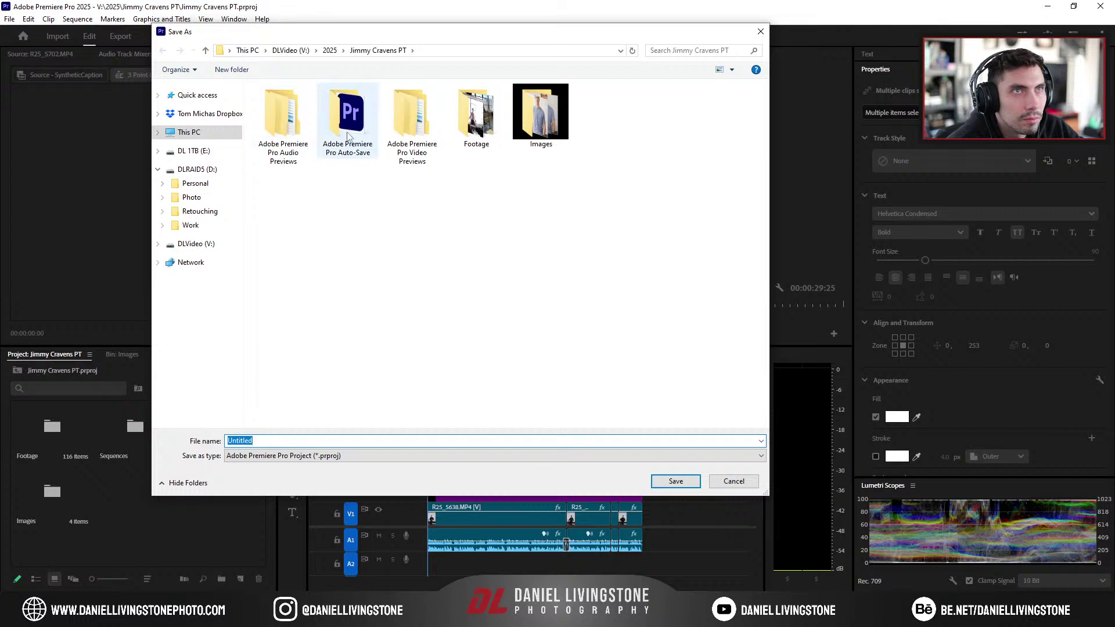
{"action": "left_click", "coordinate": [188, 132]}
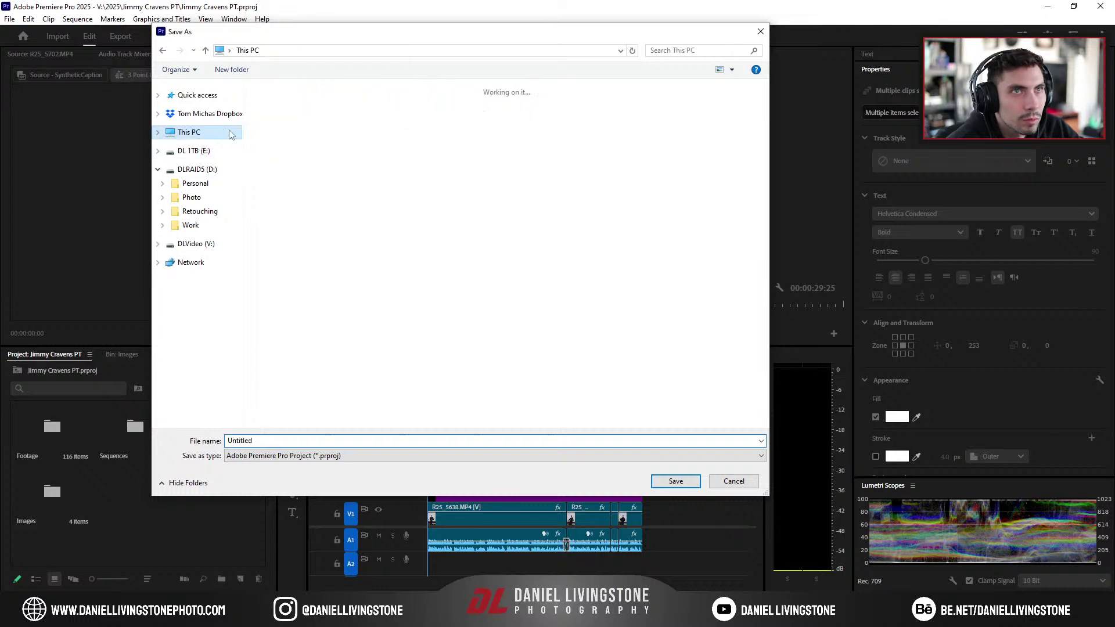
{"action": "left_click", "coordinate": [293, 115]}
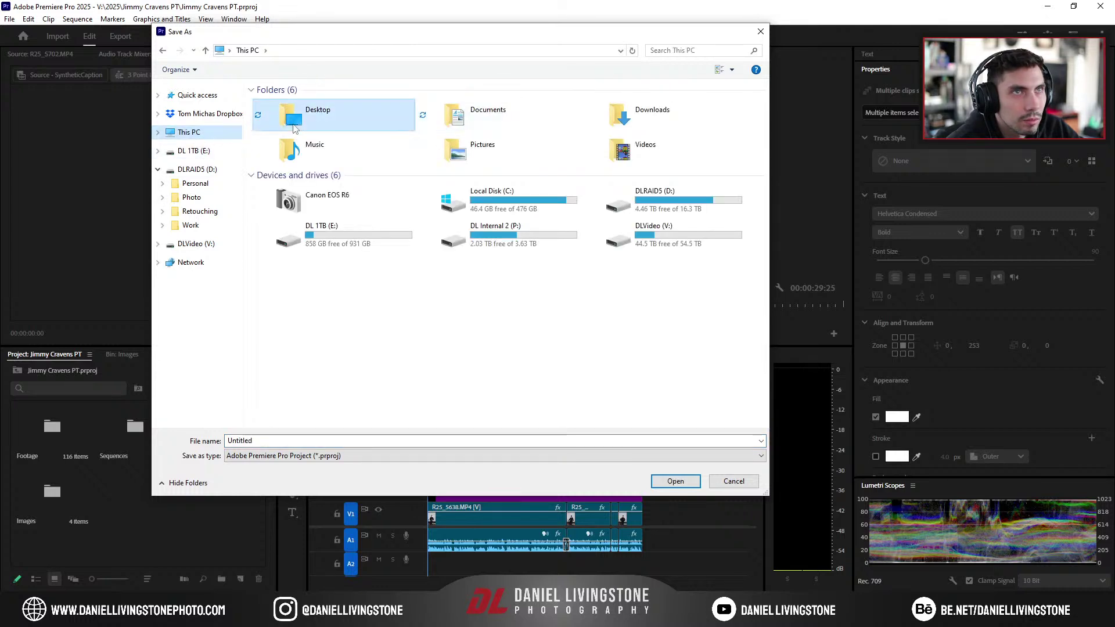
{"action": "left_click", "coordinate": [675, 481]}
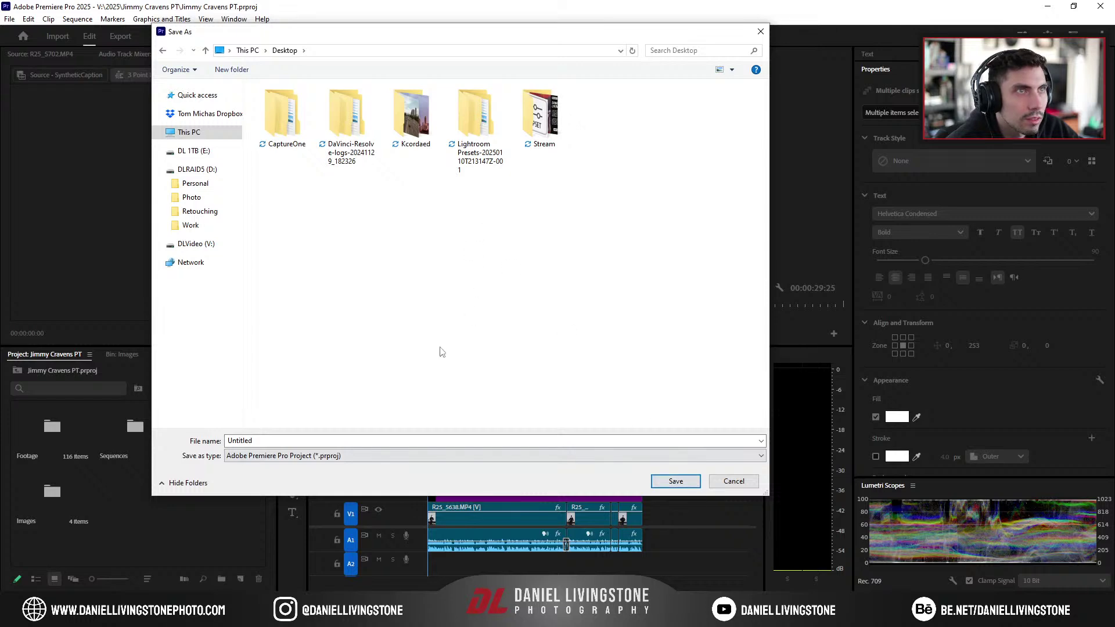
{"action": "left_click", "coordinate": [243, 69]}
{"action": "type", "text": "test"}
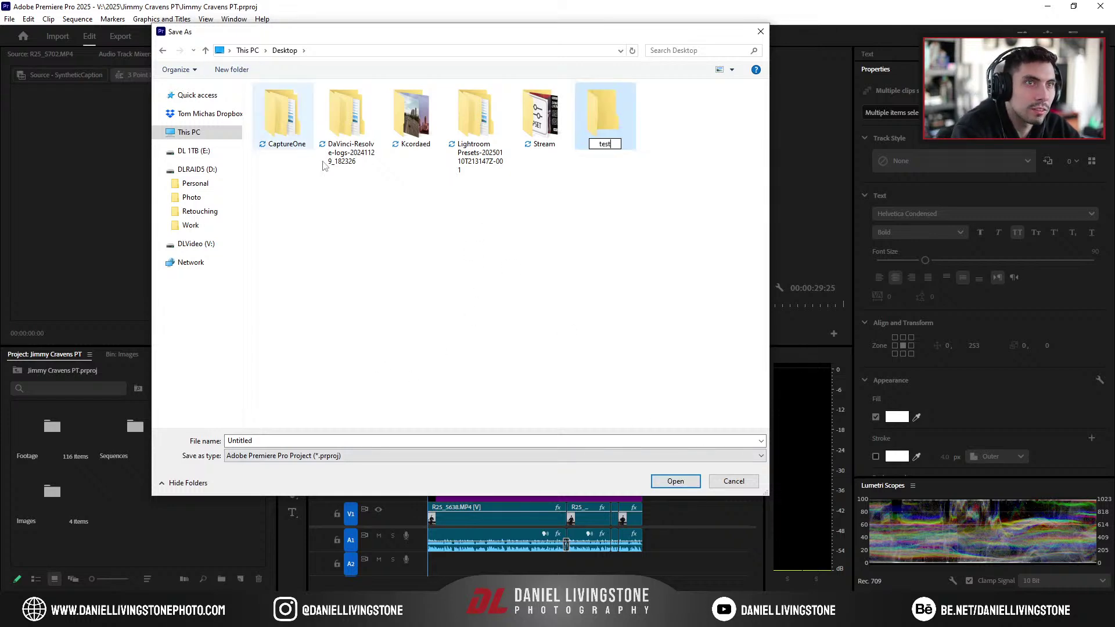
{"action": "key", "text": "Return"}
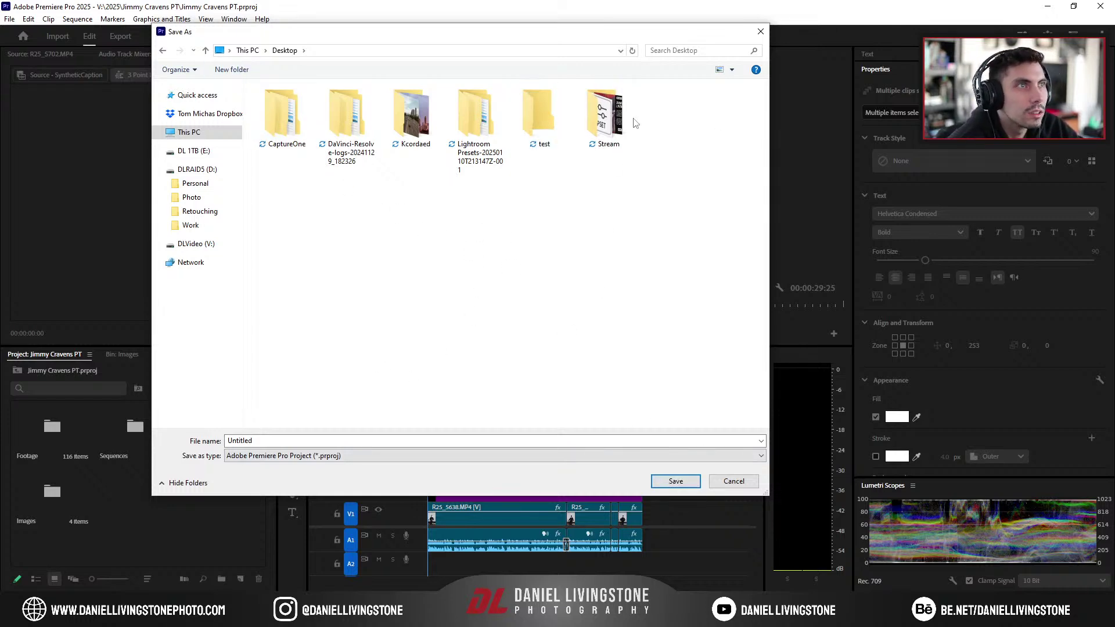
{"action": "double_click", "coordinate": [630, 116]}
{"action": "left_click", "coordinate": [674, 481]}
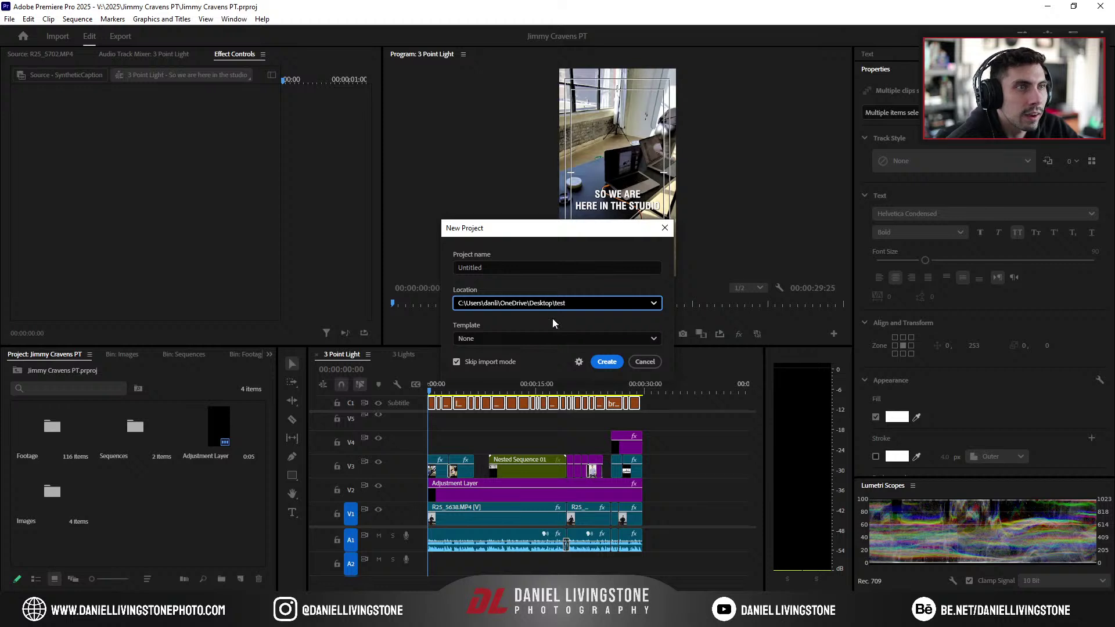
Step: Create the new project from the Social Media Template Project.prproj template
{"action": "left_click", "coordinate": [550, 339]}
{"action": "left_click", "coordinate": [544, 386]}
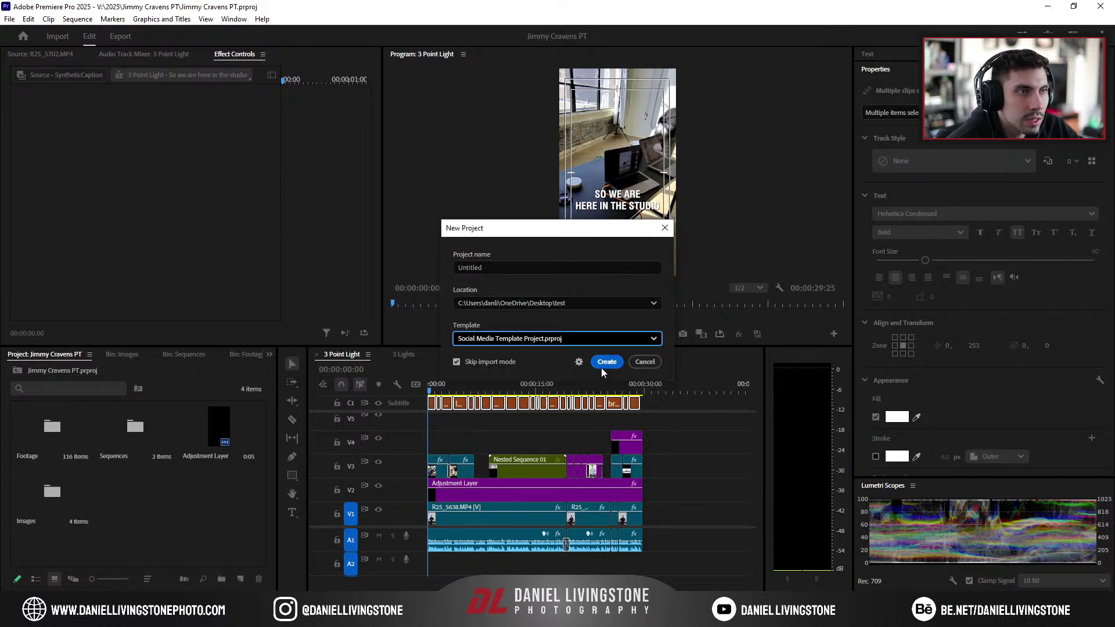
{"action": "left_click", "coordinate": [605, 362]}
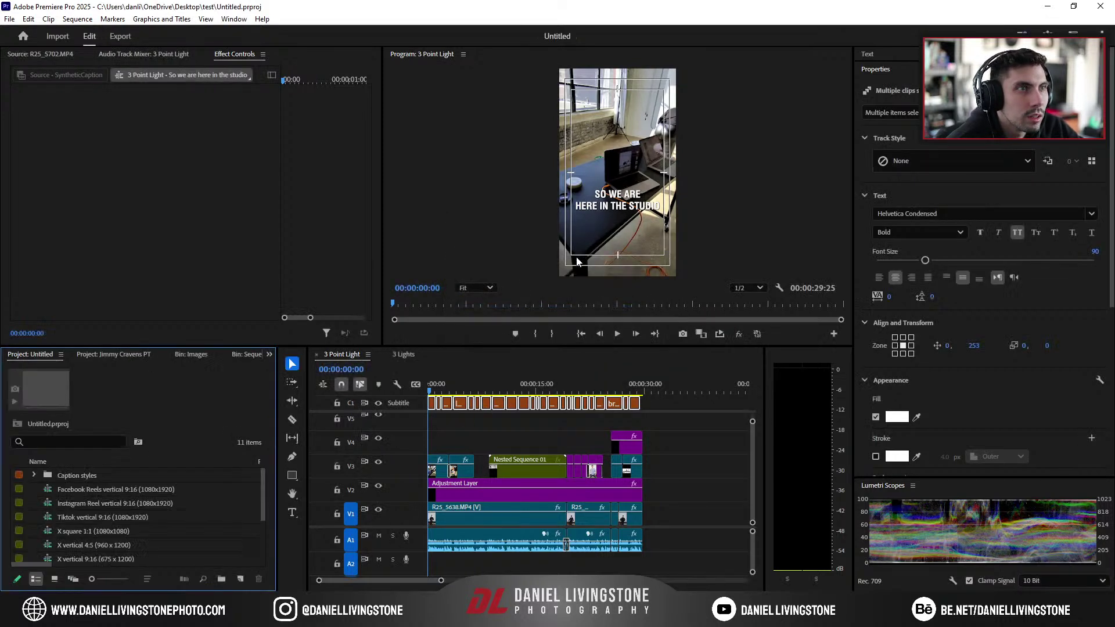
Step: Open the Instagram Reel vertical 9:16 (1080x1920) sequence in the timeline
{"action": "left_click", "coordinate": [87, 491]}
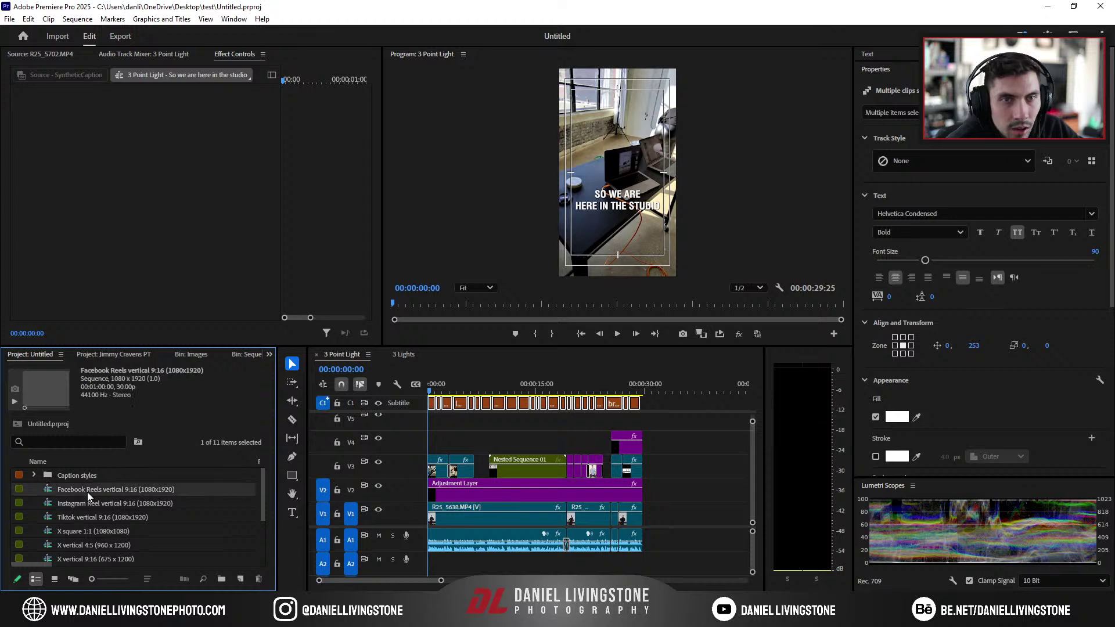
{"action": "left_click", "coordinate": [106, 502]}
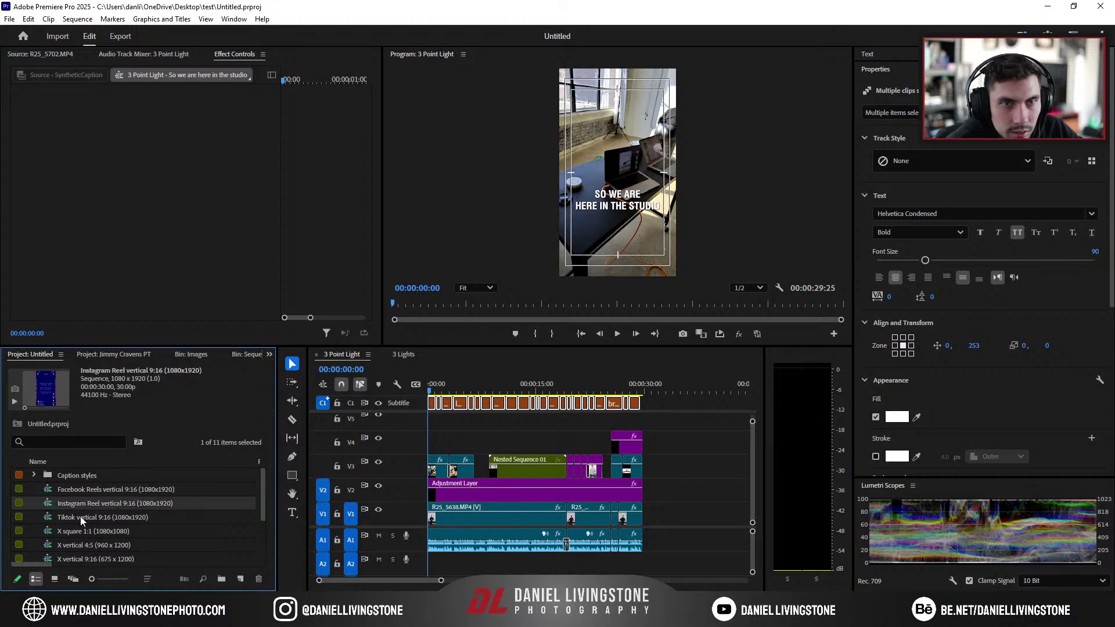
{"action": "double_click", "coordinate": [53, 502]}
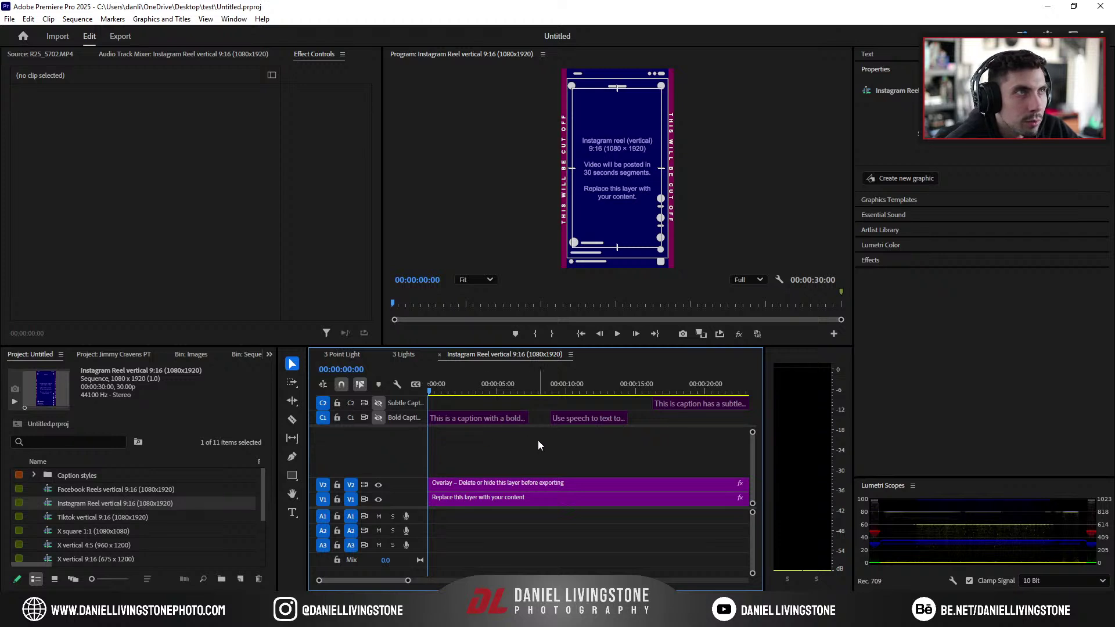
Step: Examine the reel sequence's overlay and content layers and the sample captions on its subtle and bold caption tracks
{"action": "left_click_drag", "start_coordinate": [416, 576], "coordinate": [468, 571]}
{"action": "left_click_drag", "start_coordinate": [639, 552], "coordinate": [428, 440]}
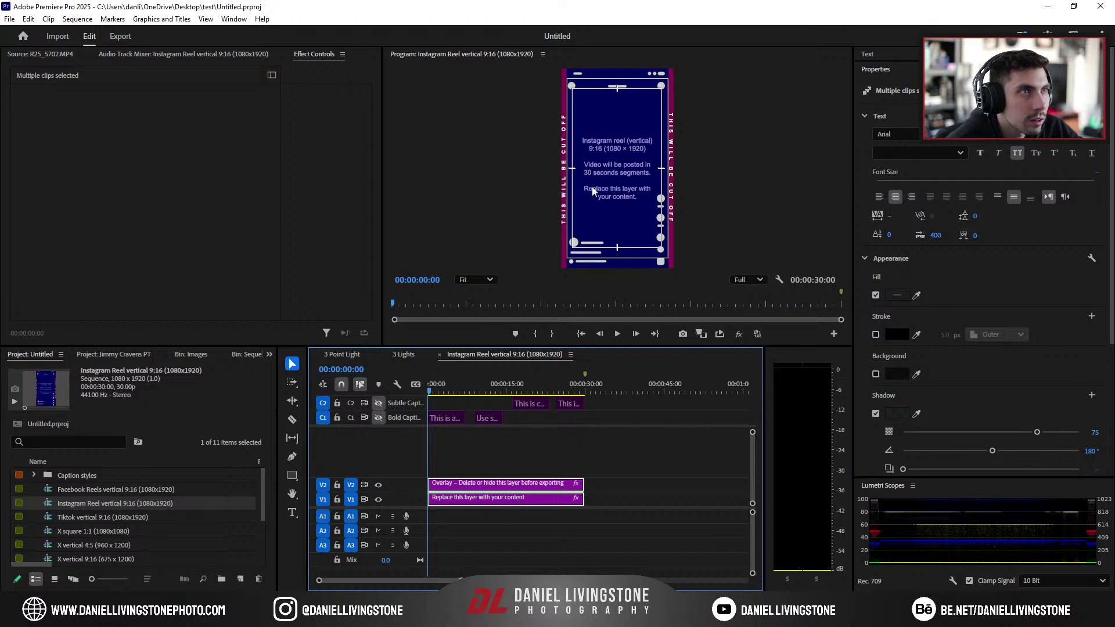
{"action": "left_click_drag", "start_coordinate": [447, 396], "coordinate": [566, 400]}
{"action": "left_click", "coordinate": [528, 405]}
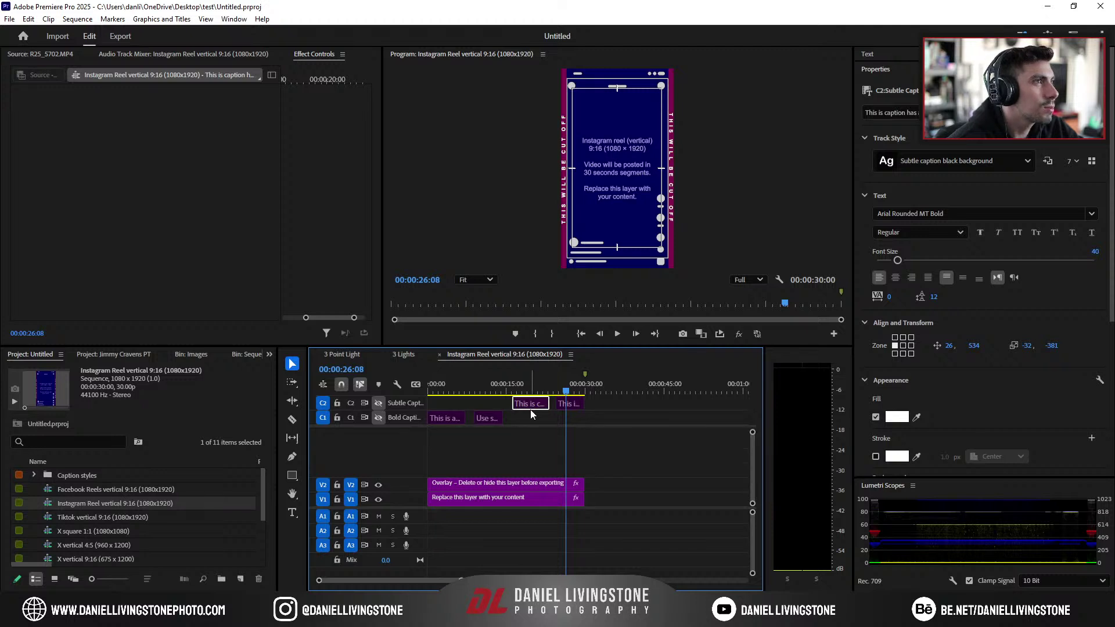
{"action": "left_click", "coordinate": [573, 405]}
{"action": "left_click", "coordinate": [494, 419]}
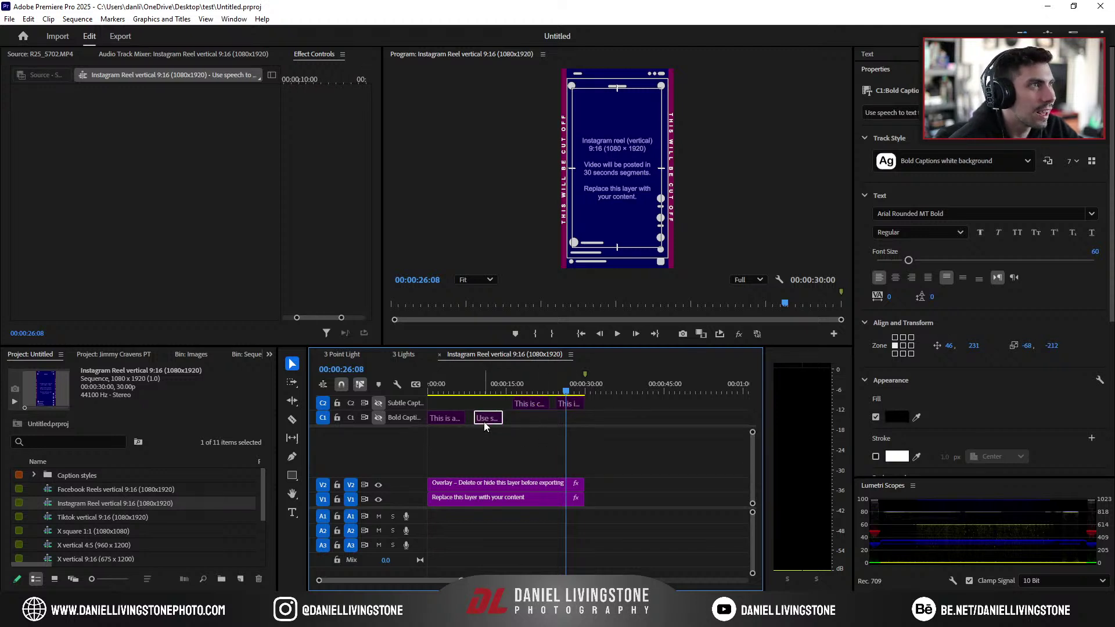
{"action": "left_click", "coordinate": [449, 419]}
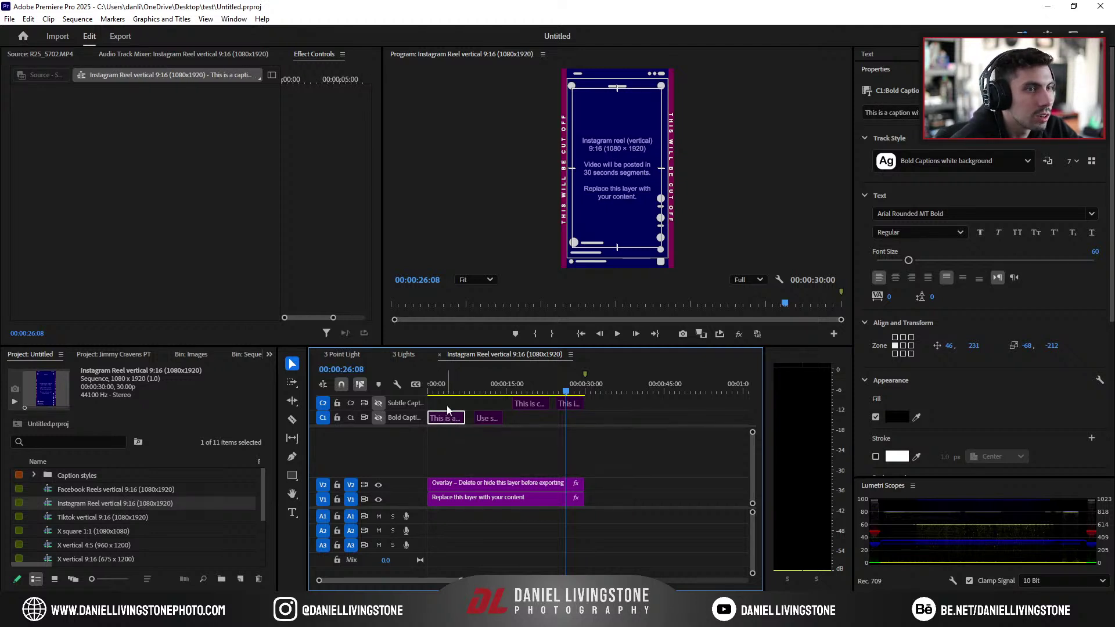
Step: Compare the caption styles by showing the bold caption track at the sequence start and only the subtle one at 00:00:20:29
{"action": "left_click", "coordinate": [431, 388]}
{"action": "left_click", "coordinate": [378, 418]}
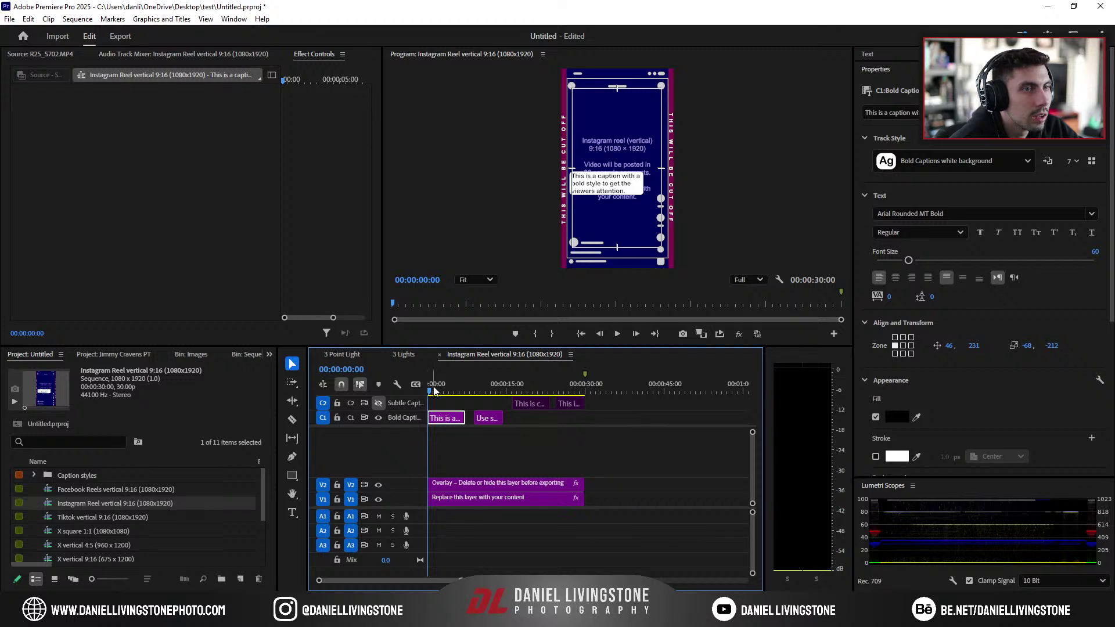
{"action": "left_click", "coordinate": [378, 403]}
{"action": "left_click", "coordinate": [378, 417]}
{"action": "left_click_drag", "start_coordinate": [446, 391], "coordinate": [539, 395]}
{"action": "left_click", "coordinate": [378, 403]}
{"action": "left_click", "coordinate": [378, 417]}
{"action": "left_click", "coordinate": [378, 403]}
{"action": "left_click", "coordinate": [378, 418]}
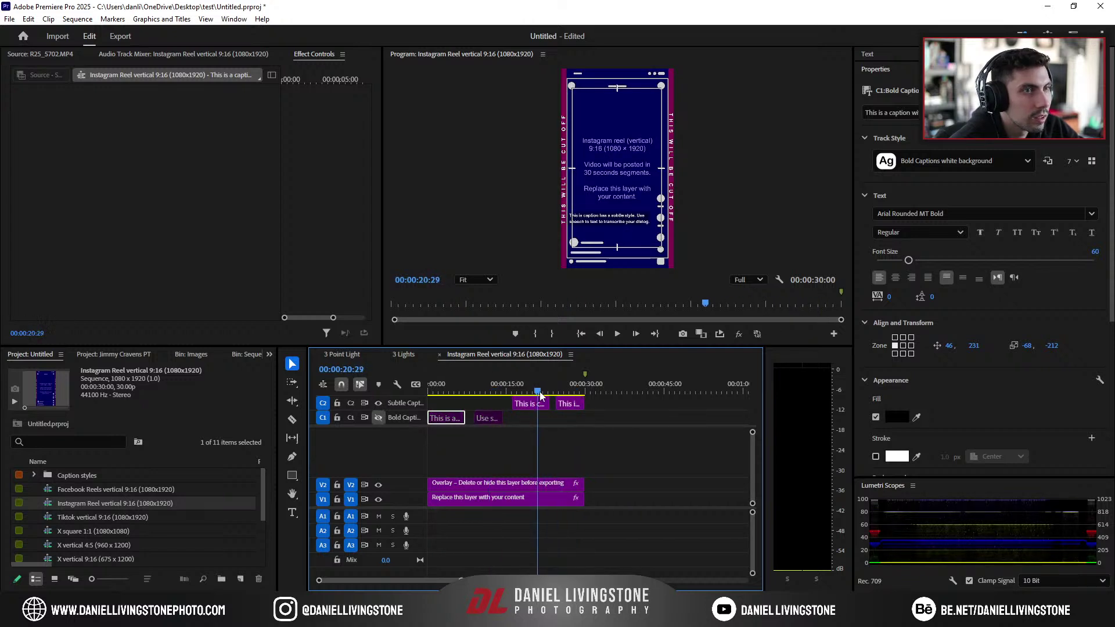
Step: Hide the placeholder content layer on track V1 while keeping the overlay on track V2 visible
{"action": "left_click", "coordinate": [503, 467]}
{"action": "left_click", "coordinate": [486, 485]}
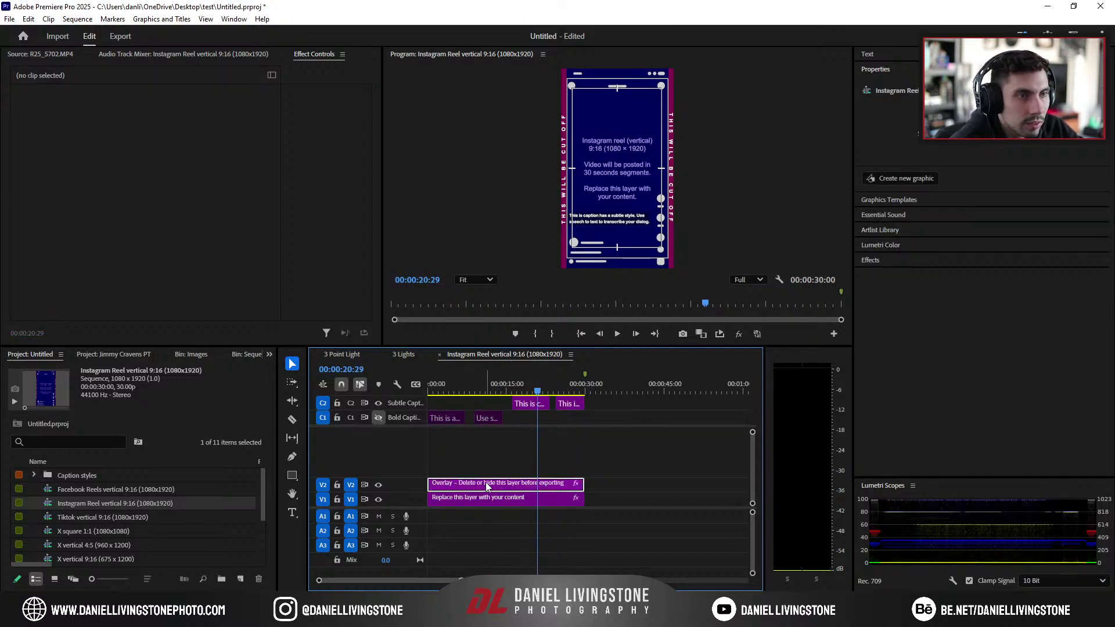
{"action": "left_click", "coordinate": [478, 500]}
{"action": "left_click", "coordinate": [378, 499]}
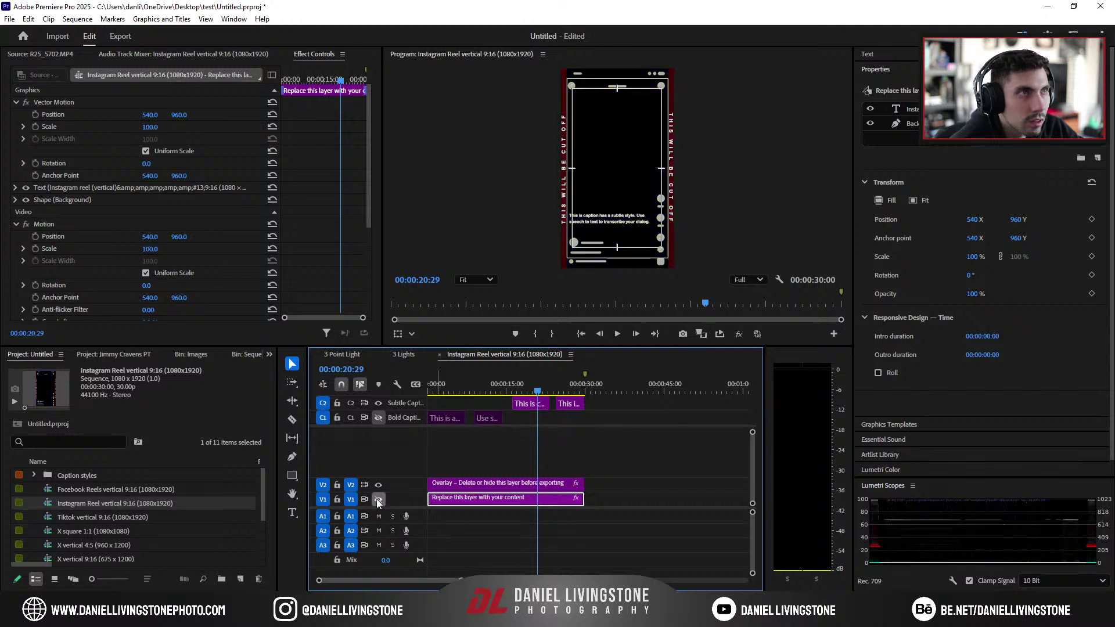
{"action": "left_click", "coordinate": [377, 499]}
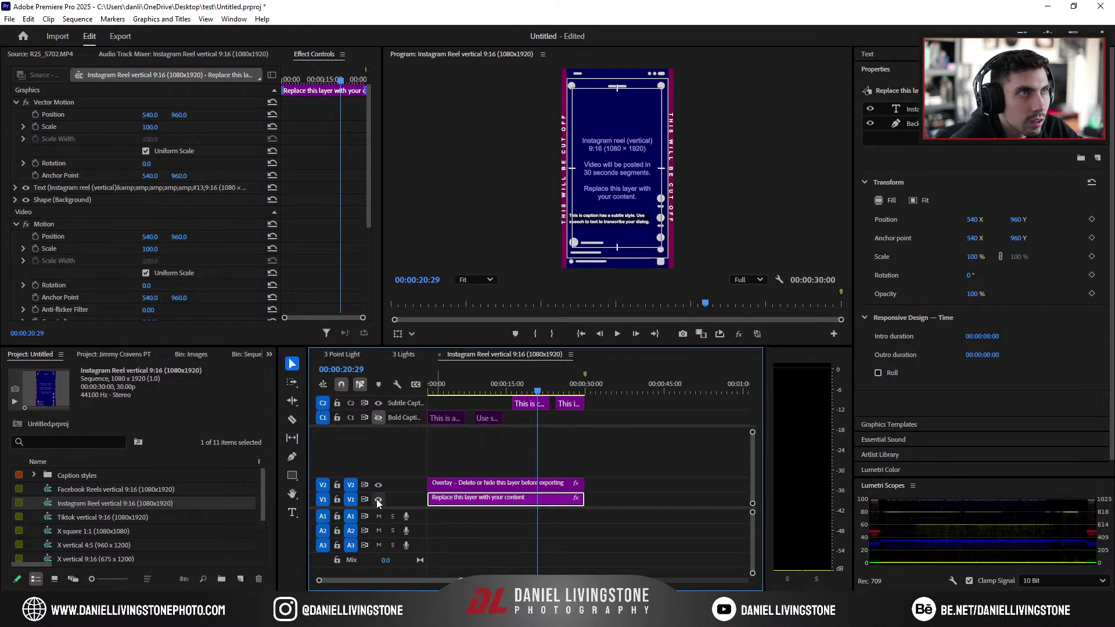
{"action": "left_click", "coordinate": [376, 499]}
{"action": "left_click", "coordinate": [381, 487]}
{"action": "left_click", "coordinate": [382, 486]}
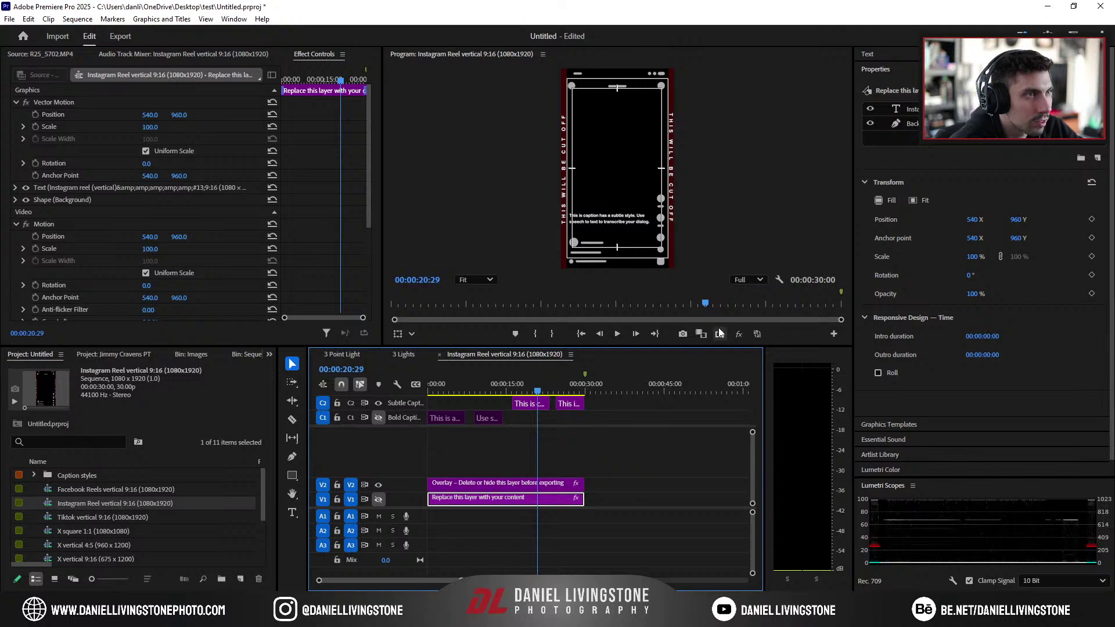
Step: Widen the program monitor slightly and turn off its safe margins
{"action": "left_click", "coordinate": [833, 334]}
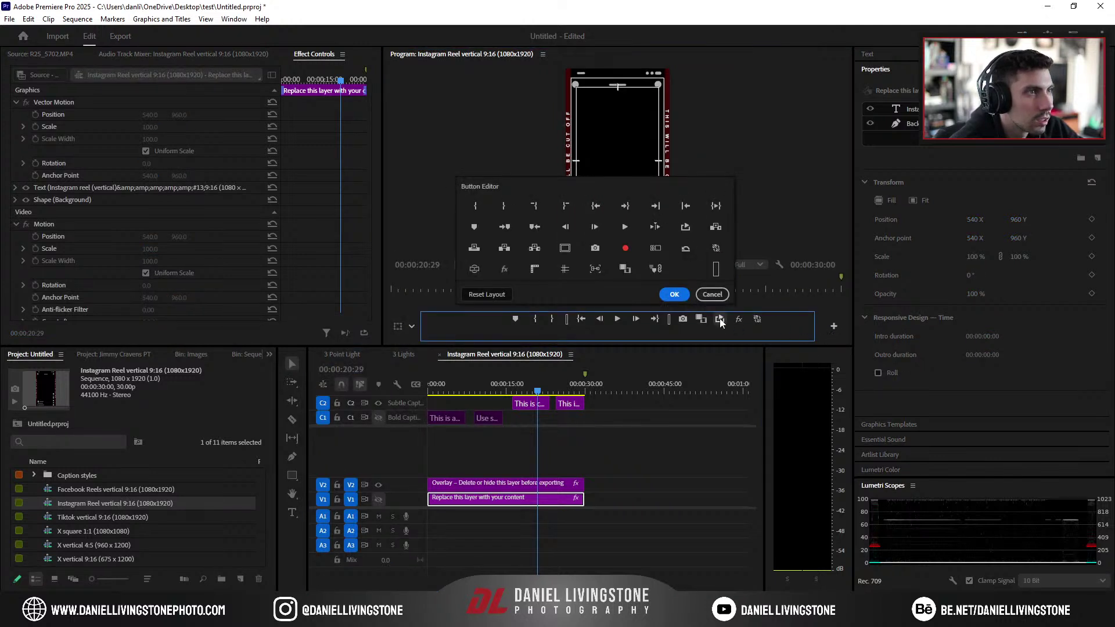
{"action": "left_click", "coordinate": [711, 294]}
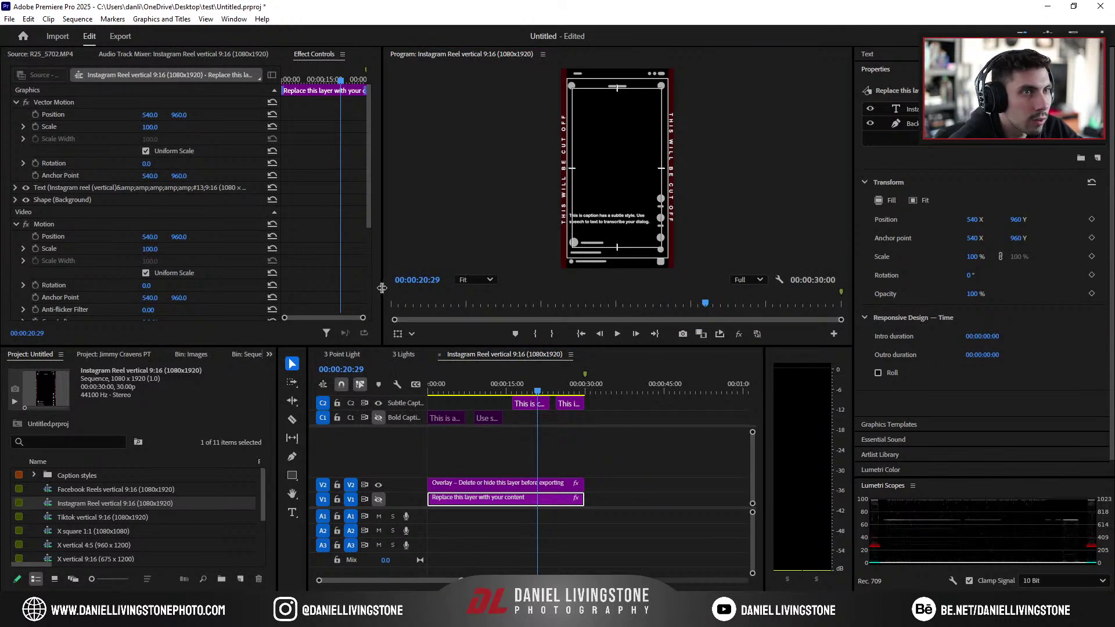
{"action": "left_click_drag", "start_coordinate": [381, 288], "coordinate": [356, 290]}
{"action": "left_click", "coordinate": [779, 280]}
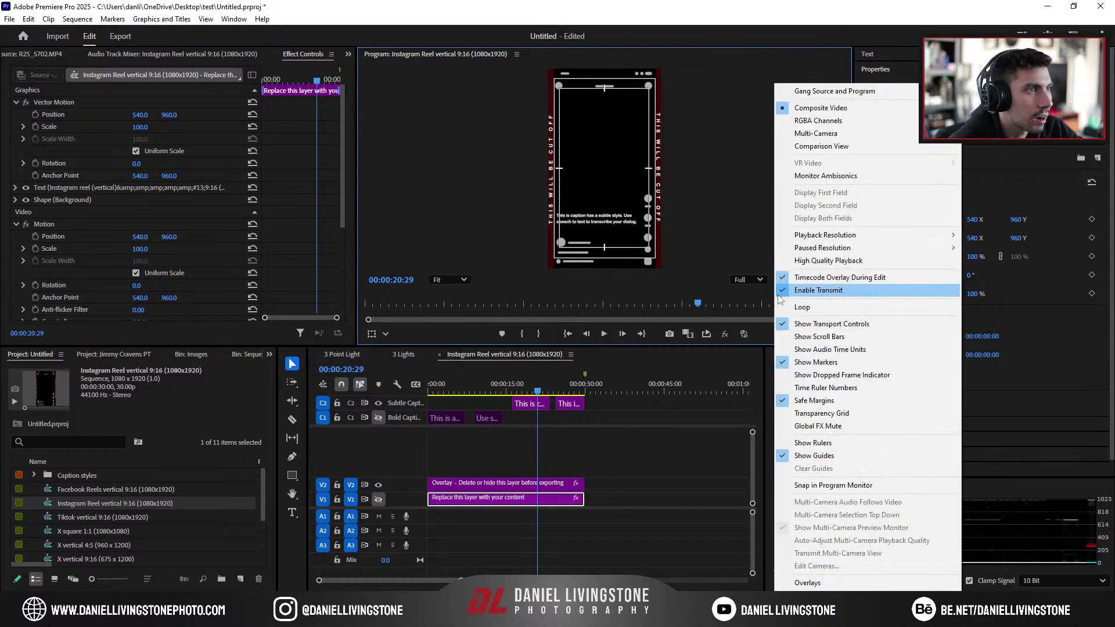
{"action": "left_click", "coordinate": [832, 400]}
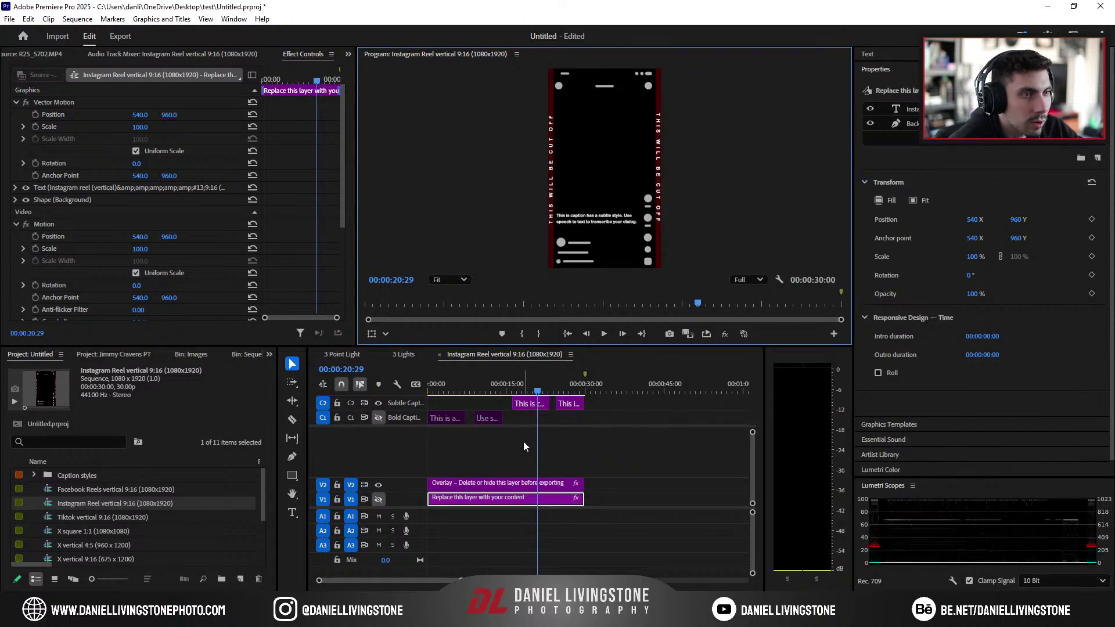
Step: Open the 3 Point Light sequence and check its captions against the Reel overlay from the start to 00:00:05:09
{"action": "left_click", "coordinate": [487, 479]}
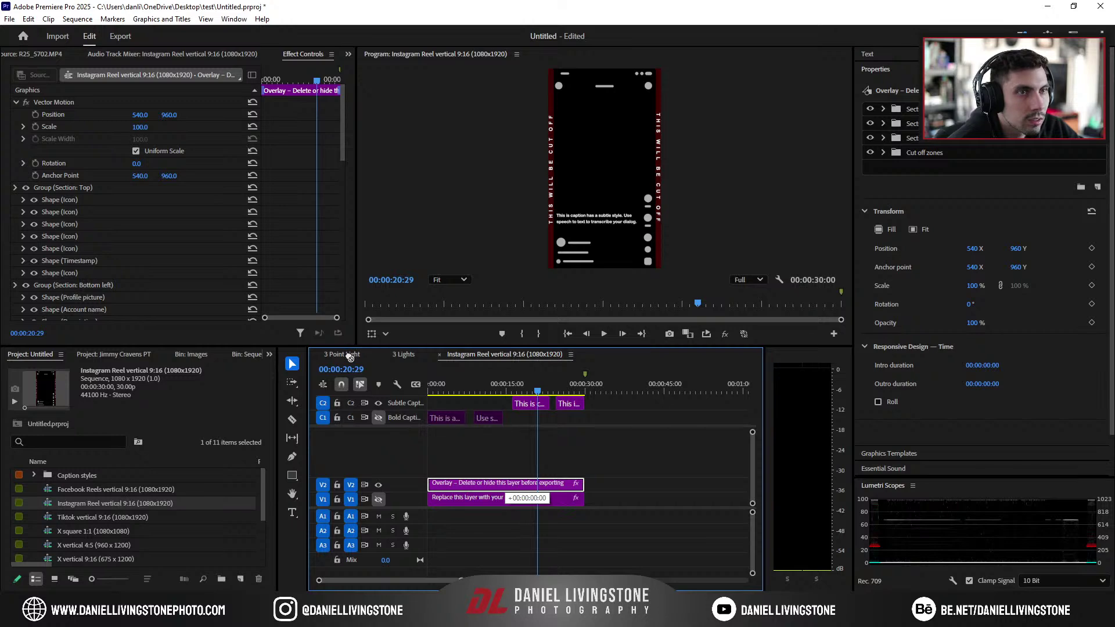
{"action": "left_click", "coordinate": [349, 355]}
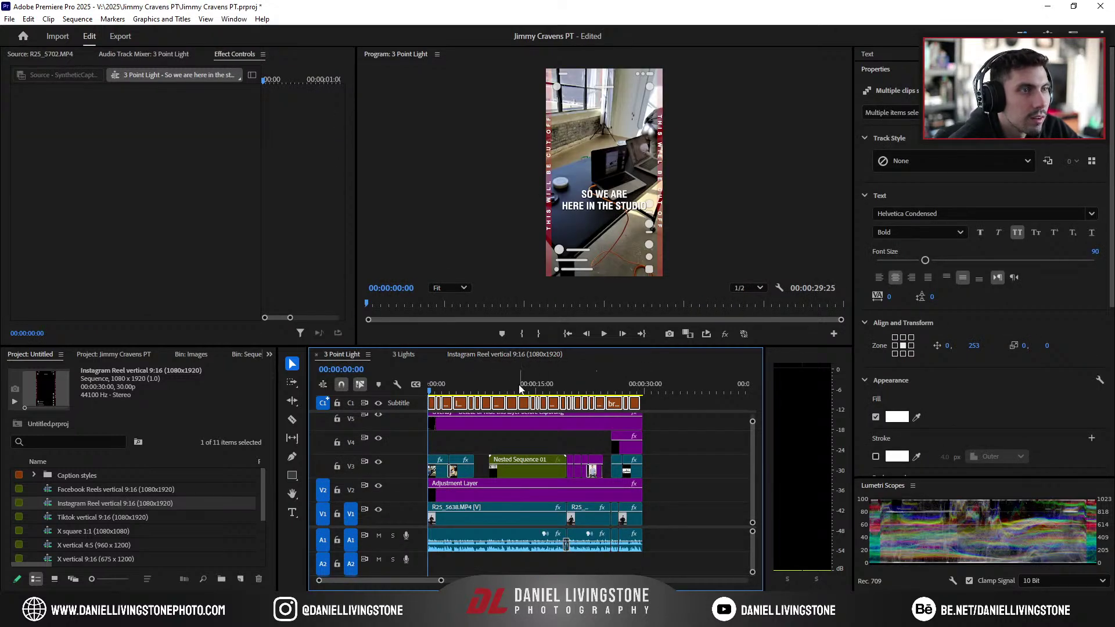
{"action": "left_click_drag", "start_coordinate": [433, 383], "coordinate": [468, 382]}
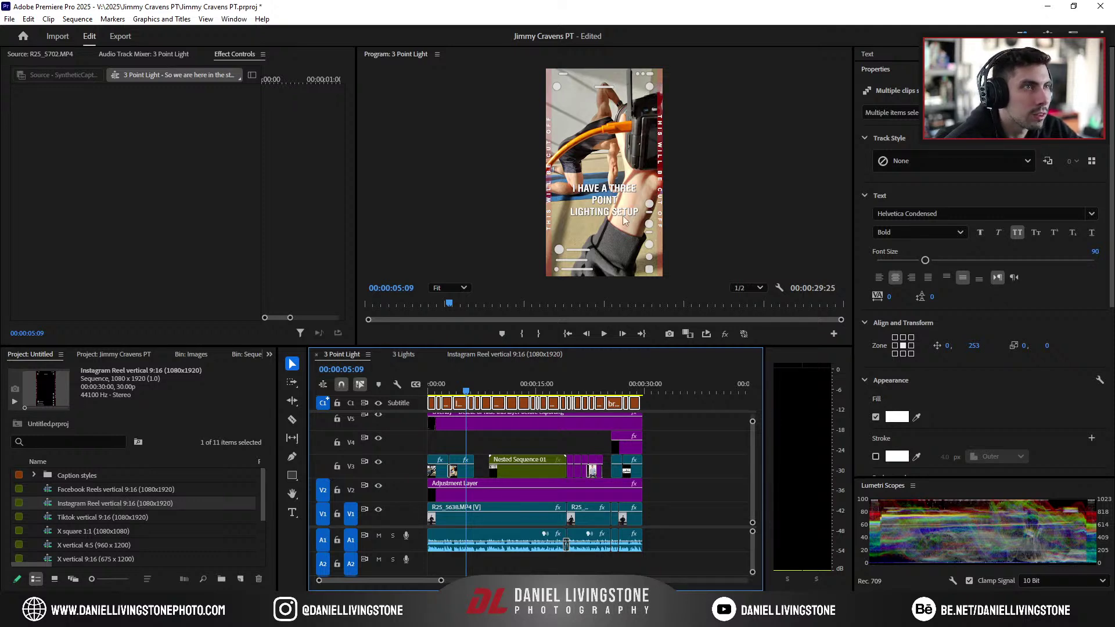
{"action": "scroll", "coordinate": [622, 215], "scroll_direction": "up", "scroll_amount": 3}
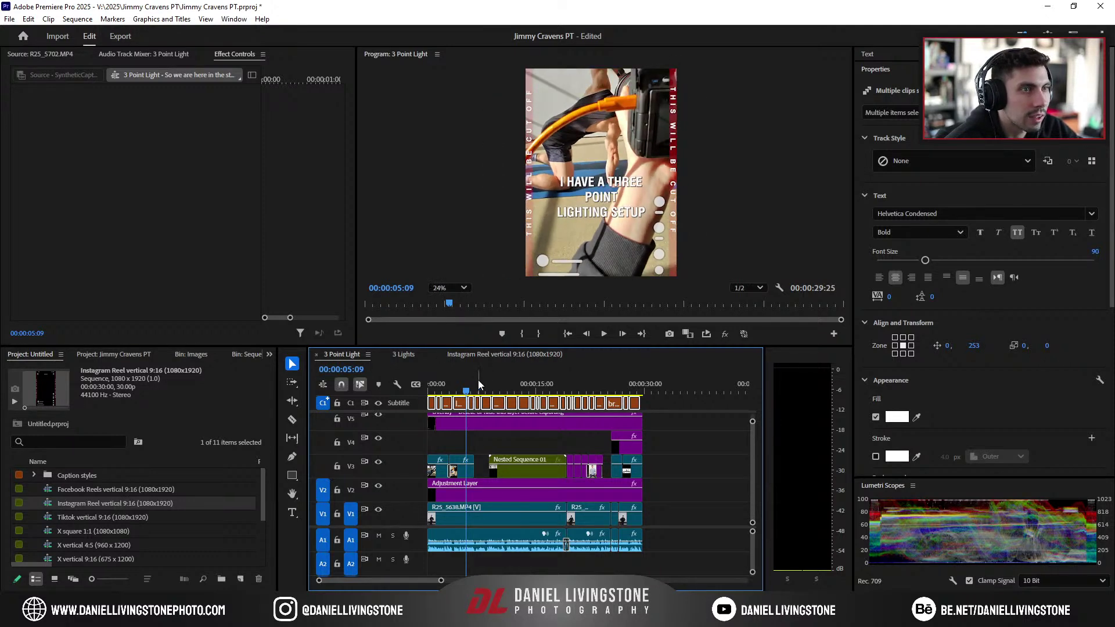
{"action": "left_click_drag", "start_coordinate": [479, 380], "coordinate": [445, 374]}
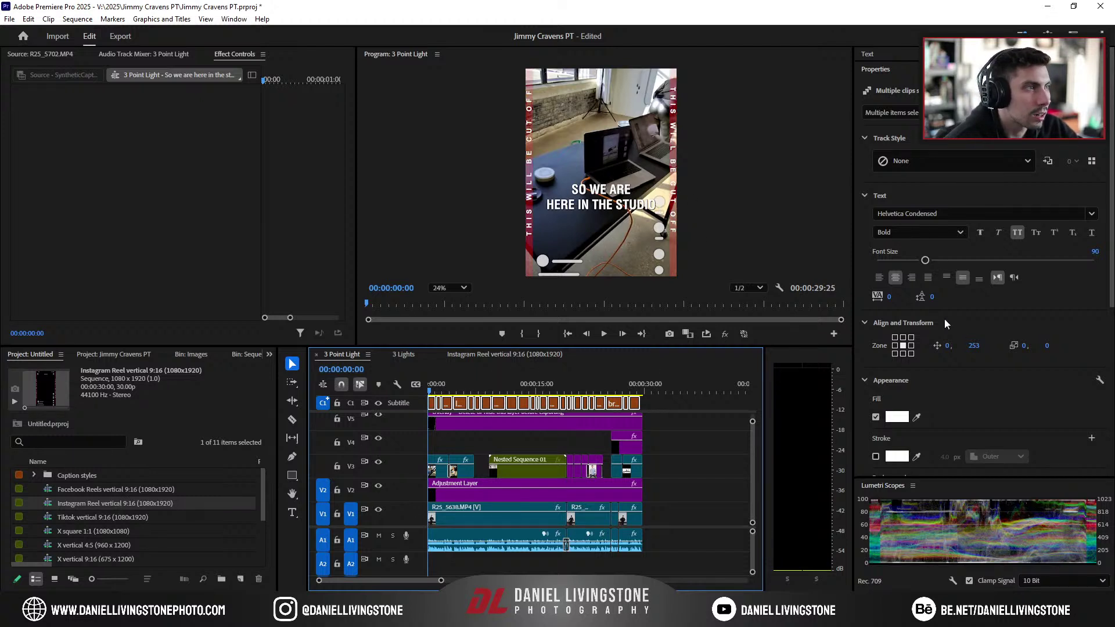
Step: Set the selected captions' vertical zone offset to 159 and font size to 80, and review them along the sequence at Fit zoom
{"action": "left_click_drag", "start_coordinate": [973, 347], "coordinate": [957, 348]}
{"action": "left_click_drag", "start_coordinate": [924, 260], "coordinate": [919, 261]}
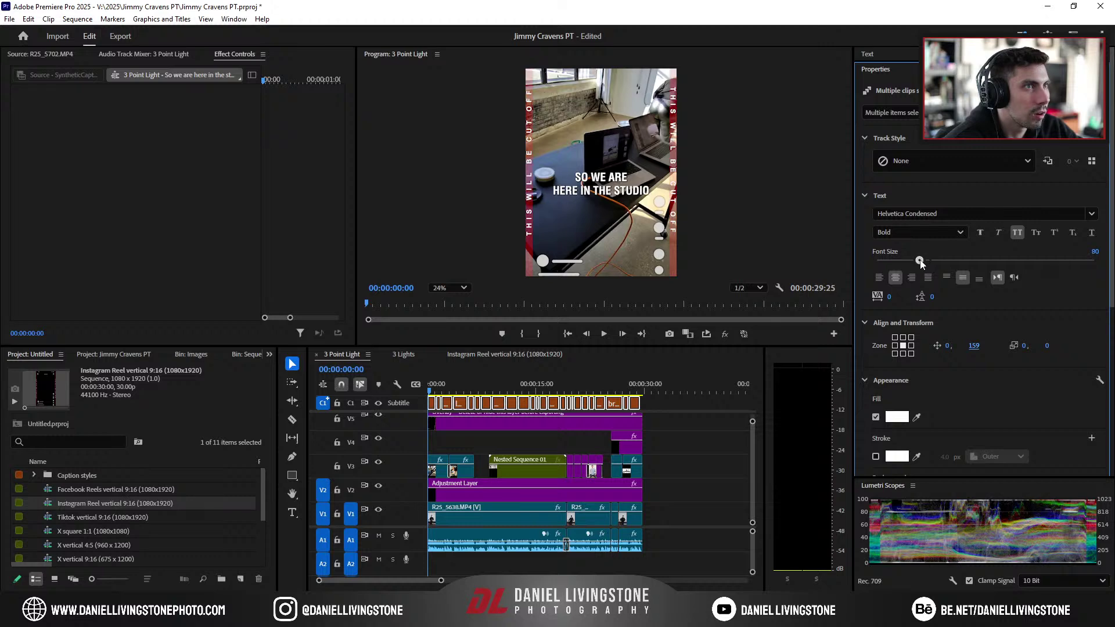
{"action": "left_click_drag", "start_coordinate": [463, 389], "coordinate": [558, 390]}
{"action": "scroll", "coordinate": [538, 444], "scroll_direction": "down", "scroll_amount": 3}
{"action": "scroll", "coordinate": [539, 444], "scroll_direction": "up", "scroll_amount": 3}
{"action": "left_click", "coordinate": [450, 288]}
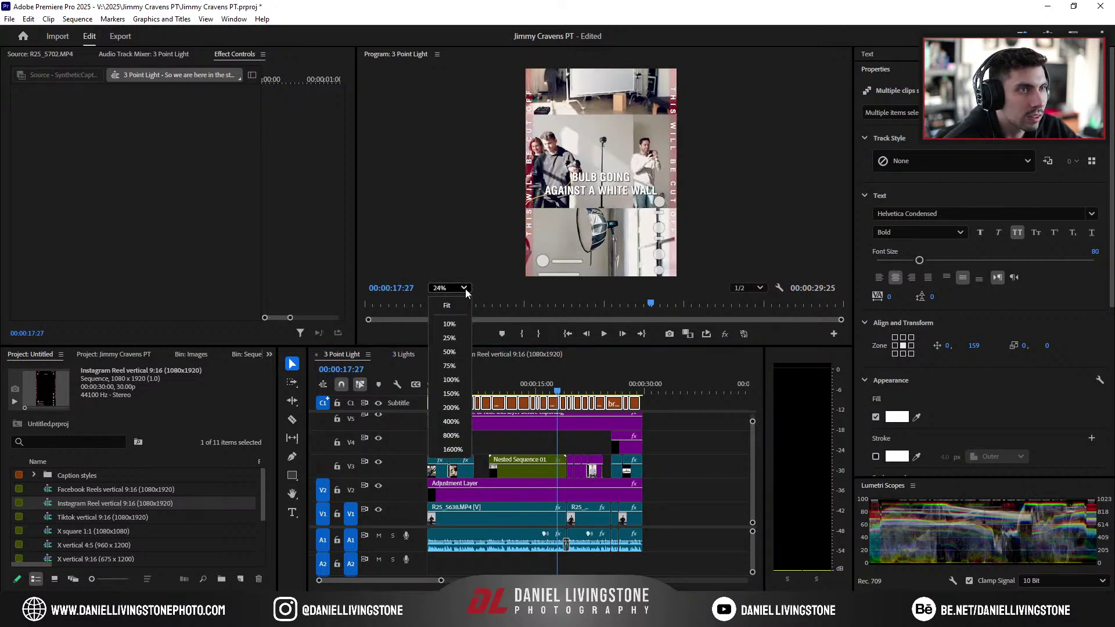
{"action": "left_click", "coordinate": [458, 303]}
{"action": "left_click_drag", "start_coordinate": [455, 384], "coordinate": [623, 419]}
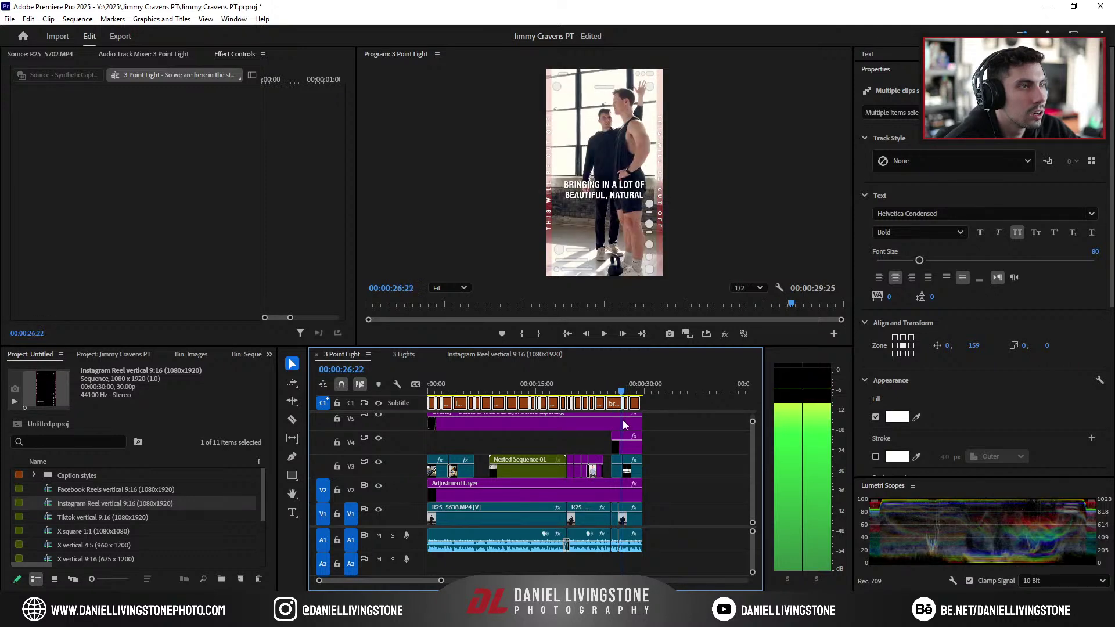
Step: Set the horizontal position of clip R25_5686.MP4 near 00:00:26:17 to 425 and check the end of the sequence
{"action": "left_click", "coordinate": [618, 472]}
{"action": "left_click", "coordinate": [616, 468]}
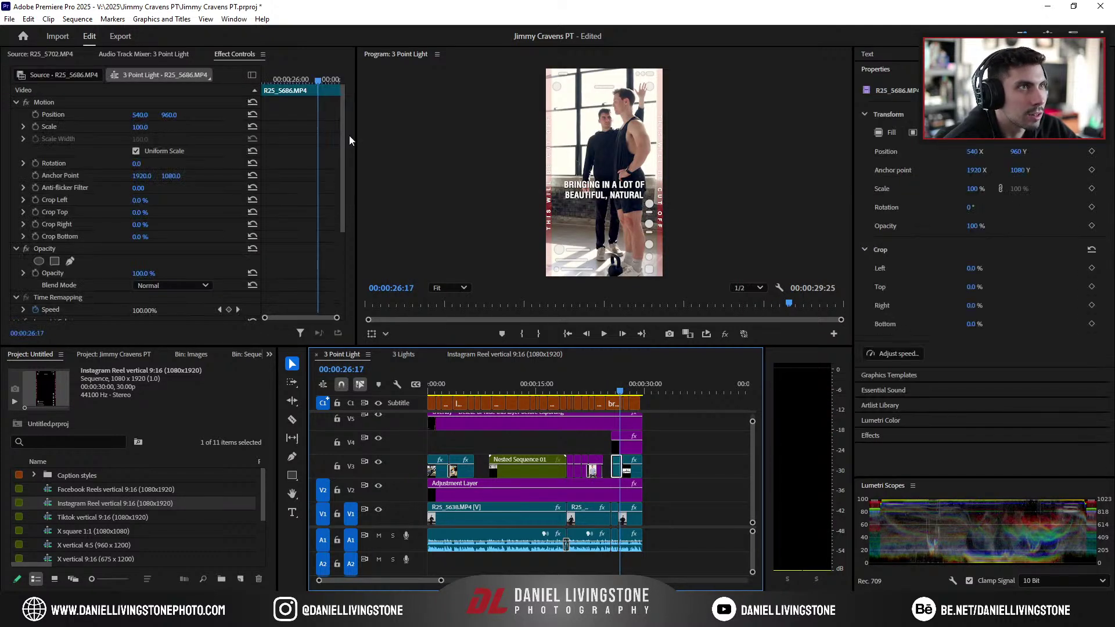
{"action": "left_click_drag", "start_coordinate": [140, 114], "coordinate": [135, 115]}
{"action": "left_click", "coordinate": [629, 391]}
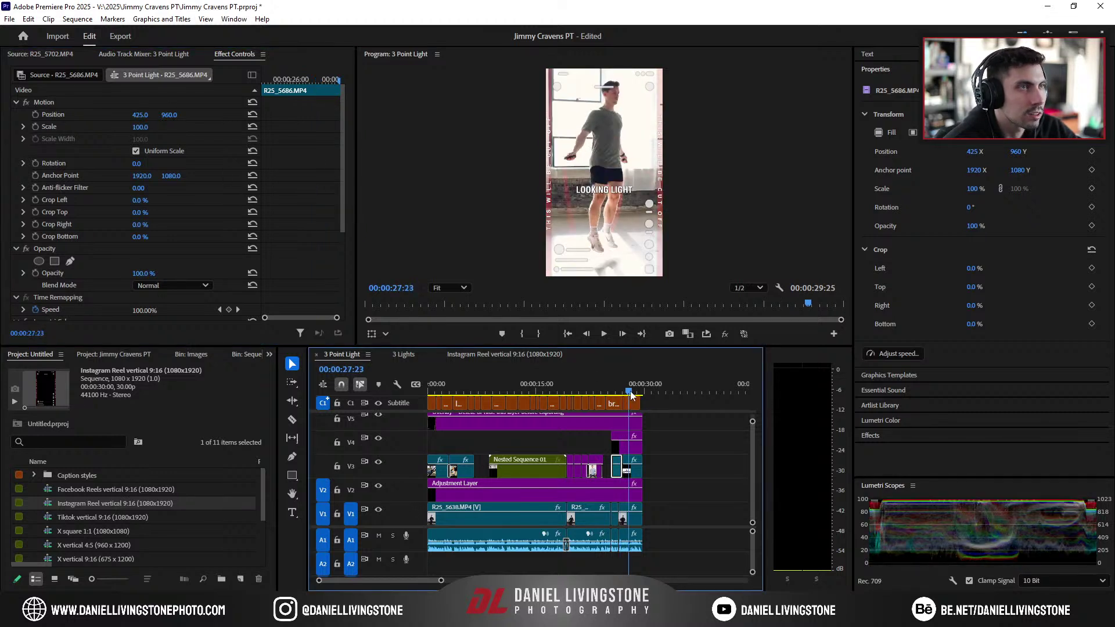
{"action": "left_click_drag", "start_coordinate": [629, 391], "coordinate": [635, 380]}
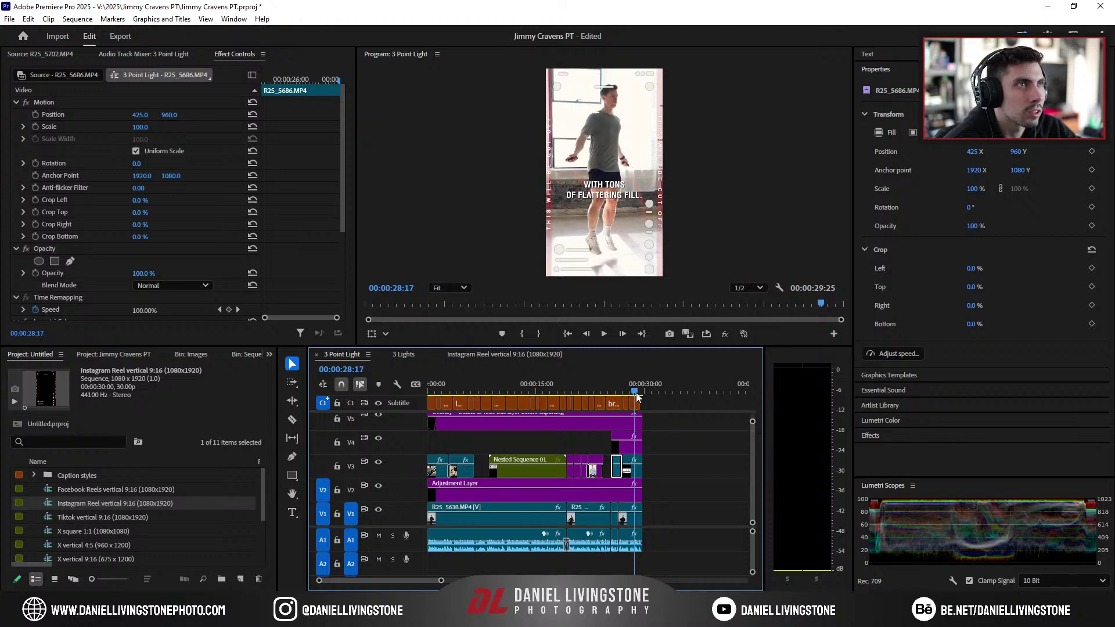
Step: Return the playhead to the sequence start and mute audio track A1
{"action": "mouse_move", "coordinate": [441, 385]}
{"action": "left_mouse_down"}
{"action": "mouse_move", "coordinate": [428, 385]}
{"action": "mouse_move", "coordinate": [649, 413]}
{"action": "mouse_move", "coordinate": [374, 406]}
{"action": "mouse_move", "coordinate": [425, 375]}
{"action": "left_mouse_up"}
{"action": "left_click", "coordinate": [378, 535]}
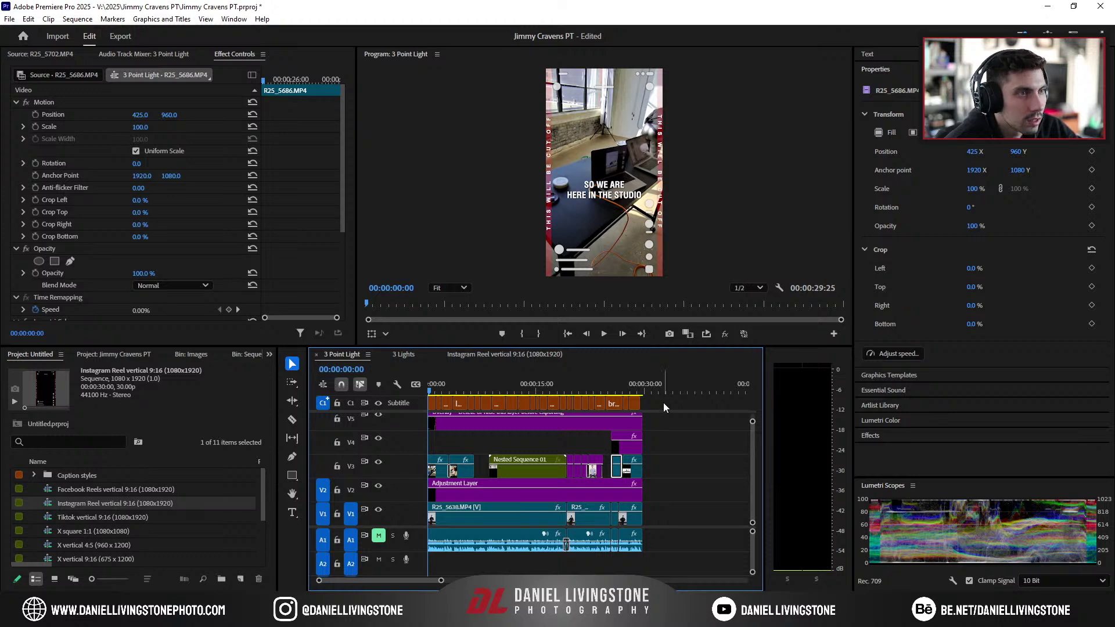
{"action": "left_click_drag", "start_coordinate": [664, 402], "coordinate": [317, 395]}
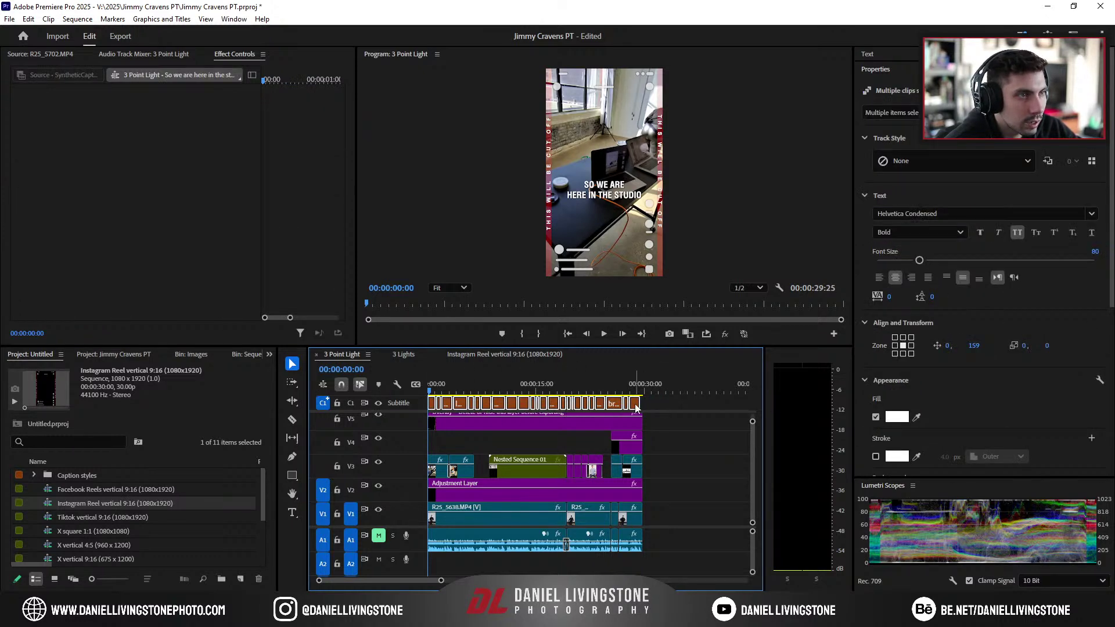
{"action": "left_click", "coordinate": [91, 18]}
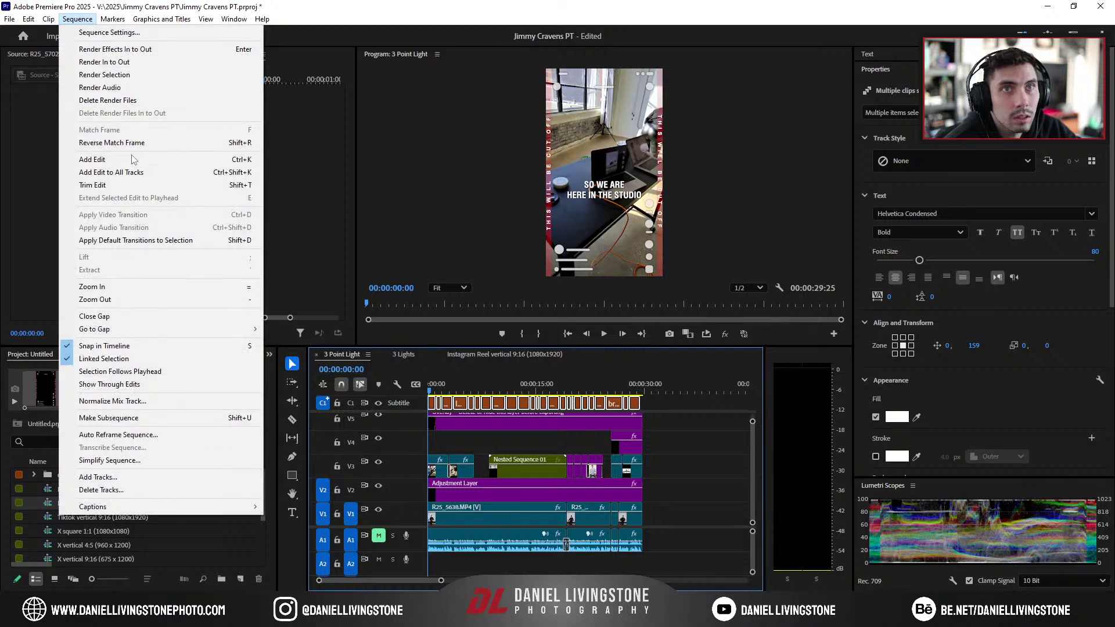
{"action": "left_click", "coordinate": [720, 470]}
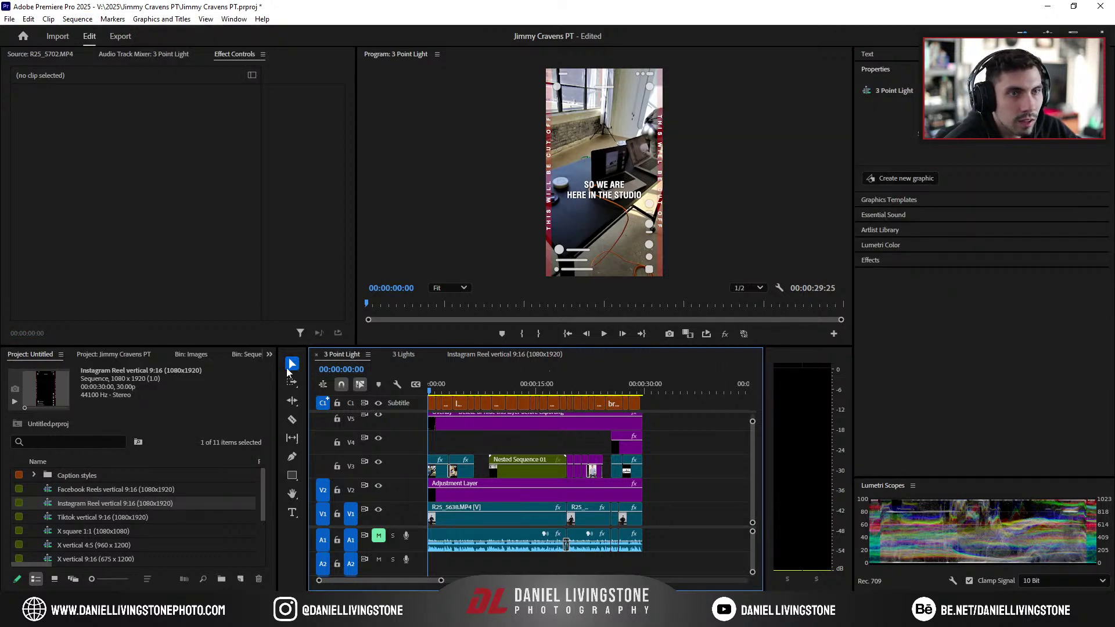
Step: Close the project panel of the Untitled template project
{"action": "left_click", "coordinate": [50, 356]}
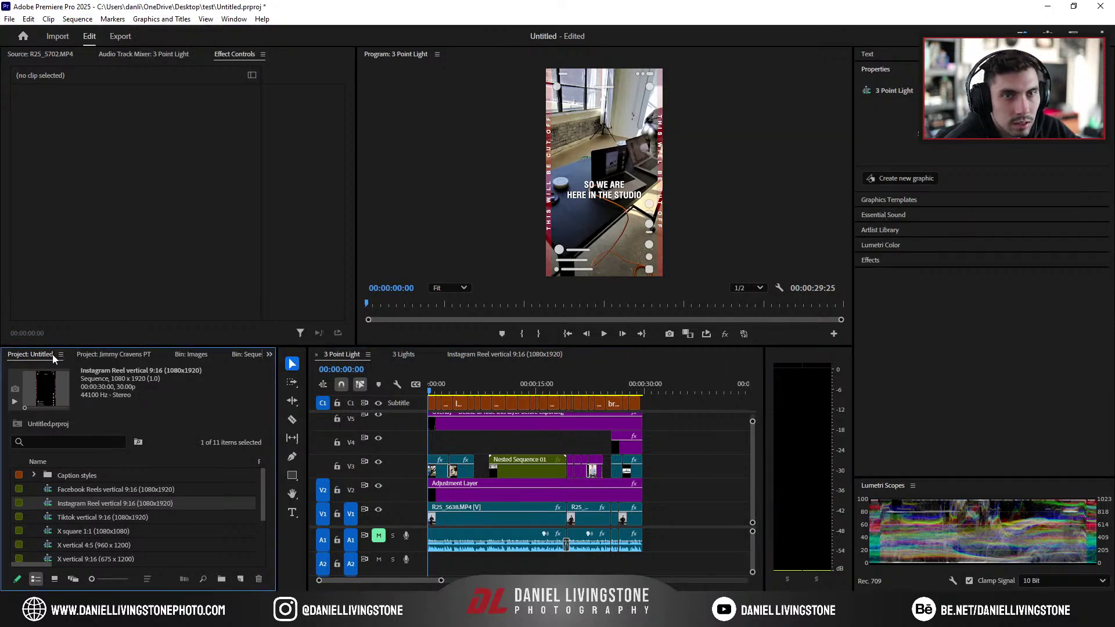
{"action": "left_click", "coordinate": [61, 354]}
{"action": "left_click", "coordinate": [127, 152]}
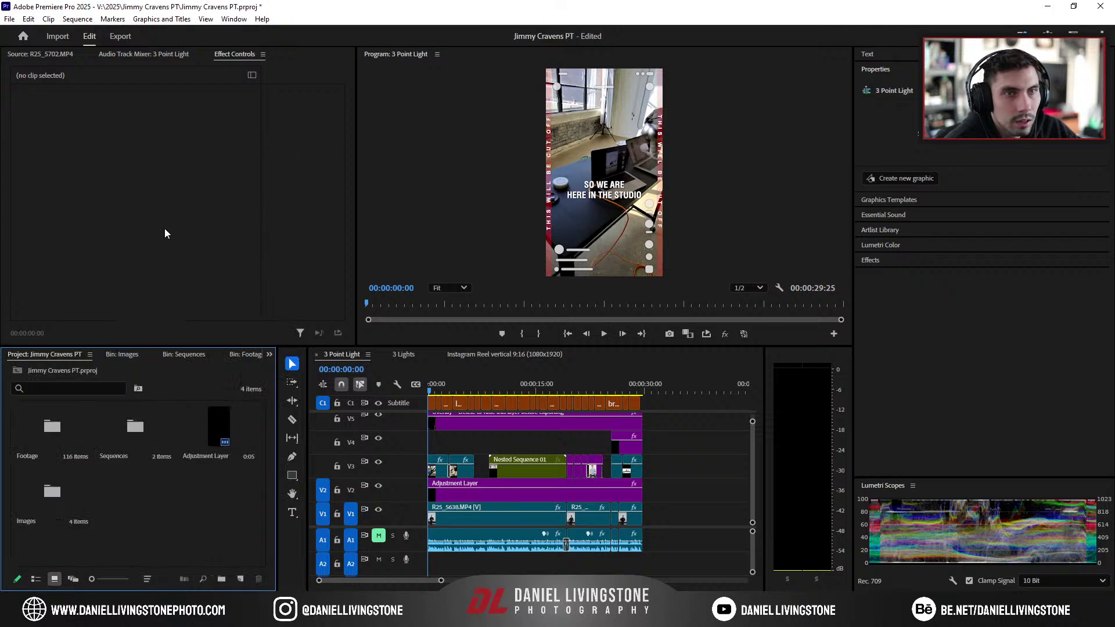
Step: Show the Sequences bin and reorder the open bins as Sequences, Footage, Images
{"action": "left_click", "coordinate": [234, 356]}
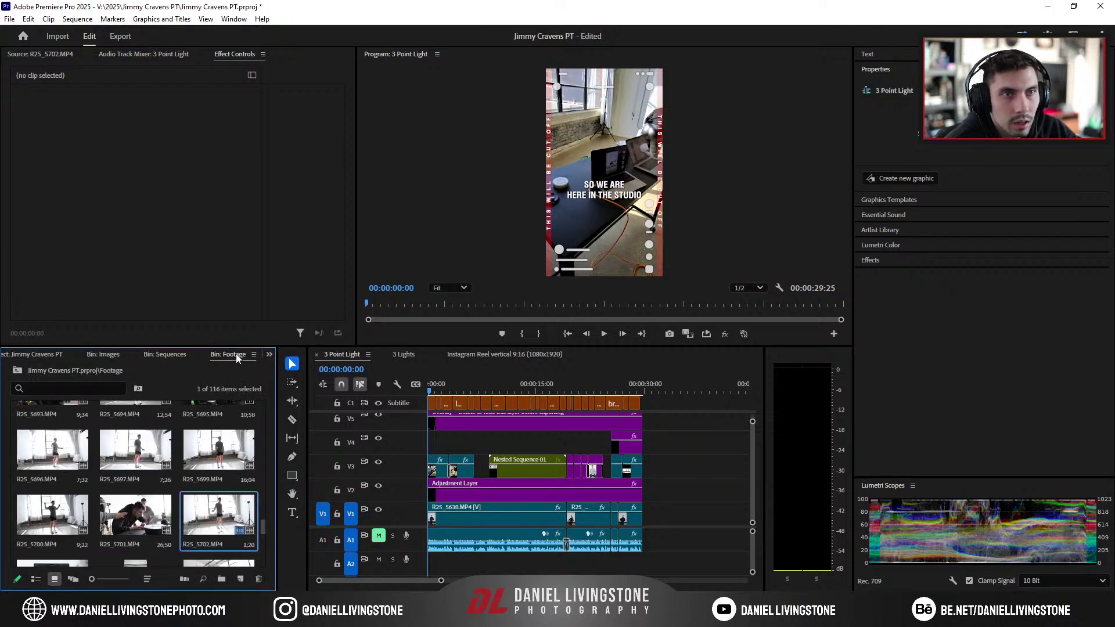
{"action": "left_click", "coordinate": [170, 355]}
{"action": "left_click_drag", "start_coordinate": [226, 354], "coordinate": [96, 355]}
{"action": "left_click_drag", "start_coordinate": [218, 354], "coordinate": [109, 360]}
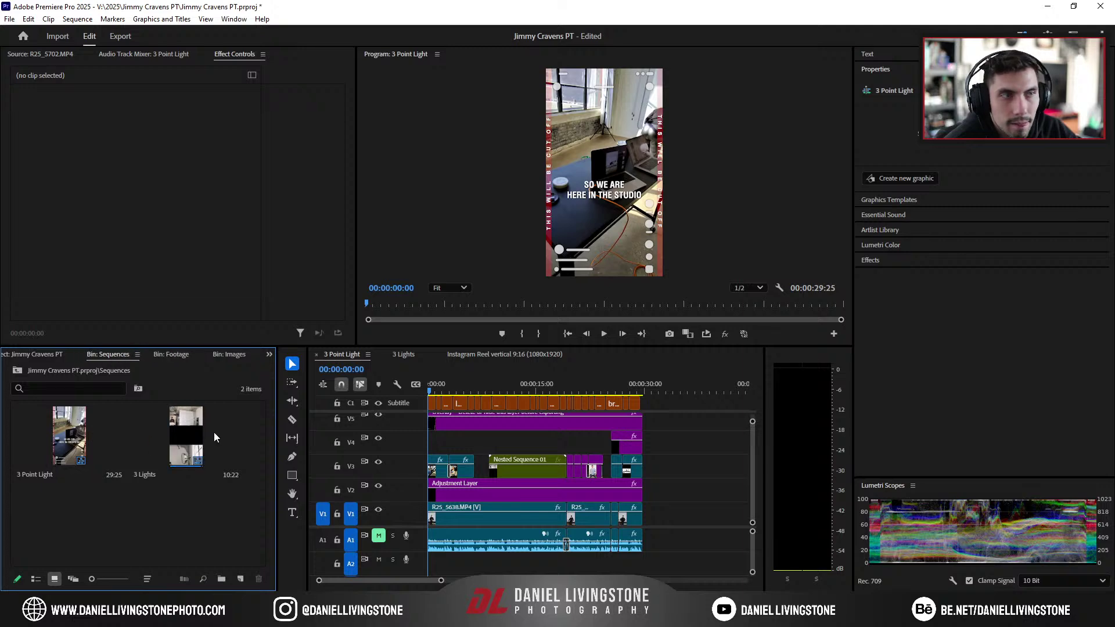
Step: Duplicate the 3 Point Light sequence in the Sequences bin
{"action": "left_click", "coordinate": [64, 437]}
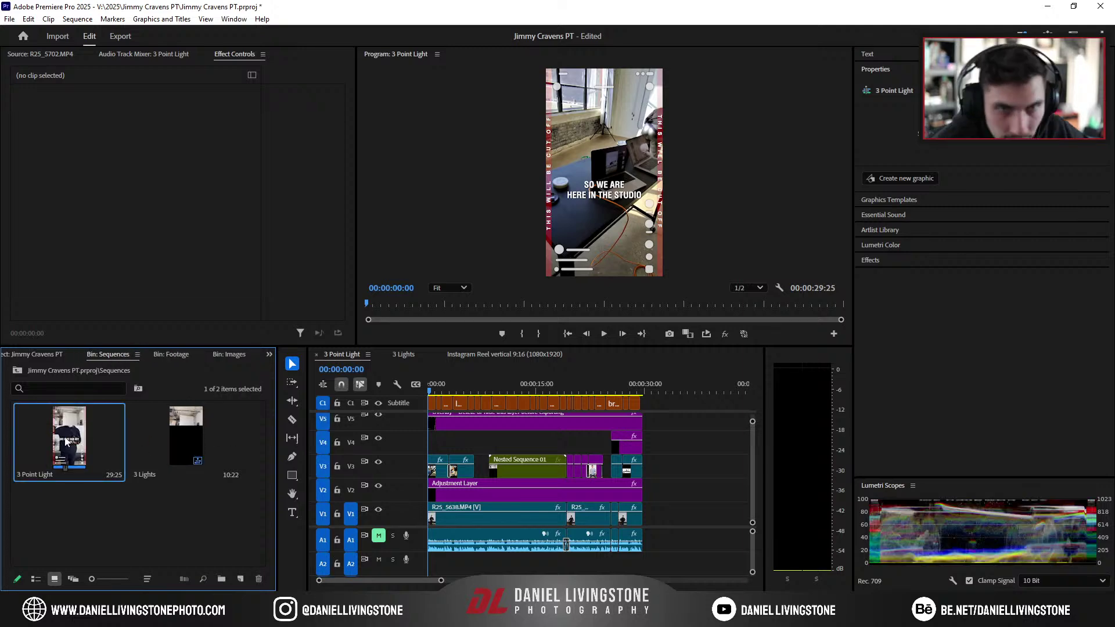
{"action": "right_click", "coordinate": [63, 434]}
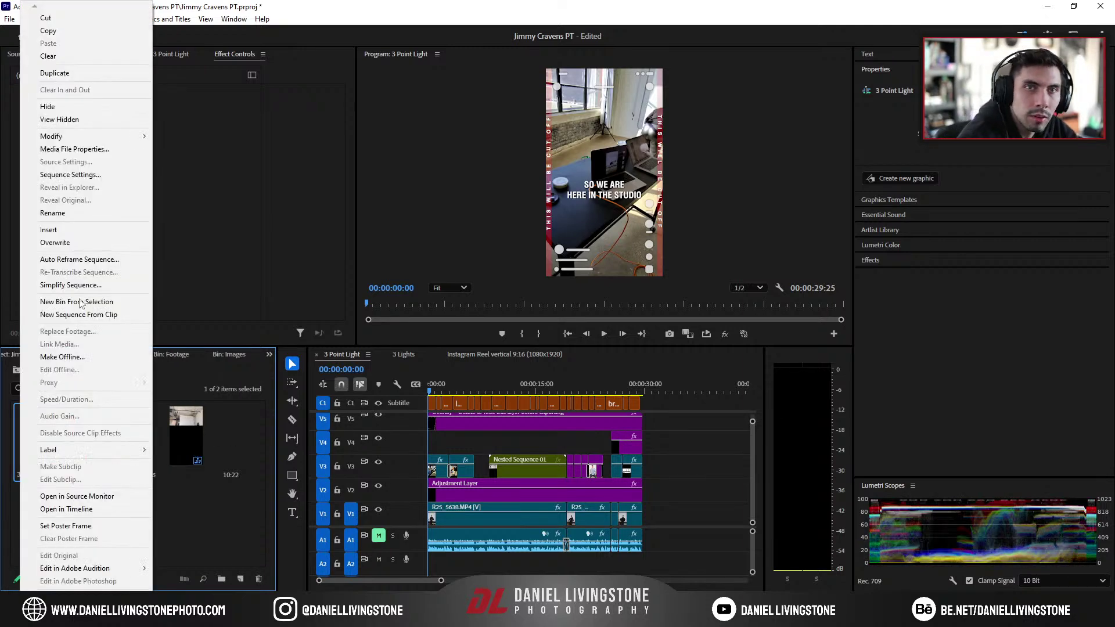
{"action": "left_click", "coordinate": [55, 74]}
Step: Rename the original 3 Point Light sequence as 3 Point Light Captions
{"action": "left_click", "coordinate": [55, 456]}
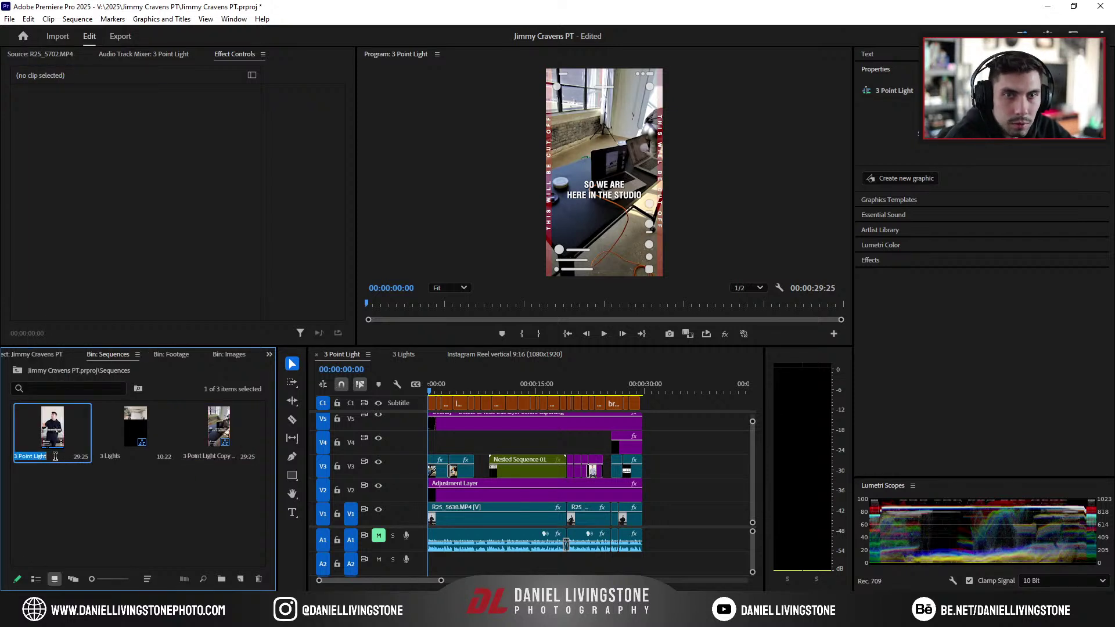
{"action": "left_click", "coordinate": [56, 451]}
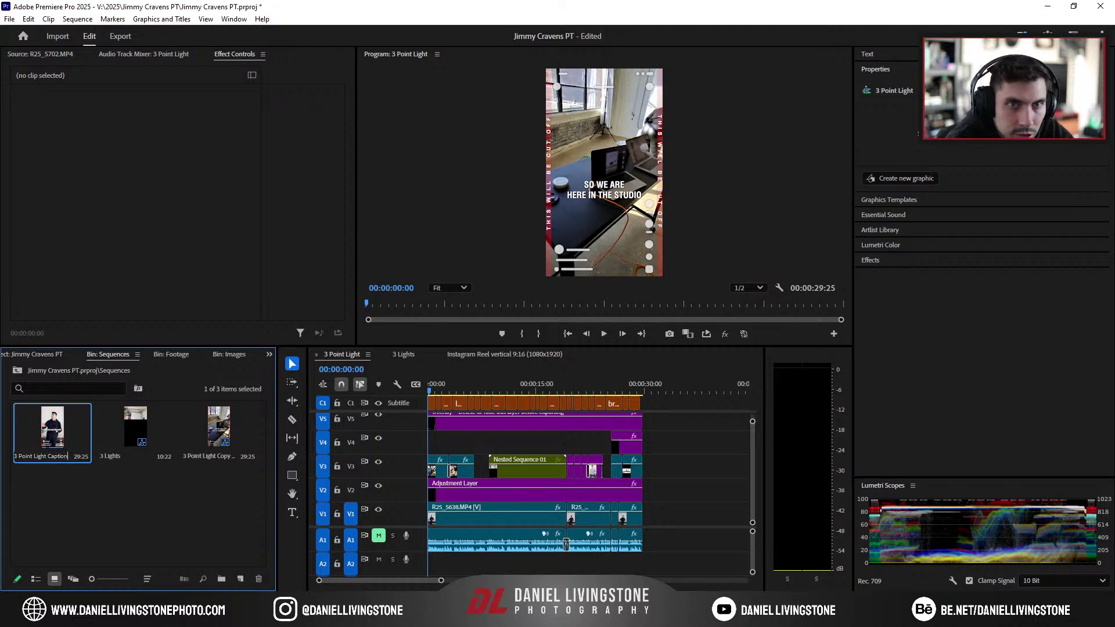
{"action": "type", "text": "Captions"}
{"action": "key", "text": "Tab"}
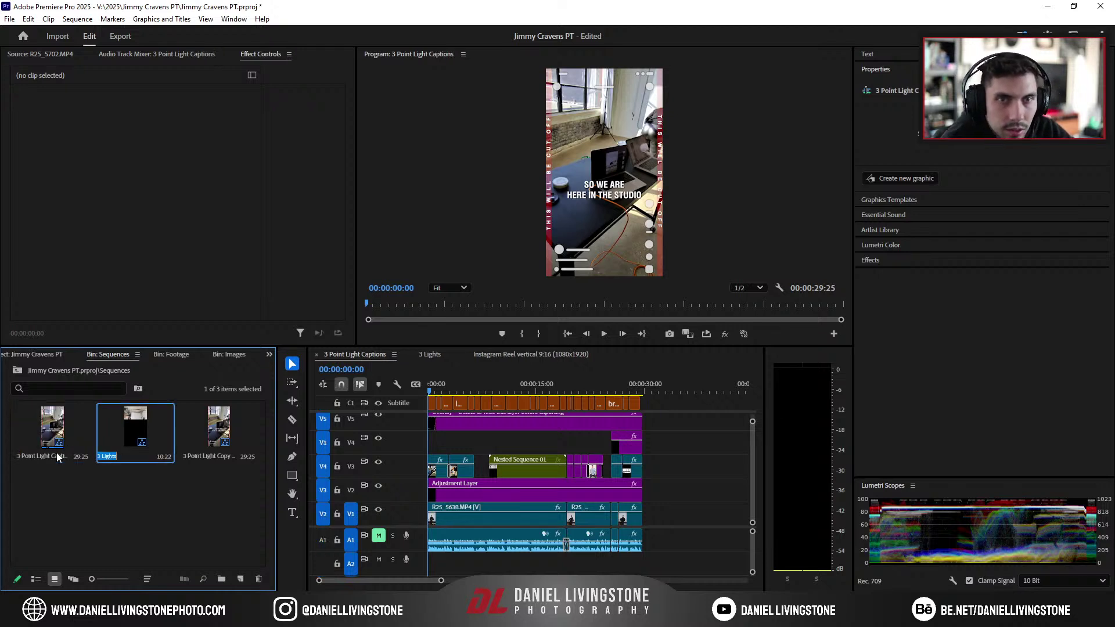
Step: Rename the duplicated sequence as 3 Point Light and select it in the bin
{"action": "key", "text": "Tab"}
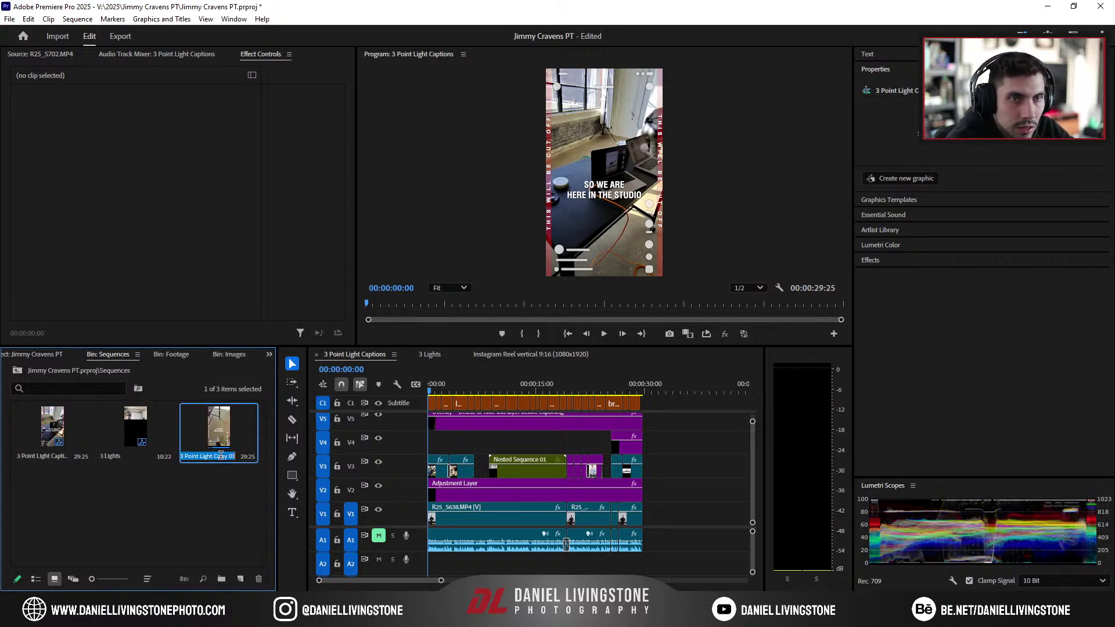
{"action": "left_click", "coordinate": [220, 454]}
{"action": "key", "text": "Tab"}
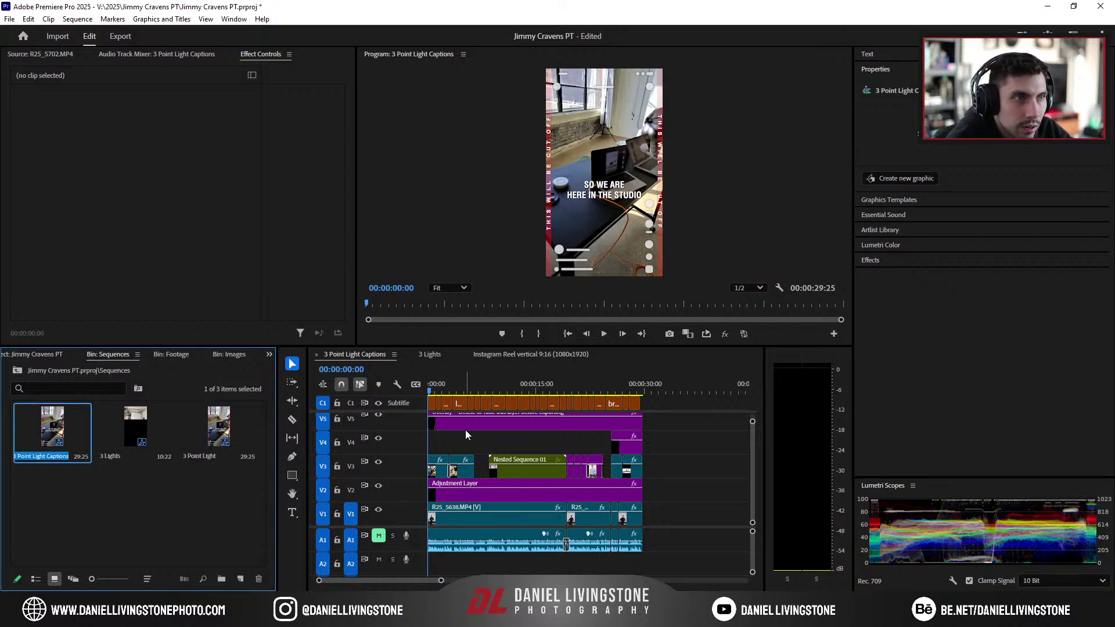
{"action": "left_click", "coordinate": [201, 460]}
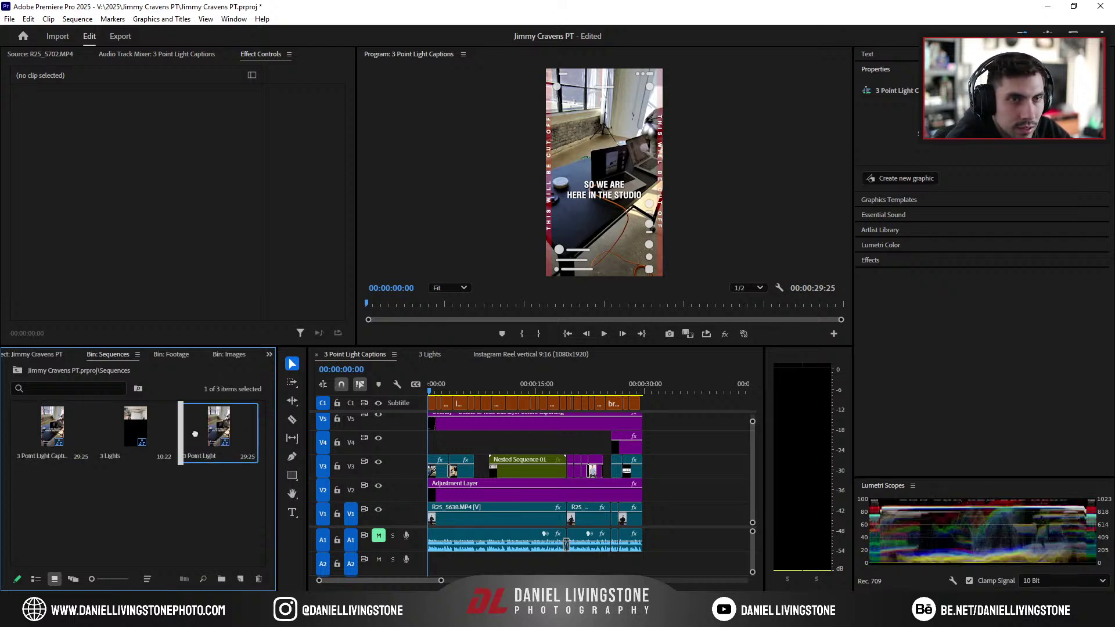
Step: Move the 3 Point Light sequence to the first place in the Sequences bin
{"action": "left_click_drag", "start_coordinate": [209, 441], "coordinate": [5, 436]}
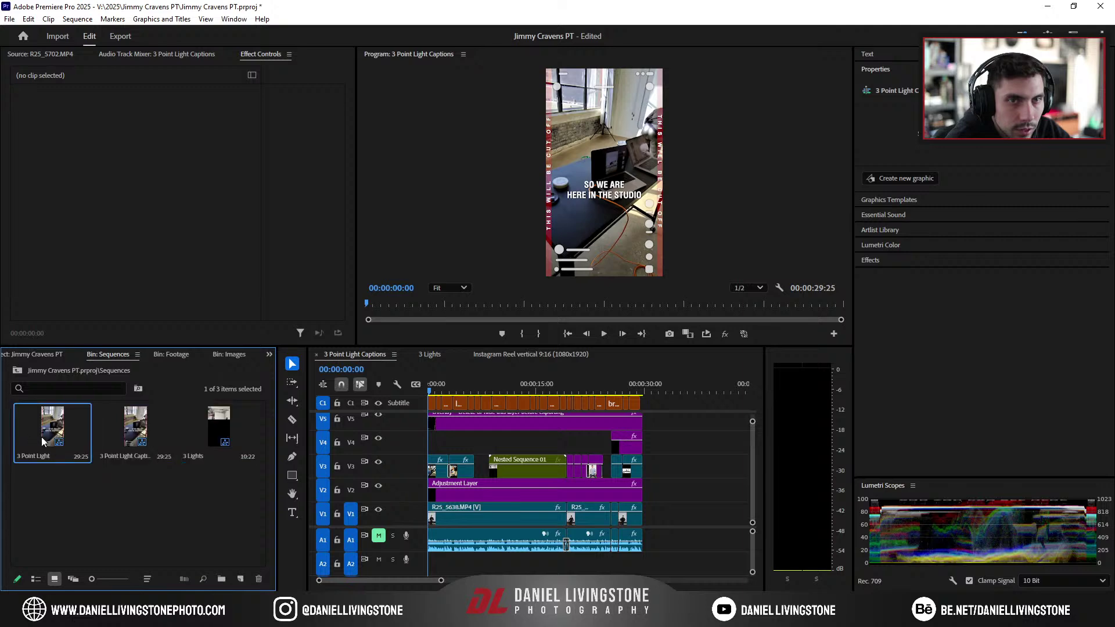
{"action": "left_click", "coordinate": [527, 428]}
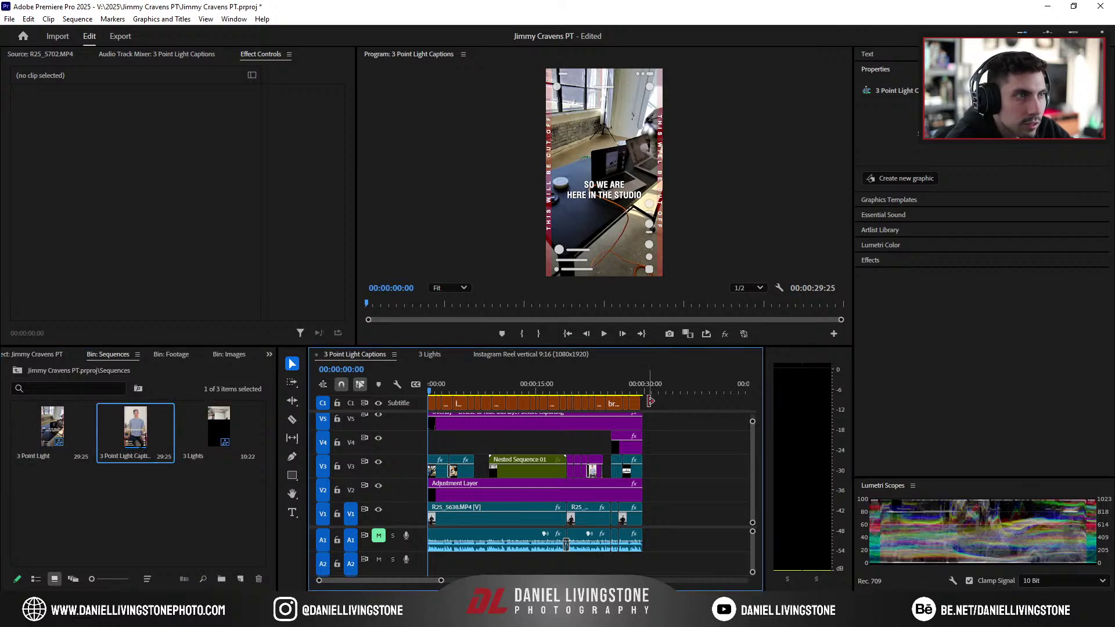
Step: Select every caption on the Subtitle track of 3 Point Light Captions and upgrade the captions to graphics
{"action": "left_click_drag", "start_coordinate": [651, 406], "coordinate": [418, 383]}
{"action": "left_click", "coordinate": [112, 19]}
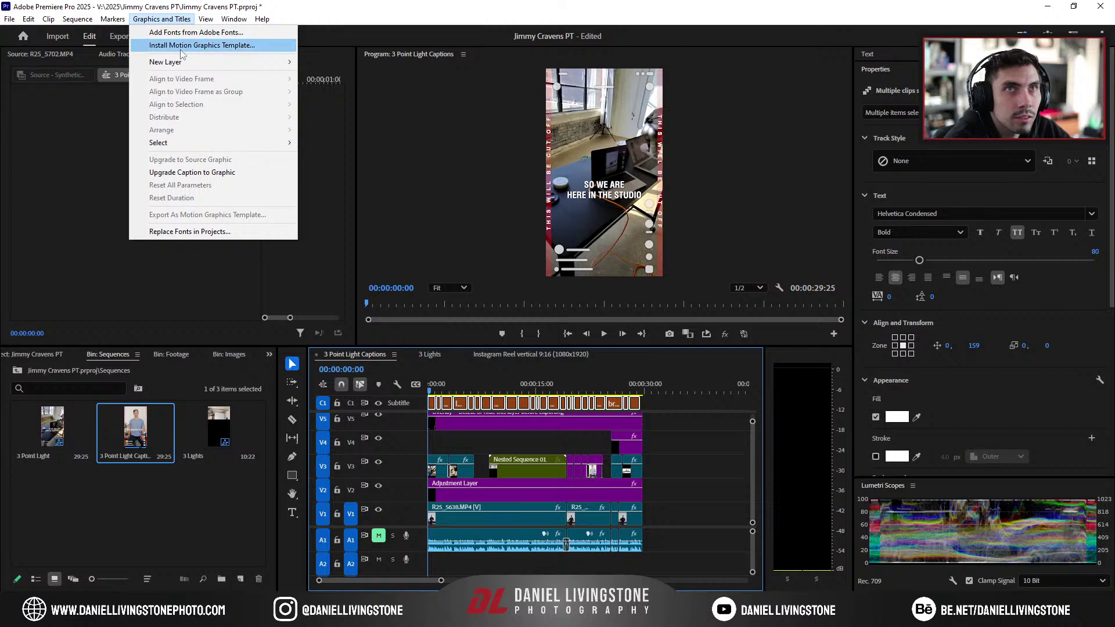
{"action": "left_click", "coordinate": [196, 173]}
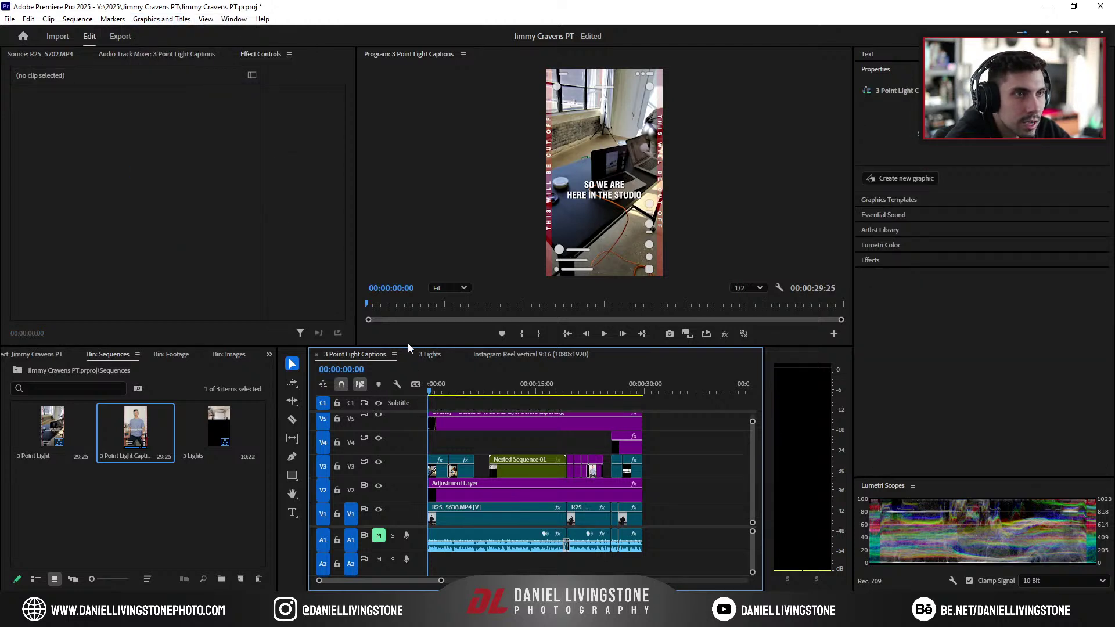
Step: Enlarge the timeline area and inspect the caption graphics on V6 at a few points of the sequence
{"action": "left_click_drag", "start_coordinate": [408, 346], "coordinate": [406, 280]}
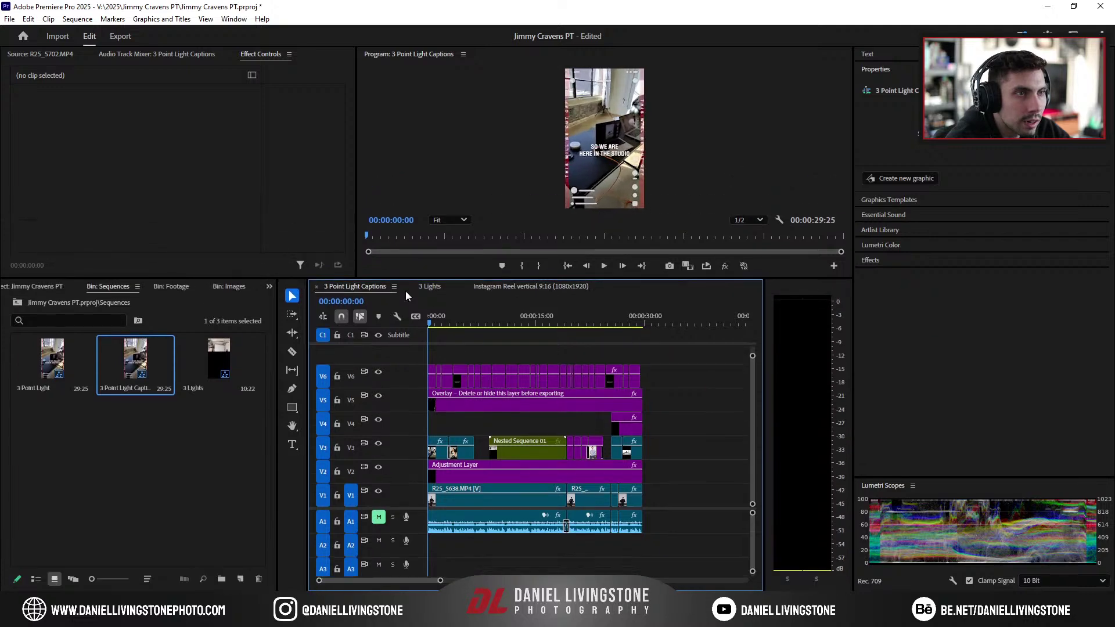
{"action": "left_click_drag", "start_coordinate": [698, 378], "coordinate": [429, 376]}
{"action": "left_click_drag", "start_coordinate": [440, 322], "coordinate": [480, 327]}
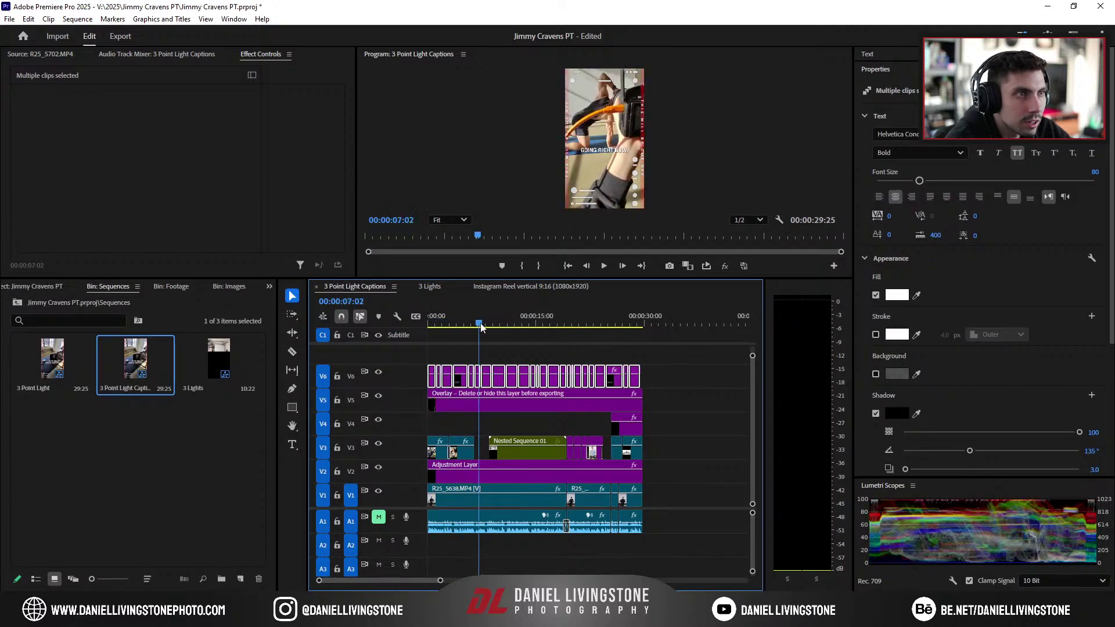
{"action": "left_click", "coordinate": [473, 352]}
{"action": "key", "text": "Home"}
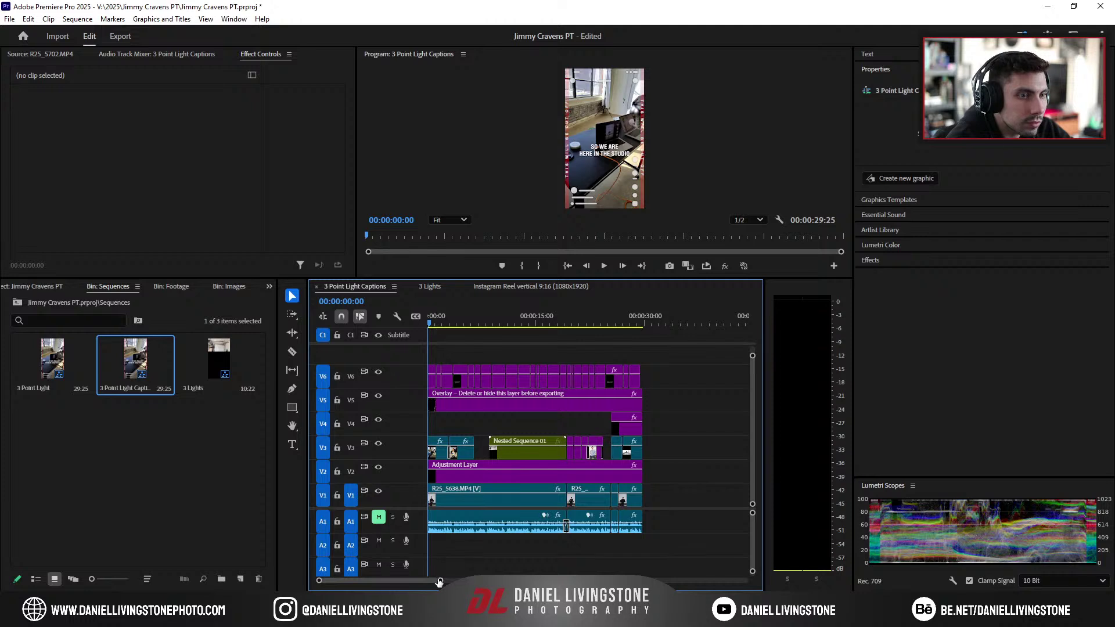
Step: Undo the upgrade of the captions to graphics
{"action": "left_click_drag", "start_coordinate": [439, 581], "coordinate": [415, 580]}
{"action": "key", "text": "ctrl+z"}
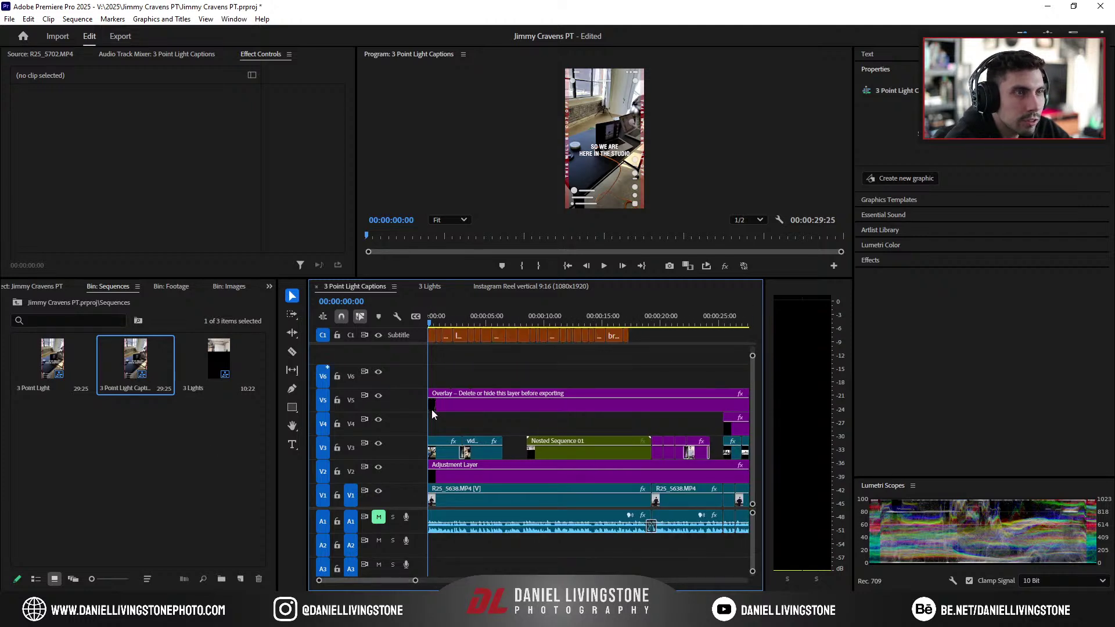
Step: Open the 3 Point Light sequence to check its caption track and first caption text, and return to 3 Point Light Captions
{"action": "double_click", "coordinate": [52, 363]}
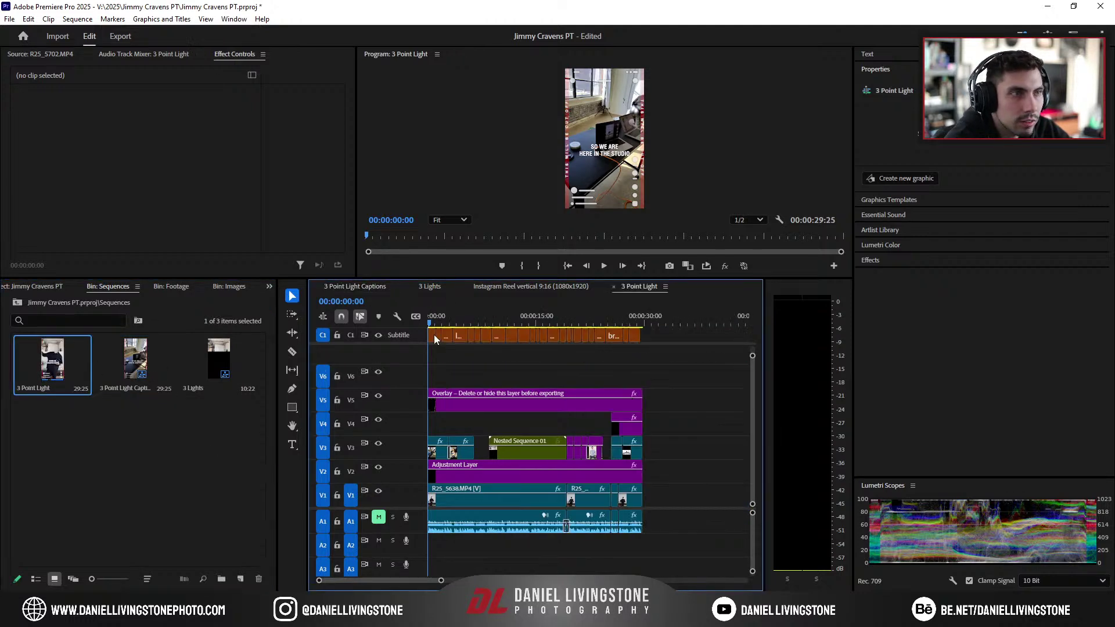
{"action": "left_click", "coordinate": [460, 341]}
{"action": "double_click", "coordinate": [603, 149]}
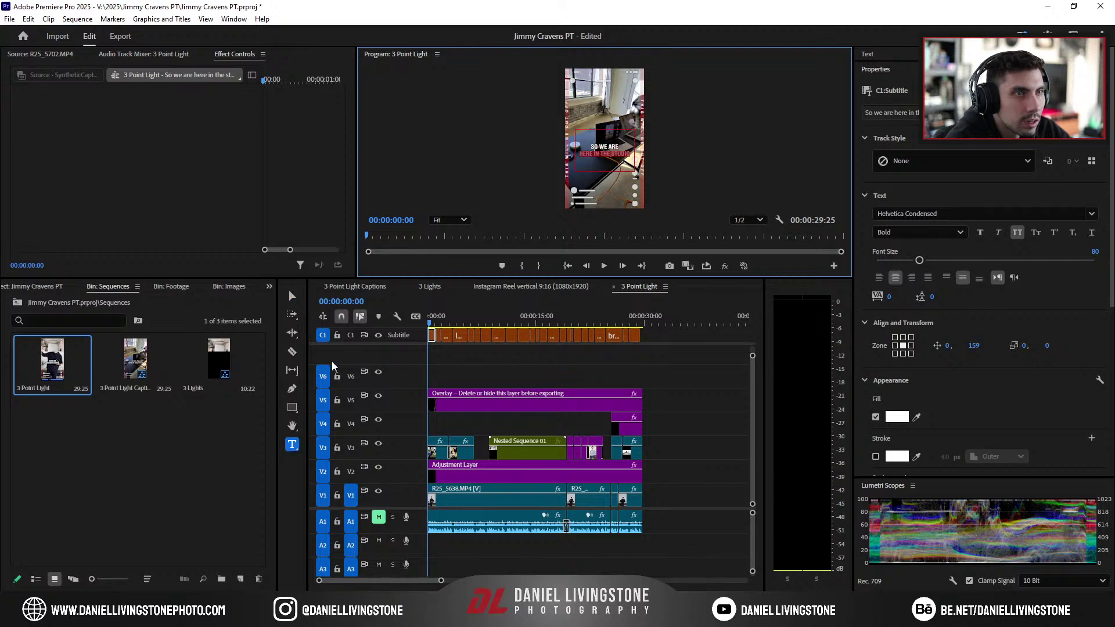
{"action": "double_click", "coordinate": [201, 356]}
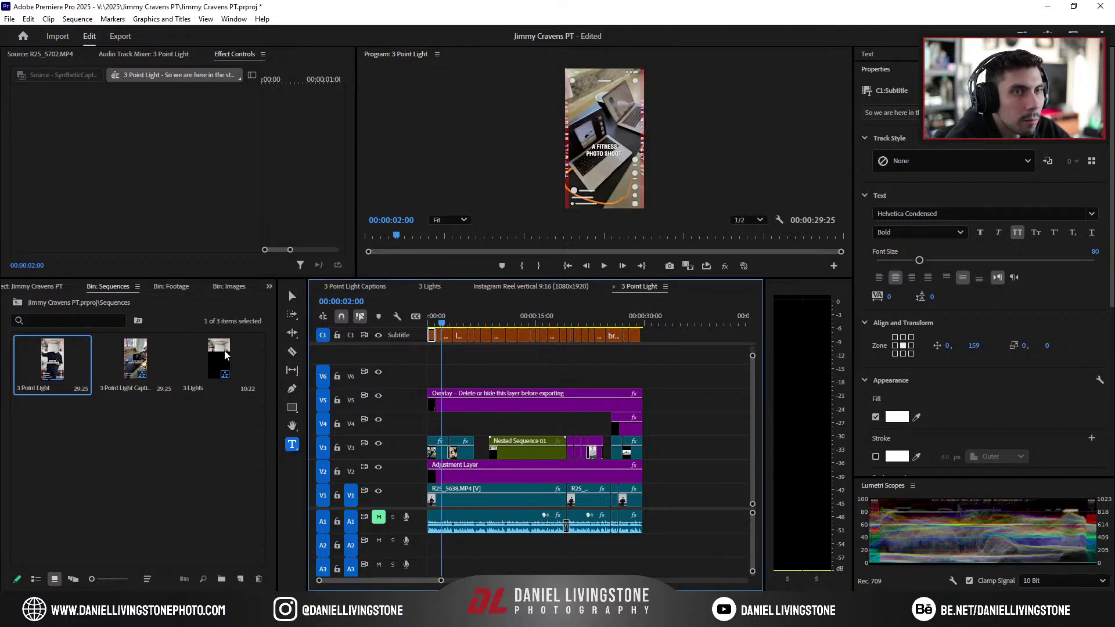
{"action": "double_click", "coordinate": [146, 357]}
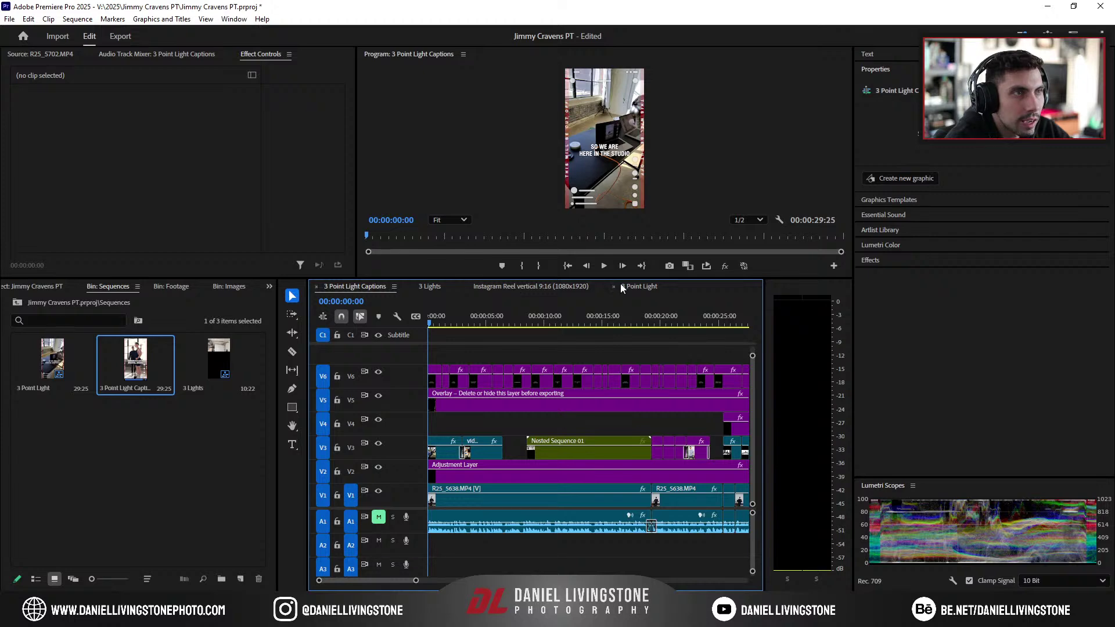
Step: Reveal the Instagram Reel vertical 9:16 sequence in its Untitled project and close that project
{"action": "left_click", "coordinate": [614, 287]}
{"action": "left_click", "coordinate": [521, 287]}
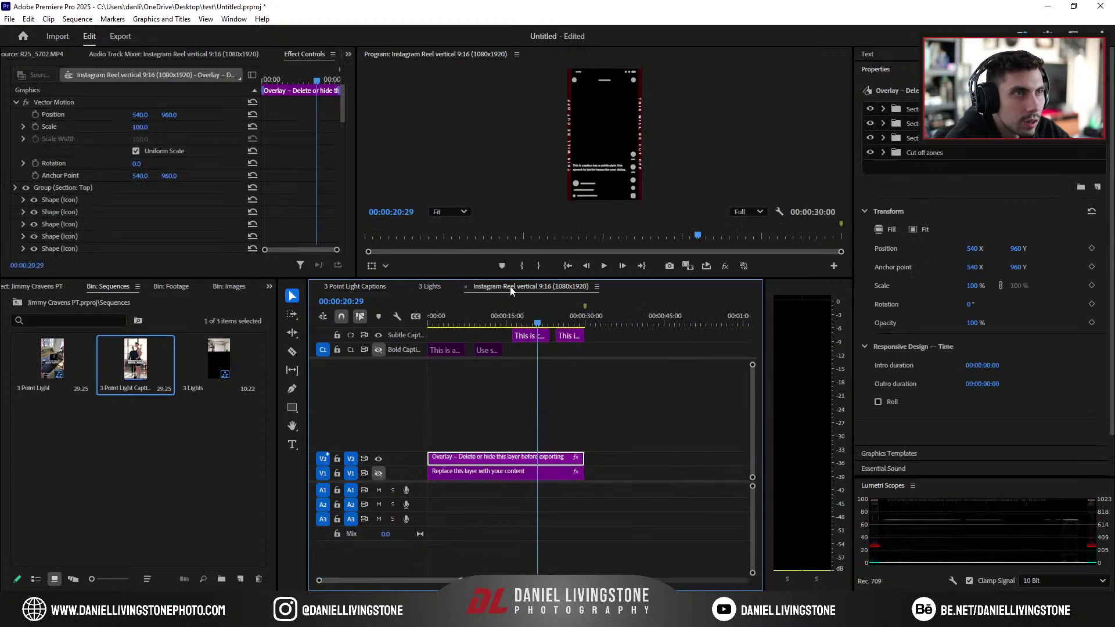
{"action": "right_click", "coordinate": [511, 286]}
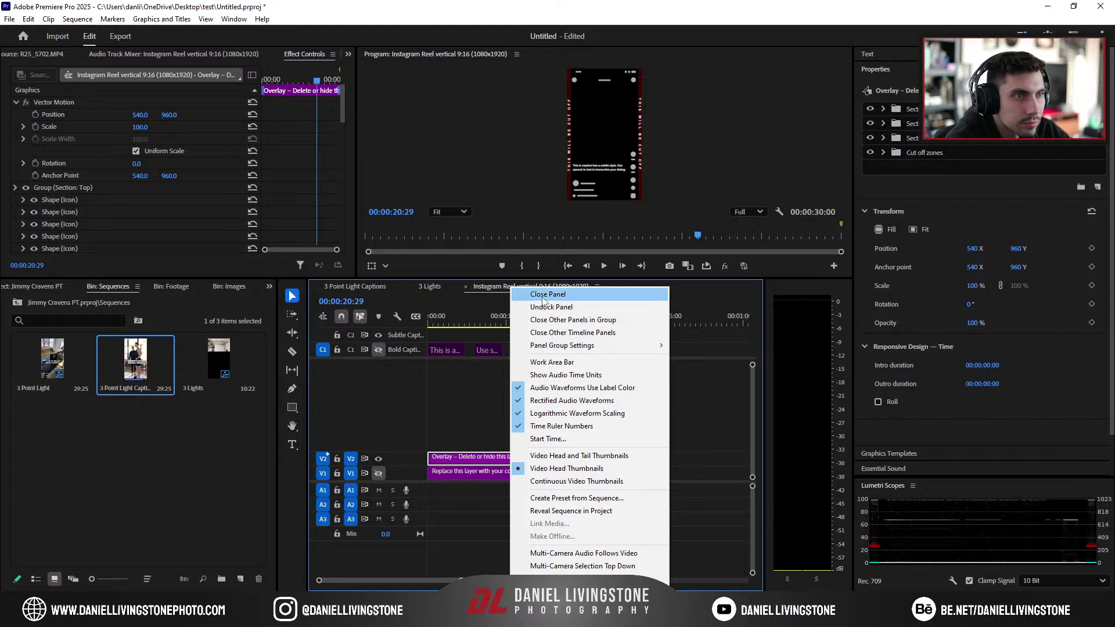
{"action": "left_click", "coordinate": [599, 517]}
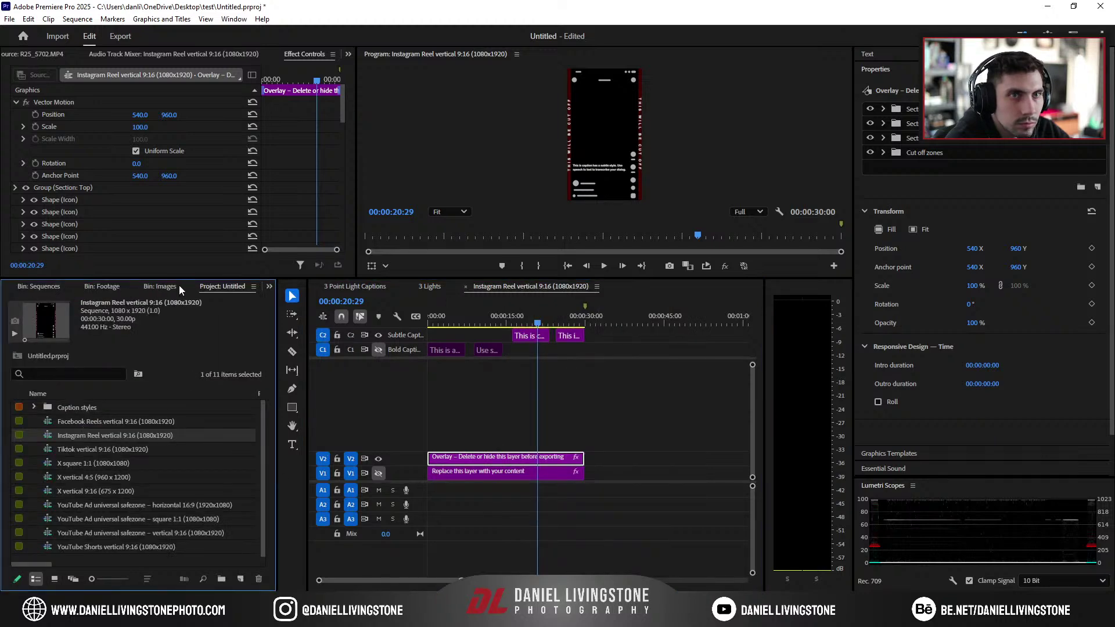
{"action": "right_click", "coordinate": [209, 287]}
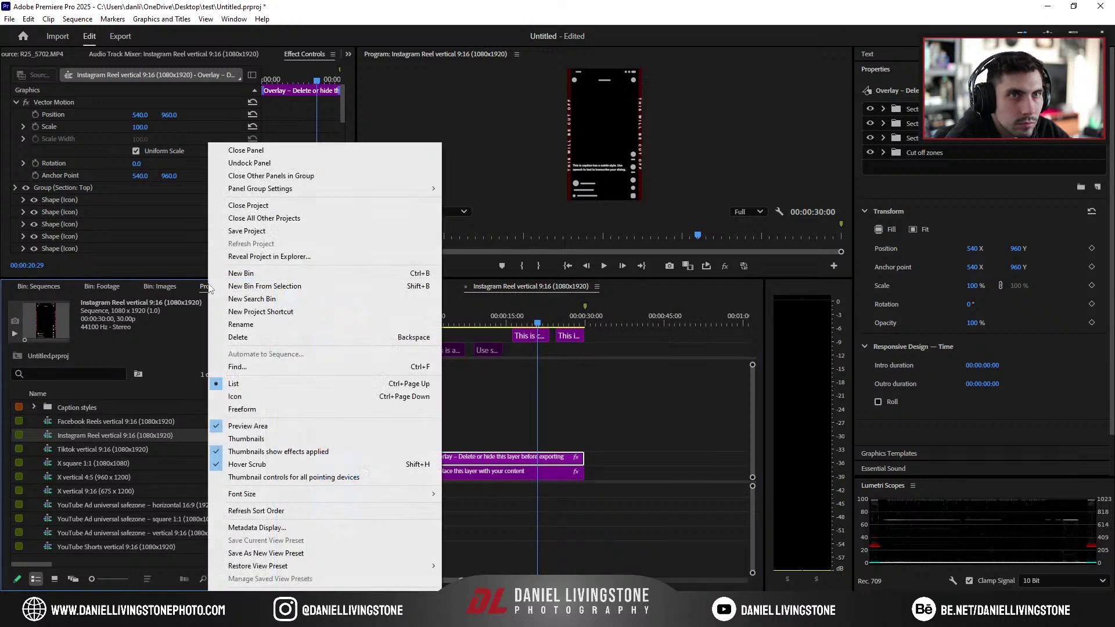
{"action": "left_click", "coordinate": [271, 207]}
{"action": "left_click", "coordinate": [572, 343]}
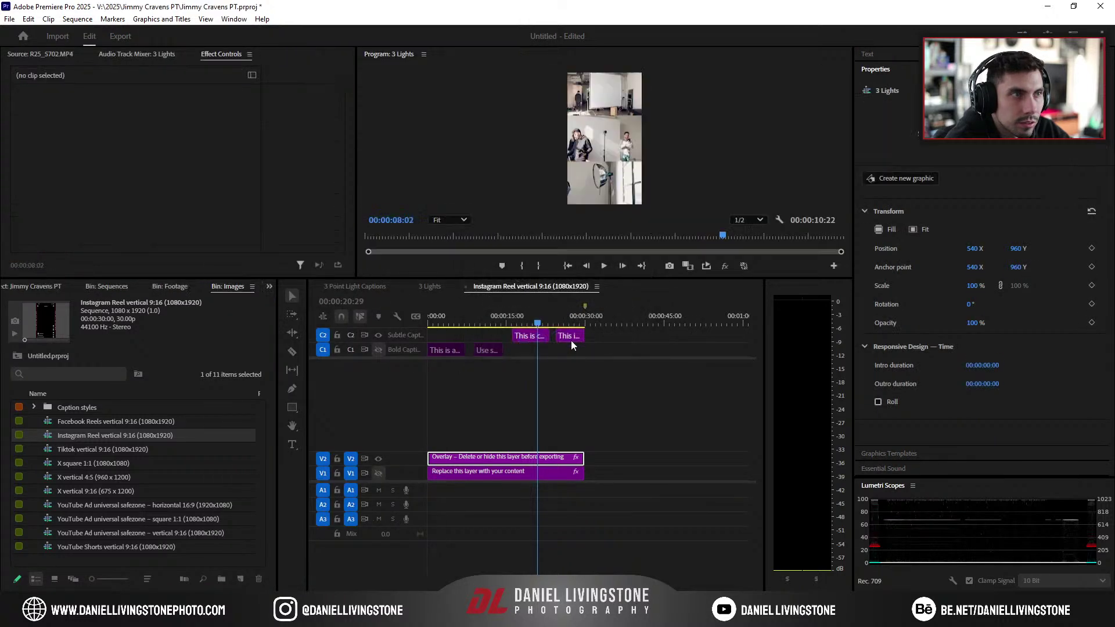
Step: Return to 3 Point Light Captions, fit the whole sequence in the timeline and enlarge the program preview
{"action": "left_click", "coordinate": [366, 287]}
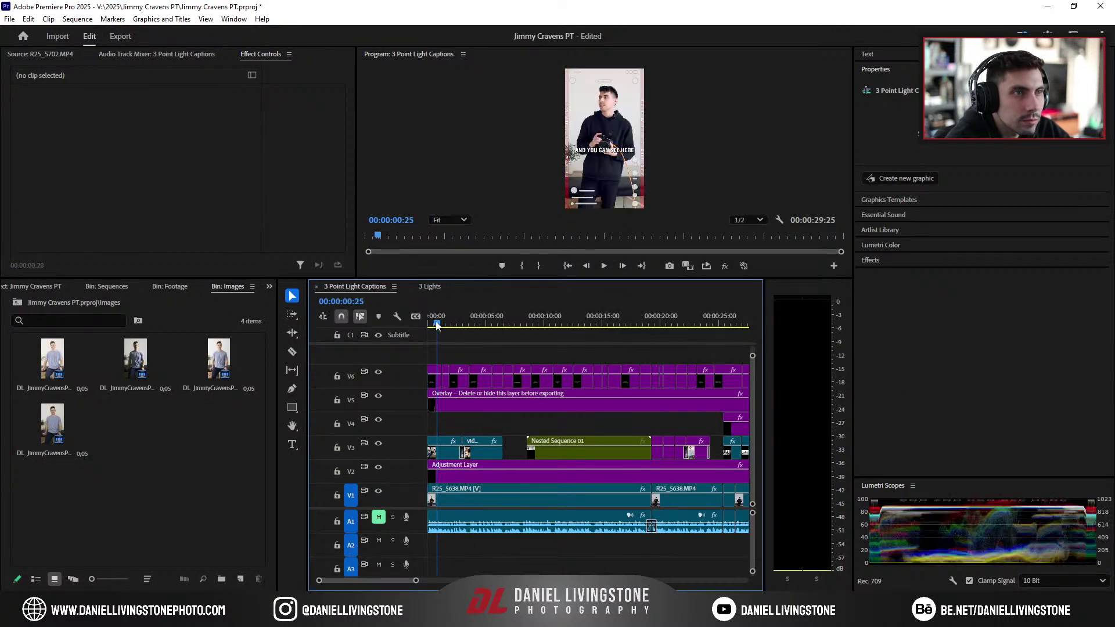
{"action": "left_click_drag", "start_coordinate": [437, 326], "coordinate": [432, 327]}
{"action": "left_click_drag", "start_coordinate": [416, 580], "coordinate": [424, 581]}
{"action": "scroll", "coordinate": [474, 450], "scroll_direction": "down", "scroll_amount": 3}
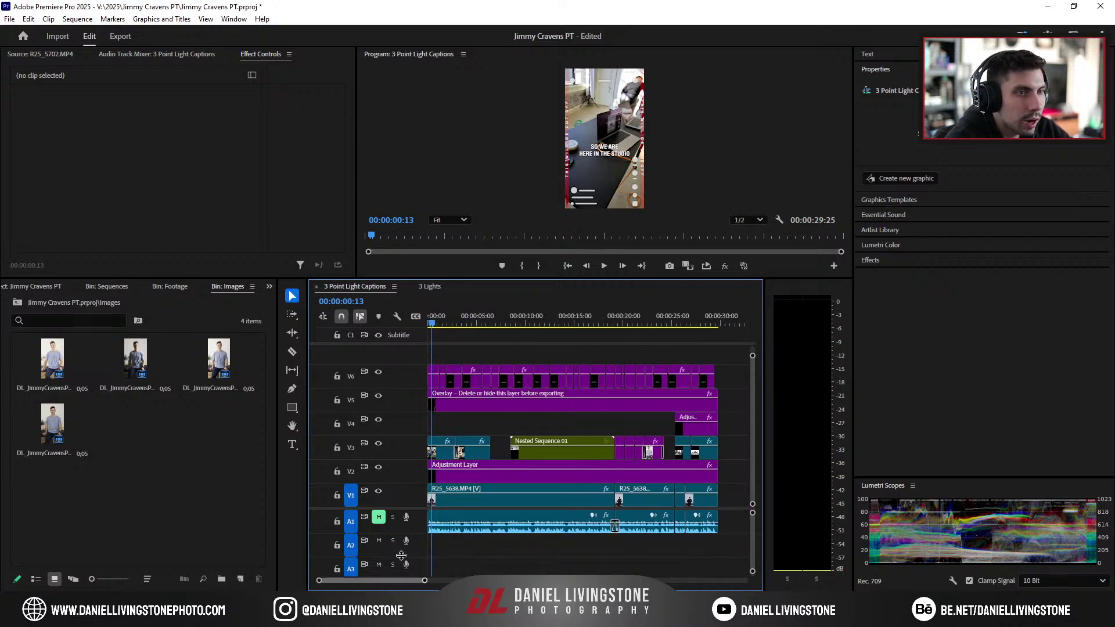
{"action": "left_click_drag", "start_coordinate": [413, 508], "coordinate": [412, 533]}
{"action": "left_click_drag", "start_coordinate": [451, 277], "coordinate": [450, 328]}
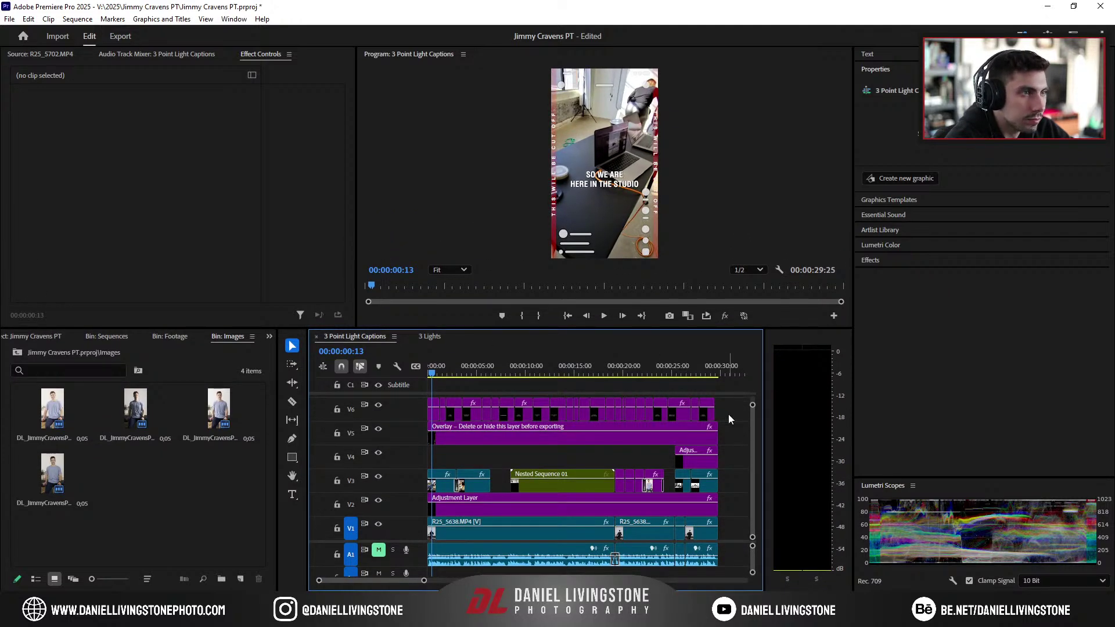
Step: Play the opening of the sequence to review the caption graphics, stopping at 00:00:02:08 on "A fitness photo shoot."
{"action": "left_click_drag", "start_coordinate": [729, 419], "coordinate": [386, 410]}
{"action": "left_click", "coordinate": [430, 376]}
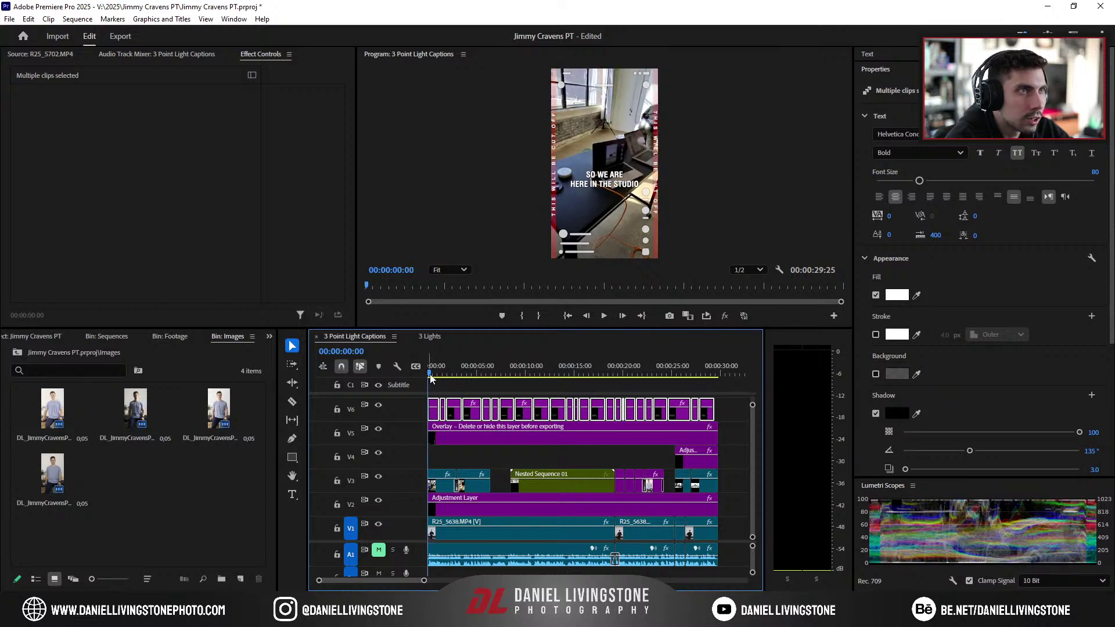
{"action": "key", "text": "space"}
{"action": "key", "text": "space"}
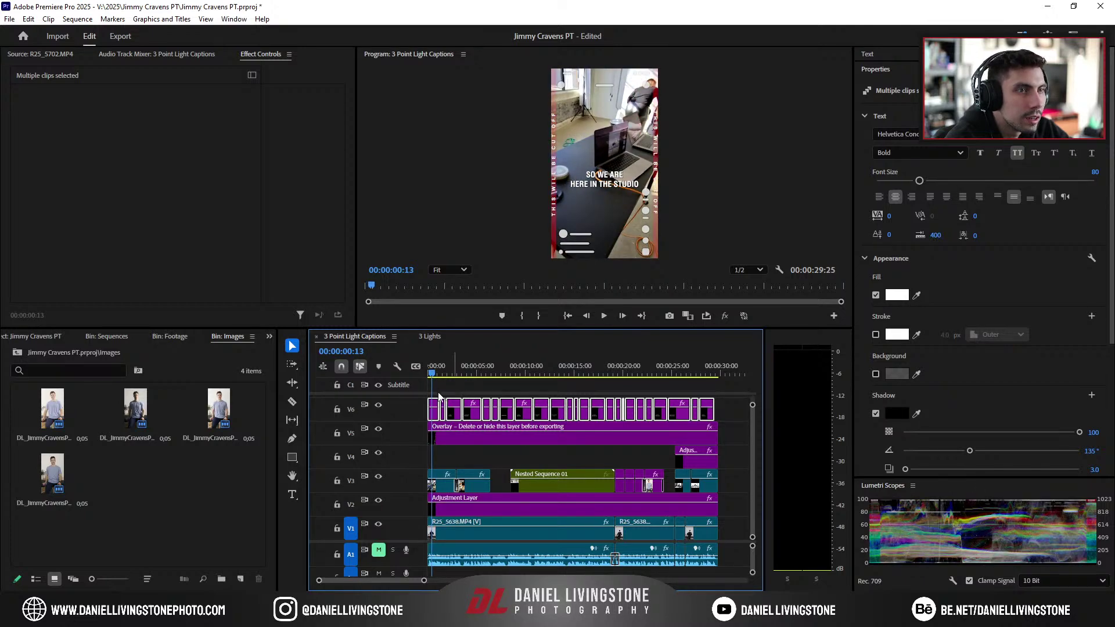
{"action": "left_click", "coordinate": [438, 393]}
{"action": "key", "text": "space"}
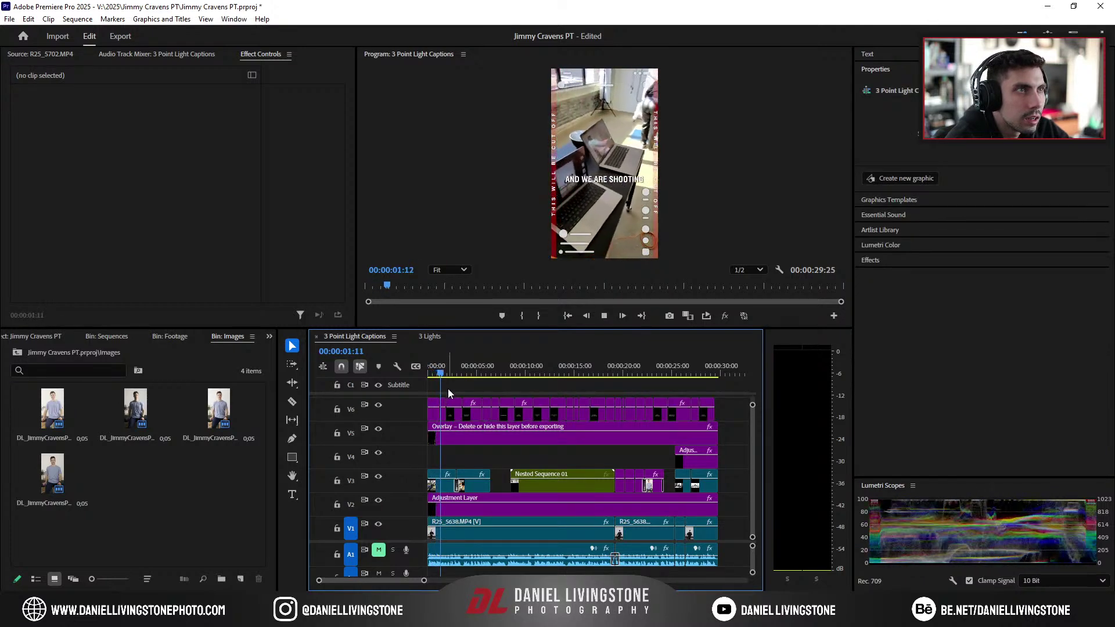
{"action": "key", "text": "space"}
Step: Recolor the words "fitness photo shoot." in the caption at 00:00:02:08 to yellow FFF71C, keeping "A" white
{"action": "double_click", "coordinate": [595, 177]}
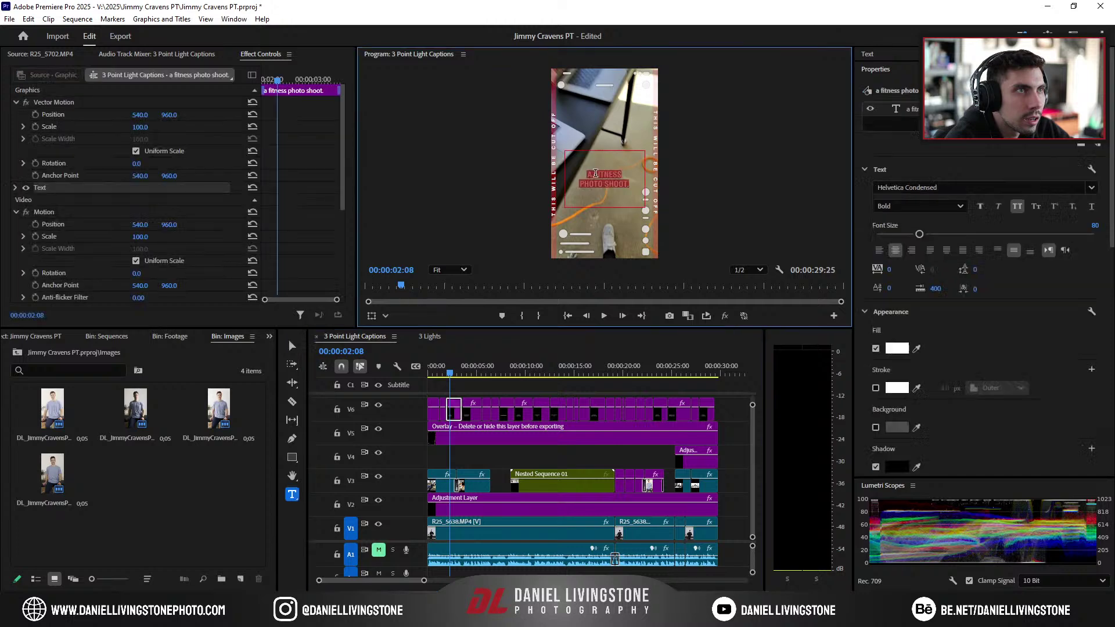
{"action": "left_click_drag", "start_coordinate": [597, 179], "coordinate": [627, 194]}
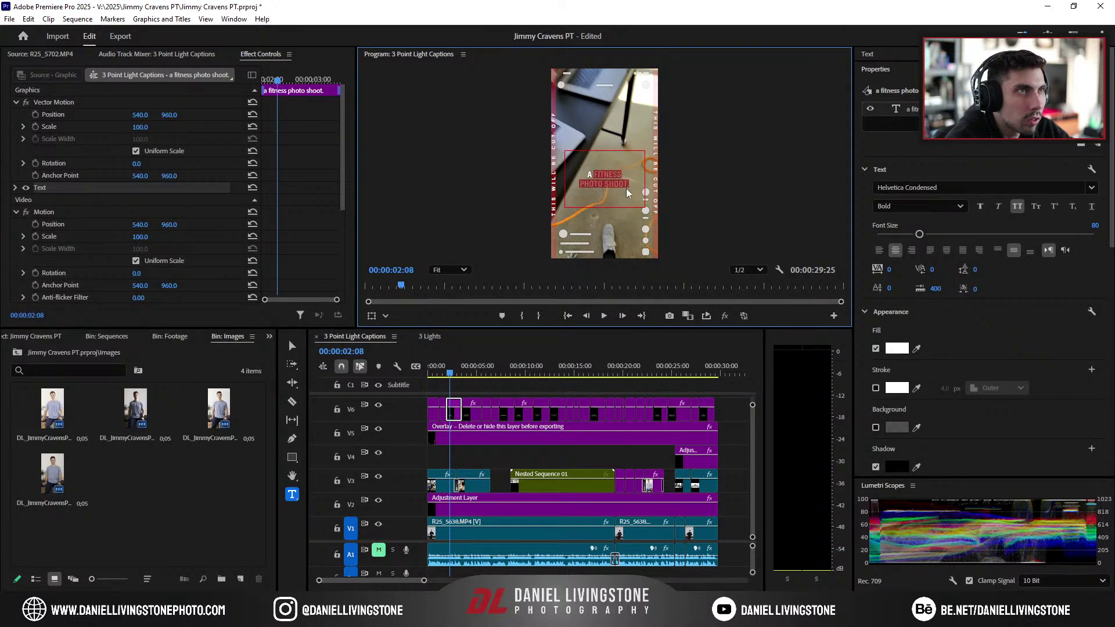
{"action": "left_click", "coordinate": [898, 349]}
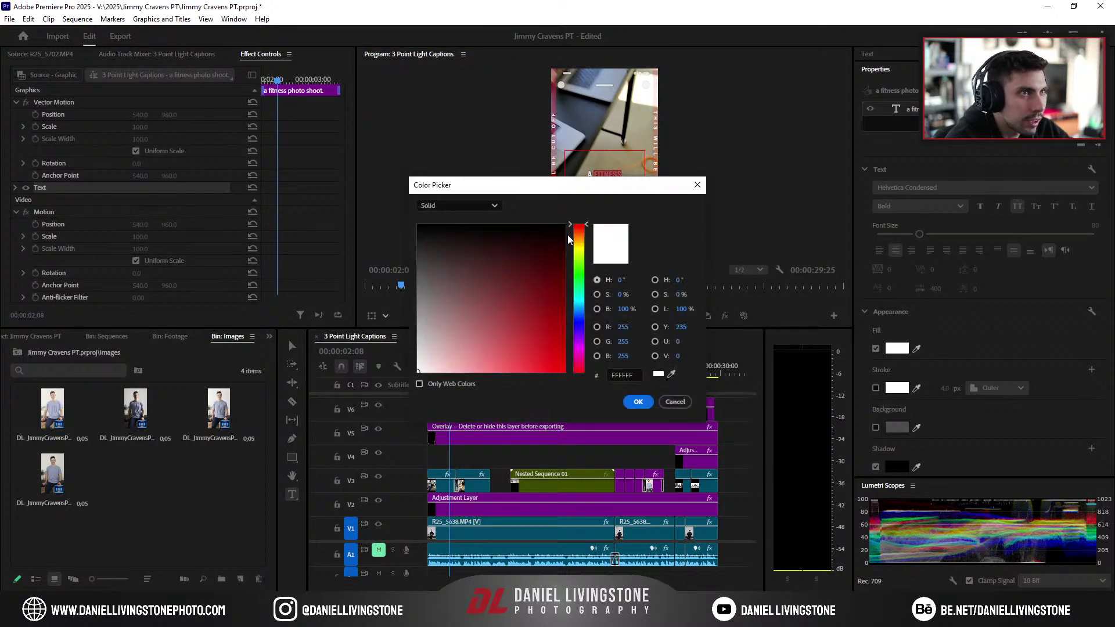
{"action": "left_click", "coordinate": [580, 250]}
{"action": "left_click", "coordinate": [550, 280]}
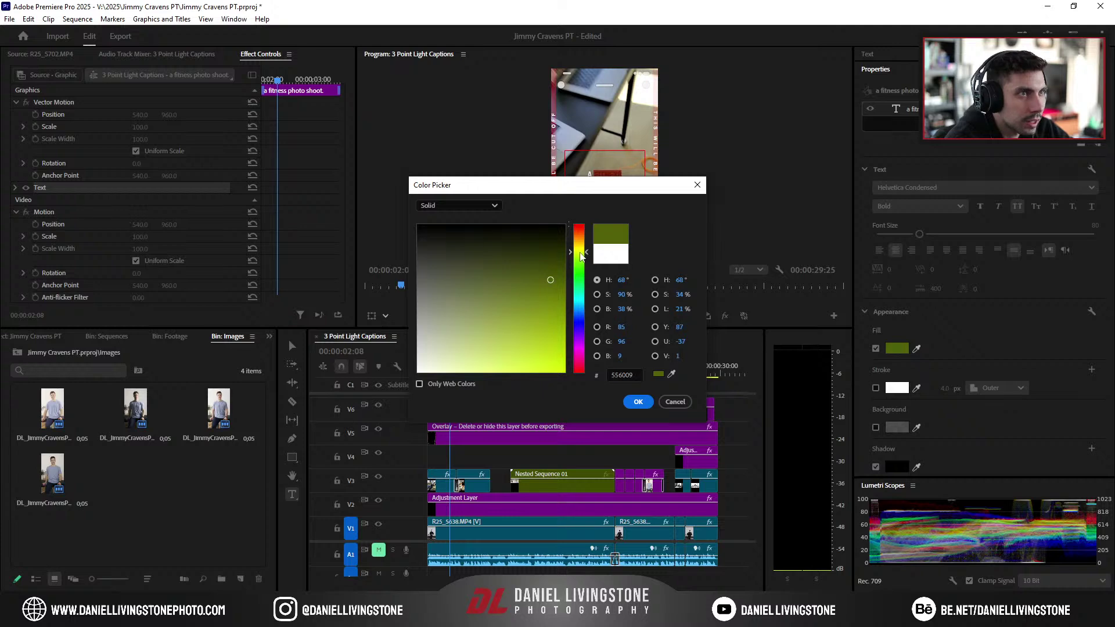
{"action": "left_click_drag", "start_coordinate": [545, 326], "coordinate": [550, 375]}
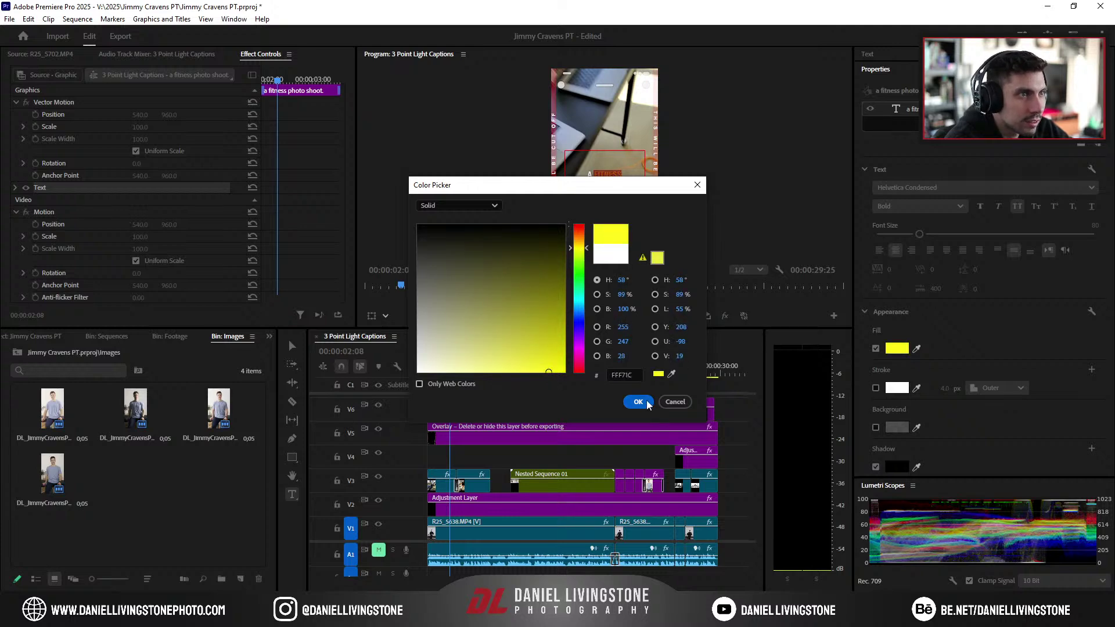
{"action": "left_click", "coordinate": [638, 401]}
{"action": "left_click", "coordinate": [606, 185]}
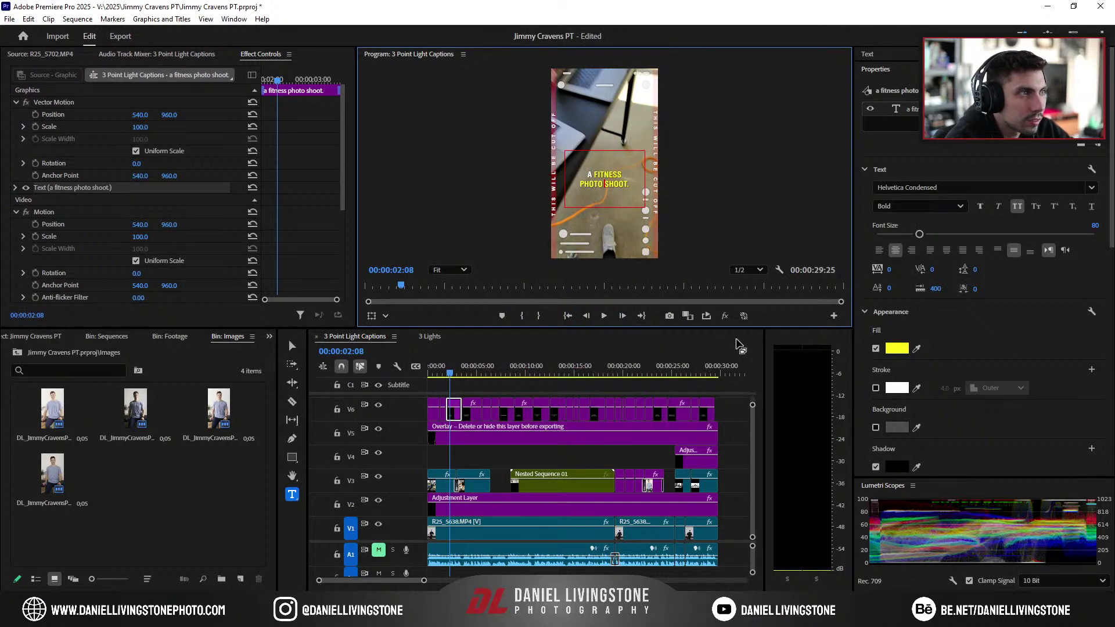
Step: Select all caption graphics on V6 and give them a black 000000 outer stroke of 2.0 px
{"action": "left_click", "coordinate": [728, 415]}
{"action": "left_click_drag", "start_coordinate": [728, 415], "coordinate": [409, 408]}
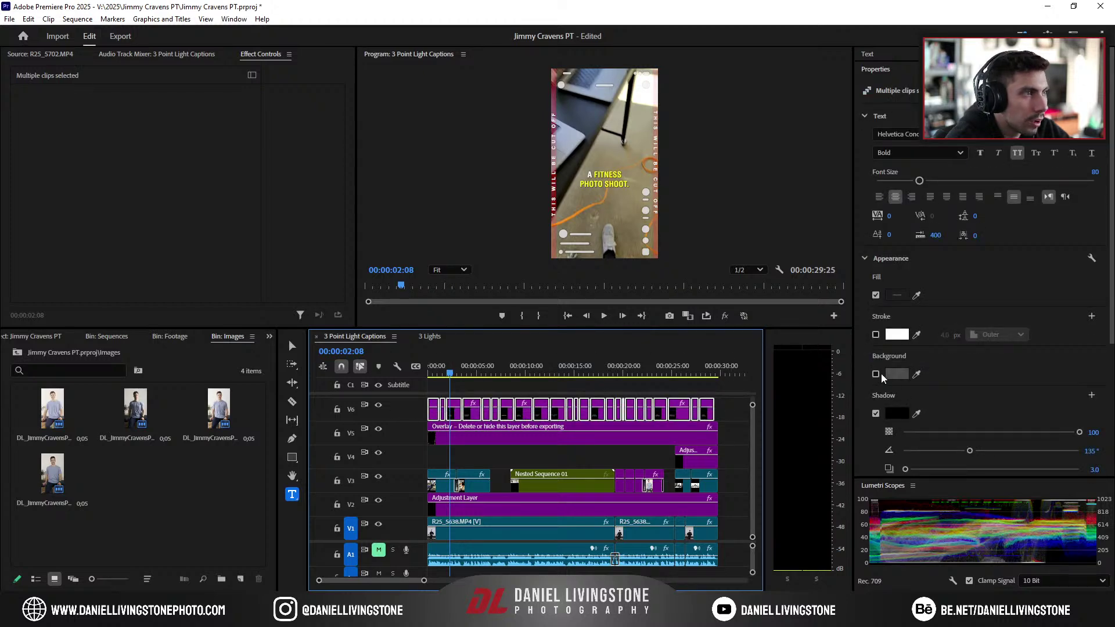
{"action": "left_click", "coordinate": [875, 335]}
{"action": "left_click", "coordinate": [896, 335]}
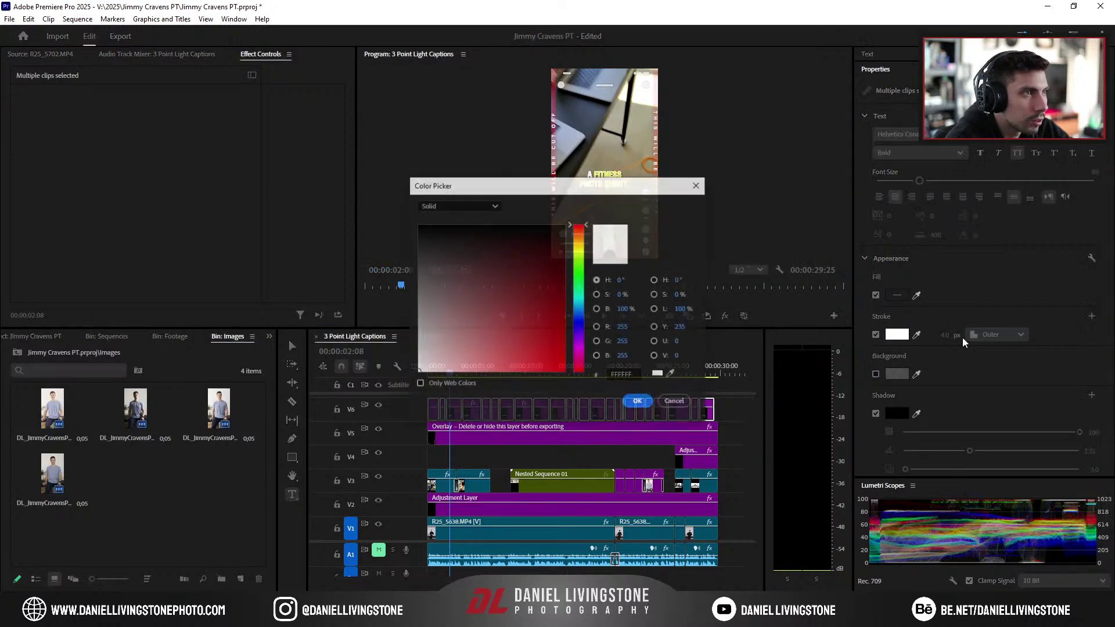
{"action": "left_click", "coordinate": [418, 225]}
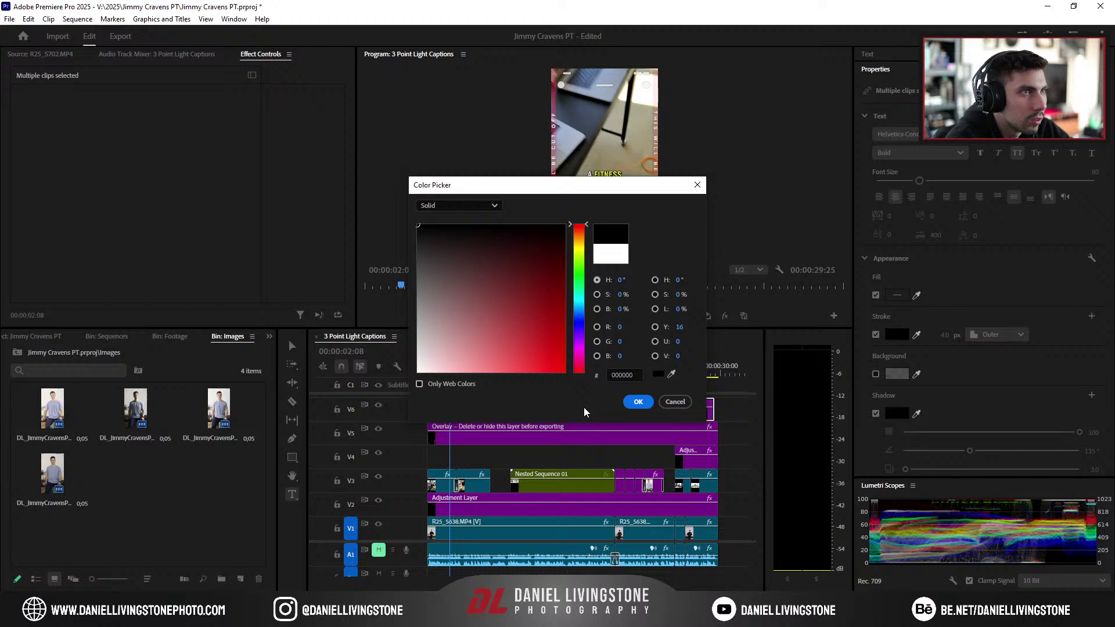
{"action": "left_click", "coordinate": [638, 402]}
{"action": "type", "text": "2"}
{"action": "key", "text": "Return"}
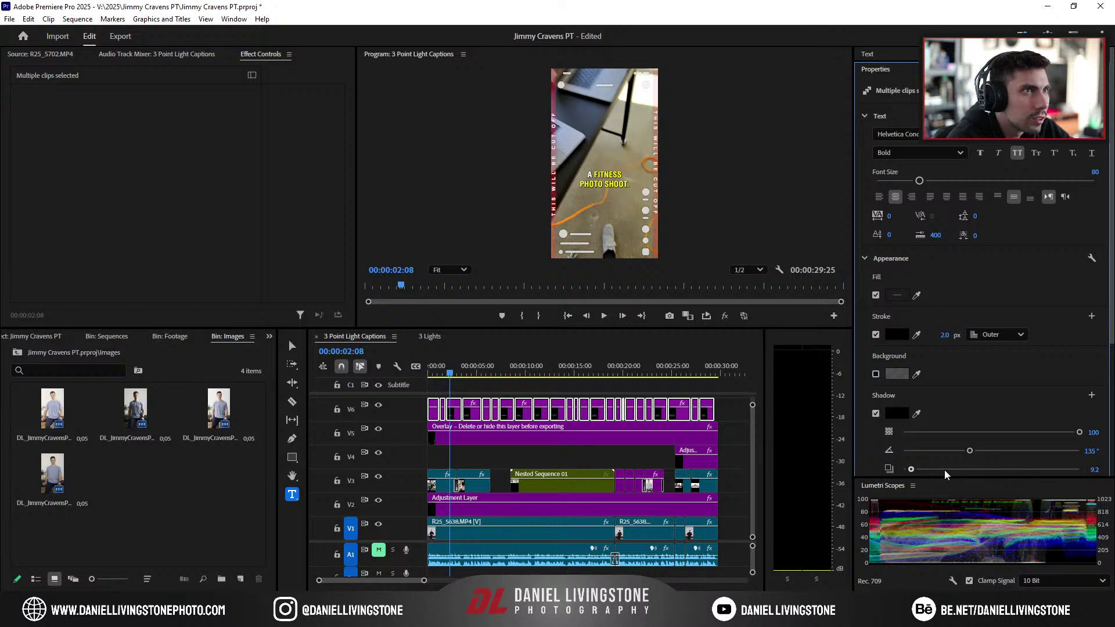
Step: Adjust the shadow of all selected caption graphics to distance 0.0, size 12.8 and blur 77
{"action": "left_click_drag", "start_coordinate": [944, 475], "coordinate": [897, 473]}
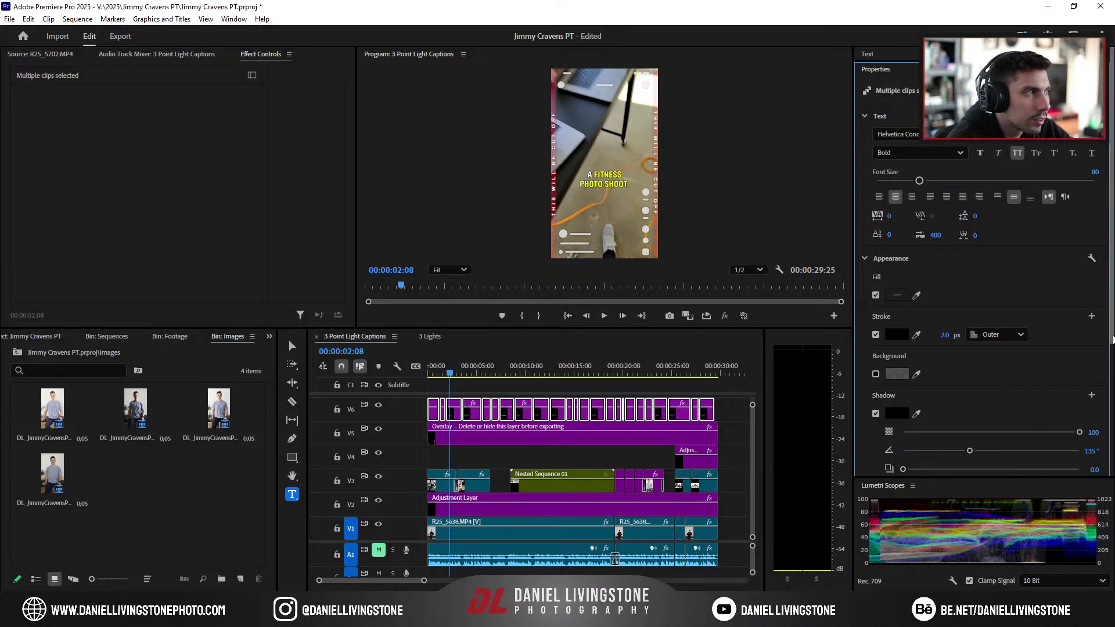
{"action": "left_click_drag", "start_coordinate": [1113, 339], "coordinate": [1113, 373]}
{"action": "left_click_drag", "start_coordinate": [914, 439], "coordinate": [957, 457]}
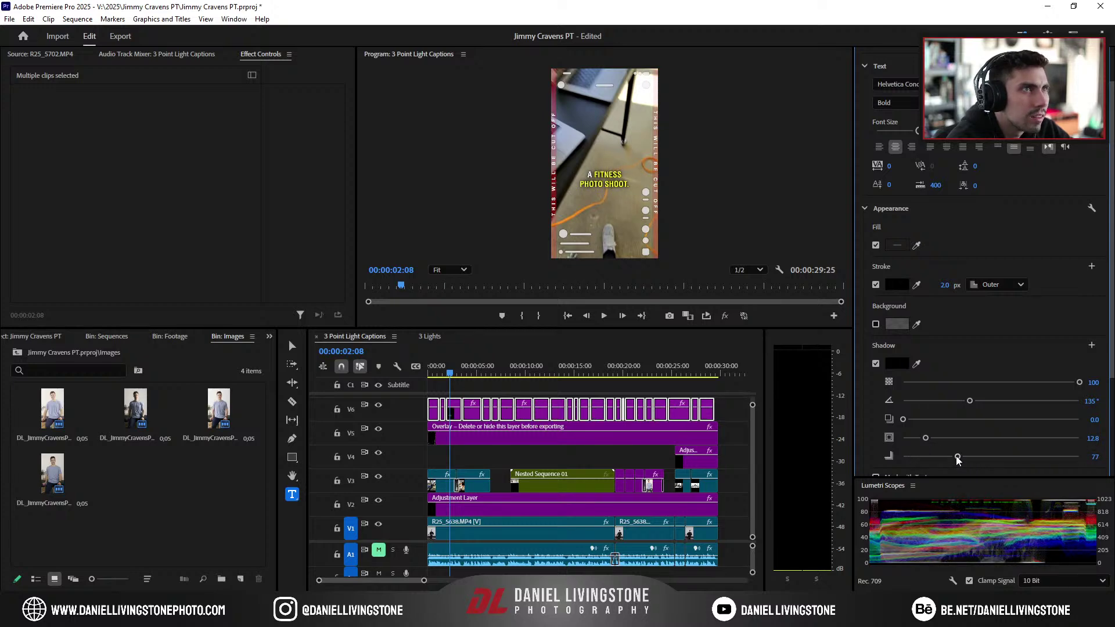
Step: Play the sequence from the start to review the stroked and shadowed captions, stopping at 00:00:03:28 on "I have a three point lighting setup."
{"action": "left_click", "coordinate": [524, 374]}
{"action": "left_click_drag", "start_coordinate": [525, 376], "coordinate": [410, 380]}
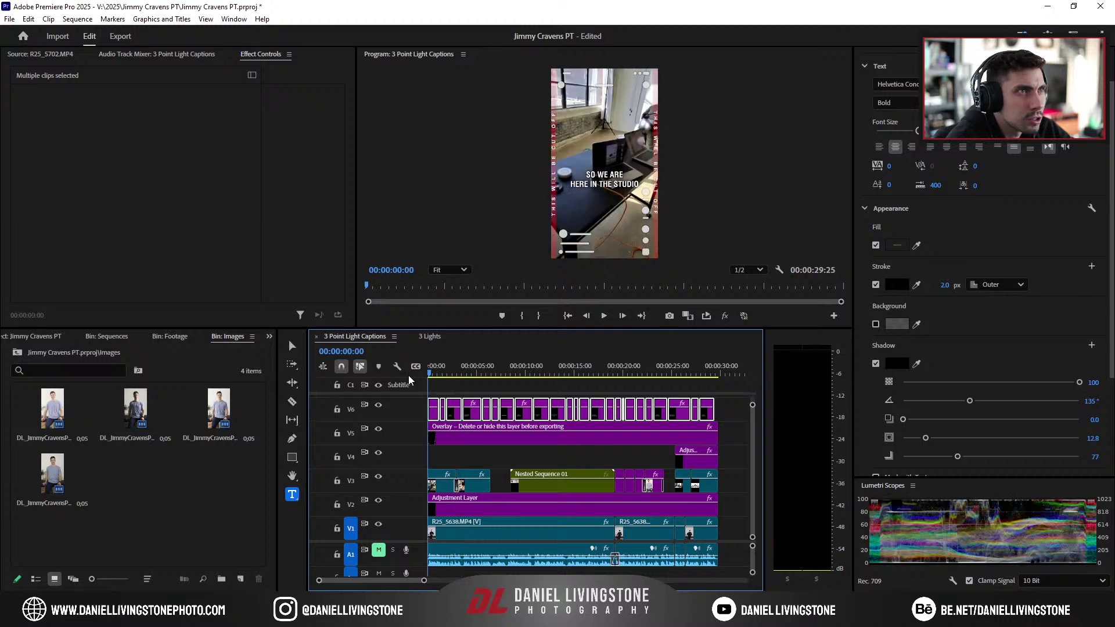
{"action": "key", "text": "space"}
{"action": "left_click", "coordinate": [667, 388]}
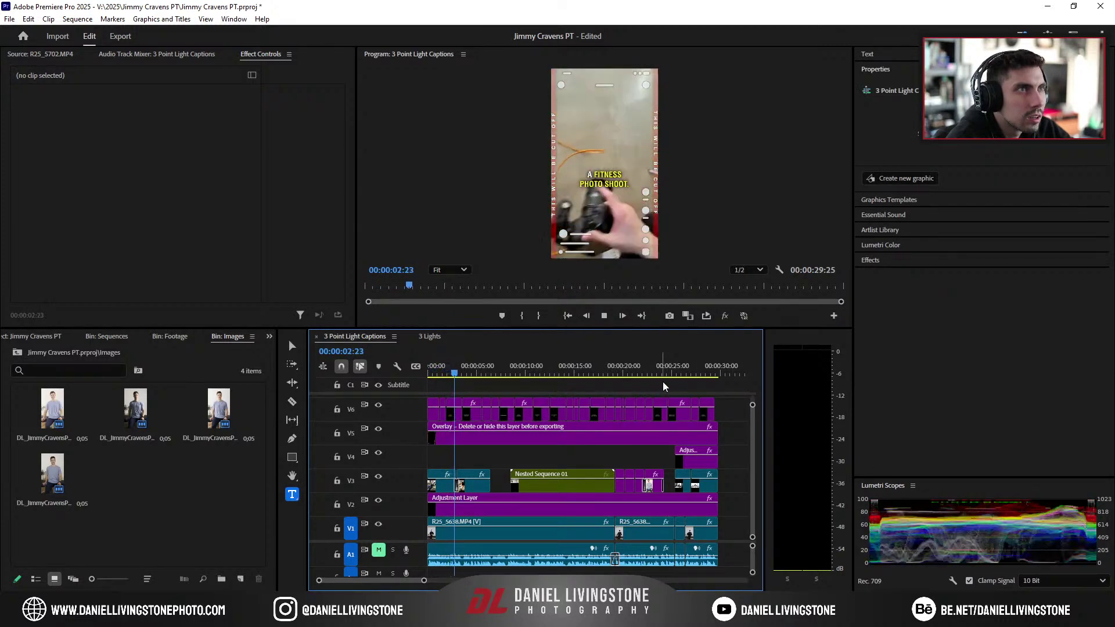
{"action": "key", "text": "space"}
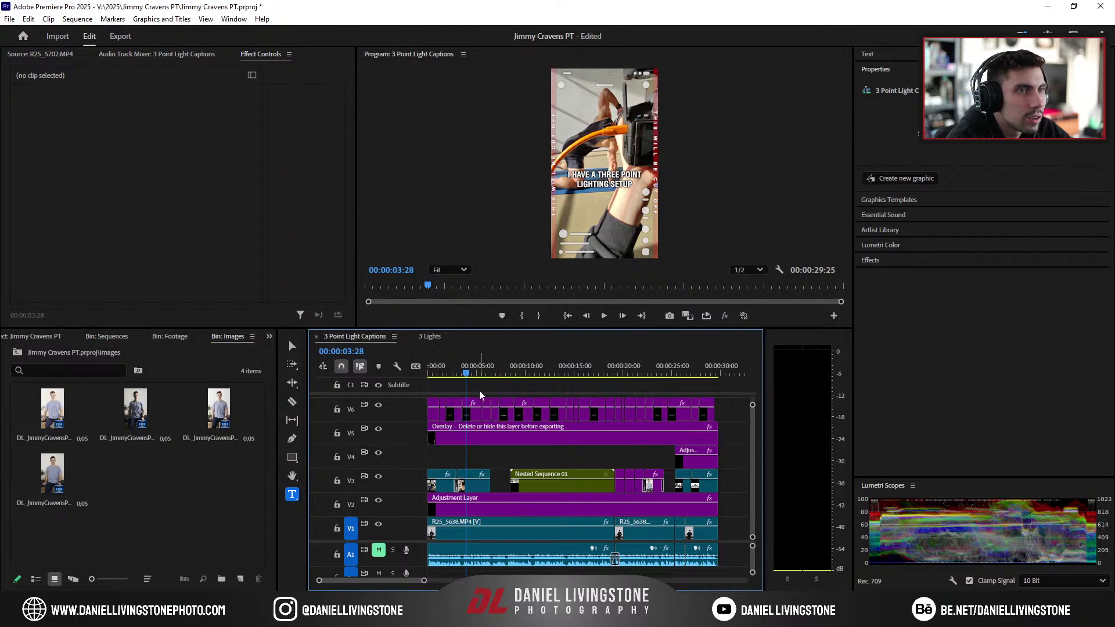
Step: Recolor the words "three point lighting" in the caption at 00:00:03:28 to bright green, keeping "I have a" and "setup" white
{"action": "left_click", "coordinate": [599, 174]}
{"action": "left_click_drag", "start_coordinate": [599, 175], "coordinate": [608, 186]}
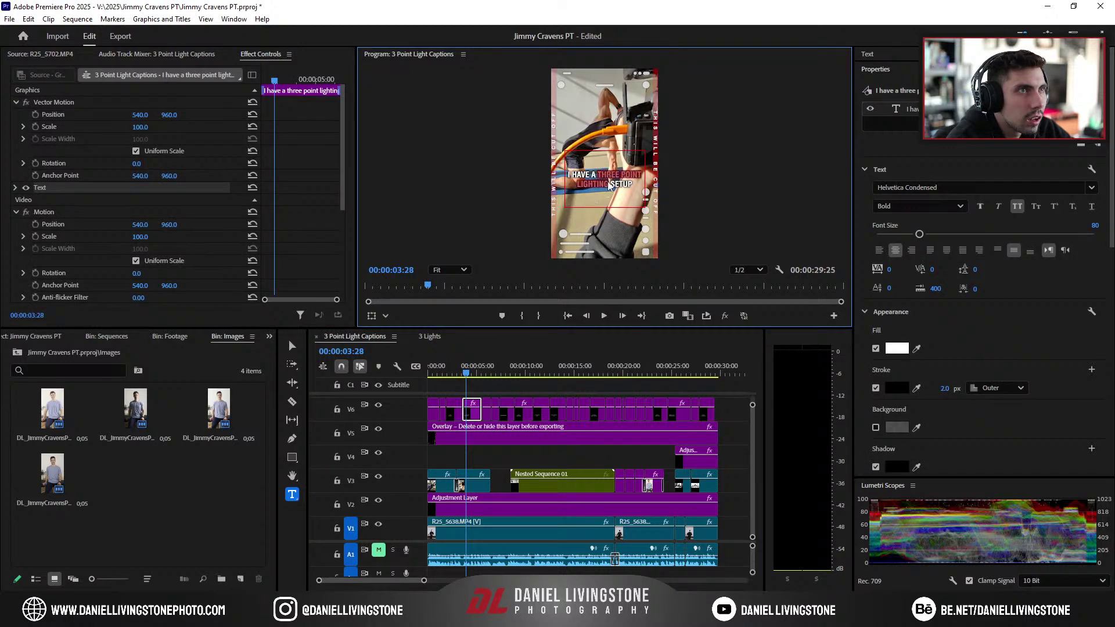
{"action": "left_click", "coordinate": [896, 348]}
{"action": "left_click", "coordinate": [578, 269]}
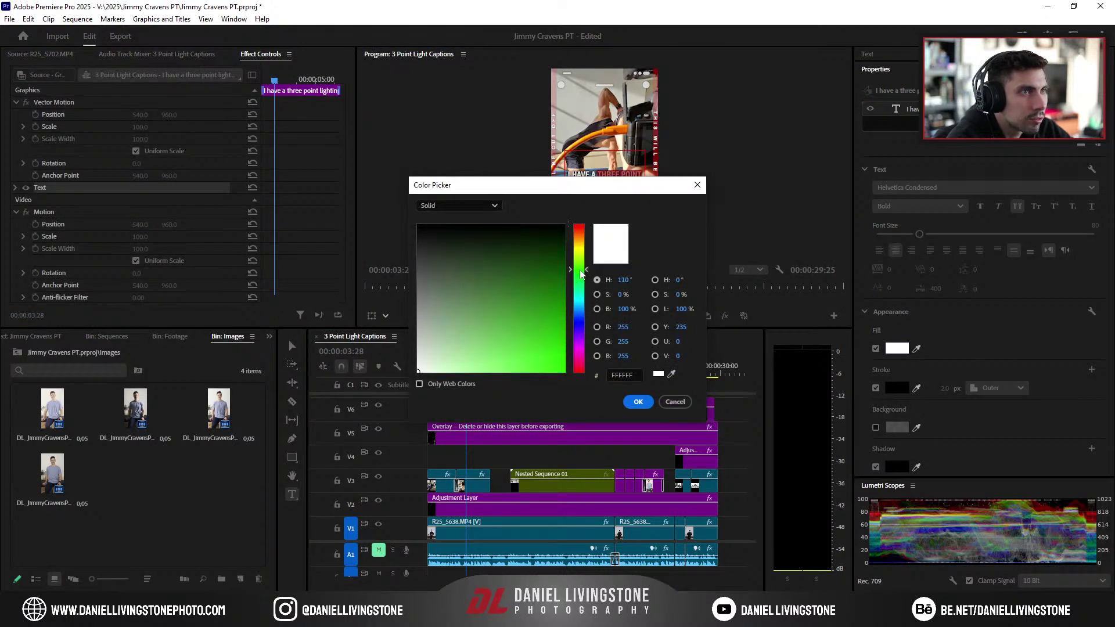
{"action": "left_click", "coordinate": [549, 297]}
{"action": "left_click", "coordinate": [540, 343]}
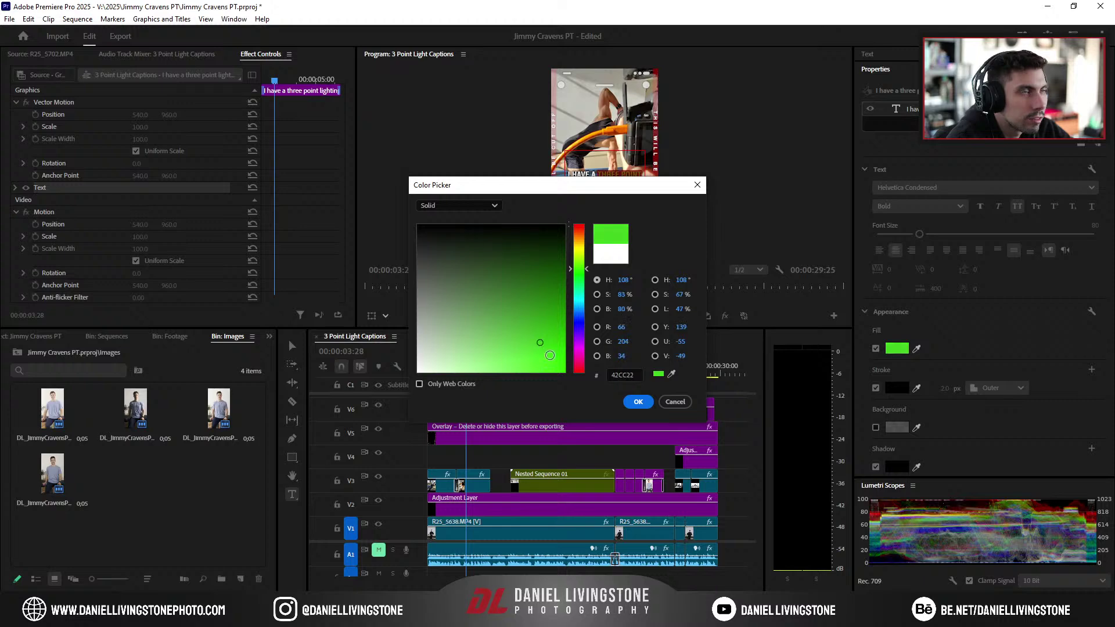
{"action": "left_click", "coordinate": [637, 405]}
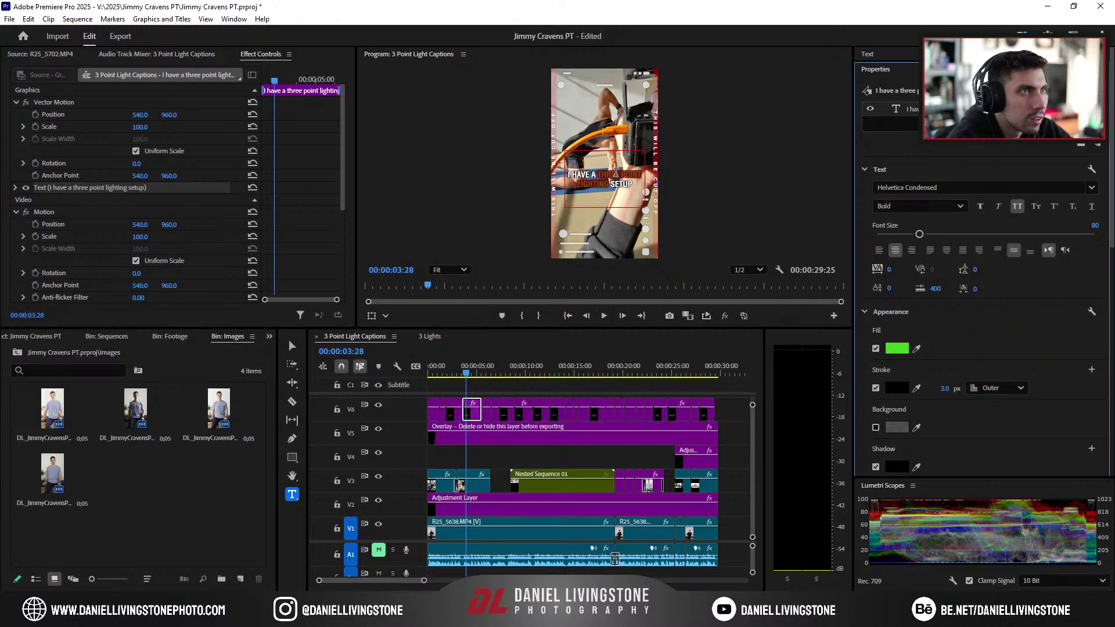
{"action": "left_click", "coordinate": [588, 269]}
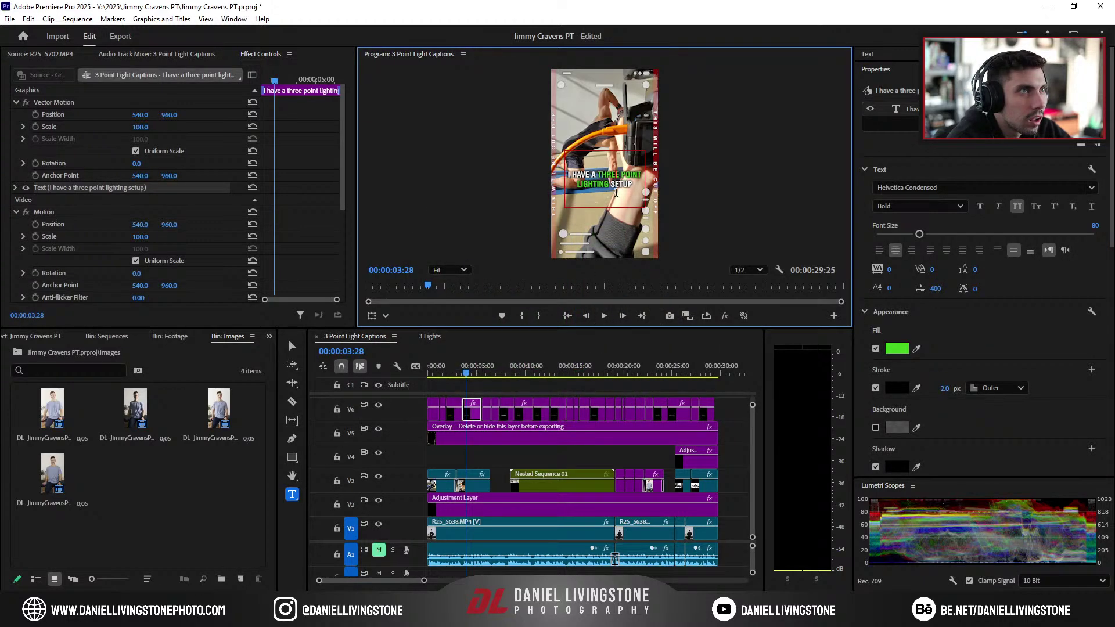
{"action": "scroll", "coordinate": [598, 173], "scroll_direction": "up", "scroll_amount": 3}
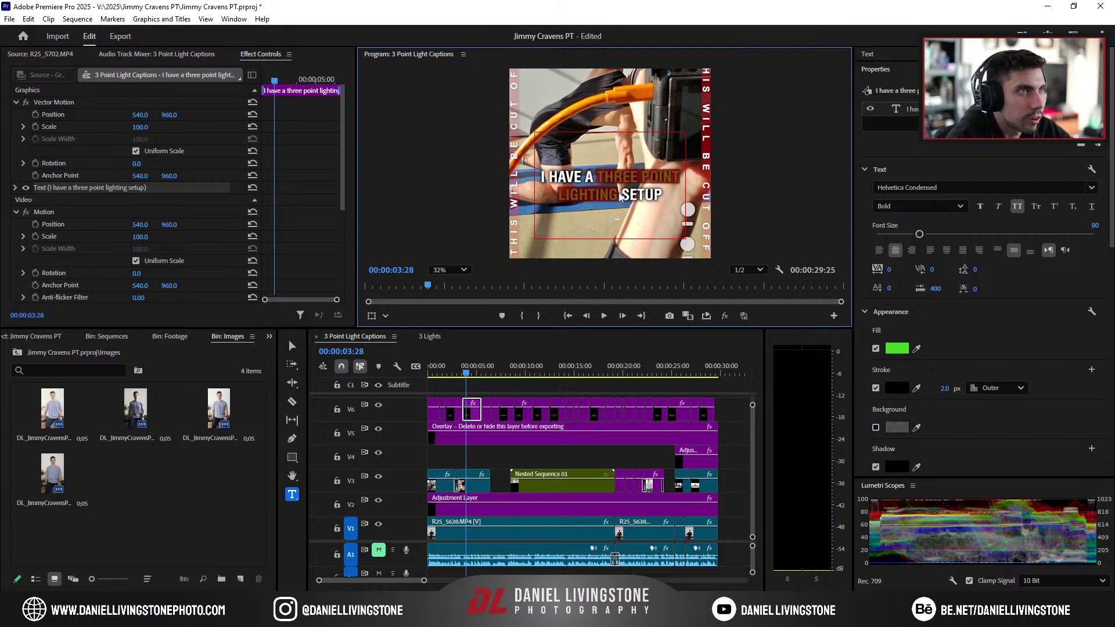
{"action": "left_click", "coordinate": [896, 348]}
{"action": "left_click_drag", "start_coordinate": [548, 347], "coordinate": [538, 364]}
{"action": "left_click", "coordinate": [637, 401]}
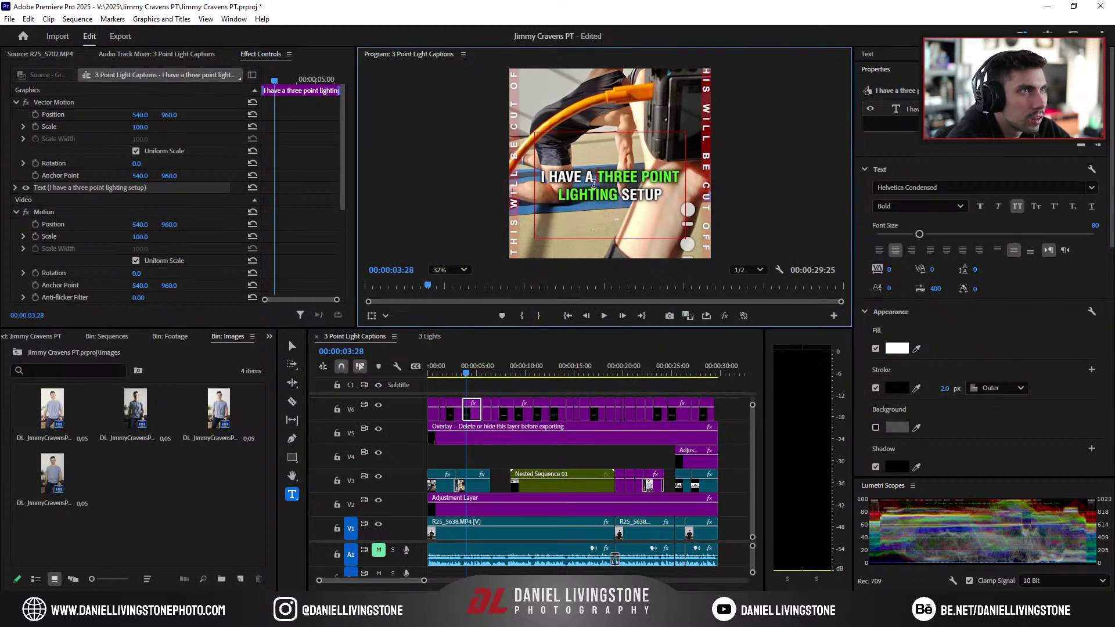
Step: Play on through the following captions, stop at 00:00:11:16 on "We have our key light" and select the words "key light."
{"action": "left_click", "coordinate": [471, 397]}
{"action": "key", "text": "space"}
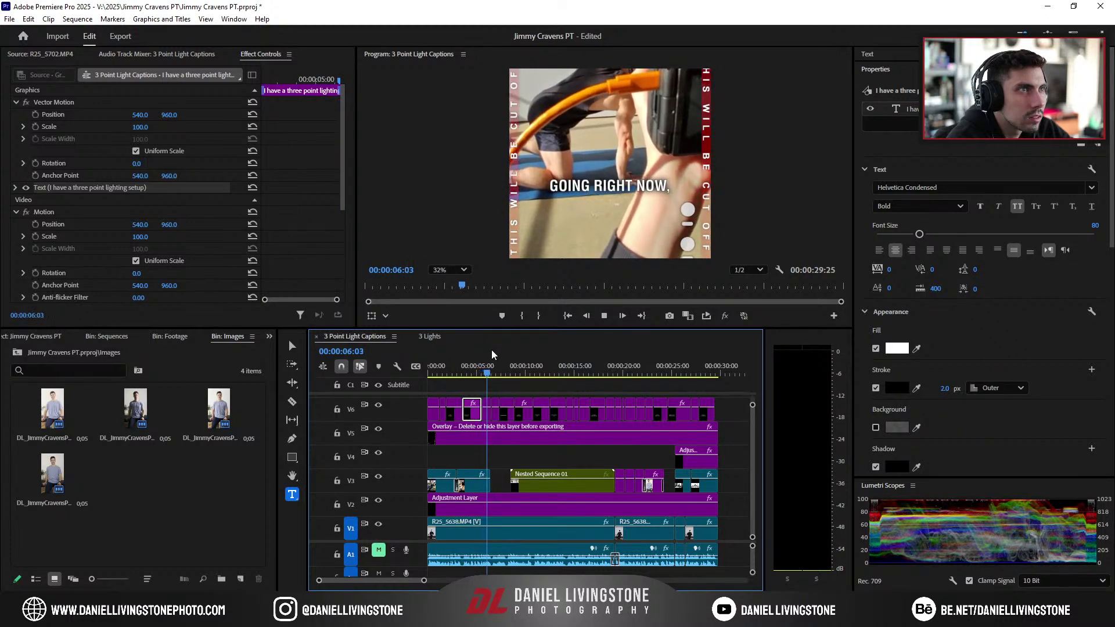
{"action": "scroll", "coordinate": [611, 169], "scroll_direction": "down", "scroll_amount": 3}
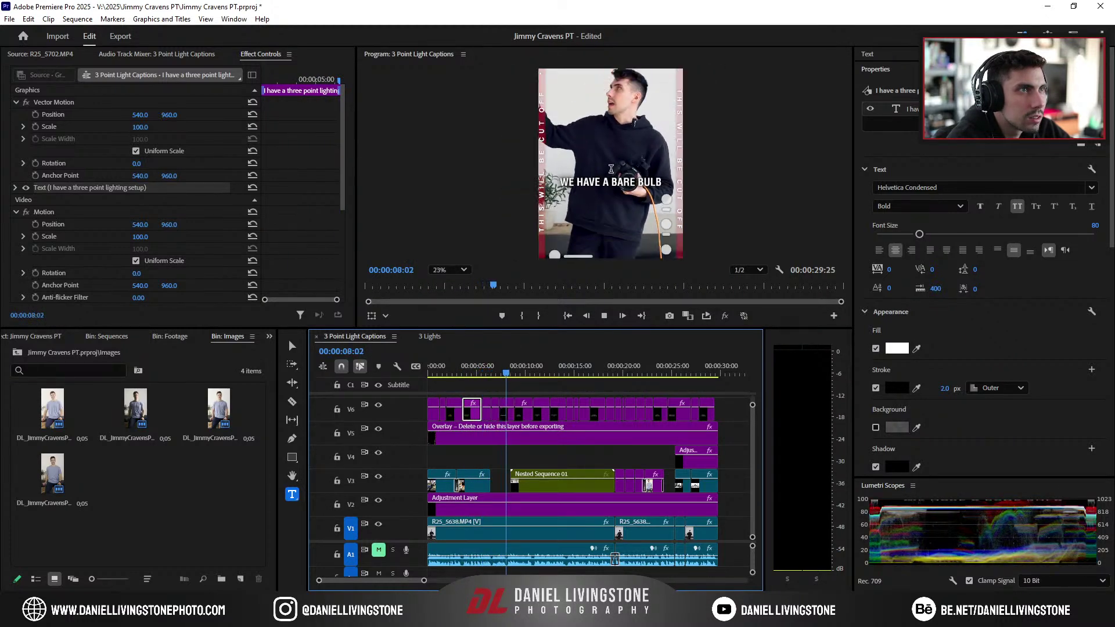
{"action": "scroll", "coordinate": [611, 169], "scroll_direction": "up", "scroll_amount": 1}
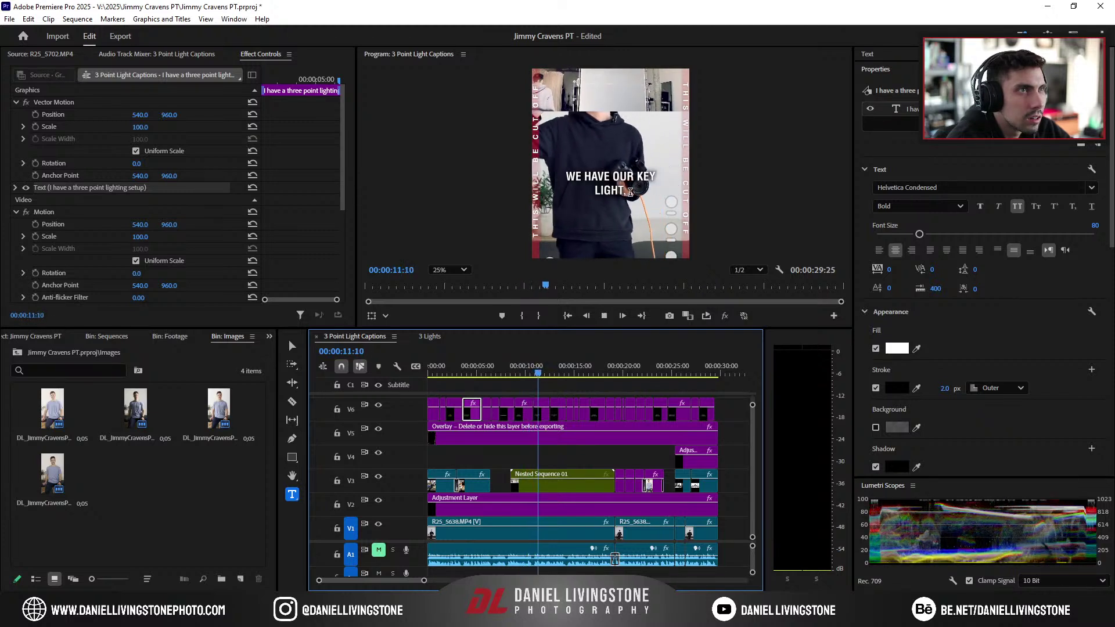
{"action": "key", "text": "space"}
{"action": "left_click", "coordinate": [620, 183]}
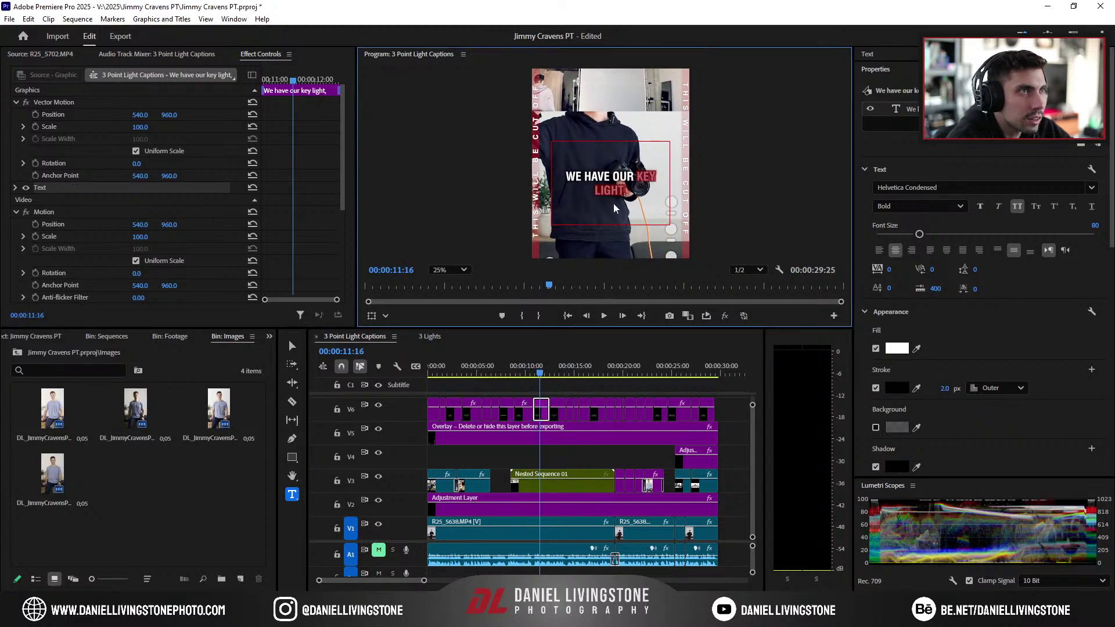
Step: Return to the caption at 00:00:02:22 and shift the words "fitness photo shoot" to the more saturated yellow FFF600
{"action": "left_click_drag", "start_coordinate": [473, 366], "coordinate": [445, 370]}
{"action": "left_click", "coordinate": [458, 370]}
{"action": "left_click", "coordinate": [599, 174]}
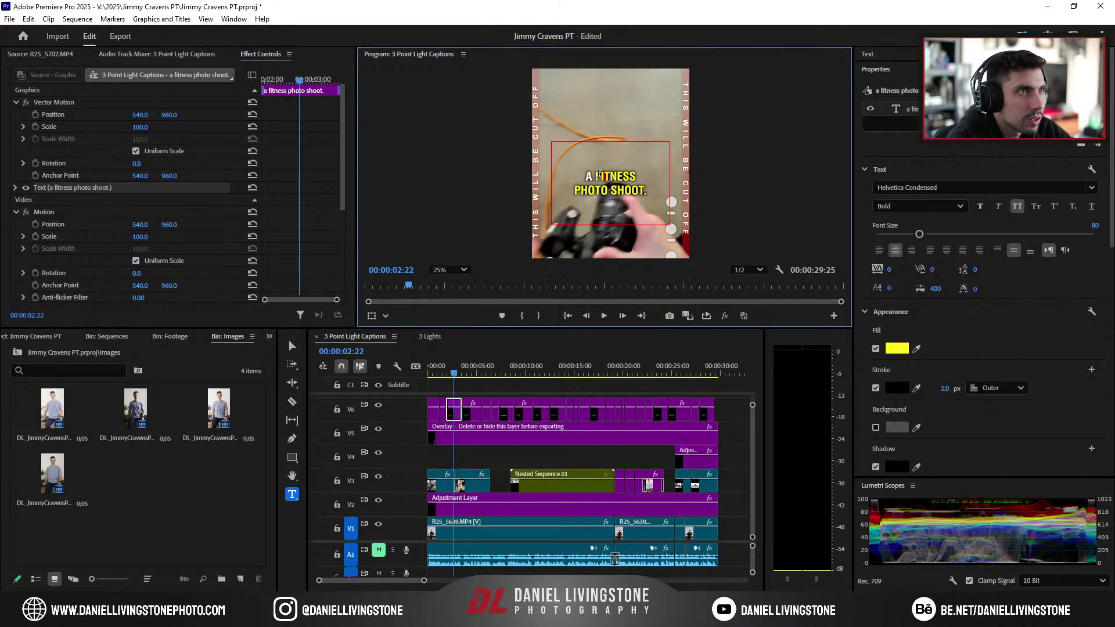
{"action": "left_click_drag", "start_coordinate": [596, 175], "coordinate": [636, 197]}
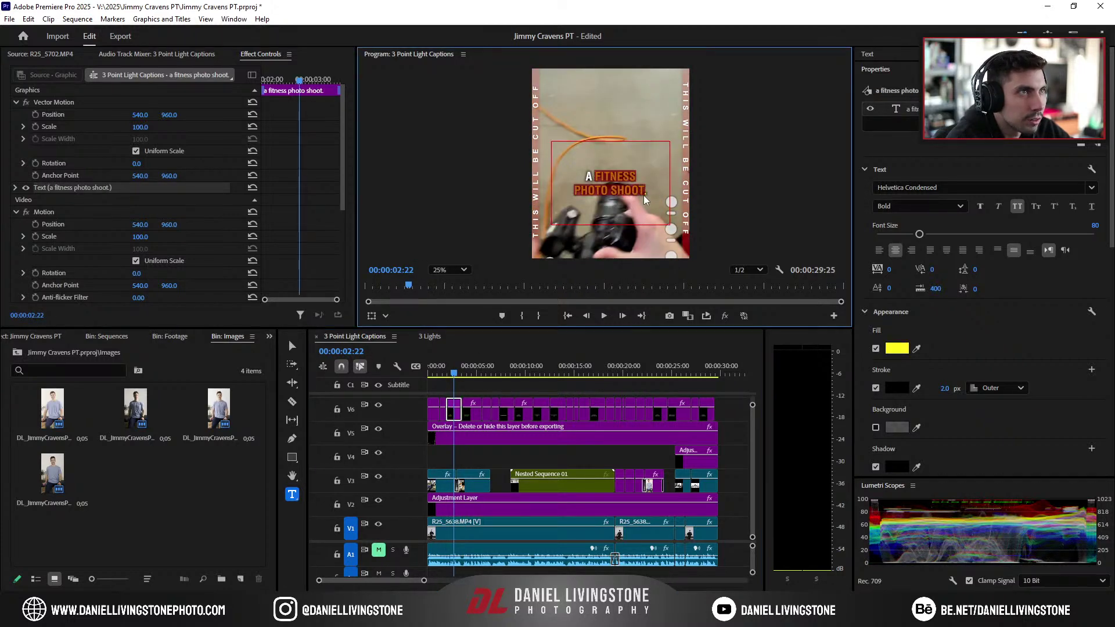
{"action": "left_click", "coordinate": [897, 348]}
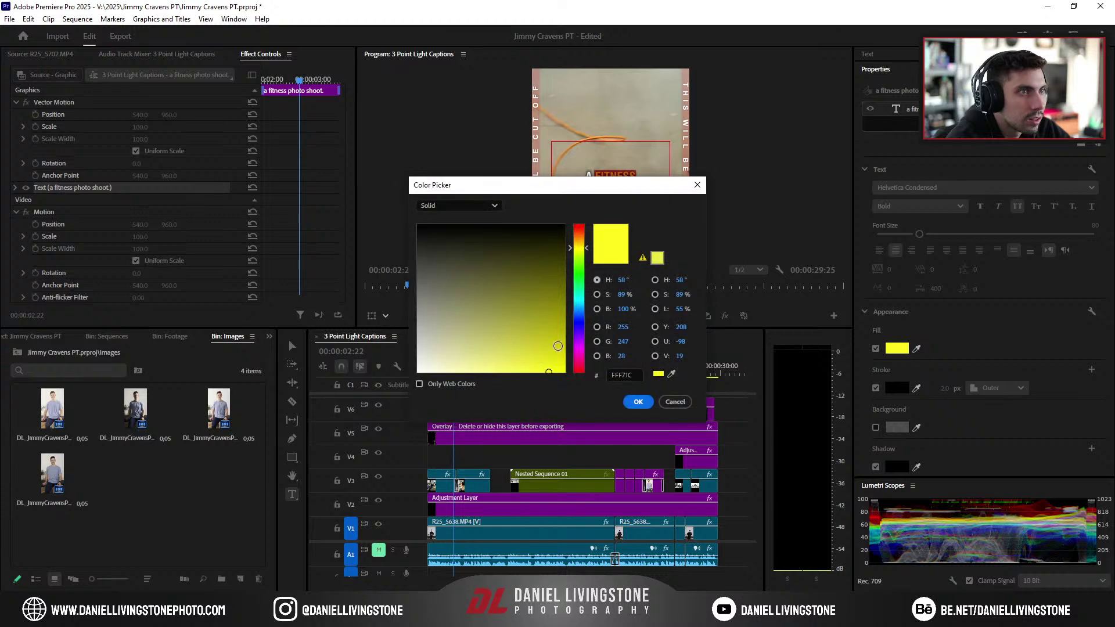
{"action": "left_click_drag", "start_coordinate": [551, 377], "coordinate": [579, 379]}
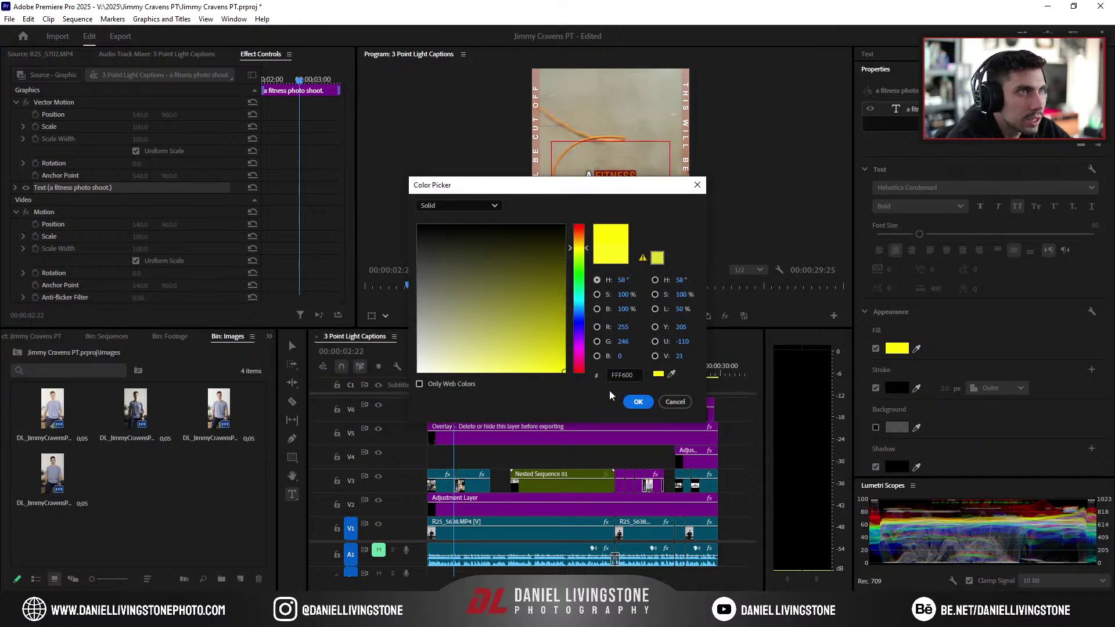
{"action": "left_click", "coordinate": [638, 401]}
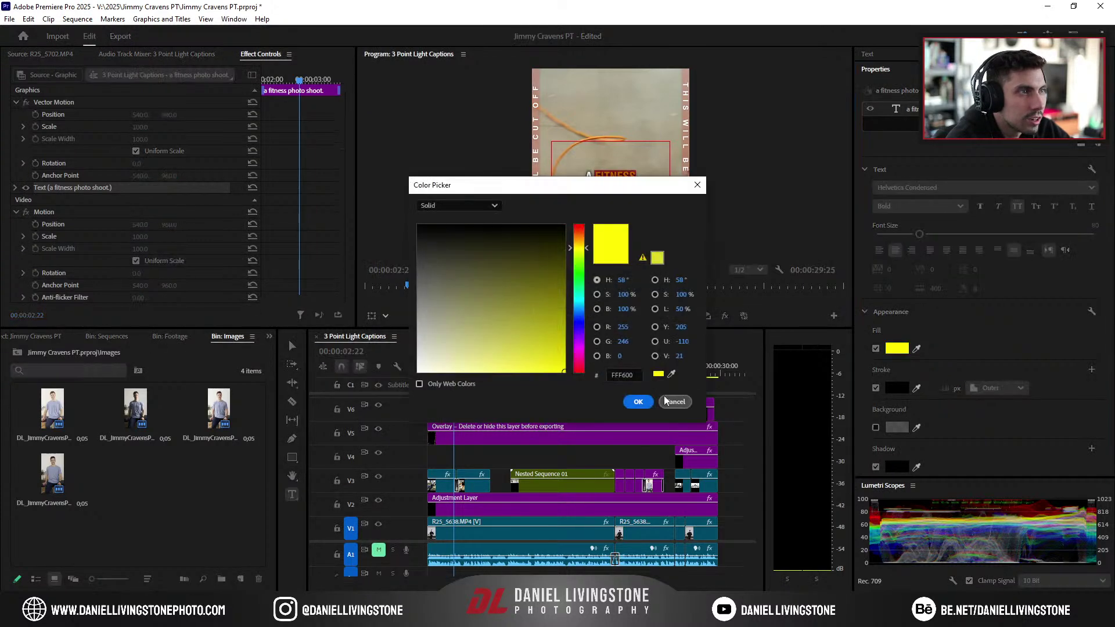
{"action": "left_click", "coordinate": [627, 374]}
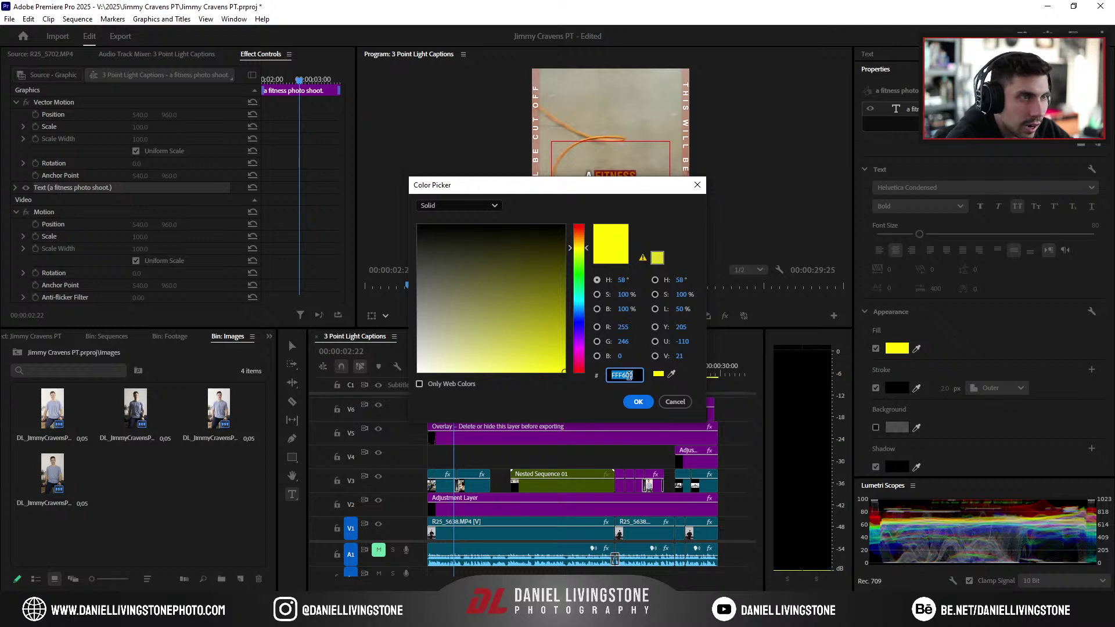
{"action": "left_click", "coordinate": [638, 402]}
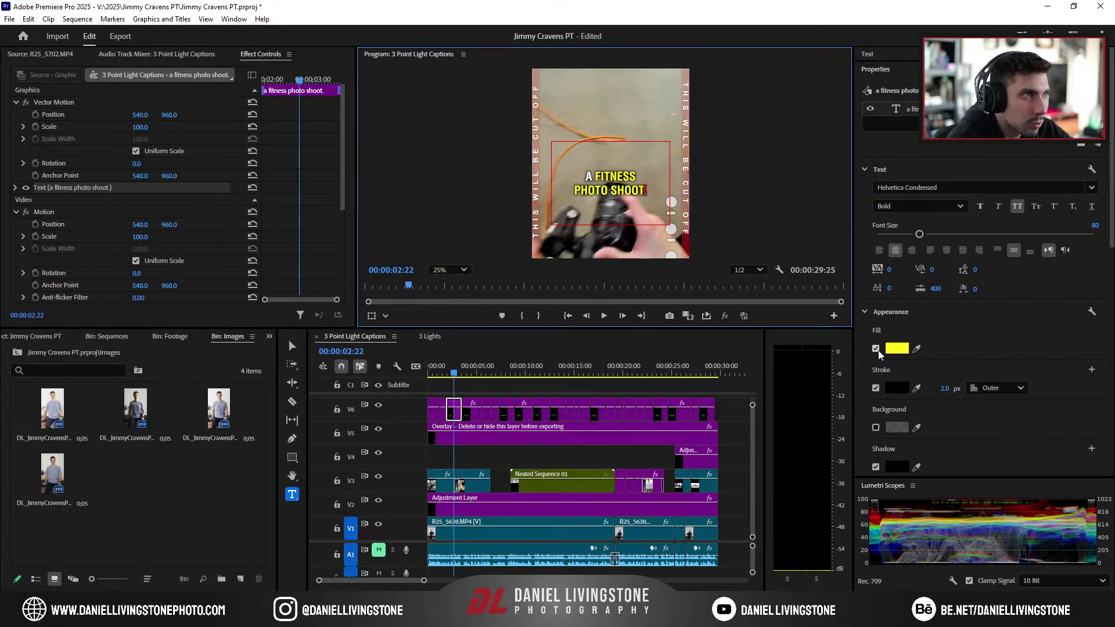
Step: Recolor the period after "shoot" in the same caption to match the yellow of the highlighted words
{"action": "left_click", "coordinate": [896, 348]}
{"action": "left_click", "coordinate": [424, 221]}
{"action": "left_click", "coordinate": [638, 402]}
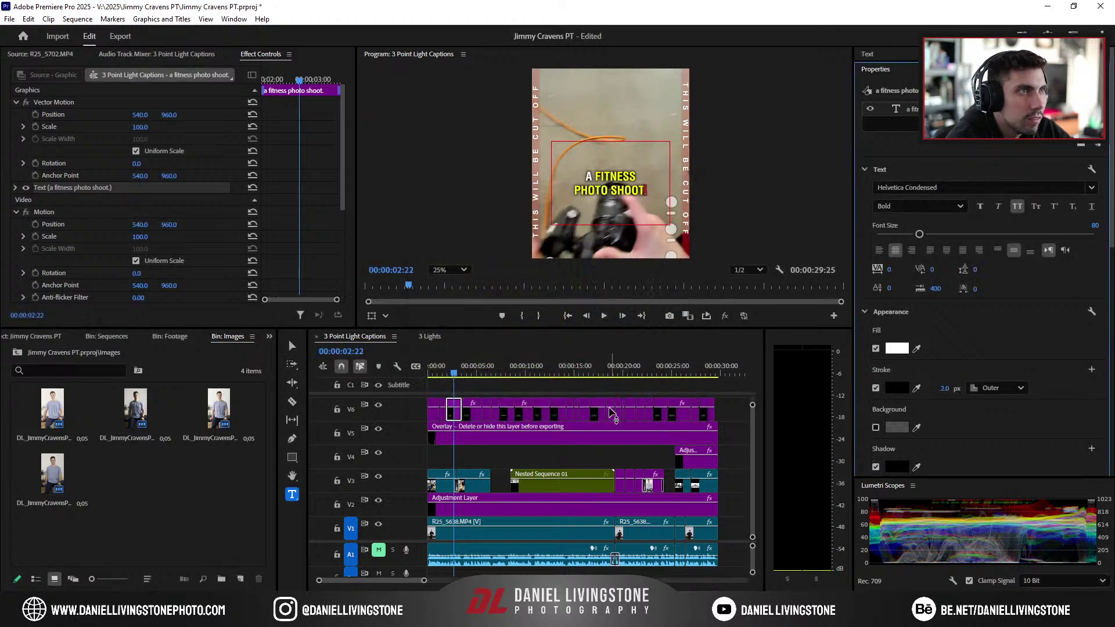
{"action": "left_click", "coordinate": [603, 263]}
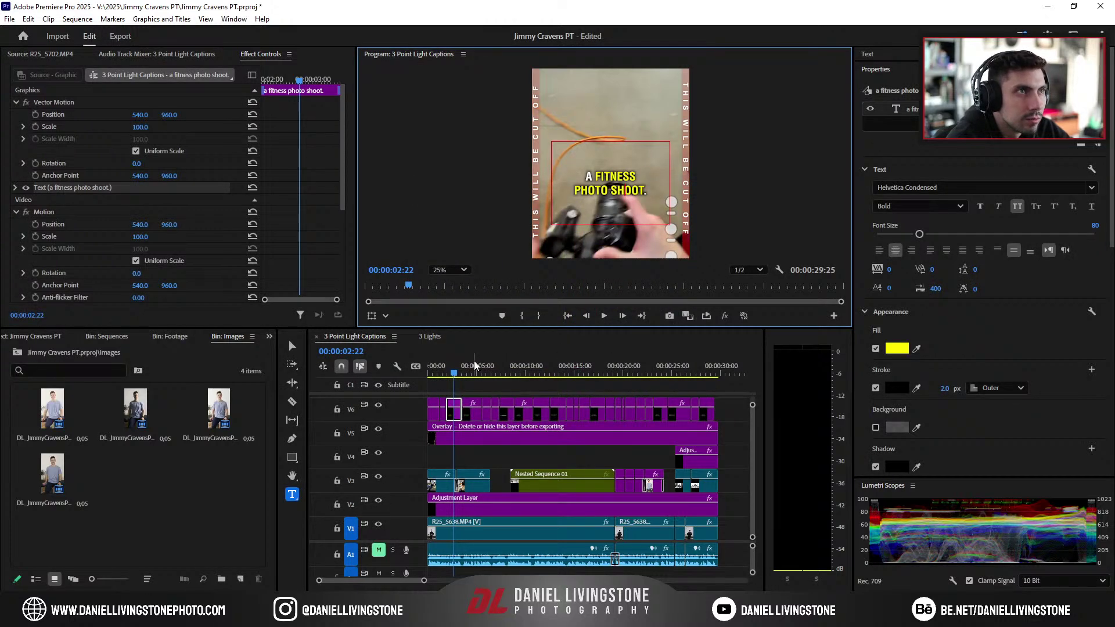
Step: Recolor the words "key light" in the caption at 00:00:11:15 to yellow FFFF00, keeping "We have our" white
{"action": "left_click_drag", "start_coordinate": [468, 384], "coordinate": [540, 381]}
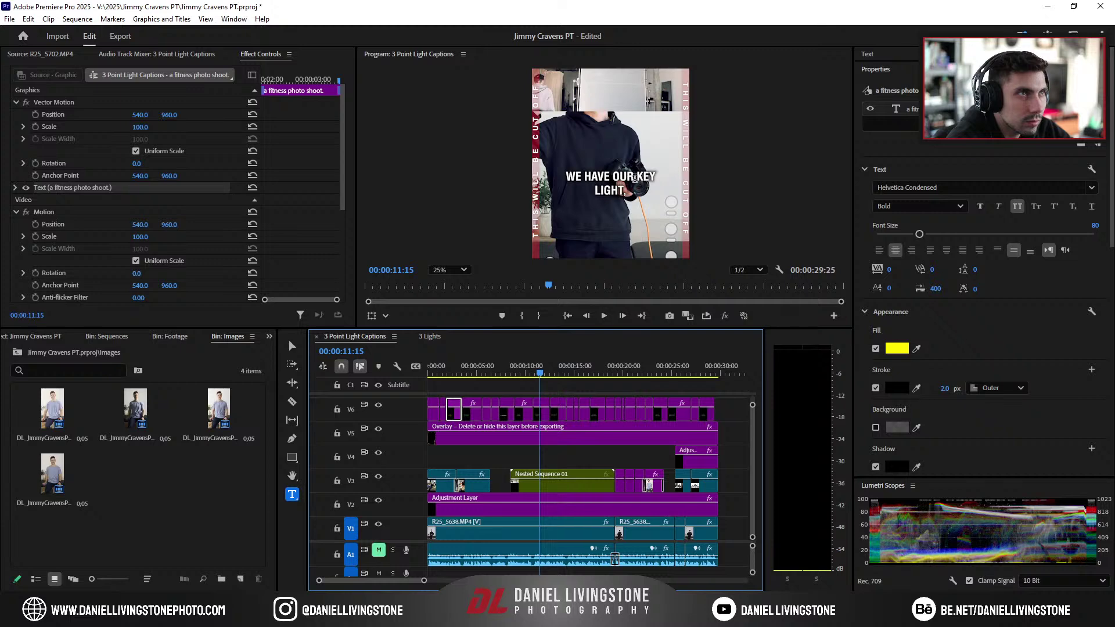
{"action": "left_click", "coordinate": [621, 199]}
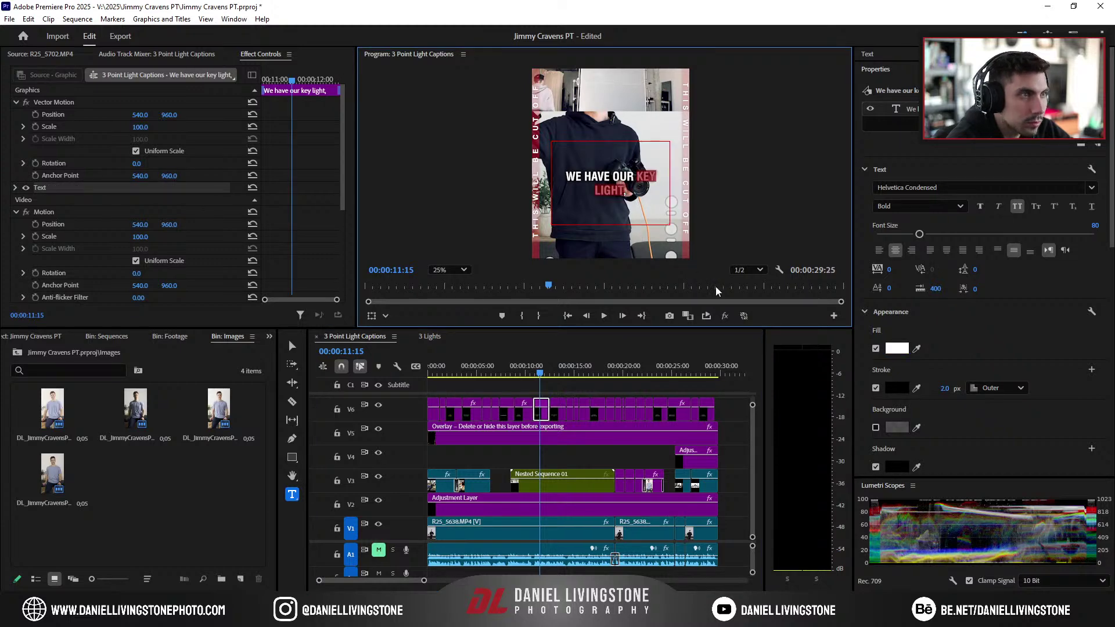
{"action": "left_click", "coordinate": [895, 348]}
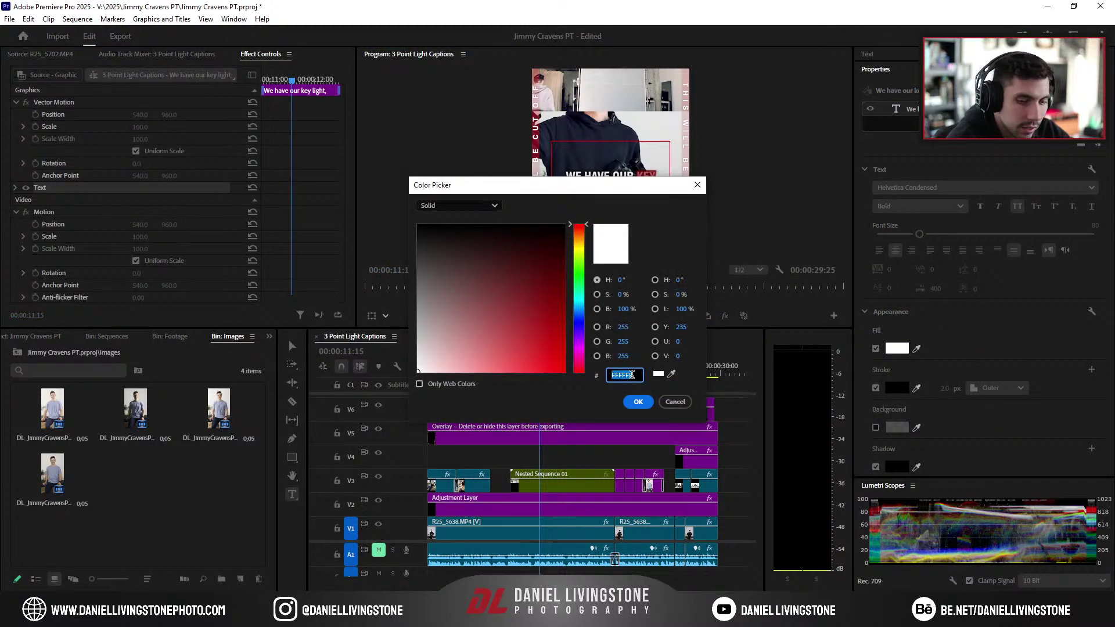
{"action": "type", "text": "FFFF00"}
{"action": "left_click", "coordinate": [639, 401]}
{"action": "left_click", "coordinate": [619, 212]}
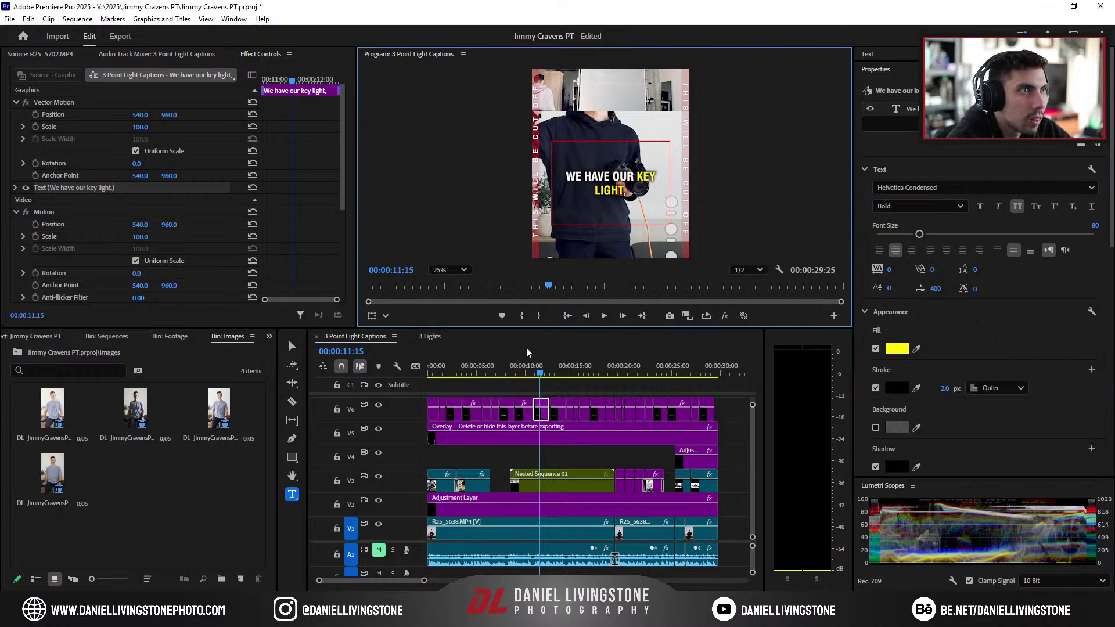
Step: Go through the next captions, selecting the words "beauty dish" at 00:00:13:07 and "fill light" at 00:00:15:02
{"action": "left_click", "coordinate": [552, 353]}
{"action": "key", "text": "space"}
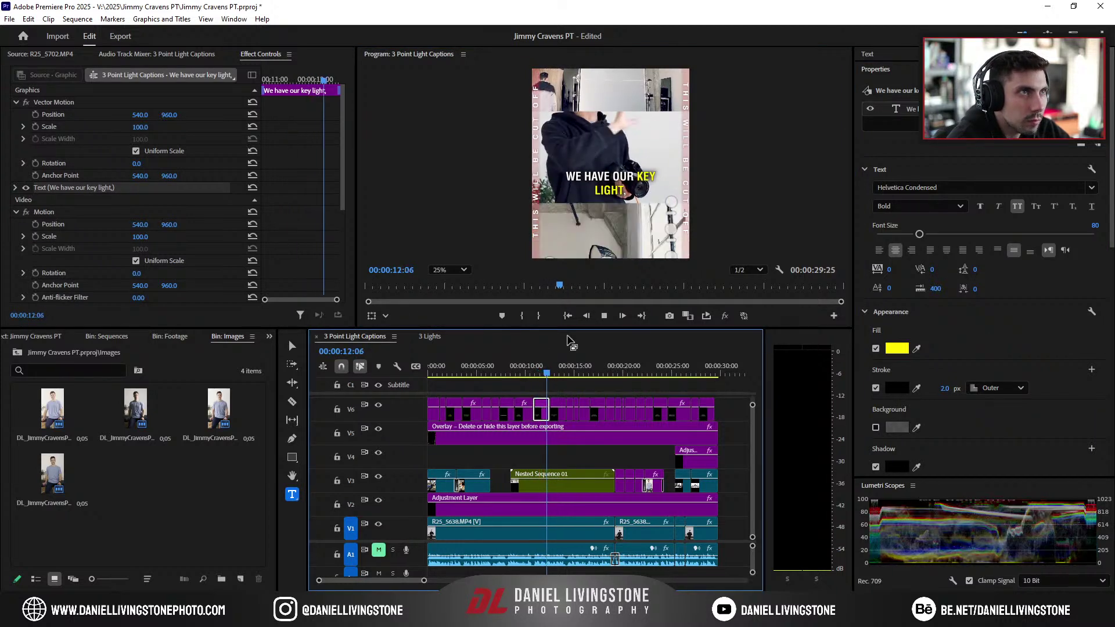
{"action": "key", "text": "space"}
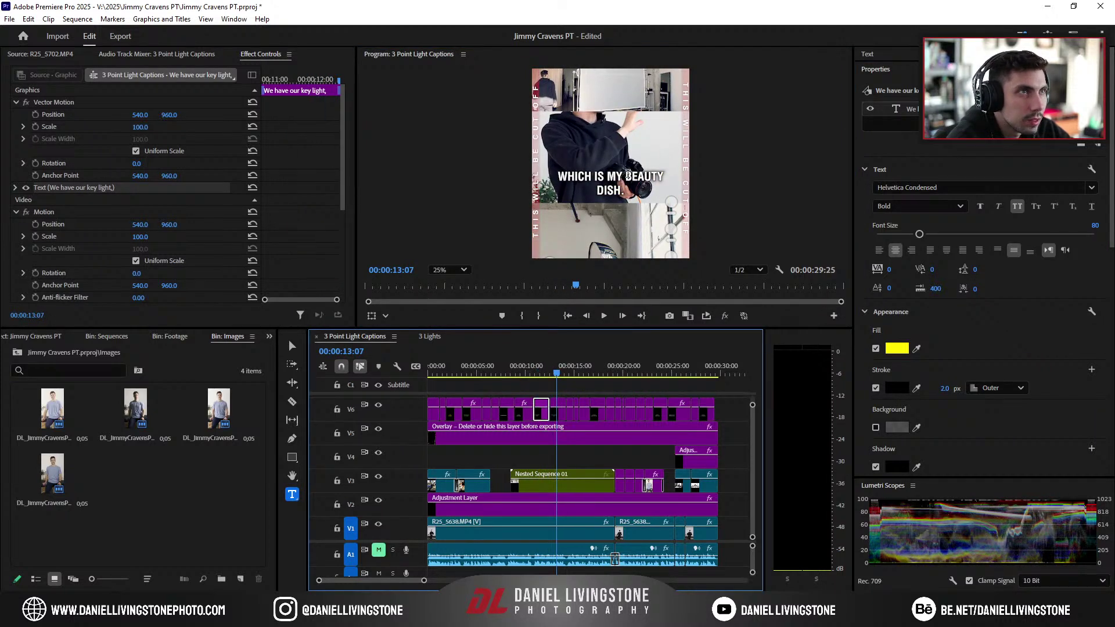
{"action": "left_click", "coordinate": [622, 200]}
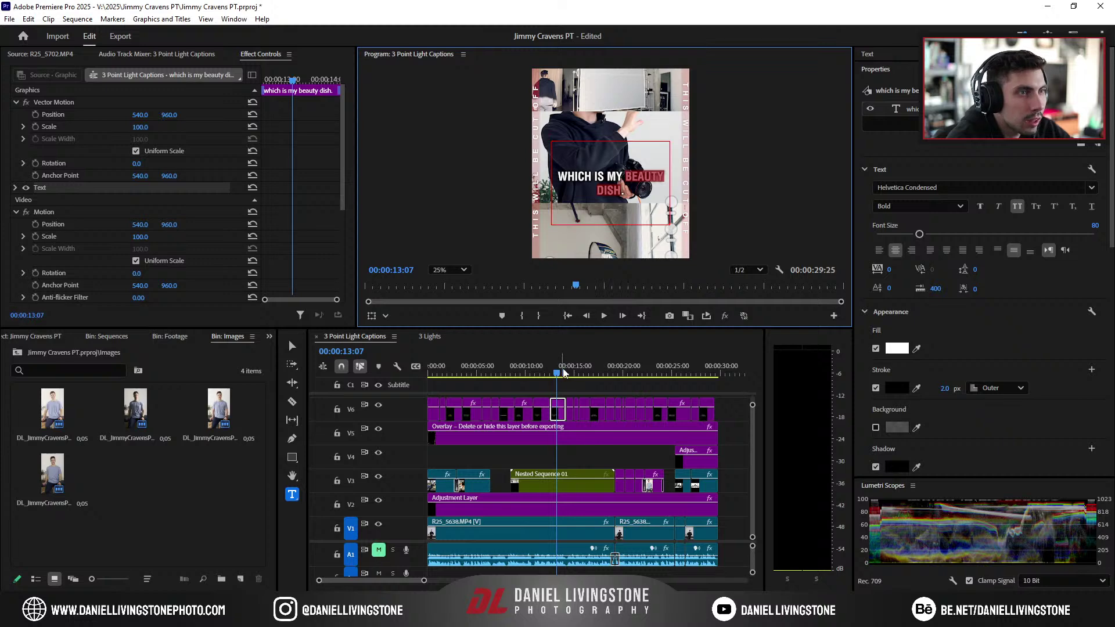
{"action": "left_click_drag", "start_coordinate": [565, 372], "coordinate": [577, 374]}
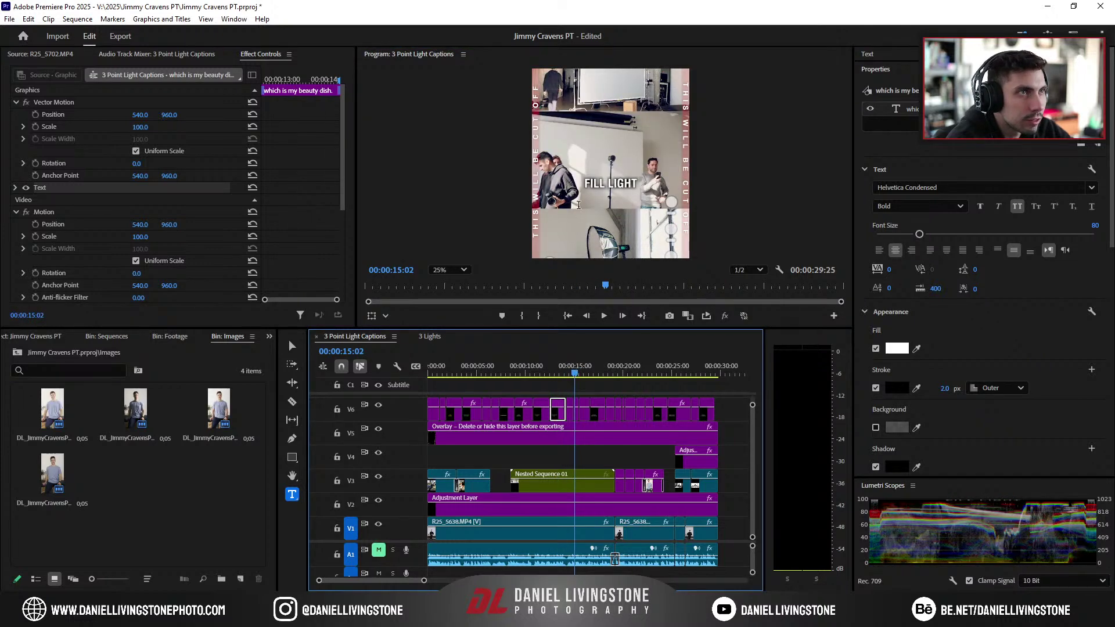
{"action": "left_click", "coordinate": [631, 188]}
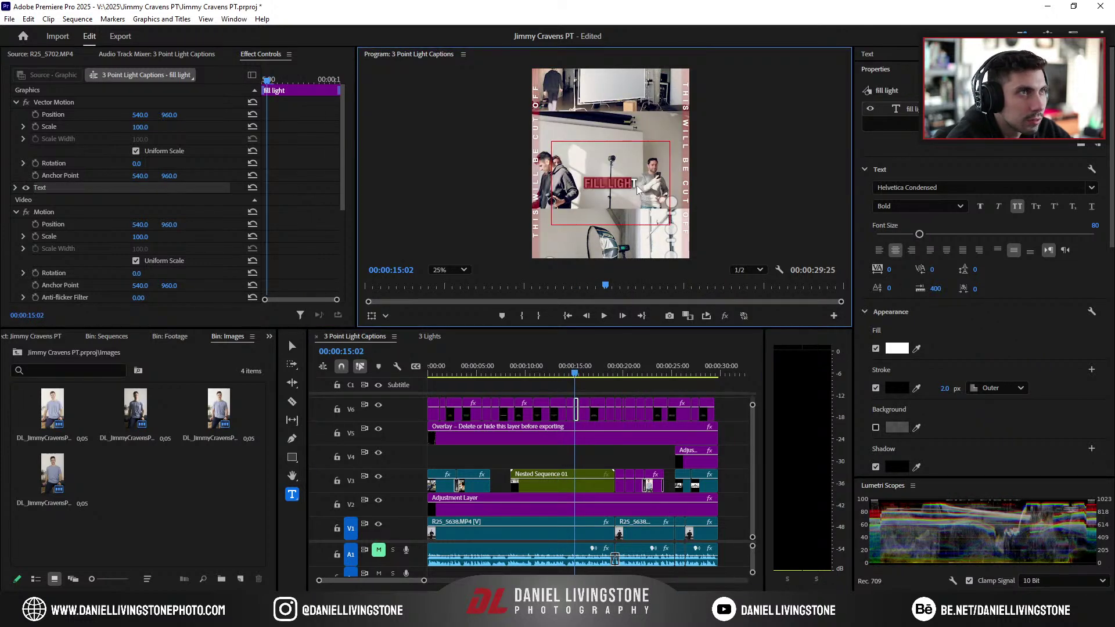
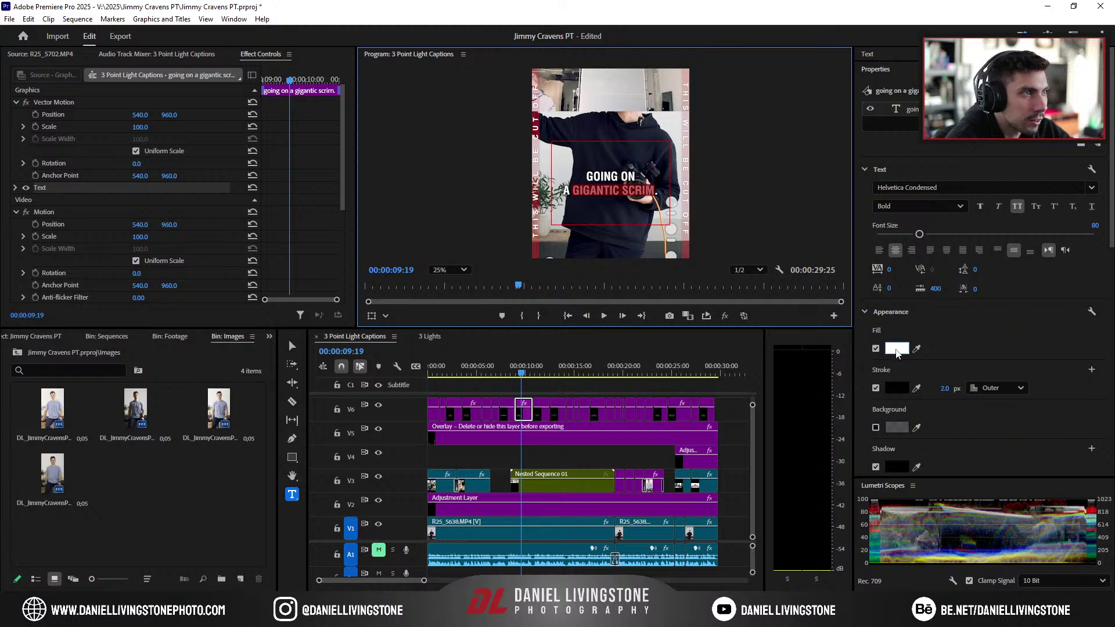
Step: Recolor the words "gigantic scrim" in the caption at 00:00:09:19 to the copied bright green, and go to "We have a bare bulb" at 00:00:08:10
{"action": "left_click", "coordinate": [896, 348]}
{"action": "double_click", "coordinate": [623, 375]}
{"action": "key", "text": "ctrl+v"}
{"action": "key", "text": "Return"}
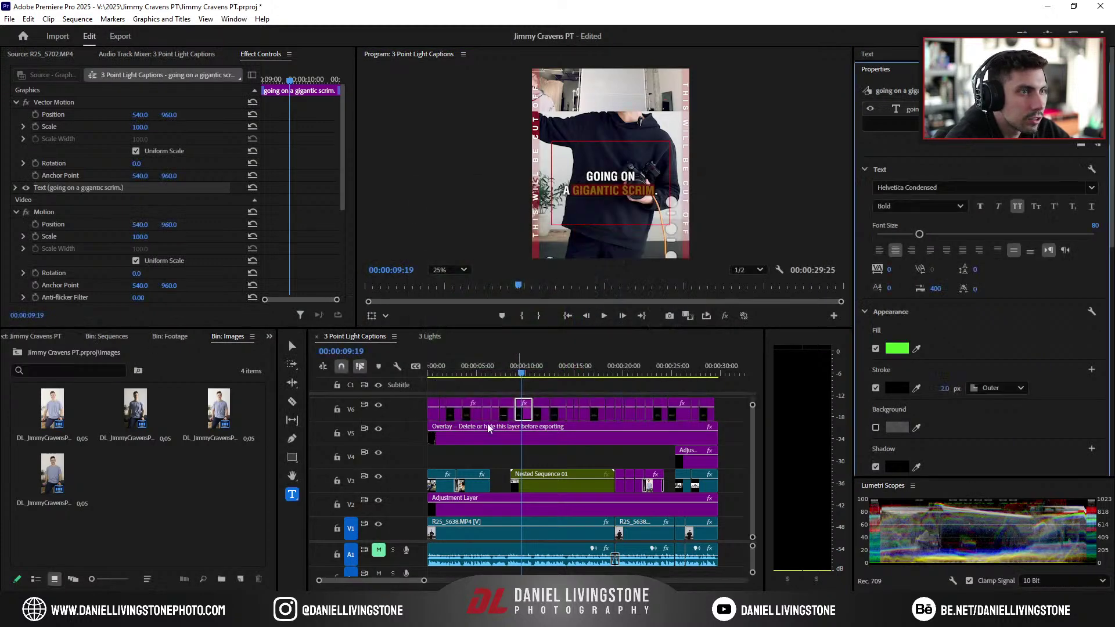
{"action": "left_click", "coordinate": [509, 372]}
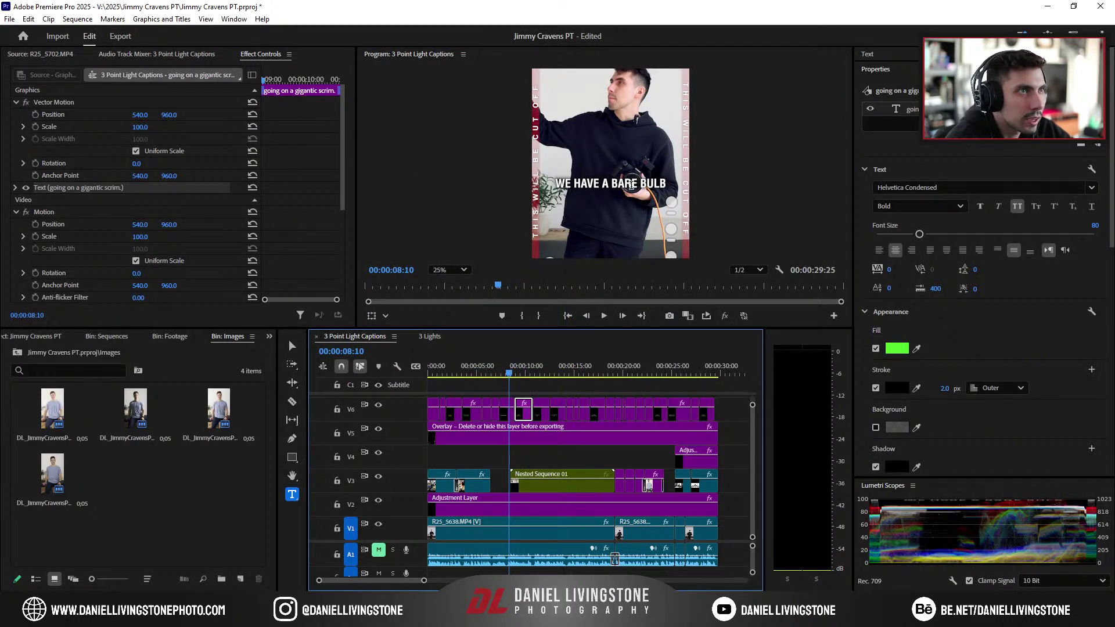
Step: Recolor the words "bare bulb" in the caption at 00:00:08:10 to bright green 50F02B
{"action": "left_click", "coordinate": [613, 186]}
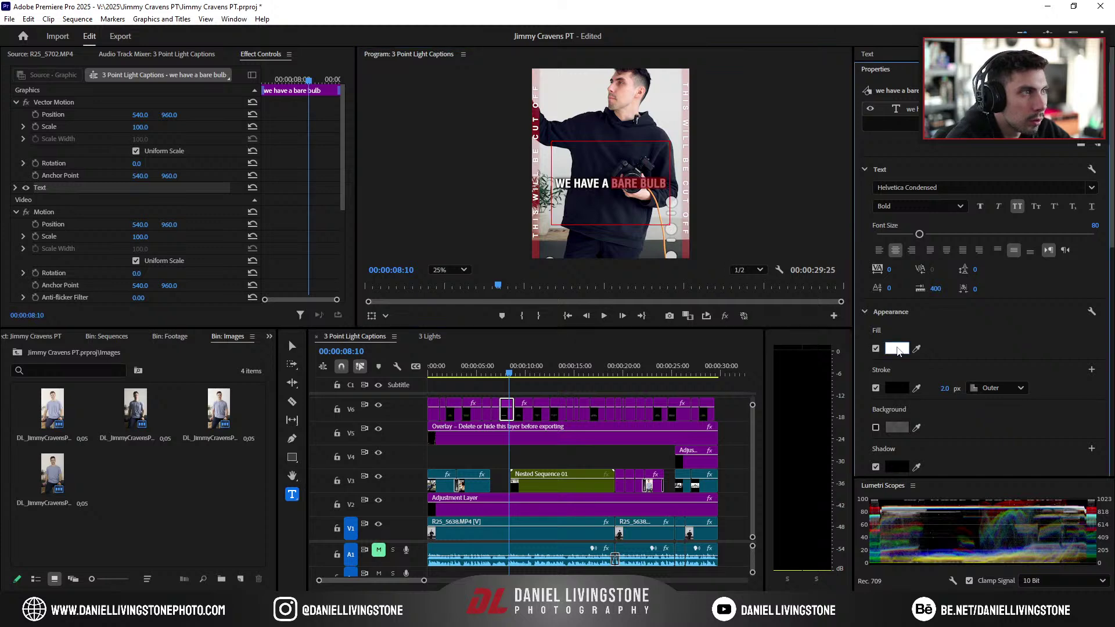
{"action": "left_click", "coordinate": [896, 348]}
{"action": "double_click", "coordinate": [623, 374]}
{"action": "key", "text": "ctrl+v"}
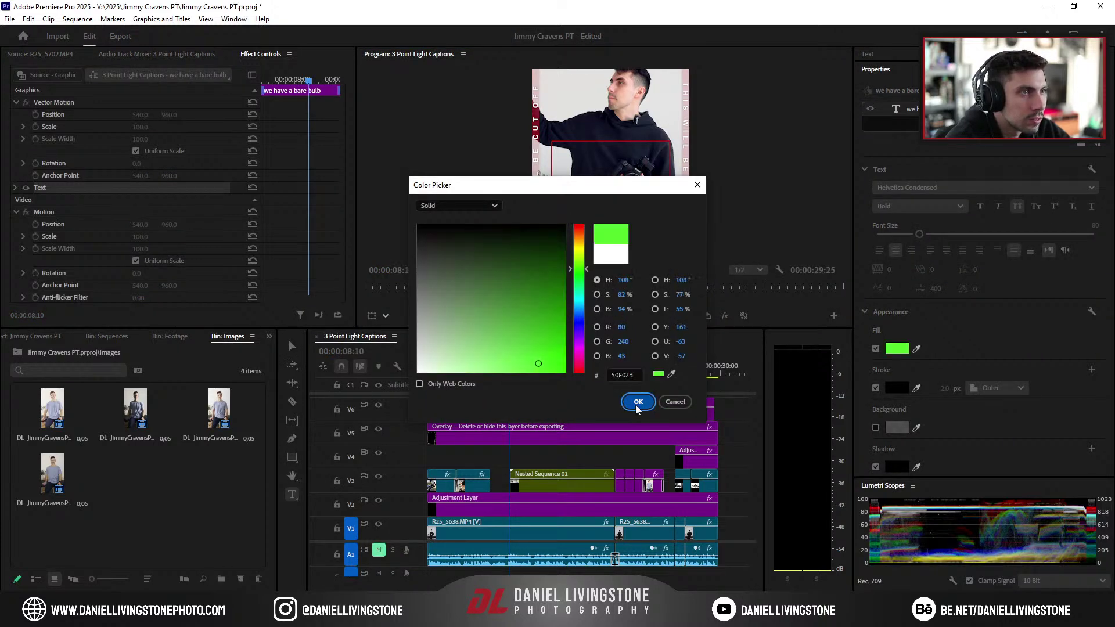
{"action": "left_click", "coordinate": [637, 402]}
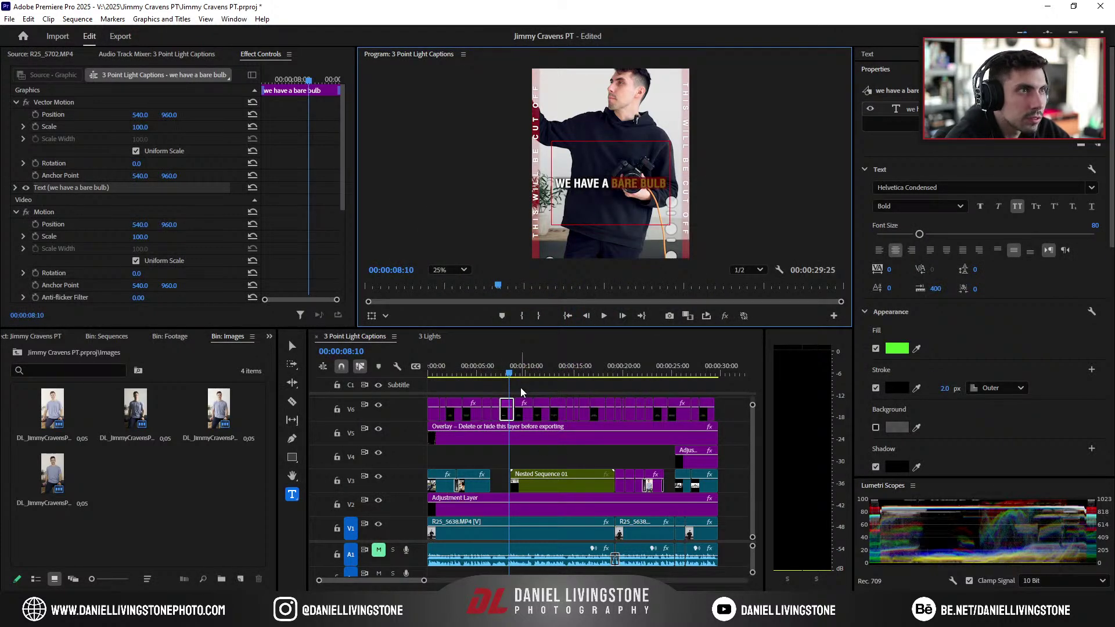
Step: Recolor the words "beauty dish." in the caption at 00:00:13:03 to bright green 50F02B
{"action": "left_click_drag", "start_coordinate": [521, 377], "coordinate": [557, 370]}
{"action": "left_click", "coordinate": [628, 171]}
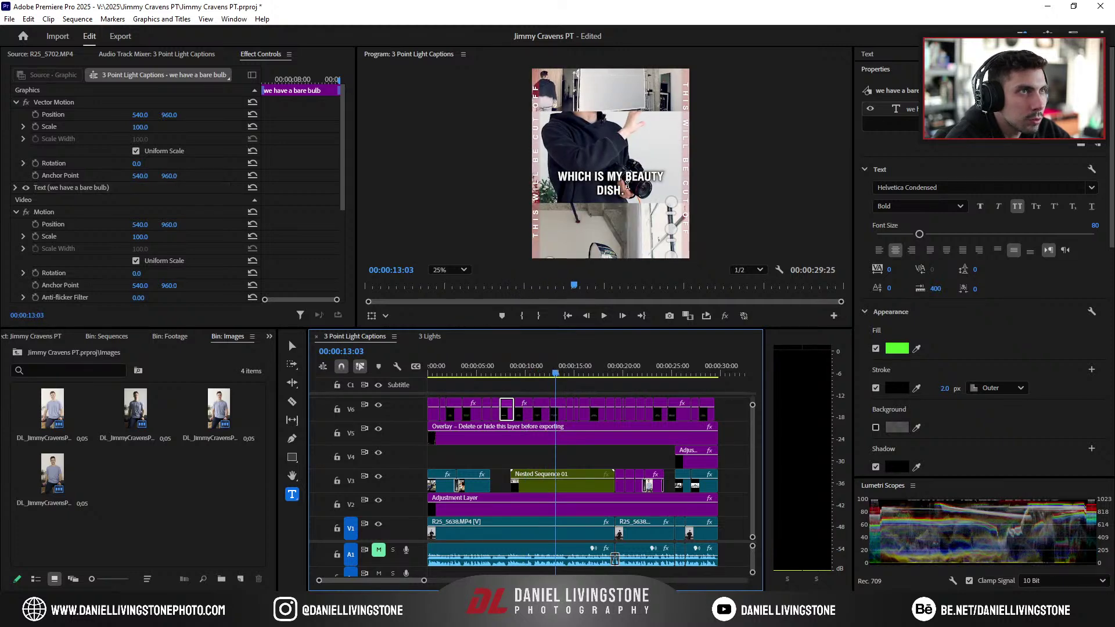
{"action": "left_click", "coordinate": [896, 348]}
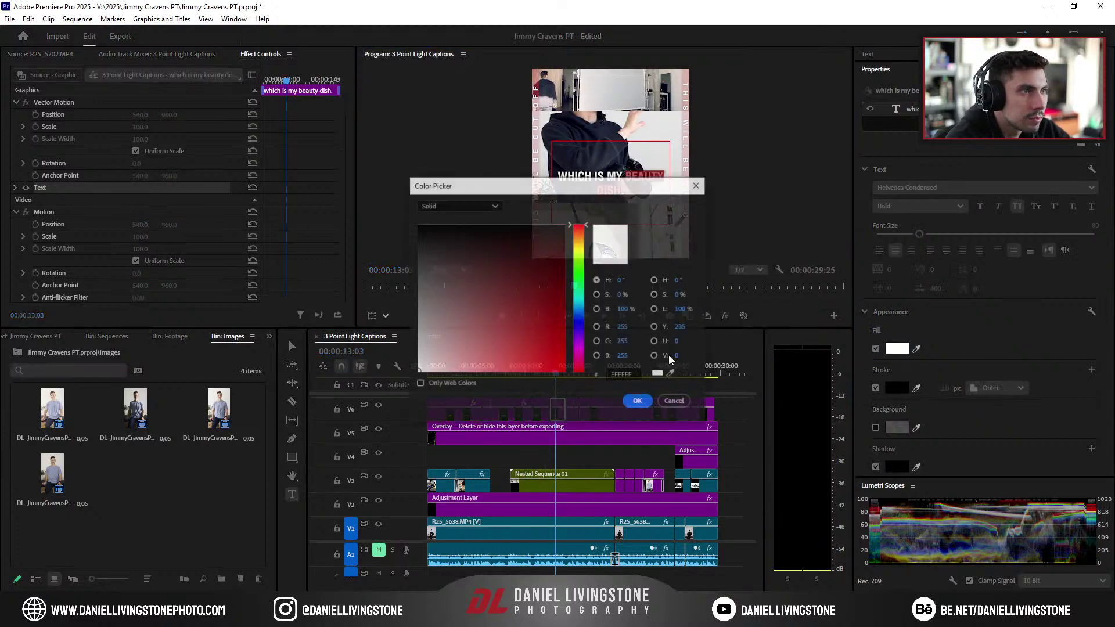
{"action": "key", "text": "ctrl+v"}
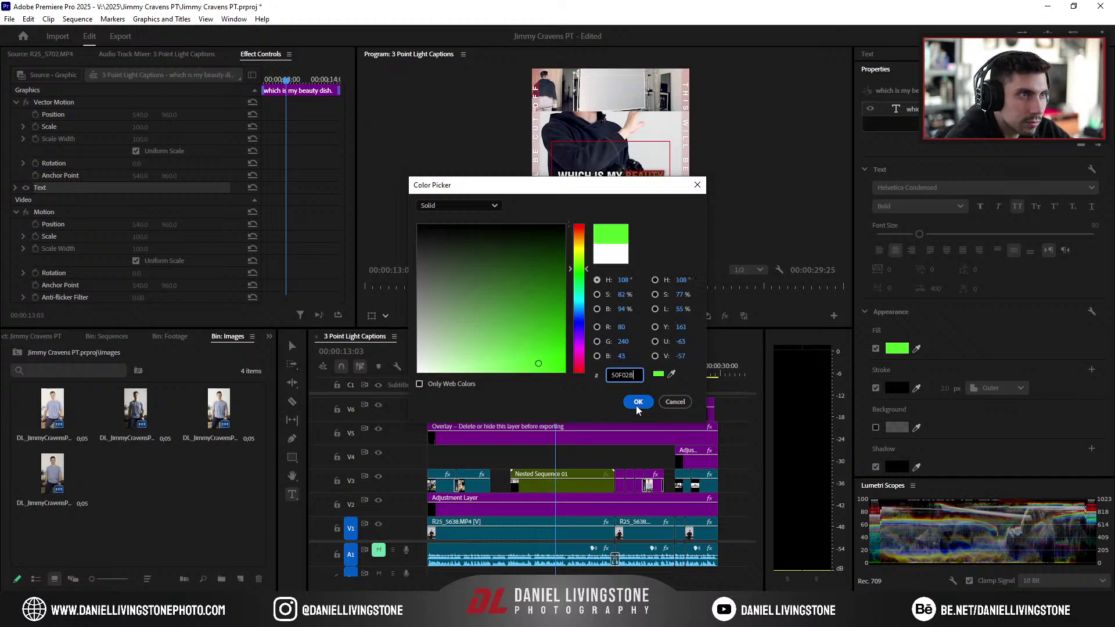
{"action": "left_click", "coordinate": [637, 402]}
Step: Play back the captions "we have just a bare" and "bulb going against a white wall" to check where they switch
{"action": "left_click", "coordinate": [568, 373]}
{"action": "left_click_drag", "start_coordinate": [569, 373], "coordinate": [593, 379]}
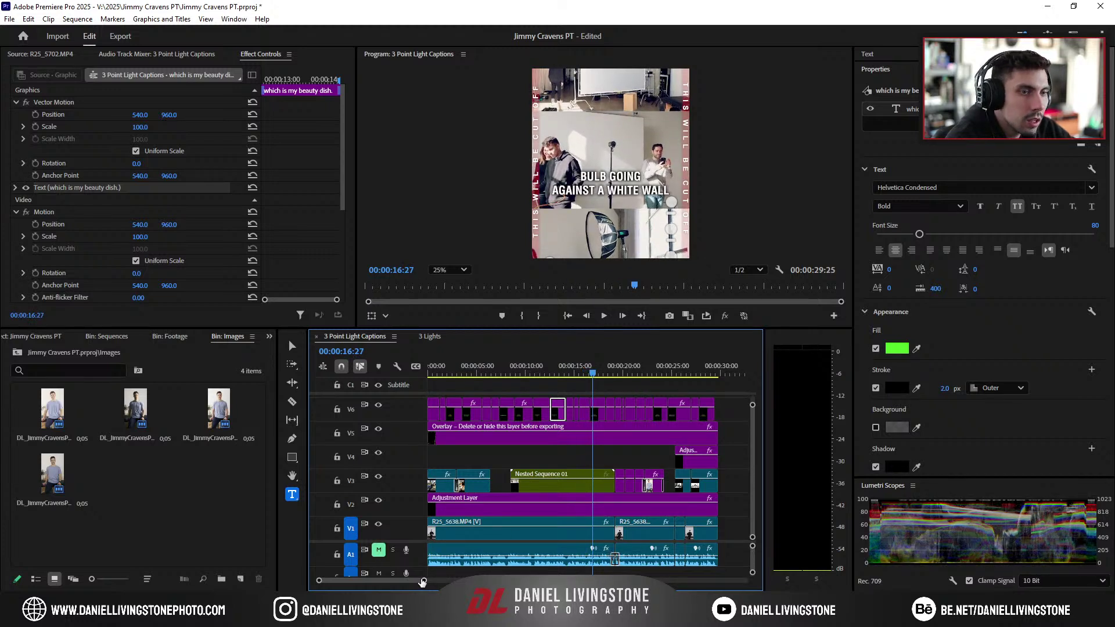
{"action": "scroll", "coordinate": [424, 581], "scroll_direction": "up", "scroll_amount": 4}
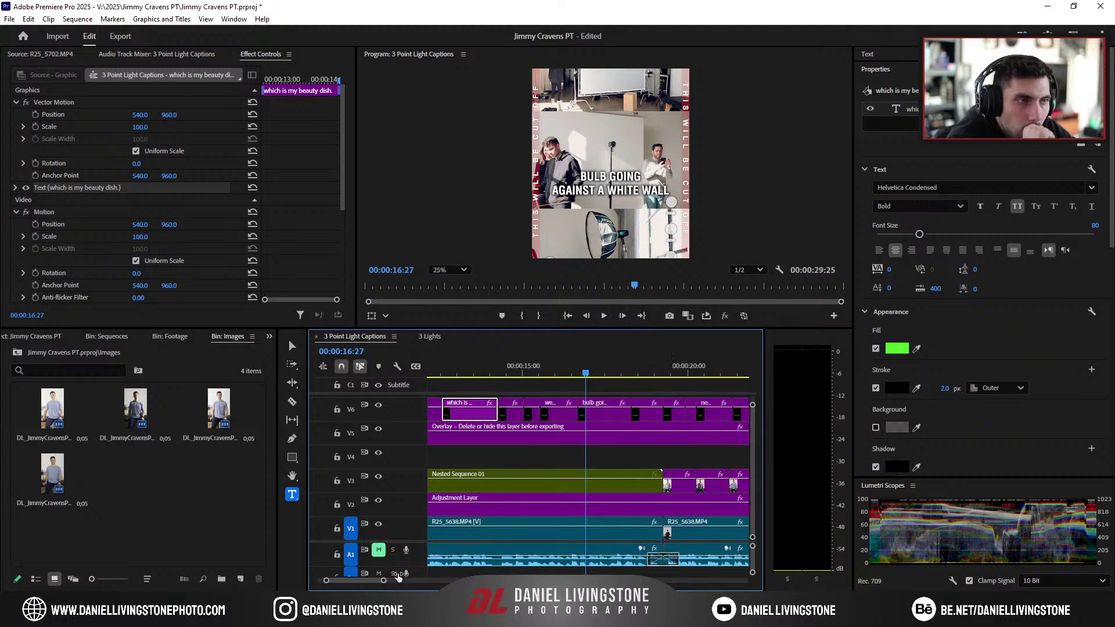
{"action": "left_click", "coordinate": [520, 375]}
{"action": "key", "text": "space"}
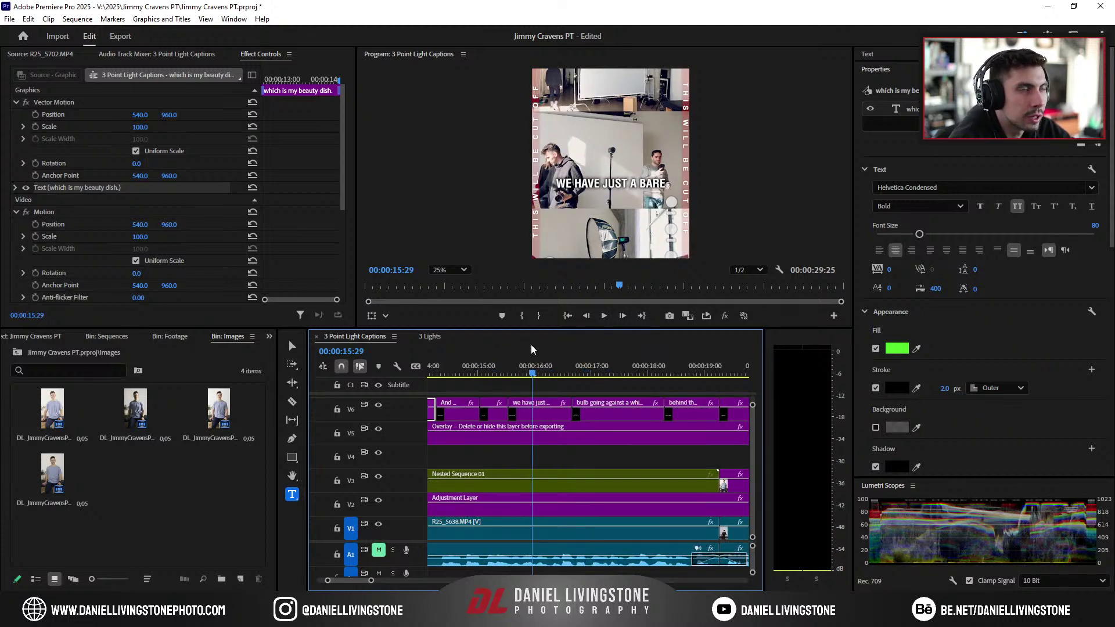
{"action": "key", "text": "space"}
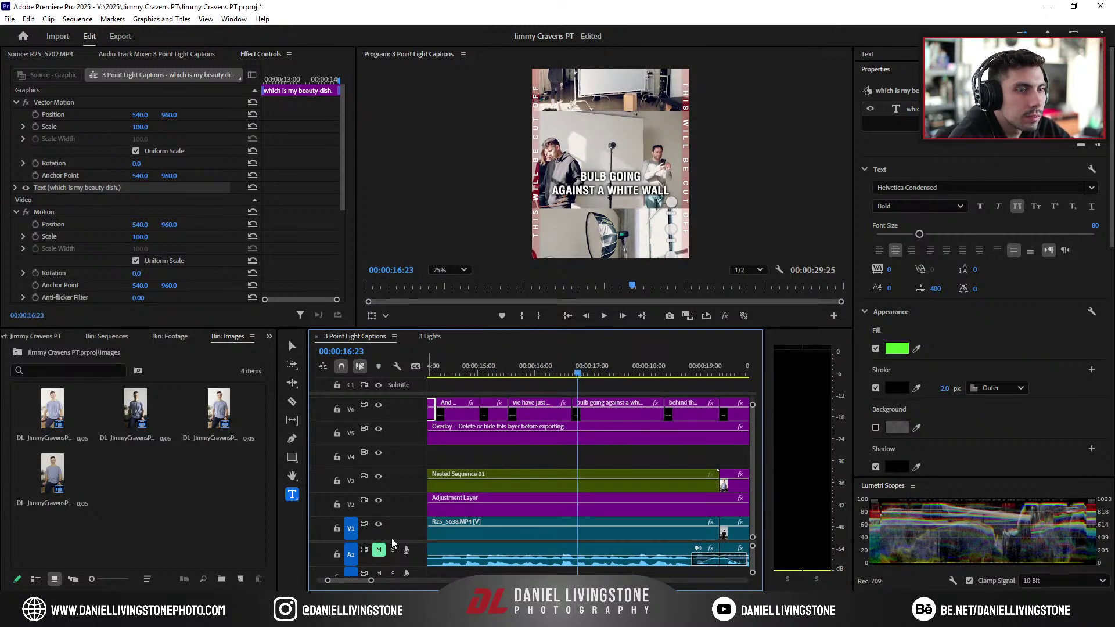
{"action": "left_click", "coordinate": [551, 375]}
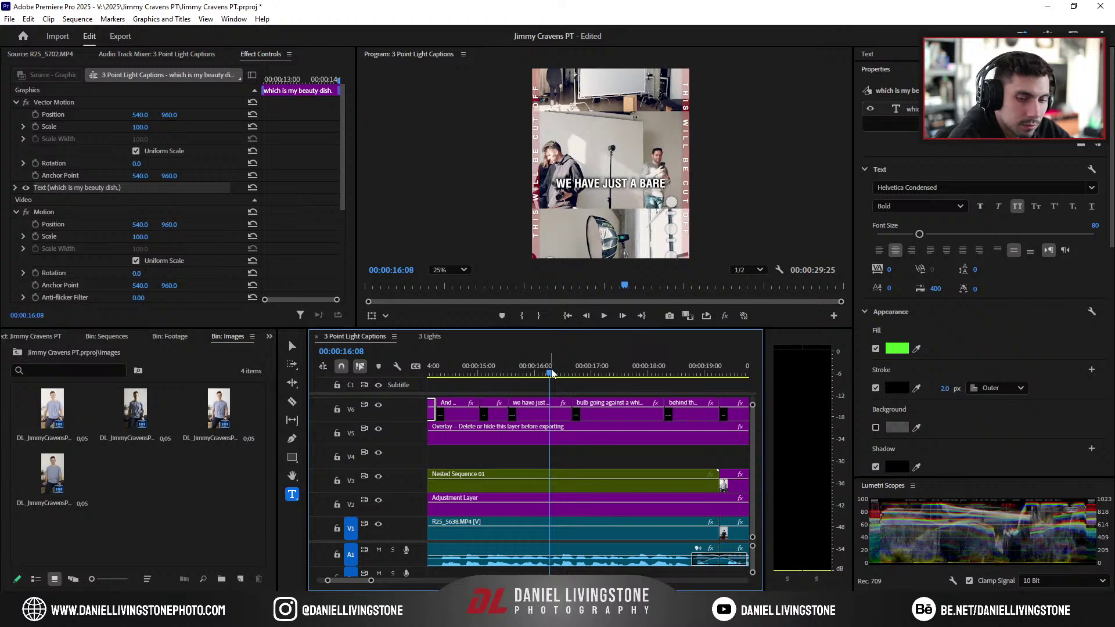
Step: Save the project and close the 3 Lights sequence, keeping 3 Point Light Captions open
{"action": "key", "text": "ctrl+s"}
{"action": "left_click", "coordinate": [541, 374]}
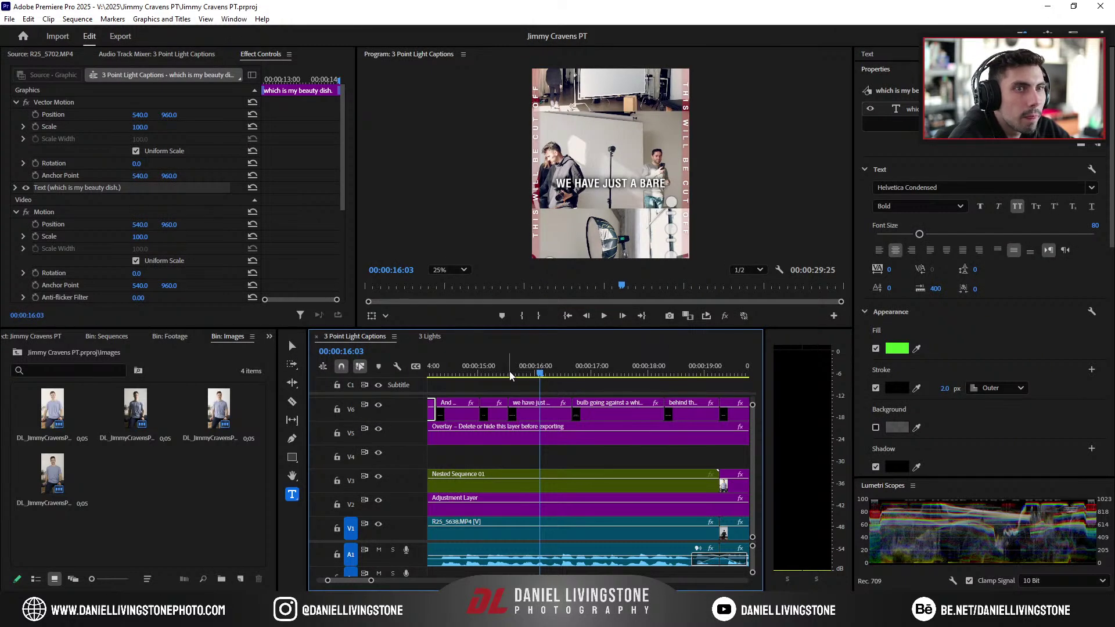
{"action": "left_click", "coordinate": [413, 336]}
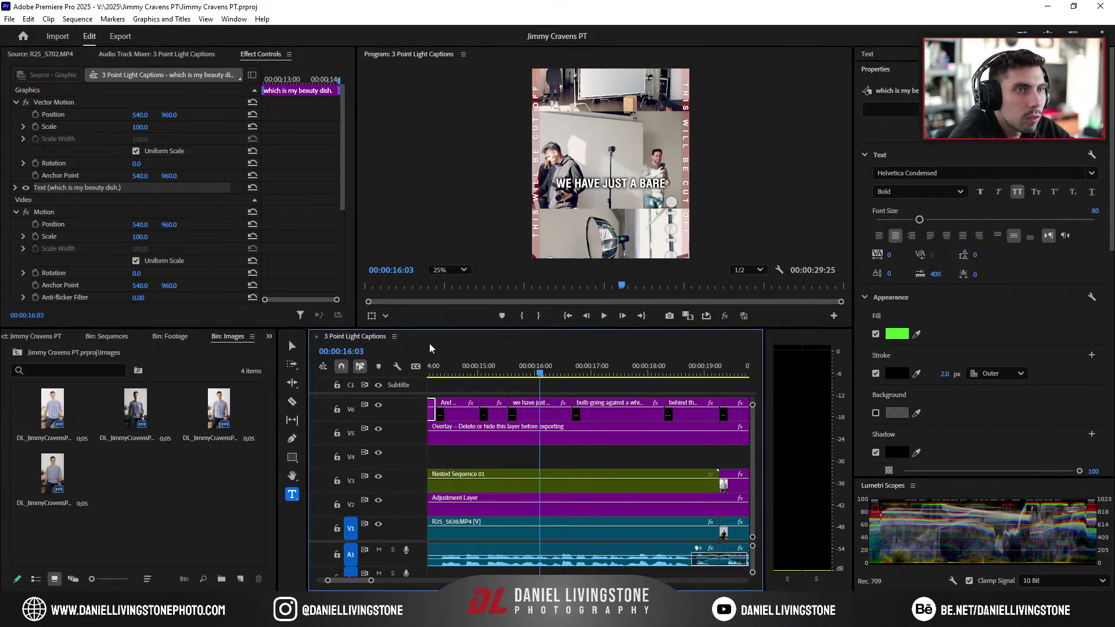
Step: Replay the "we have just a bare" caption and set the program monitor's playback resolution to 1/4
{"action": "key", "text": "space"}
{"action": "key", "text": "space"}
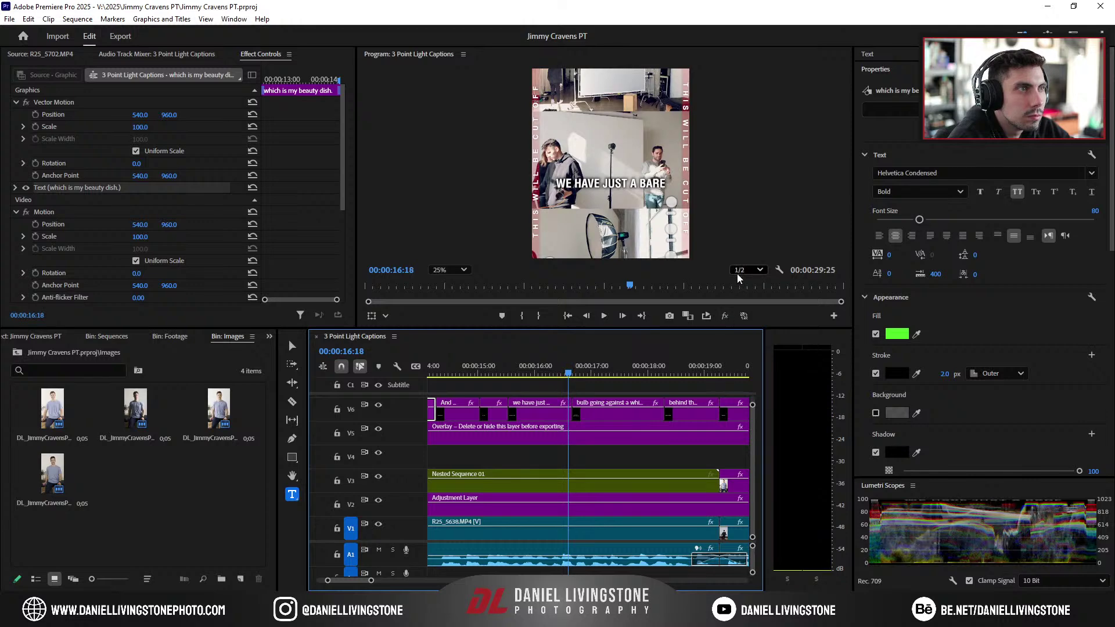
{"action": "left_click", "coordinate": [740, 271]}
{"action": "left_click", "coordinate": [746, 311]}
Step: Move the cut after "we have just a bare" to about 00:00:17:00 and delete "bulb" from the caption that follows it
{"action": "left_click", "coordinate": [572, 371]}
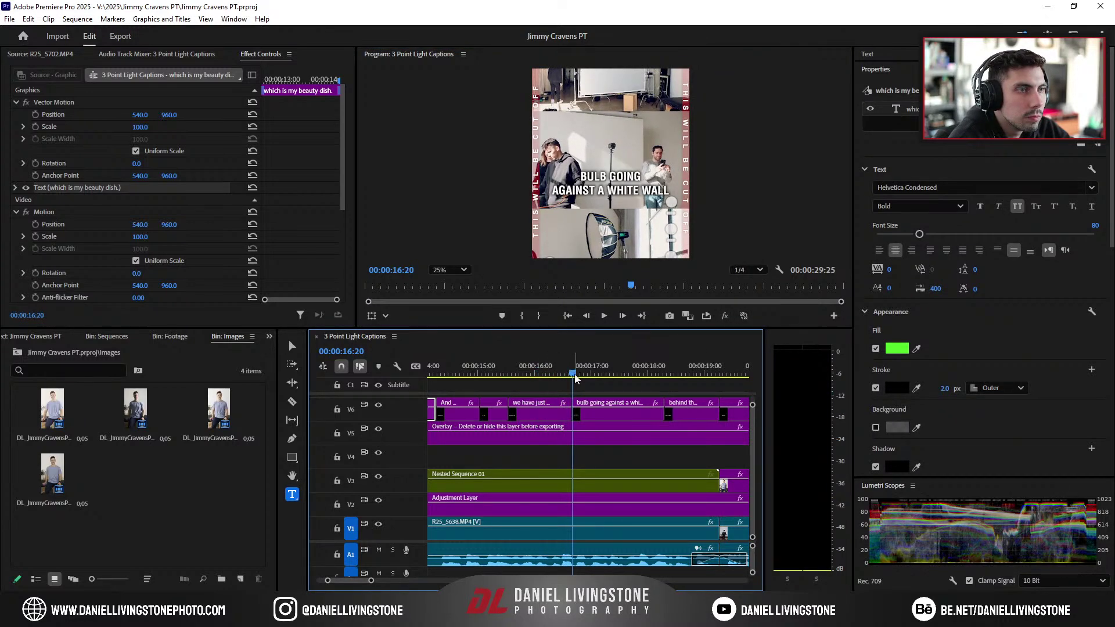
{"action": "left_click_drag", "start_coordinate": [578, 380], "coordinate": [592, 415]}
{"action": "left_click", "coordinate": [605, 174]}
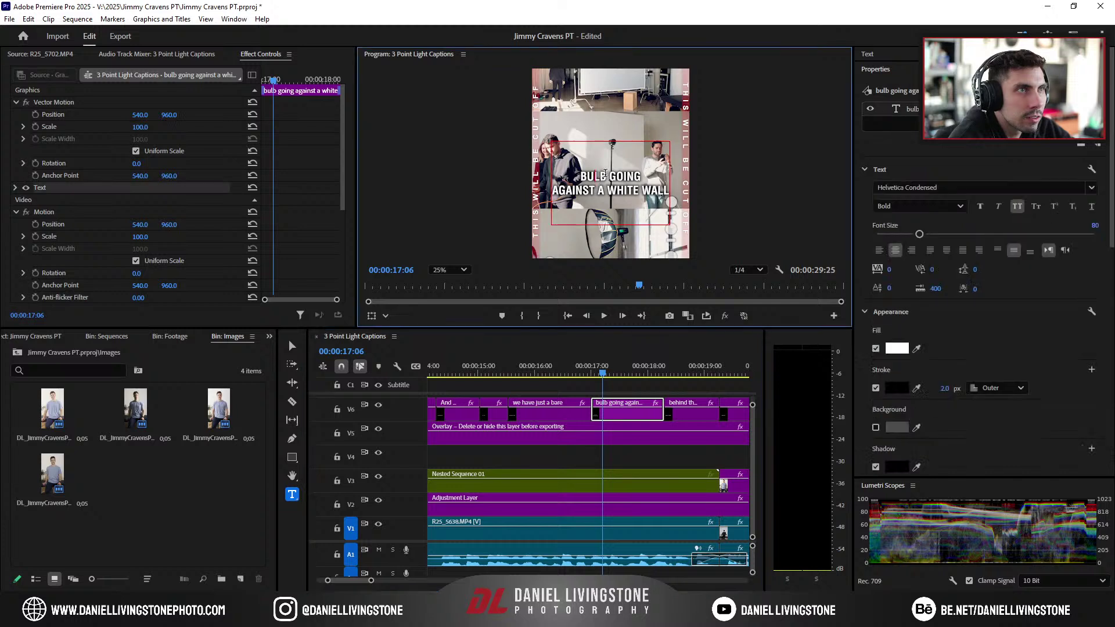
{"action": "left_click_drag", "start_coordinate": [607, 176], "coordinate": [570, 177]}
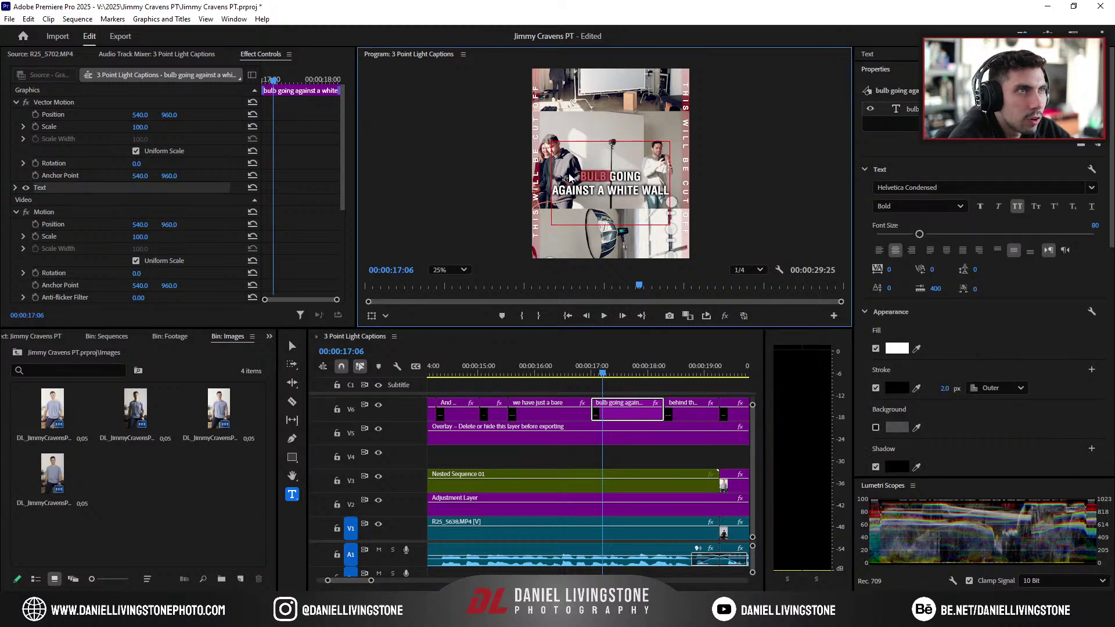
{"action": "key", "text": "BackSpace"}
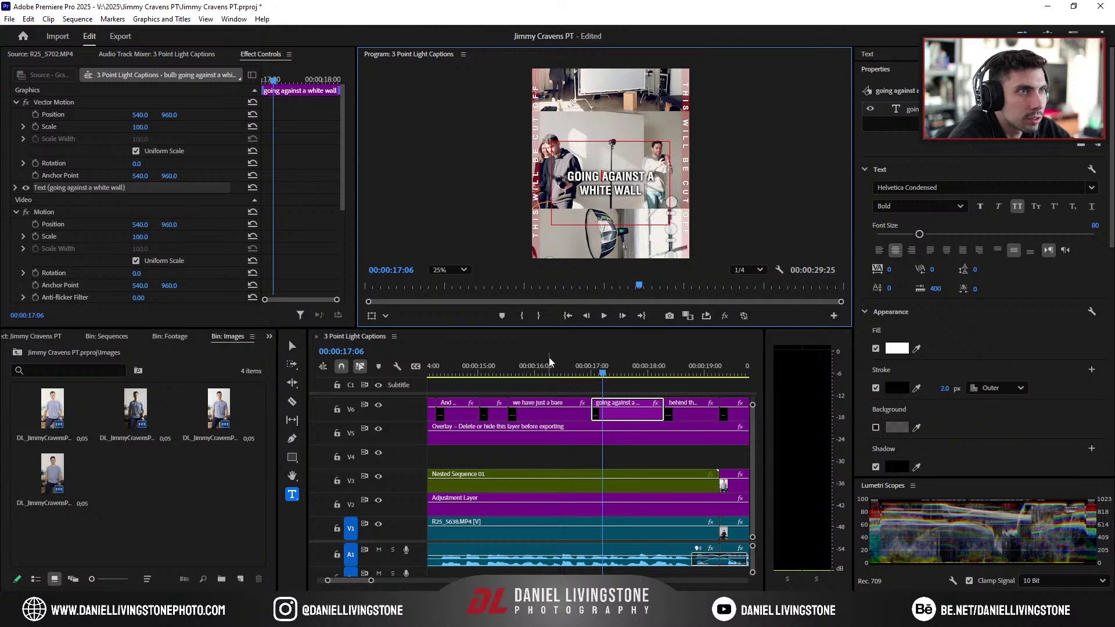
Step: Add the word "bulb" to the end of the "we have just a bare" caption at 00:00:16:21
{"action": "left_click", "coordinate": [574, 365]}
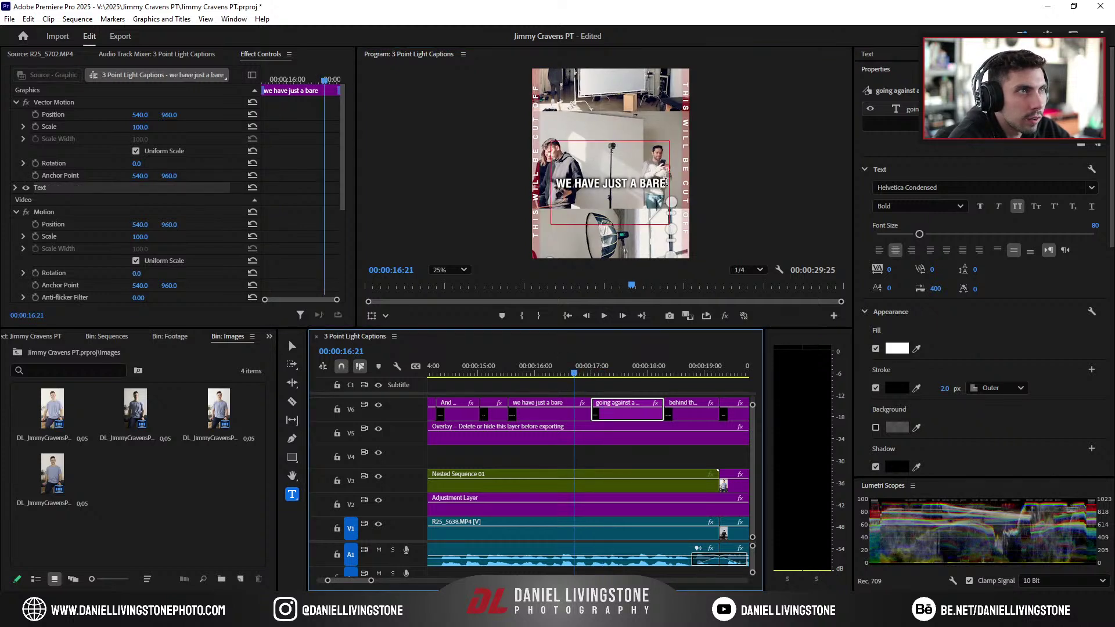
{"action": "left_click", "coordinate": [665, 181]}
{"action": "type", "text": "bu"}
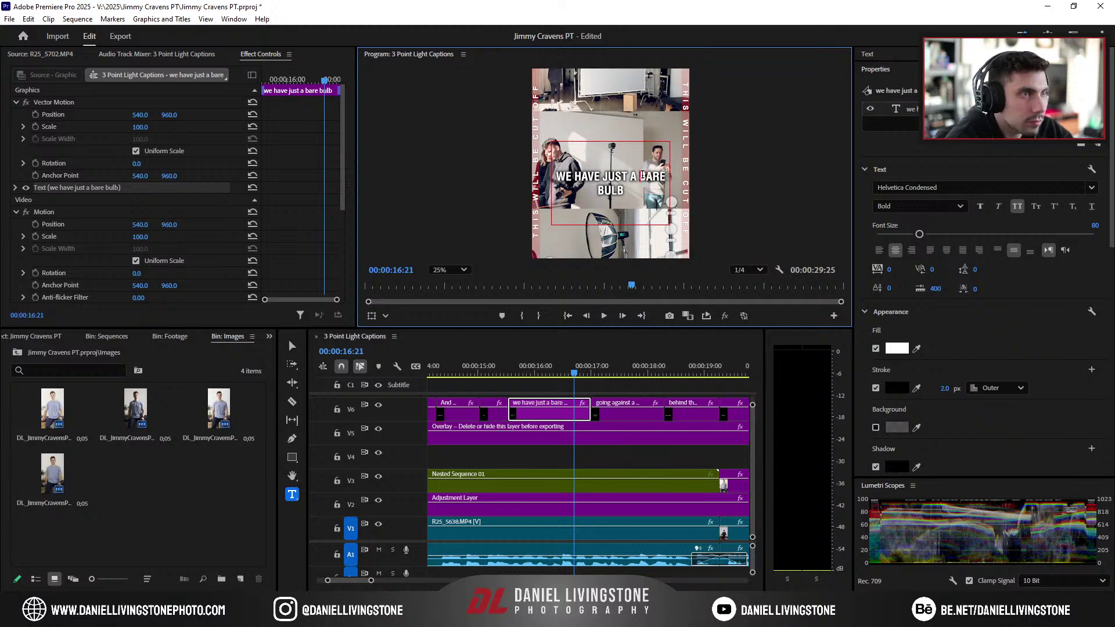
Step: Recolor the words "bare bulb" in the caption at 00:00:16:21 to bright green, keeping "we have just a" white
{"action": "left_click_drag", "start_coordinate": [637, 189], "coordinate": [582, 197]}
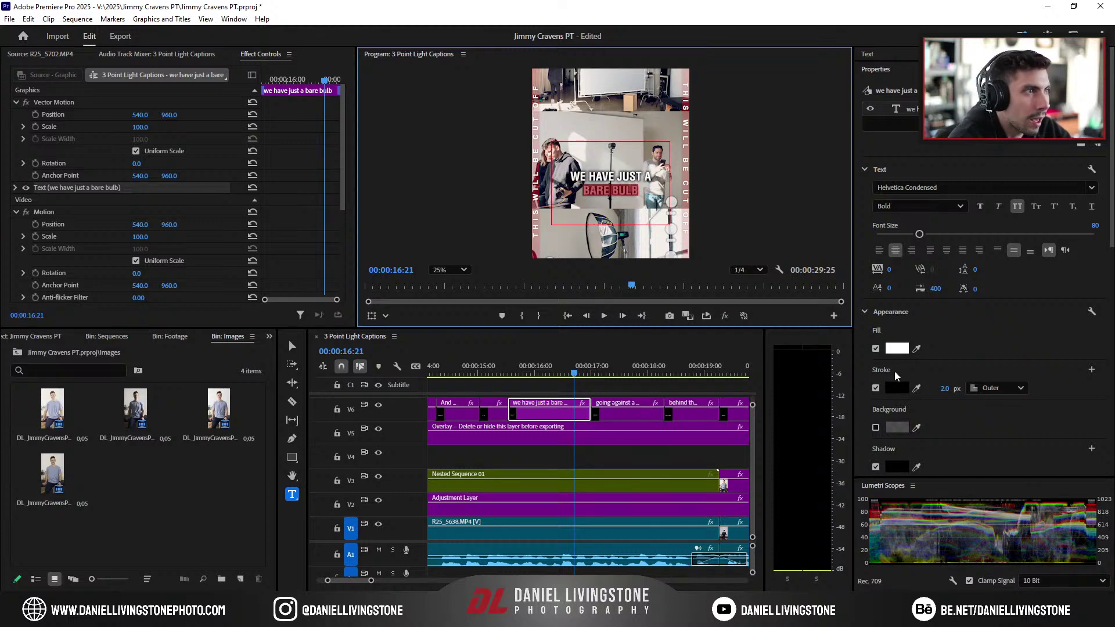
{"action": "left_click", "coordinate": [896, 349]}
{"action": "left_click", "coordinate": [623, 375]}
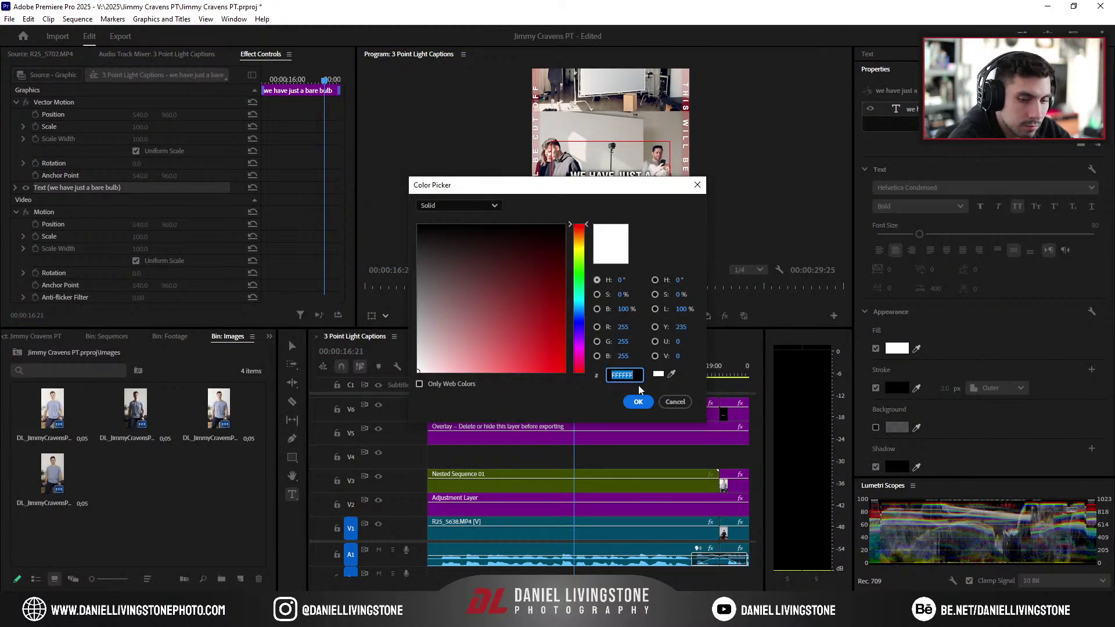
{"action": "type", "text": "4CFF4C"}
{"action": "left_click", "coordinate": [638, 401]}
Step: Play the sequence from 00:00:14:25 to review the remaining captions, with the program monitor zoom set to Fit
{"action": "left_click", "coordinate": [468, 371]}
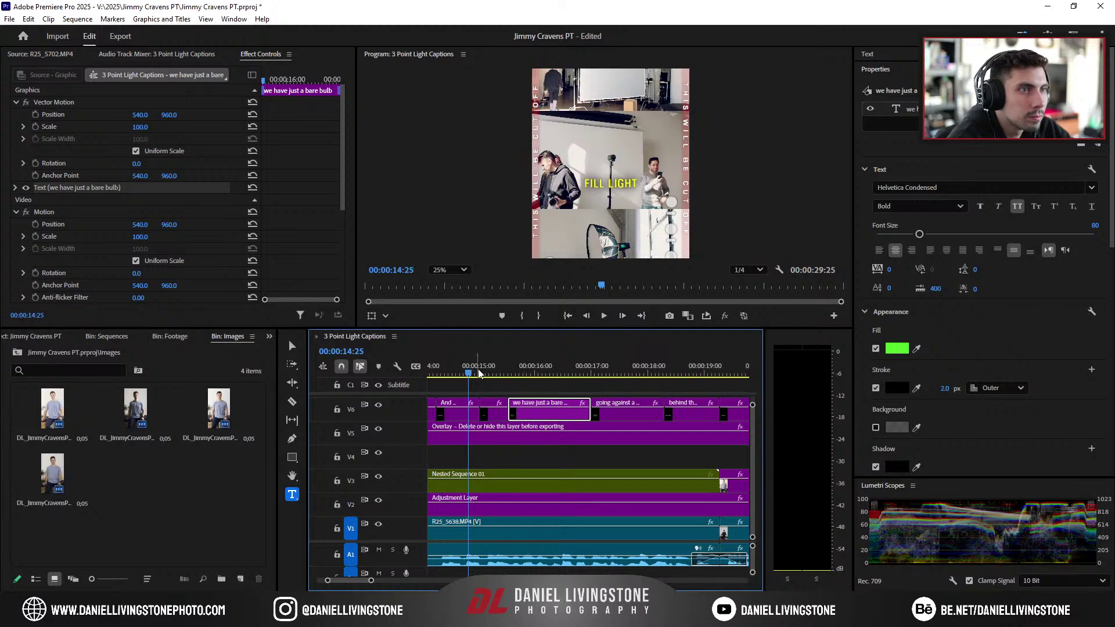
{"action": "key", "text": "space"}
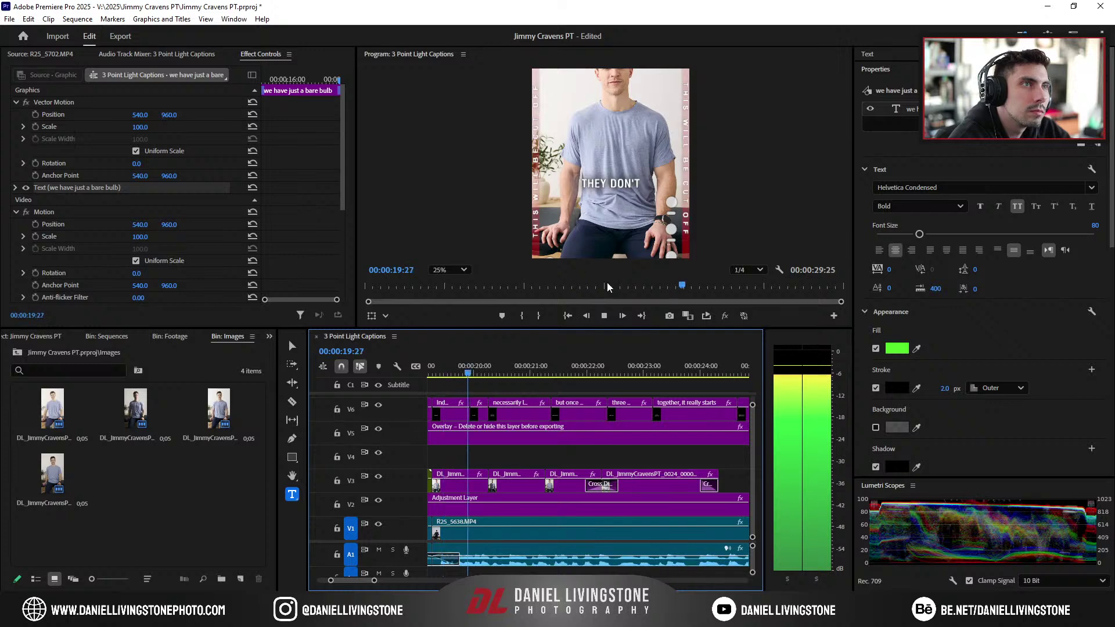
{"action": "left_click", "coordinate": [449, 270]}
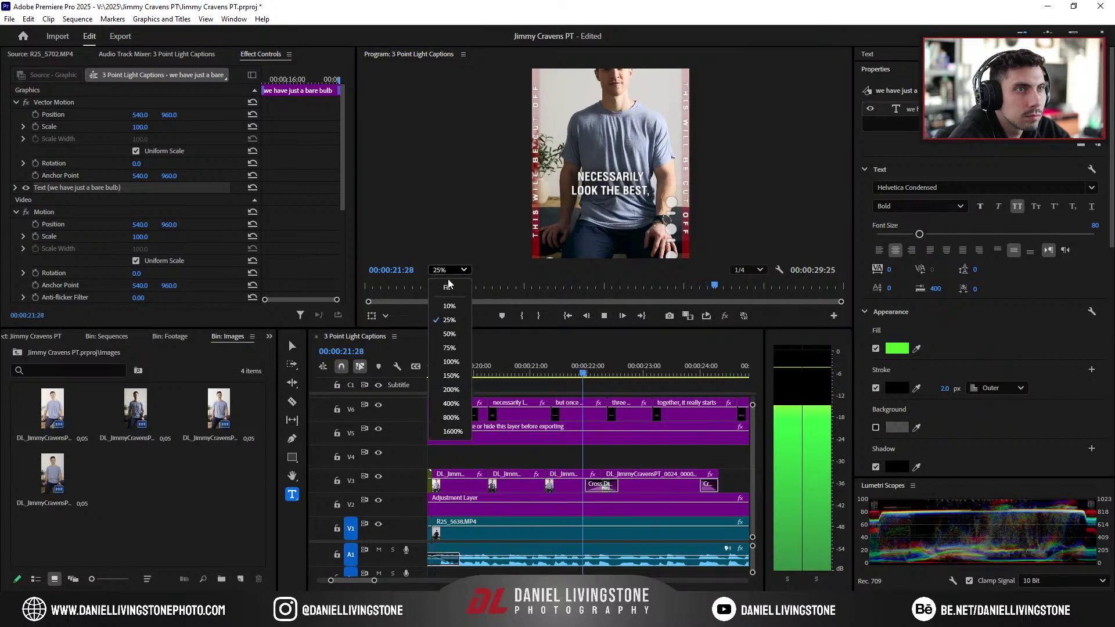
{"action": "left_click", "coordinate": [448, 287]}
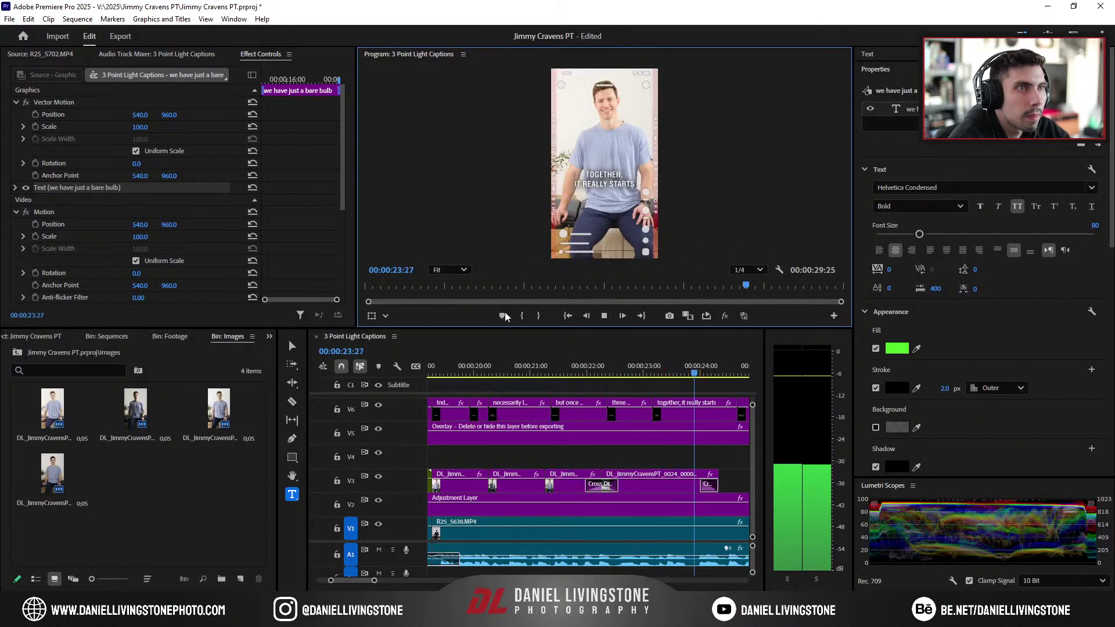
Step: Switch to the Selection tool, show the whole sequence in the timeline and save the project
{"action": "left_click", "coordinate": [292, 346]}
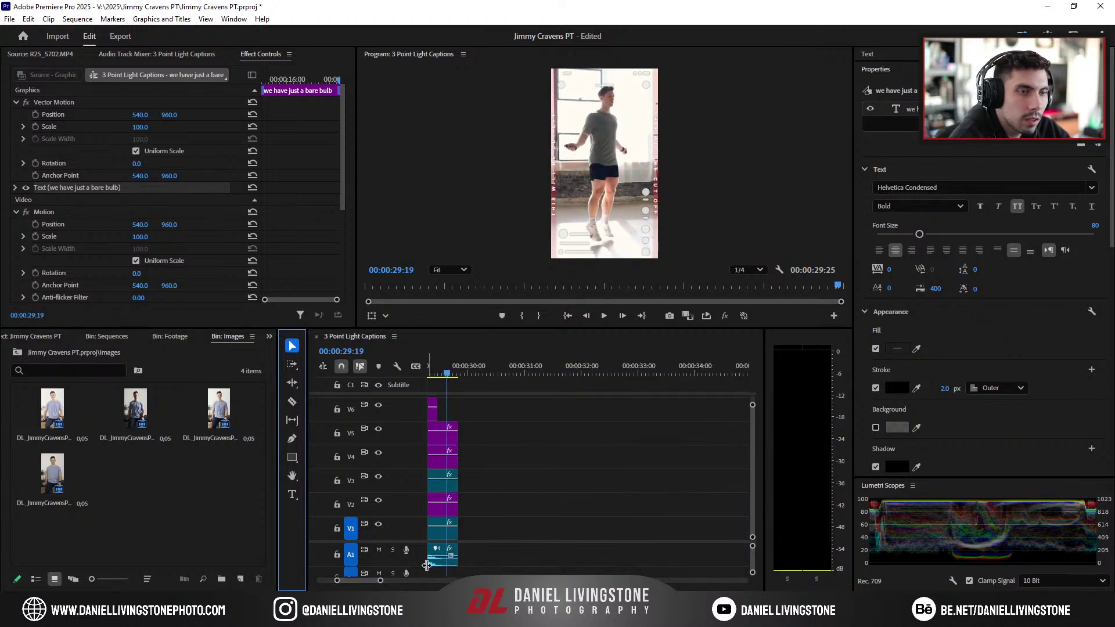
{"action": "left_click_drag", "start_coordinate": [379, 581], "coordinate": [491, 582]}
{"action": "key", "text": "ctrl+s"}
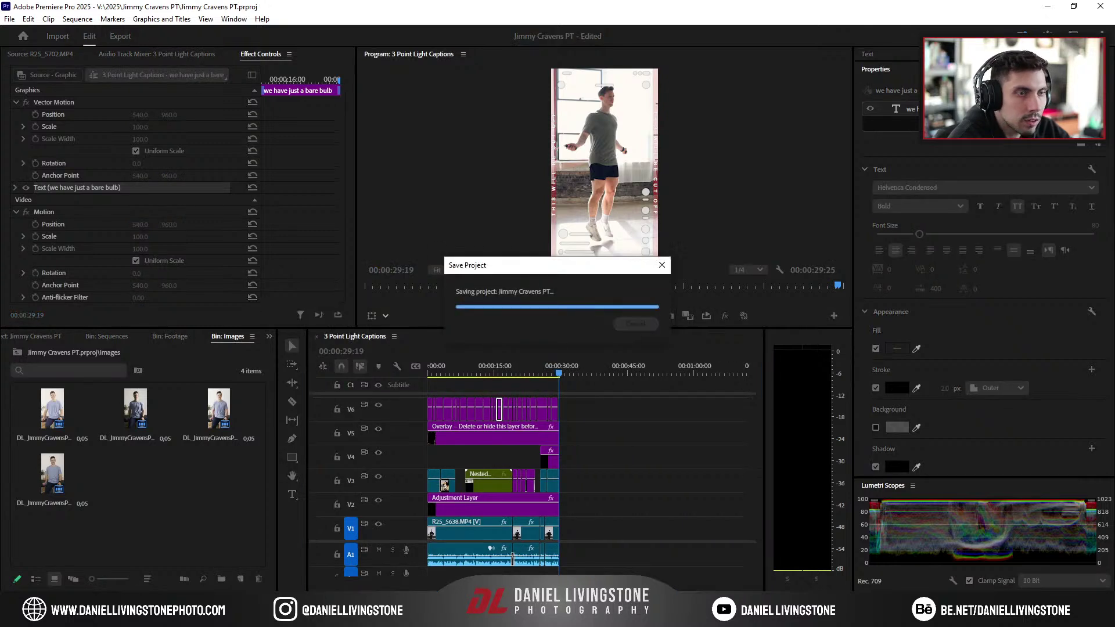
{"action": "left_click_drag", "start_coordinate": [463, 583], "coordinate": [482, 582]}
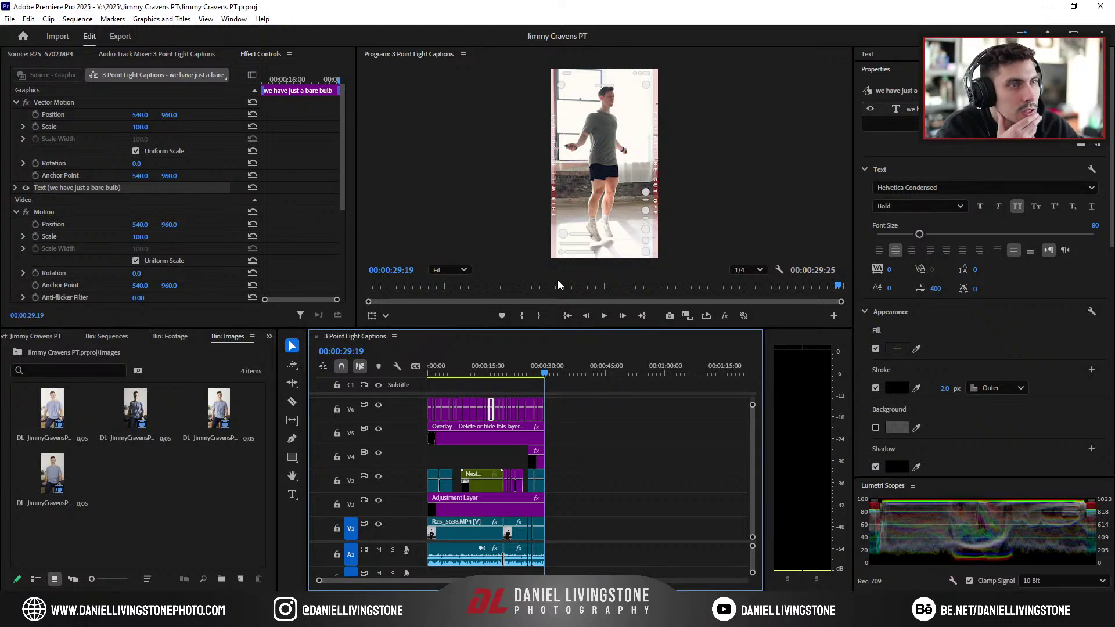
Step: Open the Artist Library's sound effects and its options with Settings and Send feedback
{"action": "left_click", "coordinate": [896, 72]}
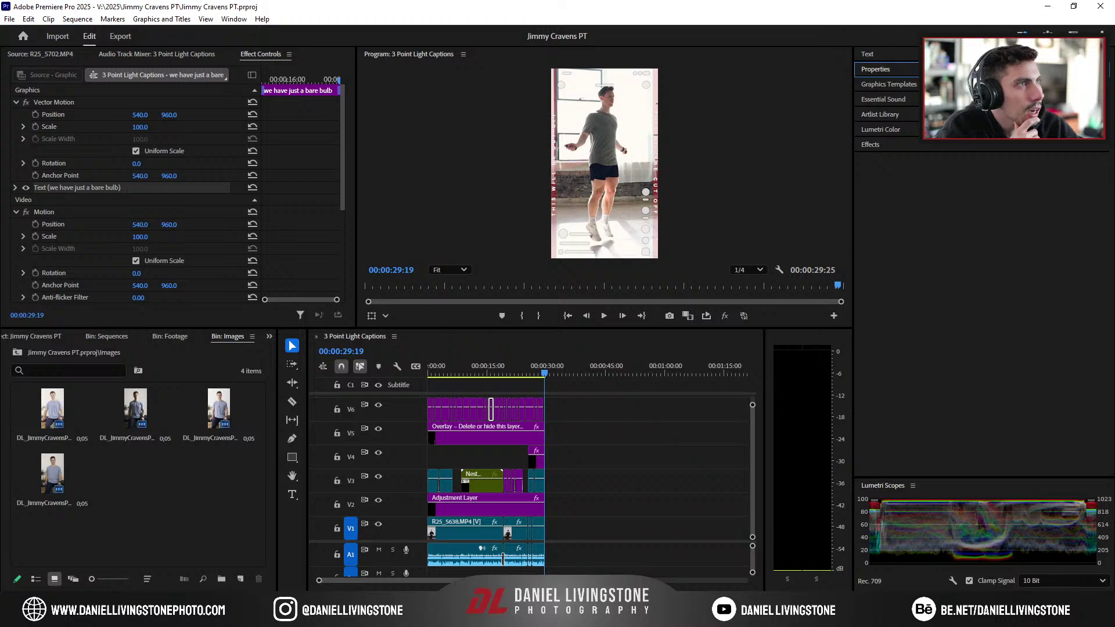
{"action": "left_click", "coordinate": [880, 114]}
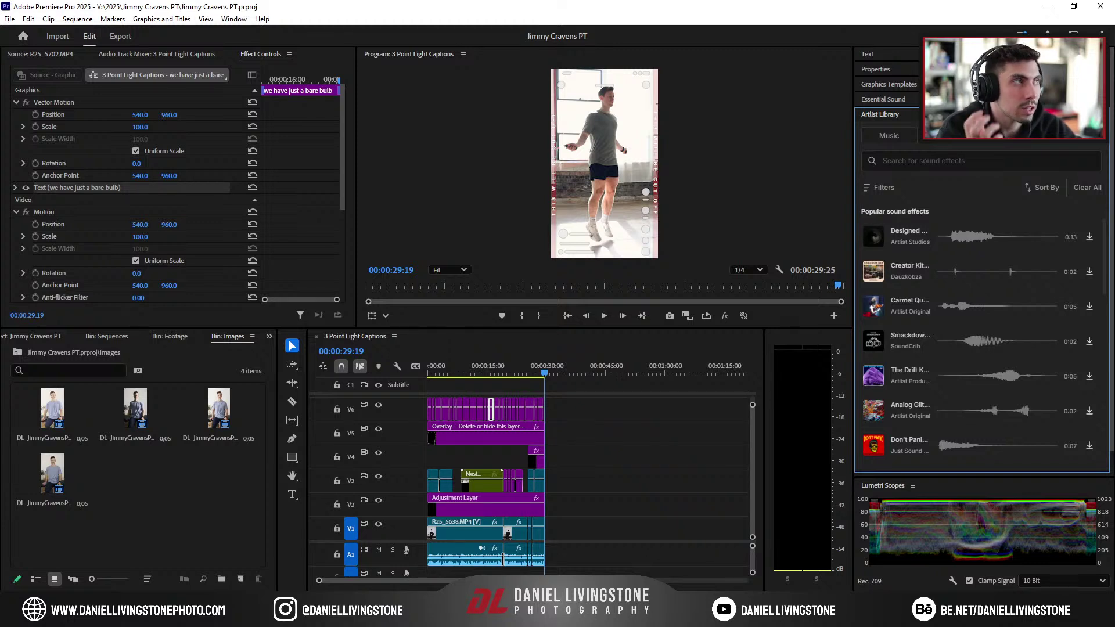
{"action": "left_click", "coordinate": [1091, 142]}
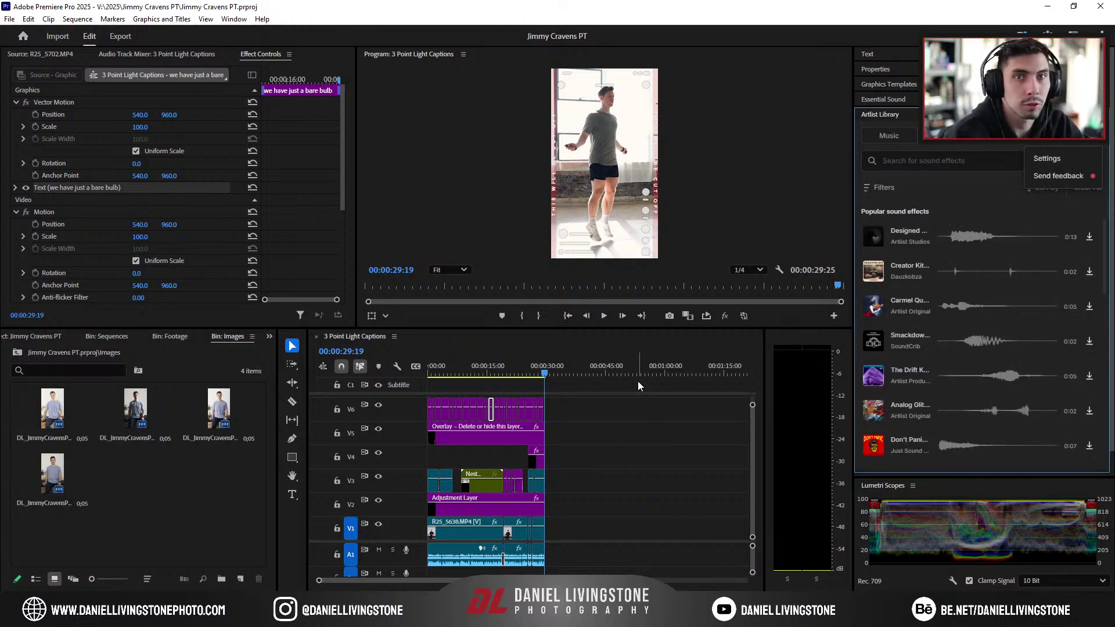
Step: Select the "Overlay – Delete or hide this layer before exporting" clip on track V5
{"action": "left_click", "coordinate": [452, 564]}
{"action": "key", "text": "equal"}
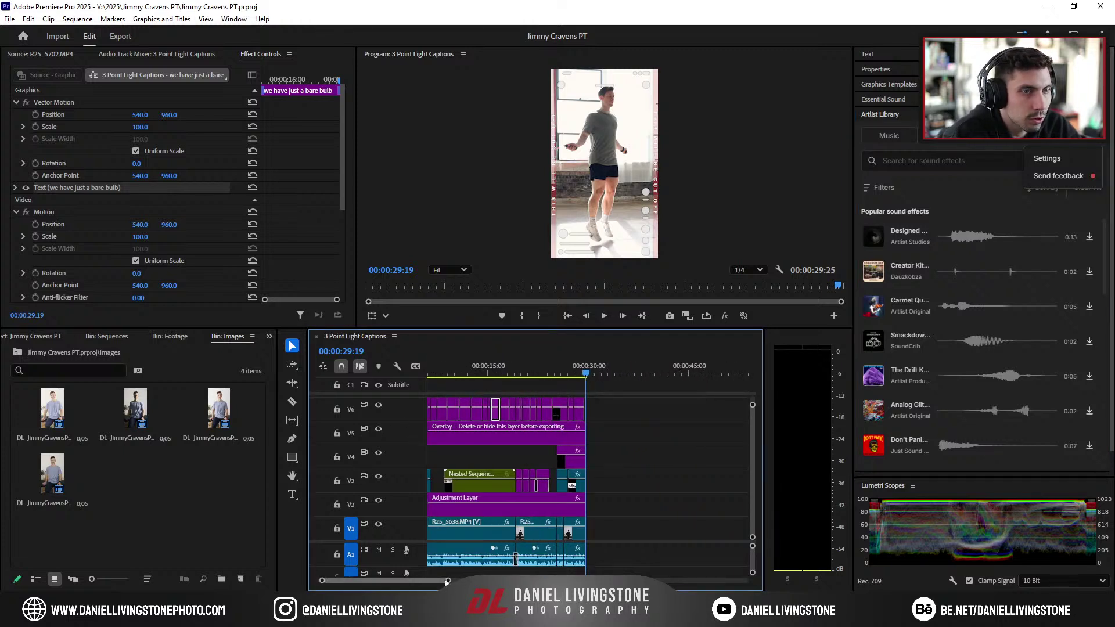
{"action": "scroll", "coordinate": [400, 581], "scroll_direction": "left", "scroll_amount": 3}
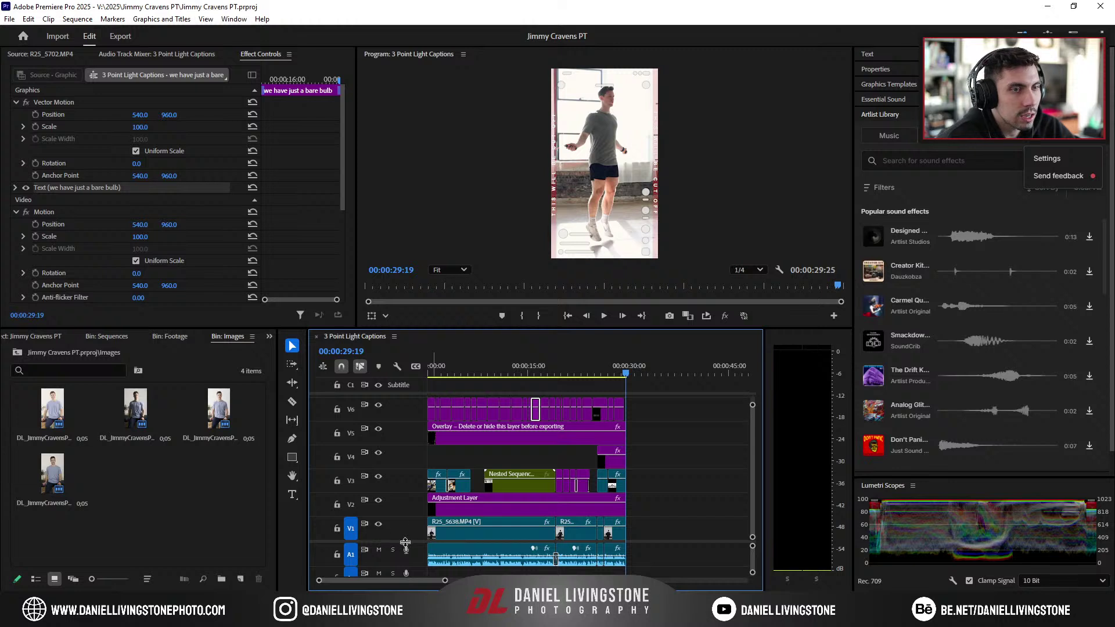
{"action": "left_click", "coordinate": [529, 443]}
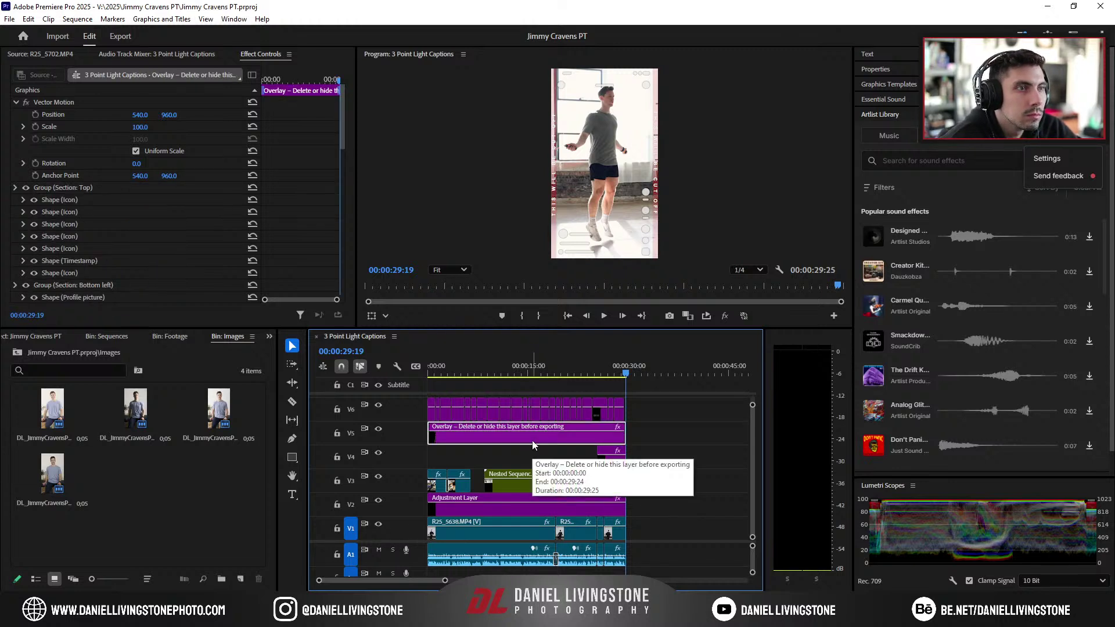
Step: Restack the timeline so the Overlay clip sits on V6 above the caption clips, with the captions on V5
{"action": "left_click_drag", "start_coordinate": [533, 445], "coordinate": [542, 391]}
{"action": "left_click_drag", "start_coordinate": [654, 437], "coordinate": [393, 379]}
{"action": "left_click_drag", "start_coordinate": [509, 419], "coordinate": [514, 439]}
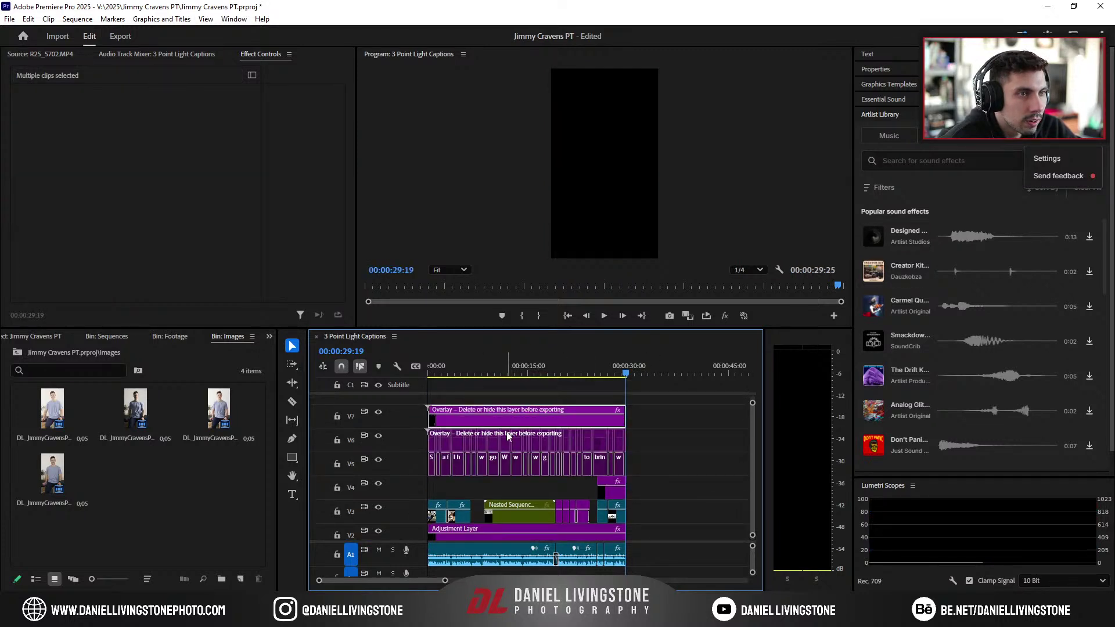
{"action": "left_click", "coordinate": [654, 436]}
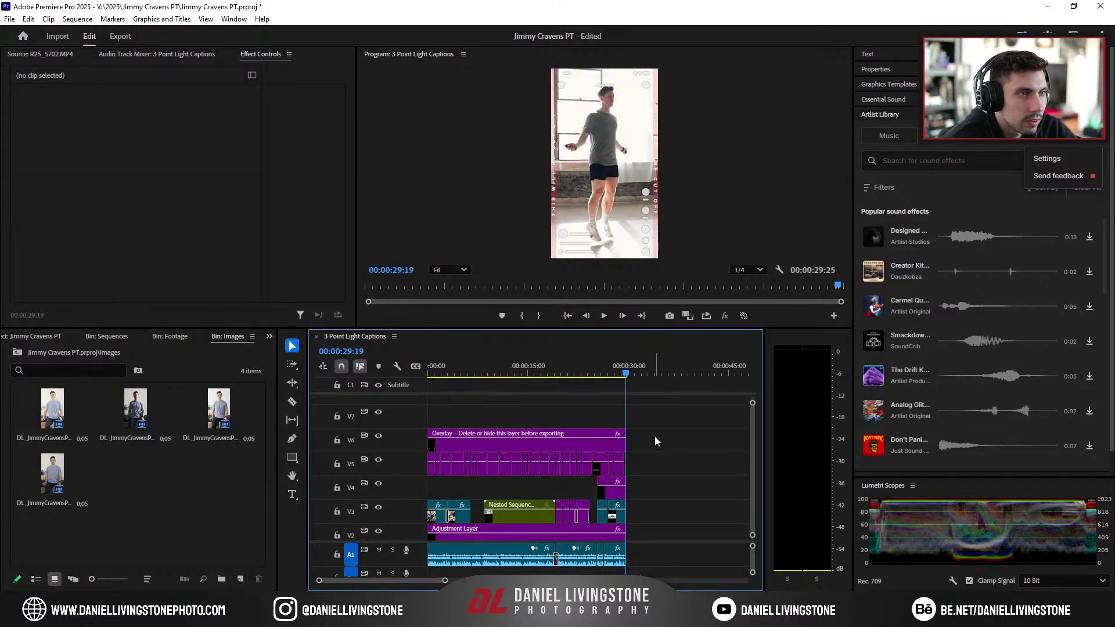
Step: Delete the empty V7 video track and the Subtitle caption track
{"action": "right_click", "coordinate": [410, 413]}
{"action": "left_click", "coordinate": [450, 456]}
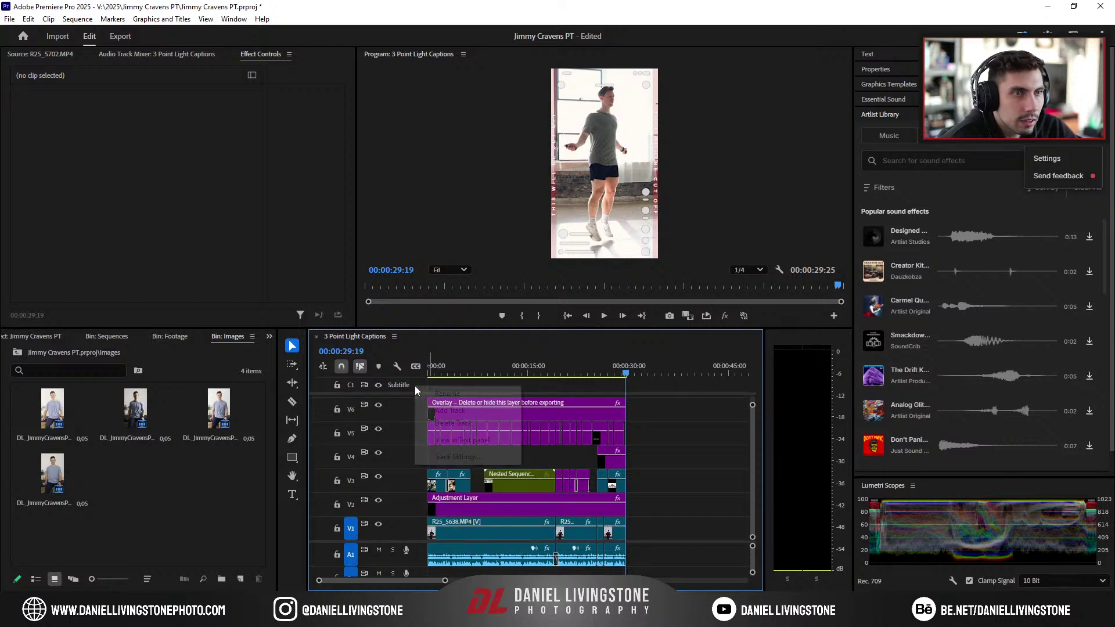
{"action": "left_click", "coordinate": [448, 423]}
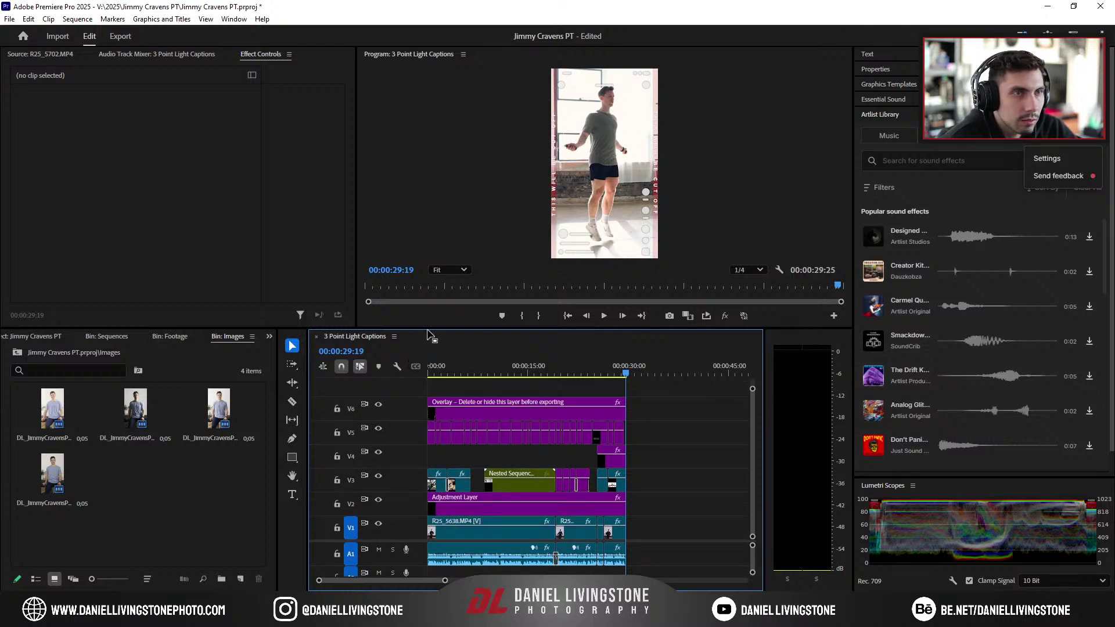
Step: Reduce the timeline's track heights and panel height, and fit the whole sequence across it with tracks V6 to A2 visible
{"action": "left_click_drag", "start_coordinate": [428, 334], "coordinate": [427, 347]}
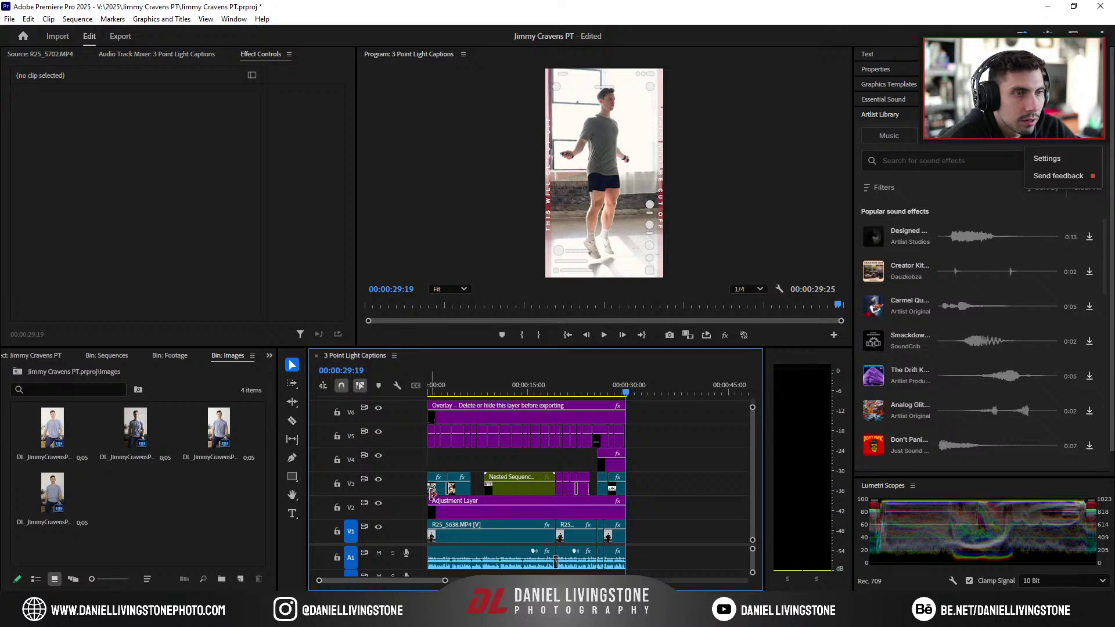
{"action": "left_click_drag", "start_coordinate": [408, 521], "coordinate": [407, 525]}
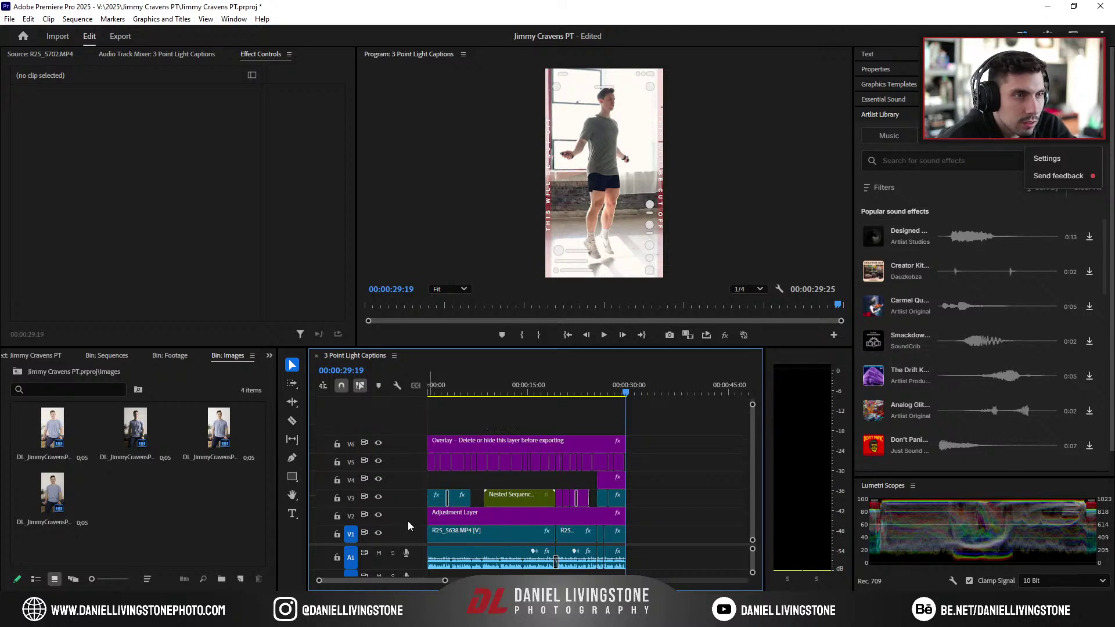
{"action": "left_click_drag", "start_coordinate": [445, 580], "coordinate": [419, 562]}
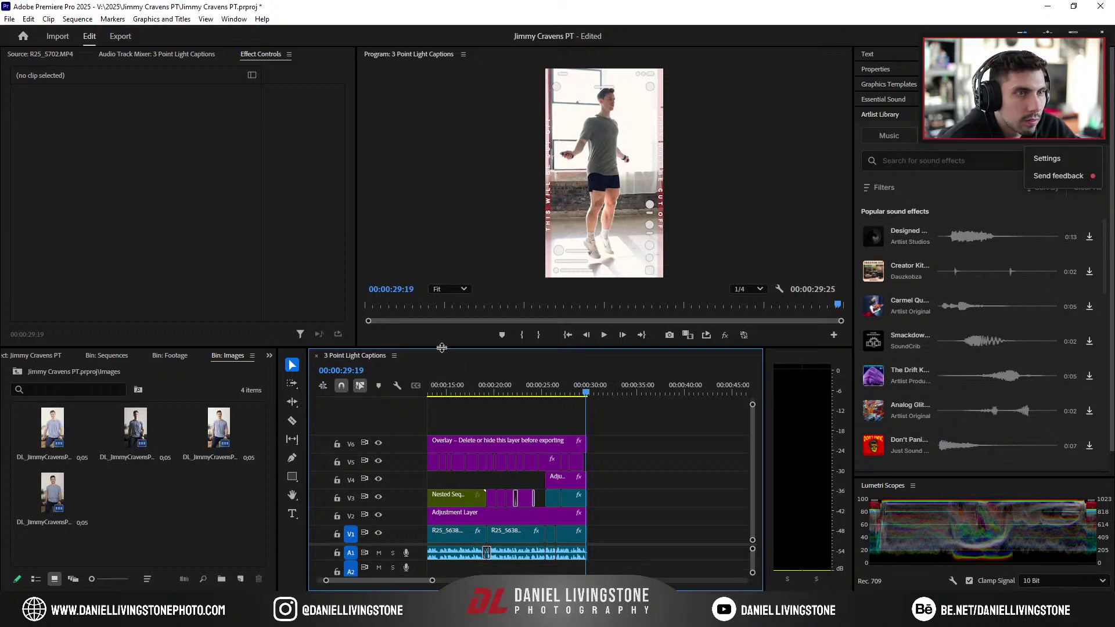
{"action": "left_click_drag", "start_coordinate": [441, 347], "coordinate": [441, 371]}
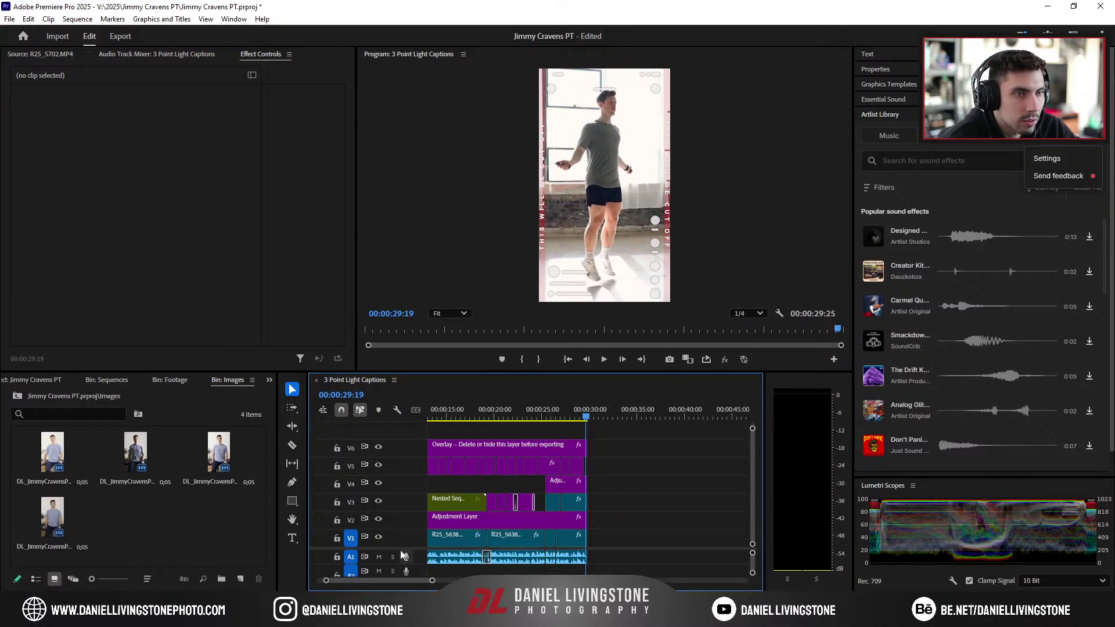
{"action": "left_click_drag", "start_coordinate": [417, 547], "coordinate": [416, 532]}
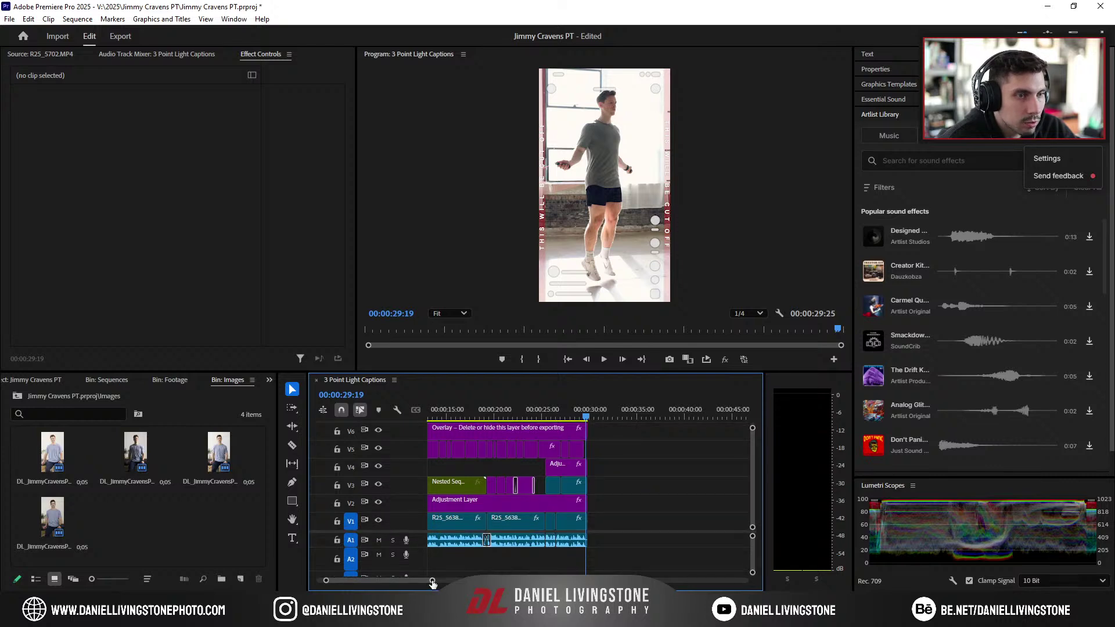
{"action": "mouse_move", "coordinate": [432, 580]}
{"action": "left_mouse_down"}
{"action": "mouse_move", "coordinate": [355, 580]}
{"action": "mouse_move", "coordinate": [421, 581]}
{"action": "left_mouse_up"}
{"action": "scroll", "coordinate": [587, 508], "scroll_direction": "up", "scroll_amount": 3}
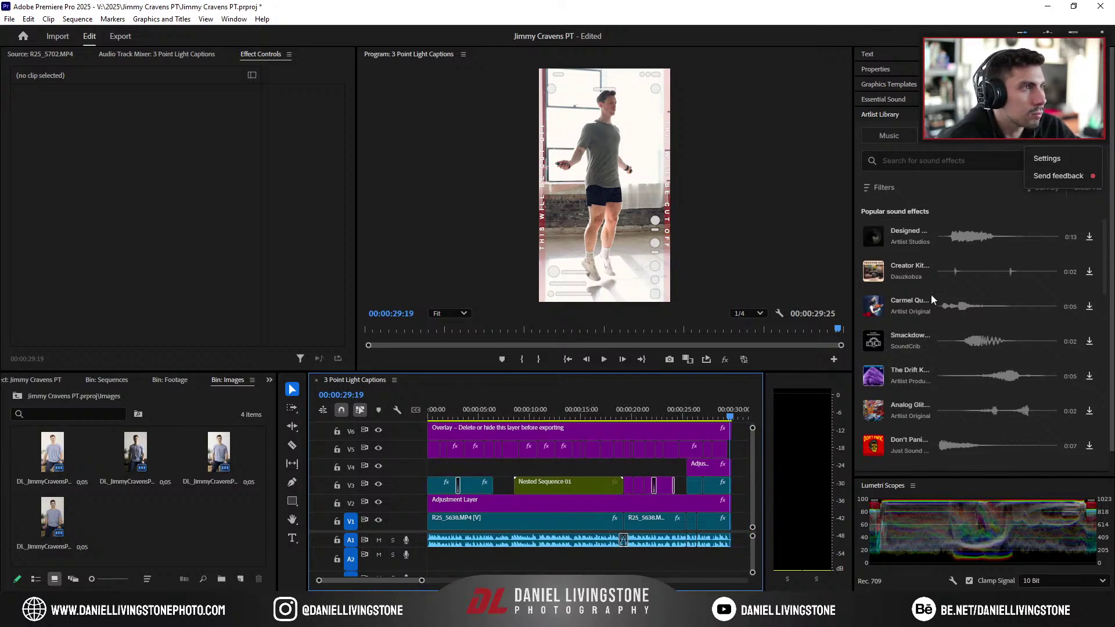
Step: Browse the Artist Library's music and filter the songs by the Lofi & Chill Beats genre
{"action": "left_click", "coordinate": [889, 136]}
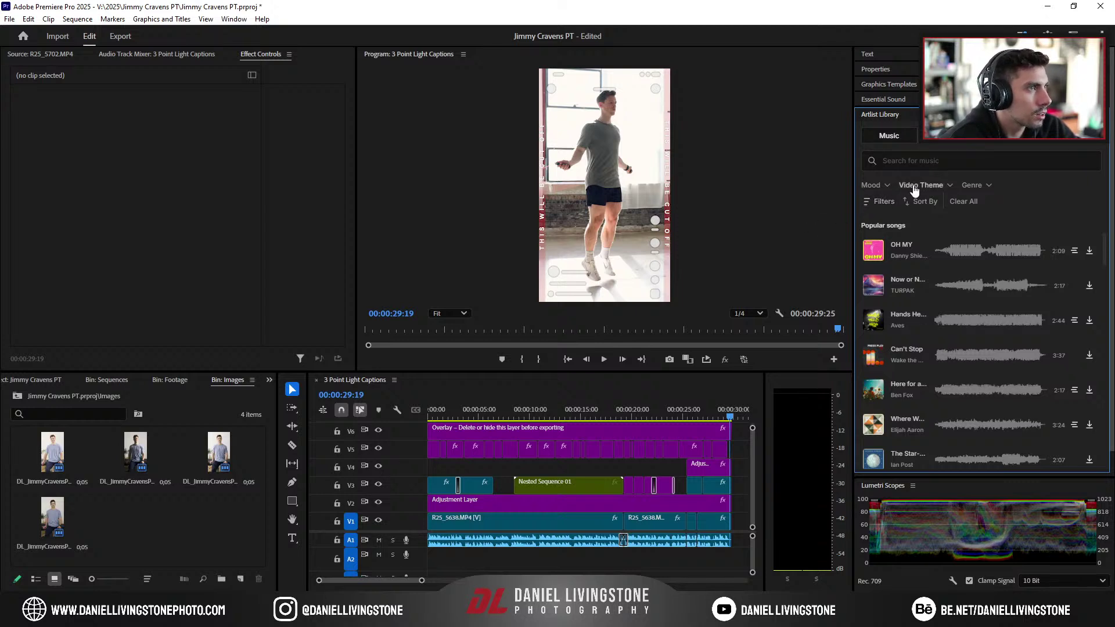
{"action": "left_click", "coordinate": [882, 186]}
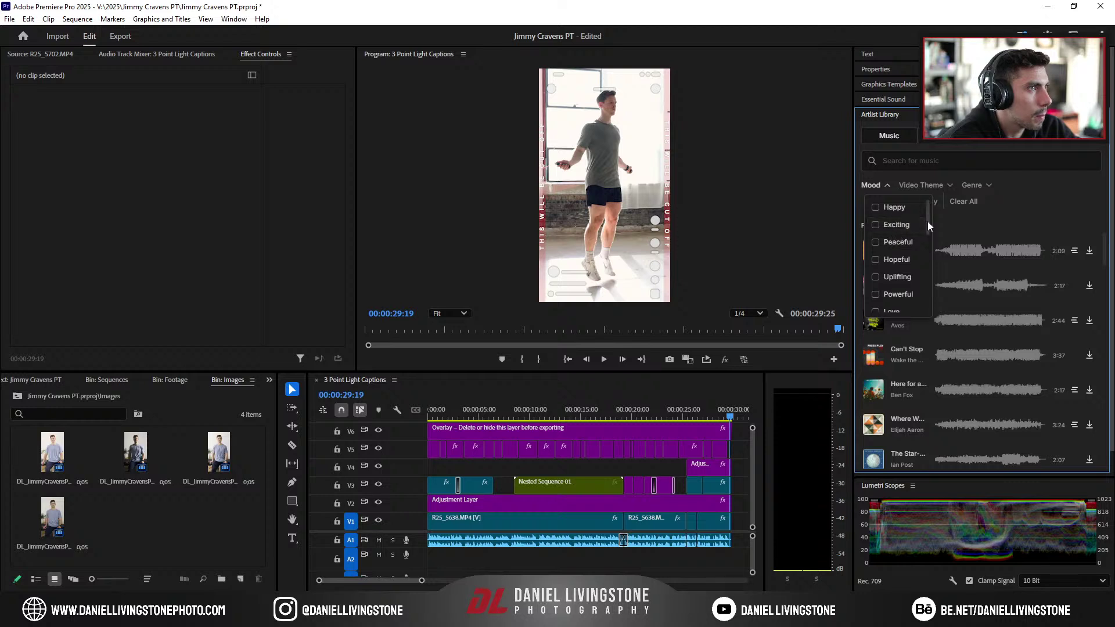
{"action": "left_click_drag", "start_coordinate": [927, 222], "coordinate": [987, 190]}
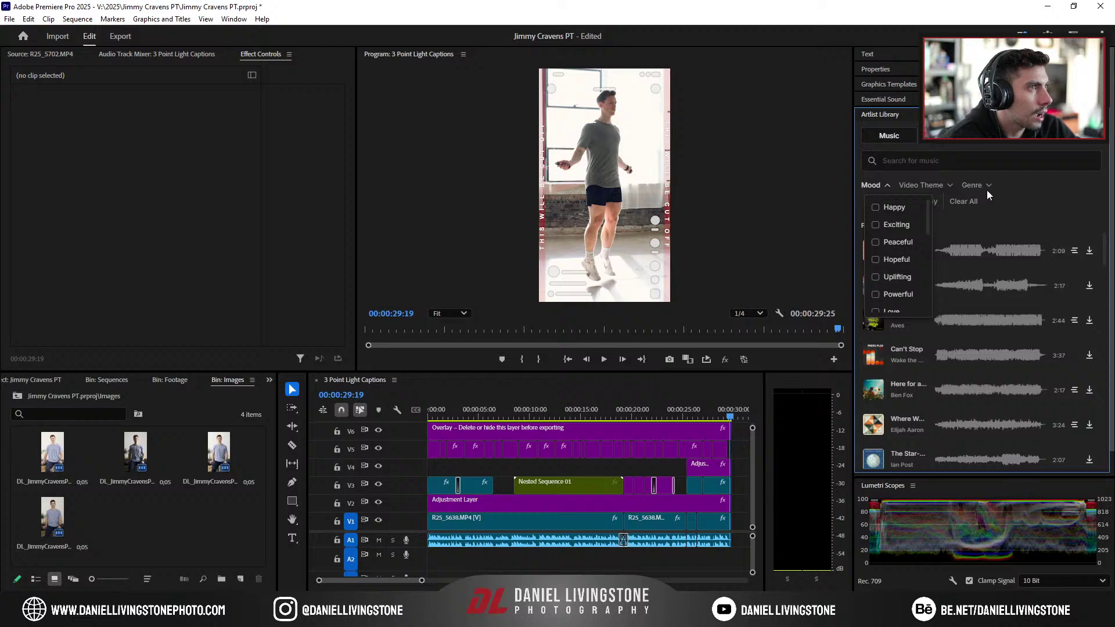
{"action": "left_click", "coordinate": [938, 186]}
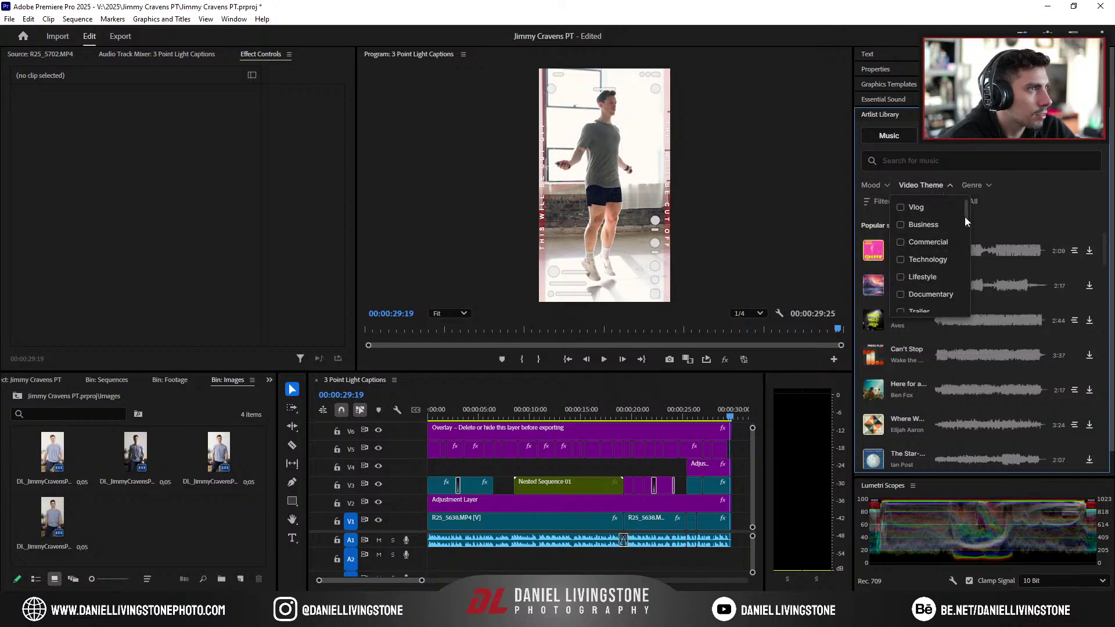
{"action": "left_click", "coordinate": [971, 187]}
{"action": "left_click", "coordinate": [982, 184]}
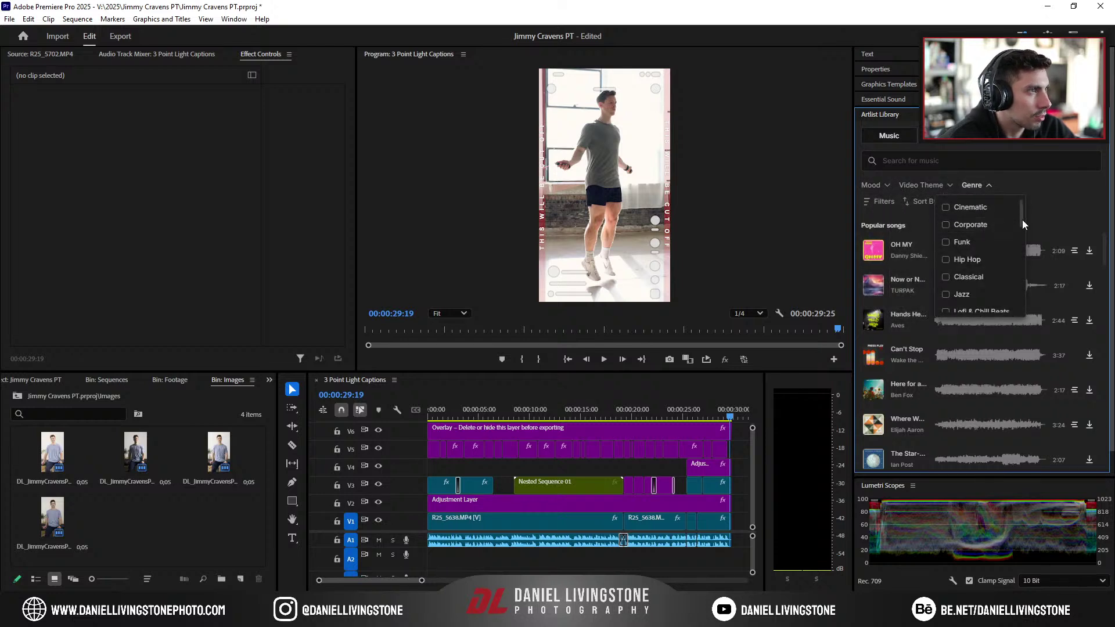
{"action": "scroll", "coordinate": [1013, 231], "scroll_direction": "down", "scroll_amount": 2}
{"action": "left_click", "coordinate": [945, 254]}
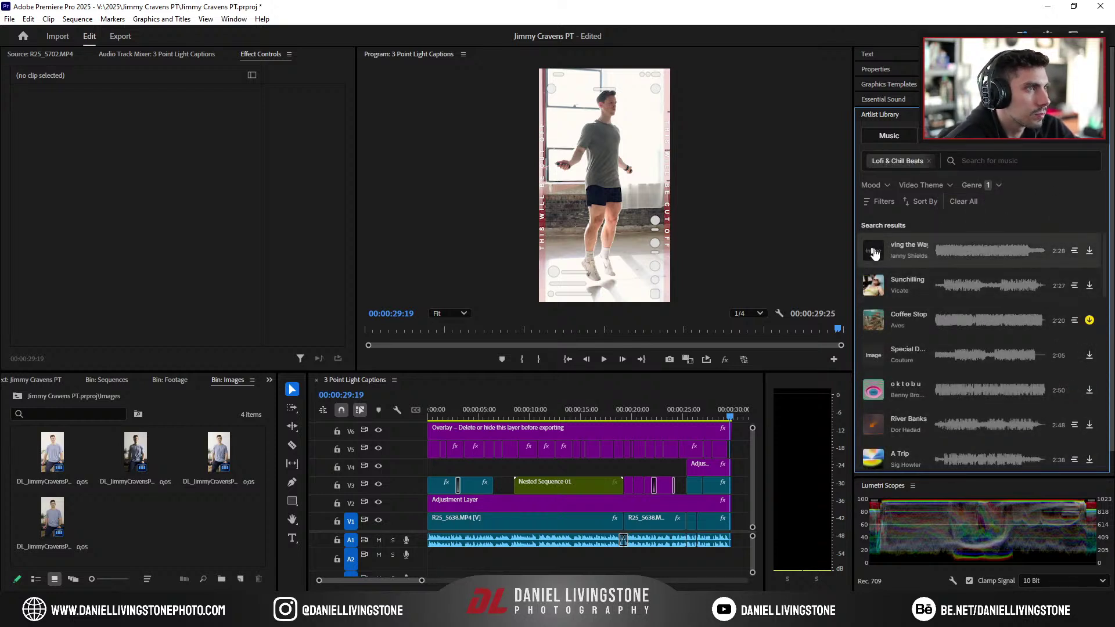
Step: Load the song Paving the Way in the Artist Library player and turn off the output of video tracks V2 to V6
{"action": "left_click", "coordinate": [870, 255]}
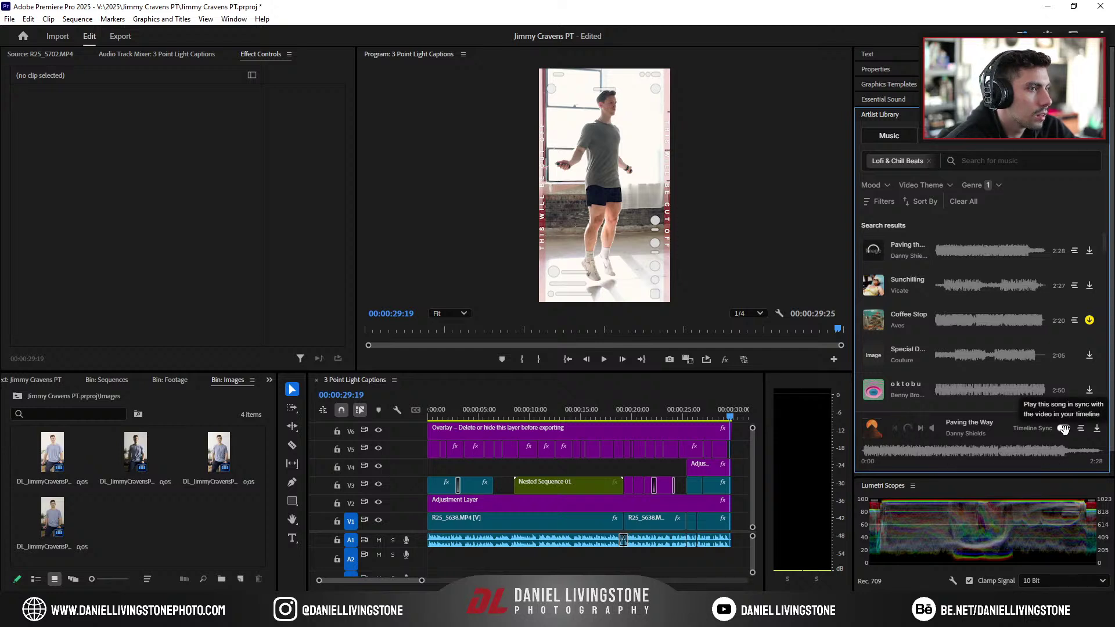
{"action": "left_click", "coordinate": [378, 430]}
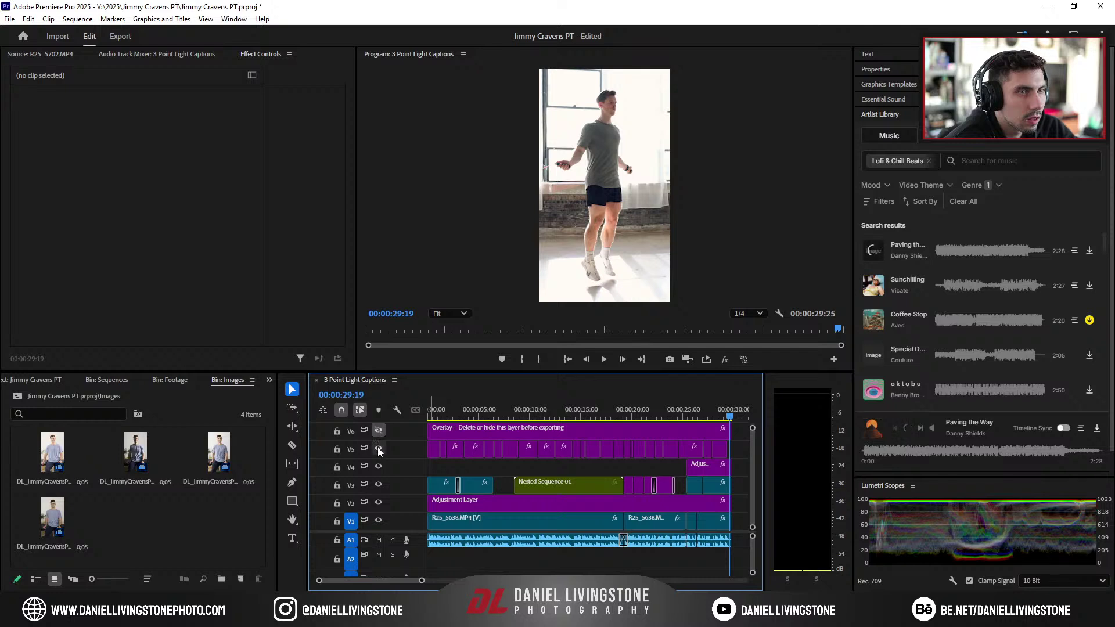
{"action": "left_click", "coordinate": [378, 450]}
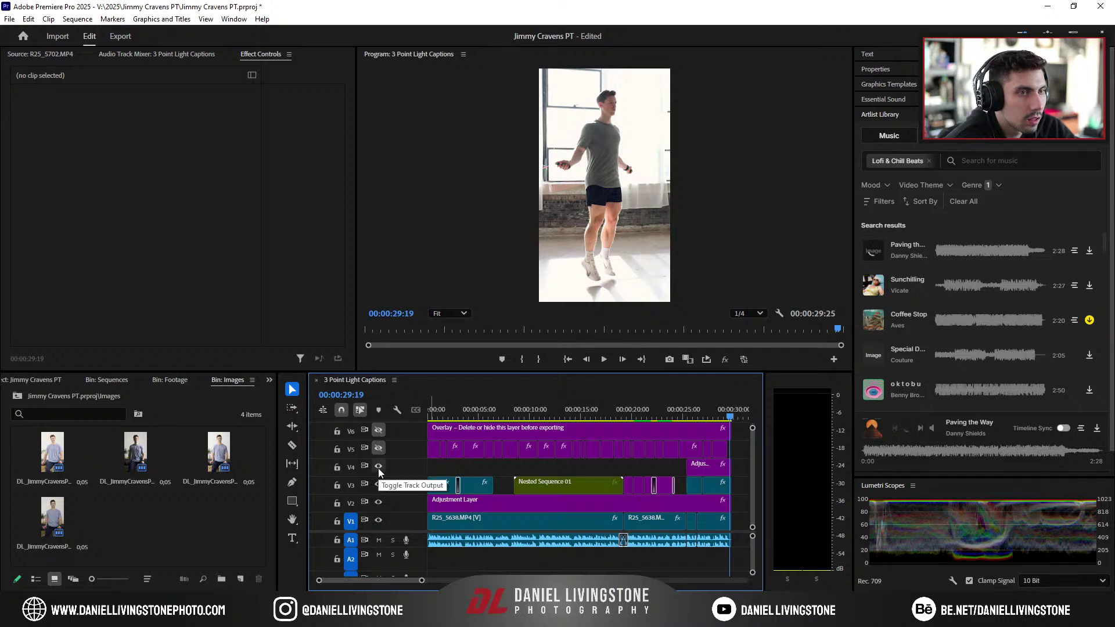
{"action": "left_click", "coordinate": [378, 467]}
{"action": "left_click", "coordinate": [376, 503]}
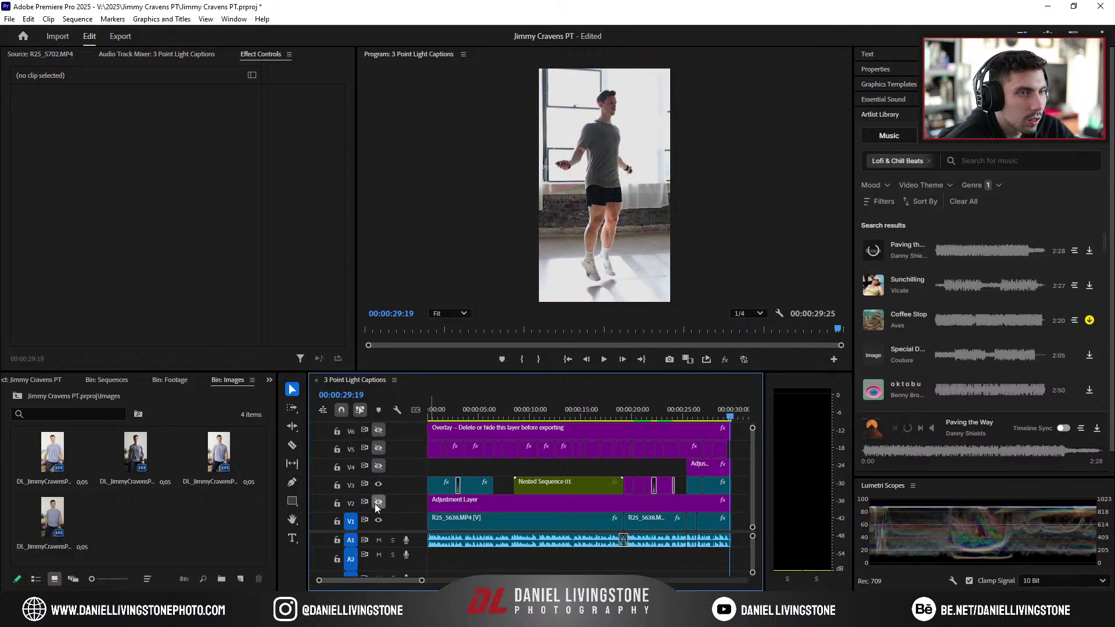
{"action": "left_click", "coordinate": [377, 485]}
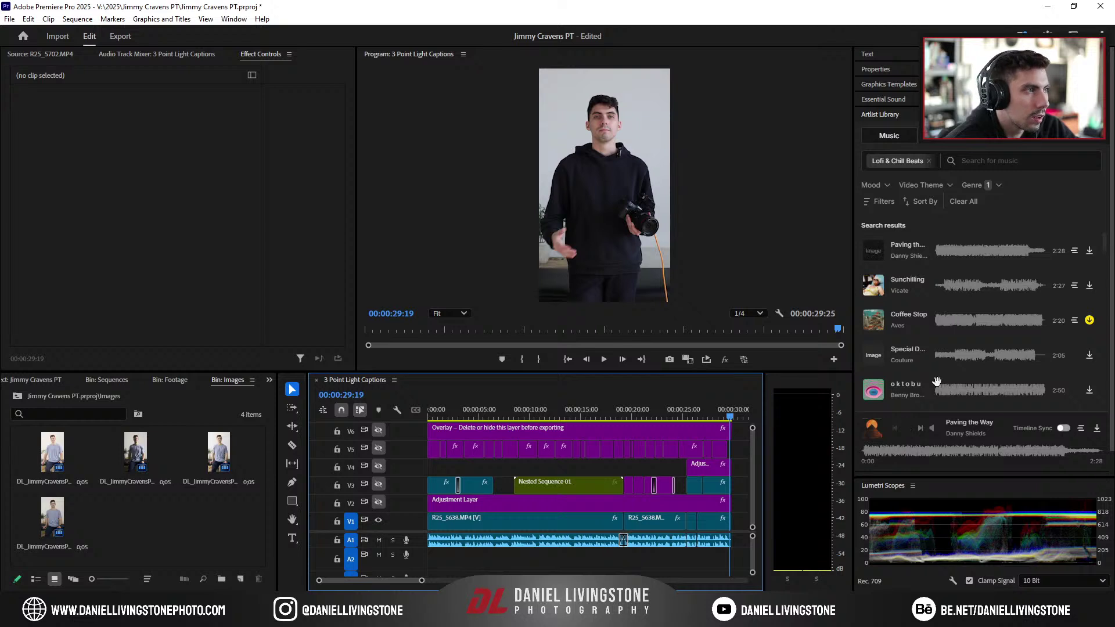
Step: Turn on Timeline Sync and preview the song Sunchilling briefly
{"action": "left_click", "coordinate": [1064, 429]}
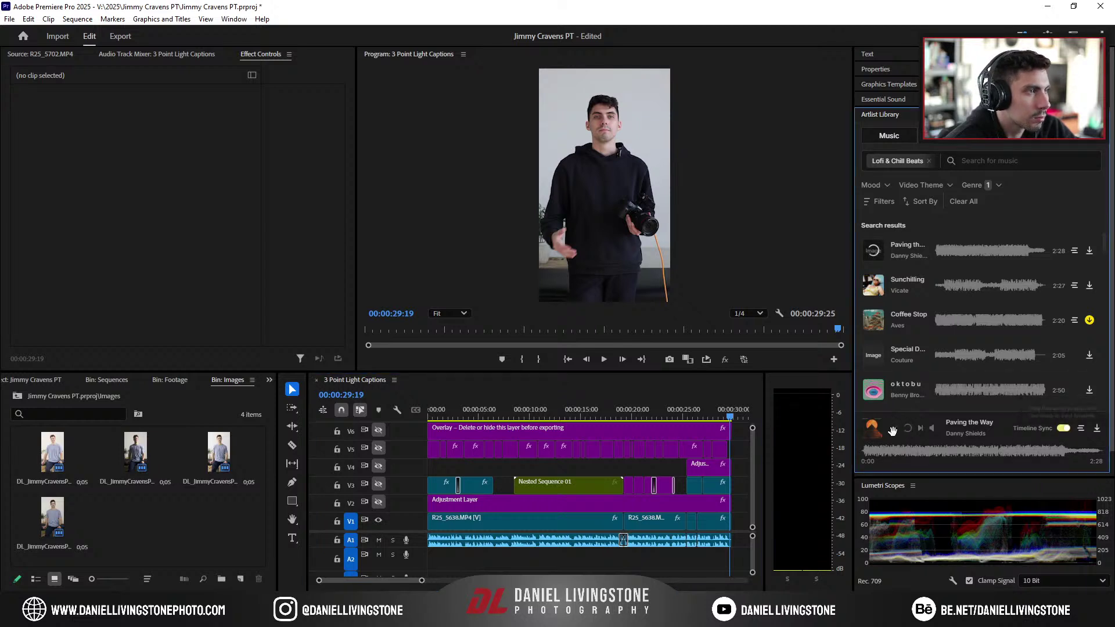
{"action": "left_click", "coordinate": [873, 290]}
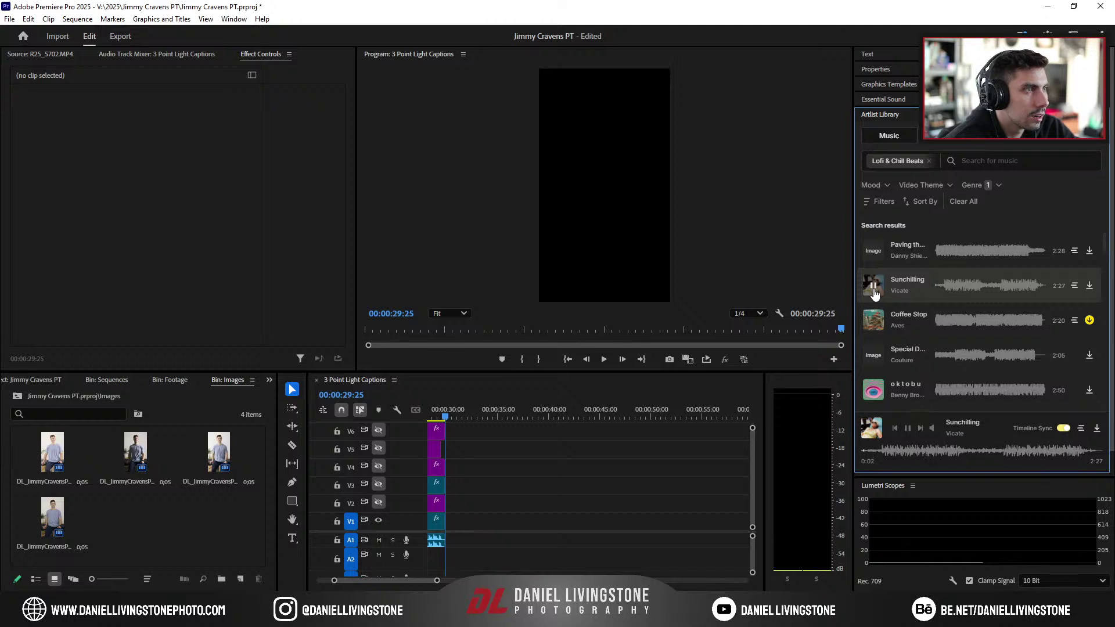
{"action": "left_click", "coordinate": [874, 291]}
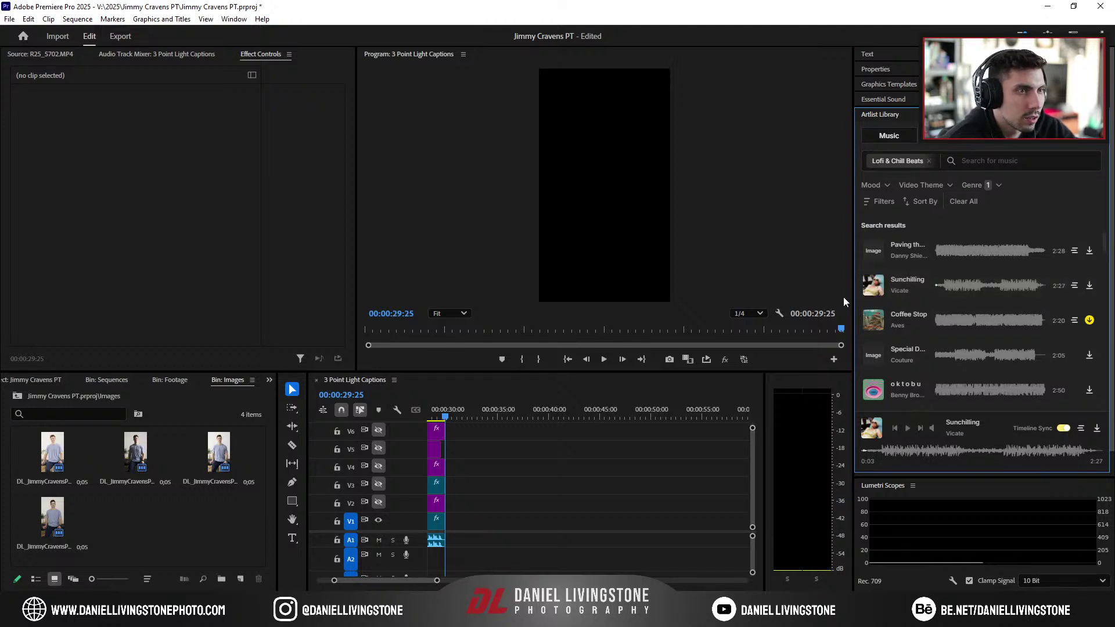
Step: Turn off Timeline Sync, bring the whole sequence back into view and play it from the start
{"action": "scroll", "coordinate": [461, 447], "scroll_direction": "up", "scroll_amount": 5}
{"action": "scroll", "coordinate": [469, 446], "scroll_direction": "up", "scroll_amount": 3}
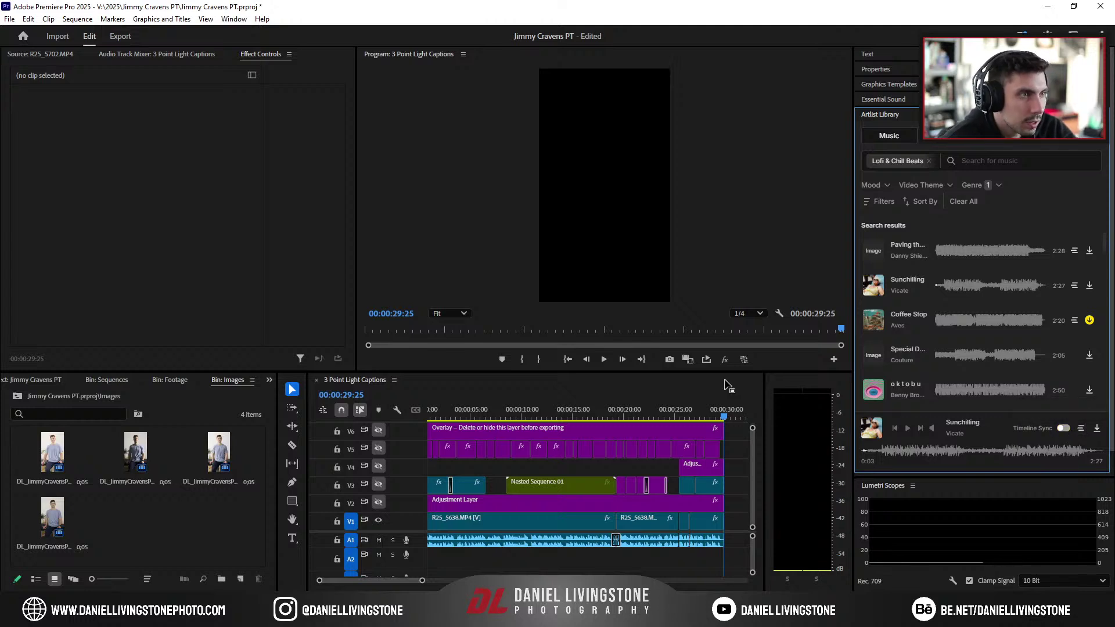
{"action": "left_click", "coordinate": [711, 413]}
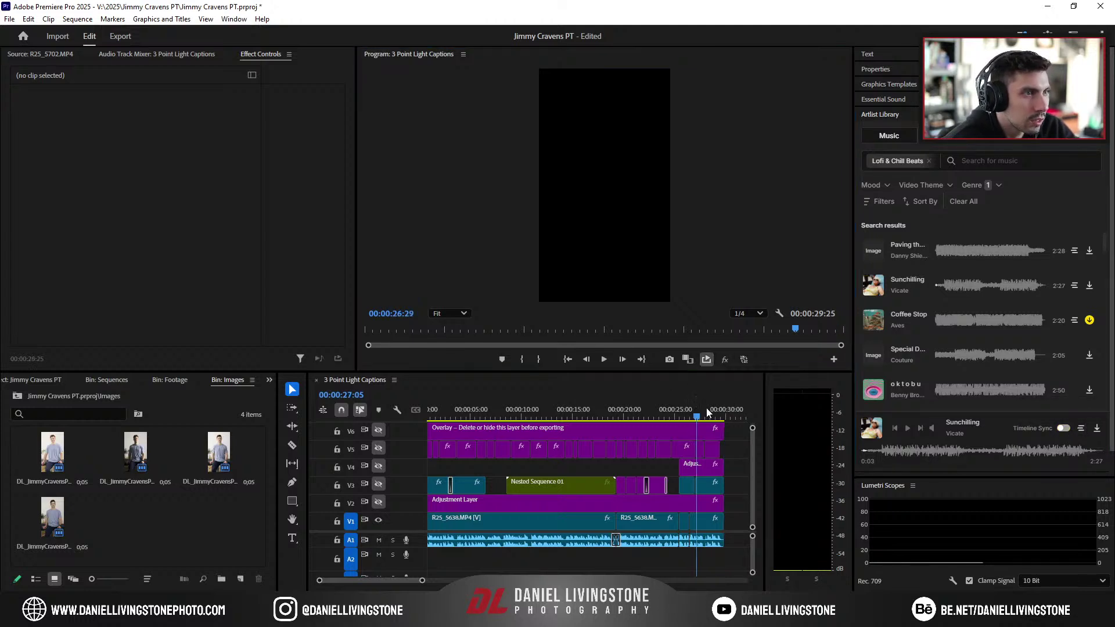
{"action": "key", "text": "space"}
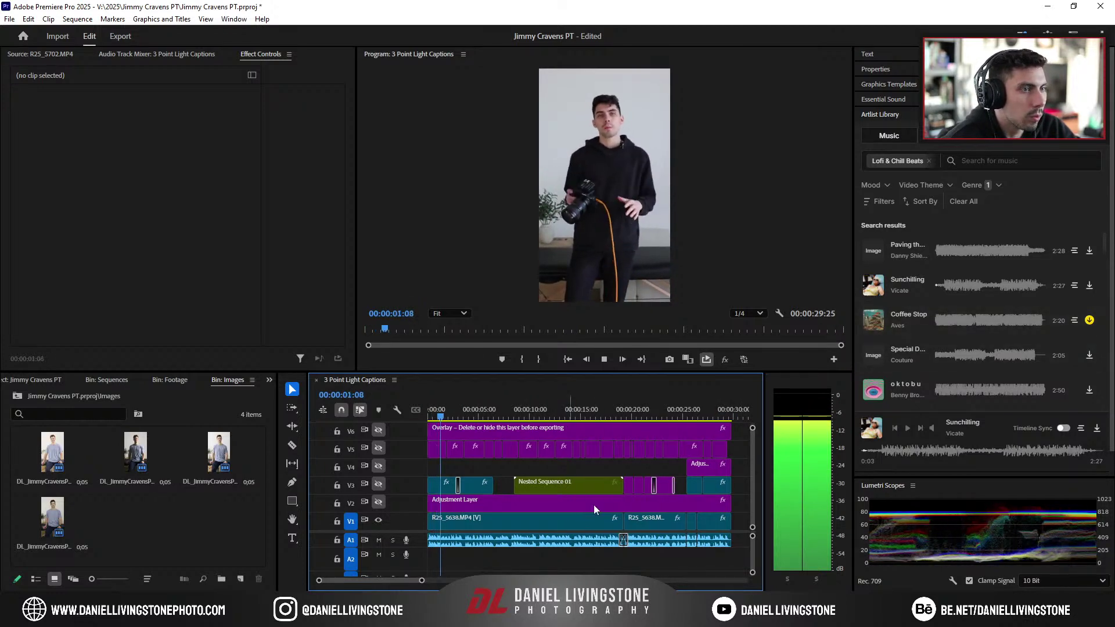
Step: Preview the songs Coffee Stop, Special Delivery and oktobu, playing parts of the sequence alongside them
{"action": "left_click", "coordinate": [873, 325]}
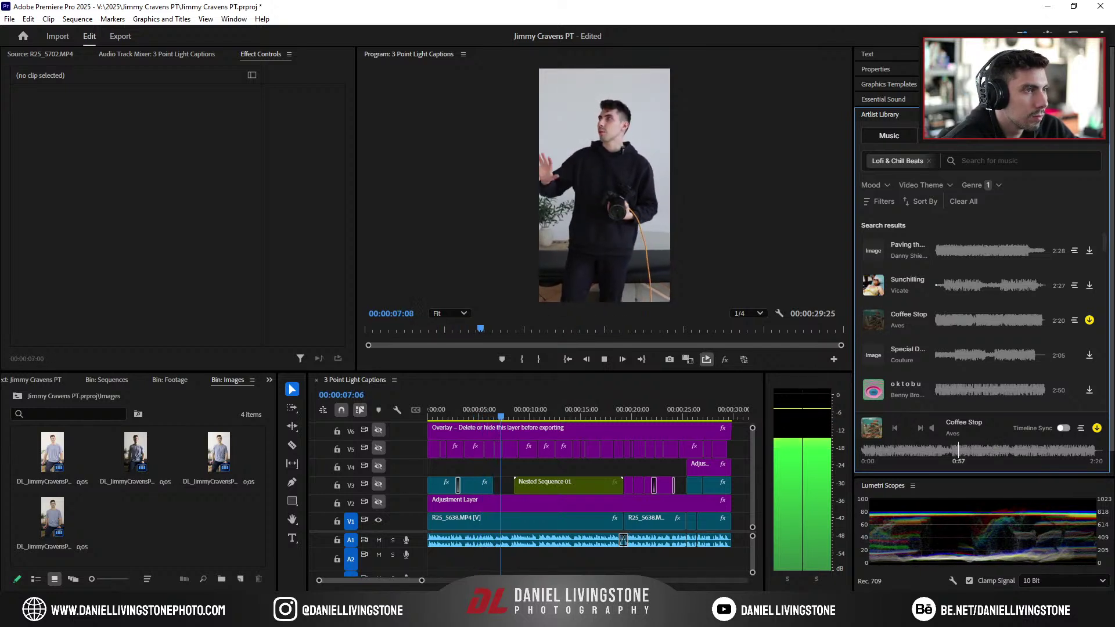
{"action": "left_click", "coordinate": [872, 353]}
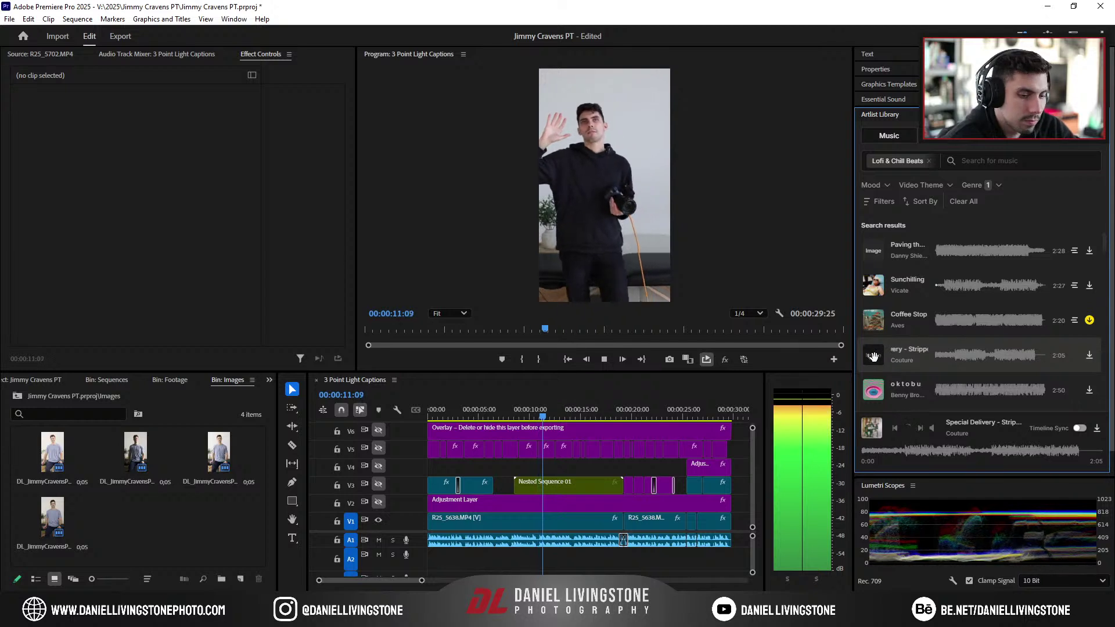
{"action": "left_click", "coordinate": [548, 415]}
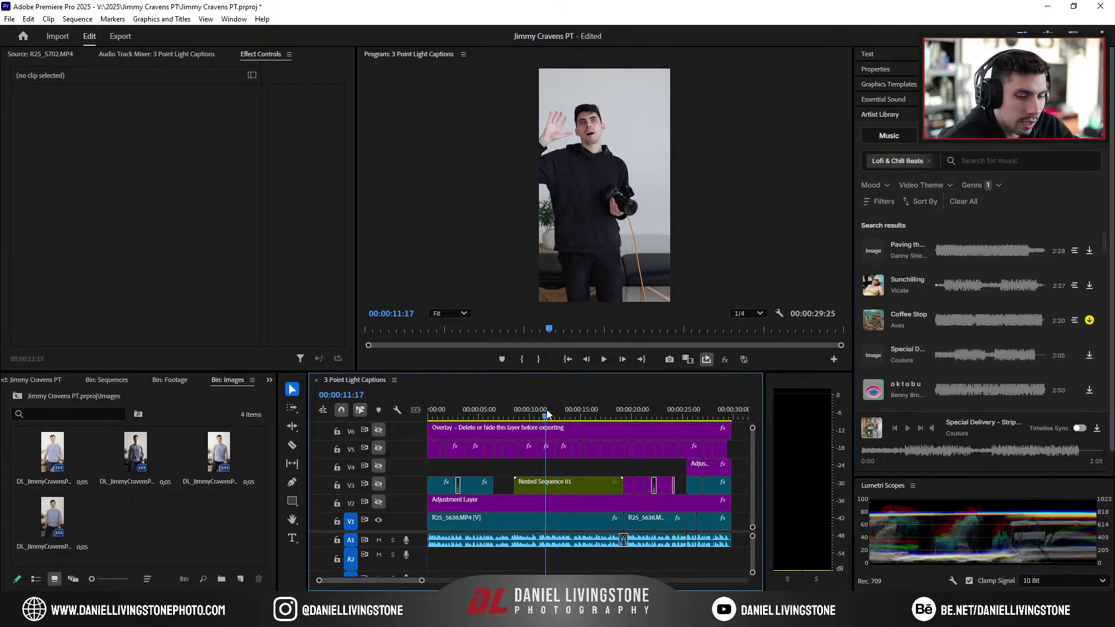
{"action": "key", "text": "space"}
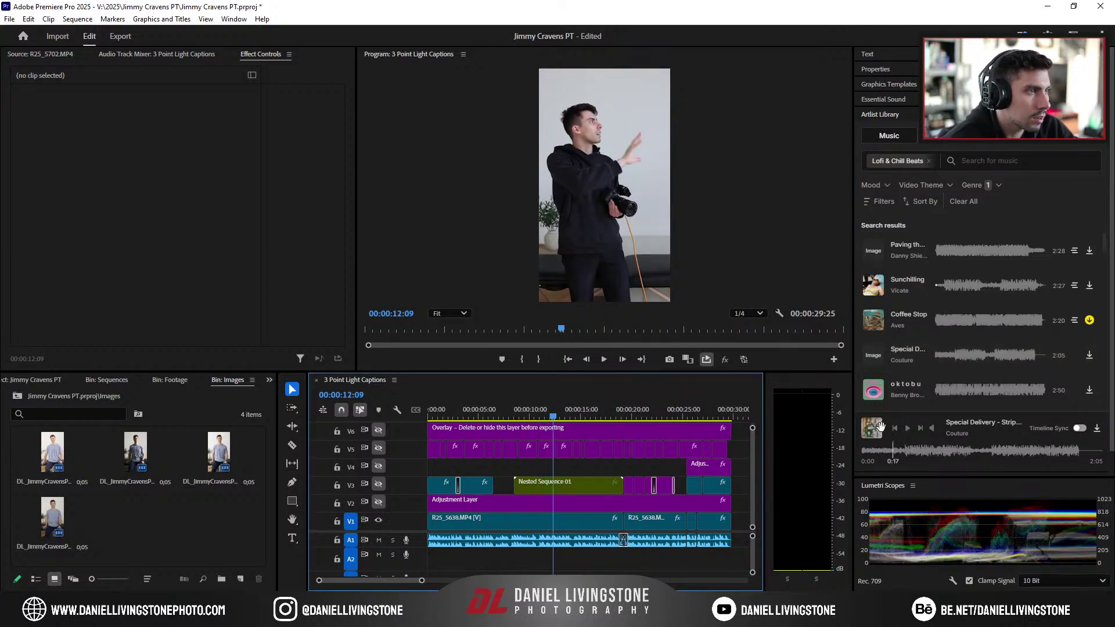
{"action": "left_click", "coordinate": [871, 389]}
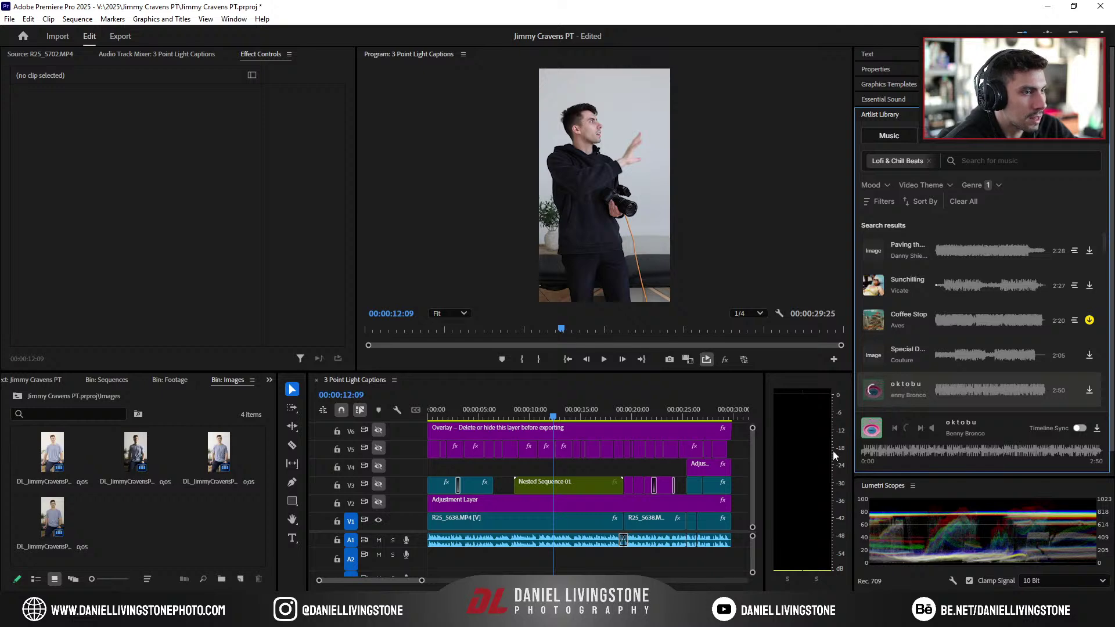
Step: Check the audio mixer in OBS, return to Premiere Pro and preview the song Sunchilling again
{"action": "key", "text": "alt+Tab"}
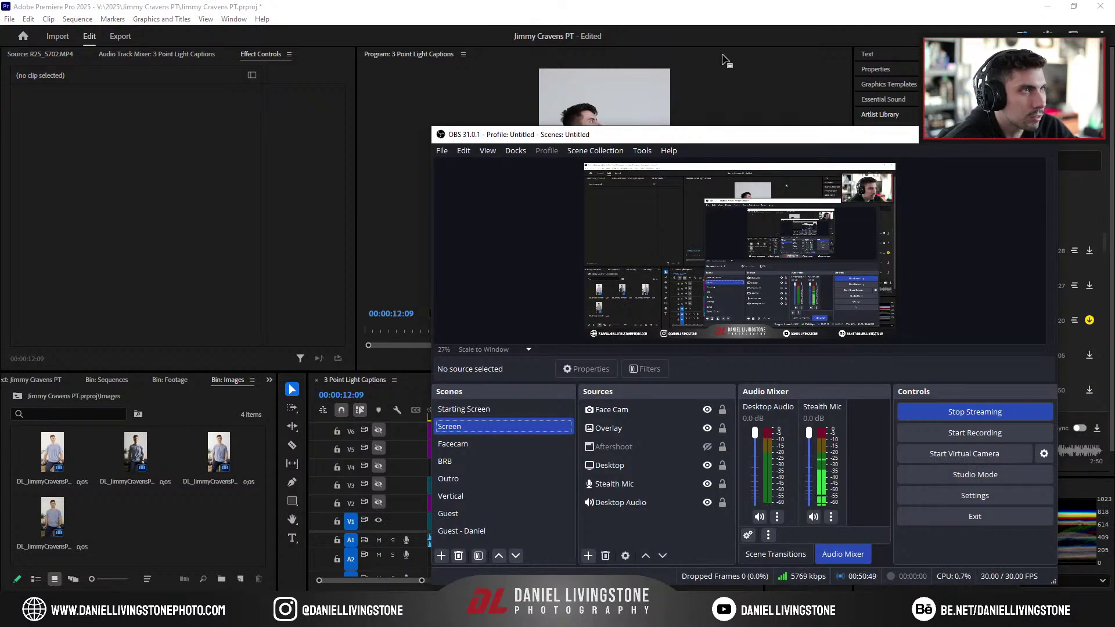
{"action": "left_click", "coordinate": [724, 11]}
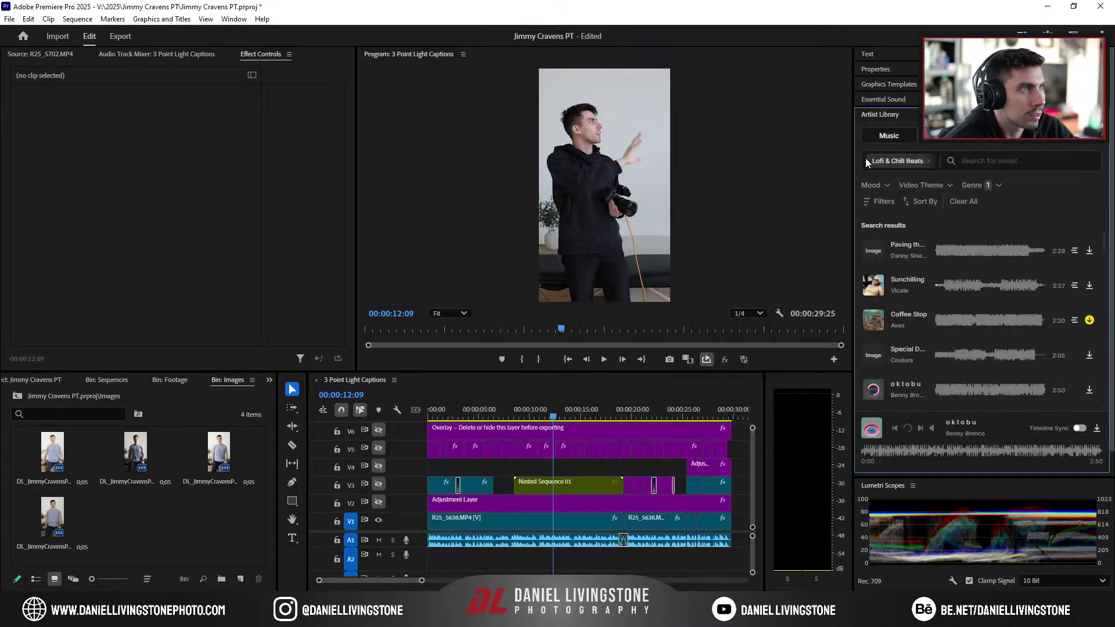
{"action": "left_click", "coordinate": [871, 284]}
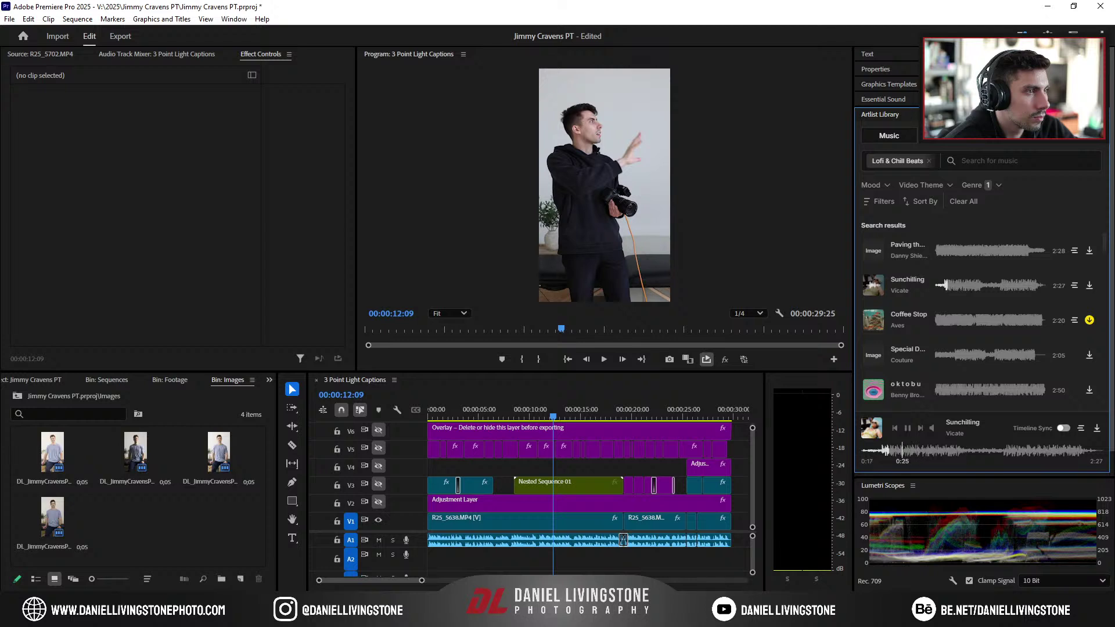
Step: Add the song Sunchilling to audio track A2 at the start of the sequence and play the part from about 11 seconds
{"action": "left_click", "coordinate": [907, 431]}
{"action": "left_click_drag", "start_coordinate": [880, 285], "coordinate": [413, 580]}
{"action": "left_click", "coordinate": [568, 406]}
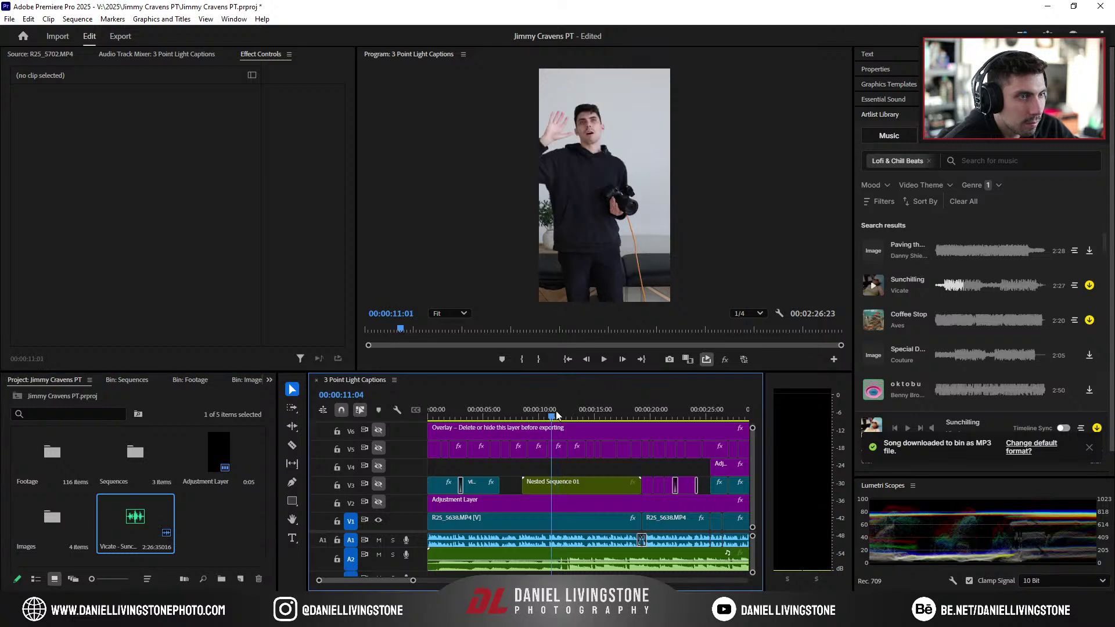
{"action": "key", "text": "space"}
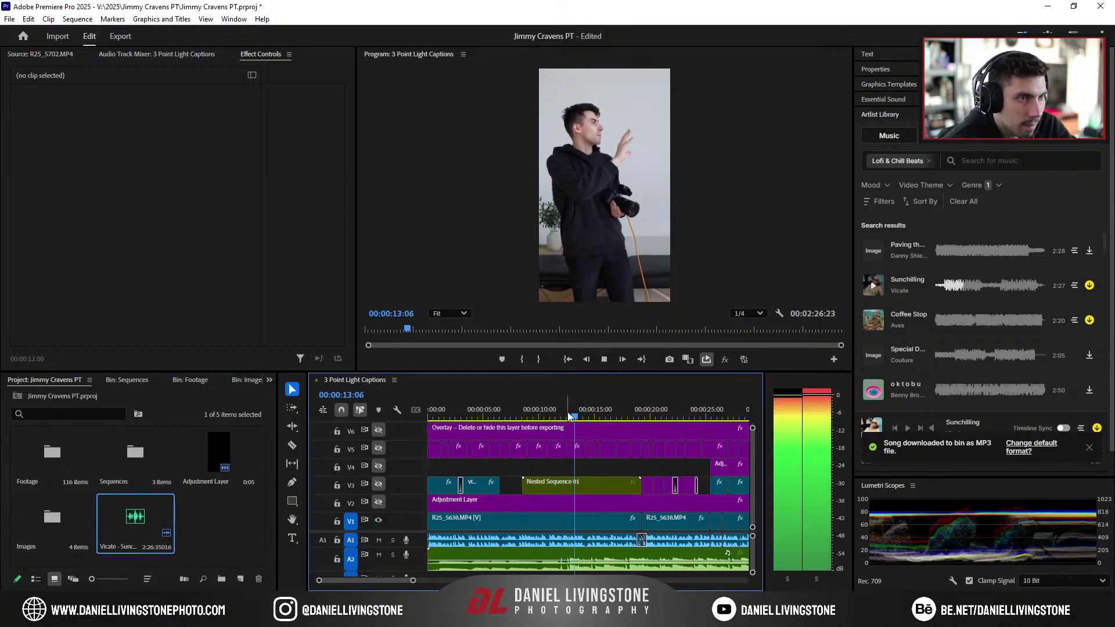
{"action": "key", "text": "space"}
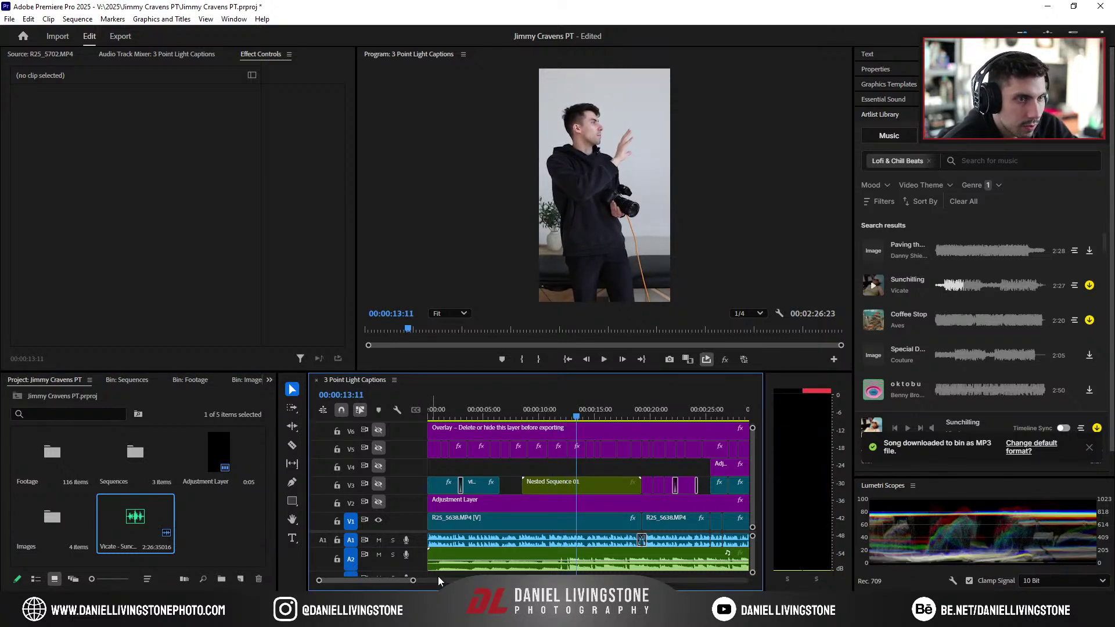
Step: Tag the Sunchilling clip as Music in Essential Sound and set its clip volume to -20.0 dB
{"action": "left_click", "coordinate": [915, 101]}
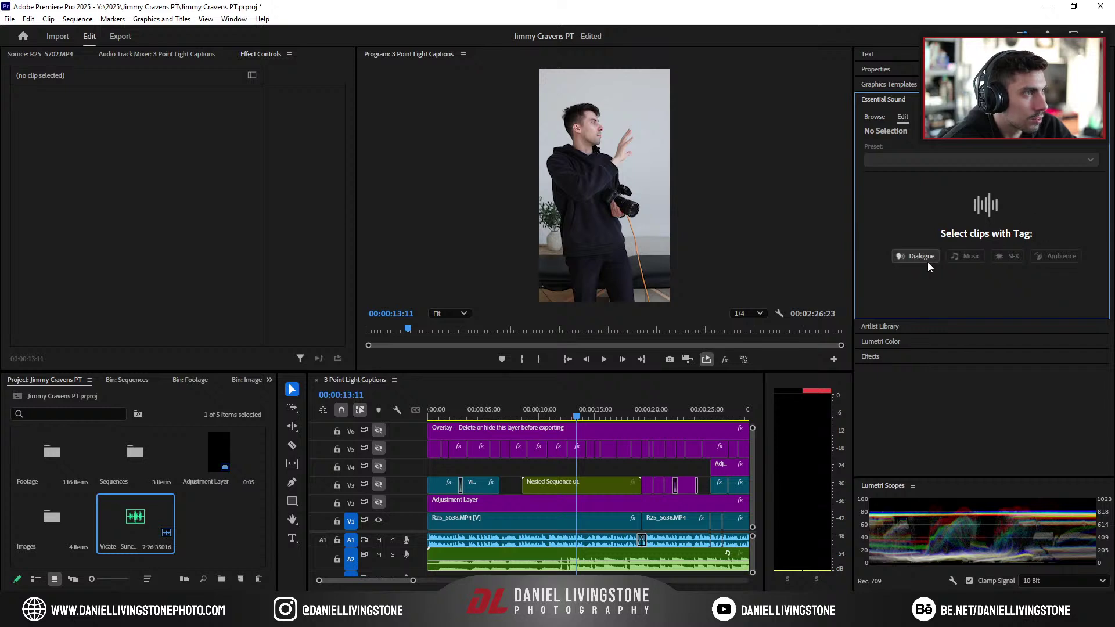
{"action": "left_click", "coordinate": [962, 259]}
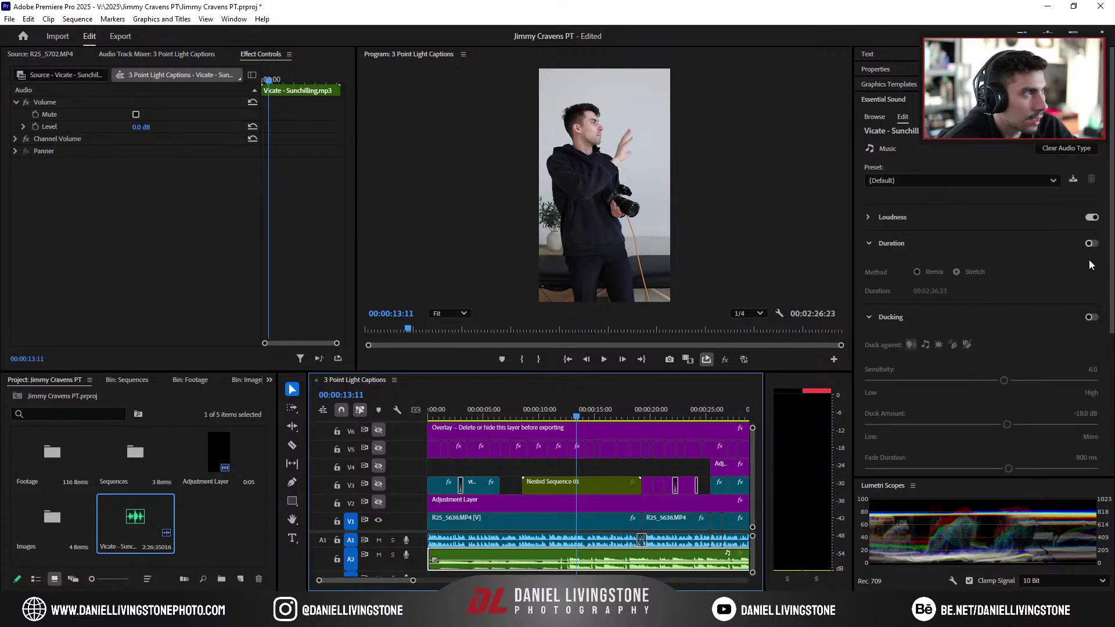
{"action": "left_click", "coordinate": [983, 242]}
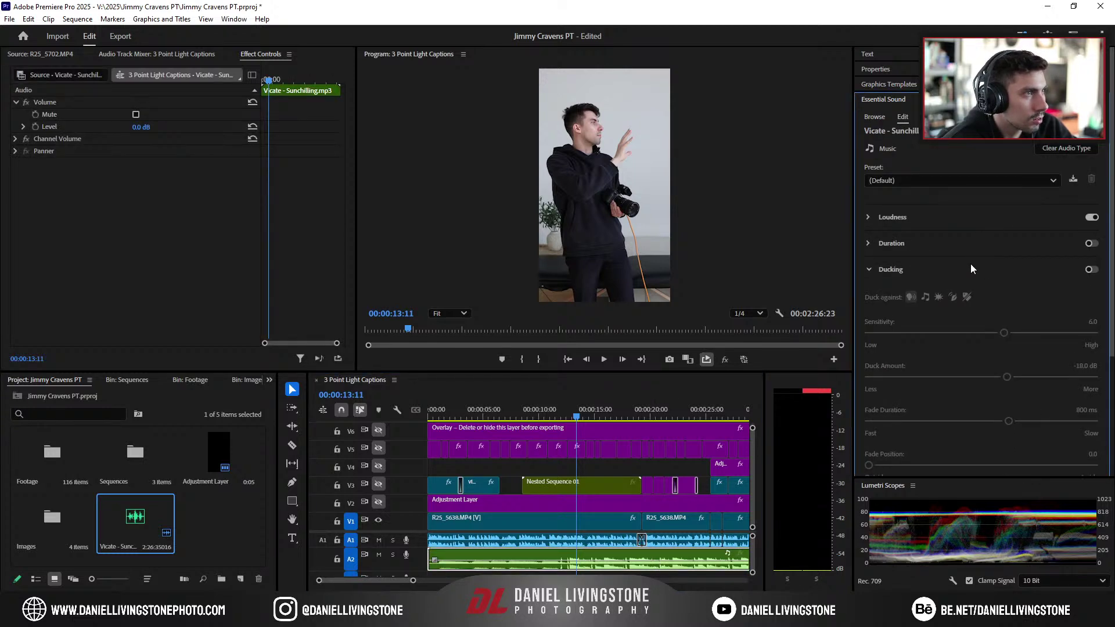
{"action": "left_click", "coordinate": [972, 268]}
{"action": "left_click_drag", "start_coordinate": [990, 316], "coordinate": [963, 317]}
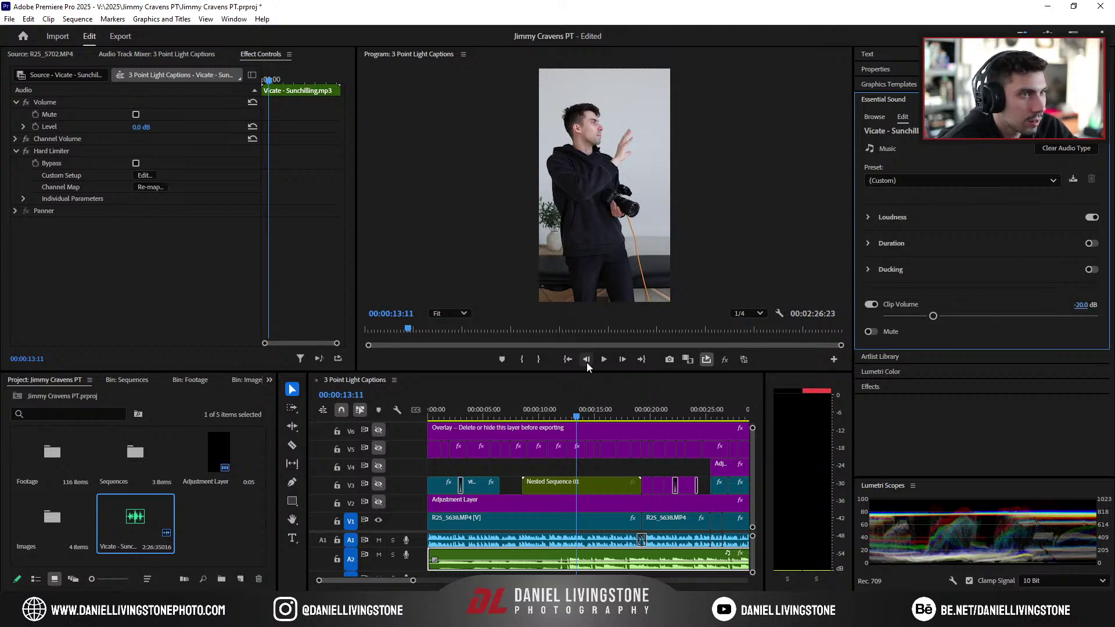
Step: Cut off the song's intro up to 00:00:12:15, start the song at the sequence beginning and play it back
{"action": "left_click", "coordinate": [558, 409]}
{"action": "key", "text": "space"}
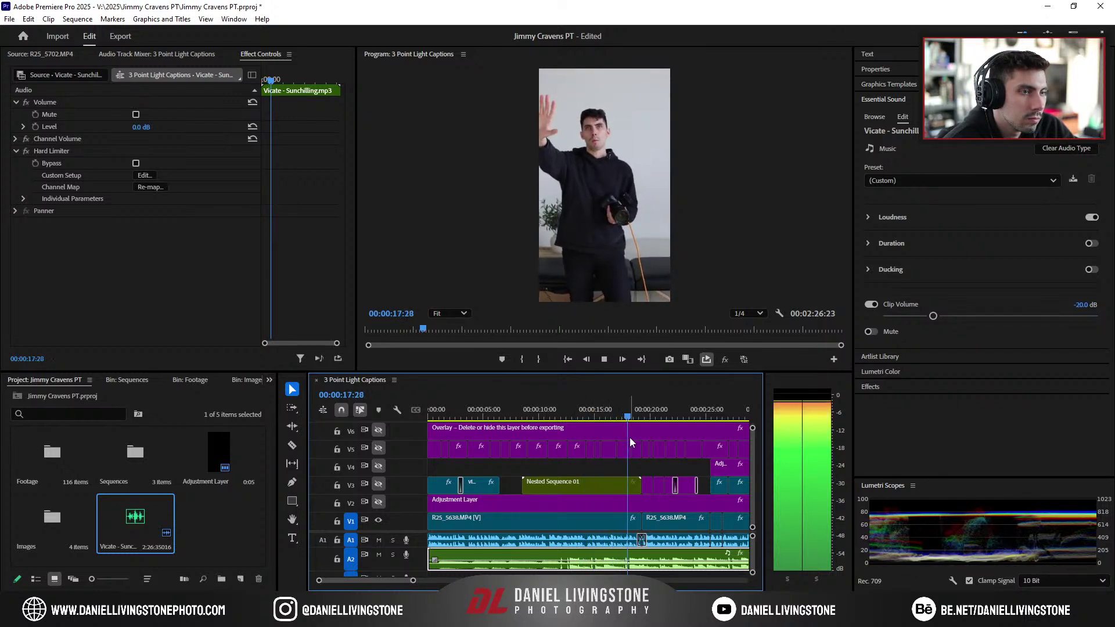
{"action": "left_click", "coordinate": [560, 416]}
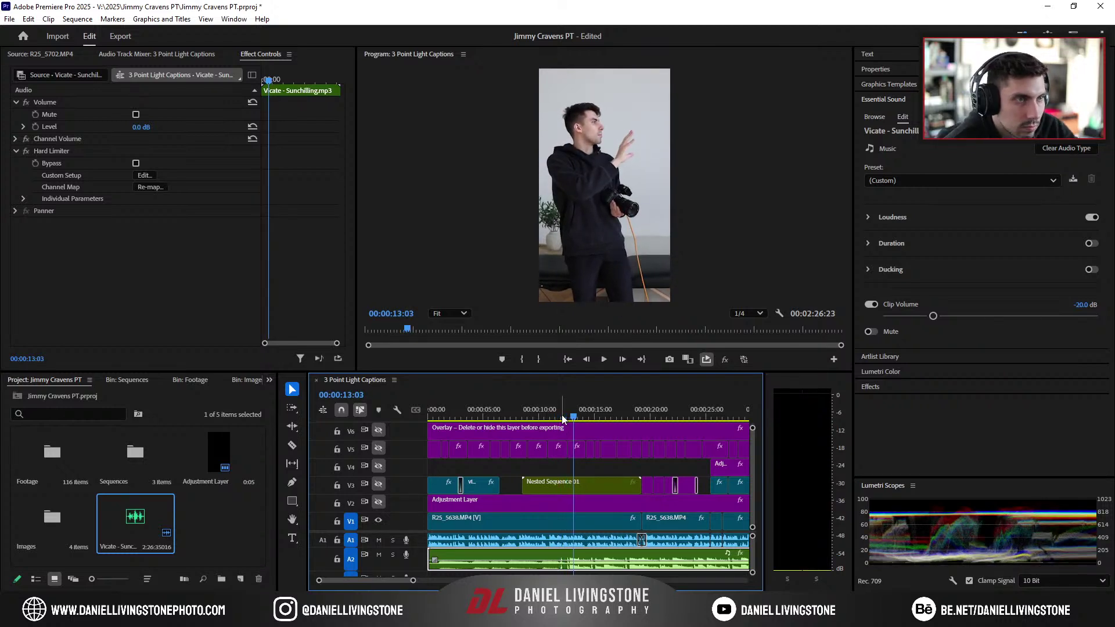
{"action": "left_click", "coordinate": [566, 415]}
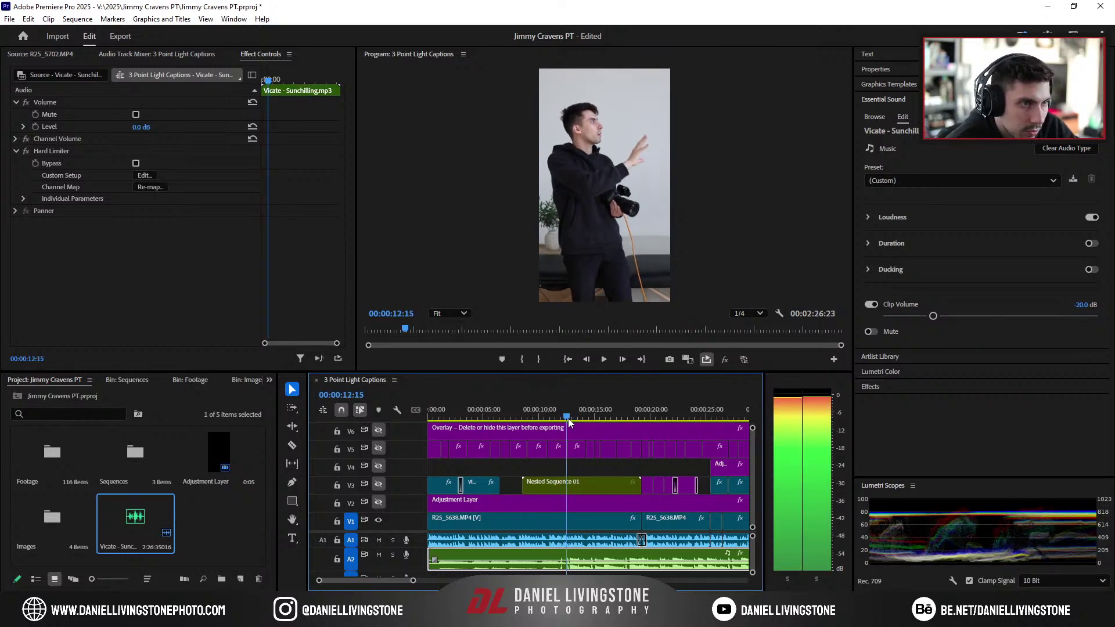
{"action": "left_click_drag", "start_coordinate": [432, 554], "coordinate": [476, 560]}
{"action": "left_click_drag", "start_coordinate": [470, 416], "coordinate": [405, 416]}
{"action": "key", "text": "space"}
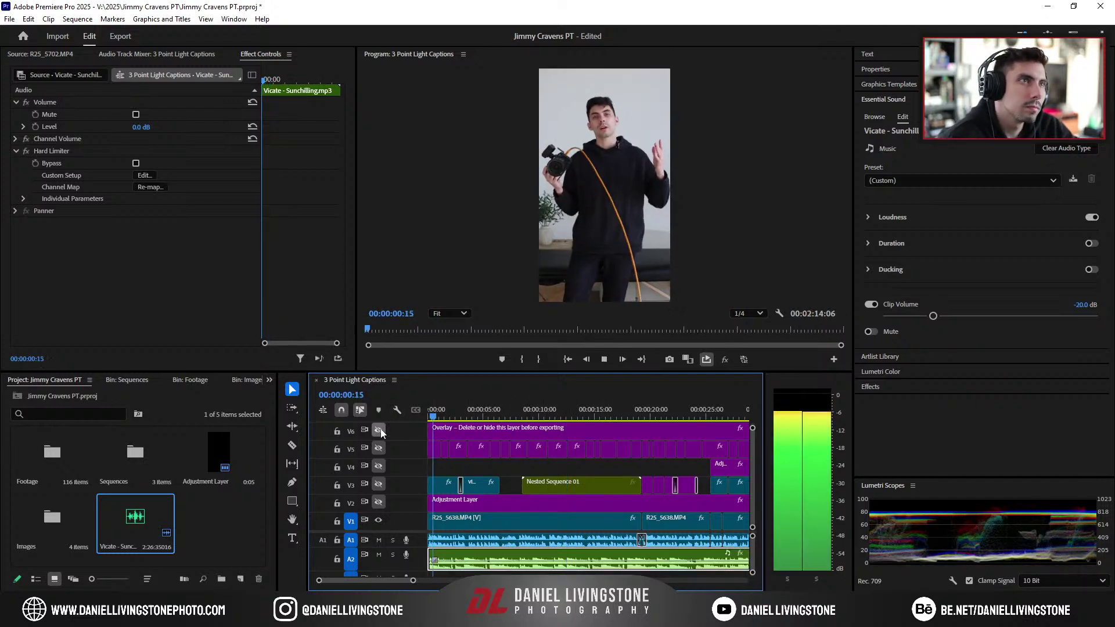
Step: Split the song on A2 where the last video clip ends and delete the leftover part
{"action": "left_click_drag", "start_coordinate": [413, 580], "coordinate": [610, 580]}
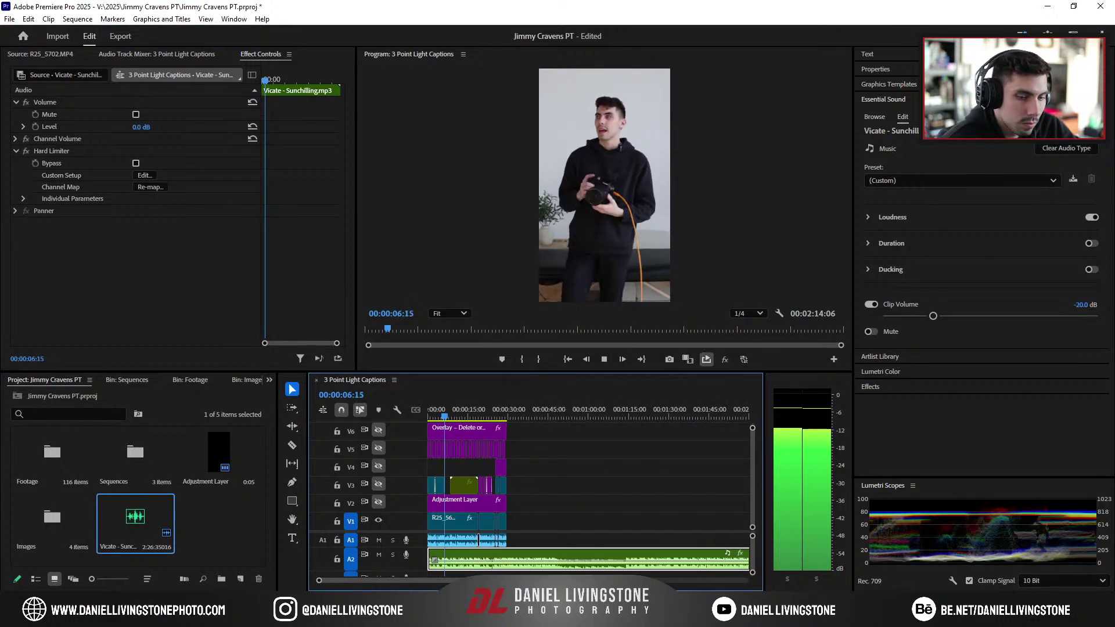
{"action": "key", "text": "c"}
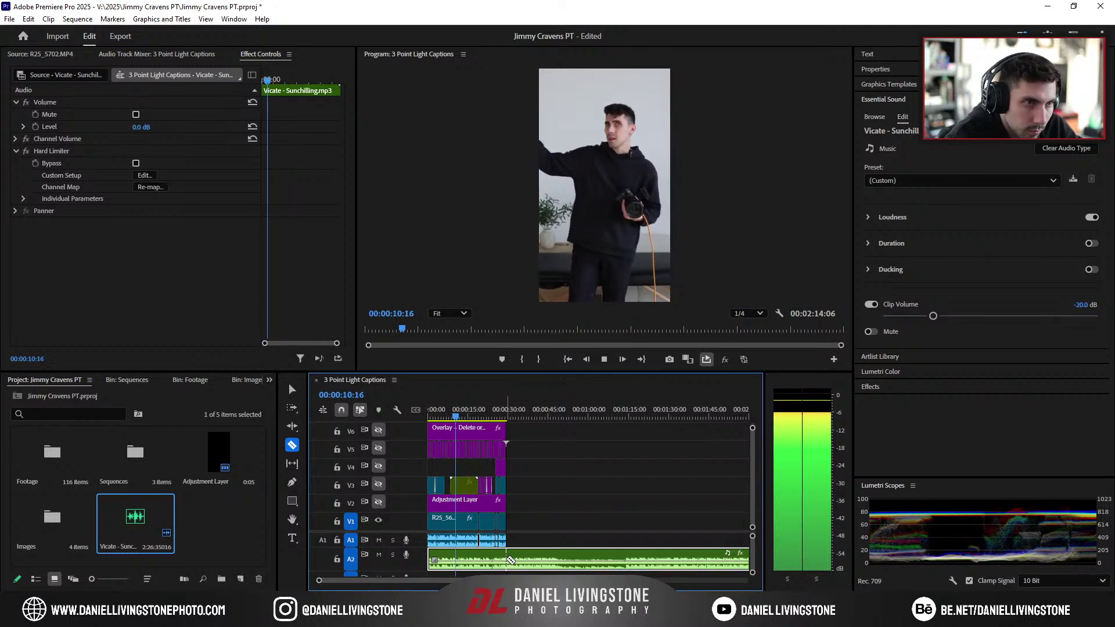
{"action": "left_click", "coordinate": [506, 559]}
{"action": "key", "text": "v"}
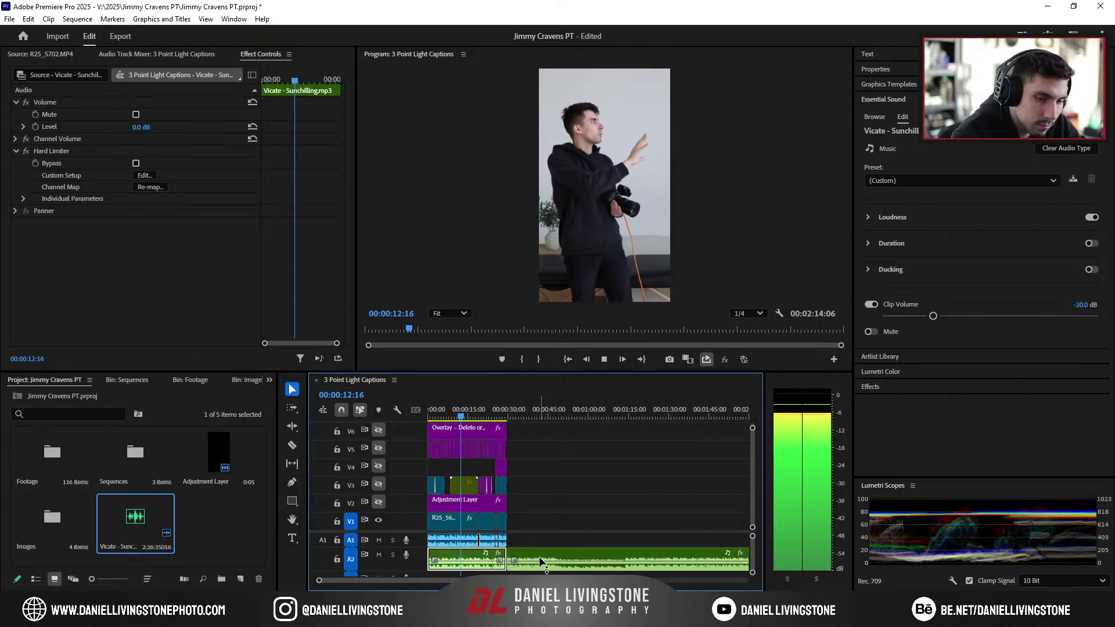
{"action": "left_click", "coordinate": [539, 556]}
{"action": "key", "text": "Delete"}
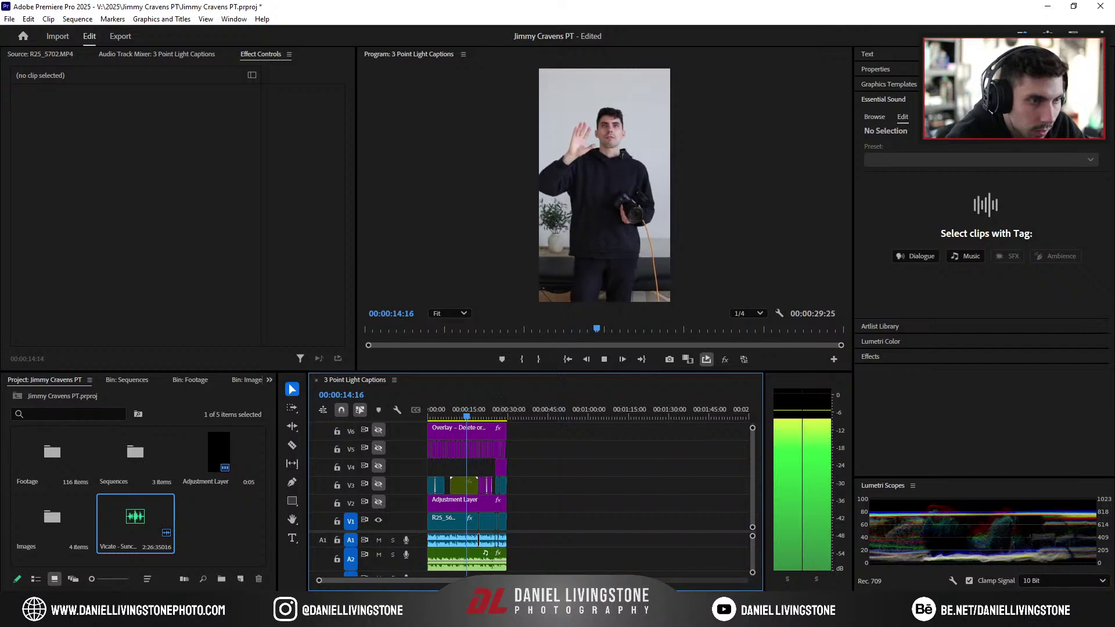
{"action": "left_click_drag", "start_coordinate": [649, 579], "coordinate": [428, 580]}
{"action": "key", "text": "space"}
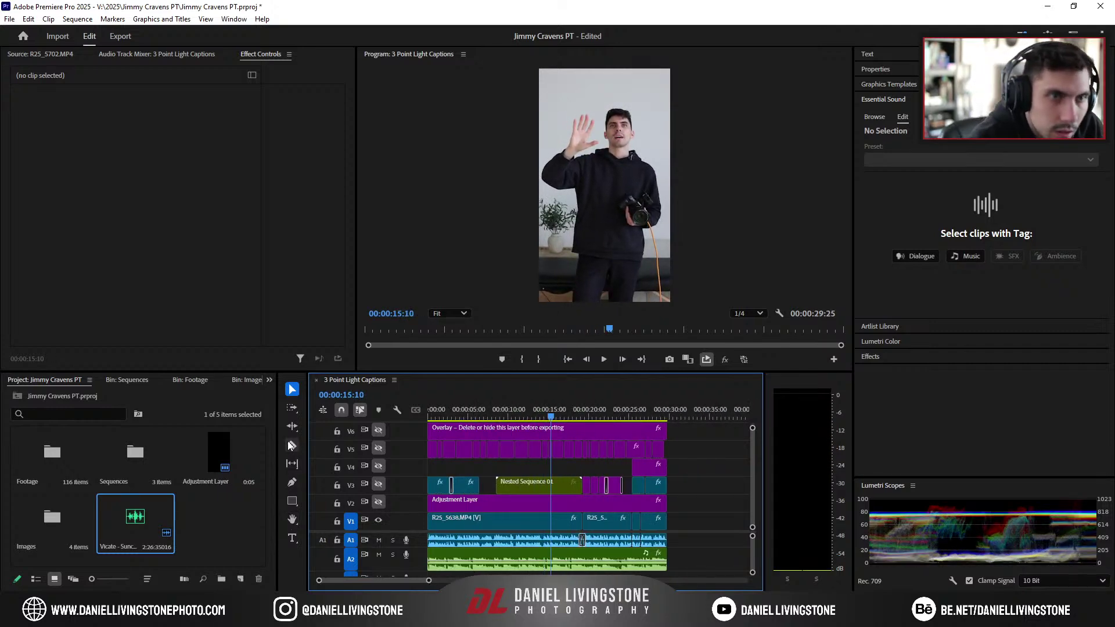
Step: Open the Remix properties of the song clip and look through its Duration and Loudness settings
{"action": "right_click", "coordinate": [493, 559]}
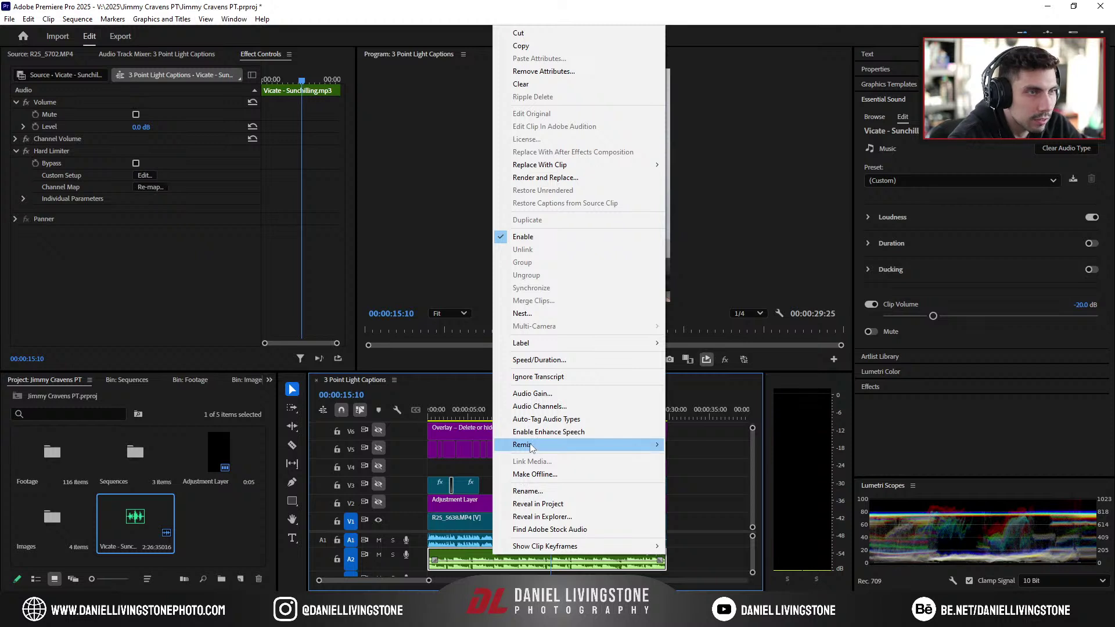
{"action": "mouse_move", "coordinate": [638, 444]}
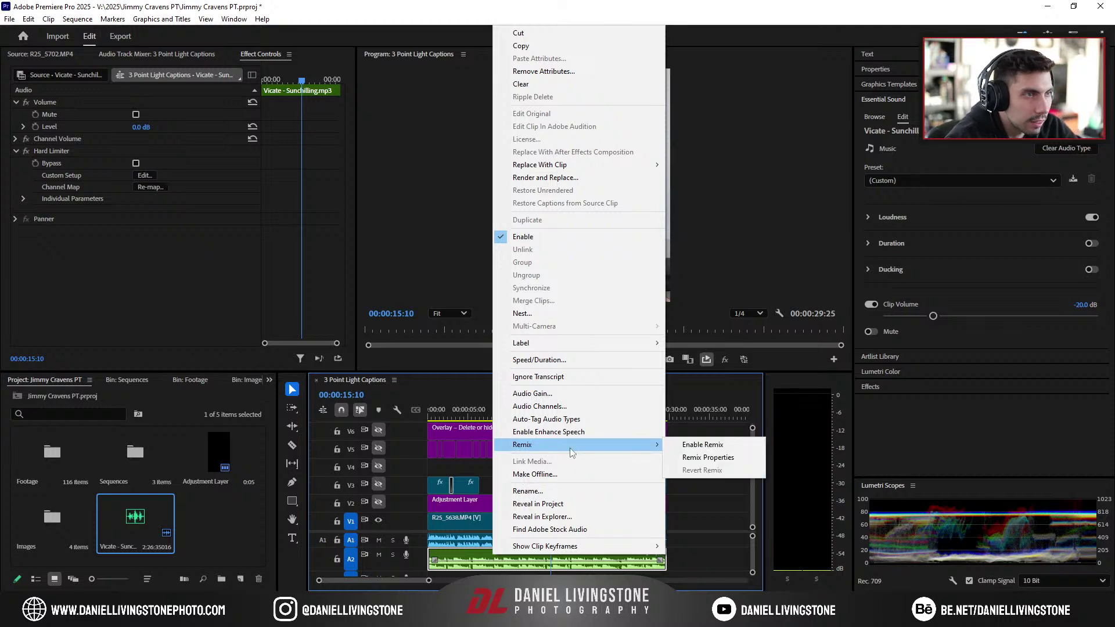
{"action": "left_click", "coordinate": [697, 457]}
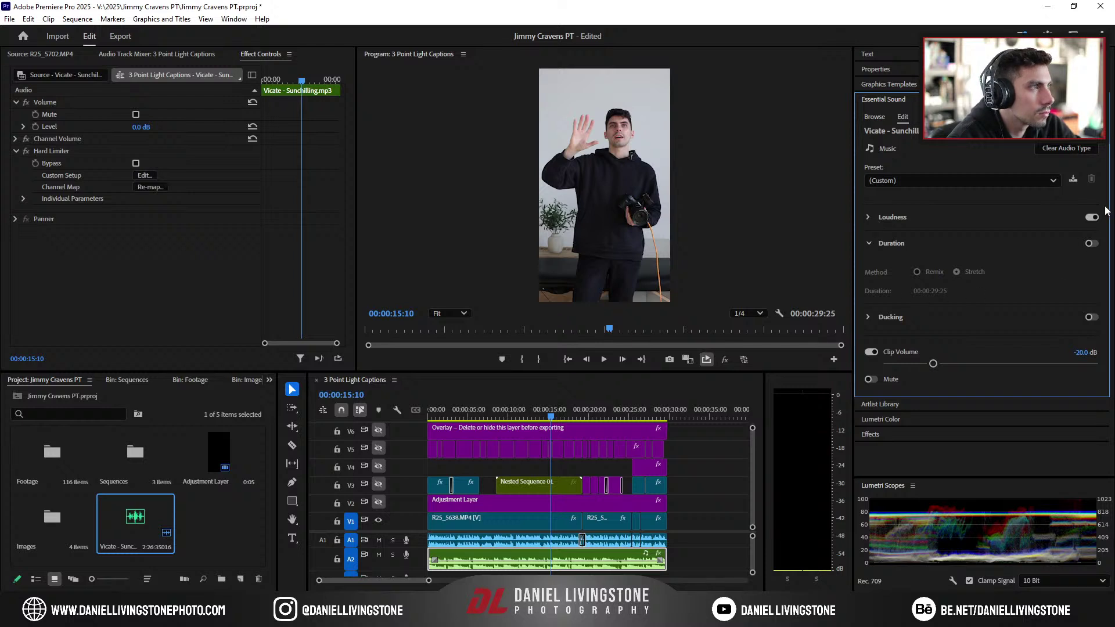
{"action": "left_click", "coordinate": [969, 243]}
{"action": "left_click", "coordinate": [932, 272]}
{"action": "left_click", "coordinate": [932, 272]}
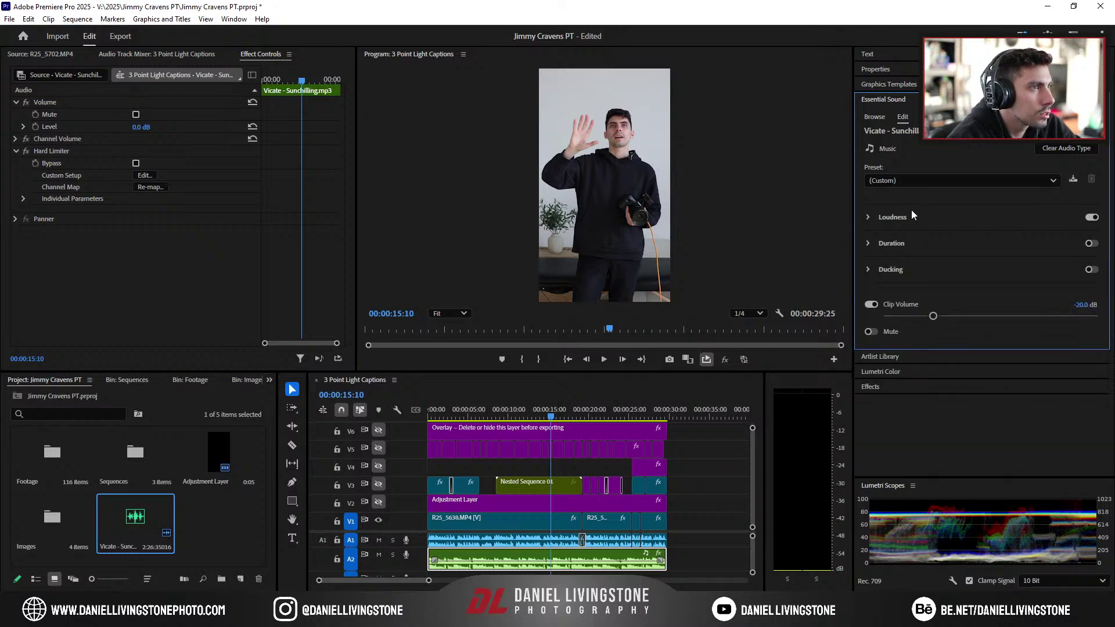
{"action": "left_click", "coordinate": [923, 214]}
{"action": "left_click", "coordinate": [925, 214]}
{"action": "left_click", "coordinate": [609, 553]}
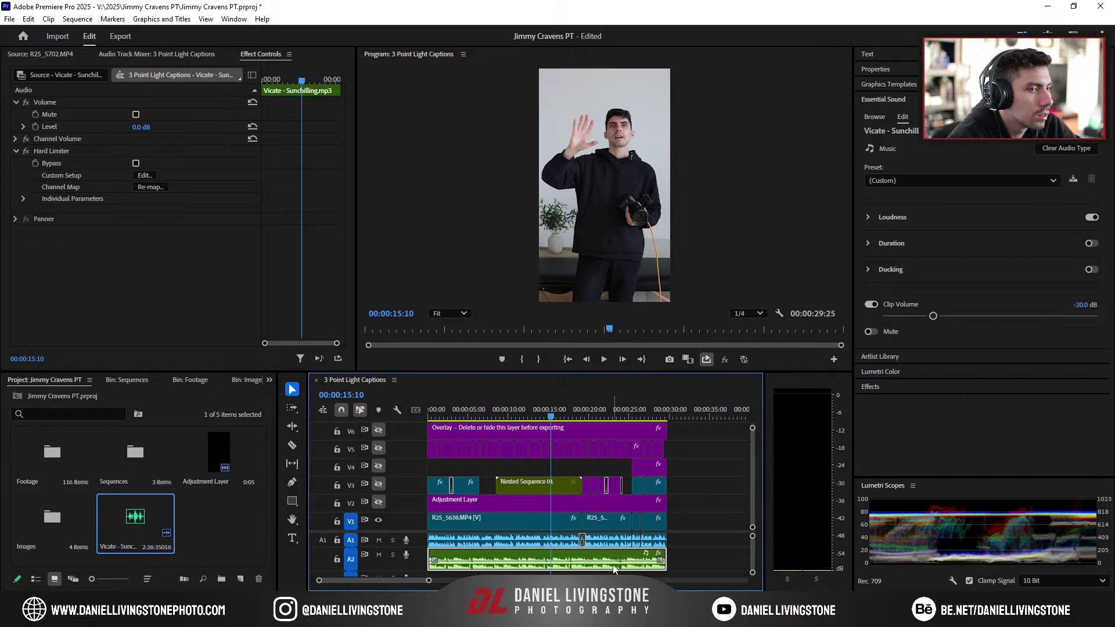
Step: Enable Remix on the song clip and show its customization settings for segments and variations
{"action": "right_click", "coordinate": [612, 559]}
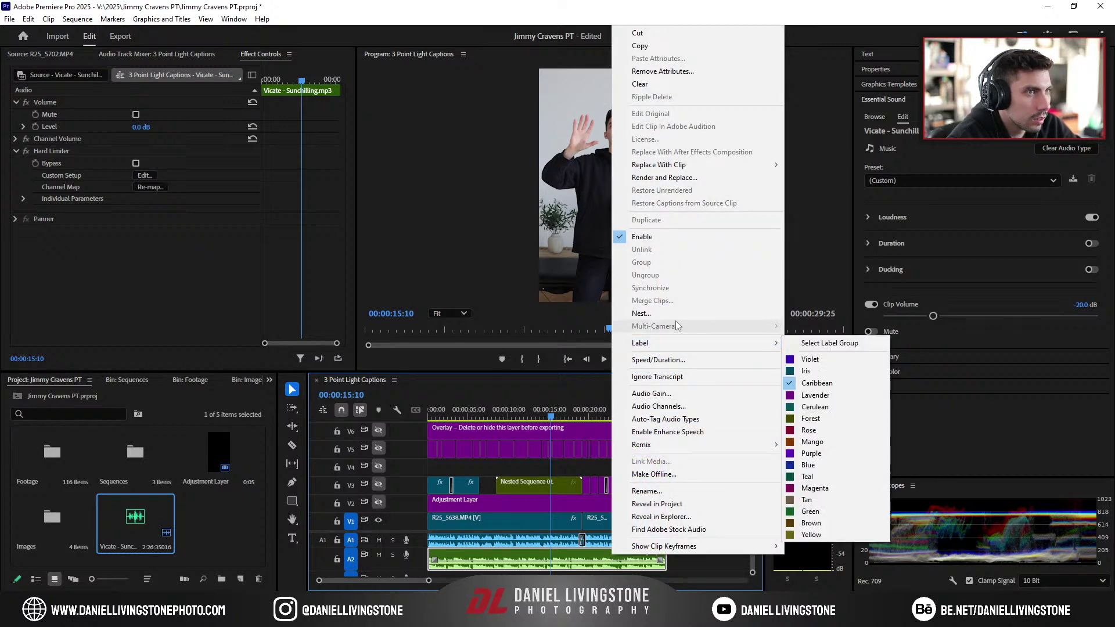
{"action": "mouse_move", "coordinate": [686, 447]}
{"action": "left_click", "coordinate": [796, 443]}
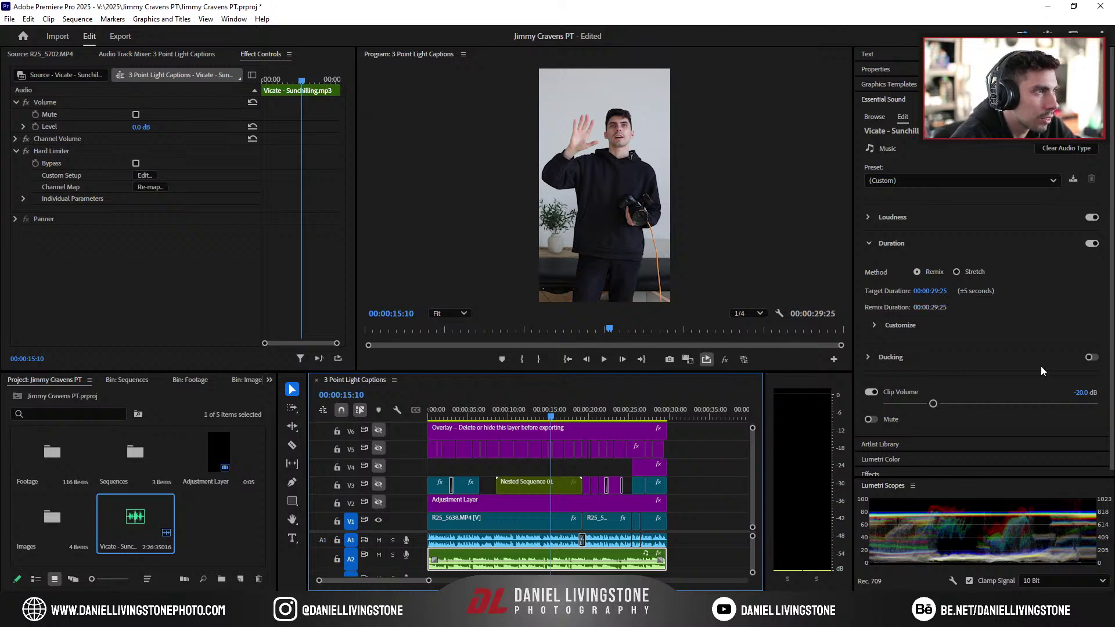
{"action": "left_click", "coordinate": [872, 325]}
{"action": "scroll", "coordinate": [981, 316], "scroll_direction": "down", "scroll_amount": 1}
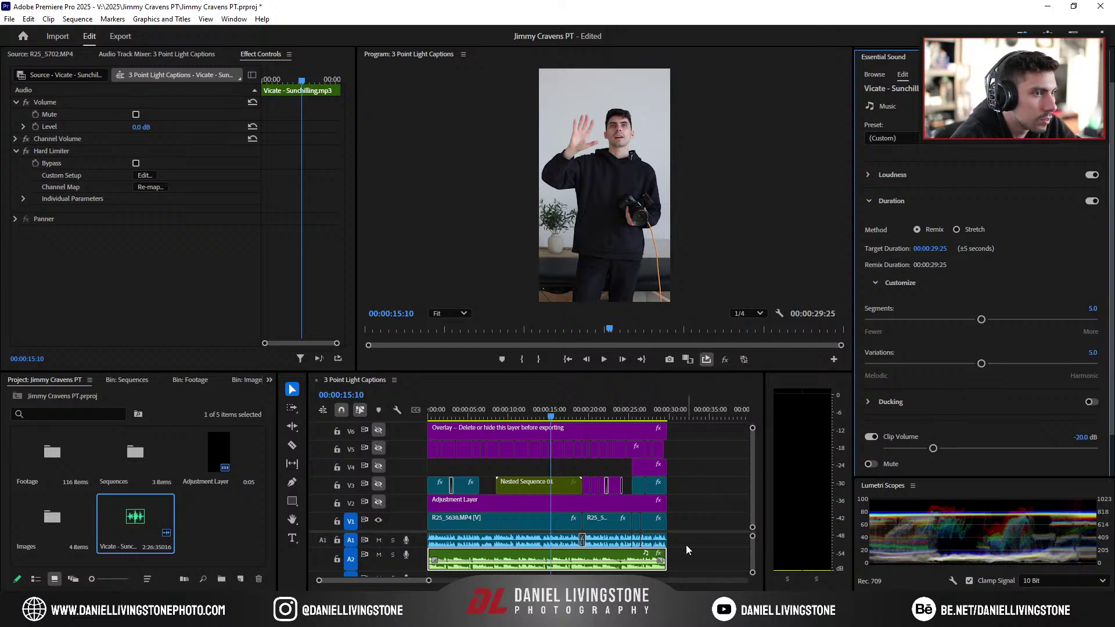
Step: Adjust the remixed song's end on the timeline and set its target duration to 00:00:30:00
{"action": "left_click_drag", "start_coordinate": [671, 551], "coordinate": [701, 555]}
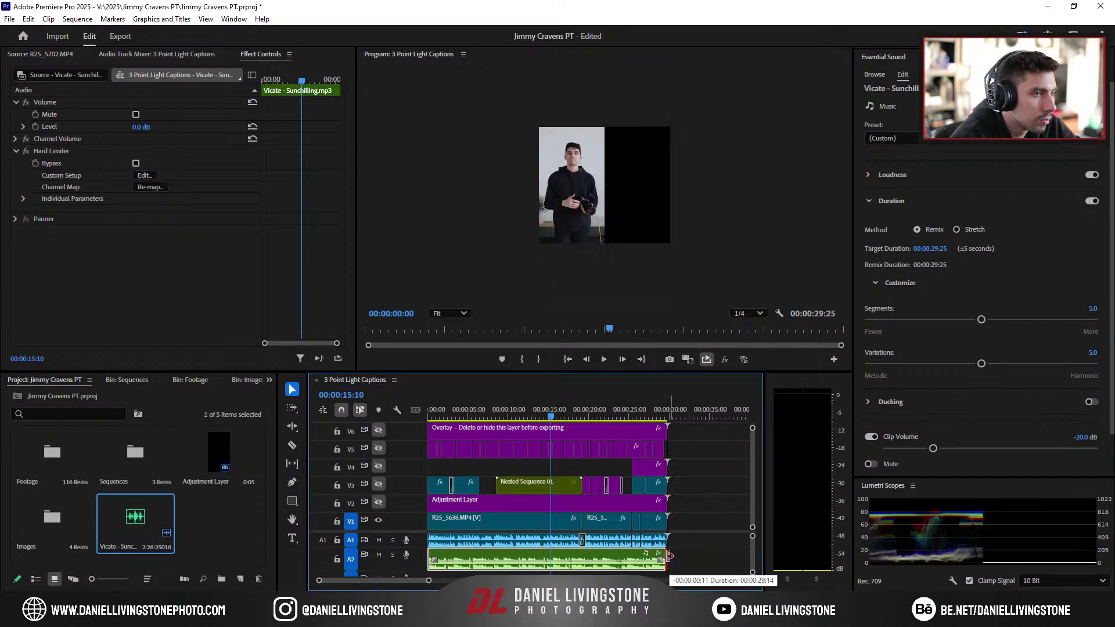
{"action": "left_click", "coordinate": [940, 246]}
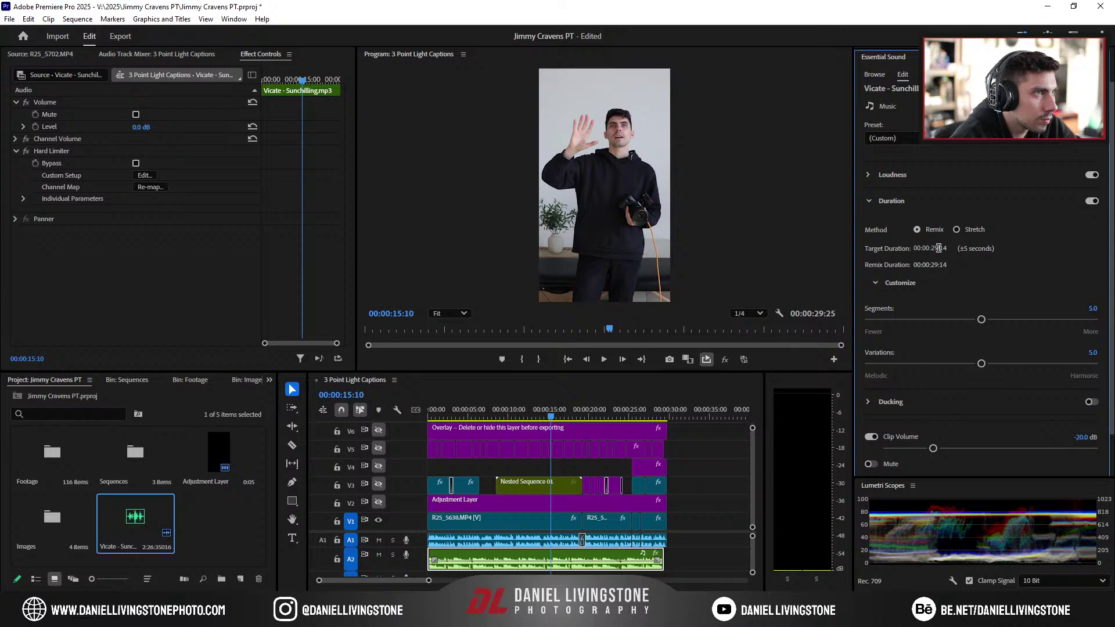
{"action": "key", "text": "BackSpace"}
{"action": "key", "text": "BackSpace"}
{"action": "key", "text": "BackSpace"}
{"action": "type", "text": "30"}
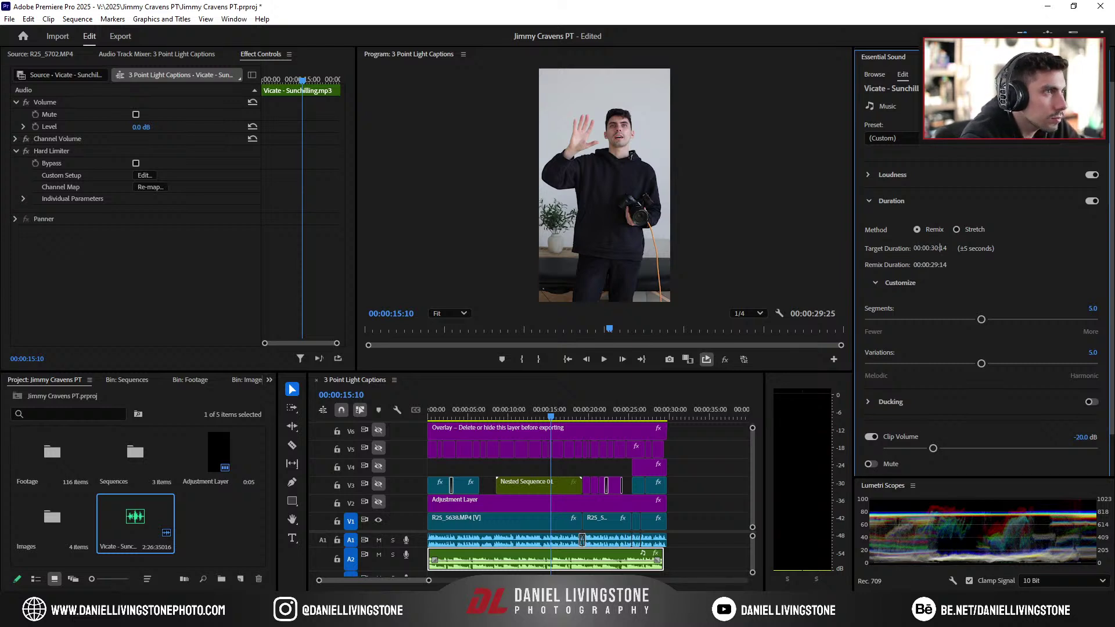
{"action": "key", "text": "Return"}
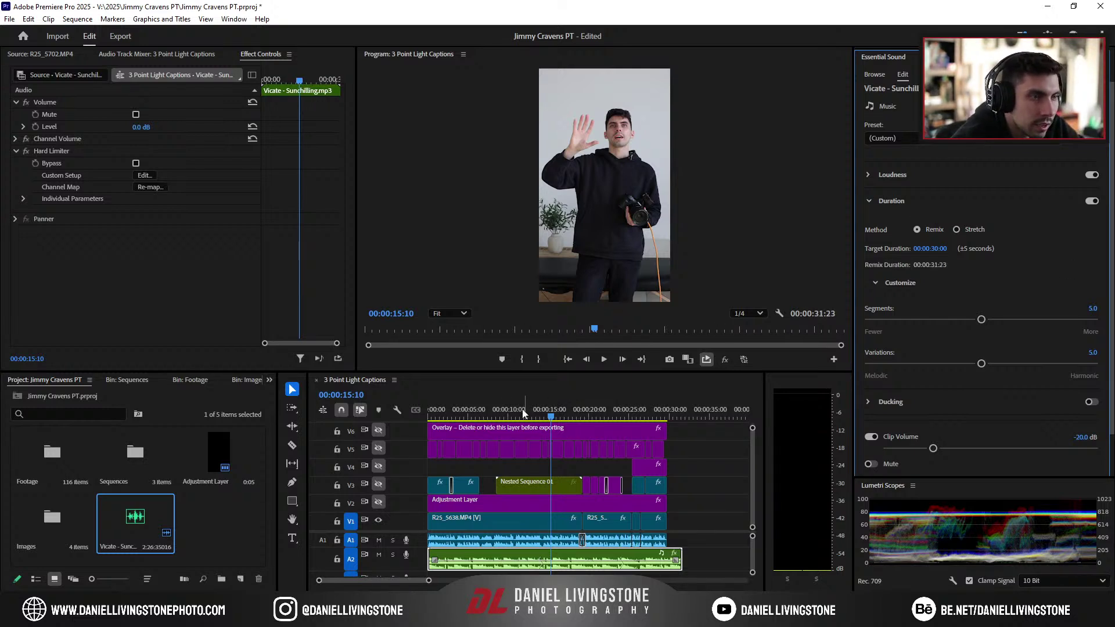
Step: Play the sequence from the start, trim the remixed song to the end of the video and replay the opening
{"action": "left_click_drag", "start_coordinate": [523, 413], "coordinate": [403, 411]}
{"action": "key", "text": "space"}
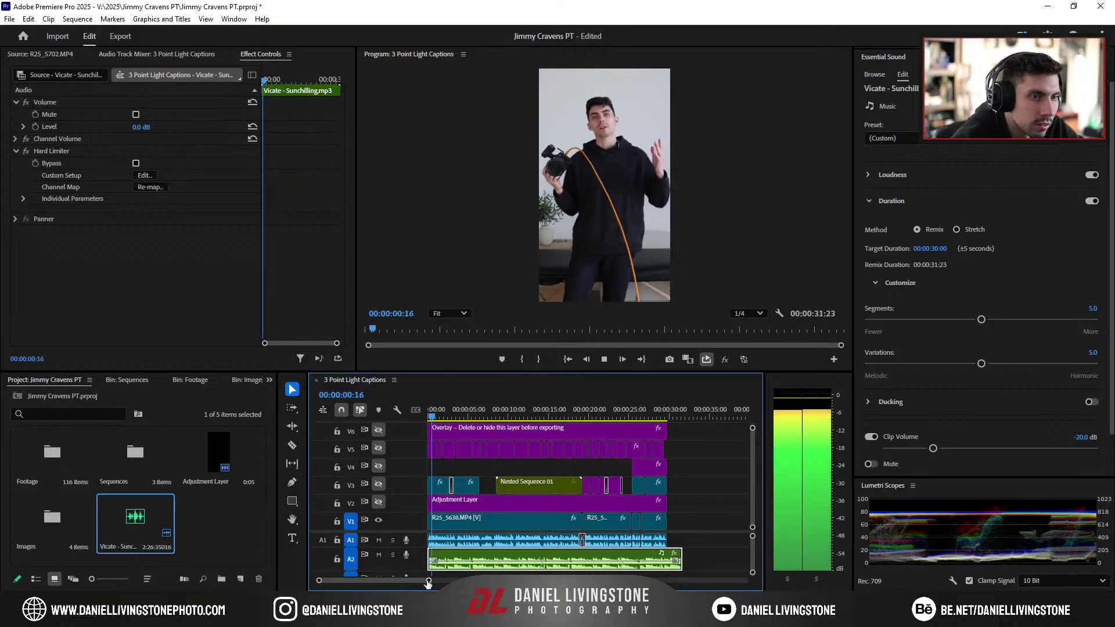
{"action": "mouse_move", "coordinate": [428, 580]}
{"action": "left_mouse_down"}
{"action": "mouse_move", "coordinate": [415, 581]}
{"action": "mouse_move", "coordinate": [431, 577]}
{"action": "left_mouse_up"}
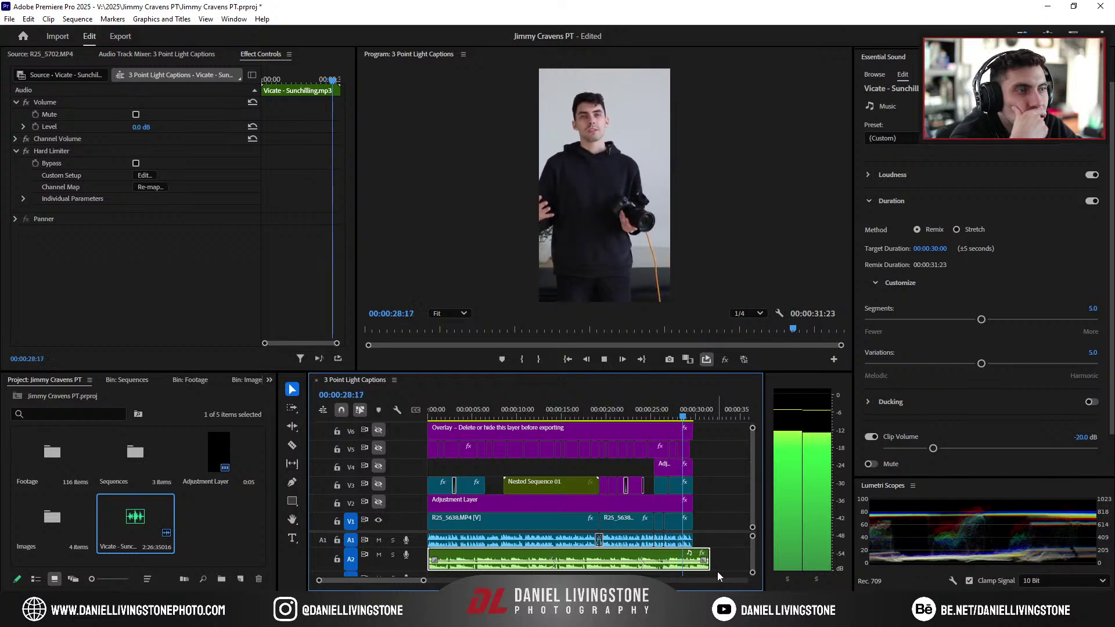
{"action": "left_click_drag", "start_coordinate": [423, 580], "coordinate": [400, 581]}
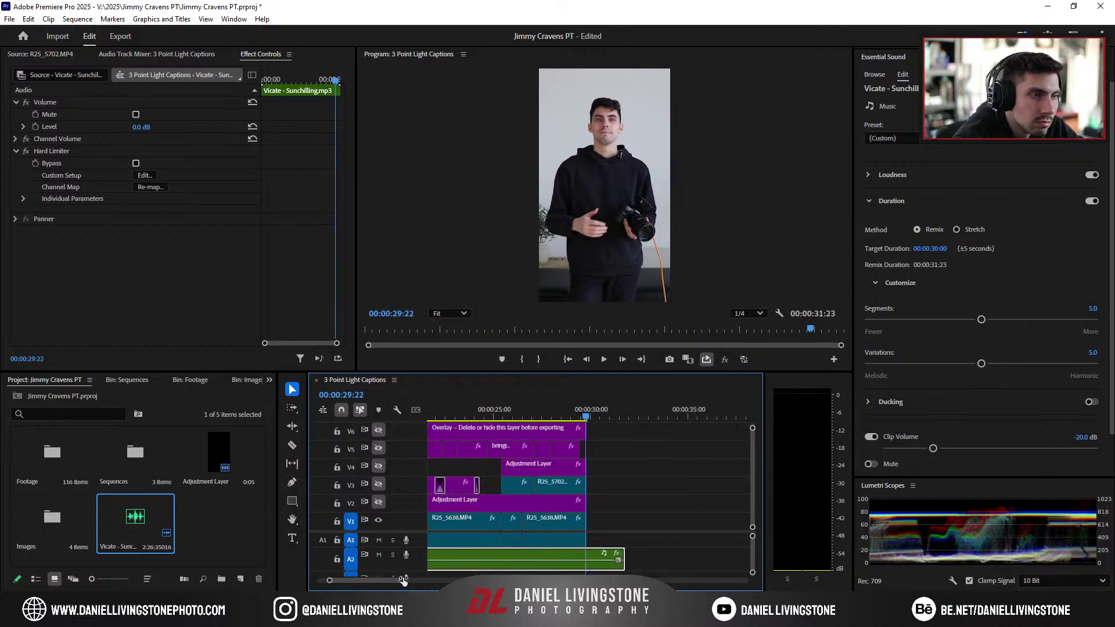
{"action": "left_click_drag", "start_coordinate": [632, 553], "coordinate": [586, 552]}
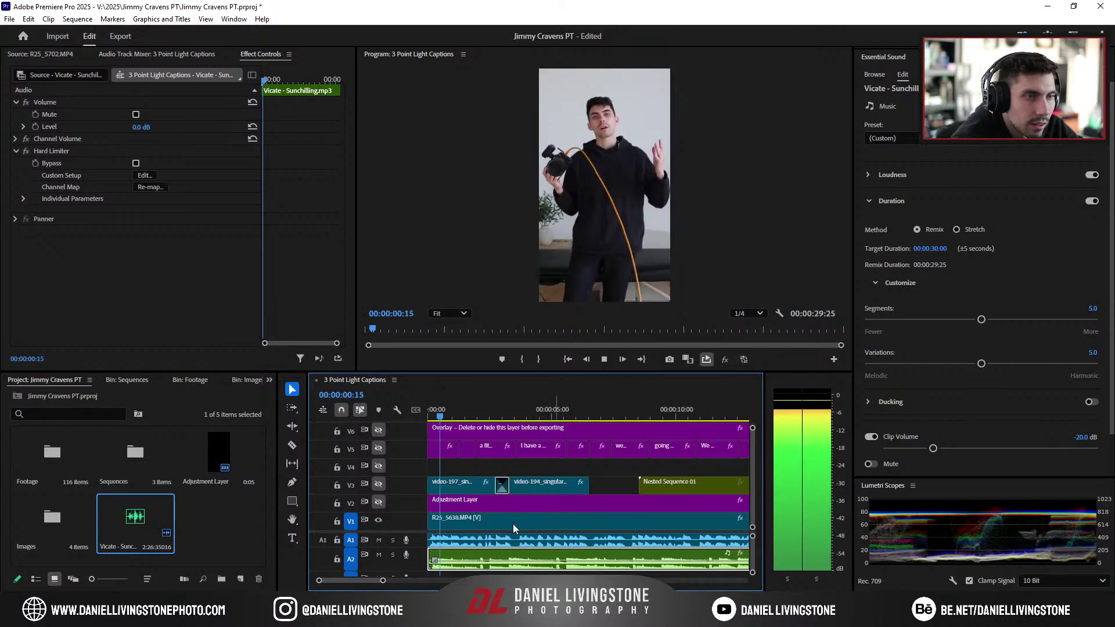
{"action": "left_click_drag", "start_coordinate": [383, 579], "coordinate": [426, 580]}
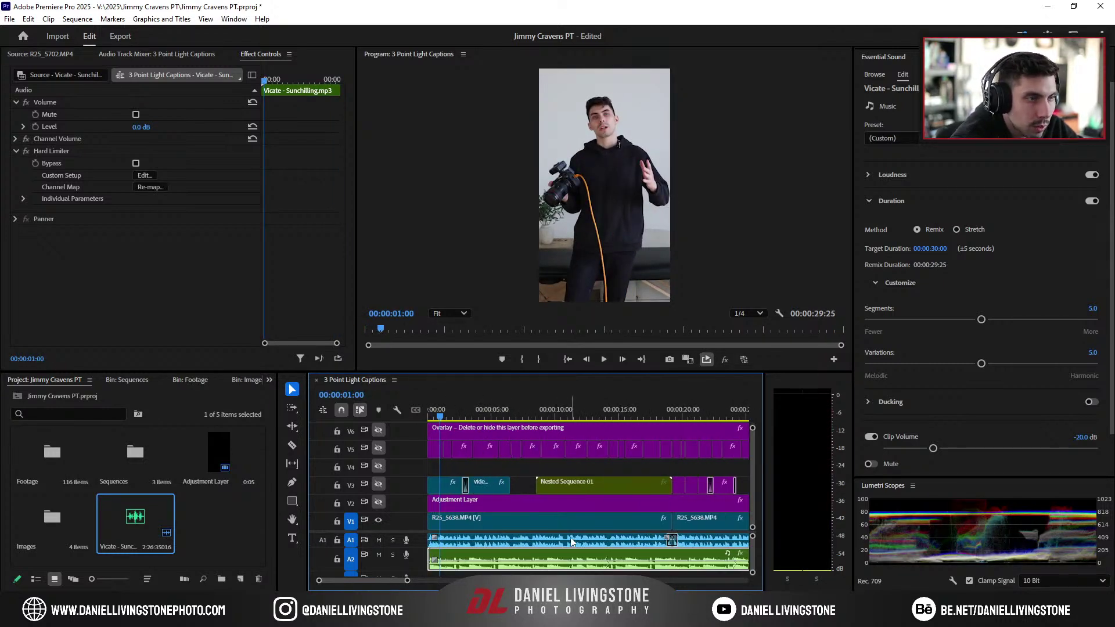
Step: Make video tracks V2 through V6 visible again in the 3 Point Light Captions timeline
{"action": "scroll", "coordinate": [609, 561], "scroll_direction": "down", "scroll_amount": 5}
{"action": "scroll", "coordinate": [534, 496], "scroll_direction": "up", "scroll_amount": 5}
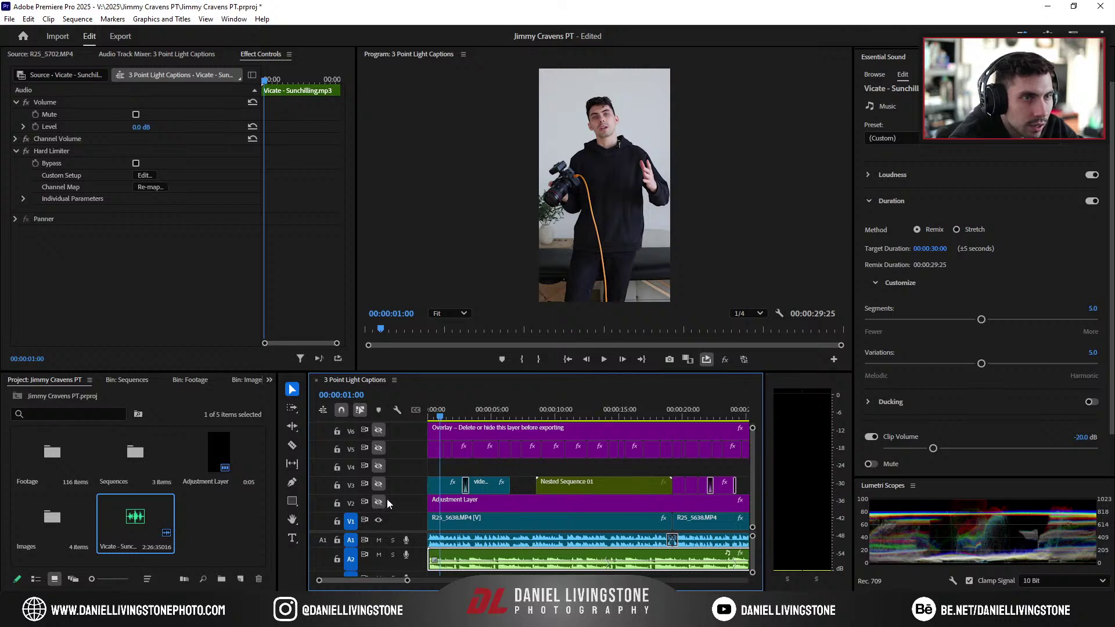
{"action": "left_click", "coordinate": [378, 447]}
{"action": "left_click", "coordinate": [378, 466]}
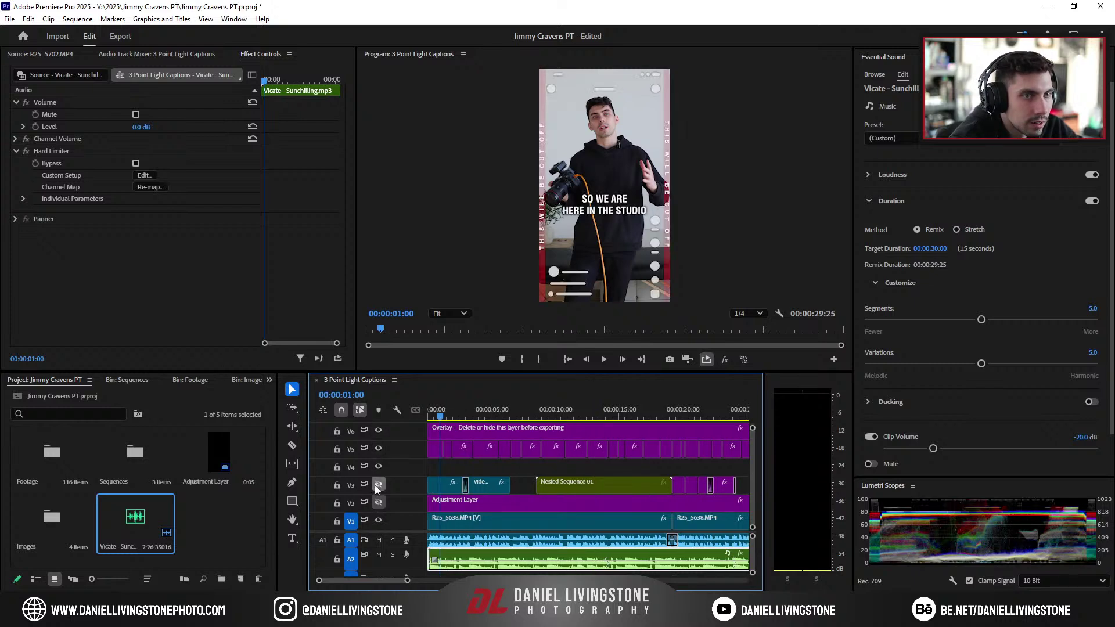
{"action": "left_click", "coordinate": [378, 484]}
{"action": "left_click", "coordinate": [378, 502]}
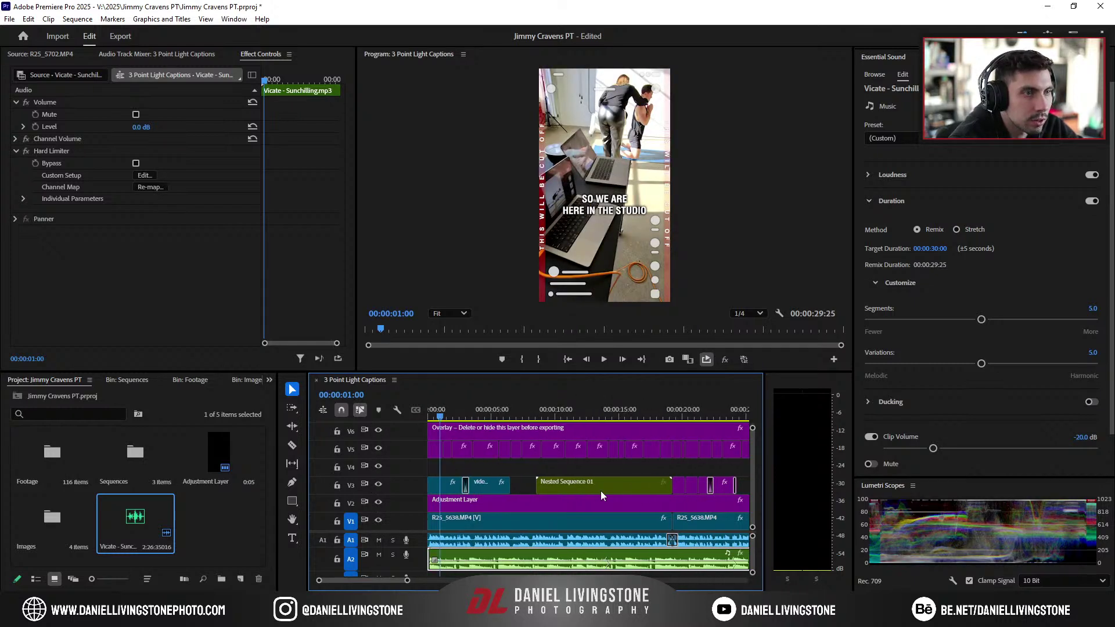
Step: Enlarge the timeline area to fit the whole sequence, hide the V6 overlay guide track and save the project
{"action": "left_click_drag", "start_coordinate": [518, 371], "coordinate": [518, 345]}
{"action": "left_click_drag", "start_coordinate": [411, 580], "coordinate": [434, 583]}
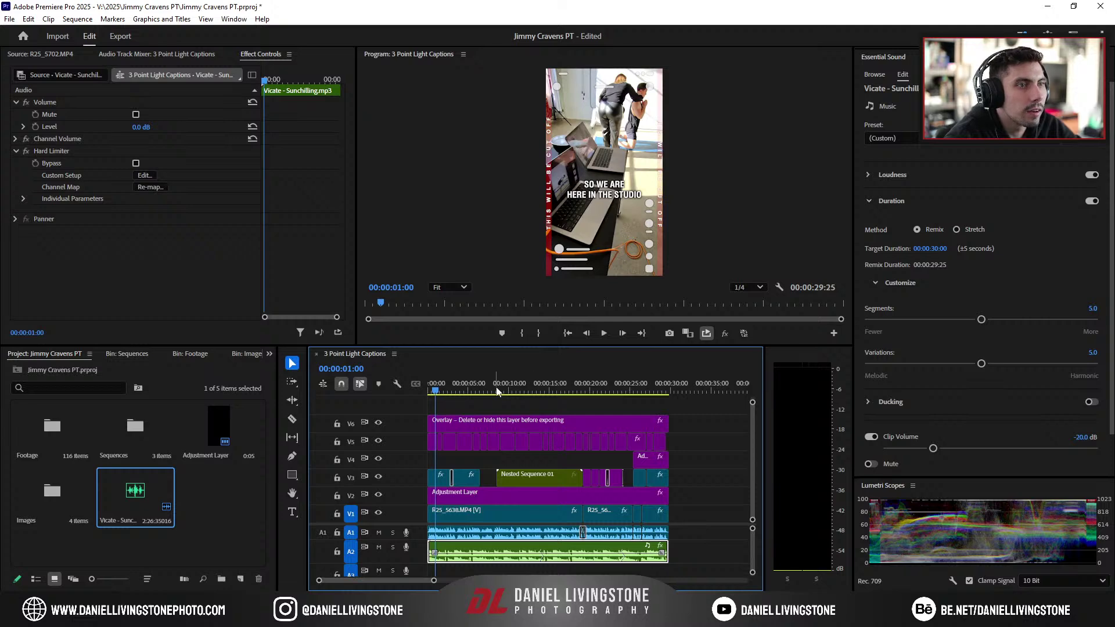
{"action": "left_click_drag", "start_coordinate": [623, 396], "coordinate": [649, 401]}
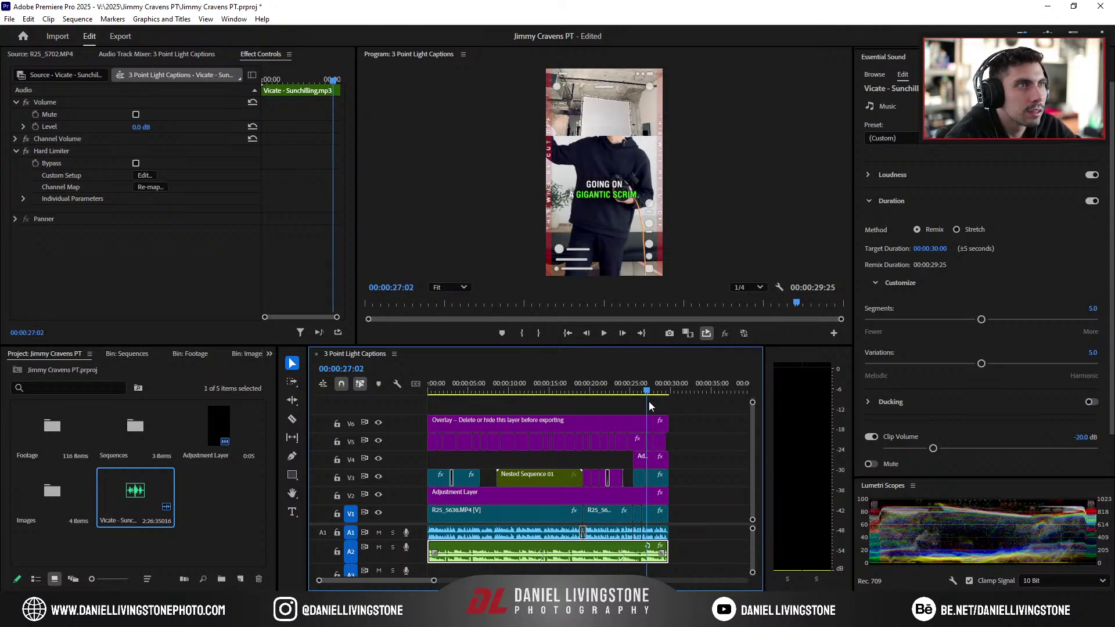
{"action": "left_click", "coordinate": [378, 422]}
{"action": "left_click", "coordinate": [430, 392]}
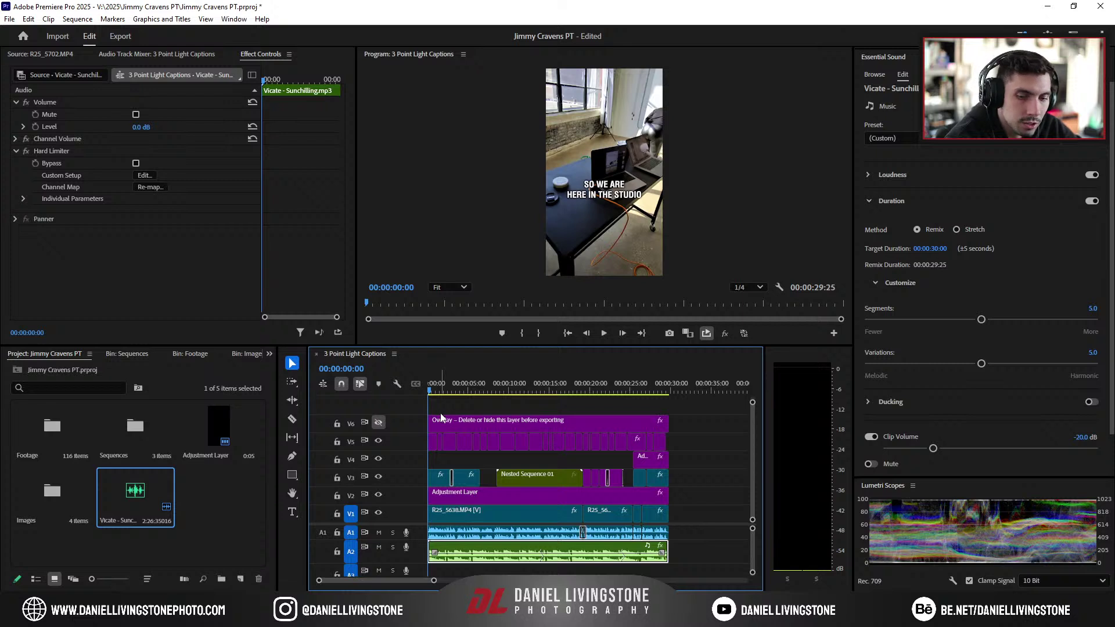
{"action": "key", "text": "ctrl+s"}
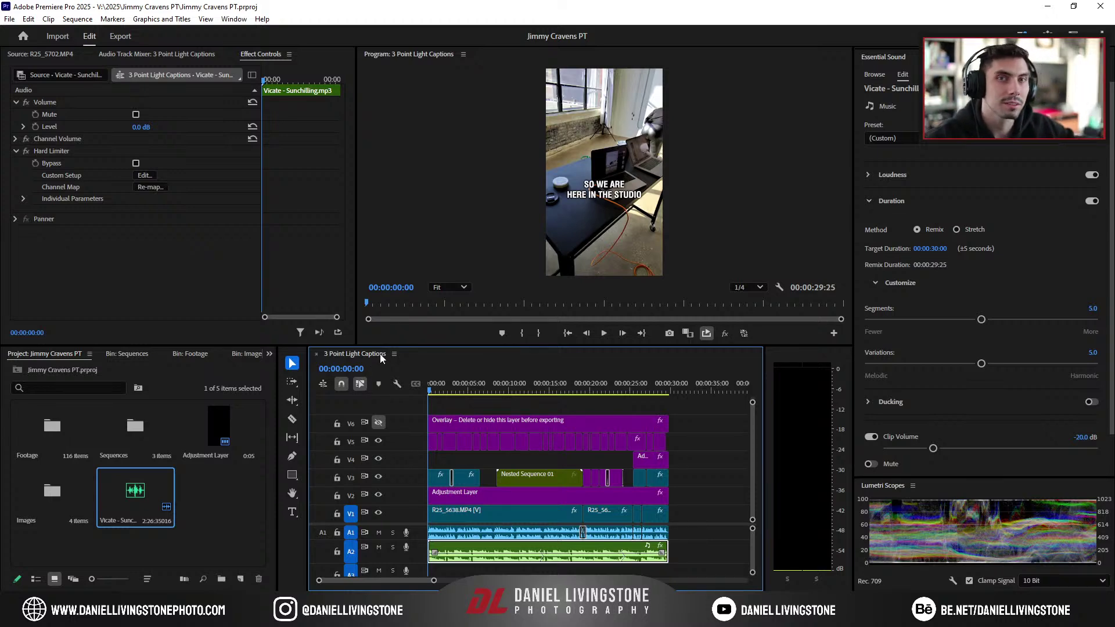
Step: Switch to YouTube Studio in the browser and put the DL Beacons.ai bookmark's link into the live chat message
{"action": "key", "text": "alt+Tab"}
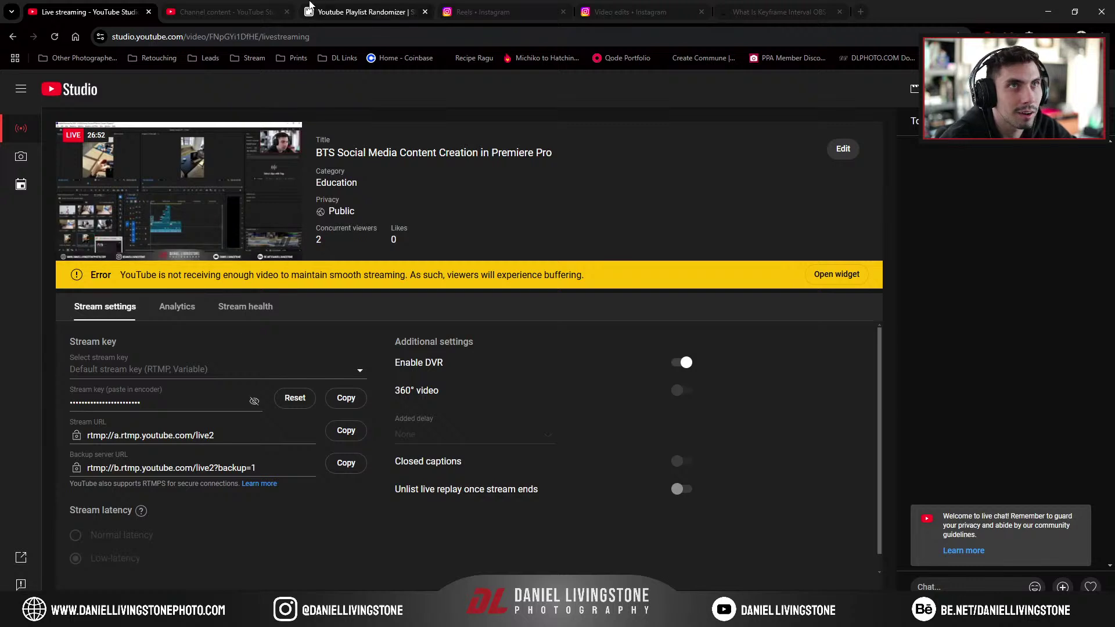
{"action": "left_click", "coordinate": [338, 58]}
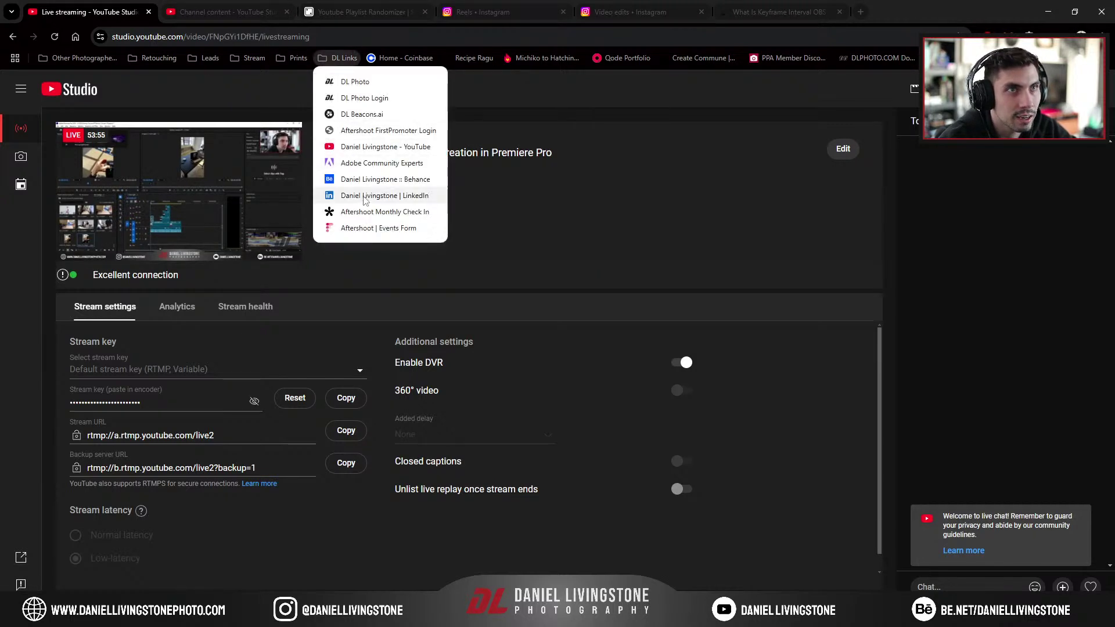
{"action": "right_click", "coordinate": [361, 116]}
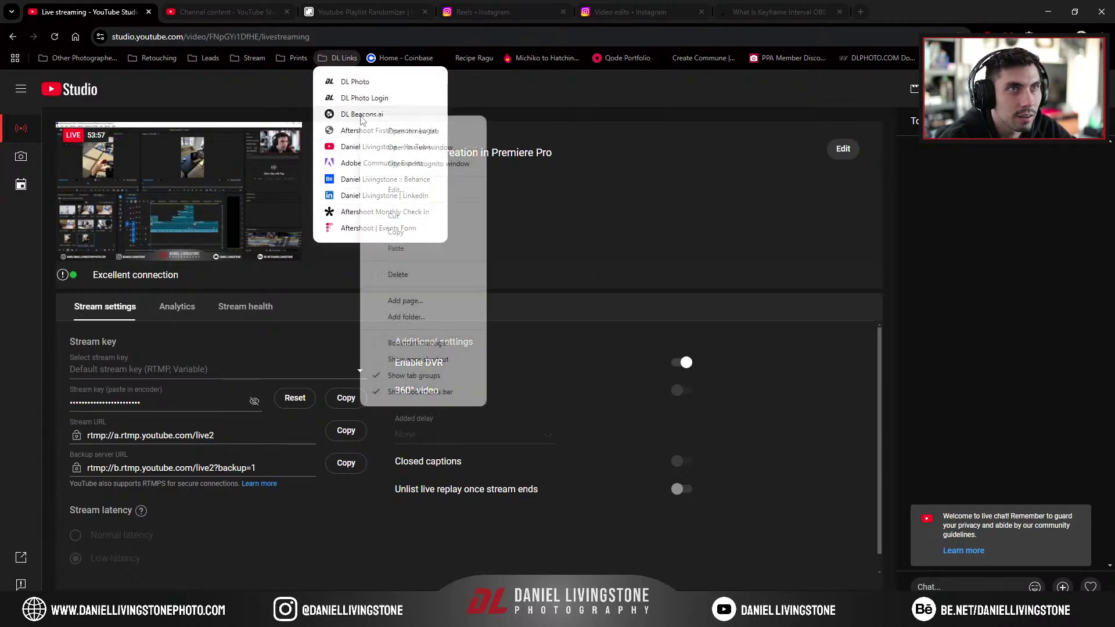
{"action": "left_click", "coordinate": [967, 586]}
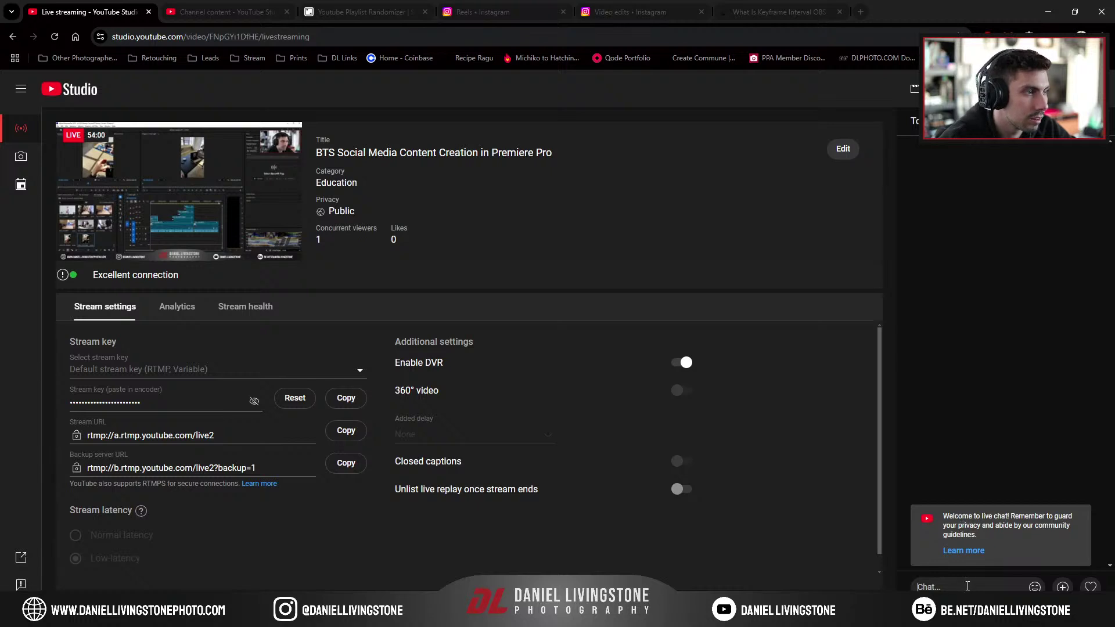
{"action": "type", "text": "https://beacons.ai/daniellivingstone/"}
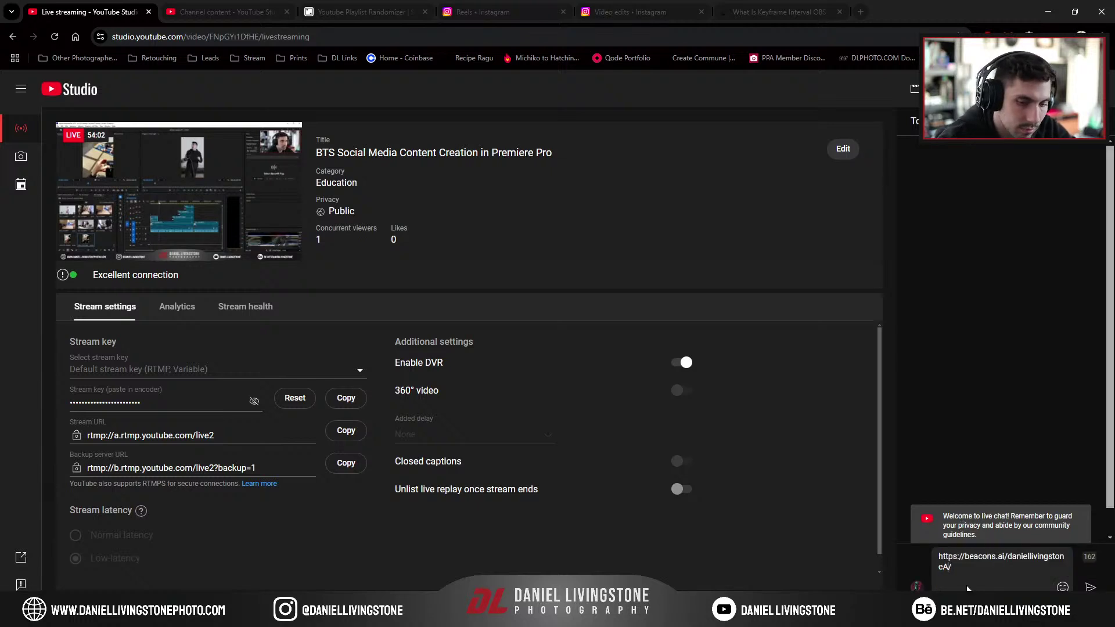
Step: Remove stray characters from the chat message, prefix the link with "Affiliate Links:", send it and close the keyframe interval page
{"action": "key", "text": "BackSpace"}
{"action": "key", "text": "BackSpace"}
{"action": "key", "text": "BackSpace"}
{"action": "key", "text": "BackSpace"}
{"action": "key", "text": "BackSpace"}
{"action": "key", "text": "BackSpace"}
{"action": "key", "text": "BackSpace"}
{"action": "key", "text": "BackSpace"}
{"action": "key", "text": "BackSpace"}
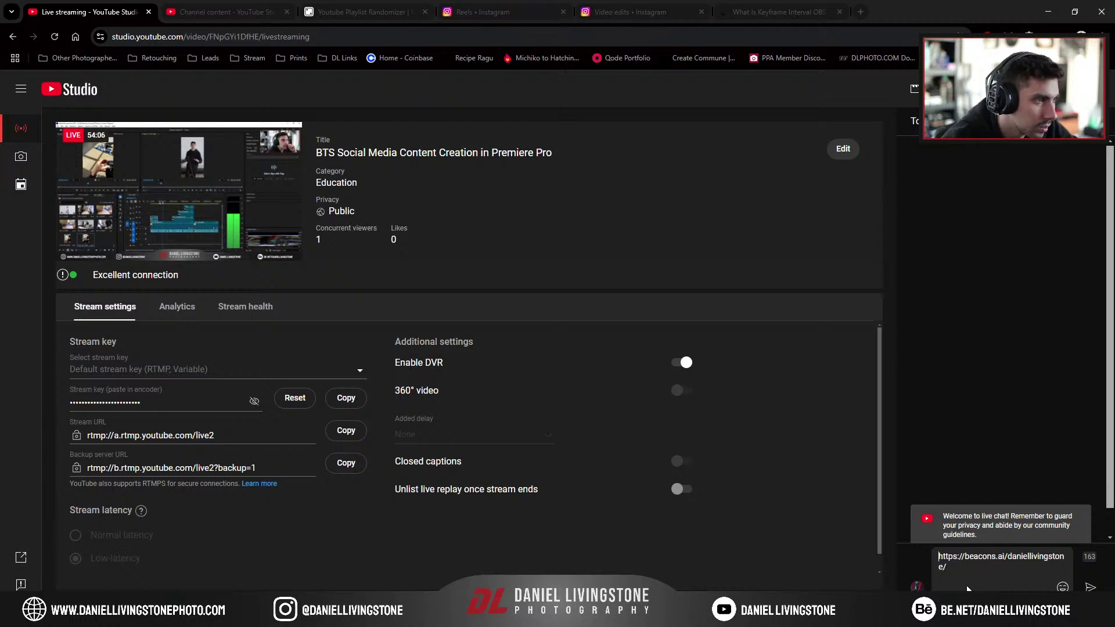
{"action": "key", "text": "ctrl+Home"}
{"action": "type", "text": "Affil"}
{"action": "type", "text": "iate Link"}
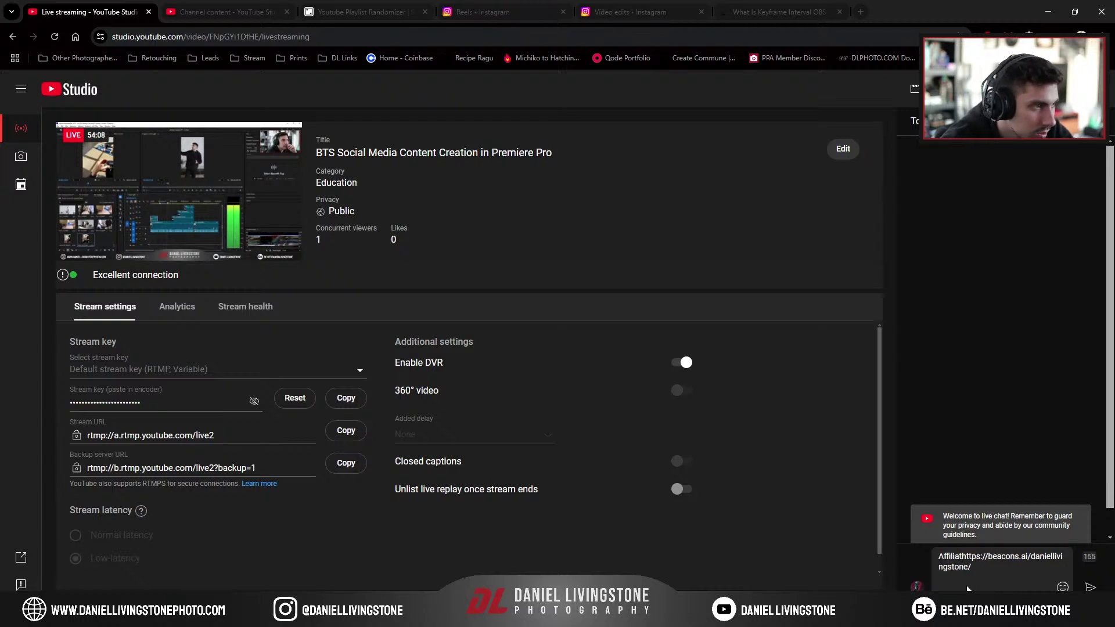
{"action": "type", "text": "s:"}
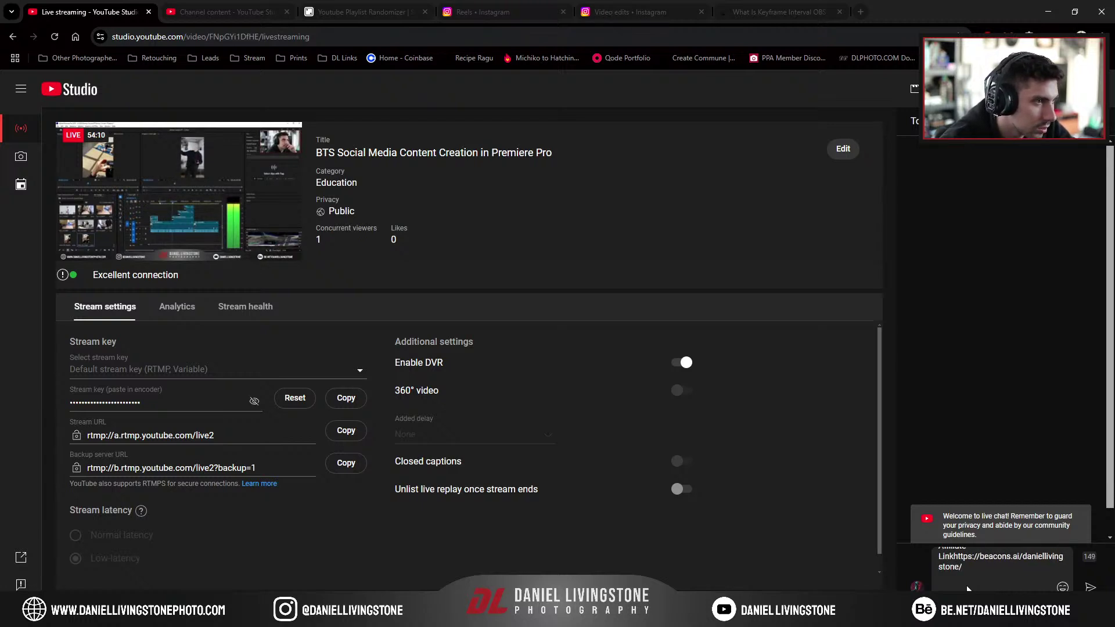
{"action": "key", "text": "Return"}
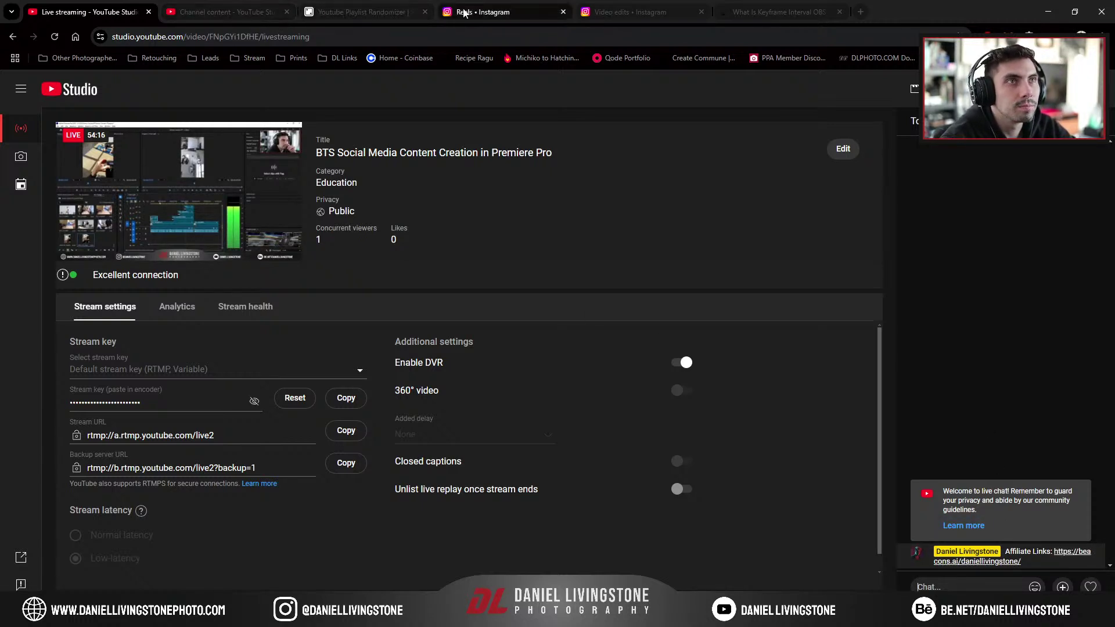
{"action": "left_click", "coordinate": [839, 11]}
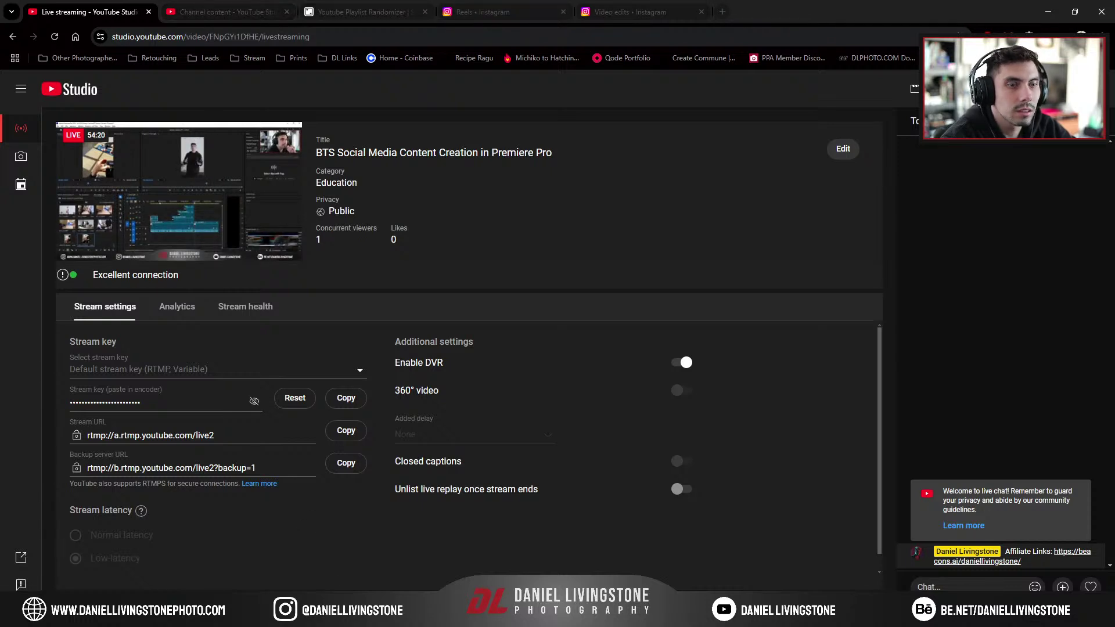
Step: Return to Premiere Pro and render previews for the entire 3 Point Light Captions sequence
{"action": "key", "text": "alt+Tab"}
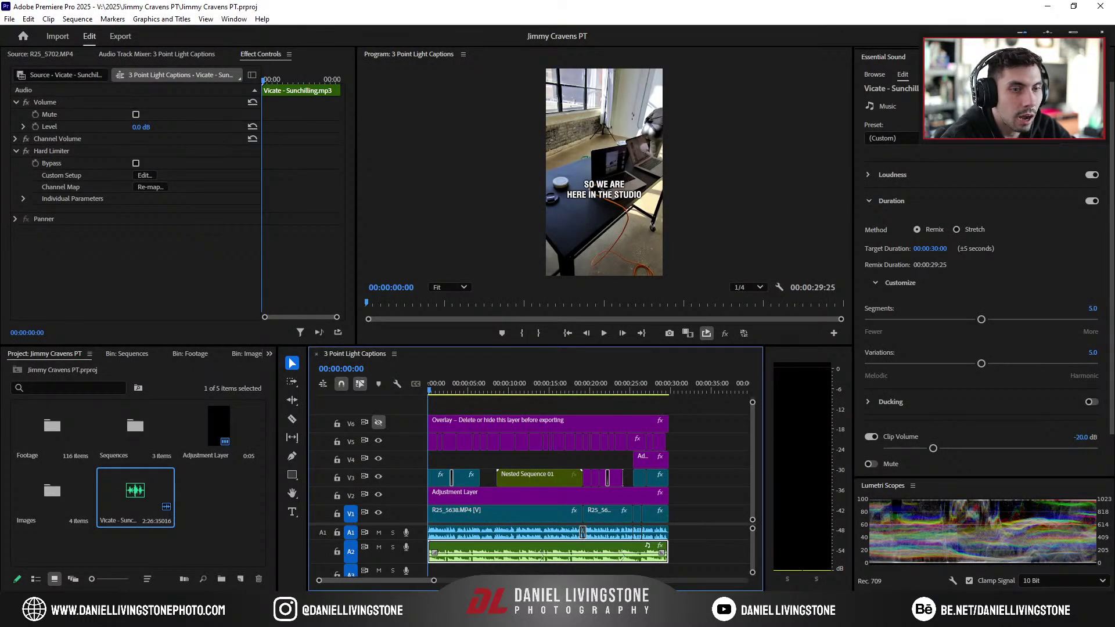
{"action": "left_click", "coordinate": [354, 556]}
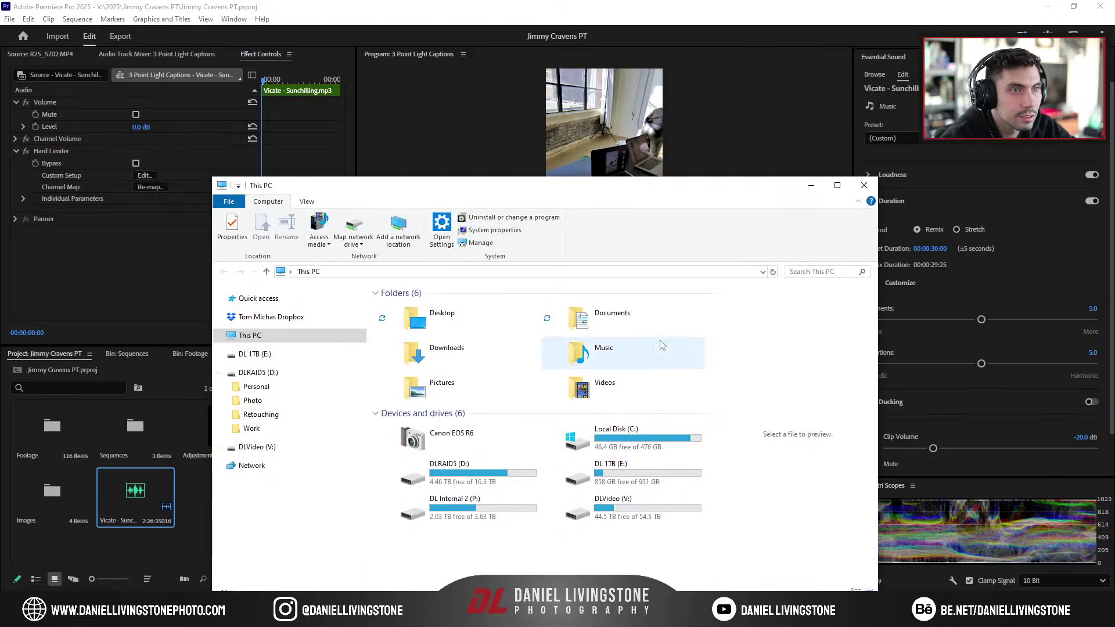
{"action": "left_click", "coordinate": [864, 185]}
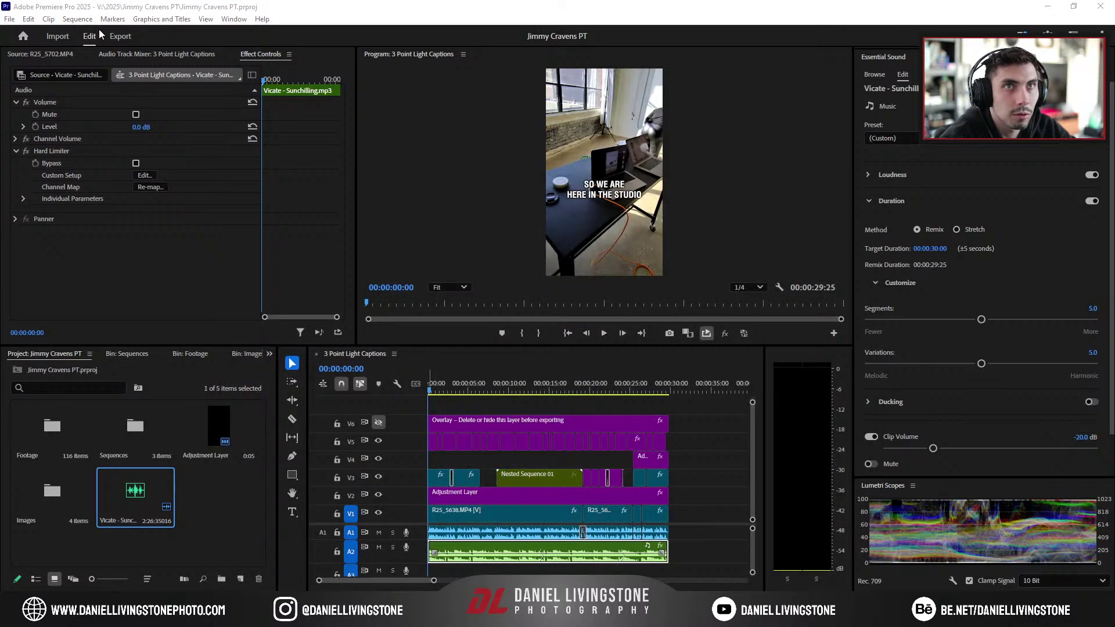
{"action": "left_click", "coordinate": [77, 18]}
{"action": "left_click", "coordinate": [105, 62]}
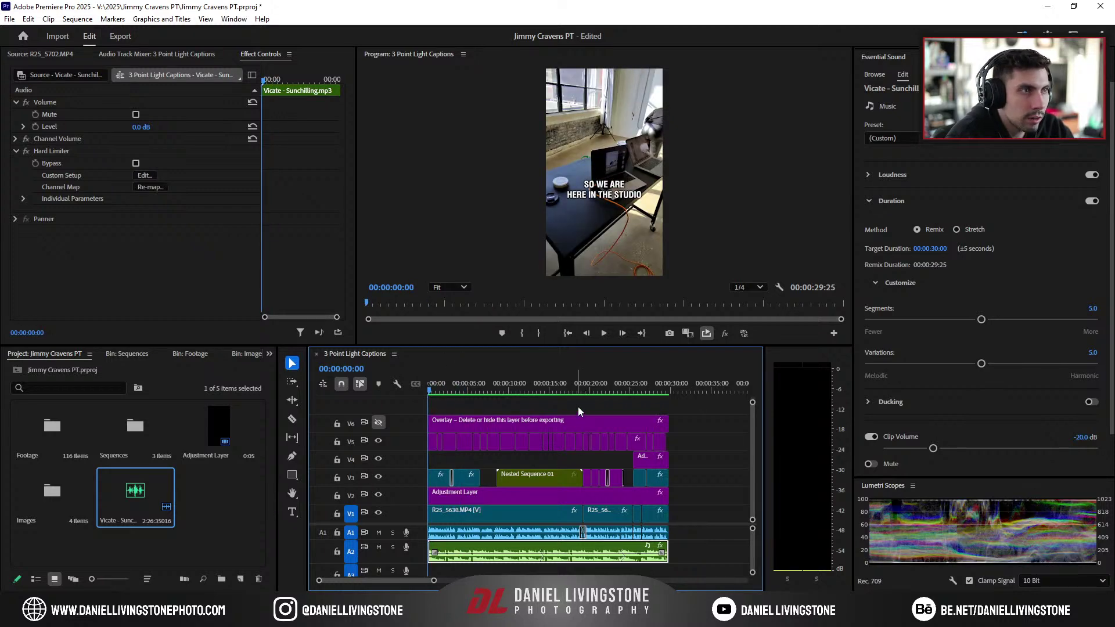
Step: Maximize the Program monitor, set its playback resolution to Full, play the rendered reel and restore the normal layout
{"action": "left_click", "coordinate": [515, 244]}
{"action": "key", "text": "grave"}
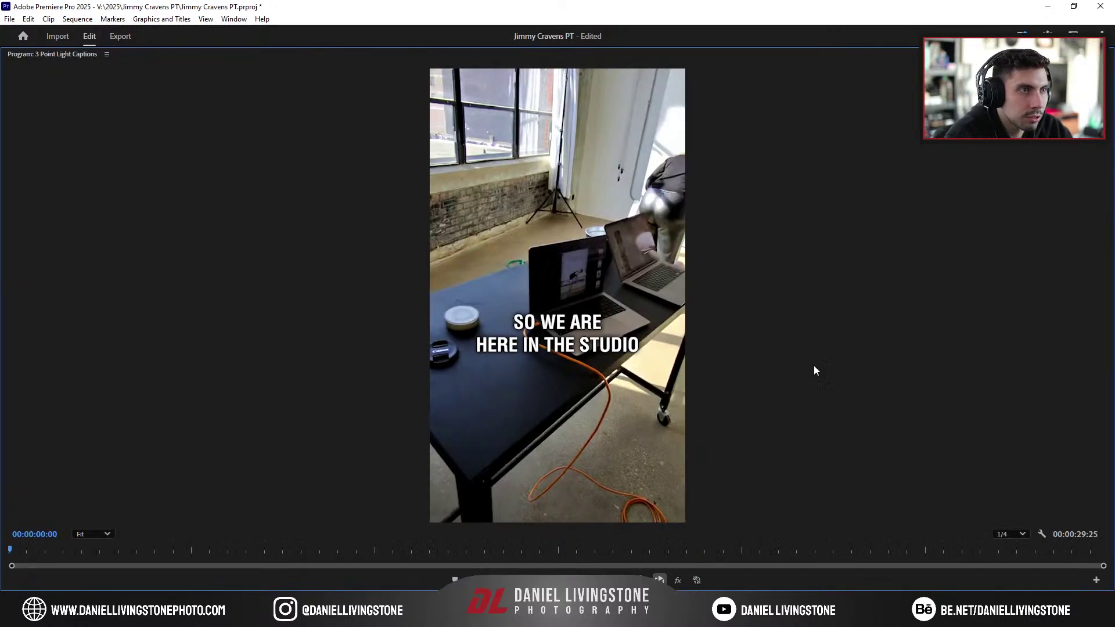
{"action": "left_click", "coordinate": [1013, 534]}
{"action": "left_click", "coordinate": [1006, 460]}
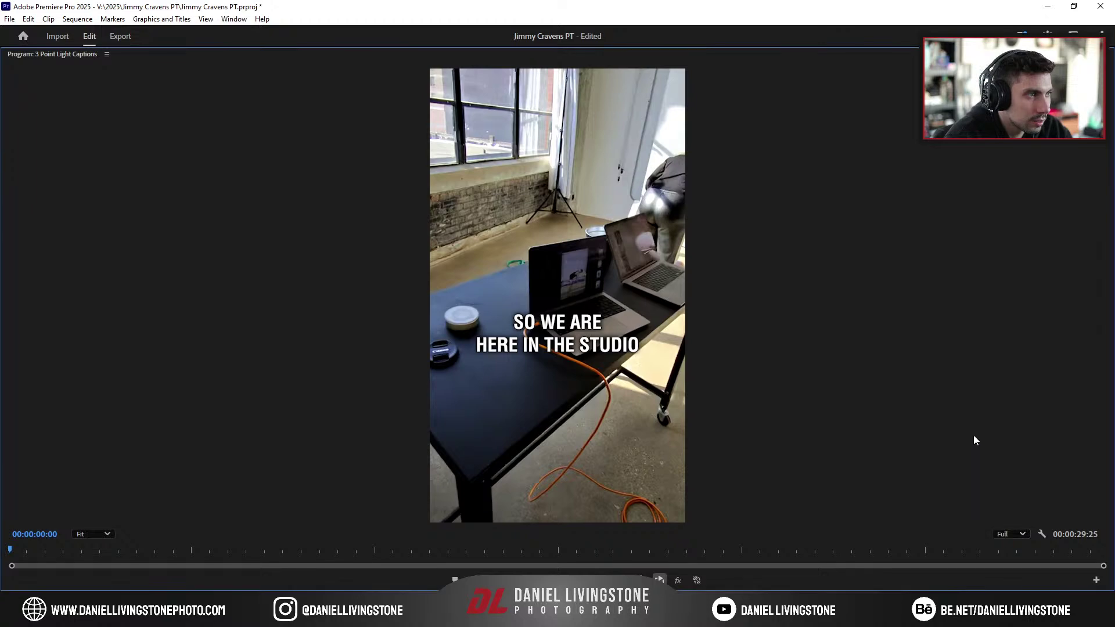
{"action": "key", "text": "space"}
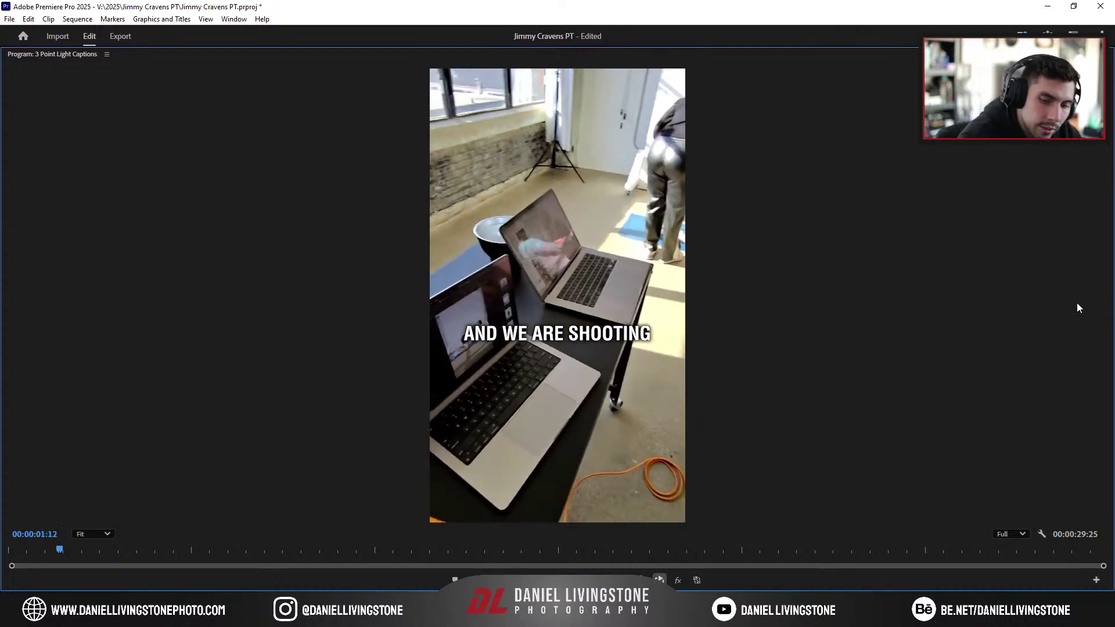
{"action": "key", "text": "grave"}
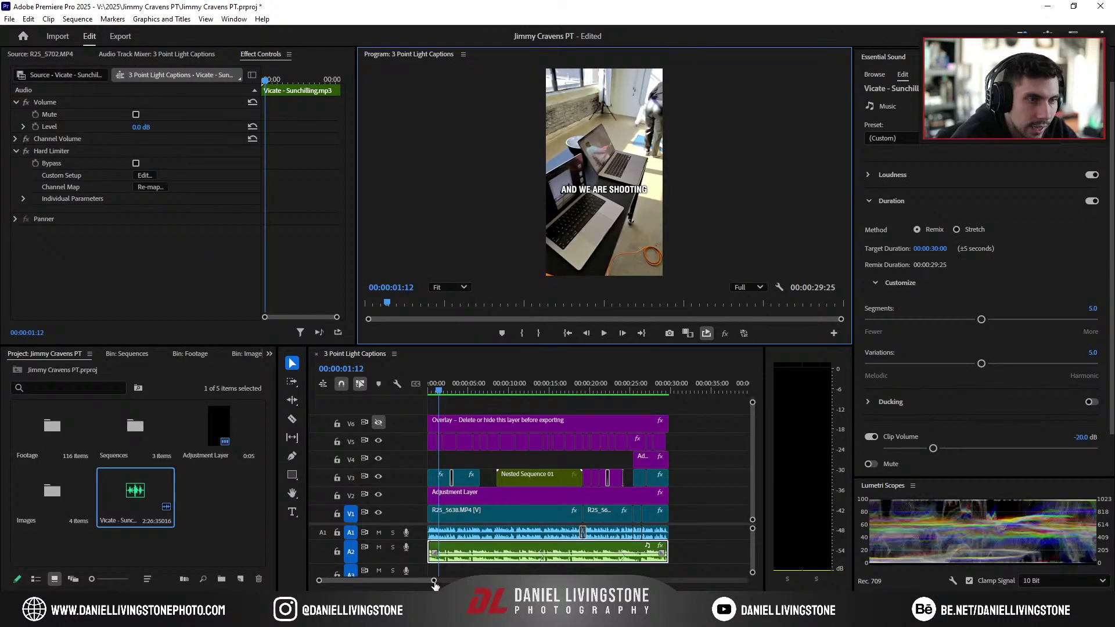
Step: Switch to File Explorer, browse to the project folder under 2025 on DLVideo (V:) and check its Artlist Library folder
{"action": "left_click_drag", "start_coordinate": [434, 581], "coordinate": [427, 582]}
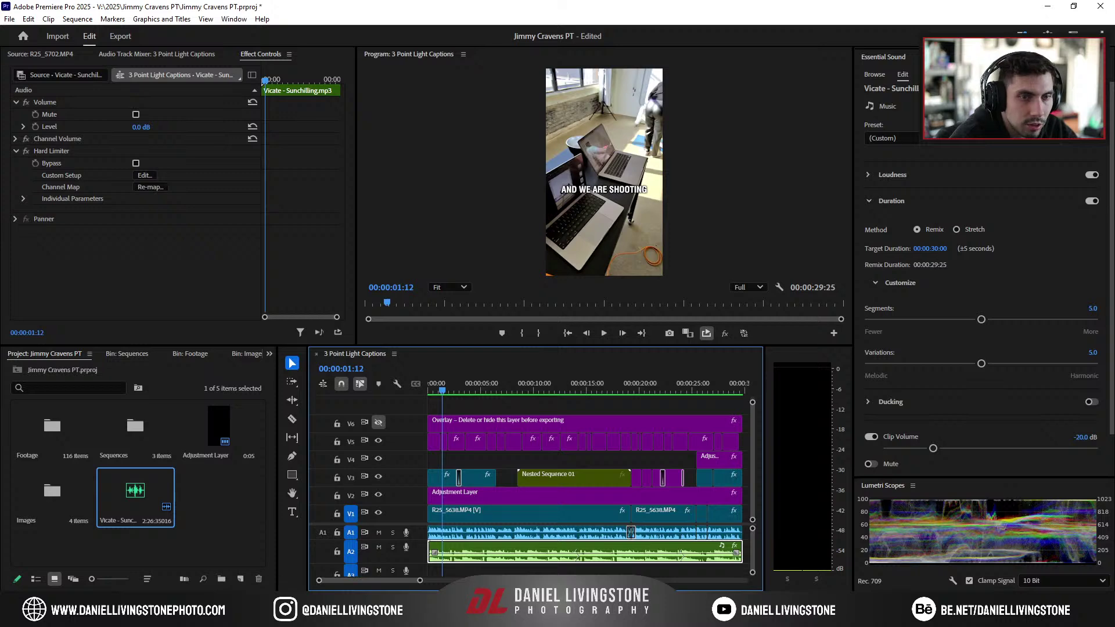
{"action": "key", "text": "super+e"}
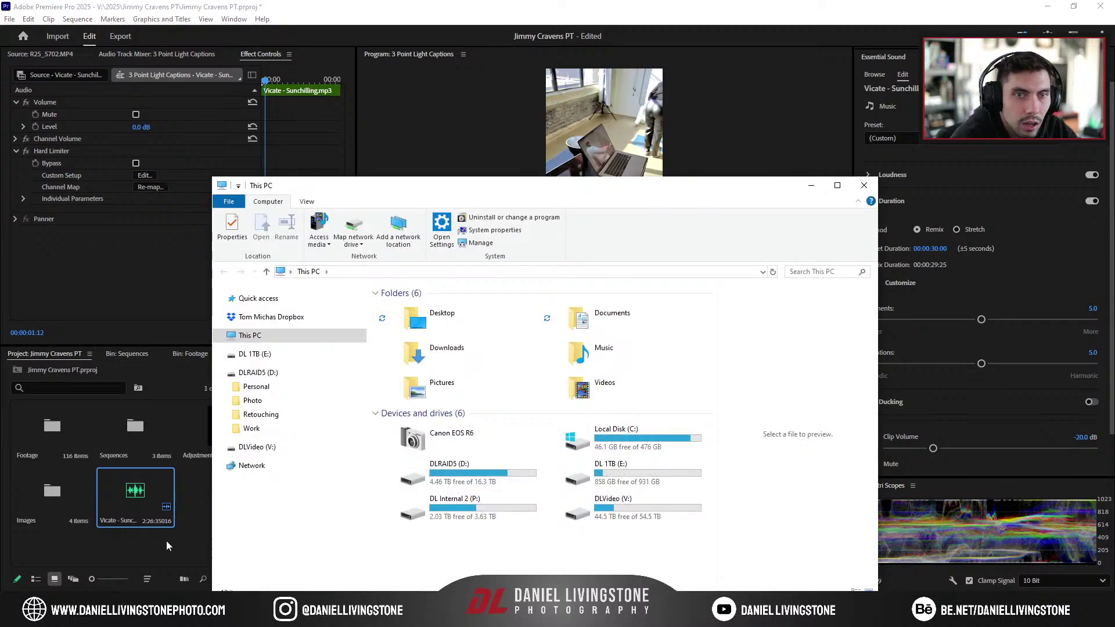
{"action": "left_click", "coordinate": [167, 541]}
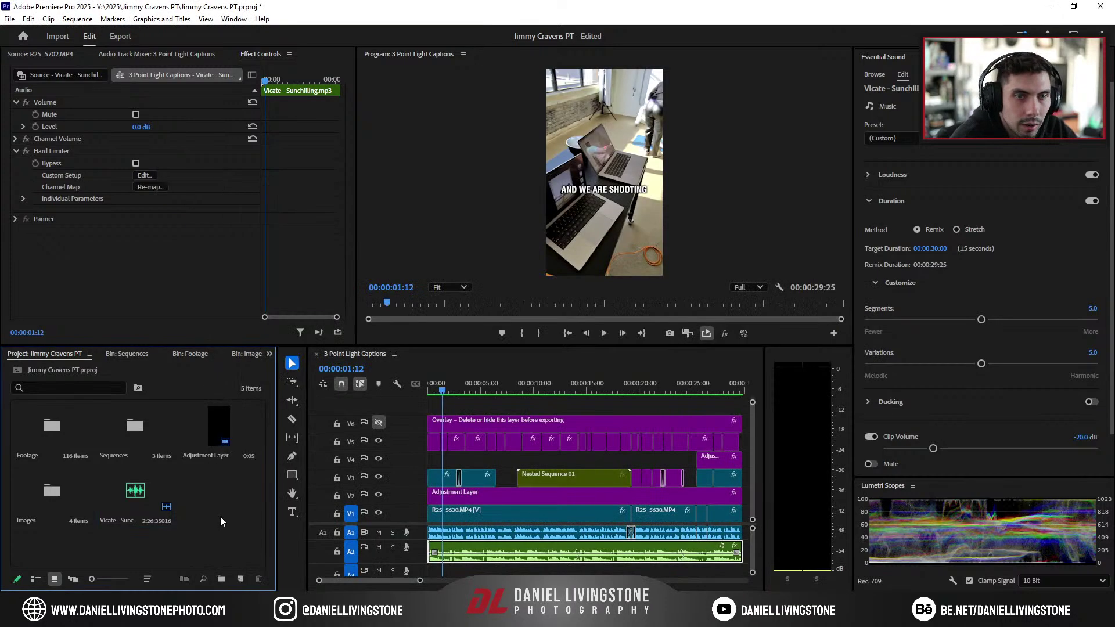
{"action": "right_click", "coordinate": [220, 517]}
{"action": "left_click", "coordinate": [224, 539]}
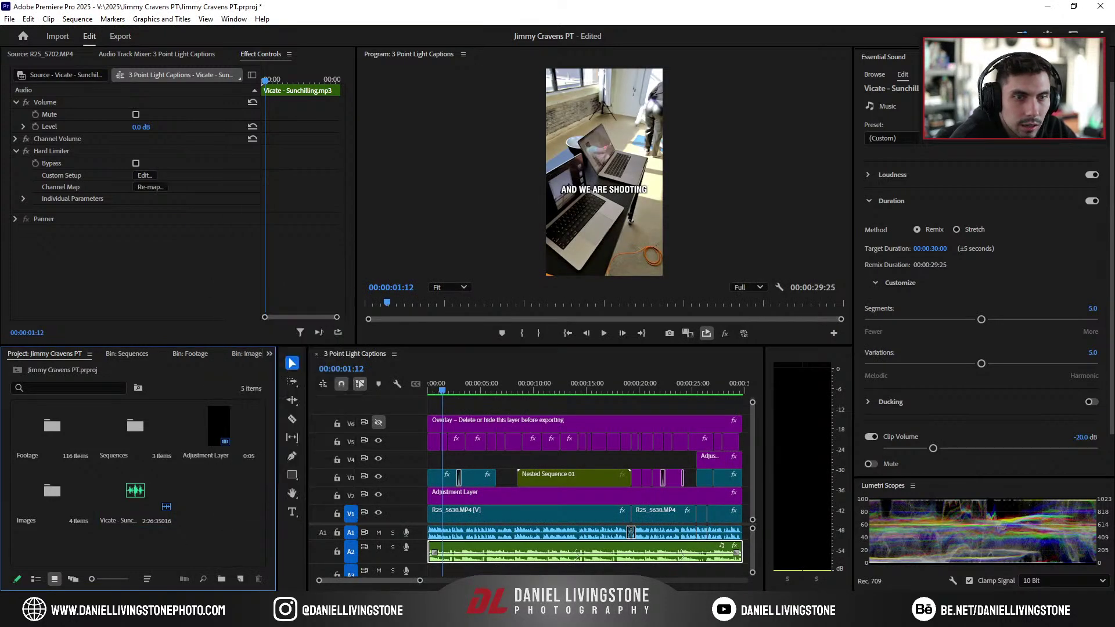
{"action": "key", "text": "alt+Tab"}
{"action": "left_click", "coordinate": [256, 447]}
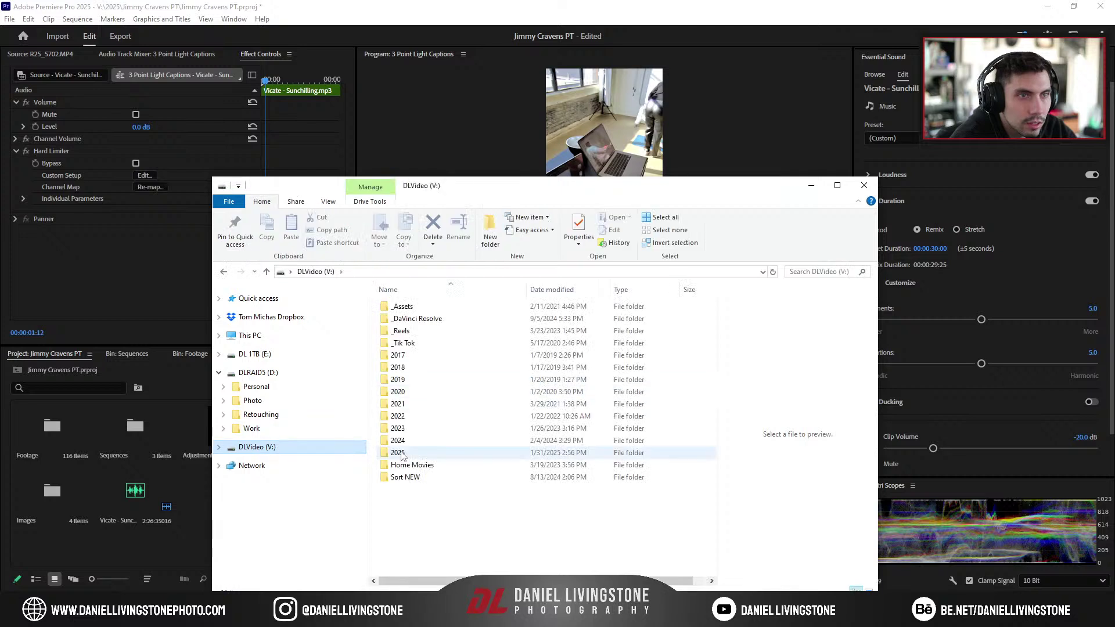
{"action": "double_click", "coordinate": [401, 456]}
{"action": "double_click", "coordinate": [406, 306]}
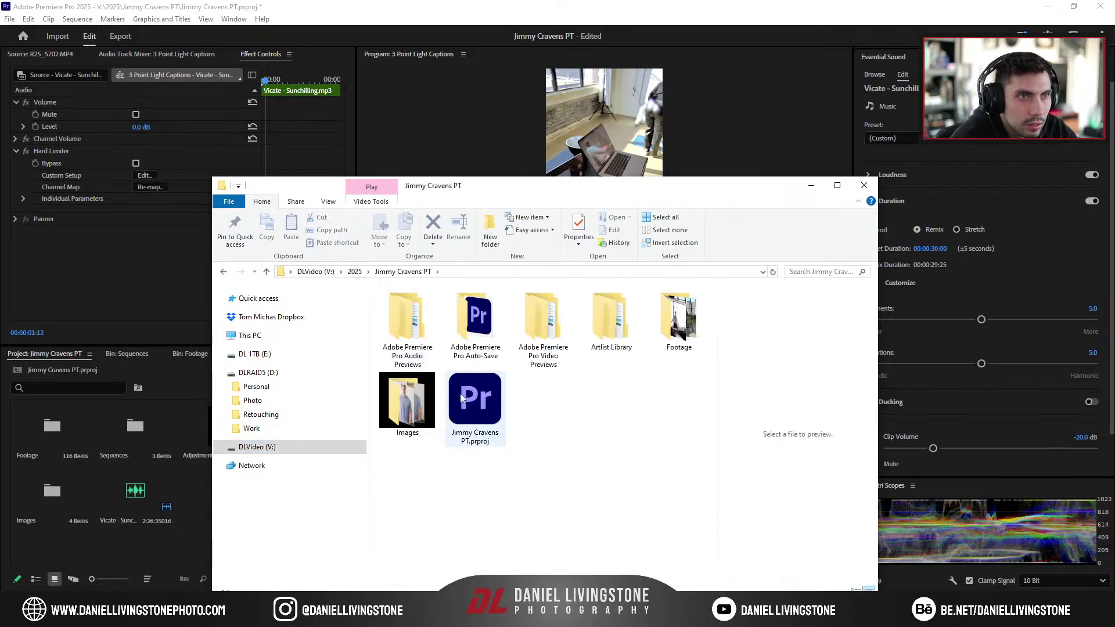
{"action": "double_click", "coordinate": [609, 319]}
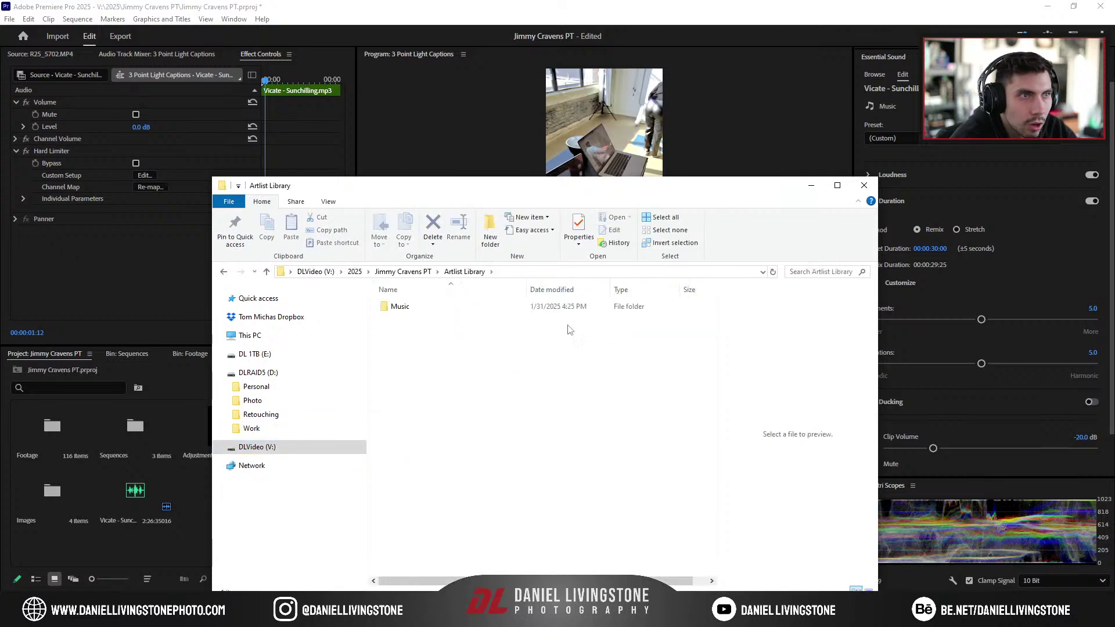
{"action": "left_click", "coordinate": [415, 273]}
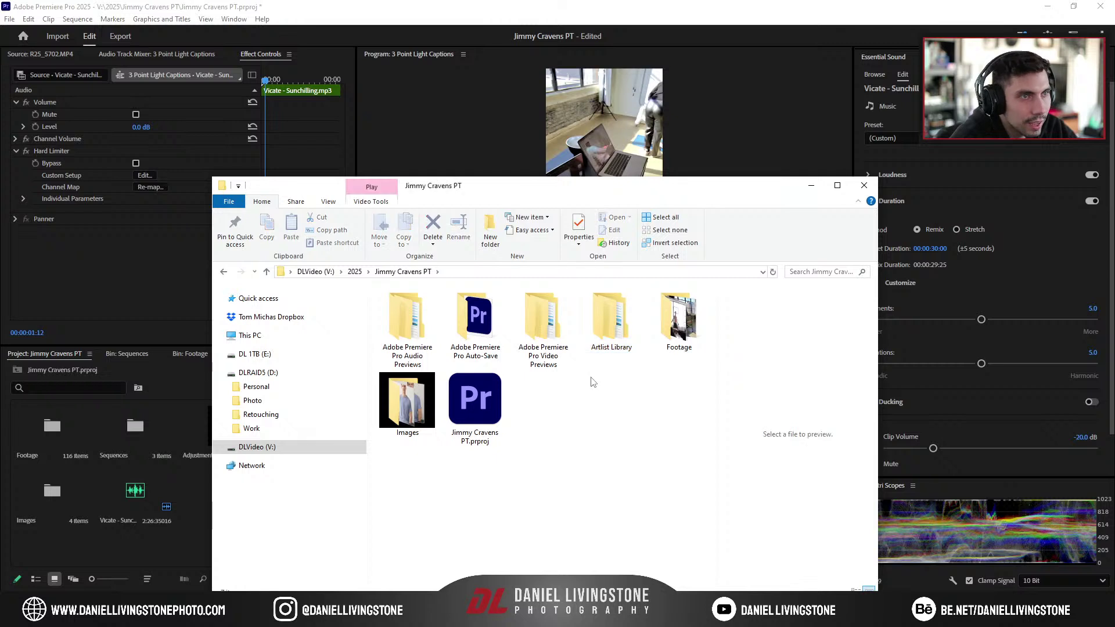
{"action": "right_click", "coordinate": [561, 406]}
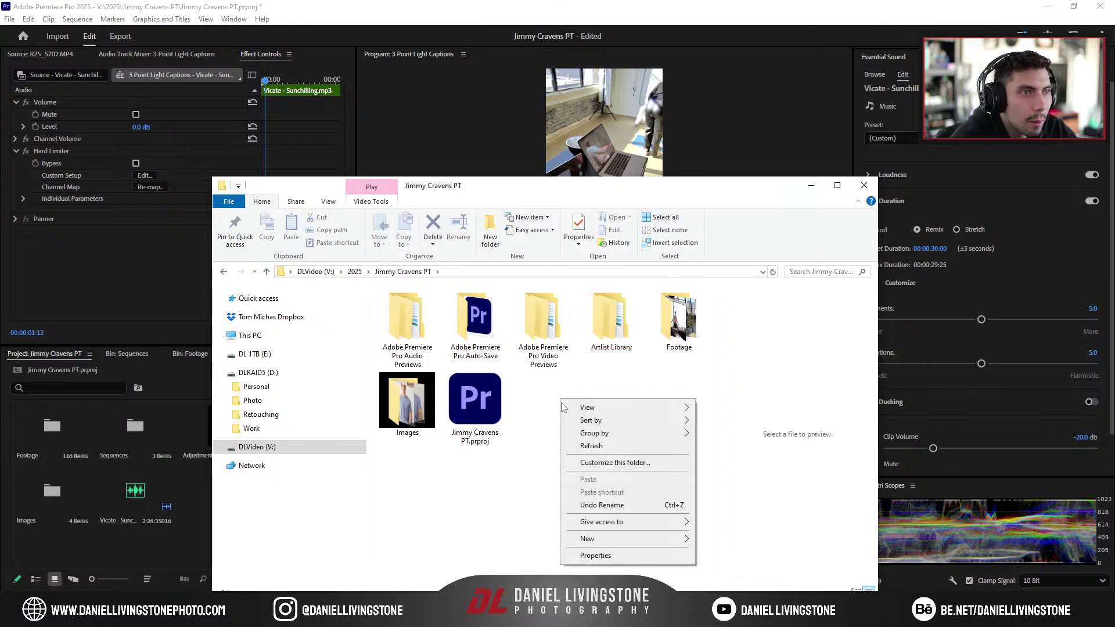
{"action": "mouse_move", "coordinate": [611, 540]}
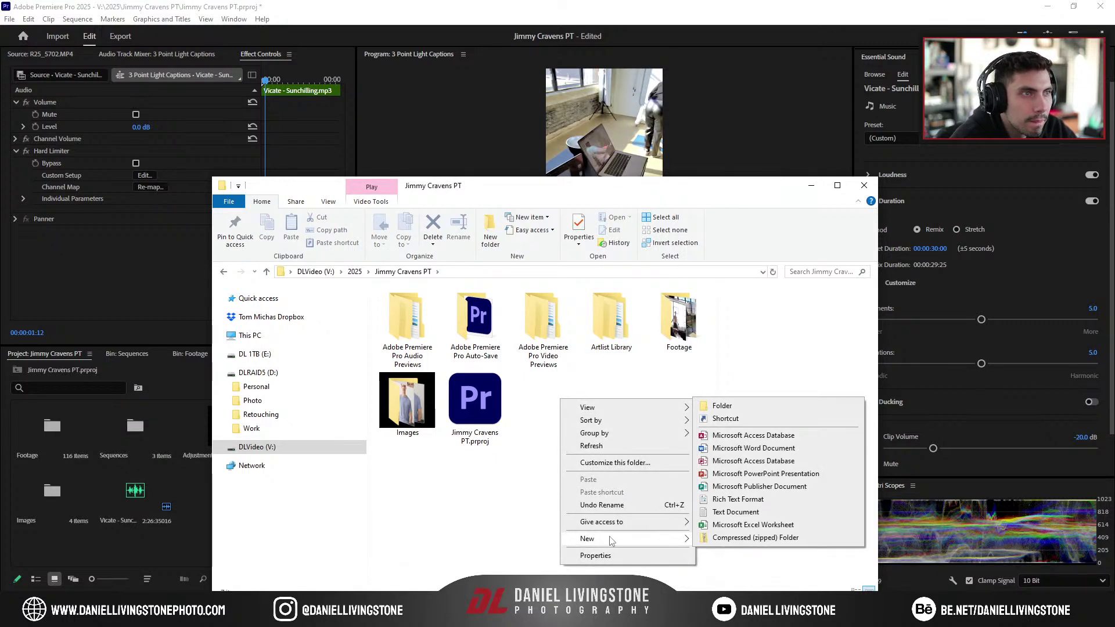
{"action": "left_click", "coordinate": [544, 446]}
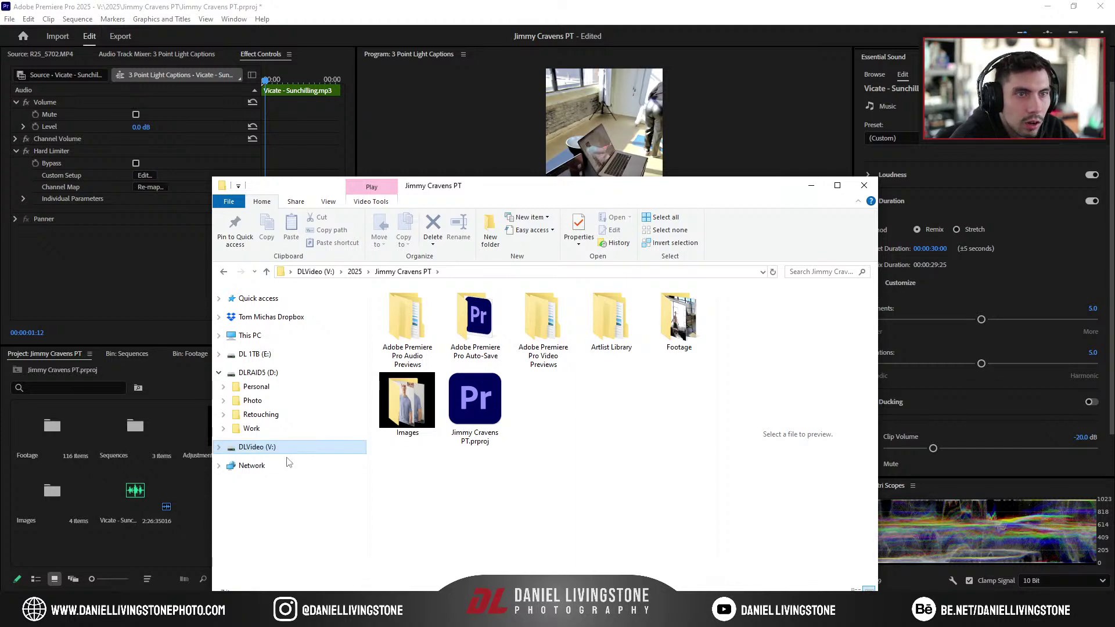
Step: Return to Premiere Pro, create a bin named Audio in the project and move the Vicate - Sunchilling track into it
{"action": "left_click", "coordinate": [186, 500]}
{"action": "left_click", "coordinate": [222, 579]}
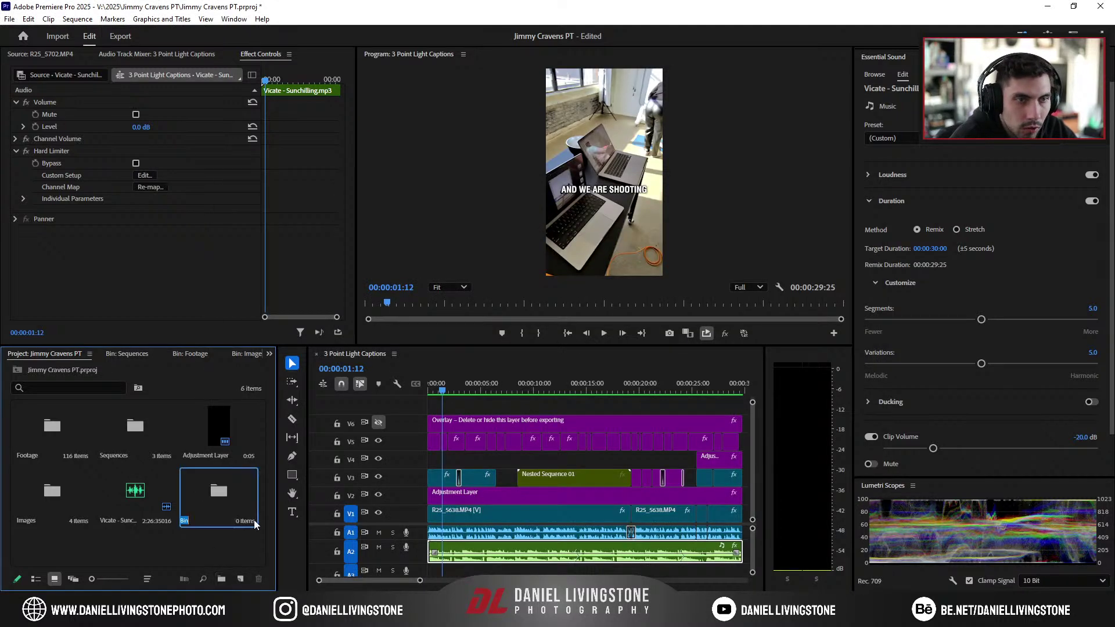
{"action": "type", "text": "Audio"}
{"action": "left_click", "coordinate": [70, 441]}
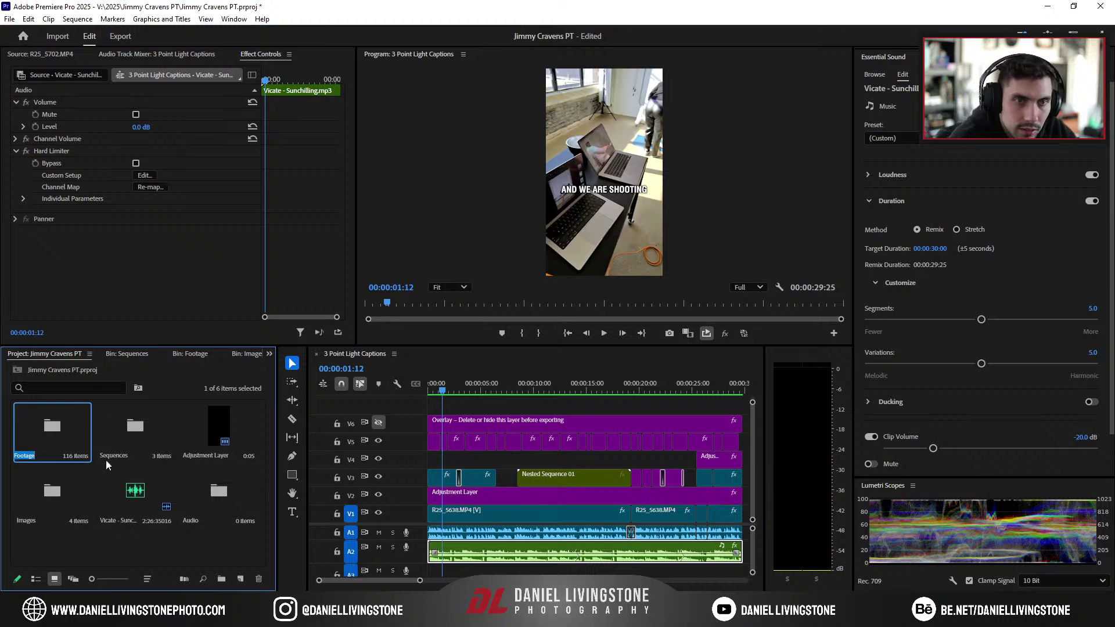
{"action": "left_click_drag", "start_coordinate": [135, 490], "coordinate": [209, 500]}
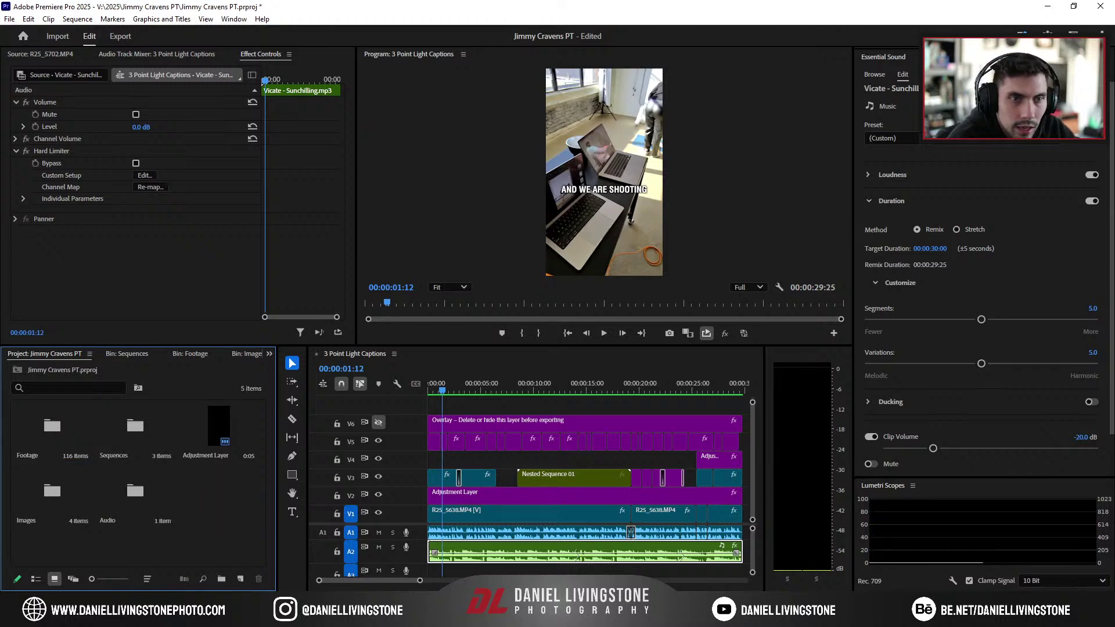
Step: Switch to File Explorer and open the Assets folder inside DL Logo Outro under _Assets on DLVideo (V:)
{"action": "key", "text": "alt+Tab"}
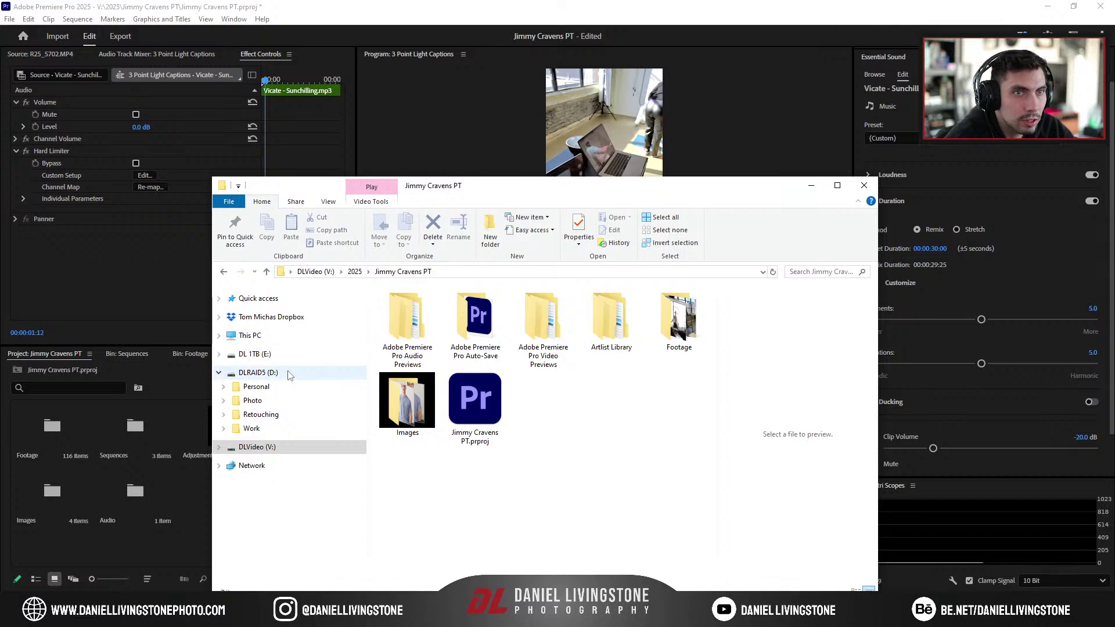
{"action": "left_click", "coordinate": [300, 447]}
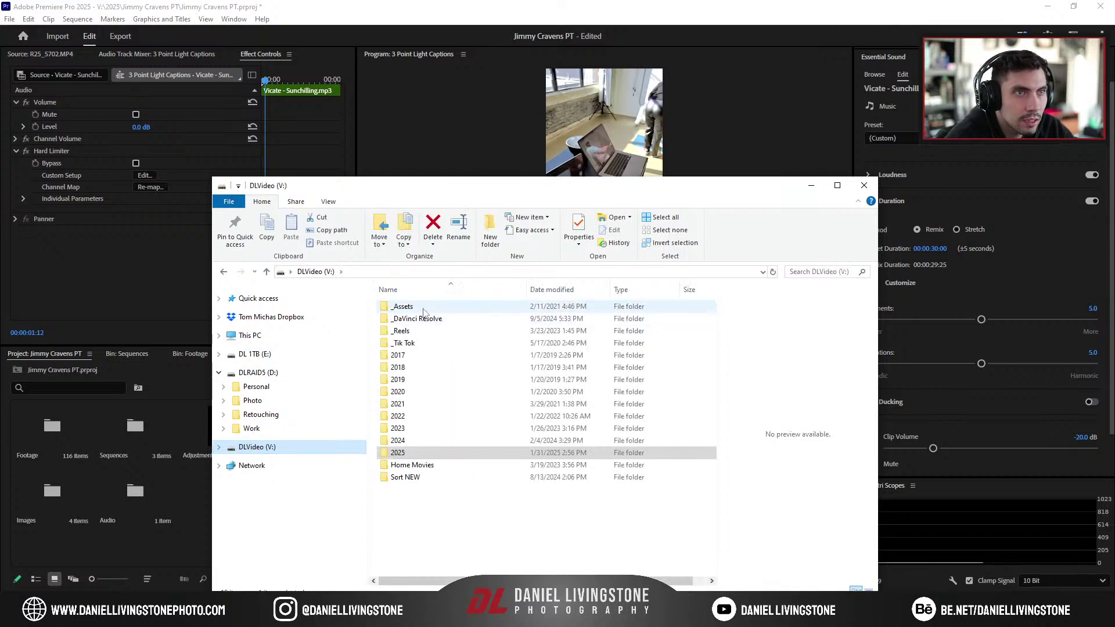
{"action": "double_click", "coordinate": [424, 309]}
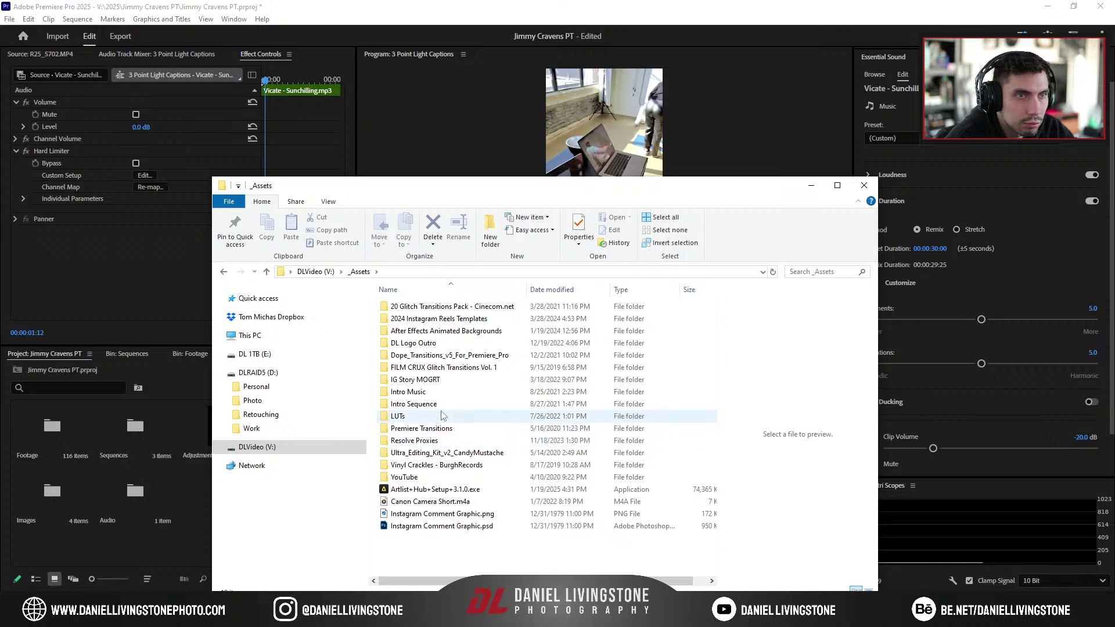
{"action": "left_click", "coordinate": [443, 345]}
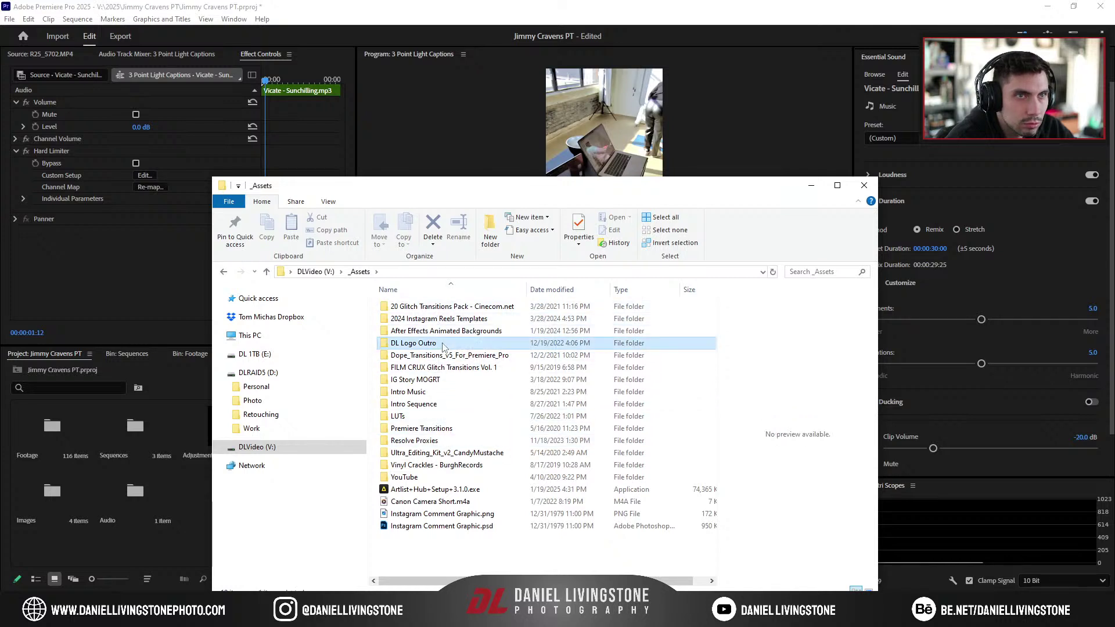
{"action": "double_click", "coordinate": [443, 346]}
{"action": "left_click", "coordinate": [432, 343]}
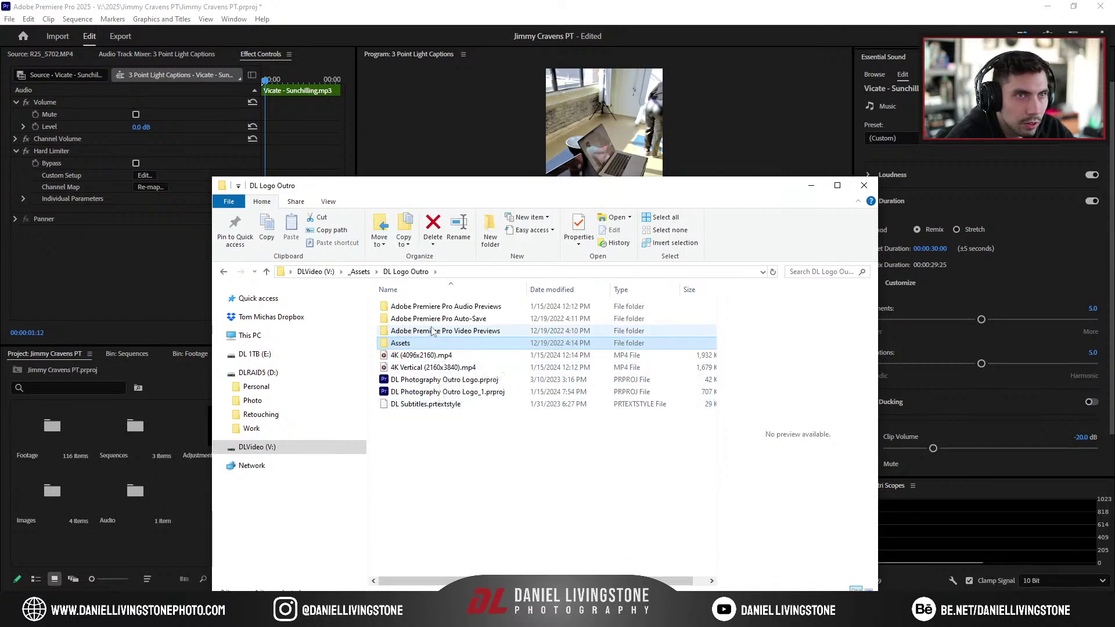
{"action": "double_click", "coordinate": [430, 343]}
Step: Import the camera flash sound effect into the Premiere Pro project and play it in the Source monitor
{"action": "left_click", "coordinate": [433, 330]}
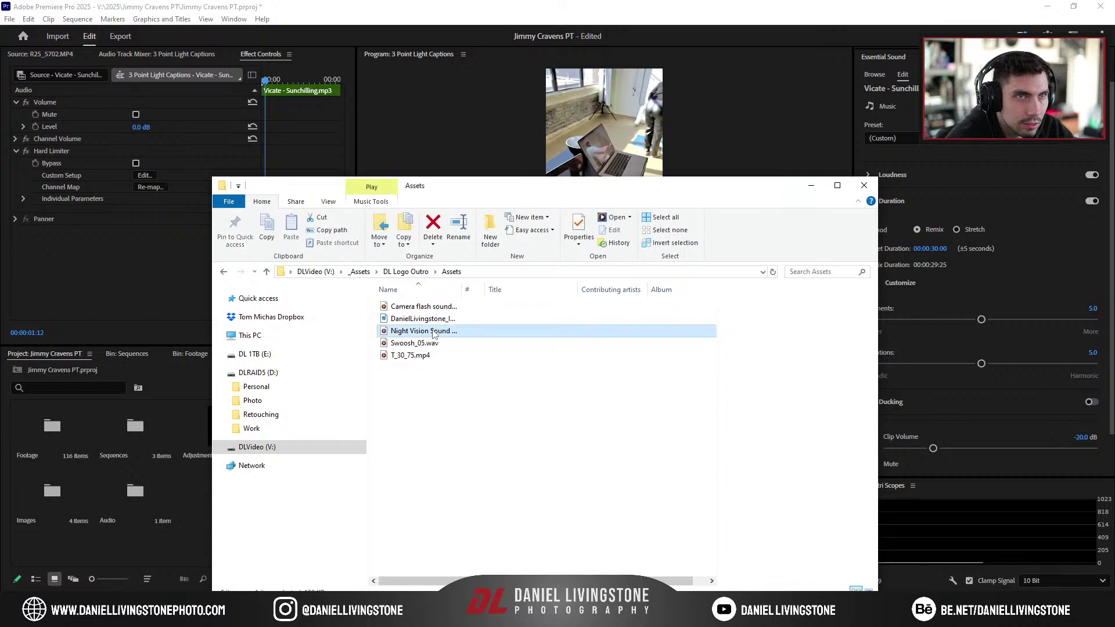
{"action": "left_click", "coordinate": [428, 308]}
{"action": "left_click_drag", "start_coordinate": [431, 311], "coordinate": [219, 490]}
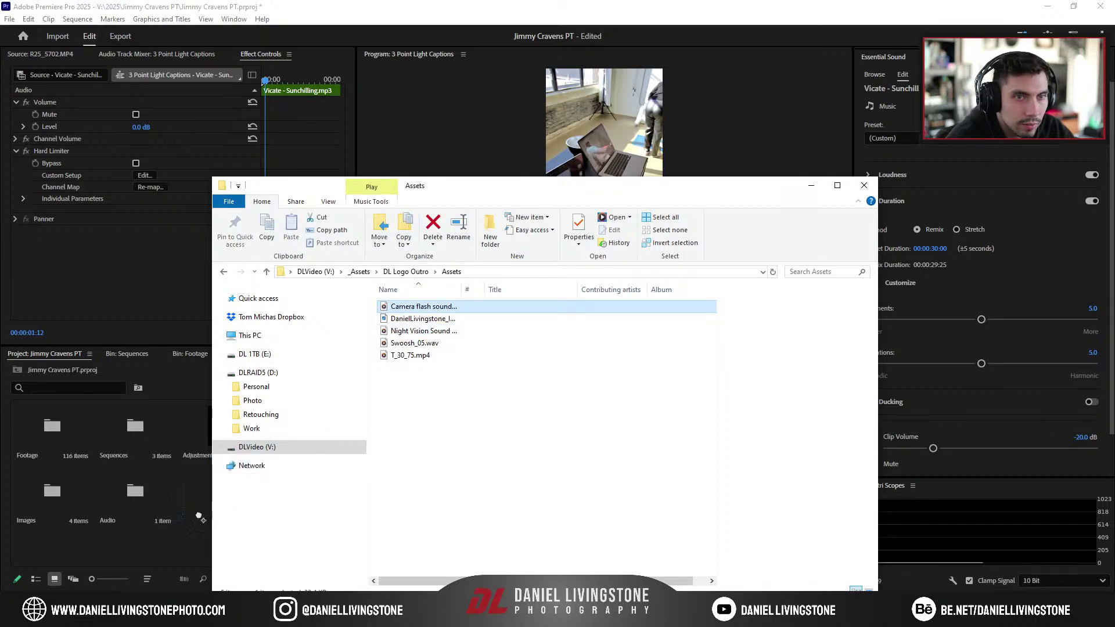
{"action": "double_click", "coordinate": [218, 490]}
{"action": "key", "text": "space"}
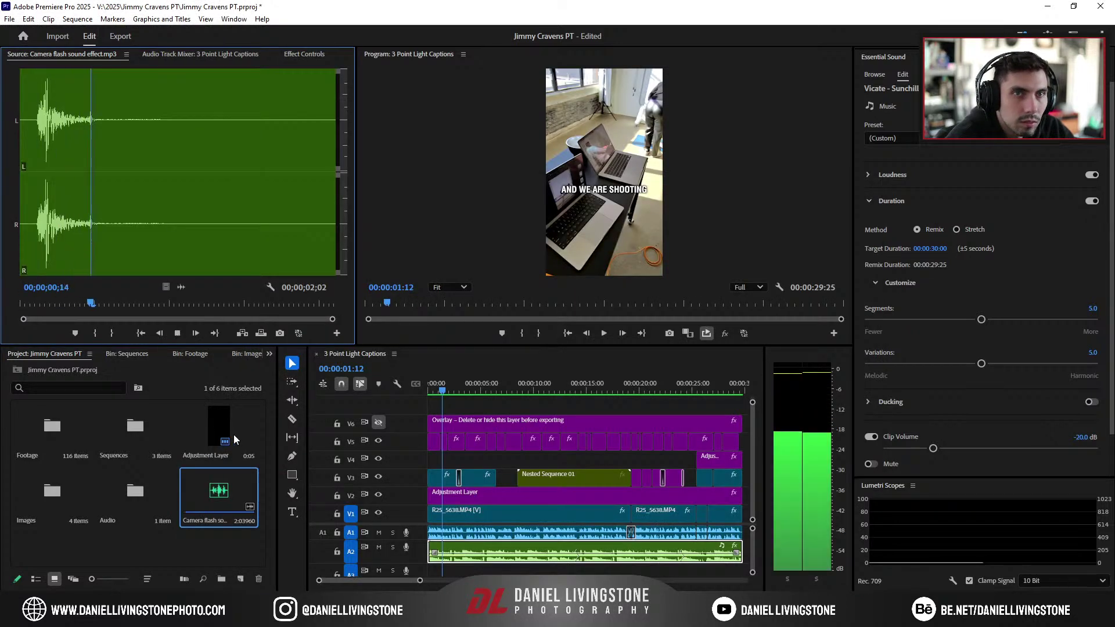
Step: Place the camera flash sound effect on track A3 at the cut where Nested Sequence 01 ends
{"action": "left_click_drag", "start_coordinate": [420, 580], "coordinate": [431, 580]}
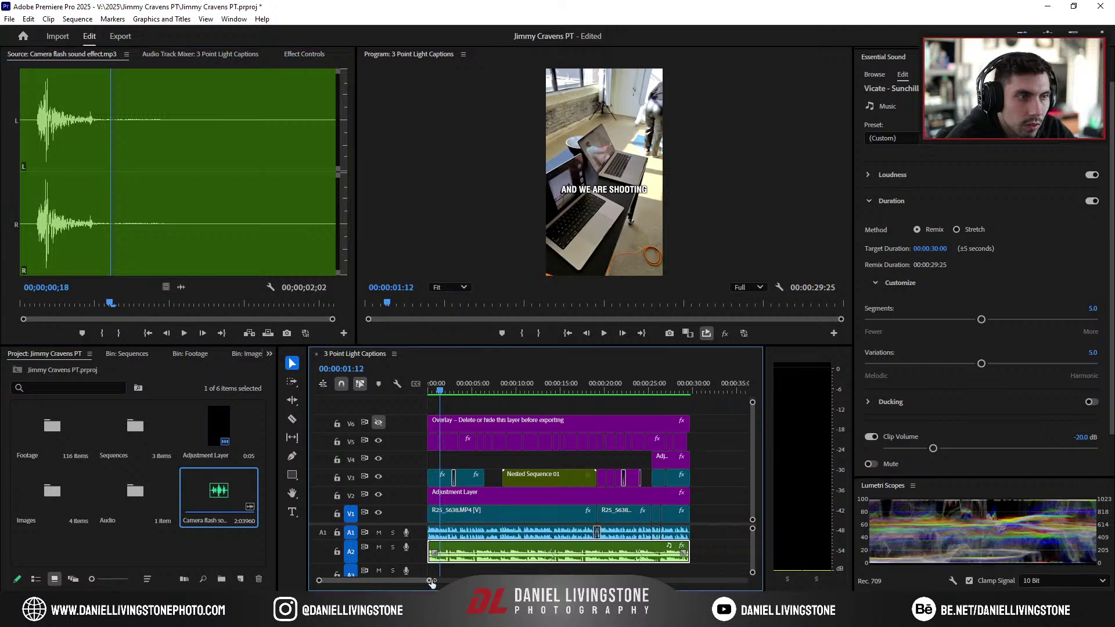
{"action": "left_click", "coordinate": [256, 518]}
{"action": "left_click_drag", "start_coordinate": [586, 575], "coordinate": [596, 573]}
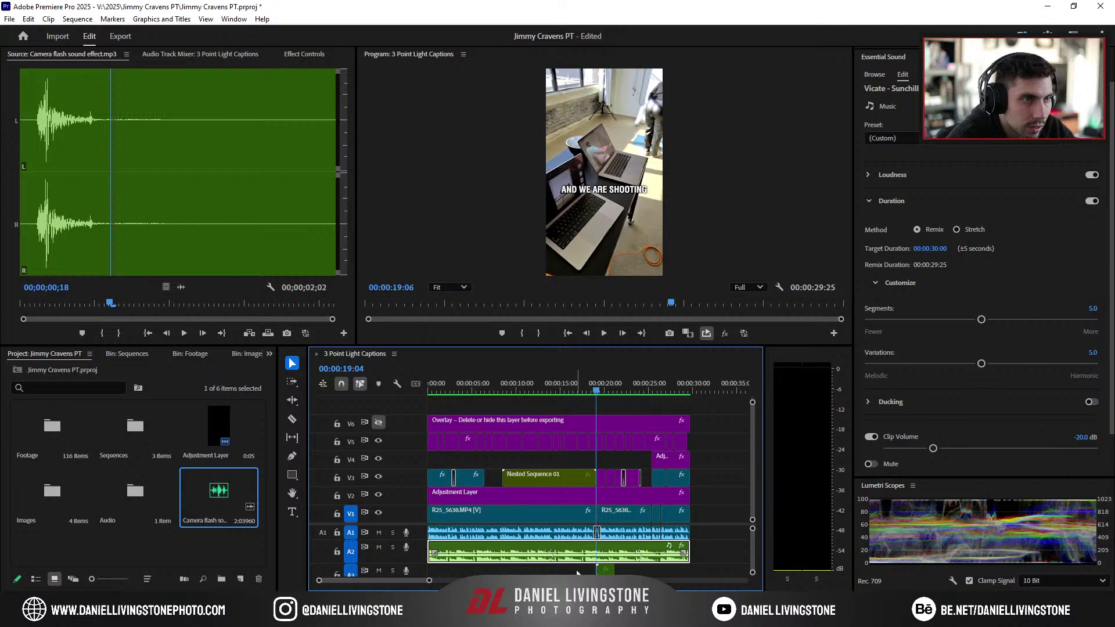
{"action": "key", "text": "="}
{"action": "key", "text": "="}
{"action": "key", "text": "="}
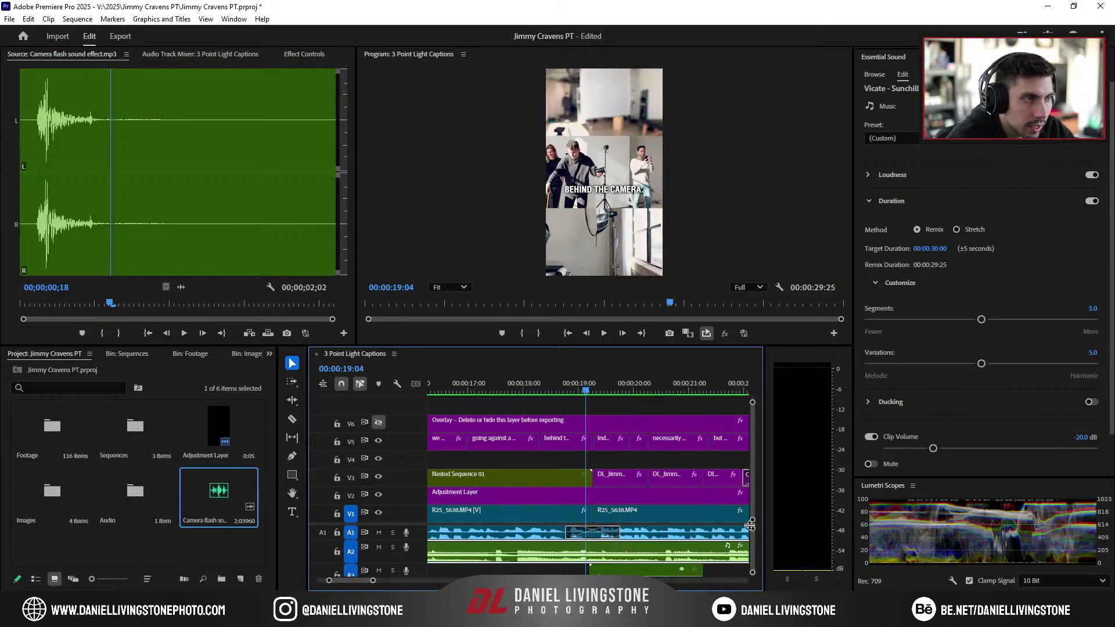
Step: Enlarge the timeline panel and its audio area so tracks A1 to A3 are all in view
{"action": "left_click_drag", "start_coordinate": [750, 525], "coordinate": [754, 550]}
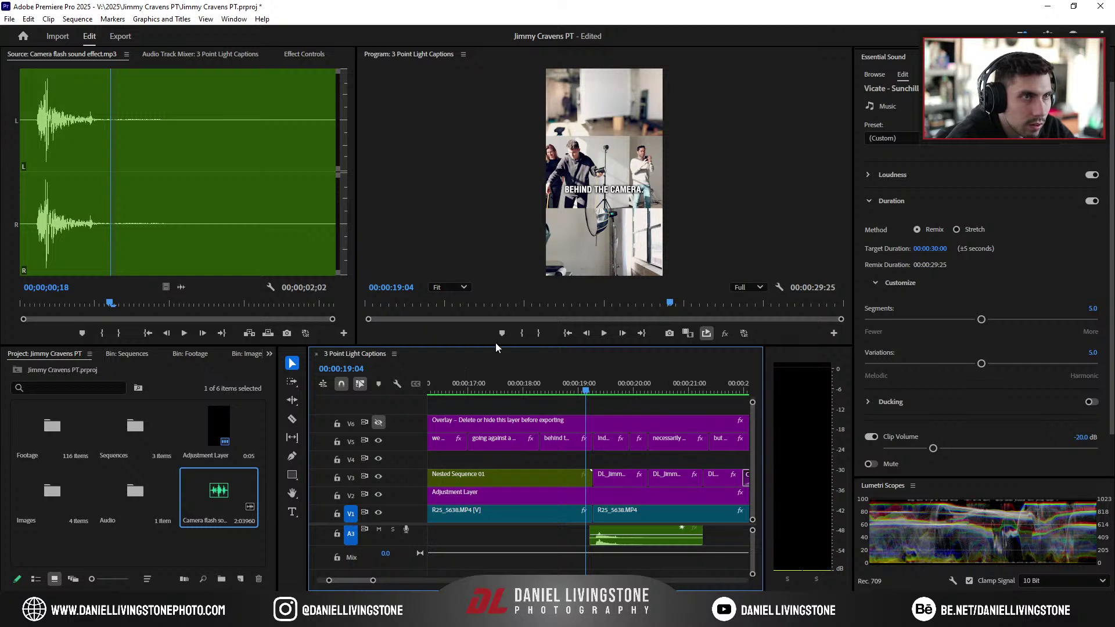
{"action": "left_click_drag", "start_coordinate": [496, 347], "coordinate": [496, 299]}
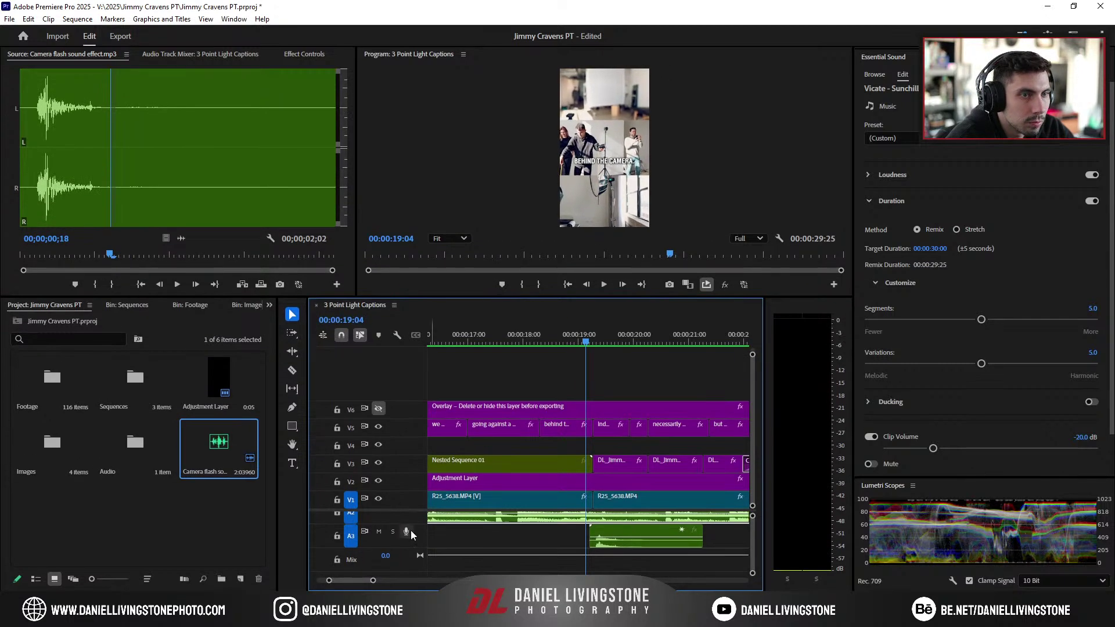
{"action": "left_click_drag", "start_coordinate": [416, 510], "coordinate": [416, 483]}
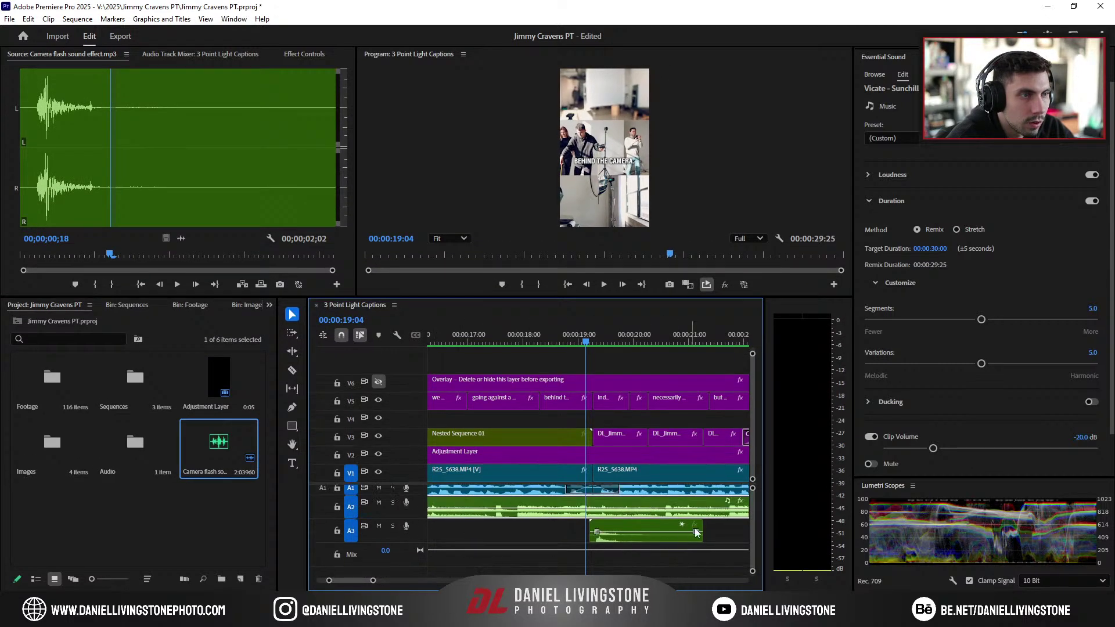
{"action": "left_click_drag", "start_coordinate": [752, 543], "coordinate": [752, 535]}
{"action": "scroll", "coordinate": [660, 547], "scroll_direction": "down", "scroll_amount": 5}
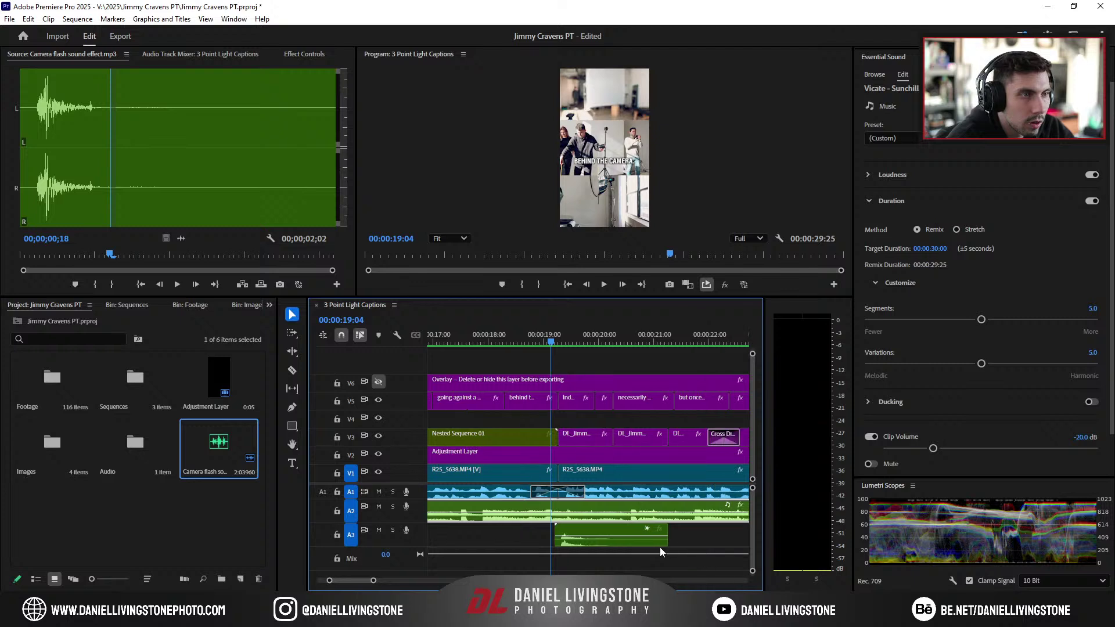
Step: Play the sequence from 00:00:19:08 to hear the camera flash effect against the first still photo
{"action": "left_click", "coordinate": [490, 339]}
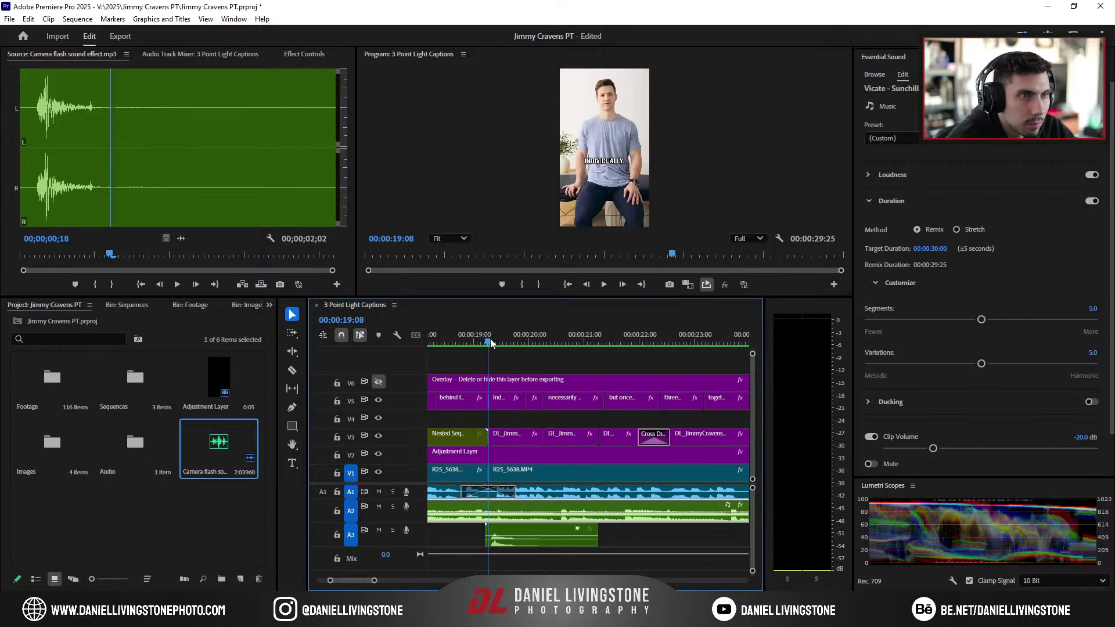
{"action": "key", "text": "space"}
{"action": "key", "text": "space"}
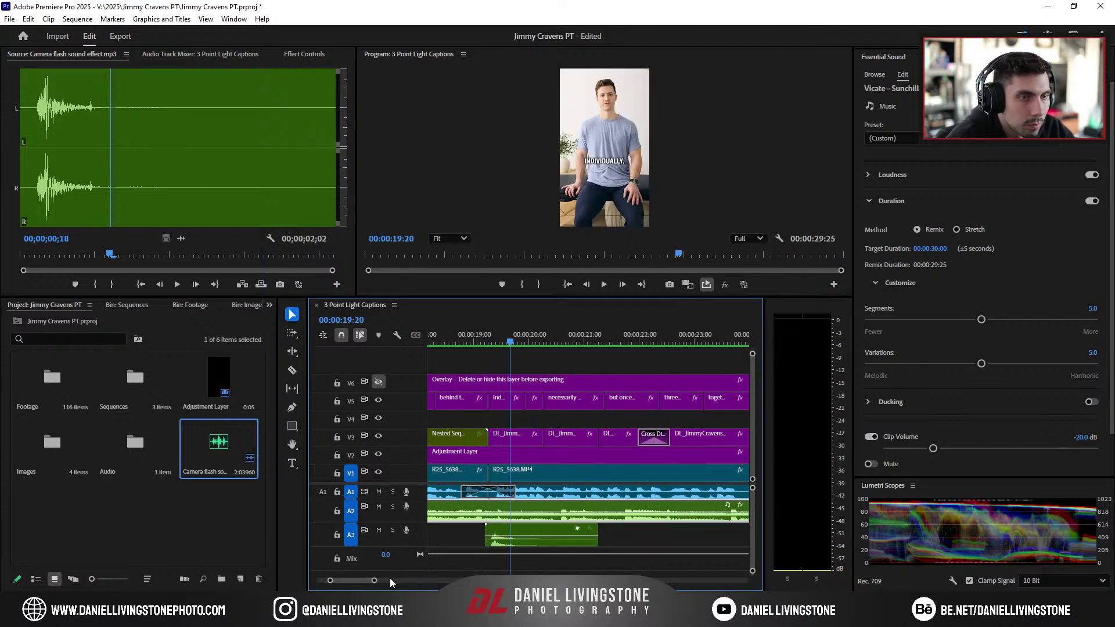
{"action": "left_click_drag", "start_coordinate": [374, 582], "coordinate": [357, 581]}
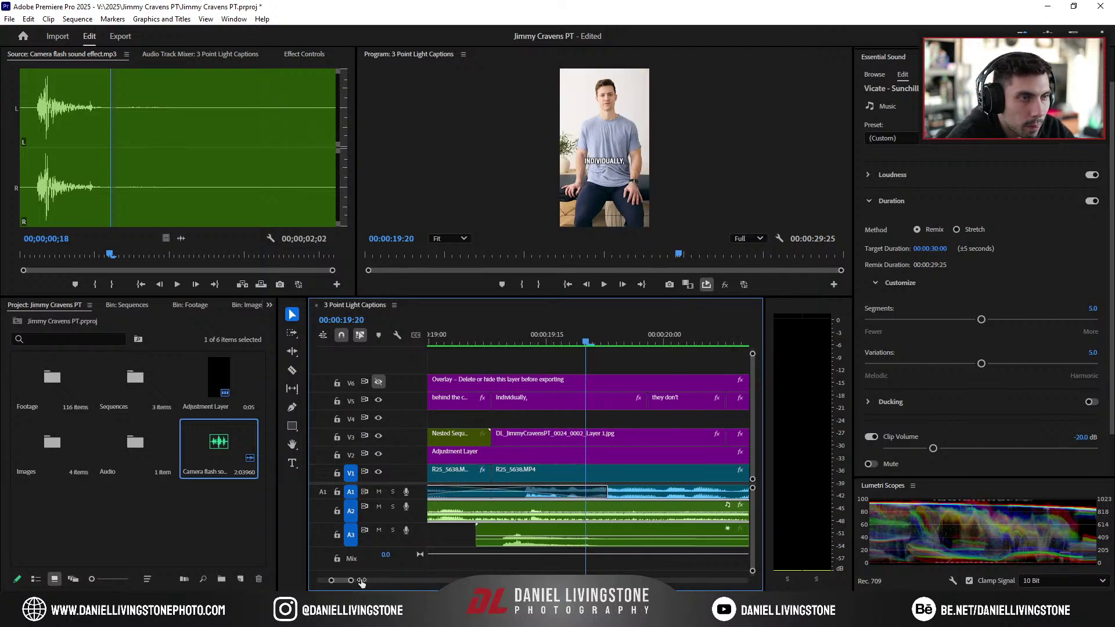
Step: Delete the camera flash sound effect from track A3 and remove its source clip from the project
{"action": "left_click", "coordinate": [613, 546]}
{"action": "key", "text": "Delete"}
{"action": "right_click", "coordinate": [222, 444]}
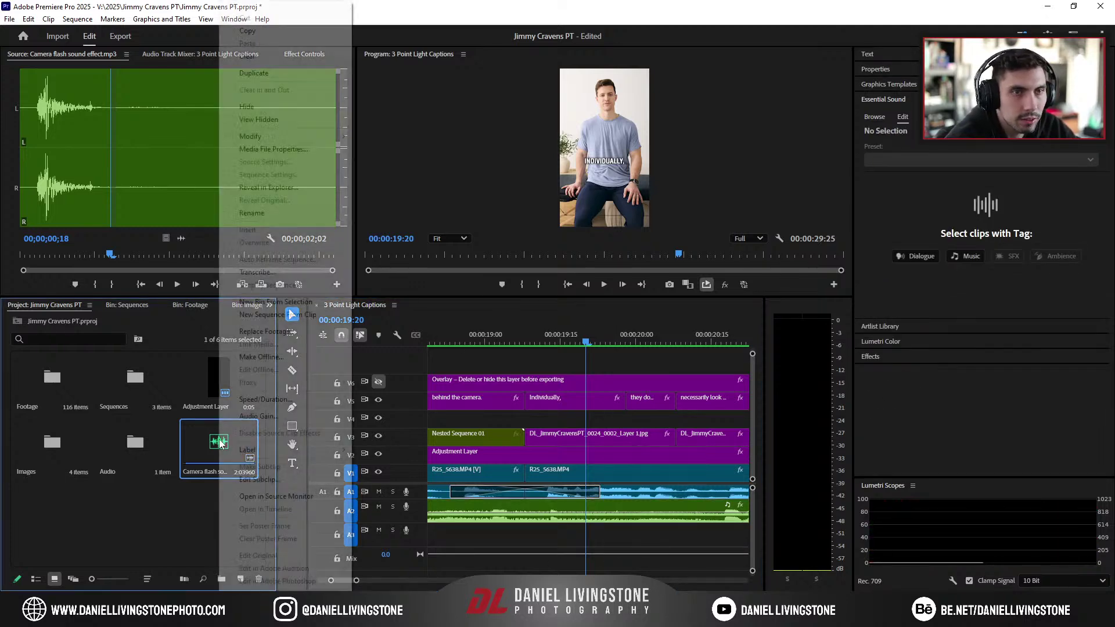
{"action": "left_click", "coordinate": [247, 56]}
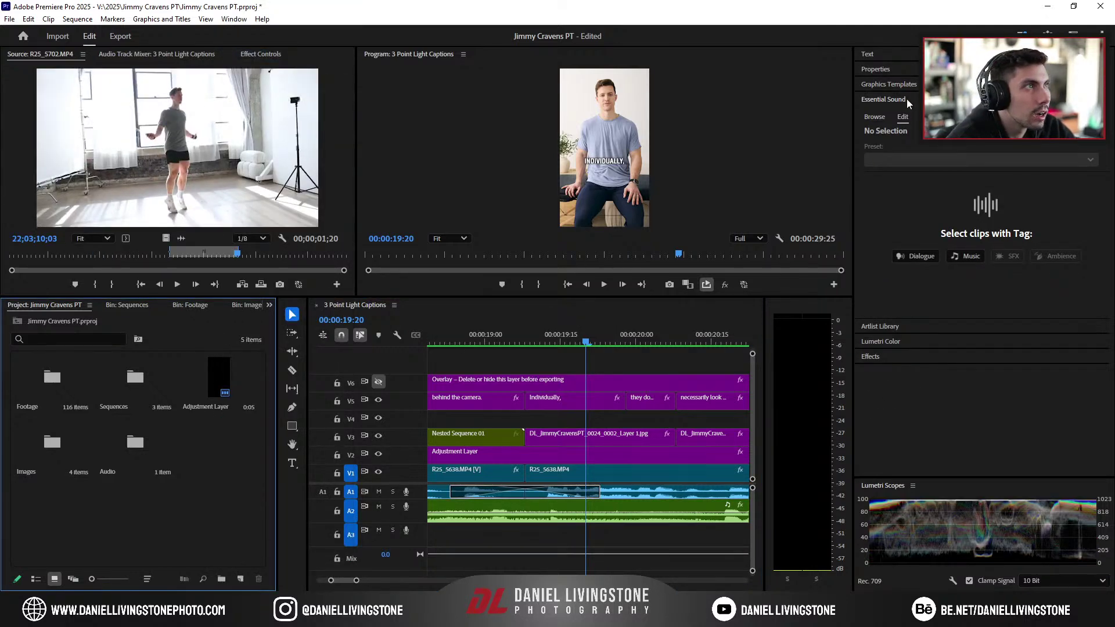
Step: Open the Artlist Library and search its sound effects for "Camera"
{"action": "left_click", "coordinate": [937, 326]}
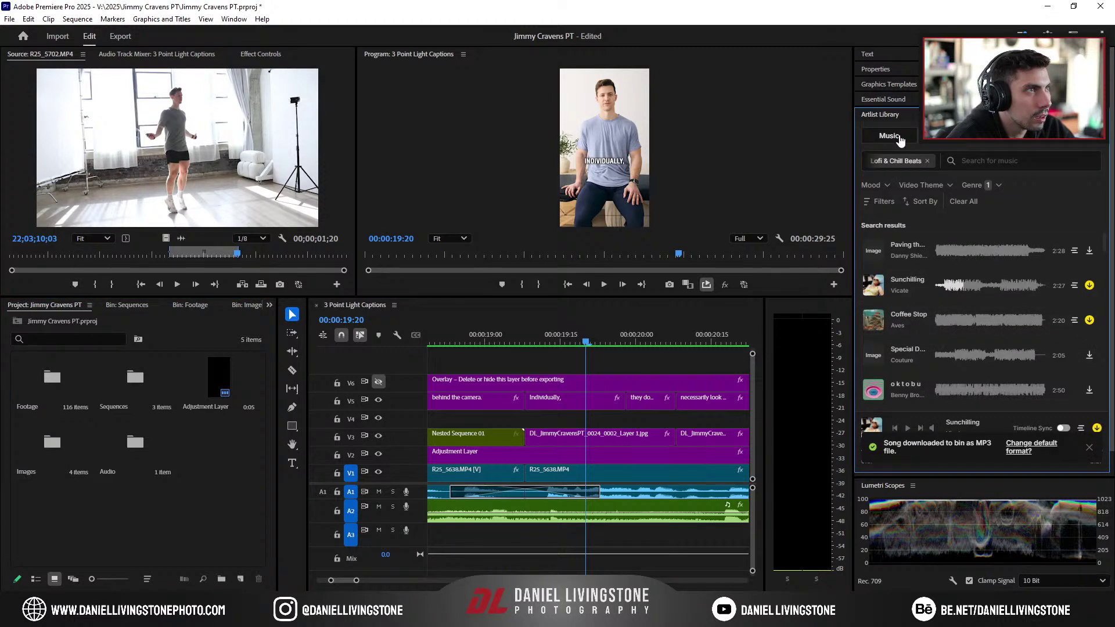
{"action": "left_click", "coordinate": [944, 142]}
{"action": "left_click", "coordinate": [944, 160]}
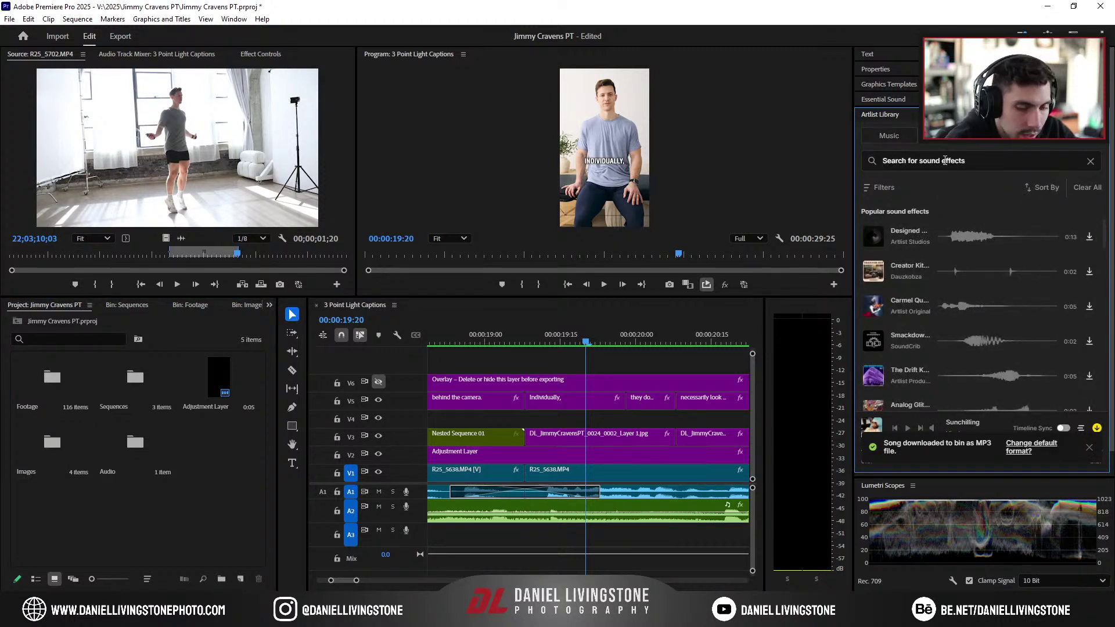
{"action": "type", "text": "Camera"}
{"action": "key", "text": "Return"}
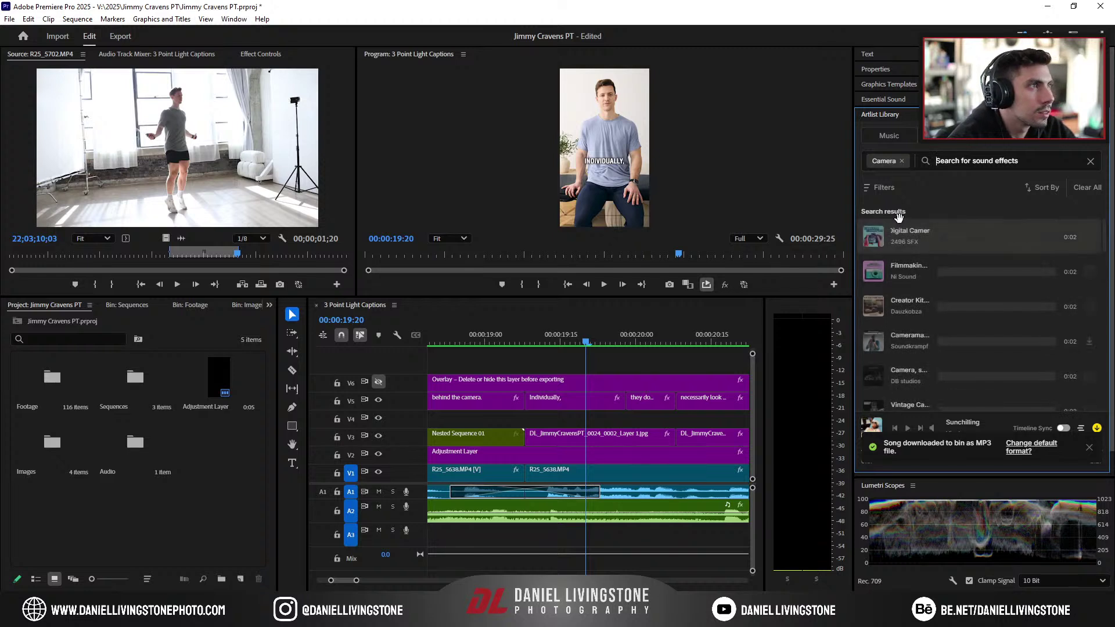
Step: Audition the first five camera sounds and place the Cameraman - Chunky effect on track A3 at the end of Nested Sequence 01
{"action": "left_click", "coordinate": [874, 243]}
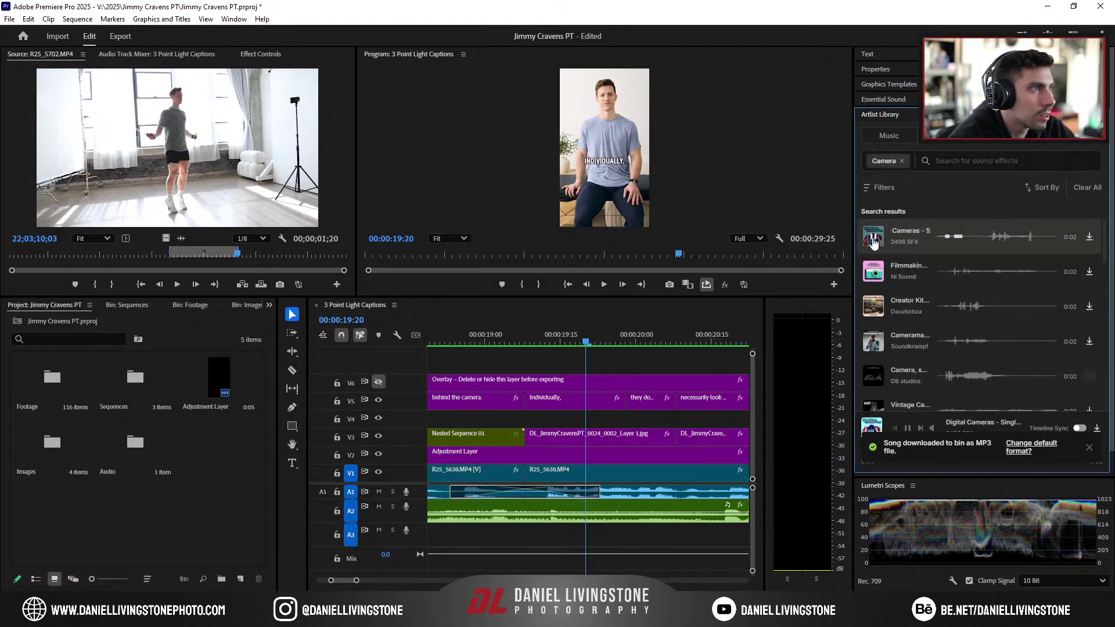
{"action": "left_click", "coordinate": [873, 272]}
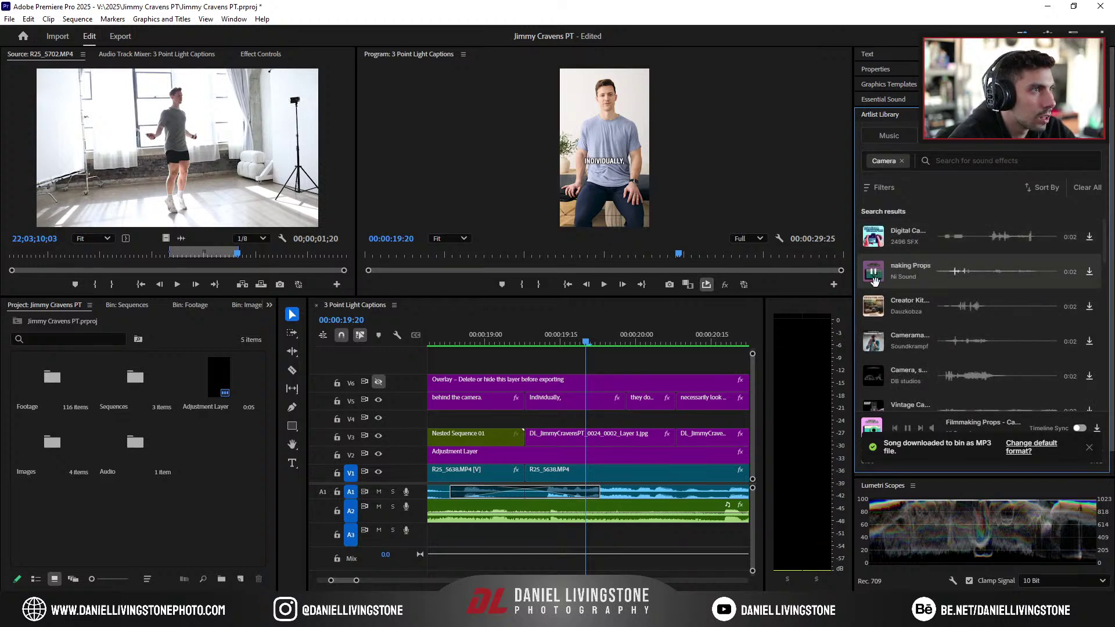
{"action": "left_click", "coordinate": [873, 306]}
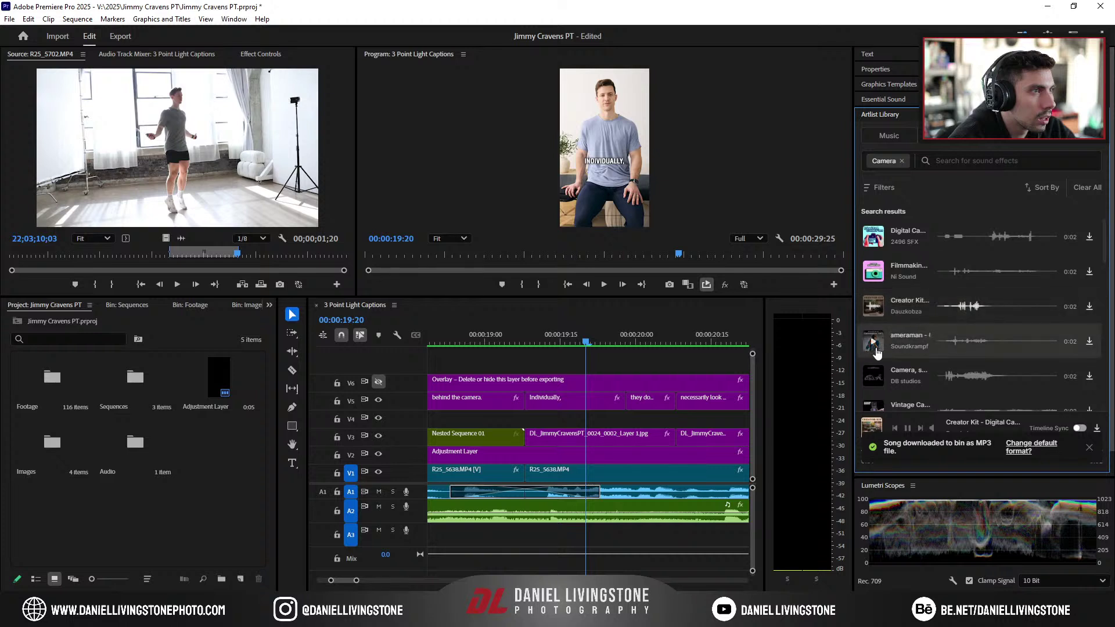
{"action": "left_click", "coordinate": [875, 346]}
{"action": "left_click", "coordinate": [874, 378]}
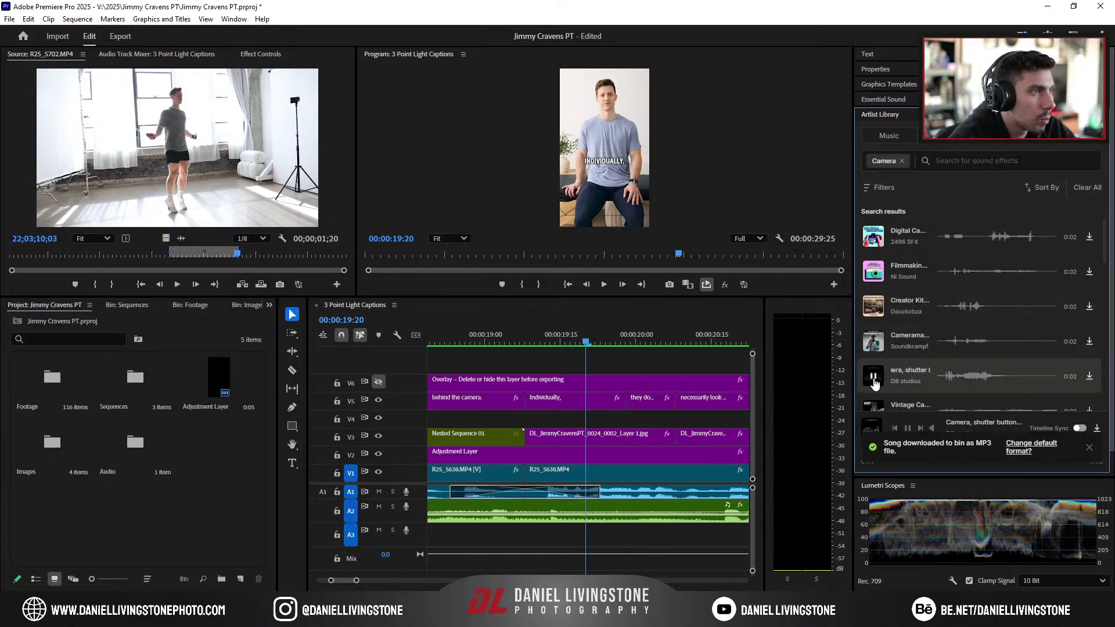
{"action": "left_click", "coordinate": [872, 344]}
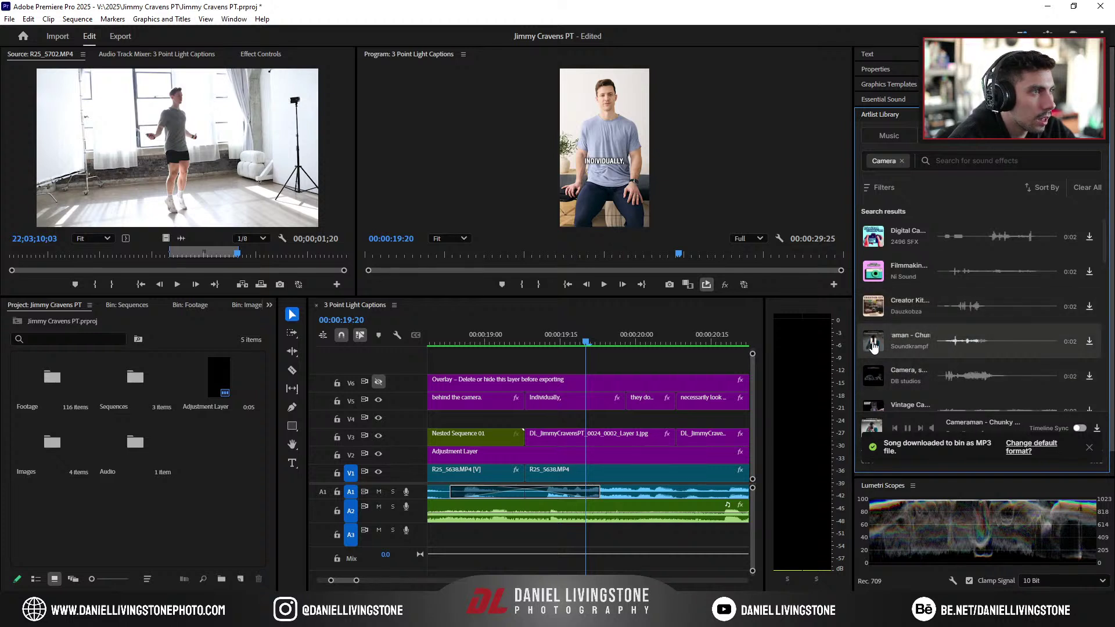
{"action": "left_click_drag", "start_coordinate": [649, 411], "coordinate": [523, 537]}
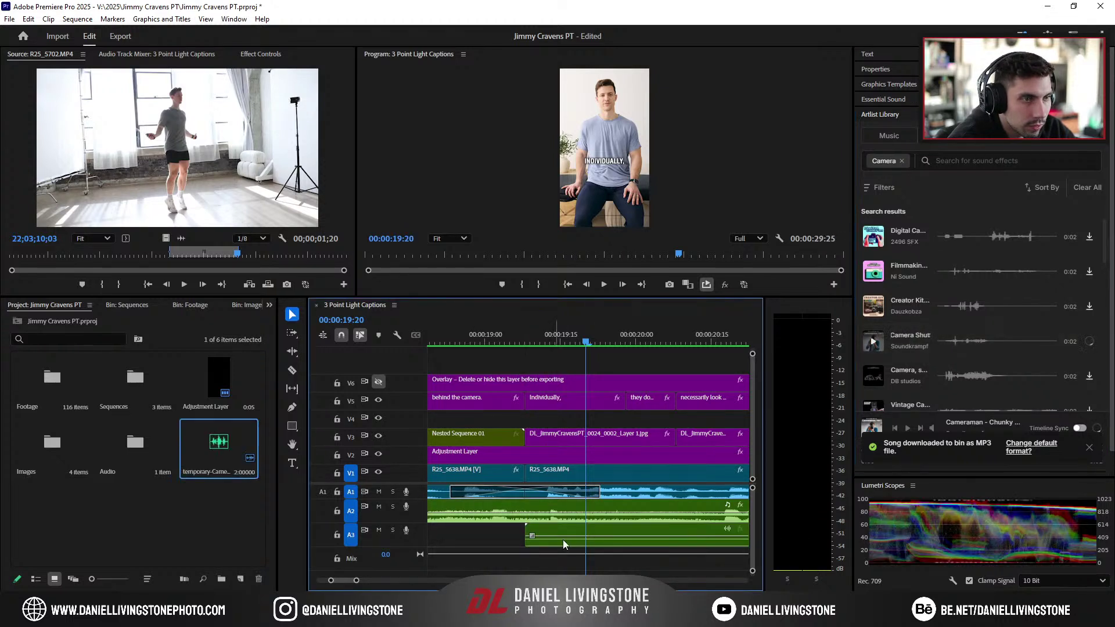
Step: Open the temporary Cameraman - Chunky Camera Shutter clip in the Source Monitor and play it from its beginning
{"action": "double_click", "coordinate": [625, 532]}
{"action": "key", "text": "space"}
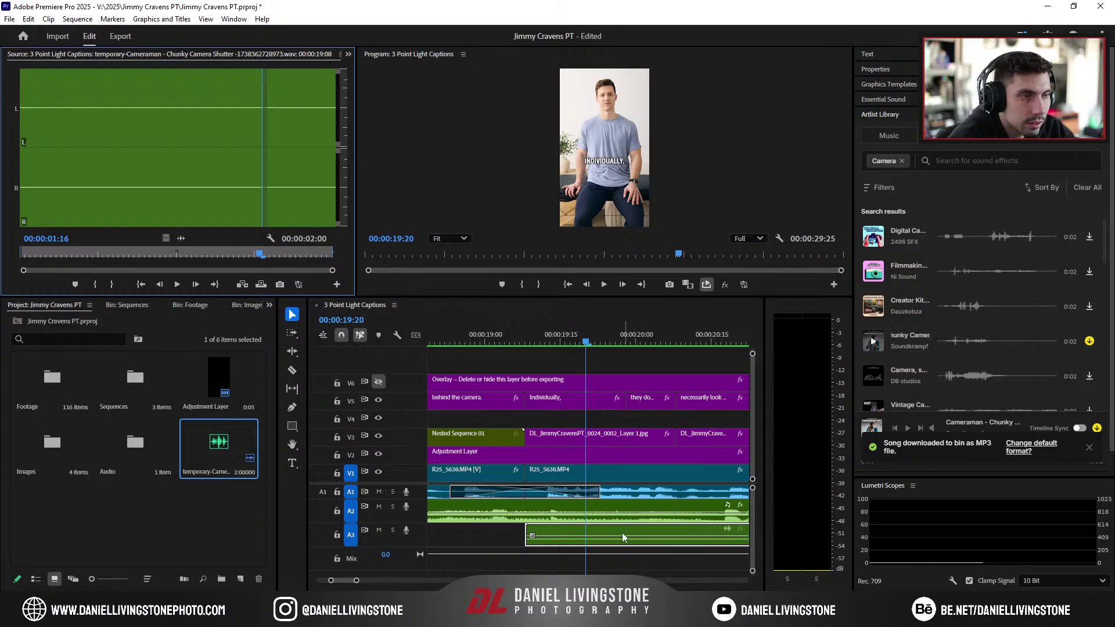
{"action": "double_click", "coordinate": [202, 509]}
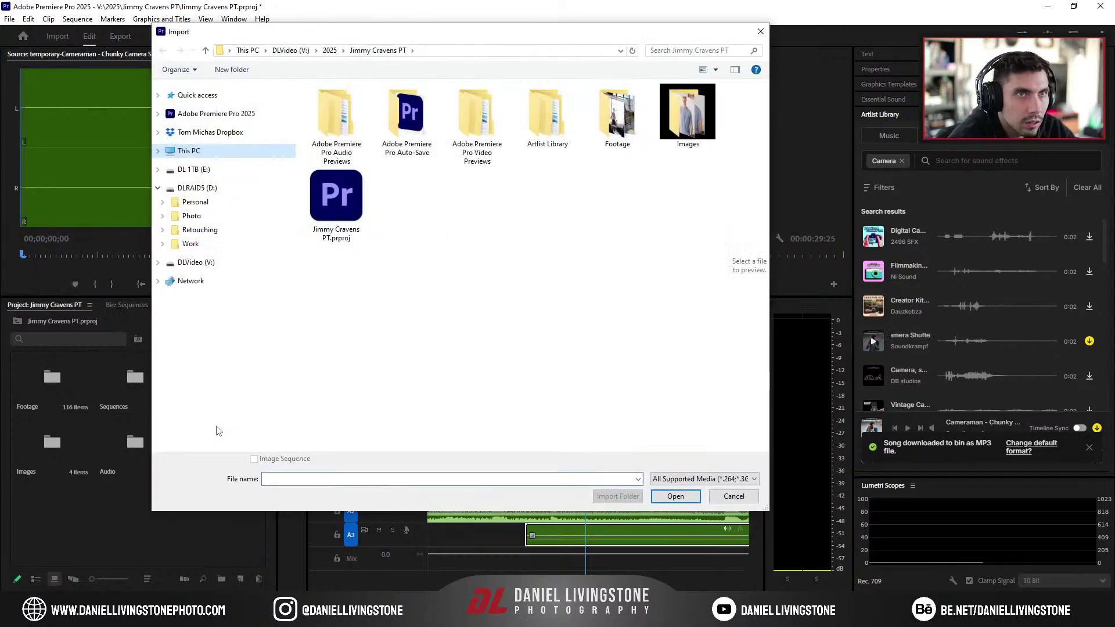
{"action": "left_click", "coordinate": [715, 499]}
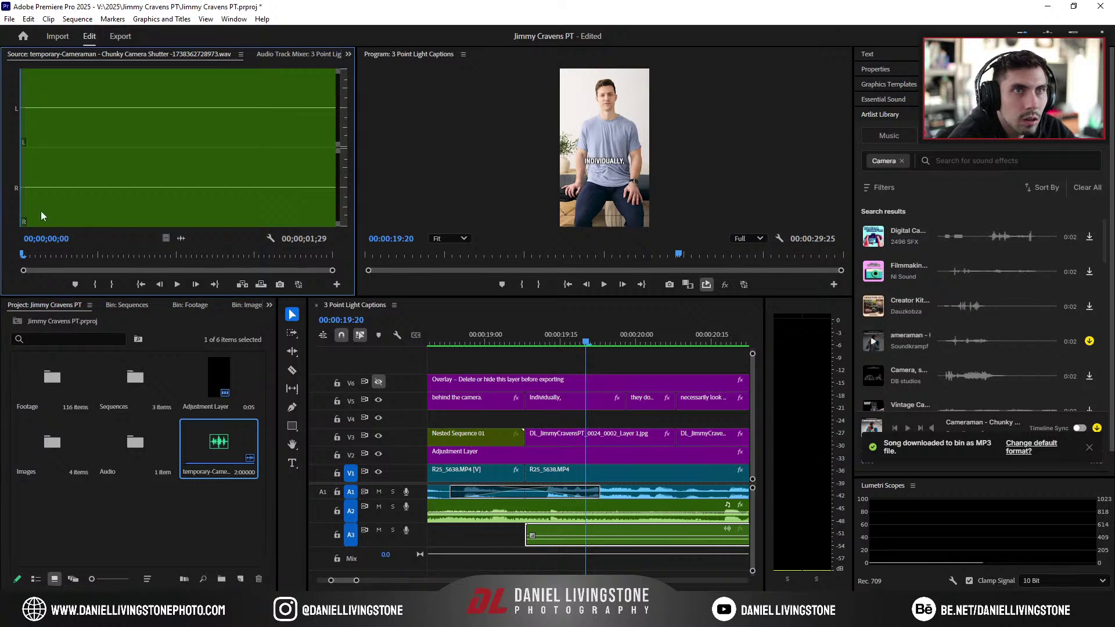
{"action": "left_click", "coordinate": [37, 255]}
{"action": "key", "text": "space"}
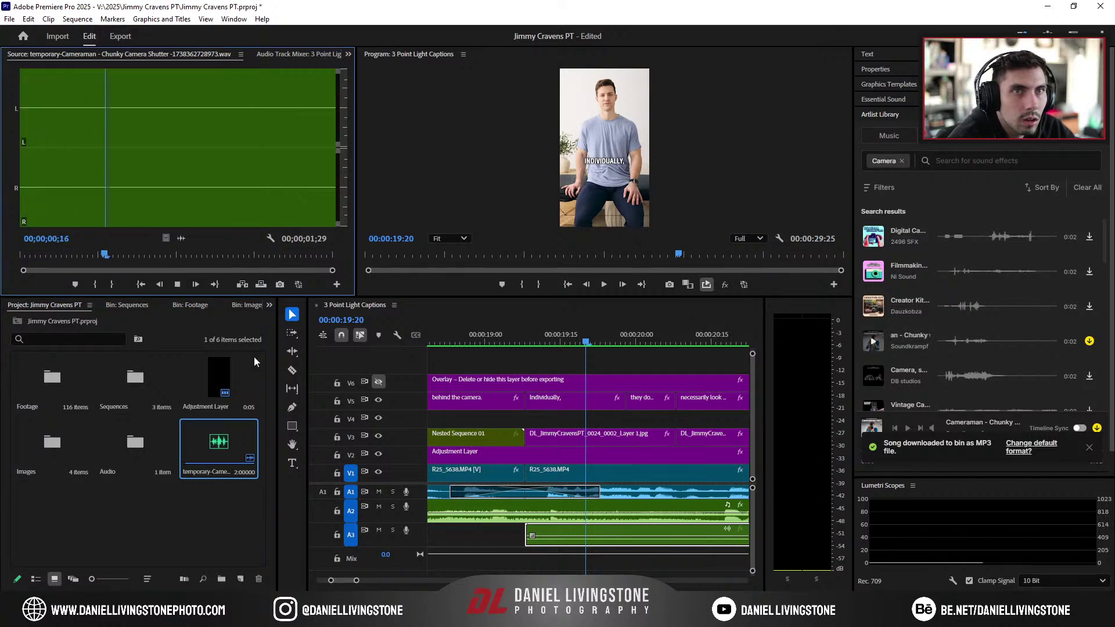
Step: Clear the temporary Cameraman - Chunky Camera Shutter clip from the project, which also removes it from track A3
{"action": "left_click_drag", "start_coordinate": [355, 582], "coordinate": [390, 579]}
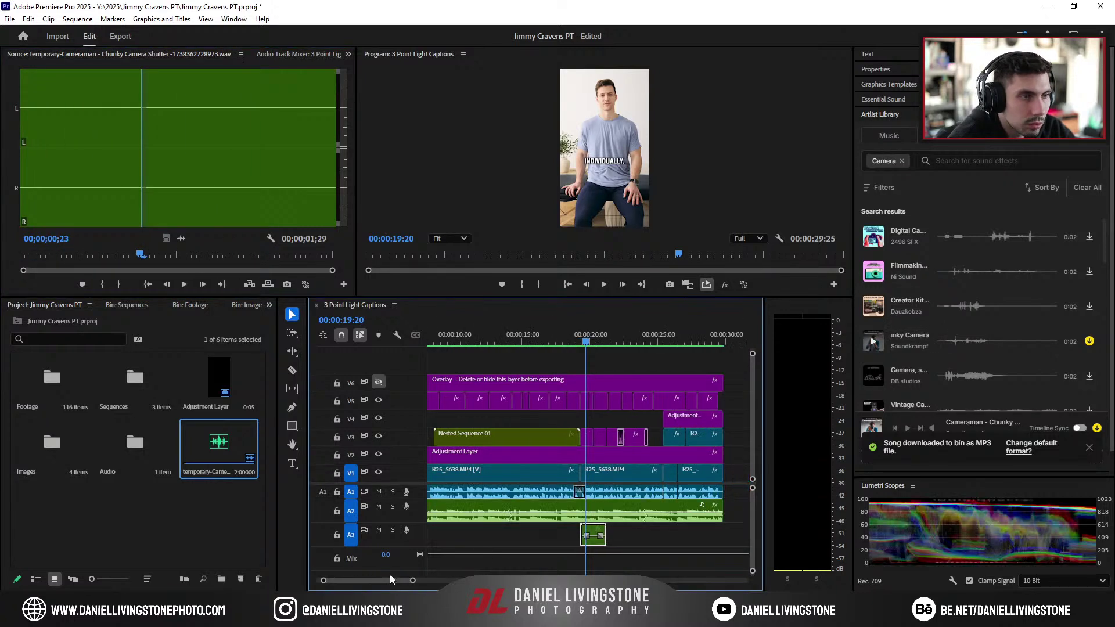
{"action": "left_click_drag", "start_coordinate": [585, 513], "coordinate": [576, 543]}
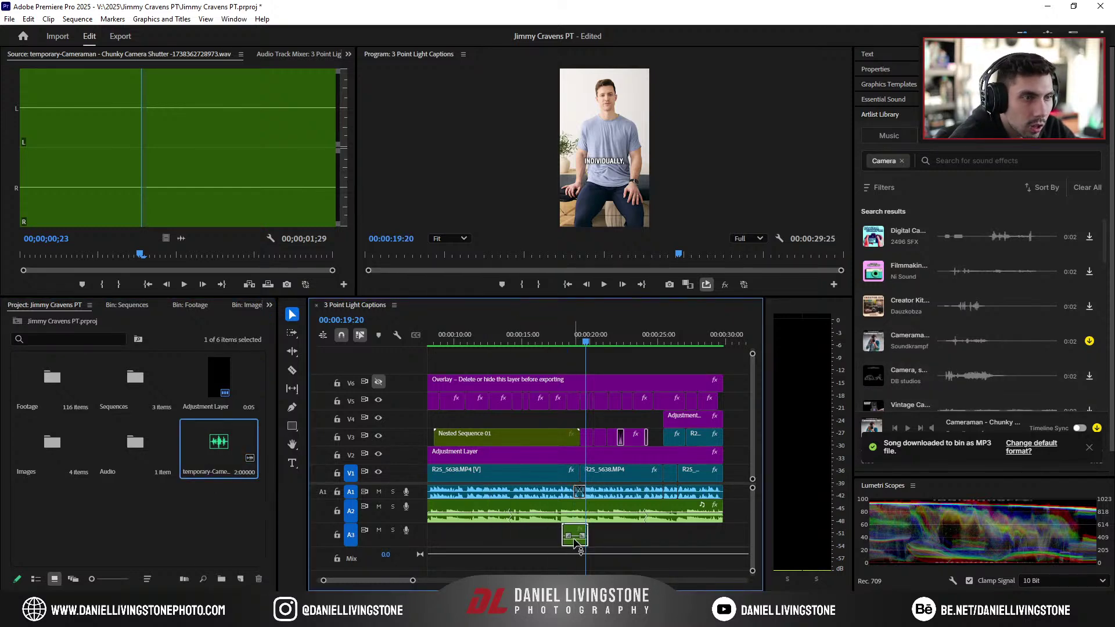
{"action": "right_click", "coordinate": [219, 448]}
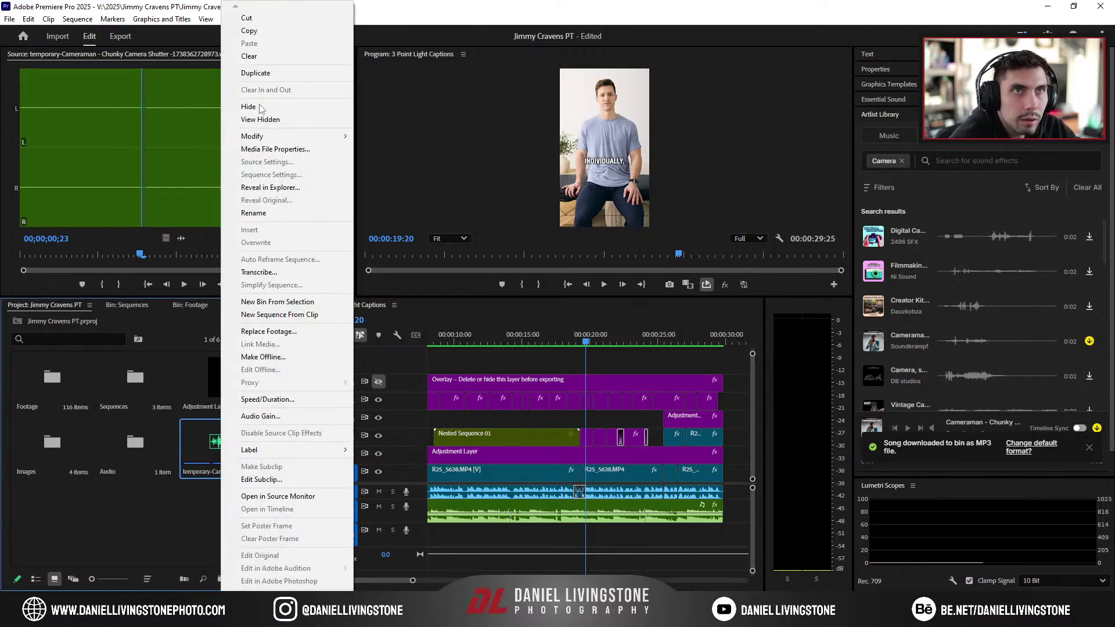
{"action": "left_click", "coordinate": [244, 55]}
Step: Download the Cameraman - Chunky Camera Shutter sound effect to the project in AAC format
{"action": "left_click", "coordinate": [1029, 329]}
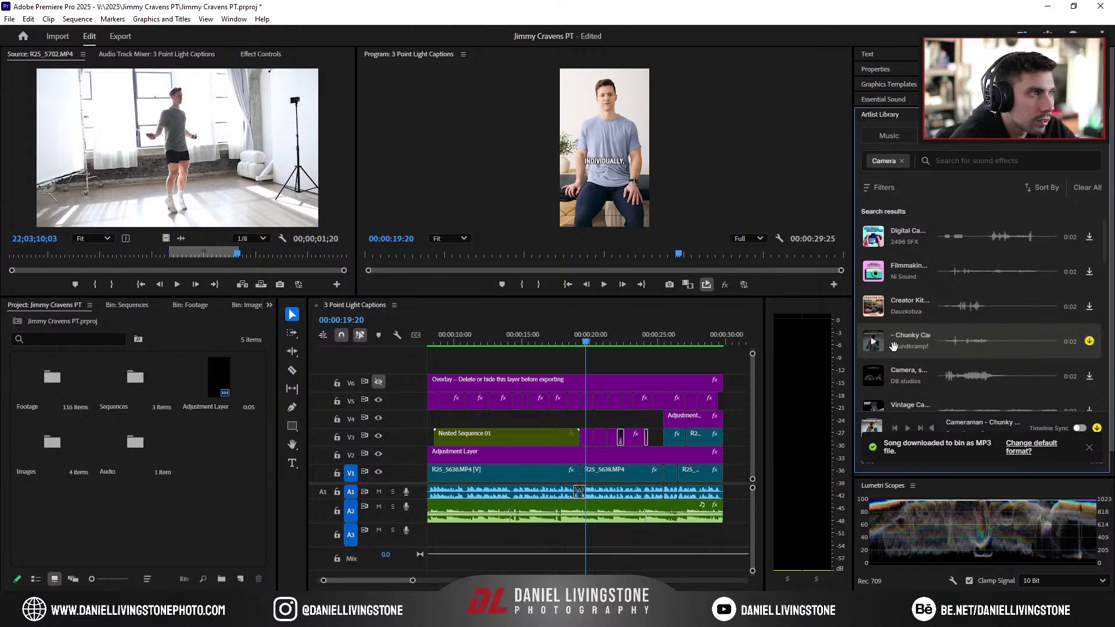
{"action": "left_click", "coordinate": [1089, 342]}
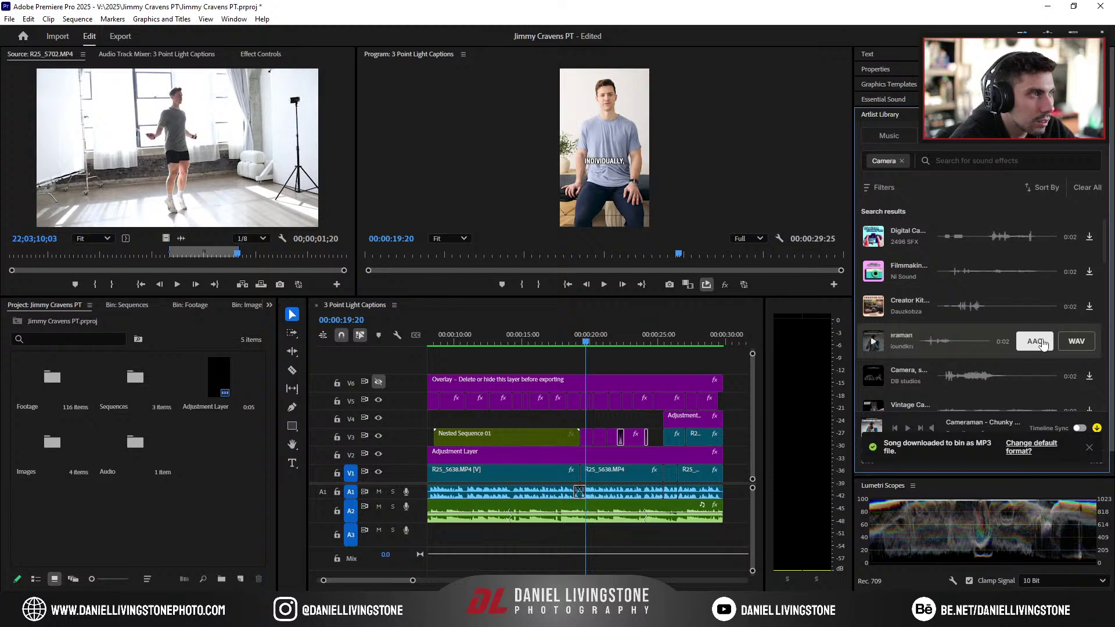
{"action": "left_click", "coordinate": [1039, 340]}
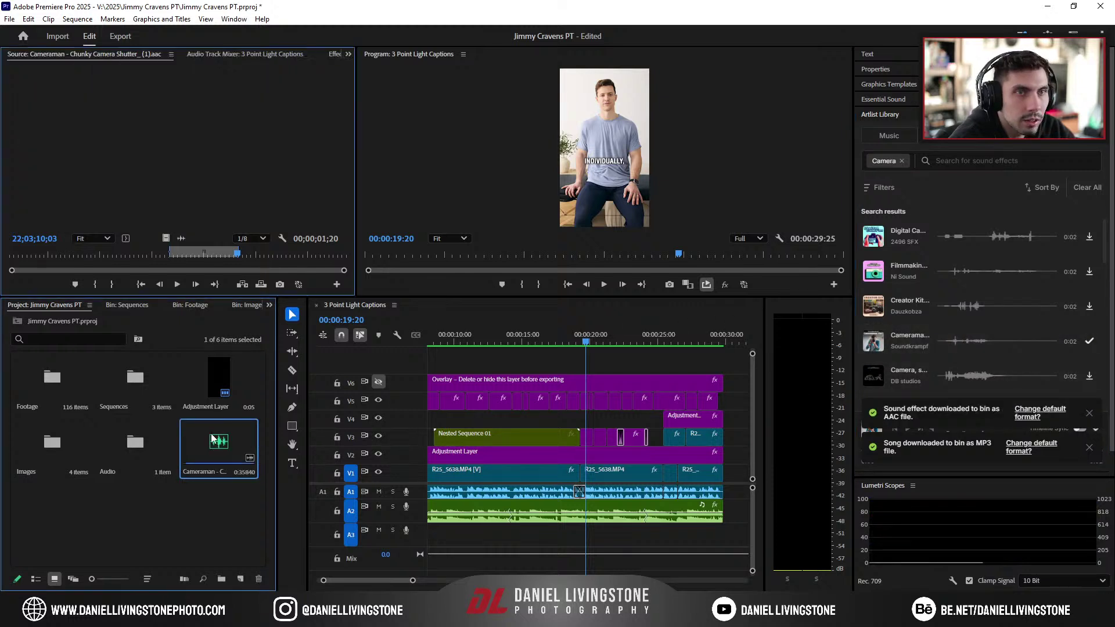
Step: Place the downloaded Cameraman - Chunky Camera Shutter clip on track A3 around the cut from Nested Sequence 01 to the first still photo
{"action": "left_click_drag", "start_coordinate": [219, 441], "coordinate": [592, 543]}
{"action": "left_click_drag", "start_coordinate": [412, 580], "coordinate": [386, 576]}
{"action": "left_click_drag", "start_coordinate": [639, 537], "coordinate": [593, 537]}
{"action": "left_click_drag", "start_coordinate": [535, 343], "coordinate": [576, 345]}
{"action": "left_click_drag", "start_coordinate": [365, 580], "coordinate": [344, 581]}
{"action": "left_click_drag", "start_coordinate": [590, 535], "coordinate": [574, 534]}
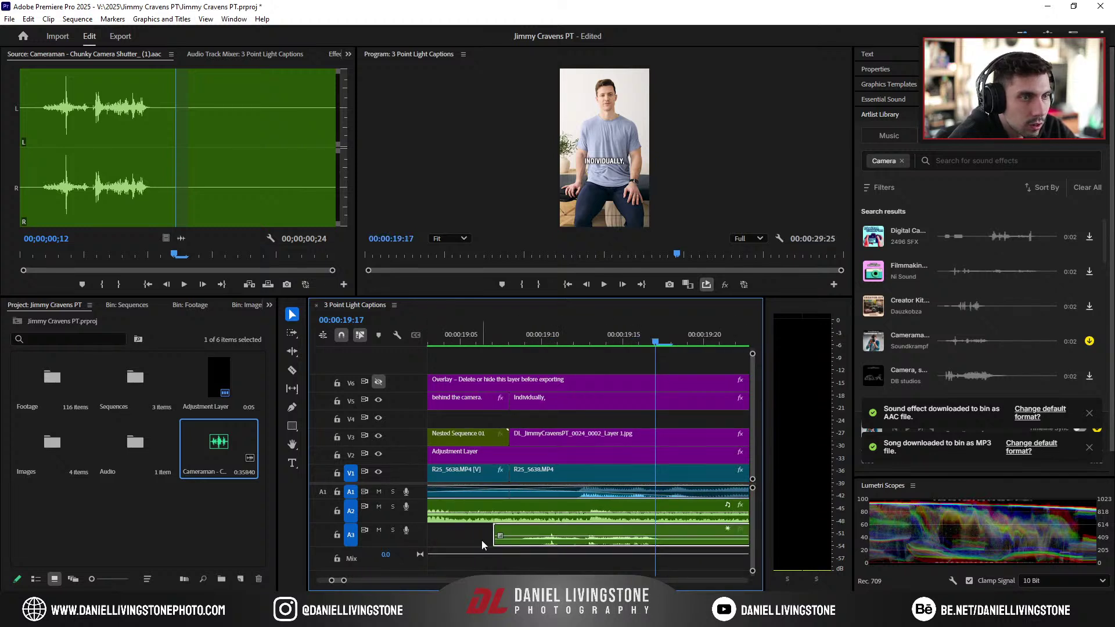
Step: Trim the start of the shutter sound on A3, align it with the start of the first still photo, and play it back
{"action": "left_click", "coordinate": [506, 361]}
{"action": "left_click", "coordinate": [526, 344]}
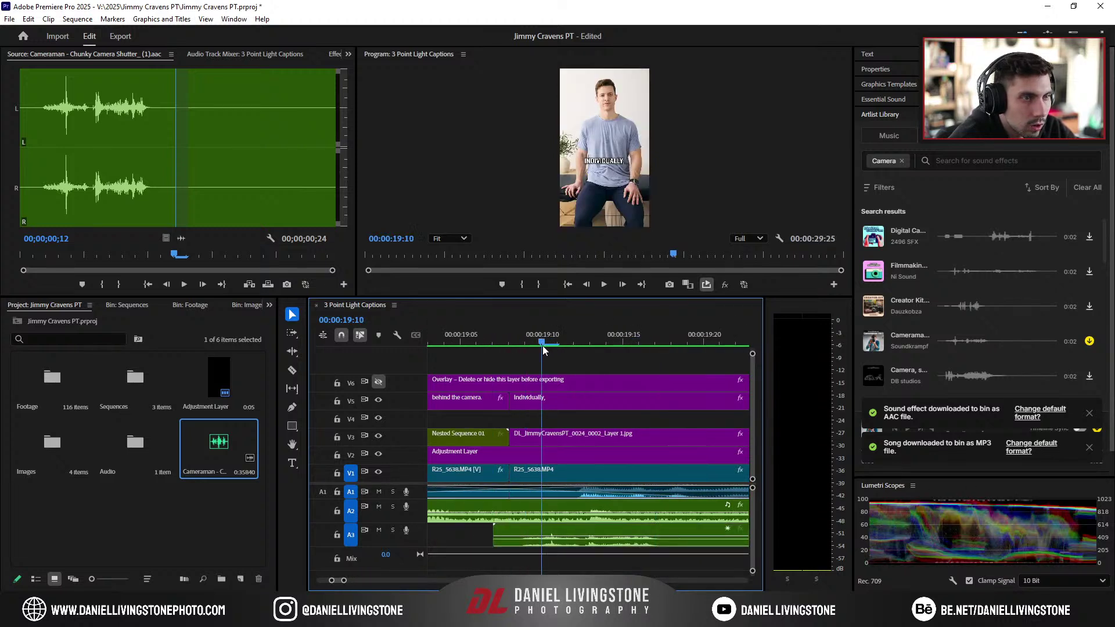
{"action": "mouse_move", "coordinate": [538, 352]}
{"action": "left_mouse_down"}
{"action": "mouse_move", "coordinate": [517, 353]}
{"action": "mouse_move", "coordinate": [527, 354]}
{"action": "left_mouse_up"}
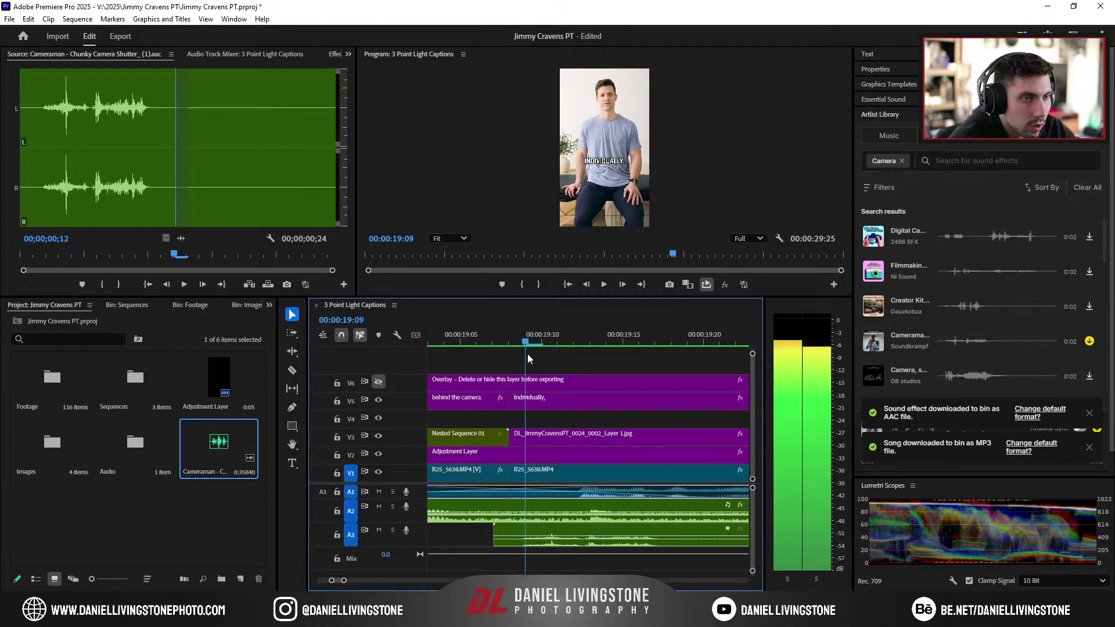
{"action": "left_click", "coordinate": [500, 543]}
{"action": "left_click_drag", "start_coordinate": [490, 532], "coordinate": [522, 533]}
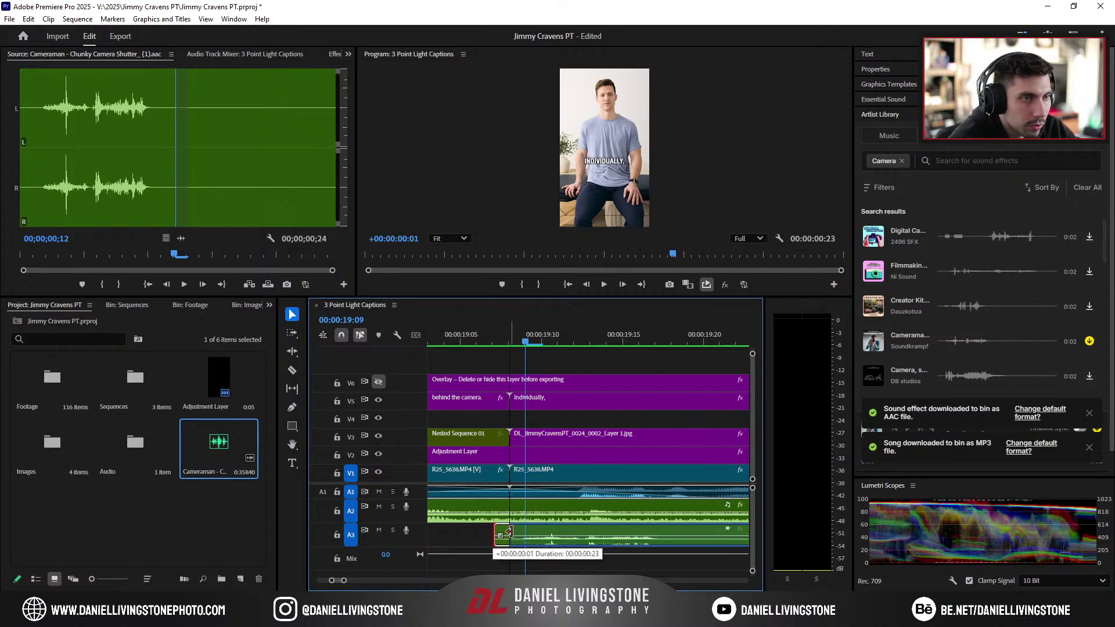
{"action": "left_click_drag", "start_coordinate": [607, 531], "coordinate": [599, 533]}
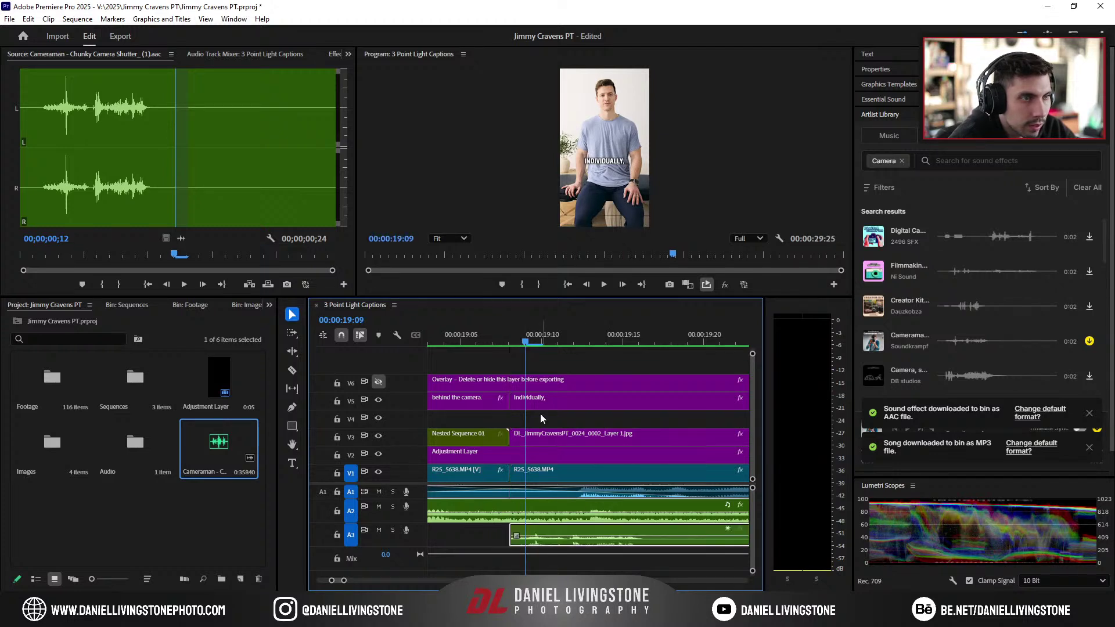
{"action": "key", "text": "space"}
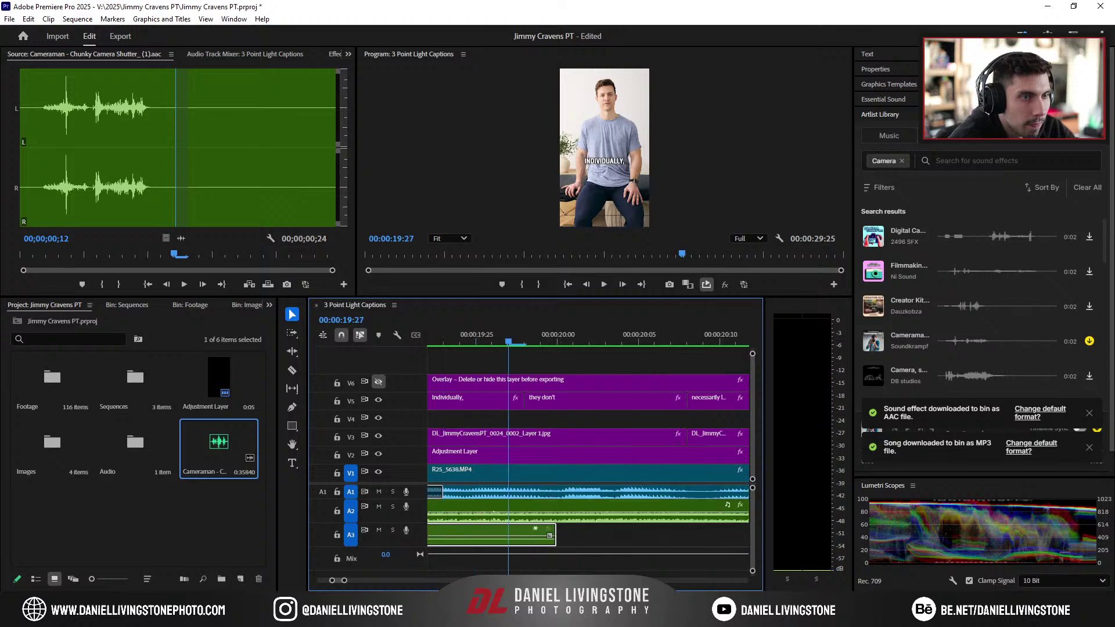
Step: Duplicate the shutter sound on track A3 to the starts of the second and third still photos
{"action": "left_click_drag", "start_coordinate": [347, 580], "coordinate": [358, 581]}
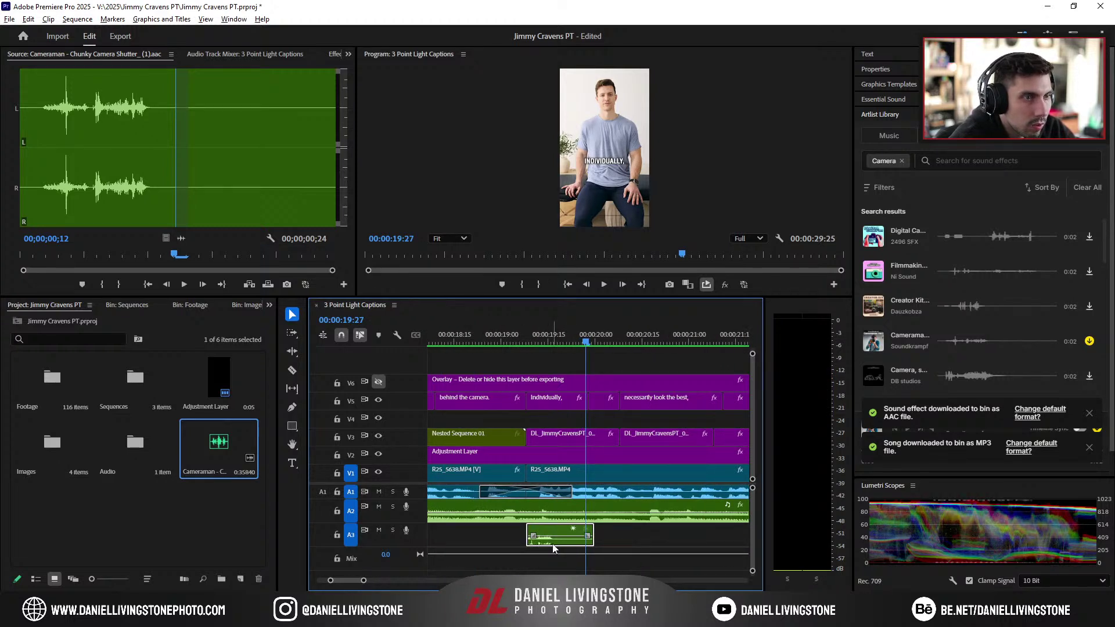
{"action": "left_click_drag", "start_coordinate": [553, 548], "coordinate": [650, 545]}
{"action": "scroll", "coordinate": [650, 544], "scroll_direction": "down", "scroll_amount": 3}
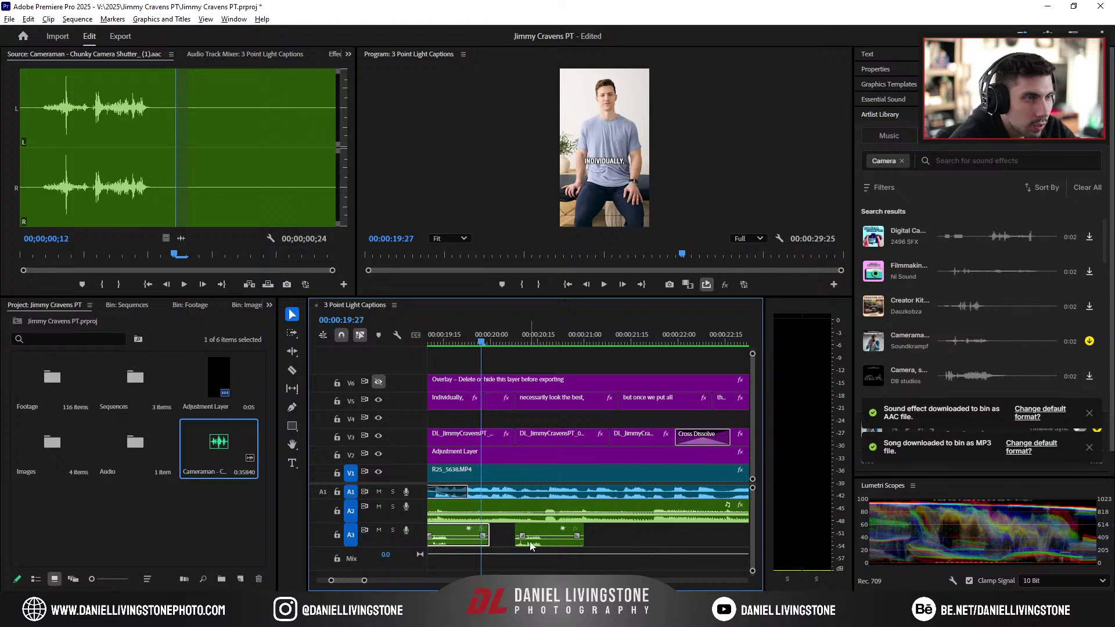
{"action": "left_click_drag", "start_coordinate": [530, 546], "coordinate": [627, 545]}
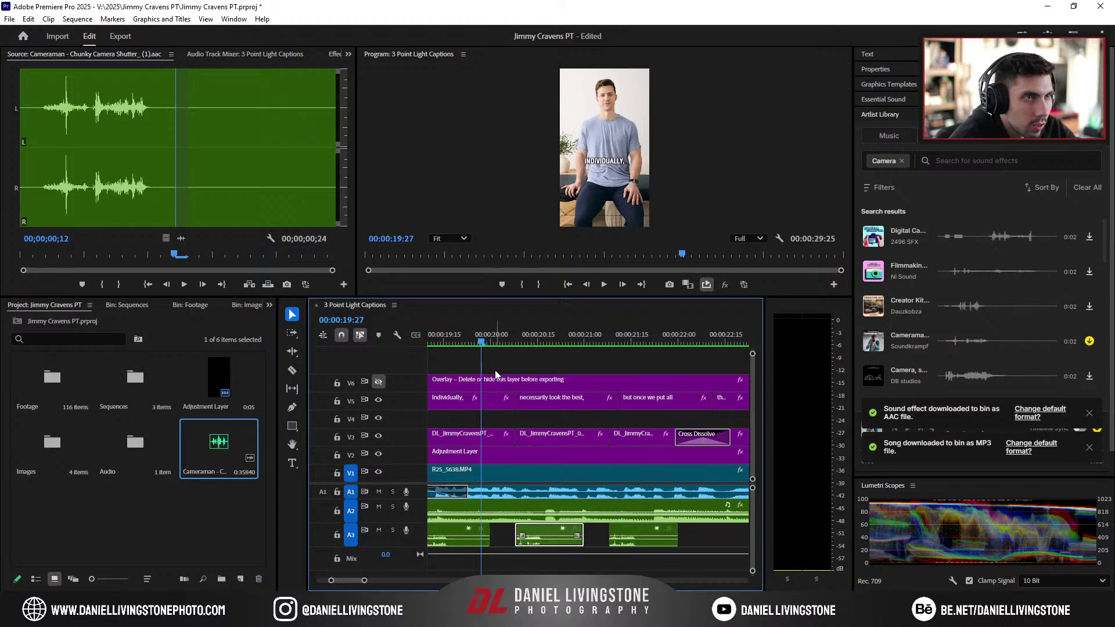
Step: Play the sequence from 00:00:19:12 to hear the shutter sounds across the three still photos
{"action": "left_click_drag", "start_coordinate": [473, 339], "coordinate": [436, 329]}
{"action": "left_click_drag", "start_coordinate": [363, 580], "coordinate": [375, 581]}
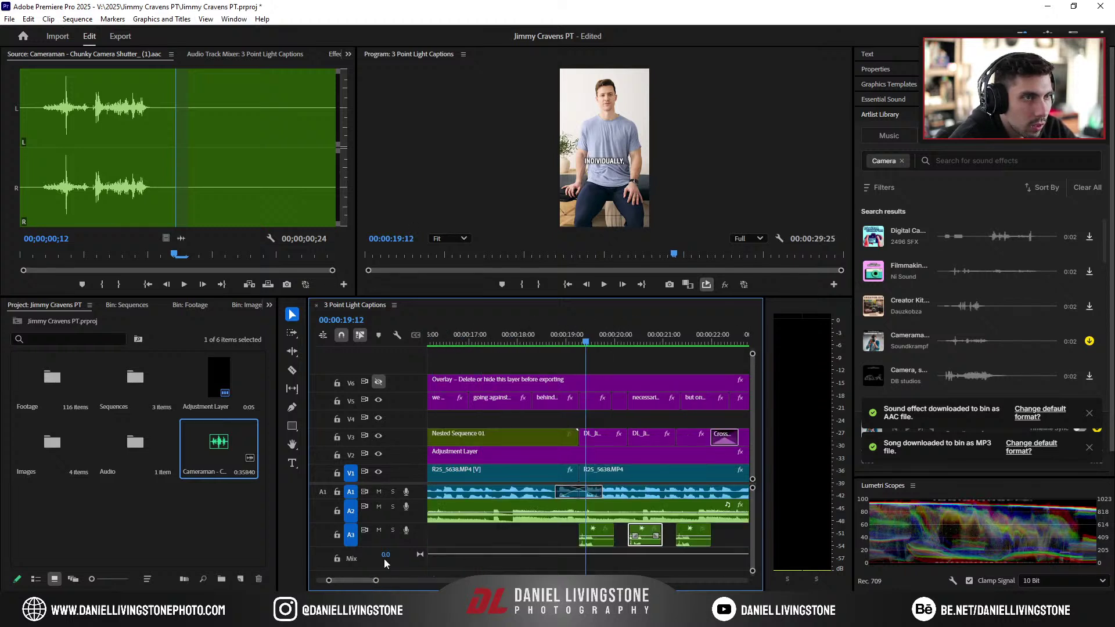
{"action": "key", "text": "space"}
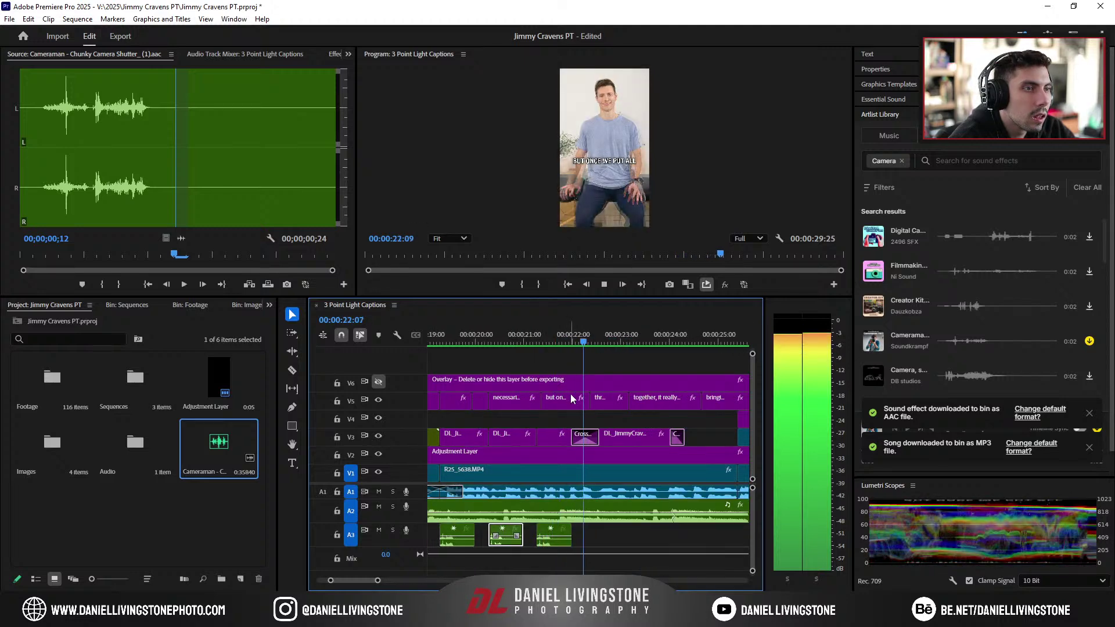
{"action": "key", "text": "space"}
Step: Audition the Camera, shutter button effect, bring its temporary clip into the project, and view the Artlist download format settings
{"action": "left_click", "coordinate": [873, 373]}
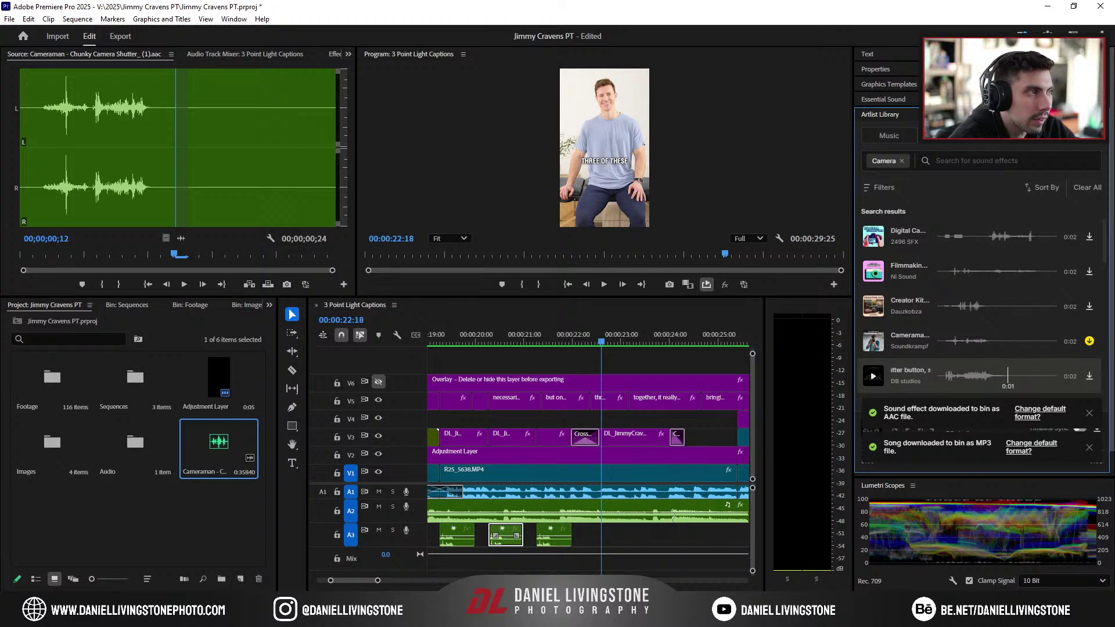
{"action": "left_click_drag", "start_coordinate": [1041, 387], "coordinate": [179, 519]}
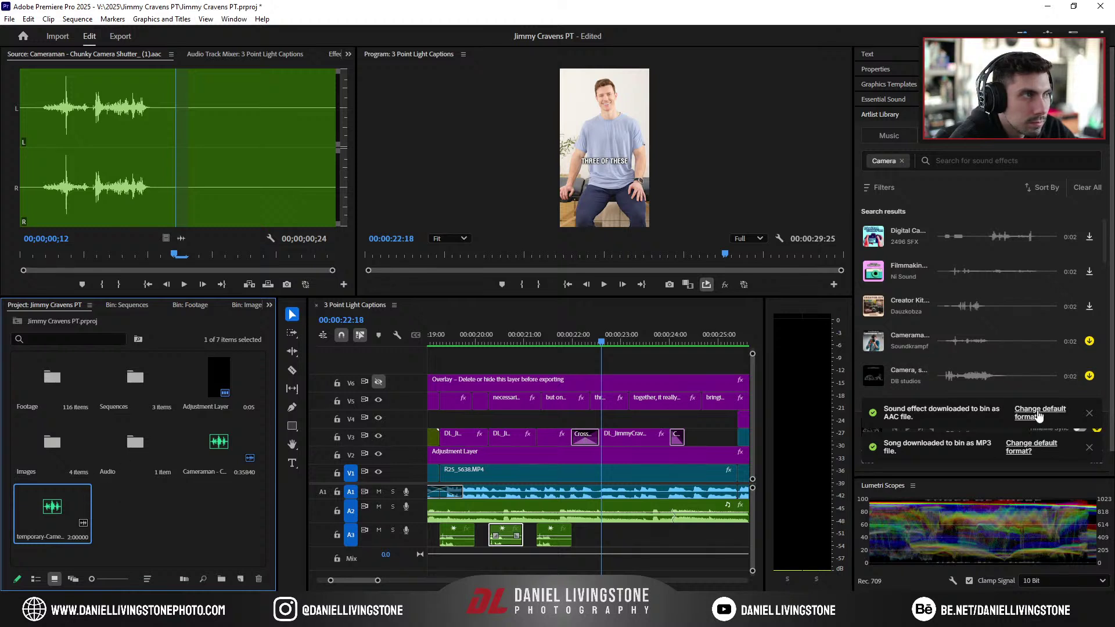
{"action": "left_click", "coordinate": [1039, 414]}
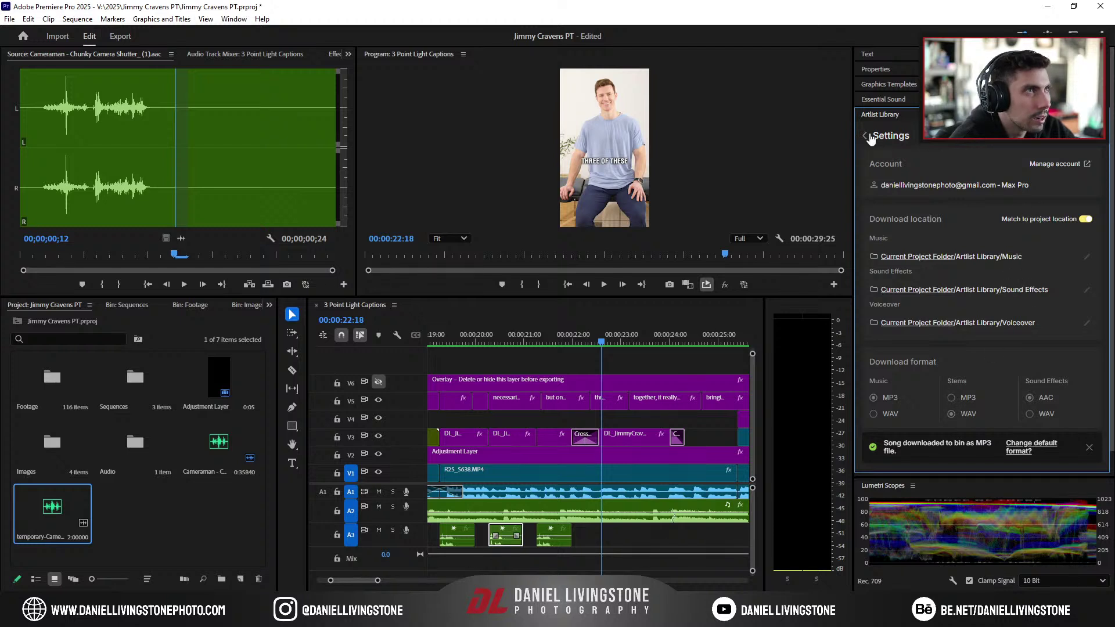
{"action": "left_click", "coordinate": [868, 136]}
Step: Move the temporary Camera, shutter button clip and the Cameraman - Chunky Camera Shutter clip into the Audio bin
{"action": "left_click_drag", "start_coordinate": [61, 511], "coordinate": [130, 446]}
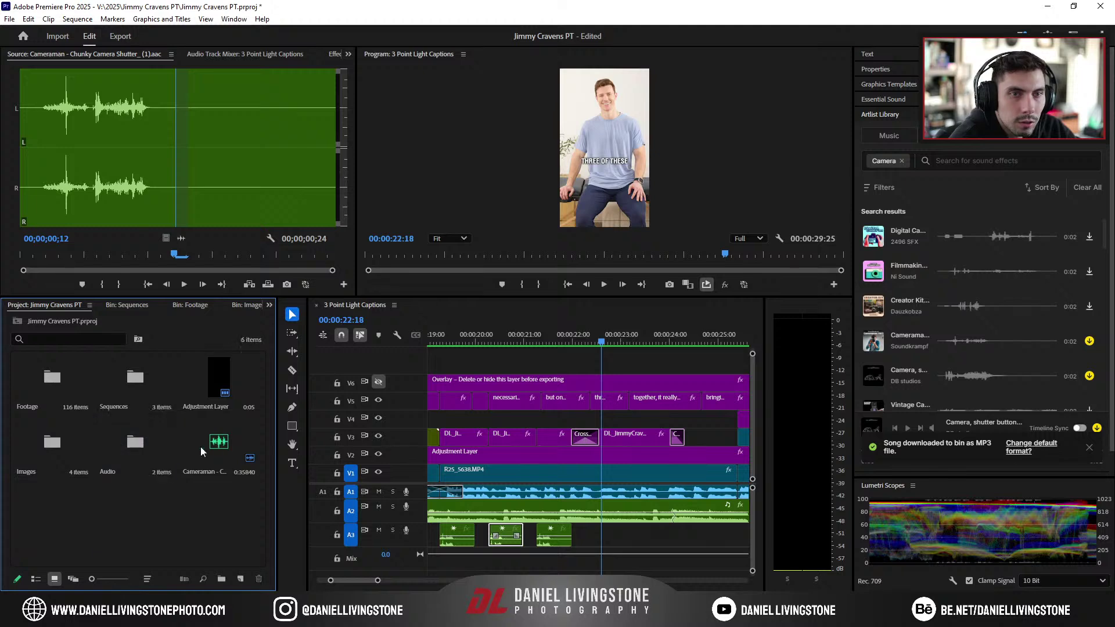
{"action": "left_click_drag", "start_coordinate": [217, 452], "coordinate": [130, 445]}
Step: Open the Audio bin, preview the temporary Camera, shutter button clip, and clear it from the project
{"action": "double_click", "coordinate": [130, 445]}
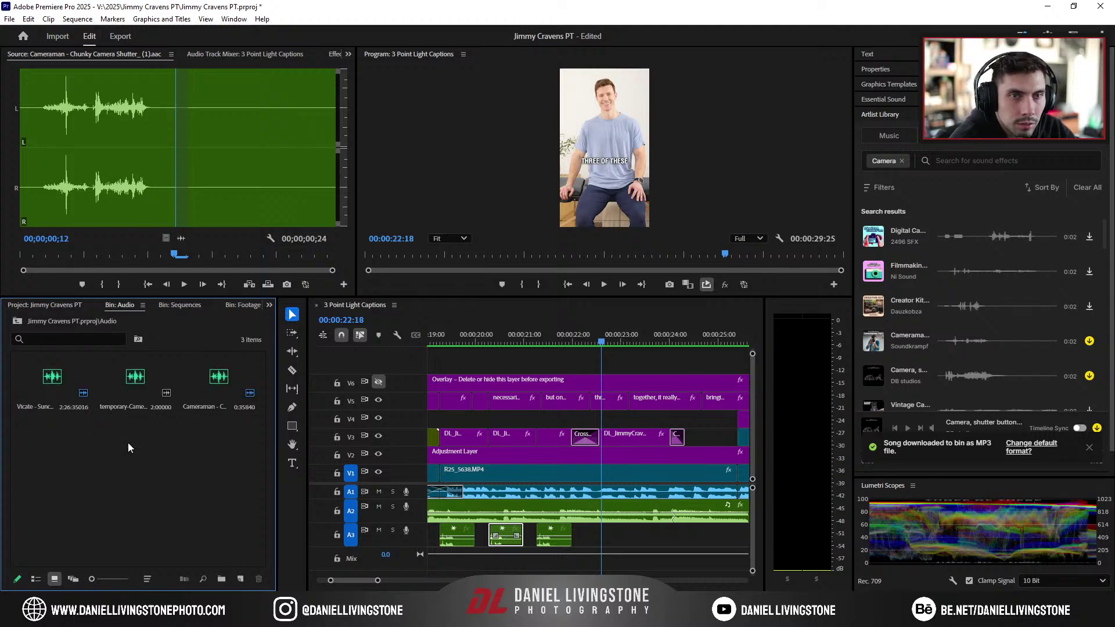
{"action": "double_click", "coordinate": [137, 376]}
{"action": "right_click", "coordinate": [145, 376]}
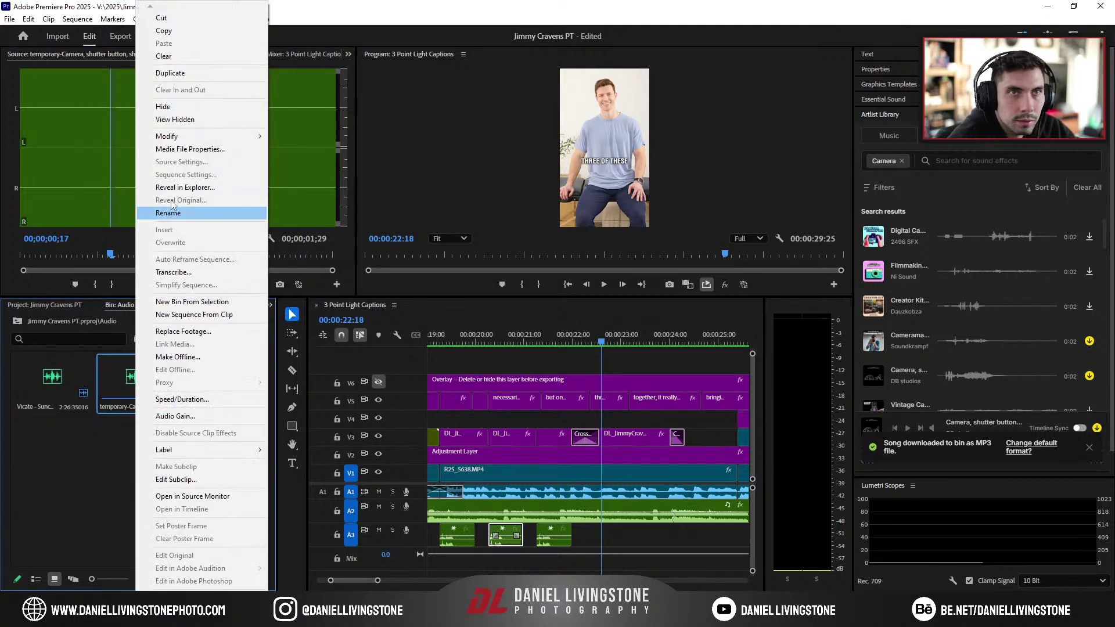
{"action": "left_click", "coordinate": [164, 55]}
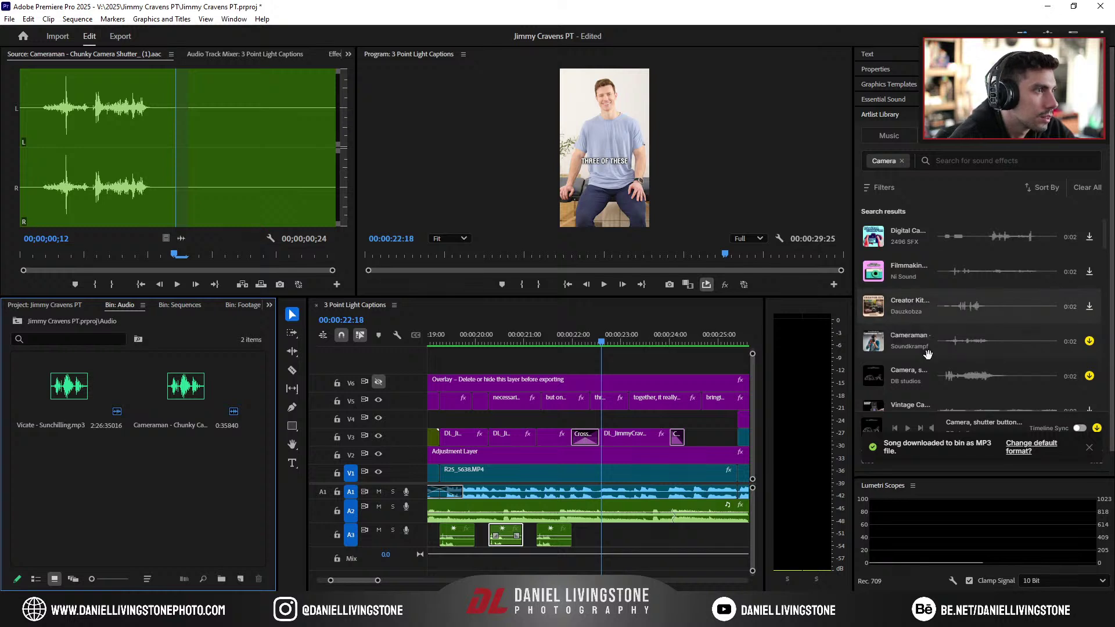
Step: Download the Camera, shutter button, shoot effect to the project and move it into the Audio bin
{"action": "left_click", "coordinate": [872, 373]}
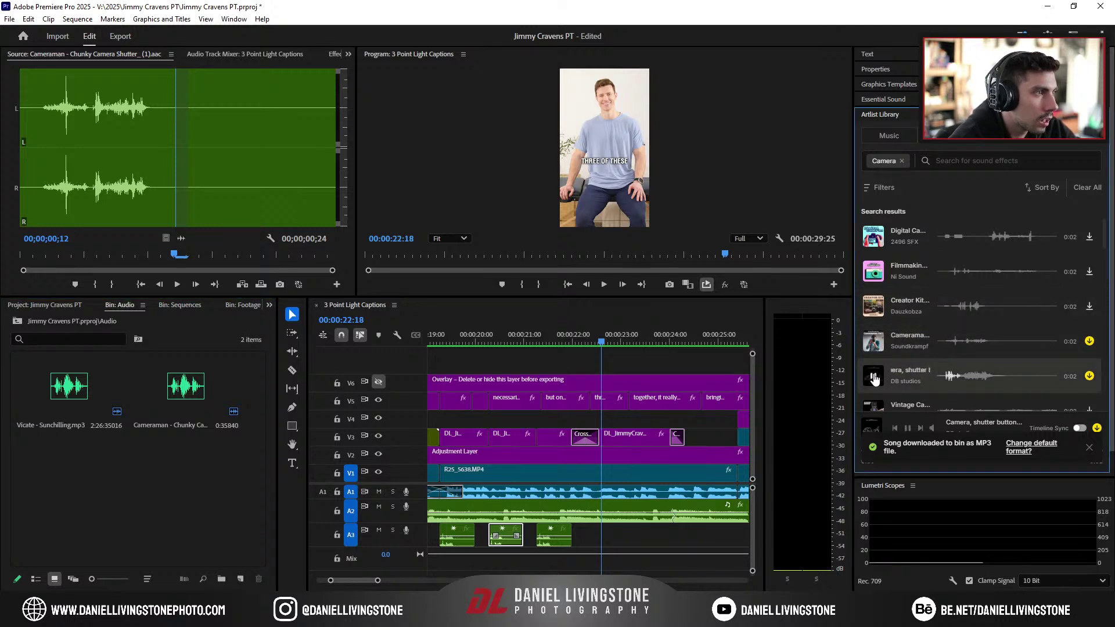
{"action": "left_click", "coordinate": [1089, 375]}
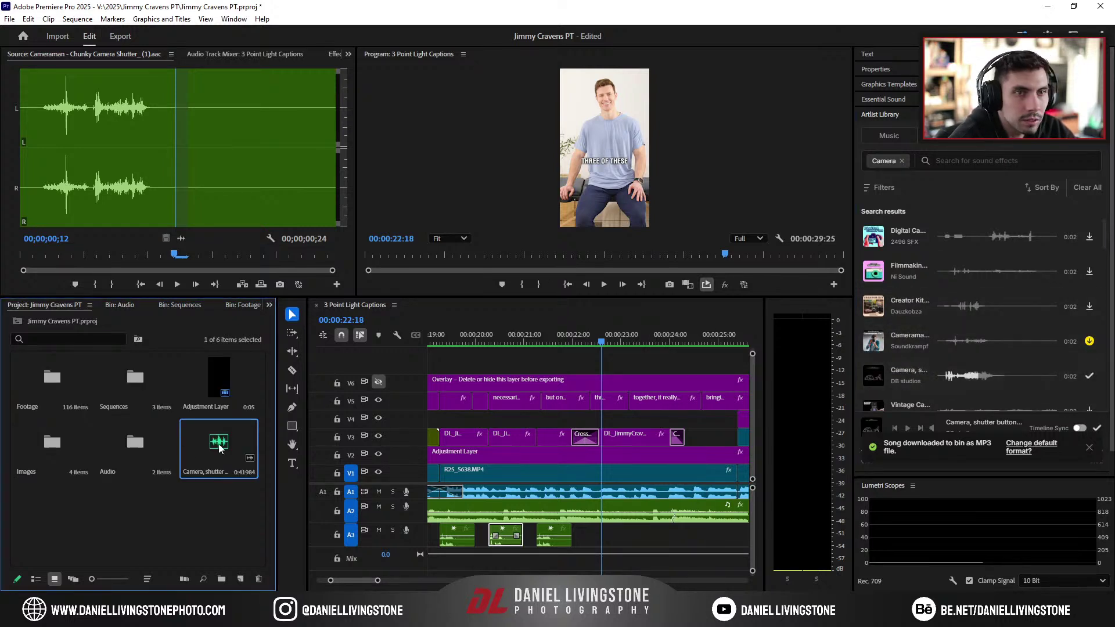
{"action": "double_click", "coordinate": [224, 444]}
{"action": "left_click_drag", "start_coordinate": [225, 444], "coordinate": [135, 444]}
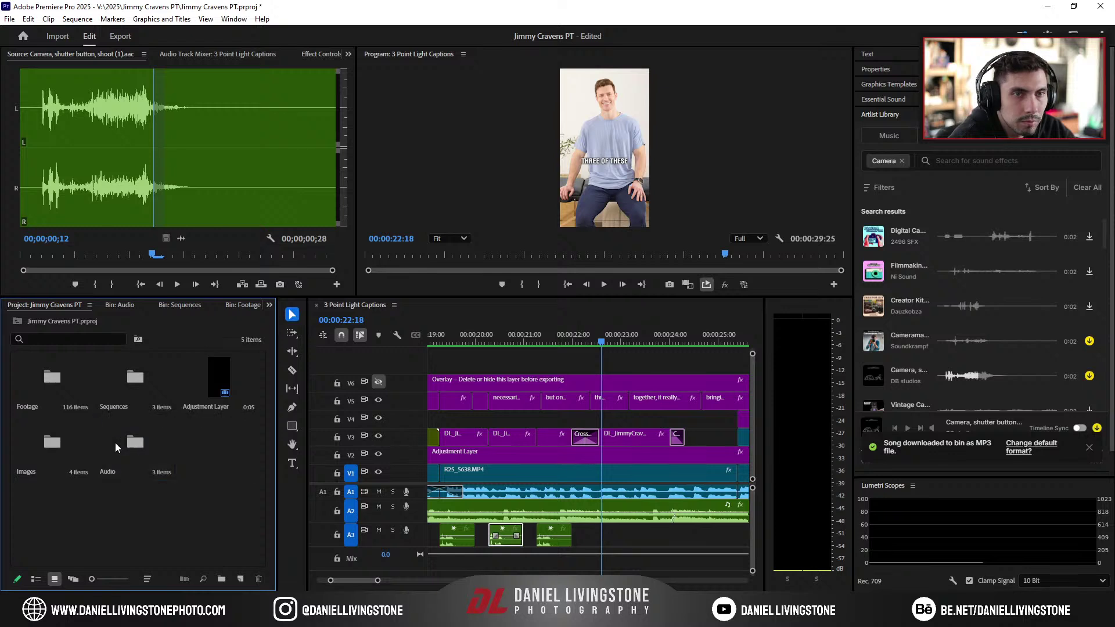
Step: Place the Camera, shutter button, shoot clip from the Audio bin on track A3 beneath the Cross Dissolve after the third still, and play it
{"action": "double_click", "coordinate": [119, 445]}
{"action": "left_click", "coordinate": [132, 370]}
{"action": "left_click", "coordinate": [211, 379]}
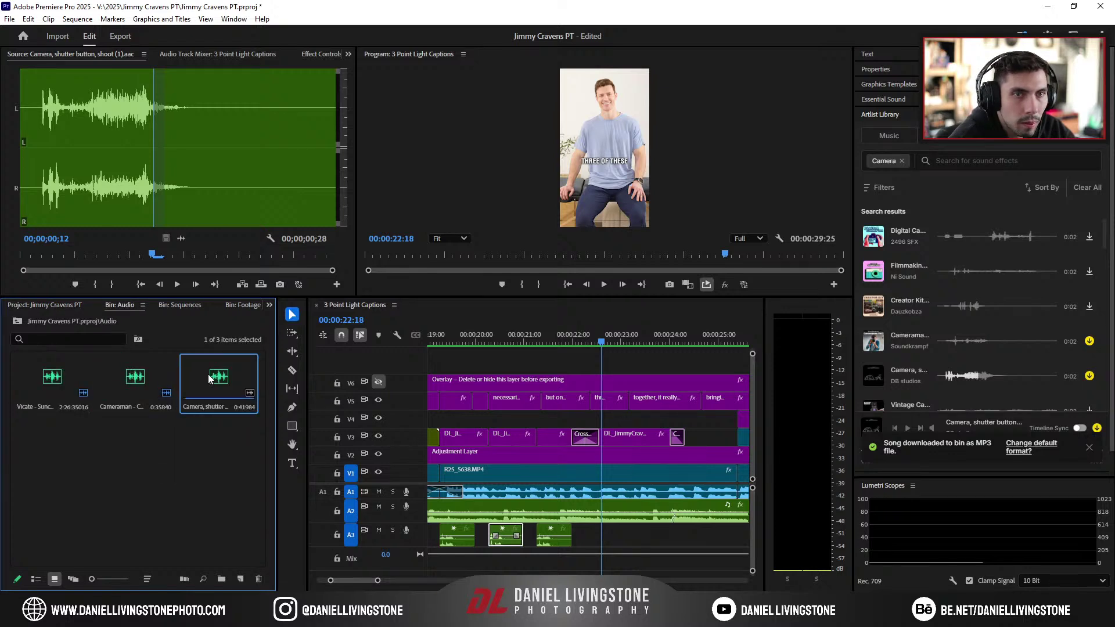
{"action": "left_click_drag", "start_coordinate": [227, 384], "coordinate": [588, 543]}
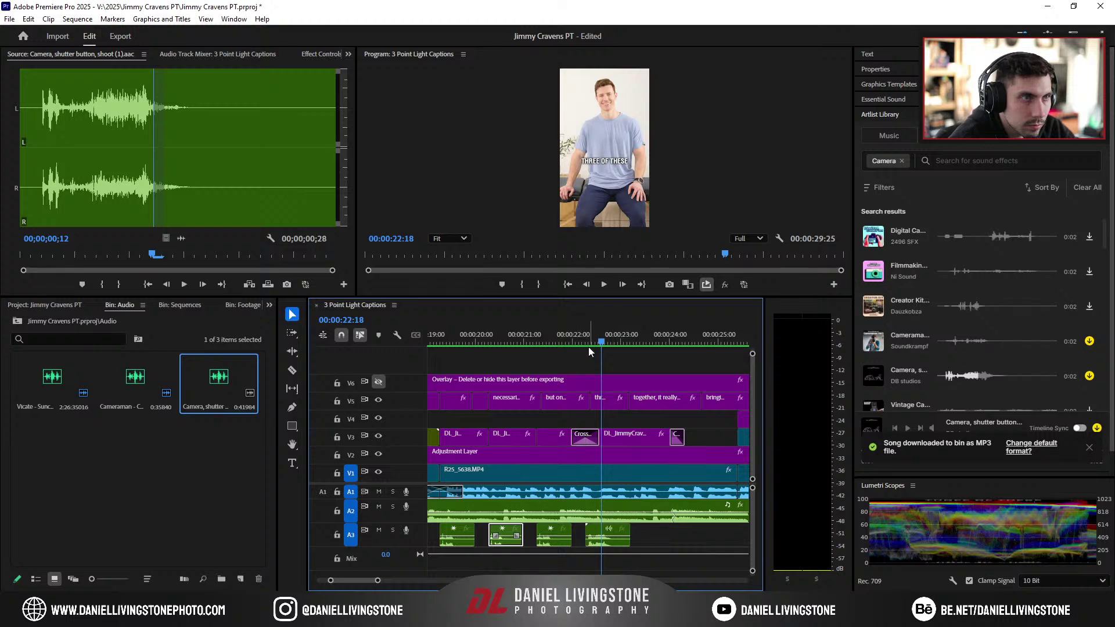
{"action": "key", "text": "space"}
{"action": "key", "text": "space"}
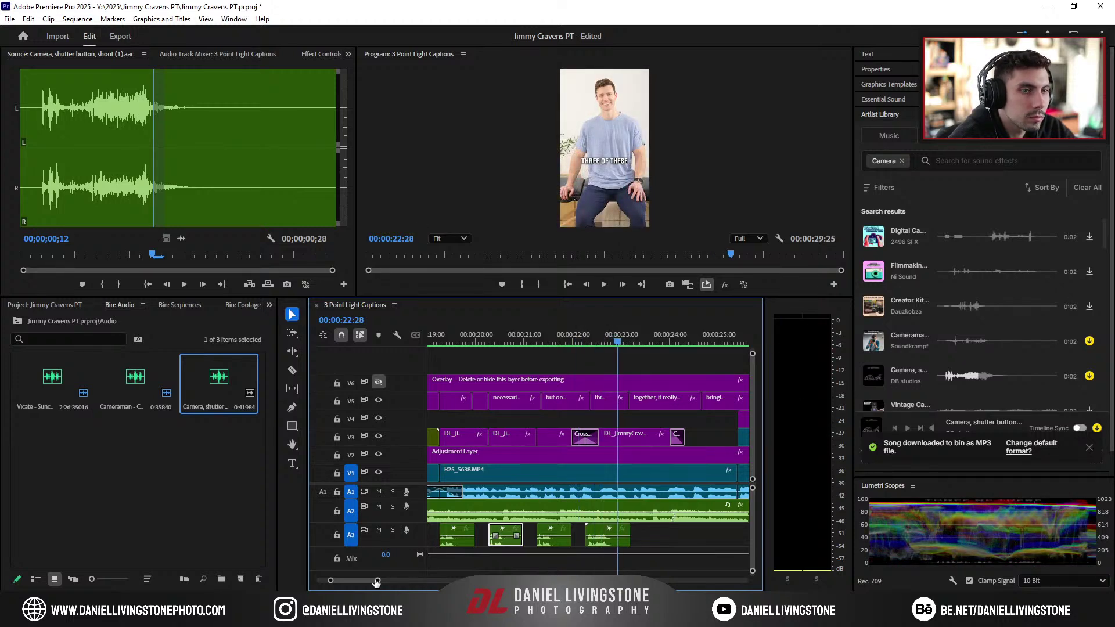
{"action": "left_click_drag", "start_coordinate": [377, 582], "coordinate": [368, 581]}
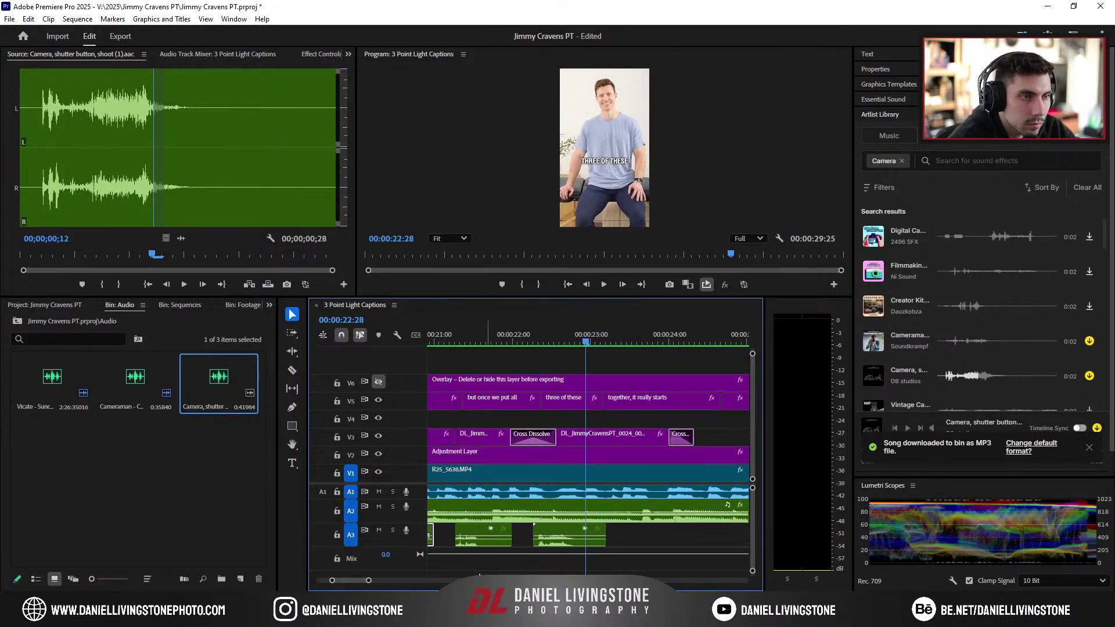
Step: Trim two frames off the start of the last shutter clip on A3, move it back to 00:00:22:08, and play the transition
{"action": "scroll", "coordinate": [488, 550], "scroll_direction": "up", "scroll_amount": 2}
{"action": "left_click_drag", "start_coordinate": [369, 582], "coordinate": [355, 581]}
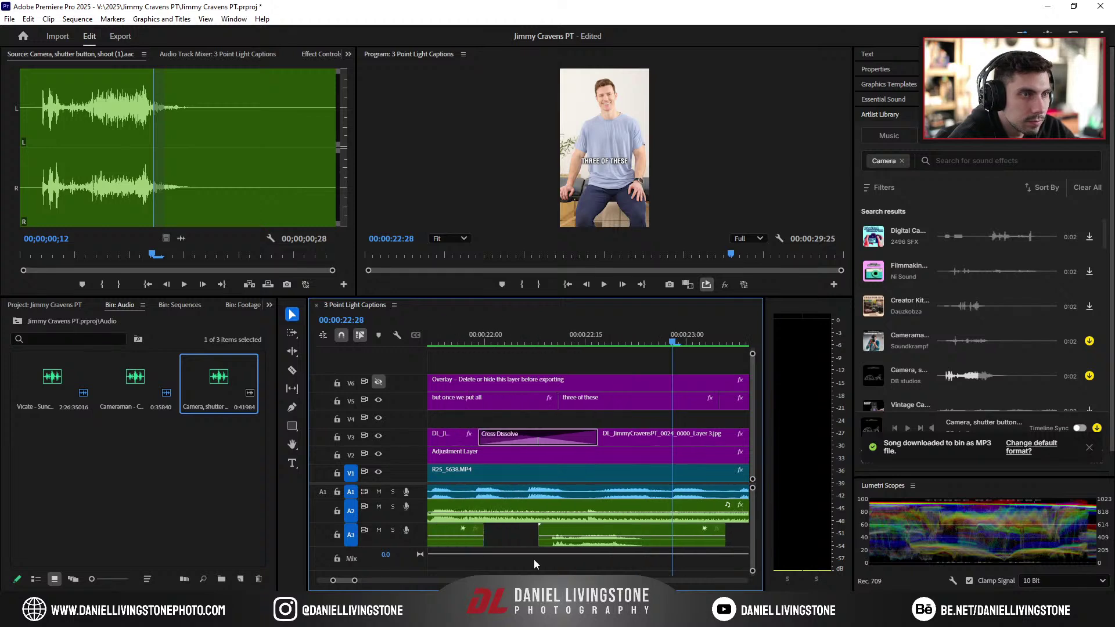
{"action": "left_click", "coordinate": [552, 341]}
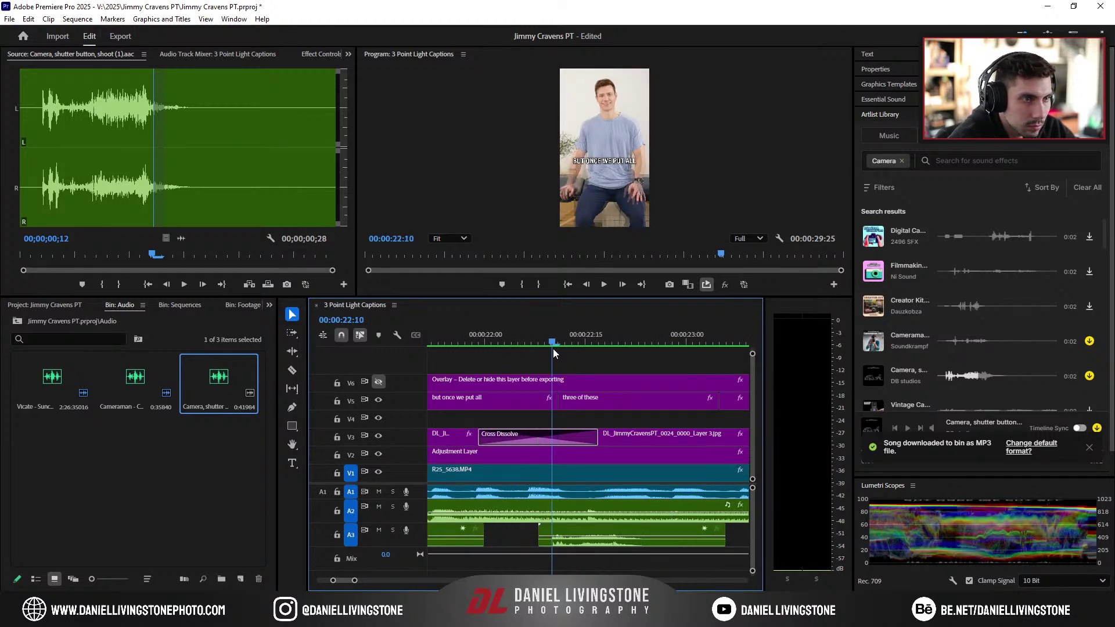
{"action": "left_click_drag", "start_coordinate": [539, 533], "coordinate": [550, 533]}
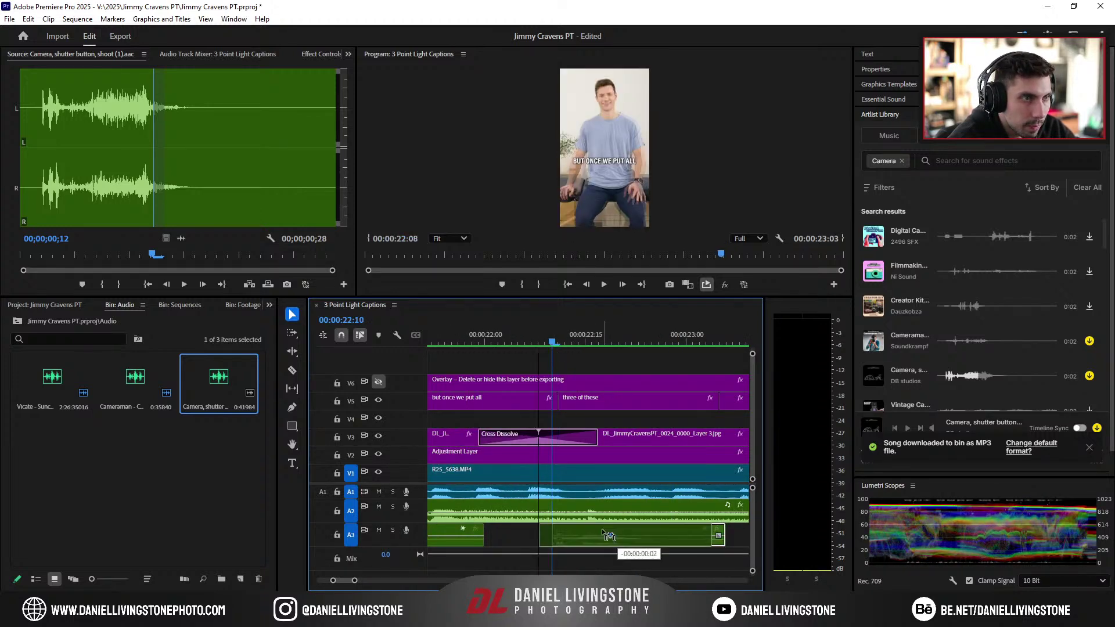
{"action": "left_click", "coordinate": [498, 335]}
{"action": "key", "text": "space"}
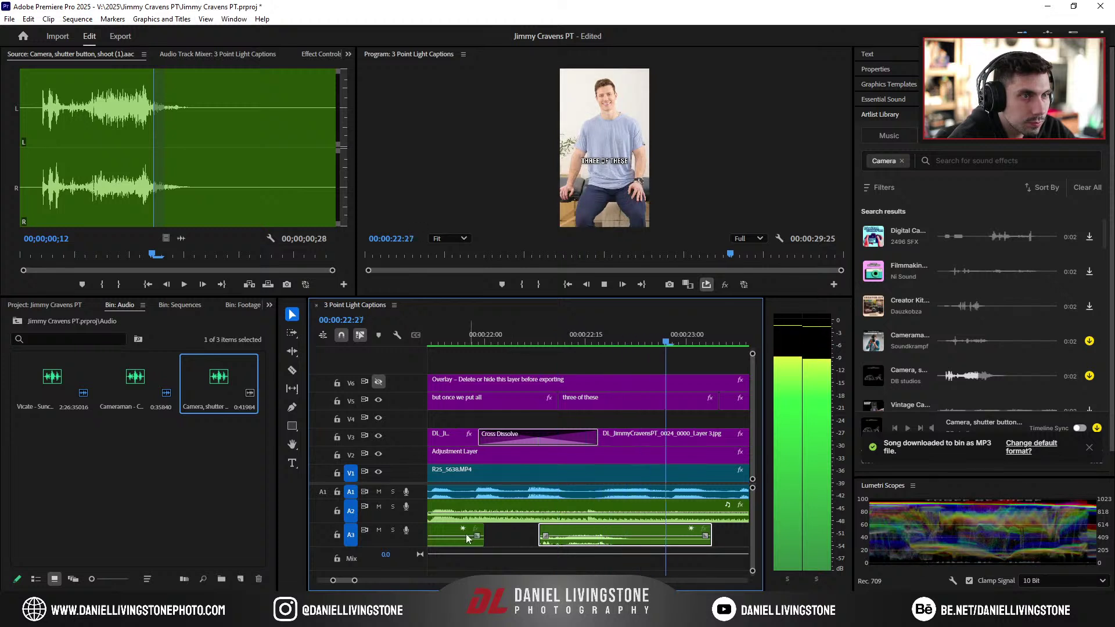
{"action": "key", "text": "space"}
Step: Move the last shutter clip on A3 three frames earlier so it starts at 00:00:22:05, and play the transition
{"action": "left_click_drag", "start_coordinate": [591, 530], "coordinate": [563, 534]}
{"action": "left_click", "coordinate": [484, 337]}
{"action": "key", "text": "space"}
{"action": "key", "text": "space"}
{"action": "left_click", "coordinate": [476, 343]}
{"action": "key", "text": "space"}
{"action": "key", "text": "space"}
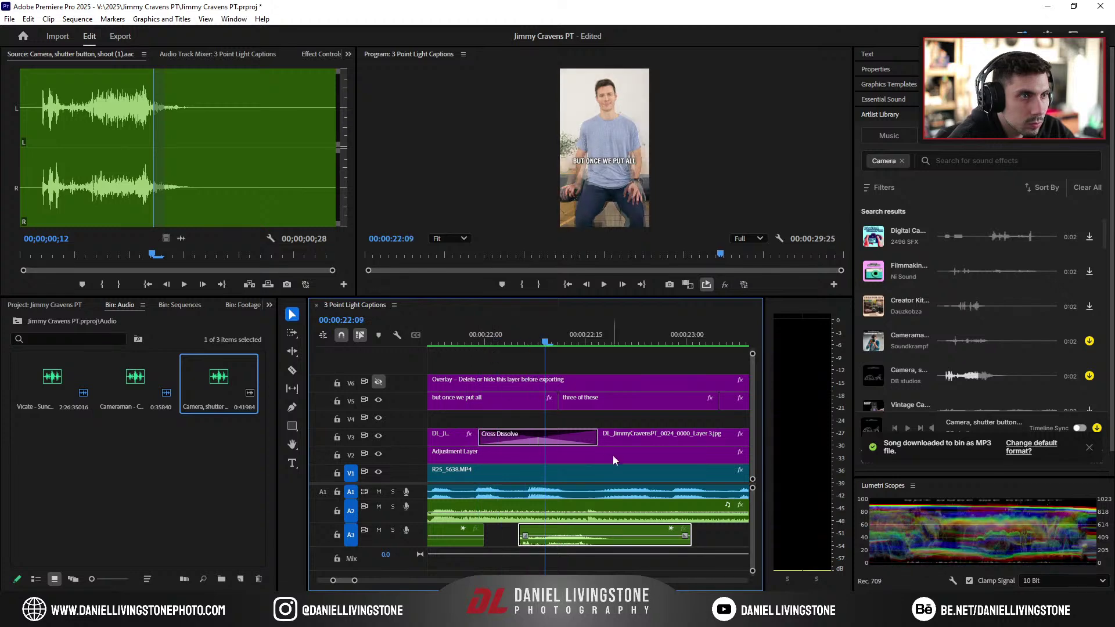
Step: Shorten the Cross Dissolve above the last shutter clip to about 8 frames and play it
{"action": "left_click_drag", "start_coordinate": [596, 436], "coordinate": [563, 438]}
{"action": "left_click", "coordinate": [521, 343]}
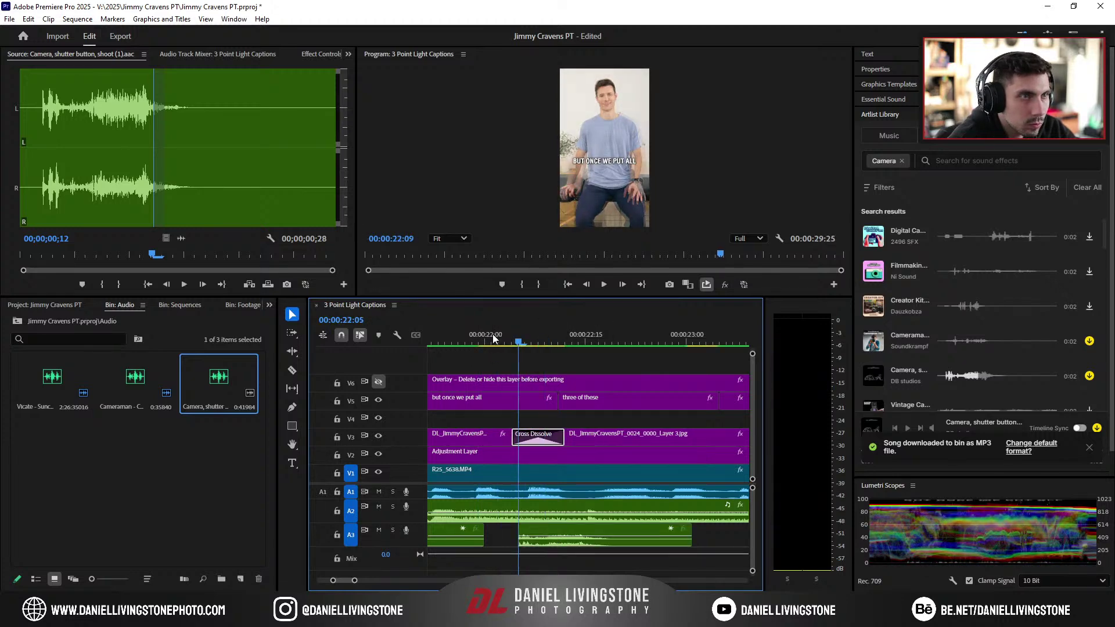
{"action": "key", "text": "space"}
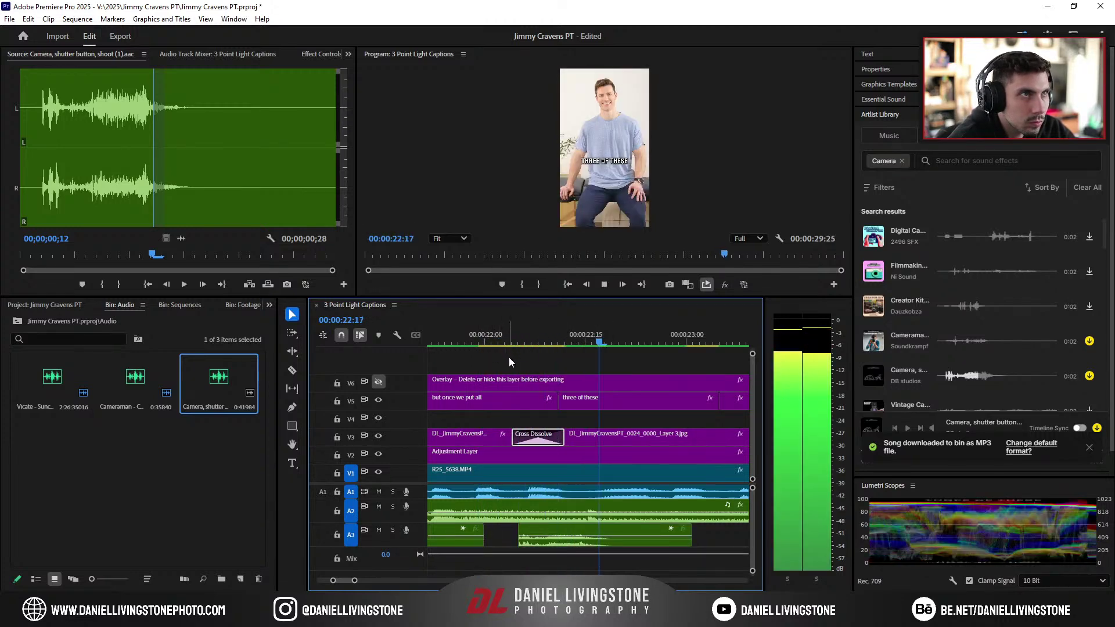
{"action": "key", "text": "space"}
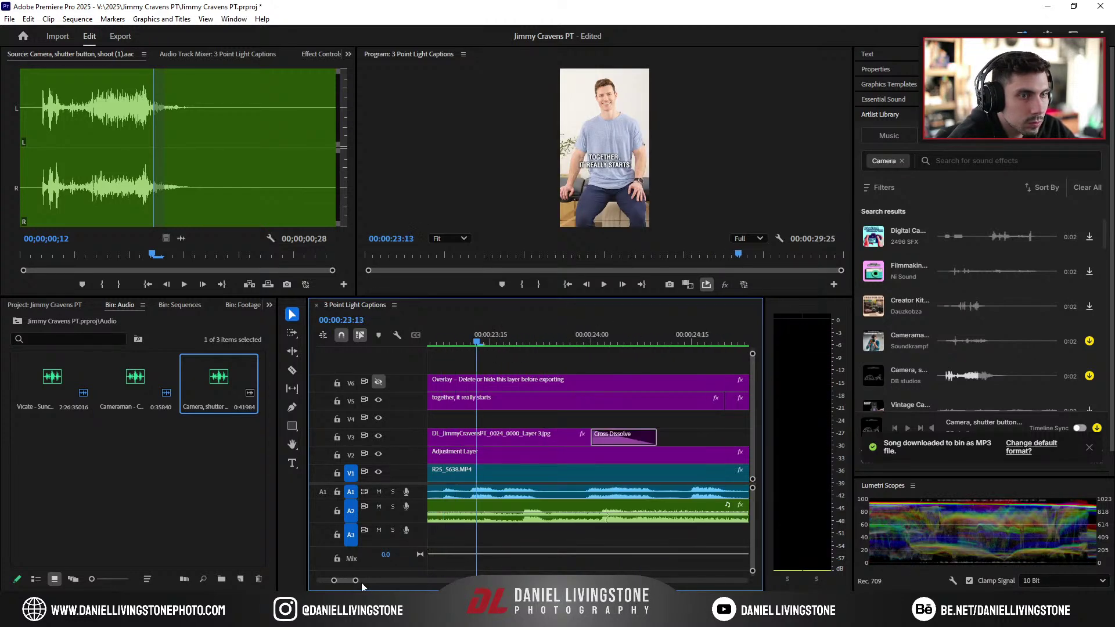
Step: Set the clip volume of the last shutter clip on A3 to -5 dB in Essential Sound and play it
{"action": "left_click_drag", "start_coordinate": [355, 581], "coordinate": [391, 580]}
{"action": "left_click", "coordinate": [557, 536]}
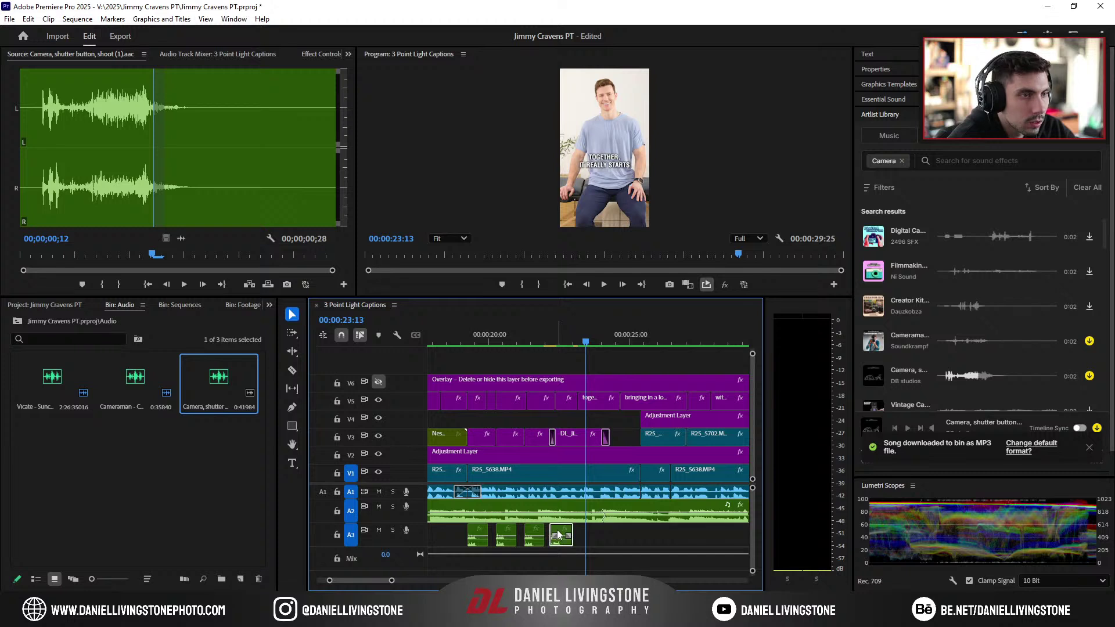
{"action": "left_click", "coordinate": [908, 100]}
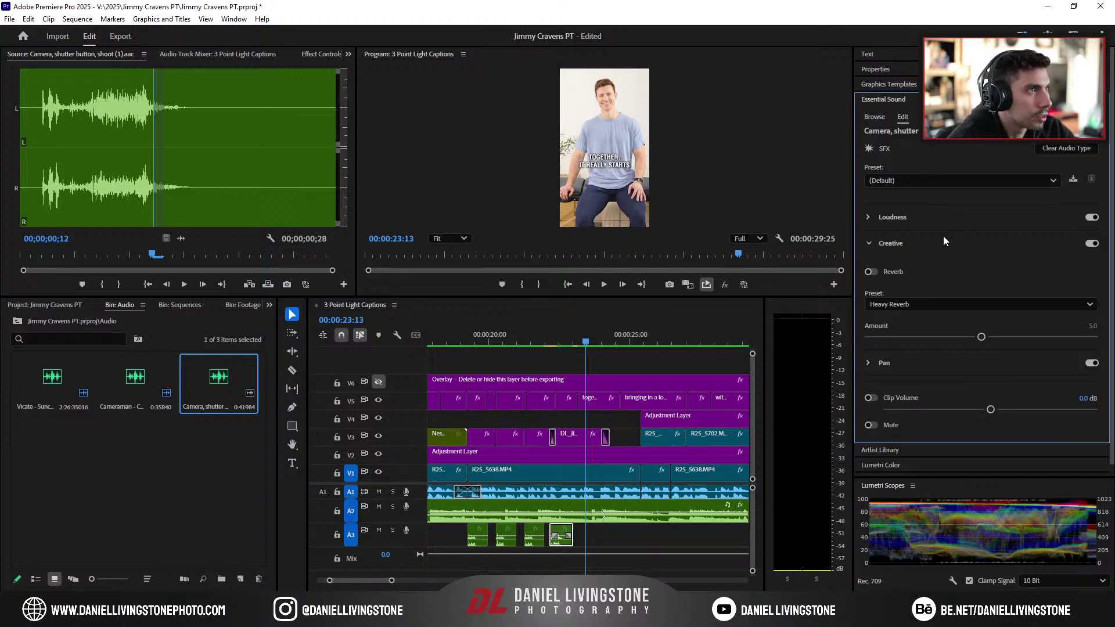
{"action": "scroll", "coordinate": [1105, 467], "scroll_direction": "down", "scroll_amount": 1}
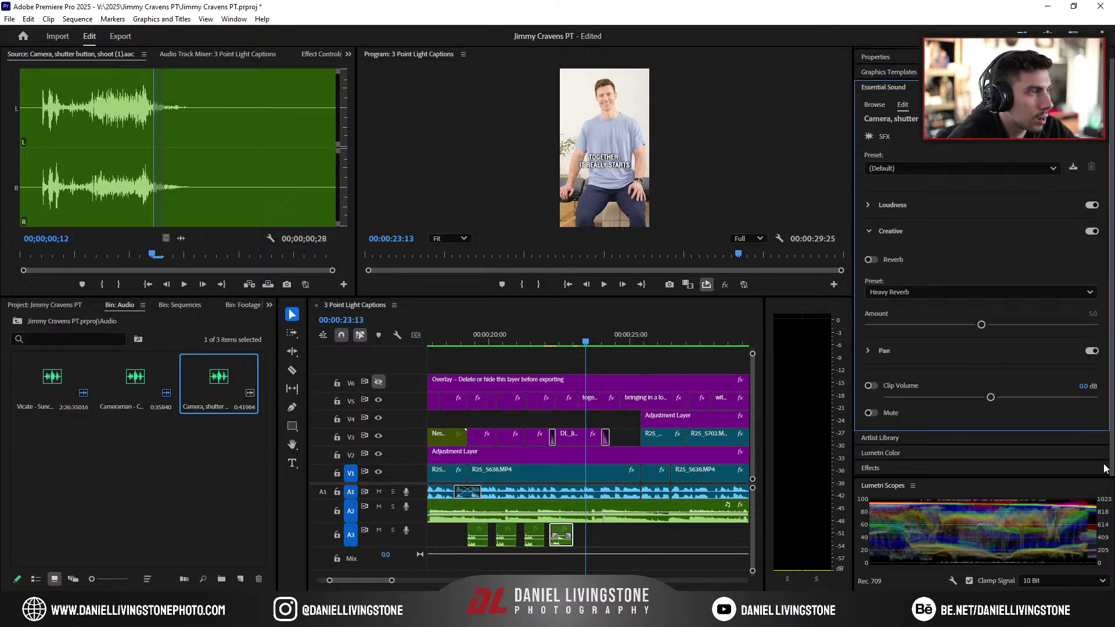
{"action": "left_click", "coordinate": [1081, 387]}
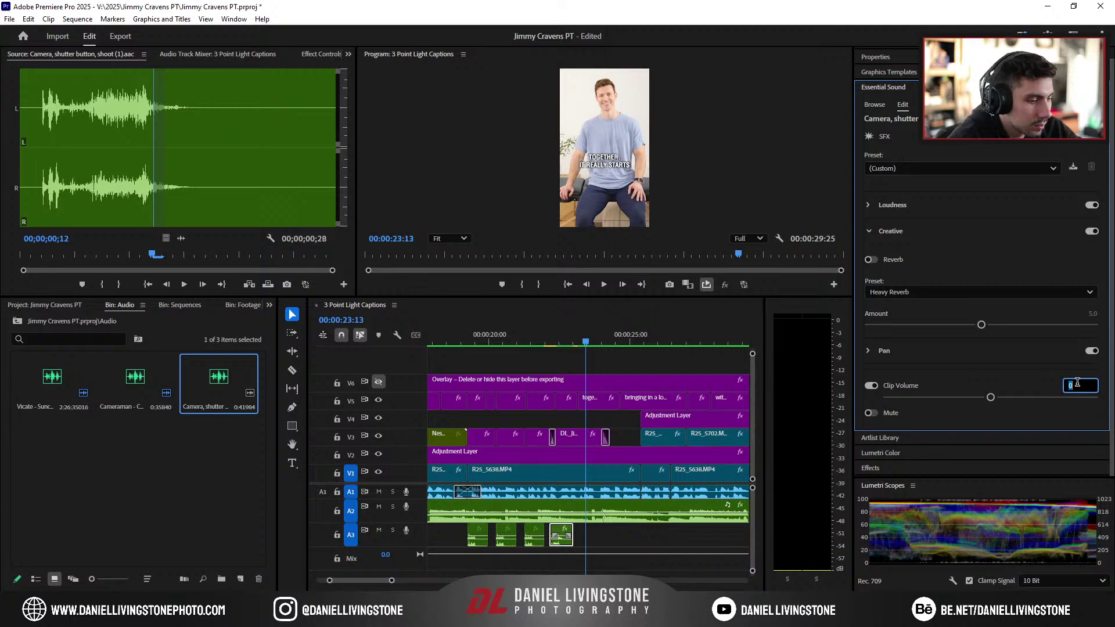
{"action": "type", "text": "-5"}
{"action": "key", "text": "Return"}
{"action": "left_click", "coordinate": [553, 335]}
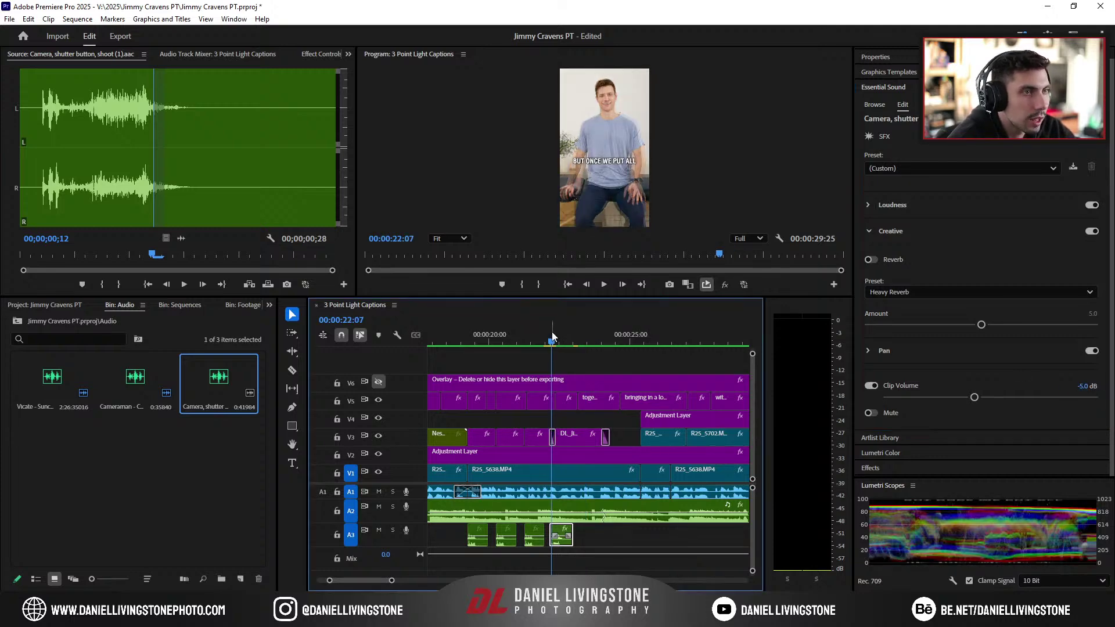
{"action": "key", "text": "space"}
{"action": "left_click", "coordinate": [548, 343]}
{"action": "key", "text": "space"}
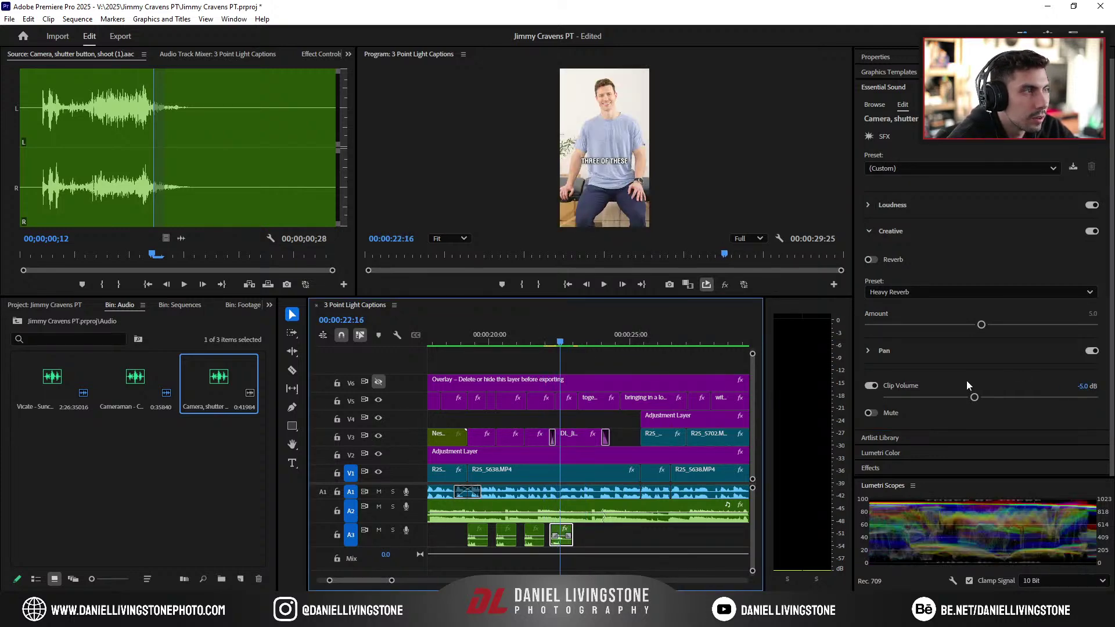
Step: Lower the last shutter clip's volume to -15 dB and play it again
{"action": "left_click", "coordinate": [1083, 387]}
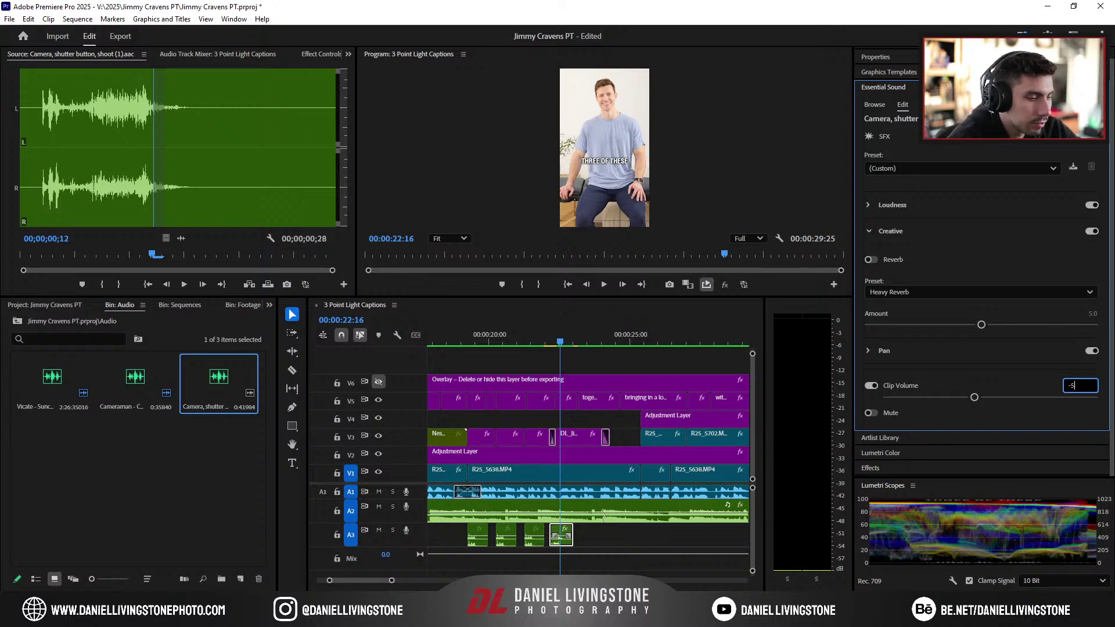
{"action": "left_click", "coordinate": [554, 346]}
{"action": "key", "text": "space"}
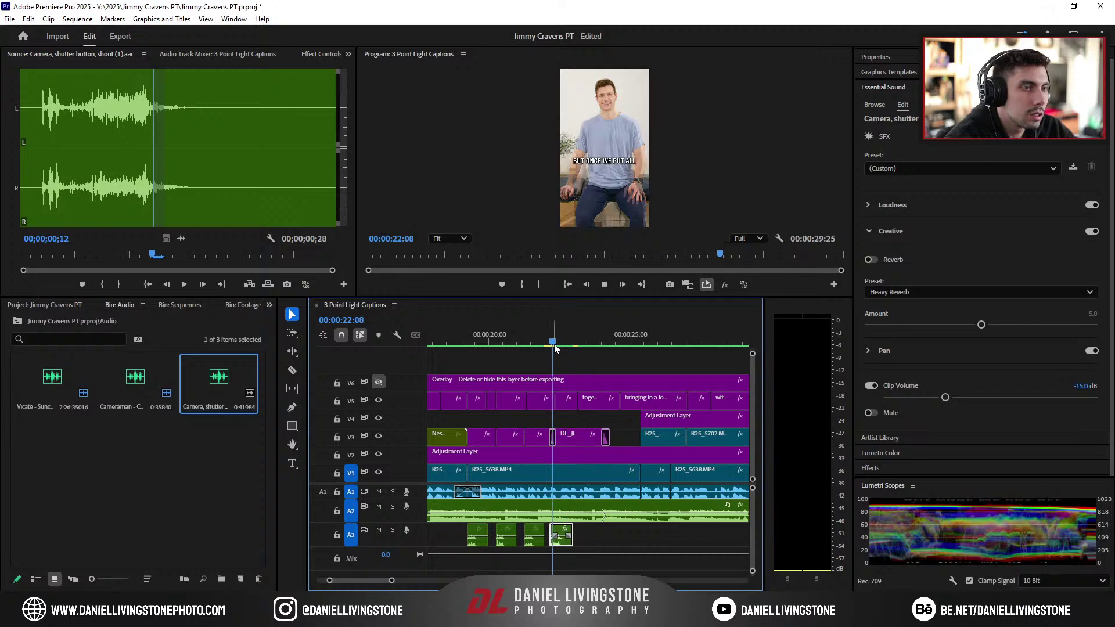
Step: Play the first shutter sound from 00:00:19:00, set the first A3 clip's volume to -5 dB, and play it again
{"action": "left_click_drag", "start_coordinate": [560, 346], "coordinate": [460, 346]}
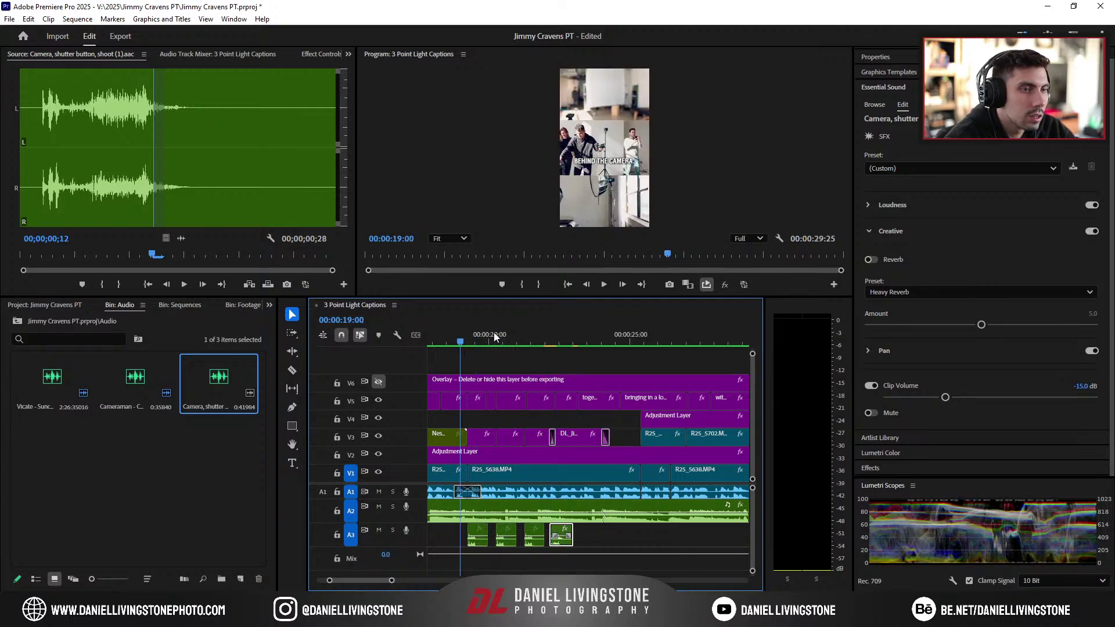
{"action": "key", "text": "space"}
{"action": "key", "text": "space"}
{"action": "left_click", "coordinate": [471, 534]}
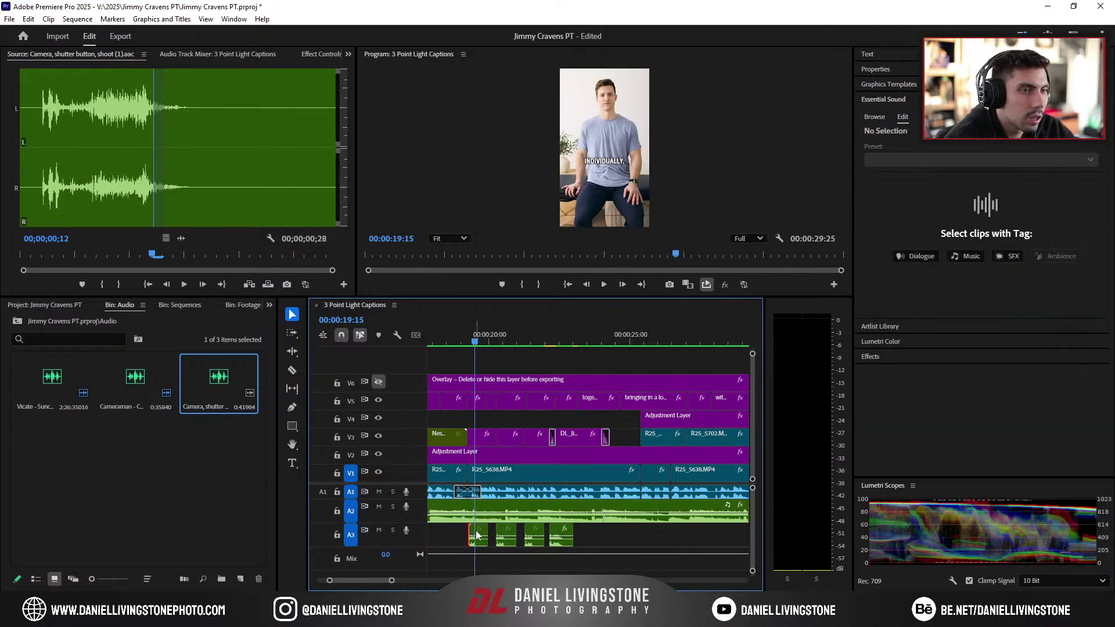
{"action": "left_click", "coordinate": [478, 537]}
{"action": "left_click", "coordinate": [1084, 398]}
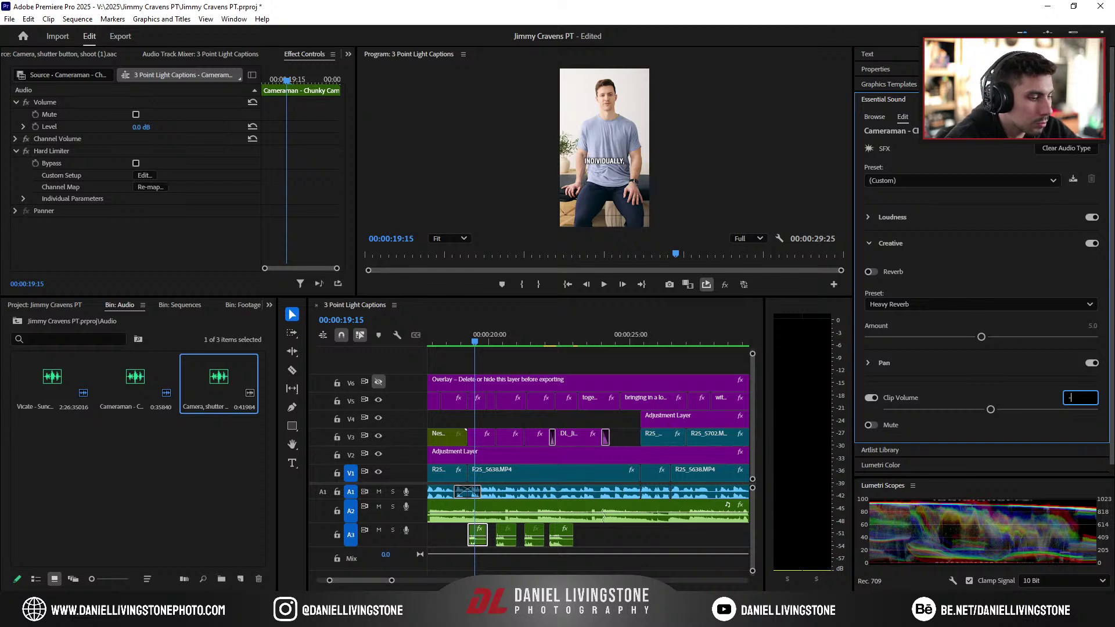
{"action": "left_click", "coordinate": [467, 333]}
{"action": "key", "text": "space"}
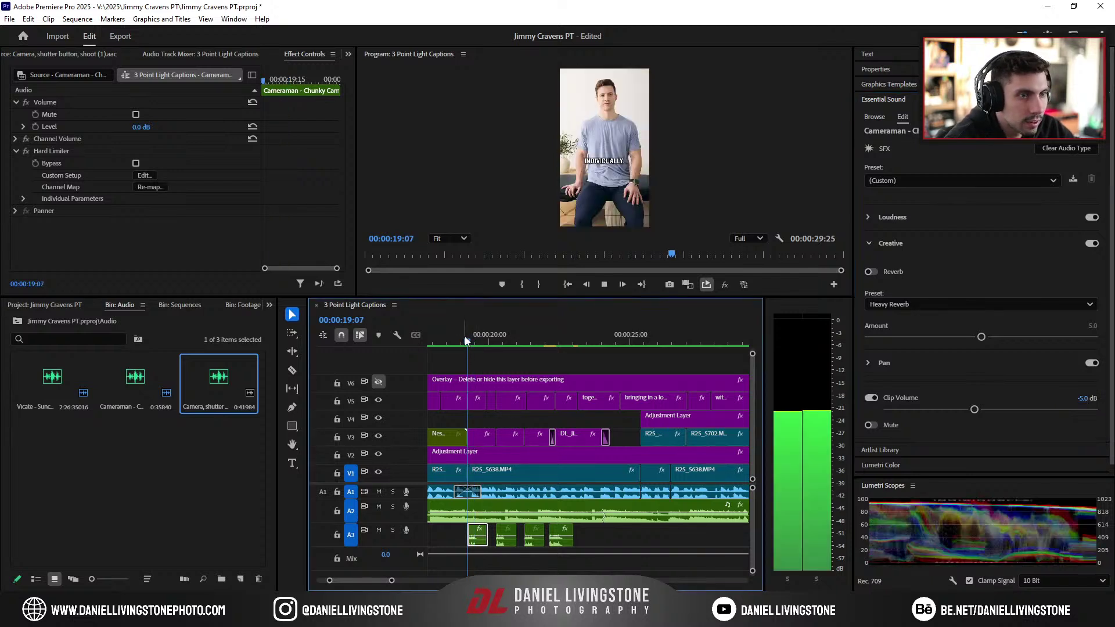
{"action": "key", "text": "space"}
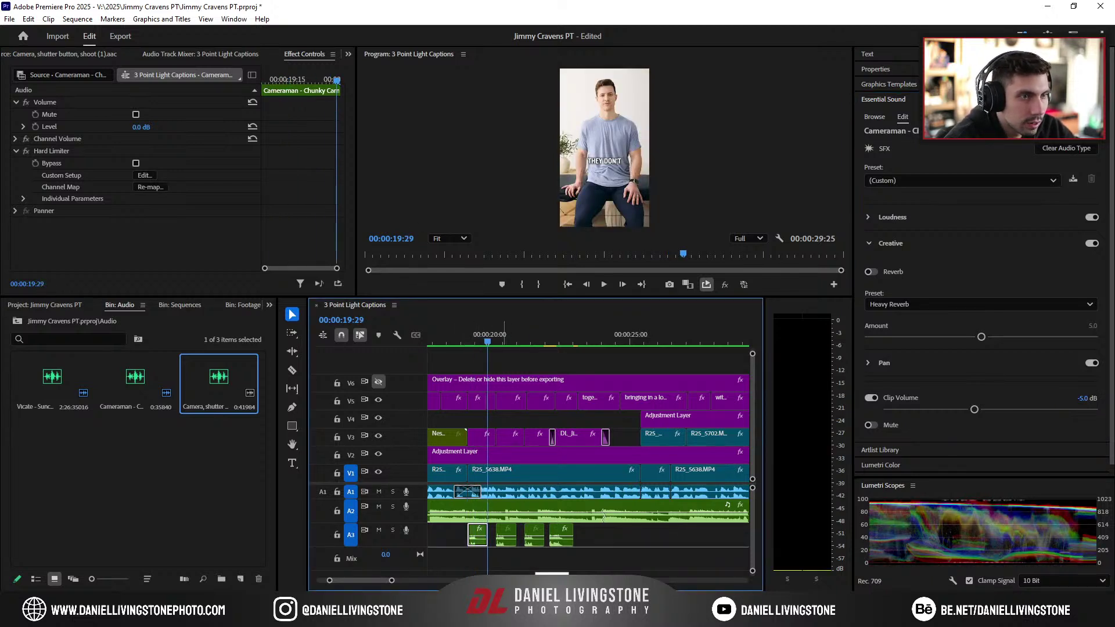
Step: Replace the second and third shutter clips on A3 with copies of the first one, aligned to their stills, and play the result
{"action": "left_click_drag", "start_coordinate": [535, 561], "coordinate": [535, 554]}
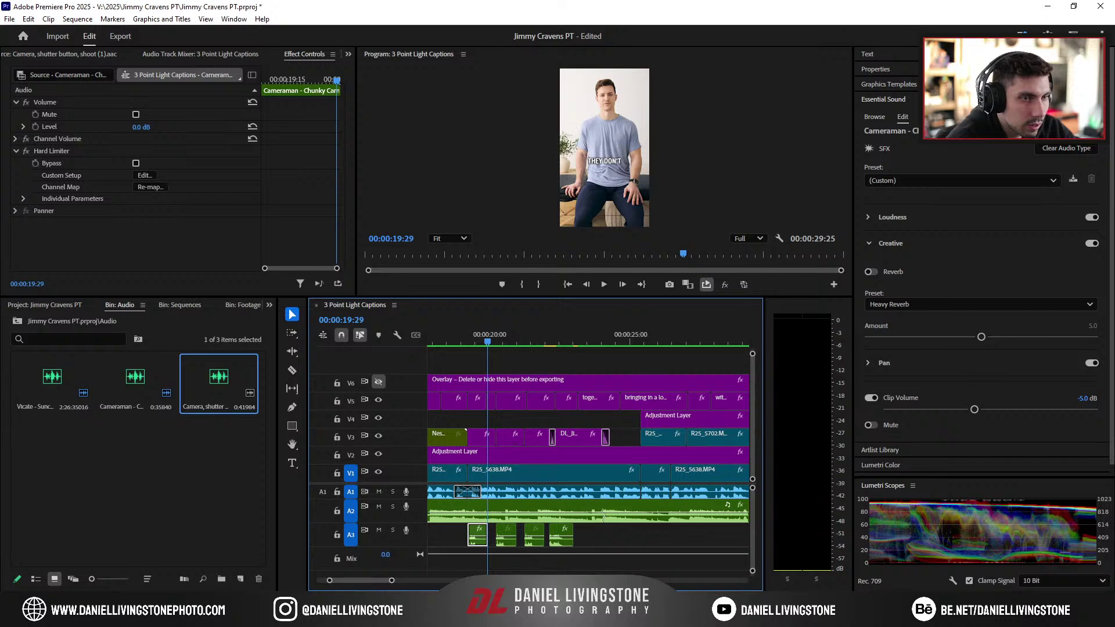
{"action": "left_click_drag", "start_coordinate": [395, 581], "coordinate": [384, 581]}
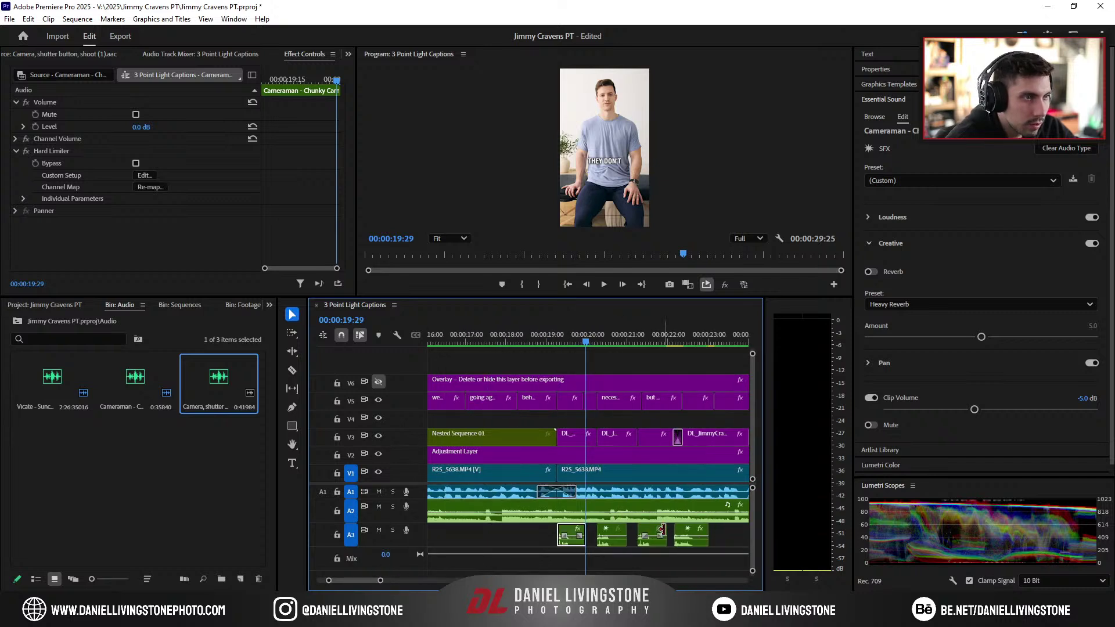
{"action": "key", "text": "Delete"}
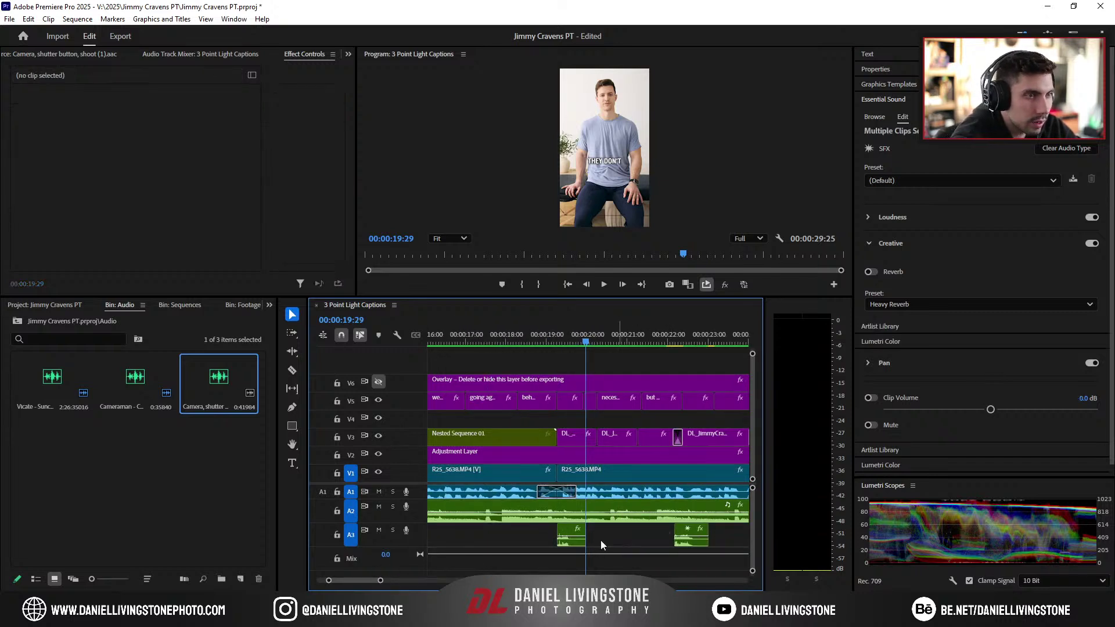
{"action": "left_click_drag", "start_coordinate": [569, 531], "coordinate": [601, 532]}
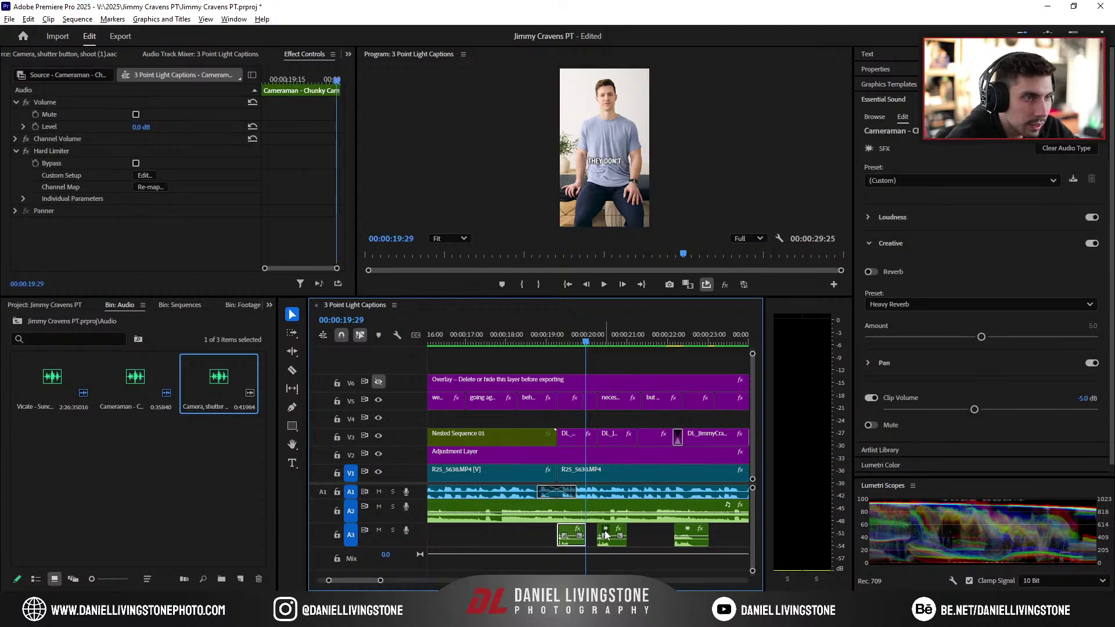
{"action": "left_click_drag", "start_coordinate": [626, 549], "coordinate": [657, 550]}
{"action": "key", "text": "space"}
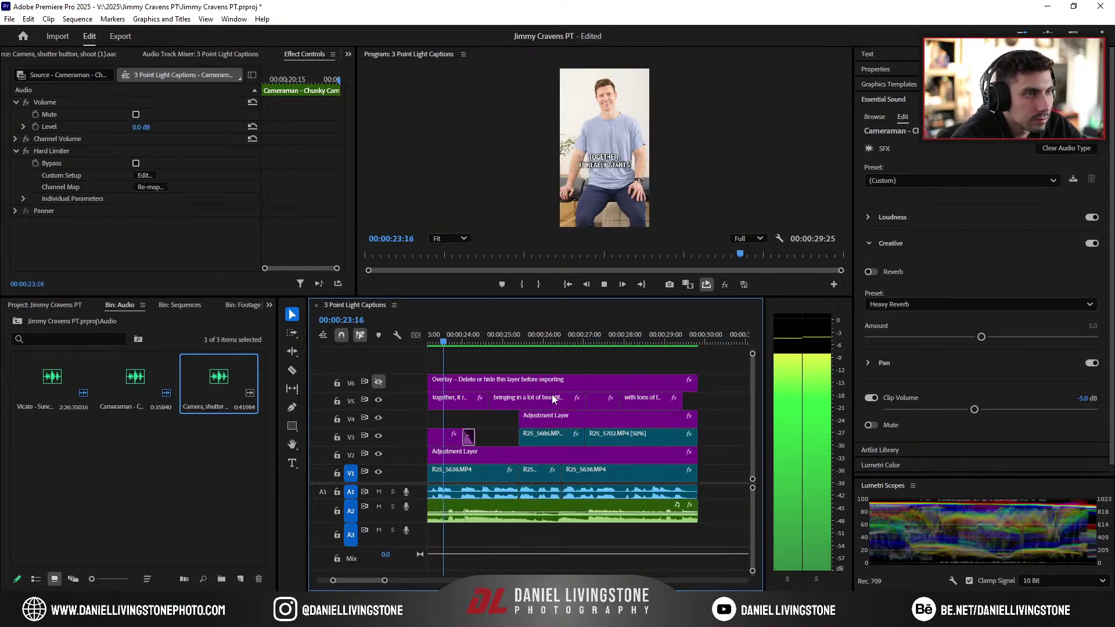
Step: Save the project, then render the sequence and play it from the start
{"action": "left_click_drag", "start_coordinate": [381, 581], "coordinate": [428, 584]}
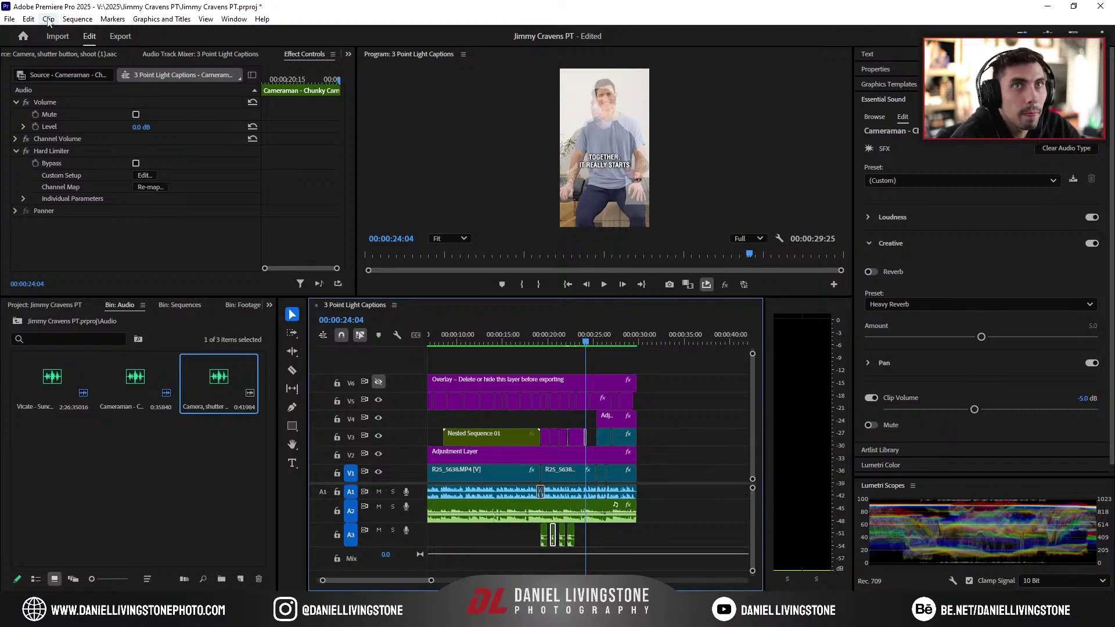
{"action": "key", "text": "ctrl+s"}
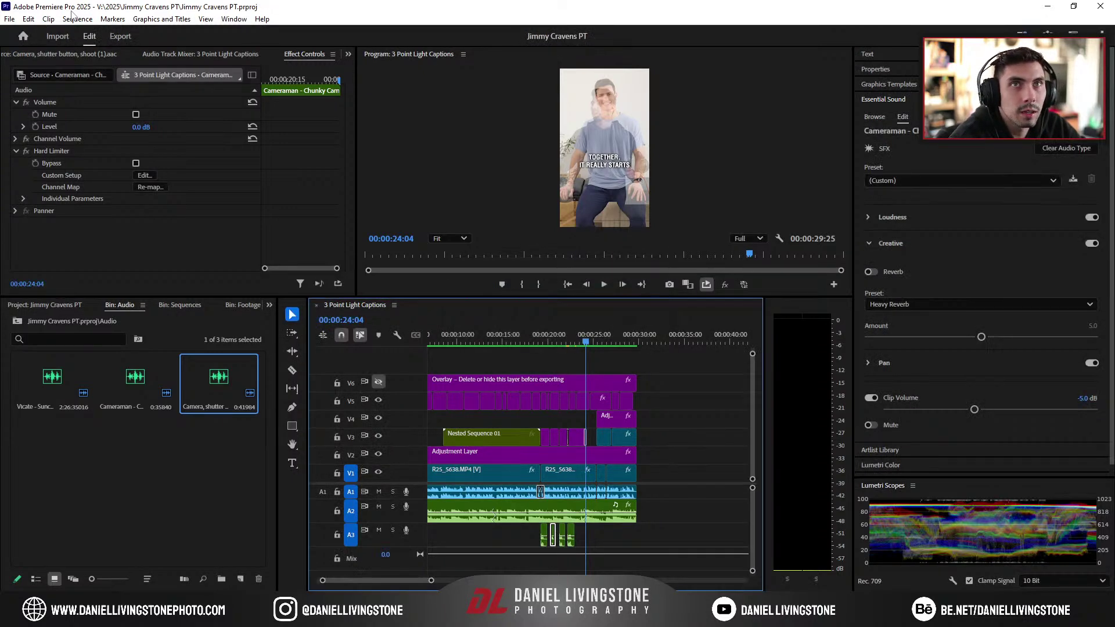
{"action": "left_click", "coordinate": [78, 19]}
{"action": "left_click", "coordinate": [106, 73]}
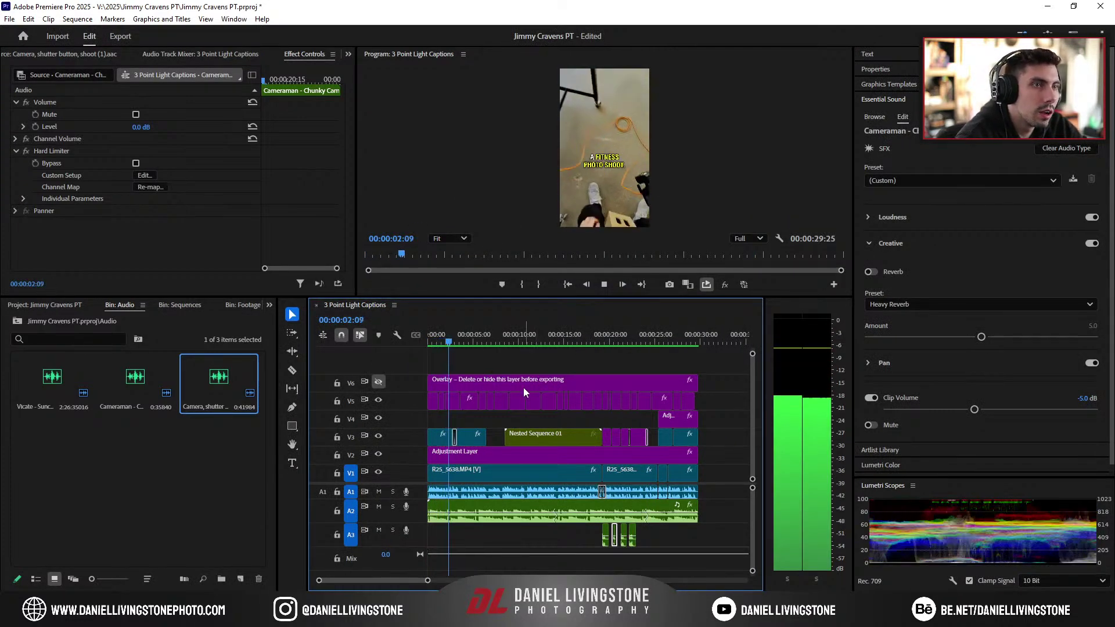
{"action": "key", "text": "space"}
Step: Set the Enhance Speech mix amount to 5.0 for all dialogue clips on A1 and play the result
{"action": "left_click_drag", "start_coordinate": [711, 498], "coordinate": [512, 496]}
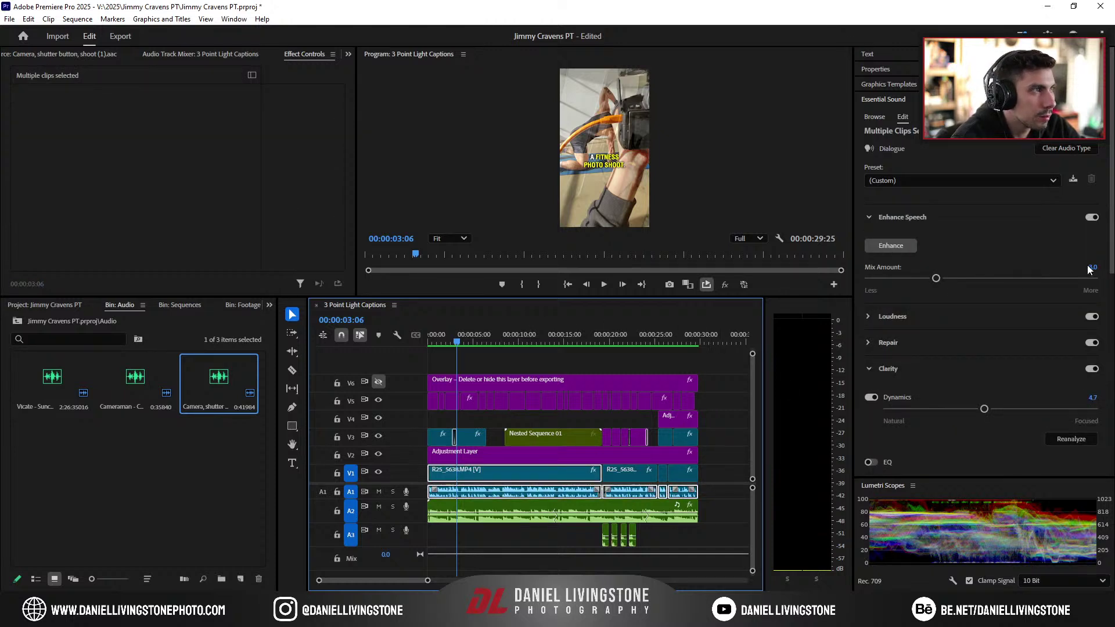
{"action": "left_click", "coordinate": [1090, 267]}
{"action": "type", "text": "5"}
{"action": "key", "text": "Return"}
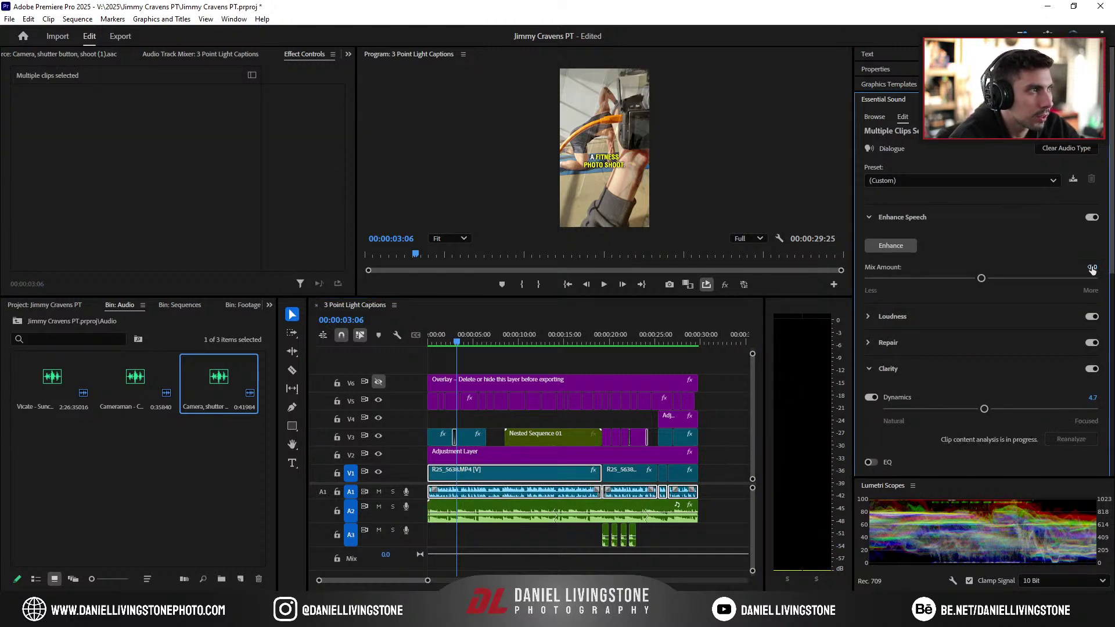
{"action": "key", "text": "space"}
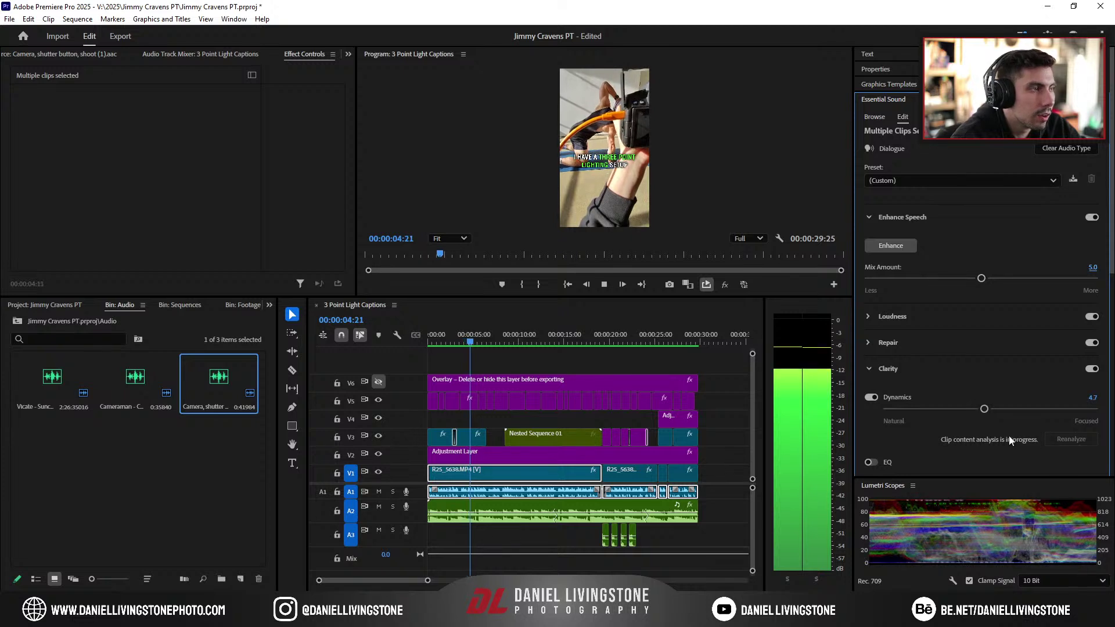
{"action": "key", "text": "space"}
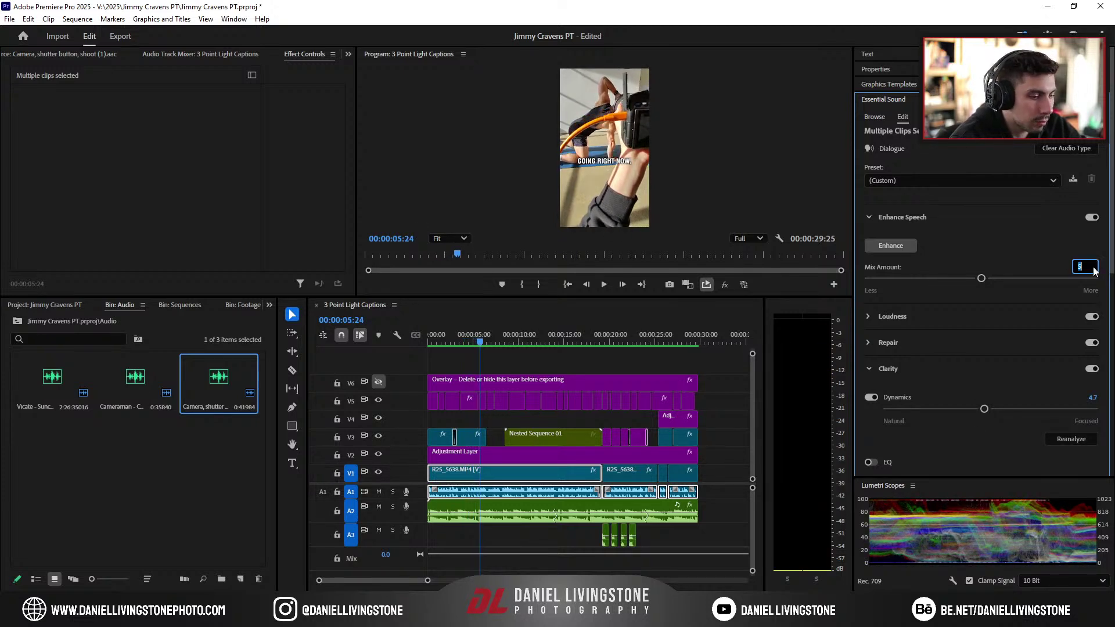
Step: Set the Enhance Speech mix amount of the selected dialogue clips to 7 and listen to a short stretch
{"action": "left_click", "coordinate": [1093, 269]}
{"action": "type", "text": "7"}
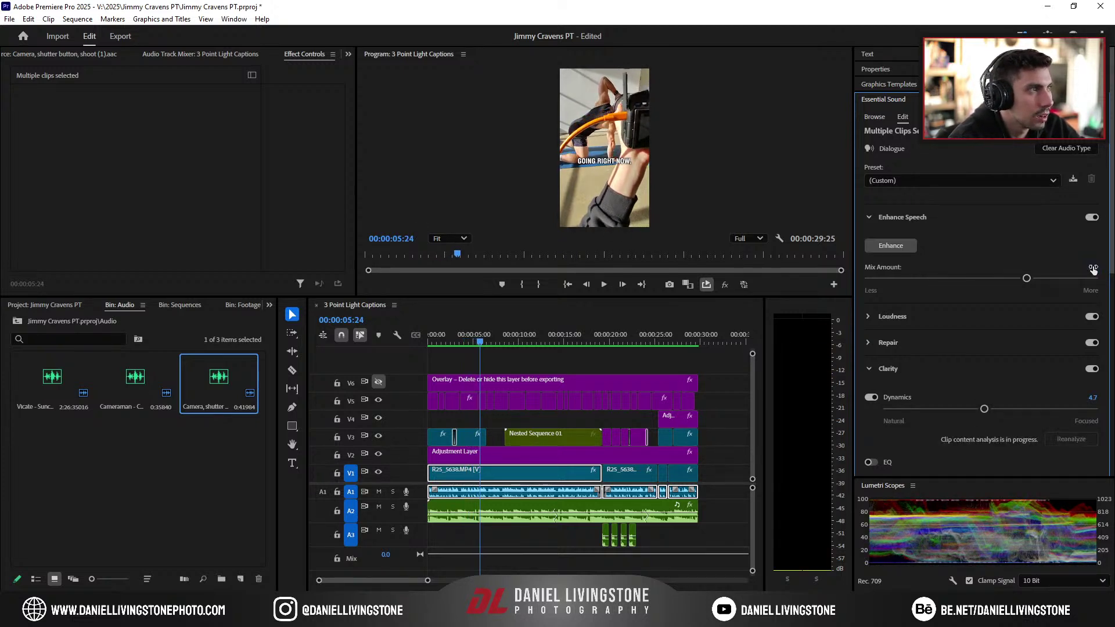
{"action": "key", "text": "Return"}
{"action": "key", "text": "space"}
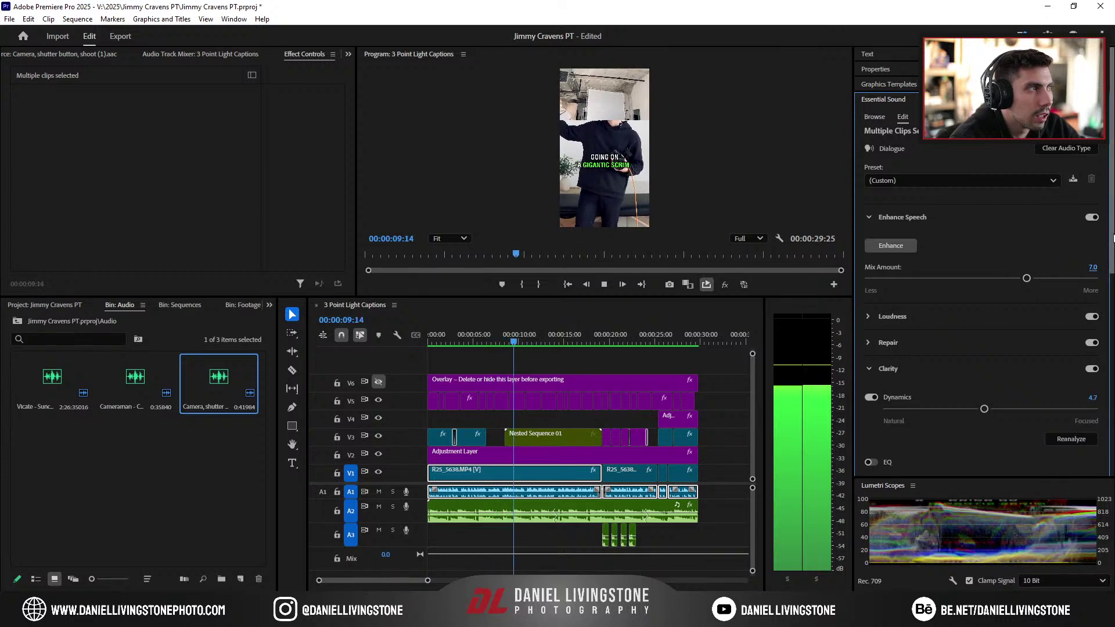
{"action": "key", "text": "space"}
Step: Set the clip volume of the selected dialogue clips to 3 dB and check the level in playback
{"action": "left_click_drag", "start_coordinate": [1106, 246], "coordinate": [1106, 396]}
{"action": "scroll", "coordinate": [1106, 396], "scroll_direction": "down", "scroll_amount": 3}
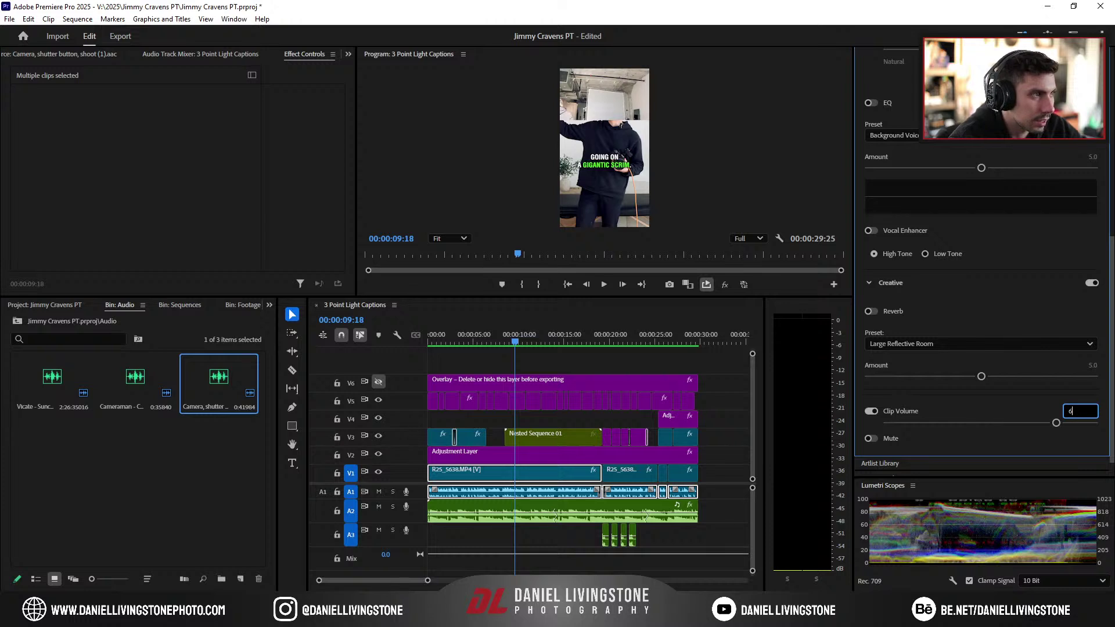
{"action": "key", "text": "space"}
{"action": "key", "text": "space"}
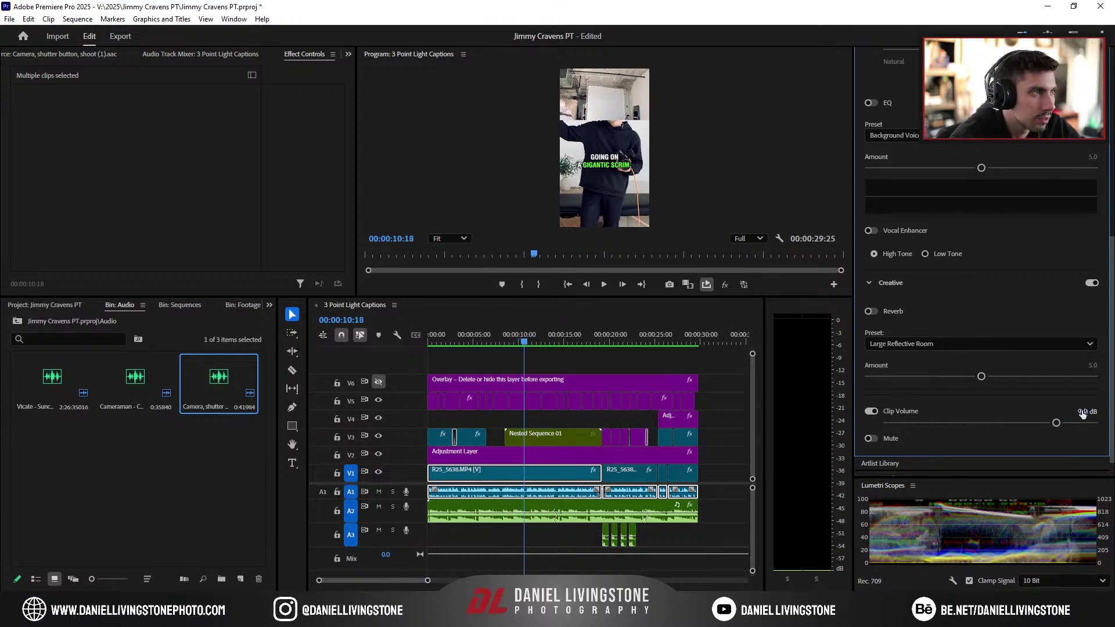
{"action": "key", "text": "space"}
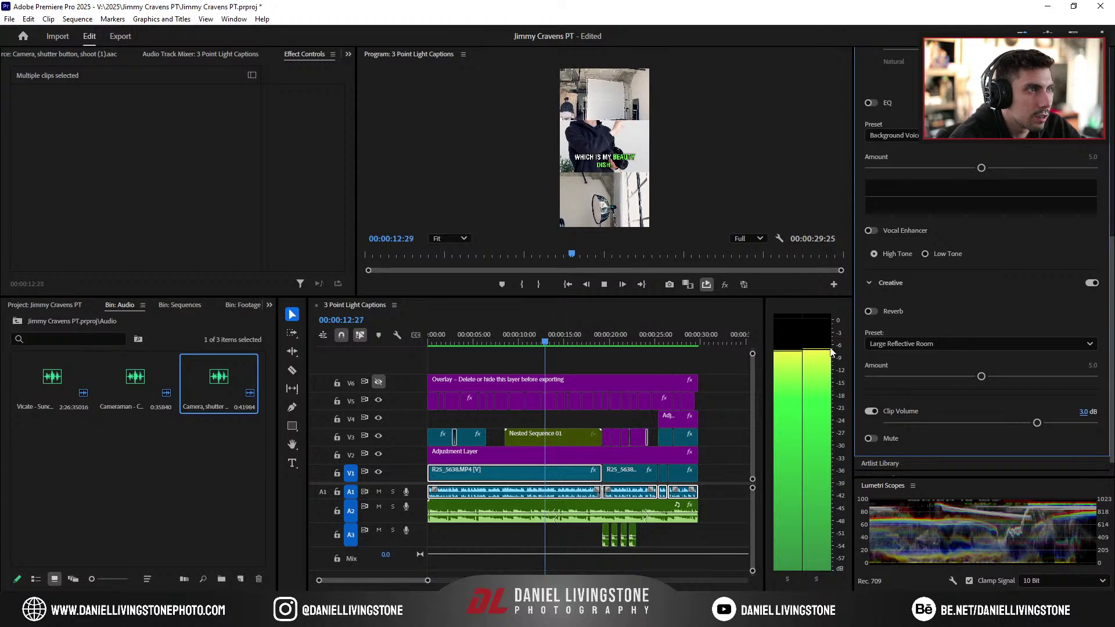
{"action": "key", "text": "space"}
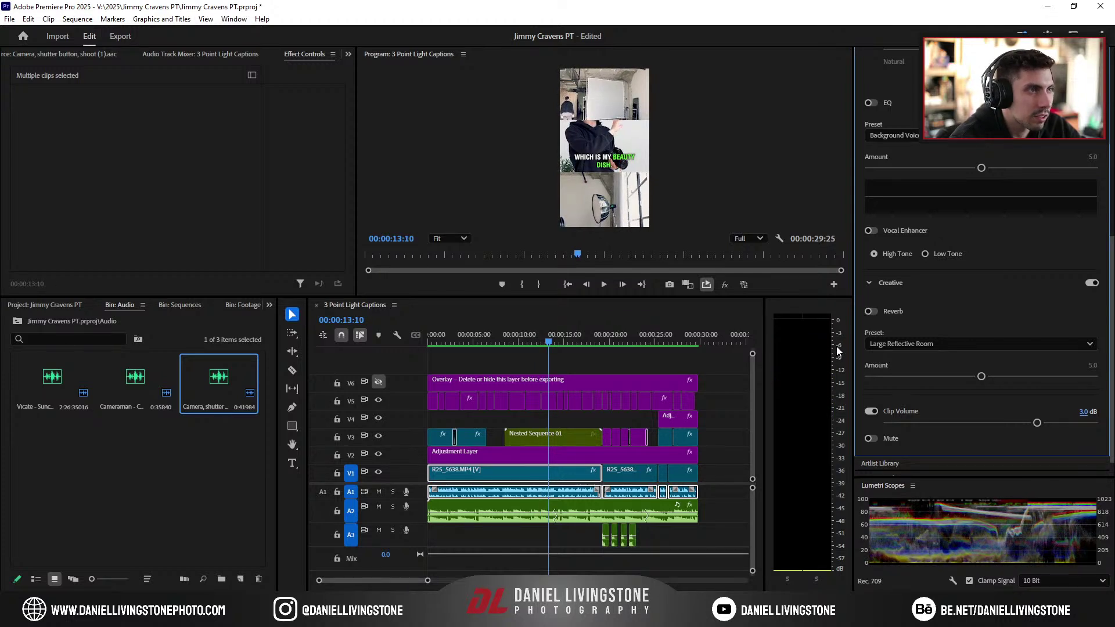
{"action": "key", "text": "space"}
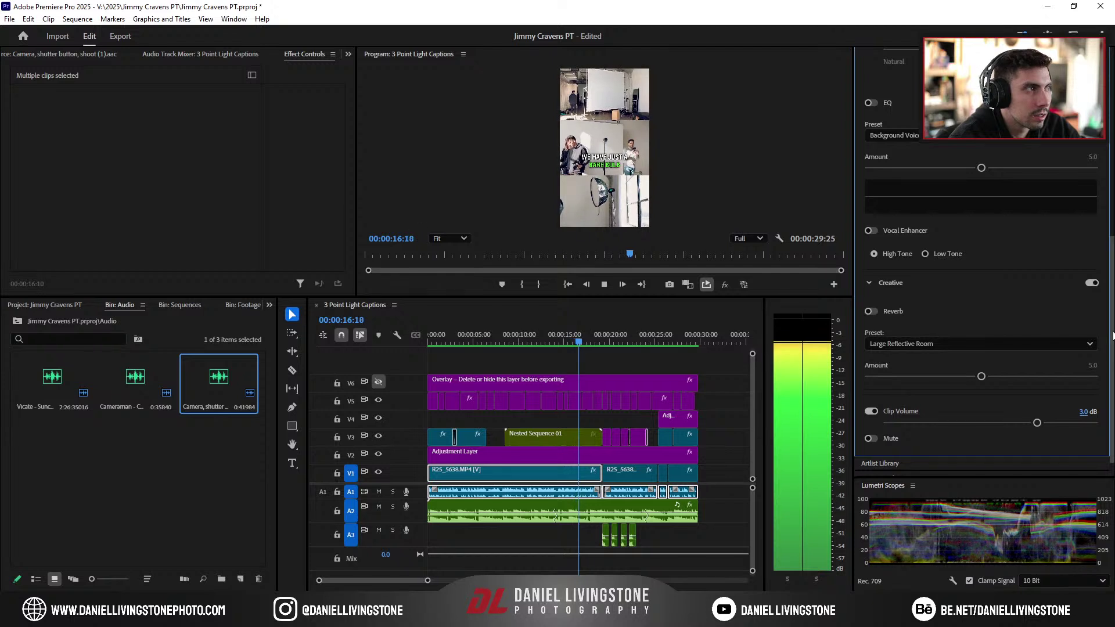
Step: Try the Vocal Enhancer with Low Tone on the dialogue during playback, and switch the enhancer off again
{"action": "scroll", "coordinate": [1111, 309], "scroll_direction": "up", "scroll_amount": 1}
{"action": "scroll", "coordinate": [1110, 309], "scroll_direction": "up", "scroll_amount": 1}
{"action": "left_click", "coordinate": [882, 313]}
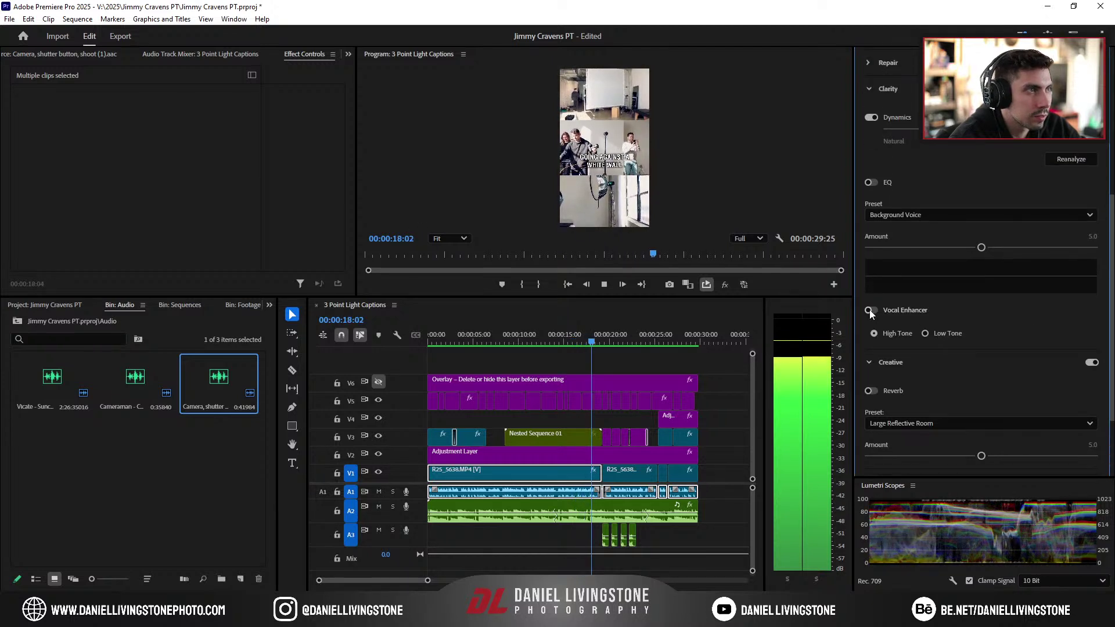
{"action": "left_click", "coordinate": [925, 334]}
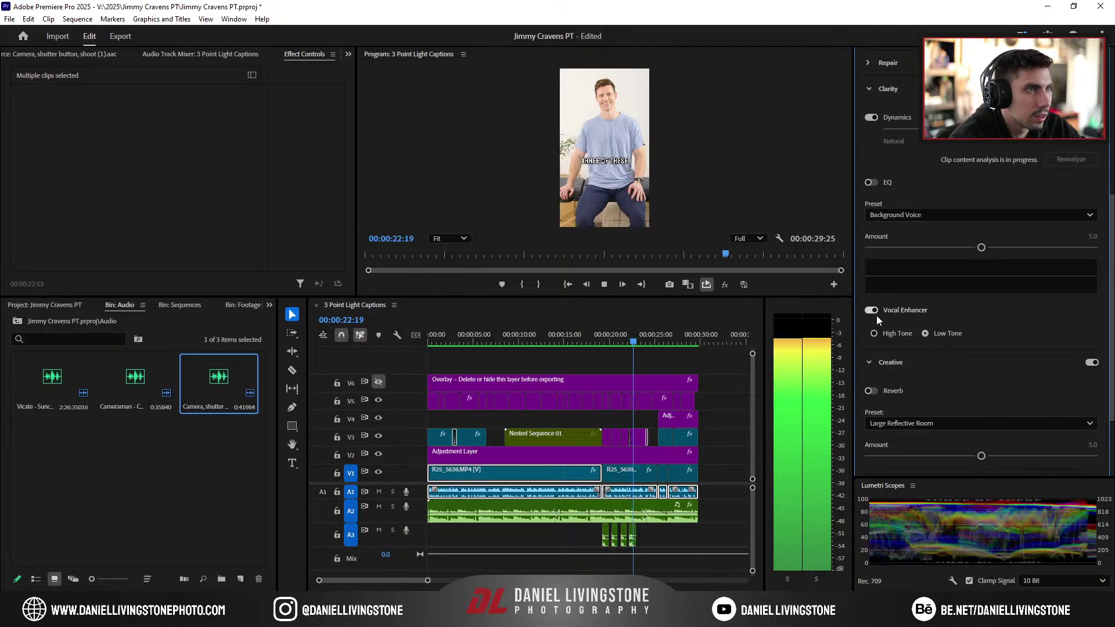
{"action": "left_click", "coordinate": [869, 313]}
{"action": "key", "text": "space"}
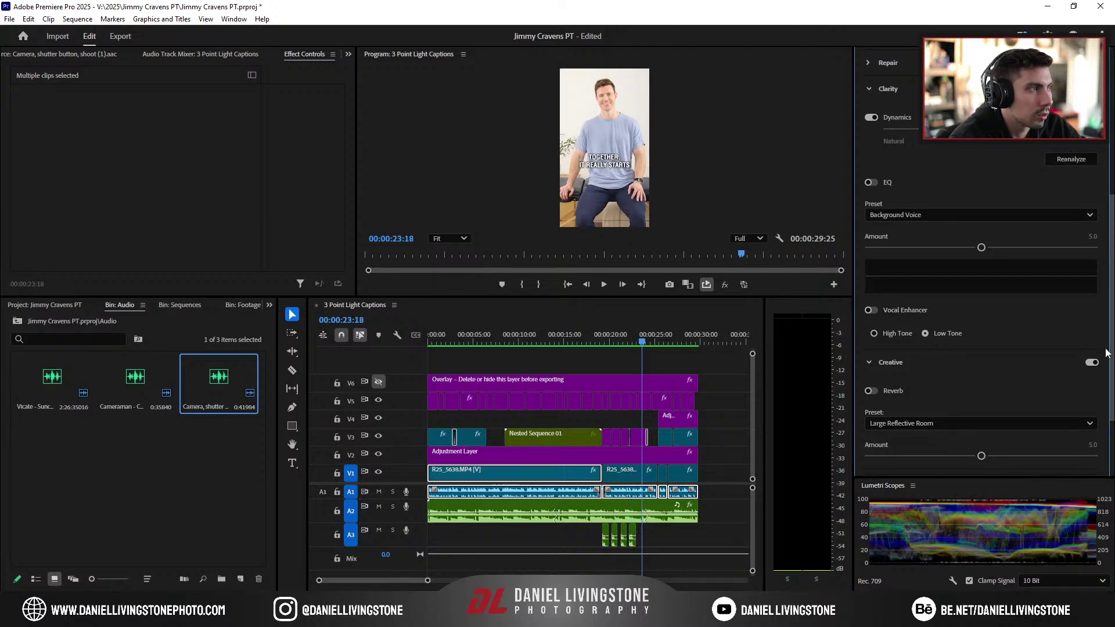
Step: Lower the dialogue's Dynamics amount to 1.1 and compare playback from the start with Clarity off and on
{"action": "scroll", "coordinate": [1041, 299], "scroll_direction": "up", "scroll_amount": 5}
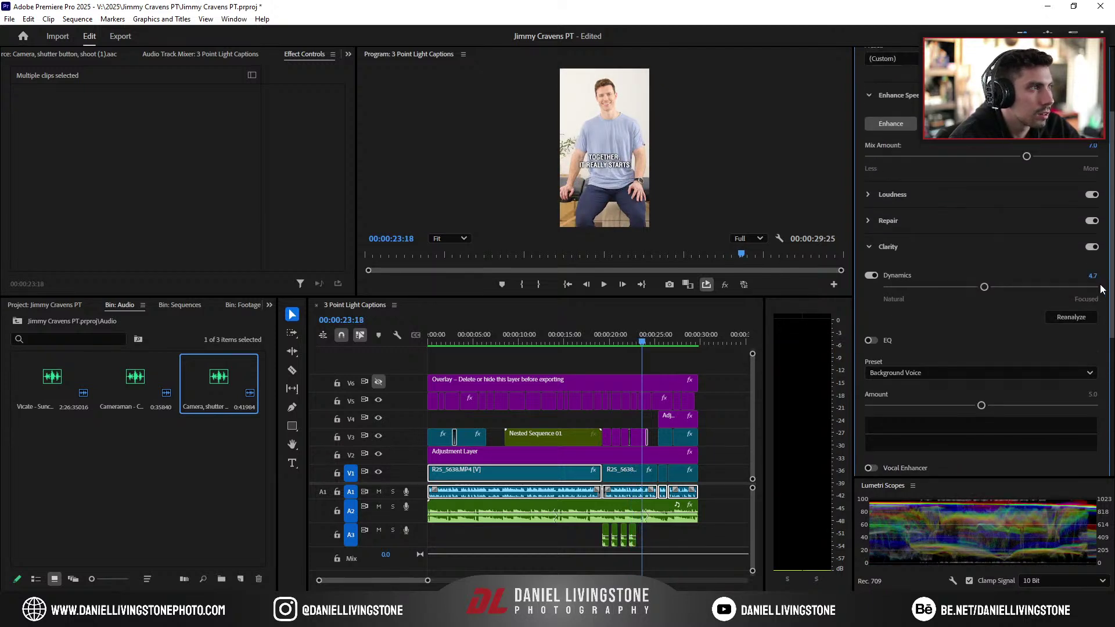
{"action": "key", "text": "space"}
{"action": "key", "text": "space"}
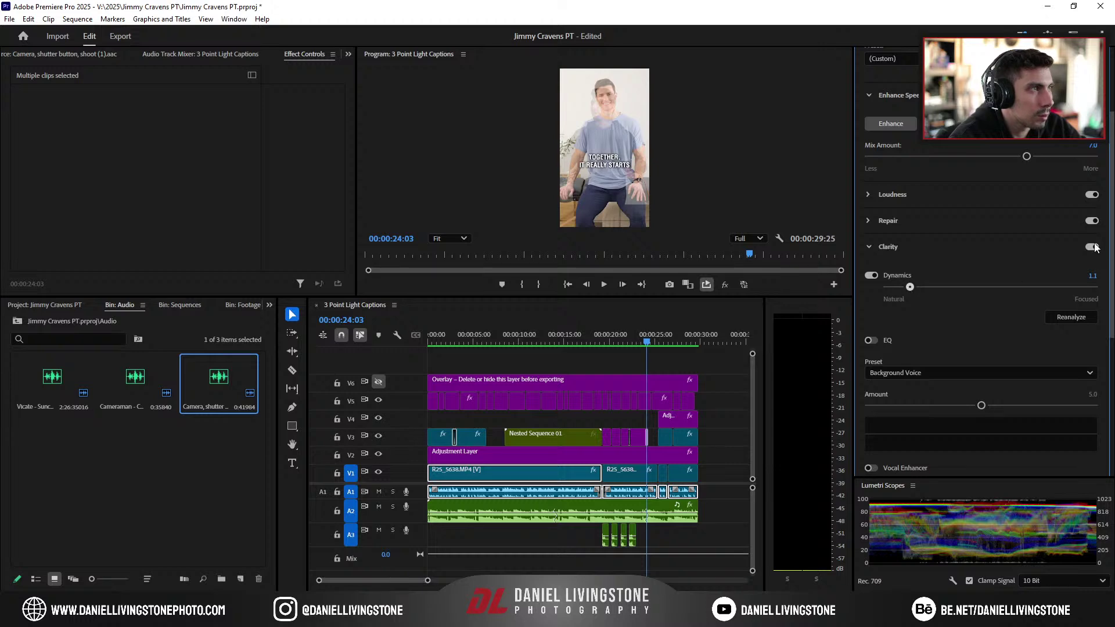
{"action": "left_click", "coordinate": [1092, 247]}
{"action": "left_click", "coordinate": [434, 335]}
{"action": "key", "text": "space"}
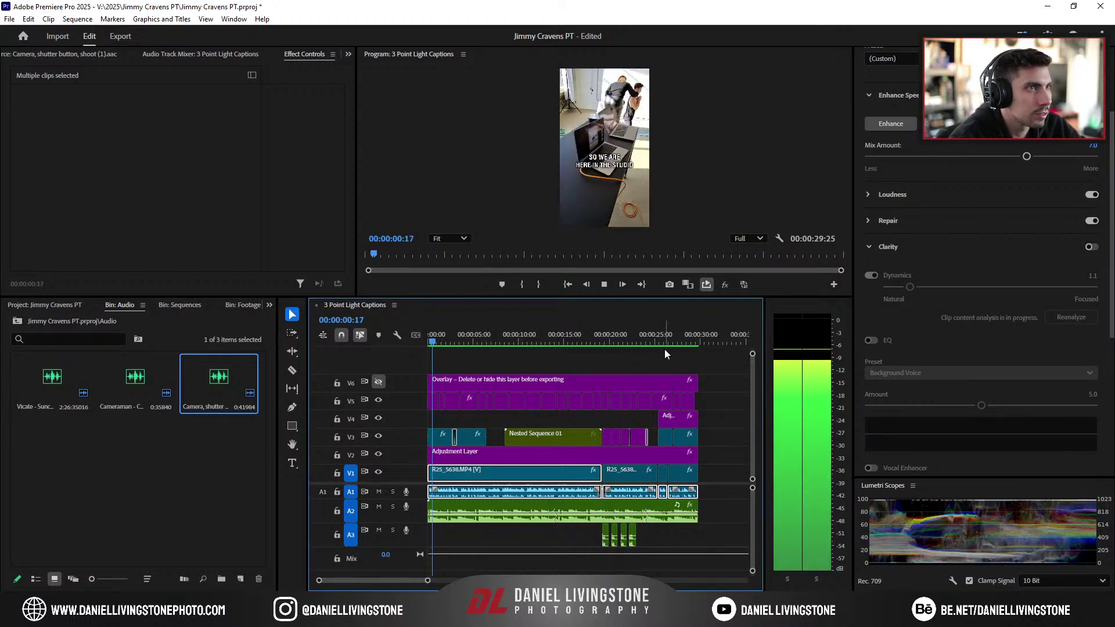
{"action": "left_click", "coordinate": [1091, 246]}
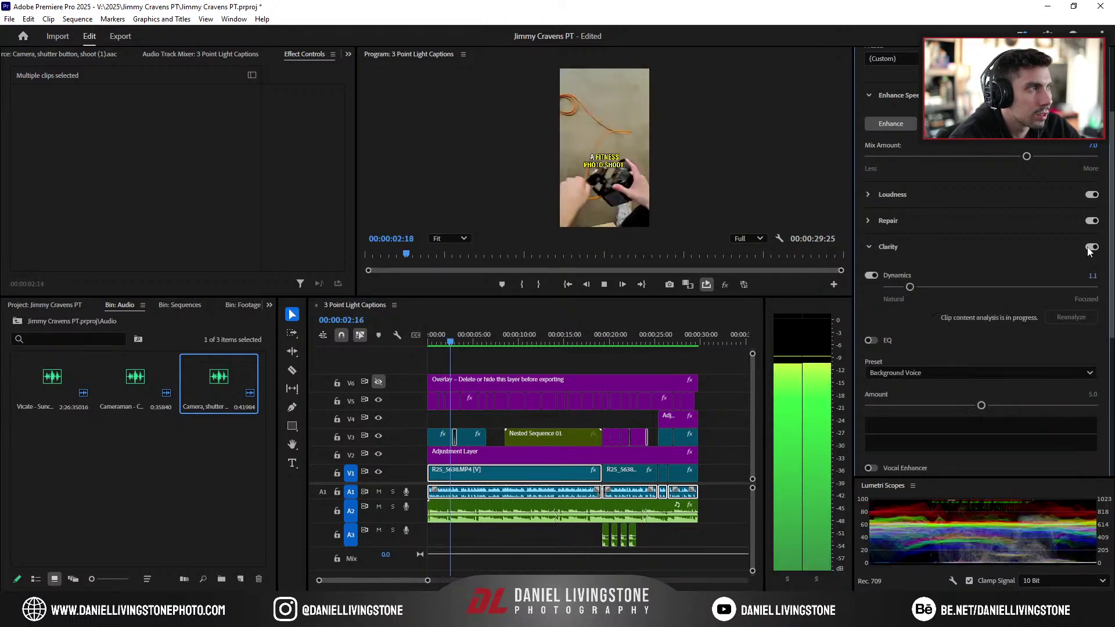
Step: Set the Clarity Dynamics amount of the selected dialogue clips to 5
{"action": "left_click_drag", "start_coordinate": [910, 286], "coordinate": [1004, 291]}
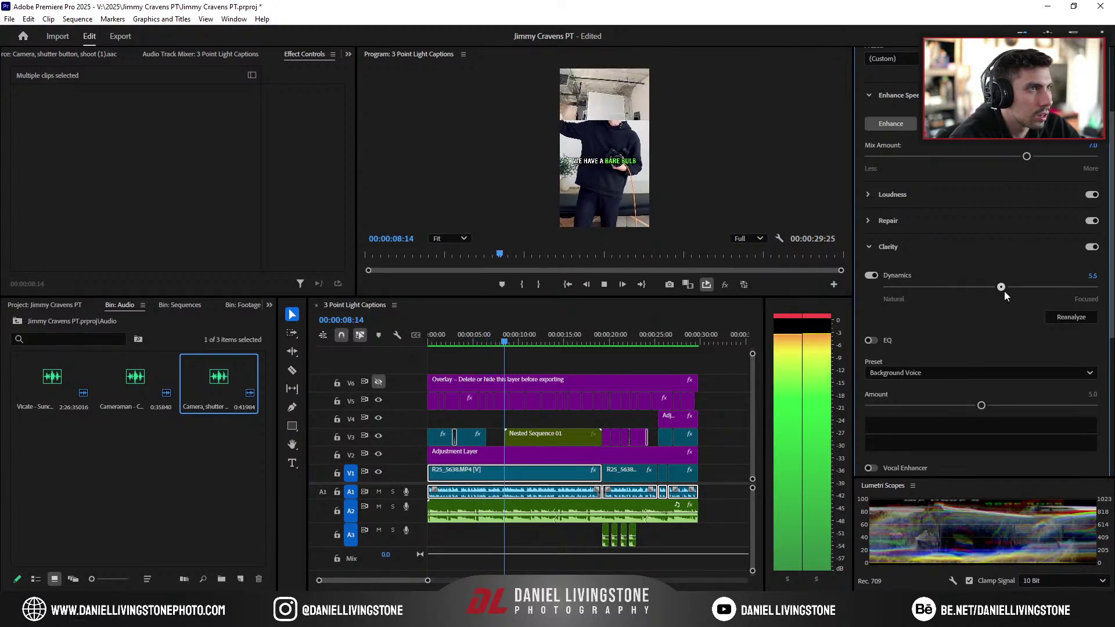
{"action": "left_click", "coordinate": [1090, 277]}
{"action": "type", "text": "5"}
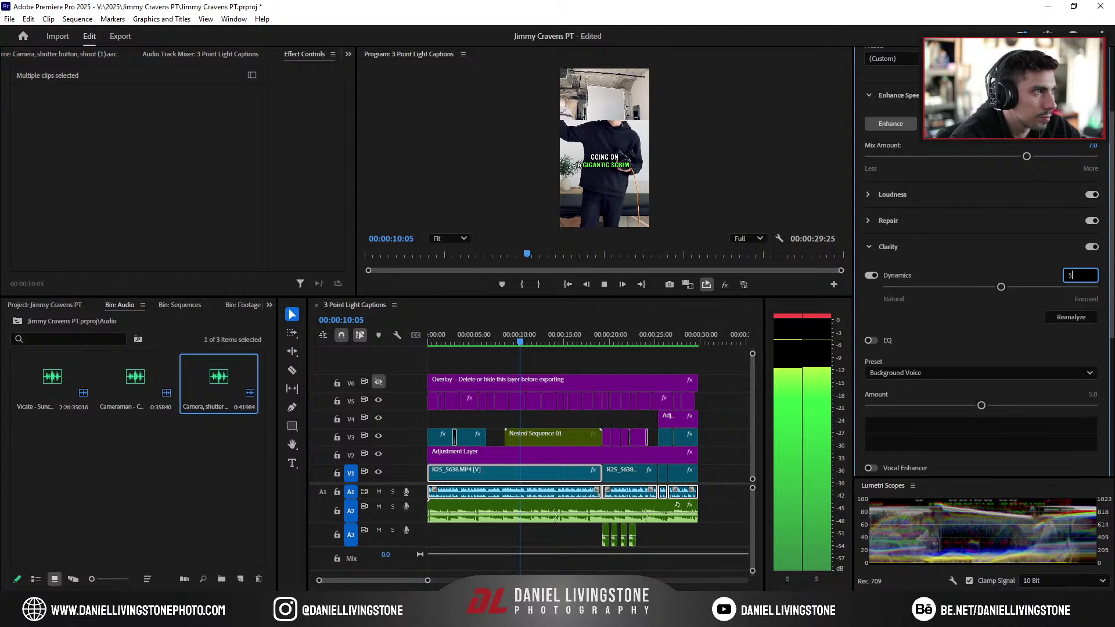
{"action": "key", "text": "Return"}
Step: Set the clip volume of the selected dialogue clips to 2 dB, listen to the result and save the project
{"action": "left_click_drag", "start_coordinate": [1107, 283], "coordinate": [1111, 431]}
{"action": "left_click", "coordinate": [1083, 386]}
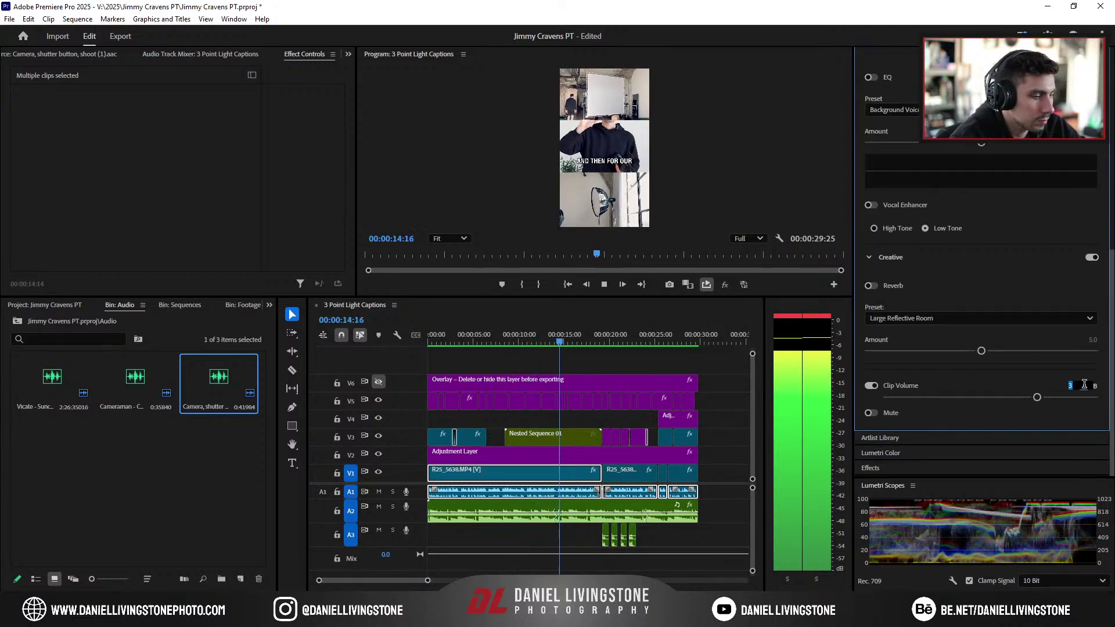
{"action": "type", "text": "2"}
{"action": "key", "text": "Return"}
{"action": "key", "text": "space"}
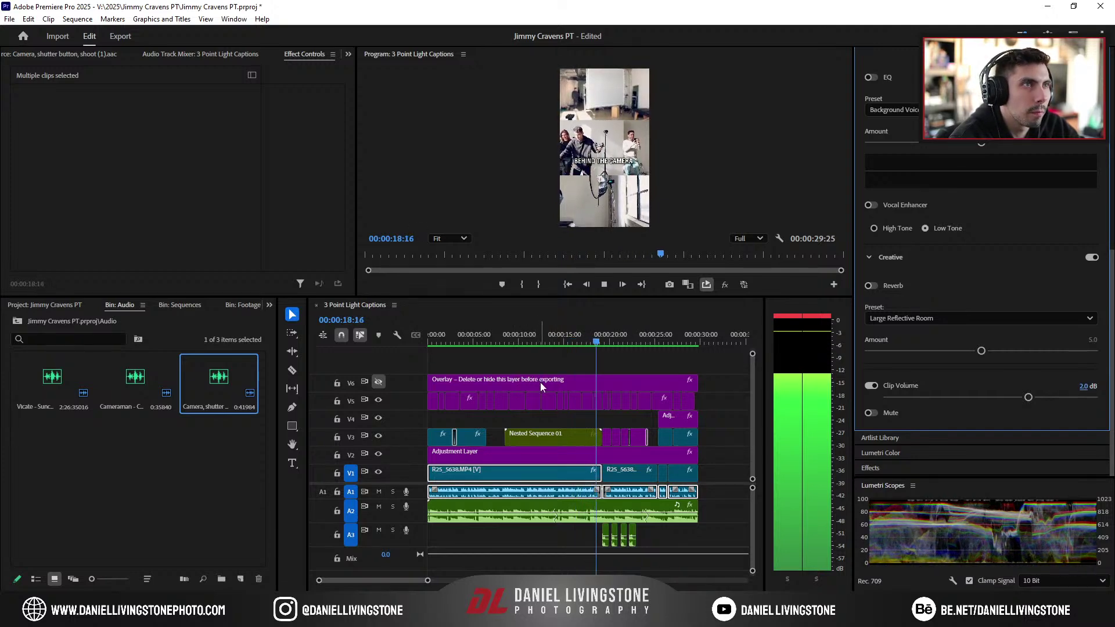
{"action": "key", "text": "space"}
{"action": "key", "text": "ctrl+s"}
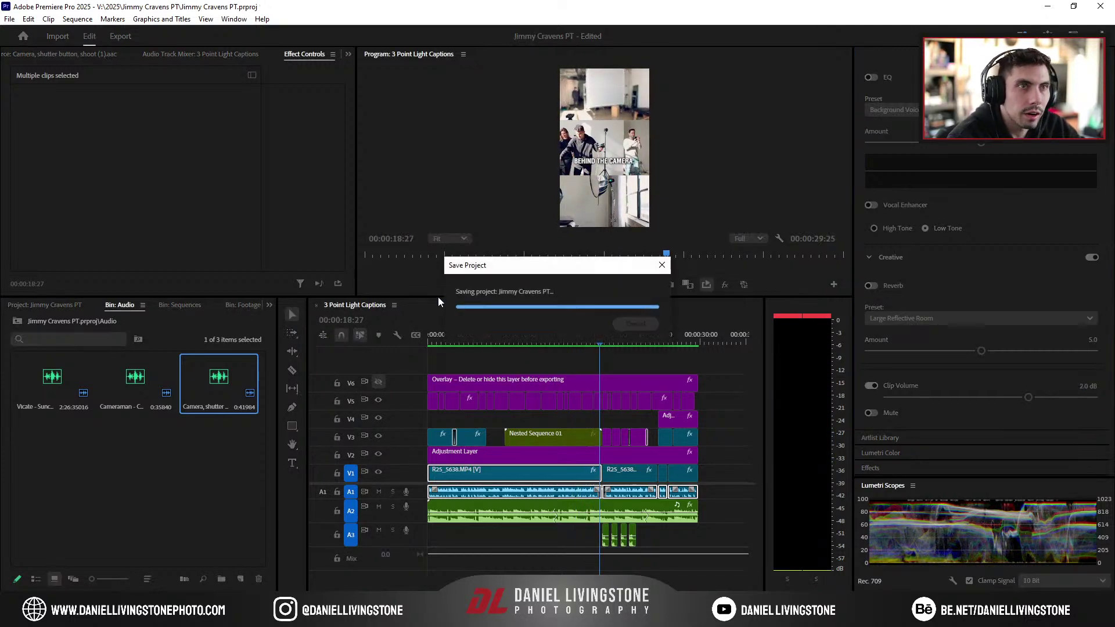
Step: Enlarge the preview area and review the whole reel from the start in a maximized Program monitor
{"action": "left_click_drag", "start_coordinate": [428, 295], "coordinate": [432, 358]}
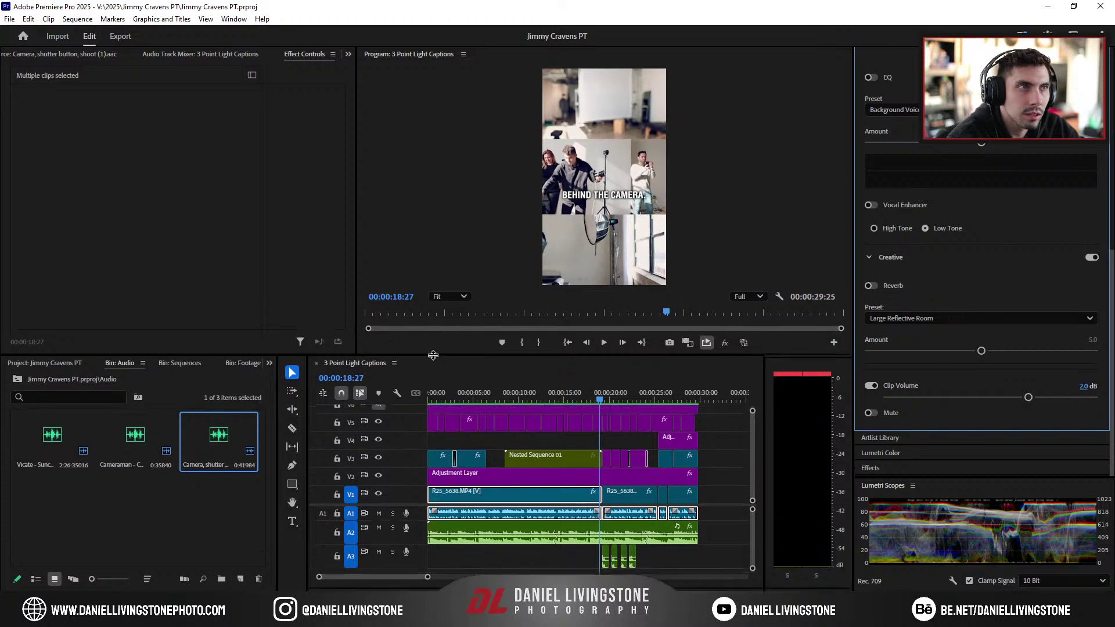
{"action": "left_click_drag", "start_coordinate": [454, 395], "coordinate": [413, 398]}
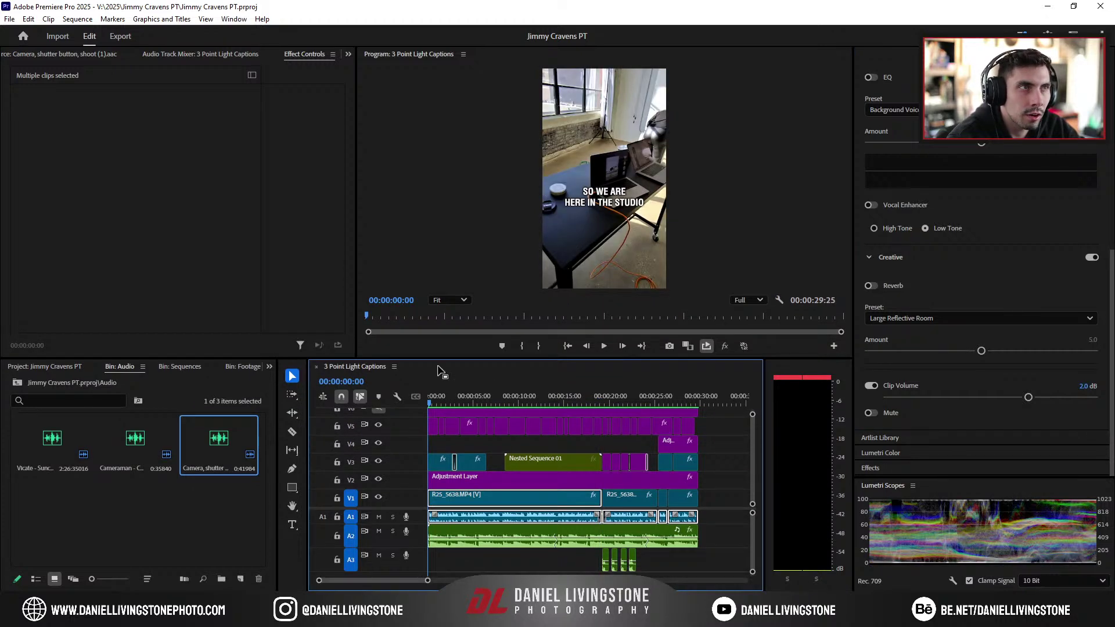
{"action": "key", "text": "space"}
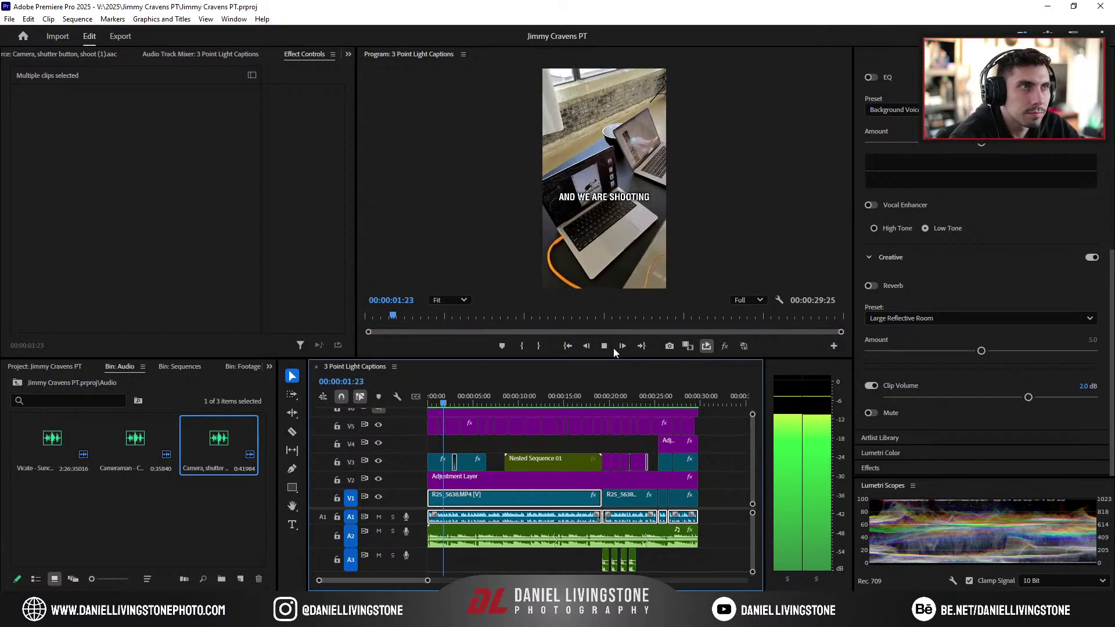
{"action": "left_click", "coordinate": [437, 231]}
{"action": "key", "text": "grave"}
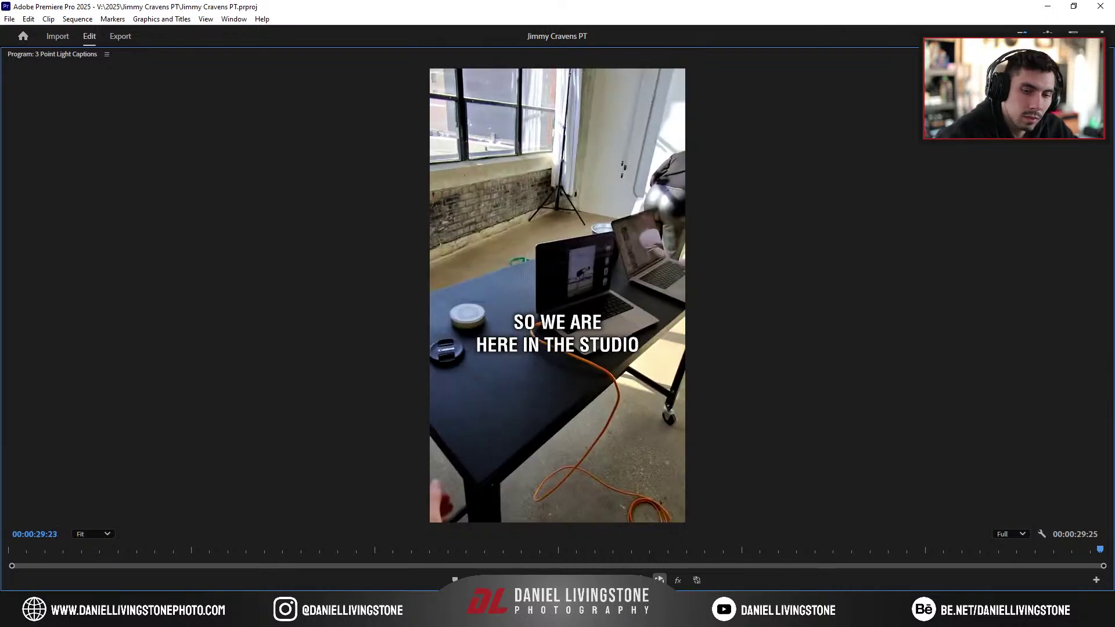
{"action": "key", "text": "grave"}
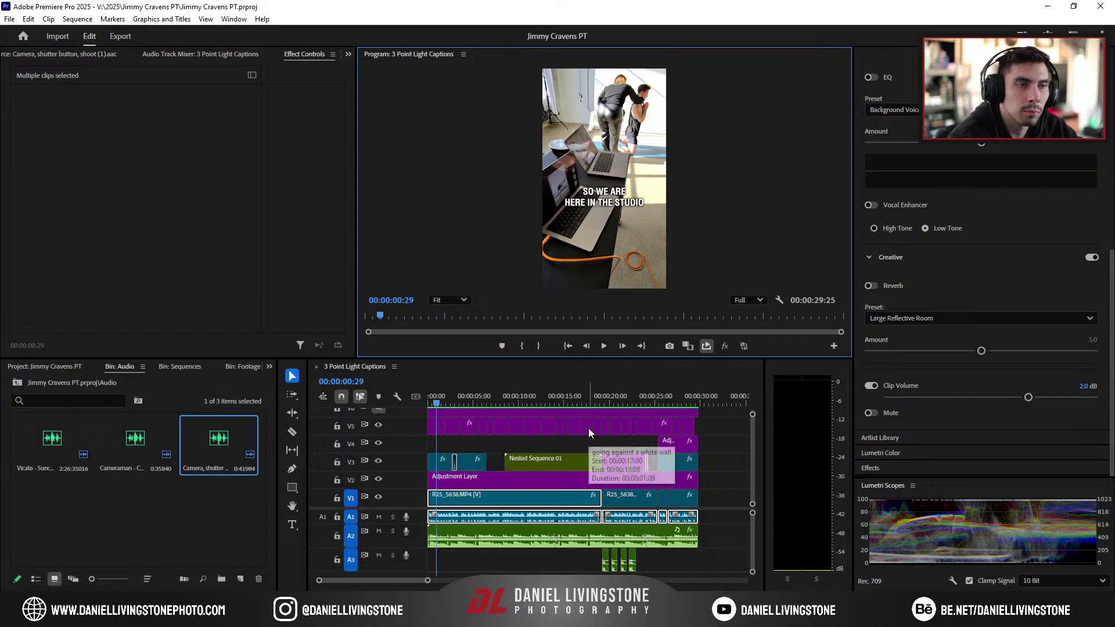
{"action": "key", "text": "space"}
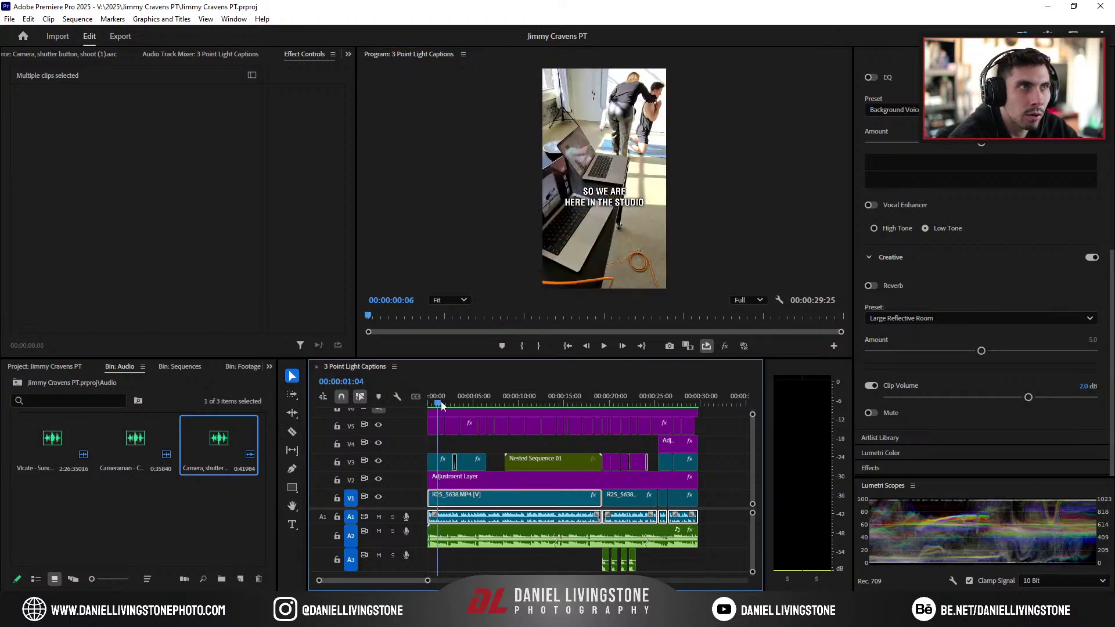
Step: Scrub through the sequence, compare the frame near the end with caption track V5 hidden and shown, and return to the start
{"action": "left_click_drag", "start_coordinate": [448, 405], "coordinate": [646, 410]}
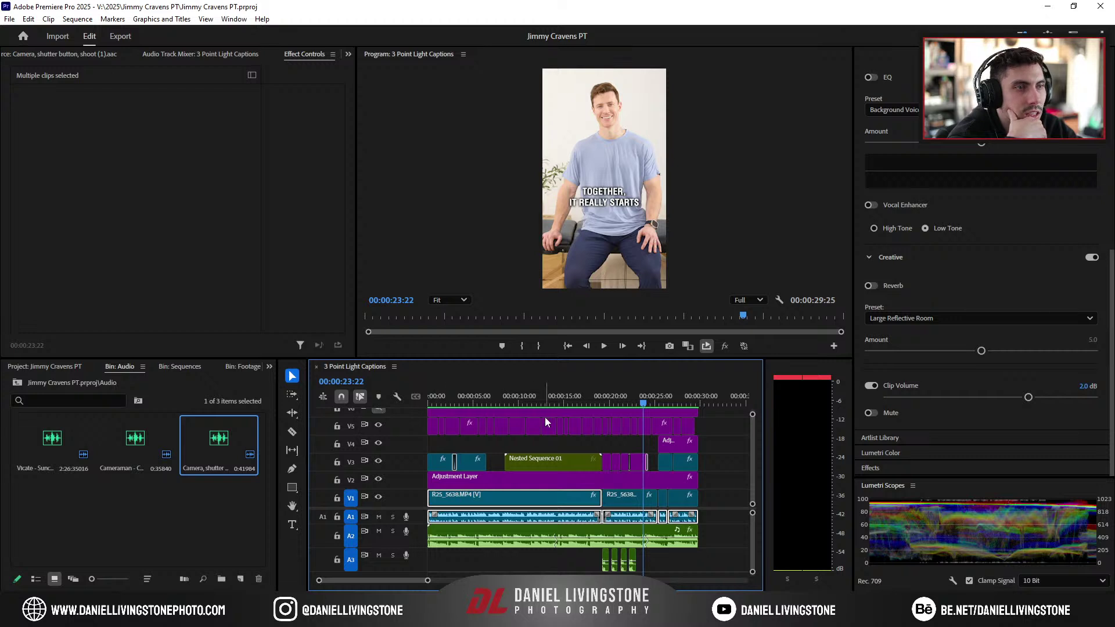
{"action": "left_click", "coordinate": [689, 399]}
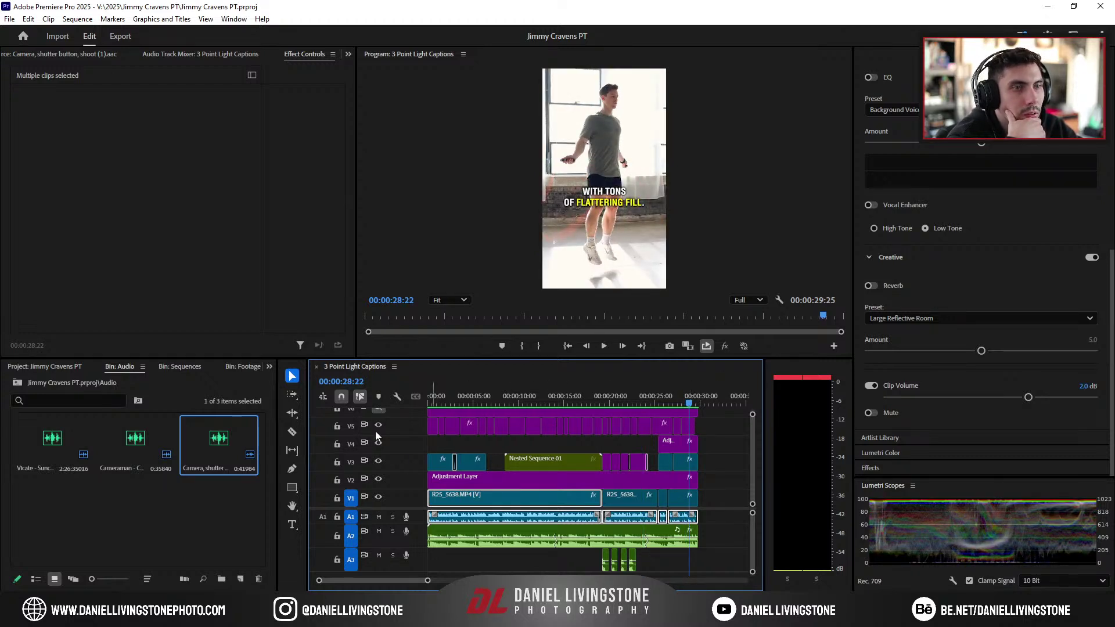
{"action": "left_click", "coordinate": [378, 425]}
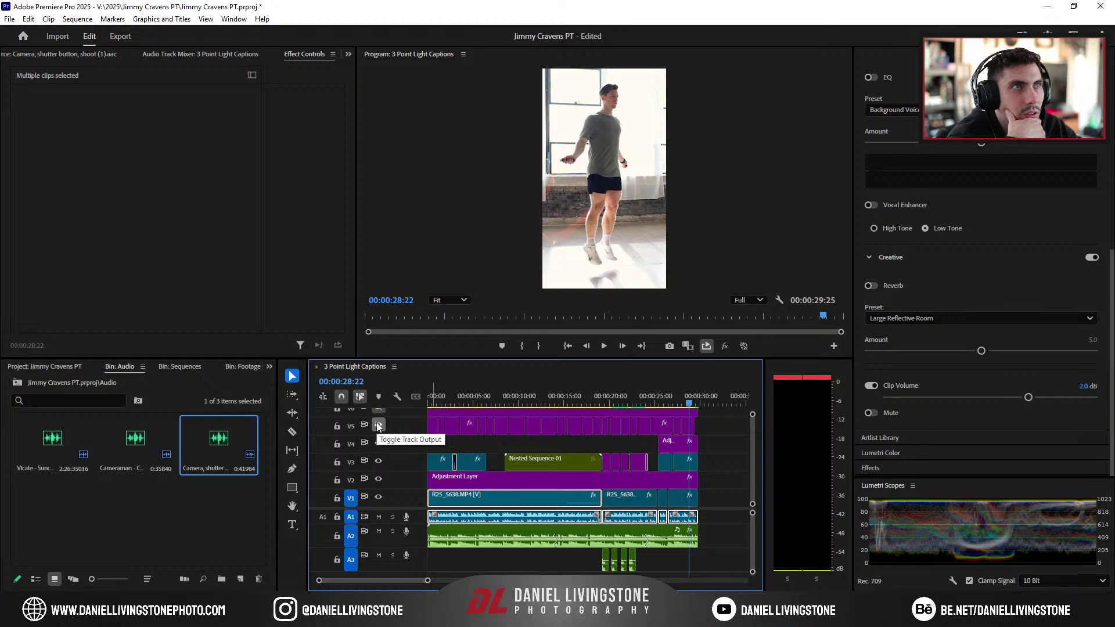
{"action": "left_click", "coordinate": [378, 425]}
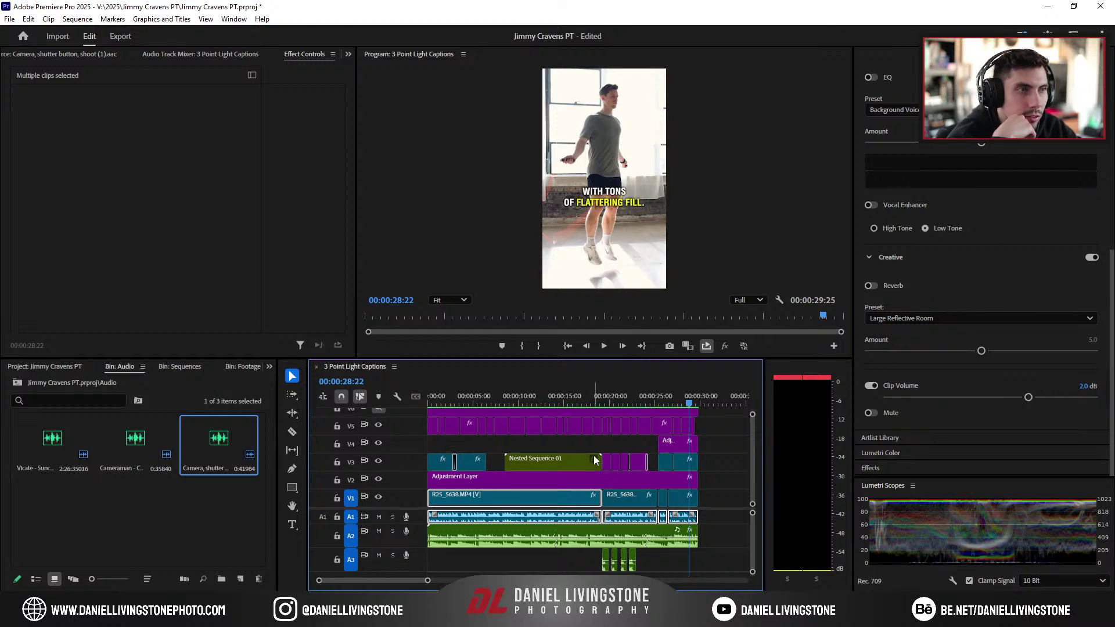
{"action": "left_click_drag", "start_coordinate": [509, 404], "coordinate": [364, 397]}
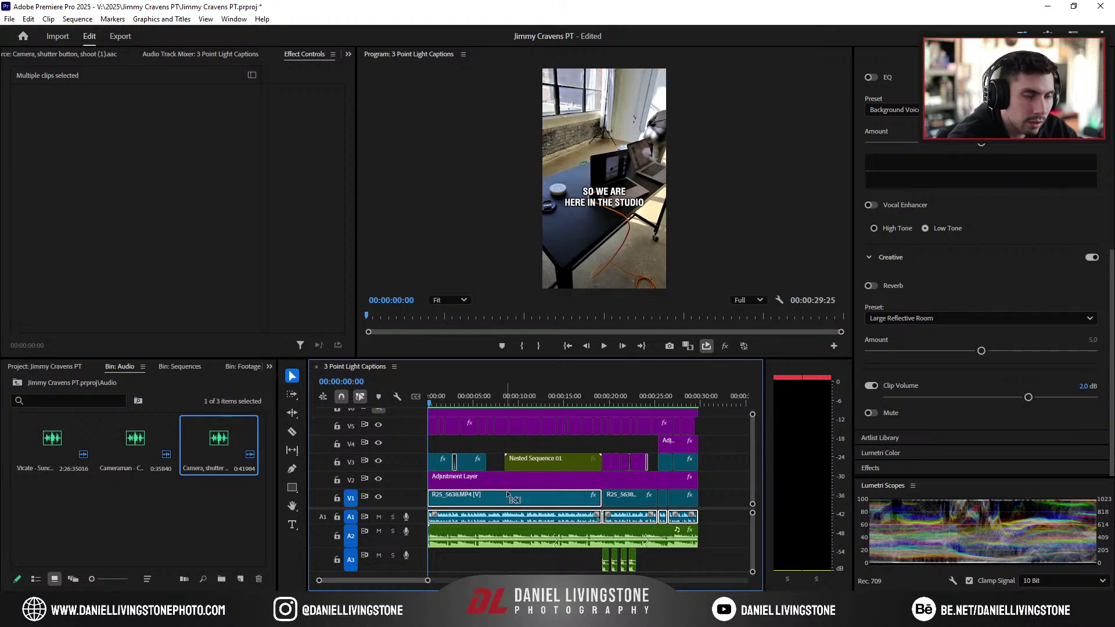
Step: Start exporting the 3 Point Light Captions sequence and browse its save location to the current project's folder in V:\2025
{"action": "key", "text": "ctrl+m"}
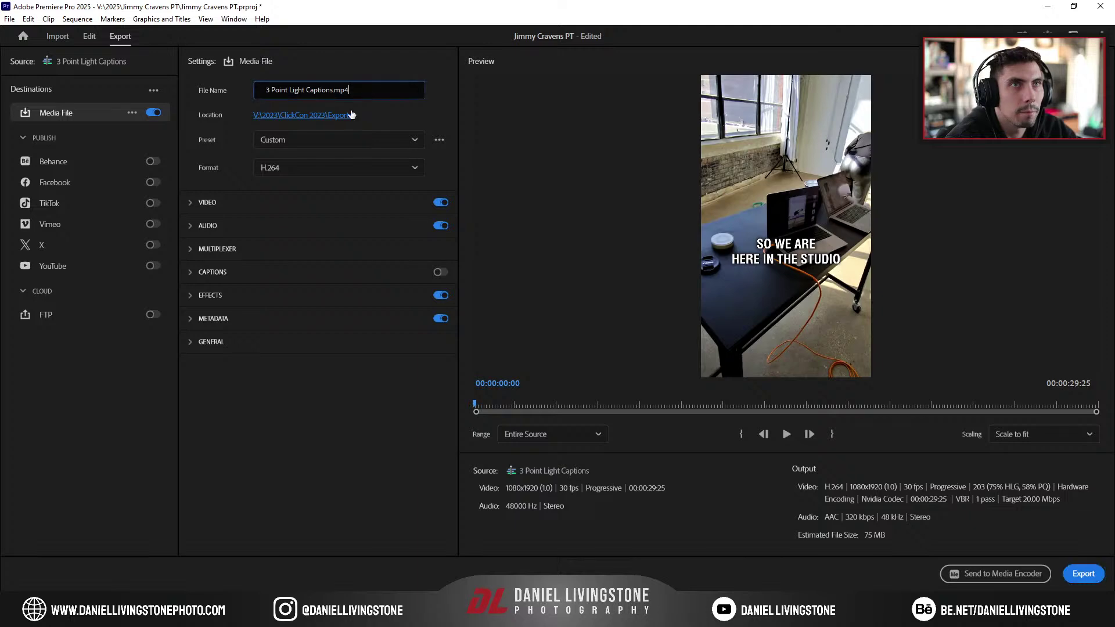
{"action": "left_click", "coordinate": [352, 114]}
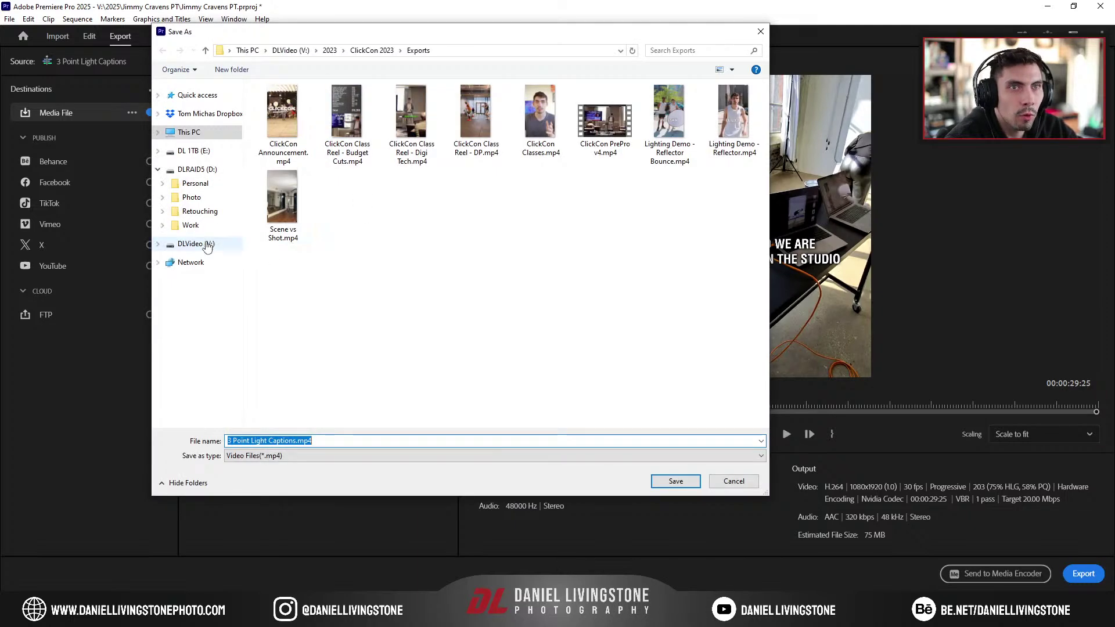
{"action": "left_click", "coordinate": [207, 246]}
{"action": "double_click", "coordinate": [292, 249]}
{"action": "double_click", "coordinate": [294, 110]}
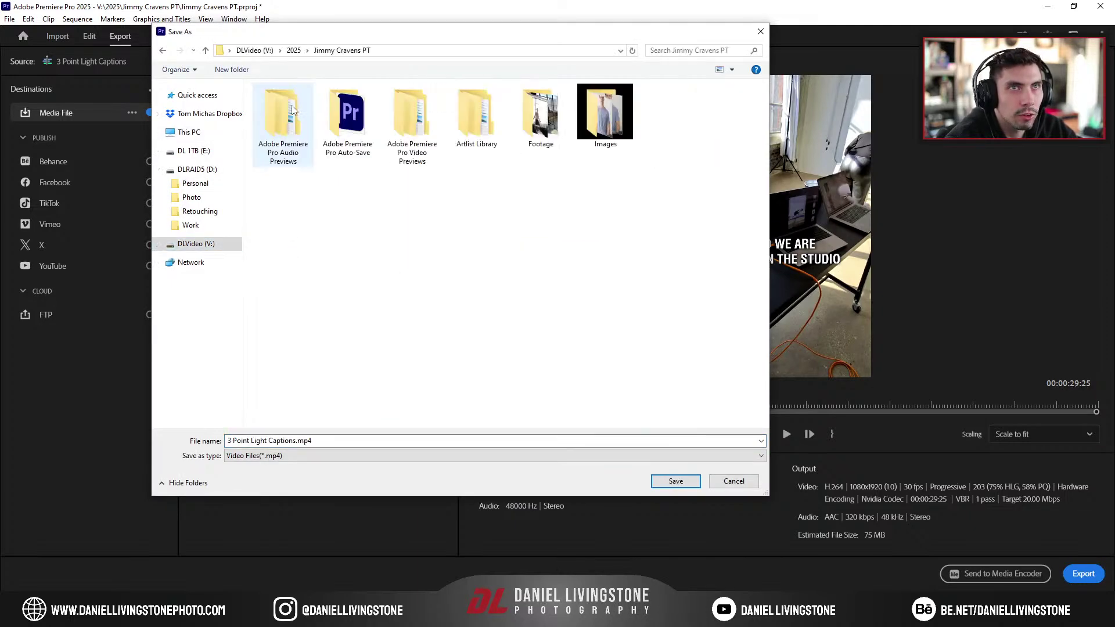
Step: Create a folder named _Exports in the project folder and open it as the save location
{"action": "left_click", "coordinate": [252, 71]}
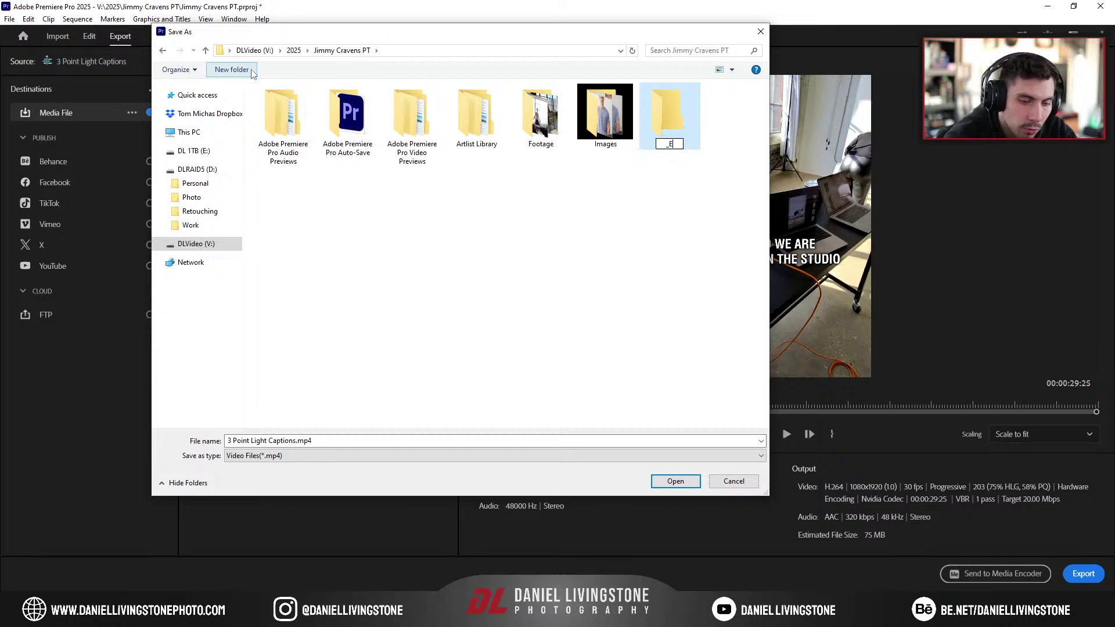
{"action": "key", "text": "Return"}
{"action": "key", "text": "Return"}
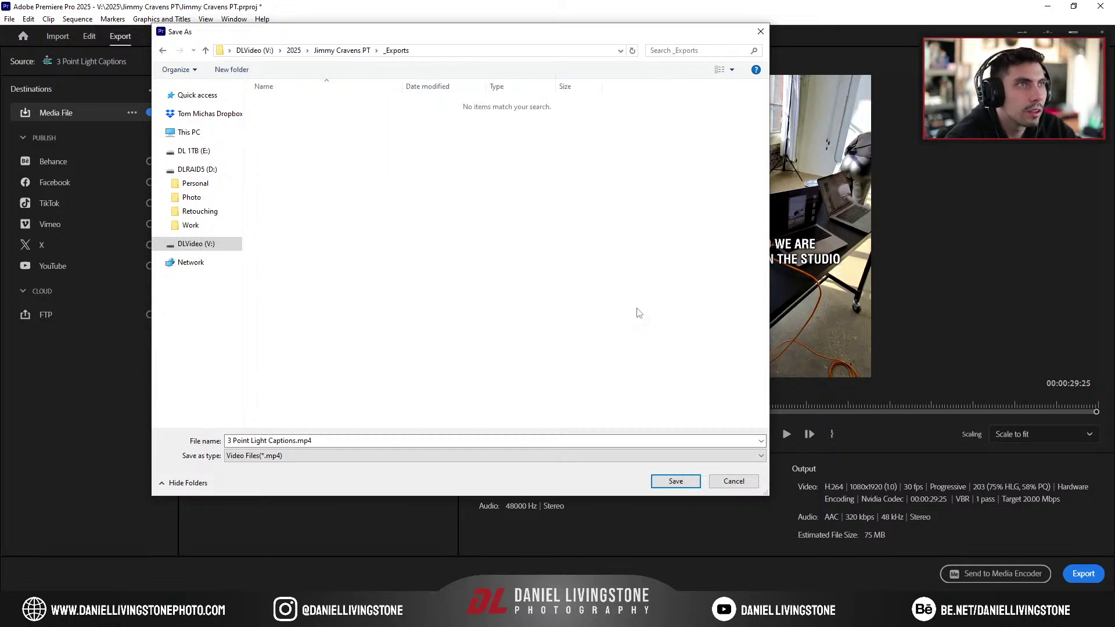
Step: Confirm the _Exports folder as the save location and shorten the export file name to 3 Point Light.mp4
{"action": "left_click", "coordinate": [679, 485]}
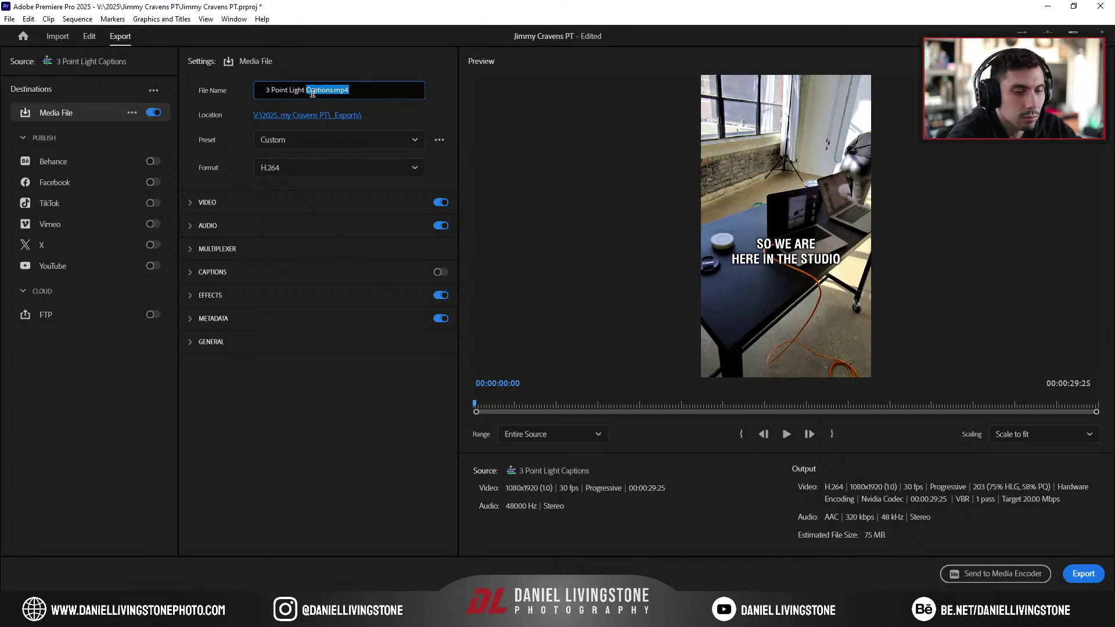
{"action": "key", "text": "Delete"}
{"action": "key", "text": "Delete"}
{"action": "key", "text": "Delete"}
{"action": "key", "text": "Delete"}
{"action": "key", "text": "Delete"}
{"action": "key", "text": "Delete"}
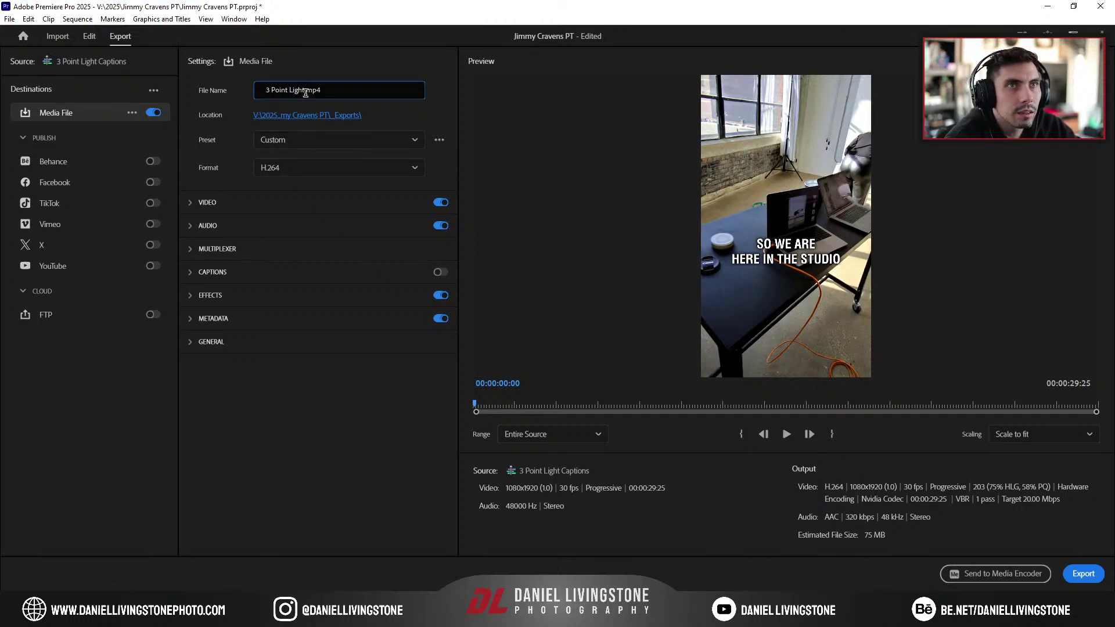
Step: Apply the Instagram Reels preset to the export and send it to Media Encoder
{"action": "left_click", "coordinate": [218, 208]}
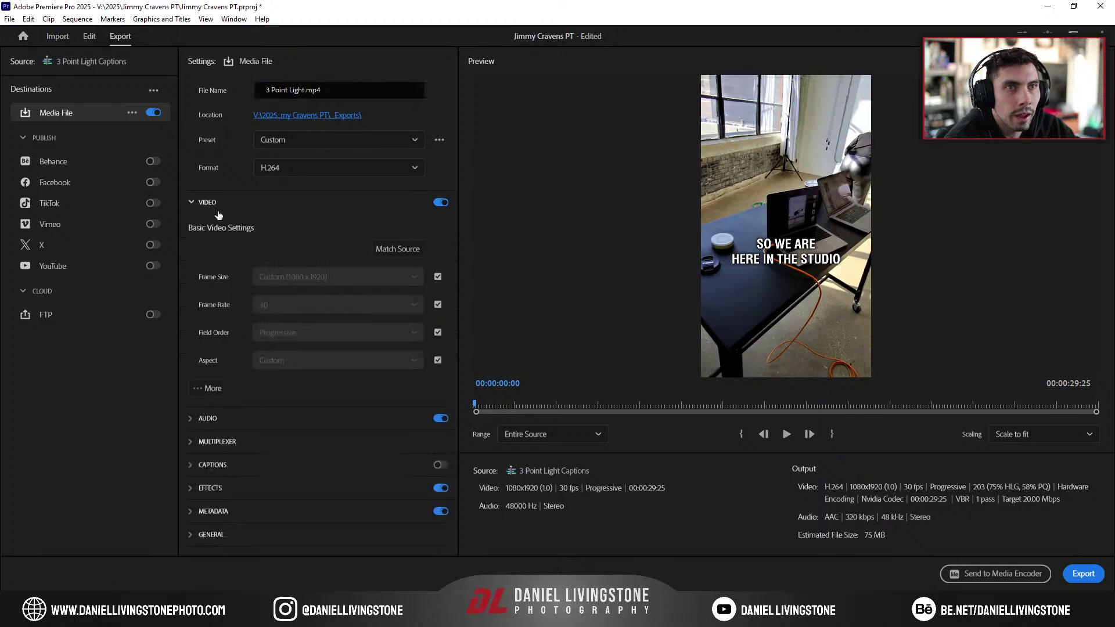
{"action": "left_click", "coordinate": [187, 203]}
{"action": "left_click", "coordinate": [300, 145]}
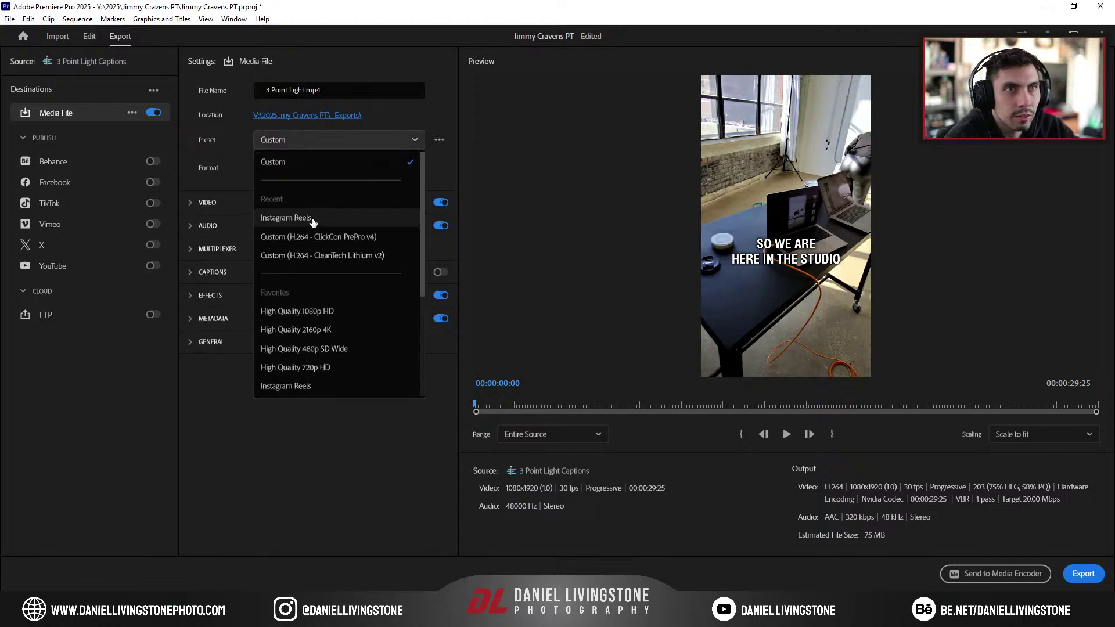
{"action": "left_click", "coordinate": [313, 219]}
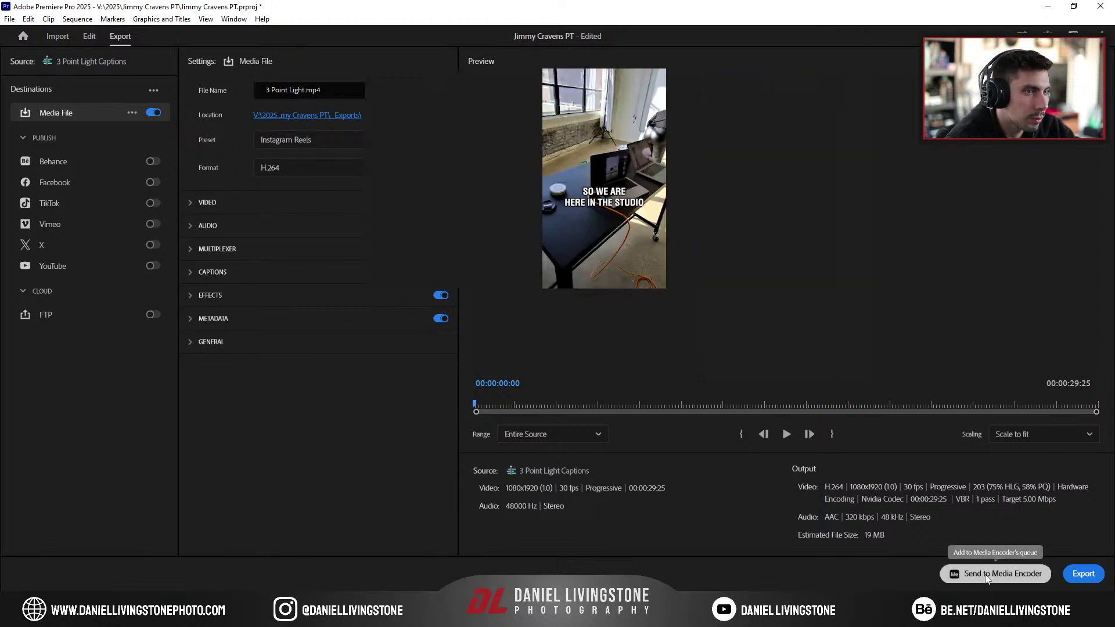
{"action": "left_click", "coordinate": [985, 574]}
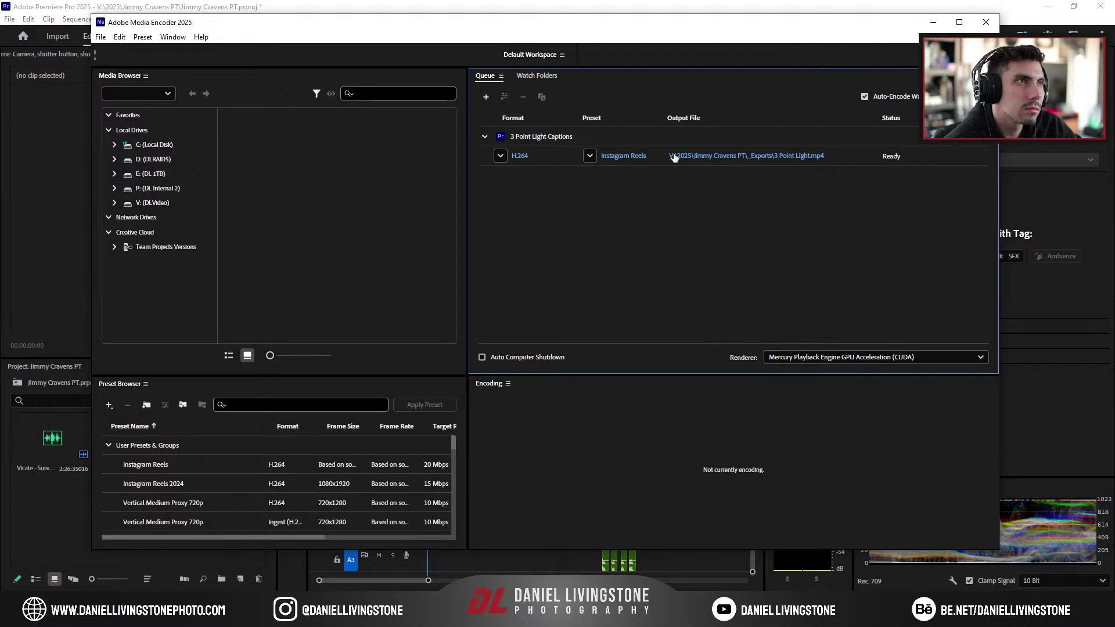
Step: Check and accept the export settings of the queued 3 Point Light Captions item, and start encoding the queue
{"action": "left_click", "coordinate": [703, 154]}
{"action": "left_click", "coordinate": [598, 336]}
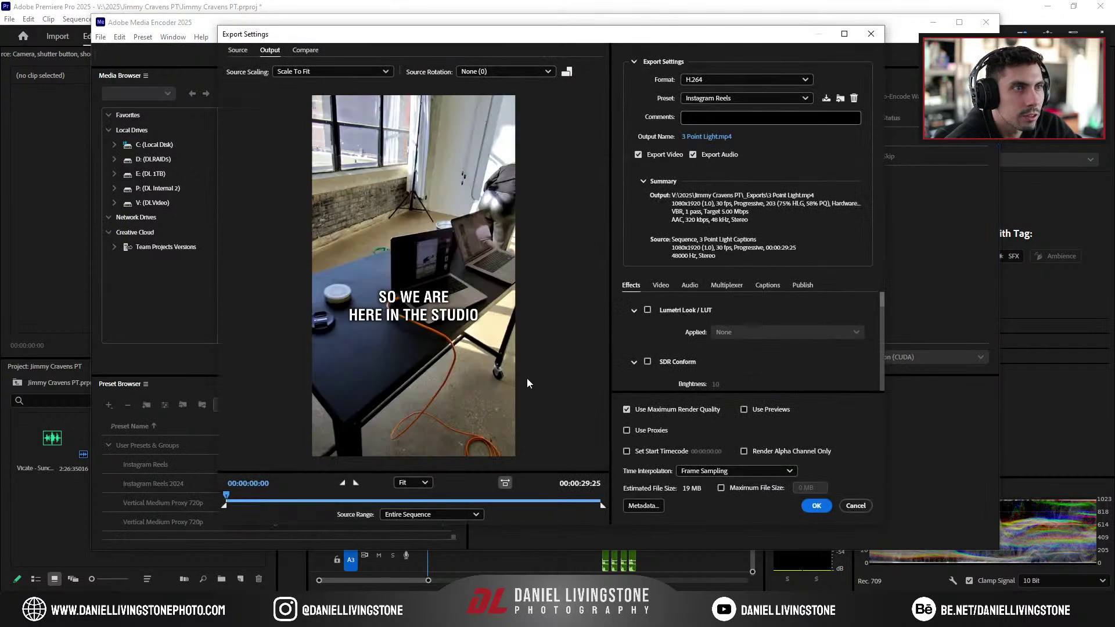
{"action": "left_click", "coordinate": [810, 507]}
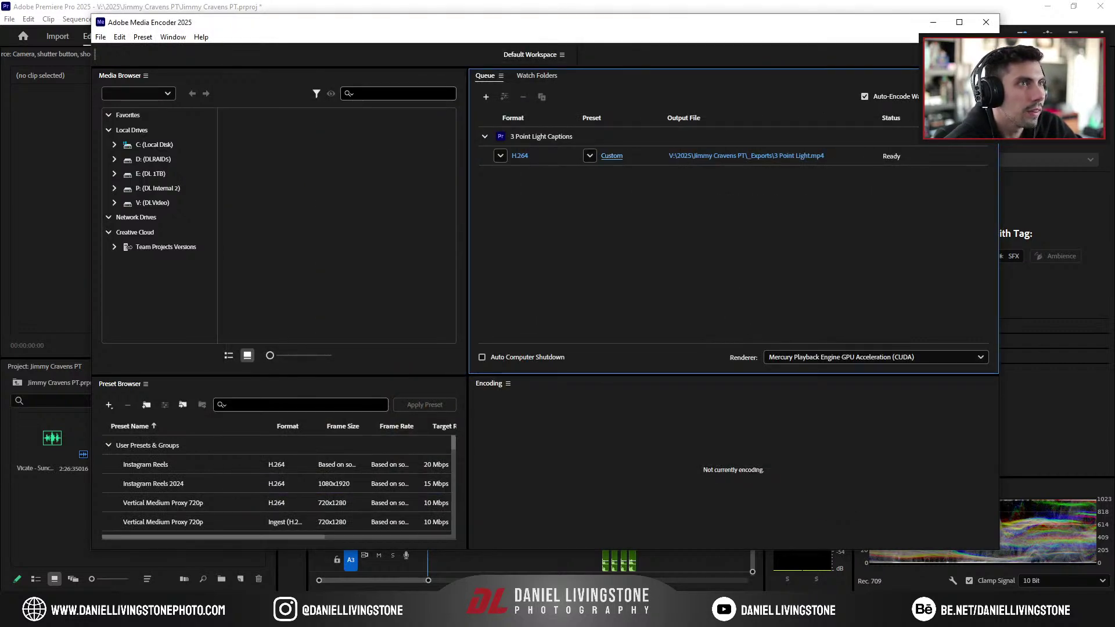
{"action": "left_click", "coordinate": [986, 96]}
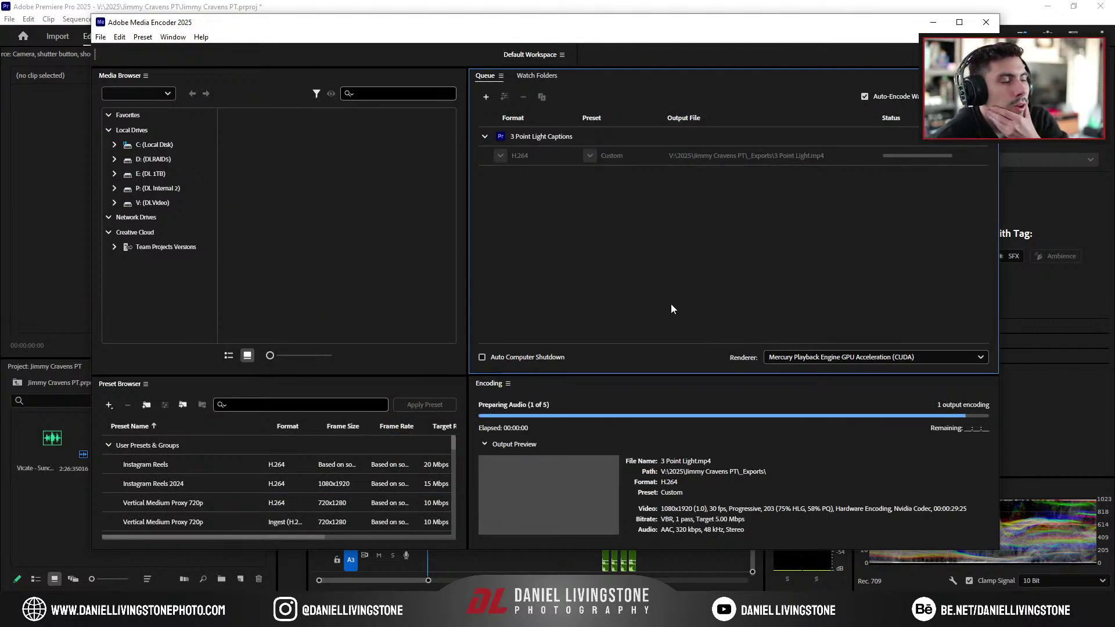
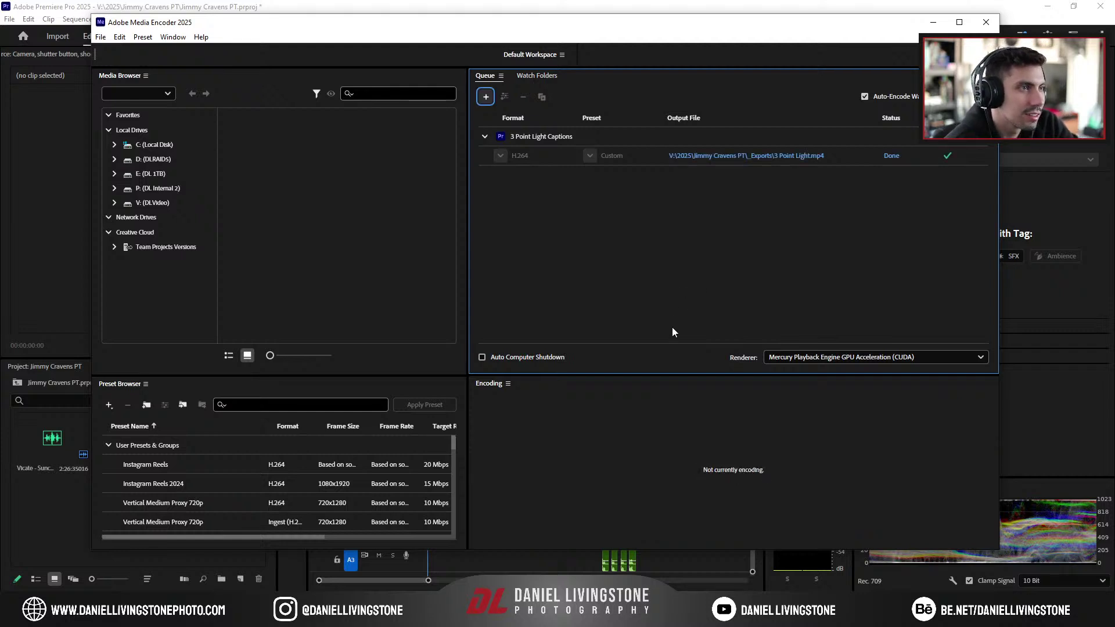
Step: Open the rendered file's output folder in File Explorer and play 3 Point Light.mp4
{"action": "left_click", "coordinate": [290, 615]}
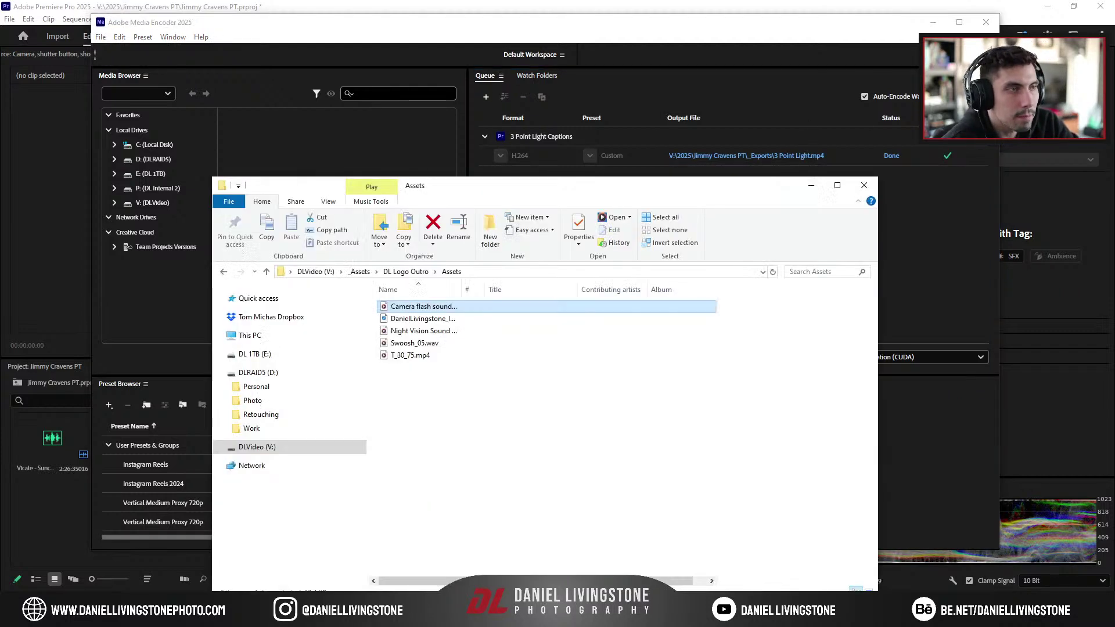
{"action": "left_click", "coordinate": [731, 155]}
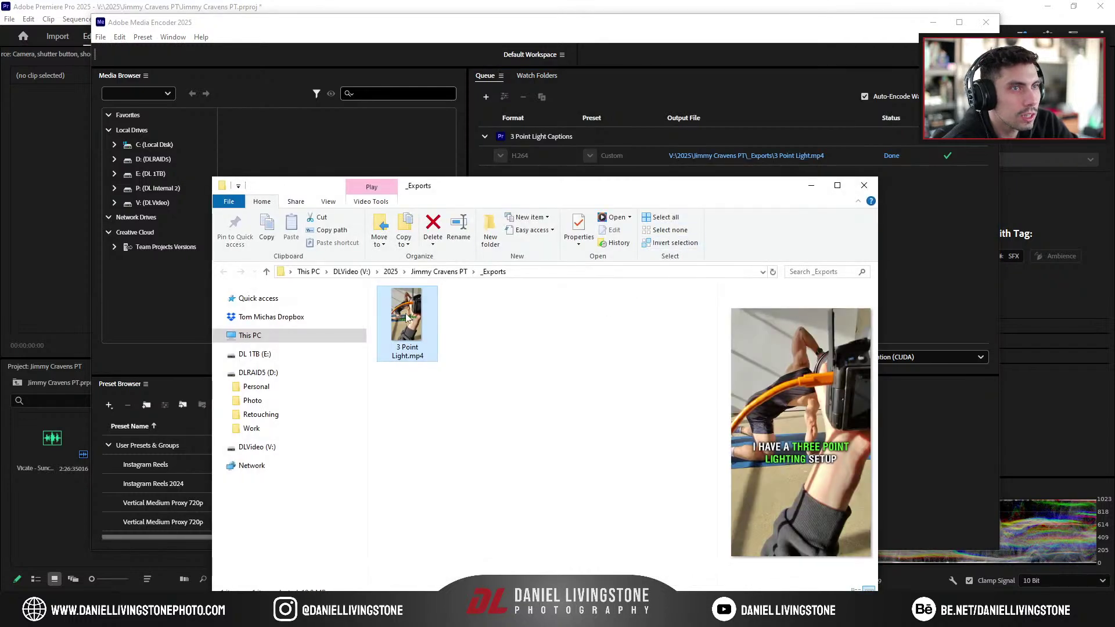
{"action": "double_click", "coordinate": [407, 317]}
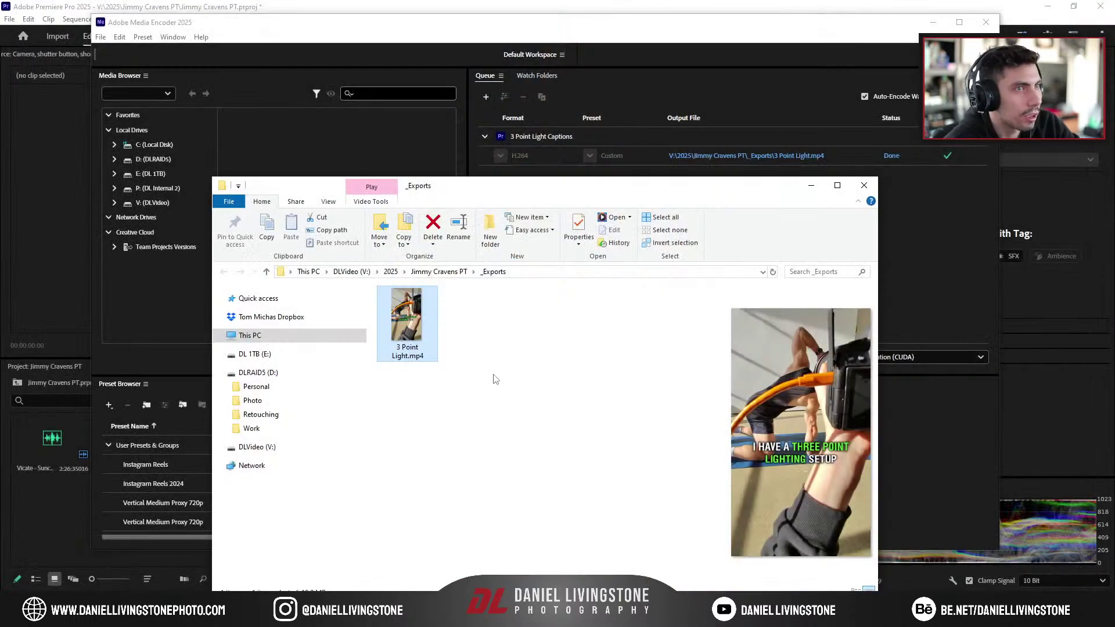
{"action": "left_click", "coordinate": [493, 378]}
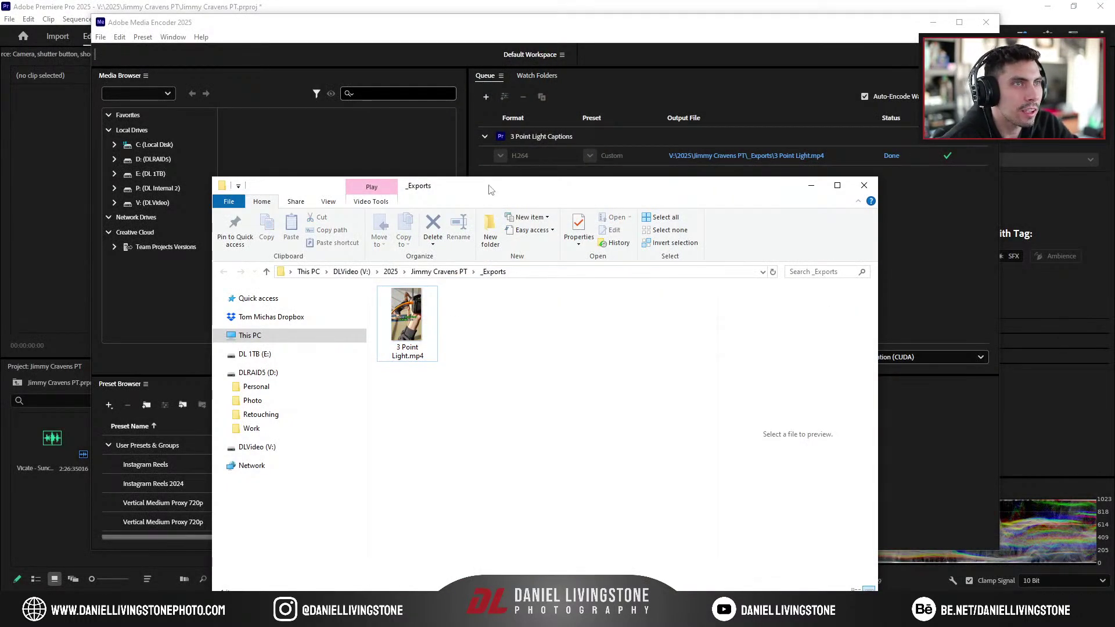
{"action": "left_click_drag", "start_coordinate": [488, 189], "coordinate": [493, 114]}
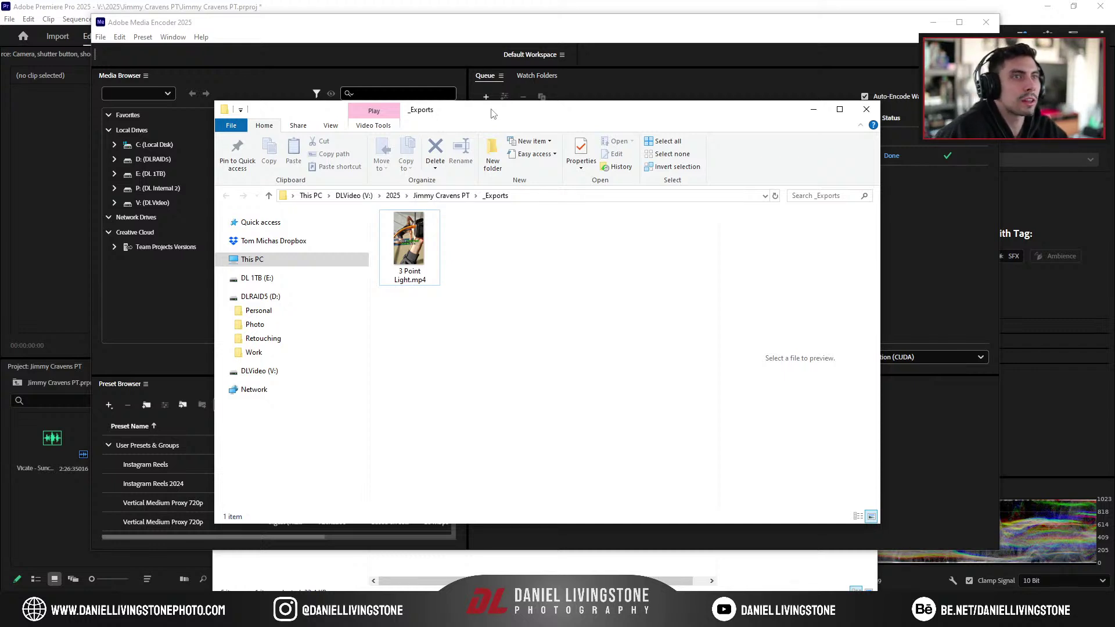
{"action": "left_click_drag", "start_coordinate": [492, 113], "coordinate": [473, 79]}
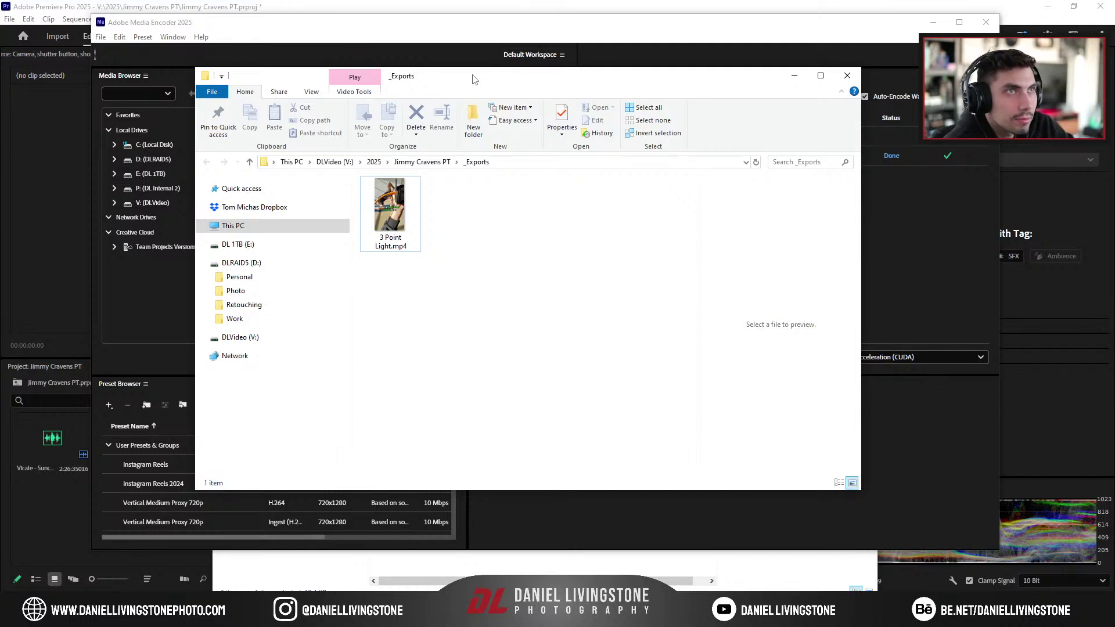
{"action": "left_click_drag", "start_coordinate": [473, 79], "coordinate": [493, 93]}
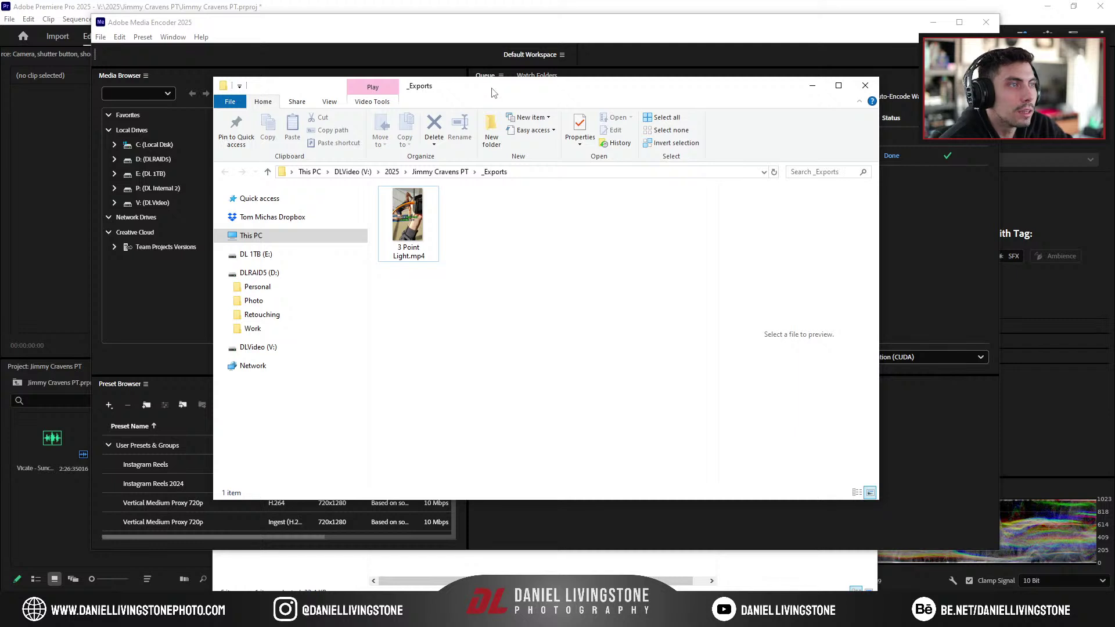
Step: Switch to YouTube Studio in the browser, check the live stream's analytics, and return to Premiere Pro
{"action": "left_click", "coordinate": [238, 615]}
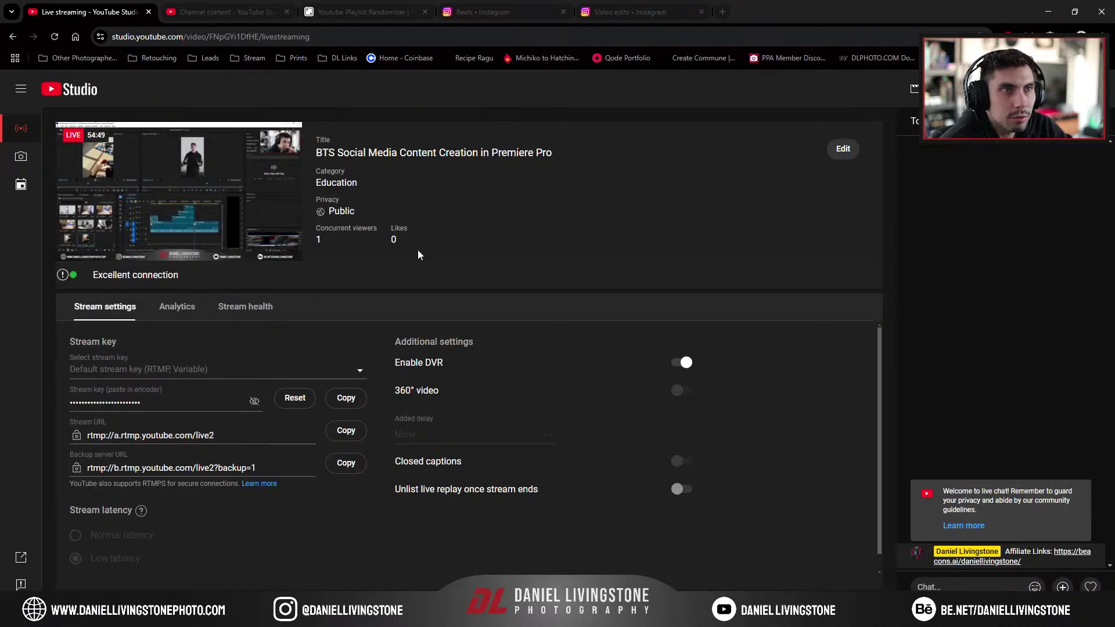
{"action": "left_click", "coordinate": [177, 306]}
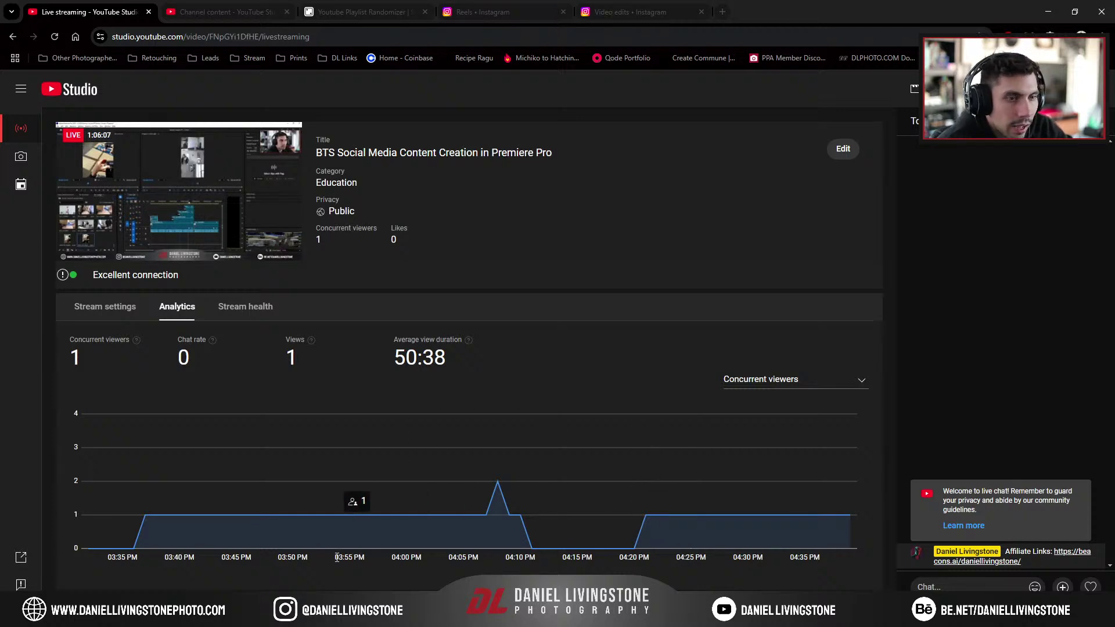
{"action": "left_click", "coordinate": [439, 615]}
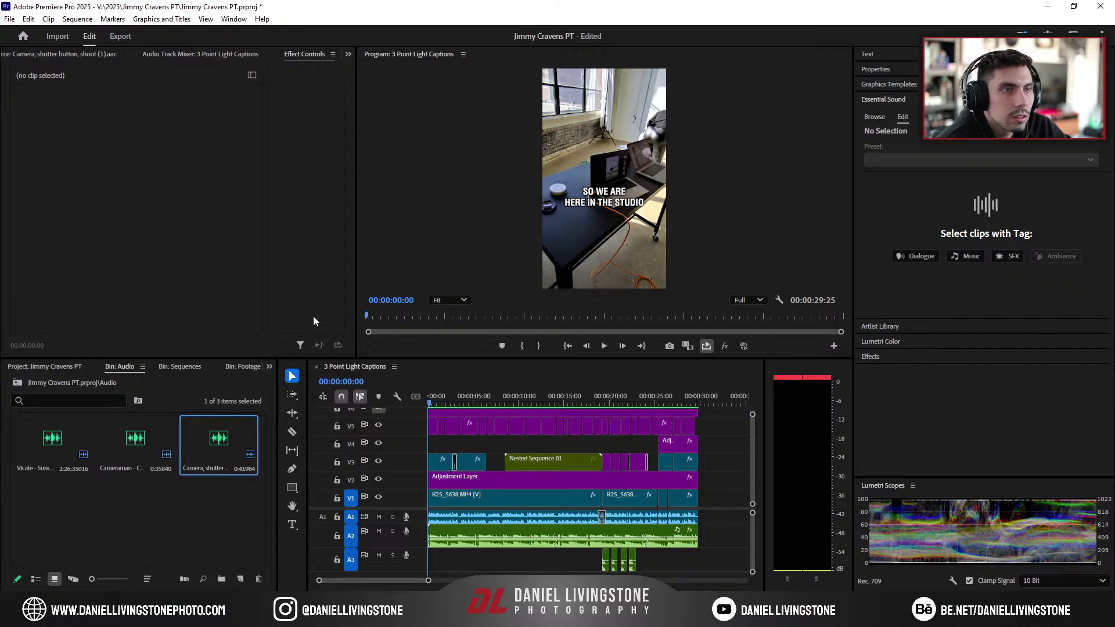
Step: Close the current project, saving its changes
{"action": "right_click", "coordinate": [109, 368]}
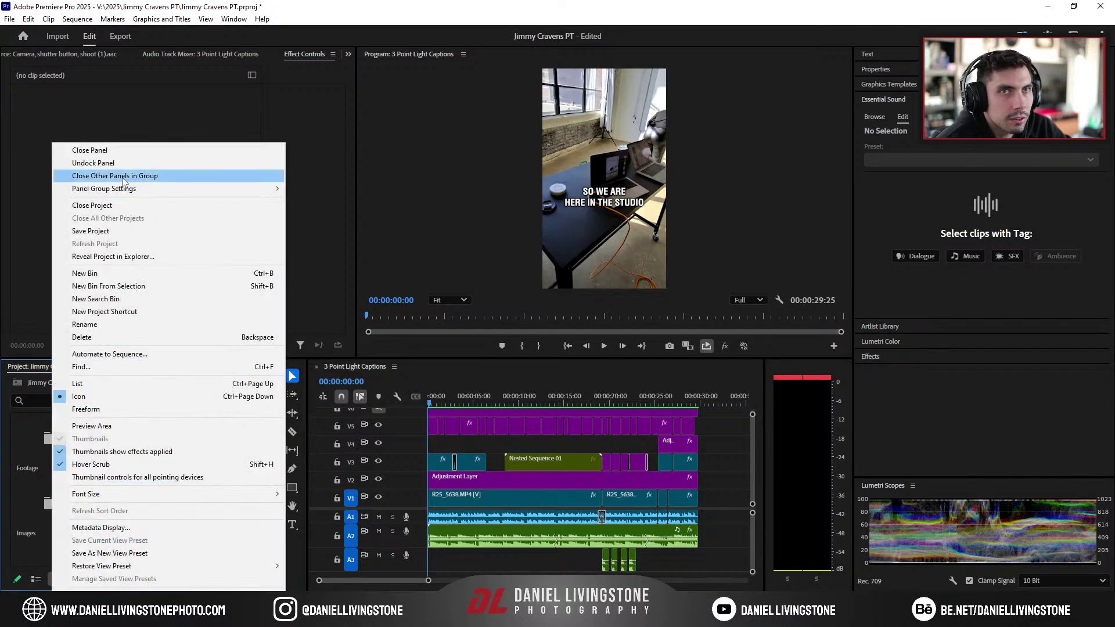
{"action": "left_click", "coordinate": [111, 205]}
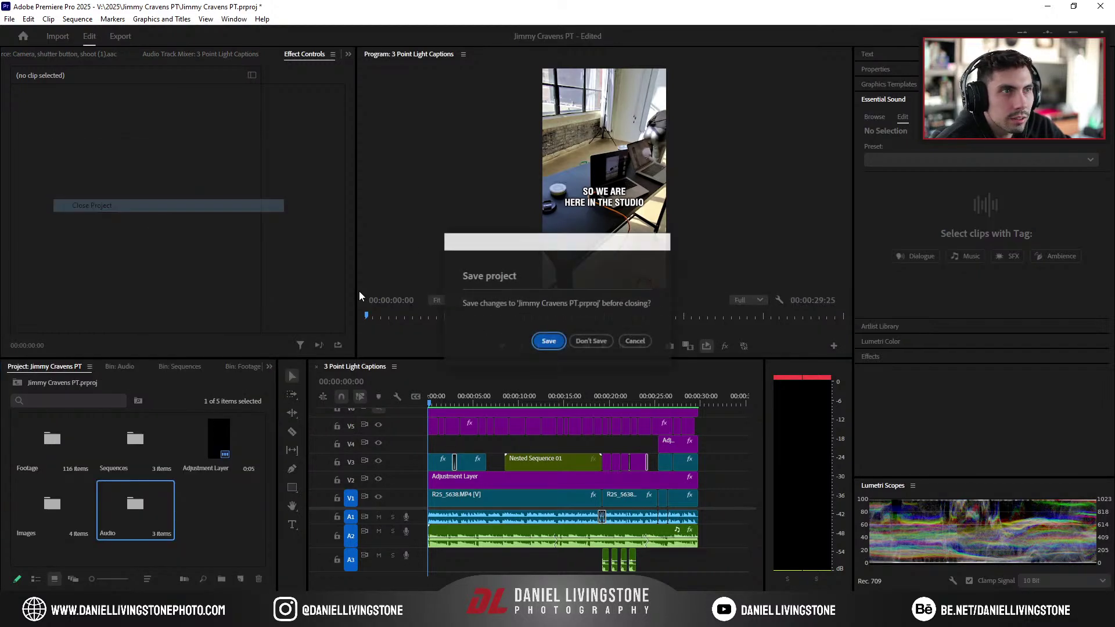
{"action": "left_click", "coordinate": [536, 343]}
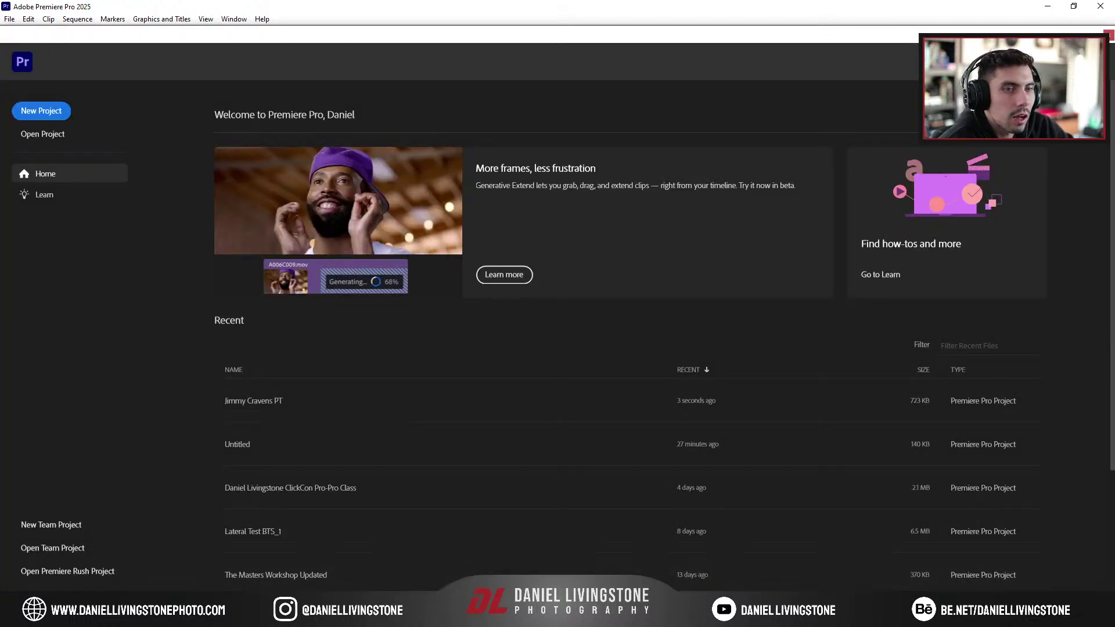
Step: Switch to the File Explorer Assets window, open the BTS folder on drive DL 1TB (E:), and preview IMG_1488 2.MOV
{"action": "left_click", "coordinate": [210, 614]}
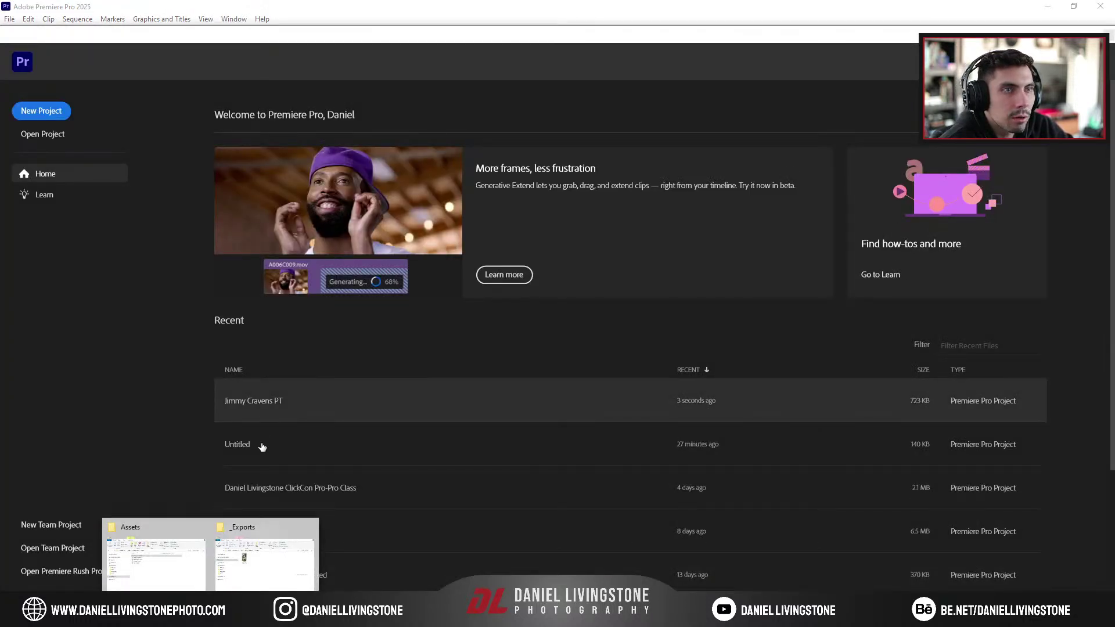
{"action": "left_click", "coordinate": [165, 562]}
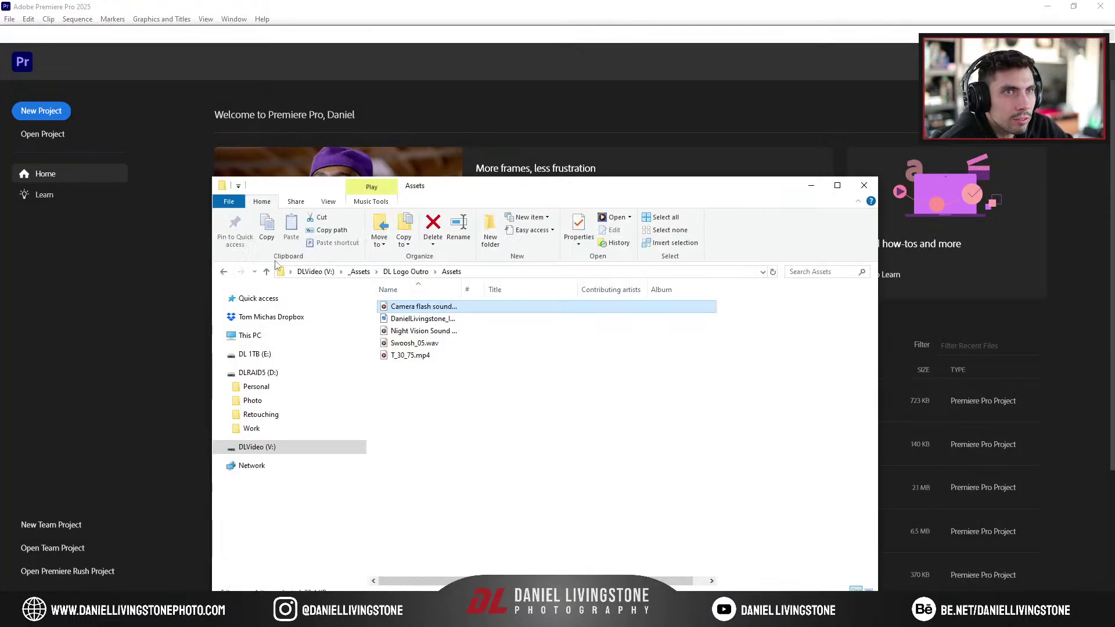
{"action": "left_click", "coordinate": [273, 355]}
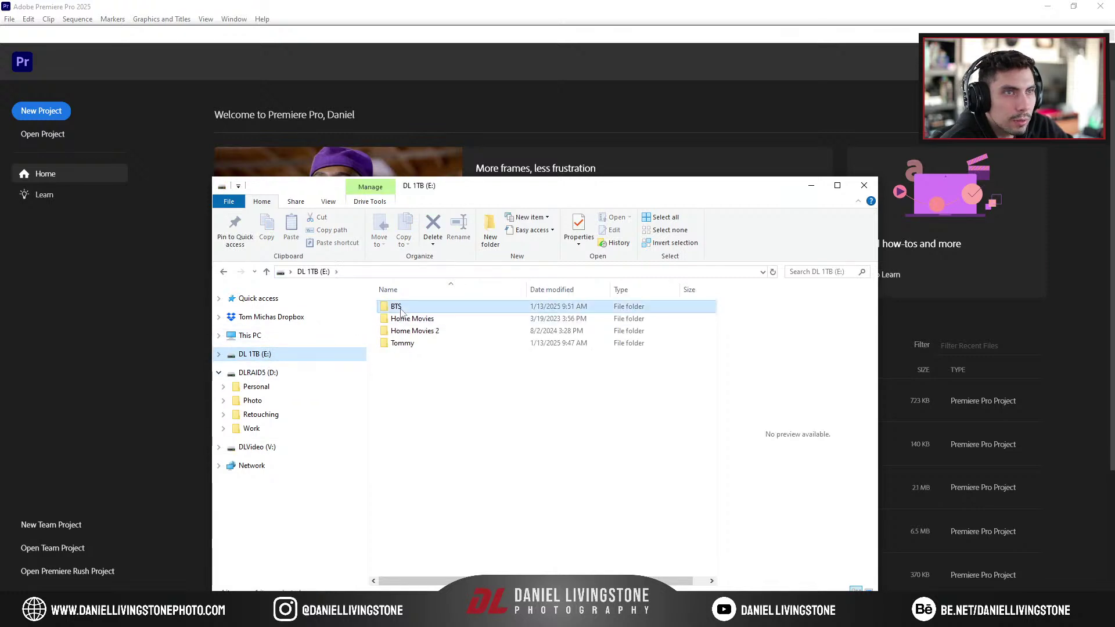
{"action": "double_click", "coordinate": [400, 306]}
{"action": "left_click", "coordinate": [465, 325]}
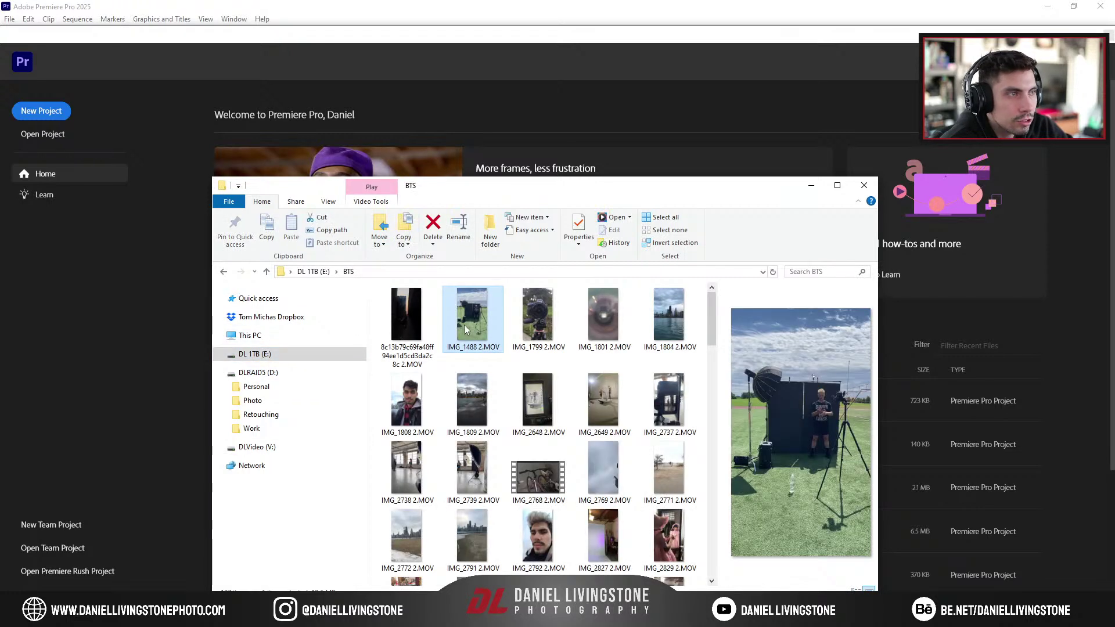
Step: Open a second File Explorer window beside the BTS folder and browse it to Photo\2023 on DLRAID5 (D:)
{"action": "left_click_drag", "start_coordinate": [519, 192], "coordinate": [782, 105]}
{"action": "key", "text": "ctrl+n"}
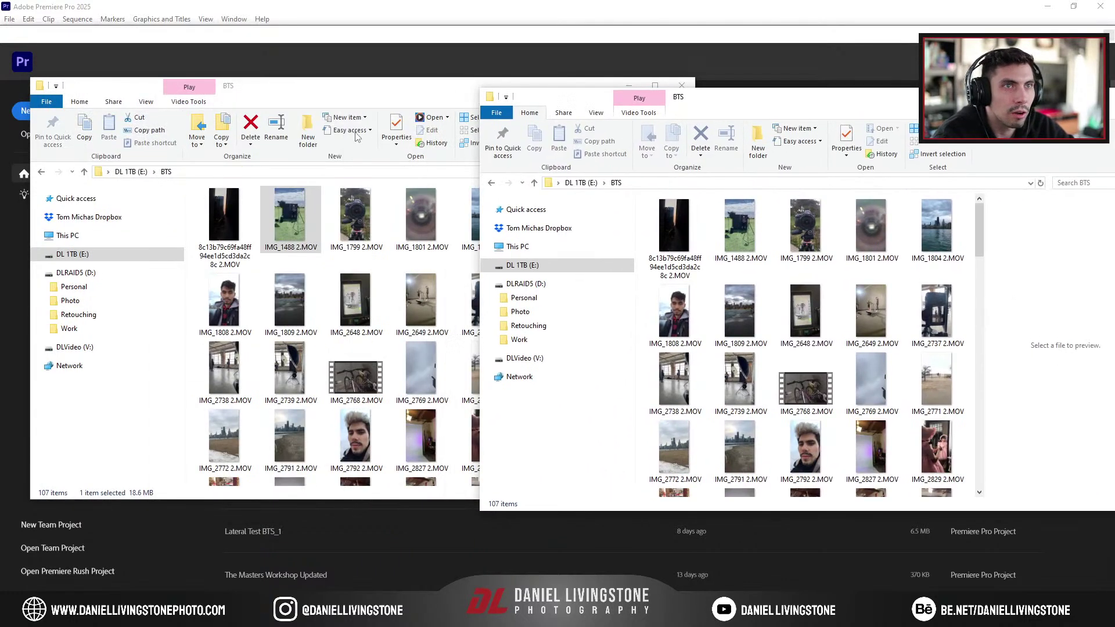
{"action": "left_click", "coordinate": [523, 358]}
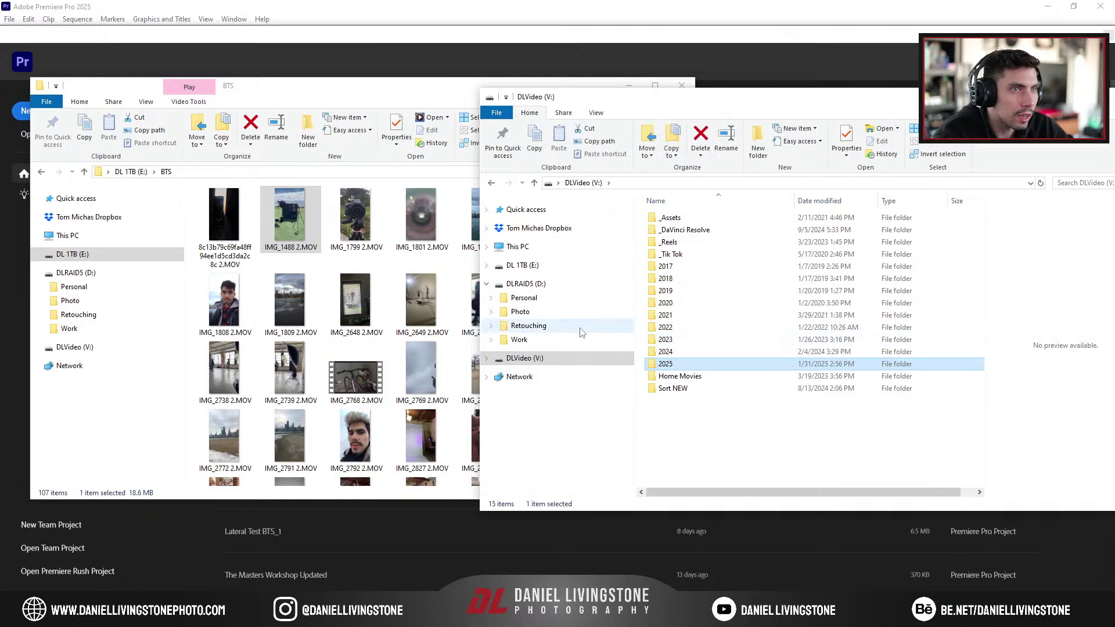
{"action": "left_click", "coordinate": [526, 265]}
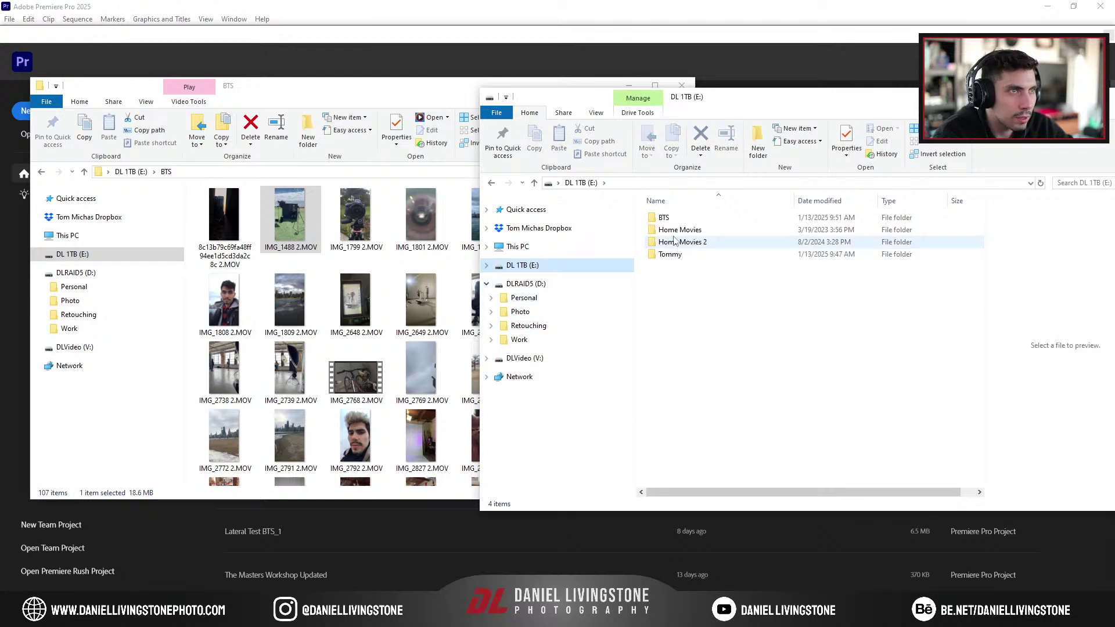
{"action": "left_click", "coordinate": [561, 312]}
{"action": "double_click", "coordinate": [736, 382]}
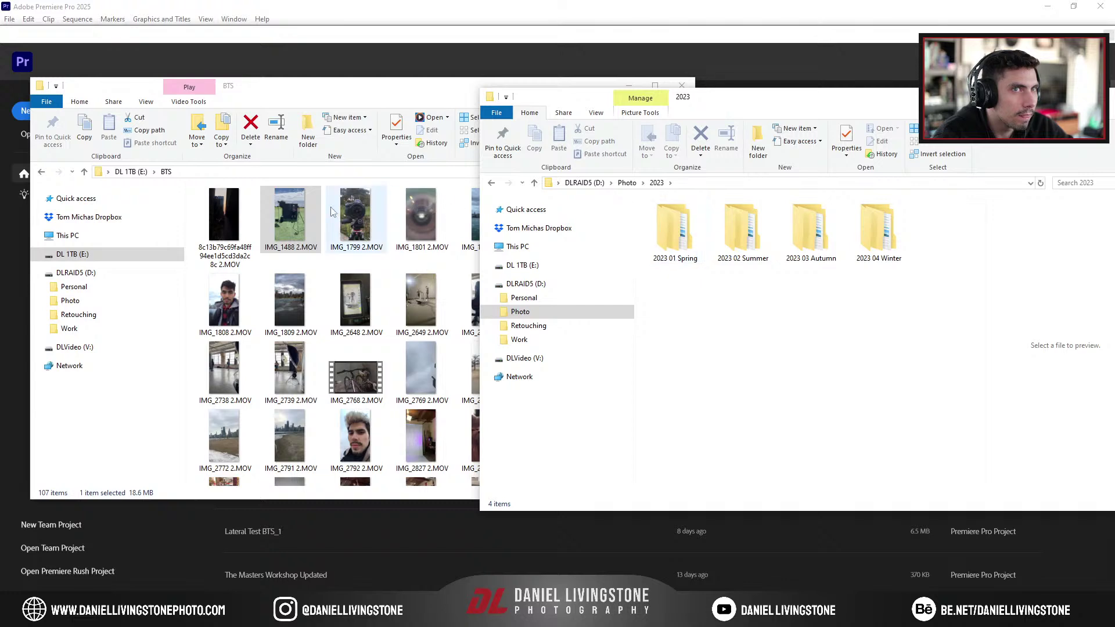
Step: Check the creation date of IMG_1488 2.MOV in its file properties
{"action": "left_click", "coordinate": [293, 216]}
{"action": "right_click", "coordinate": [297, 211]}
{"action": "left_click", "coordinate": [392, 409]}
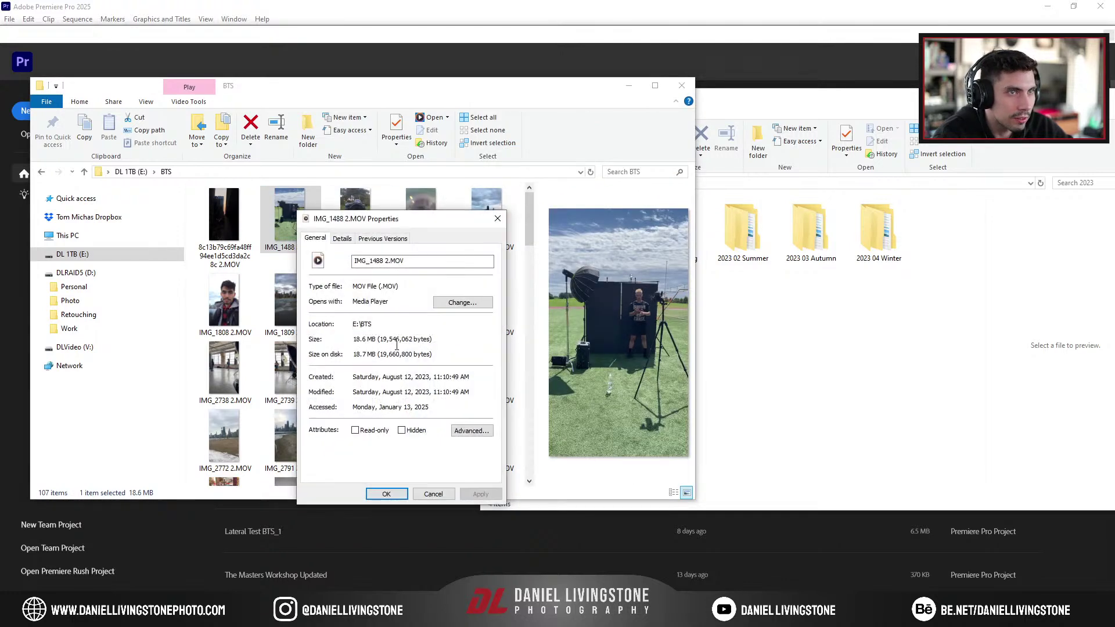
{"action": "left_click", "coordinate": [498, 218]}
Step: Open the MoveMENt Portraits folder inside 2023 02 Summer in the second File Explorer window
{"action": "left_click", "coordinate": [779, 298]}
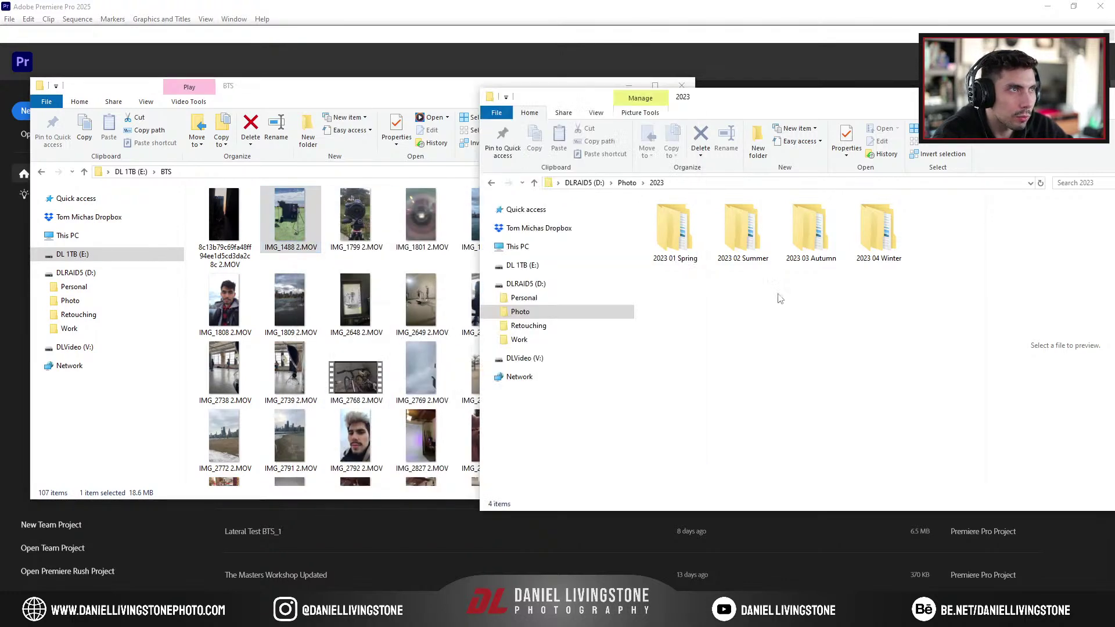
{"action": "double_click", "coordinate": [762, 243]}
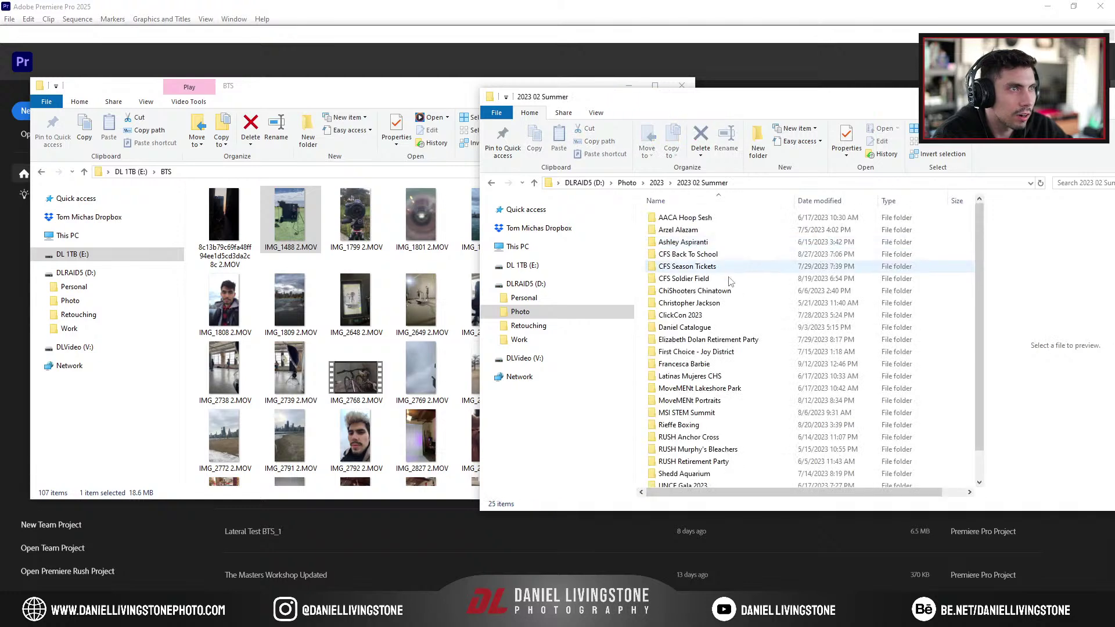
{"action": "double_click", "coordinate": [715, 401]}
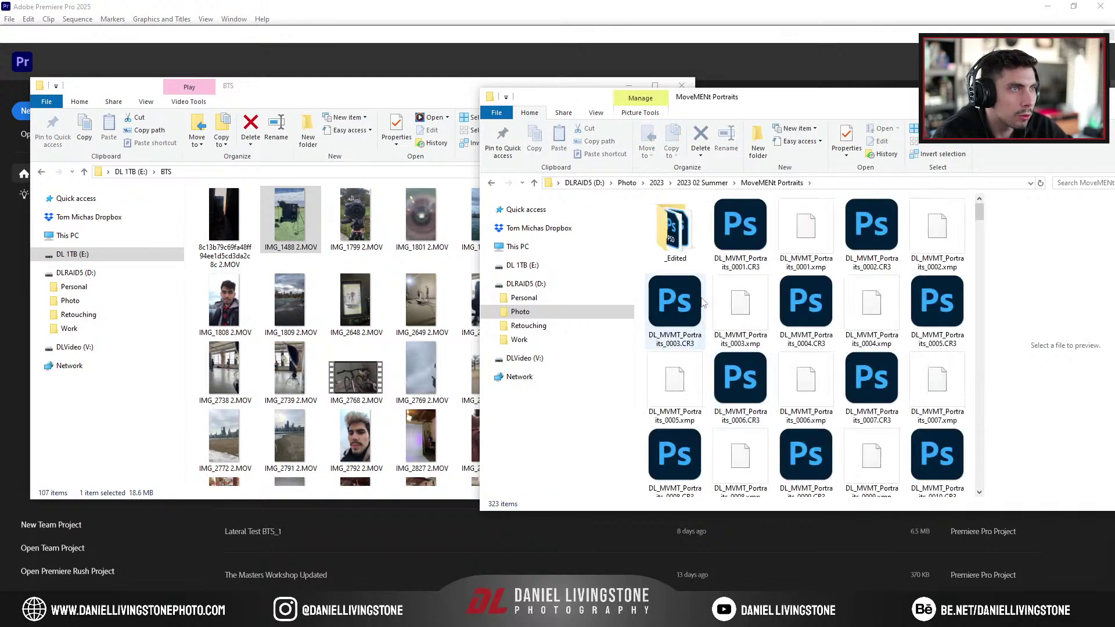
Step: Create a BTS folder inside MoveMENt Portraits and move IMG_1488 2.MOV from the E: drive's BTS folder into it
{"action": "scroll", "coordinate": [714, 272], "scroll_direction": "down", "scroll_amount": 5}
{"action": "scroll", "coordinate": [715, 243], "scroll_direction": "up", "scroll_amount": 7}
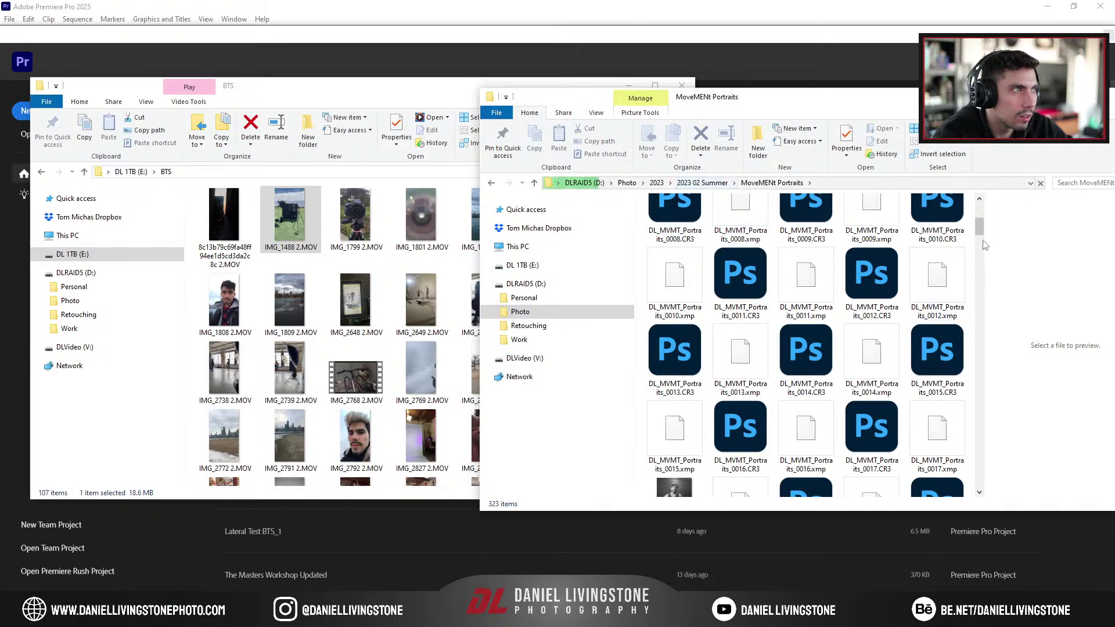
{"action": "left_click_drag", "start_coordinate": [978, 228], "coordinate": [977, 160]}
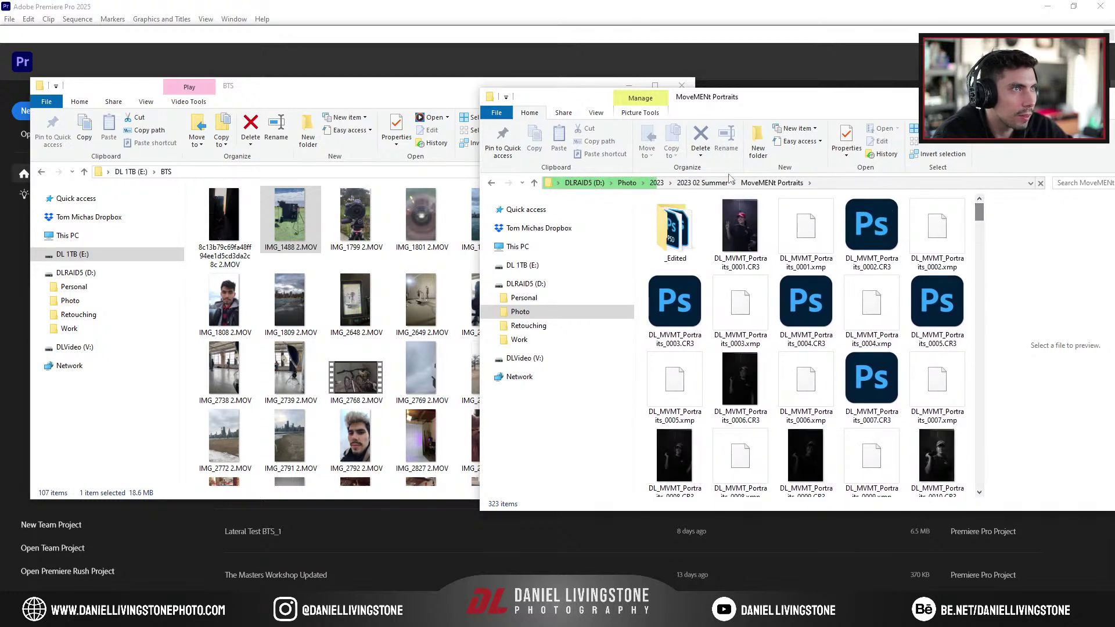
{"action": "left_click", "coordinate": [759, 144]}
{"action": "type", "text": "BTS"}
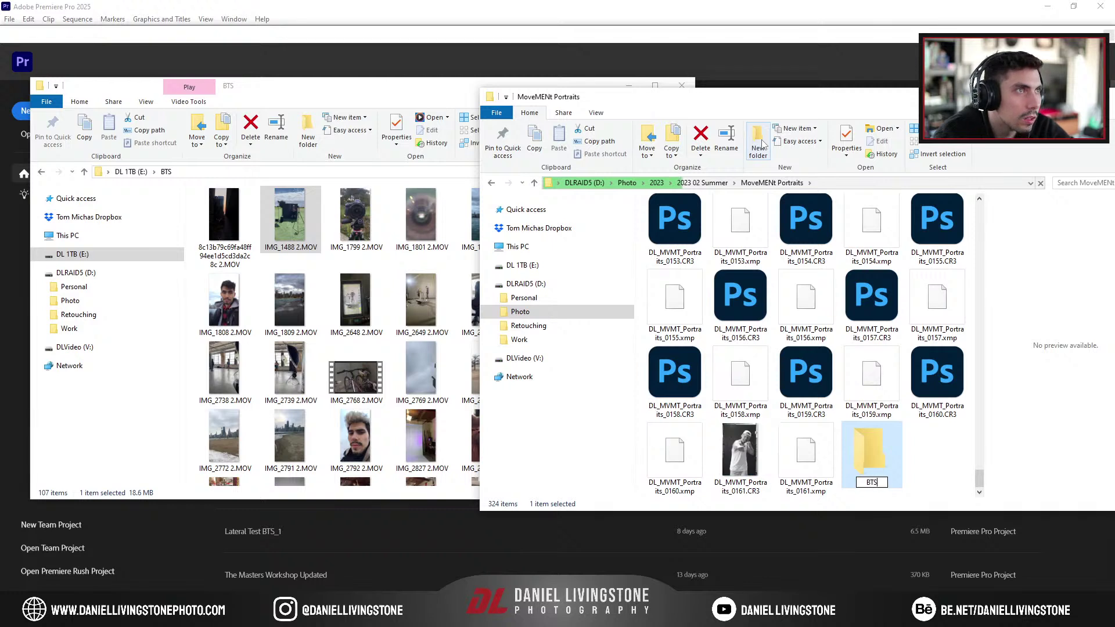
{"action": "left_click", "coordinate": [910, 468]}
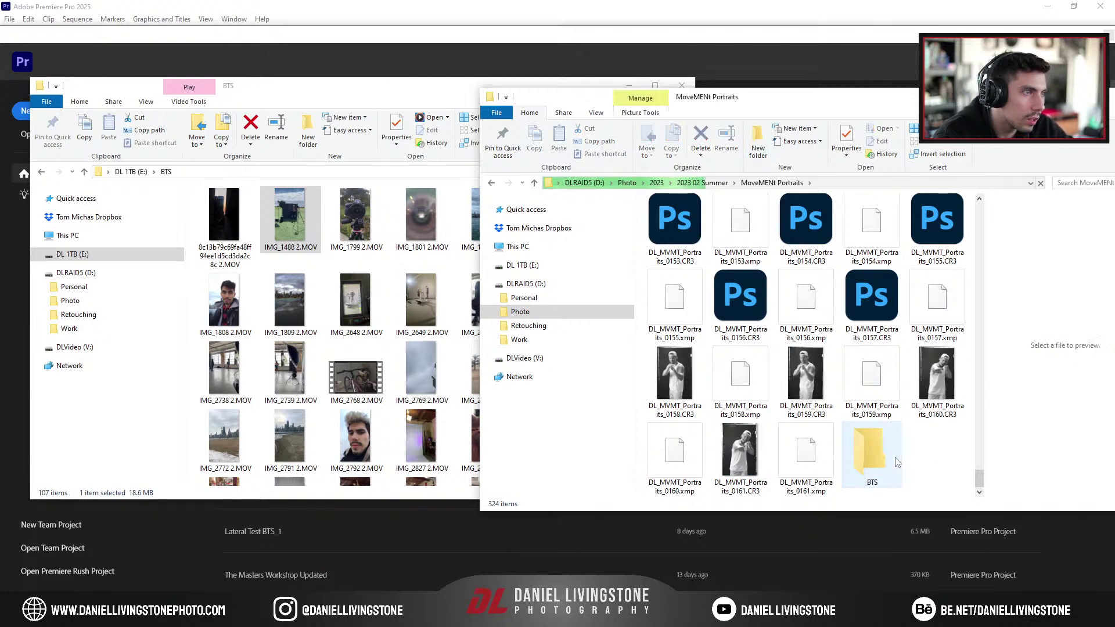
{"action": "double_click", "coordinate": [882, 458]}
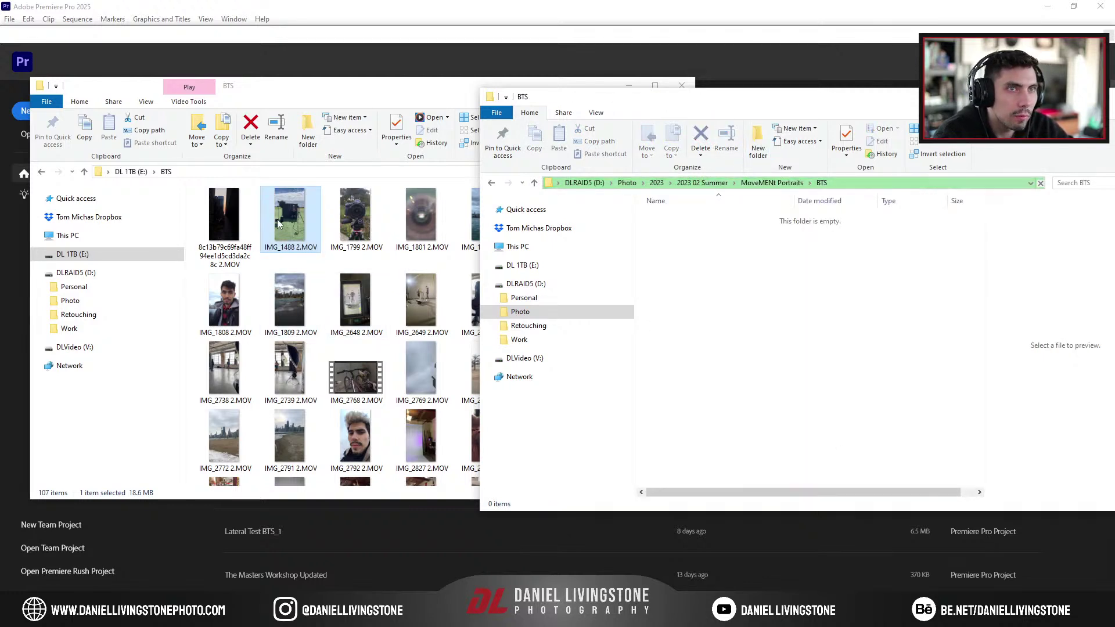
{"action": "left_click_drag", "start_coordinate": [290, 218], "coordinate": [748, 284]}
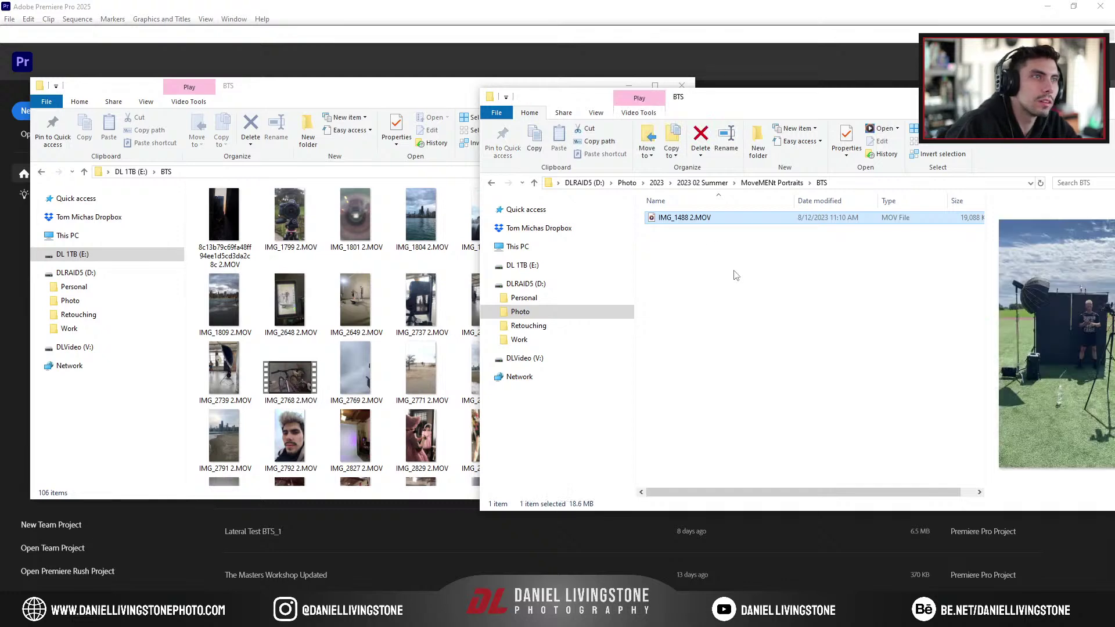
Step: Switch to Premiere Pro and start a new project named MoveMENt Portraits BTS
{"action": "left_click", "coordinate": [704, 309]}
{"action": "left_click", "coordinate": [186, 531]}
{"action": "left_click", "coordinate": [36, 107]}
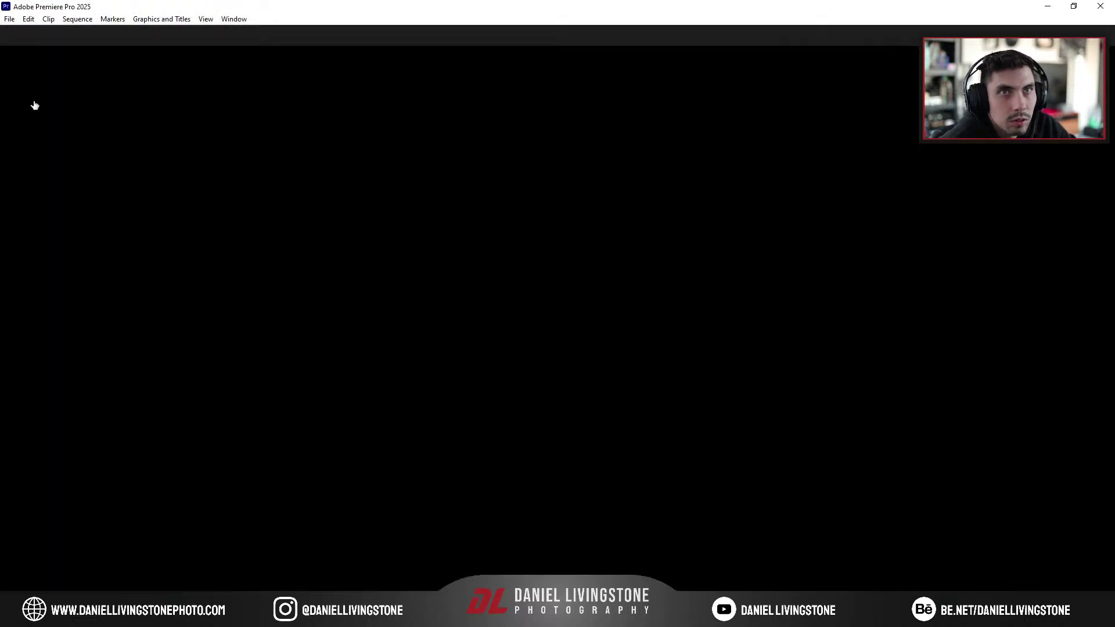
{"action": "type", "text": "MoveMENt Portraits"}
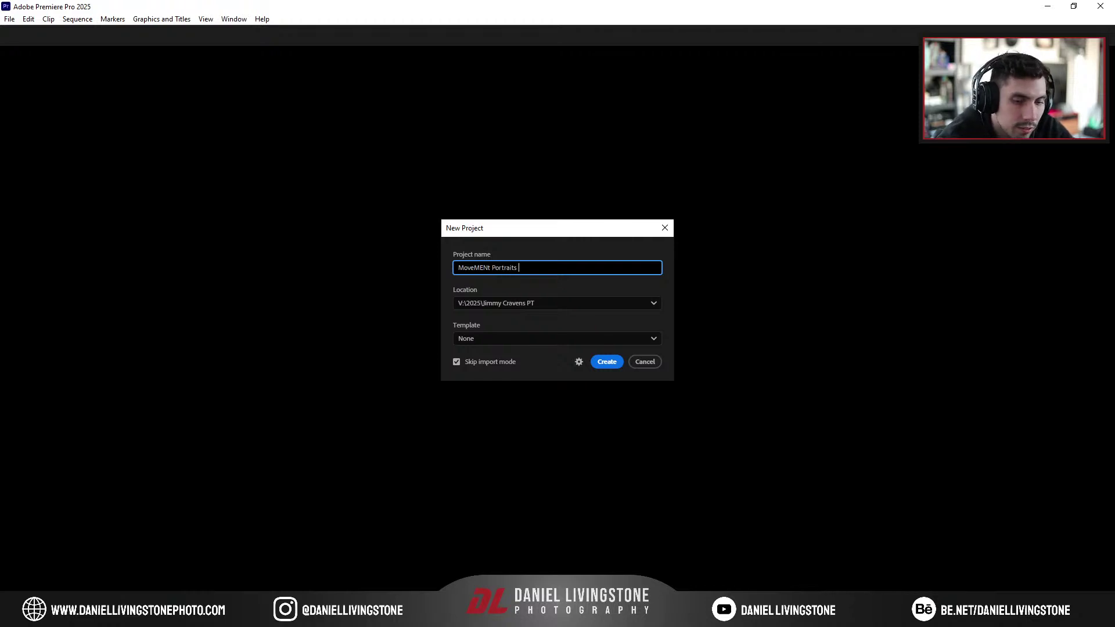
{"action": "type", "text": " BTS"}
Step: Set the project location to D:\Photo\2023\2023 02 Summer\MoveMENt Portraits\BTS
{"action": "left_click", "coordinate": [525, 303]}
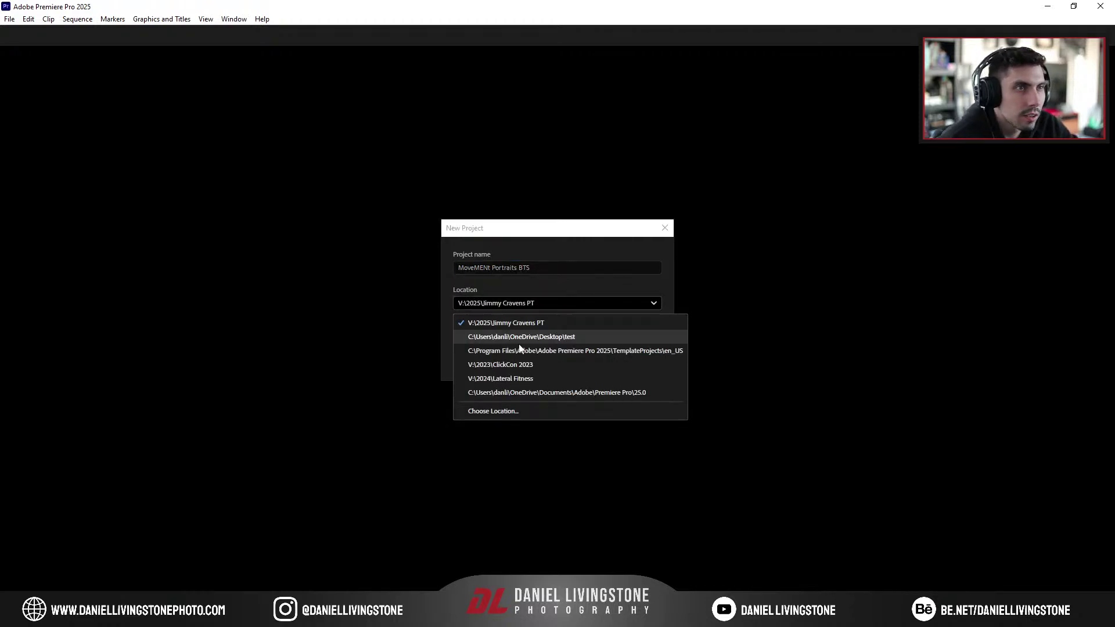
{"action": "left_click", "coordinate": [521, 410]}
{"action": "left_click", "coordinate": [200, 212]}
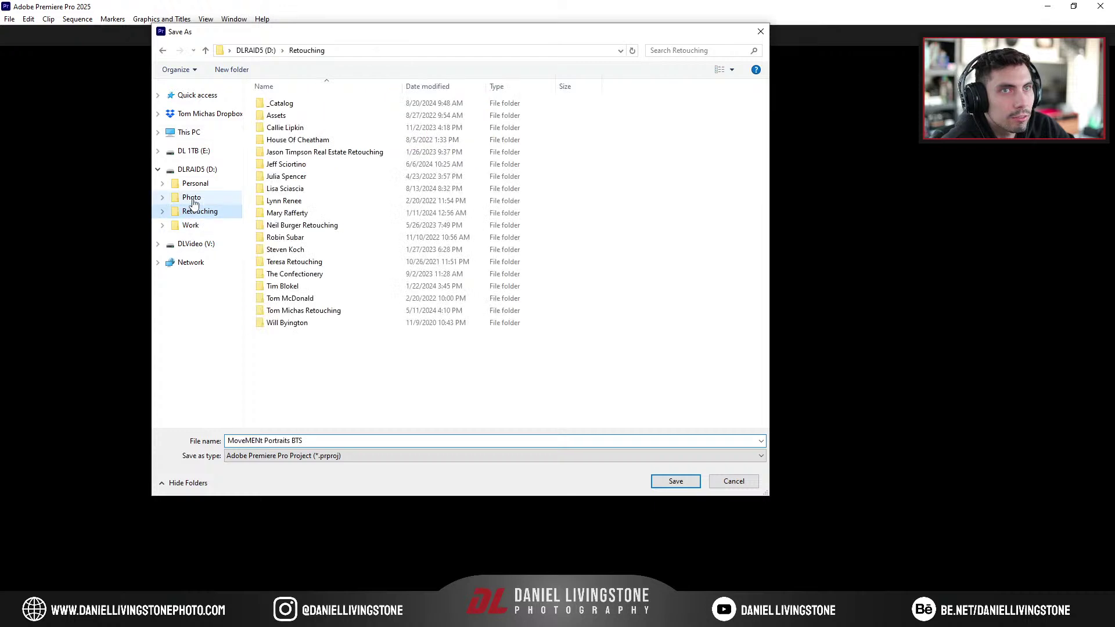
{"action": "left_click", "coordinate": [191, 197]}
{"action": "double_click", "coordinate": [307, 237]}
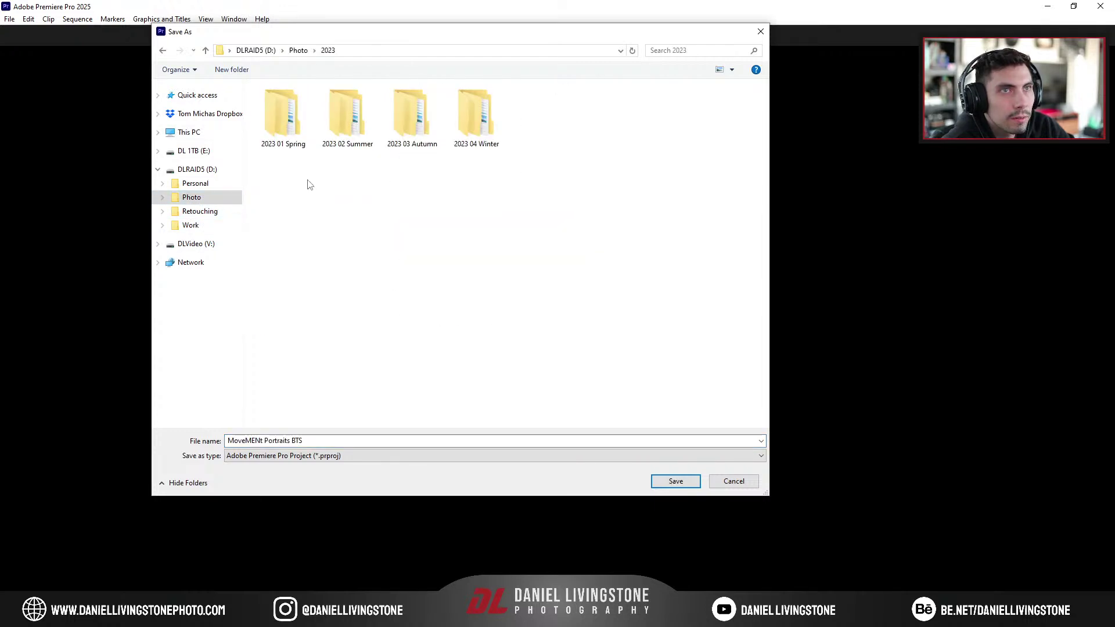
{"action": "double_click", "coordinate": [347, 116]}
{"action": "double_click", "coordinate": [297, 286]}
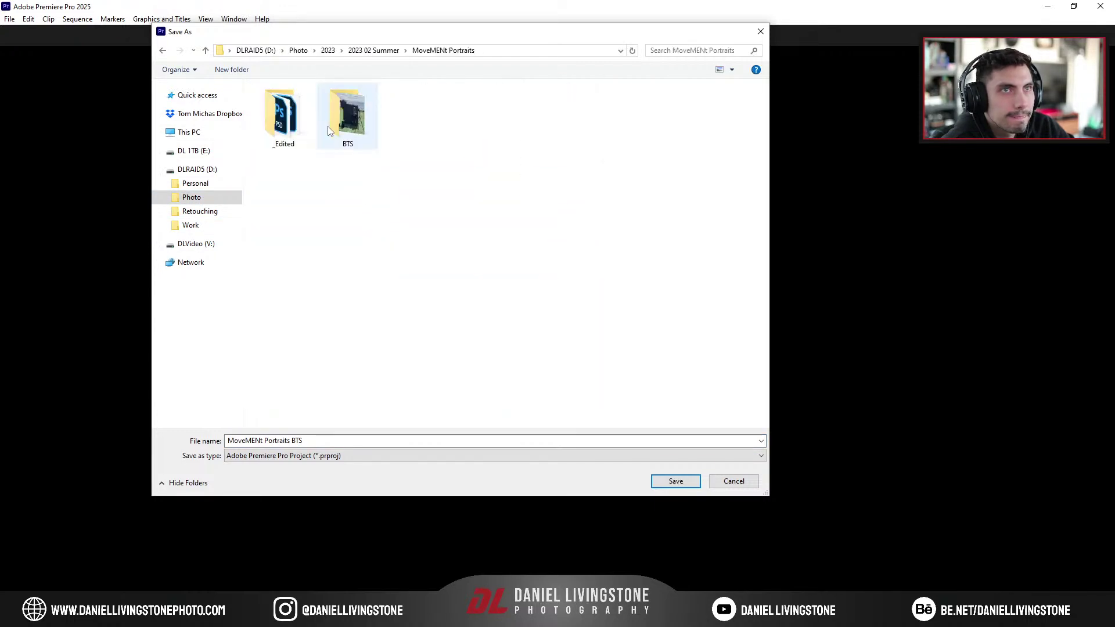
{"action": "double_click", "coordinate": [355, 125]}
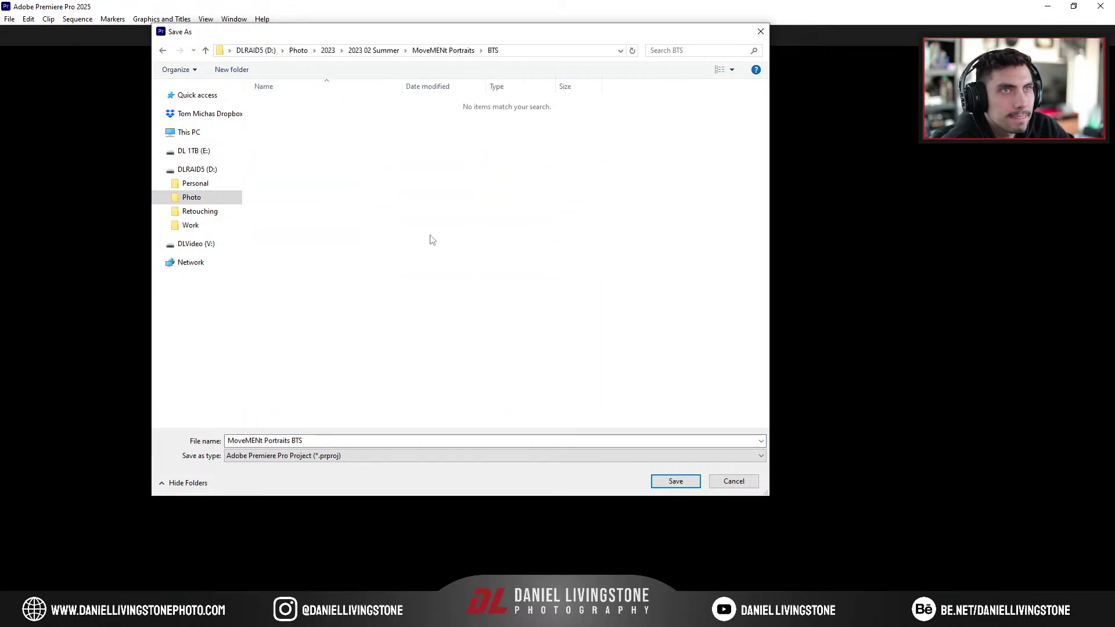
{"action": "left_click", "coordinate": [675, 481]}
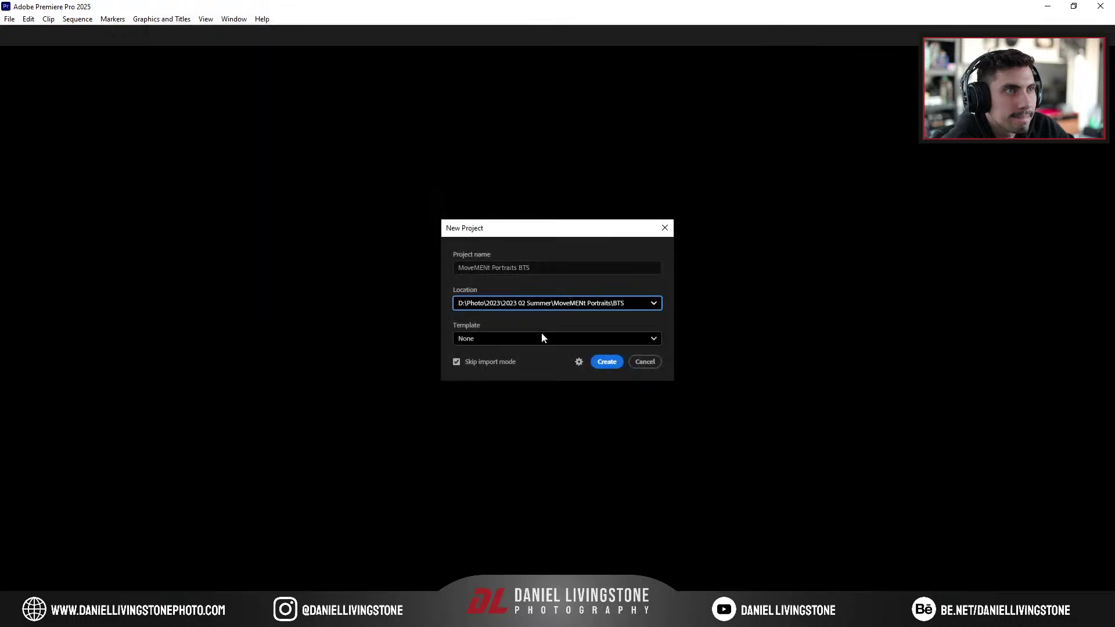
Step: Choose Social Media Template Project.prproj as the template and create the project
{"action": "left_click", "coordinate": [574, 344]}
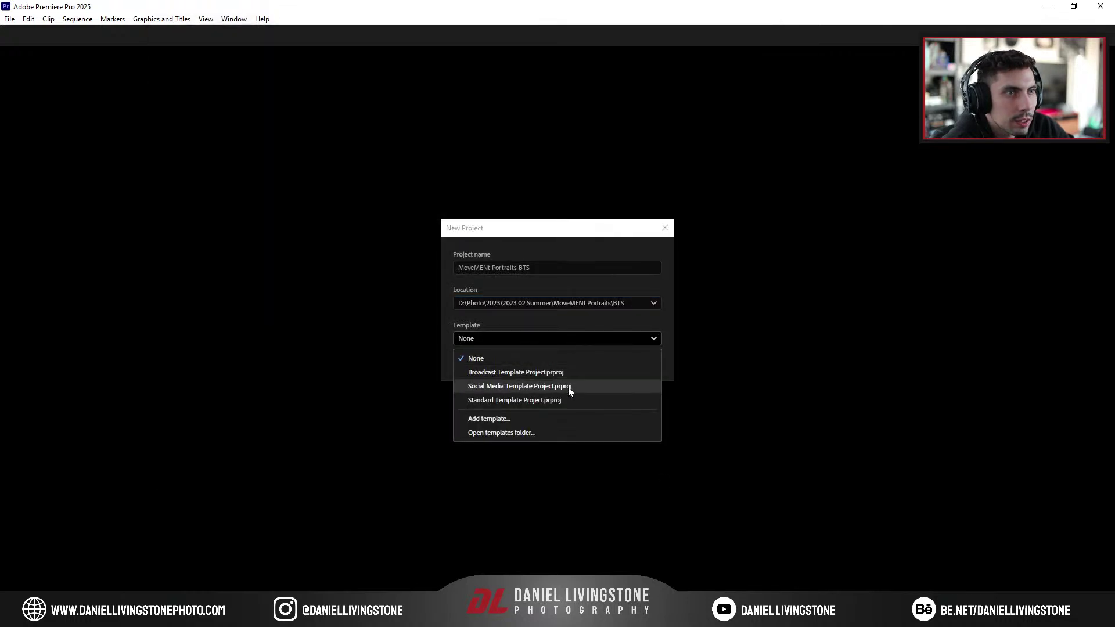
{"action": "left_click", "coordinate": [570, 387]}
{"action": "left_click", "coordinate": [611, 364]}
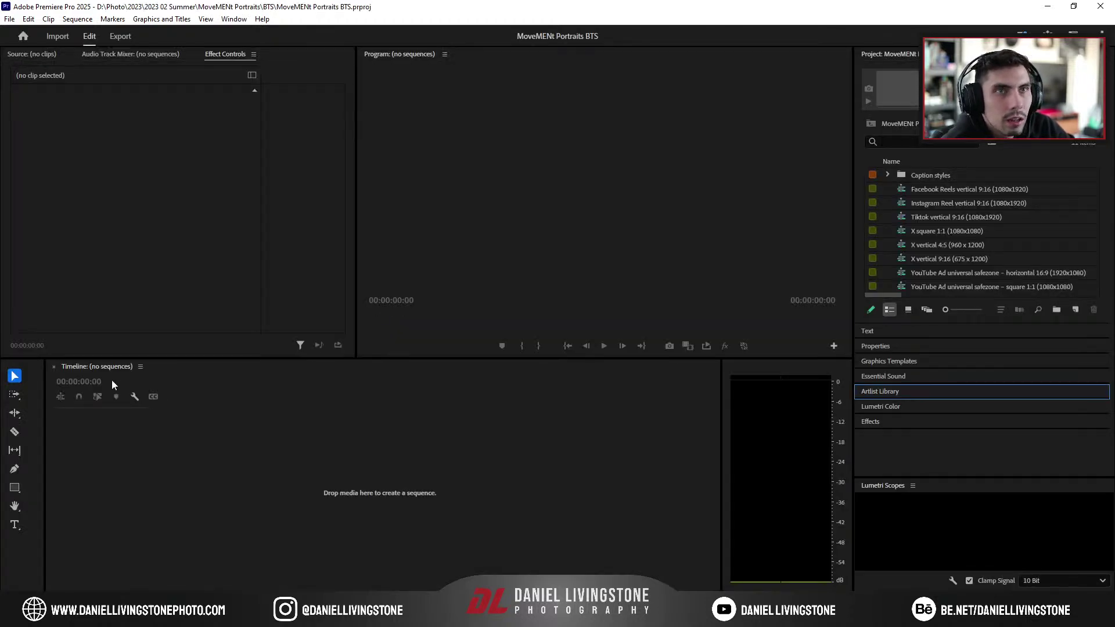
Step: Dock the Project panel beside the timeline tools, widen it, and switch it to icon view
{"action": "left_click_drag", "start_coordinate": [896, 57], "coordinate": [26, 424]}
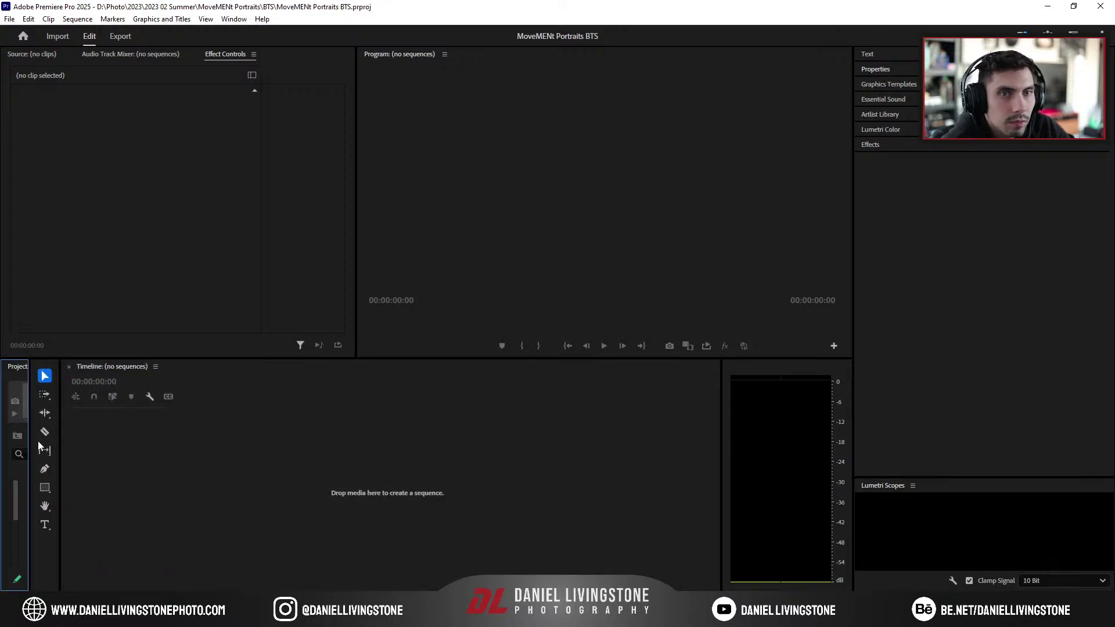
{"action": "left_click_drag", "start_coordinate": [29, 442], "coordinate": [310, 434]}
{"action": "mouse_move", "coordinate": [291, 490]}
{"action": "left_mouse_down"}
{"action": "mouse_move", "coordinate": [291, 540]}
{"action": "mouse_move", "coordinate": [288, 475]}
{"action": "left_mouse_up"}
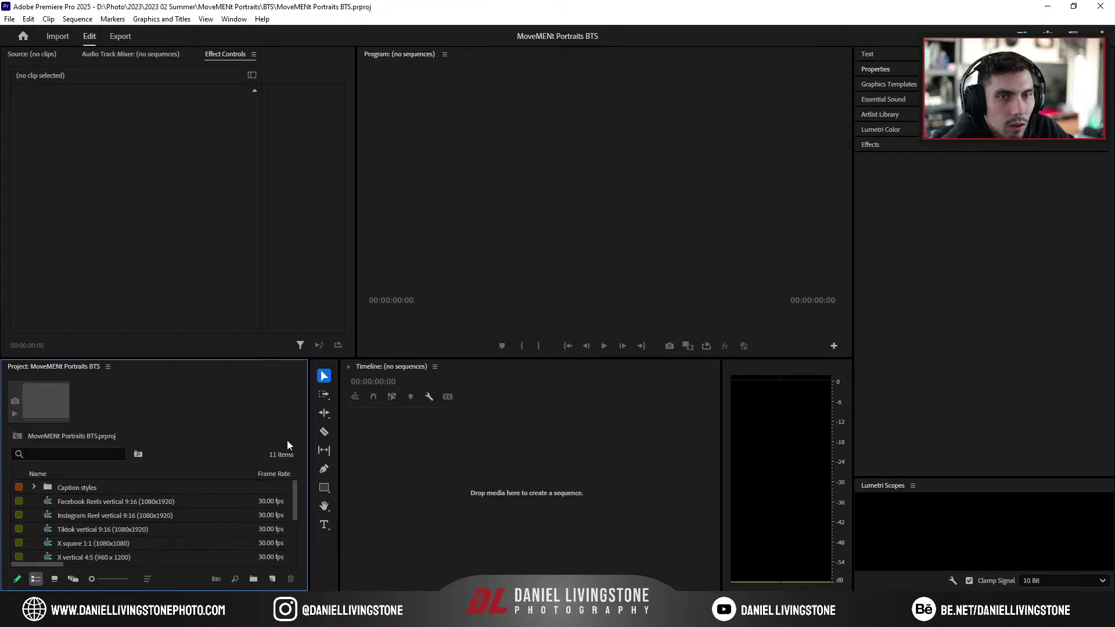
{"action": "left_click", "coordinate": [55, 579]}
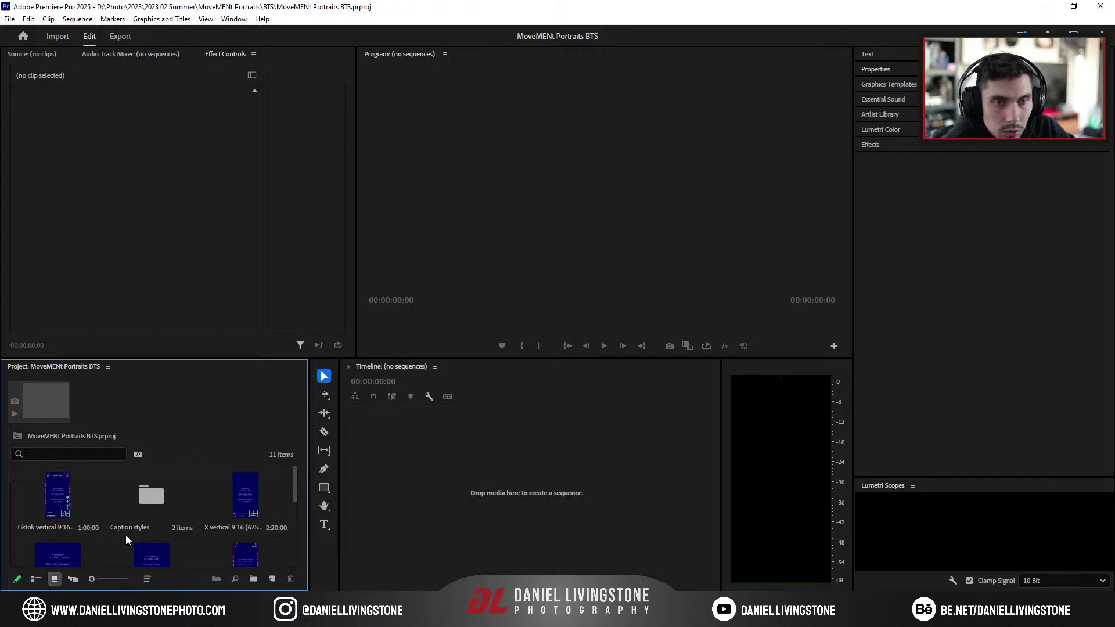
Step: Create a bin named Templates in the project and move all the template sequences and Caption styles into it
{"action": "left_click_drag", "start_coordinate": [294, 486], "coordinate": [295, 547]}
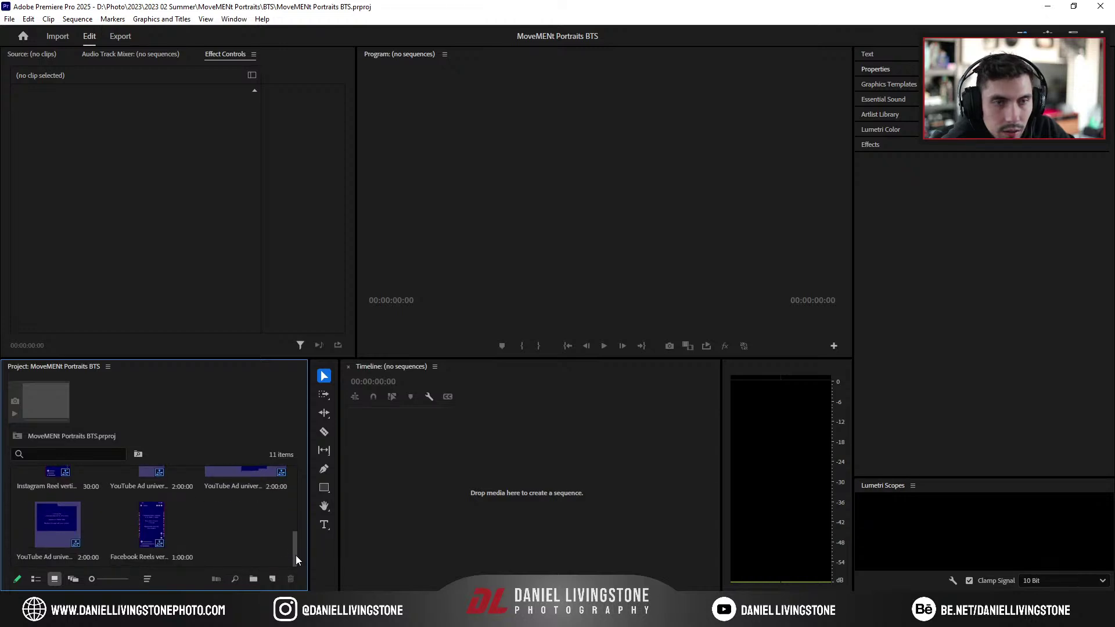
{"action": "mouse_move", "coordinate": [295, 555]}
{"action": "left_mouse_down"}
{"action": "mouse_move", "coordinate": [299, 461]}
{"action": "mouse_move", "coordinate": [294, 561]}
{"action": "left_mouse_up"}
{"action": "right_click", "coordinate": [238, 540]}
{"action": "left_click", "coordinate": [279, 343]}
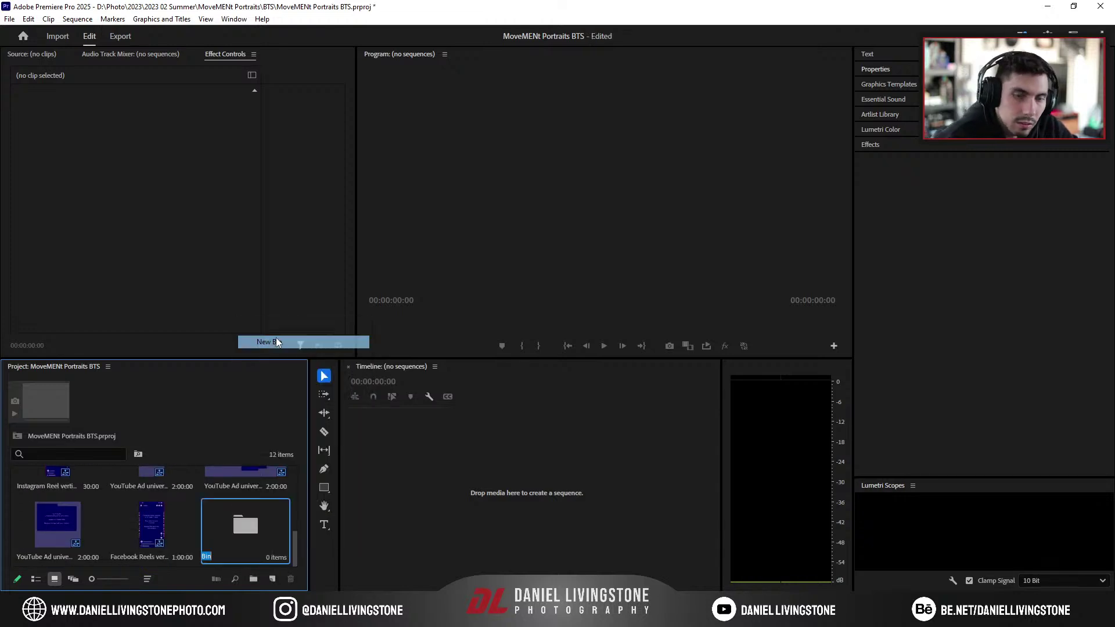
{"action": "key", "text": "Tab"}
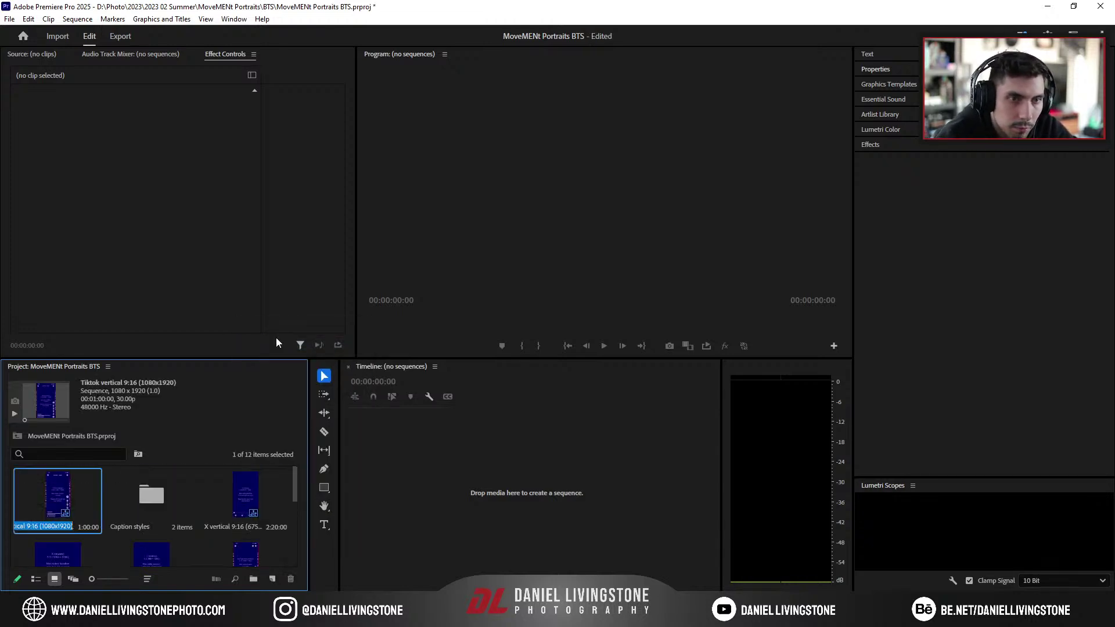
{"action": "key", "text": "ctrl+a"}
{"action": "left_click_drag", "start_coordinate": [77, 495], "coordinate": [221, 524]}
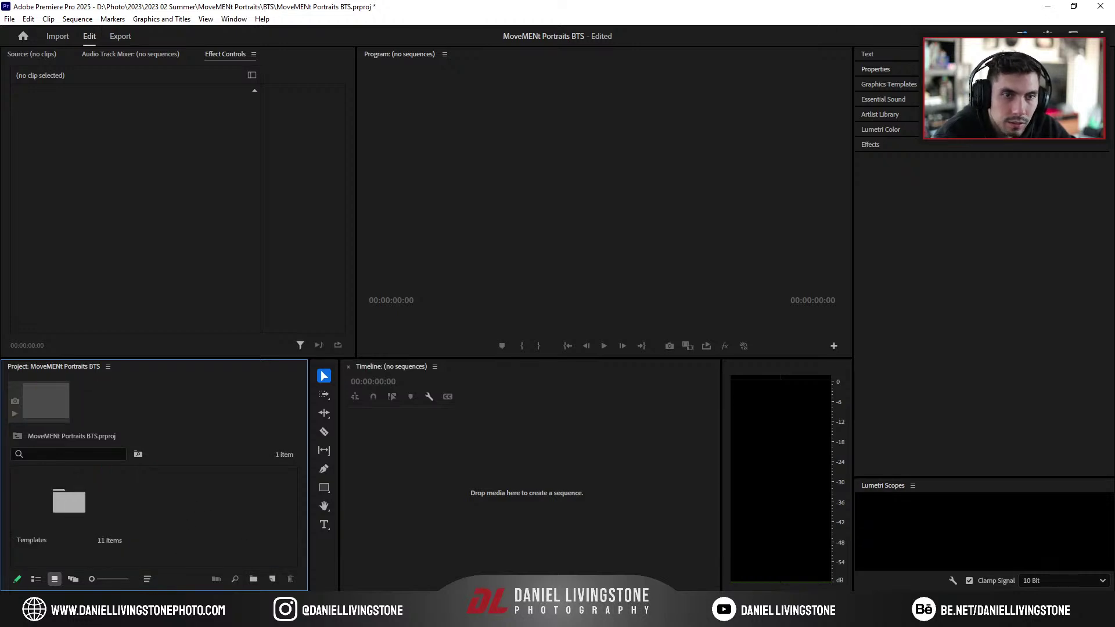
Step: Import IMG_1488 2.MOV from the MoveMENt Portraits BTS folder into the project and play it in the Source monitor
{"action": "left_click", "coordinate": [204, 549]}
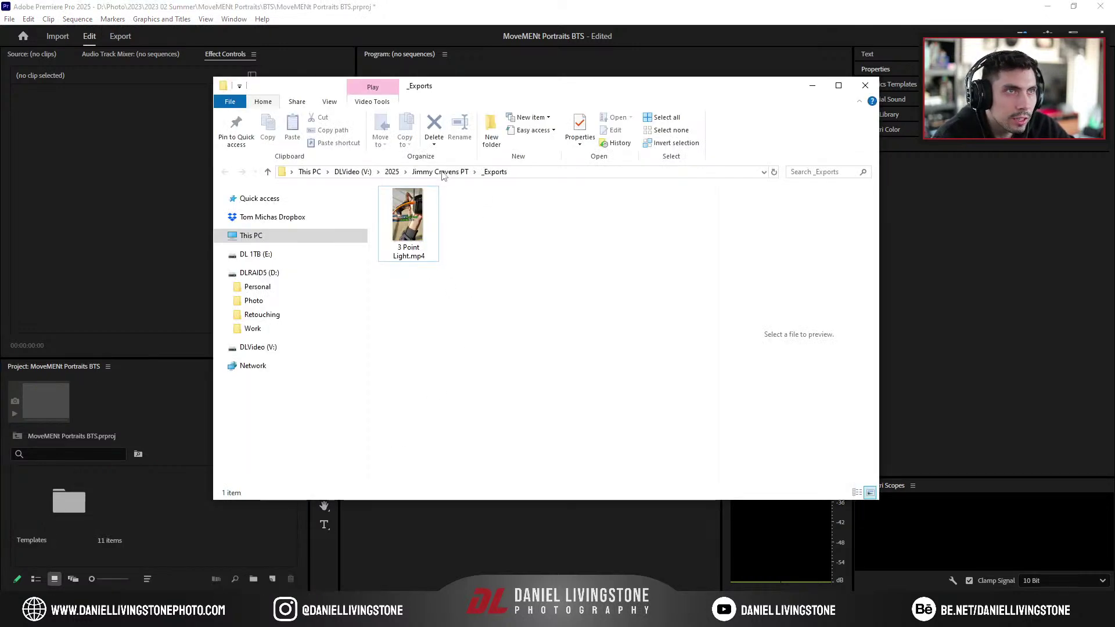
{"action": "left_click", "coordinate": [320, 560]}
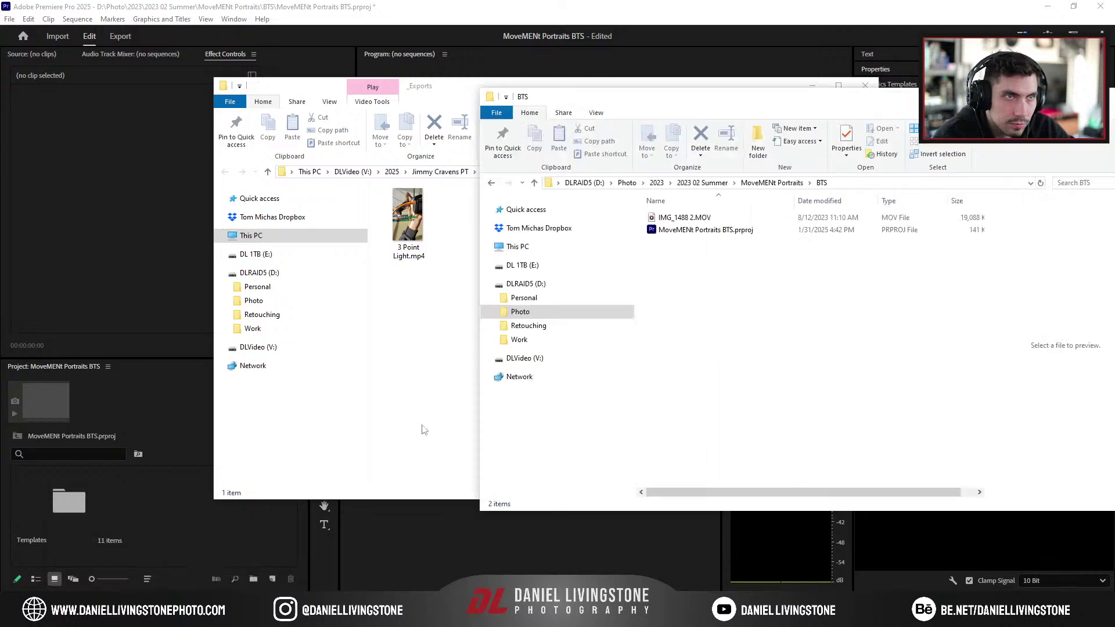
{"action": "left_click_drag", "start_coordinate": [678, 216], "coordinate": [174, 511]}
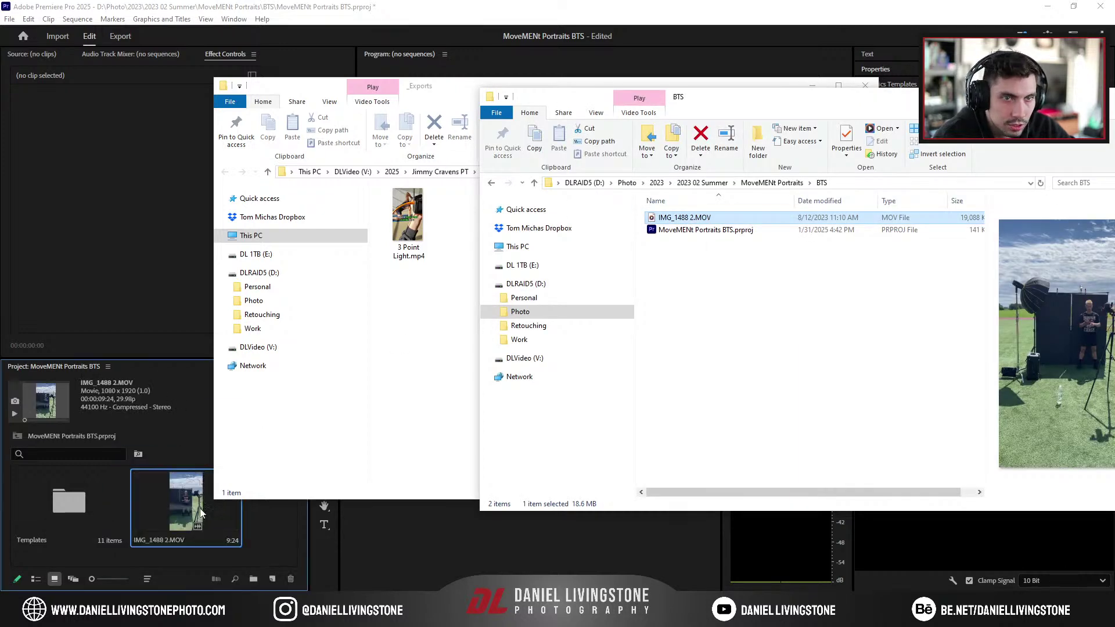
{"action": "left_click", "coordinate": [175, 507]}
{"action": "key", "text": "space"}
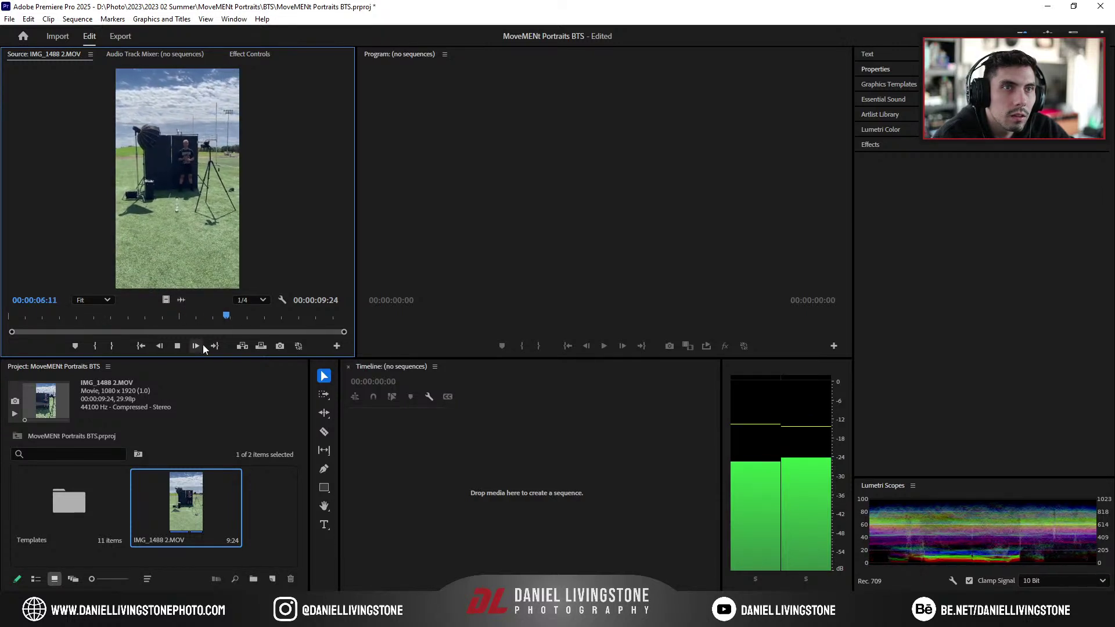
{"action": "key", "text": "space"}
Step: Create a sequence from IMG_1488 2.MOV, trim the clip's end to a 00:00:06:13 duration, and return the playhead to the start
{"action": "left_click_drag", "start_coordinate": [184, 506], "coordinate": [492, 473]}
{"action": "mouse_move", "coordinate": [520, 403]}
{"action": "left_mouse_down"}
{"action": "mouse_move", "coordinate": [572, 412]}
{"action": "mouse_move", "coordinate": [454, 413]}
{"action": "mouse_move", "coordinate": [537, 415]}
{"action": "left_mouse_up"}
{"action": "left_click_drag", "start_coordinate": [575, 480], "coordinate": [535, 485]}
{"action": "key", "text": "Home"}
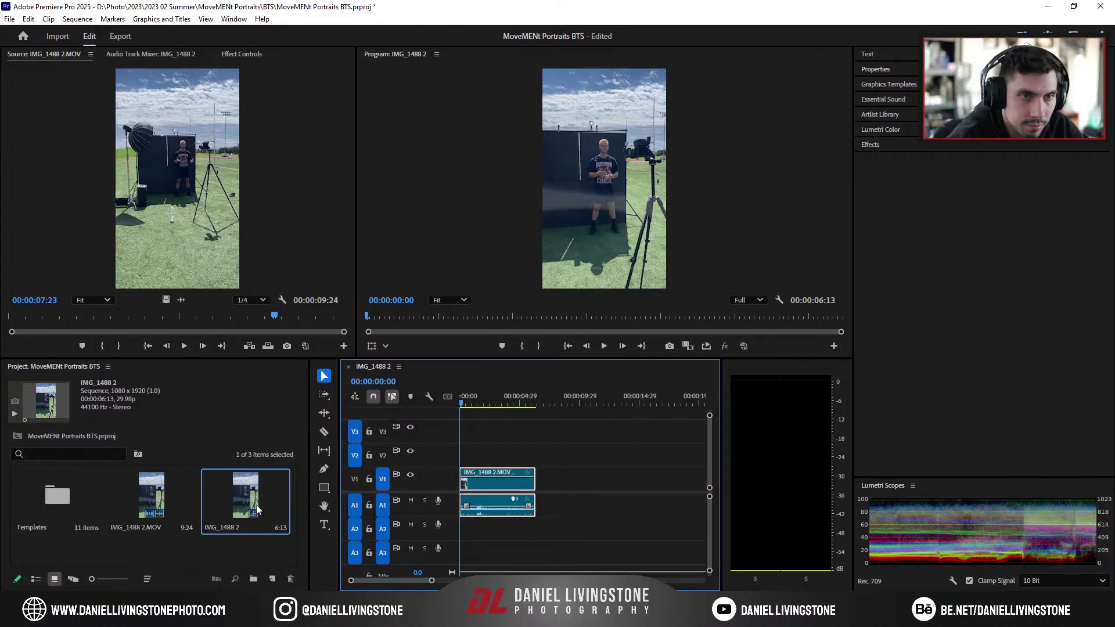
Step: Rename the new sequence as MoveMENT Portrais BTS
{"action": "left_click", "coordinate": [204, 541]}
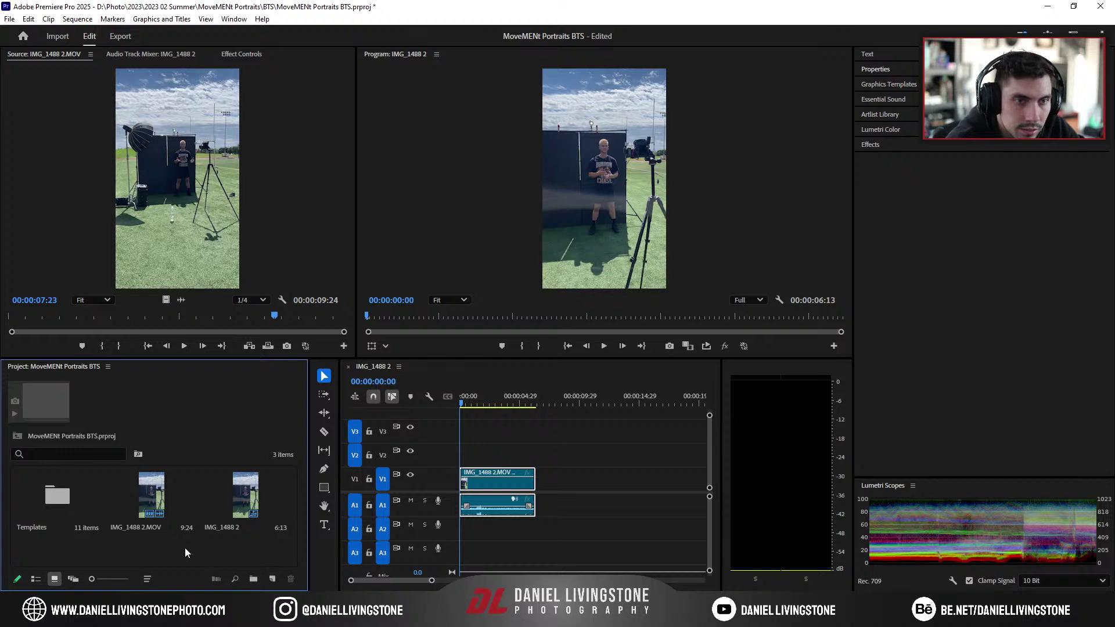
{"action": "double_click", "coordinate": [230, 529]}
{"action": "type", "text": "MoveMENT Portrai"}
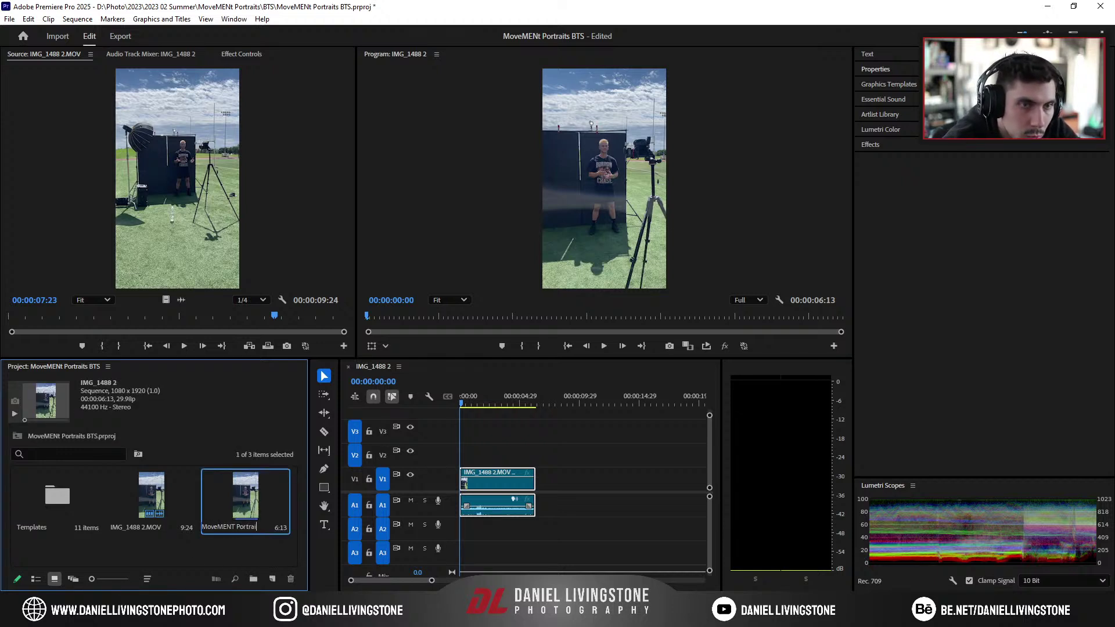
{"action": "type", "text": "s BTS"}
{"action": "key", "text": "Tab"}
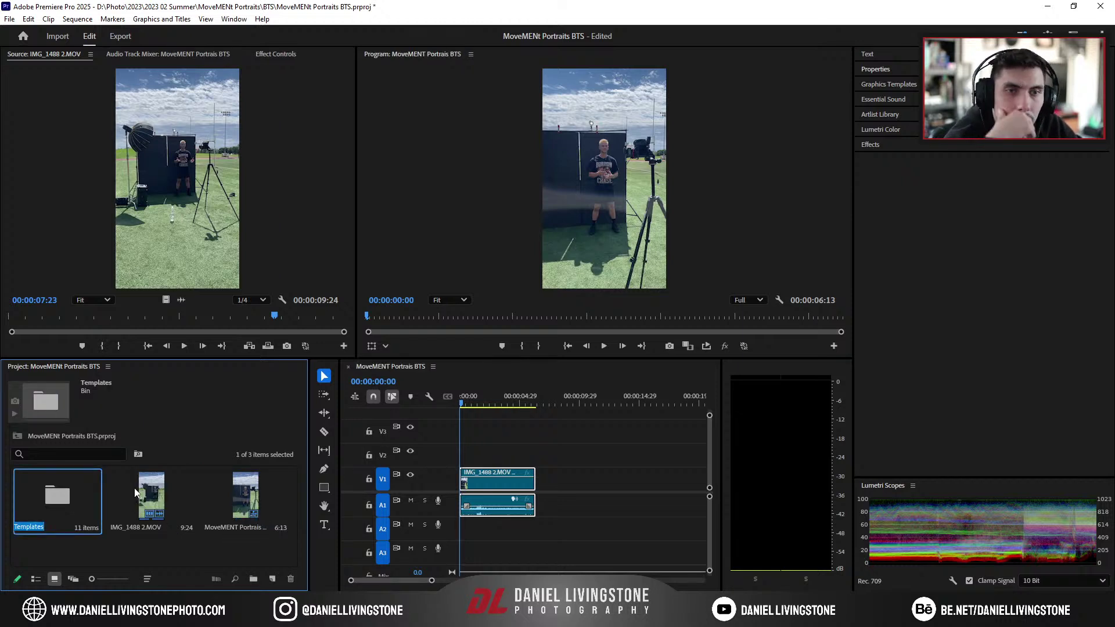
Step: Reorder the project items so the sequence comes first, ahead of the Templates bin and the source clip
{"action": "left_click", "coordinate": [235, 540]}
{"action": "left_click_drag", "start_coordinate": [234, 540], "coordinate": [152, 541]}
{"action": "left_click", "coordinate": [200, 524]}
{"action": "left_click_drag", "start_coordinate": [152, 496], "coordinate": [18, 492]}
{"action": "left_click", "coordinate": [203, 546]}
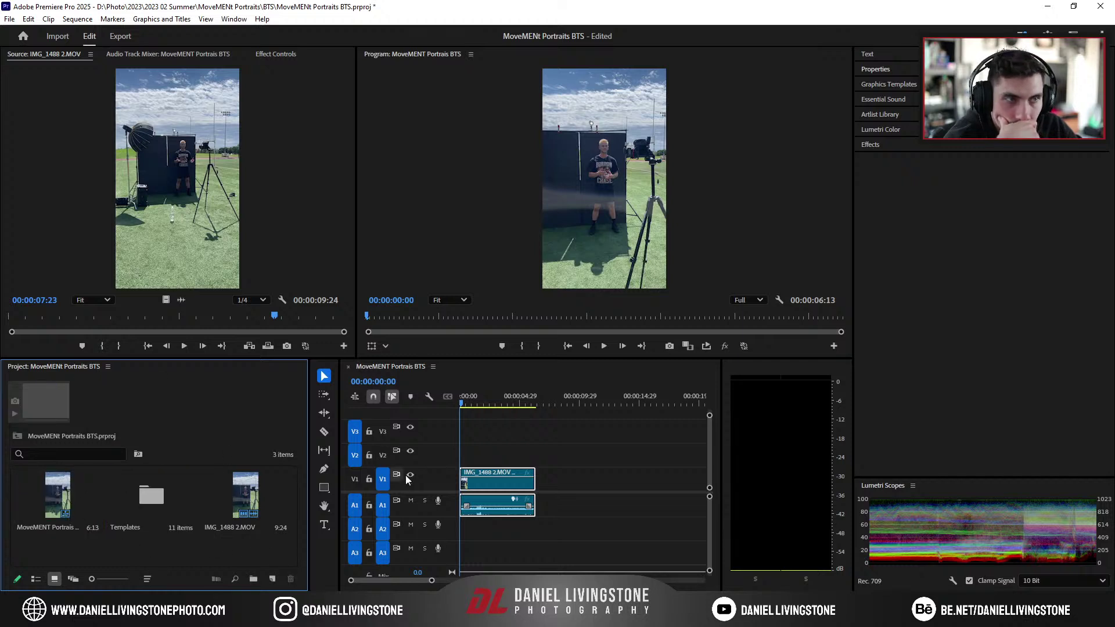
Step: Mute audio track A1 and play the sequence from the start
{"action": "left_click", "coordinate": [445, 429]}
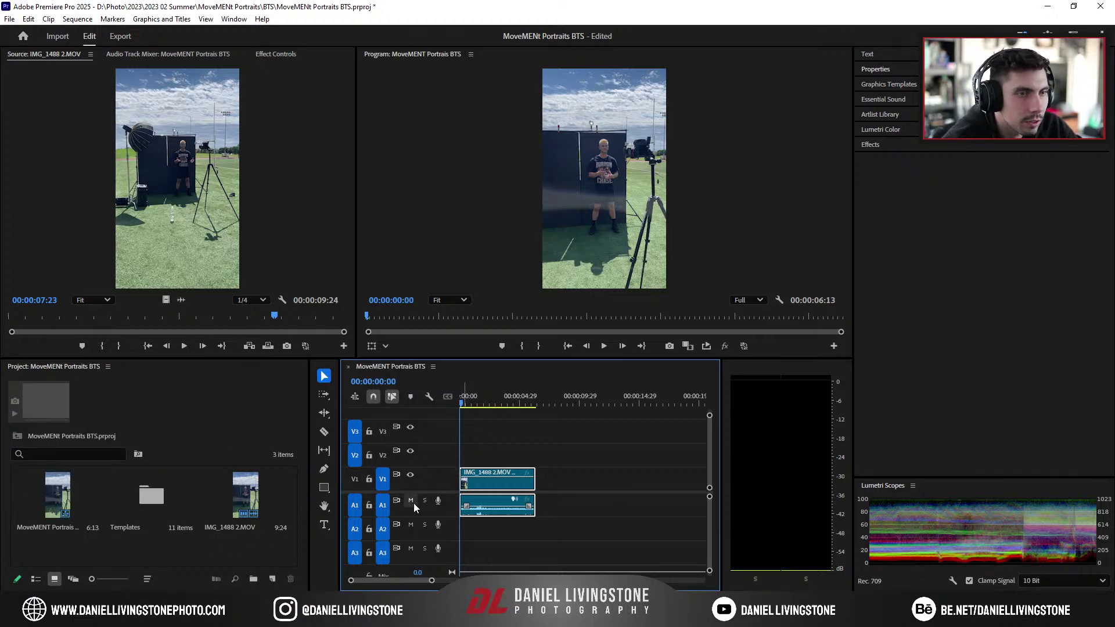
{"action": "left_click_drag", "start_coordinate": [431, 579], "coordinate": [402, 580]}
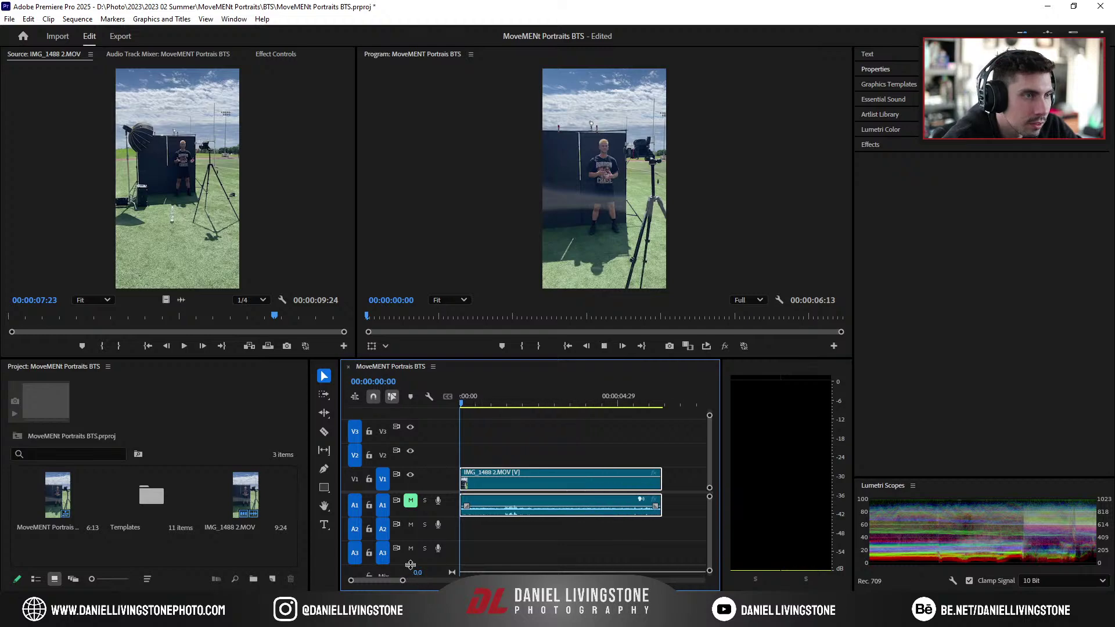
{"action": "key", "text": "space"}
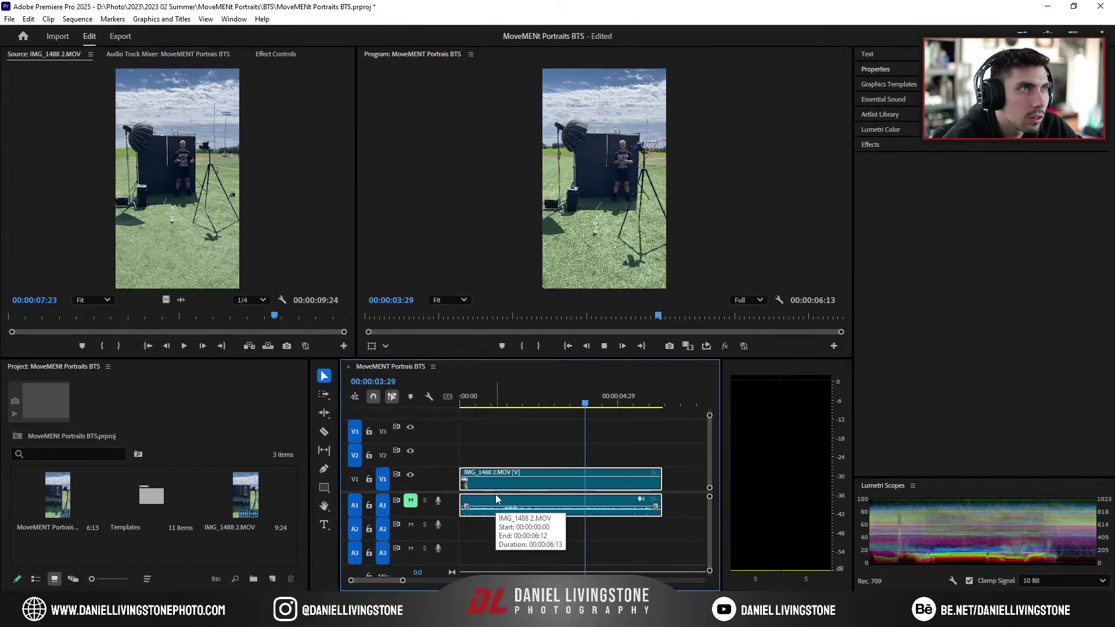
Step: Trim the clip's end to 00:00:05:00 and play the sequence from the start up to 00:00:00:19
{"action": "left_click", "coordinate": [630, 400]}
{"action": "left_click_drag", "start_coordinate": [632, 400], "coordinate": [618, 400]}
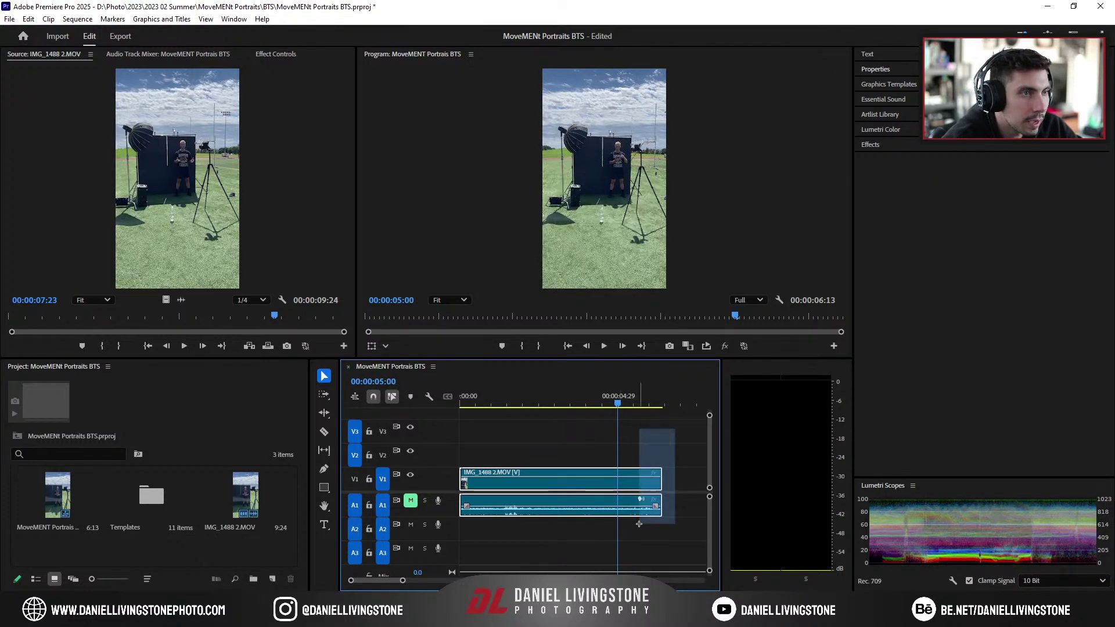
{"action": "left_click_drag", "start_coordinate": [668, 481], "coordinate": [618, 481]}
{"action": "key", "text": "space"}
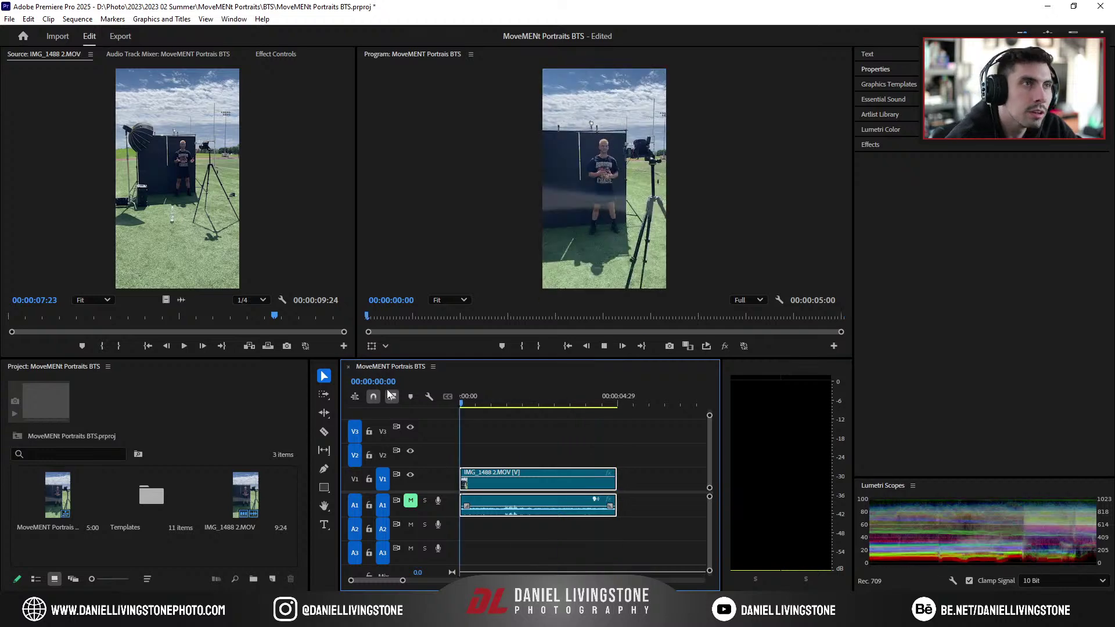
{"action": "key", "text": "space"}
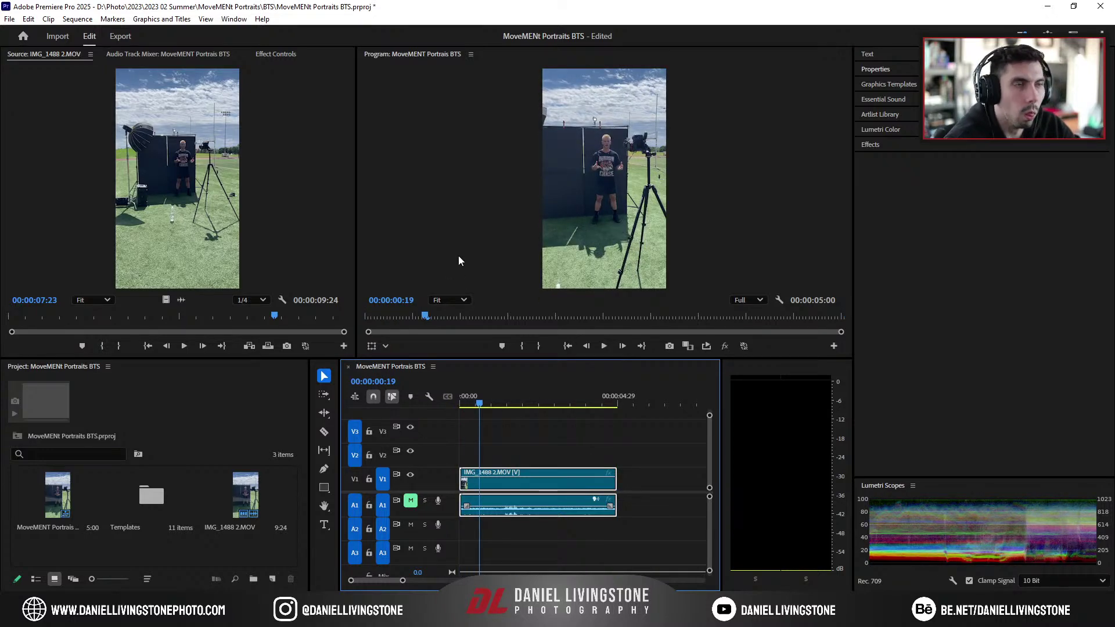
Step: Add the title text "I asked the men of movement" over the video at 00:00:00:19 and centre-align it
{"action": "key", "text": "t"}
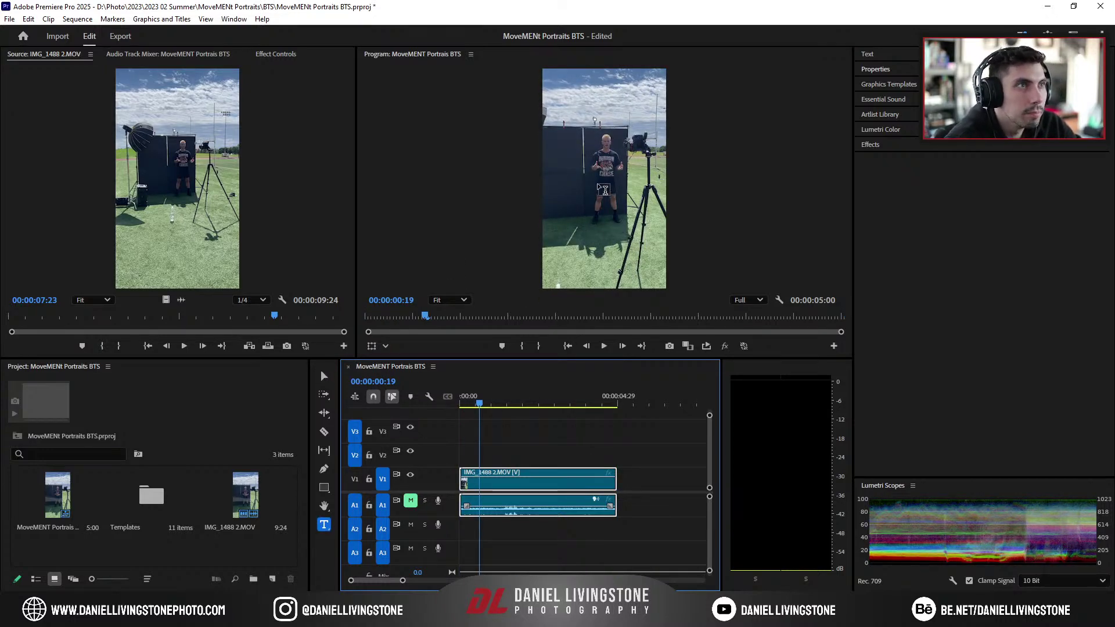
{"action": "left_click", "coordinate": [576, 140]}
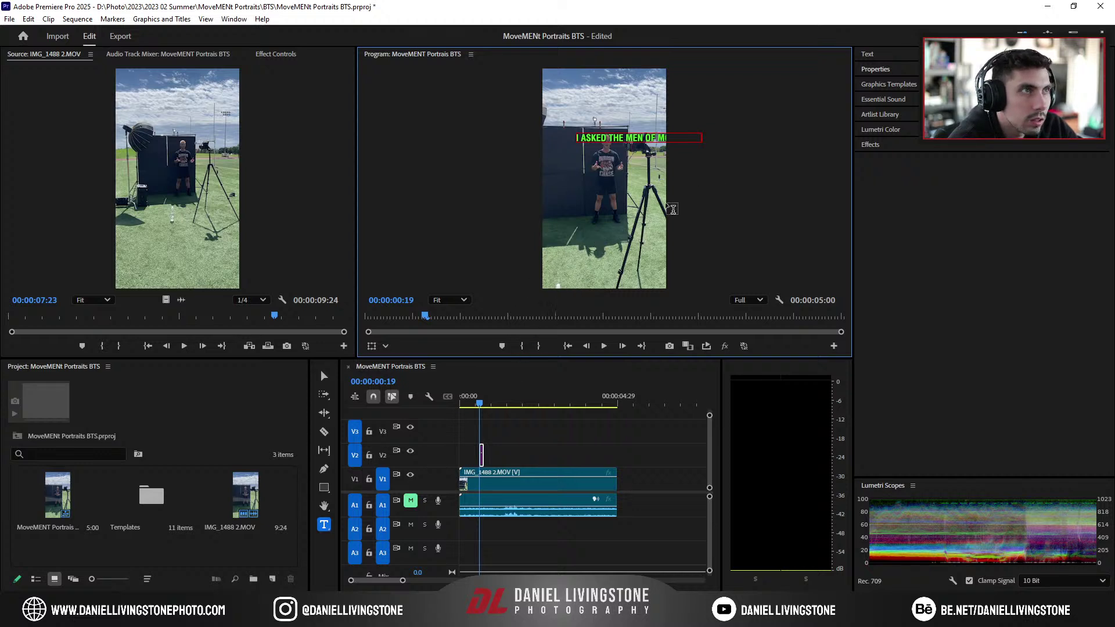
{"action": "left_click", "coordinate": [875, 69]}
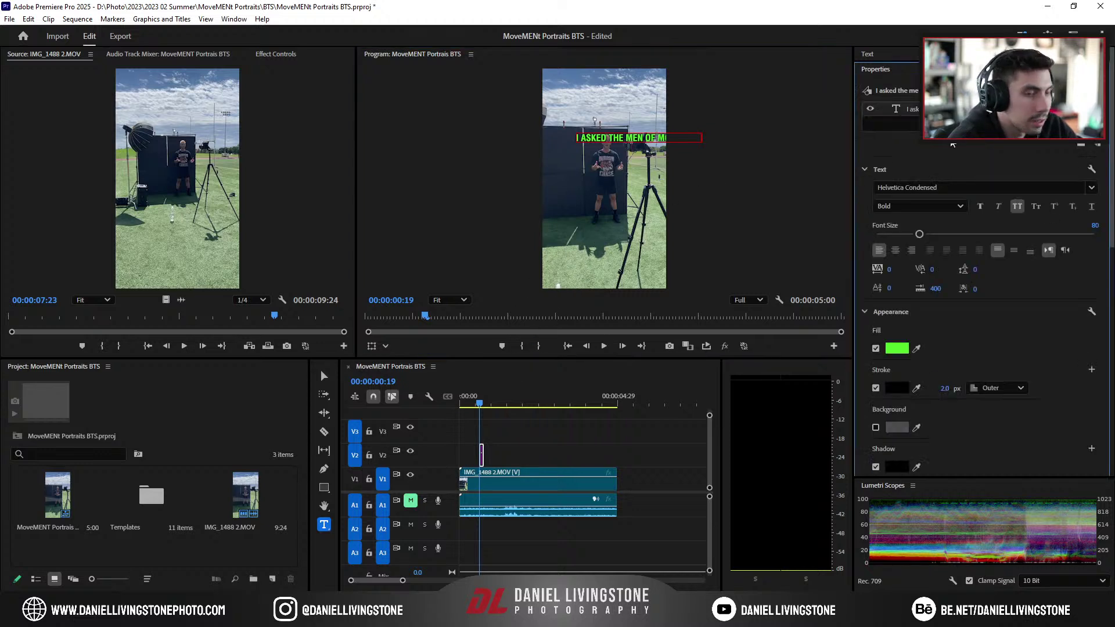
{"action": "left_click", "coordinate": [895, 249]}
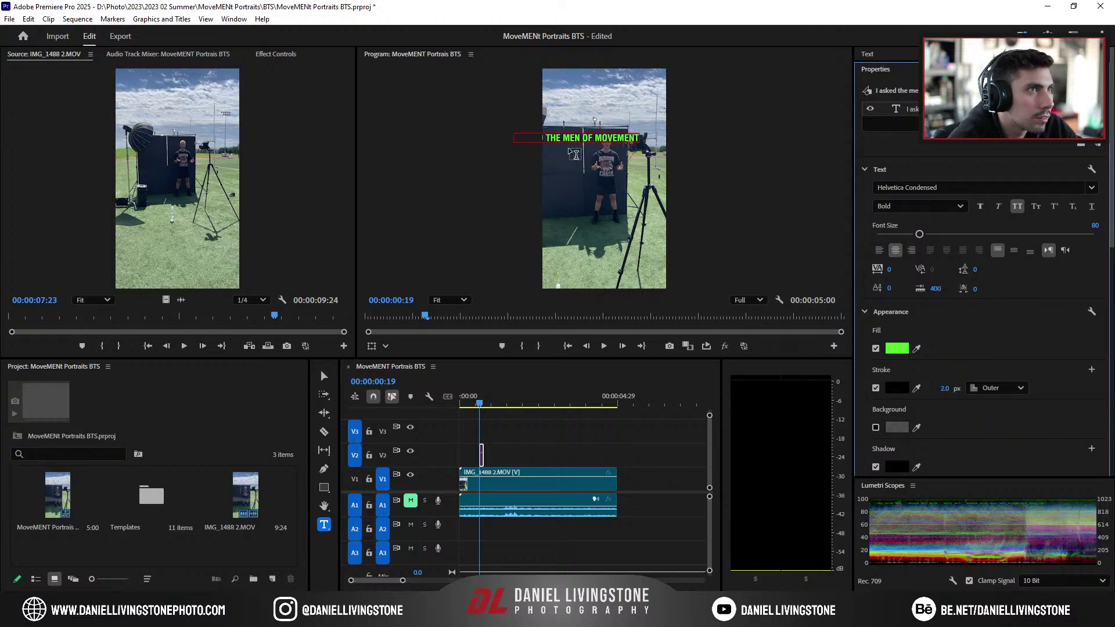
{"action": "left_click", "coordinate": [575, 134]}
{"action": "key", "text": "ctrl+a"}
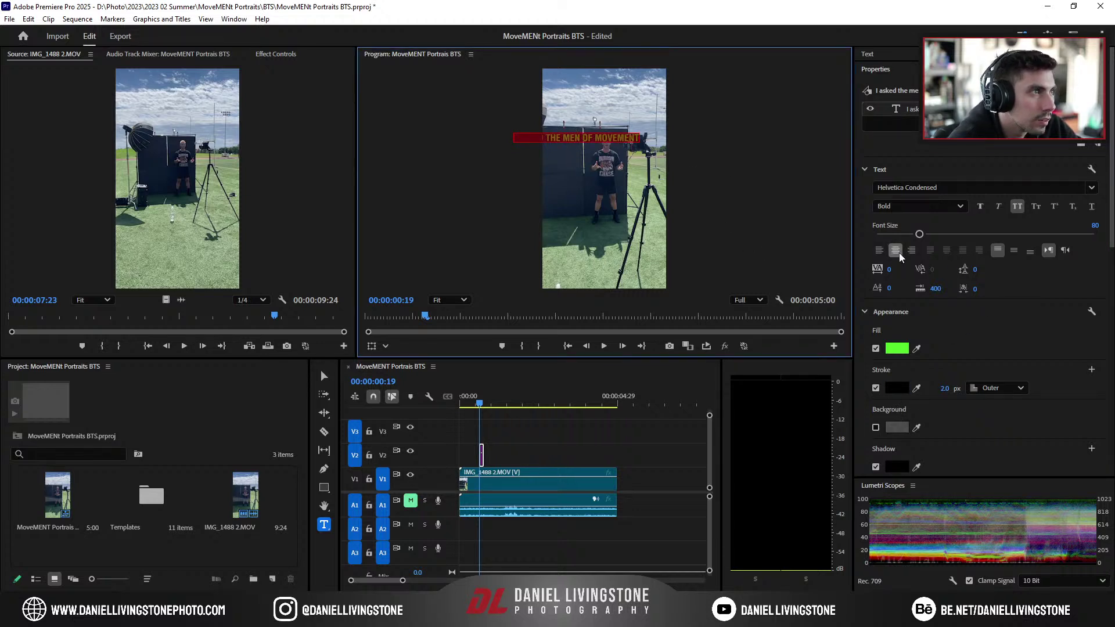
Step: Set the title's font size to 48 and extend its clip on track V2
{"action": "left_click", "coordinate": [272, 54]}
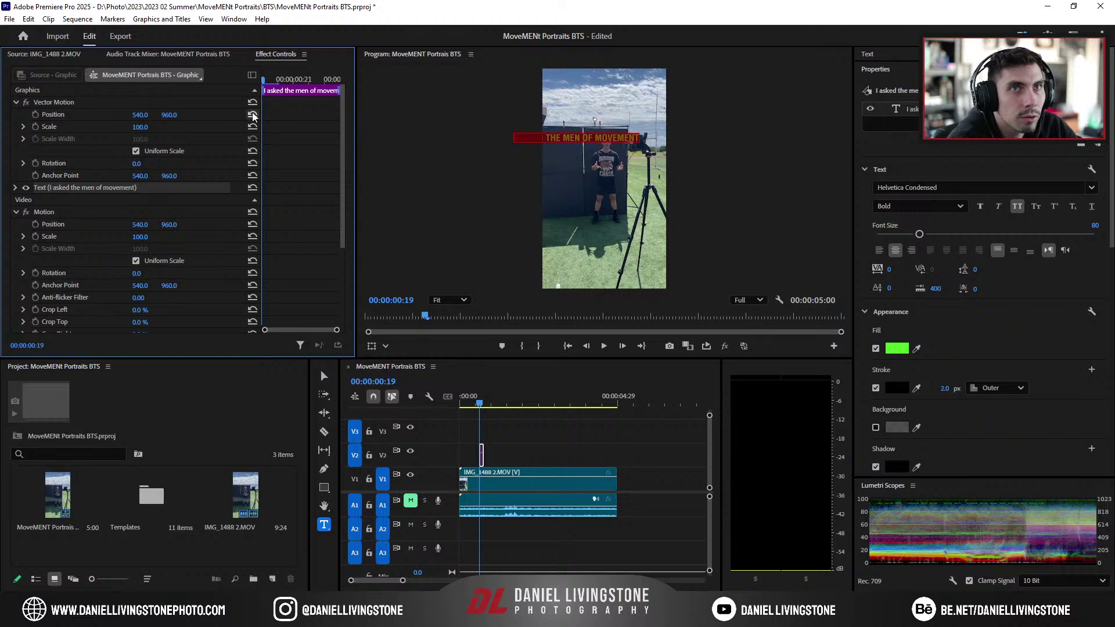
{"action": "mouse_move", "coordinate": [918, 235]}
{"action": "left_mouse_down"}
{"action": "mouse_move", "coordinate": [953, 238]}
{"action": "mouse_move", "coordinate": [903, 238]}
{"action": "left_mouse_up"}
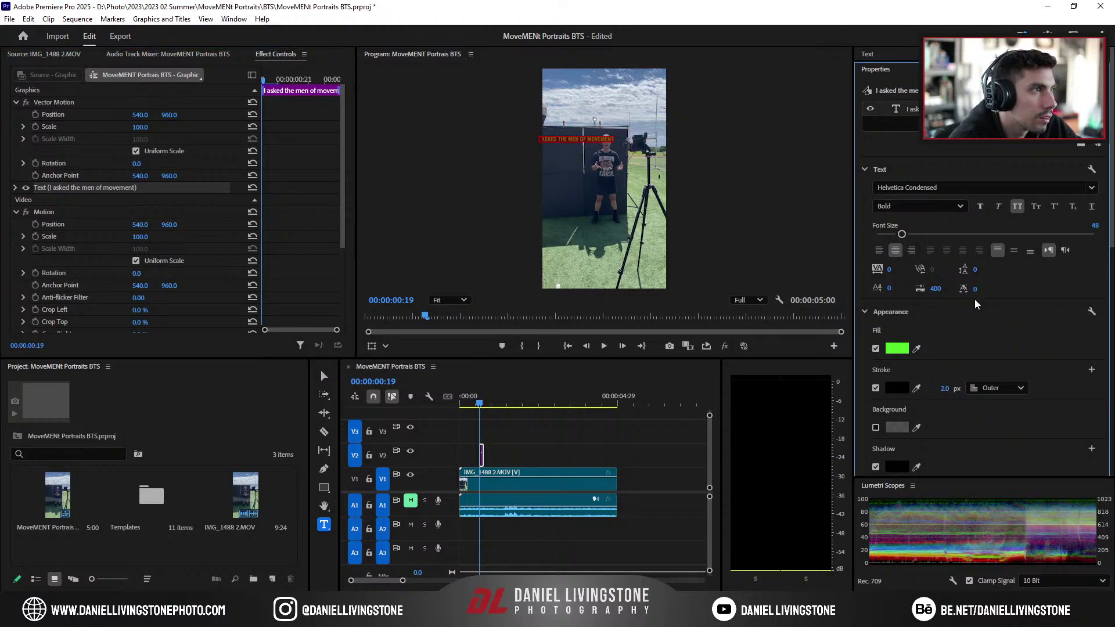
{"action": "left_click_drag", "start_coordinate": [488, 454], "coordinate": [533, 454]}
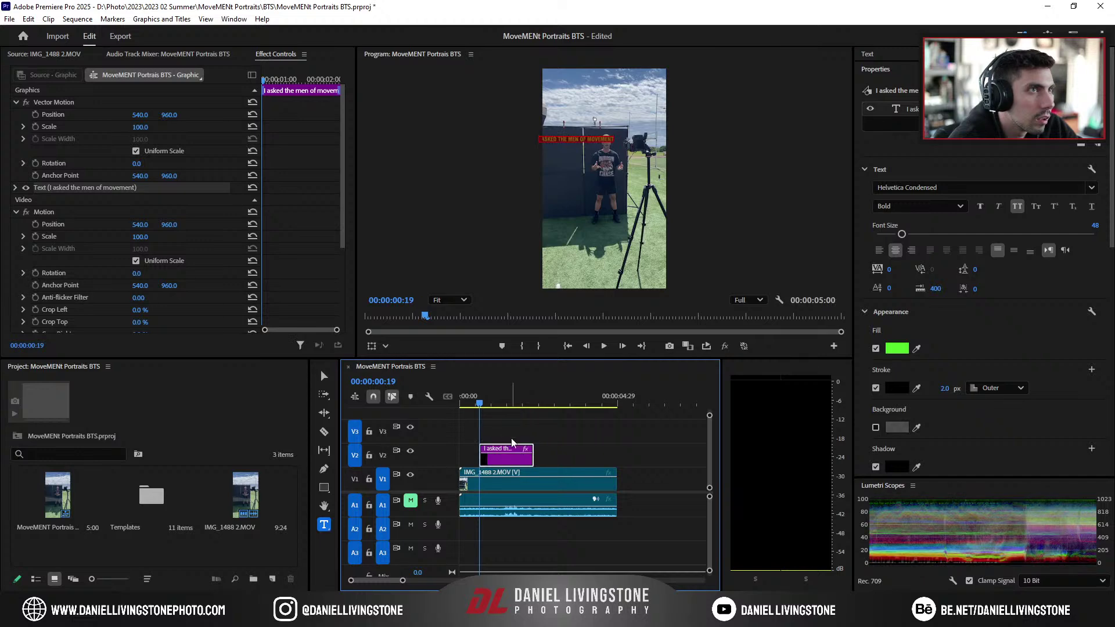
Step: Try to edit the title text at 00:00:01:12, and delete the title graphic from track V2
{"action": "left_click_drag", "start_coordinate": [494, 399], "coordinate": [509, 422]}
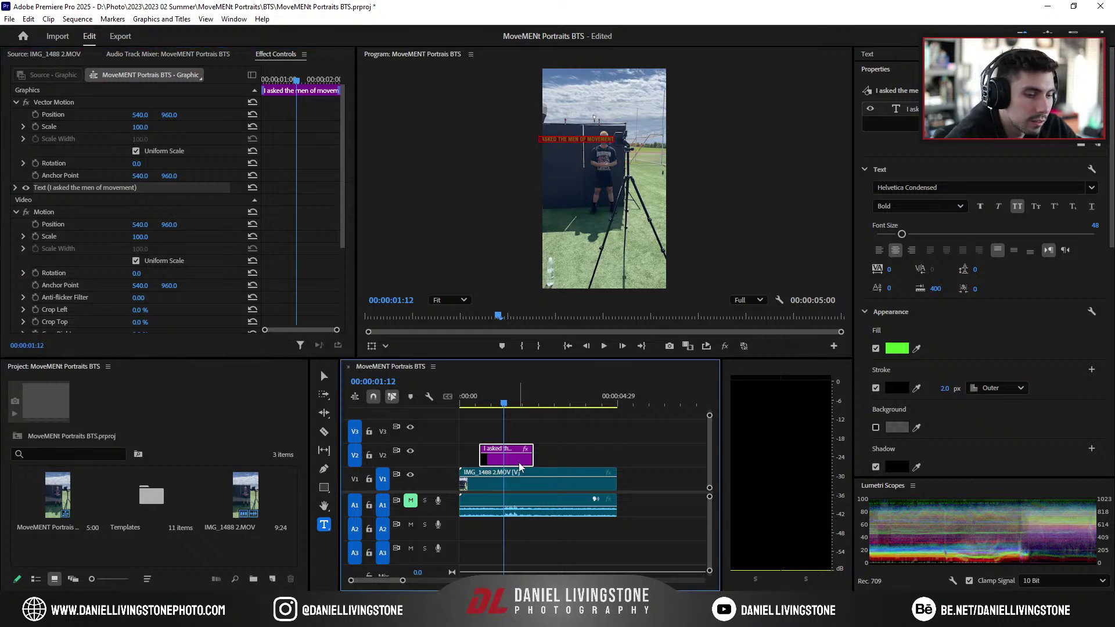
{"action": "left_click", "coordinate": [583, 138]}
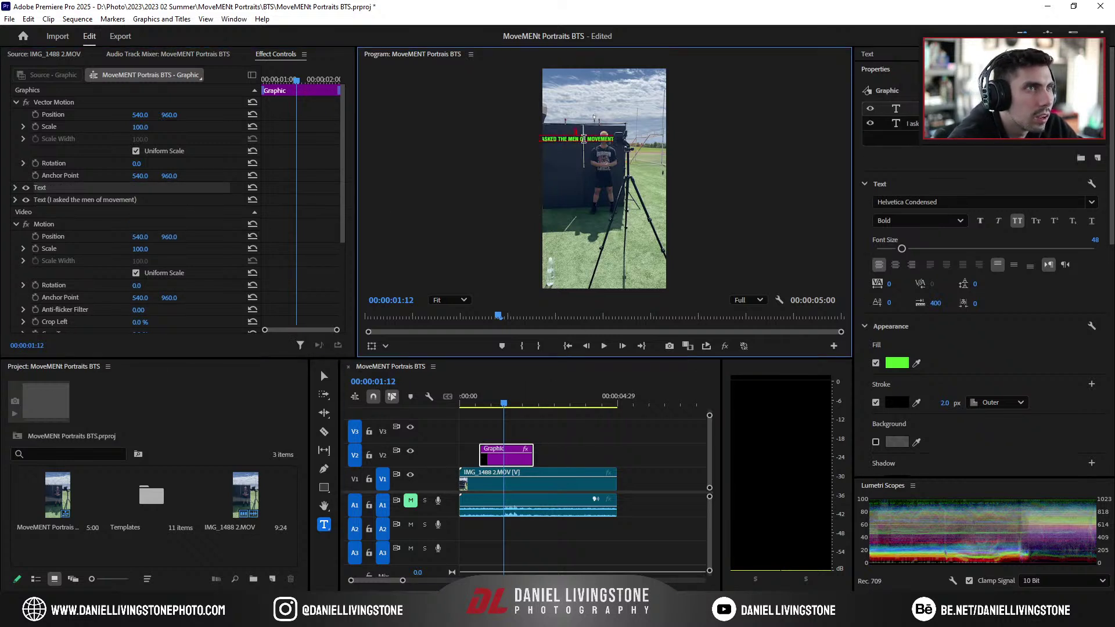
{"action": "left_click", "coordinate": [521, 462]}
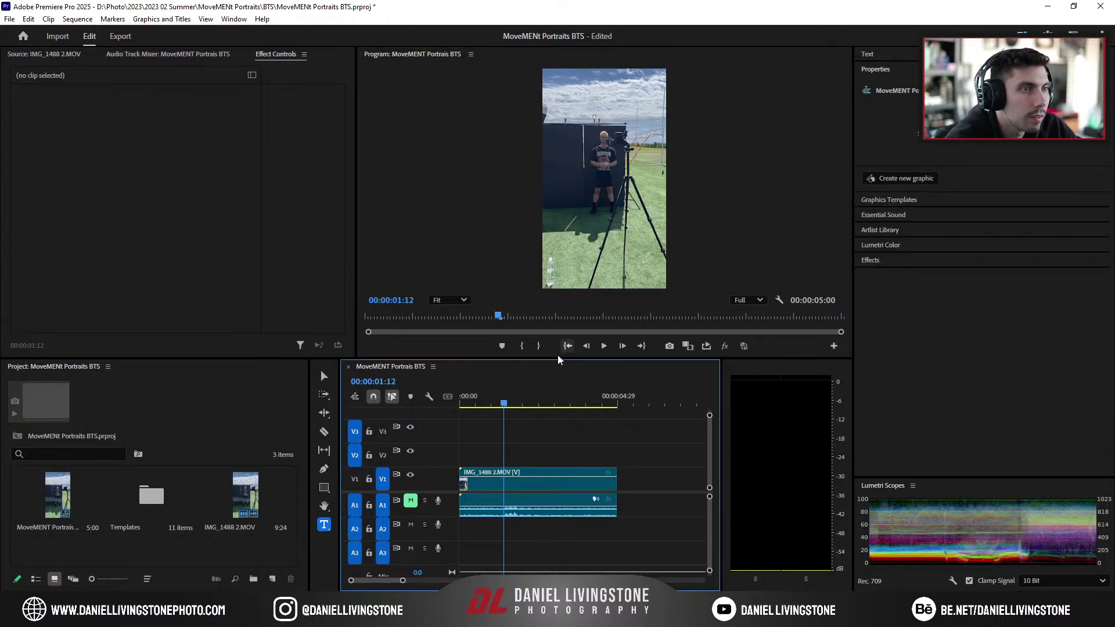
Step: Add a new title reading "I asked the men of movement" over the subject at 00:00:01:12
{"action": "left_click_drag", "start_coordinate": [562, 108], "coordinate": [652, 198]}
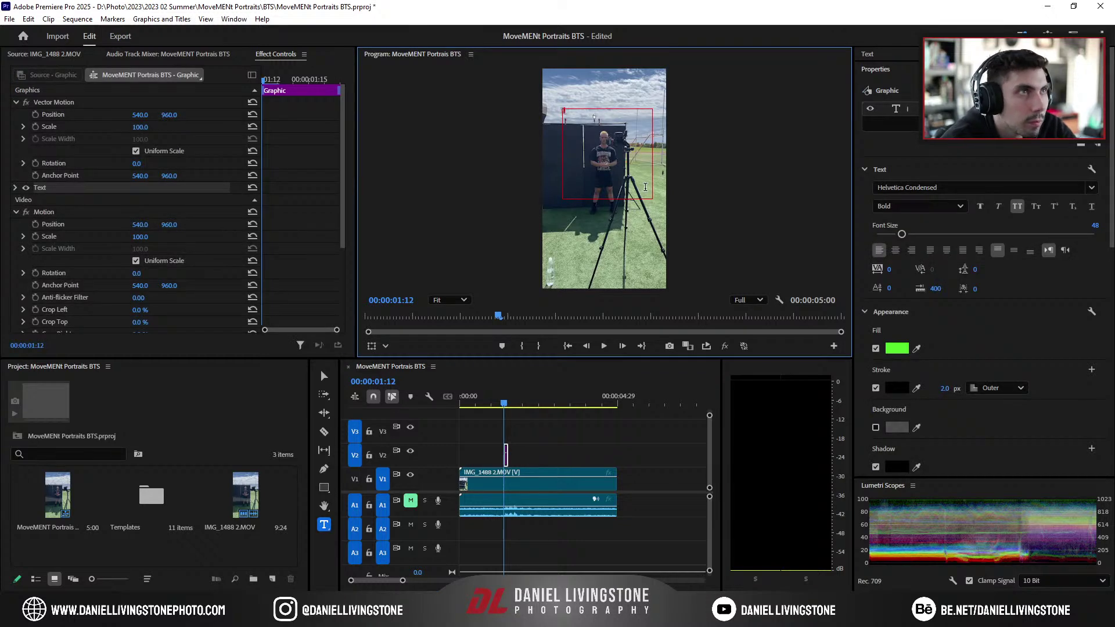
{"action": "left_click", "coordinate": [572, 442]}
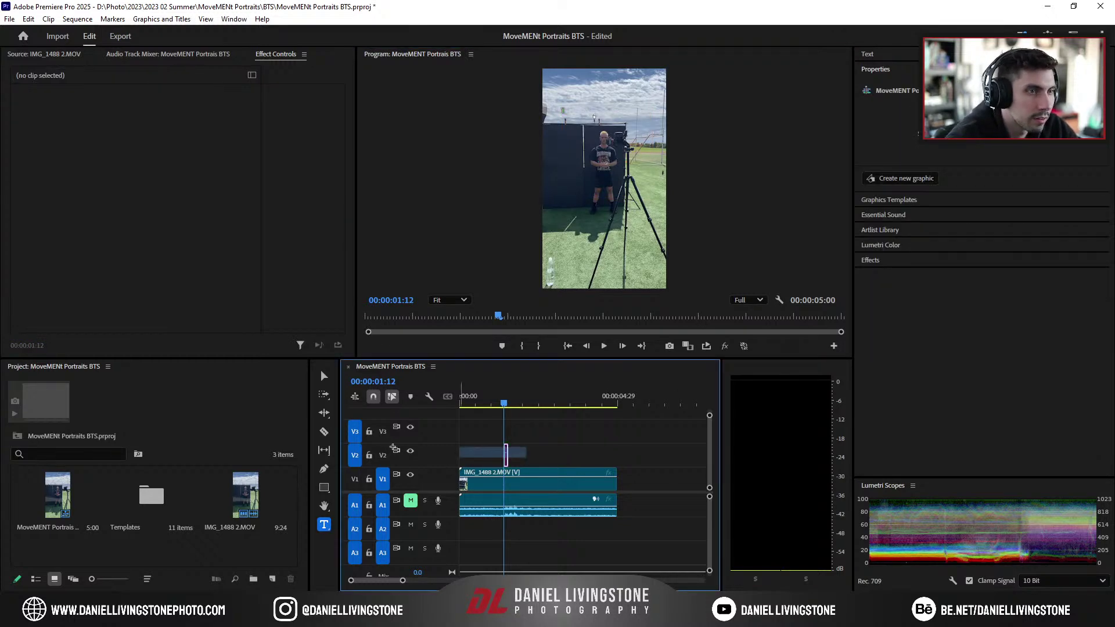
{"action": "left_click", "coordinate": [592, 170]}
{"action": "type", "text": "I asked"}
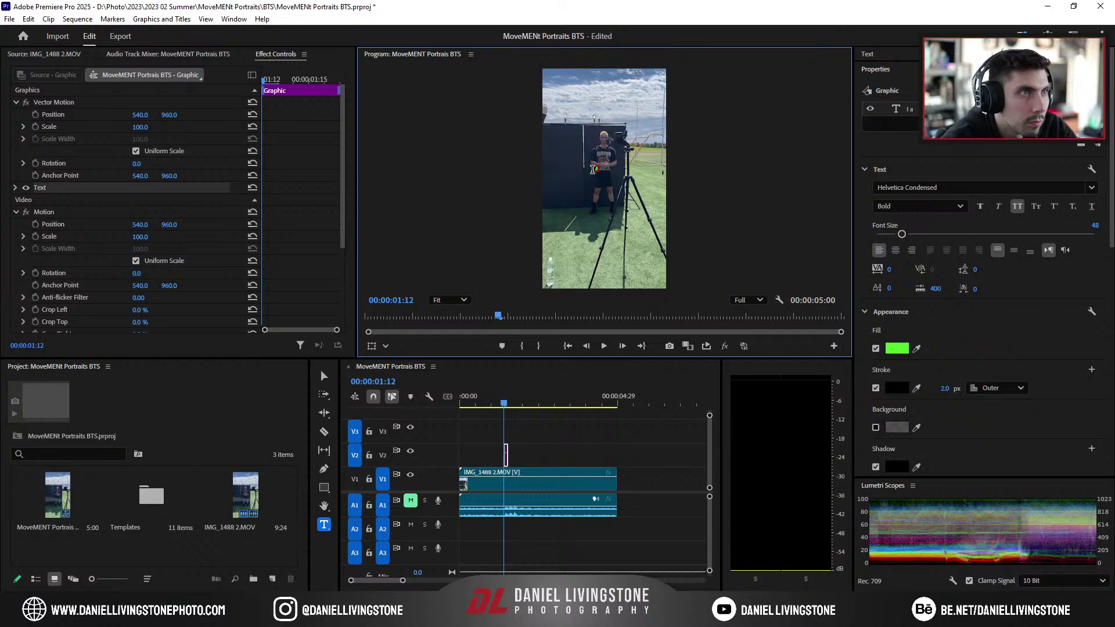
{"action": "type", "text": " the men of movement"}
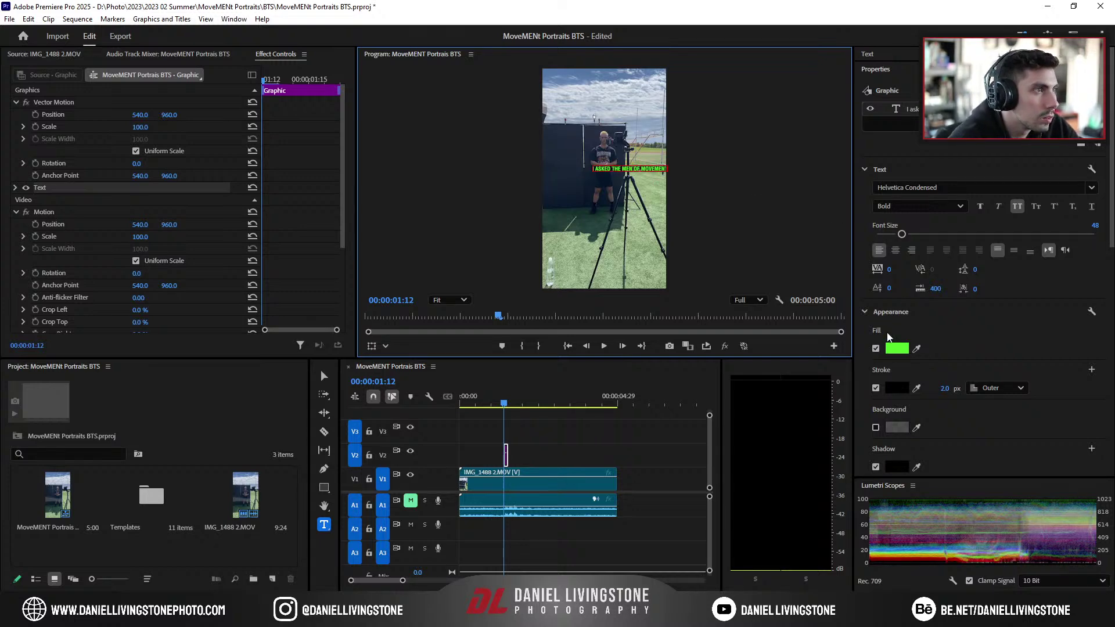
Step: Try changing the title's fill to white, and extend the title clip's end on track V2
{"action": "left_click", "coordinate": [897, 349]}
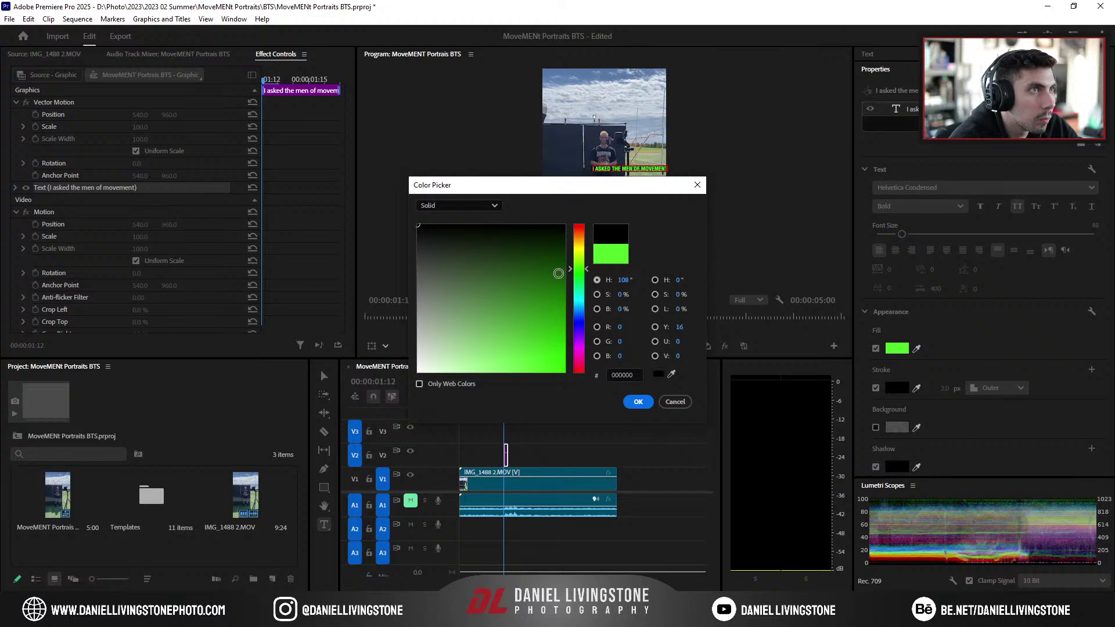
{"action": "left_click", "coordinate": [638, 402]}
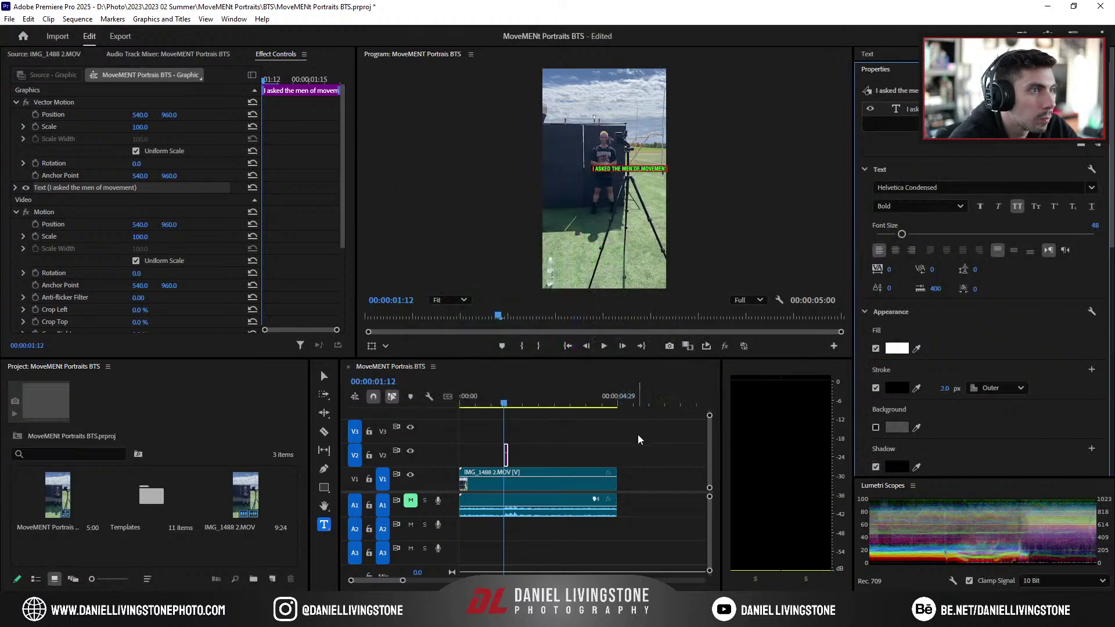
{"action": "left_click", "coordinate": [518, 460]}
{"action": "left_click", "coordinate": [537, 458]}
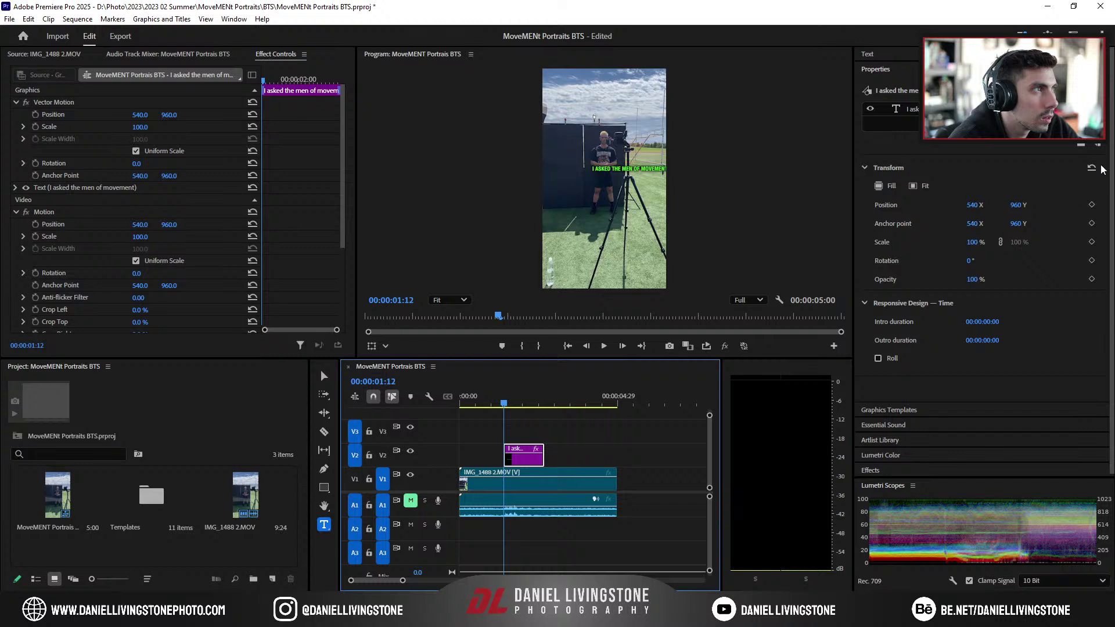
Step: Try the Center stroke position on the title text and switch it back to Outer
{"action": "left_click", "coordinate": [929, 109]}
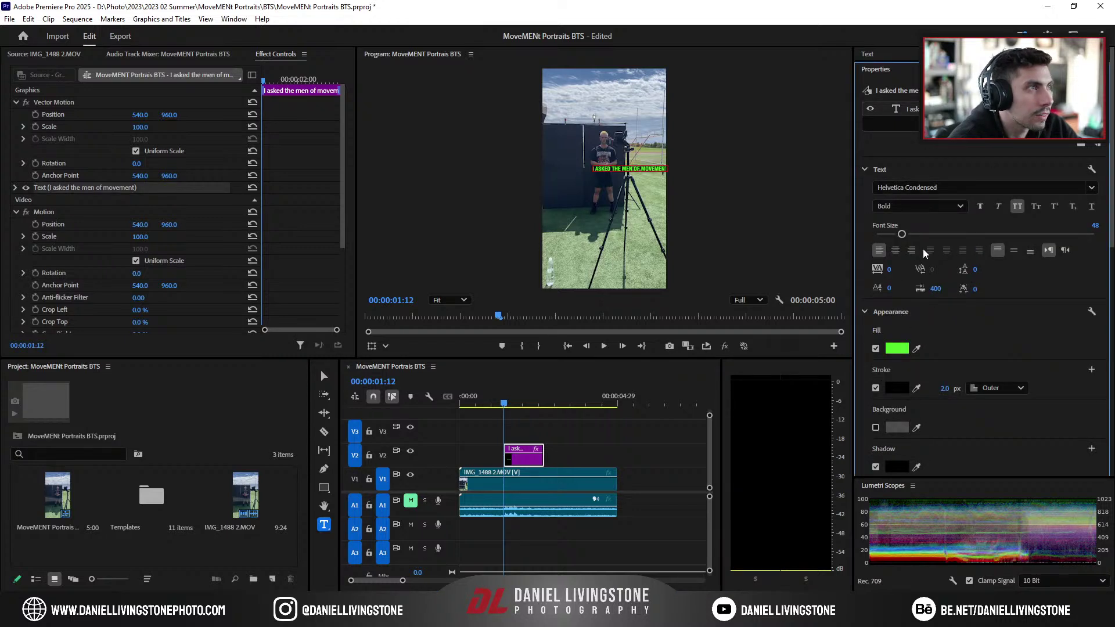
{"action": "left_click", "coordinate": [521, 466]}
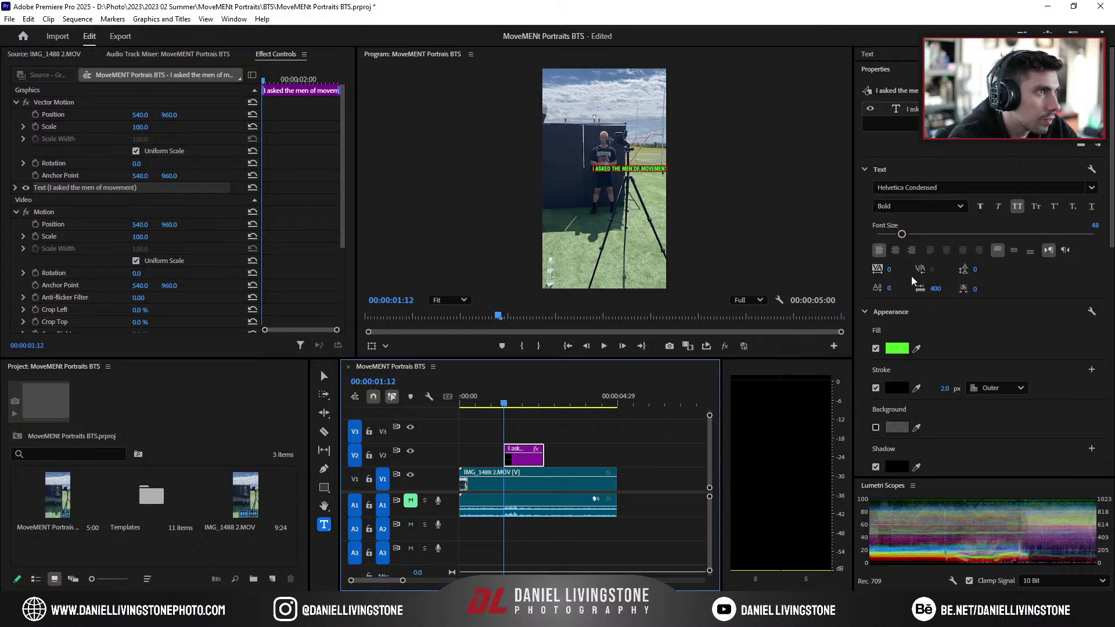
{"action": "left_click", "coordinate": [1004, 385]}
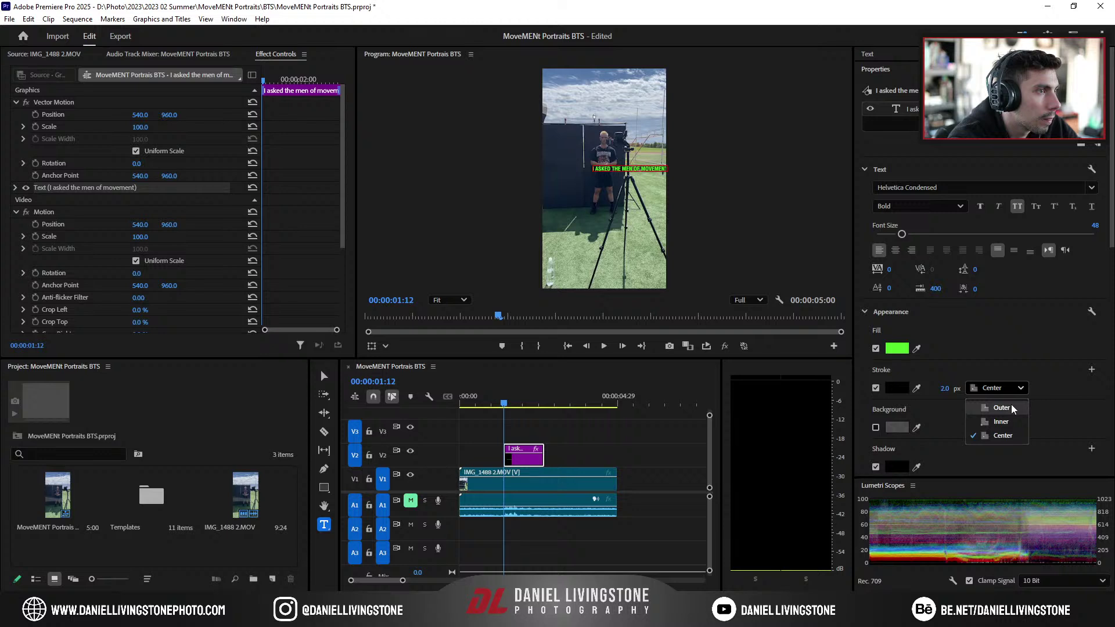
{"action": "left_click", "coordinate": [1011, 404]}
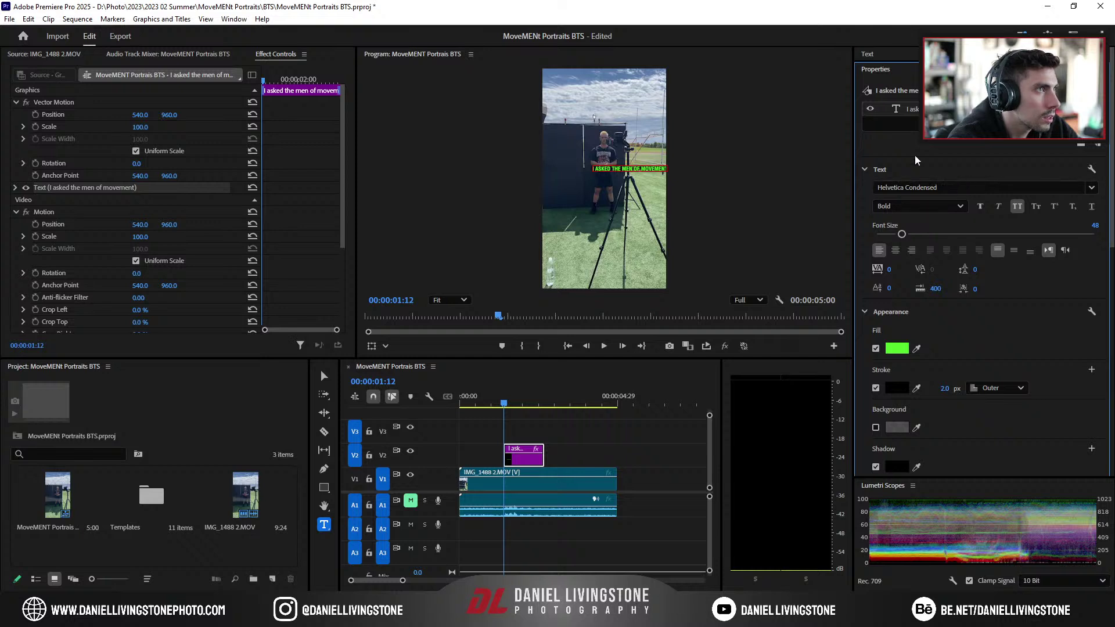
Step: Align the title text to the horizontal and vertical centre of the frame
{"action": "left_click", "coordinate": [876, 69]}
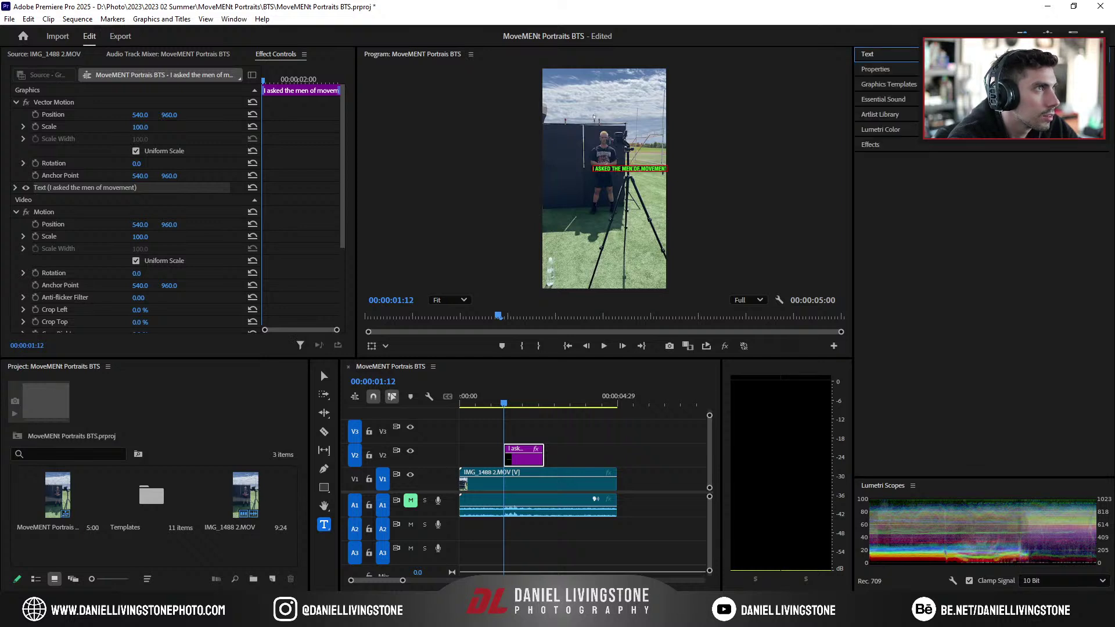
{"action": "left_click", "coordinate": [876, 69]}
{"action": "scroll", "coordinate": [1111, 274], "scroll_direction": "down", "scroll_amount": 5}
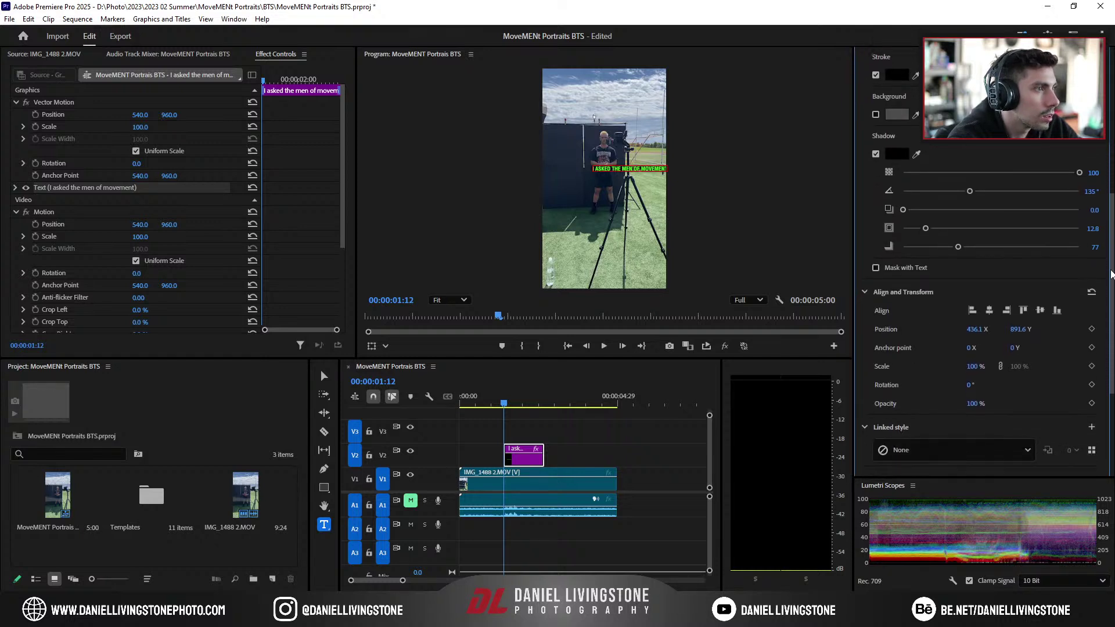
{"action": "scroll", "coordinate": [1111, 274], "scroll_direction": "down", "scroll_amount": 1}
{"action": "left_click", "coordinate": [989, 296]}
{"action": "left_click", "coordinate": [1038, 297]}
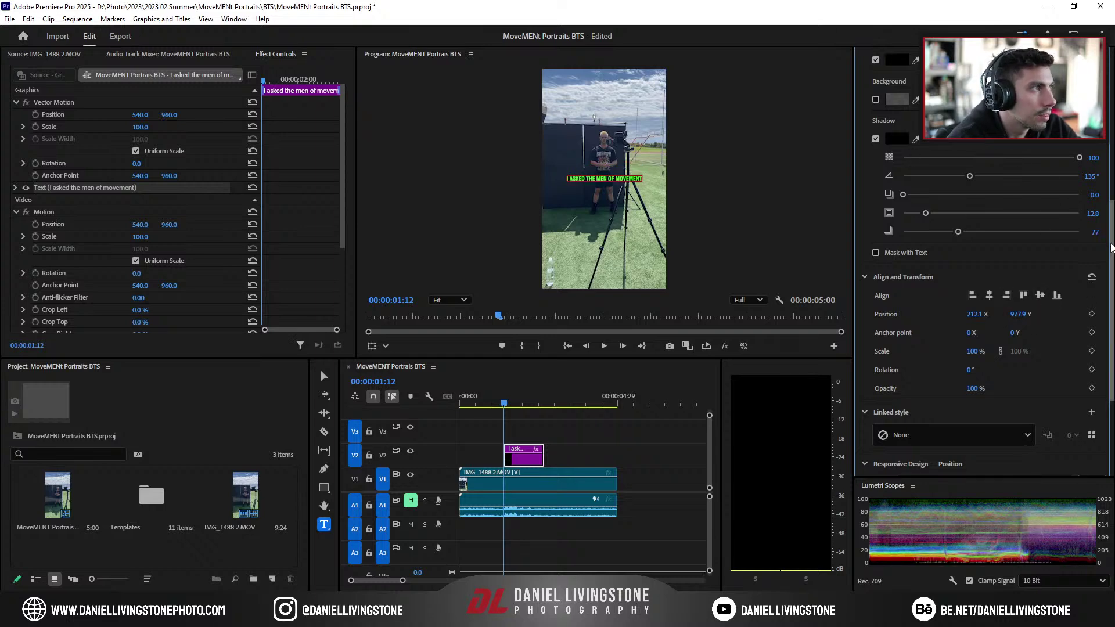
Step: Set the title text's fill colour to white and turn off All Caps
{"action": "scroll", "coordinate": [1111, 248], "scroll_direction": "up", "scroll_amount": 4}
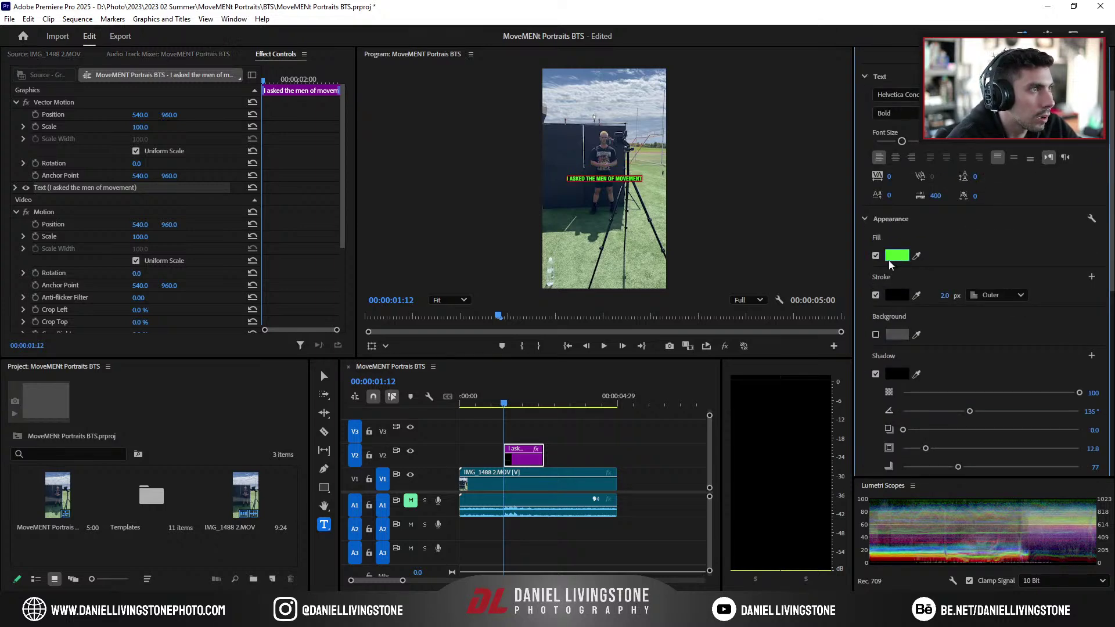
{"action": "left_click", "coordinate": [894, 257]}
{"action": "left_click", "coordinate": [422, 224]}
{"action": "left_click", "coordinate": [633, 400]}
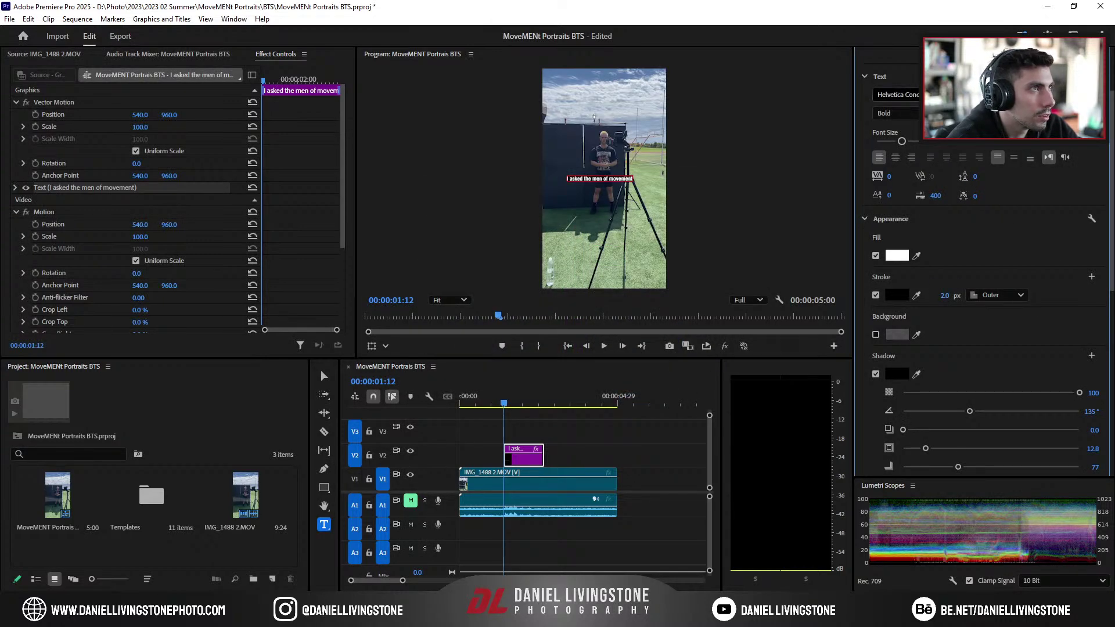
Step: Change the title text's font to Helvetica Neue
{"action": "left_click", "coordinate": [897, 94]}
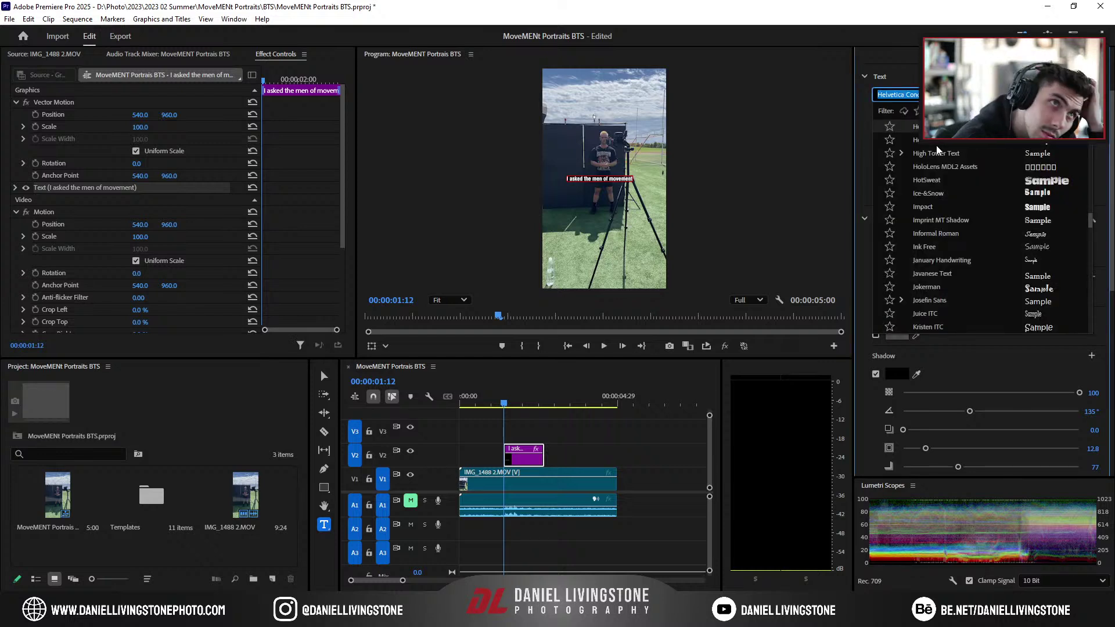
{"action": "type", "text": "Helvatic"}
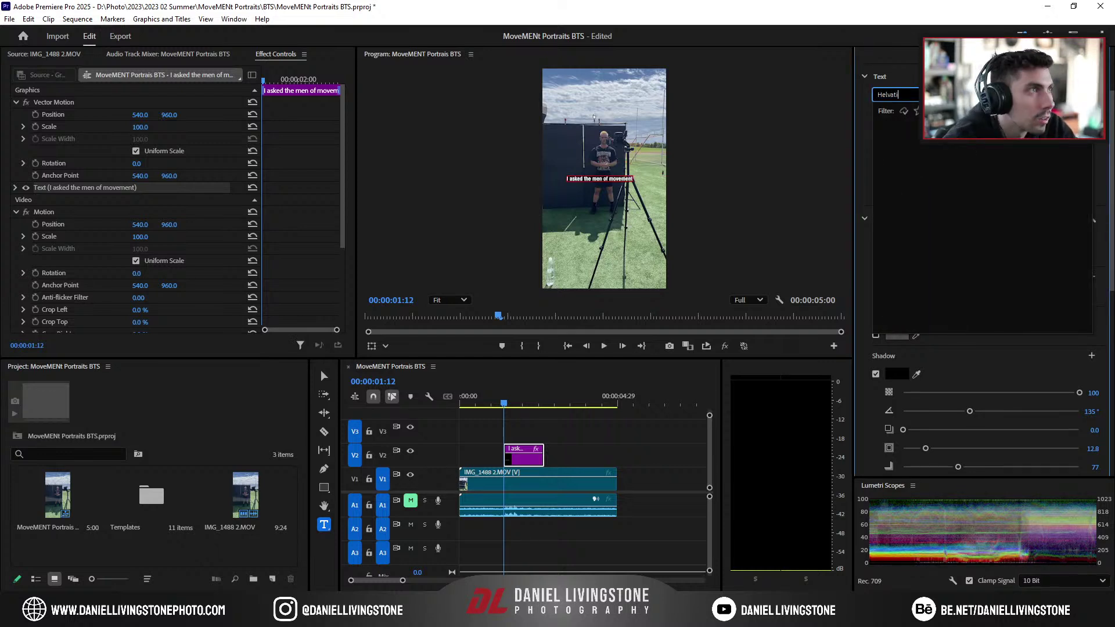
{"action": "key", "text": "BackSpace"}
{"action": "key", "text": "BackSpace"}
{"action": "key", "text": "BackSpace"}
{"action": "key", "text": "BackSpace"}
{"action": "key", "text": "BackSpace"}
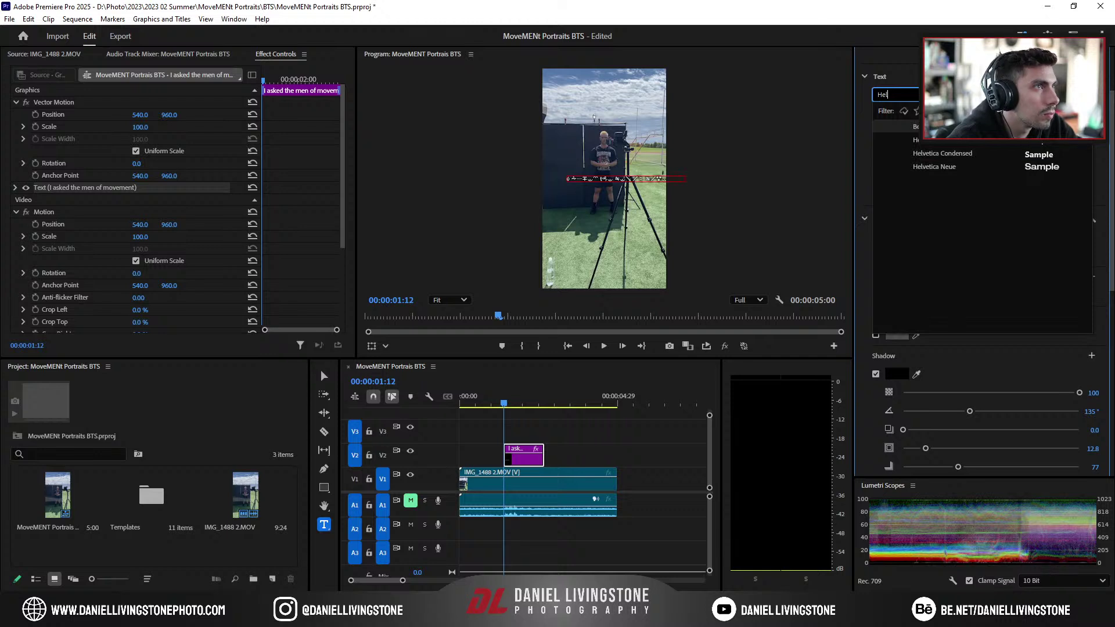
{"action": "type", "text": "v"}
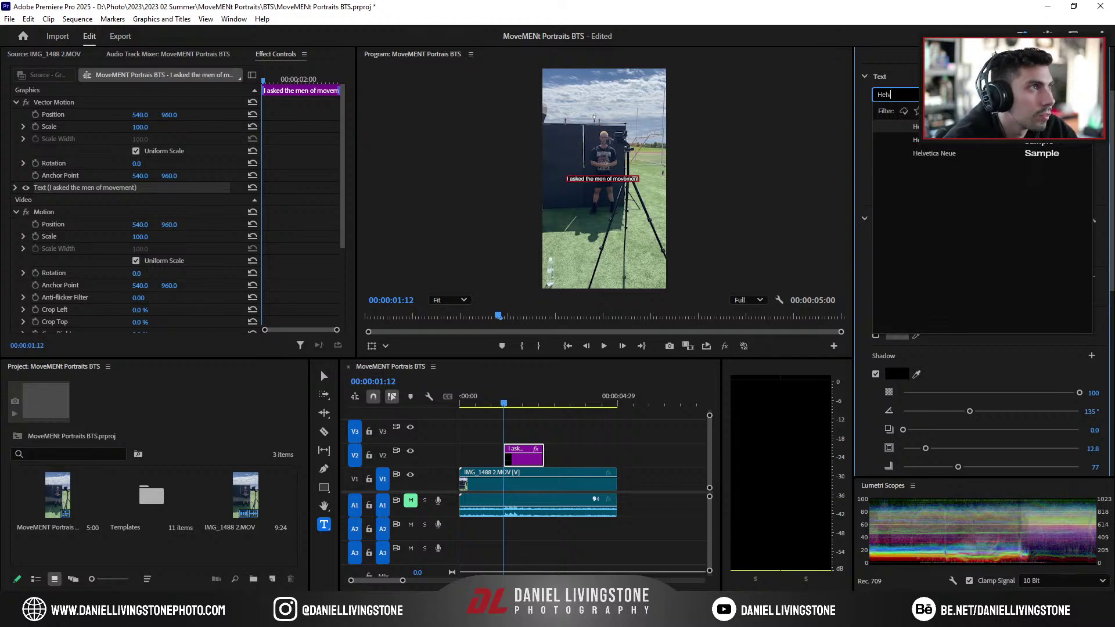
{"action": "left_click", "coordinate": [963, 152]}
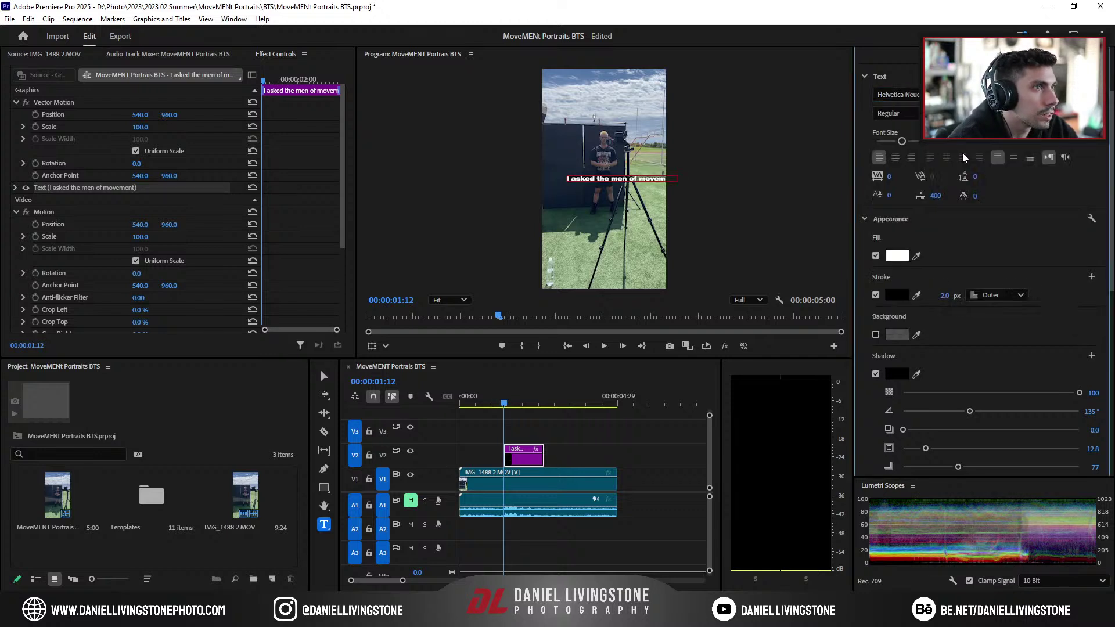
Step: Change the title text's font to Helvetica in the Regular style
{"action": "left_click", "coordinate": [915, 114]}
{"action": "left_click", "coordinate": [917, 133]}
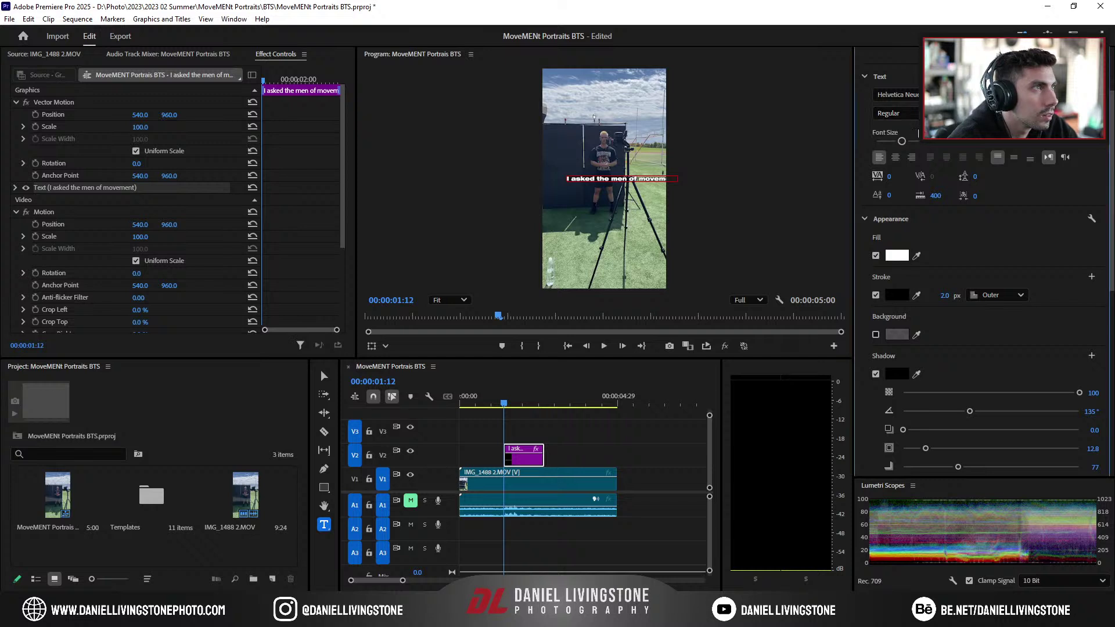
{"action": "left_click", "coordinate": [897, 95]}
{"action": "type", "text": "Helve"}
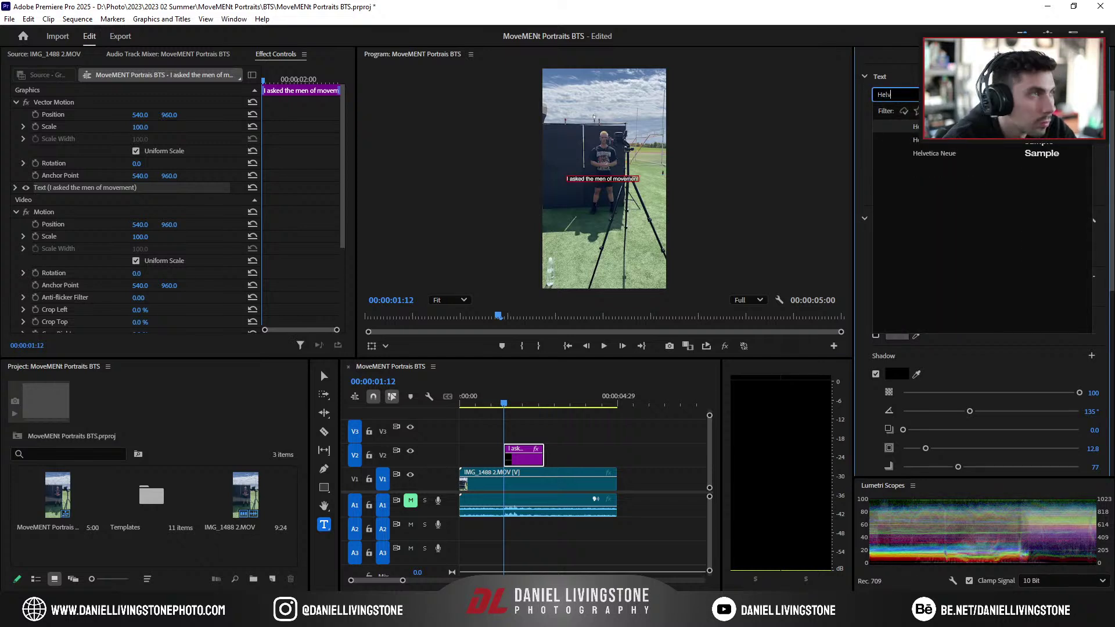
{"action": "left_click", "coordinate": [897, 126]}
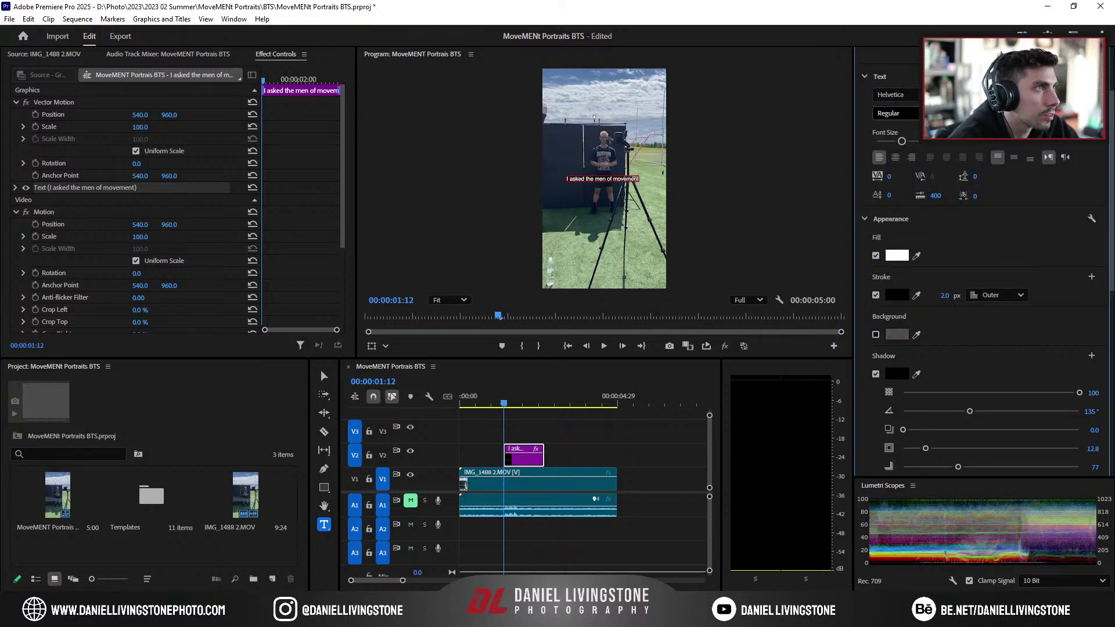
{"action": "left_click", "coordinate": [906, 113]}
{"action": "left_click", "coordinate": [915, 133]}
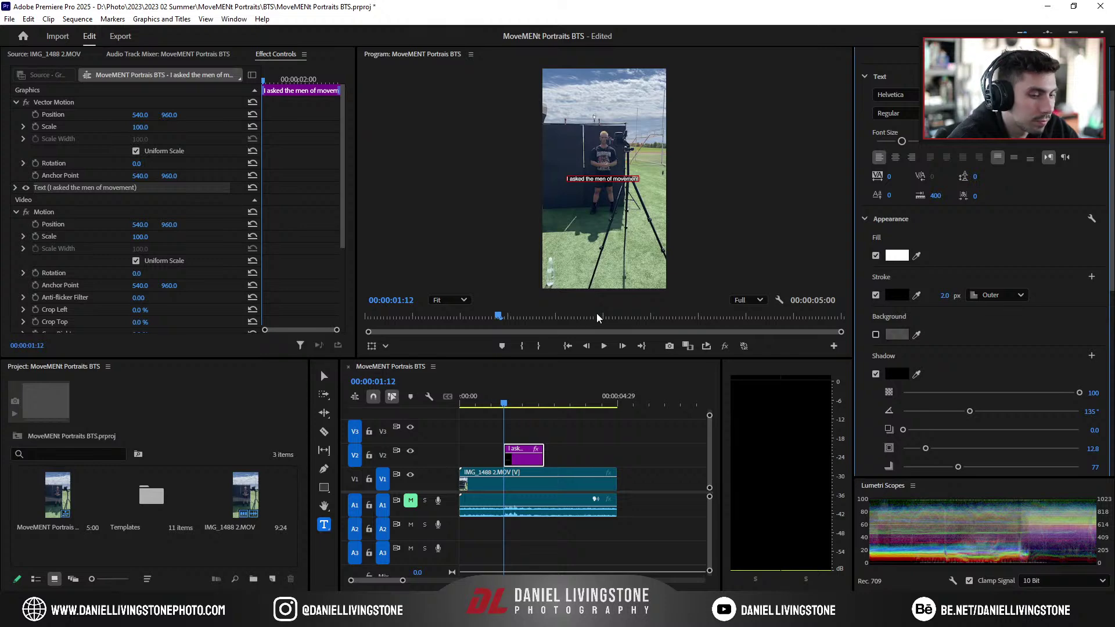
Step: Select all of the title text and increase its font size to 68
{"action": "scroll", "coordinate": [546, 255], "scroll_direction": "up", "scroll_amount": 4}
{"action": "scroll", "coordinate": [632, 169], "scroll_direction": "down", "scroll_amount": 1}
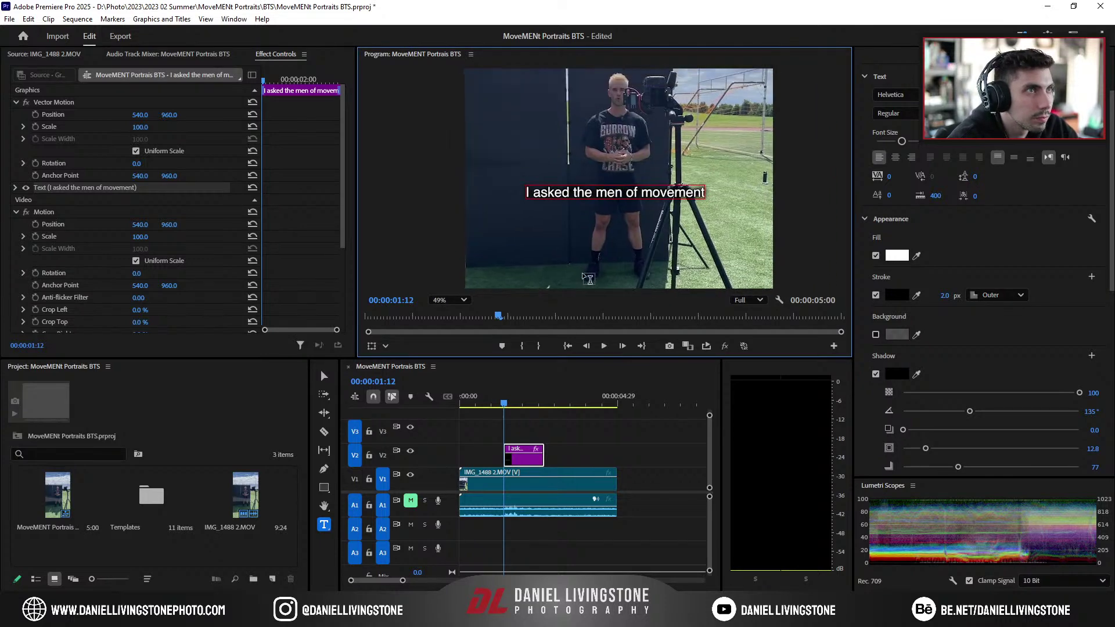
{"action": "key", "text": "ctrl+a"}
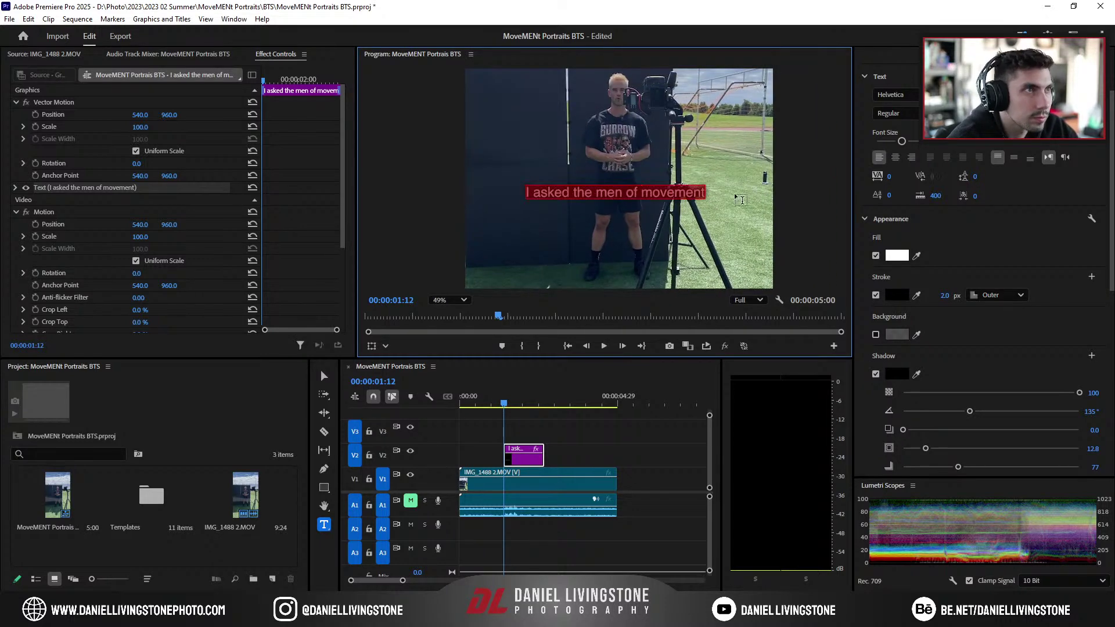
{"action": "left_click_drag", "start_coordinate": [902, 142], "coordinate": [914, 144]}
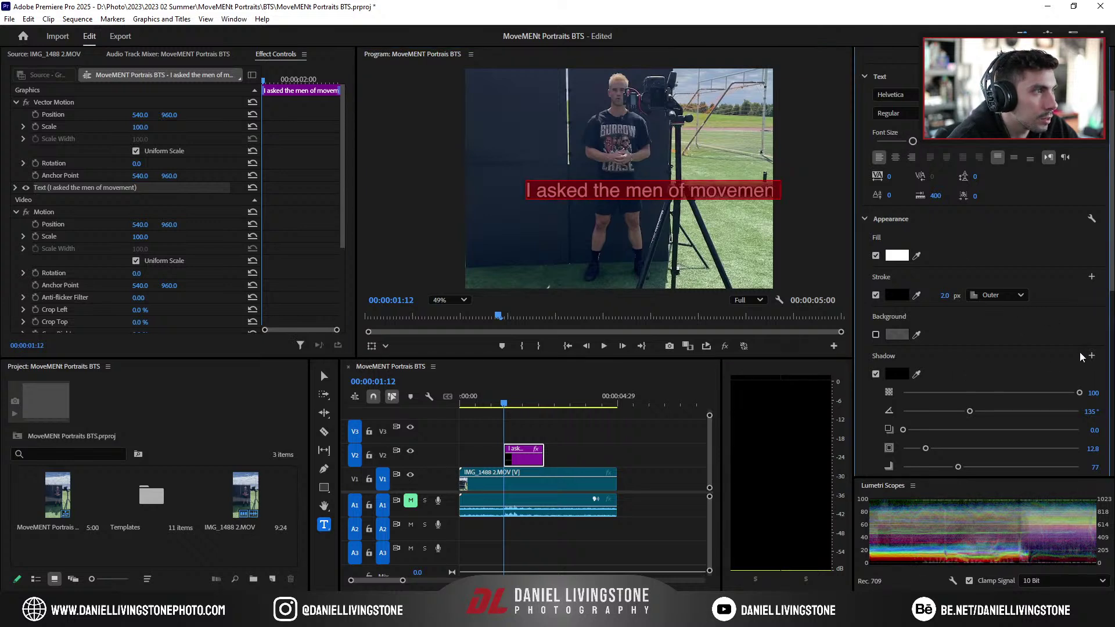
Step: Enable the title text's background and set its opacity to 50, size to 20.1 and corner radius to 16
{"action": "scroll", "coordinate": [1053, 307], "scroll_direction": "down", "scroll_amount": 3}
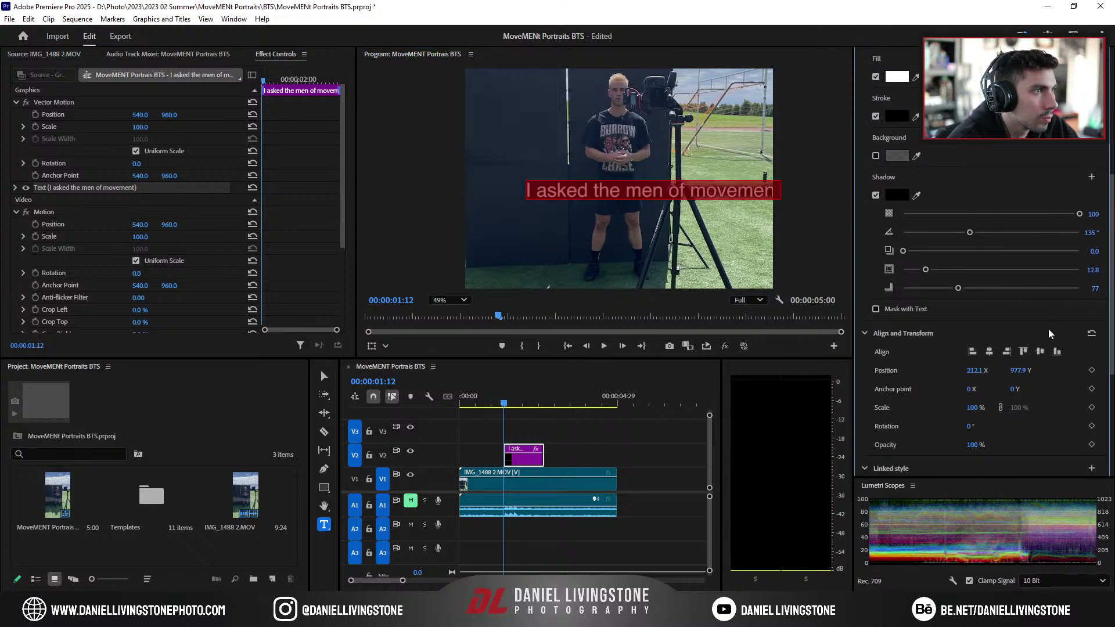
{"action": "left_click", "coordinate": [898, 308]}
{"action": "left_click", "coordinate": [897, 309]}
{"action": "scroll", "coordinate": [1112, 324], "scroll_direction": "up", "scroll_amount": 3}
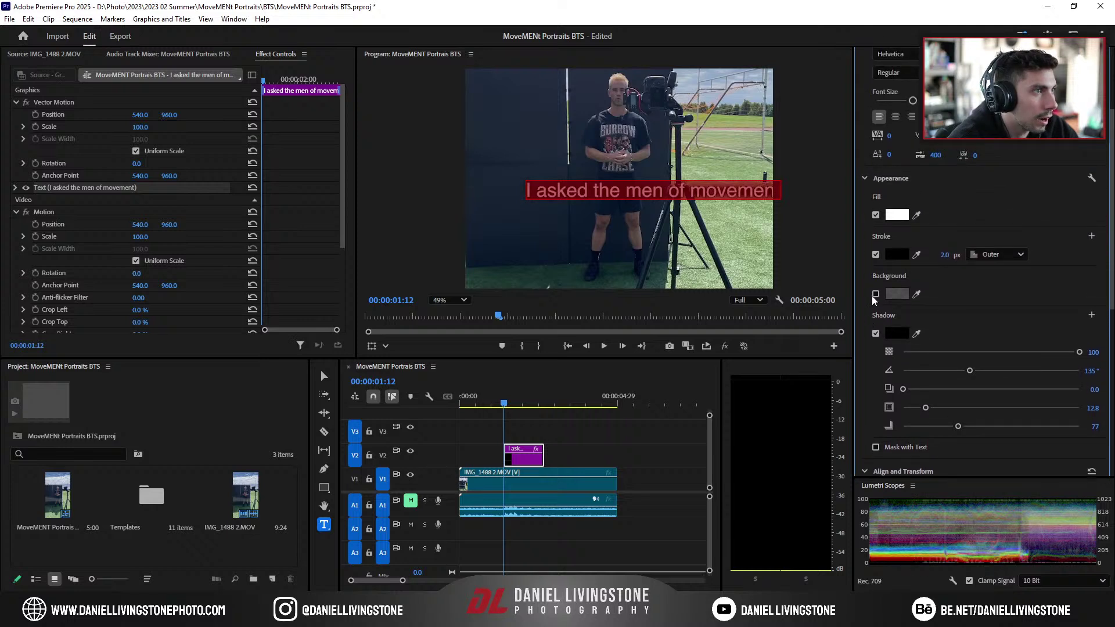
{"action": "left_click", "coordinate": [876, 294]}
{"action": "left_click_drag", "start_coordinate": [903, 349], "coordinate": [1006, 333]}
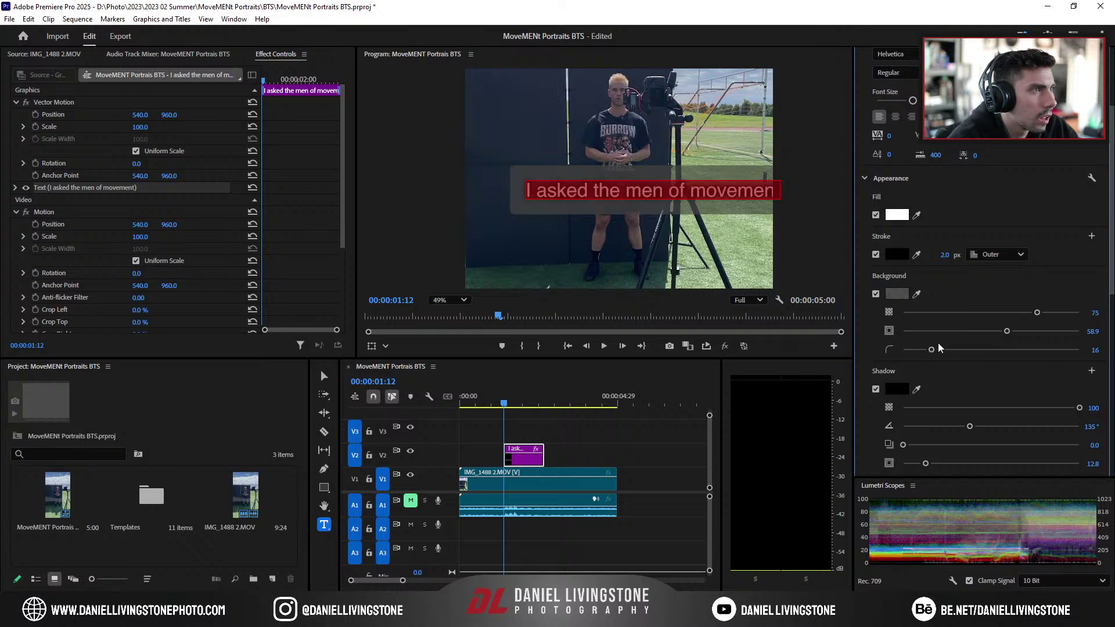
{"action": "left_click_drag", "start_coordinate": [1032, 314], "coordinate": [938, 333]}
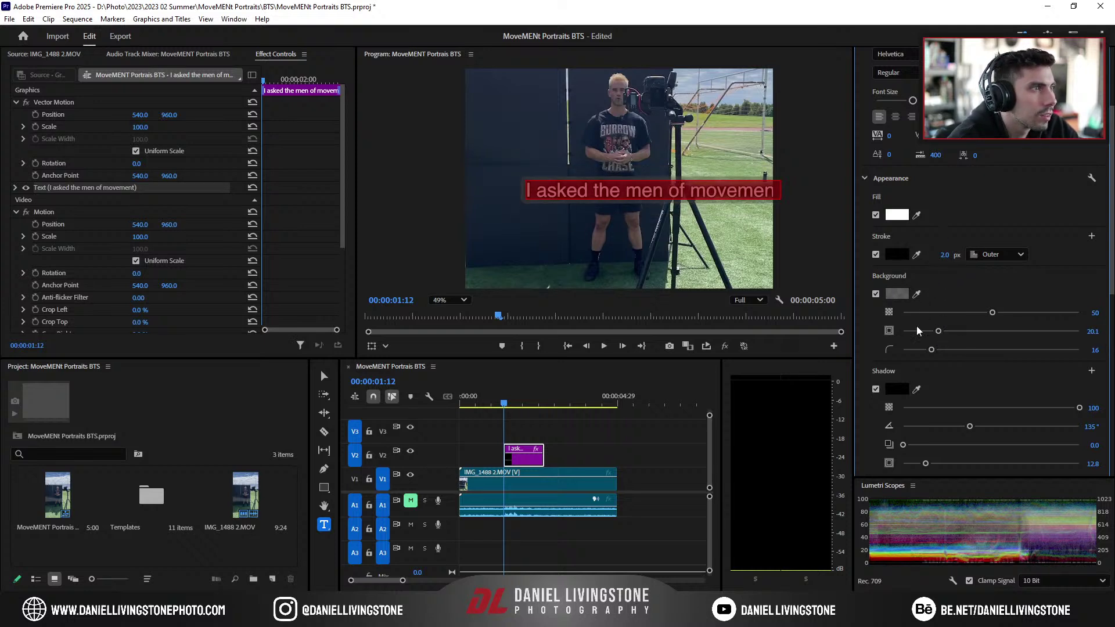
Step: Turn off the title text's stroke and leave text editing
{"action": "left_click", "coordinate": [876, 255]}
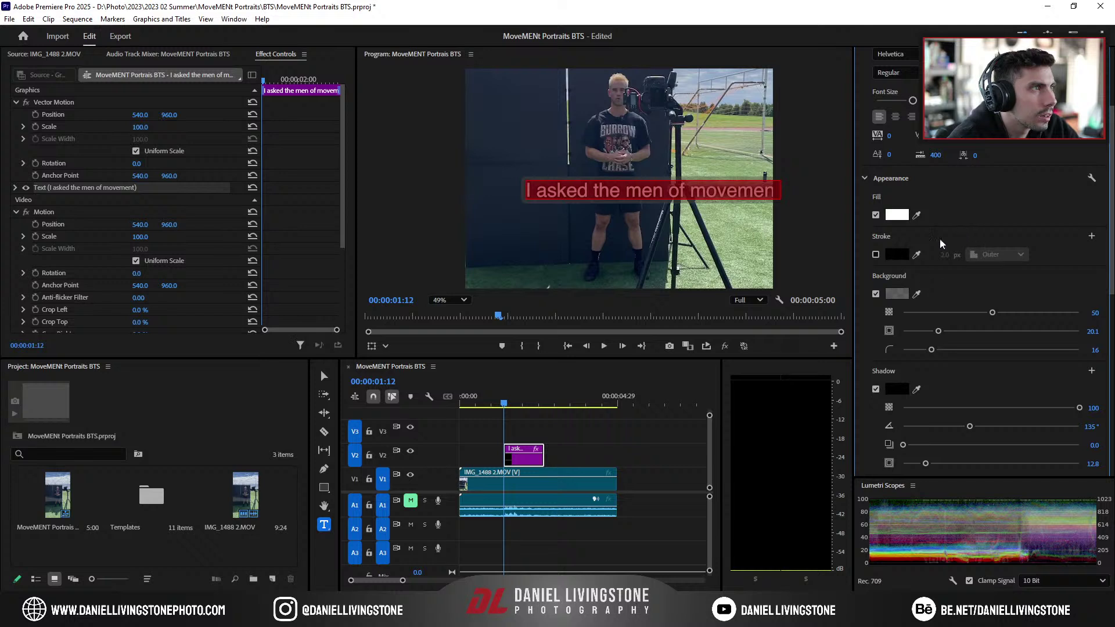
{"action": "left_click", "coordinate": [753, 191]}
{"action": "left_click", "coordinate": [597, 442]}
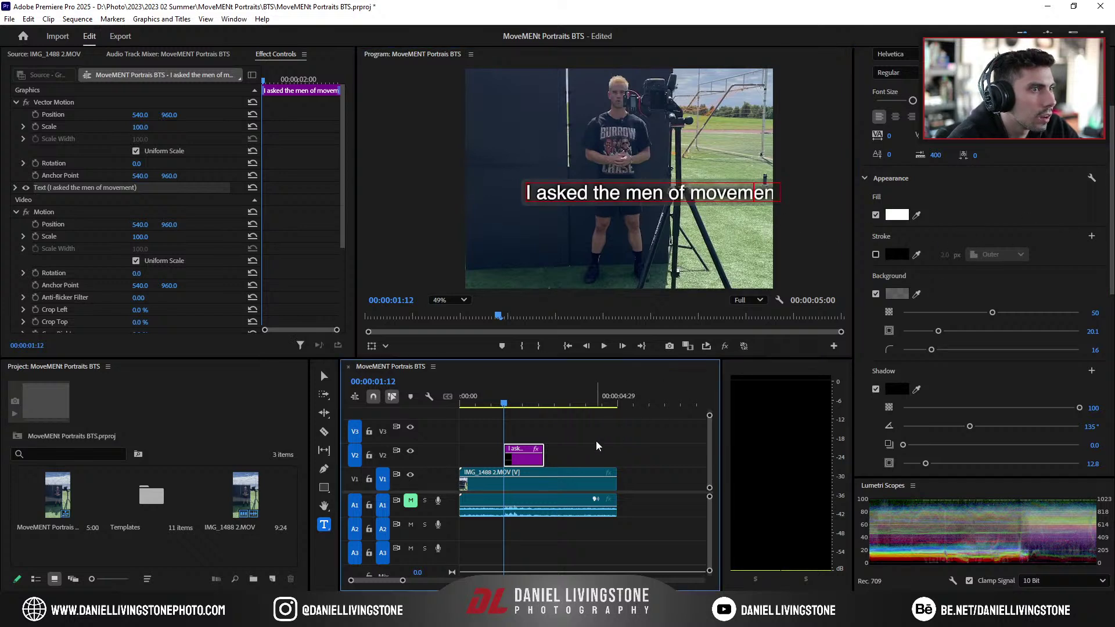
Step: Select the text layer of the title clip and align it to the frame's horizontal and vertical centre
{"action": "left_click", "coordinate": [529, 460]}
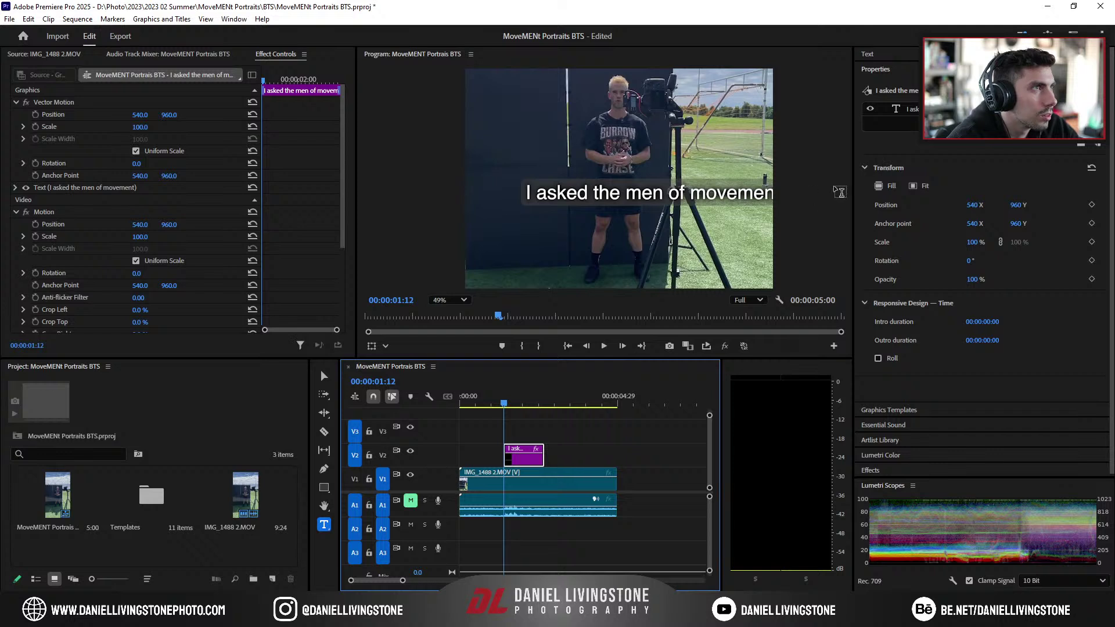
{"action": "left_click", "coordinate": [929, 108]}
{"action": "scroll", "coordinate": [1109, 232], "scroll_direction": "down", "scroll_amount": 5}
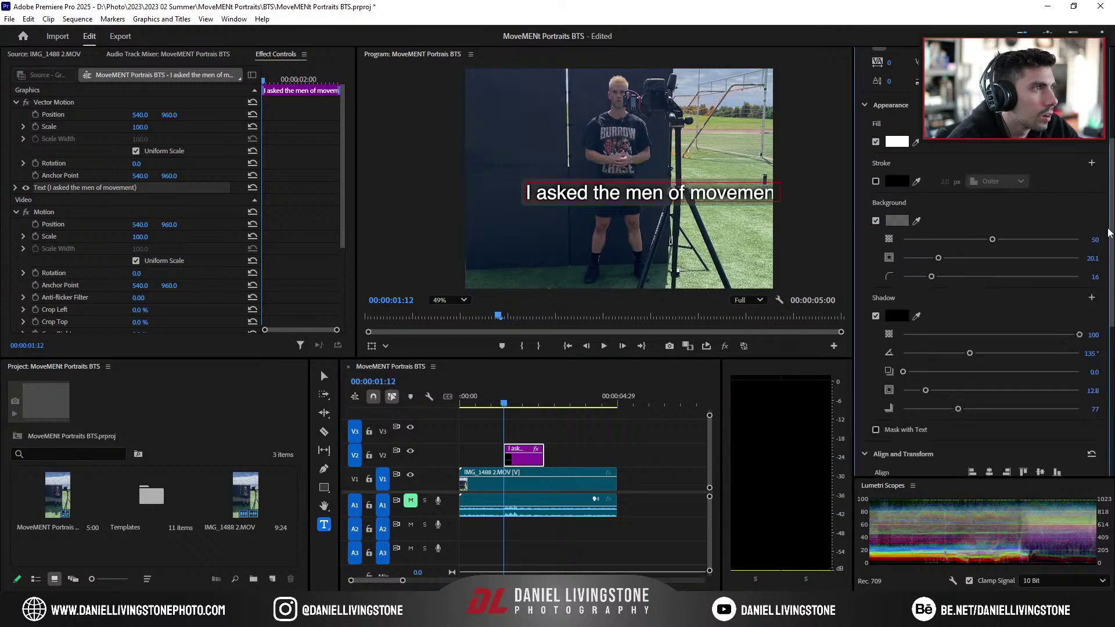
{"action": "scroll", "coordinate": [1097, 279], "scroll_direction": "down", "scroll_amount": 4}
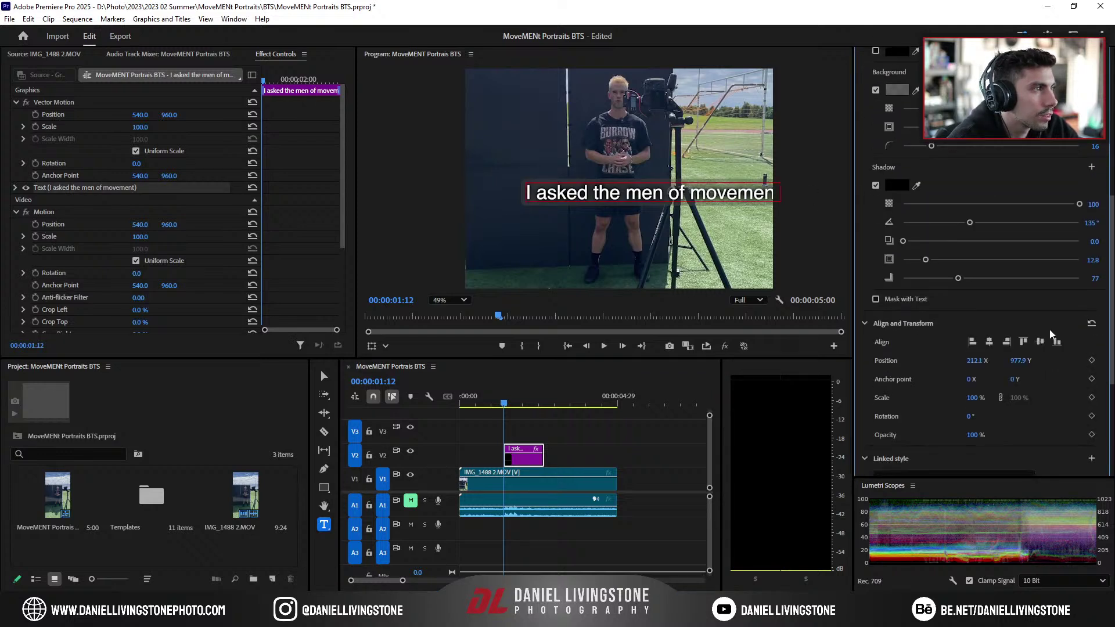
{"action": "left_click", "coordinate": [988, 342]}
{"action": "left_click", "coordinate": [1040, 343]}
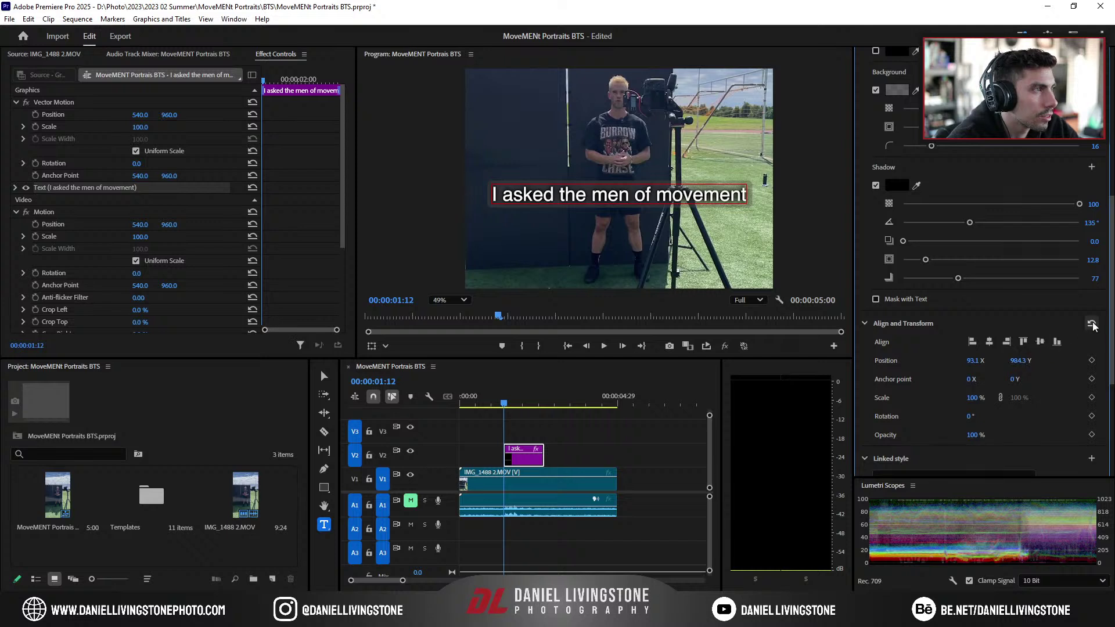
Step: Raise the title graphic in the frame by setting its Vector Motion vertical position to 325
{"action": "left_click_drag", "start_coordinate": [176, 116], "coordinate": [175, 115]}
{"action": "left_click", "coordinate": [433, 298]}
{"action": "left_click", "coordinate": [441, 308]}
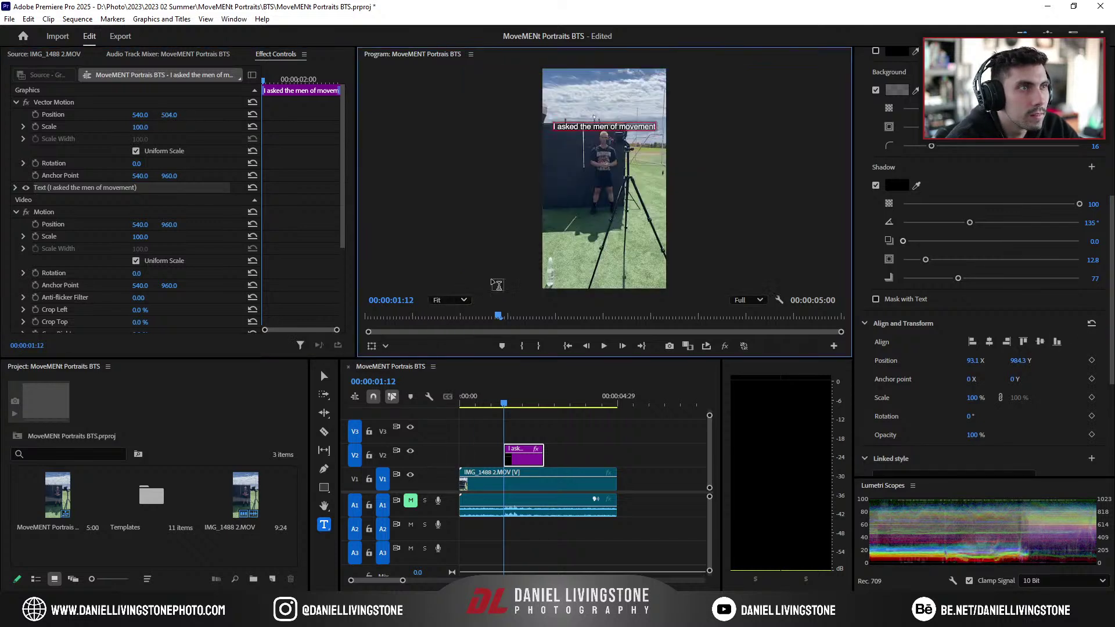
{"action": "left_click_drag", "start_coordinate": [170, 120], "coordinate": [199, 118]}
{"action": "left_click", "coordinate": [489, 311]}
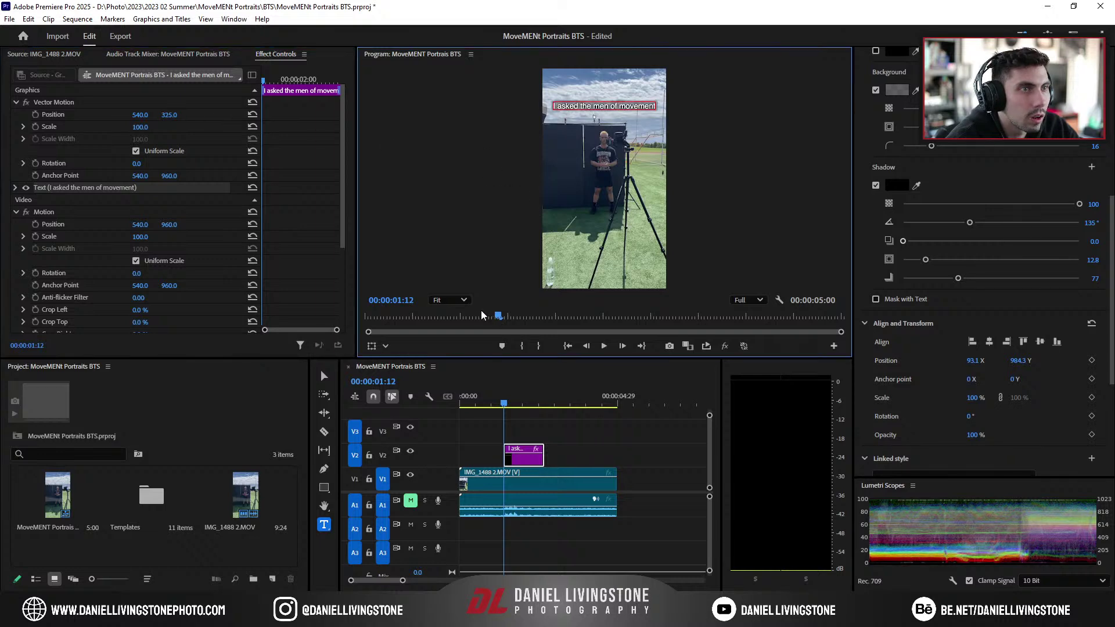
Step: Move the title clip on V2 to the start of the sequence and play back the opening
{"action": "left_click_drag", "start_coordinate": [482, 313], "coordinate": [465, 306]}
{"action": "key", "text": "space"}
{"action": "key", "text": "space"}
{"action": "left_click_drag", "start_coordinate": [530, 459], "coordinate": [486, 459]}
{"action": "left_click_drag", "start_coordinate": [467, 402], "coordinate": [428, 370]}
{"action": "key", "text": "space"}
{"action": "key", "text": "space"}
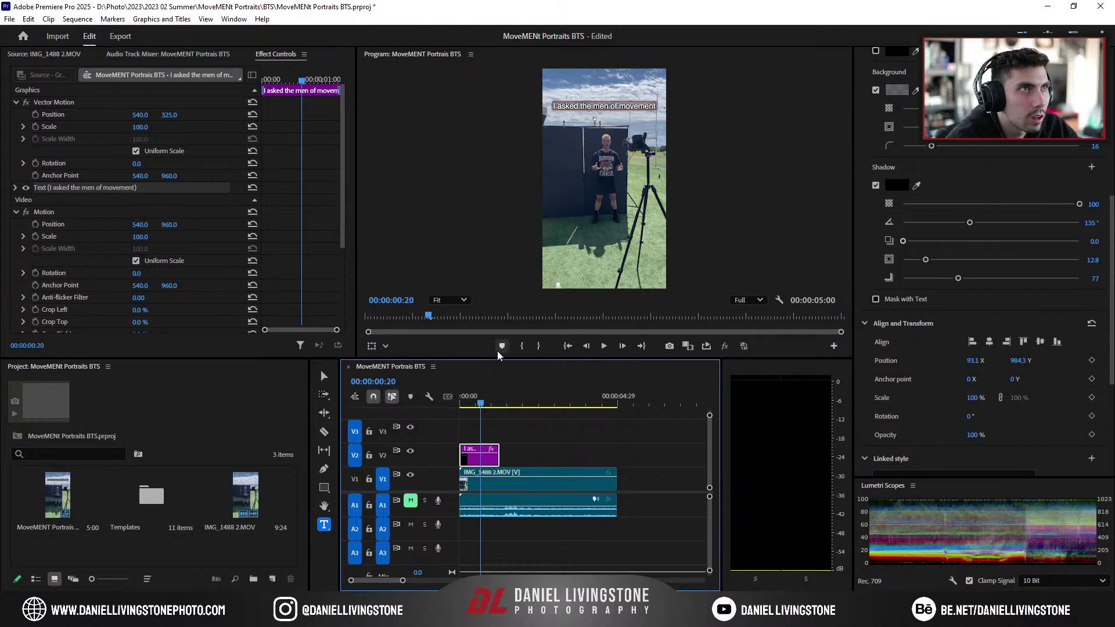
Step: Replace the word "movement" in the title text with "MoveMENt"
{"action": "left_click", "coordinate": [627, 108]}
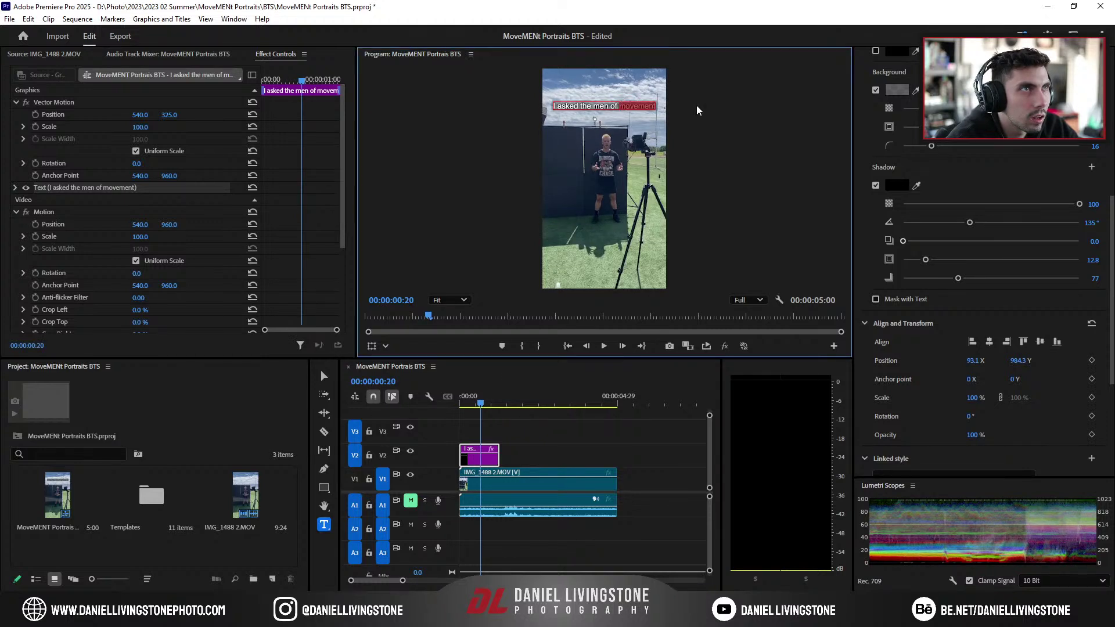
{"action": "type", "text": "Move"}
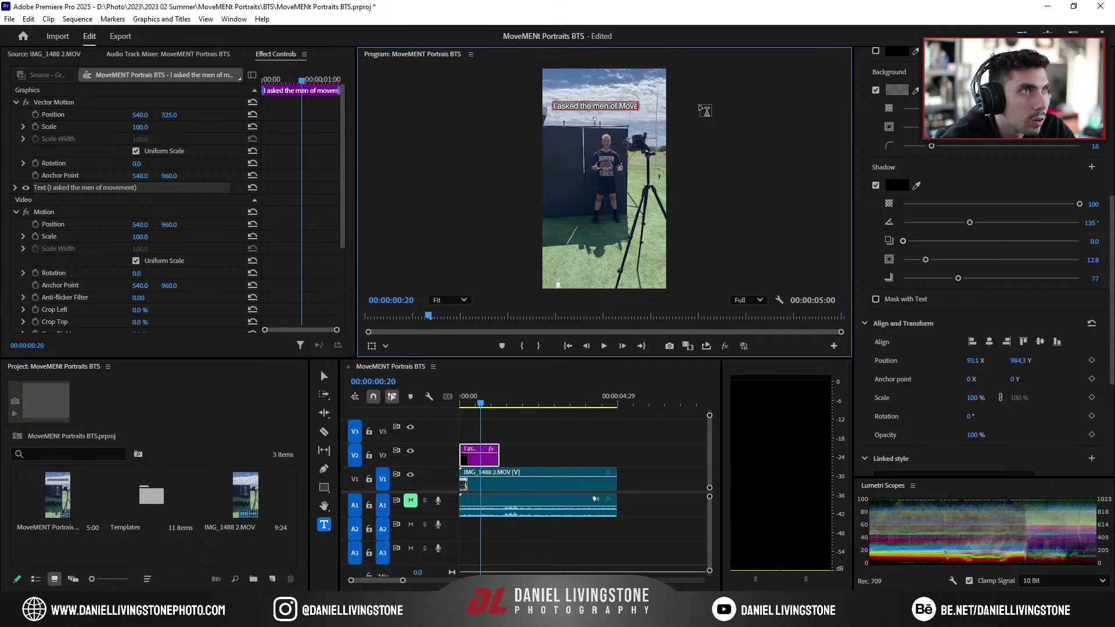
{"action": "type", "text": "MENt"}
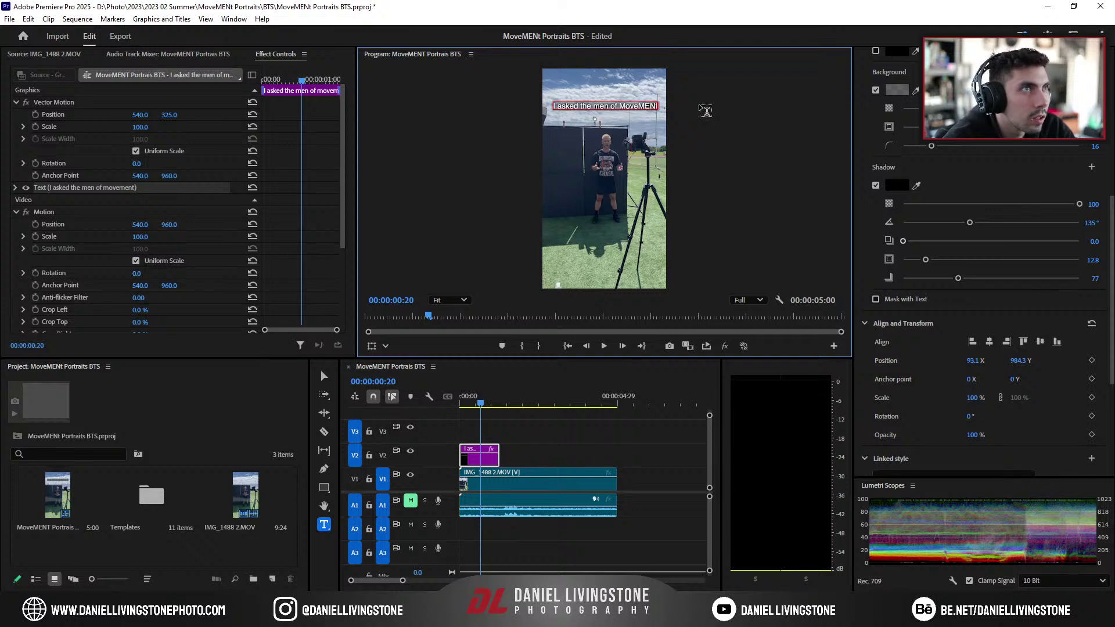
{"action": "key", "text": "Escape"}
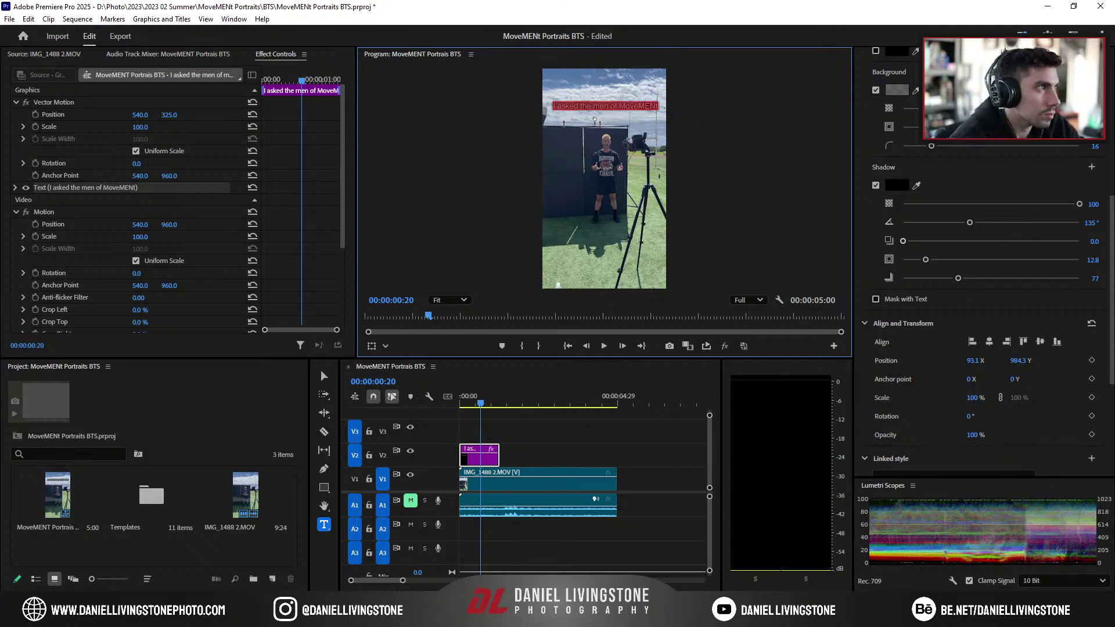
Step: Try the Lilita One font on the title text and switch it to Lucida Sans Unicode
{"action": "scroll", "coordinate": [956, 168], "scroll_direction": "up", "scroll_amount": 6}
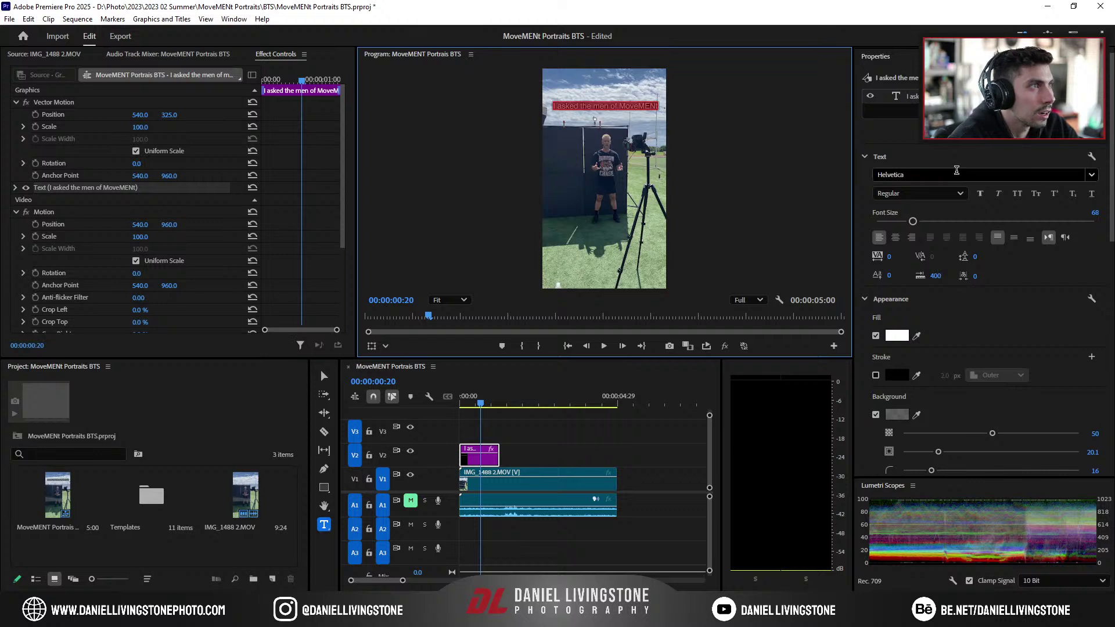
{"action": "left_click", "coordinate": [956, 172]}
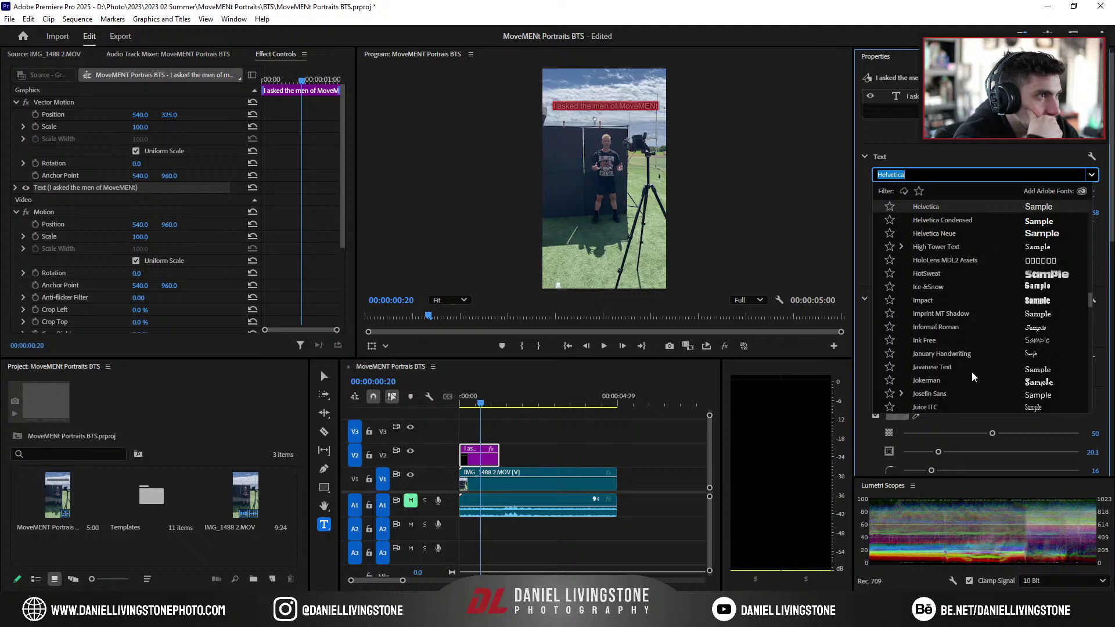
{"action": "left_click_drag", "start_coordinate": [1090, 299], "coordinate": [1090, 310]}
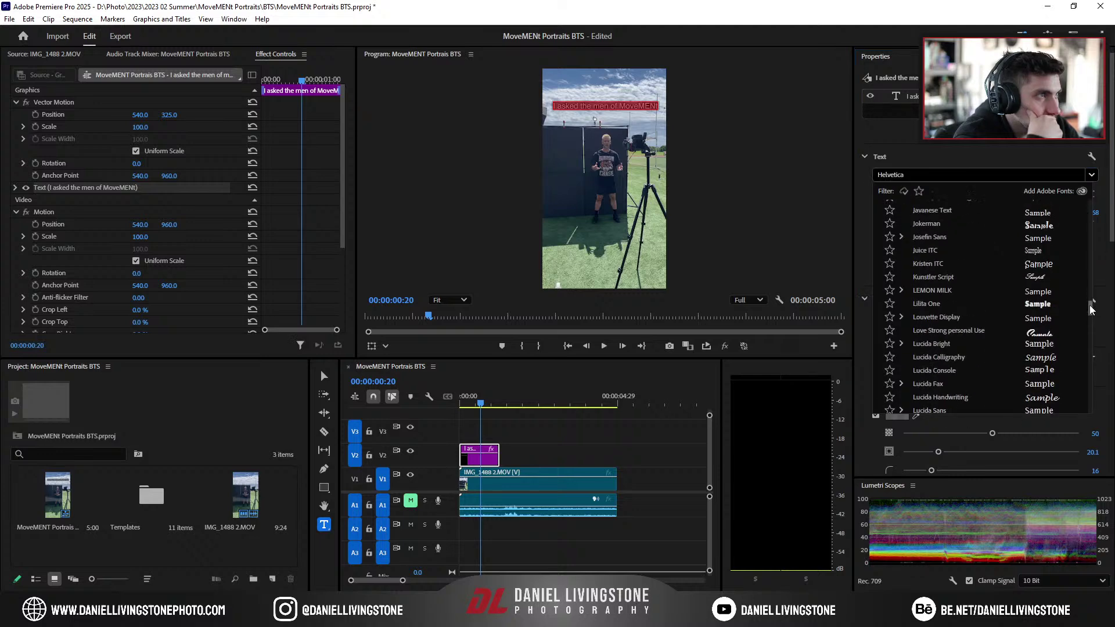
{"action": "left_click", "coordinate": [971, 304]}
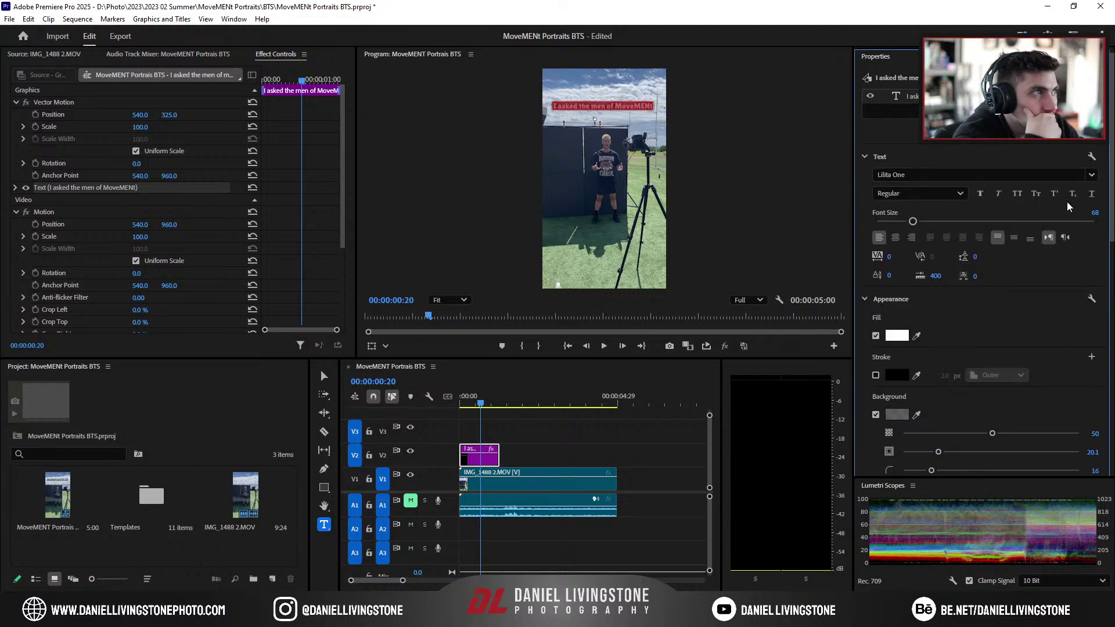
{"action": "left_click", "coordinate": [1089, 175]}
{"action": "left_click", "coordinate": [975, 351]}
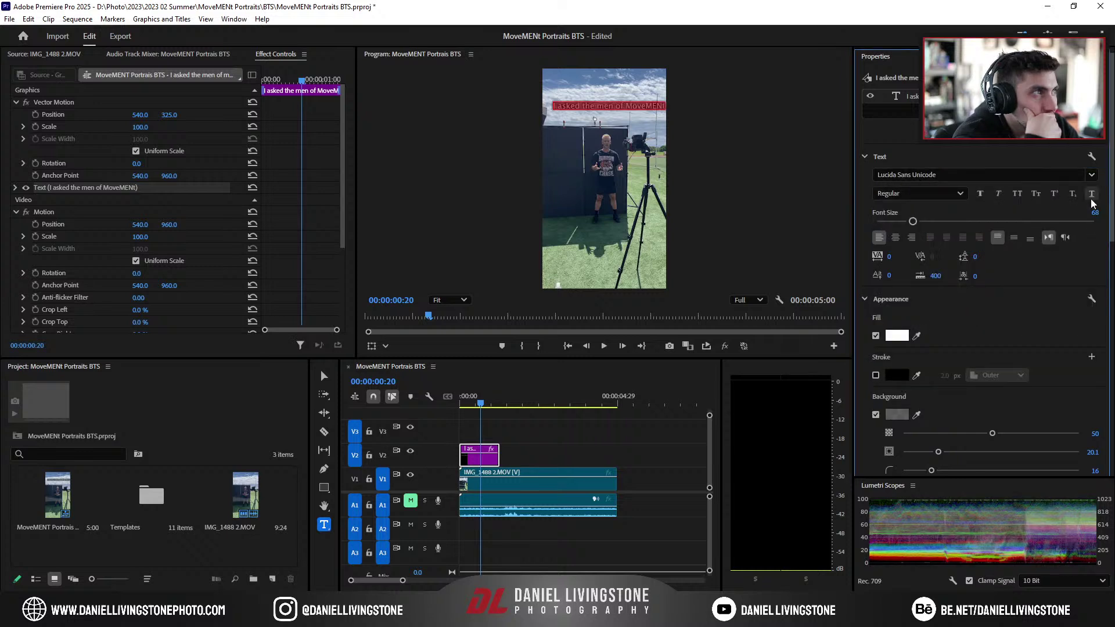
{"action": "left_click", "coordinate": [610, 102]}
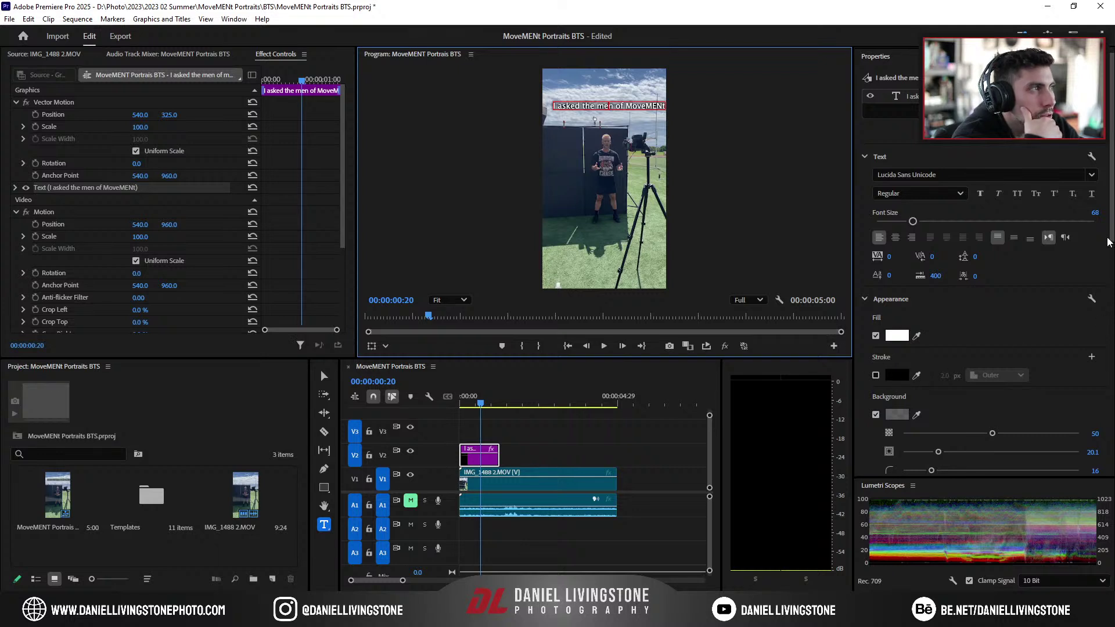
Step: Lower the title text's shadow opacity to 43 and set its background colour to green (1BC83C)
{"action": "scroll", "coordinate": [1108, 243], "scroll_direction": "down", "scroll_amount": 5}
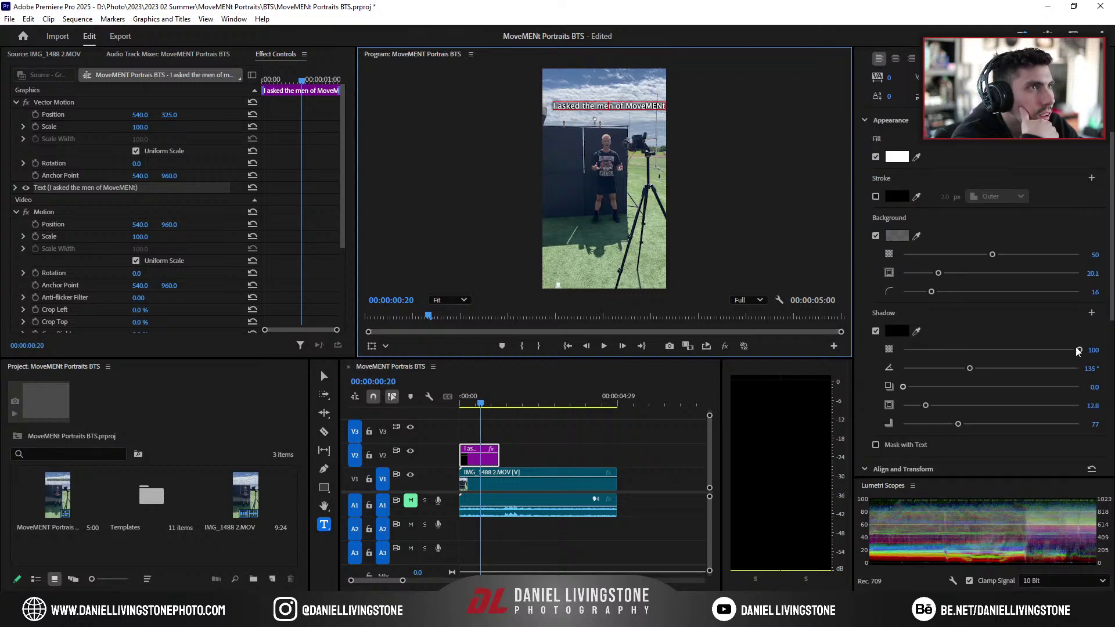
{"action": "left_click_drag", "start_coordinate": [1078, 350], "coordinate": [938, 350]}
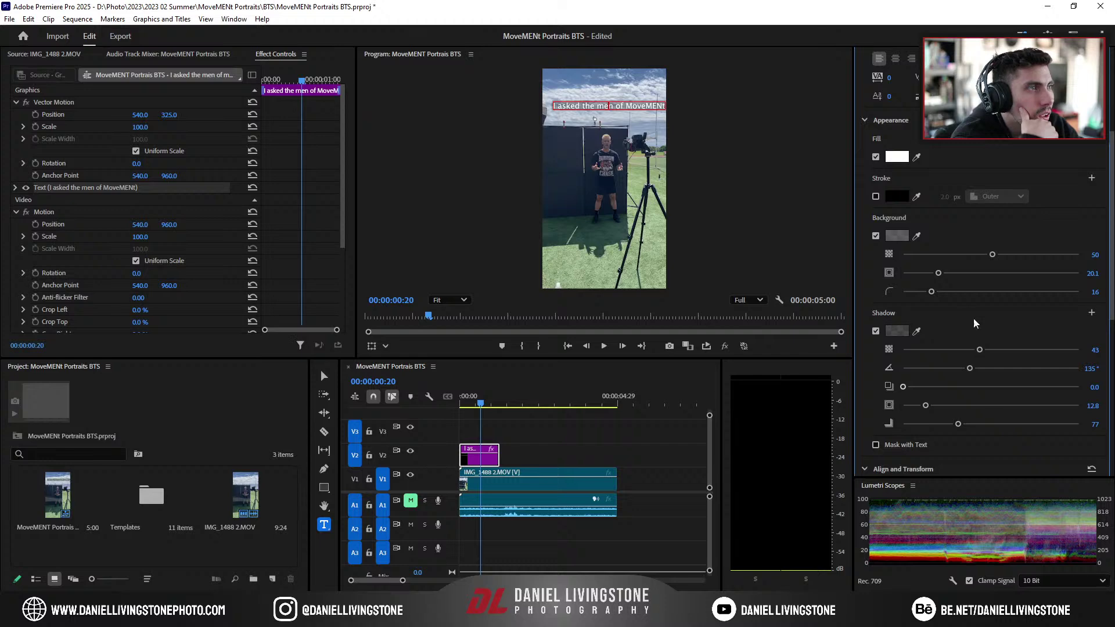
{"action": "left_click", "coordinate": [896, 235]}
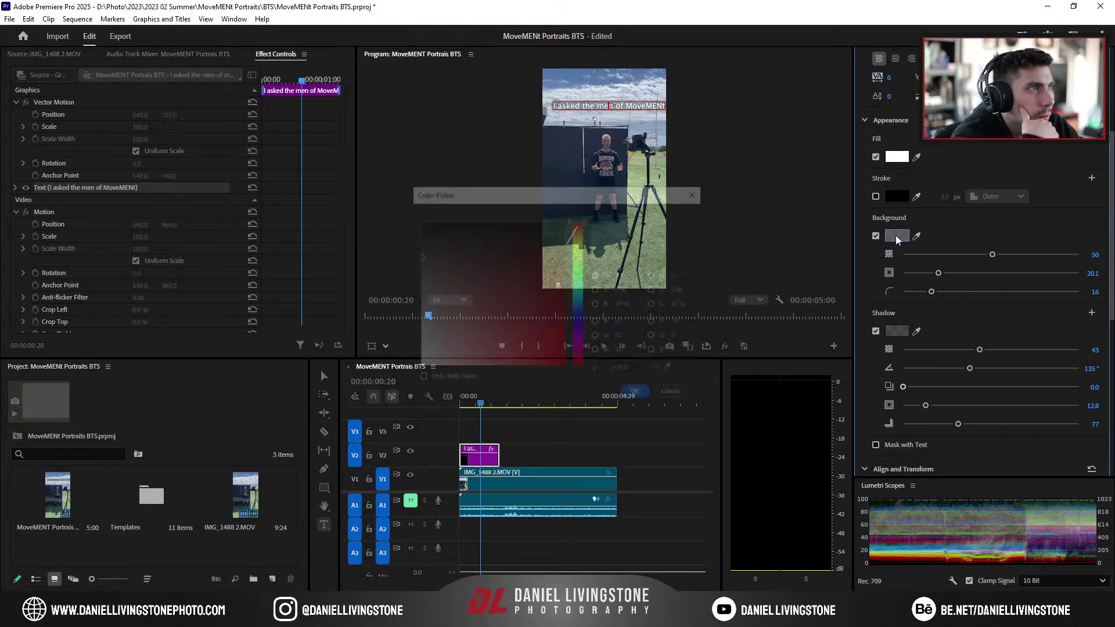
{"action": "left_click", "coordinate": [577, 294]}
{"action": "left_click_drag", "start_coordinate": [577, 294], "coordinate": [577, 273]}
{"action": "left_click_drag", "start_coordinate": [530, 301], "coordinate": [544, 335]}
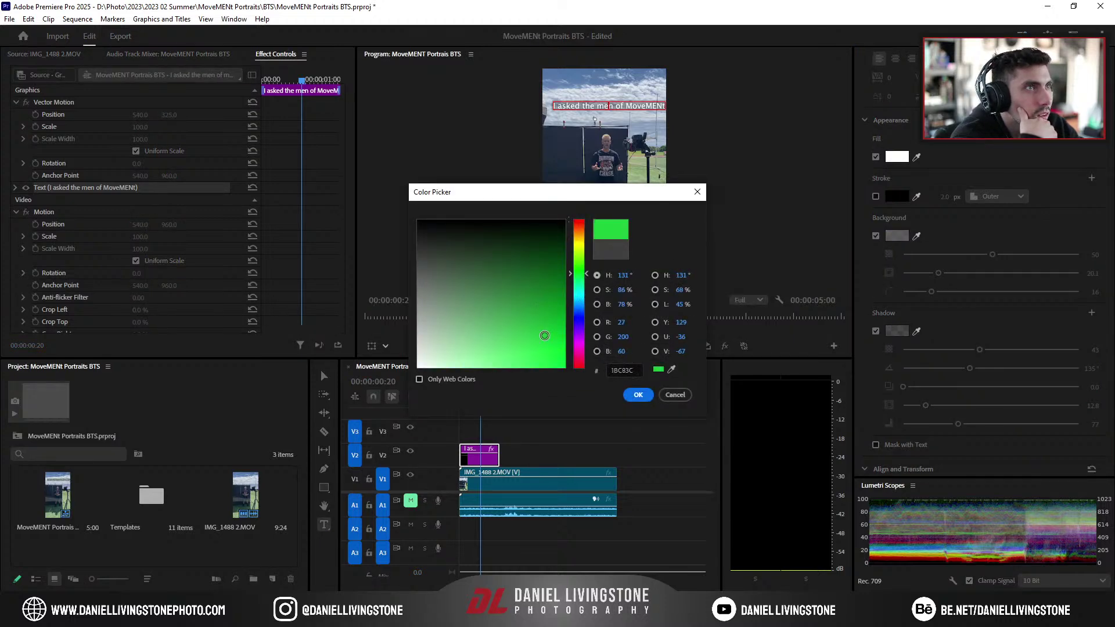
{"action": "left_click", "coordinate": [638, 395]}
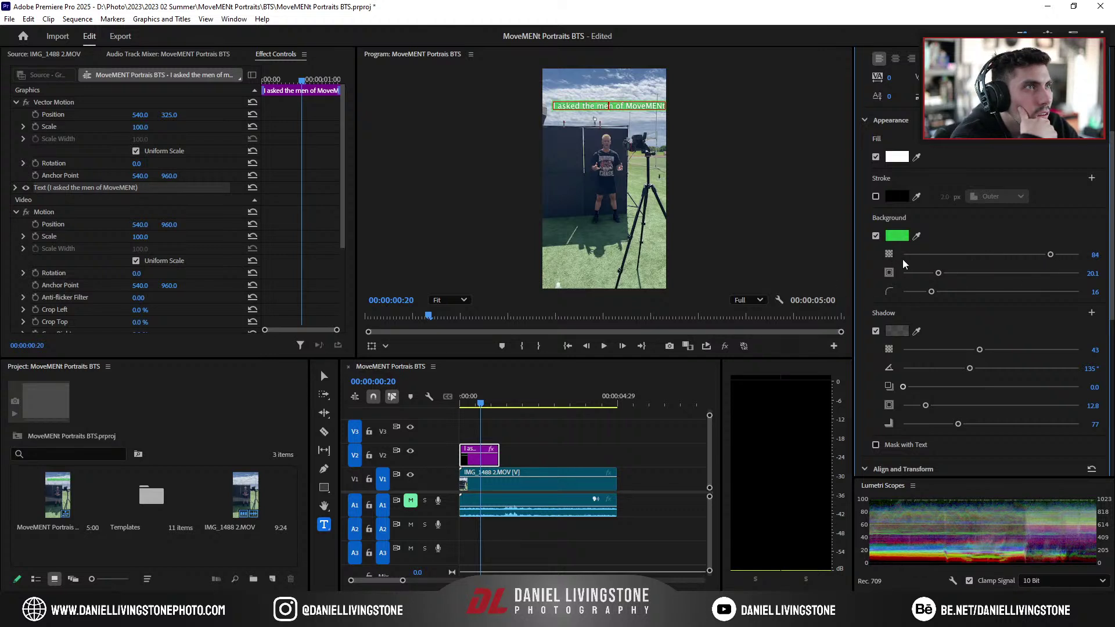
Step: Centre the title text horizontally and vertically in the frame, and set its Vector Motion vertical position to -334
{"action": "scroll", "coordinate": [620, 183], "scroll_direction": "up", "scroll_amount": 3}
{"action": "left_click_drag", "start_coordinate": [618, 183], "coordinate": [627, 234]}
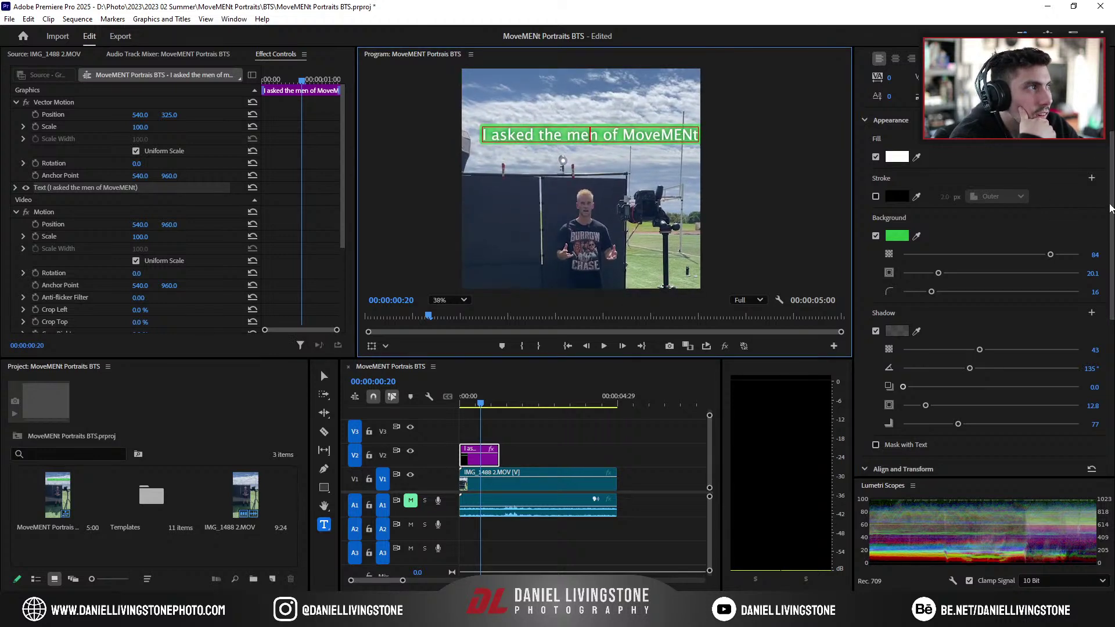
{"action": "scroll", "coordinate": [991, 249], "scroll_direction": "down", "scroll_amount": 5}
{"action": "left_click", "coordinate": [989, 232]}
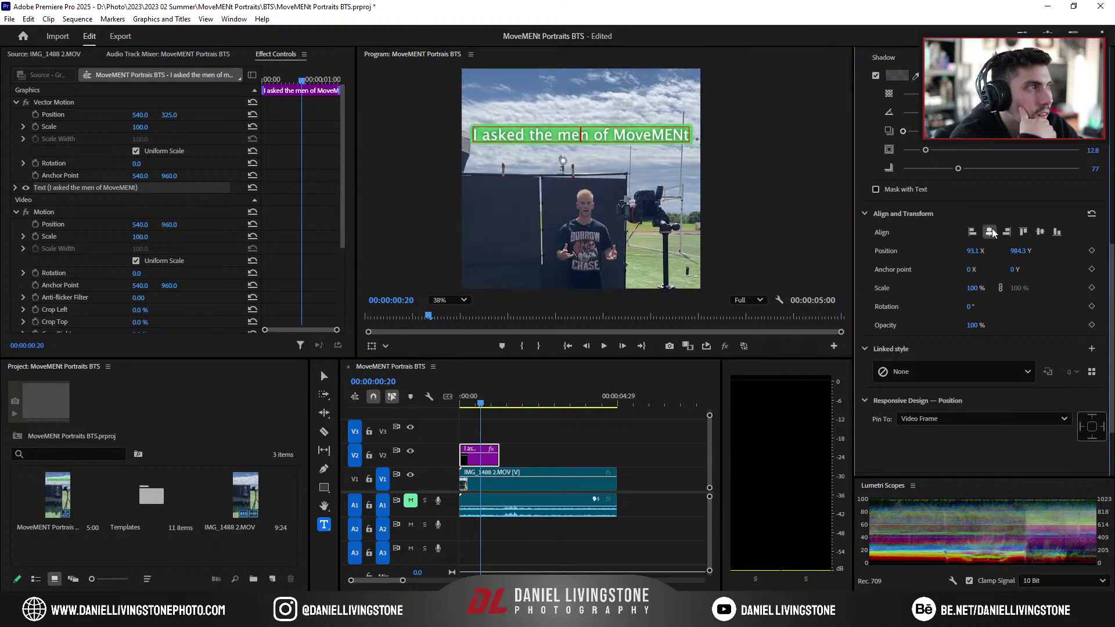
{"action": "left_click", "coordinate": [1039, 232]}
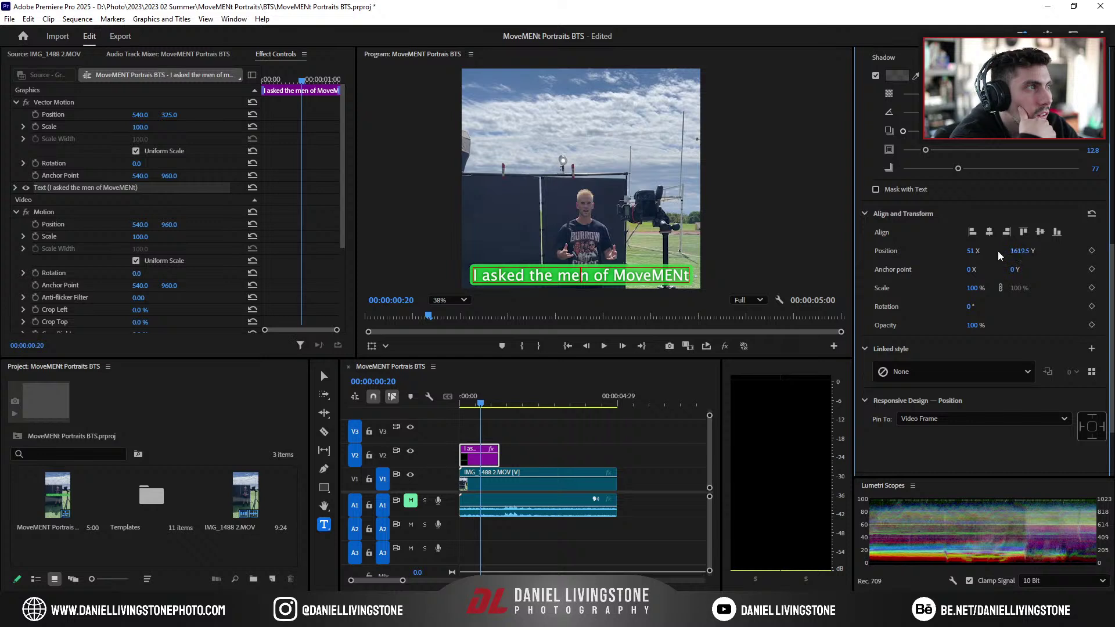
{"action": "left_click_drag", "start_coordinate": [169, 115], "coordinate": [116, 115]}
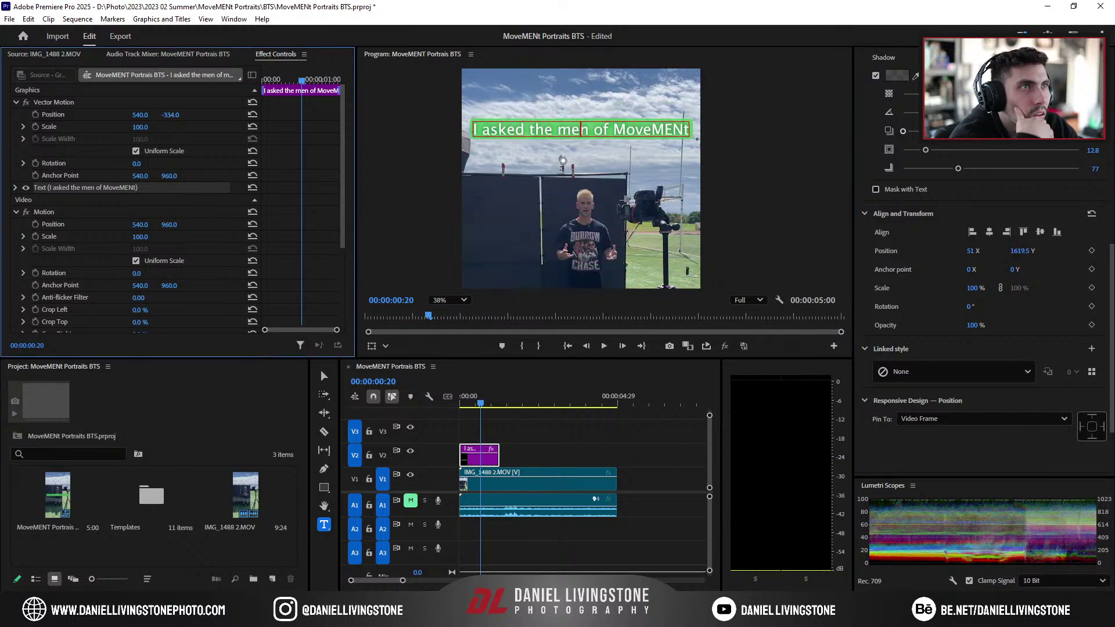
Step: Change the title text's font to Staatliches
{"action": "scroll", "coordinate": [1011, 286], "scroll_direction": "up", "scroll_amount": 1}
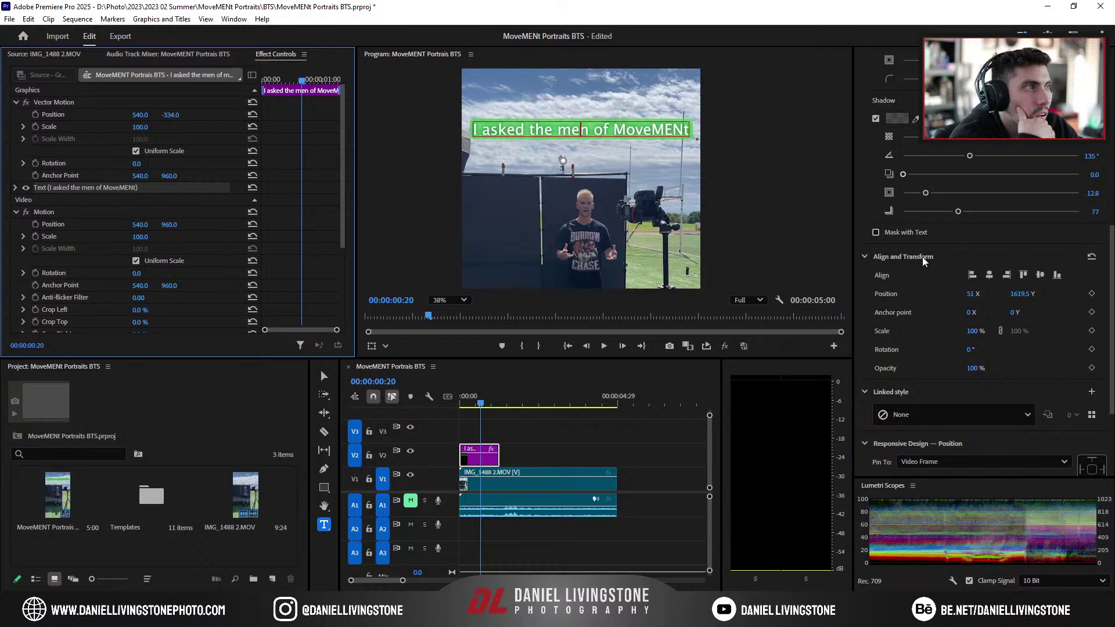
{"action": "left_click_drag", "start_coordinate": [1102, 299], "coordinate": [1105, 183]}
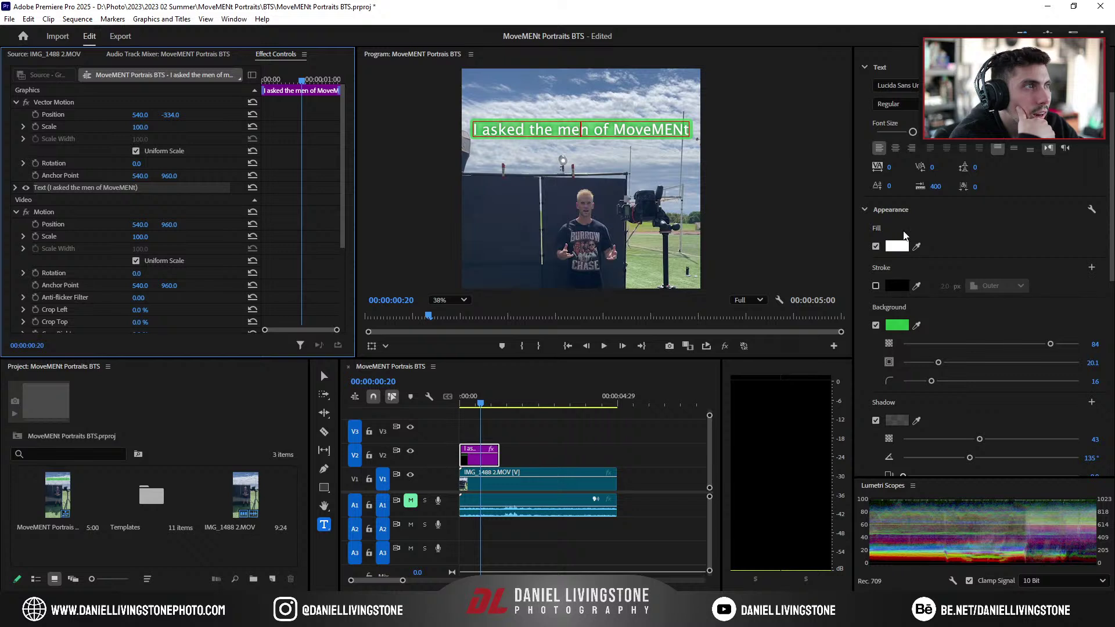
{"action": "left_click", "coordinate": [894, 211]}
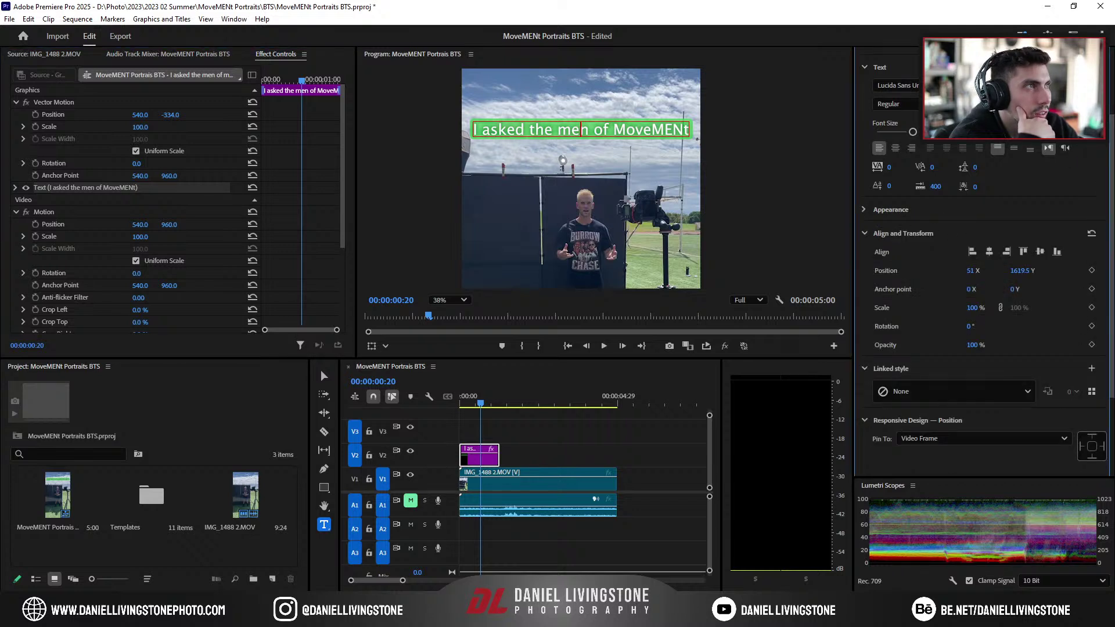
{"action": "scroll", "coordinate": [967, 145], "scroll_direction": "up", "scroll_amount": 2}
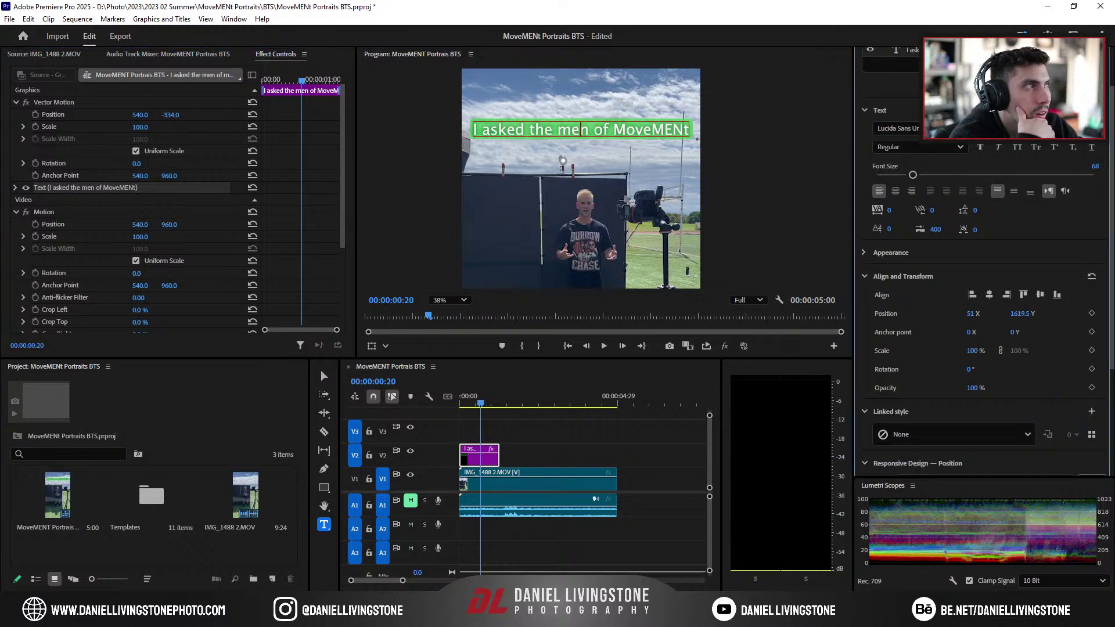
{"action": "scroll", "coordinate": [1110, 70], "scroll_direction": "up", "scroll_amount": 2}
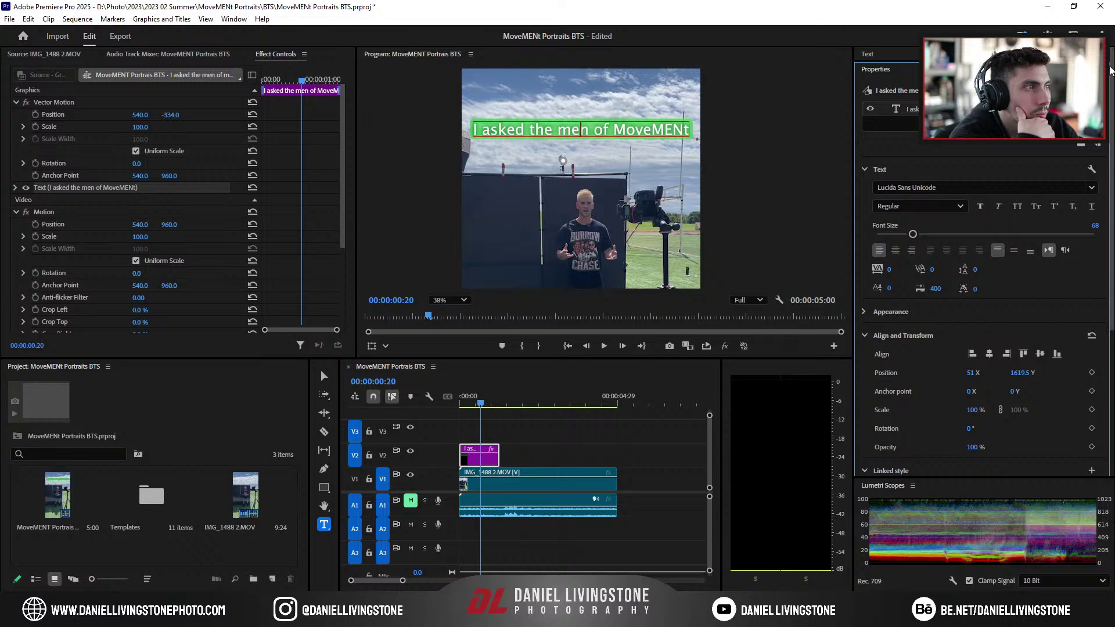
{"action": "left_click", "coordinate": [969, 185]}
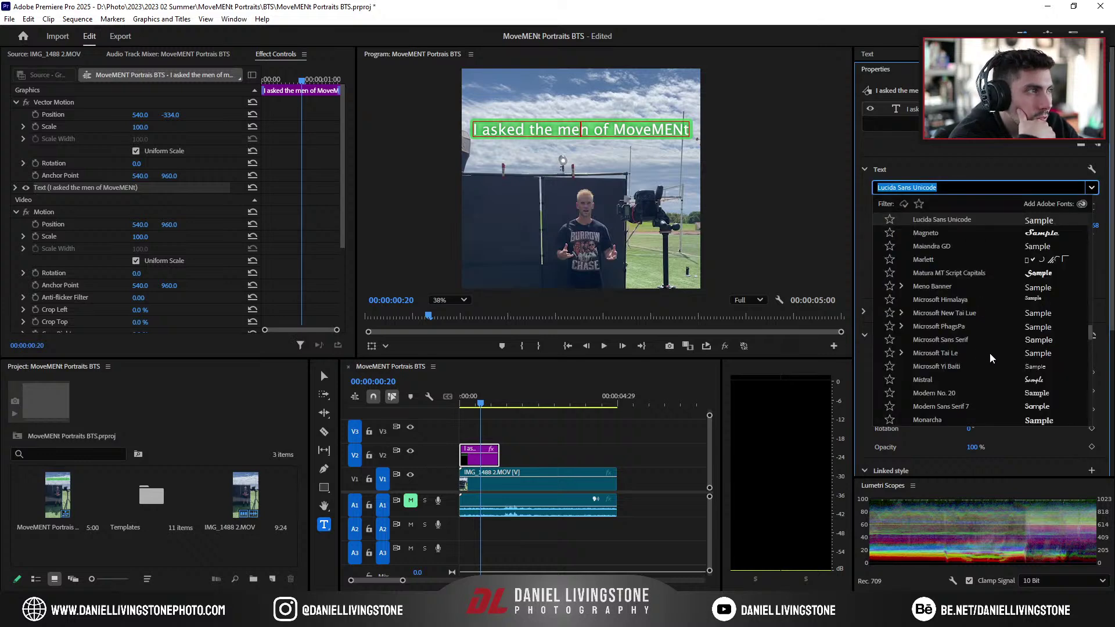
{"action": "left_click_drag", "start_coordinate": [1091, 340], "coordinate": [1075, 215]}
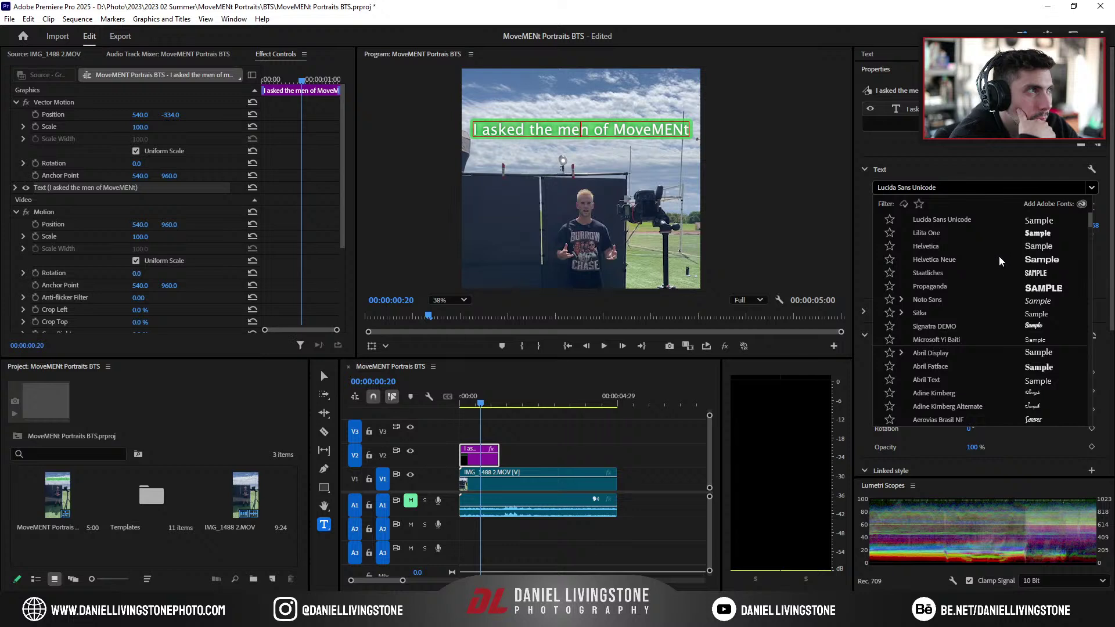
{"action": "left_click", "coordinate": [964, 274]}
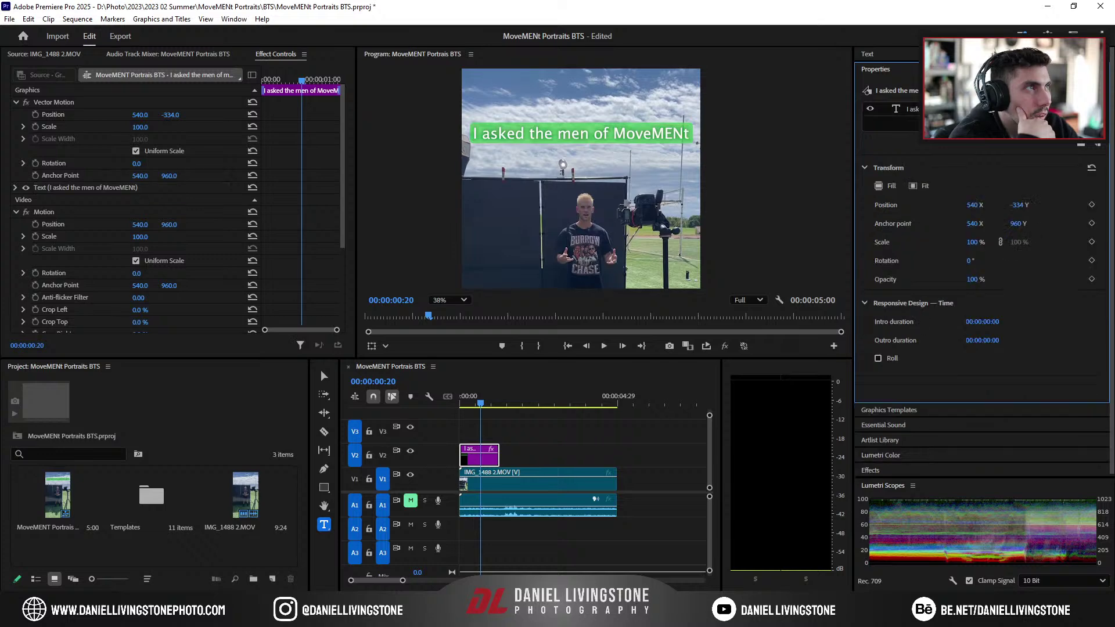
{"action": "left_click", "coordinate": [966, 187]}
{"action": "type", "text": "Staat"}
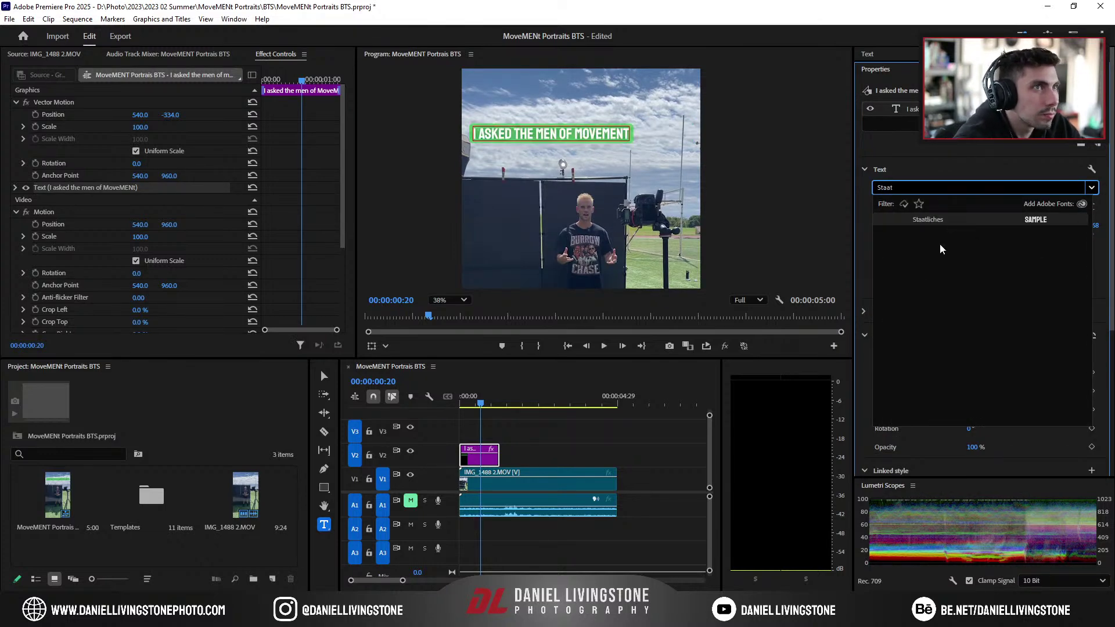
{"action": "left_click", "coordinate": [940, 222]}
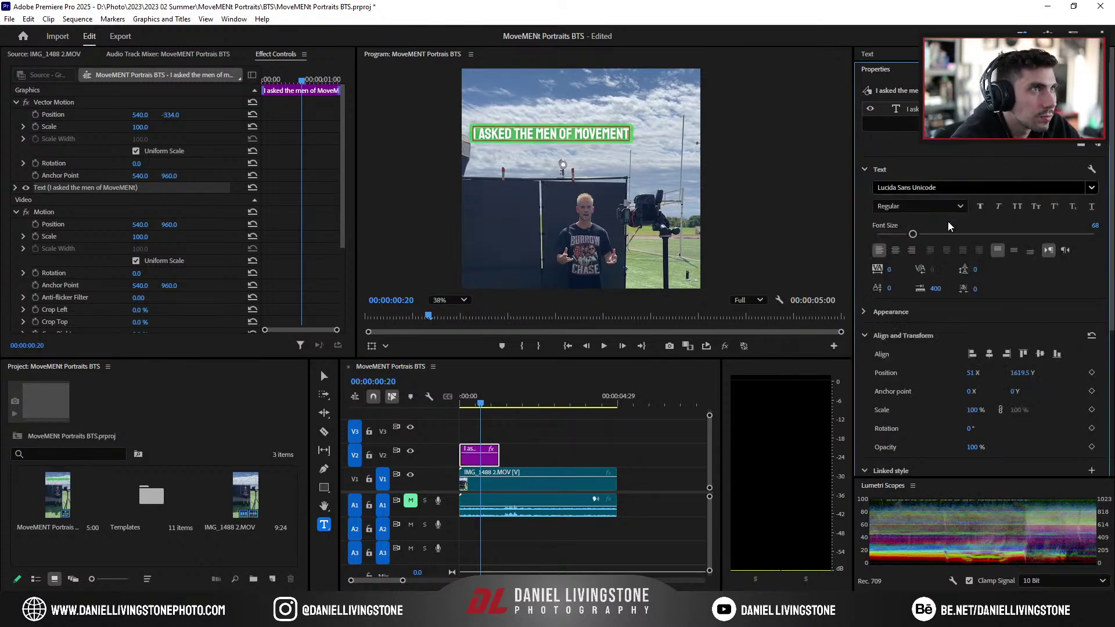
Step: Re-centre the title text in the frame, set its Vector Motion vertical position to -965, and set the font size to 77
{"action": "left_click", "coordinate": [988, 354]}
{"action": "left_click", "coordinate": [1041, 356]}
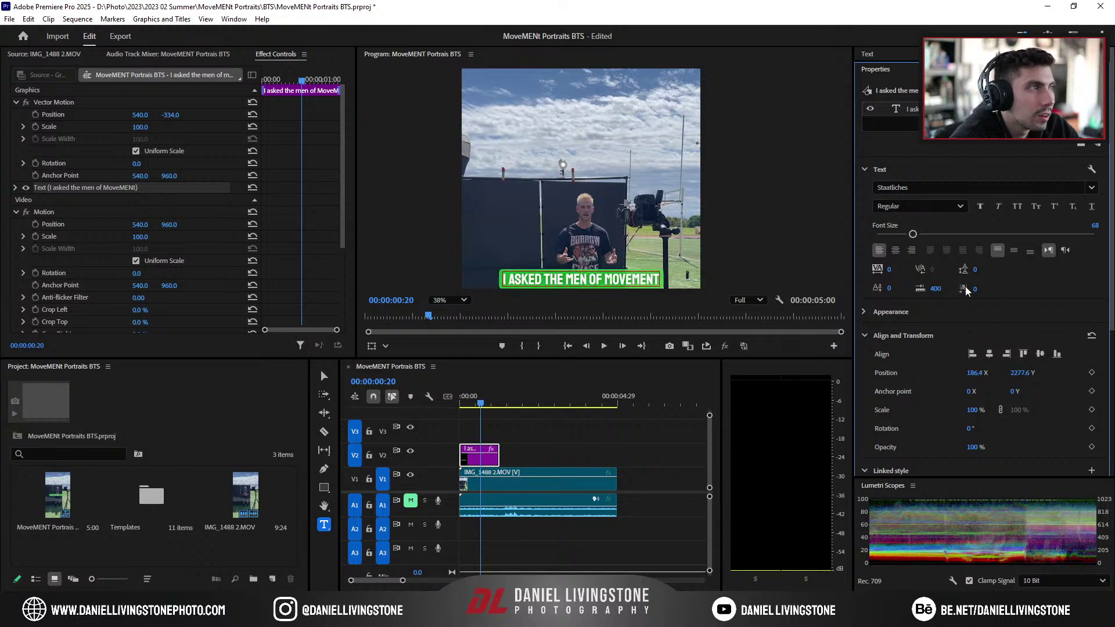
{"action": "left_click_drag", "start_coordinate": [171, 114], "coordinate": [85, 114]}
{"action": "left_click_drag", "start_coordinate": [913, 236], "coordinate": [917, 235]}
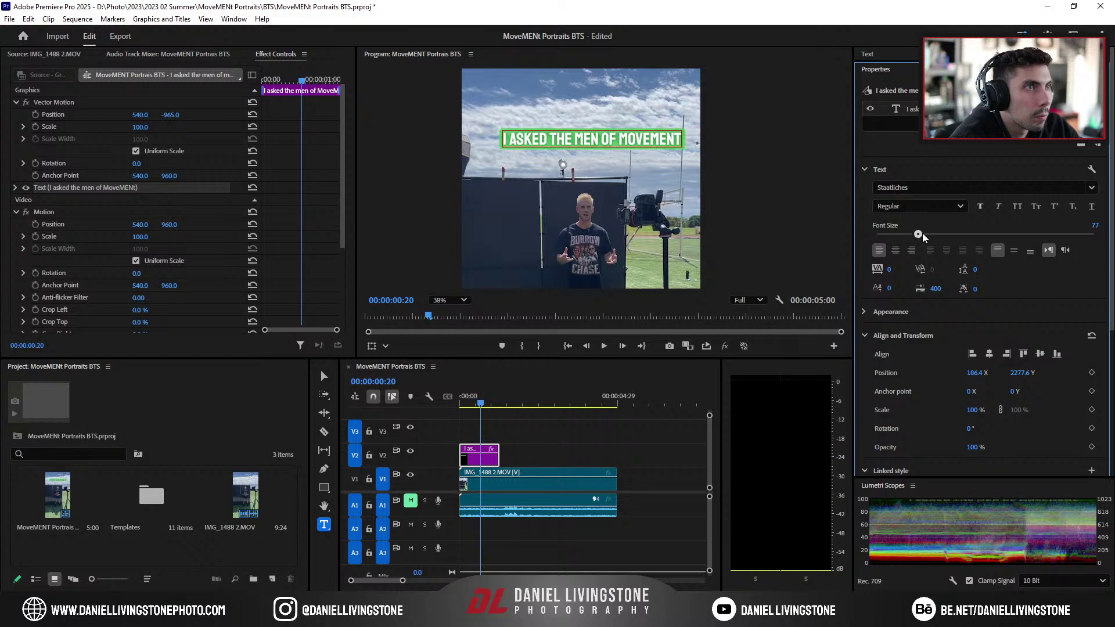
Step: Insert the Instagram Reel vertical 9:16 template from the Templates bin above the title at the start of the sequence
{"action": "double_click", "coordinate": [149, 492]}
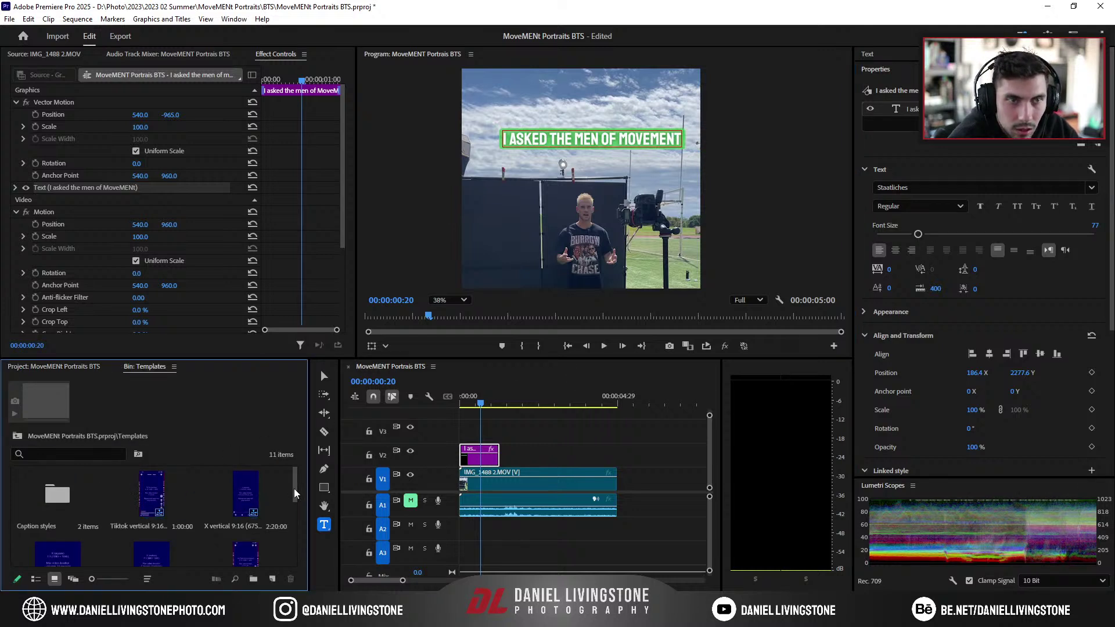
{"action": "left_click_drag", "start_coordinate": [294, 489], "coordinate": [292, 530]}
{"action": "left_click_drag", "start_coordinate": [51, 514], "coordinate": [472, 431]}
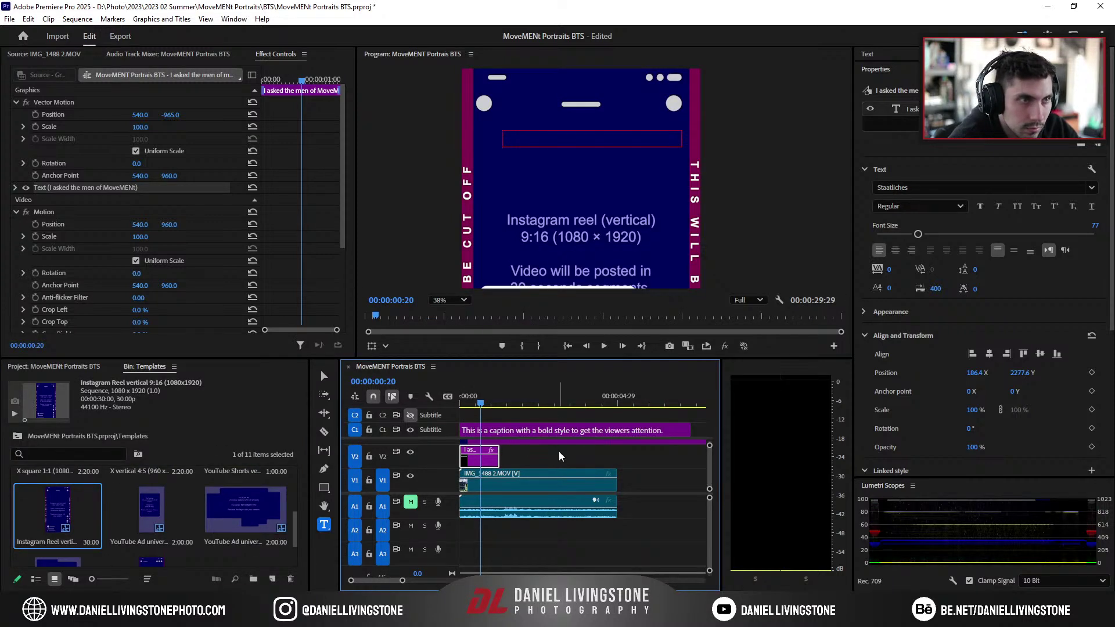
Step: Delete both subtitle tracks that came with the Instagram Reel template
{"action": "left_click", "coordinate": [528, 431]}
{"action": "right_click", "coordinate": [448, 430]}
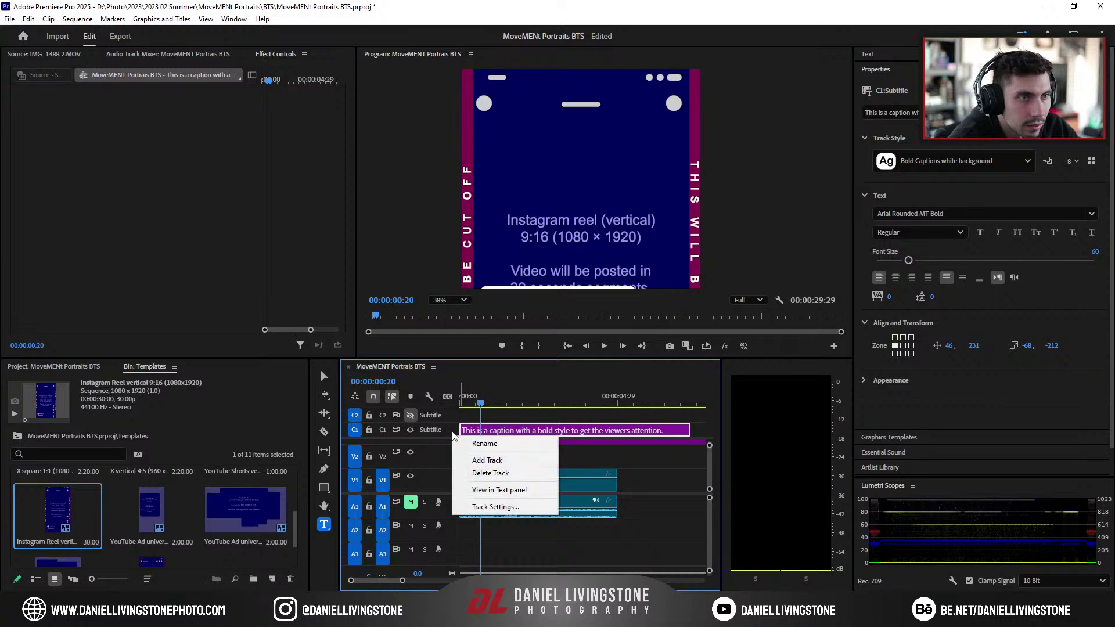
{"action": "left_click", "coordinate": [489, 468]}
{"action": "right_click", "coordinate": [452, 416]}
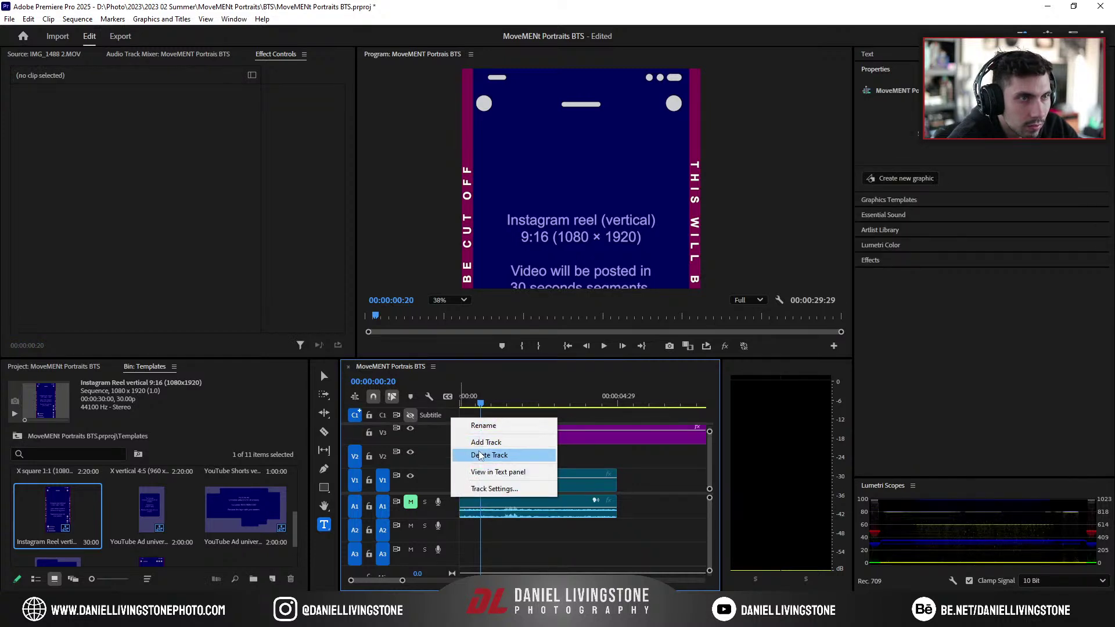
{"action": "left_click", "coordinate": [505, 454]}
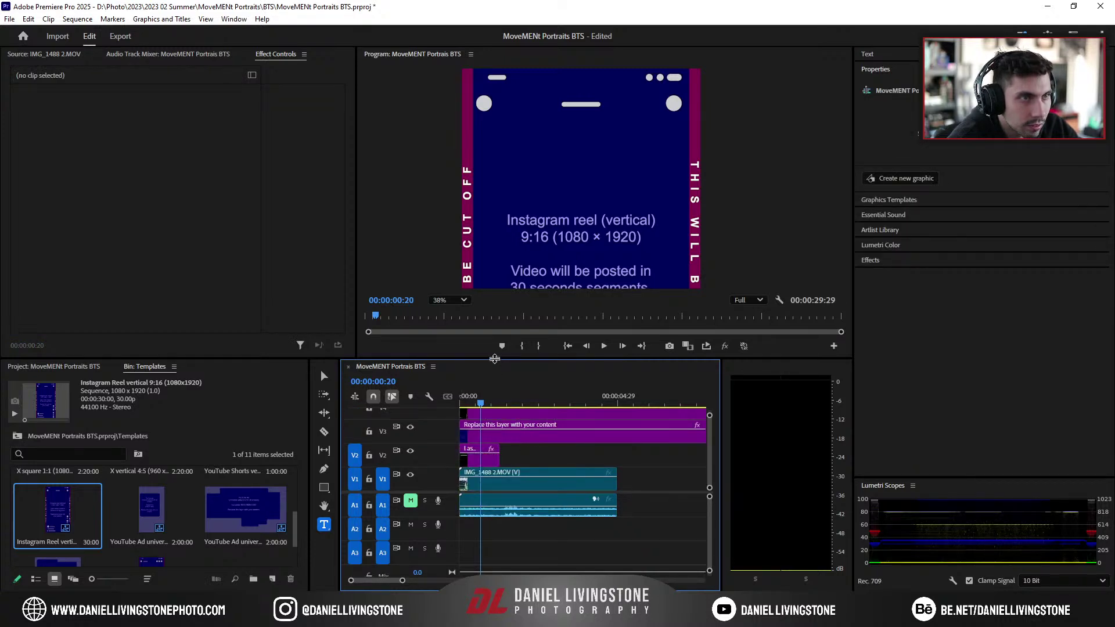
Step: Delete the template's "Replace this layer with your content" clip and move the Overlay clip down to V3
{"action": "left_click_drag", "start_coordinate": [498, 358], "coordinate": [505, 275]}
{"action": "left_click", "coordinate": [551, 398]}
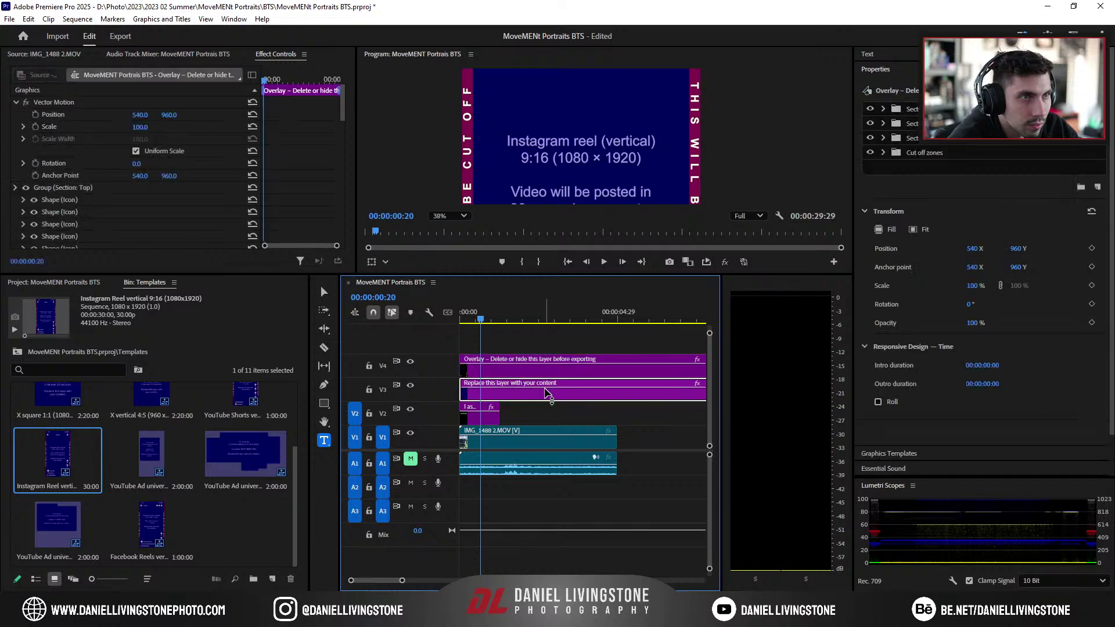
{"action": "key", "text": "Delete"}
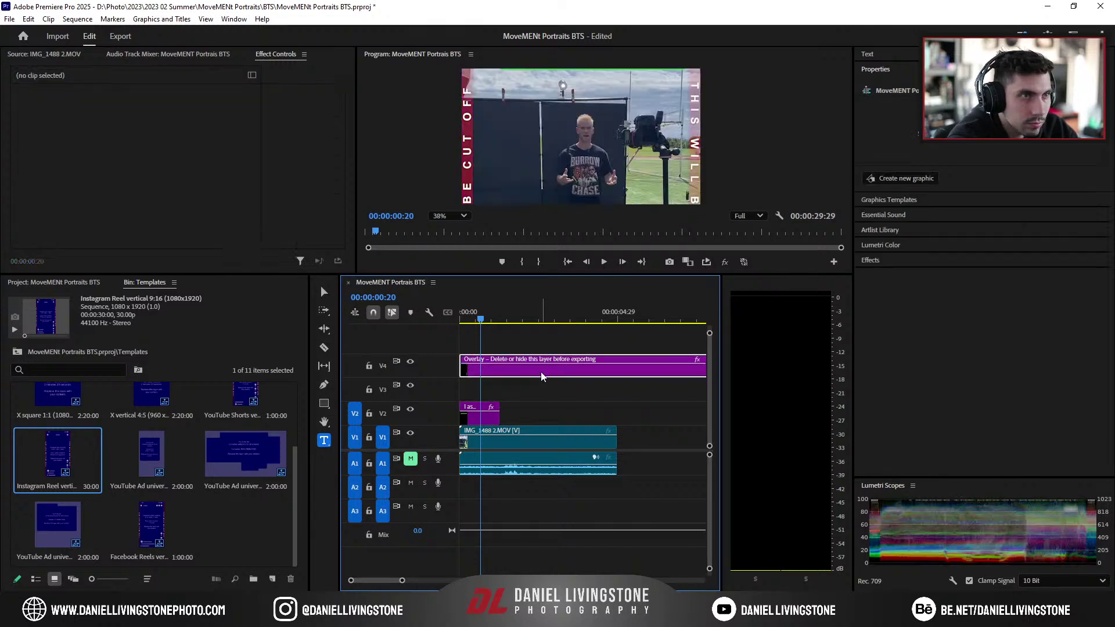
{"action": "left_click_drag", "start_coordinate": [539, 366], "coordinate": [538, 384]}
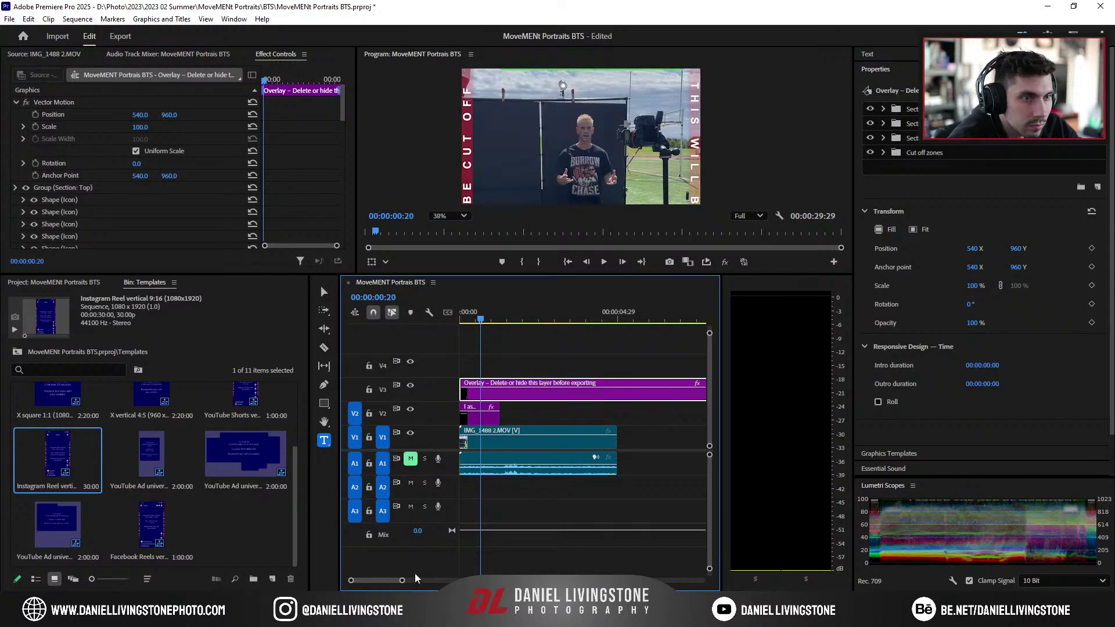
Step: Trim the Overlay clip on V3 to end together with the IMG_1488 2.MOV clip
{"action": "left_click_drag", "start_coordinate": [404, 583], "coordinate": [705, 582]}
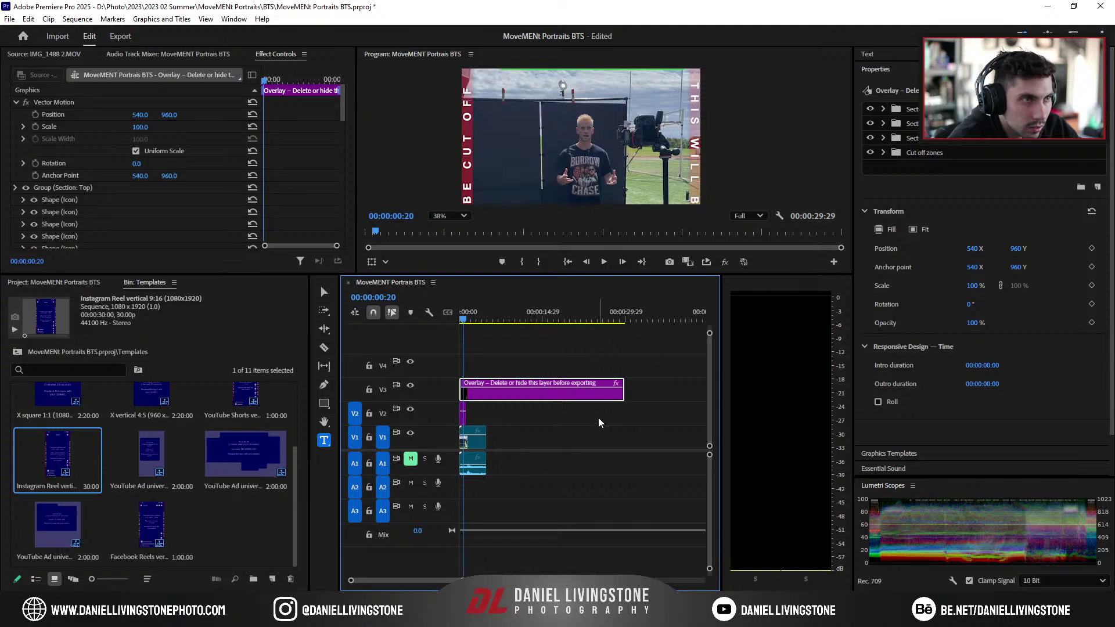
{"action": "left_click_drag", "start_coordinate": [622, 395], "coordinate": [485, 400]}
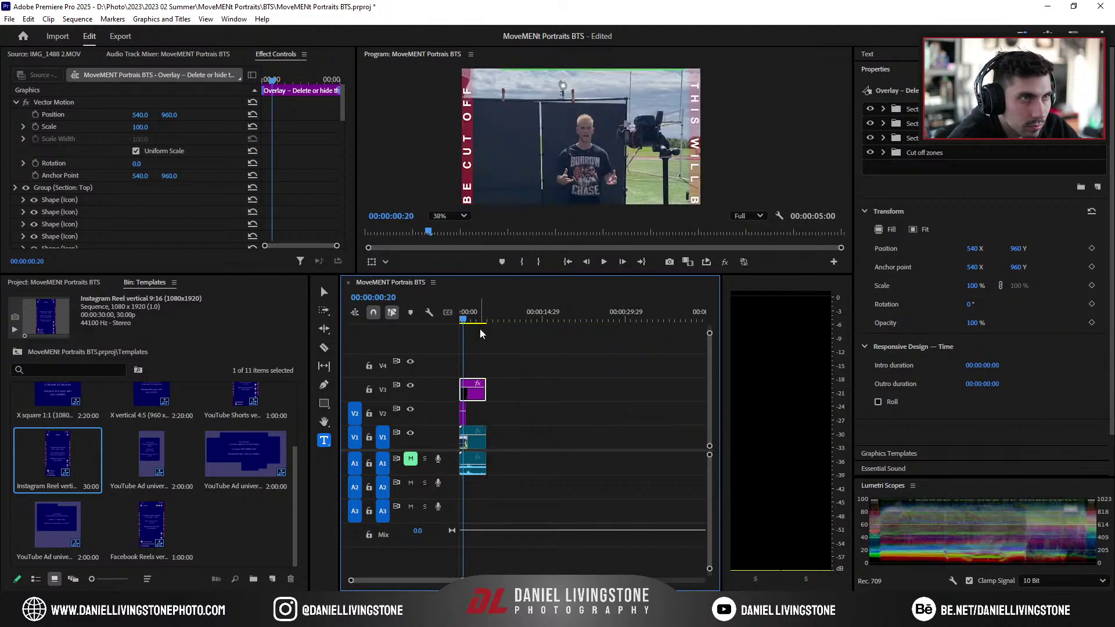
{"action": "scroll", "coordinate": [428, 569], "scroll_direction": "up", "scroll_amount": 3}
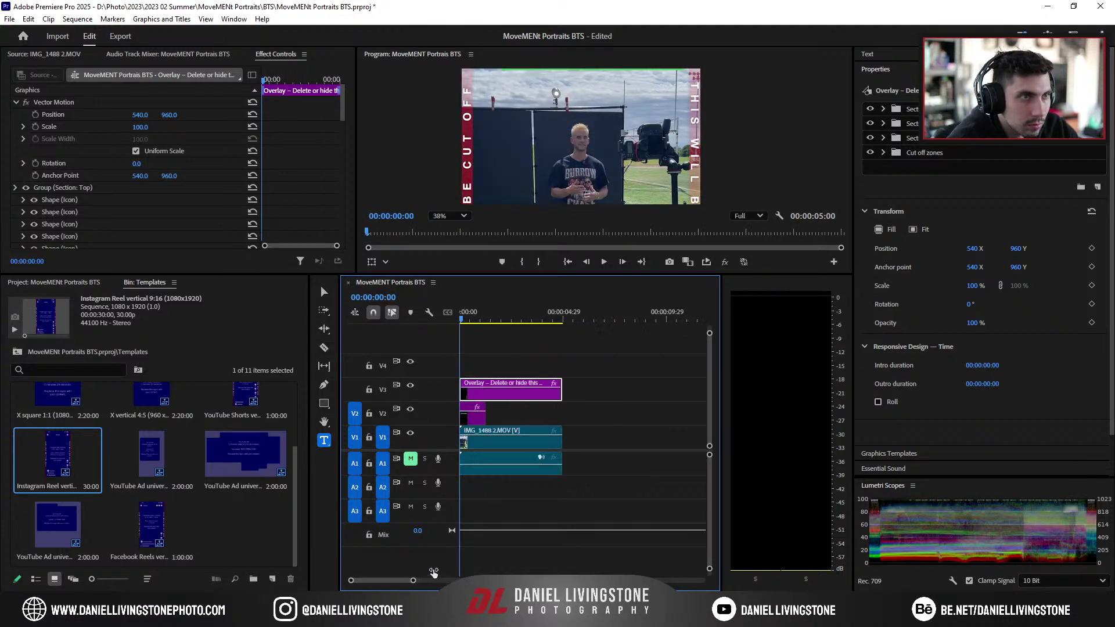
Step: Fit the preview at 00:00:00:19, re-centre the title text against the reel overlay, and set its Vector Motion vertical position to -1567
{"action": "left_click", "coordinate": [486, 316]}
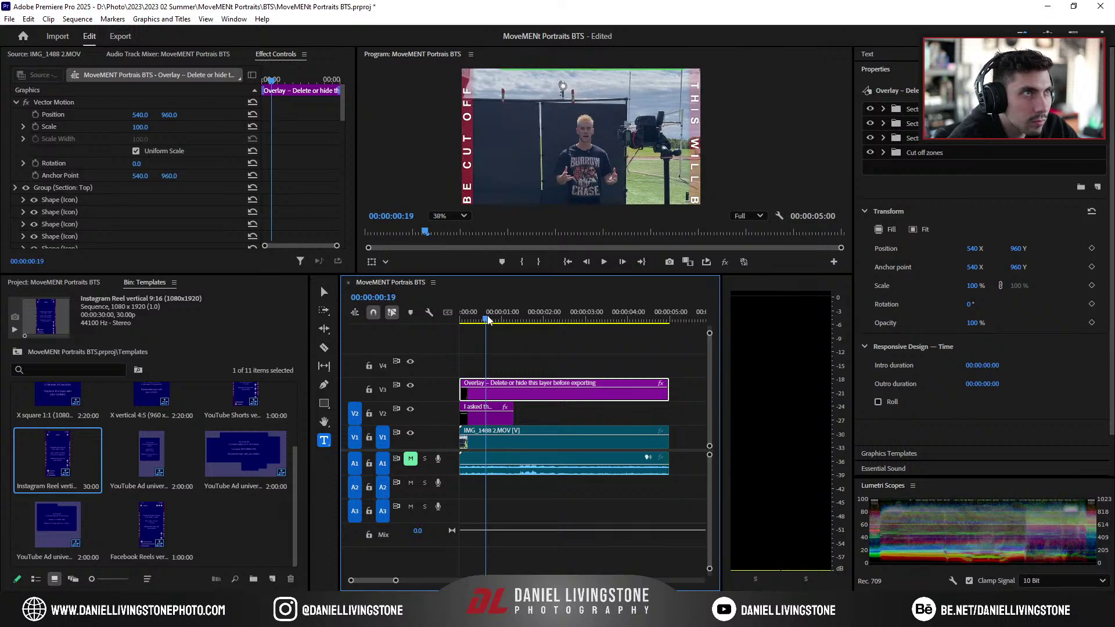
{"action": "left_click", "coordinate": [453, 217]}
{"action": "left_click", "coordinate": [455, 231]}
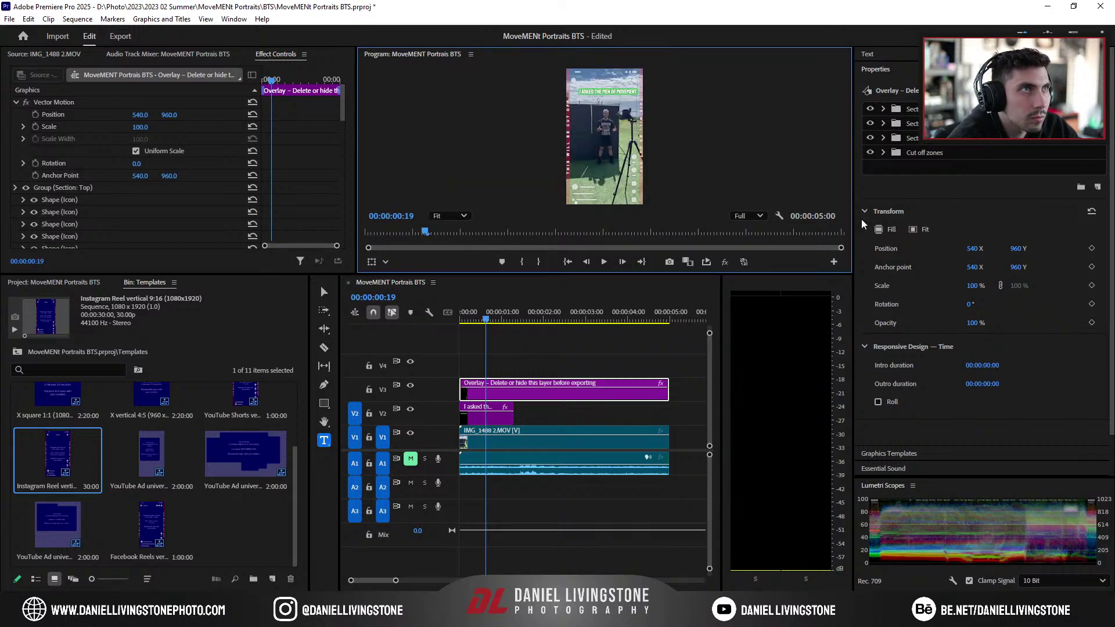
{"action": "left_click", "coordinate": [489, 424]}
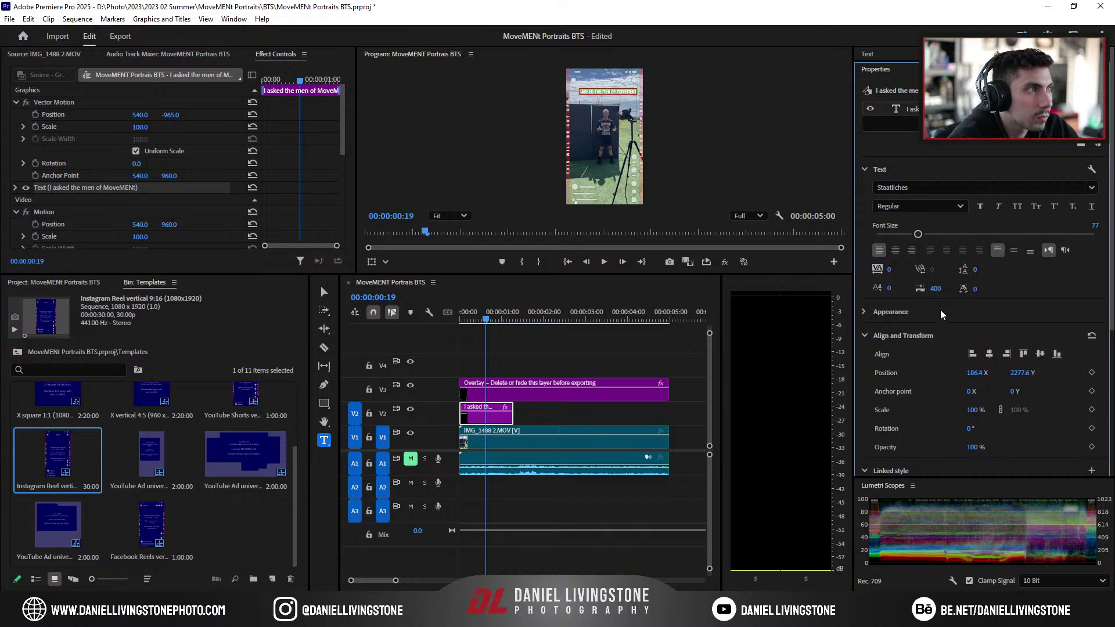
{"action": "left_click", "coordinate": [1040, 354]}
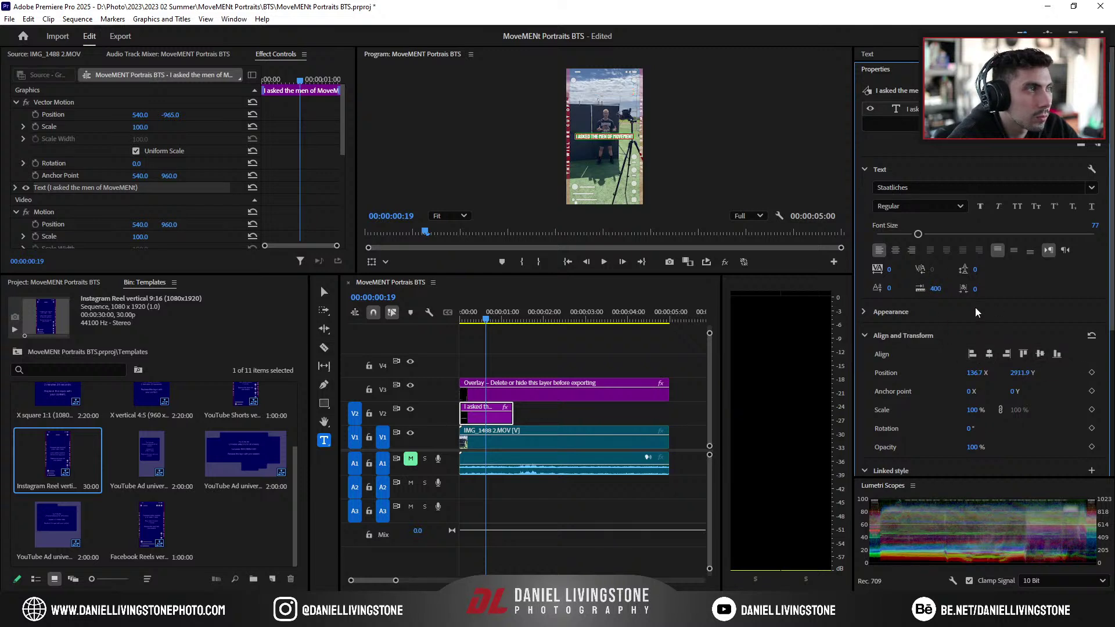
{"action": "left_click_drag", "start_coordinate": [171, 115], "coordinate": [35, 114]}
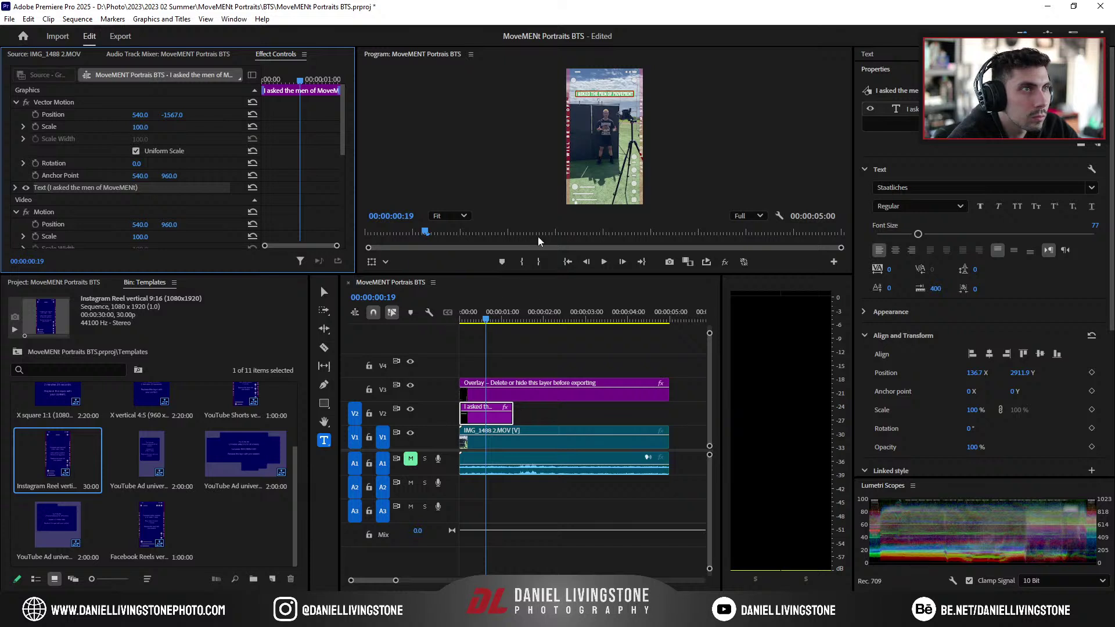
{"action": "scroll", "coordinate": [522, 145], "scroll_direction": "up", "scroll_amount": 4}
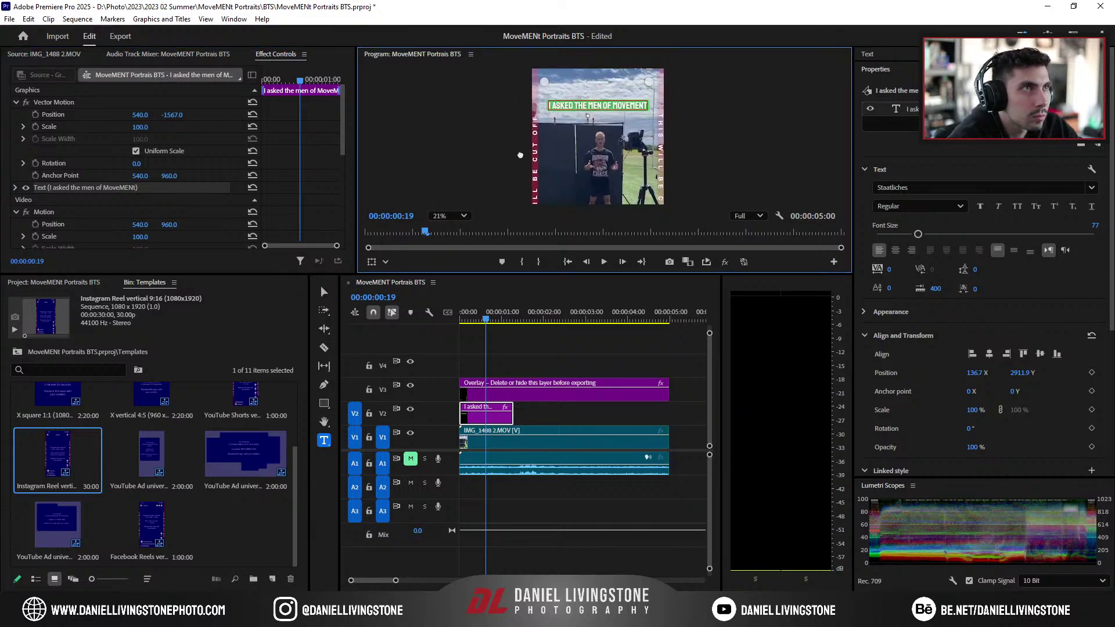
{"action": "scroll", "coordinate": [519, 155], "scroll_direction": "up", "scroll_amount": 3}
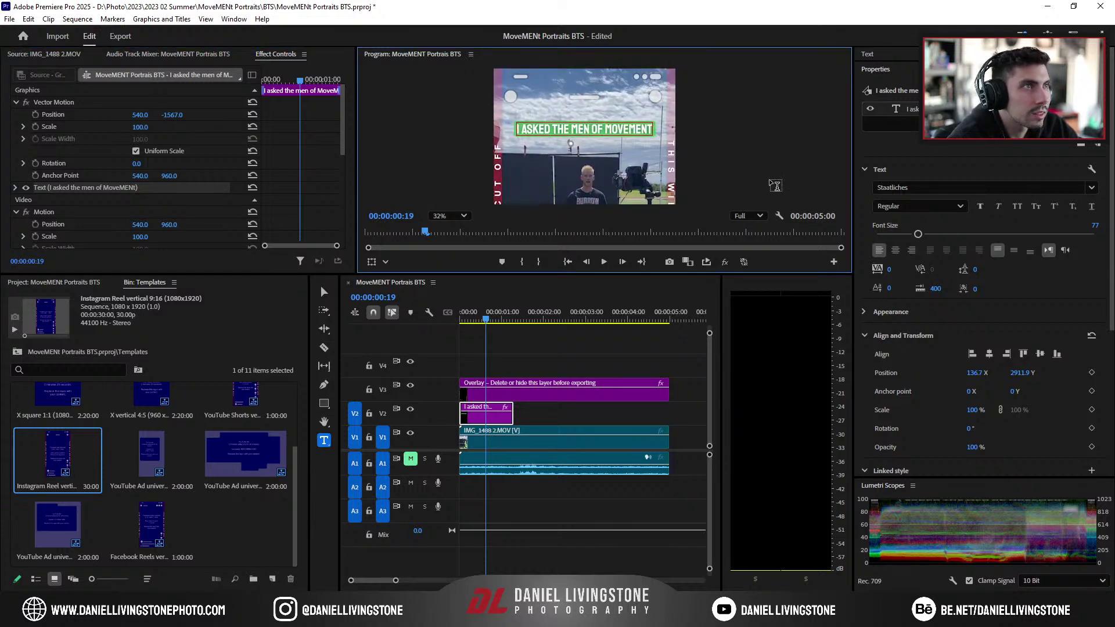
{"action": "left_click", "coordinate": [915, 113]}
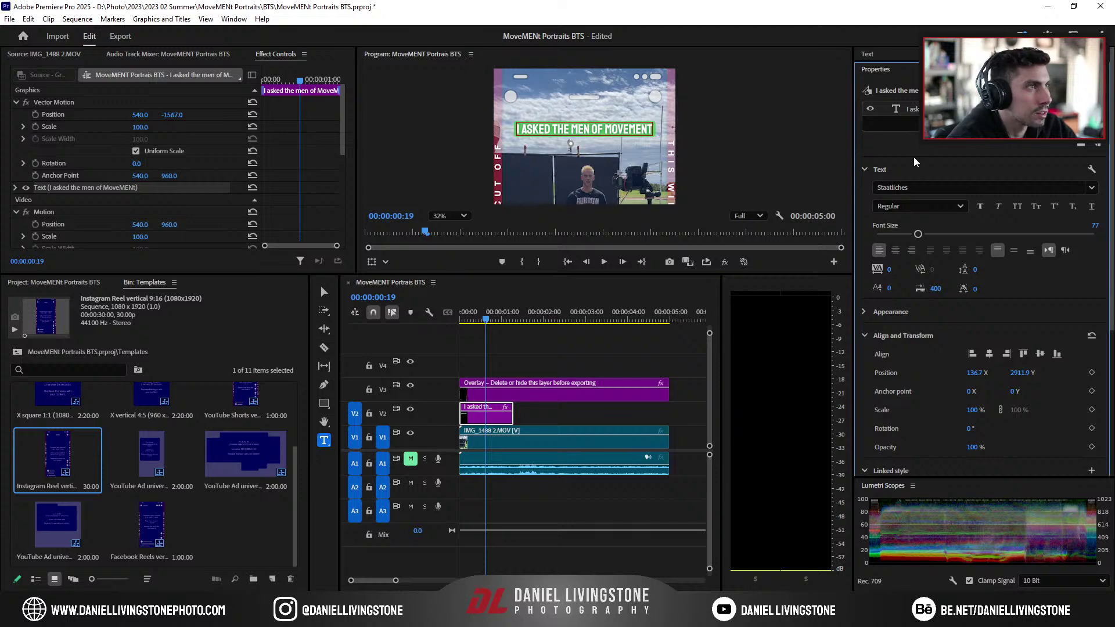
Step: Set the title's background colour to the muted purple #676081
{"action": "left_click", "coordinate": [875, 170]}
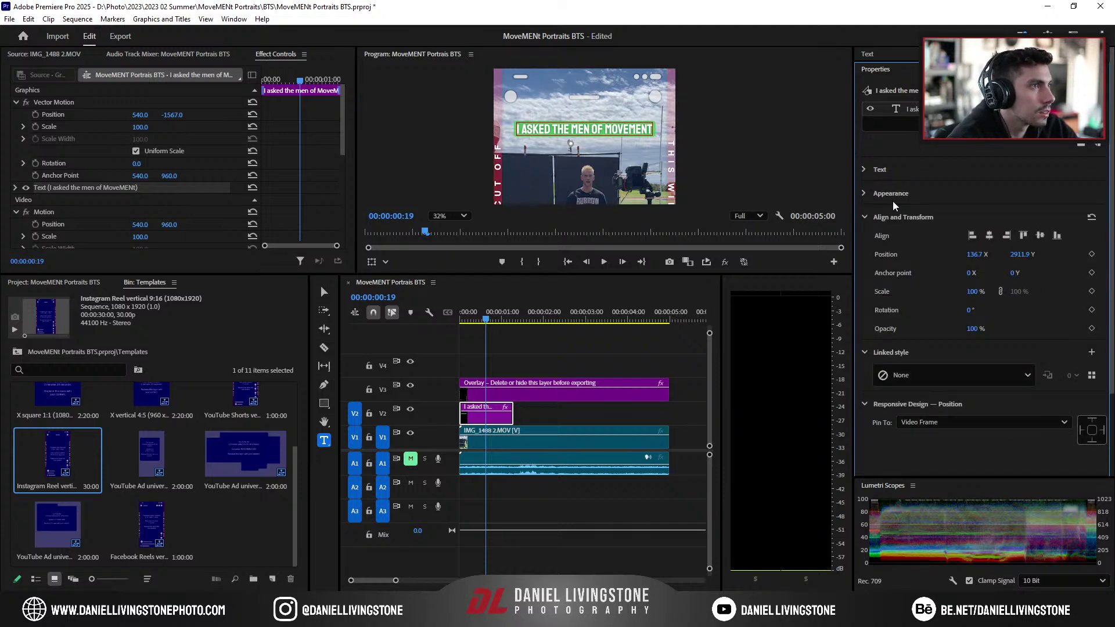
{"action": "left_click", "coordinate": [891, 197]}
{"action": "left_click", "coordinate": [896, 309]}
{"action": "mouse_move", "coordinate": [534, 318]}
{"action": "left_mouse_down"}
{"action": "mouse_move", "coordinate": [501, 281]}
{"action": "mouse_move", "coordinate": [451, 293]}
{"action": "mouse_move", "coordinate": [476, 346]}
{"action": "mouse_move", "coordinate": [459, 296]}
{"action": "left_mouse_up"}
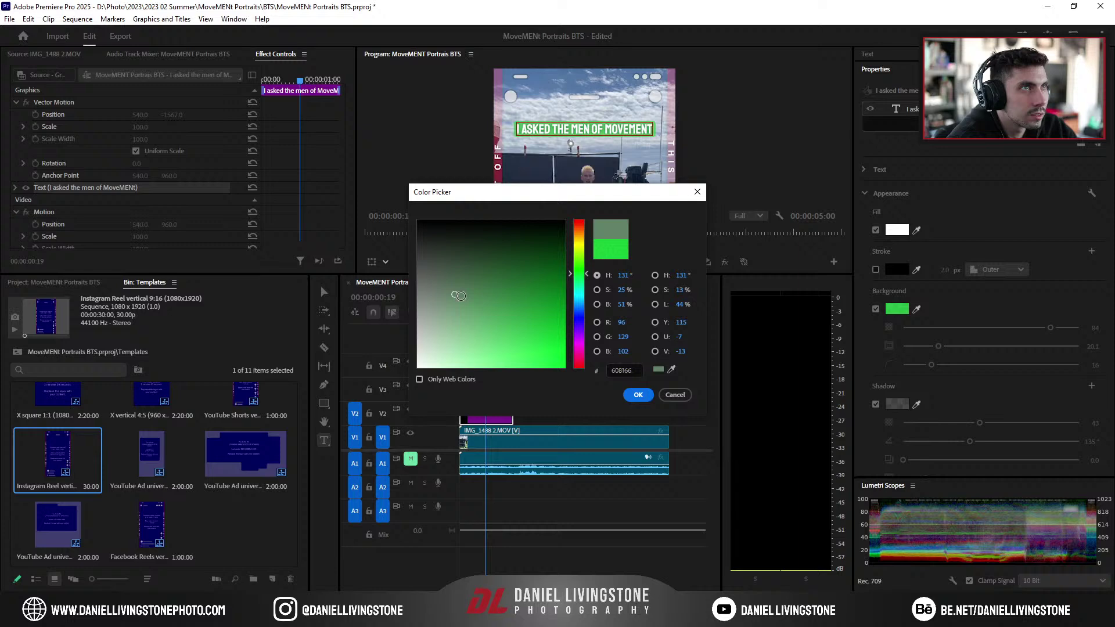
{"action": "left_click", "coordinate": [580, 295]}
{"action": "left_click_drag", "start_coordinate": [579, 310], "coordinate": [579, 328]}
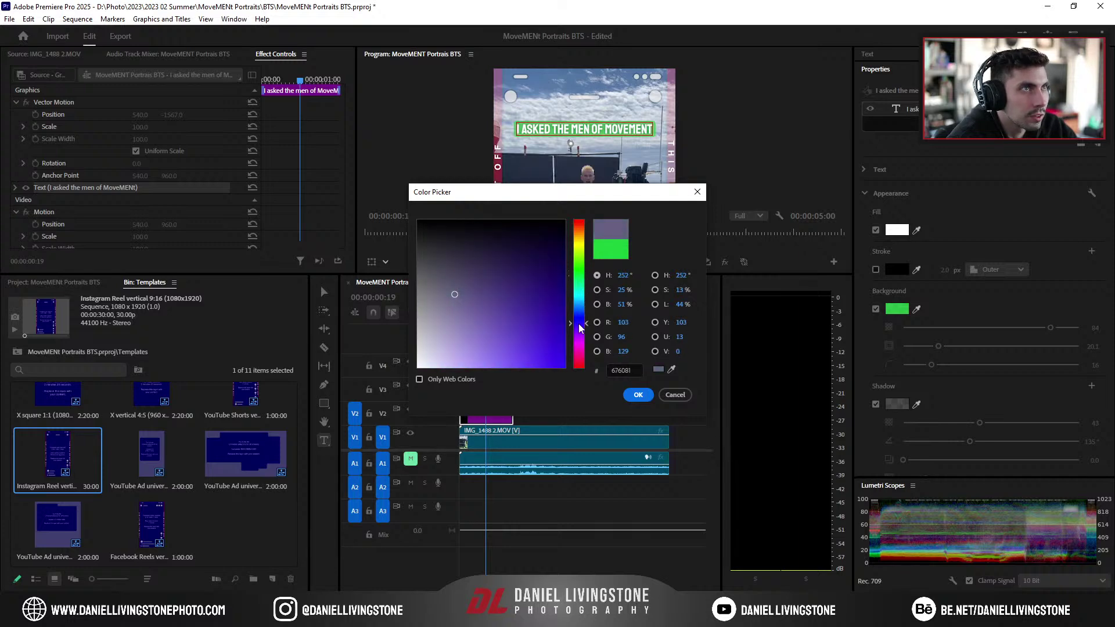
{"action": "left_click", "coordinate": [638, 396]}
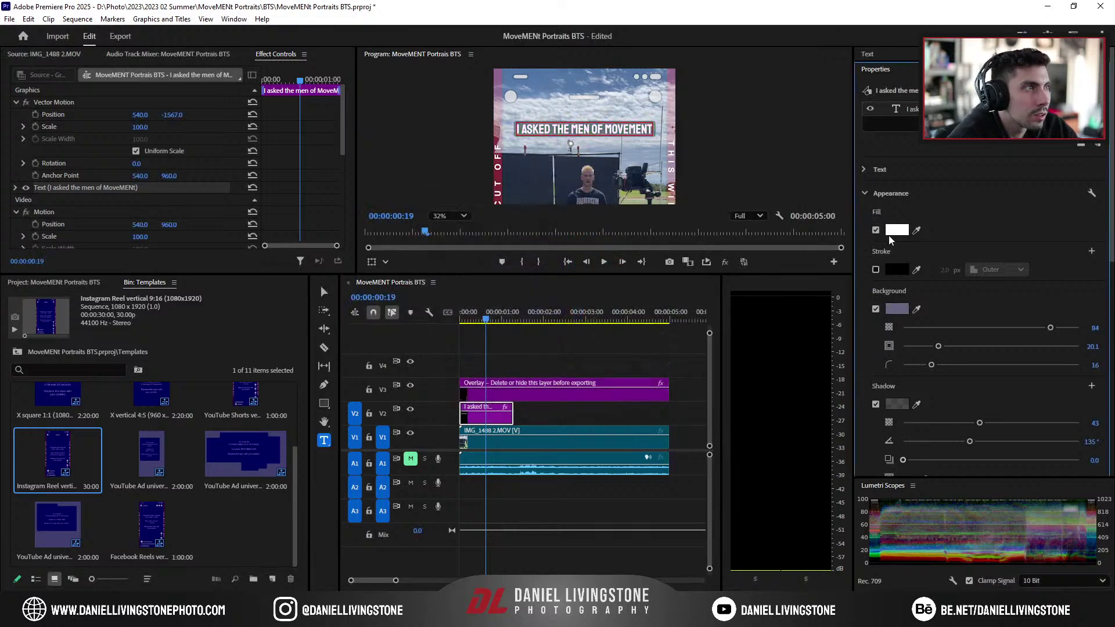
Step: Set the title's fill colour to solid black (#000000)
{"action": "left_click", "coordinate": [896, 230]}
{"action": "left_click", "coordinate": [419, 226]}
{"action": "left_click", "coordinate": [638, 402]}
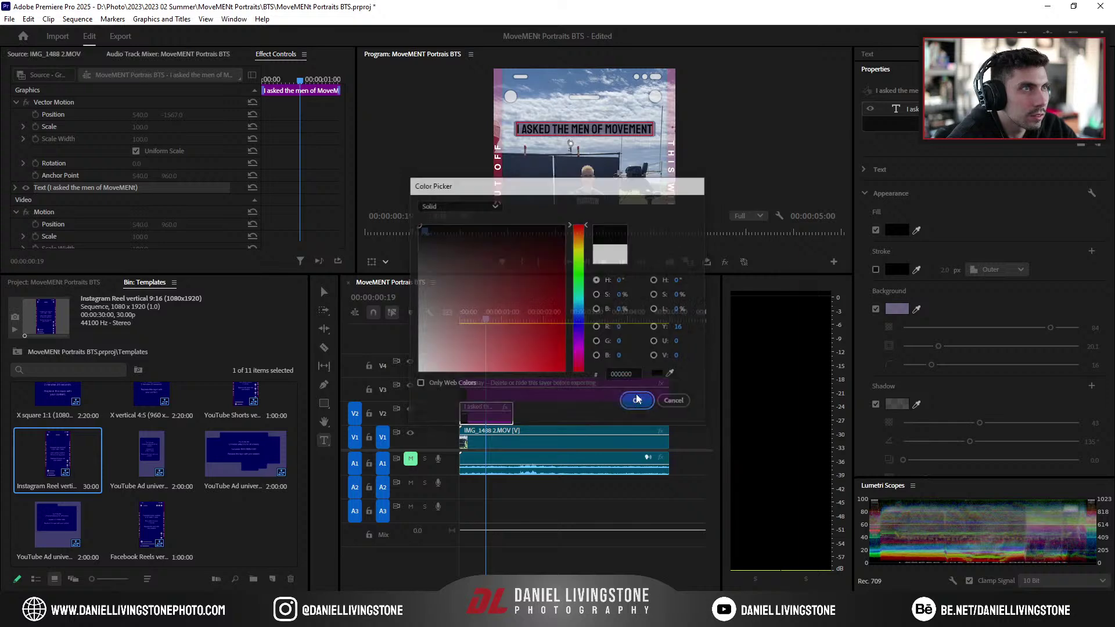
Step: Recolour the title's background to a light teal-blue
{"action": "left_click", "coordinate": [896, 308]}
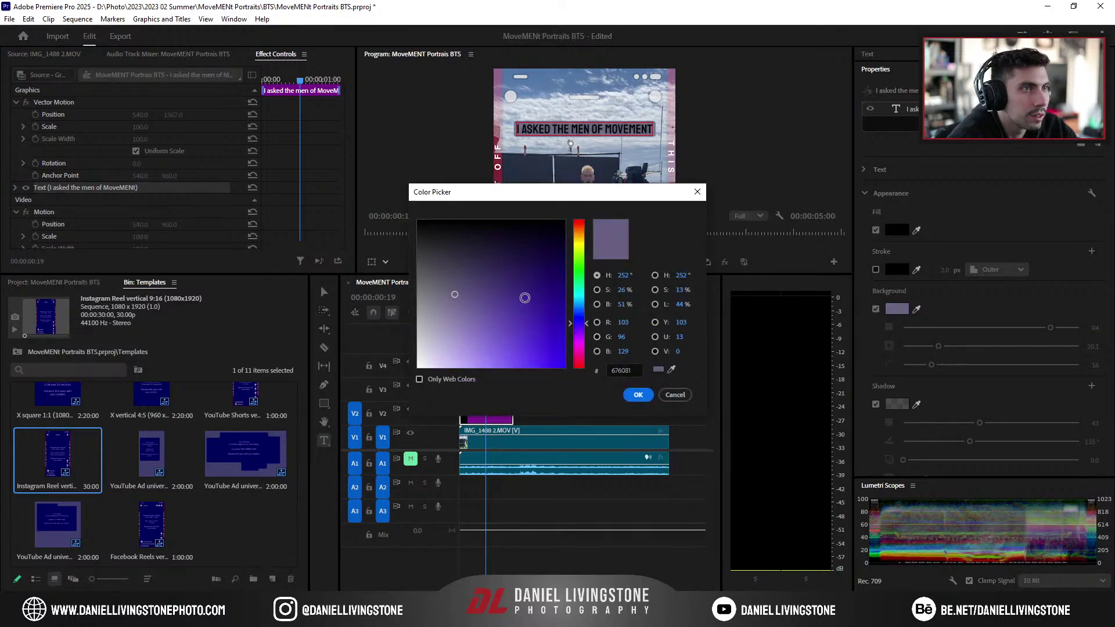
{"action": "mouse_move", "coordinate": [525, 298]}
{"action": "left_mouse_down"}
{"action": "mouse_move", "coordinate": [530, 227]}
{"action": "mouse_move", "coordinate": [552, 331]}
{"action": "mouse_move", "coordinate": [580, 282]}
{"action": "left_mouse_up"}
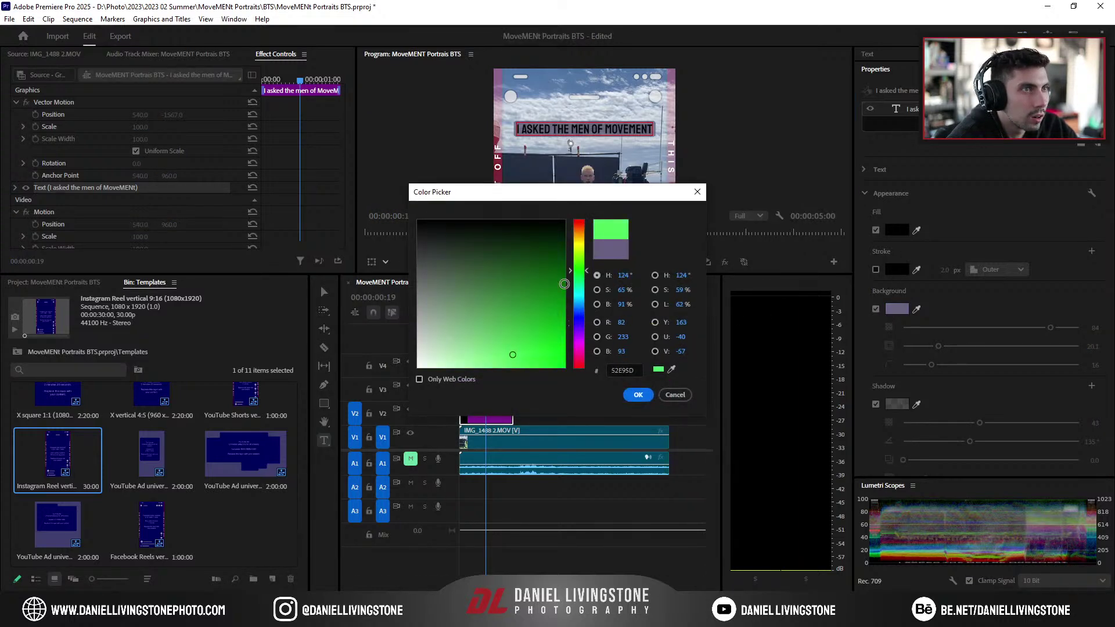
{"action": "left_click_drag", "start_coordinate": [518, 317], "coordinate": [539, 345]}
{"action": "left_click_drag", "start_coordinate": [581, 283], "coordinate": [580, 297]}
{"action": "left_click", "coordinate": [638, 395]}
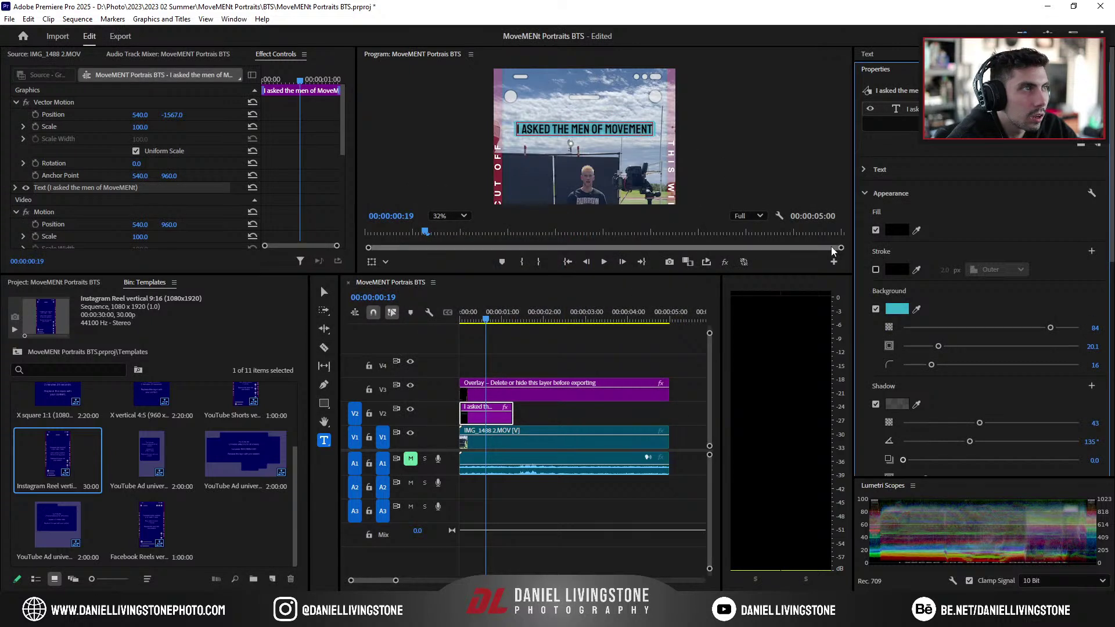
Step: Turn off the title's shadow and give the text a white outer stroke of 3.0 px
{"action": "left_click", "coordinate": [876, 404]}
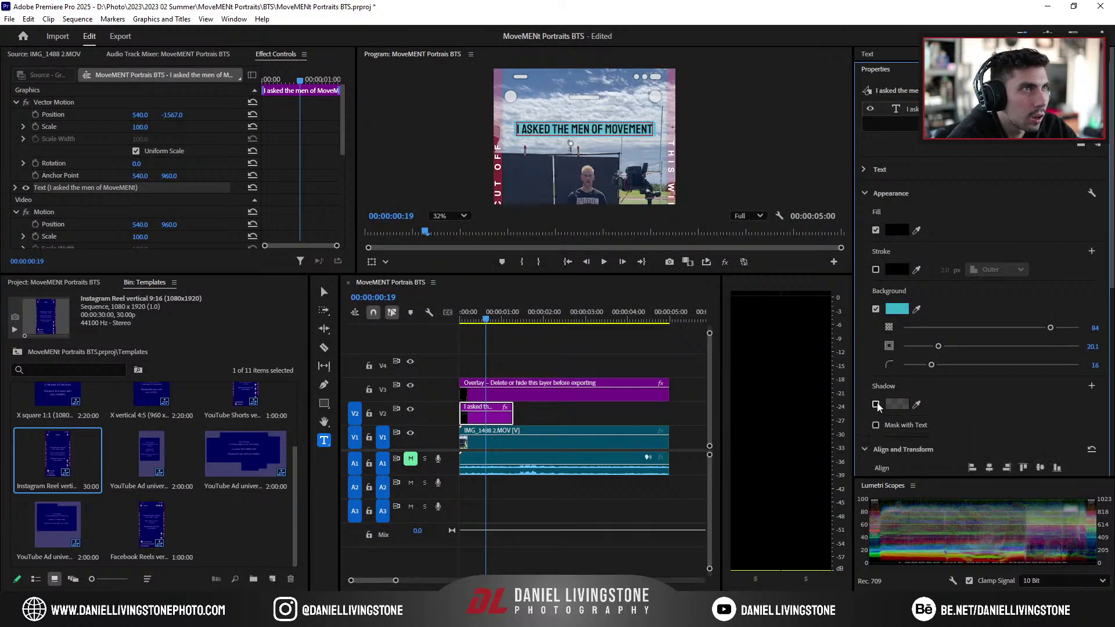
{"action": "left_click", "coordinate": [876, 269]}
{"action": "left_click", "coordinate": [890, 271]}
{"action": "left_click", "coordinate": [418, 370]}
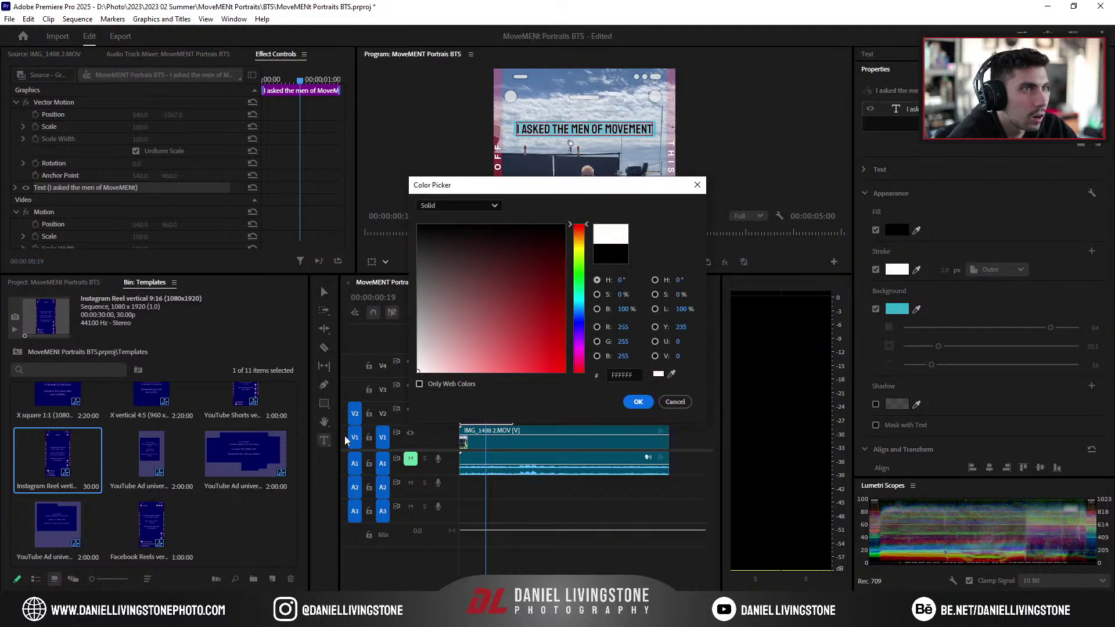
{"action": "left_click", "coordinate": [638, 402]}
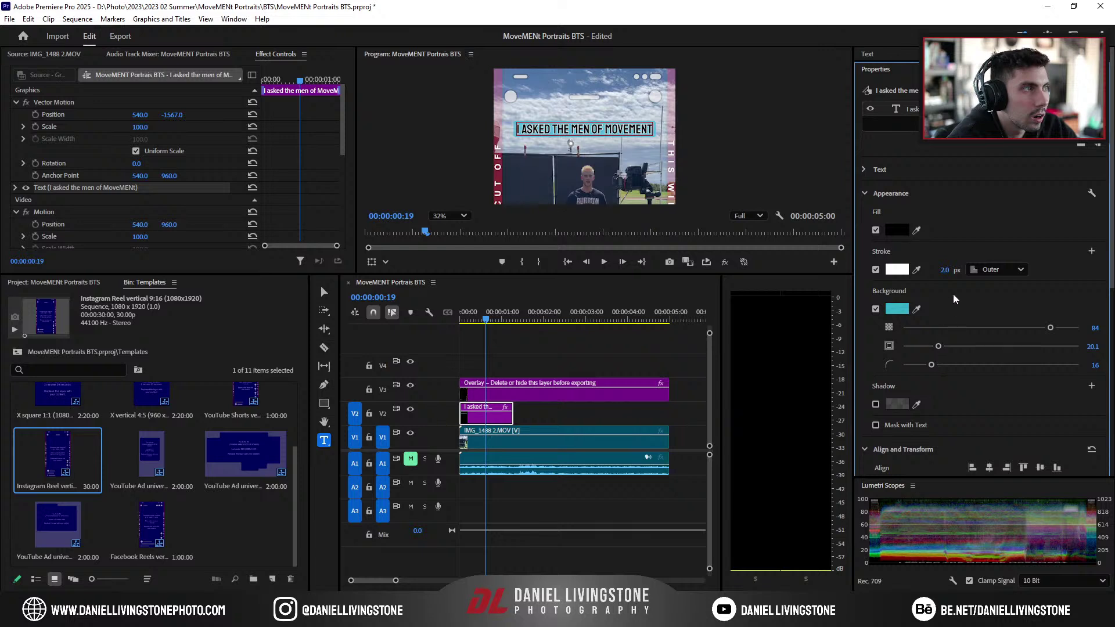
{"action": "left_click_drag", "start_coordinate": [945, 269], "coordinate": [952, 269]}
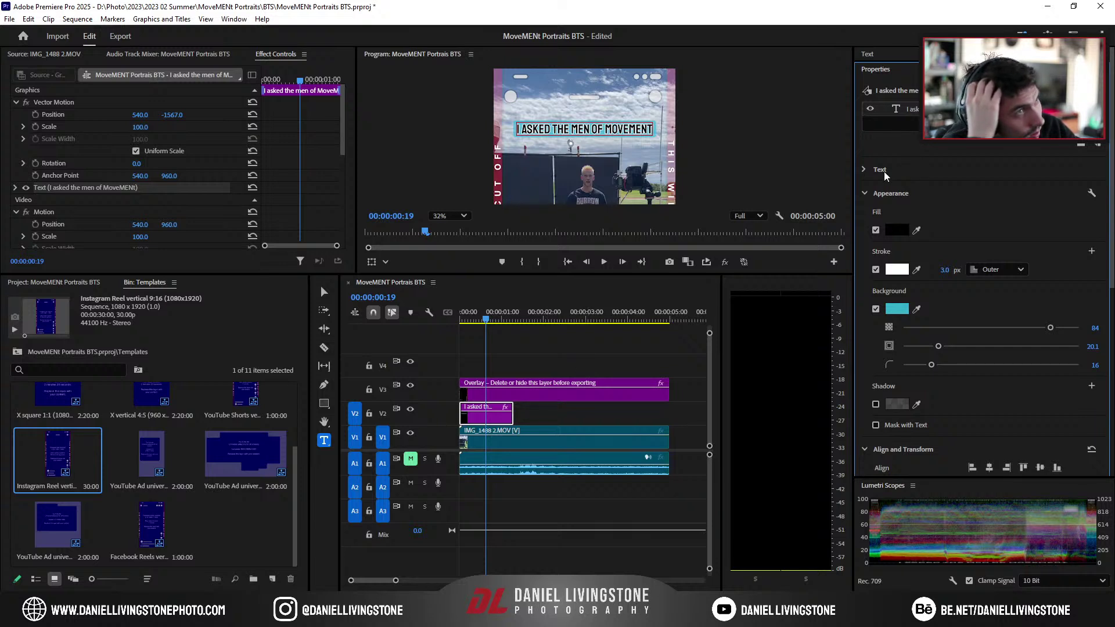
Step: Toggle the title's background, leave it off, and check the outlined text against the reel overlay in the preview
{"action": "left_click", "coordinate": [875, 309]}
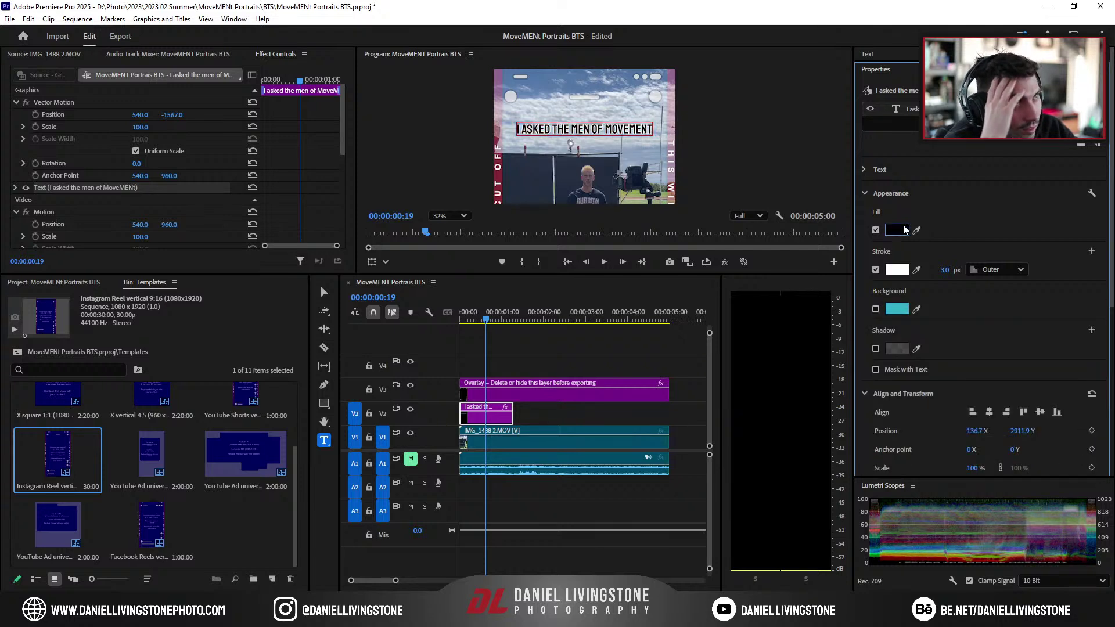
{"action": "left_click", "coordinate": [875, 309]}
{"action": "left_click", "coordinate": [876, 309]}
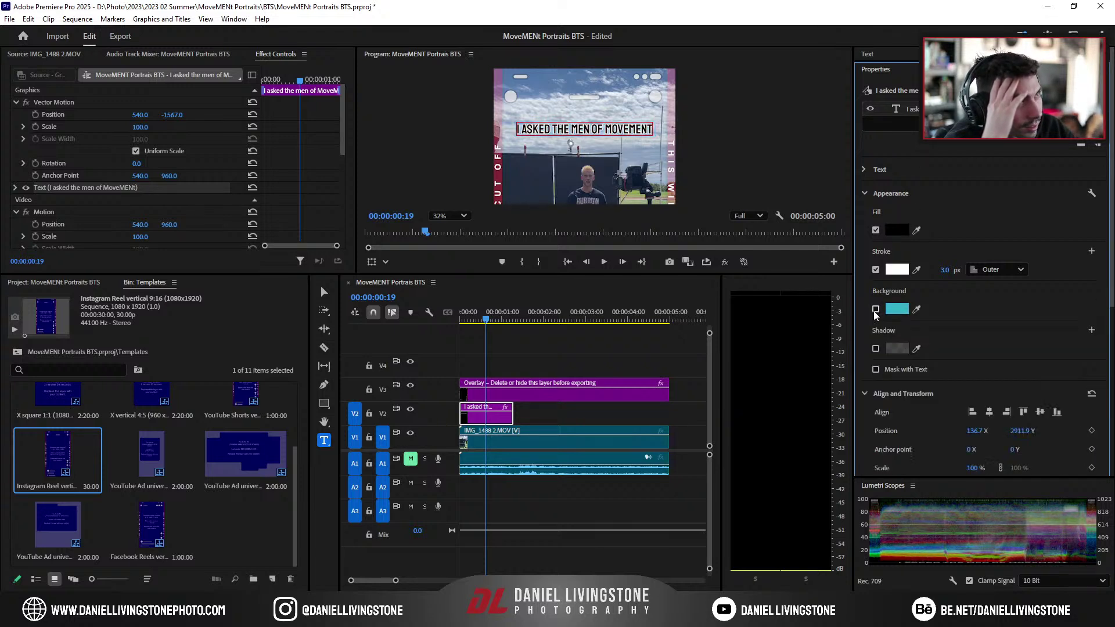
{"action": "scroll", "coordinate": [624, 180], "scroll_direction": "down", "scroll_amount": 1}
{"action": "scroll", "coordinate": [630, 184], "scroll_direction": "down", "scroll_amount": 2}
{"action": "scroll", "coordinate": [630, 185], "scroll_direction": "up", "scroll_amount": 3}
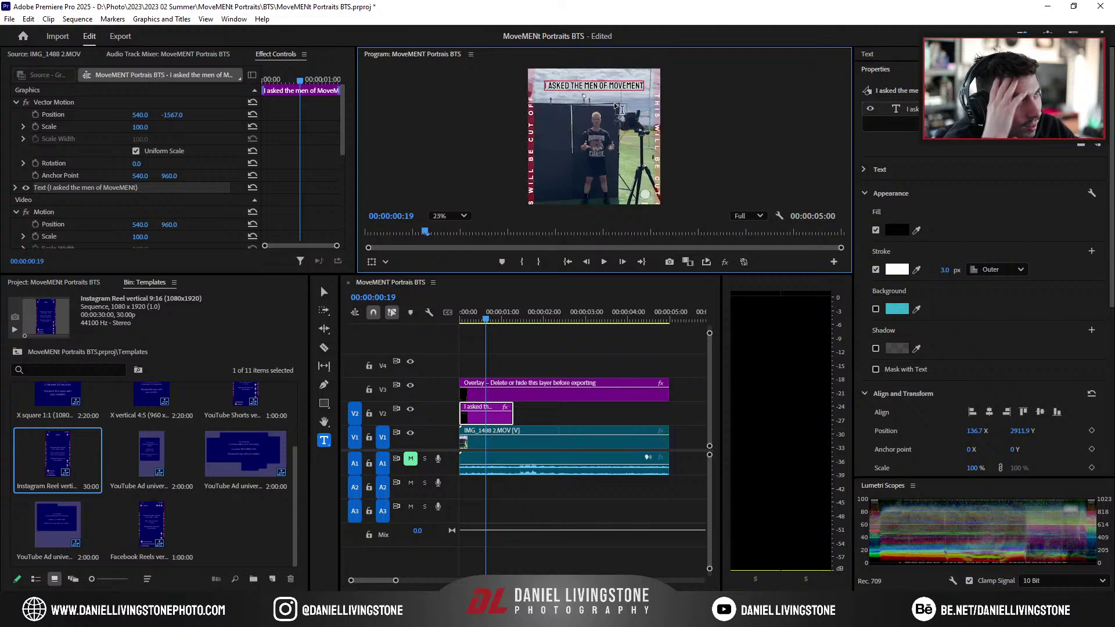
Step: Switch to Instagram in the browser and review the title styling on the profile's own reels, opening the No Context Photoshoot reel
{"action": "key", "text": "alt+Tab"}
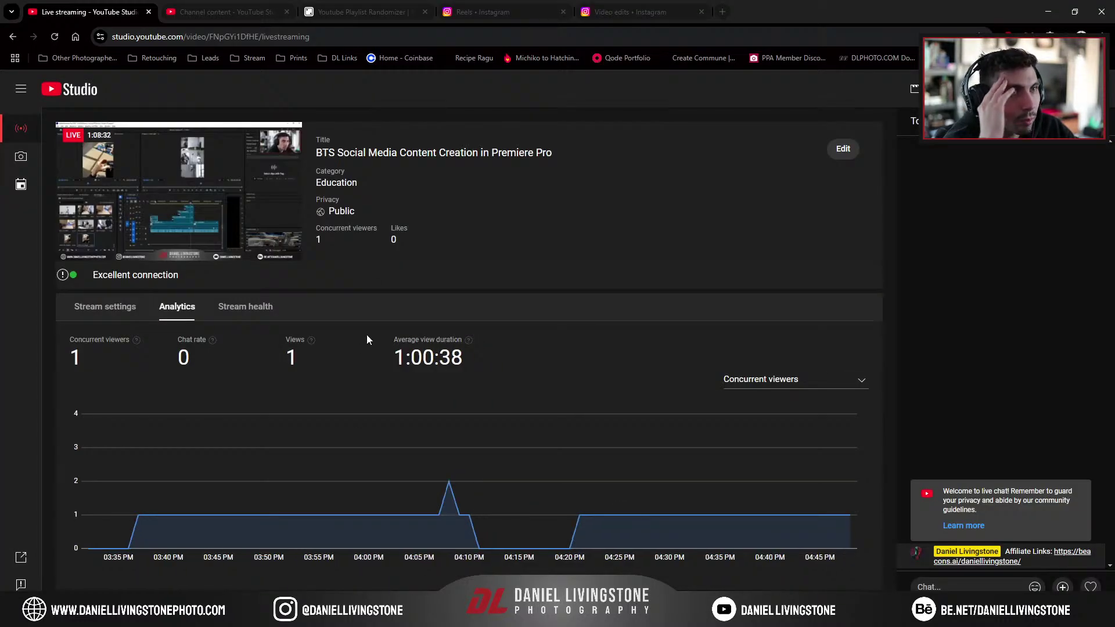
{"action": "left_click", "coordinate": [479, 12]}
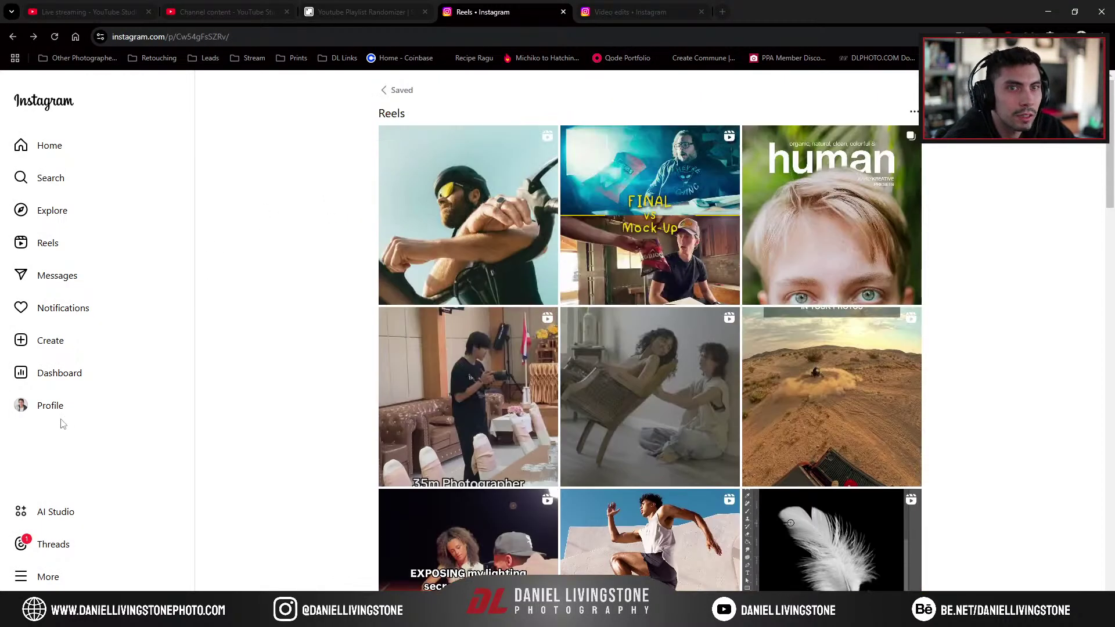
{"action": "left_click", "coordinate": [58, 407]}
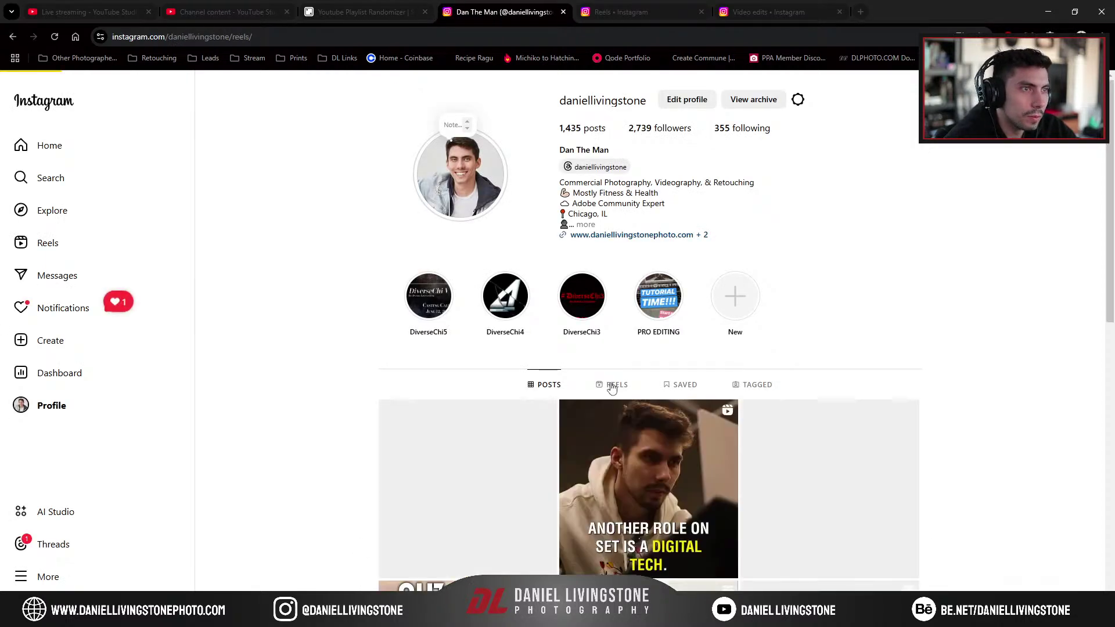
{"action": "left_click", "coordinate": [611, 385]}
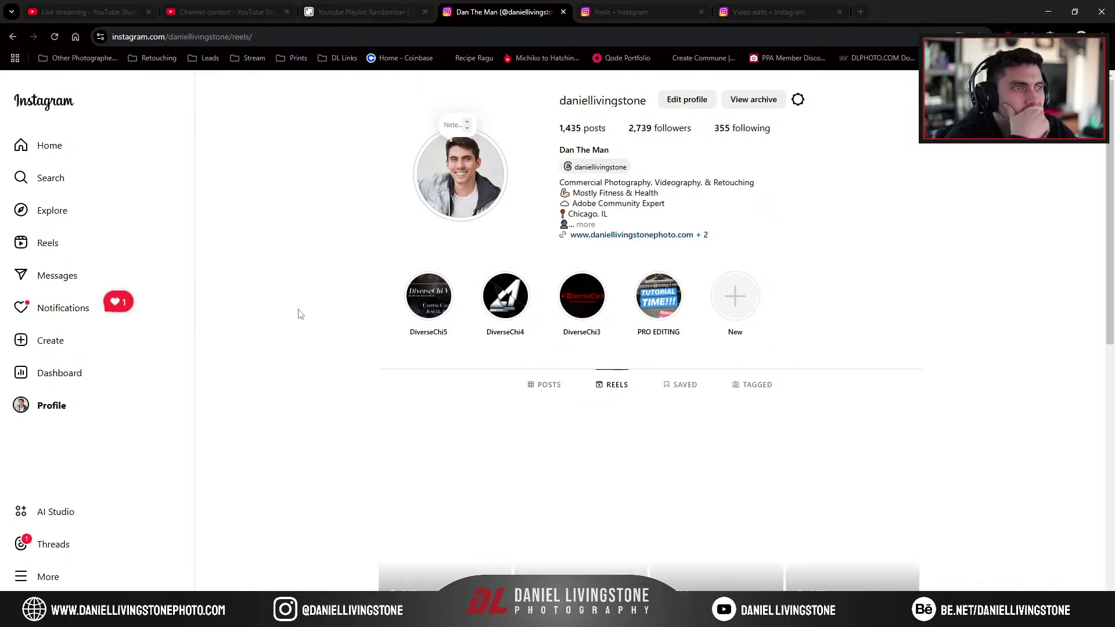
{"action": "scroll", "coordinate": [281, 318], "scroll_direction": "down", "scroll_amount": 3}
{"action": "scroll", "coordinate": [281, 319], "scroll_direction": "down", "scroll_amount": 4}
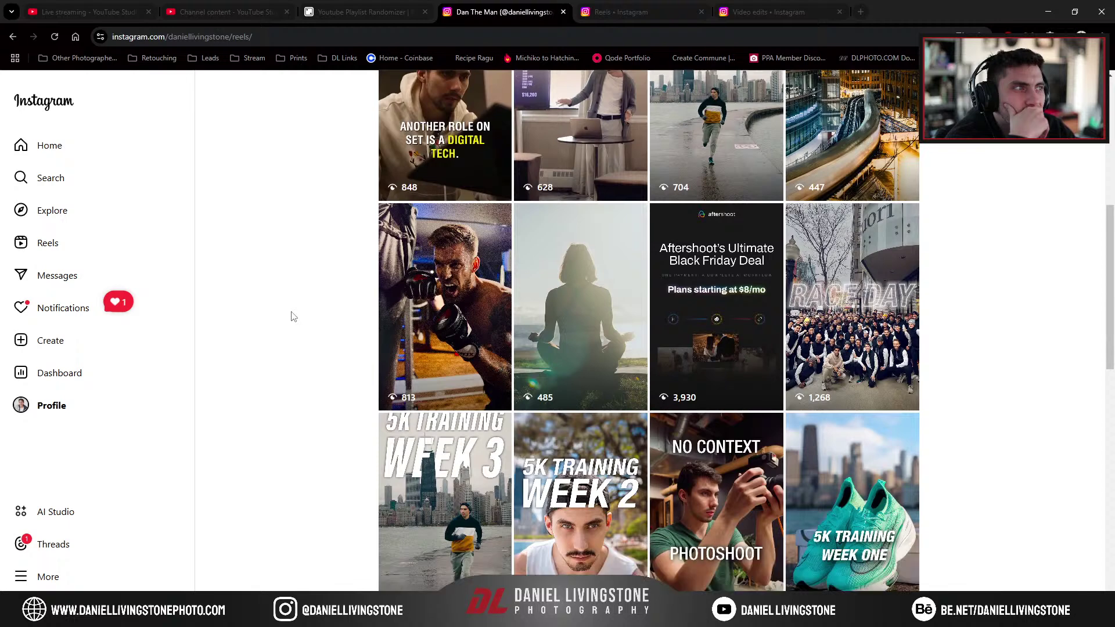
{"action": "scroll", "coordinate": [348, 316], "scroll_direction": "down", "scroll_amount": 3}
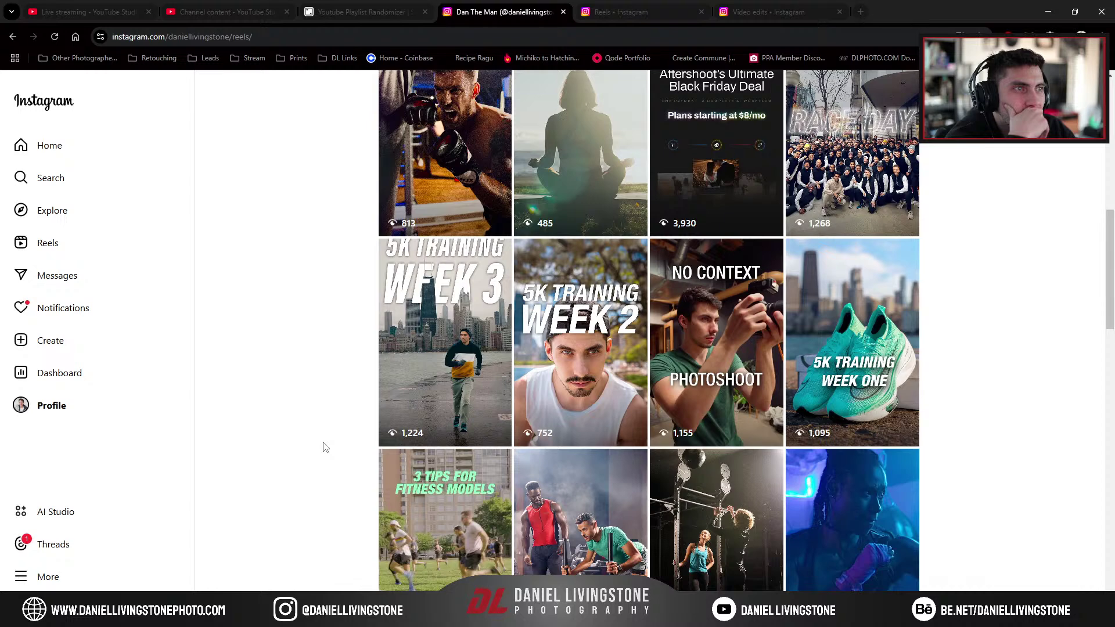
{"action": "left_click", "coordinate": [726, 326]}
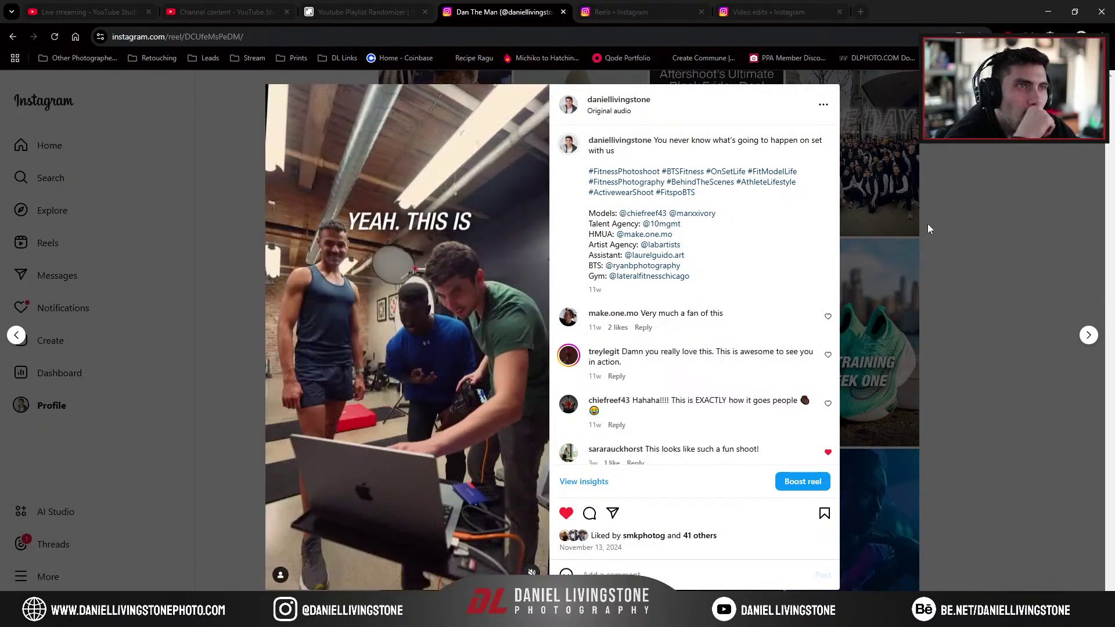
{"action": "left_click", "coordinate": [900, 265]}
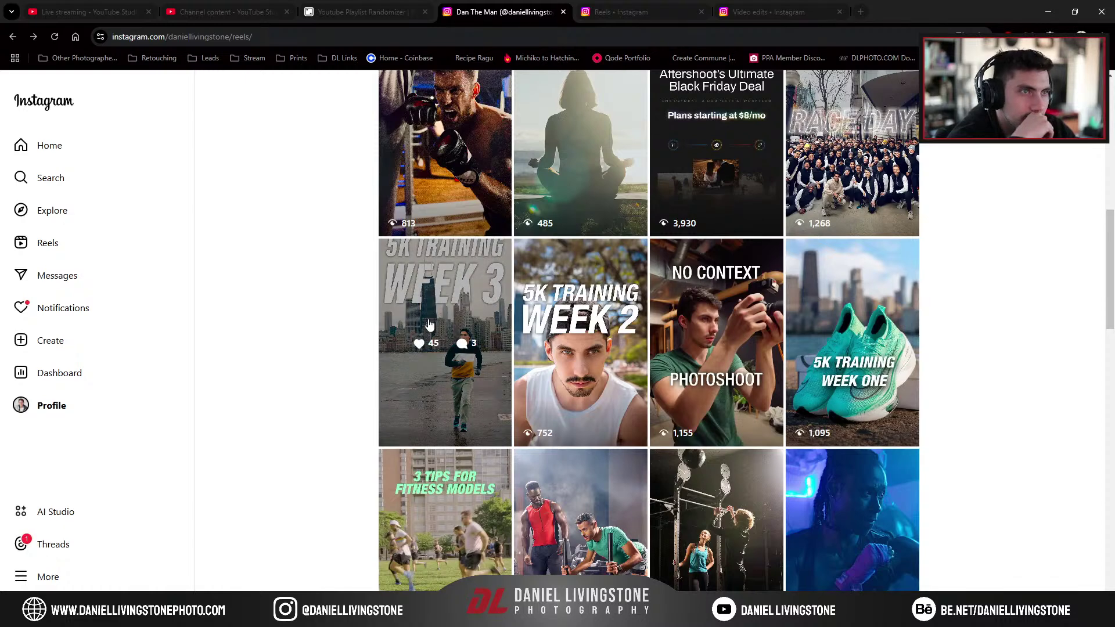
{"action": "scroll", "coordinate": [326, 308], "scroll_direction": "down", "scroll_amount": 4}
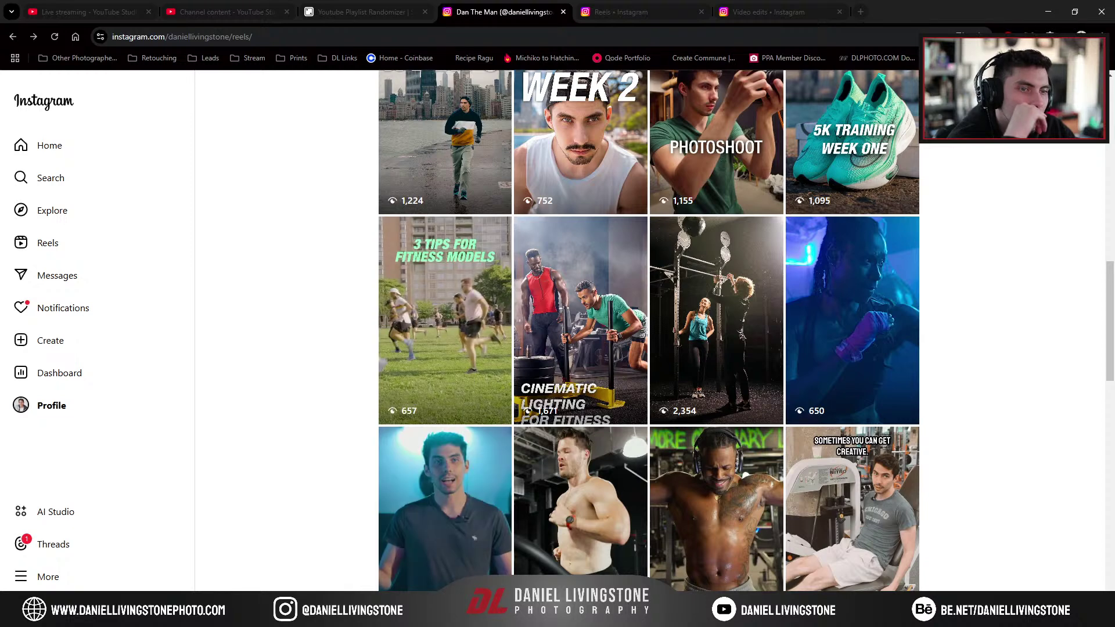
Step: Switch back to Premiere Pro and set the whole title text to Helvetica Condensed Bold with faux italic
{"action": "key", "text": "alt+Tab"}
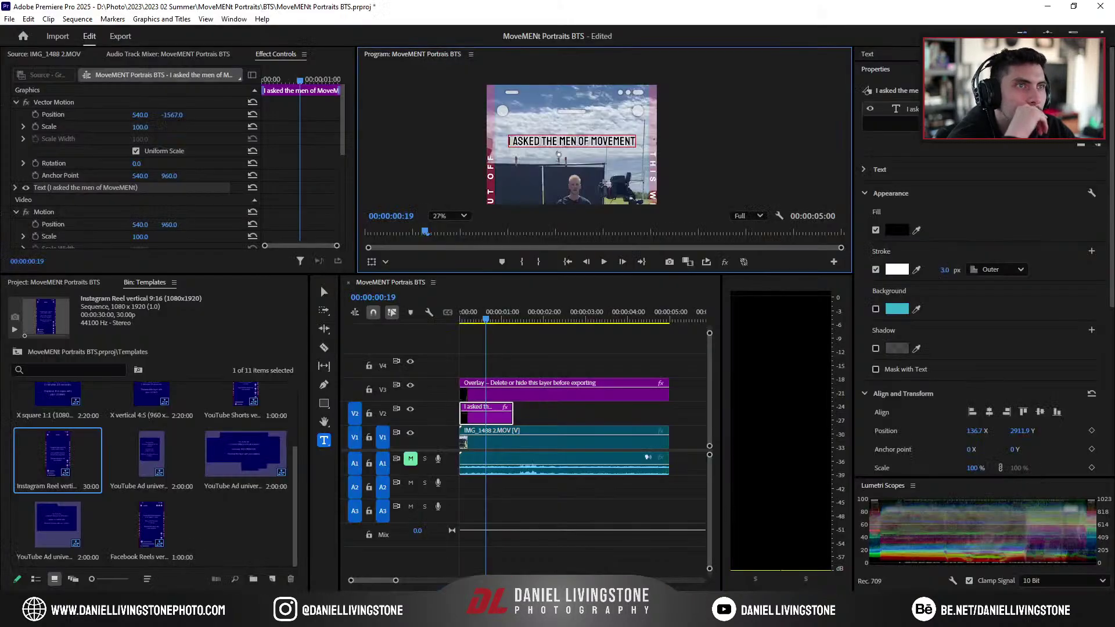
{"action": "triple_click", "coordinate": [617, 143]}
{"action": "left_click", "coordinate": [933, 147]}
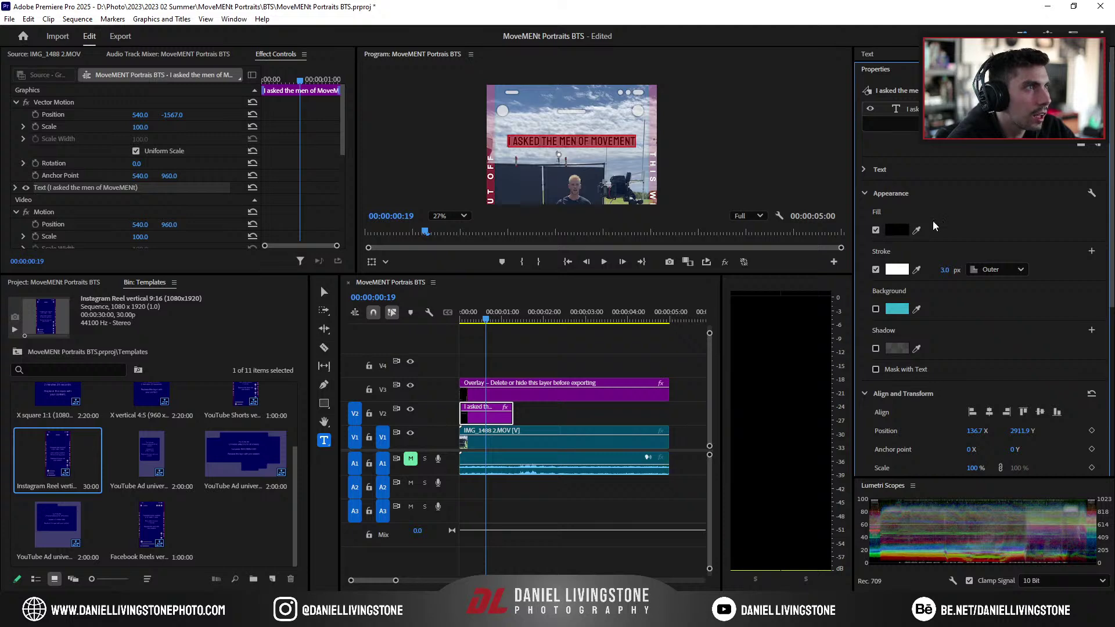
{"action": "left_click", "coordinate": [876, 169]}
{"action": "left_click", "coordinate": [928, 187]}
{"action": "type", "text": "H"}
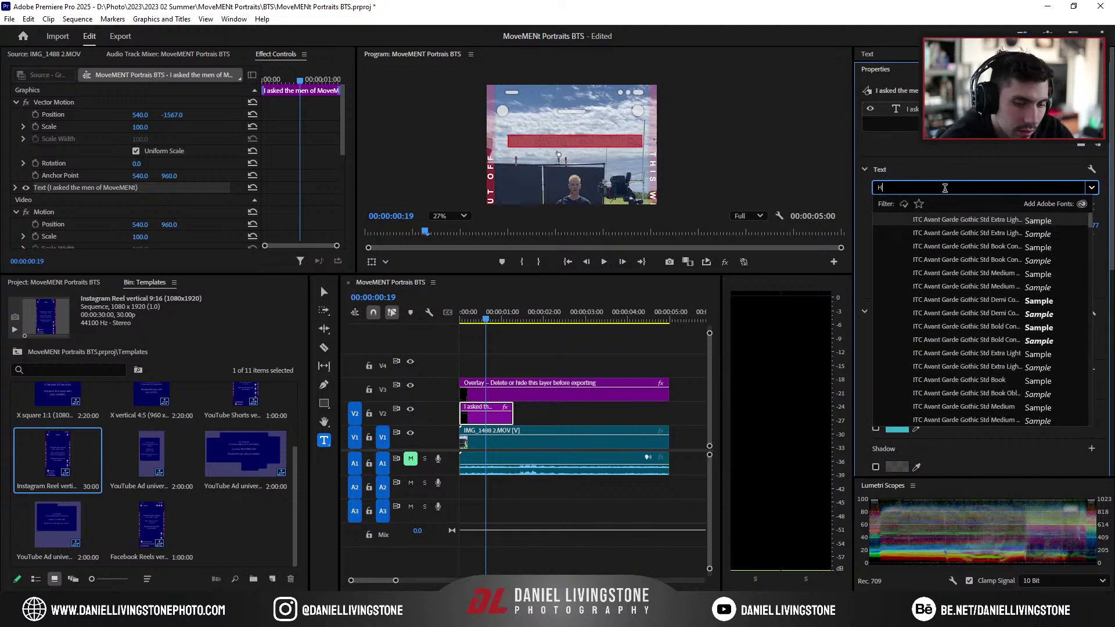
{"action": "type", "text": "elv"}
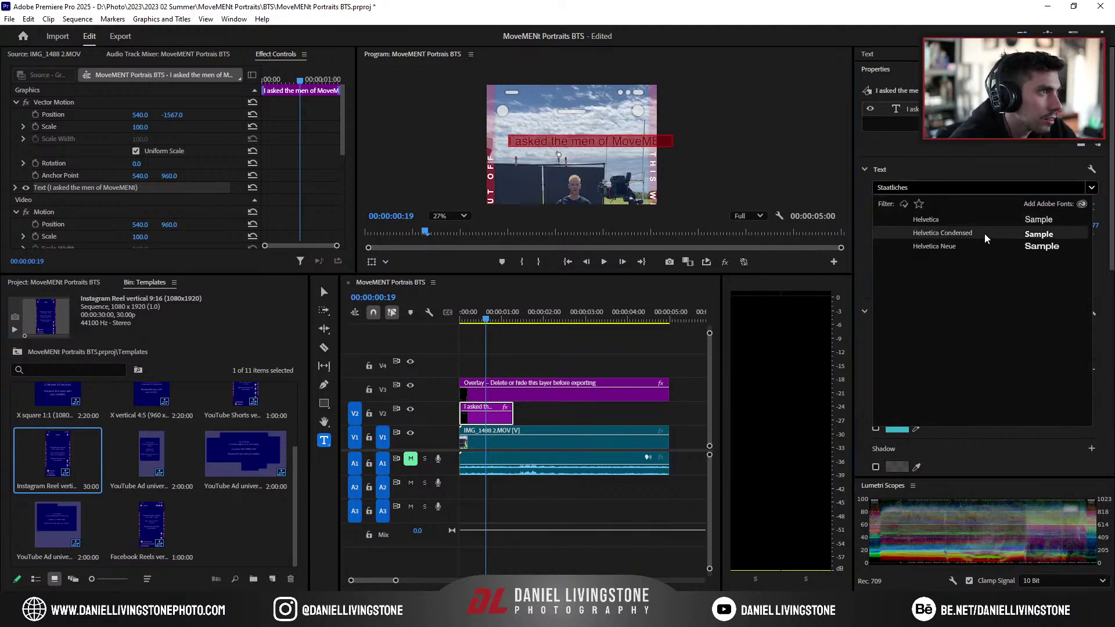
{"action": "left_click", "coordinate": [984, 233]}
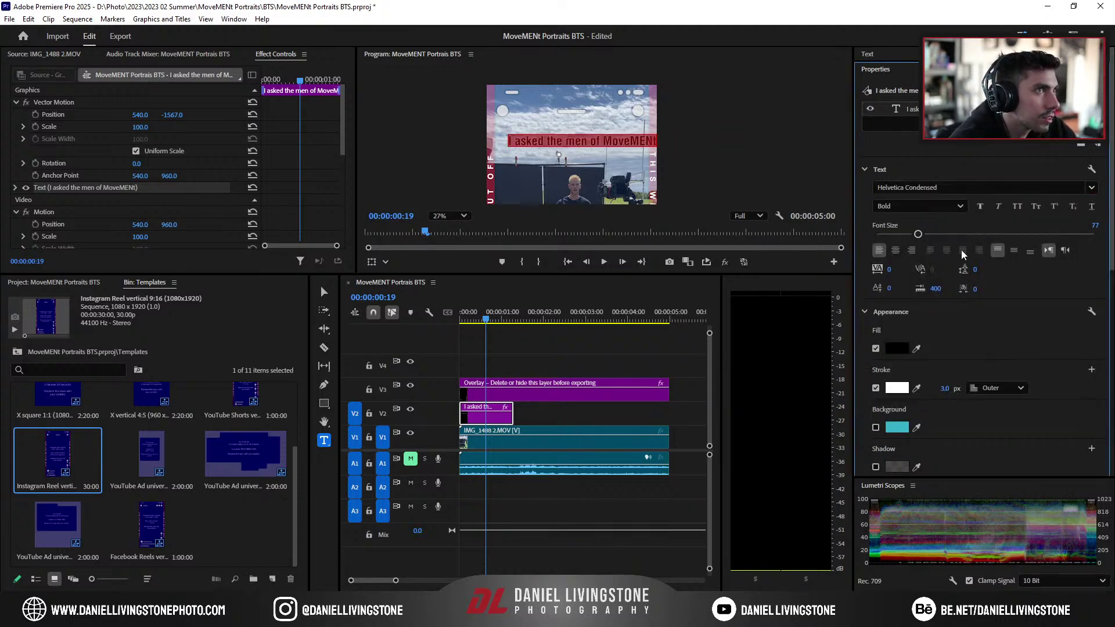
{"action": "left_click", "coordinate": [998, 207]}
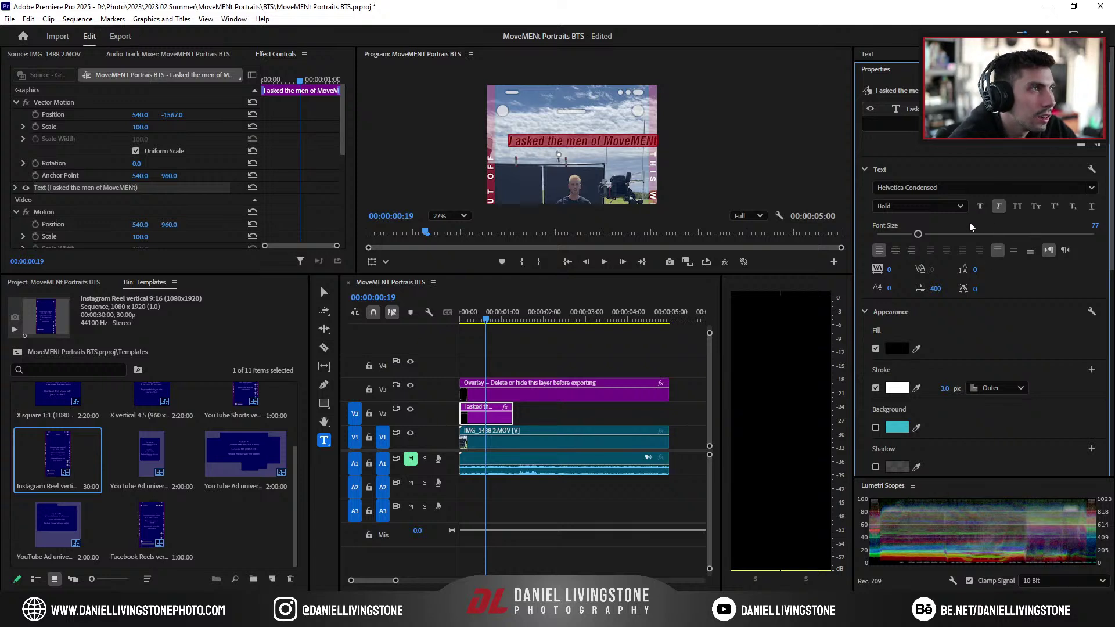
Step: Turn the title's teal background back on and switch off its white stroke
{"action": "left_click", "coordinate": [875, 428]}
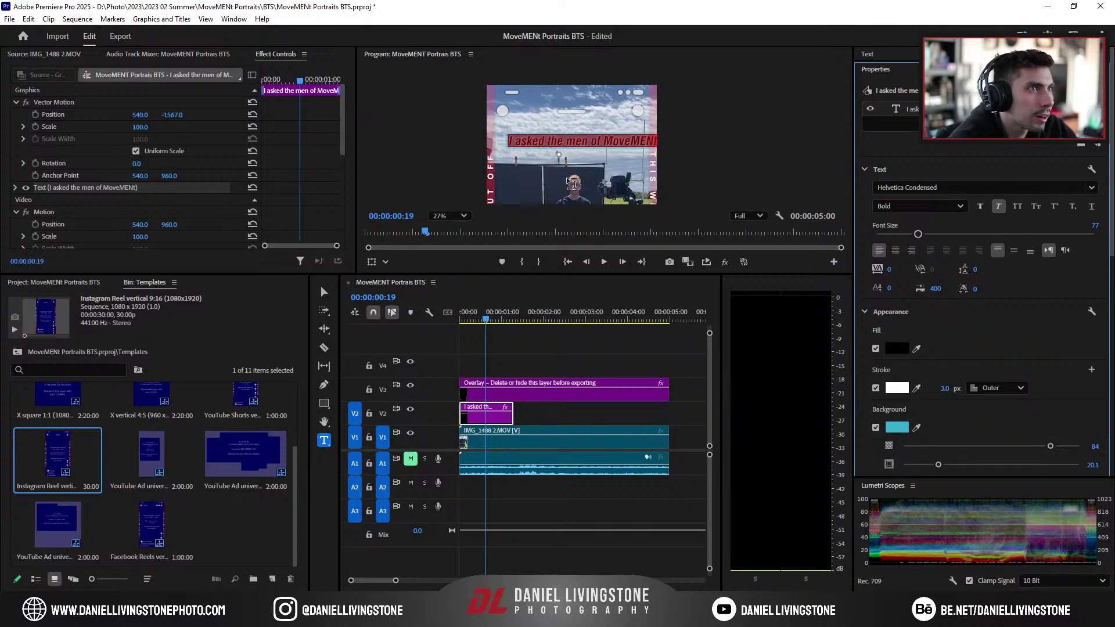
{"action": "left_click", "coordinate": [602, 141]}
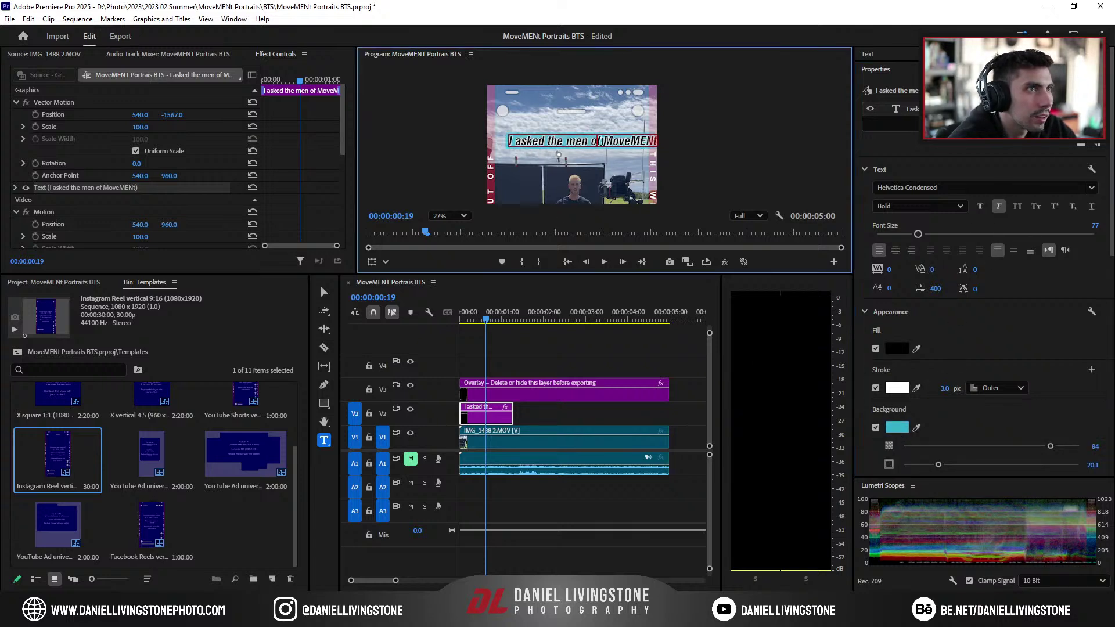
{"action": "left_click", "coordinate": [875, 388]}
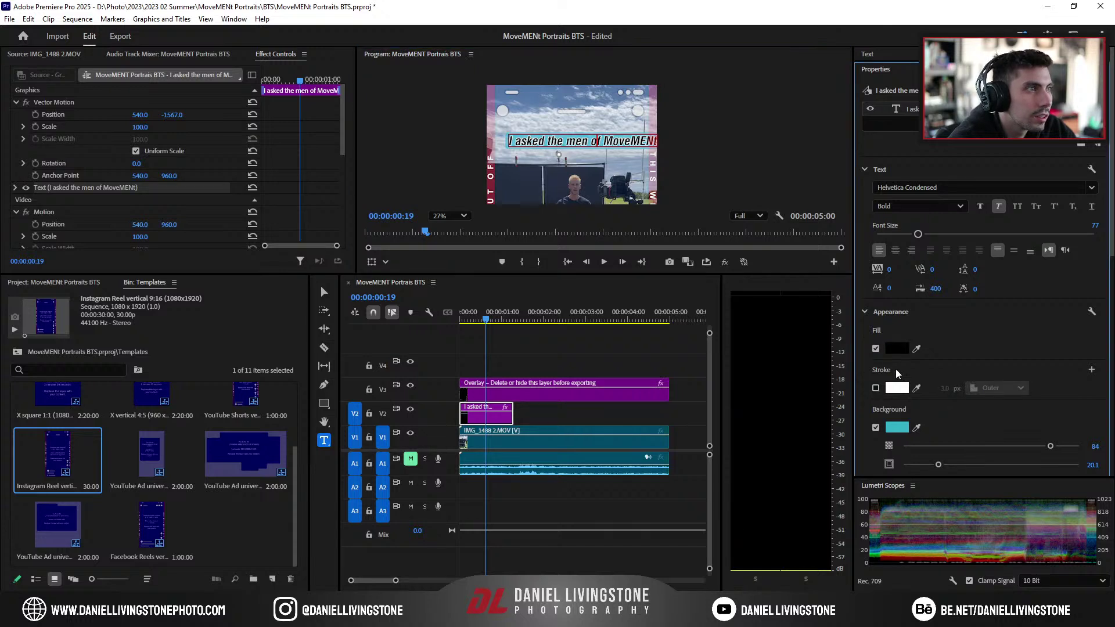
{"action": "key", "text": "ctrl+z"}
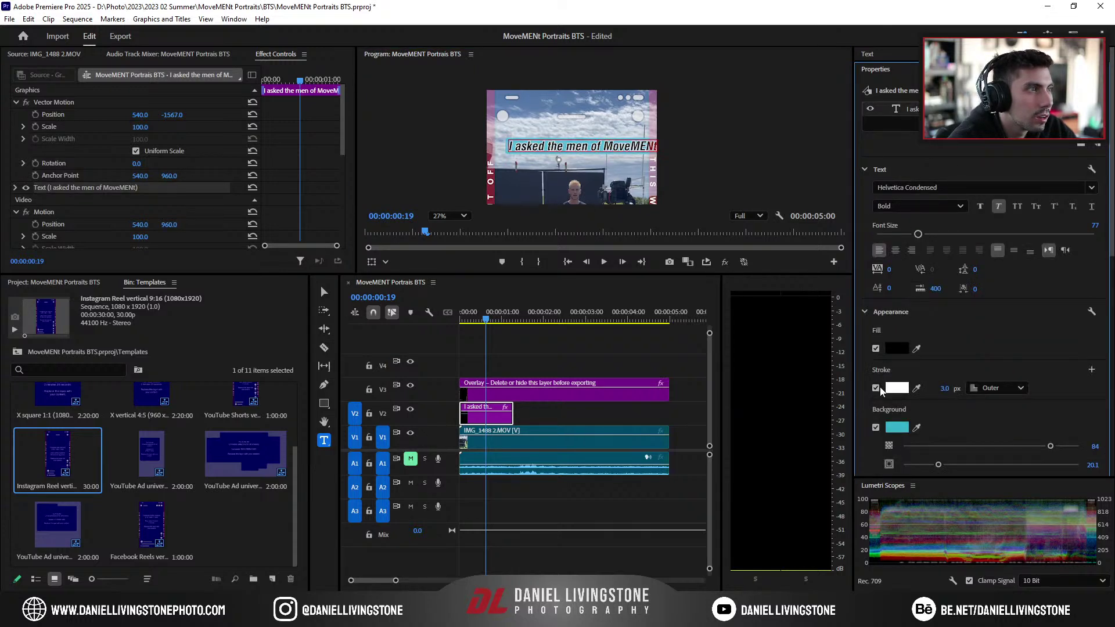
{"action": "left_click", "coordinate": [877, 388]}
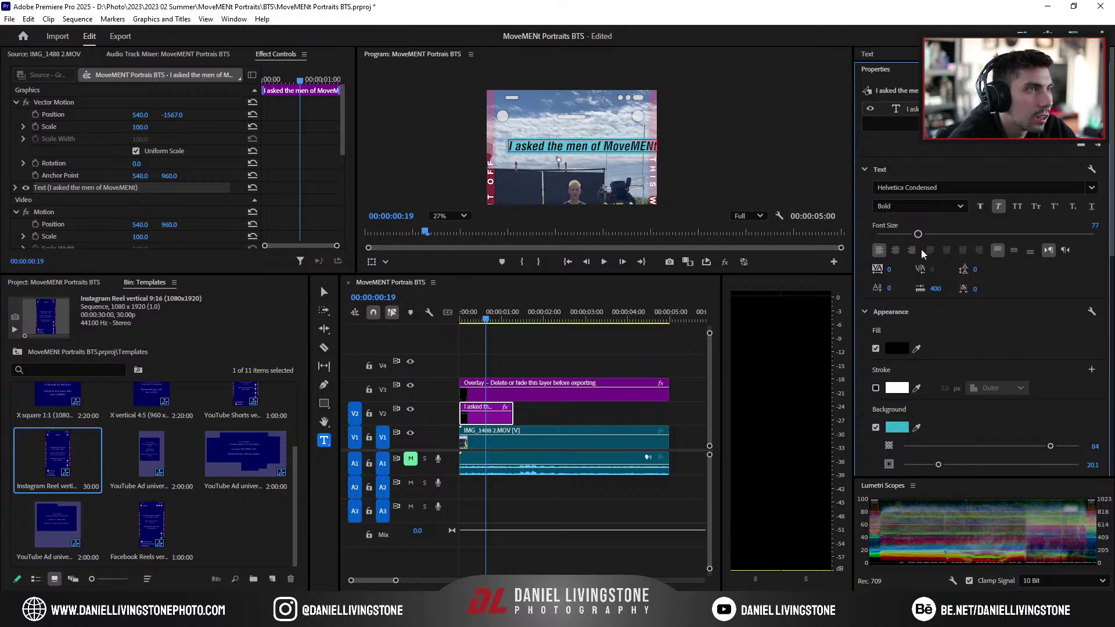
Step: Change the title's background colour to a pale grey-blue
{"action": "left_click", "coordinate": [902, 430]}
{"action": "left_click_drag", "start_coordinate": [435, 347], "coordinate": [432, 353]}
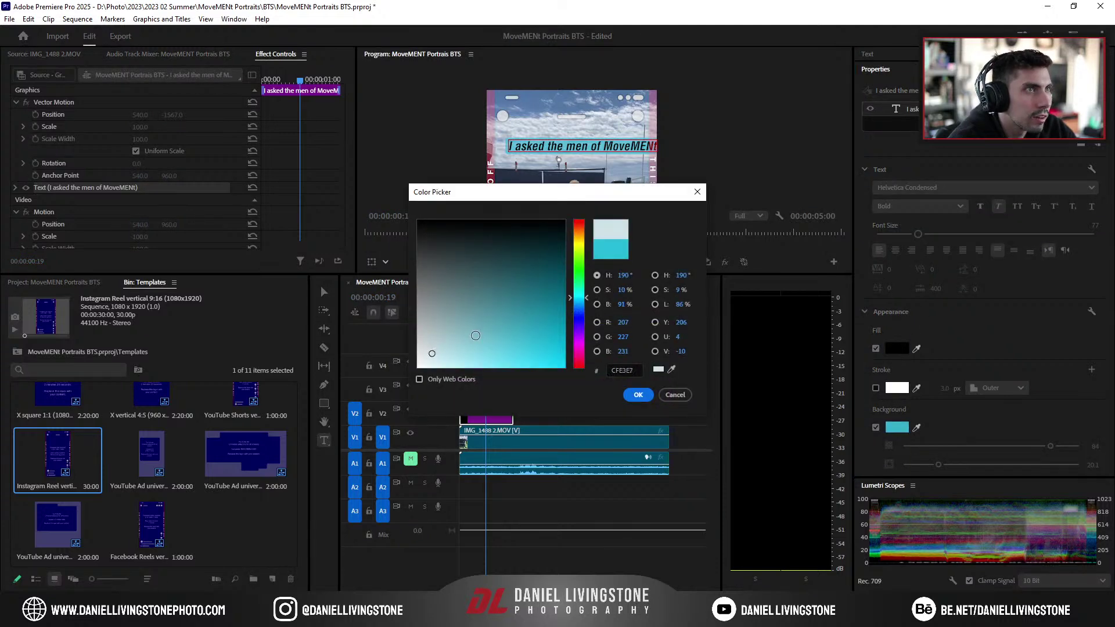
{"action": "left_click", "coordinate": [638, 394]}
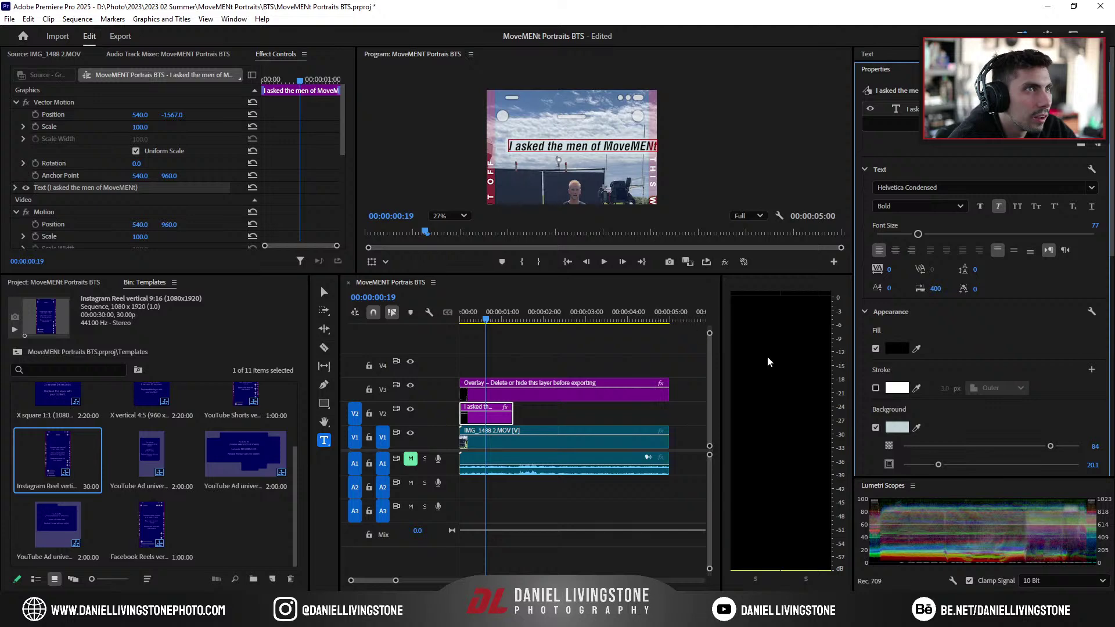
Step: Set the title's background colour to yellow and inspect the result in the preview
{"action": "left_click", "coordinate": [896, 427]}
{"action": "left_click_drag", "start_coordinate": [492, 339], "coordinate": [485, 317]}
{"action": "left_click", "coordinate": [583, 256]}
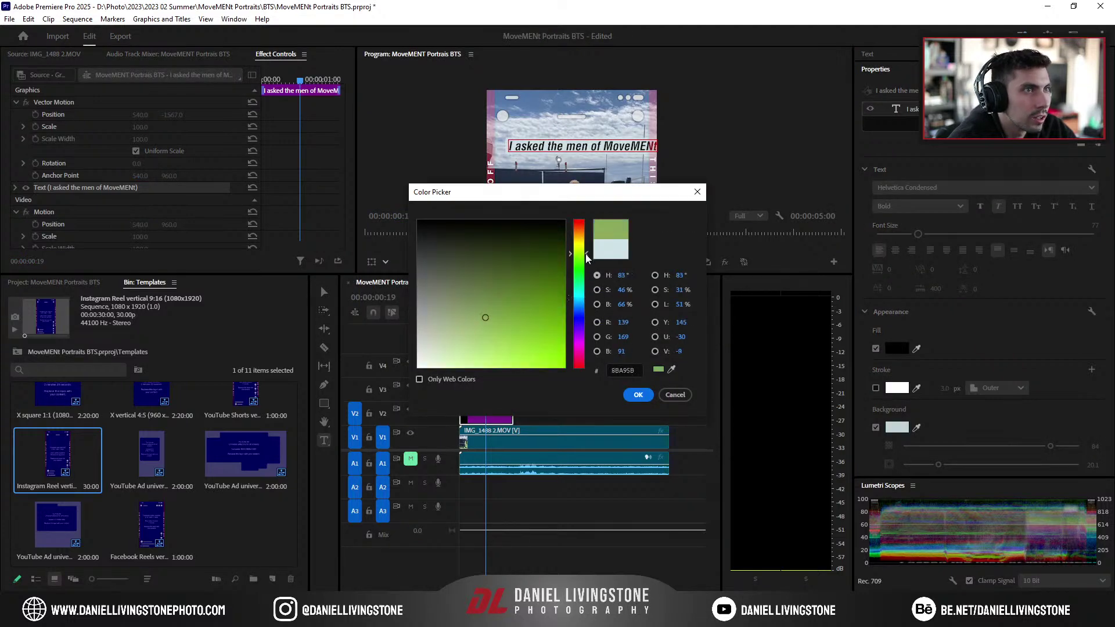
{"action": "left_click_drag", "start_coordinate": [586, 256], "coordinate": [585, 244]}
{"action": "left_click_drag", "start_coordinate": [487, 316], "coordinate": [534, 363]}
{"action": "left_click", "coordinate": [642, 396]}
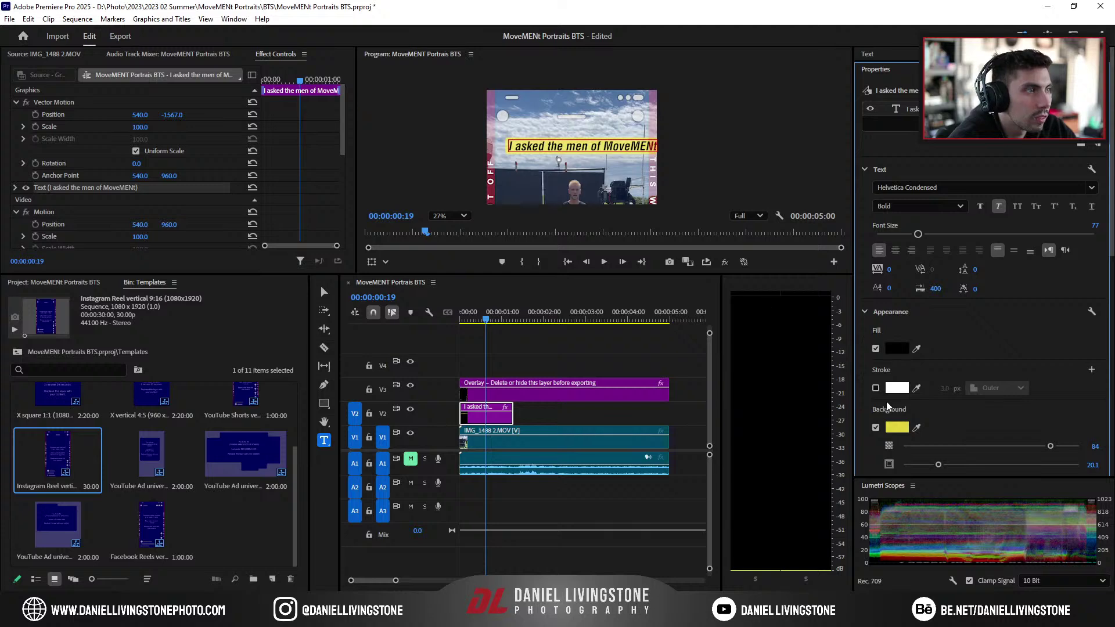
{"action": "scroll", "coordinate": [981, 262], "scroll_direction": "down", "scroll_amount": 1}
{"action": "scroll", "coordinate": [1106, 249], "scroll_direction": "down", "scroll_amount": 3}
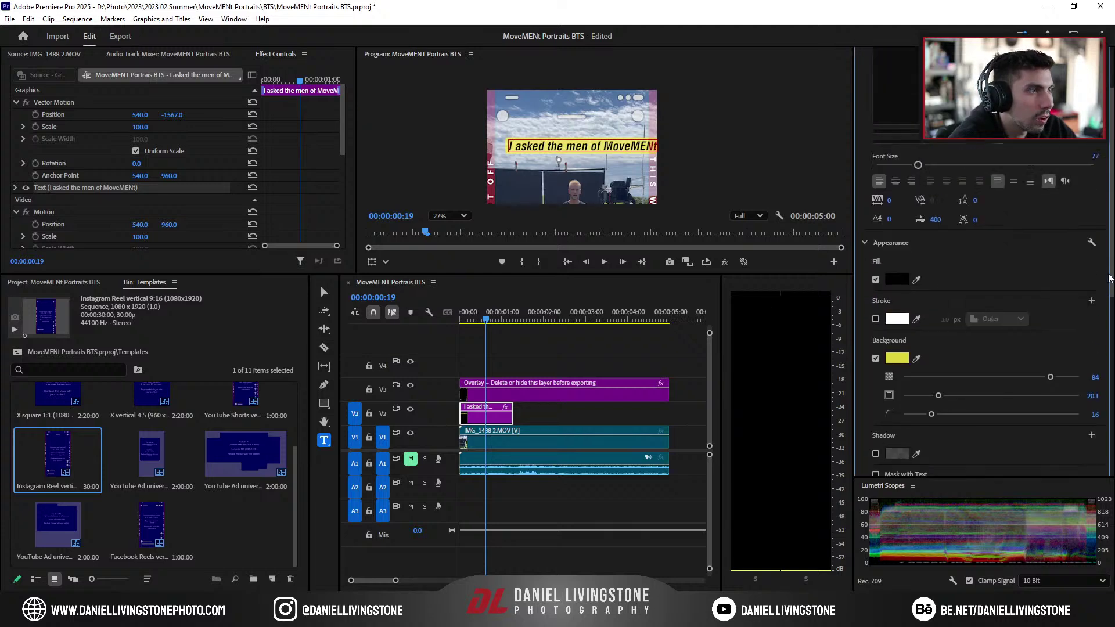
{"action": "scroll", "coordinate": [1099, 247], "scroll_direction": "up", "scroll_amount": 4}
{"action": "scroll", "coordinate": [547, 143], "scroll_direction": "up", "scroll_amount": 4}
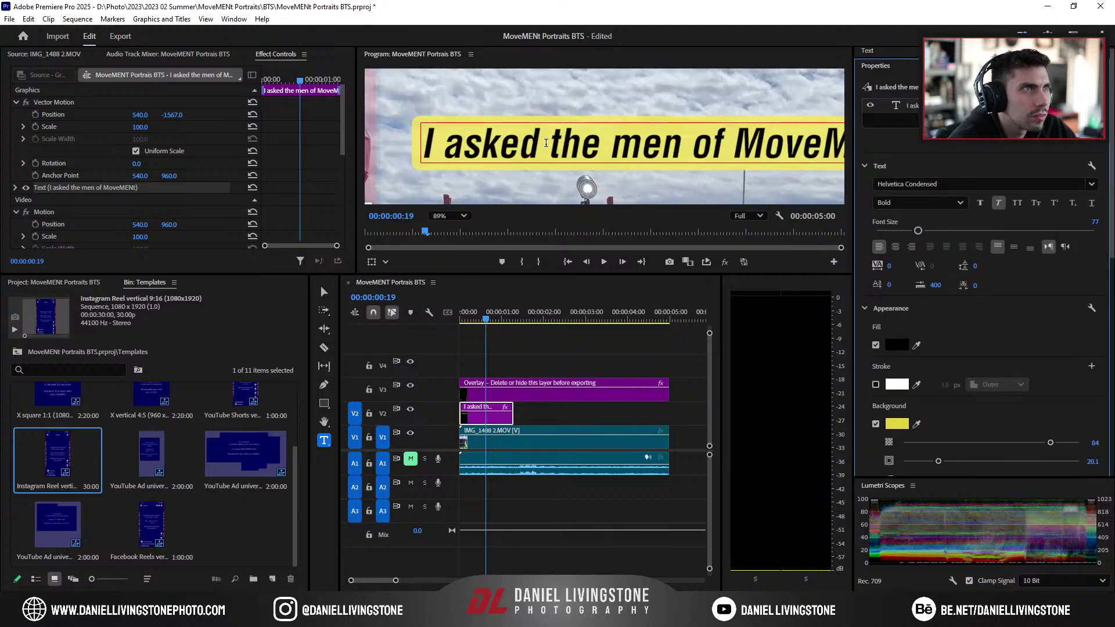
{"action": "scroll", "coordinate": [546, 145], "scroll_direction": "down", "scroll_amount": 5}
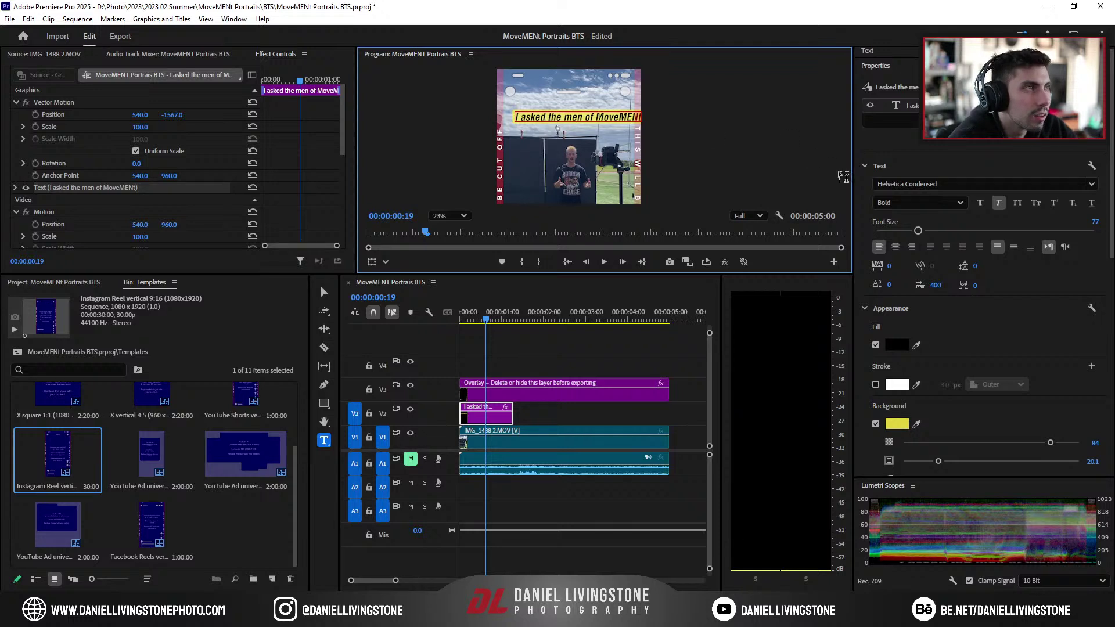
Step: Break the title onto a second line before "MoveMENt" and centre-align the whole text
{"action": "left_click", "coordinate": [595, 116]}
{"action": "key", "text": "Return"}
{"action": "key", "text": "ctrl+a"}
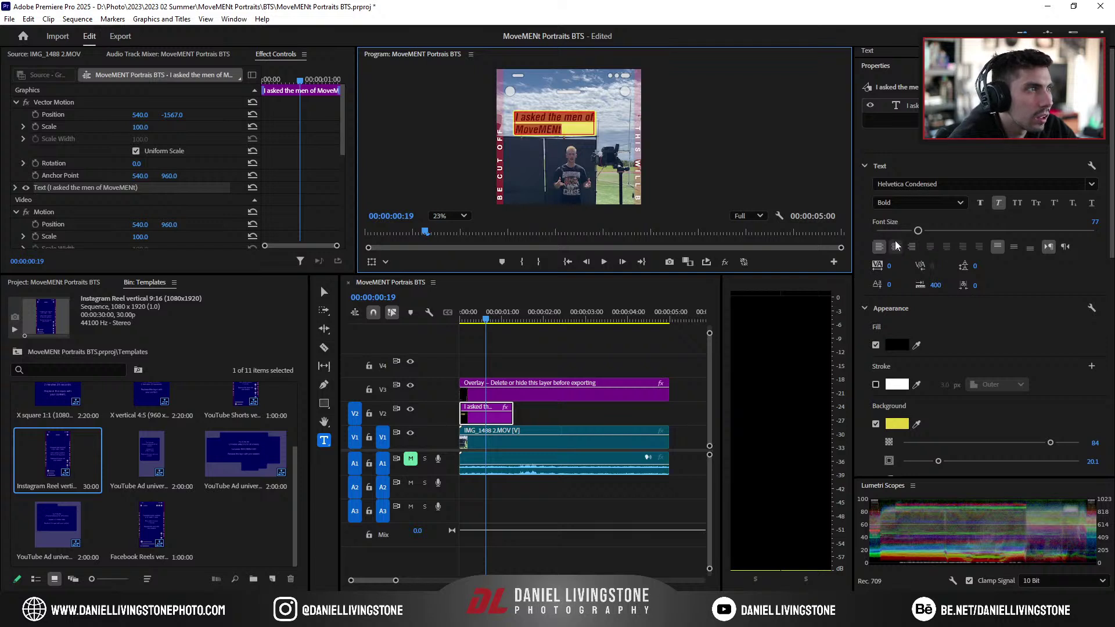
{"action": "left_click", "coordinate": [894, 247]}
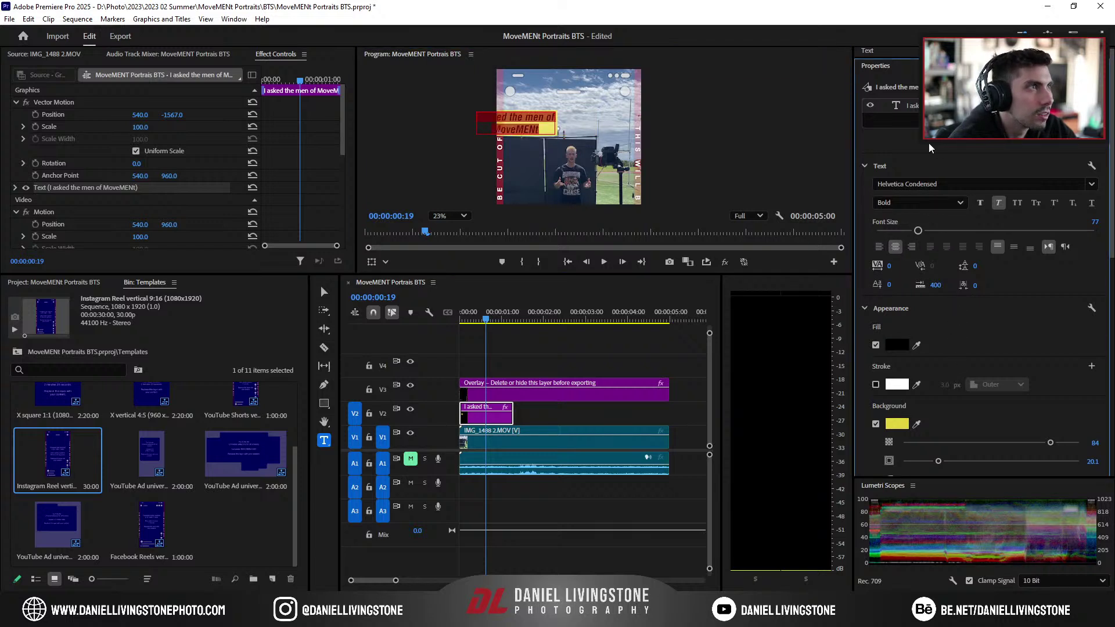
Step: Centre the title in the frame with a Vector Motion vertical position of -2175 and enlarge its font size to 90
{"action": "scroll", "coordinate": [1113, 347], "scroll_direction": "down", "scroll_amount": 5}
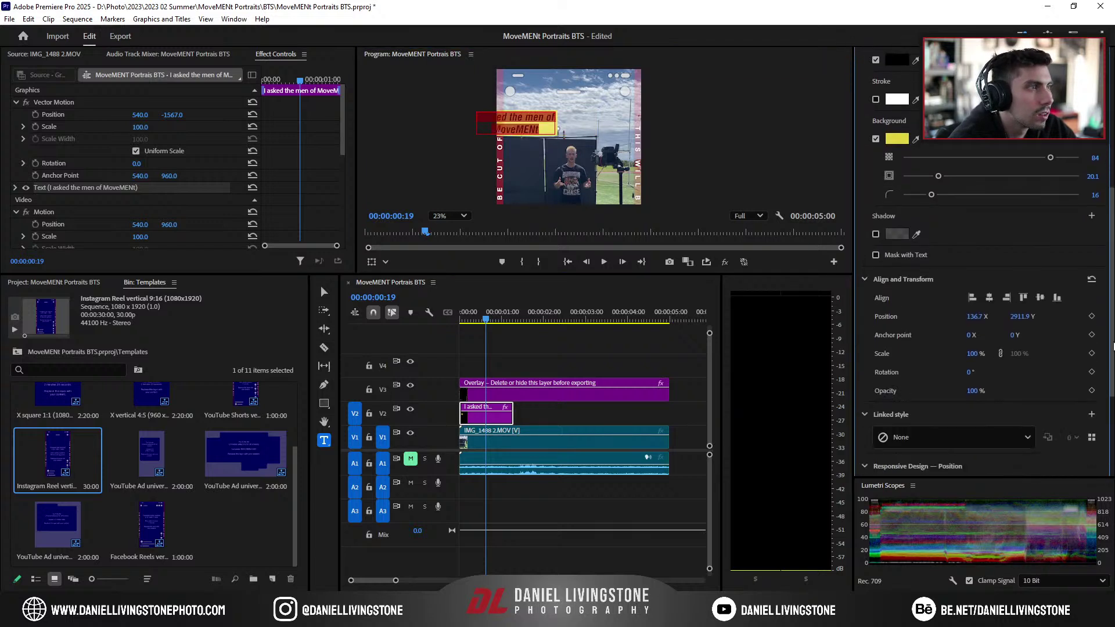
{"action": "left_click", "coordinate": [989, 297]}
{"action": "left_click", "coordinate": [1040, 297]}
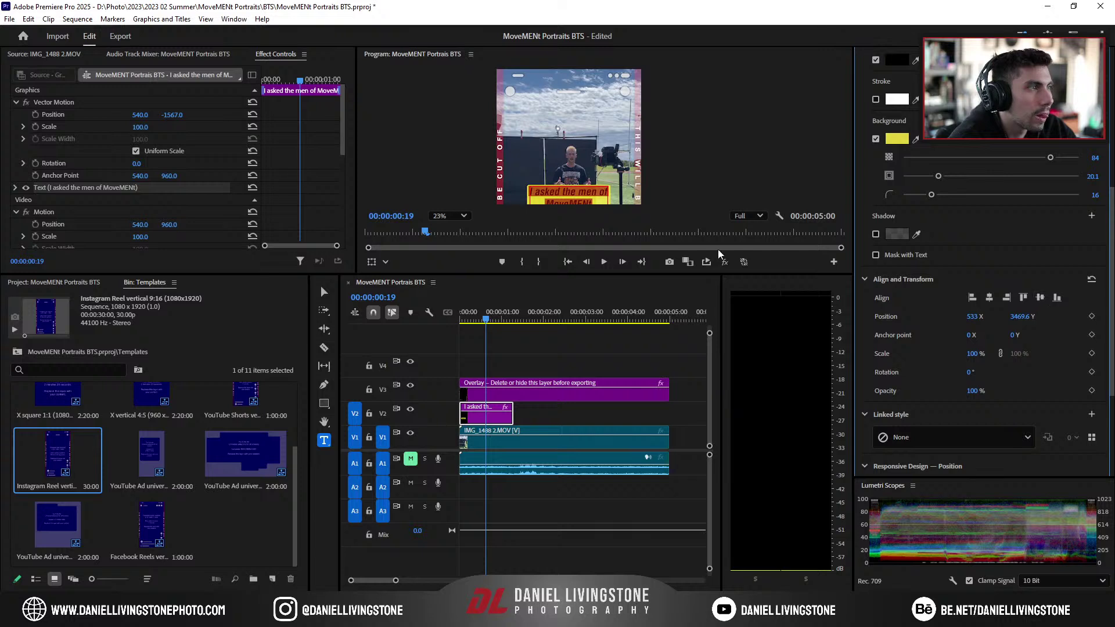
{"action": "left_click_drag", "start_coordinate": [180, 114], "coordinate": [131, 114]}
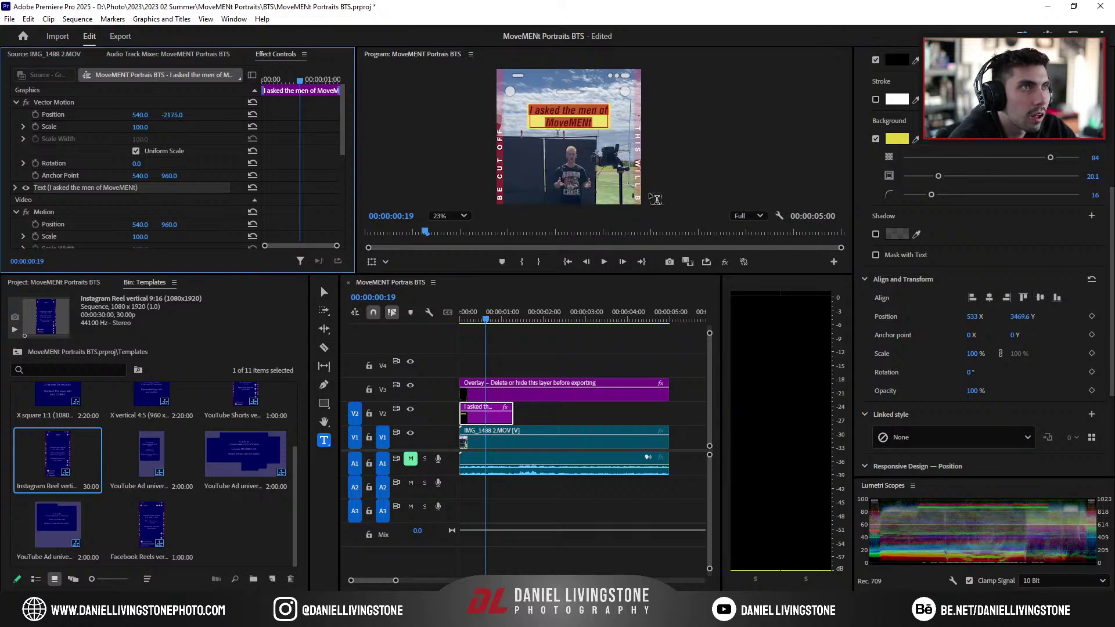
{"action": "scroll", "coordinate": [1111, 236], "scroll_direction": "up", "scroll_amount": 5}
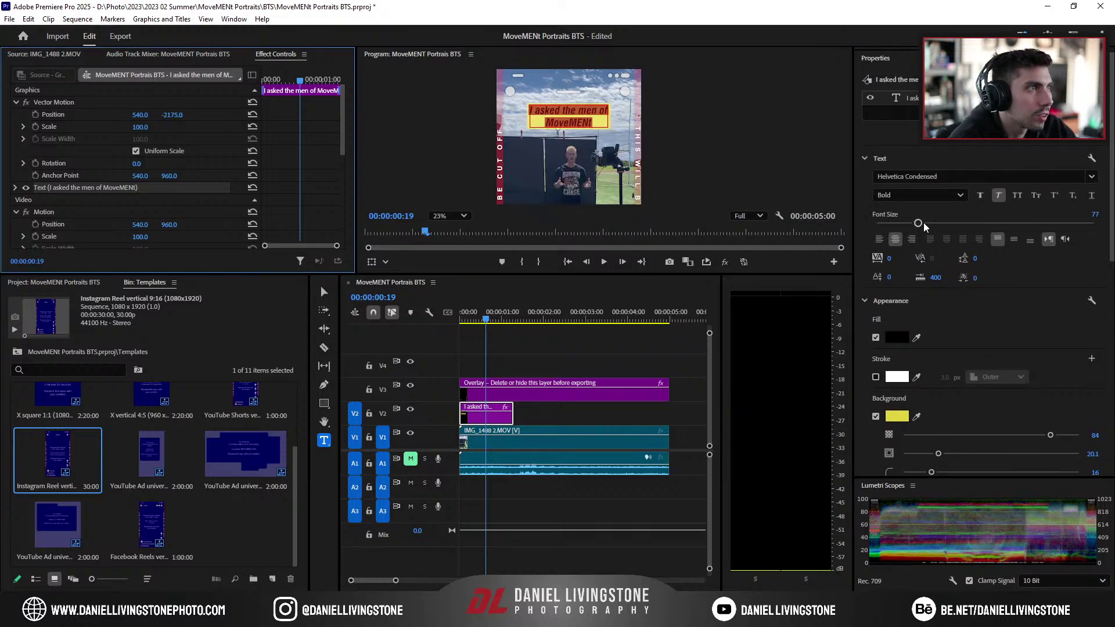
{"action": "left_click_drag", "start_coordinate": [923, 224], "coordinate": [930, 224]}
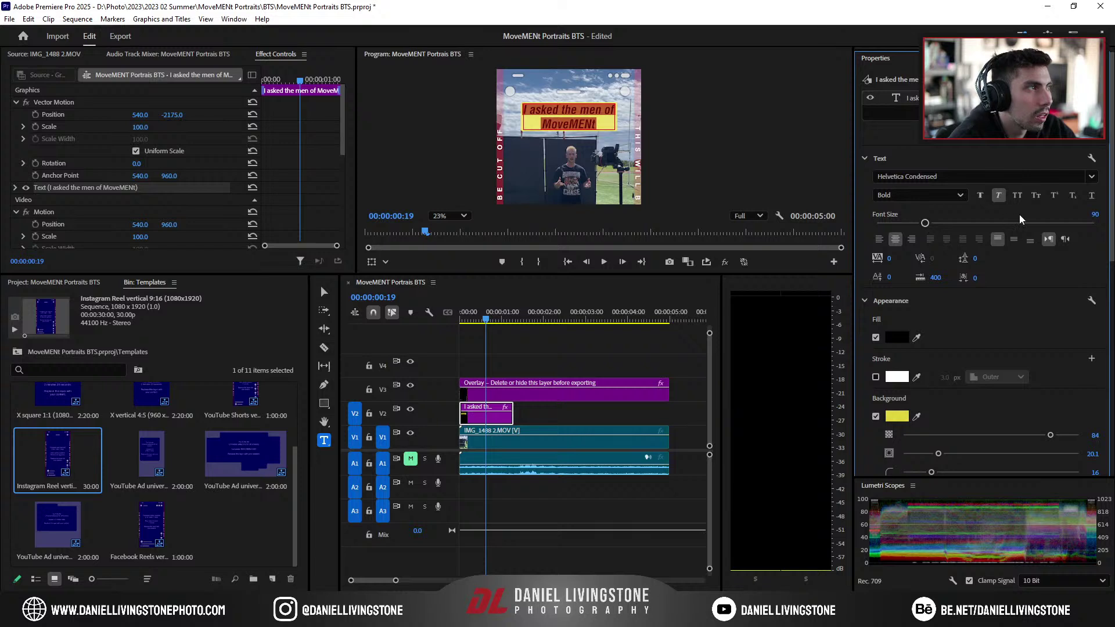
Step: Hide the reel overlay track V3 and play the opening to check the title over the clip
{"action": "left_click", "coordinate": [454, 230]}
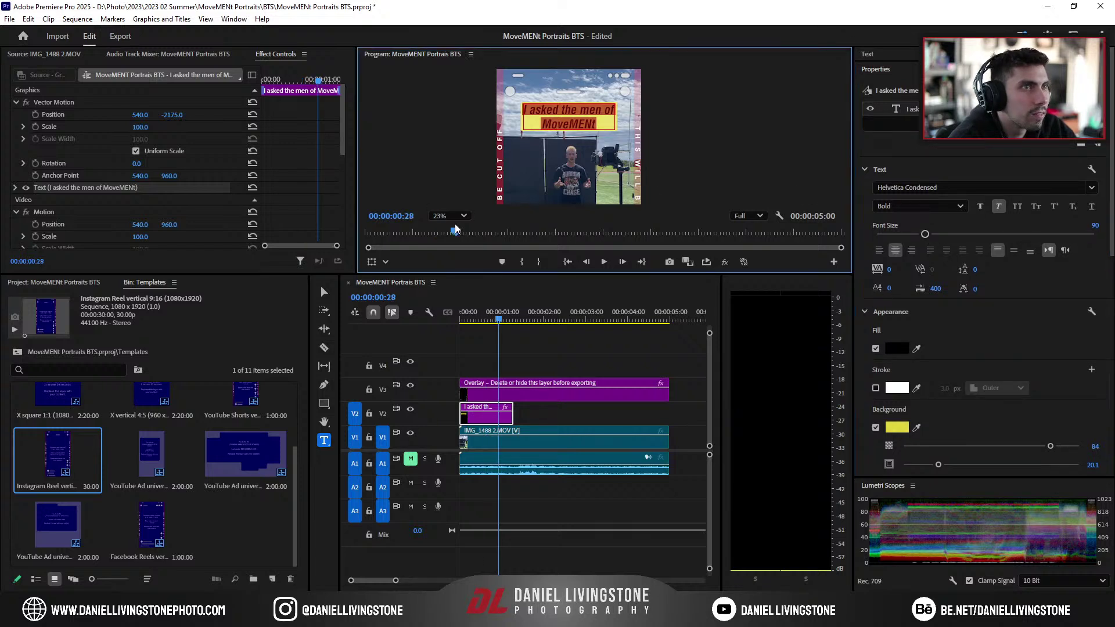
{"action": "left_click", "coordinate": [450, 215]}
{"action": "left_click", "coordinate": [446, 231]}
{"action": "left_click", "coordinate": [410, 386]}
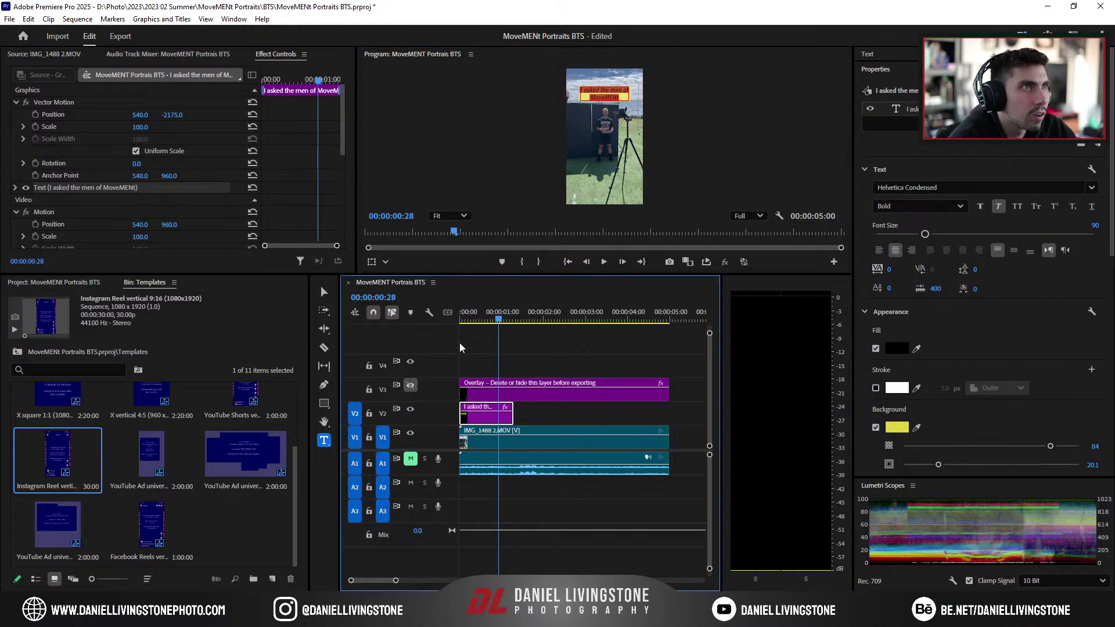
{"action": "key", "text": "Home"}
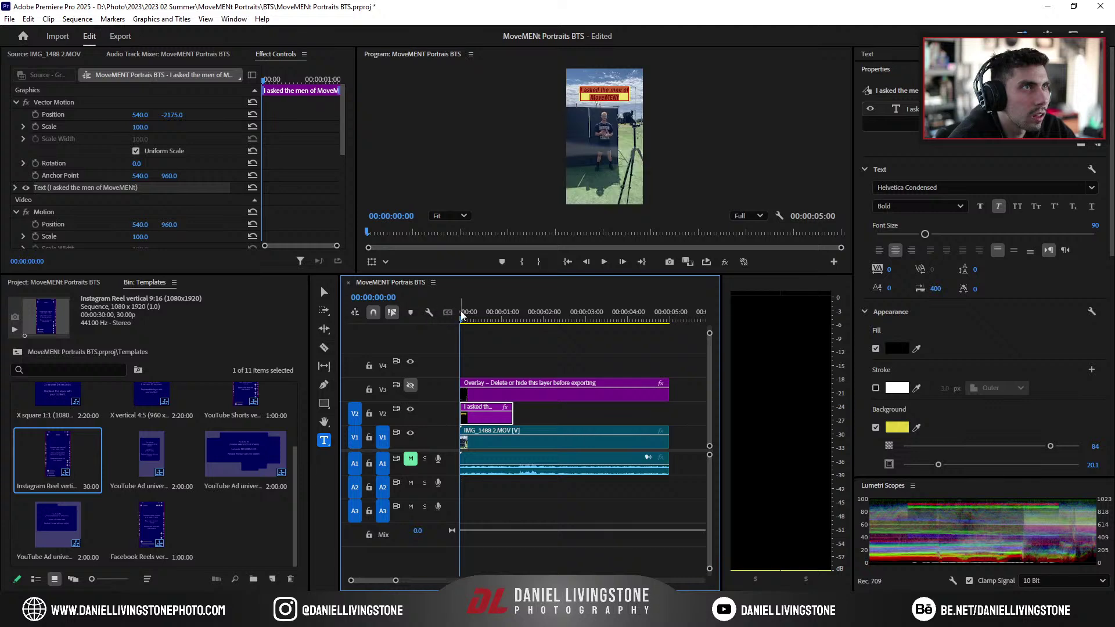
{"action": "key", "text": "space"}
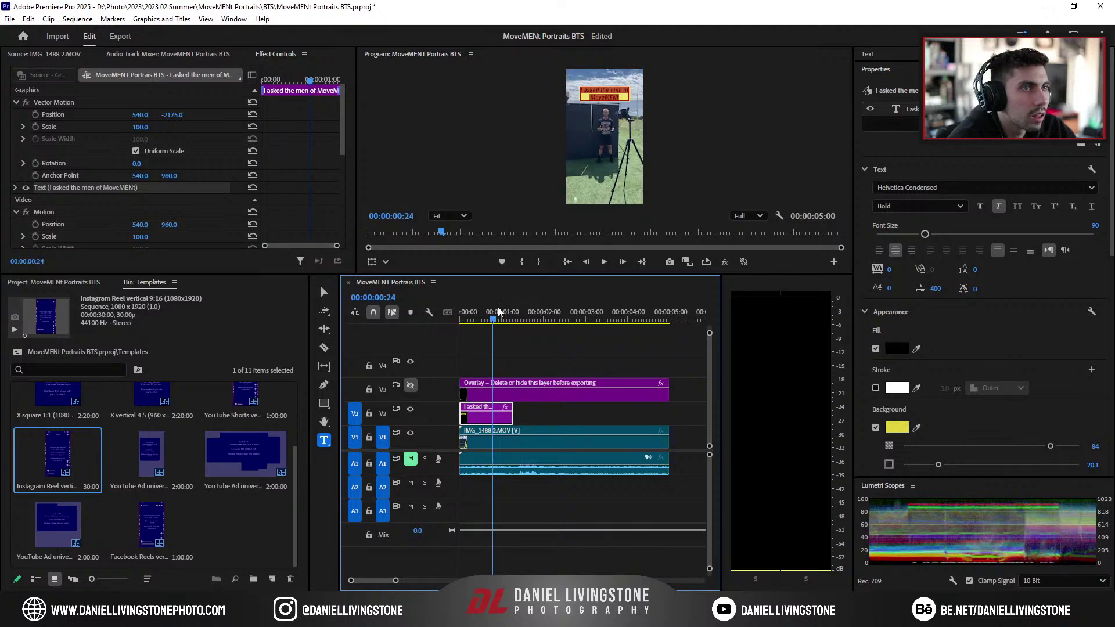
{"action": "key", "text": "space"}
{"action": "left_click", "coordinate": [486, 354]}
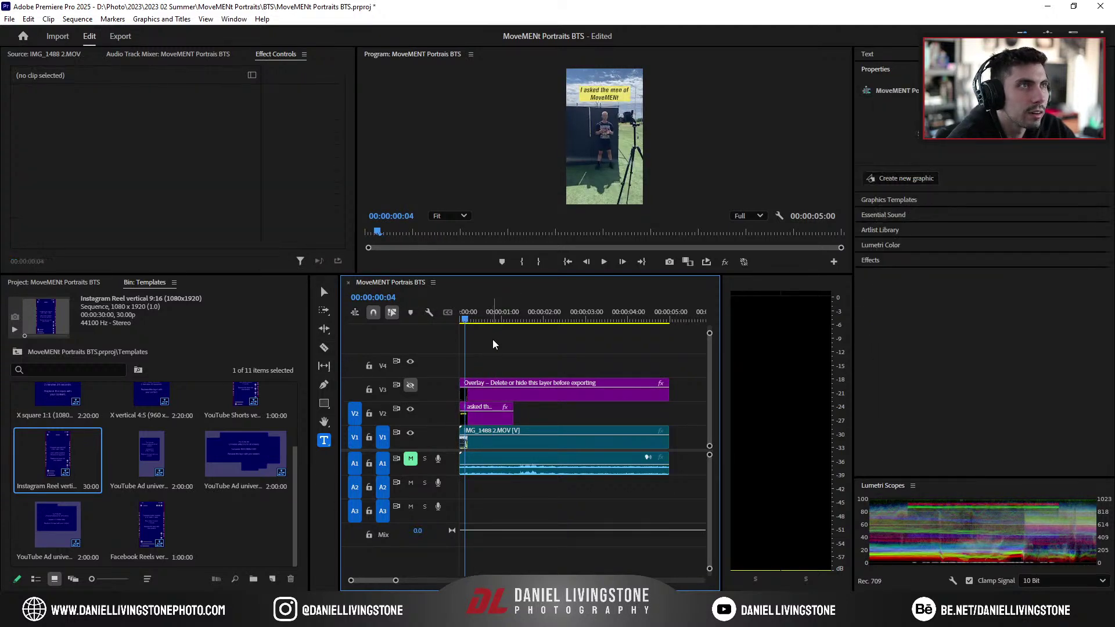
{"action": "left_click", "coordinate": [477, 317]}
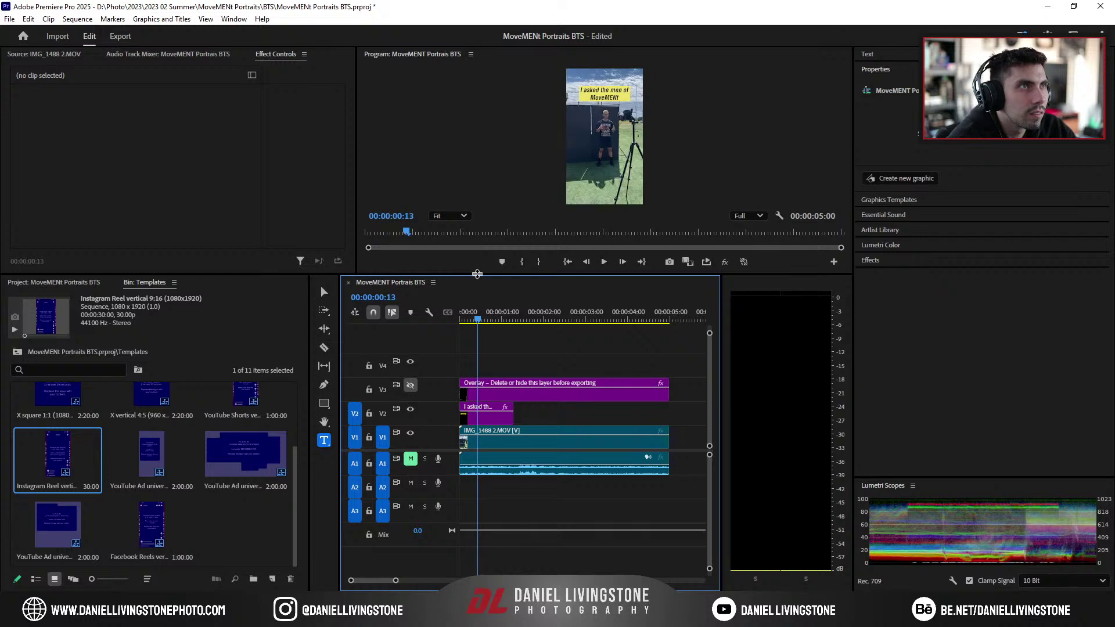
{"action": "scroll", "coordinate": [610, 156], "scroll_direction": "up", "scroll_amount": 2}
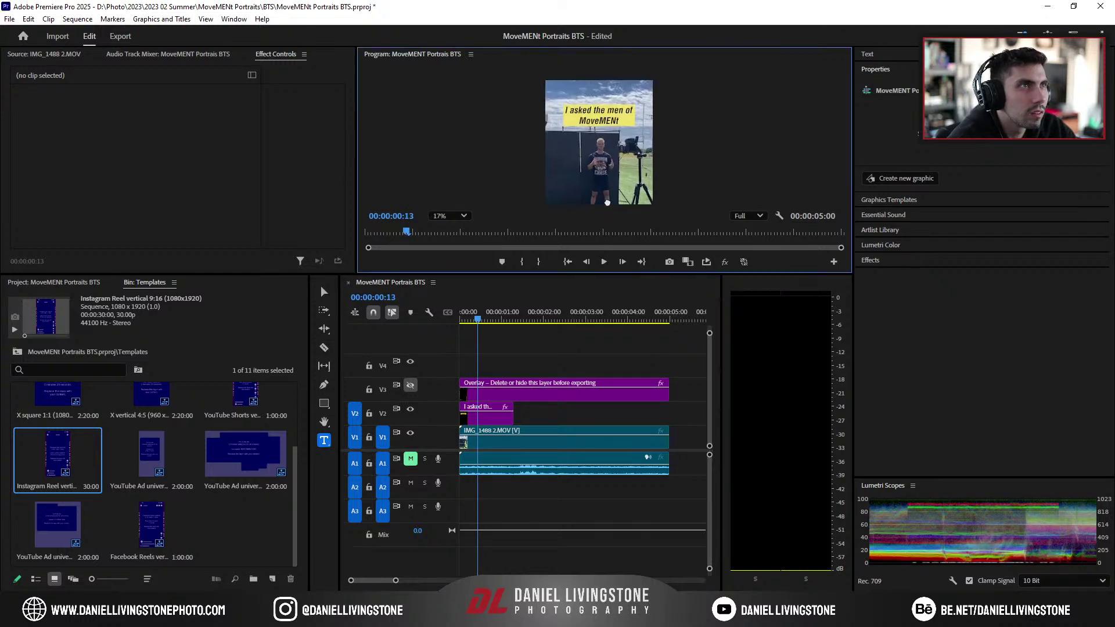
Step: Unmute audio track A1 and delete the IMG_1488 2.MOV clip's audio from it
{"action": "left_click", "coordinate": [468, 463]}
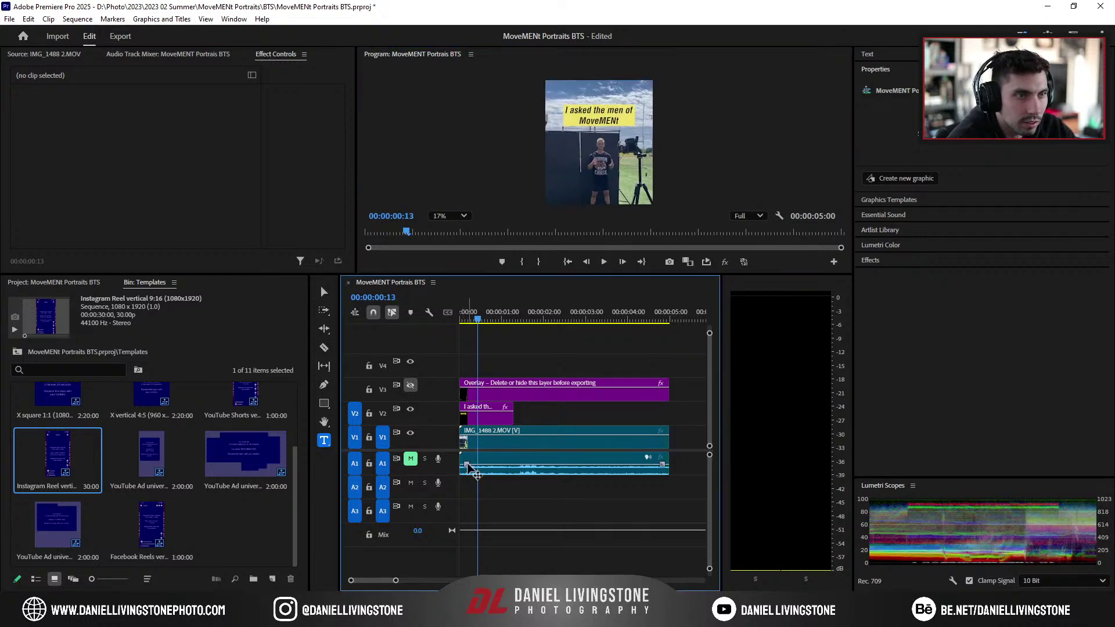
{"action": "left_click", "coordinate": [507, 504]}
{"action": "left_click", "coordinate": [410, 459]}
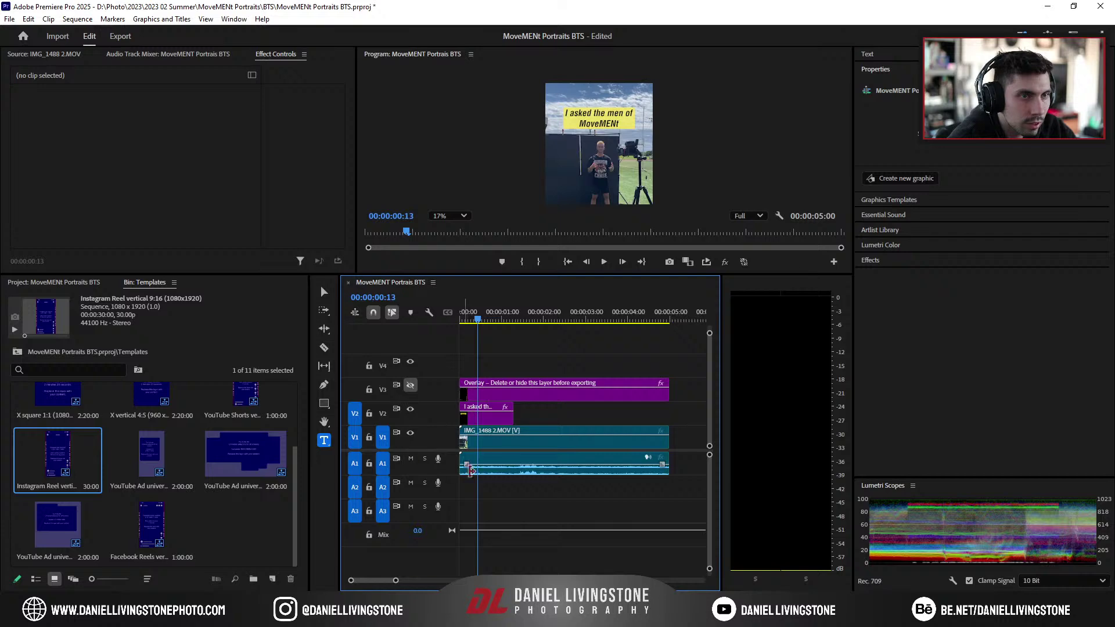
{"action": "right_click", "coordinate": [520, 462]}
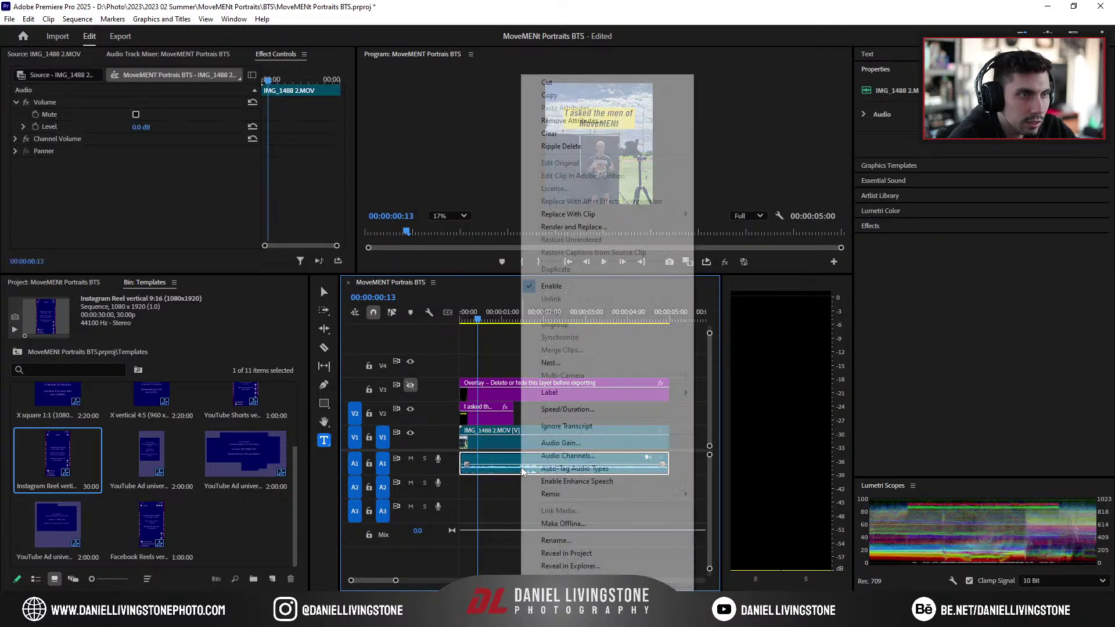
{"action": "key", "text": "Escape"}
{"action": "key", "text": "Delete"}
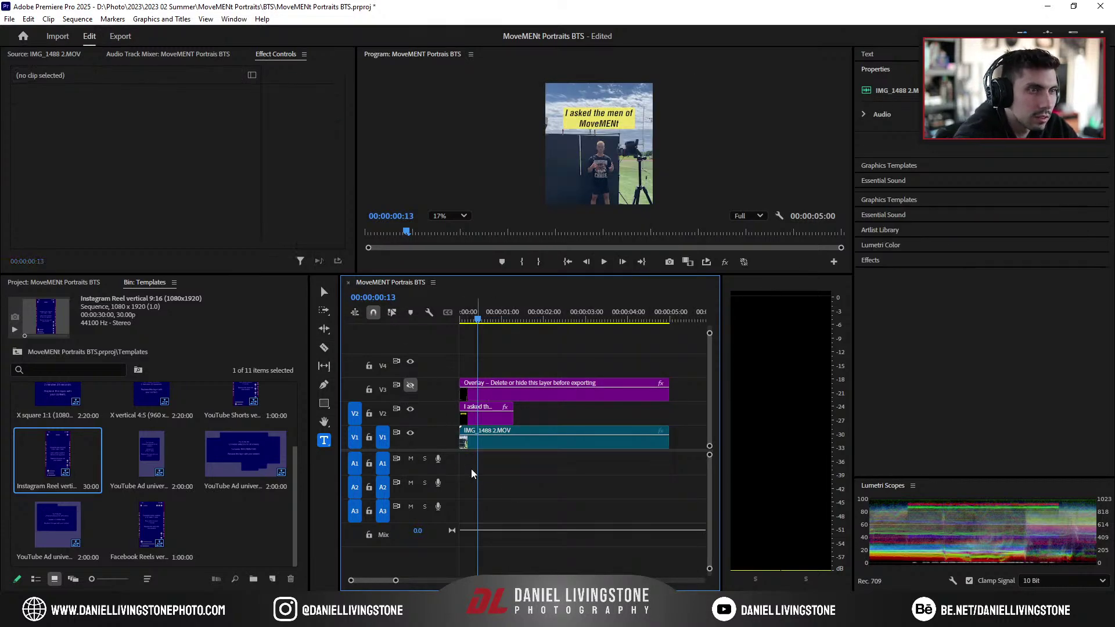
Step: Delete all empty audio tracks from the sequence
{"action": "right_click", "coordinate": [458, 486]}
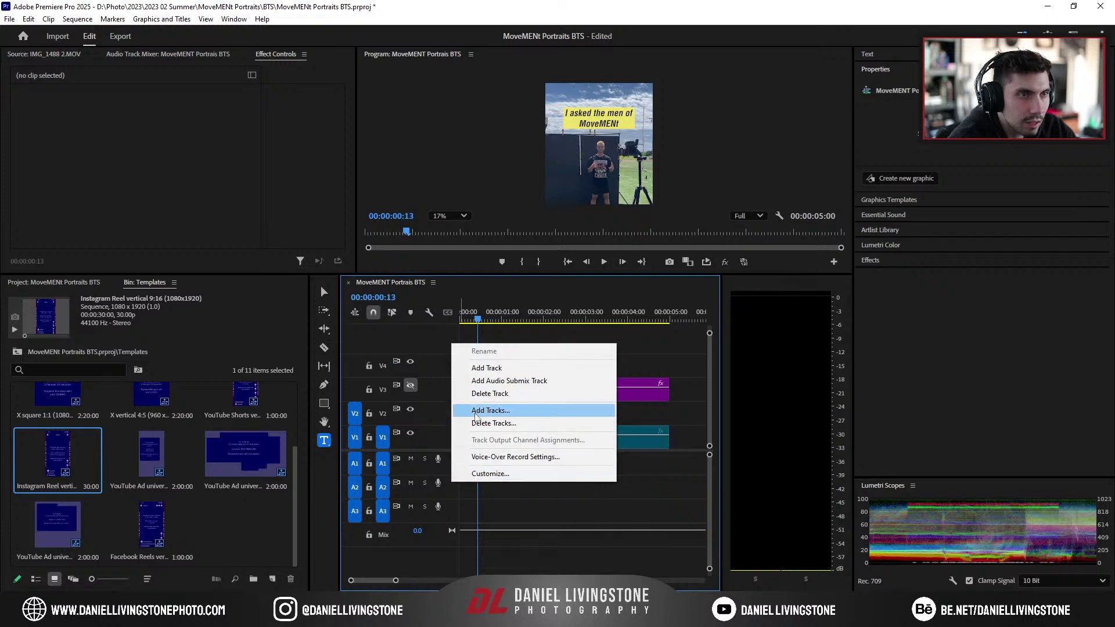
{"action": "left_click", "coordinate": [482, 419]}
{"action": "left_click", "coordinate": [613, 406]}
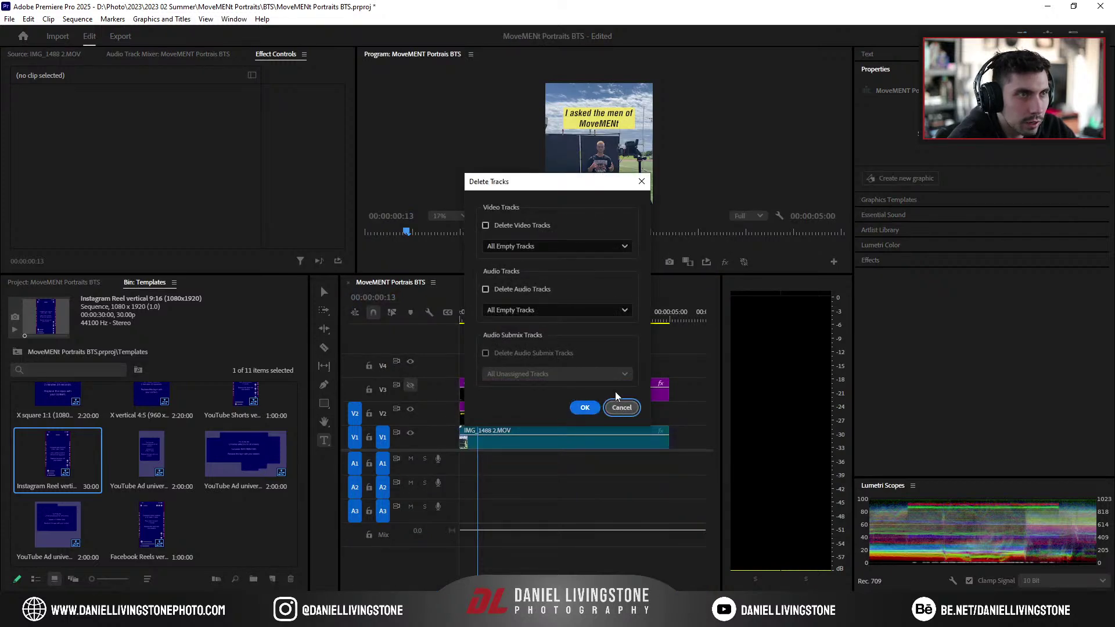
{"action": "left_click", "coordinate": [485, 289]}
{"action": "left_click", "coordinate": [585, 408]}
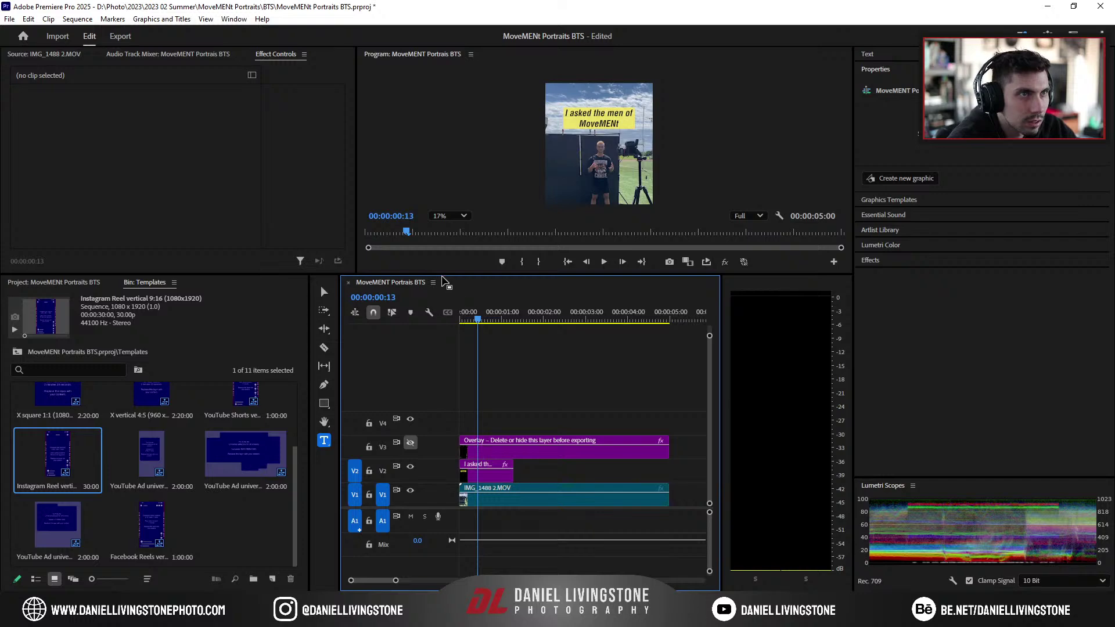
Step: Enlarge the Program Monitor with the whole frame fitted in it, and return the playhead to the sequence start
{"action": "left_click_drag", "start_coordinate": [443, 276], "coordinate": [443, 415]}
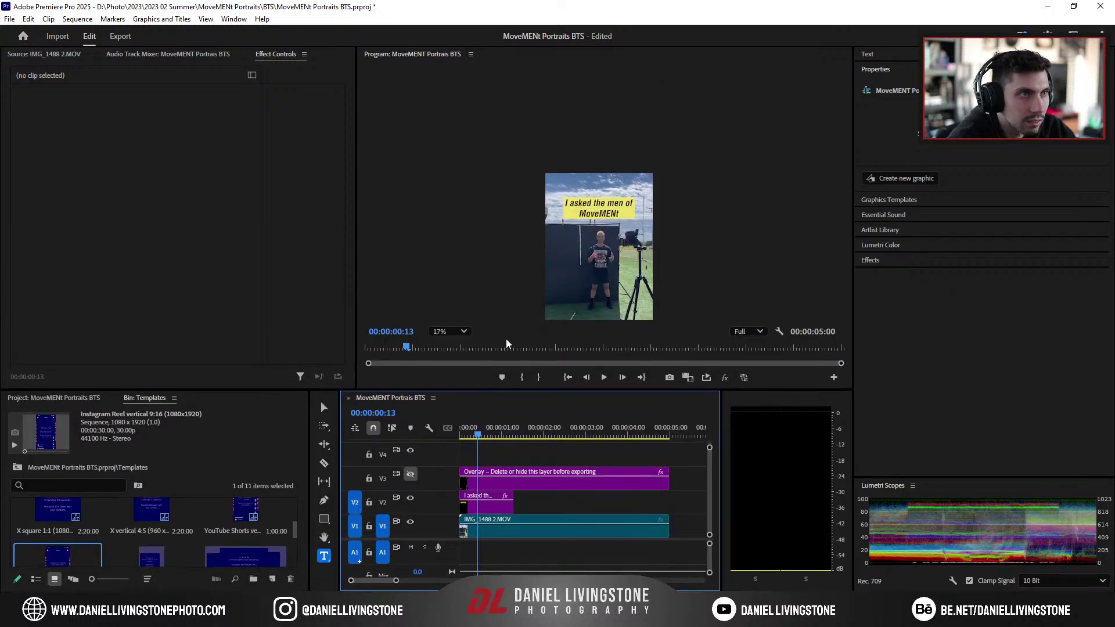
{"action": "left_click", "coordinate": [459, 331]}
{"action": "left_click", "coordinate": [456, 351]}
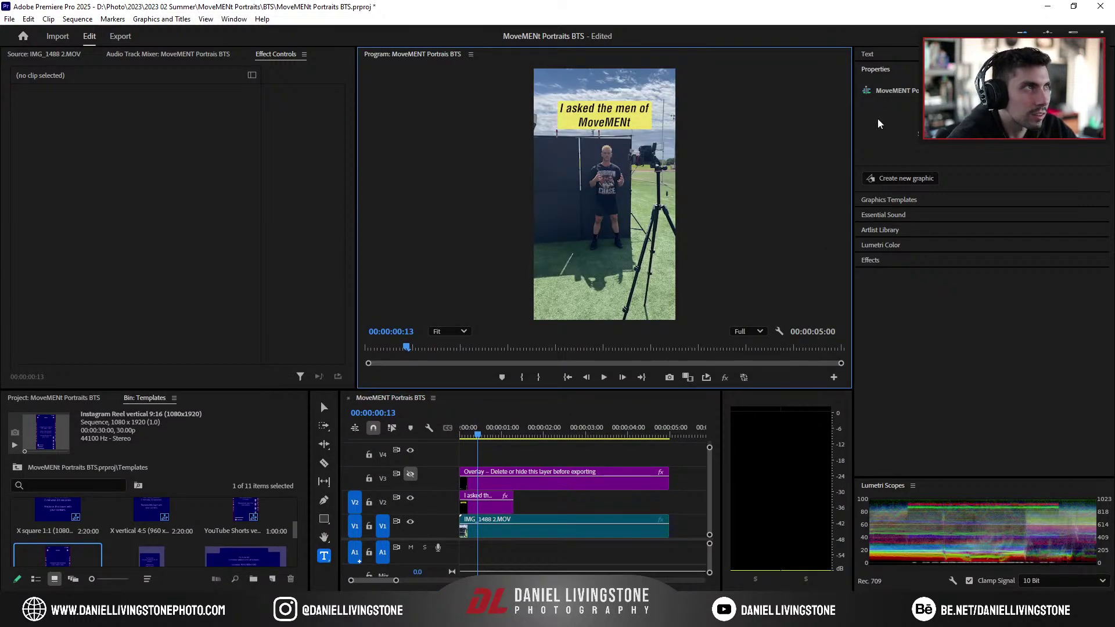
{"action": "key", "text": "Home"}
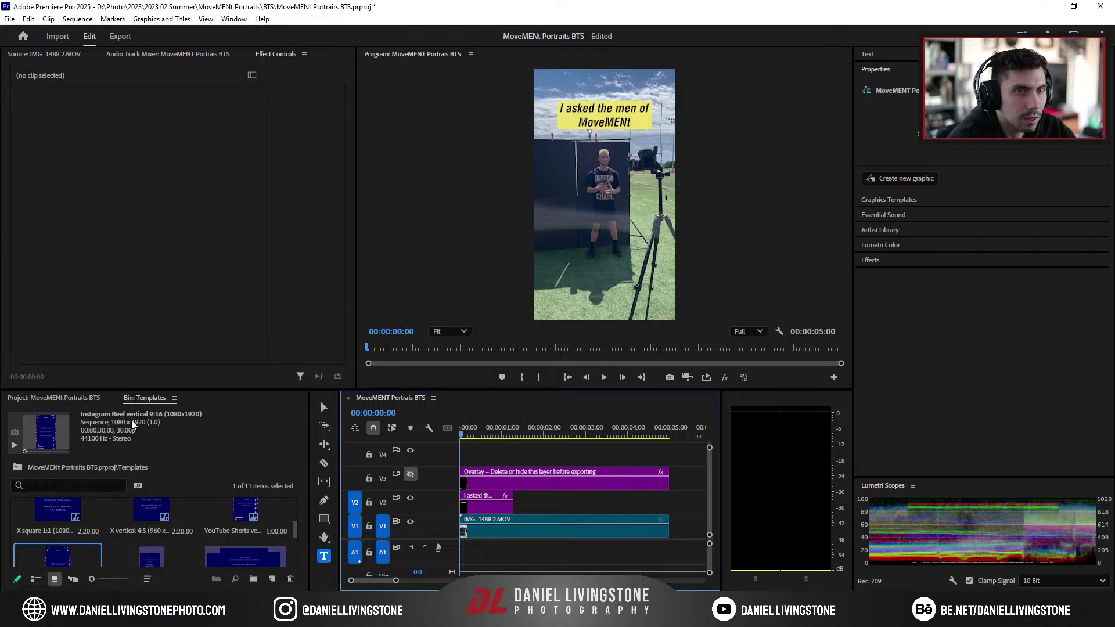
{"action": "left_click", "coordinate": [67, 399]}
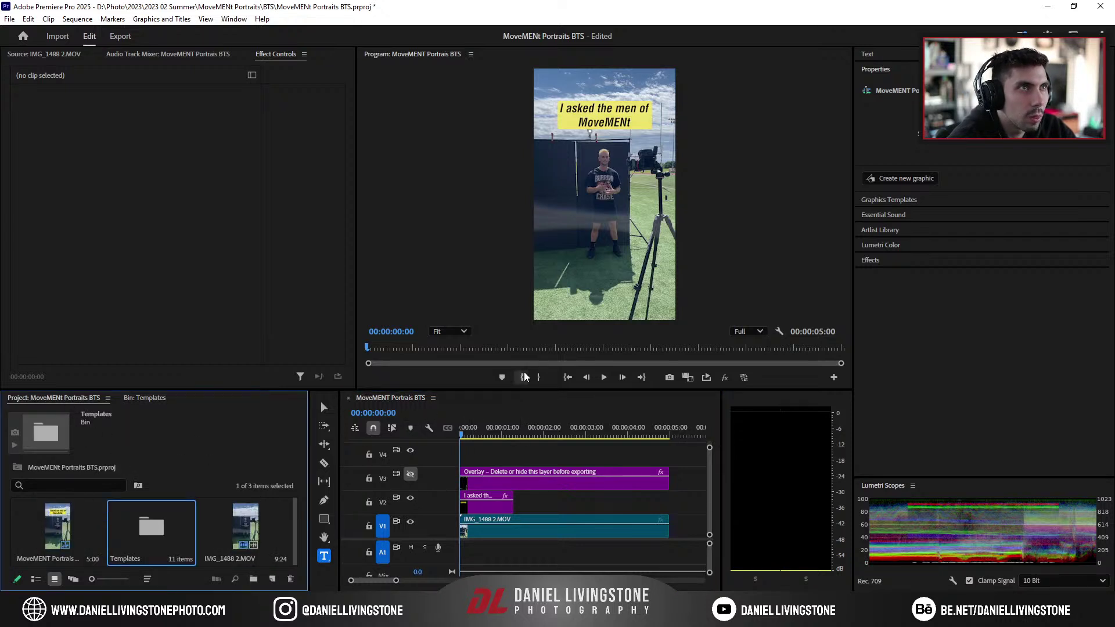
Step: Change the background colour of the "I asked the men of MoveMENt" title to bright yellow FFED1F
{"action": "left_click", "coordinate": [487, 507]}
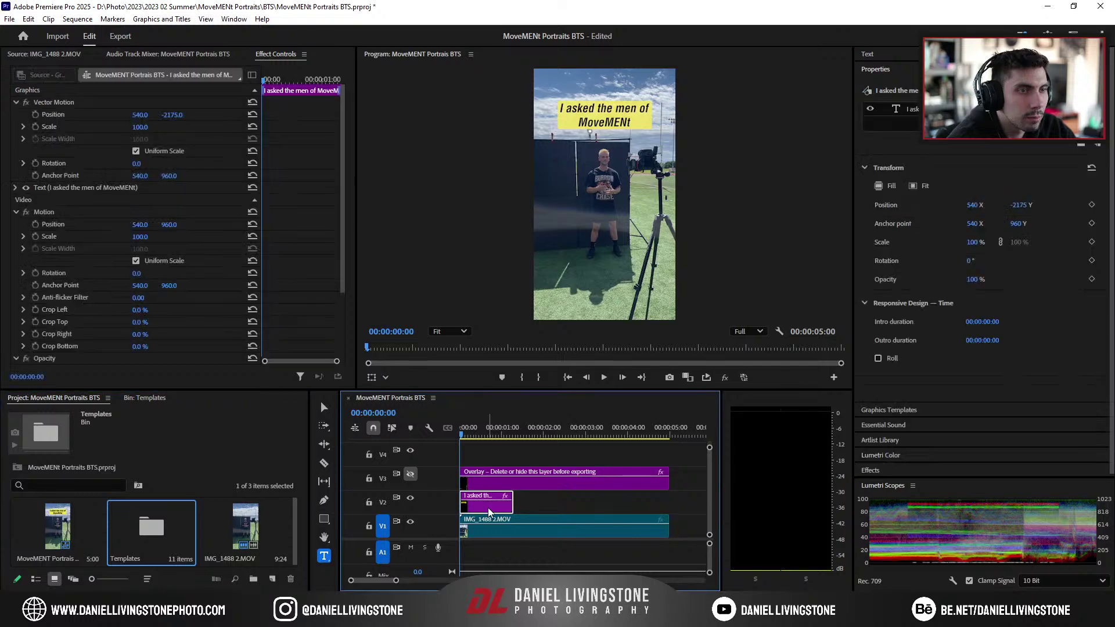
{"action": "left_click", "coordinate": [935, 110]}
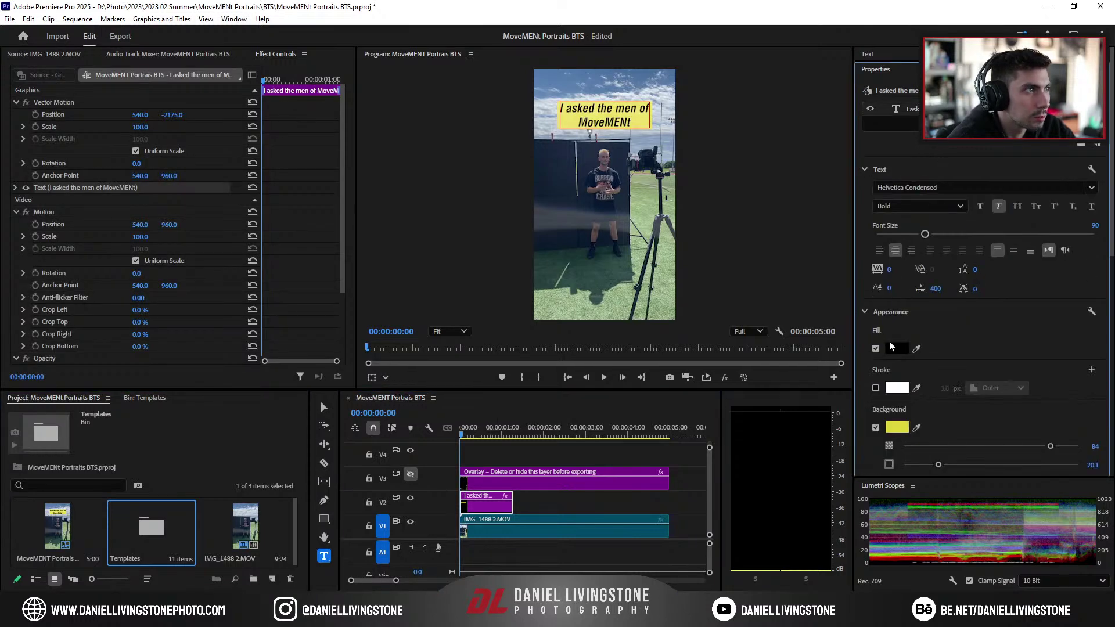
{"action": "left_click", "coordinate": [902, 427]}
{"action": "left_click", "coordinate": [548, 368]}
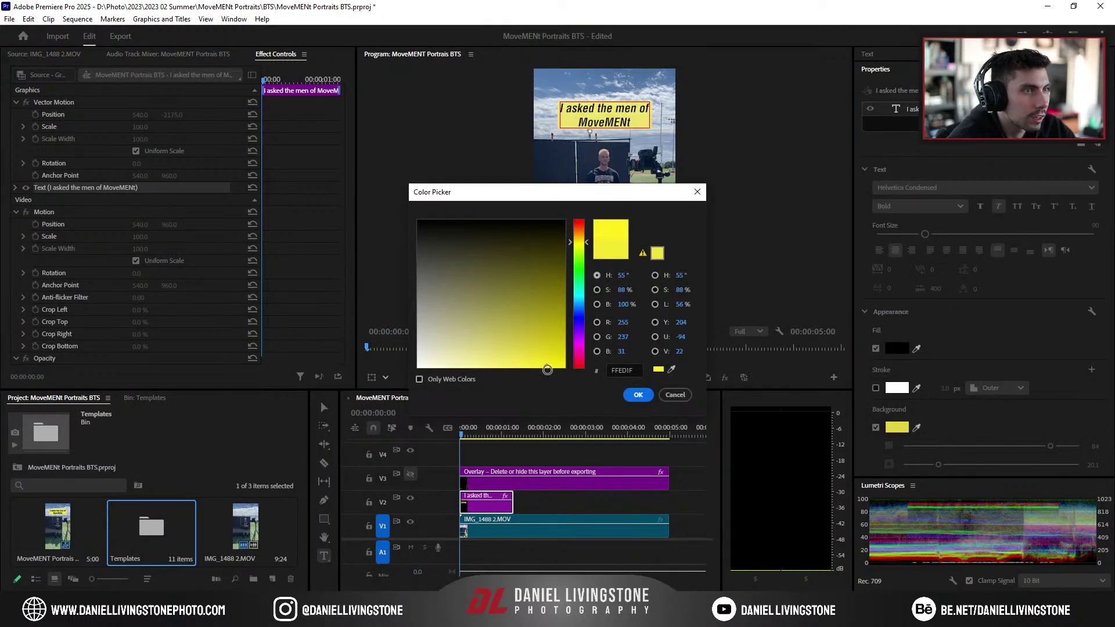
{"action": "left_click", "coordinate": [647, 399]}
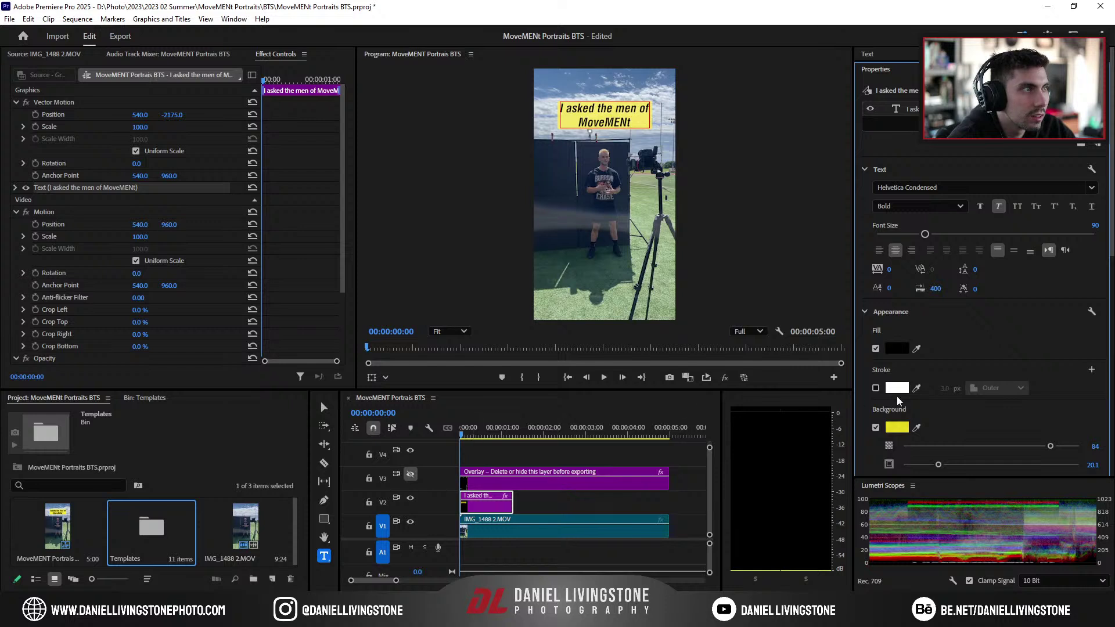
Step: Set the opacity of the title's yellow background to 90 and deselect the title to check its look
{"action": "left_click_drag", "start_coordinate": [1050, 449], "coordinate": [1065, 451]}
{"action": "left_click", "coordinate": [1095, 448]}
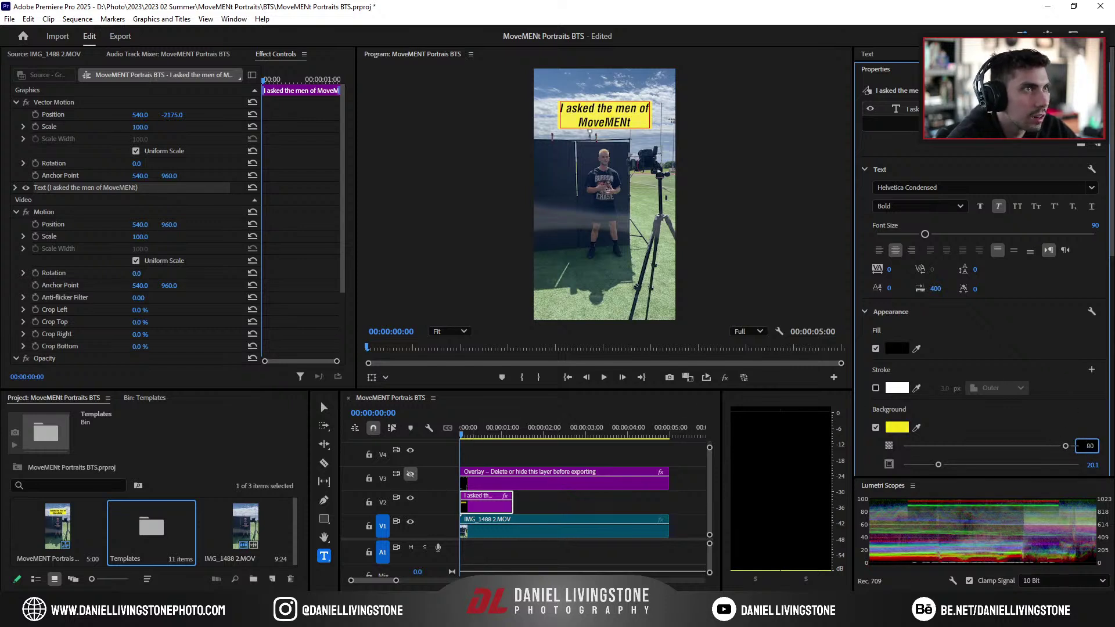
{"action": "key", "text": "Return"}
{"action": "left_click", "coordinate": [1086, 443]}
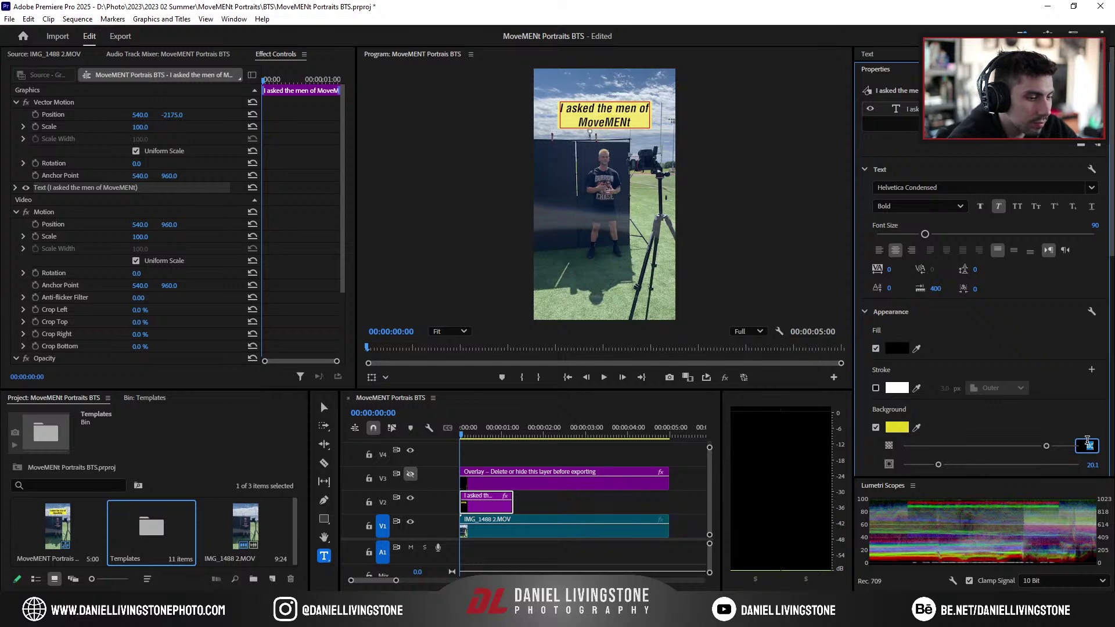
{"action": "type", "text": "90"}
{"action": "key", "text": "Return"}
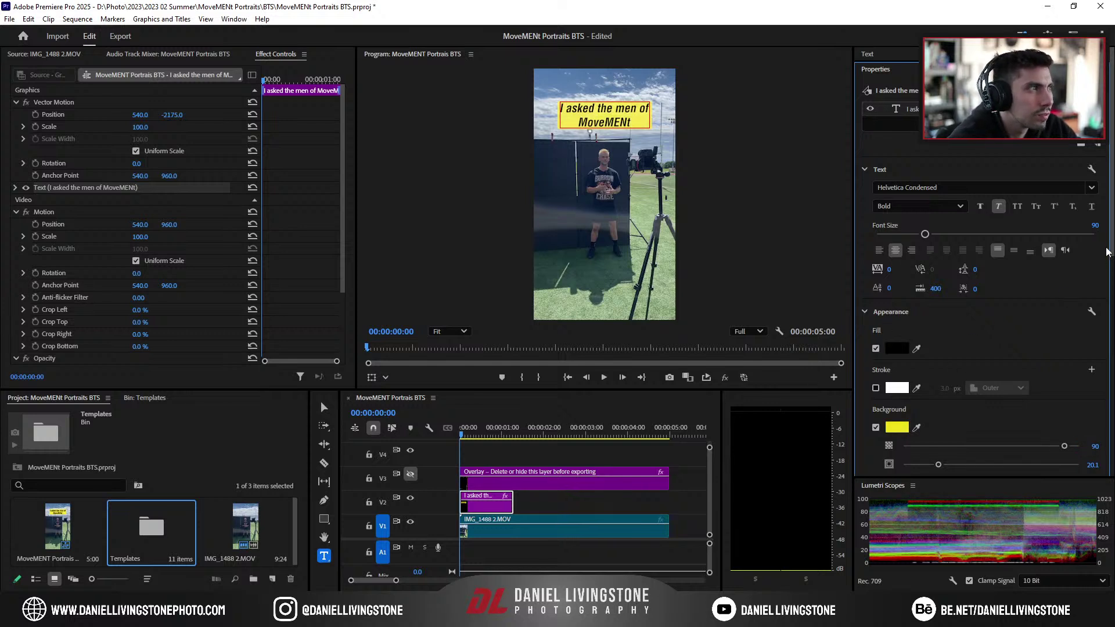
{"action": "left_click_drag", "start_coordinate": [1106, 251], "coordinate": [1111, 285]}
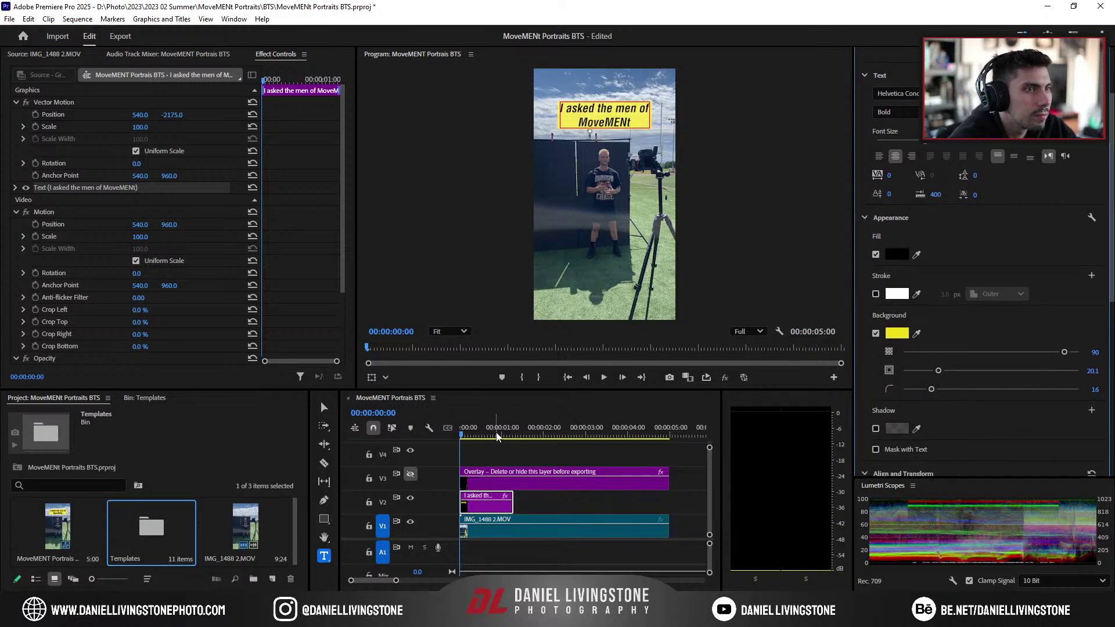
{"action": "left_click", "coordinate": [503, 458]}
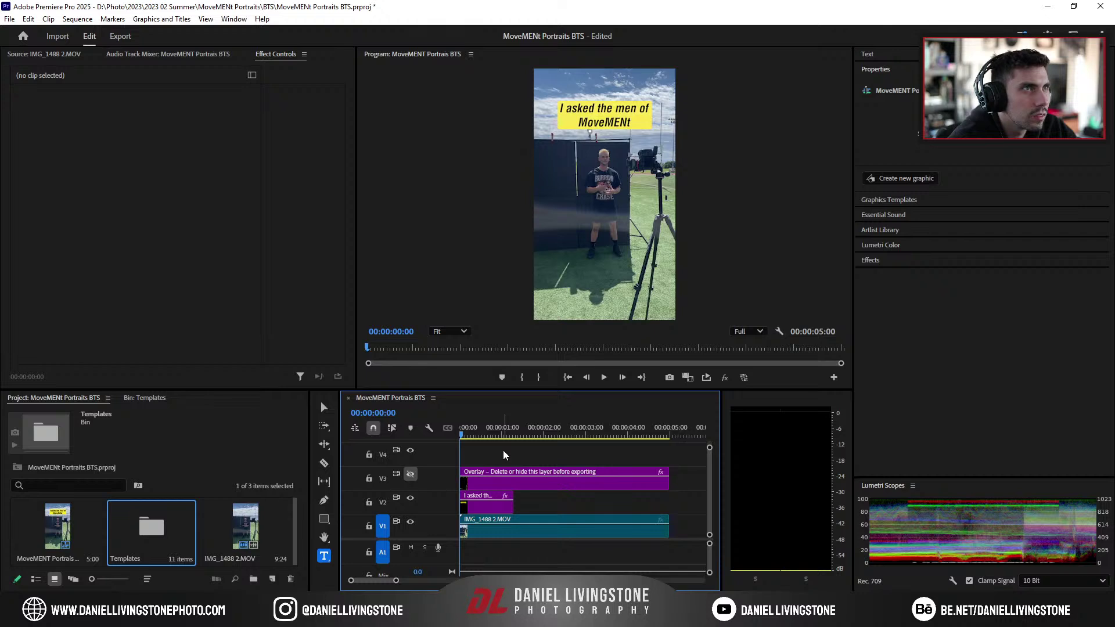
Step: Enlarge the yellow background around the title text to a size of about 33.6
{"action": "left_click", "coordinate": [490, 503]}
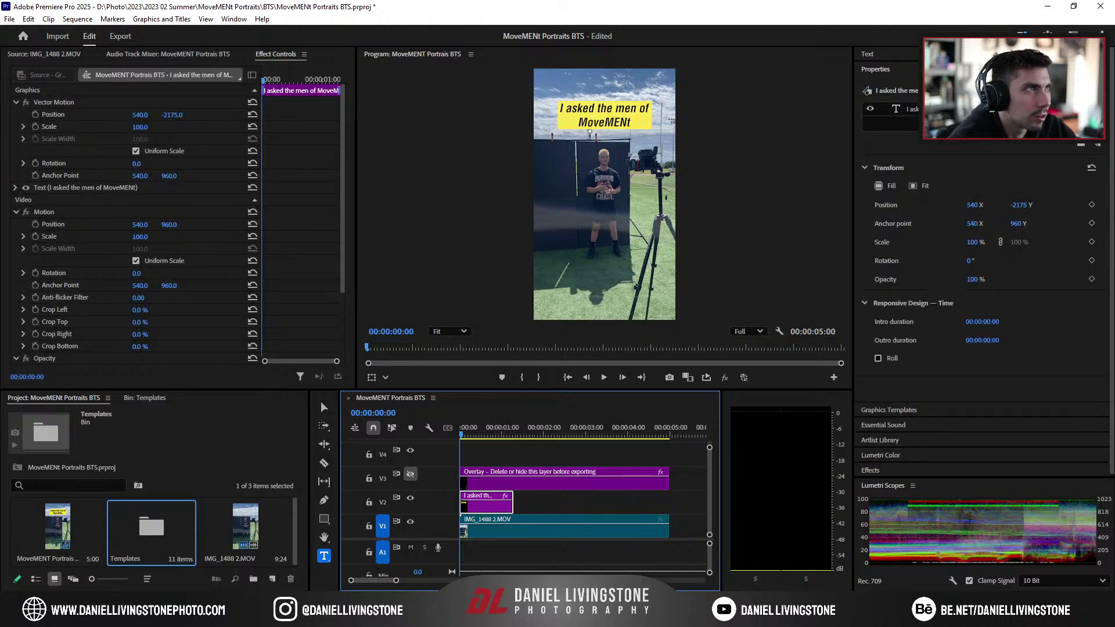
{"action": "left_click", "coordinate": [933, 109]}
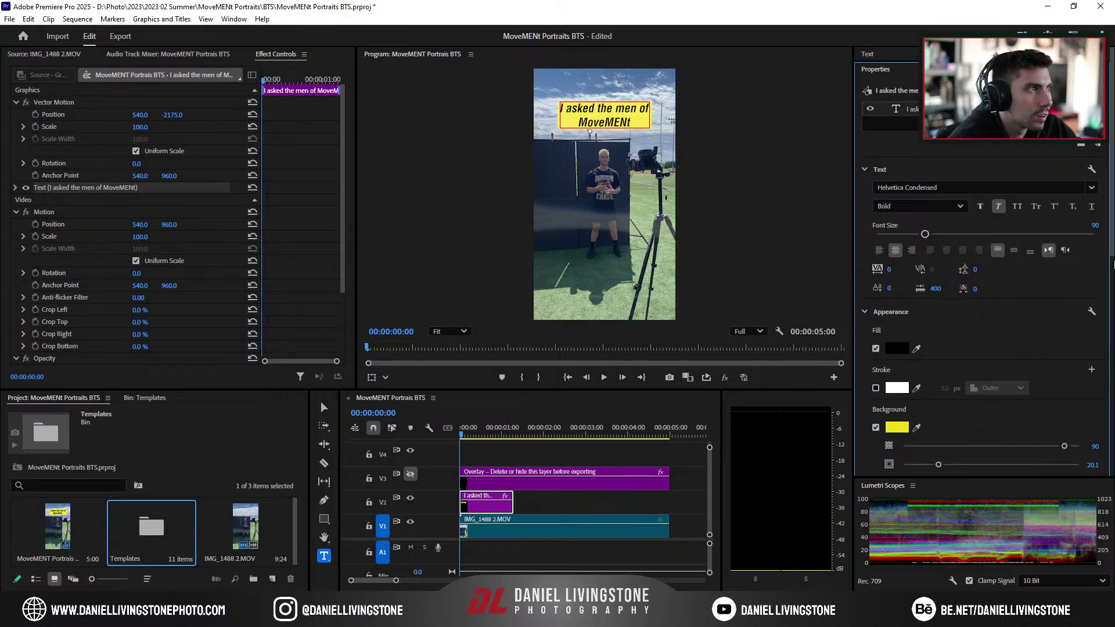
{"action": "scroll", "coordinate": [927, 432], "scroll_direction": "down", "scroll_amount": 3}
{"action": "left_click_drag", "start_coordinate": [938, 394], "coordinate": [968, 394]}
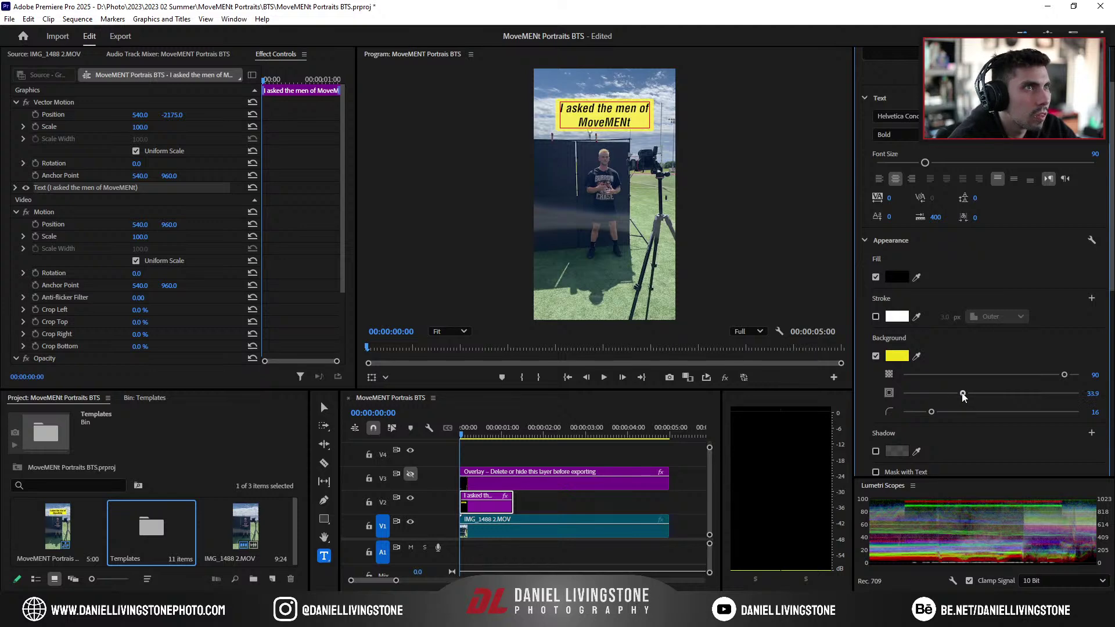
Step: Play the opening twice from near the start to check the title's look and timing
{"action": "left_click", "coordinate": [475, 423]}
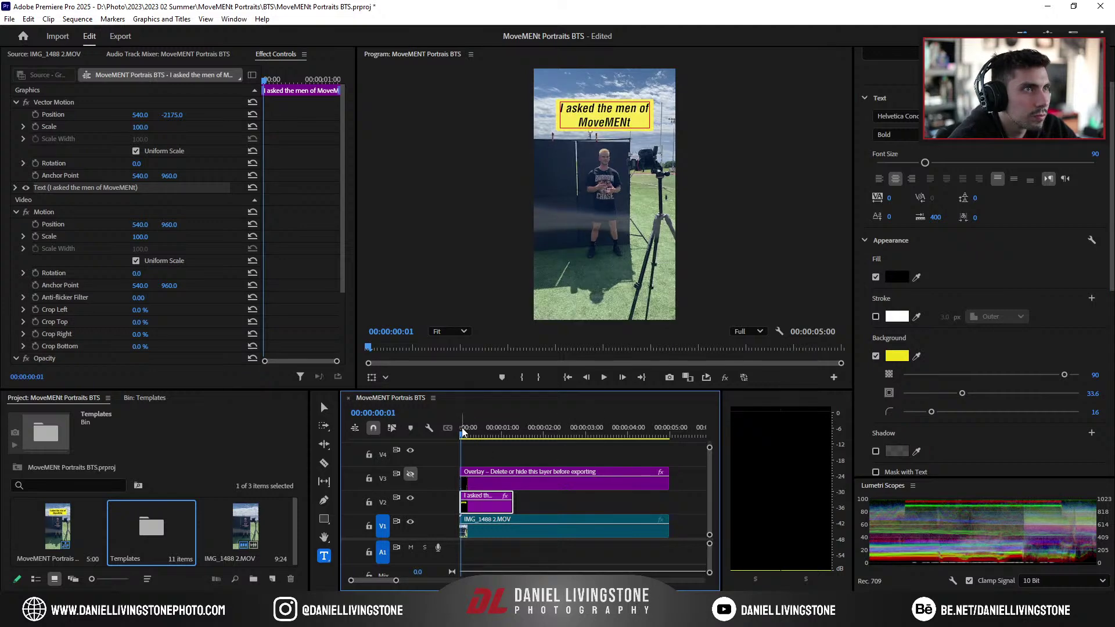
{"action": "key", "text": "space"}
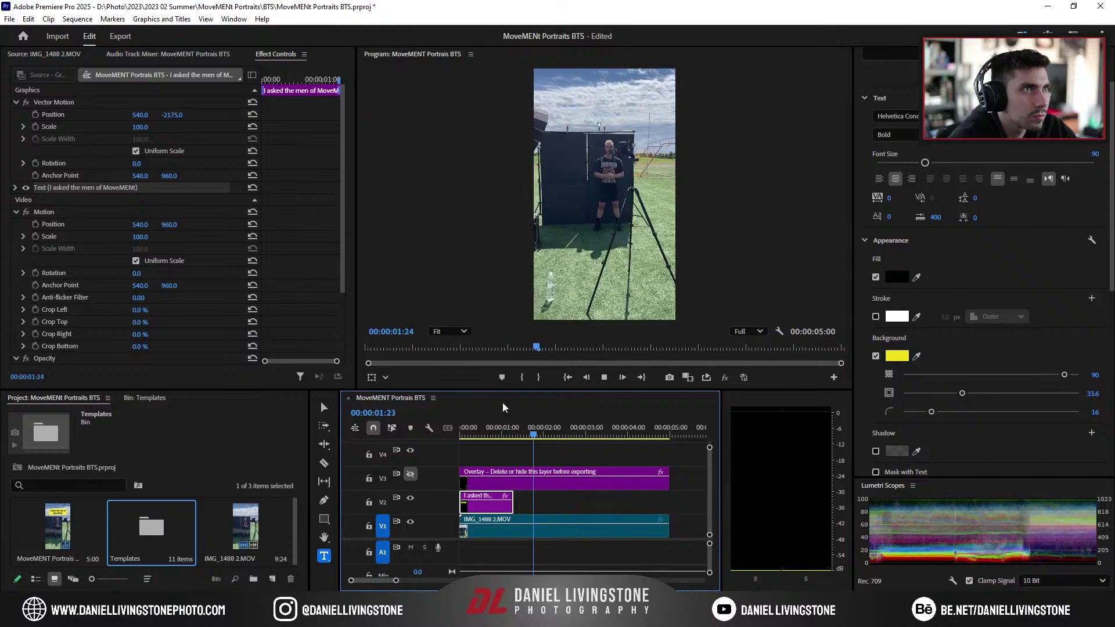
{"action": "key", "text": "space"}
{"action": "left_click", "coordinate": [476, 429]}
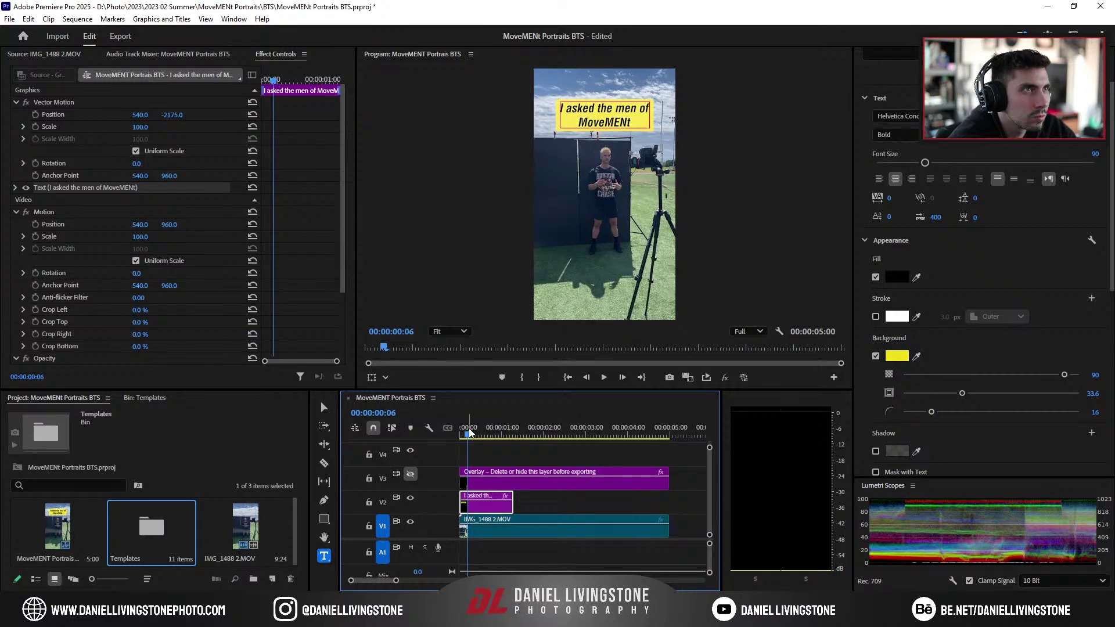
{"action": "key", "text": "space"}
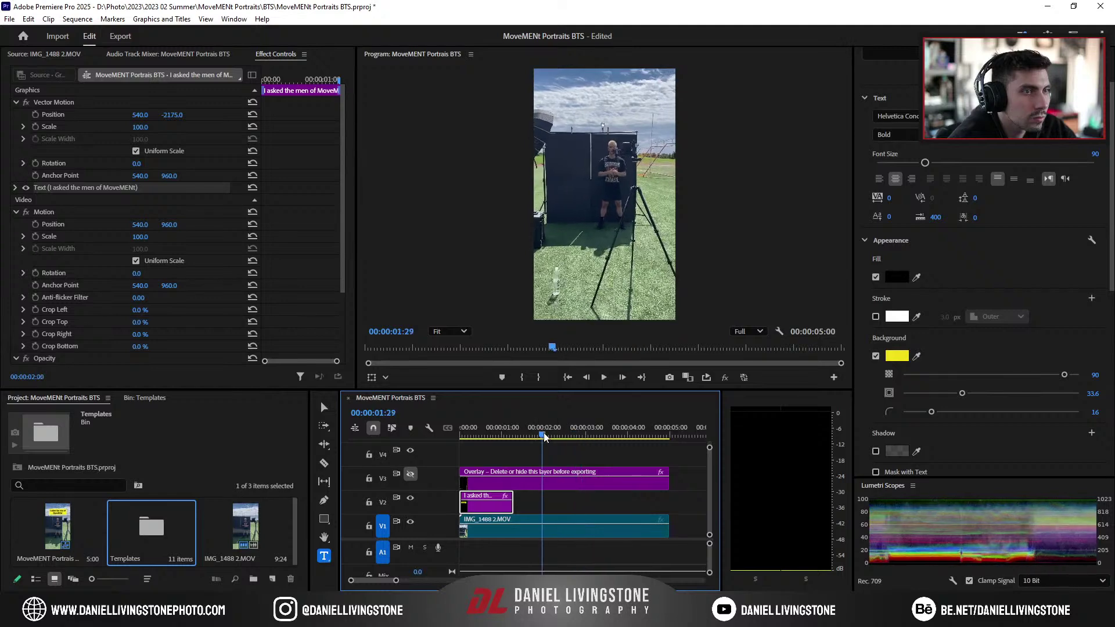
Step: Duplicate the title clip on V2 at 00:00:01:22 and play the opening to check its timing
{"action": "left_click", "coordinate": [534, 436]}
{"action": "left_click_drag", "start_coordinate": [482, 505], "coordinate": [554, 505]}
{"action": "left_click", "coordinate": [456, 432]}
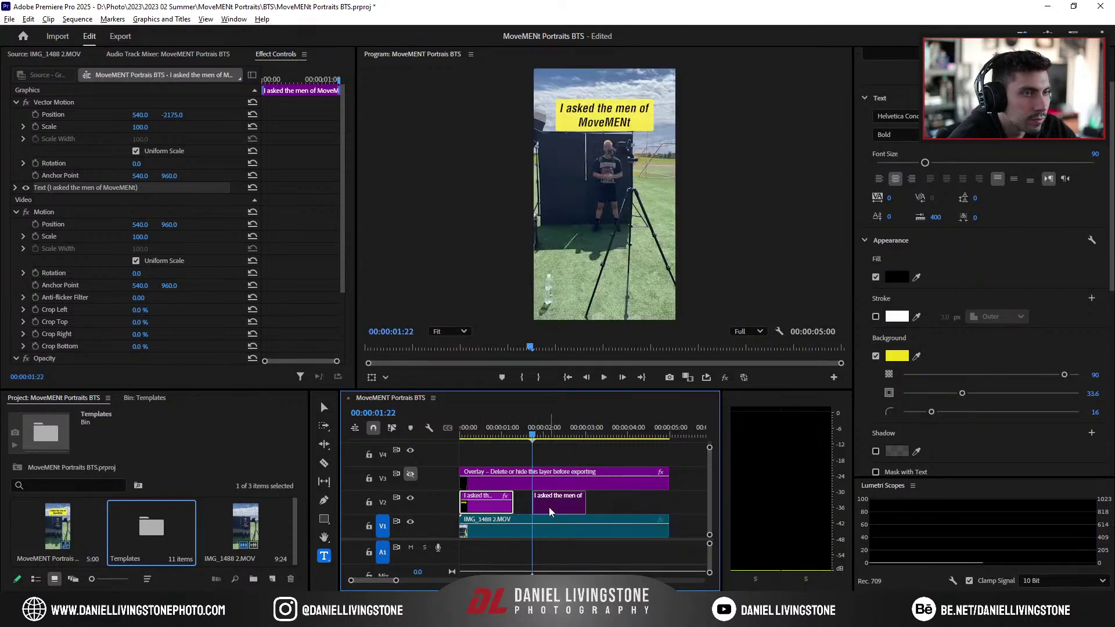
{"action": "key", "text": "space"}
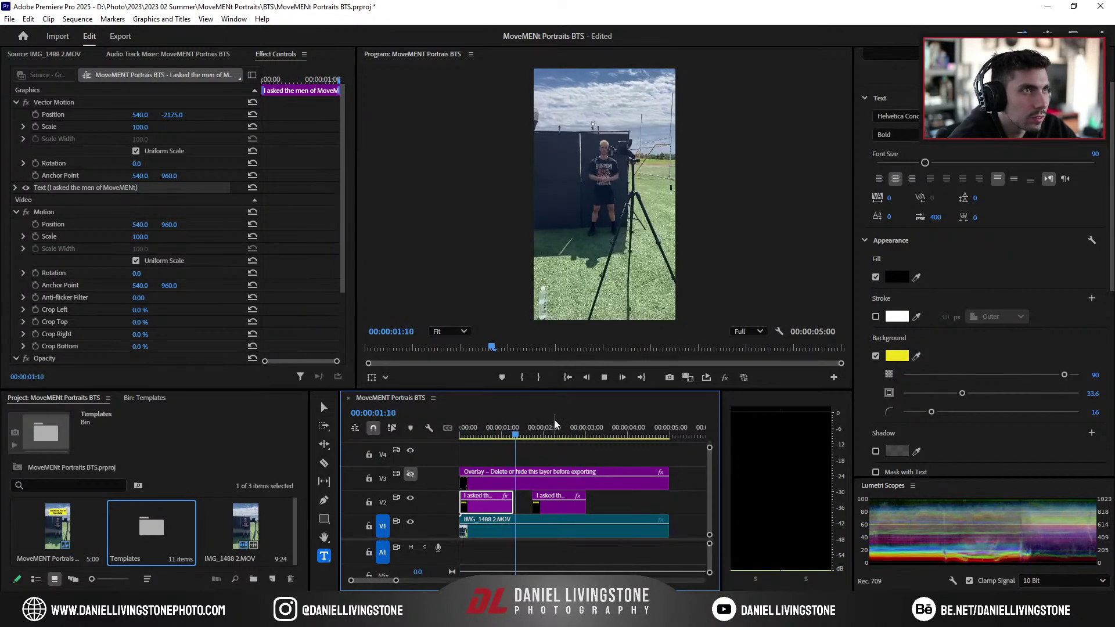
{"action": "key", "text": "space"}
Step: Replace the duplicated title's text with "describe it in one word", breaking it into two lines before "one word"
{"action": "left_click", "coordinate": [559, 504]}
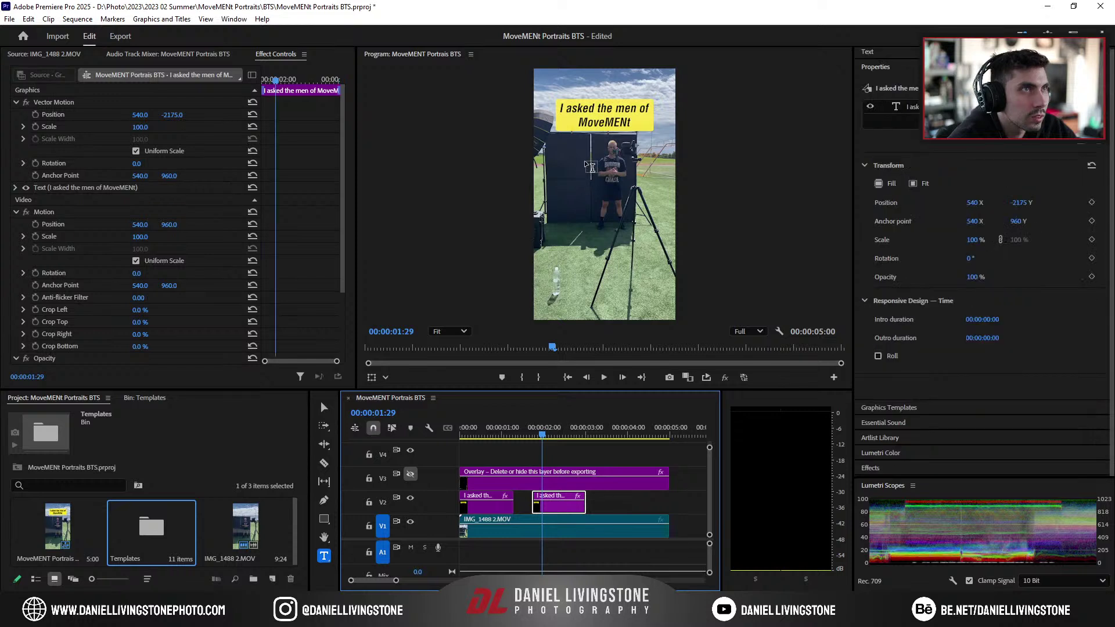
{"action": "left_click", "coordinate": [602, 107]}
{"action": "type", "text": "describe"}
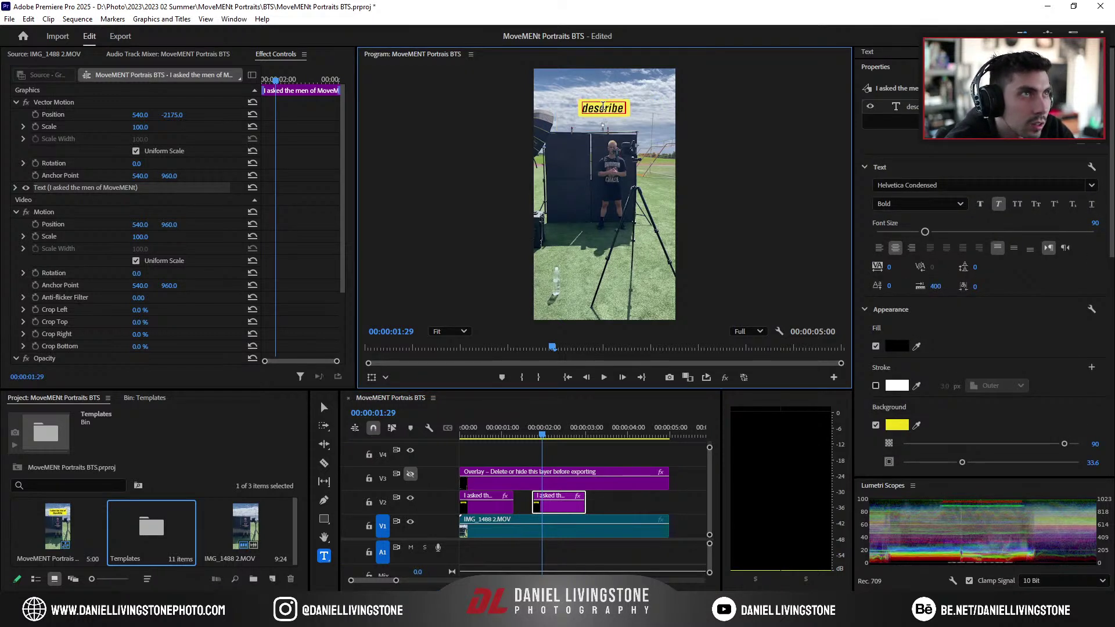
{"action": "type", "text": " it in one word"}
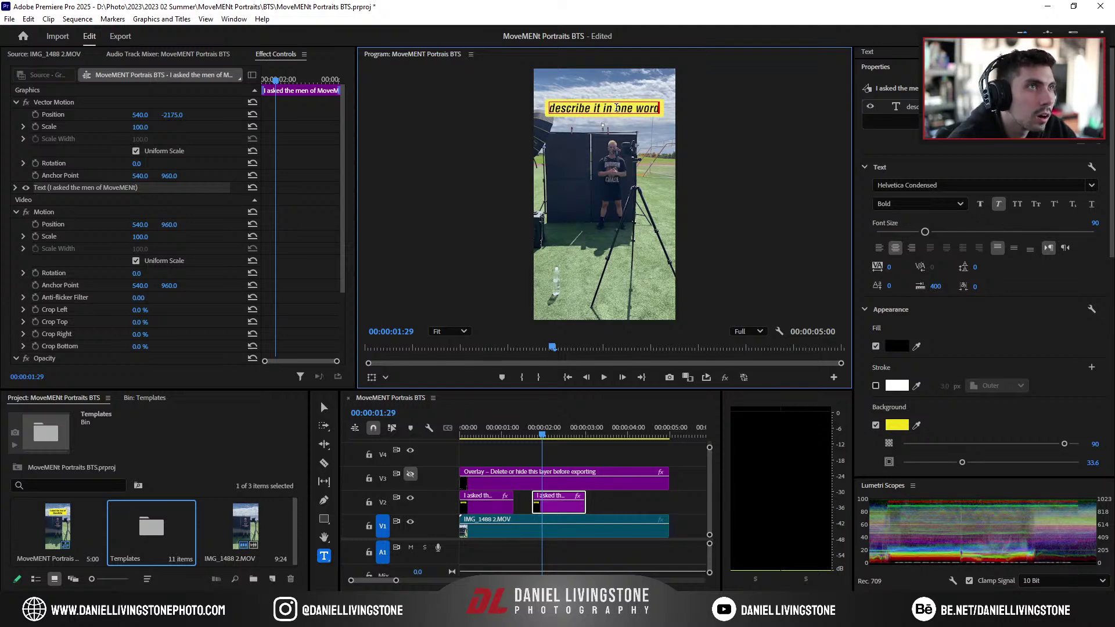
{"action": "key", "text": "Return"}
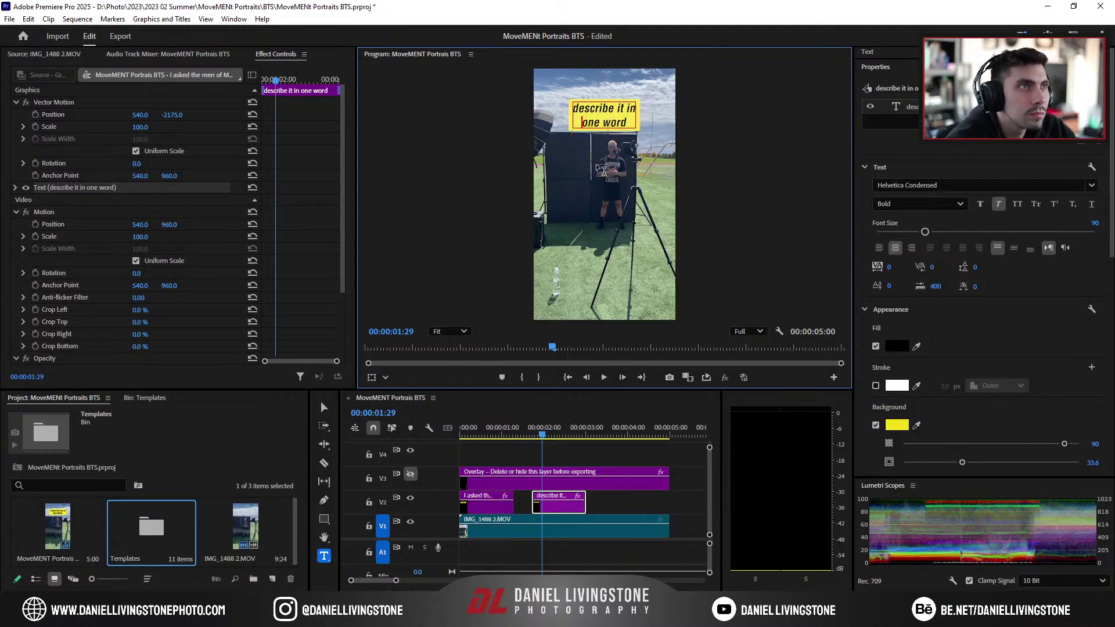
Step: Play through both titles and place a copy of the "describe it in one word" title on V2 at 00:00:03:14
{"action": "left_click", "coordinate": [470, 434]}
{"action": "key", "text": "space"}
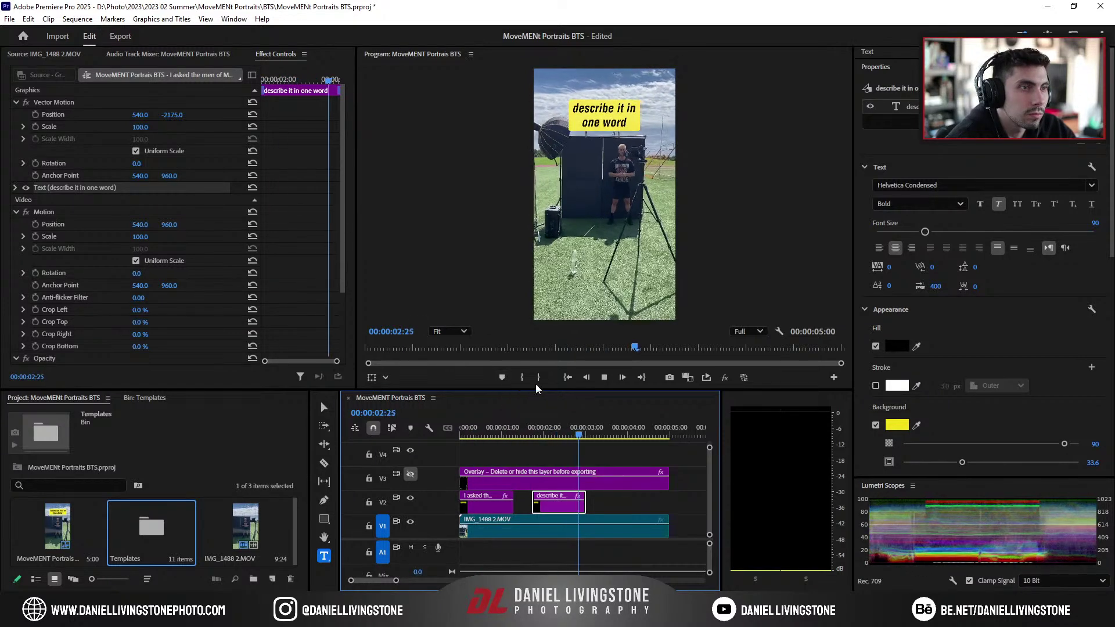
{"action": "key", "text": "space"}
{"action": "key", "text": "ctrl+v"}
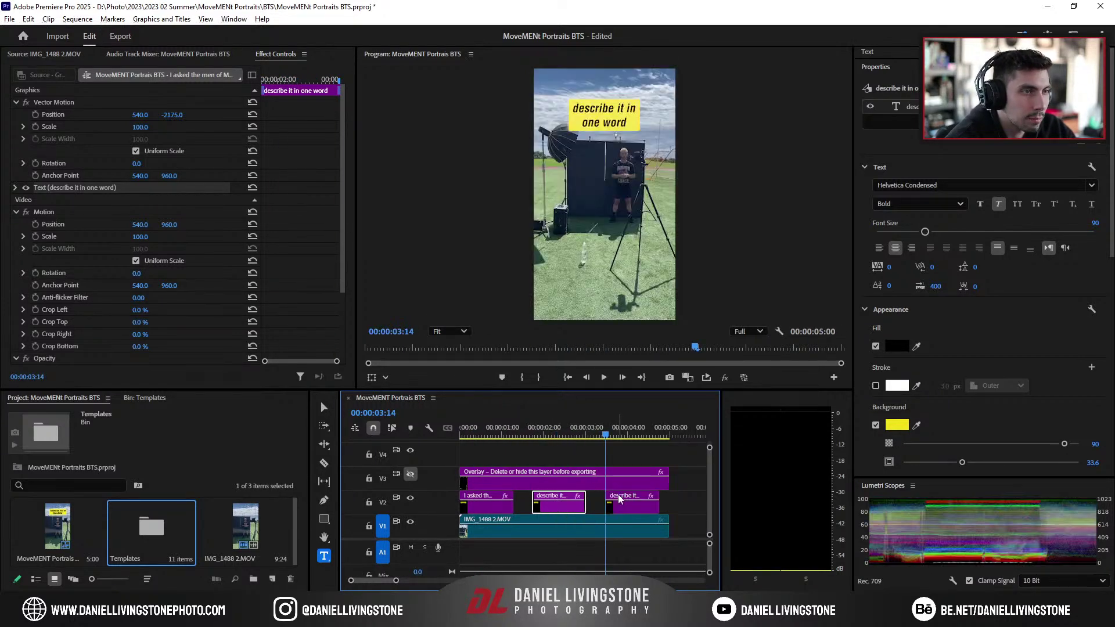
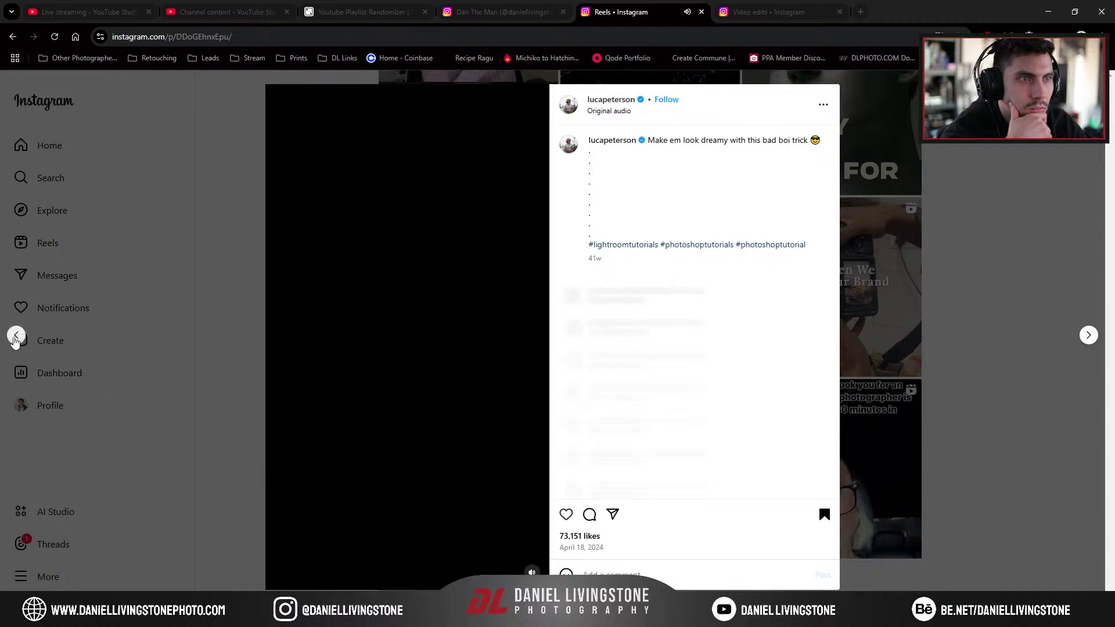
Step: Step back through the saved Instagram reels to examine their on-screen text and editing styles, then close the viewer
{"action": "left_click", "coordinate": [16, 339]}
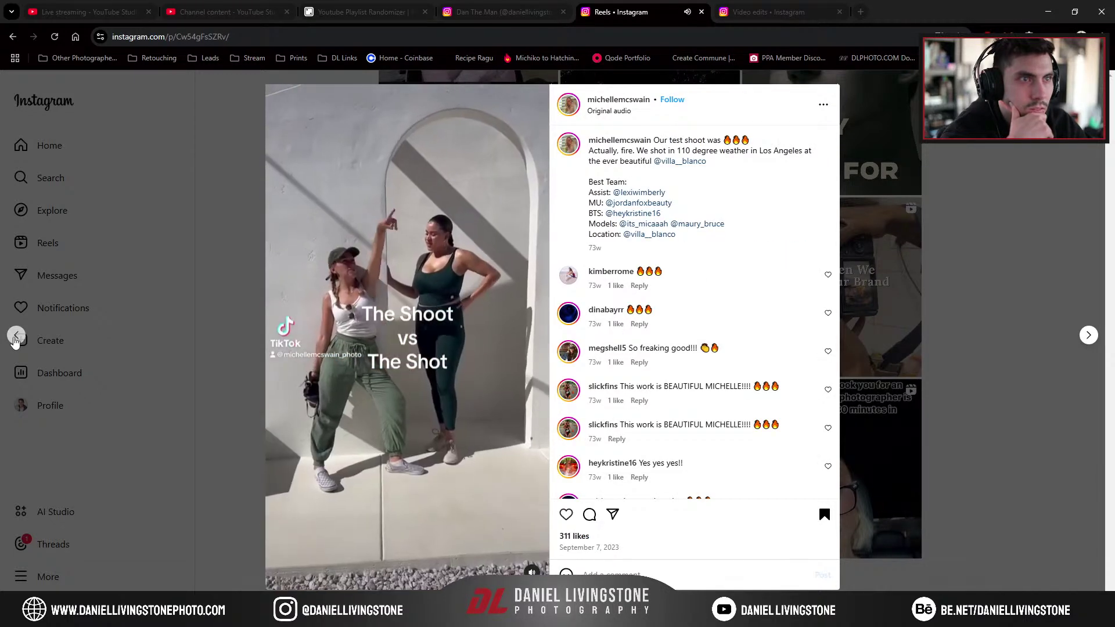
{"action": "left_click", "coordinate": [16, 336]}
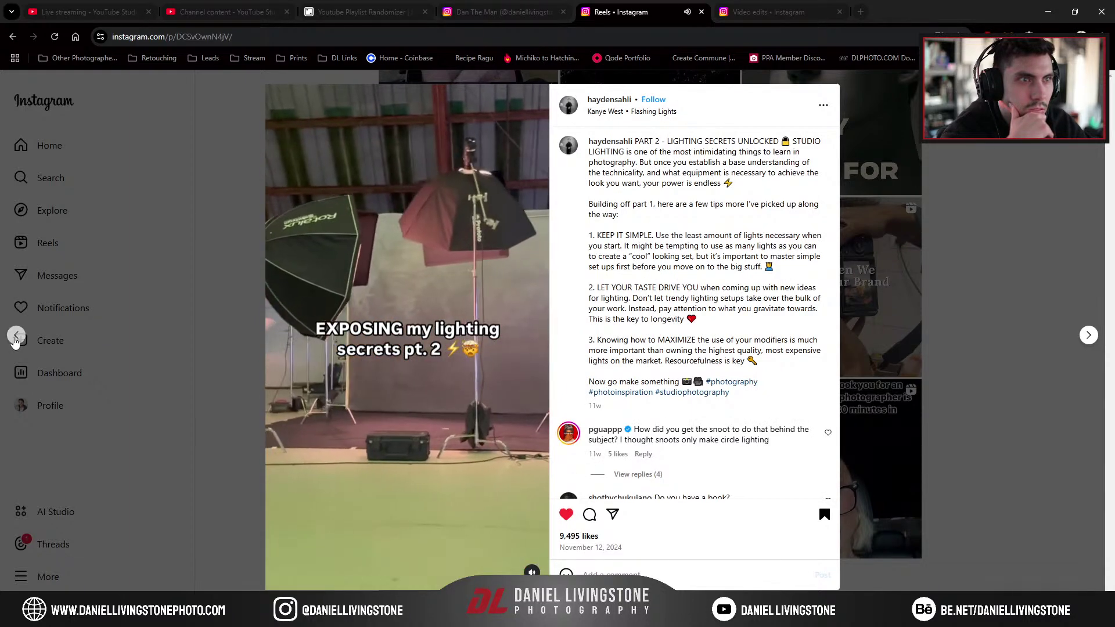
{"action": "left_click", "coordinate": [16, 337]}
{"action": "left_click", "coordinate": [15, 337]}
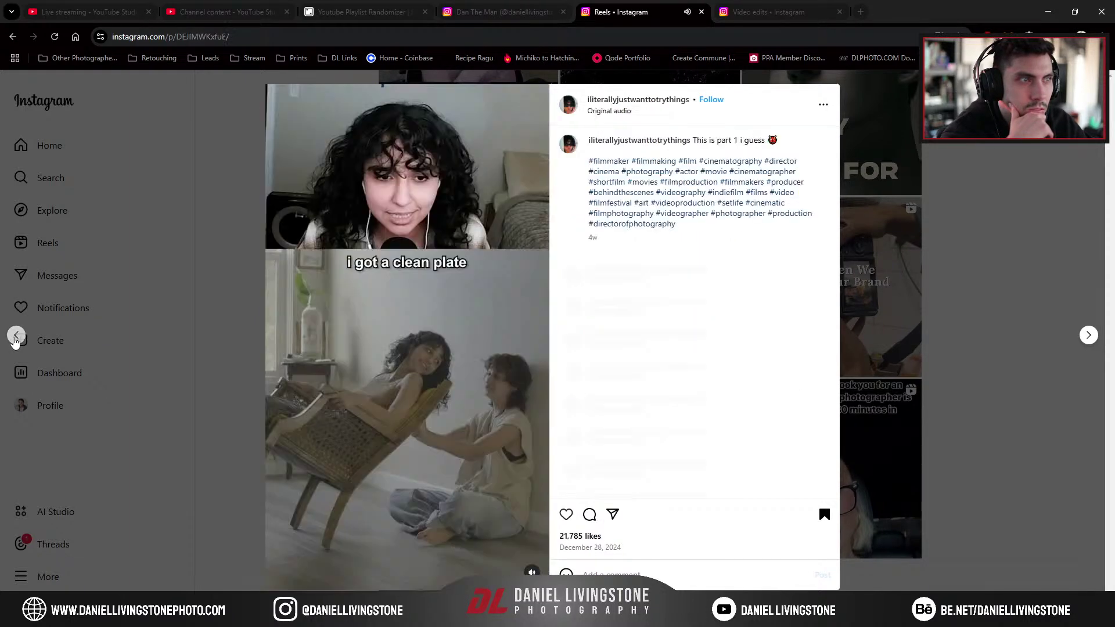
{"action": "left_click", "coordinate": [16, 337]}
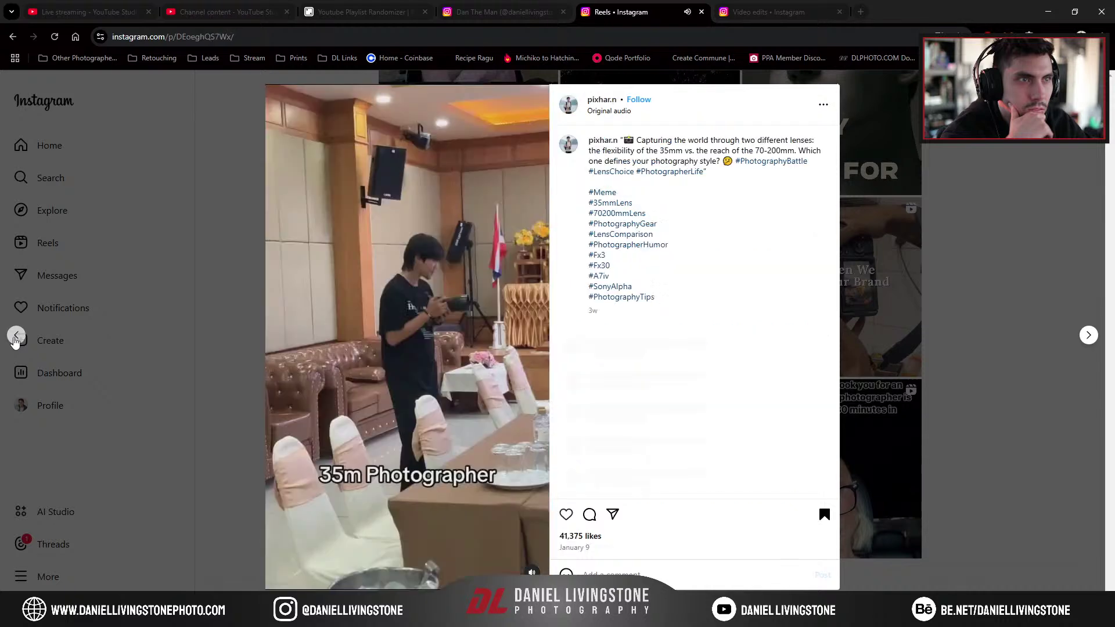
{"action": "left_click", "coordinate": [16, 337]}
{"action": "left_click", "coordinate": [16, 337]}
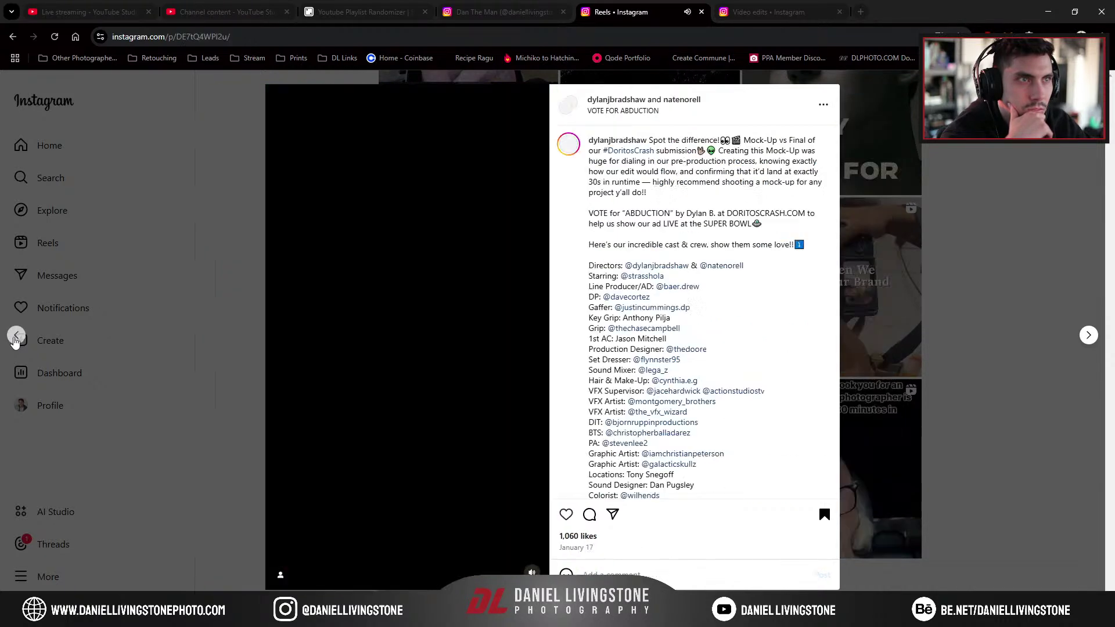
{"action": "left_click", "coordinate": [16, 337]}
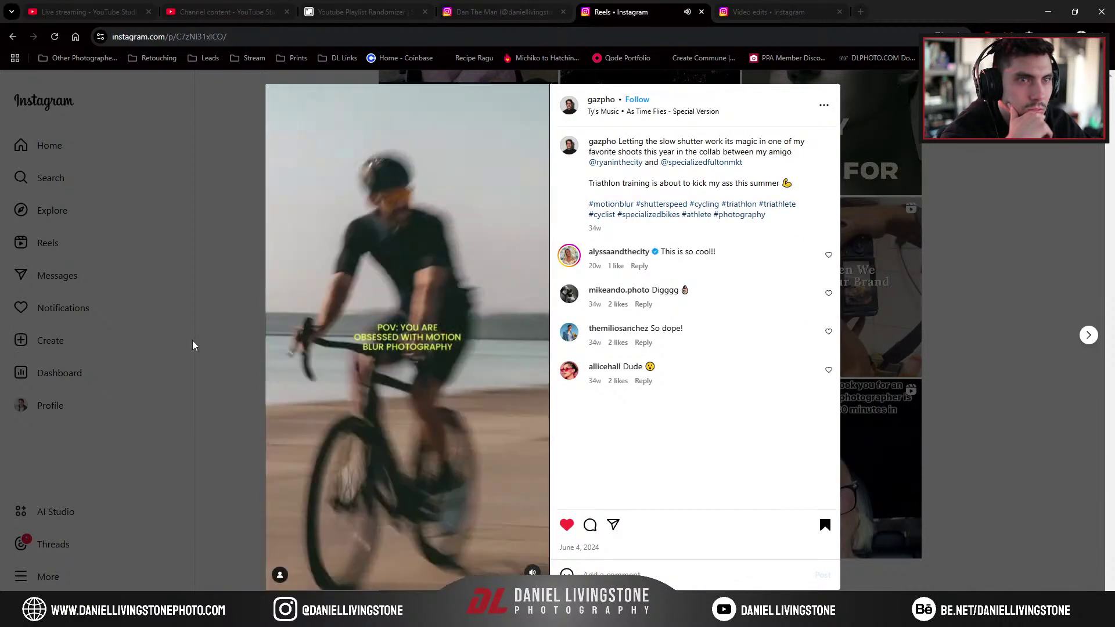
{"action": "left_click", "coordinate": [194, 345]}
{"action": "scroll", "coordinate": [580, 290], "scroll_direction": "up", "scroll_amount": 5}
Step: Switch to the saved Video edits collection on Instagram and view the boxing reel and the reel after it
{"action": "left_click", "coordinate": [504, 12]}
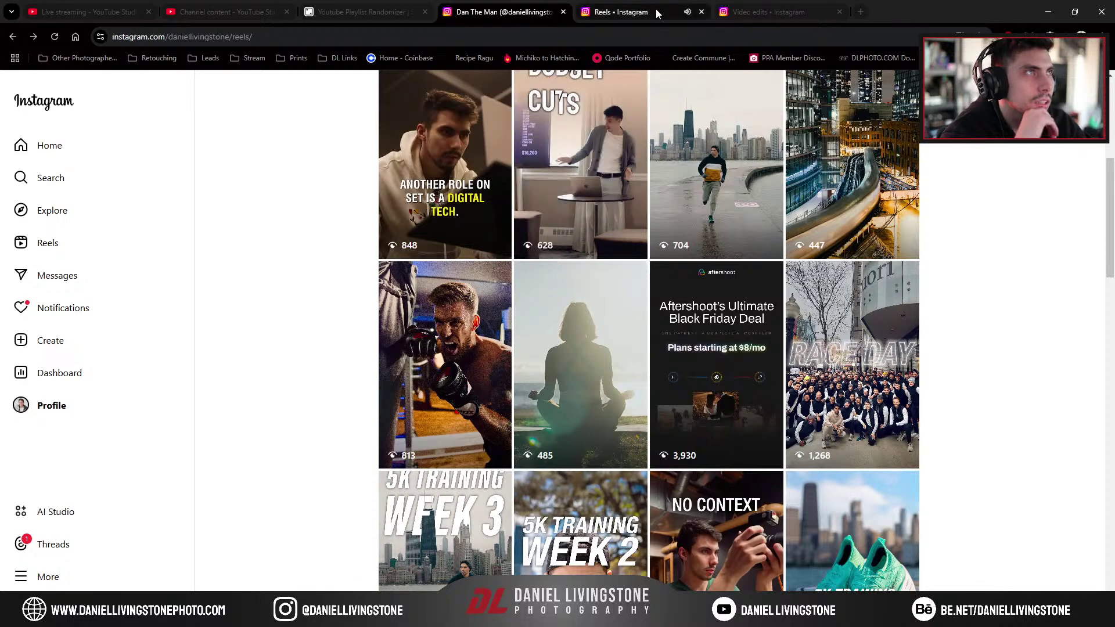
{"action": "left_click", "coordinate": [766, 12]}
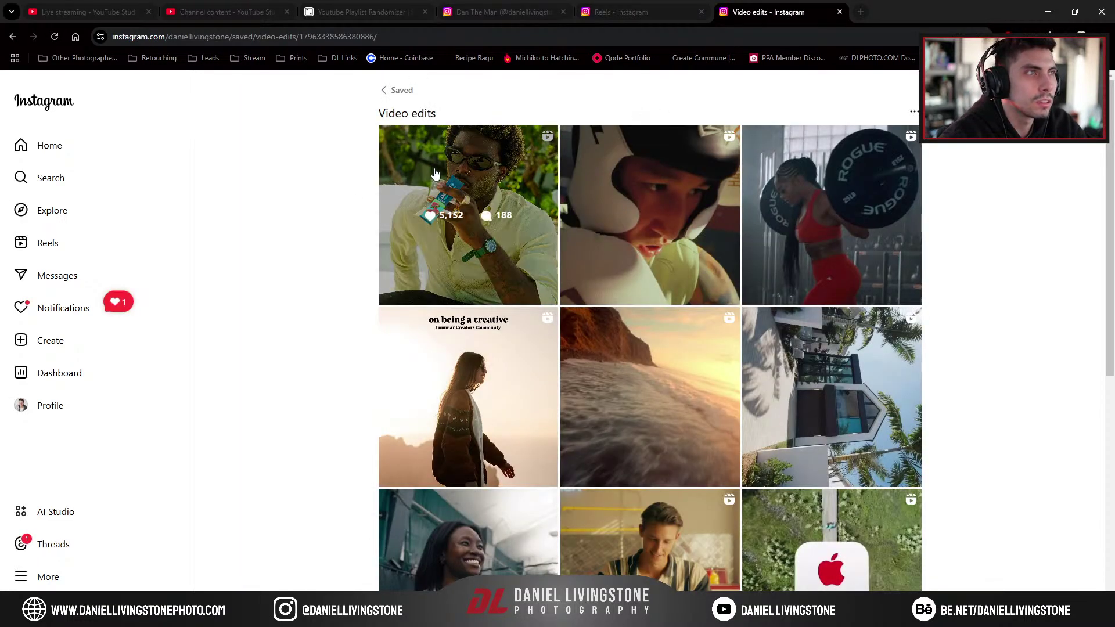
{"action": "left_click", "coordinate": [616, 174]}
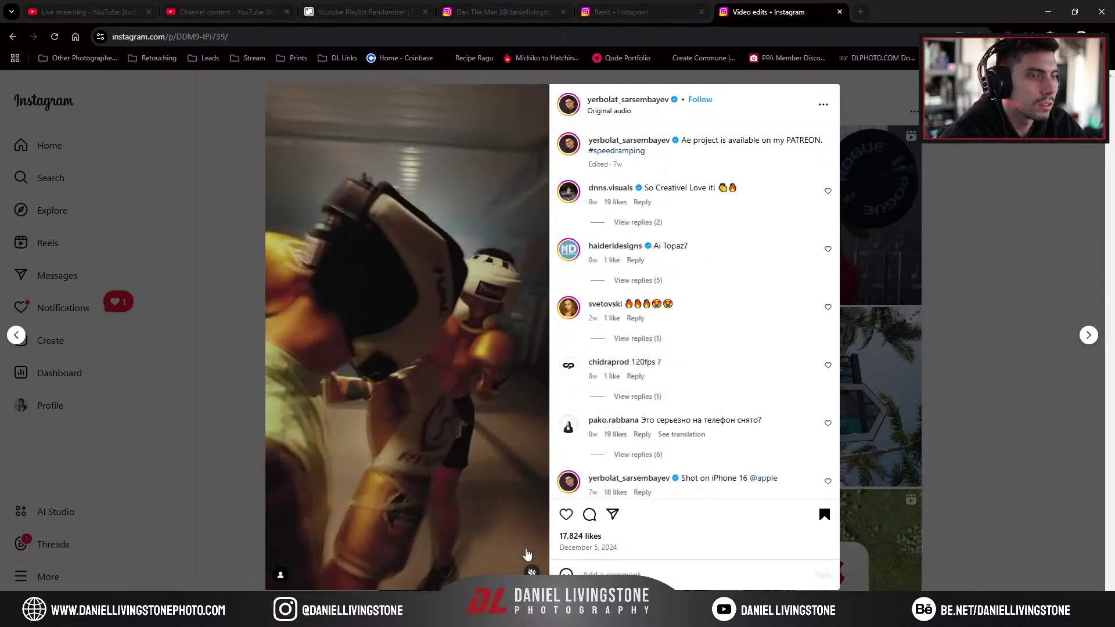
{"action": "left_click", "coordinate": [1088, 336]}
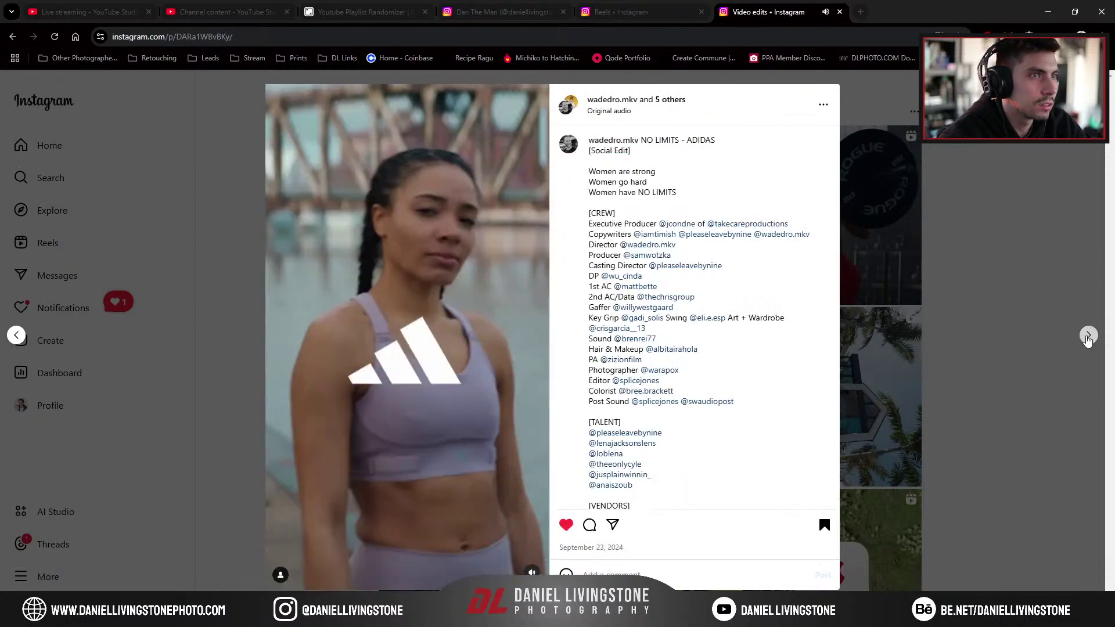
Step: Look through the following reels in the saved Video edits collection for editing references, then close the viewer
{"action": "left_click", "coordinate": [1088, 336]}
{"action": "left_click", "coordinate": [1088, 336]}
{"action": "left_click", "coordinate": [1088, 336]}
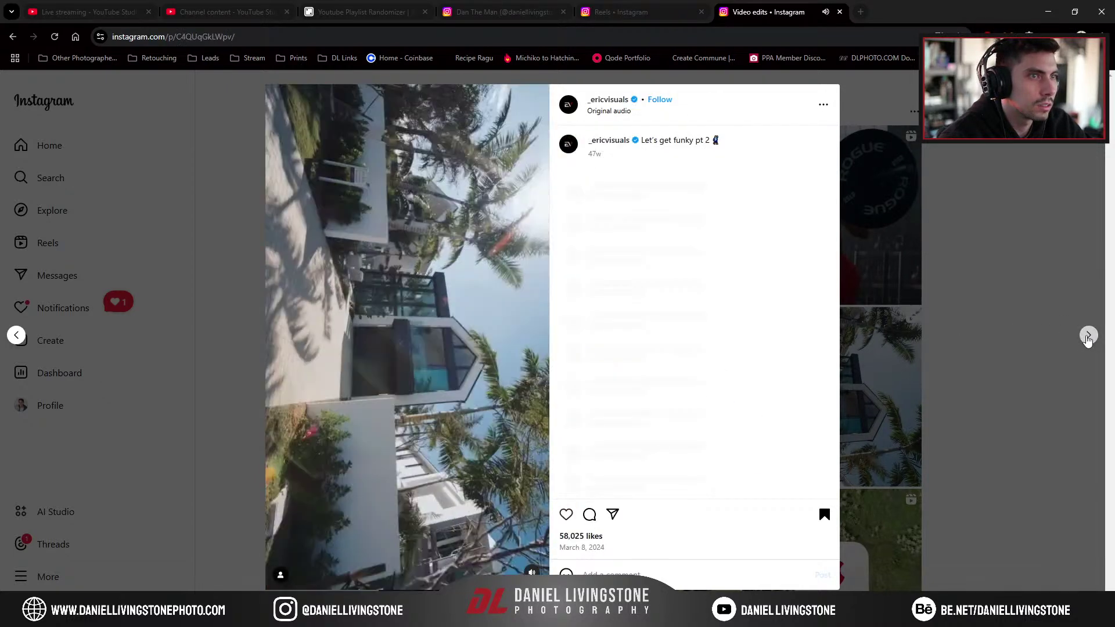
{"action": "left_click", "coordinate": [1088, 335]}
{"action": "left_click", "coordinate": [1088, 335]}
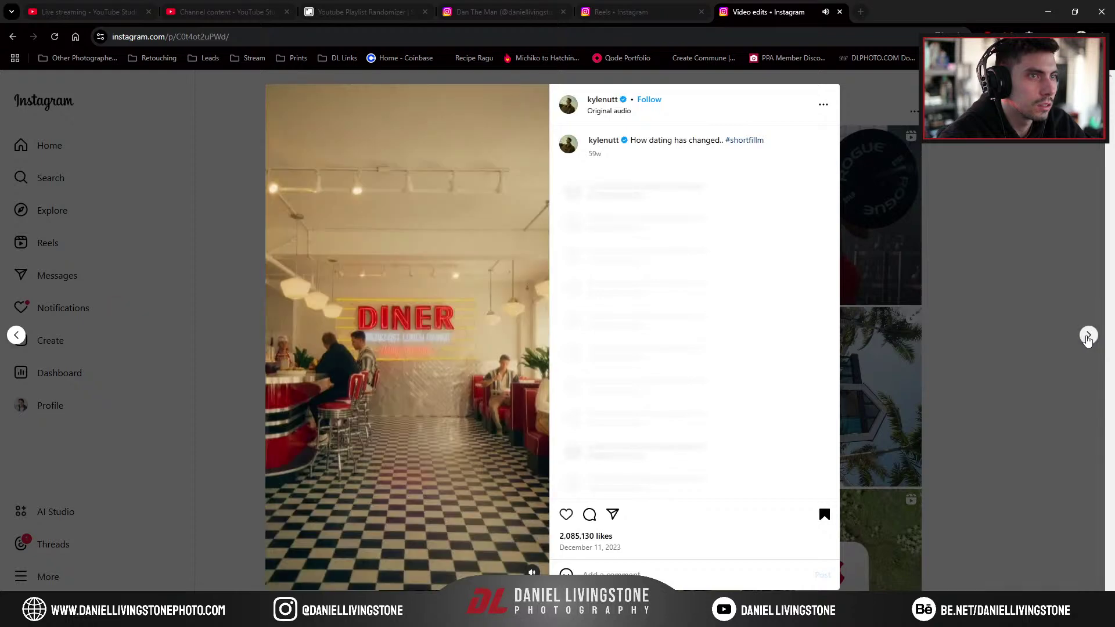
{"action": "key", "text": "Escape"}
Step: Open the saved Fitness collection on Instagram and view its first posts up to the fourth one
{"action": "left_click", "coordinate": [395, 93]}
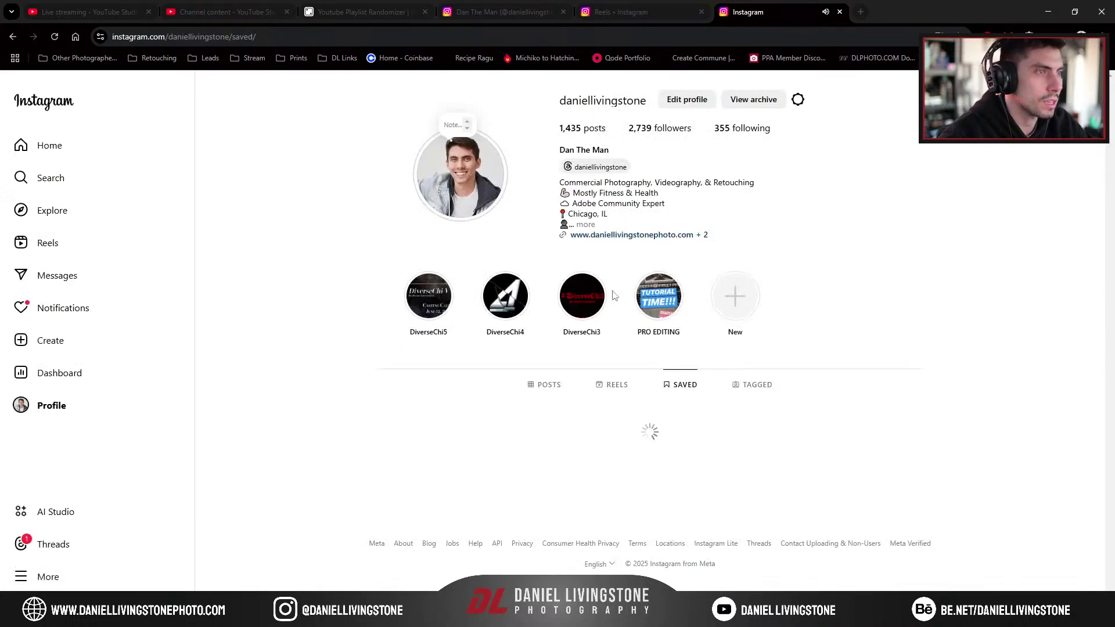
{"action": "scroll", "coordinate": [280, 360], "scroll_direction": "down", "scroll_amount": 8}
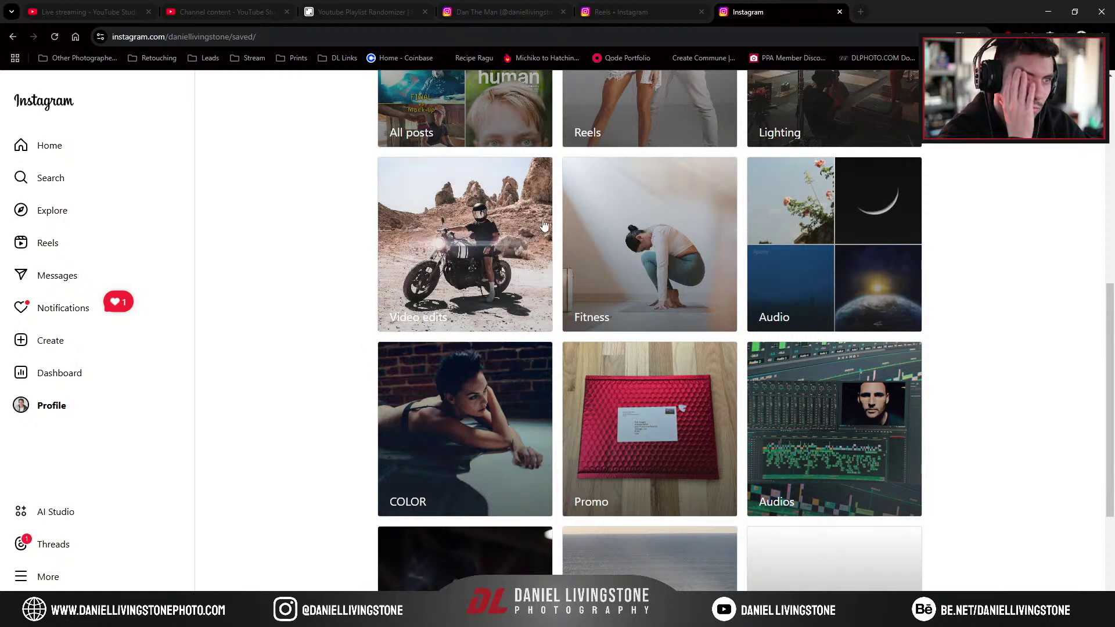
{"action": "left_click", "coordinate": [620, 222]}
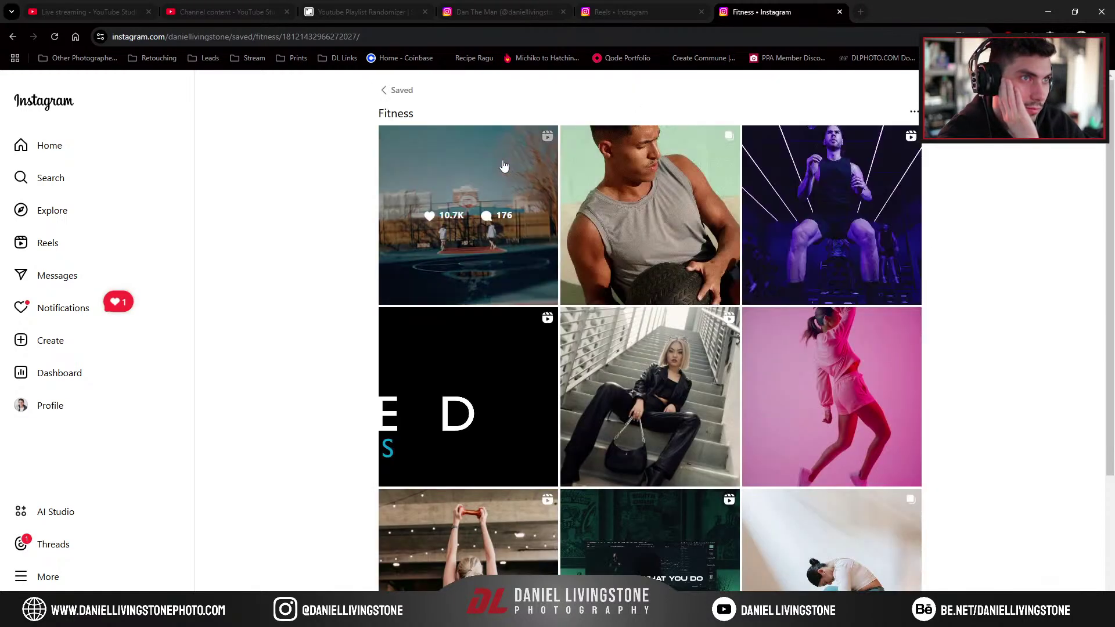
{"action": "left_click", "coordinate": [503, 166]}
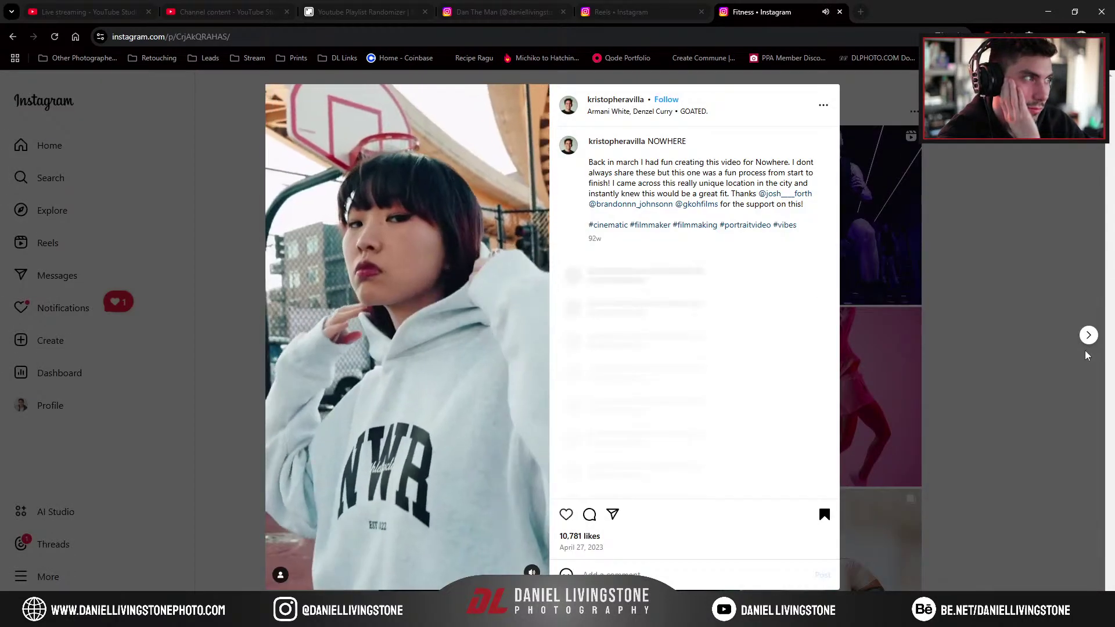
{"action": "left_click", "coordinate": [1088, 335]}
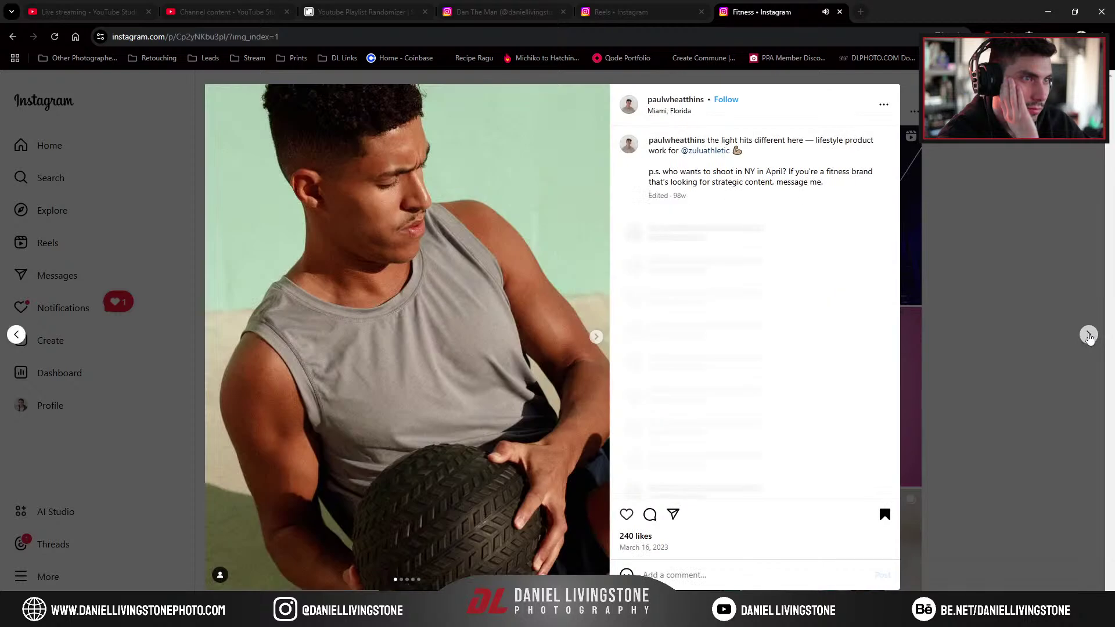
{"action": "left_click", "coordinate": [1089, 335]}
{"action": "left_click", "coordinate": [1088, 335]}
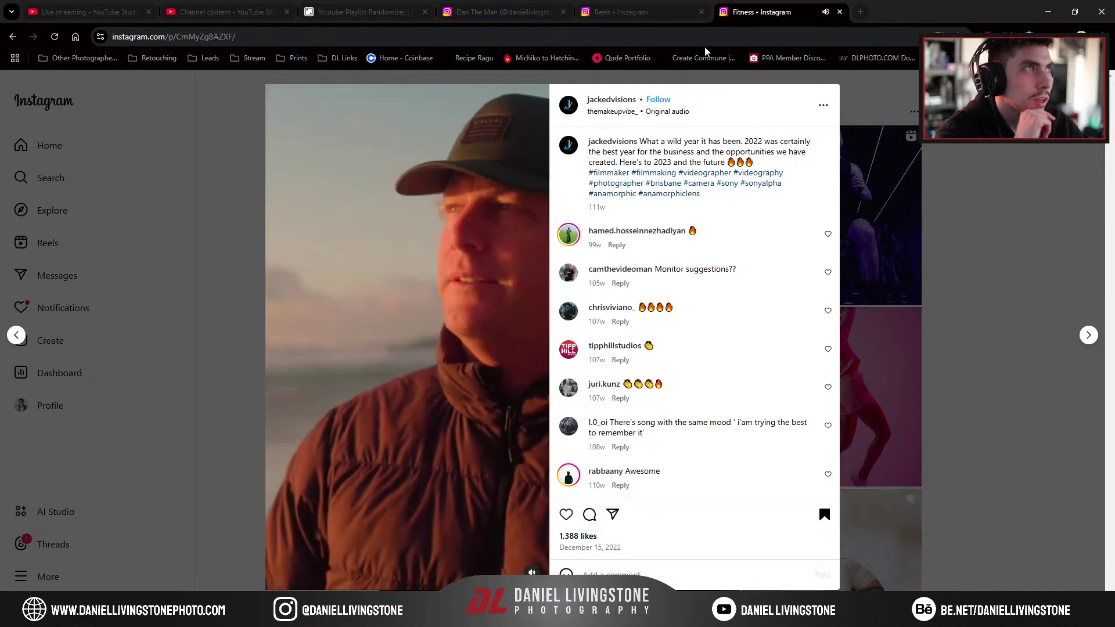
Step: Search Google in a new tab for "see you looking at me instagram audio"
{"action": "left_click", "coordinate": [856, 17]}
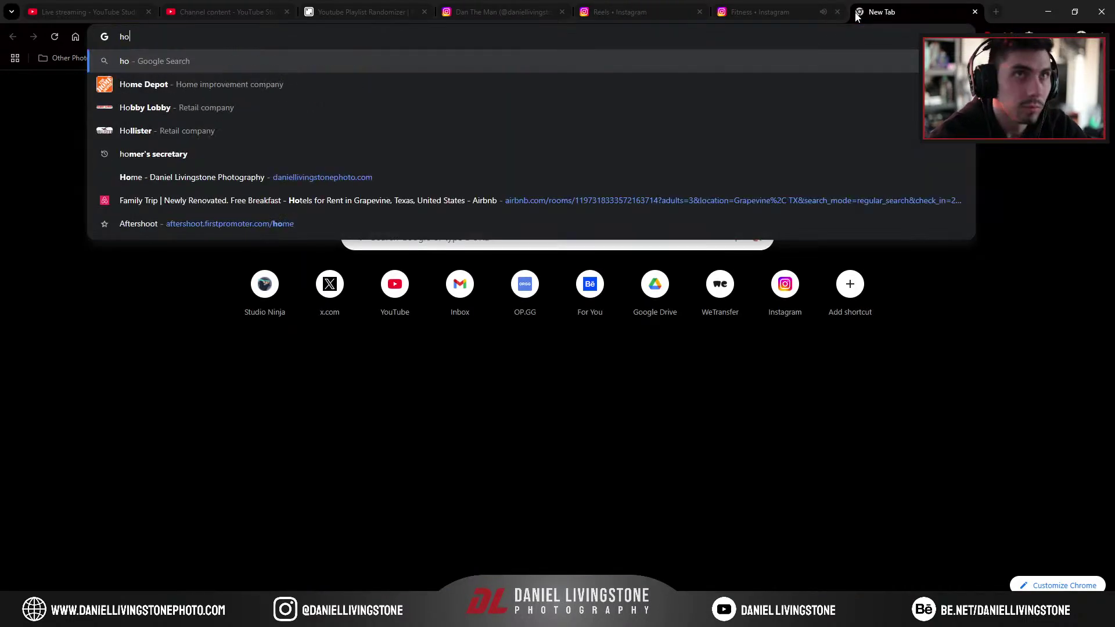
{"action": "type", "text": "see you lookin"}
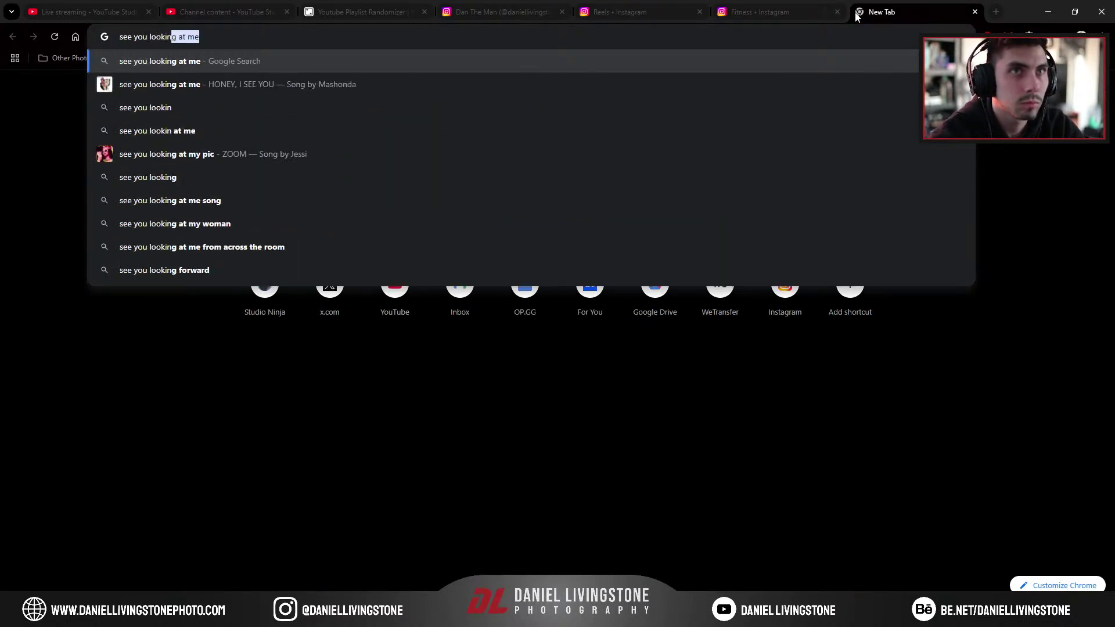
{"action": "key", "text": "BackSpace"}
{"action": "type", "text": "g at me a"}
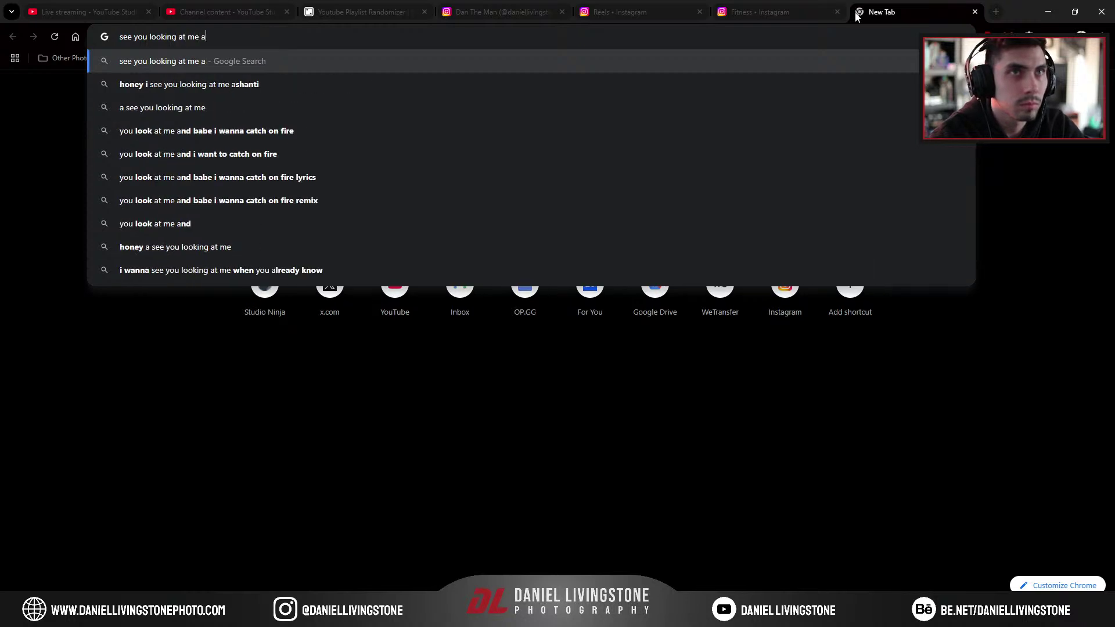
{"action": "key", "text": "BackSpace"}
{"action": "type", "text": "instagram "}
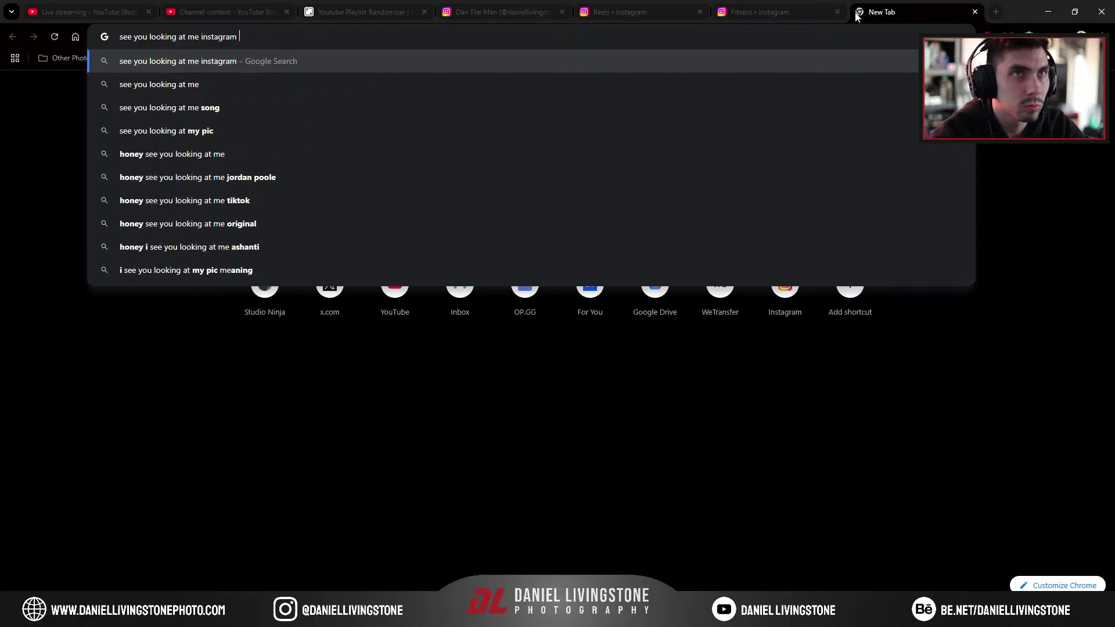
{"action": "type", "text": "audio"}
{"action": "key", "text": "Return"}
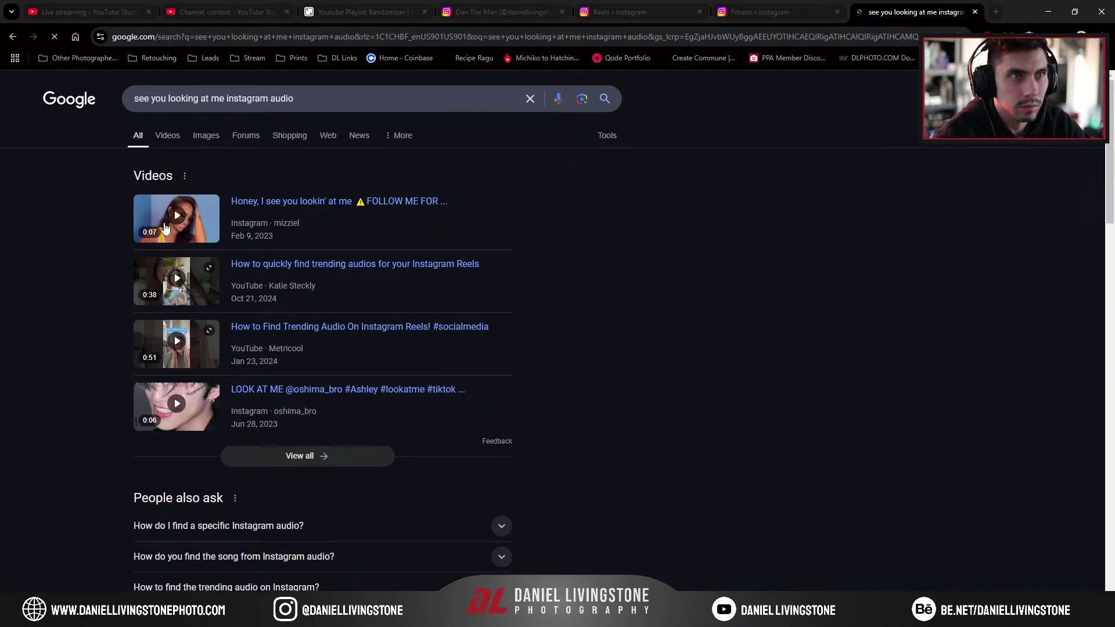
Step: Listen to the "Honey, I see you lookin' at me" reel, look over the other results, and leave the search
{"action": "left_click", "coordinate": [164, 227]}
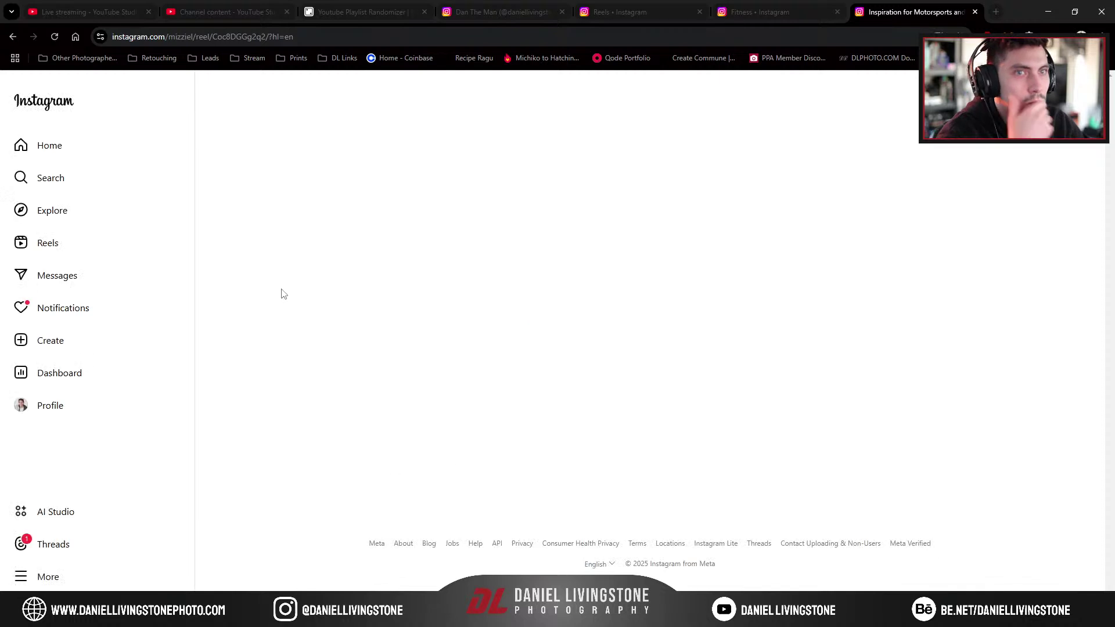
{"action": "left_click", "coordinate": [634, 422]}
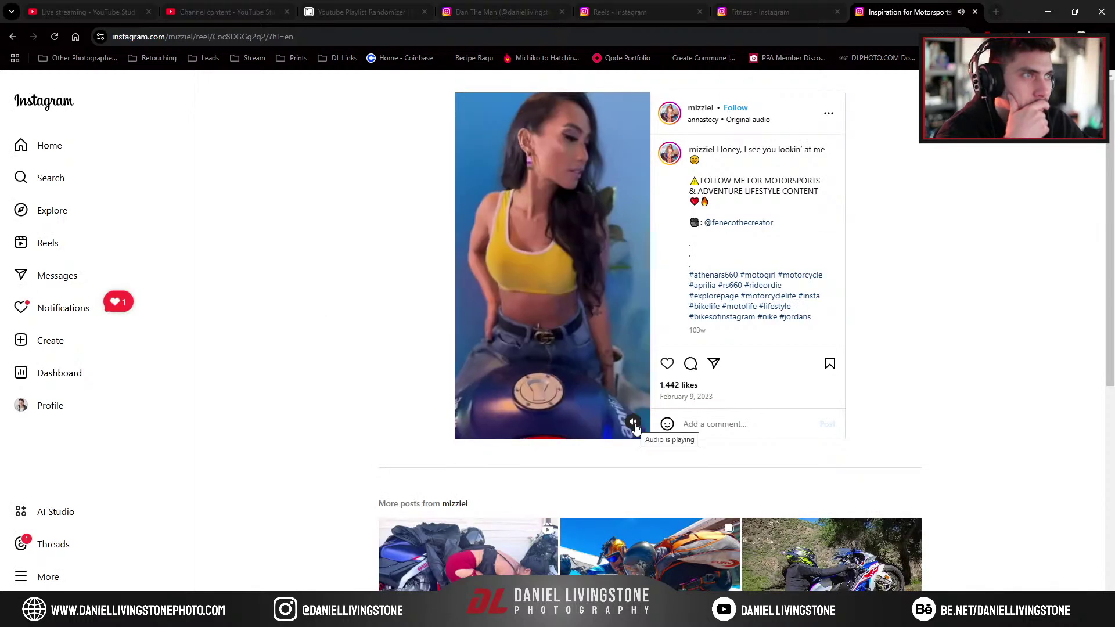
{"action": "left_click", "coordinate": [13, 37]}
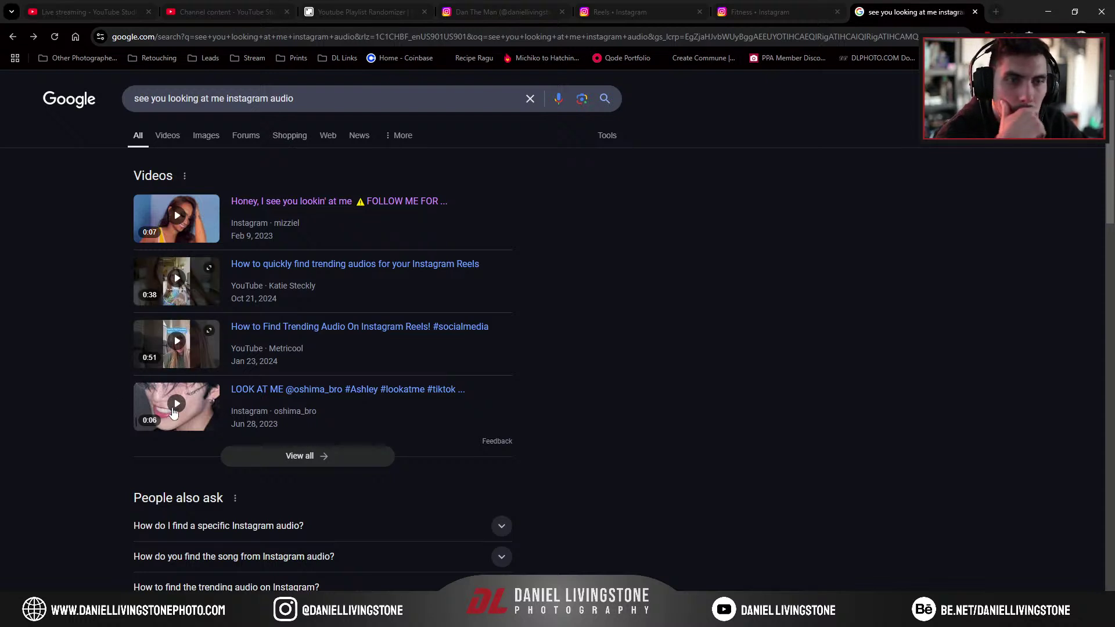
{"action": "scroll", "coordinate": [138, 372], "scroll_direction": "down", "scroll_amount": 5}
{"action": "scroll", "coordinate": [86, 345], "scroll_direction": "down", "scroll_amount": 2}
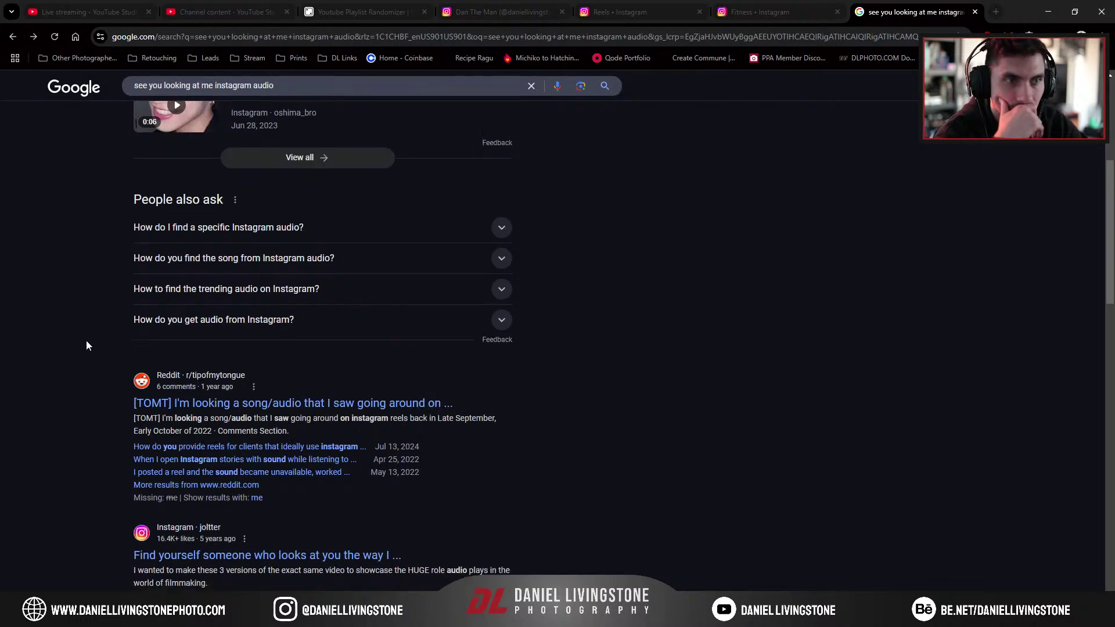
{"action": "left_click", "coordinate": [14, 38]}
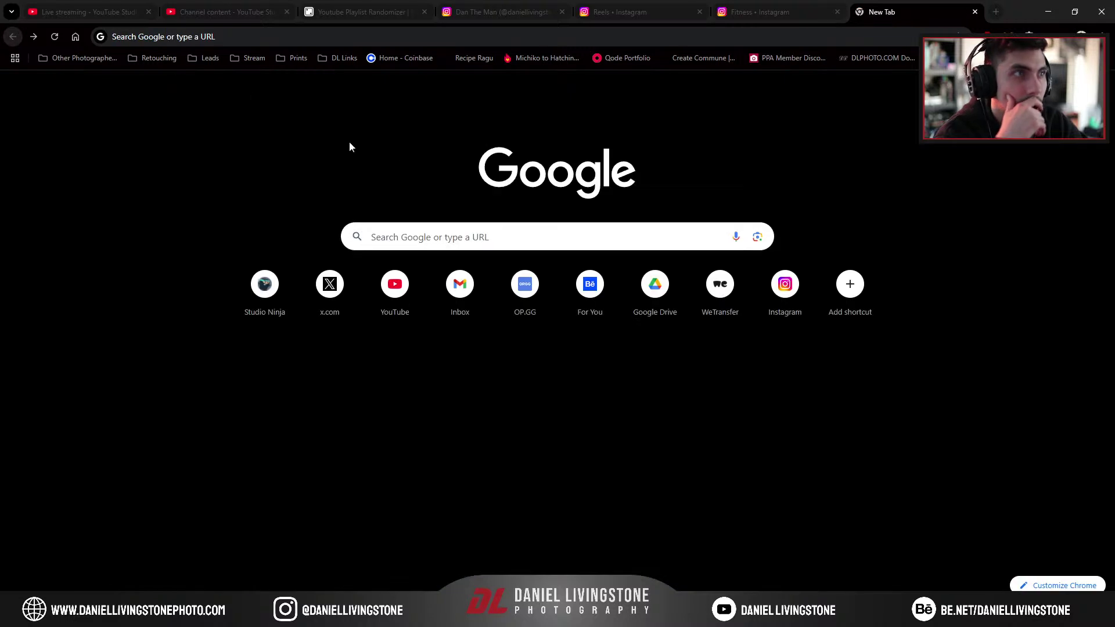
Step: Return to the saved Fitness reel, open its original audio's source reel, and copy that reel's link
{"action": "left_click", "coordinate": [773, 6]}
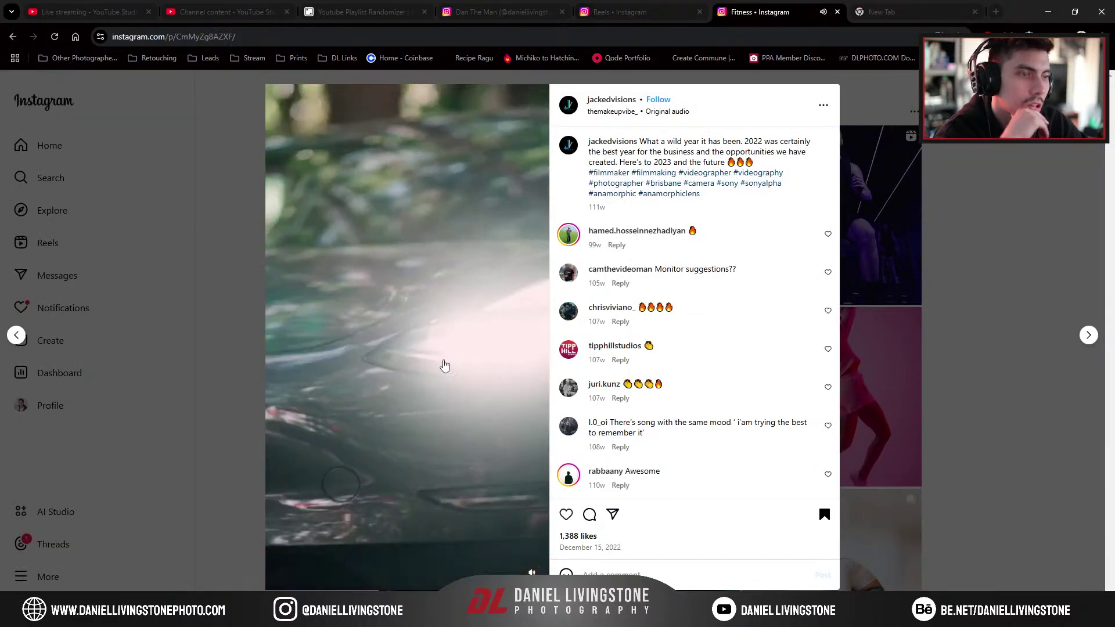
{"action": "left_click", "coordinate": [595, 111]}
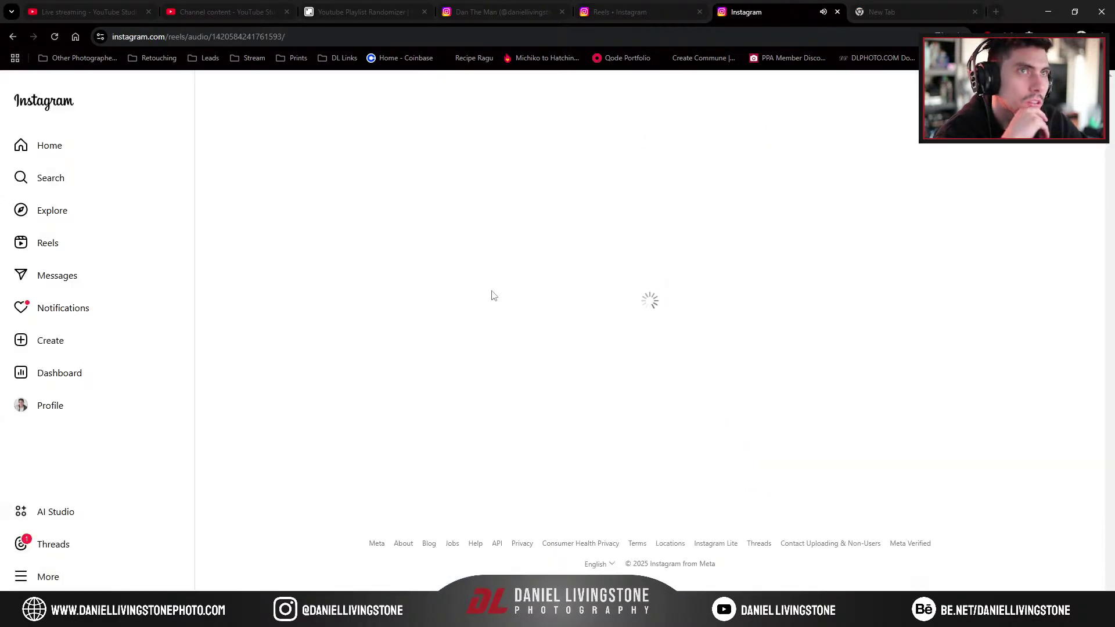
{"action": "left_click", "coordinate": [431, 281]}
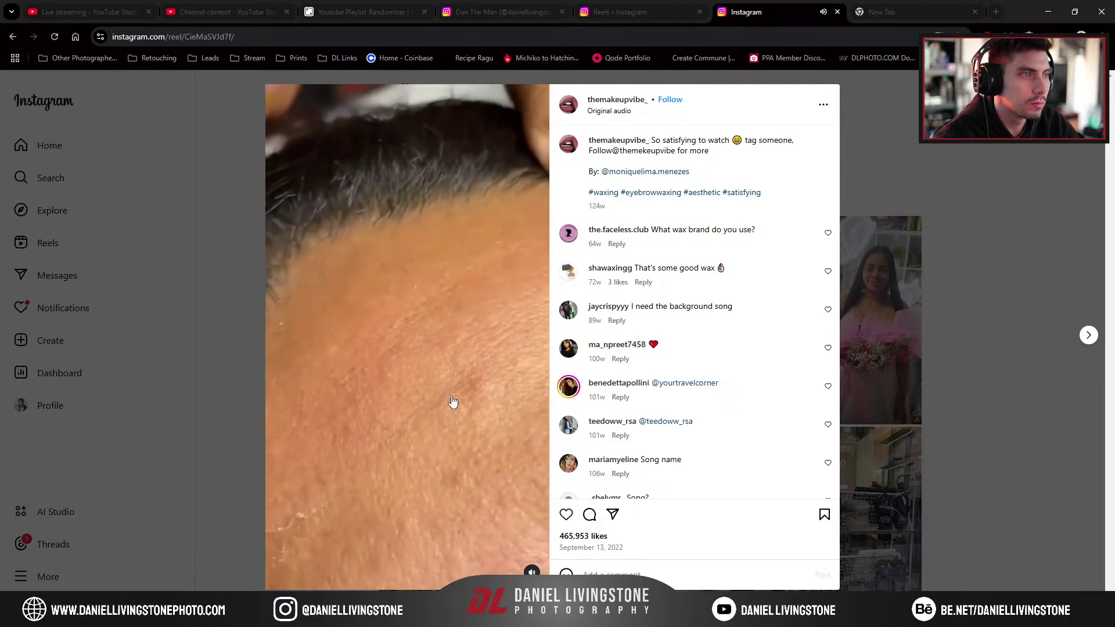
{"action": "left_click", "coordinate": [453, 34]}
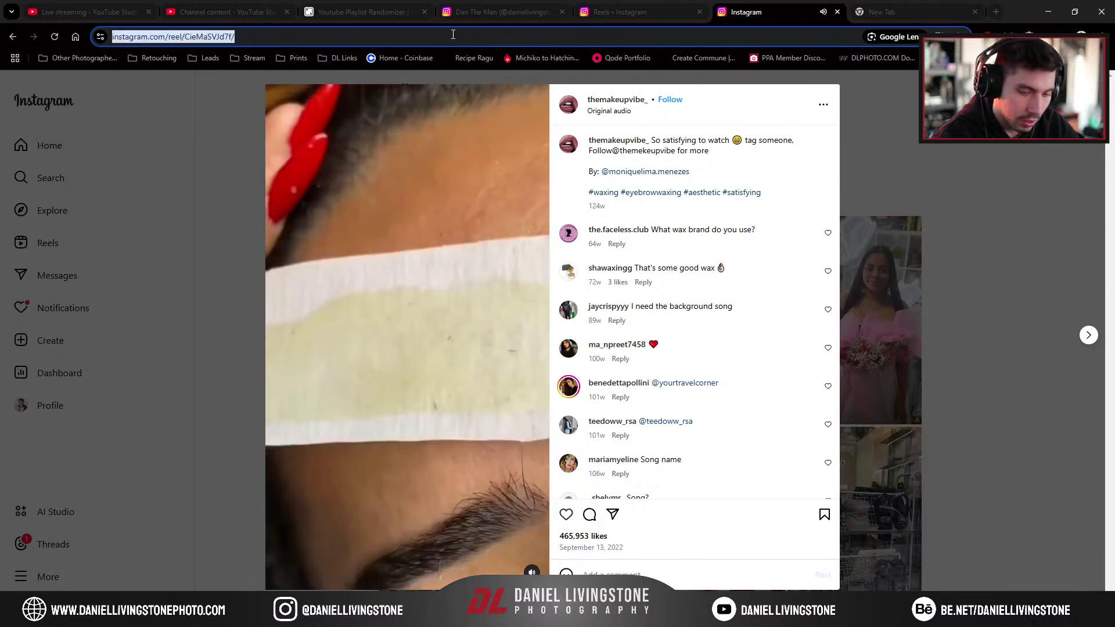
Step: Search Google in another new tab for "instagram to mp3"
{"action": "key", "text": "ctrl+t"}
{"action": "type", "text": "you"}
{"action": "key", "text": "BackSpace"}
{"action": "key", "text": "BackSpace"}
{"action": "key", "text": "BackSpace"}
{"action": "key", "text": "BackSpace"}
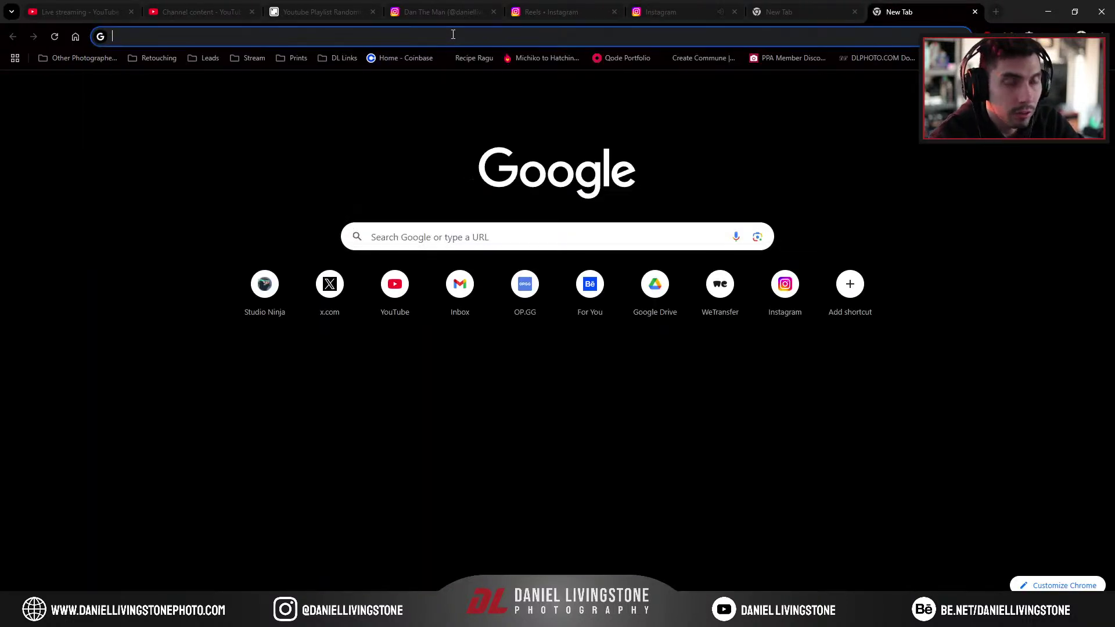
{"action": "type", "text": "instagram t"}
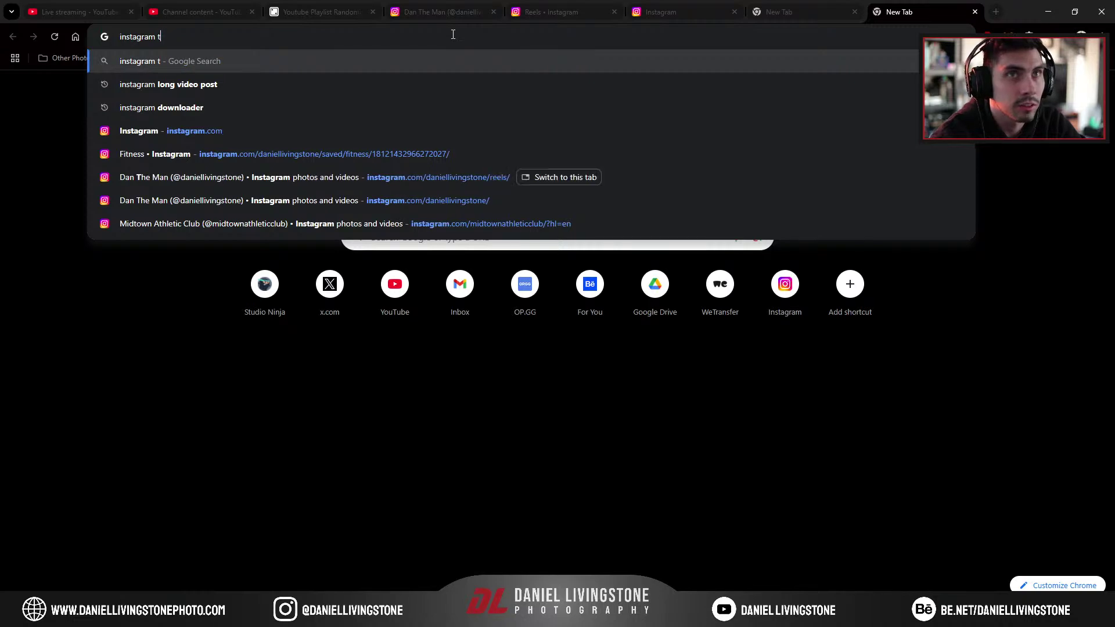
{"action": "type", "text": "o mp3"}
{"action": "key", "text": "Return"}
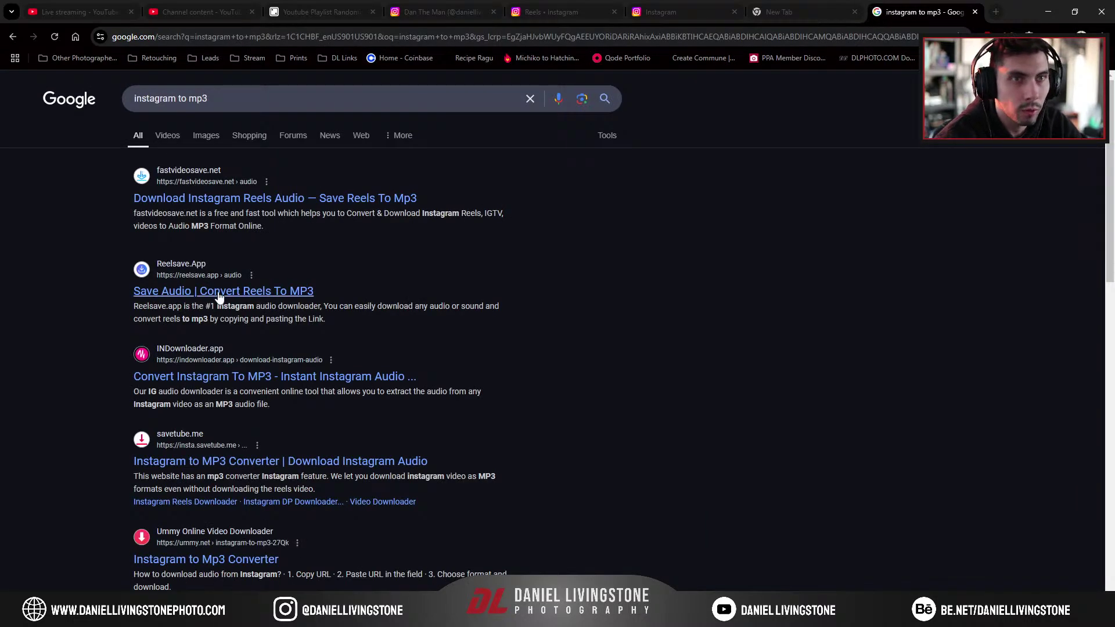
Step: Compare the converter results, open the fastvideosave.net audio page, and convert the copied reel link to audio
{"action": "scroll", "coordinate": [228, 403], "scroll_direction": "down", "scroll_amount": 1}
{"action": "scroll", "coordinate": [226, 390], "scroll_direction": "up", "scroll_amount": 1}
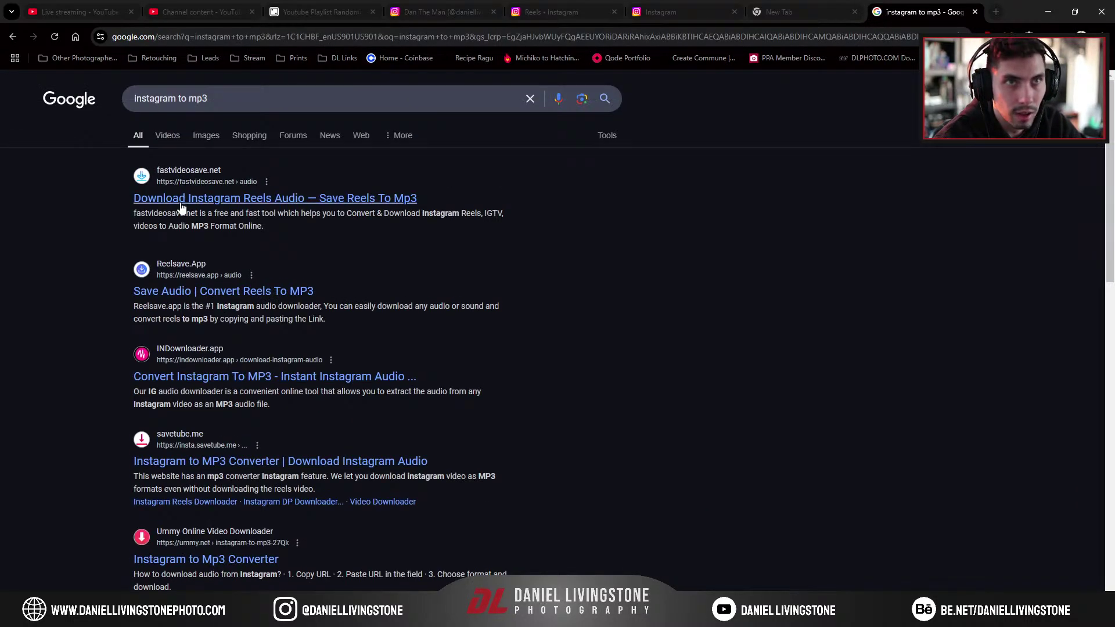
{"action": "scroll", "coordinate": [182, 290], "scroll_direction": "down", "scroll_amount": 3}
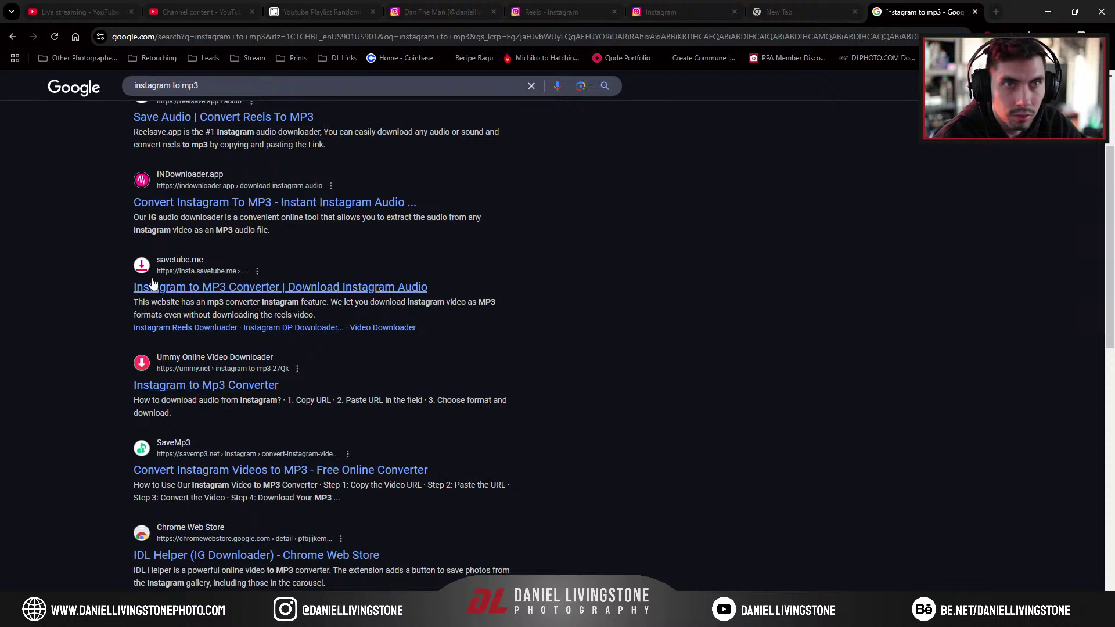
{"action": "scroll", "coordinate": [161, 361], "scroll_direction": "up", "scroll_amount": 3}
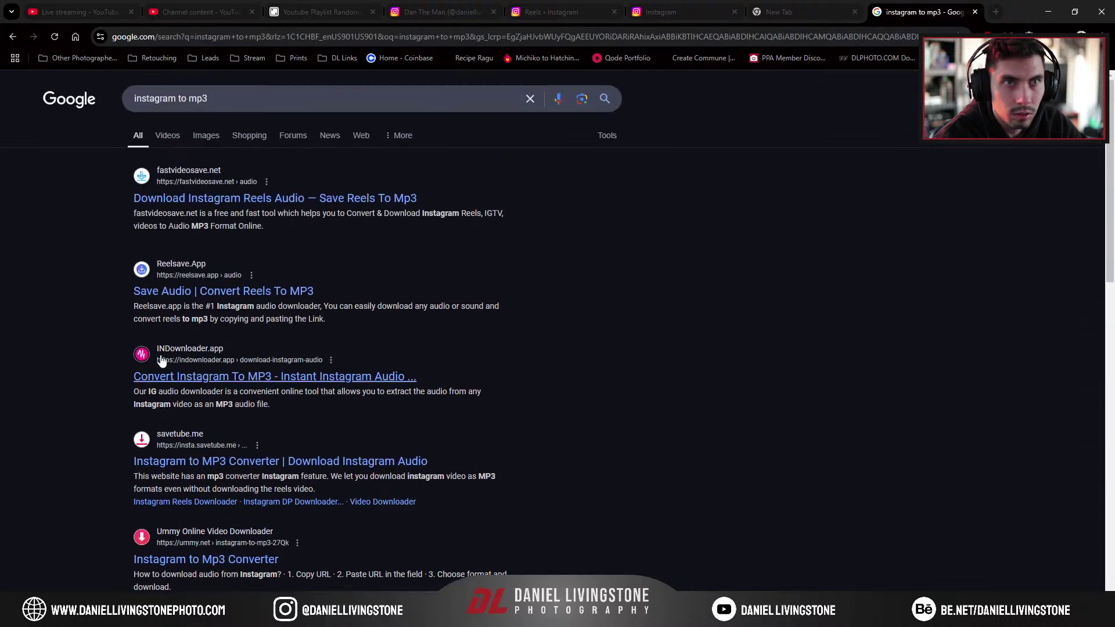
{"action": "left_click", "coordinate": [204, 200]}
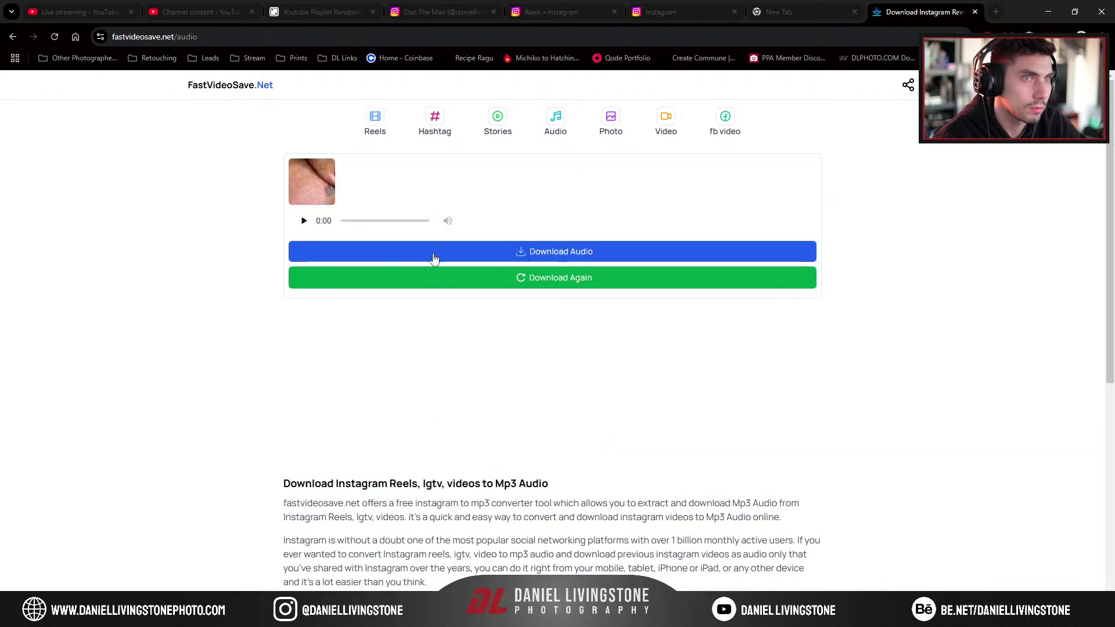
Step: Download the converted audio as ReelAudio-98754.mp3 into the MoveMENt Portraits BTS folder under Photo, 2023, 2023 02 Summer
{"action": "left_click", "coordinate": [451, 256]}
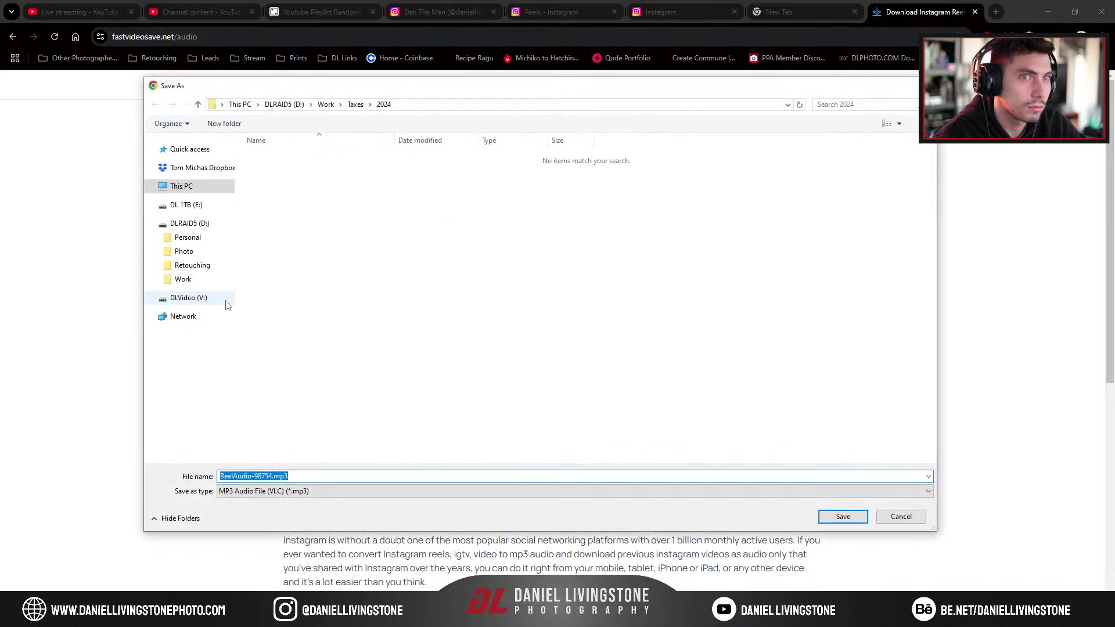
{"action": "left_click", "coordinate": [201, 298]}
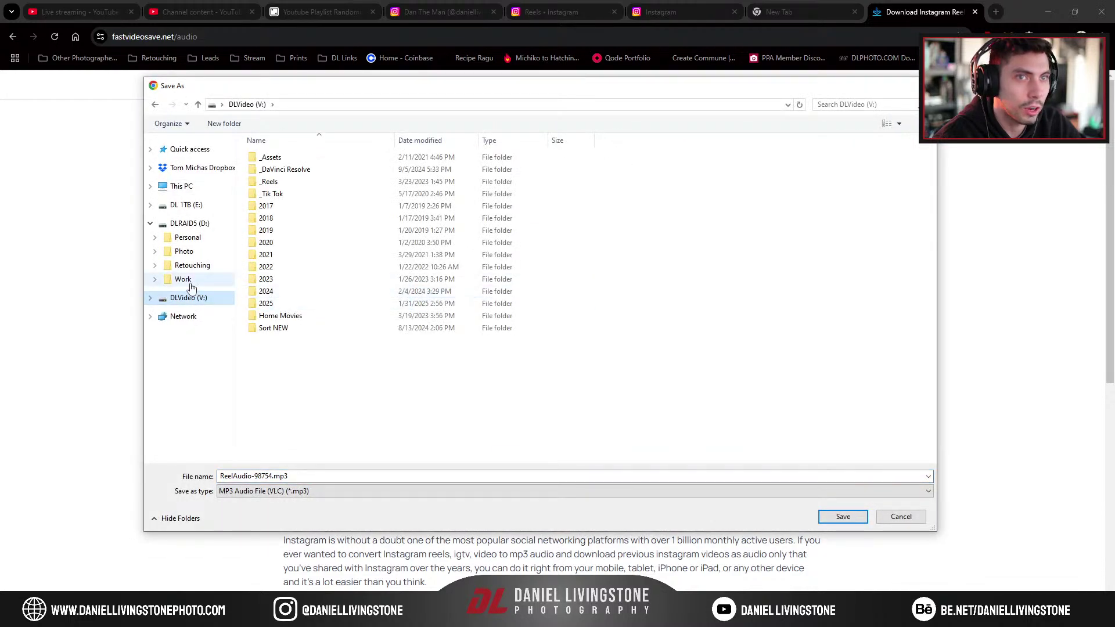
{"action": "left_click", "coordinate": [193, 255]}
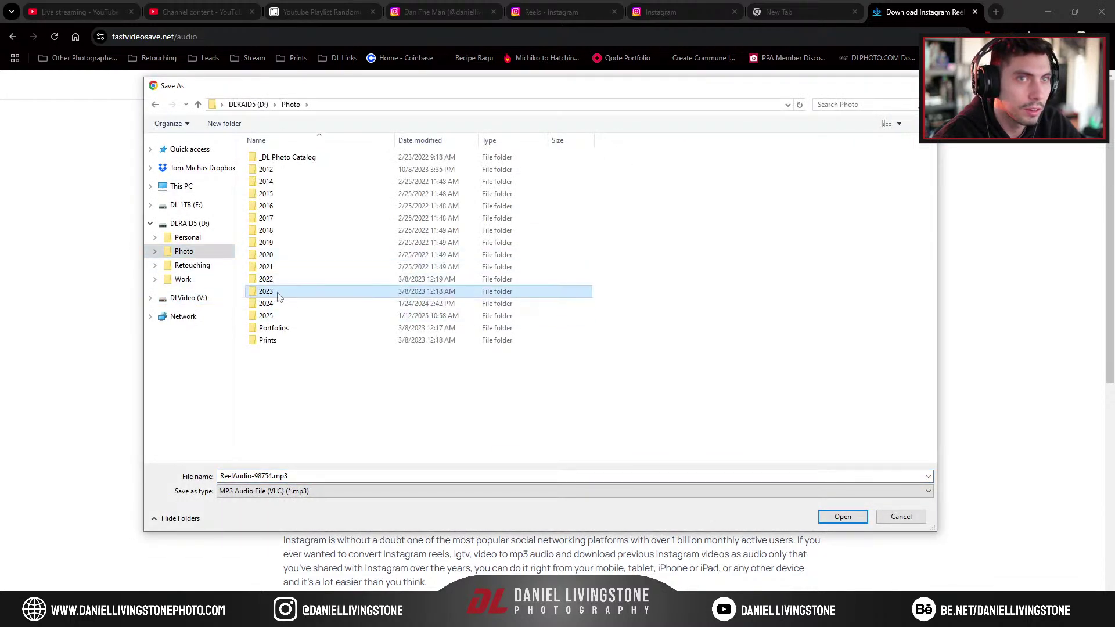
{"action": "double_click", "coordinate": [279, 297]}
{"action": "double_click", "coordinate": [339, 170]}
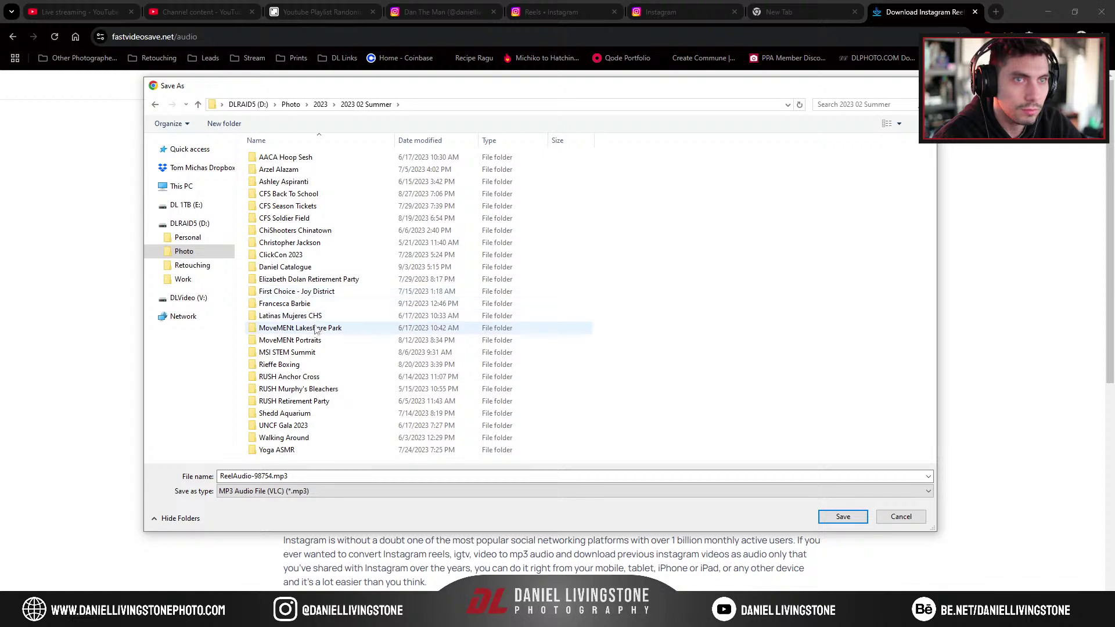
{"action": "double_click", "coordinate": [322, 342]}
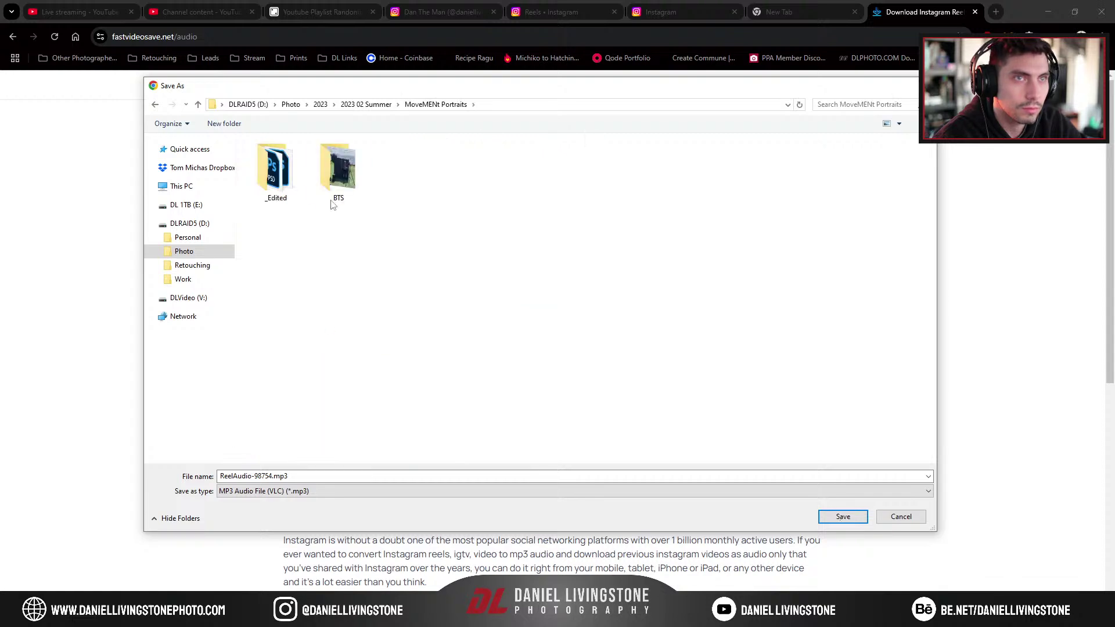
{"action": "double_click", "coordinate": [345, 179]}
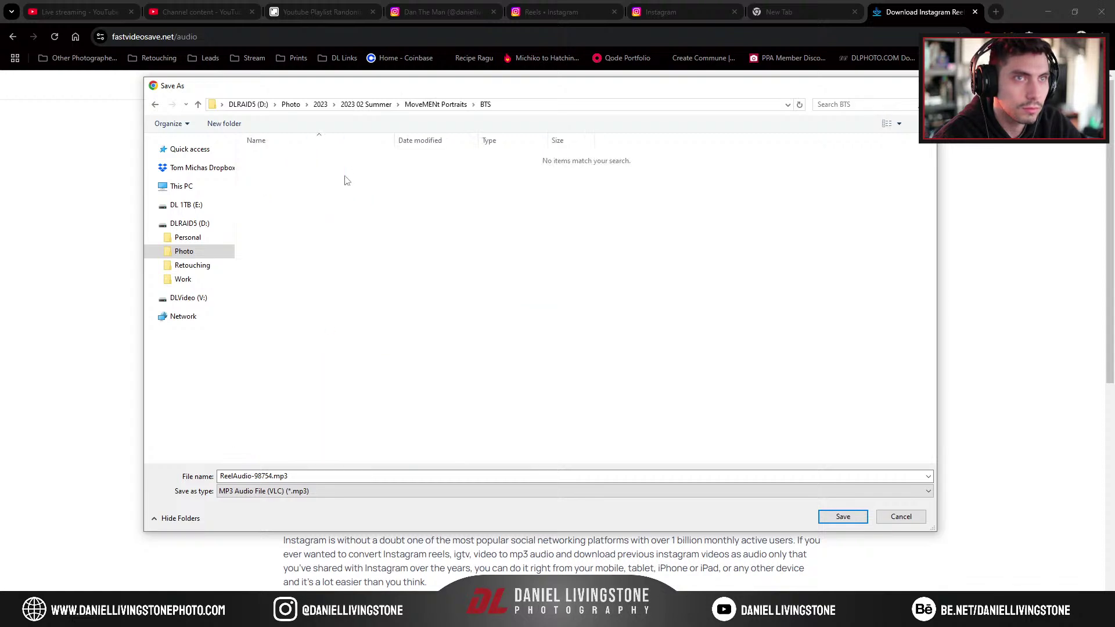
{"action": "left_click", "coordinate": [842, 516]}
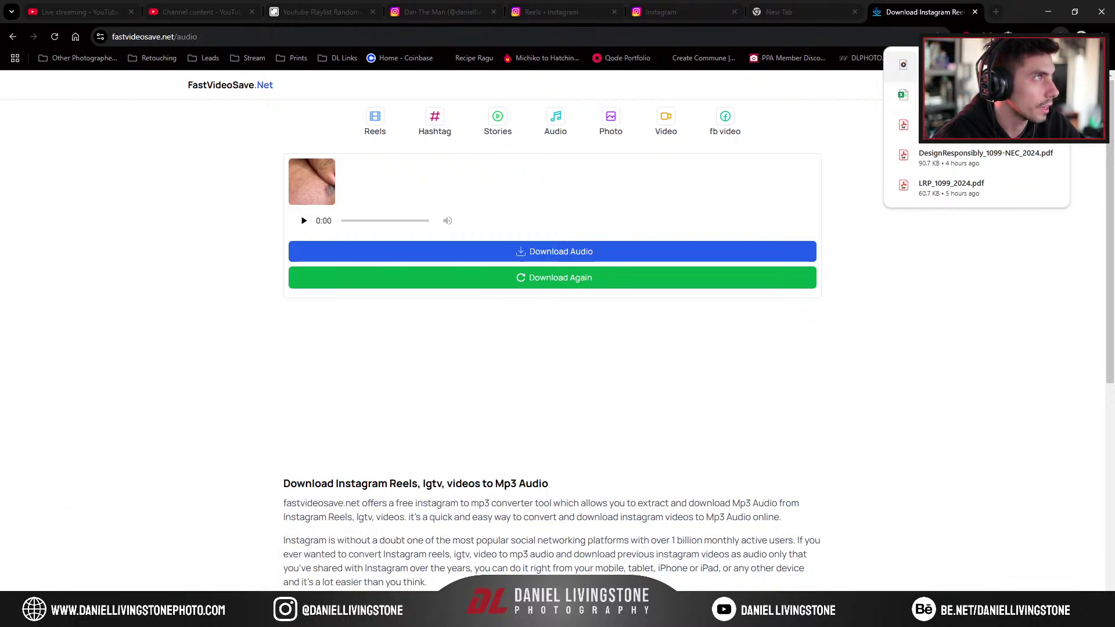
Step: Switch to Premiere Pro and hide the preview area above the project's media items
{"action": "left_click", "coordinate": [1048, 65]}
{"action": "left_click", "coordinate": [316, 615]}
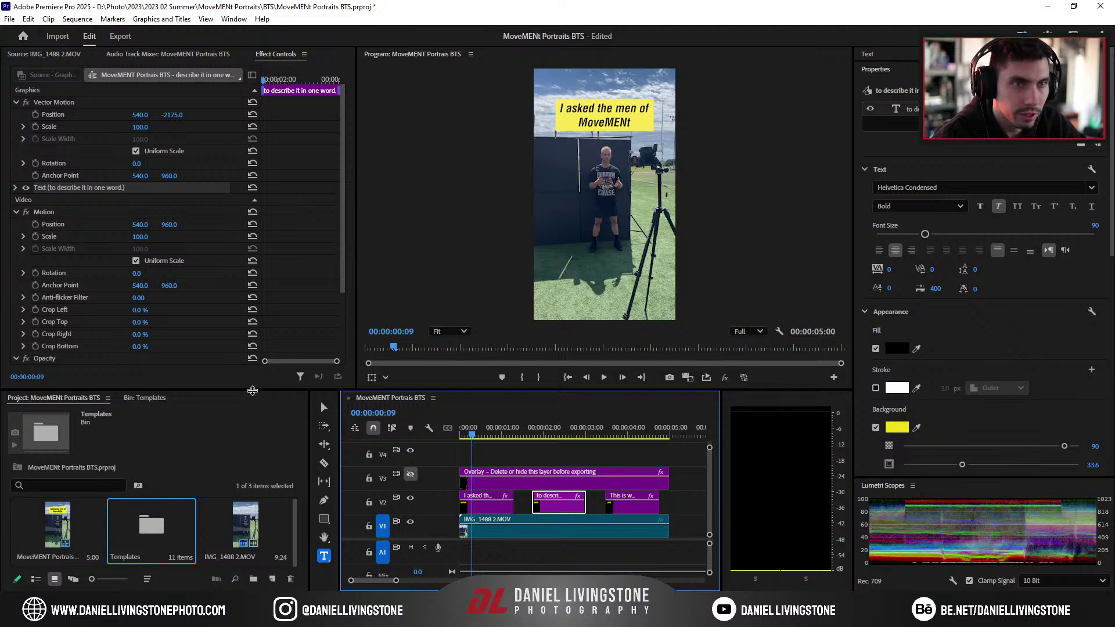
{"action": "right_click", "coordinate": [138, 449]}
{"action": "left_click", "coordinate": [106, 449]}
{"action": "left_click", "coordinate": [107, 397]}
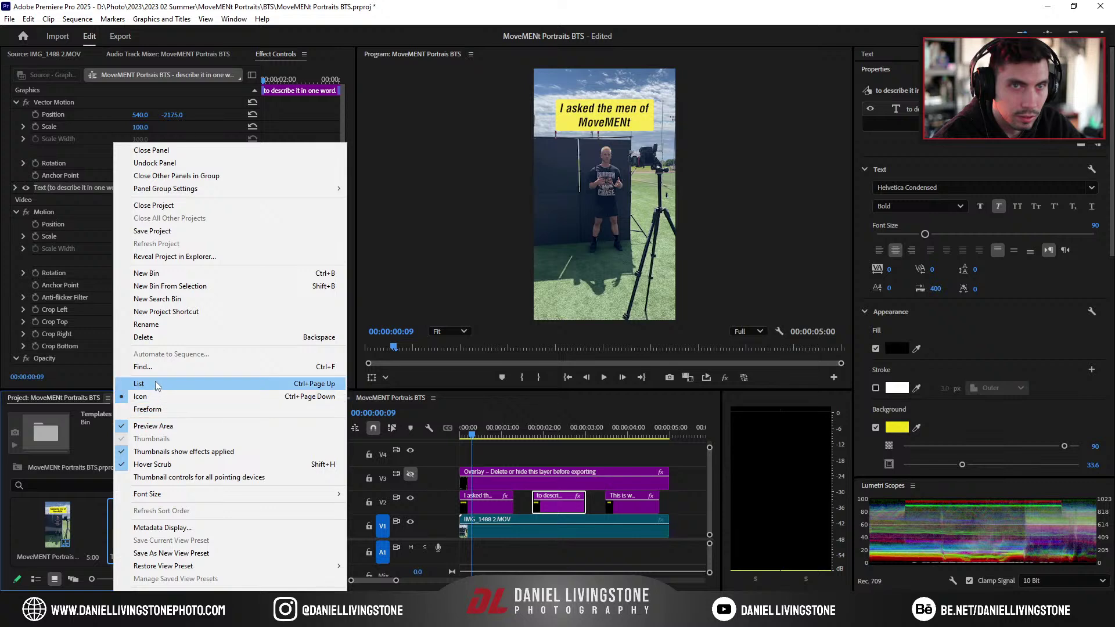
{"action": "left_click", "coordinate": [170, 454]}
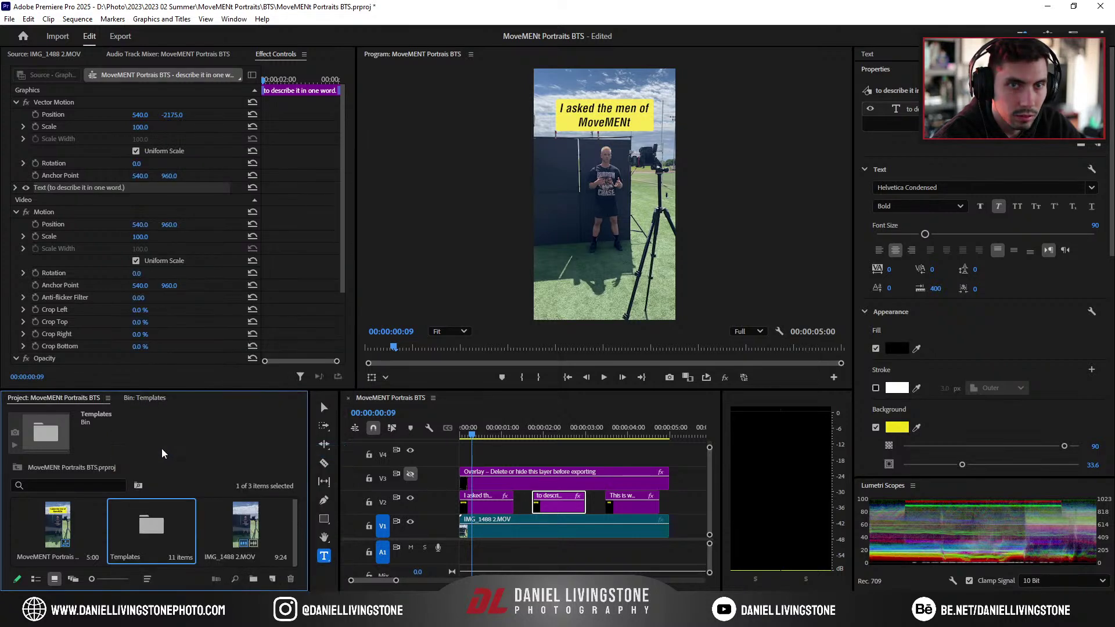
{"action": "left_click", "coordinate": [108, 397]}
{"action": "left_click", "coordinate": [170, 451]}
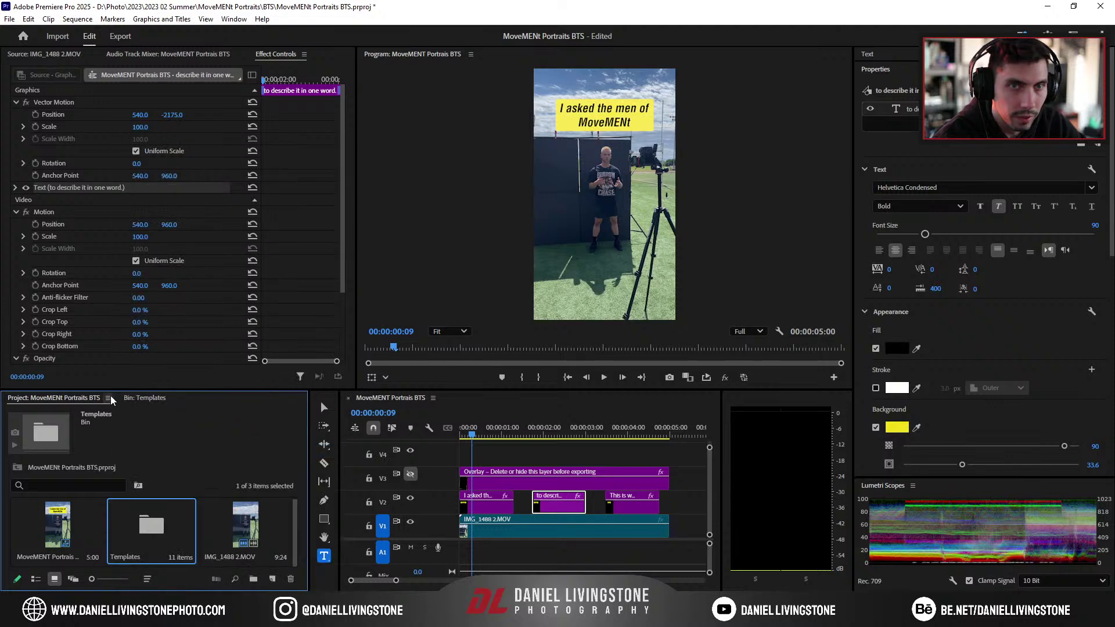
{"action": "left_click", "coordinate": [108, 398]}
{"action": "left_click", "coordinate": [149, 426]}
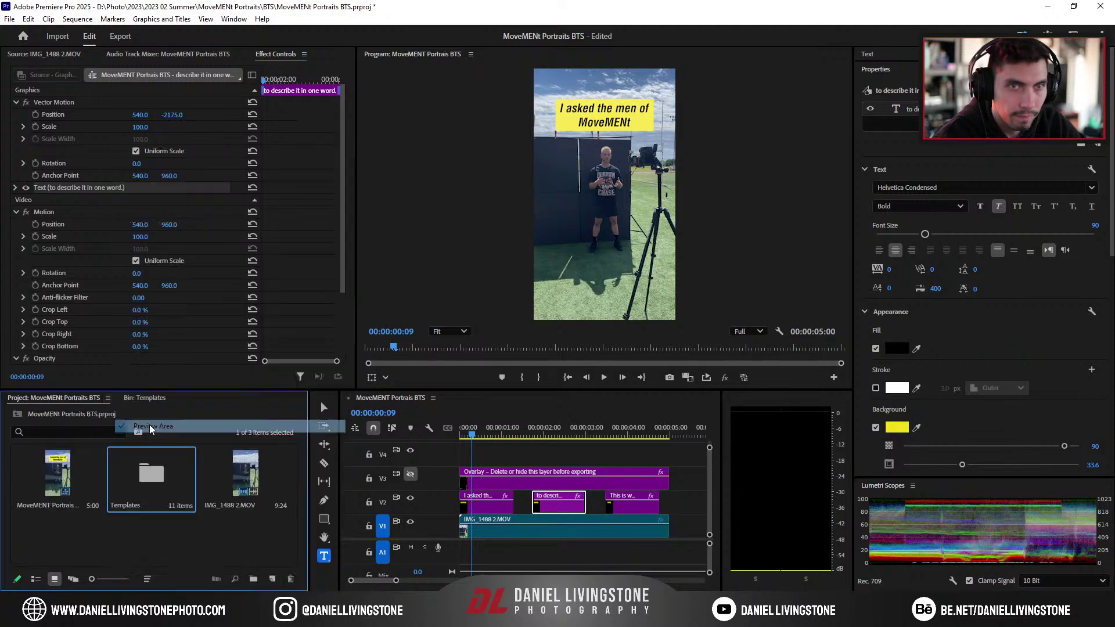
Step: Close the extra file windows and import ReelAudio-98754.mp3 from the BTS folder into the project
{"action": "key", "text": "alt+Tab"}
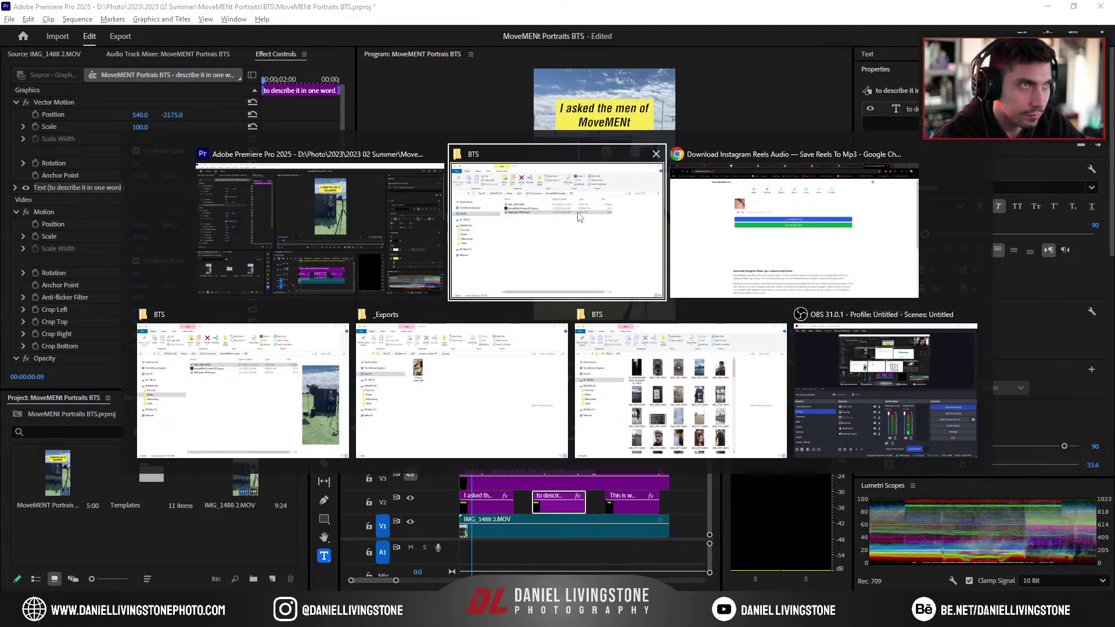
{"action": "left_click", "coordinate": [559, 314]}
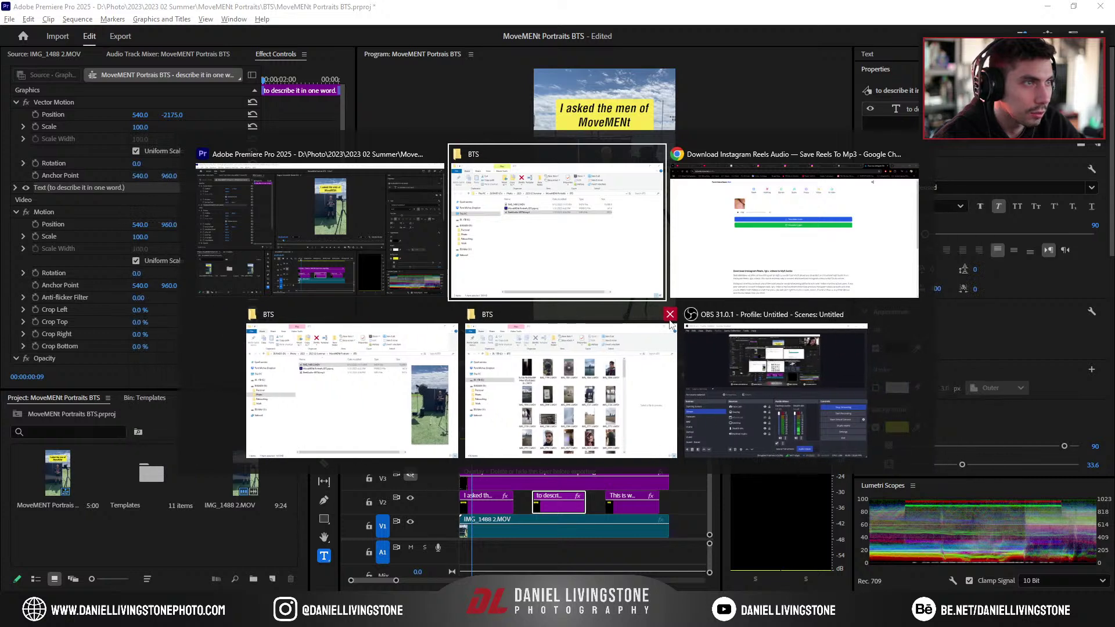
{"action": "left_click", "coordinate": [662, 314]}
{"action": "left_click", "coordinate": [542, 314]}
{"action": "left_click", "coordinate": [529, 252]}
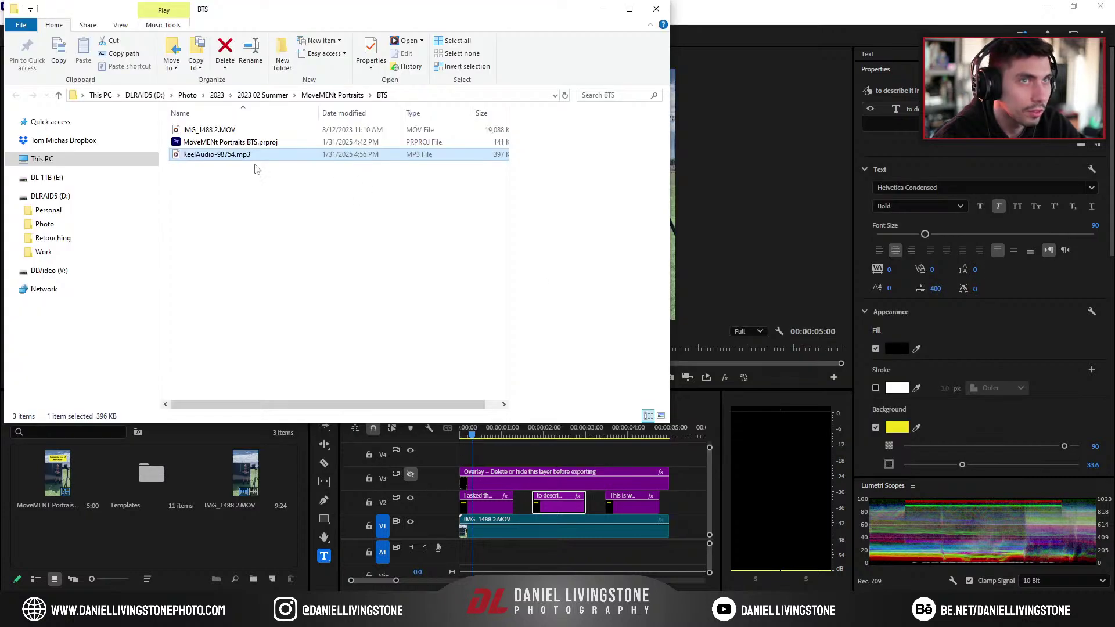
{"action": "left_click_drag", "start_coordinate": [241, 156], "coordinate": [90, 530]}
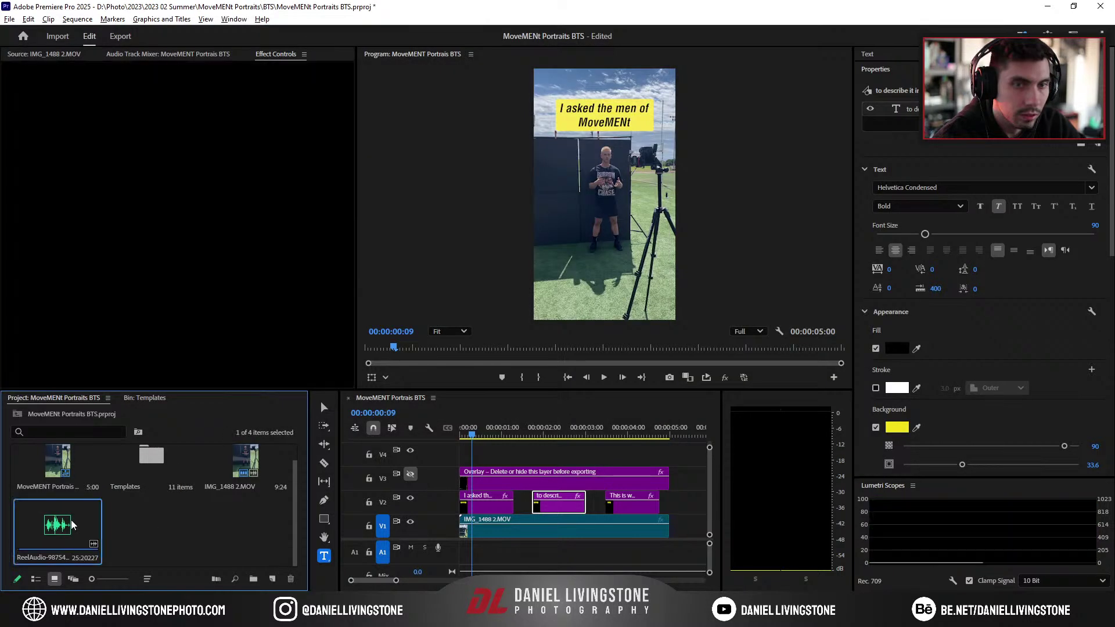
Step: Audition the imported reel audio and place it on track A1 at the start of the sequence
{"action": "double_click", "coordinate": [72, 525]}
{"action": "key", "text": "space"}
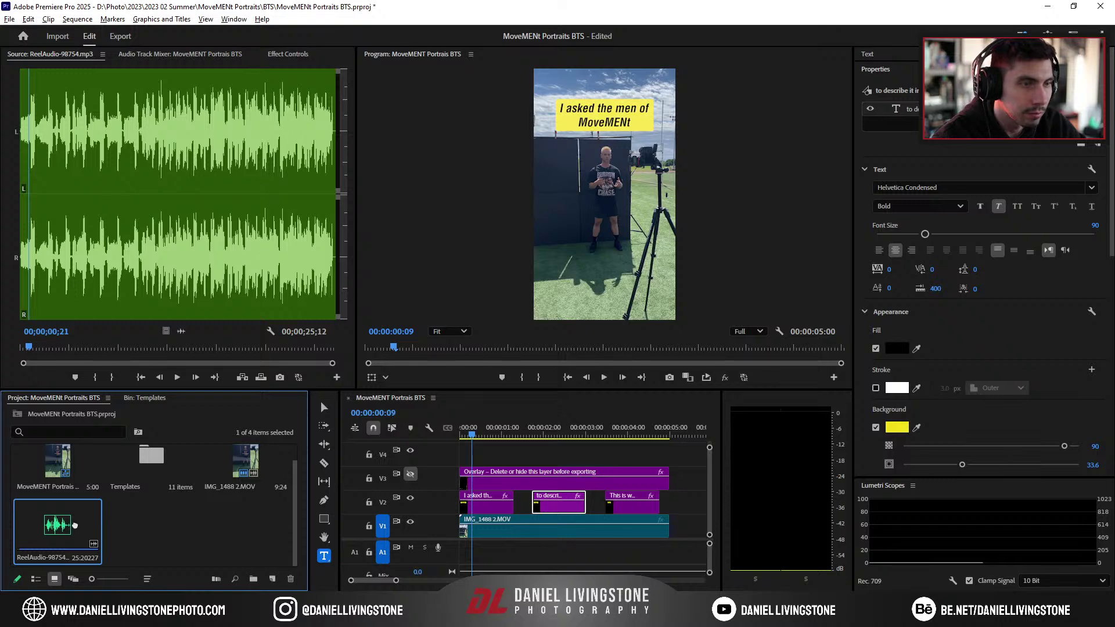
{"action": "left_click_drag", "start_coordinate": [75, 525], "coordinate": [468, 554]}
Step: Play the sequence with the new audio from the start to about 10 seconds, listening for a suitable starting point
{"action": "left_click", "coordinate": [456, 435]}
{"action": "key", "text": "space"}
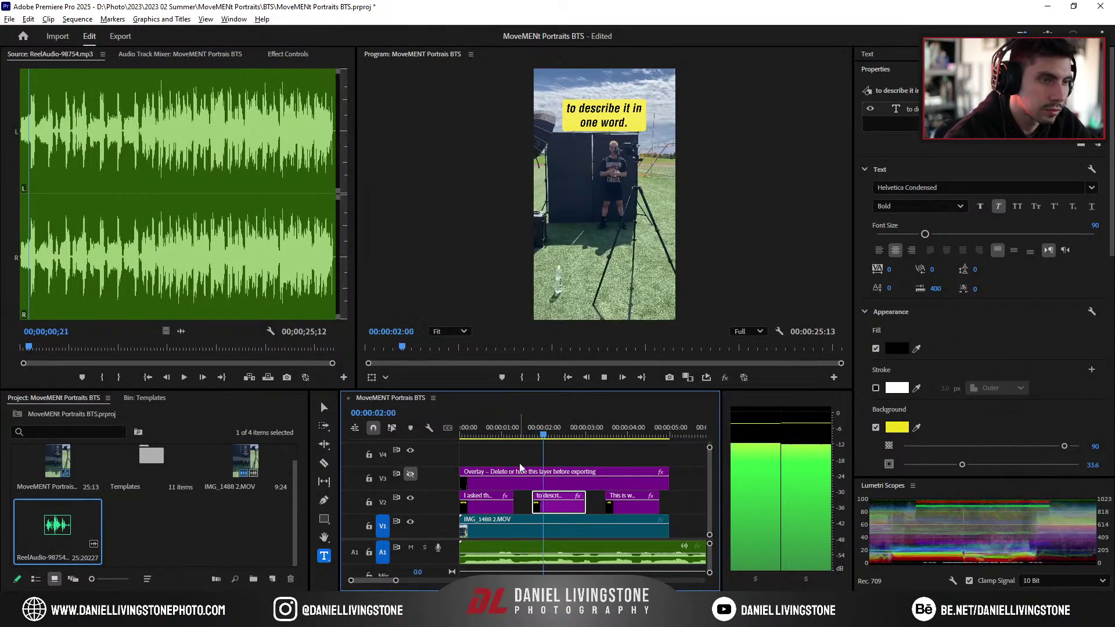
{"action": "key", "text": "Home"}
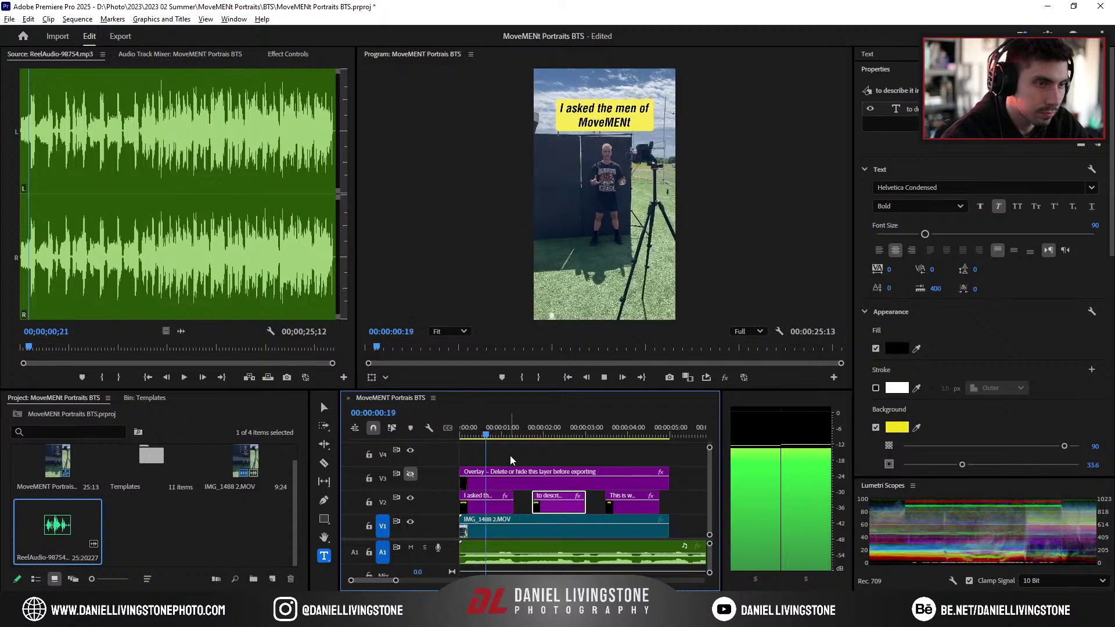
{"action": "key", "text": "space"}
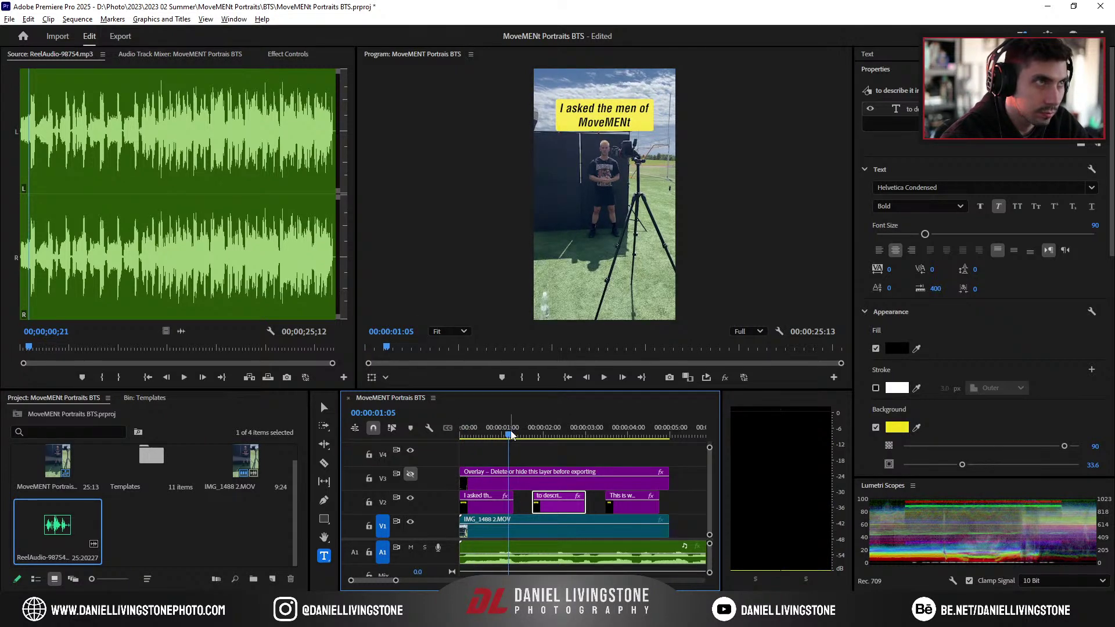
{"action": "key", "text": "space"}
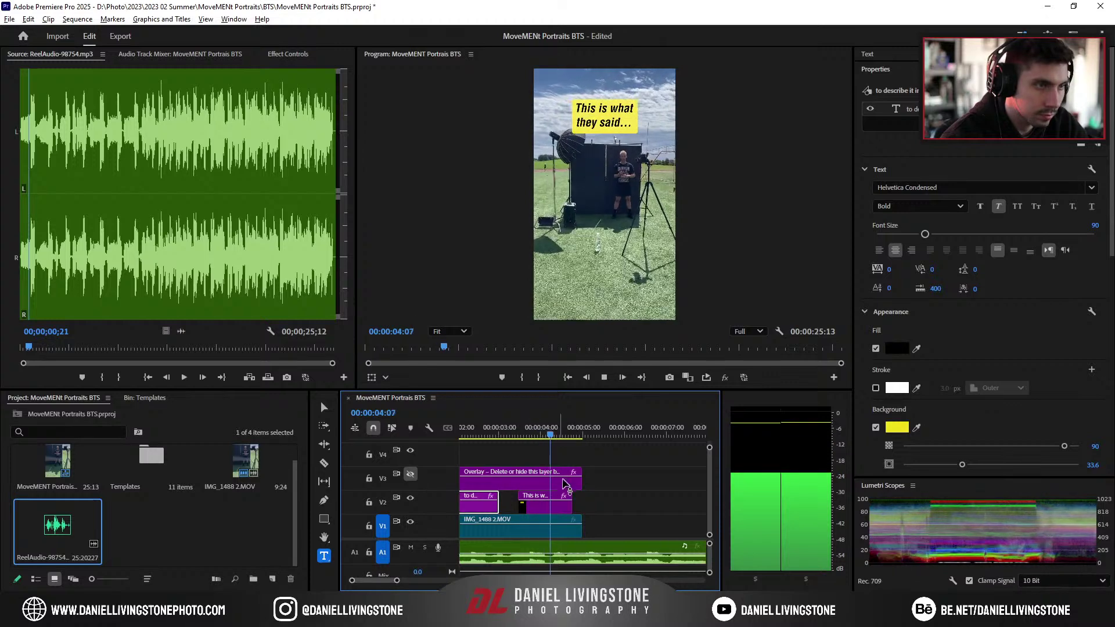
{"action": "key", "text": "space"}
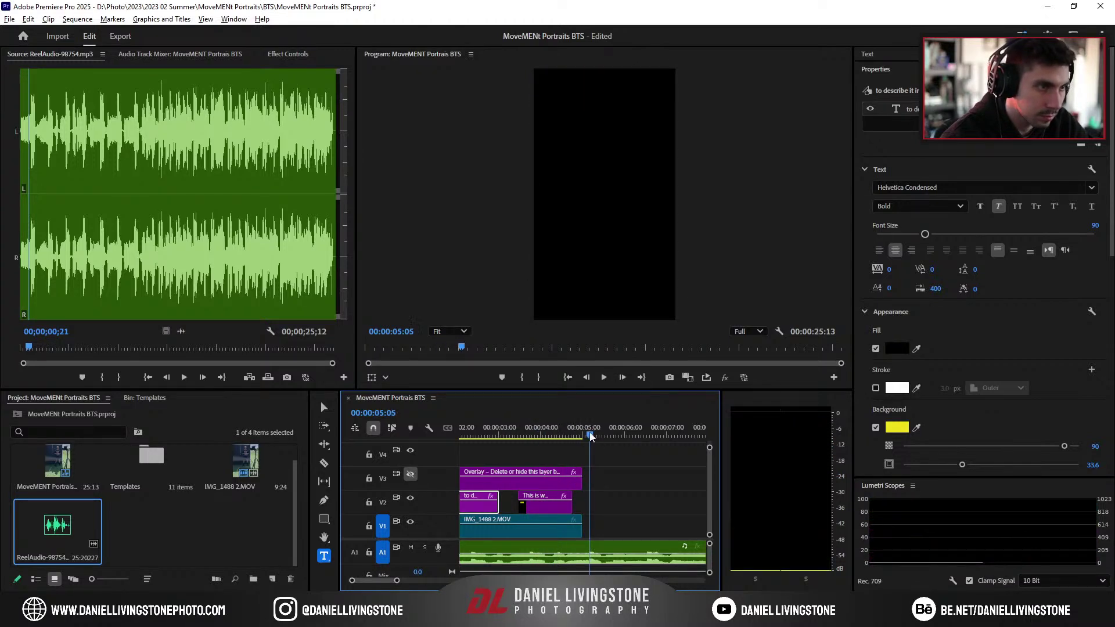
{"action": "key", "text": "space"}
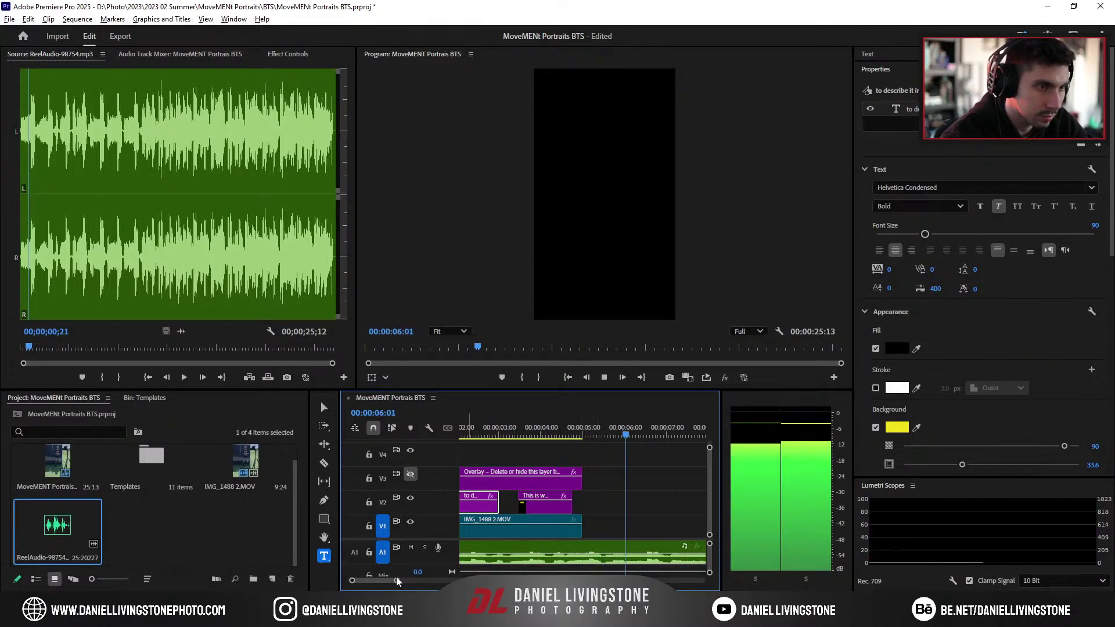
{"action": "mouse_move", "coordinate": [397, 580]}
{"action": "left_mouse_down"}
{"action": "mouse_move", "coordinate": [438, 581]}
{"action": "mouse_move", "coordinate": [415, 580]}
{"action": "left_mouse_up"}
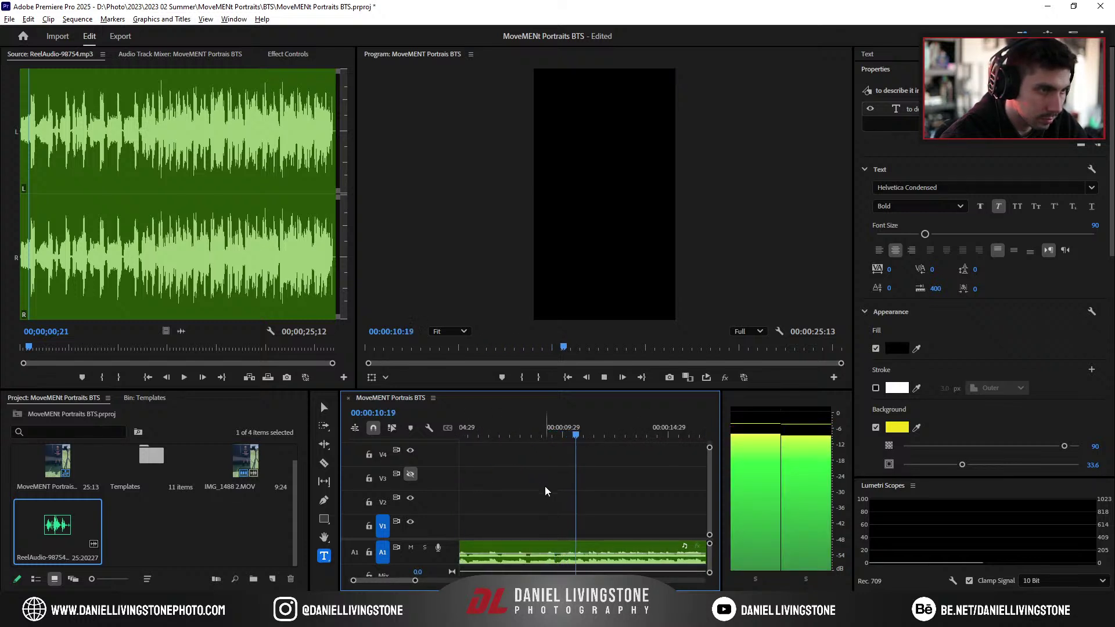
{"action": "mouse_move", "coordinate": [590, 437]}
{"action": "left_mouse_down"}
{"action": "mouse_move", "coordinate": [574, 436]}
{"action": "mouse_move", "coordinate": [583, 440]}
{"action": "left_mouse_up"}
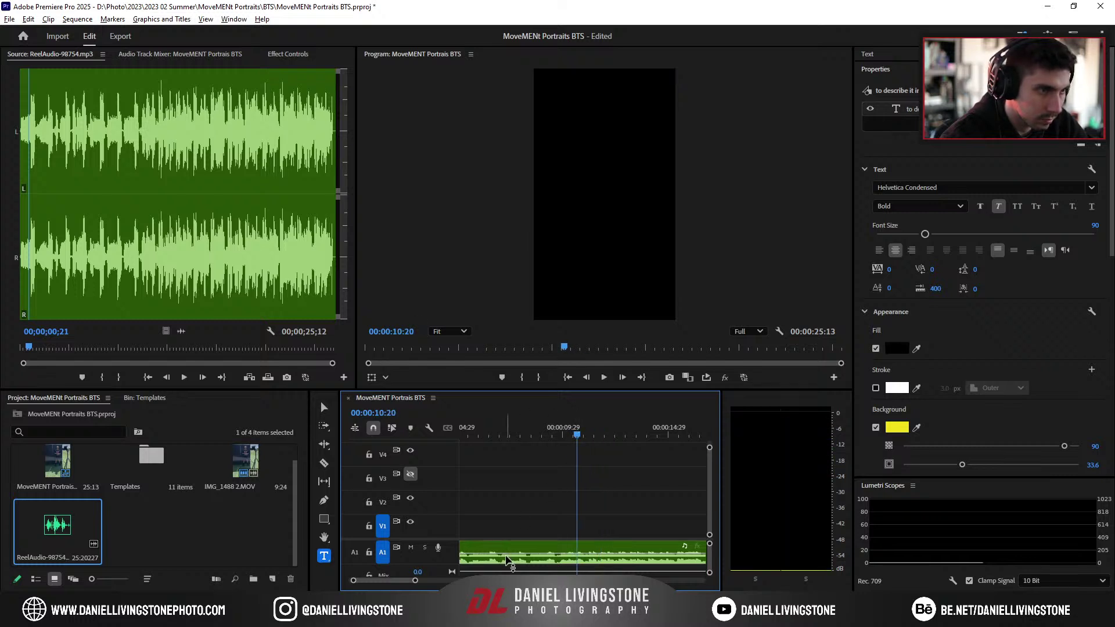
Step: Remove the opening portion of the reel audio on A1 and move the remaining clip to the start of the sequence
{"action": "key", "text": "Delete"}
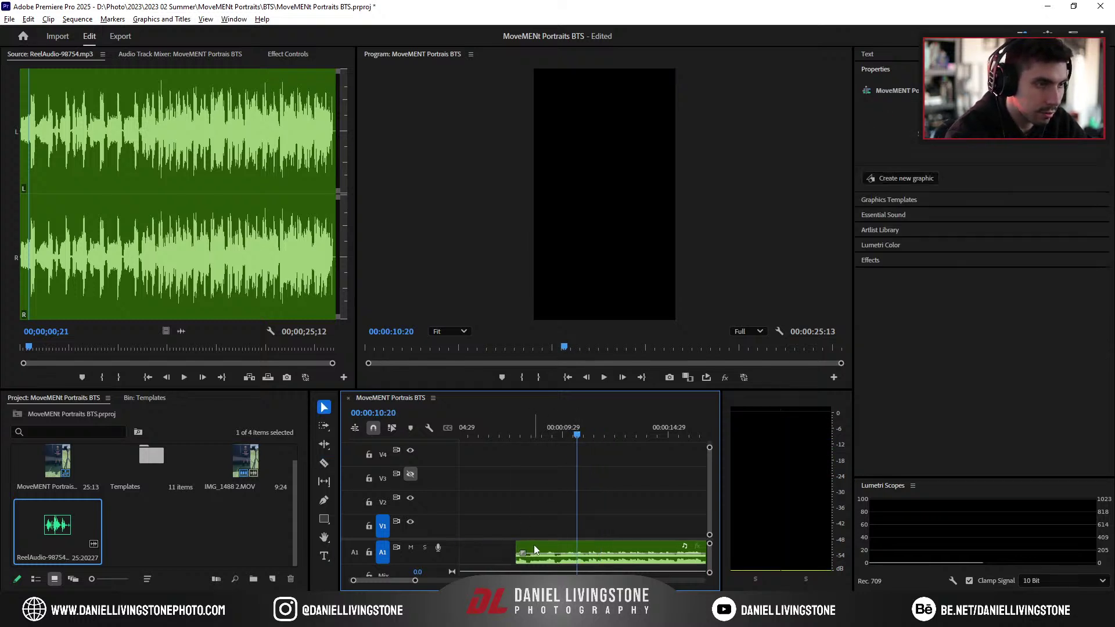
{"action": "left_click", "coordinate": [594, 554]}
{"action": "scroll", "coordinate": [604, 552], "scroll_direction": "up", "scroll_amount": 2}
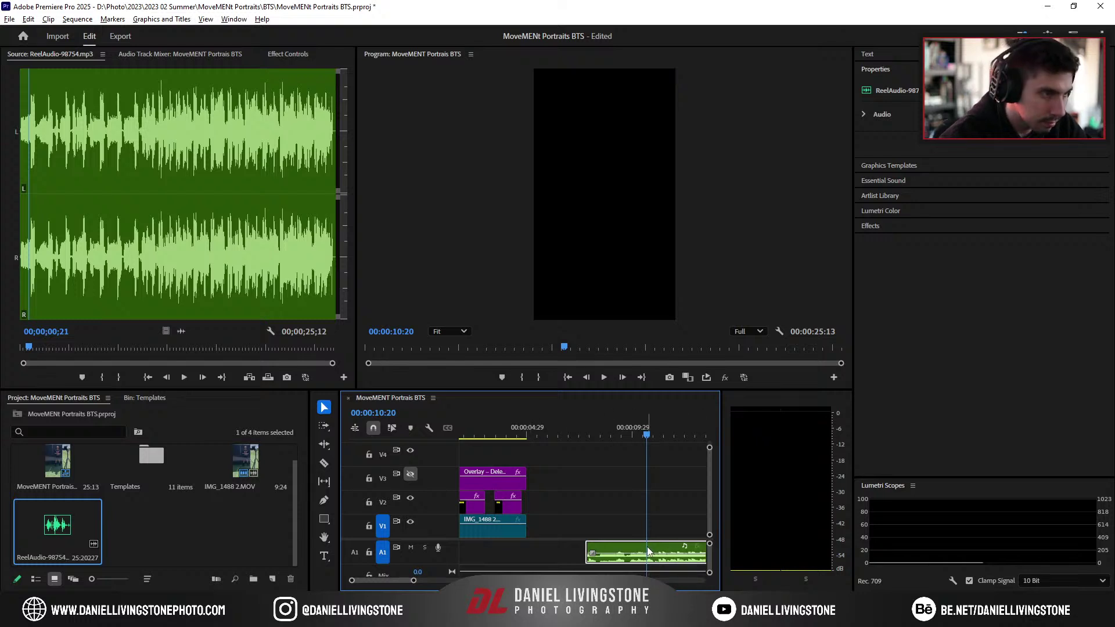
{"action": "left_click_drag", "start_coordinate": [647, 546], "coordinate": [452, 546]}
{"action": "key", "text": "="}
{"action": "key", "text": "Home"}
Step: Play the first seconds with the repositioned audio and extend the Overlay layer on V3 to about 24 seconds
{"action": "key", "text": "space"}
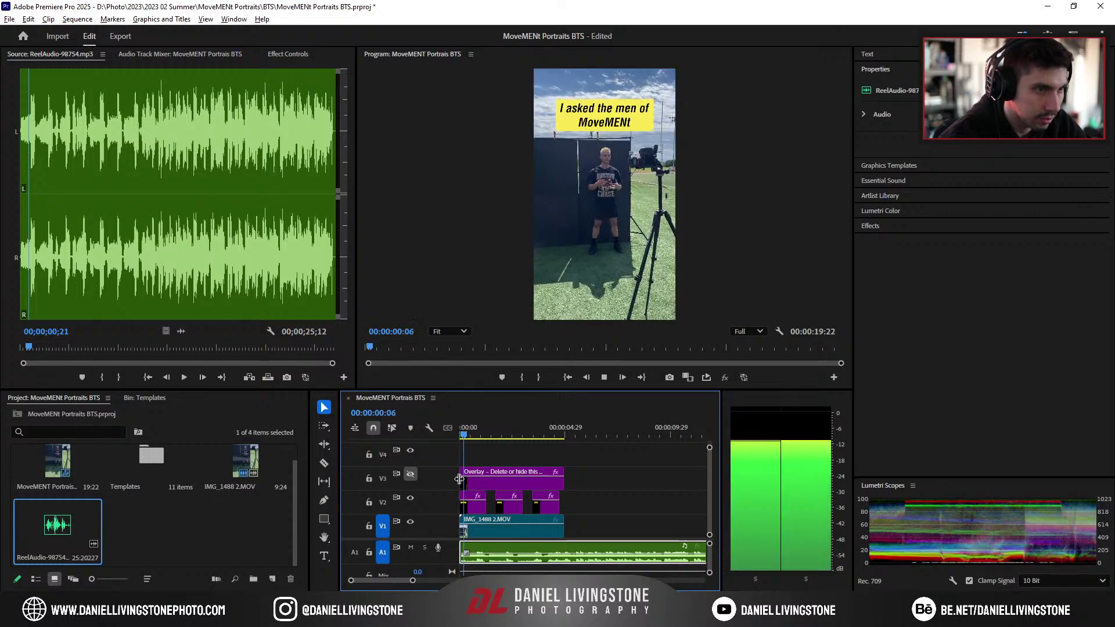
{"action": "key", "text": "space"}
{"action": "mouse_move", "coordinate": [411, 581]}
{"action": "left_mouse_down"}
{"action": "mouse_move", "coordinate": [383, 581]}
{"action": "mouse_move", "coordinate": [413, 580]}
{"action": "left_mouse_up"}
{"action": "key", "text": "space"}
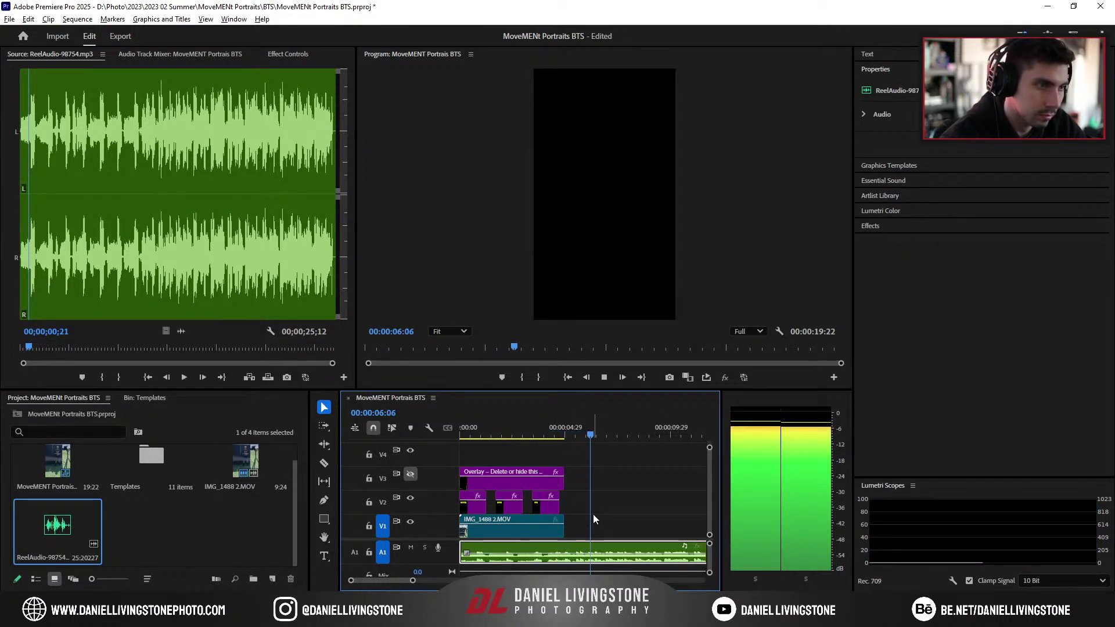
{"action": "key", "text": "space"}
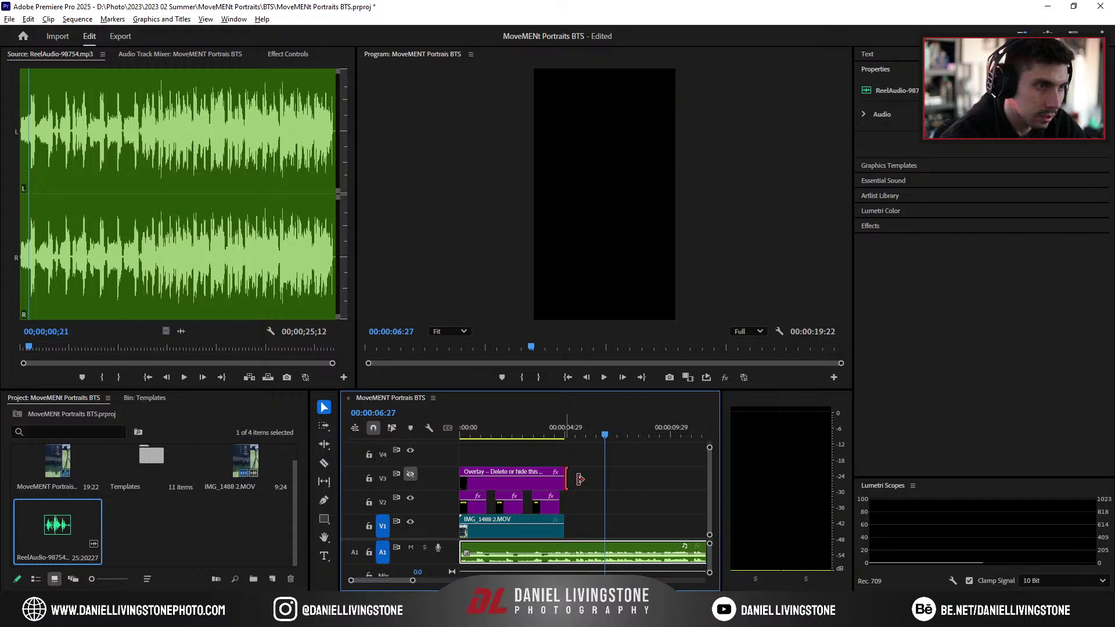
{"action": "left_click_drag", "start_coordinate": [579, 479], "coordinate": [706, 479]}
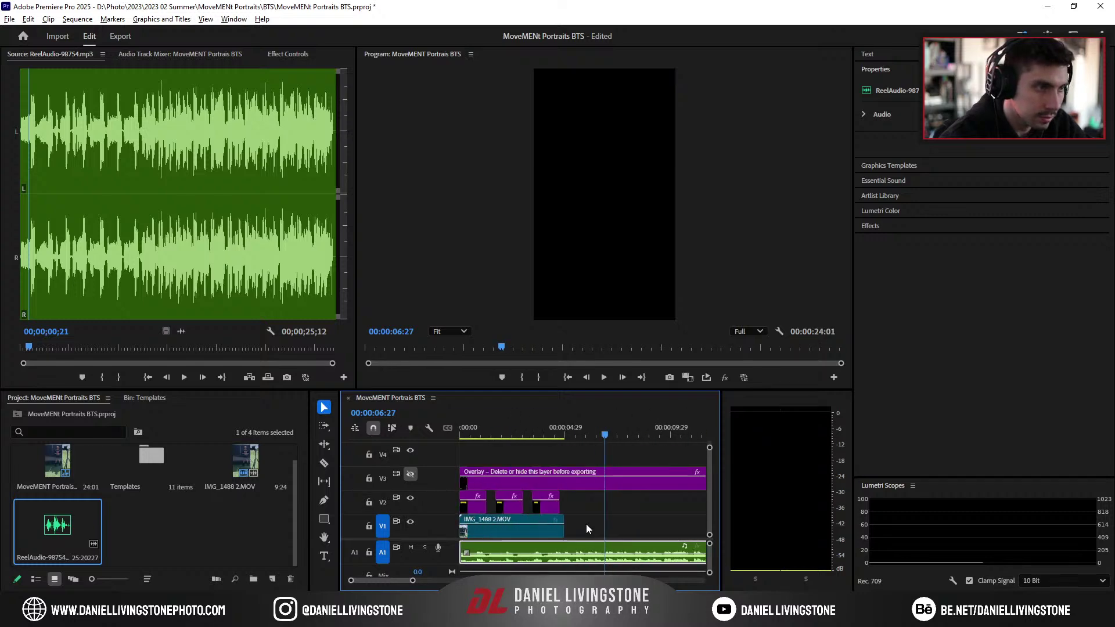
Step: Find the opening beat in the audio and move all three V2 titles together so the first starts about 24 frames in
{"action": "left_click_drag", "start_coordinate": [589, 434], "coordinate": [468, 435]}
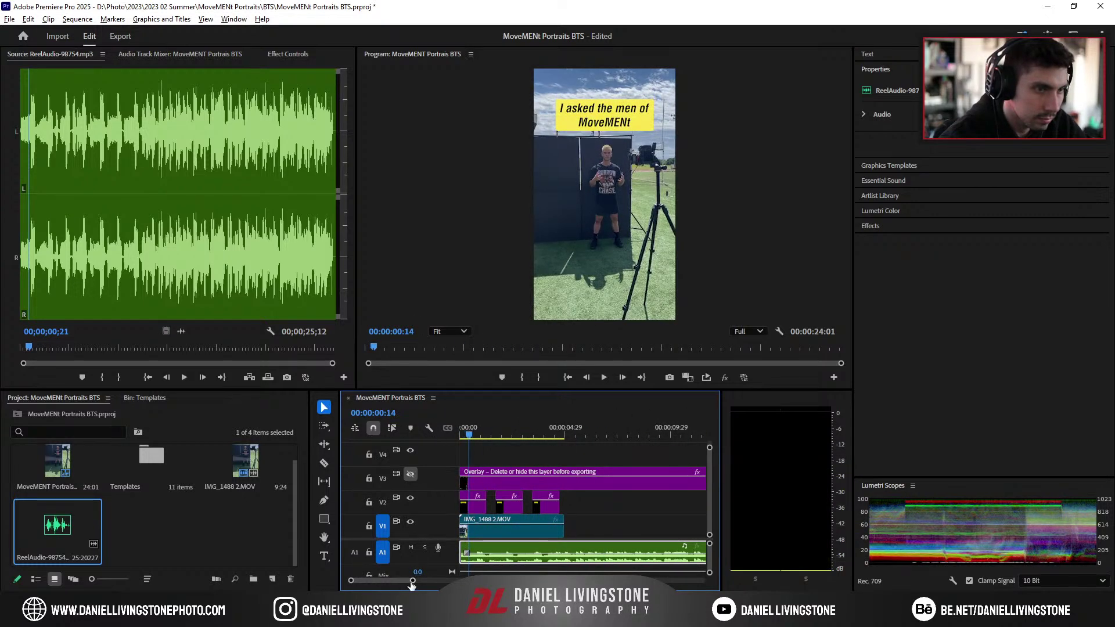
{"action": "left_click_drag", "start_coordinate": [412, 582], "coordinate": [388, 582]}
{"action": "key", "text": "space"}
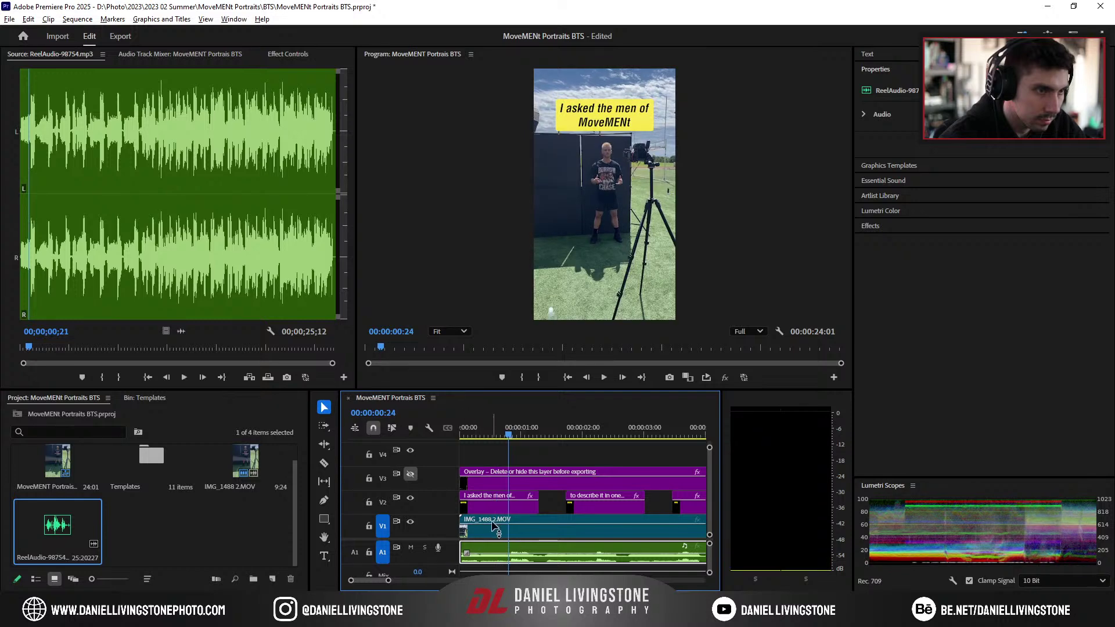
{"action": "left_click_drag", "start_coordinate": [388, 580], "coordinate": [404, 582]}
{"action": "key", "text": "space"}
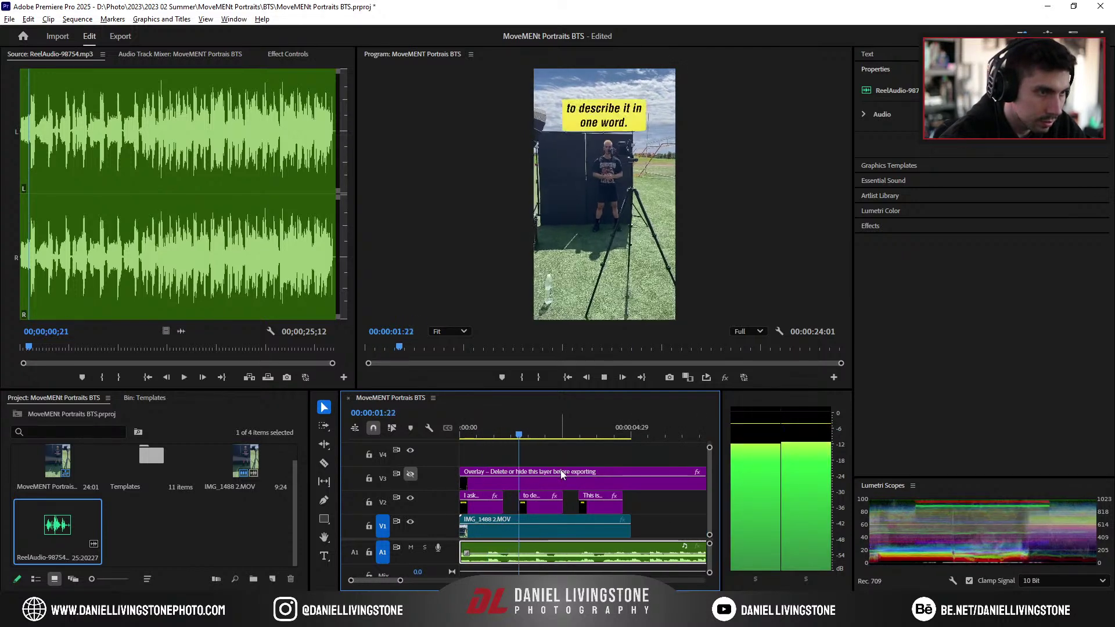
{"action": "key", "text": "space"}
{"action": "left_click_drag", "start_coordinate": [654, 510], "coordinate": [502, 513]}
{"action": "left_click_drag", "start_coordinate": [490, 440], "coordinate": [487, 440]}
{"action": "left_click_drag", "start_coordinate": [519, 511], "coordinate": [516, 511]}
Step: Play the opening from the start to check the shifted titles' timing against the audio
{"action": "key", "text": "space"}
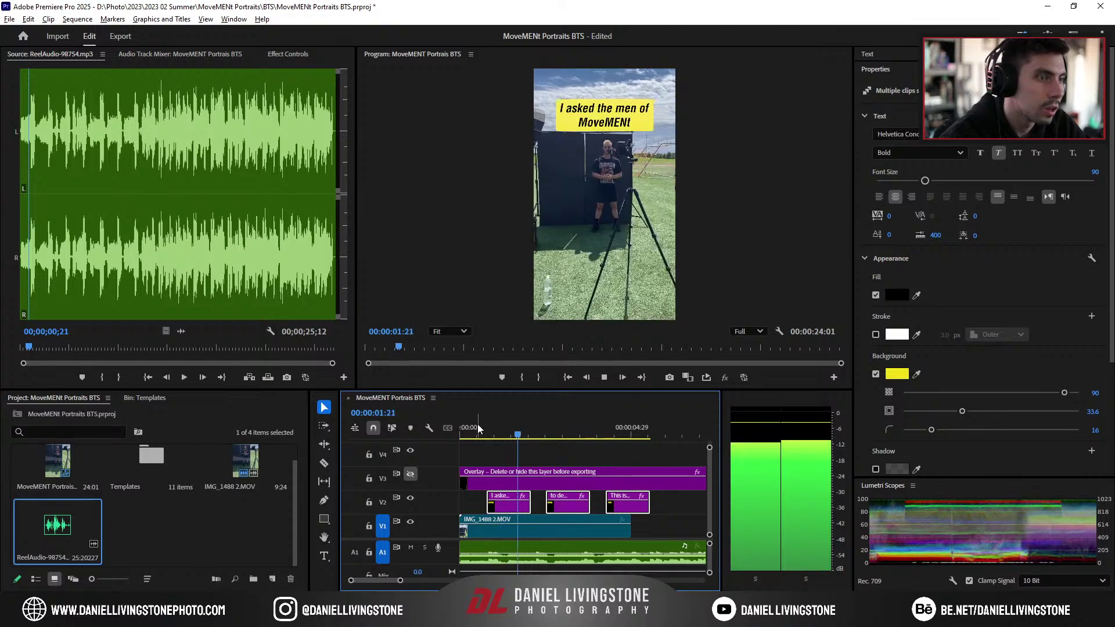
{"action": "key", "text": "space"}
{"action": "key", "text": "Home"}
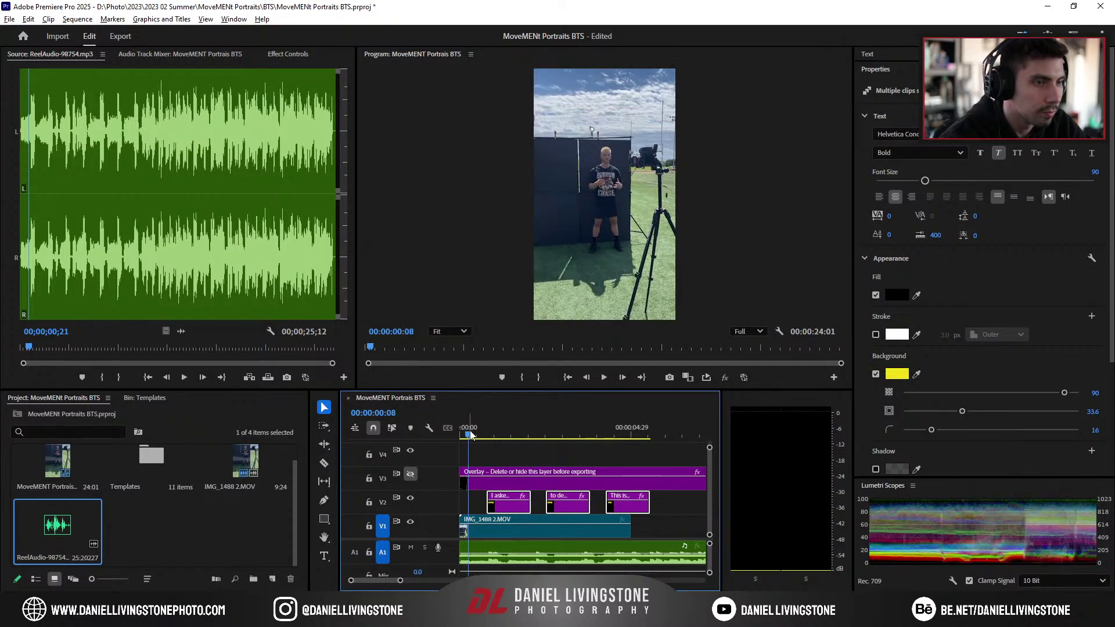
{"action": "key", "text": "space"}
{"action": "key", "text": "space"}
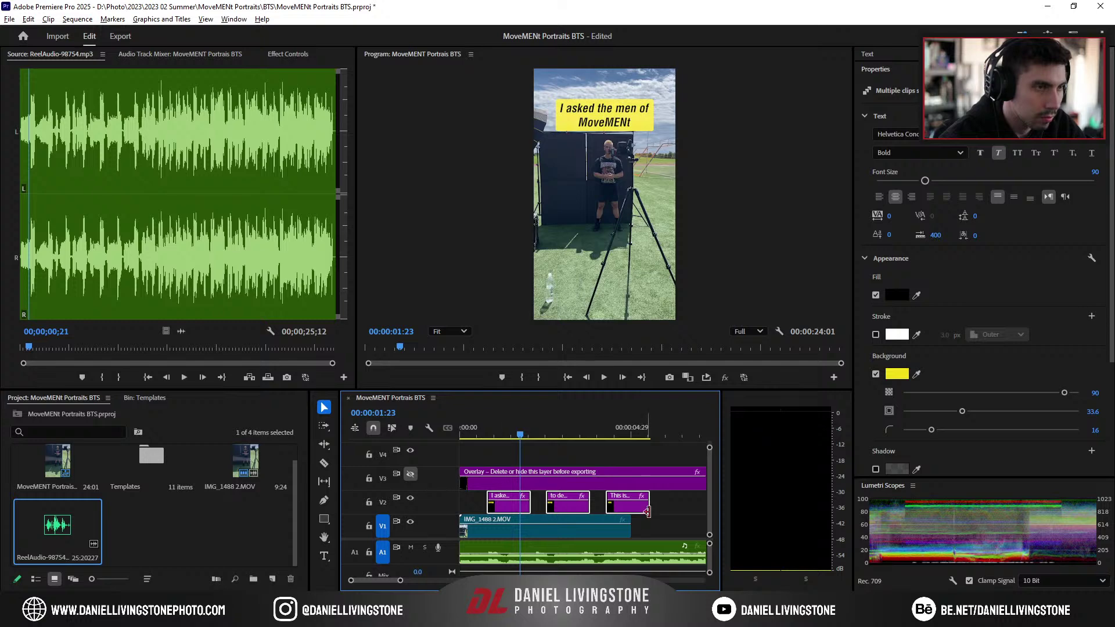
Step: Extend the end of the IMG_1488 2.MOV clip on V1 slightly and play the sequence opening
{"action": "left_click", "coordinate": [674, 506]}
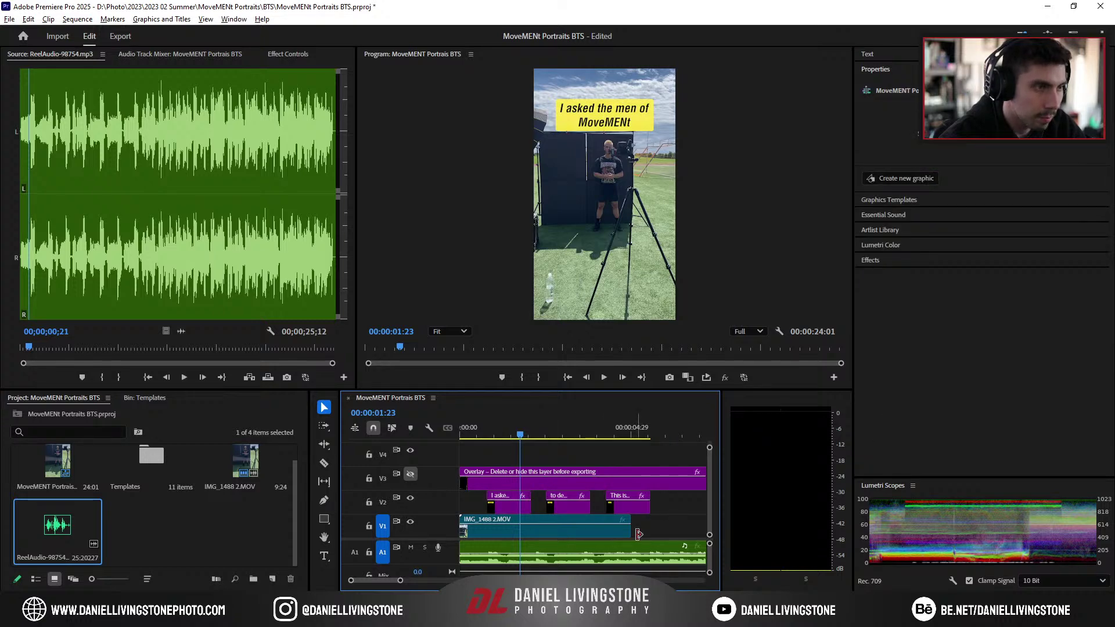
{"action": "left_click_drag", "start_coordinate": [638, 534], "coordinate": [636, 533]}
{"action": "key", "text": "space"}
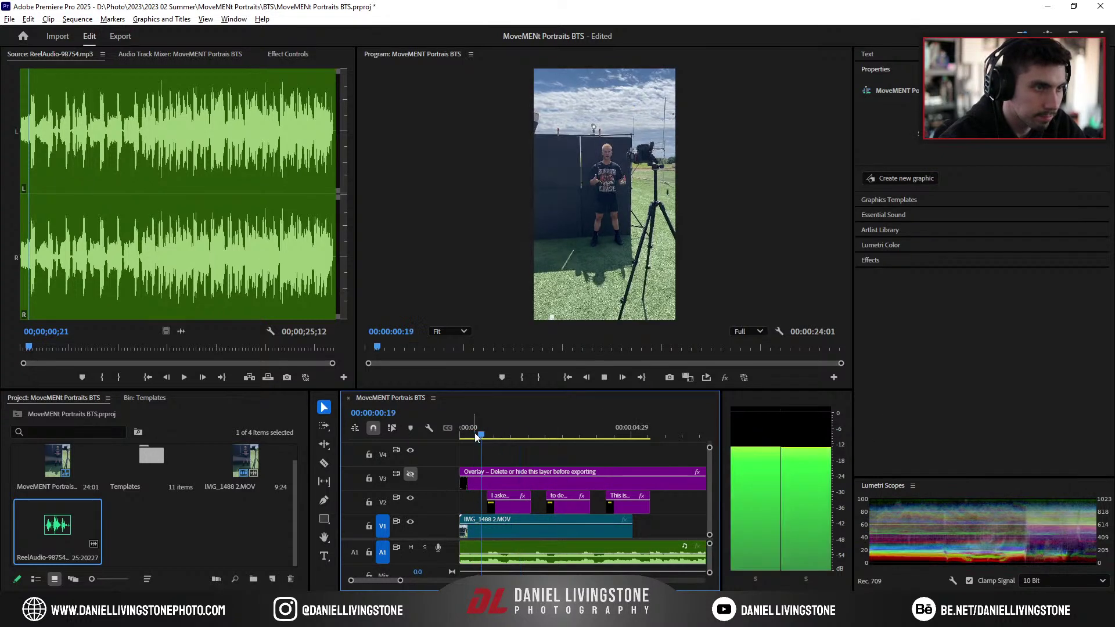
{"action": "key", "text": "space"}
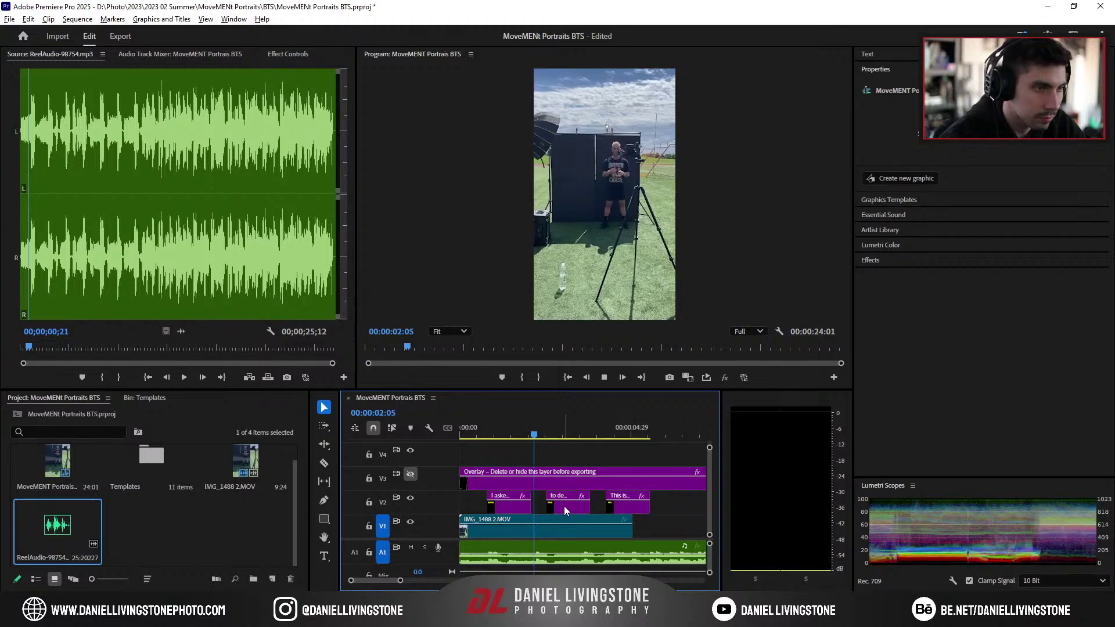
Step: Shift the "to describe it in one word." caption earlier on V2 so it starts at 00:00:02:07
{"action": "left_click_drag", "start_coordinate": [565, 506], "coordinate": [557, 506]}
{"action": "left_click", "coordinate": [513, 433]}
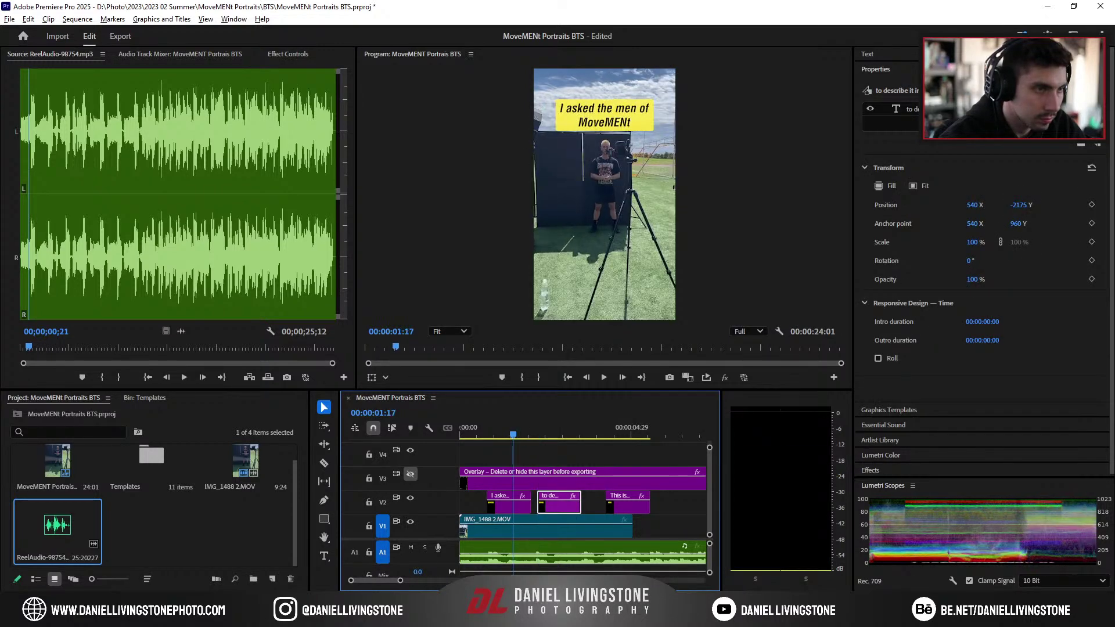
{"action": "left_click_drag", "start_coordinate": [406, 582], "coordinate": [389, 583]}
{"action": "key", "text": "space"}
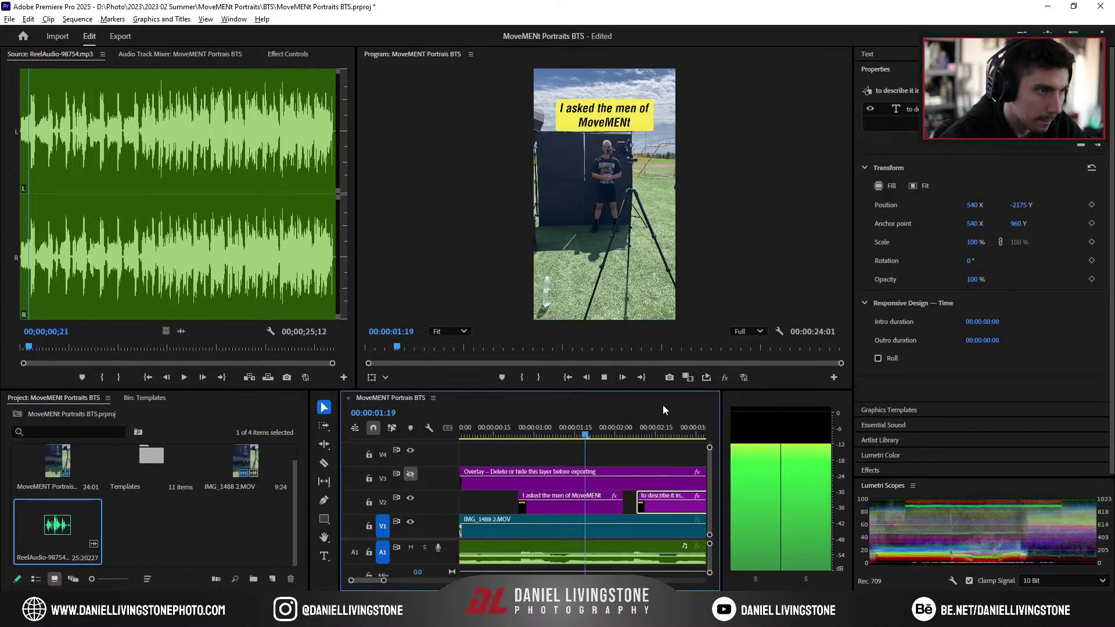
{"action": "left_click", "coordinate": [634, 434]}
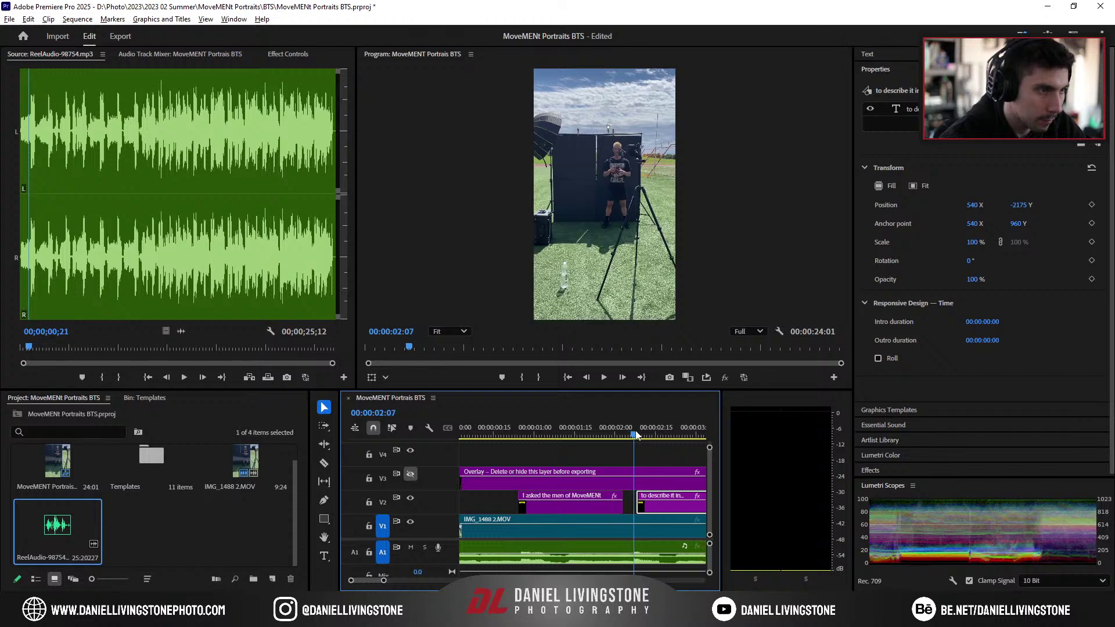
{"action": "left_click_drag", "start_coordinate": [637, 500], "coordinate": [634, 498]}
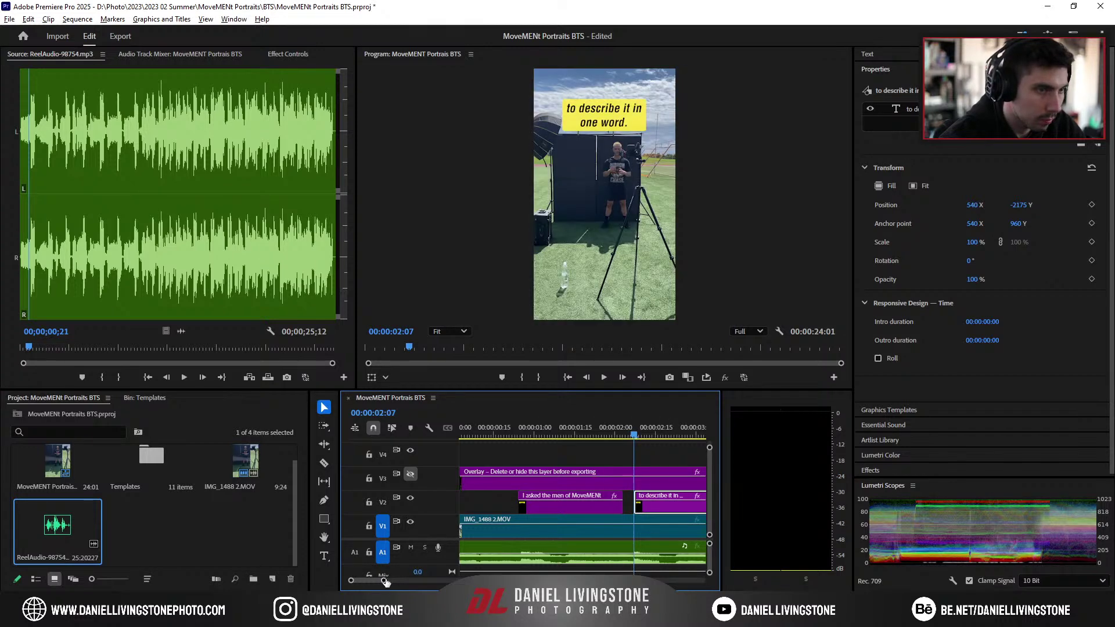
Step: Move the "This is what they said..." caption earlier to start at 00:00:03:18, and play the captions from the beginning
{"action": "left_click_drag", "start_coordinate": [386, 581], "coordinate": [393, 580]}
{"action": "key", "text": "space"}
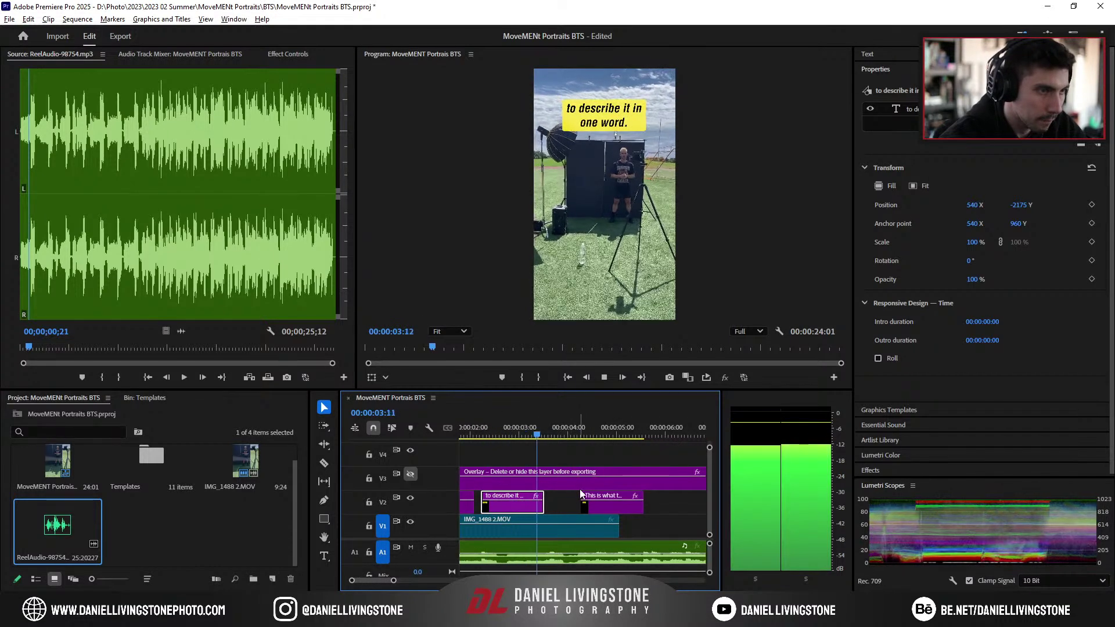
{"action": "key", "text": "space"}
{"action": "left_click", "coordinate": [545, 433]}
{"action": "left_click", "coordinate": [549, 431]}
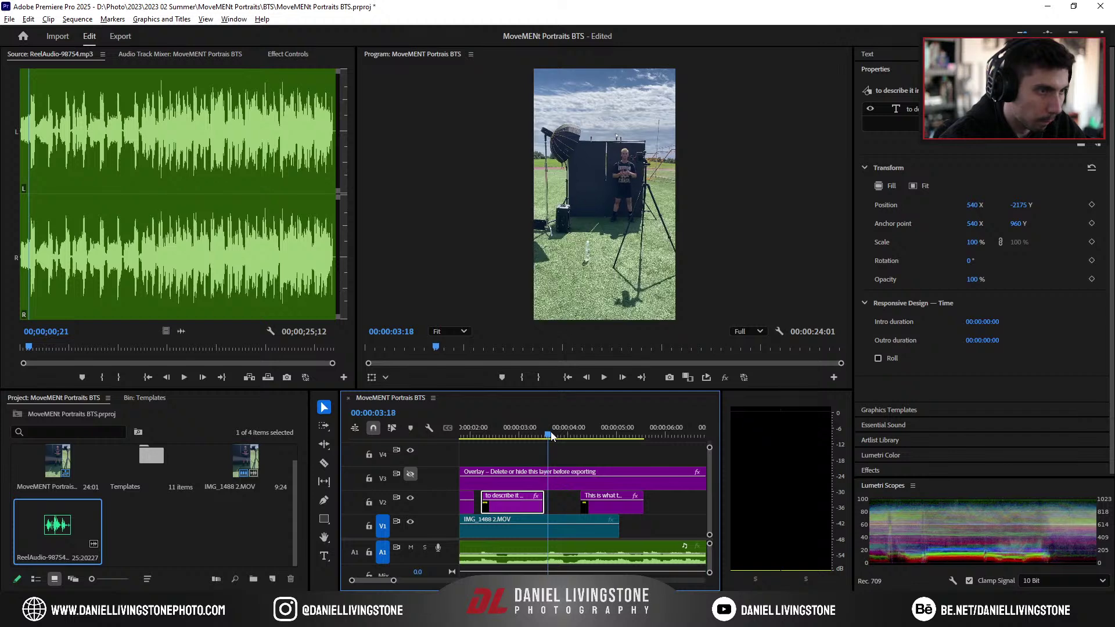
{"action": "left_click_drag", "start_coordinate": [607, 506], "coordinate": [576, 511]}
{"action": "key", "text": "Home"}
{"action": "key", "text": "space"}
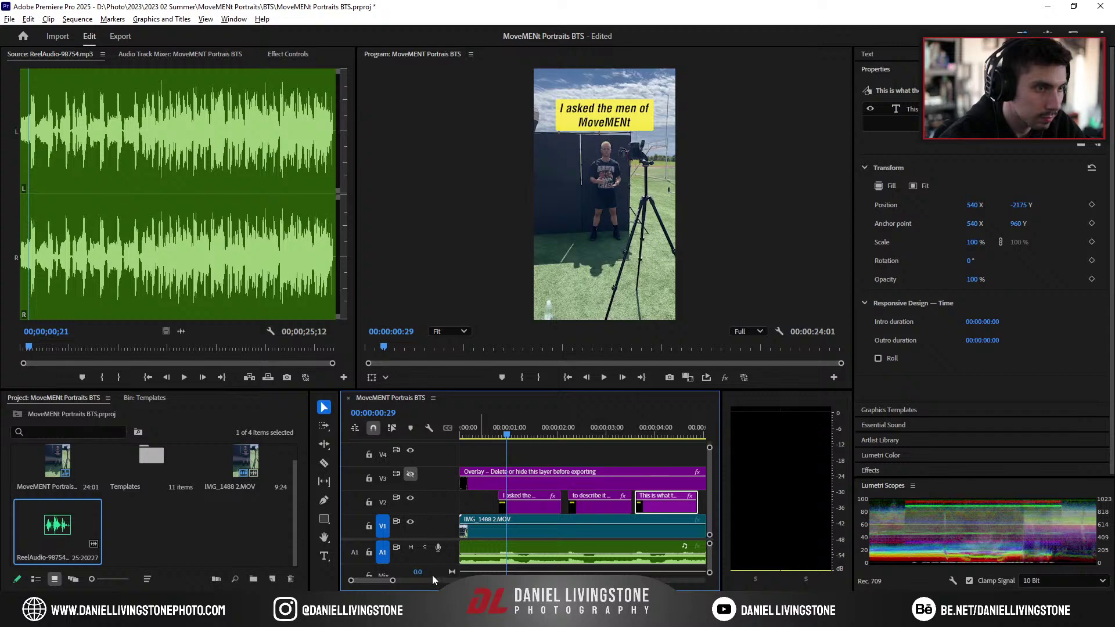
{"action": "left_click_drag", "start_coordinate": [393, 581], "coordinate": [406, 580]}
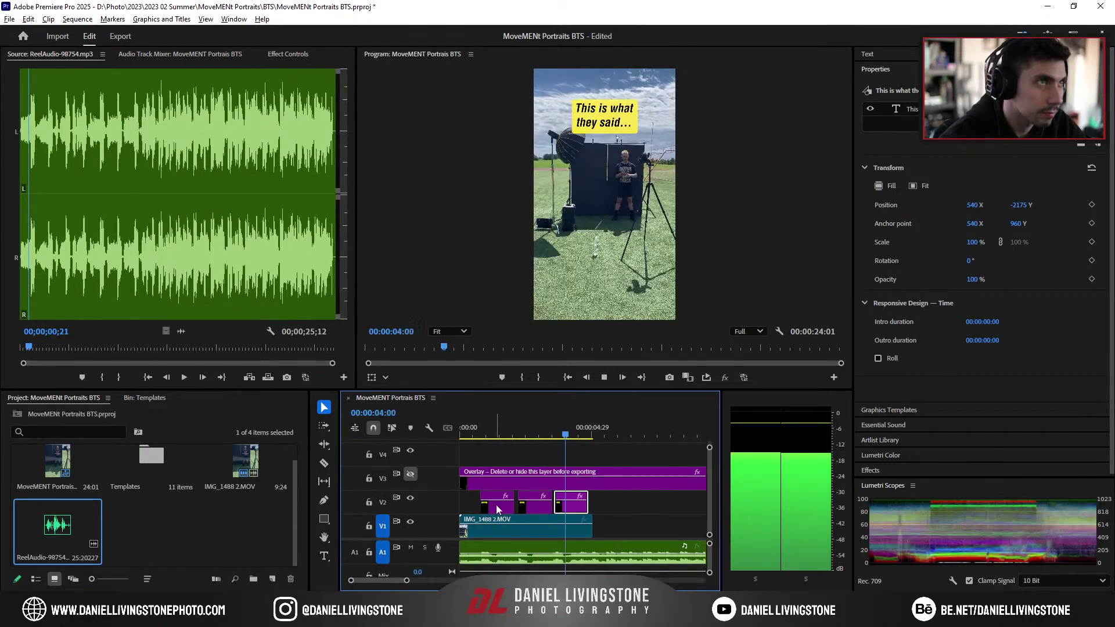
{"action": "key", "text": "space"}
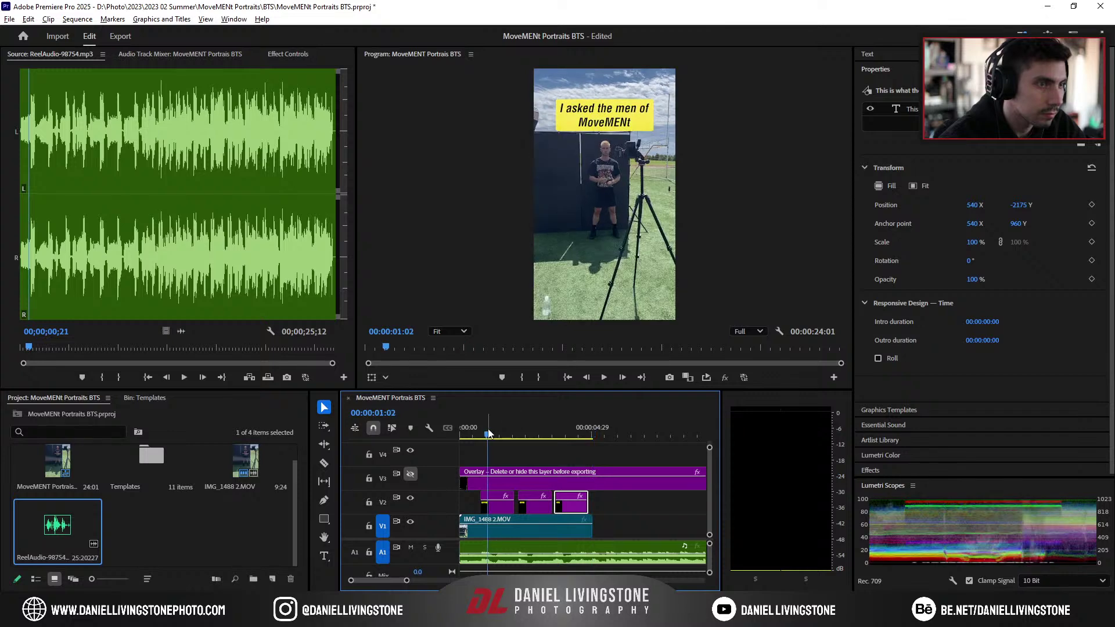
Step: Trim the end of the "I asked the men of MoveMENt" caption to 00:00:01:24
{"action": "mouse_move", "coordinate": [488, 433]}
{"action": "left_mouse_down"}
{"action": "mouse_move", "coordinate": [502, 434]}
{"action": "mouse_move", "coordinate": [473, 441]}
{"action": "left_mouse_up"}
{"action": "key", "text": "space"}
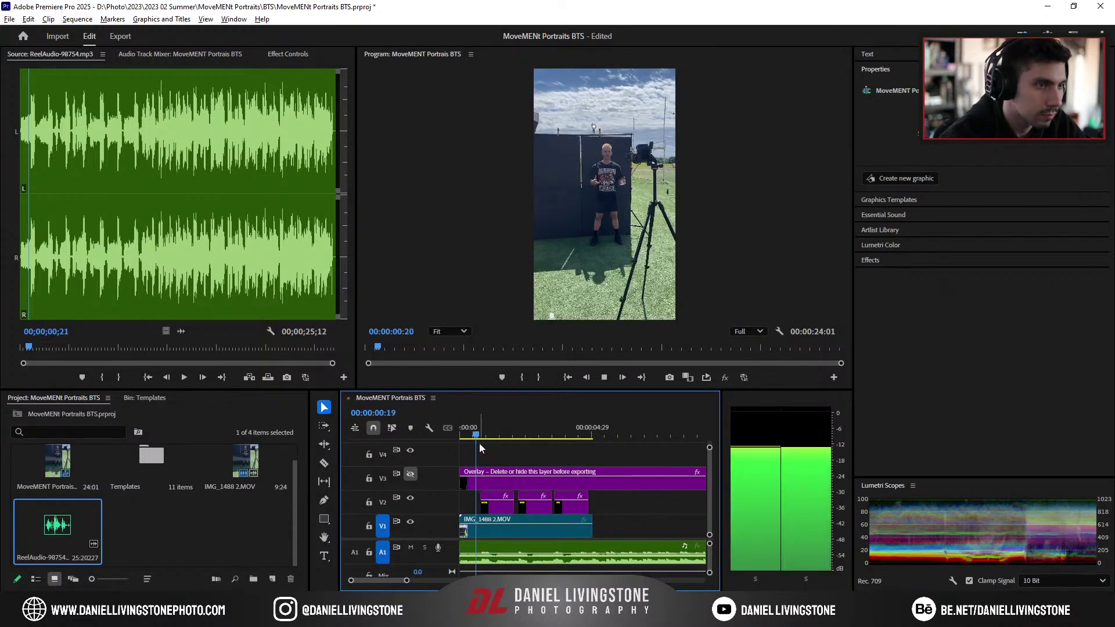
{"action": "left_click", "coordinate": [480, 435]}
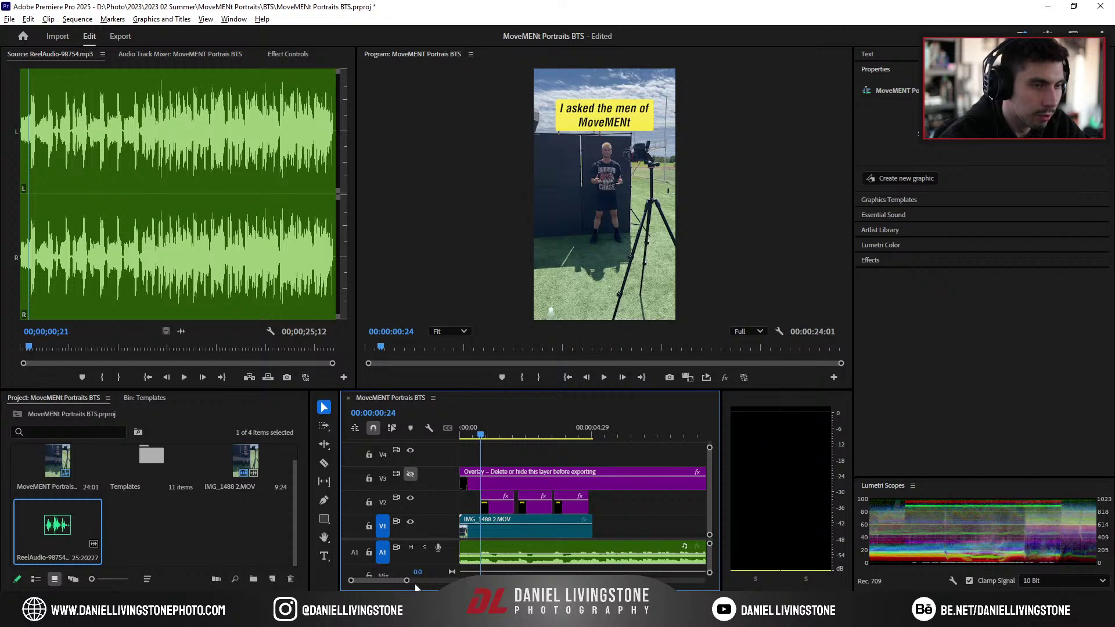
{"action": "left_click_drag", "start_coordinate": [409, 580], "coordinate": [386, 581]}
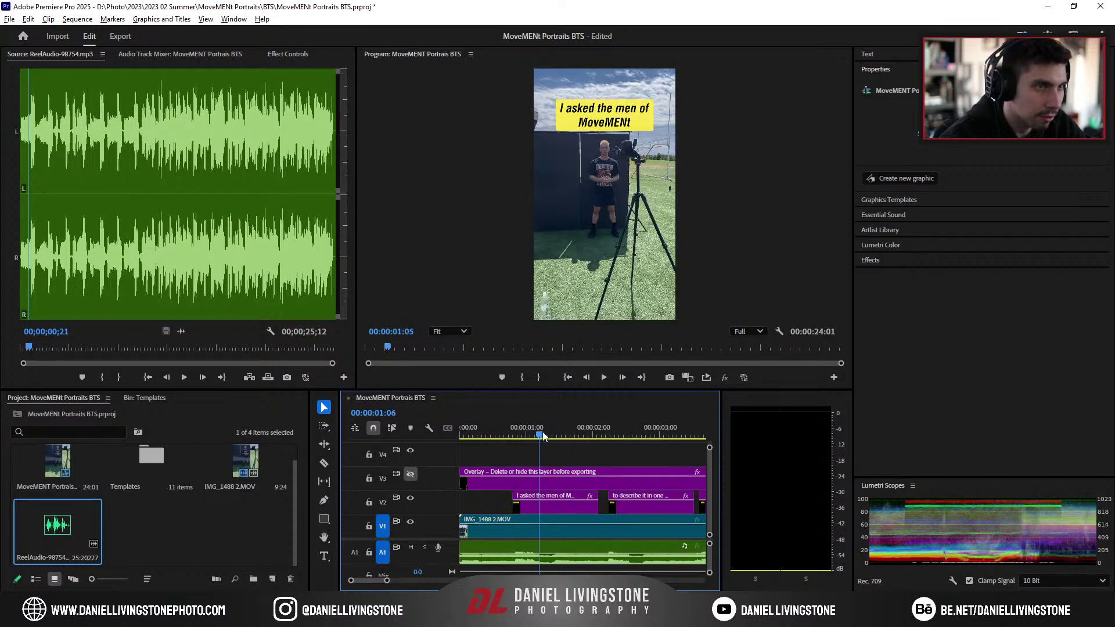
{"action": "left_click_drag", "start_coordinate": [543, 435], "coordinate": [580, 451]}
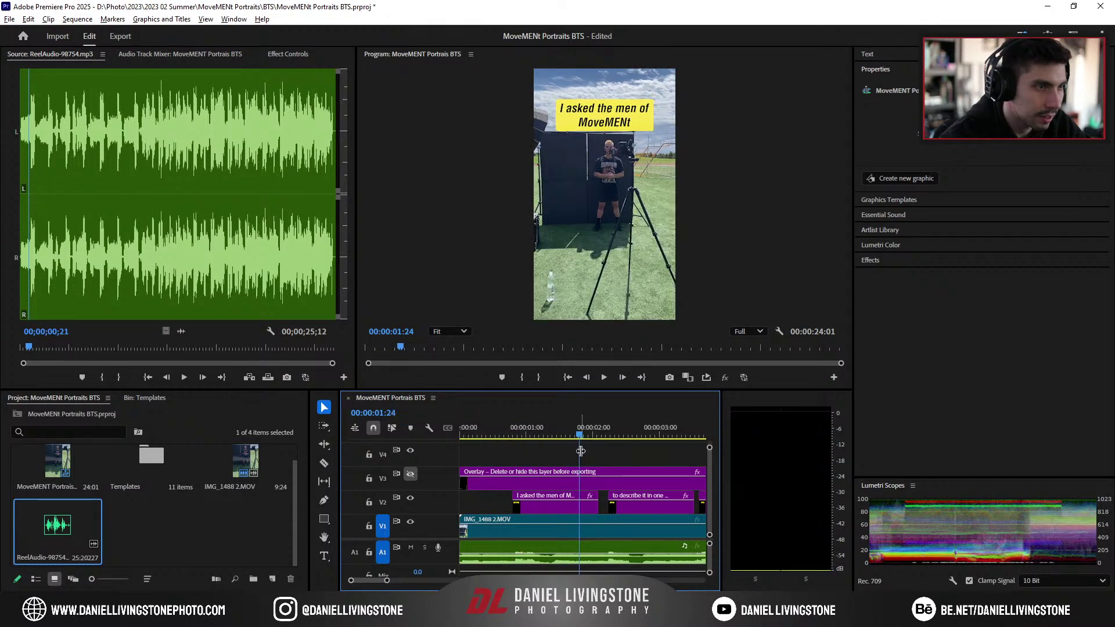
{"action": "left_click_drag", "start_coordinate": [601, 510], "coordinate": [579, 510]}
Step: Play the sequence from the start and trim the end of the "to describe it in one word." caption to about 00:00:03:07
{"action": "key", "text": "Up"}
{"action": "key", "text": "space"}
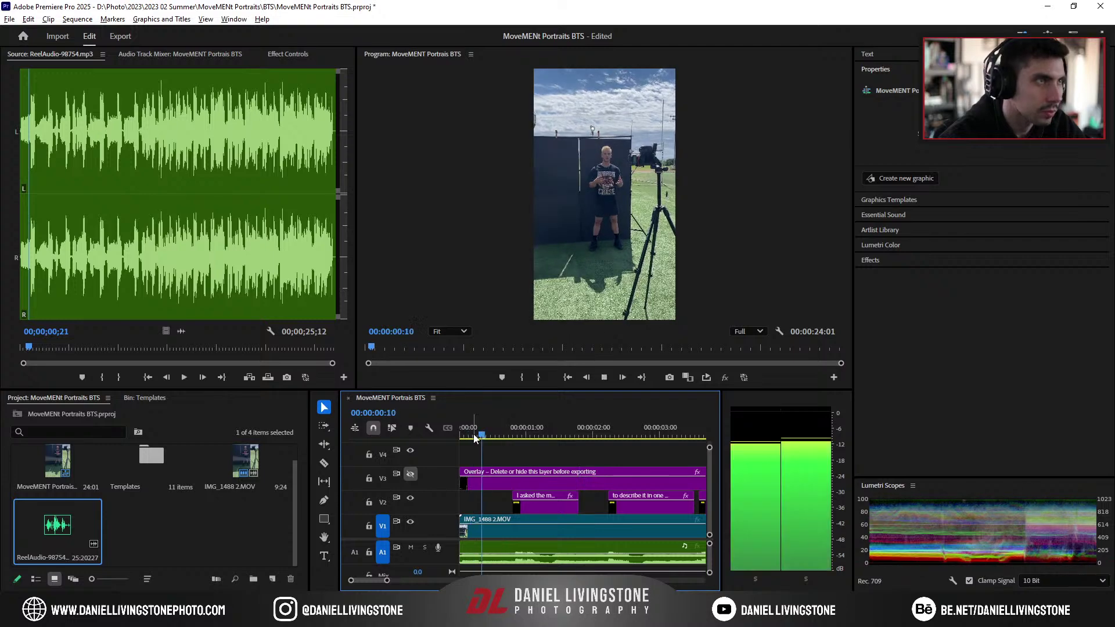
{"action": "key", "text": "space"}
{"action": "left_click", "coordinate": [539, 436]}
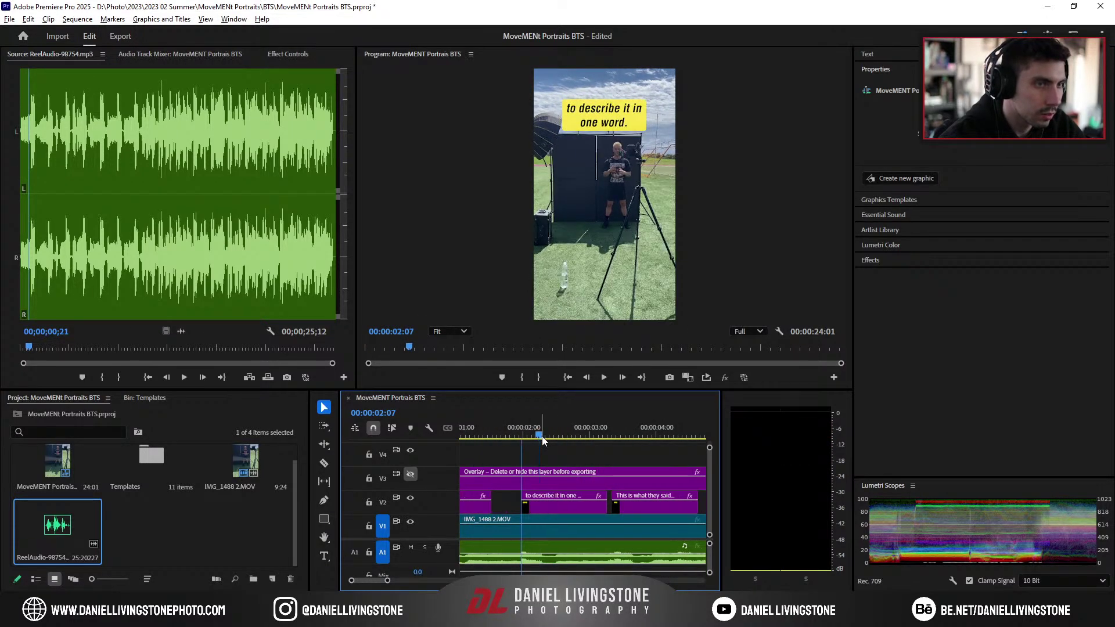
{"action": "scroll", "coordinate": [545, 440], "scroll_direction": "down", "scroll_amount": 1}
{"action": "left_click_drag", "start_coordinate": [471, 437], "coordinate": [535, 440]}
{"action": "left_click_drag", "start_coordinate": [552, 510], "coordinate": [533, 510]}
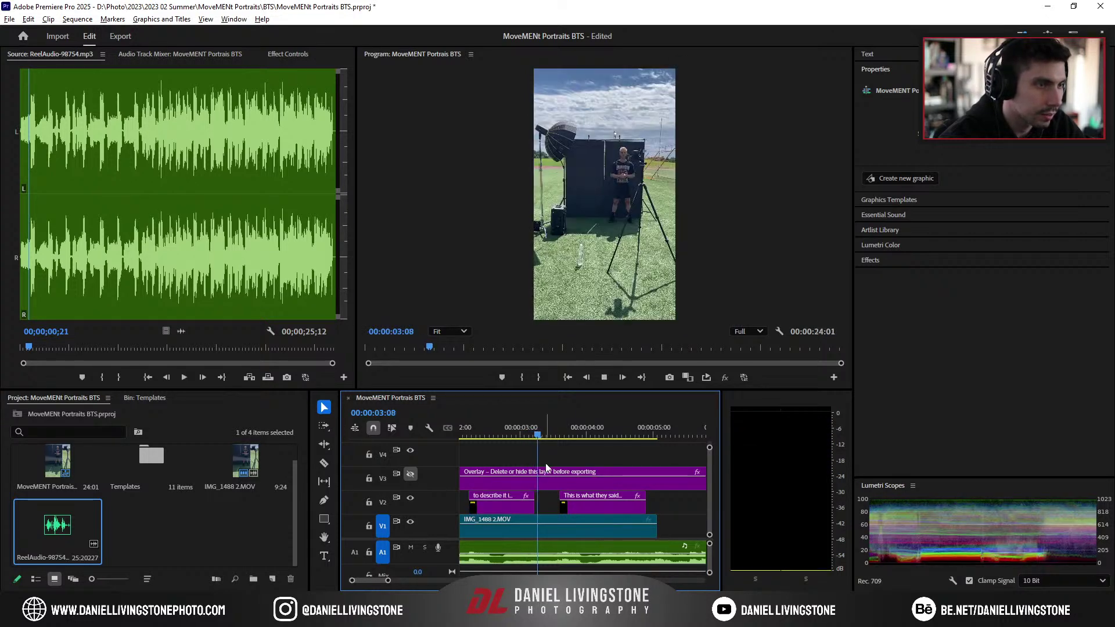
Step: Retime the "This is what they said..." caption to start at 00:00:03:19 and end at 00:00:04:19
{"action": "left_click", "coordinate": [560, 436]}
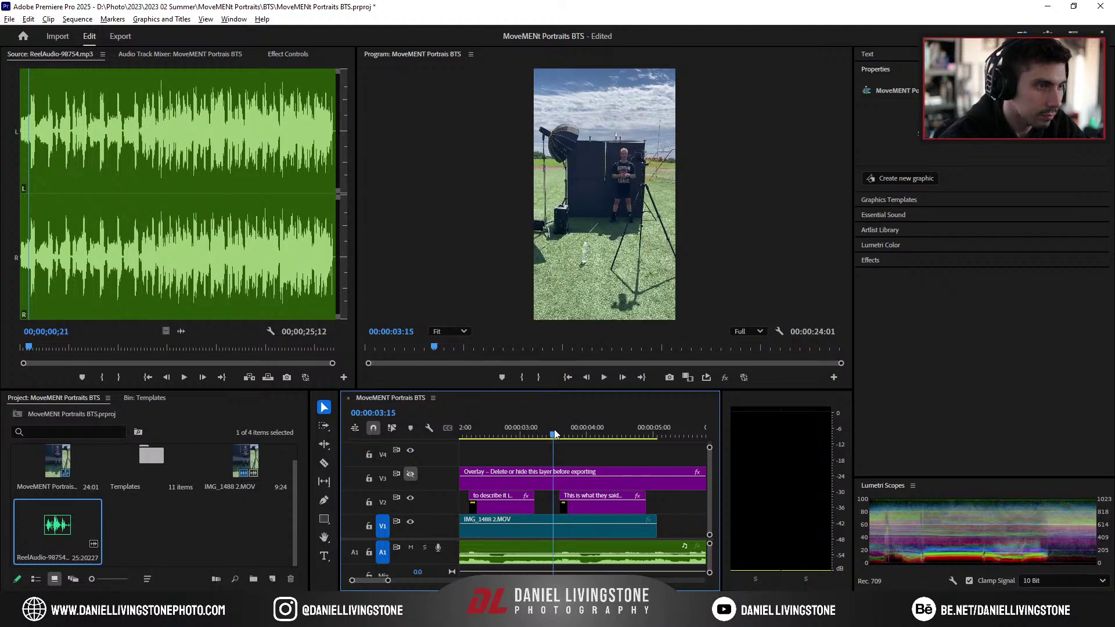
{"action": "left_click", "coordinate": [563, 431]}
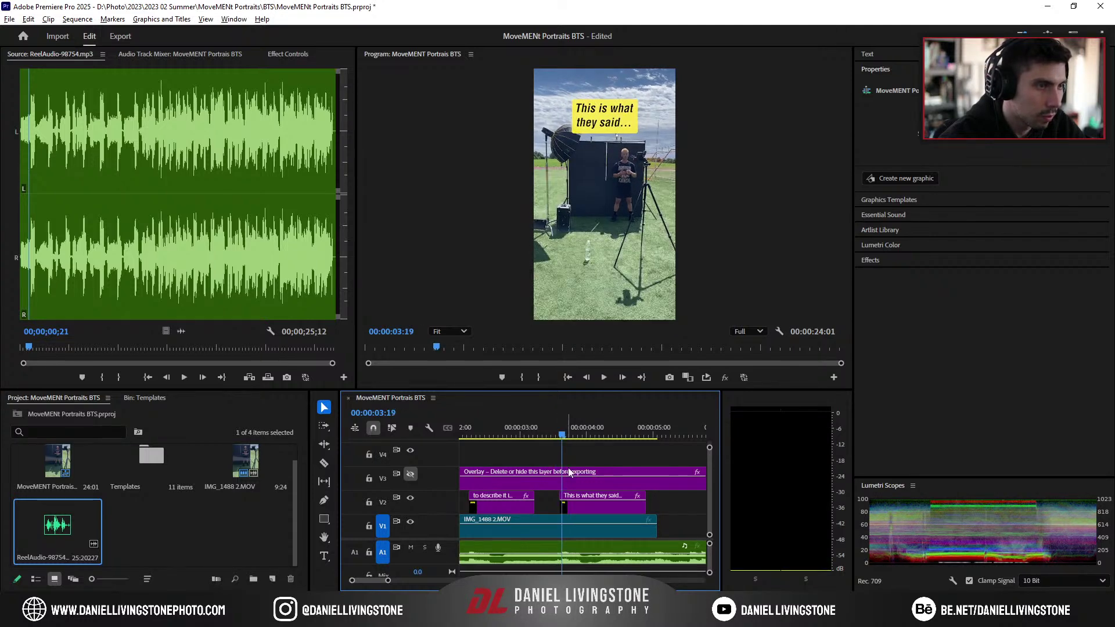
{"action": "left_click_drag", "start_coordinate": [590, 506], "coordinate": [591, 505]}
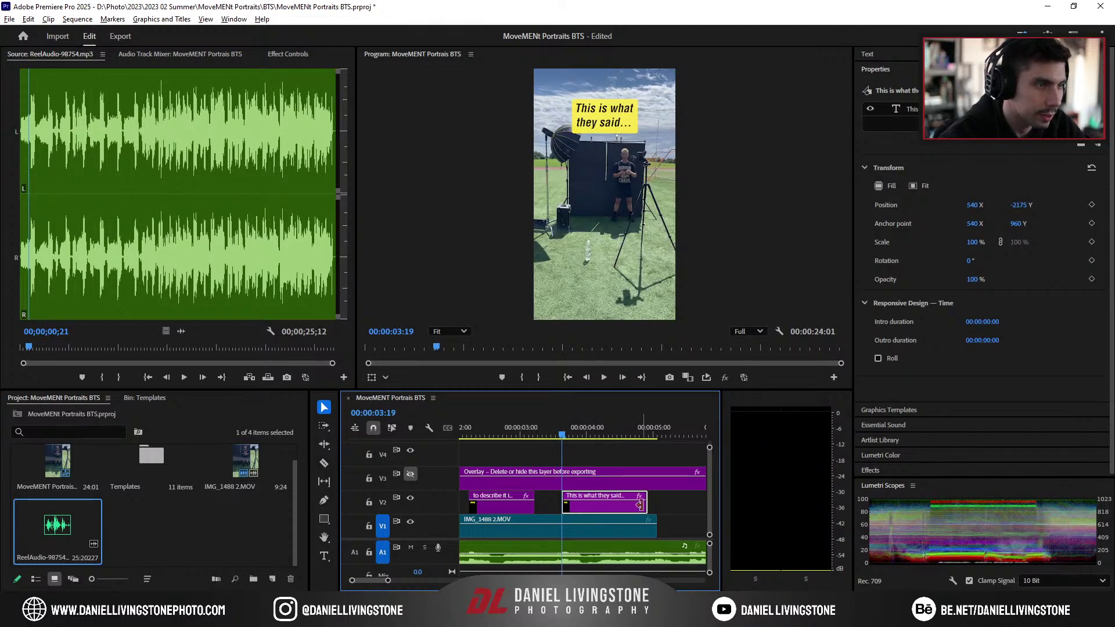
{"action": "left_click_drag", "start_coordinate": [563, 433], "coordinate": [628, 443]}
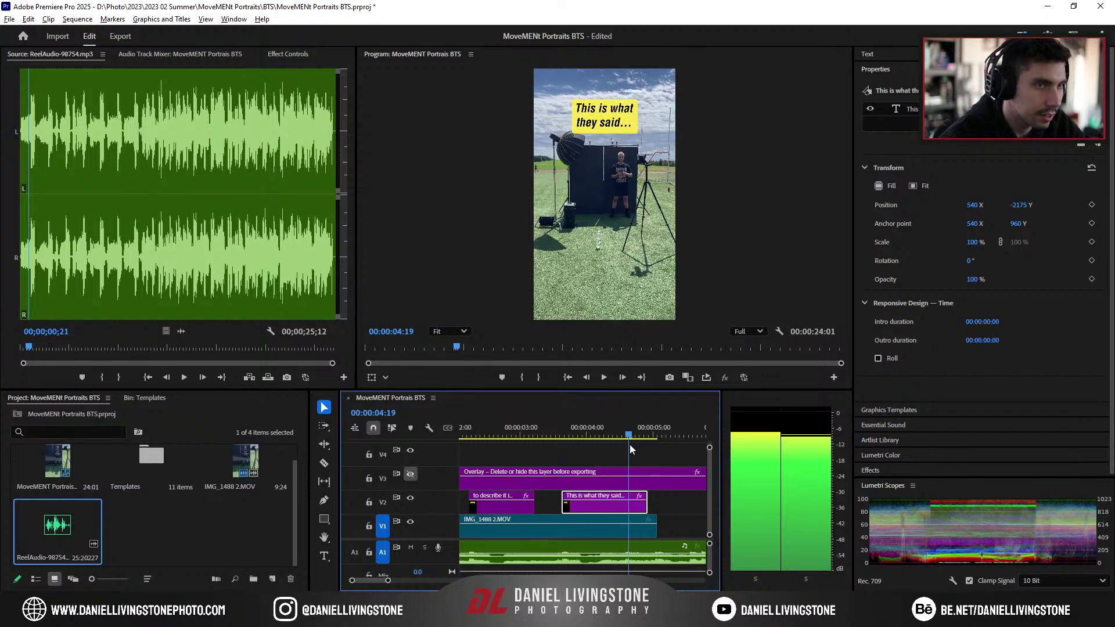
{"action": "left_click_drag", "start_coordinate": [646, 504], "coordinate": [628, 505]}
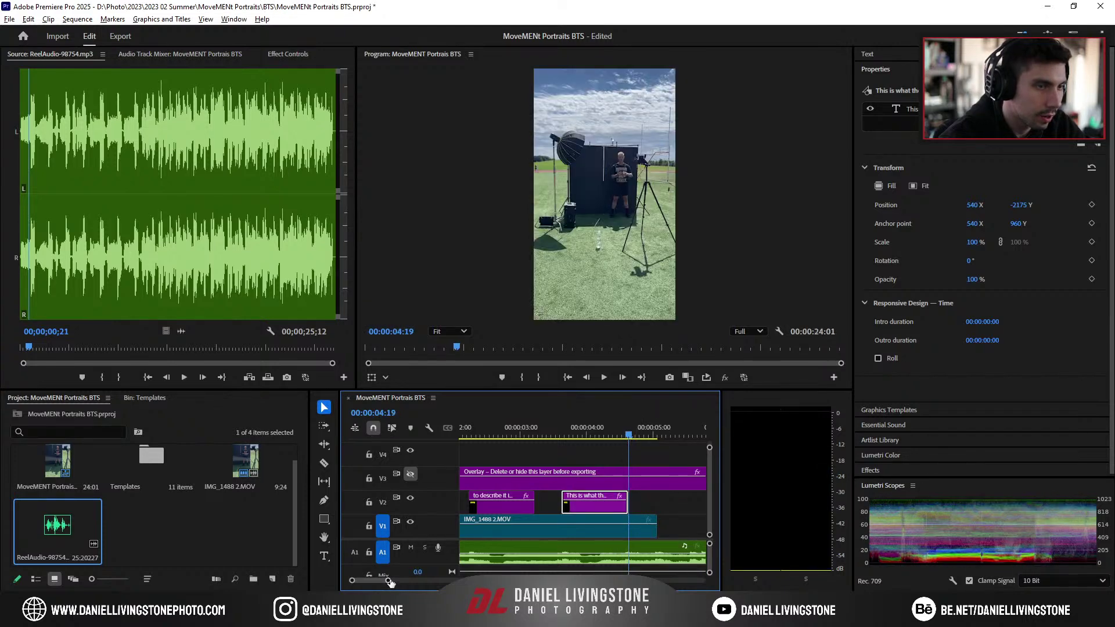
Step: Play the captioned section from the start and trim the end of the IMG_1488 2.MOV clip to 00:00:05:01
{"action": "left_click_drag", "start_coordinate": [387, 580], "coordinate": [408, 580]}
{"action": "left_click_drag", "start_coordinate": [474, 443], "coordinate": [423, 419]}
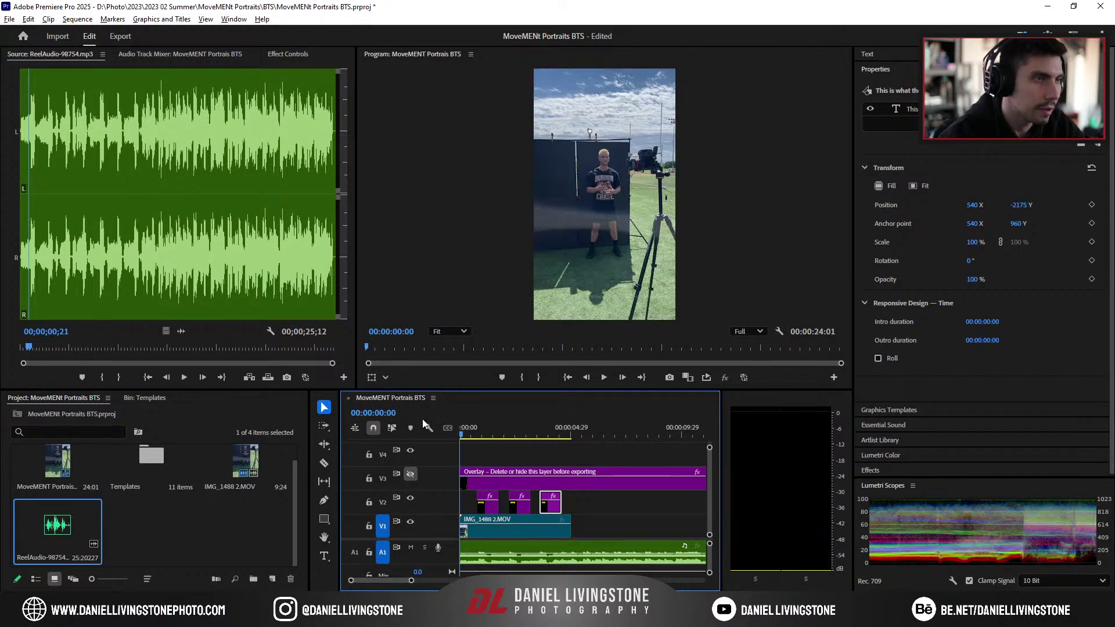
{"action": "key", "text": "space"}
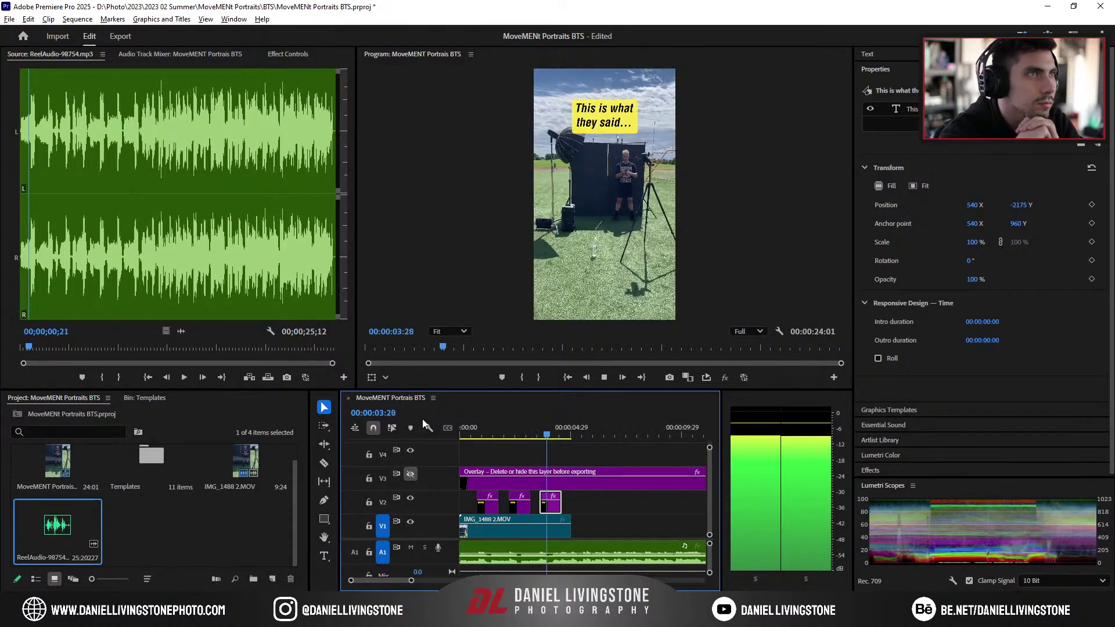
{"action": "key", "text": "space"}
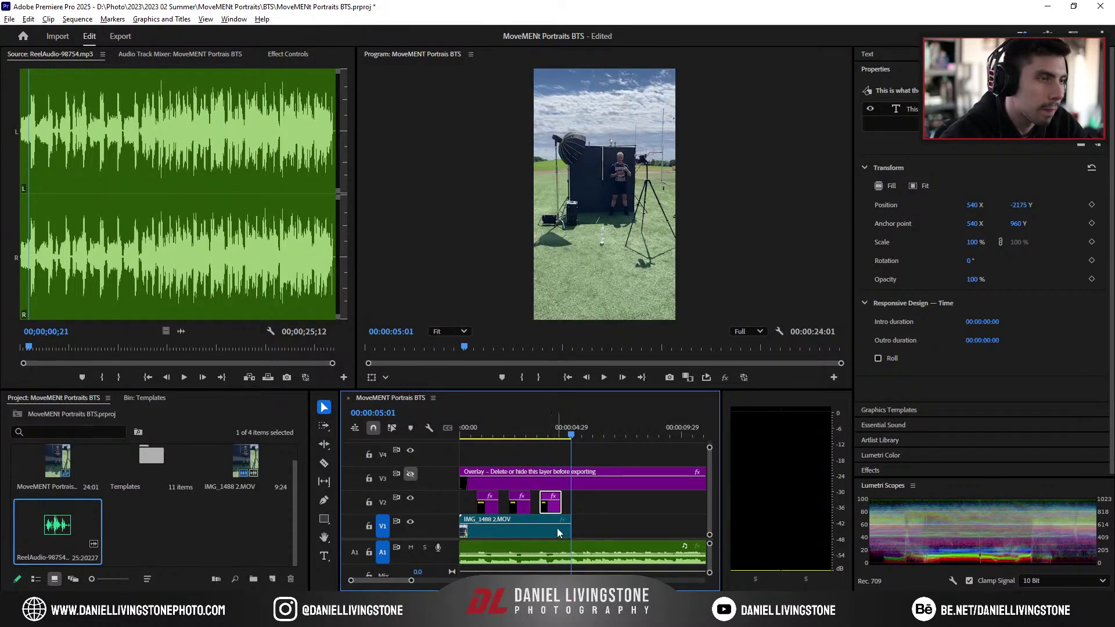
{"action": "left_click_drag", "start_coordinate": [577, 535], "coordinate": [572, 534]}
Step: Listen to the music beyond the video clip, split the A1 audio at 00:00:10:29, and delete the part after the cut
{"action": "mouse_move", "coordinate": [409, 580]}
{"action": "left_mouse_down"}
{"action": "mouse_move", "coordinate": [367, 580]}
{"action": "mouse_move", "coordinate": [429, 579]}
{"action": "left_mouse_up"}
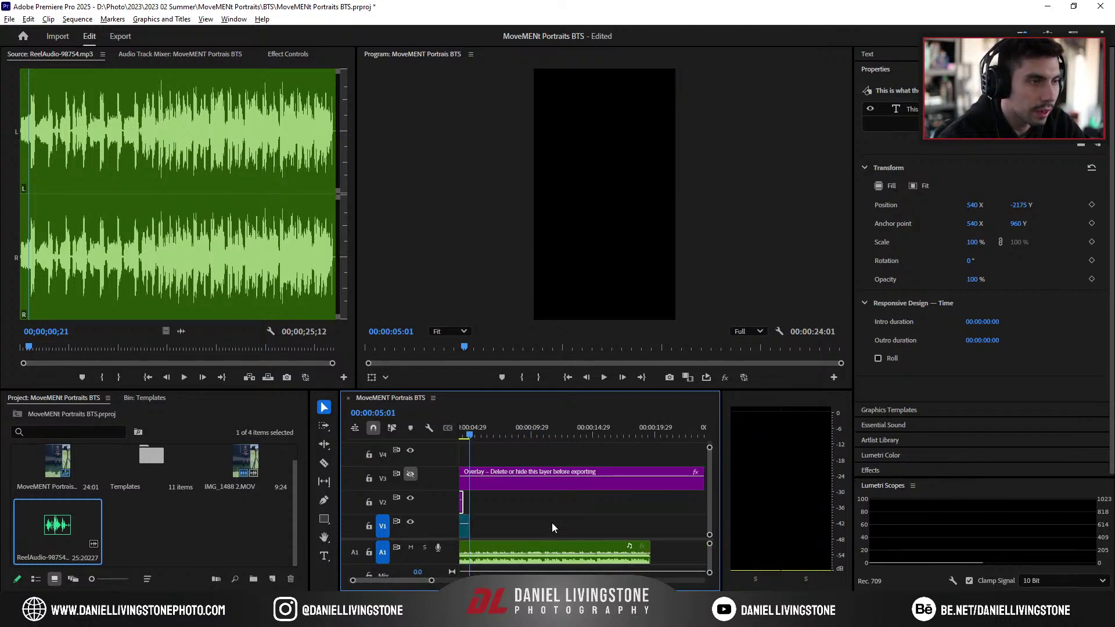
{"action": "key", "text": "space"}
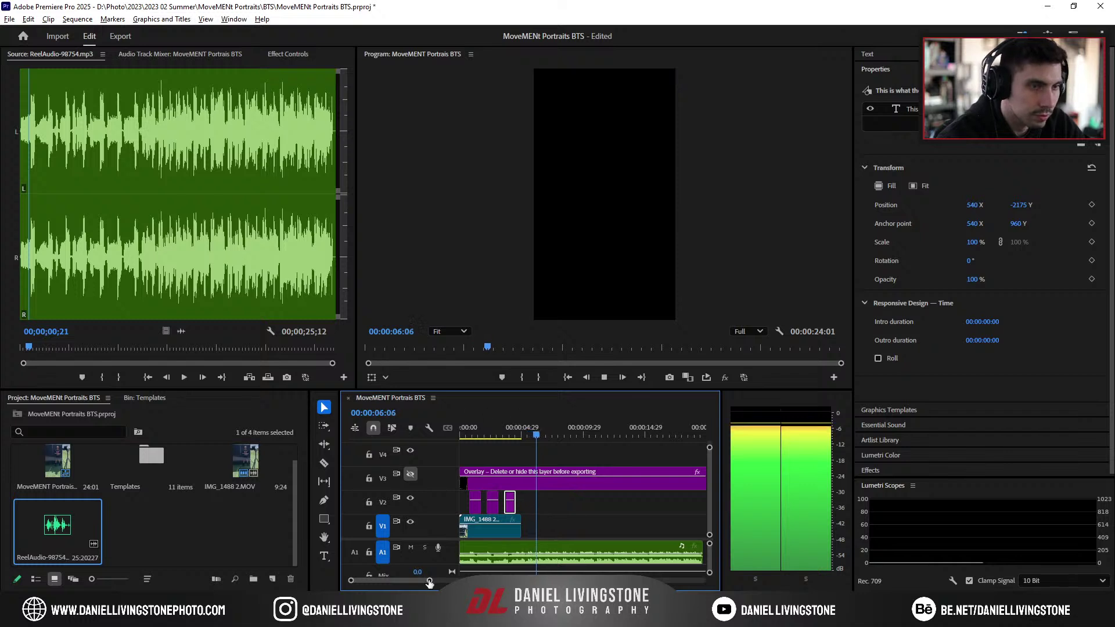
{"action": "left_click_drag", "start_coordinate": [429, 580], "coordinate": [419, 581]}
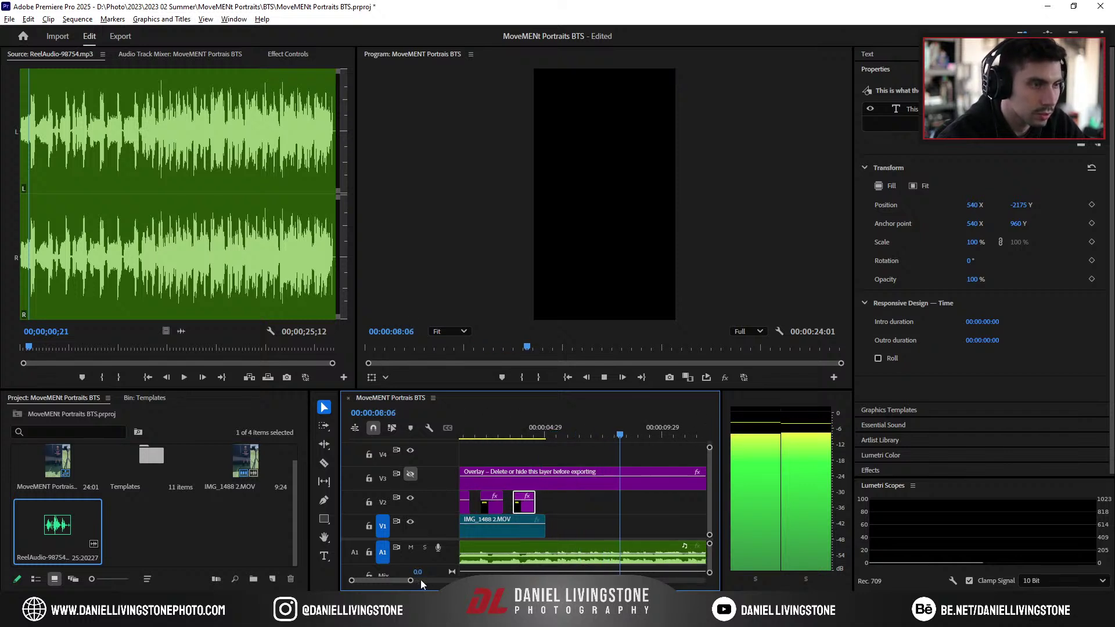
{"action": "scroll", "coordinate": [475, 566], "scroll_direction": "down", "scroll_amount": 3}
{"action": "scroll", "coordinate": [493, 555], "scroll_direction": "down", "scroll_amount": 2}
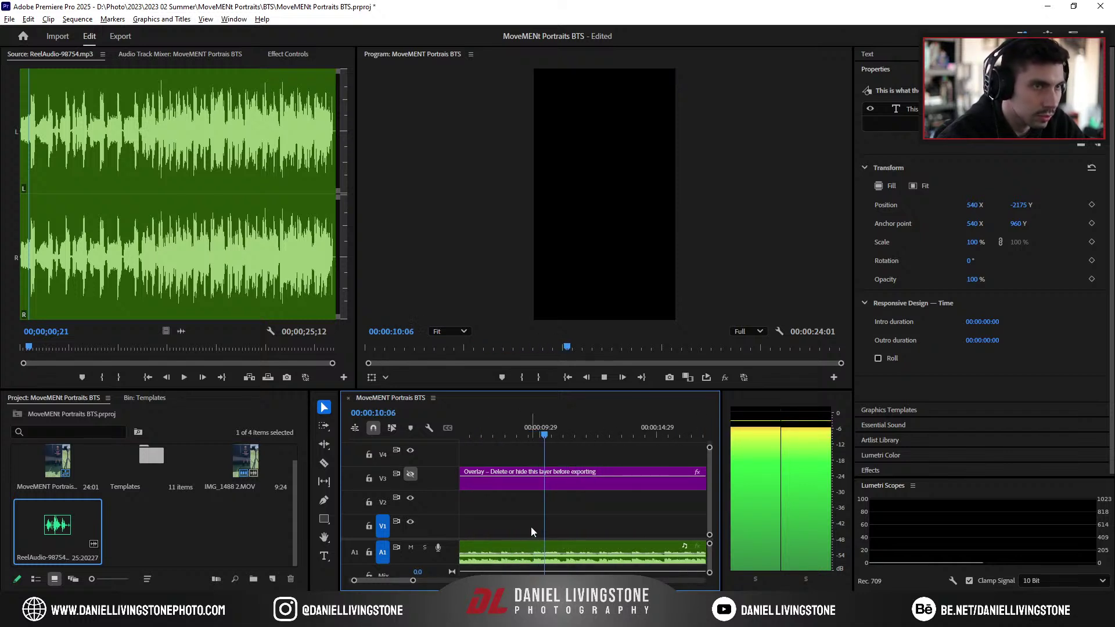
{"action": "key", "text": "space"}
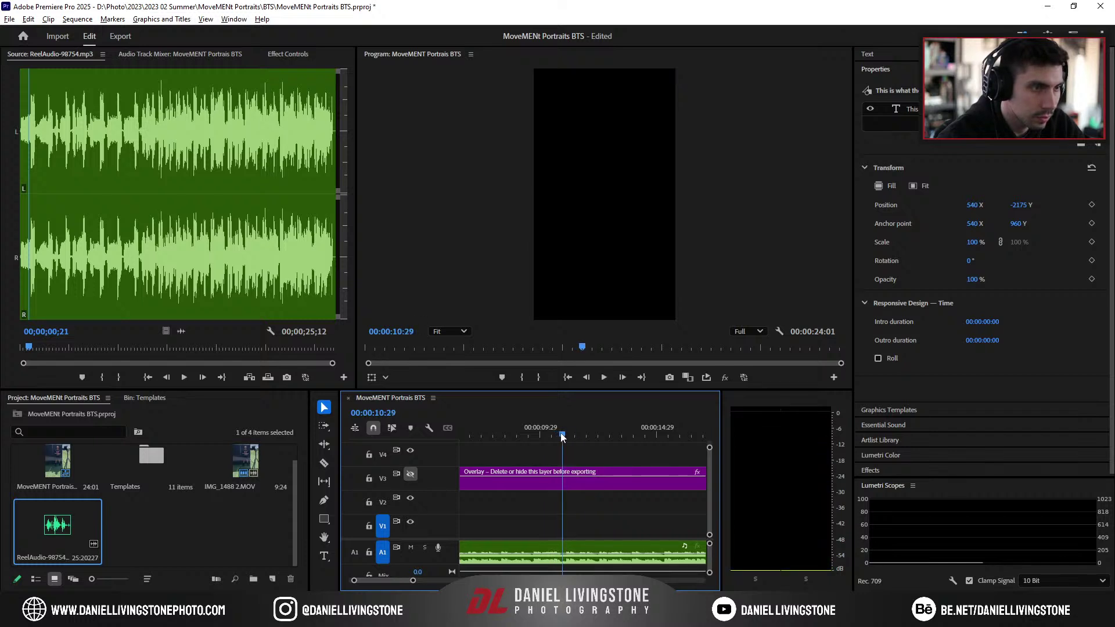
{"action": "key", "text": "c"}
{"action": "left_click", "coordinate": [562, 551]}
{"action": "key", "text": "v"}
{"action": "left_click", "coordinate": [579, 548]}
{"action": "key", "text": "Delete"}
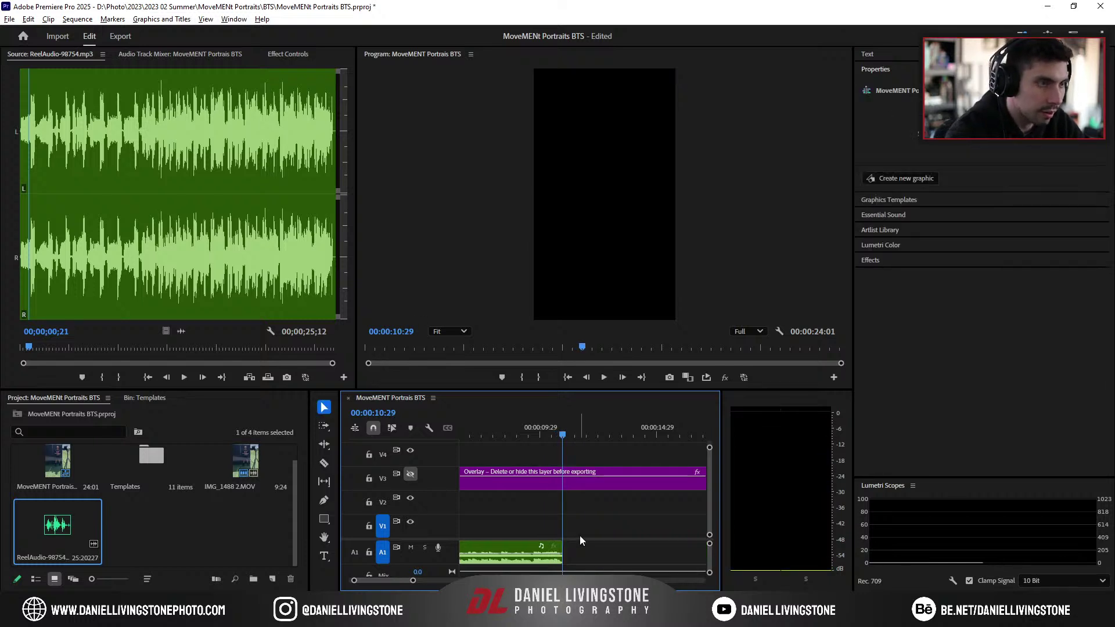
Step: Split the V3 overlay layer at 00:00:10:29, delete the part after it, and play briefly before the new ending
{"action": "key", "text": "v"}
{"action": "left_click", "coordinate": [590, 489]}
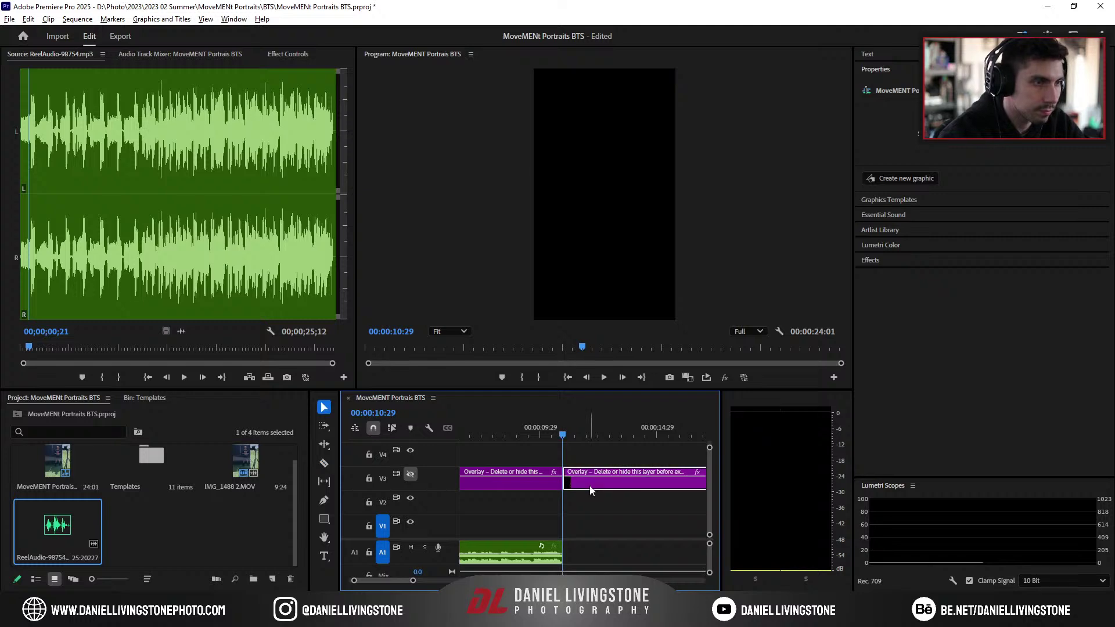
{"action": "key", "text": "Delete"}
{"action": "left_click", "coordinate": [508, 435]}
{"action": "key", "text": "space"}
{"action": "key", "text": "space"}
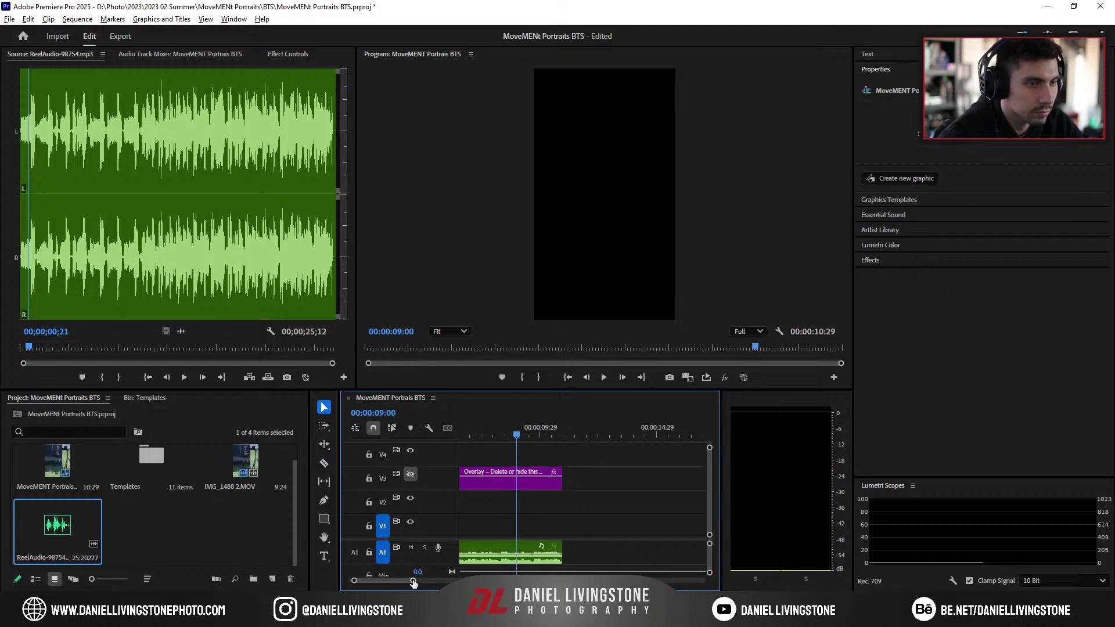
Step: Make the V3 overlay layer visible and return the playhead to 00:00:00:04
{"action": "left_click_drag", "start_coordinate": [413, 580], "coordinate": [432, 580]}
{"action": "left_click", "coordinate": [411, 474]}
{"action": "mouse_move", "coordinate": [473, 431]}
{"action": "left_mouse_down"}
{"action": "mouse_move", "coordinate": [532, 435]}
{"action": "mouse_move", "coordinate": [462, 448]}
{"action": "left_mouse_up"}
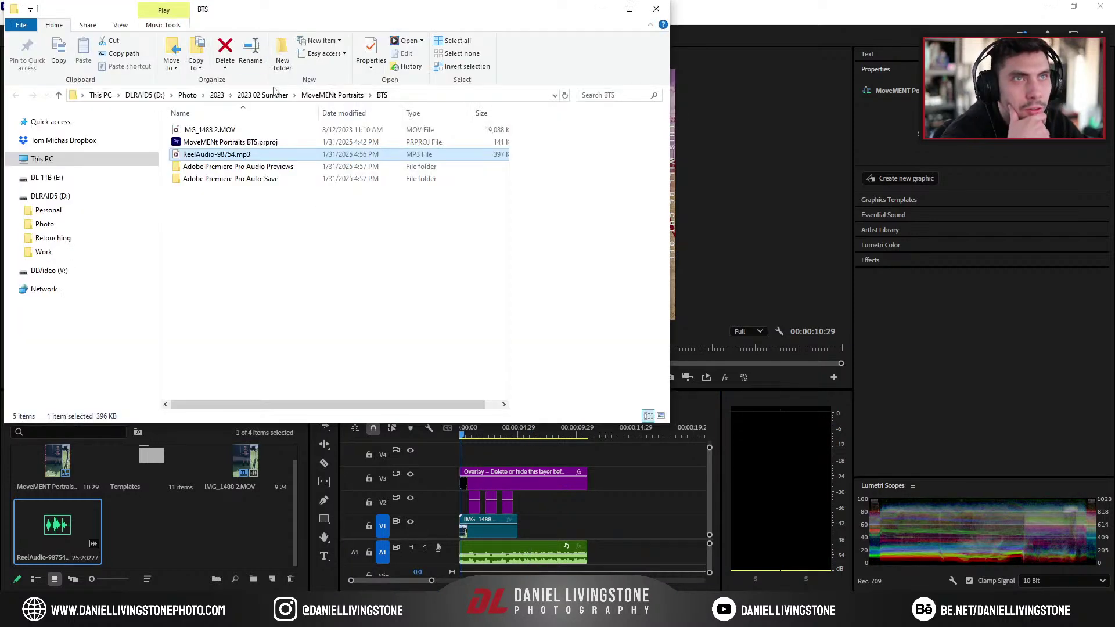
Step: In File Explorer, open the MoveMENt Portraits folder's _Edited\_Exports subfolder and select all the portrait JPGs
{"action": "left_click", "coordinate": [332, 95]}
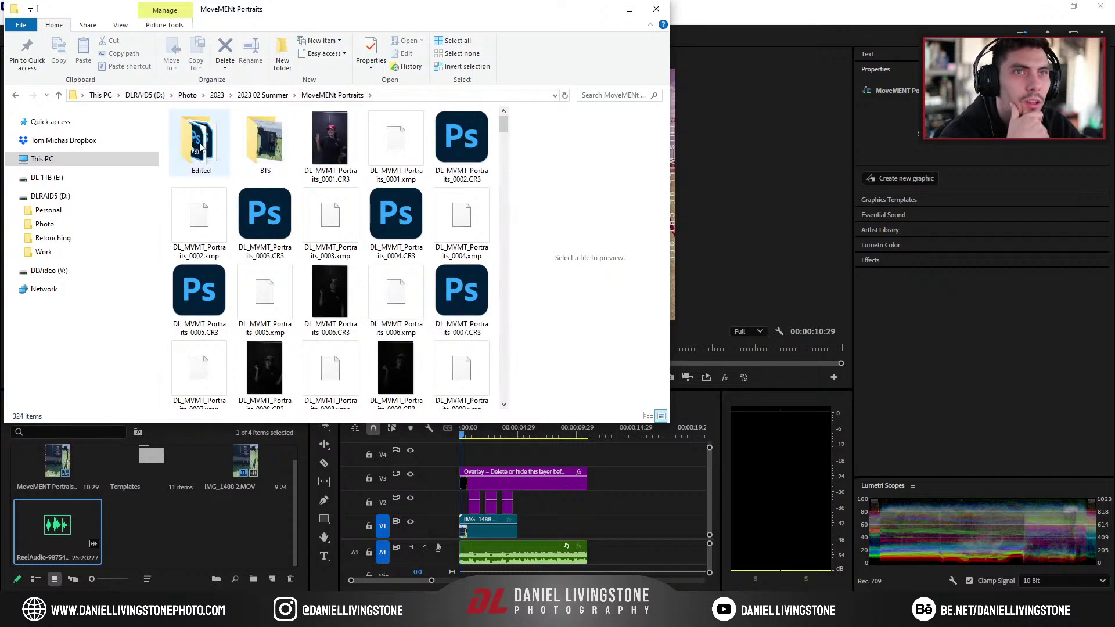
{"action": "double_click", "coordinate": [199, 141]}
{"action": "double_click", "coordinate": [207, 142]}
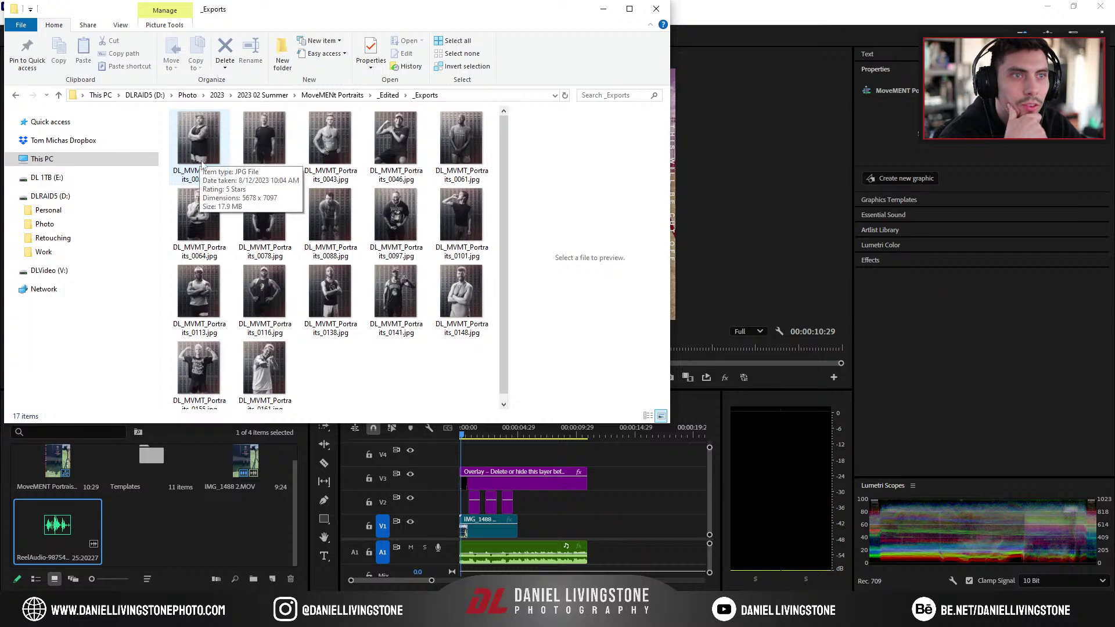
{"action": "left_click_drag", "start_coordinate": [468, 388], "coordinate": [170, 110]}
Step: Create a project bin named Images in Premiere Pro and open it
{"action": "left_click", "coordinate": [274, 580]}
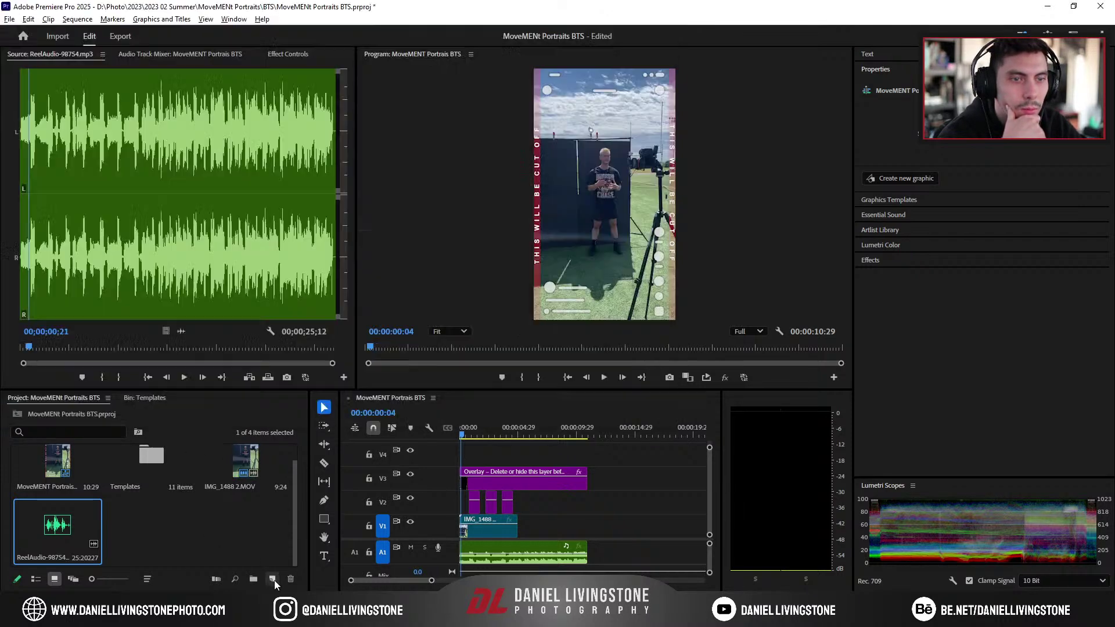
{"action": "left_click", "coordinate": [254, 578]}
{"action": "type", "text": "Images"}
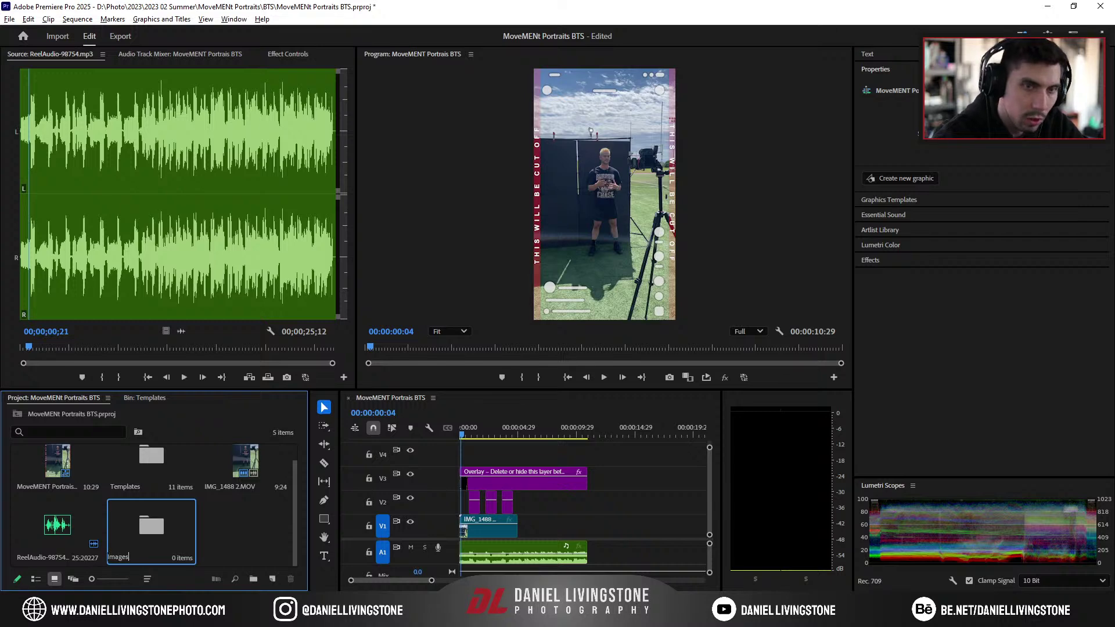
{"action": "key", "text": "Return"}
{"action": "double_click", "coordinate": [144, 545]}
Step: Import all the selected portrait JPGs from File Explorer into the Images bin
{"action": "key", "text": "alt+Tab"}
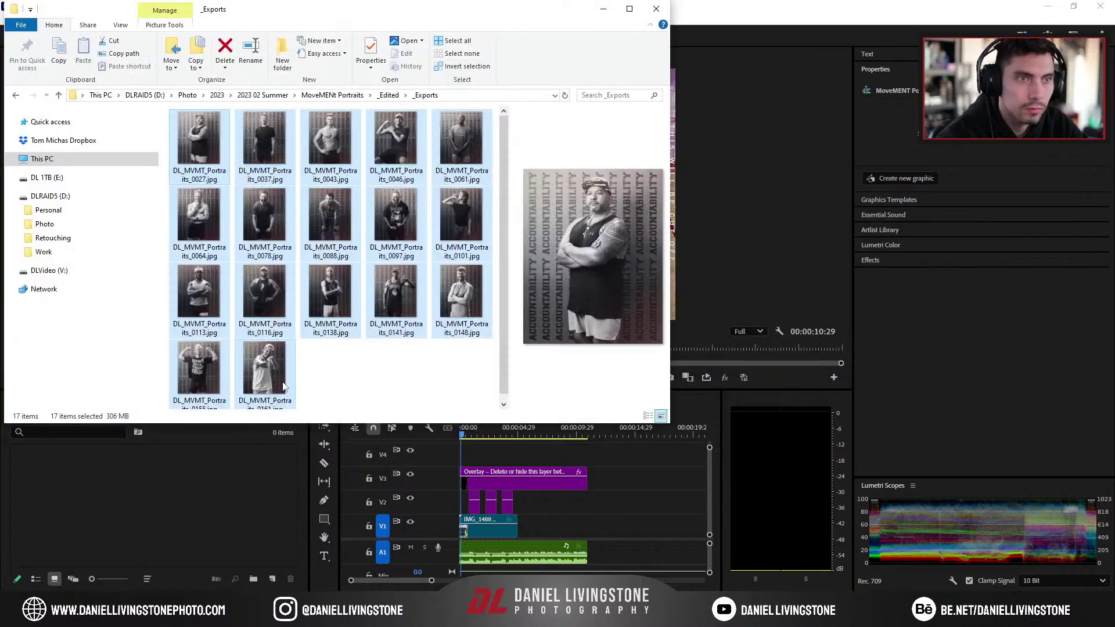
{"action": "left_click_drag", "start_coordinate": [276, 310], "coordinate": [217, 498]}
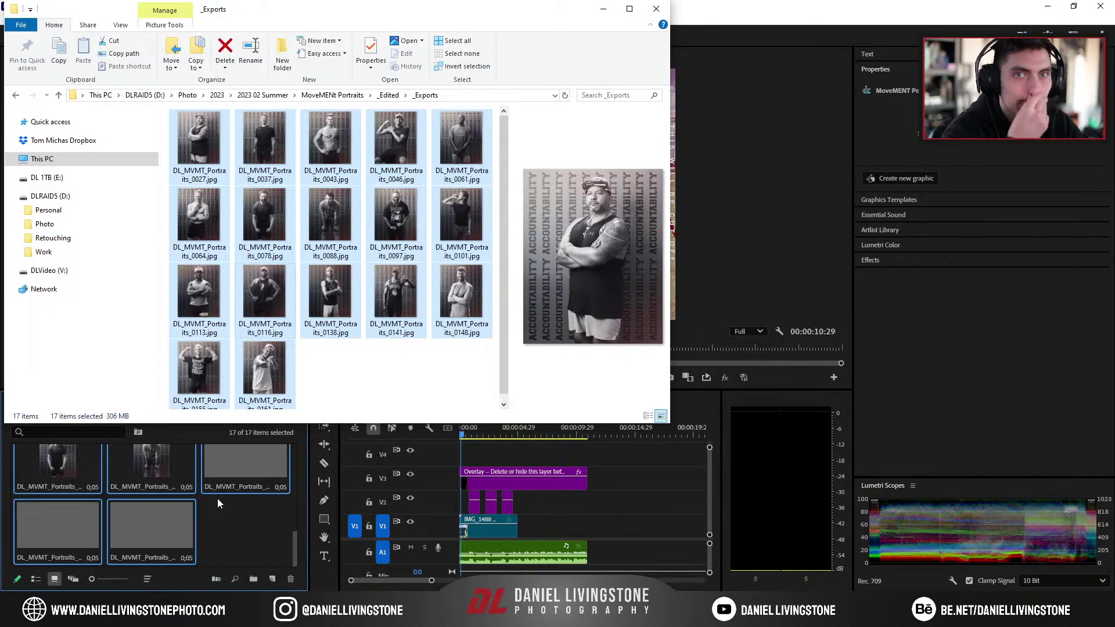
{"action": "left_click", "coordinate": [220, 506]}
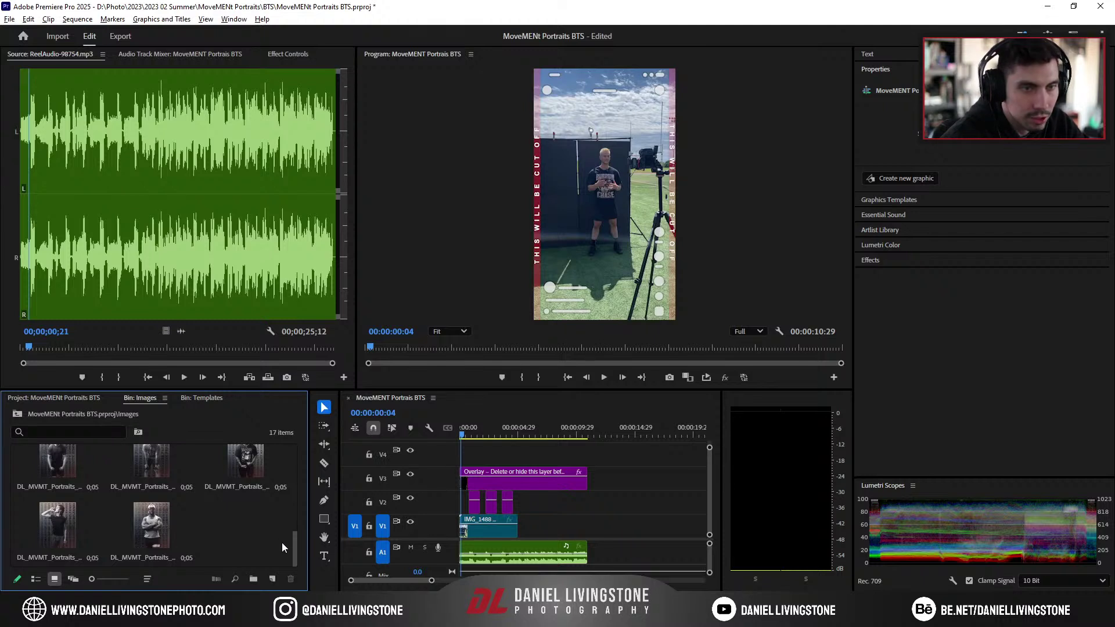
{"action": "mouse_move", "coordinate": [294, 551]}
{"action": "left_mouse_down"}
{"action": "mouse_move", "coordinate": [307, 468]}
{"action": "mouse_move", "coordinate": [305, 546]}
{"action": "left_mouse_up"}
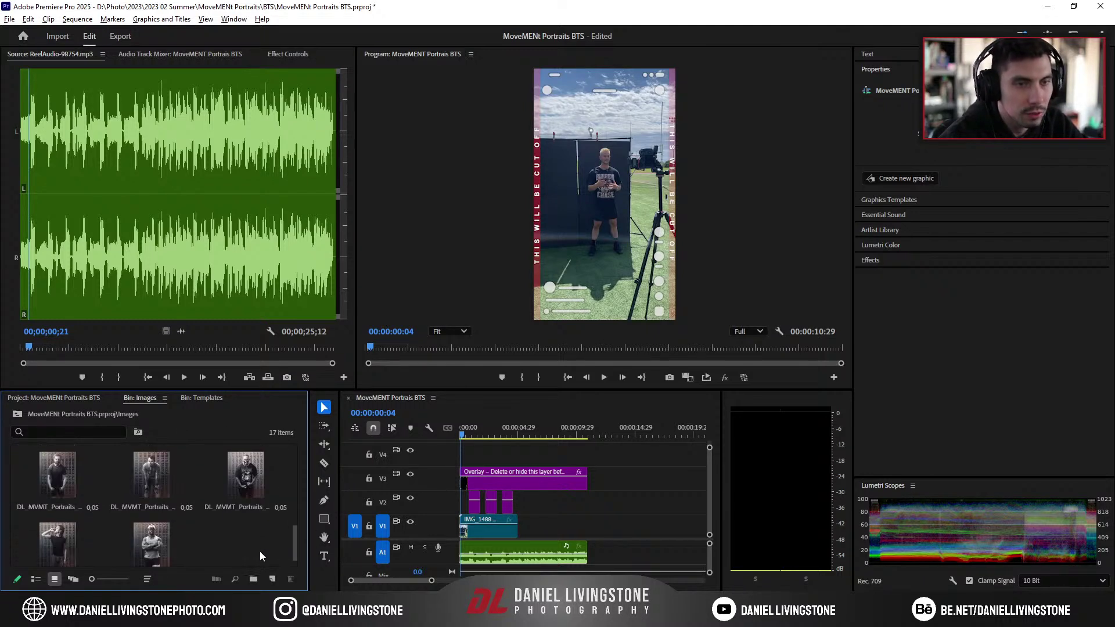
Step: Place all the imported portraits on V1 directly after the IMG_1488 2.MOV clip and play through them briefly
{"action": "key", "text": "ctrl+a"}
{"action": "scroll", "coordinate": [132, 478], "scroll_direction": "up", "scroll_amount": 5}
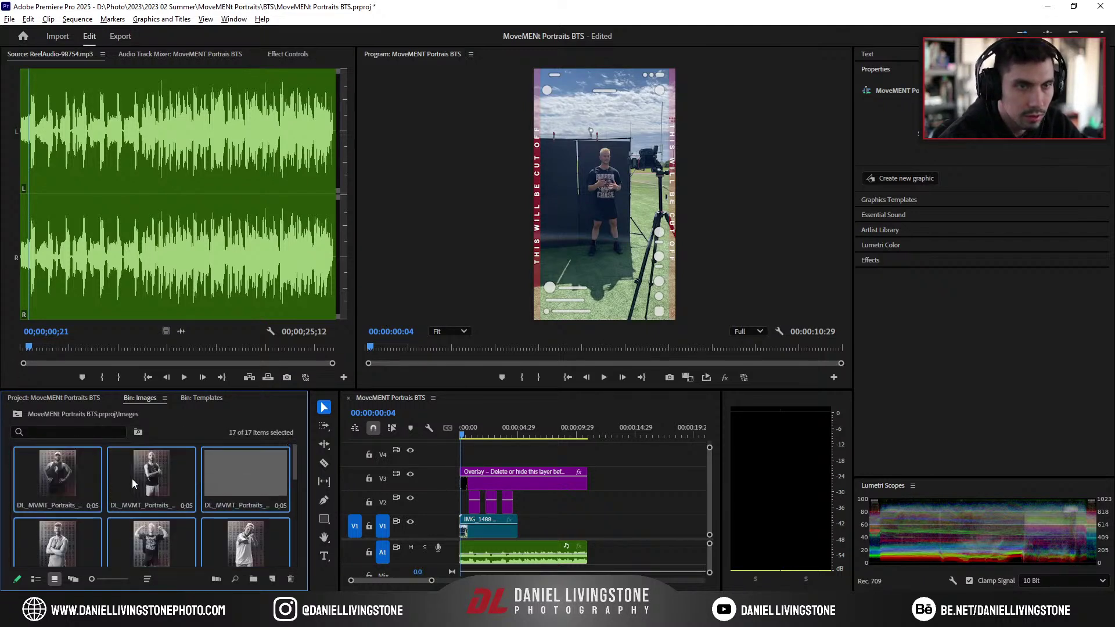
{"action": "left_click_drag", "start_coordinate": [131, 478], "coordinate": [547, 532]}
{"action": "left_click_drag", "start_coordinate": [431, 579], "coordinate": [406, 572]}
{"action": "key", "text": "space"}
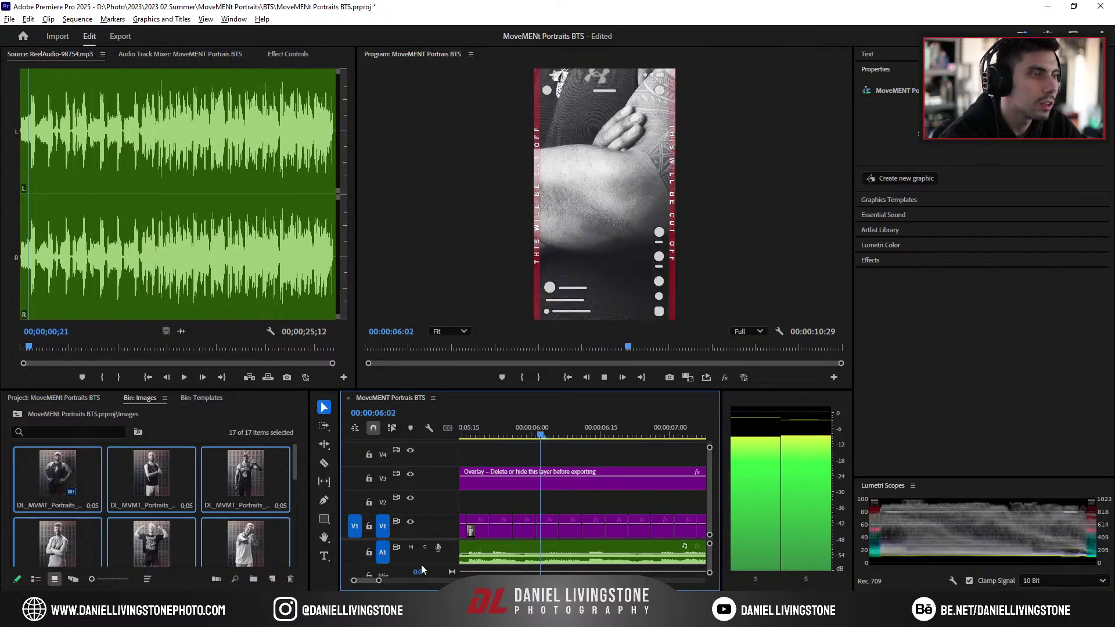
{"action": "key", "text": "space"}
{"action": "left_click_drag", "start_coordinate": [378, 583], "coordinate": [413, 579]}
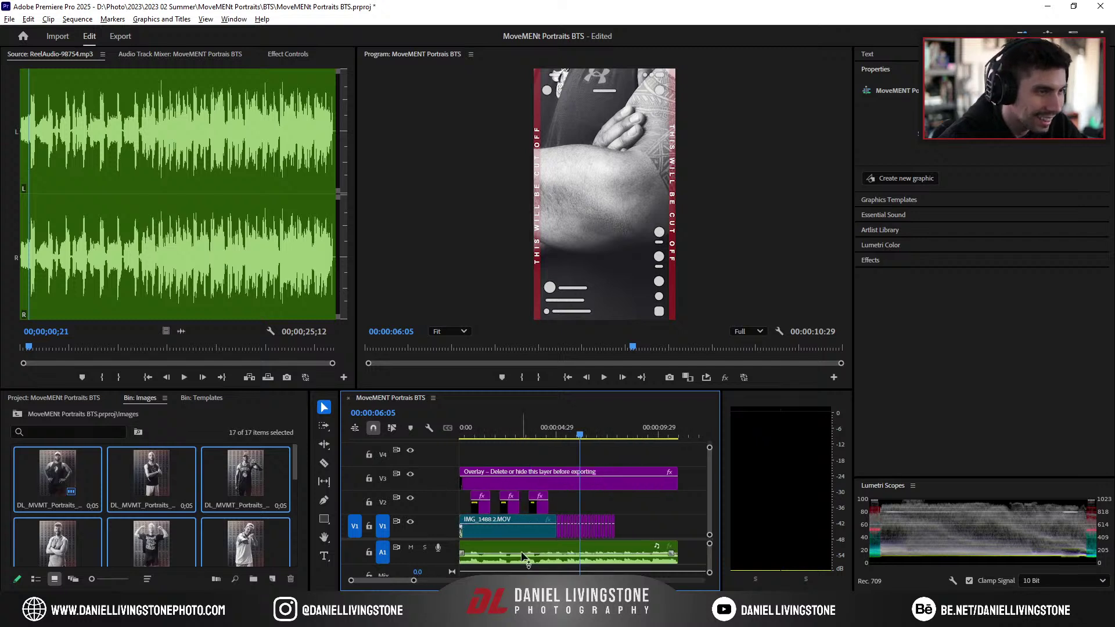
Step: Scale all the portrait clips on V1 to 27% and play the sequence from 00:00:05:01
{"action": "left_click_drag", "start_coordinate": [608, 525], "coordinate": [560, 522]}
{"action": "left_click", "coordinate": [287, 55]}
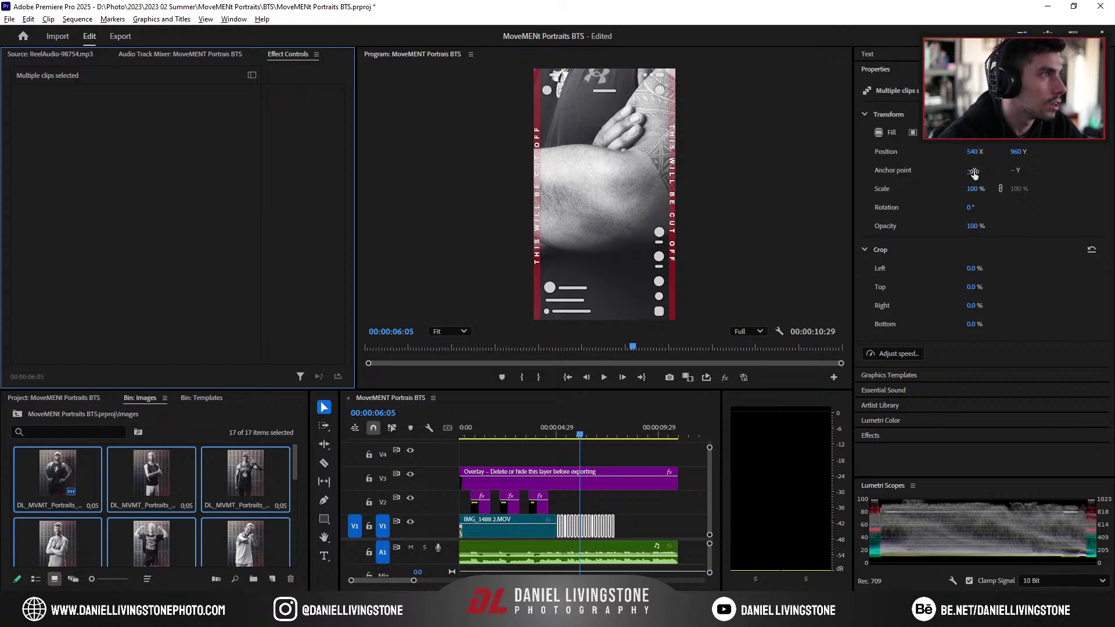
{"action": "left_click_drag", "start_coordinate": [973, 194], "coordinate": [927, 189]}
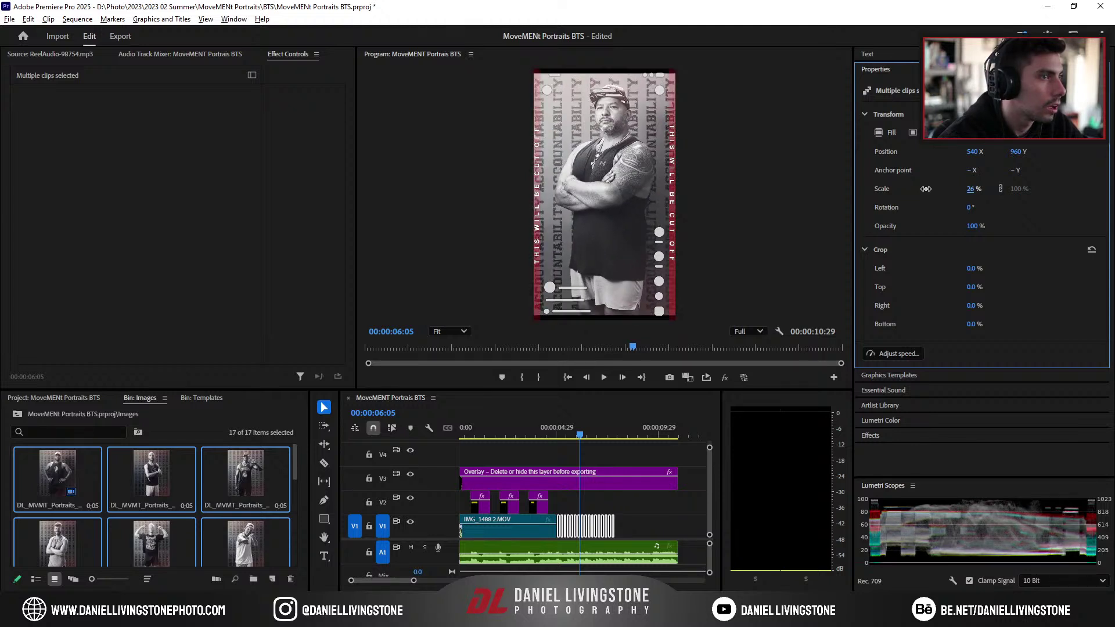
{"action": "left_click", "coordinate": [971, 188]}
{"action": "key", "text": "Up"}
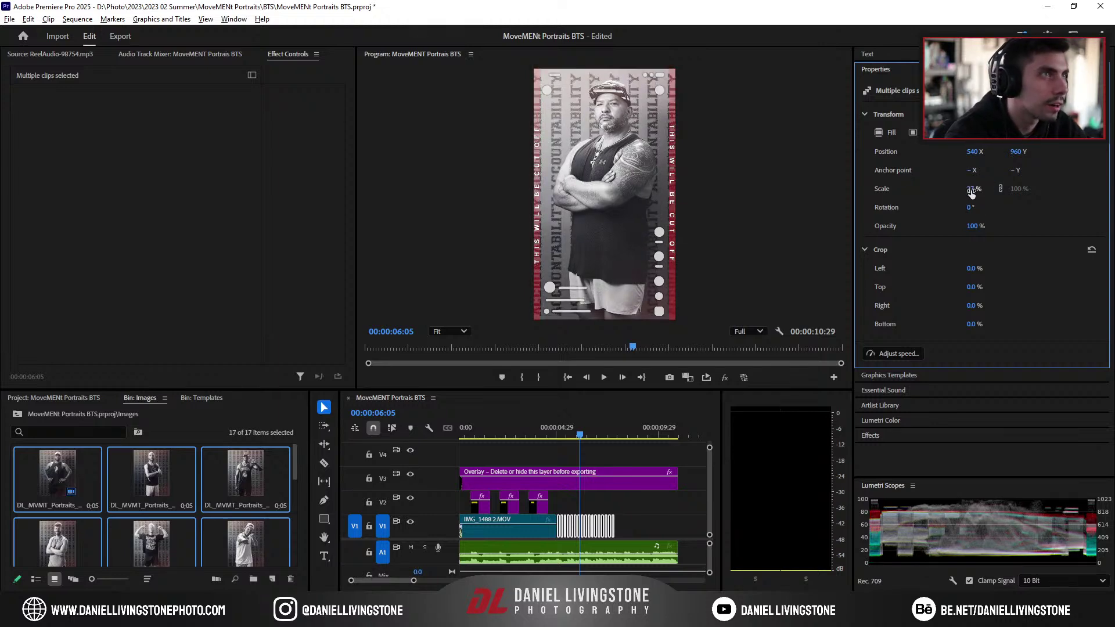
{"action": "key", "text": "Return"}
{"action": "left_click", "coordinate": [558, 434]}
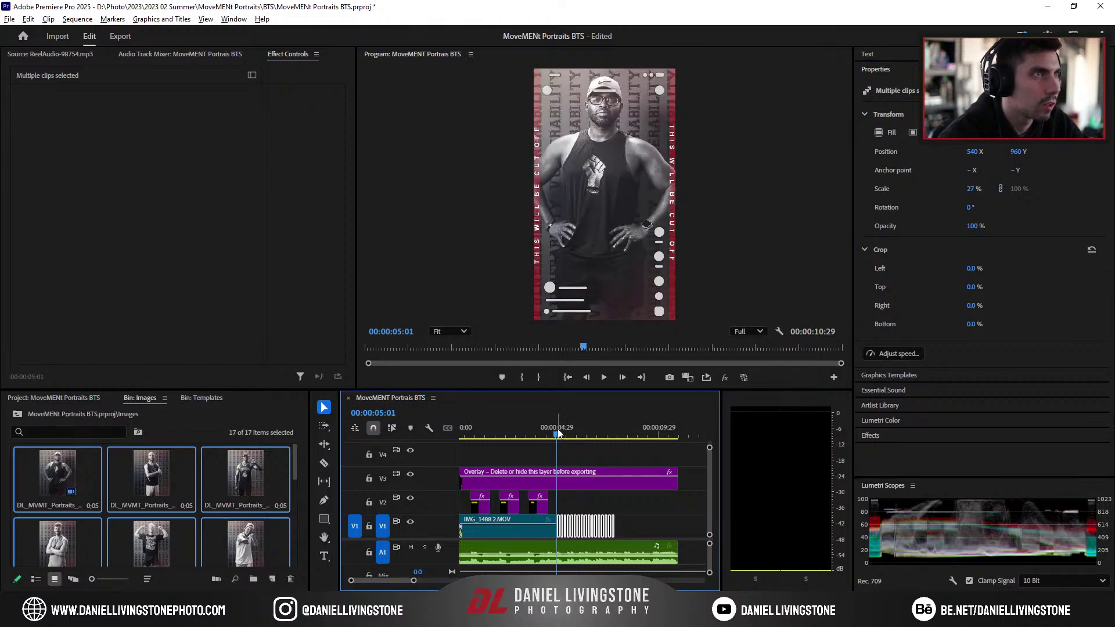
{"action": "key", "text": "space"}
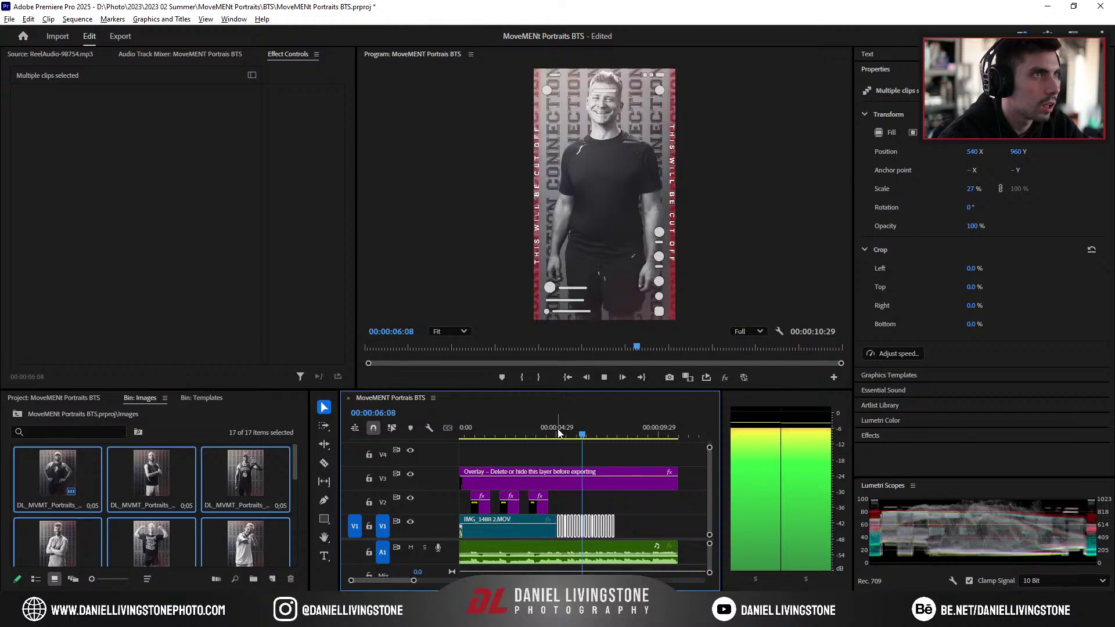
{"action": "key", "text": "space"}
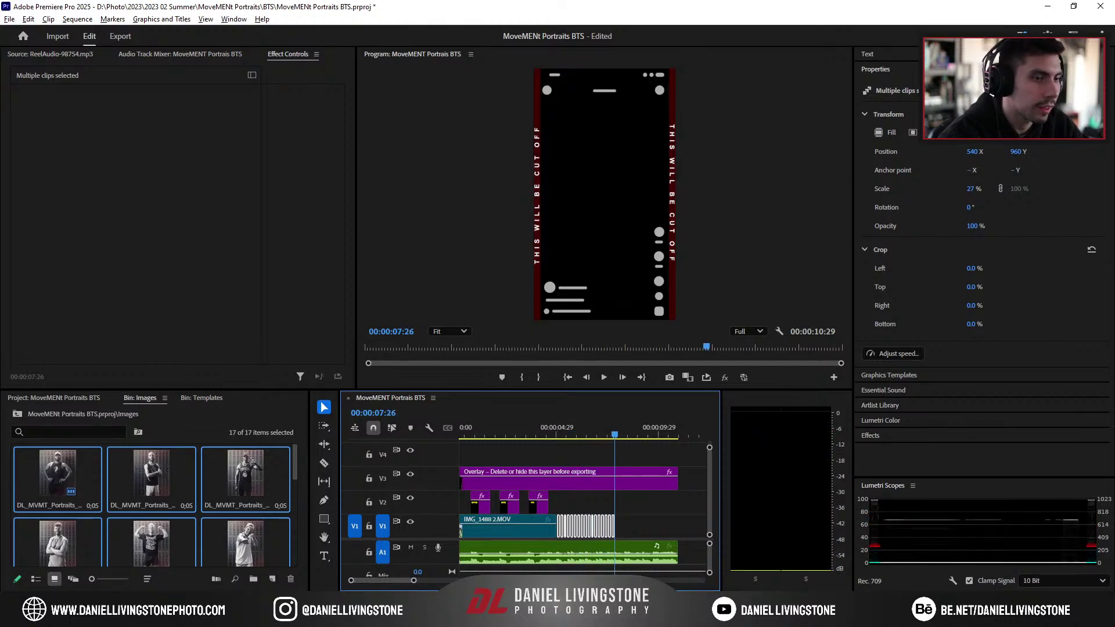
Step: Set the scale of the CAMARADERIE portrait clip at 00:00:05:18 to 28%
{"action": "left_click_drag", "start_coordinate": [405, 581], "coordinate": [395, 581]}
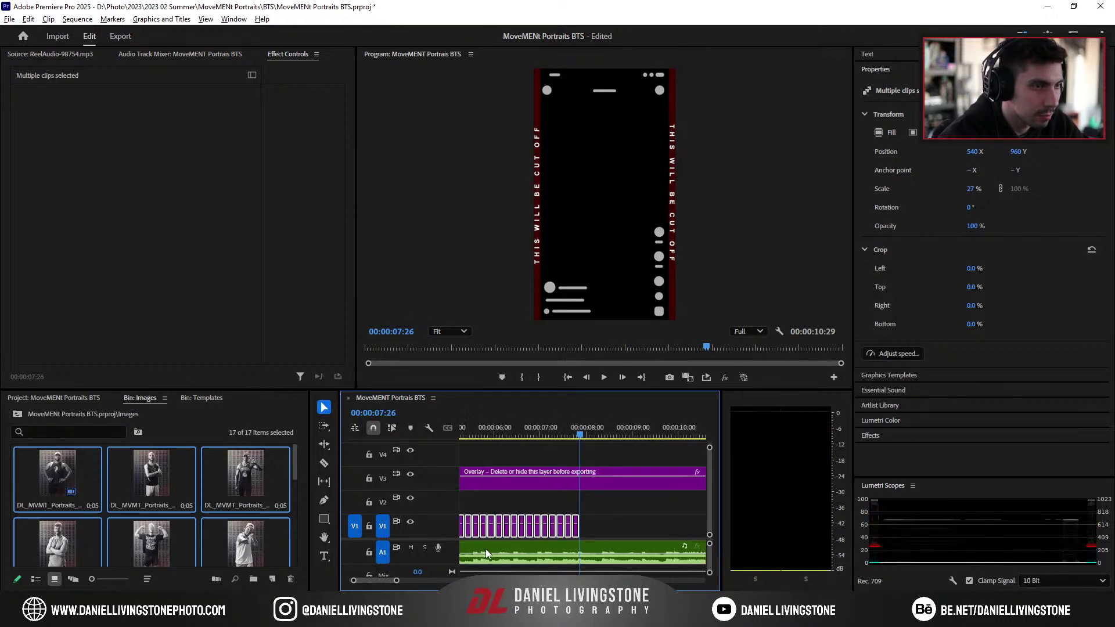
{"action": "left_click", "coordinate": [533, 464]}
{"action": "left_click_drag", "start_coordinate": [524, 433], "coordinate": [565, 440]}
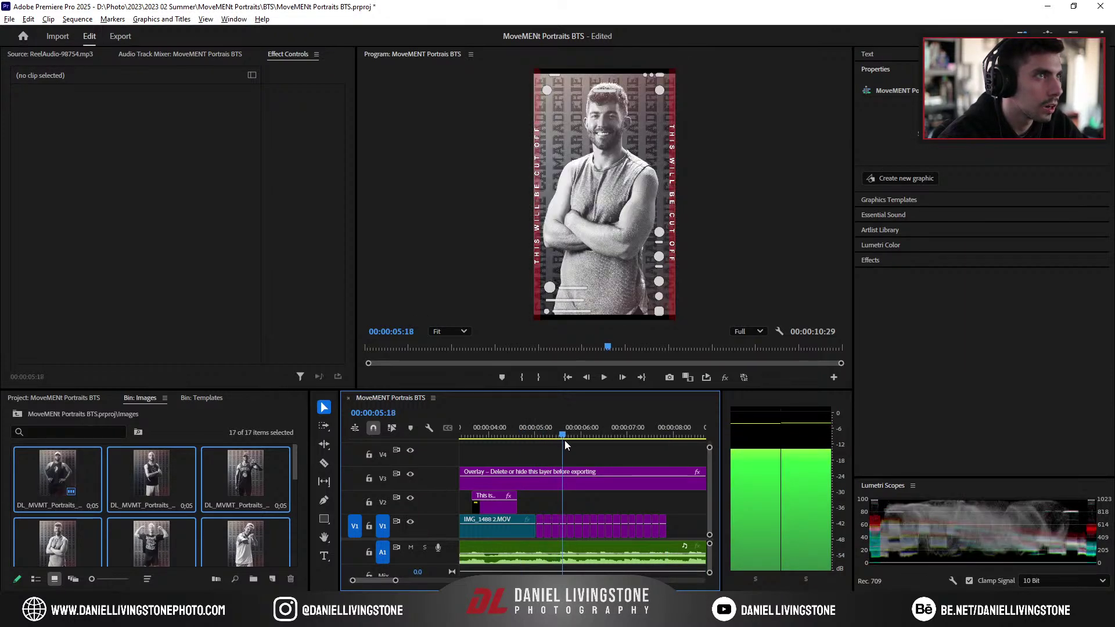
{"action": "left_click", "coordinate": [564, 529]}
{"action": "left_click", "coordinate": [973, 188]}
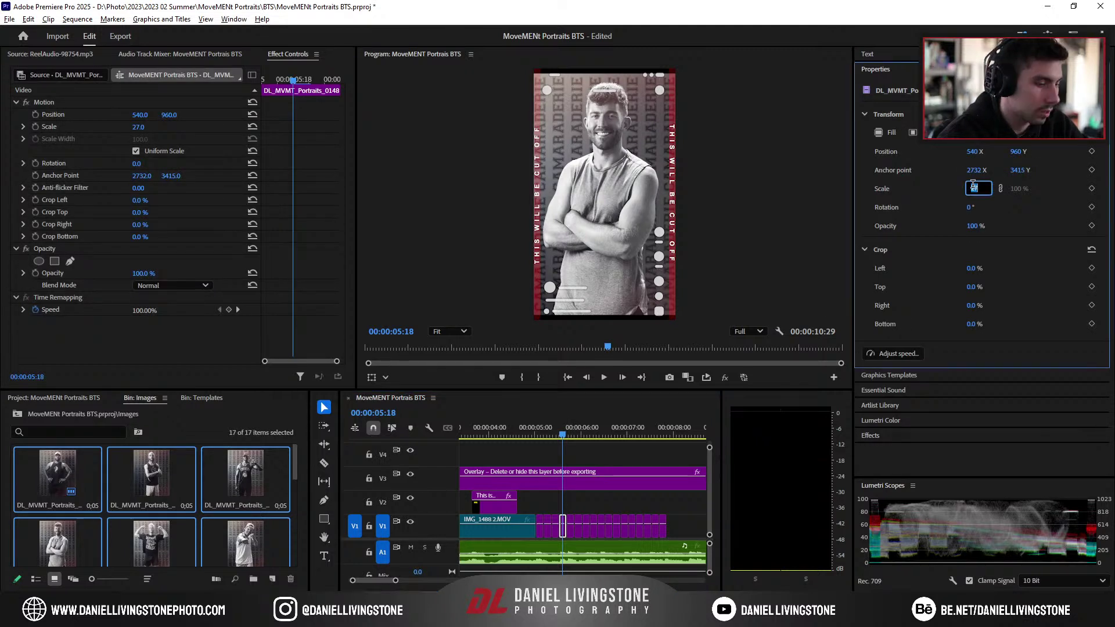
{"action": "key", "text": "Up"}
{"action": "key", "text": "Return"}
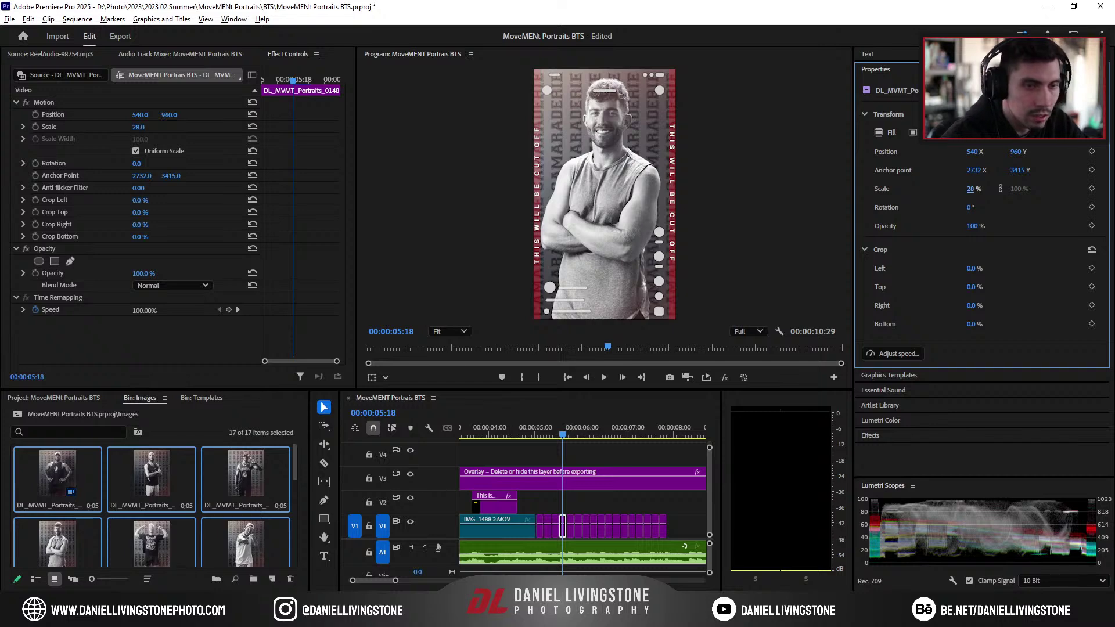
Step: Delete all the portrait clips from V1 and clear the imported portraits from the Images bin
{"action": "left_click_drag", "start_coordinate": [683, 503], "coordinate": [586, 521]}
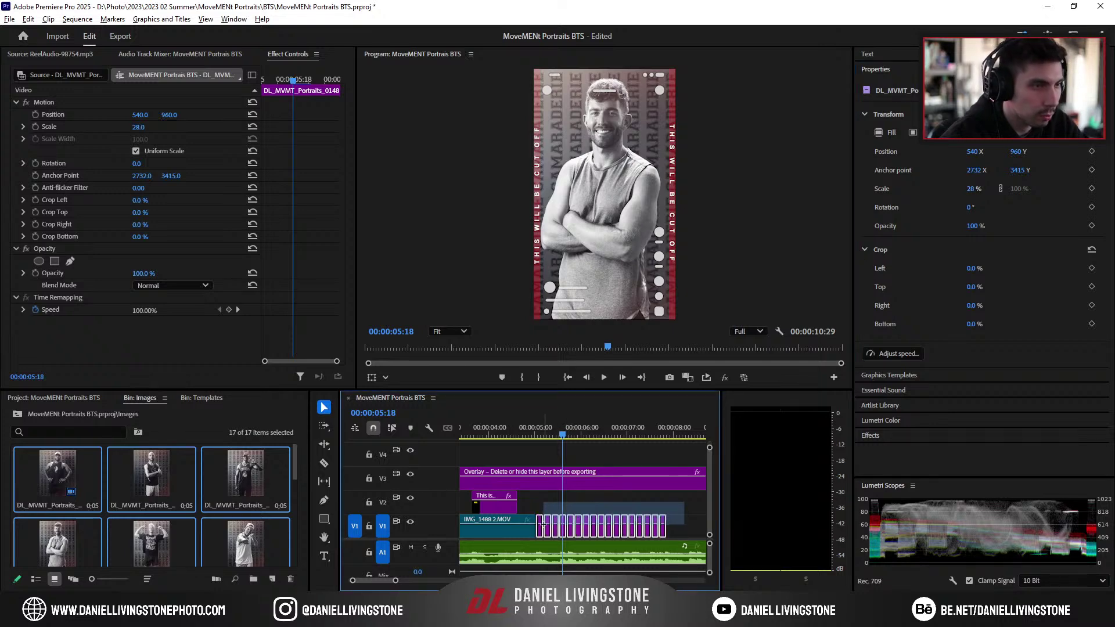
{"action": "key", "text": "Delete"}
{"action": "right_click", "coordinate": [232, 470]}
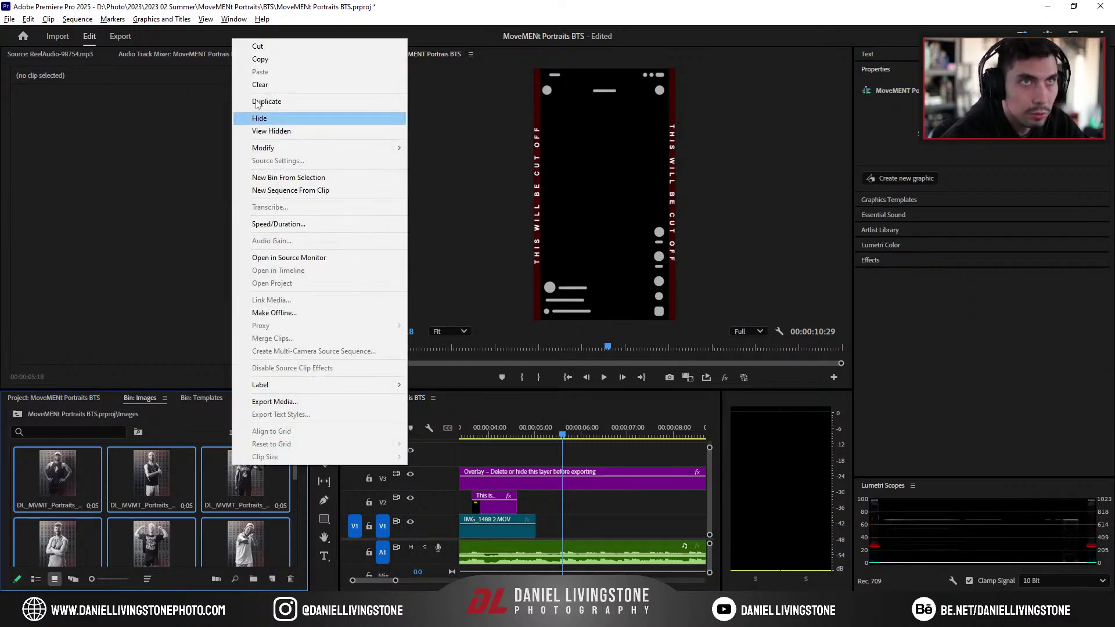
{"action": "left_click", "coordinate": [319, 88]}
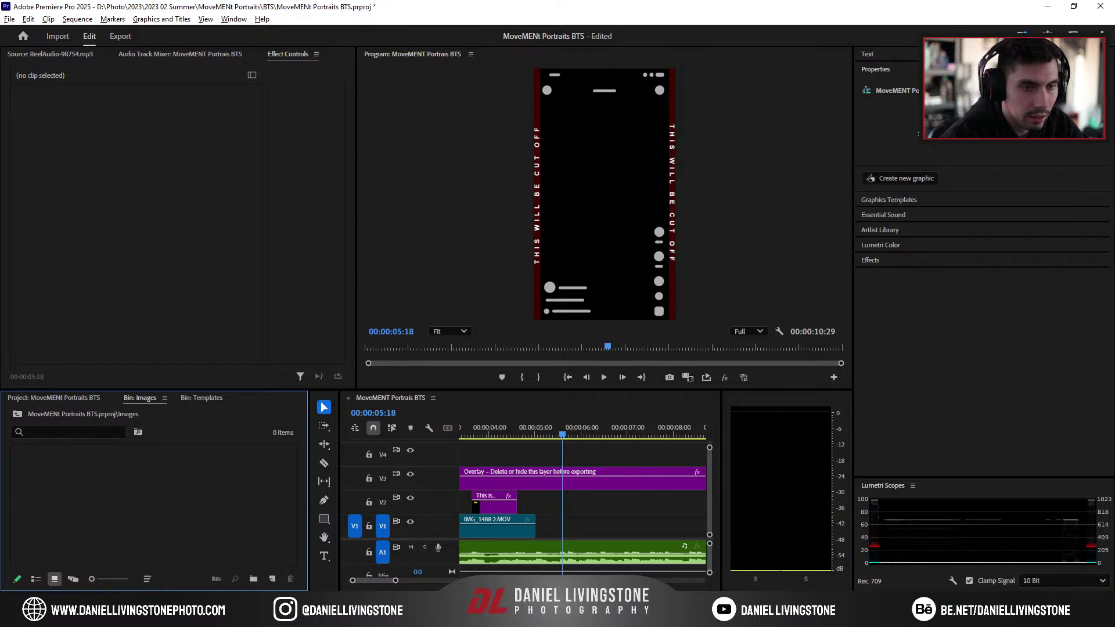
Step: Save the project, switch to Lightroom Classic, and open the _Edited folder under 2023 02 Summer's MoveMENt Portraits
{"action": "key", "text": "ctrl+s"}
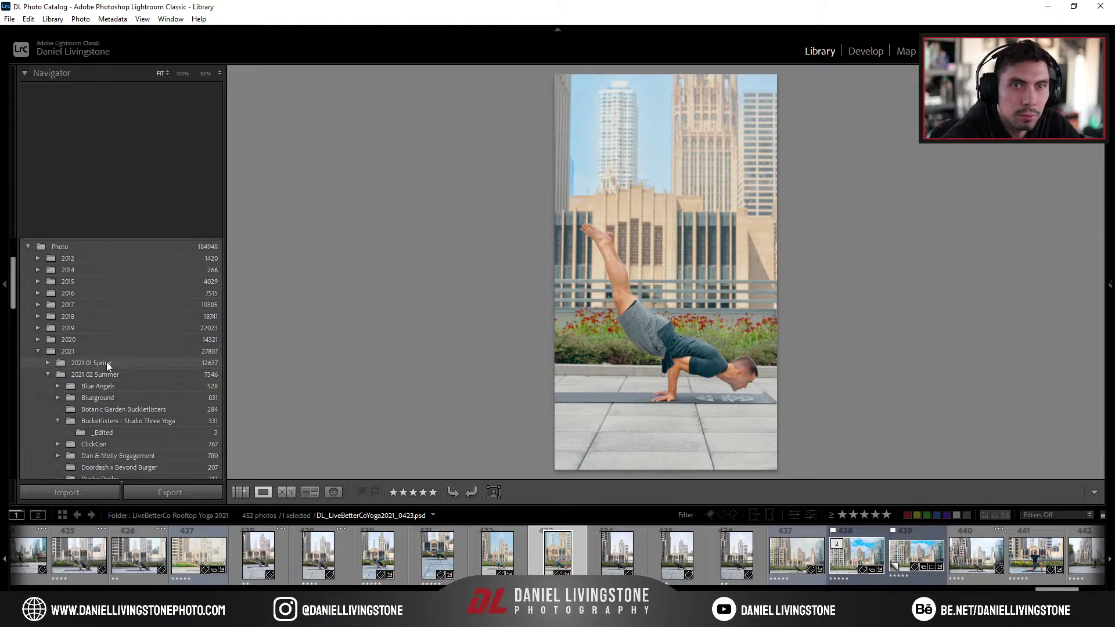
{"action": "left_click", "coordinate": [37, 351]}
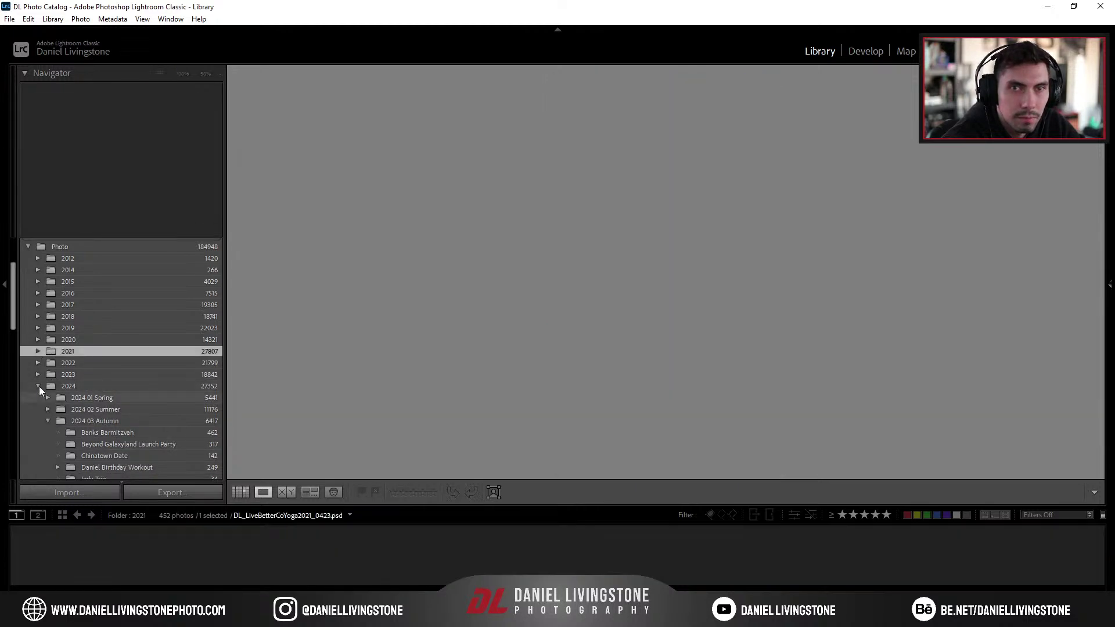
{"action": "left_click", "coordinate": [38, 375]}
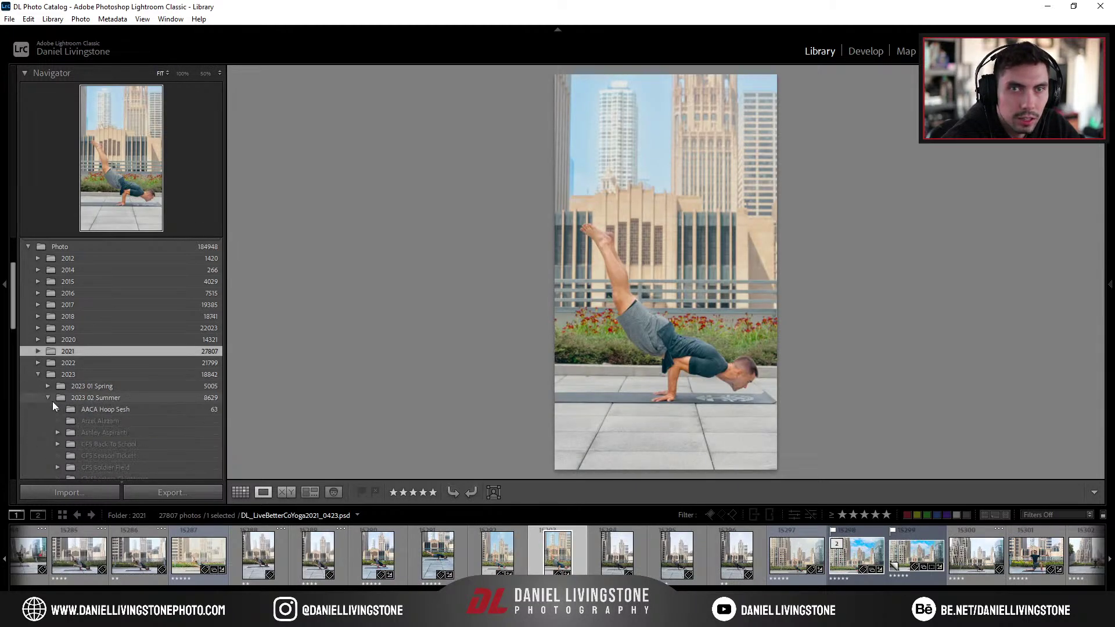
{"action": "scroll", "coordinate": [113, 437], "scroll_direction": "down", "scroll_amount": 10}
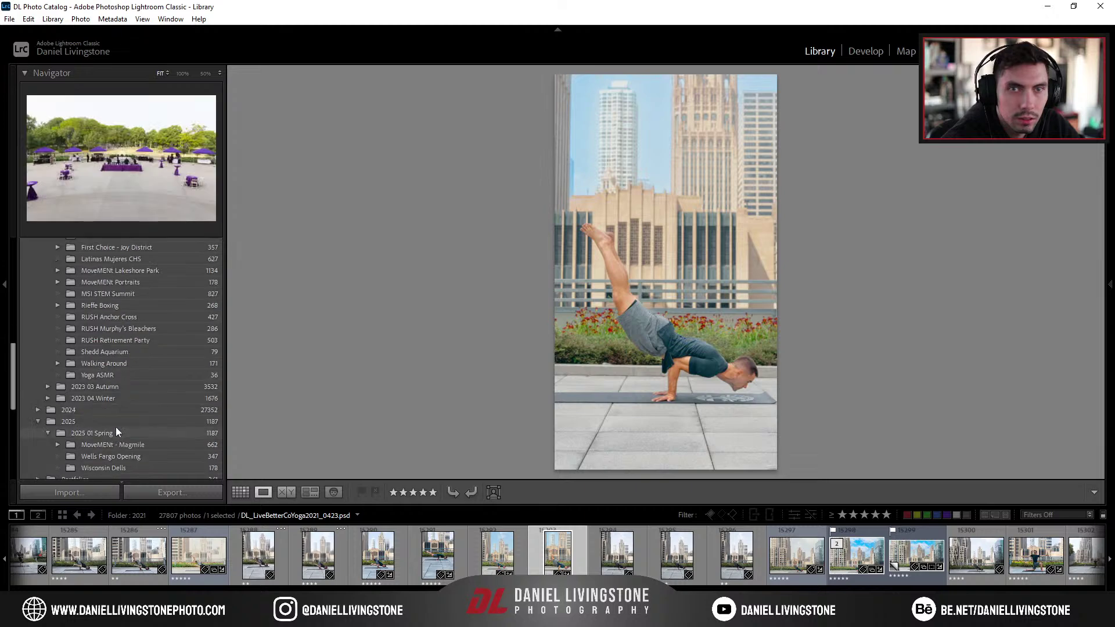
{"action": "scroll", "coordinate": [114, 297], "scroll_direction": "up", "scroll_amount": 3}
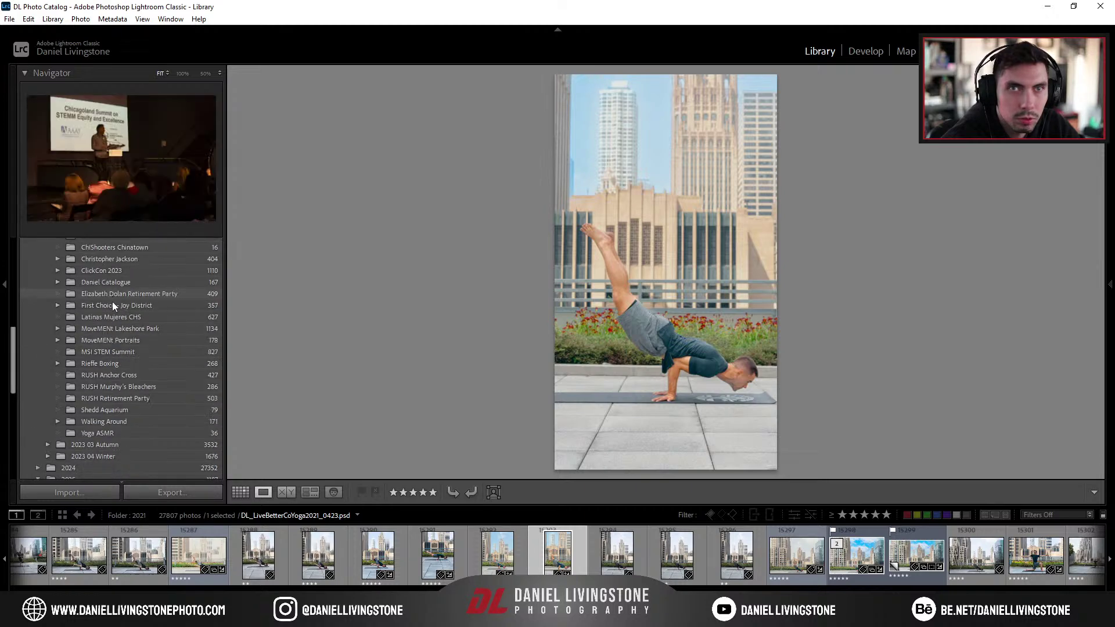
{"action": "left_click", "coordinate": [113, 341]}
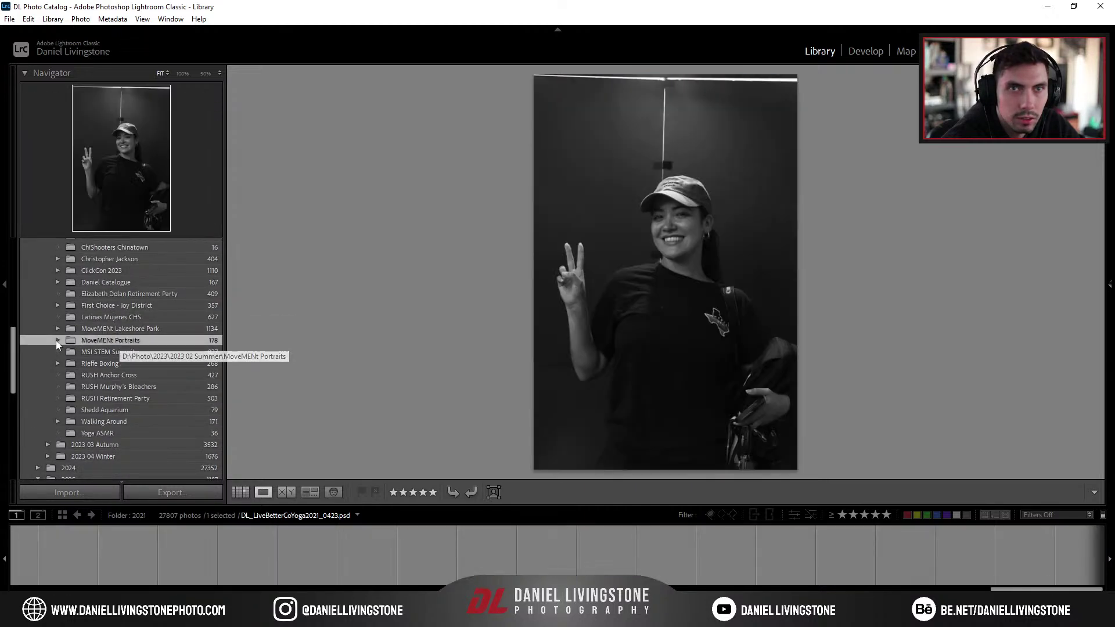
{"action": "left_click", "coordinate": [58, 340]}
{"action": "left_click", "coordinate": [103, 352]}
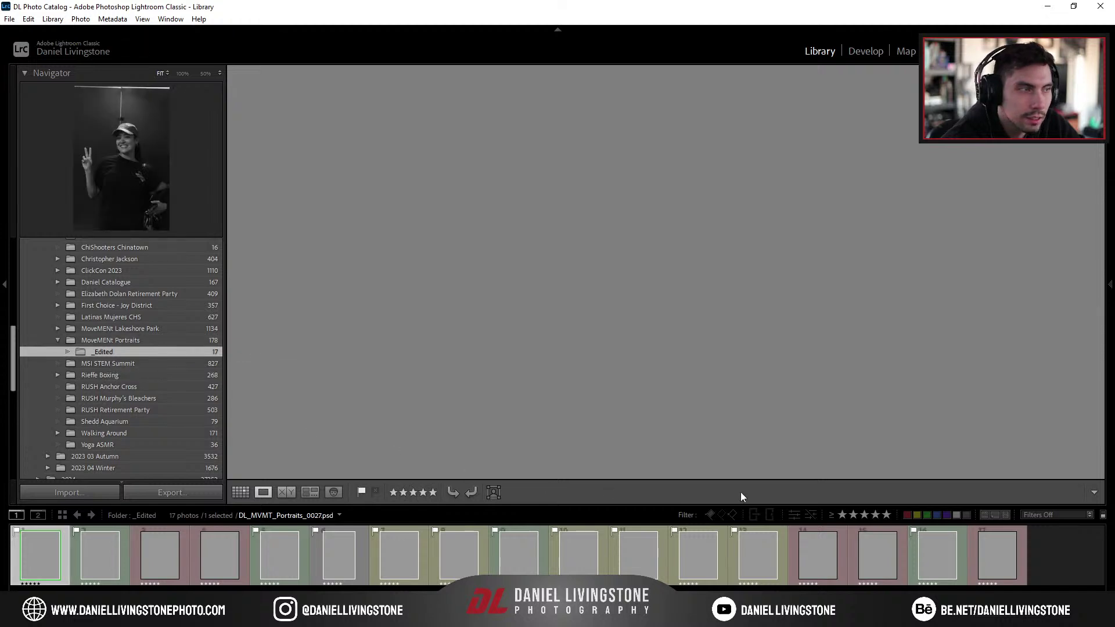
Step: Filter the photos to five stars and open DL_MVMT_Portraits_0101.psd in Develop to check its crop
{"action": "left_click", "coordinate": [886, 515]}
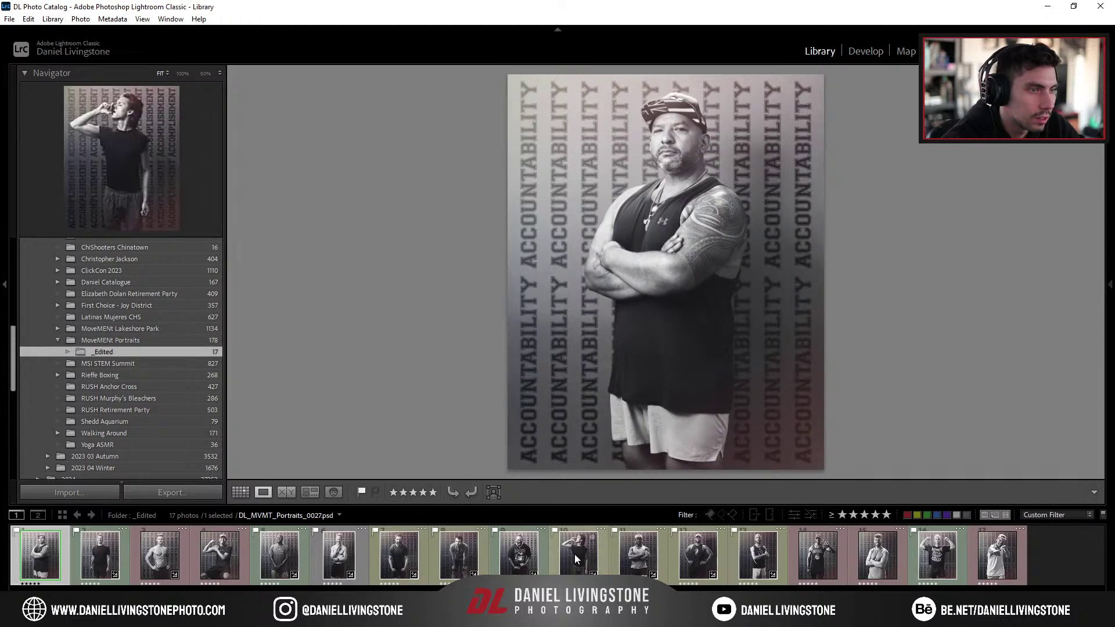
{"action": "key", "text": "d"}
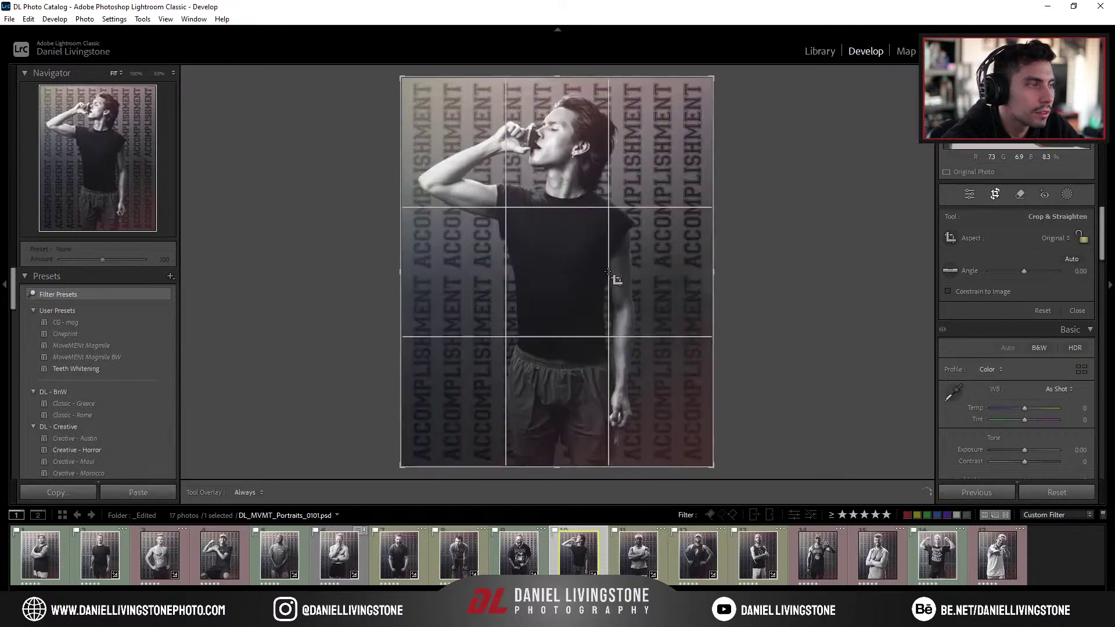
{"action": "key", "text": "r"}
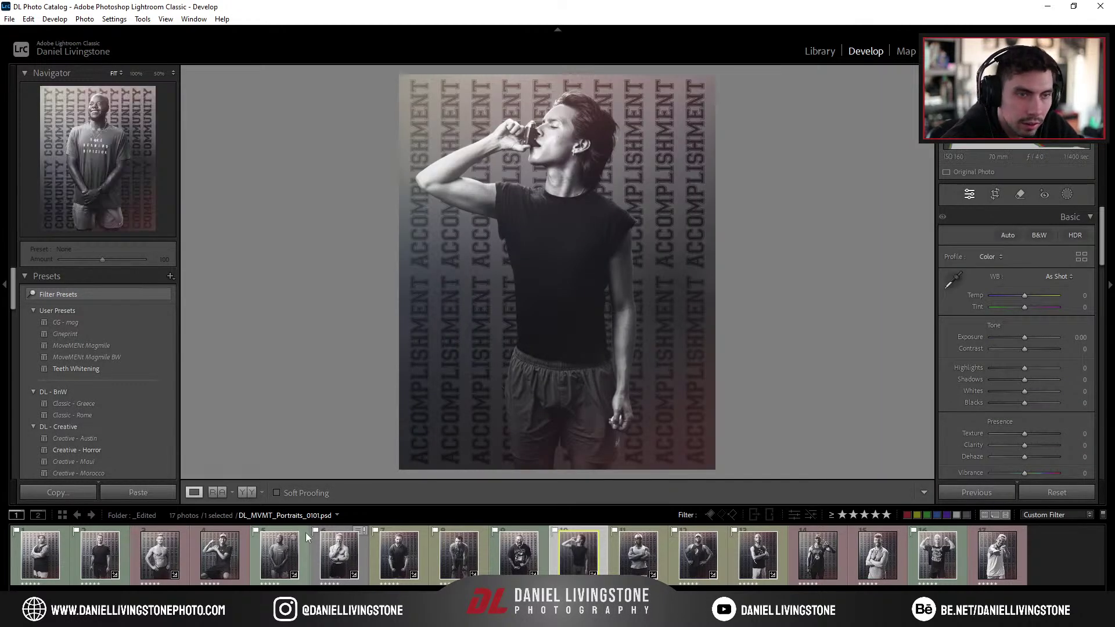
Step: Look through several of the five-star portraits one by one to check their framing
{"action": "left_click", "coordinate": [107, 556]}
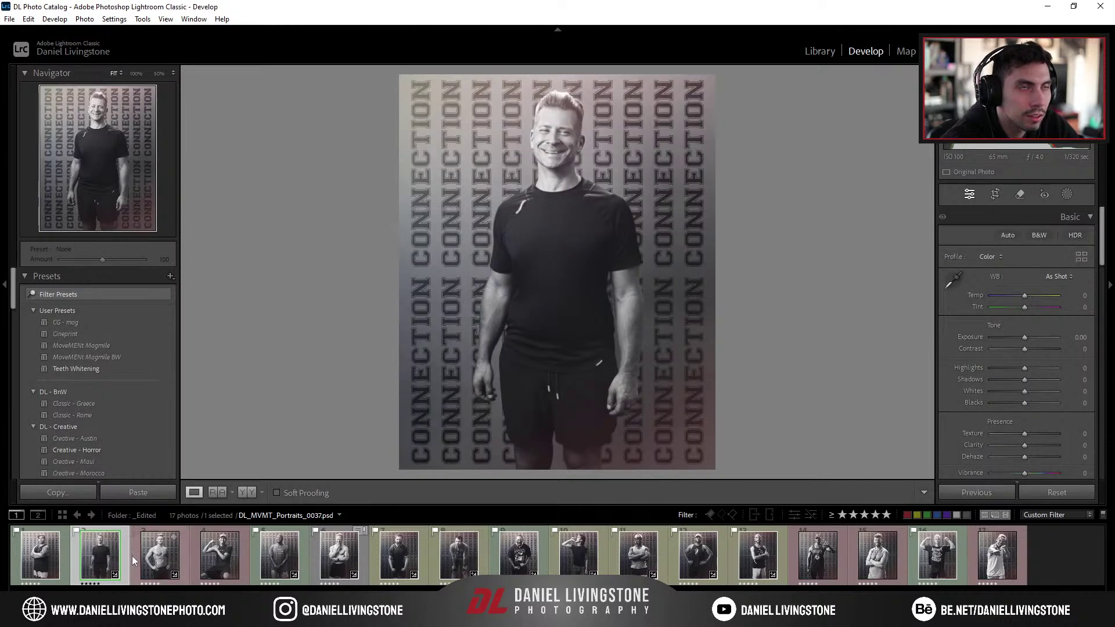
{"action": "left_click", "coordinate": [159, 556]}
{"action": "left_click", "coordinate": [221, 559]}
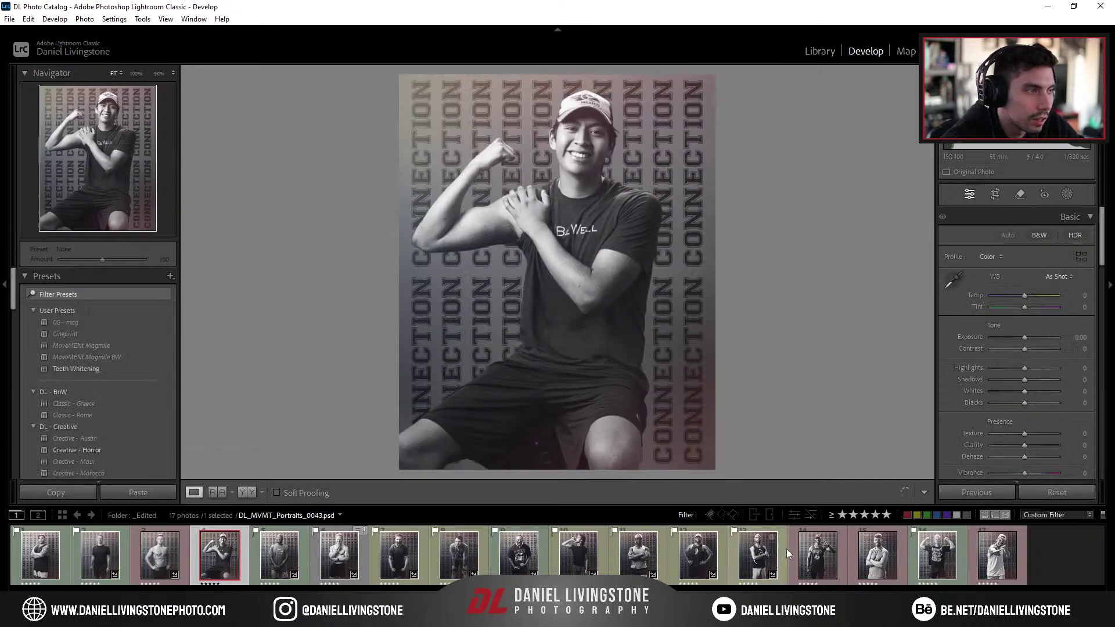
{"action": "left_click", "coordinate": [877, 555]}
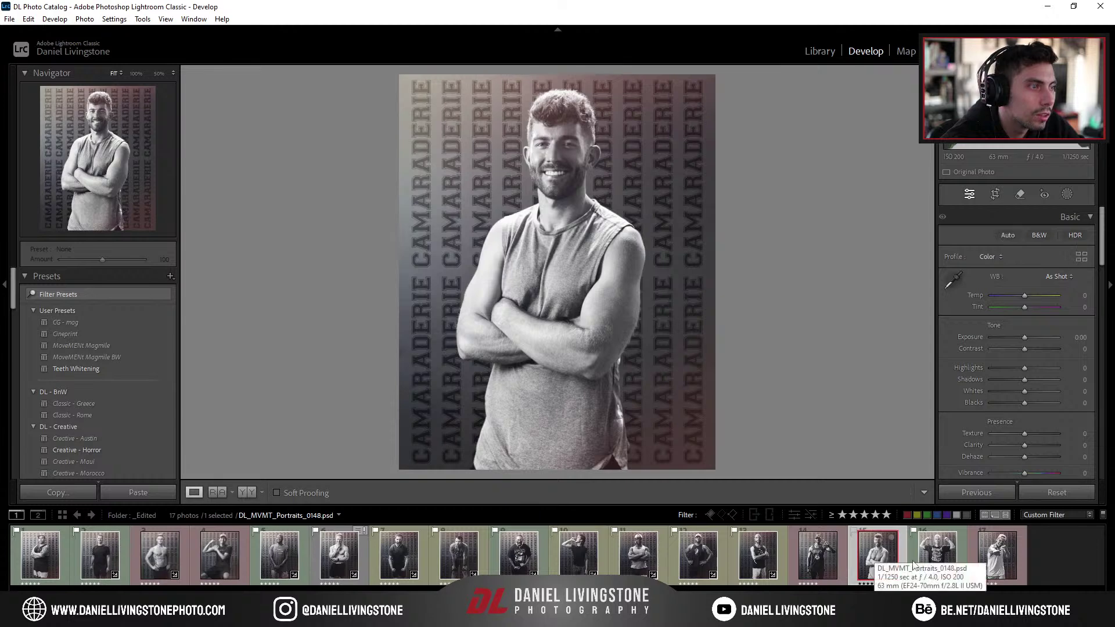
{"action": "left_click", "coordinate": [997, 556]}
{"action": "left_click", "coordinate": [40, 555]}
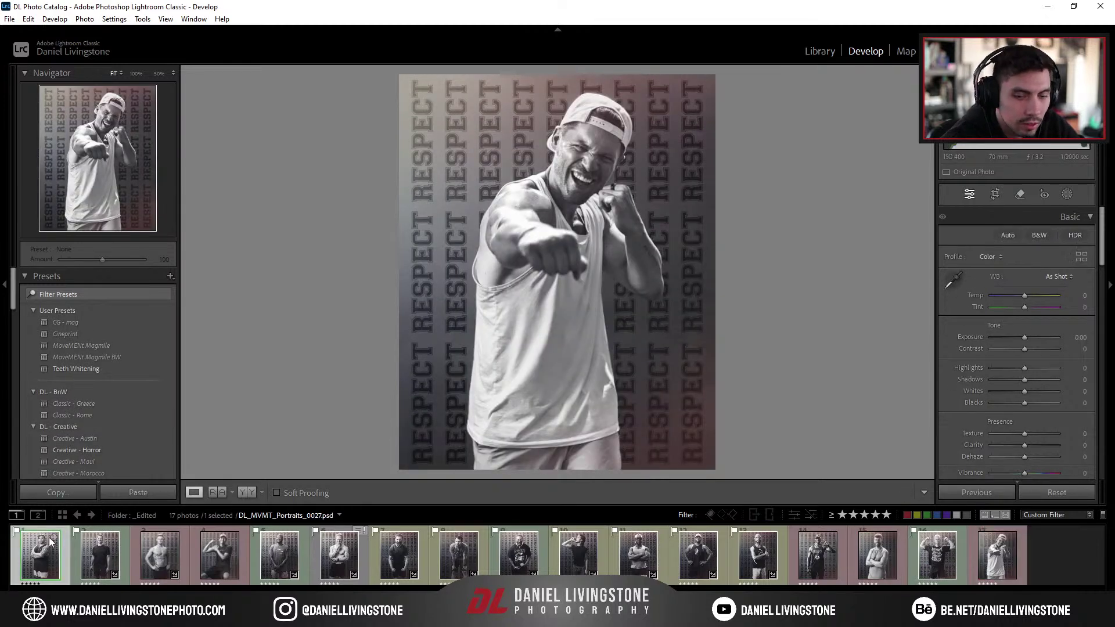
Step: Resolve the metadata conflict for all the filtered portraits by importing their settings from disk, and select them all again
{"action": "key", "text": "ctrl+a"}
{"action": "left_click", "coordinate": [364, 530]}
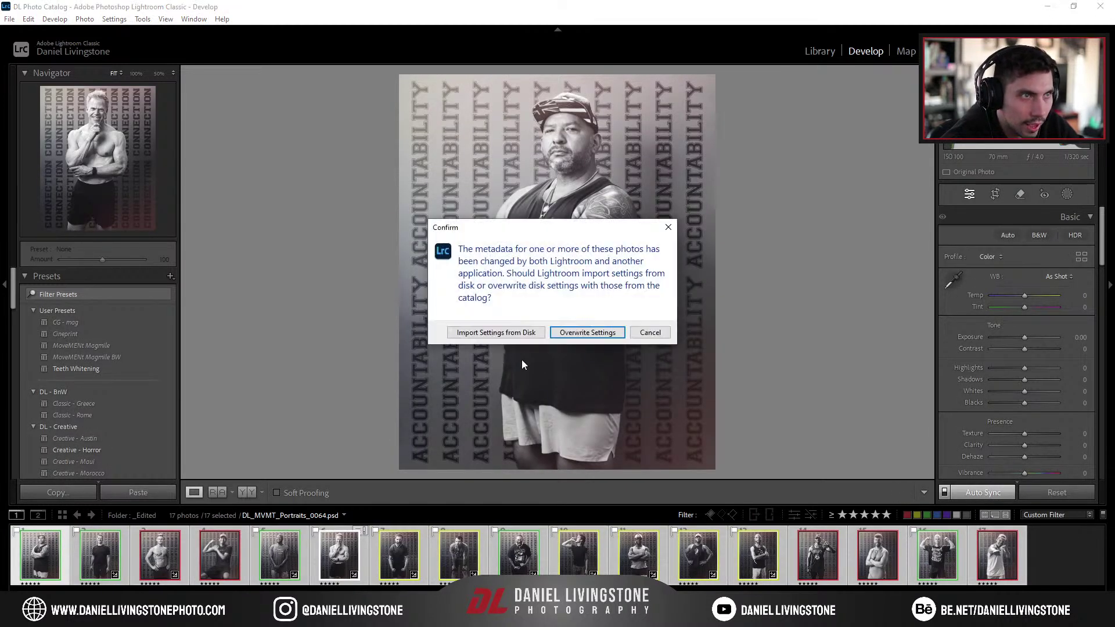
{"action": "left_click", "coordinate": [505, 337]}
{"action": "left_click", "coordinate": [398, 557]}
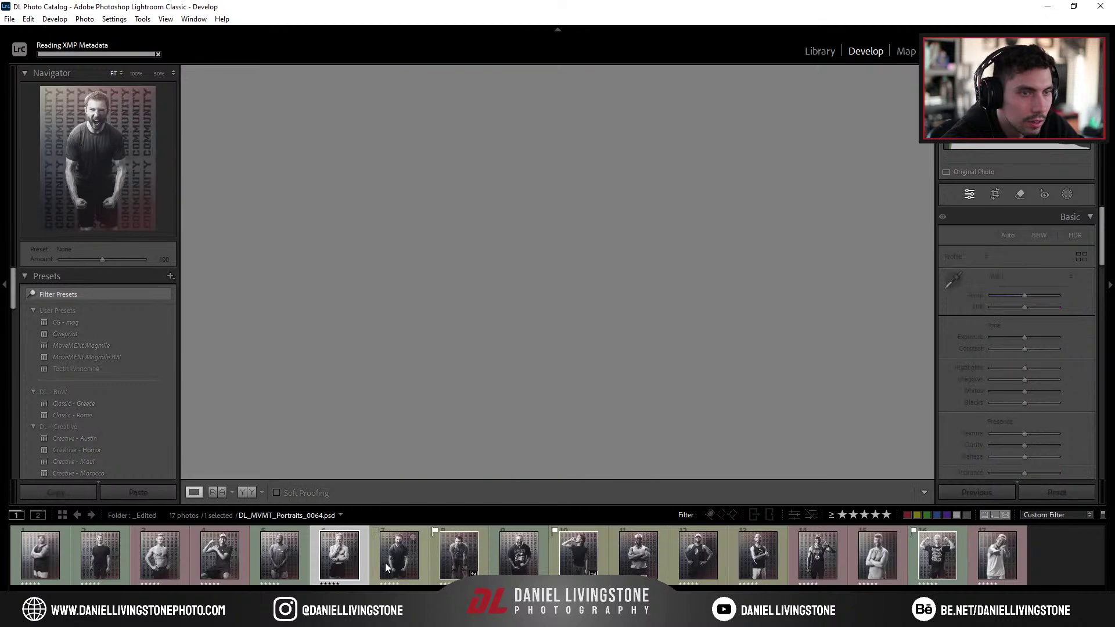
{"action": "key", "text": "ctrl+a"}
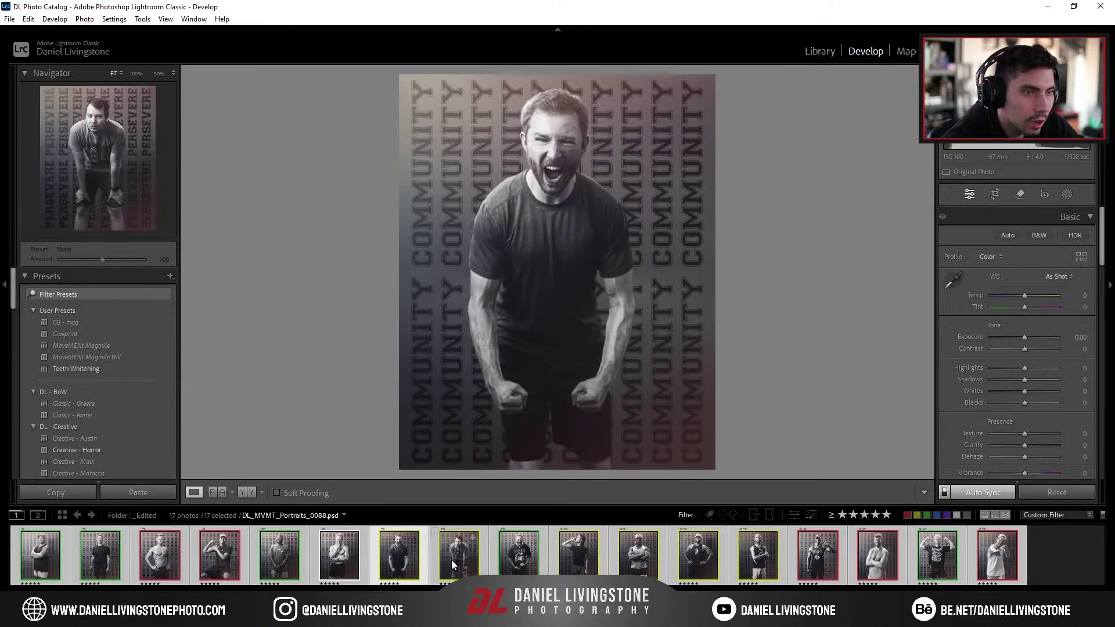
{"action": "right_click", "coordinate": [453, 561]}
{"action": "mouse_move", "coordinate": [490, 509]}
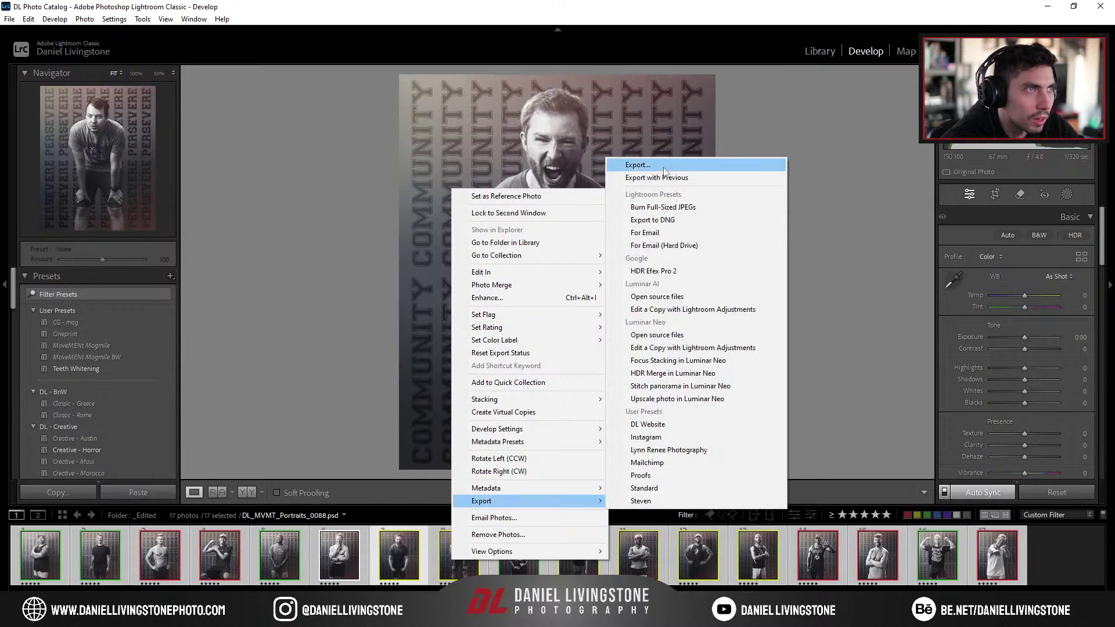
{"action": "key", "text": "Escape"}
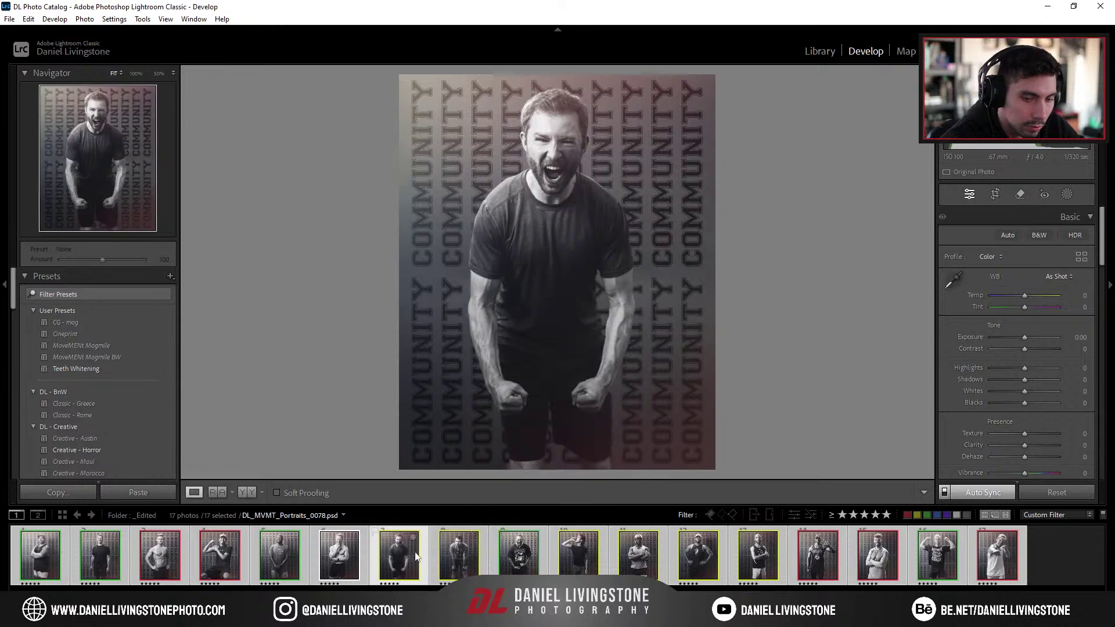
Step: Crop all the selected portraits together to a 16 x 9 aspect ratio in vertical orientation
{"action": "key", "text": "r"}
{"action": "left_click", "coordinate": [1053, 238]}
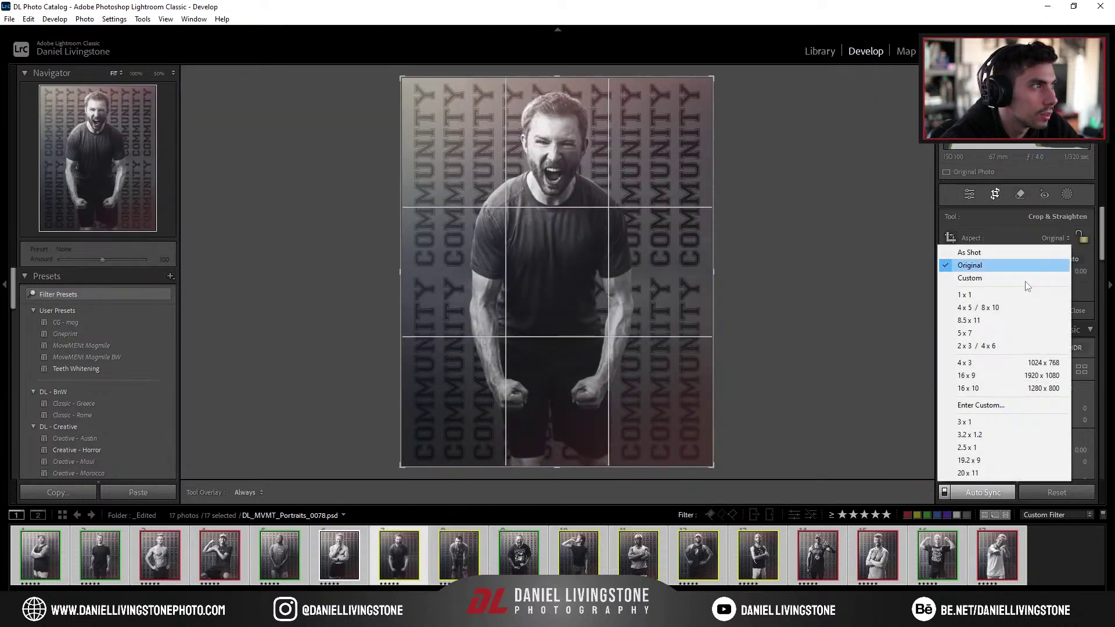
{"action": "left_click", "coordinate": [989, 376]}
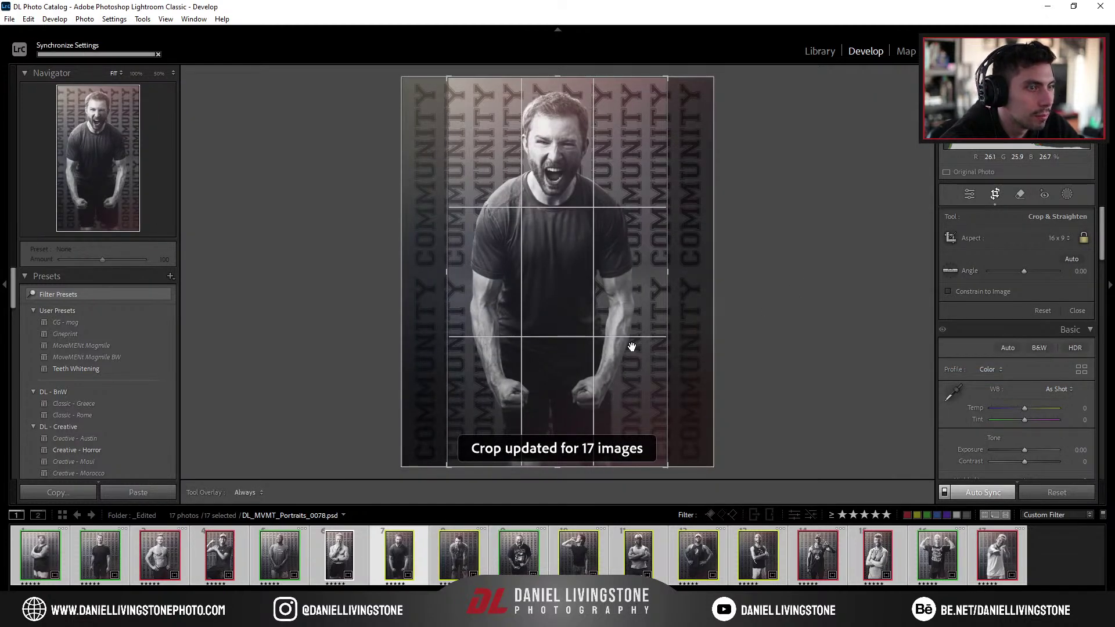
{"action": "key", "text": "r"}
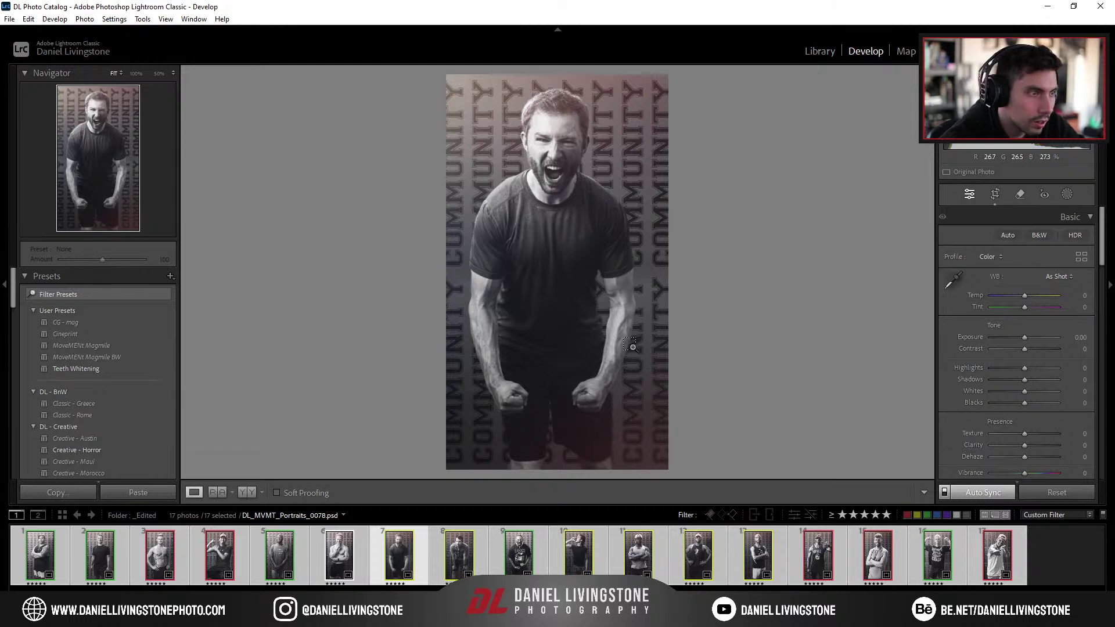
Step: Go through every cropped portrait from the first to the last and check how each subject fits the vertical crop
{"action": "left_click", "coordinate": [40, 554]}
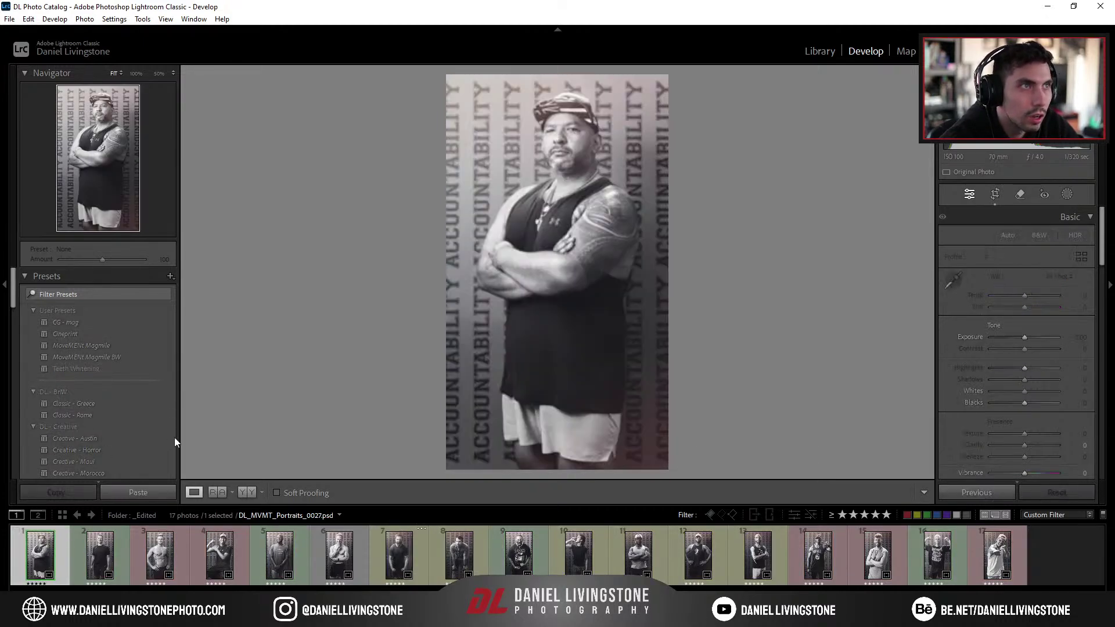
{"action": "key", "text": "Right"}
{"action": "key", "text": "Right"}
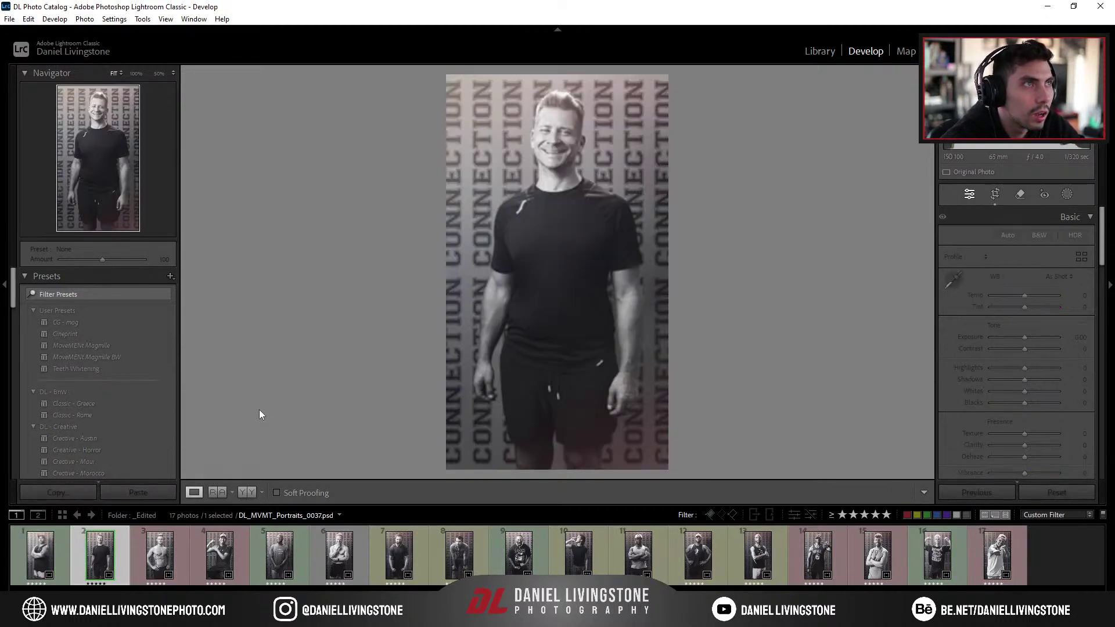
{"action": "key", "text": "Right"}
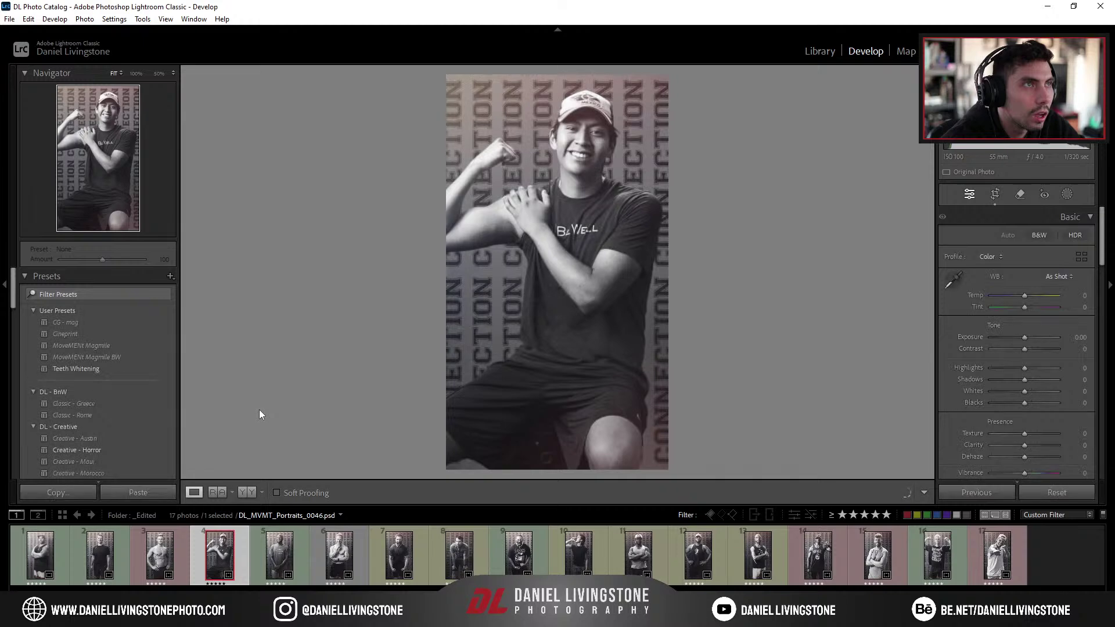
{"action": "key", "text": "Right"}
{"action": "key", "text": "Right"}
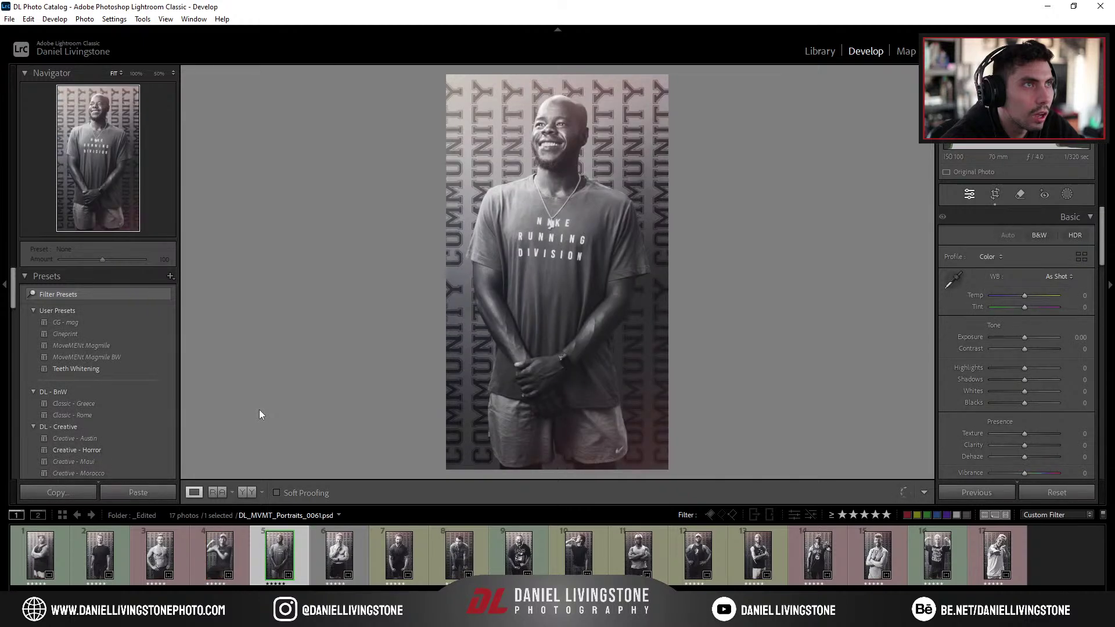
{"action": "key", "text": "Right"}
{"action": "key", "text": "Right"}
{"action": "key", "text": "Right"}
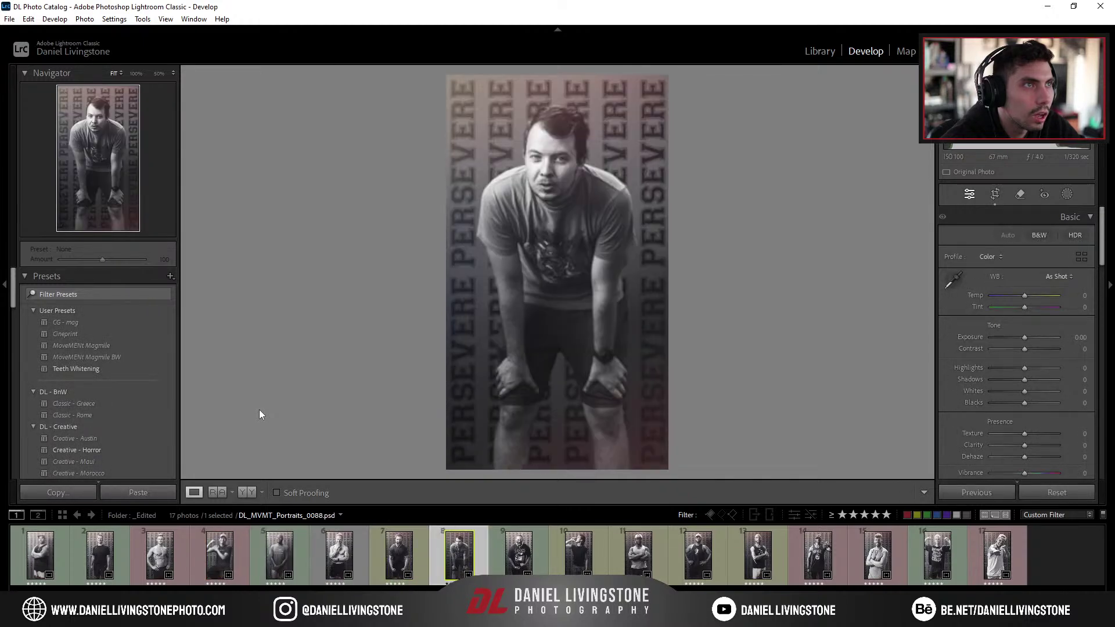
{"action": "key", "text": "Right"}
{"action": "key", "text": "Right"}
{"action": "key", "text": "Right"}
{"action": "key", "text": "Right"}
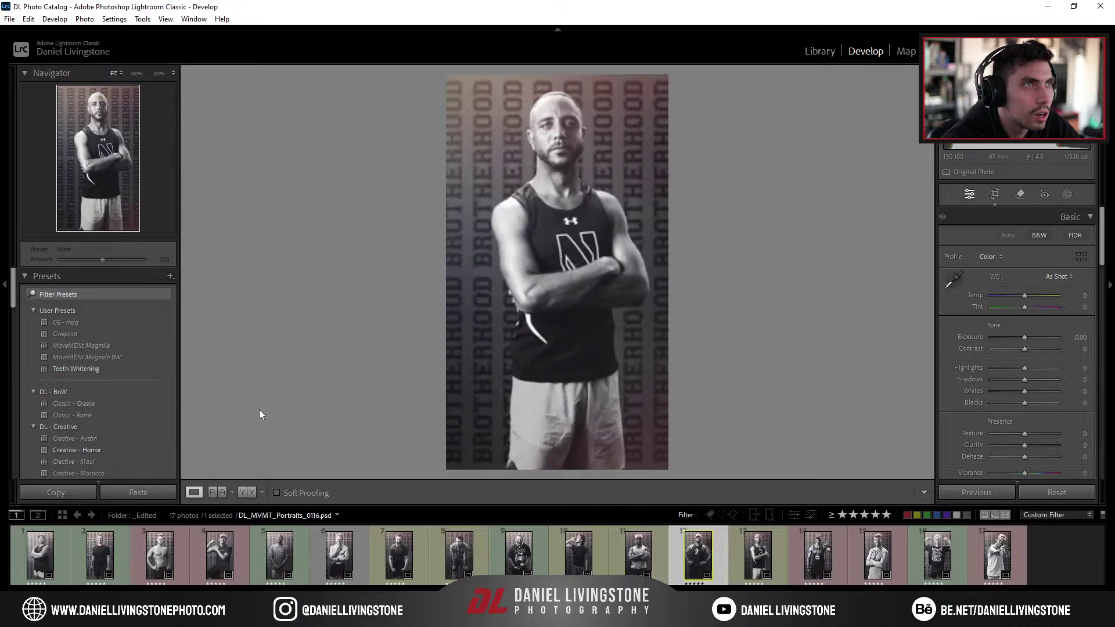
{"action": "key", "text": "Right"}
{"action": "key", "text": "Right"}
{"action": "key", "text": "Right"}
{"action": "key", "text": "Right"}
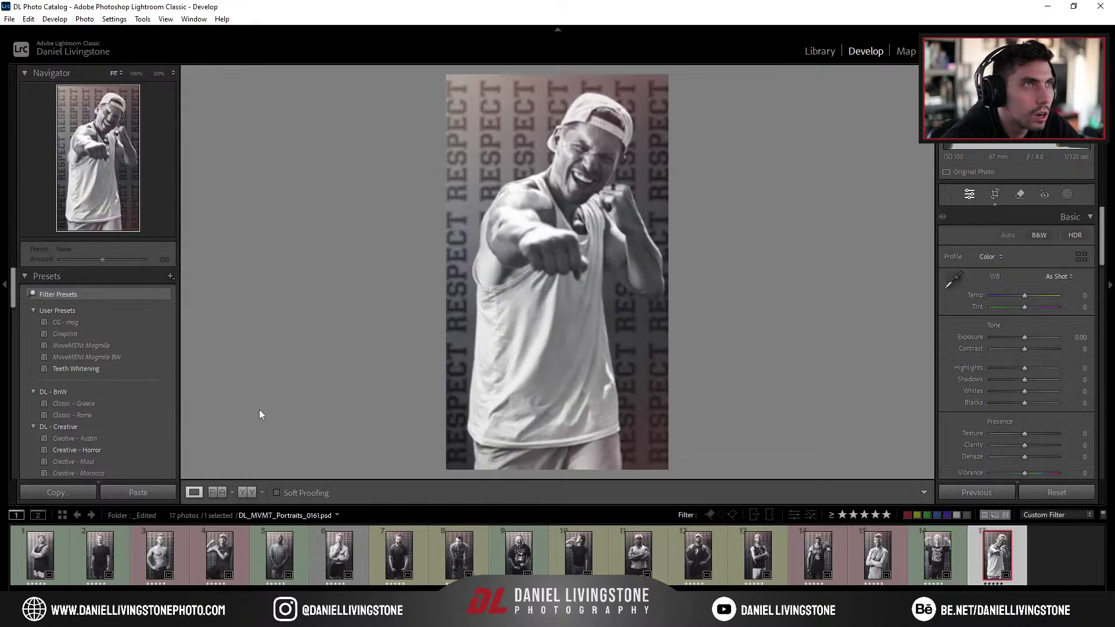
Step: Start exporting all the portraits to the hard drive as quality-100 sRGB JPEGs, resized to 1080 pixels on the short edge at 72 ppi
{"action": "key", "text": "ctrl+a"}
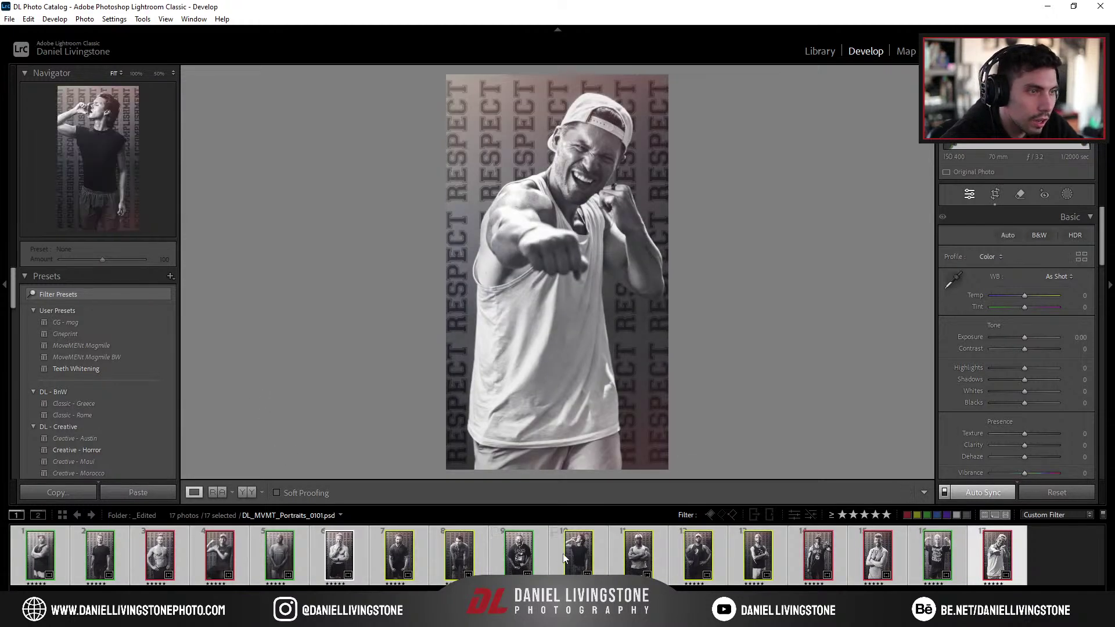
{"action": "right_click", "coordinate": [578, 554]}
{"action": "mouse_move", "coordinate": [655, 496]}
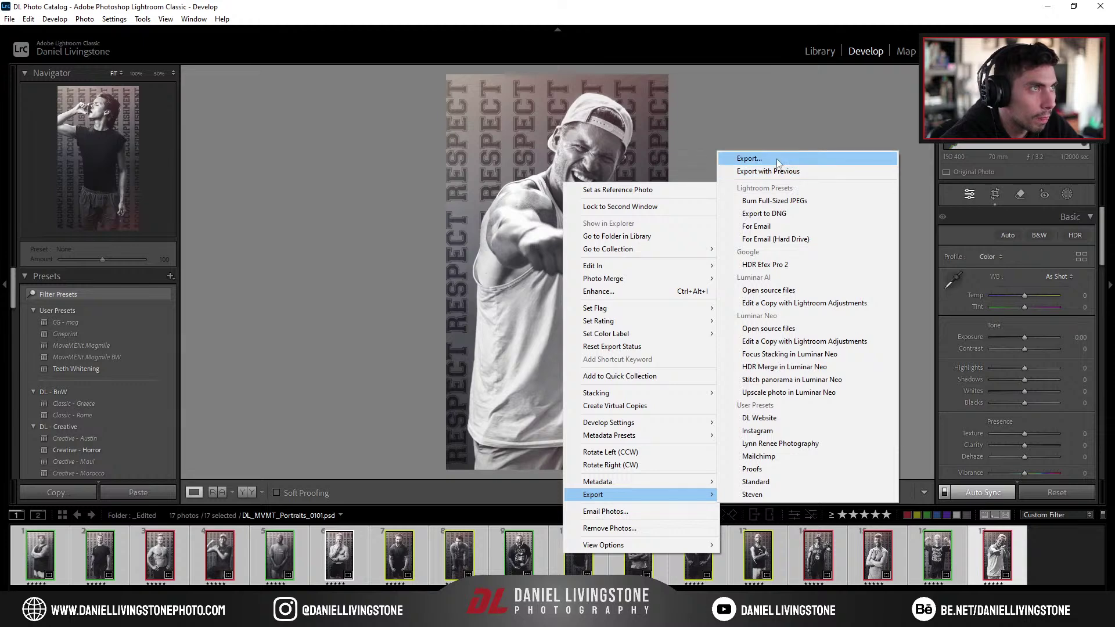
{"action": "left_click", "coordinate": [778, 163]}
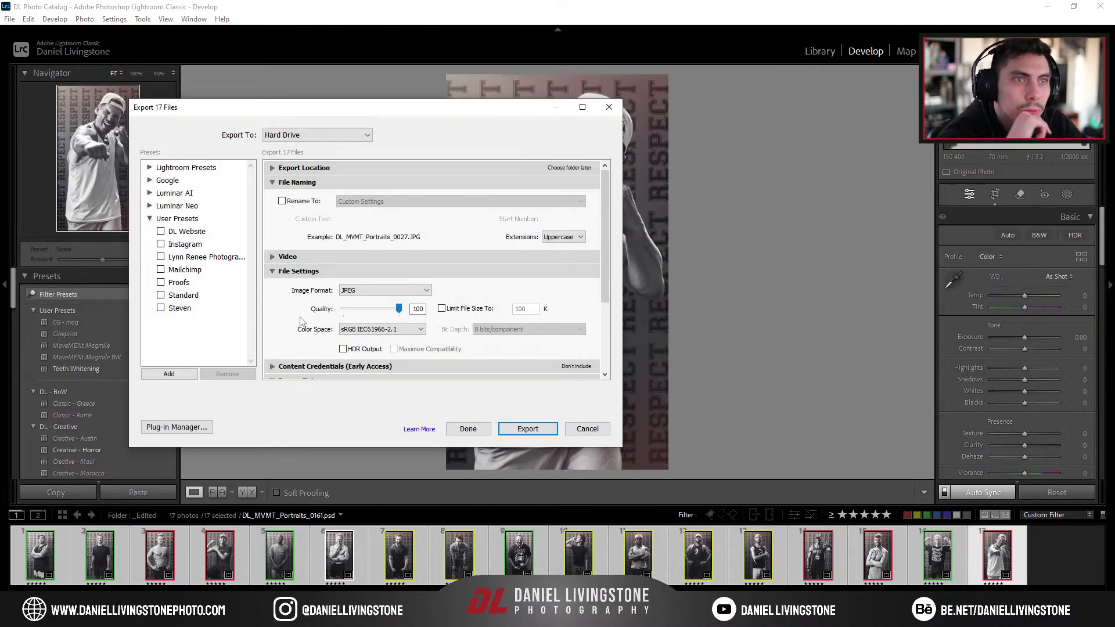
{"action": "scroll", "coordinate": [408, 345], "scroll_direction": "down", "scroll_amount": 3}
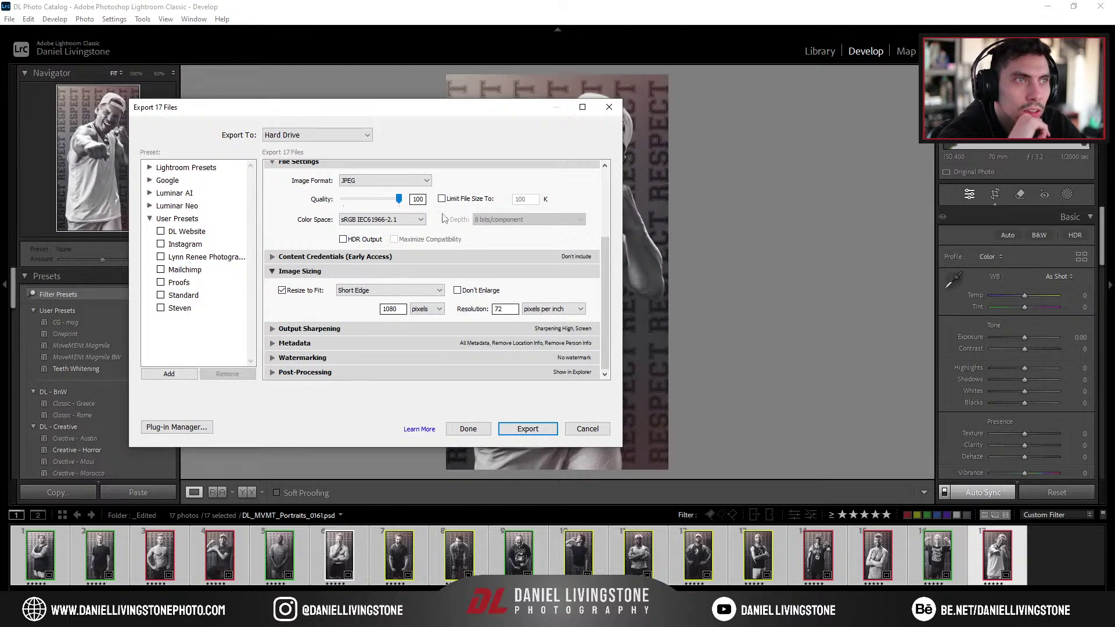
{"action": "left_click", "coordinate": [528, 428]}
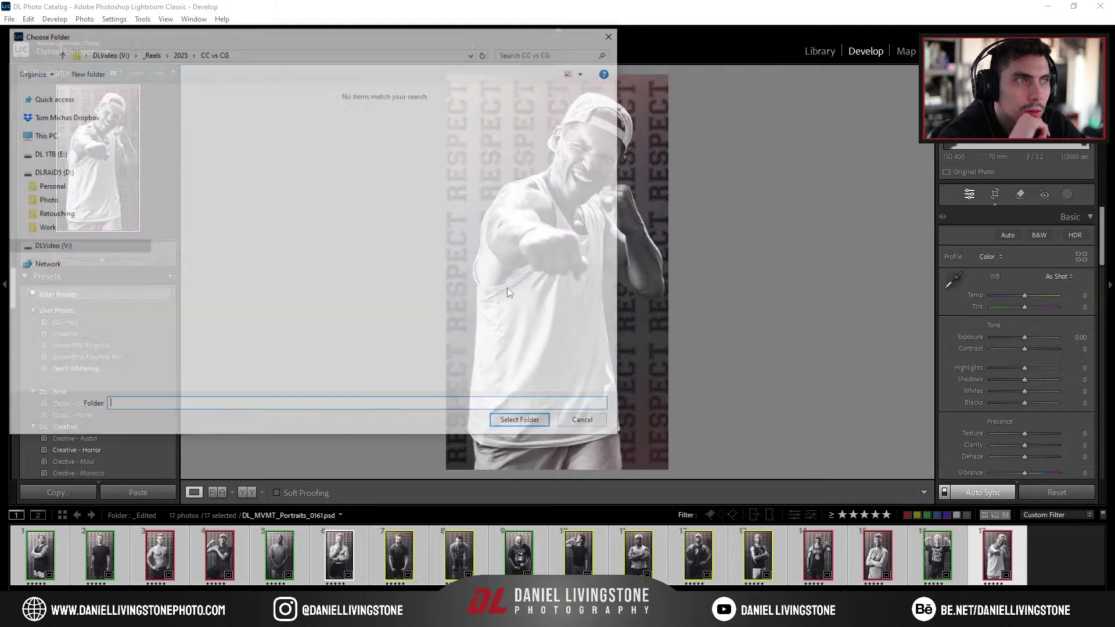
{"action": "left_click", "coordinate": [82, 201]}
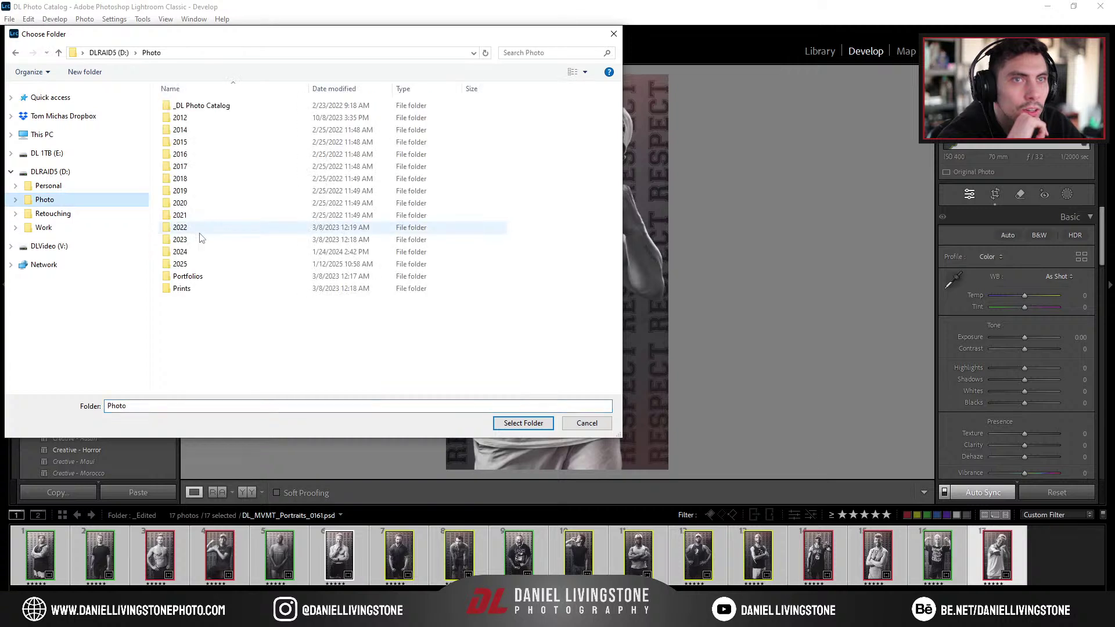
{"action": "double_click", "coordinate": [203, 248]}
{"action": "left_click", "coordinate": [152, 52]}
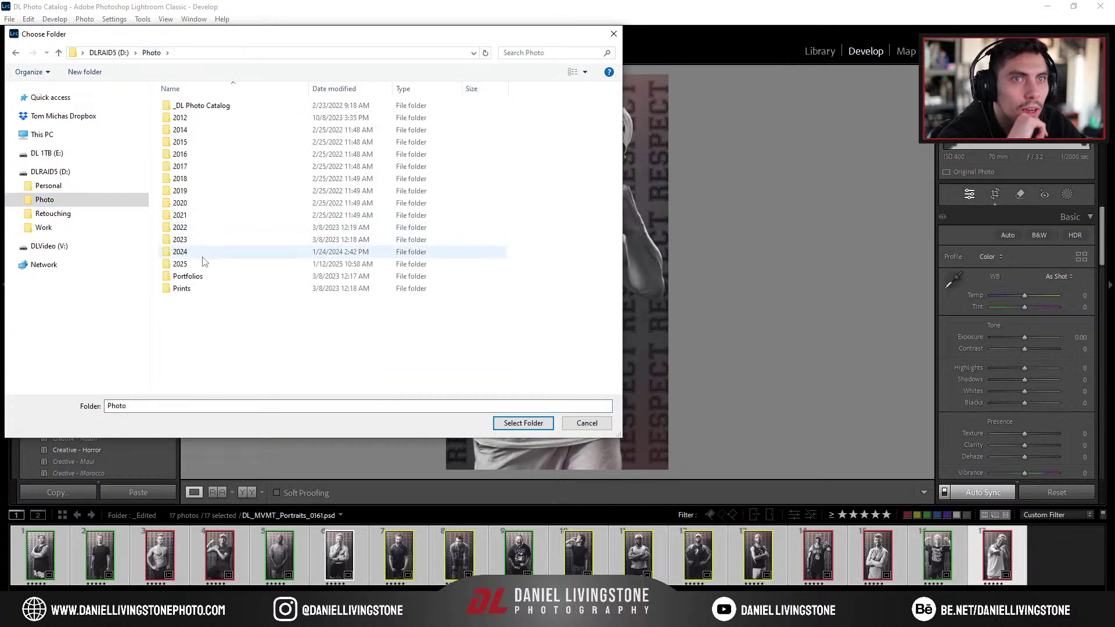
{"action": "double_click", "coordinate": [204, 266]}
{"action": "left_click", "coordinate": [188, 107]}
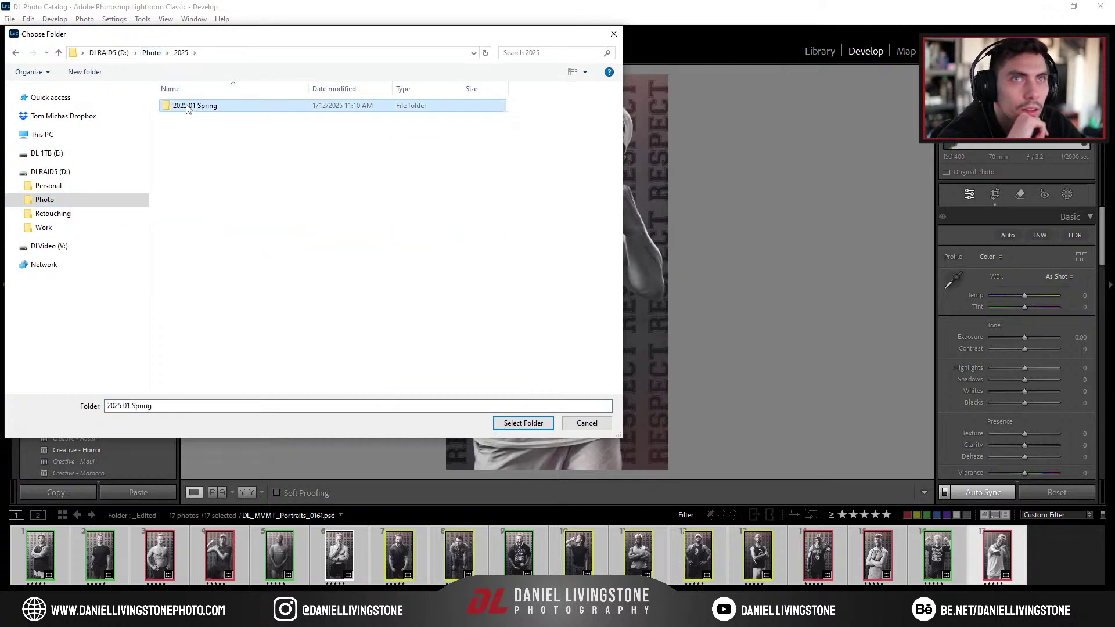
{"action": "left_click", "coordinate": [86, 203]}
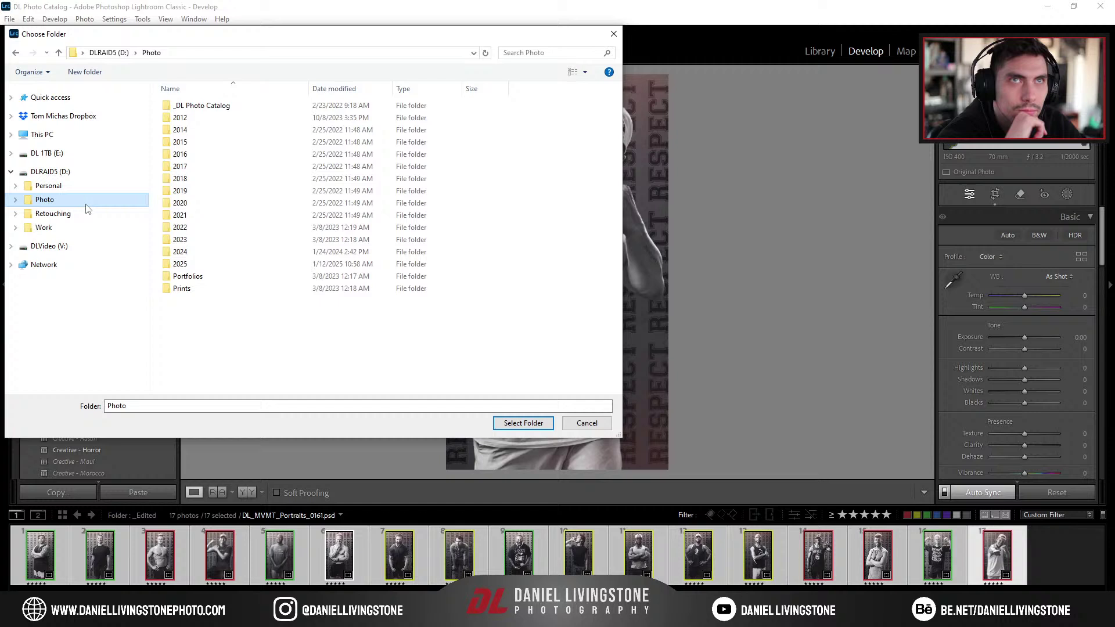
Step: Browse for the export destination to the BTS folder under 2023, 2023 02 Summer, MoveMENt Portraits
{"action": "left_click", "coordinate": [193, 244]}
{"action": "double_click", "coordinate": [193, 241]}
{"action": "double_click", "coordinate": [259, 116]}
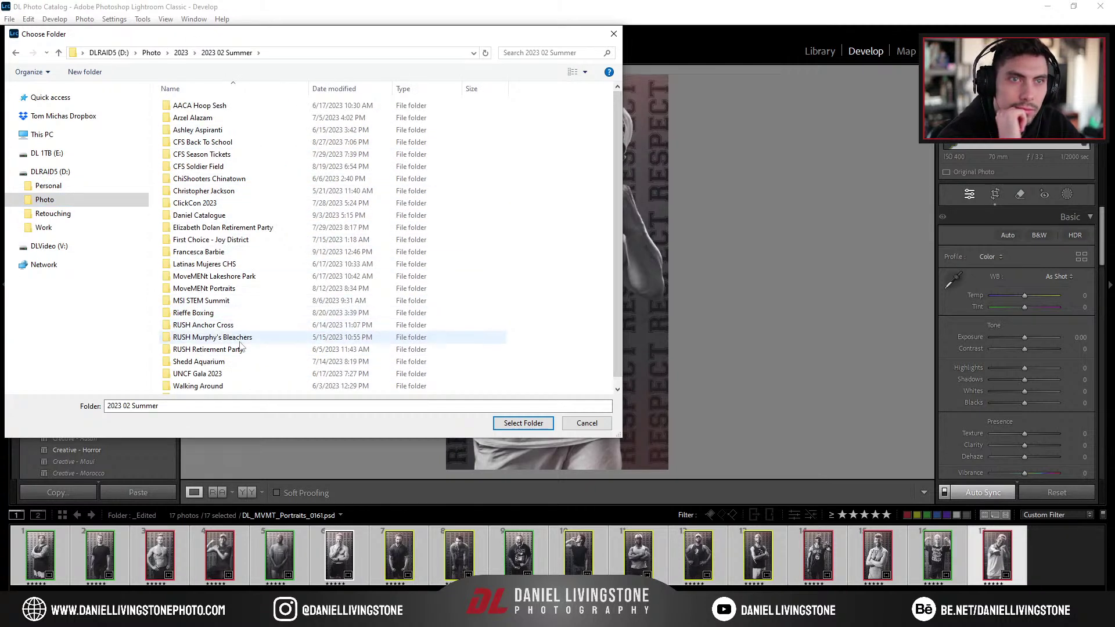
{"action": "double_click", "coordinate": [246, 288]}
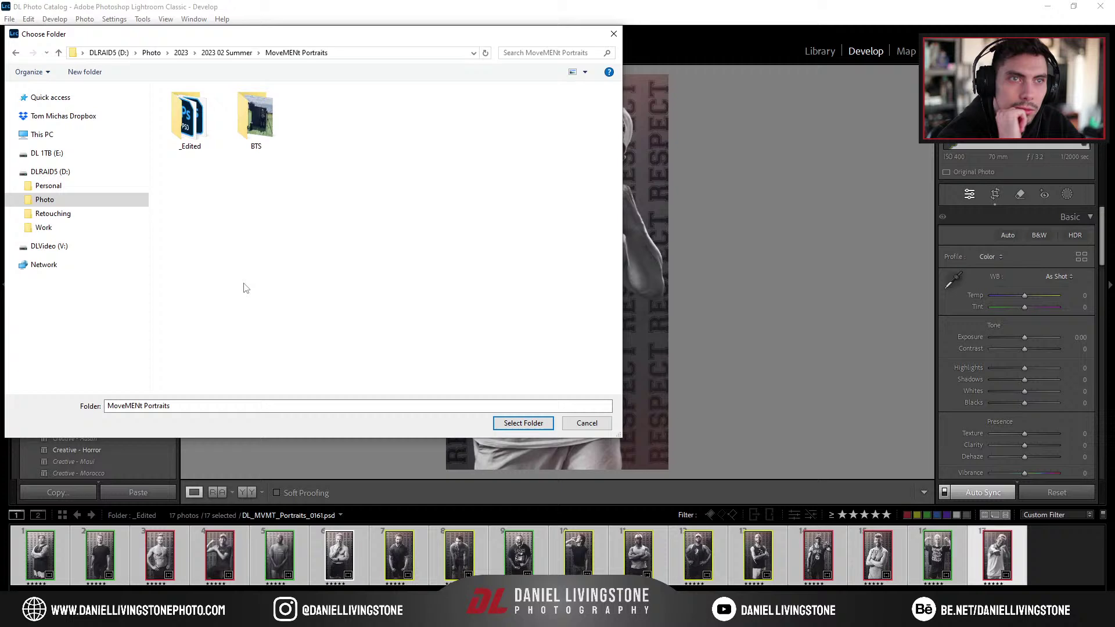
{"action": "double_click", "coordinate": [249, 121]}
Step: Create a folder named Images inside BTS and export the portraits into it
{"action": "left_click", "coordinate": [84, 72]}
{"action": "type", "text": "Images"}
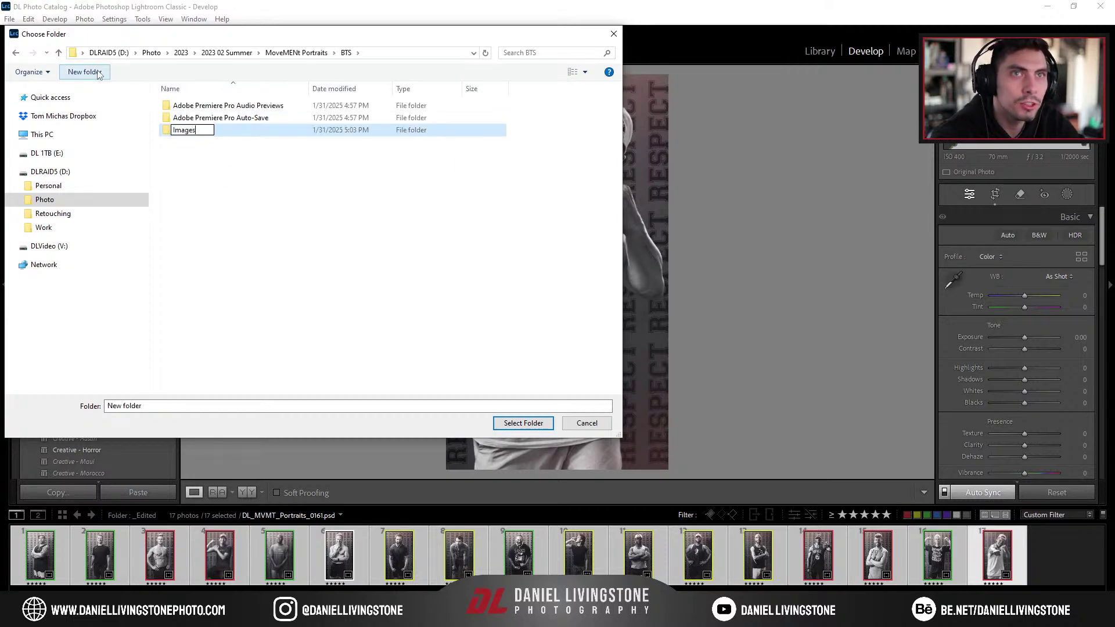
{"action": "key", "text": "Return"}
{"action": "double_click", "coordinate": [239, 130]}
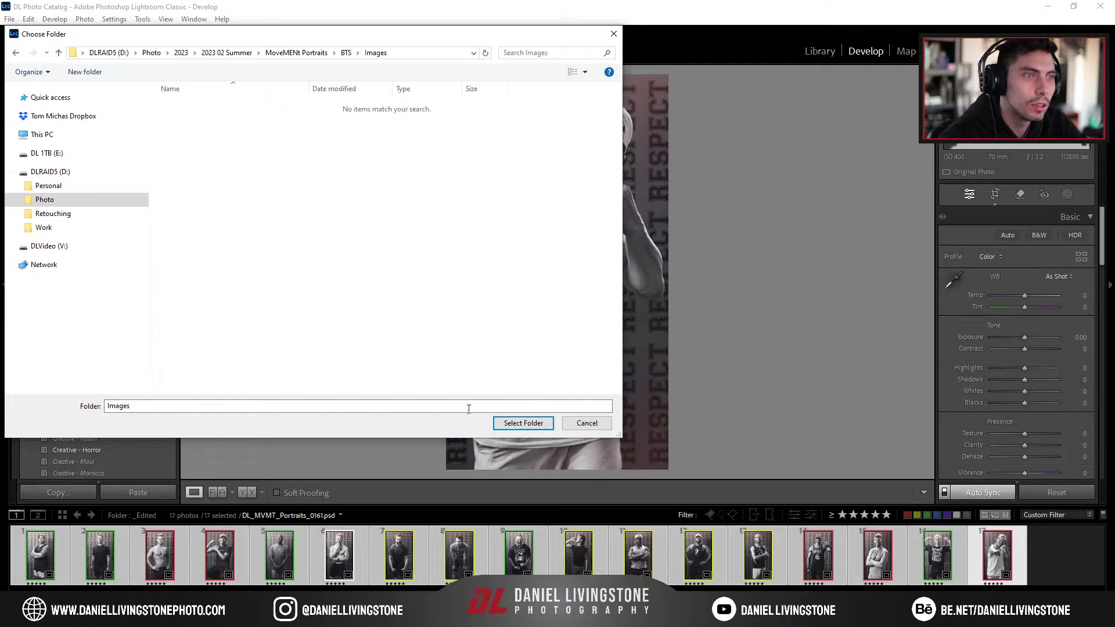
{"action": "left_click", "coordinate": [511, 422]}
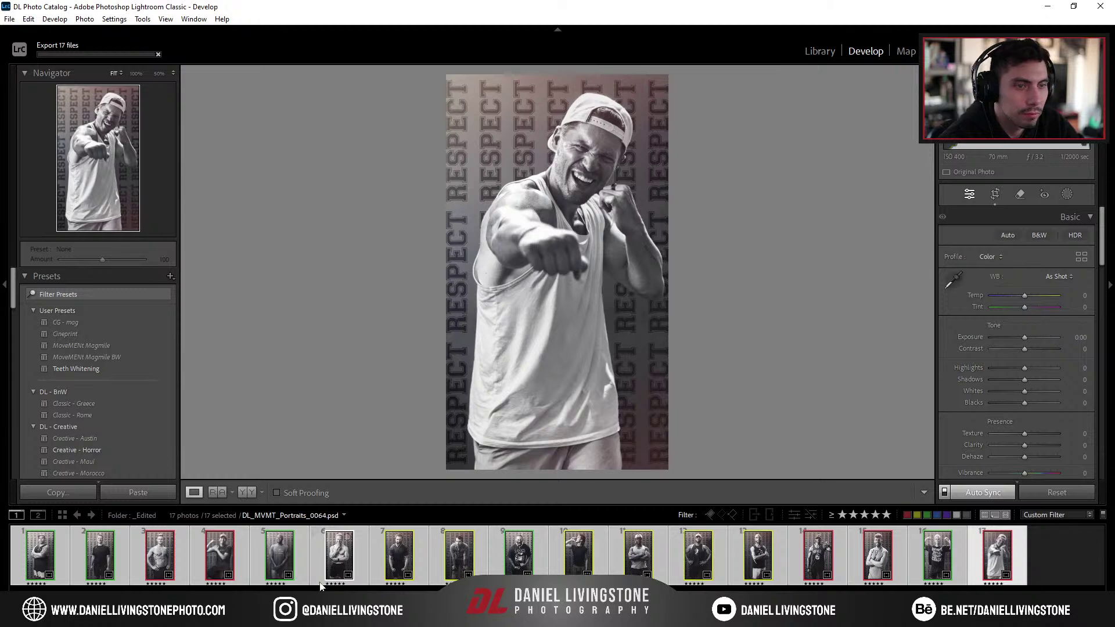
Step: Switch to Premiere Pro and look through the general project settings and the Project Manager for a still image duration option
{"action": "key", "text": "alt+Tab"}
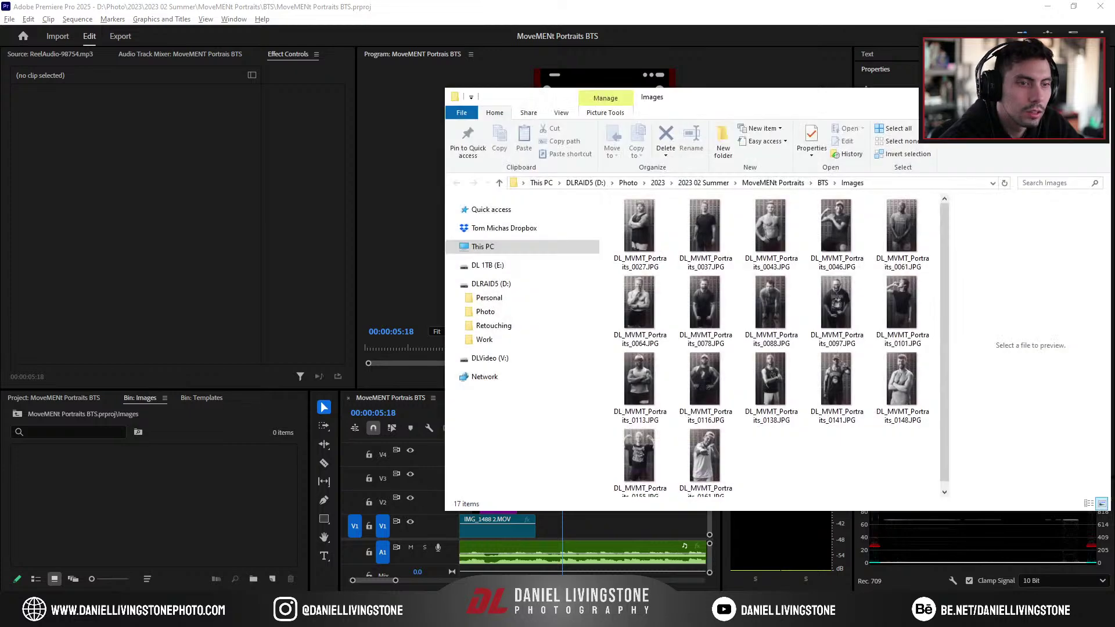
{"action": "left_click", "coordinate": [6, 18]}
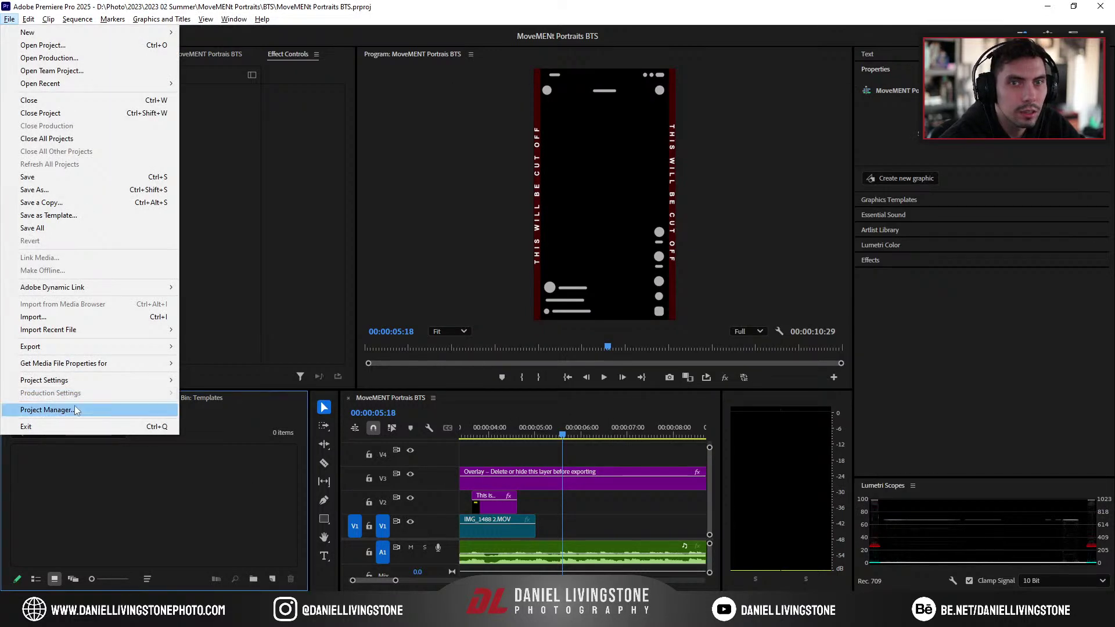
{"action": "mouse_move", "coordinate": [87, 380]}
{"action": "left_click", "coordinate": [214, 384]}
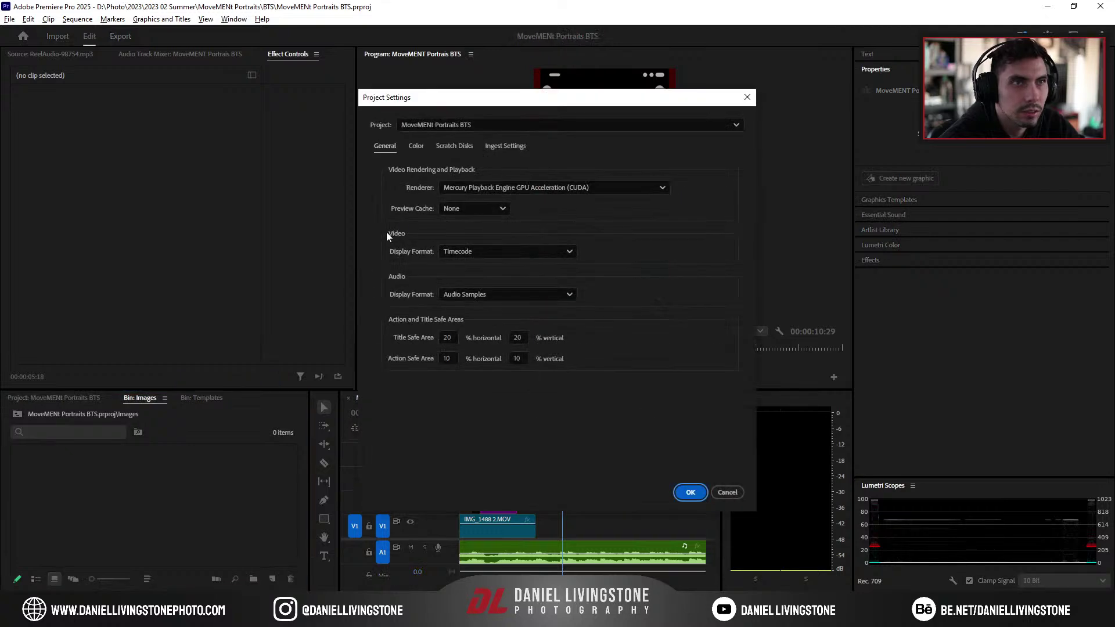
{"action": "left_click", "coordinate": [712, 496]}
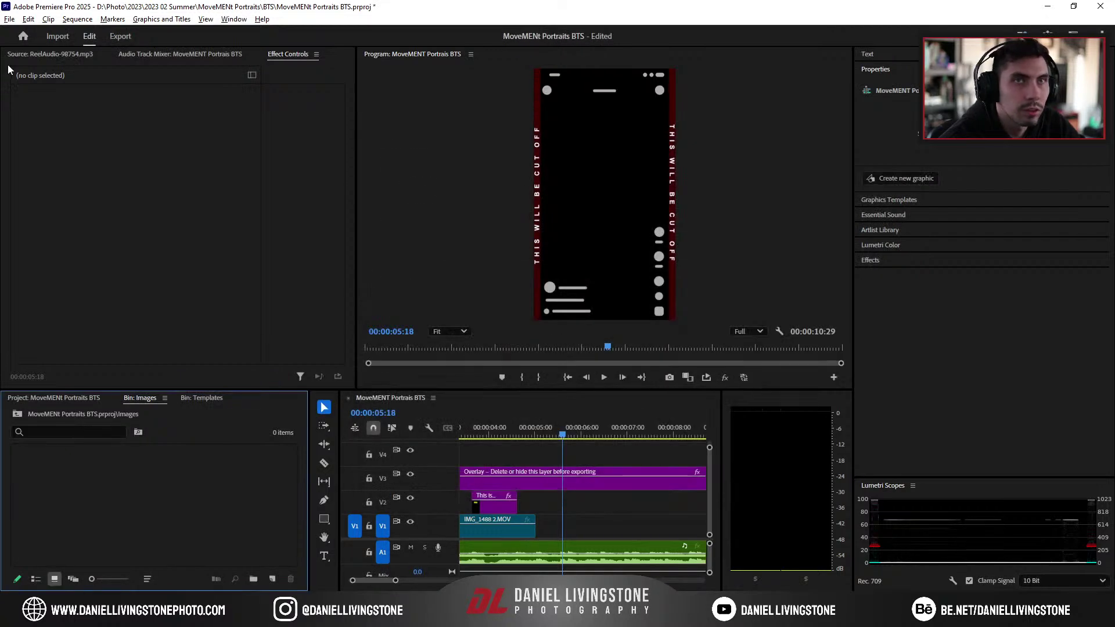
{"action": "left_click", "coordinate": [9, 19]}
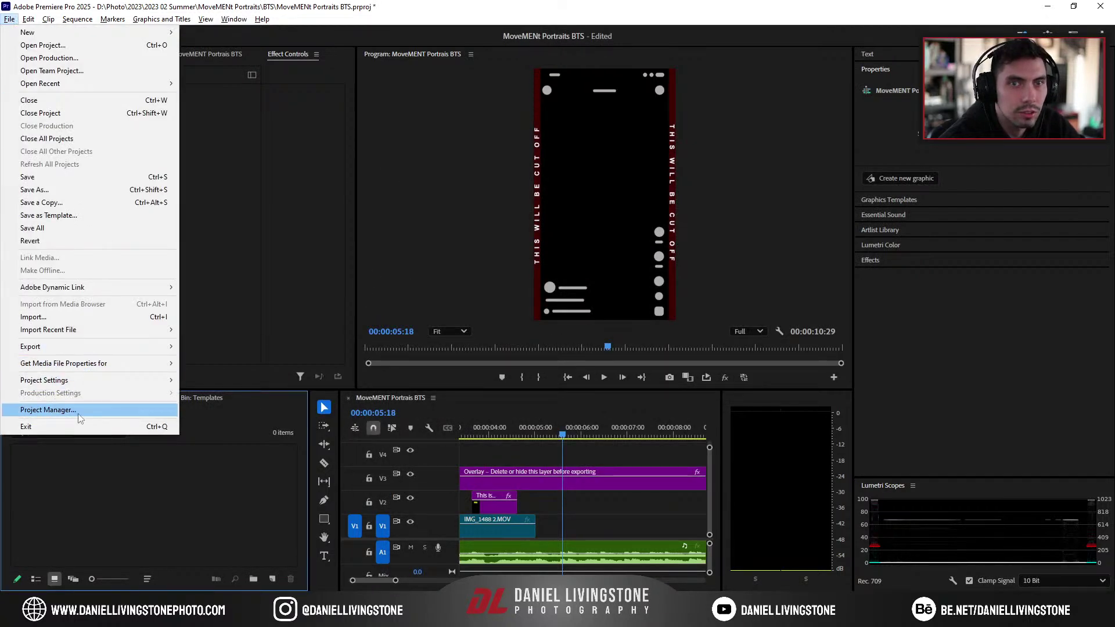
{"action": "left_click", "coordinate": [80, 416]}
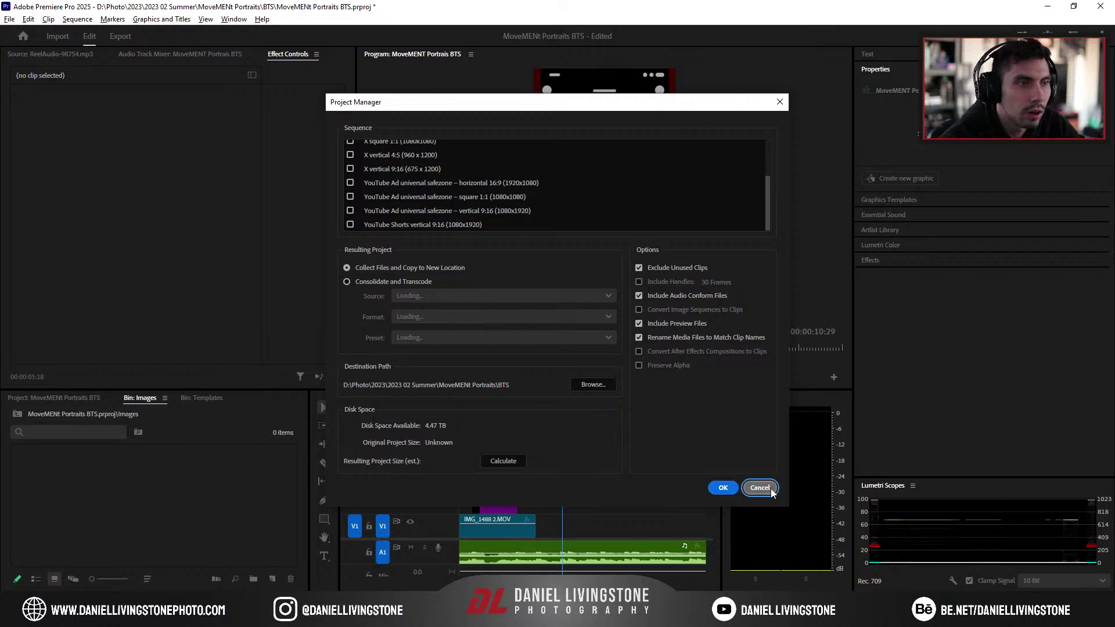
{"action": "left_click", "coordinate": [759, 487]}
Step: Set the still image default duration to 0.25 seconds in the Timeline preferences
{"action": "left_click", "coordinate": [28, 18]}
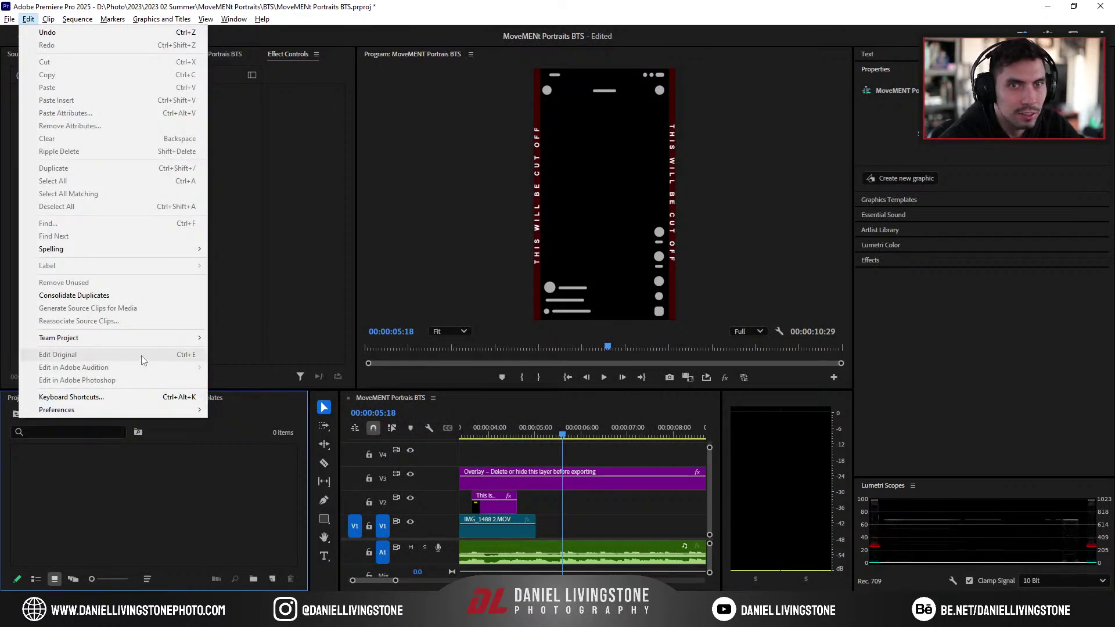
{"action": "mouse_move", "coordinate": [154, 411]}
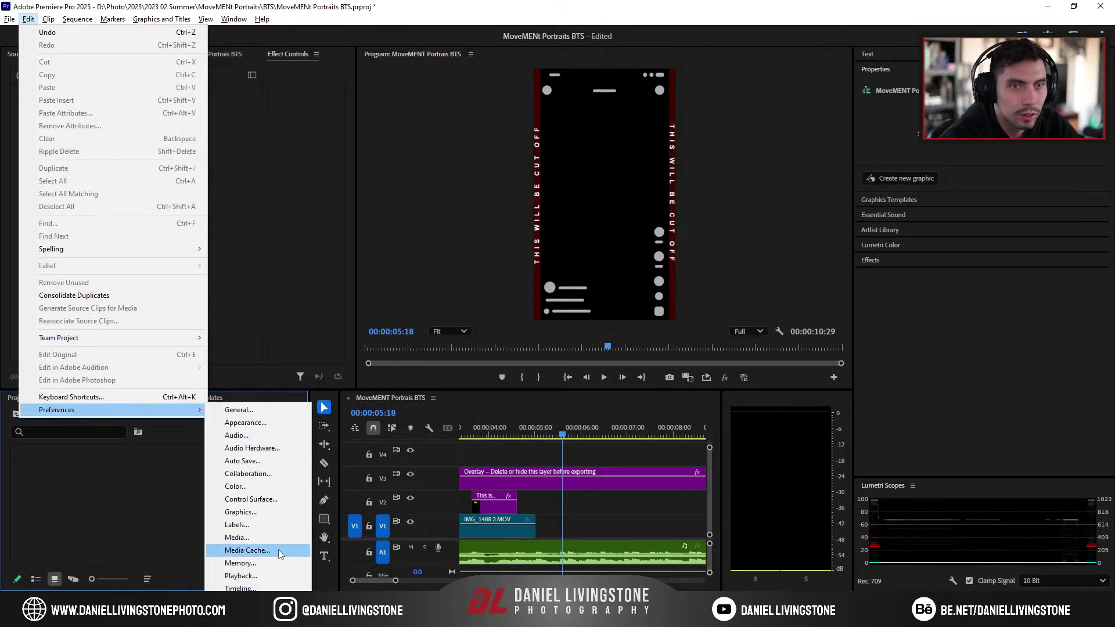
{"action": "left_click", "coordinate": [264, 537]}
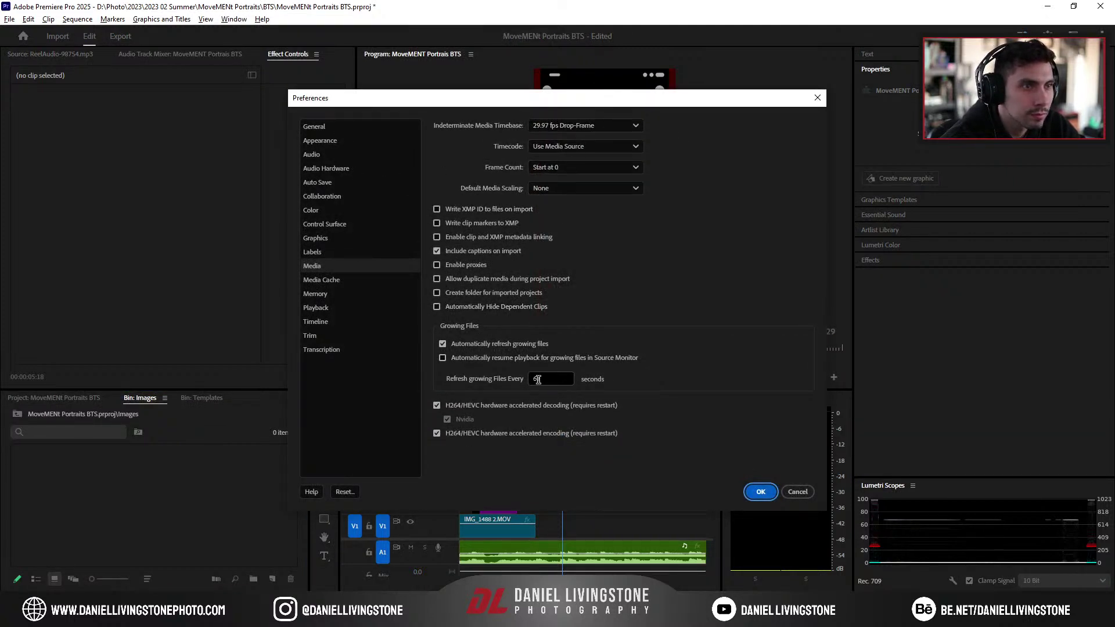
{"action": "left_click", "coordinate": [324, 237]}
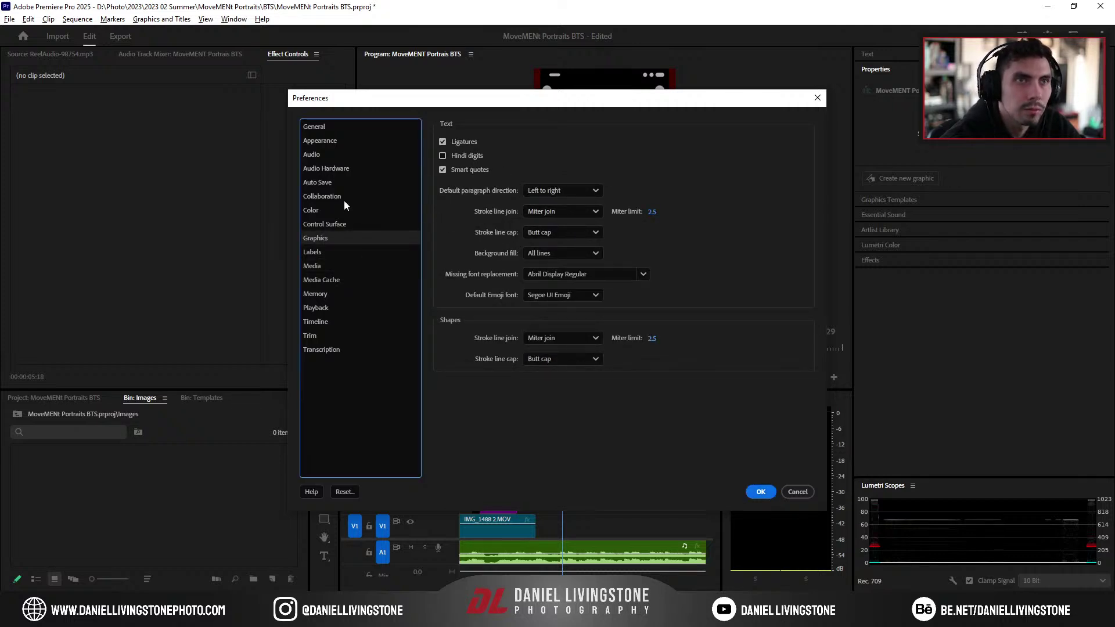
{"action": "left_click", "coordinate": [336, 311]}
{"action": "left_click", "coordinate": [340, 323]}
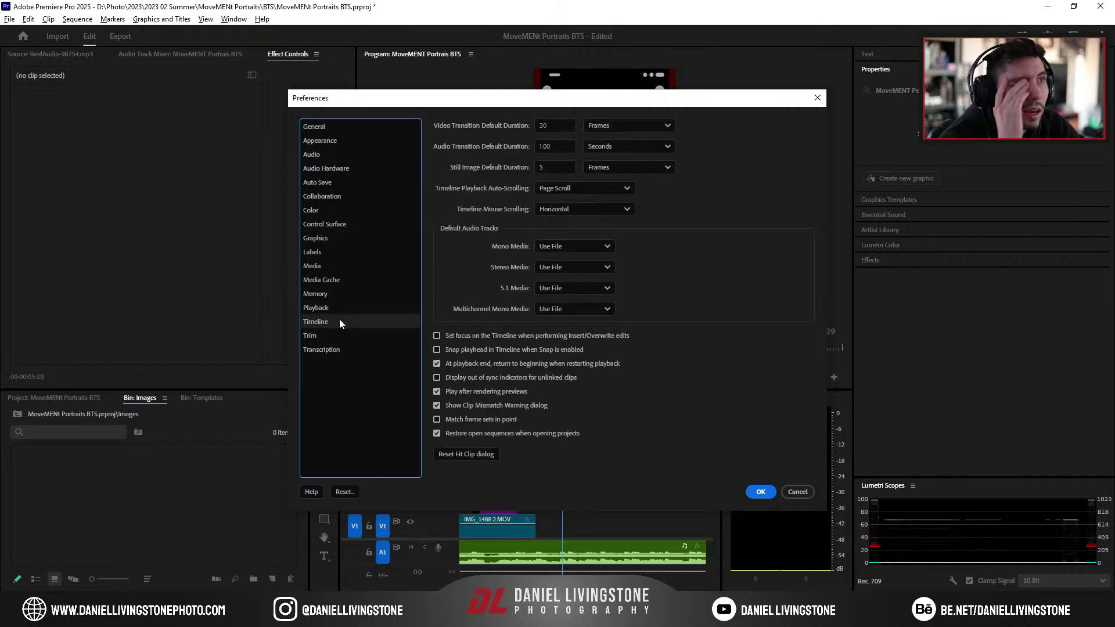
{"action": "left_click", "coordinate": [562, 163]}
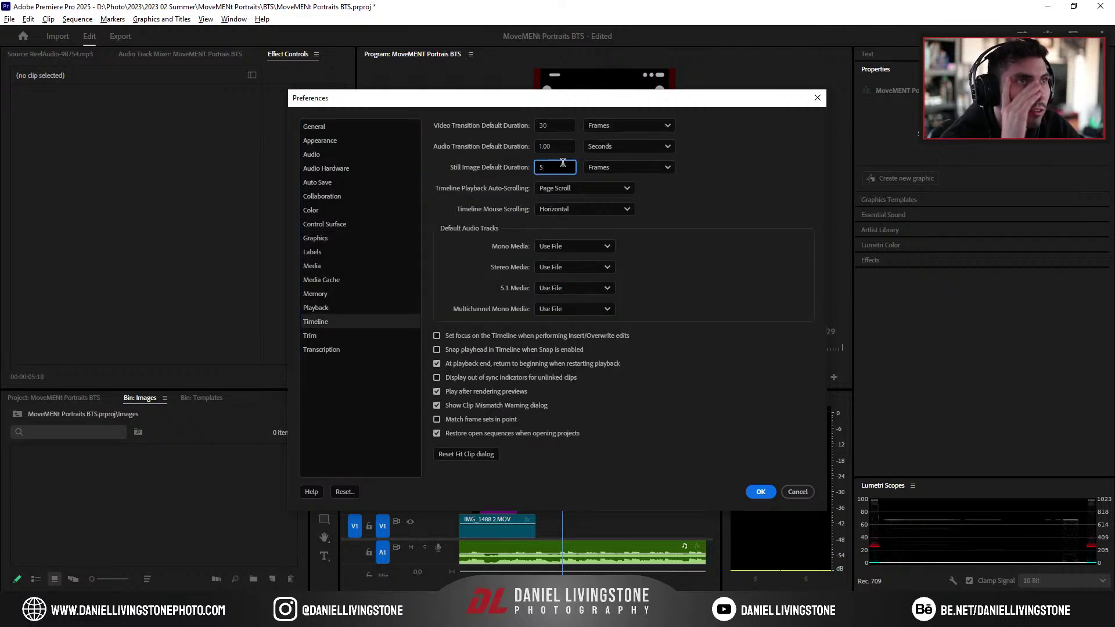
{"action": "left_click", "coordinate": [627, 167]}
{"action": "left_click", "coordinate": [615, 199]}
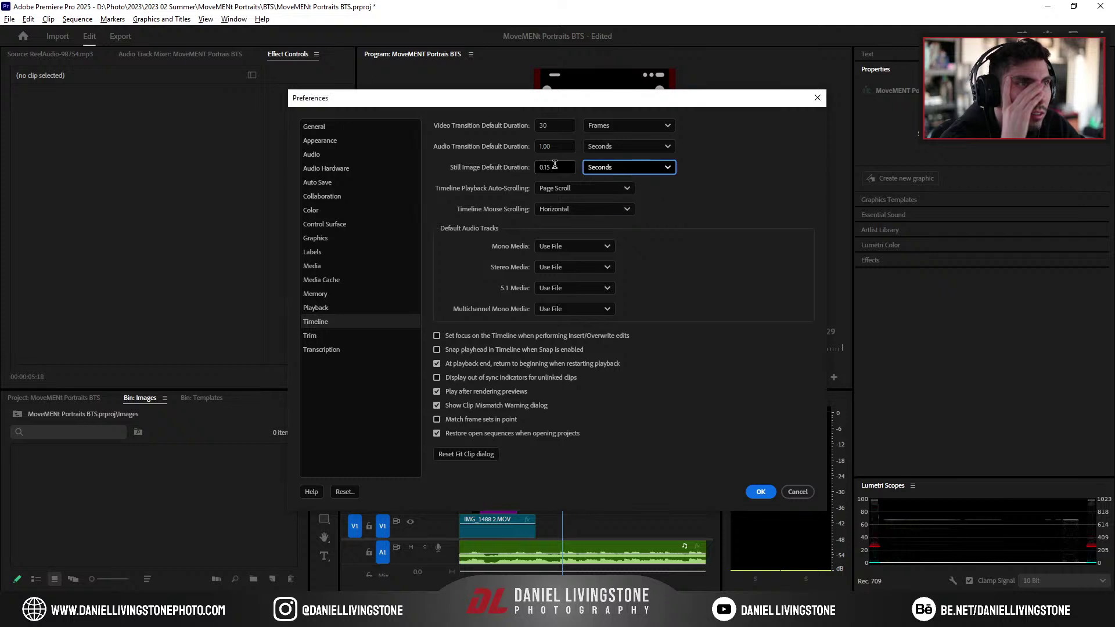
{"action": "left_click_drag", "start_coordinate": [569, 167], "coordinate": [519, 168]}
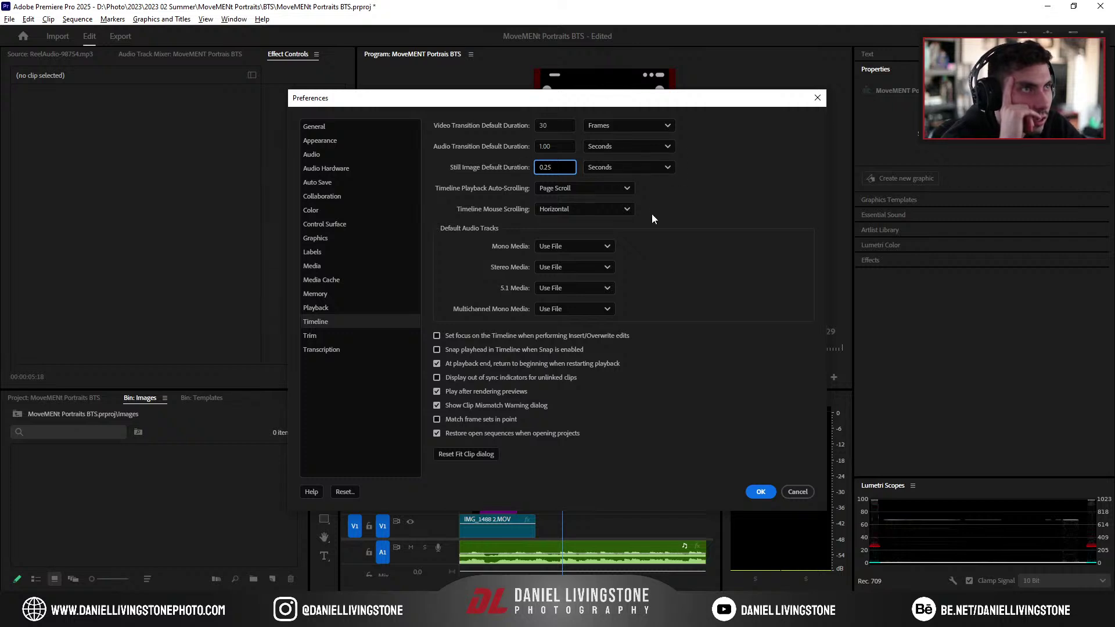
{"action": "left_click", "coordinate": [758, 492]}
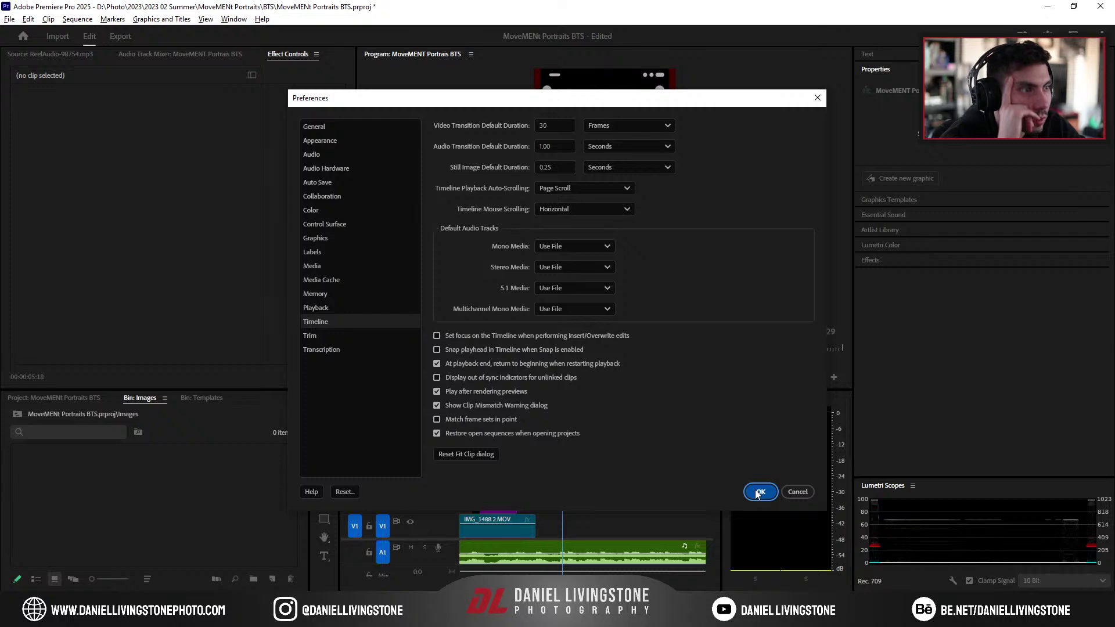
Step: Import all the exported portraits from the BTS Images folder into the project's Images bin
{"action": "right_click", "coordinate": [139, 397]}
{"action": "left_click", "coordinate": [131, 506]}
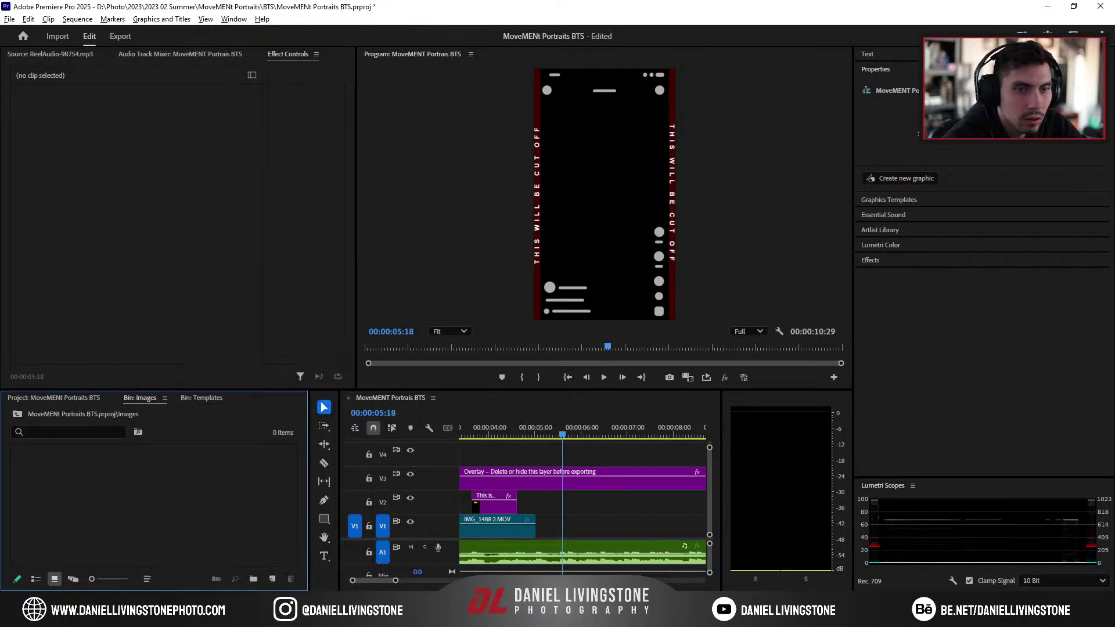
{"action": "left_click", "coordinate": [210, 616]}
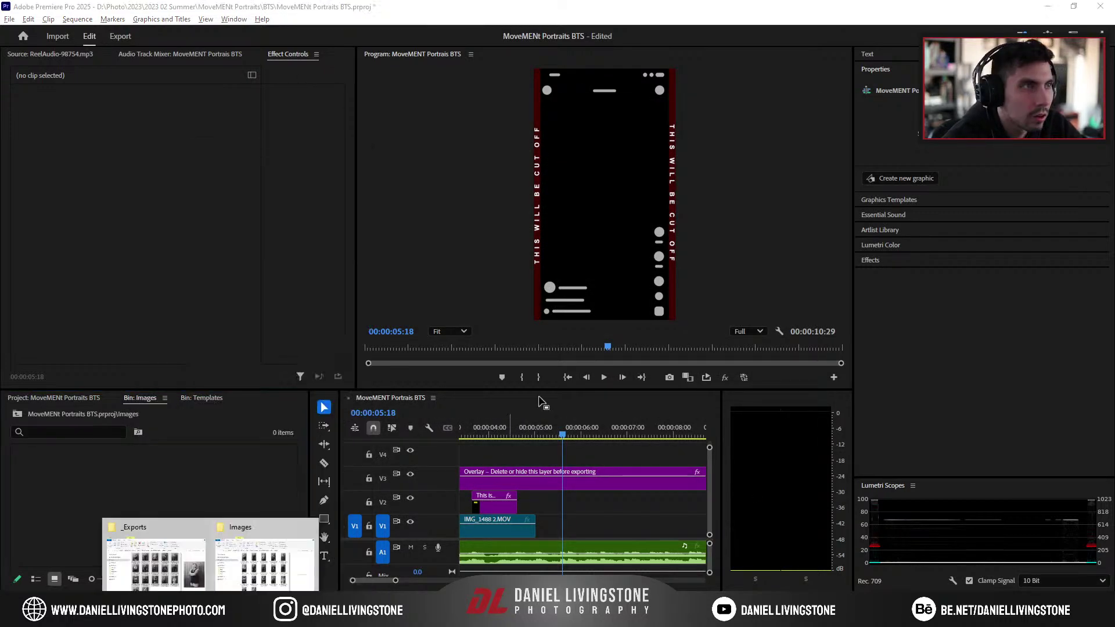
{"action": "left_click", "coordinate": [221, 552]}
{"action": "left_click", "coordinate": [714, 254]}
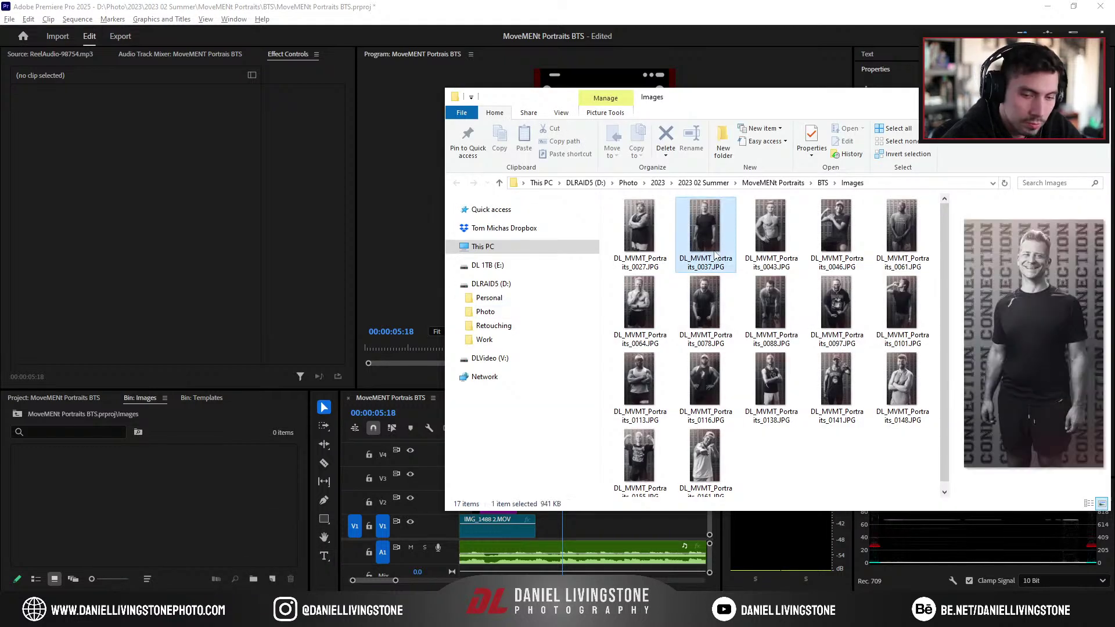
{"action": "key", "text": "ctrl+a"}
{"action": "left_click_drag", "start_coordinate": [710, 238], "coordinate": [226, 505]}
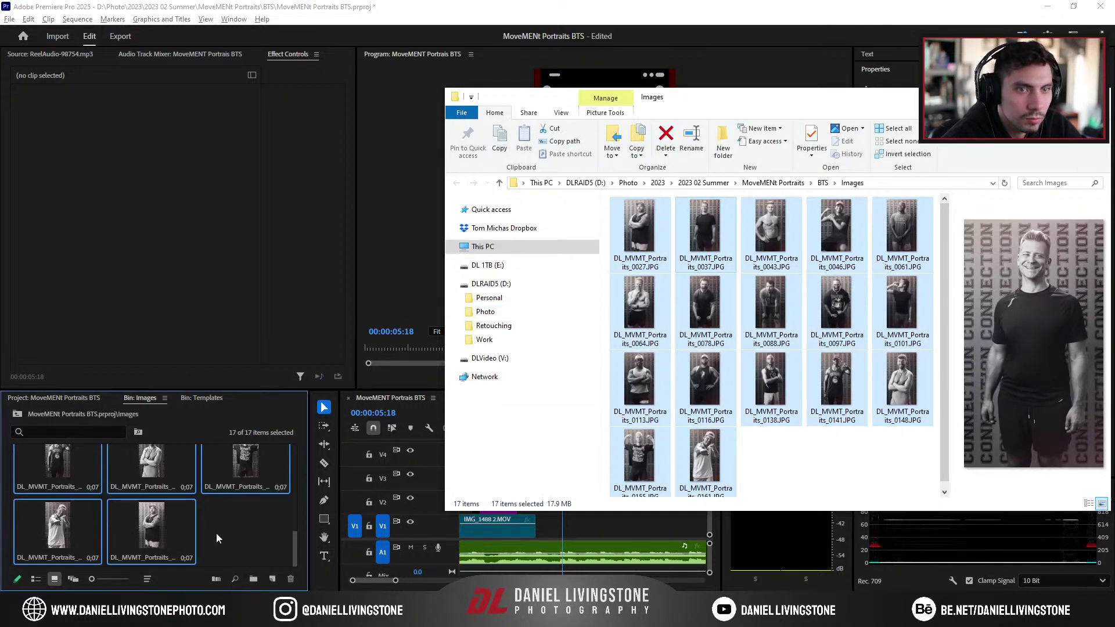
Step: Place all the portraits on V1 directly after the IMG_1488 2.MOV clip and play back the transition into them
{"action": "scroll", "coordinate": [65, 472], "scroll_direction": "up", "scroll_amount": 5}
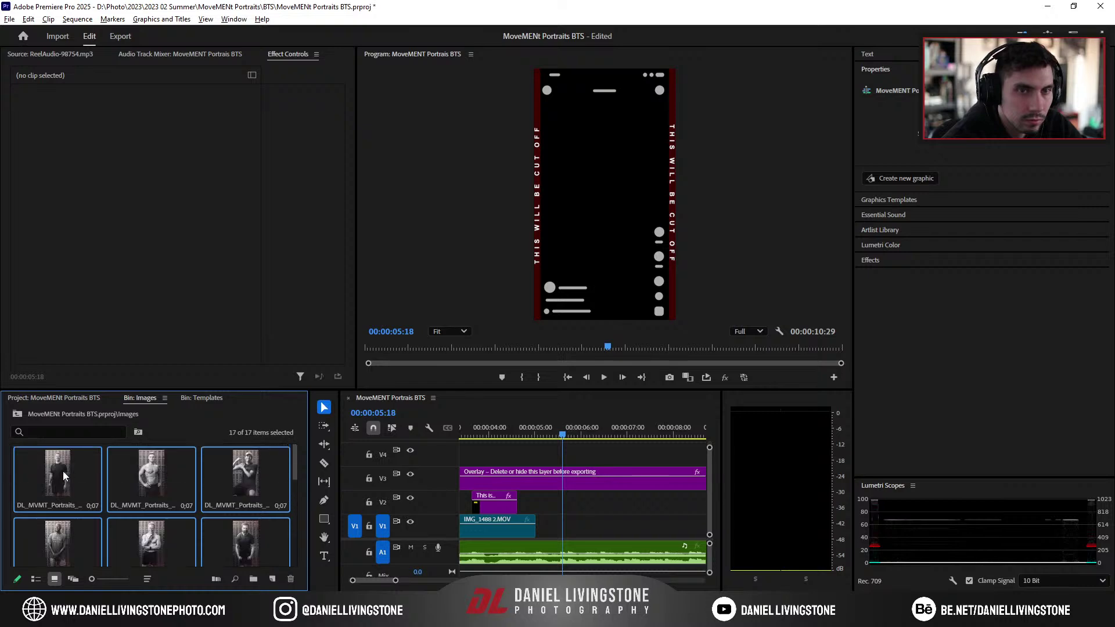
{"action": "left_click_drag", "start_coordinate": [63, 471], "coordinate": [631, 533]}
{"action": "left_click", "coordinate": [534, 435]}
{"action": "key", "text": "space"}
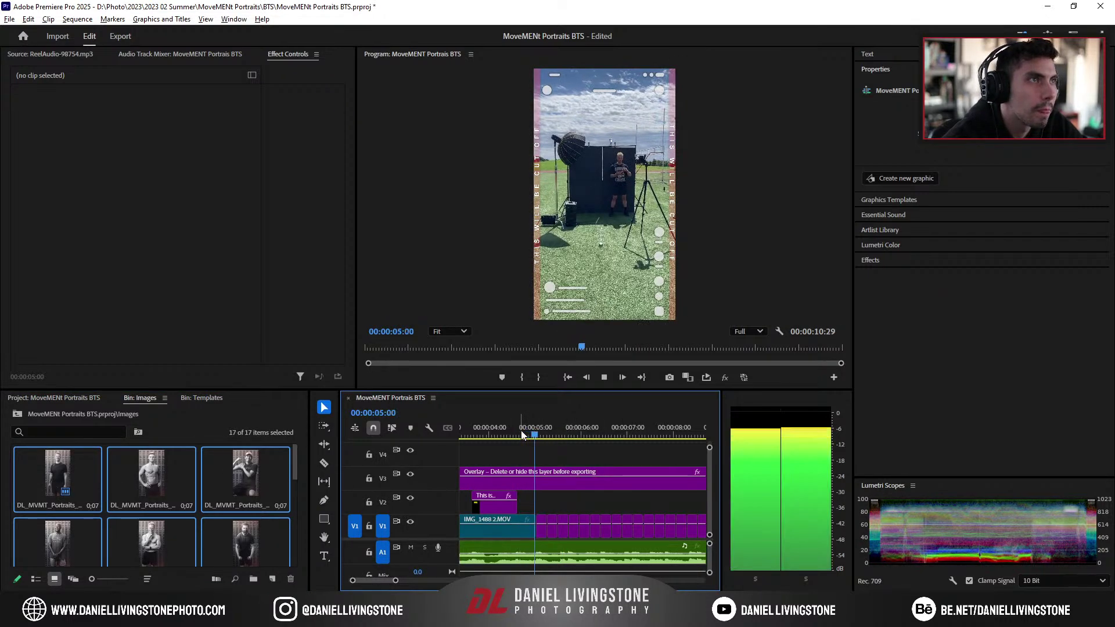
{"action": "key", "text": "space"}
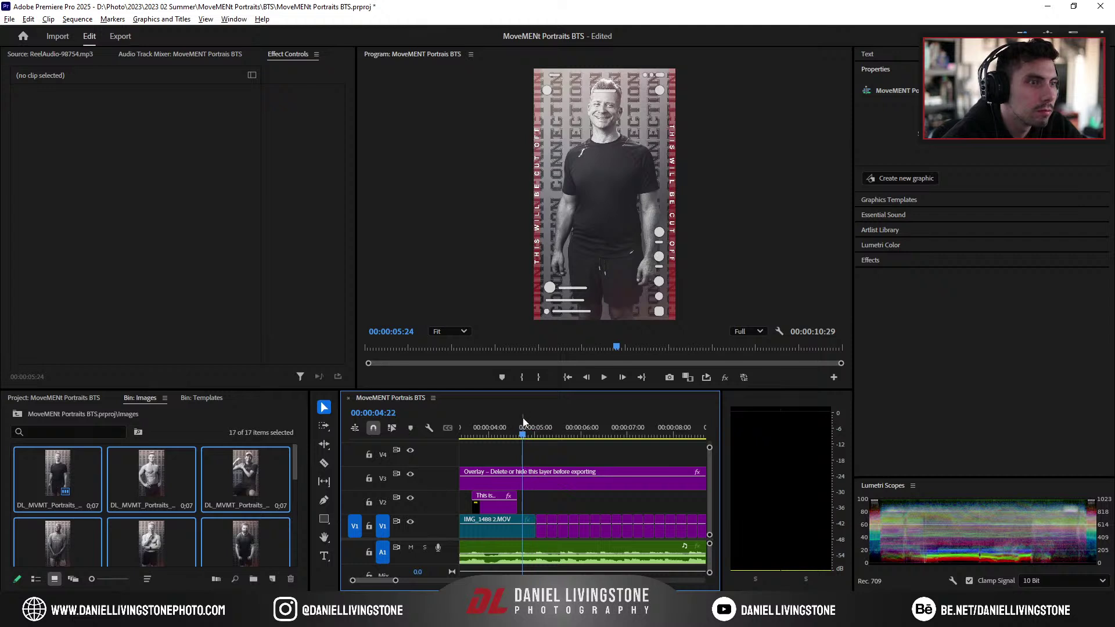
Step: Lower the sequence's playback resolution to 1/4 and play from the "This is what they said…" caption
{"action": "left_click_drag", "start_coordinate": [398, 582], "coordinate": [414, 581]}
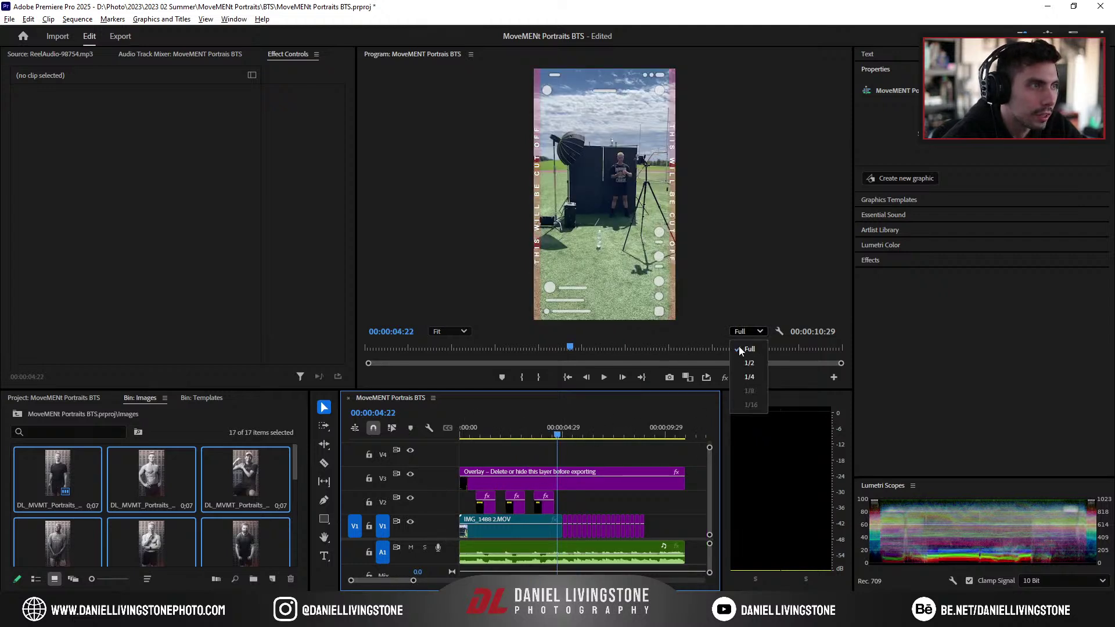
{"action": "left_click", "coordinate": [750, 377]}
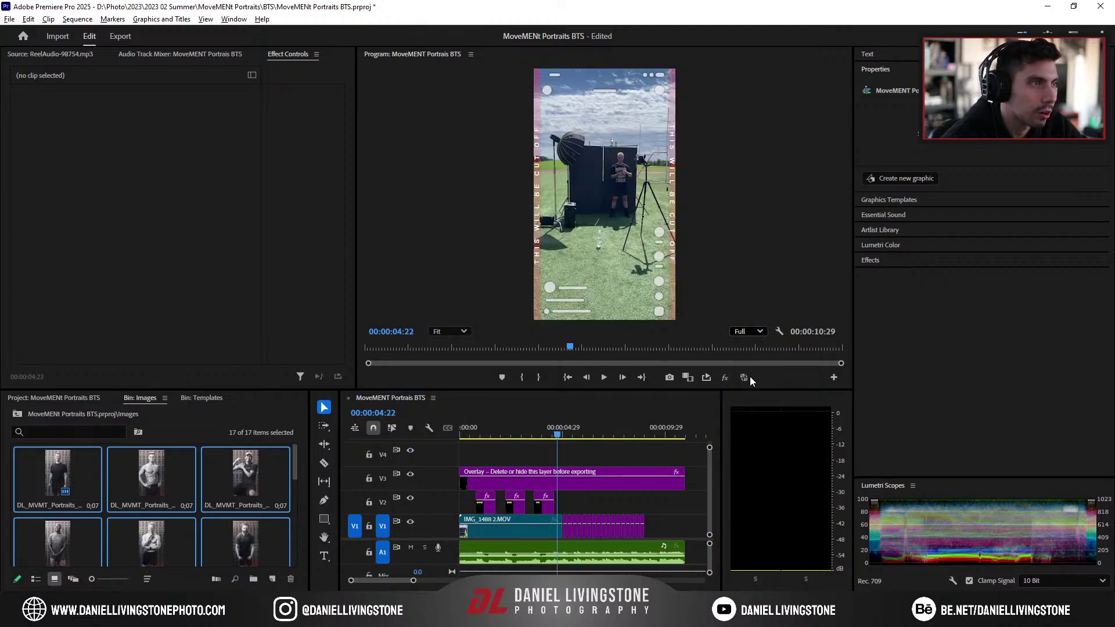
{"action": "left_click", "coordinate": [551, 430]}
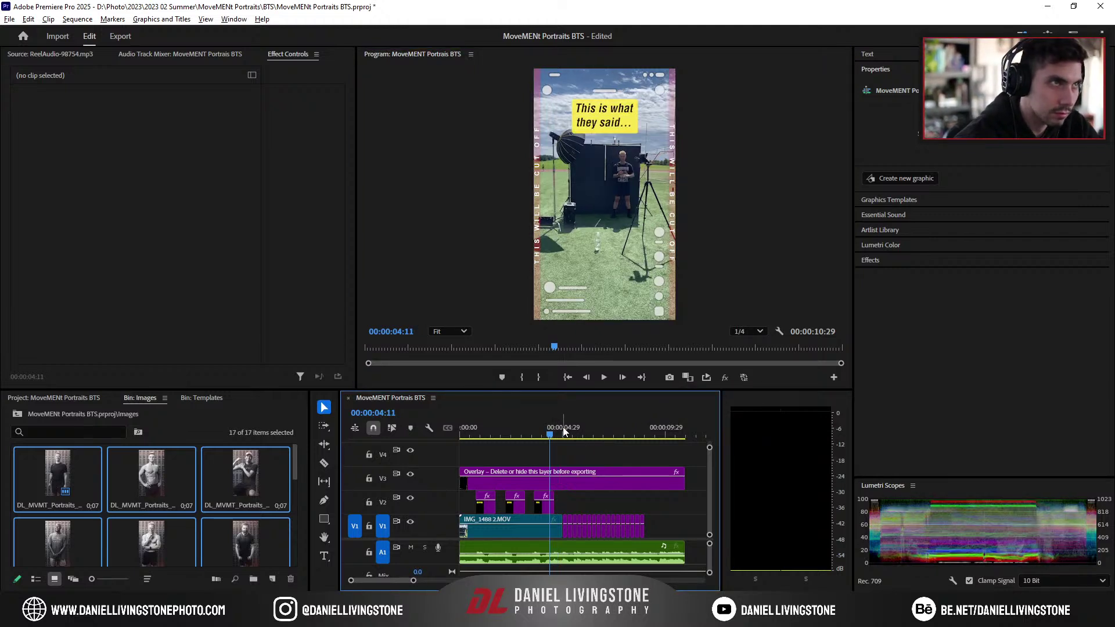
{"action": "key", "text": "Right"}
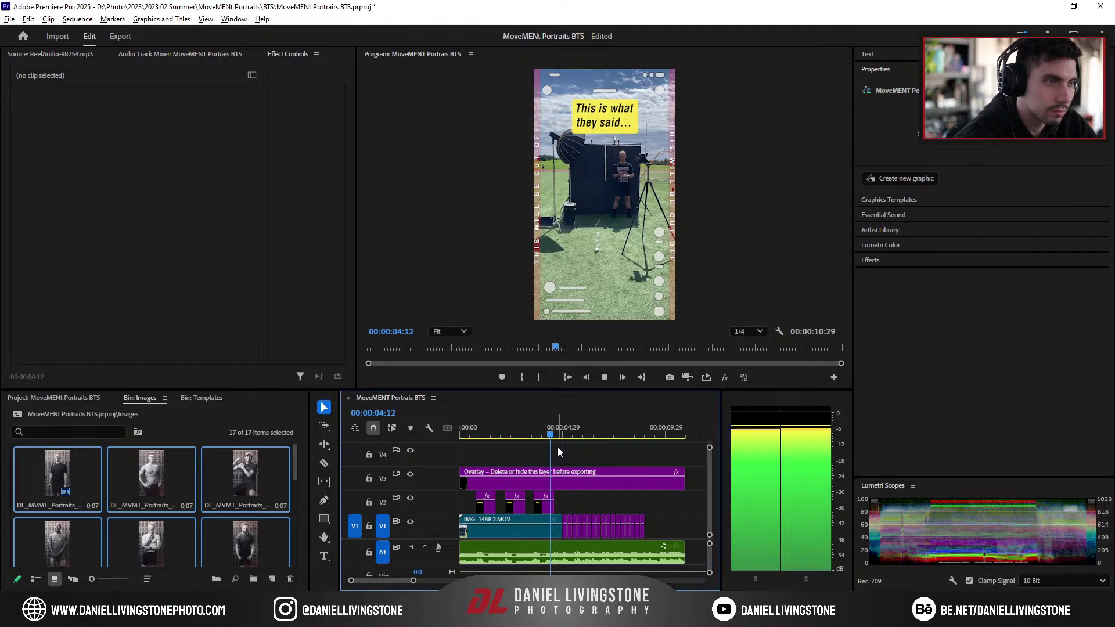
Step: Hide the safe-zone overlay on V3 while keeping V1 visible, and save the project
{"action": "left_click", "coordinate": [411, 473]}
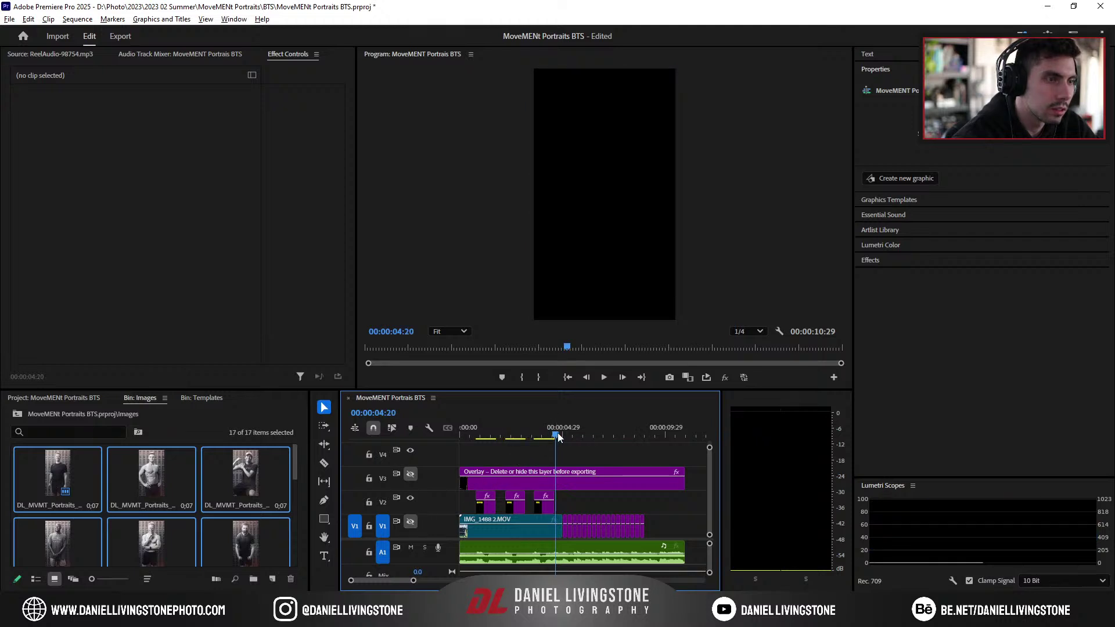
{"action": "left_click_drag", "start_coordinate": [555, 436], "coordinate": [581, 443]}
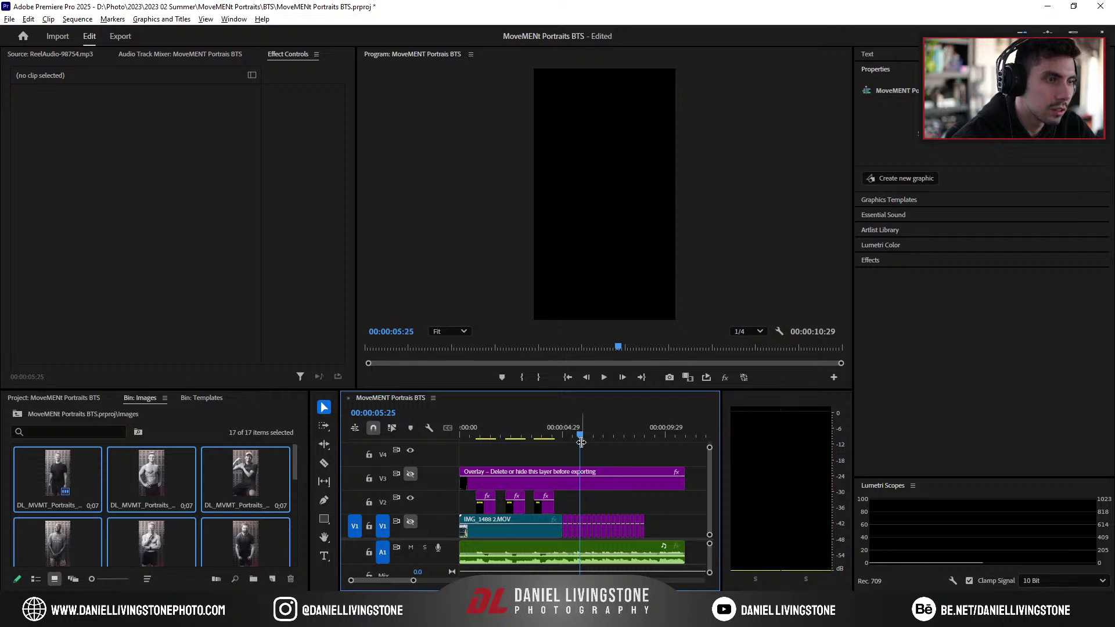
{"action": "key", "text": "ctrl+s"}
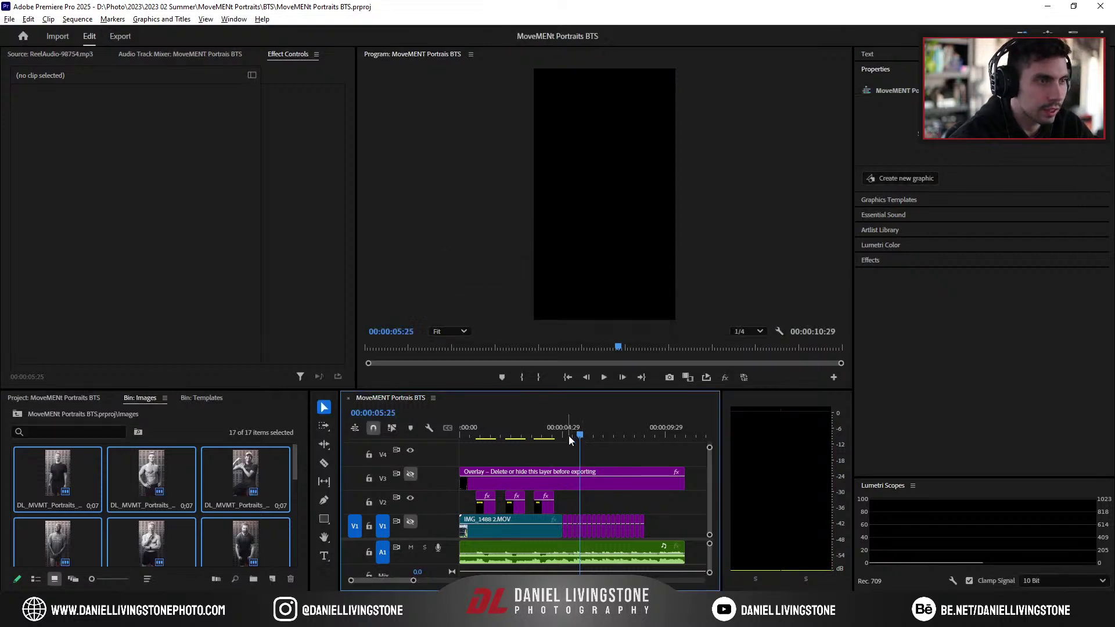
{"action": "left_click", "coordinate": [409, 522]}
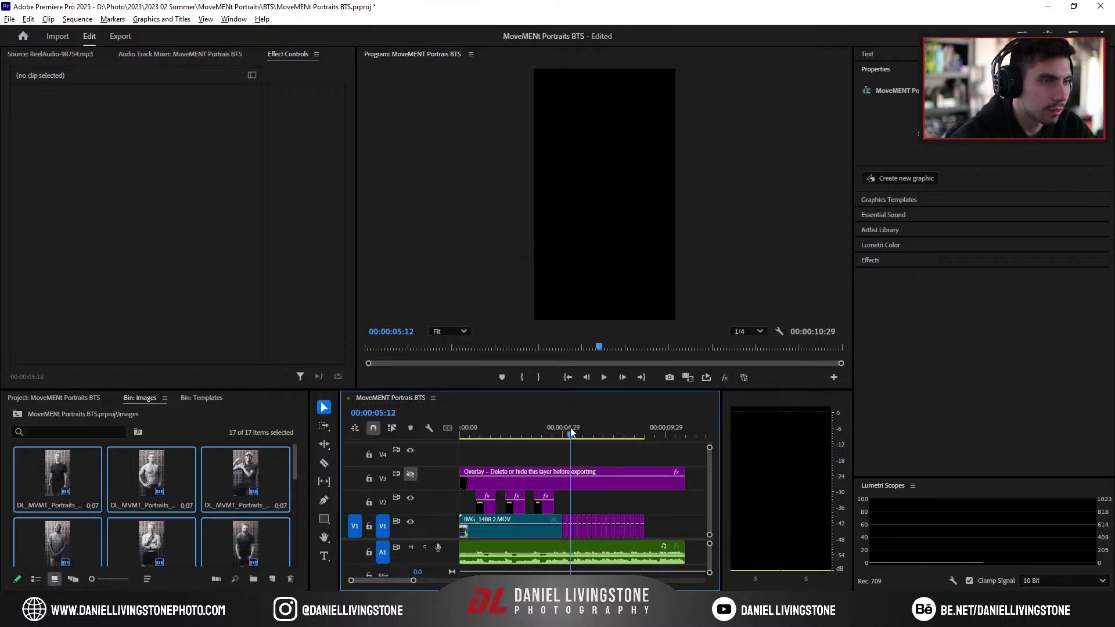
Step: Play the portrait sequence against the music, starting just before the video clip ends
{"action": "left_click_drag", "start_coordinate": [571, 432], "coordinate": [562, 431]}
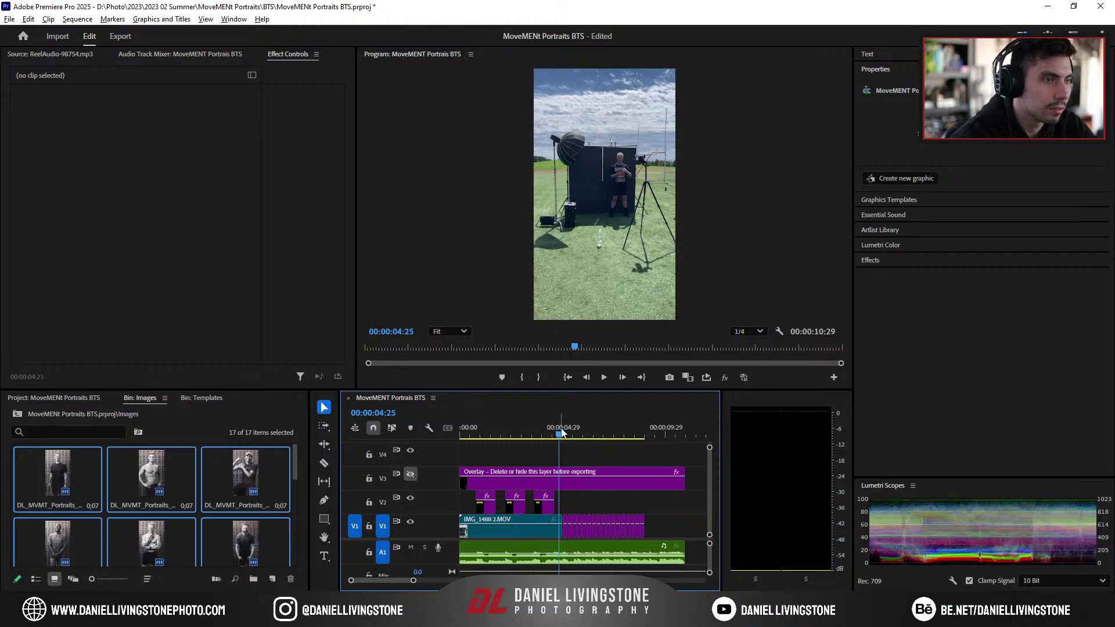
{"action": "key", "text": "space"}
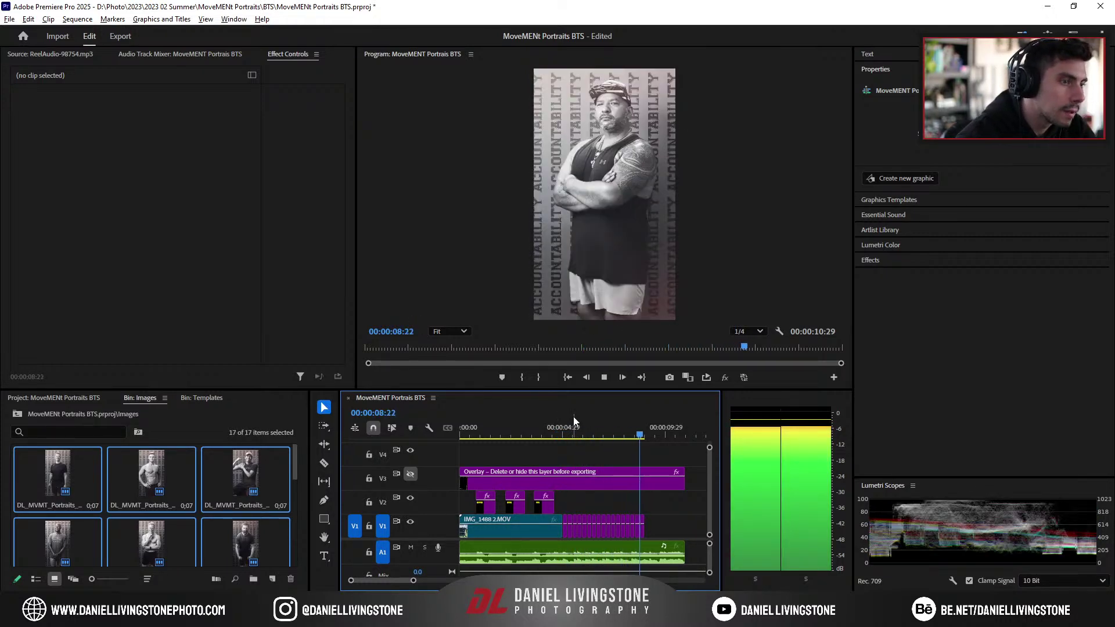
Step: Switch to Lightroom Classic and show the edited portraits in the Library grid
{"action": "key", "text": "alt+Tab"}
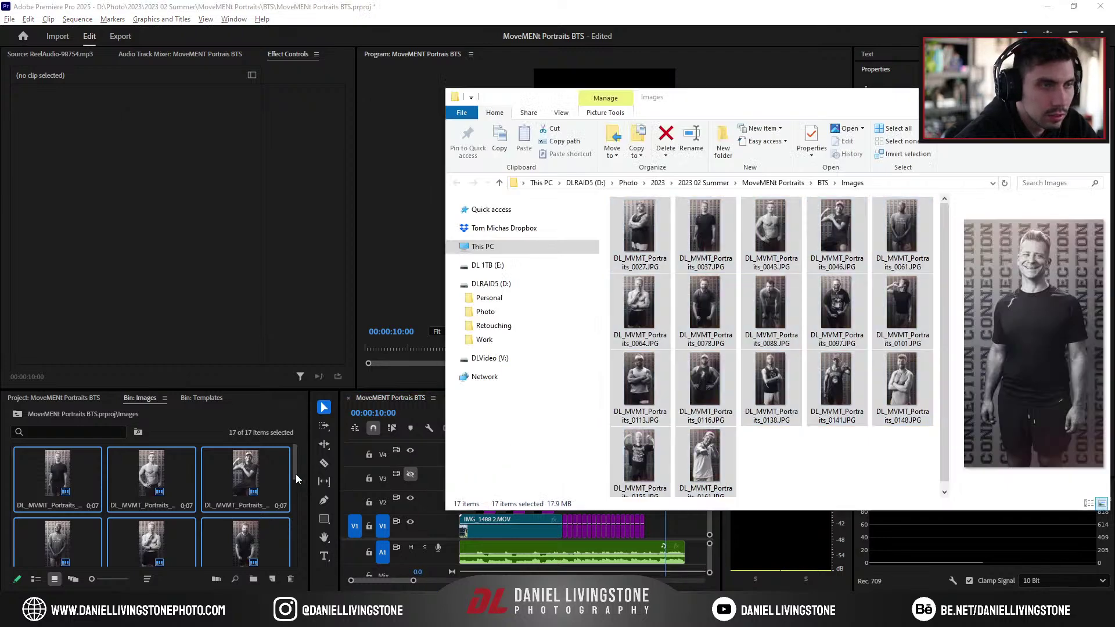
{"action": "left_click", "coordinate": [801, 443]}
{"action": "key", "text": "alt+Tab"}
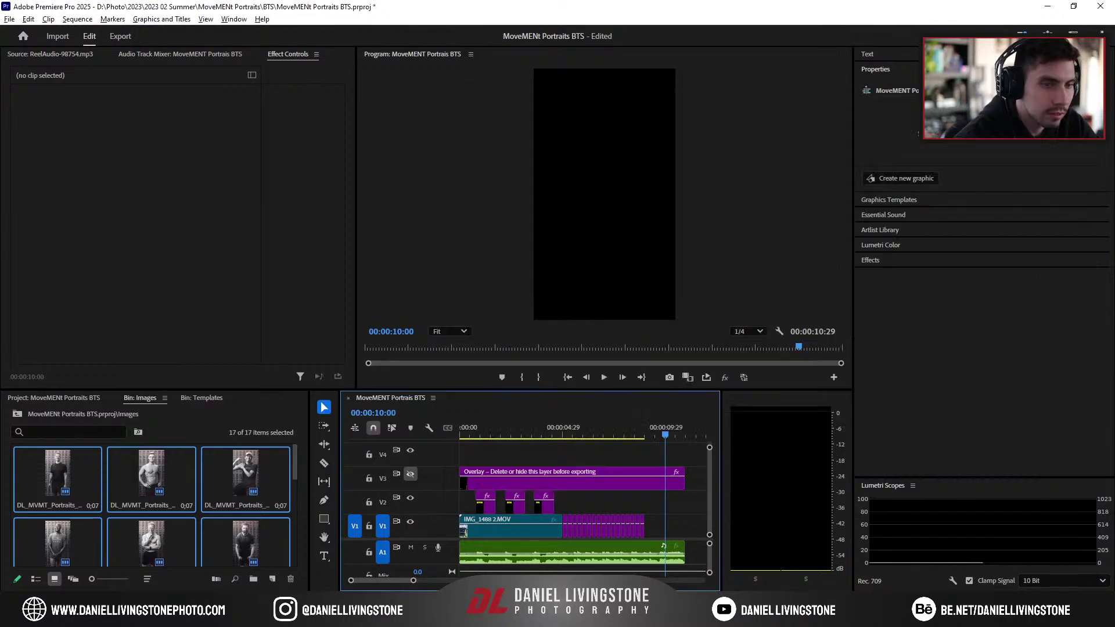
{"action": "key", "text": "alt+Tab"}
{"action": "key", "text": "g"}
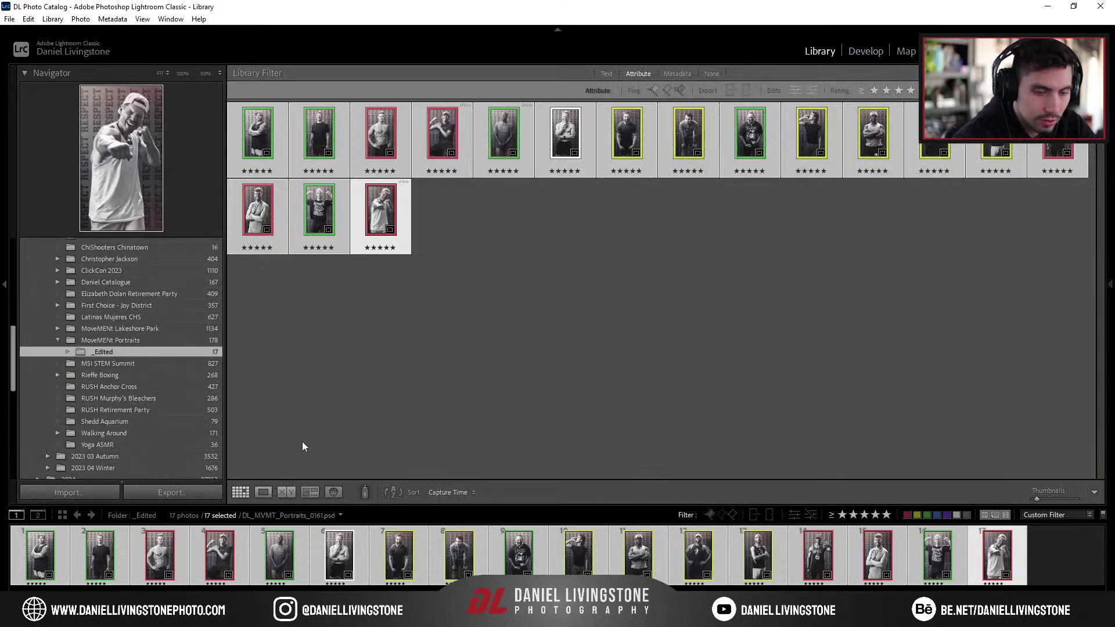
Step: Look through the MoveMENt Portraits folder's photos in the filmstrip, both with the star-rating filter applied and with it turned off
{"action": "key", "text": "e"}
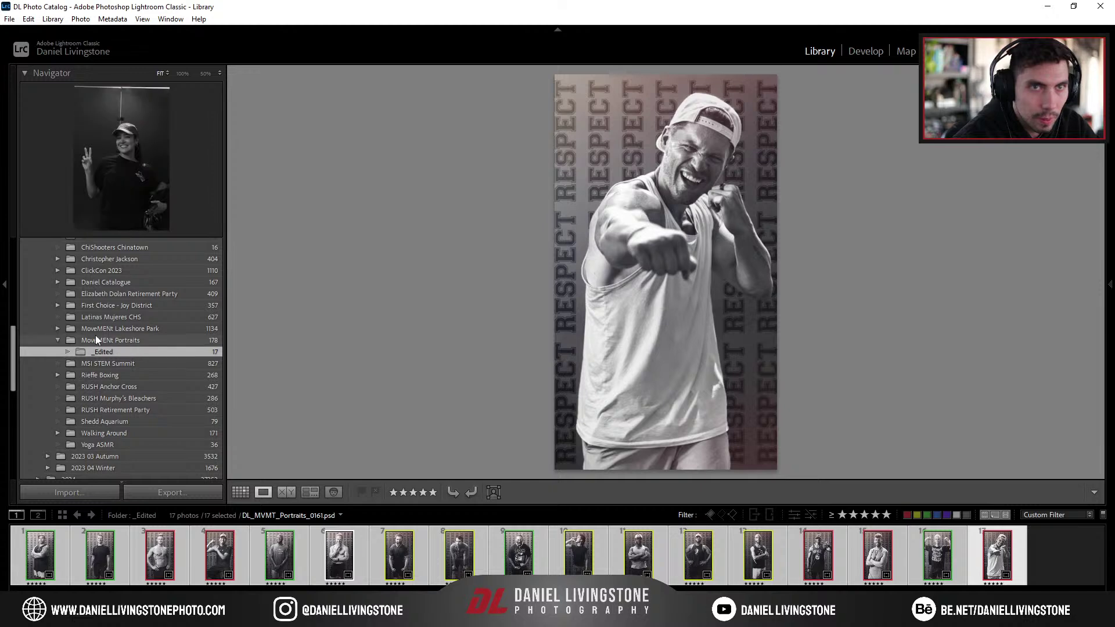
{"action": "left_click", "coordinate": [96, 339]}
{"action": "left_click", "coordinate": [887, 515]}
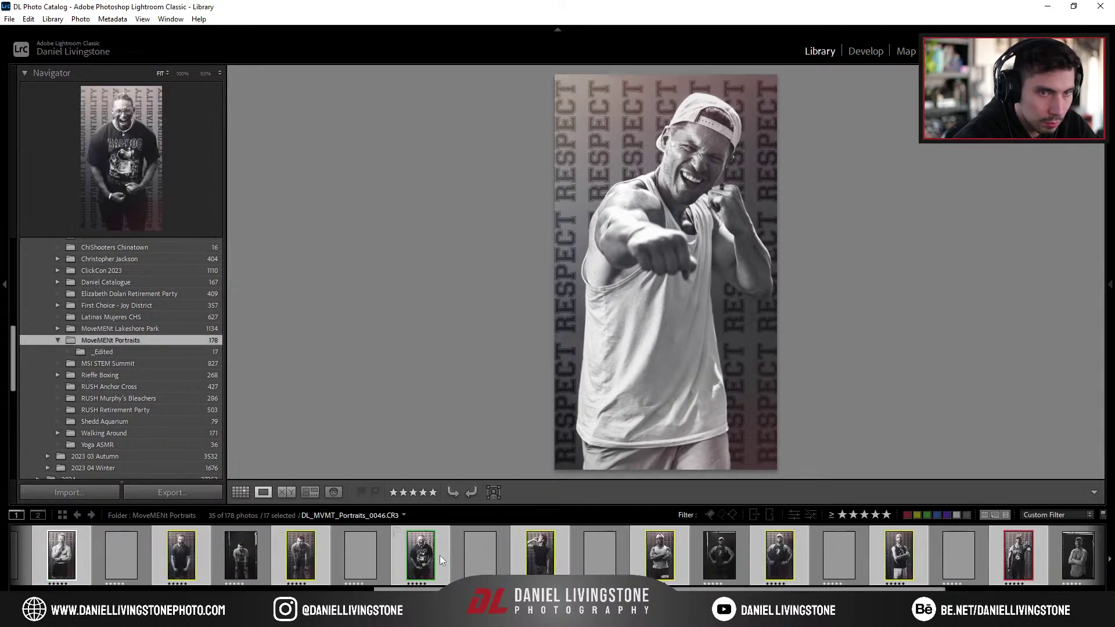
{"action": "scroll", "coordinate": [440, 555], "scroll_direction": "up", "scroll_amount": 5}
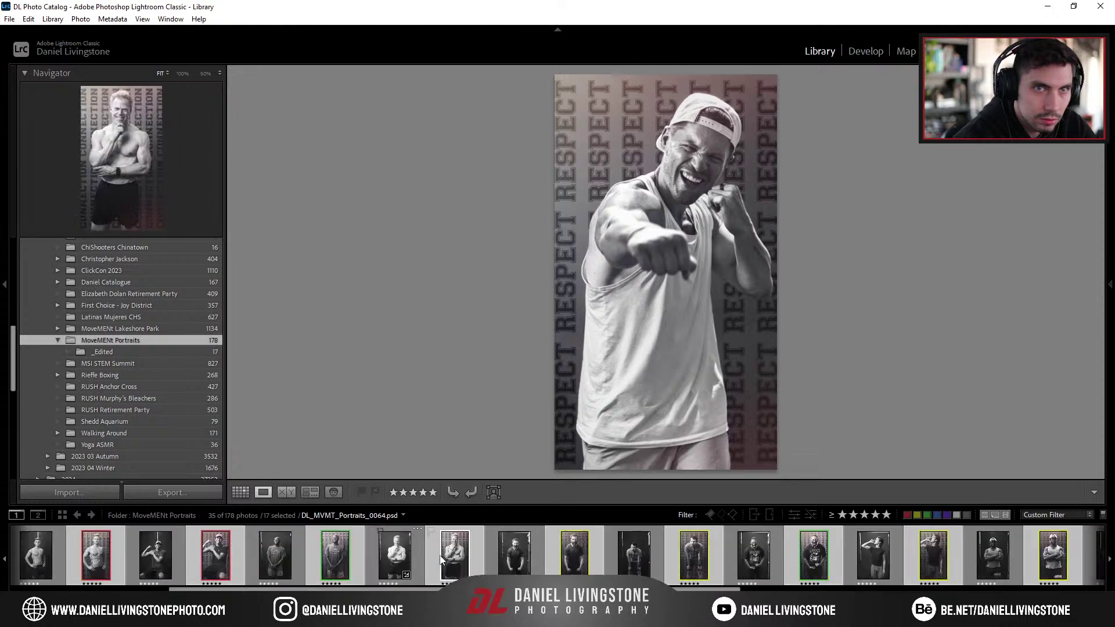
{"action": "scroll", "coordinate": [440, 555], "scroll_direction": "down", "scroll_amount": 5}
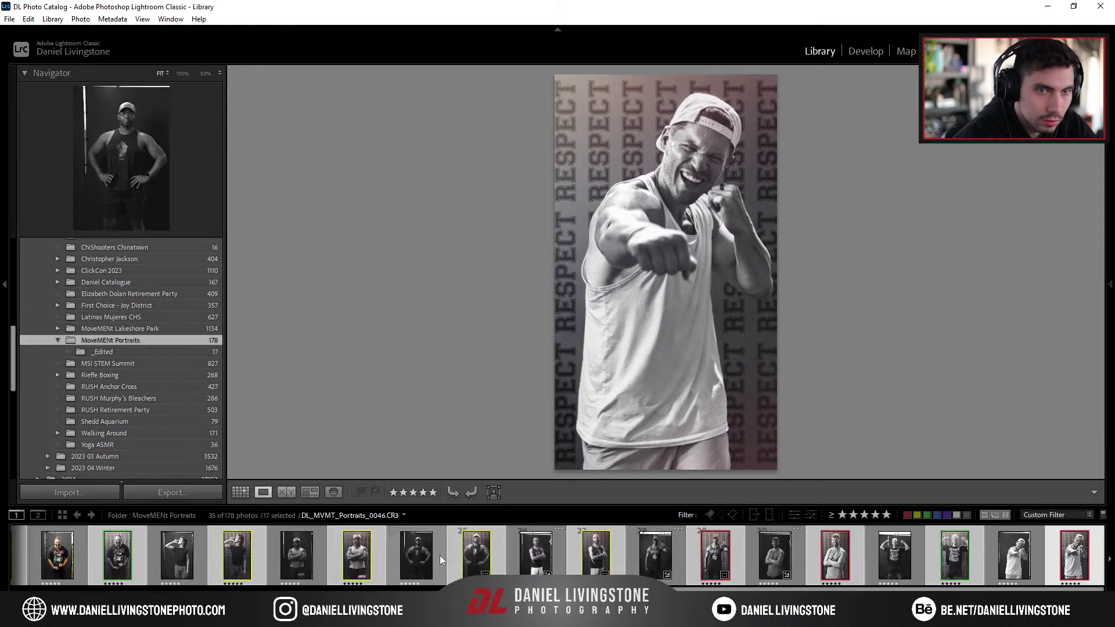
{"action": "left_click", "coordinate": [886, 514]}
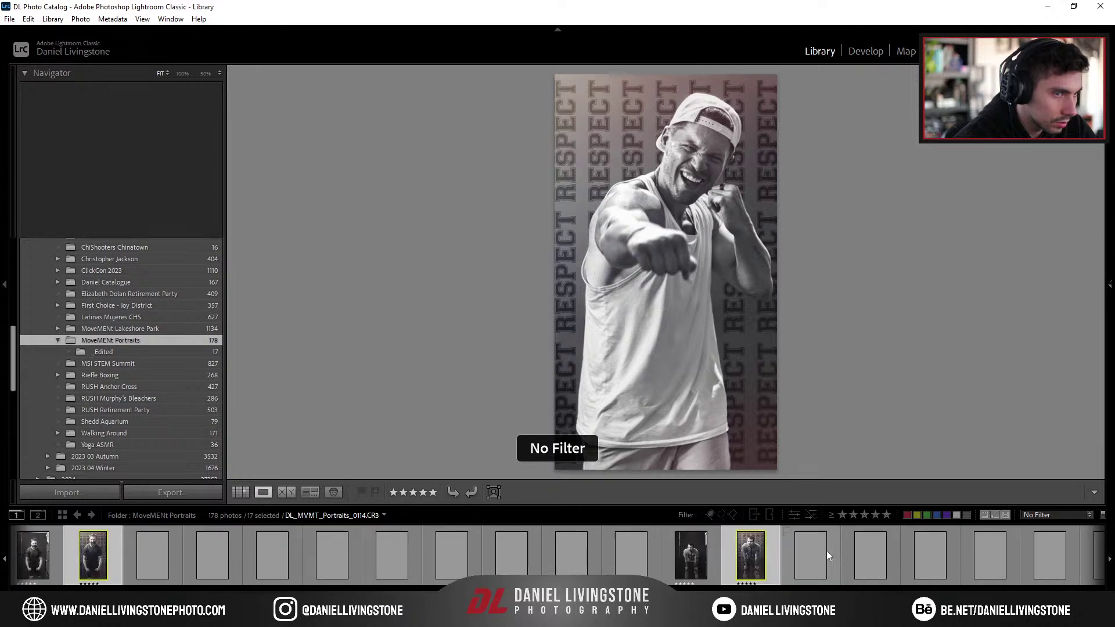
{"action": "scroll", "coordinate": [691, 555], "scroll_direction": "down", "scroll_amount": 3}
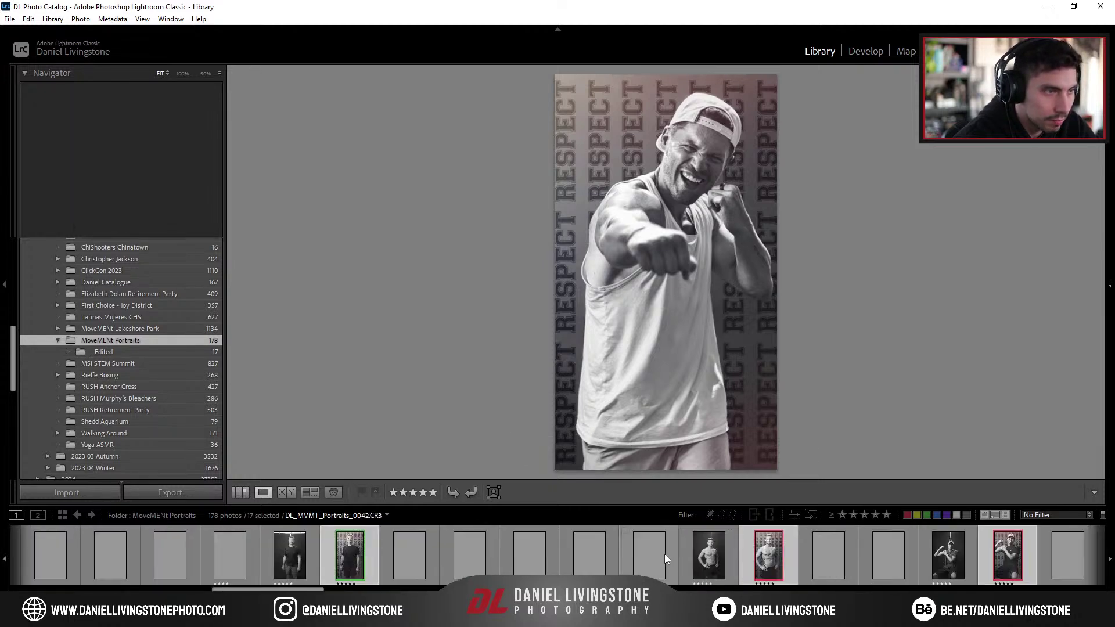
Step: Switch to Premiere Pro and play the portrait sequence from just before the video clip ends until near the end of the music
{"action": "key", "text": "alt+Tab"}
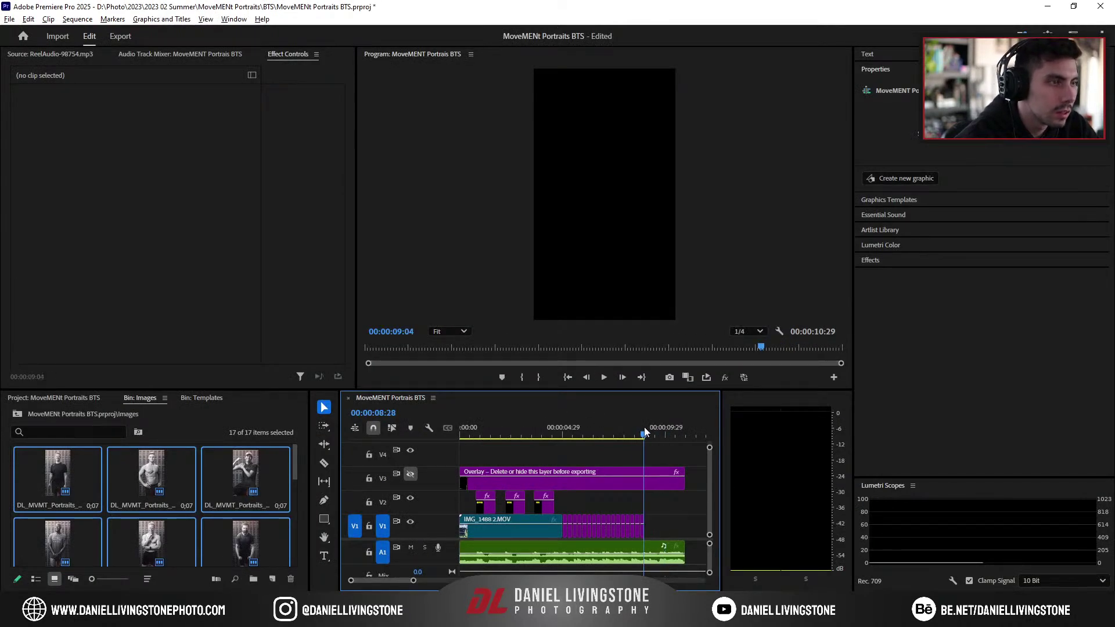
{"action": "left_click", "coordinate": [545, 433]}
{"action": "key", "text": "space"}
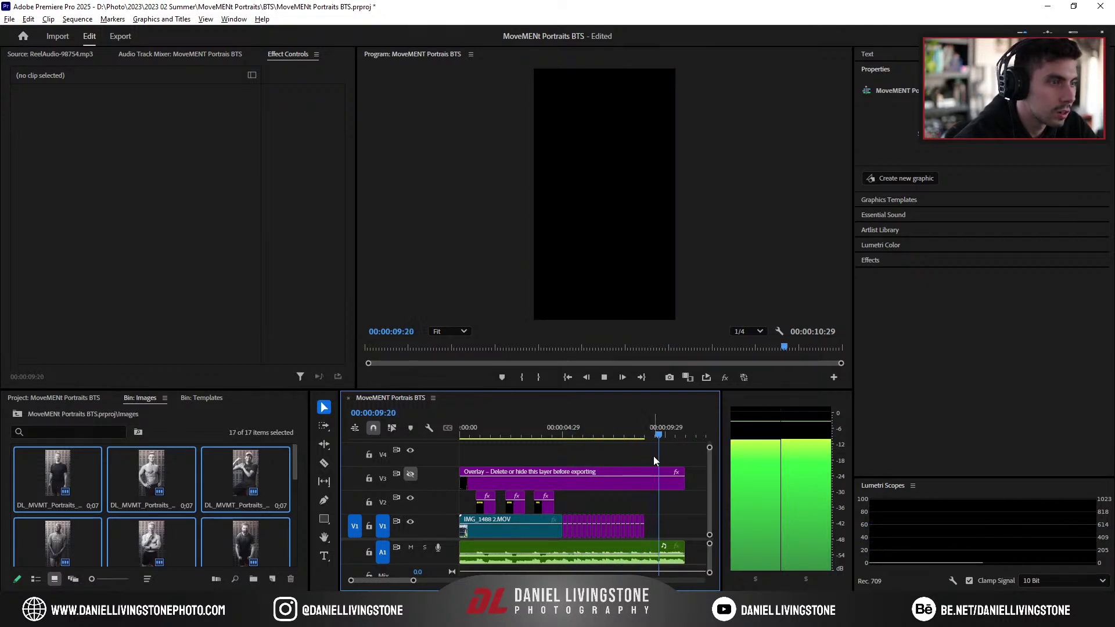
{"action": "key", "text": "space"}
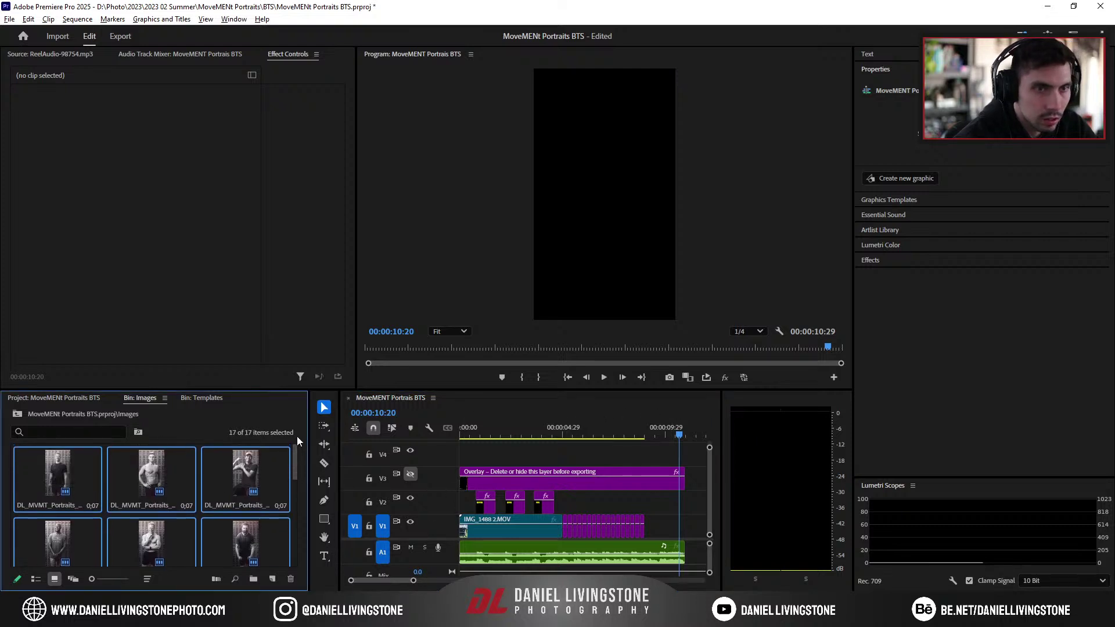
Step: Show the project's root bin, then switch to File Explorer and open 2023 > MoveMENt Portraits > Footage on the DLVideo (V:) drive
{"action": "left_click", "coordinate": [211, 479]}
{"action": "left_click", "coordinate": [60, 398]}
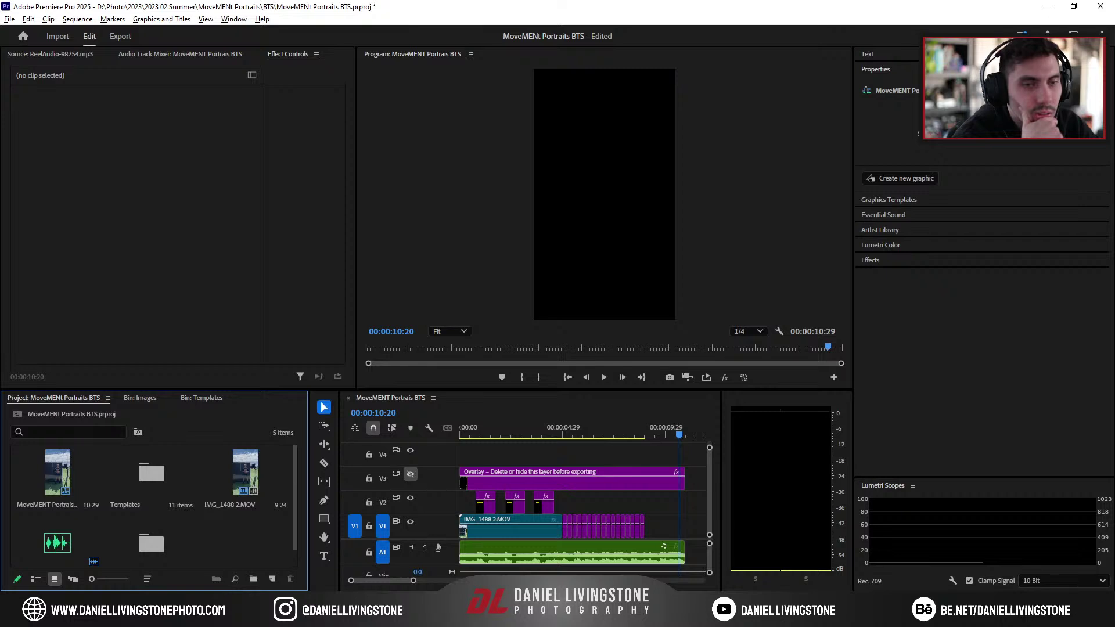
{"action": "left_click", "coordinate": [210, 616]}
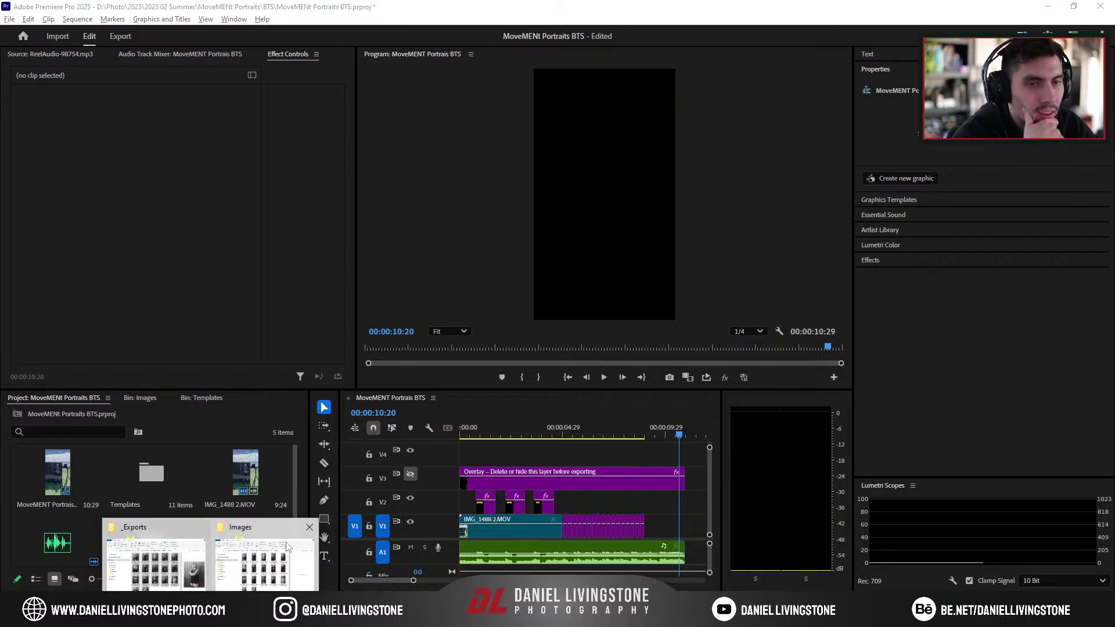
{"action": "left_click", "coordinate": [204, 563]}
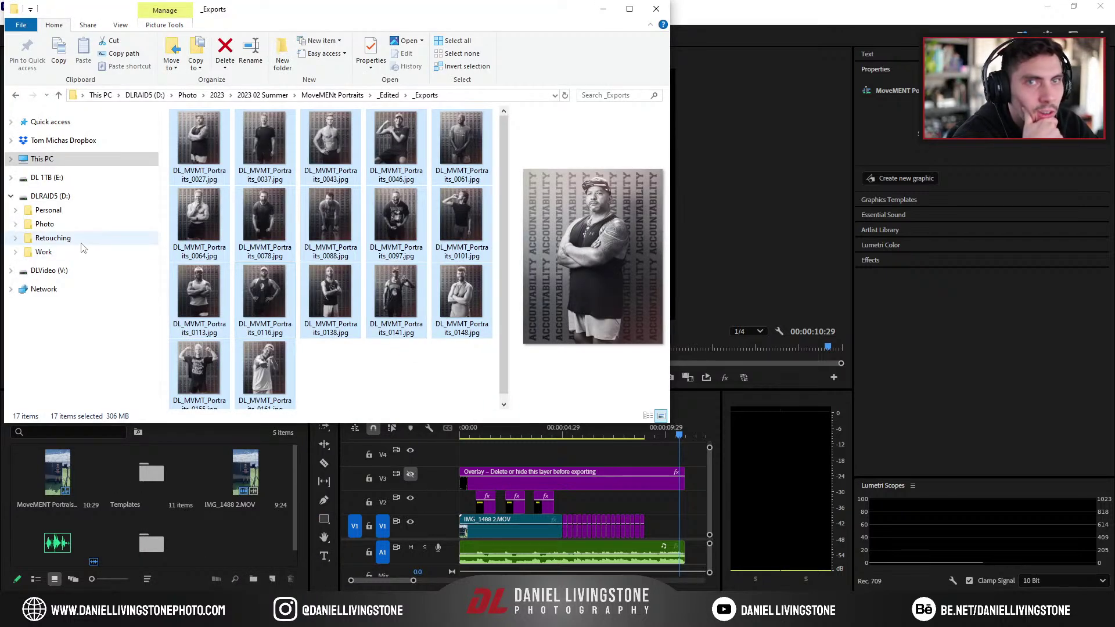
{"action": "left_click", "coordinate": [73, 272]}
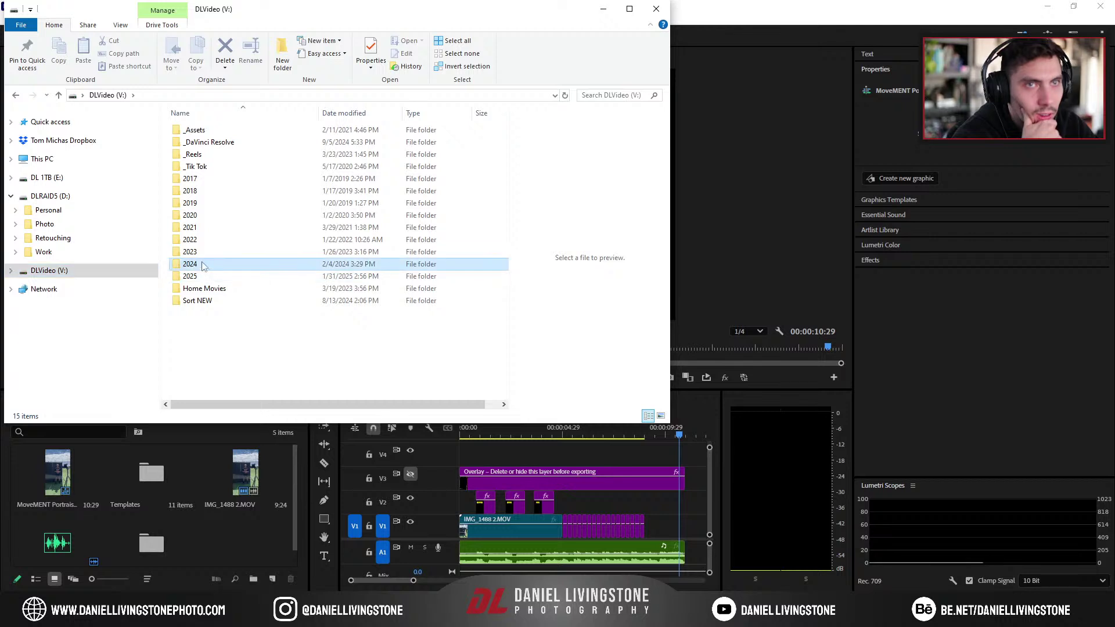
{"action": "double_click", "coordinate": [200, 252]}
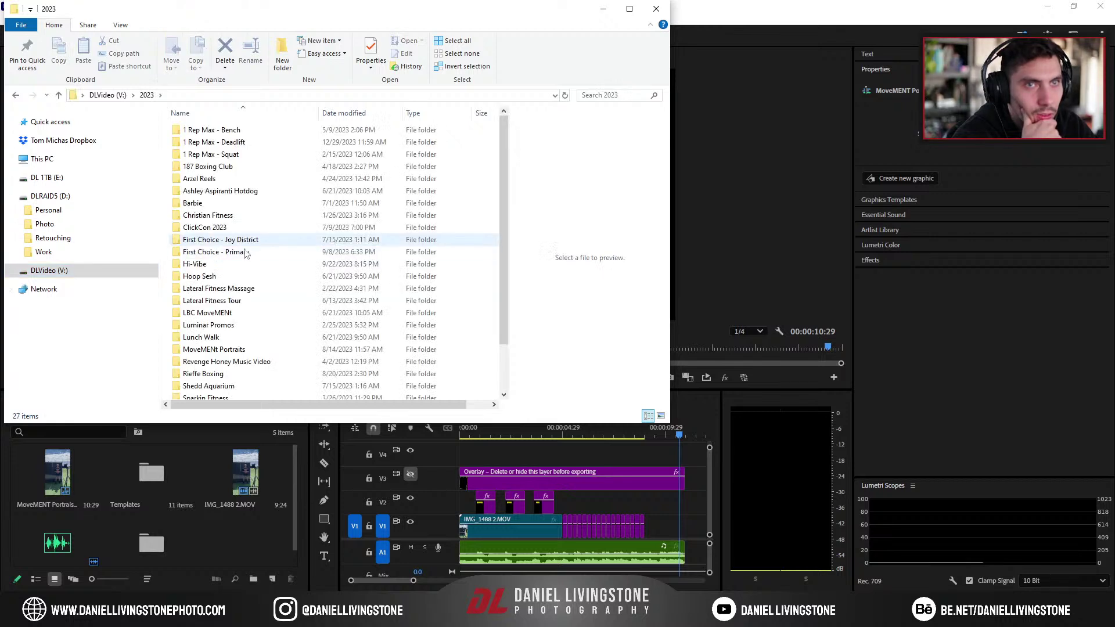
{"action": "left_click", "coordinate": [249, 350]}
{"action": "double_click", "coordinate": [260, 353]}
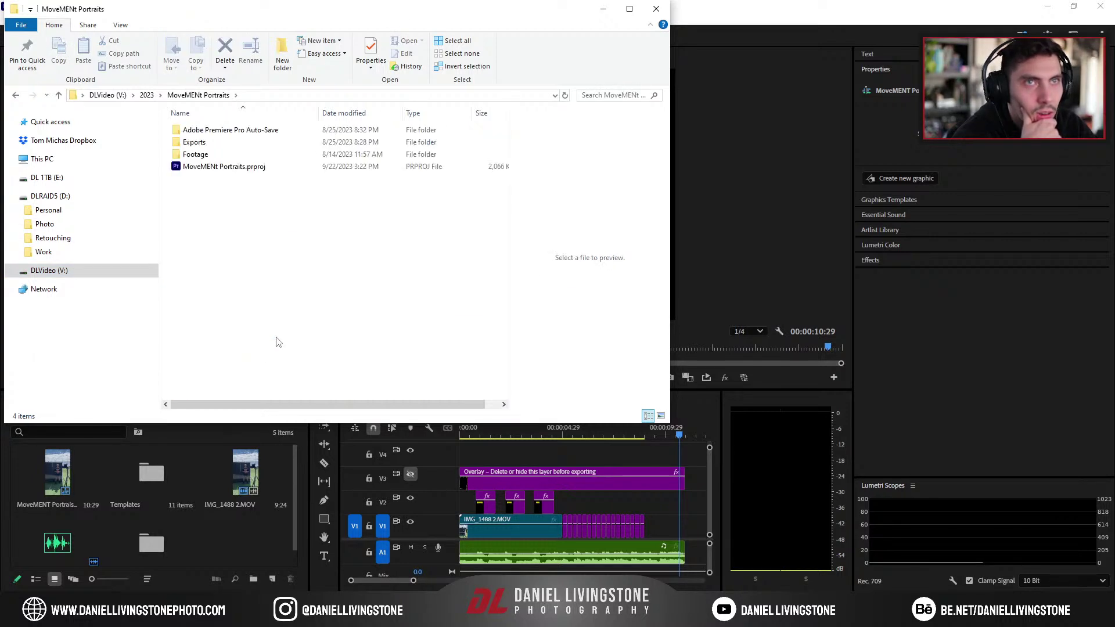
{"action": "double_click", "coordinate": [213, 156]}
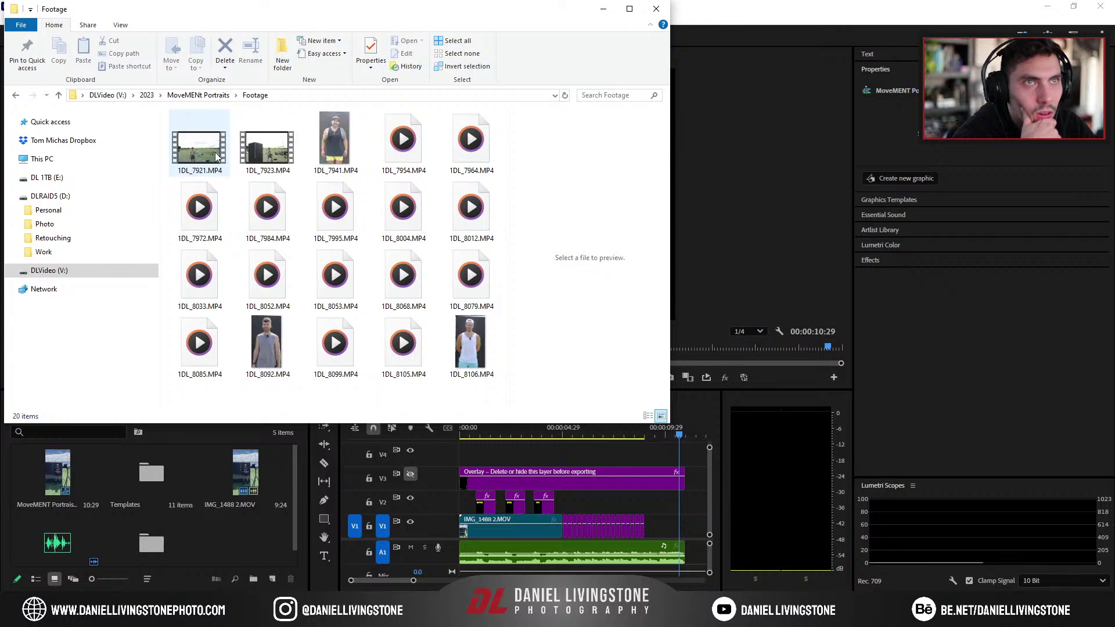
Step: Preview the 1DL_7921.MP4 clip from the Footage folder with its sound muted, skimming through to near the end
{"action": "left_click_drag", "start_coordinate": [333, 16], "coordinate": [562, 71]}
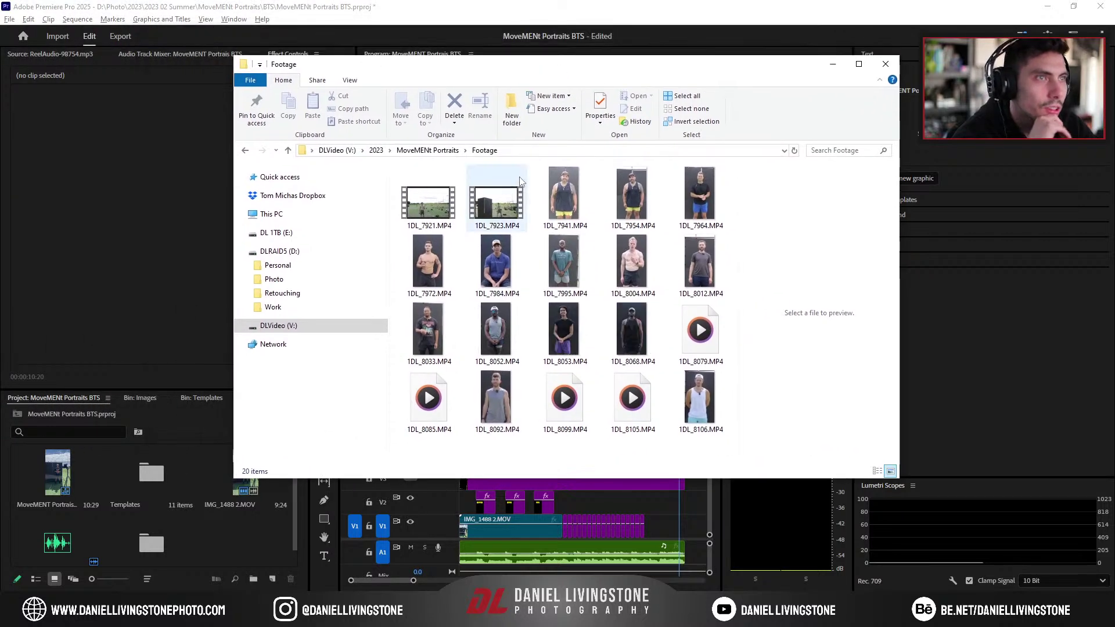
{"action": "left_click", "coordinate": [430, 203]}
{"action": "left_click", "coordinate": [502, 202]}
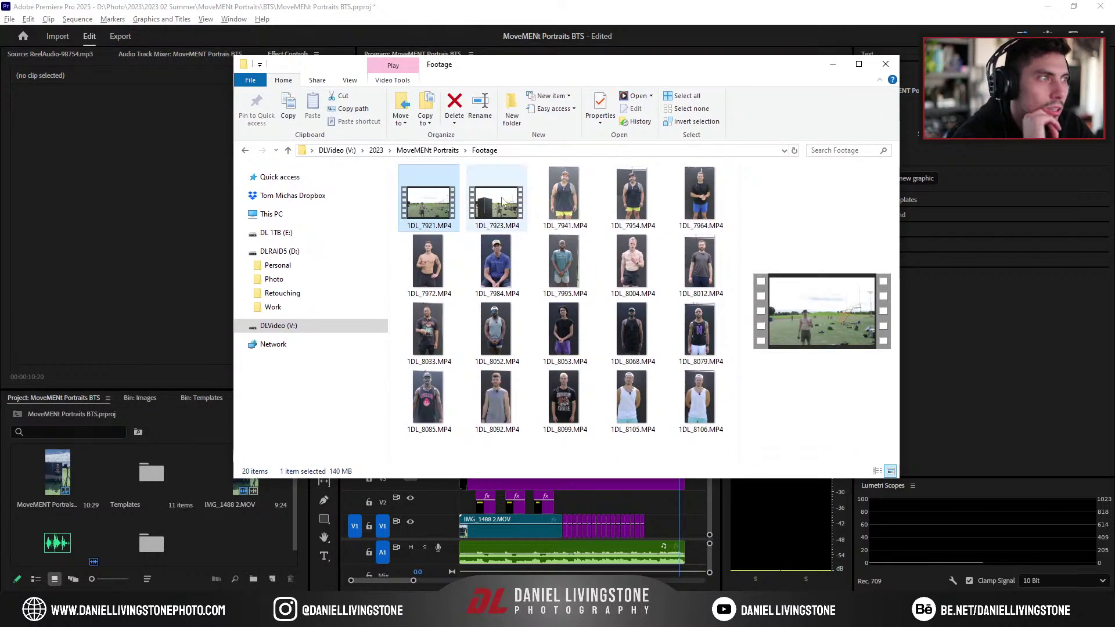
{"action": "left_click", "coordinate": [456, 205]}
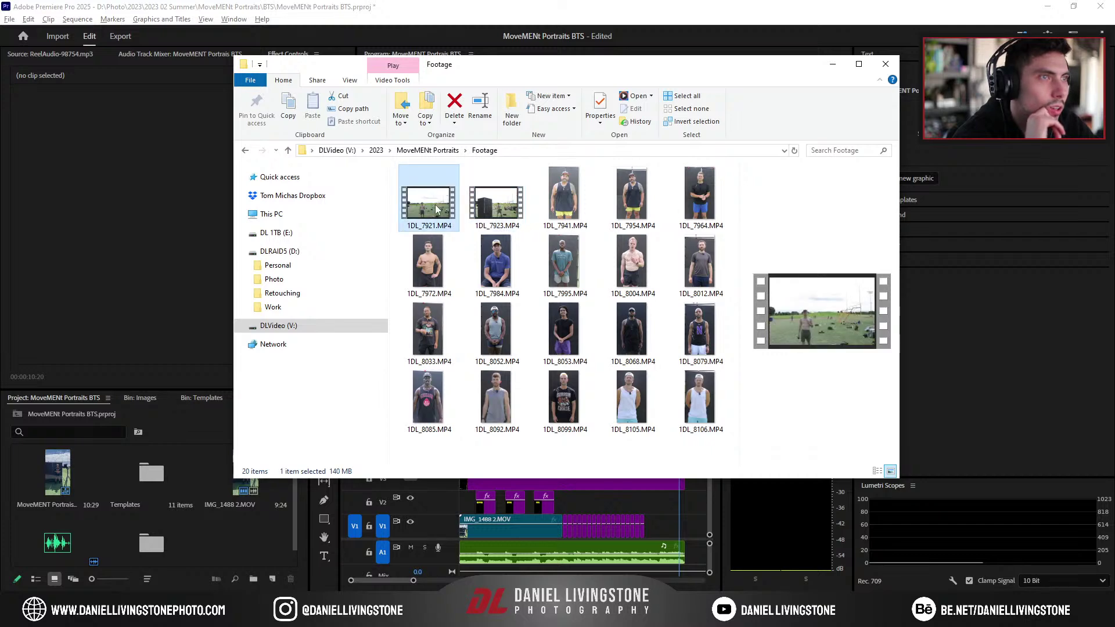
{"action": "double_click", "coordinate": [434, 204]}
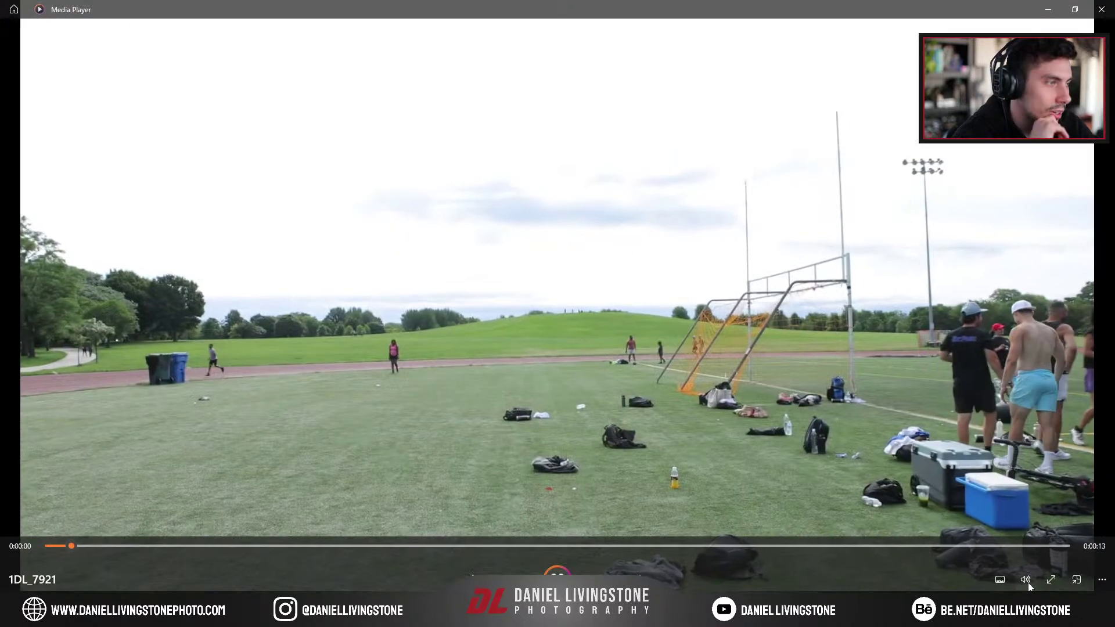
{"action": "left_click", "coordinate": [1025, 578]}
{"action": "left_click", "coordinate": [960, 549]}
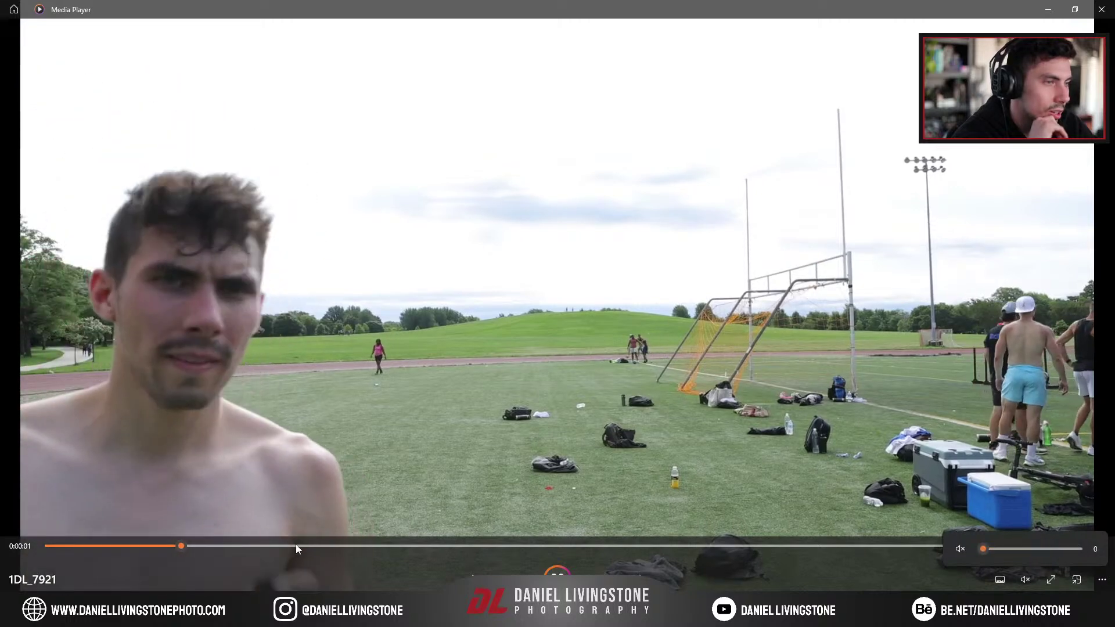
{"action": "left_click", "coordinate": [605, 546]}
{"action": "left_click_drag", "start_coordinate": [608, 548], "coordinate": [946, 515]}
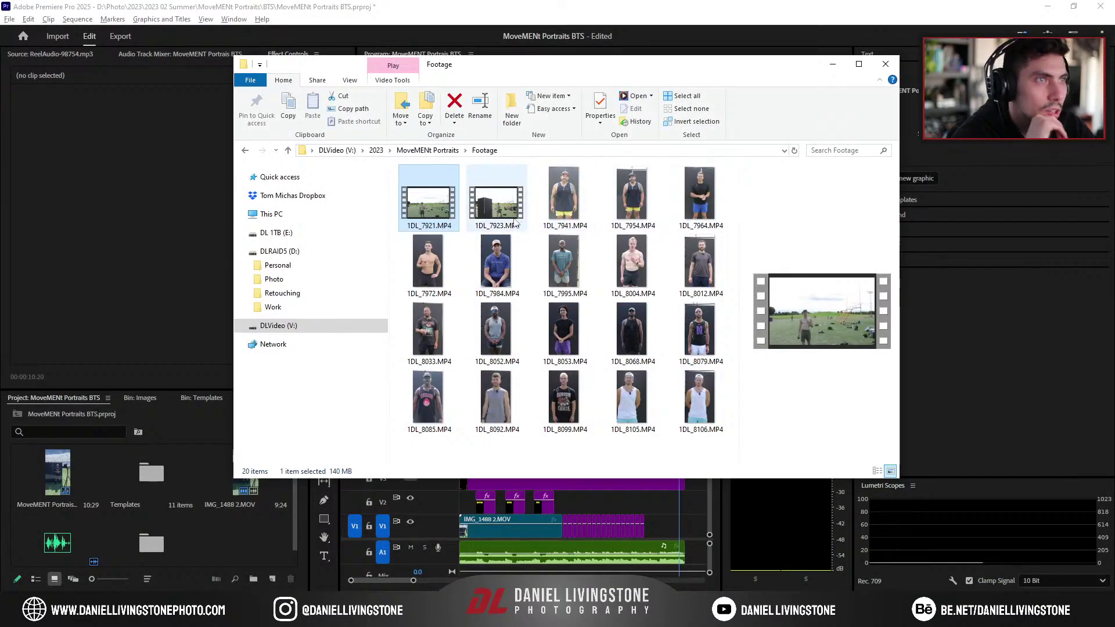
Step: Skim through the 1DL_7923.MP4 clip from the Footage folder and close the player
{"action": "double_click", "coordinate": [496, 200]}
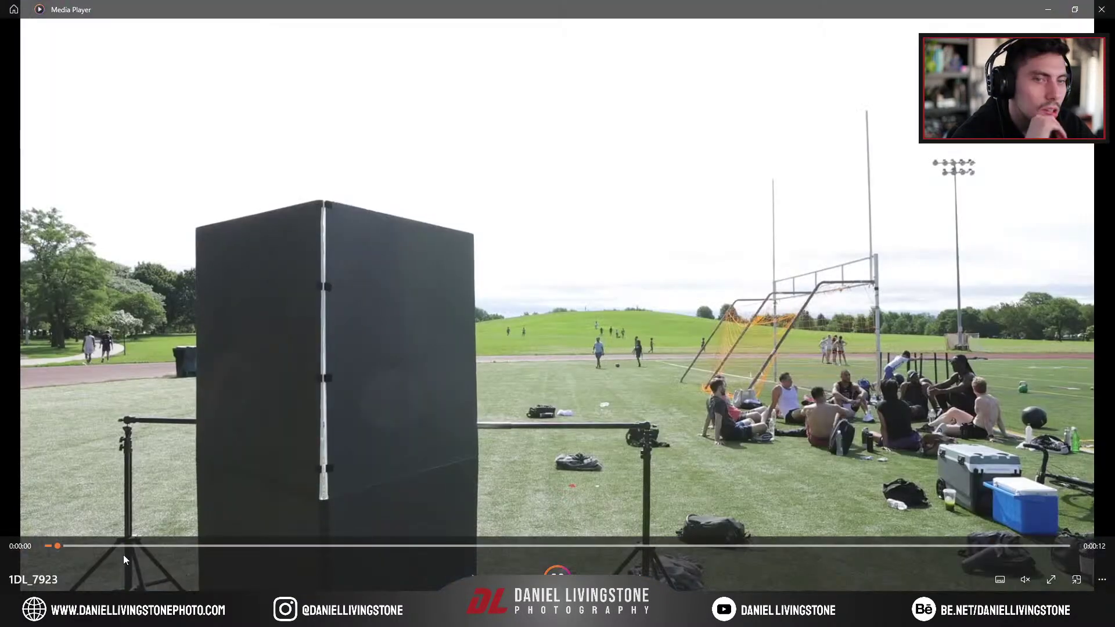
{"action": "left_click_drag", "start_coordinate": [123, 551], "coordinate": [966, 525]}
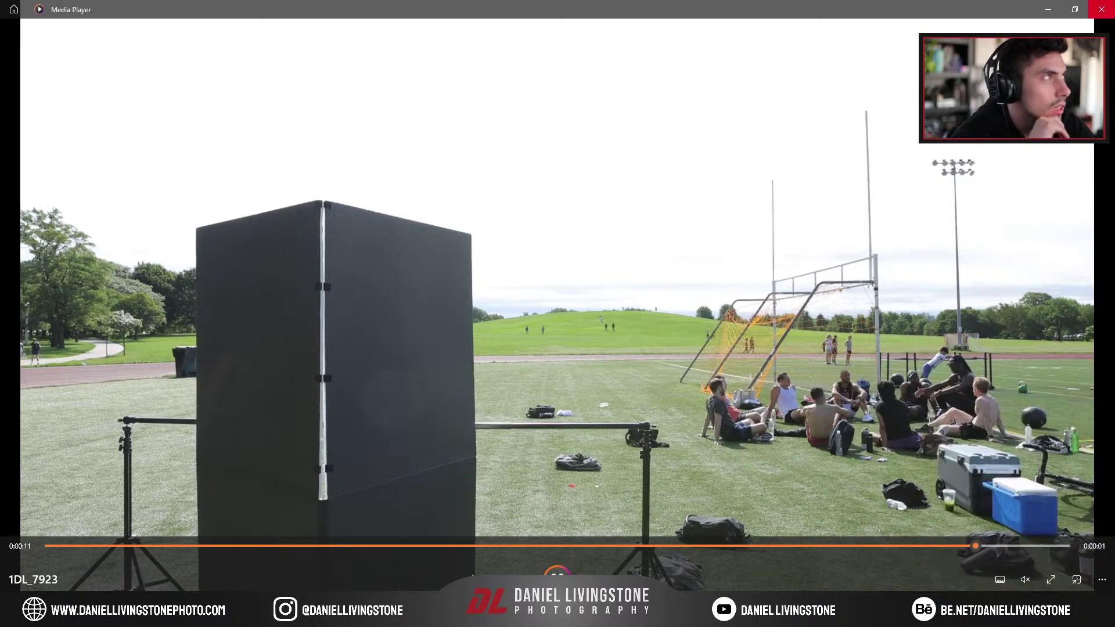
{"action": "left_click", "coordinate": [1102, 9]}
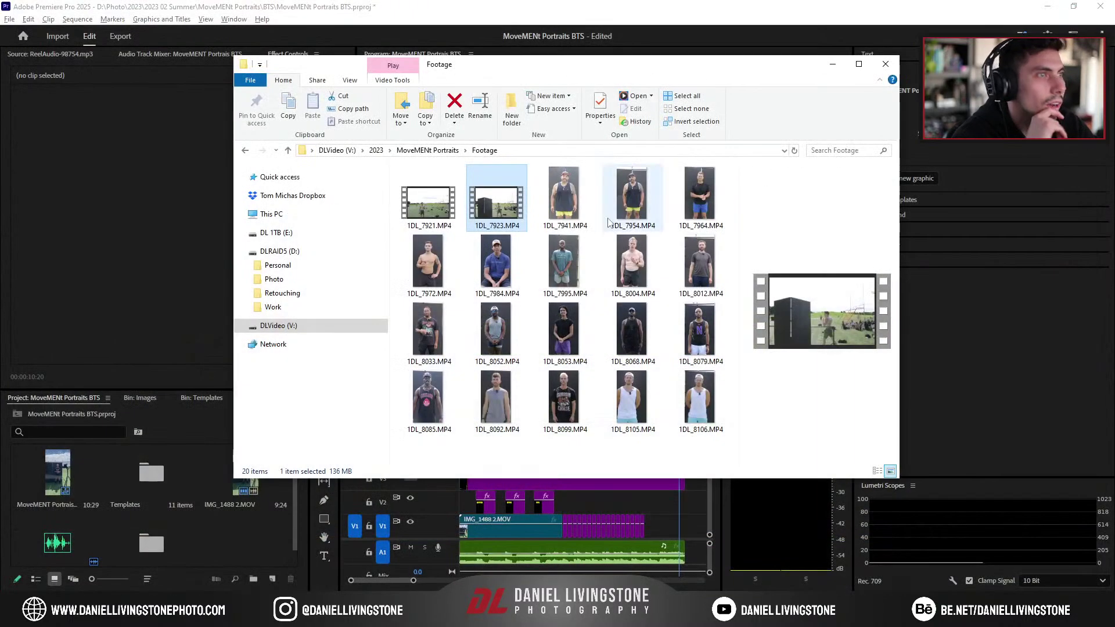
Step: Open the MoveMENt Portraits Exports folder to view the finished videos, and return to the Premiere Pro project
{"action": "left_click", "coordinate": [430, 150]}
{"action": "double_click", "coordinate": [451, 198]}
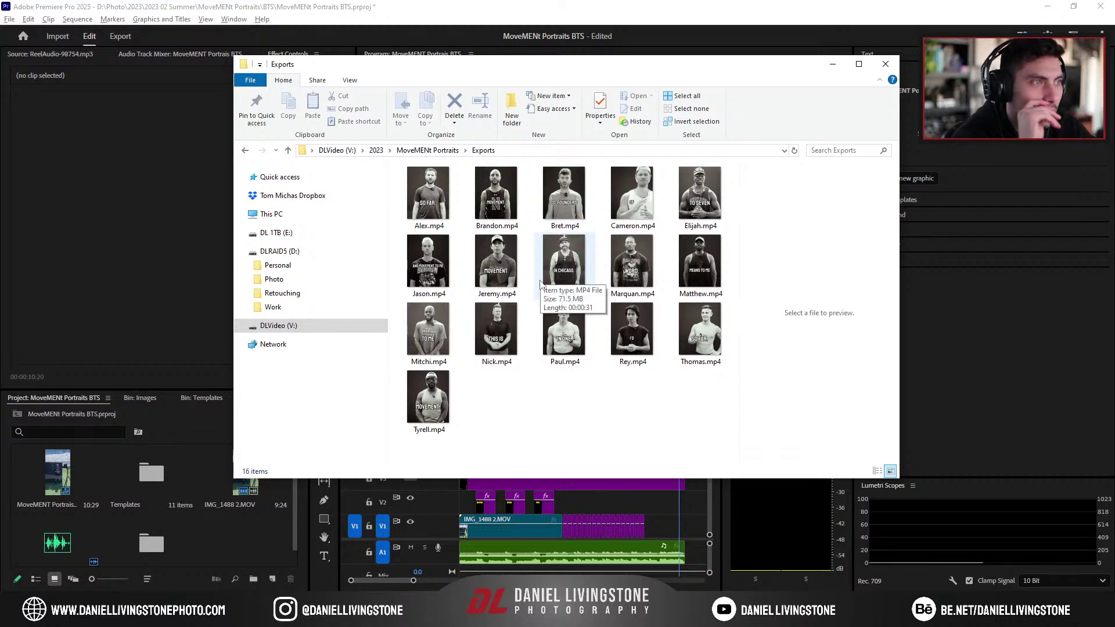
{"action": "left_click", "coordinate": [245, 548]}
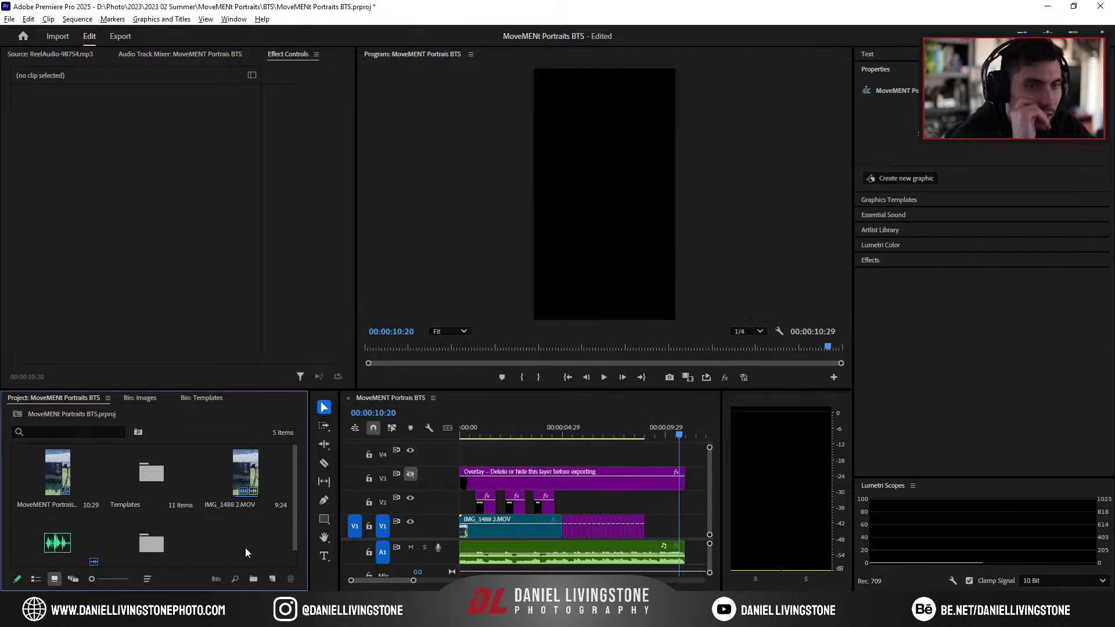
Step: Create a new bin named Grid in the project's root
{"action": "scroll", "coordinate": [231, 539], "scroll_direction": "down", "scroll_amount": 1}
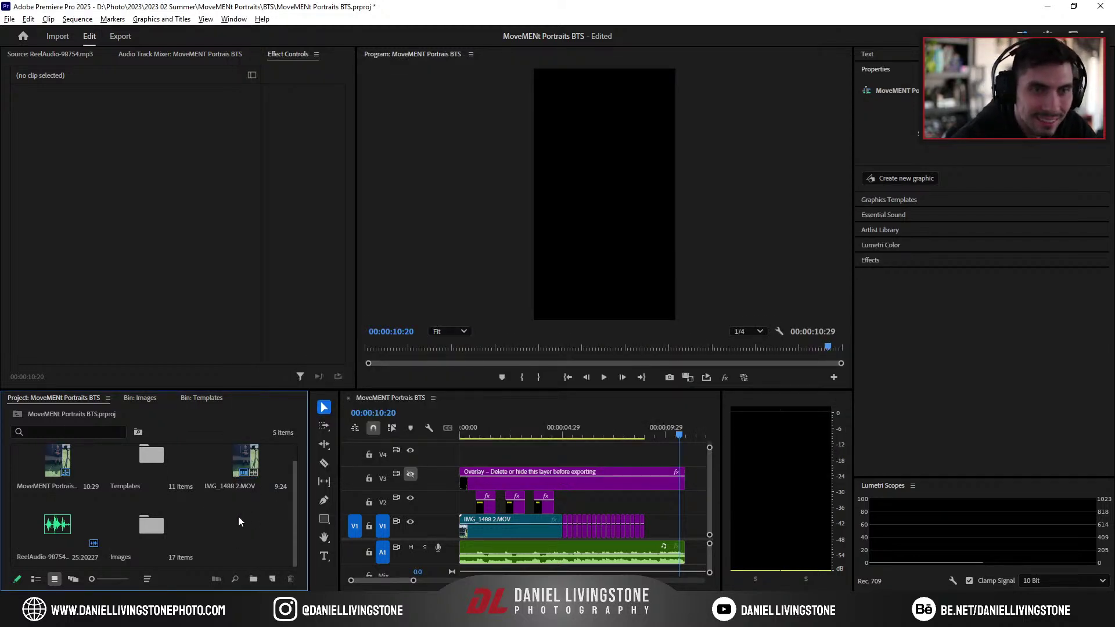
{"action": "right_click", "coordinate": [228, 522]}
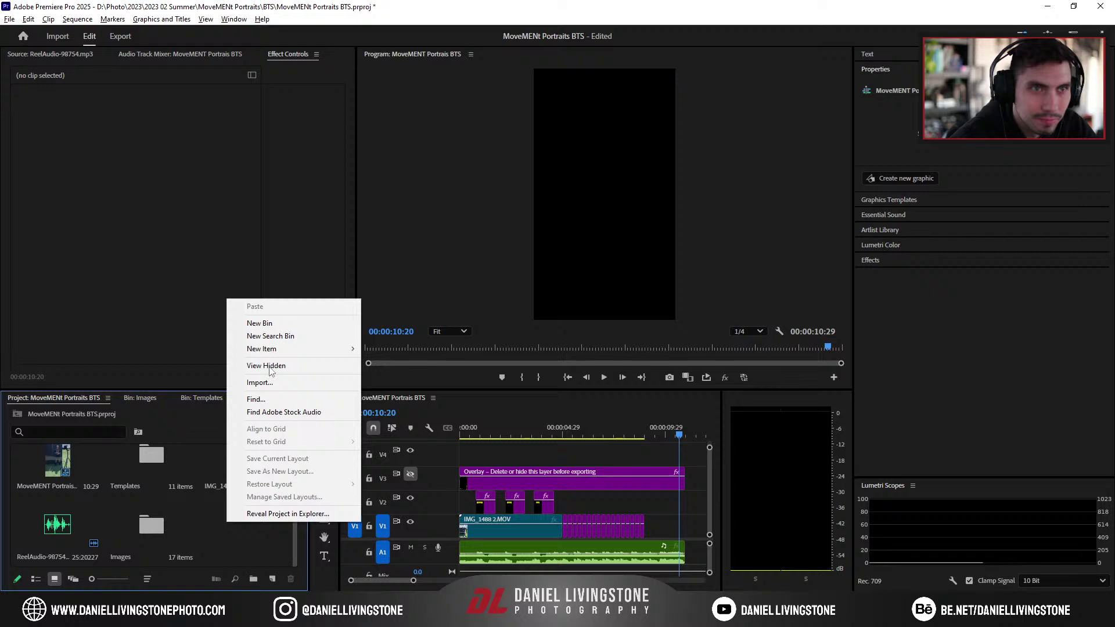
{"action": "left_click", "coordinate": [273, 325]}
{"action": "type", "text": "Grid"}
{"action": "key", "text": "Return"}
{"action": "scroll", "coordinate": [190, 502], "scroll_direction": "down", "scroll_amount": 1}
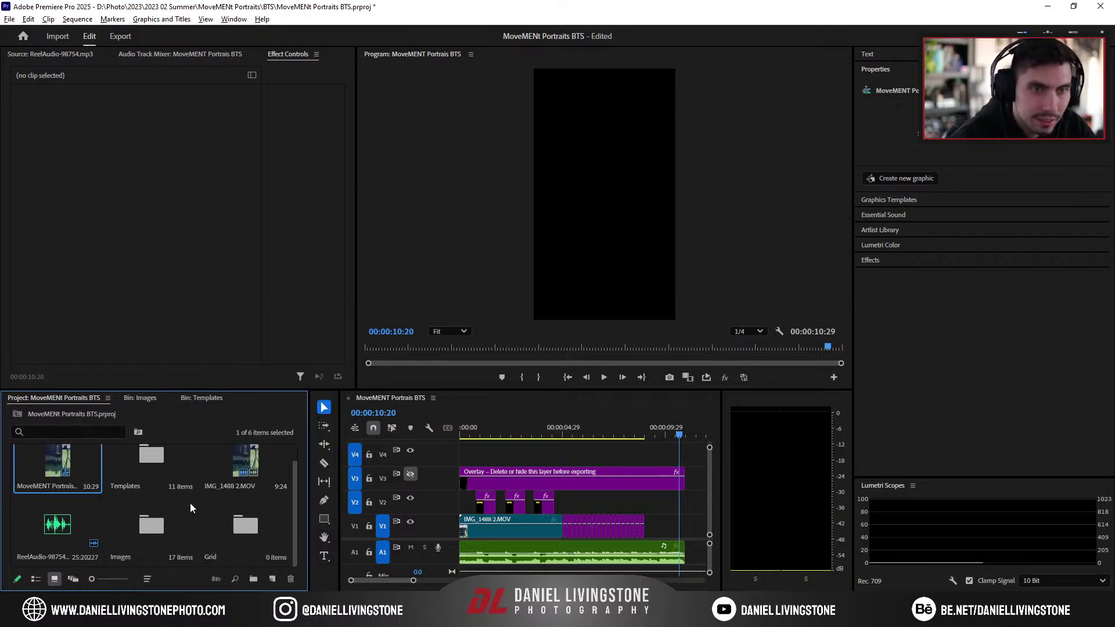
Step: Open the Grid bin and import all 16 MP4 videos from the Exports folder into it
{"action": "double_click", "coordinate": [253, 532]}
{"action": "key", "text": "alt+Tab"}
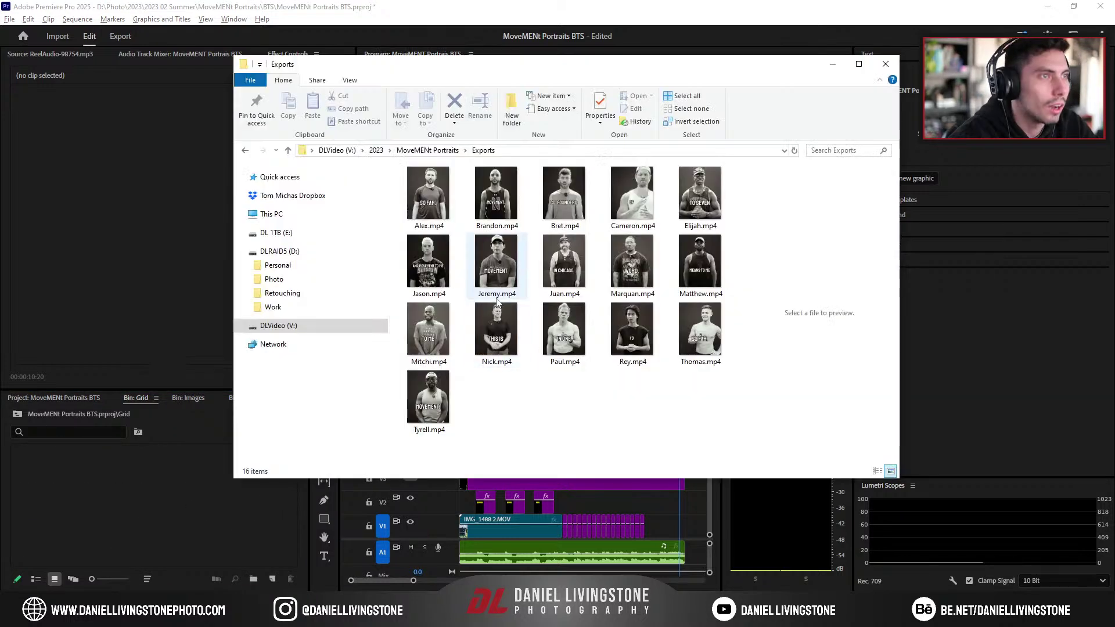
{"action": "left_click_drag", "start_coordinate": [714, 435], "coordinate": [151, 520]}
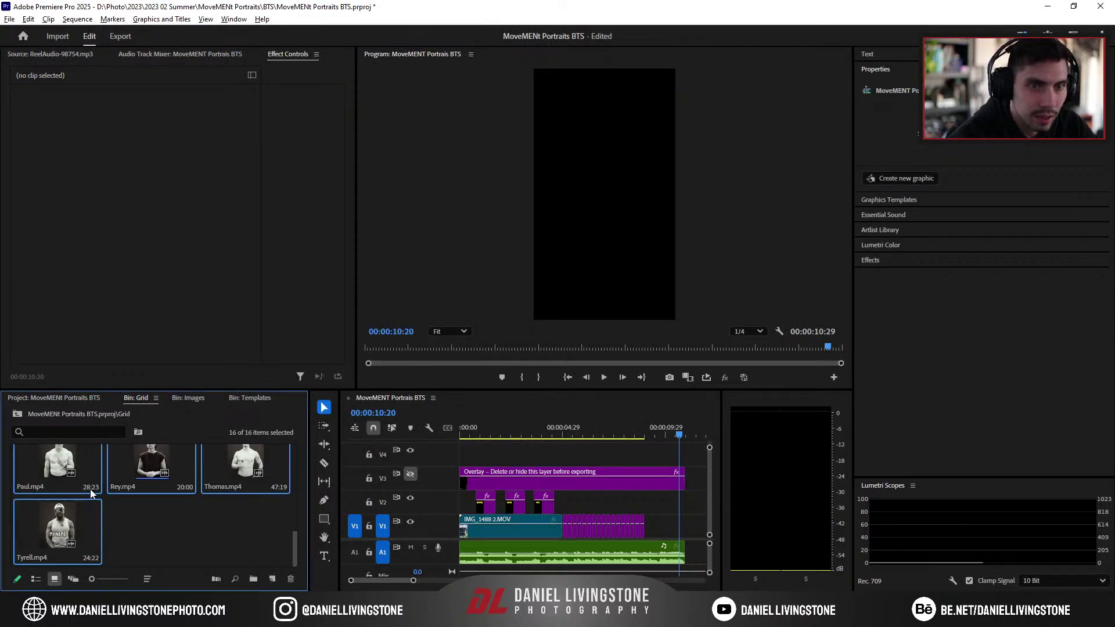
Step: Create proxies for all 16 Grid bin clips at Quarter frame size with the ProRes QuickTime Proxy preset
{"action": "right_click", "coordinate": [71, 492]}
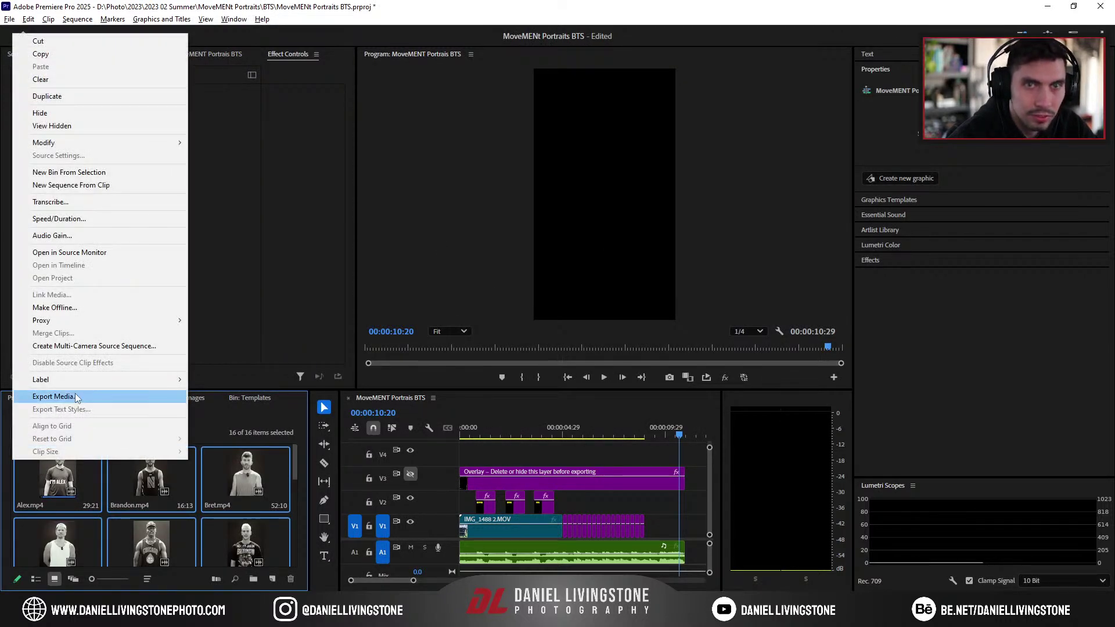
{"action": "mouse_move", "coordinate": [86, 321]}
{"action": "left_click", "coordinate": [218, 321]}
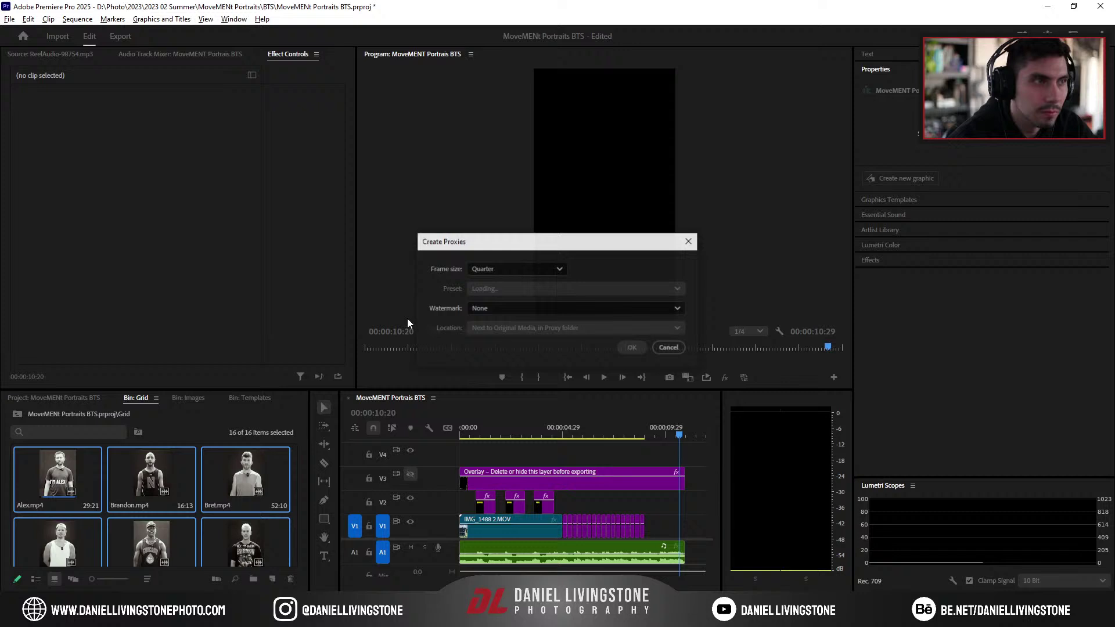
{"action": "left_click", "coordinate": [500, 272]}
{"action": "left_click", "coordinate": [499, 272]}
{"action": "left_click", "coordinate": [500, 272]}
{"action": "left_click", "coordinate": [500, 271]}
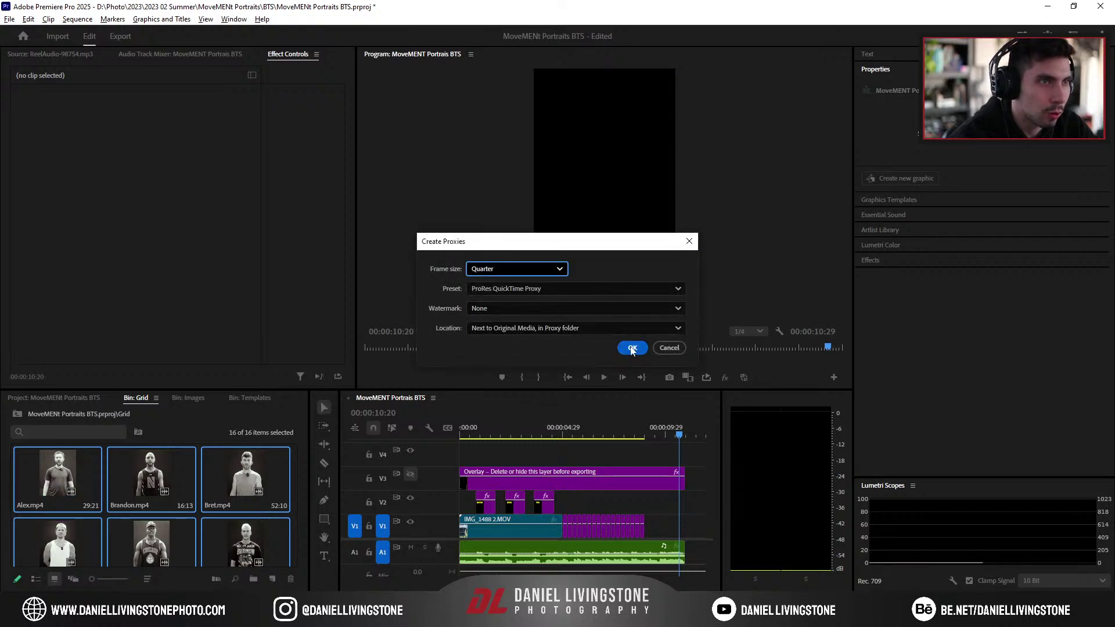
{"action": "left_click", "coordinate": [638, 348]}
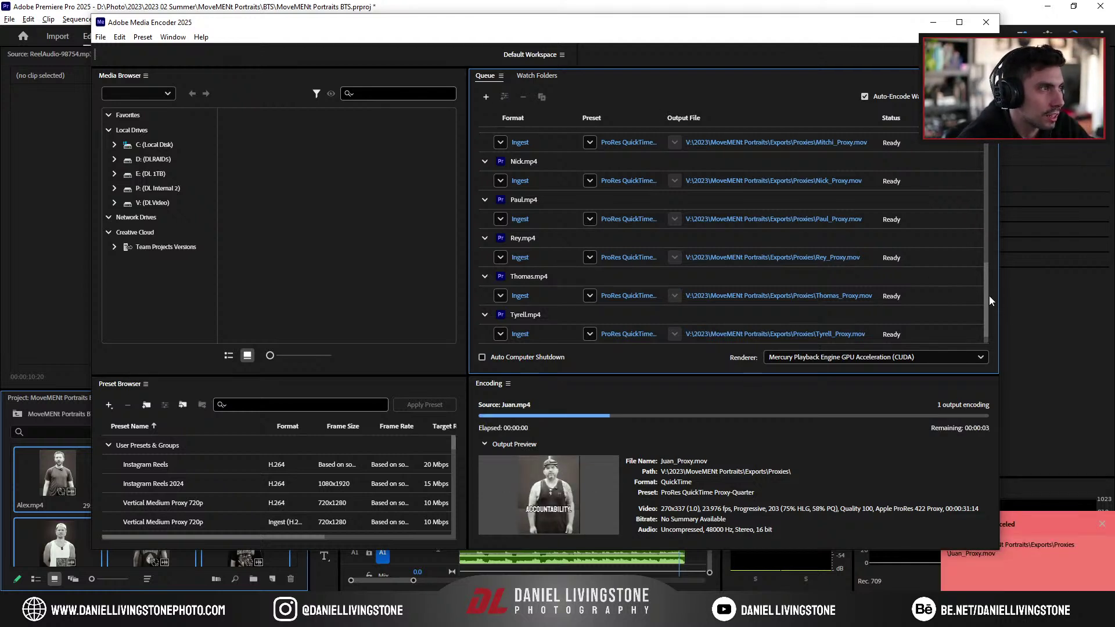
Step: Remove all the proxy jobs from the Media Encoder queue and switch back to Premiere Pro
{"action": "left_click", "coordinate": [908, 319]}
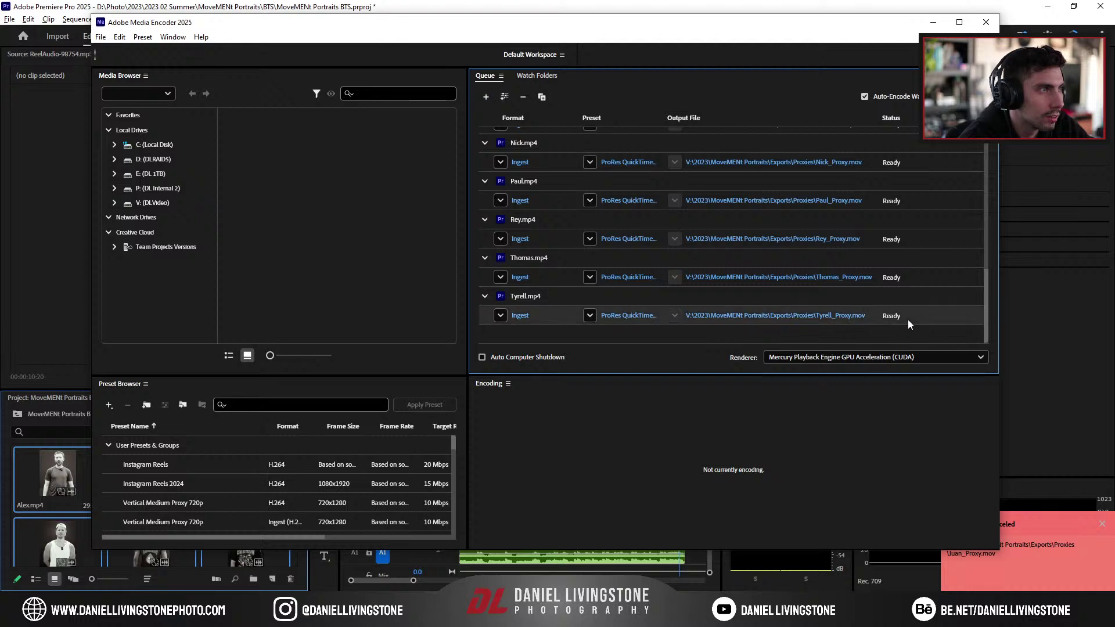
{"action": "left_click_drag", "start_coordinate": [985, 319], "coordinate": [985, 174]}
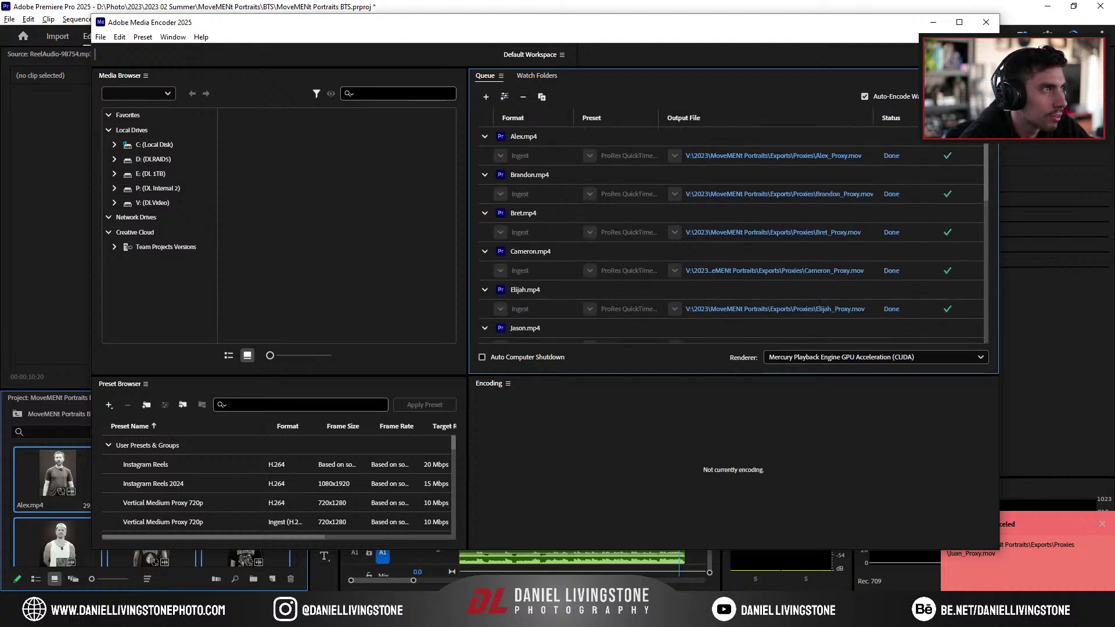
{"action": "right_click", "coordinate": [872, 158]}
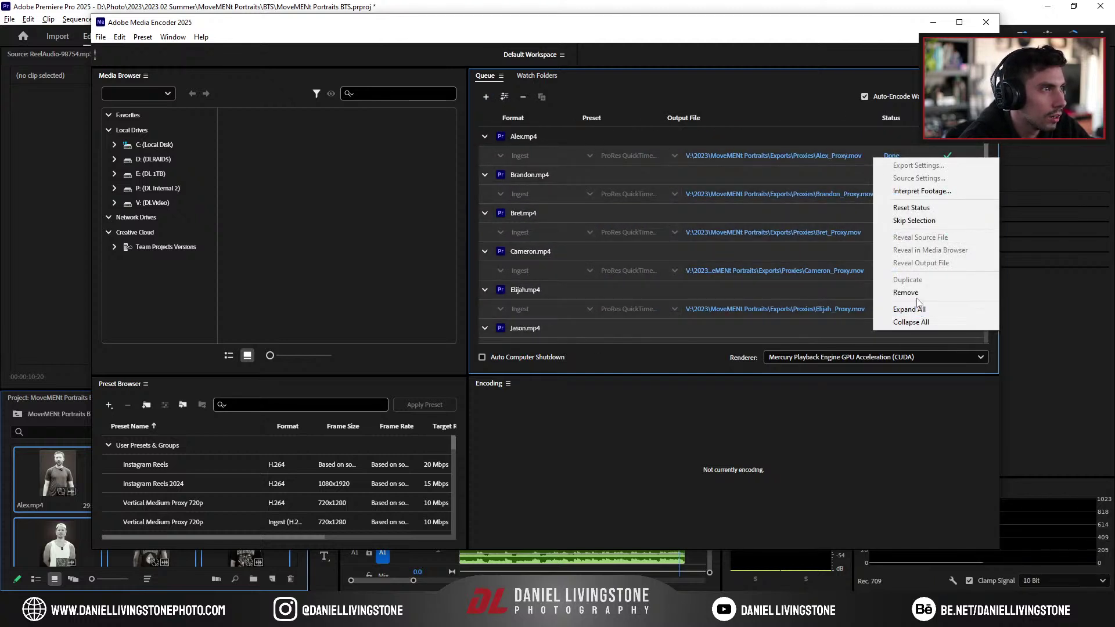
{"action": "left_click", "coordinate": [894, 293]}
{"action": "left_click", "coordinate": [307, 5]}
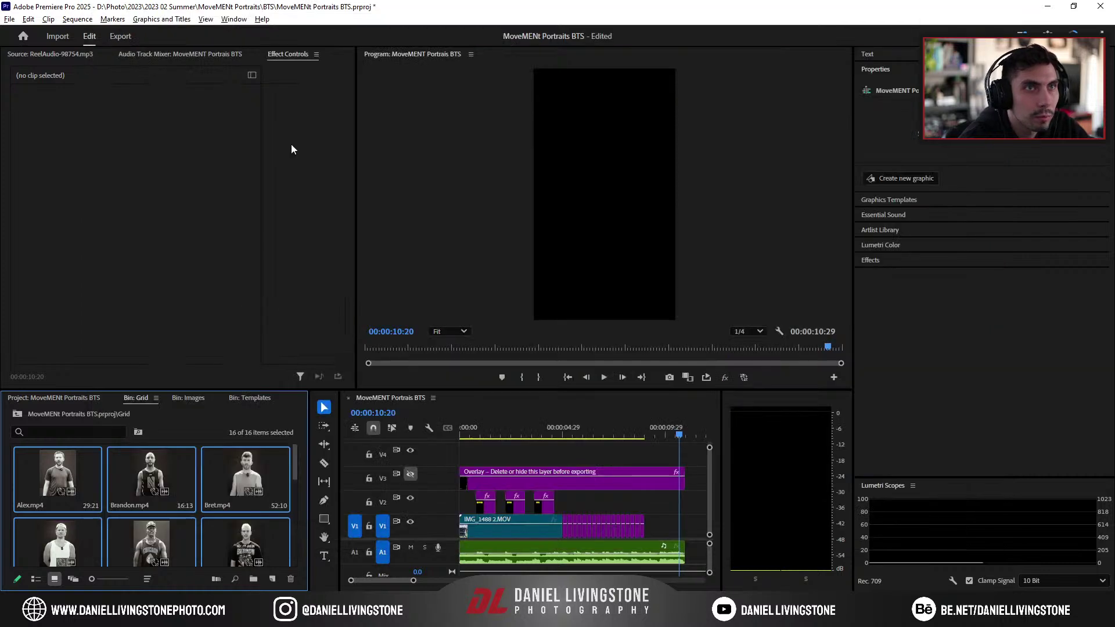
Step: Delete the Grid bin from the root of the MoveMENt Portraits BTS project
{"action": "left_click", "coordinate": [73, 398]}
{"action": "right_click", "coordinate": [222, 529]}
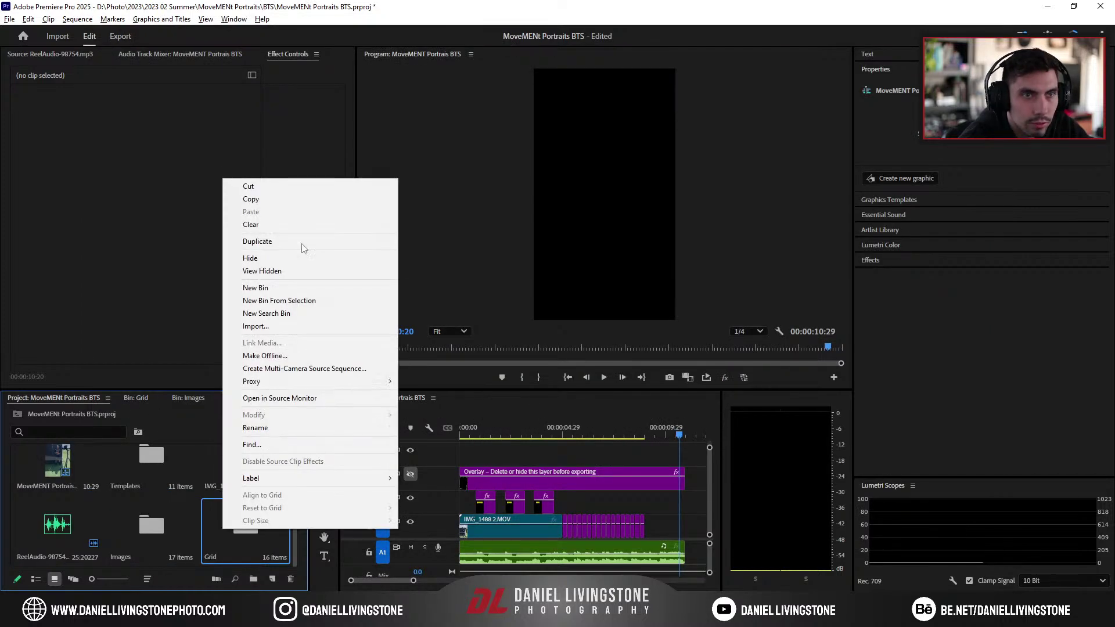
{"action": "key", "text": "Escape"}
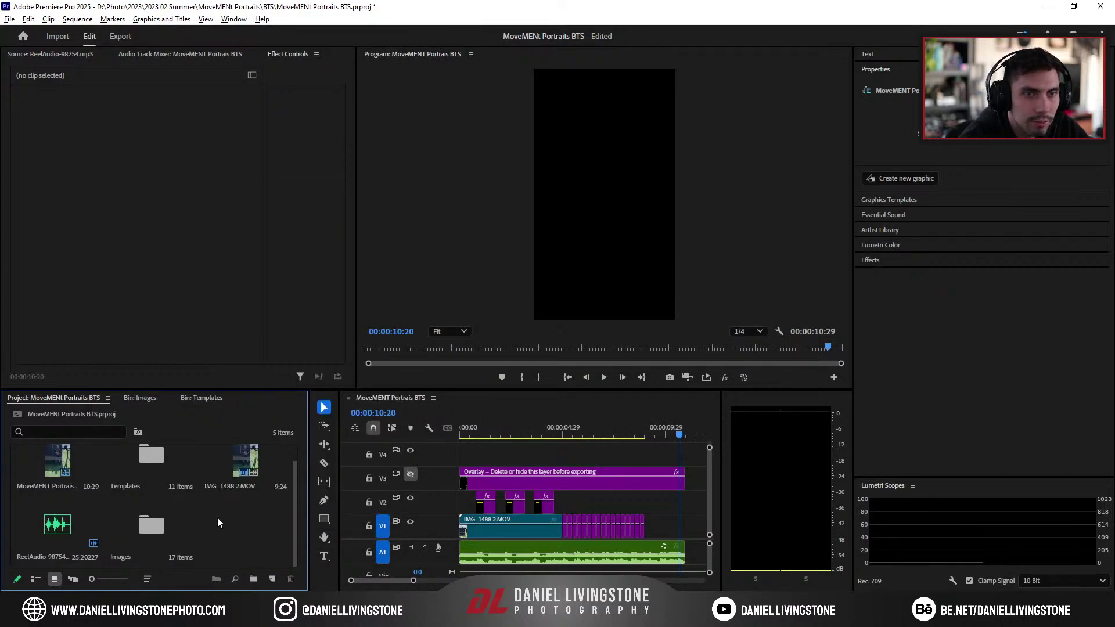
Step: Switch to the Exports folder in File Explorer and delete its Proxies folder
{"action": "key", "text": "alt+Tab"}
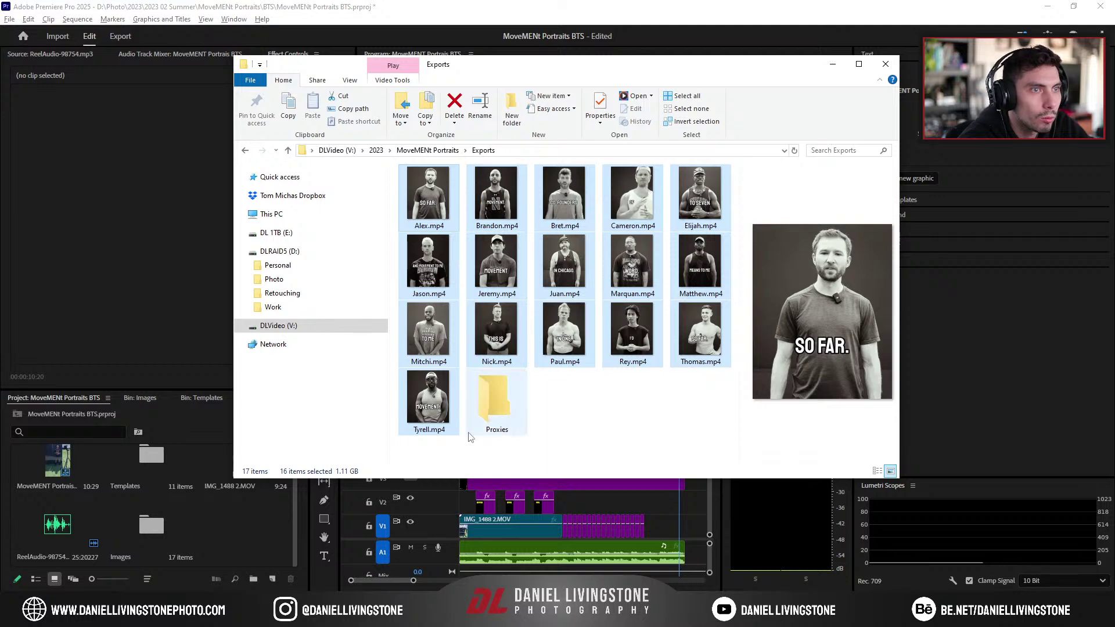
{"action": "left_click", "coordinate": [495, 404]}
{"action": "right_click", "coordinate": [494, 407]}
{"action": "left_click", "coordinate": [524, 367]}
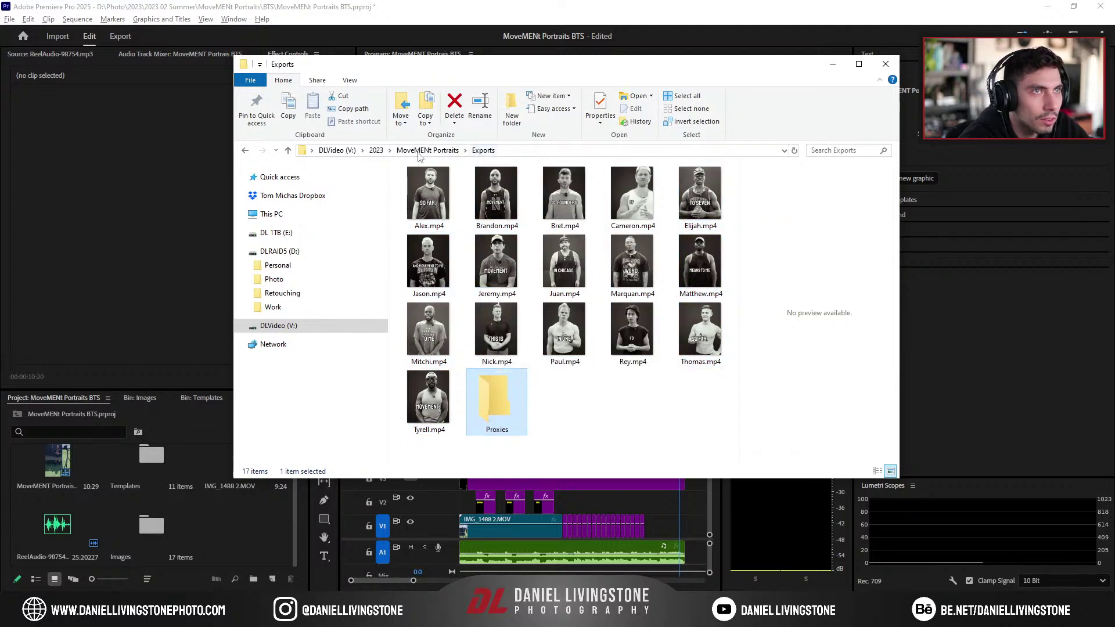
Step: Open the original MoveMENt Portraits project from its folder and convert it to a new project named MoveMENt Portraits_1
{"action": "left_click", "coordinate": [428, 150]}
{"action": "double_click", "coordinate": [437, 223]}
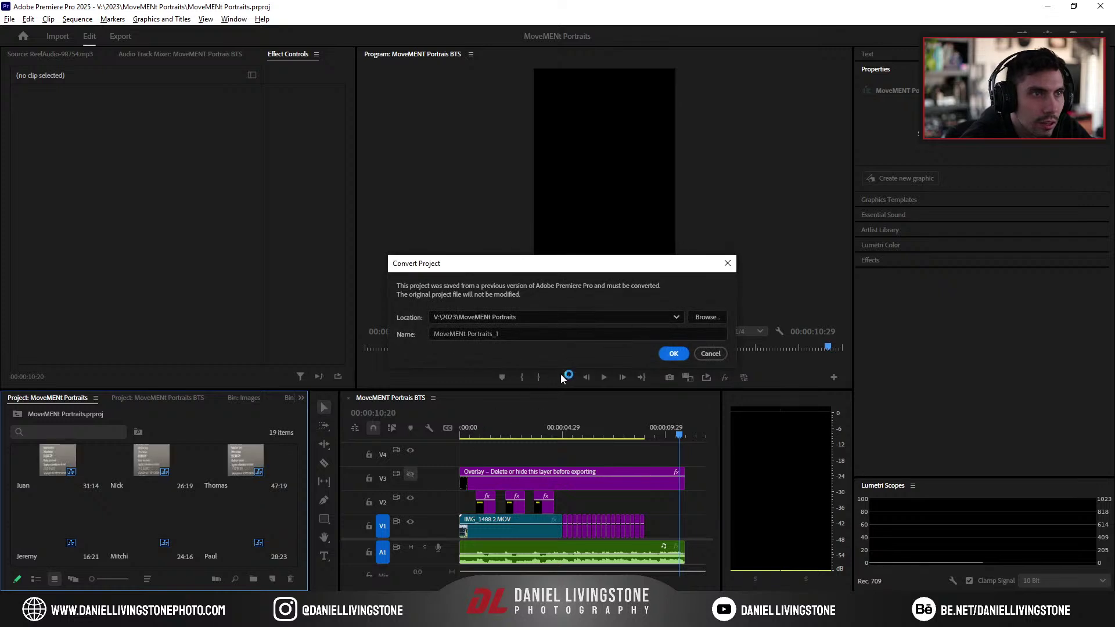
{"action": "left_click", "coordinate": [548, 331]}
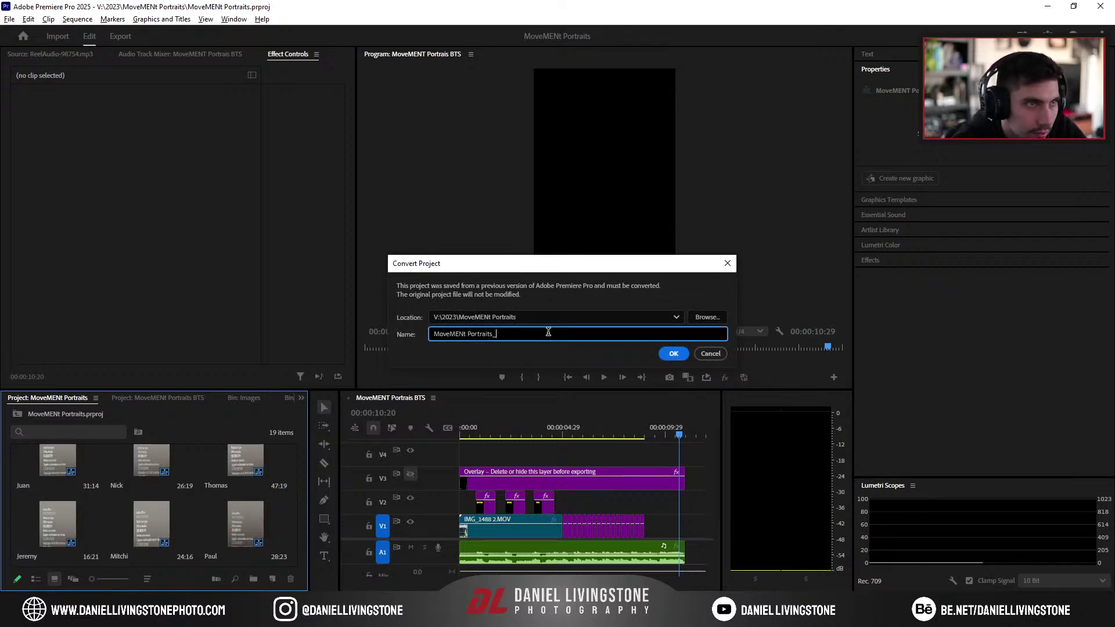
{"action": "left_click", "coordinate": [668, 354]}
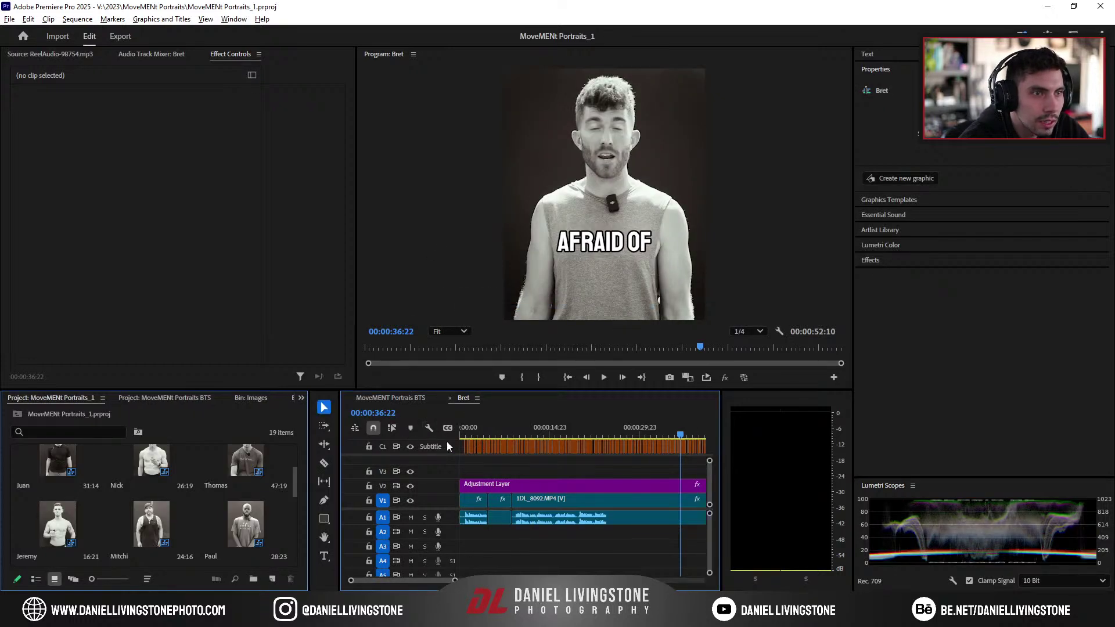
Step: Fit the open sequence in the timeline, then open the first portrait sequence in the project and skim its captions
{"action": "key", "text": "minus"}
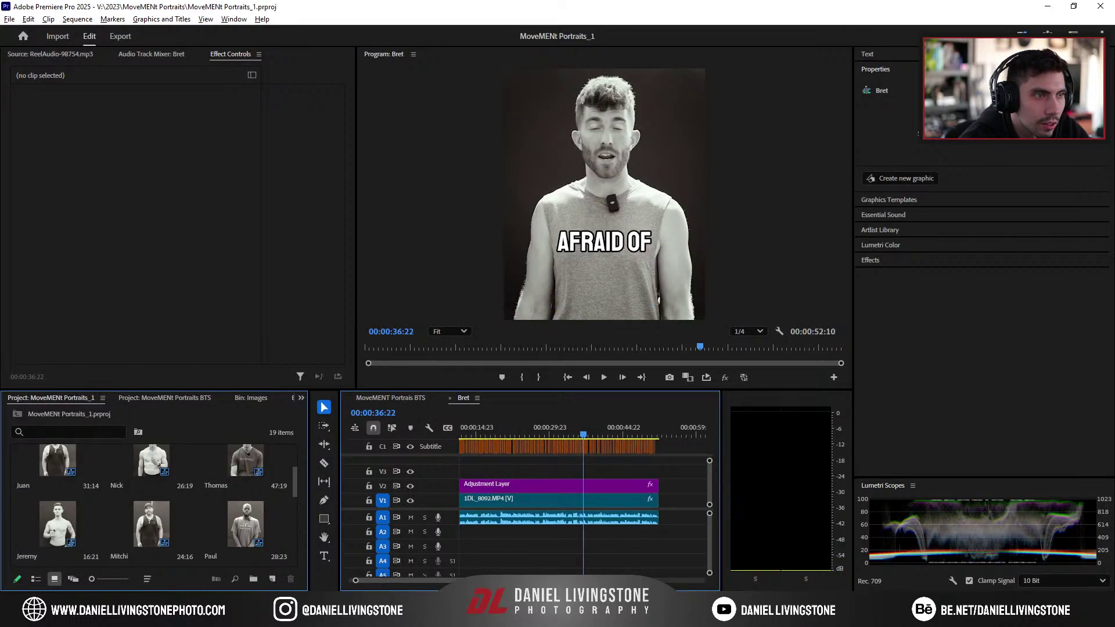
{"action": "left_click_drag", "start_coordinate": [444, 584], "coordinate": [440, 583]}
{"action": "scroll", "coordinate": [151, 475], "scroll_direction": "up", "scroll_amount": 3}
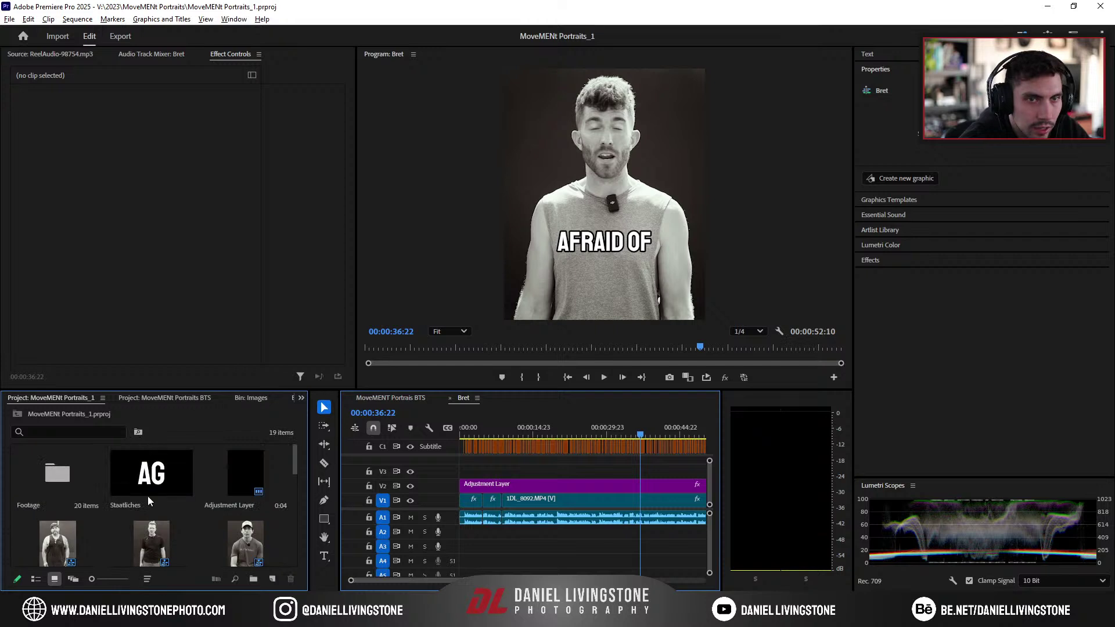
{"action": "scroll", "coordinate": [151, 474], "scroll_direction": "down", "scroll_amount": 3}
{"action": "double_click", "coordinate": [58, 469]}
{"action": "key", "text": "space"}
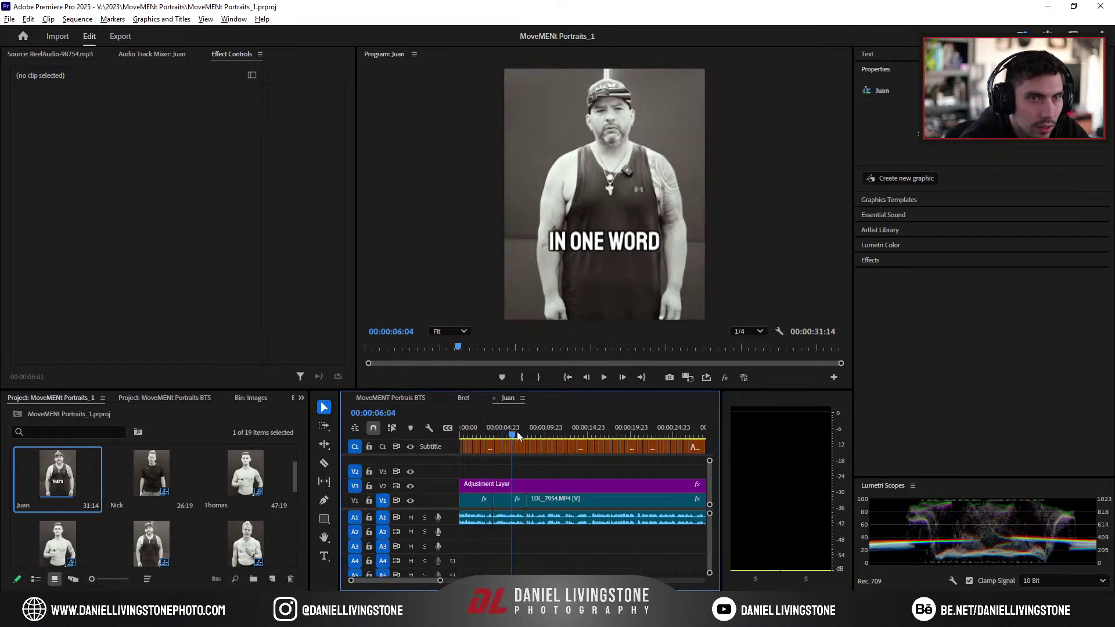
Step: Select all 16 portrait sequences for media export and turn captions off in the export settings
{"action": "scroll", "coordinate": [100, 472], "scroll_direction": "up", "scroll_amount": 2}
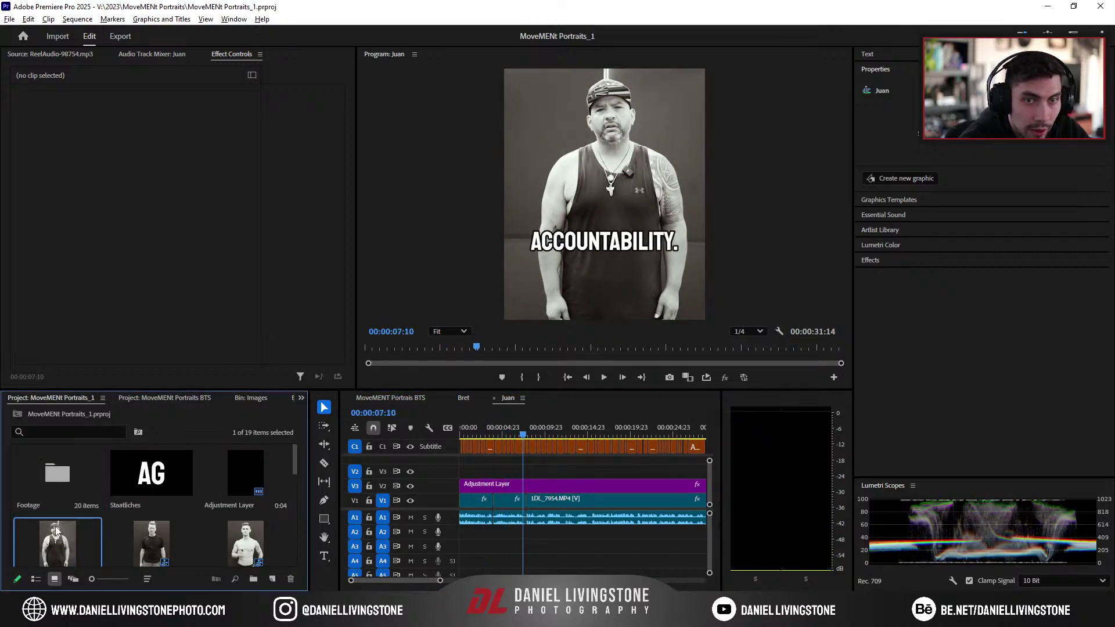
{"action": "scroll", "coordinate": [78, 519], "scroll_direction": "down", "scroll_amount": 2}
{"action": "scroll", "coordinate": [201, 536], "scroll_direction": "down", "scroll_amount": 5}
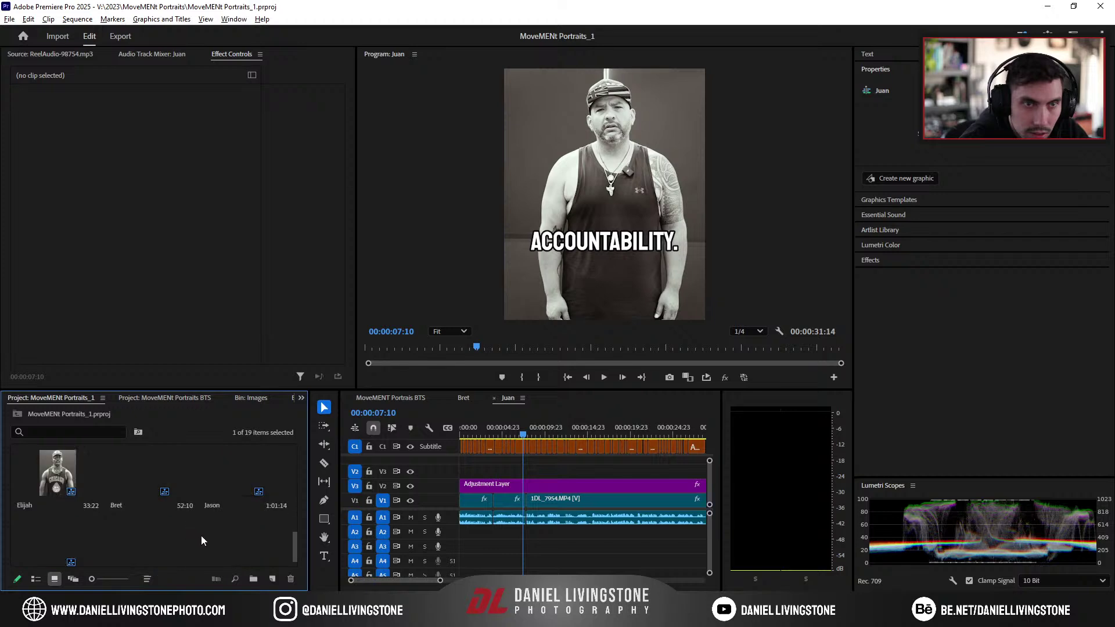
{"action": "left_click", "coordinate": [56, 530], "text": "shift"}
{"action": "right_click", "coordinate": [52, 529]}
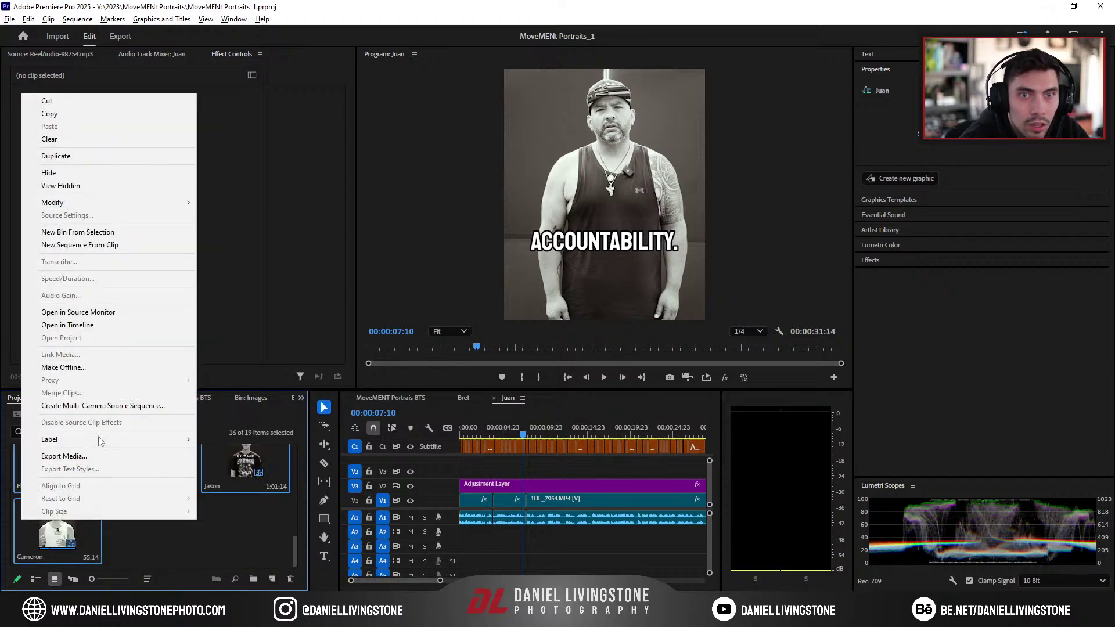
{"action": "left_click", "coordinate": [101, 456]}
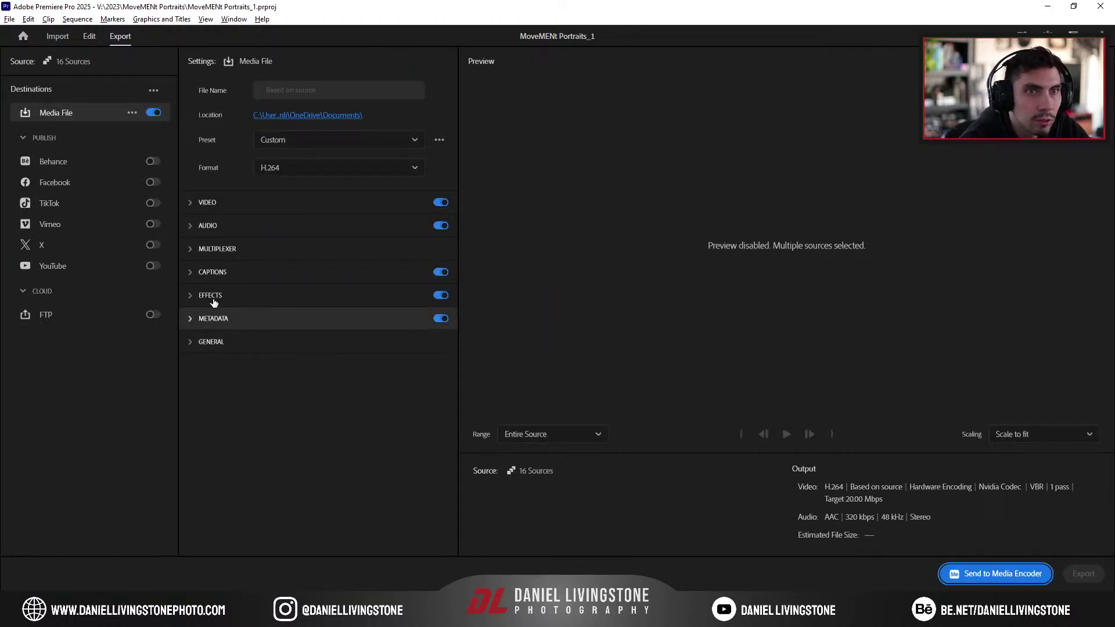
{"action": "left_click", "coordinate": [249, 273]}
{"action": "left_click", "coordinate": [439, 273]}
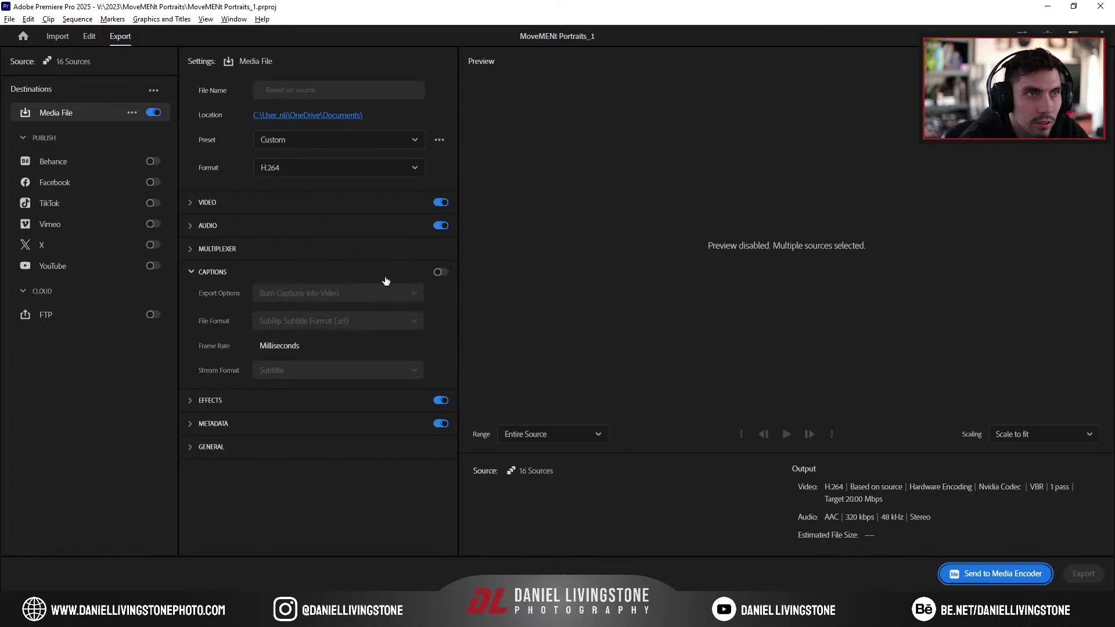
Step: Check the preset, format and video settings of the 16-sequence export, keeping the Custom preset and H.264
{"action": "left_click", "coordinate": [305, 116]}
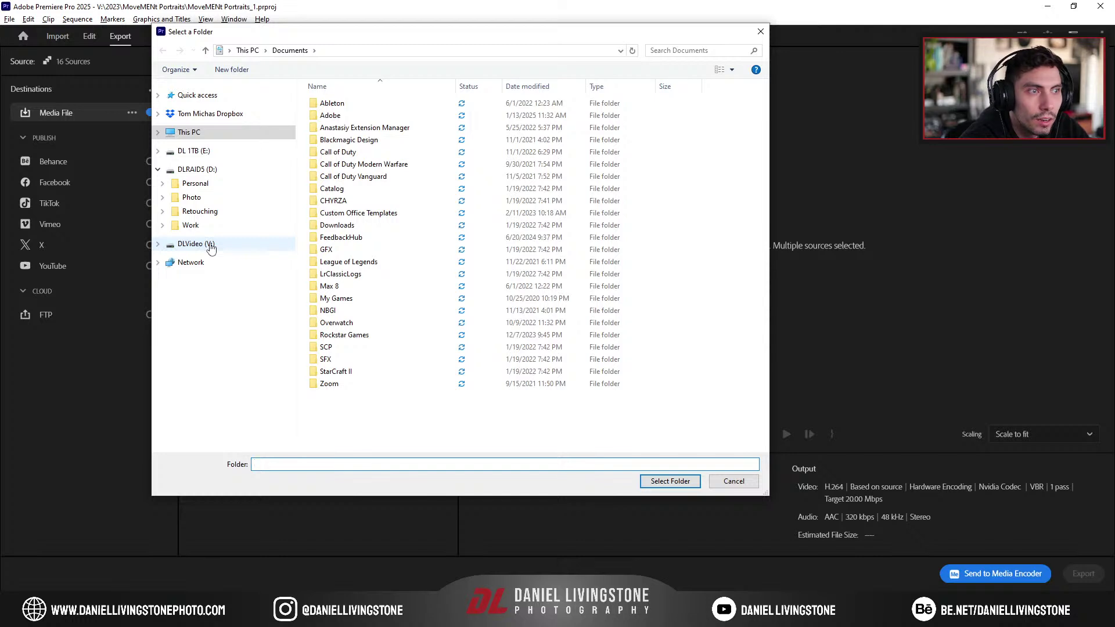
{"action": "left_click", "coordinate": [734, 481]}
{"action": "left_click", "coordinate": [314, 142]}
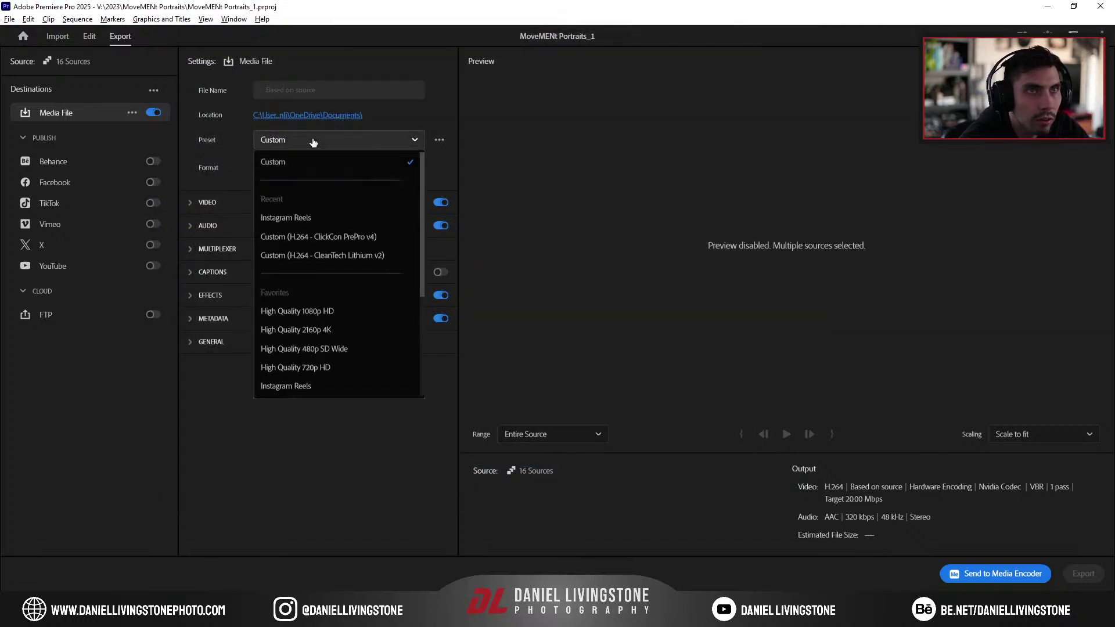
{"action": "left_click", "coordinate": [313, 165]}
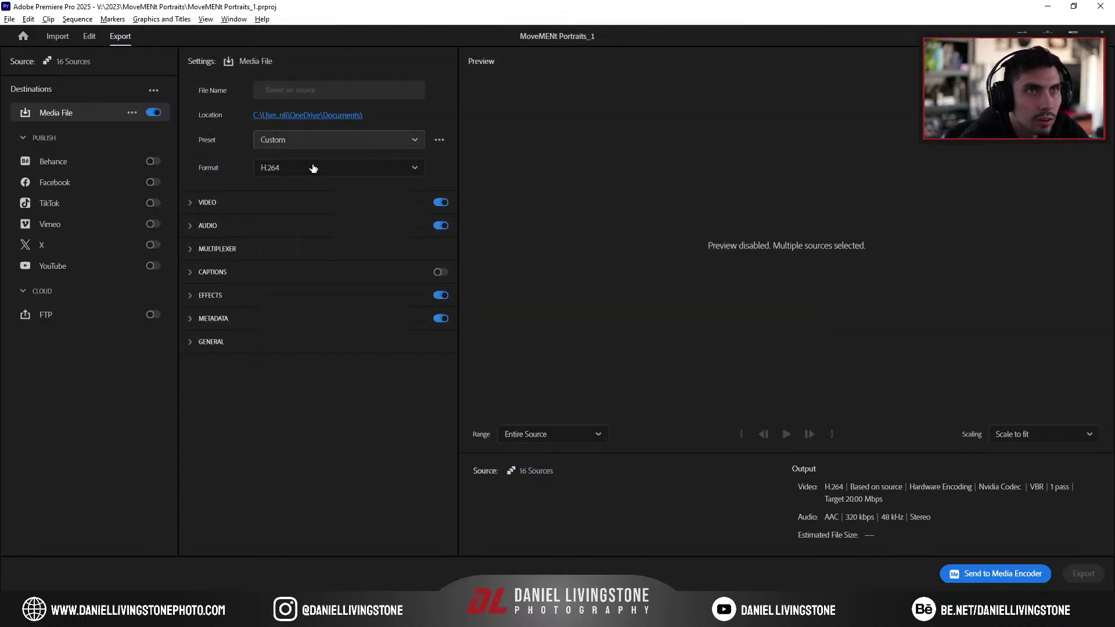
{"action": "double_click", "coordinate": [314, 169]}
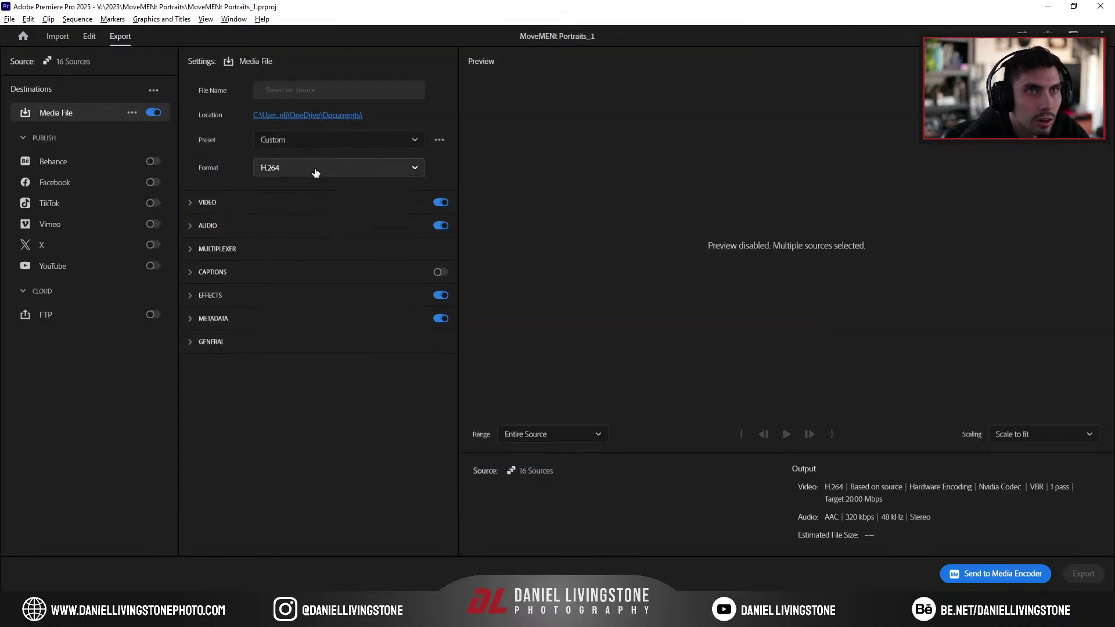
{"action": "left_click", "coordinate": [192, 208]}
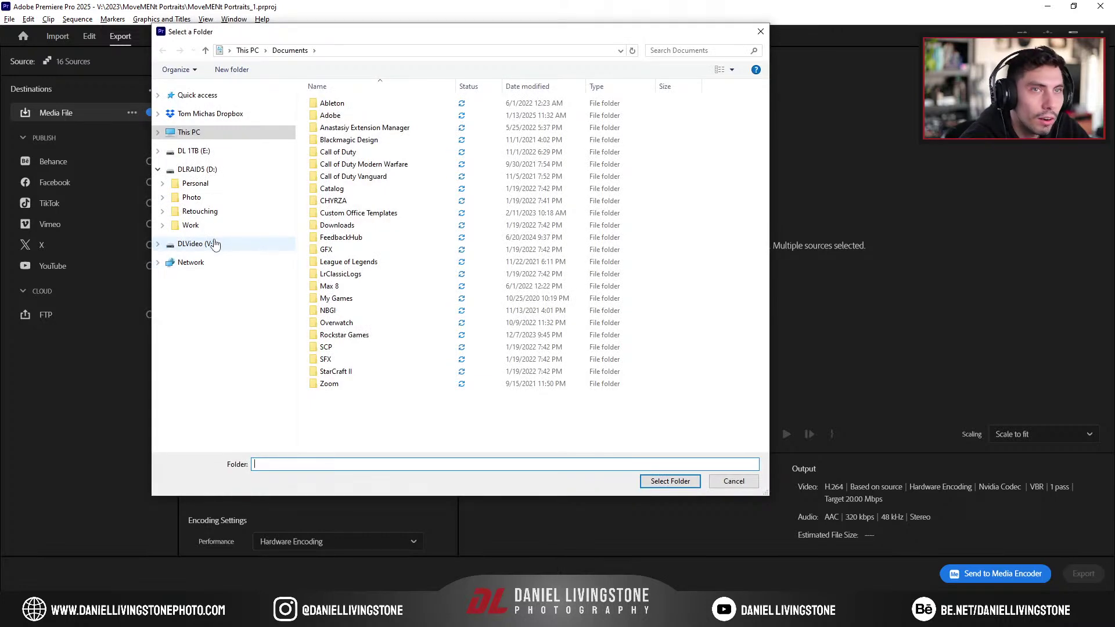
Step: Browse the export location to the Exports folder inside V:\2023\MoveMENt Portraits
{"action": "left_click", "coordinate": [214, 244]}
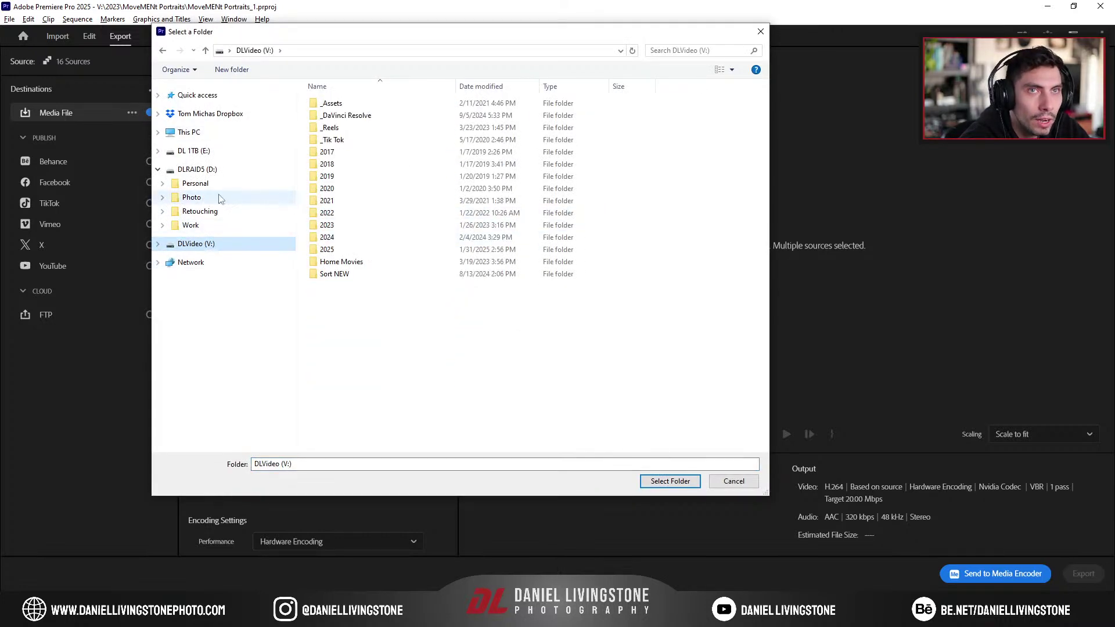
{"action": "left_click", "coordinate": [221, 198]}
{"action": "double_click", "coordinate": [342, 241]}
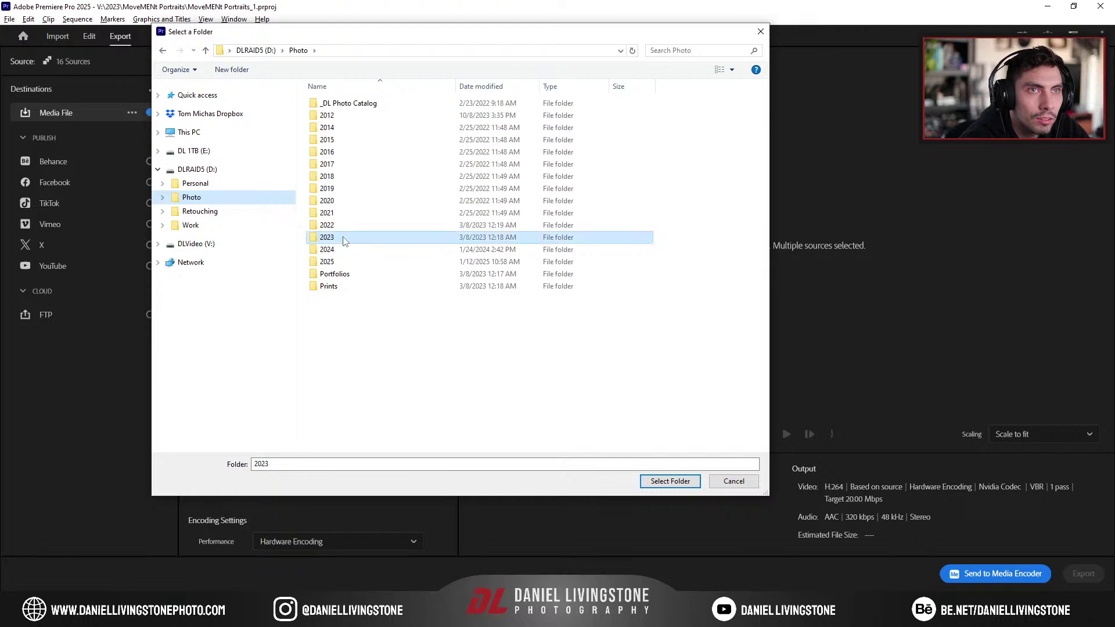
{"action": "left_click", "coordinate": [227, 243]}
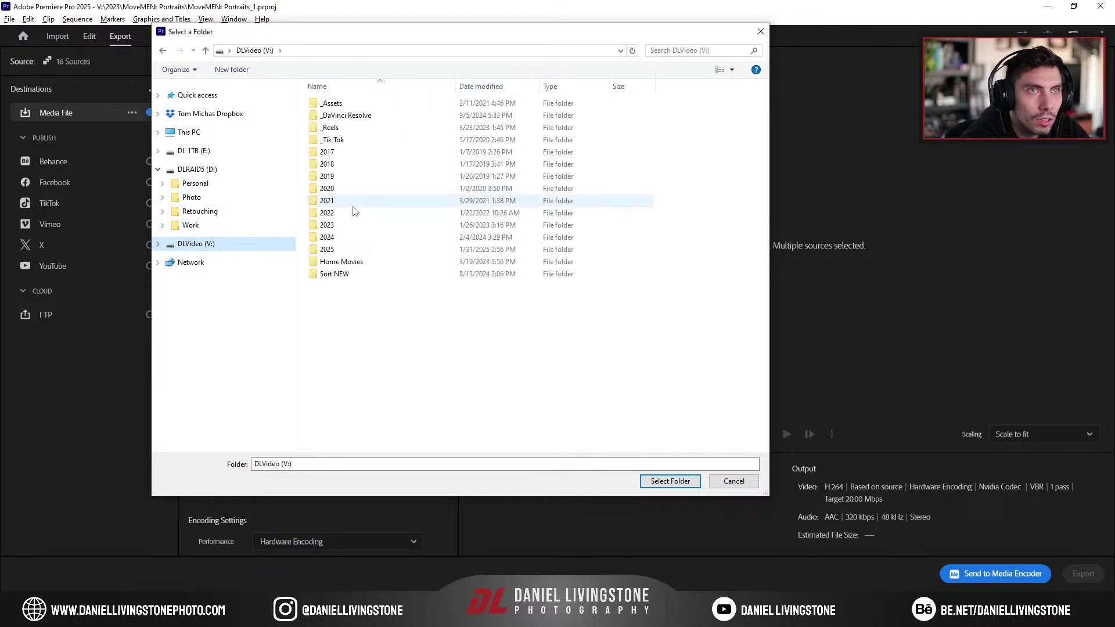
{"action": "double_click", "coordinate": [349, 228]}
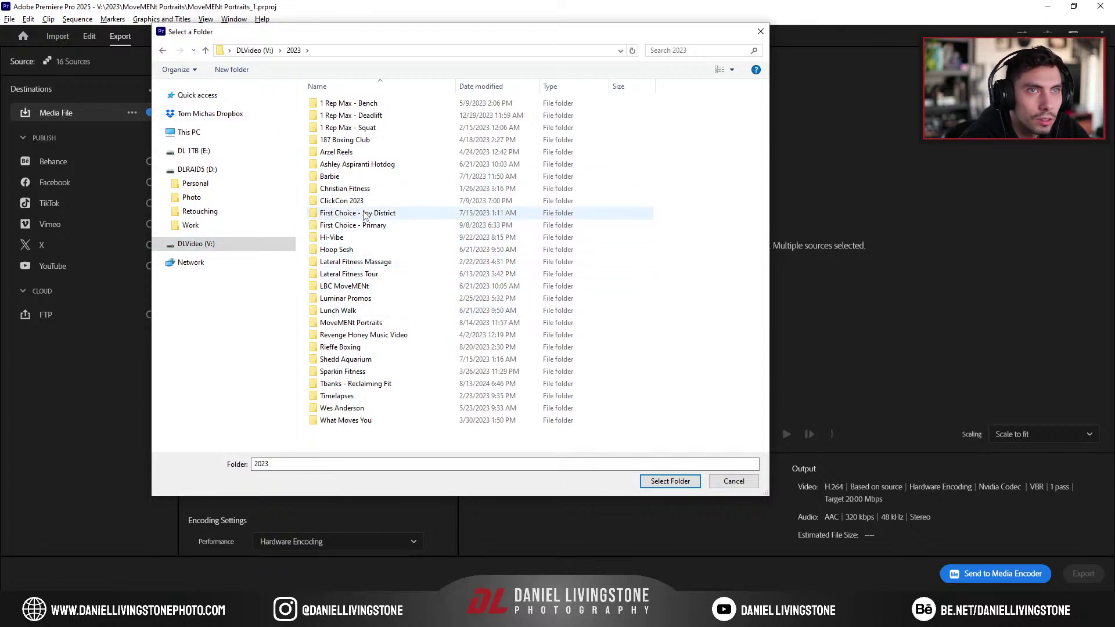
{"action": "double_click", "coordinate": [351, 322]}
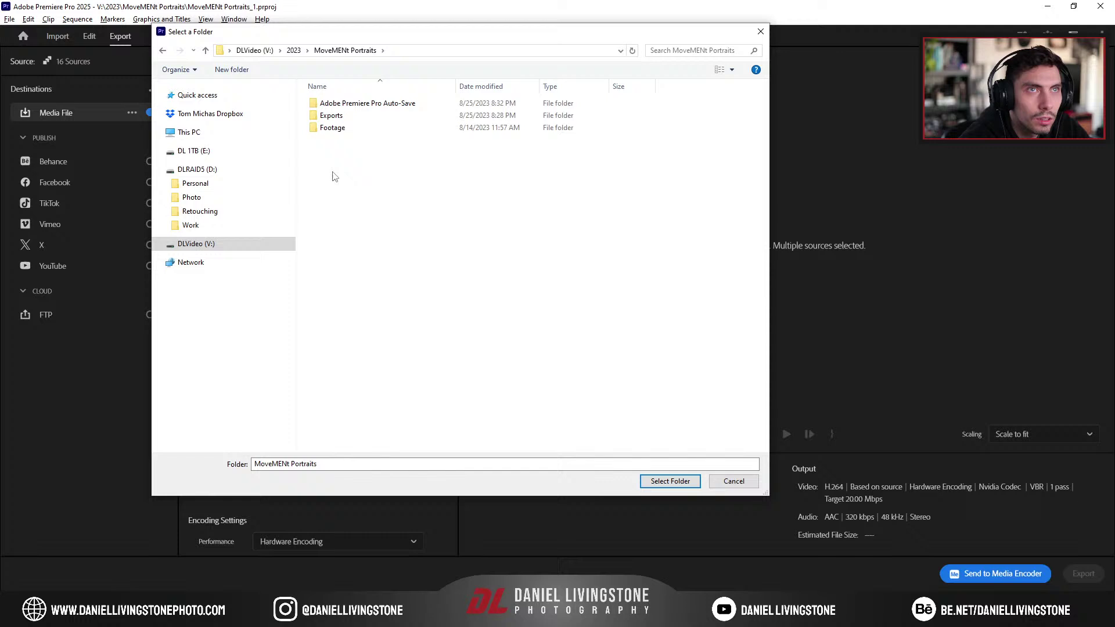
{"action": "double_click", "coordinate": [331, 116]}
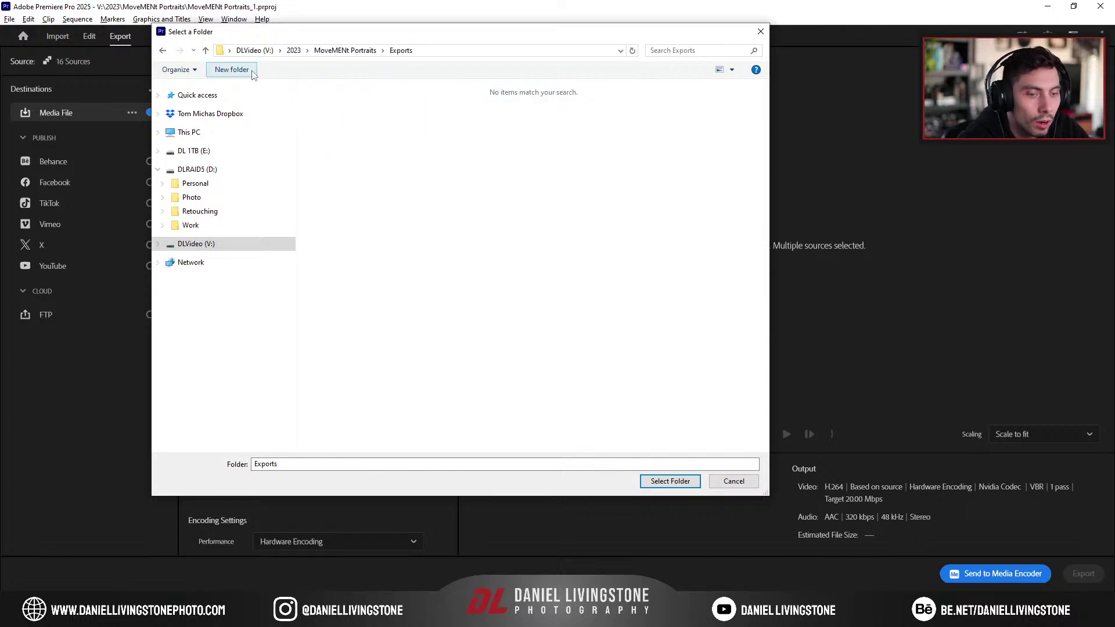
Step: Create a folder named No Caption inside Exports and choose it as the destination for the 16 exports
{"action": "left_click", "coordinate": [232, 70]}
{"action": "type", "text": "No Caption"}
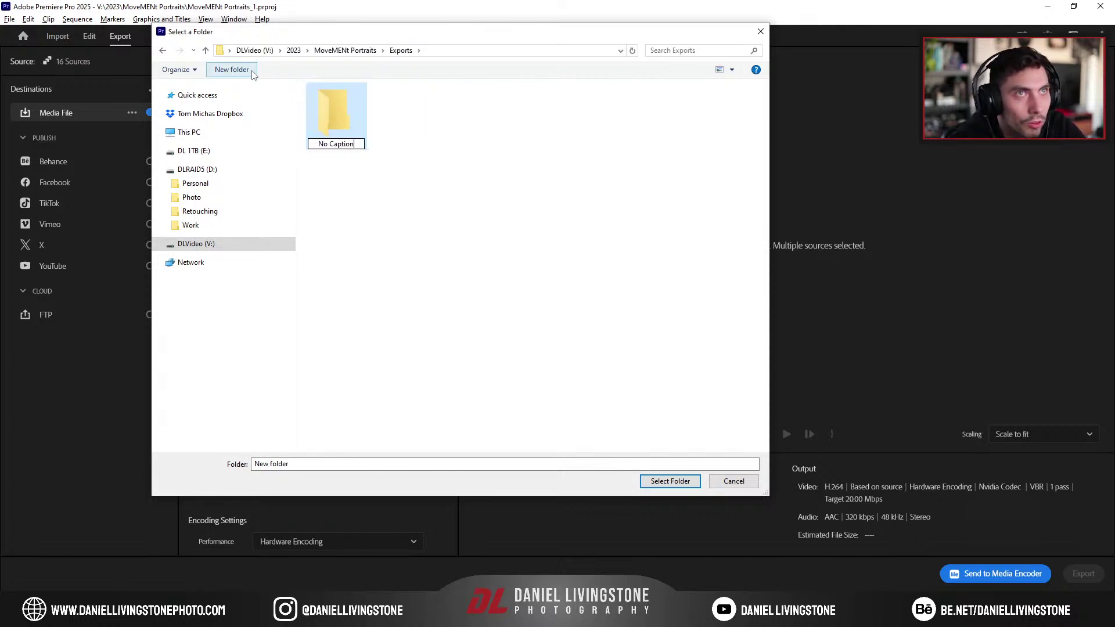
{"action": "key", "text": "Return"}
{"action": "double_click", "coordinate": [349, 107]}
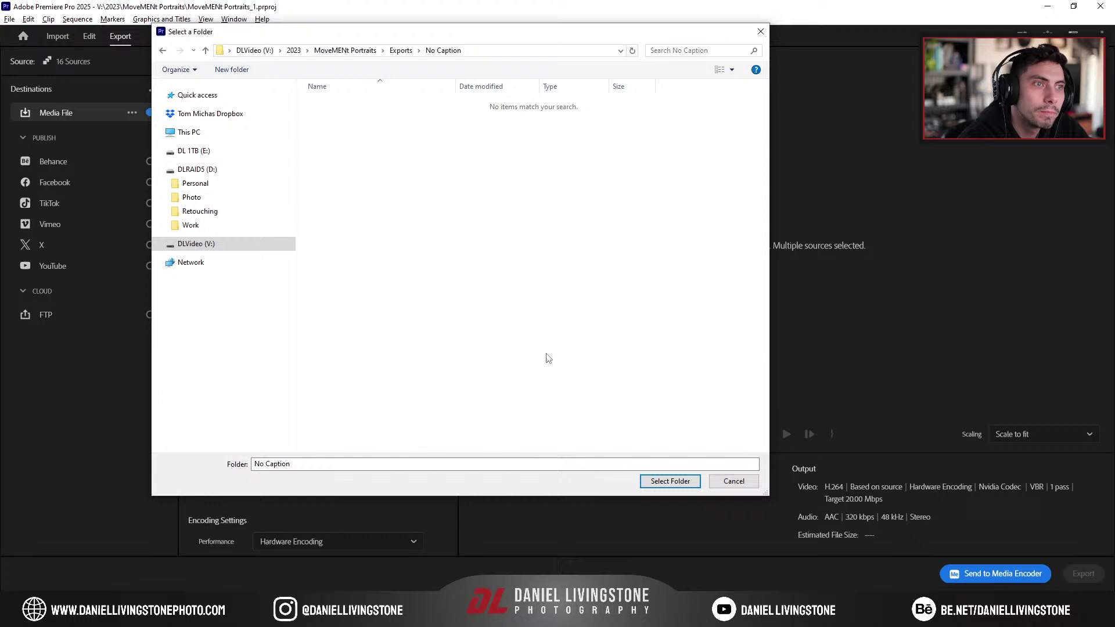
{"action": "left_click", "coordinate": [656, 482]}
Step: Send the 16 sequences to Media Encoder and start encoding the queue, clearing and closing the render events list
{"action": "left_click", "coordinate": [978, 580]}
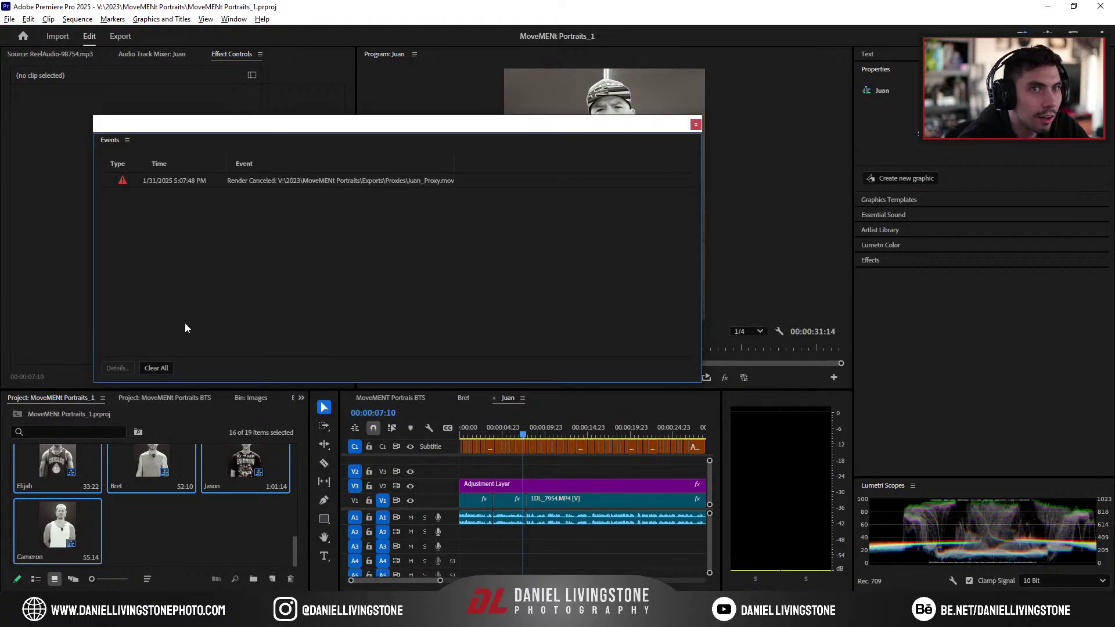
{"action": "left_click", "coordinate": [168, 368]}
{"action": "left_click", "coordinate": [695, 125]}
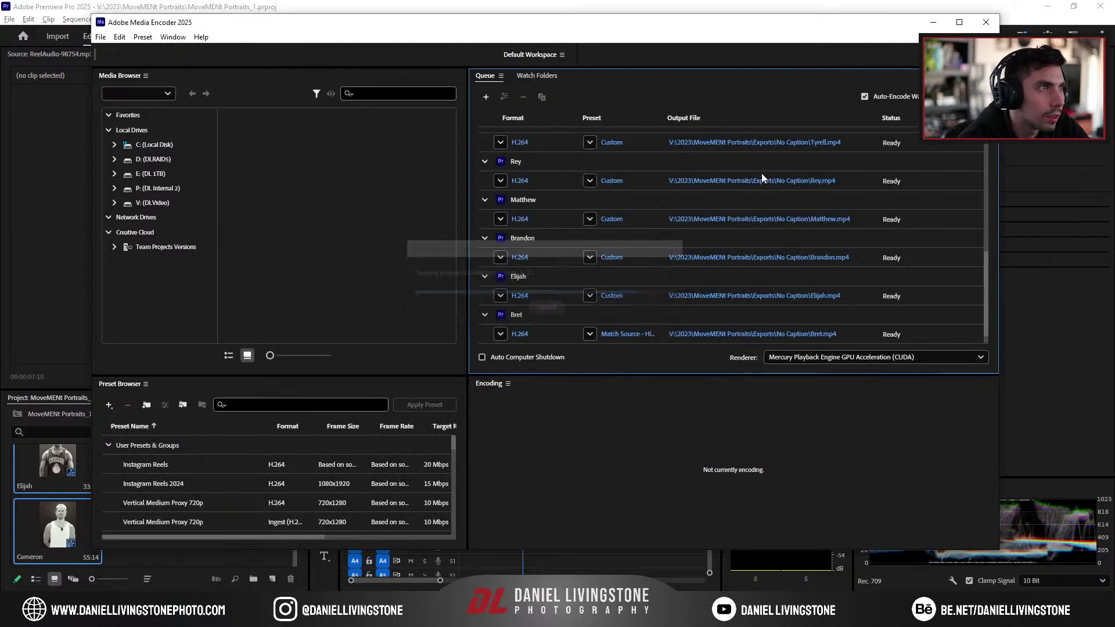
{"action": "left_click_drag", "start_coordinate": [995, 294], "coordinate": [994, 146]}
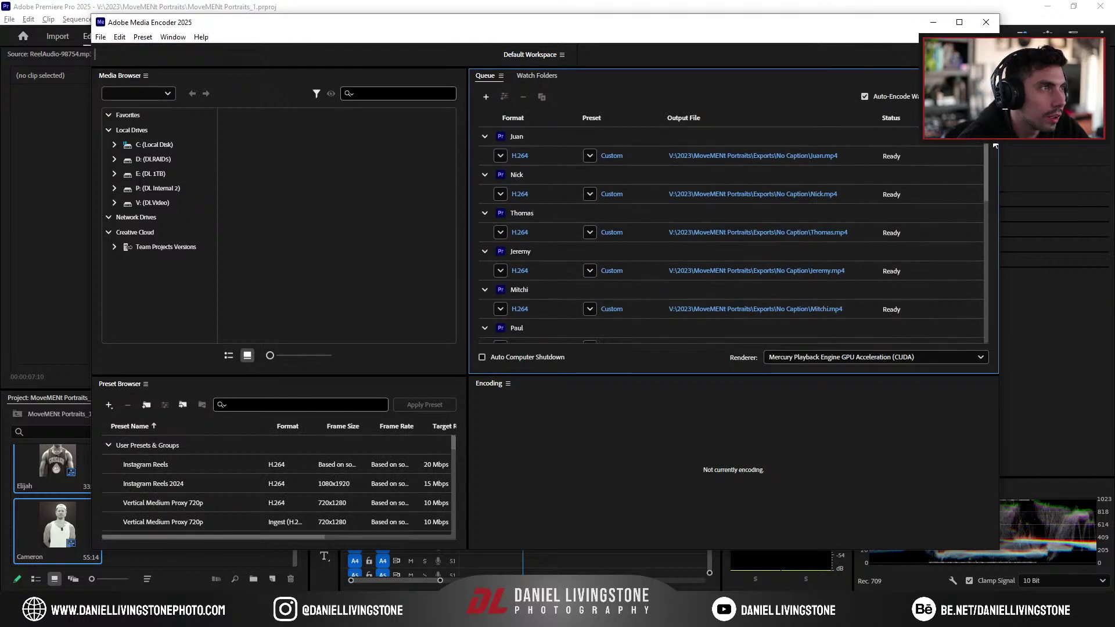
{"action": "left_click", "coordinate": [990, 97]}
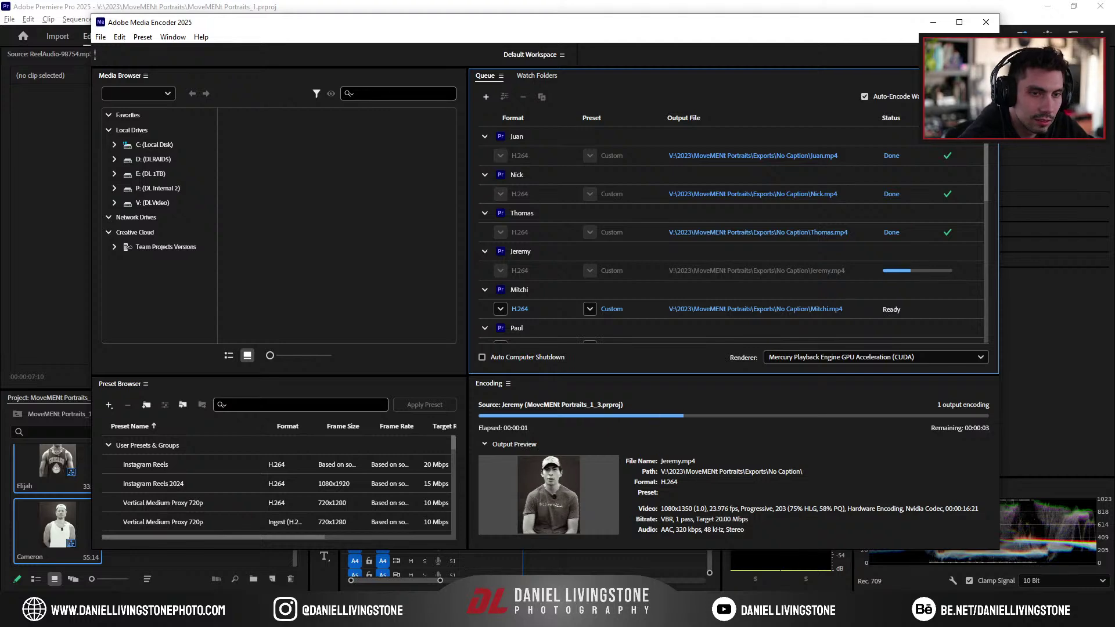
Step: Switch to Chrome and close the audio download, New Tab, Instagram profile reels and playlist randomizer tabs, keeping the saved Reels collection open
{"action": "mouse_move", "coordinate": [238, 615]}
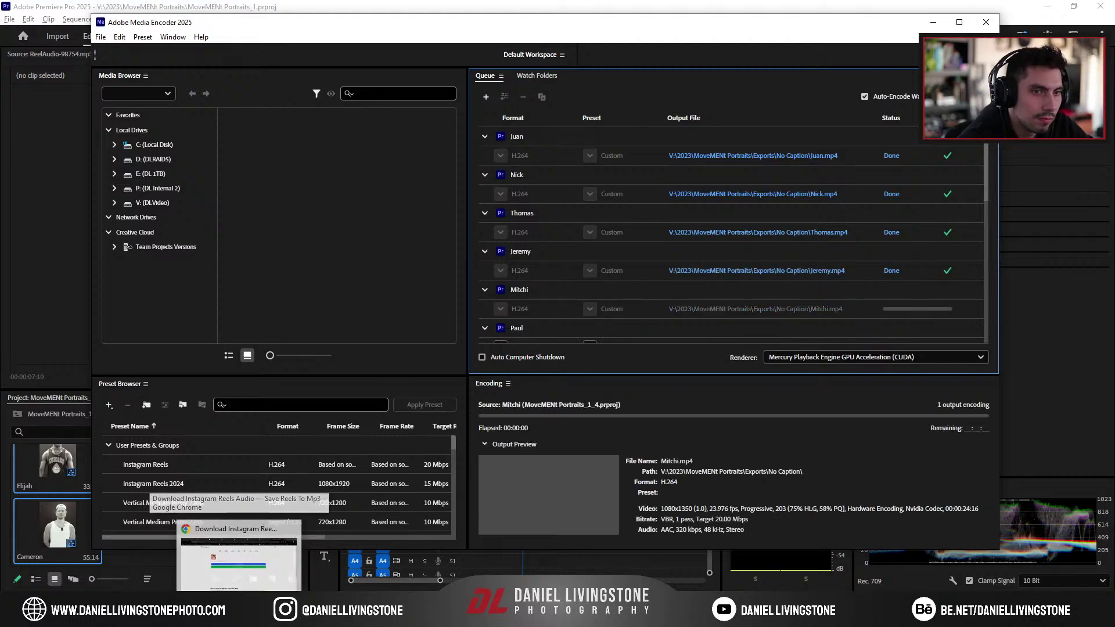
{"action": "left_click", "coordinate": [238, 557]}
{"action": "left_click", "coordinate": [975, 12]}
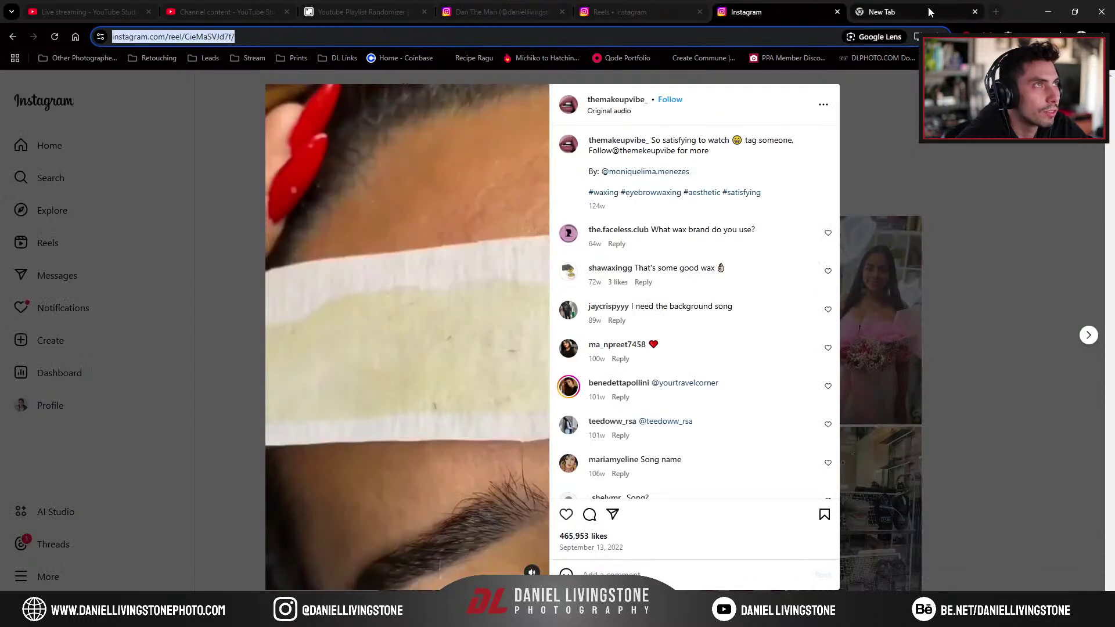
{"action": "left_click", "coordinate": [971, 15]}
{"action": "left_click", "coordinate": [970, 13]}
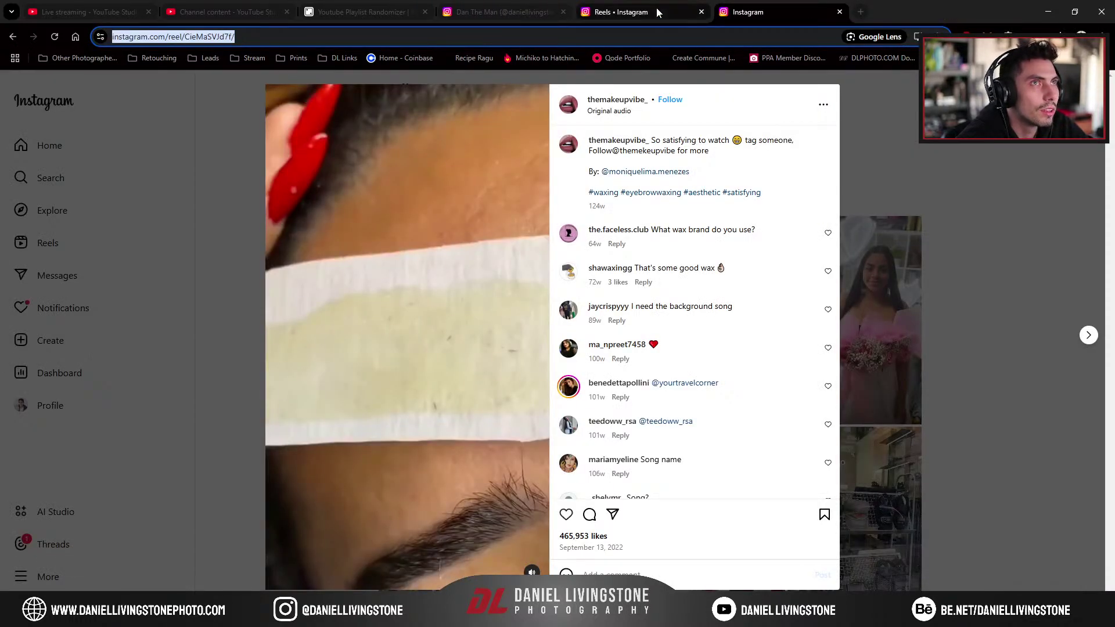
{"action": "left_click", "coordinate": [656, 9]}
{"action": "left_click", "coordinate": [496, 18]}
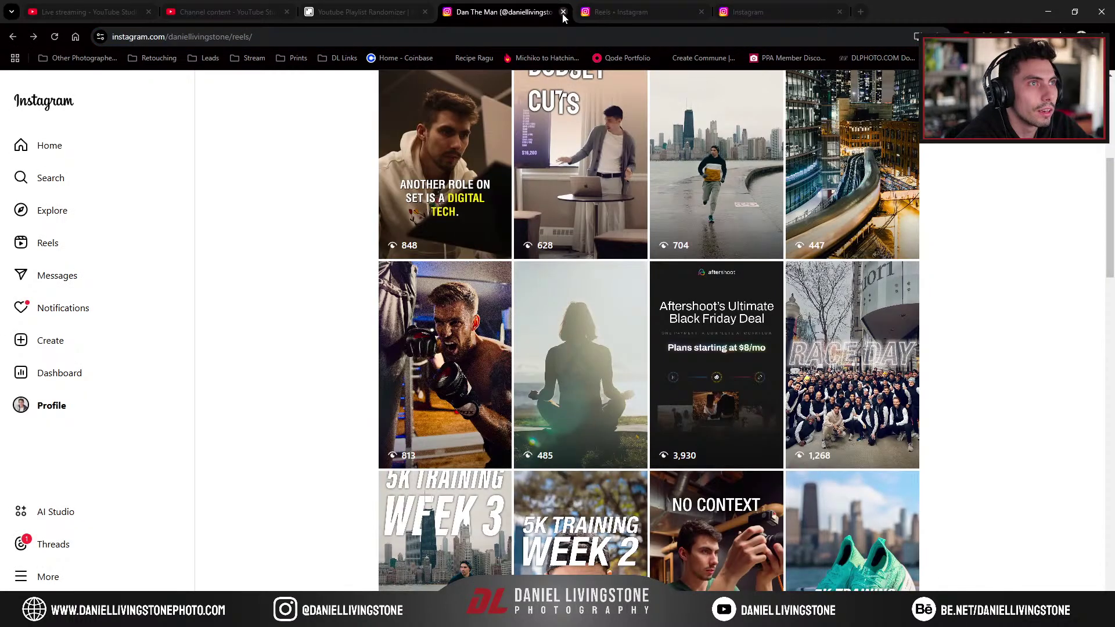
{"action": "left_click", "coordinate": [563, 11]}
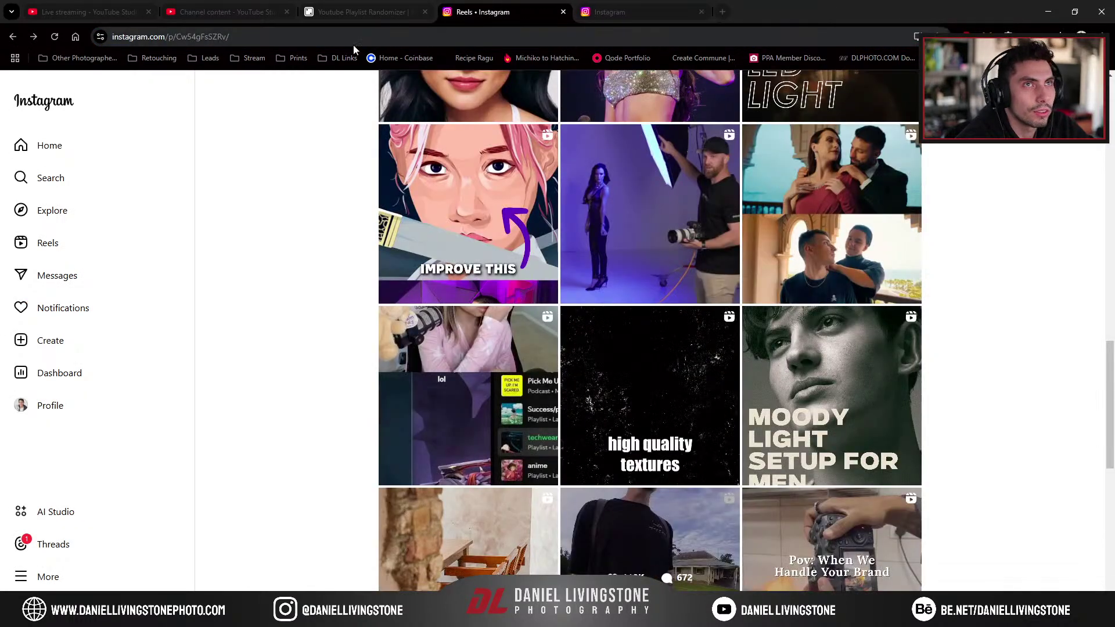
{"action": "left_click", "coordinate": [425, 12]}
{"action": "scroll", "coordinate": [289, 231], "scroll_direction": "up", "scroll_amount": 2}
{"action": "scroll", "coordinate": [289, 231], "scroll_direction": "up", "scroll_amount": 15}
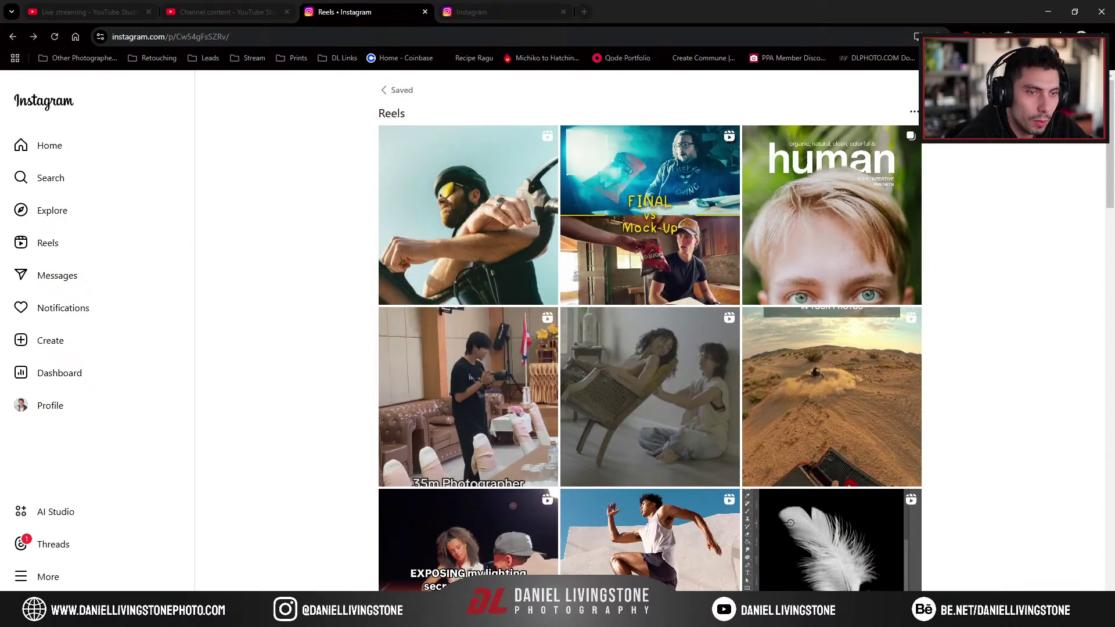
Step: Return to Media Encoder and check the encoding status of the portrait exports through the whole queue
{"action": "key", "text": "alt+Tab"}
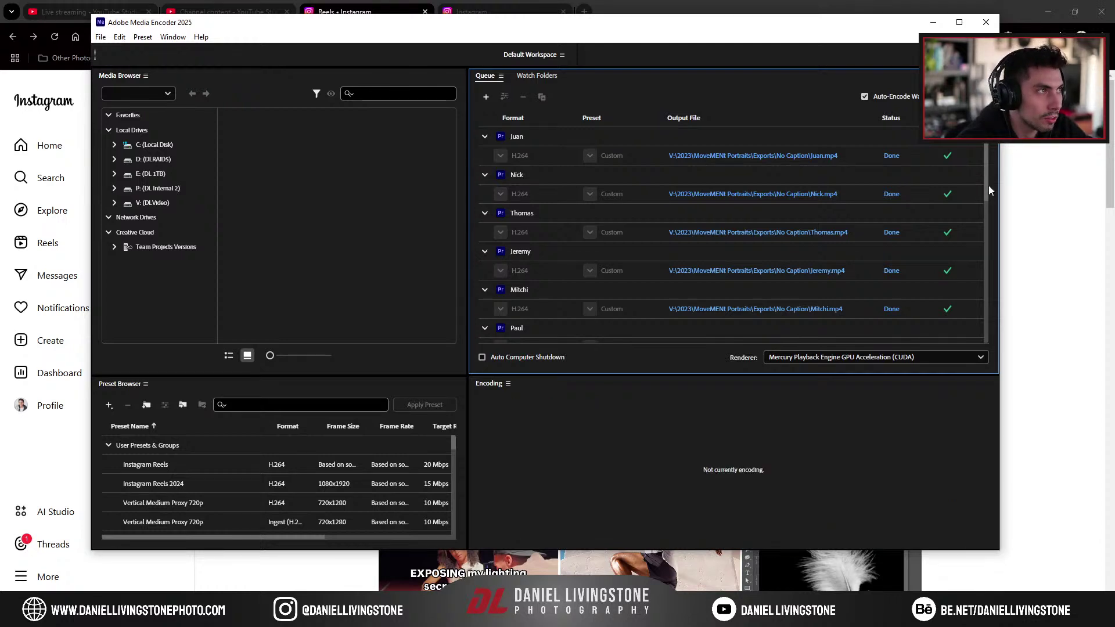
{"action": "left_click_drag", "start_coordinate": [986, 196], "coordinate": [986, 249]}
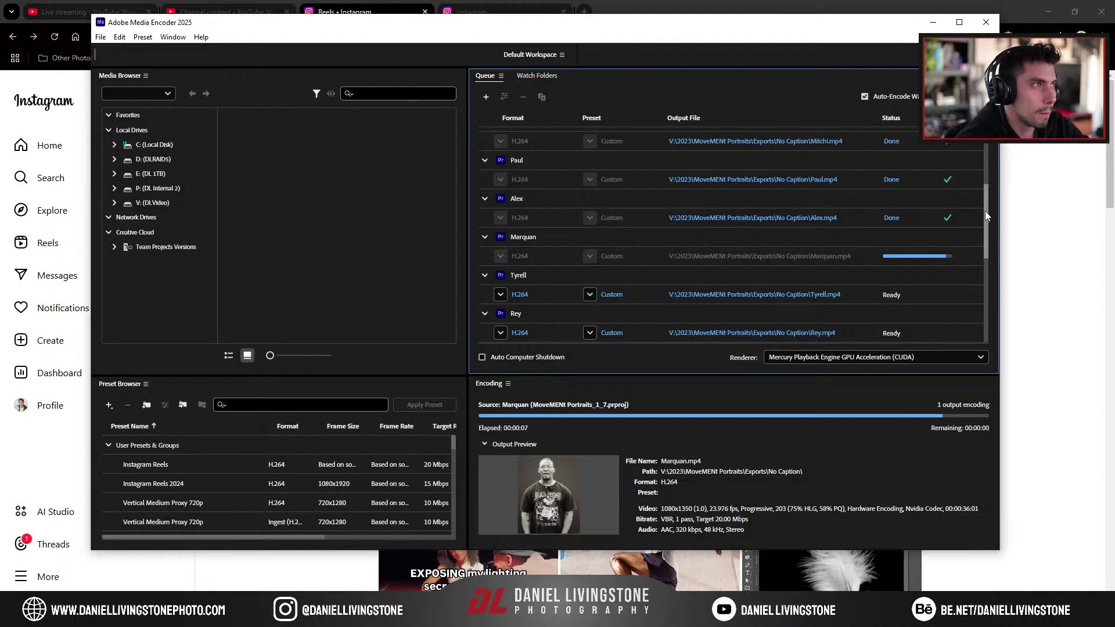
{"action": "scroll", "coordinate": [984, 214], "scroll_direction": "down", "scroll_amount": 1}
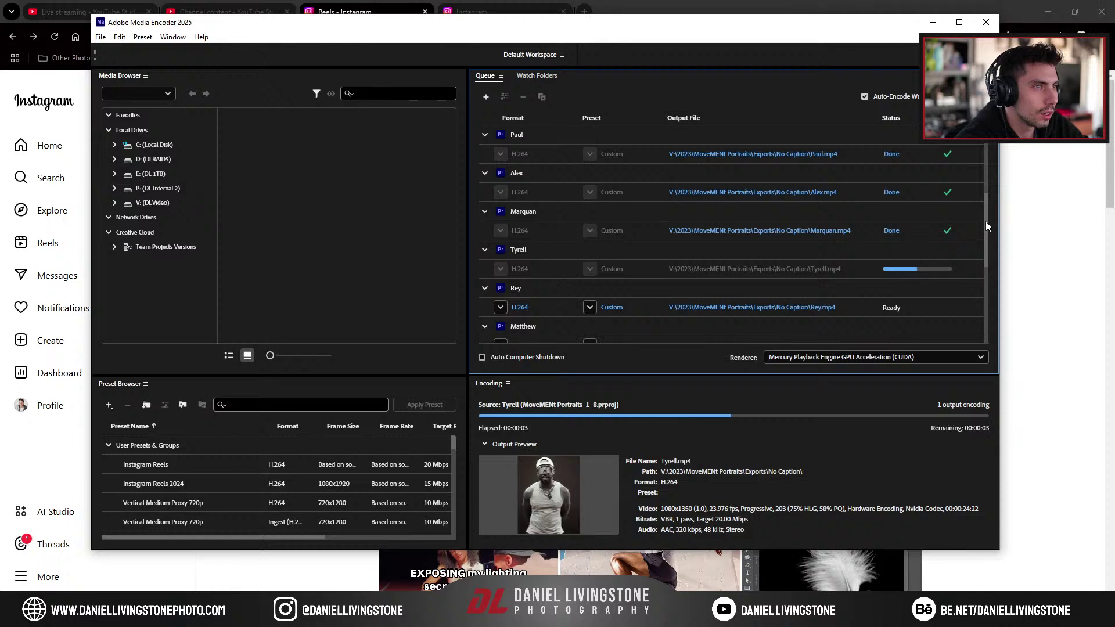
{"action": "scroll", "coordinate": [985, 221], "scroll_direction": "up", "scroll_amount": 5}
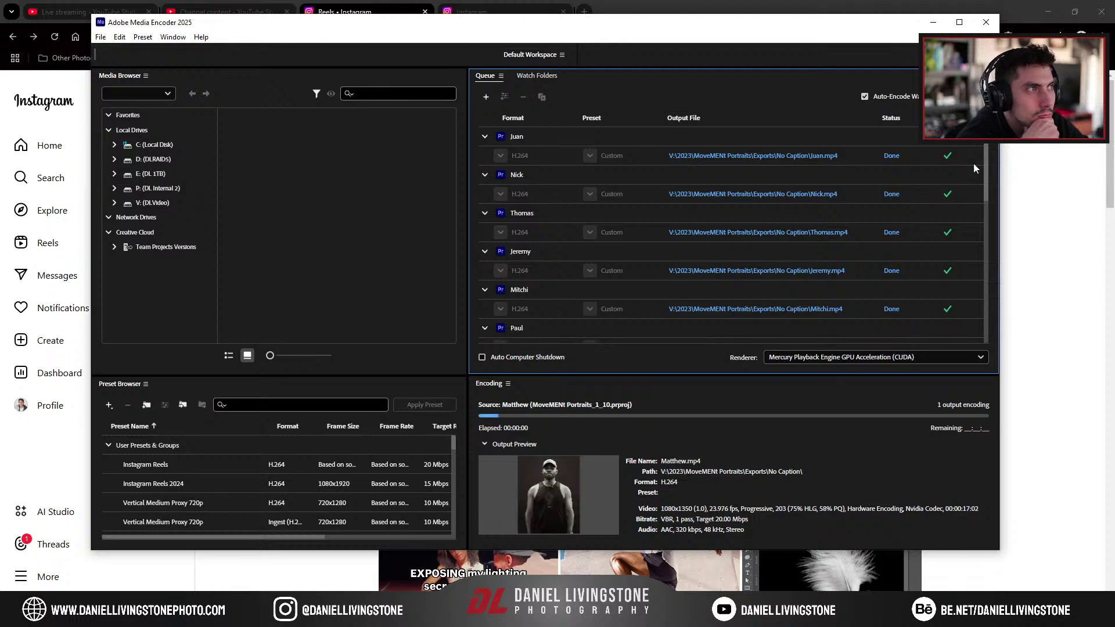
{"action": "mouse_move", "coordinate": [985, 163]}
{"action": "left_mouse_down"}
{"action": "mouse_move", "coordinate": [977, 315]}
{"action": "mouse_move", "coordinate": [970, 157]}
{"action": "left_mouse_up"}
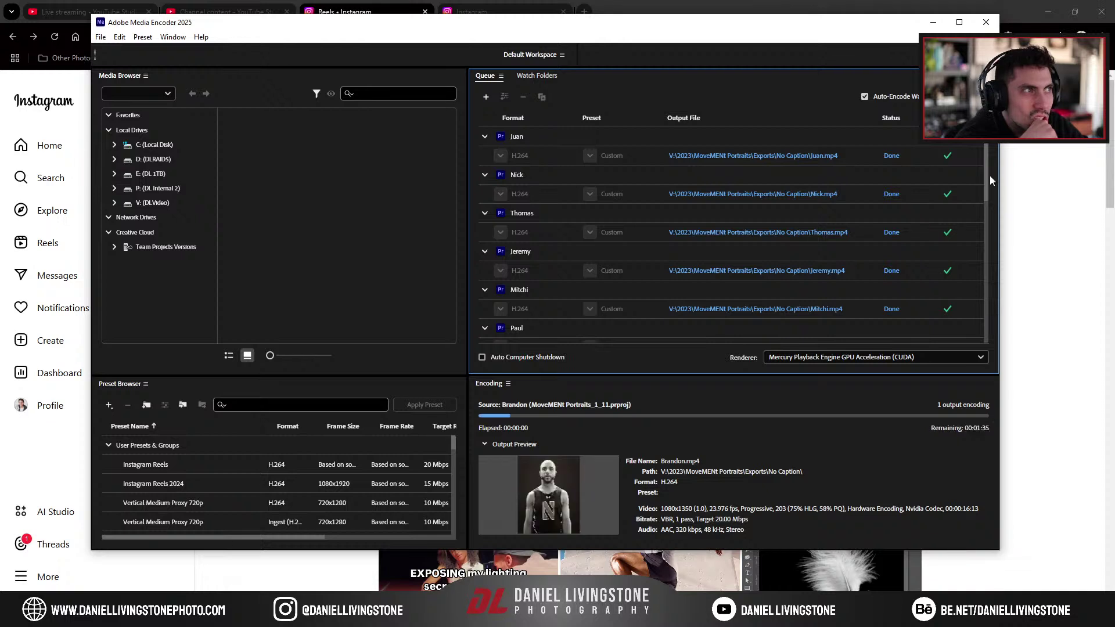
{"action": "left_click_drag", "start_coordinate": [984, 166], "coordinate": [945, 329]}
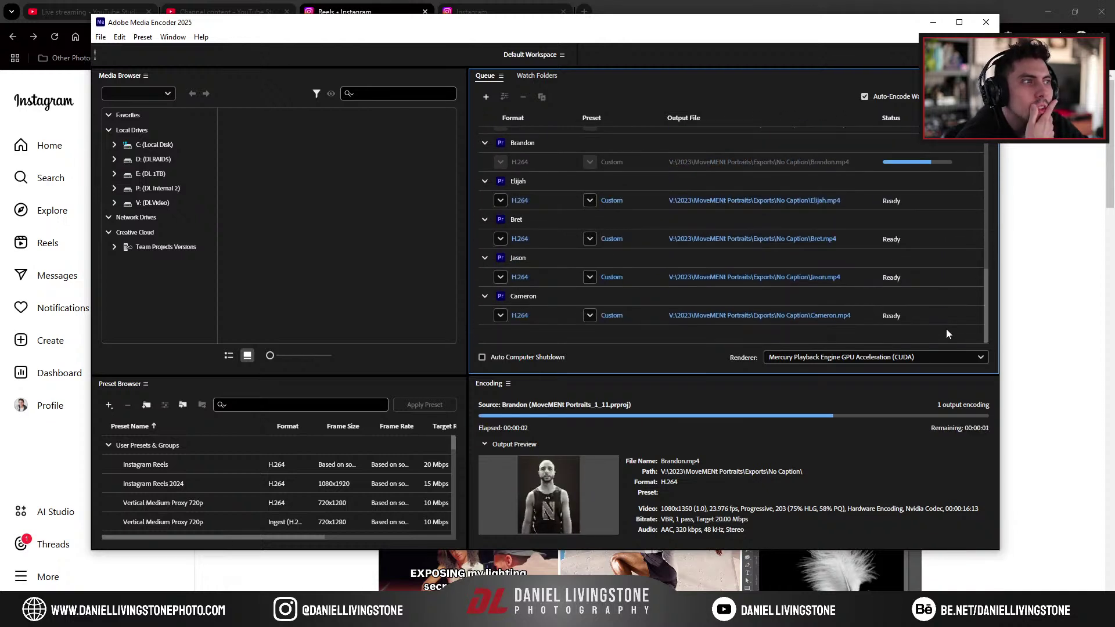
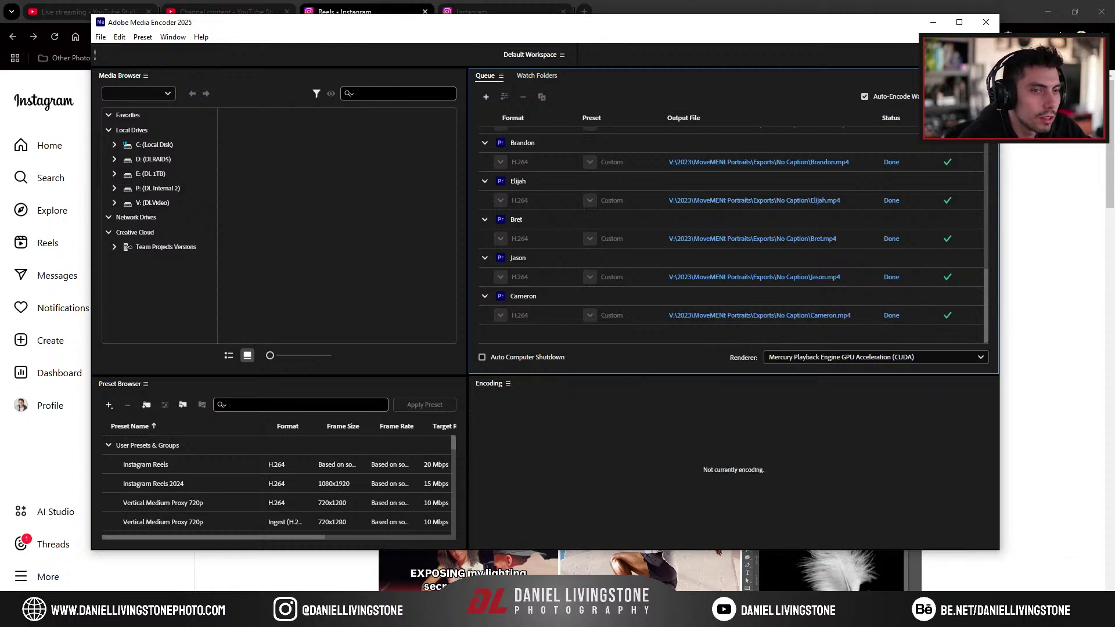
Step: Switch back to Premiere Pro and group the 16 portrait sequences of the MoveMENt Portraits_1 project in a new bin named Sequences
{"action": "mouse_move", "coordinate": [353, 615]}
{"action": "left_click", "coordinate": [353, 569]}
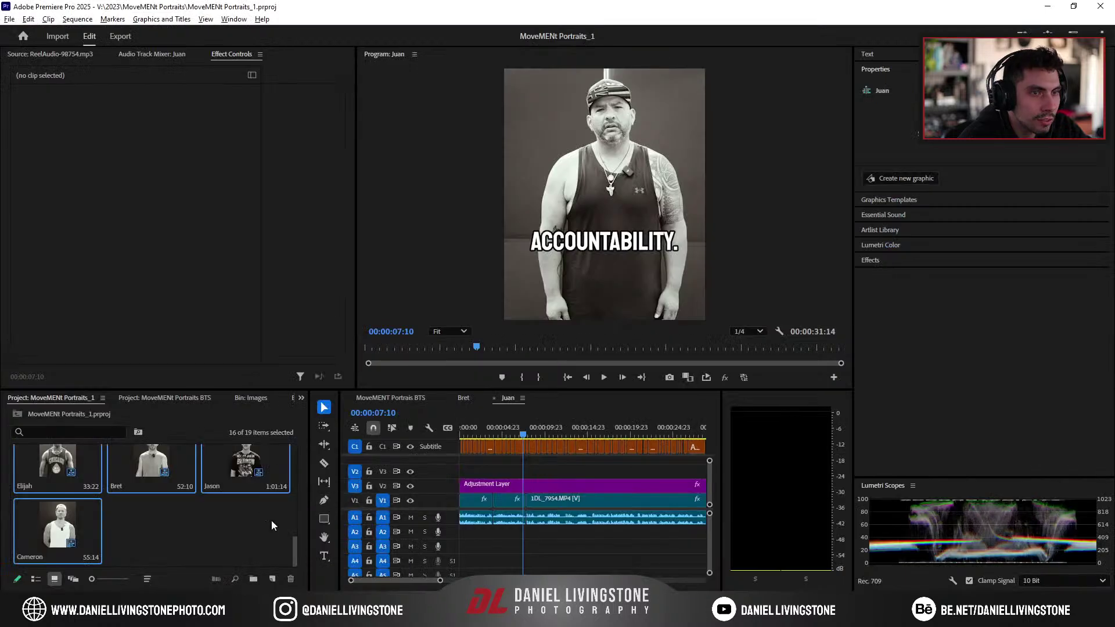
{"action": "scroll", "coordinate": [93, 400], "scroll_direction": "up", "scroll_amount": 5}
{"action": "left_click", "coordinate": [75, 399]}
{"action": "scroll", "coordinate": [96, 451], "scroll_direction": "up", "scroll_amount": 1}
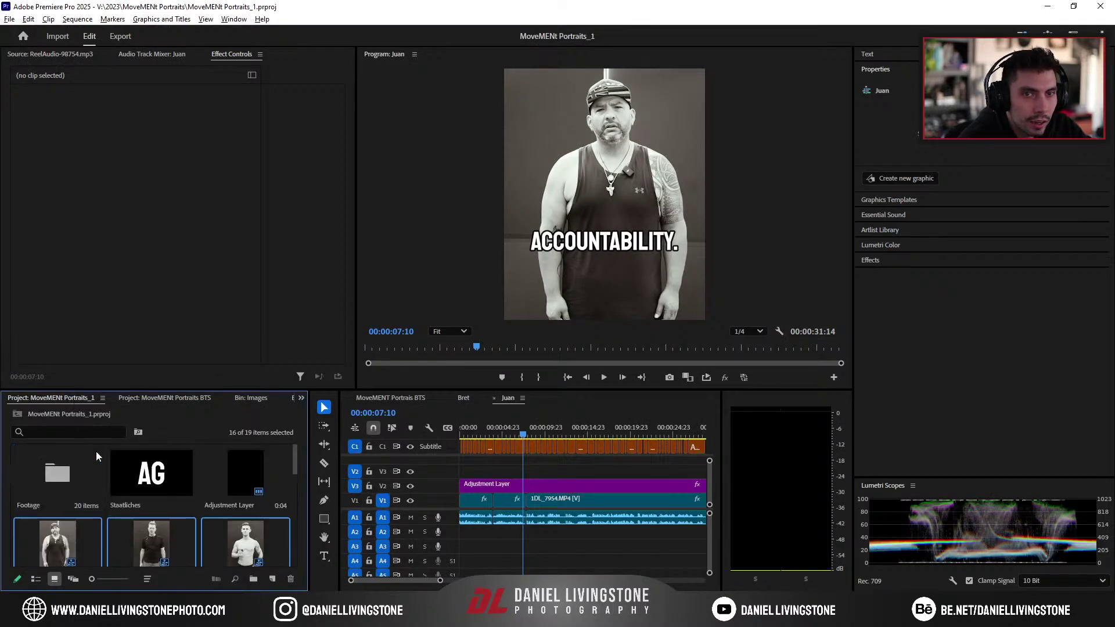
{"action": "scroll", "coordinate": [83, 465], "scroll_direction": "down", "scroll_amount": 2}
{"action": "left_click", "coordinate": [198, 539]}
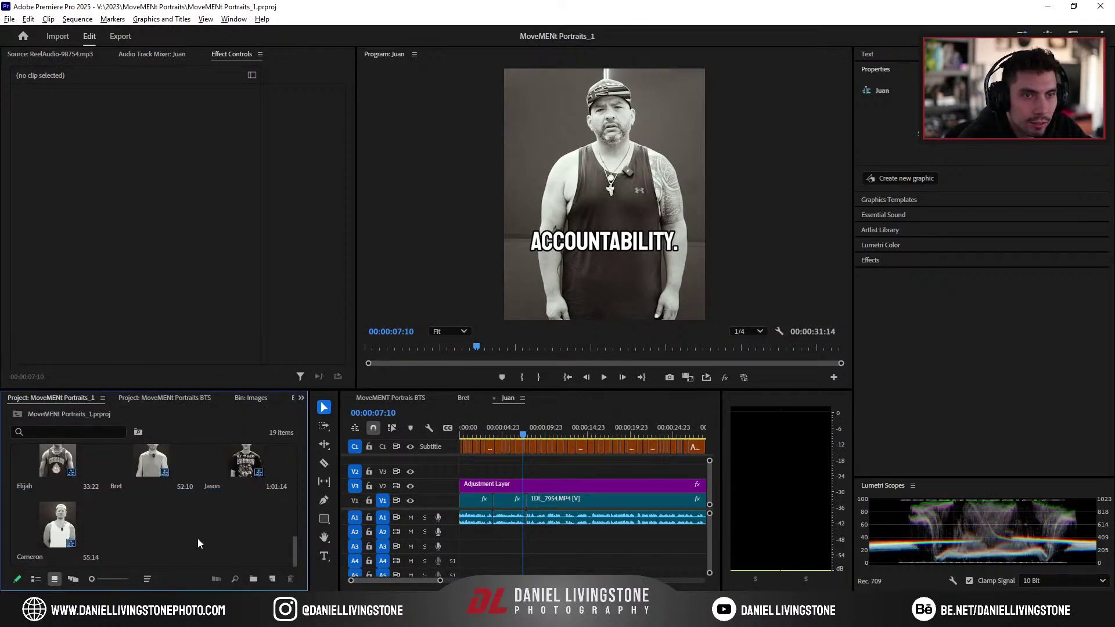
{"action": "scroll", "coordinate": [194, 536], "scroll_direction": "up", "scroll_amount": 2}
{"action": "left_click", "coordinate": [51, 530]}
{"action": "scroll", "coordinate": [79, 529], "scroll_direction": "down", "scroll_amount": 5}
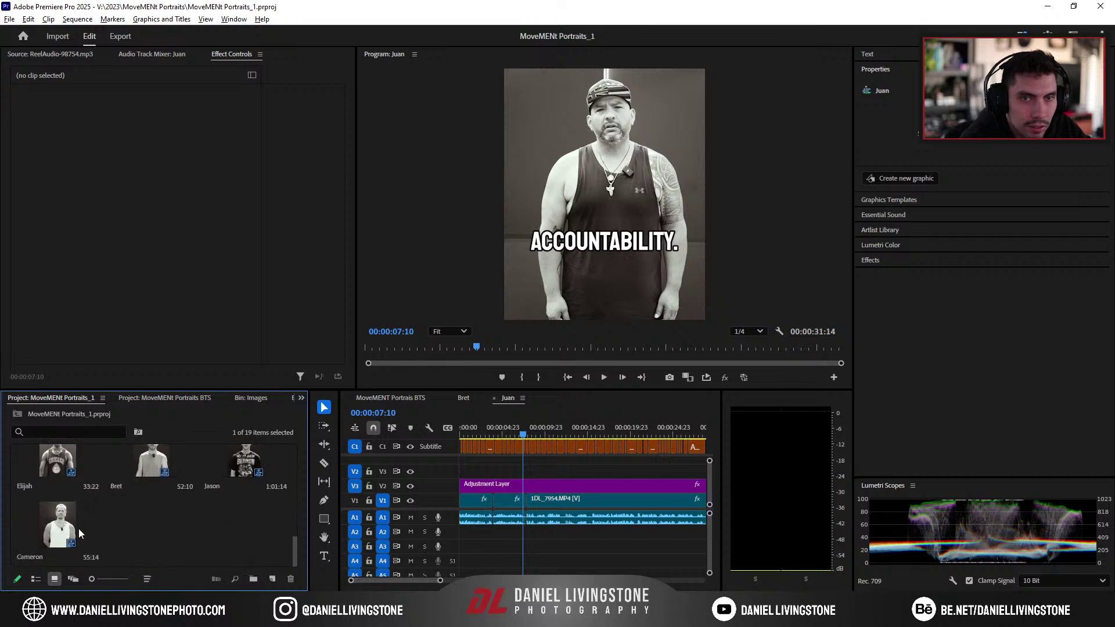
{"action": "left_click", "coordinate": [57, 522], "text": "shift"}
{"action": "left_click", "coordinate": [254, 578]}
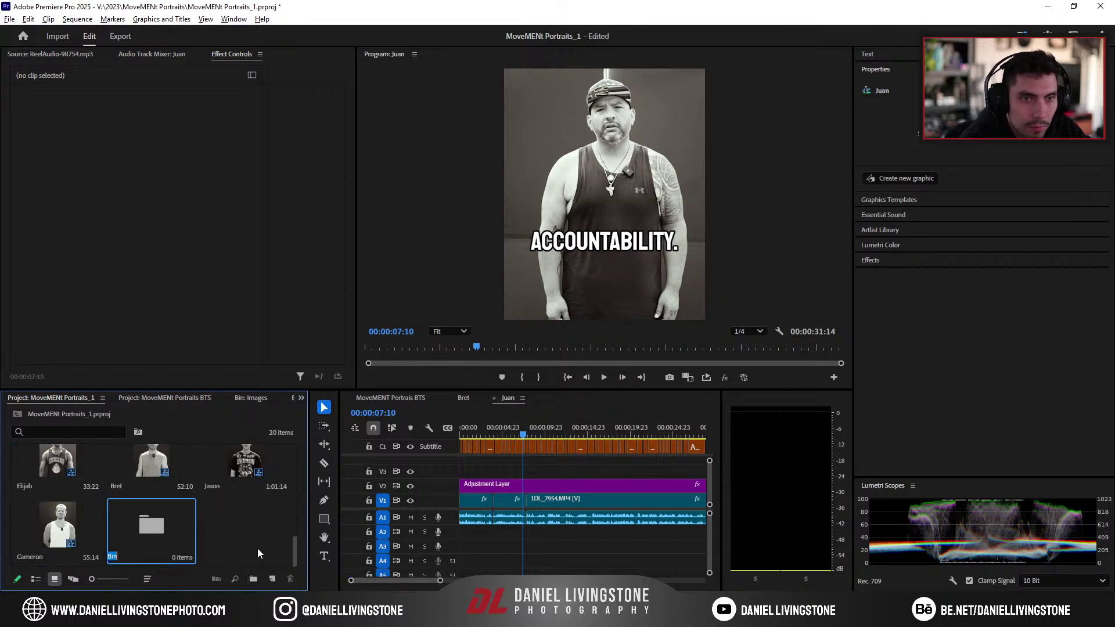
{"action": "type", "text": "Footage"}
{"action": "key", "text": "Return"}
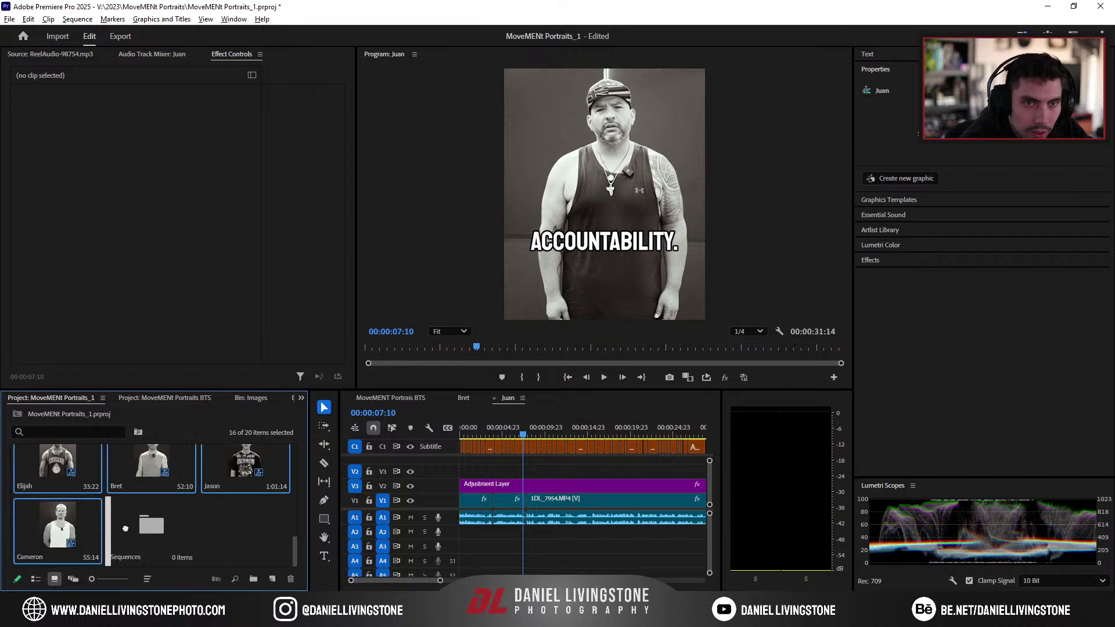
Step: Create a bin named Grid in the MoveMENt Portraits BTS project and select it
{"action": "right_click", "coordinate": [197, 530]}
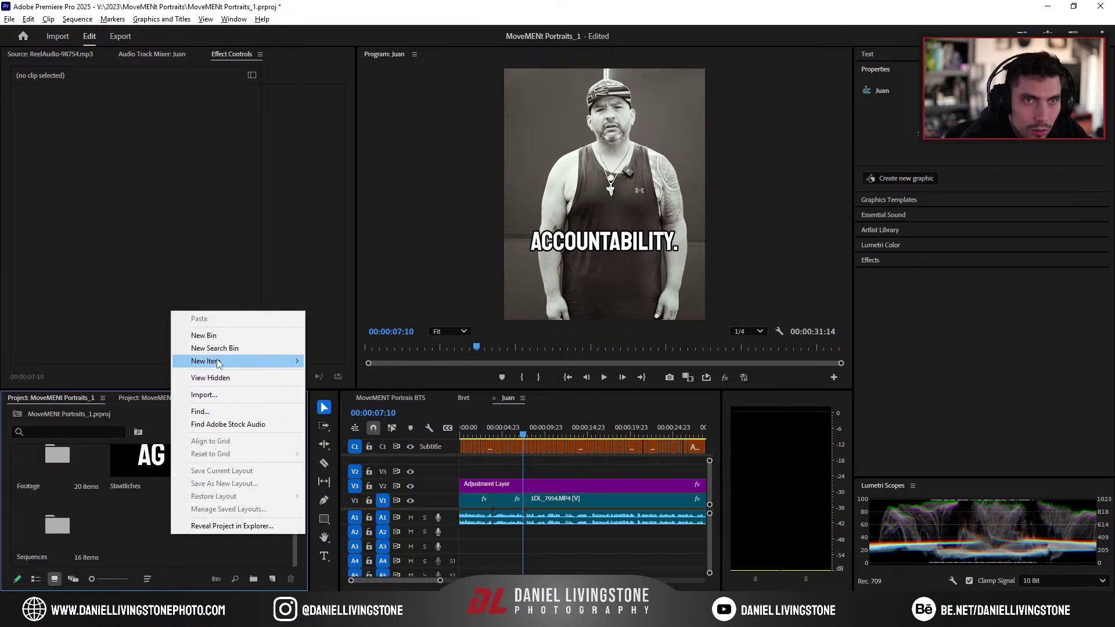
{"action": "left_click", "coordinate": [144, 398]}
{"action": "right_click", "coordinate": [231, 539]}
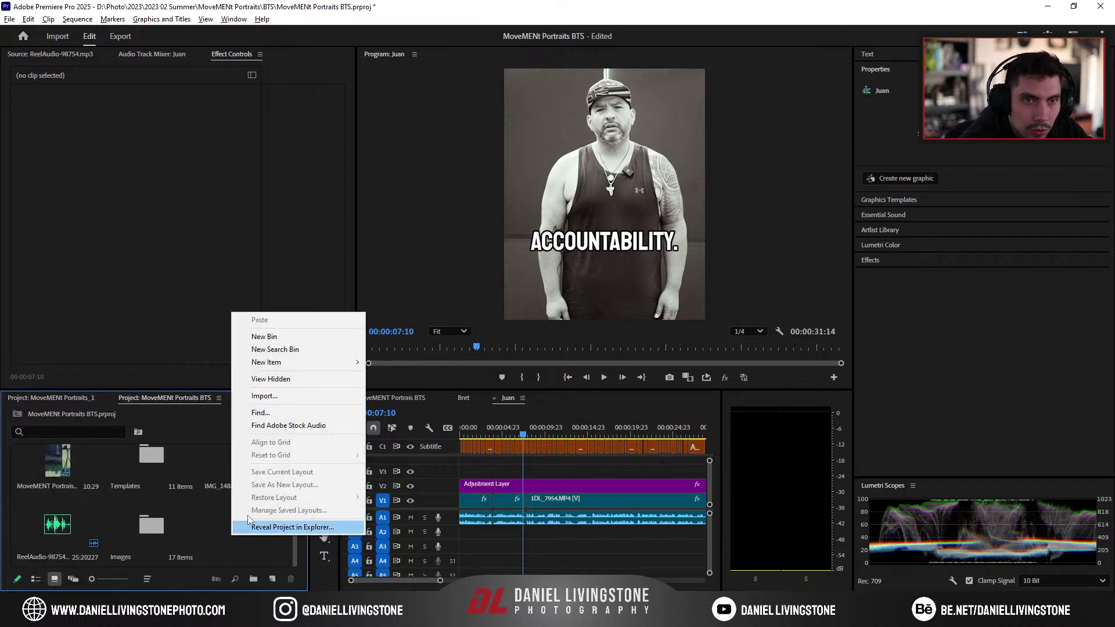
{"action": "left_click", "coordinate": [275, 338]}
{"action": "type", "text": "Grid"}
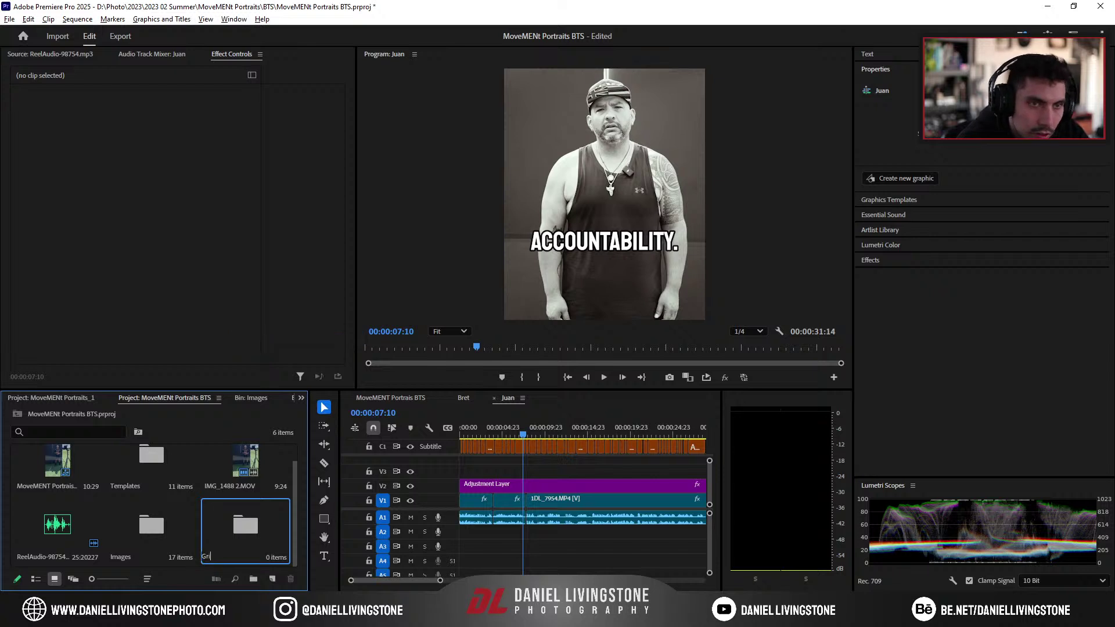
{"action": "key", "text": "Return"}
{"action": "left_click", "coordinate": [252, 518]}
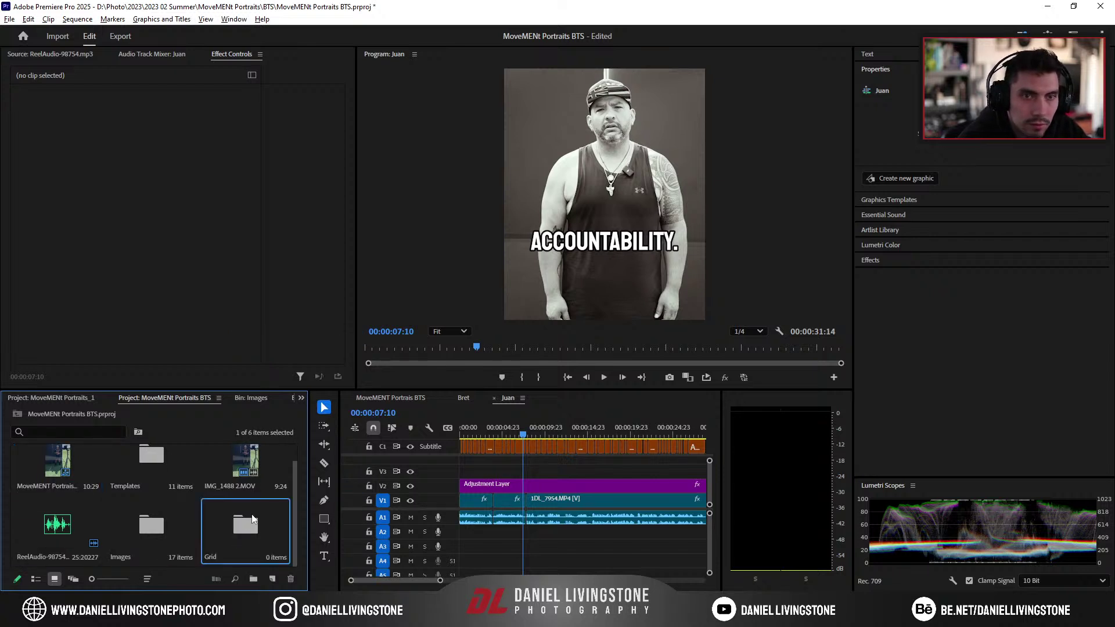
Step: Rearrange the MoveMENt Portraits BTS project items so the Templates, Images and Grid bins come before the sequence, video and audio
{"action": "left_click", "coordinate": [80, 525]}
{"action": "scroll", "coordinate": [78, 518], "scroll_direction": "up", "scroll_amount": 1}
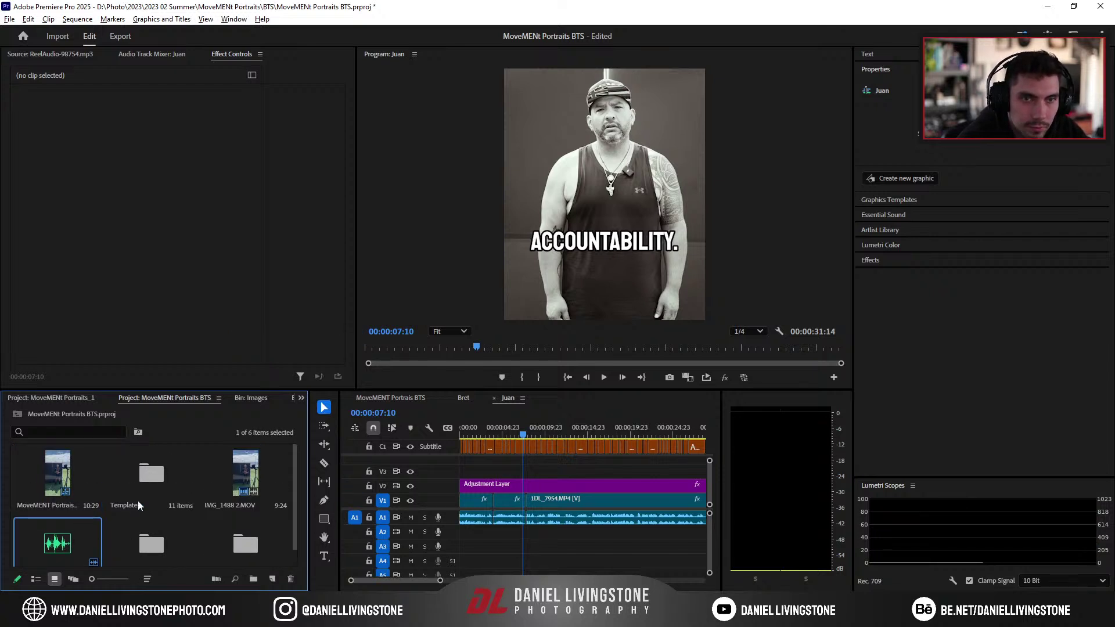
{"action": "left_click_drag", "start_coordinate": [172, 478], "coordinate": [58, 485]}
{"action": "left_click_drag", "start_coordinate": [151, 544], "coordinate": [204, 509]}
{"action": "scroll", "coordinate": [203, 509], "scroll_direction": "down", "scroll_amount": 1}
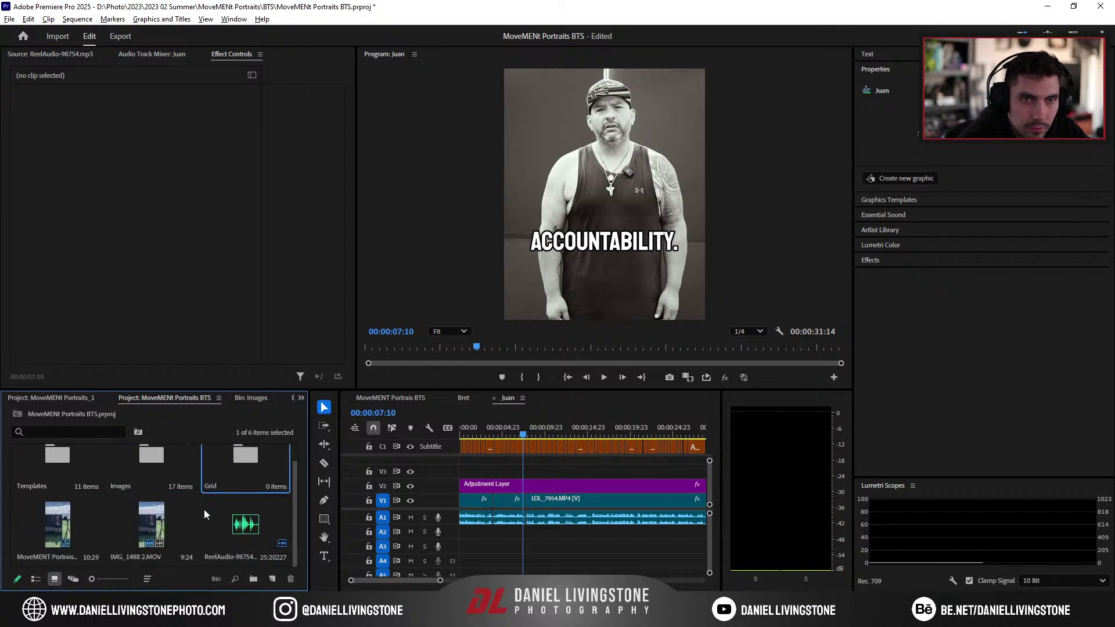
{"action": "scroll", "coordinate": [244, 528], "scroll_direction": "up", "scroll_amount": 1}
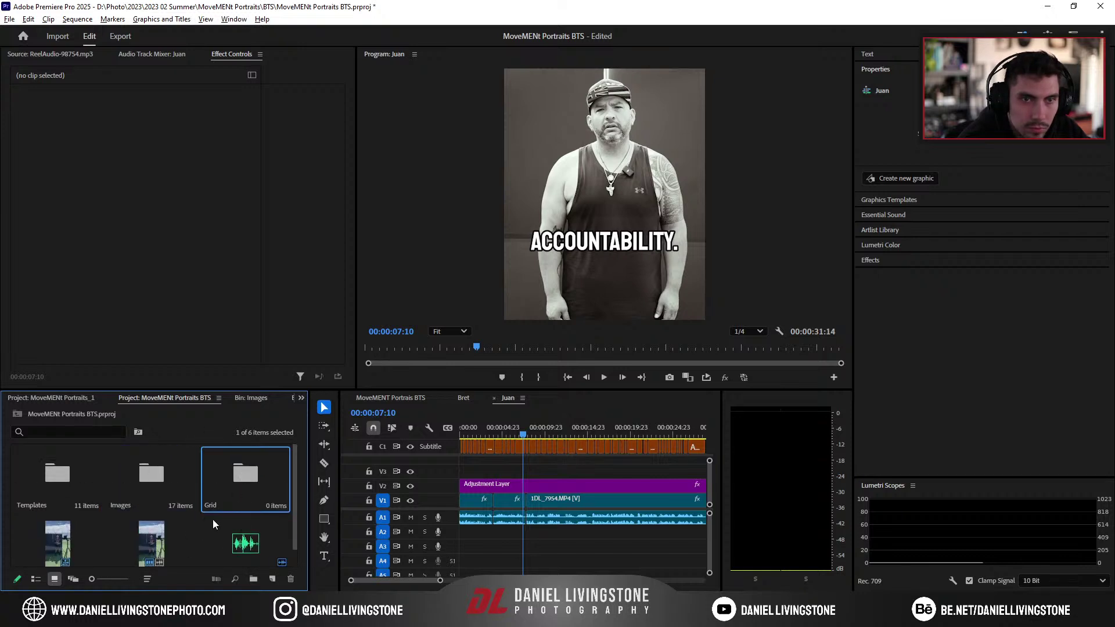
Step: Open the Grid bin and import into it all 16 videos from the Exports\No Caption folder in File Explorer
{"action": "double_click", "coordinate": [247, 475]}
{"action": "key", "text": "alt+Tab"}
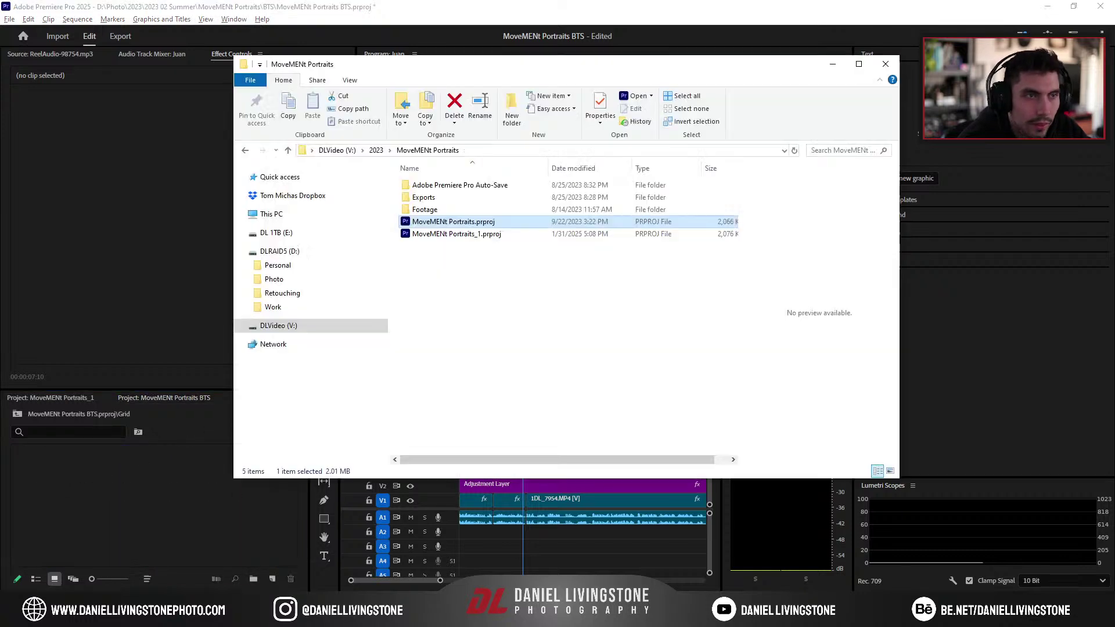
{"action": "left_click", "coordinate": [447, 202]}
{"action": "double_click", "coordinate": [447, 202]}
{"action": "double_click", "coordinate": [433, 201]}
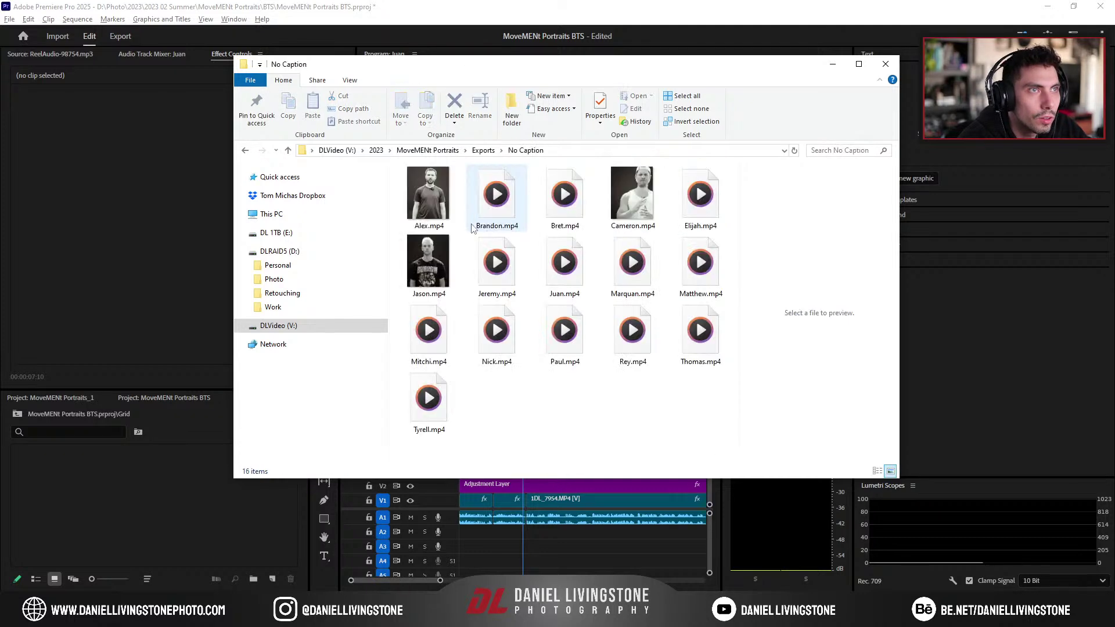
{"action": "key", "text": "ctrl+a"}
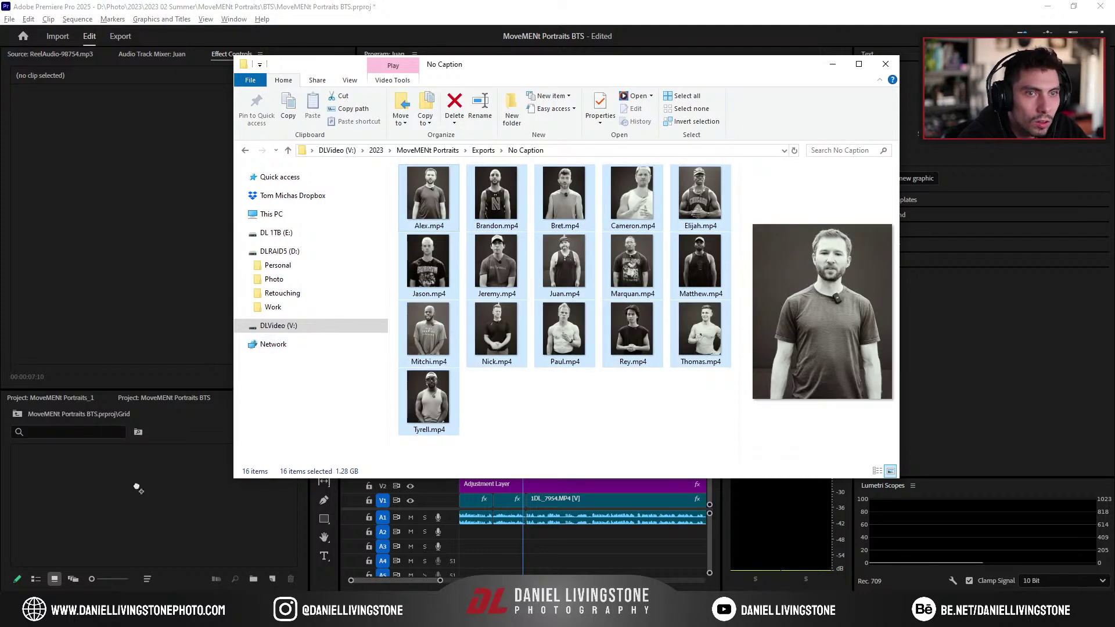
{"action": "left_click_drag", "start_coordinate": [149, 472], "coordinate": [161, 485]}
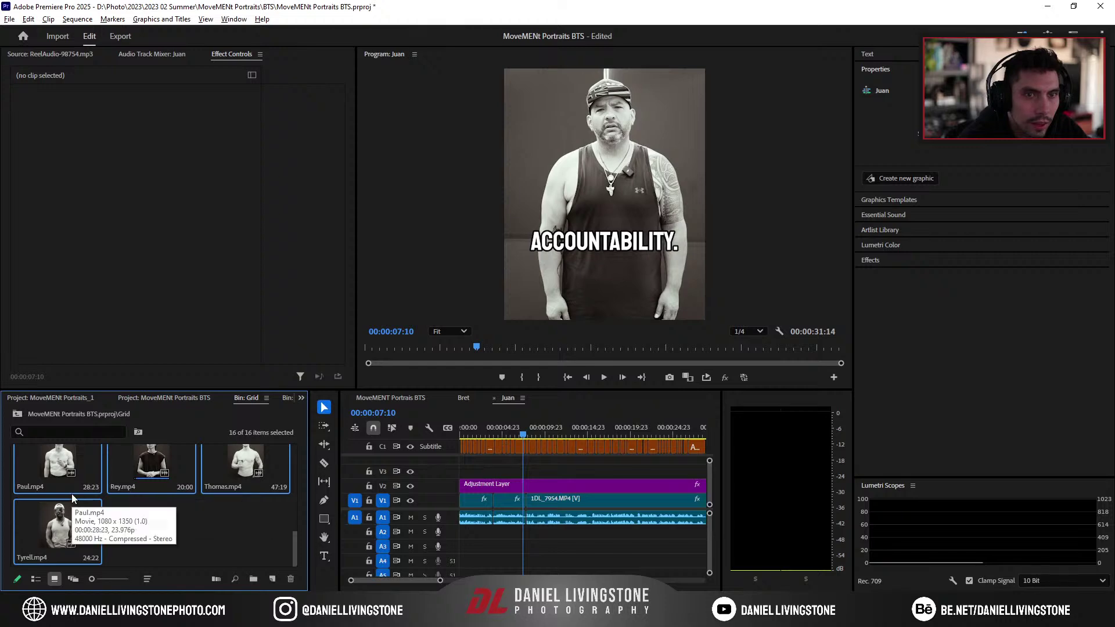
Step: Create Quarter-size ProRes QuickTime proxies for the 16 imported clips, check the Media Encoder queue and return to Premiere Pro
{"action": "right_click", "coordinate": [73, 498]}
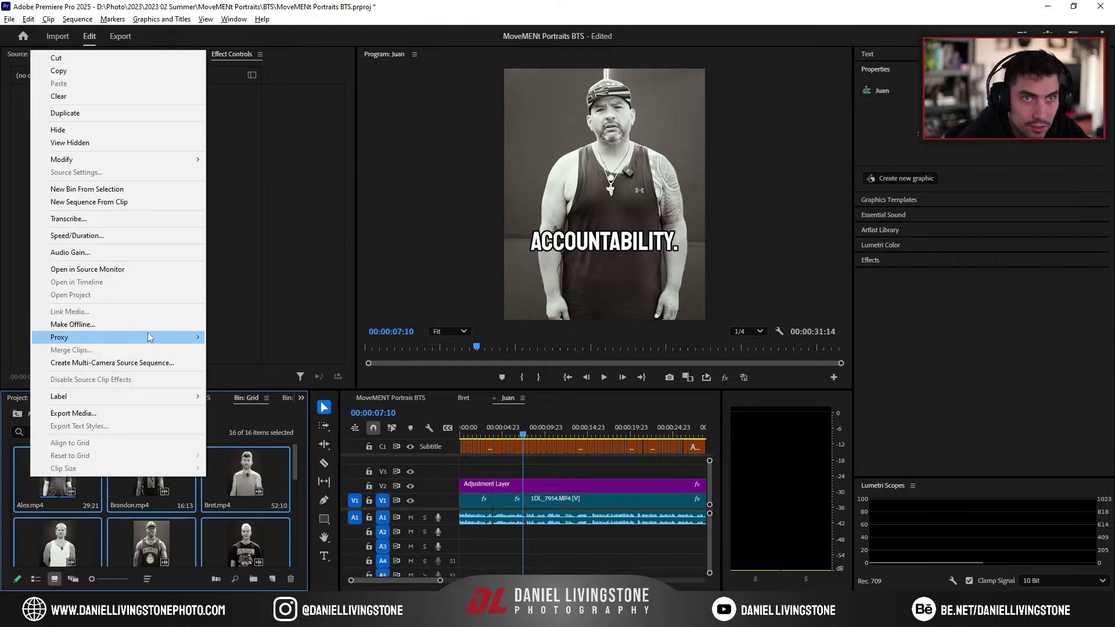
{"action": "left_click", "coordinate": [220, 338]}
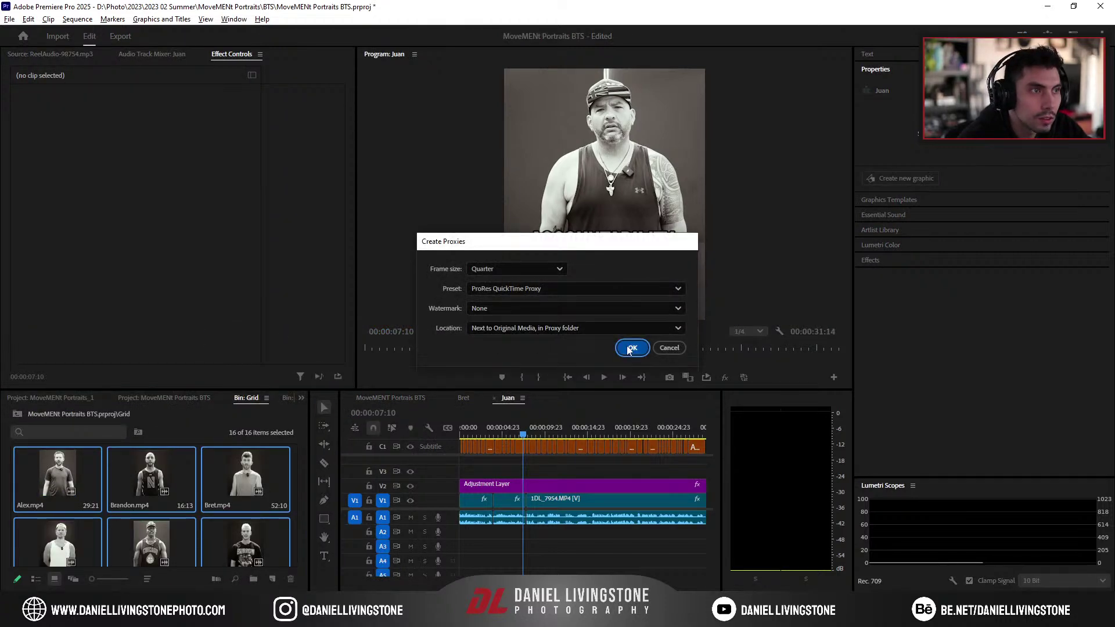
{"action": "left_click", "coordinate": [632, 346]}
{"action": "mouse_move", "coordinate": [430, 615]}
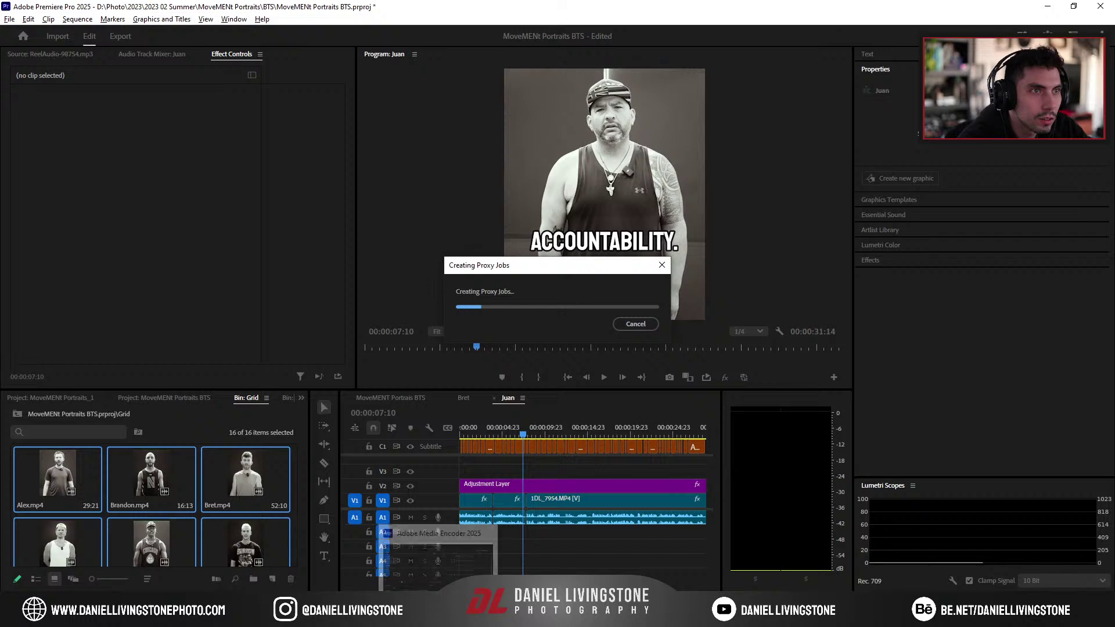
{"action": "left_click", "coordinate": [437, 557]}
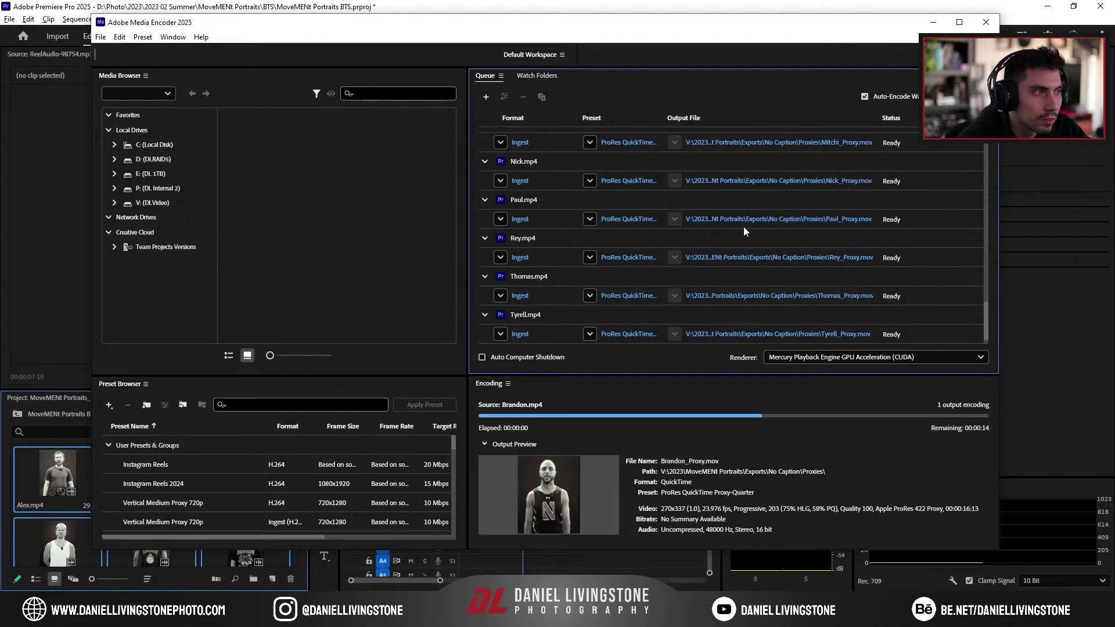
{"action": "left_click", "coordinate": [605, 8]}
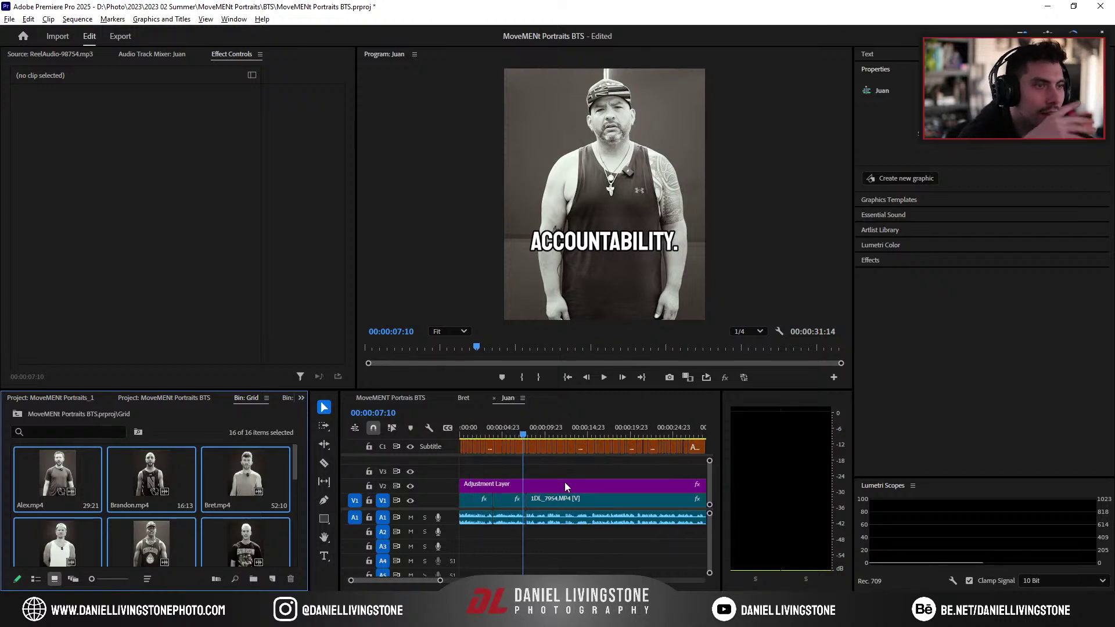
Step: Close the two open portrait sequences, and save and close the MoveMENt Portraits_1 project
{"action": "left_click", "coordinate": [493, 398]}
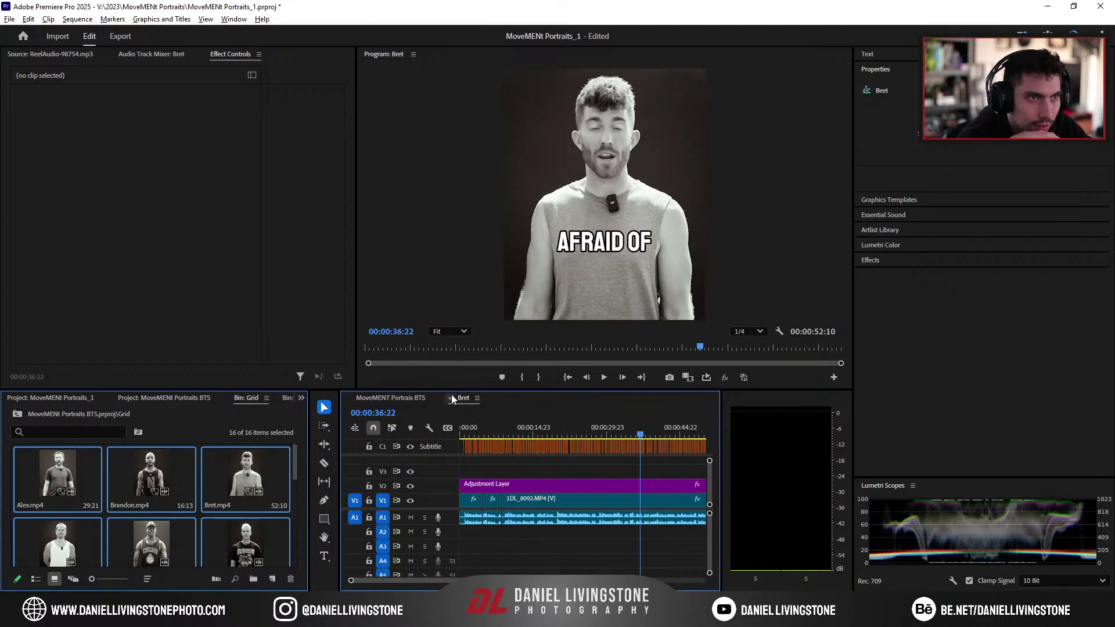
{"action": "left_click", "coordinate": [451, 397]}
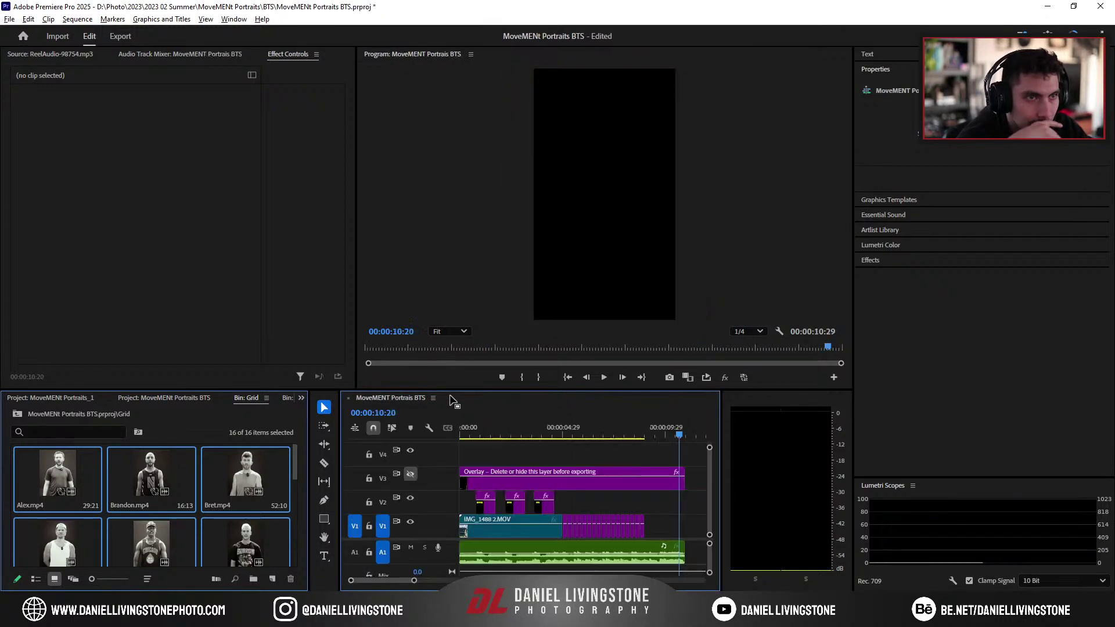
{"action": "left_click", "coordinate": [135, 397]}
{"action": "left_click", "coordinate": [73, 398]}
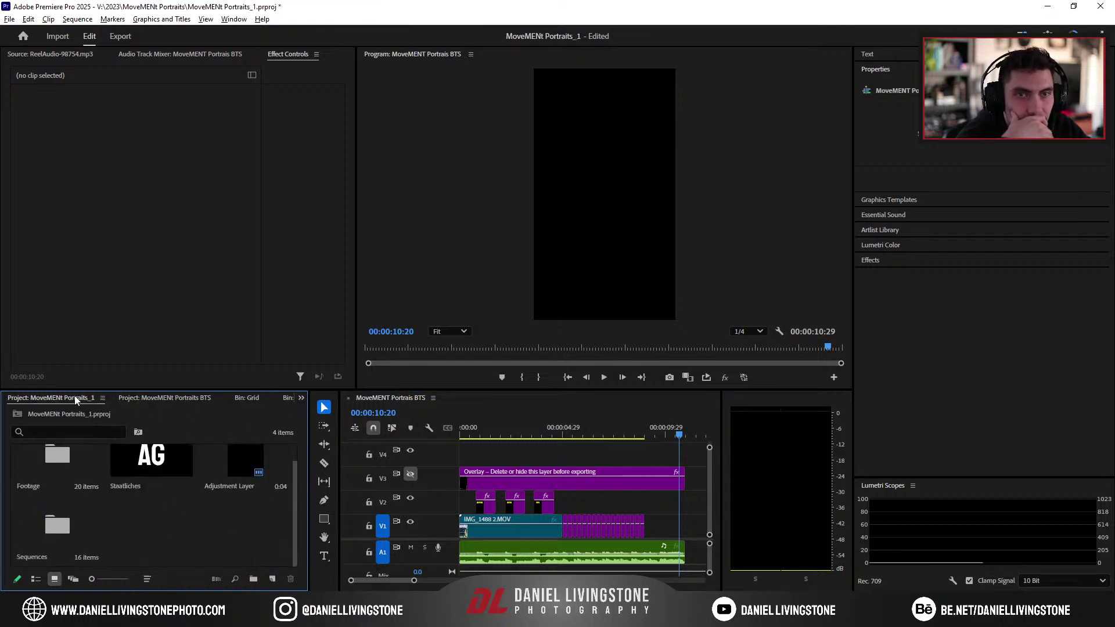
{"action": "right_click", "coordinate": [68, 399]}
{"action": "left_click", "coordinate": [110, 205]}
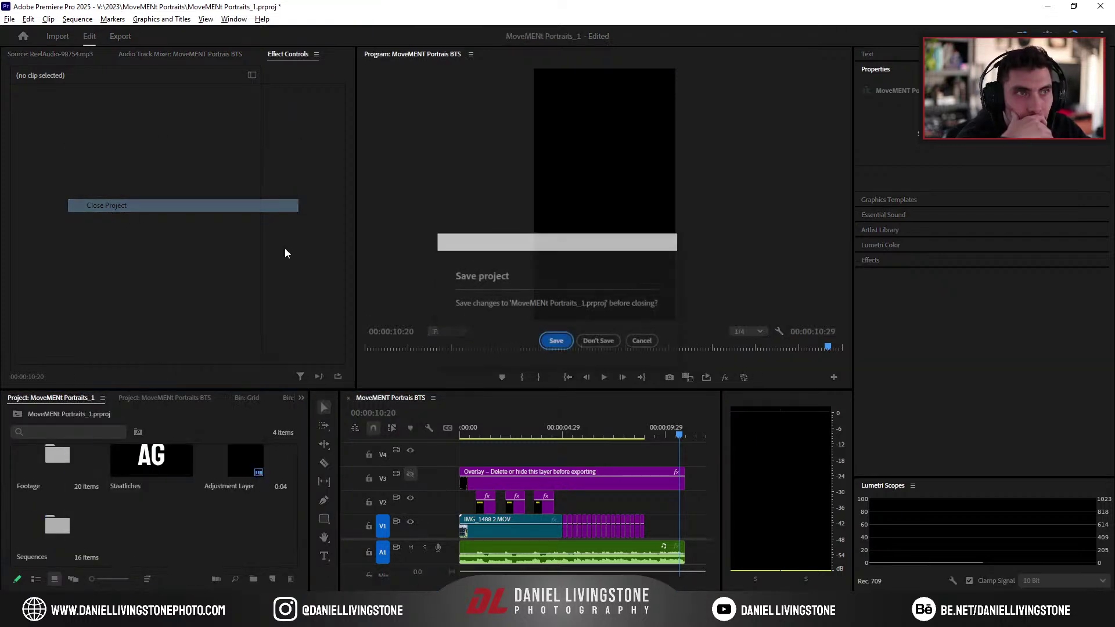
{"action": "left_click", "coordinate": [556, 341]}
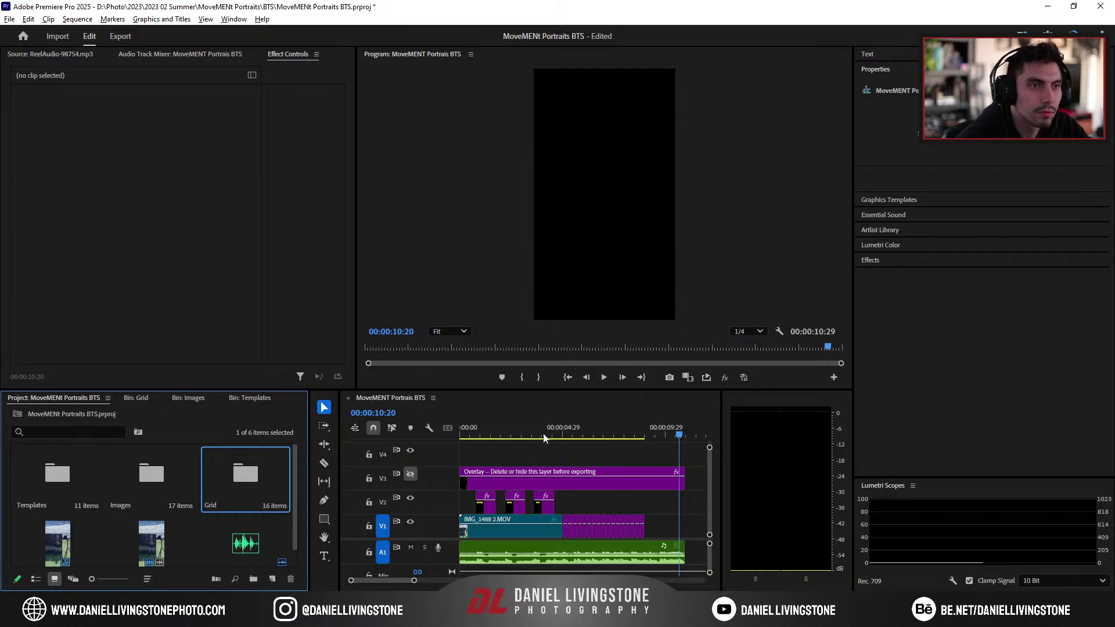
Step: Check the proxy encoding progress in Media Encoder and return to Premiere Pro
{"action": "left_click", "coordinate": [413, 581]}
{"action": "left_click_drag", "start_coordinate": [413, 581], "coordinate": [435, 579]}
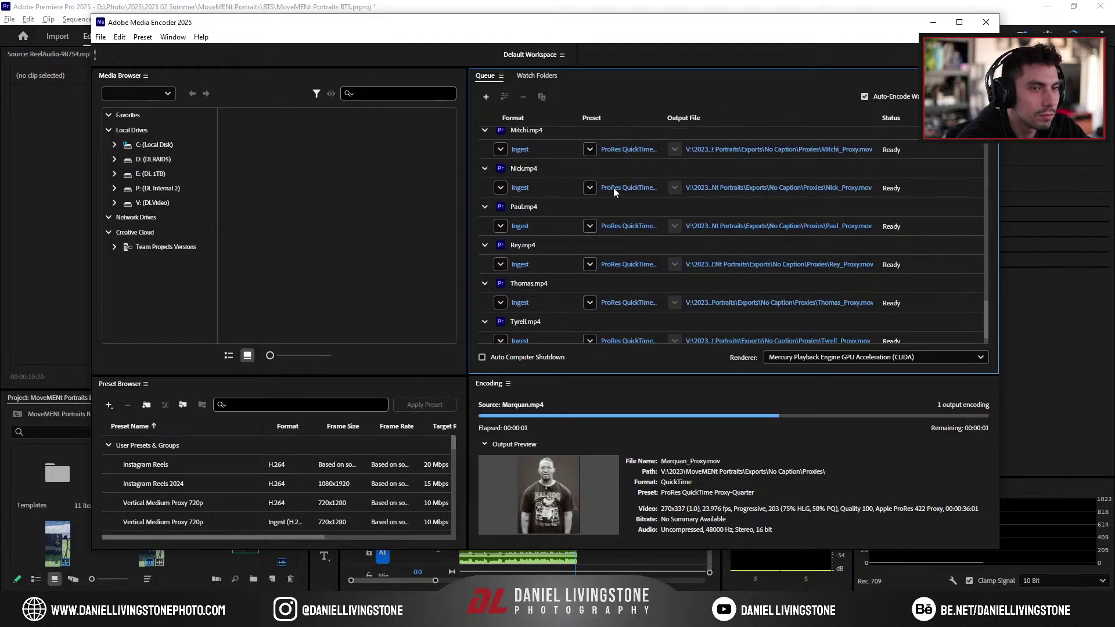
{"action": "left_click", "coordinate": [537, 12]}
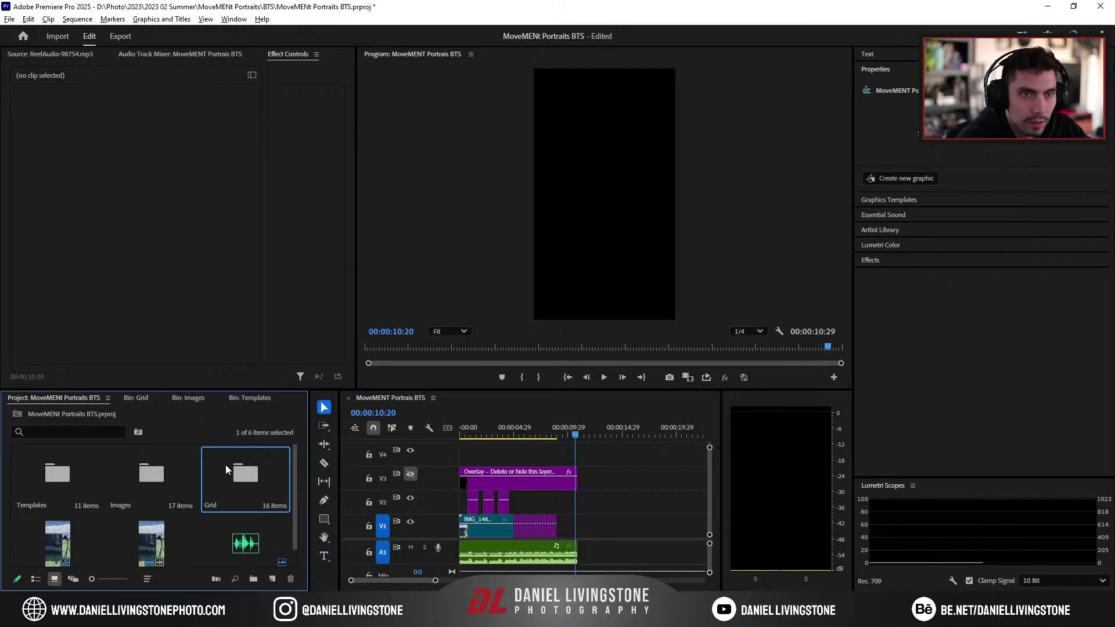
Step: Open the Grid bin to show its portrait clips, leaving none of them selected
{"action": "double_click", "coordinate": [225, 464]}
{"action": "key", "text": "ctrl+a"}
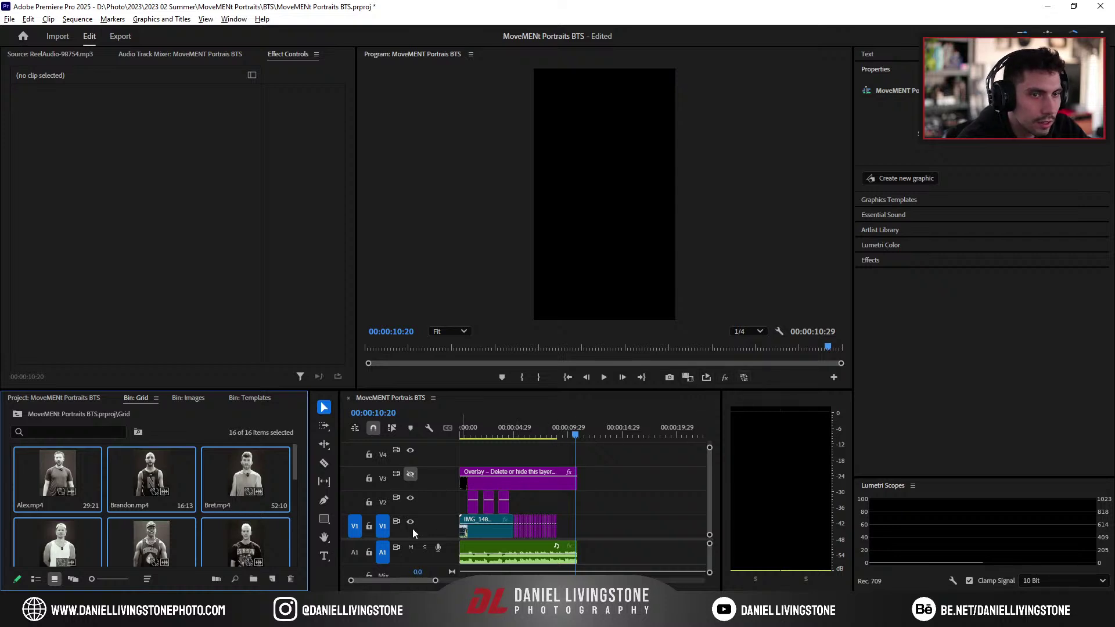
{"action": "left_click", "coordinate": [286, 514]}
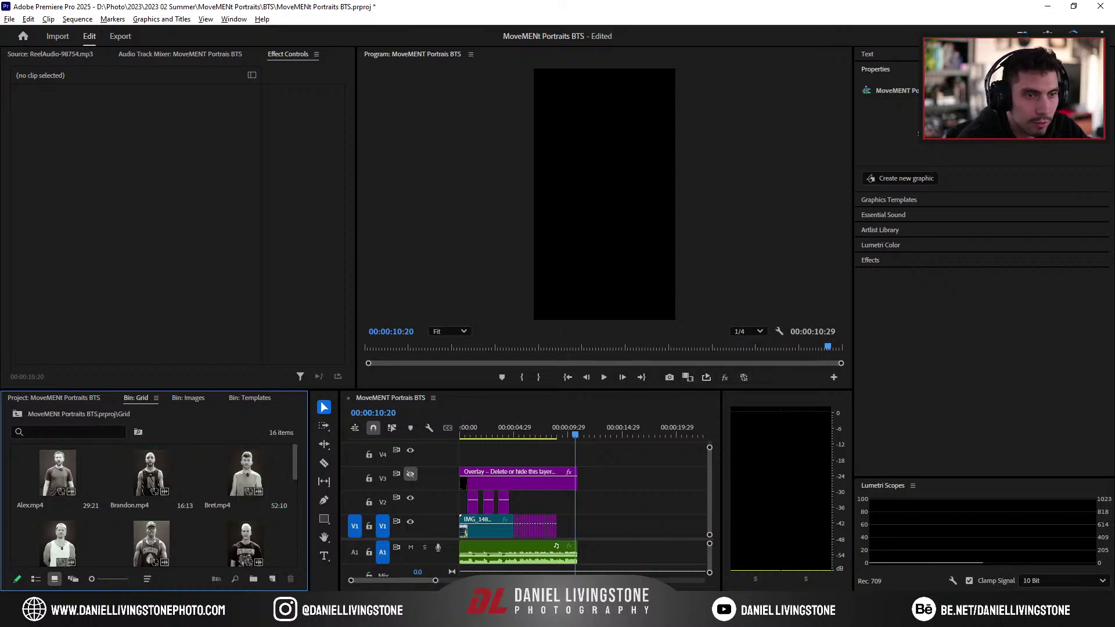
Step: Switch to Lightroom Classic and close it, returning to Premiere Pro
{"action": "left_click", "coordinate": [149, 613]}
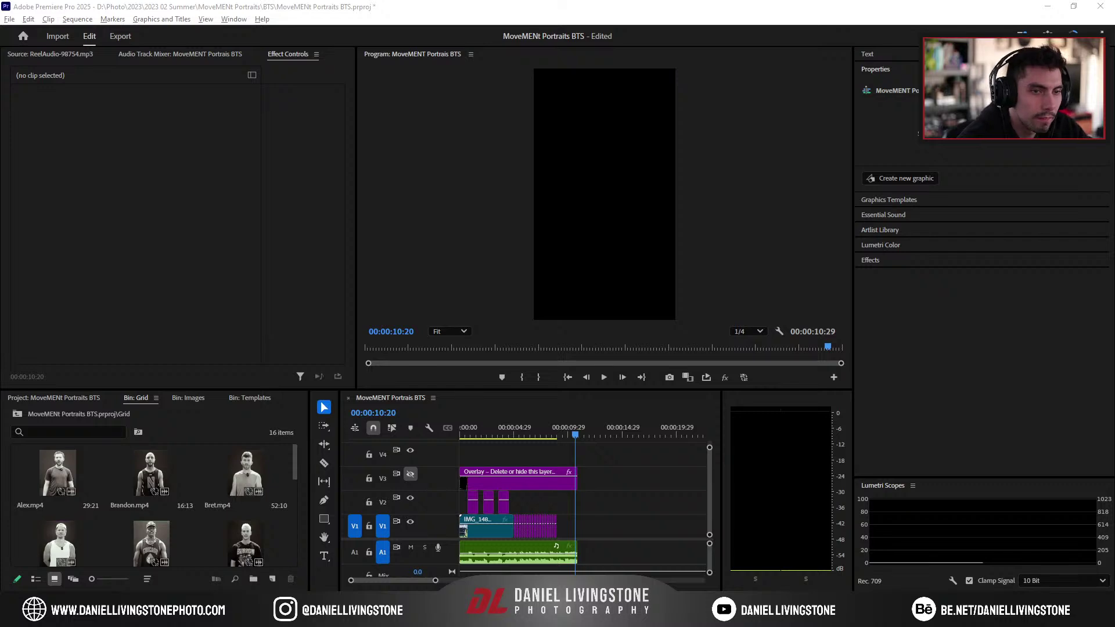
{"action": "key", "text": "alt+Tab"}
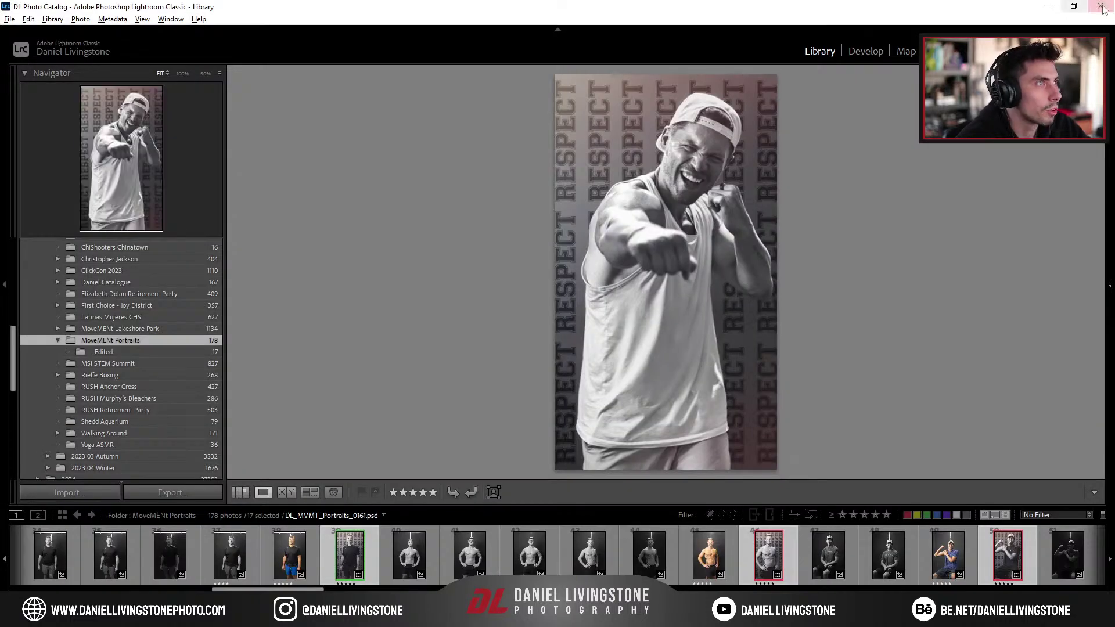
{"action": "left_click", "coordinate": [656, 345]}
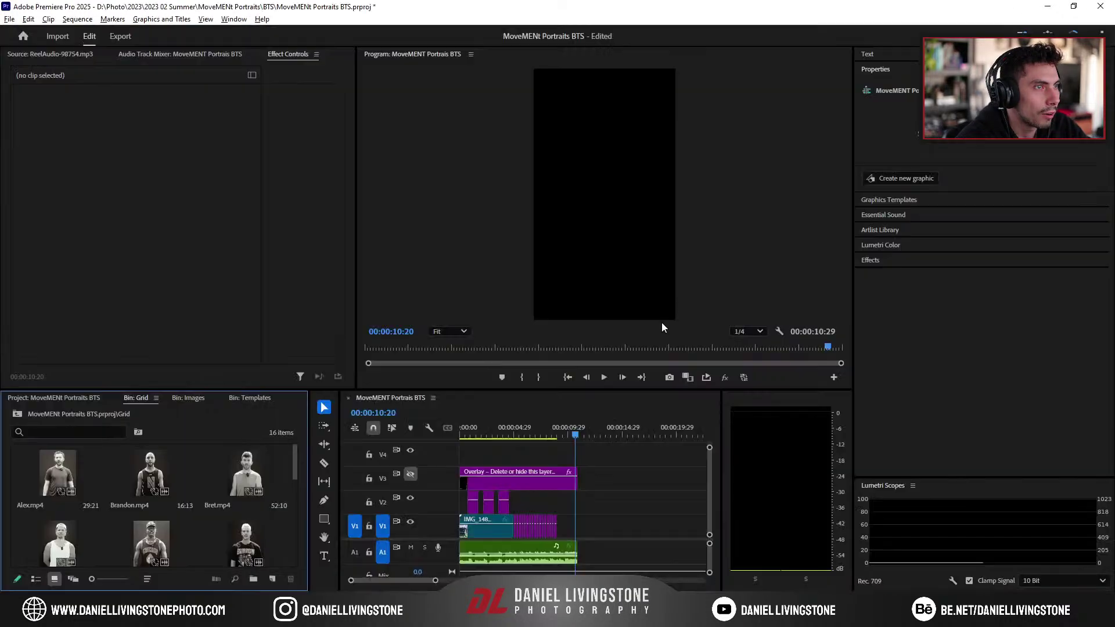
Step: Widen the timeline panel and place the playhead at the end of the V1 clips, at 00:00:09:01
{"action": "left_click", "coordinate": [511, 436]}
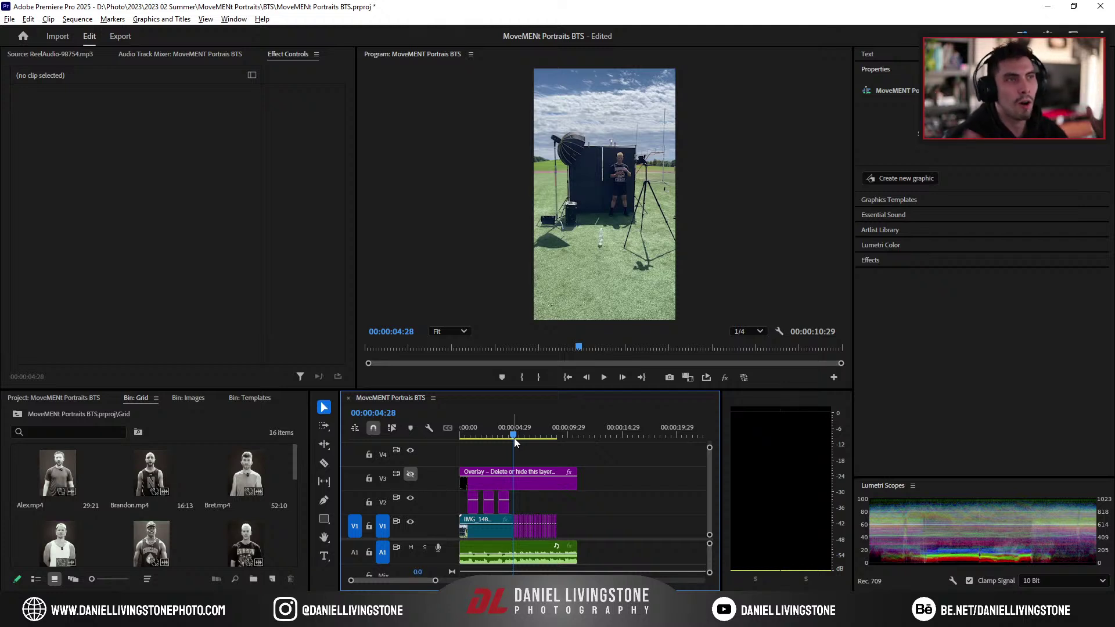
{"action": "left_click_drag", "start_coordinate": [512, 436], "coordinate": [496, 435]}
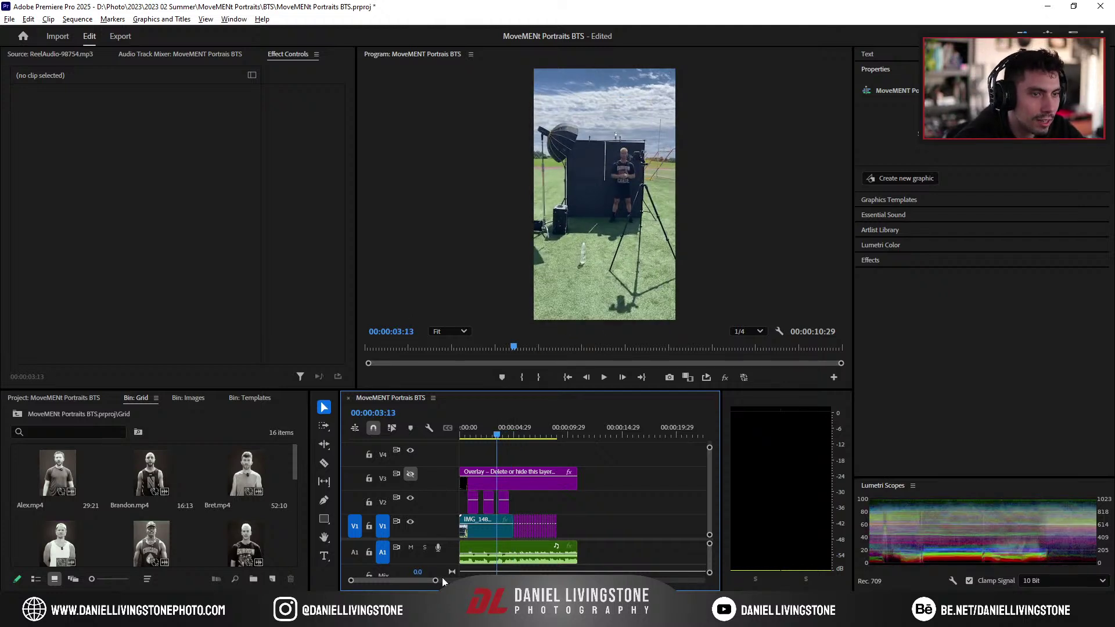
{"action": "left_click_drag", "start_coordinate": [441, 577], "coordinate": [426, 579]}
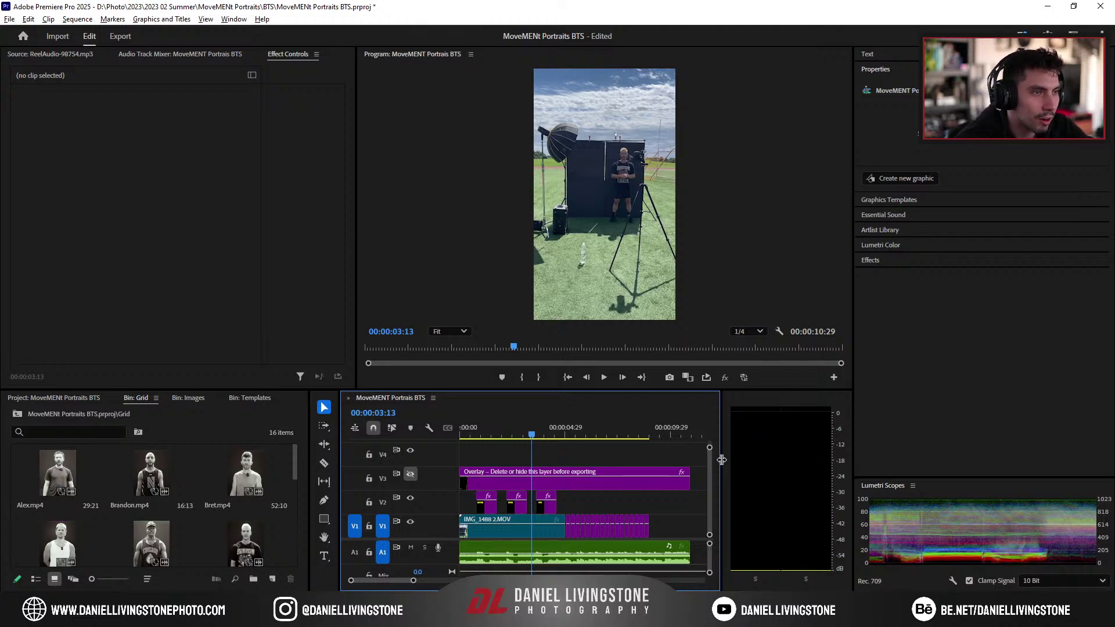
{"action": "left_click_drag", "start_coordinate": [722, 459], "coordinate": [842, 468]}
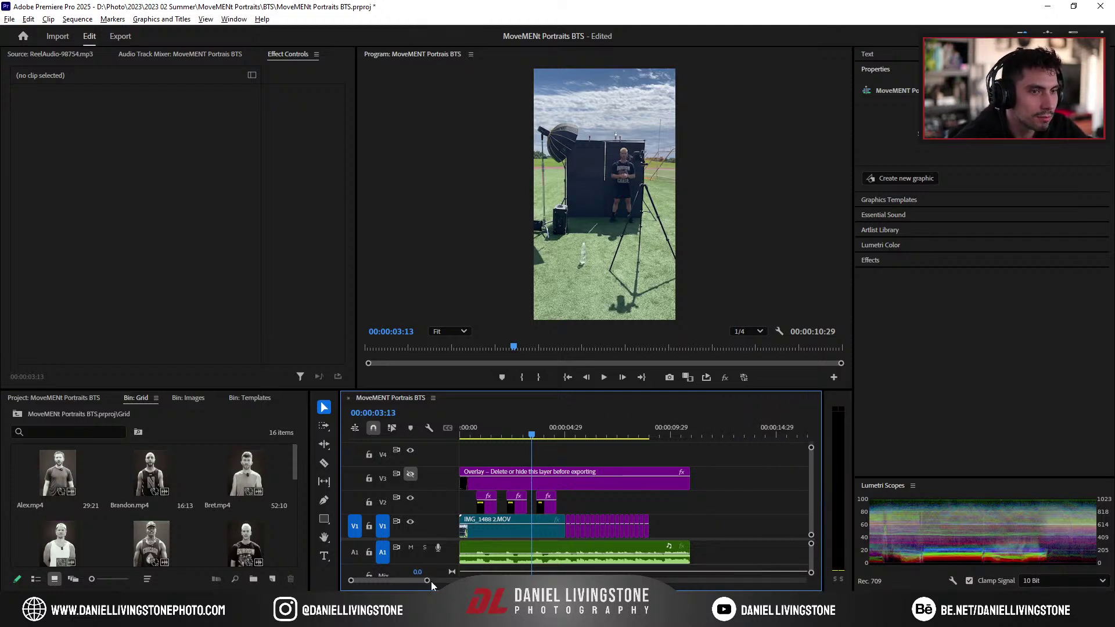
{"action": "left_click_drag", "start_coordinate": [428, 582], "coordinate": [417, 582]}
{"action": "mouse_move", "coordinate": [381, 615]}
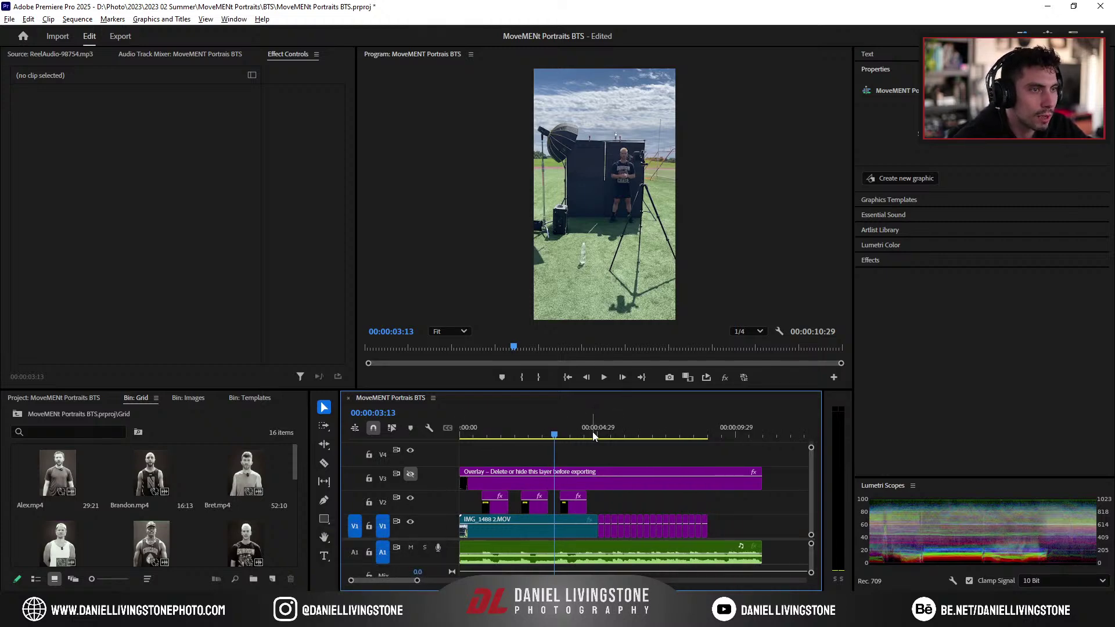
{"action": "left_click_drag", "start_coordinate": [595, 430], "coordinate": [709, 445]}
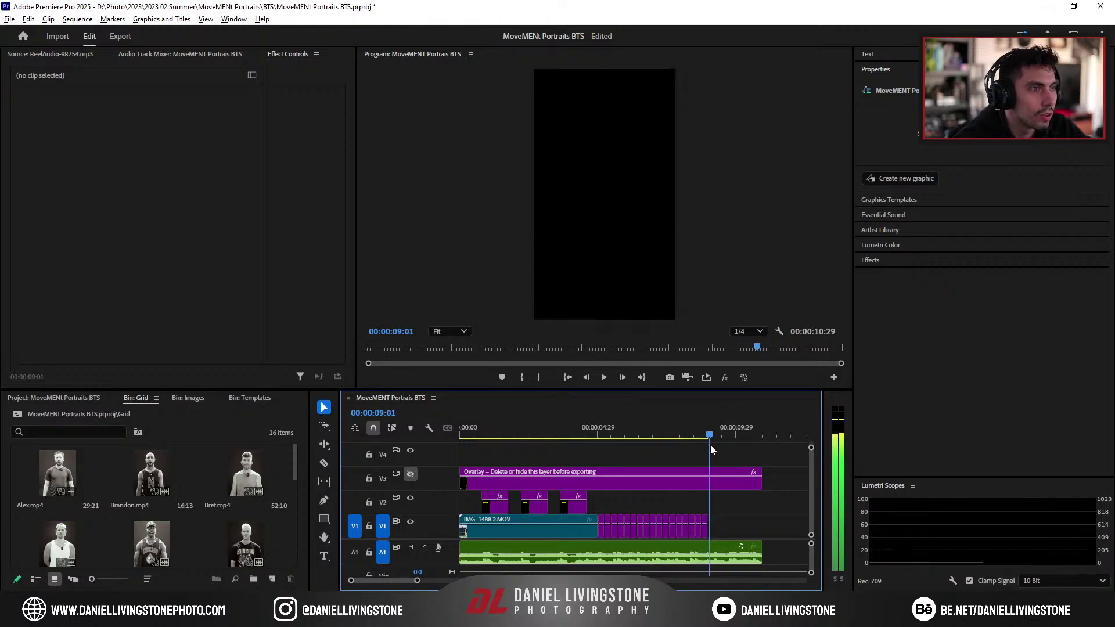
Step: Turn on proxy playback for the program monitor and select all 16 clips in the Grid bin
{"action": "left_click", "coordinate": [74, 467]}
{"action": "left_click", "coordinate": [742, 378]}
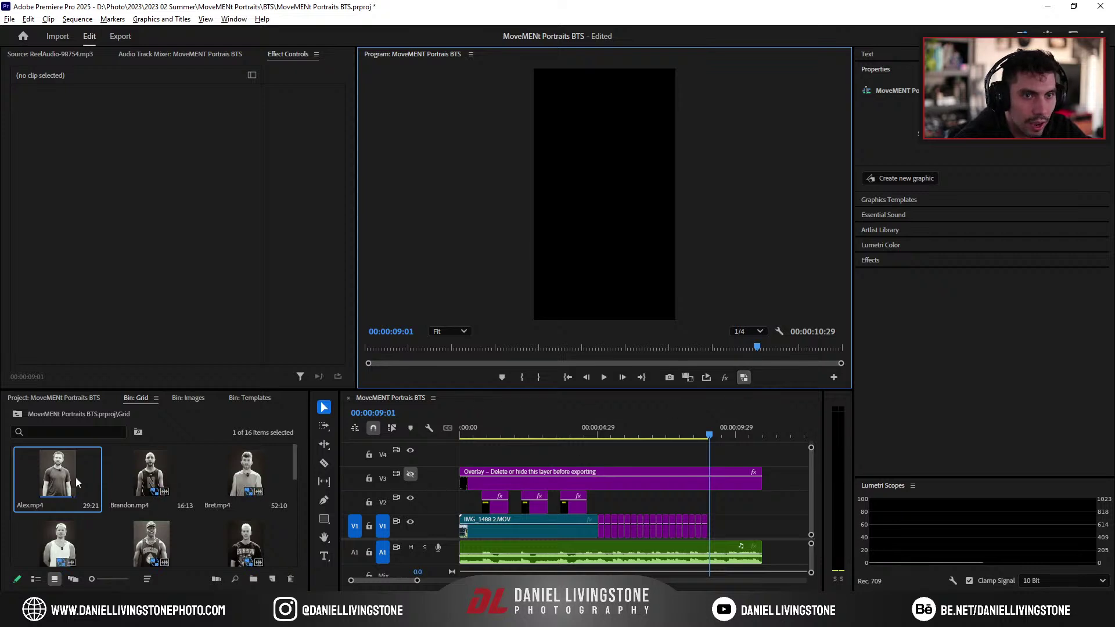
{"action": "scroll", "coordinate": [120, 502], "scroll_direction": "down", "scroll_amount": 5}
{"action": "key", "text": "ctrl+a"}
Step: Untarget audio track A1 and reselect all the portrait clips in the Grid bin
{"action": "left_click_drag", "start_coordinate": [61, 522], "coordinate": [142, 522]}
{"action": "left_click", "coordinate": [383, 552]}
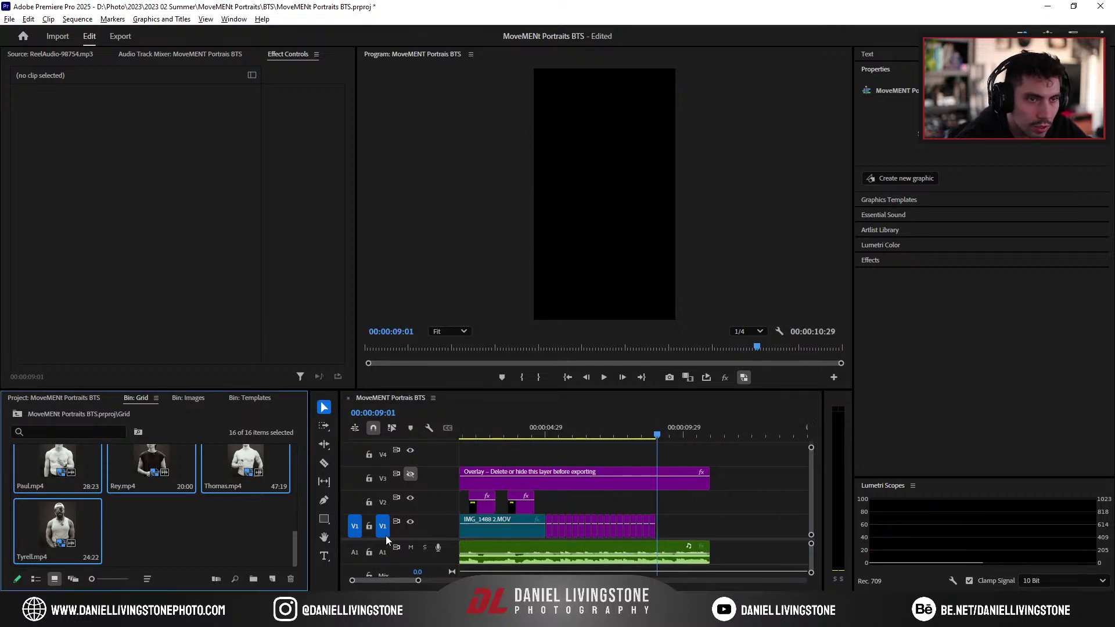
{"action": "left_click", "coordinate": [217, 532]}
{"action": "key", "text": "ctrl+a"}
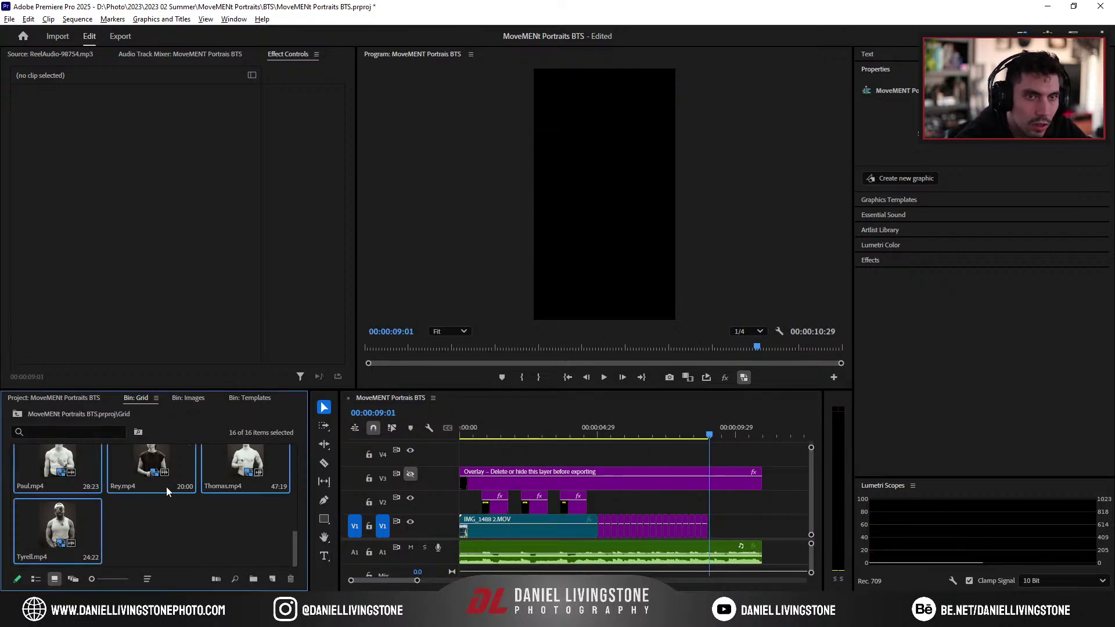
Step: Enlarge the timeline and project panels vertically to make room for more video tracks
{"action": "left_click_drag", "start_coordinate": [154, 469], "coordinate": [566, 316]}
{"action": "left_click", "coordinate": [427, 512]}
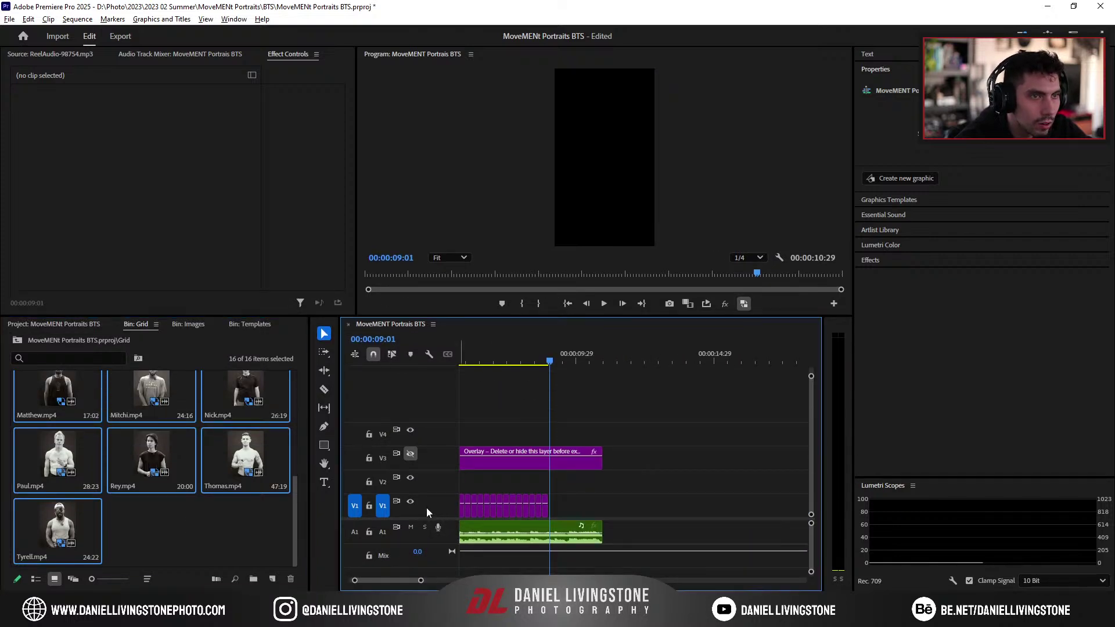
{"action": "scroll", "coordinate": [436, 511], "scroll_direction": "down", "scroll_amount": 1}
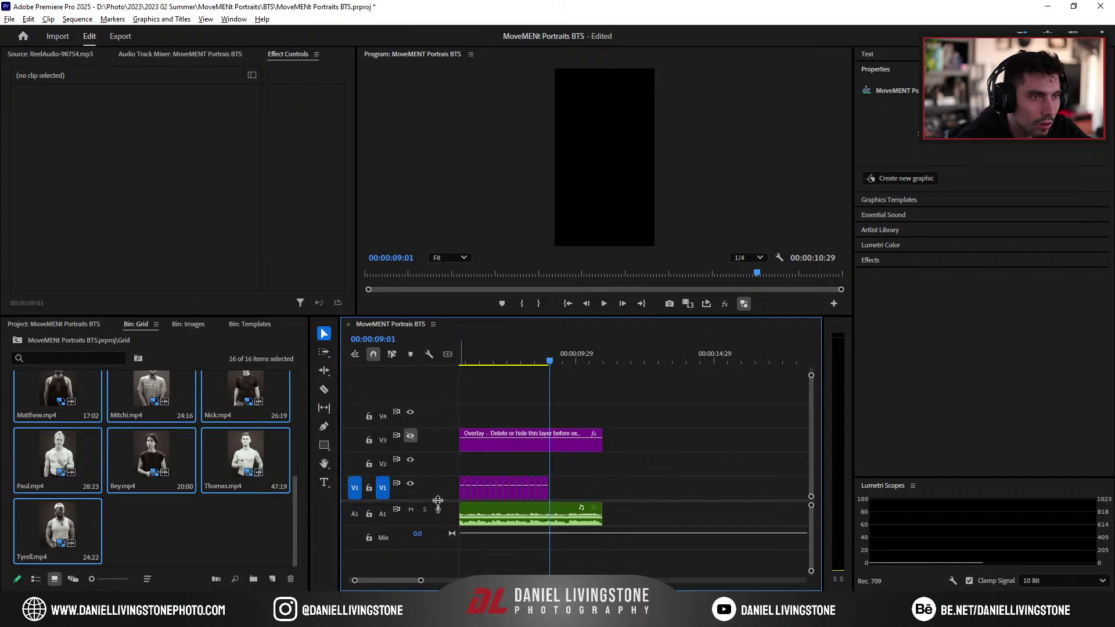
Step: Place the 16 selected portrait clips end to end on V2, after the existing edit
{"action": "scroll", "coordinate": [528, 487], "scroll_direction": "up", "scroll_amount": 2}
{"action": "scroll", "coordinate": [528, 487], "scroll_direction": "down", "scroll_amount": 3}
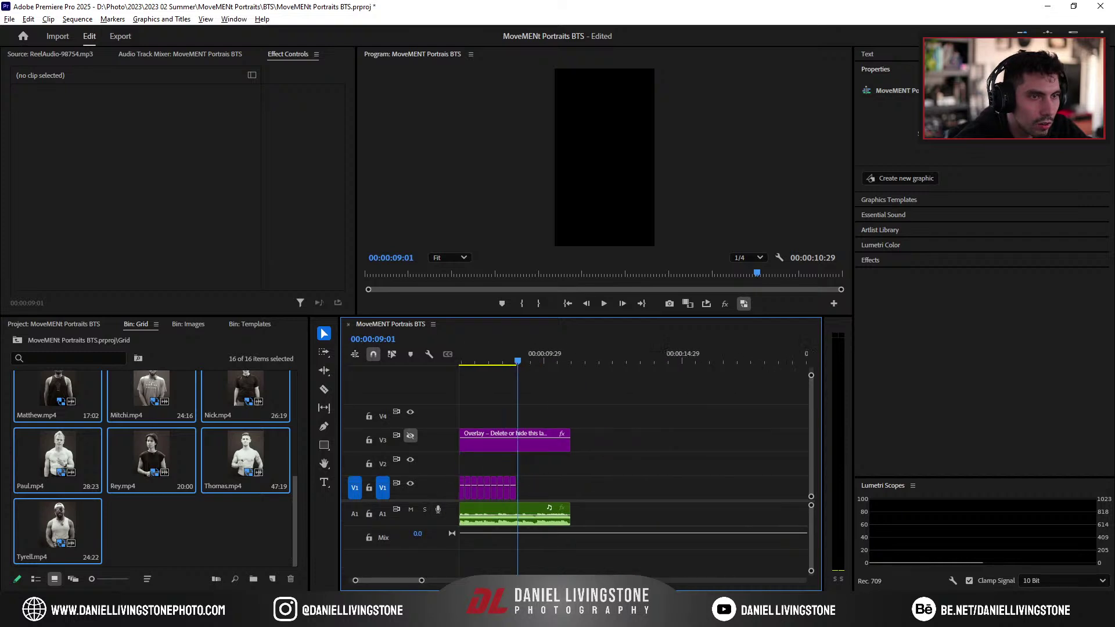
{"action": "left_click_drag", "start_coordinate": [422, 582], "coordinate": [453, 580]}
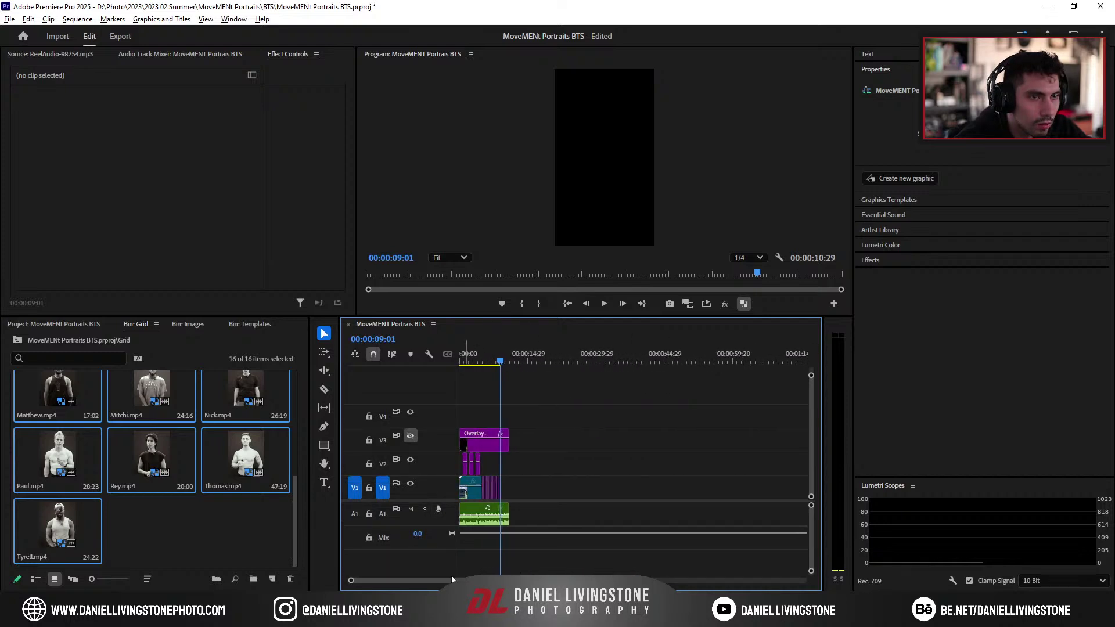
{"action": "left_click_drag", "start_coordinate": [90, 518], "coordinate": [950, 544]}
{"action": "scroll", "coordinate": [646, 537], "scroll_direction": "down", "scroll_amount": 10}
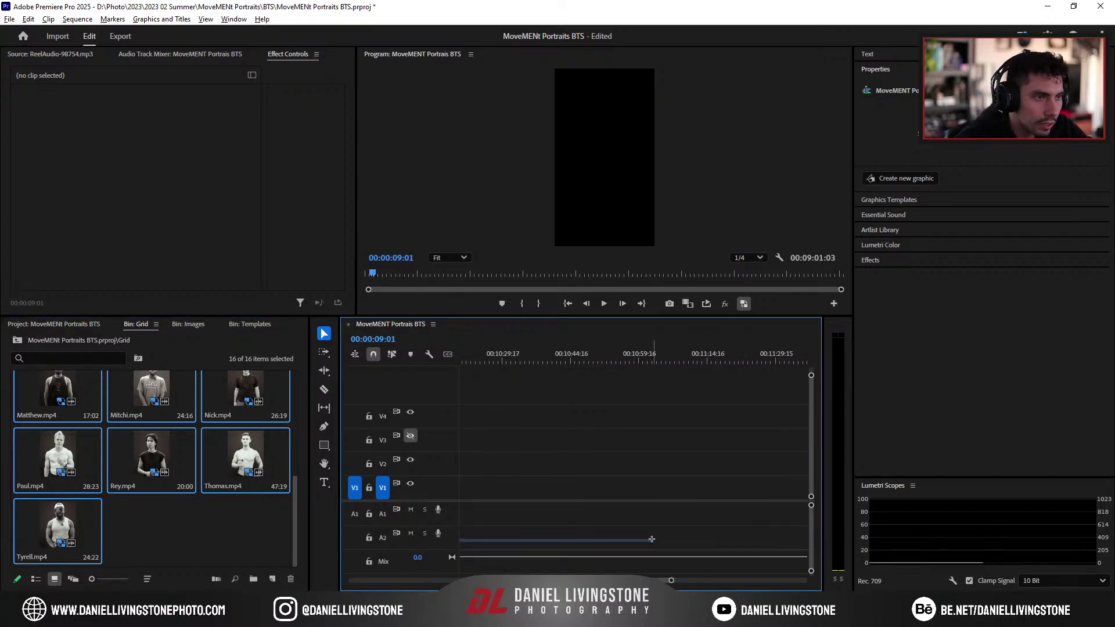
{"action": "scroll", "coordinate": [647, 537], "scroll_direction": "up", "scroll_amount": 20}
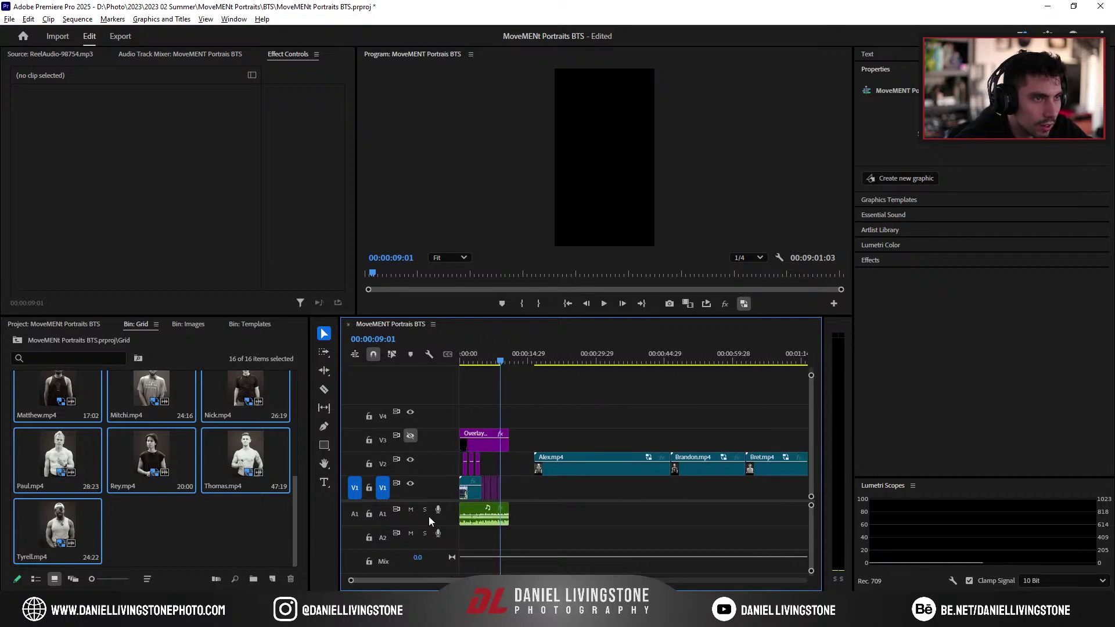
Step: Show the V3 overlay track and move the first portrait clip onto V1 at 00:00:09:01, directly after the existing V1 clips
{"action": "left_click_drag", "start_coordinate": [508, 445], "coordinate": [481, 446]}
{"action": "left_click_drag", "start_coordinate": [553, 469], "coordinate": [508, 446]}
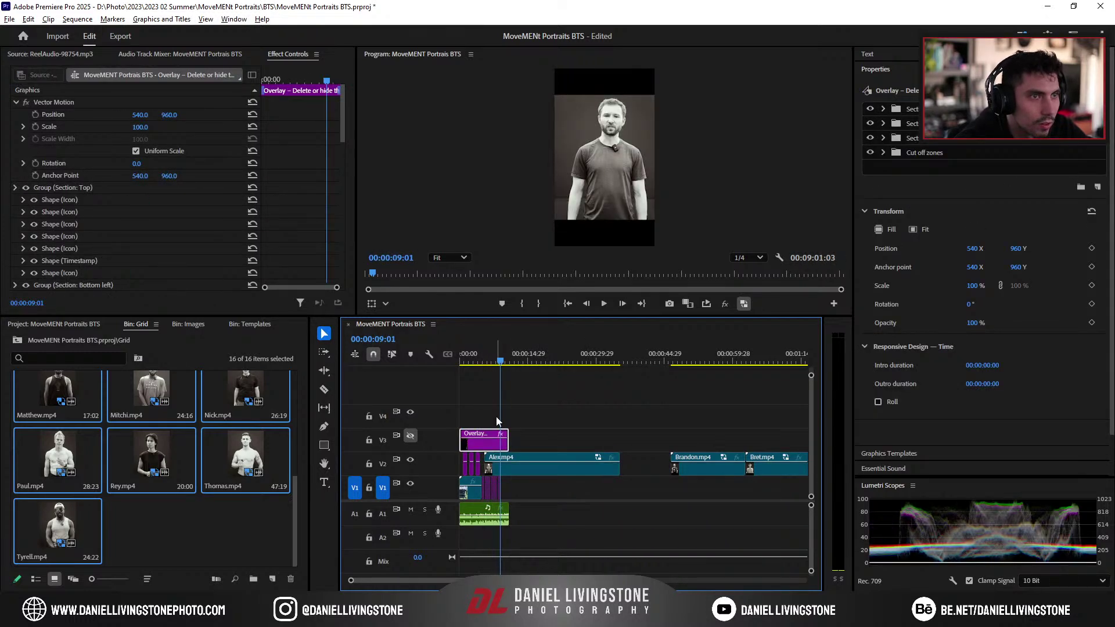
{"action": "left_click", "coordinate": [410, 435]}
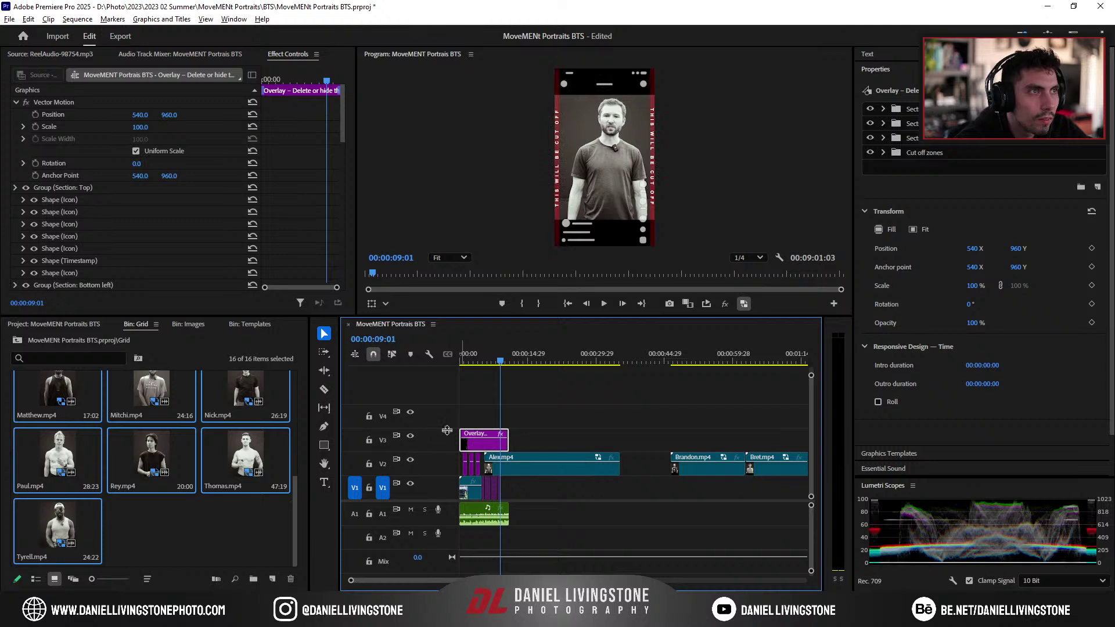
{"action": "scroll", "coordinate": [546, 490], "scroll_direction": "up", "scroll_amount": 8}
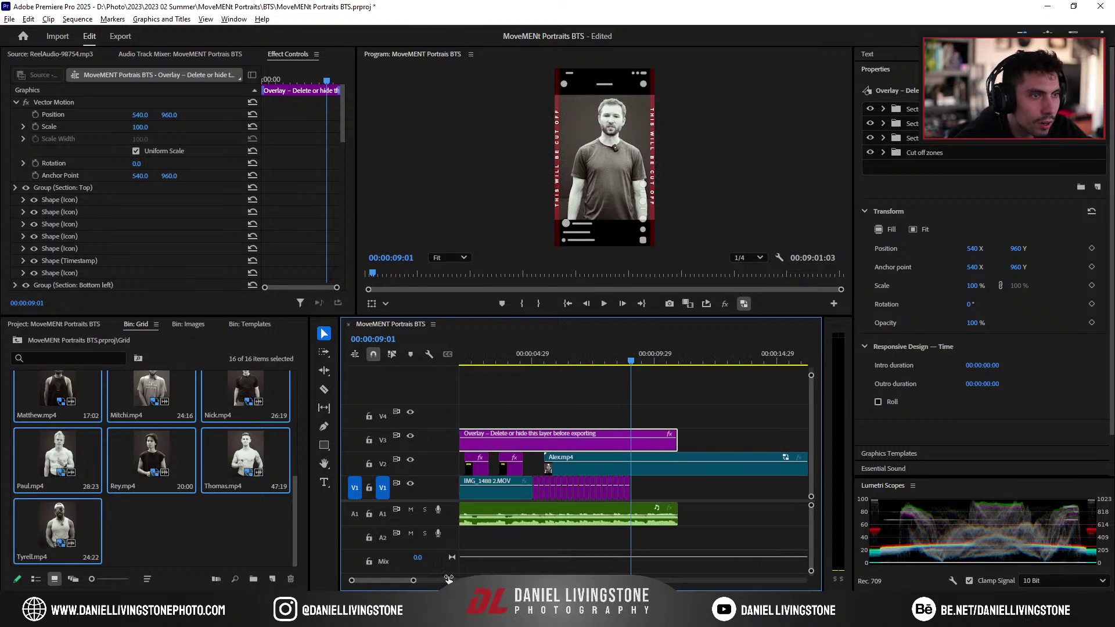
{"action": "left_click_drag", "start_coordinate": [608, 466], "coordinate": [682, 486]}
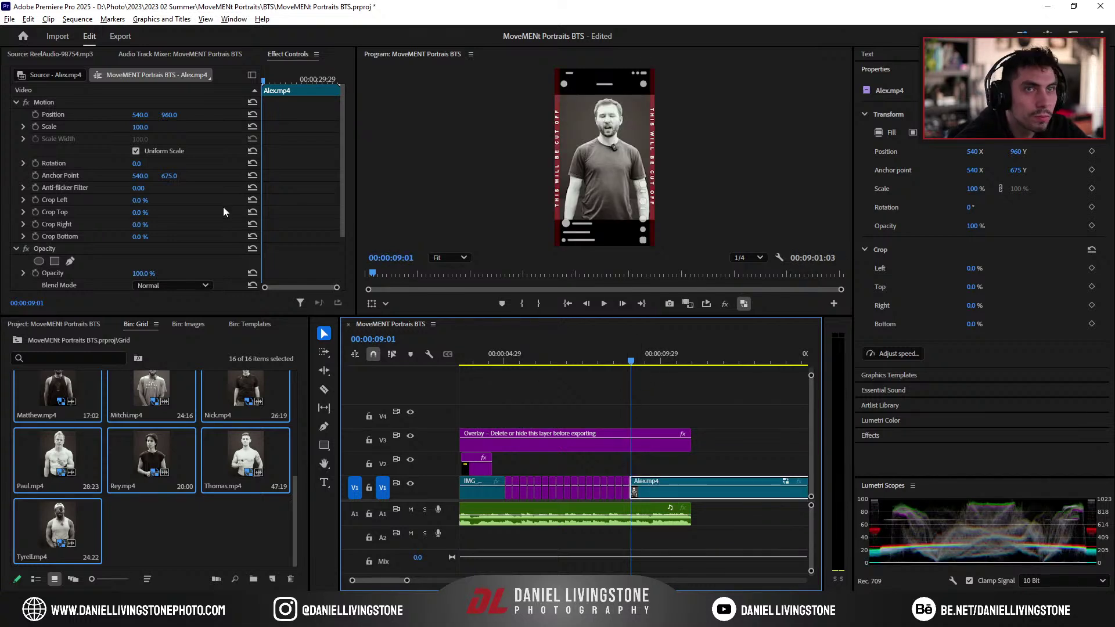
Step: Scale the first portrait clip to 52 and position it at 258, 351 in the frame's upper-left corner
{"action": "left_click_drag", "start_coordinate": [145, 130], "coordinate": [64, 115]}
{"action": "left_click_drag", "start_coordinate": [171, 118], "coordinate": [239, 120]}
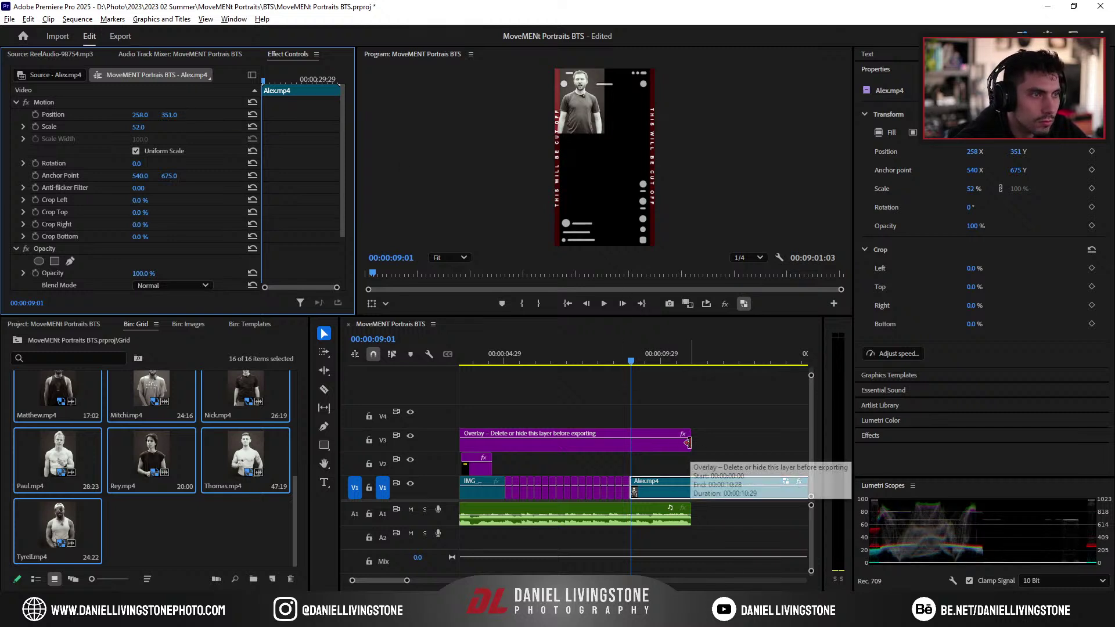
Step: Stack the second and third portrait clips on V2 and V3 at 00:00:09:01 and play the section briefly
{"action": "left_click_drag", "start_coordinate": [406, 580], "coordinate": [575, 580]}
{"action": "left_click_drag", "start_coordinate": [683, 480], "coordinate": [530, 478]}
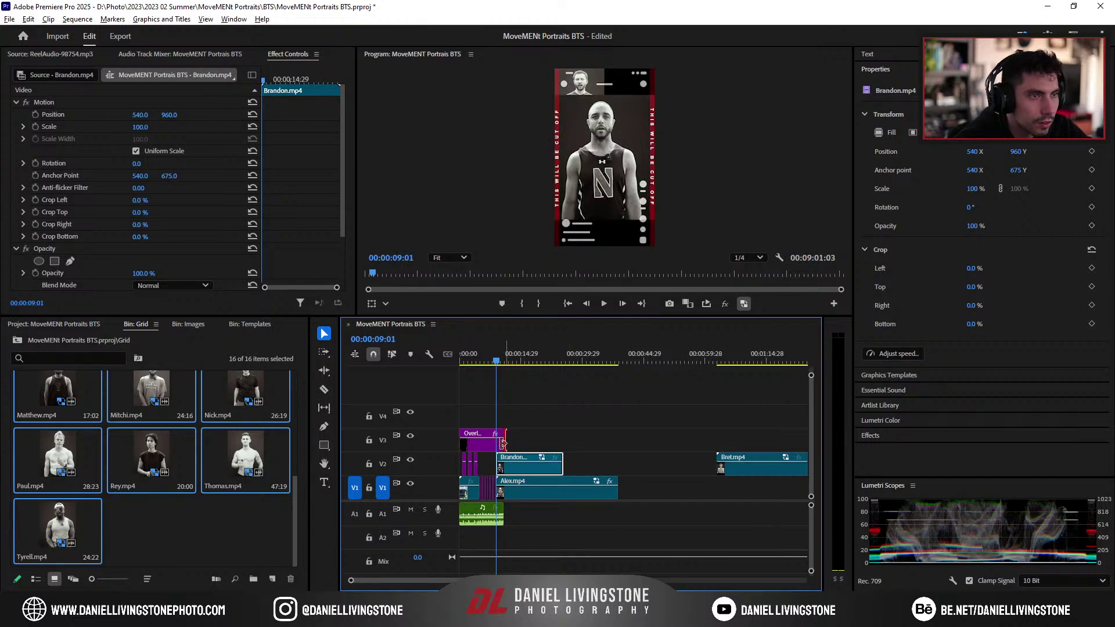
{"action": "left_click_drag", "start_coordinate": [747, 460], "coordinate": [533, 437]}
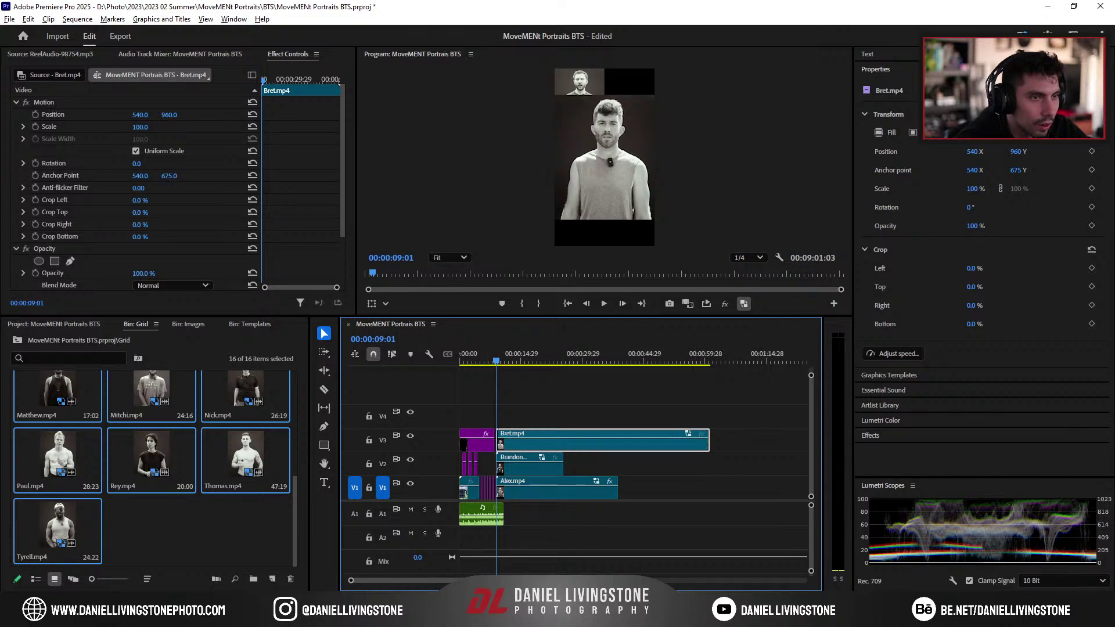
{"action": "scroll", "coordinate": [501, 571], "scroll_direction": "up", "scroll_amount": 3}
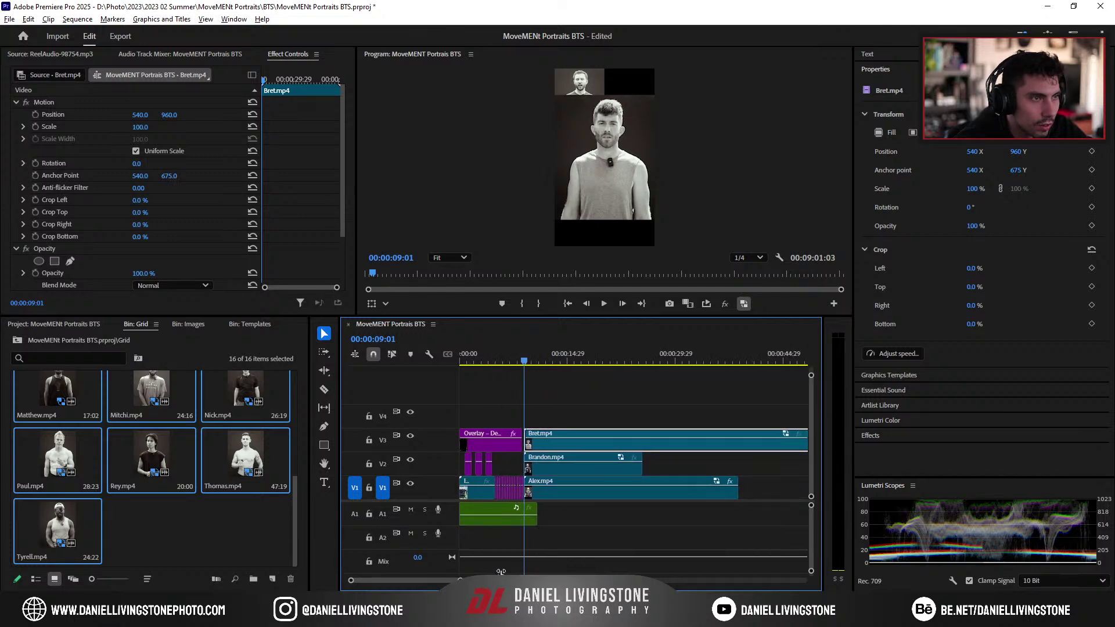
{"action": "scroll", "coordinate": [499, 572], "scroll_direction": "up", "scroll_amount": 1}
{"action": "key", "text": "space"}
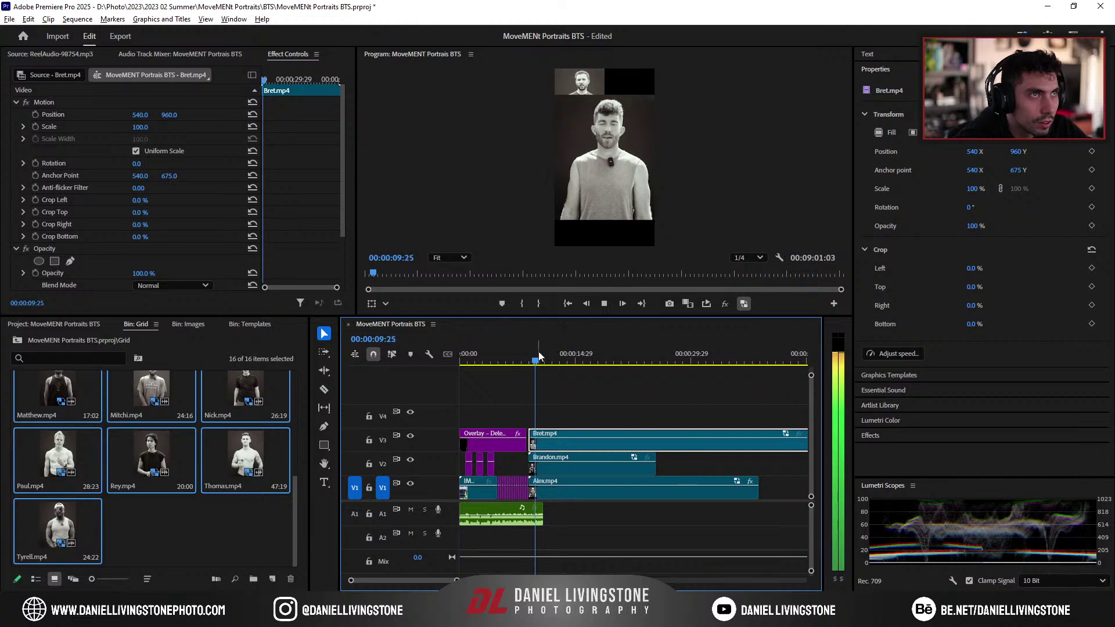
{"action": "key", "text": "space"}
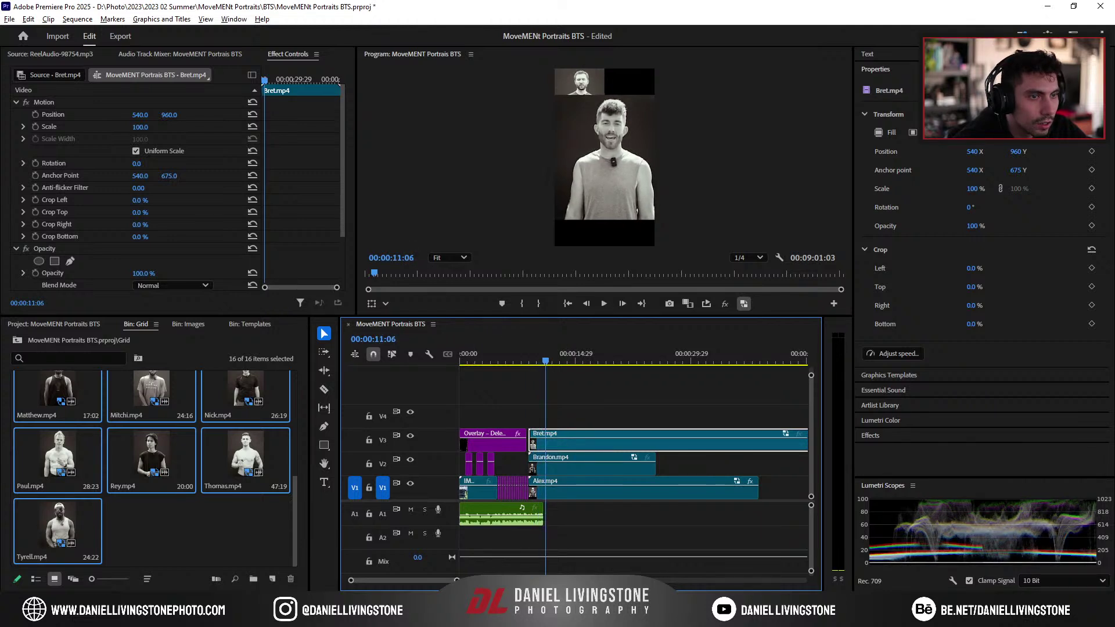
Step: Stack the fourth and fifth portrait clips on V4 and V5, aligned with the start of the portrait stack
{"action": "left_click_drag", "start_coordinate": [456, 580], "coordinate": [575, 580]}
{"action": "left_click_drag", "start_coordinate": [673, 471], "coordinate": [510, 423]}
{"action": "left_click_drag", "start_coordinate": [756, 477], "coordinate": [507, 397]}
Step: Enlarge the timeline panel vertically and reduce the video track heights to make room for more tracks
{"action": "key", "text": "minus"}
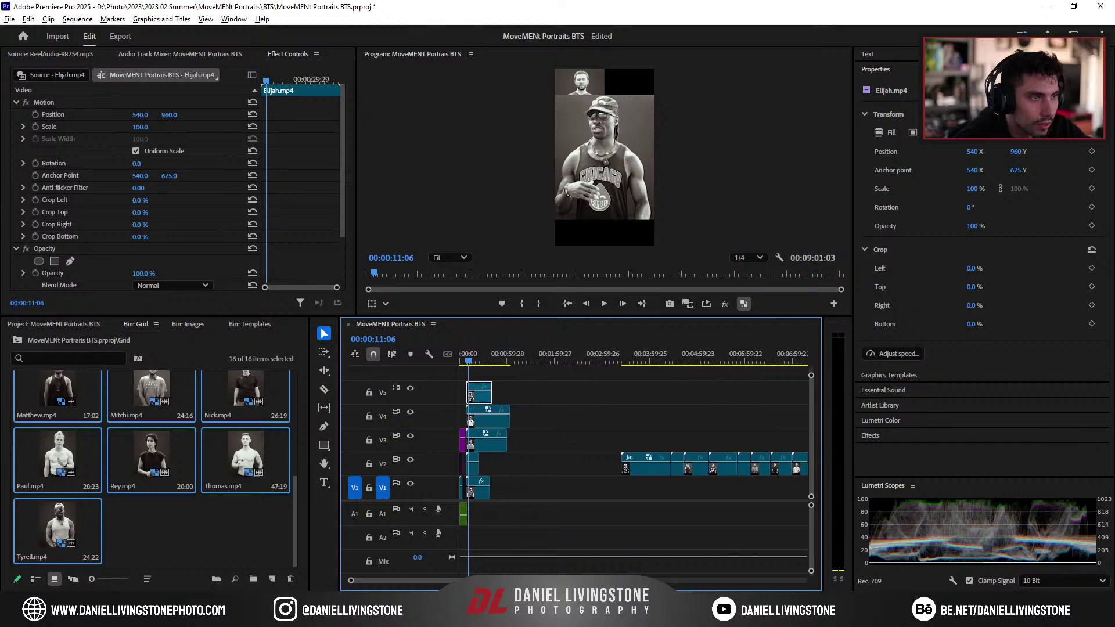
{"action": "key", "text": "minus"}
{"action": "left_click_drag", "start_coordinate": [529, 323], "coordinate": [512, 273]}
{"action": "key", "text": "ctrl+minus"}
{"action": "key", "text": "ctrl+minus"}
{"action": "key", "text": "ctrl+minus"}
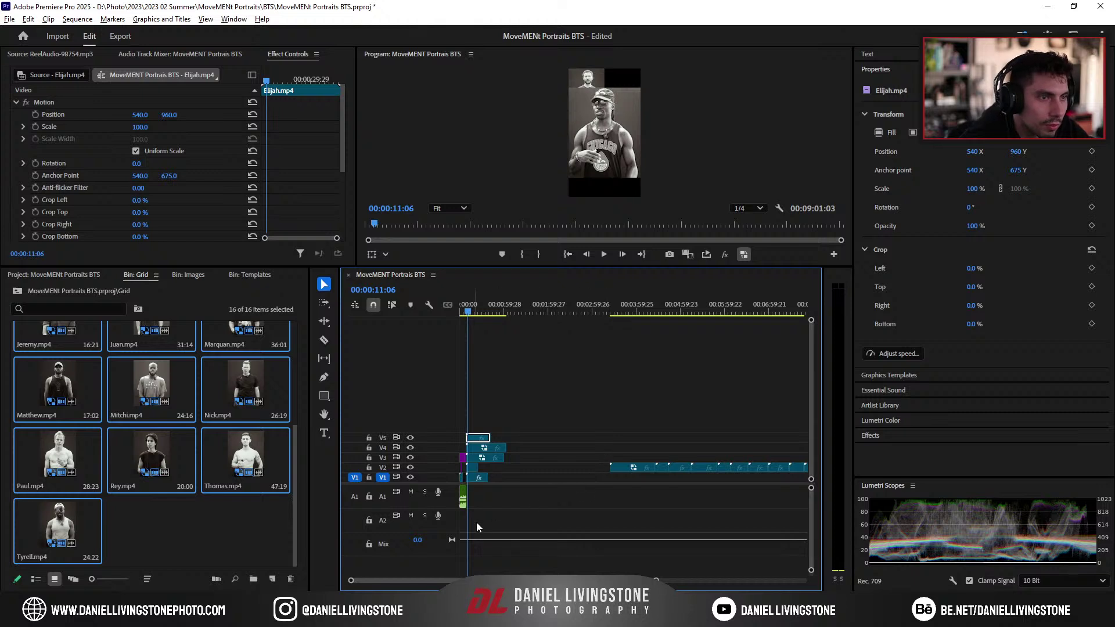
Step: Stack the sixth portrait clip on V6 and shift the remaining V2 portrait clips earlier, closer to the stack
{"action": "left_click_drag", "start_coordinate": [593, 444], "coordinate": [470, 425]}
{"action": "key", "text": "backslash"}
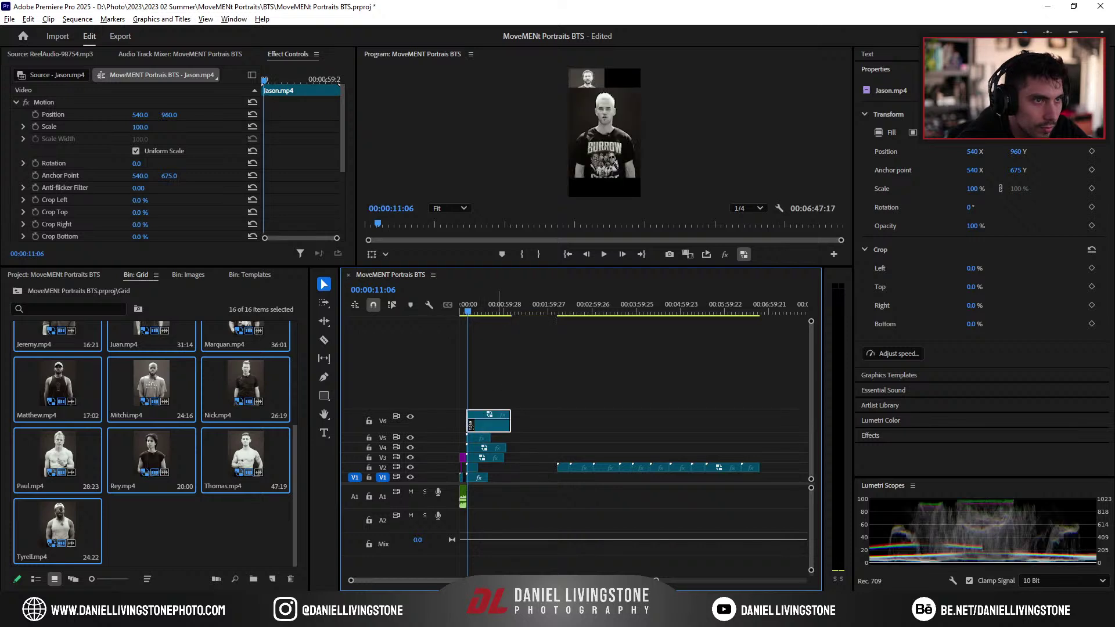
{"action": "left_click_drag", "start_coordinate": [789, 437], "coordinate": [515, 473]}
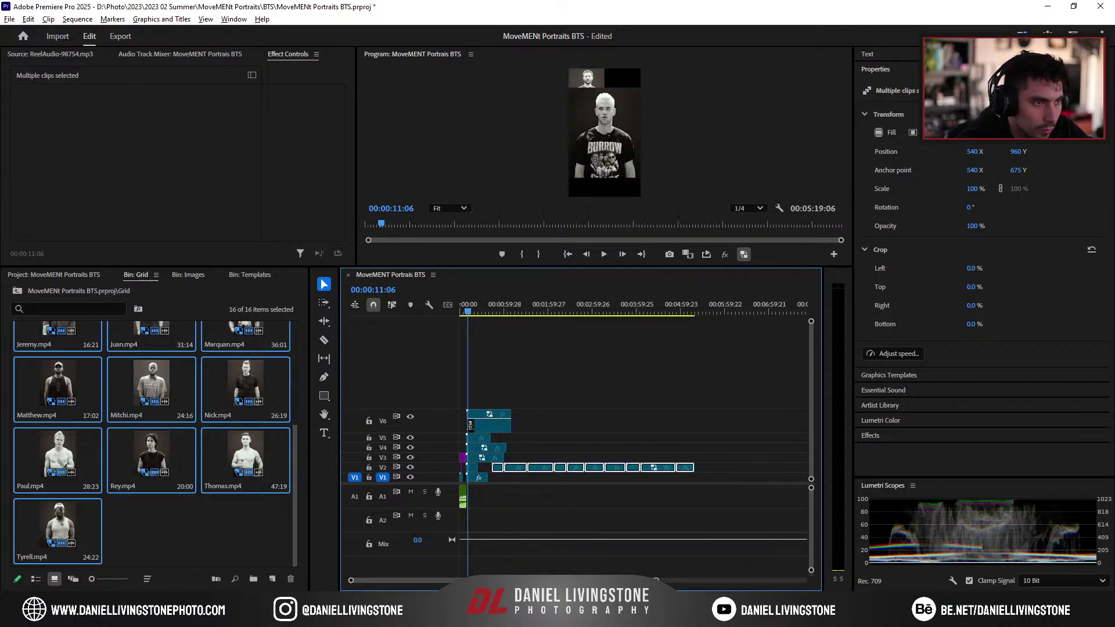
{"action": "key", "text": "backslash"}
{"action": "left_click_drag", "start_coordinate": [644, 580], "coordinate": [609, 581]}
{"action": "left_click", "coordinate": [534, 478]}
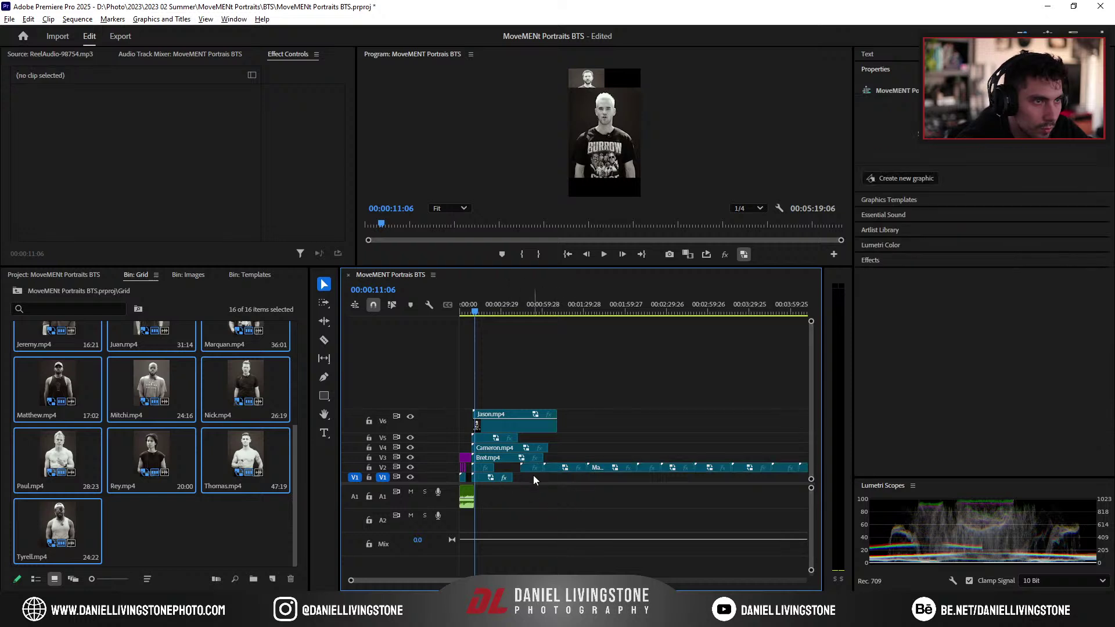
Step: Stack the seventh through tenth portrait clips on V7 to V10, aligned with the start of the portrait stack
{"action": "left_click_drag", "start_coordinate": [530, 469], "coordinate": [479, 390]}
{"action": "left_click_drag", "start_coordinate": [560, 467], "coordinate": [488, 367]}
{"action": "left_click_drag", "start_coordinate": [525, 313], "coordinate": [548, 314]}
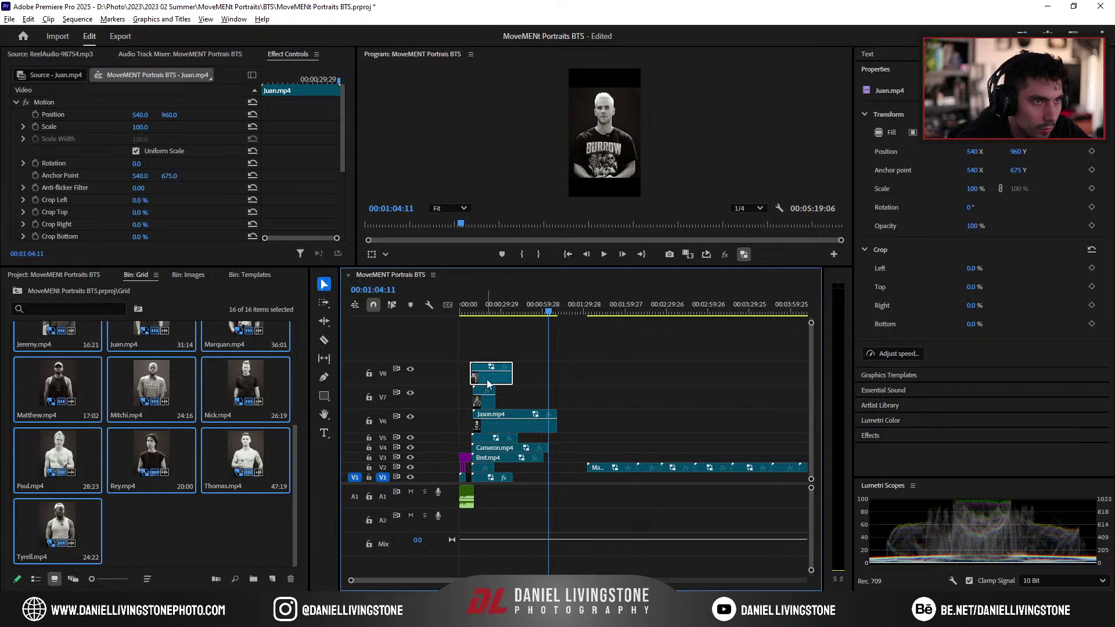
{"action": "left_click_drag", "start_coordinate": [487, 383], "coordinate": [490, 383]}
{"action": "left_click_drag", "start_coordinate": [601, 469], "coordinate": [486, 348]}
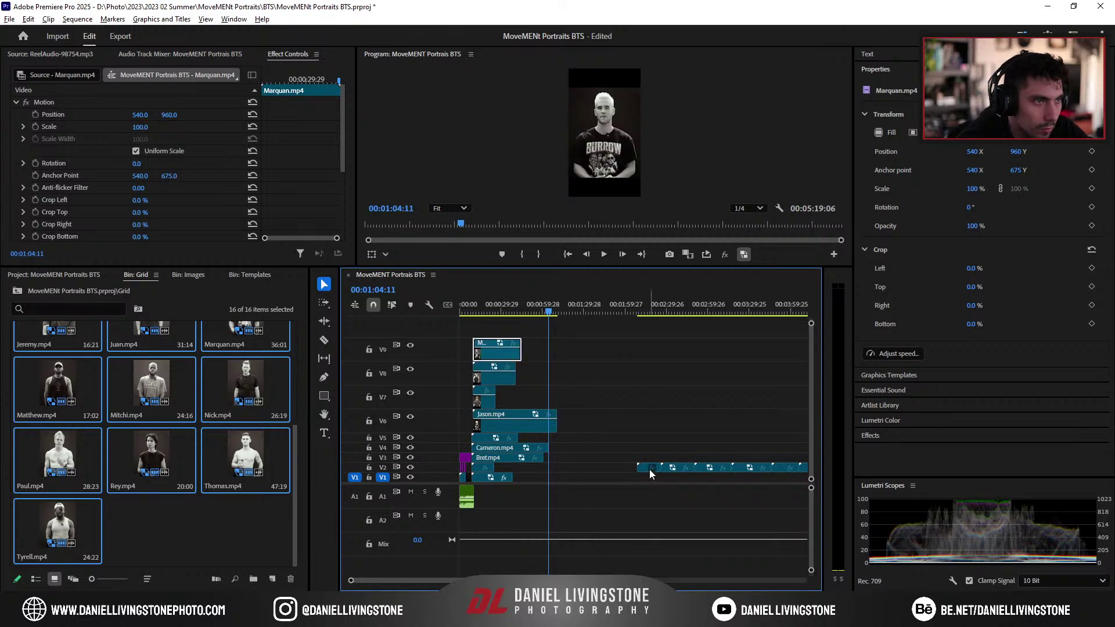
{"action": "left_click_drag", "start_coordinate": [649, 470], "coordinate": [486, 337]}
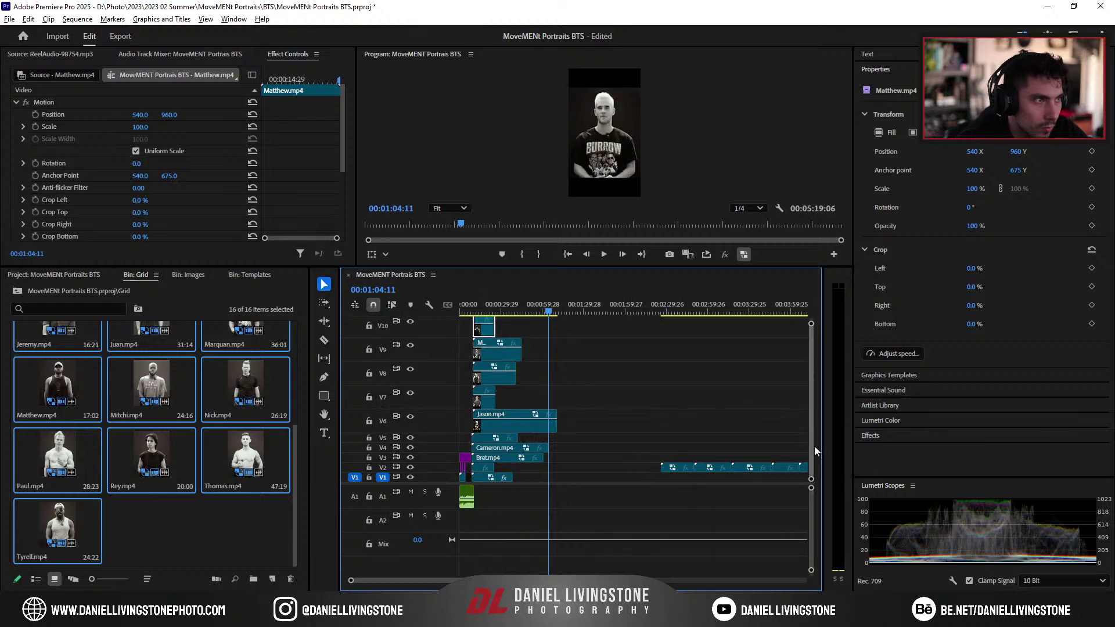
Step: Move the six remaining portrait clips together from V2 to V8, nearer the stack, and make the timeline panel taller
{"action": "left_click_drag", "start_coordinate": [613, 410], "coordinate": [698, 479]}
{"action": "scroll", "coordinate": [630, 490], "scroll_direction": "up", "scroll_amount": 1}
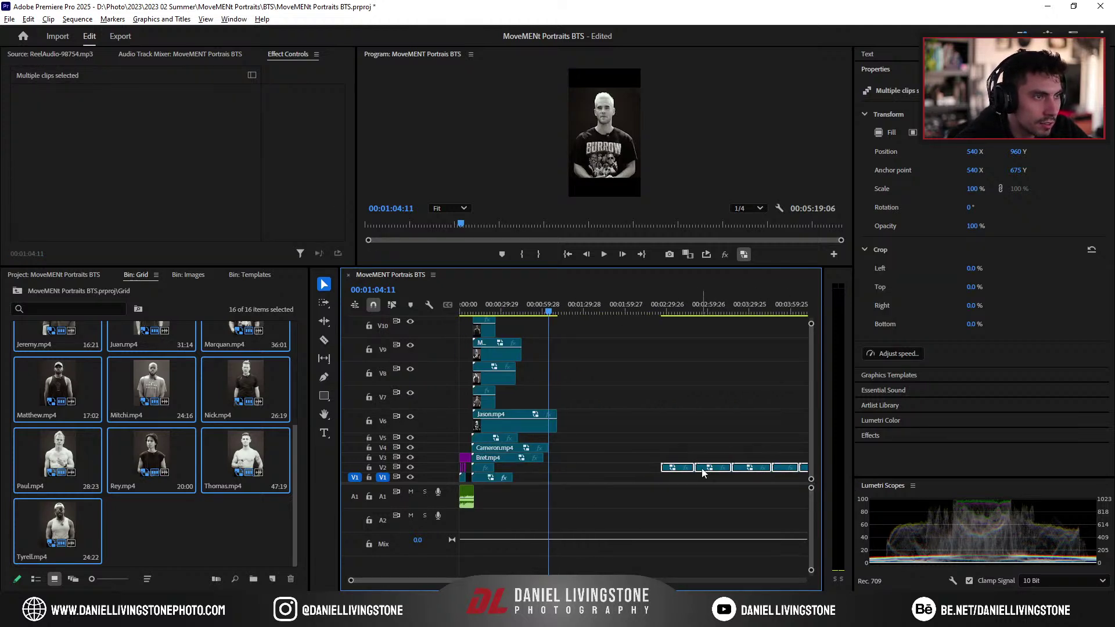
{"action": "left_click_drag", "start_coordinate": [701, 472], "coordinate": [537, 379]}
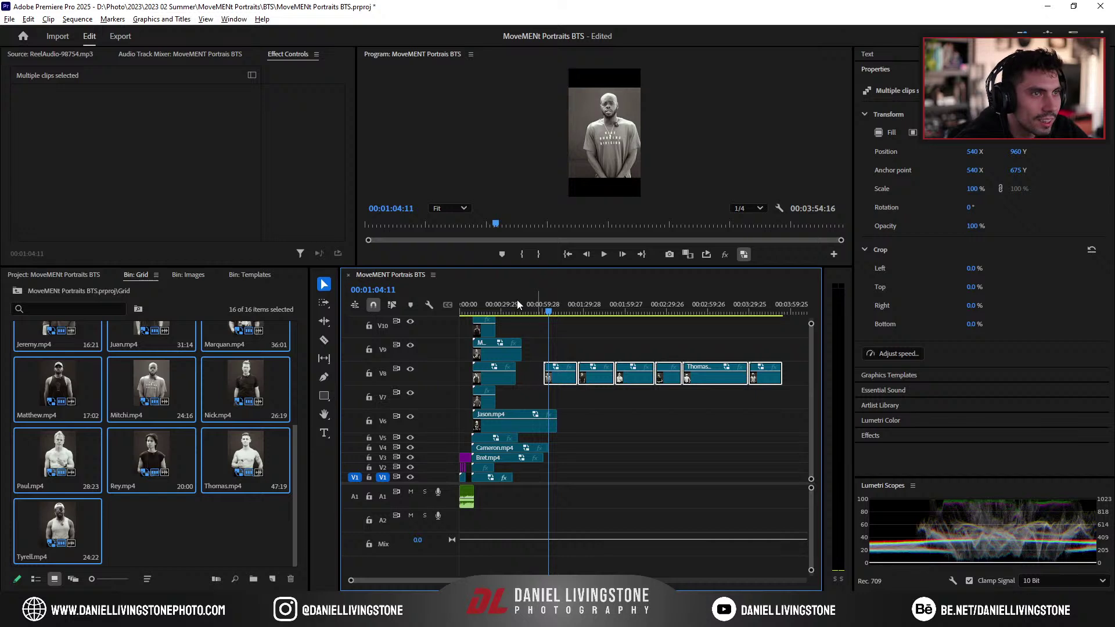
{"action": "left_click_drag", "start_coordinate": [496, 267], "coordinate": [498, 228]}
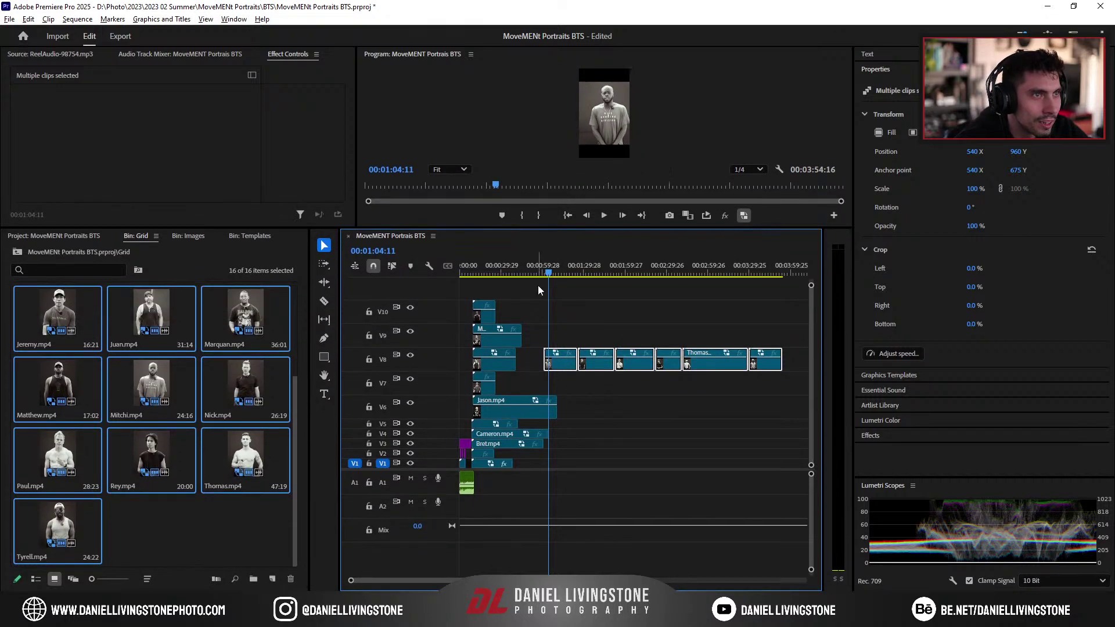
Step: Stack the eleventh and twelfth portrait clips on V11 and V12 at the stack's start, reducing the video track heights
{"action": "left_click", "coordinate": [559, 371]}
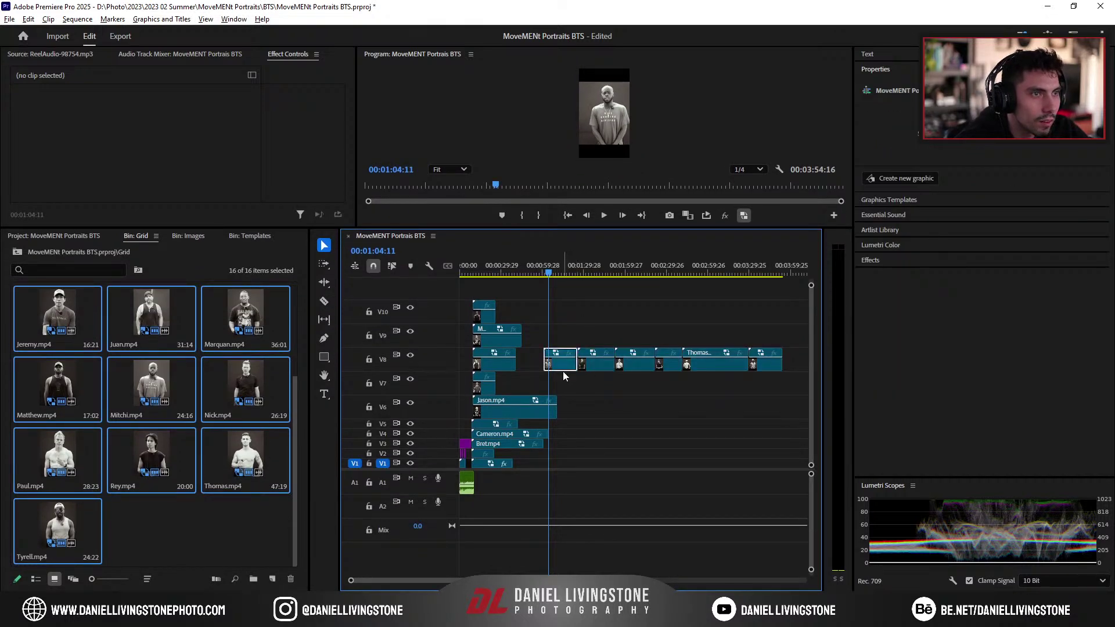
{"action": "left_click_drag", "start_coordinate": [558, 371], "coordinate": [498, 297]}
{"action": "left_click_drag", "start_coordinate": [605, 364], "coordinate": [568, 324]}
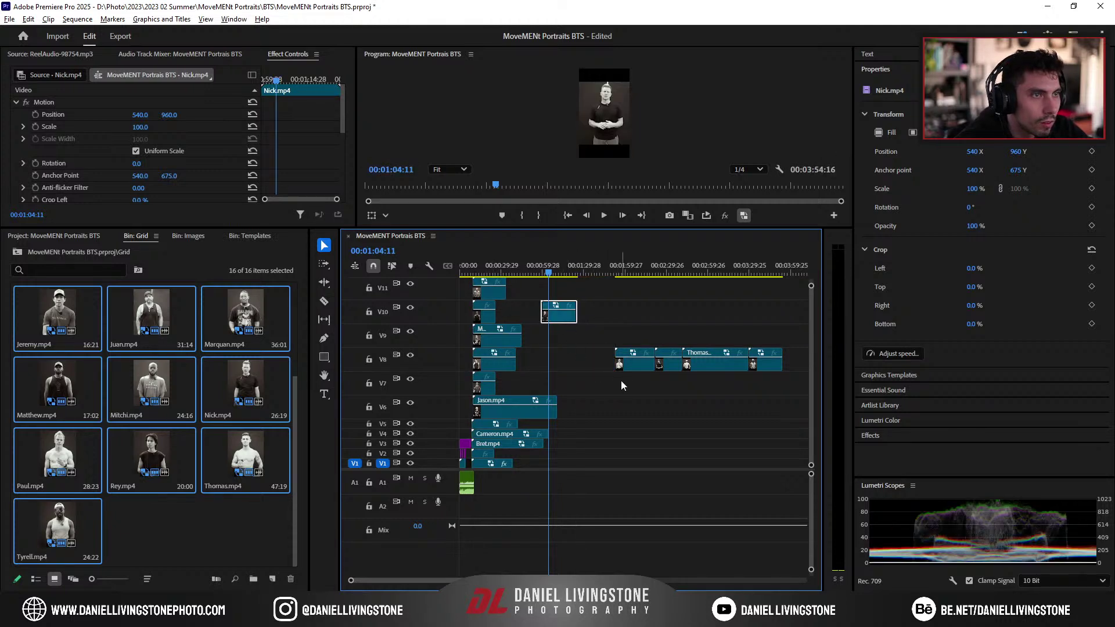
{"action": "key", "text": "ctrl+minus"}
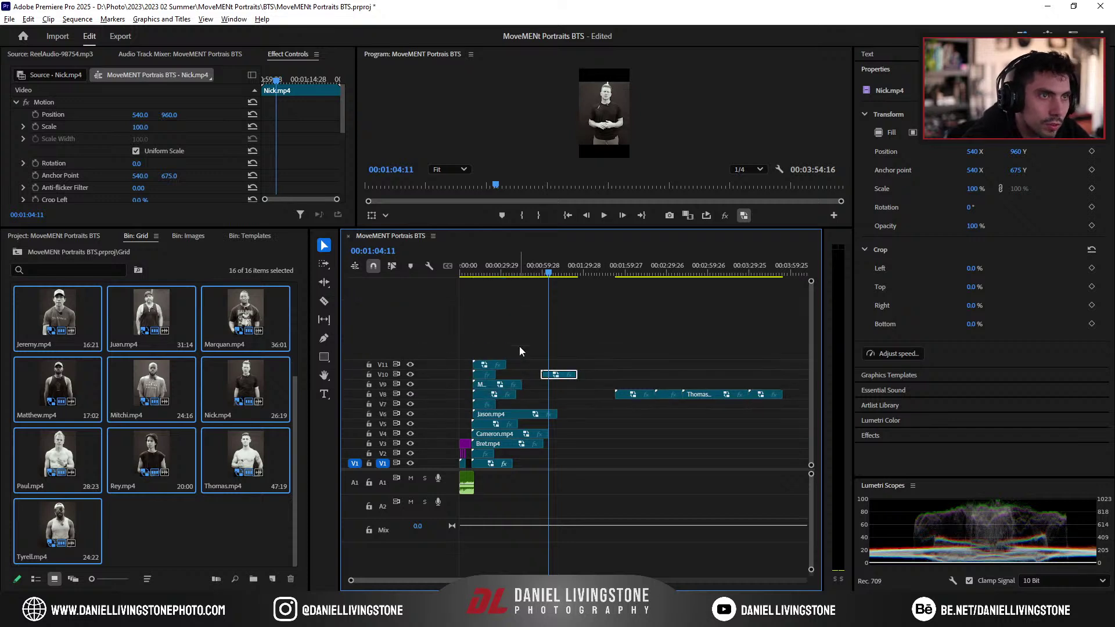
{"action": "left_click_drag", "start_coordinate": [551, 380], "coordinate": [481, 350]}
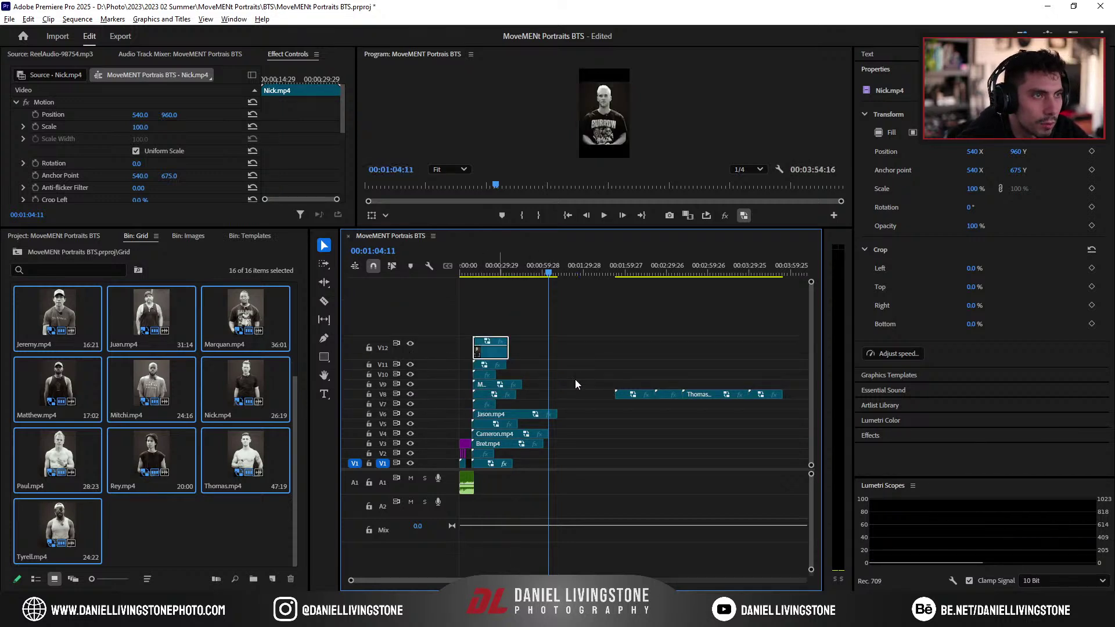
Step: Stack the last four portrait clips on V13 to V16 and select all 16 stacked portrait clips
{"action": "left_click_drag", "start_coordinate": [627, 401], "coordinate": [487, 324]}
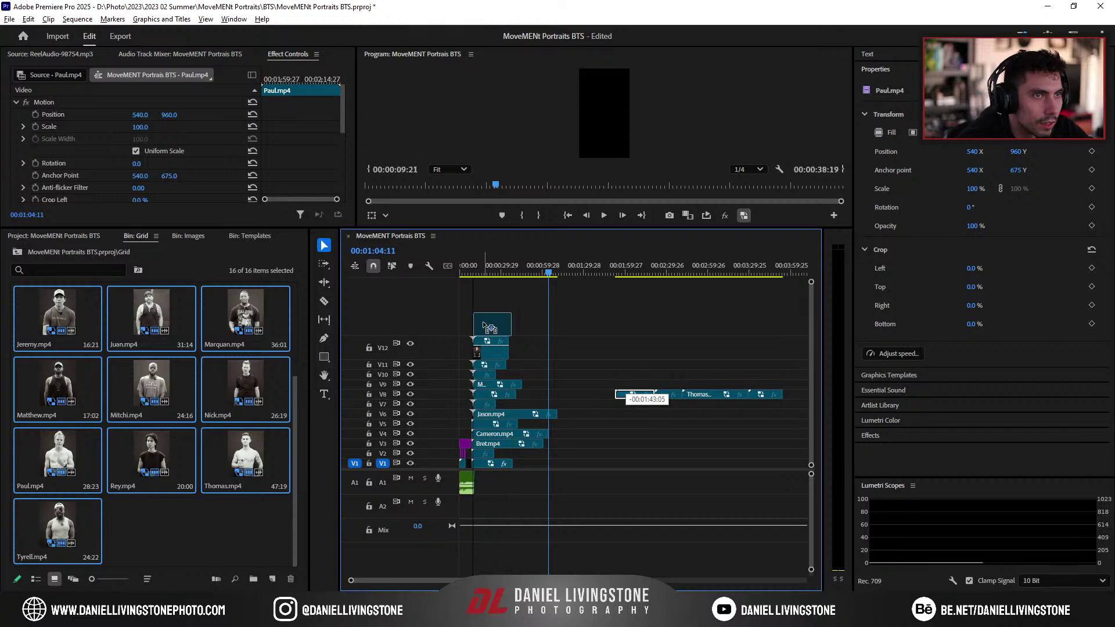
{"action": "left_click_drag", "start_coordinate": [514, 316], "coordinate": [491, 299]}
{"action": "left_click_drag", "start_coordinate": [684, 394], "coordinate": [487, 288]}
{"action": "left_click_drag", "start_coordinate": [759, 394], "coordinate": [495, 413]}
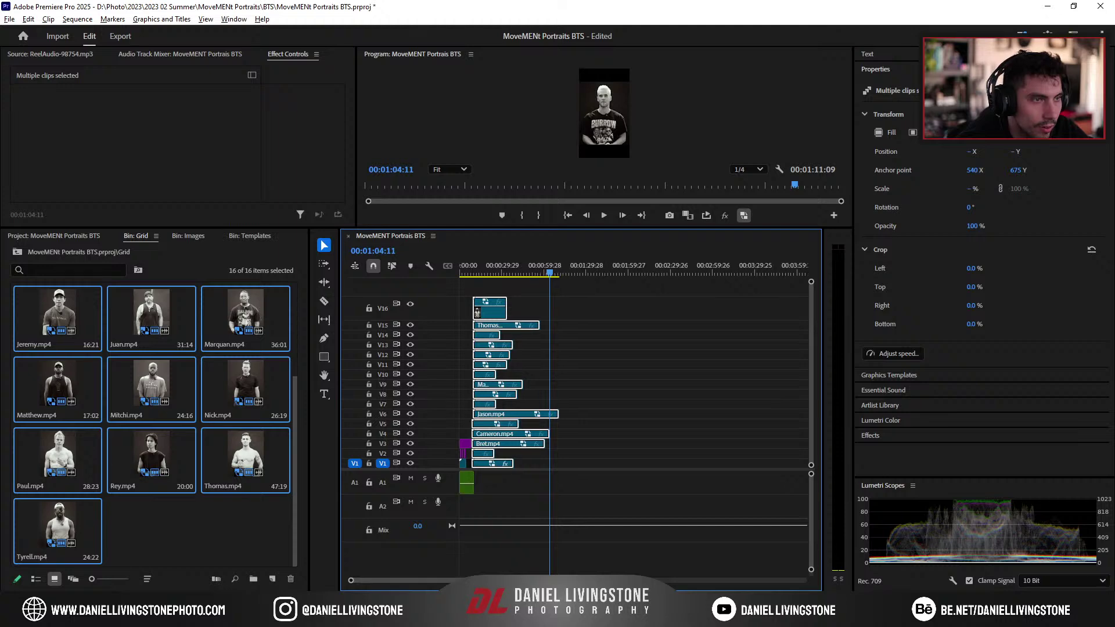
Step: Nest the 16 selected portrait clips into a single sequence, keeping the default name
{"action": "key", "text": "equal"}
{"action": "key", "text": "equal"}
{"action": "scroll", "coordinate": [551, 548], "scroll_direction": "up", "scroll_amount": 5}
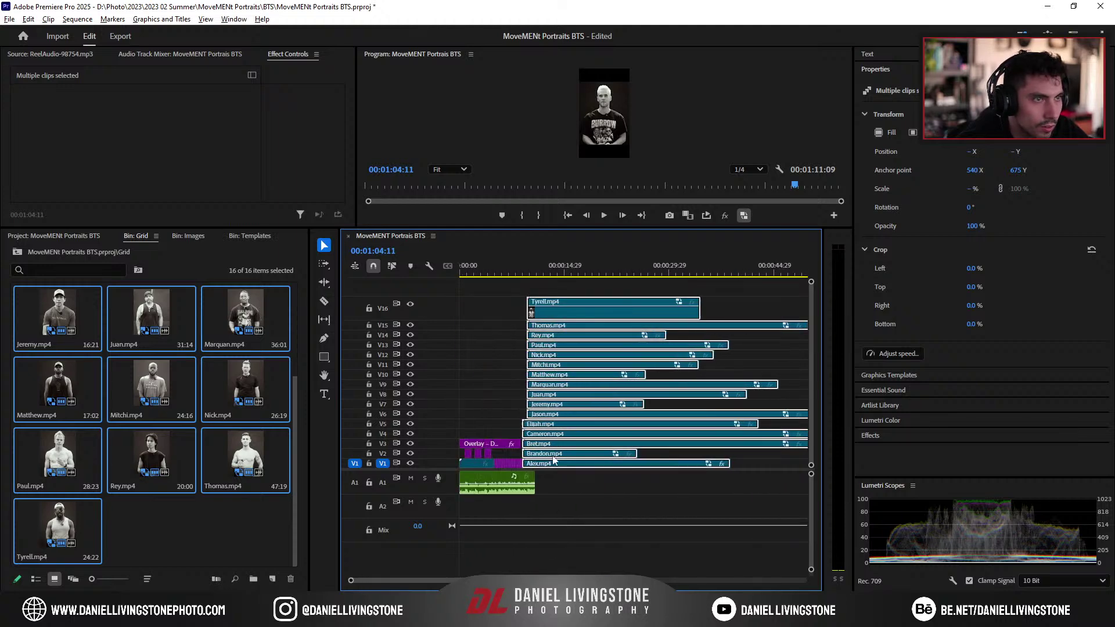
{"action": "right_click", "coordinate": [569, 374]}
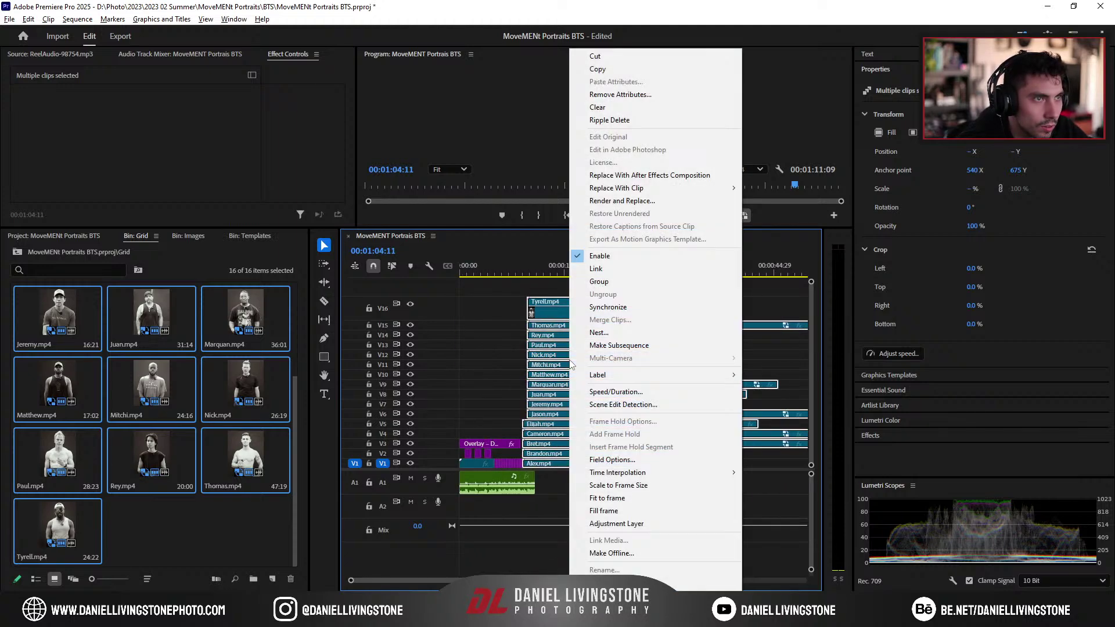
{"action": "left_click", "coordinate": [598, 337]}
{"action": "key", "text": "Return"}
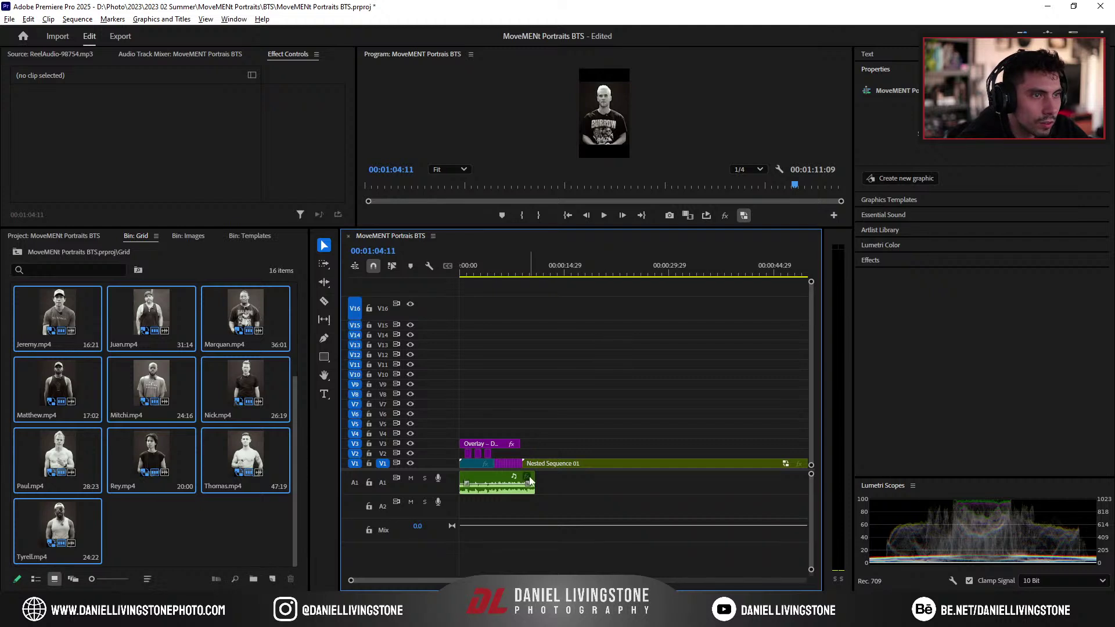
Step: Rename the new nested sequence Grid in the project's main bin and open it for editing
{"action": "left_click", "coordinate": [171, 364]}
{"action": "left_click", "coordinate": [70, 236]}
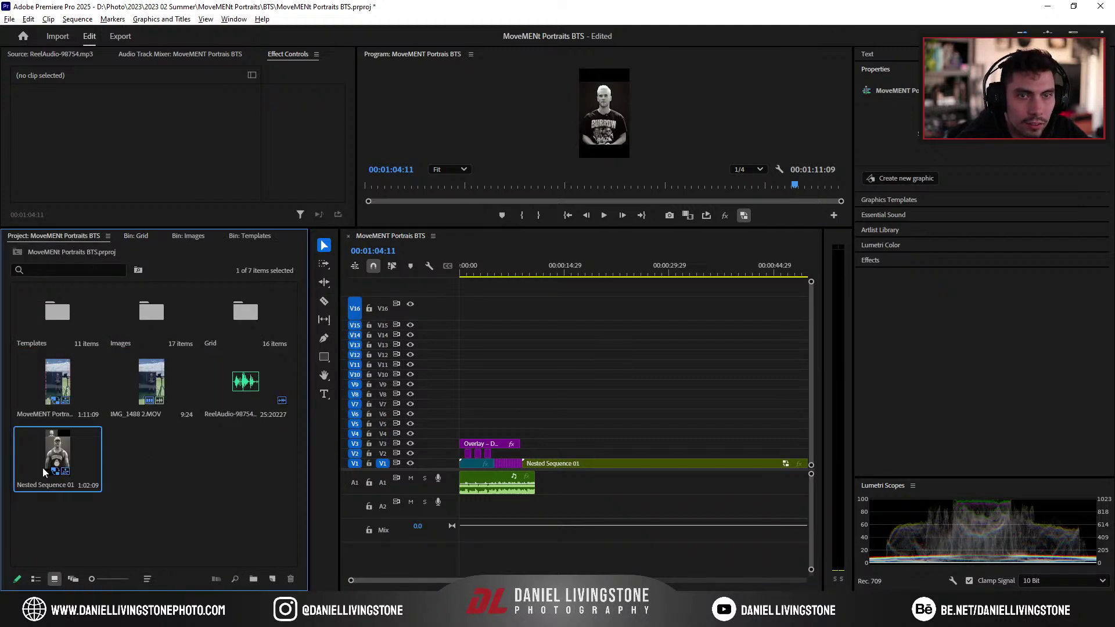
{"action": "left_click", "coordinate": [38, 483]}
{"action": "type", "text": "Grid"}
{"action": "key", "text": "Return"}
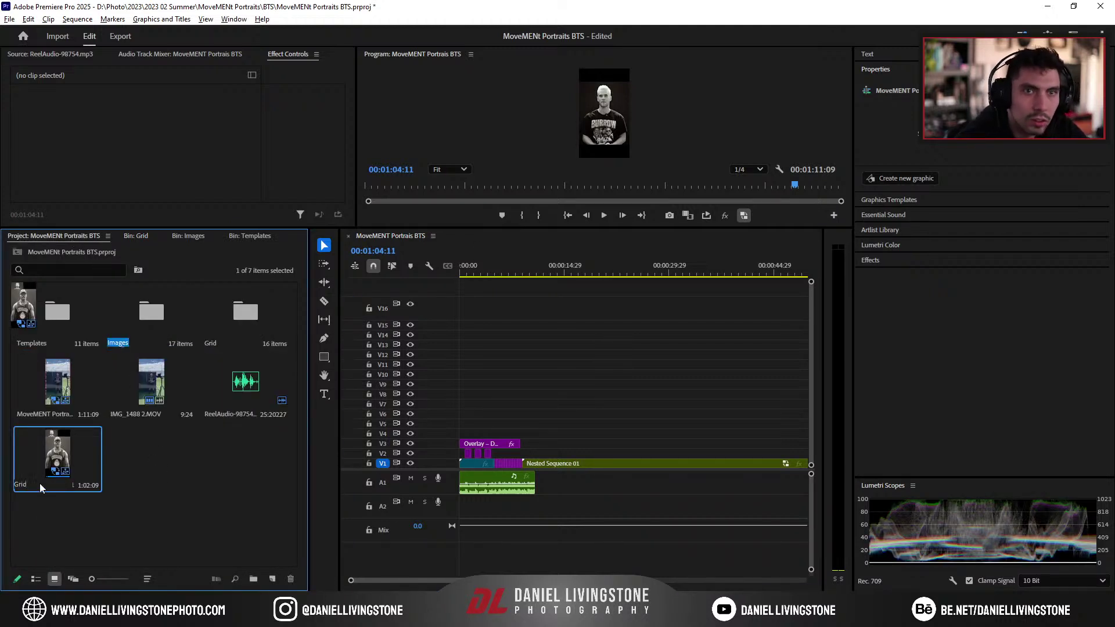
{"action": "left_click", "coordinate": [132, 493]}
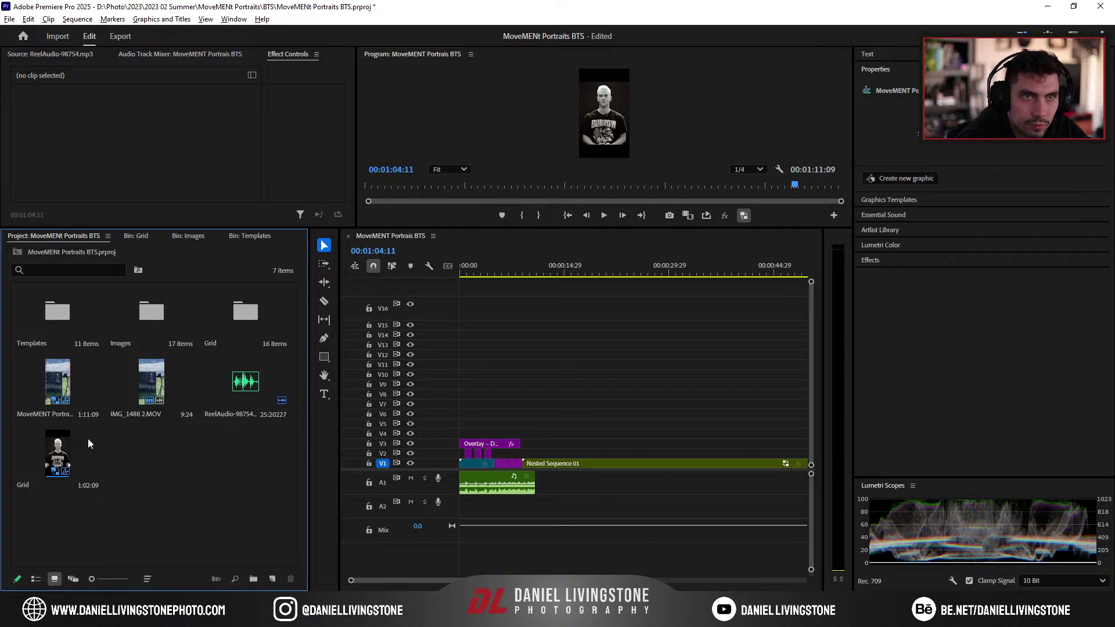
{"action": "double_click", "coordinate": [58, 456]}
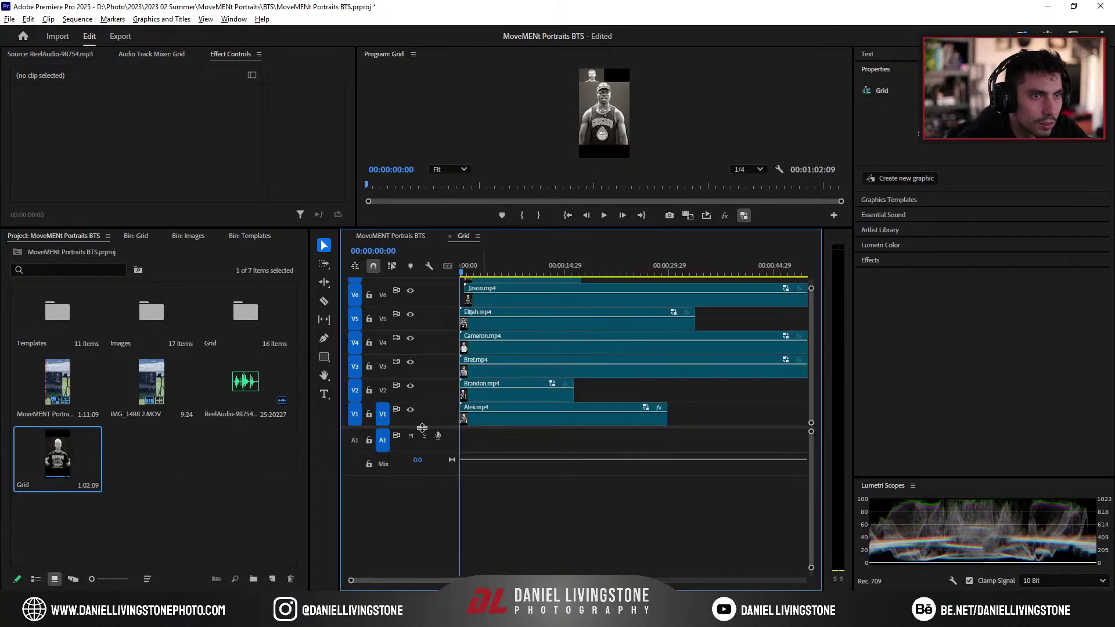
Step: Align the portrait clips on V6 to V16 with the start of the Grid sequence and enlarge the preview area
{"action": "left_click_drag", "start_coordinate": [422, 428], "coordinate": [414, 545]}
{"action": "scroll", "coordinate": [427, 509], "scroll_direction": "down", "scroll_amount": 5}
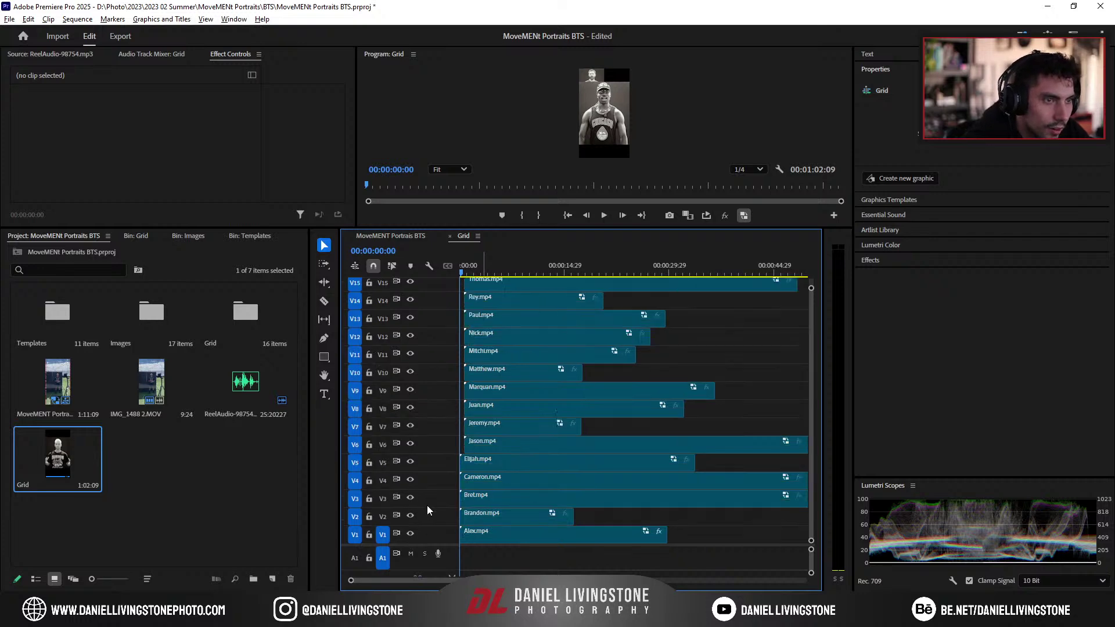
{"action": "left_click_drag", "start_coordinate": [492, 358], "coordinate": [541, 490]}
{"action": "left_click", "coordinate": [520, 357]}
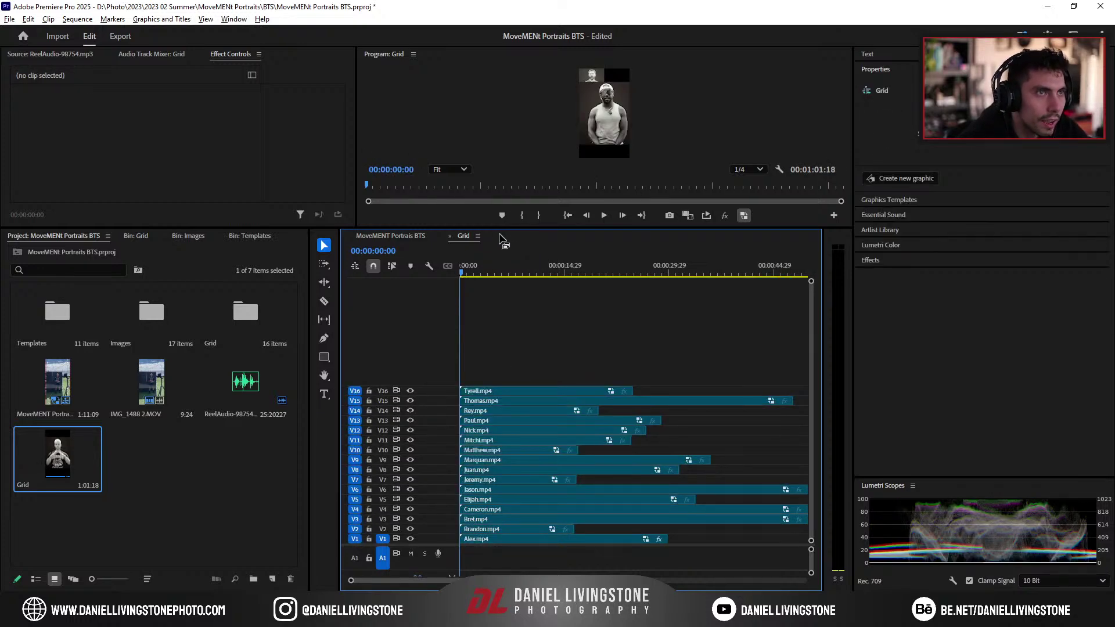
{"action": "left_click_drag", "start_coordinate": [500, 228], "coordinate": [500, 338]}
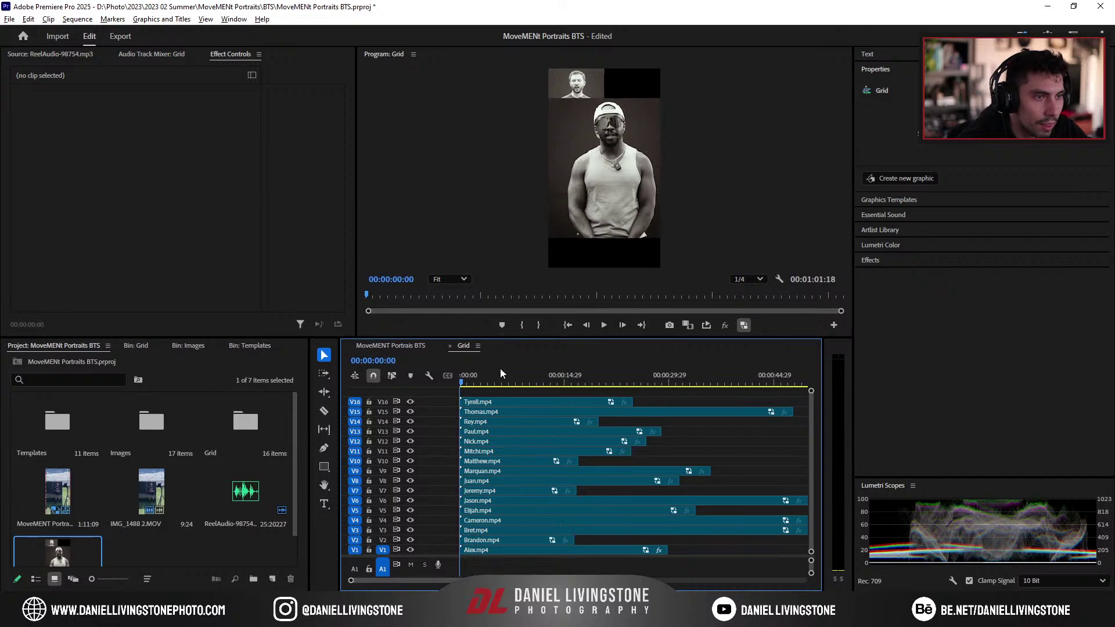
Step: Scale the portrait clip on V1 to 36 and position it at 192, 250
{"action": "left_click", "coordinate": [499, 551]}
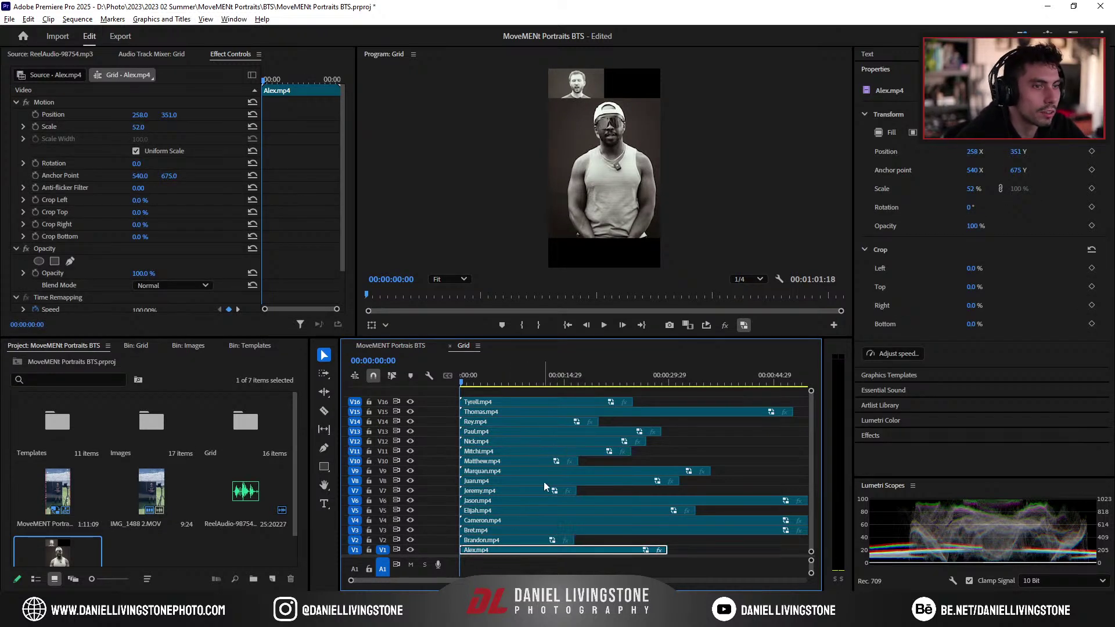
{"action": "left_click_drag", "start_coordinate": [139, 127], "coordinate": [113, 115]}
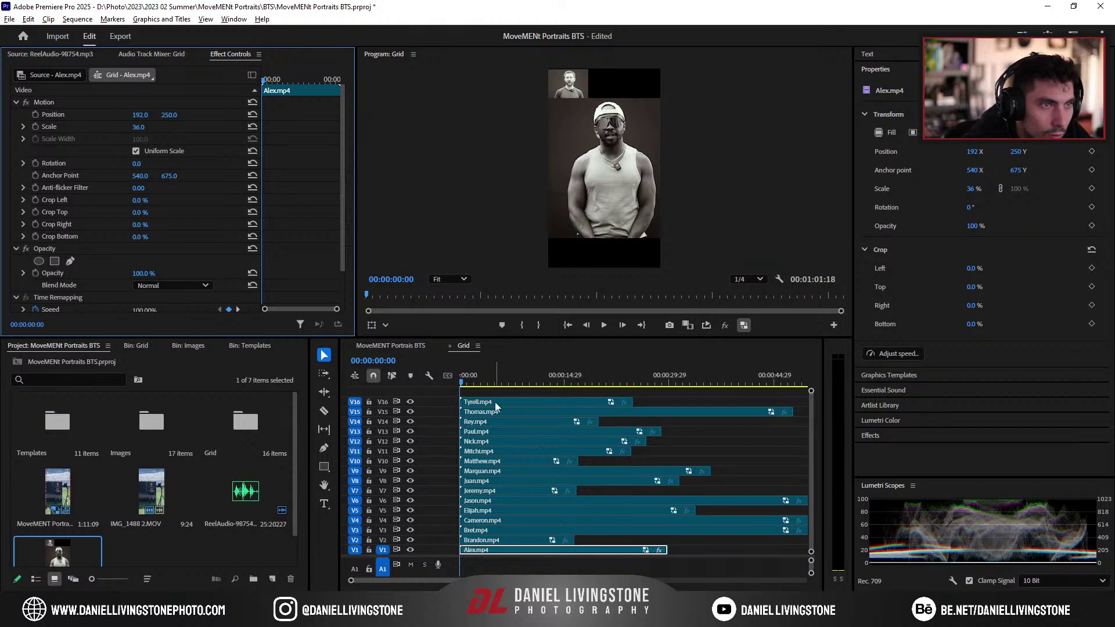
Step: Go through the stacked portrait clips one by one, from the upper tracks down to V1
{"action": "left_click", "coordinate": [496, 422]}
{"action": "left_click", "coordinate": [496, 431]}
{"action": "left_click", "coordinate": [496, 441]}
{"action": "left_click", "coordinate": [497, 451]}
{"action": "left_click", "coordinate": [501, 471]}
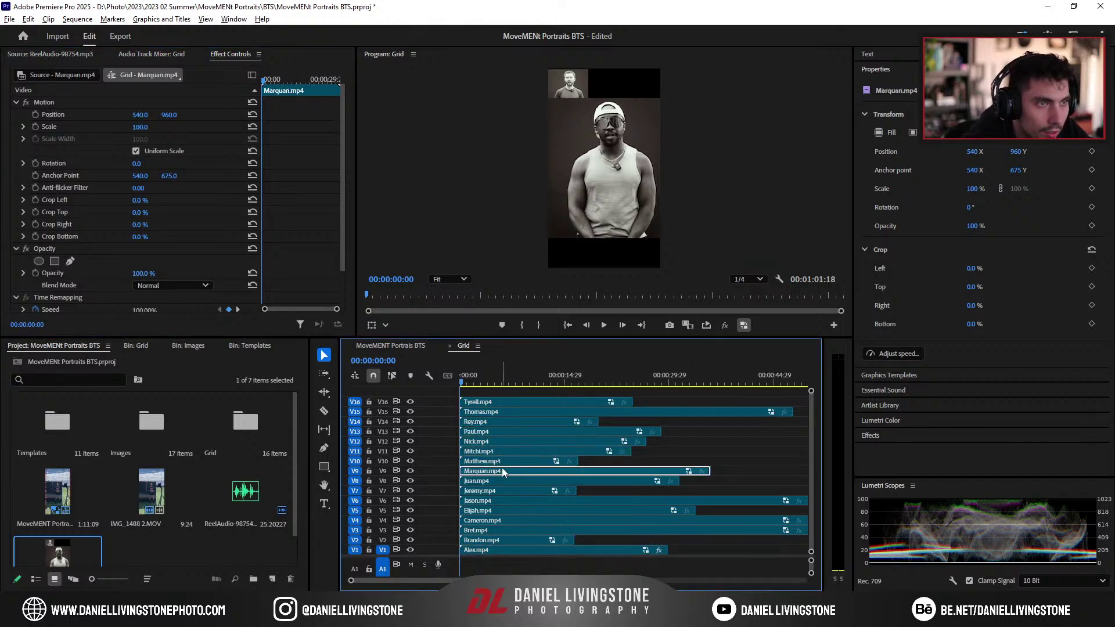
{"action": "left_click", "coordinate": [508, 481]}
{"action": "left_click", "coordinate": [511, 490]}
{"action": "left_click", "coordinate": [511, 501]}
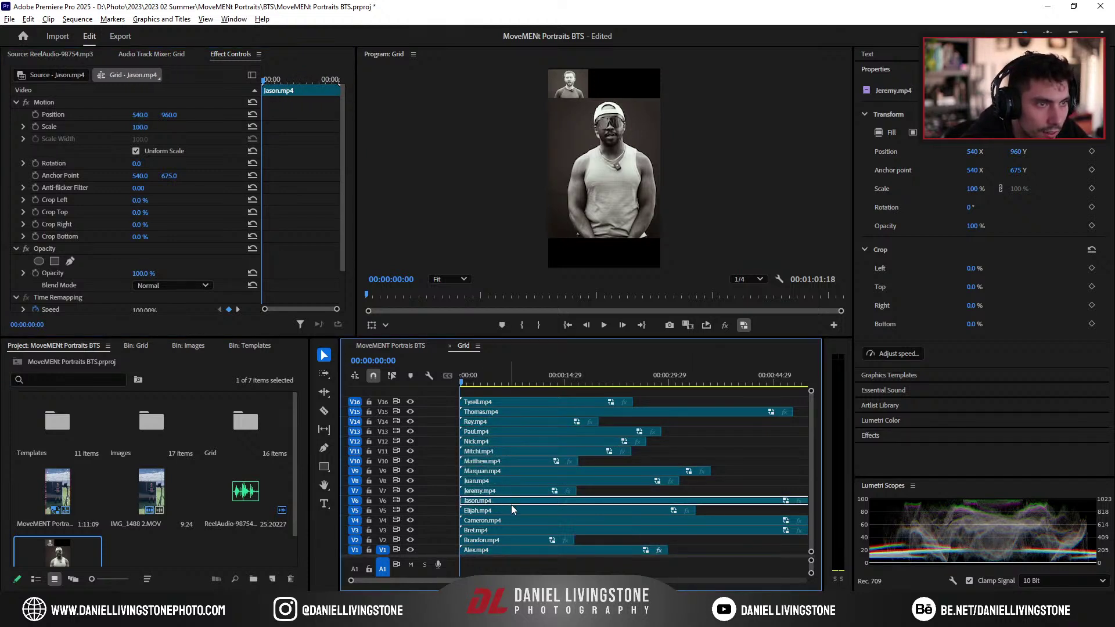
{"action": "left_click", "coordinate": [512, 510]}
{"action": "left_click", "coordinate": [512, 520]}
{"action": "left_click", "coordinate": [513, 530]}
{"action": "left_click", "coordinate": [513, 539]}
{"action": "left_click", "coordinate": [514, 549]}
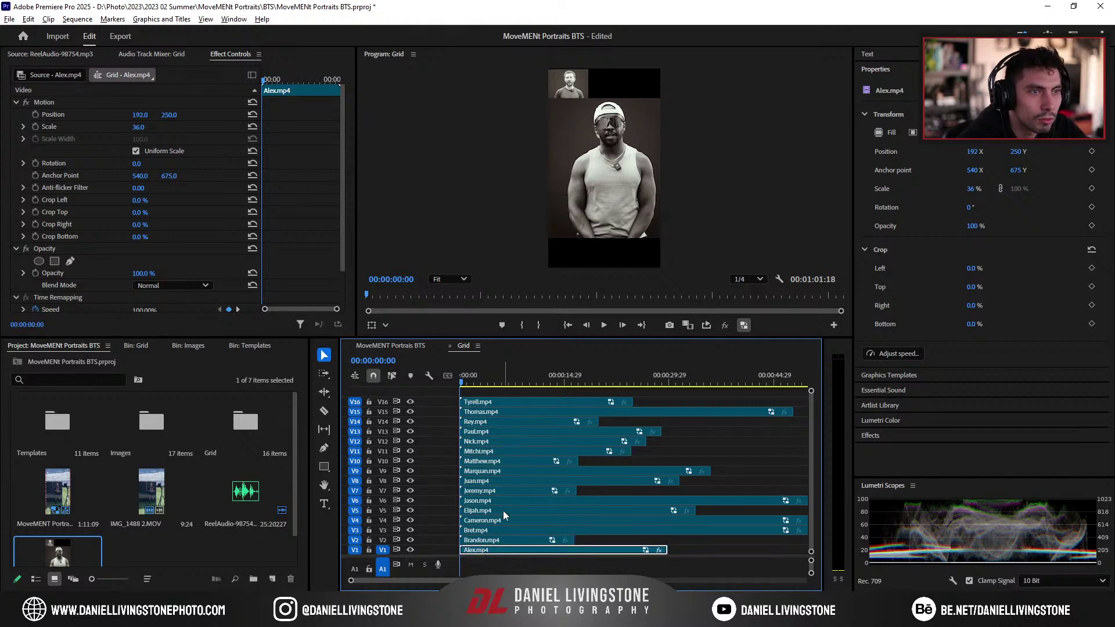
Step: Scale the V1 portrait to 33 and position it at 176, 224, with the output of all other video tracks hidden
{"action": "left_click_drag", "start_coordinate": [138, 128], "coordinate": [131, 127]}
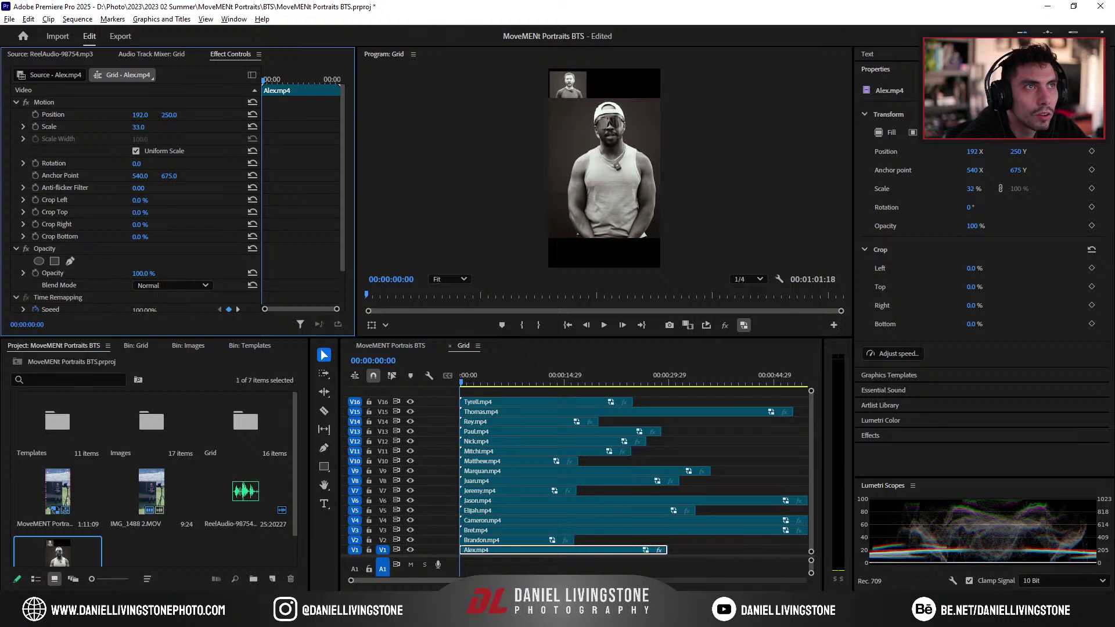
{"action": "left_click", "coordinate": [412, 534]}
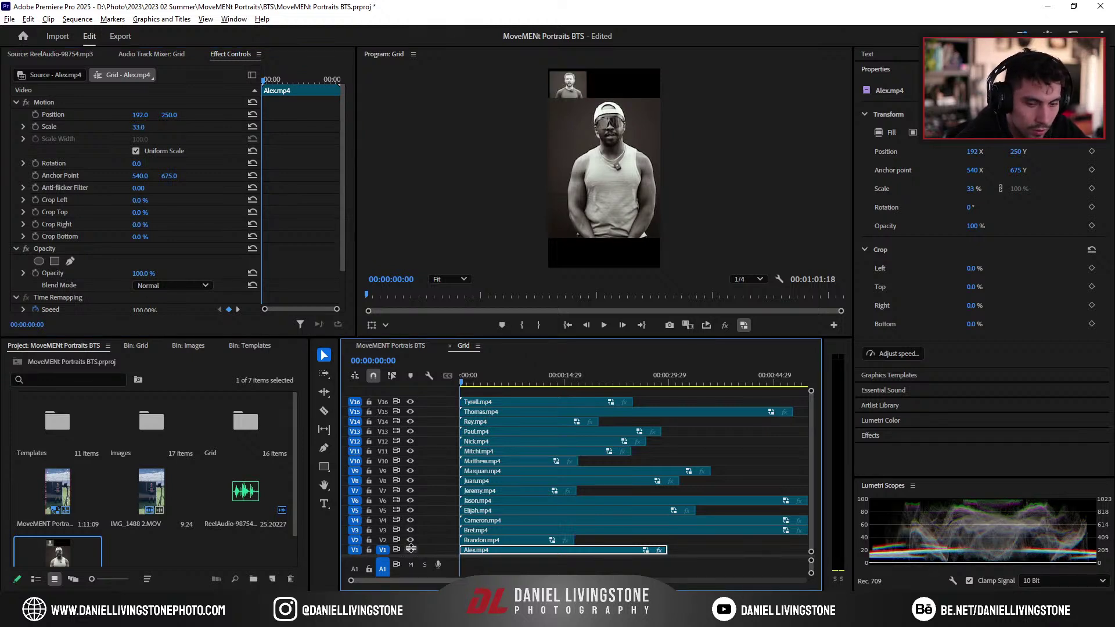
{"action": "left_click", "coordinate": [410, 549], "text": "shift"}
{"action": "left_click", "coordinate": [411, 551]}
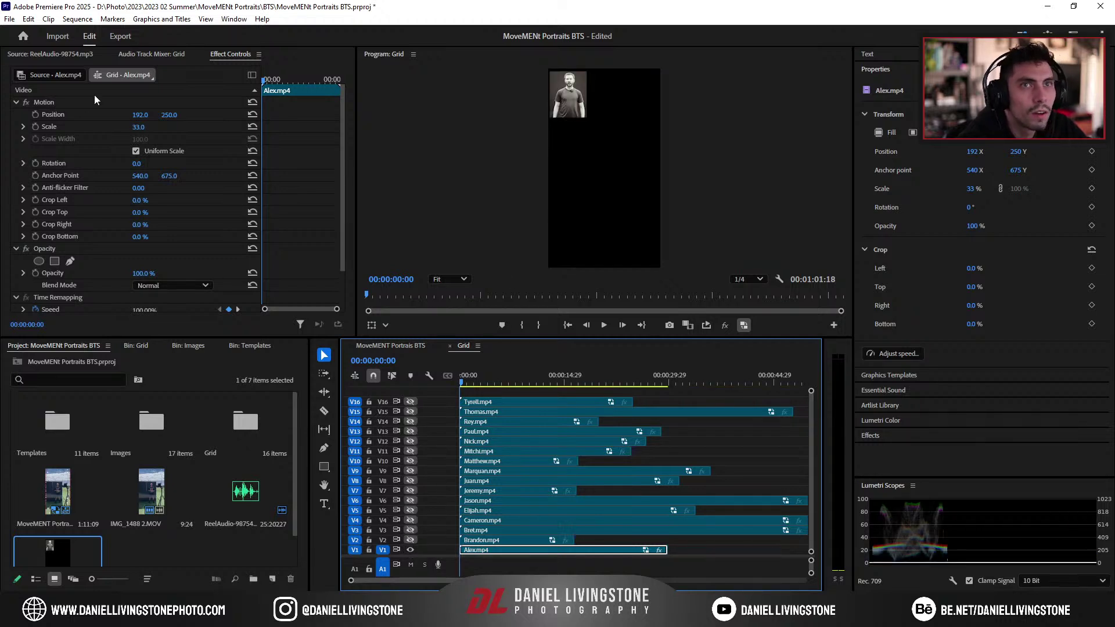
{"action": "mouse_move", "coordinate": [140, 114]}
{"action": "left_mouse_down"}
{"action": "mouse_move", "coordinate": [131, 115]}
{"action": "mouse_move", "coordinate": [157, 114]}
{"action": "left_mouse_up"}
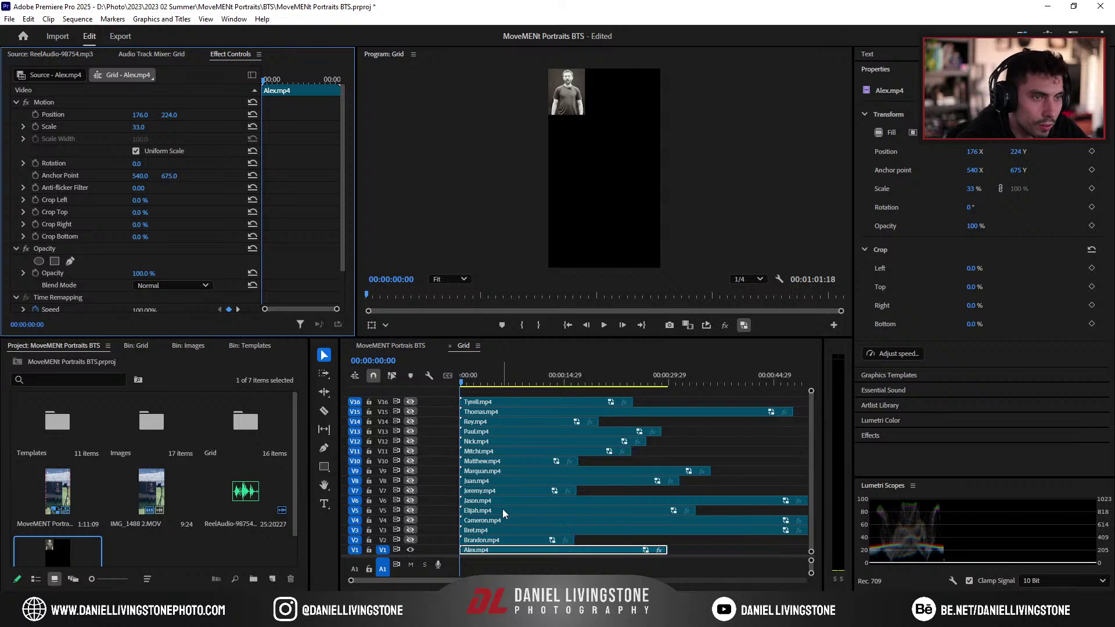
Step: Show track V2 and shift its portrait clip horizontally to 911
{"action": "left_click", "coordinate": [504, 540]}
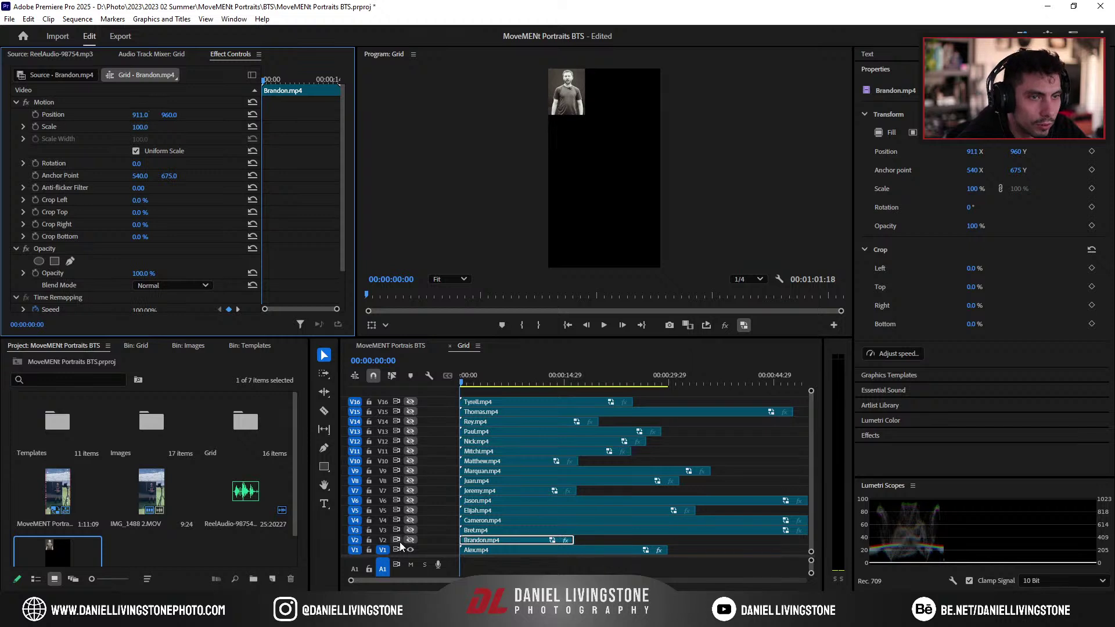
{"action": "key", "text": "Return"}
{"action": "left_click", "coordinate": [520, 550]}
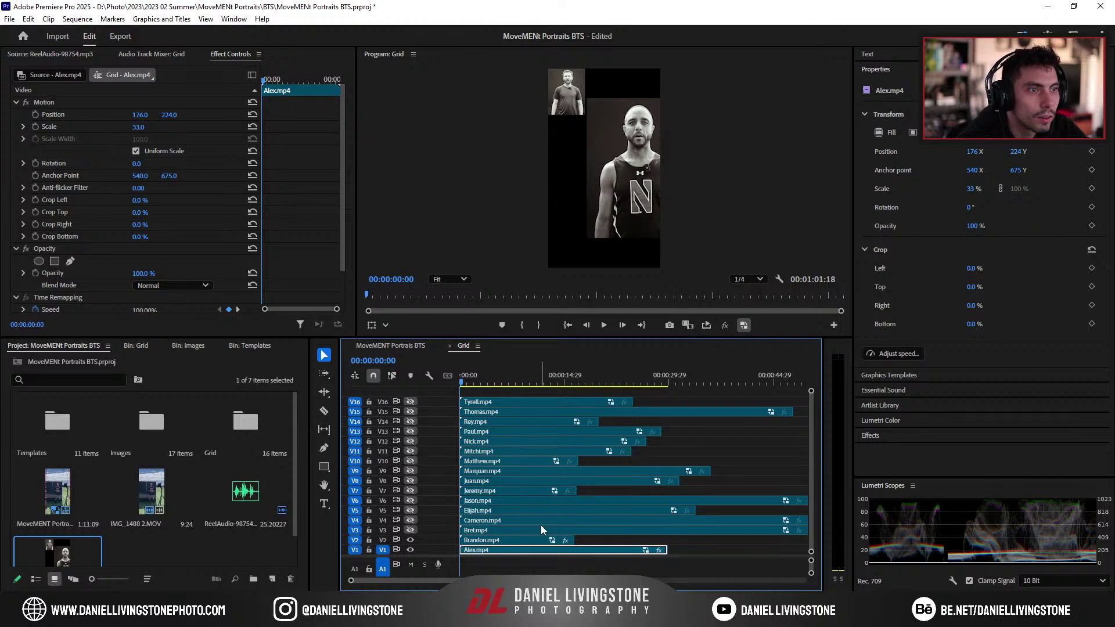
{"action": "left_click", "coordinate": [483, 543]}
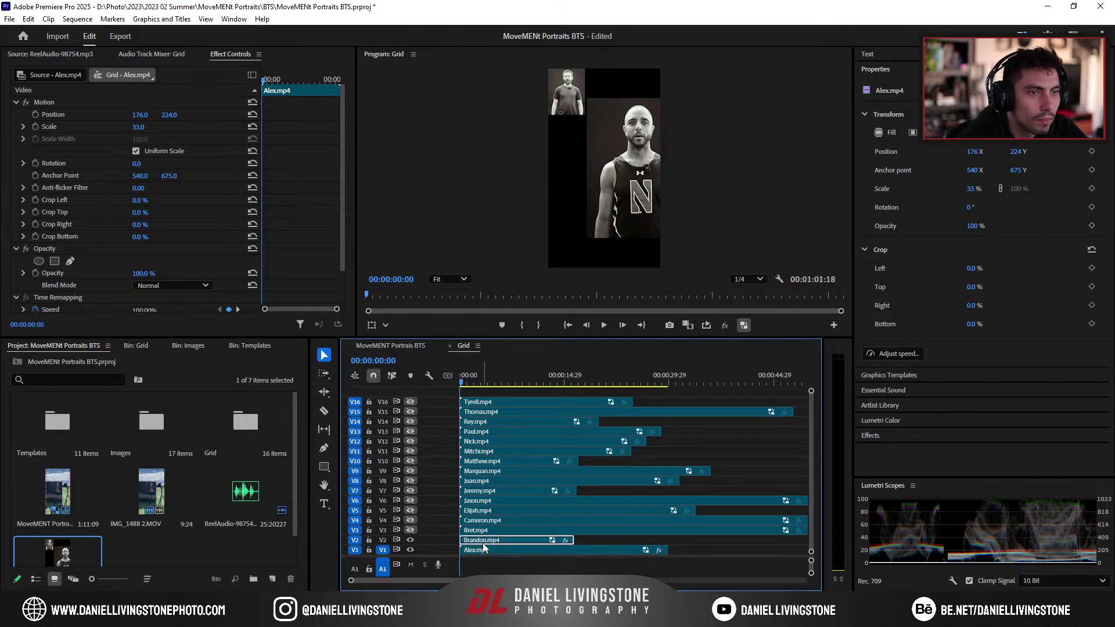
Step: Paste the V1 clip's motion attributes onto all the portrait clips on V2 to V16
{"action": "right_click", "coordinate": [513, 551]}
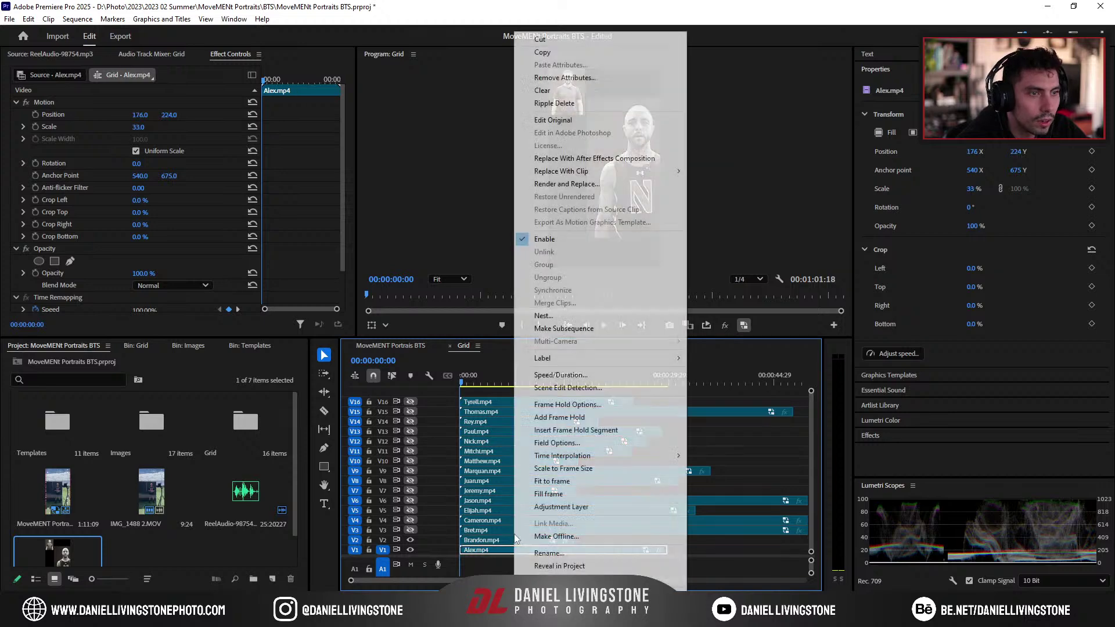
{"action": "key", "text": "Escape"}
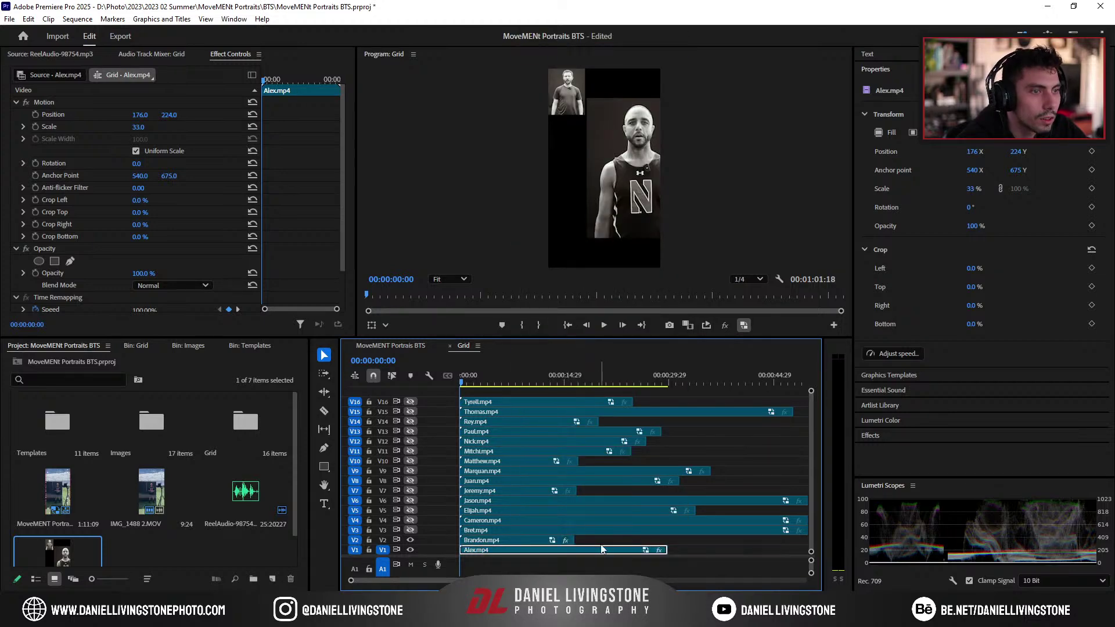
{"action": "key", "text": "ctrl+a"}
{"action": "right_click", "coordinate": [506, 406]}
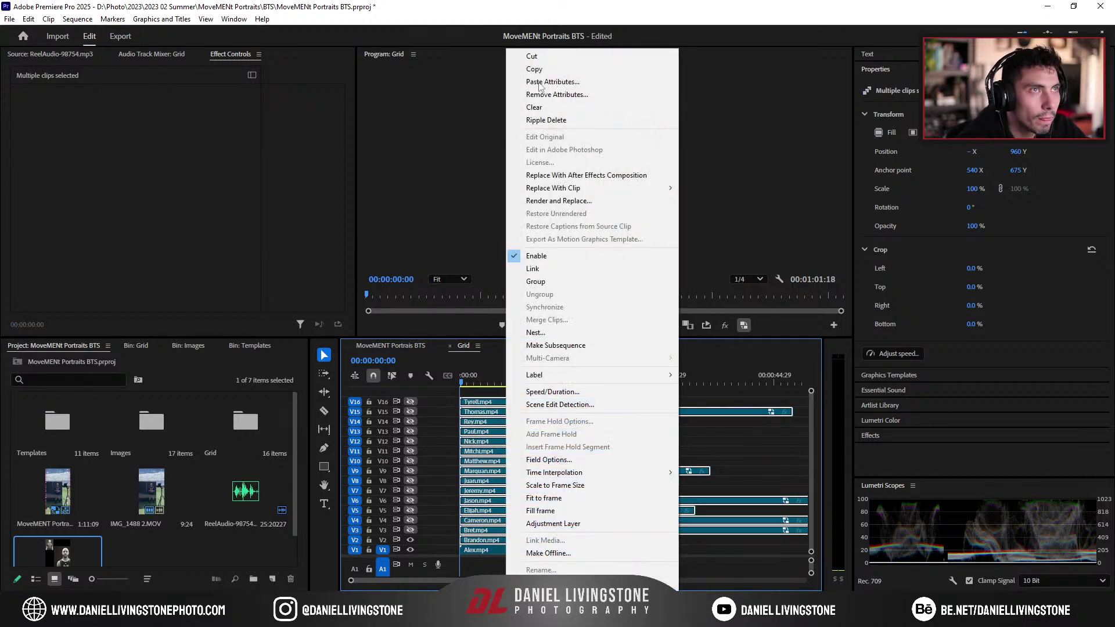
{"action": "left_click", "coordinate": [540, 81]}
{"action": "left_click", "coordinate": [604, 499]}
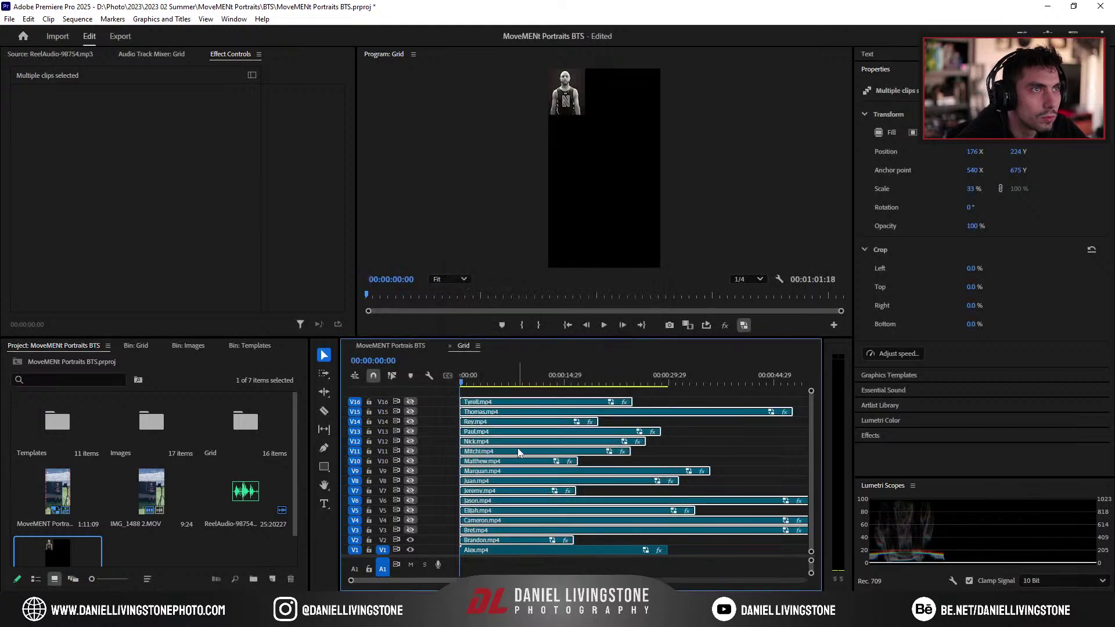
{"action": "left_click", "coordinate": [580, 544]}
Step: Set the V2 portrait's vertical position to 670, and show track V3 with its portrait's vertical position at 1114
{"action": "left_click", "coordinate": [518, 541]}
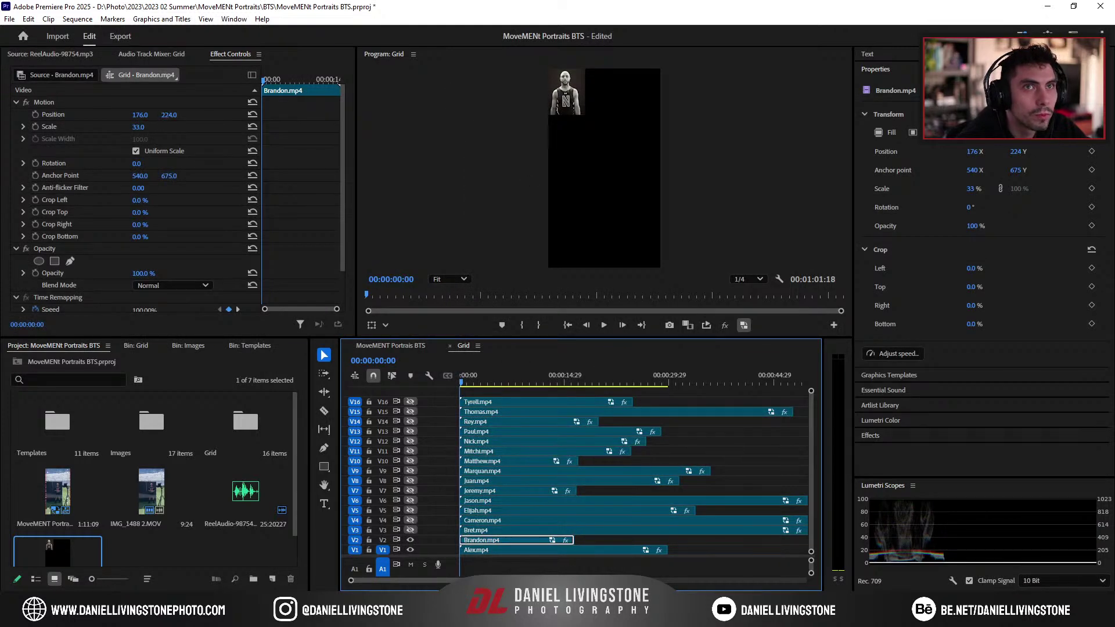
{"action": "left_click_drag", "start_coordinate": [169, 115], "coordinate": [428, 115]}
{"action": "left_click", "coordinate": [410, 530]}
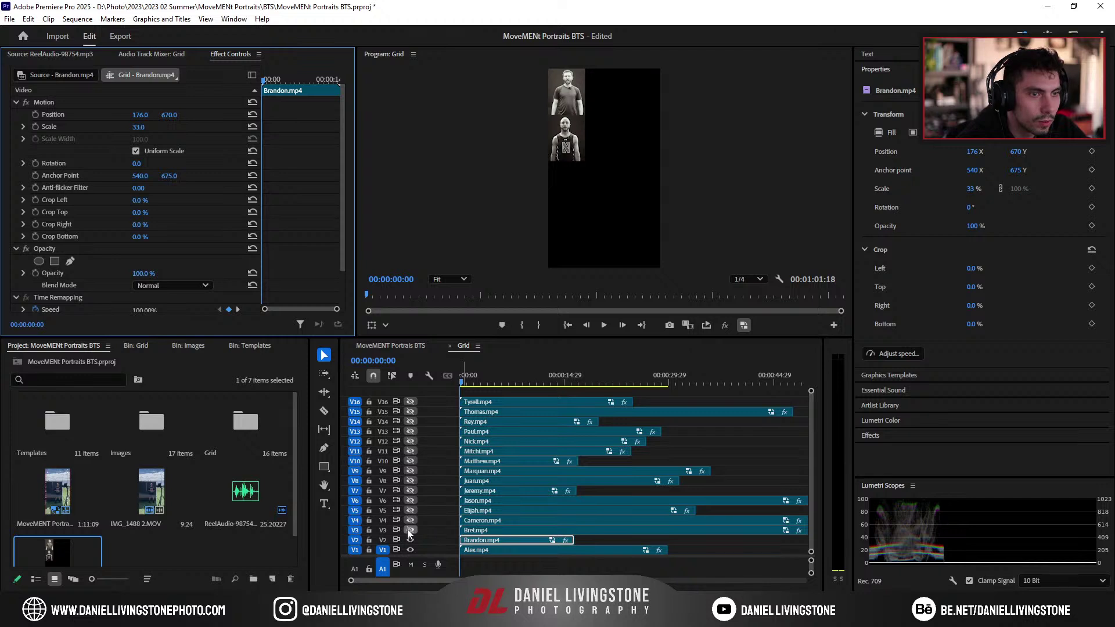
{"action": "left_click", "coordinate": [517, 531]}
{"action": "left_click_drag", "start_coordinate": [167, 115], "coordinate": [683, 115]}
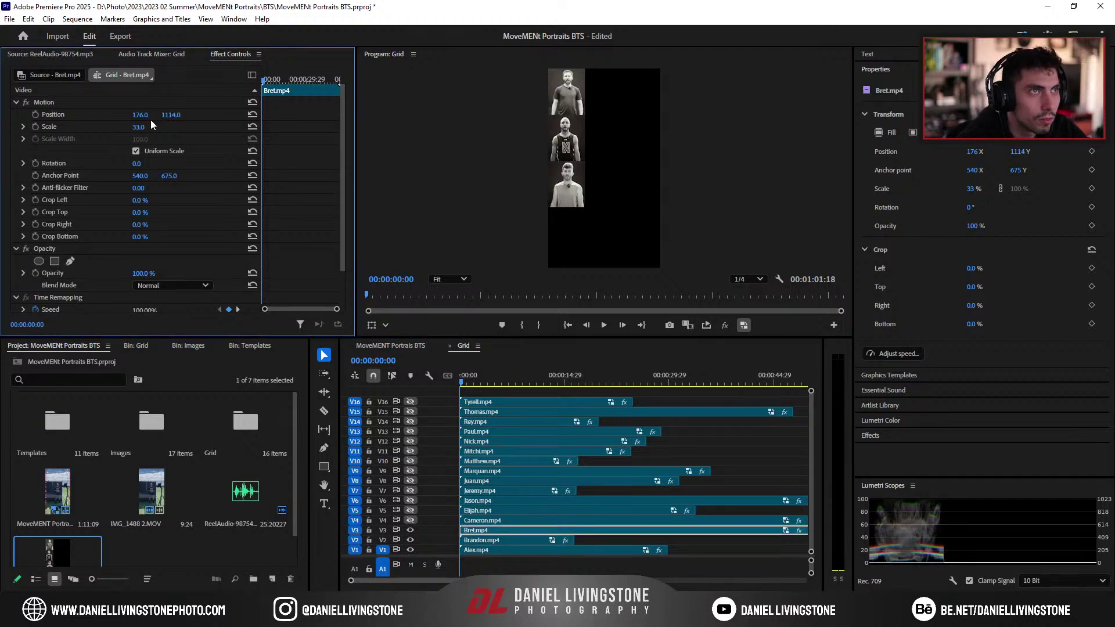
Step: Show track V4 and set its portrait's vertical position to 1556 to fill the fourth row
{"action": "left_click", "coordinate": [515, 520]}
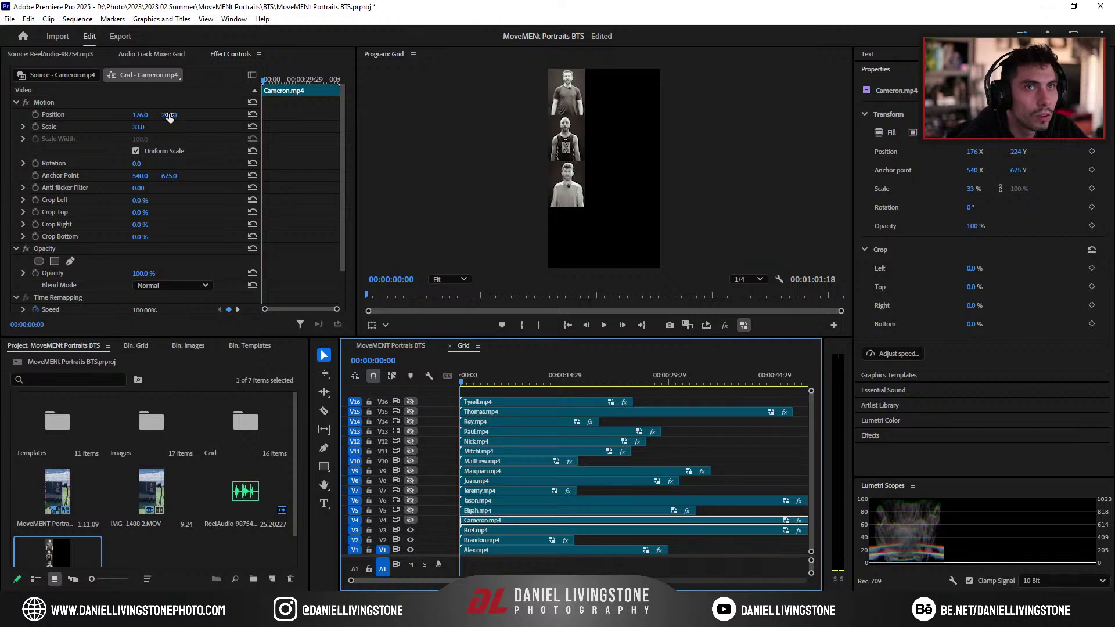
{"action": "left_click_drag", "start_coordinate": [169, 115], "coordinate": [501, 115]}
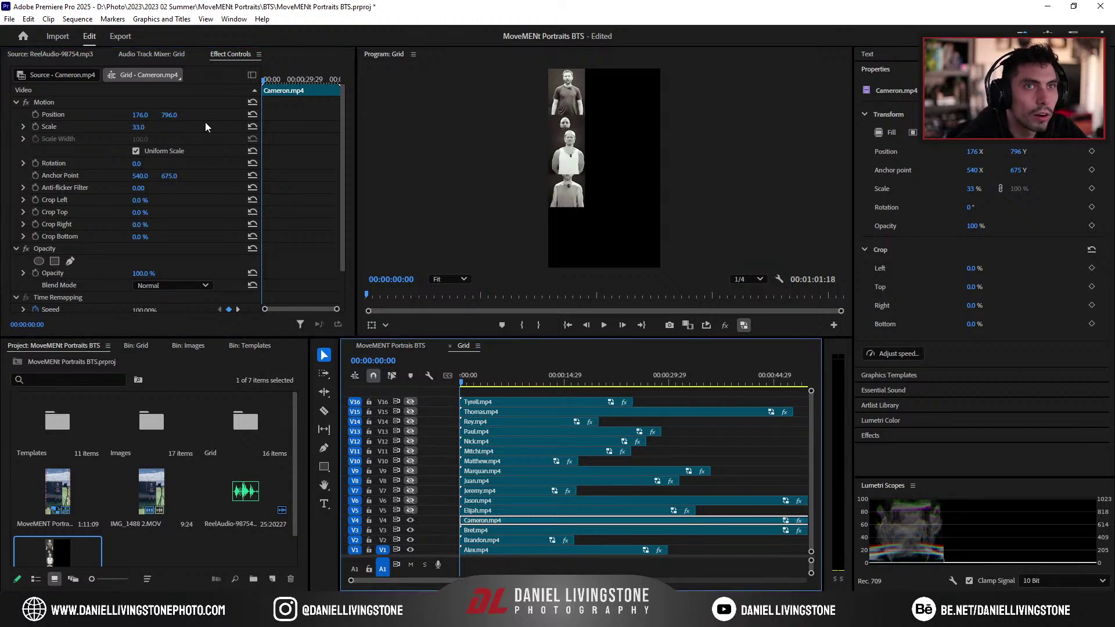
{"action": "left_click_drag", "start_coordinate": [169, 115], "coordinate": [611, 115]}
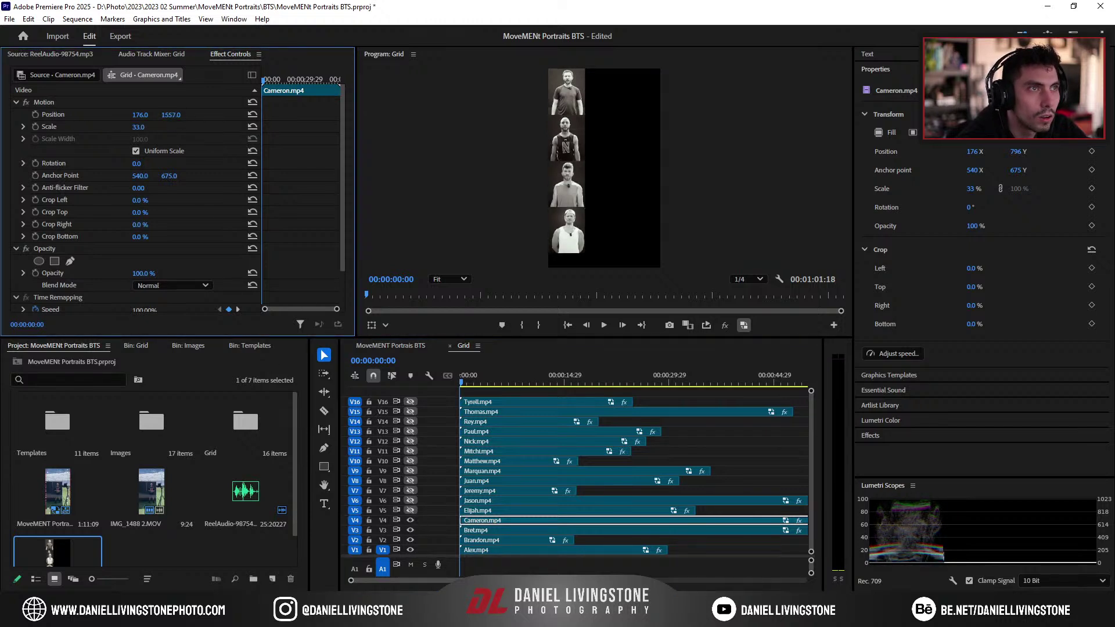
Step: Scale the V1 portrait up to 38 and set its horizontal position to 162
{"action": "left_click", "coordinate": [514, 550]}
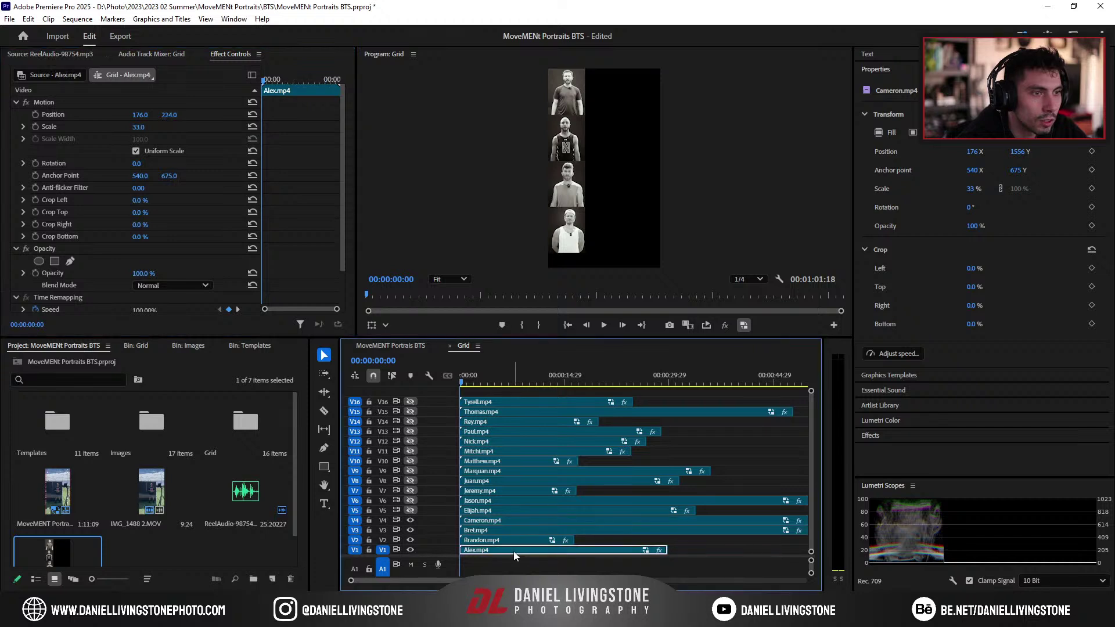
{"action": "left_click", "coordinate": [143, 126]}
{"action": "key", "text": "Up"}
{"action": "key", "text": "Up"}
{"action": "key", "text": "Up"}
{"action": "key", "text": "Up"}
{"action": "key", "text": "Up"}
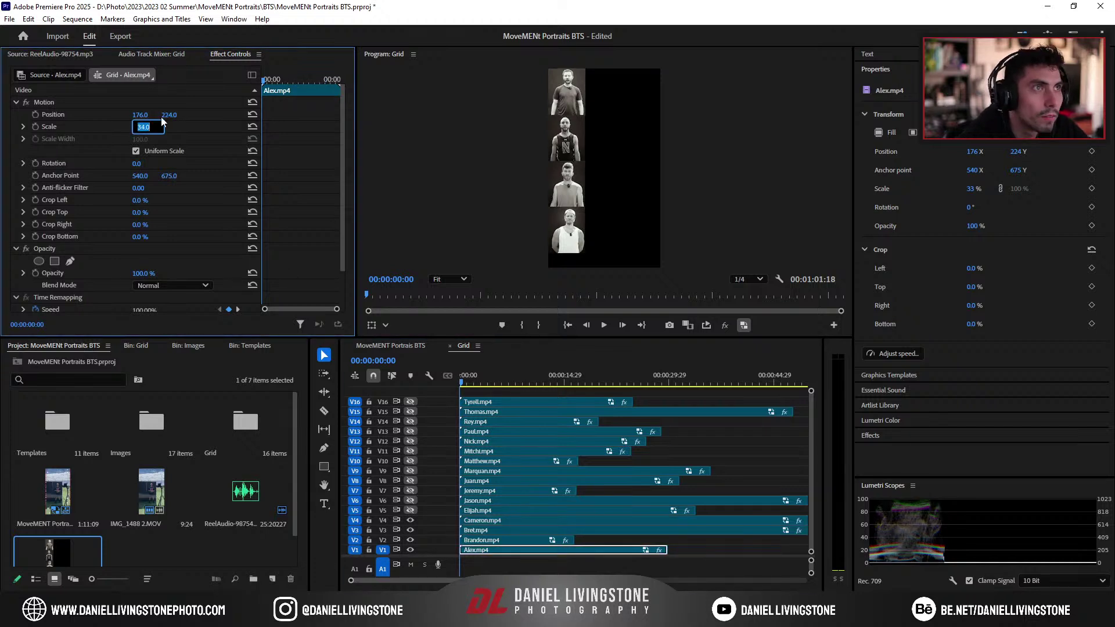
{"action": "key", "text": "Return"}
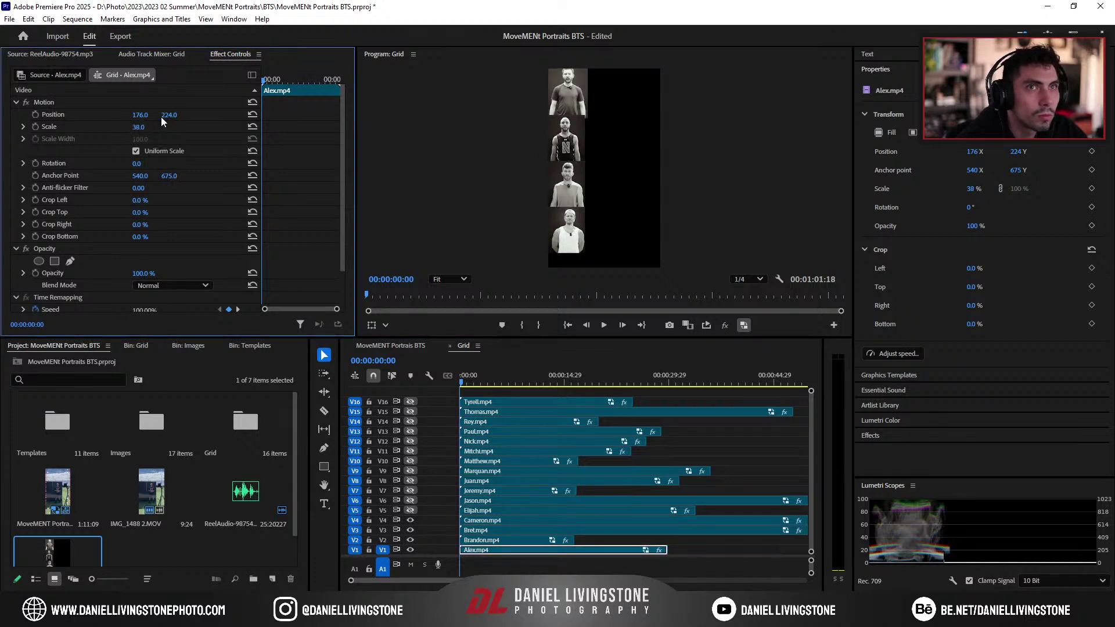
{"action": "mouse_move", "coordinate": [143, 115]}
{"action": "left_mouse_down"}
{"action": "mouse_move", "coordinate": [116, 116]}
{"action": "mouse_move", "coordinate": [135, 116]}
{"action": "left_mouse_up"}
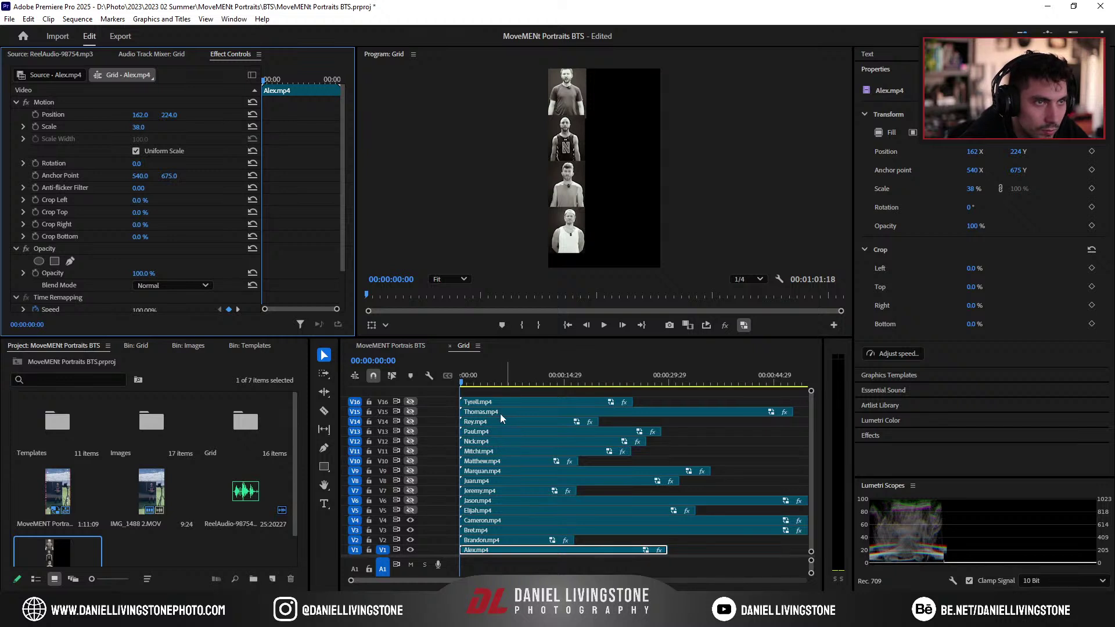
Step: Turn on the output of tracks V16 and V15 and place the playhead at 00:00:00:25
{"action": "left_click", "coordinate": [409, 403]}
{"action": "left_click", "coordinate": [467, 376]}
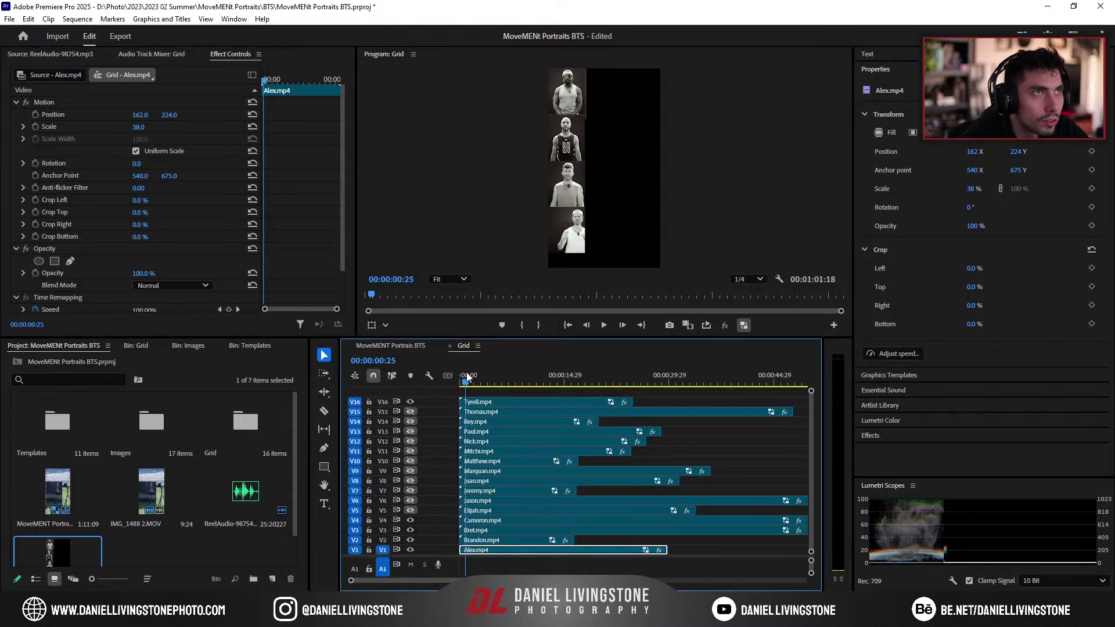
{"action": "left_click", "coordinate": [410, 411]}
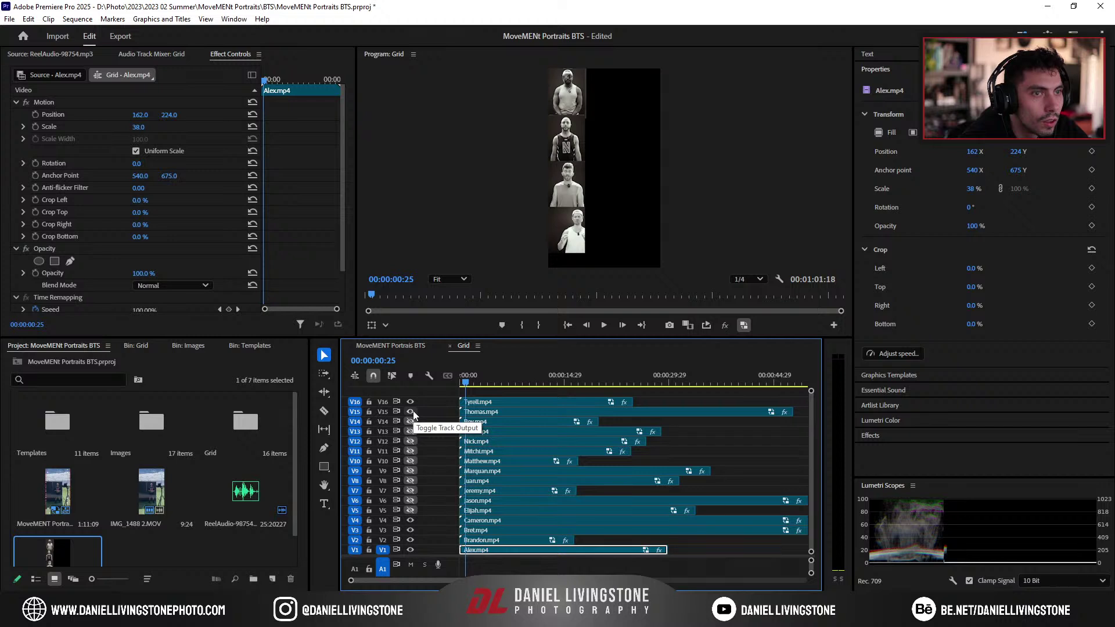
Step: Turn off the output of tracks V15 and V16 and return the playhead to the start of the sequence
{"action": "left_click", "coordinate": [412, 411]}
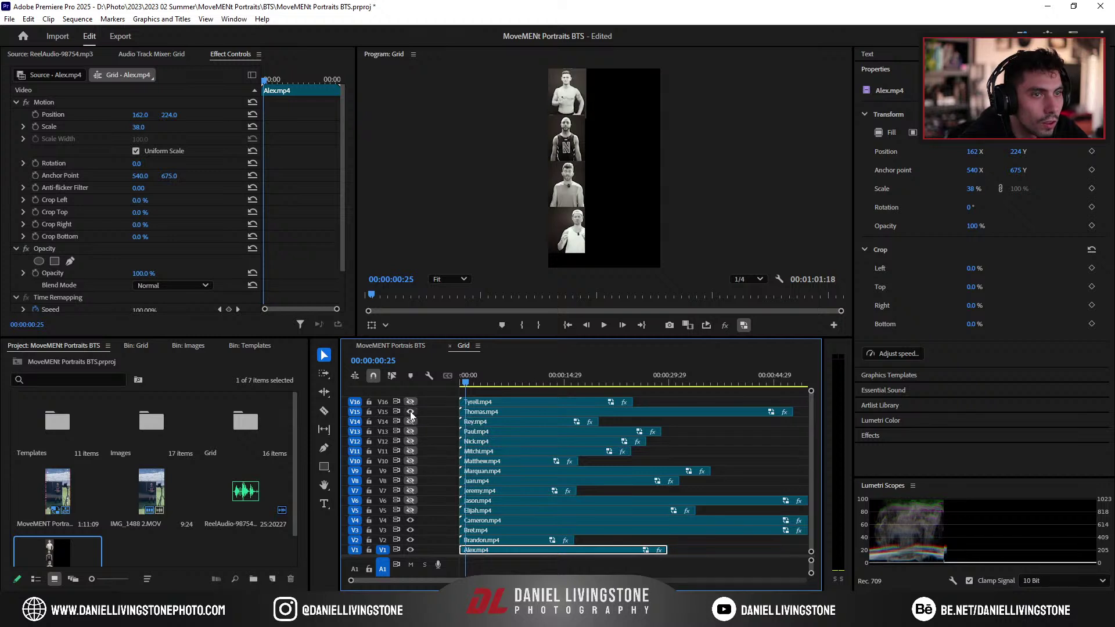
{"action": "left_click", "coordinate": [411, 402]}
{"action": "left_click", "coordinate": [457, 385]}
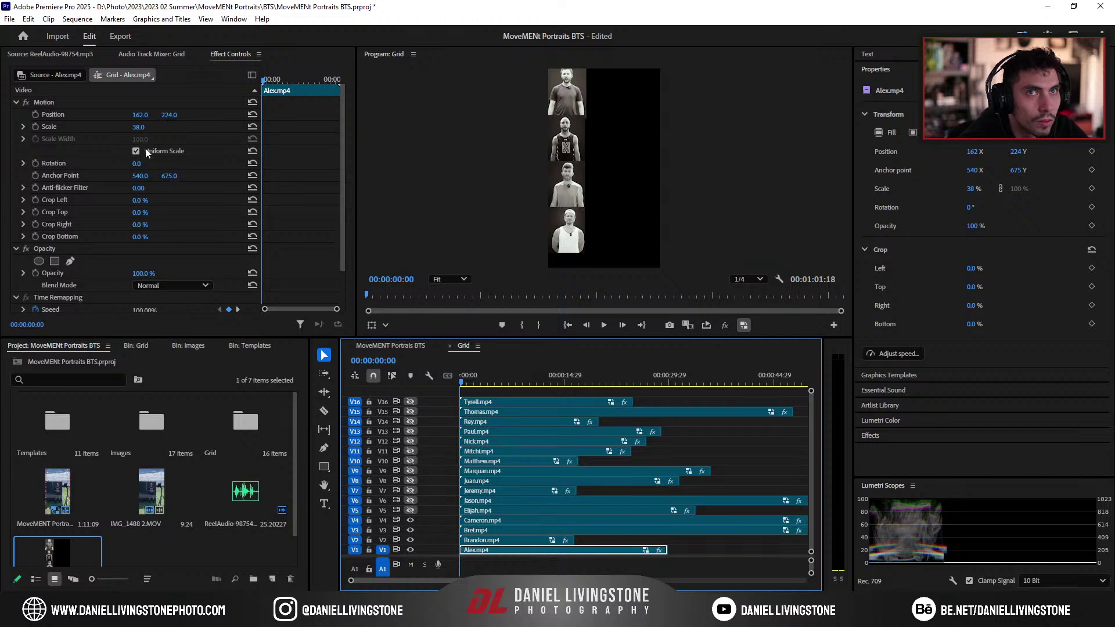
Step: Scale the V1 portrait to 36 and set its vertical position to 243
{"action": "left_click", "coordinate": [141, 128]}
{"action": "type", "text": "36"}
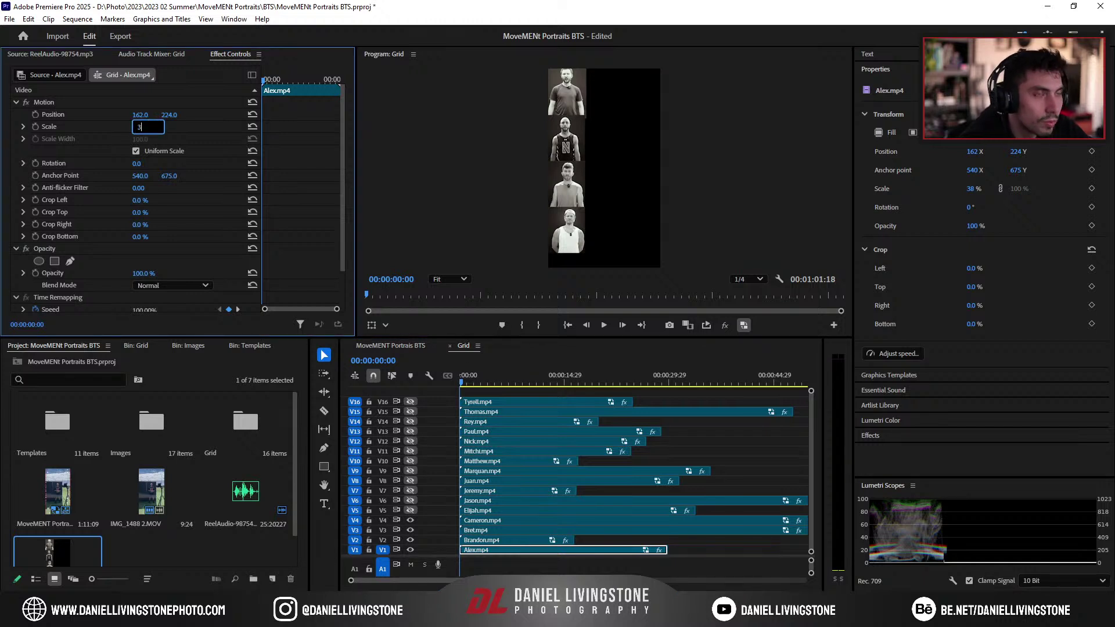
{"action": "key", "text": "Return"}
{"action": "left_click_drag", "start_coordinate": [169, 114], "coordinate": [181, 119]}
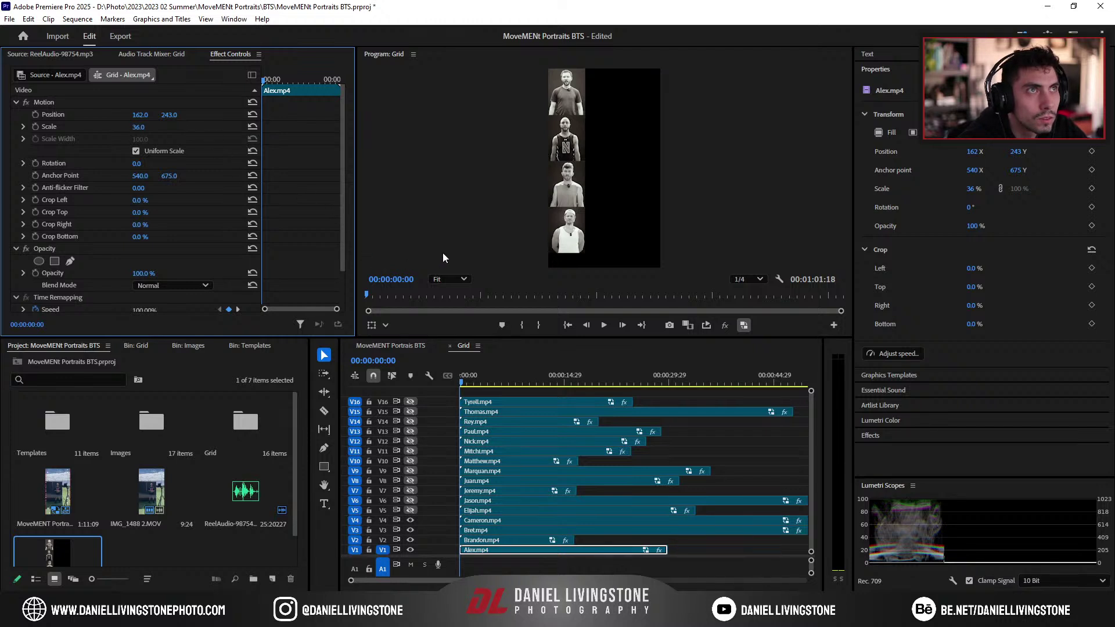
Step: Set the V2 portrait's position to 178 horizontally and 708 vertically, directly beneath the V1 portrait
{"action": "left_click", "coordinate": [528, 538]}
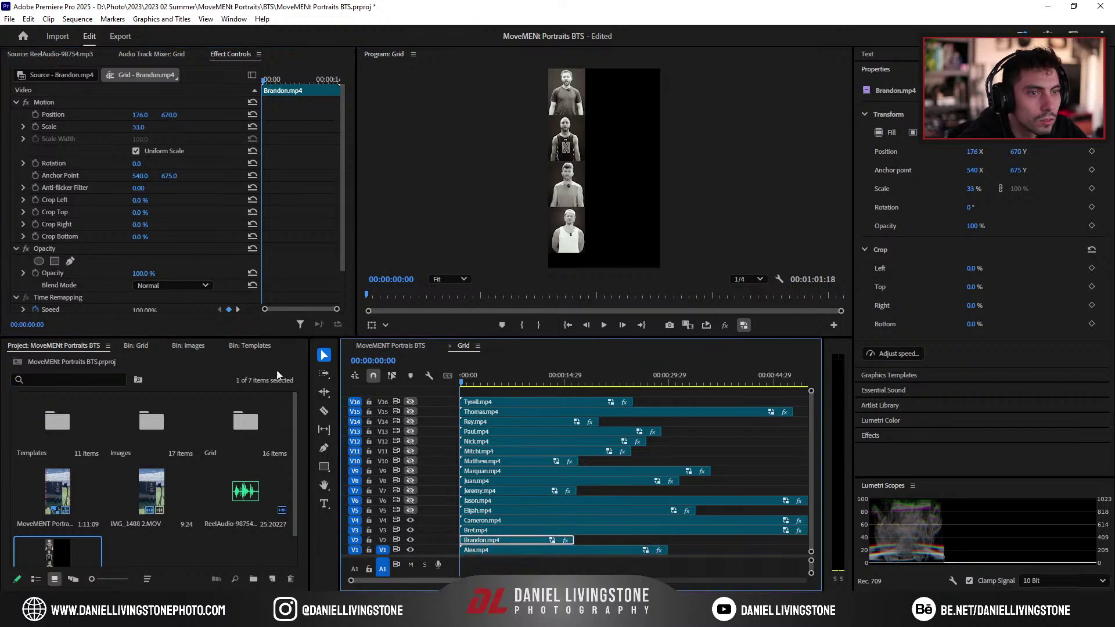
{"action": "left_click_drag", "start_coordinate": [169, 115], "coordinate": [171, 115]}
{"action": "scroll", "coordinate": [546, 139], "scroll_direction": "up", "scroll_amount": 10}
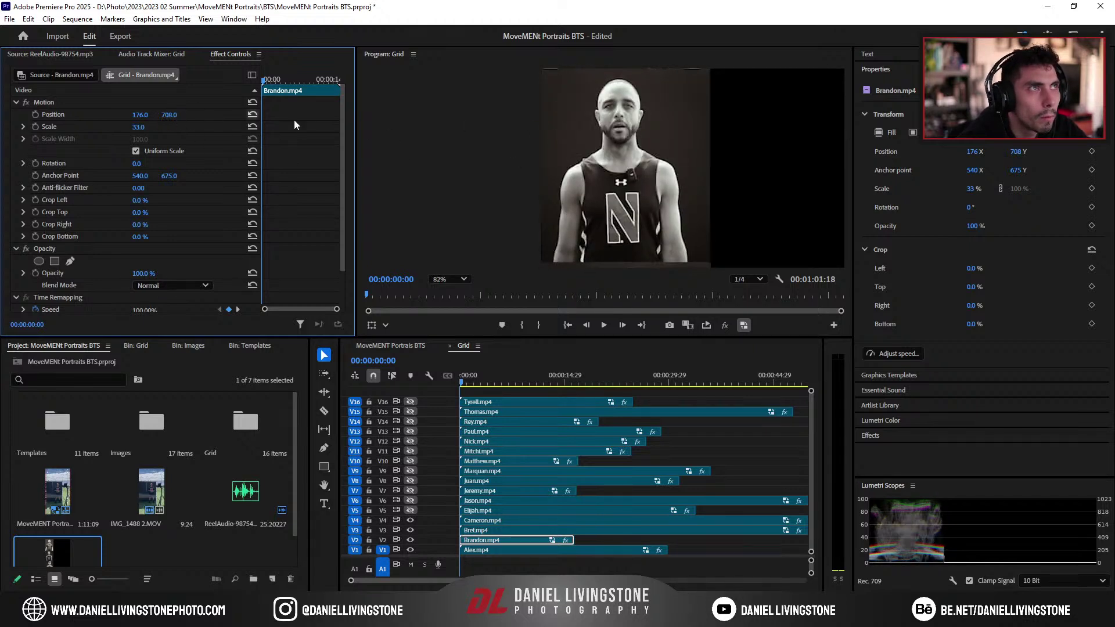
{"action": "left_click_drag", "start_coordinate": [547, 123], "coordinate": [543, 187]}
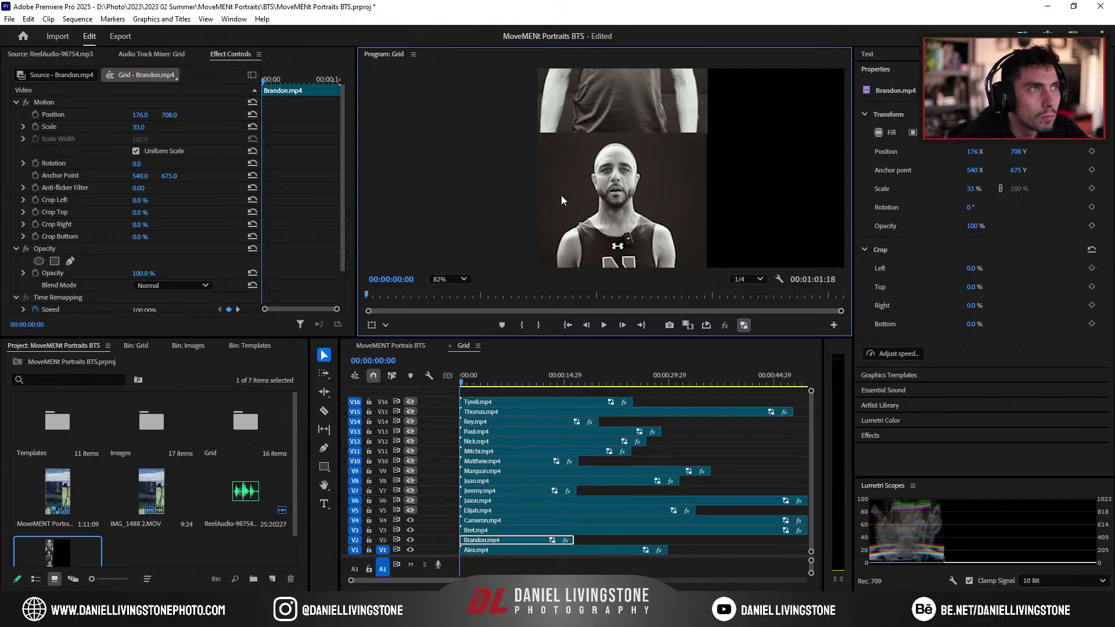
{"action": "left_click_drag", "start_coordinate": [134, 114], "coordinate": [154, 116]}
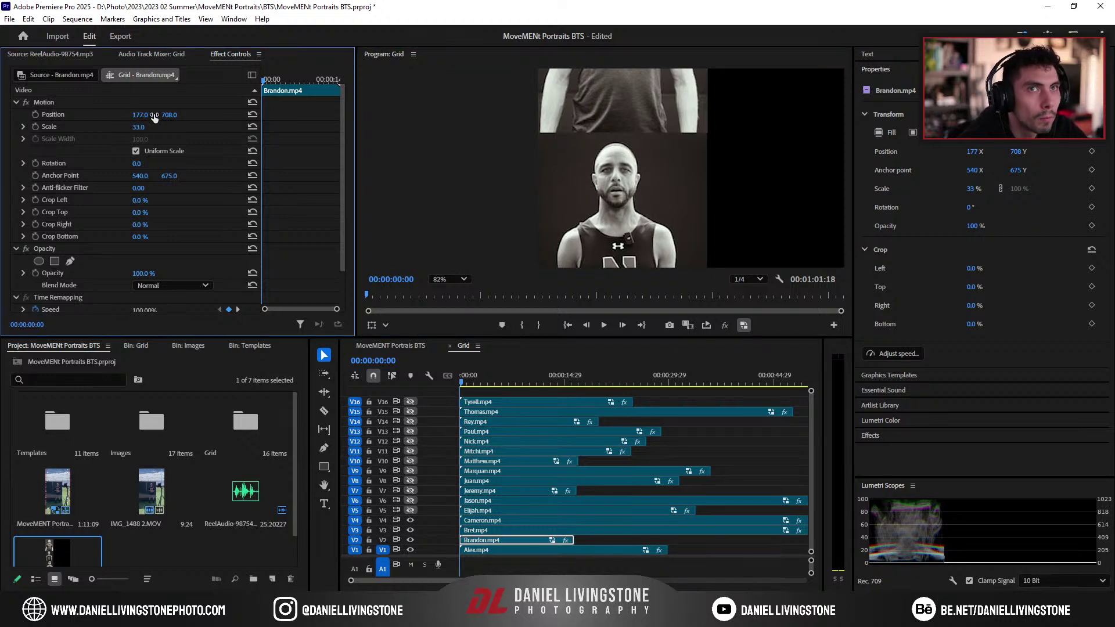
{"action": "left_click", "coordinate": [145, 113]}
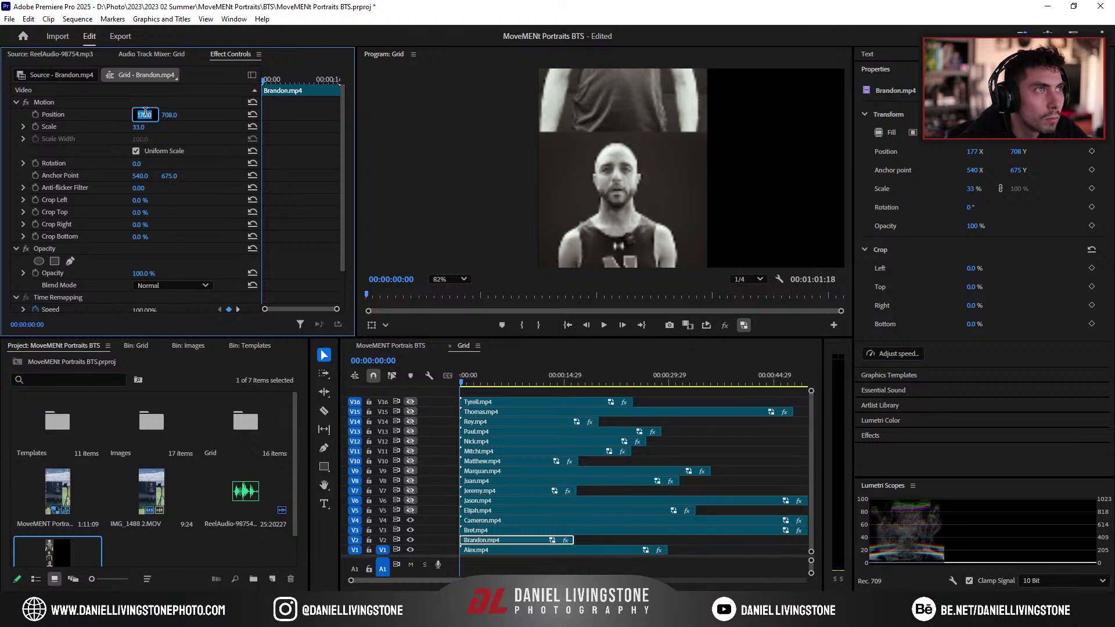
{"action": "type", "text": "178"}
{"action": "key", "text": "Return"}
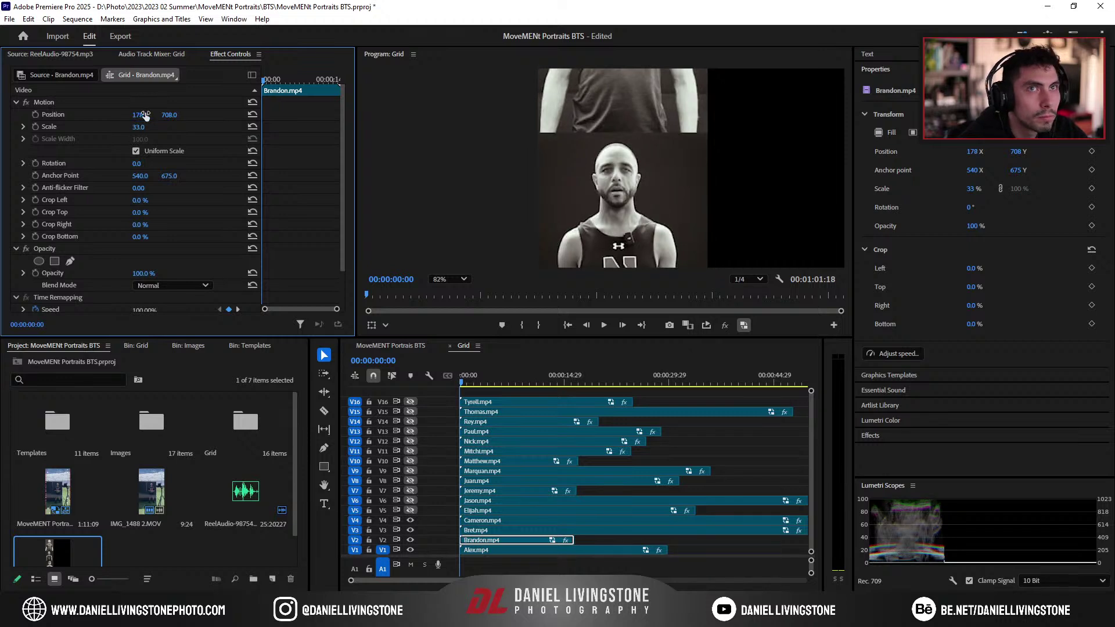
Step: Match the V2 portrait's horizontal position to the V1 portrait by setting it to 162
{"action": "left_click", "coordinate": [536, 545]}
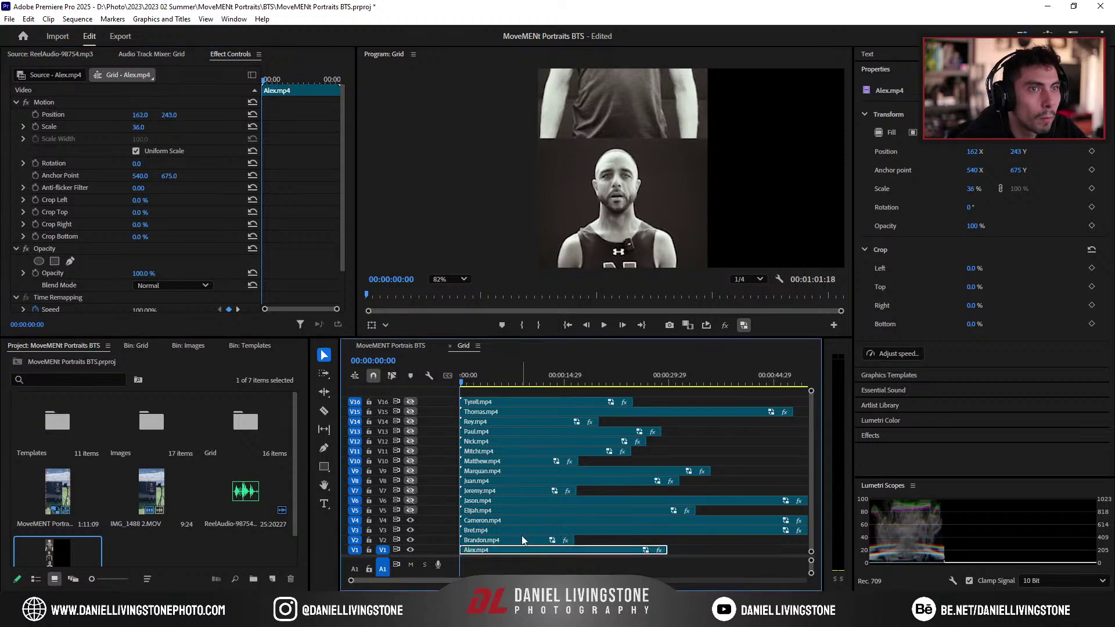
{"action": "left_click", "coordinate": [145, 114]}
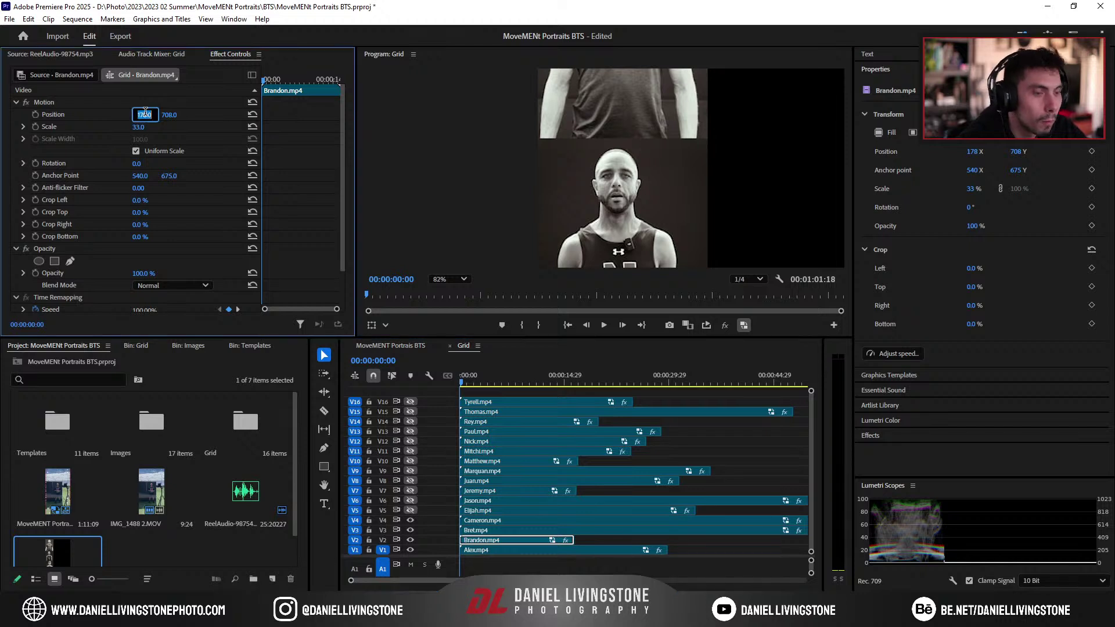
{"action": "type", "text": "162"}
{"action": "key", "text": "Return"}
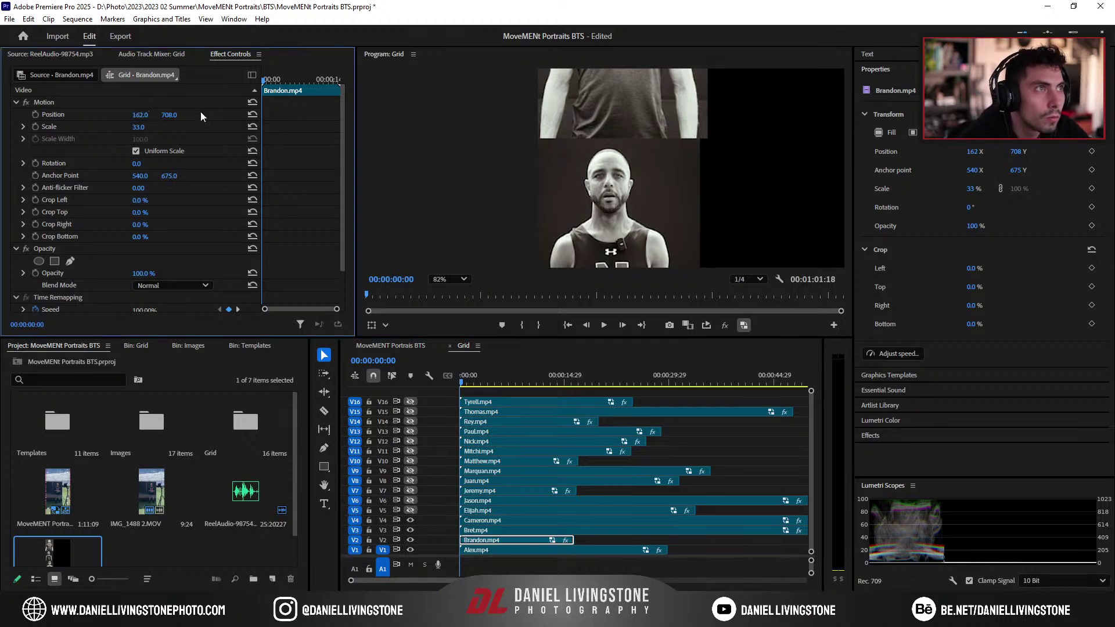
{"action": "scroll", "coordinate": [580, 200], "scroll_direction": "down", "scroll_amount": 5}
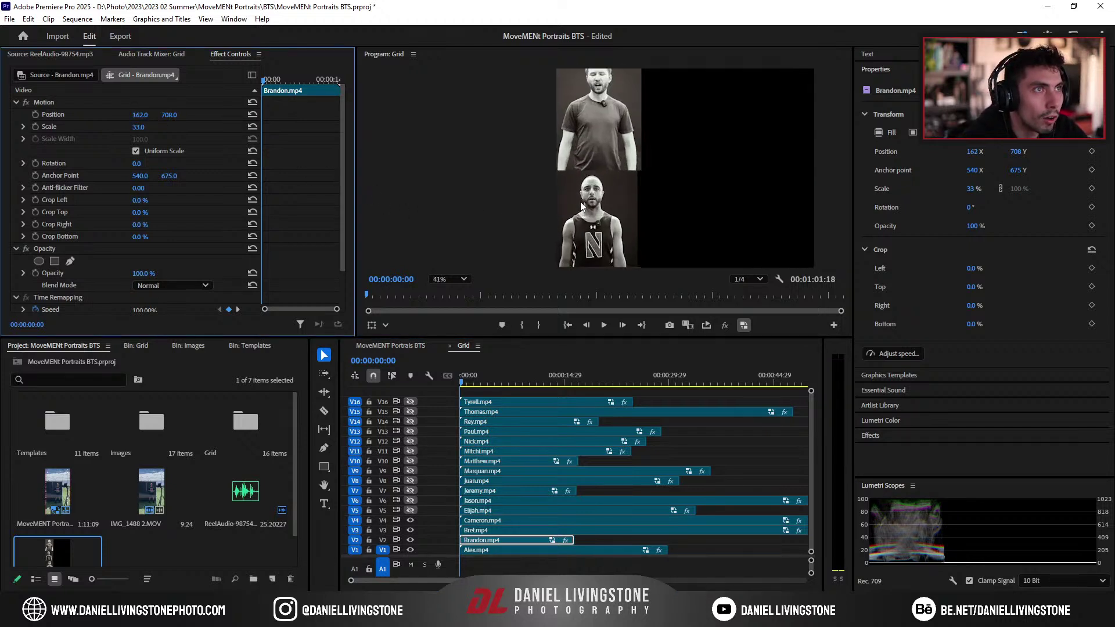
{"action": "scroll", "coordinate": [565, 193], "scroll_direction": "up", "scroll_amount": 1}
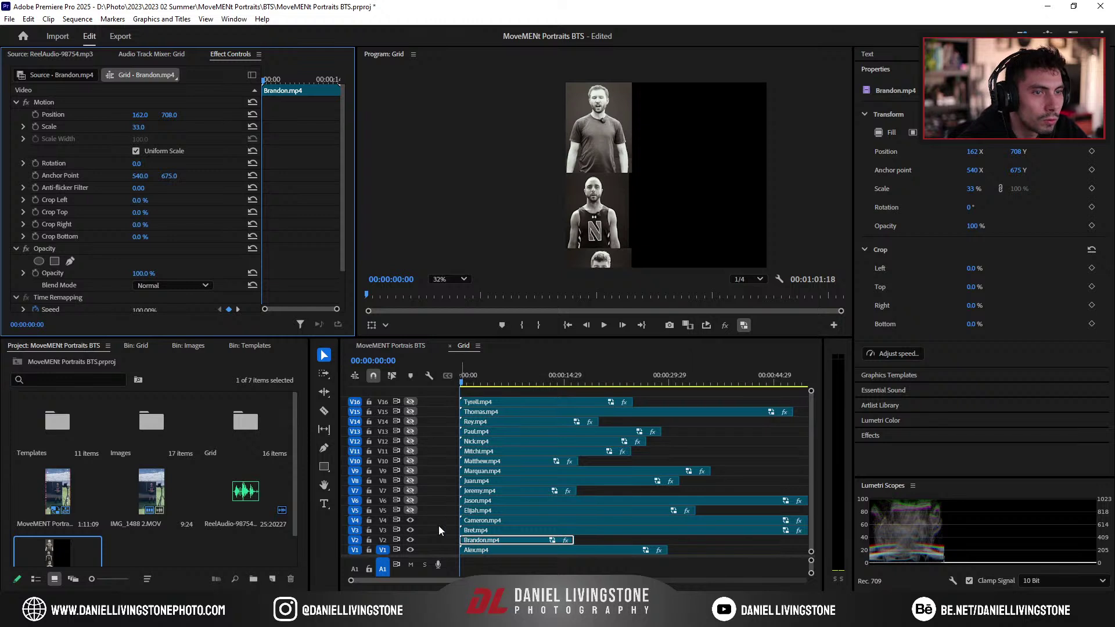
Step: Hide tracks V3 and V4, and move the portraits inward to horizontal positions of 427 for V2 and 421 for V1
{"action": "left_click", "coordinate": [410, 521]}
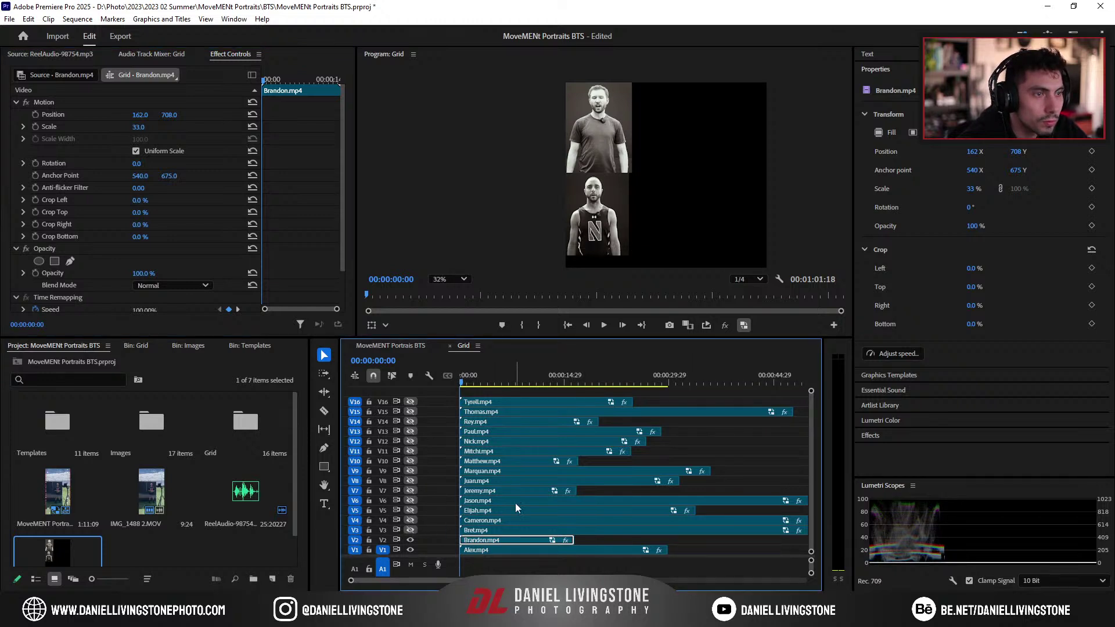
{"action": "left_click_drag", "start_coordinate": [140, 114], "coordinate": [537, 553]}
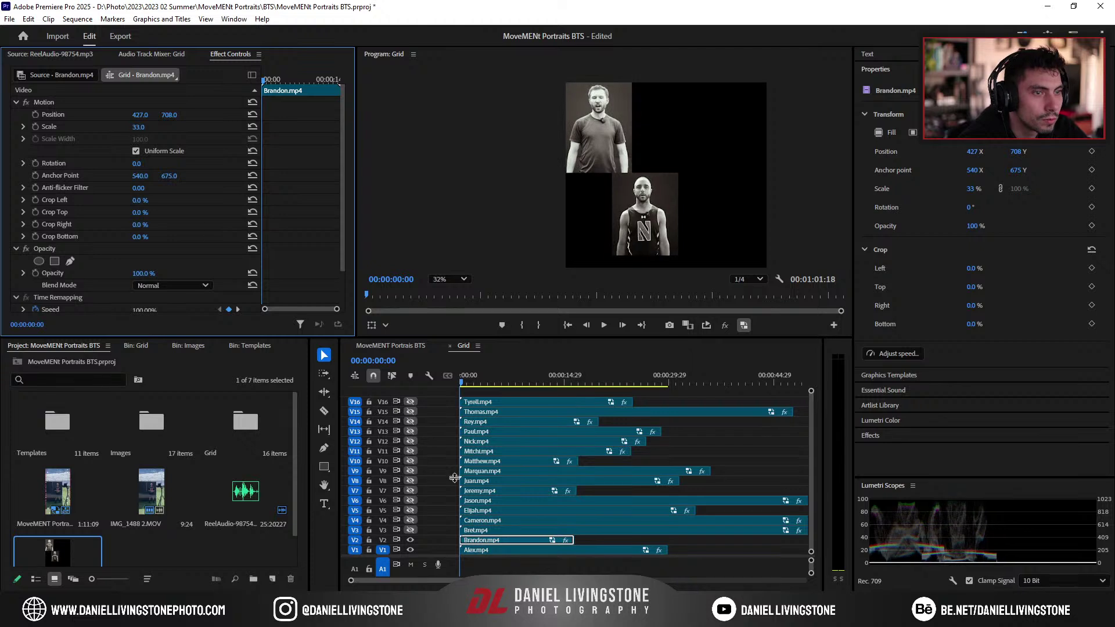
{"action": "left_click", "coordinate": [537, 550]}
{"action": "left_click_drag", "start_coordinate": [138, 114], "coordinate": [287, 114]}
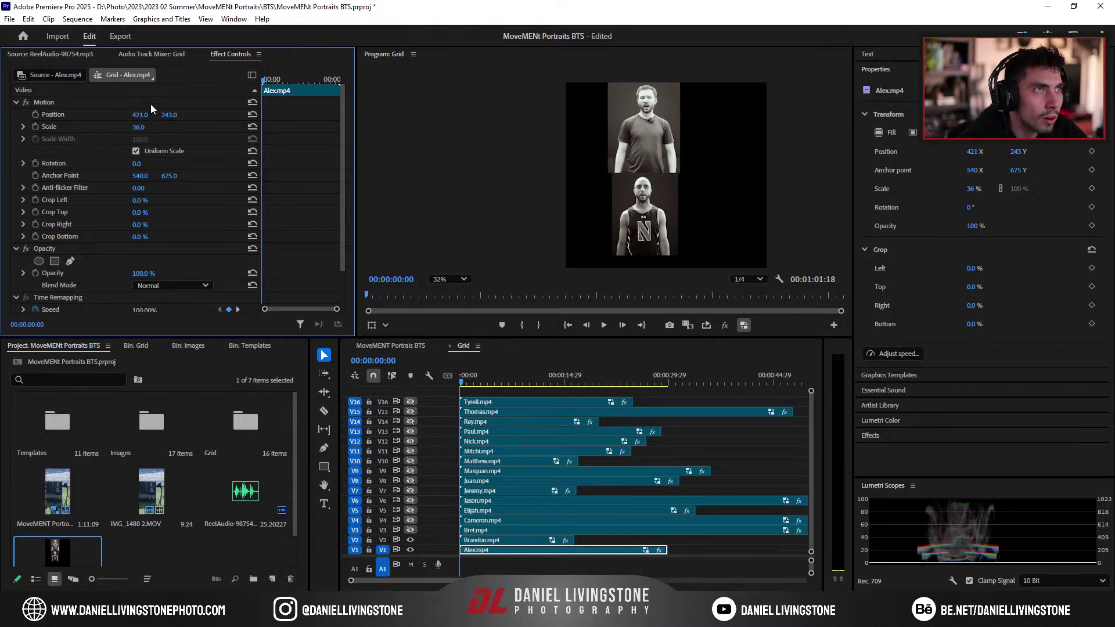
Step: Scale the V2 portrait to 36, set its position to 421 by 730, and fit the whole frame in the preview
{"action": "left_click", "coordinate": [743, 325]}
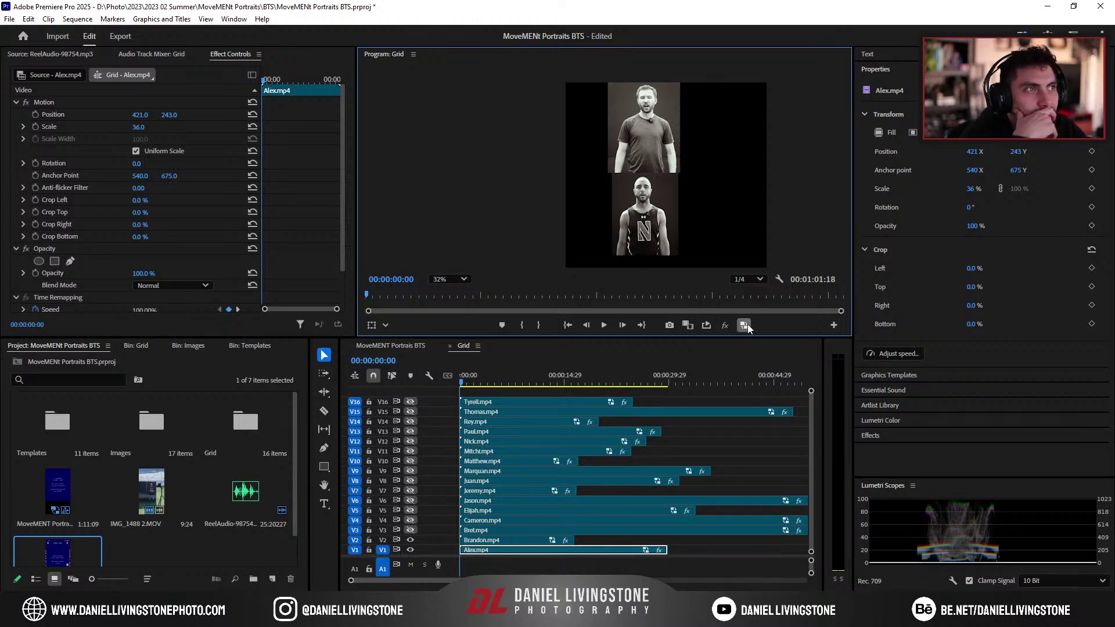
{"action": "left_click", "coordinate": [507, 539]}
{"action": "left_click", "coordinate": [509, 548]}
{"action": "left_click", "coordinate": [511, 541]}
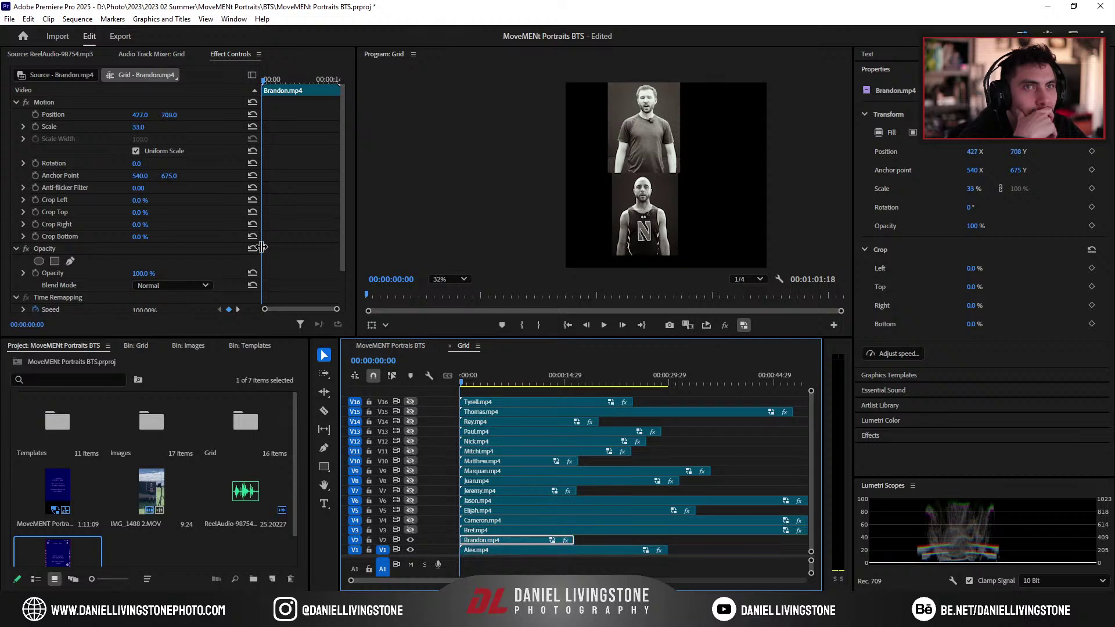
{"action": "left_click", "coordinate": [142, 127]}
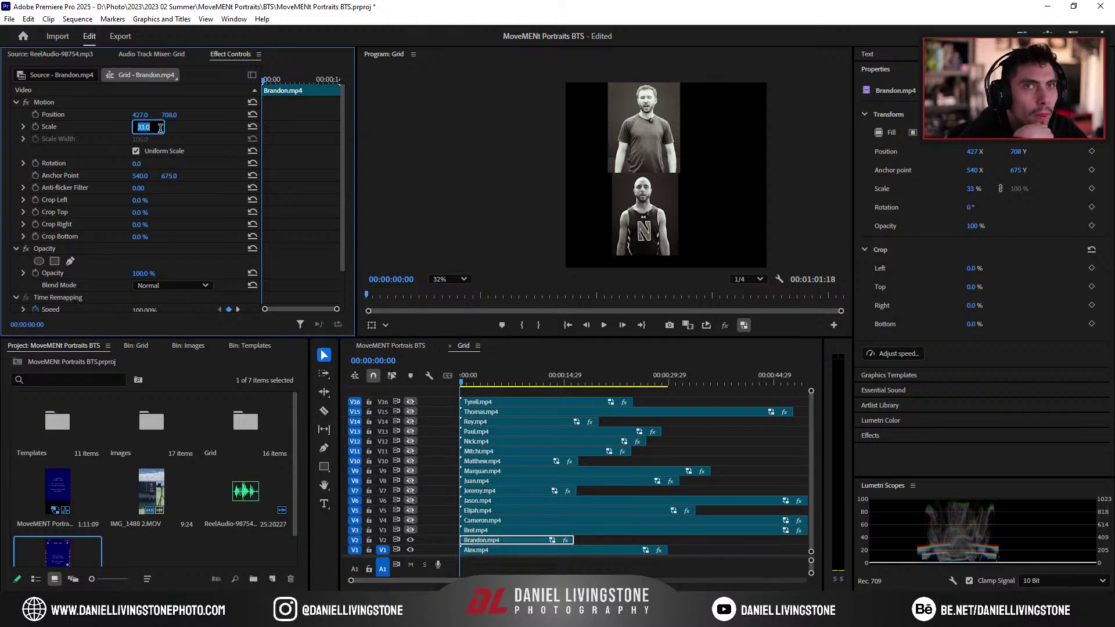
{"action": "key", "text": "Return"}
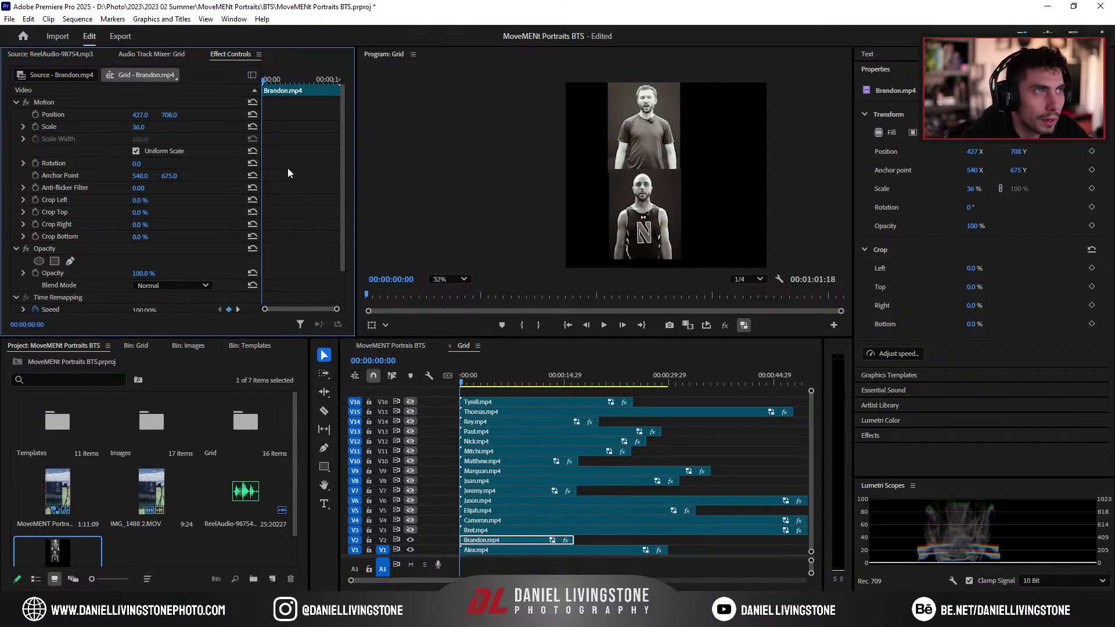
{"action": "left_click_drag", "start_coordinate": [140, 114], "coordinate": [181, 114]}
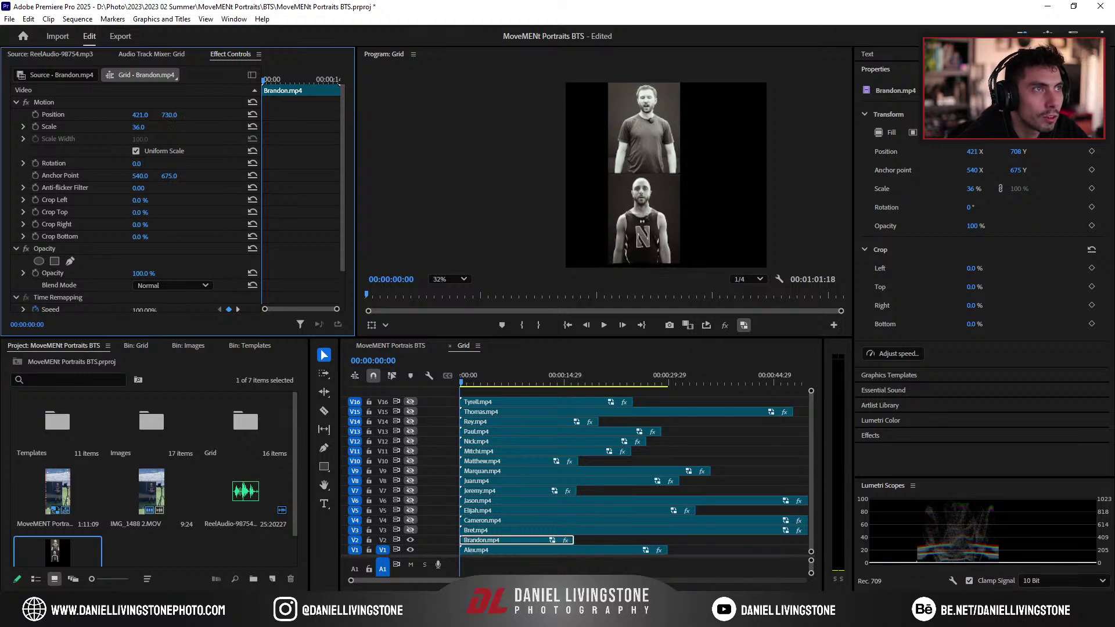
{"action": "scroll", "coordinate": [584, 197], "scroll_direction": "down", "scroll_amount": 5}
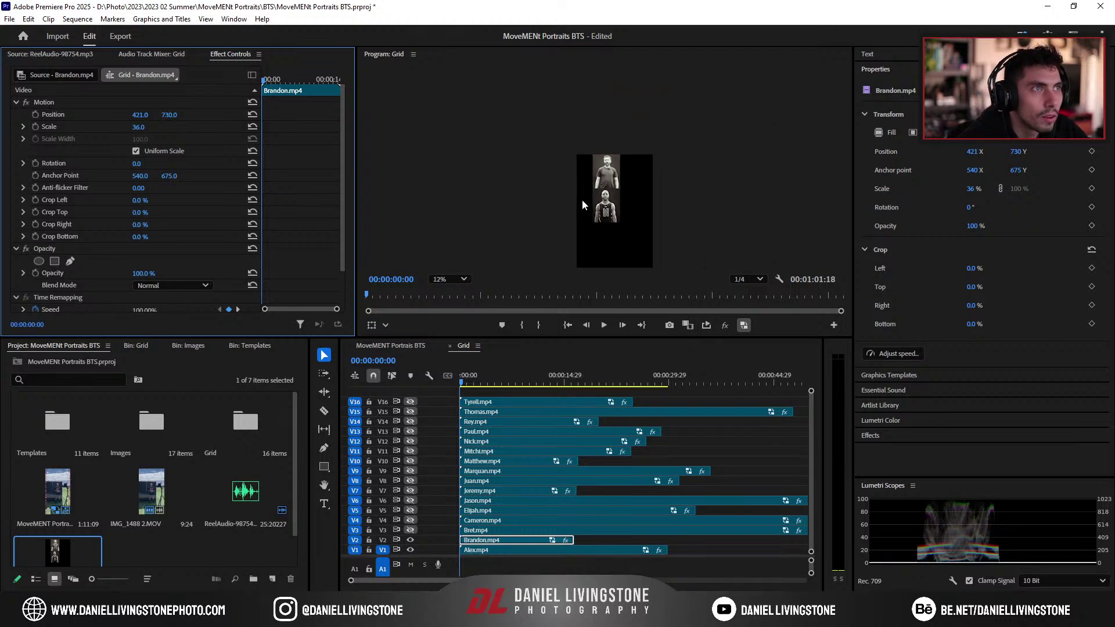
{"action": "left_click", "coordinate": [451, 280]}
{"action": "left_click", "coordinate": [458, 293]}
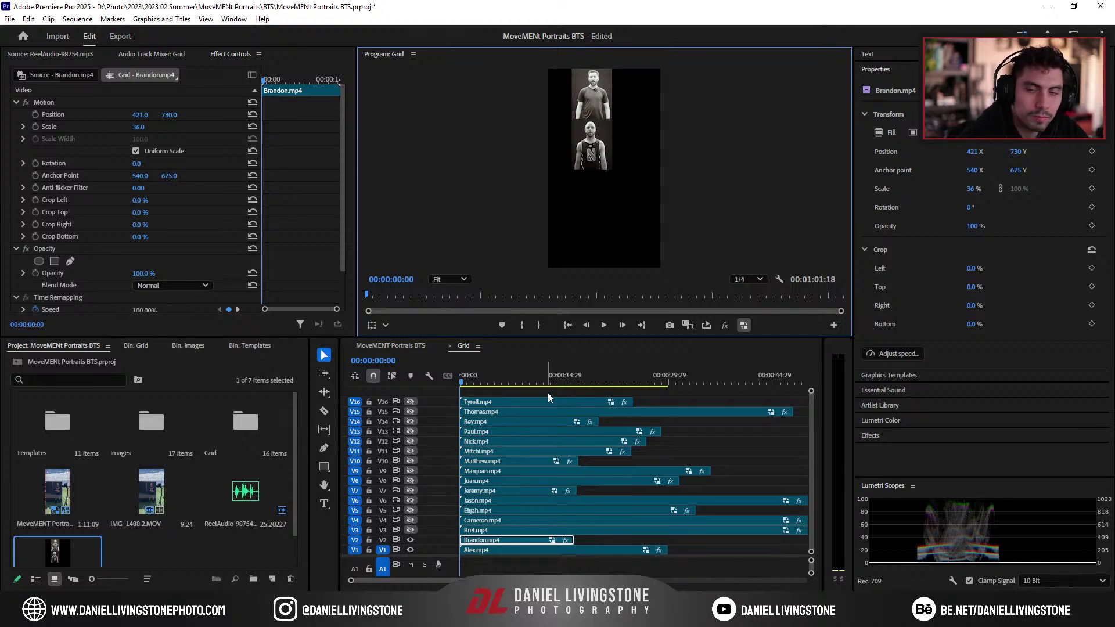
Step: Copy the V2 clip and paste its Motion, Opacity and Time Remapping attributes onto the clips on the tracks above
{"action": "left_click", "coordinate": [501, 528]}
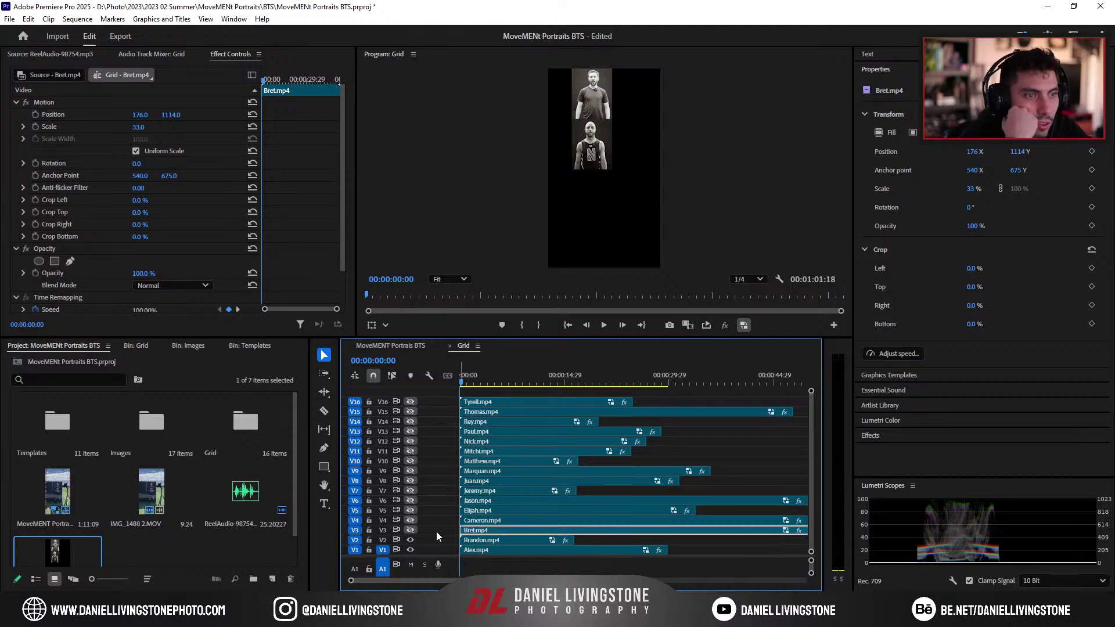
{"action": "left_click", "coordinate": [504, 541]}
{"action": "right_click", "coordinate": [504, 541]}
{"action": "left_click", "coordinate": [525, 50]}
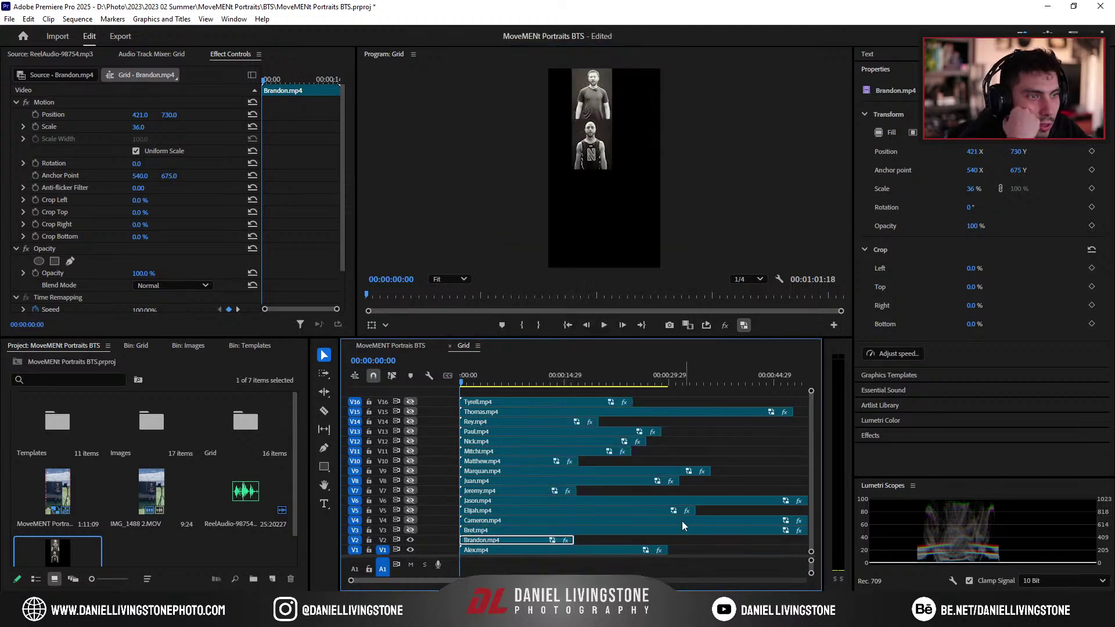
{"action": "left_click_drag", "start_coordinate": [716, 543], "coordinate": [550, 403]}
{"action": "right_click", "coordinate": [550, 403]}
{"action": "left_click", "coordinate": [587, 83]}
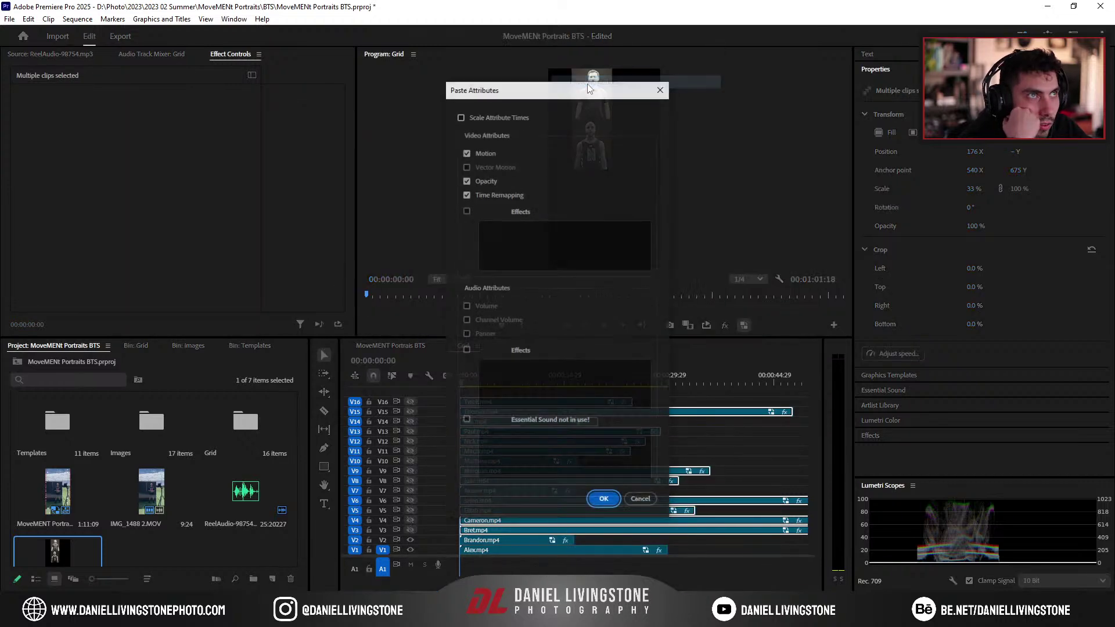
{"action": "key", "text": "Return"}
Step: Show track V3 and set its portrait's vertical position to 1218, directly beneath the V2 portrait
{"action": "left_click", "coordinate": [611, 531]}
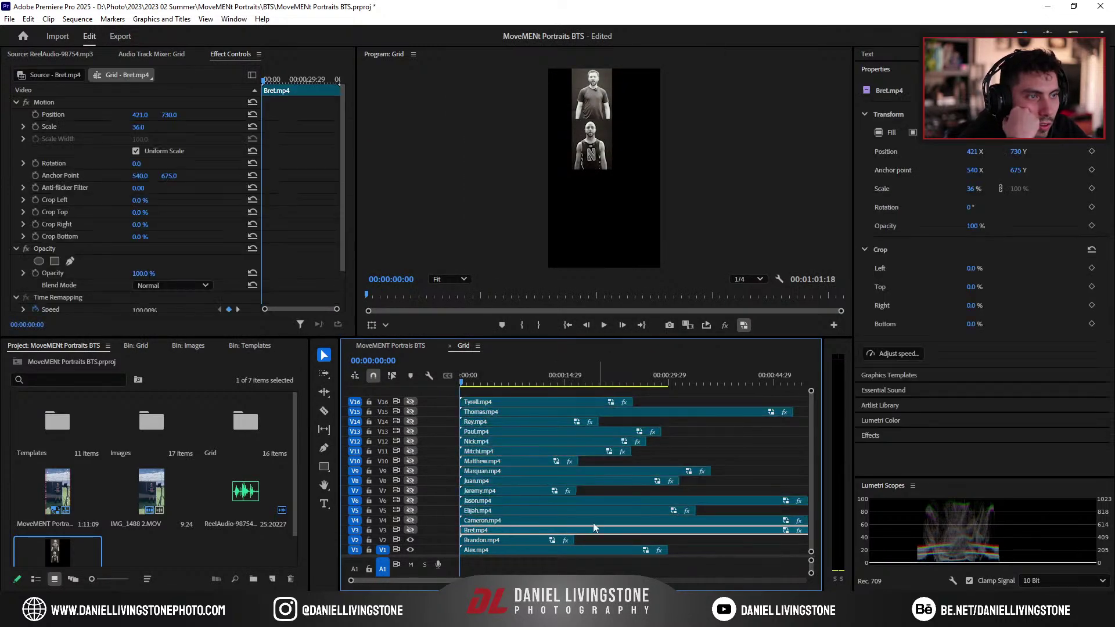
{"action": "left_click_drag", "start_coordinate": [169, 116], "coordinate": [282, 116]}
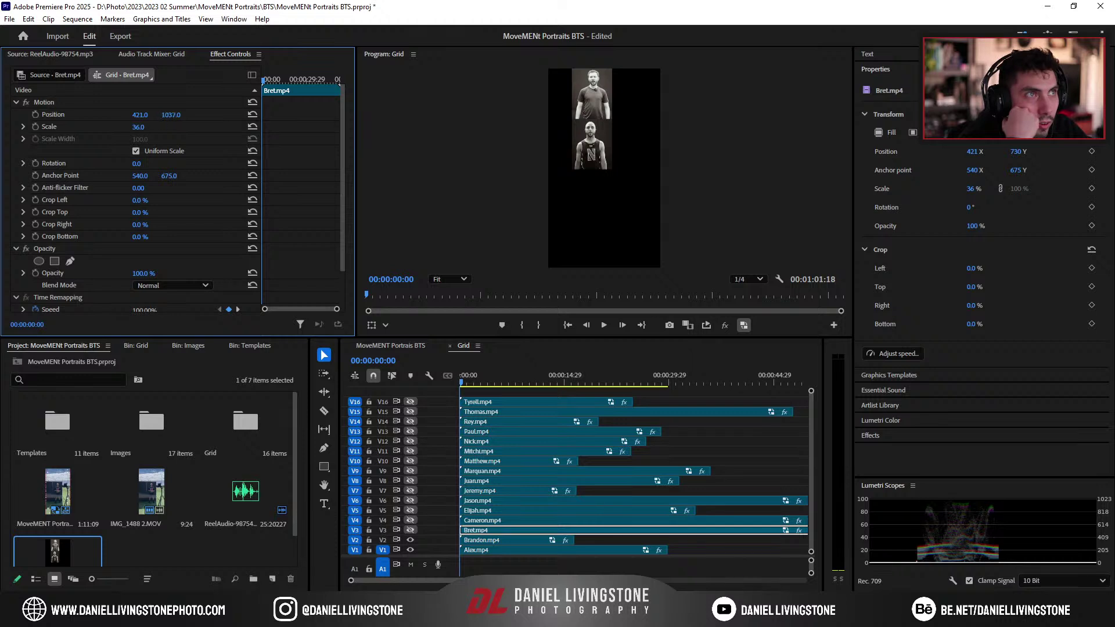
{"action": "left_click_drag", "start_coordinate": [169, 117], "coordinate": [257, 132]}
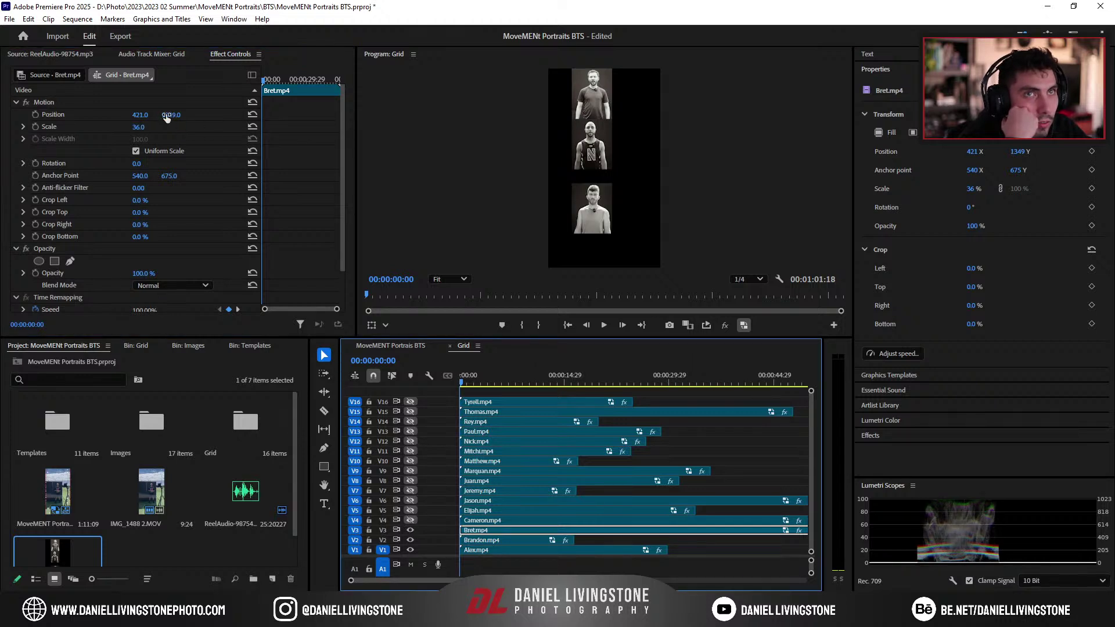
{"action": "left_click_drag", "start_coordinate": [167, 116], "coordinate": [91, 116]}
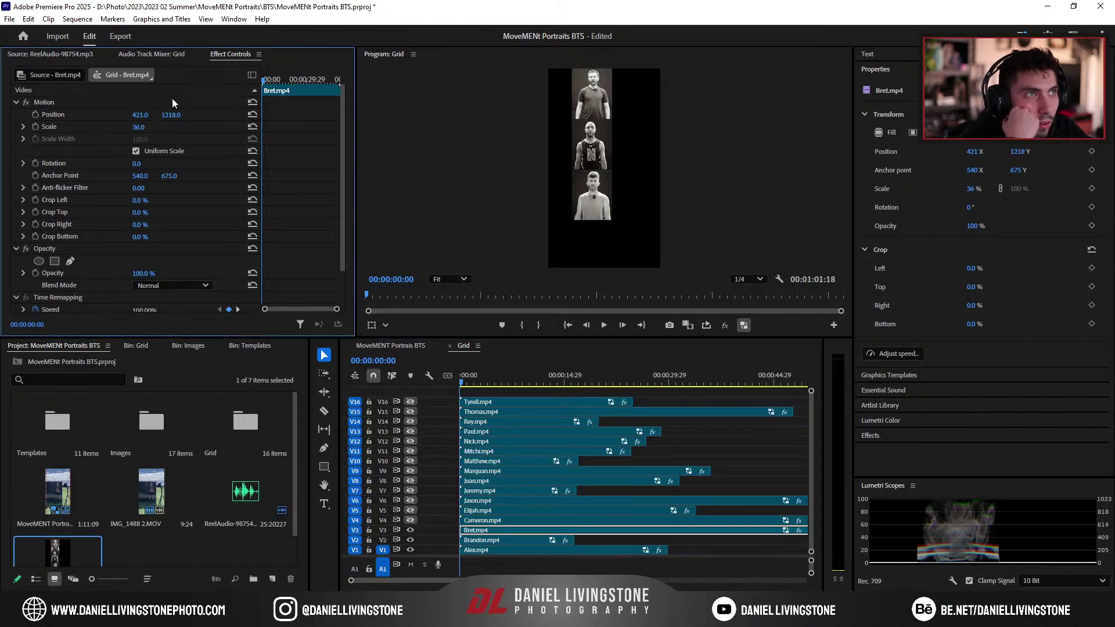
Step: Show track V4 and lower its portrait into the fourth row, directly beneath the V3 portrait
{"action": "left_click", "coordinate": [544, 520]}
{"action": "left_click", "coordinate": [410, 520]}
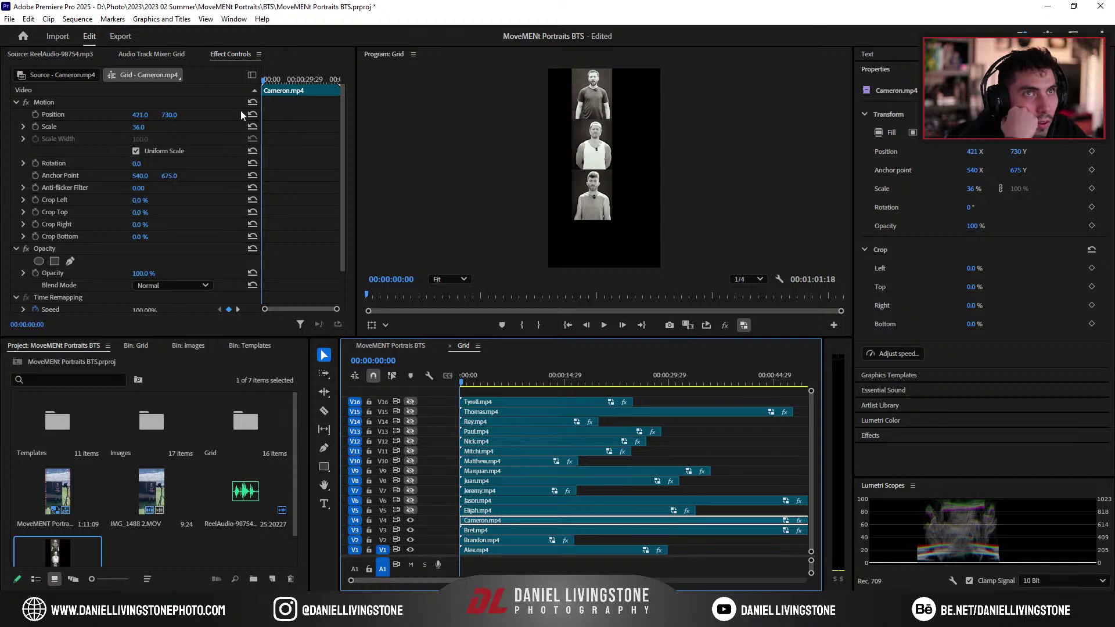
{"action": "left_click_drag", "start_coordinate": [166, 115], "coordinate": [303, 115]}
Step: Select the portraits on V1 to V4 together and set their horizontal position to 186, aligning the column with the frame's left edge
{"action": "left_click_drag", "start_coordinate": [715, 574], "coordinate": [599, 522]}
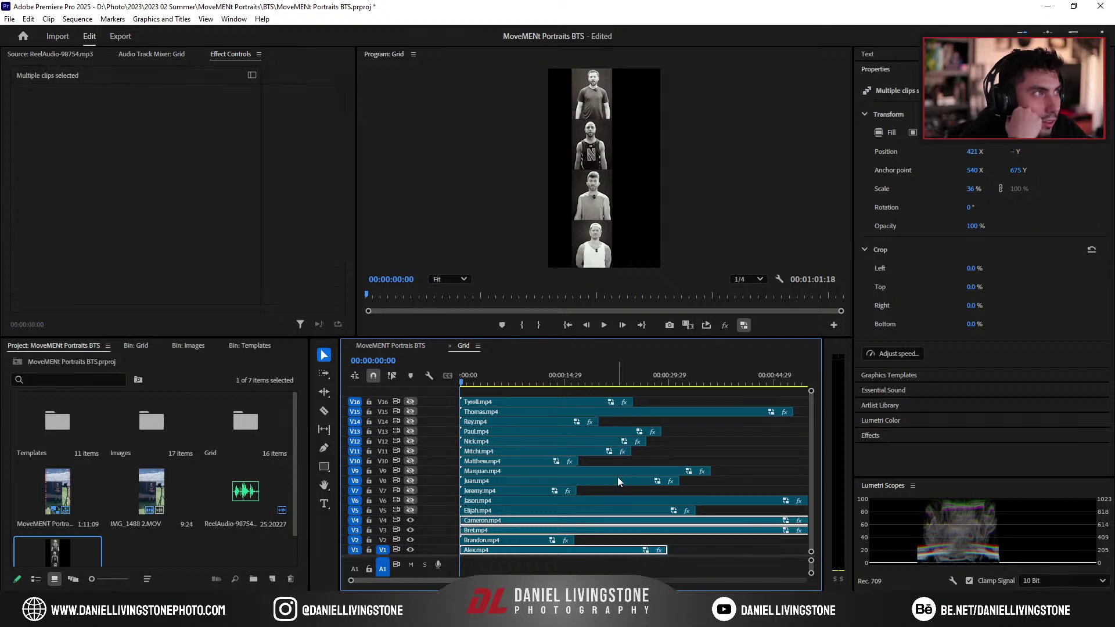
{"action": "left_click_drag", "start_coordinate": [972, 152], "coordinate": [948, 155]}
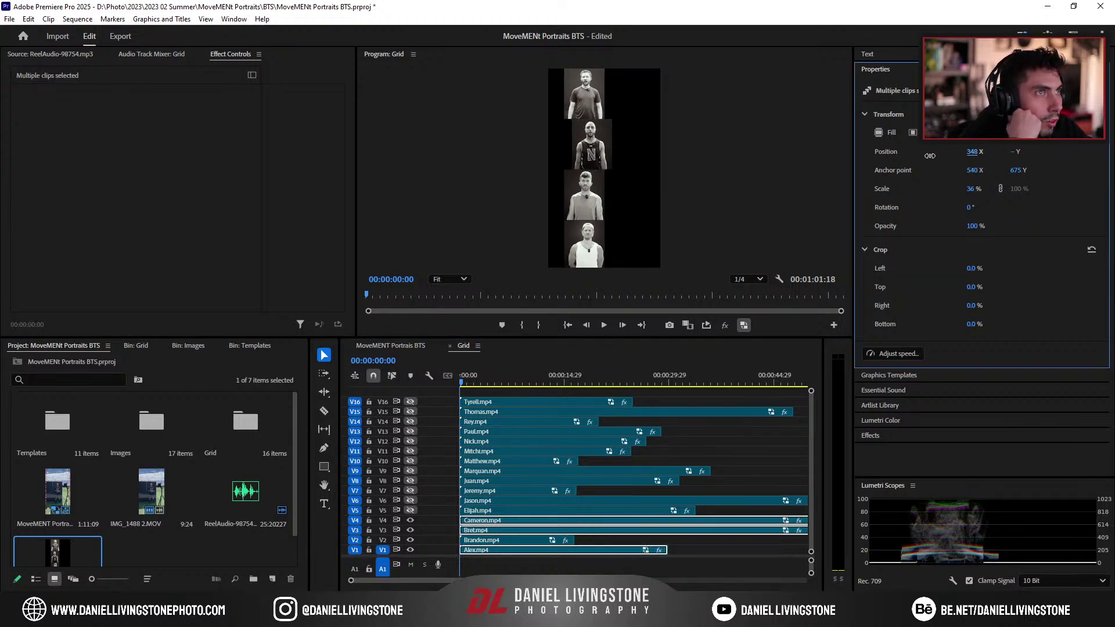
{"action": "key", "text": "ctrl+z"}
{"action": "left_click", "coordinate": [523, 540], "text": "shift"}
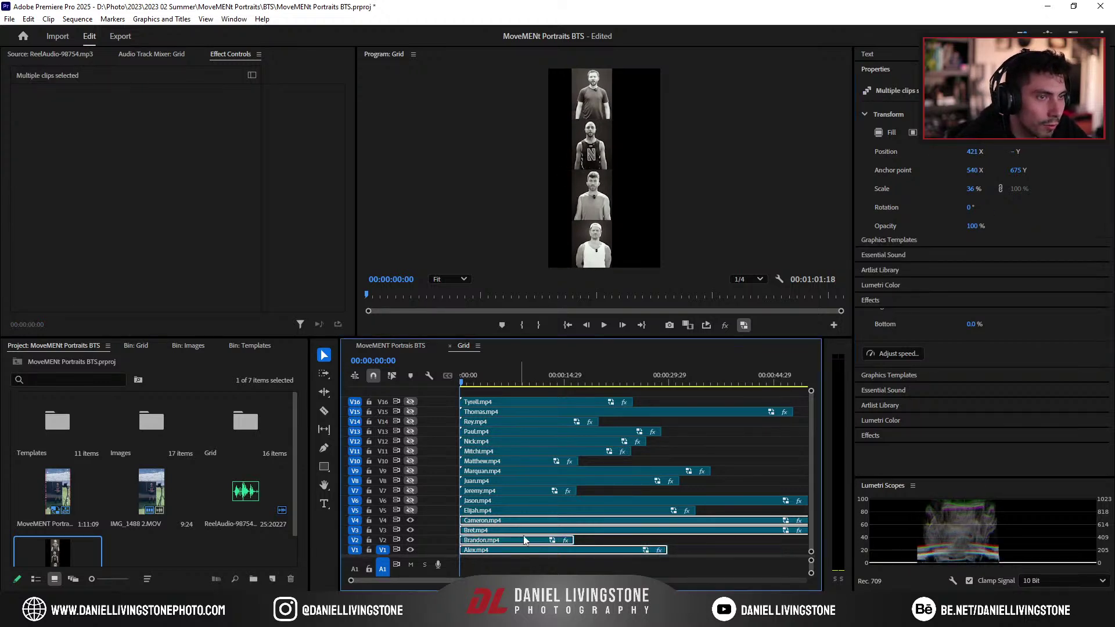
{"action": "left_click_drag", "start_coordinate": [972, 152], "coordinate": [854, 169]}
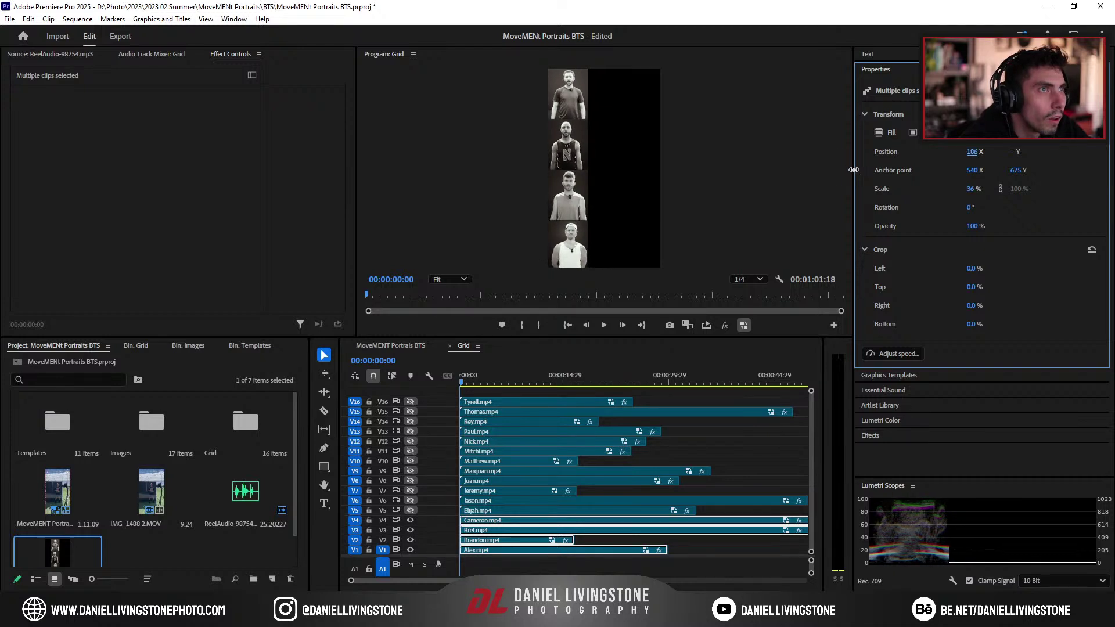
Step: Try to shift the portraits on V5, V6 and V8 together to a horizontal position of 555, and undo it
{"action": "left_click_drag", "start_coordinate": [727, 510], "coordinate": [614, 485]}
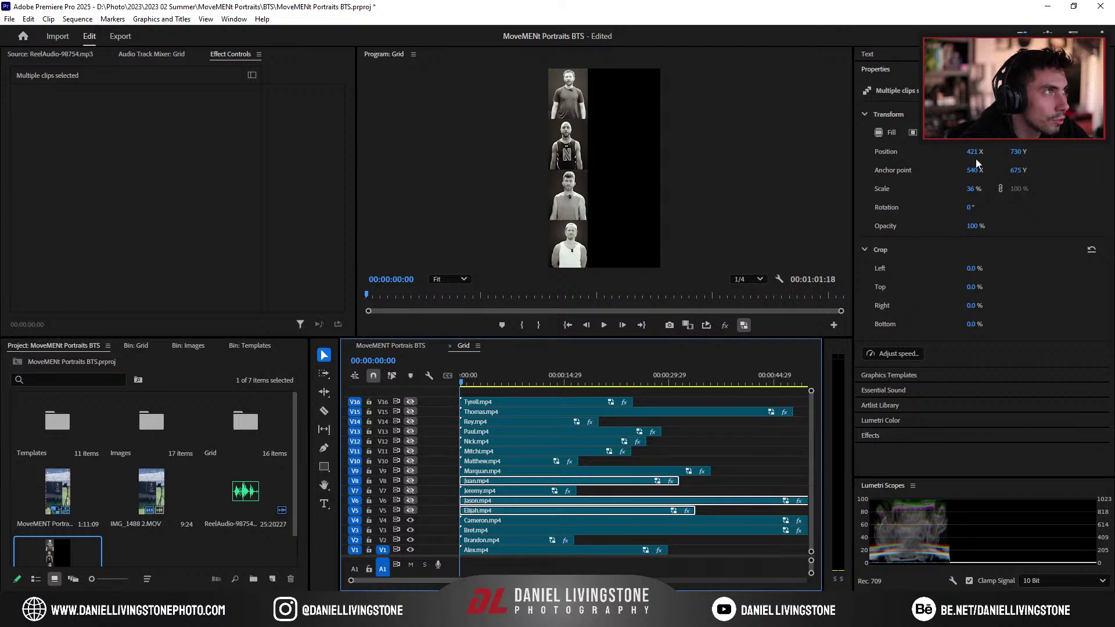
{"action": "left_click_drag", "start_coordinate": [1022, 151], "coordinate": [1068, 151]}
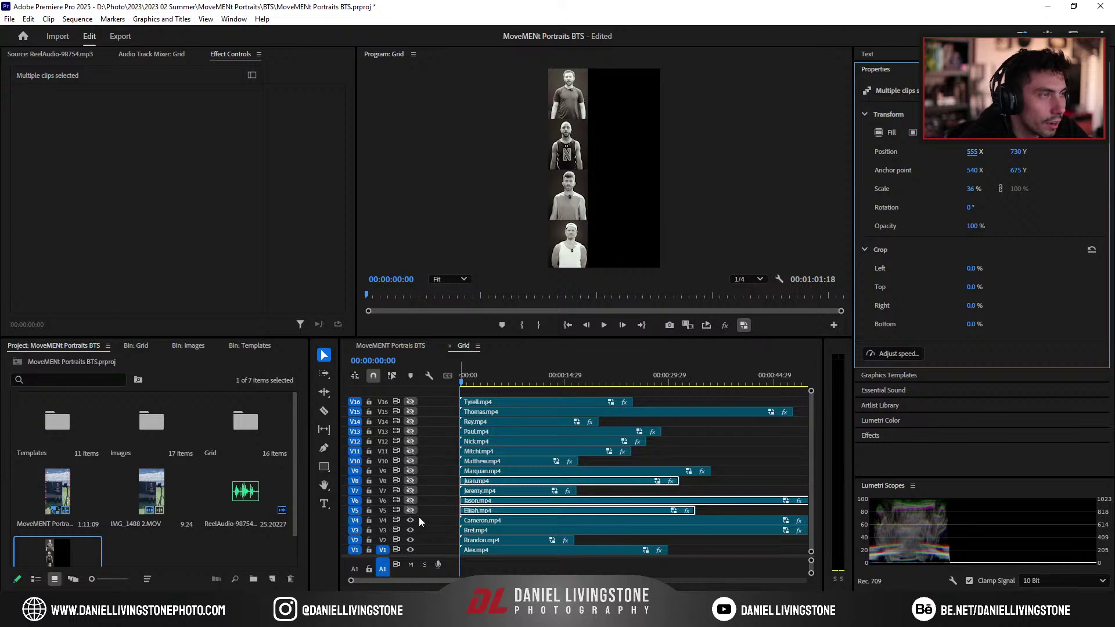
{"action": "key", "text": "ctrl+z"}
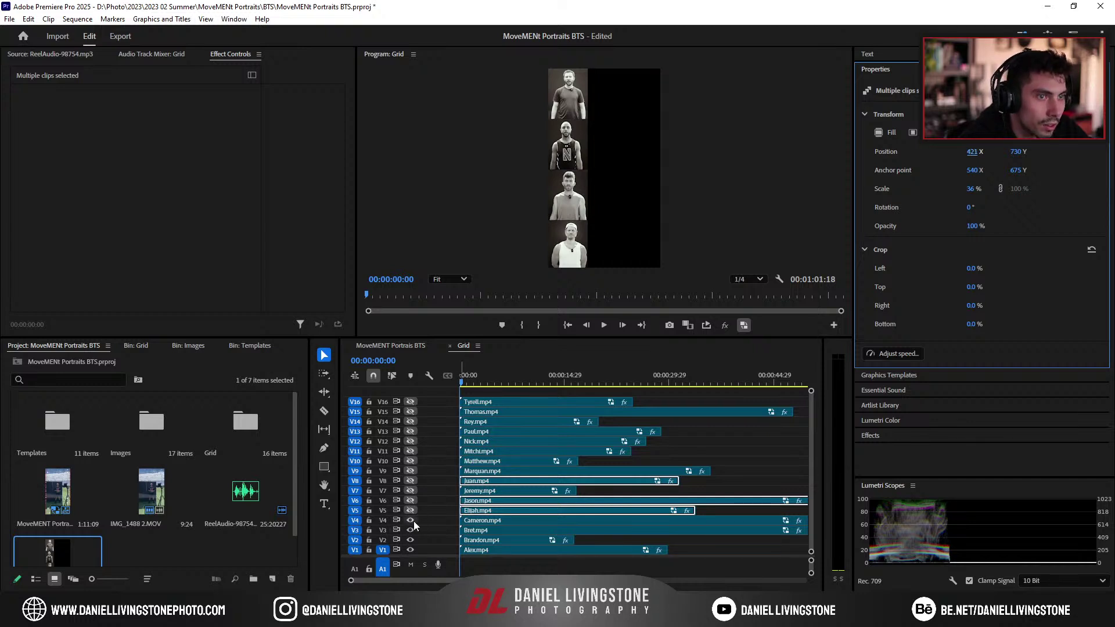
Step: Show video tracks V5, V6, V7 and V8 in the Grid sequence
{"action": "left_click", "coordinate": [410, 510]}
{"action": "left_click", "coordinate": [409, 500]}
{"action": "left_click", "coordinate": [410, 491]}
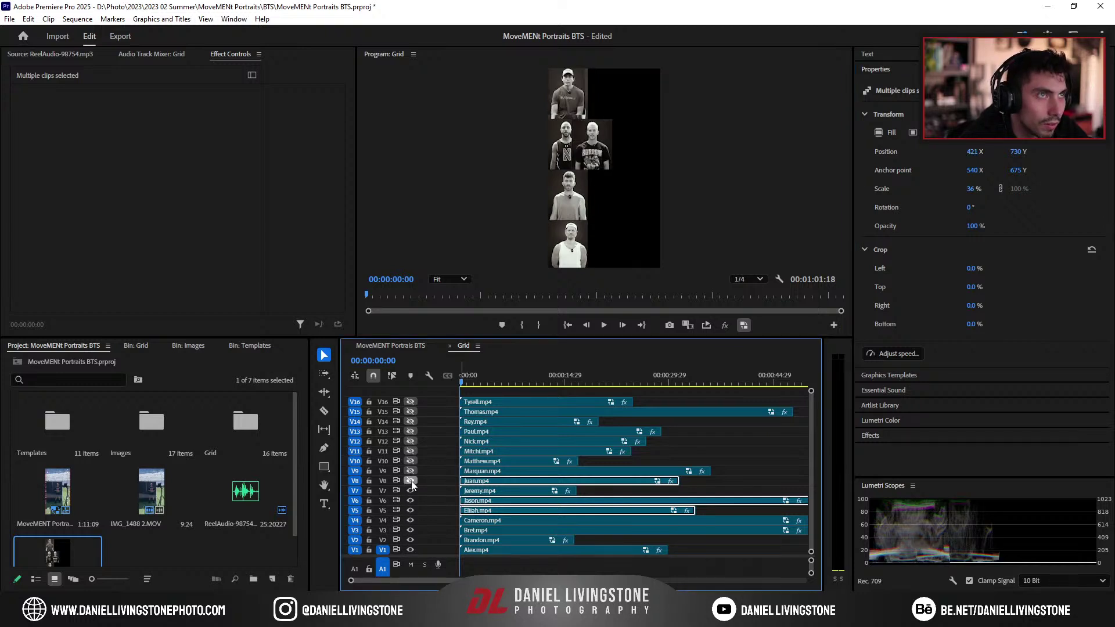
{"action": "left_click", "coordinate": [410, 480]}
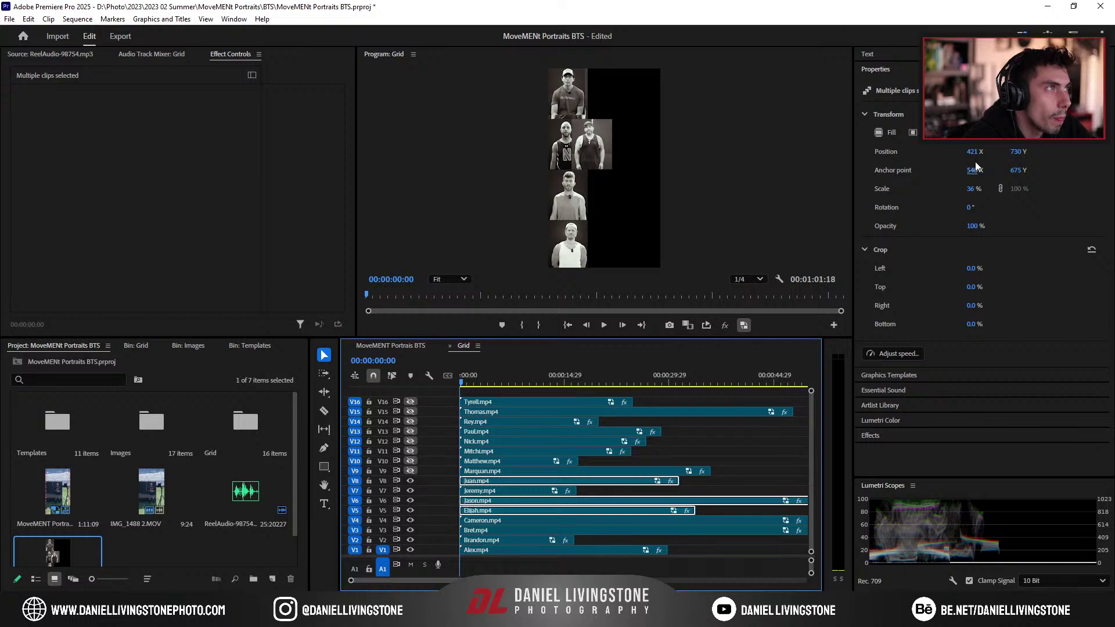
Step: Move the three selected clips horizontally to an X position of 571
{"action": "left_click_drag", "start_coordinate": [972, 151], "coordinate": [1061, 157]}
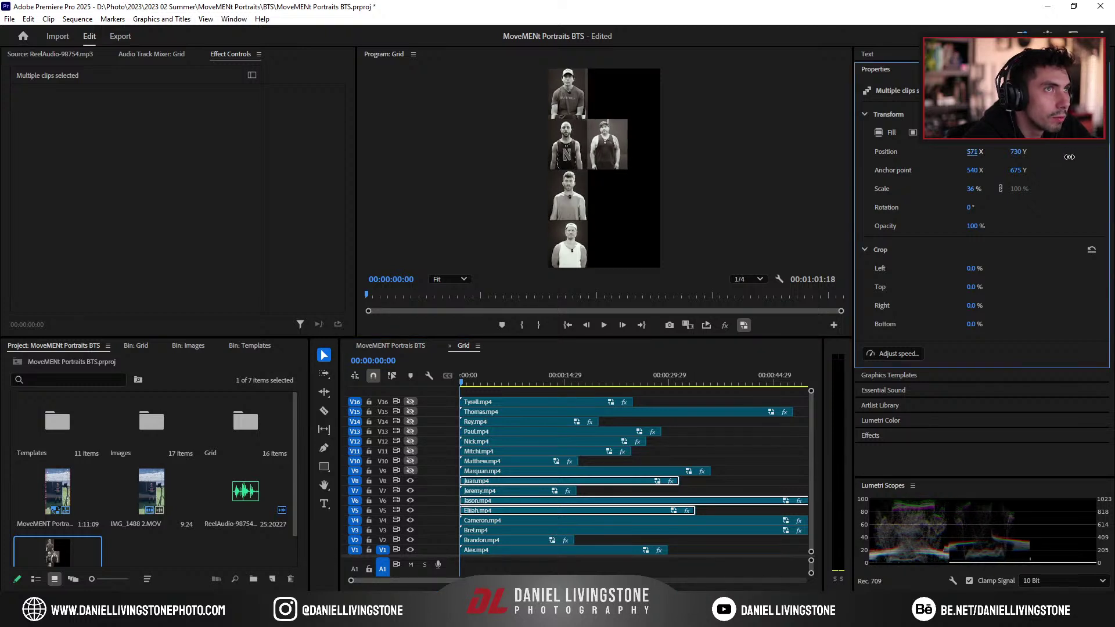
{"action": "left_click", "coordinate": [730, 480]}
Step: Check the clips on tracks V5 and V2, and toggle the output of tracks V3, V4 and V7 to identify their portraits
{"action": "left_click", "coordinate": [566, 513]}
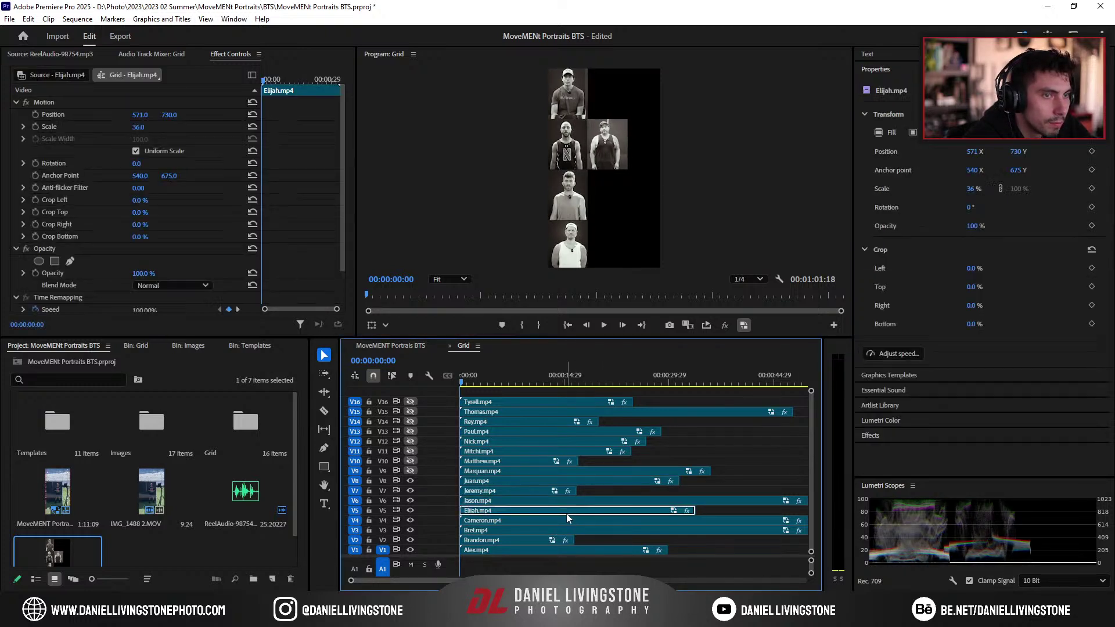
{"action": "left_click", "coordinate": [549, 539]}
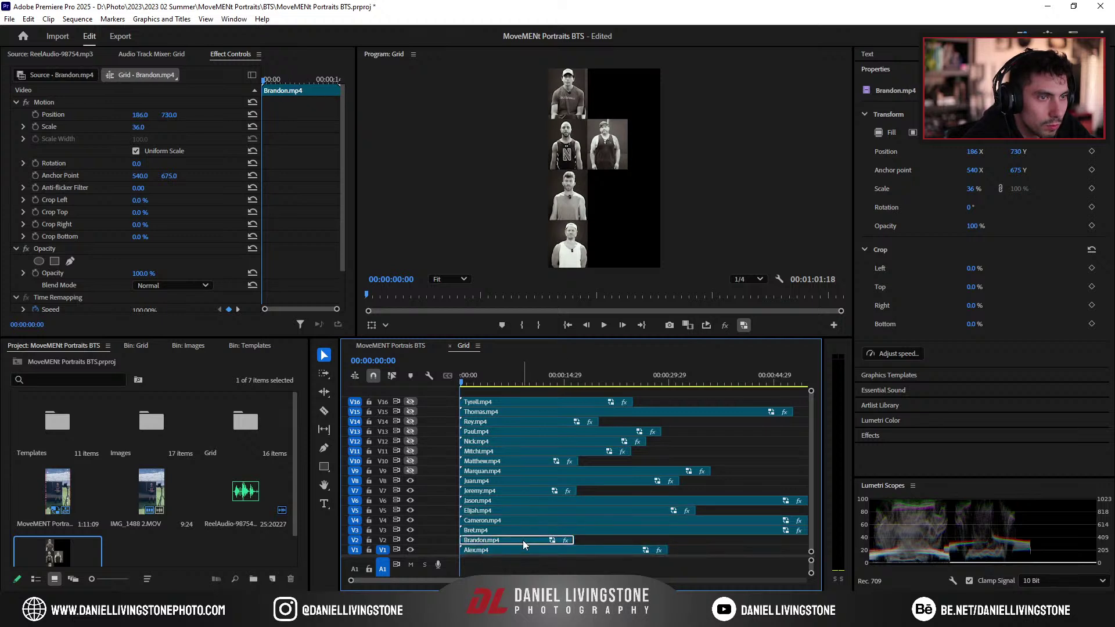
{"action": "left_click", "coordinate": [410, 529]}
{"action": "left_click", "coordinate": [410, 529]}
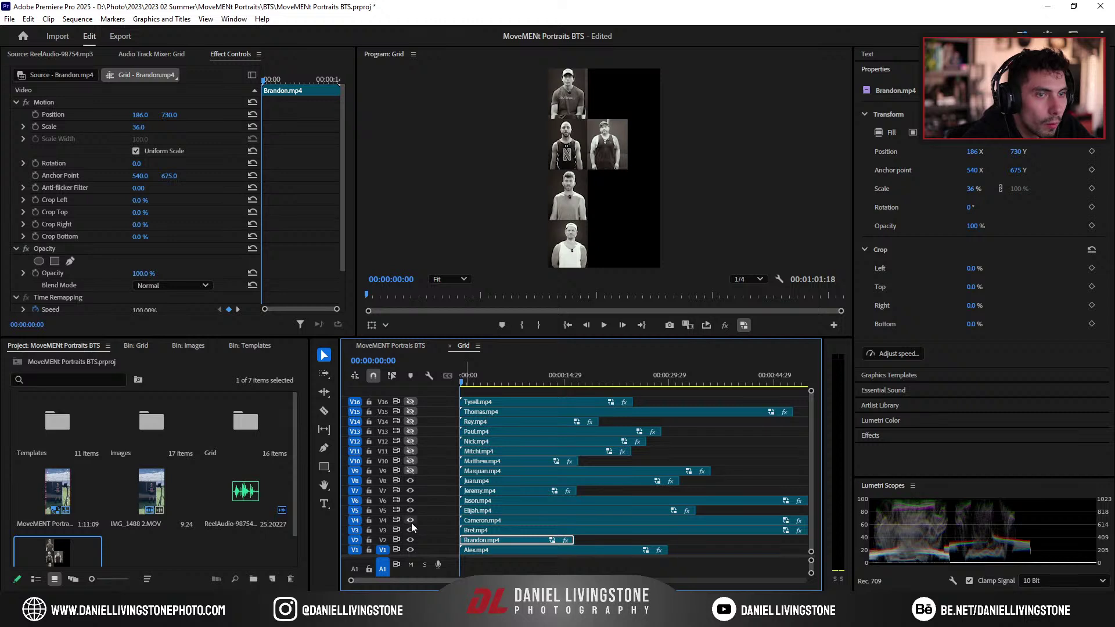
{"action": "left_click", "coordinate": [411, 520]}
{"action": "left_click", "coordinate": [411, 521]}
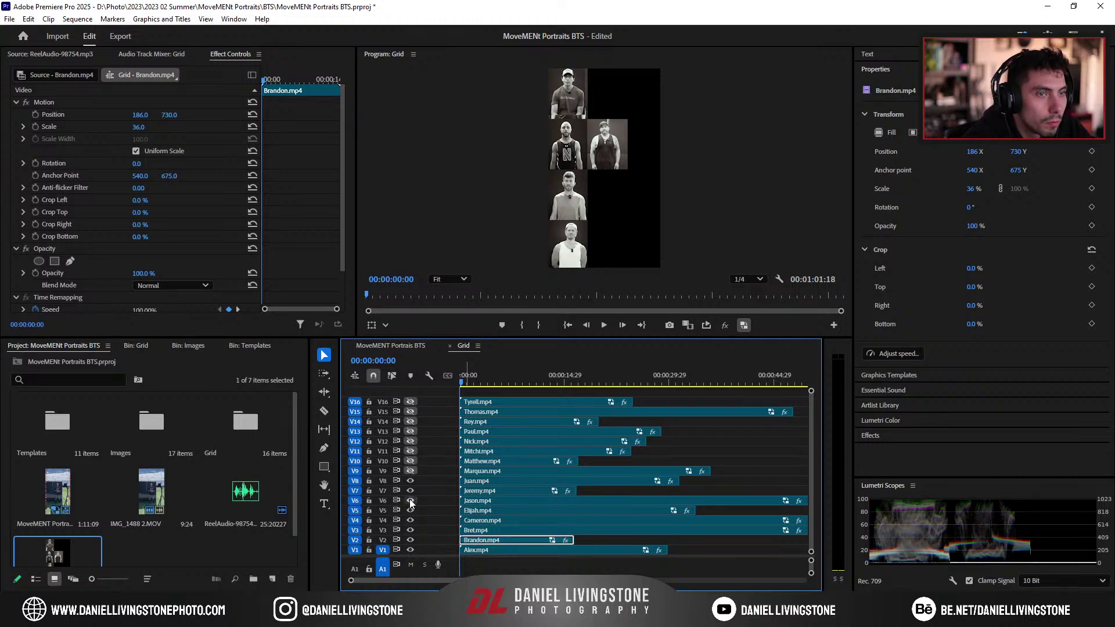
{"action": "left_click", "coordinate": [411, 490]}
{"action": "left_click", "coordinate": [410, 490]}
Step: Delete the clip on track V7 together with its emptied track
{"action": "left_click", "coordinate": [490, 493]}
{"action": "left_click", "coordinate": [440, 491]}
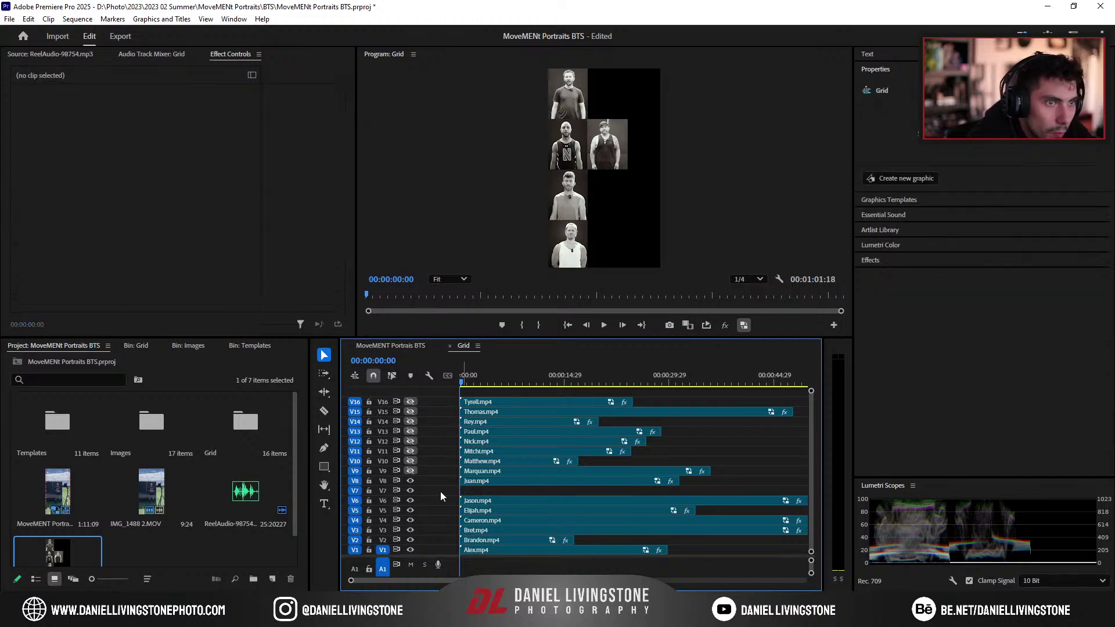
{"action": "right_click", "coordinate": [434, 493]}
{"action": "left_click", "coordinate": [467, 405]}
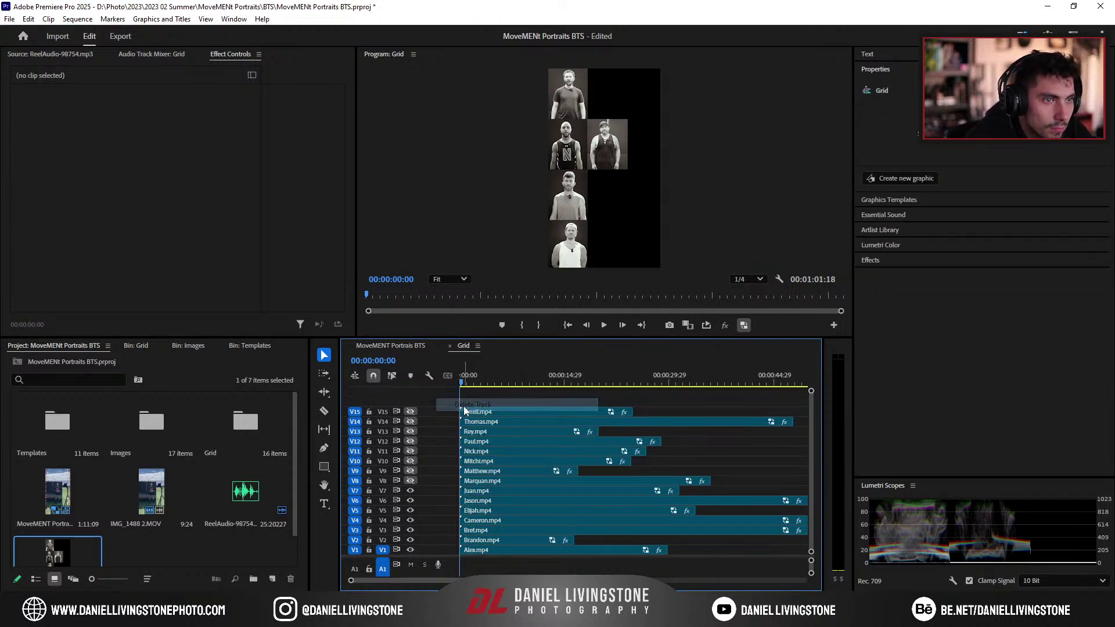
Step: Turn on the output of video tracks V8, V9, V10 and V11 one after another to preview their clips
{"action": "left_click", "coordinate": [487, 493]}
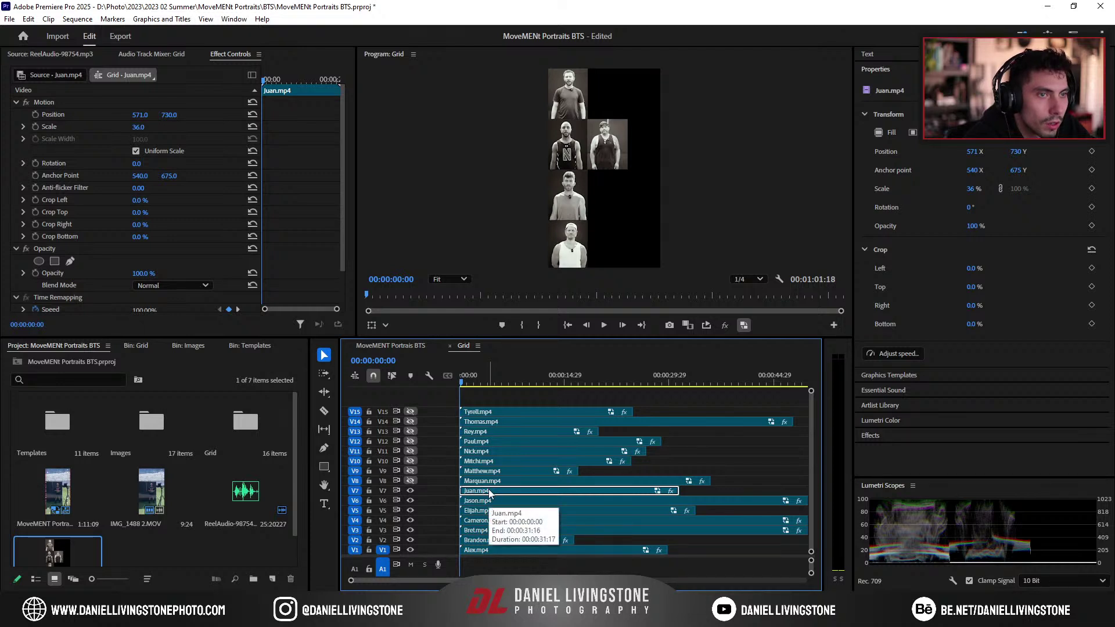
{"action": "left_click", "coordinate": [410, 480]}
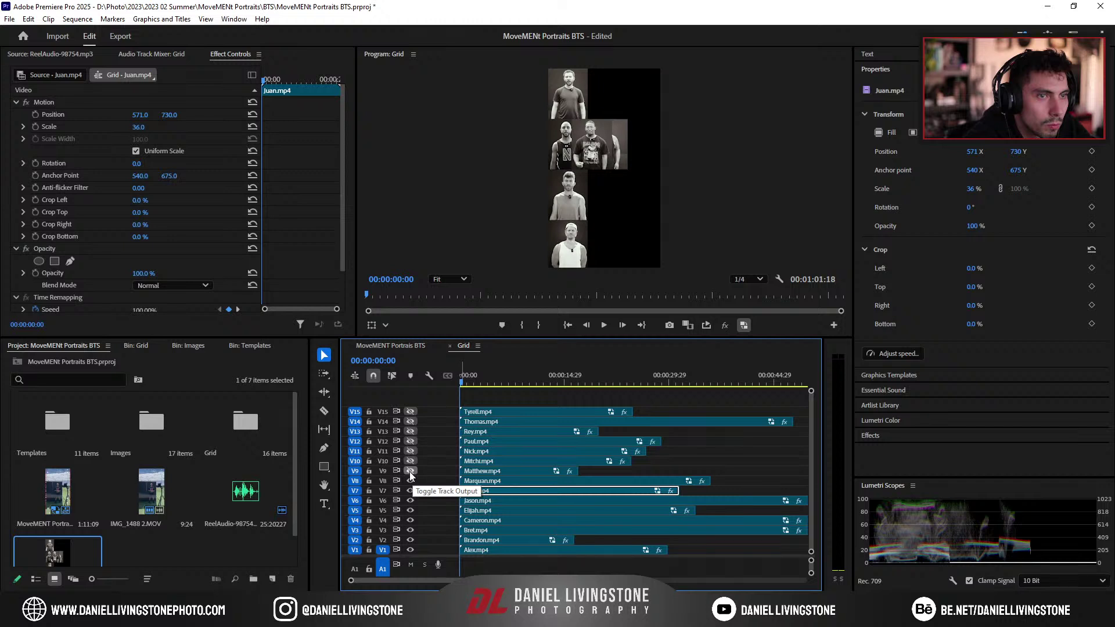
{"action": "left_click", "coordinate": [410, 470]}
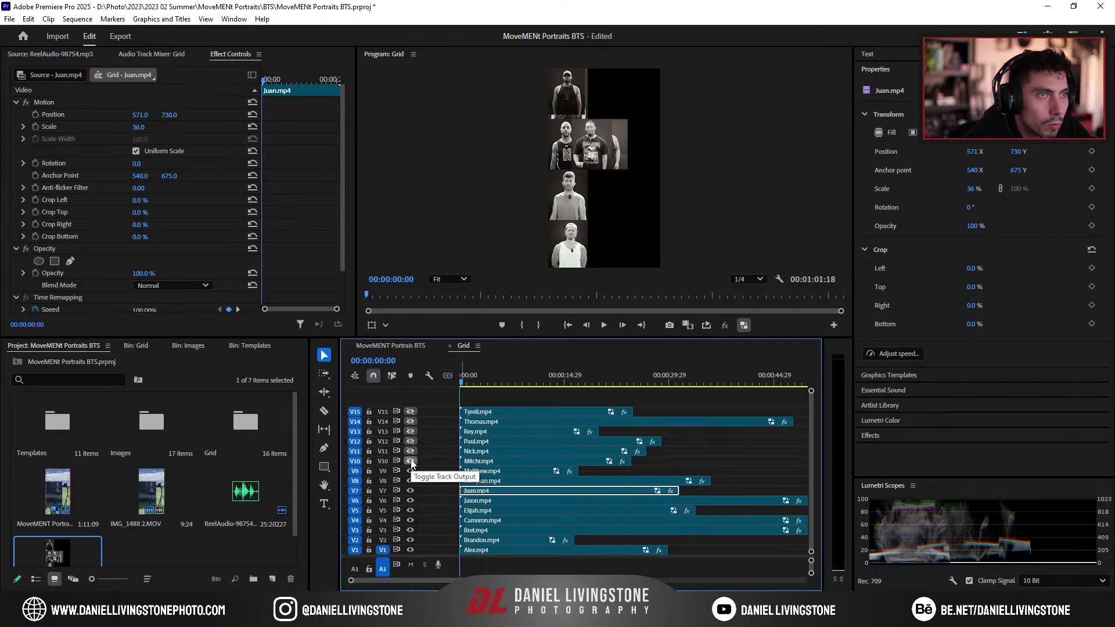
{"action": "left_click", "coordinate": [411, 461]}
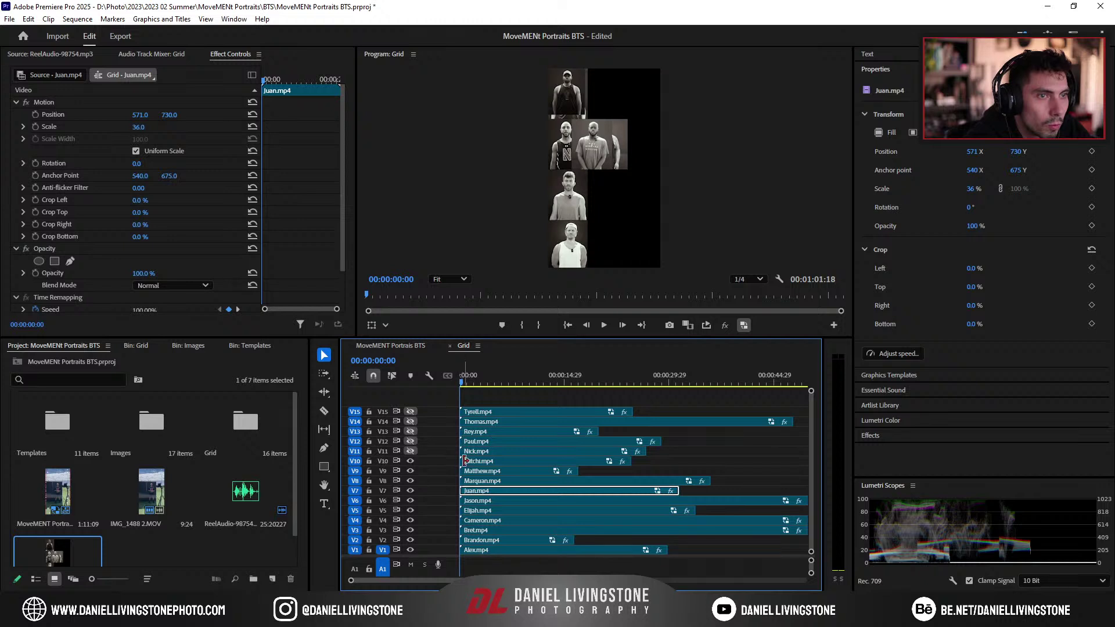
{"action": "left_click", "coordinate": [414, 451]}
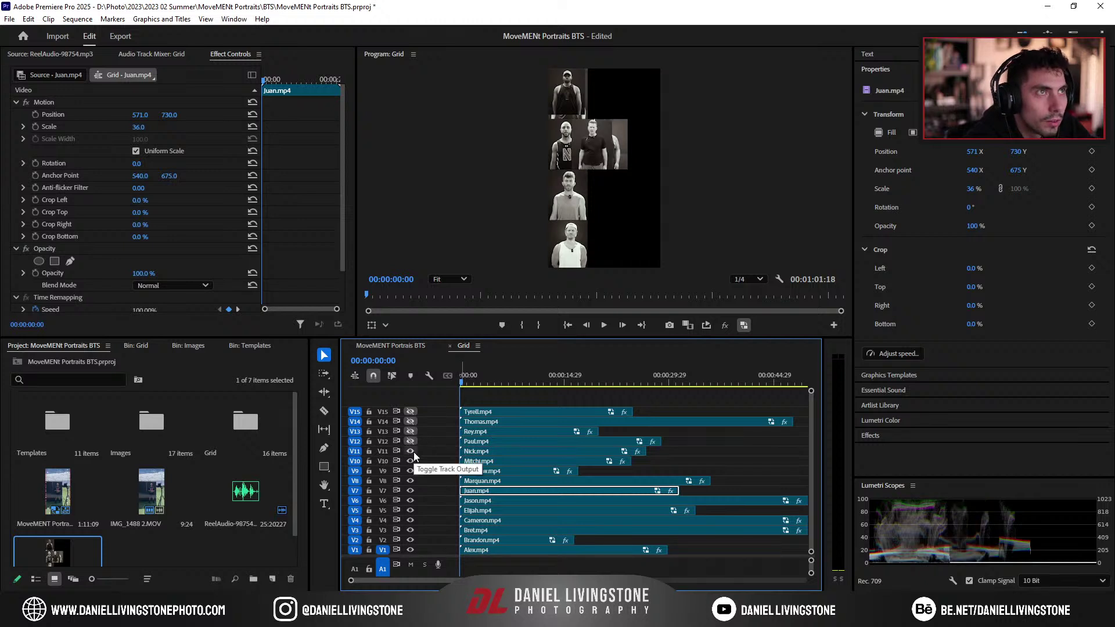
{"action": "right_click", "coordinate": [441, 452]}
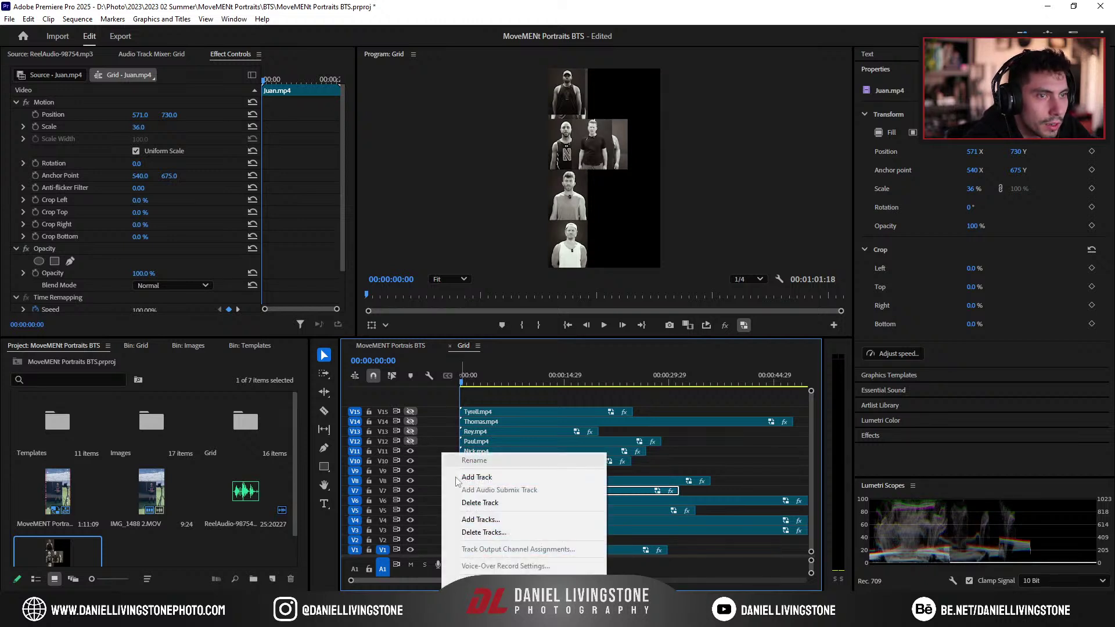
{"action": "left_click", "coordinate": [480, 532]}
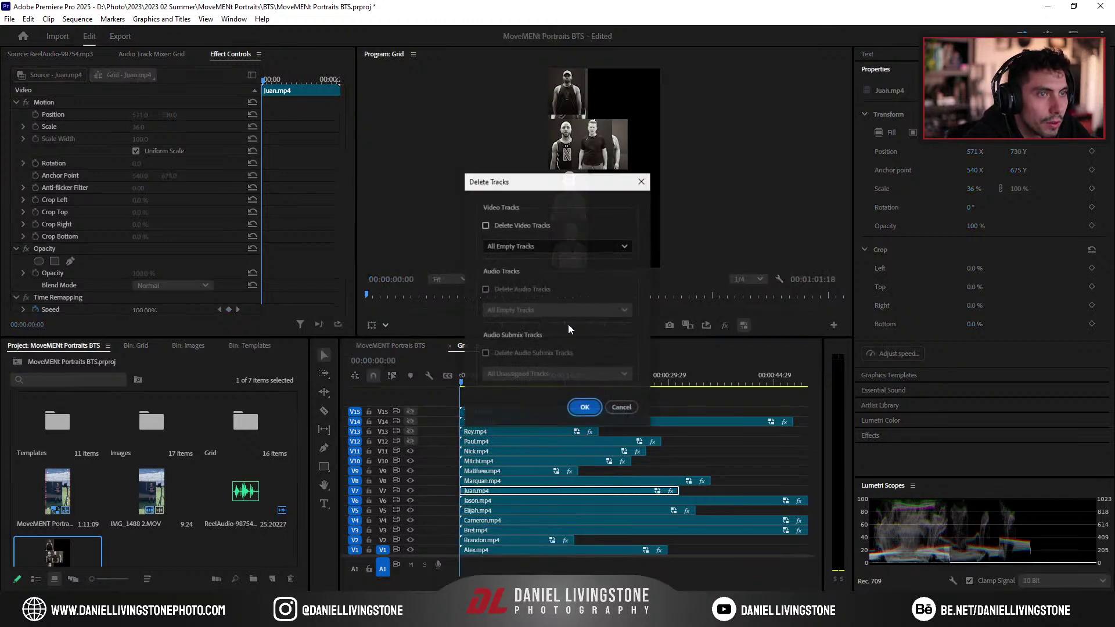
{"action": "left_click", "coordinate": [617, 406]}
Step: Delete the clip on track V10 and remove the empty track
{"action": "left_click", "coordinate": [489, 462]}
{"action": "key", "text": "Delete"}
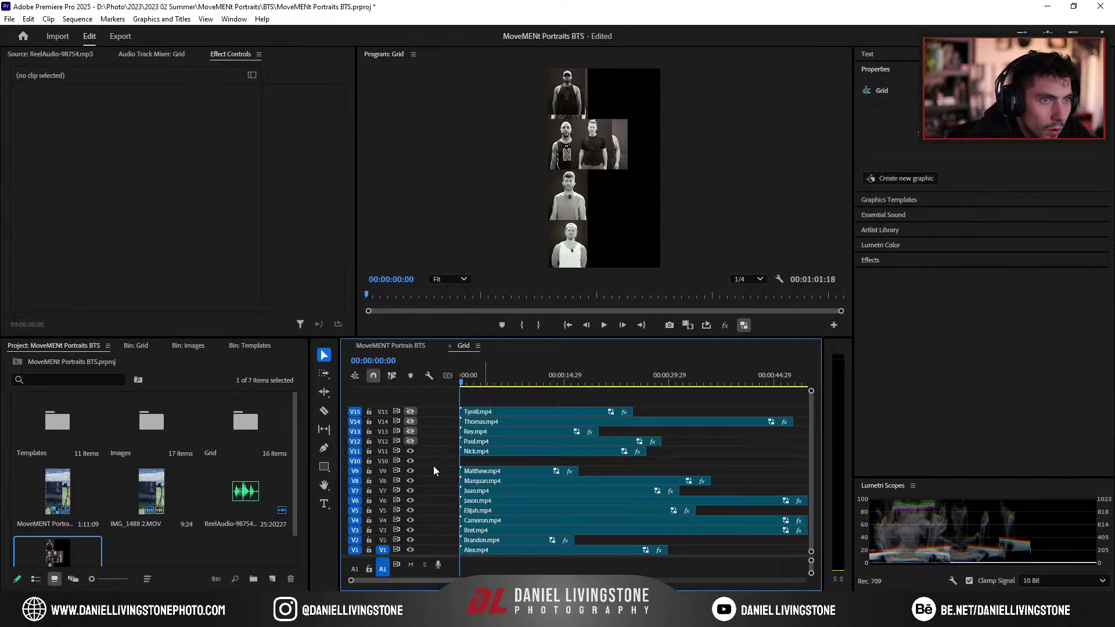
{"action": "right_click", "coordinate": [436, 463]}
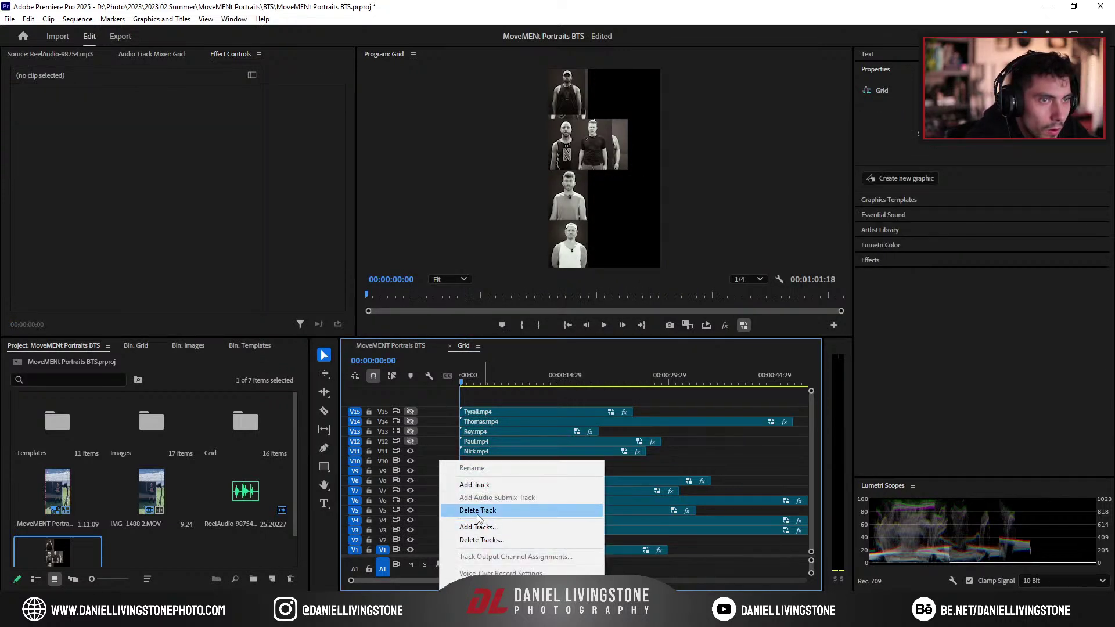
{"action": "left_click", "coordinate": [480, 507]}
Step: Turn on the output of video tracks V11, V12, V13 and V14 to preview their clips
{"action": "left_click", "coordinate": [410, 451]}
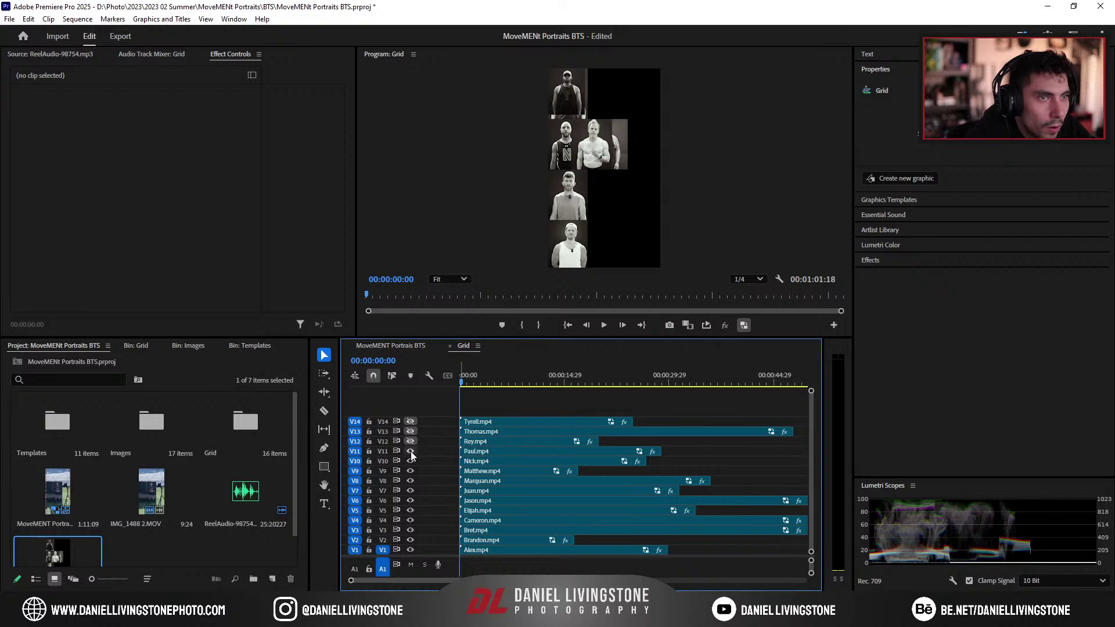
{"action": "left_click", "coordinate": [410, 440]}
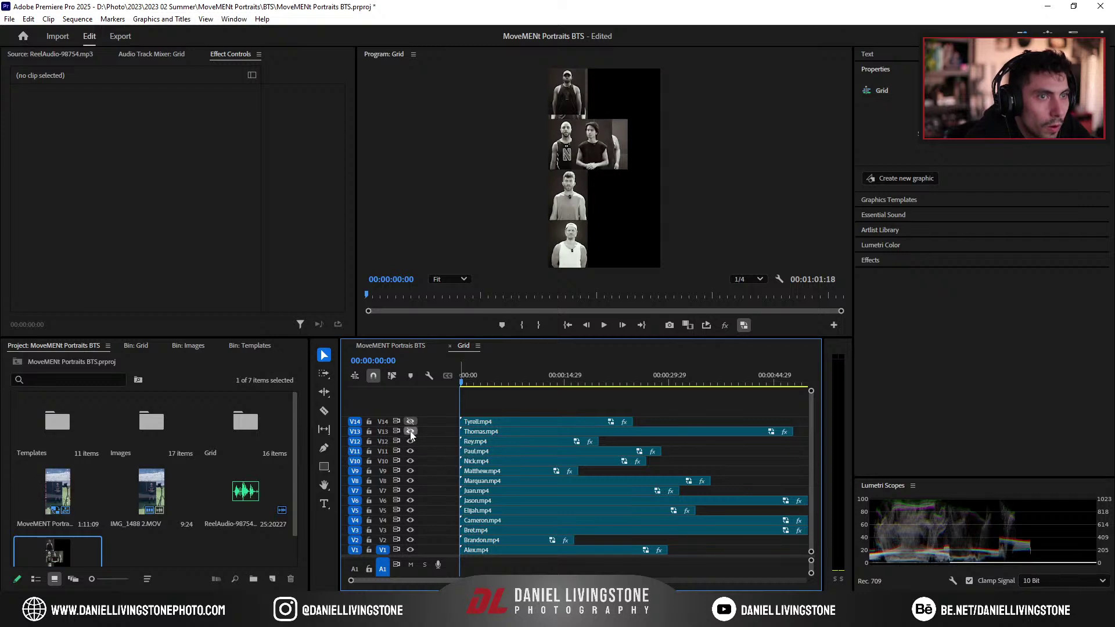
{"action": "left_click", "coordinate": [410, 431]}
{"action": "left_click", "coordinate": [411, 421]}
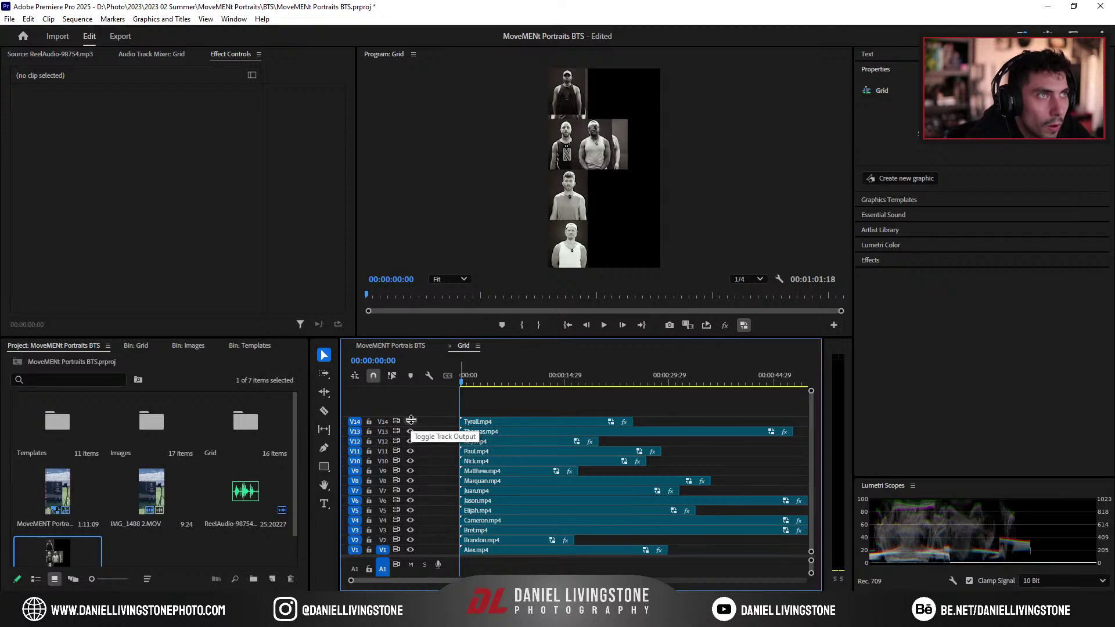
Step: Delete the clip on track V12 and remove the empty track
{"action": "left_click", "coordinate": [490, 441]}
{"action": "key", "text": "Delete"}
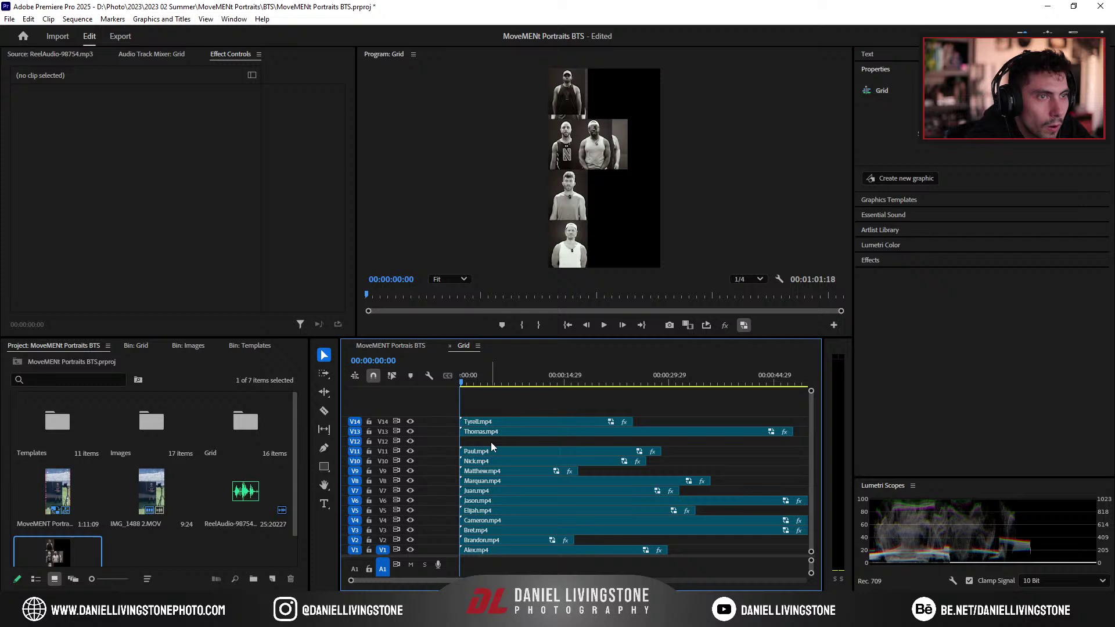
{"action": "right_click", "coordinate": [444, 442]}
{"action": "left_click", "coordinate": [472, 520]}
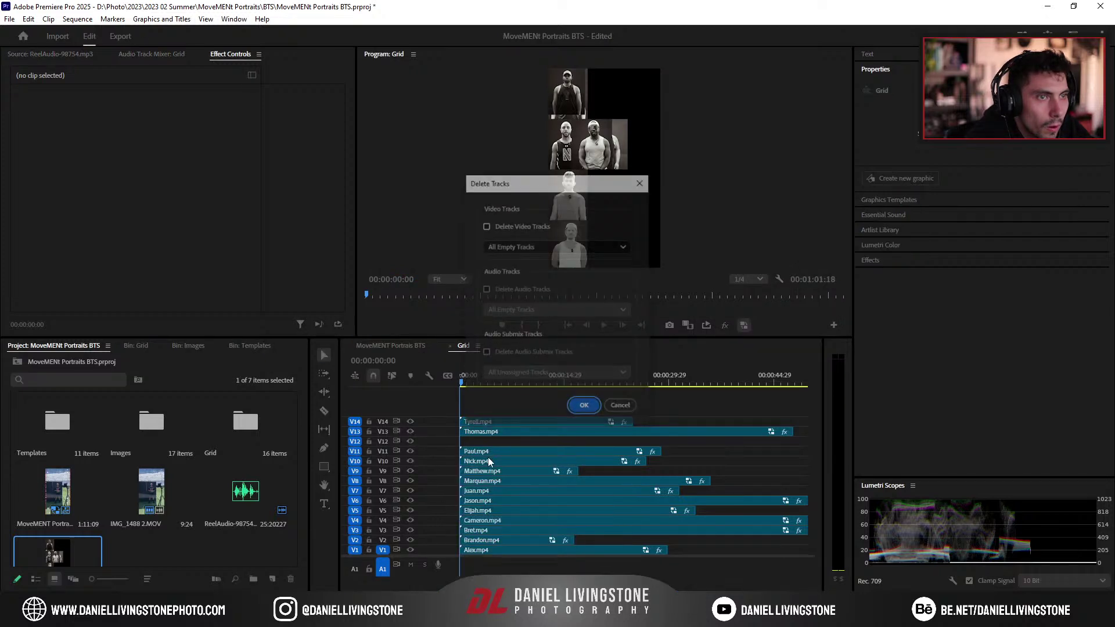
{"action": "left_click", "coordinate": [575, 413]}
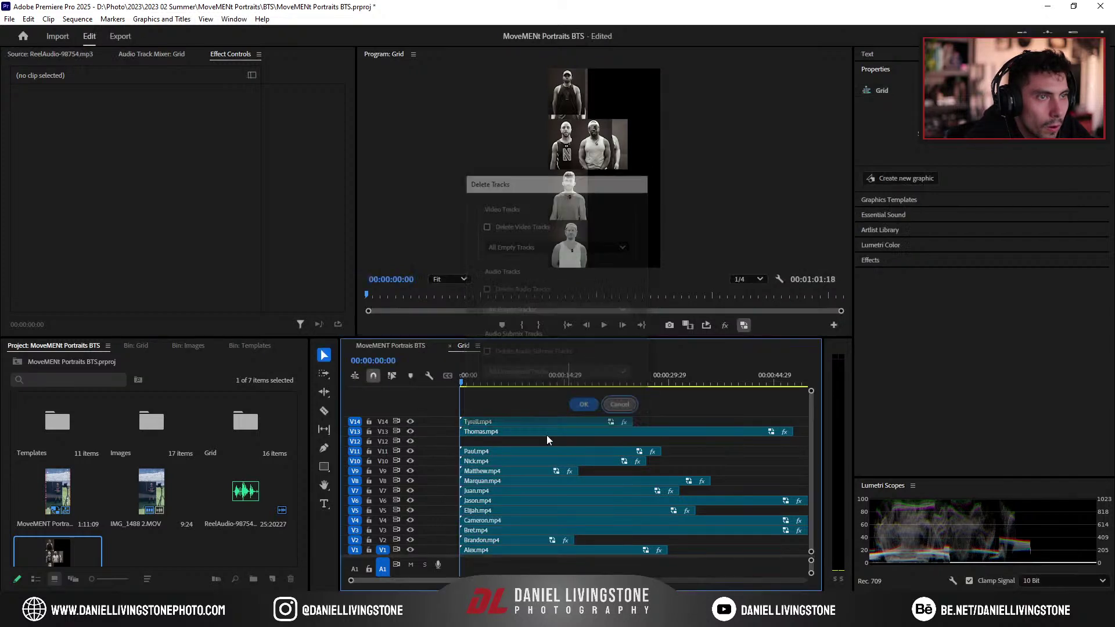
{"action": "right_click", "coordinate": [434, 441]}
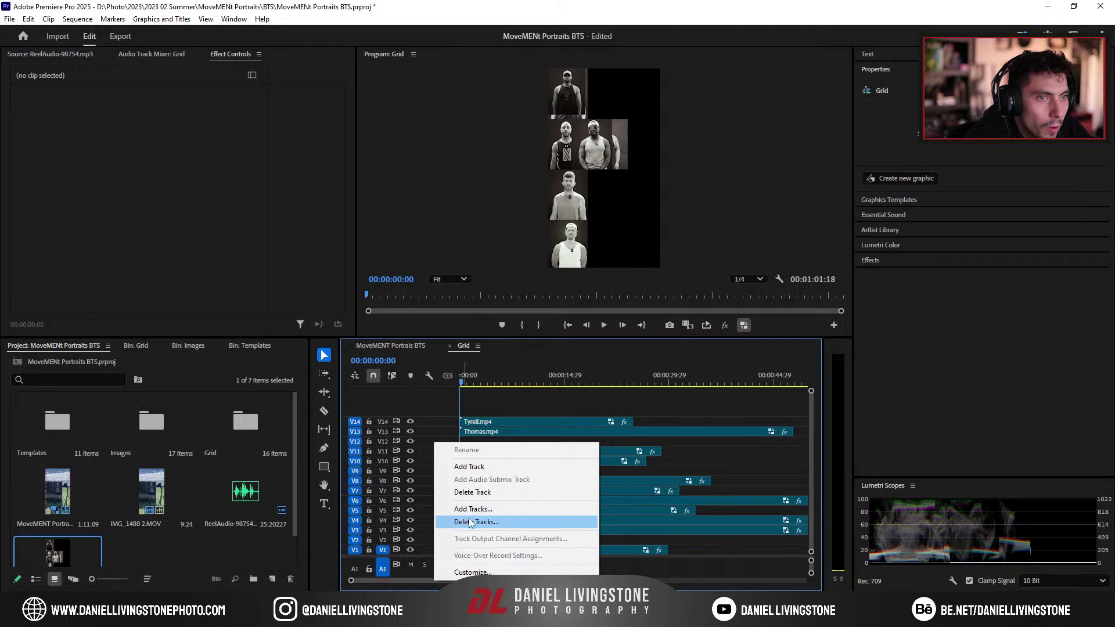
{"action": "left_click", "coordinate": [472, 492]}
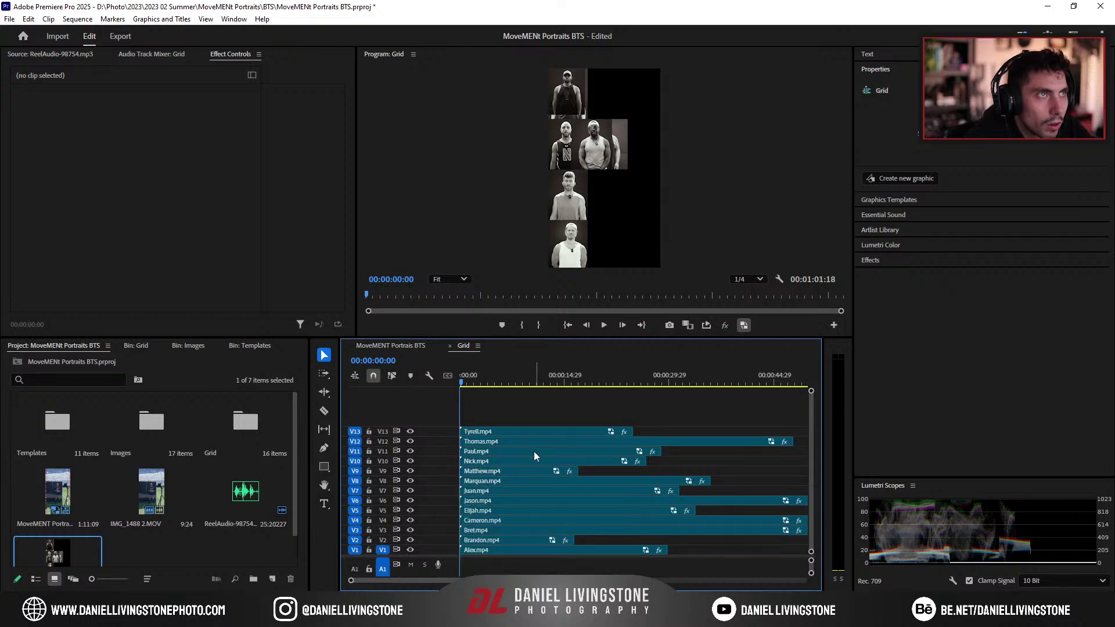
Step: Turn off the output of tracks V13, V12 and V11 to compare the clips beneath
{"action": "left_click", "coordinate": [410, 432]}
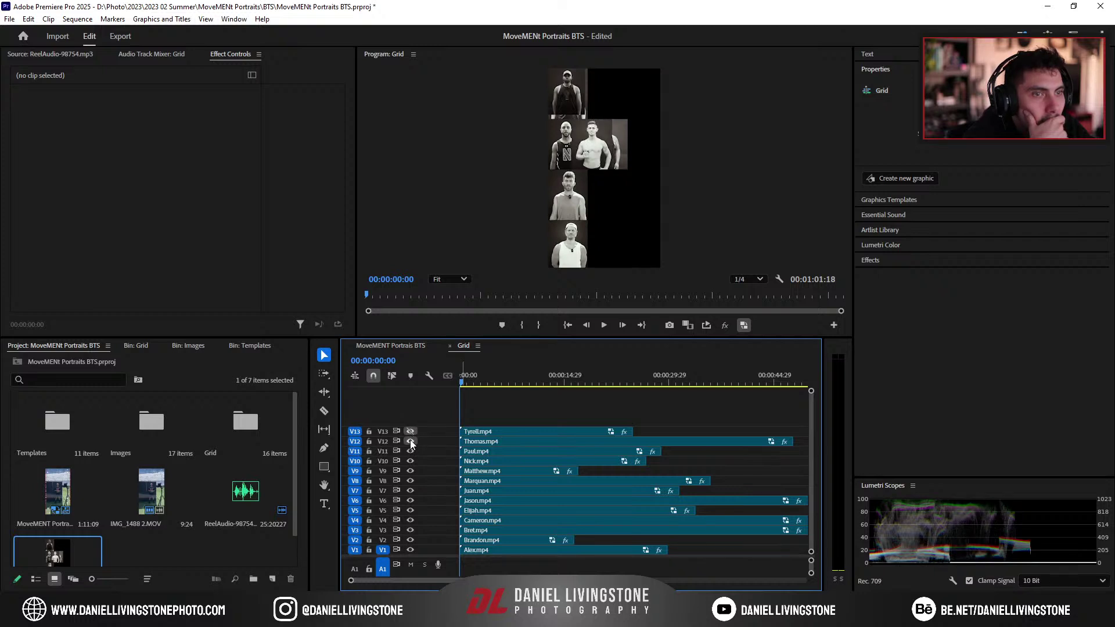
{"action": "left_click", "coordinate": [409, 441]}
{"action": "left_click", "coordinate": [410, 451]}
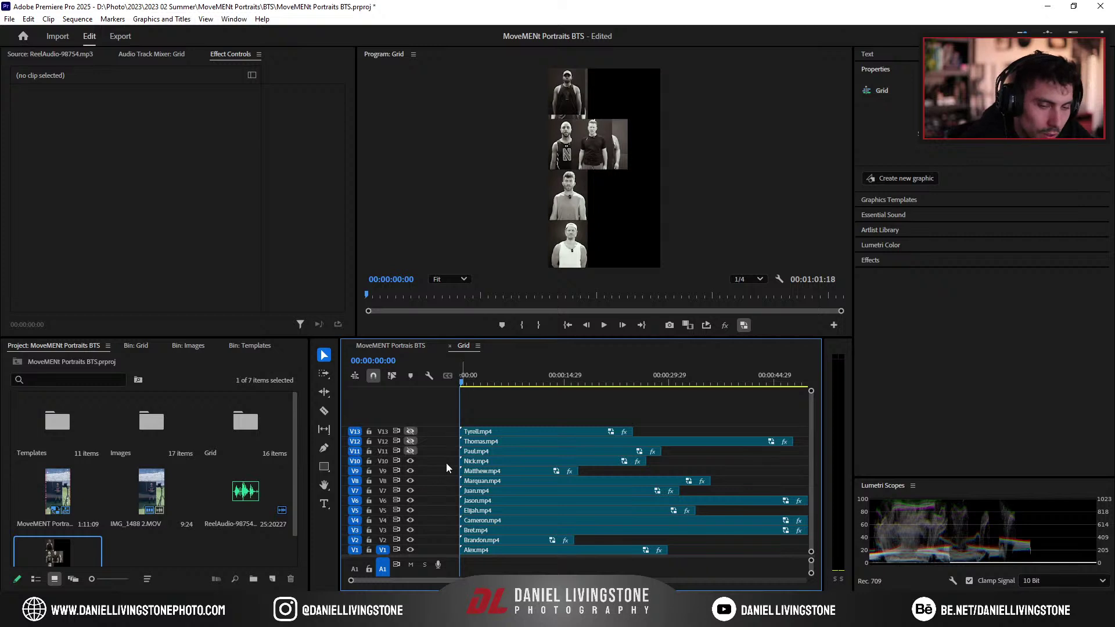
Step: Undo the recent track output changes and the last two clip and track deletions, restoring the clips removed from V12 and V10
{"action": "key", "text": "ctrl+z"}
{"action": "key", "text": "ctrl+z"}
{"action": "key", "text": "ctrl+z"}
{"action": "key", "text": "ctrl+z"}
{"action": "key", "text": "ctrl+z"}
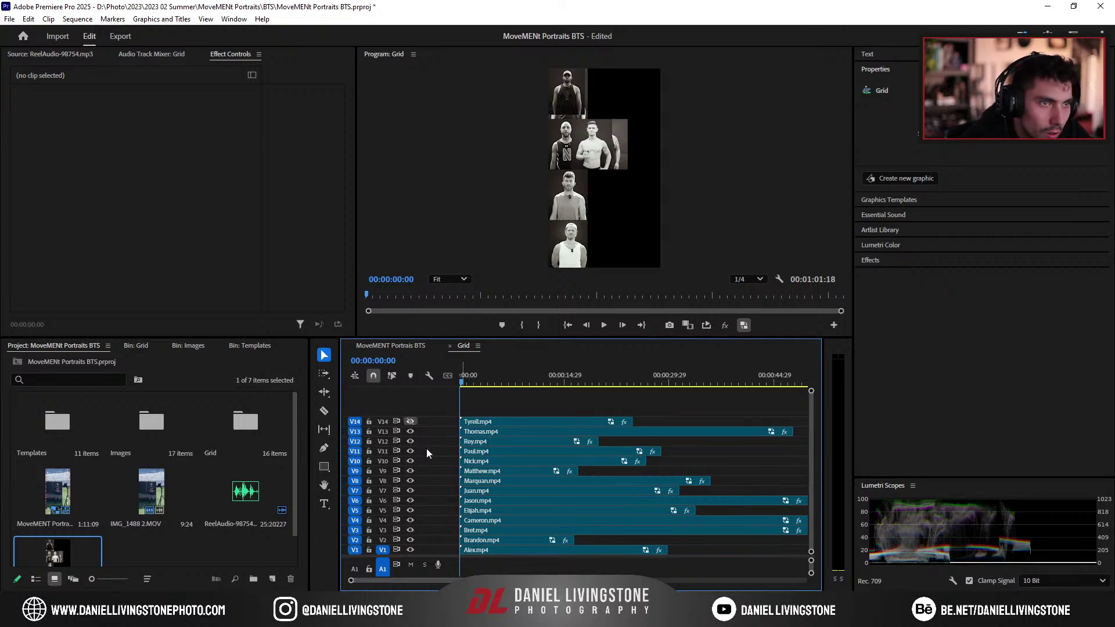
{"action": "key", "text": "ctrl+shift+z"}
{"action": "key", "text": "ctrl+shift+z"}
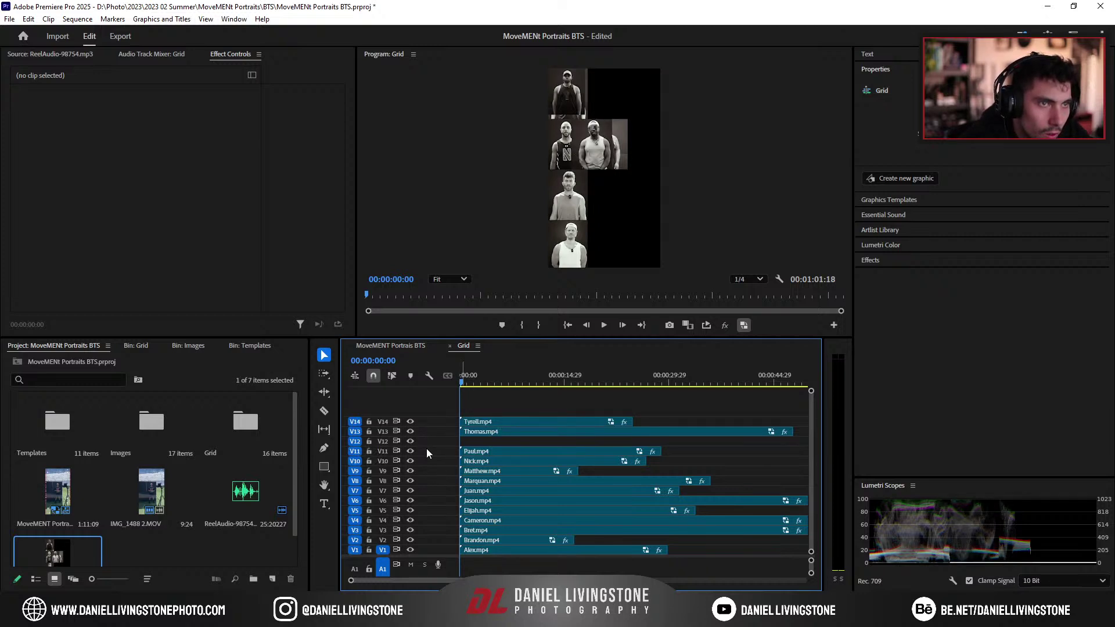
{"action": "key", "text": "ctrl+z"}
{"action": "key", "text": "ctrl+z"}
{"action": "key", "text": "ctrl+z"}
{"action": "key", "text": "ctrl+z"}
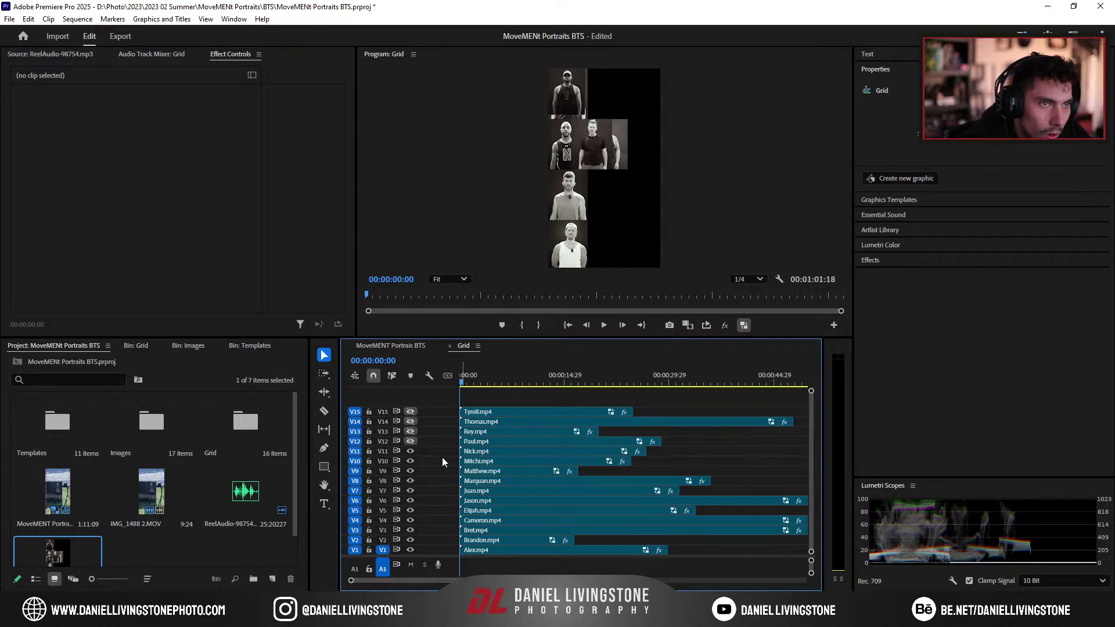
Step: Hide track V11, and delete the clip on track V10 together with its emptied track
{"action": "left_click", "coordinate": [410, 451]}
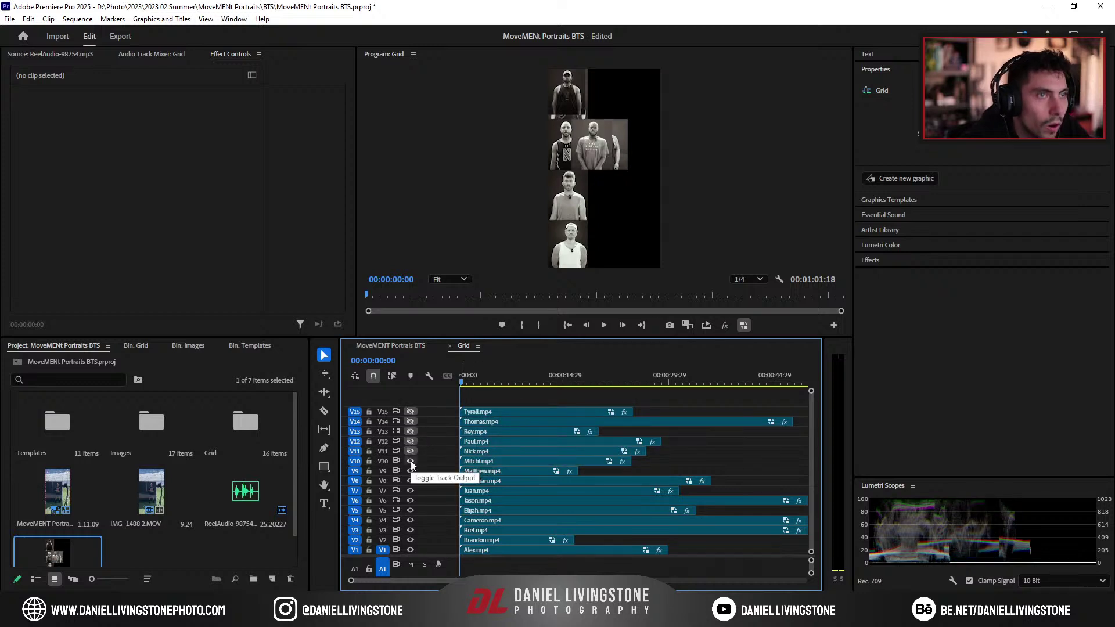
{"action": "left_click", "coordinate": [473, 462]}
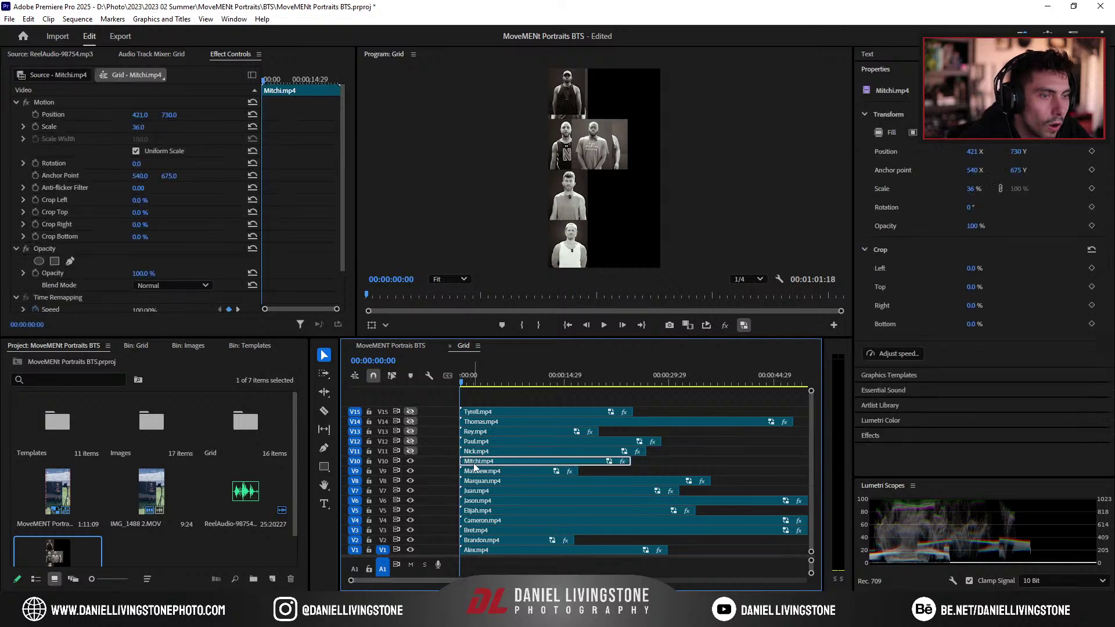
{"action": "key", "text": "Delete"}
{"action": "right_click", "coordinate": [438, 461]}
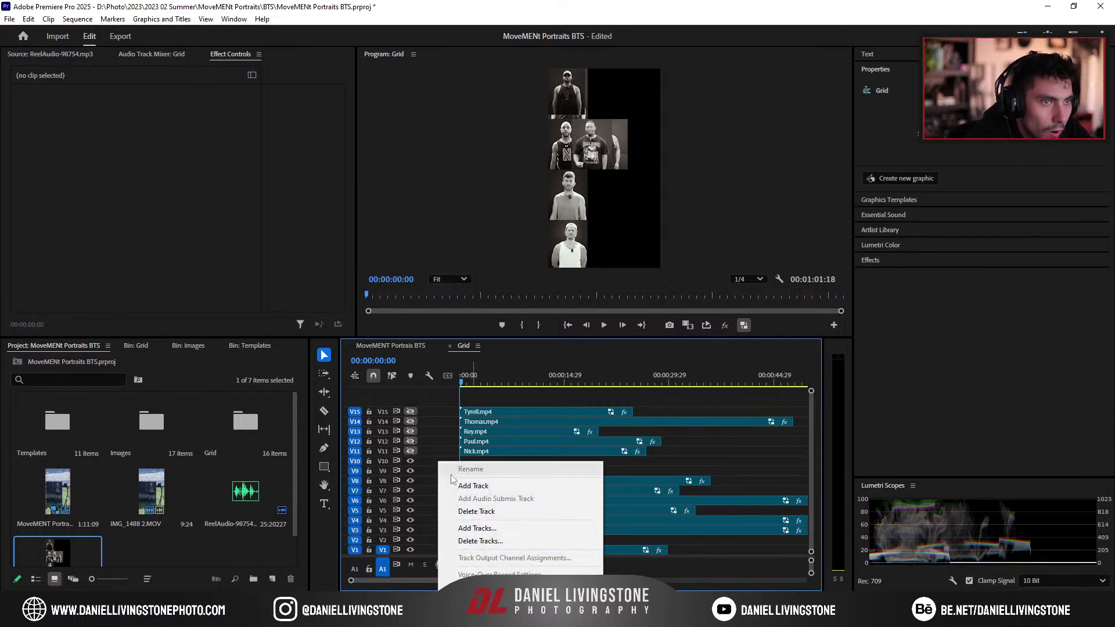
{"action": "left_click", "coordinate": [488, 509]}
Step: Delete the hidden clip that moved down to track V10, along with that track
{"action": "left_click", "coordinate": [483, 458]}
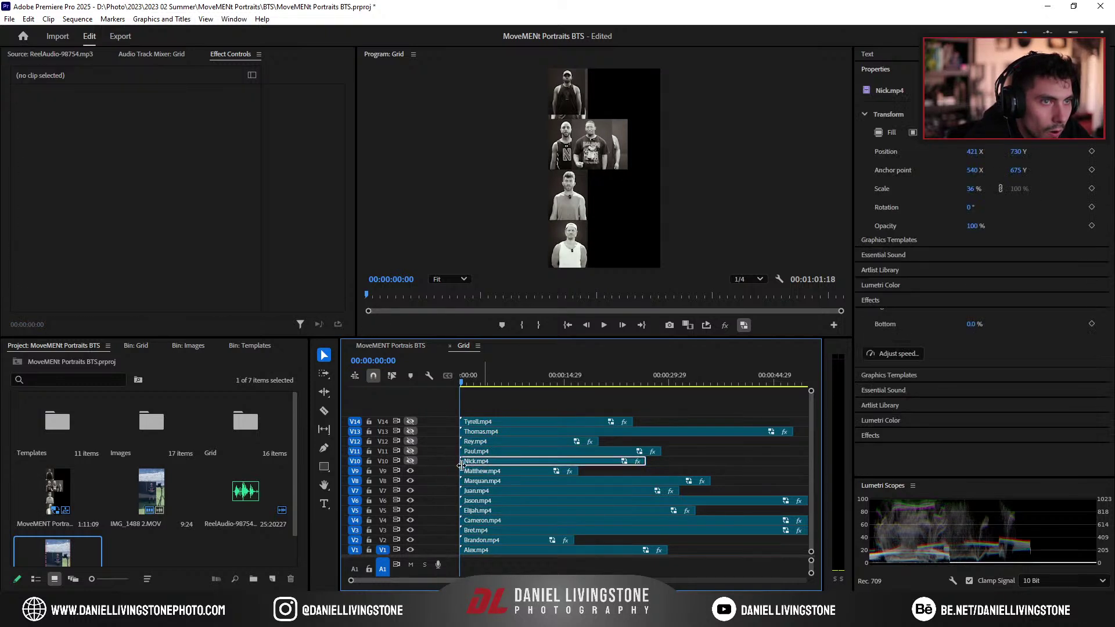
{"action": "key", "text": "Delete"}
{"action": "right_click", "coordinate": [444, 462]}
{"action": "left_click", "coordinate": [481, 512]}
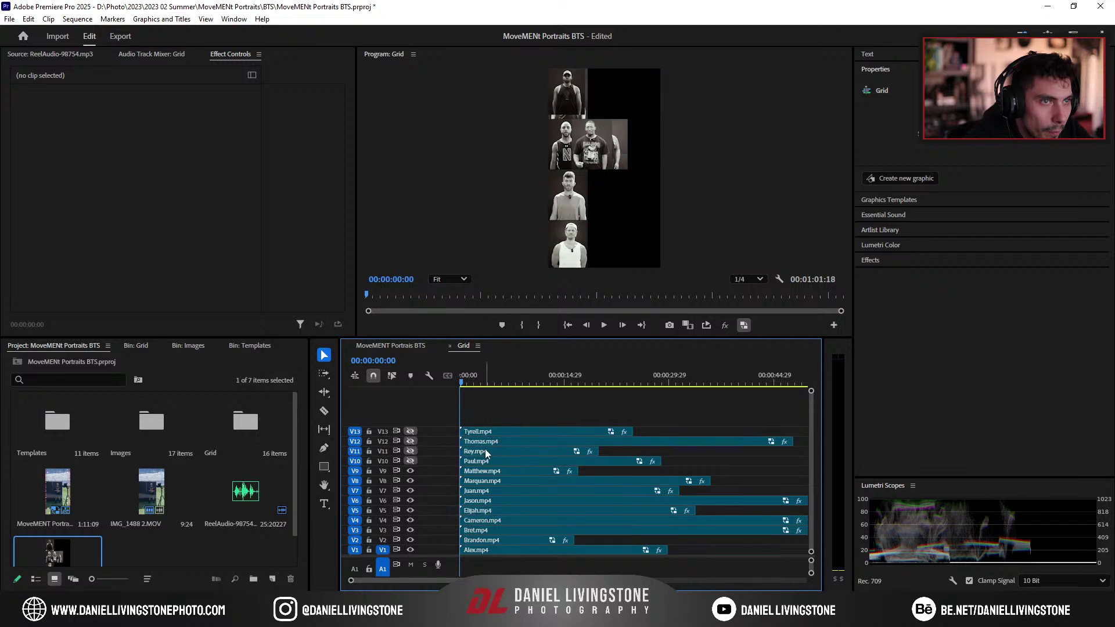
{"action": "left_click", "coordinate": [485, 448]}
{"action": "key", "text": "Delete"}
{"action": "right_click", "coordinate": [438, 451]}
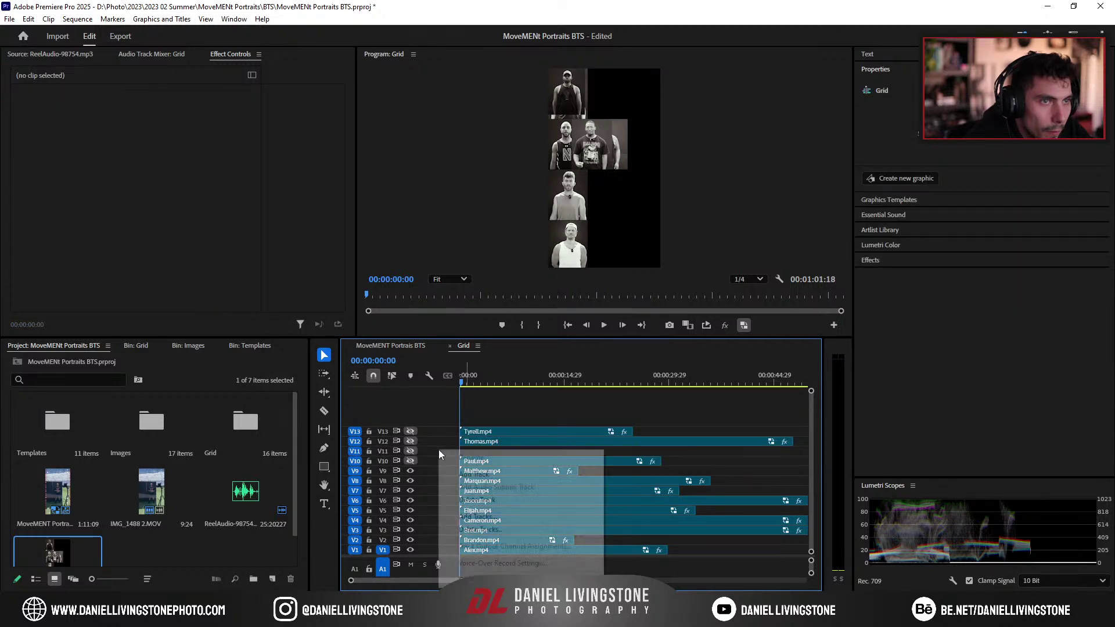
{"action": "key", "text": "Escape"}
{"action": "key", "text": "ctrl+z"}
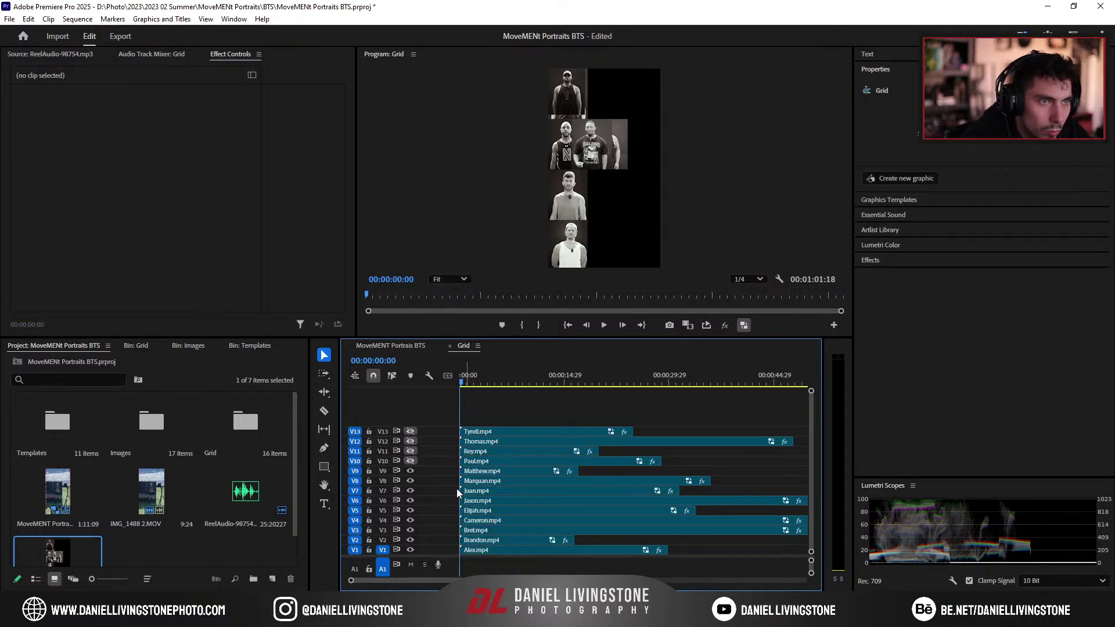
Step: Turn off track V9 and toggle the output of tracks V8, V12 and V13 to compare which portraits their clips show
{"action": "left_click", "coordinate": [482, 461]}
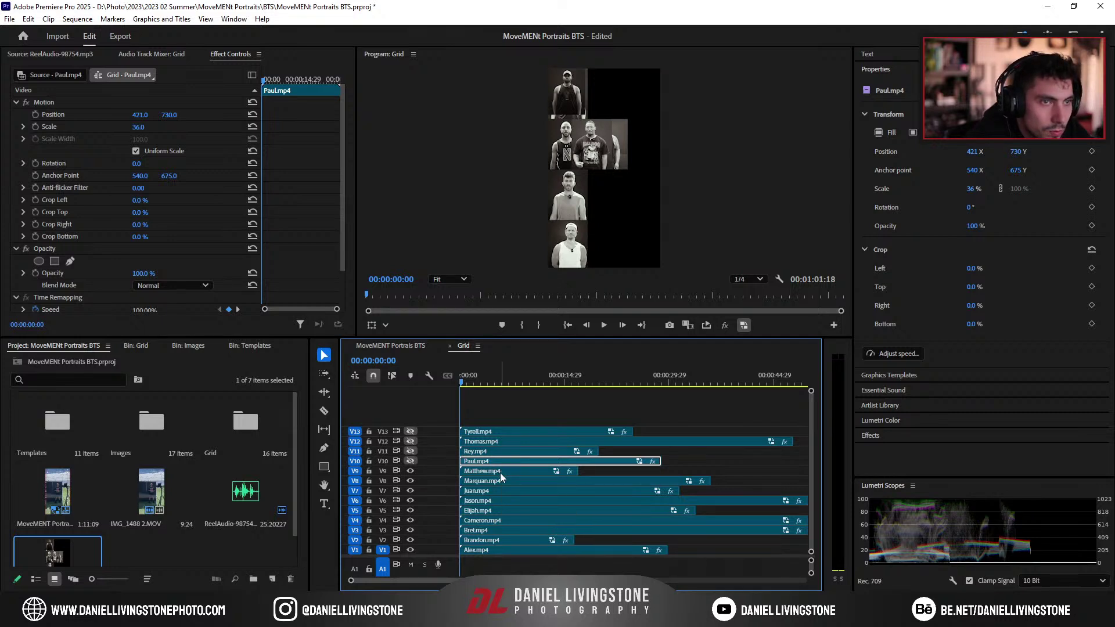
{"action": "left_click", "coordinate": [500, 471]}
{"action": "left_click", "coordinate": [410, 471]}
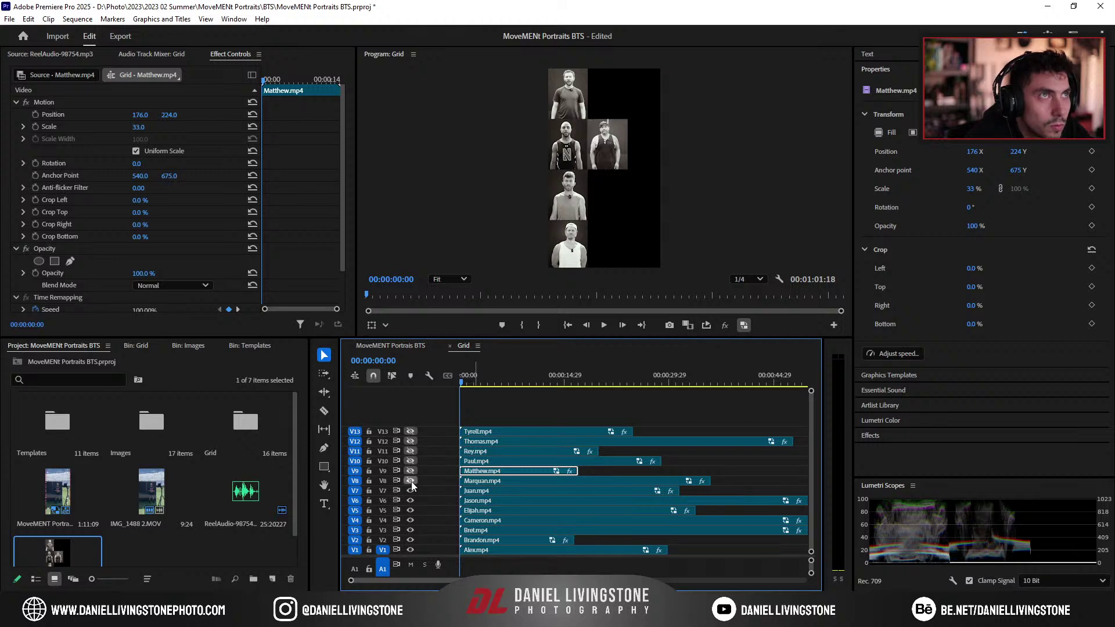
{"action": "left_click", "coordinate": [411, 432]}
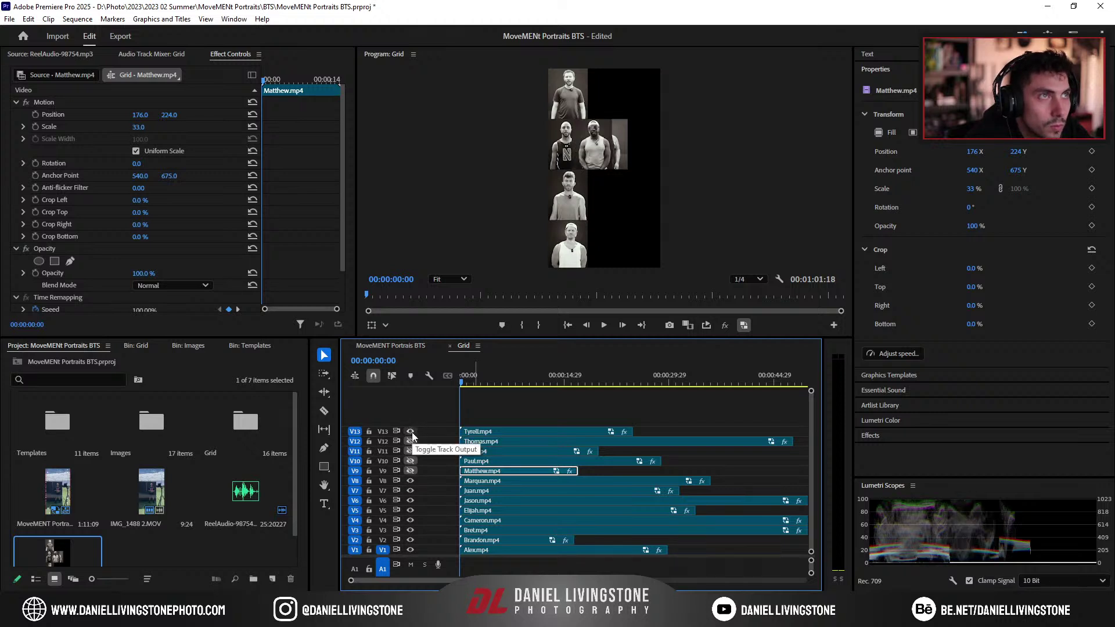
{"action": "left_click", "coordinate": [411, 431]}
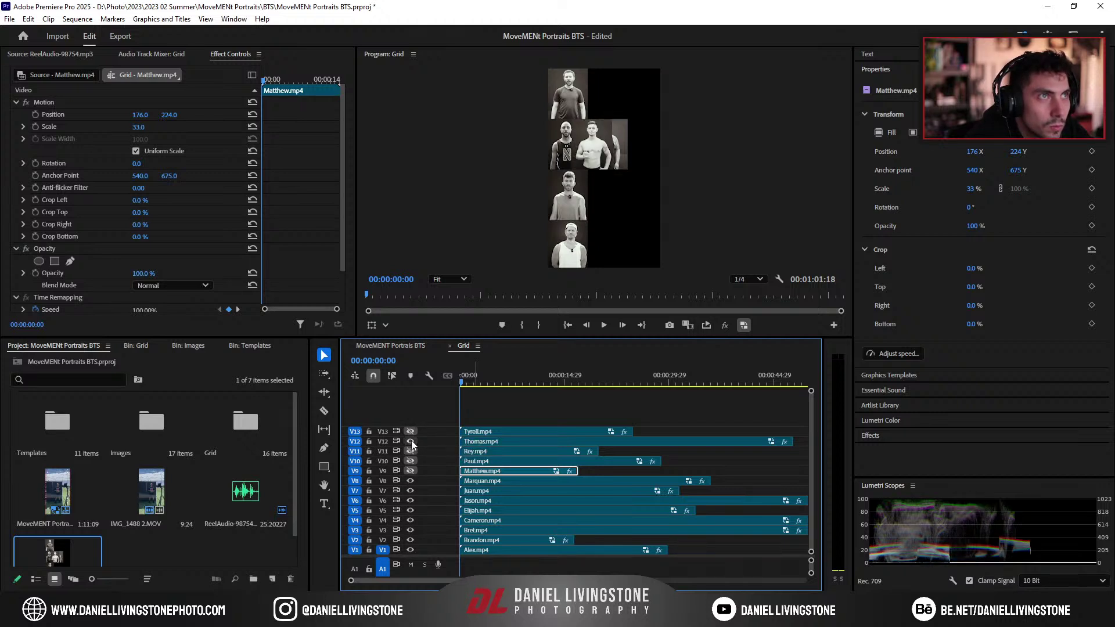
{"action": "left_click", "coordinate": [411, 440]}
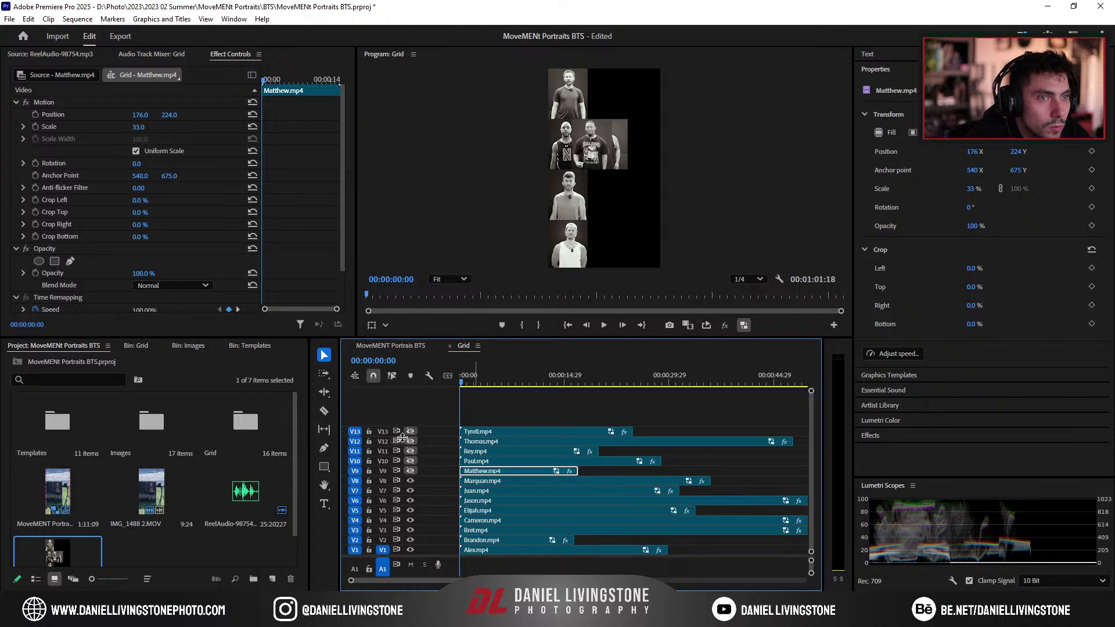
{"action": "left_click", "coordinate": [409, 432]}
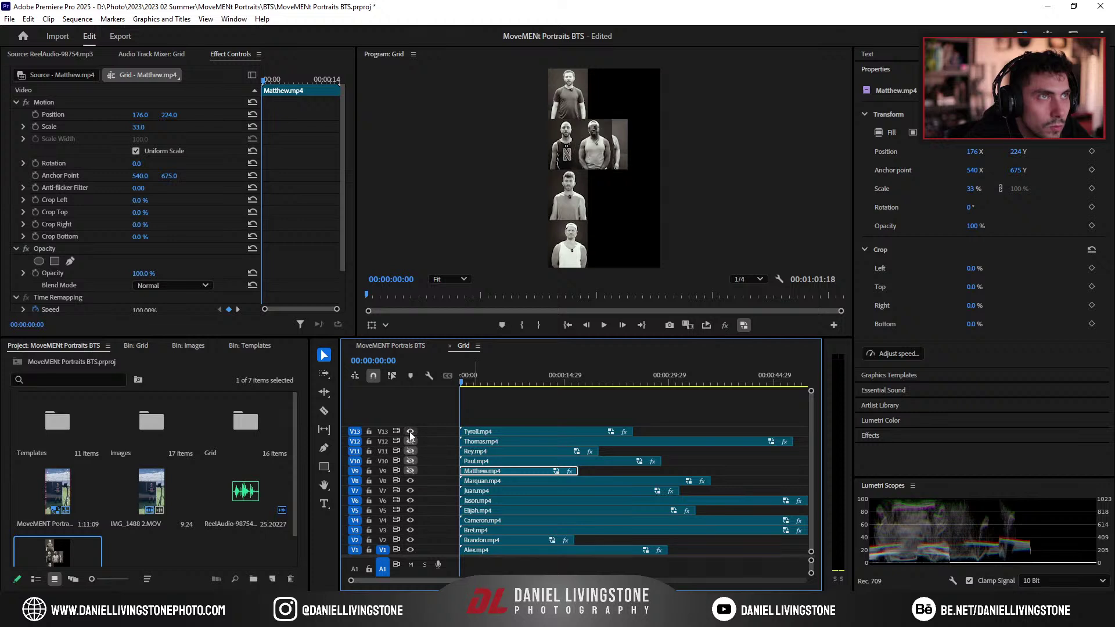
Step: Delete the clip on track V13 together with its emptied track
{"action": "left_click", "coordinate": [477, 431]}
{"action": "key", "text": "Delete"}
{"action": "right_click", "coordinate": [441, 431]}
{"action": "left_click", "coordinate": [473, 481]}
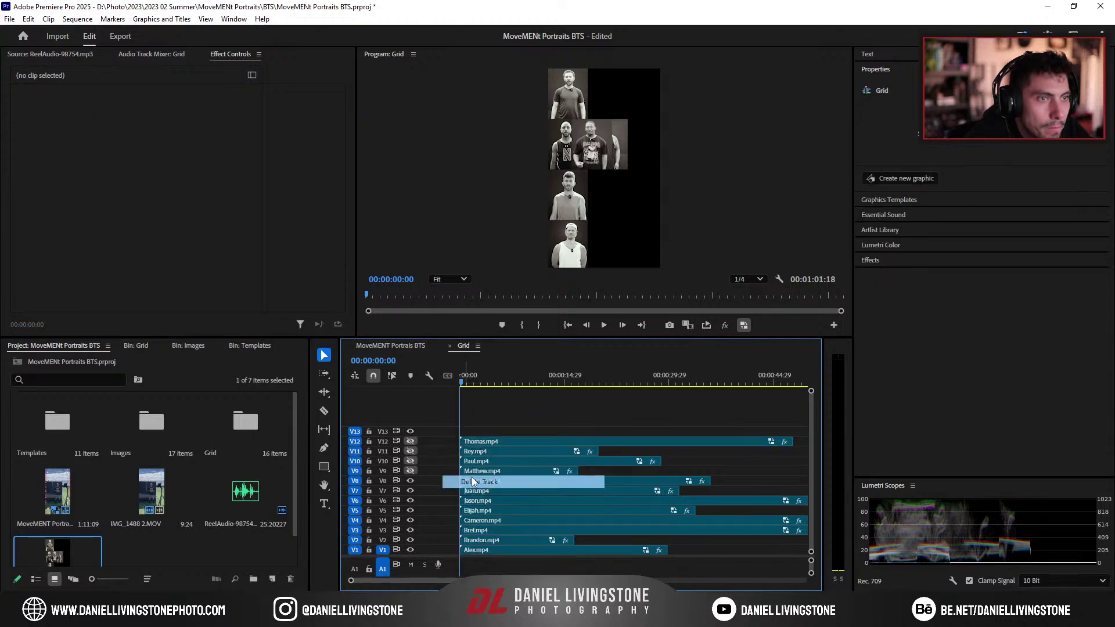
Step: Turn off the output of every video track except V1 and select the clip on V1
{"action": "left_click", "coordinate": [411, 469]}
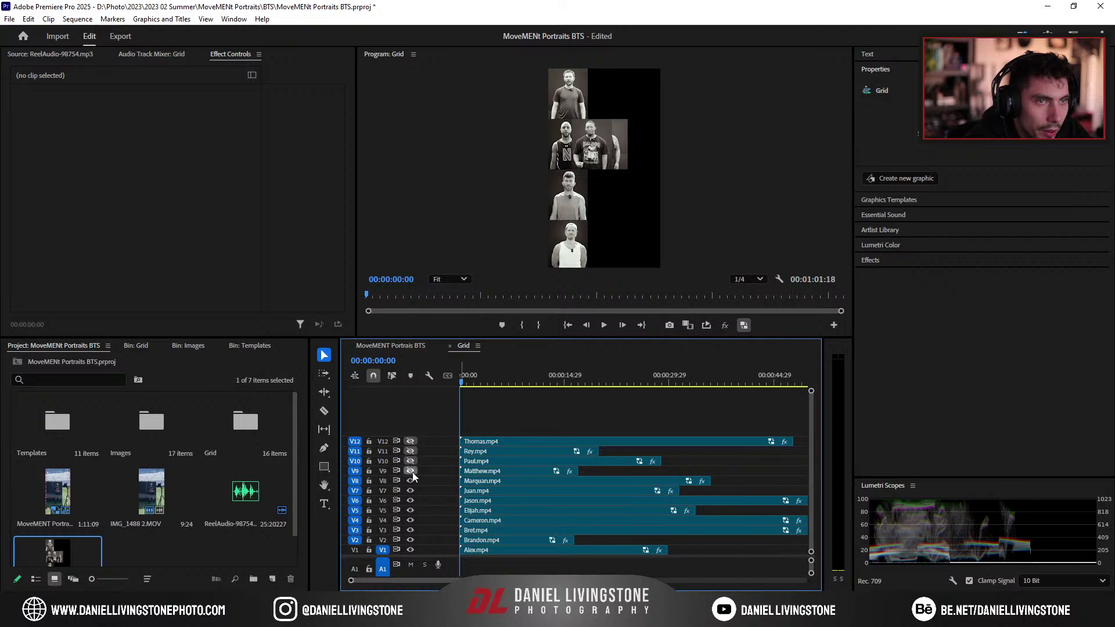
{"action": "left_click_drag", "start_coordinate": [411, 460], "coordinate": [410, 441]}
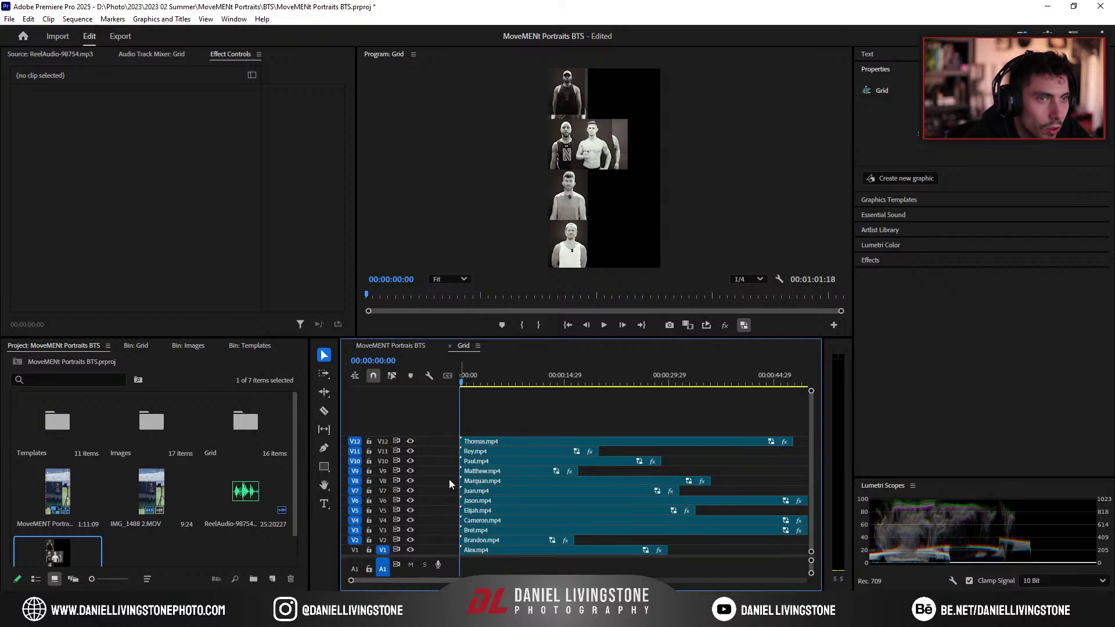
{"action": "left_click", "coordinate": [509, 549]}
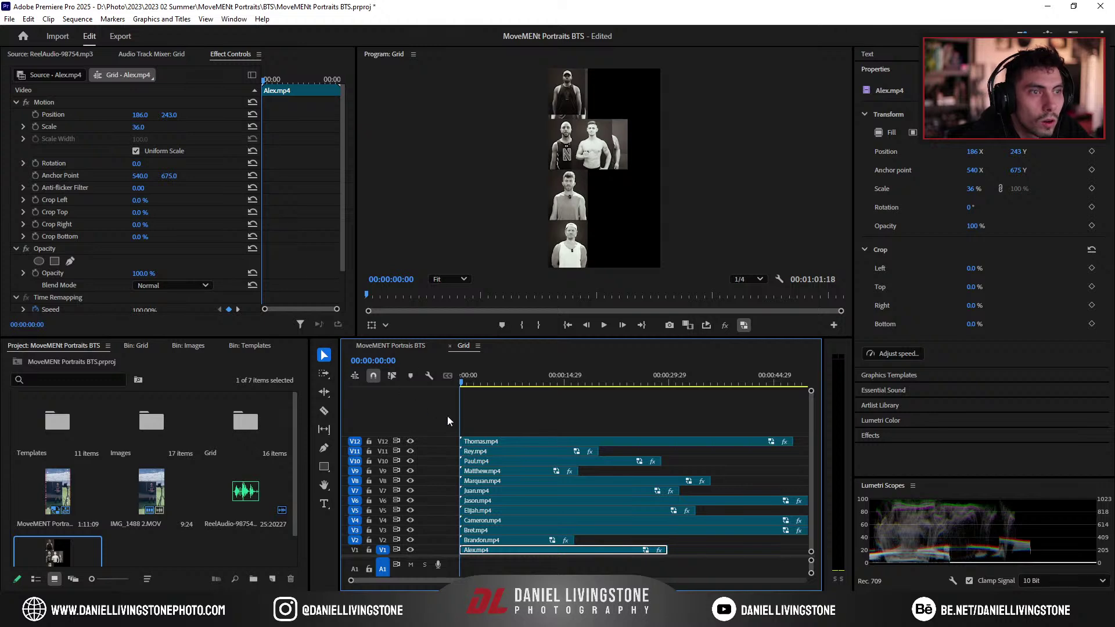
{"action": "left_click", "coordinate": [410, 549], "text": "shift"}
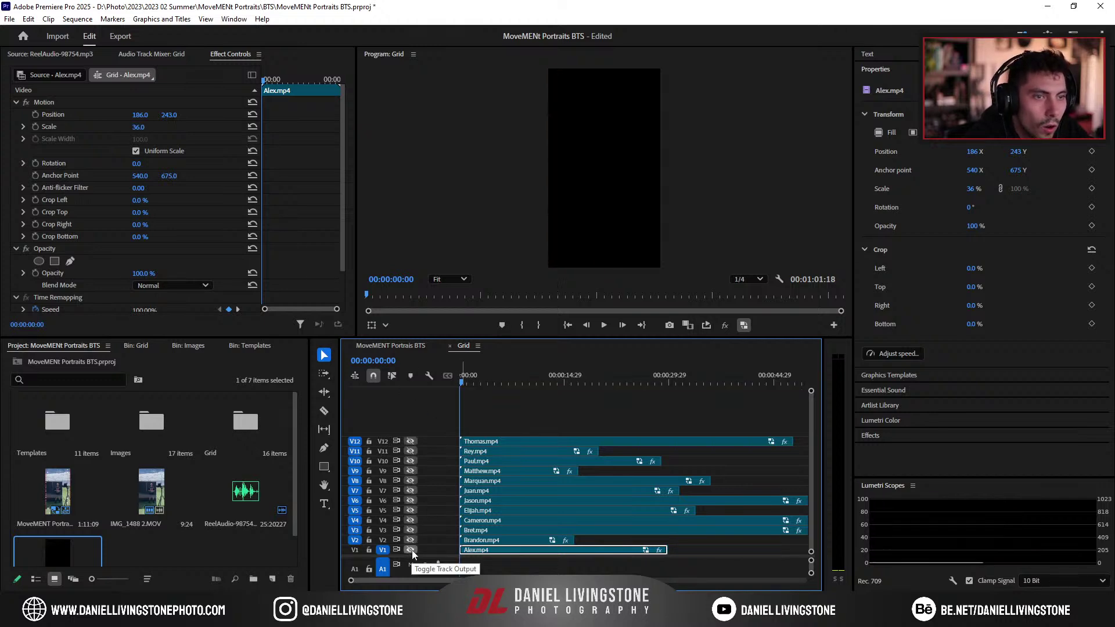
{"action": "left_click", "coordinate": [410, 549]}
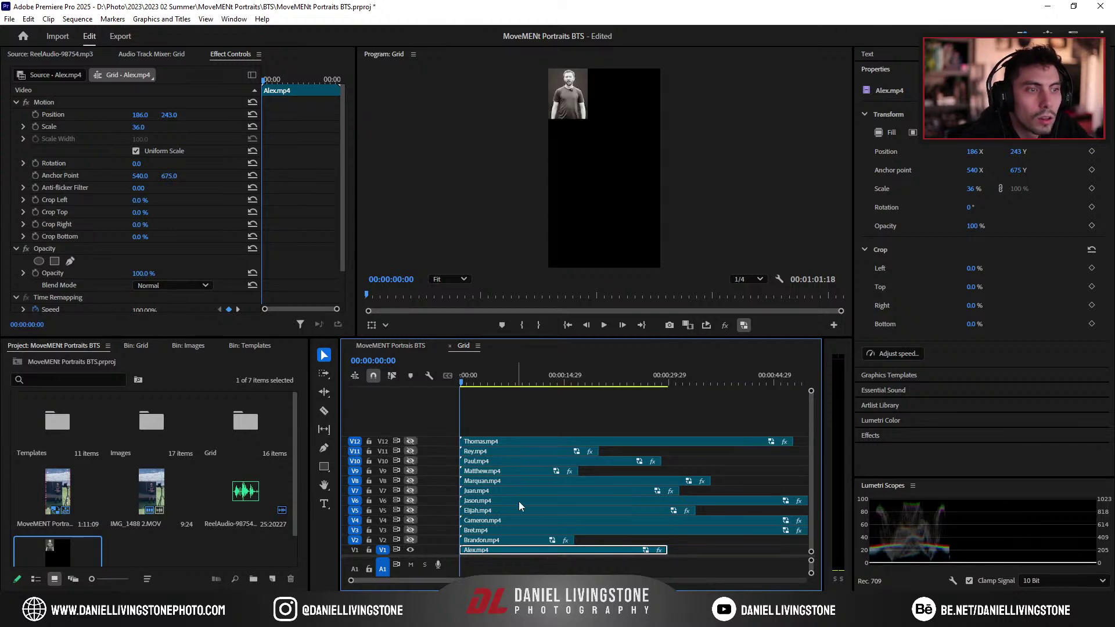
Step: Copy the V1 clip and paste its attributes onto all clips on tracks V2 to V12
{"action": "right_click", "coordinate": [548, 551]}
{"action": "left_click", "coordinate": [581, 65]}
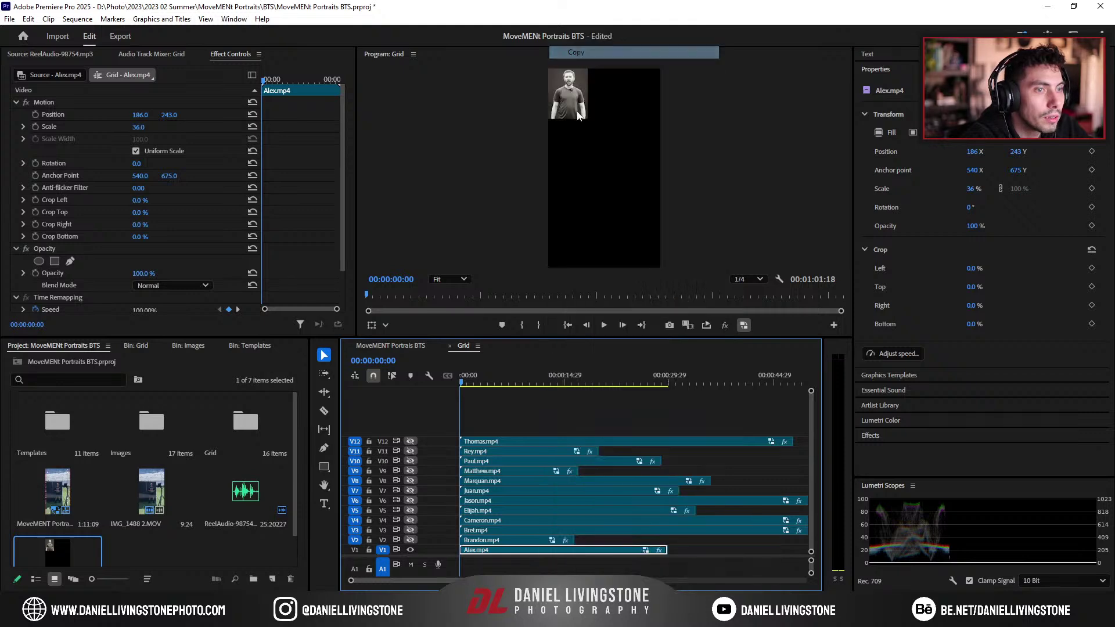
{"action": "right_click", "coordinate": [523, 440]}
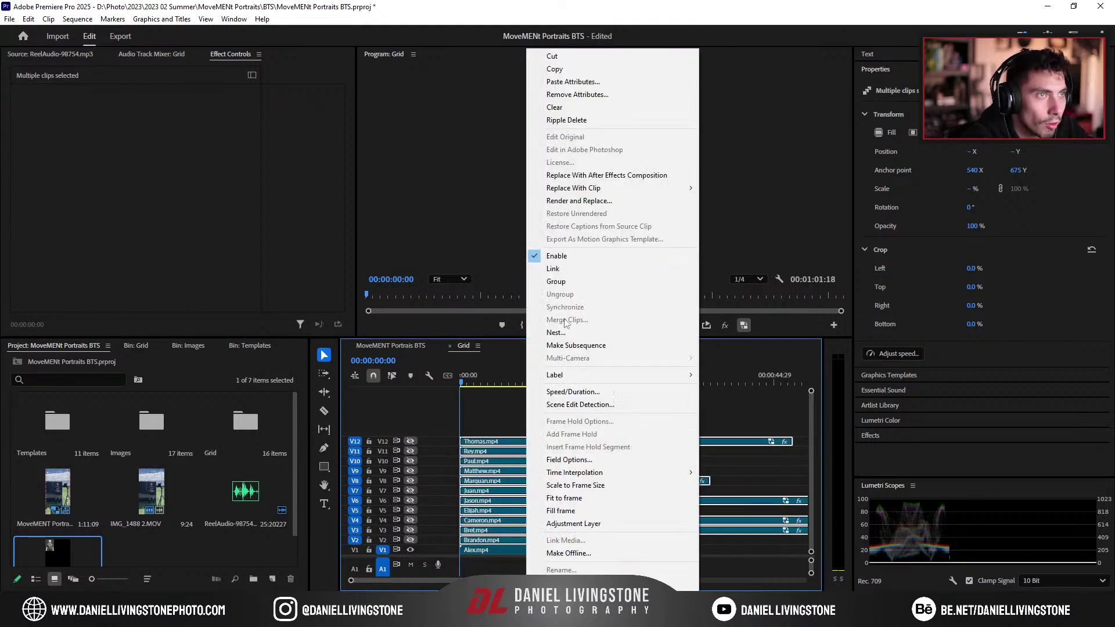
{"action": "left_click", "coordinate": [585, 84]}
{"action": "key", "text": "Return"}
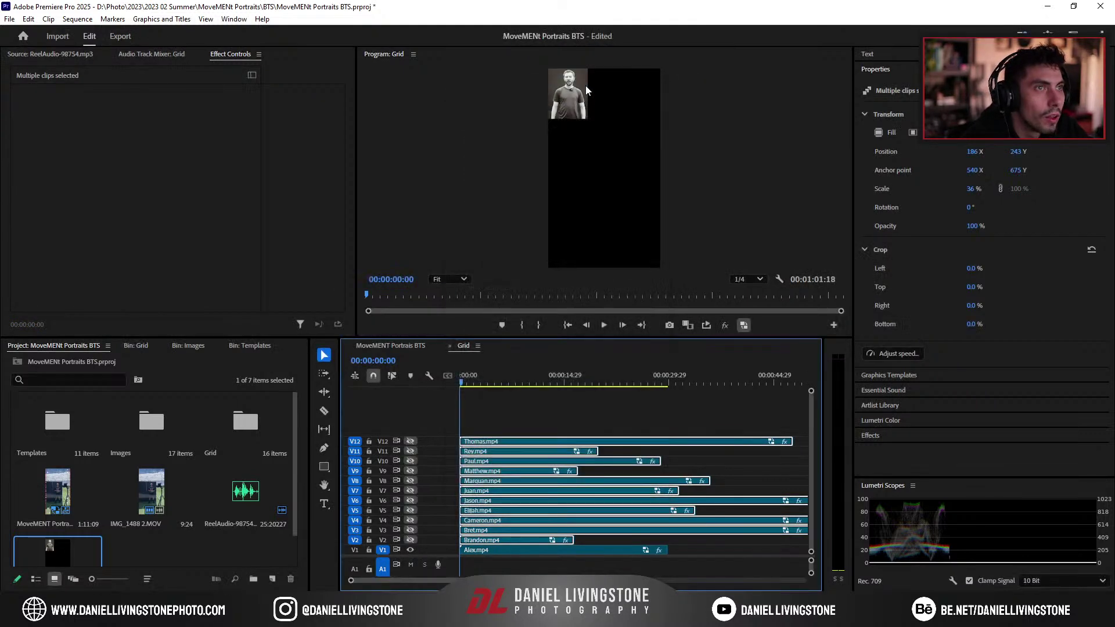
{"action": "left_click", "coordinate": [598, 541]}
Step: Show track V2 and move its clip beside the first portrait, at a horizontal position of about 574
{"action": "left_click", "coordinate": [525, 539]}
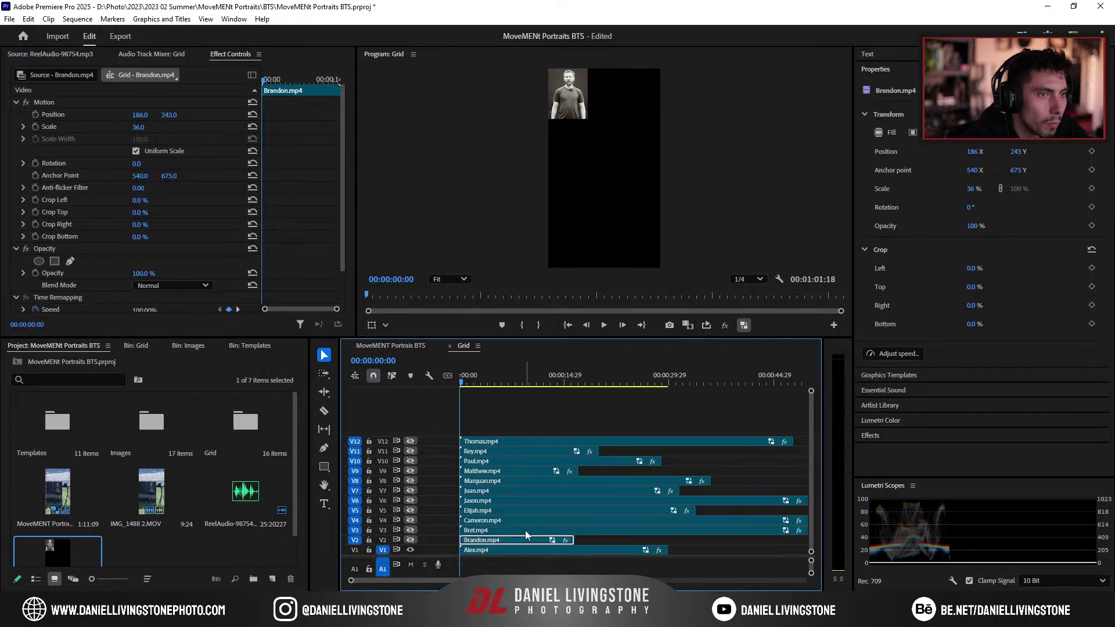
{"action": "left_click_drag", "start_coordinate": [971, 154], "coordinate": [1012, 153]}
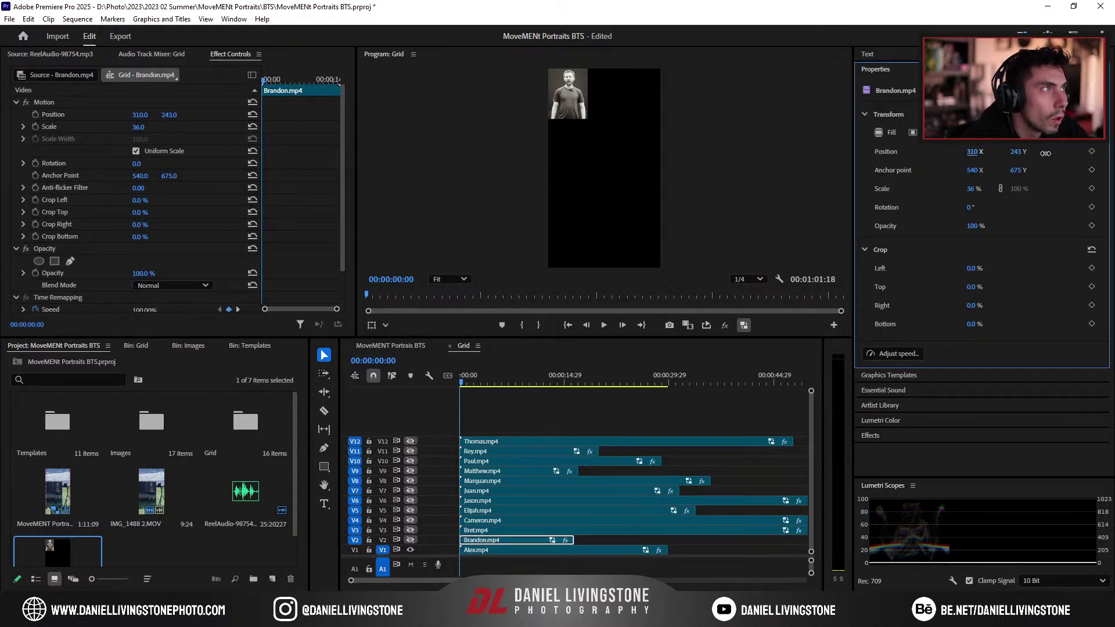
{"action": "left_click", "coordinate": [409, 540]}
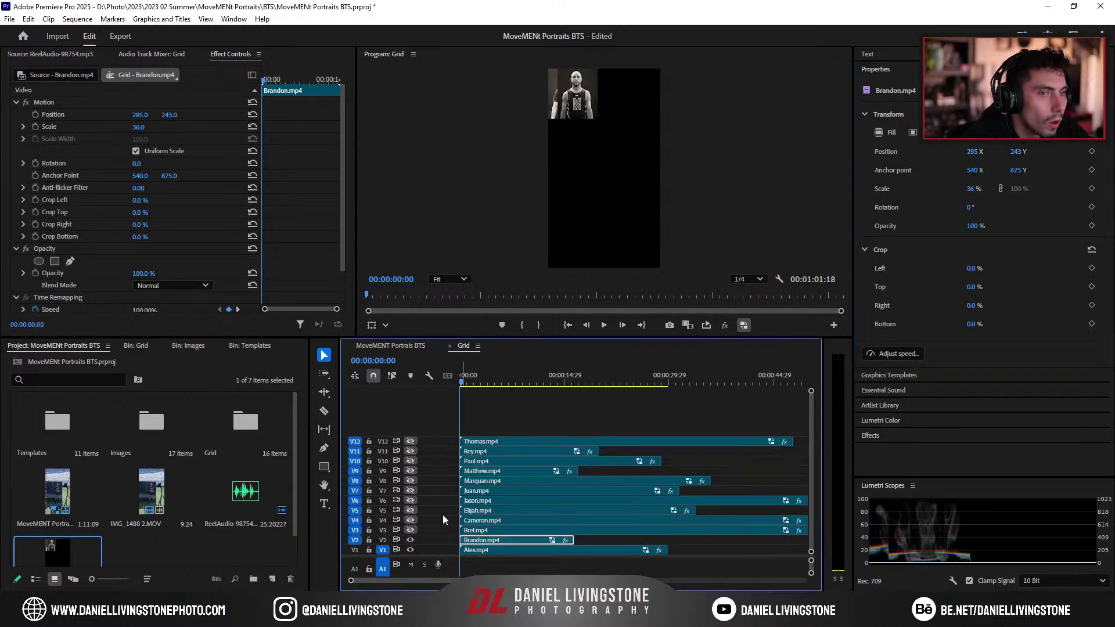
{"action": "left_click_drag", "start_coordinate": [970, 151], "coordinate": [1111, 154]}
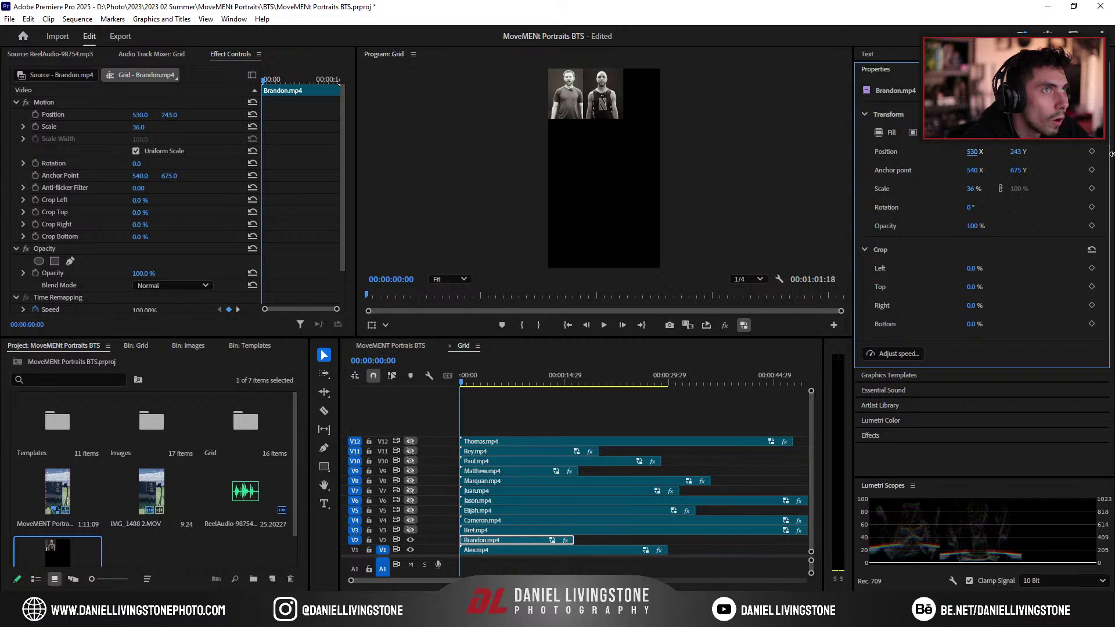
{"action": "left_click_drag", "start_coordinate": [972, 152], "coordinate": [1002, 157]}
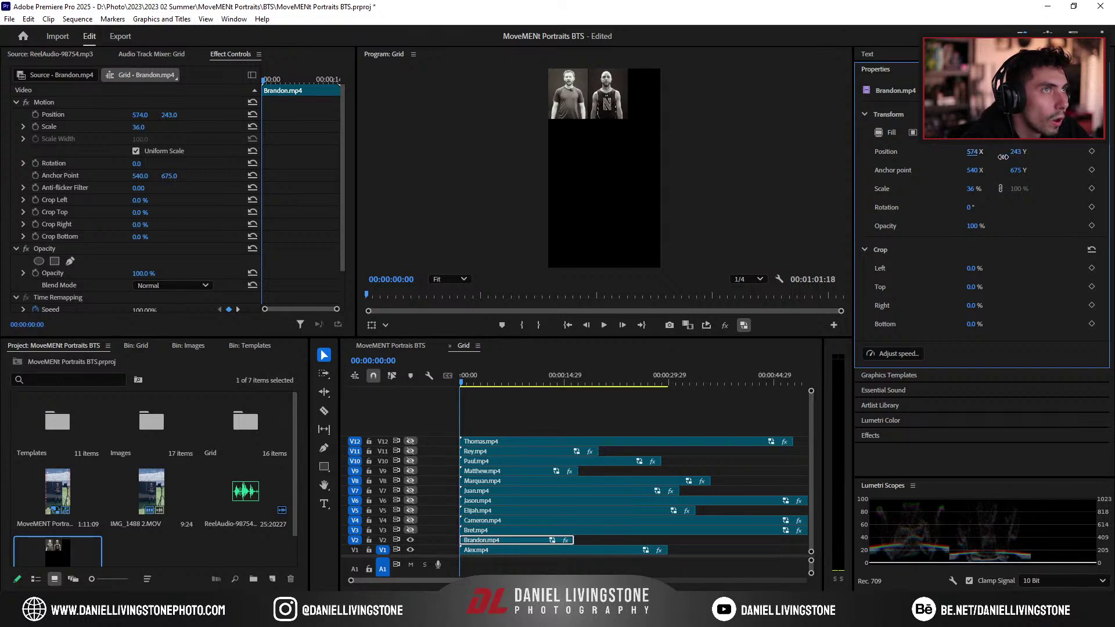
Step: Show track V3 and move its clip to the end of the first row, at a horizontal position of about 963
{"action": "left_click", "coordinate": [633, 530]}
{"action": "left_click", "coordinate": [410, 530]}
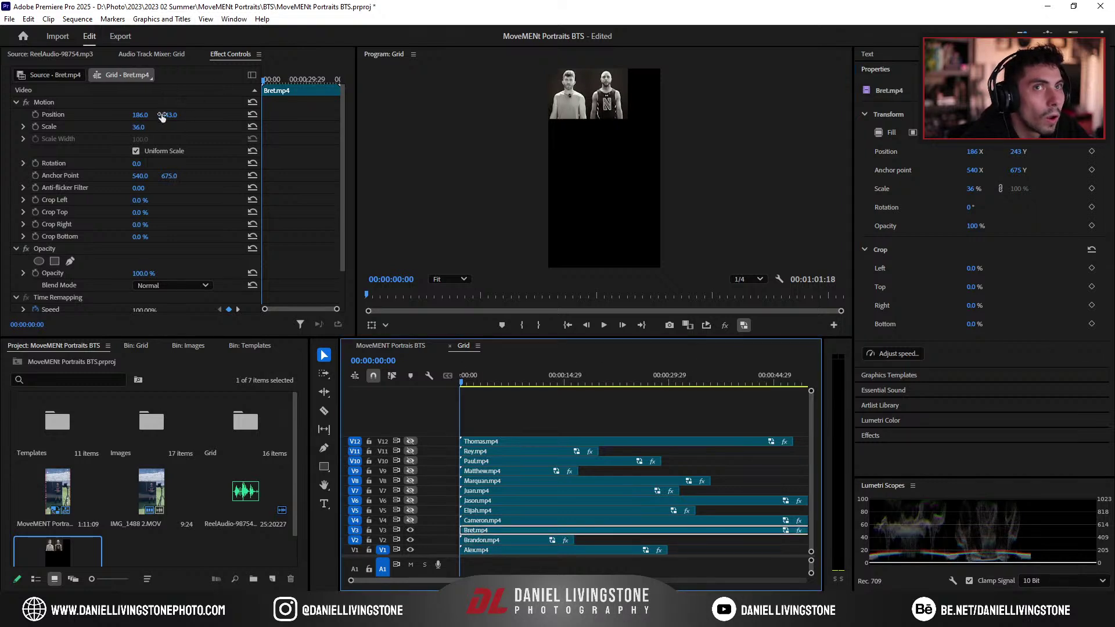
{"action": "left_click_drag", "start_coordinate": [150, 118], "coordinate": [384, 118]}
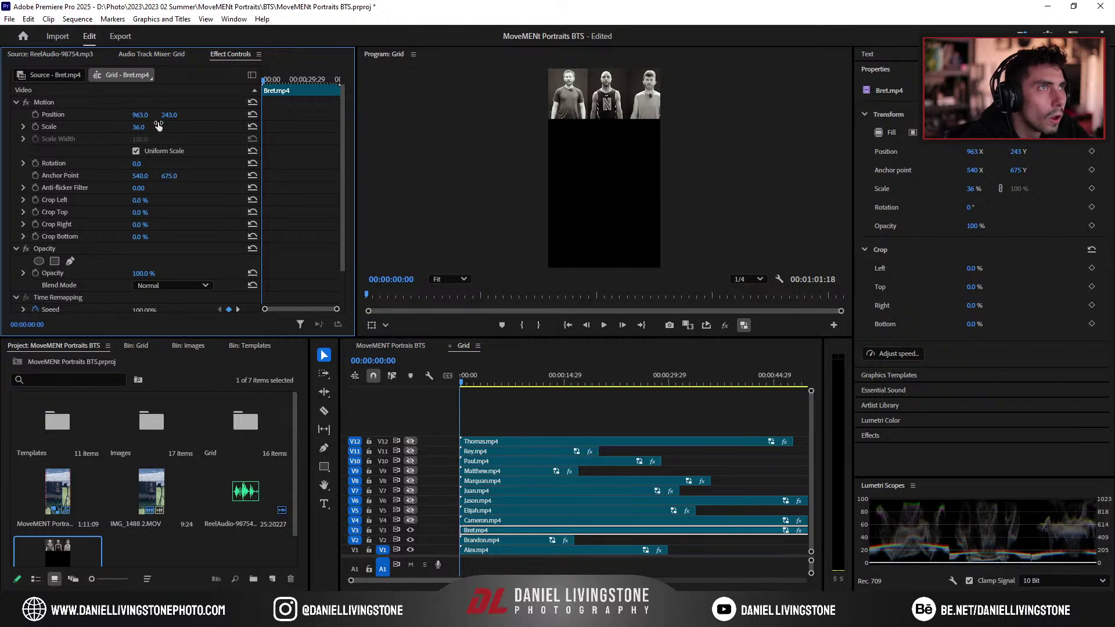
Step: Set the clips on tracks V1, V2 and V3 to a horizontal anchor point of 612 and a scale of 34%
{"action": "left_click", "coordinate": [656, 550], "text": "shift"}
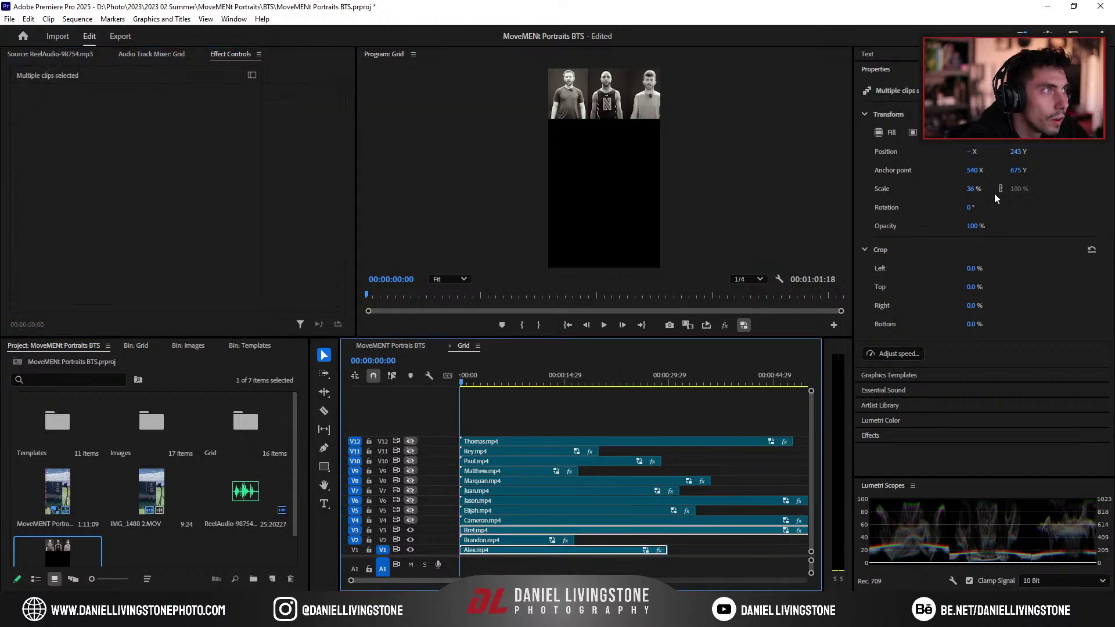
{"action": "left_click", "coordinate": [978, 205]}
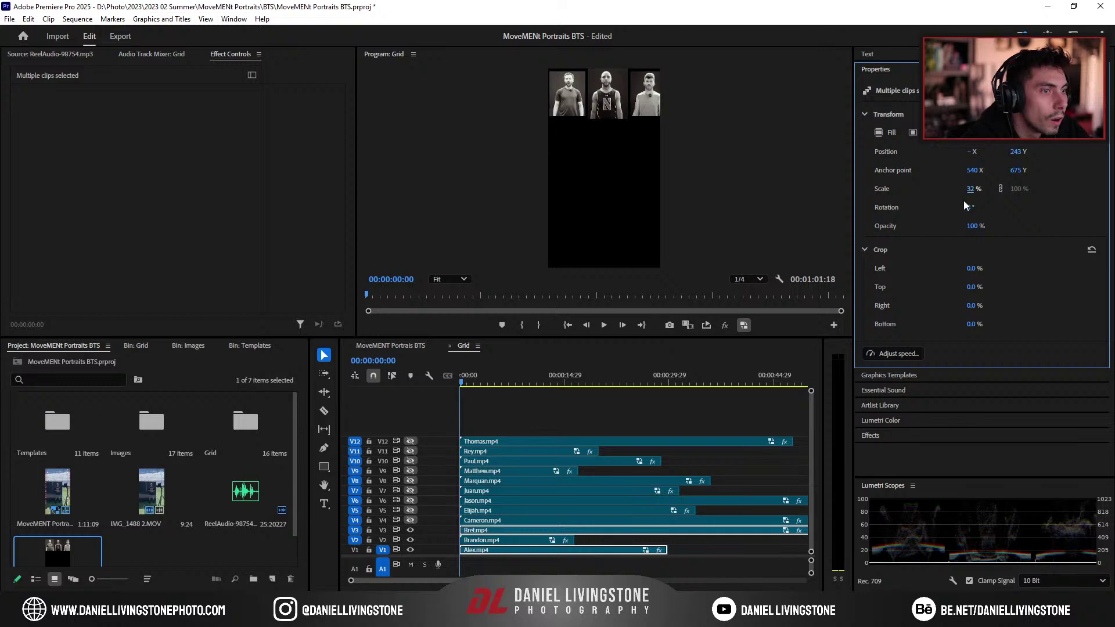
{"action": "left_click", "coordinate": [537, 544], "text": "shift"}
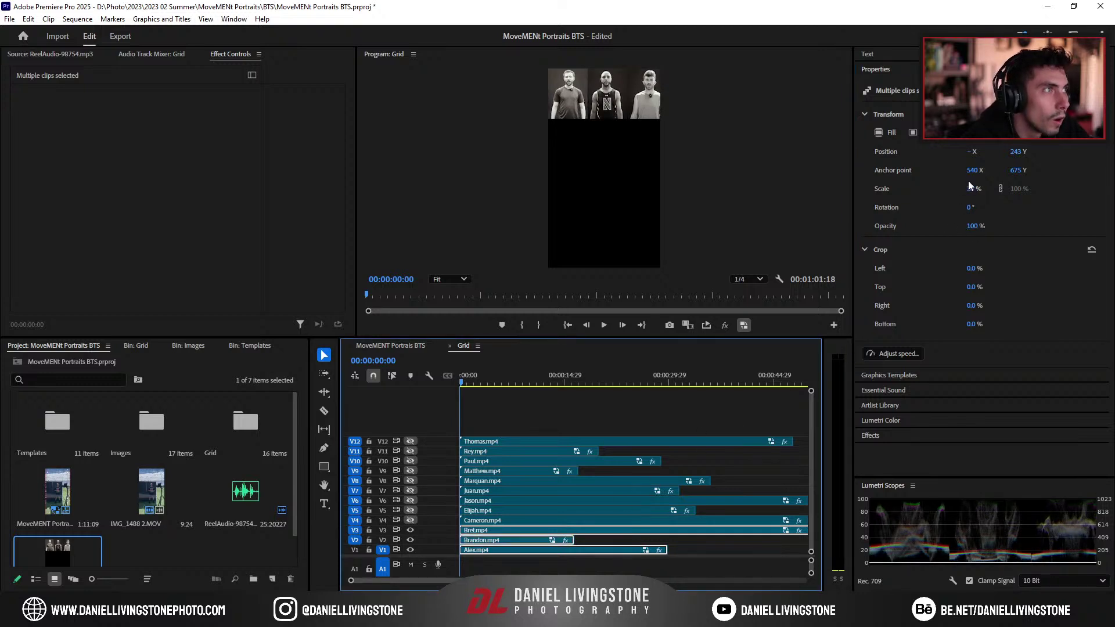
{"action": "left_click_drag", "start_coordinate": [969, 188], "coordinate": [967, 189]}
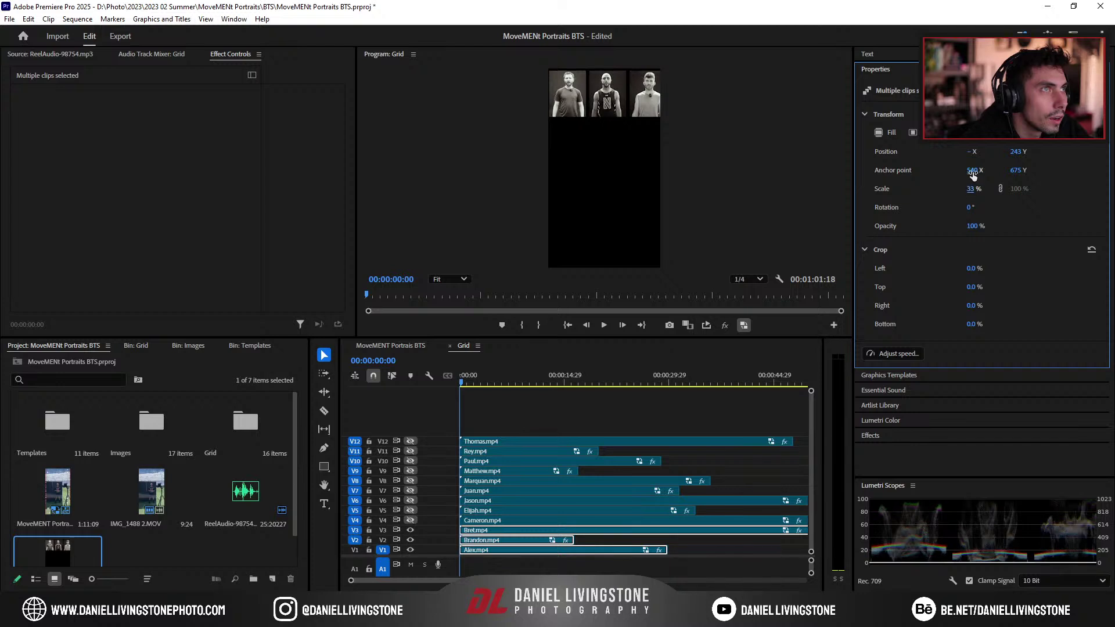
{"action": "left_click_drag", "start_coordinate": [971, 170], "coordinate": [1013, 175]}
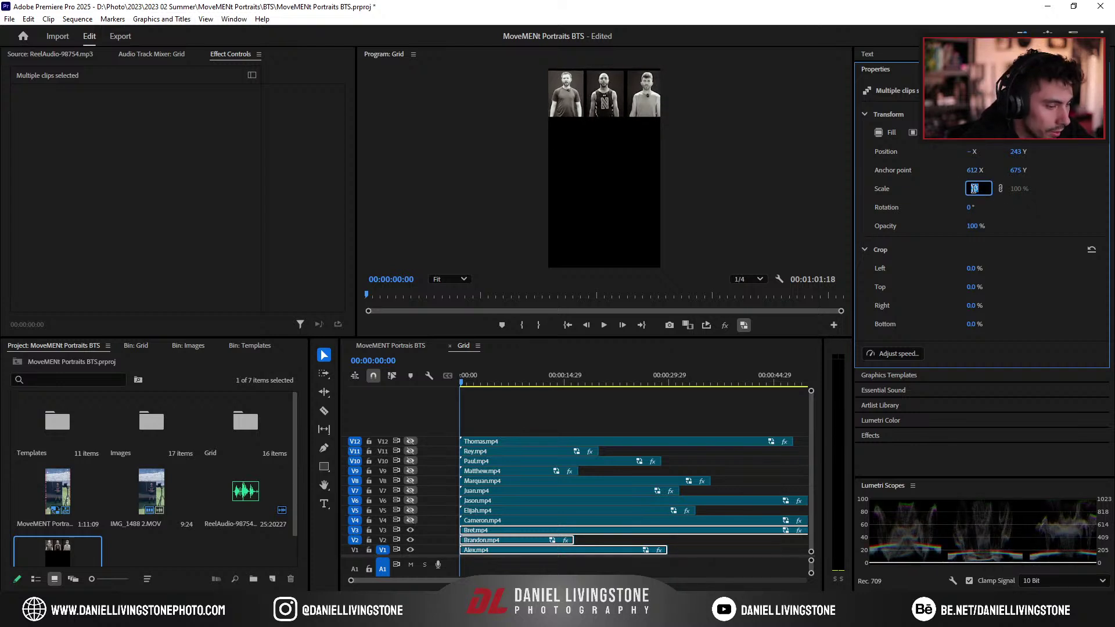
{"action": "key", "text": "Return"}
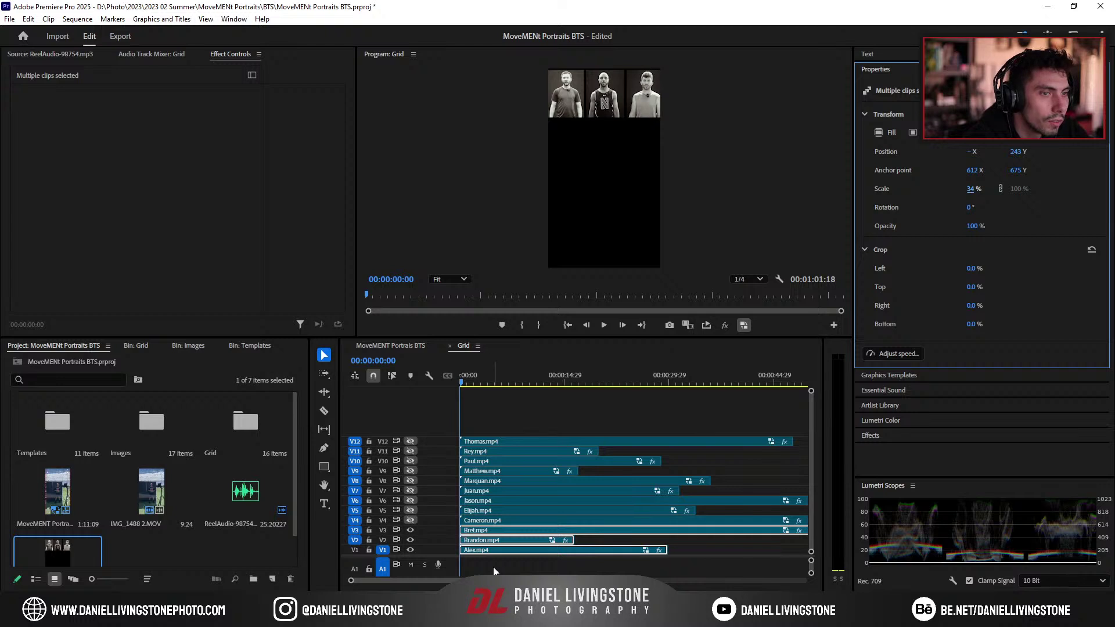
Step: Reposition the V1 clip at about 207 horizontally and 229 vertically in the frame's upper corner
{"action": "left_click", "coordinate": [528, 549]}
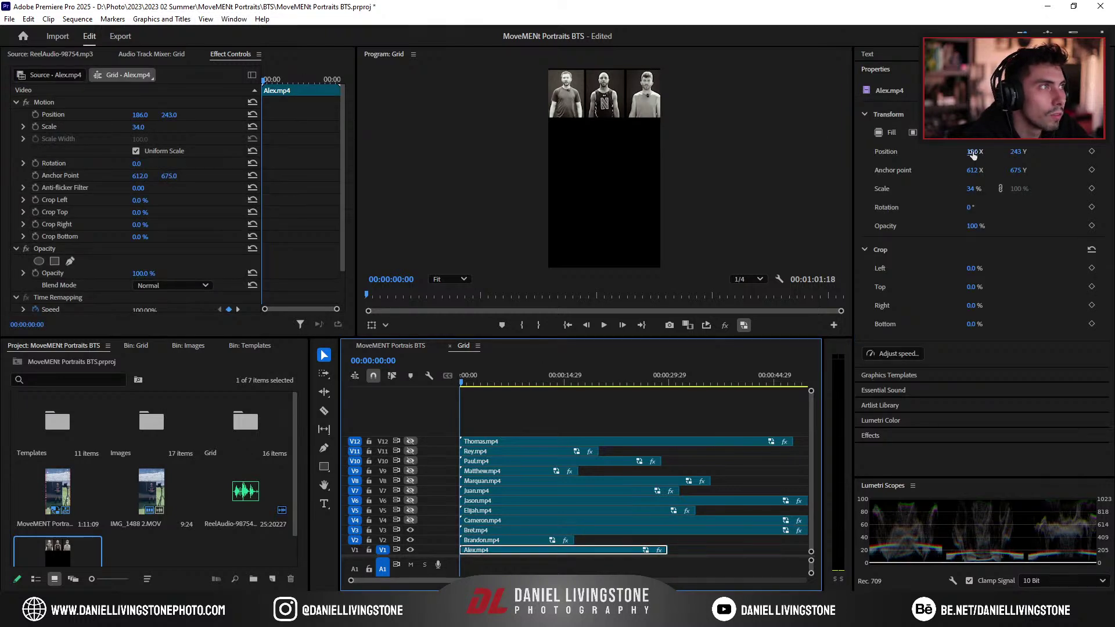
{"action": "left_click_drag", "start_coordinate": [972, 154], "coordinate": [1011, 151]}
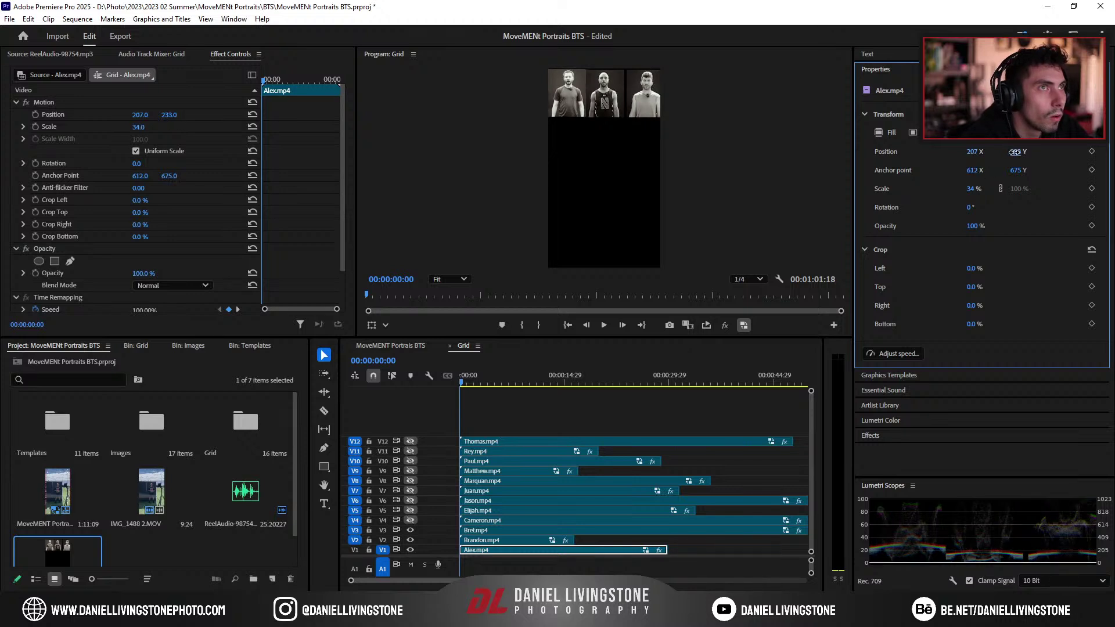
Step: Move the V2 clip against the first portrait, at 573 horizontally and 227 vertically
{"action": "scroll", "coordinate": [604, 100], "scroll_direction": "up", "scroll_amount": 5}
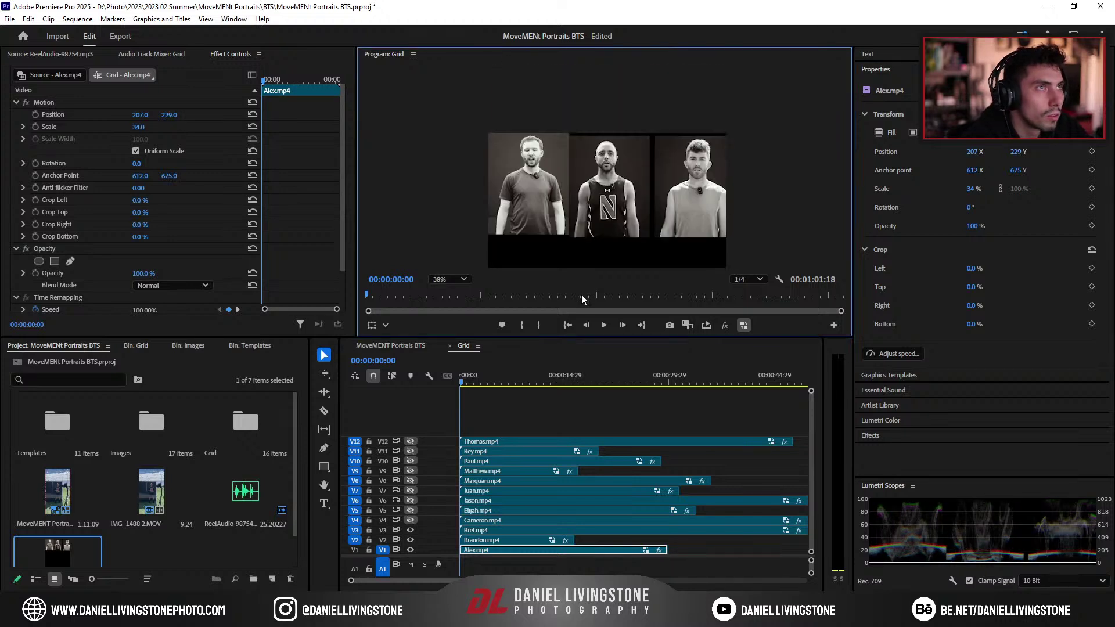
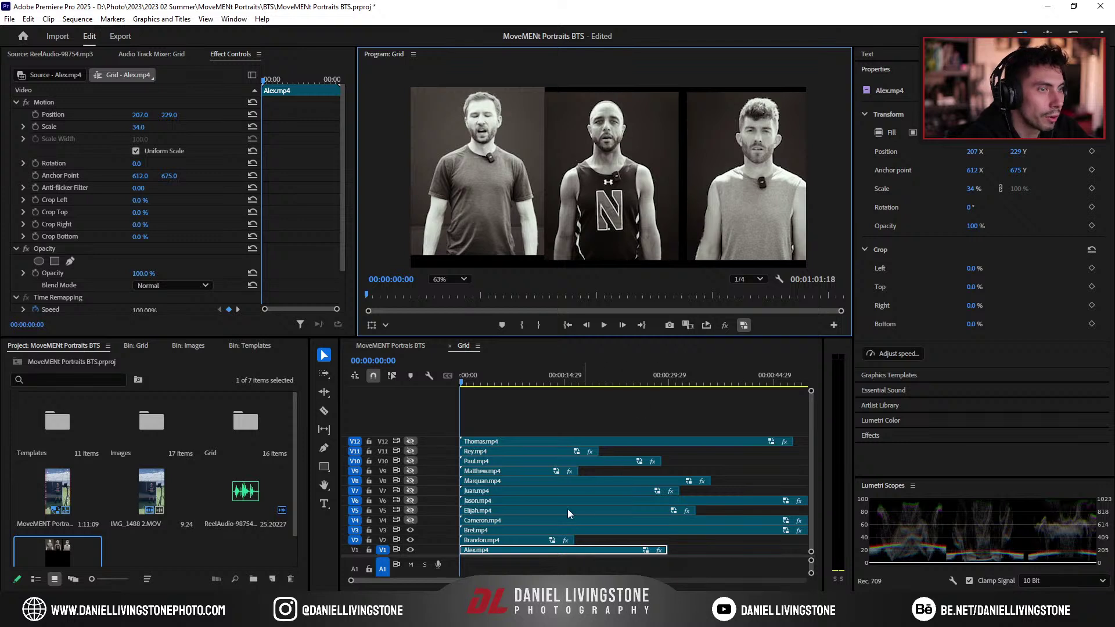
{"action": "left_click", "coordinate": [599, 207]}
{"action": "mouse_move", "coordinate": [973, 153]}
{"action": "left_mouse_down"}
{"action": "mouse_move", "coordinate": [1010, 155]}
{"action": "mouse_move", "coordinate": [981, 152]}
{"action": "left_mouse_up"}
{"action": "left_click", "coordinate": [980, 152]}
{"action": "key", "text": "Down"}
{"action": "key", "text": "Down"}
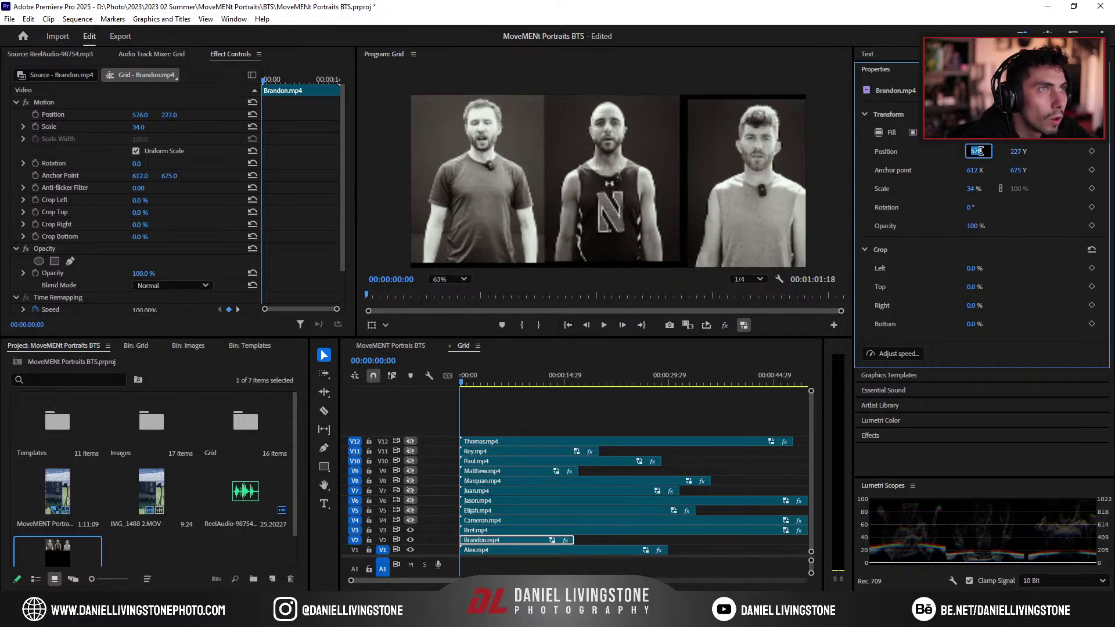
{"action": "key", "text": "Up"}
{"action": "key", "text": "Up"}
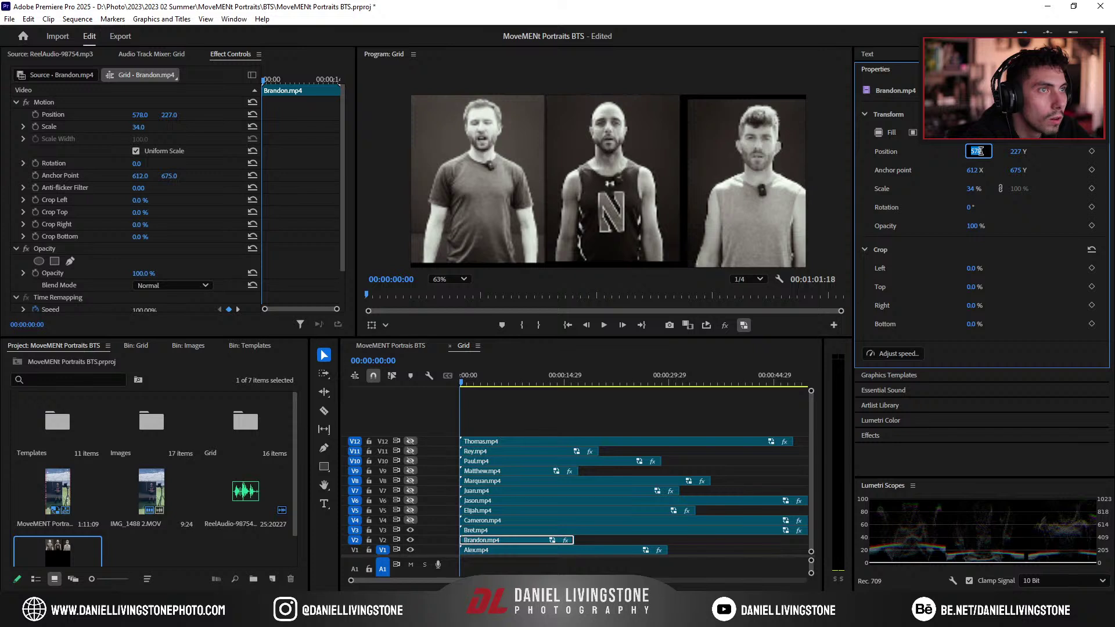
{"action": "key", "text": "Down"}
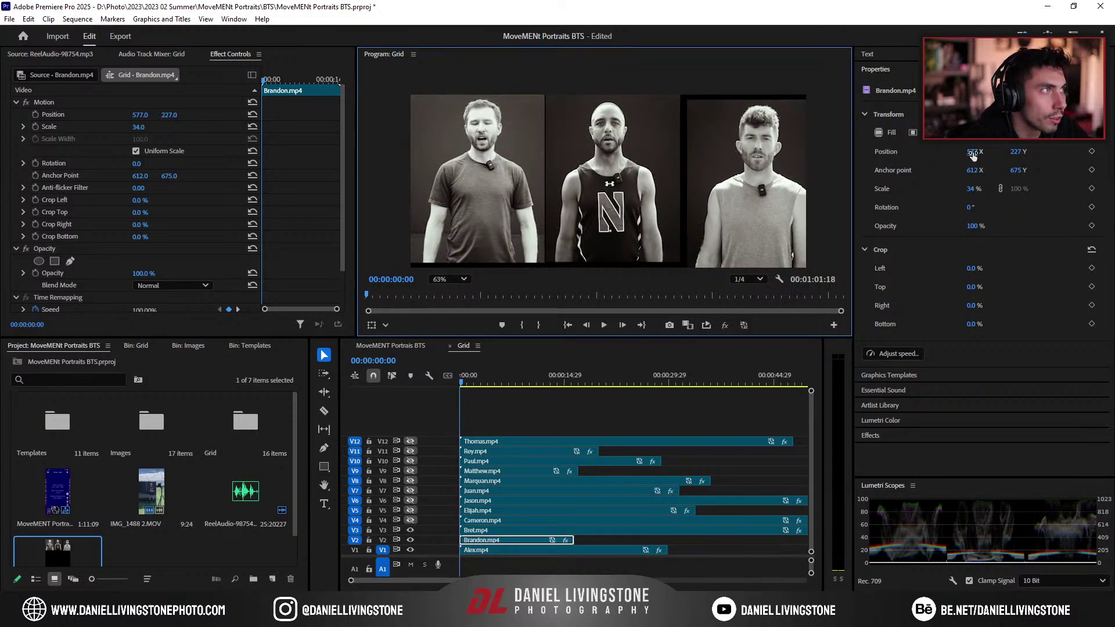
{"action": "key", "text": "Down"}
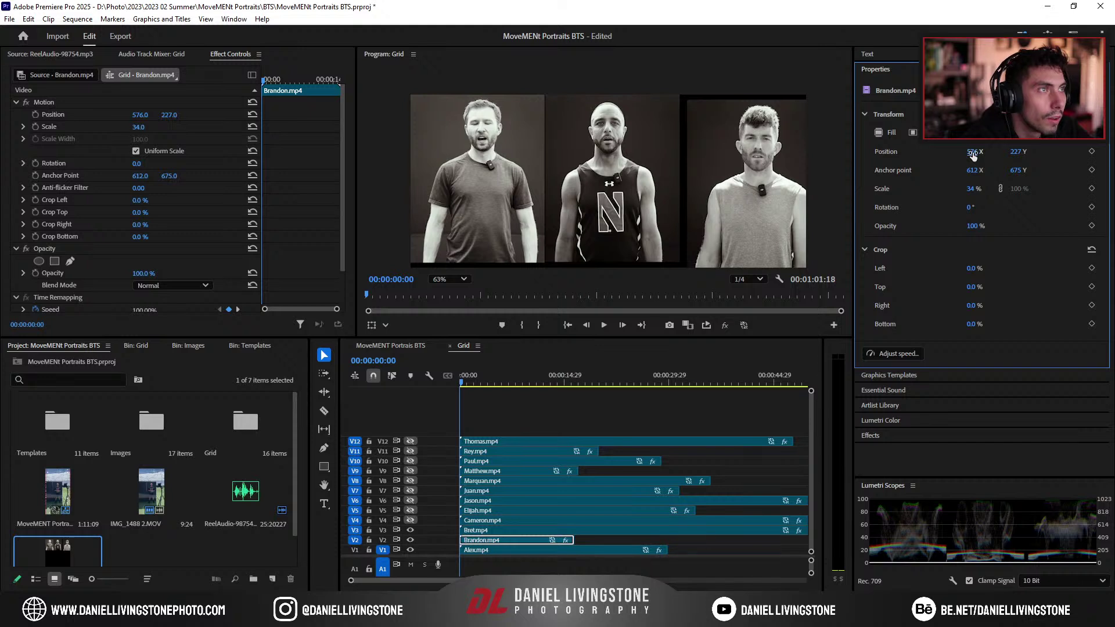
{"action": "key", "text": "Down"}
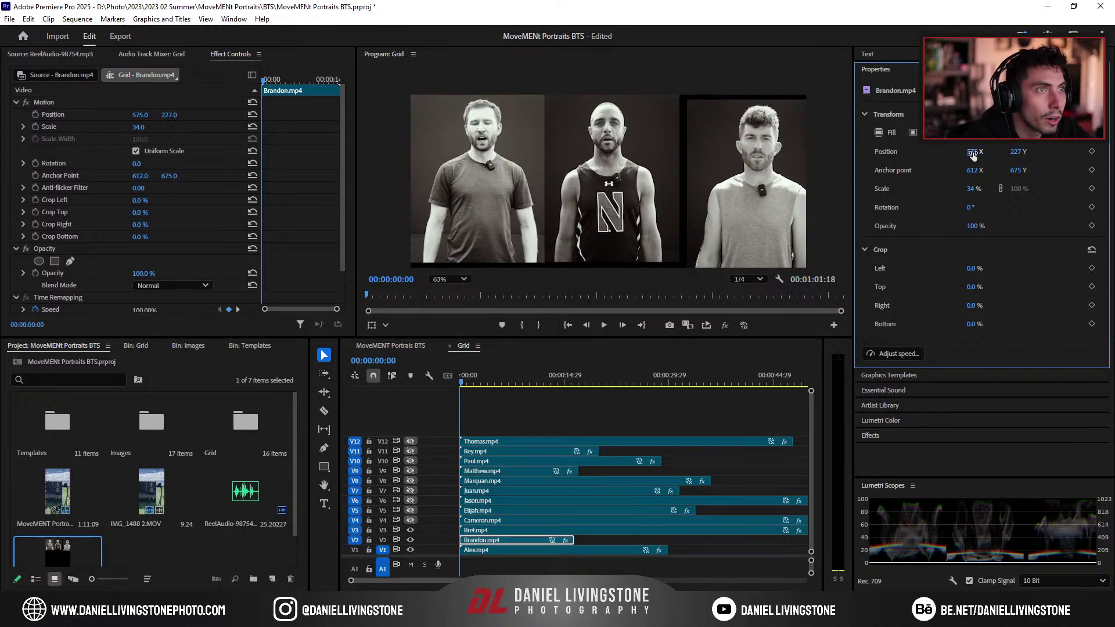
{"action": "left_click", "coordinate": [973, 151]}
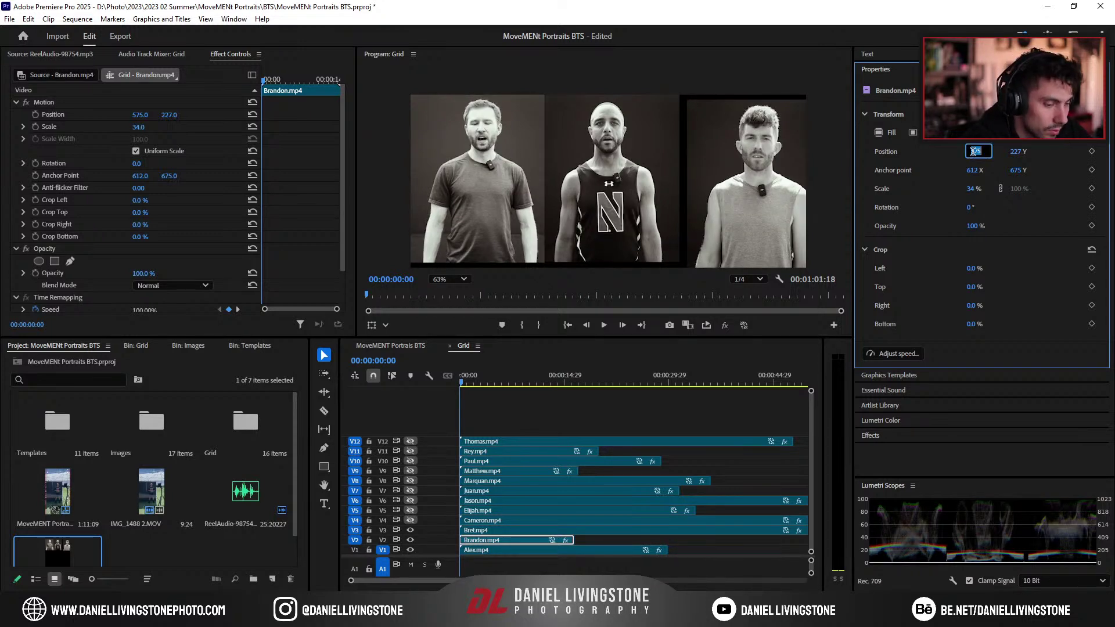
{"action": "key", "text": "Down"}
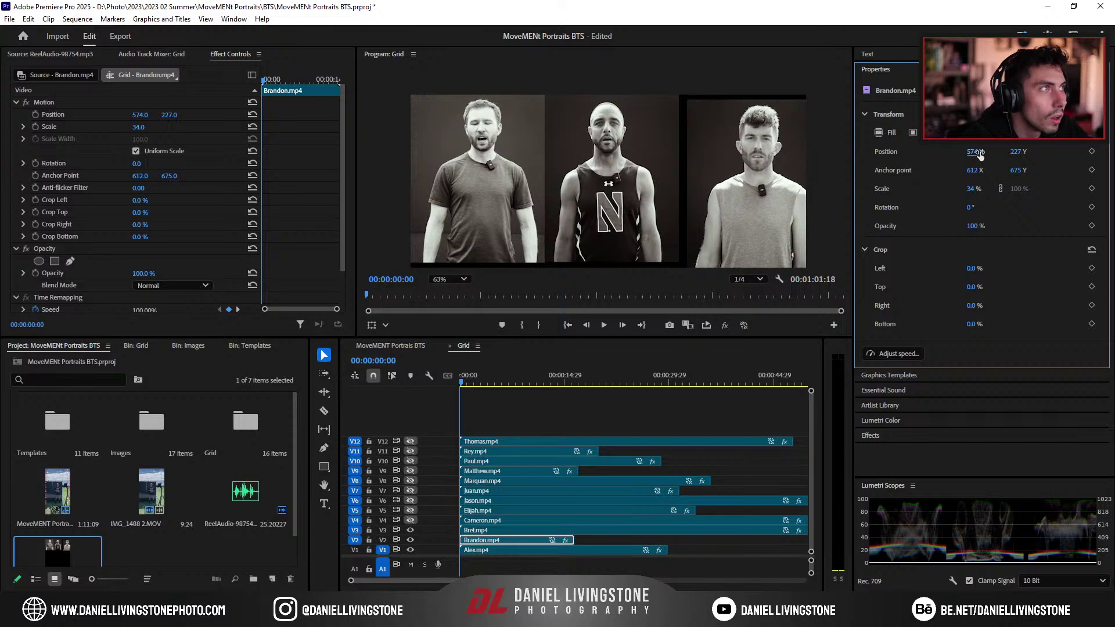
{"action": "key", "text": "Down"}
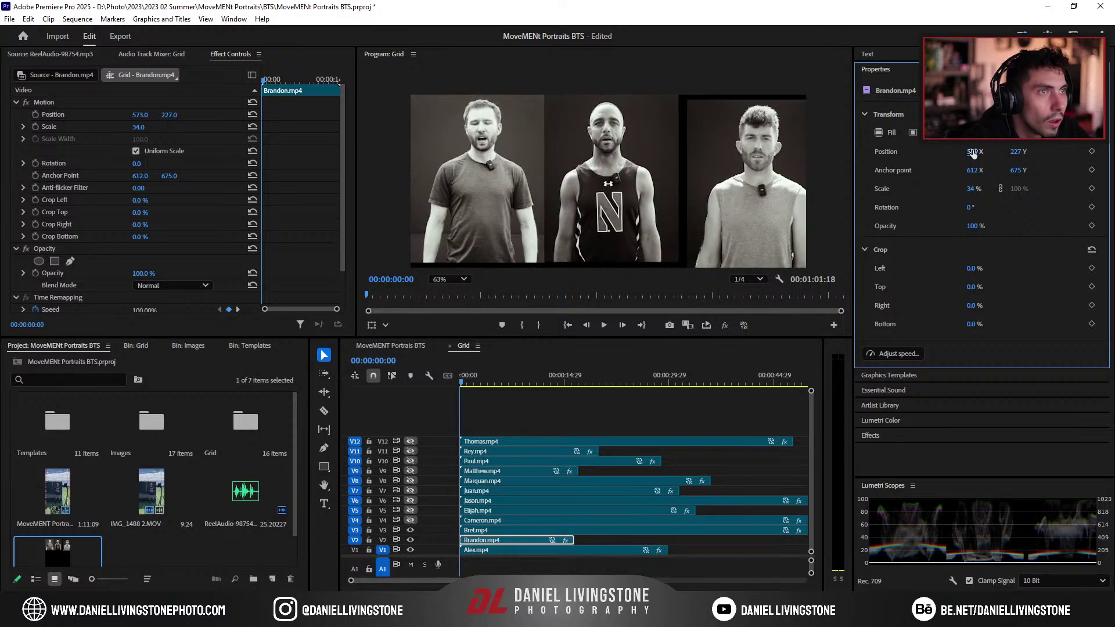
Step: Set the V2 clip's horizontal position to 574 while checking the seam with the first portrait up close
{"action": "scroll", "coordinate": [542, 169], "scroll_direction": "up", "scroll_amount": 5}
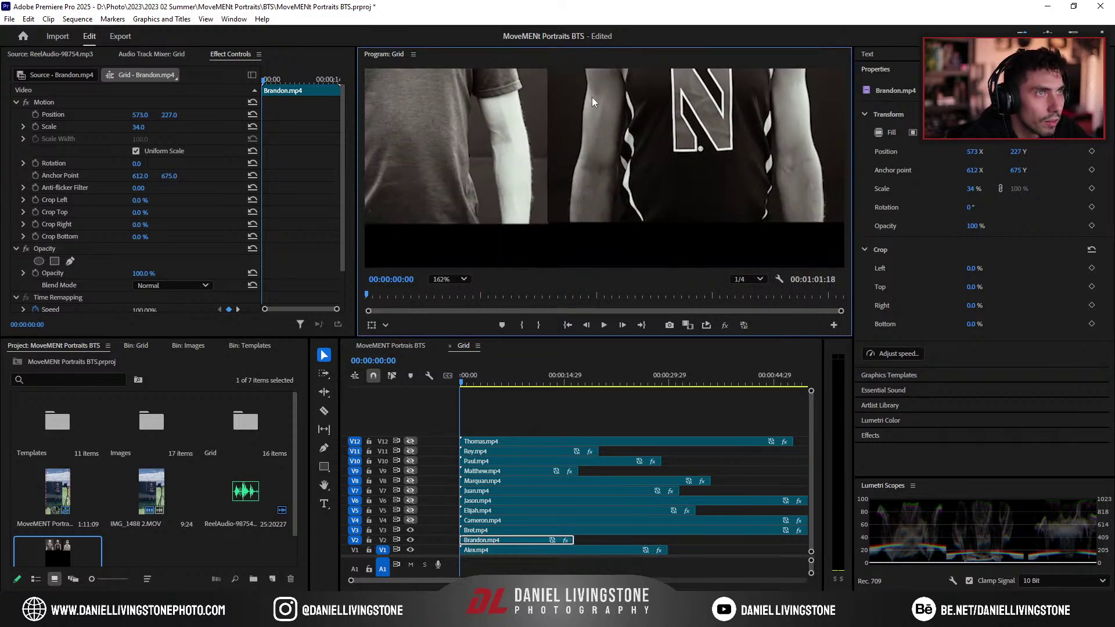
{"action": "scroll", "coordinate": [592, 102], "scroll_direction": "up", "scroll_amount": 6}
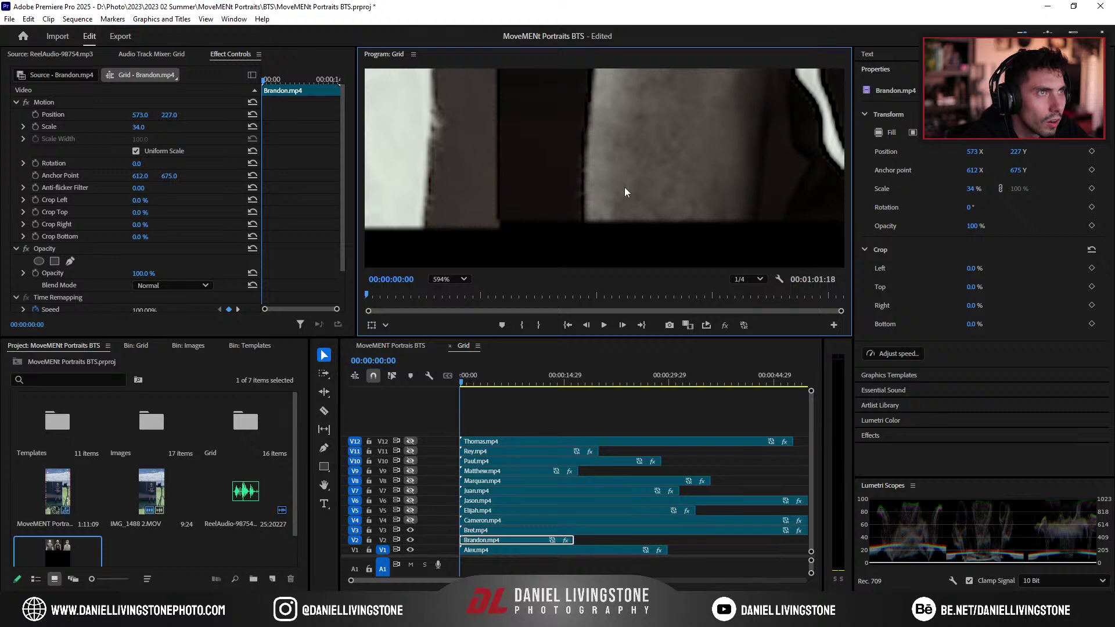
{"action": "left_click", "coordinate": [968, 153]}
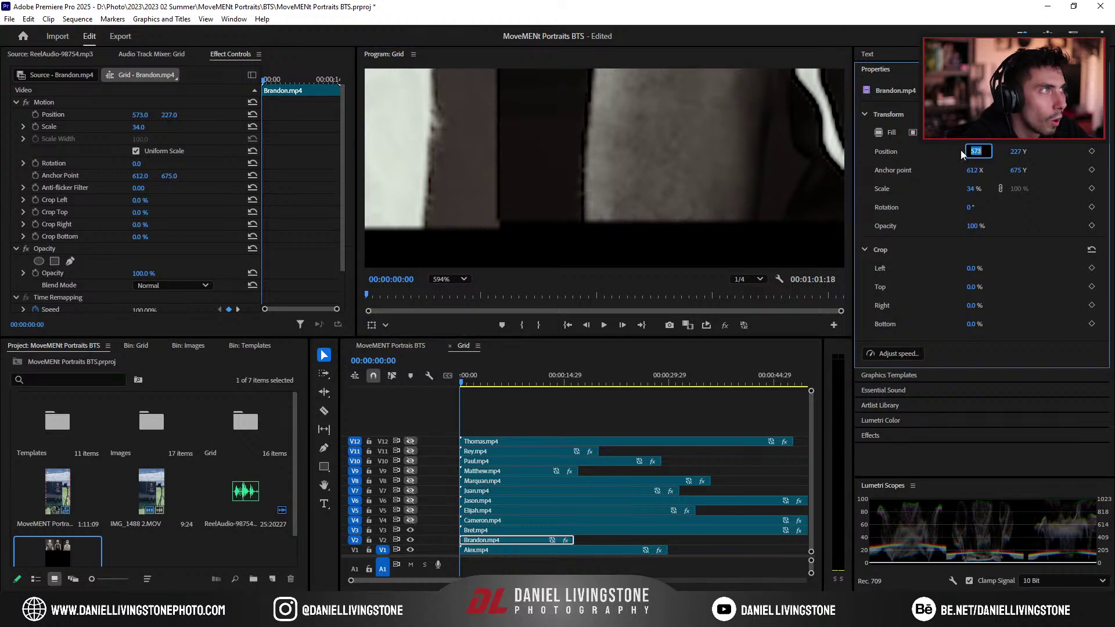
{"action": "key", "text": "Up"}
{"action": "key", "text": "Return"}
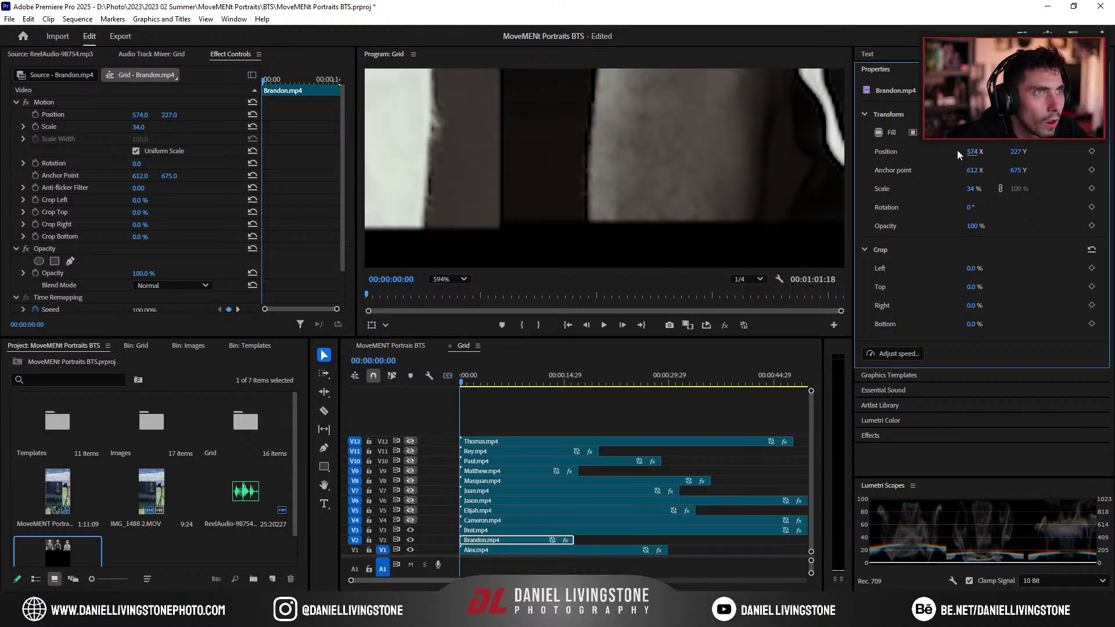
Step: Align the V2 clip's lower edge with the first portrait at a vertical position of 229, with its horizontal position at 573
{"action": "left_click", "coordinate": [1017, 151]}
{"action": "key", "text": "Up"}
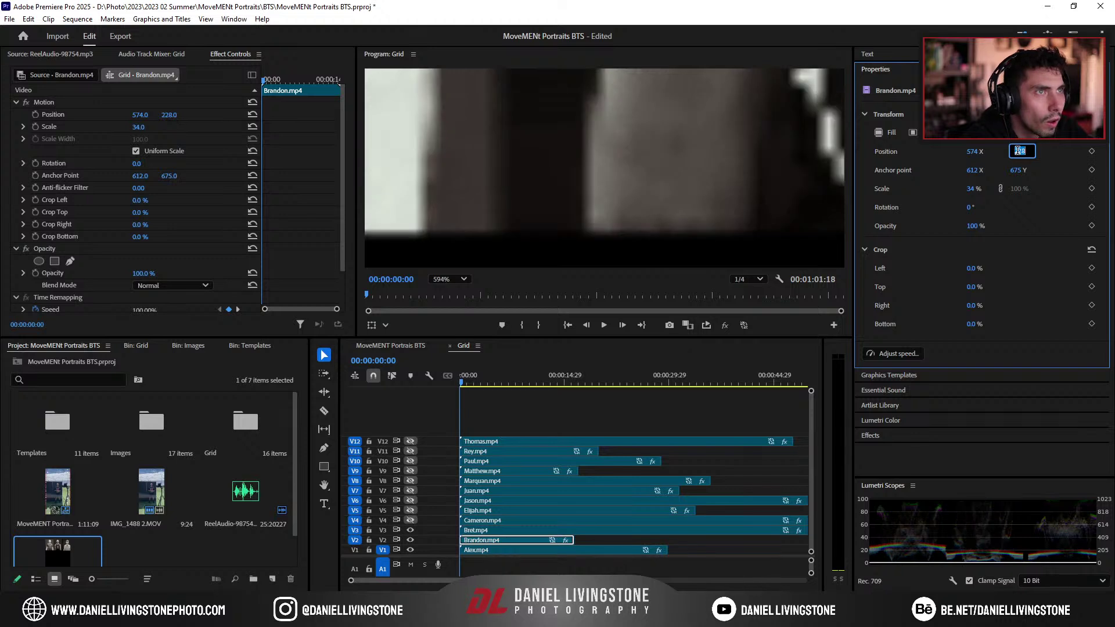
{"action": "key", "text": "Down"}
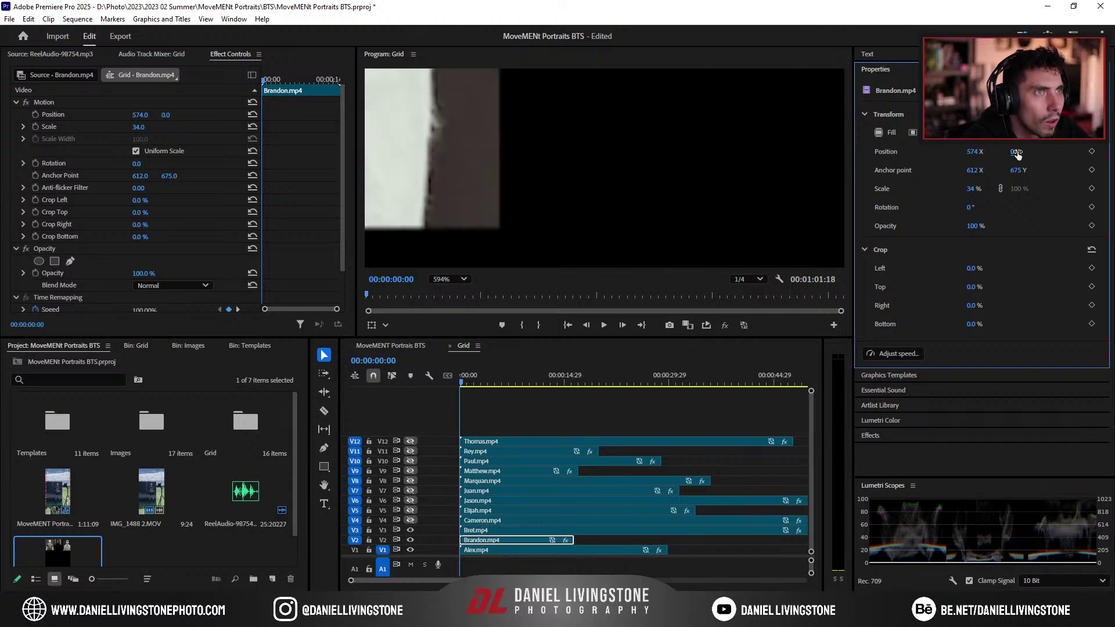
{"action": "key", "text": "Return"}
{"action": "left_click", "coordinate": [1016, 152]}
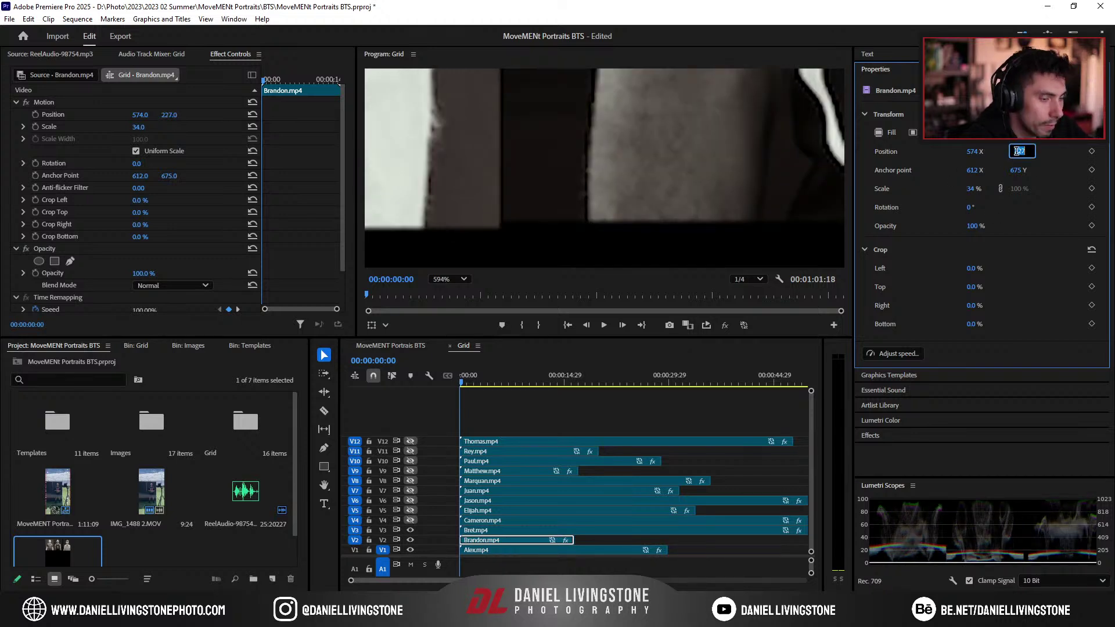
{"action": "key", "text": "Up"}
{"action": "key", "text": "Up"}
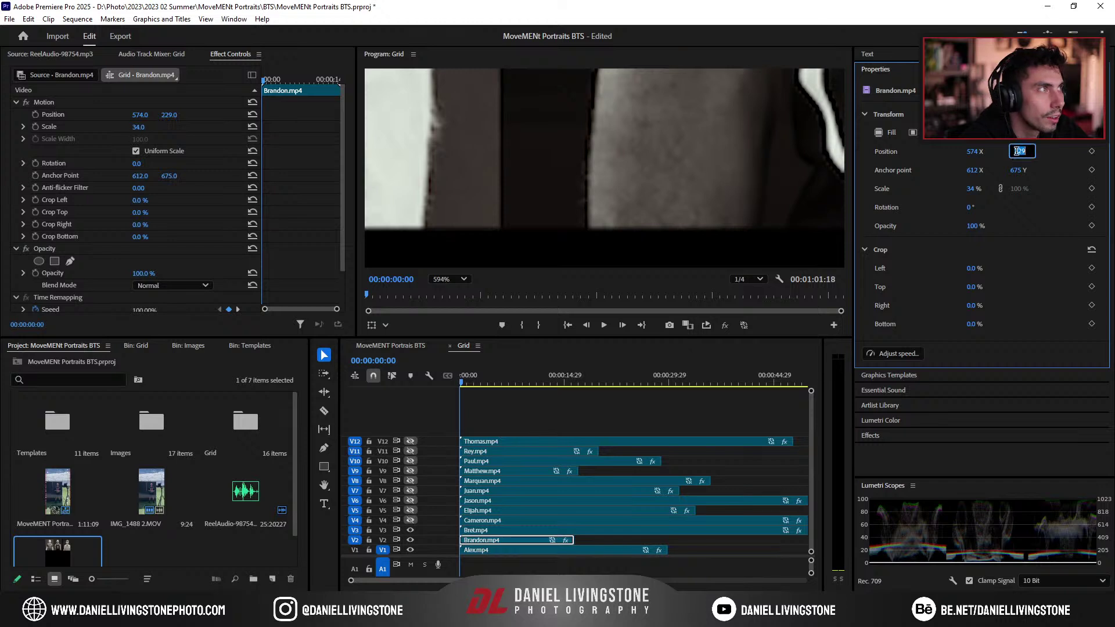
{"action": "key", "text": "Up"}
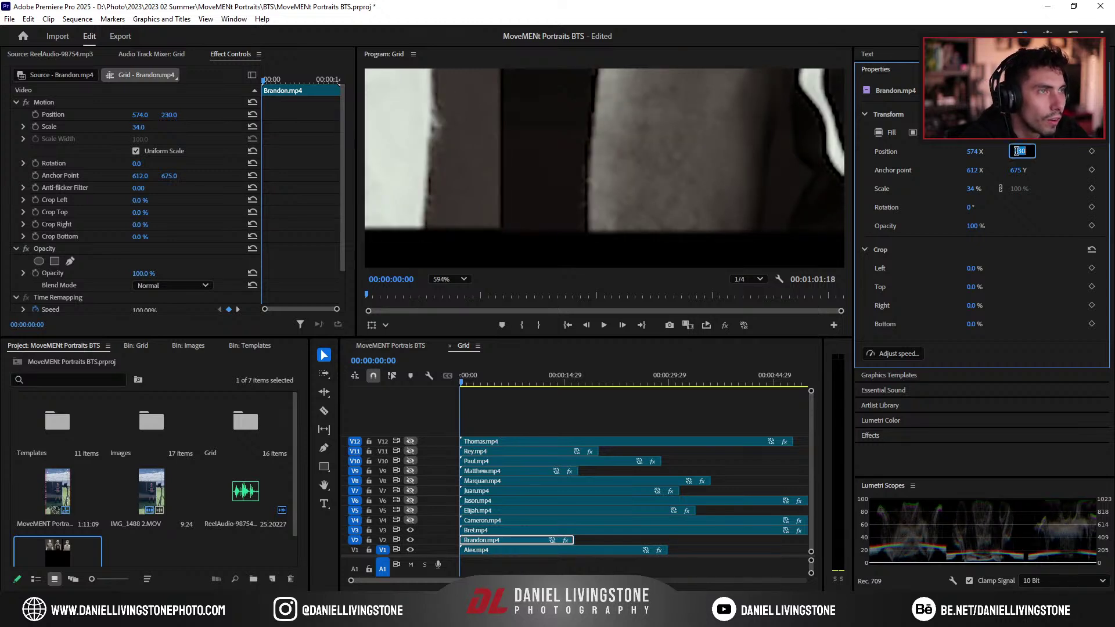
{"action": "key", "text": "Down"}
{"action": "left_click", "coordinate": [971, 151]}
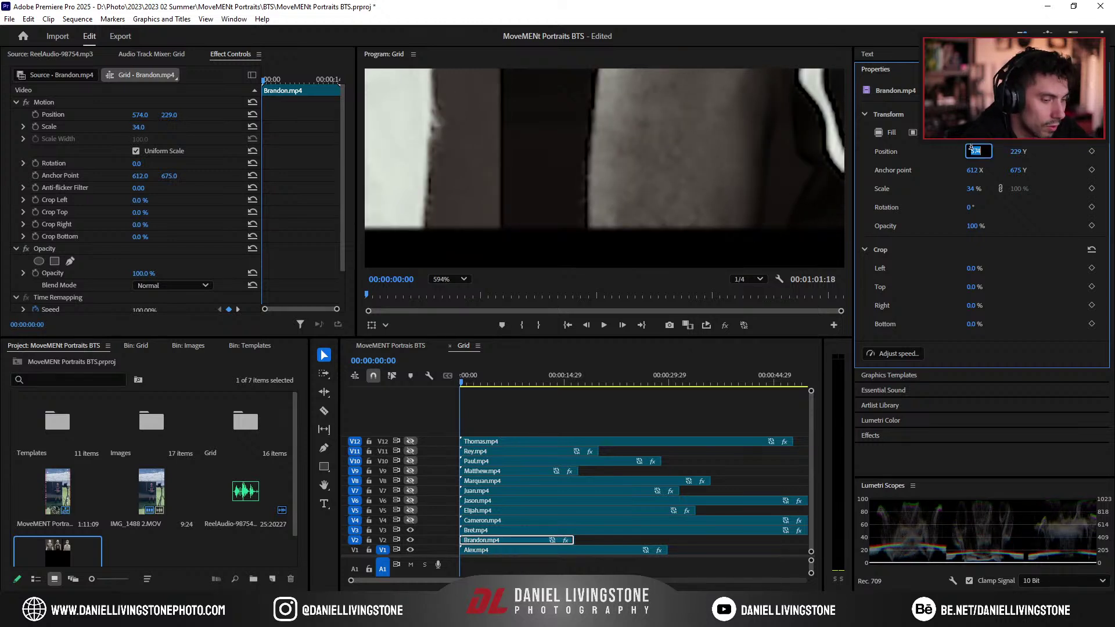
{"action": "key", "text": "Down"}
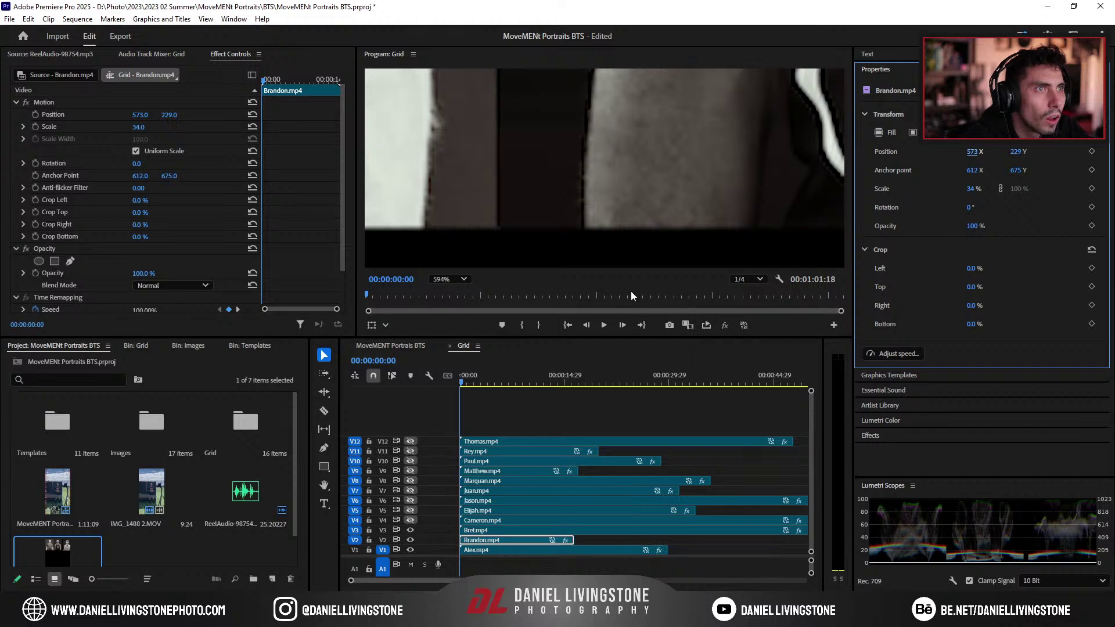
Step: Move the V3 clip beside the second portrait, at about 942 horizontally and 225 vertically
{"action": "scroll", "coordinate": [631, 255], "scroll_direction": "down", "scroll_amount": 10}
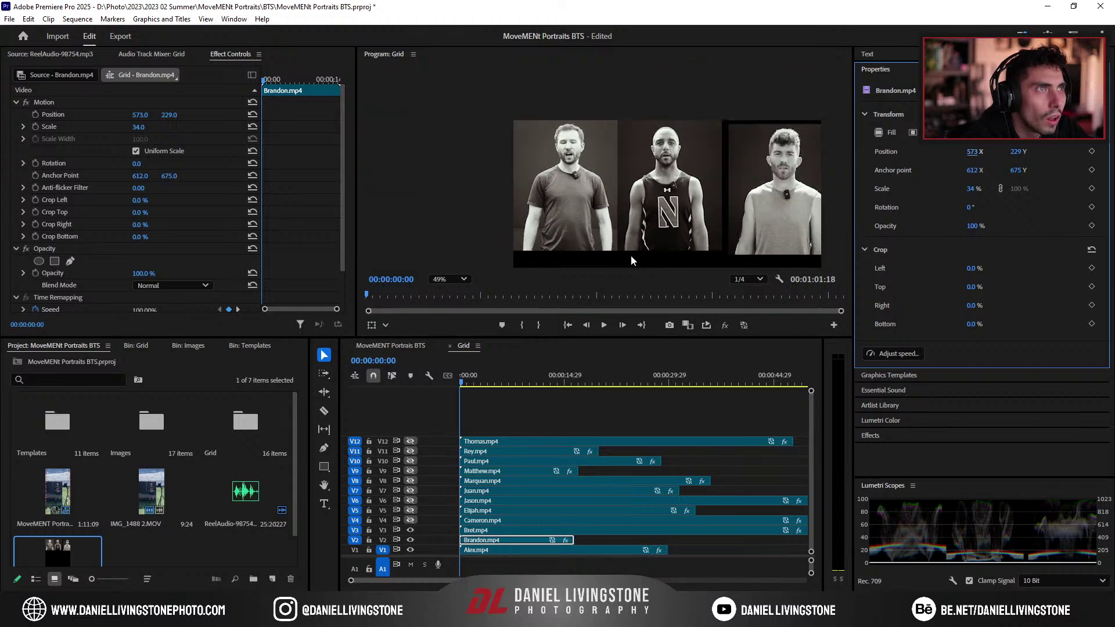
{"action": "scroll", "coordinate": [681, 225], "scroll_direction": "up", "scroll_amount": 4}
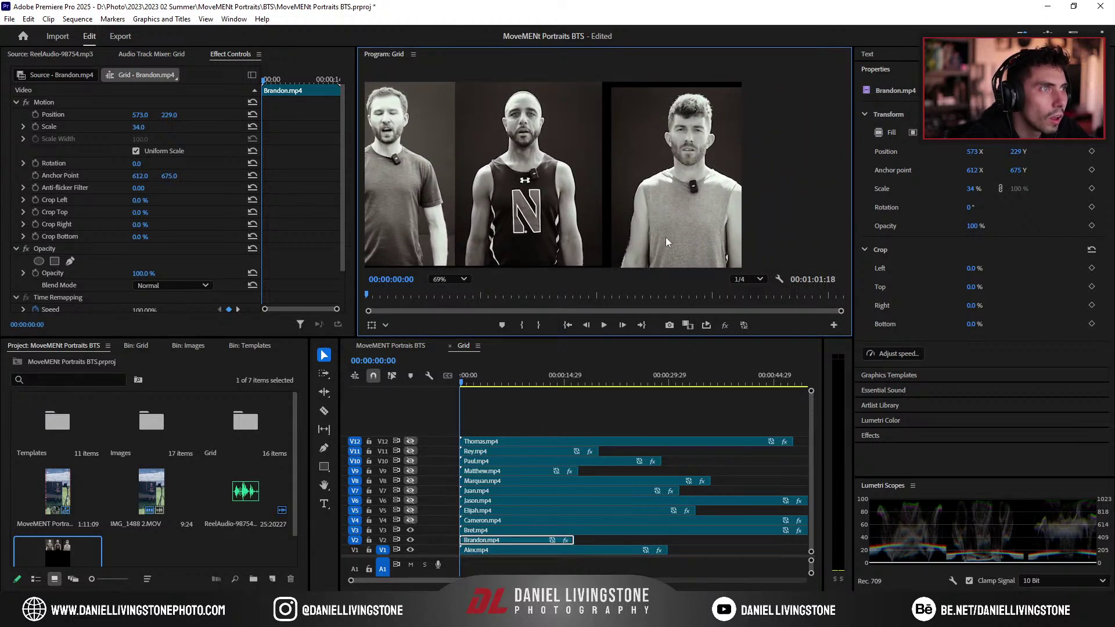
{"action": "left_click", "coordinate": [523, 530]}
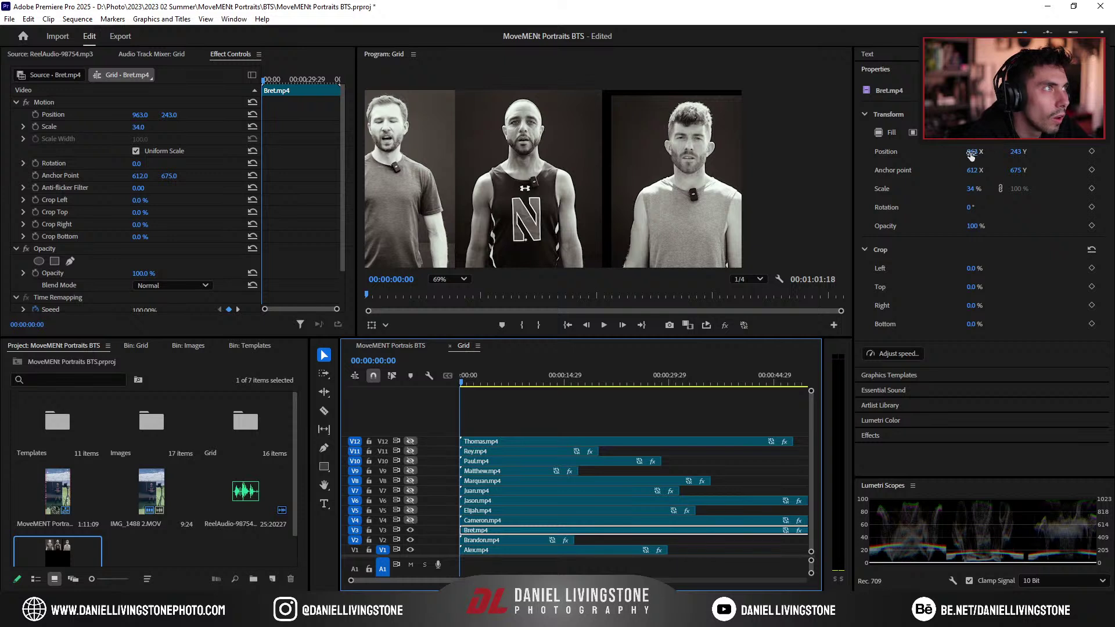
{"action": "left_click_drag", "start_coordinate": [970, 153], "coordinate": [1014, 153]}
{"action": "scroll", "coordinate": [699, 144], "scroll_direction": "down", "scroll_amount": 2}
{"action": "scroll", "coordinate": [698, 144], "scroll_direction": "up", "scroll_amount": 5}
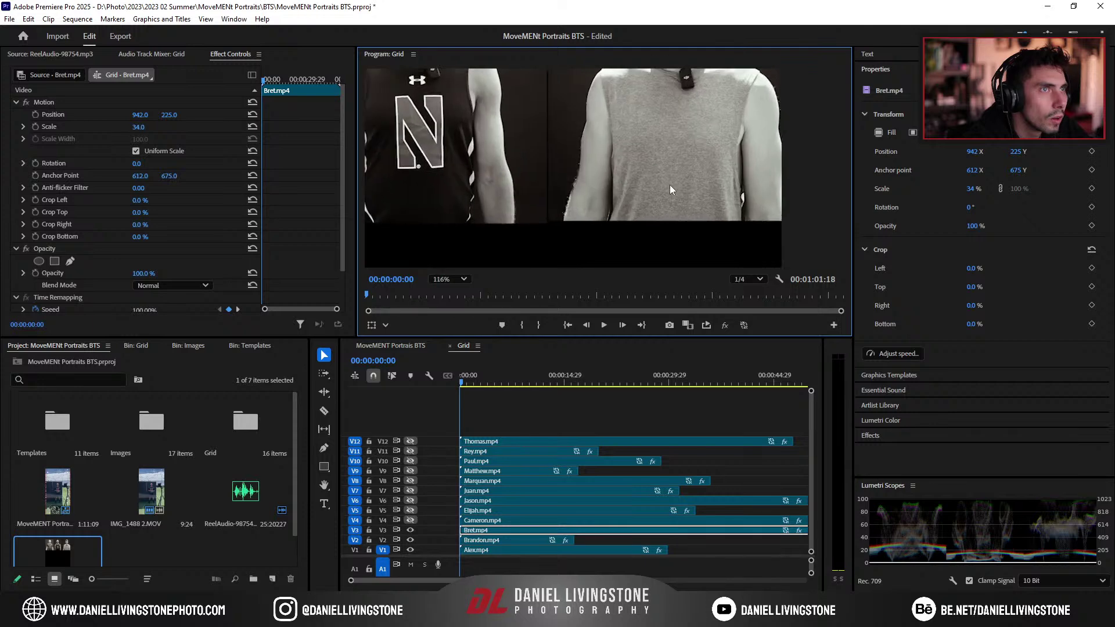
Step: Set the V3 clip's vertical position to 229 to match the other portraits in the row
{"action": "left_click", "coordinate": [1017, 152]}
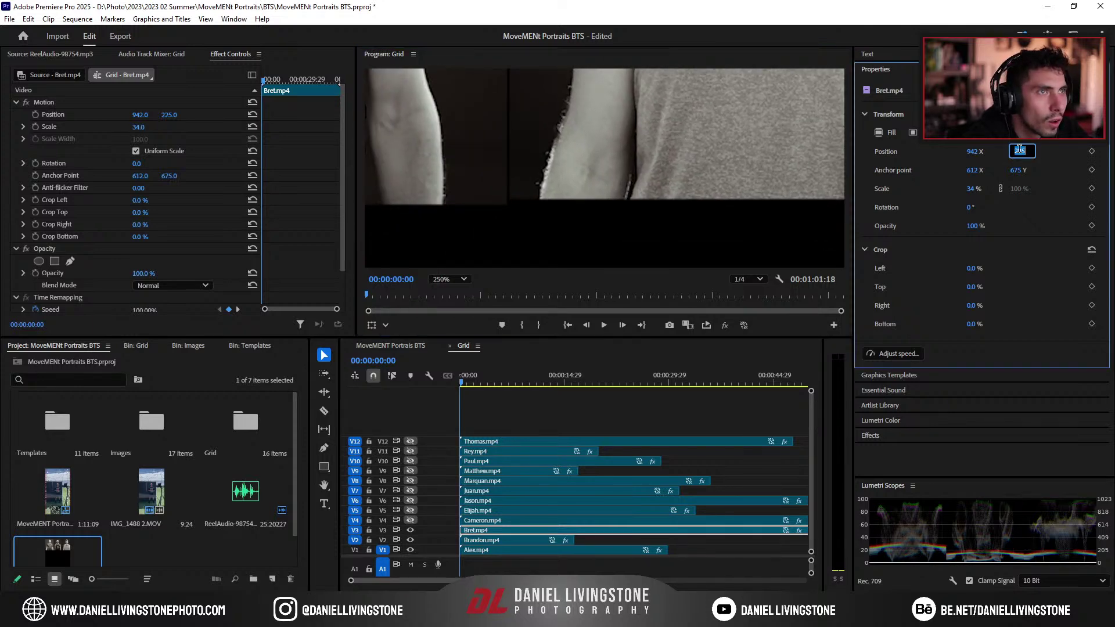
{"action": "key", "text": "Up"}
{"action": "key", "text": "Up"}
{"action": "key", "text": "Up"}
{"action": "key", "text": "Up"}
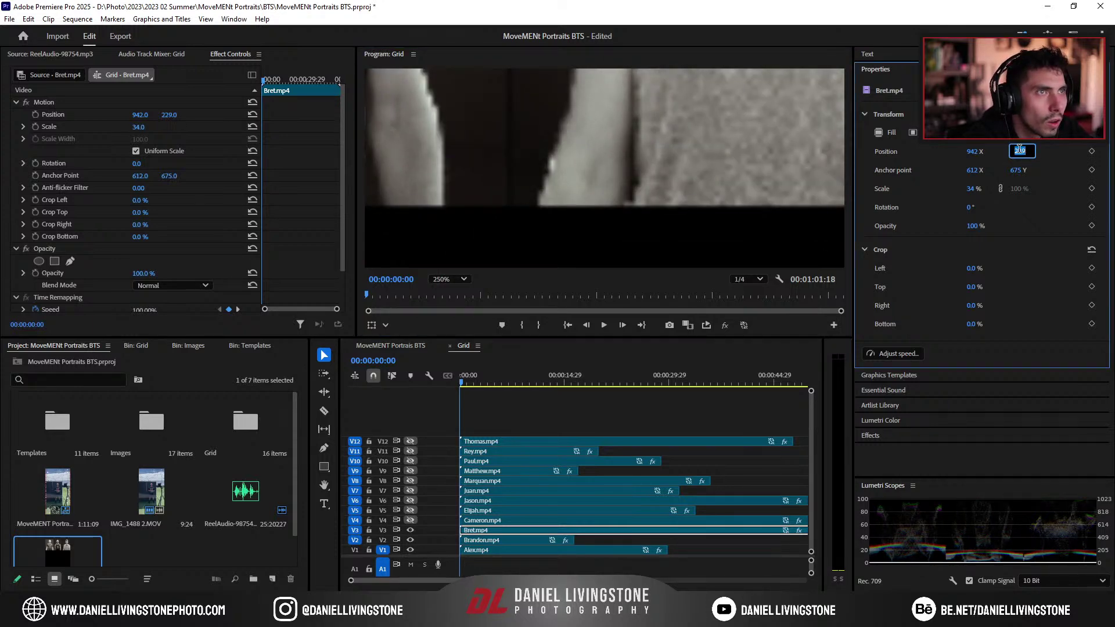
{"action": "key", "text": "Return"}
Step: Compare the positions of the V1, V2 and V3 clips and set the V3 clip's horizontal position to 940
{"action": "left_click", "coordinate": [537, 550]}
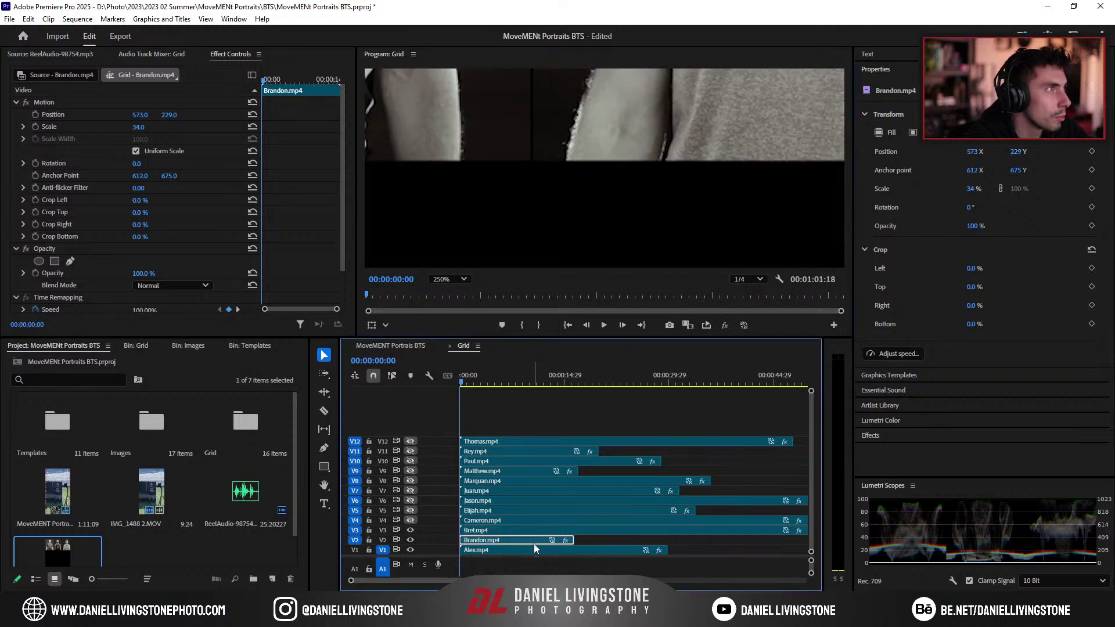
{"action": "left_click", "coordinate": [532, 531]}
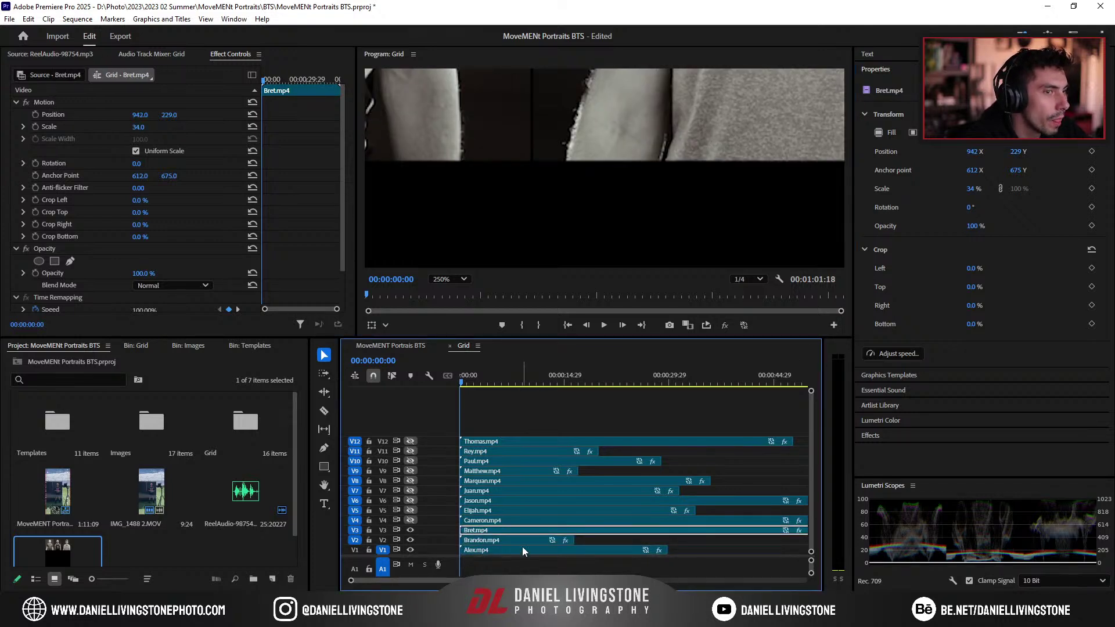
{"action": "left_click", "coordinate": [522, 540]}
{"action": "left_click", "coordinate": [521, 550]}
{"action": "left_click", "coordinate": [517, 529]}
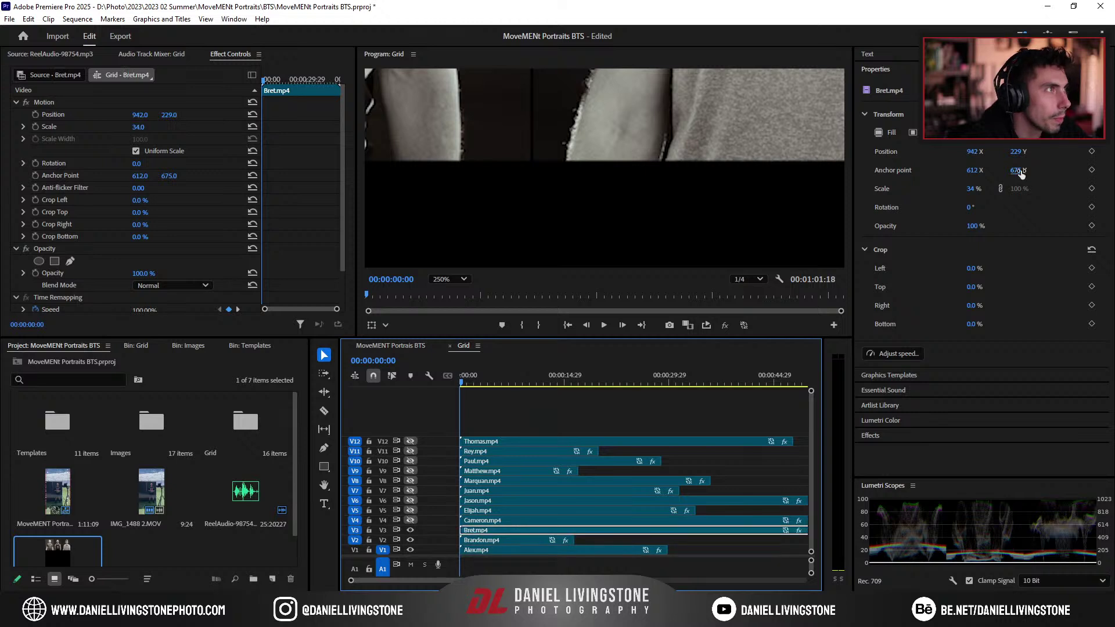
{"action": "left_click_drag", "start_coordinate": [973, 152], "coordinate": [970, 152]}
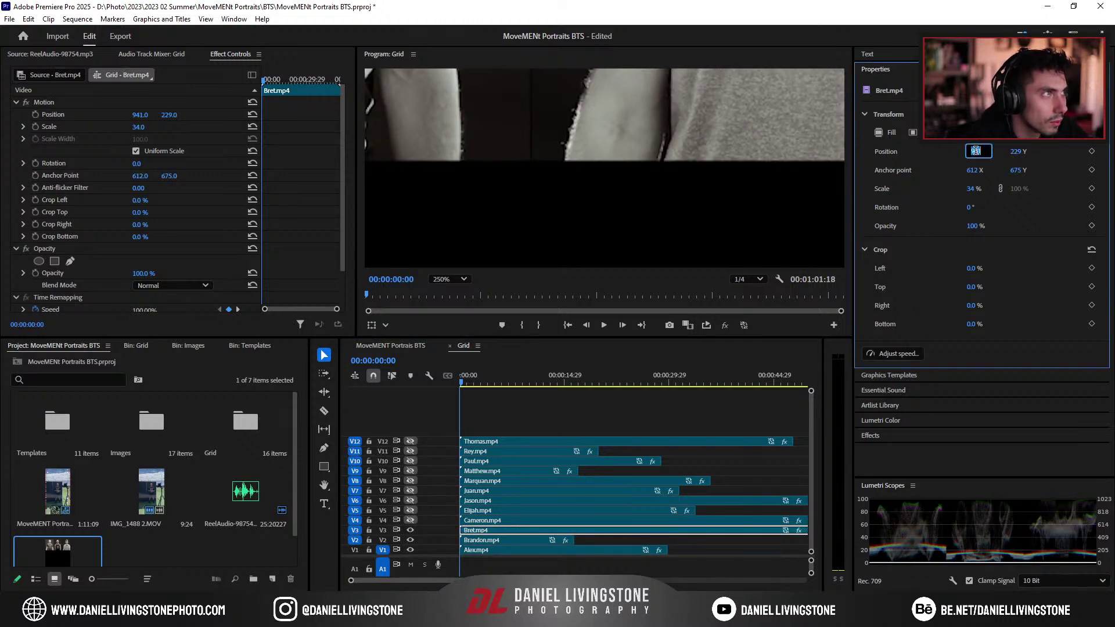
{"action": "type", "text": "940"}
{"action": "key", "text": "Return"}
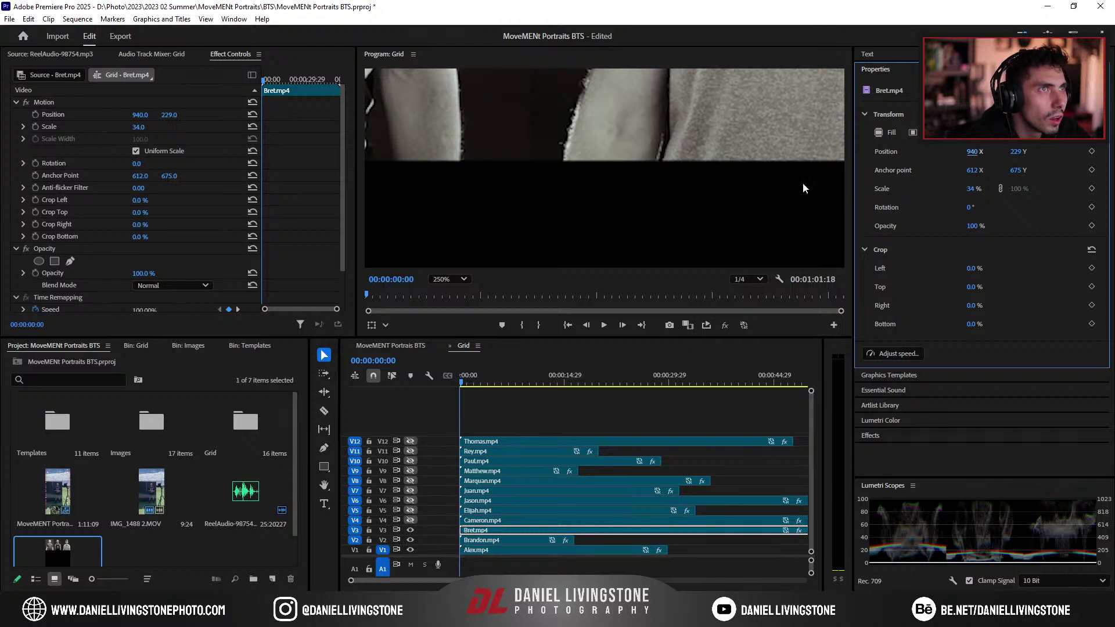
Step: Play back the finished row and ripple-trim the opening of the V3 clip
{"action": "scroll", "coordinate": [697, 197], "scroll_direction": "down", "scroll_amount": 2}
{"action": "scroll", "coordinate": [677, 185], "scroll_direction": "down", "scroll_amount": 4}
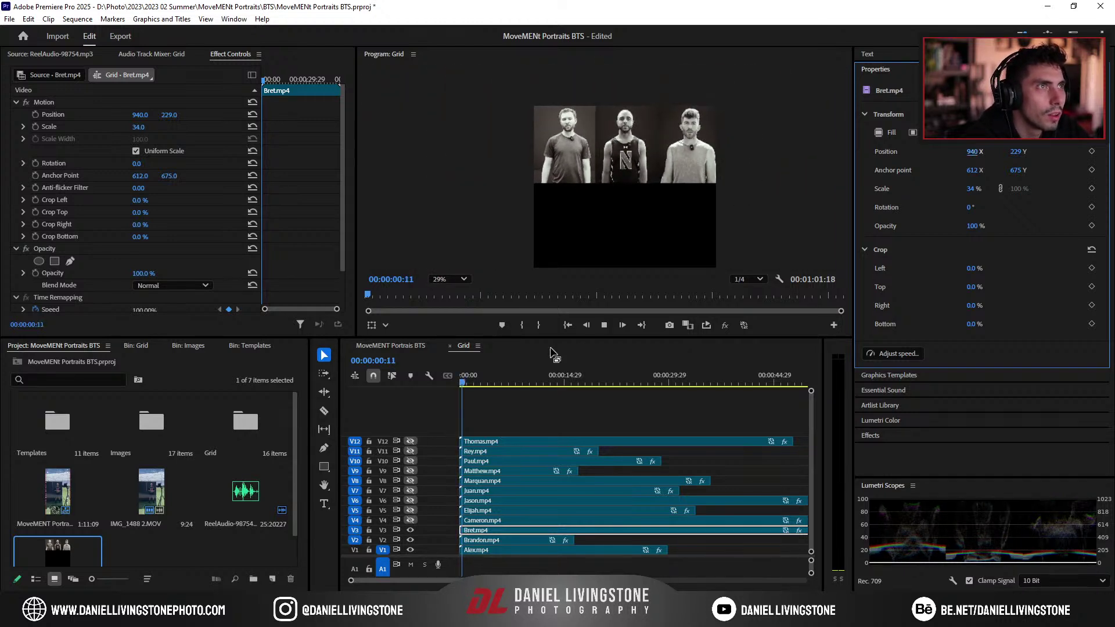
{"action": "key", "text": "space"}
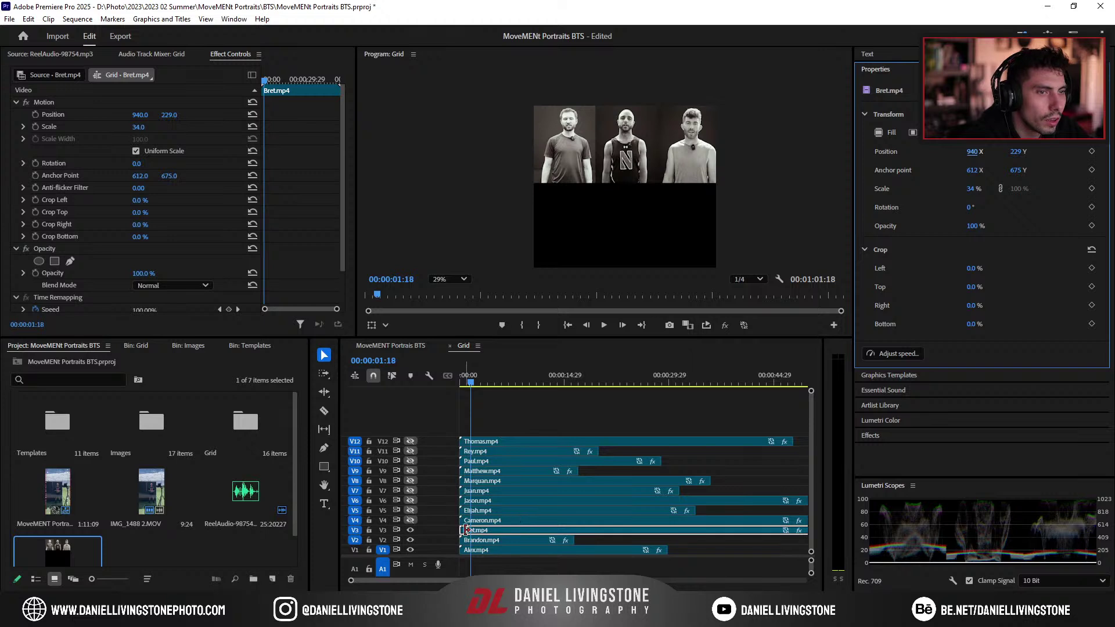
{"action": "left_click_drag", "start_coordinate": [466, 529], "coordinate": [502, 530]}
{"action": "key", "text": "space"}
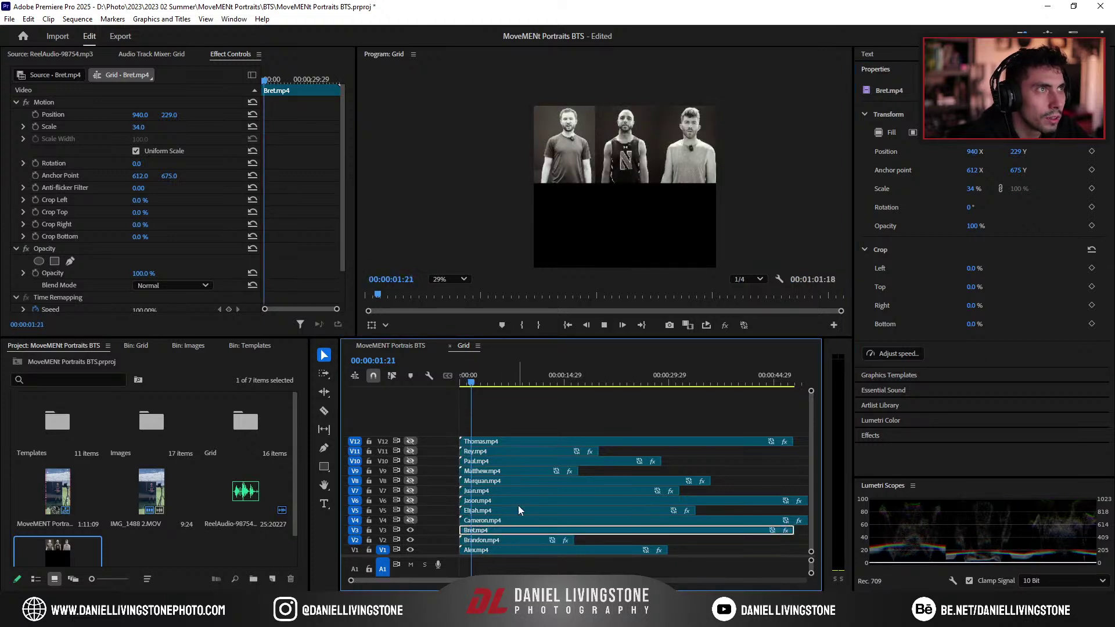
Step: Review the playback of the top row of portraits and make the V4 track visible
{"action": "key", "text": "space"}
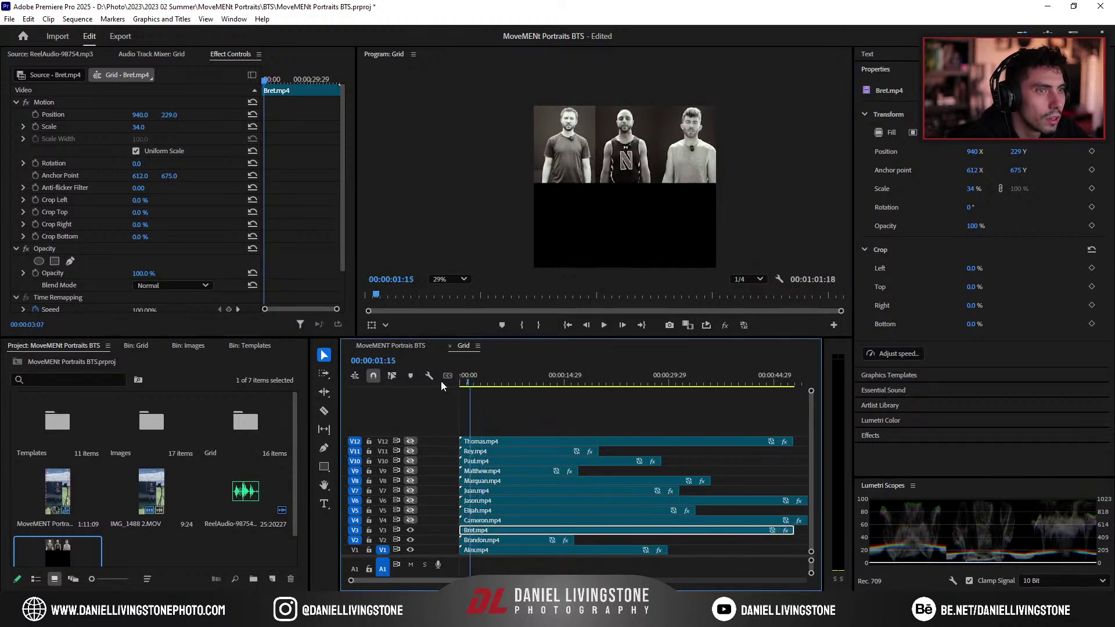
{"action": "key", "text": "space"}
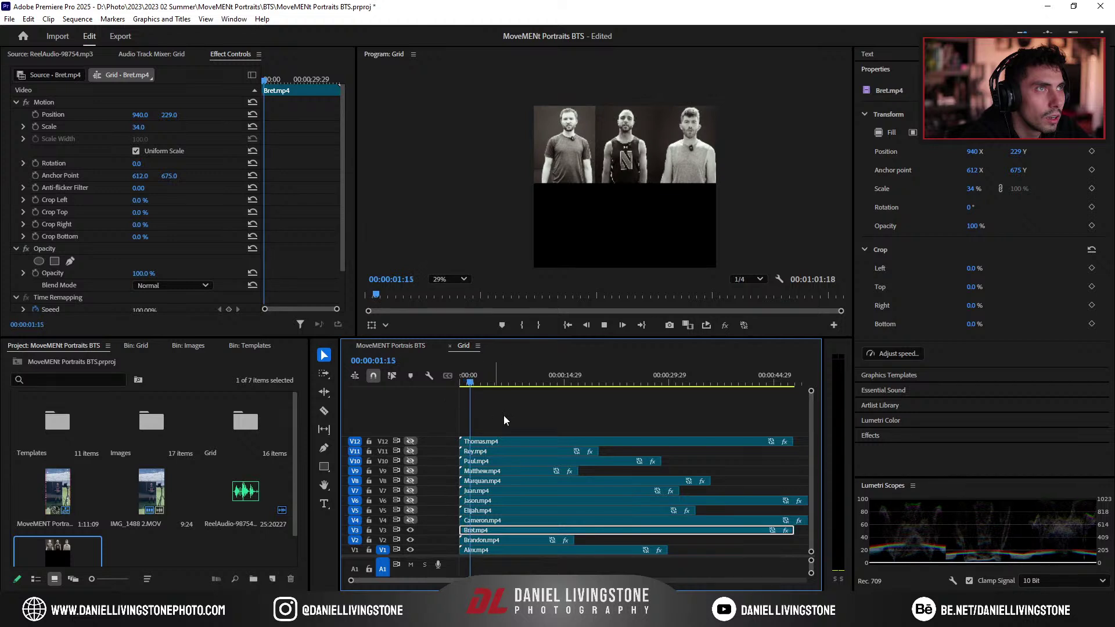
{"action": "key", "text": "space"}
{"action": "left_click", "coordinate": [503, 519]}
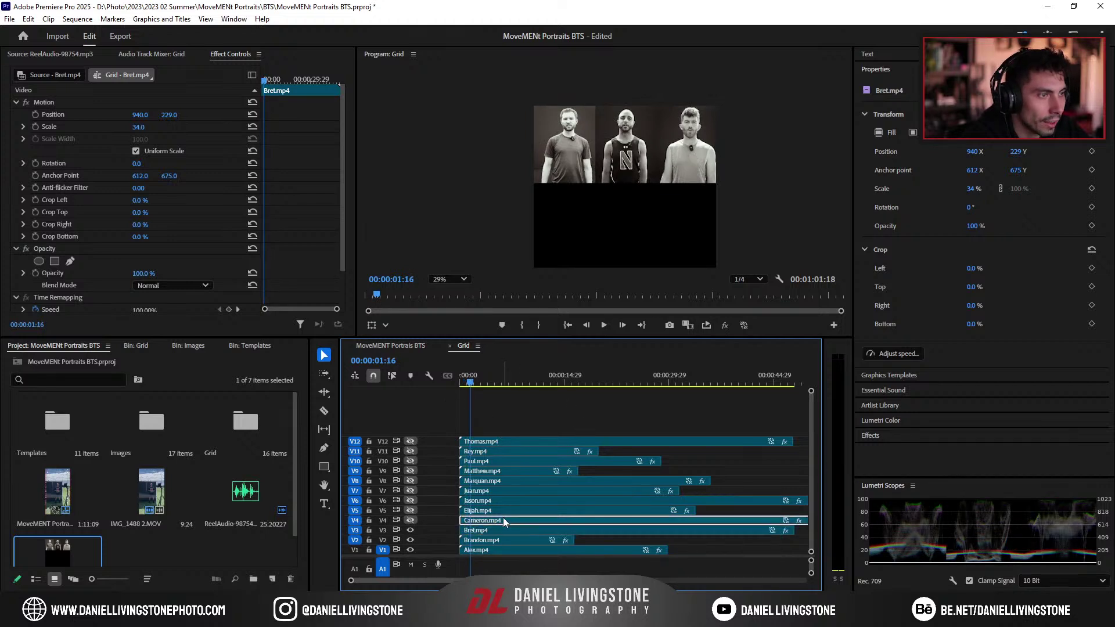
{"action": "left_click", "coordinate": [412, 521]}
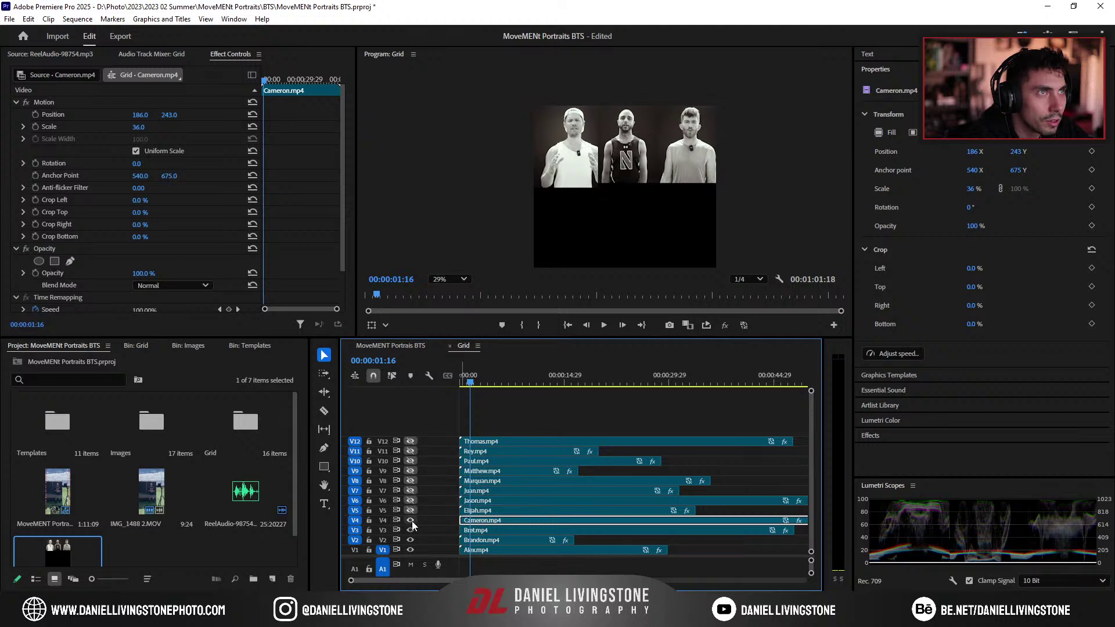
Step: Copy the V1 clip's attributes and paste them onto the V4 clip
{"action": "right_click", "coordinate": [591, 552]}
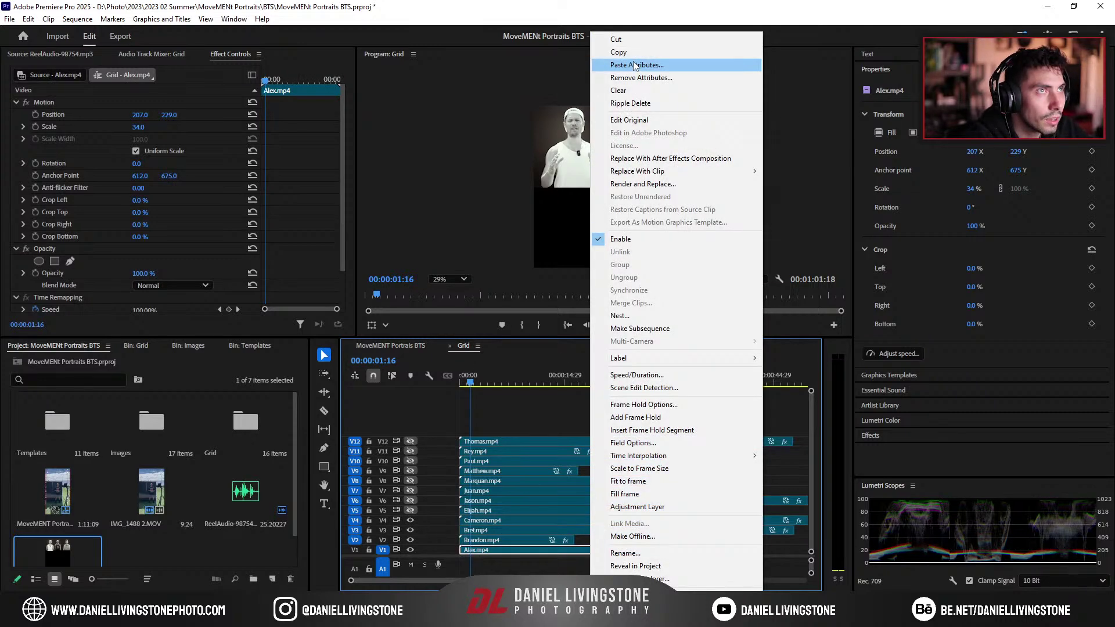
{"action": "left_click", "coordinate": [553, 416]}
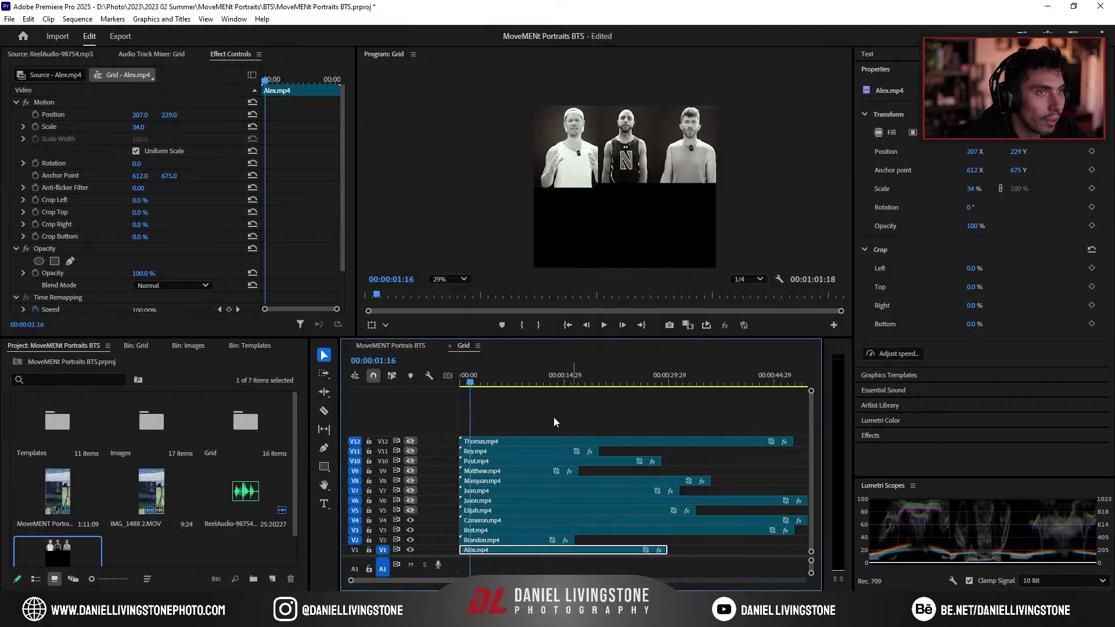
{"action": "left_click", "coordinate": [505, 520]}
{"action": "right_click", "coordinate": [505, 520]}
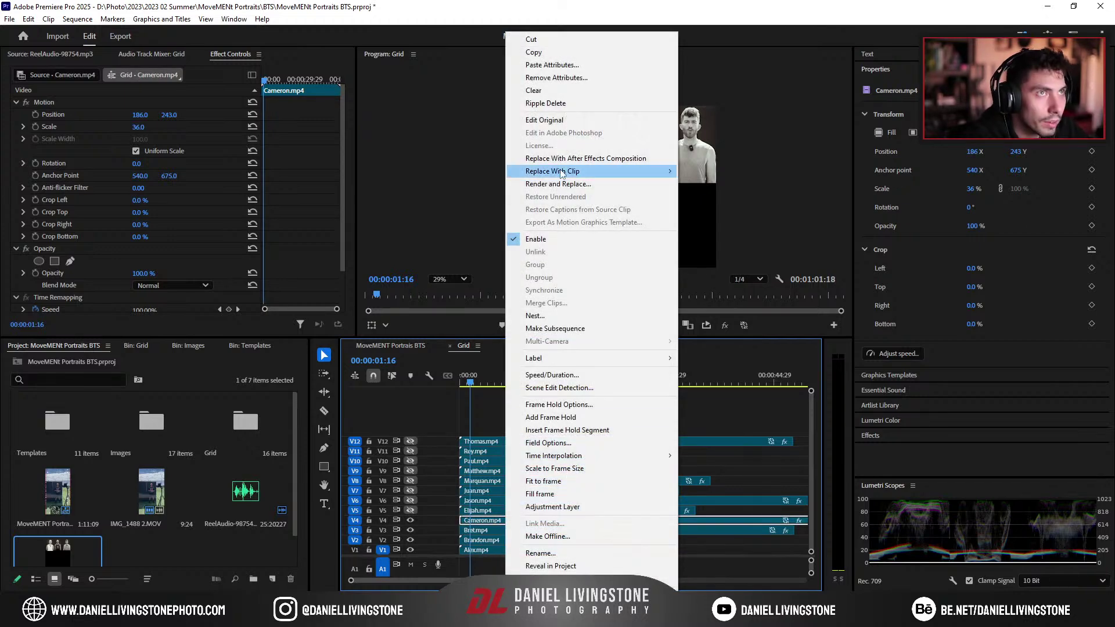
{"action": "left_click", "coordinate": [552, 66]}
{"action": "key", "text": "Return"}
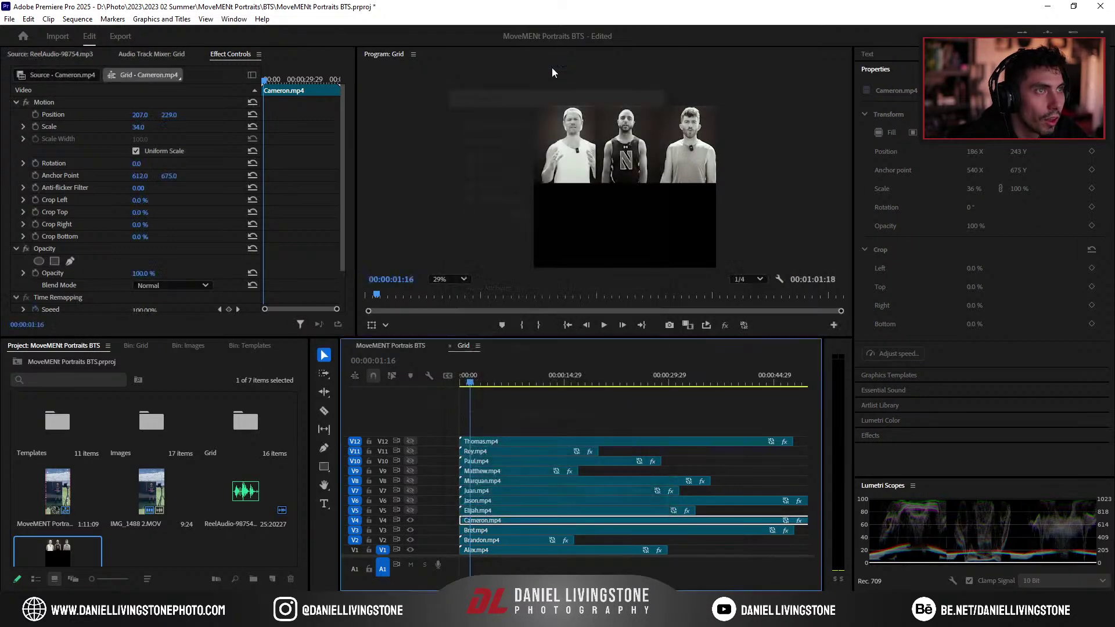
Step: Move the V4 clip directly below the first portrait, setting its vertical position to 689
{"action": "left_click_drag", "start_coordinate": [1015, 153], "coordinate": [1094, 151]}
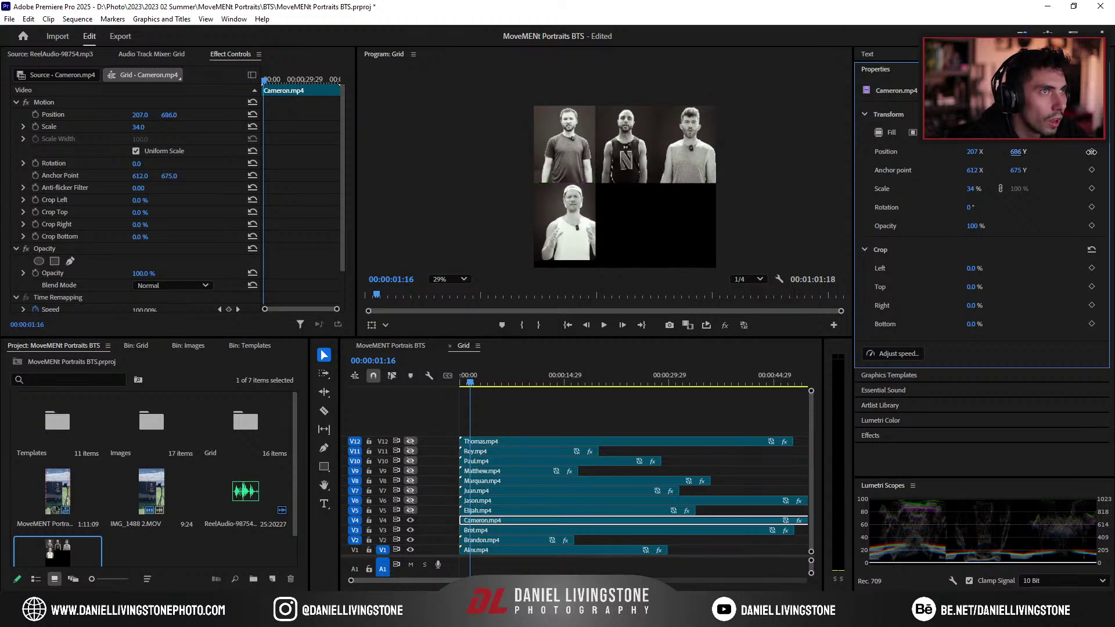
{"action": "scroll", "coordinate": [575, 206], "scroll_direction": "up", "scroll_amount": 5}
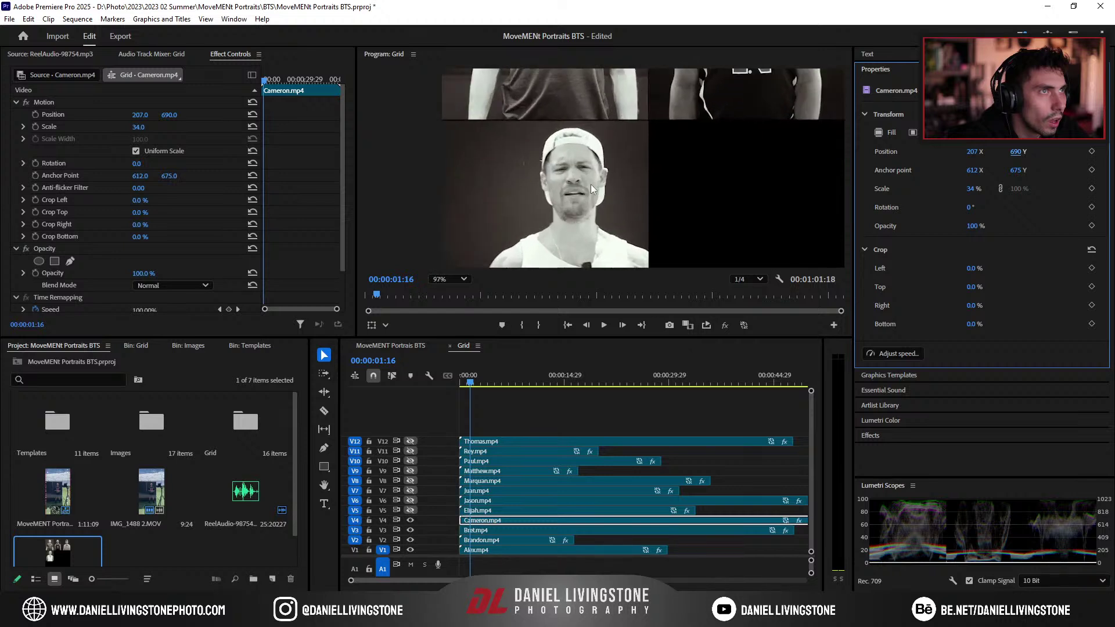
{"action": "left_click_drag", "start_coordinate": [1015, 152], "coordinate": [1013, 151]}
{"action": "type", "text": "689"}
{"action": "key", "text": "Return"}
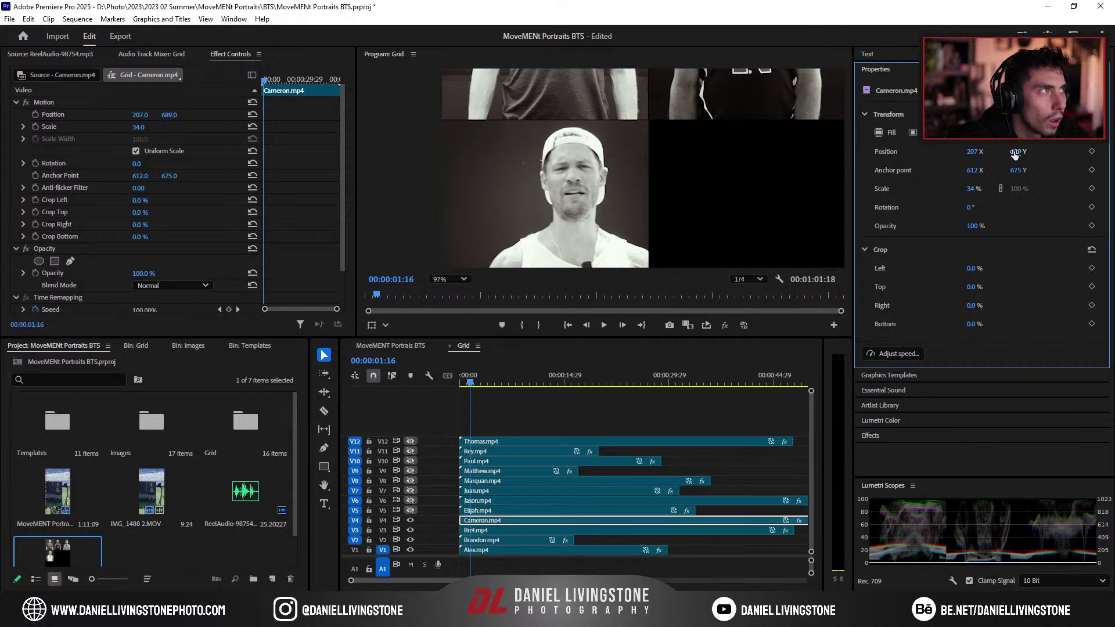
{"action": "type", "text": "0"}
{"action": "key", "text": "Return"}
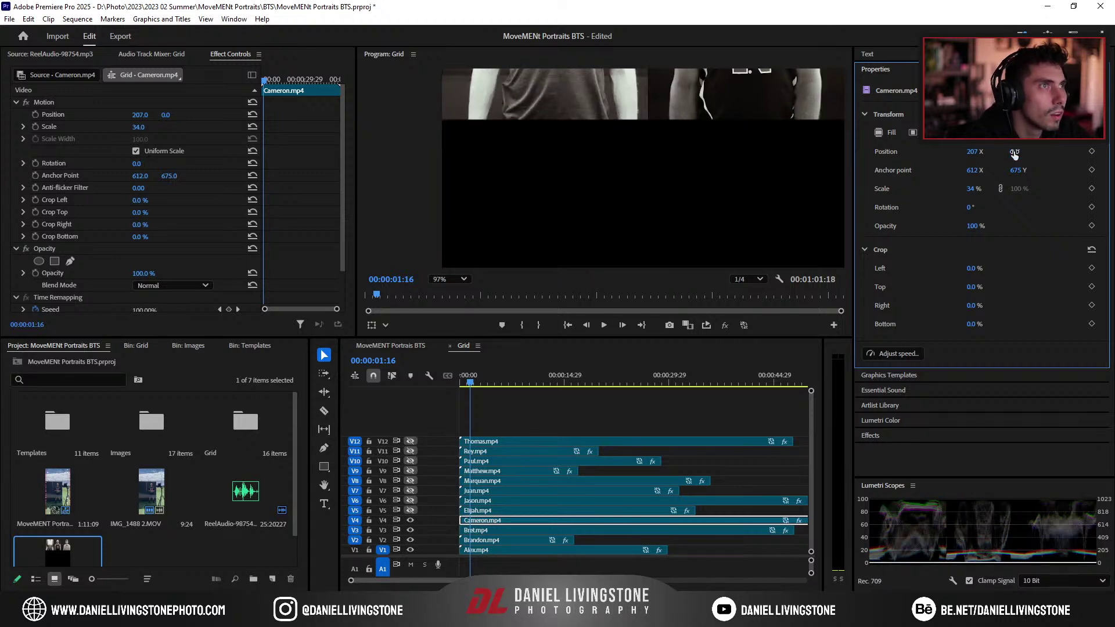
{"action": "key", "text": "ctrl+z"}
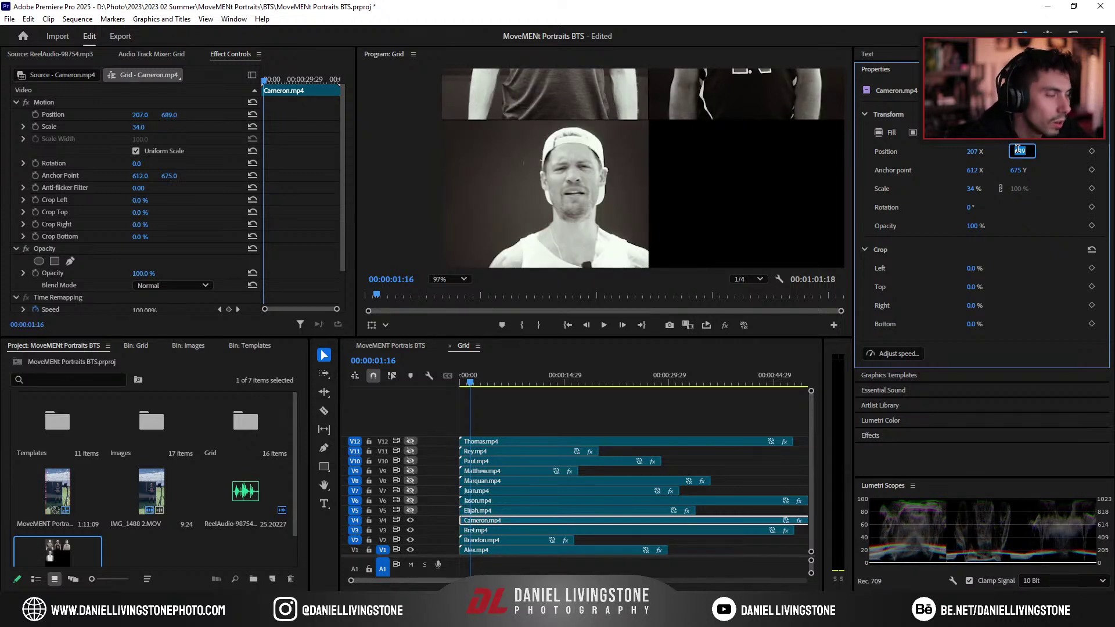
Step: Set the V4 clip's vertical position to 688 and inspect the seam between the two rows up close
{"action": "type", "text": "688"}
{"action": "key", "text": "Return"}
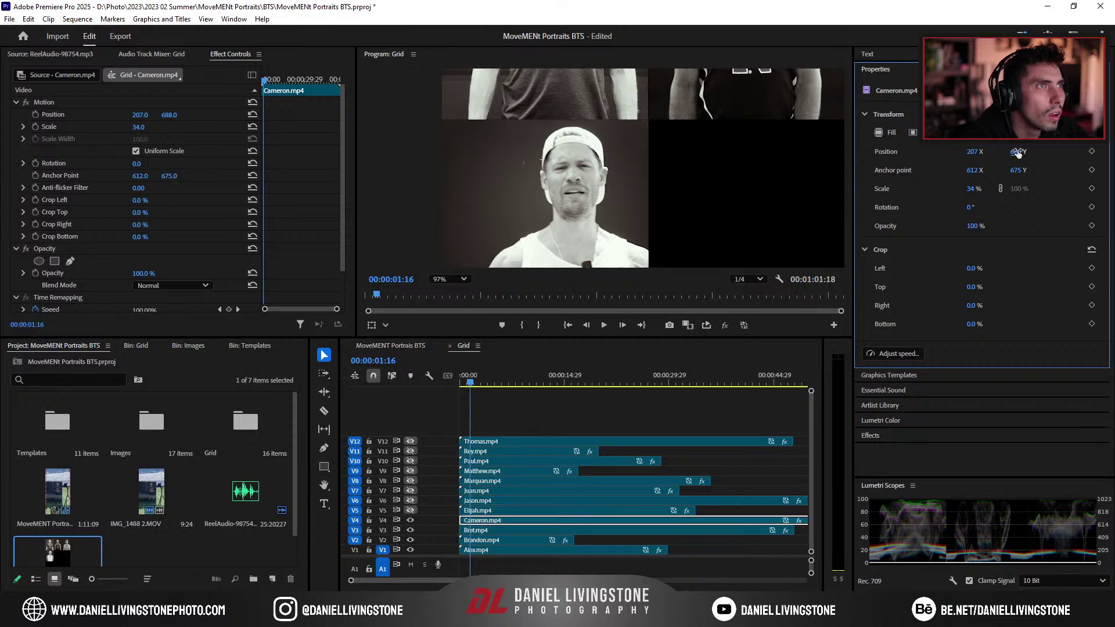
{"action": "scroll", "coordinate": [653, 110], "scroll_direction": "up", "scroll_amount": 6}
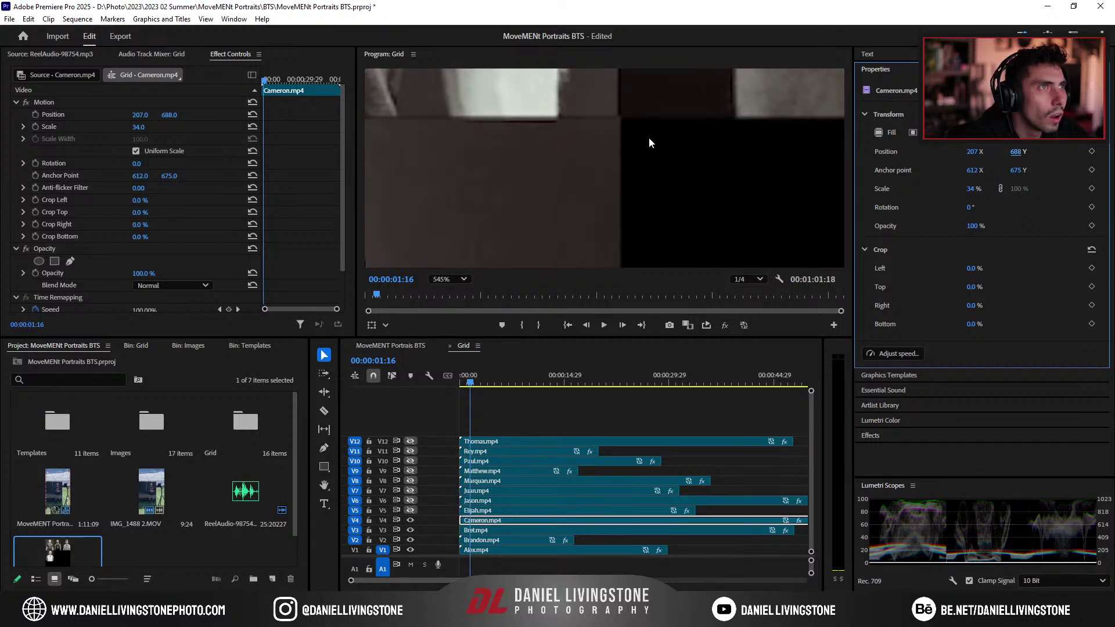
{"action": "scroll", "coordinate": [649, 143], "scroll_direction": "down", "scroll_amount": 8}
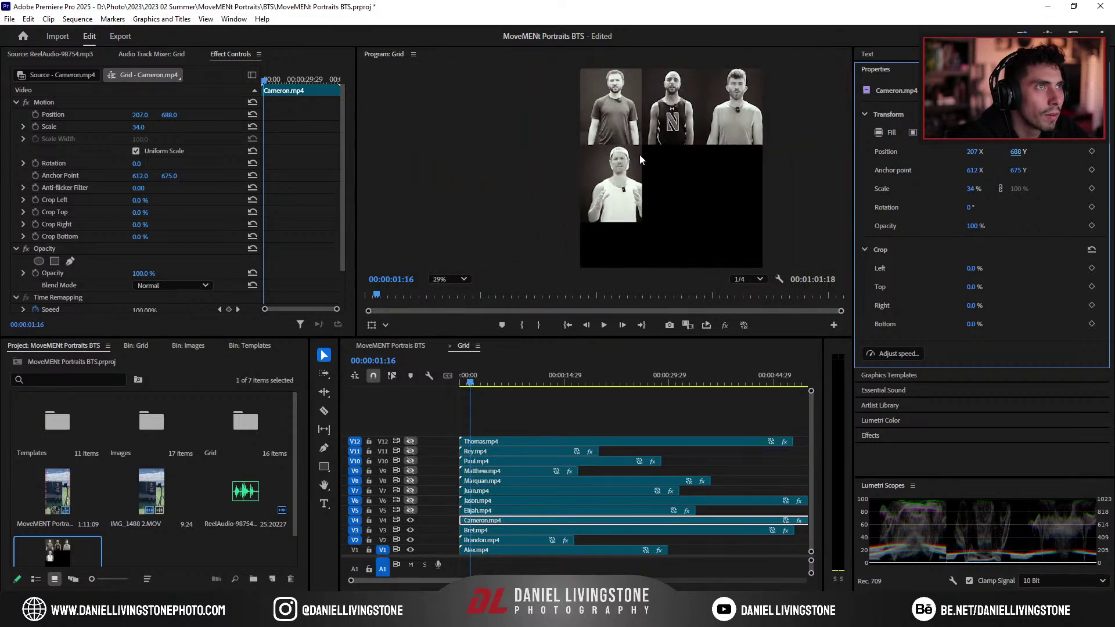
{"action": "scroll", "coordinate": [642, 155], "scroll_direction": "down", "scroll_amount": 3}
{"action": "scroll", "coordinate": [645, 166], "scroll_direction": "up", "scroll_amount": 2}
{"action": "left_click_drag", "start_coordinate": [648, 176], "coordinate": [557, 180]}
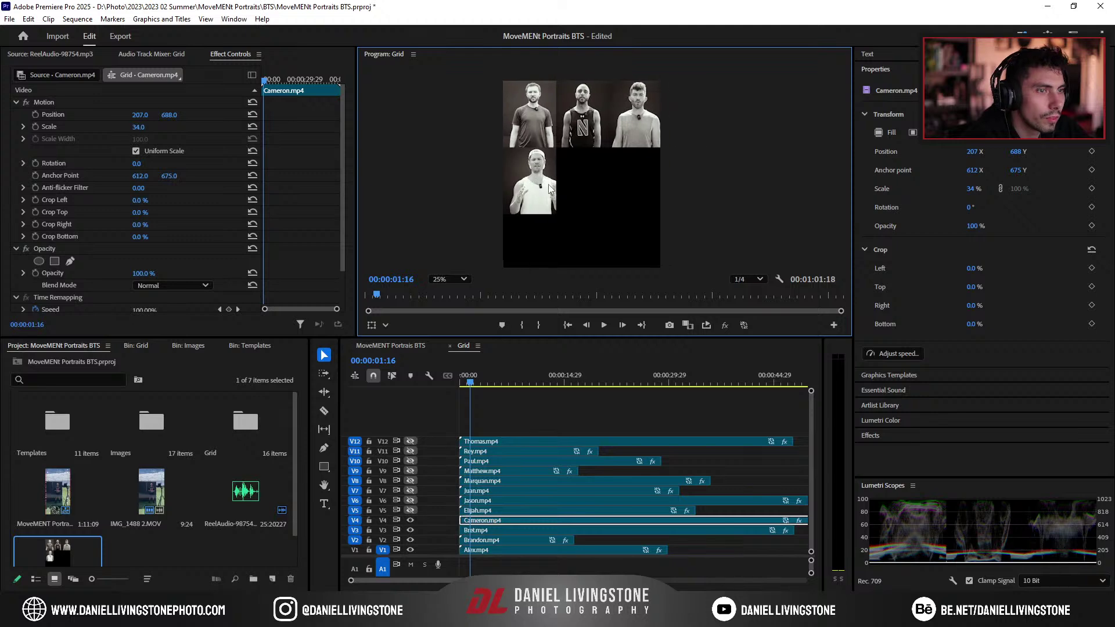
Step: Make the V5 track visible and paste the V4 clip's attributes onto the V5 clip
{"action": "left_click", "coordinate": [496, 511]}
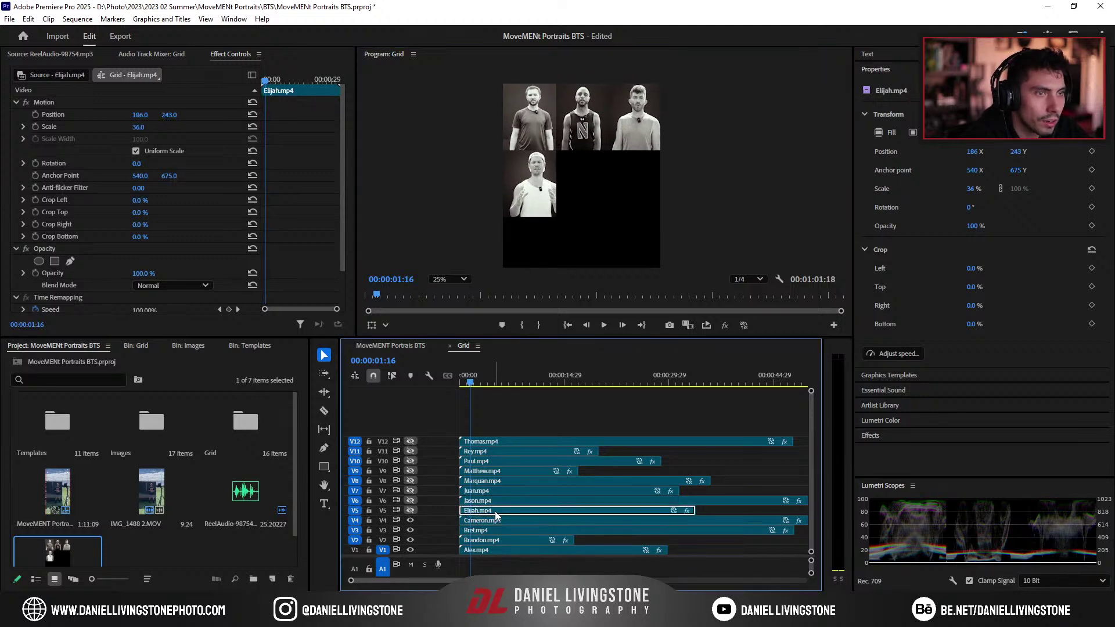
{"action": "right_click", "coordinate": [496, 511]}
{"action": "right_click", "coordinate": [474, 521]}
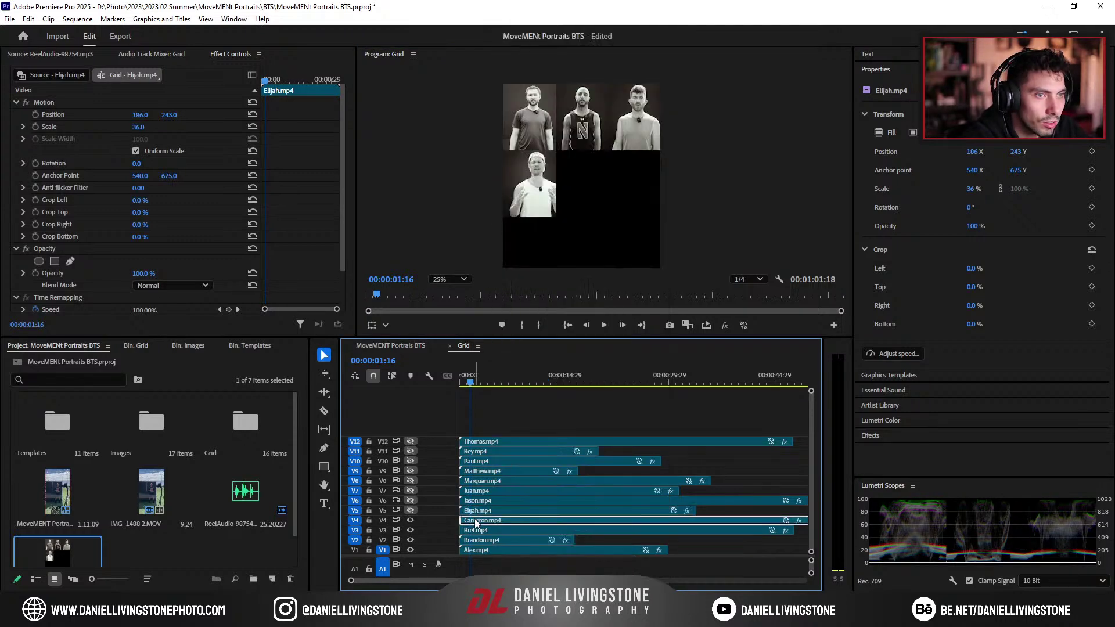
{"action": "left_click", "coordinate": [504, 54]}
{"action": "left_click", "coordinate": [524, 510]}
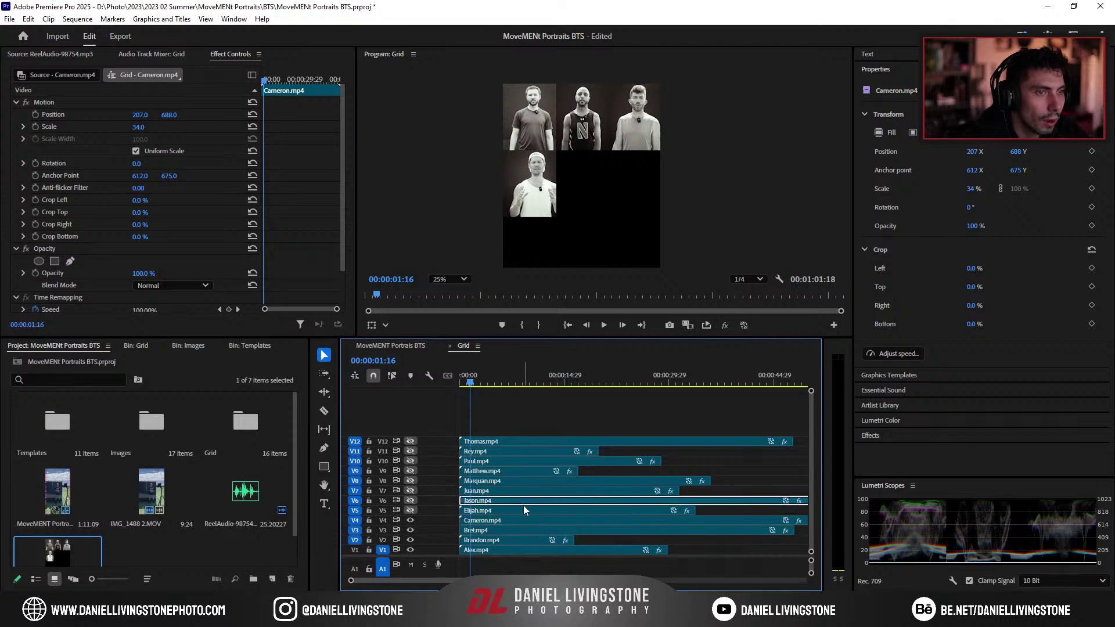
{"action": "left_click", "coordinate": [410, 510]}
{"action": "right_click", "coordinate": [538, 514]}
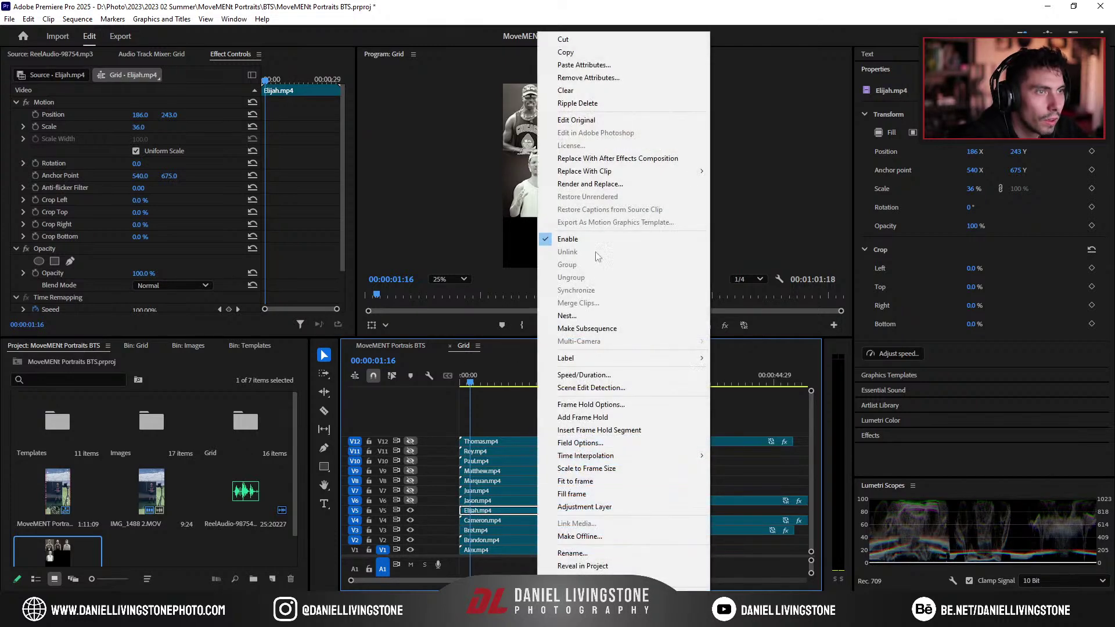
{"action": "left_click", "coordinate": [584, 68]}
{"action": "key", "text": "Return"}
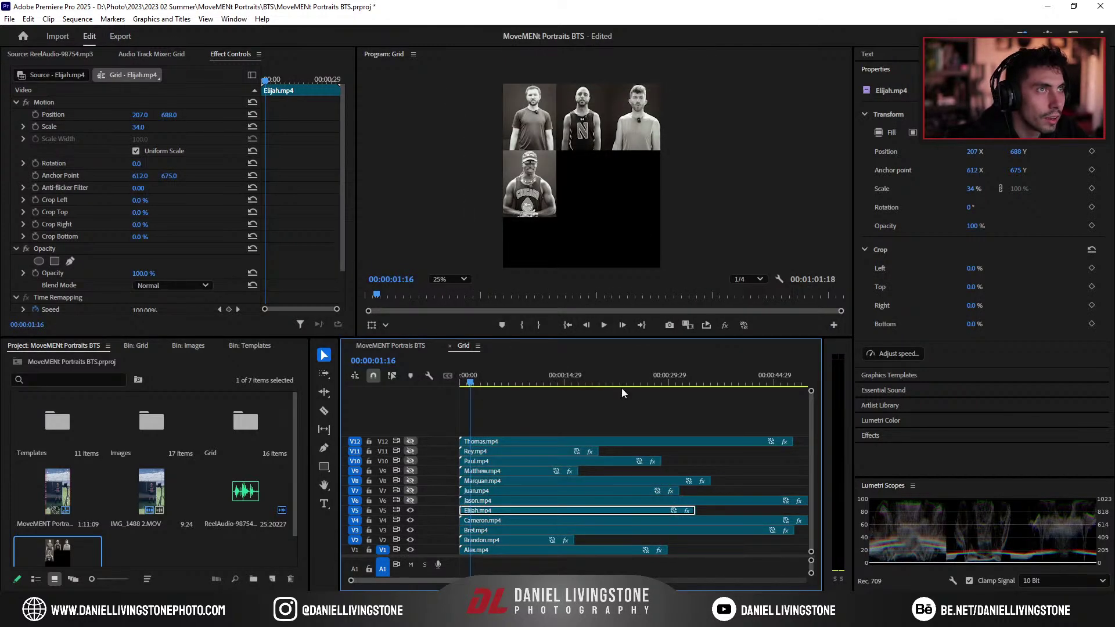
Step: Check the V2 clip's position and set the V5 clip's horizontal position to 573 to match
{"action": "left_click", "coordinate": [495, 541]}
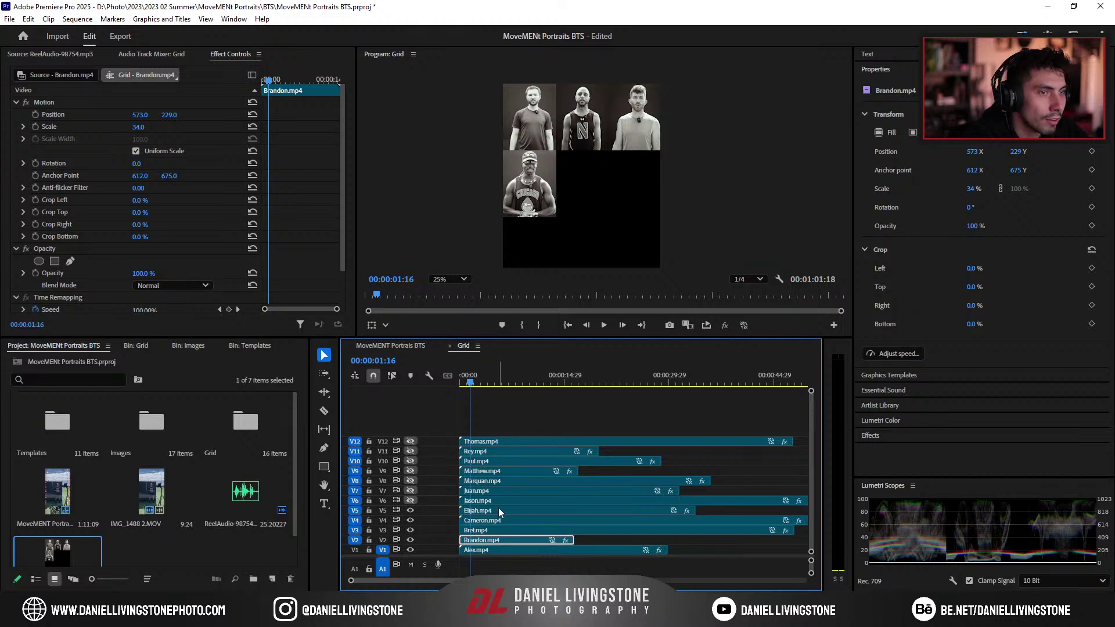
{"action": "left_click", "coordinate": [497, 521]}
{"action": "left_click", "coordinate": [498, 511]}
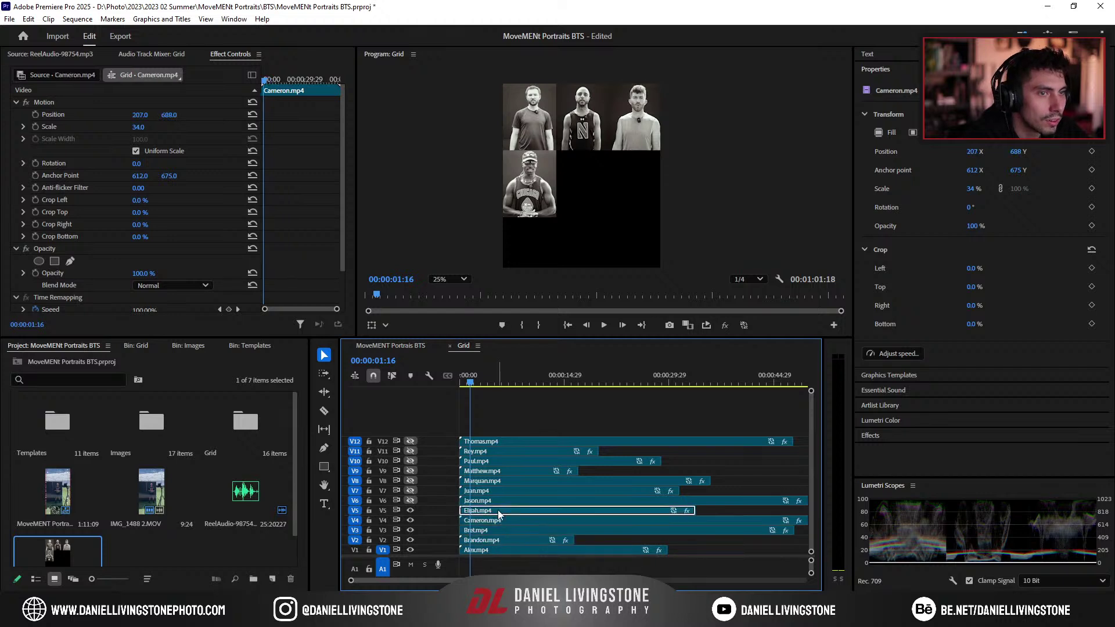
{"action": "left_click", "coordinate": [969, 152]}
{"action": "type", "text": "573"}
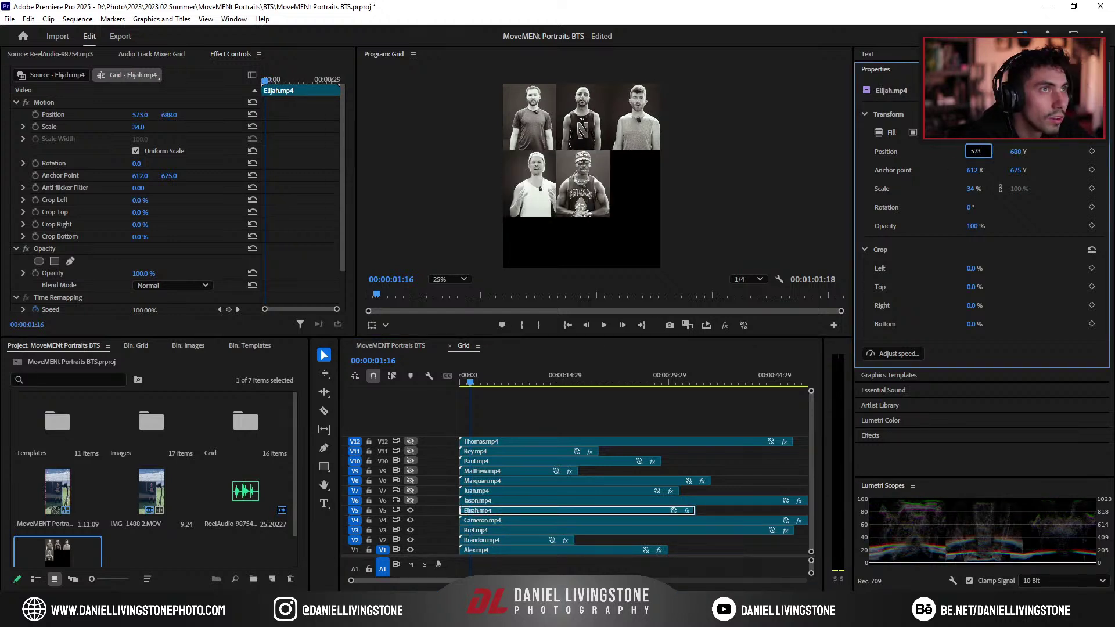
{"action": "key", "text": "Return"}
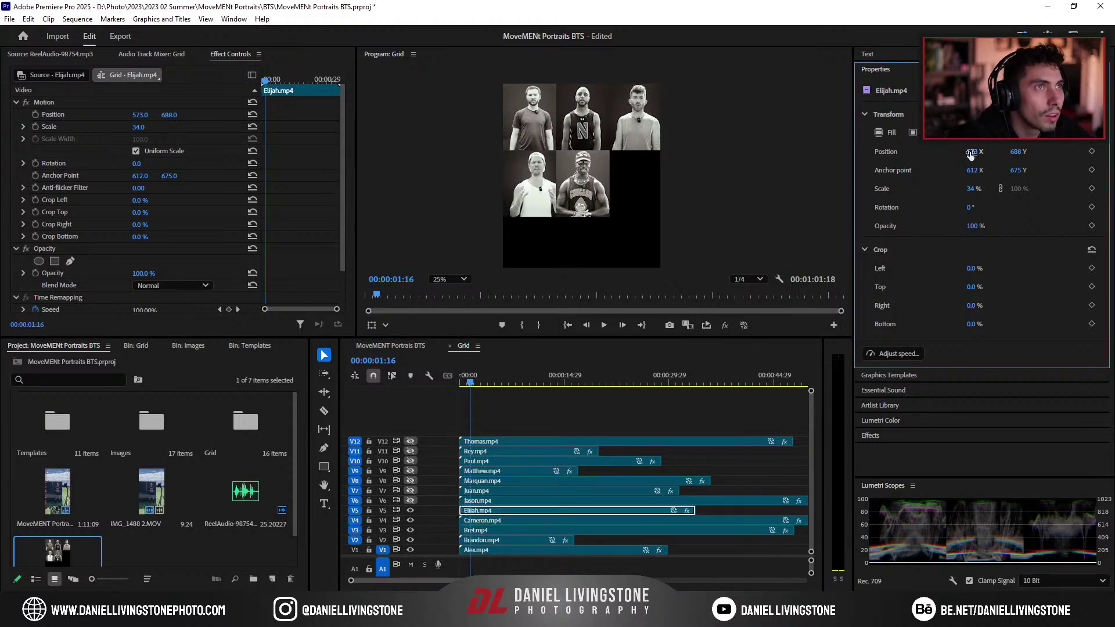
Step: Paste the copied V4 attributes onto the V6 clip and make the V6 track visible
{"action": "left_click", "coordinate": [496, 503]}
{"action": "right_click", "coordinate": [495, 502]}
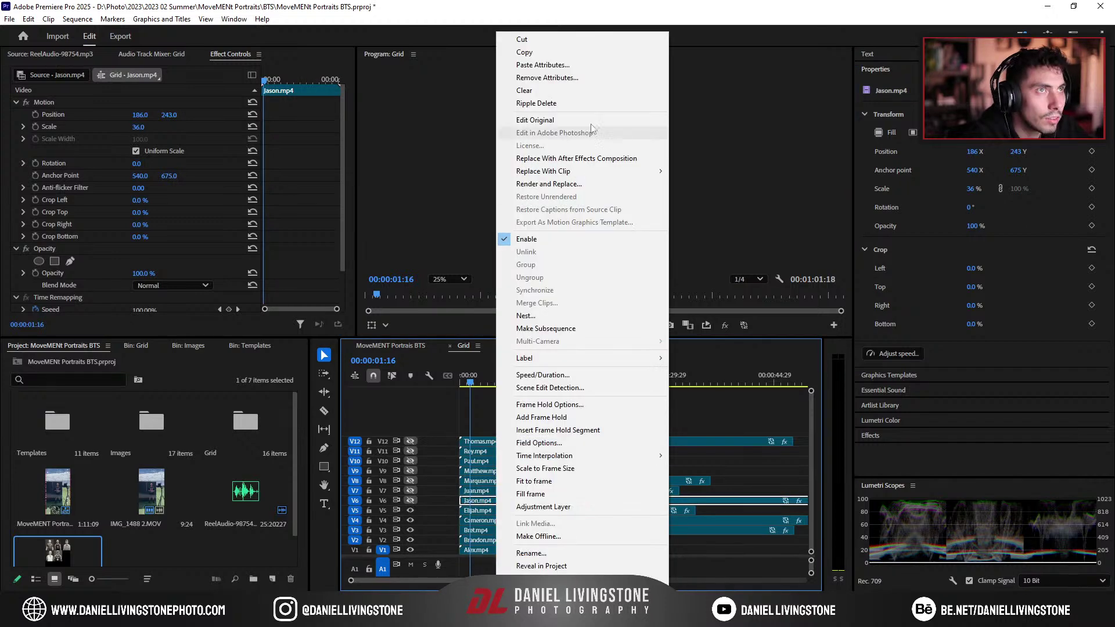
{"action": "left_click", "coordinate": [554, 70]}
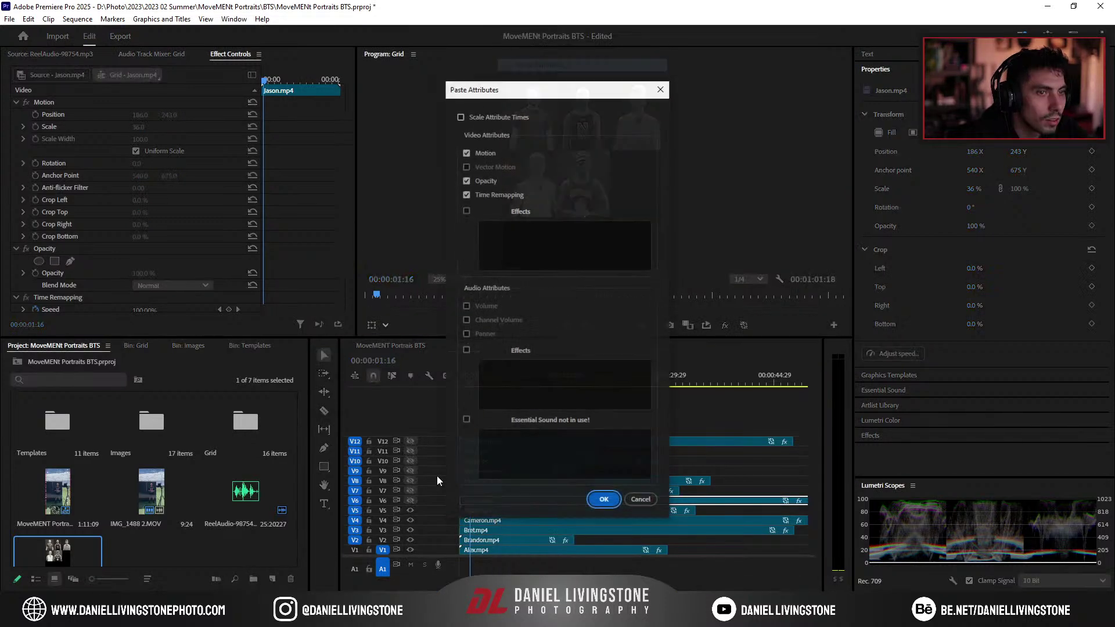
{"action": "left_click", "coordinate": [607, 498]}
{"action": "left_click", "coordinate": [410, 500]}
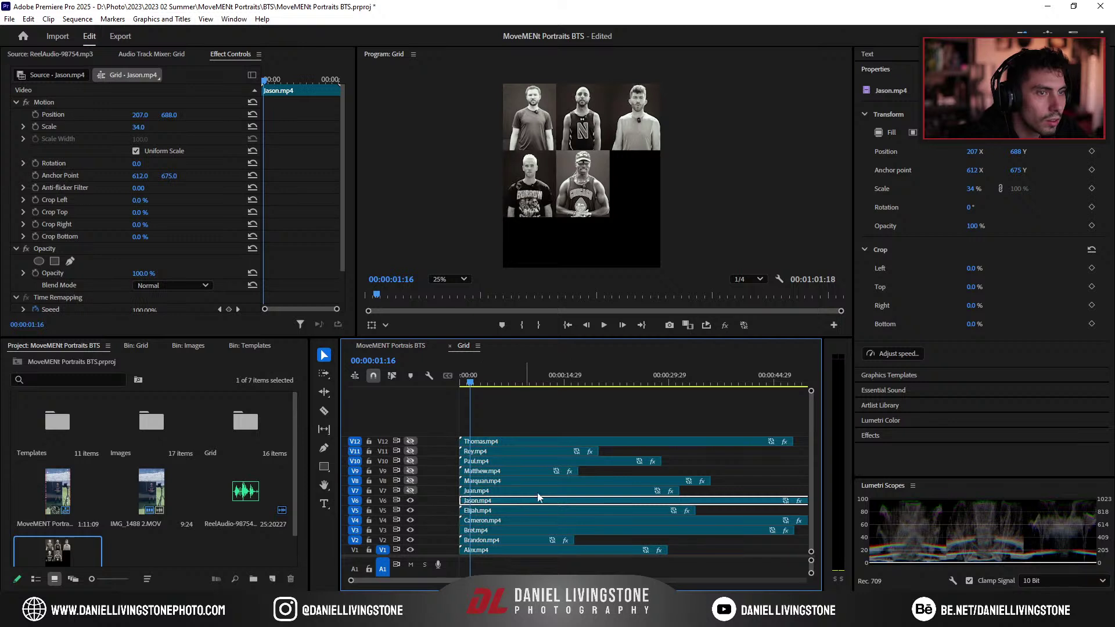
Step: Check the V3 clip's position and set the V6 clip's horizontal position to 940 to match
{"action": "left_click", "coordinate": [503, 530]}
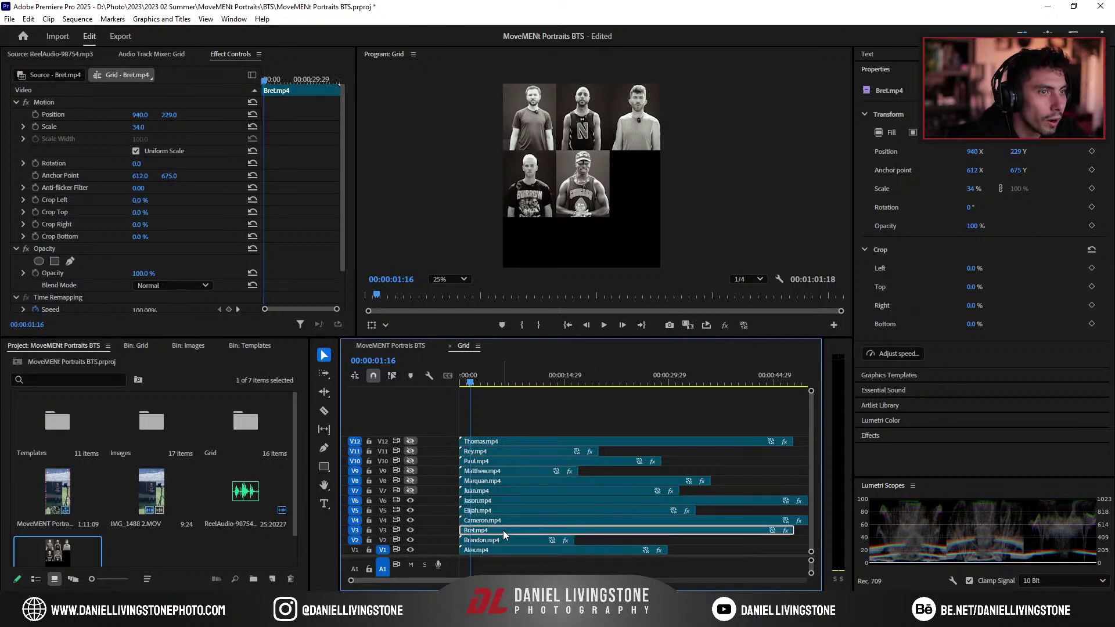
{"action": "left_click", "coordinate": [497, 499]}
{"action": "left_click", "coordinate": [973, 151]}
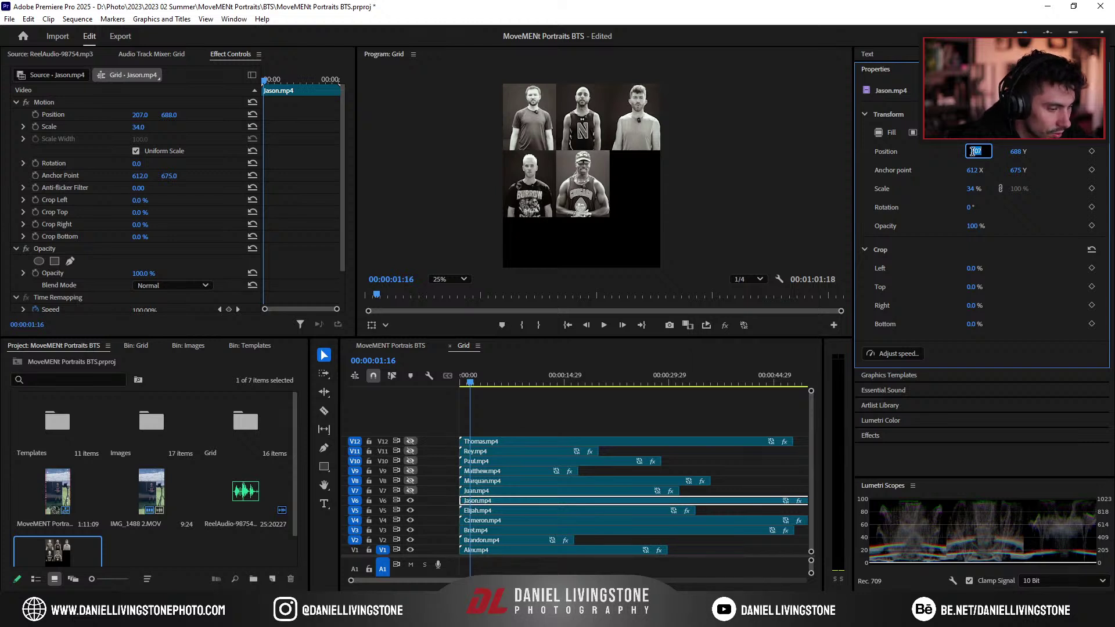
{"action": "type", "text": "940"}
{"action": "key", "text": "Return"}
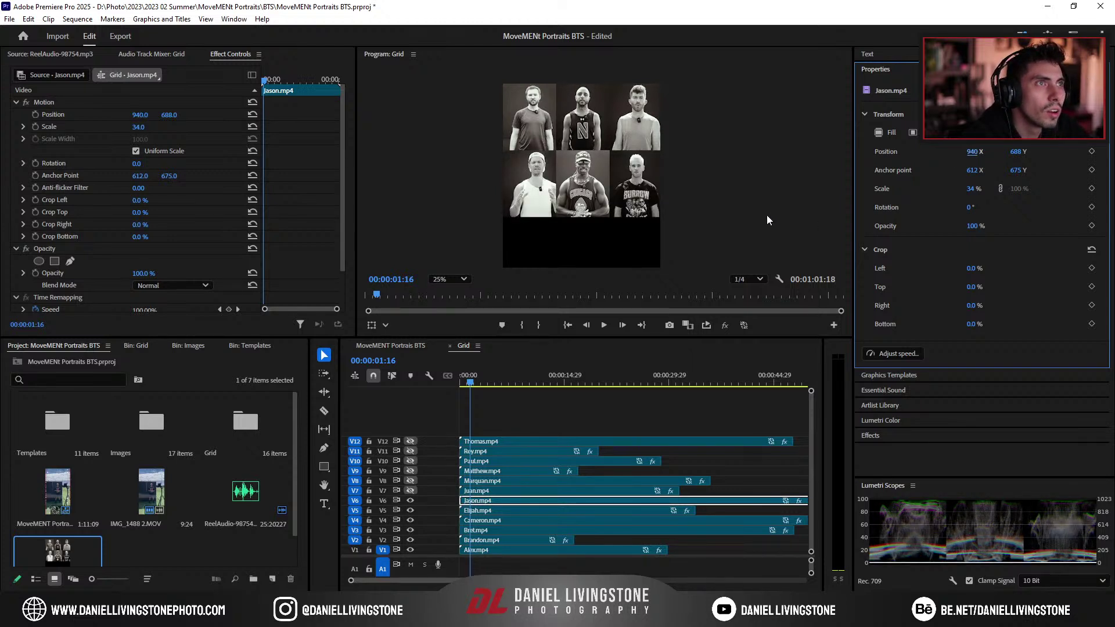
Step: Set the program preview zoom to Fit, select the V7 clip and make its track visible
{"action": "scroll", "coordinate": [581, 250], "scroll_direction": "down", "scroll_amount": 2}
{"action": "left_click", "coordinate": [456, 280]}
{"action": "left_click", "coordinate": [458, 295]}
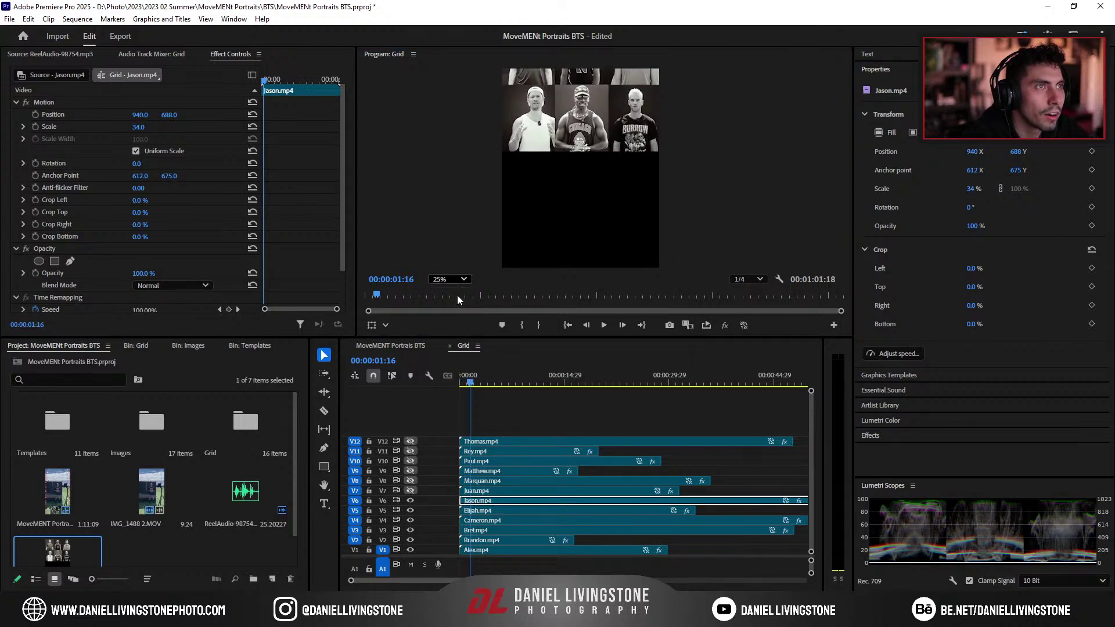
{"action": "left_click", "coordinate": [490, 491]}
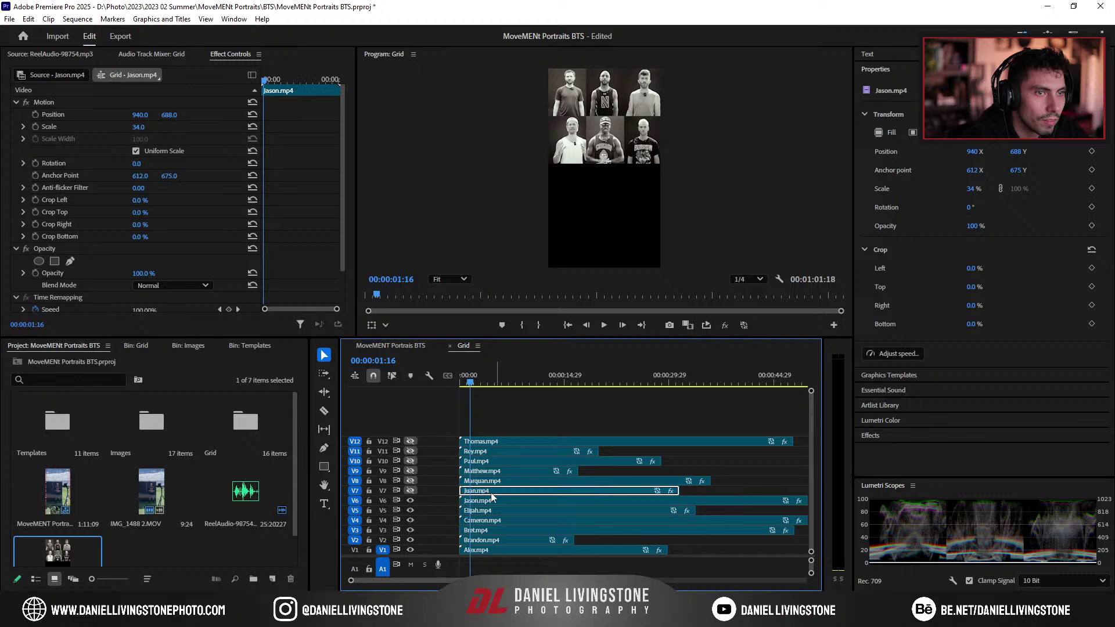
{"action": "left_click", "coordinate": [410, 490]}
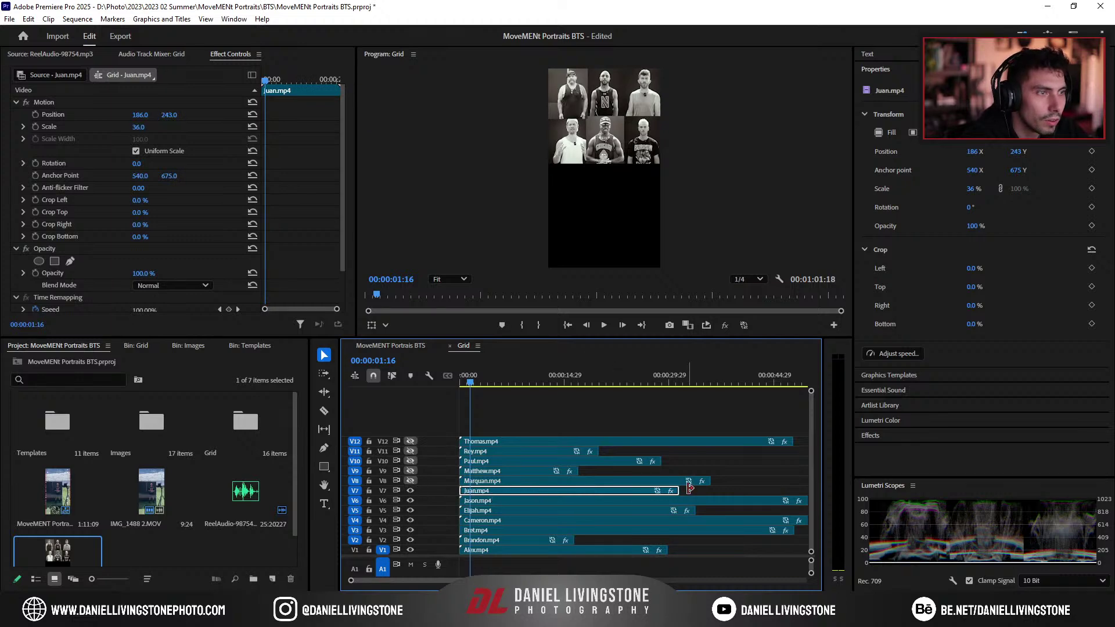
Step: Paste the copied V4 attributes onto all the clips on tracks V7 to V12
{"action": "left_click_drag", "start_coordinate": [692, 493], "coordinate": [550, 456]}
{"action": "right_click", "coordinate": [551, 456]}
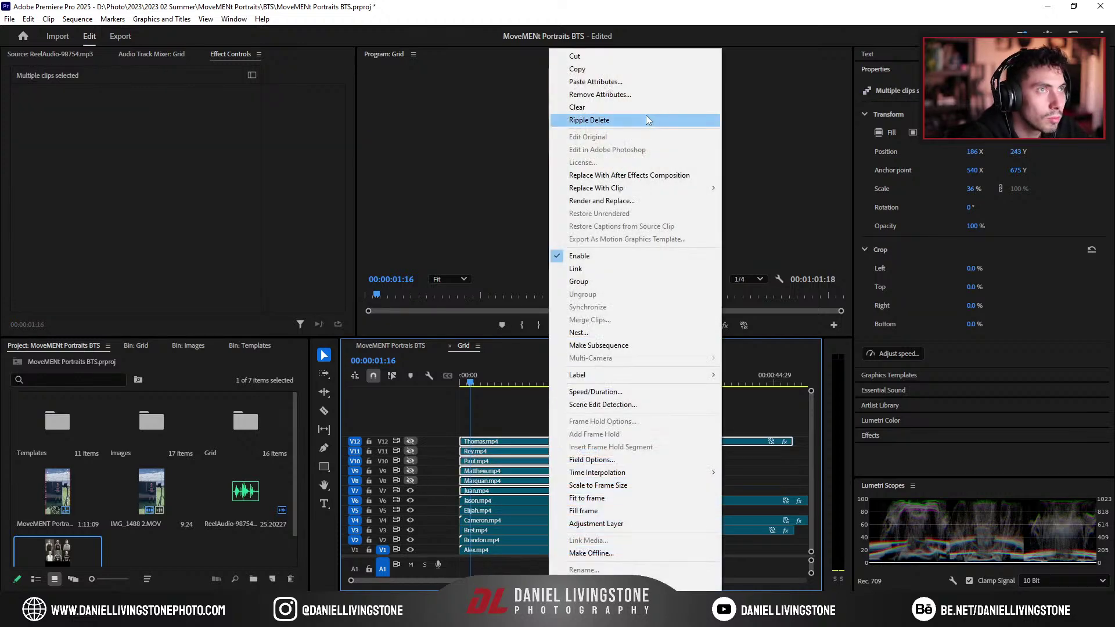
{"action": "left_click", "coordinate": [606, 93]}
{"action": "key", "text": "Return"}
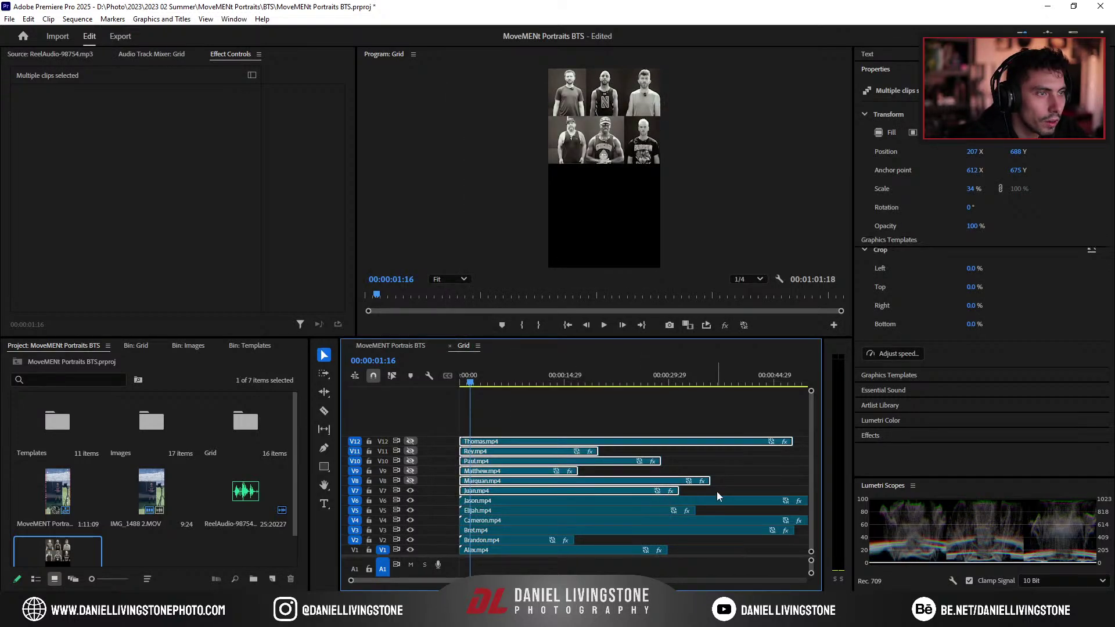
Step: Set the V7 clip's vertical position to 818 and hide the V7 track
{"action": "left_click", "coordinate": [590, 491]}
{"action": "left_click_drag", "start_coordinate": [1018, 153], "coordinate": [1085, 159]}
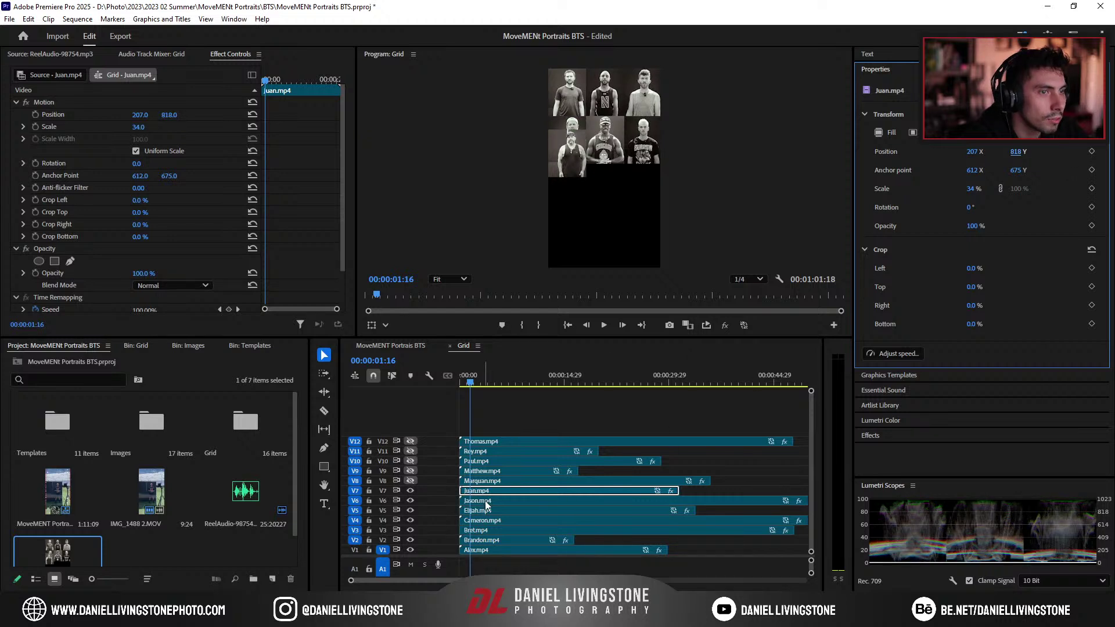
{"action": "left_click", "coordinate": [411, 490]}
Step: Check the vertical positions of the V4 and V1 clips and calculate 688-229 in Windows search
{"action": "left_click", "coordinate": [506, 520]}
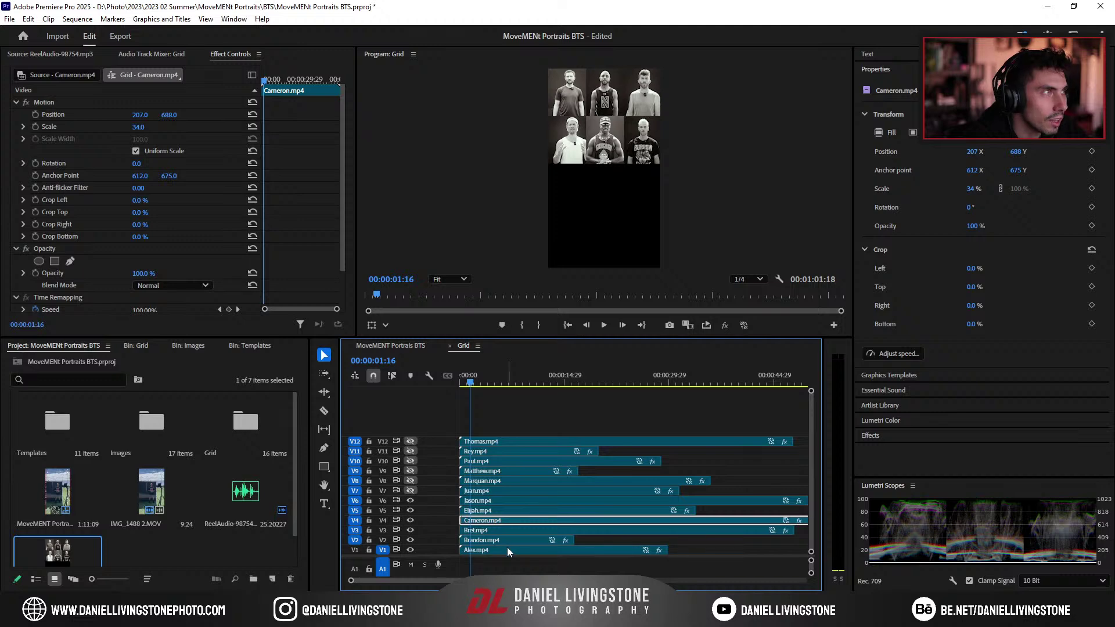
{"action": "left_click", "coordinate": [507, 547]}
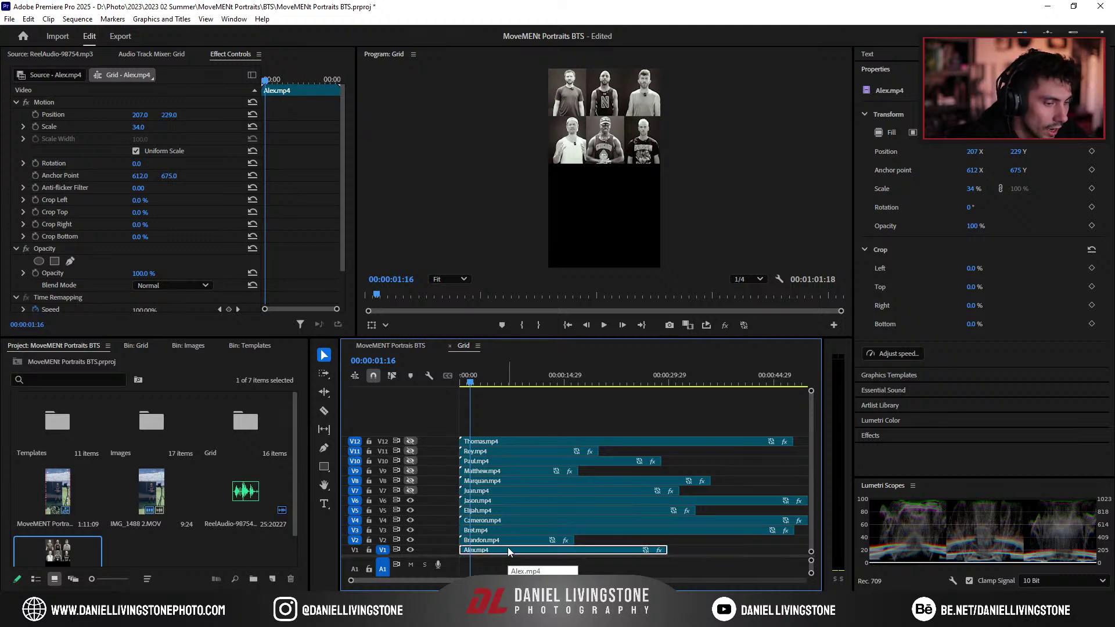
{"action": "key", "text": "super"}
{"action": "type", "text": "688"}
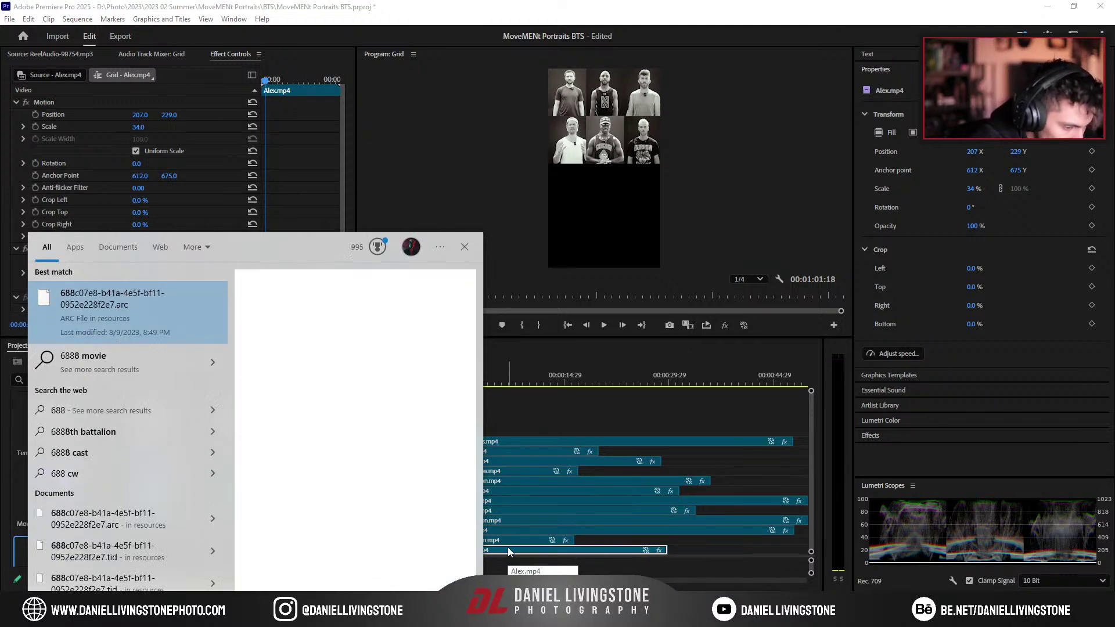
{"action": "type", "text": "-229"}
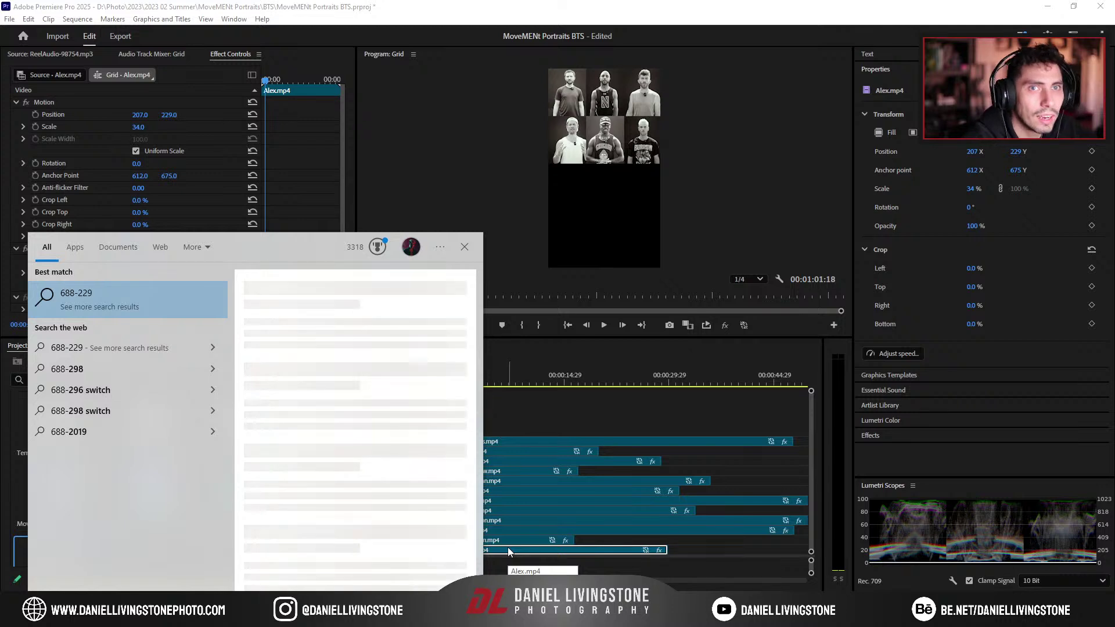
{"action": "left_click", "coordinate": [504, 519]}
{"action": "left_click", "coordinate": [498, 492]}
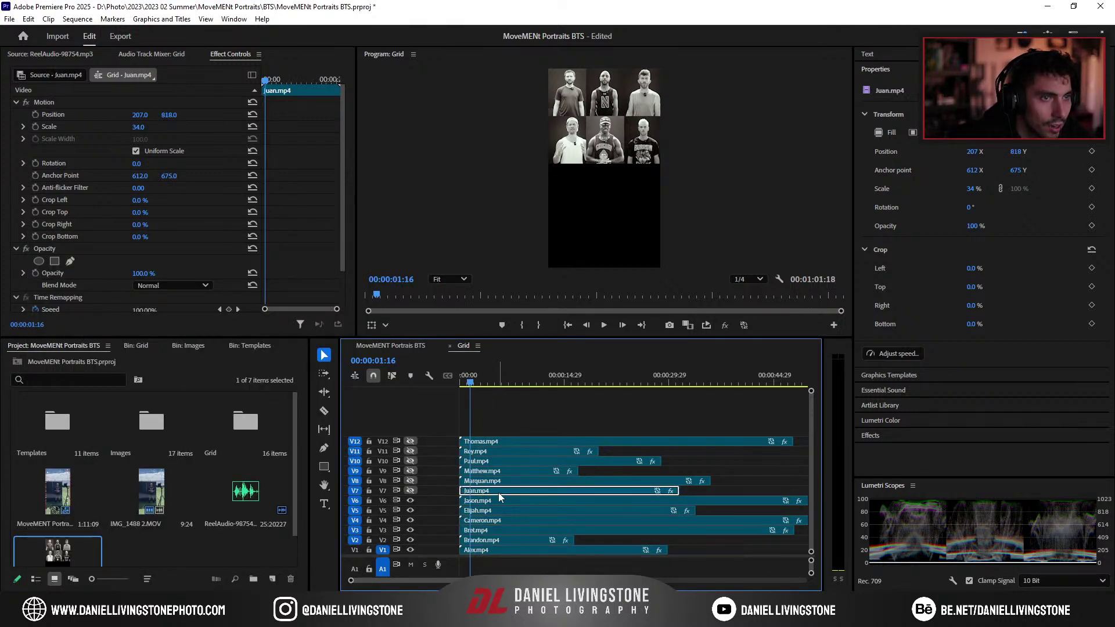
Step: Recheck the V4 and V1 clips' vertical positions and repeat the 688-229 calculation to read the row spacing
{"action": "left_click", "coordinate": [507, 520]}
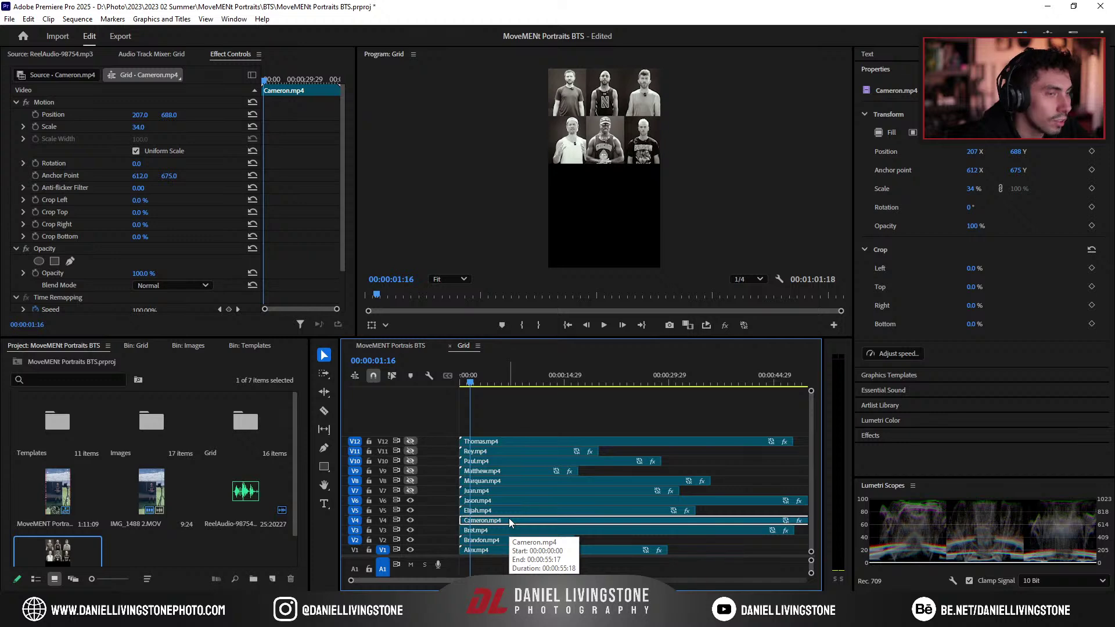
{"action": "key", "text": "super"}
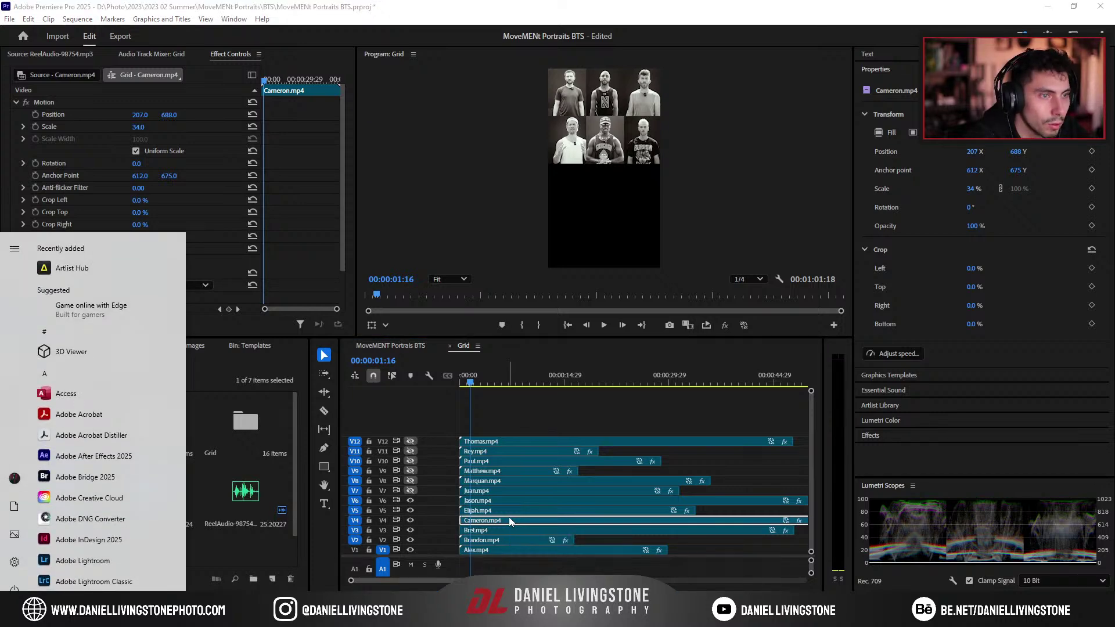
{"action": "left_click", "coordinate": [505, 549]}
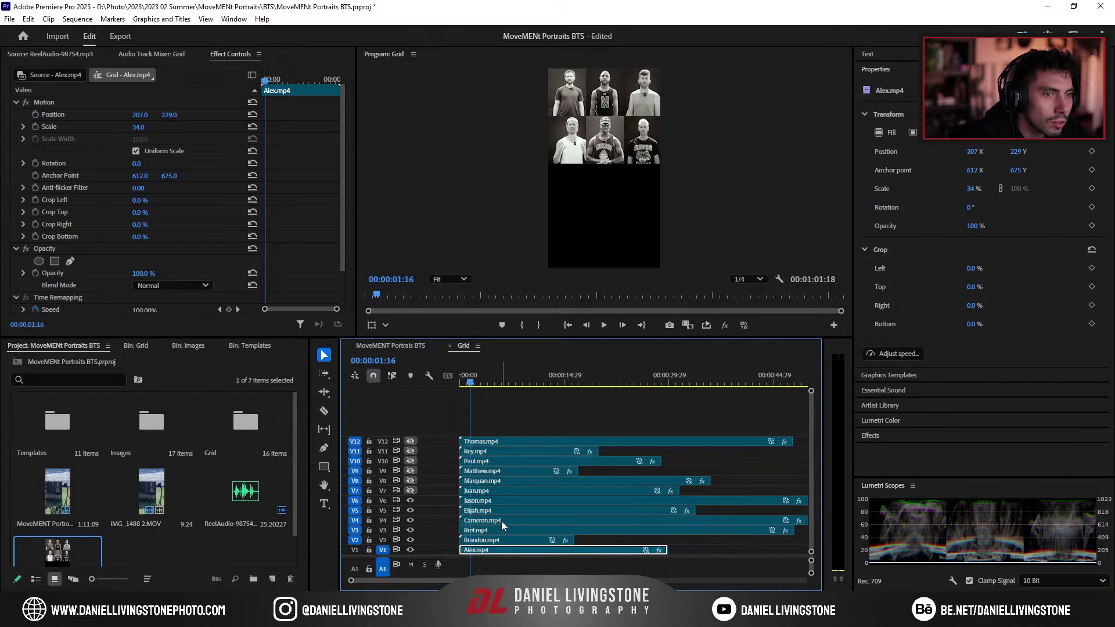
{"action": "left_click", "coordinate": [503, 520]}
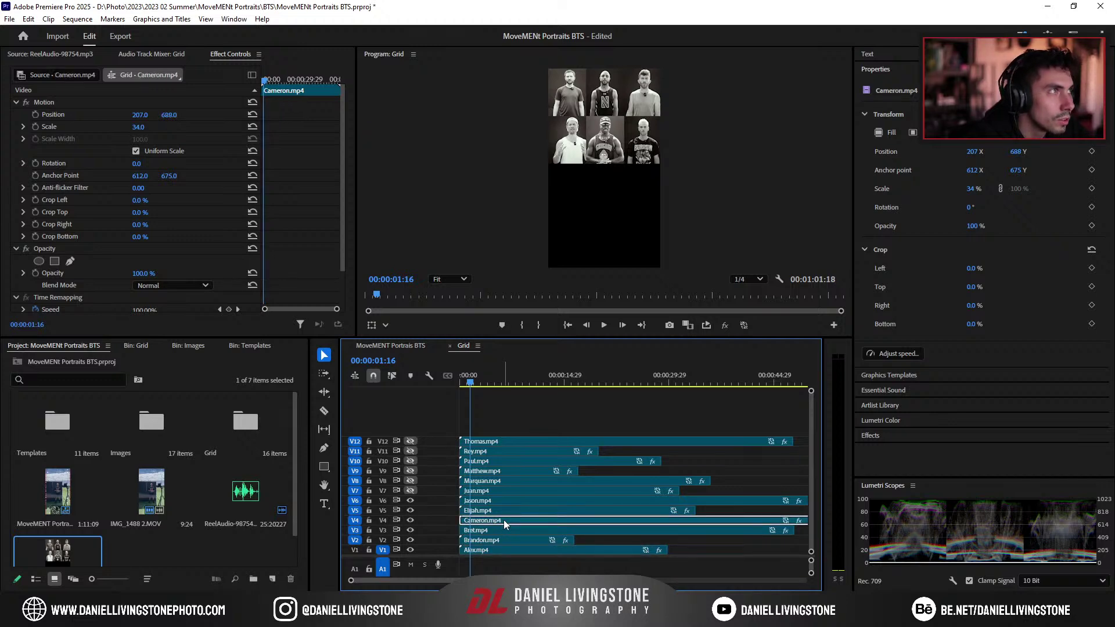
{"action": "left_click", "coordinate": [505, 550]}
{"action": "key", "text": "super"}
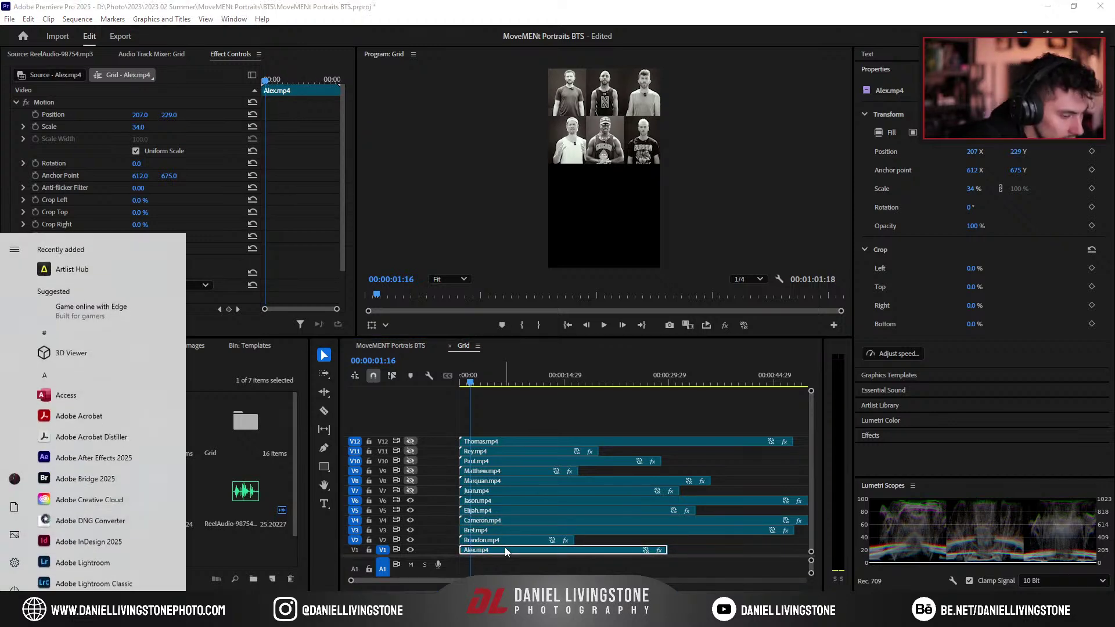
{"action": "type", "text": "688 cw229"}
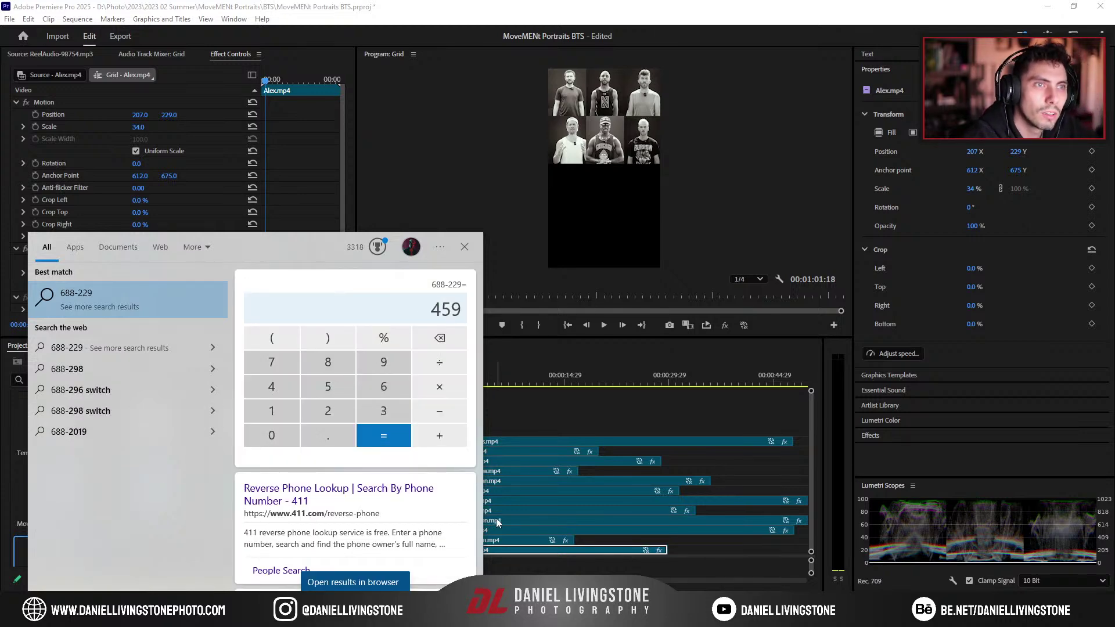
{"action": "key", "text": "Escape"}
Step: Compare the positions of the V7, V4 and V1 clips and calculate 818+459 in Windows search
{"action": "left_click", "coordinate": [534, 493]}
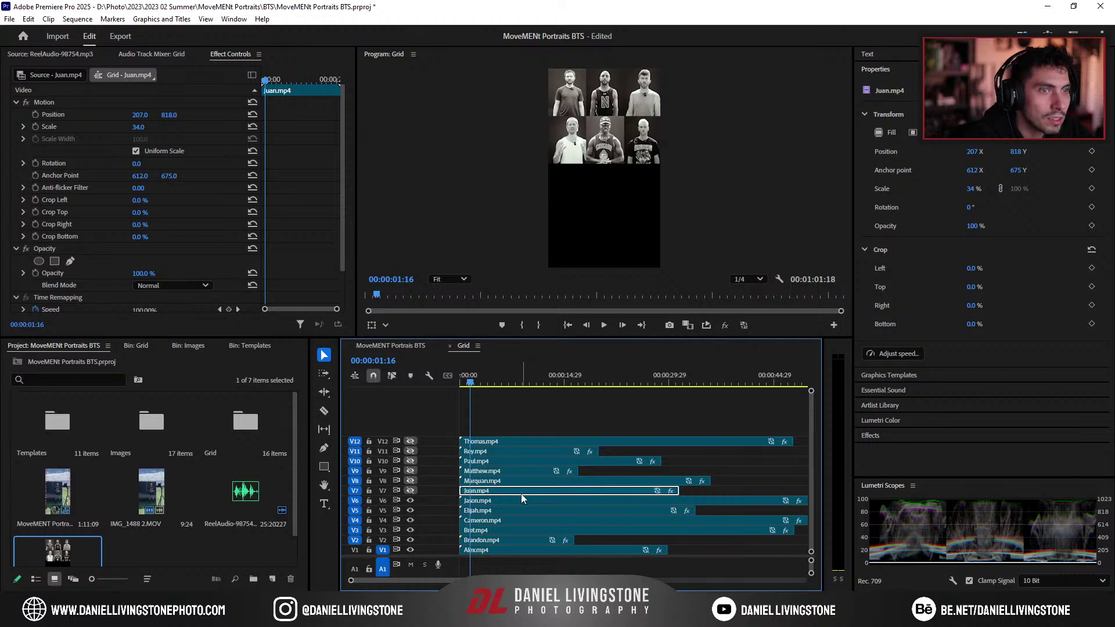
{"action": "left_click", "coordinate": [500, 521]}
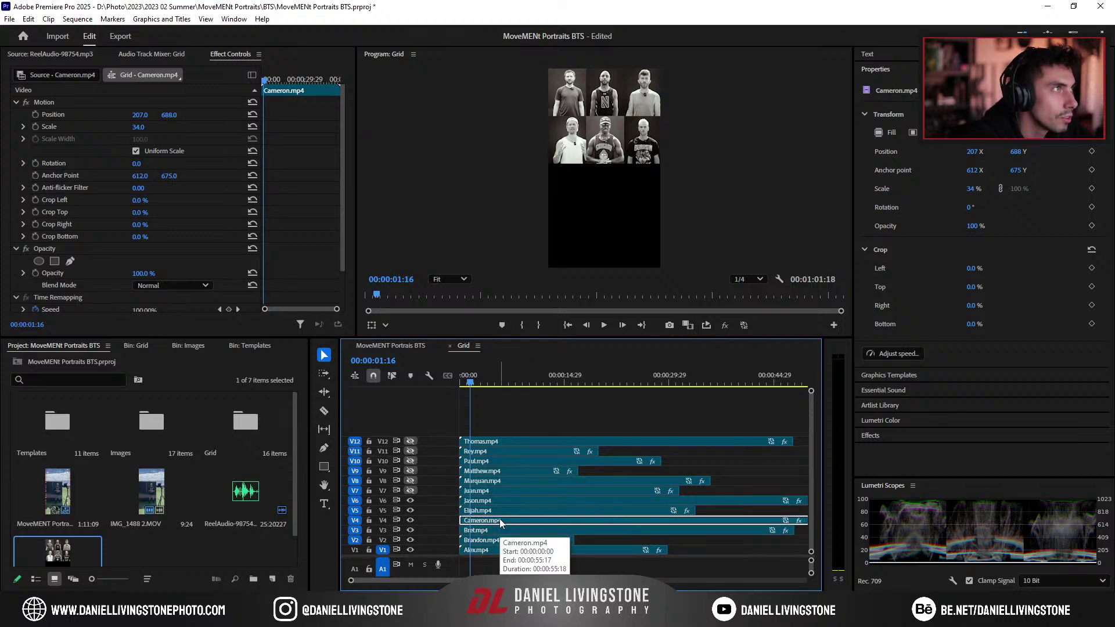
{"action": "key", "text": "super"}
{"action": "key", "text": "super"}
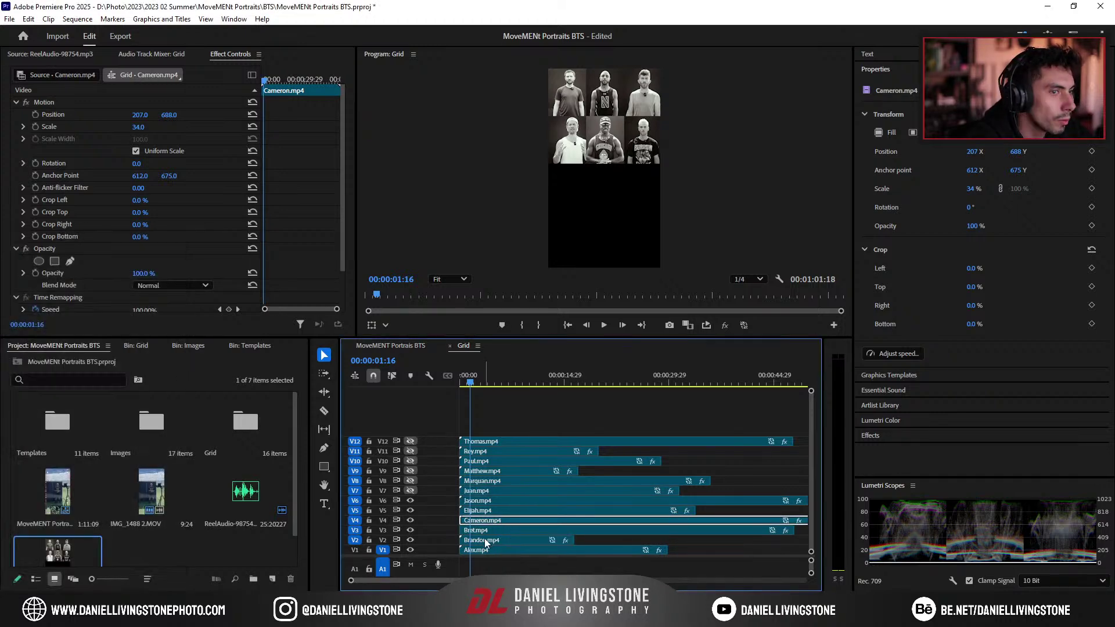
{"action": "left_click", "coordinate": [488, 549]}
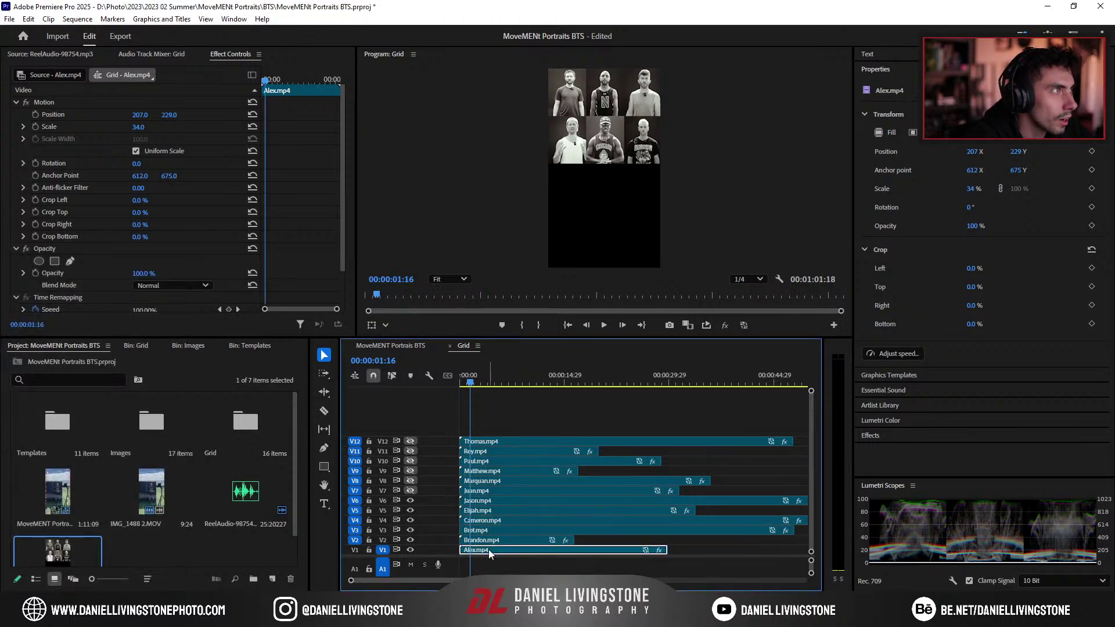
{"action": "left_click", "coordinate": [493, 499]}
{"action": "left_click", "coordinate": [495, 493]}
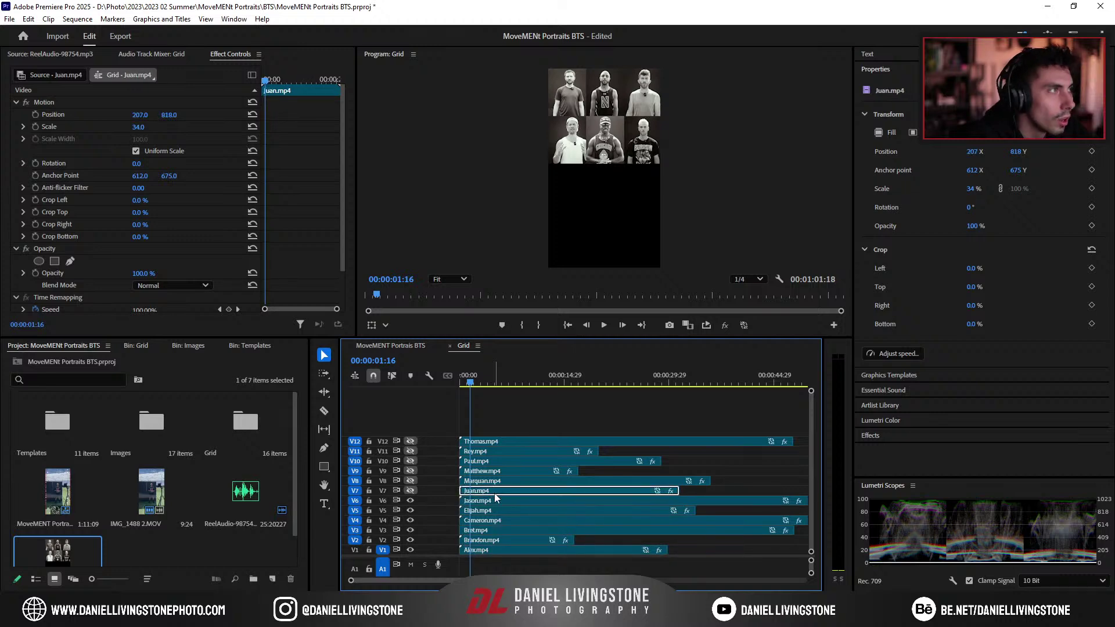
{"action": "key", "text": "super"}
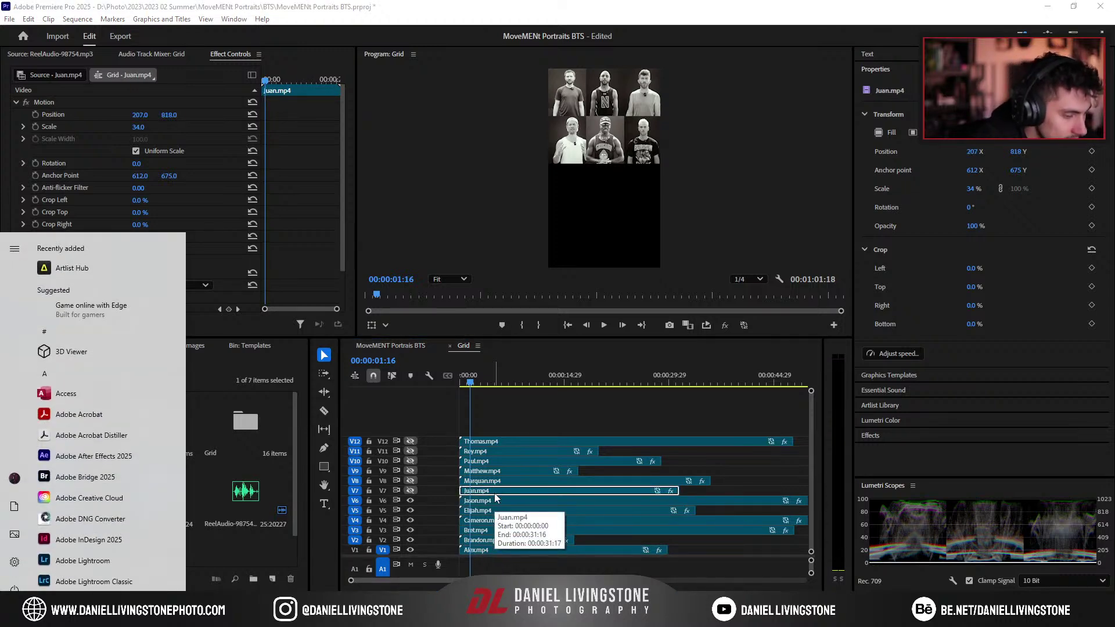
{"action": "type", "text": "818"}
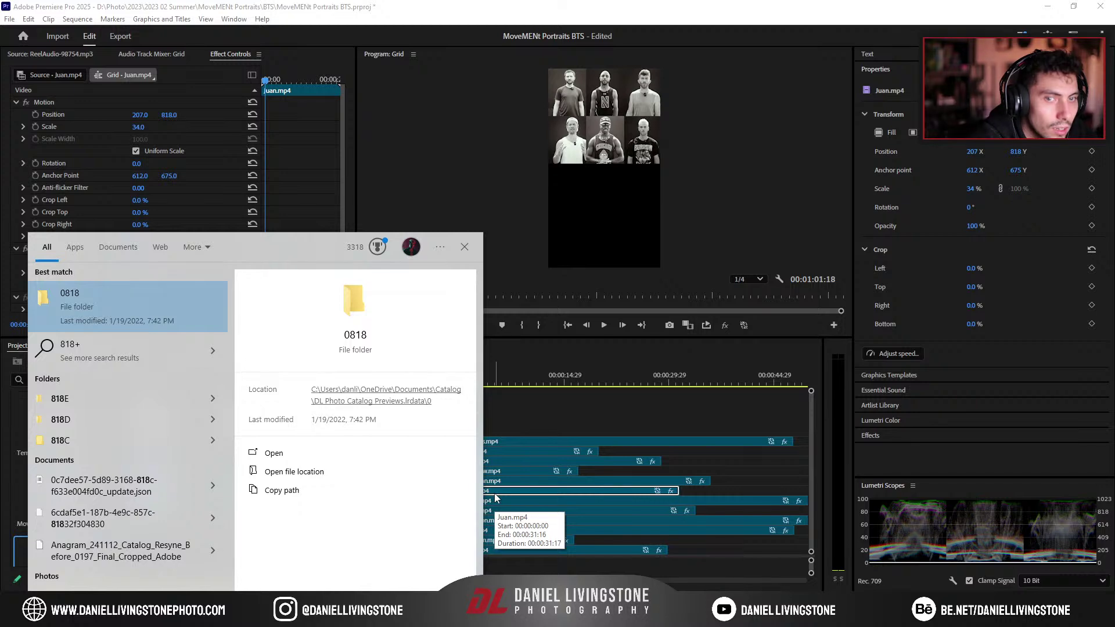
{"action": "type", "text": "+"}
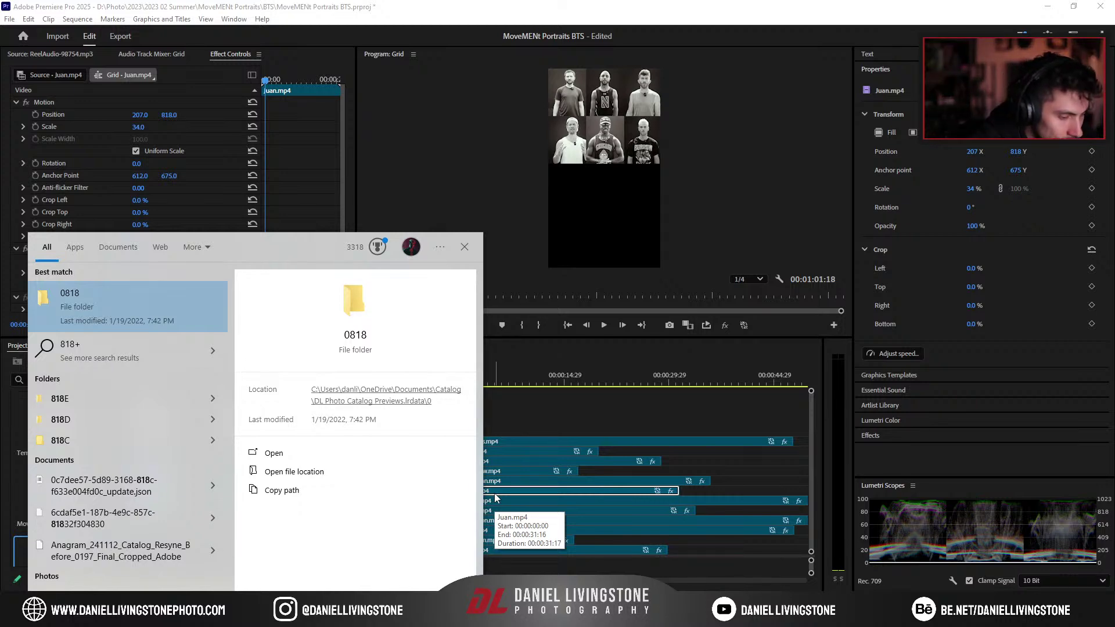
{"action": "type", "text": "459"}
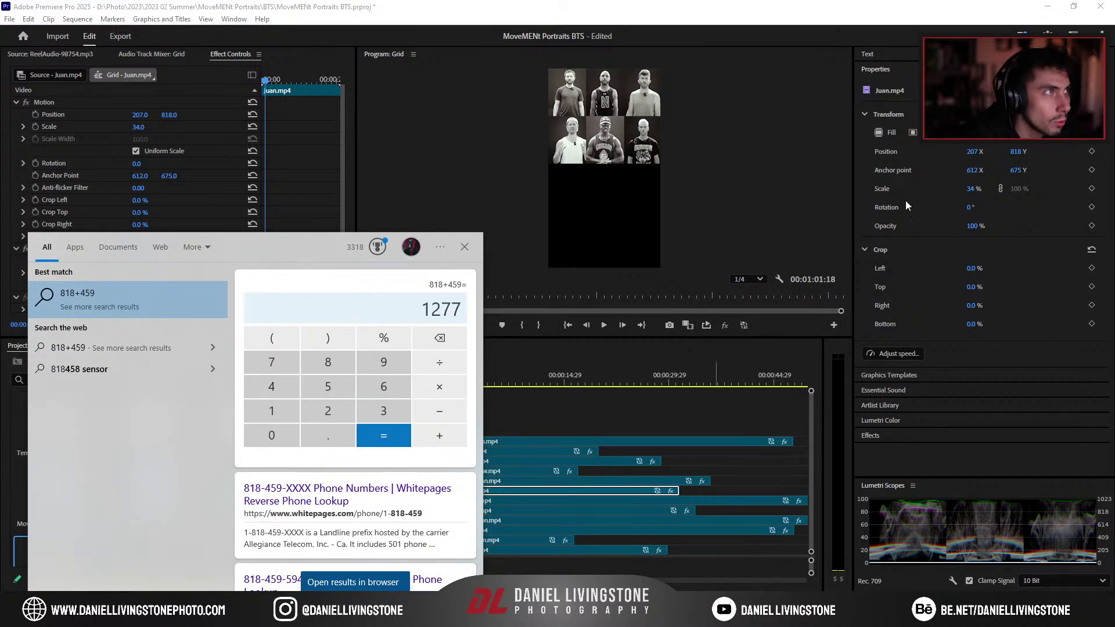
Step: Set the V7 clip's vertical position to 1277 and make the V7 track visible
{"action": "left_click", "coordinate": [1016, 151]}
{"action": "type", "text": "1277"}
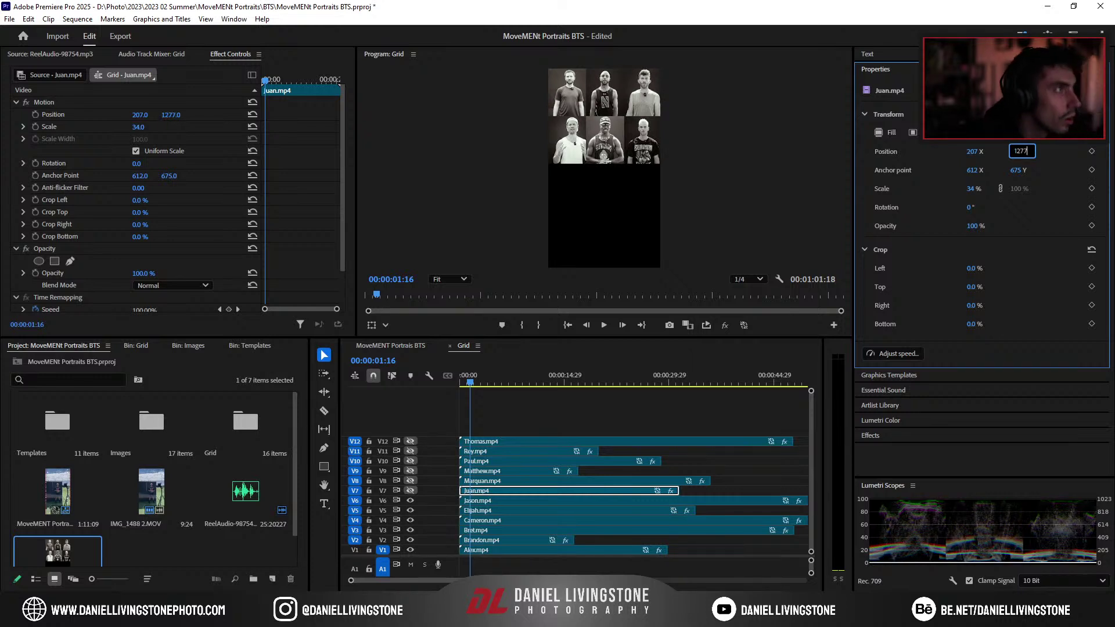
{"action": "key", "text": "Return"}
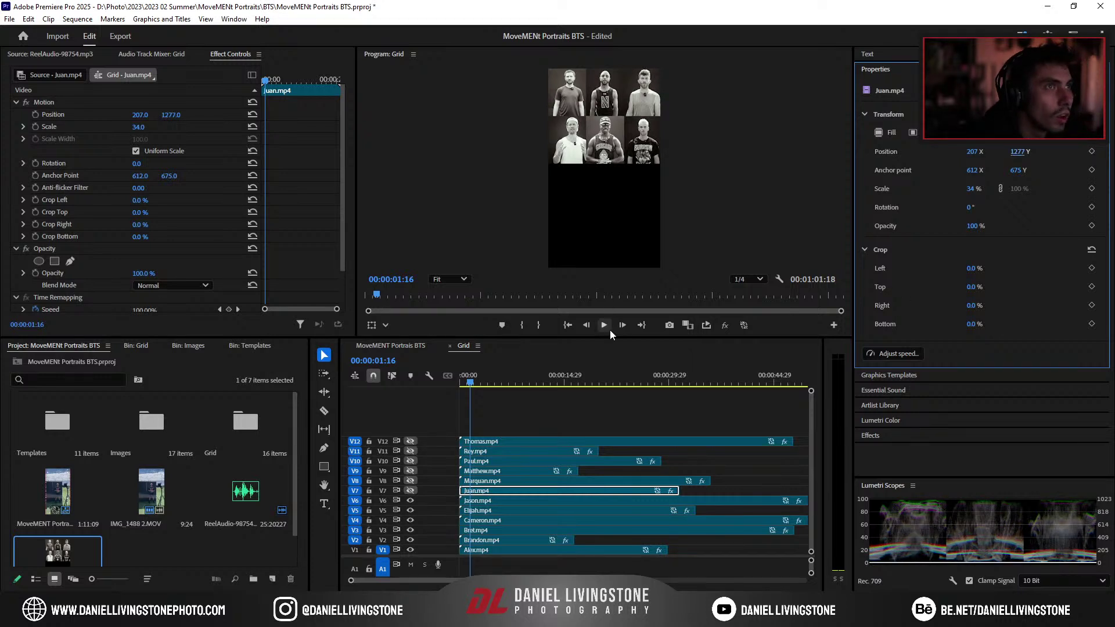
{"action": "left_click", "coordinate": [410, 491]}
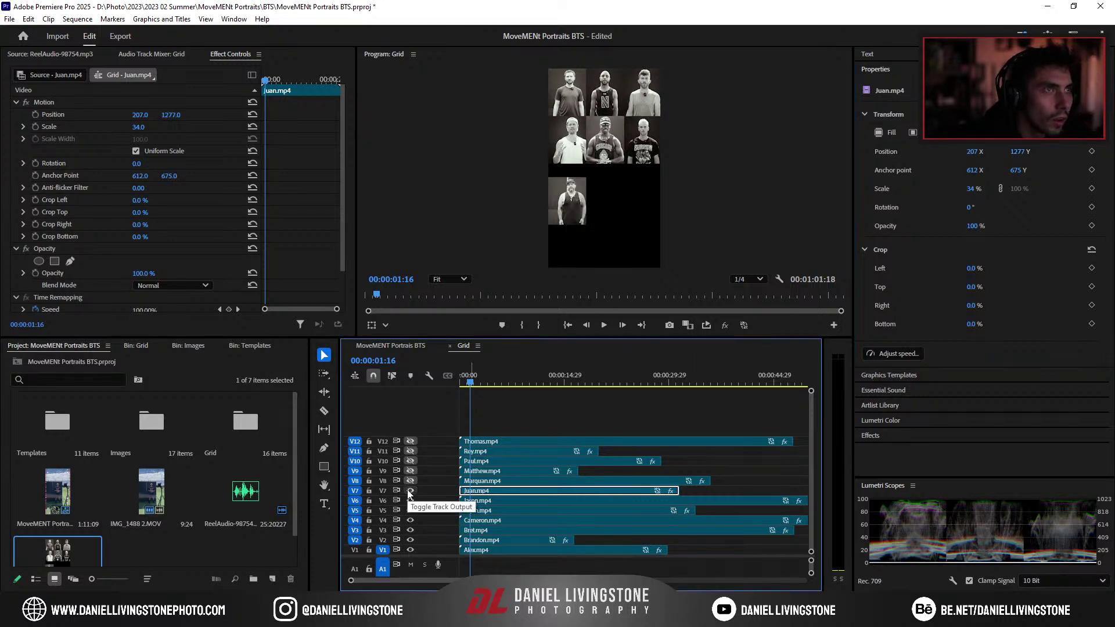
Step: Compare the vertical positions of the V4, V1 and V7 clips in the first grid column
{"action": "left_click", "coordinate": [504, 520]}
{"action": "left_click", "coordinate": [506, 551]}
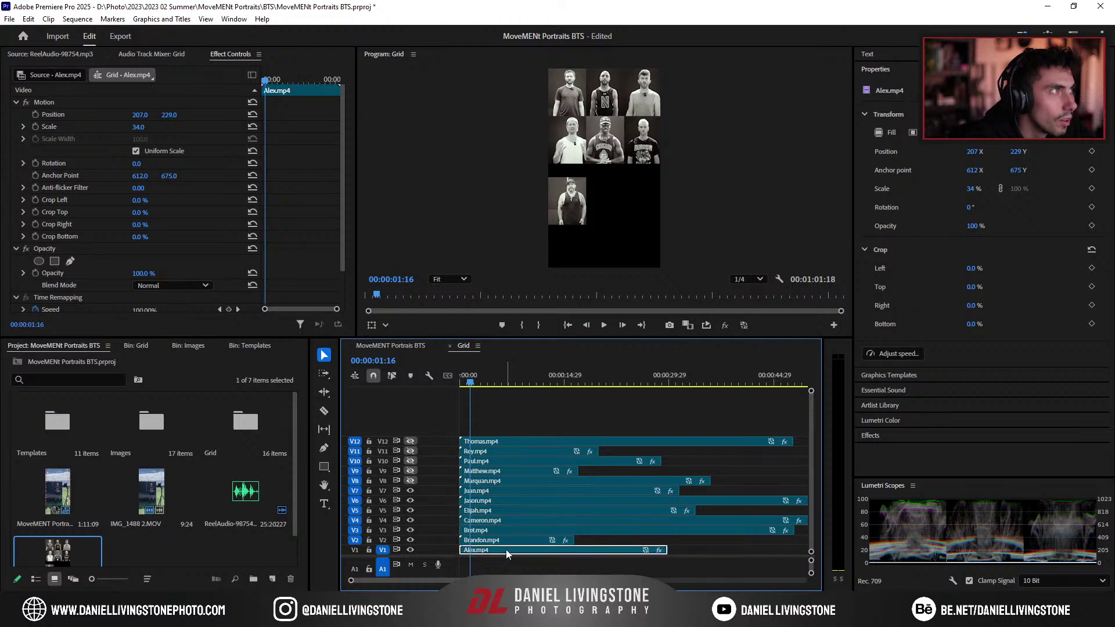
{"action": "left_click", "coordinate": [495, 523]}
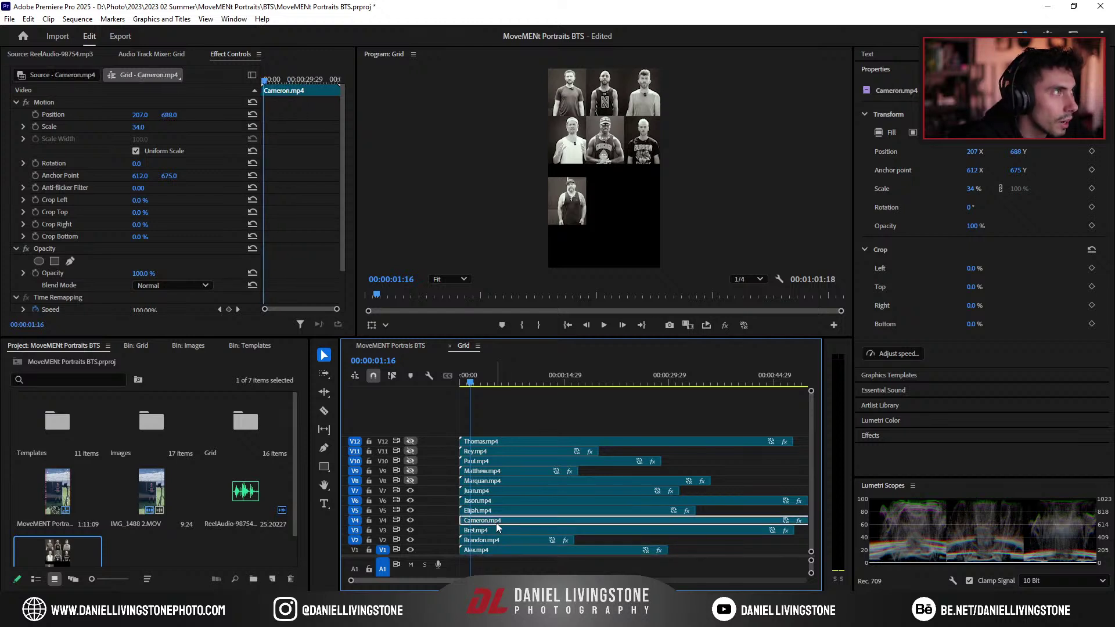
{"action": "left_click", "coordinate": [491, 493]}
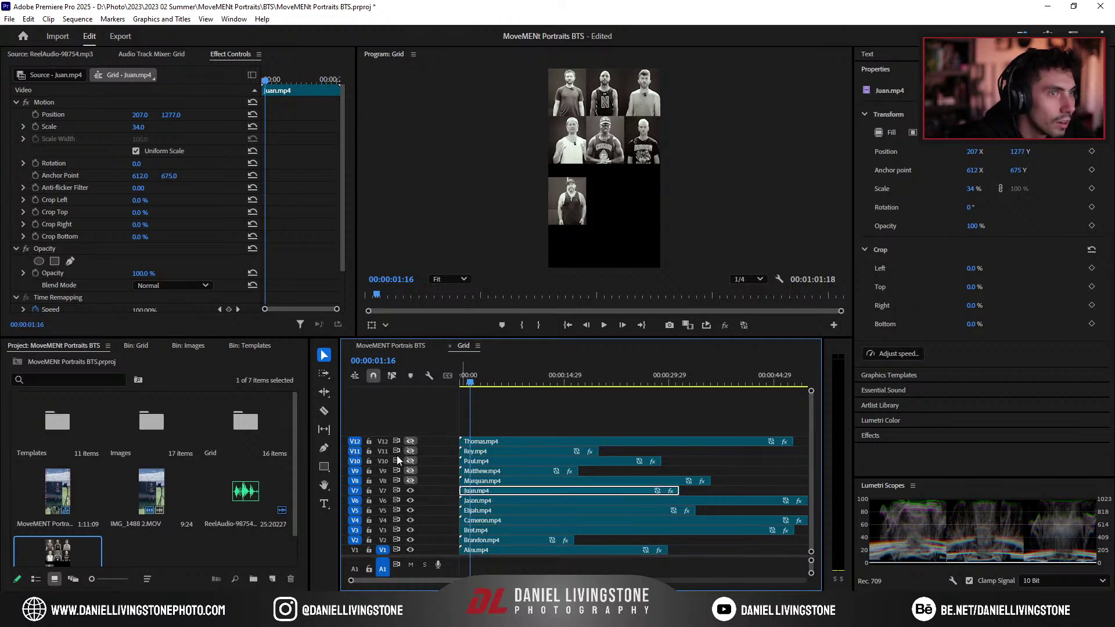
Step: Set the V7 clip's vertical position to 1147 so it sits directly against the second row
{"action": "left_click_drag", "start_coordinate": [175, 114], "coordinate": [101, 114]}
{"action": "scroll", "coordinate": [505, 150], "scroll_direction": "up", "scroll_amount": 5}
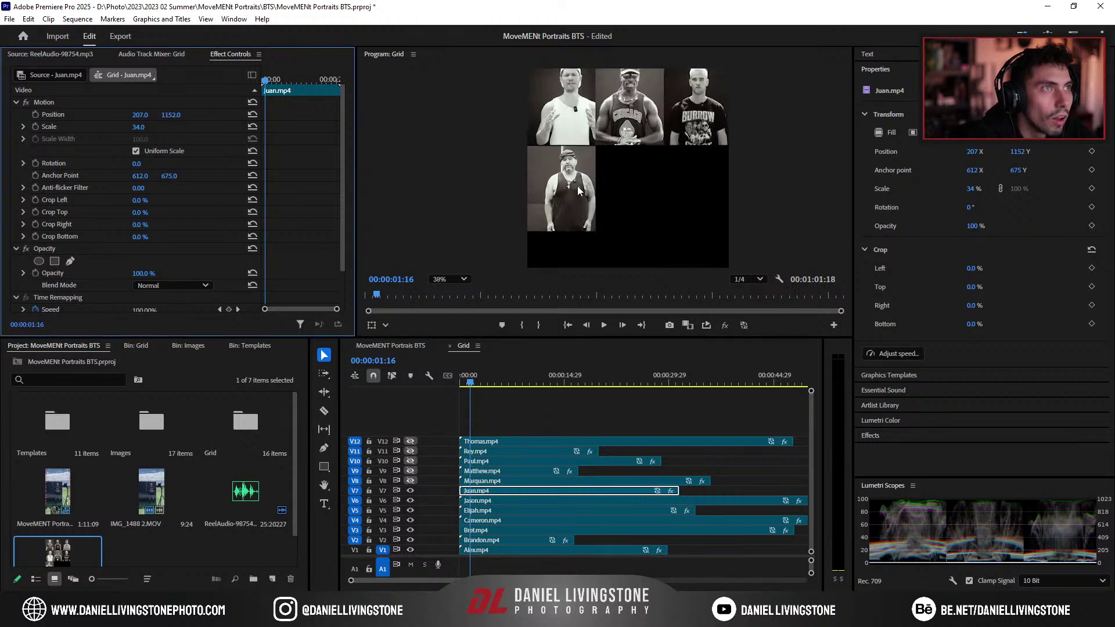
{"action": "scroll", "coordinate": [528, 152], "scroll_direction": "up", "scroll_amount": 2}
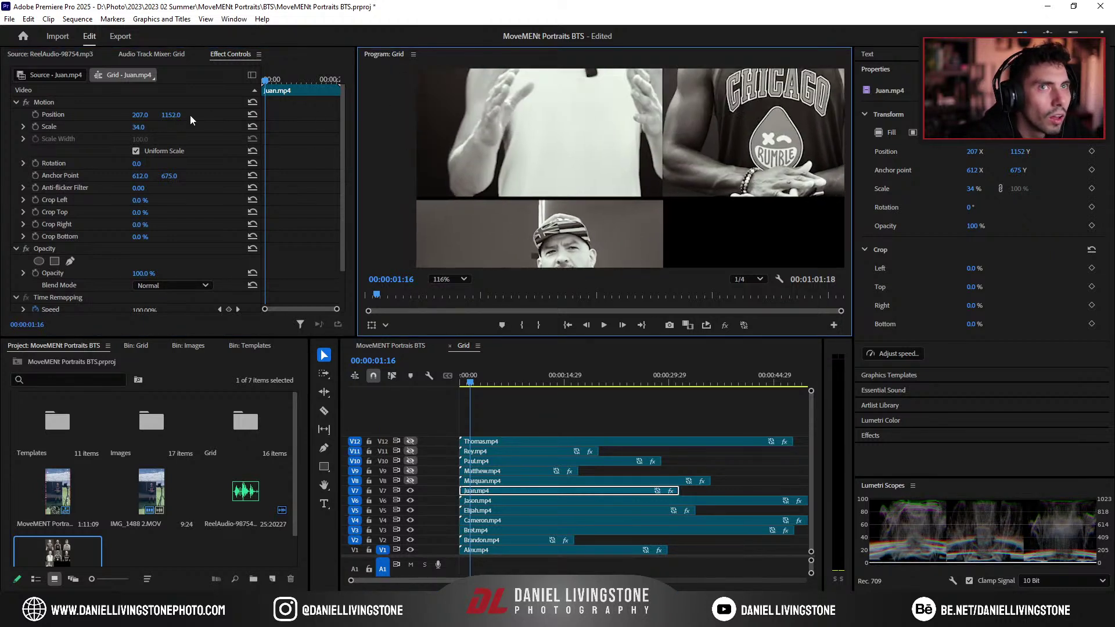
{"action": "left_click_drag", "start_coordinate": [171, 114], "coordinate": [172, 114]}
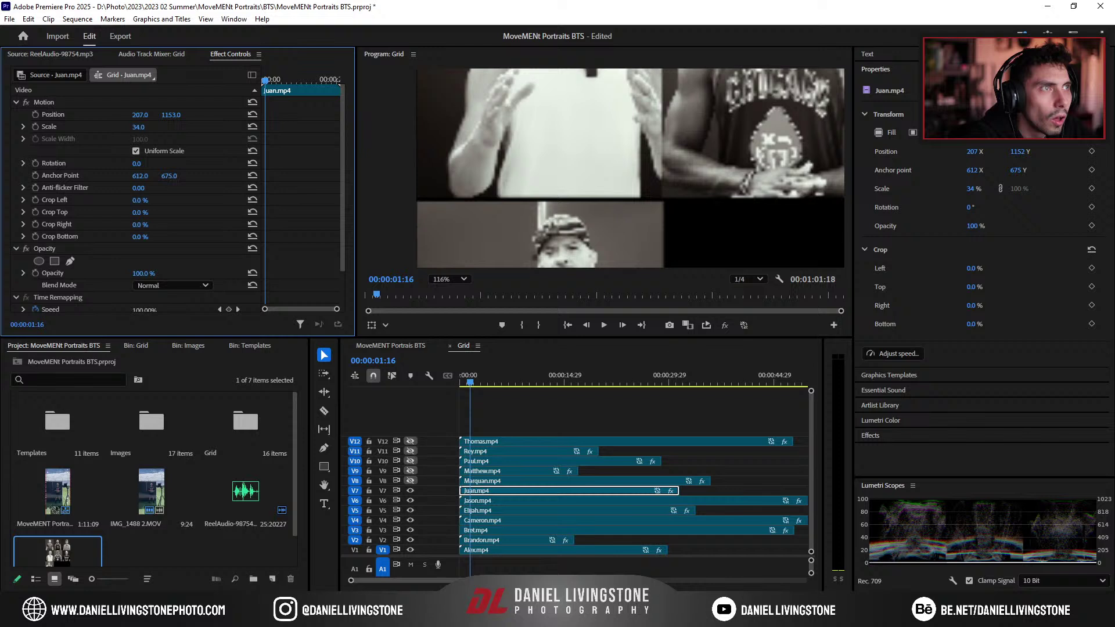
{"action": "left_click", "coordinate": [174, 113]}
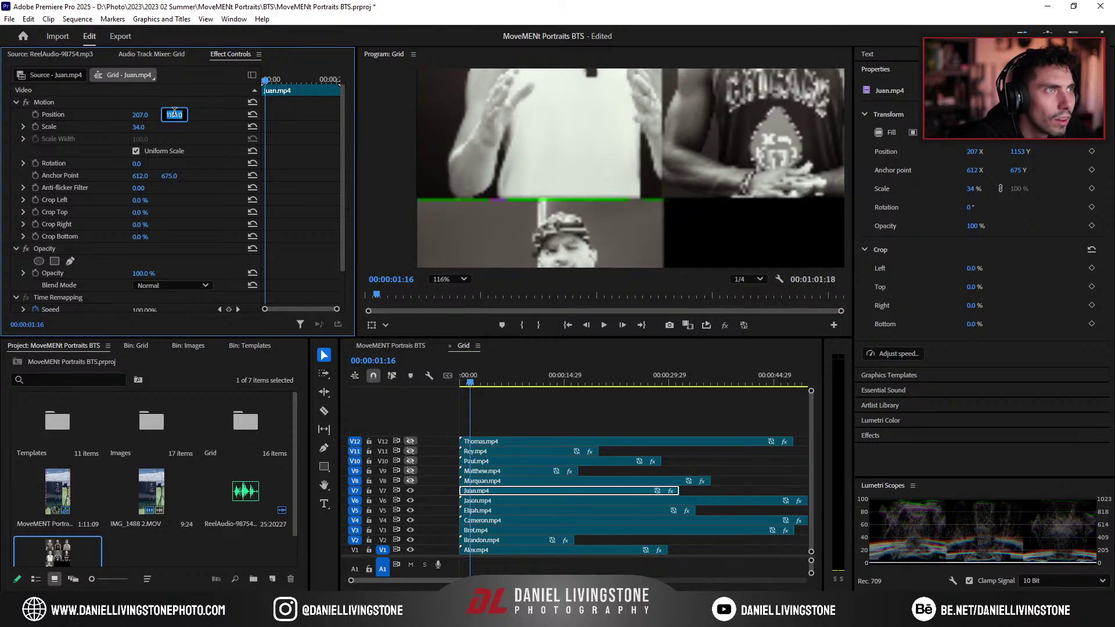
{"action": "type", "text": "1150"}
{"action": "key", "text": "Return"}
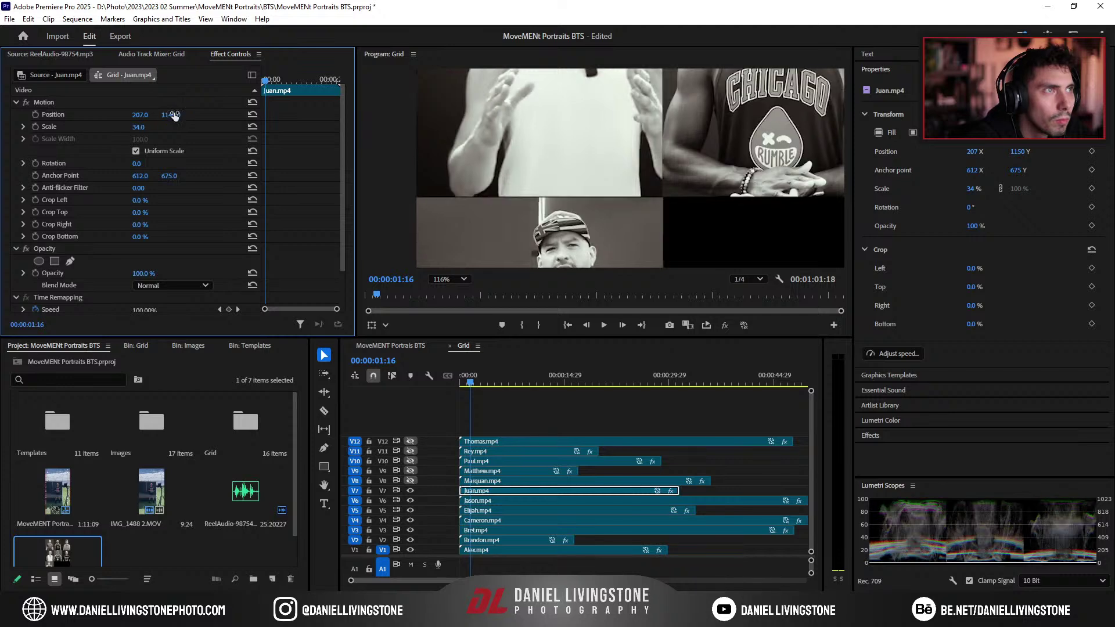
{"action": "left_click", "coordinate": [174, 114]}
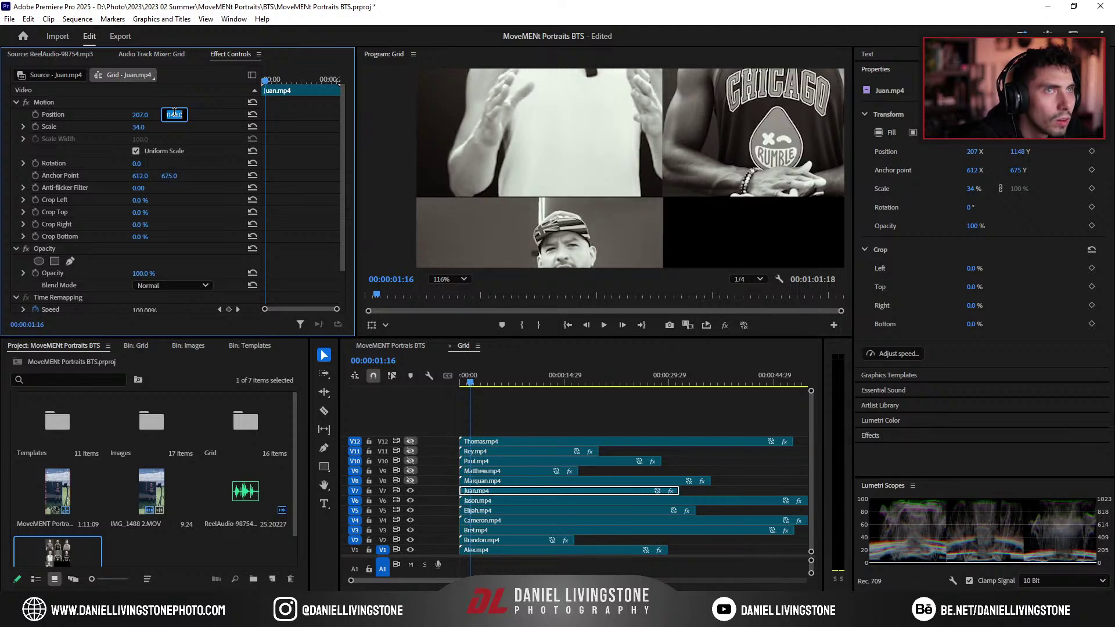
{"action": "type", "text": "1147"}
{"action": "key", "text": "Return"}
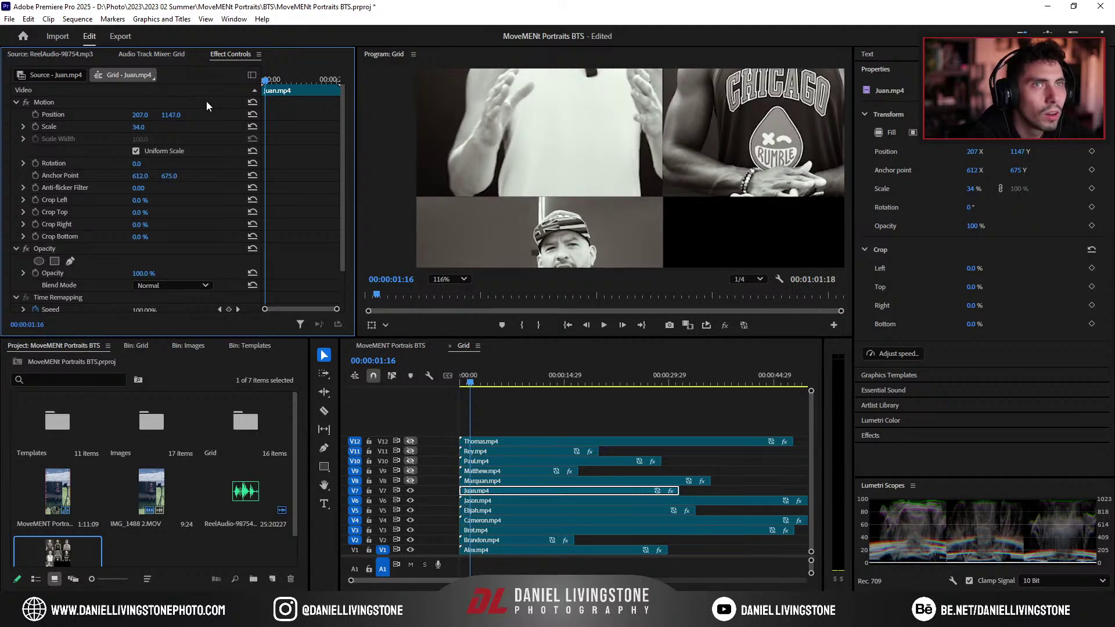
Step: Calculate 1147-688 in Windows search and inspect the seam between the second and third rows in the preview
{"action": "key", "text": "super"}
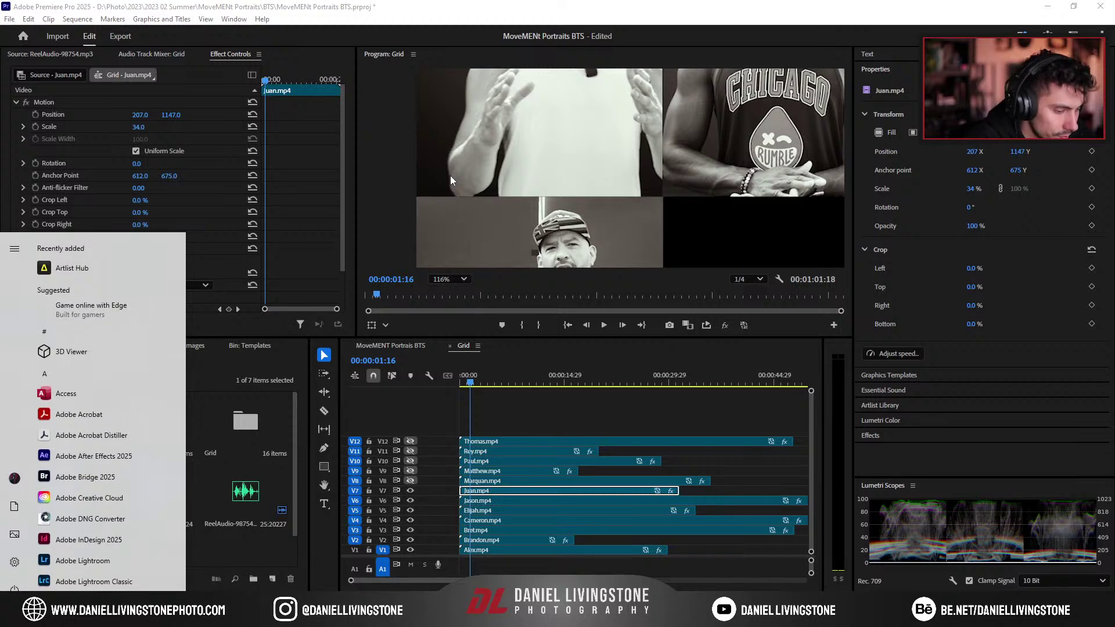
{"action": "type", "text": "1147"}
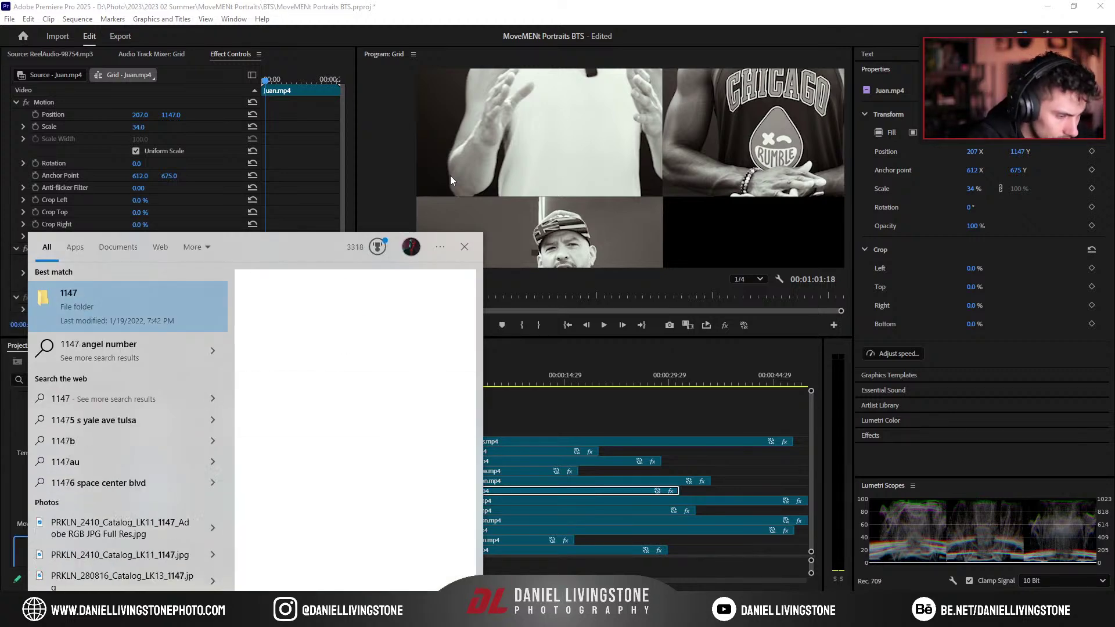
{"action": "type", "text": "-688"}
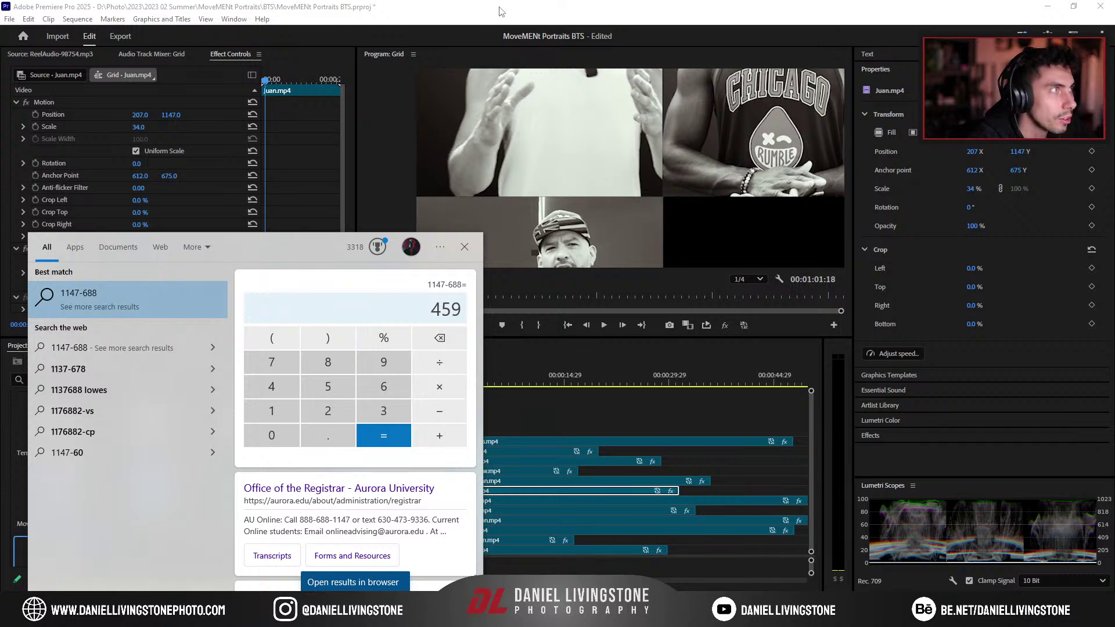
{"action": "key", "text": "Escape"}
{"action": "scroll", "coordinate": [677, 217], "scroll_direction": "down", "scroll_amount": 5}
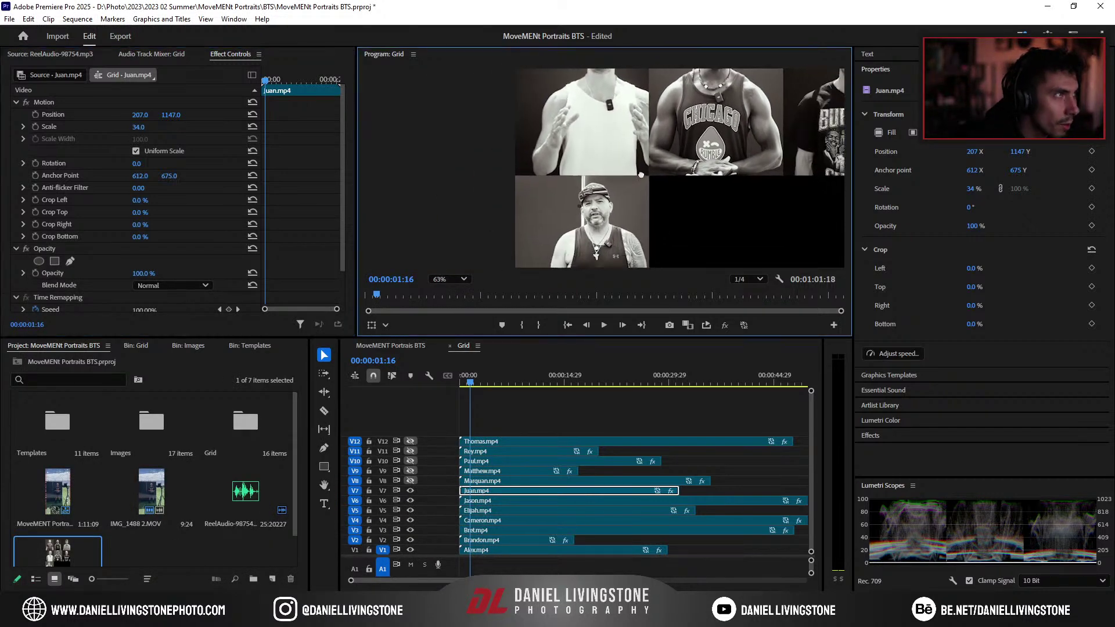
{"action": "scroll", "coordinate": [563, 176], "scroll_direction": "up", "scroll_amount": 3}
{"action": "scroll", "coordinate": [566, 179], "scroll_direction": "down", "scroll_amount": 3}
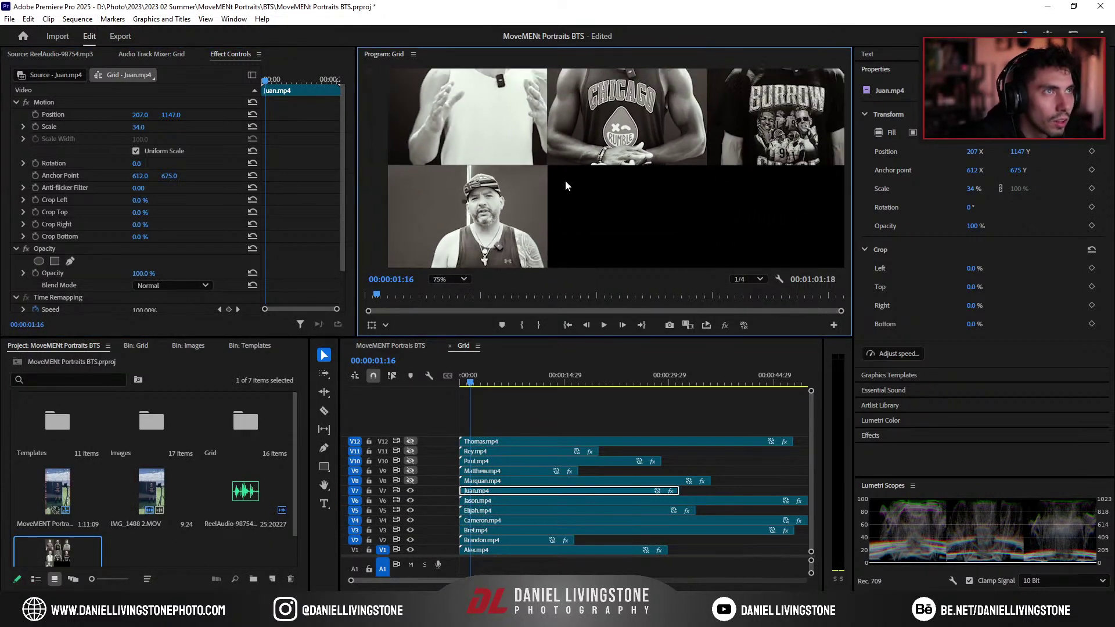
{"action": "scroll", "coordinate": [567, 162], "scroll_direction": "up", "scroll_amount": 1}
{"action": "left_click_drag", "start_coordinate": [568, 163], "coordinate": [551, 235]}
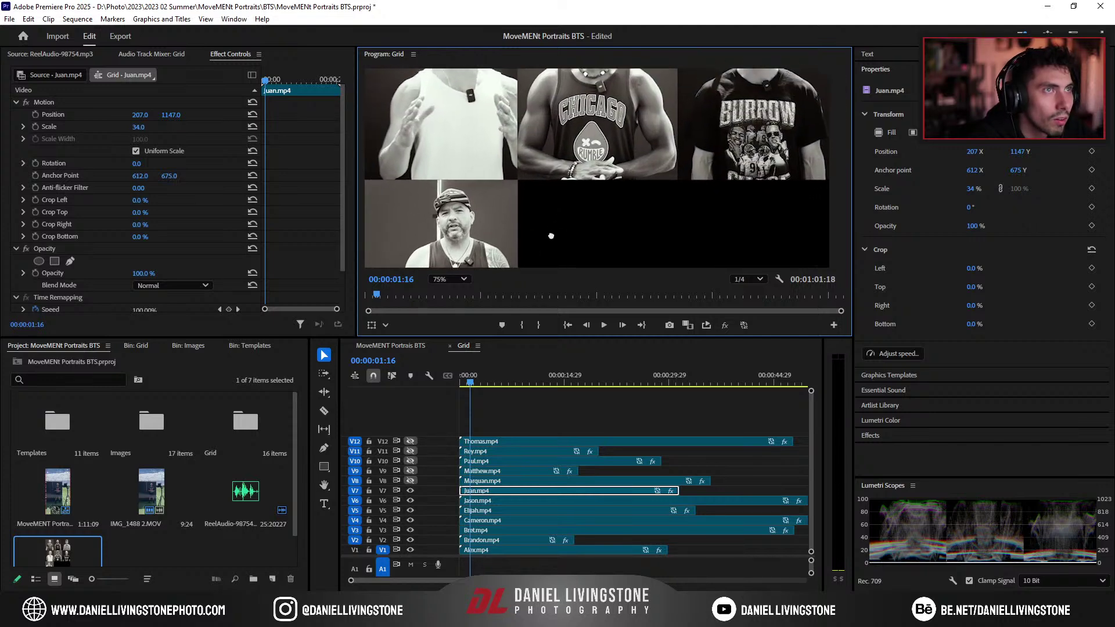
Step: Copy the V7 clip, paste its attributes onto the V8 clip and make the V8 track visible
{"action": "right_click", "coordinate": [505, 486]}
{"action": "left_click", "coordinate": [494, 492]}
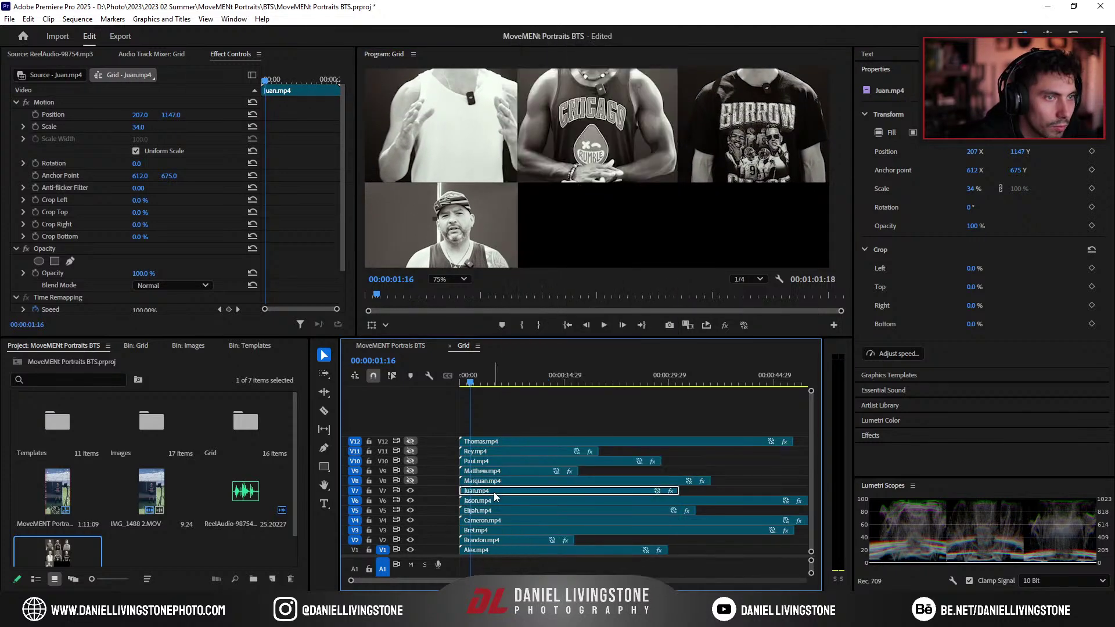
{"action": "right_click", "coordinate": [493, 493]}
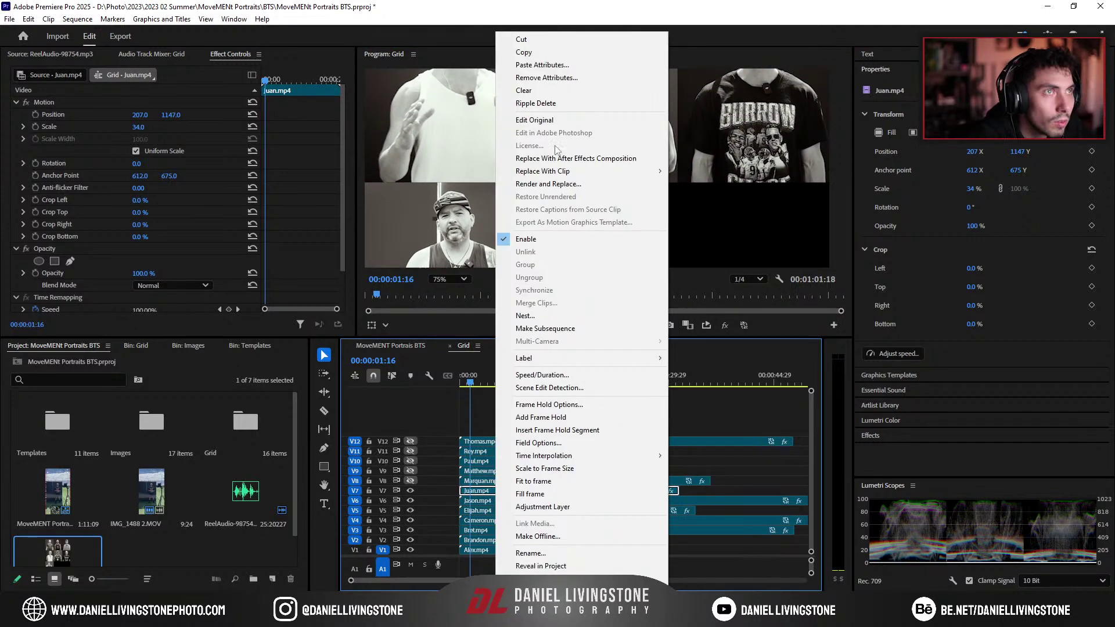
{"action": "left_click", "coordinate": [524, 52]}
{"action": "right_click", "coordinate": [511, 480]}
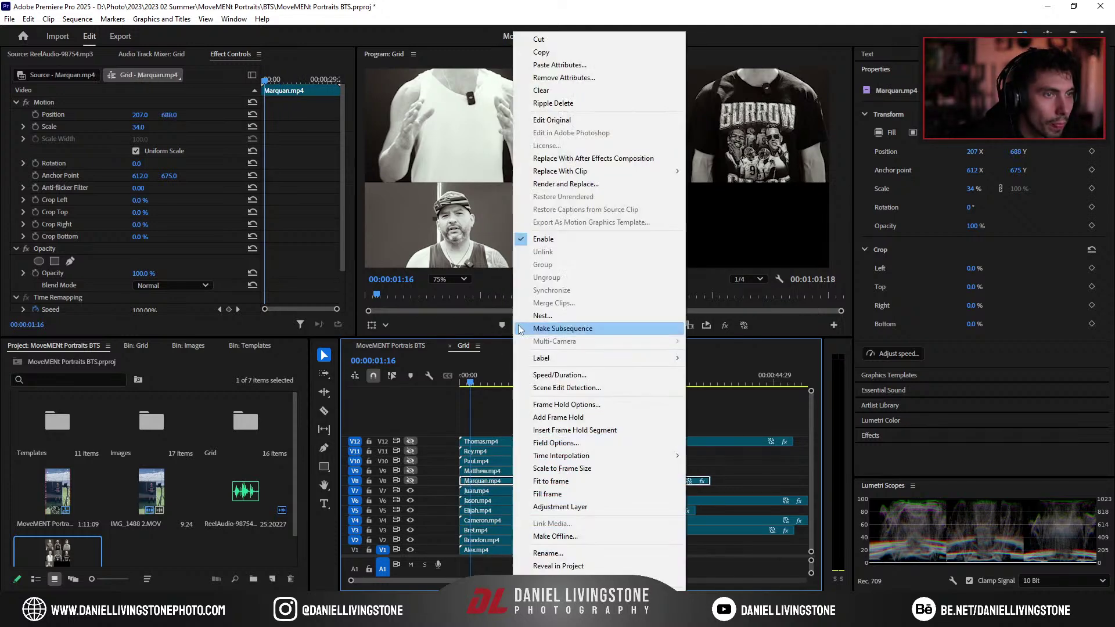
{"action": "left_click", "coordinate": [554, 77]}
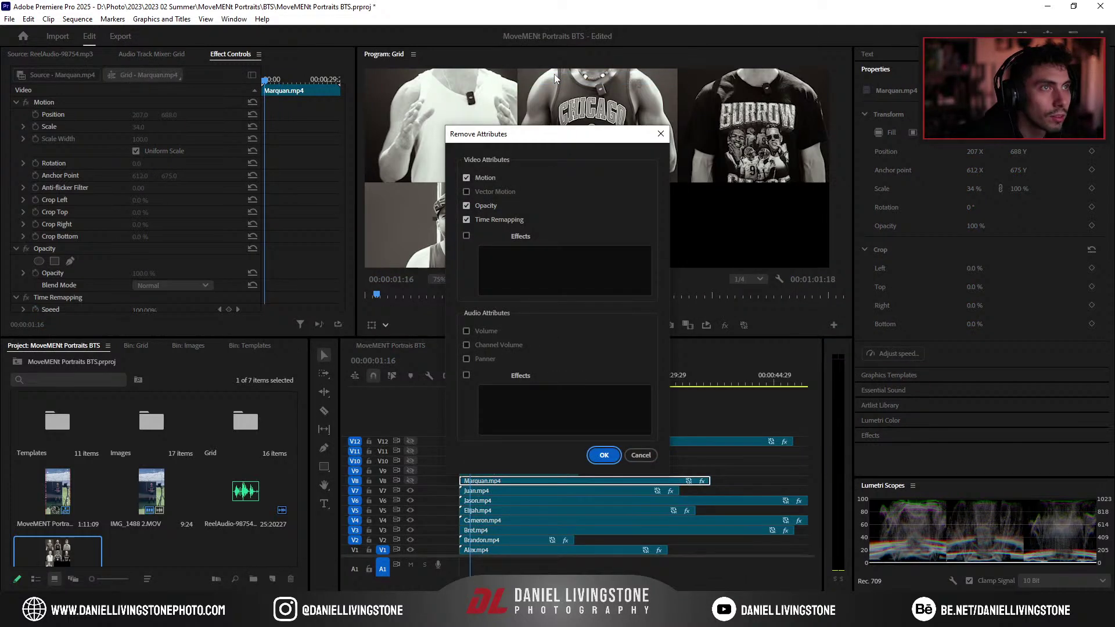
{"action": "left_click", "coordinate": [641, 455]}
{"action": "right_click", "coordinate": [504, 484]}
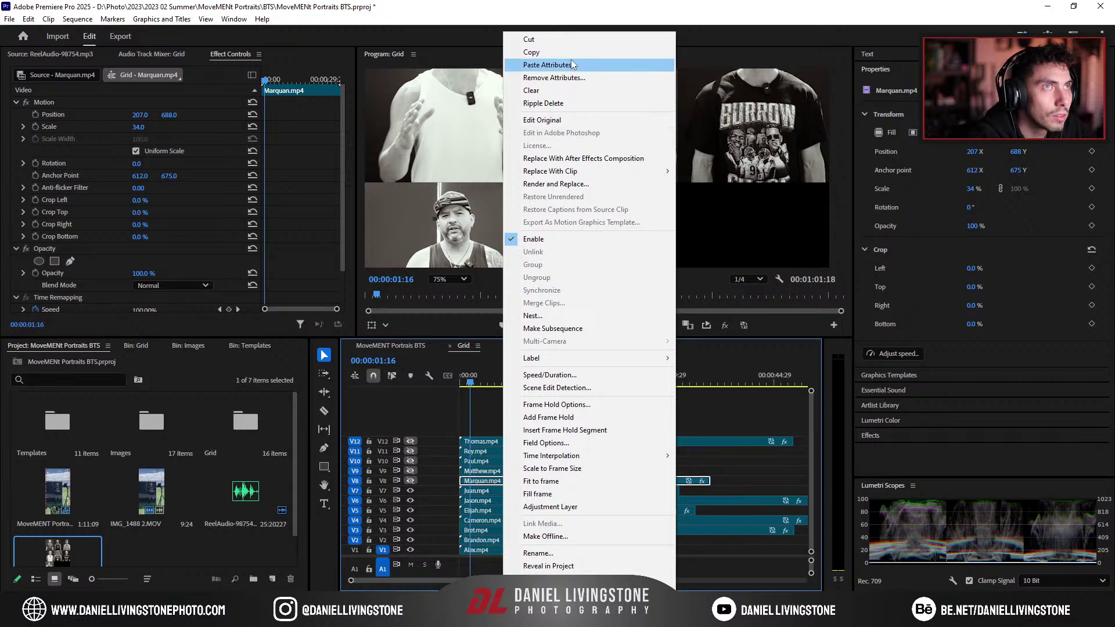
{"action": "left_click", "coordinate": [570, 59]}
{"action": "key", "text": "Return"}
{"action": "left_click", "coordinate": [410, 480]}
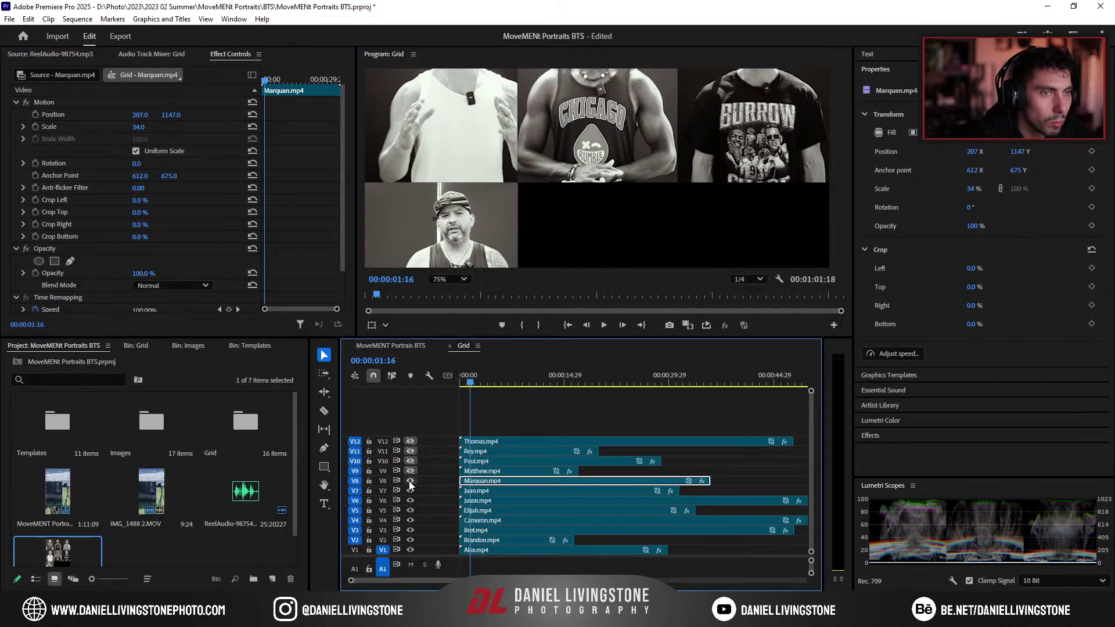
Step: Set the V8 clip's horizontal position to 573, matching the V5 clip above it
{"action": "left_click_drag", "start_coordinate": [139, 115], "coordinate": [244, 114]}
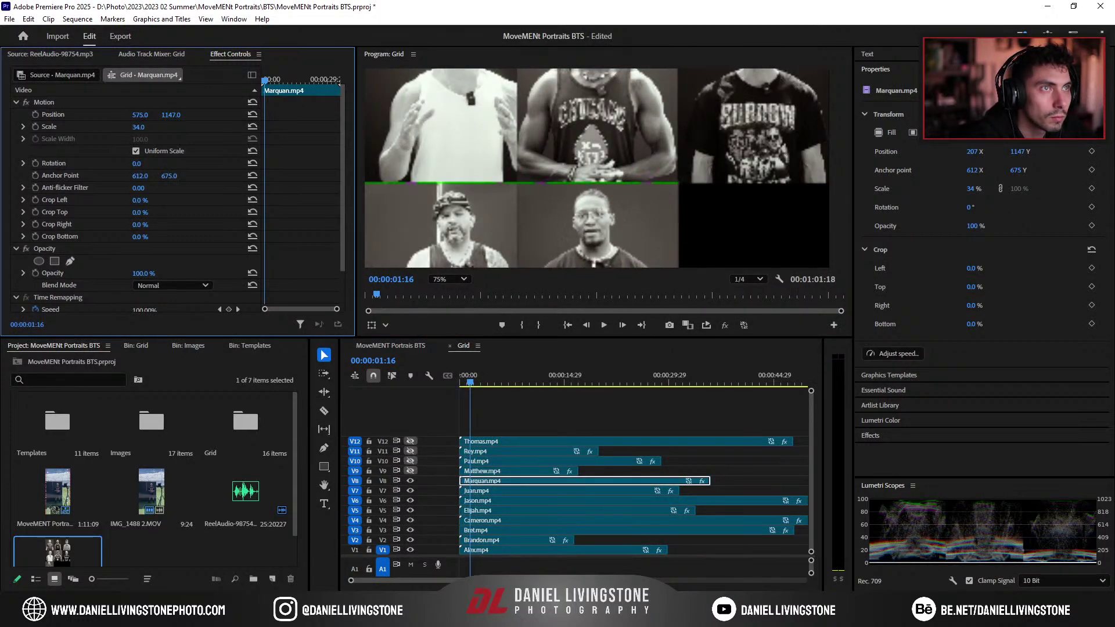
{"action": "left_click", "coordinate": [508, 509]}
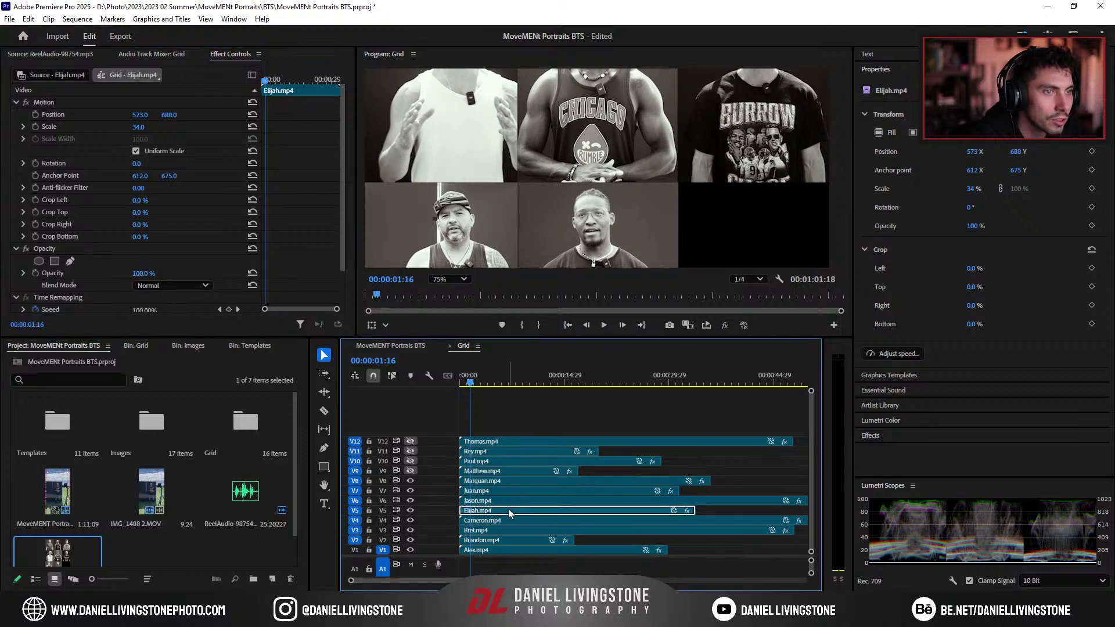
{"action": "left_click", "coordinate": [501, 481]}
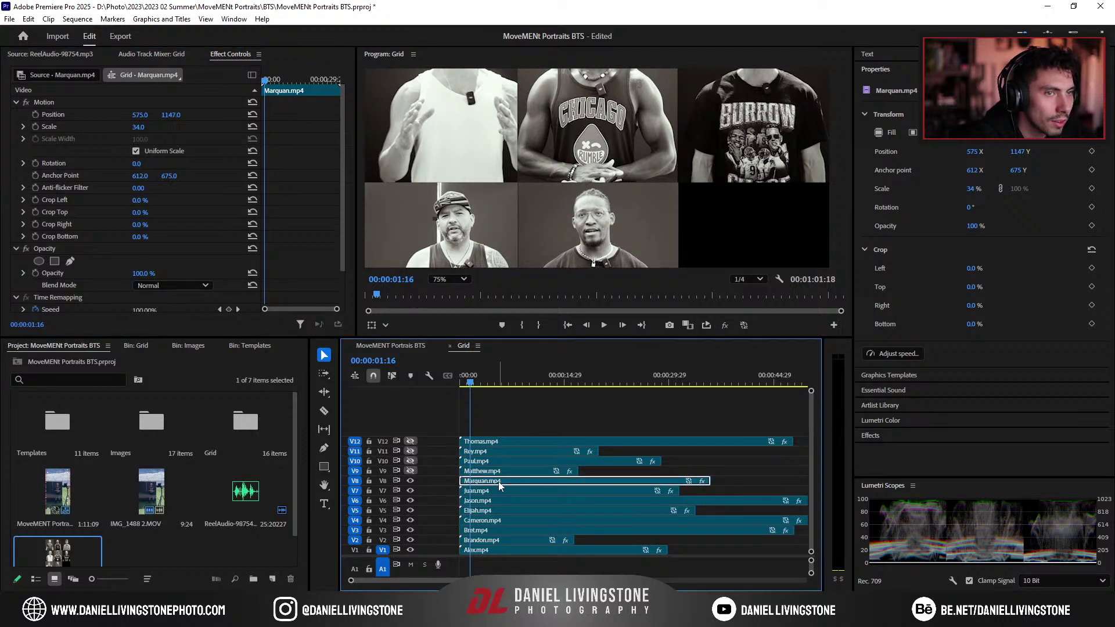
{"action": "left_click", "coordinate": [975, 152]}
{"action": "type", "text": "68"}
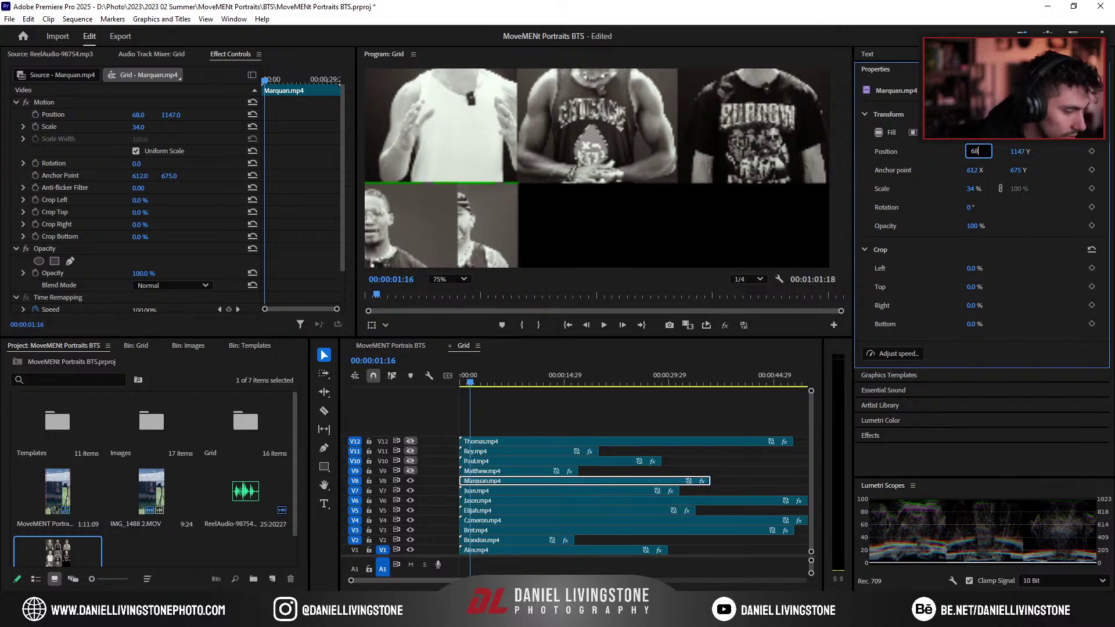
{"action": "key", "text": "BackSpace"}
{"action": "type", "text": "7"}
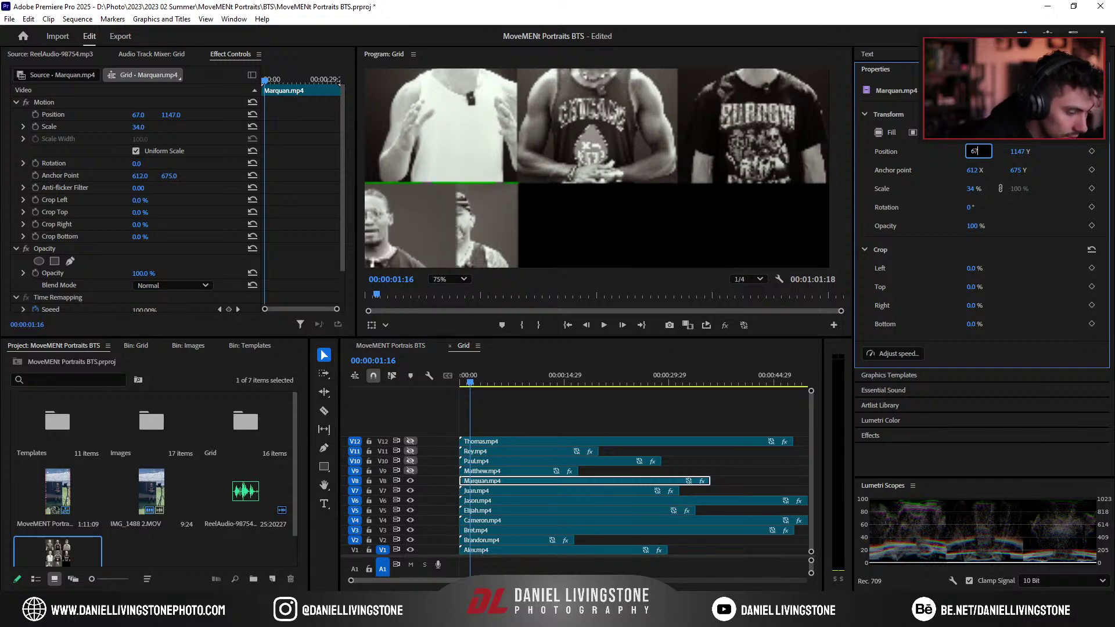
{"action": "type", "text": "3573"}
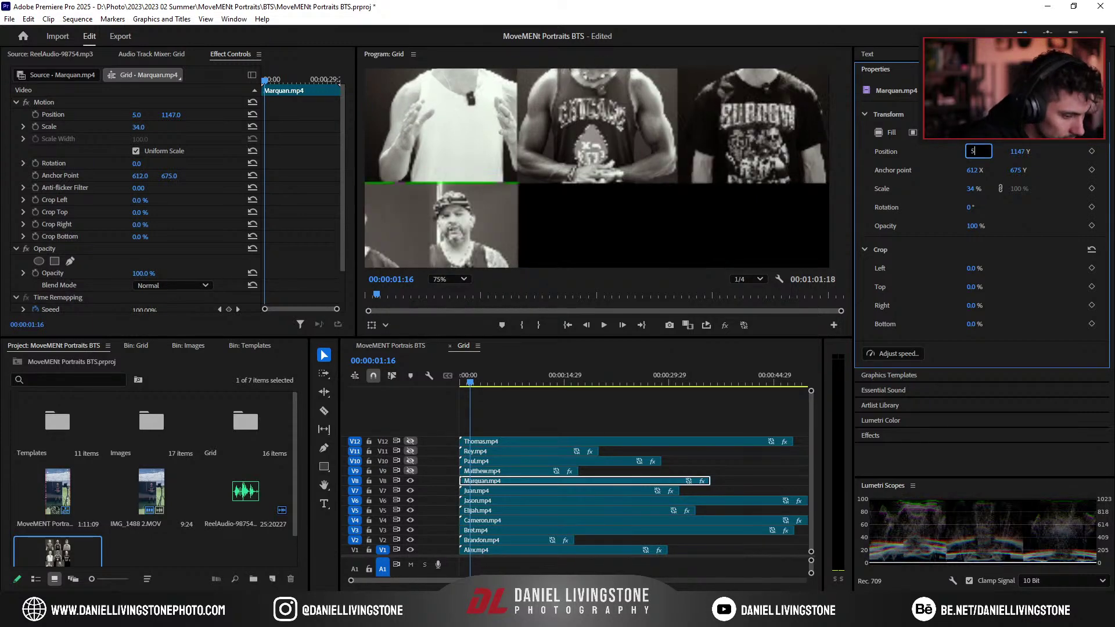
{"action": "key", "text": "Return"}
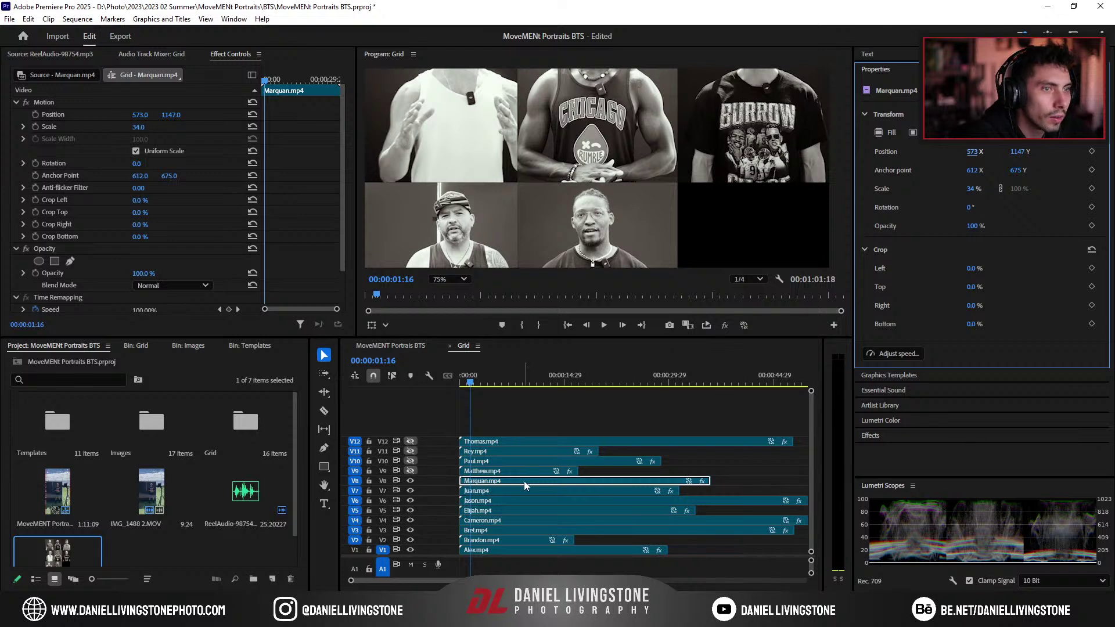
Step: Make the V9 track visible and paste the V7 clip's attributes onto the V9 clip
{"action": "left_click", "coordinate": [492, 471]}
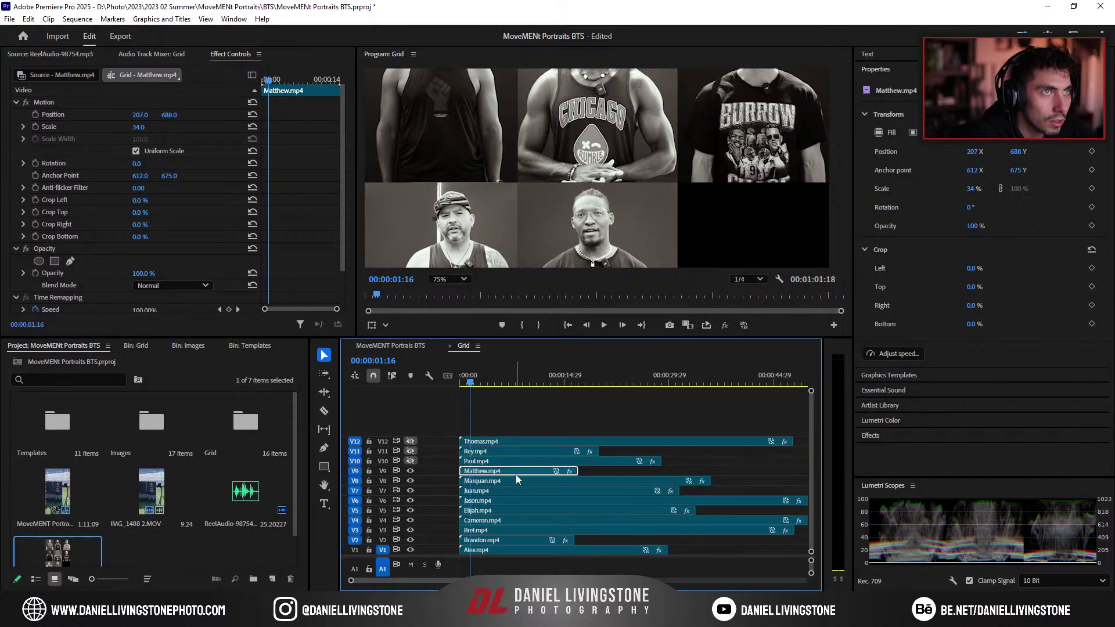
{"action": "left_click", "coordinate": [514, 502]}
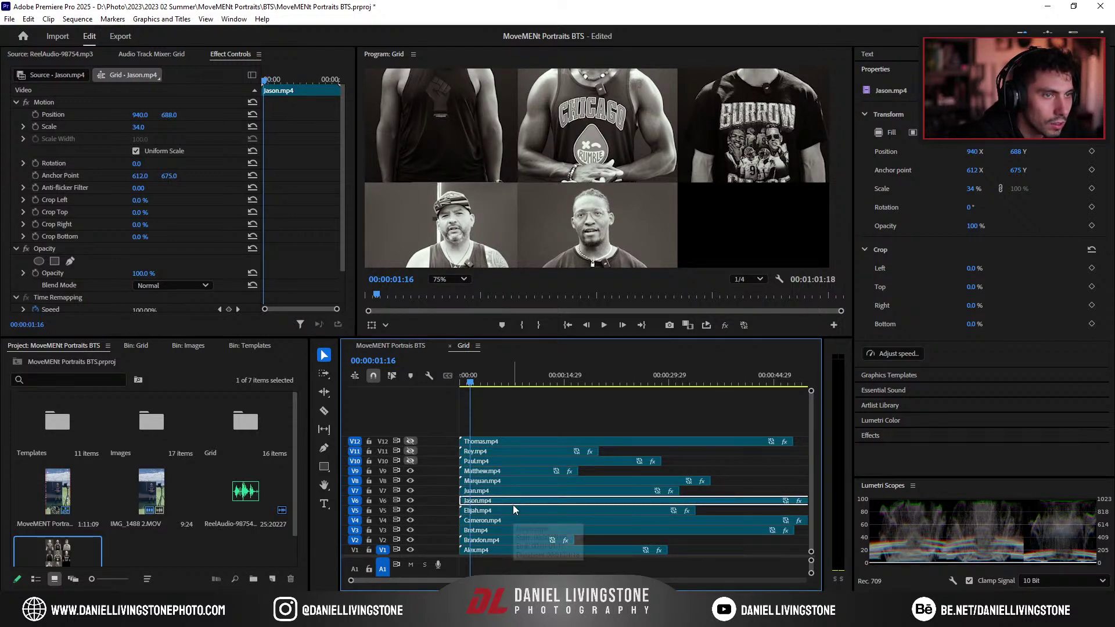
{"action": "scroll", "coordinate": [571, 222], "scroll_direction": "up", "scroll_amount": 3}
{"action": "scroll", "coordinate": [570, 222], "scroll_direction": "down", "scroll_amount": 3}
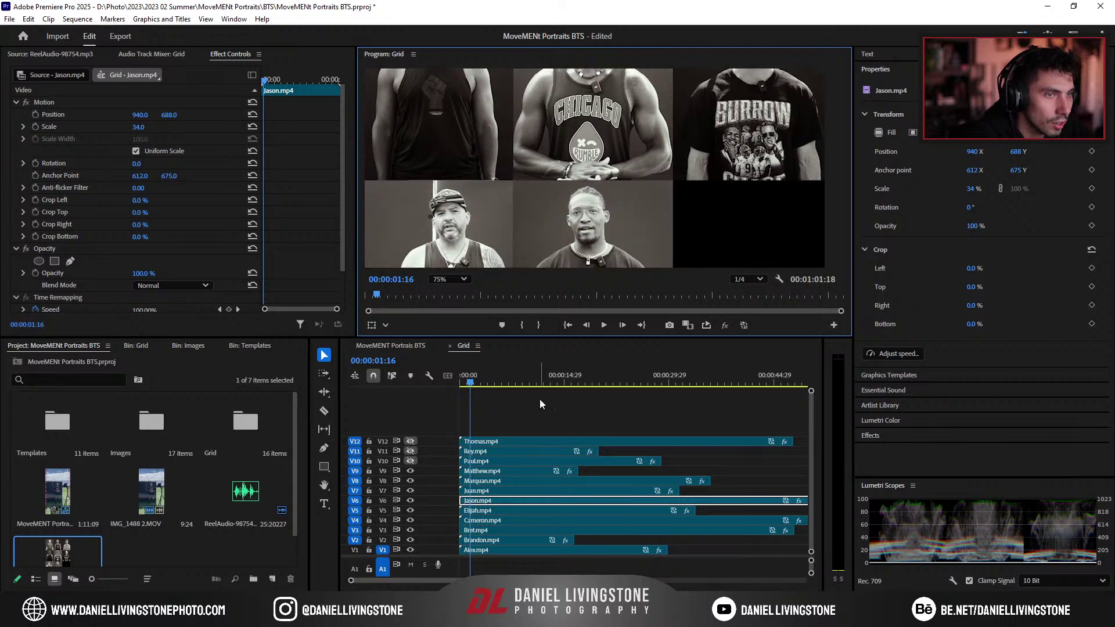
{"action": "right_click", "coordinate": [497, 471]}
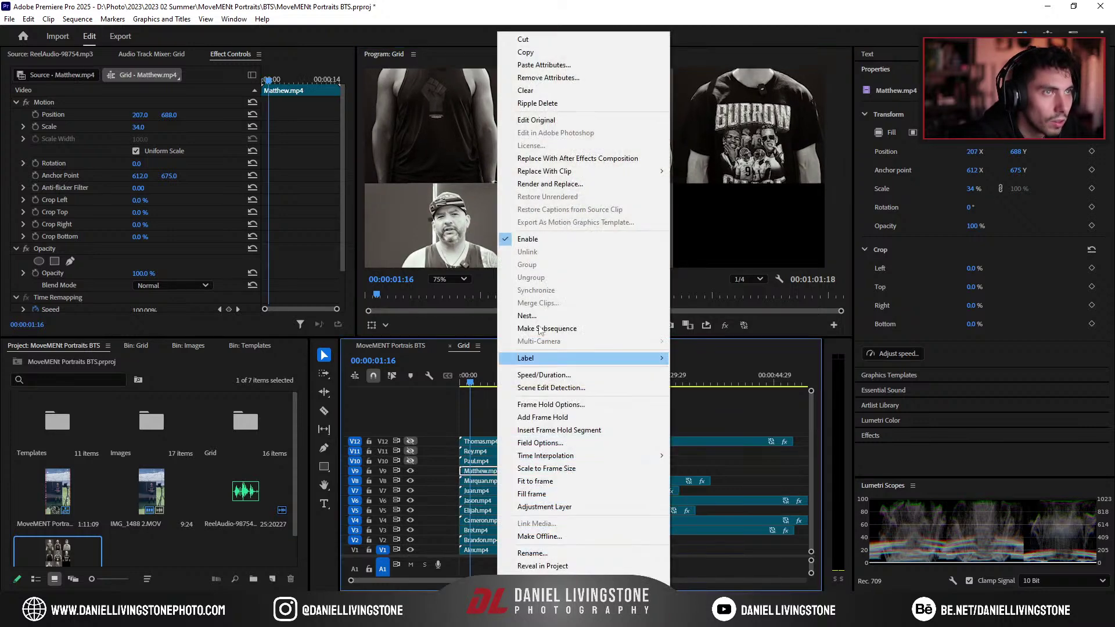
{"action": "left_click", "coordinate": [548, 64]}
{"action": "left_click", "coordinate": [601, 500]}
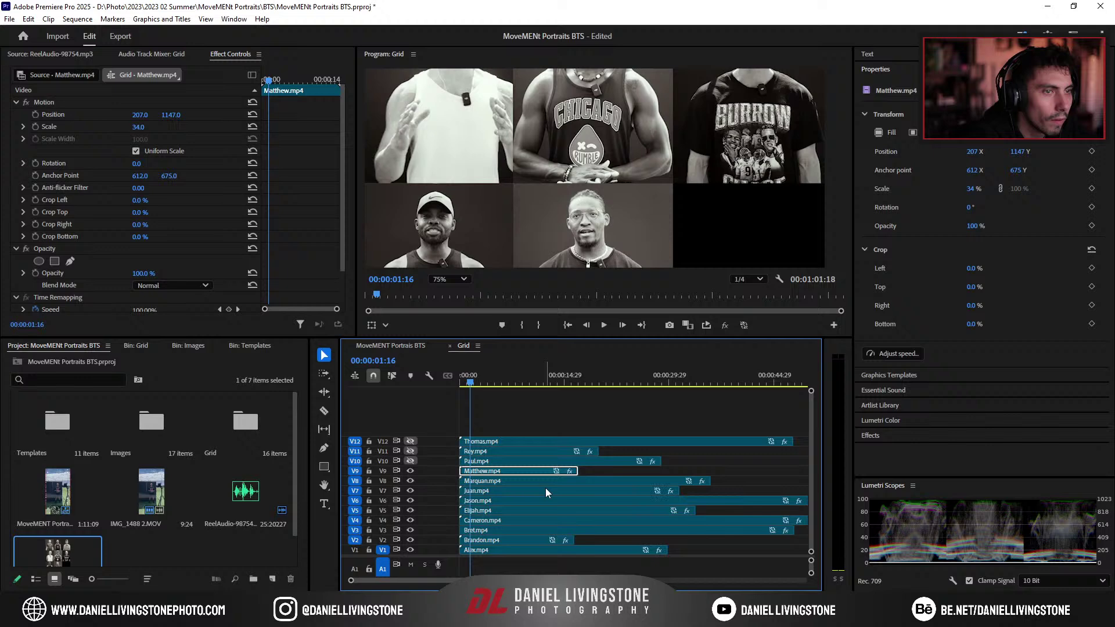
Step: Set the V9 clip's horizontal position to 940, matching the V6 clip above it in the grid
{"action": "left_click", "coordinate": [499, 500]}
{"action": "left_click", "coordinate": [500, 471]}
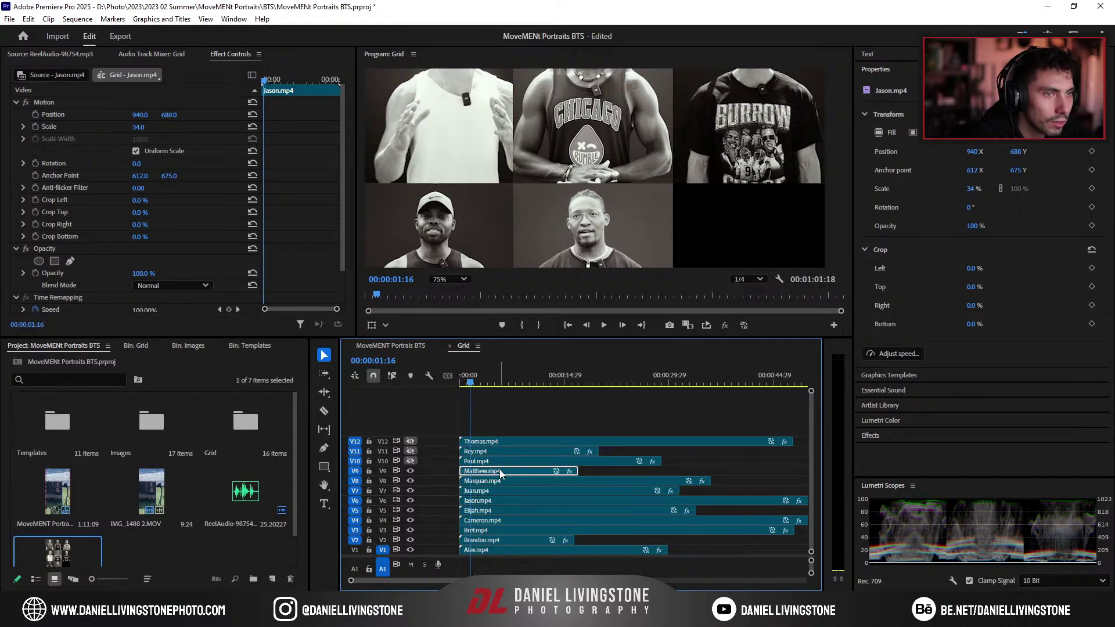
{"action": "left_click", "coordinate": [976, 152]}
{"action": "type", "text": "940"}
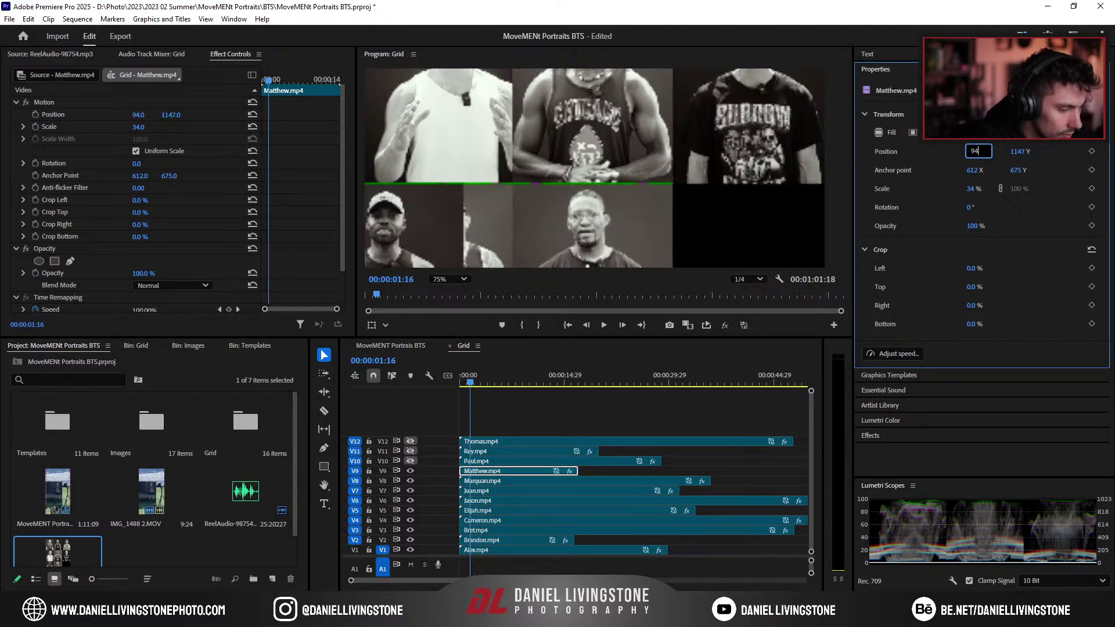
{"action": "key", "text": "Return"}
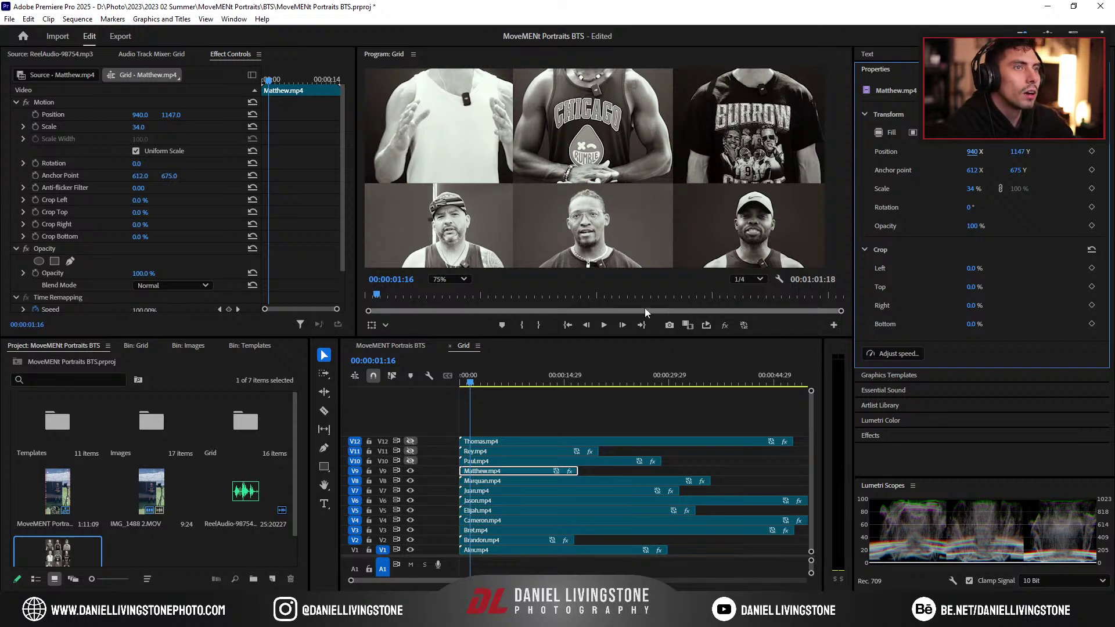
Step: Check the completed third row in the preview and make the V10 track visible
{"action": "left_click", "coordinate": [608, 206]}
{"action": "scroll", "coordinate": [609, 206], "scroll_direction": "down", "scroll_amount": 5}
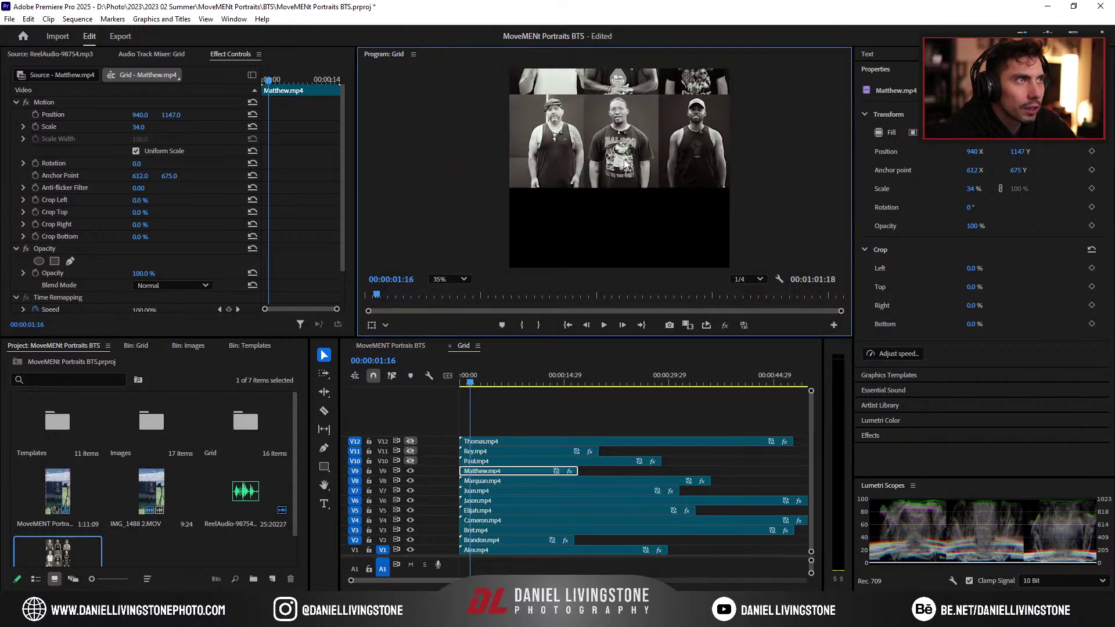
{"action": "scroll", "coordinate": [608, 155], "scroll_direction": "up", "scroll_amount": 3}
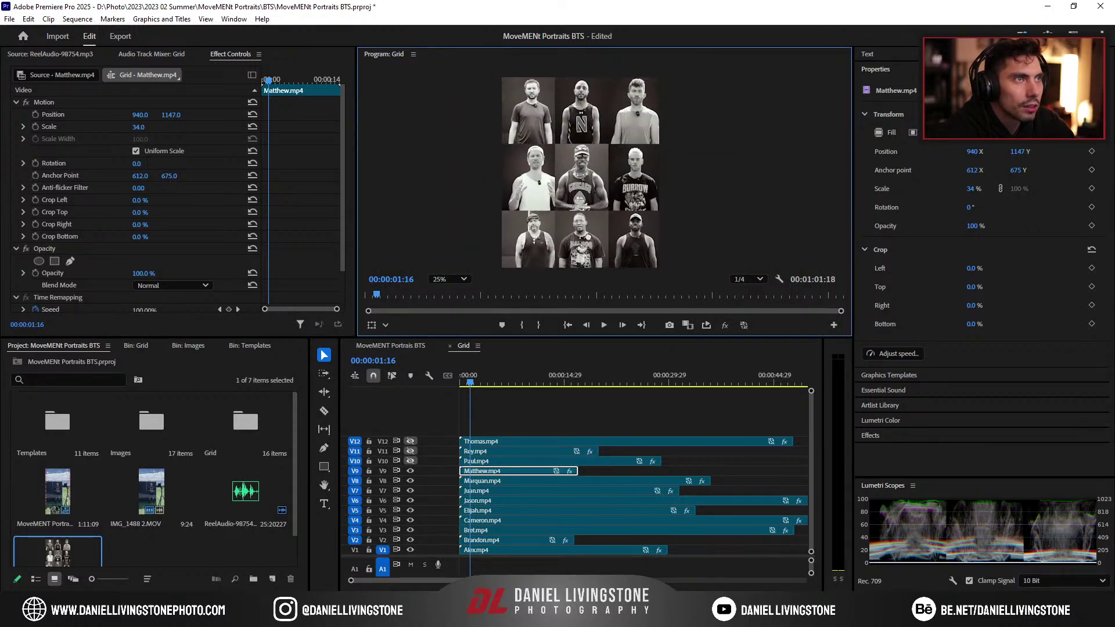
{"action": "right_click", "coordinate": [500, 460]}
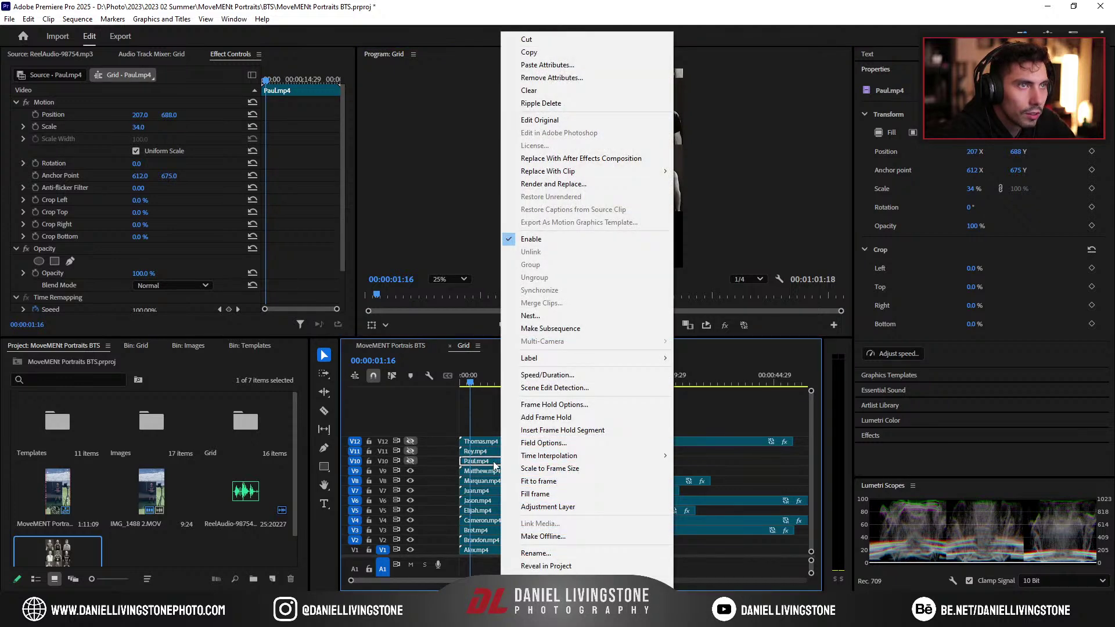
{"action": "left_click", "coordinate": [494, 465]}
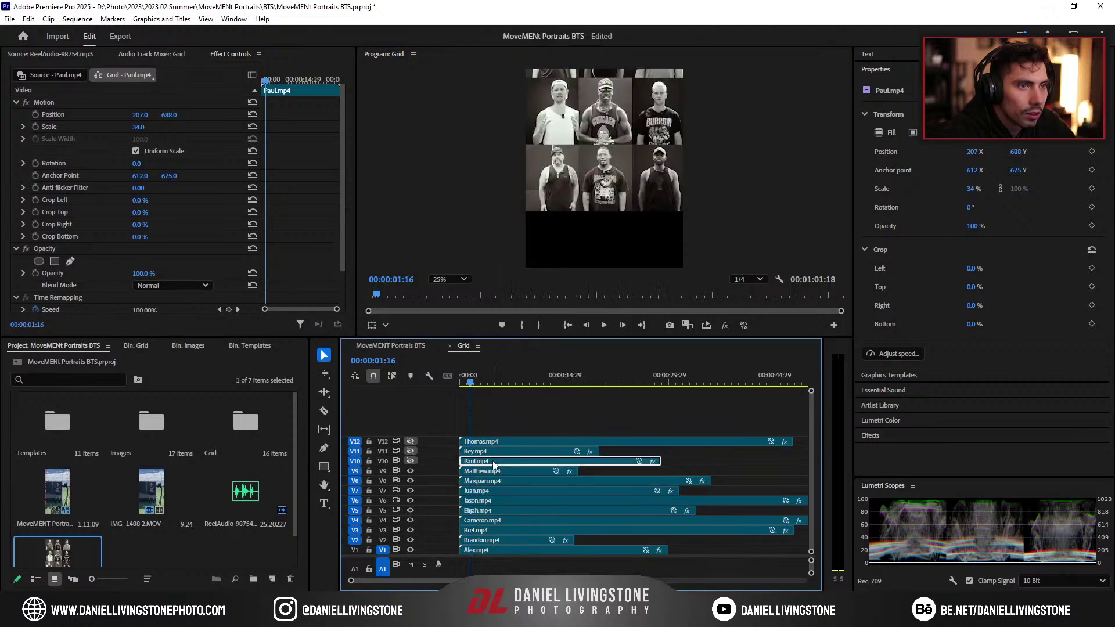
{"action": "left_click", "coordinate": [410, 461]}
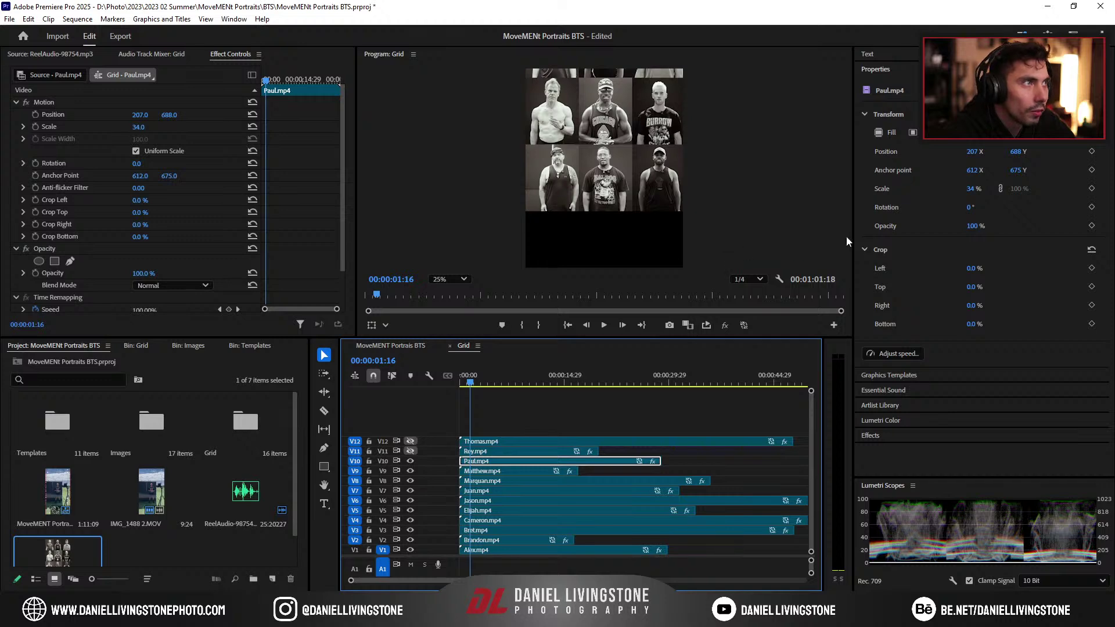
Step: Calculate 1147+459 in Windows search, adding the row spacing to the V7 clip's vertical position
{"action": "left_click", "coordinate": [504, 492]}
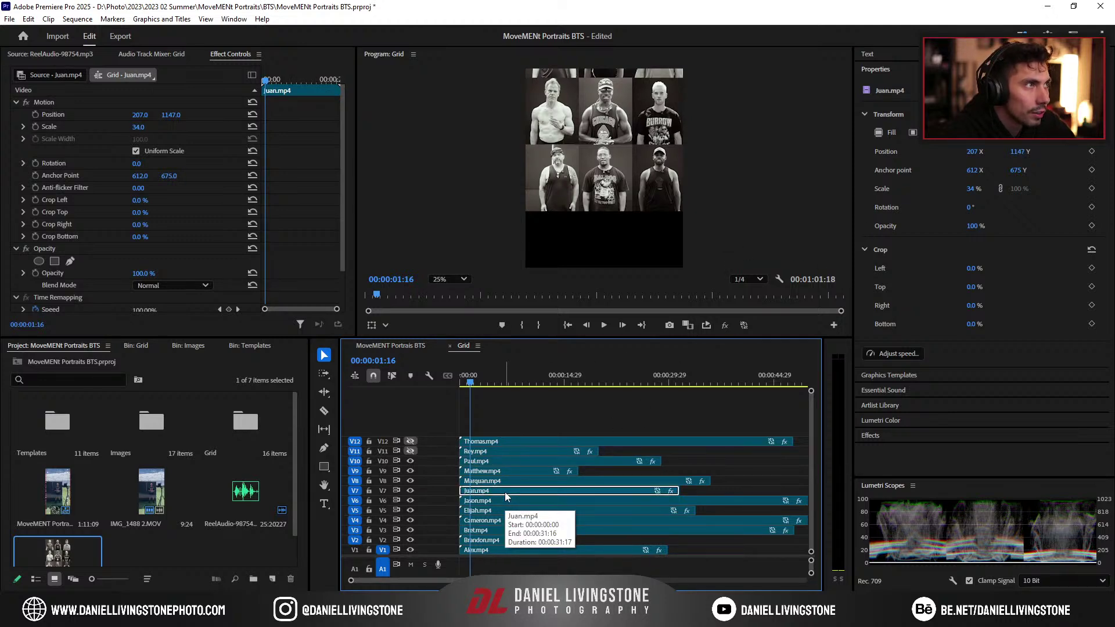
{"action": "key", "text": "super"}
{"action": "type", "text": "1147"}
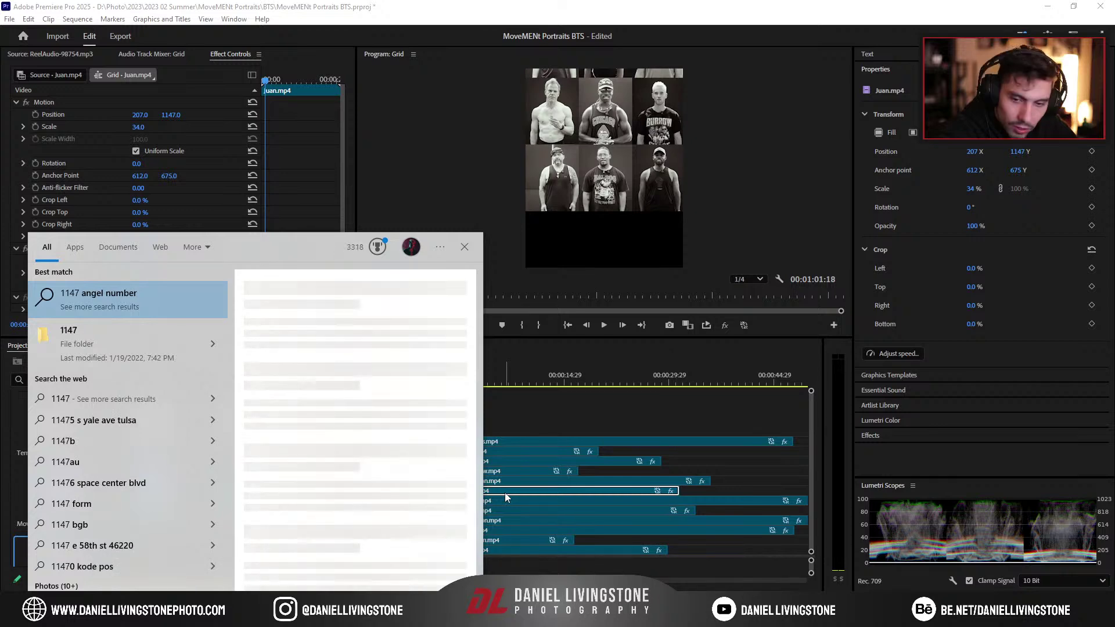
{"action": "type", "text": "+459"}
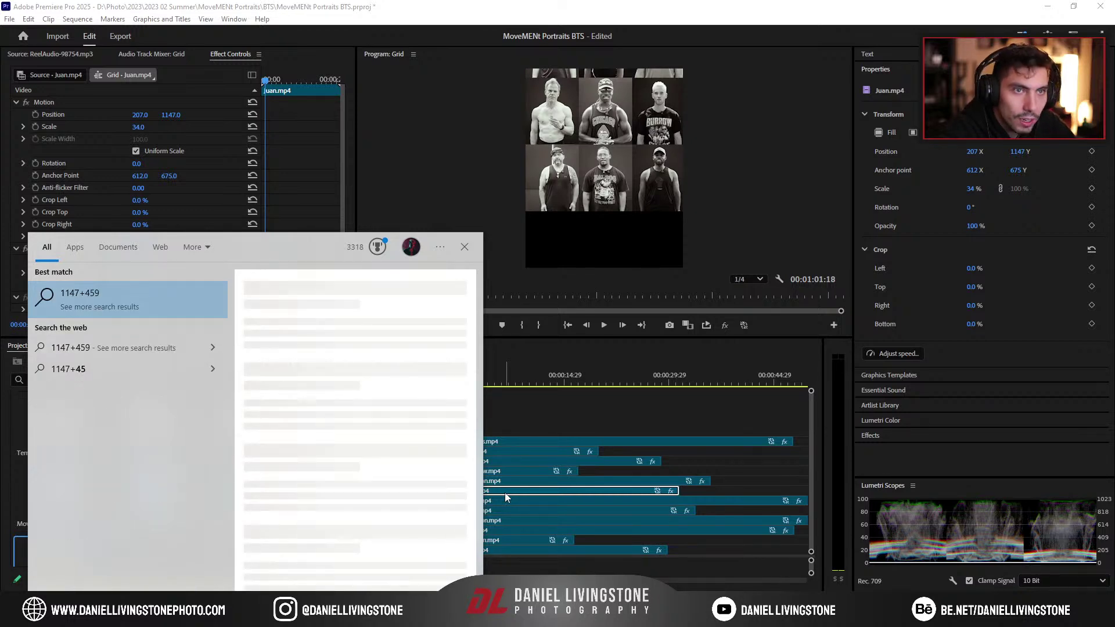
Step: Try a vertical position of 1606 on the V7 clip and undo it
{"action": "left_click", "coordinate": [1017, 151]}
{"action": "type", "text": "1606"}
{"action": "key", "text": "Return"}
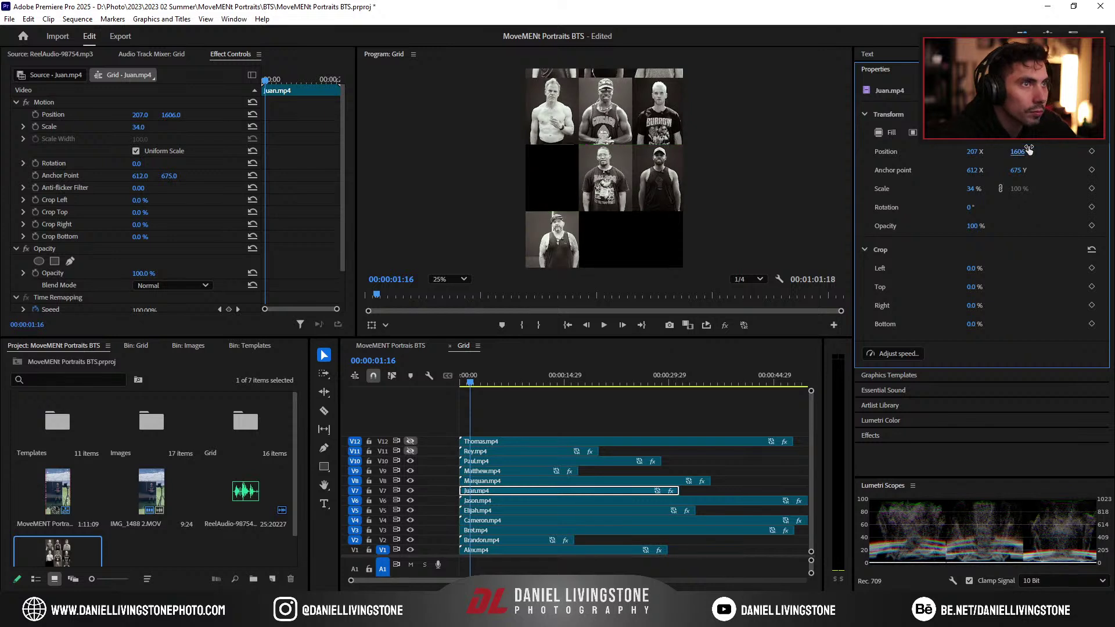
{"action": "key", "text": "ctrl+z"}
Step: Set the V10 clip's vertical position to 1606 to start the fourth row and inspect its seam with the third row
{"action": "left_click", "coordinate": [498, 460]}
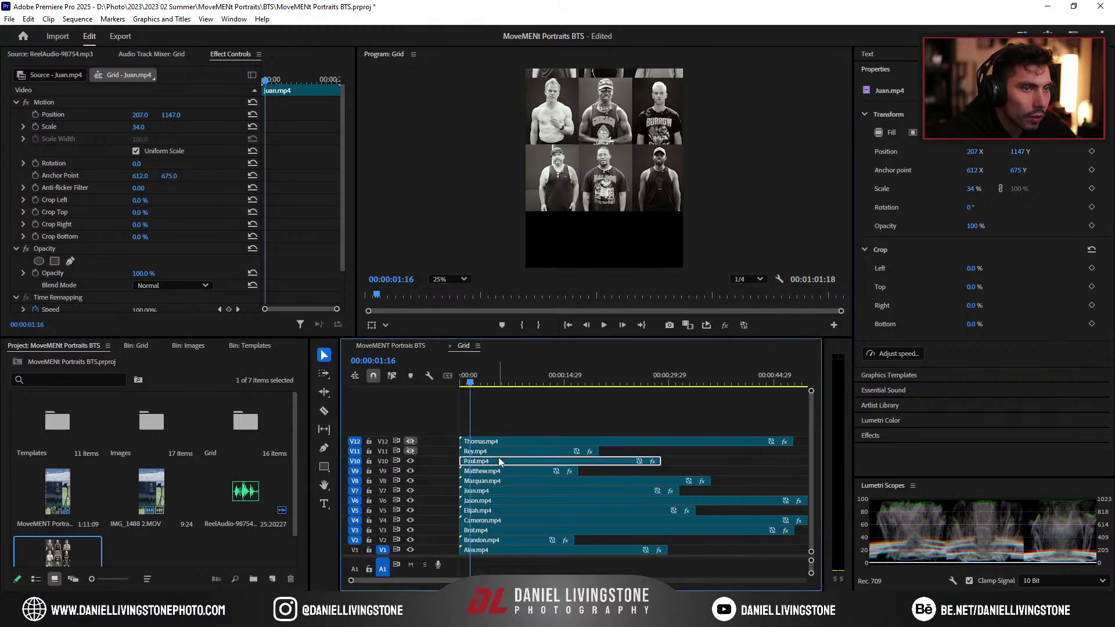
{"action": "left_click", "coordinate": [1019, 150]}
{"action": "type", "text": "1606"}
{"action": "key", "text": "Return"}
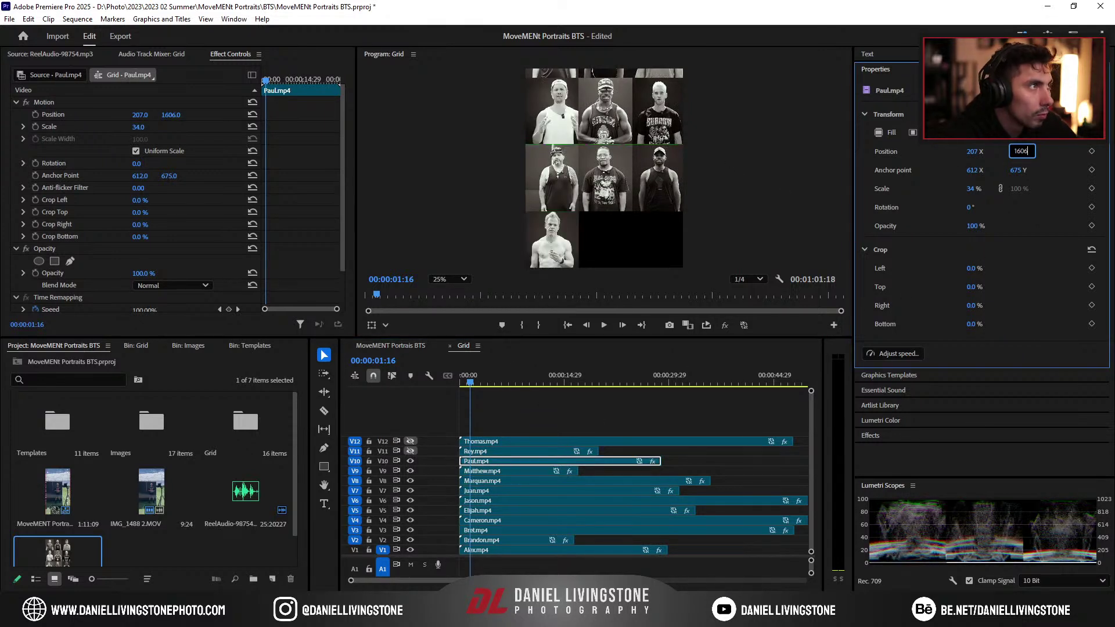
{"action": "scroll", "coordinate": [631, 200], "scroll_direction": "up", "scroll_amount": 1}
{"action": "scroll", "coordinate": [626, 210], "scroll_direction": "up", "scroll_amount": 2}
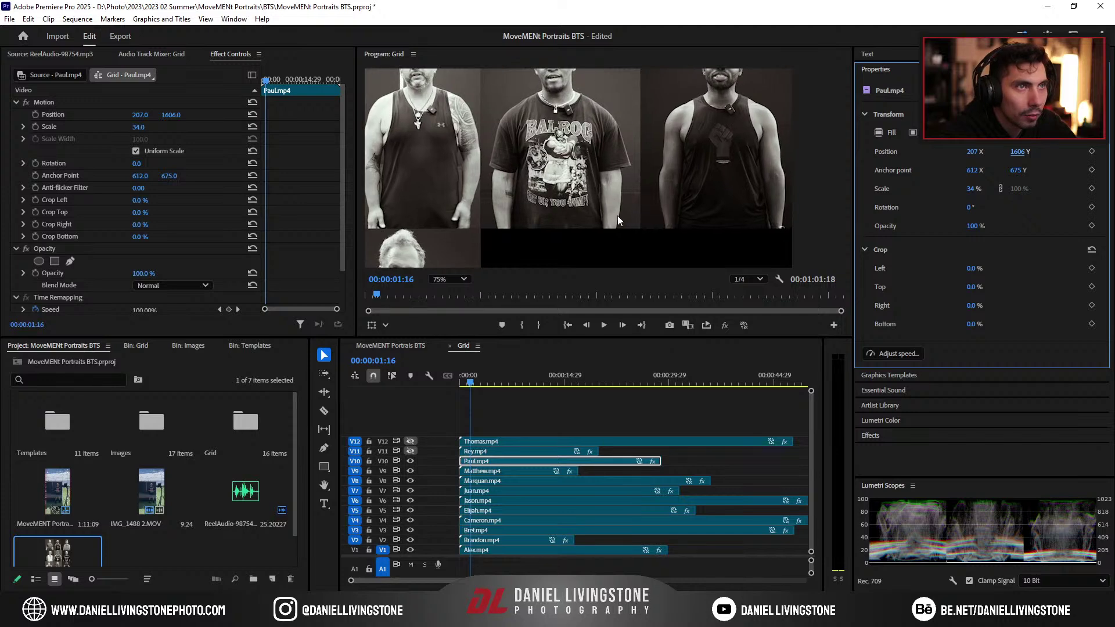
{"action": "scroll", "coordinate": [618, 215], "scroll_direction": "down", "scroll_amount": 3}
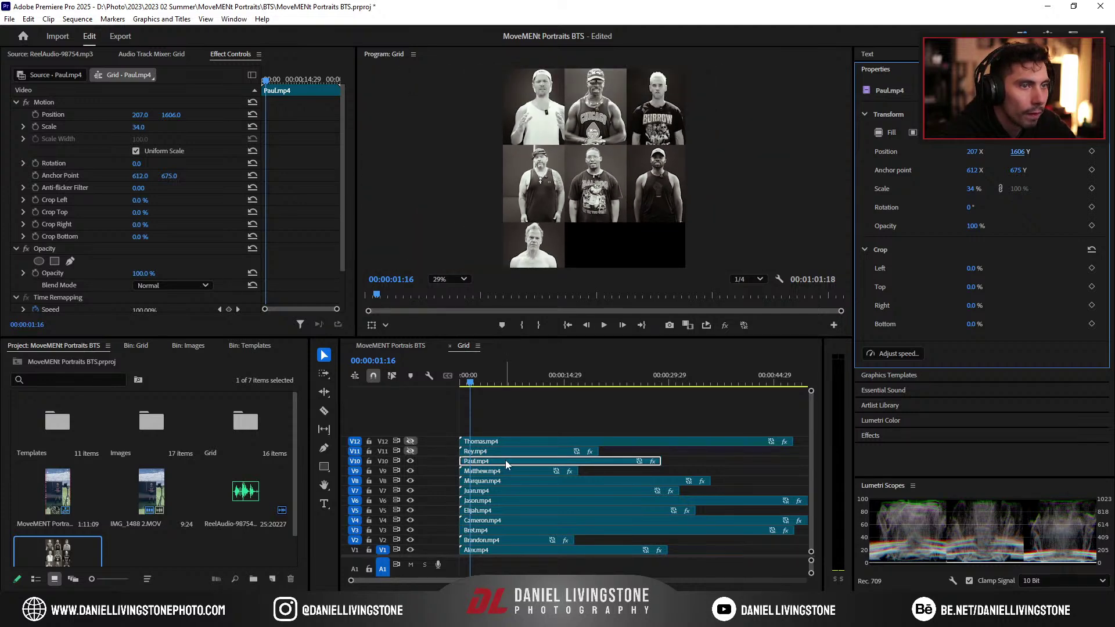
Step: Copy the V10 clip and paste its attributes onto the V11 and V12 clips
{"action": "right_click", "coordinate": [505, 460]}
{"action": "left_click", "coordinate": [553, 58]}
{"action": "left_click_drag", "start_coordinate": [593, 412], "coordinate": [534, 451]}
{"action": "right_click", "coordinate": [534, 451]}
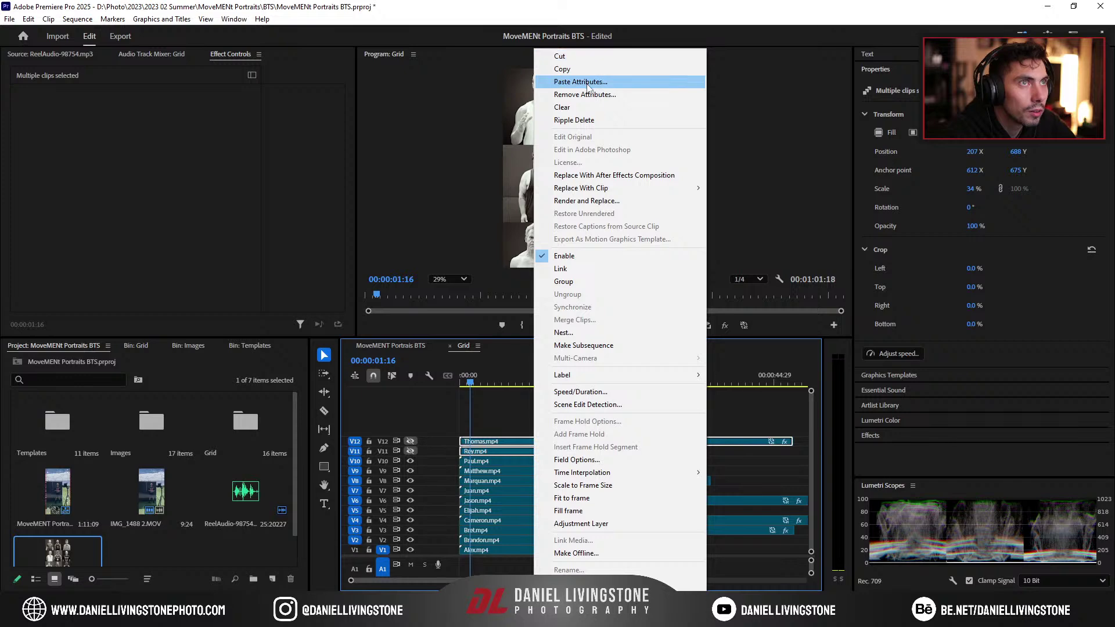
{"action": "left_click", "coordinate": [580, 82]}
{"action": "key", "text": "Return"}
Step: Set the V11 clip's horizontal position to 573, matching the V8 clip above it in the grid
{"action": "left_click", "coordinate": [495, 449]}
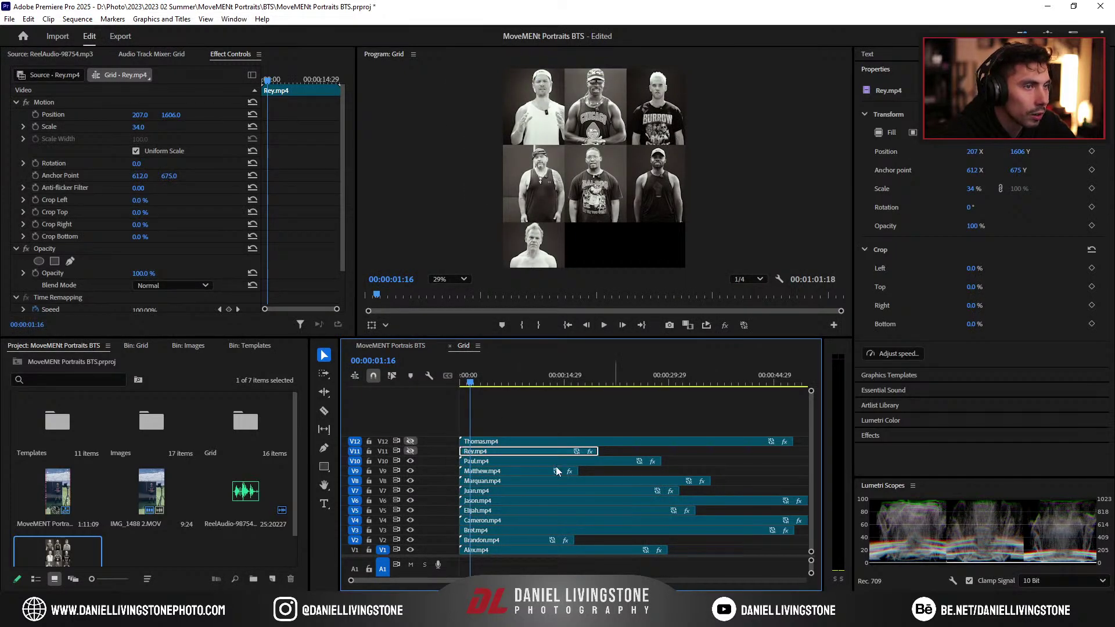
{"action": "left_click", "coordinate": [497, 479]}
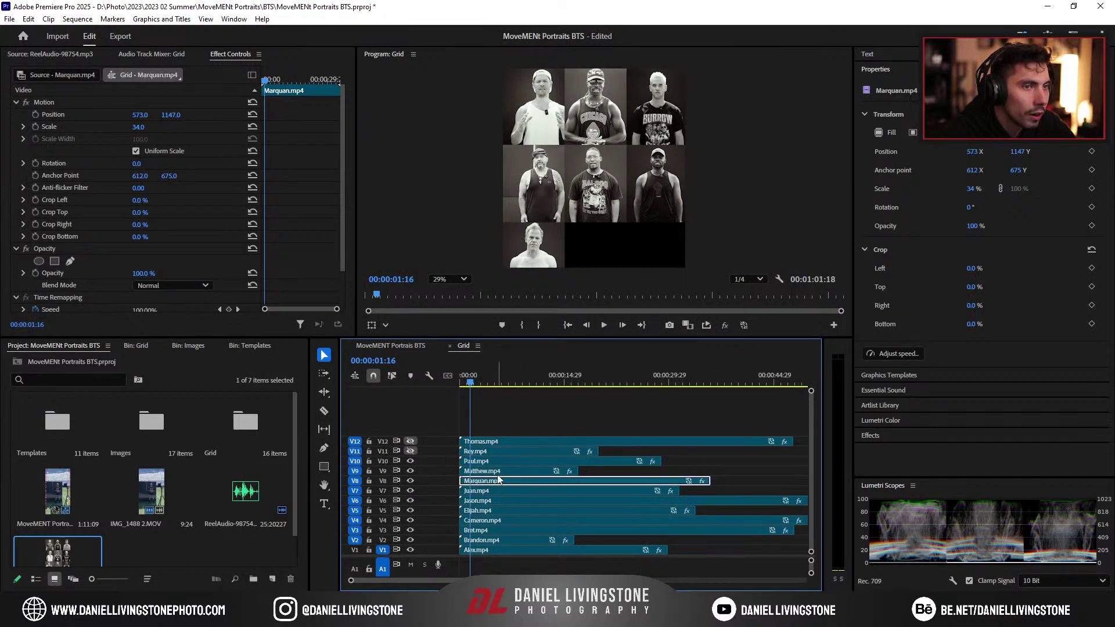
{"action": "left_click", "coordinate": [510, 449]}
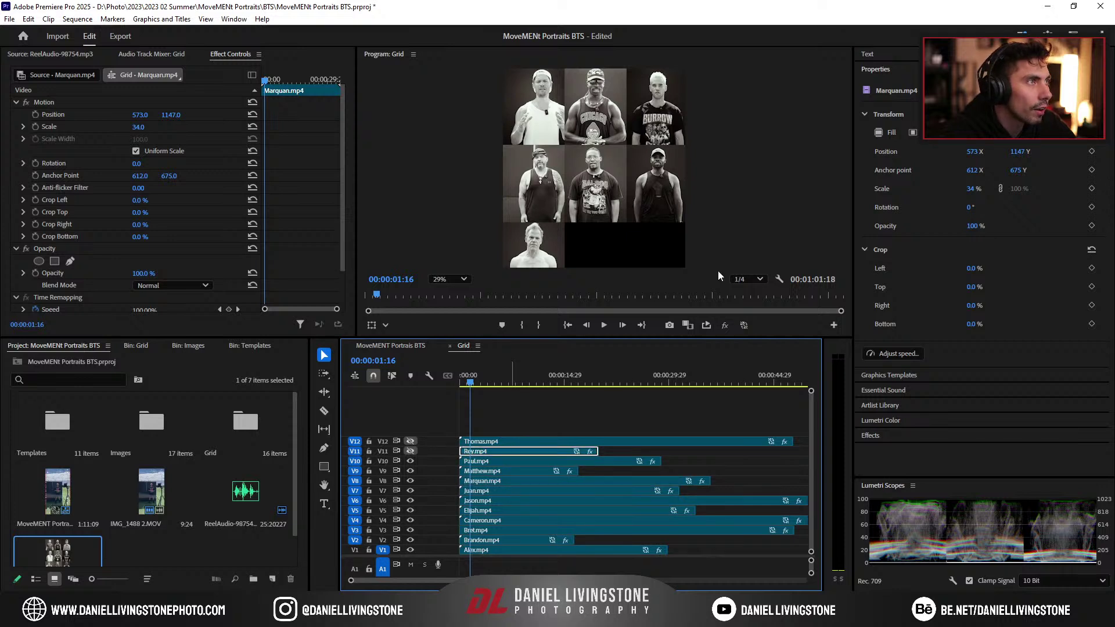
{"action": "left_click", "coordinate": [977, 151]}
{"action": "type", "text": "573"}
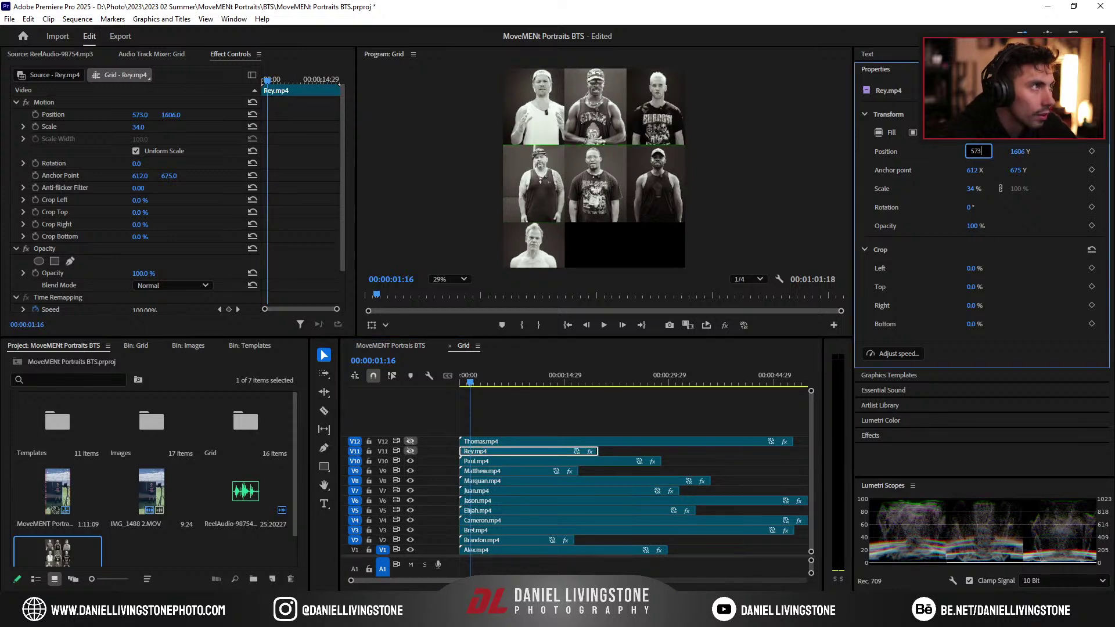
{"action": "key", "text": "Return"}
Step: Set the V12 clip's horizontal position to 940, placing it in the third column of the fourth row
{"action": "left_click", "coordinate": [518, 470]}
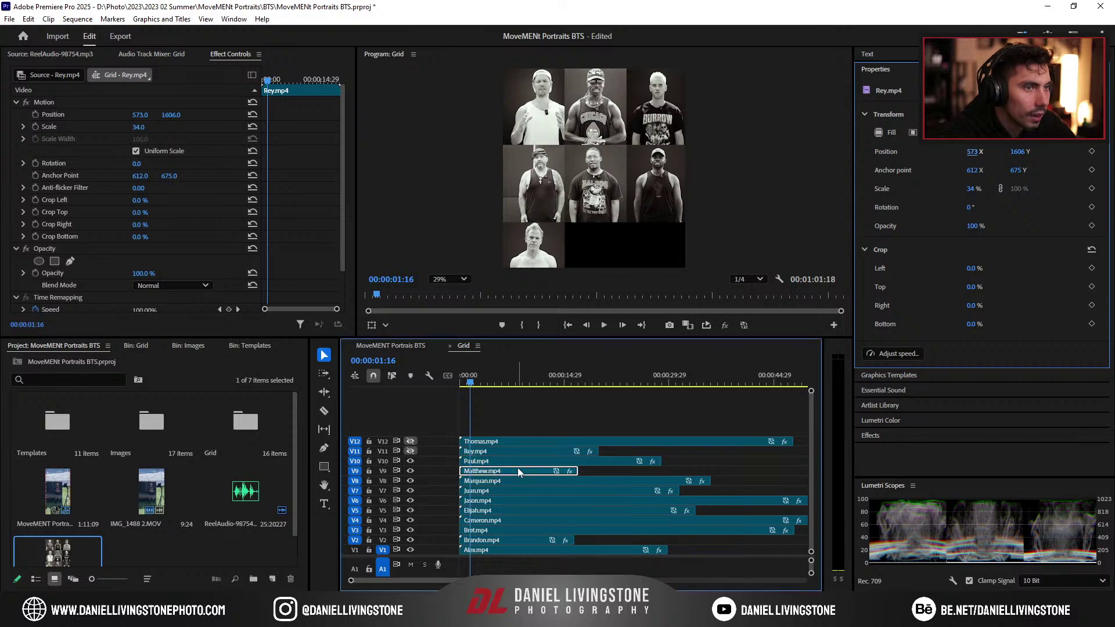
{"action": "left_click", "coordinate": [507, 439]}
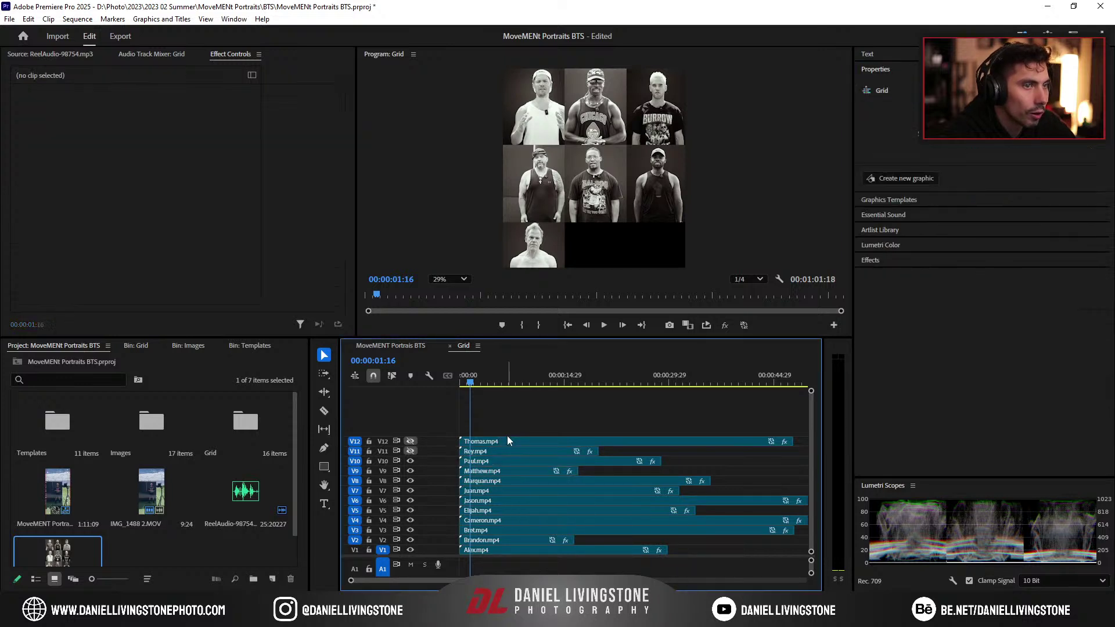
{"action": "left_click", "coordinate": [975, 152]}
{"action": "type", "text": "940"}
{"action": "key", "text": "Return"}
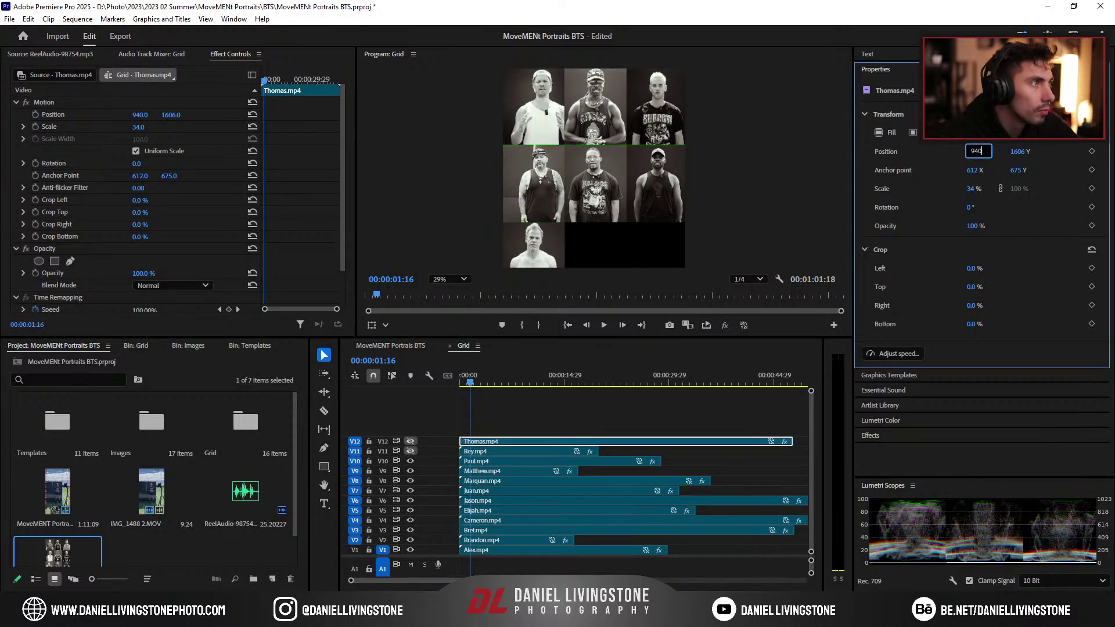
Step: Make the V11 and V12 tracks visible, then fit the whole grid in the preview and play it briefly
{"action": "left_click", "coordinate": [411, 451]}
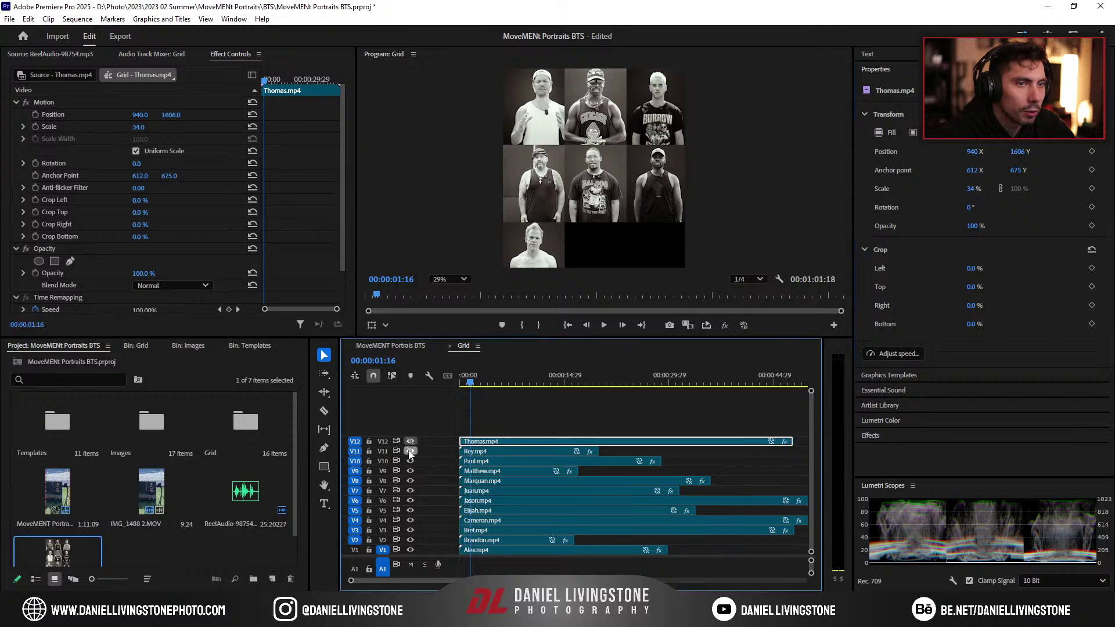
{"action": "left_click", "coordinate": [411, 442]}
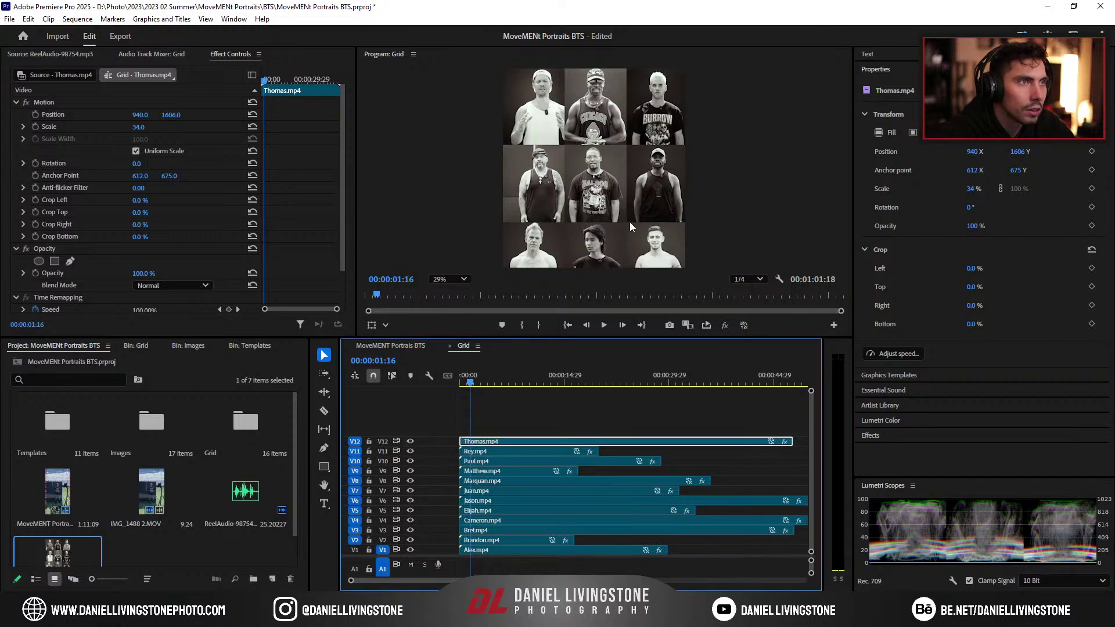
{"action": "left_click", "coordinate": [448, 279]}
{"action": "left_click", "coordinate": [462, 292]}
{"action": "key", "text": "space"}
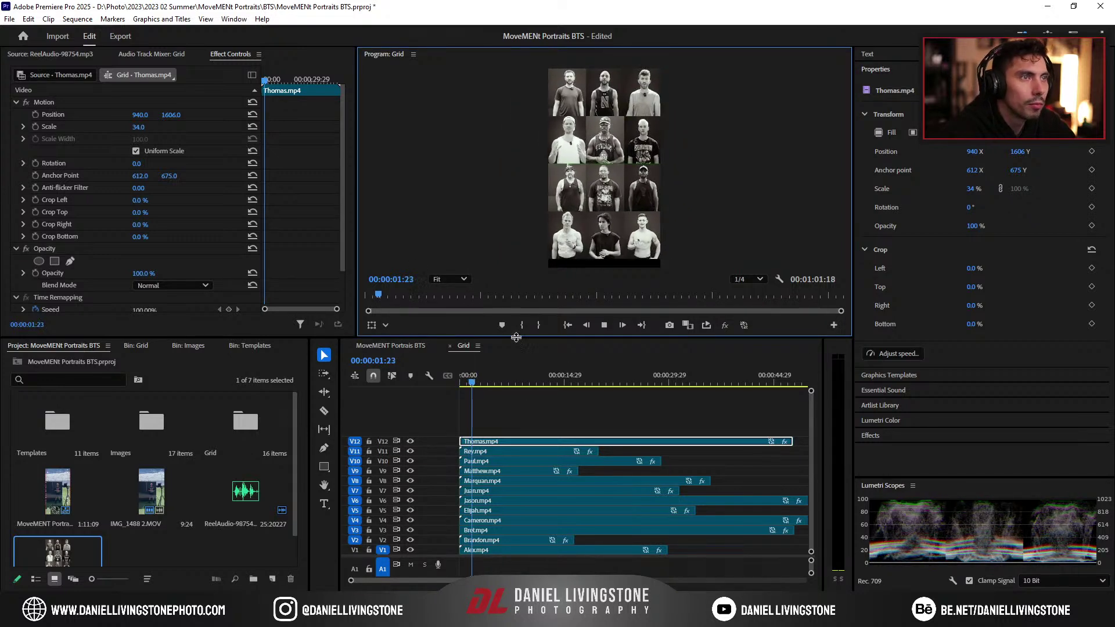
{"action": "key", "text": "space"}
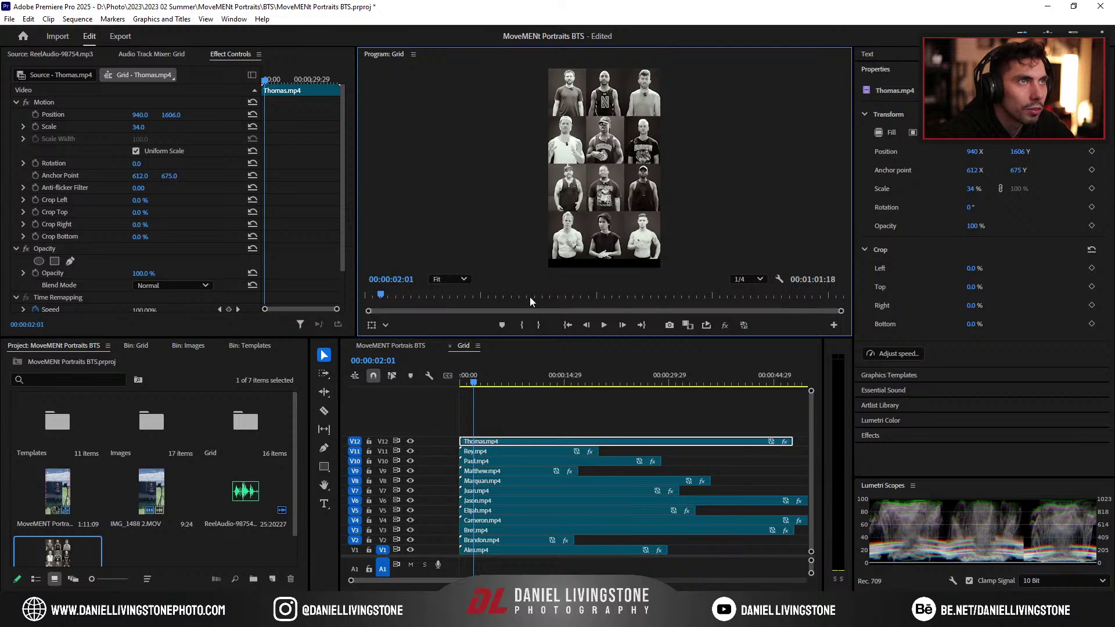
Step: Switch to the MoveMENT Portrais BTS sequence and reopen the Grid sequence from its Nested Sequence 01 clip
{"action": "left_click_drag", "start_coordinate": [492, 408], "coordinate": [572, 549]}
{"action": "left_click", "coordinate": [408, 344]}
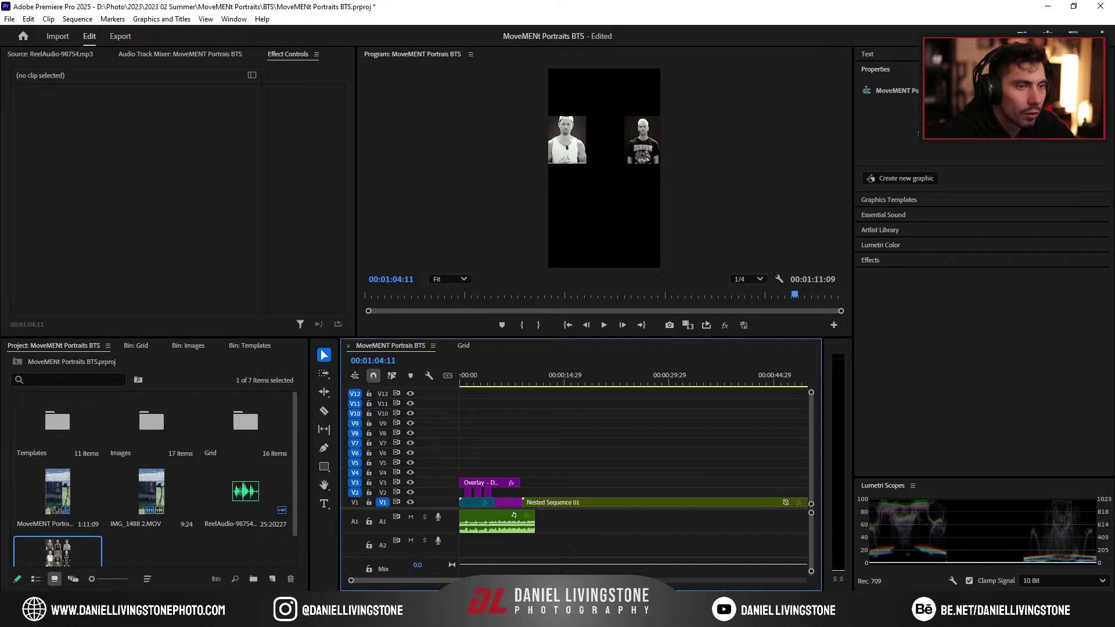
{"action": "scroll", "coordinate": [524, 570], "scroll_direction": "down", "scroll_amount": 5}
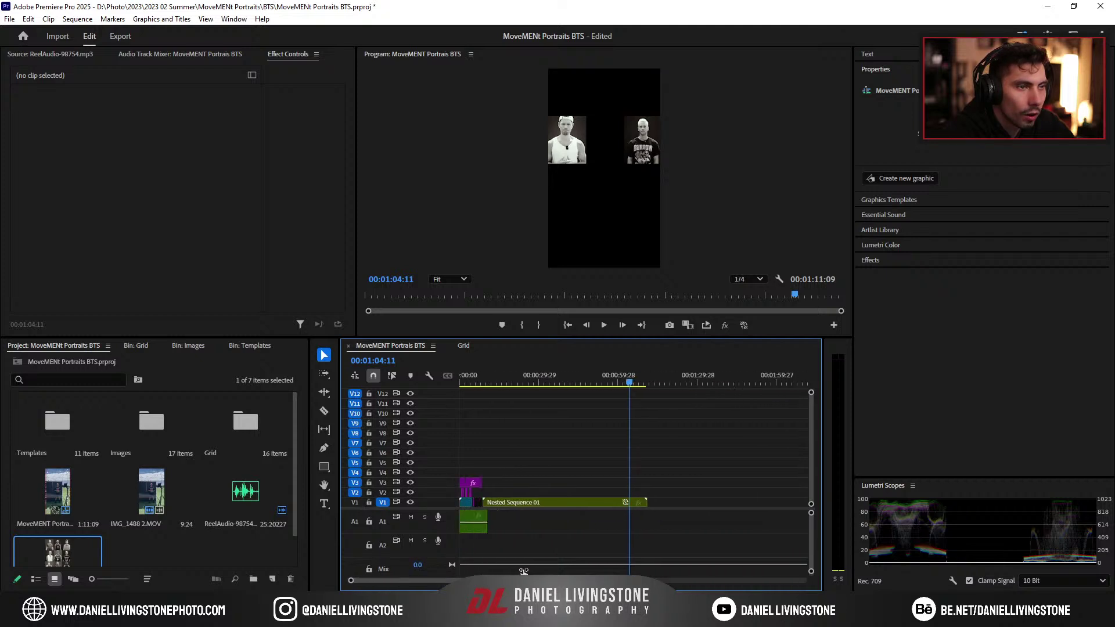
{"action": "scroll", "coordinate": [523, 571], "scroll_direction": "down", "scroll_amount": 1}
{"action": "double_click", "coordinate": [526, 502]}
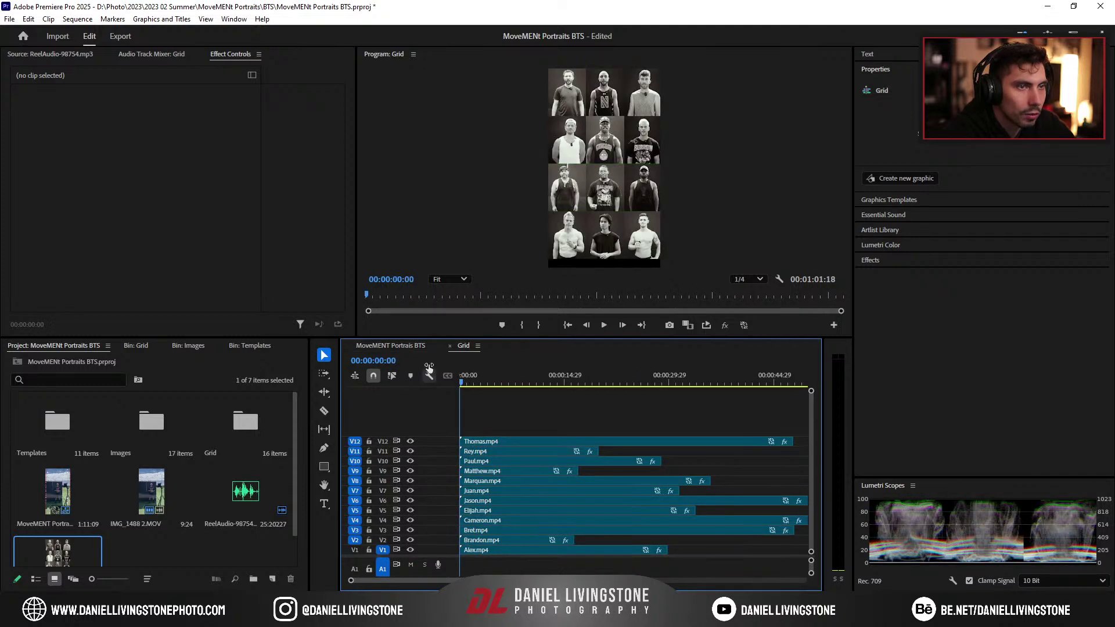
Step: Play the start of the Grid sequence and examine the bottom edge of the fourth row up close in the preview
{"action": "key", "text": "space"}
{"action": "scroll", "coordinate": [458, 570], "scroll_direction": "up", "scroll_amount": 3}
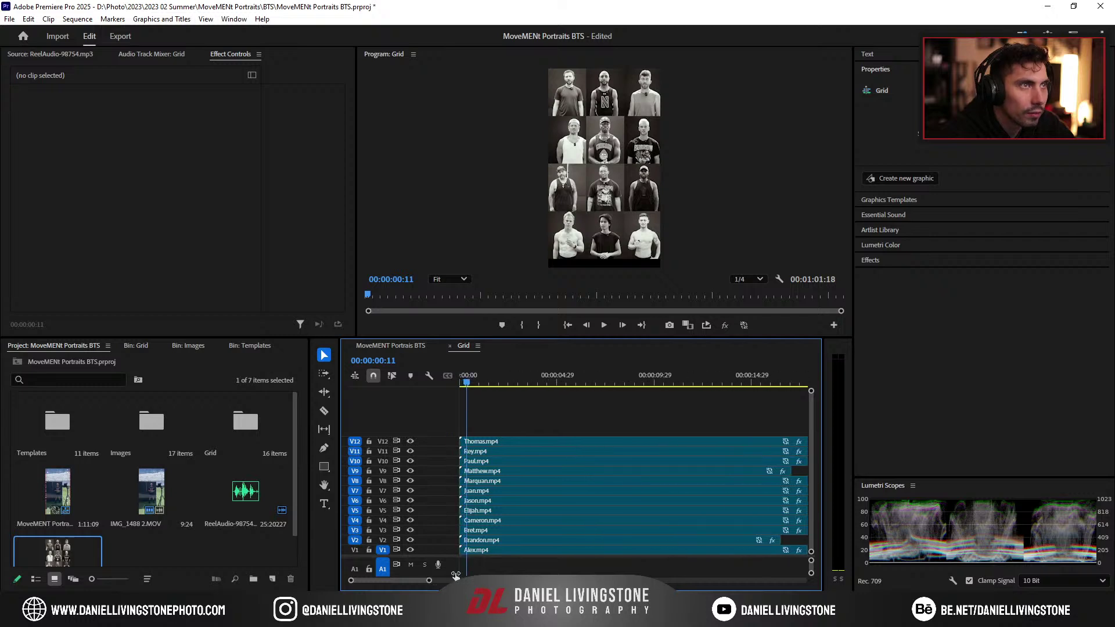
{"action": "key", "text": "space"}
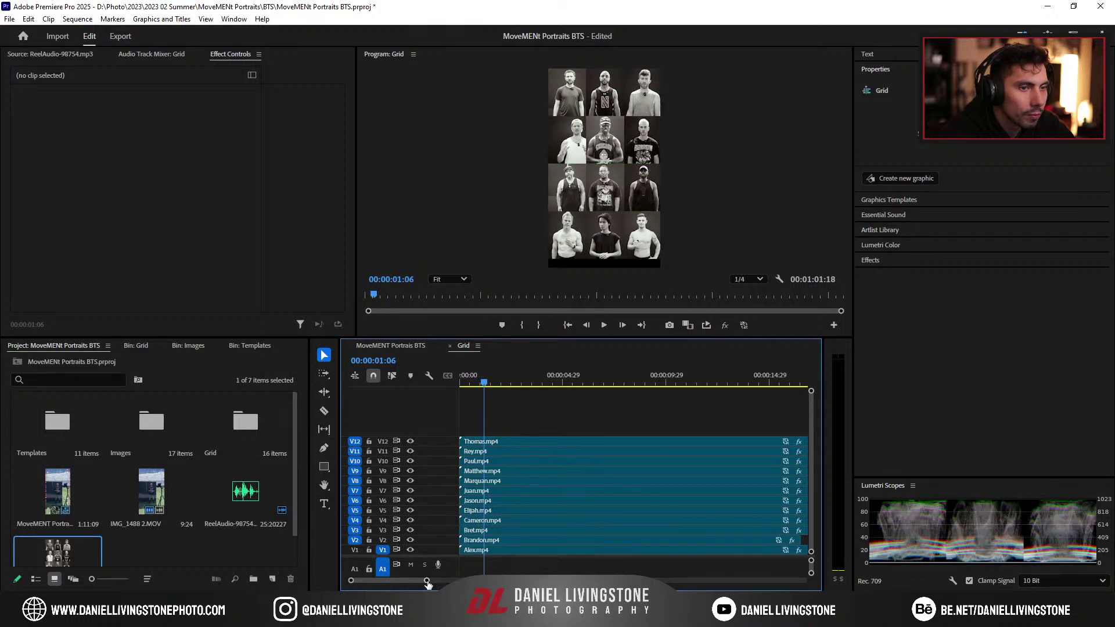
{"action": "scroll", "coordinate": [409, 580], "scroll_direction": "up", "scroll_amount": 2}
{"action": "scroll", "coordinate": [409, 579], "scroll_direction": "down", "scroll_amount": 1}
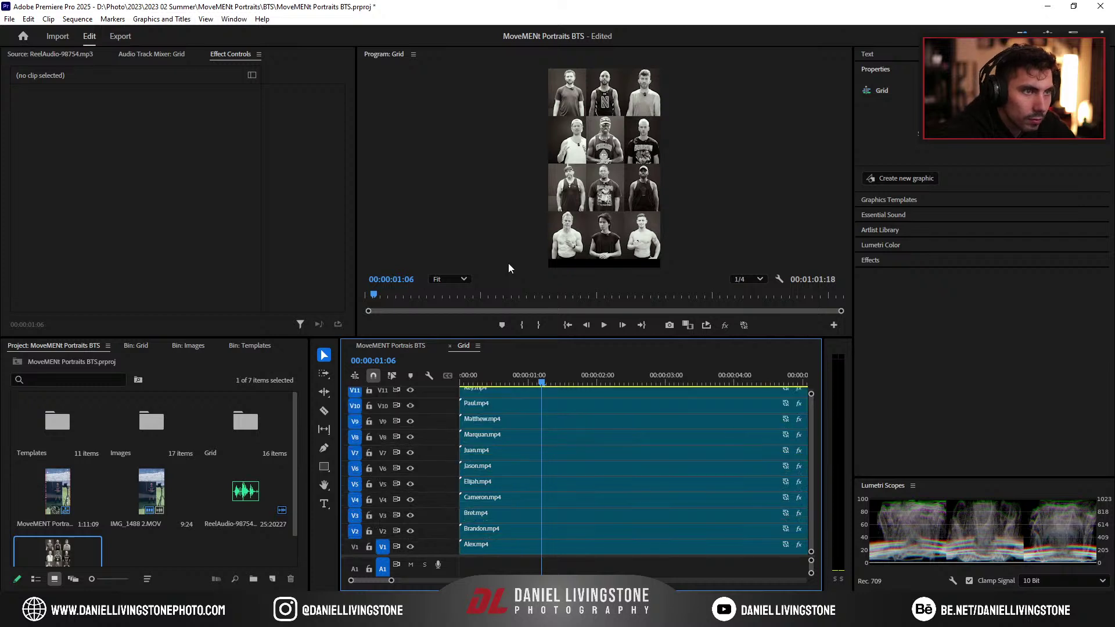
{"action": "scroll", "coordinate": [526, 277], "scroll_direction": "up", "scroll_amount": 3}
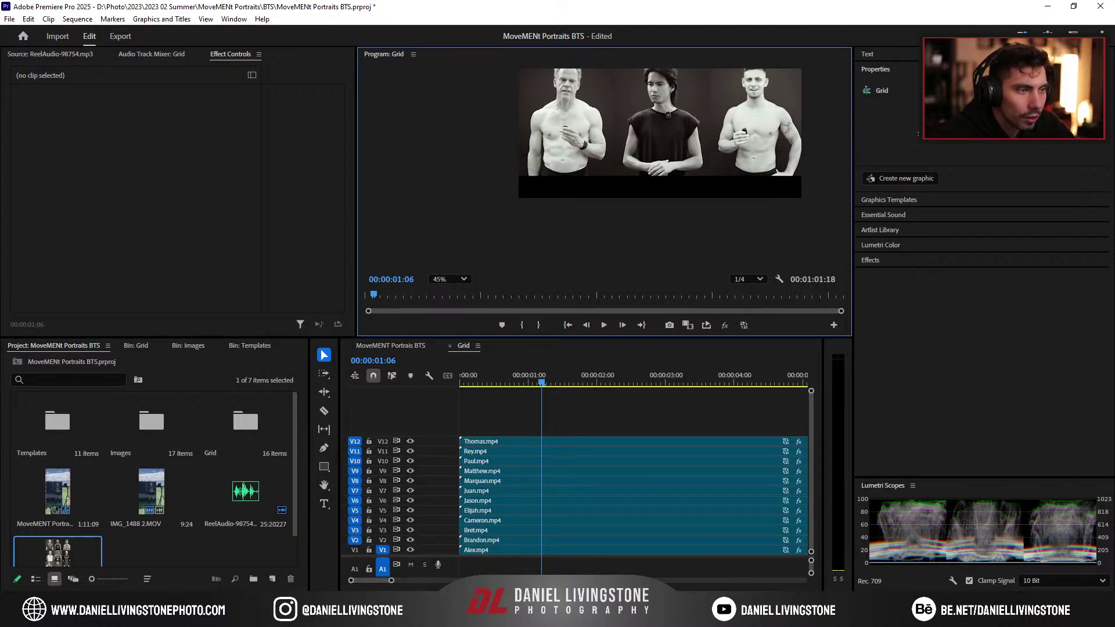
Step: Zoom the timeline in on the start of the Grid sequence and replay its opening, examining how the fourth-row clips begin
{"action": "left_click_drag", "start_coordinate": [390, 580], "coordinate": [387, 578]}
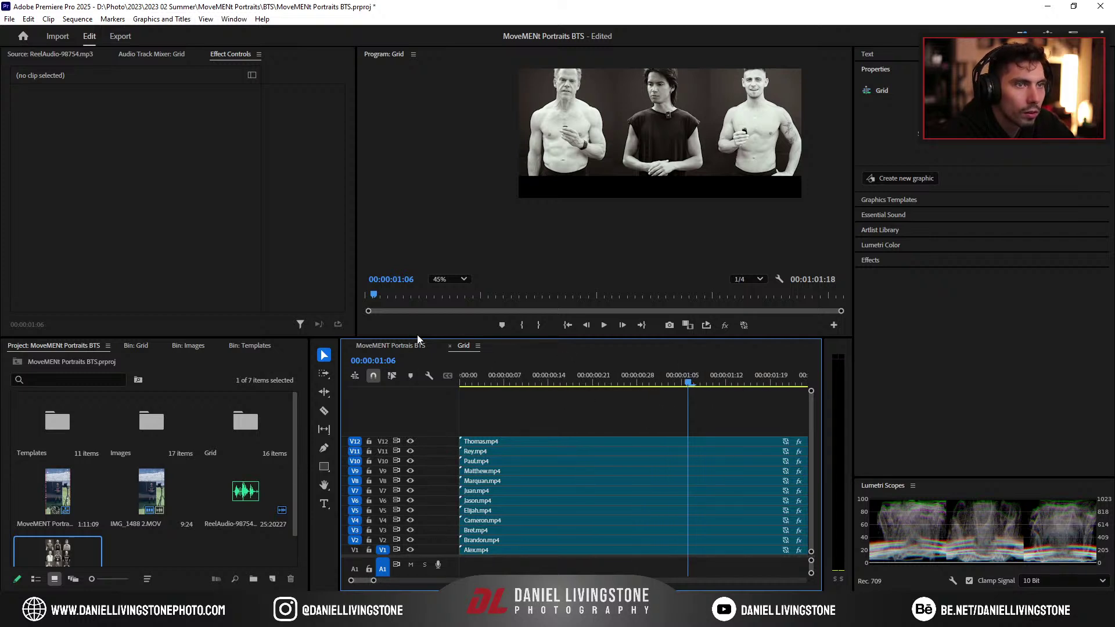
{"action": "left_click", "coordinate": [463, 377]}
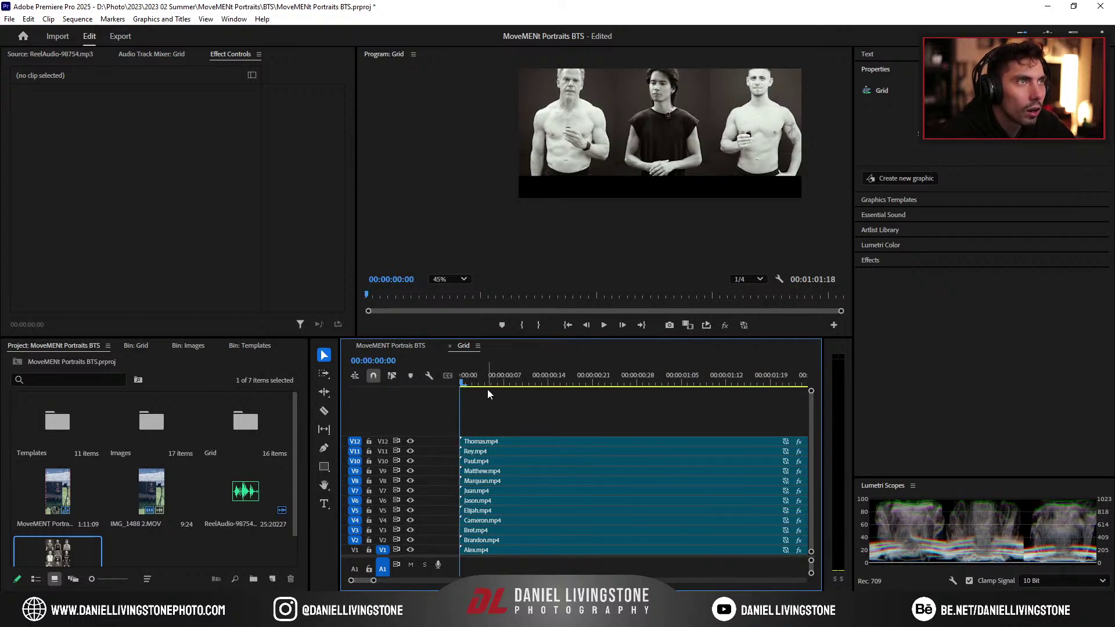
{"action": "key", "text": "space"}
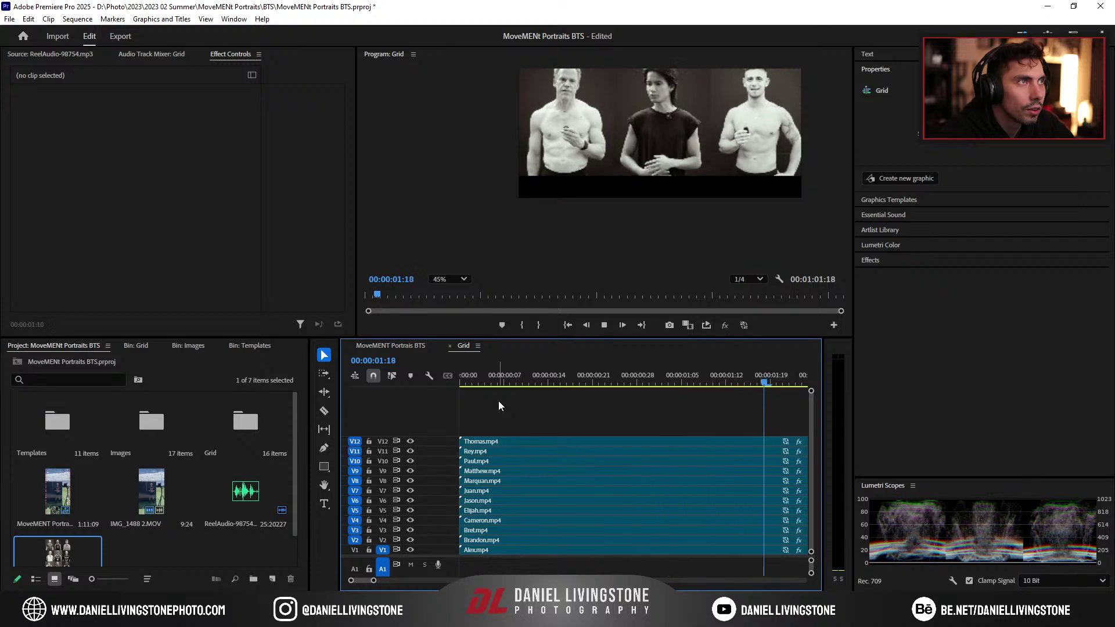
{"action": "key", "text": "space"}
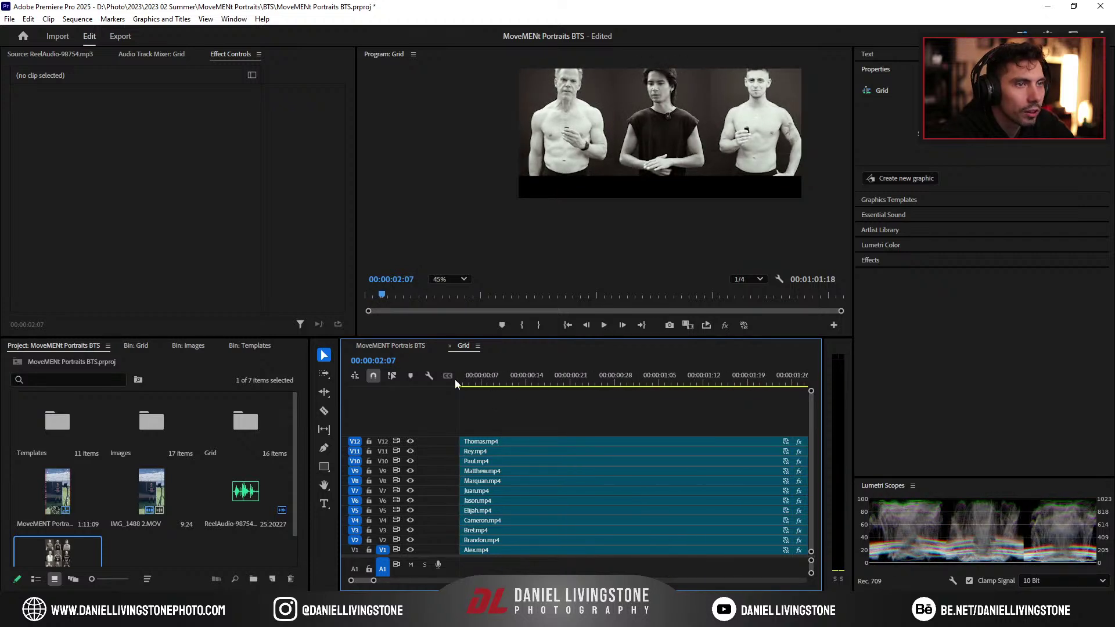
{"action": "key", "text": "space"}
{"action": "key", "text": "Home"}
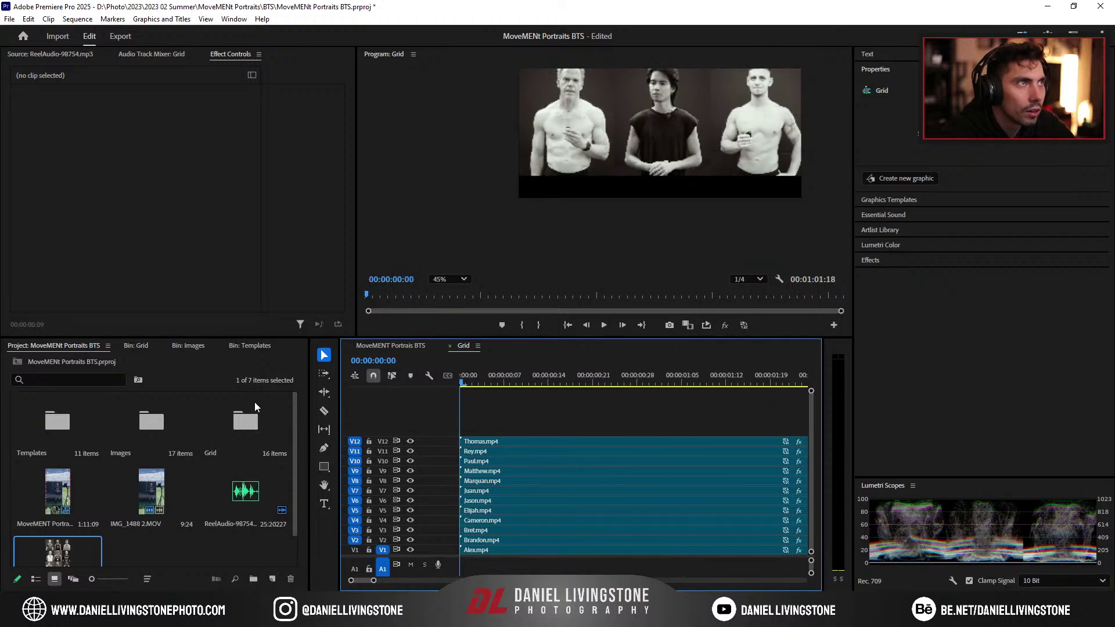
{"action": "key", "text": "space"}
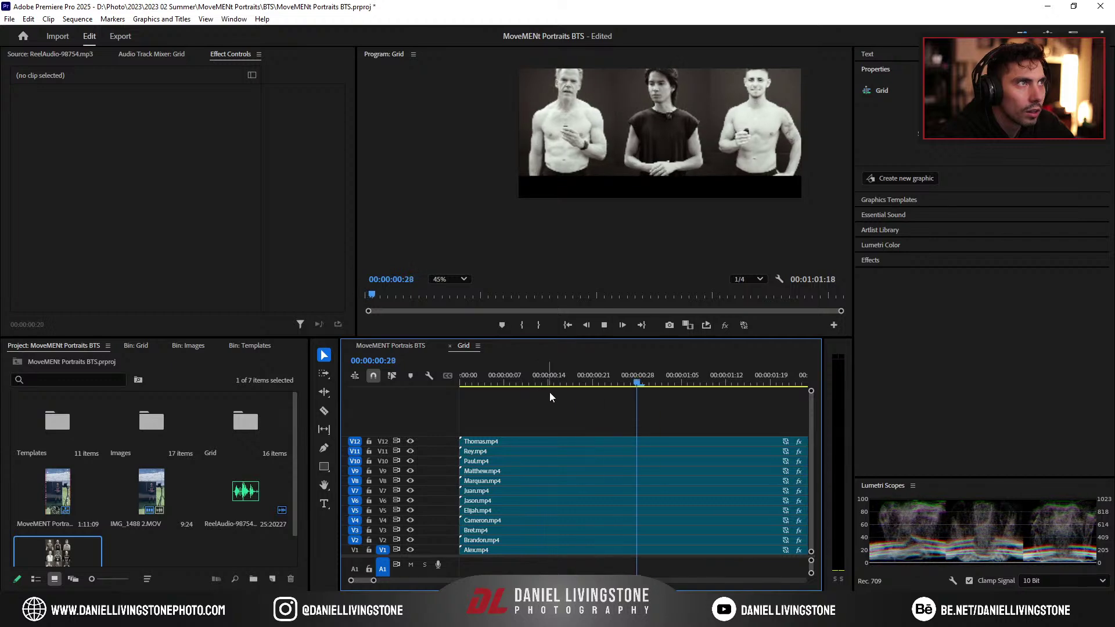
{"action": "key", "text": "space"}
Step: Ripple-trim a few frames off the start of the V12 clip and replay the first seconds of the sequence to check it
{"action": "left_click_drag", "start_coordinate": [463, 439], "coordinate": [497, 443]}
{"action": "left_click", "coordinate": [469, 382]}
{"action": "key", "text": "space"}
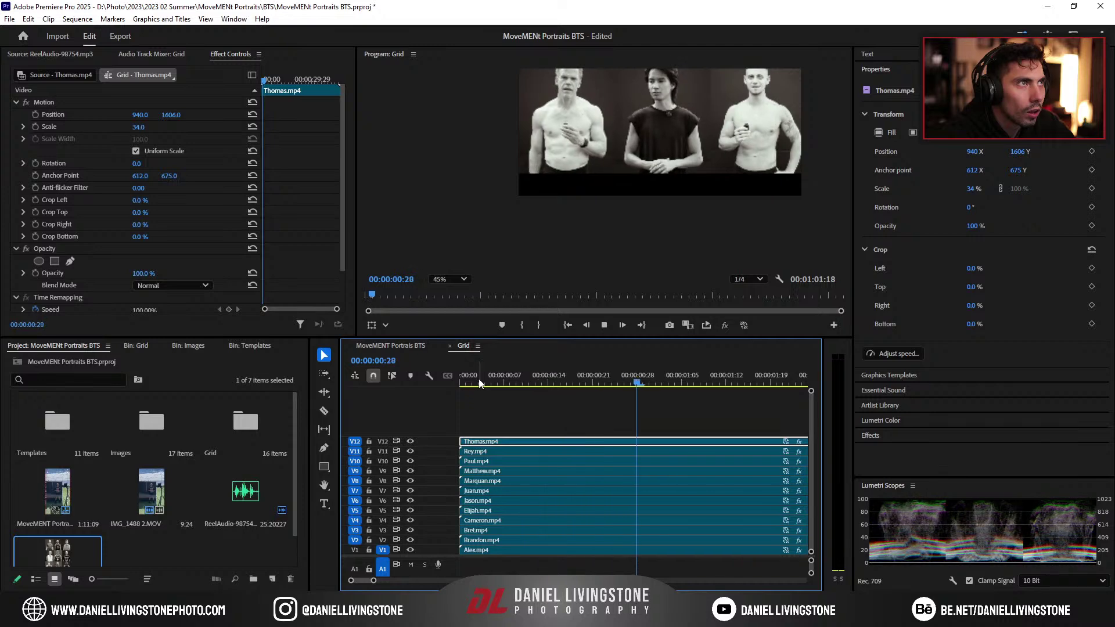
{"action": "key", "text": "space"}
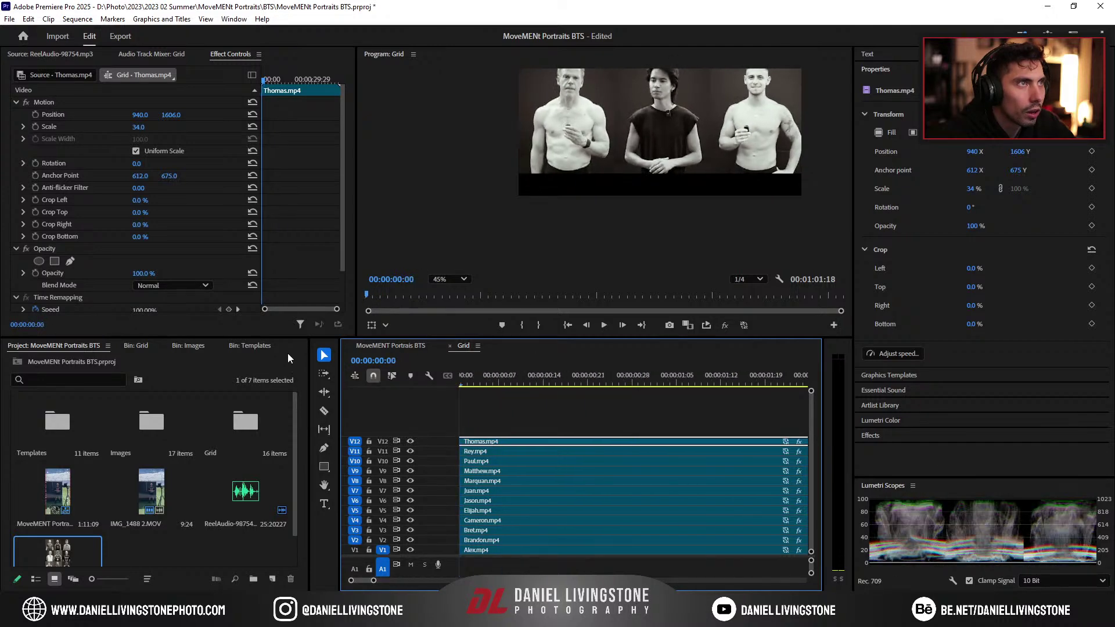
{"action": "left_click", "coordinate": [461, 383]}
{"action": "key", "text": "space"}
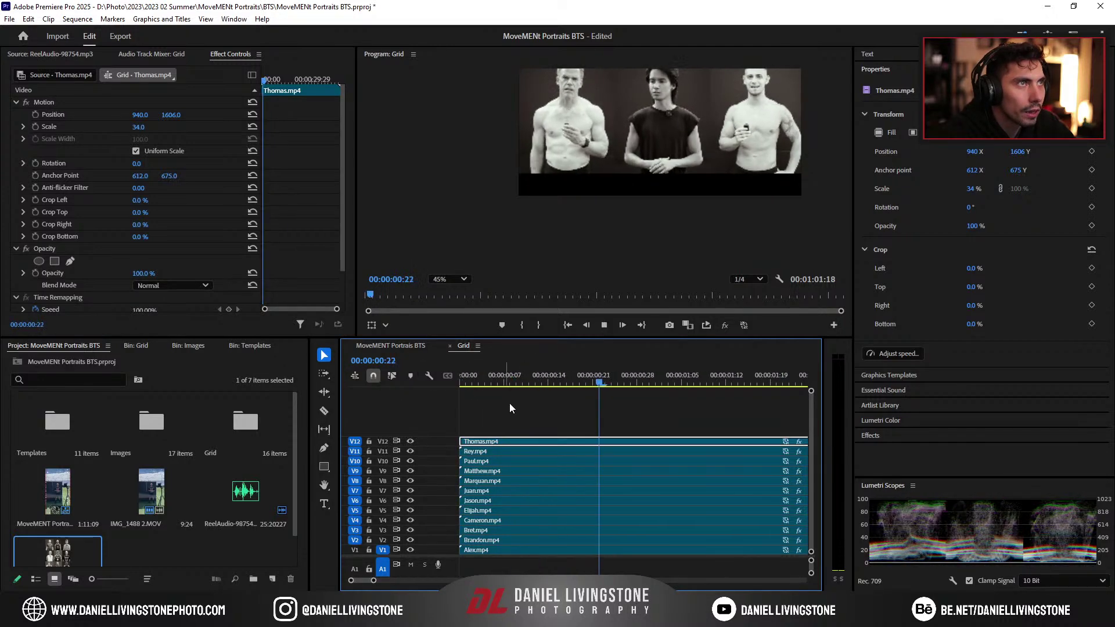
{"action": "left_click_drag", "start_coordinate": [373, 580], "coordinate": [427, 581]}
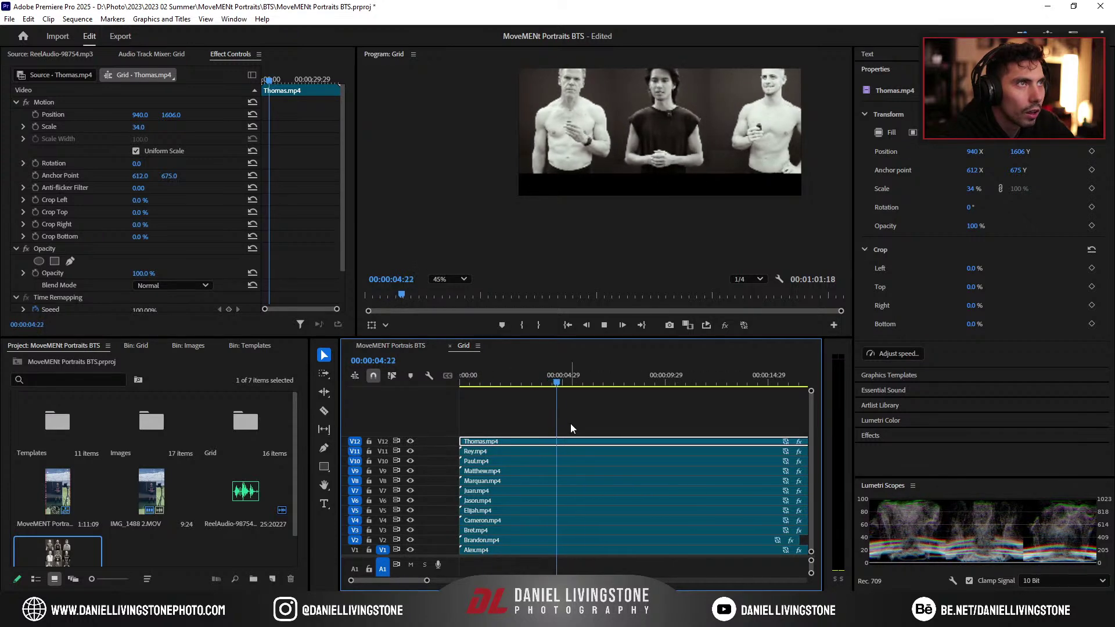
{"action": "left_click_drag", "start_coordinate": [569, 380], "coordinate": [620, 382]}
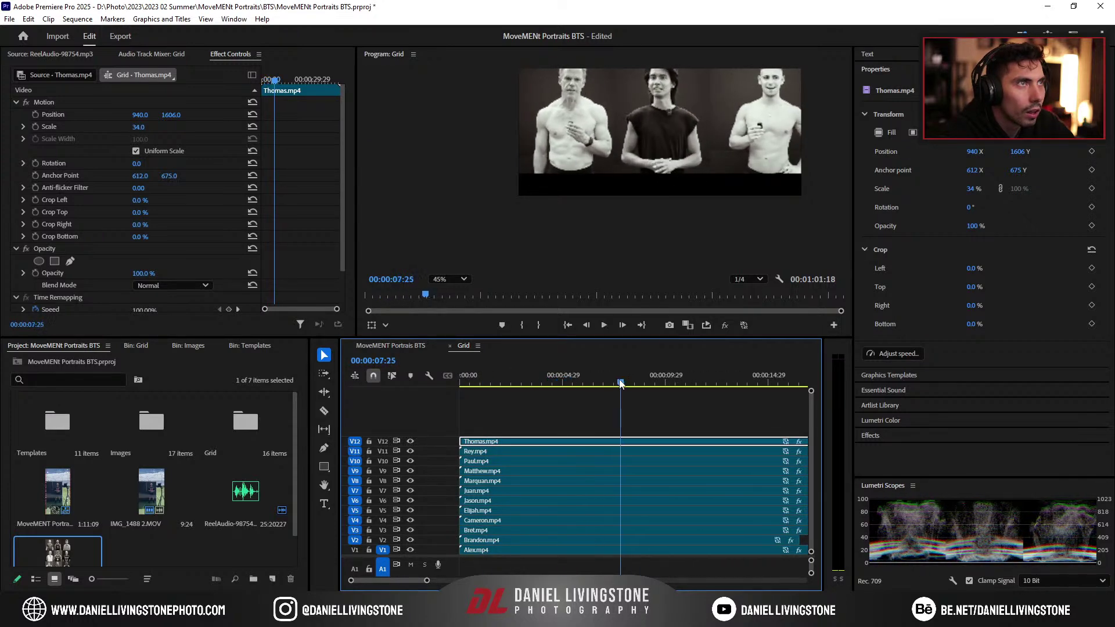
Step: Ripple-trim a little off the start of the V11 clip and review the first eight seconds of playback
{"action": "mouse_move", "coordinate": [462, 451]}
{"action": "left_mouse_down"}
{"action": "mouse_move", "coordinate": [649, 451]}
{"action": "mouse_move", "coordinate": [476, 452]}
{"action": "left_mouse_up"}
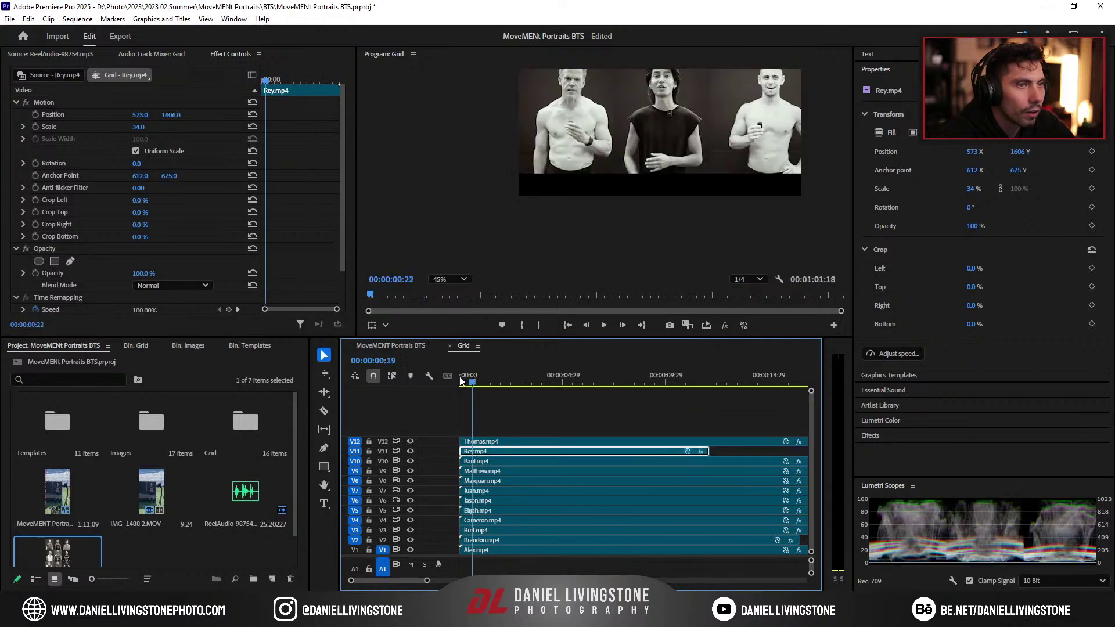
{"action": "key", "text": "Home"}
{"action": "key", "text": "space"}
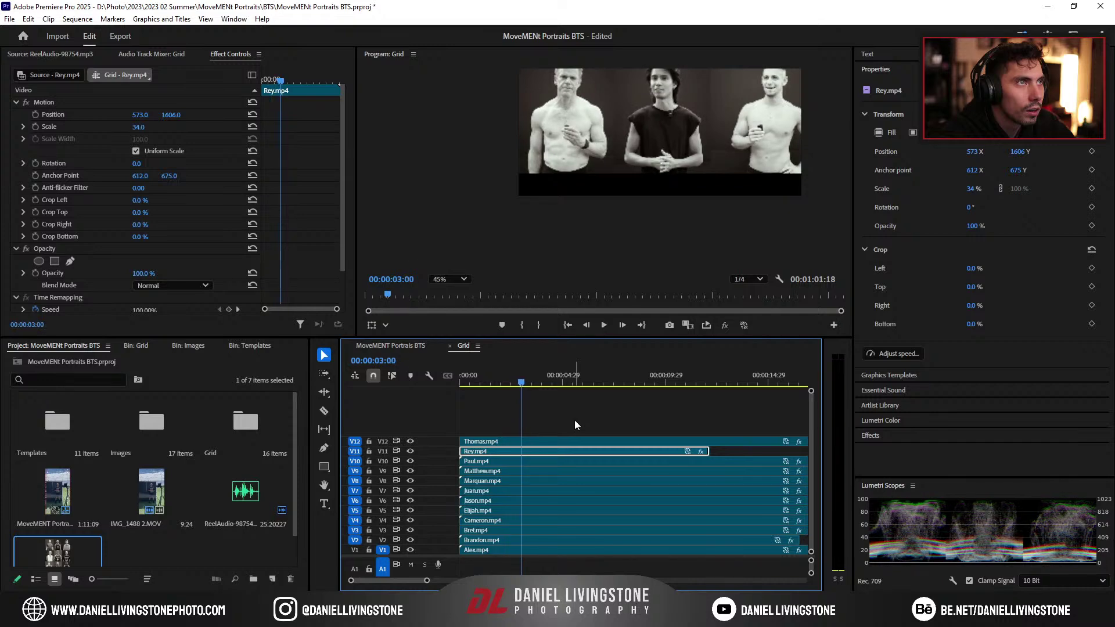
{"action": "key", "text": "space"}
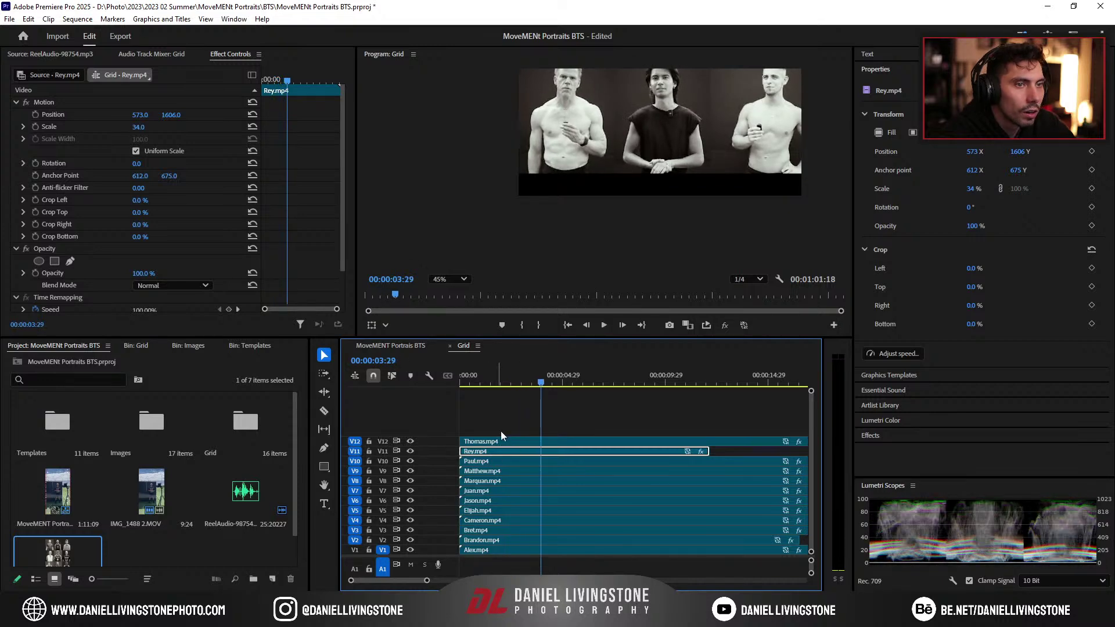
{"action": "key", "text": "Home"}
{"action": "key", "text": "space"}
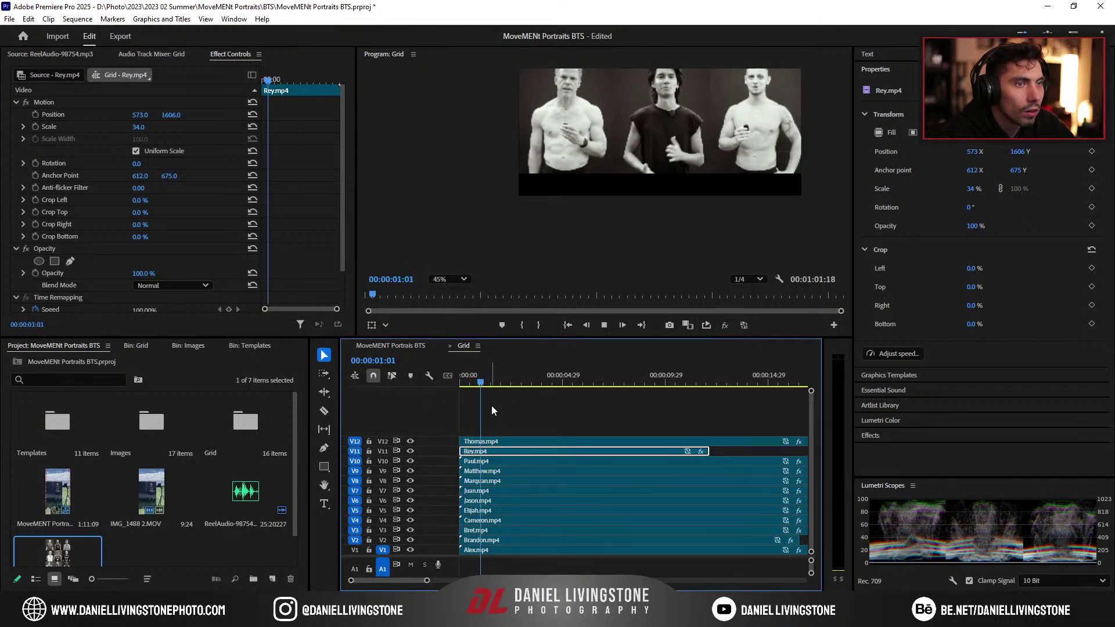
{"action": "left_click_drag", "start_coordinate": [577, 381], "coordinate": [624, 391]}
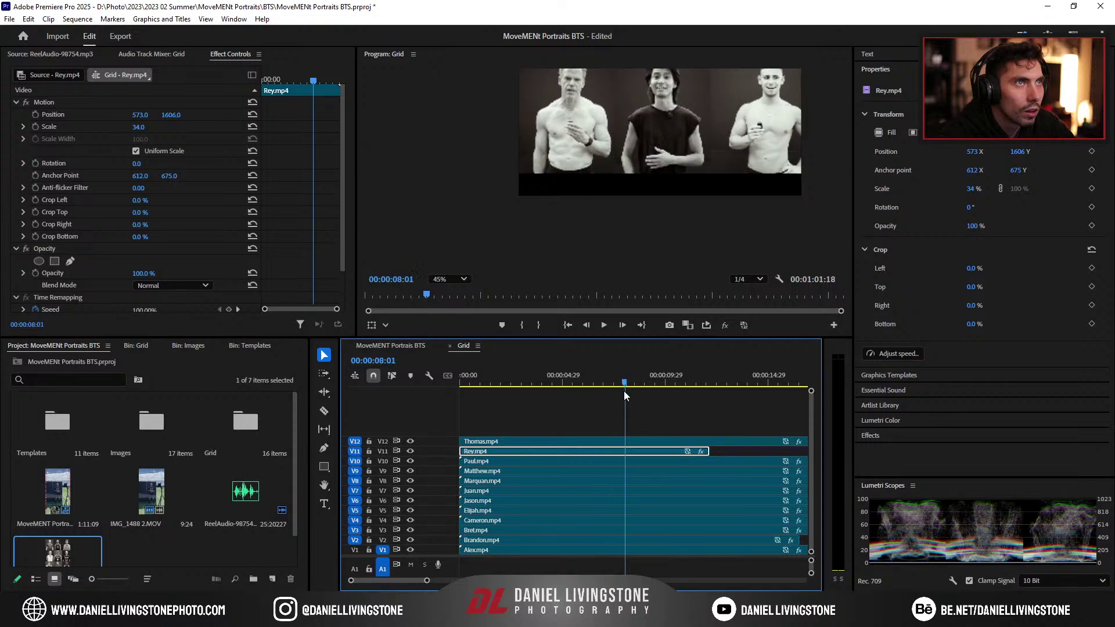
Step: Ripple-trim the start of the V10 clip, then replay the opening with the third row of the grid in view
{"action": "mouse_move", "coordinate": [463, 461]}
{"action": "left_mouse_down"}
{"action": "mouse_move", "coordinate": [643, 462]}
{"action": "mouse_move", "coordinate": [459, 467]}
{"action": "left_mouse_up"}
{"action": "key", "text": "Home"}
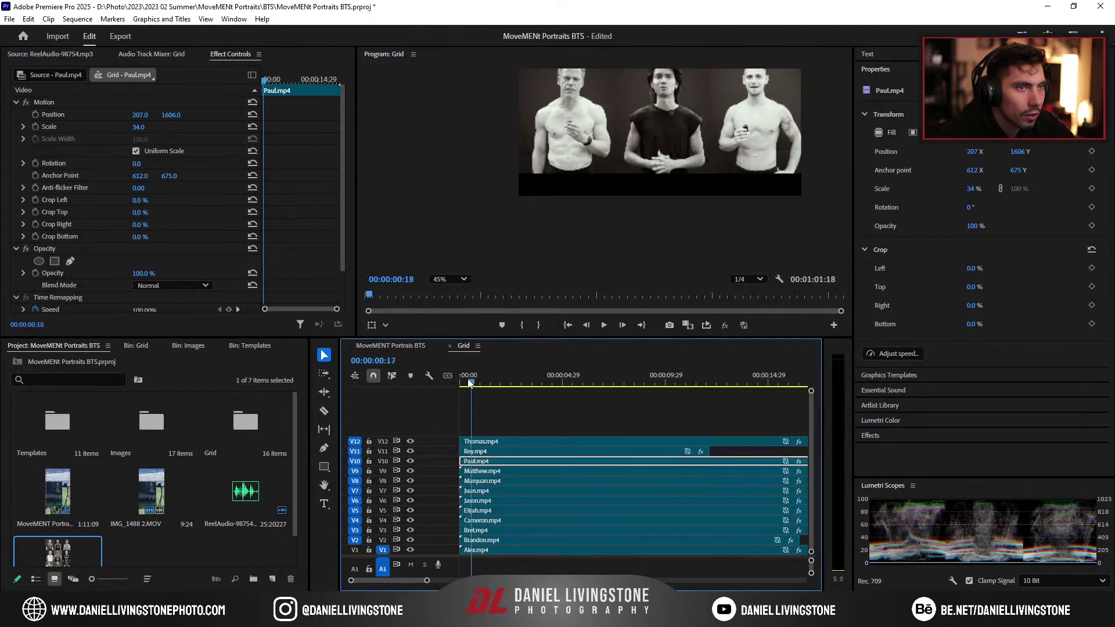
{"action": "key", "text": "space"}
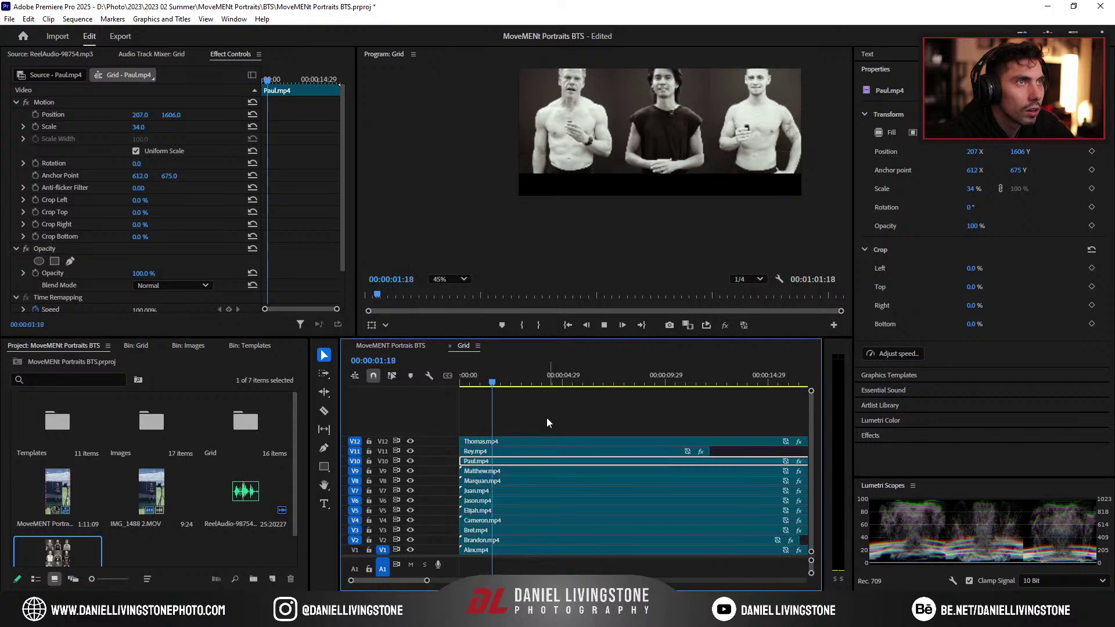
{"action": "key", "text": "space"}
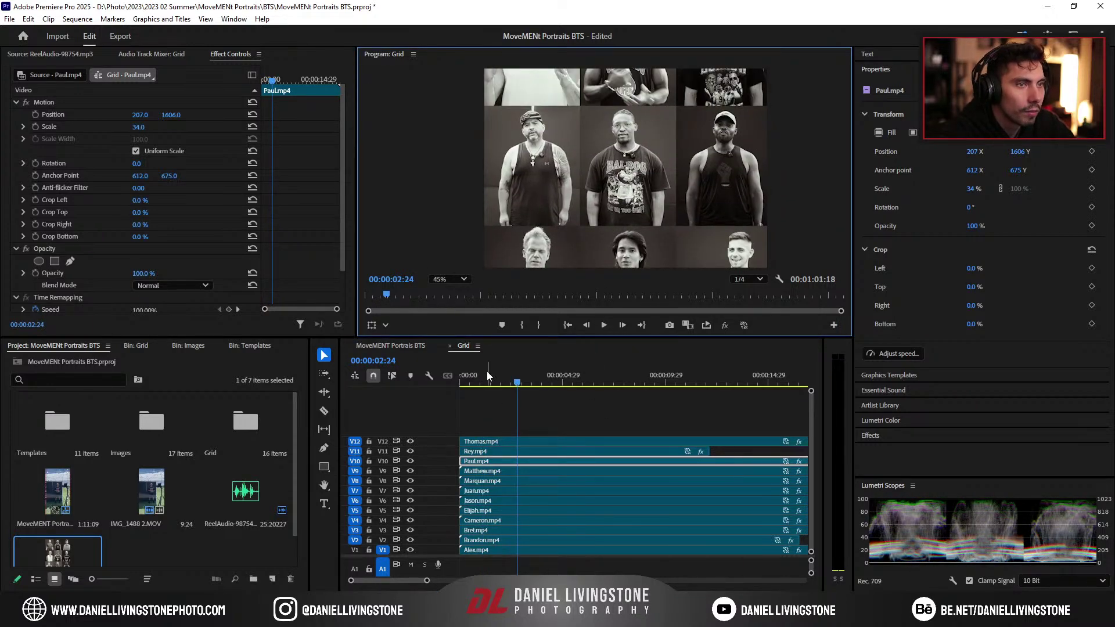
{"action": "key", "text": "Home"}
{"action": "key", "text": "space"}
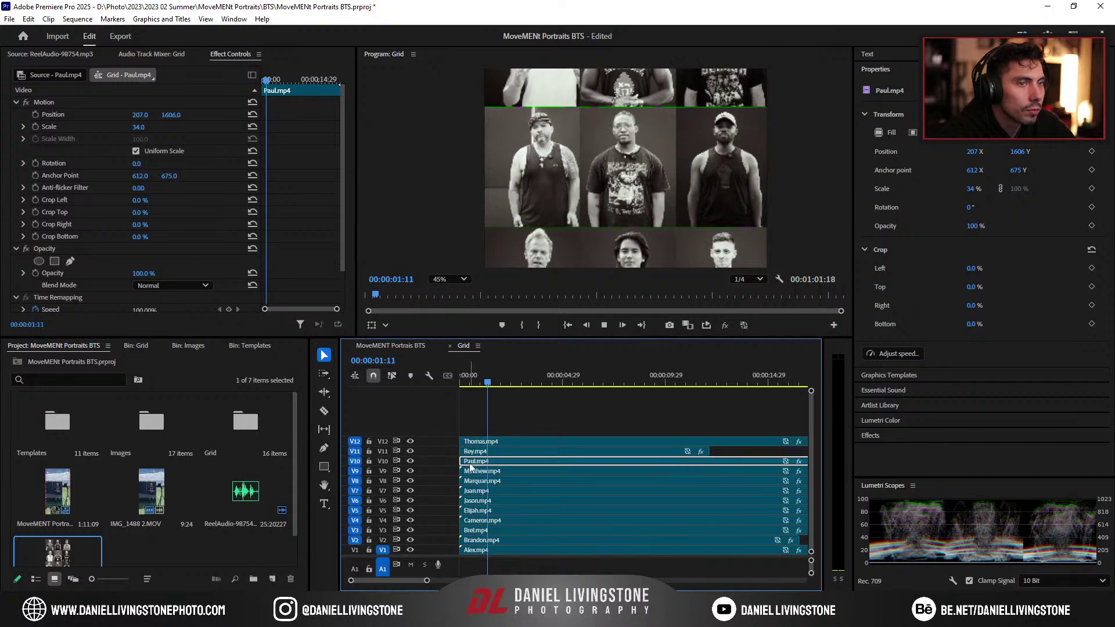
Step: Ripple-trim the start of the V9 clip up to 00:00:04:17 and scrub on to about eight seconds to check it
{"action": "left_click_drag", "start_coordinate": [489, 374], "coordinate": [554, 408]}
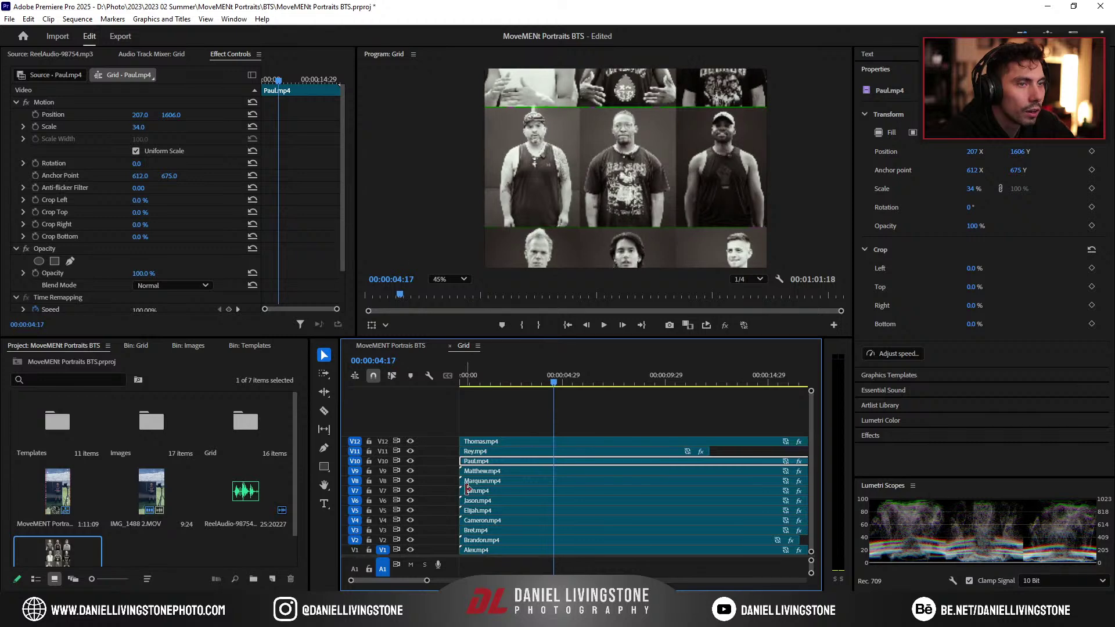
{"action": "left_click_drag", "start_coordinate": [463, 472], "coordinate": [553, 472]}
{"action": "left_click", "coordinate": [595, 382]}
{"action": "left_click_drag", "start_coordinate": [597, 383], "coordinate": [622, 383]}
{"action": "left_click_drag", "start_coordinate": [639, 470], "coordinate": [533, 478]}
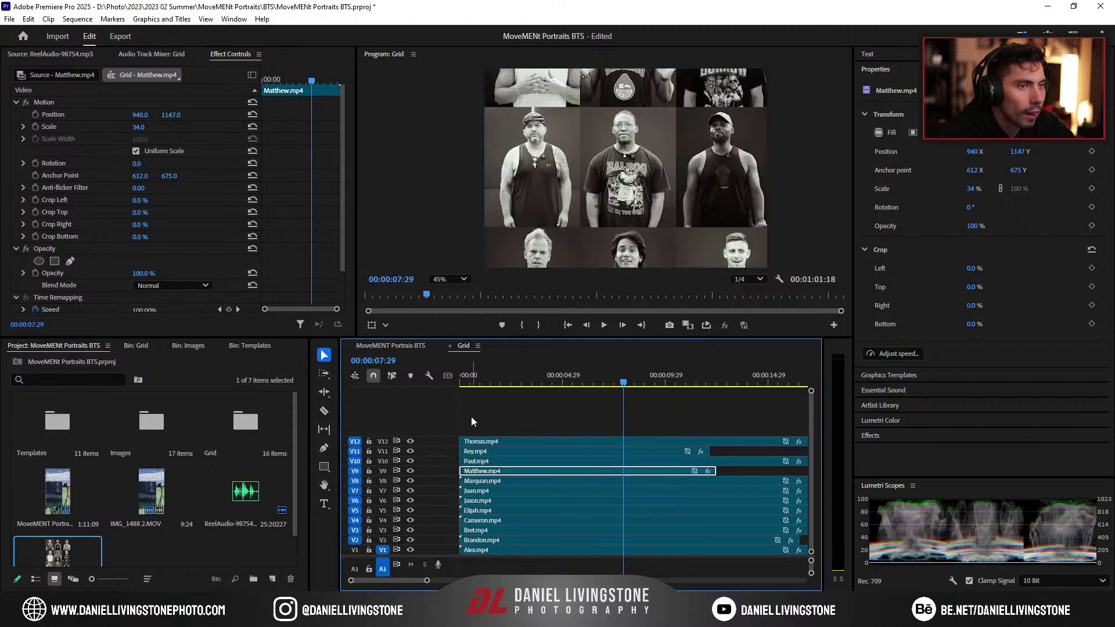
Step: Ripple-trim one more second off the start of the V9 clip, up to 00:00:01:00, and scrub through the result
{"action": "left_click_drag", "start_coordinate": [471, 381], "coordinate": [431, 382]}
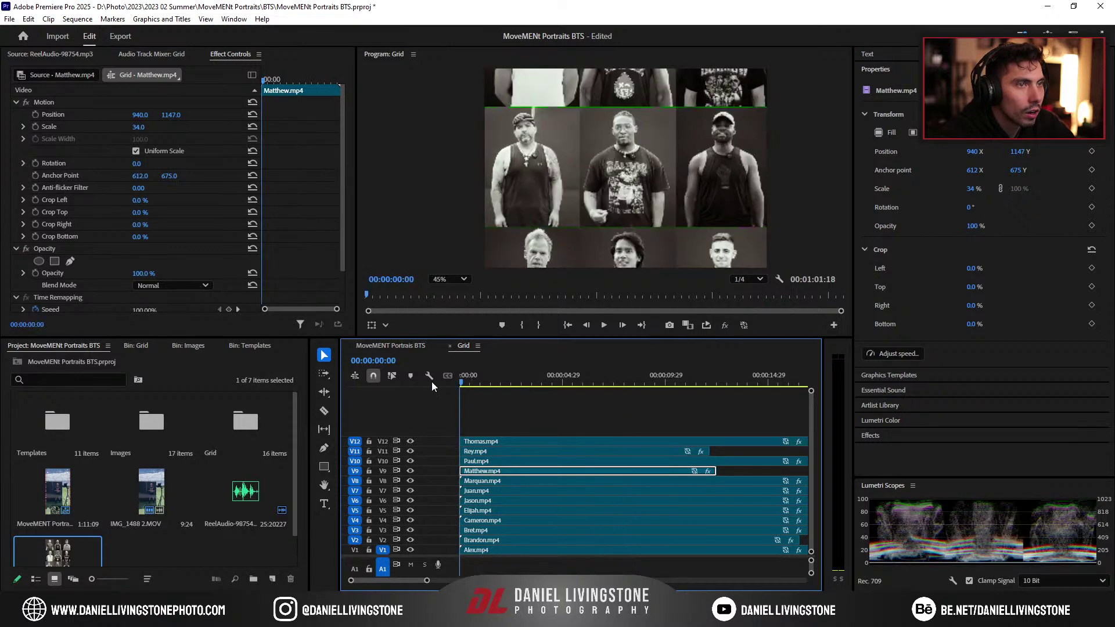
{"action": "key", "text": "space"}
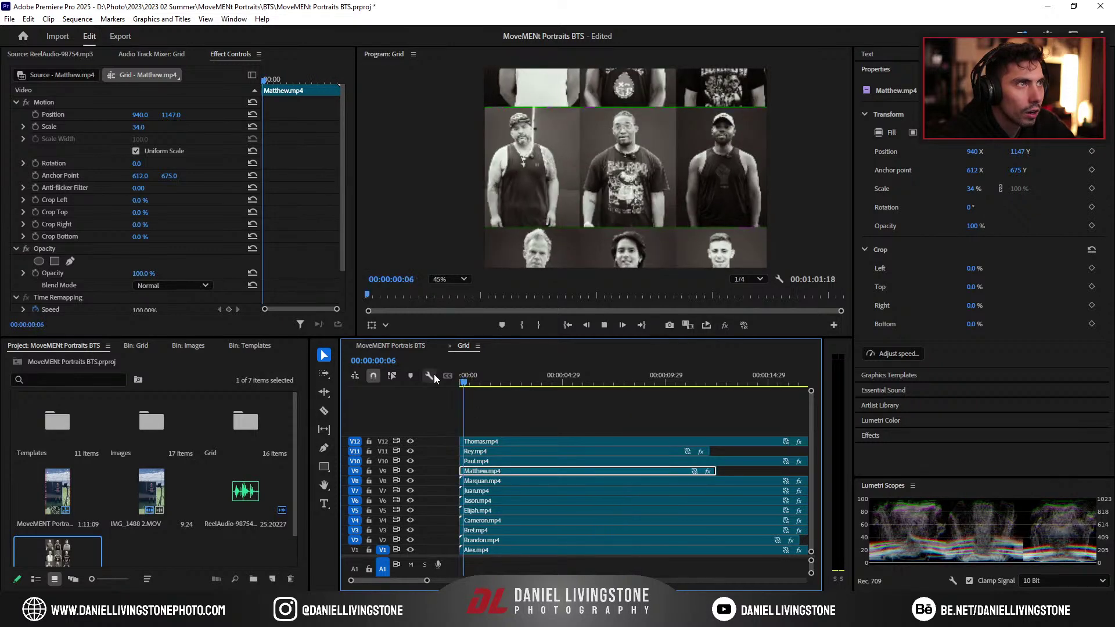
{"action": "left_click", "coordinate": [469, 382]}
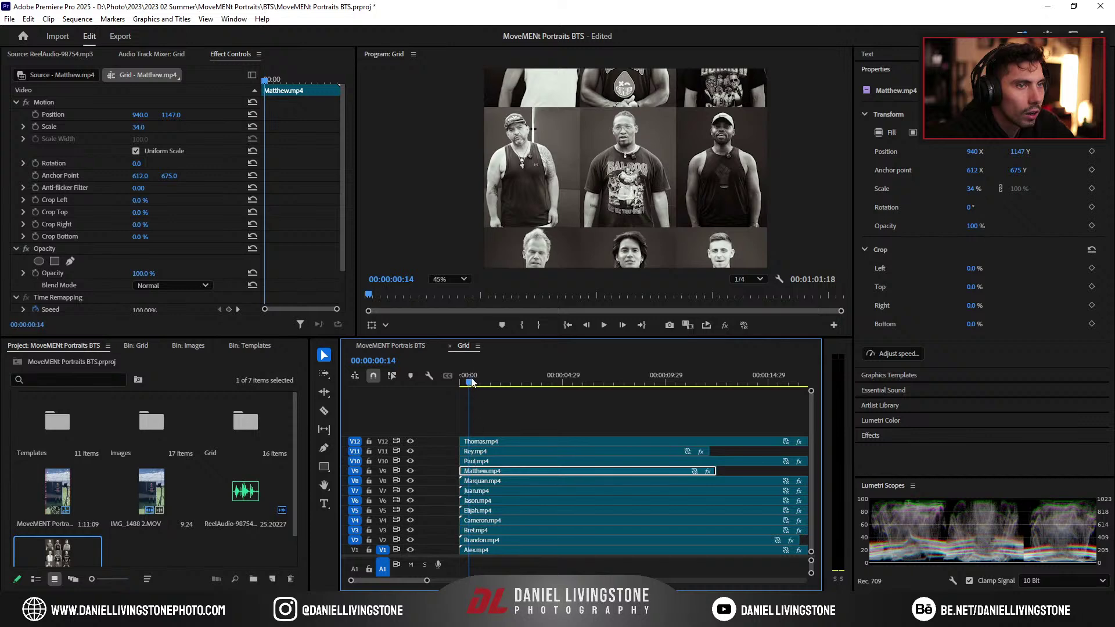
{"action": "left_click_drag", "start_coordinate": [472, 382], "coordinate": [480, 382]}
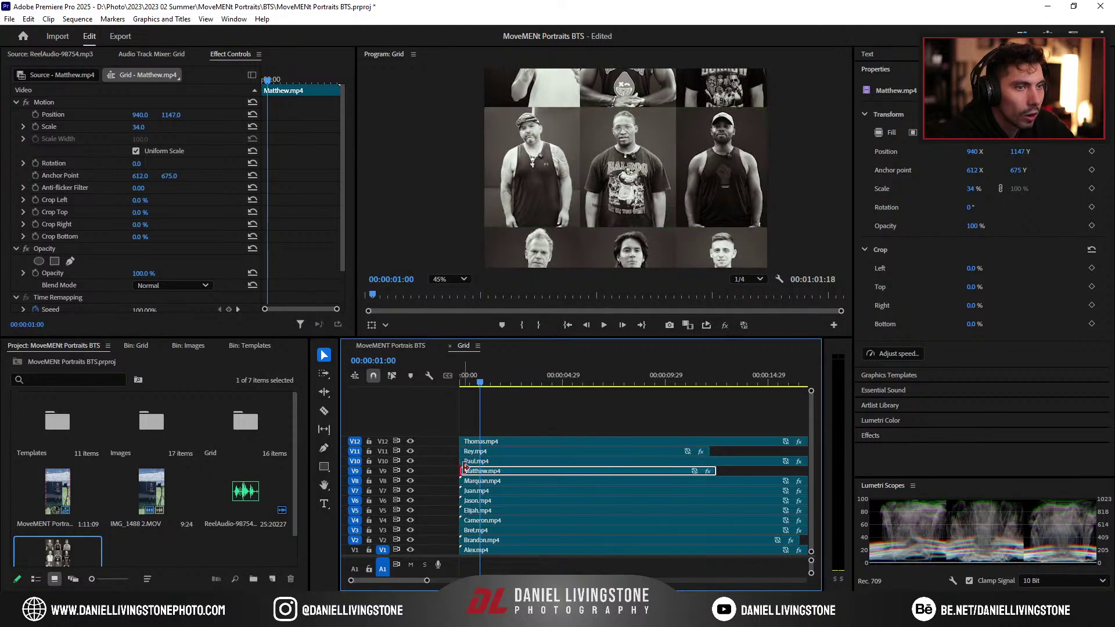
{"action": "left_click_drag", "start_coordinate": [465, 468], "coordinate": [486, 470]}
{"action": "left_click", "coordinate": [462, 376]}
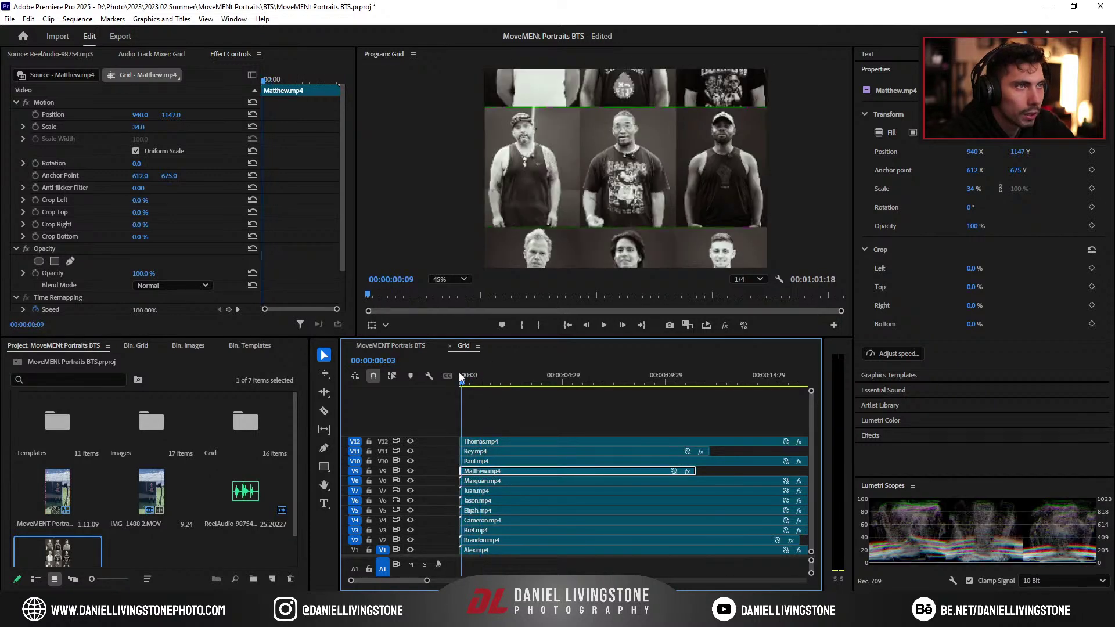
{"action": "left_click_drag", "start_coordinate": [462, 377], "coordinate": [646, 409]}
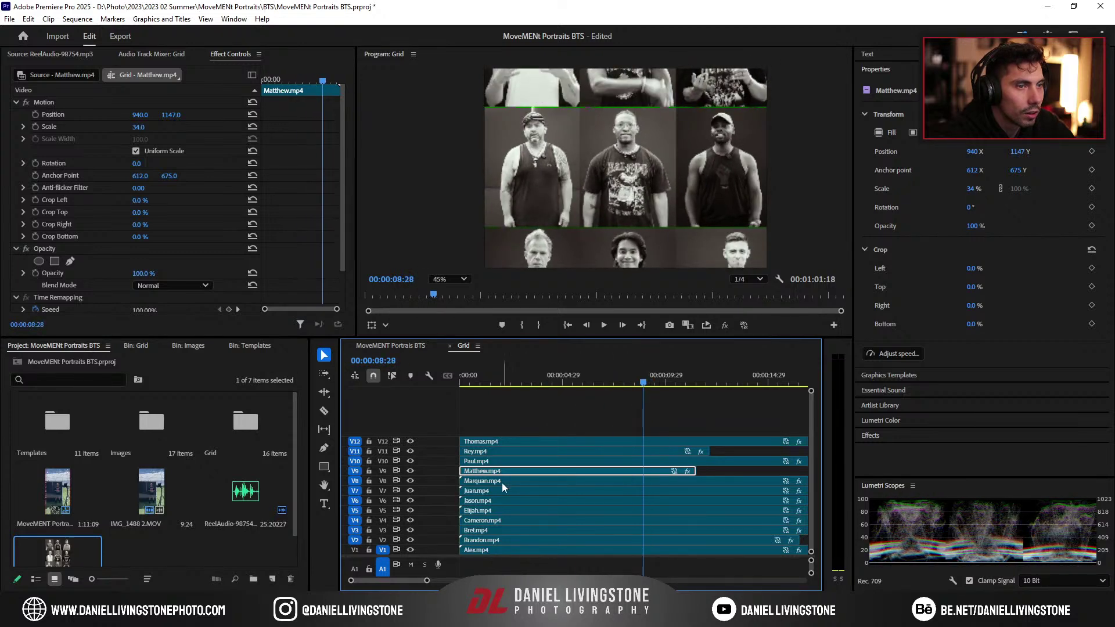
Step: Ripple-trim the start of the V8 clip and review the first nine seconds of the third row
{"action": "left_click_drag", "start_coordinate": [502, 483], "coordinate": [471, 486]}
{"action": "left_click_drag", "start_coordinate": [485, 383], "coordinate": [406, 386]}
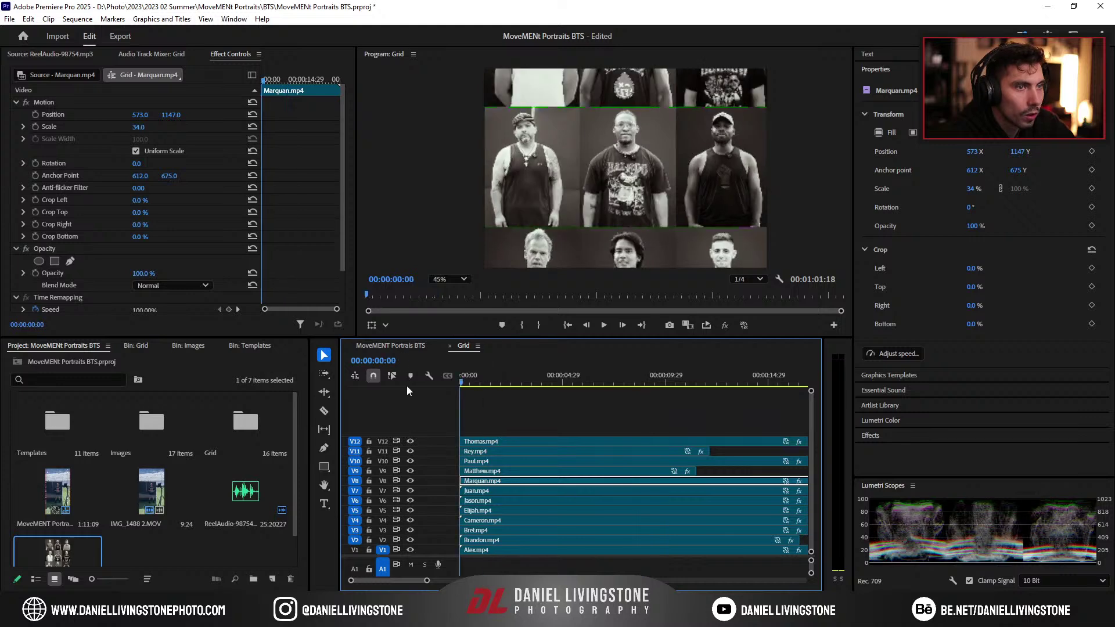
{"action": "key", "text": "space"}
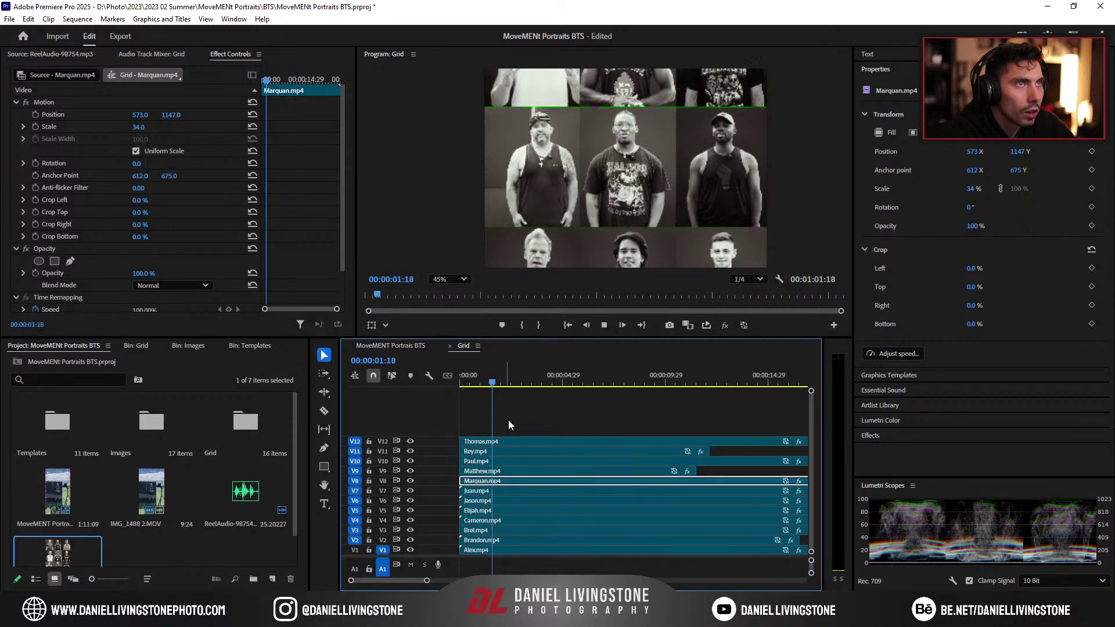
{"action": "left_click_drag", "start_coordinate": [527, 388], "coordinate": [644, 389]}
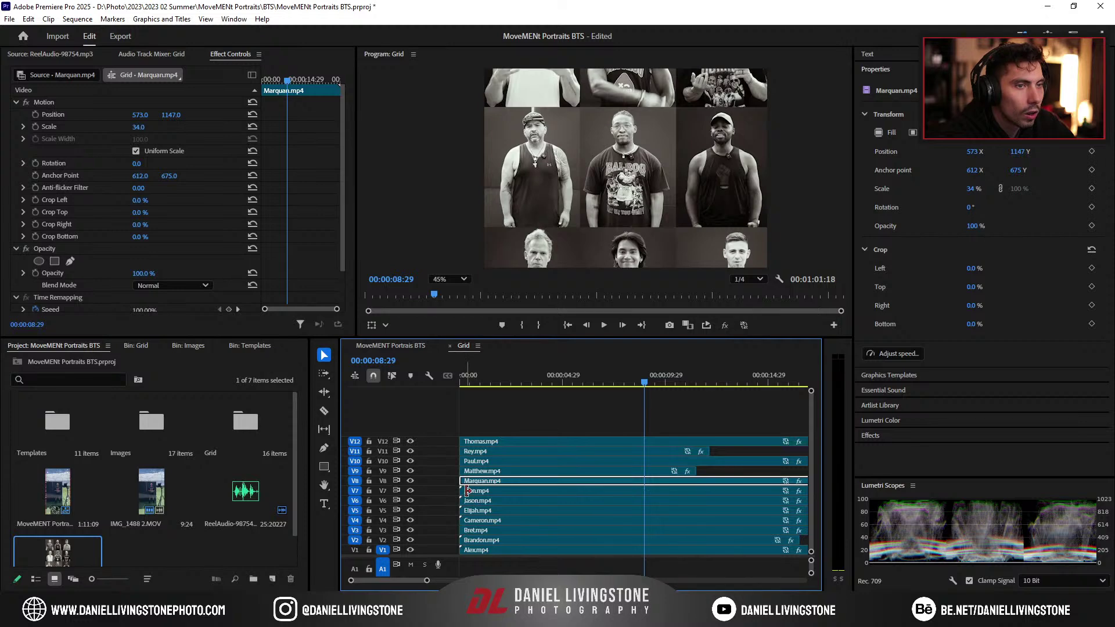
Step: Ripple-trim the start of the V7 clip and play the sequence from near the beginning
{"action": "mouse_move", "coordinate": [467, 491]}
{"action": "left_mouse_down"}
{"action": "mouse_move", "coordinate": [621, 494]}
{"action": "mouse_move", "coordinate": [475, 498]}
{"action": "left_mouse_up"}
{"action": "left_click", "coordinate": [471, 388]}
{"action": "key", "text": "space"}
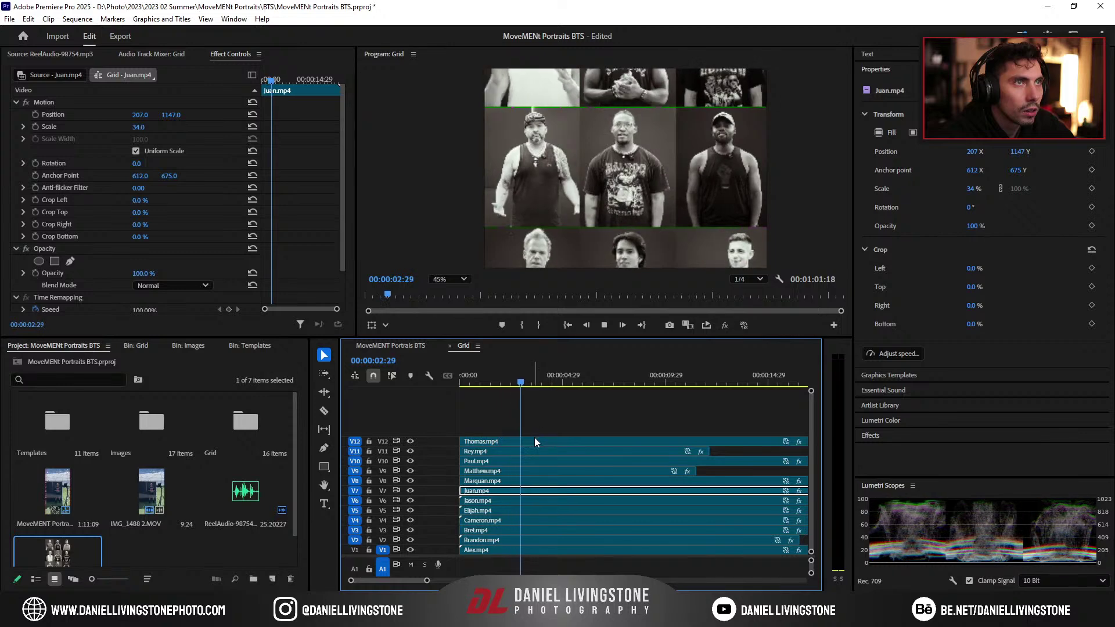
Step: Bring the grid's second row into view and play and scrub the opening nine seconds, examining how its clips begin
{"action": "left_click", "coordinate": [579, 280]}
{"action": "left_click", "coordinate": [434, 382]}
{"action": "left_click_drag", "start_coordinate": [460, 383], "coordinate": [536, 392]}
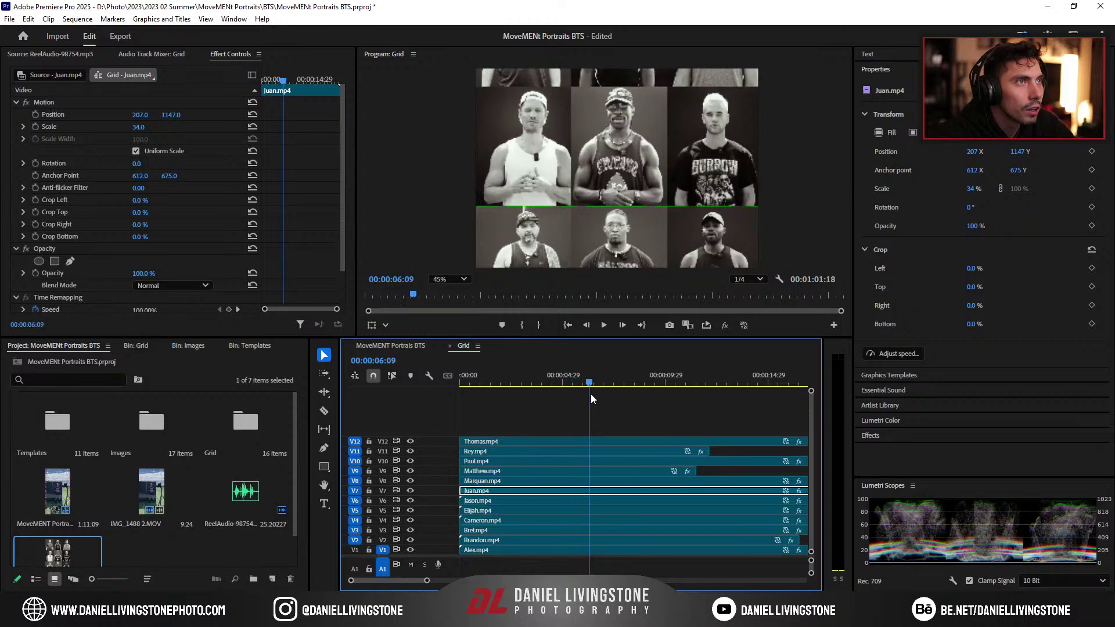
{"action": "key", "text": "Home"}
{"action": "key", "text": "space"}
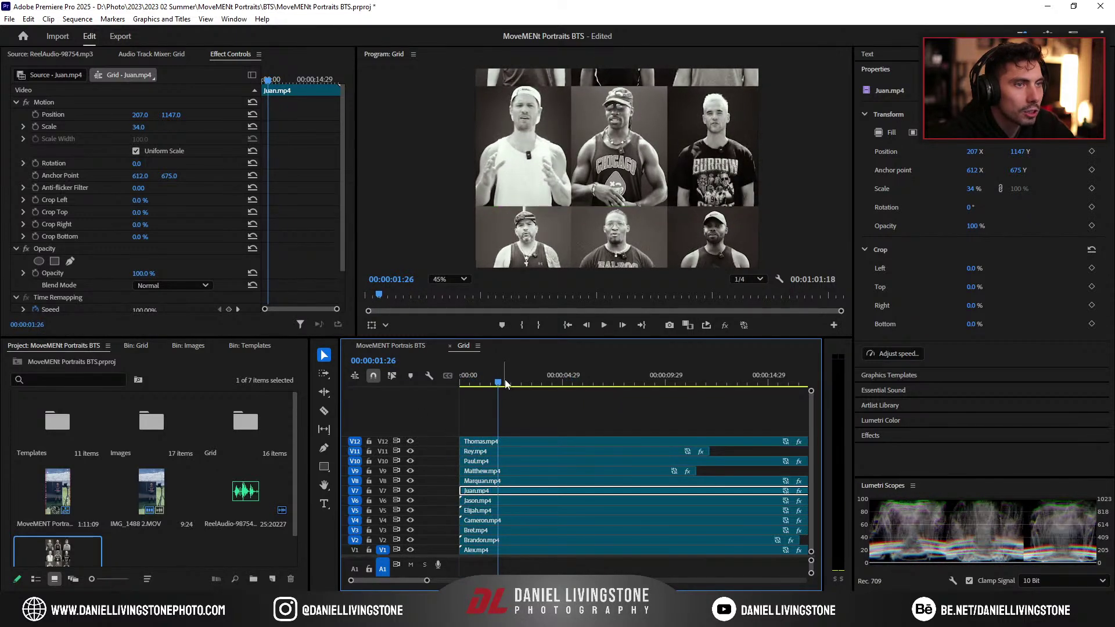
{"action": "left_click_drag", "start_coordinate": [522, 382], "coordinate": [640, 383]}
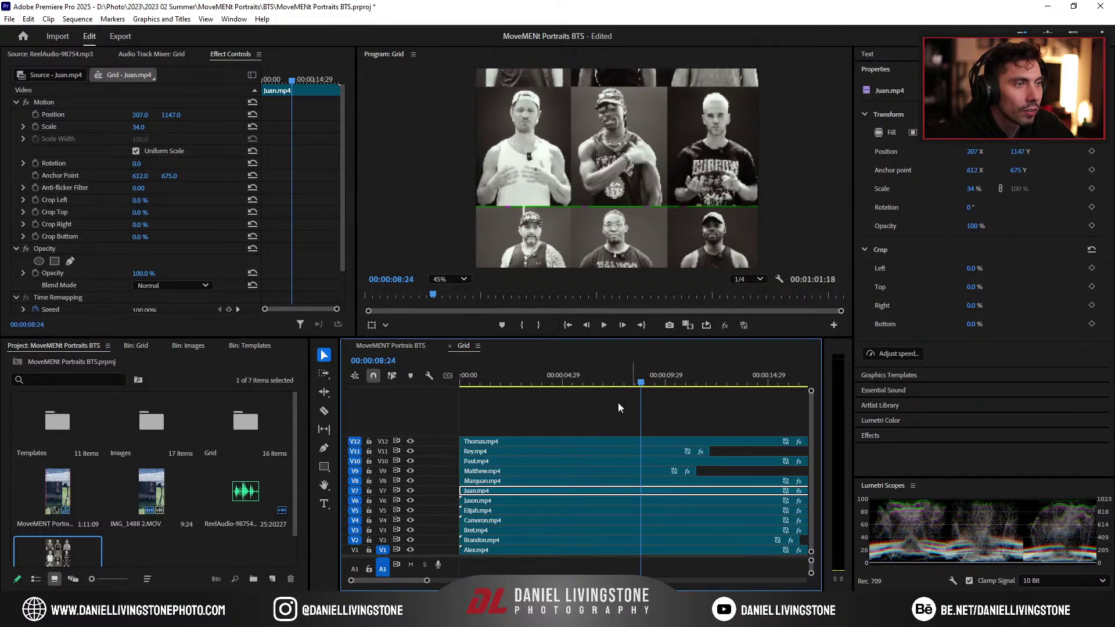
Step: Ripple-trim the start of the V4 clip up to 00:00:08:24 and play the second row from the beginning
{"action": "left_click_drag", "start_coordinate": [464, 520], "coordinate": [557, 516]}
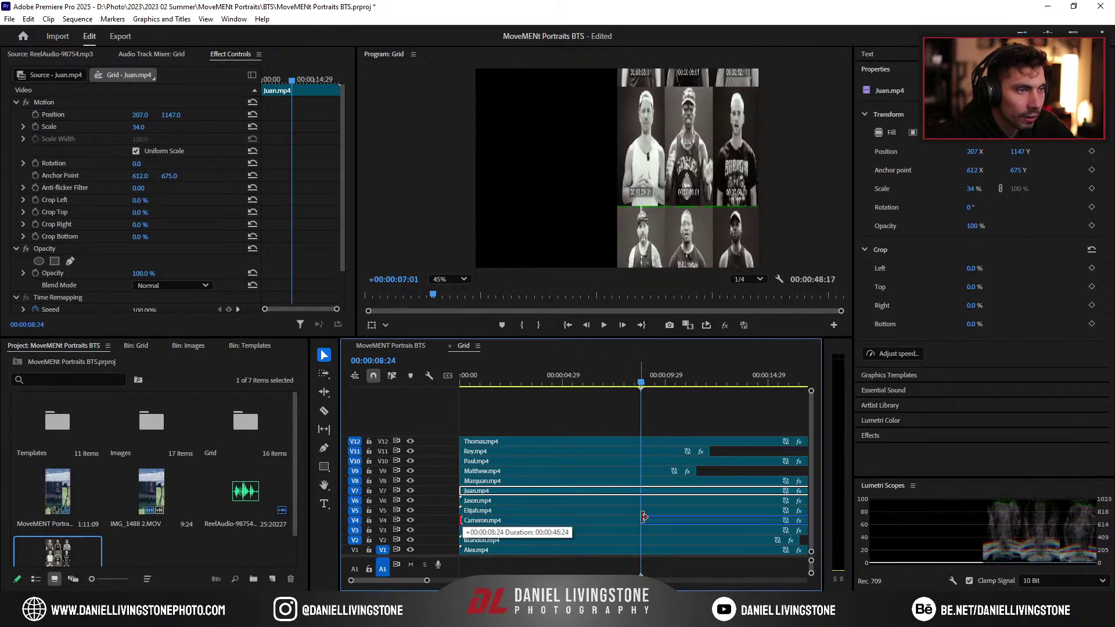
{"action": "left_click_drag", "start_coordinate": [643, 516], "coordinate": [640, 516]}
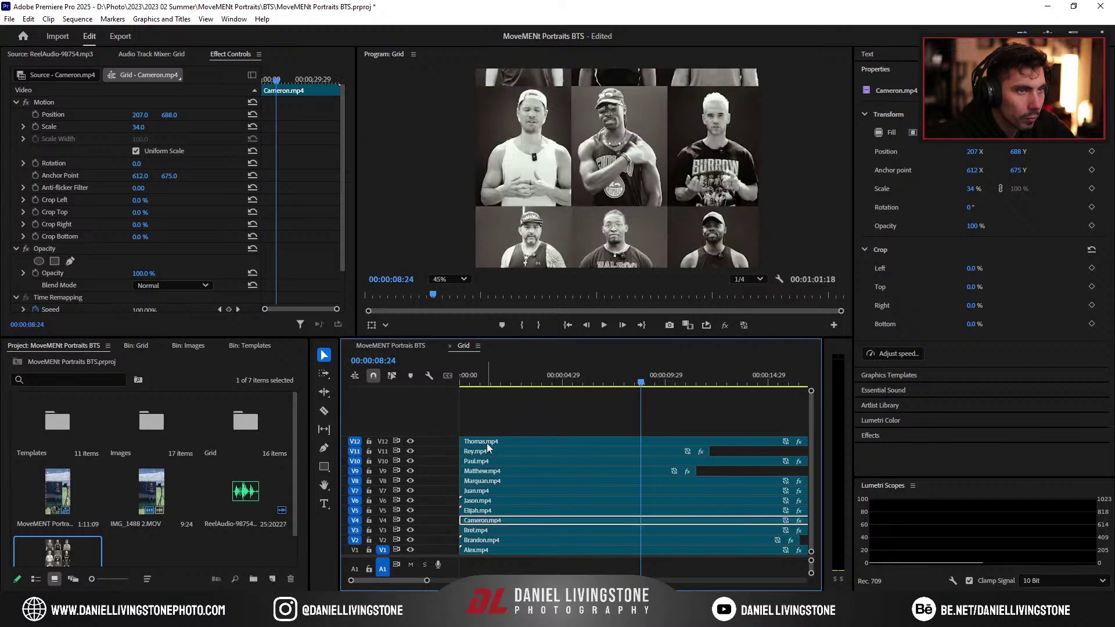
{"action": "left_click", "coordinate": [458, 384]}
{"action": "key", "text": "space"}
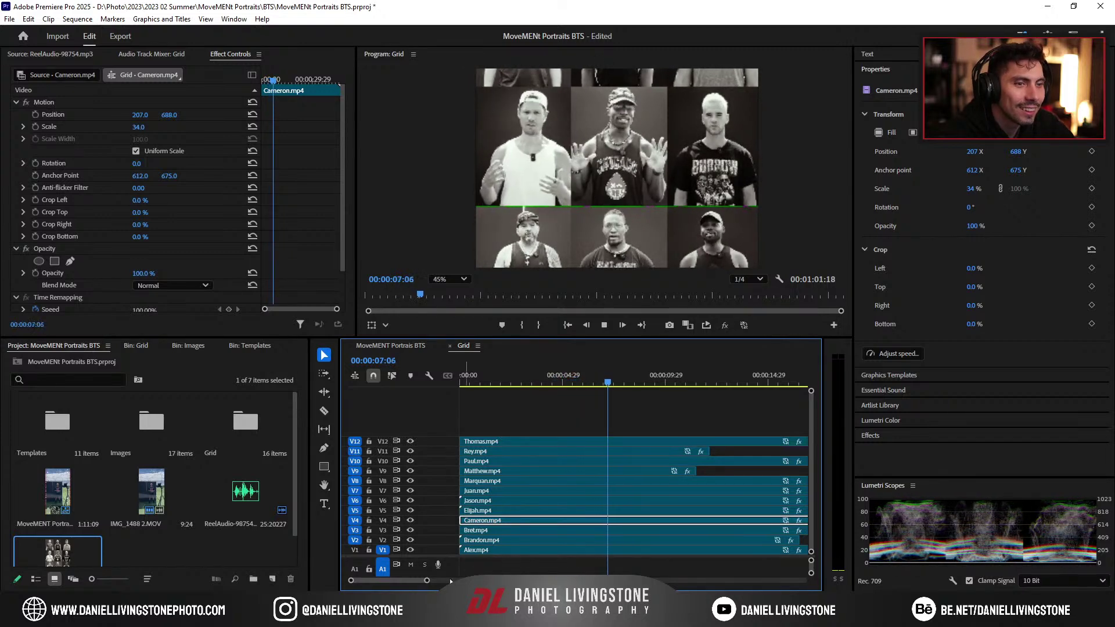
{"action": "key", "text": "backslash"}
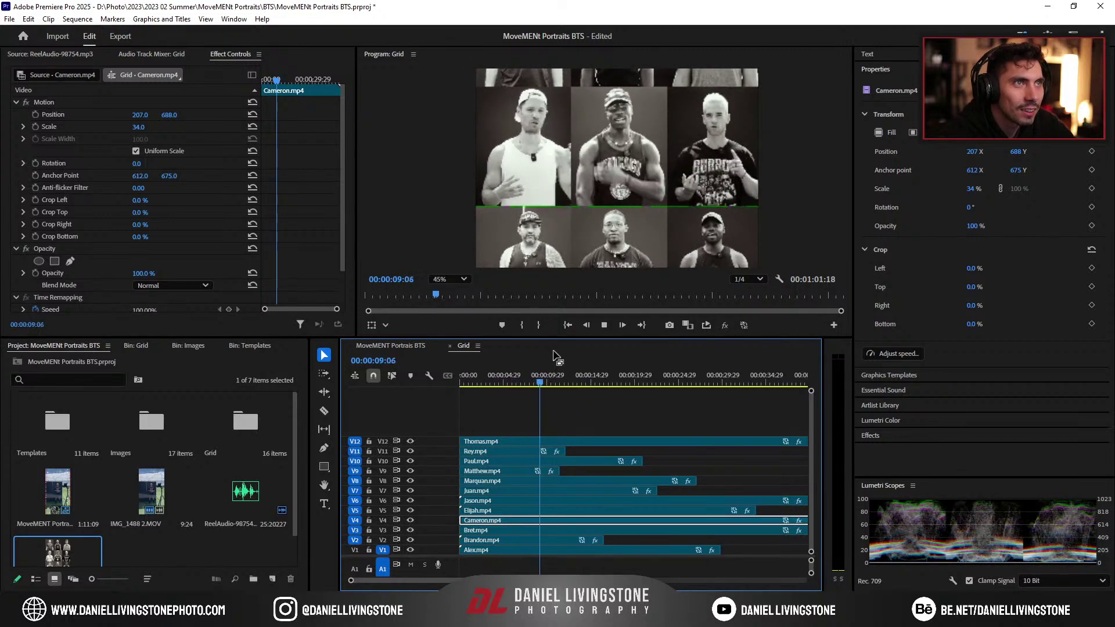
{"action": "key", "text": "space"}
Step: Ripple-trim the start of the V4 clip again, up to 00:00:08:18, and play and scrub the result
{"action": "mouse_move", "coordinate": [534, 382]}
{"action": "left_mouse_down"}
{"action": "mouse_move", "coordinate": [487, 387]}
{"action": "mouse_move", "coordinate": [536, 388]}
{"action": "left_mouse_up"}
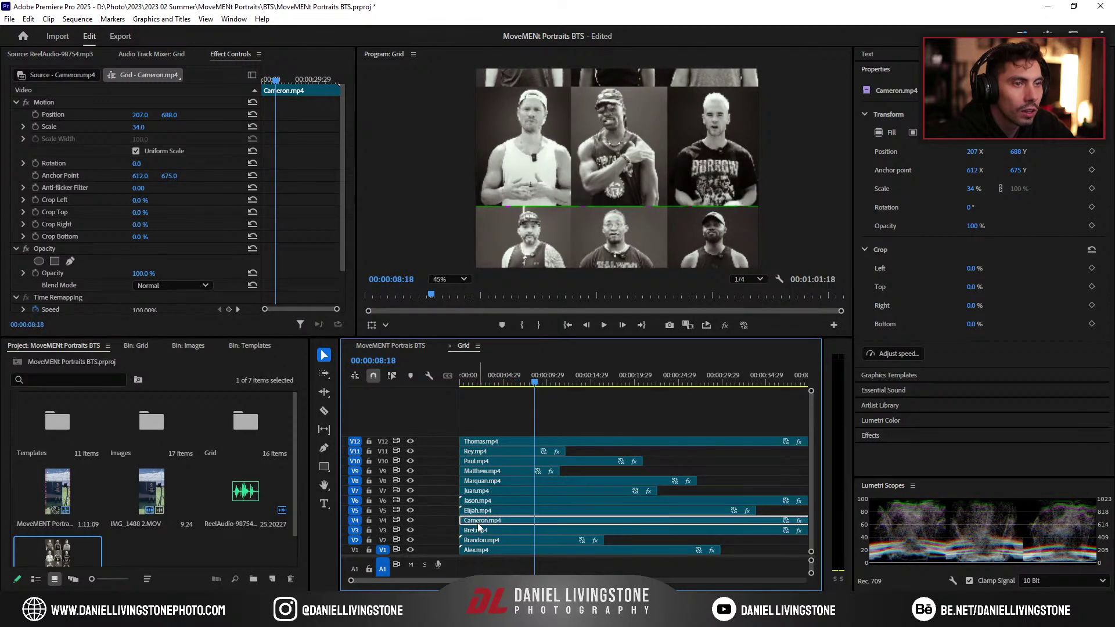
{"action": "mouse_move", "coordinate": [462, 520]}
{"action": "left_mouse_down"}
{"action": "mouse_move", "coordinate": [537, 520]}
{"action": "mouse_move", "coordinate": [477, 522]}
{"action": "left_mouse_up"}
{"action": "left_click_drag", "start_coordinate": [473, 380], "coordinate": [453, 380]}
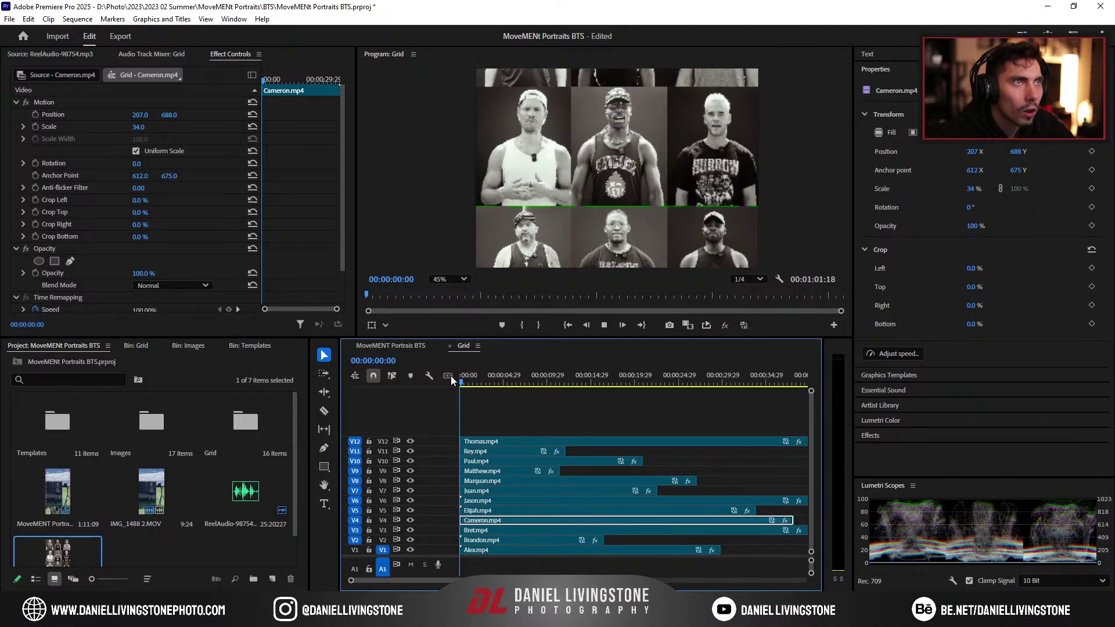
{"action": "key", "text": "space"}
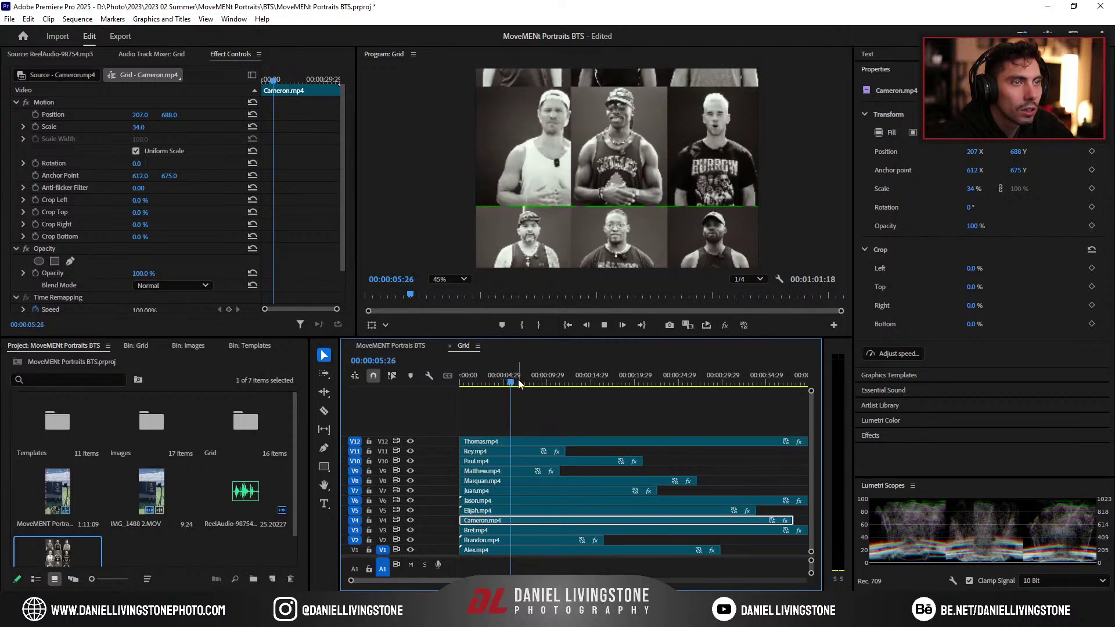
{"action": "left_click_drag", "start_coordinate": [542, 386], "coordinate": [413, 409]}
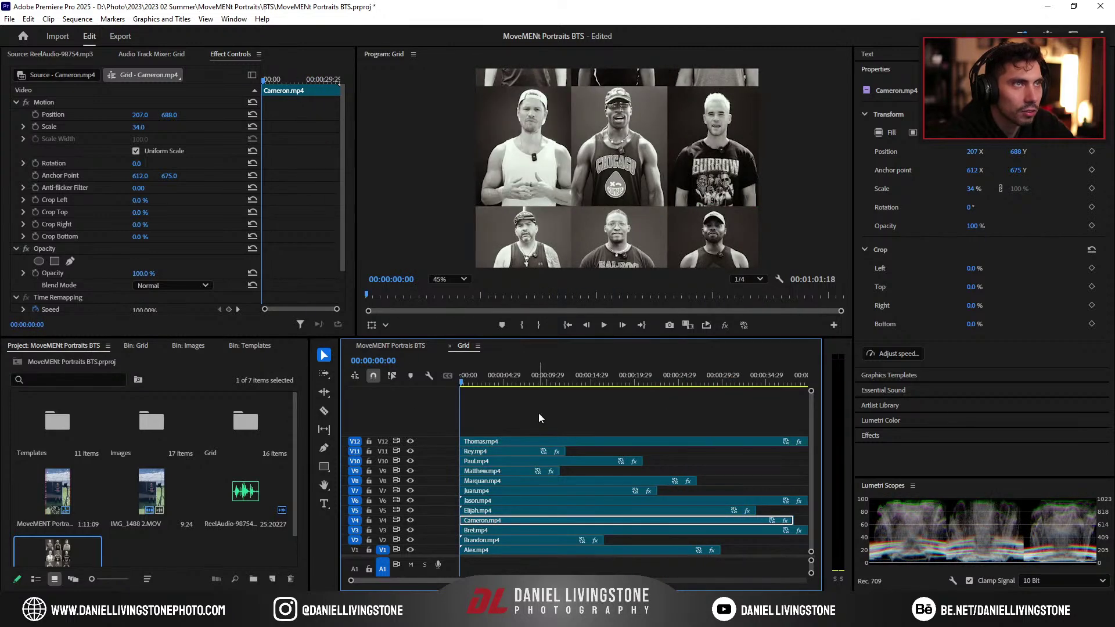
Step: Bring the grid's first row into view, ripple-trim the start of the V3 clip up to 00:00:13:23 and play the result
{"action": "left_click", "coordinate": [557, 191]}
{"action": "key", "text": "space"}
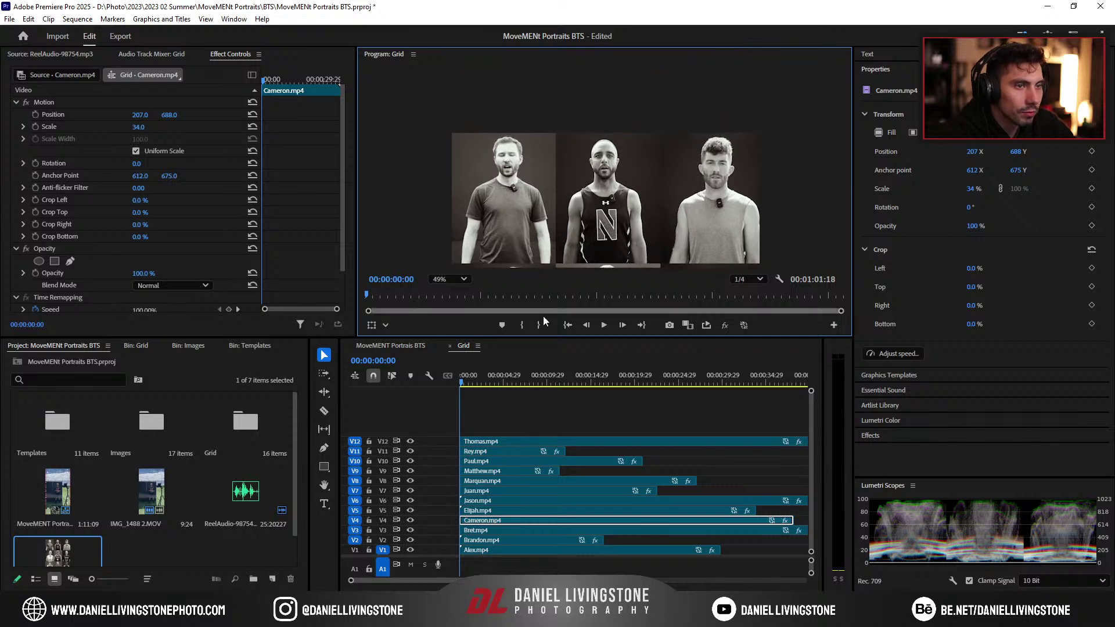
{"action": "left_click", "coordinate": [521, 390]}
{"action": "key", "text": "space"}
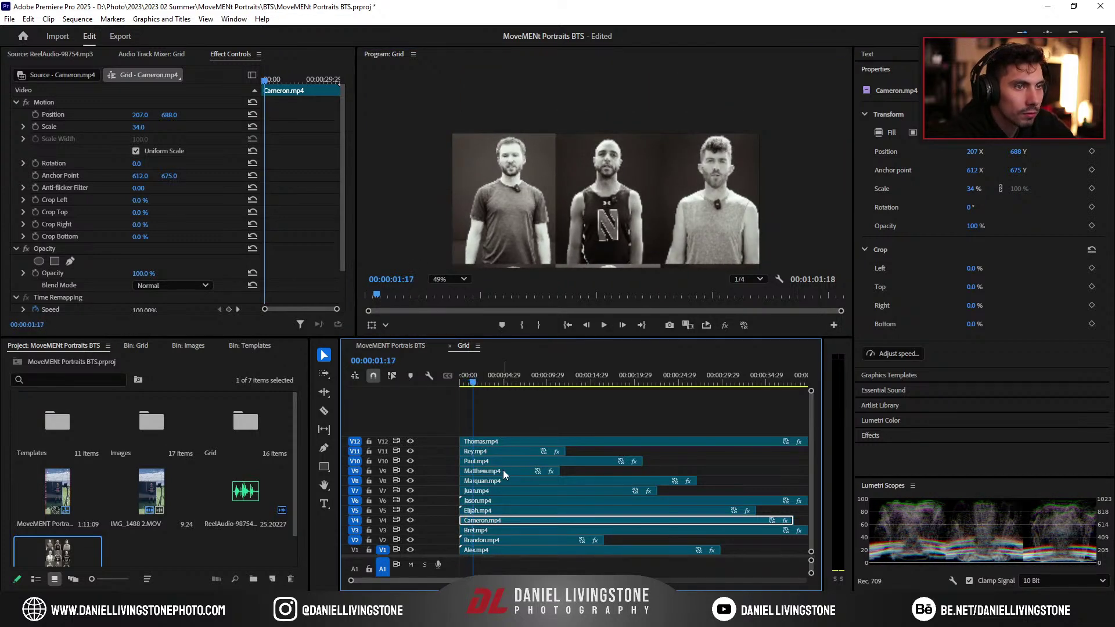
{"action": "left_click", "coordinate": [607, 232]}
{"action": "scroll", "coordinate": [606, 231], "scroll_direction": "up", "scroll_amount": 2}
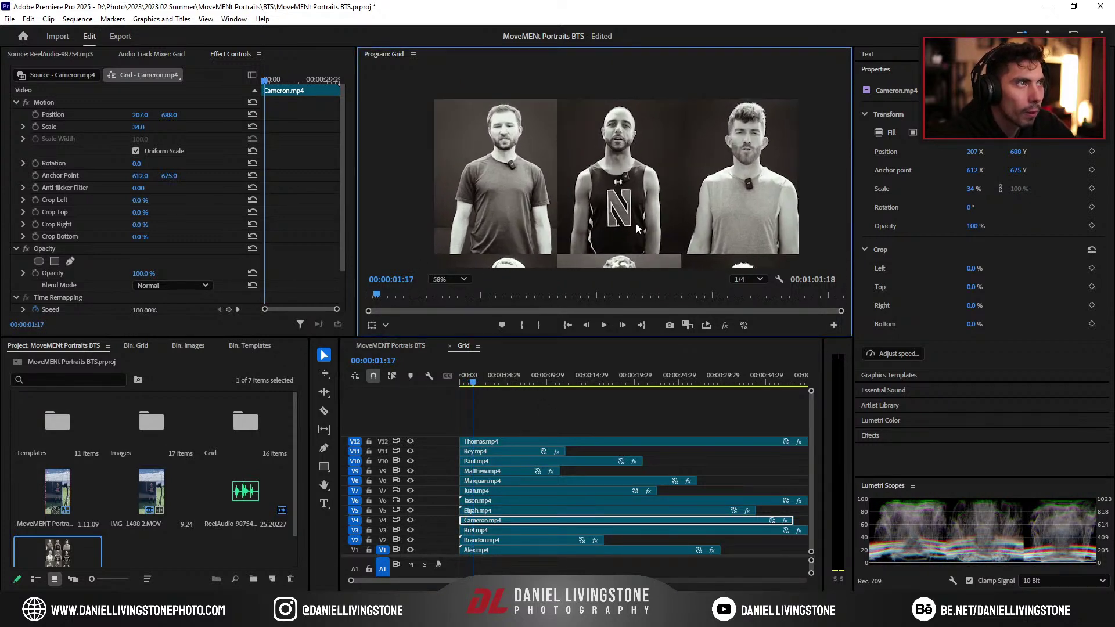
{"action": "left_click_drag", "start_coordinate": [471, 382], "coordinate": [580, 399]}
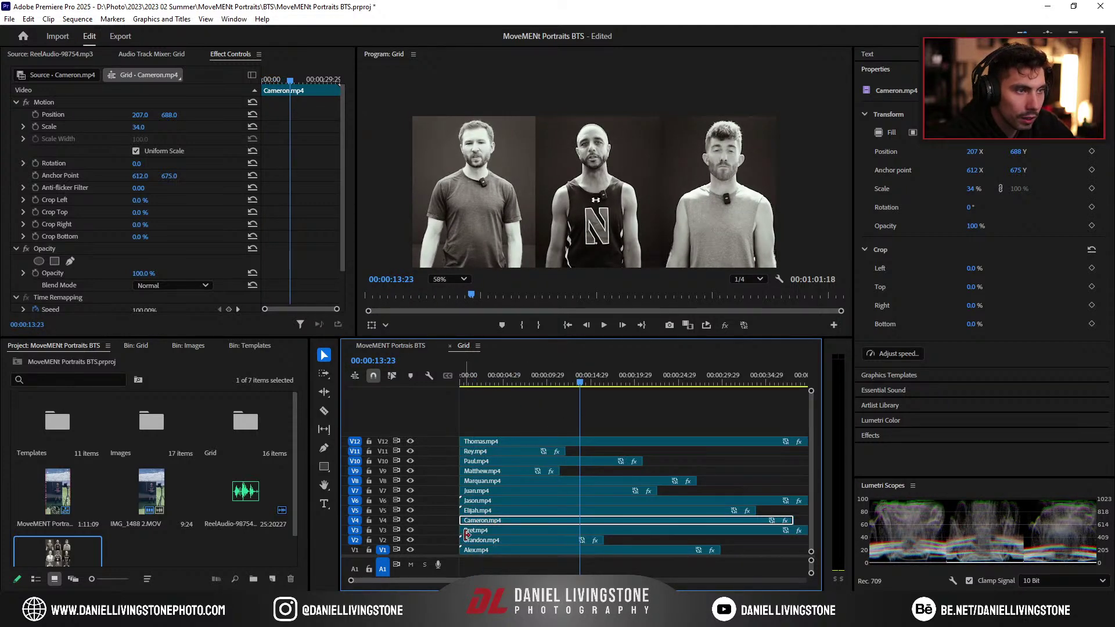
{"action": "left_click_drag", "start_coordinate": [467, 534], "coordinate": [483, 539]}
{"action": "key", "text": "Home"}
{"action": "key", "text": "space"}
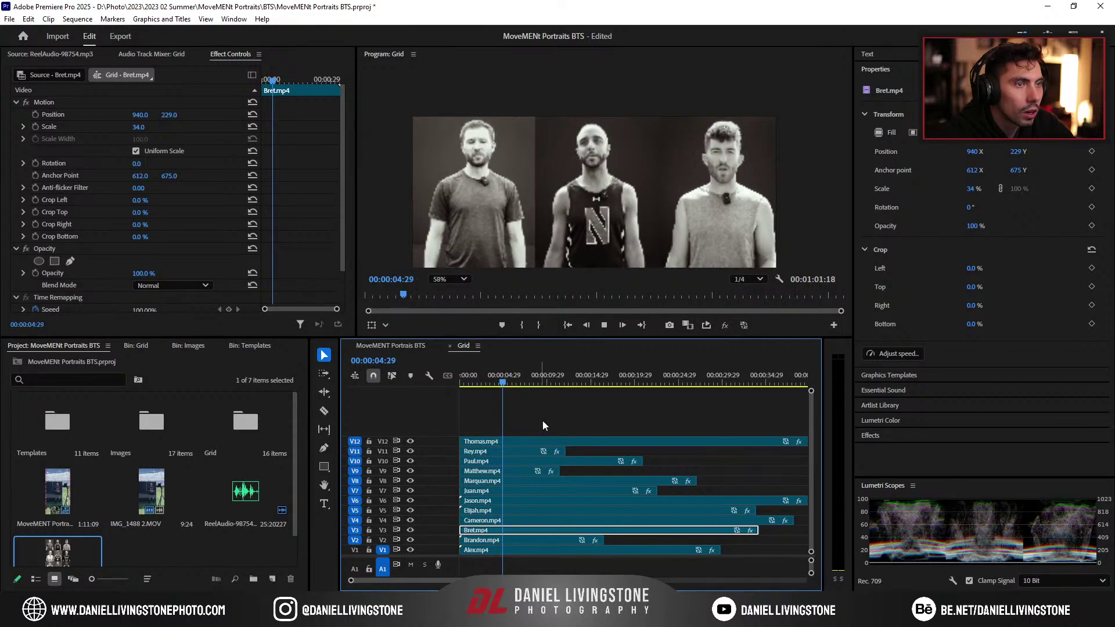
{"action": "key", "text": "space"}
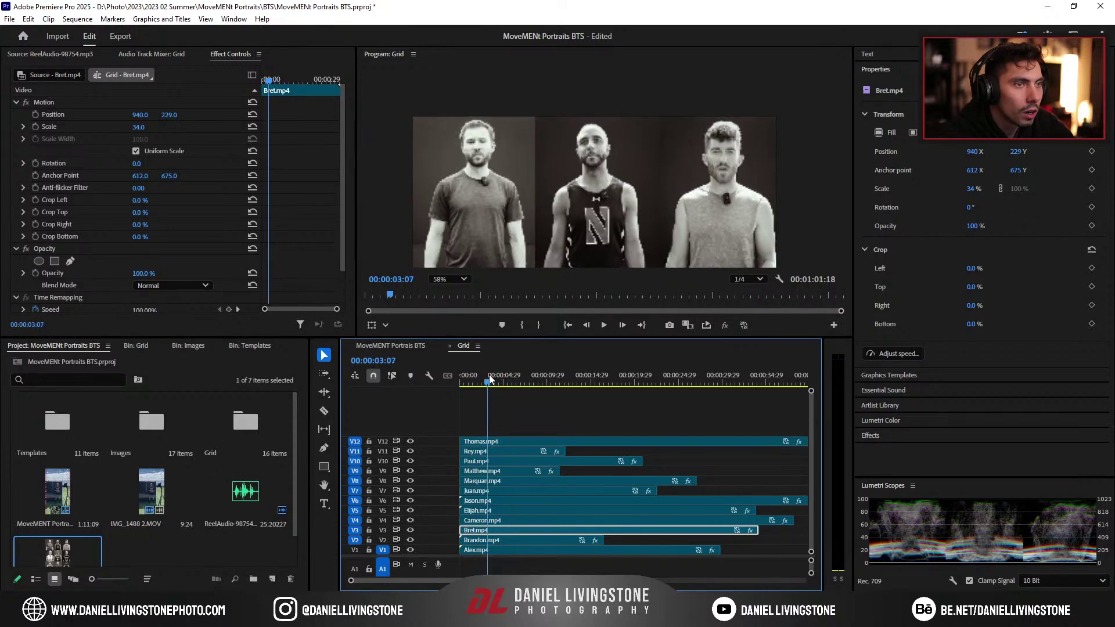
Step: Scrub the first row for a clean start, ripple-trim the V1 clip's beginning up to 00:00:11:18 and play the result
{"action": "left_click_drag", "start_coordinate": [489, 375], "coordinate": [591, 401]}
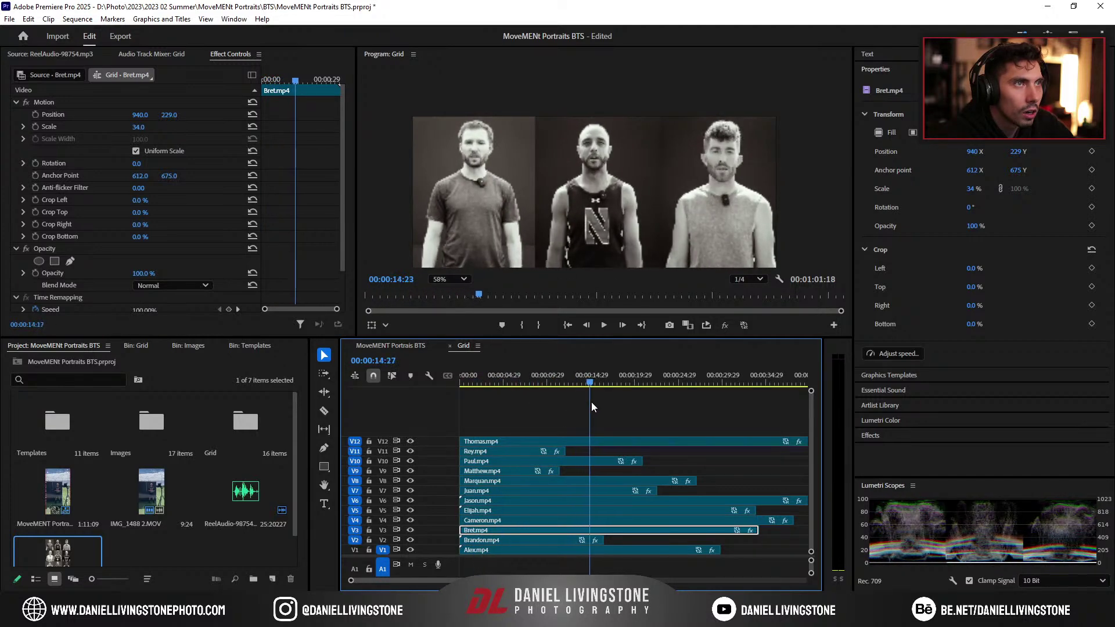
{"action": "key", "text": "space"}
{"action": "key", "text": "Home"}
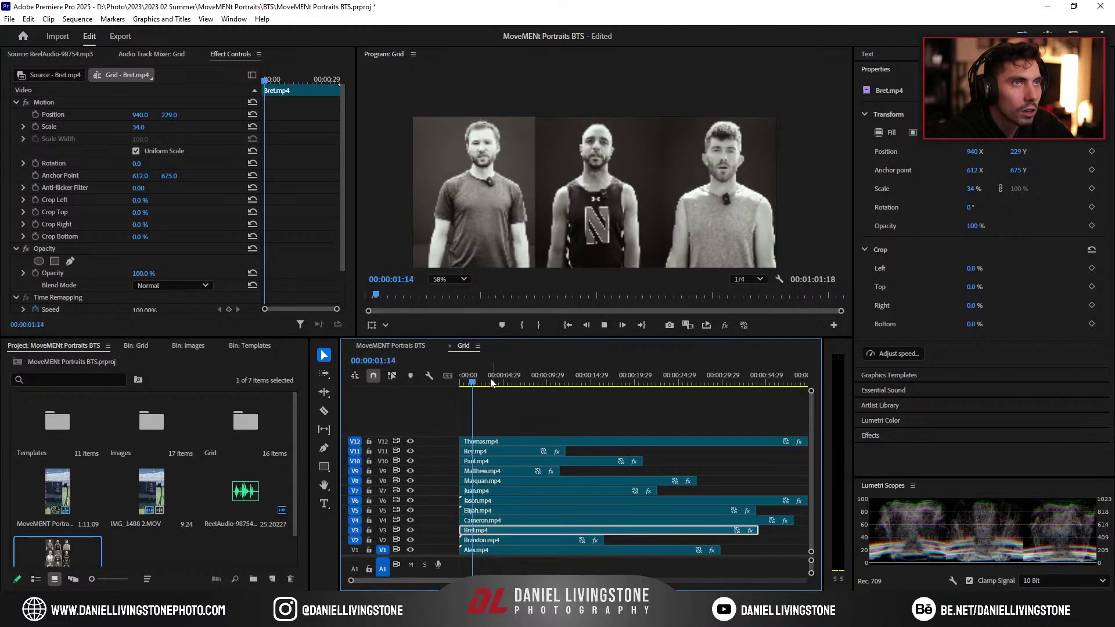
{"action": "left_click_drag", "start_coordinate": [491, 382], "coordinate": [562, 389]}
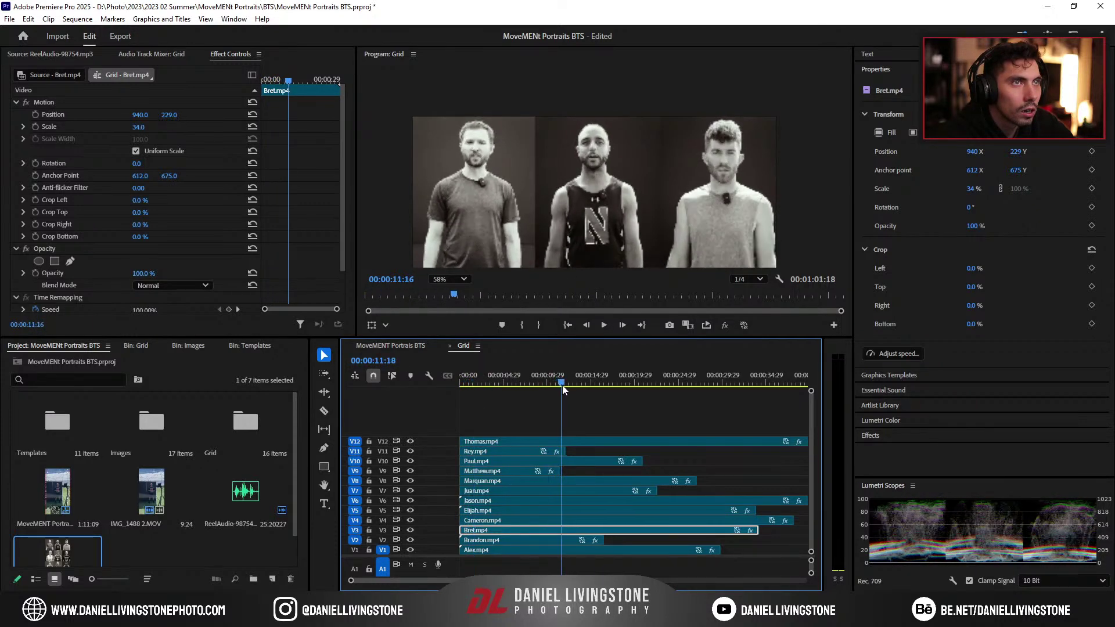
{"action": "left_click_drag", "start_coordinate": [470, 549], "coordinate": [498, 553]}
{"action": "key", "text": "Home"}
{"action": "key", "text": "space"}
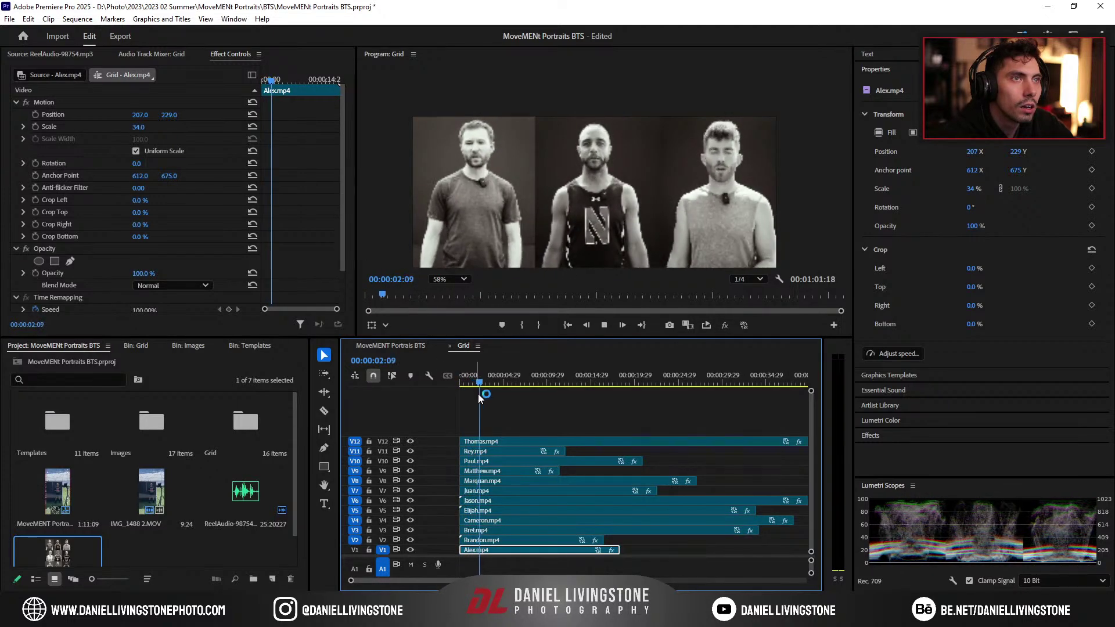
{"action": "key", "text": "space"}
Step: Fit the whole grid in the program preview and play all twelve portraits together
{"action": "left_click", "coordinate": [441, 279]}
{"action": "left_click", "coordinate": [457, 295]}
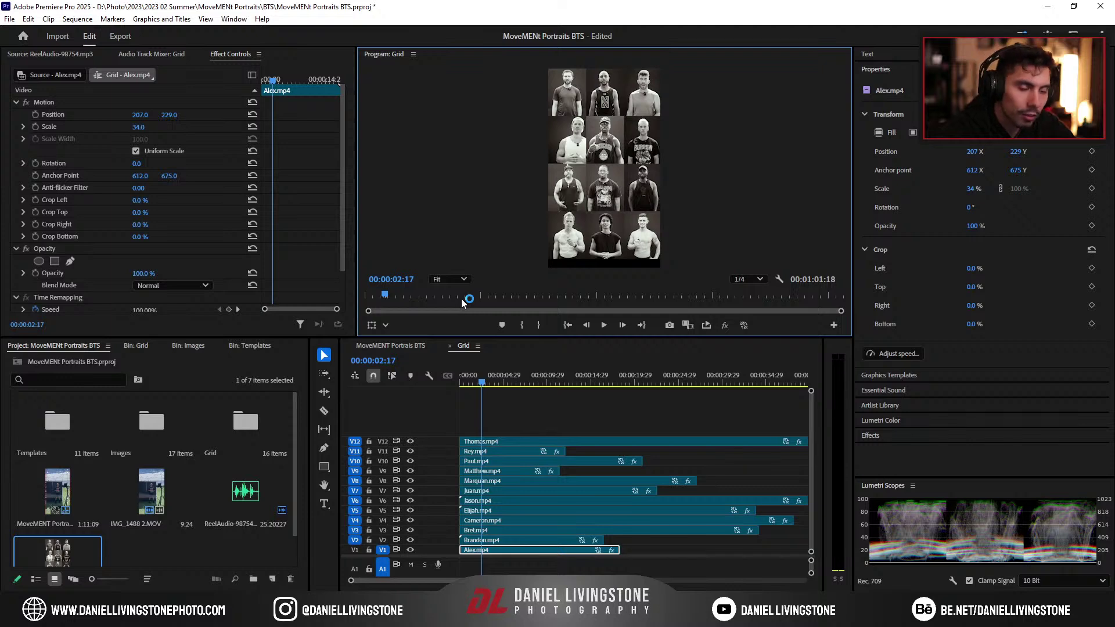
{"action": "key", "text": "space"}
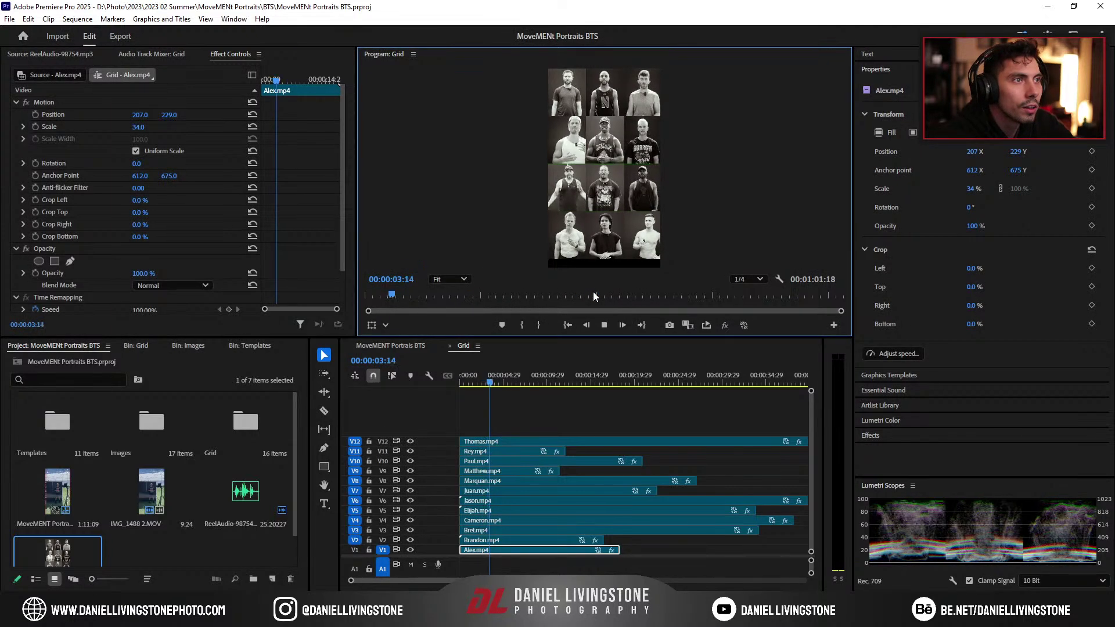
Step: Ripple-trim the start of the V12 clip up to 00:00:21:28 and play the full grid from the beginning
{"action": "left_click", "coordinate": [513, 441]}
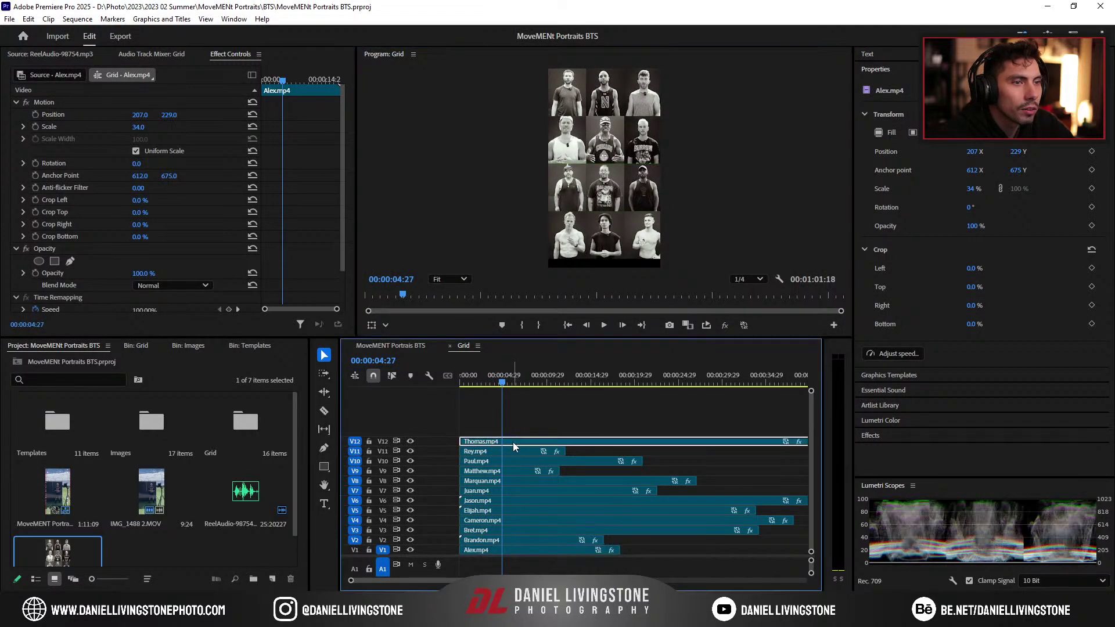
{"action": "left_click_drag", "start_coordinate": [516, 386], "coordinate": [653, 389]}
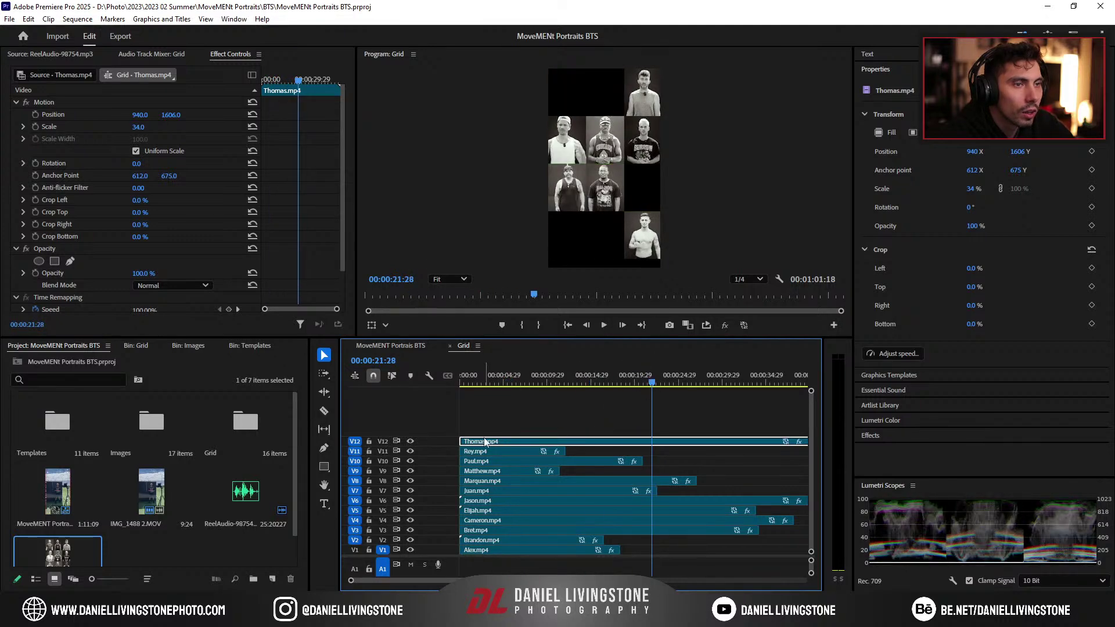
{"action": "left_click_drag", "start_coordinate": [463, 441], "coordinate": [655, 444]}
{"action": "key", "text": "Home"}
{"action": "key", "text": "space"}
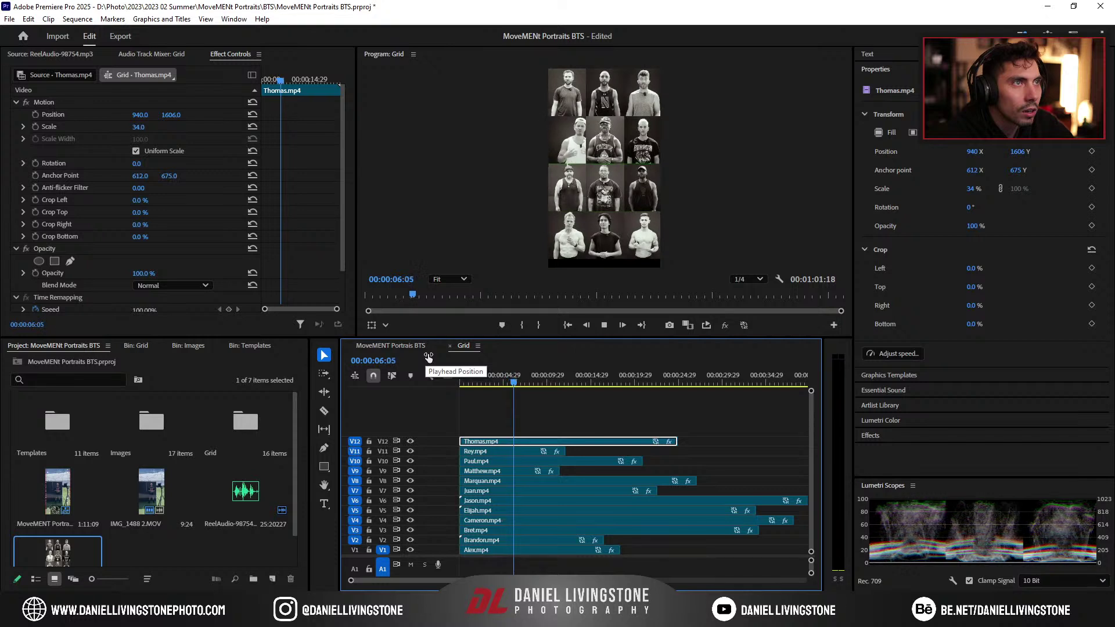
{"action": "key", "text": "space"}
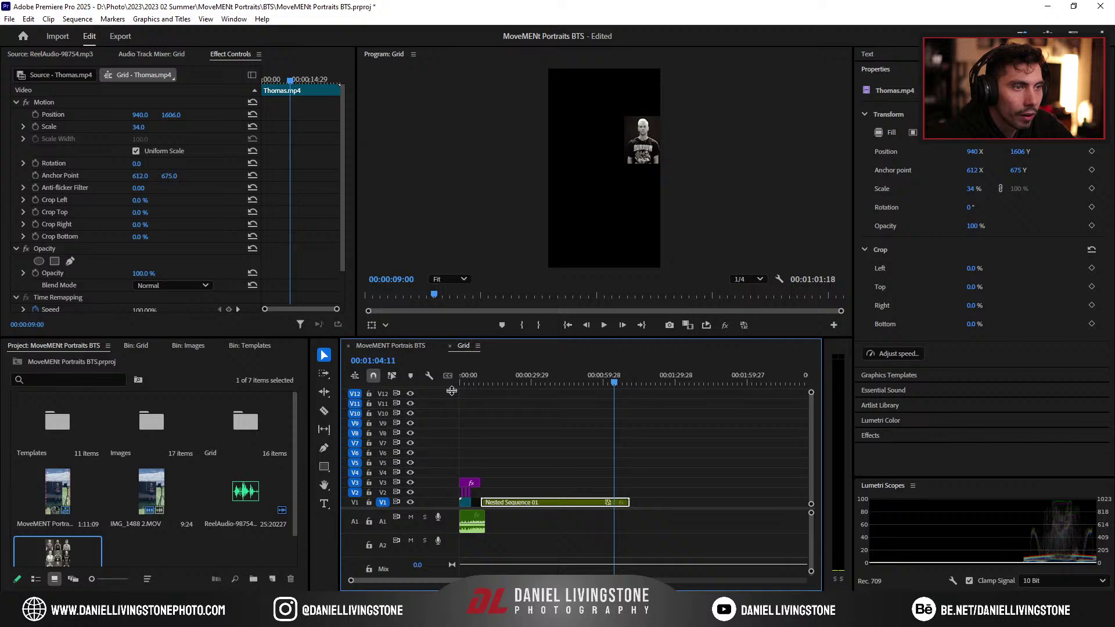
Step: In the MoveMENT Portrais BTS sequence, cut the nested grid sequence at the end of the music and delete the excess
{"action": "left_click", "coordinate": [404, 345]}
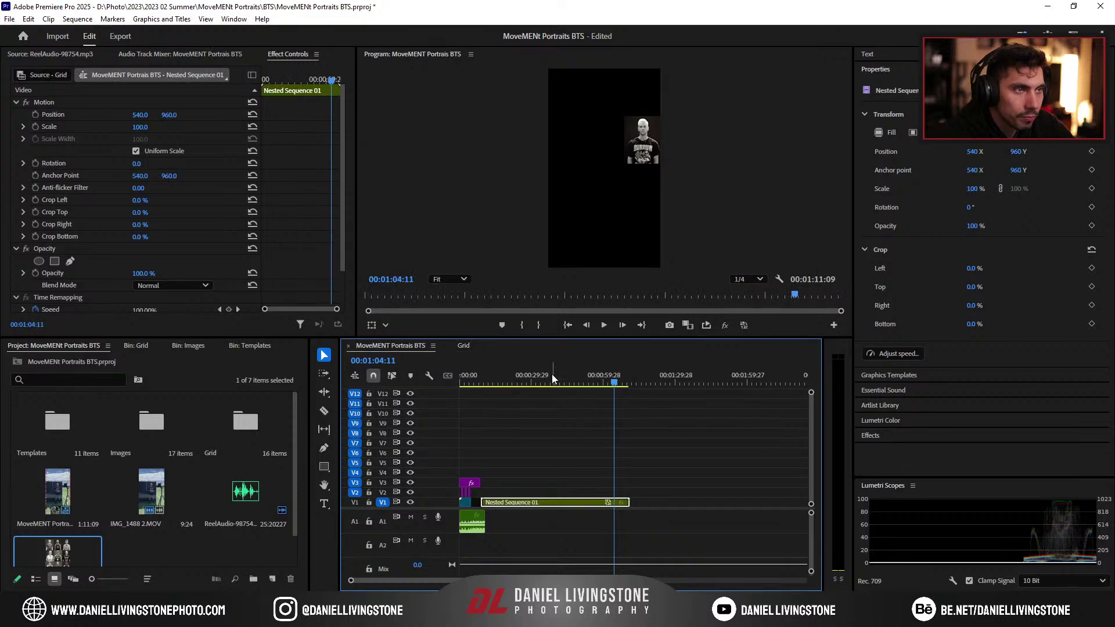
{"action": "left_click_drag", "start_coordinate": [552, 376], "coordinate": [495, 382]}
{"action": "left_click_drag", "start_coordinate": [804, 580], "coordinate": [436, 580]}
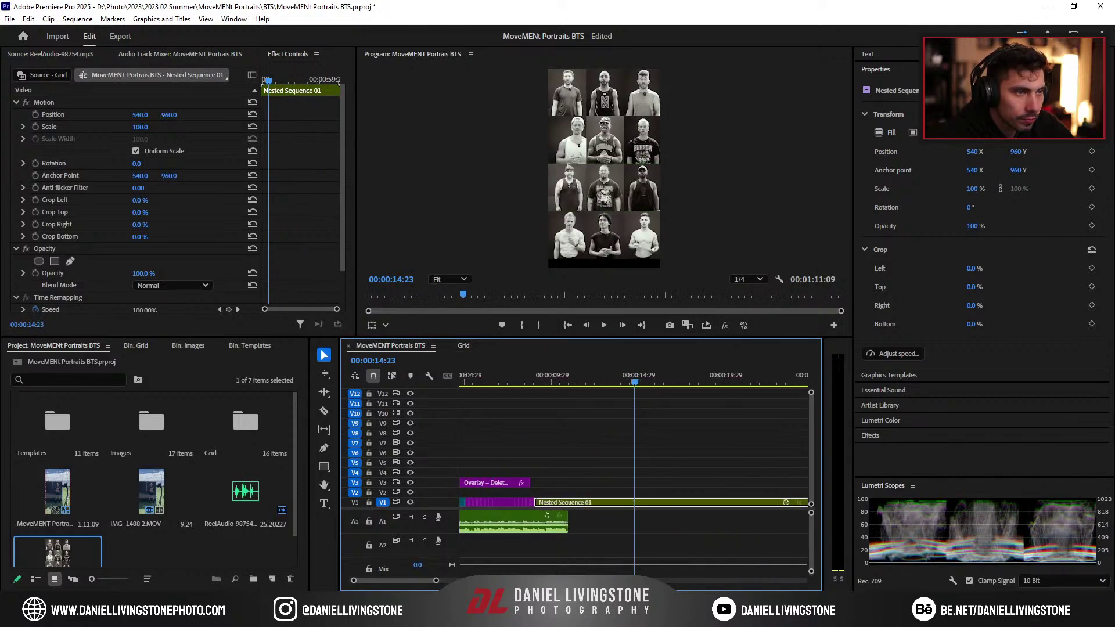
{"action": "left_click", "coordinate": [569, 501]}
{"action": "key", "text": "v"}
{"action": "left_click", "coordinate": [597, 502]}
{"action": "key", "text": "Delete"}
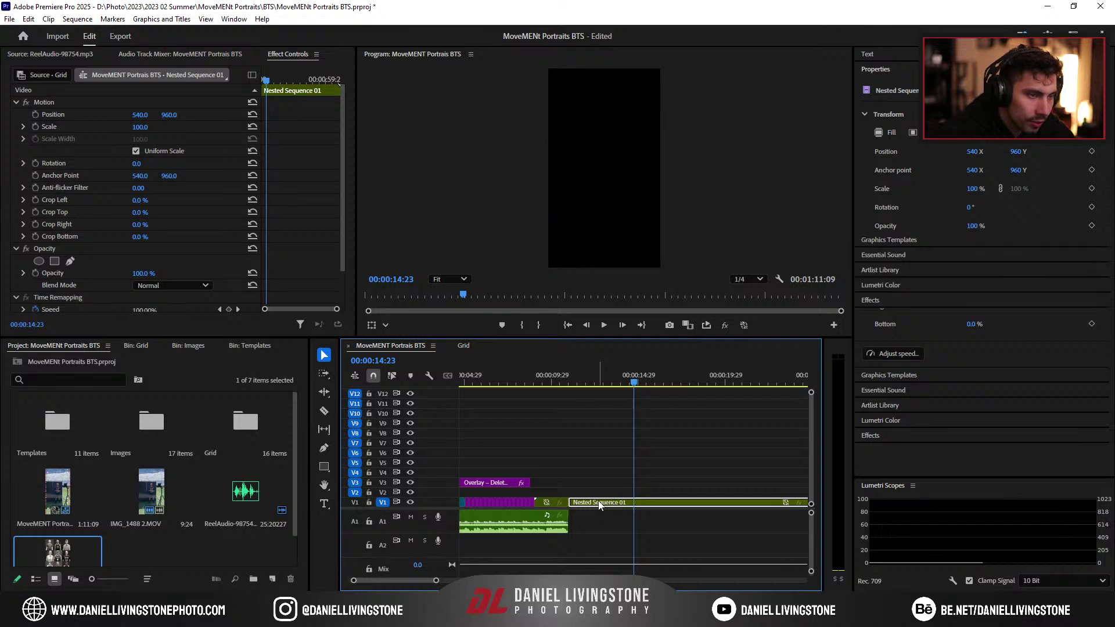
Step: Increase the video track heights and examine the frame just before the nested grid clip, at 00:00:08:28
{"action": "key", "text": "ctrl+equal"}
{"action": "key", "text": "ctrl+equal"}
{"action": "key", "text": "ctrl+equal"}
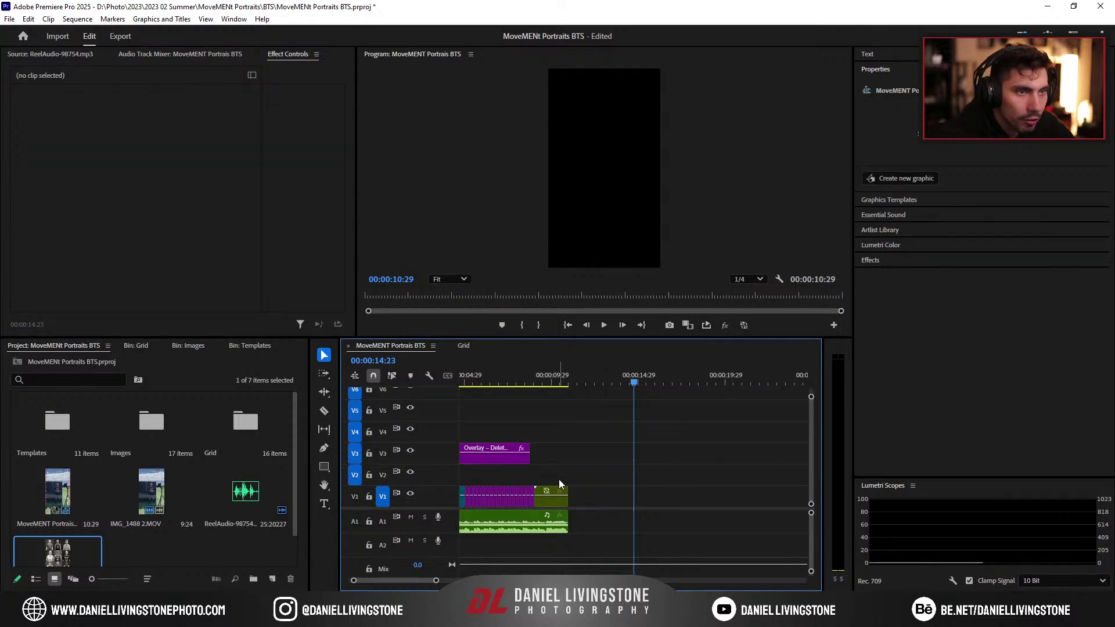
{"action": "scroll", "coordinate": [558, 484], "scroll_direction": "up", "scroll_amount": 3}
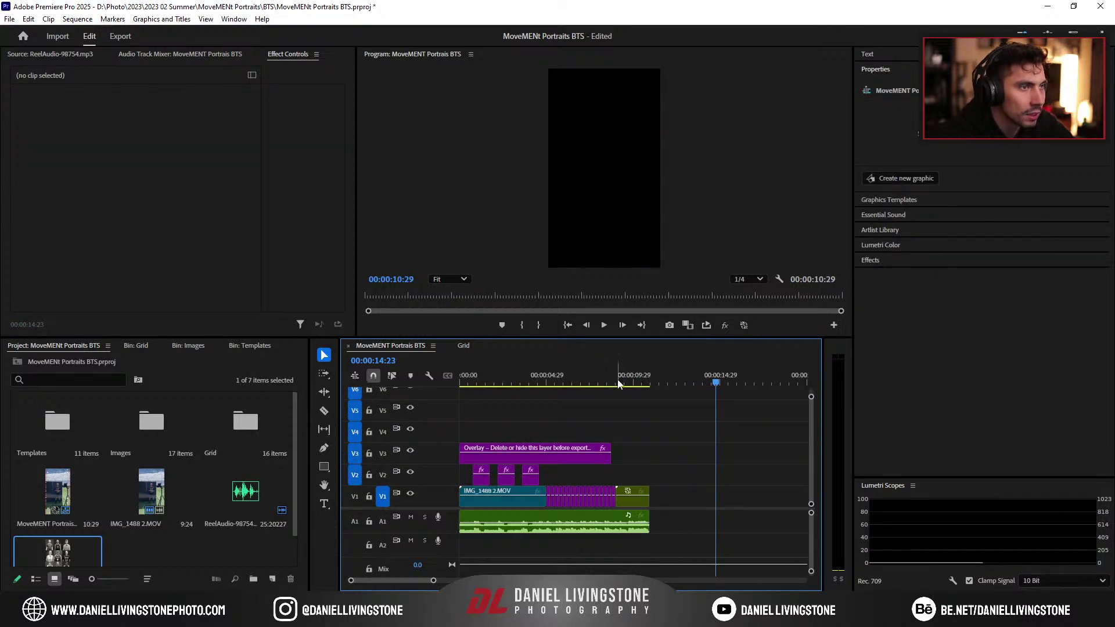
{"action": "left_click_drag", "start_coordinate": [619, 381], "coordinate": [614, 382]}
{"action": "left_click_drag", "start_coordinate": [432, 580], "coordinate": [418, 580]}
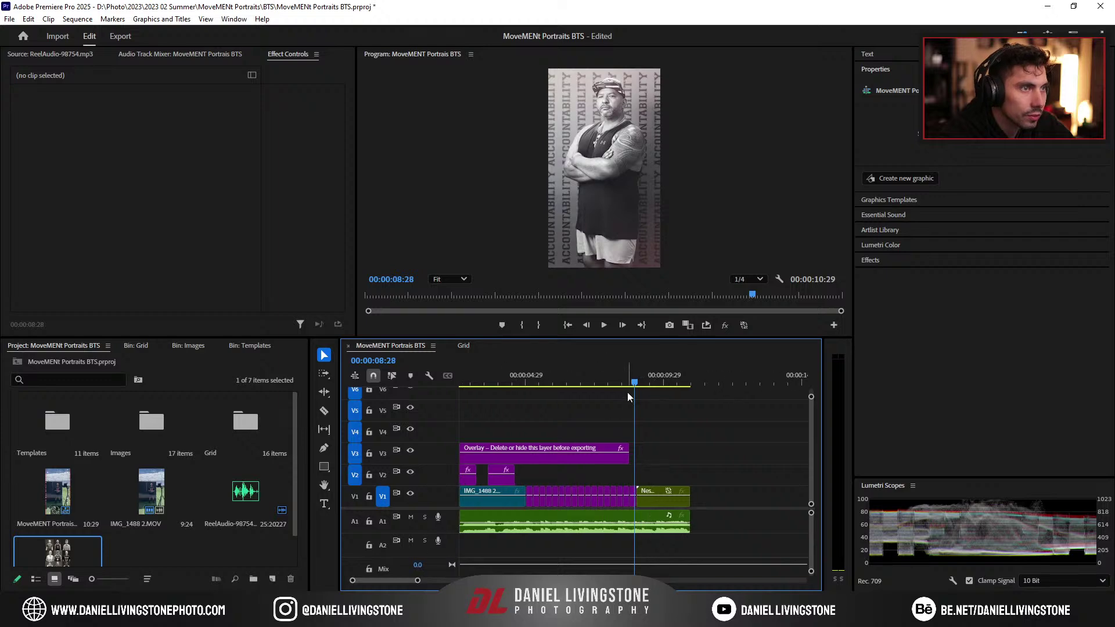
Step: At 00:00:09:24, set the nested grid clip's scale to 108 and its vertical position to 1015
{"action": "left_click", "coordinate": [659, 379]}
{"action": "left_click", "coordinate": [669, 495]}
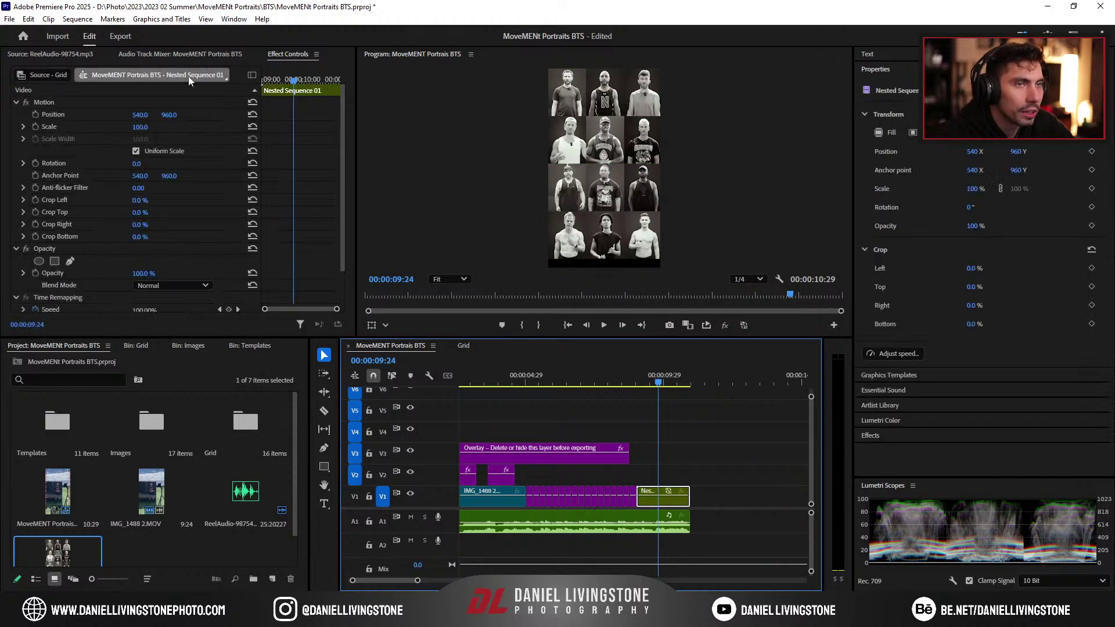
{"action": "left_click_drag", "start_coordinate": [144, 132], "coordinate": [149, 128]}
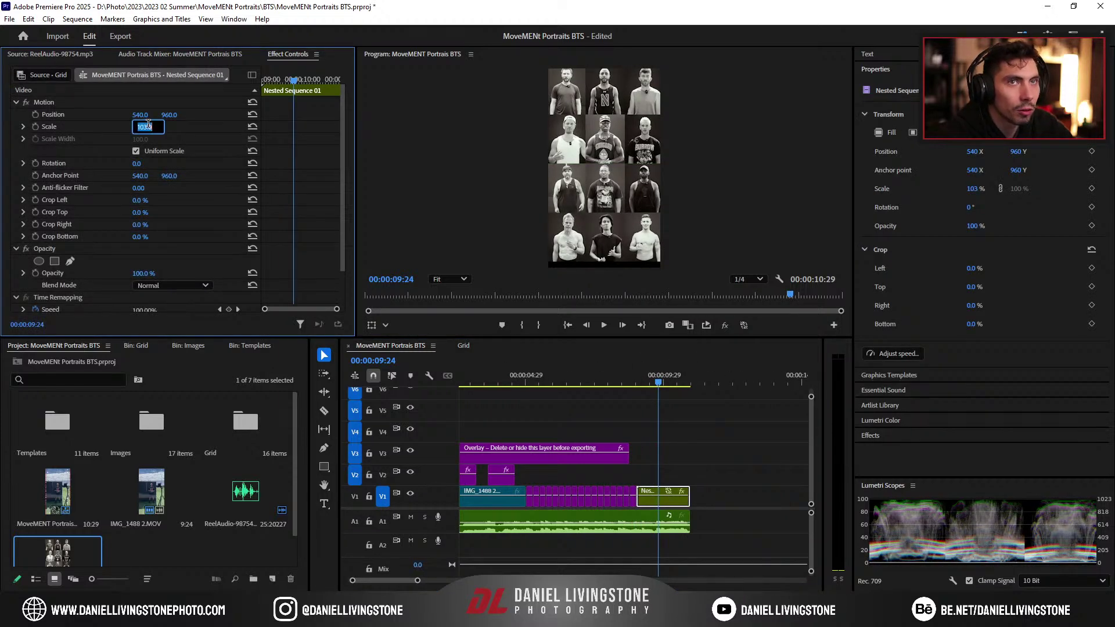
{"action": "type", "text": "108"}
{"action": "key", "text": "Return"}
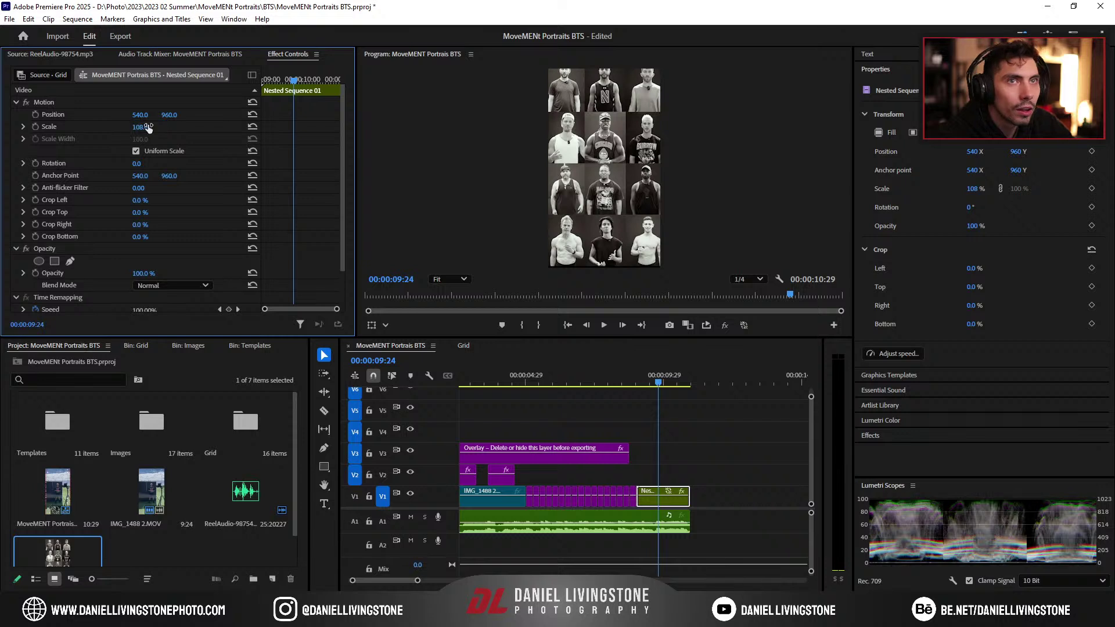
{"action": "left_click_drag", "start_coordinate": [175, 116], "coordinate": [218, 116]}
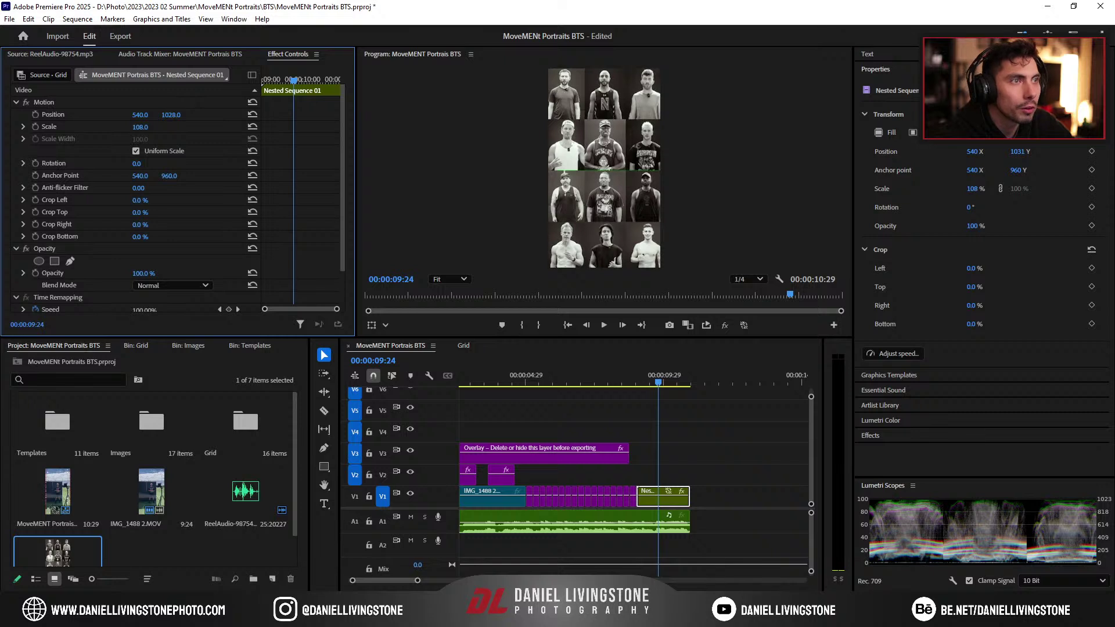
{"action": "mouse_move", "coordinate": [169, 115]}
{"action": "left_mouse_down"}
{"action": "mouse_move", "coordinate": [152, 115]}
{"action": "mouse_move", "coordinate": [161, 115]}
{"action": "left_mouse_up"}
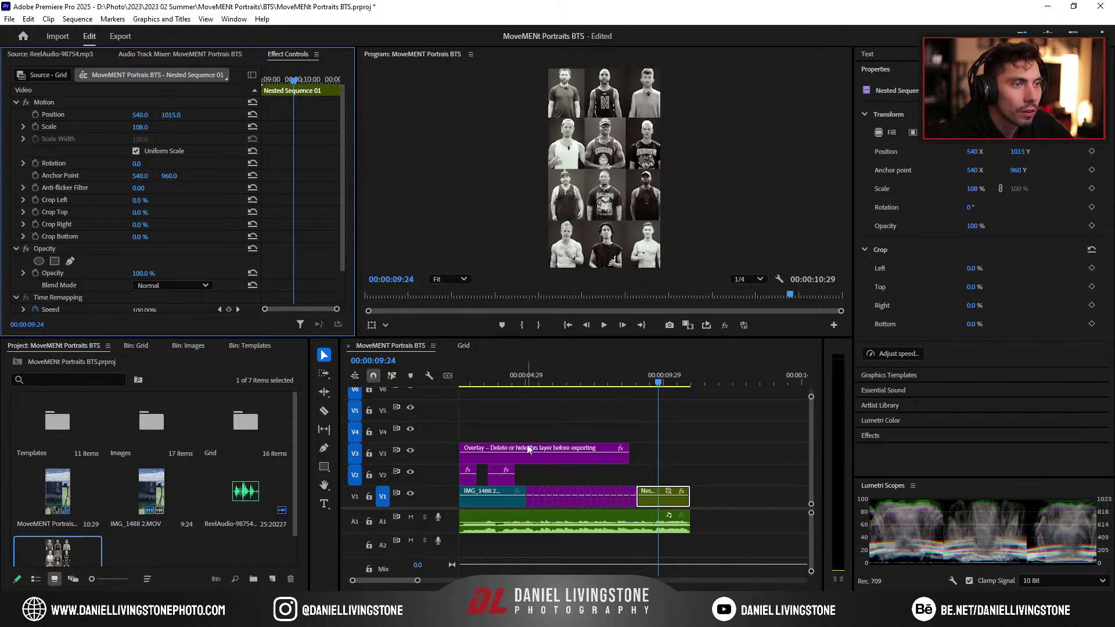
Step: Extend the safe-zone overlay on V3 to the end of the nested grid clip and set the grid's vertical position to 1031
{"action": "left_click_drag", "start_coordinate": [627, 456], "coordinate": [690, 457]}
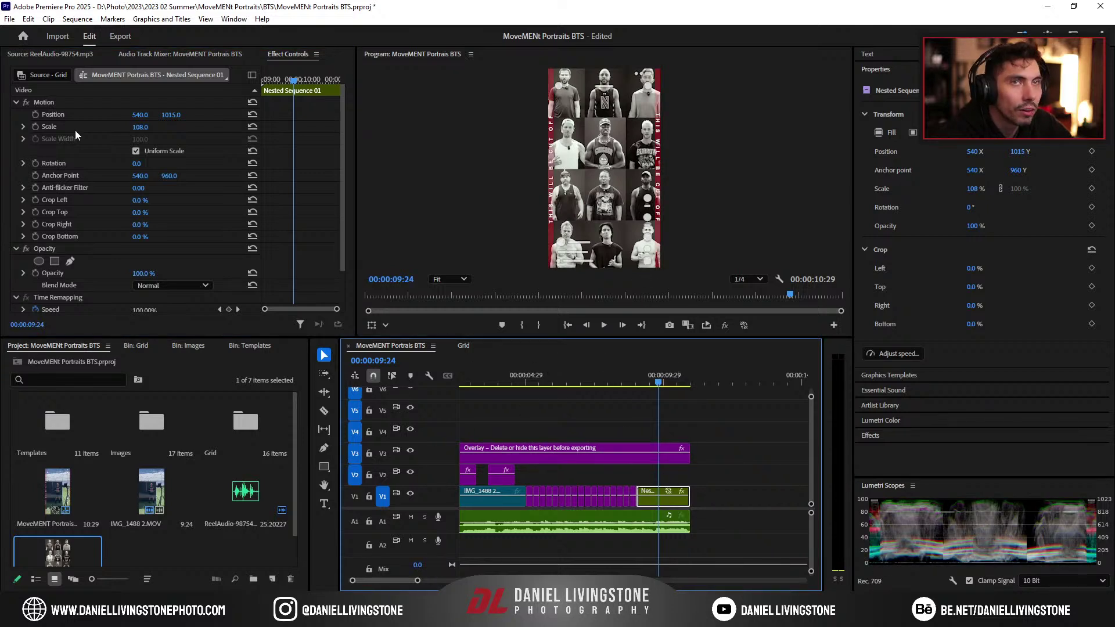
{"action": "left_click_drag", "start_coordinate": [176, 115], "coordinate": [166, 88]}
{"action": "left_click_drag", "start_coordinate": [622, 385], "coordinate": [634, 387]}
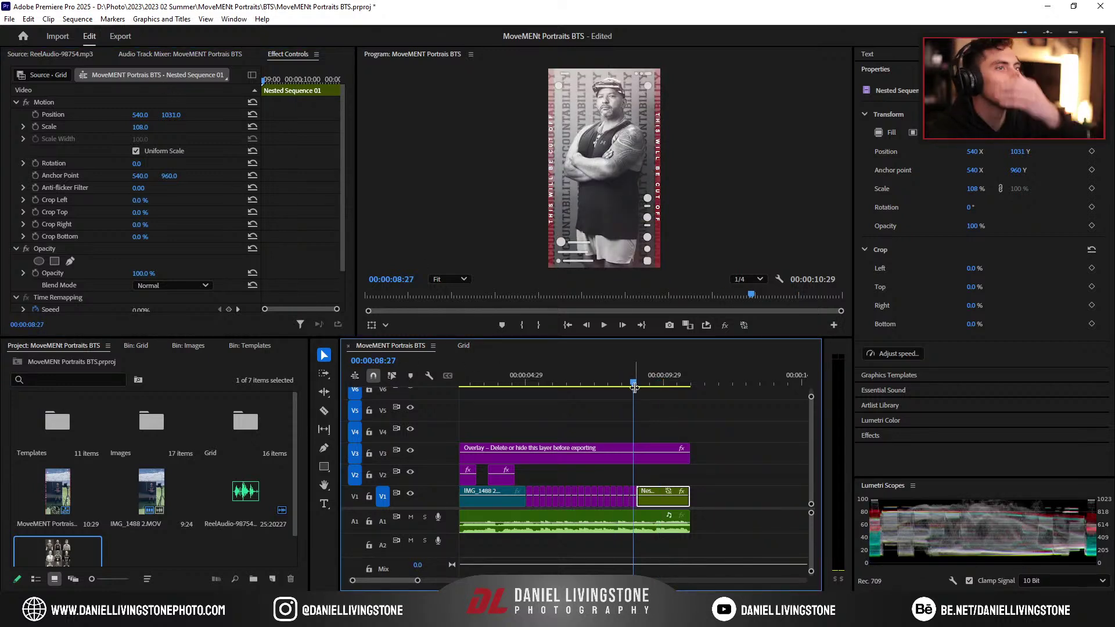
{"action": "left_click_drag", "start_coordinate": [634, 387], "coordinate": [646, 386]}
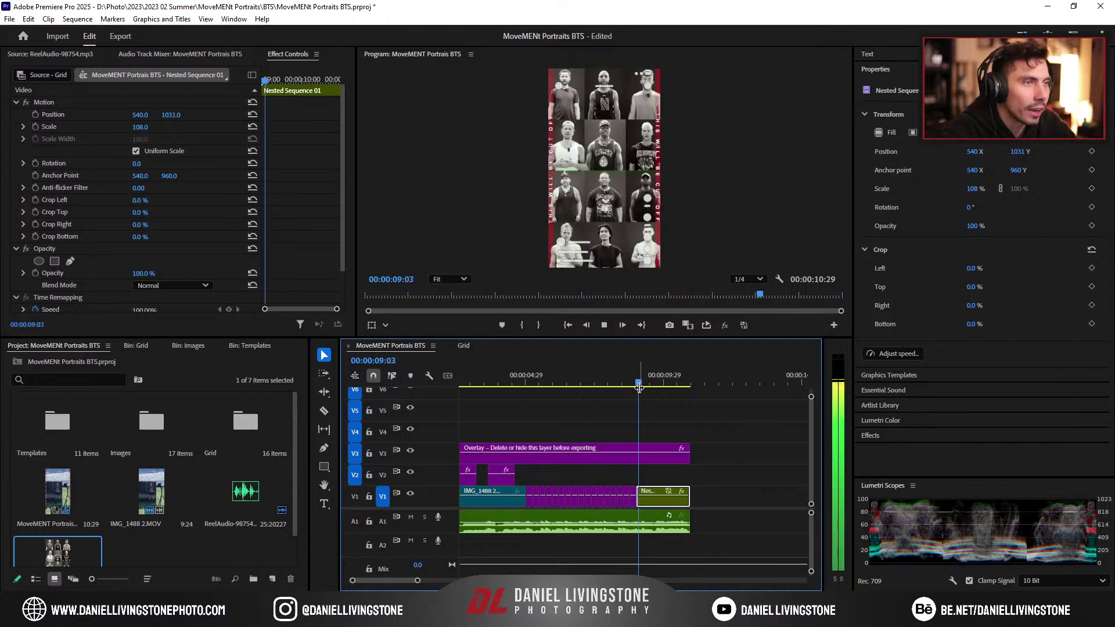
Step: Save the project and play the whole reel from the beginning
{"action": "key", "text": "ctrl+s"}
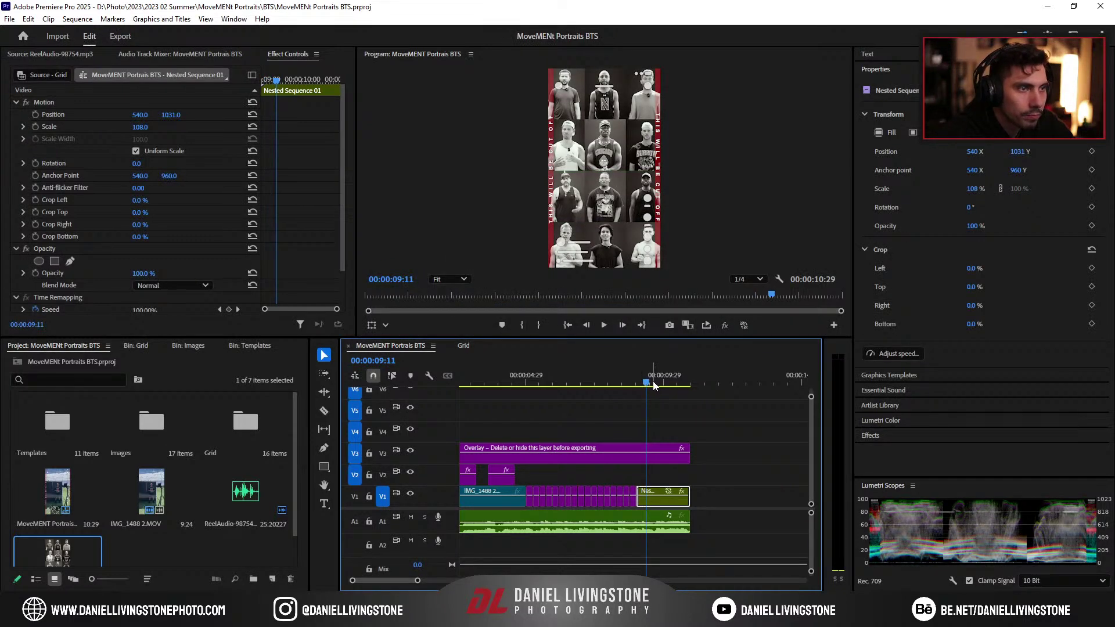
{"action": "left_click_drag", "start_coordinate": [654, 387], "coordinate": [454, 377]}
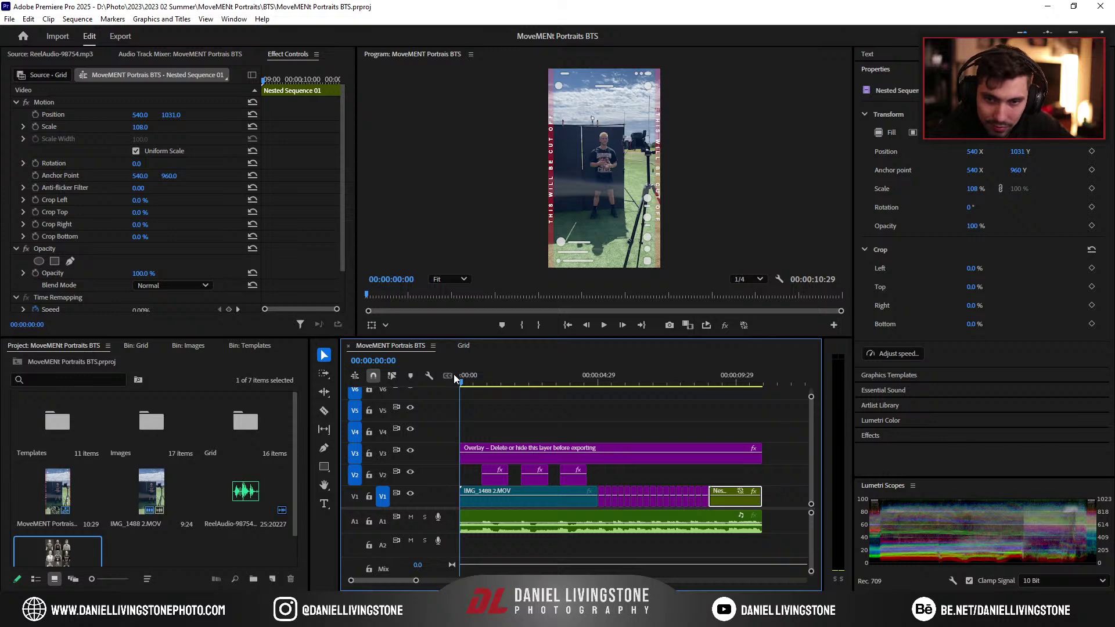
{"action": "key", "text": "space"}
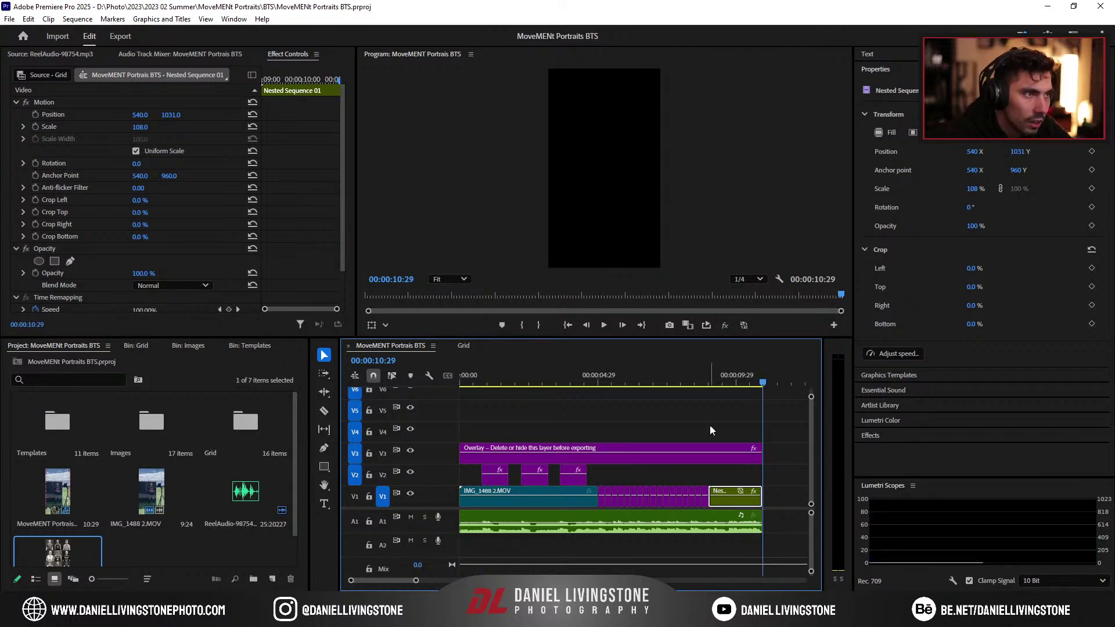
Step: Duplicate the "This is what they said..." title onto V2 directly above the nested grid clip
{"action": "scroll", "coordinate": [706, 425], "scroll_direction": "right", "scroll_amount": 1}
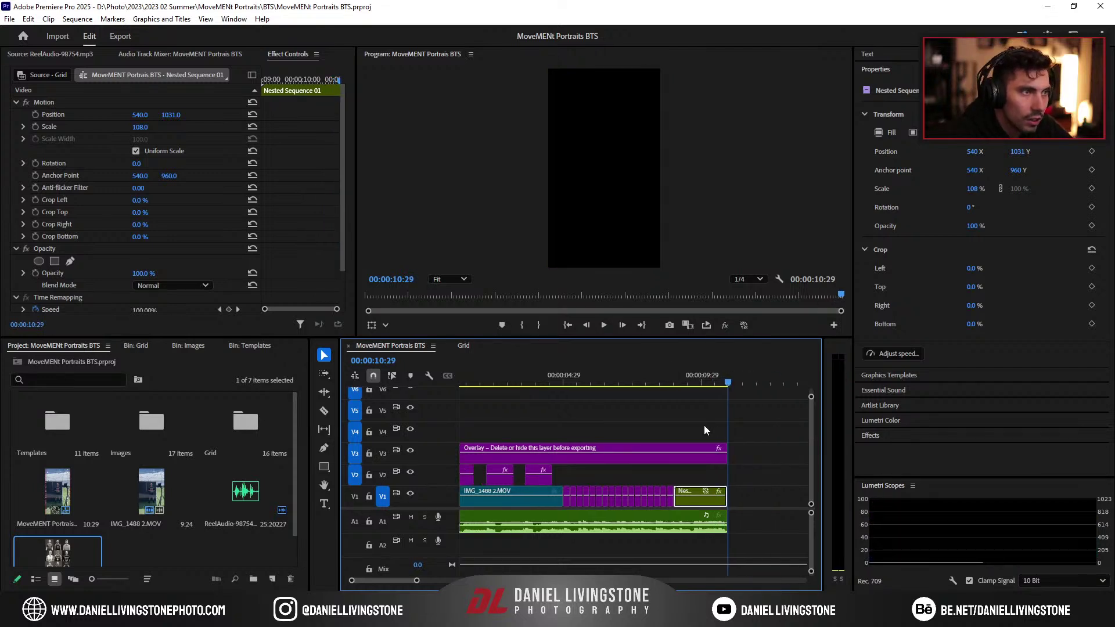
{"action": "left_click", "coordinate": [694, 482]}
{"action": "left_click", "coordinate": [536, 379]}
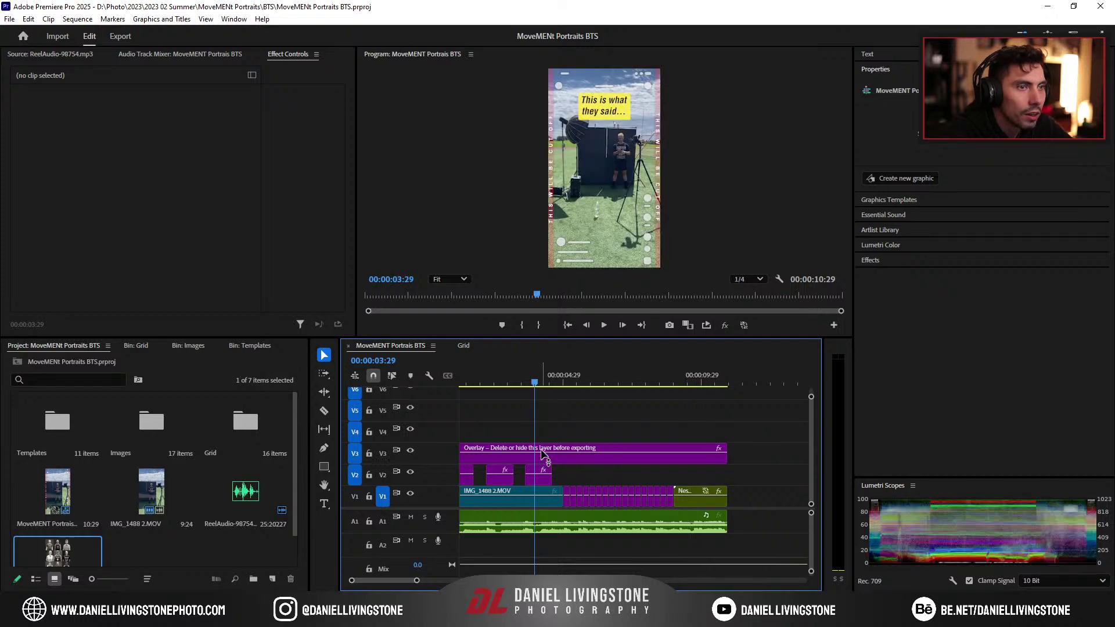
{"action": "left_click_drag", "start_coordinate": [538, 476], "coordinate": [689, 476]}
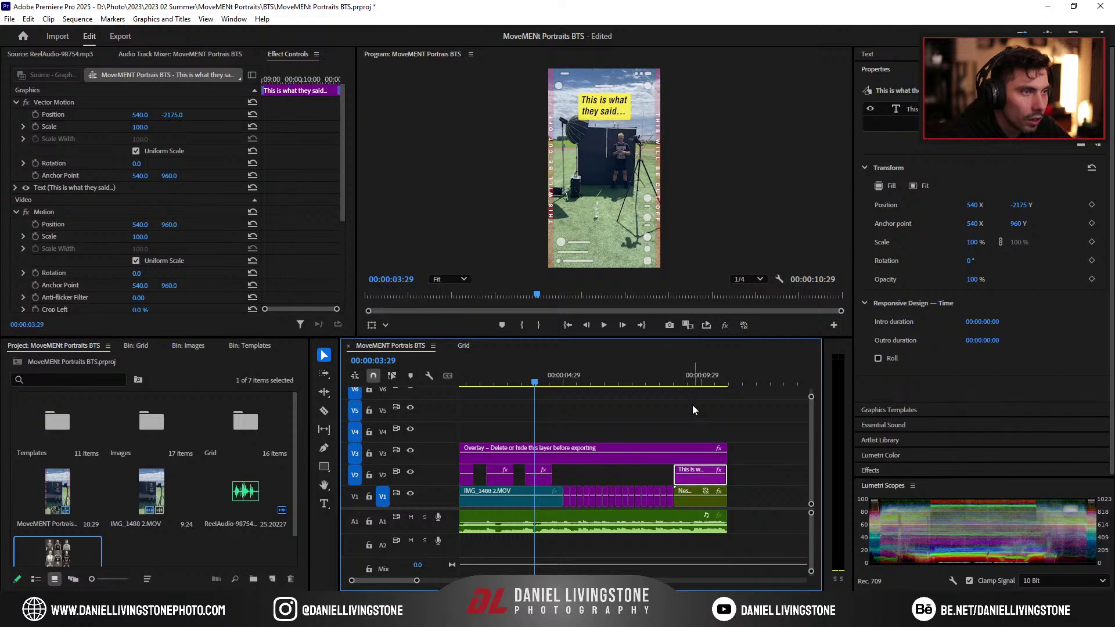
Step: At 00:00:09:19, replace the copied title's text with "Will we see you at the next one?"
{"action": "left_click_drag", "start_coordinate": [690, 385], "coordinate": [695, 385]}
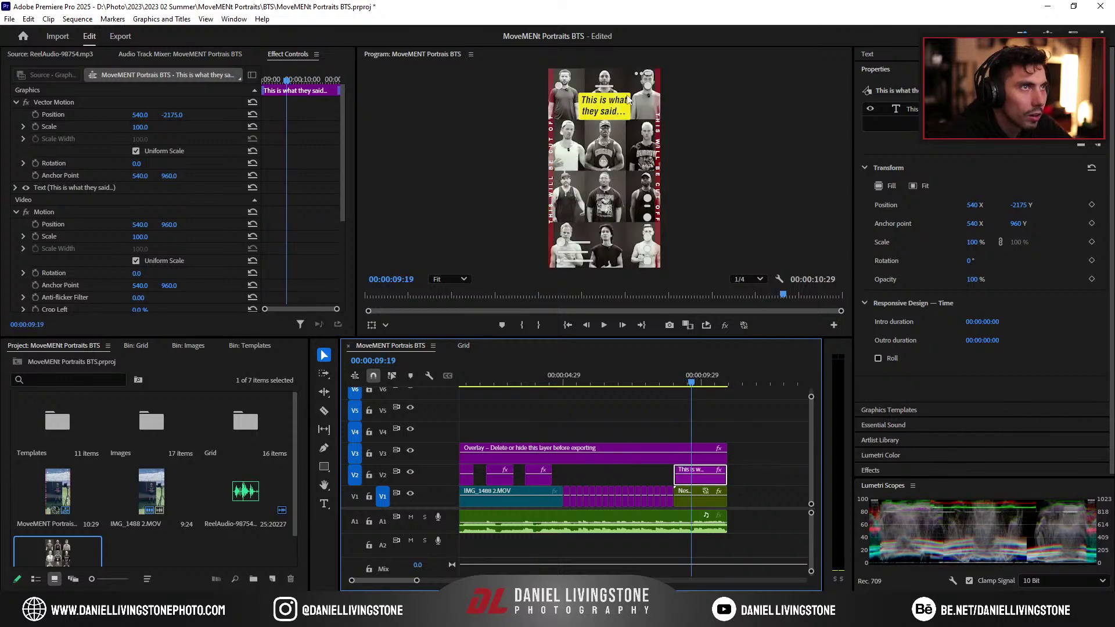
{"action": "left_click", "coordinate": [613, 119]}
{"action": "double_click", "coordinate": [622, 112]}
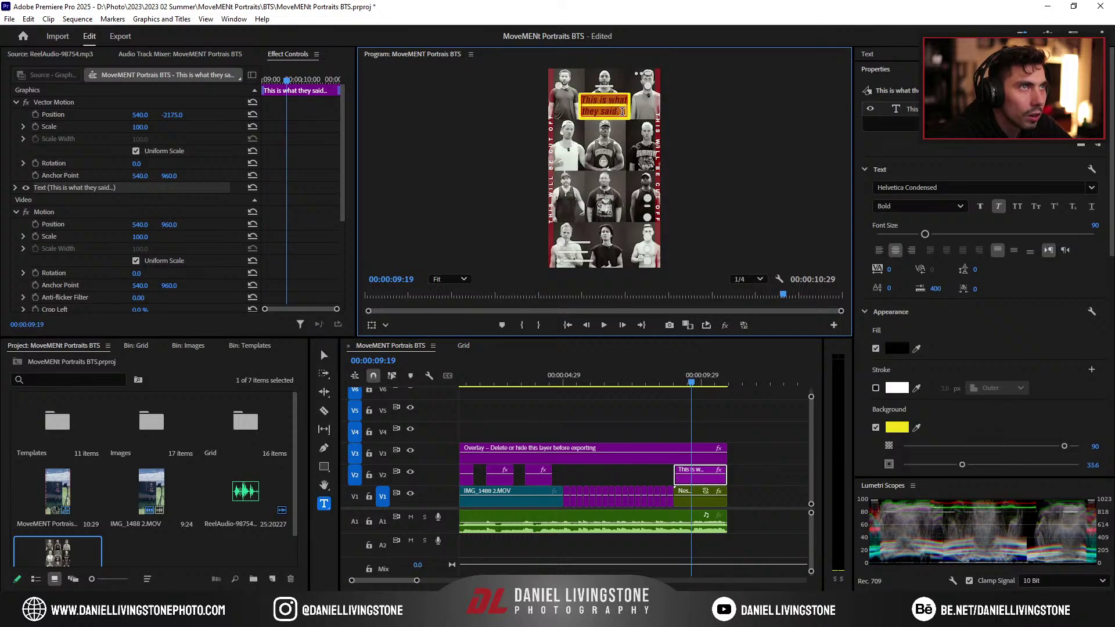
{"action": "type", "text": "Will"}
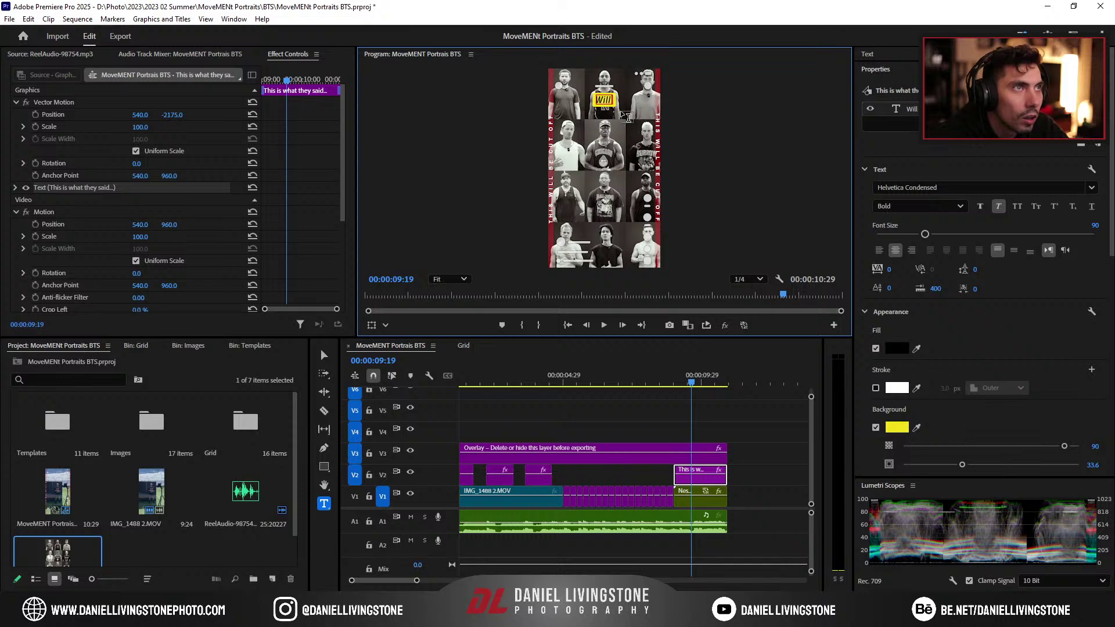
{"action": "type", "text": " we see you at the next"}
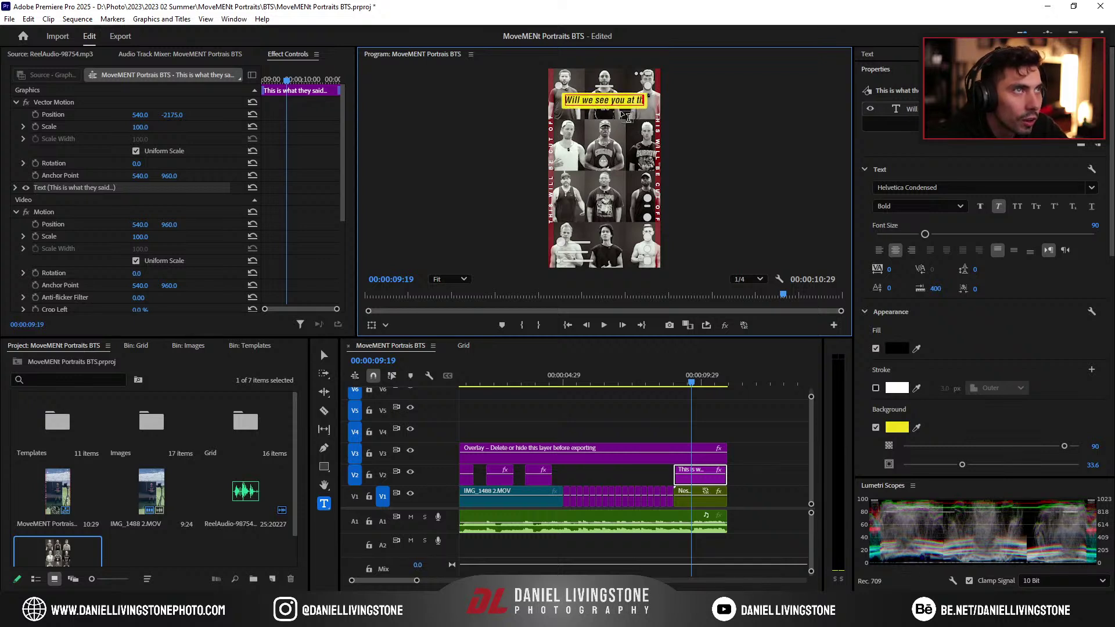
{"action": "type", "text": " on"}
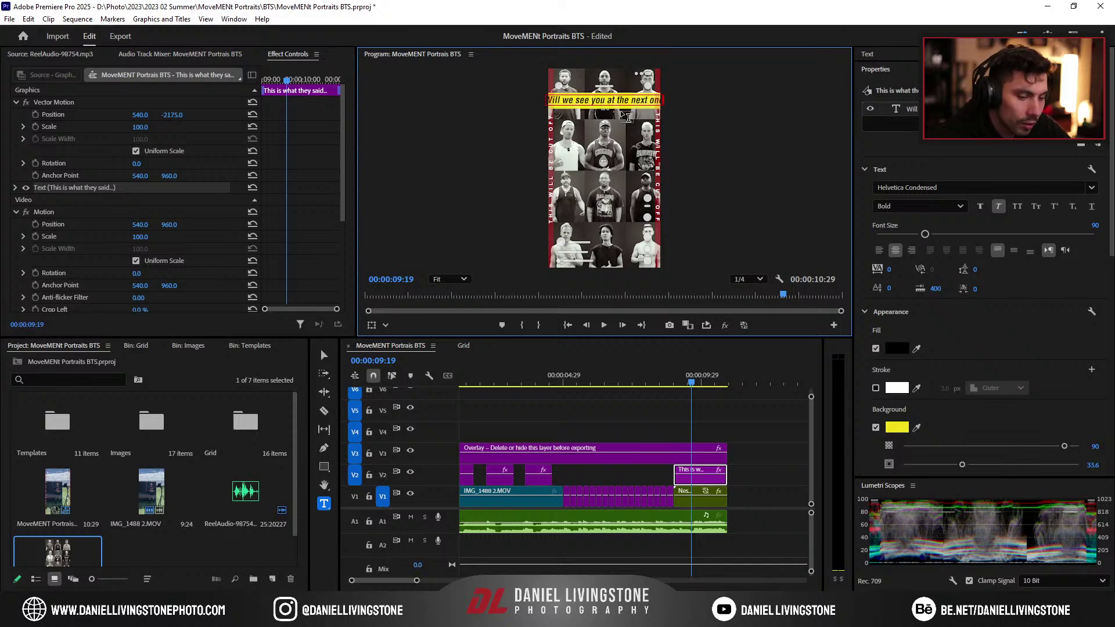
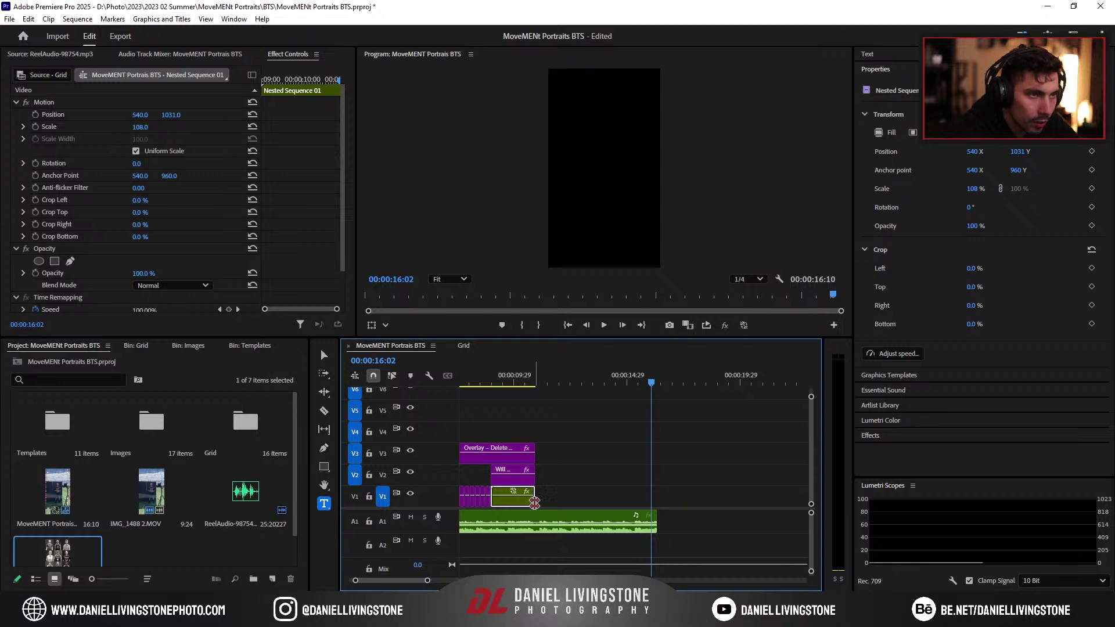
Step: Extend the nested grid clip, the closing title and the overlay to 00:00:16:02 to match the music
{"action": "left_click_drag", "start_coordinate": [534, 503], "coordinate": [650, 503]}
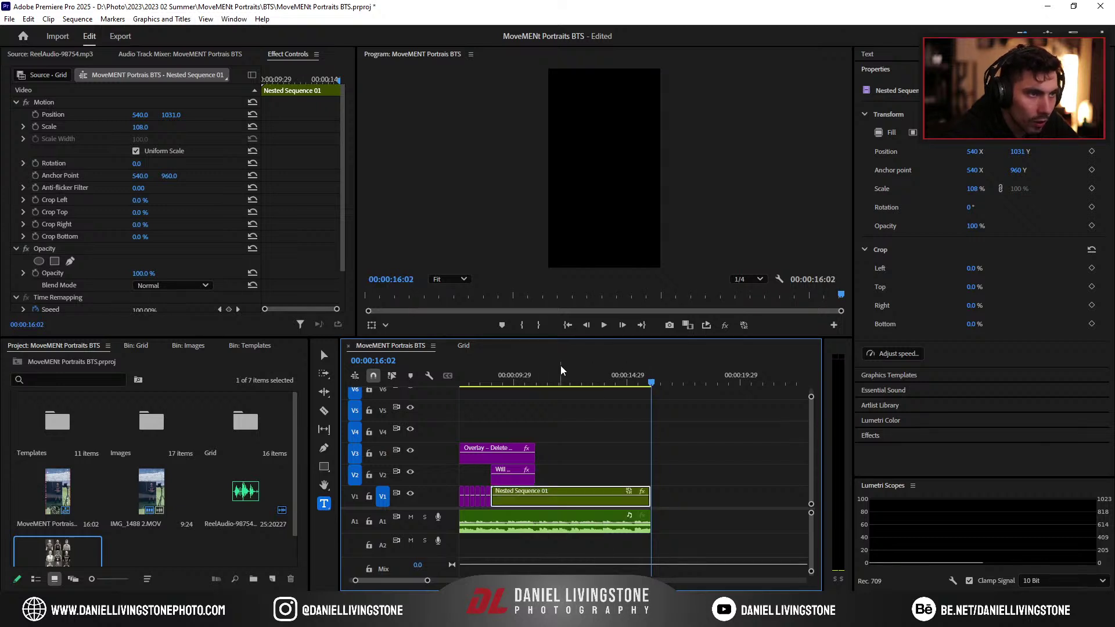
{"action": "left_click", "coordinate": [562, 382]}
{"action": "left_click_drag", "start_coordinate": [566, 389], "coordinate": [652, 397]}
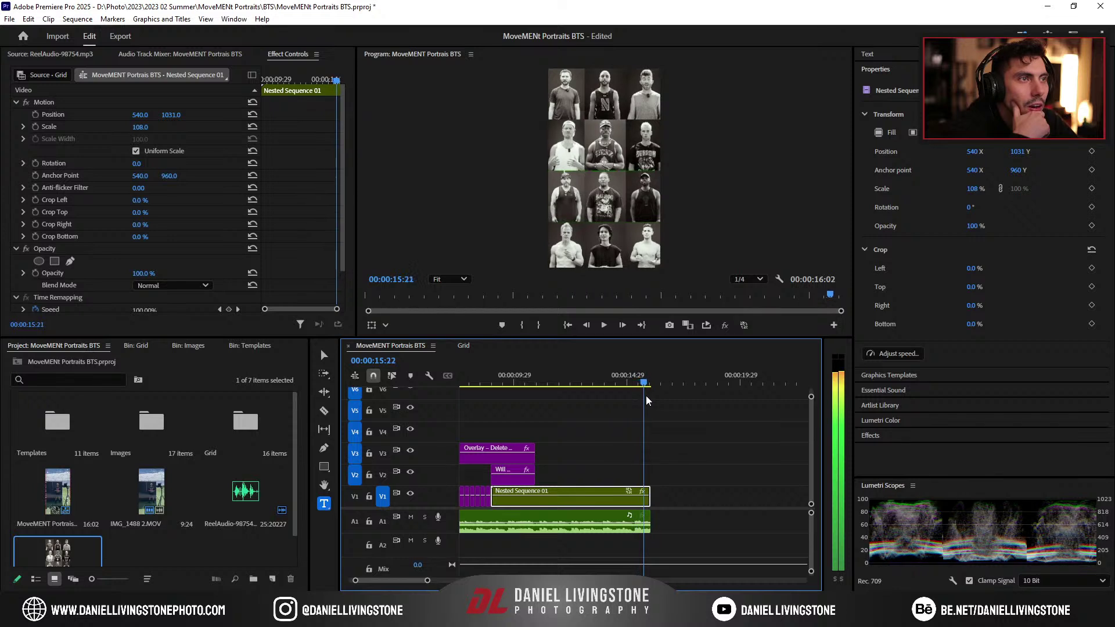
{"action": "left_click_drag", "start_coordinate": [545, 478], "coordinate": [653, 480]}
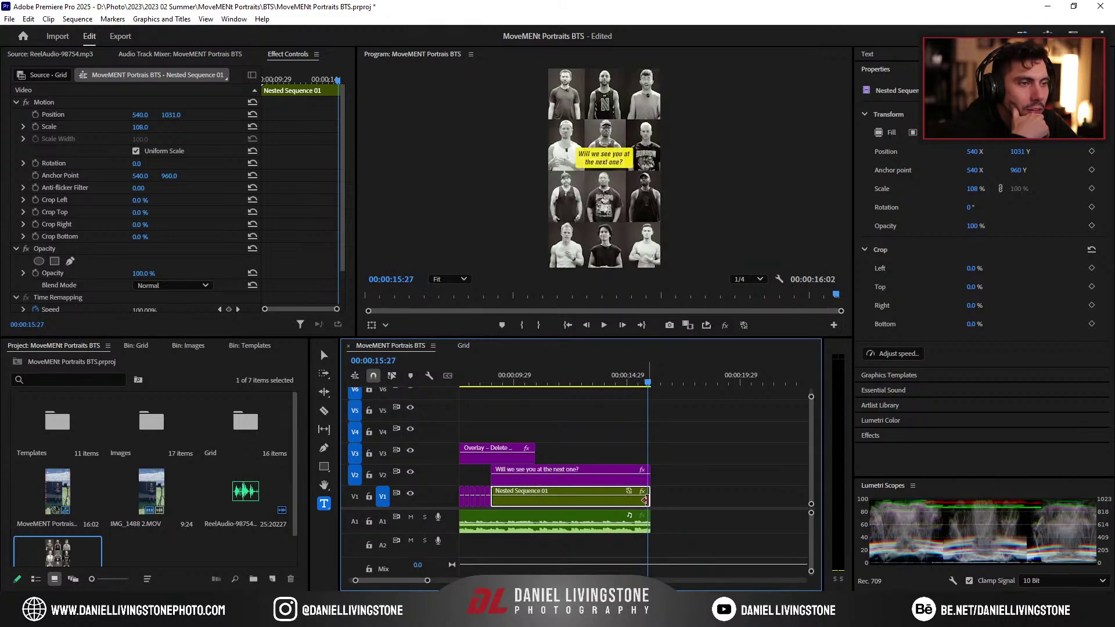
{"action": "left_click_drag", "start_coordinate": [535, 453], "coordinate": [648, 453]}
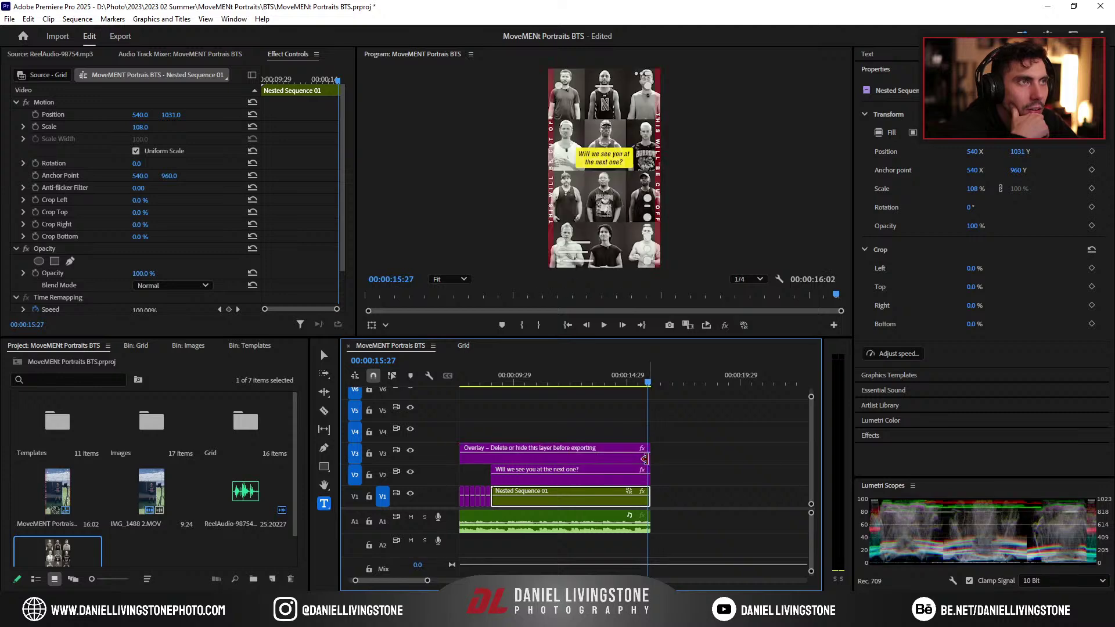
Step: Play the transition into the grid and trim the start of the "Will we see you at the next one?" title to 00:00:10:18
{"action": "scroll", "coordinate": [584, 444], "scroll_direction": "left", "scroll_amount": 2}
{"action": "scroll", "coordinate": [584, 444], "scroll_direction": "left", "scroll_amount": 2}
{"action": "left_click", "coordinate": [629, 377]}
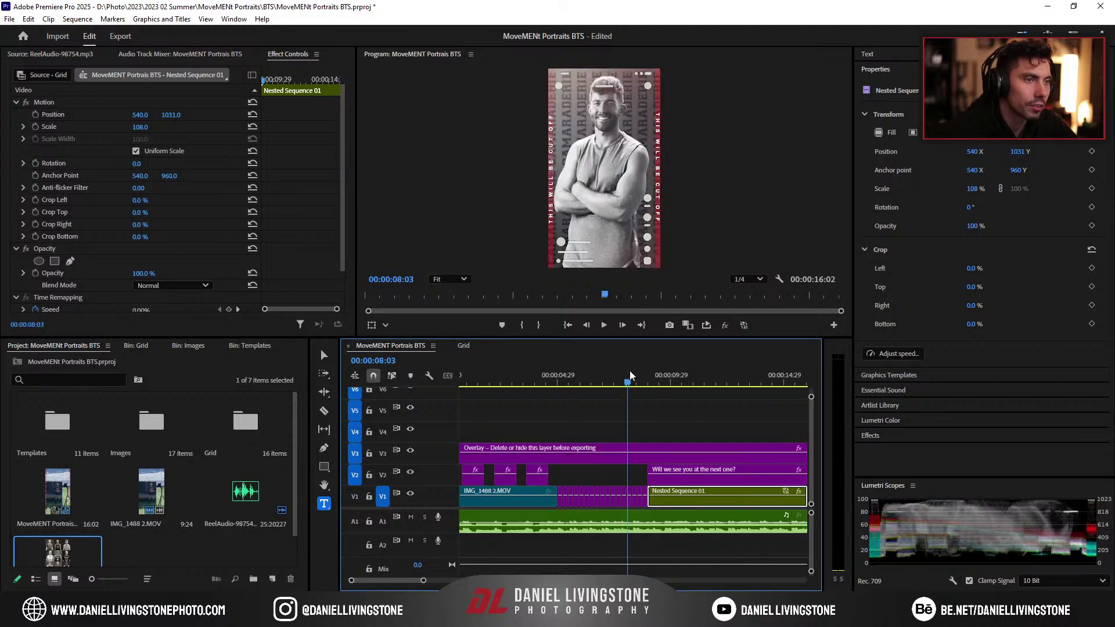
{"action": "key", "text": "space"}
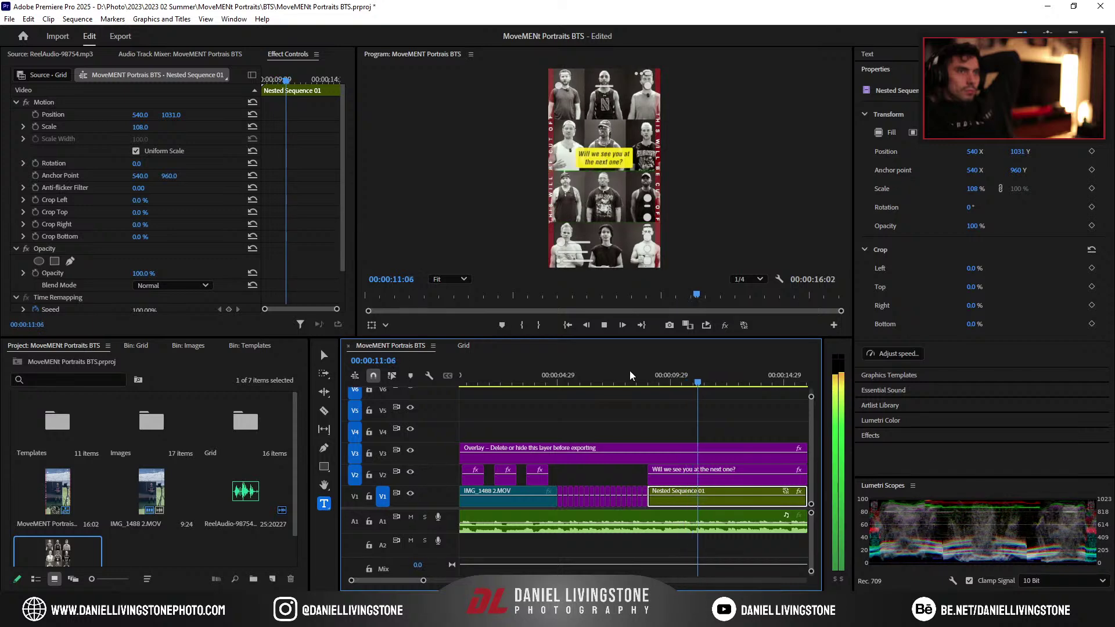
{"action": "key", "text": "space"}
{"action": "left_click", "coordinate": [649, 377]}
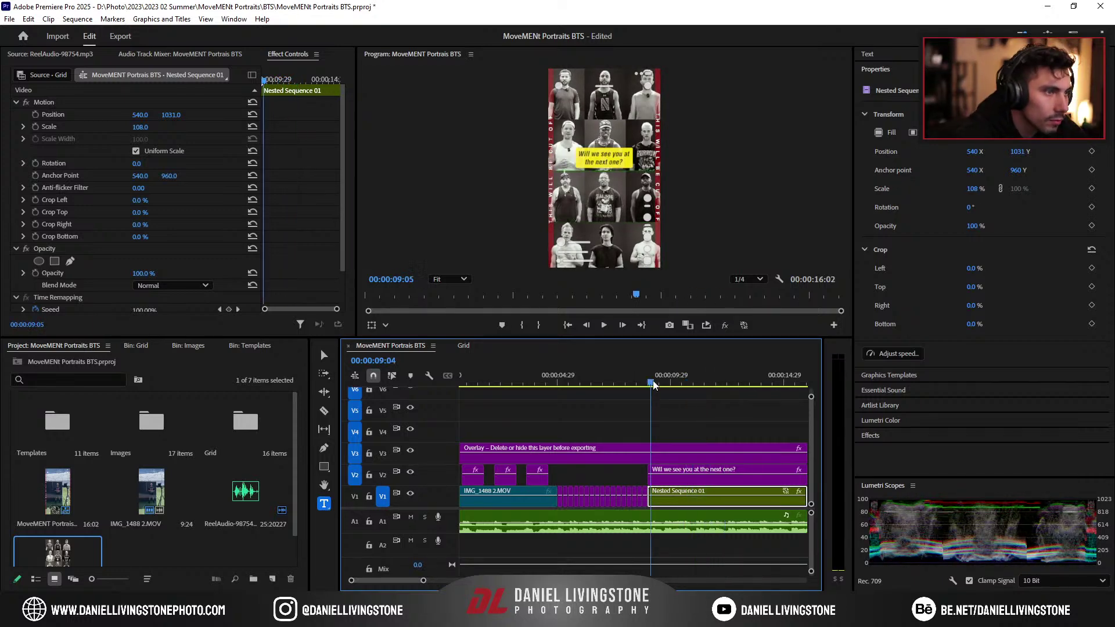
{"action": "key", "text": "space"}
{"action": "scroll", "coordinate": [642, 410], "scroll_direction": "right", "scroll_amount": 3}
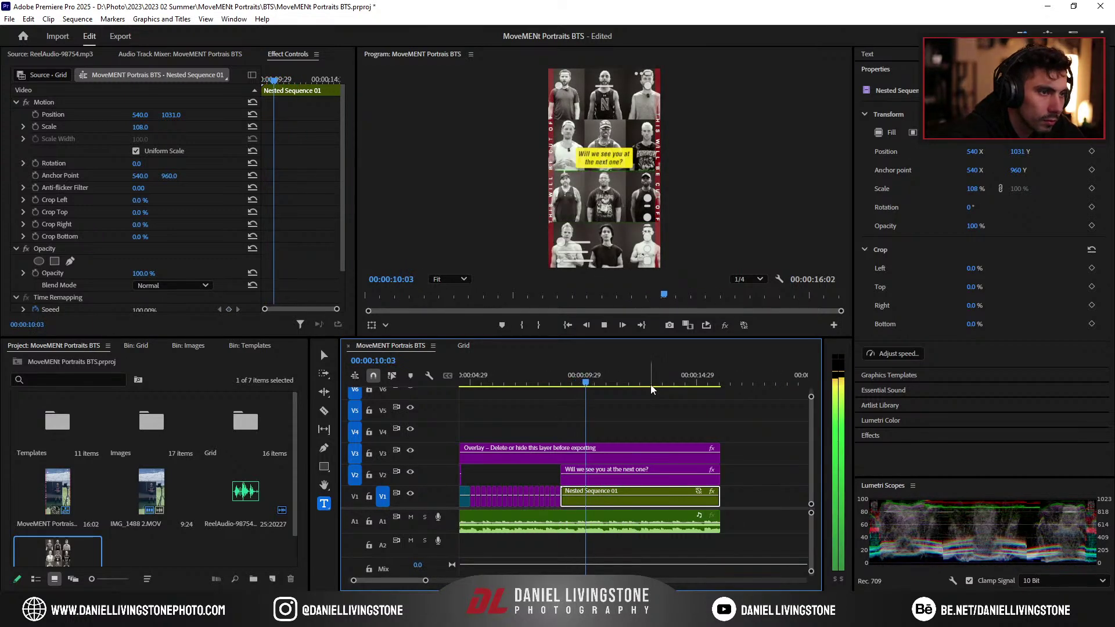
{"action": "mouse_move", "coordinate": [599, 377]}
{"action": "left_mouse_down"}
{"action": "mouse_move", "coordinate": [583, 379]}
{"action": "mouse_move", "coordinate": [590, 388]}
{"action": "left_mouse_up"}
{"action": "key", "text": "space"}
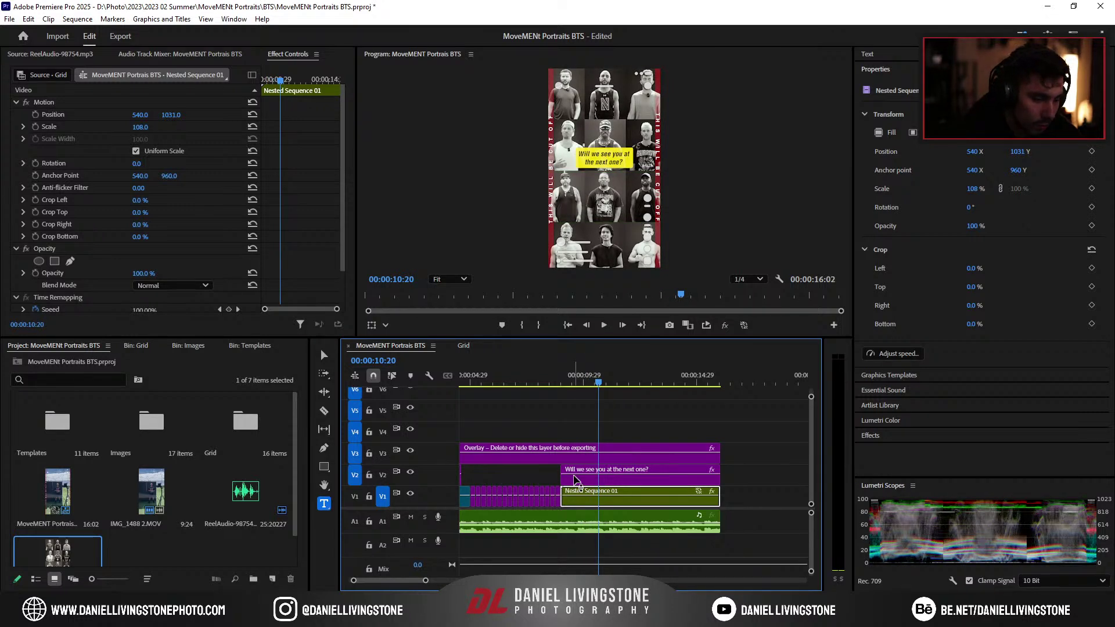
{"action": "left_click_drag", "start_coordinate": [564, 479], "coordinate": [597, 479]}
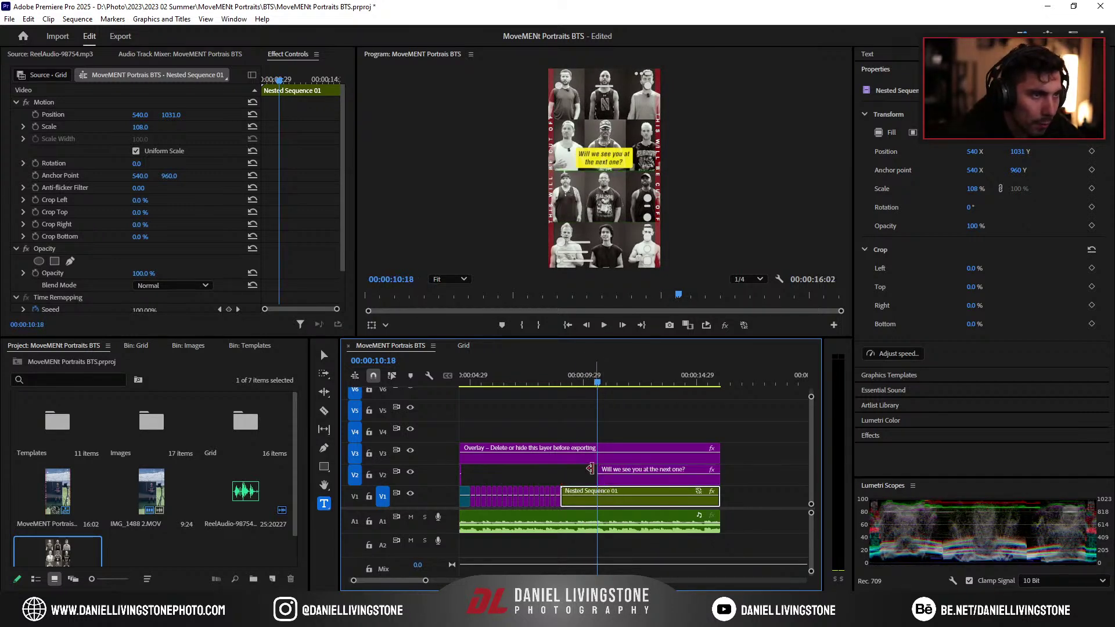
Step: Play the closing shot to find an ending point and shorten the grid, title, overlay and music to end at 00:00:12:14
{"action": "left_click", "coordinate": [555, 383]}
{"action": "key", "text": "space"}
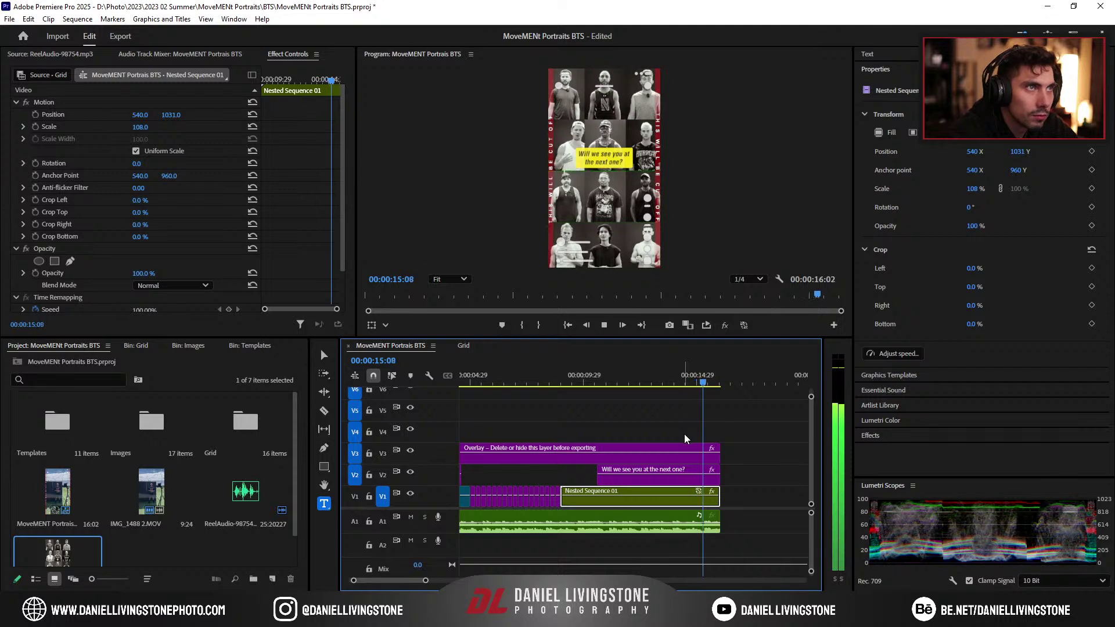
{"action": "left_click", "coordinate": [598, 381]}
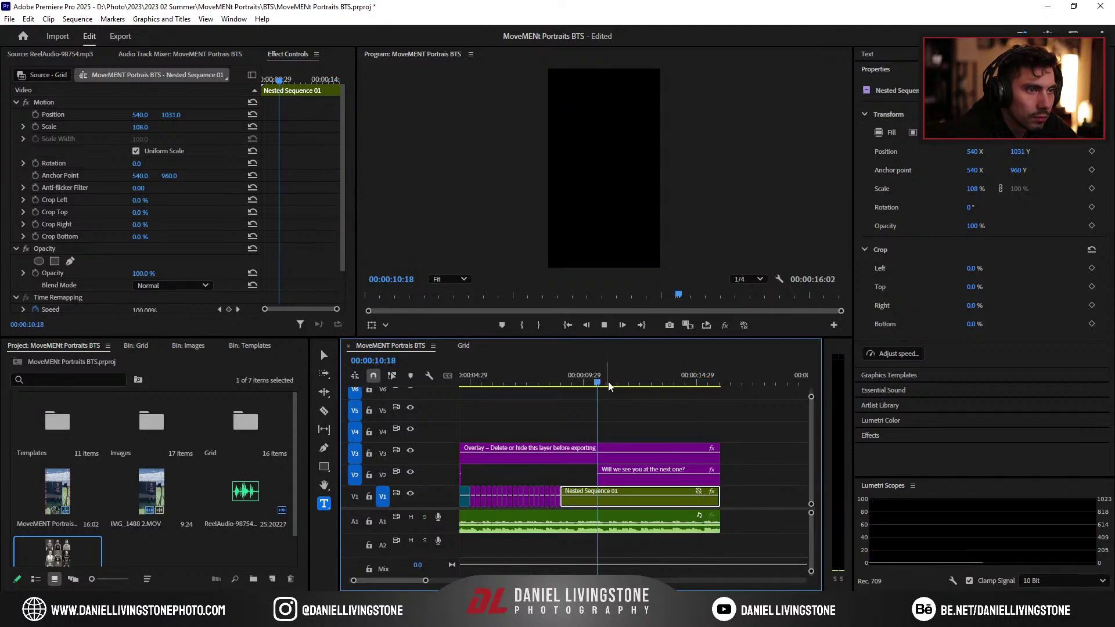
{"action": "key", "text": "space"}
{"action": "left_click_drag", "start_coordinate": [426, 580], "coordinate": [436, 579]}
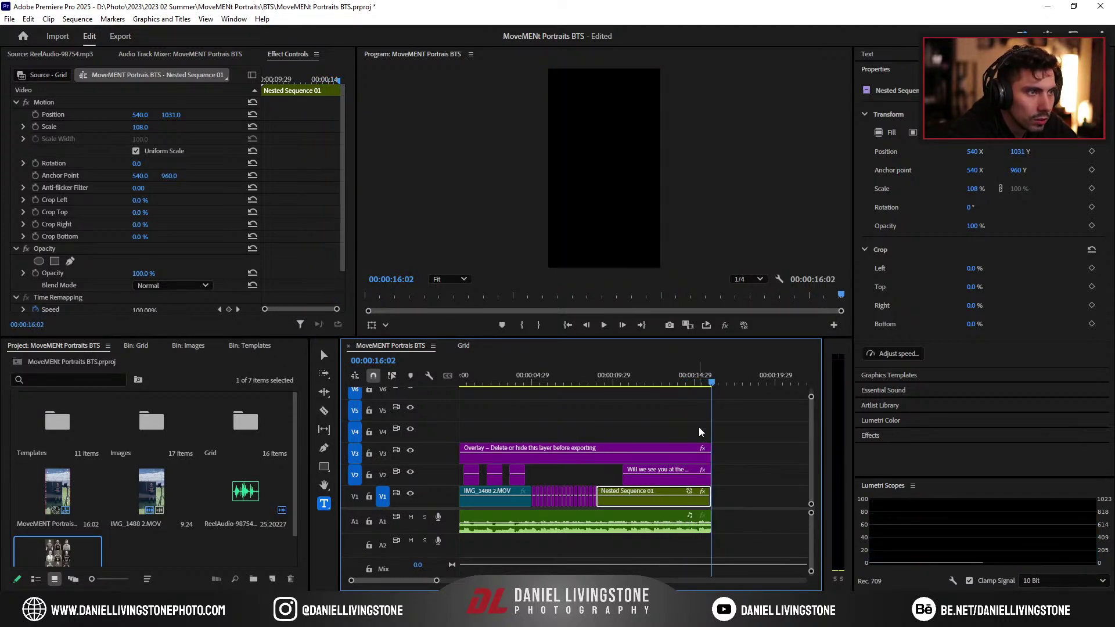
{"action": "left_click_drag", "start_coordinate": [709, 382], "coordinate": [581, 386]}
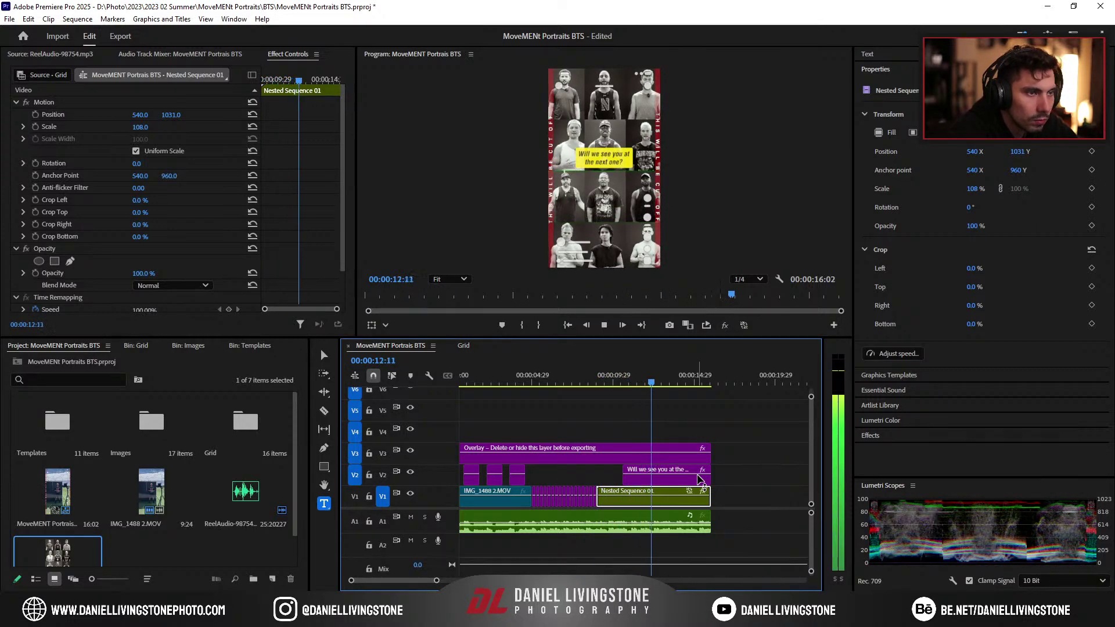
{"action": "left_click", "coordinate": [654, 383]}
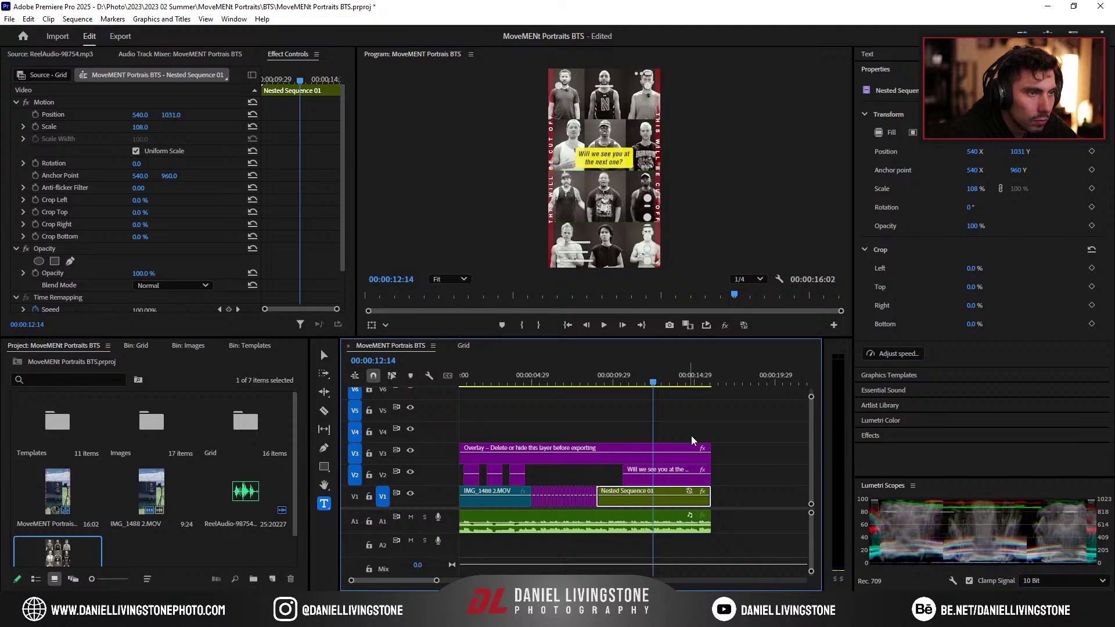
{"action": "left_click_drag", "start_coordinate": [692, 440], "coordinate": [652, 499]}
Step: Add a short fade-out transition at the end of the music on A1 and play the ending
{"action": "left_click", "coordinate": [588, 381]}
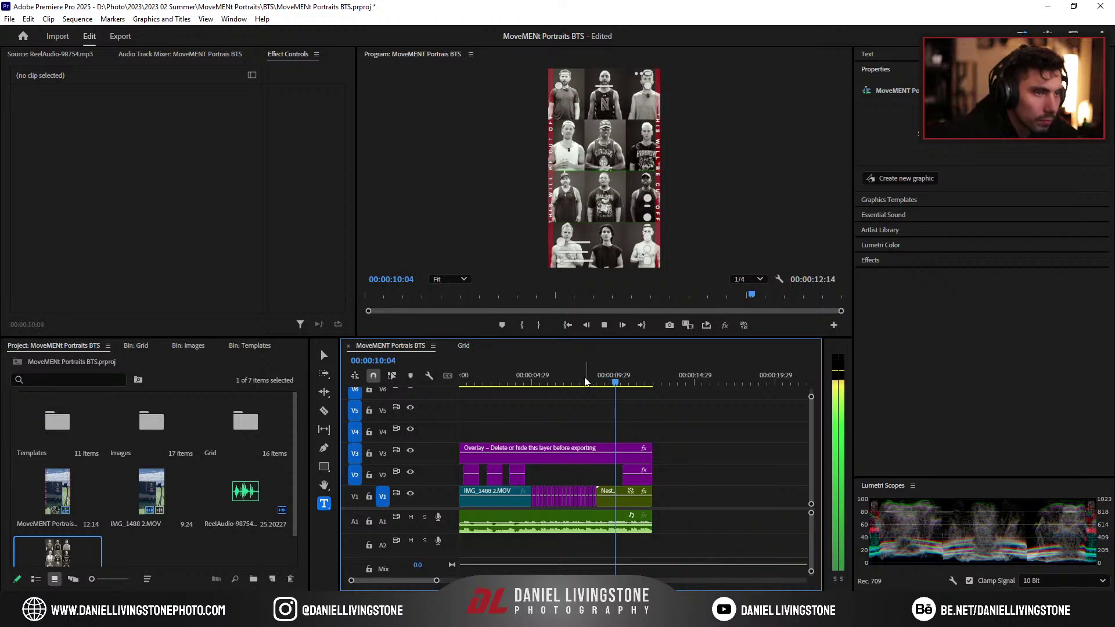
{"action": "key", "text": "space"}
{"action": "left_click_drag", "start_coordinate": [649, 520], "coordinate": [637, 525]}
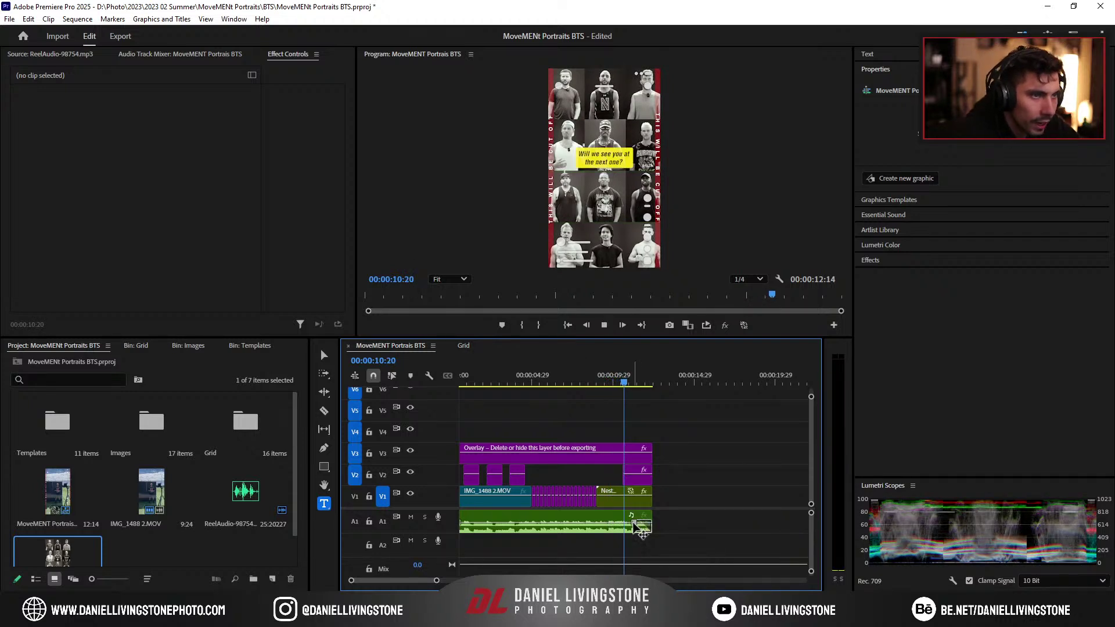
{"action": "key", "text": "space"}
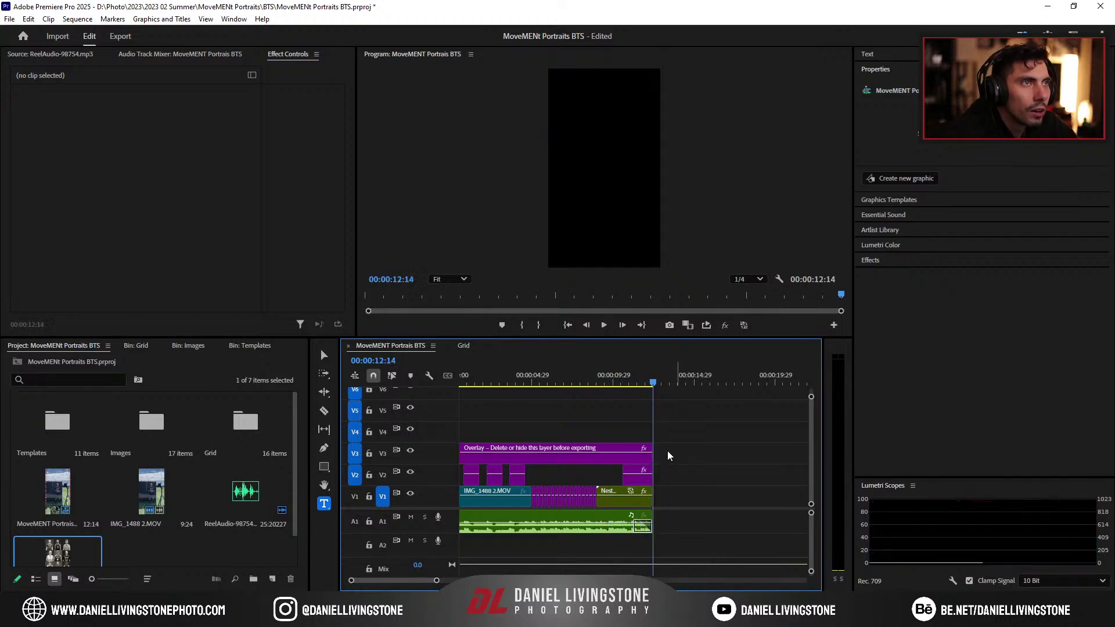
Step: Play the entire reel from the start to review the edit with its new ending
{"action": "left_click_drag", "start_coordinate": [439, 581], "coordinate": [453, 581]}
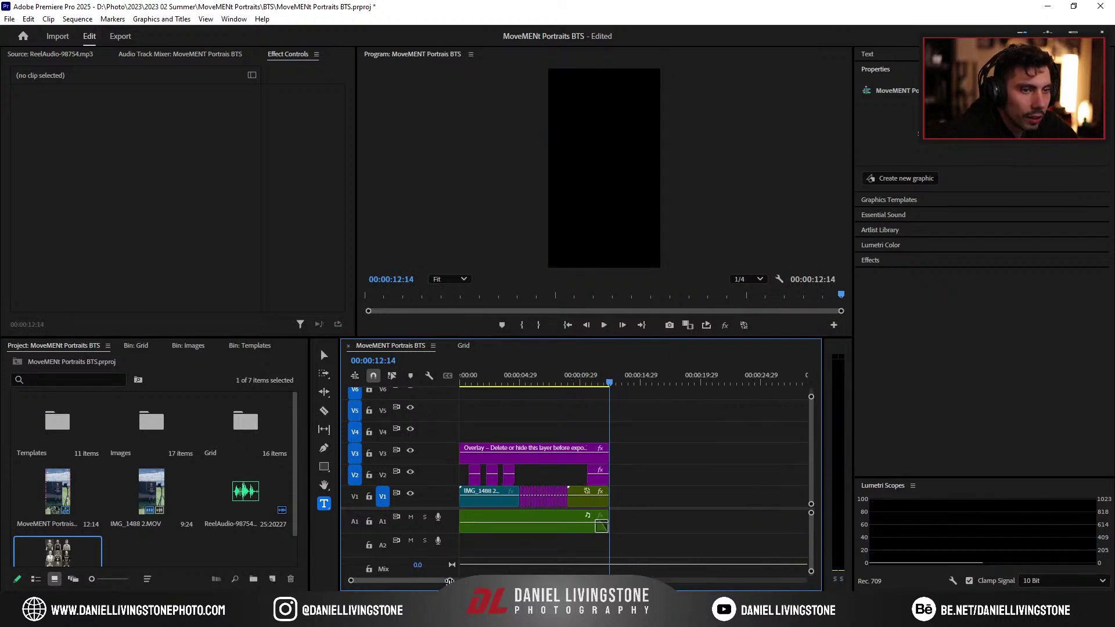
{"action": "left_click", "coordinate": [458, 382]}
{"action": "key", "text": "space"}
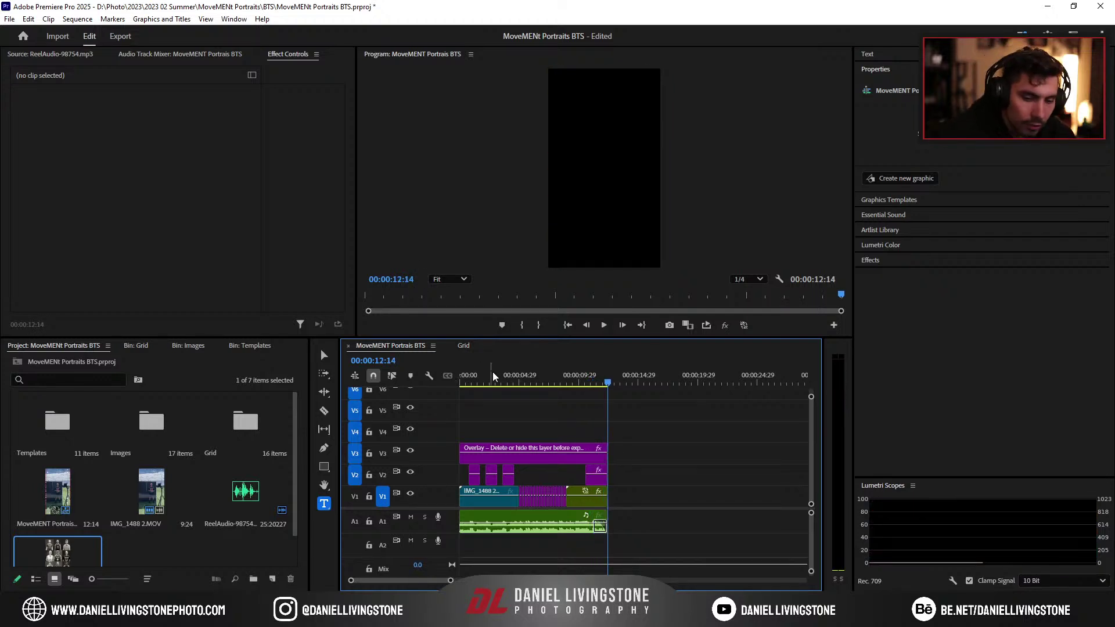
Step: Save the project and close the Grid sequence so only the MoveMENT Portrais BTS timeline stays open
{"action": "key", "text": "ctrl+s"}
{"action": "left_click_drag", "start_coordinate": [450, 580], "coordinate": [436, 580]}
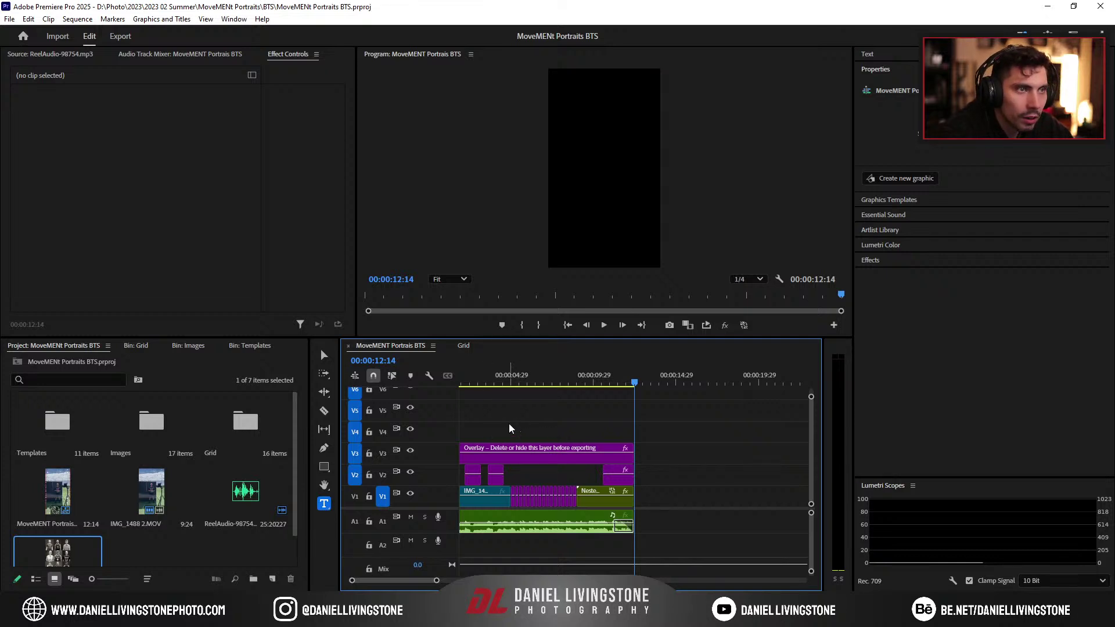
{"action": "left_click", "coordinate": [456, 345]}
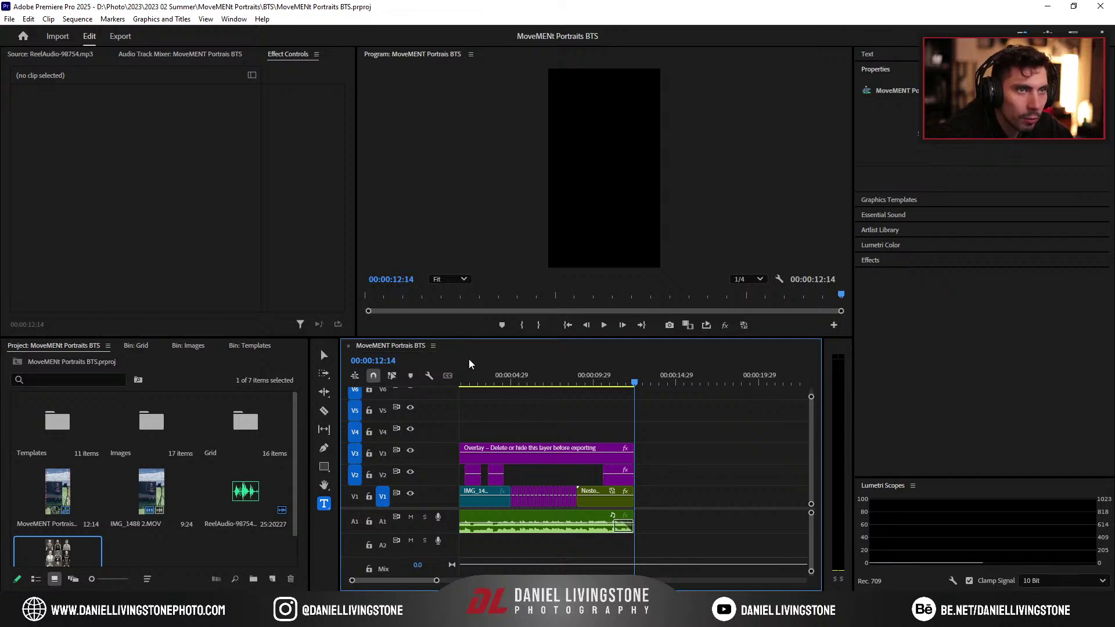
Step: Set up a media export of the reel named MoveMENT Portraits BTS.mp4 in the 2023 02 Summer\MoveMENt Portraits\BTS folder on drive D
{"action": "key", "text": "ctrl+m"}
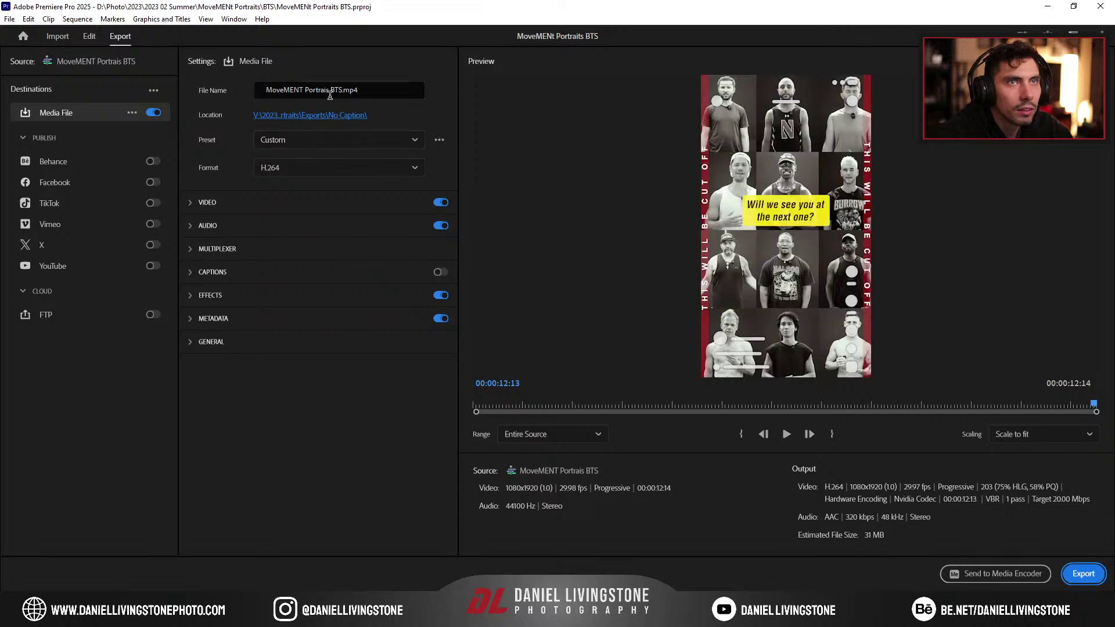
{"action": "left_click", "coordinate": [344, 95]}
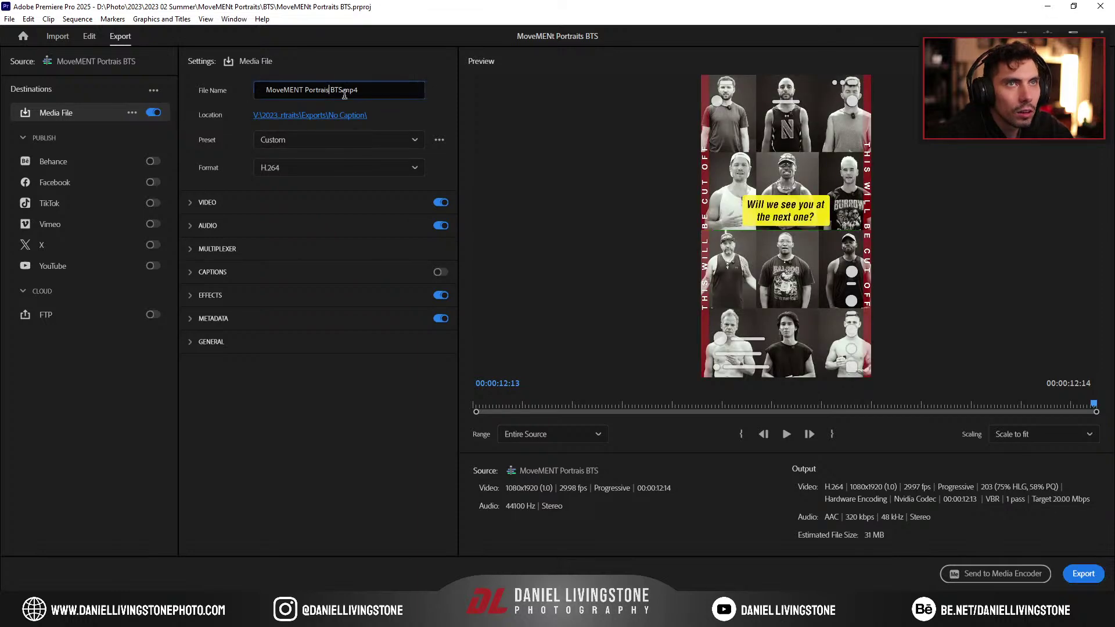
{"action": "left_click", "coordinate": [347, 116]}
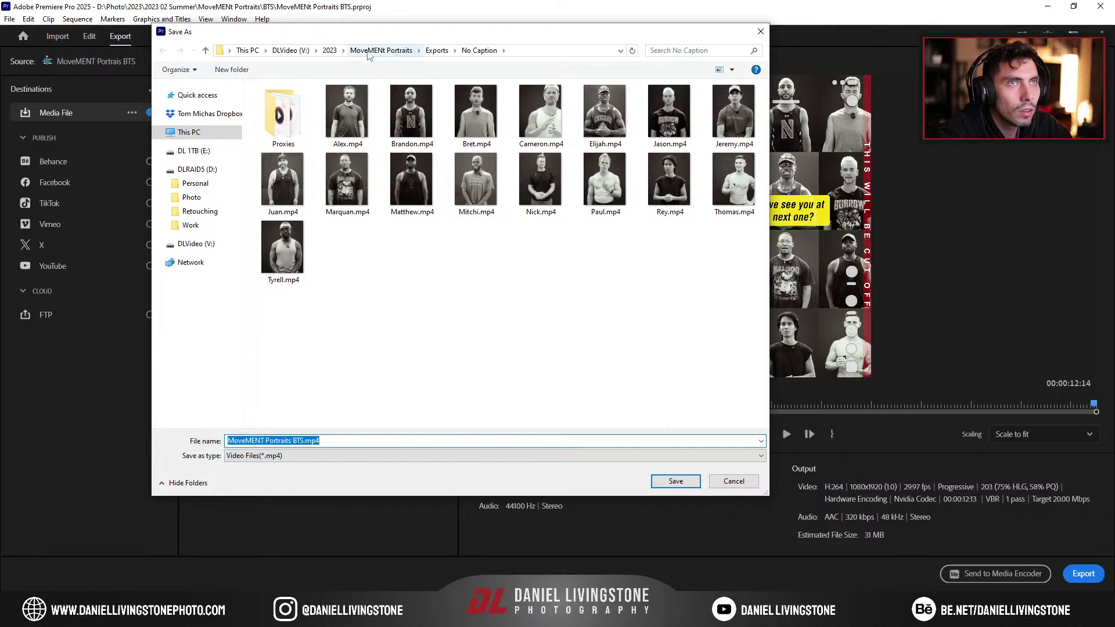
{"action": "left_click", "coordinate": [196, 244]}
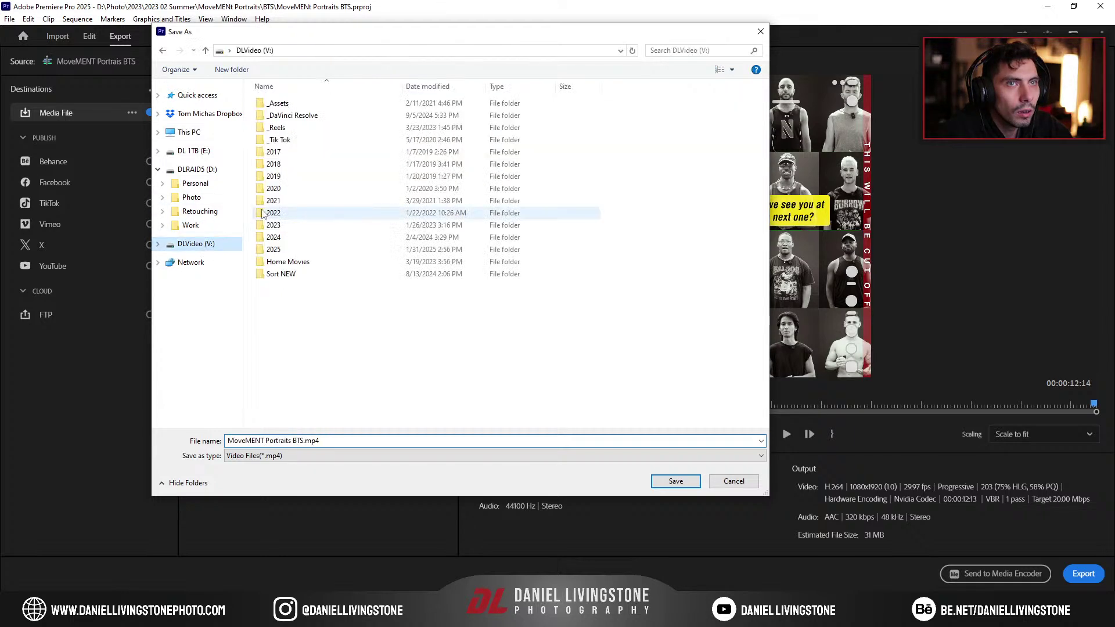
{"action": "left_click", "coordinate": [207, 200]}
{"action": "double_click", "coordinate": [286, 232]}
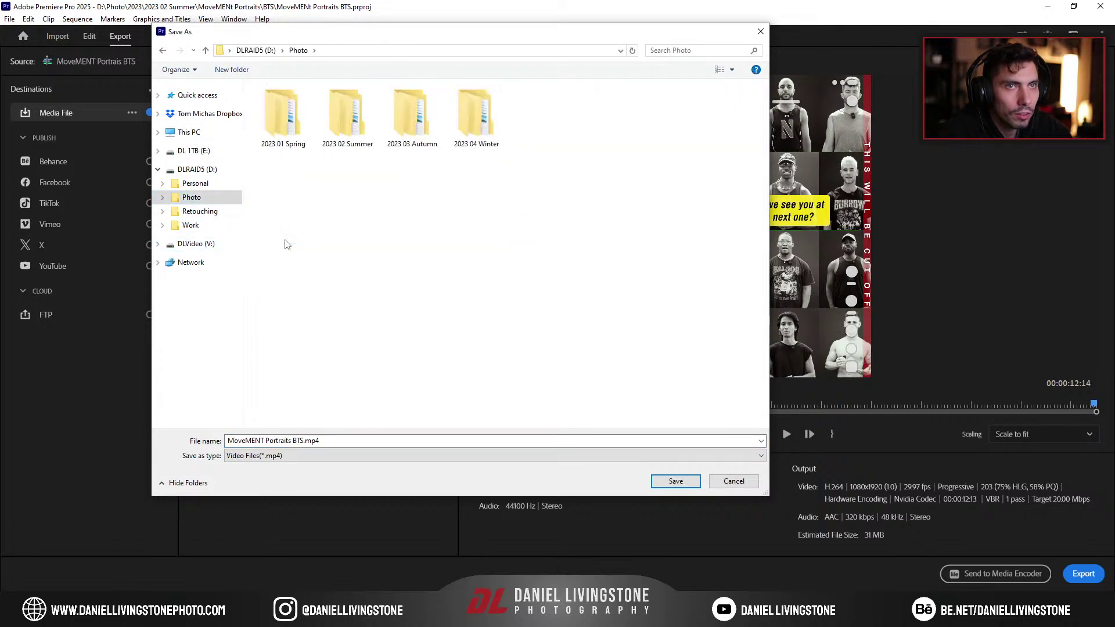
{"action": "left_click", "coordinate": [367, 119]}
{"action": "double_click", "coordinate": [367, 119]}
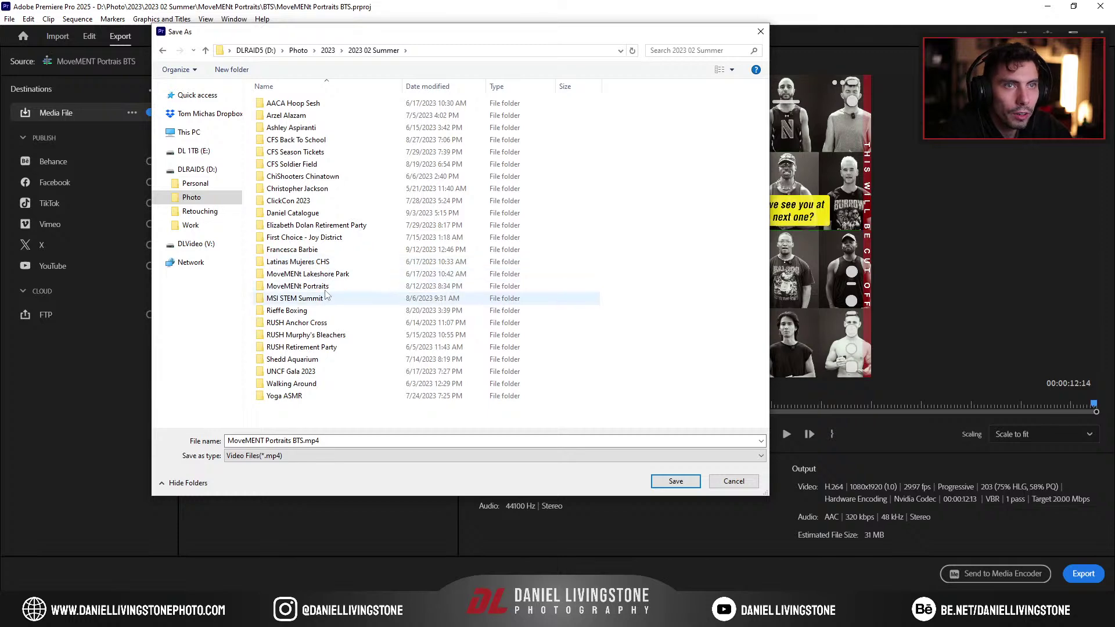
{"action": "double_click", "coordinate": [329, 291]}
{"action": "double_click", "coordinate": [339, 125]}
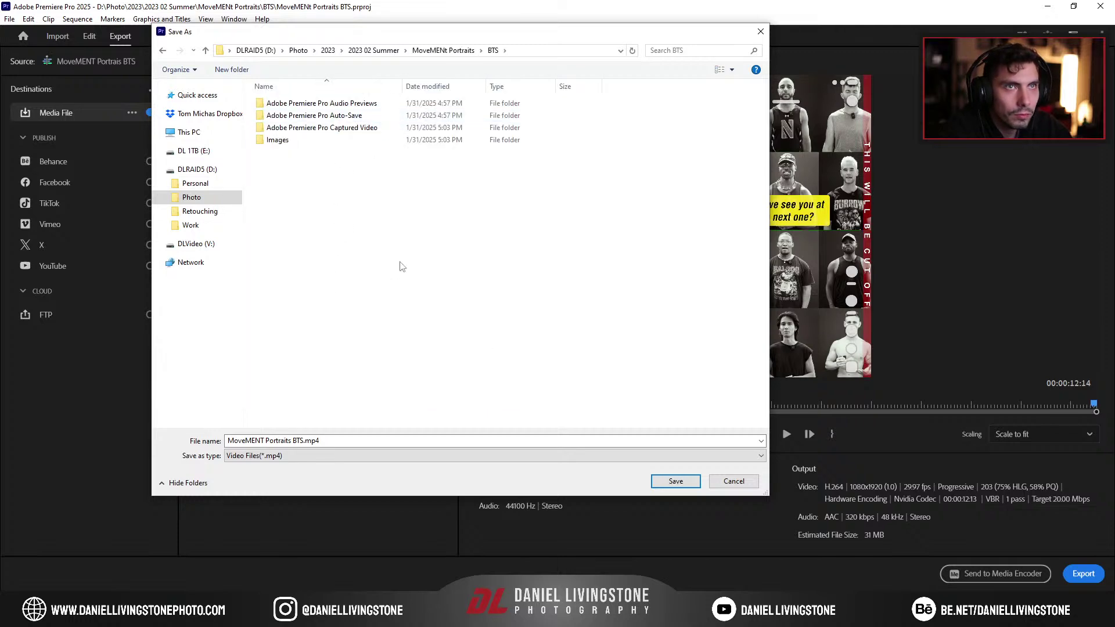
{"action": "left_click", "coordinate": [675, 482]}
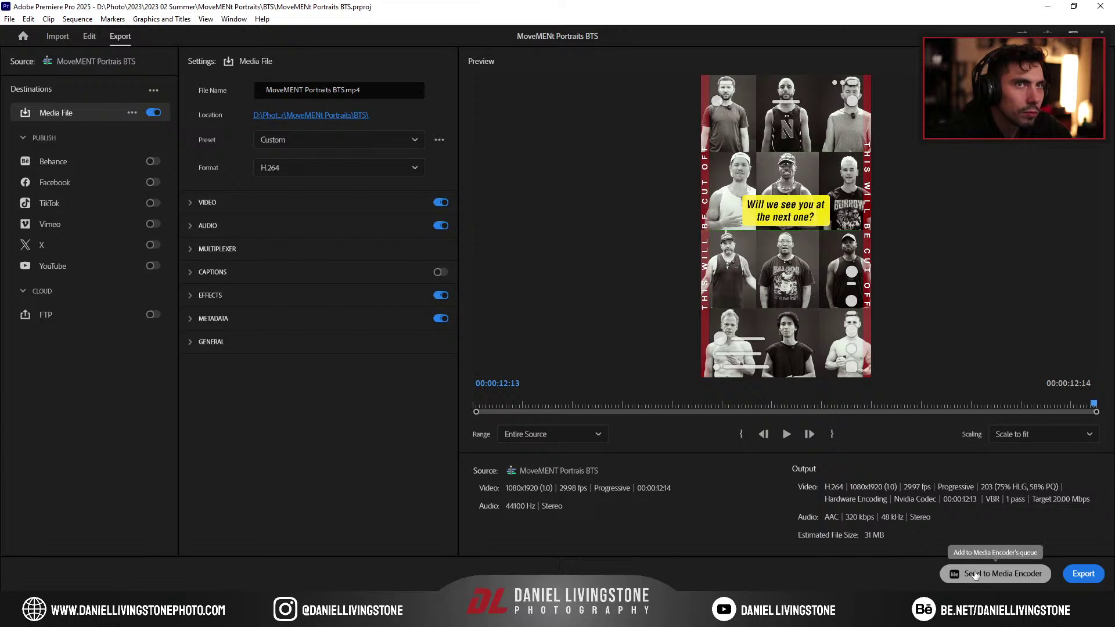
Step: Check the video and captions export settings and apply the Instagram Reels preset
{"action": "left_click", "coordinate": [190, 202]}
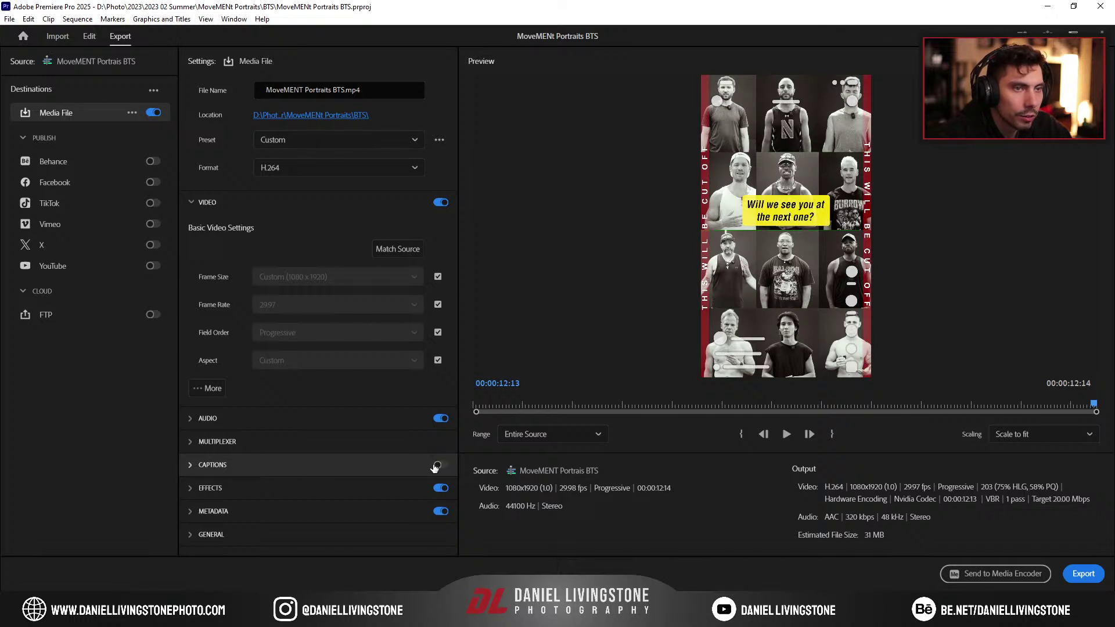
{"action": "left_click", "coordinate": [191, 465]}
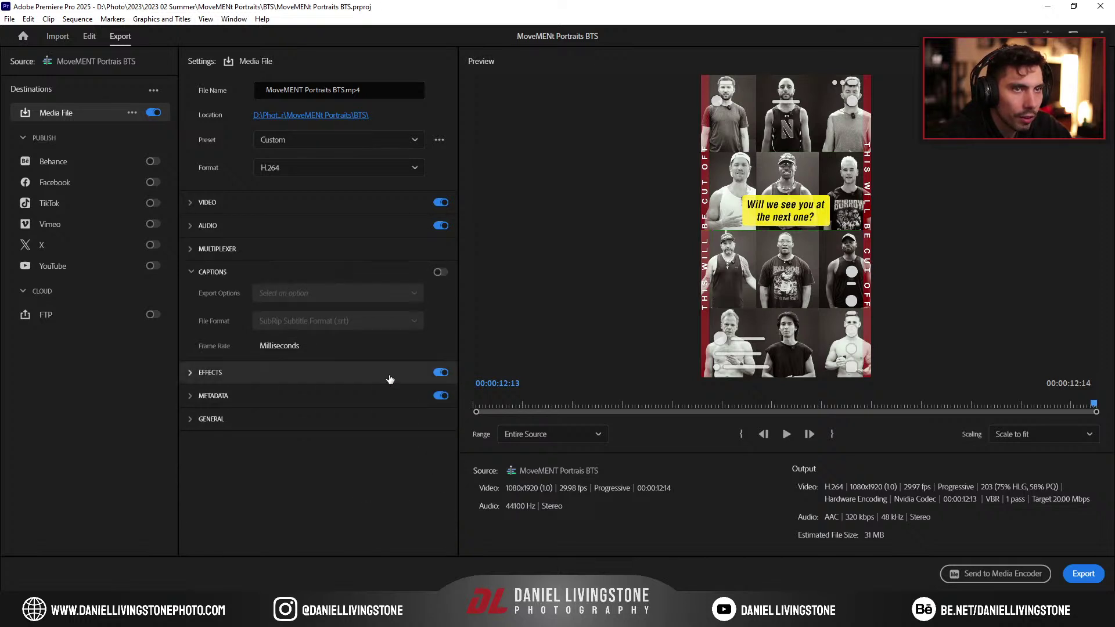
{"action": "left_click", "coordinate": [439, 280]}
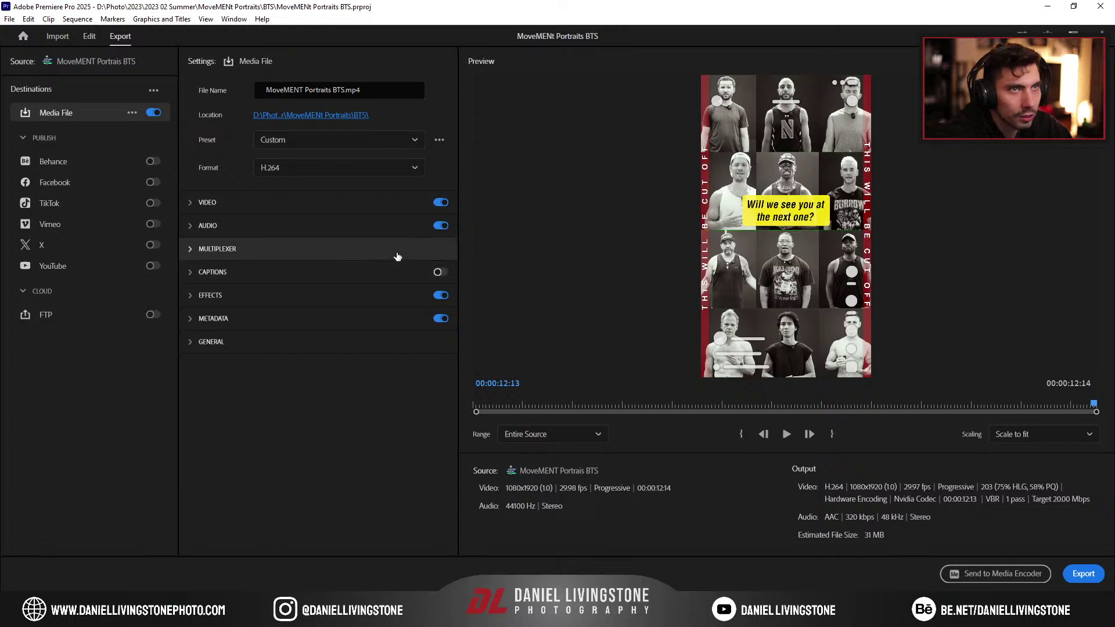
{"action": "left_click", "coordinate": [326, 144]}
{"action": "left_click", "coordinate": [299, 236]}
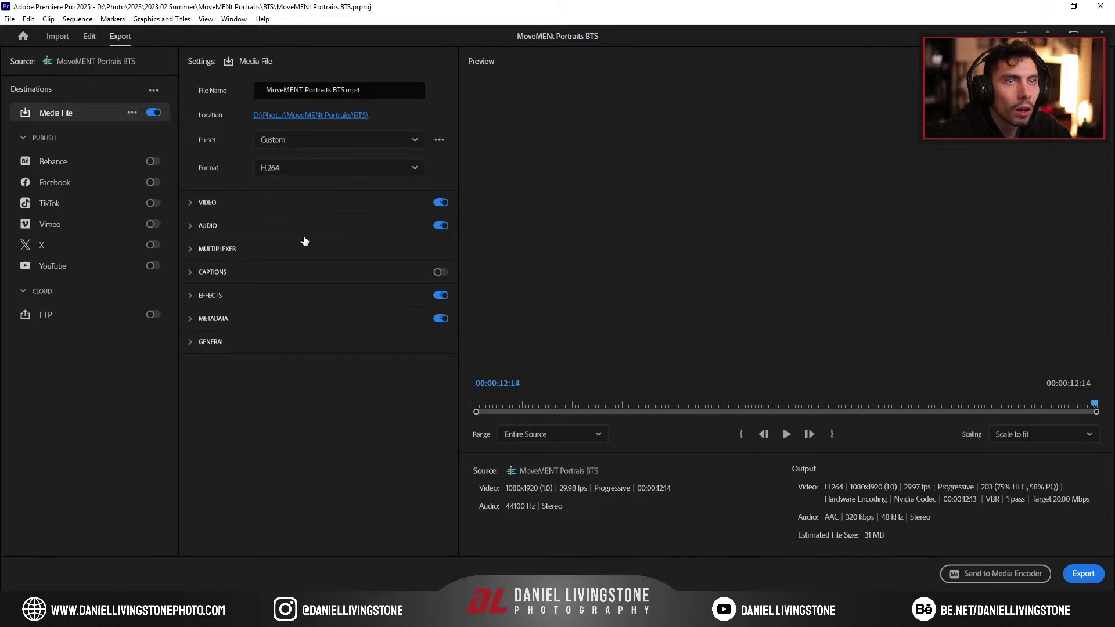
Step: Turn off Render at Maximum Depth and Use Maximum Render Quality in the video export settings
{"action": "left_click", "coordinate": [192, 203]}
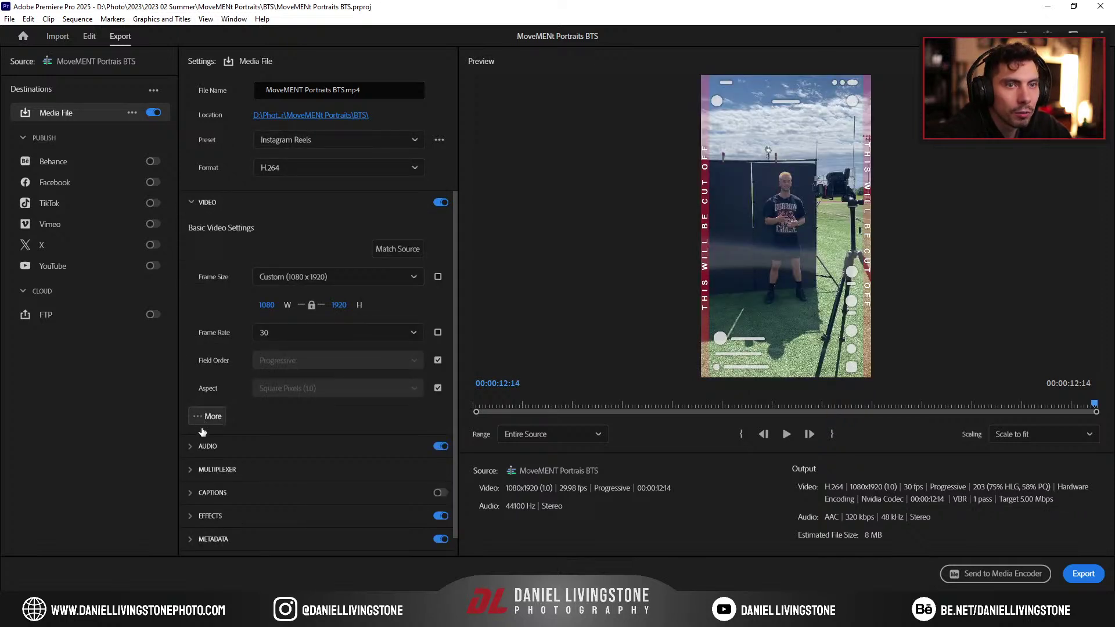
{"action": "left_click", "coordinate": [205, 418]}
{"action": "left_click", "coordinate": [203, 443]}
{"action": "left_click", "coordinate": [202, 465]}
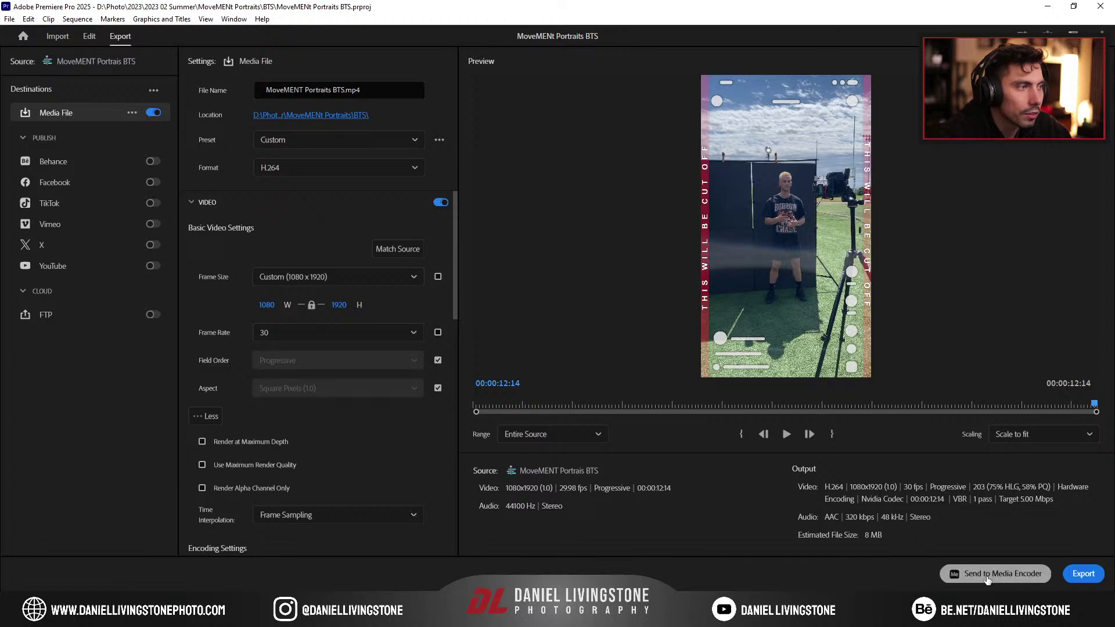
Step: Send the reel to Adobe Media Encoder and render the queued H.264 job
{"action": "left_click", "coordinate": [981, 574]}
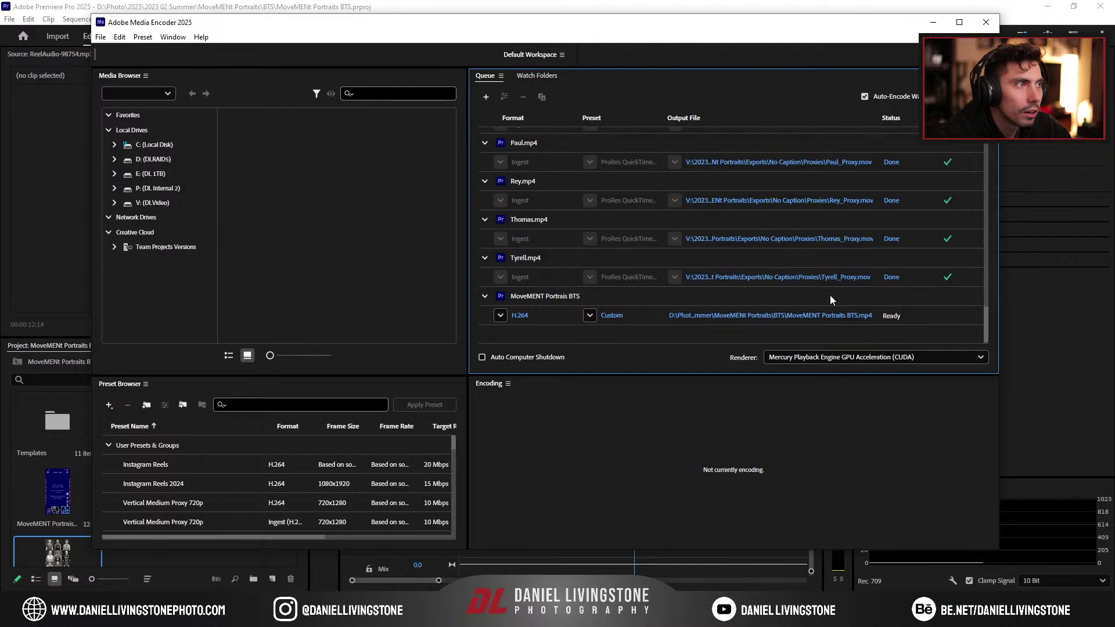
{"action": "left_click", "coordinate": [667, 318]}
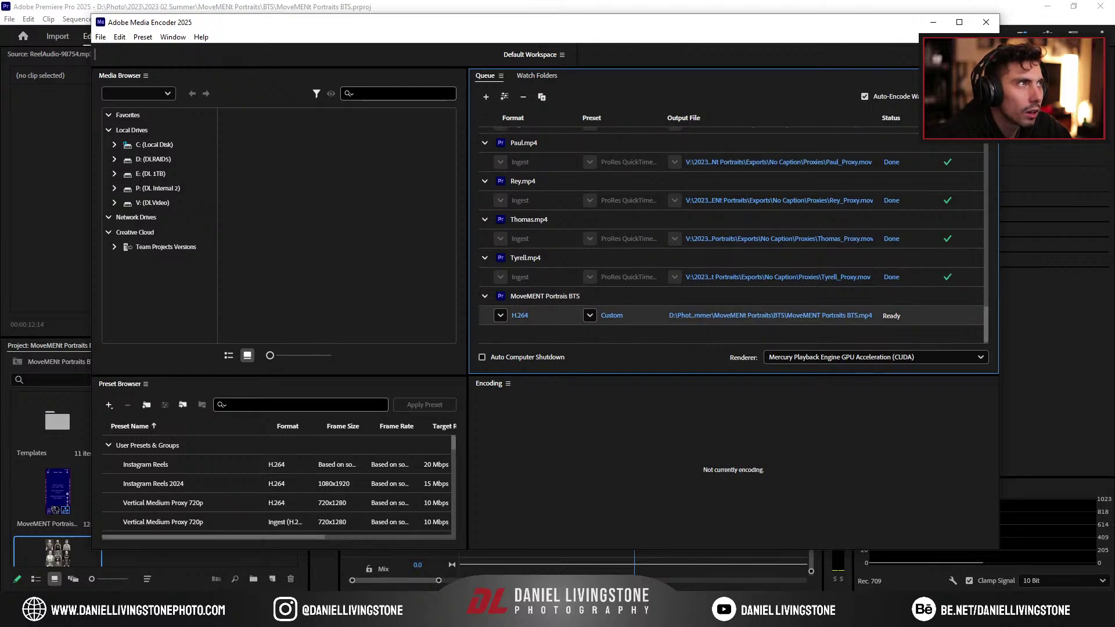
{"action": "left_click", "coordinate": [987, 96]}
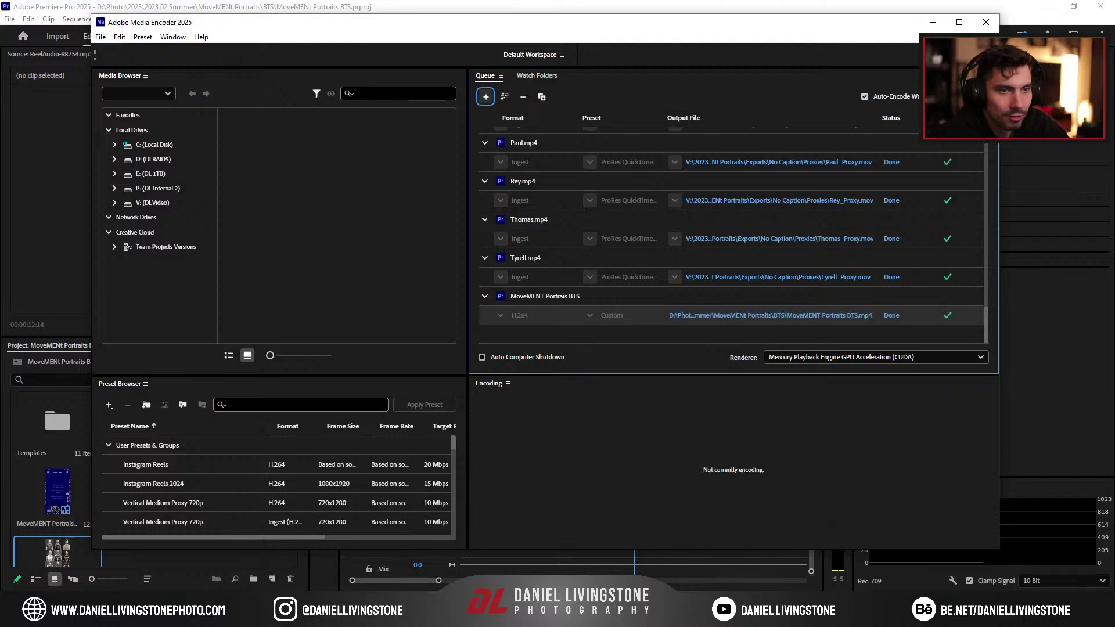
Step: Open the rendered MoveMENT Portraits BTS.mp4 in Media Player, raise the volume and review it from the start
{"action": "left_click", "coordinate": [761, 316]}
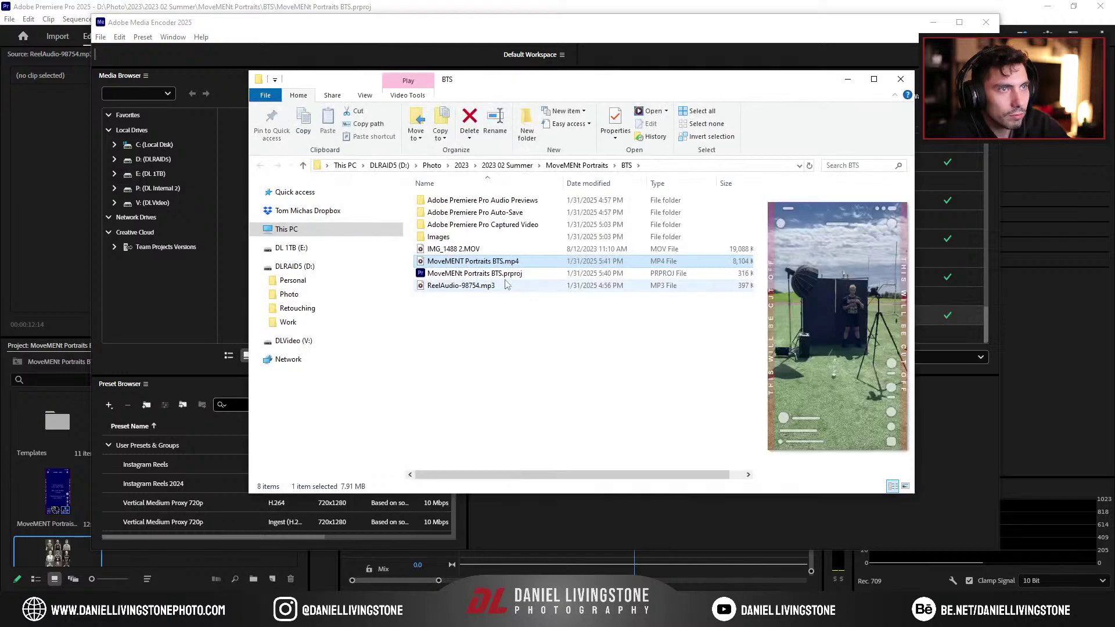
{"action": "double_click", "coordinate": [496, 262]}
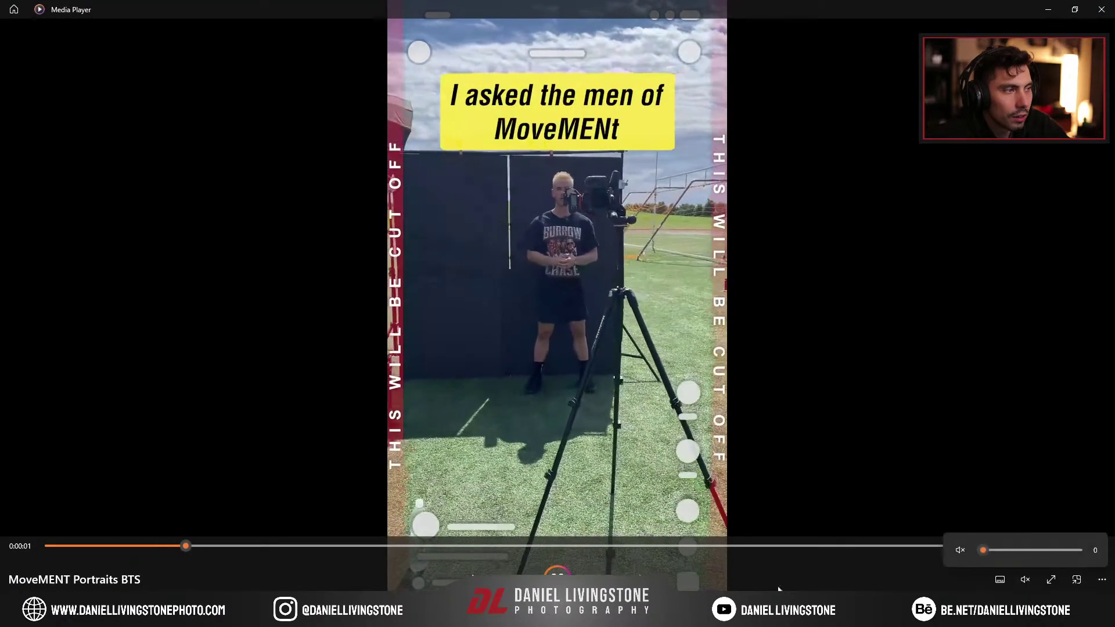
{"action": "left_click_drag", "start_coordinate": [983, 550], "coordinate": [1078, 550]}
{"action": "left_click", "coordinate": [78, 526]}
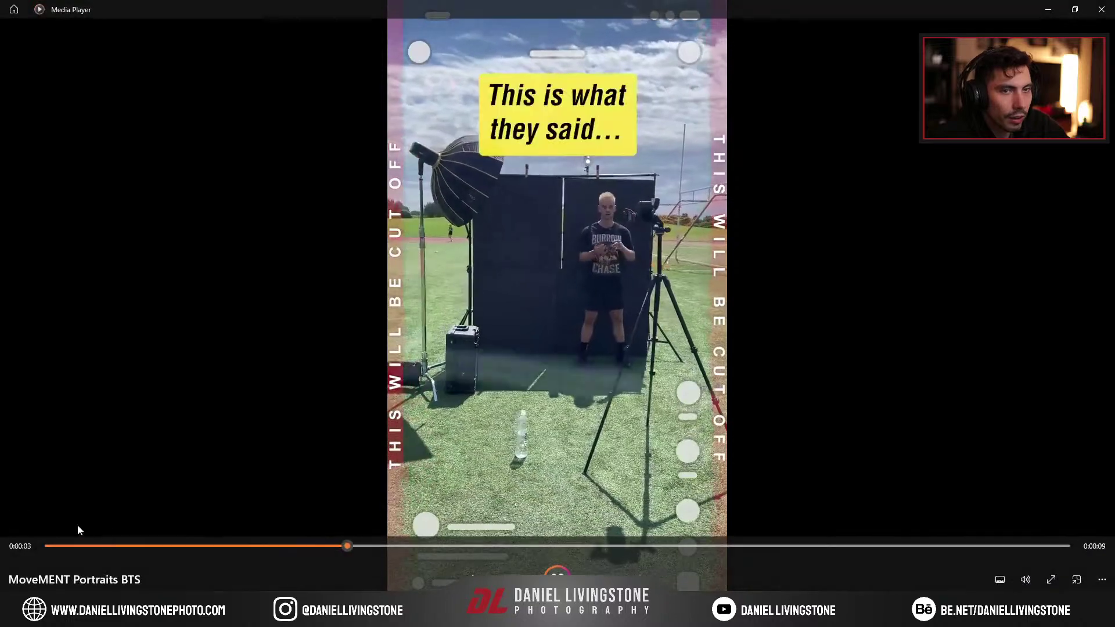
{"action": "left_click_drag", "start_coordinate": [57, 546], "coordinate": [2, 537]}
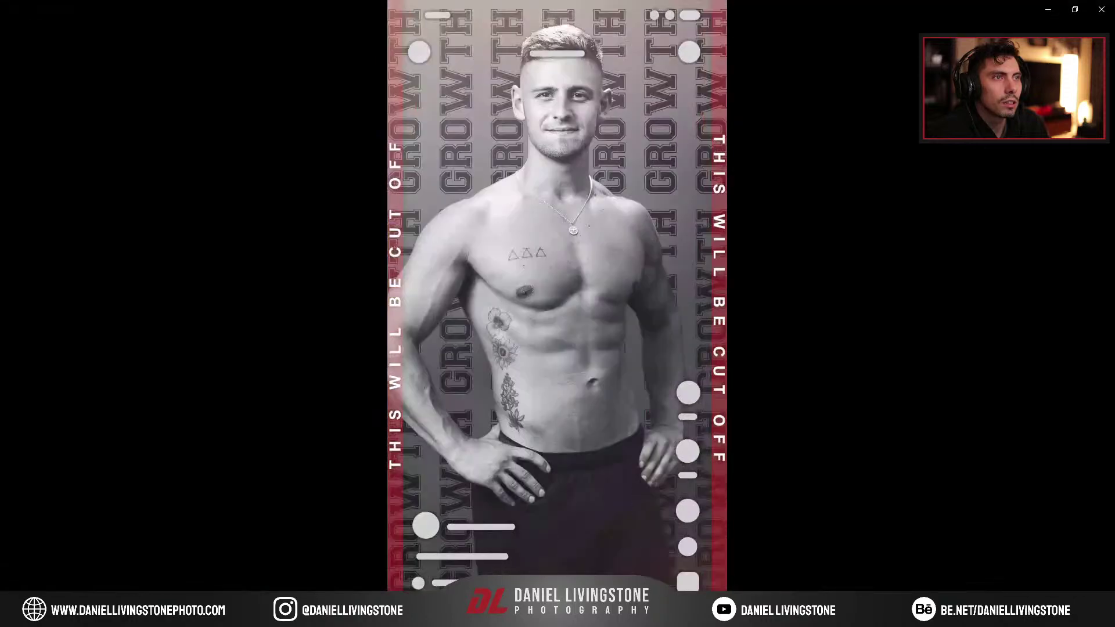
{"action": "mouse_move", "coordinate": [839, 133]}
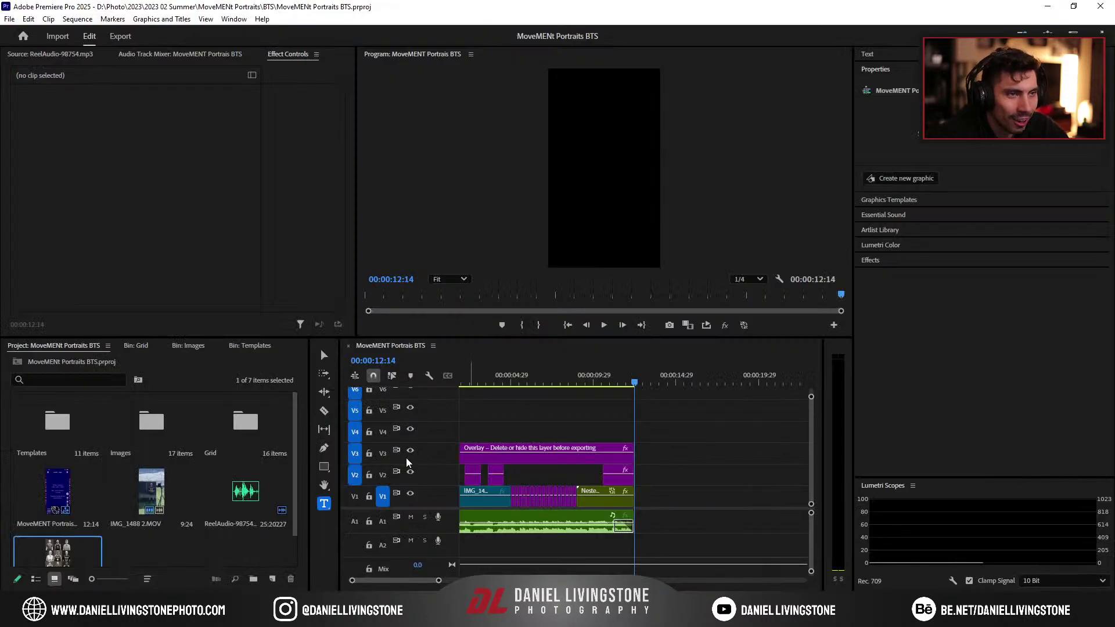
Step: Back in Premiere Pro, hide the V3 overlay track, check a frame at 00:00:04:29 and send the reel to Media Encoder
{"action": "left_click", "coordinate": [511, 382]}
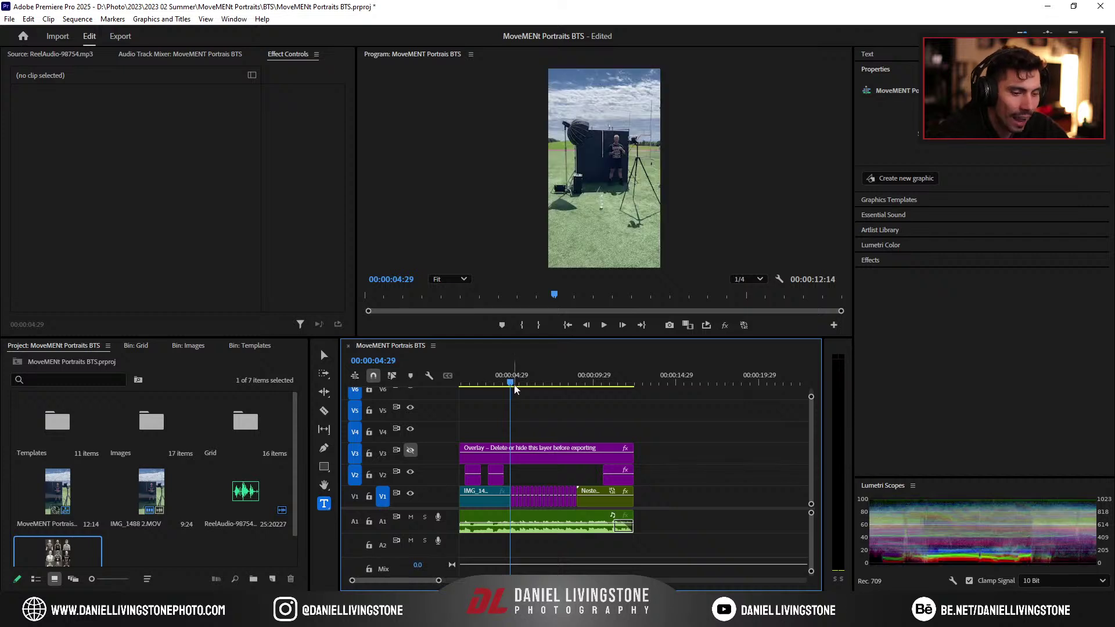
{"action": "key", "text": "ctrl+m"}
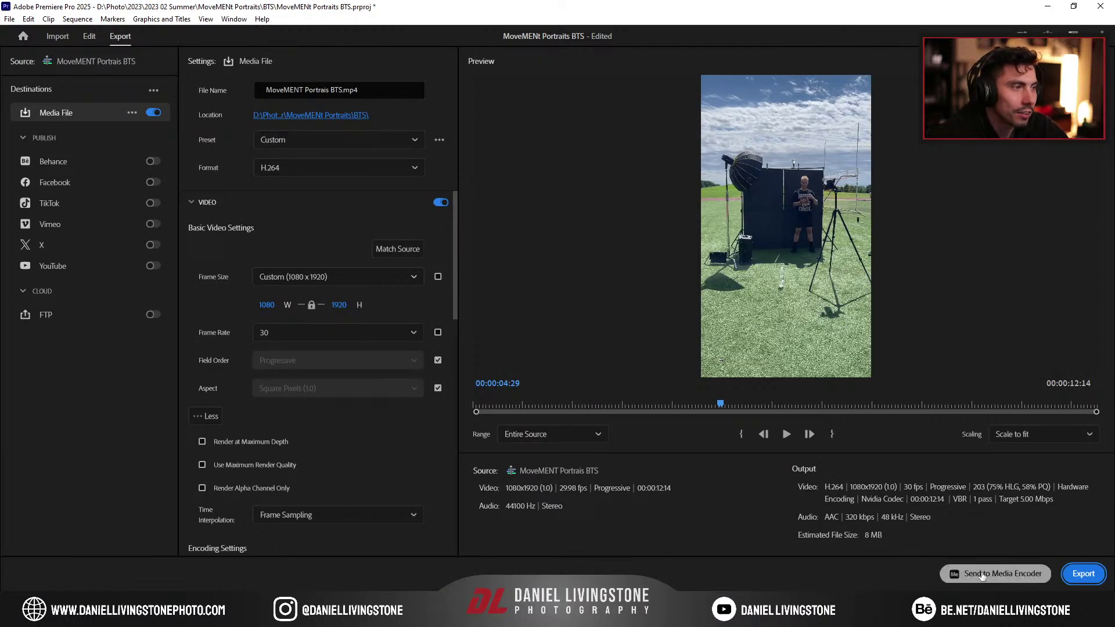
{"action": "left_click", "coordinate": [981, 574]}
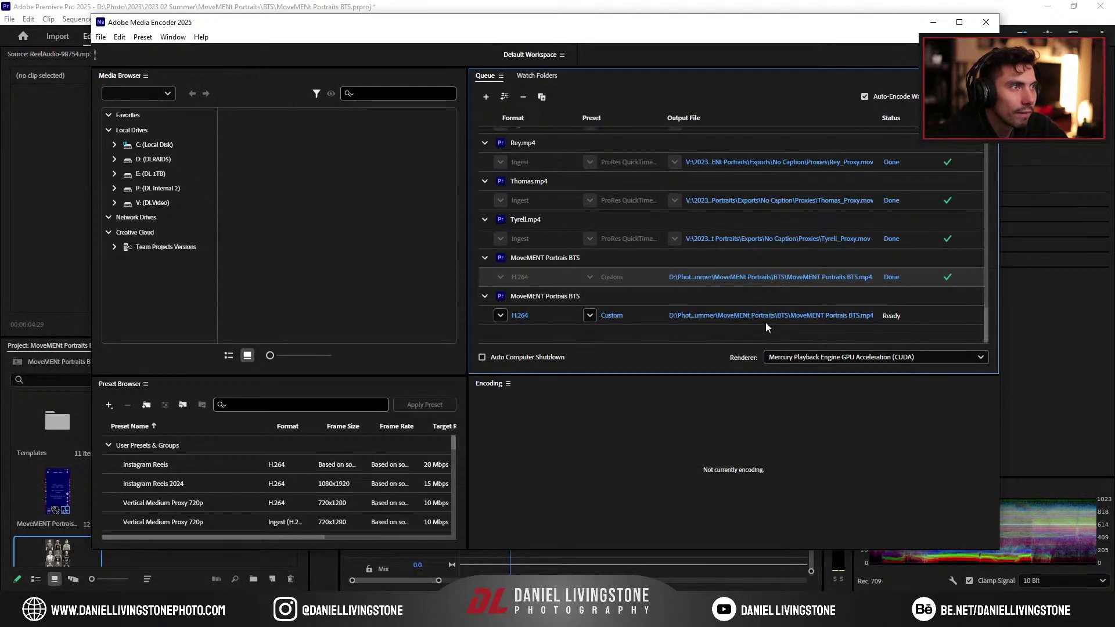
Step: Set the new job's output to overwrite the existing MoveMENT Portraits BTS.mp4 in the BTS folder and render it
{"action": "left_click", "coordinate": [765, 318]}
{"action": "left_click", "coordinate": [499, 170]}
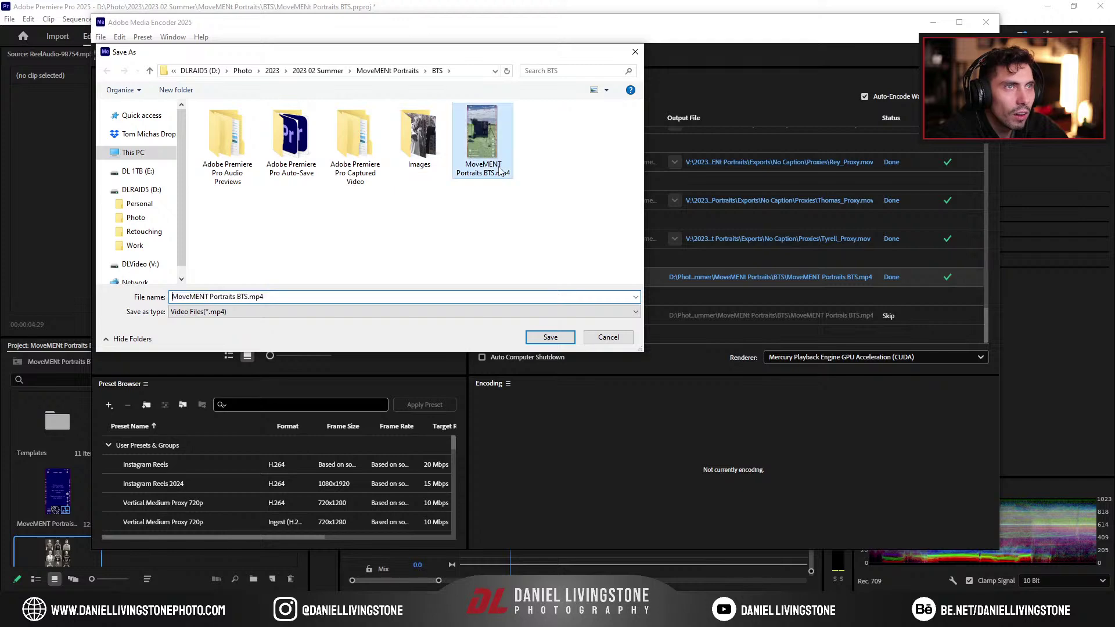
{"action": "left_click", "coordinate": [549, 337]}
{"action": "left_click", "coordinate": [435, 249]}
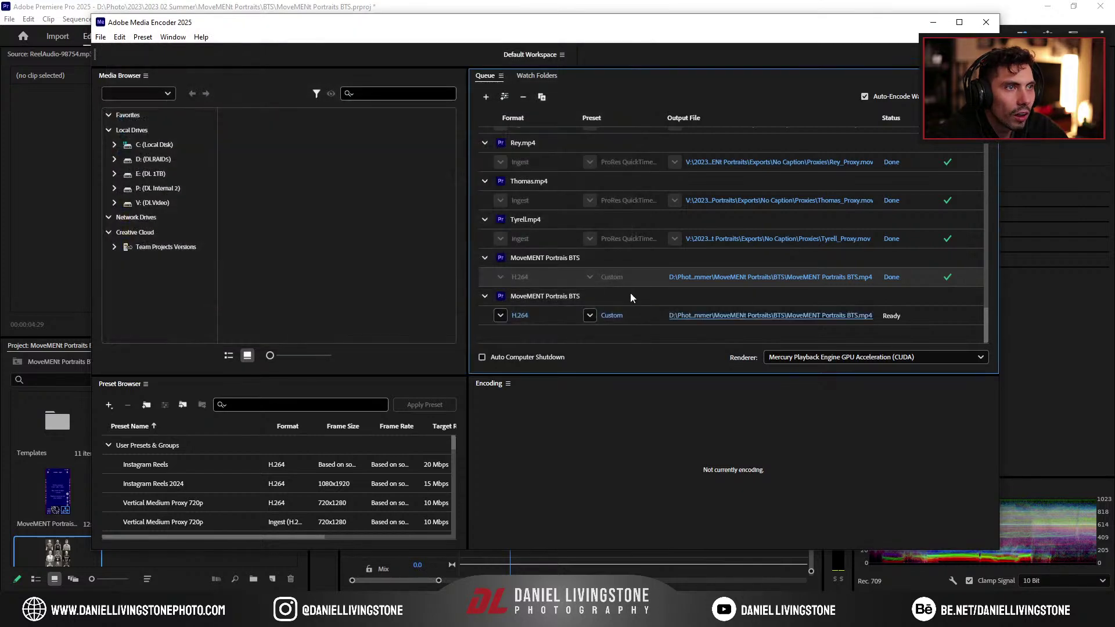
{"action": "left_click", "coordinate": [649, 324]}
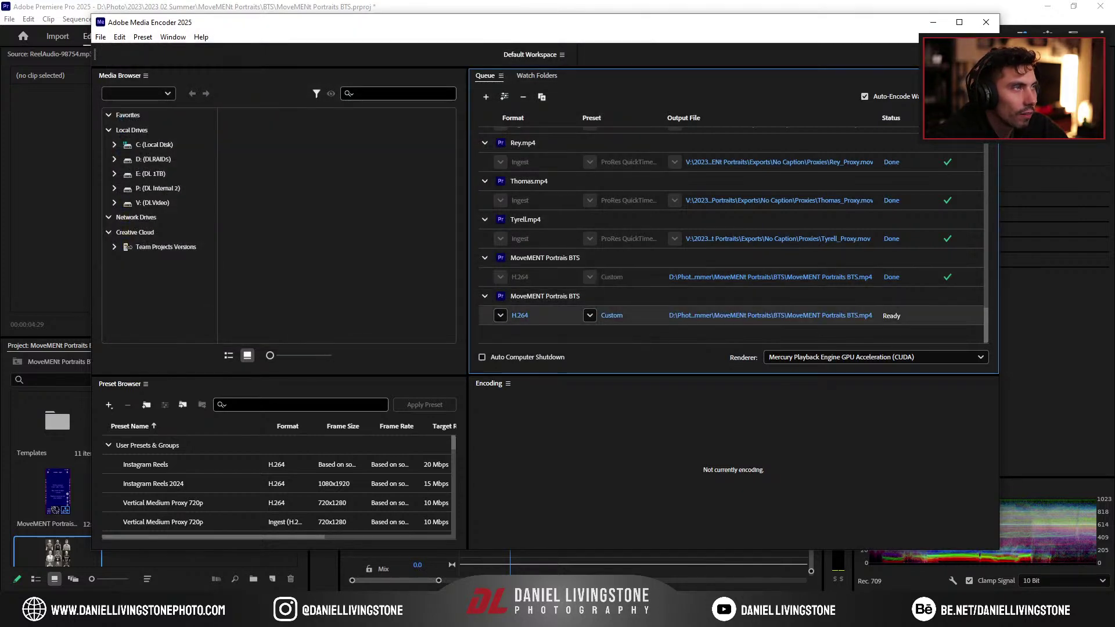
{"action": "left_click", "coordinate": [986, 96]}
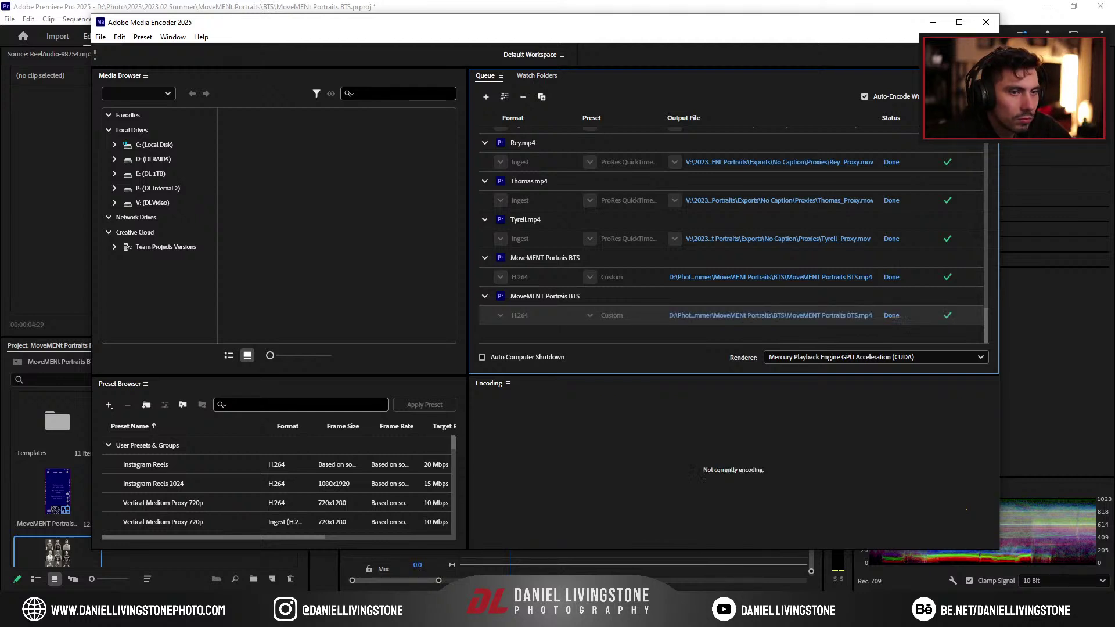
Step: Open the new MoveMENT Portraits BTS.mp4 from its output folder and play it full screen to check the export
{"action": "mouse_move", "coordinate": [353, 614]}
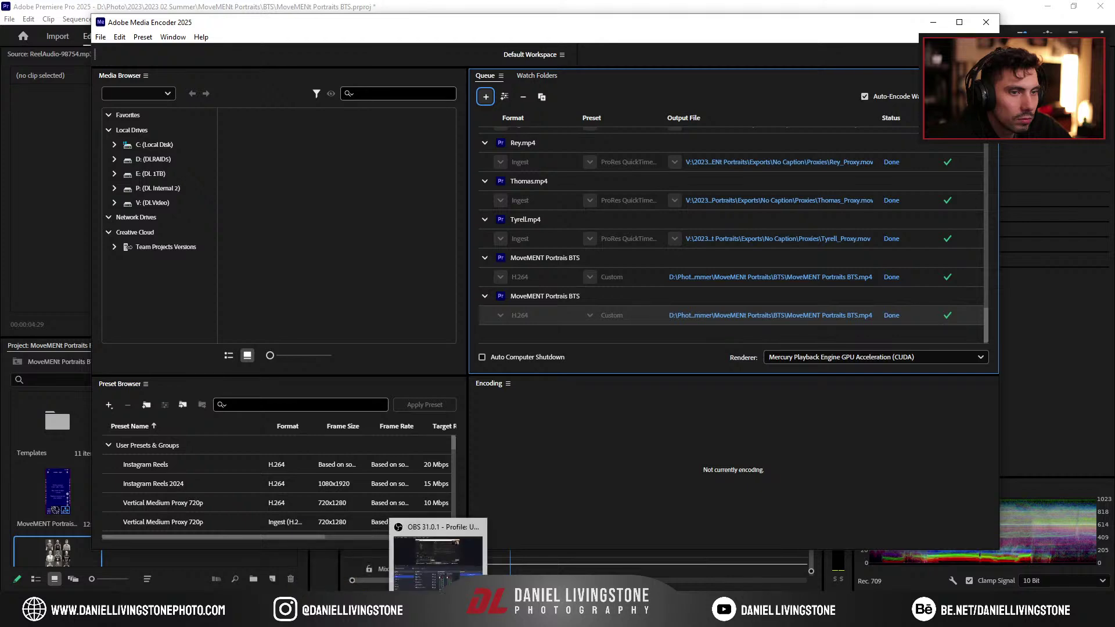
{"action": "left_click", "coordinate": [798, 316]}
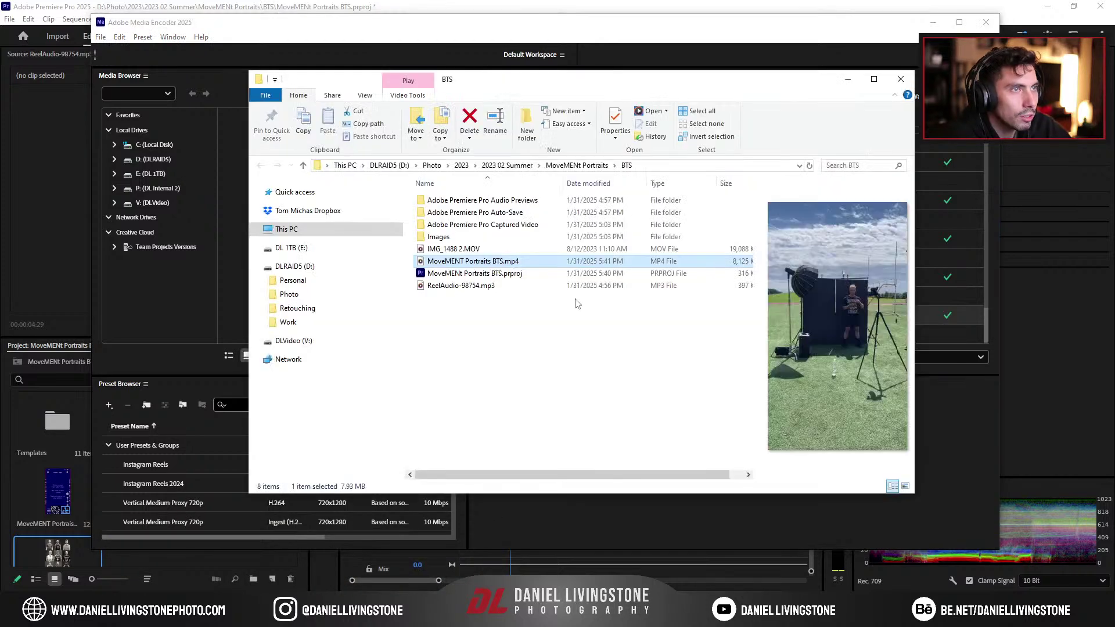
{"action": "key", "text": "Return"}
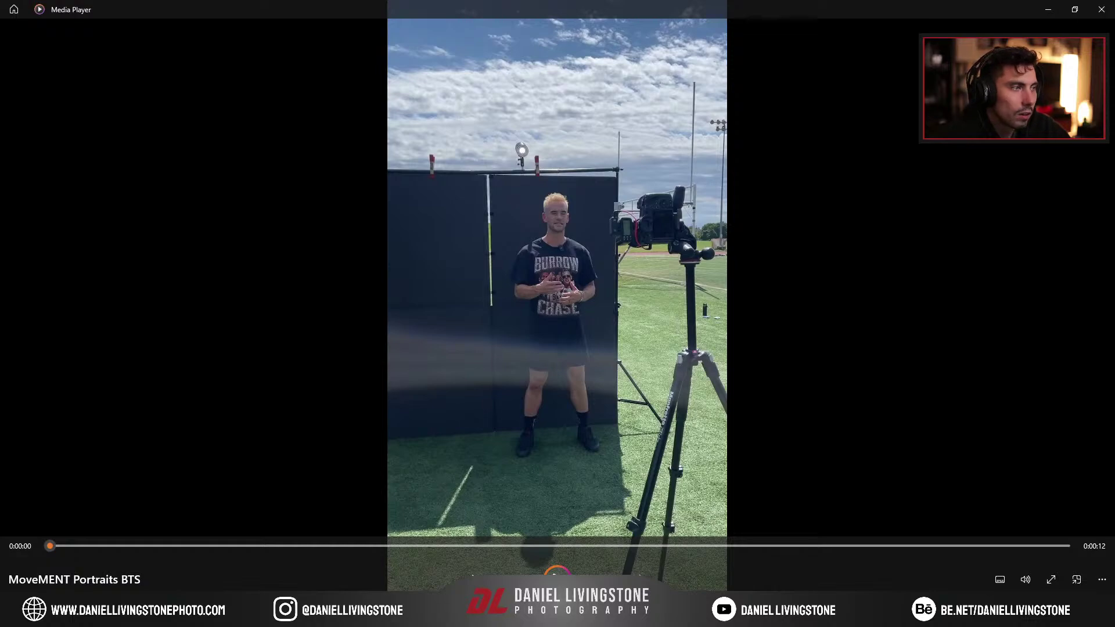
{"action": "key", "text": "F11"}
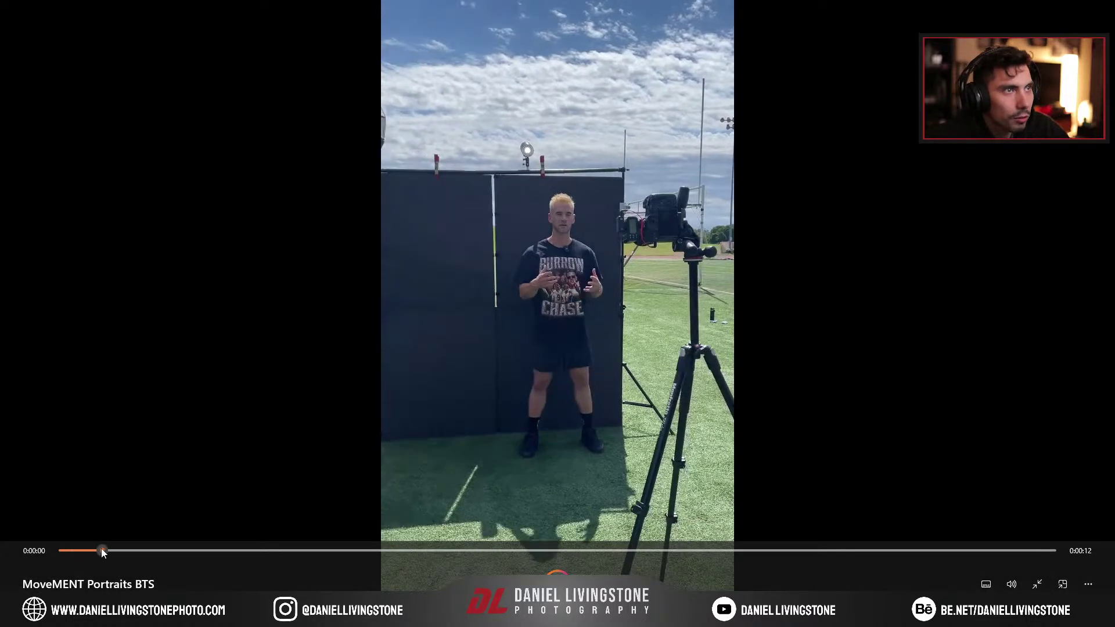
Step: Scrub the rendered reel from the opening clip to the black-and-white portrait, leave full screen and close the video
{"action": "left_click_drag", "start_coordinate": [148, 549], "coordinate": [529, 508]}
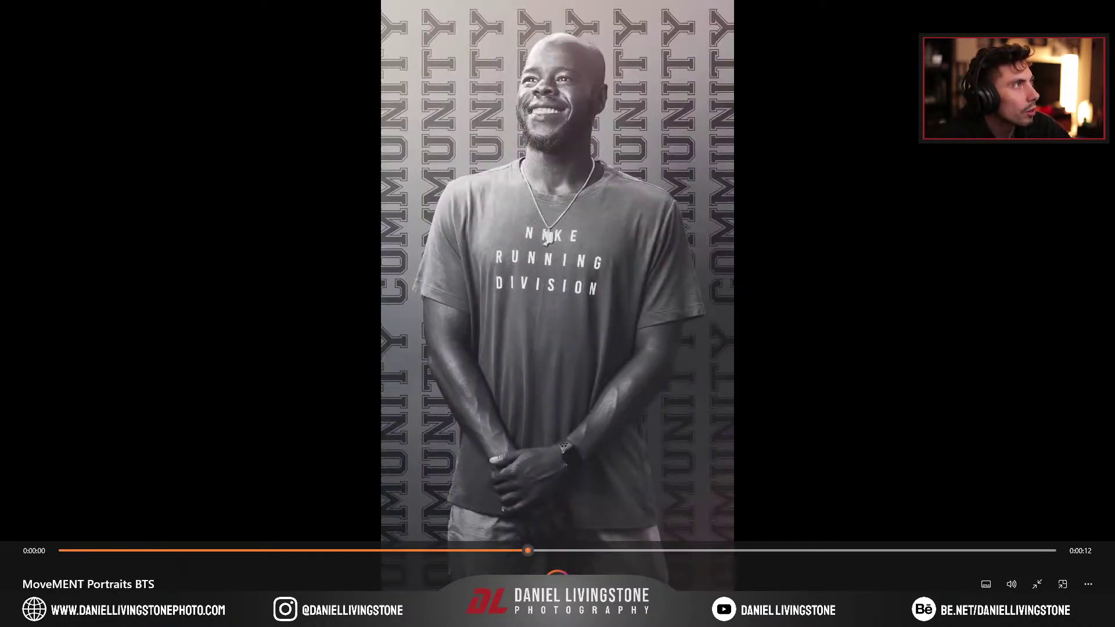
{"action": "left_click", "coordinate": [1036, 584]}
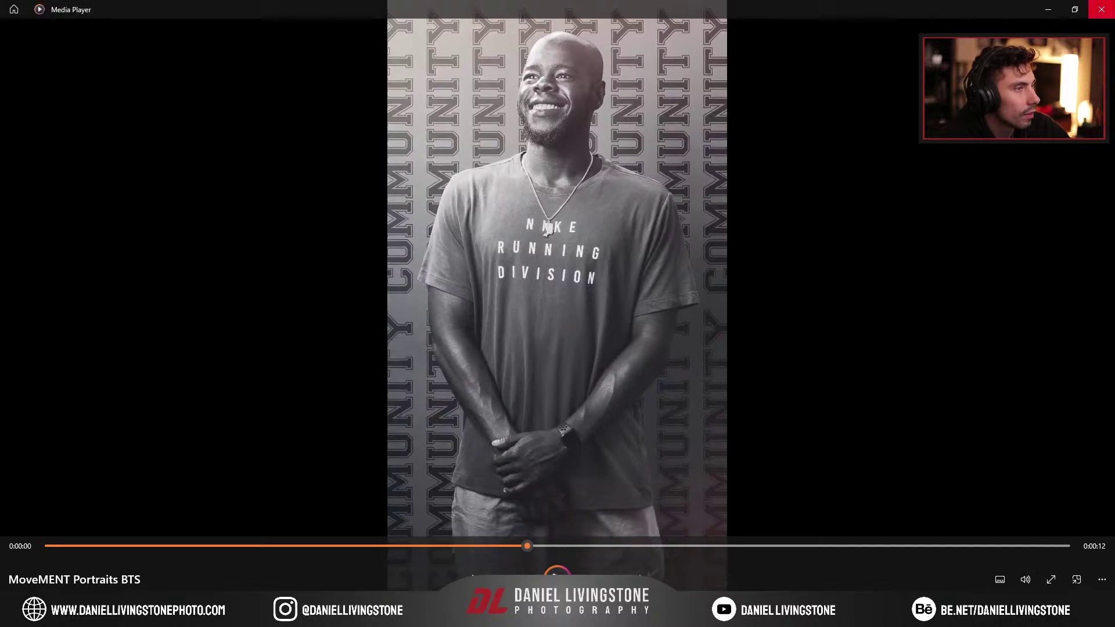
{"action": "left_click", "coordinate": [1101, 7]}
Step: Close Media Encoder and the BTS folder window, returning to Premiere Pro, and save the MoveMENt Portraits BTS project
{"action": "left_click", "coordinate": [486, 328]}
{"action": "left_click", "coordinate": [441, 40]}
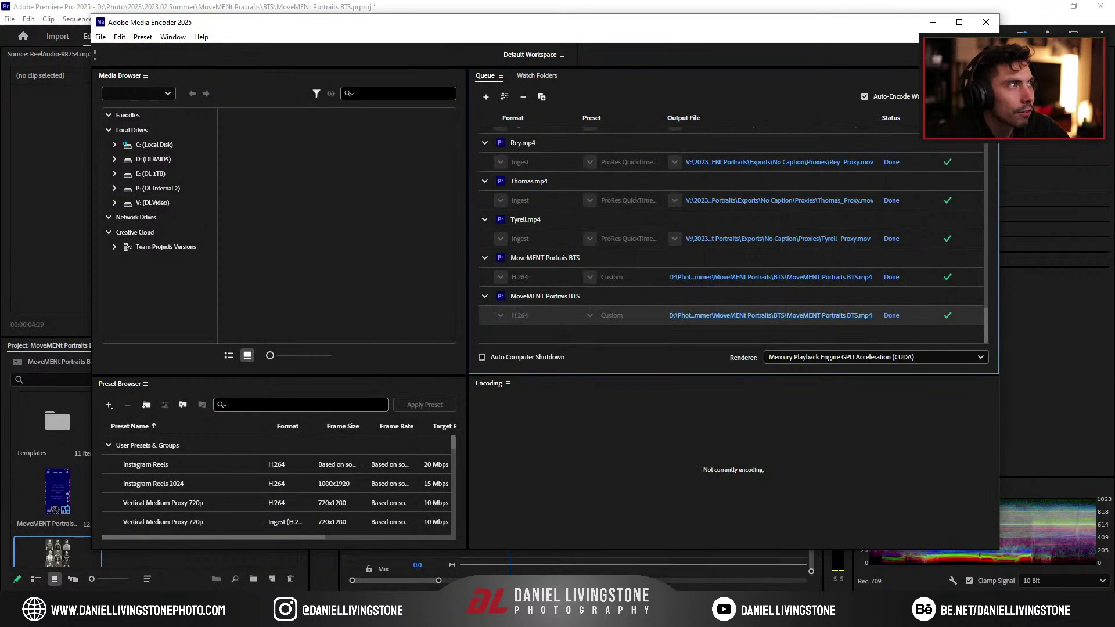
{"action": "left_click", "coordinate": [986, 22]}
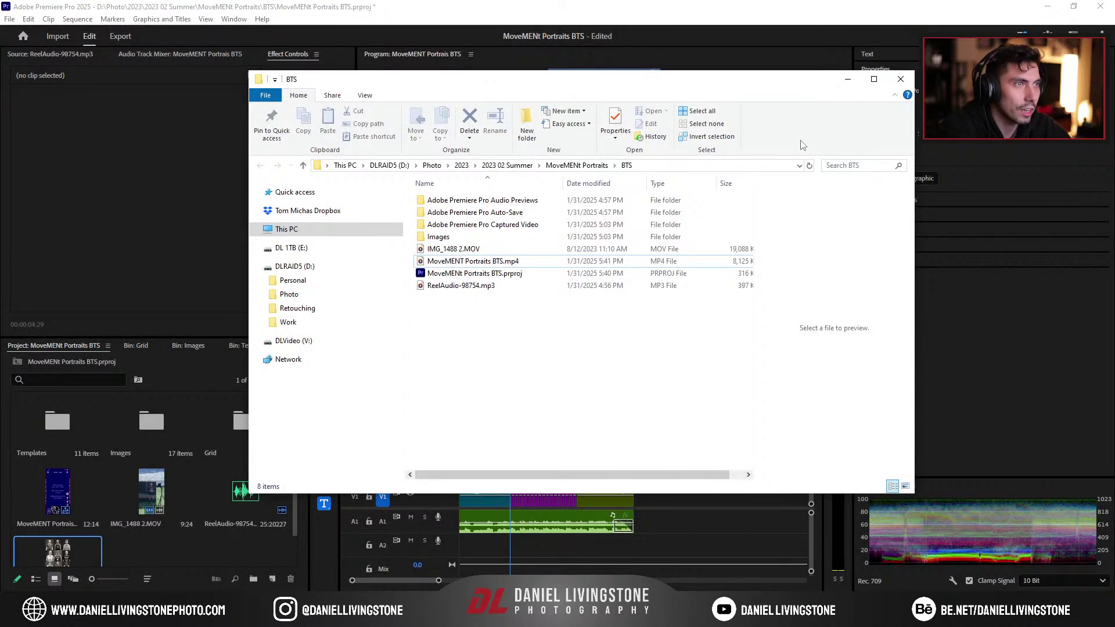
{"action": "left_click", "coordinate": [900, 79]}
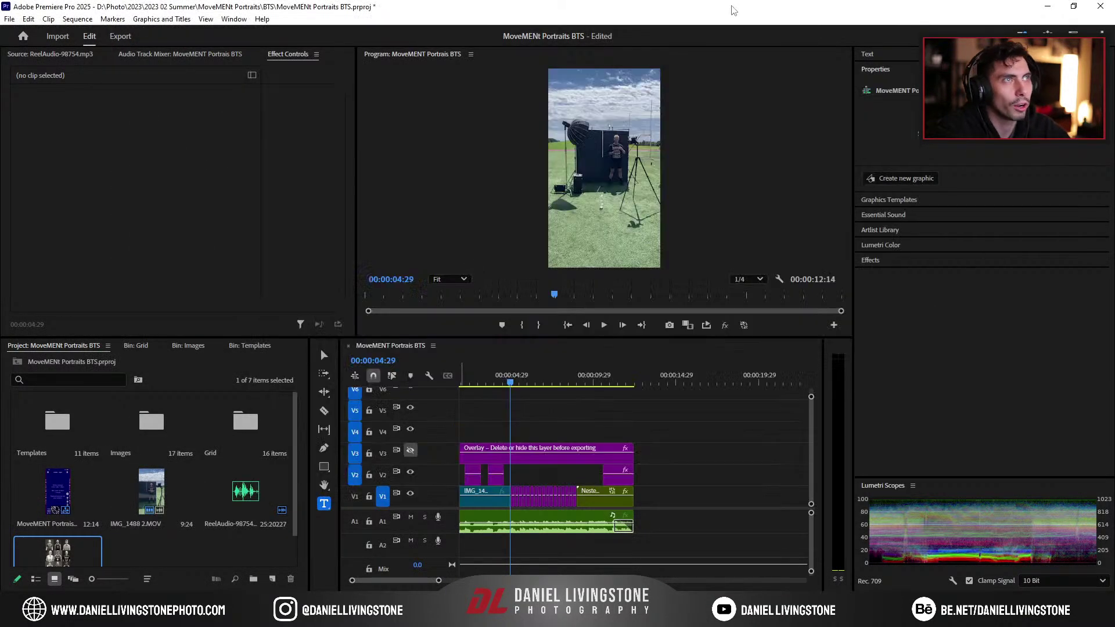
{"action": "key", "text": "ctrl+s"}
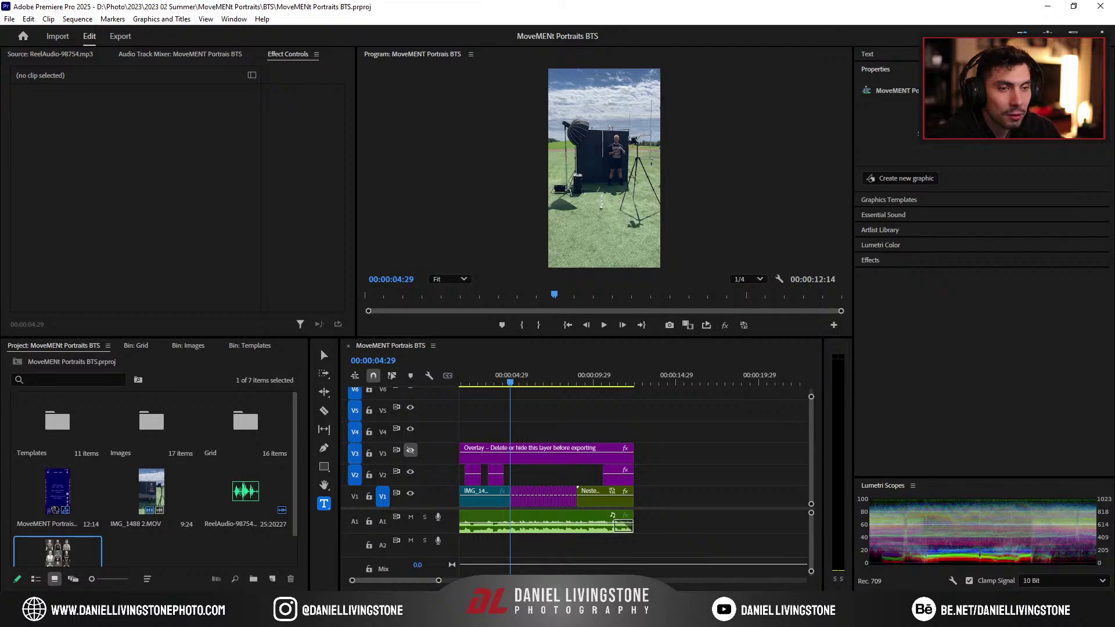
{"action": "key", "text": "alt+Tab"}
{"action": "left_click", "coordinate": [506, 479]}
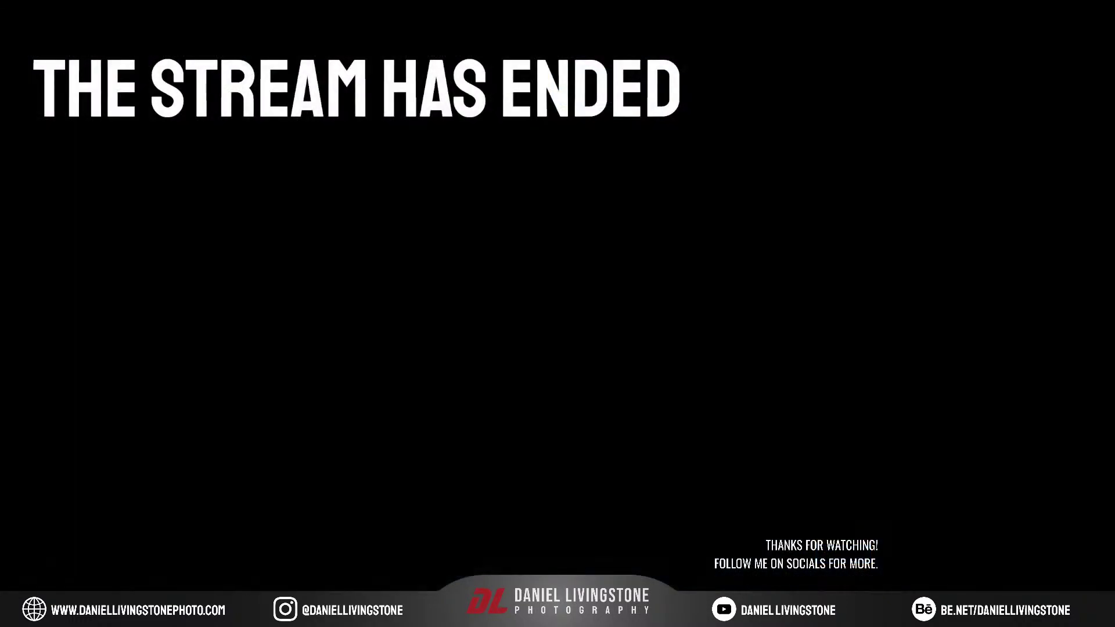